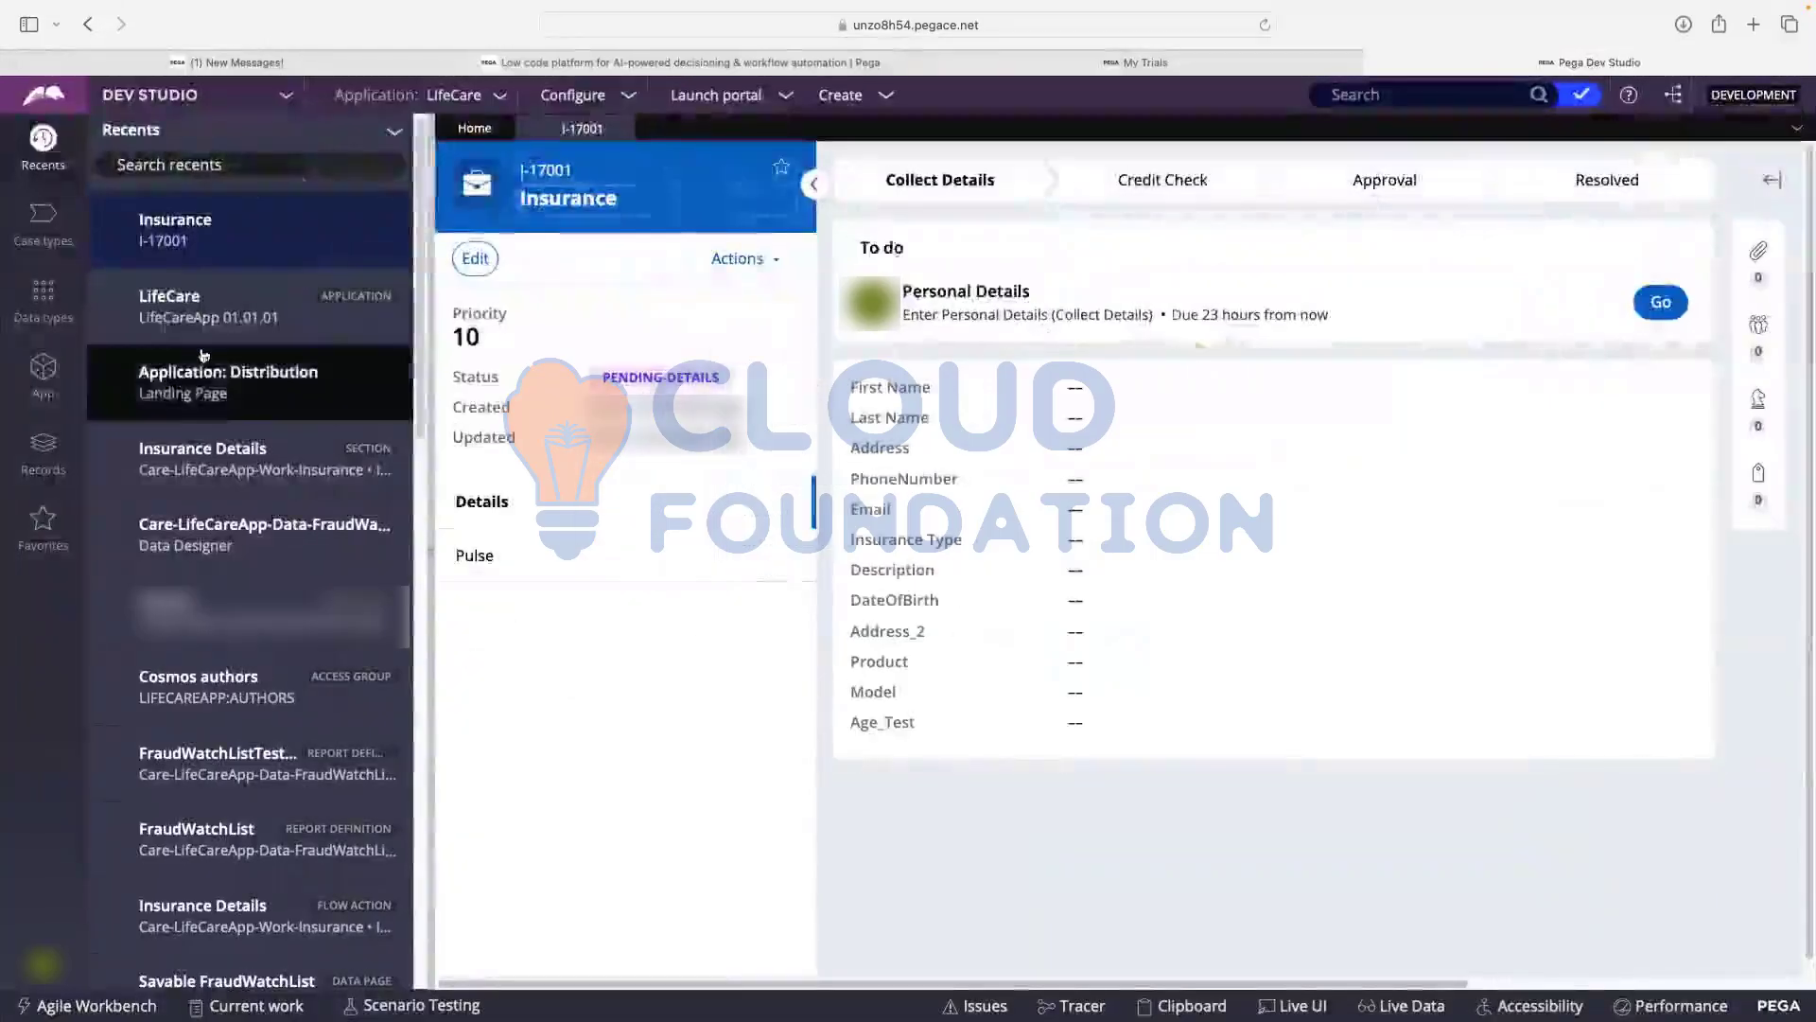
- Open the InsurancecaseReport report definition from the Reports category of the Insurance class
{"action": "left_click", "coordinate": [43, 374]}
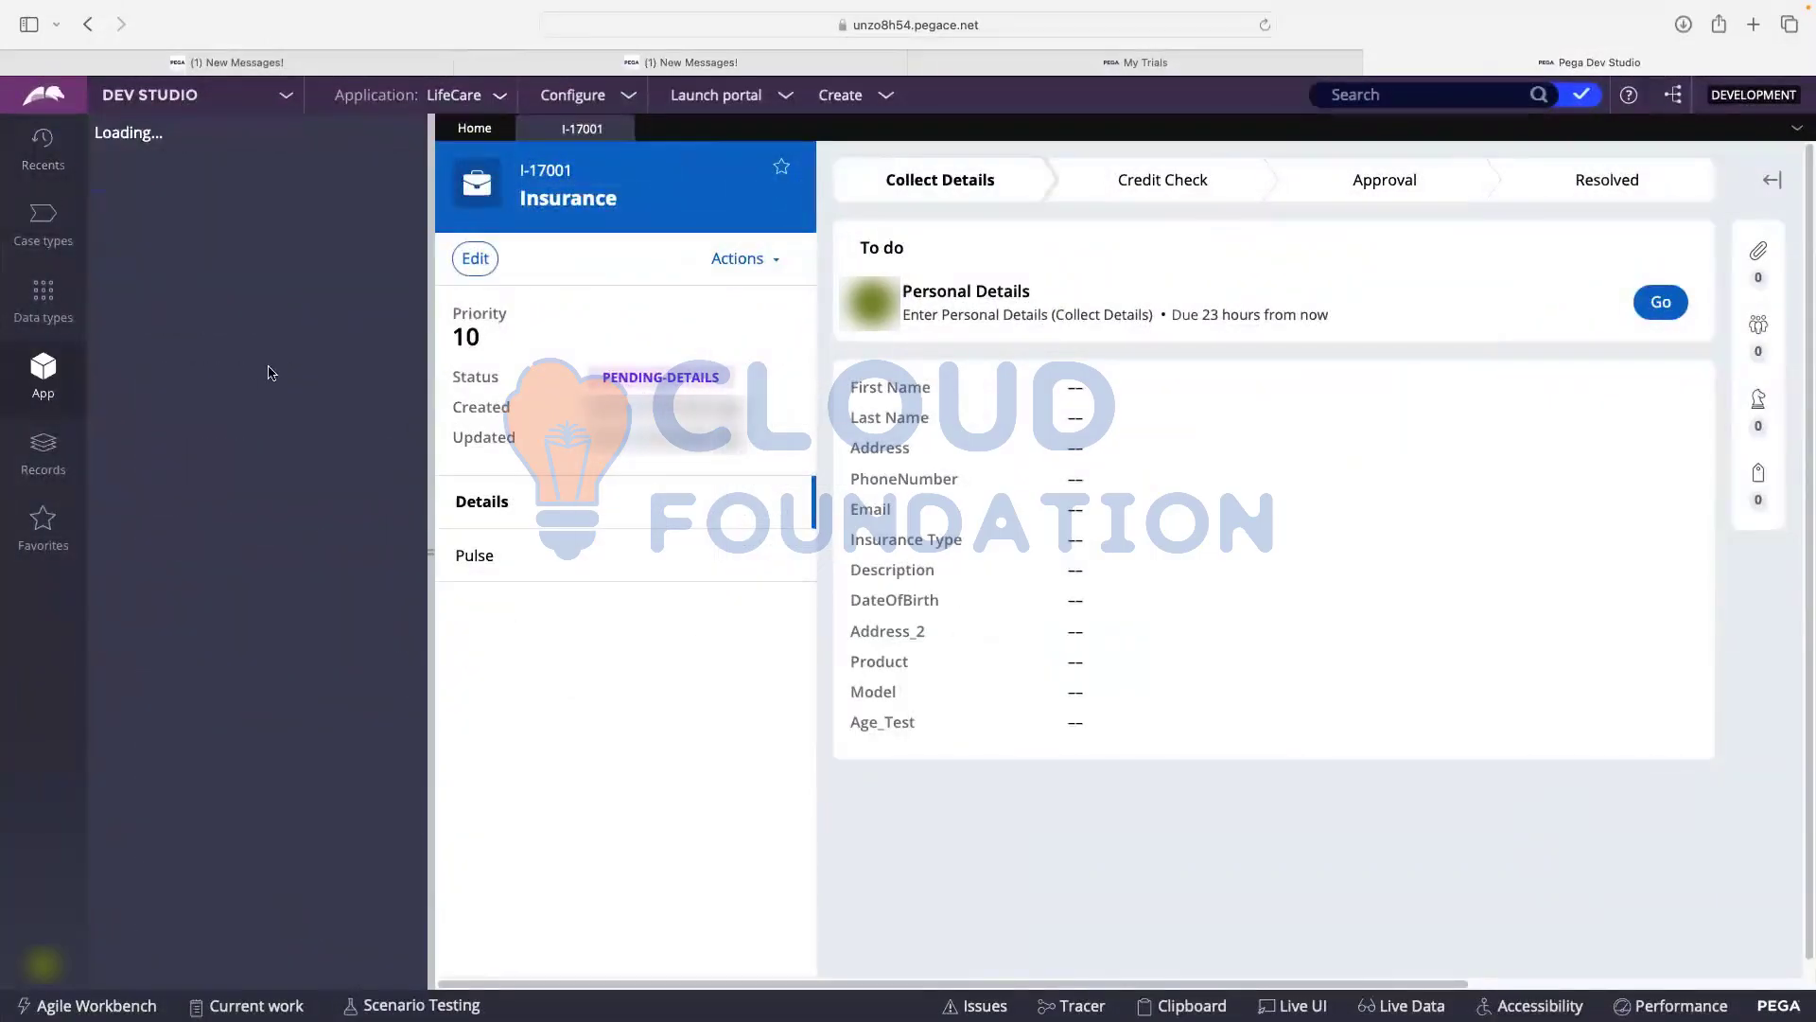
{"action": "left_click", "coordinate": [614, 127]}
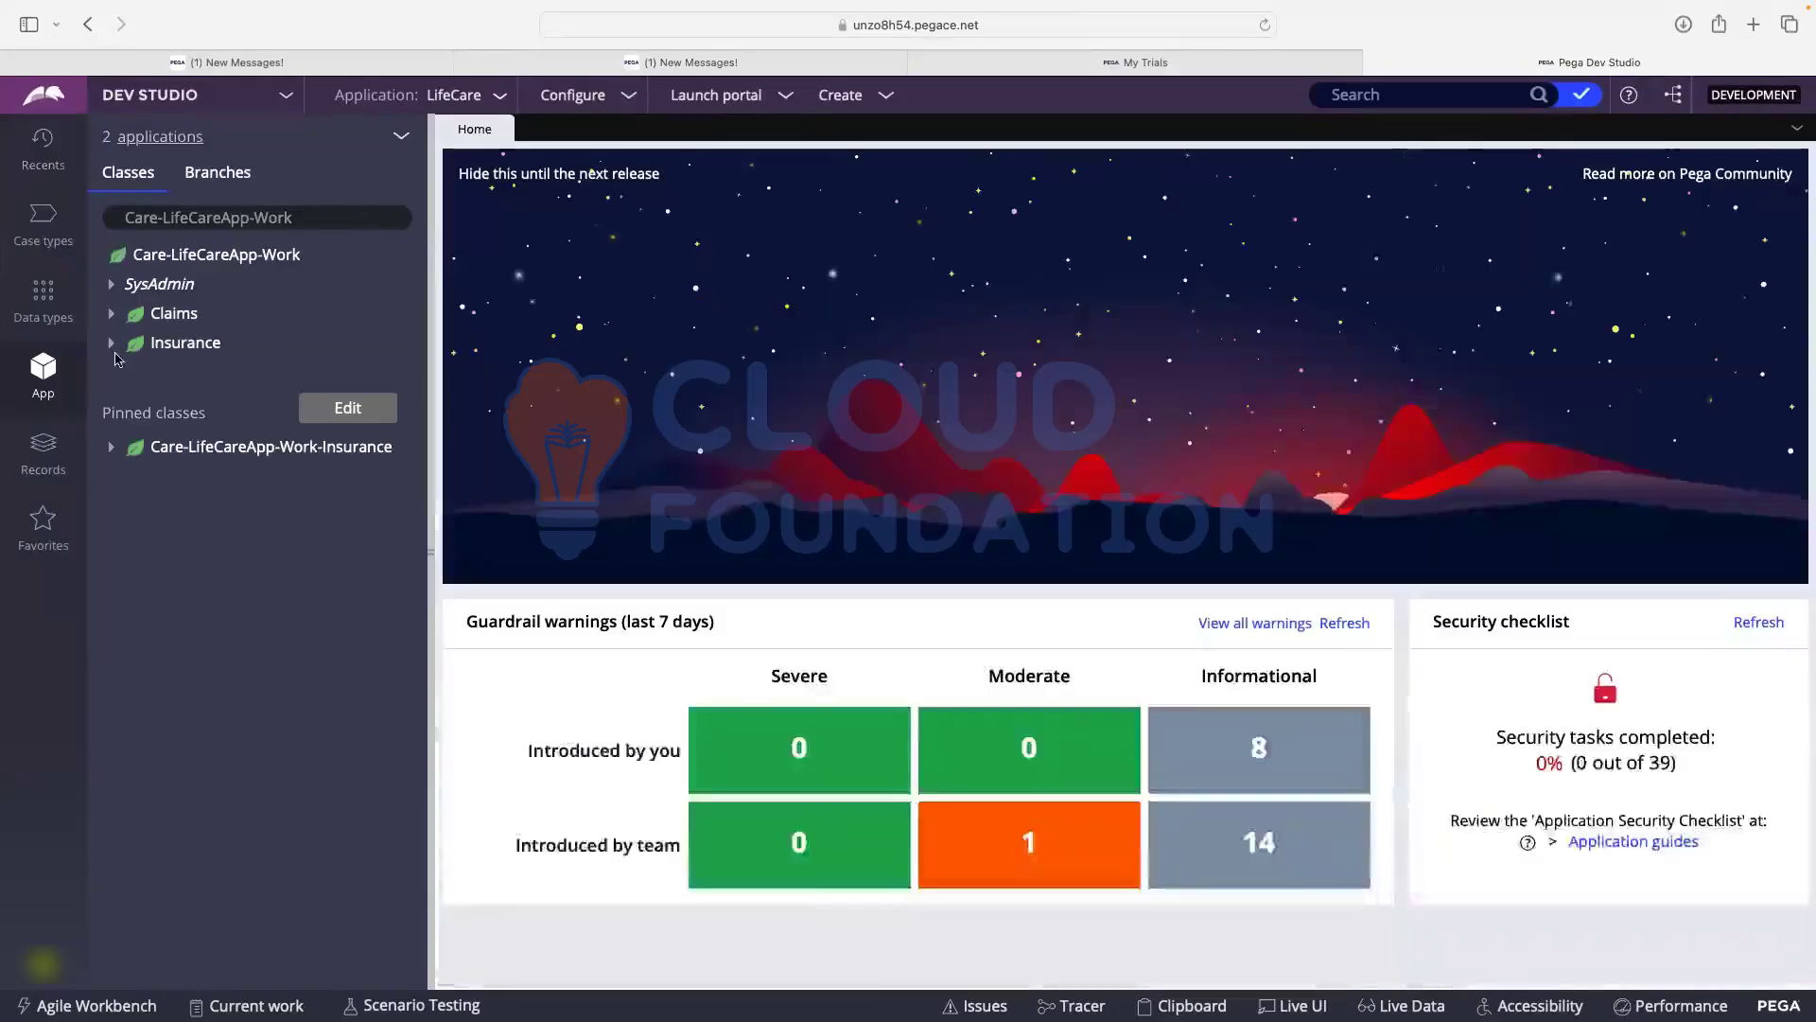
{"action": "left_click", "coordinate": [112, 346]}
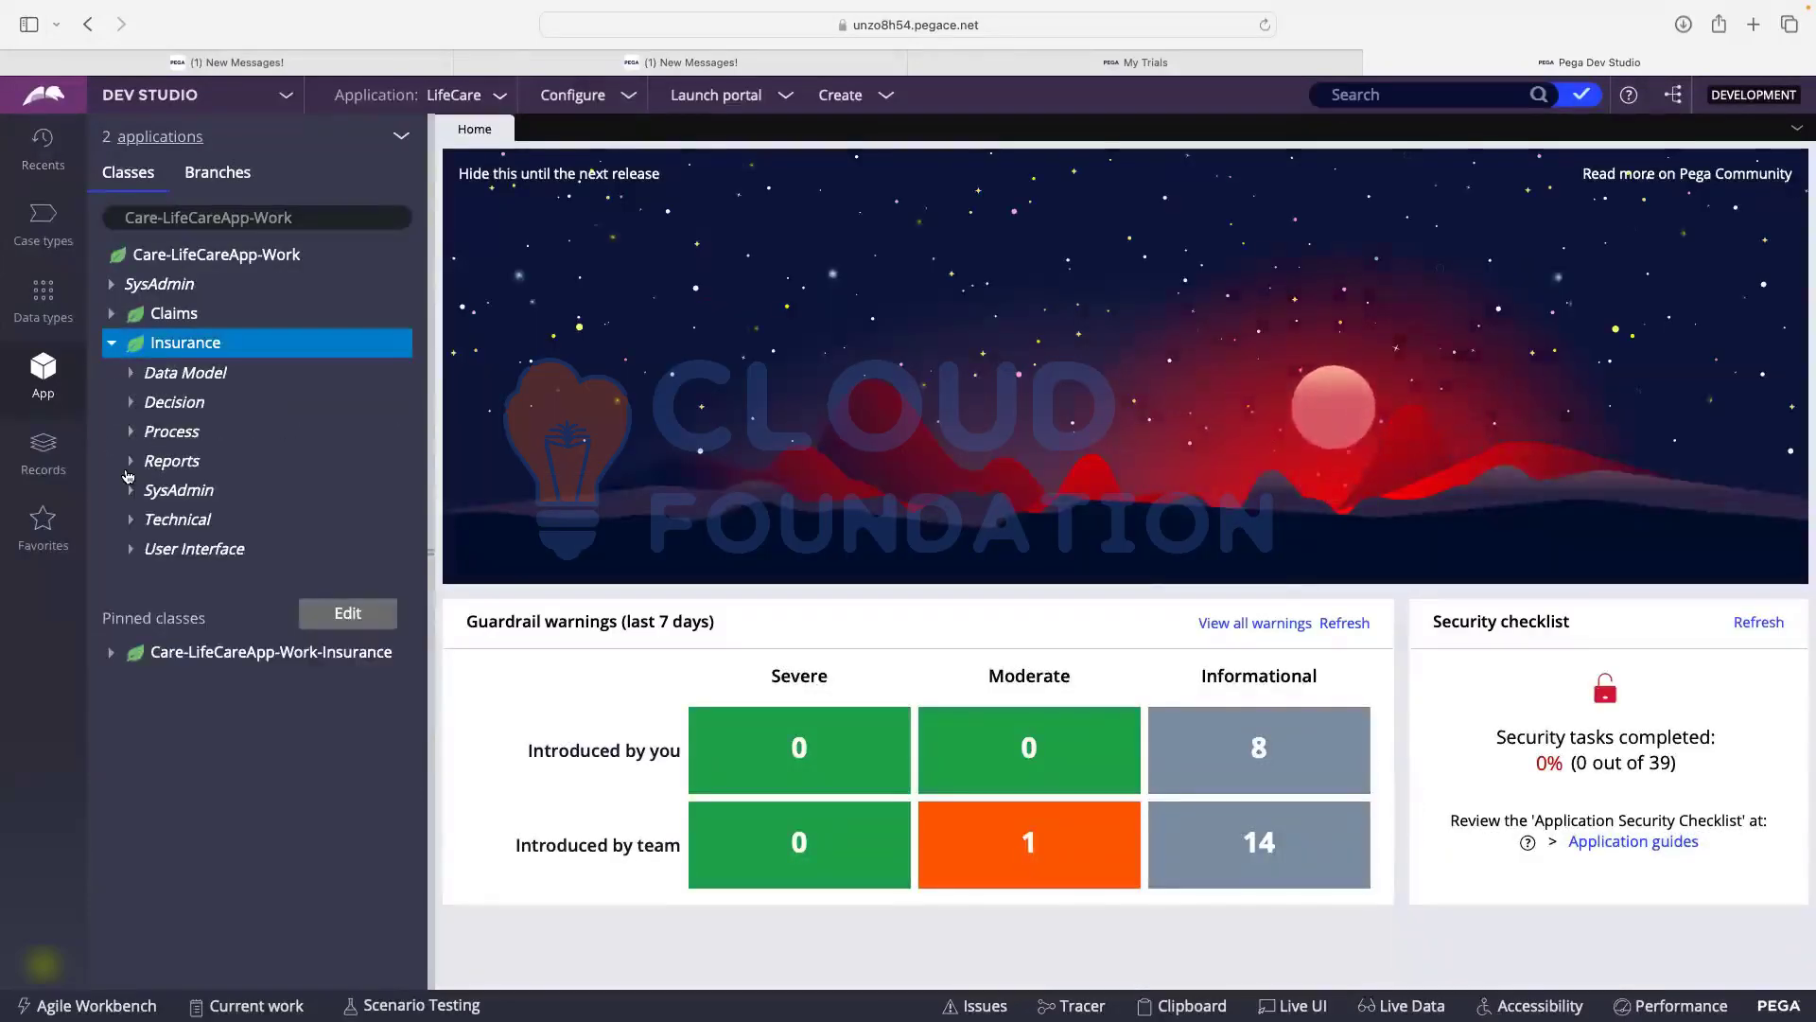
{"action": "left_click", "coordinate": [131, 462]}
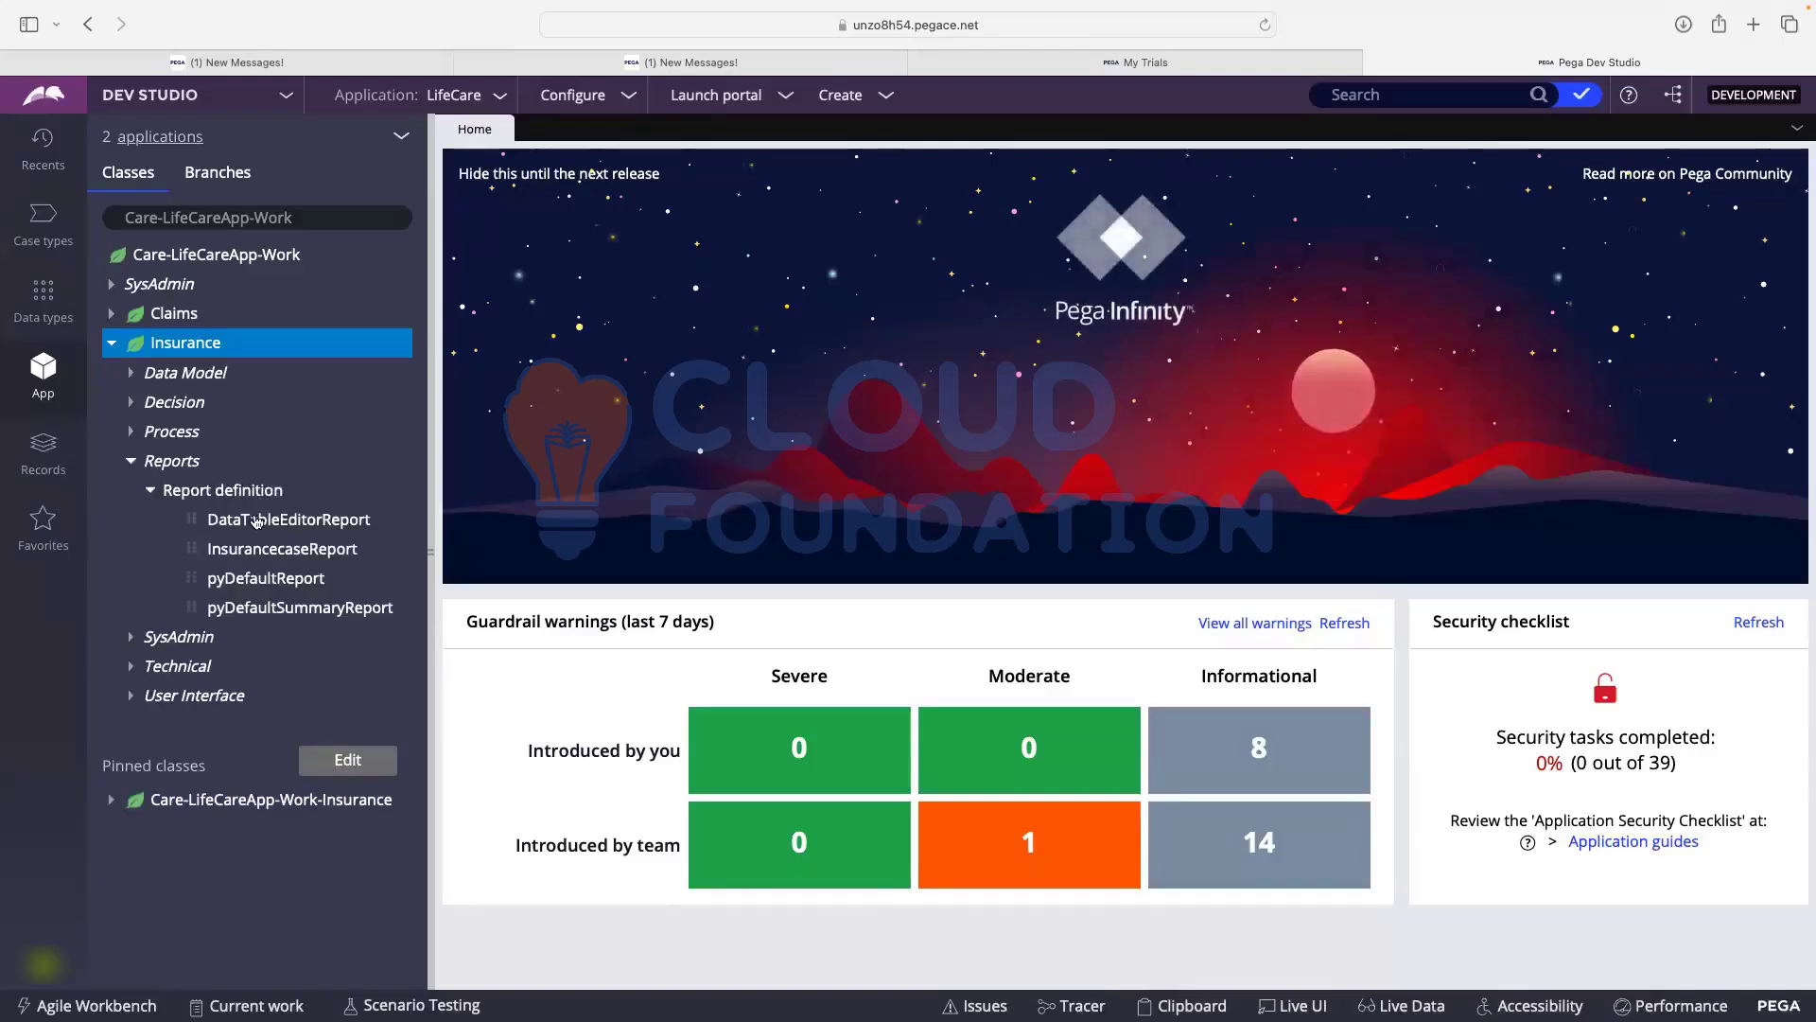
{"action": "left_click", "coordinate": [298, 555]}
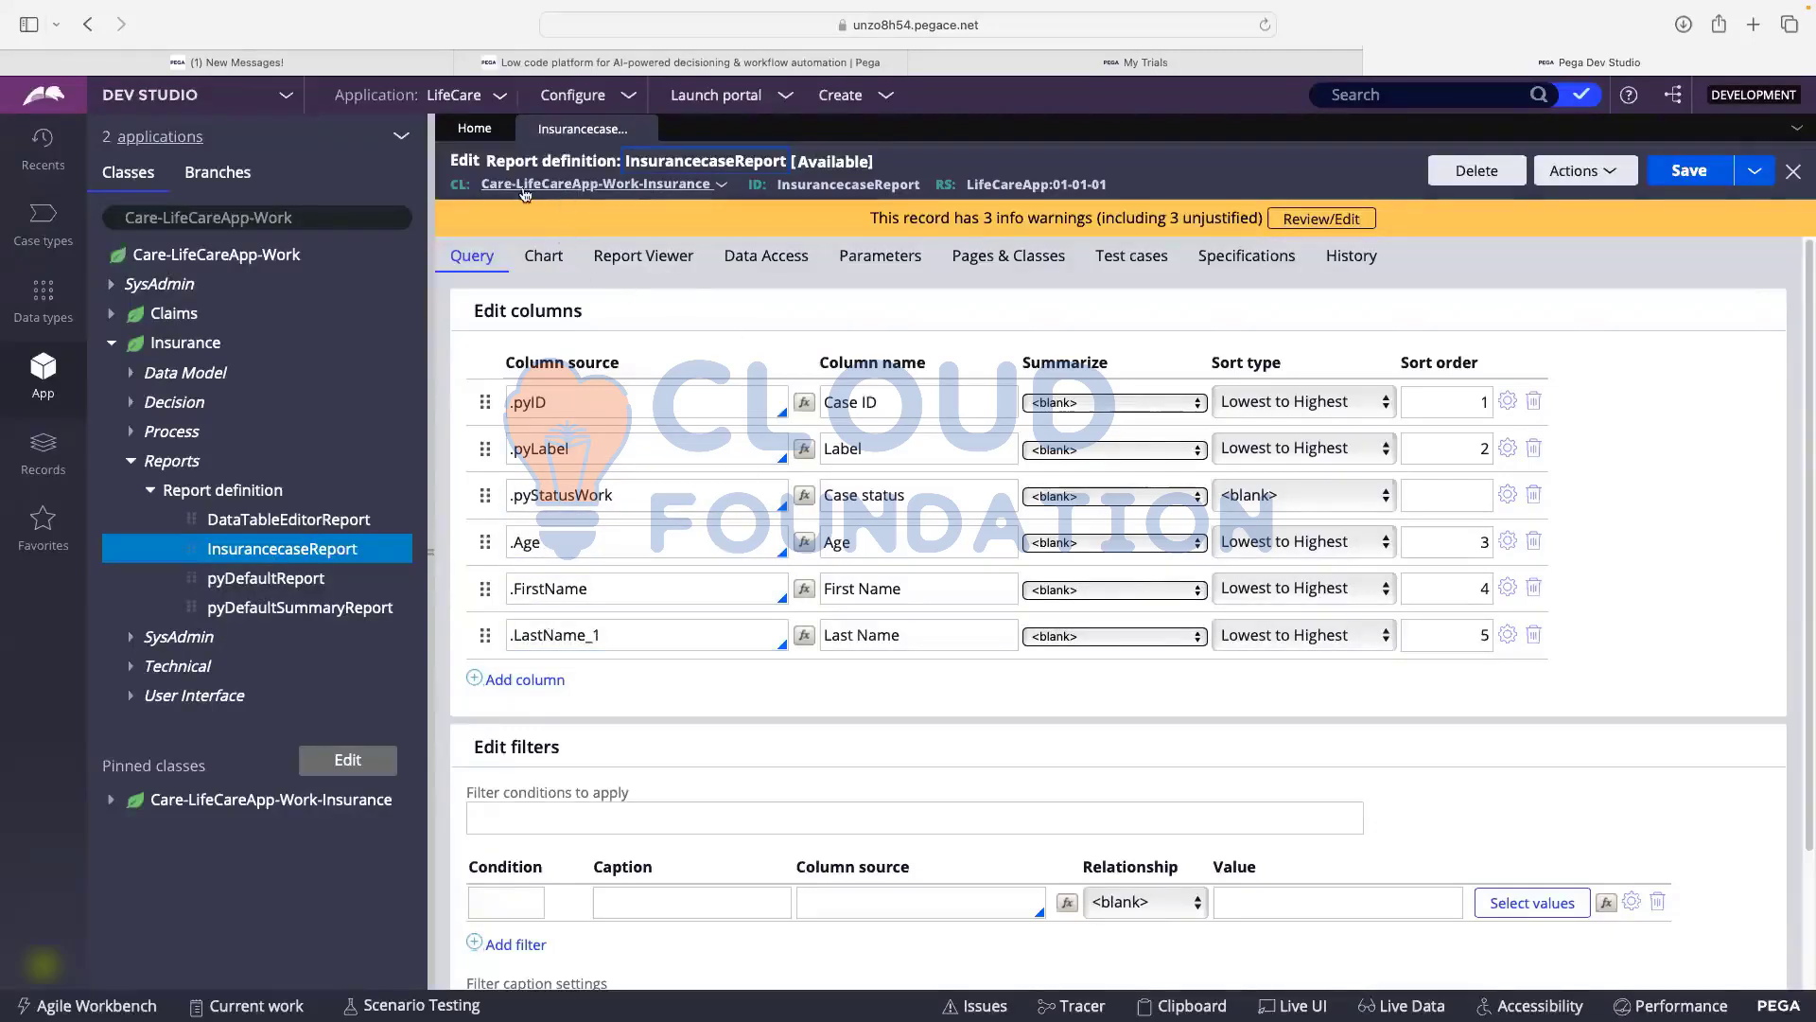
- Run InsurancecaseReport and return to its report definition
{"action": "left_click", "coordinate": [1592, 175]}
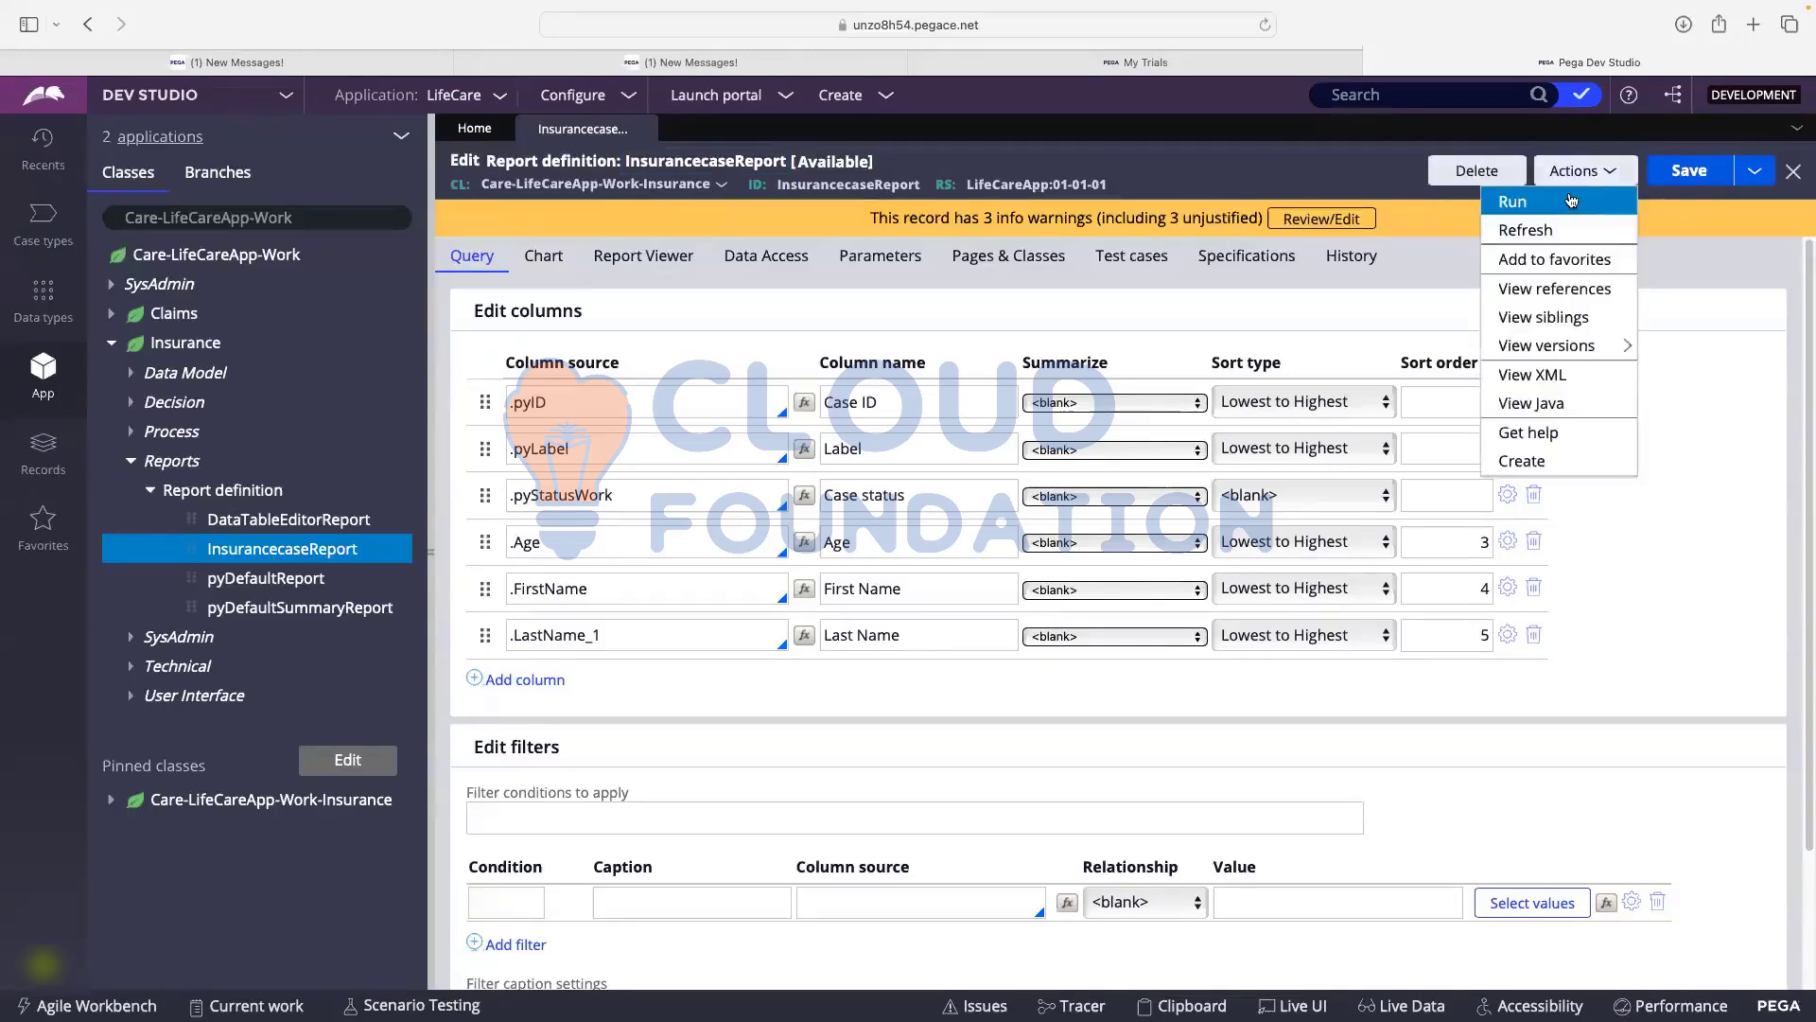
{"action": "left_click", "coordinate": [1570, 199]}
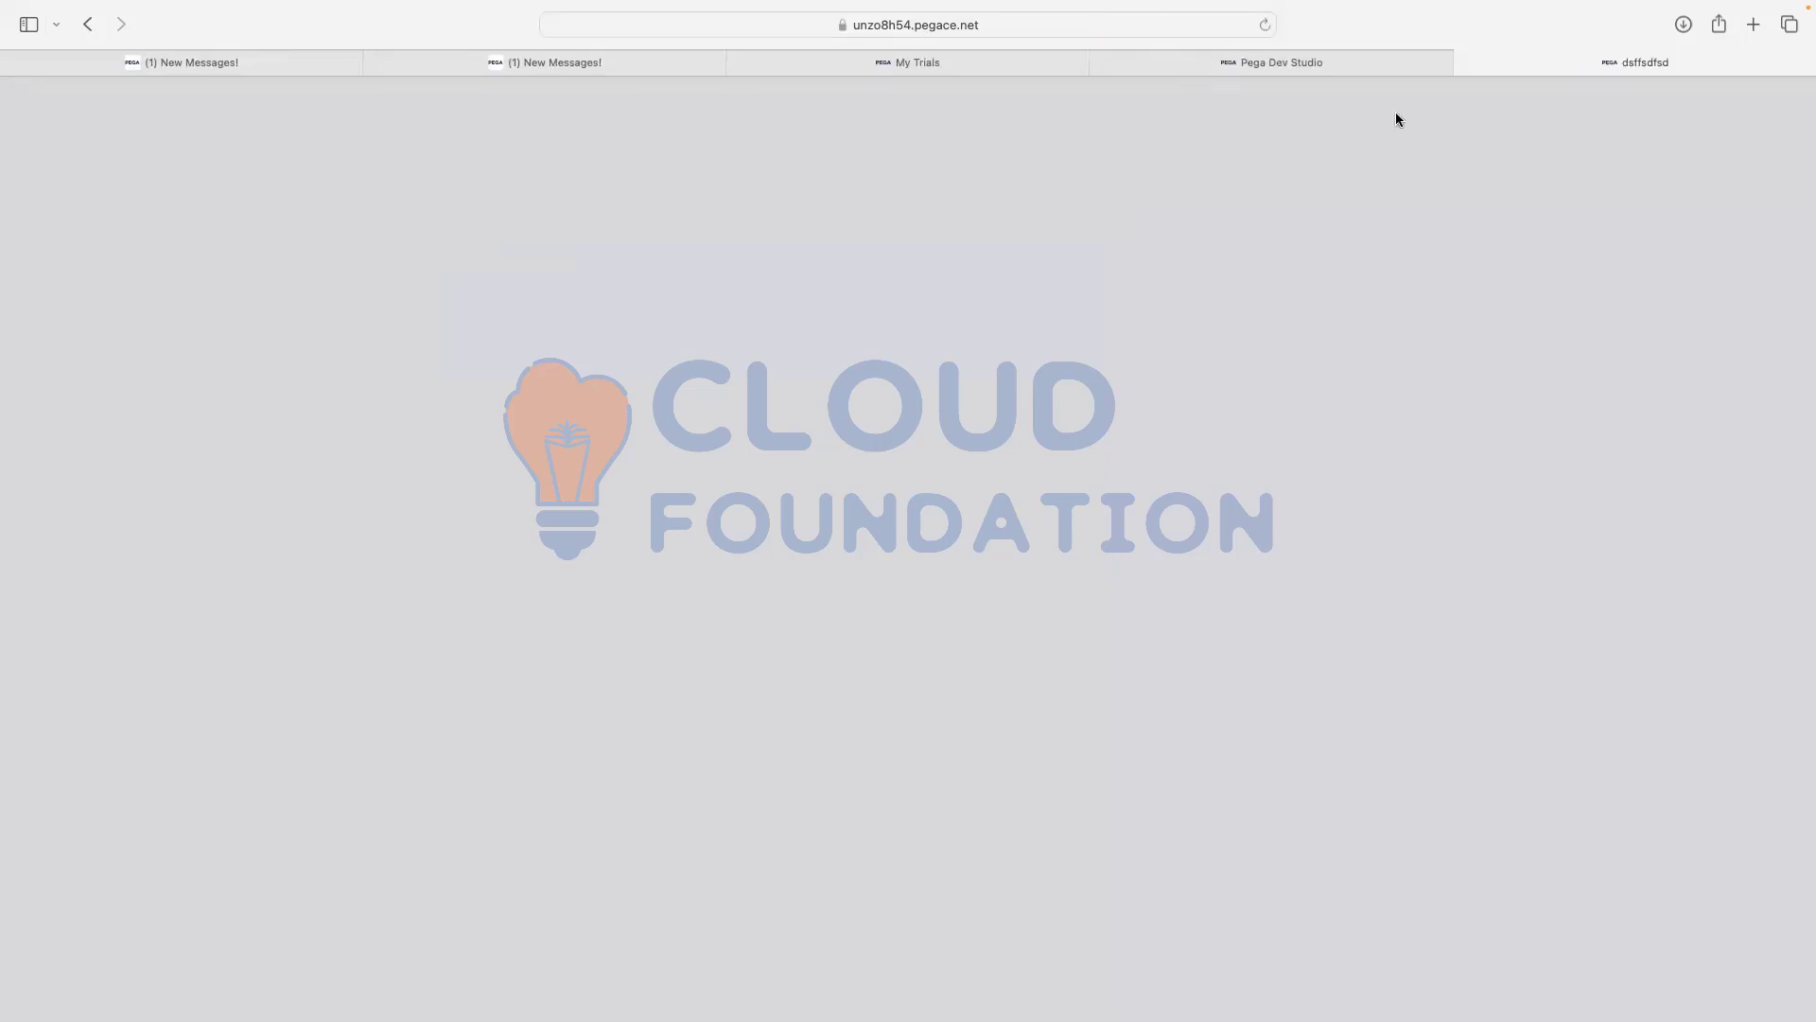
{"action": "left_click", "coordinate": [1465, 64]}
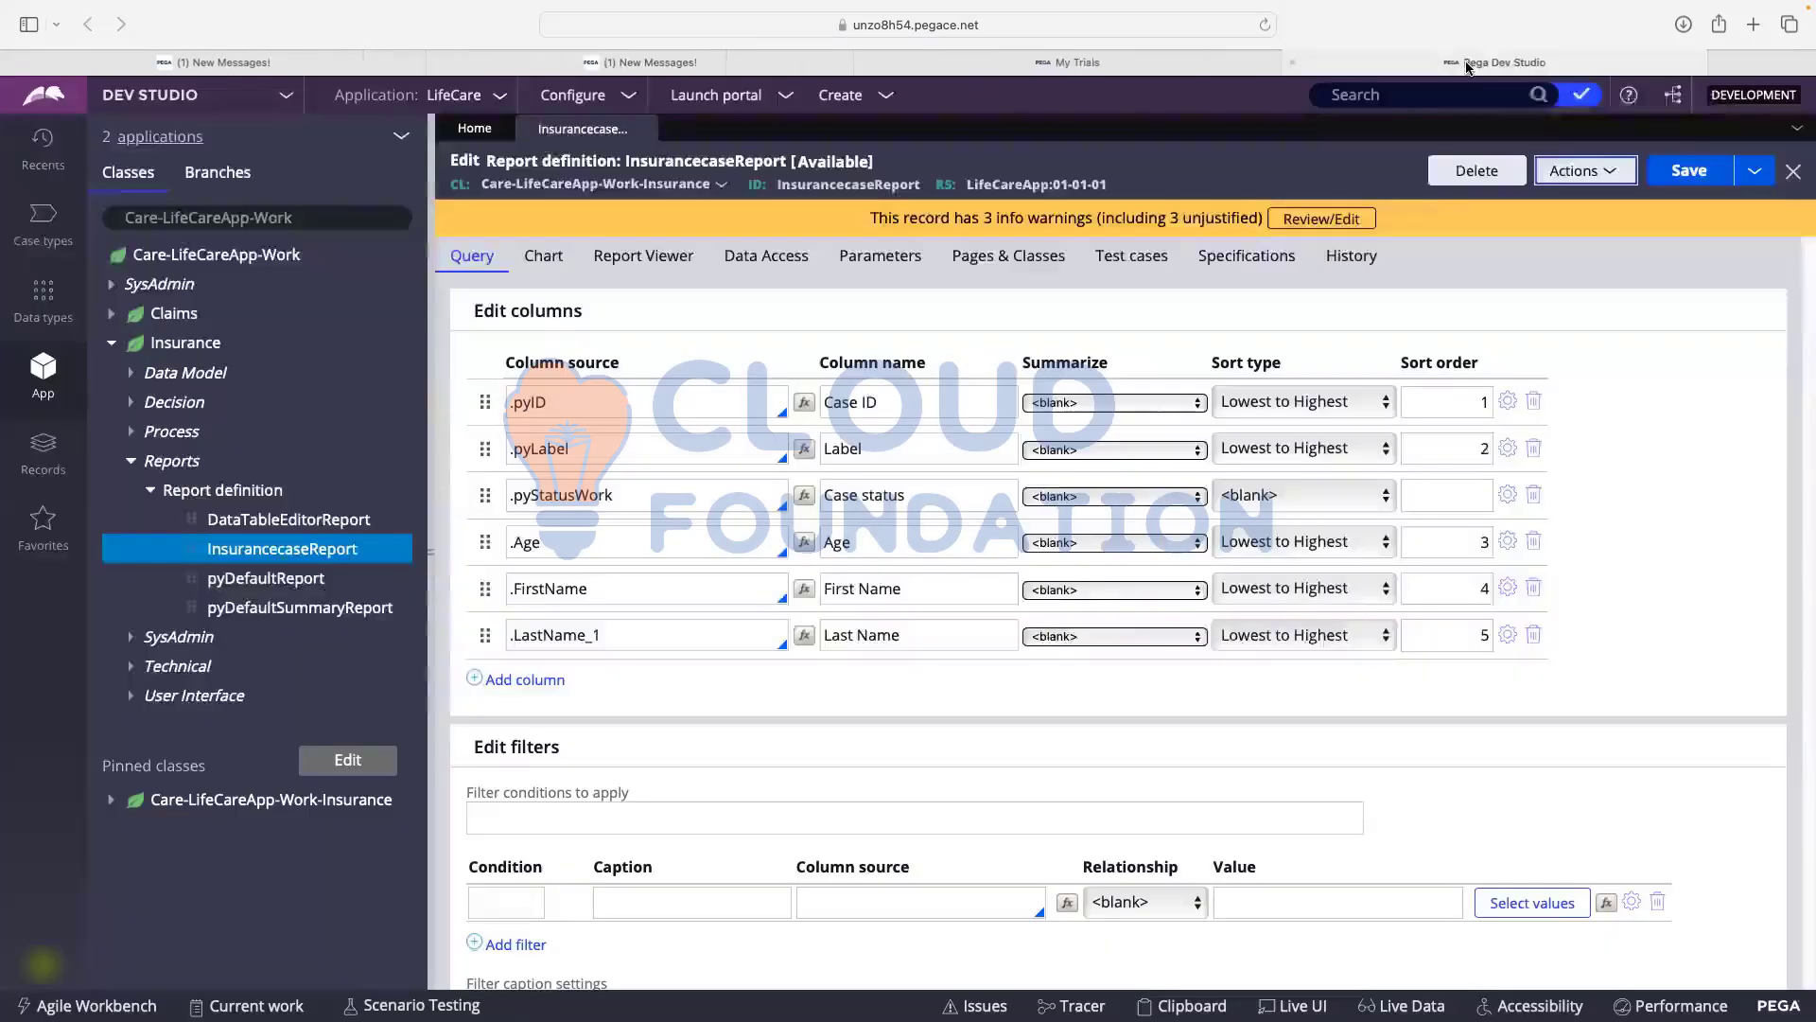
- Delete the Last Name column (.LastName_1) from the report's columns and save the report definition
{"action": "scroll", "coordinate": [1532, 648], "scroll_direction": "down", "scroll_amount": 1}
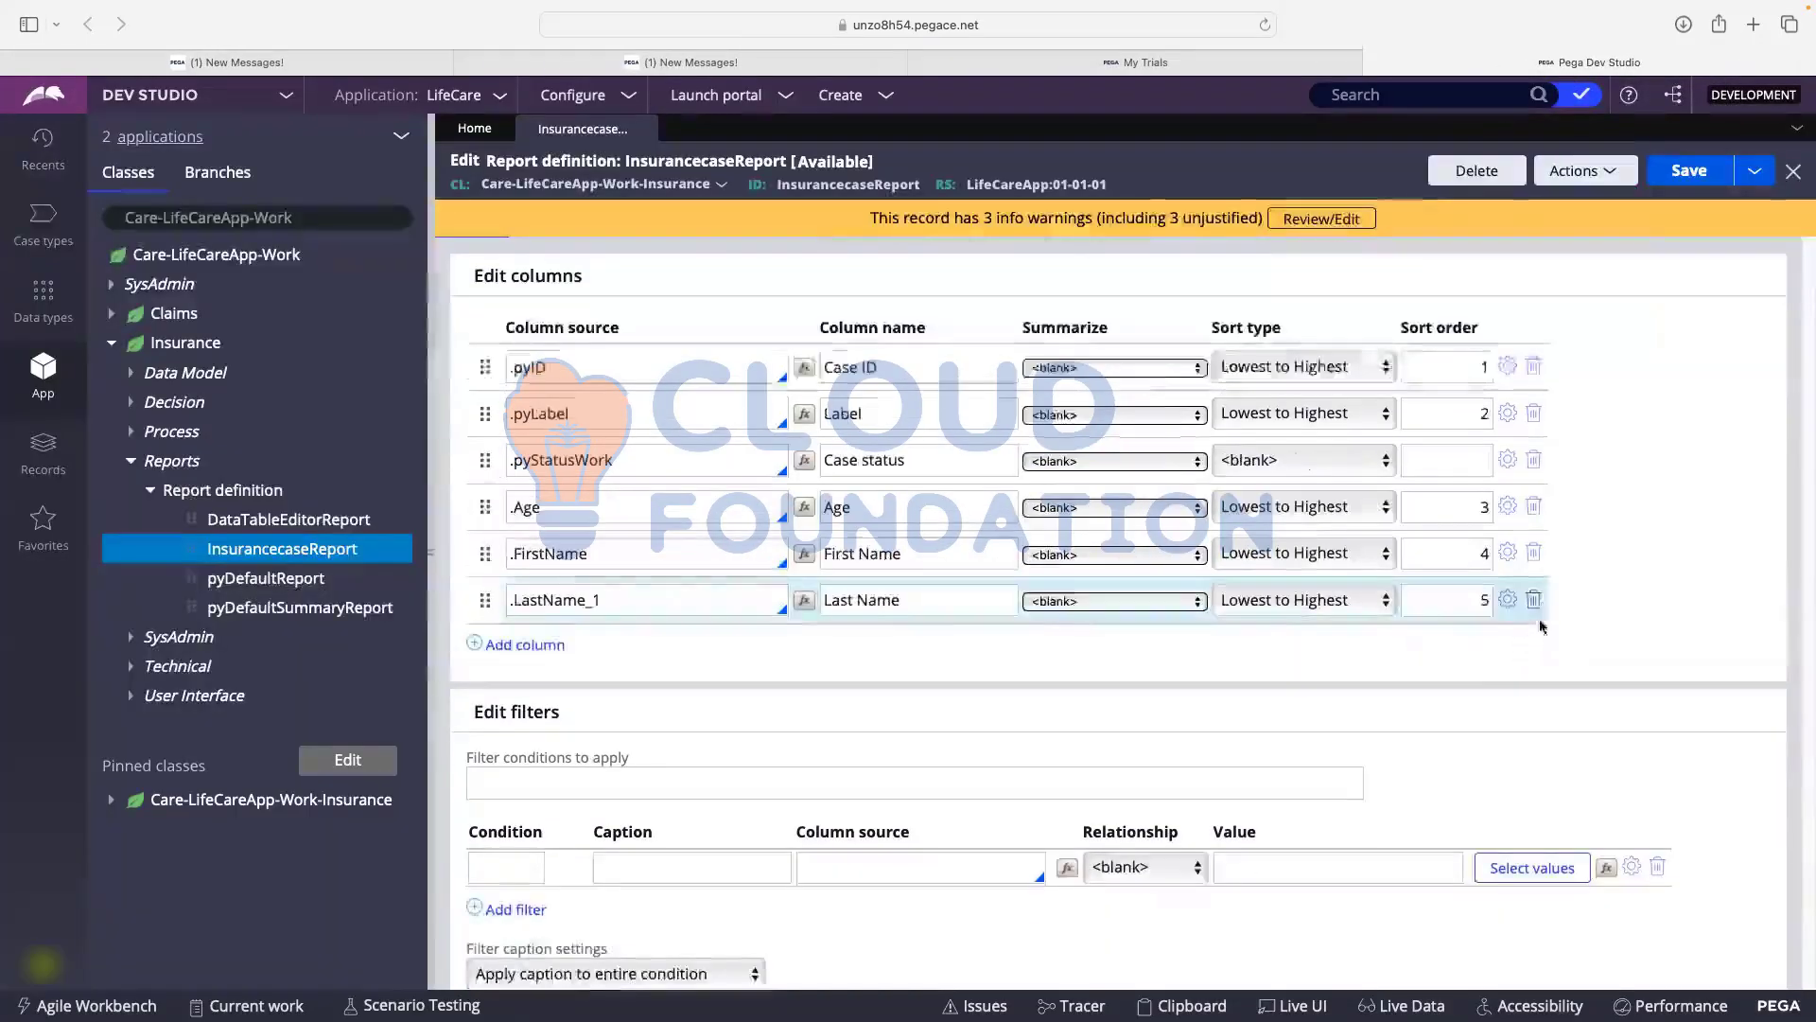
{"action": "left_click", "coordinate": [1534, 600]}
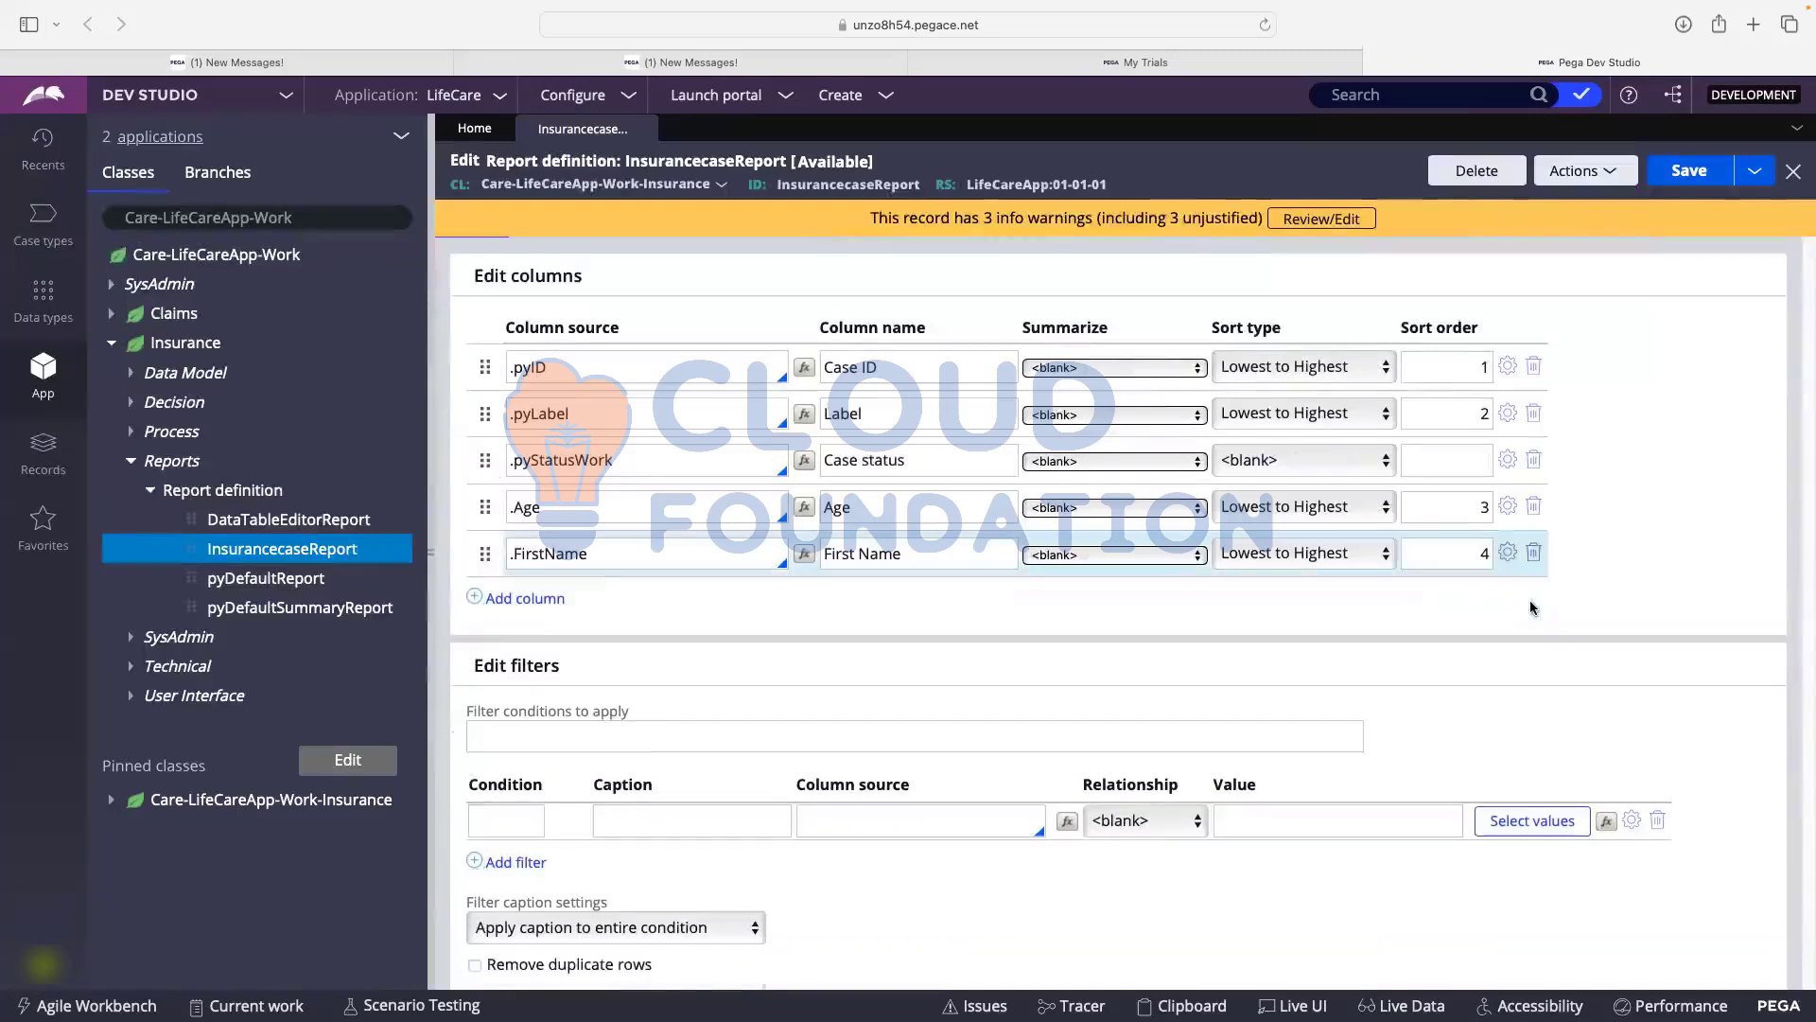
{"action": "left_click", "coordinate": [1690, 173]}
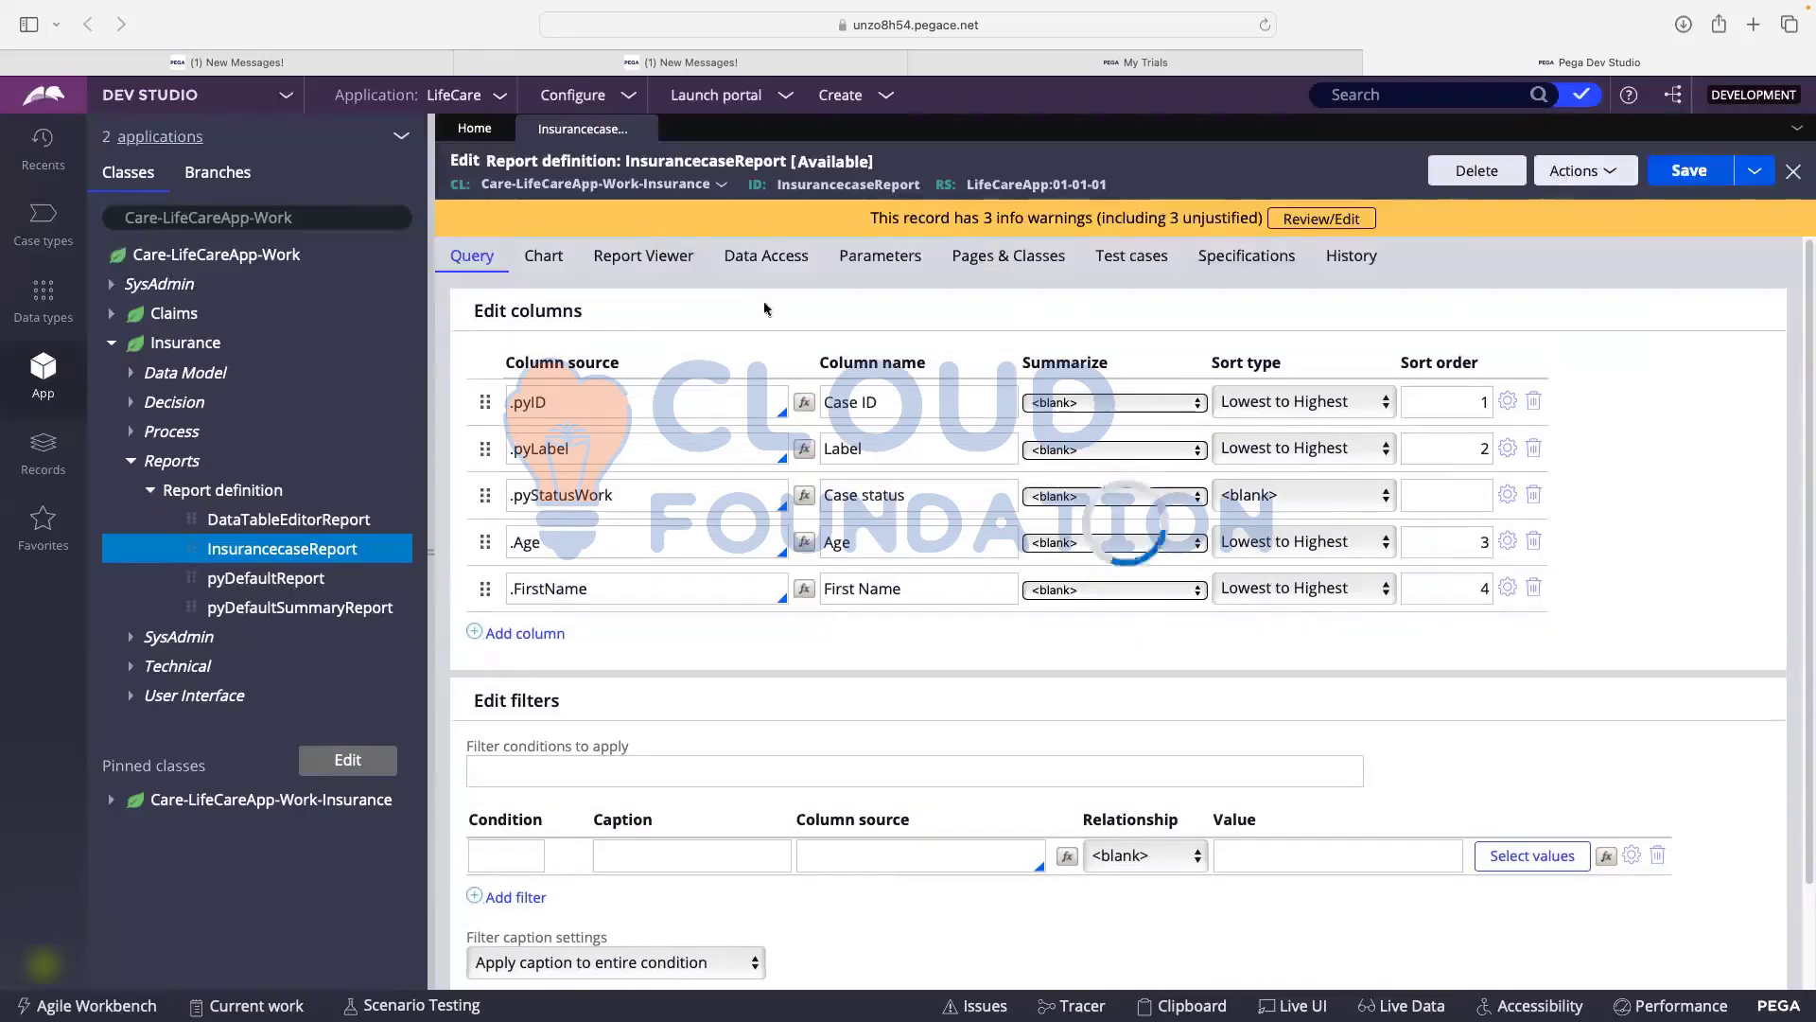
- Check the Data Access and Report Viewer settings, run the report again and return to its definition
{"action": "left_click", "coordinate": [766, 257]}
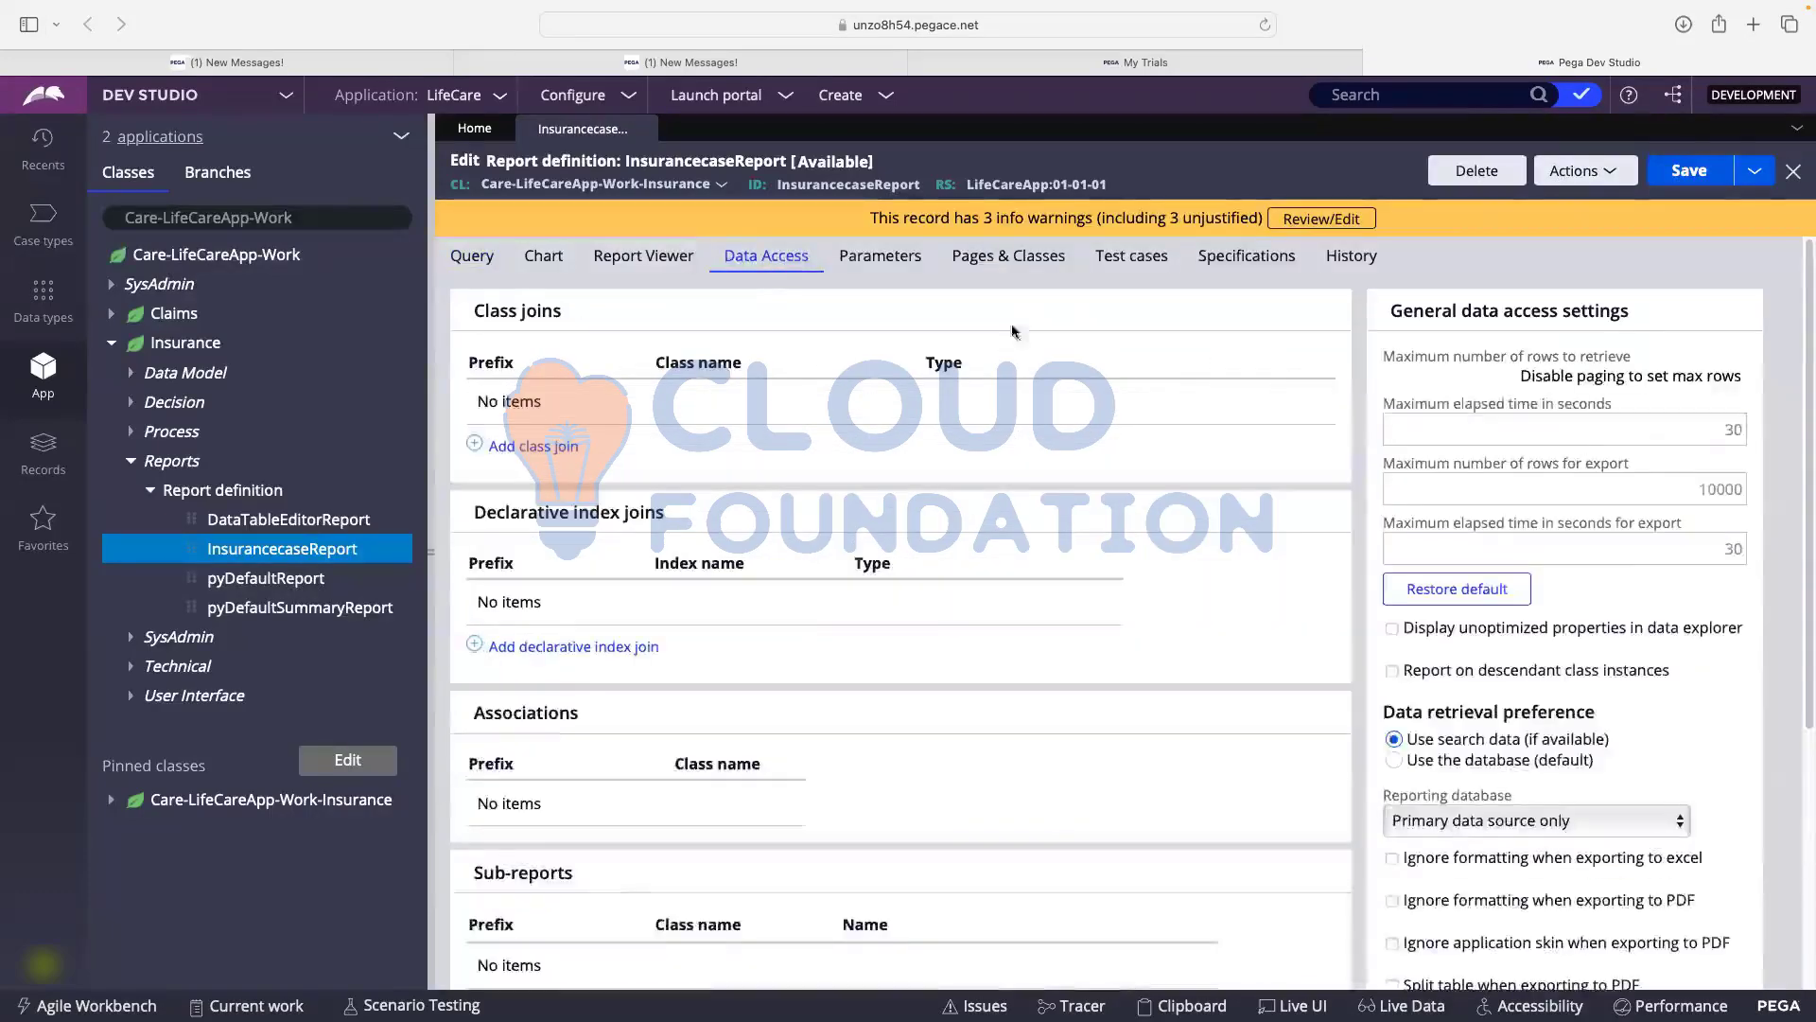
{"action": "left_click", "coordinate": [643, 255]}
{"action": "left_click", "coordinate": [472, 255]}
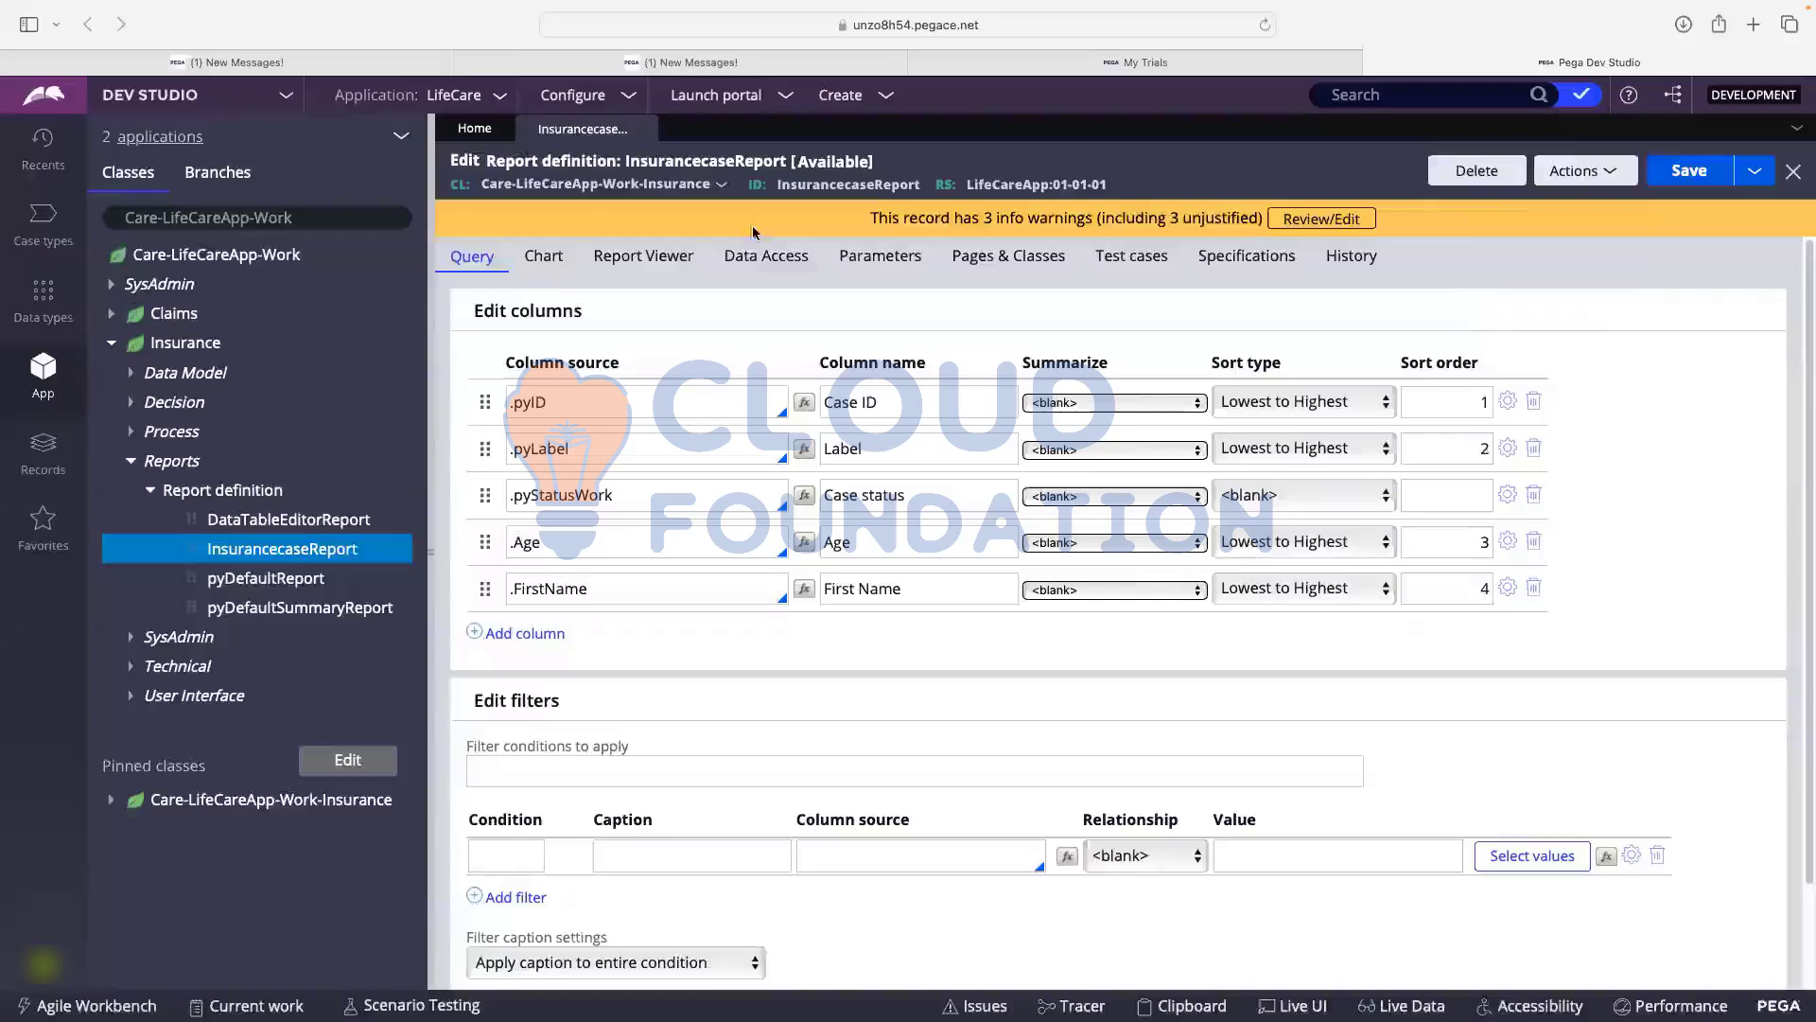
{"action": "left_click", "coordinate": [1611, 177]}
{"action": "left_click", "coordinate": [1561, 200]}
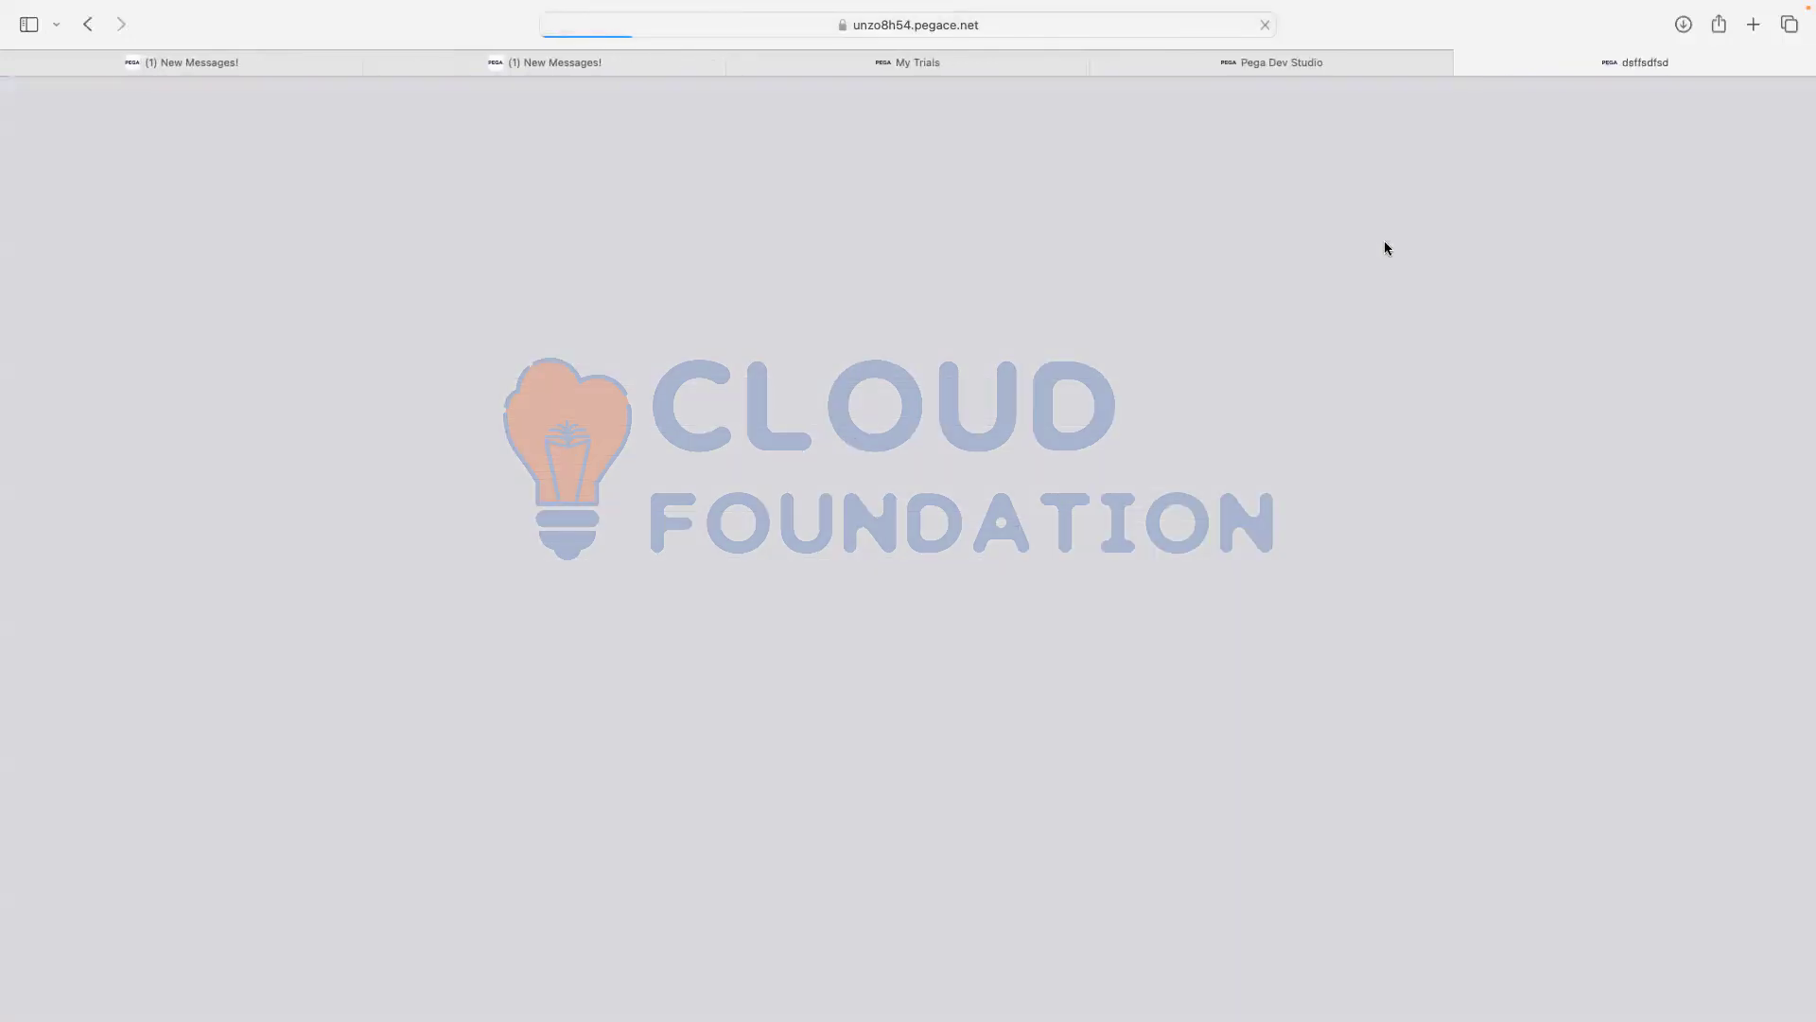
{"action": "left_click", "coordinate": [1463, 64]}
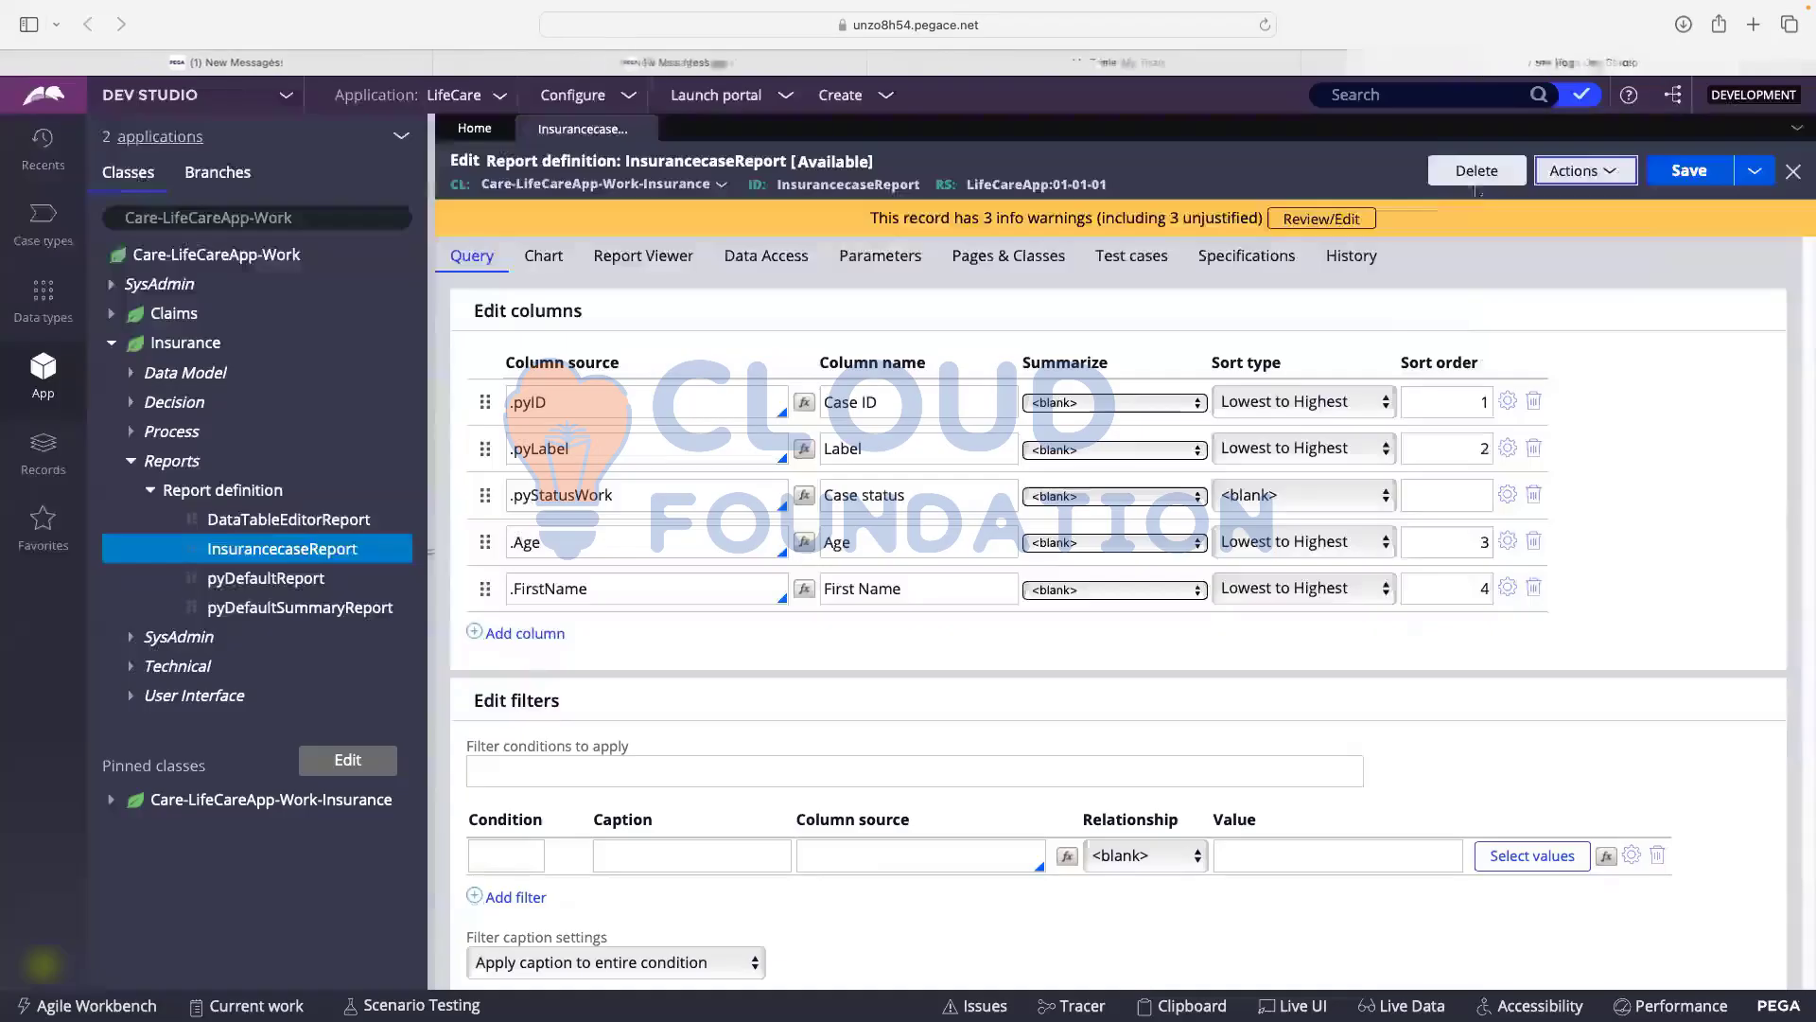
- Delete the Age column (.Age) from the report's columns and save the report definition
{"action": "scroll", "coordinate": [1539, 550], "scroll_direction": "down", "scroll_amount": 1}
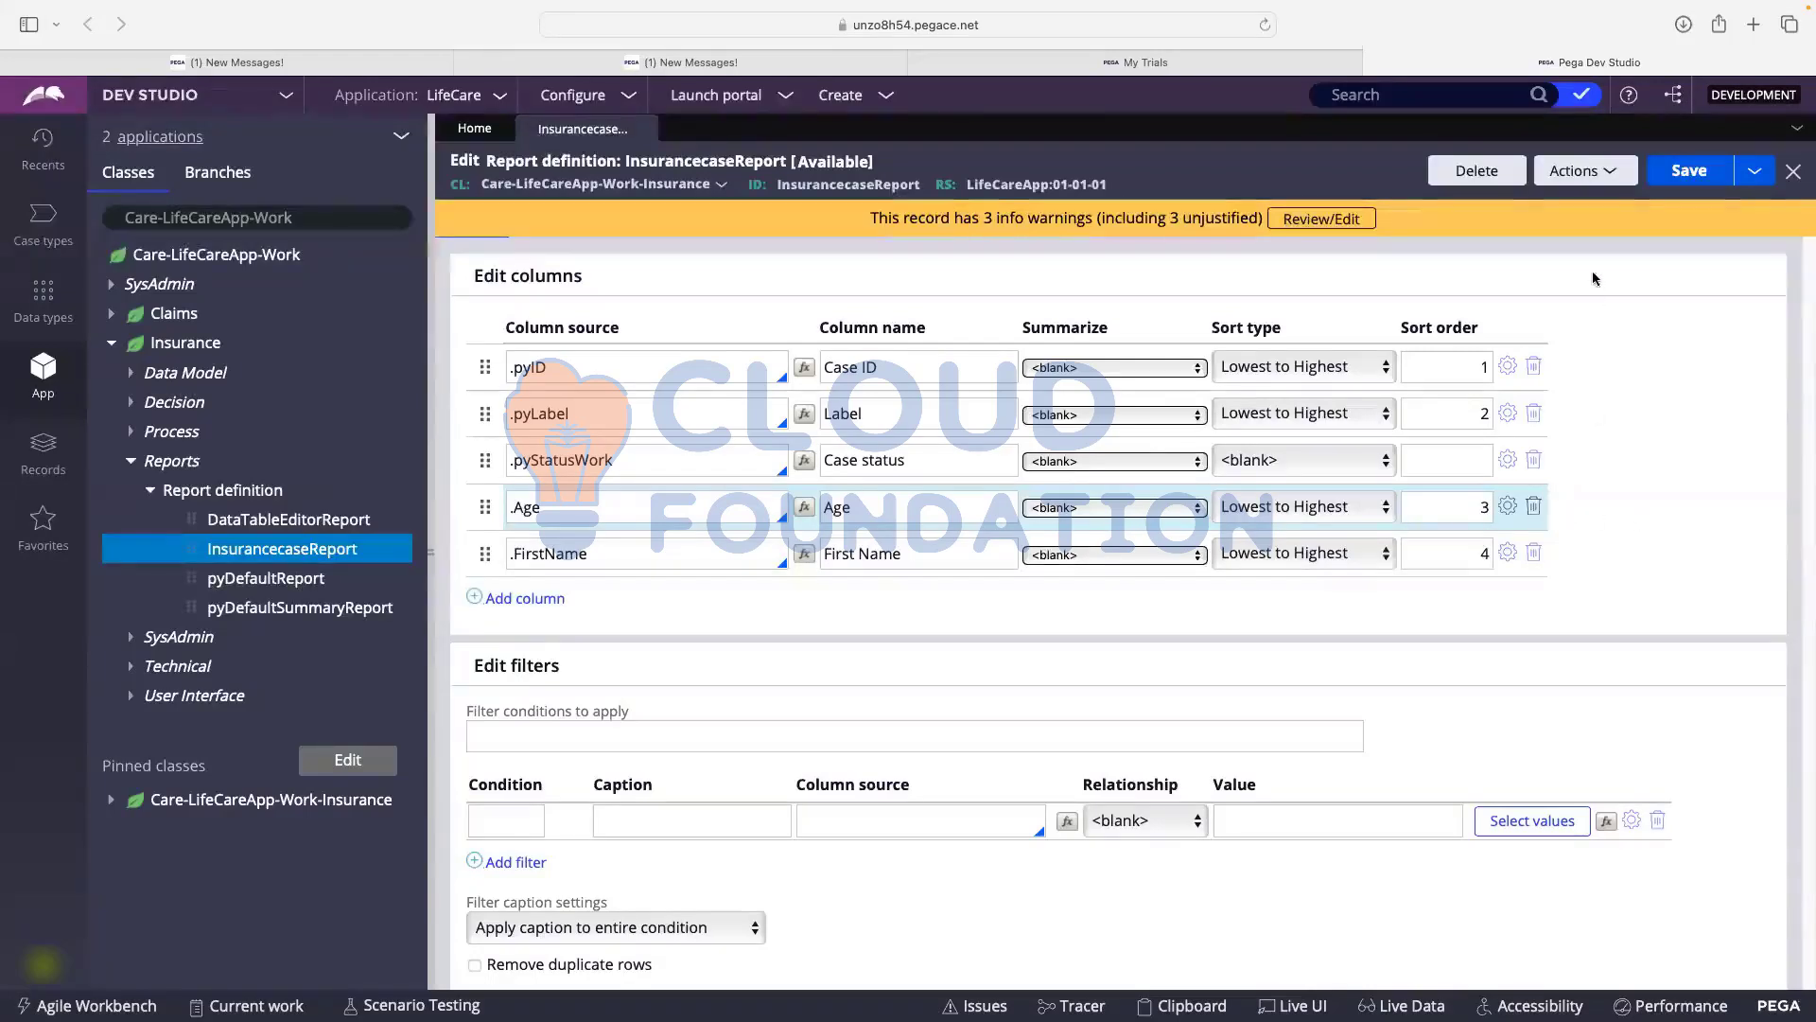
{"action": "left_click", "coordinate": [1535, 508]}
{"action": "left_click", "coordinate": [1681, 169]}
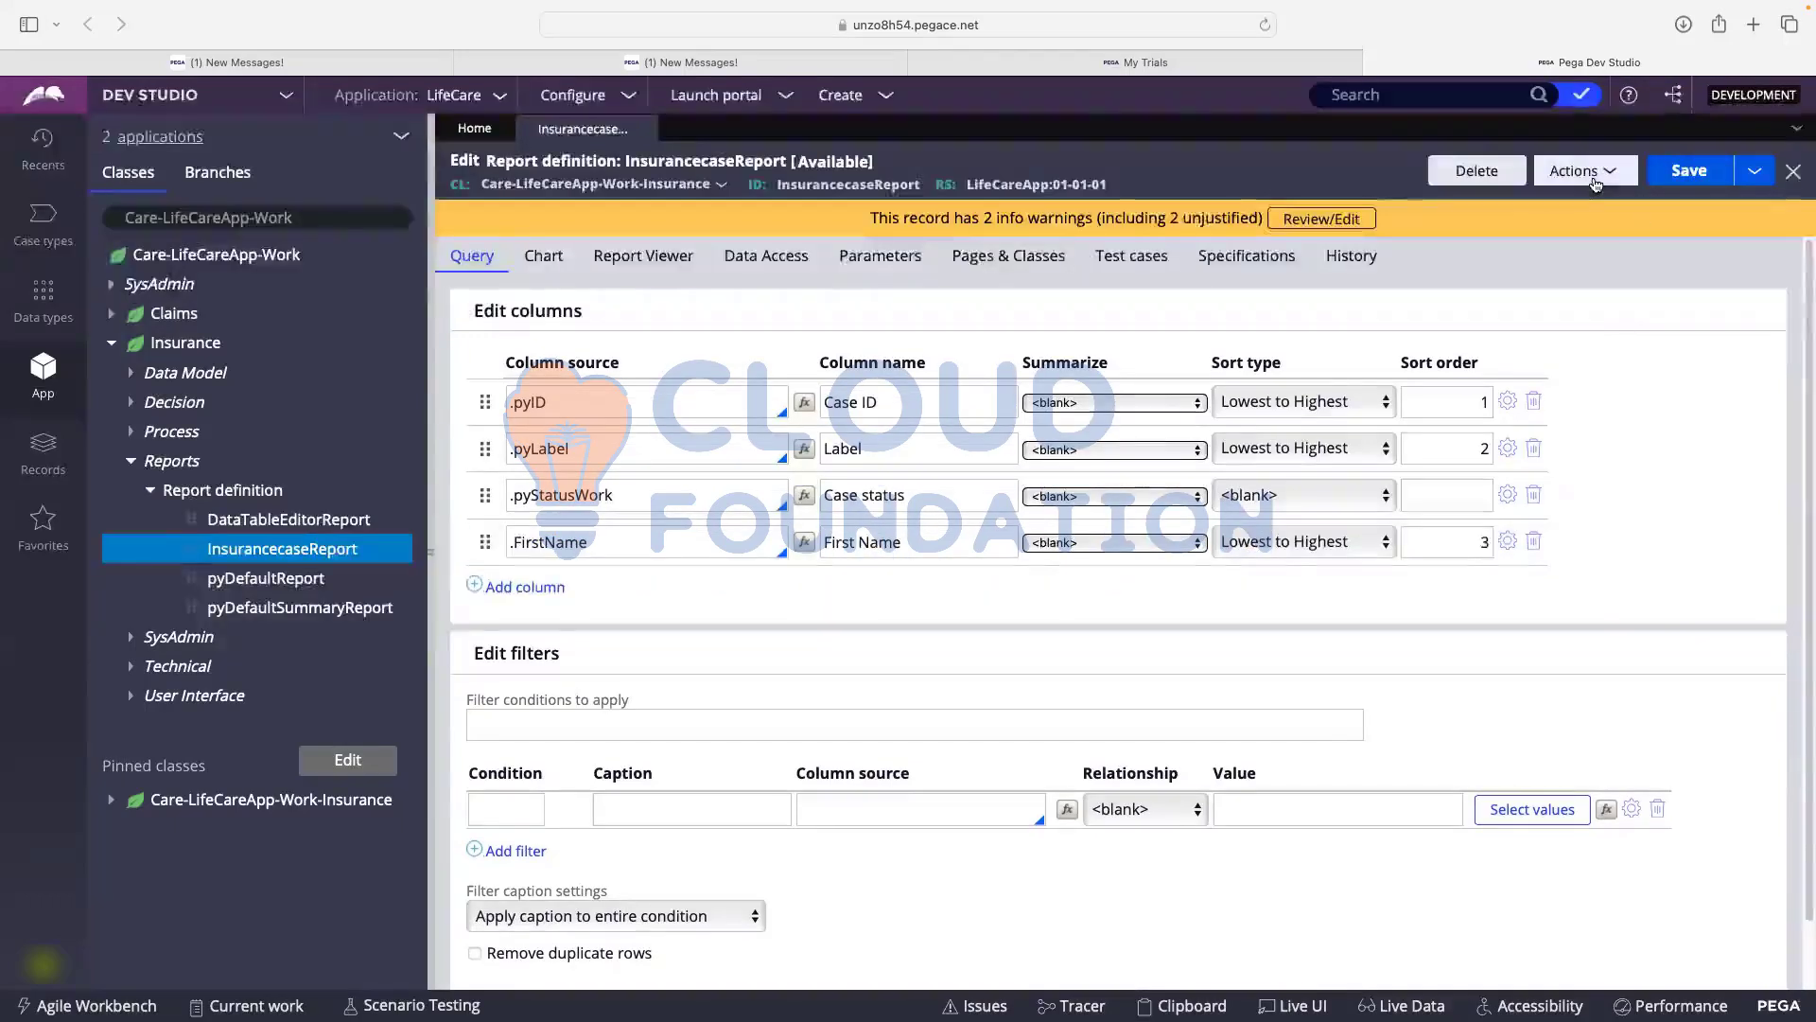
{"action": "left_click", "coordinate": [1670, 172]}
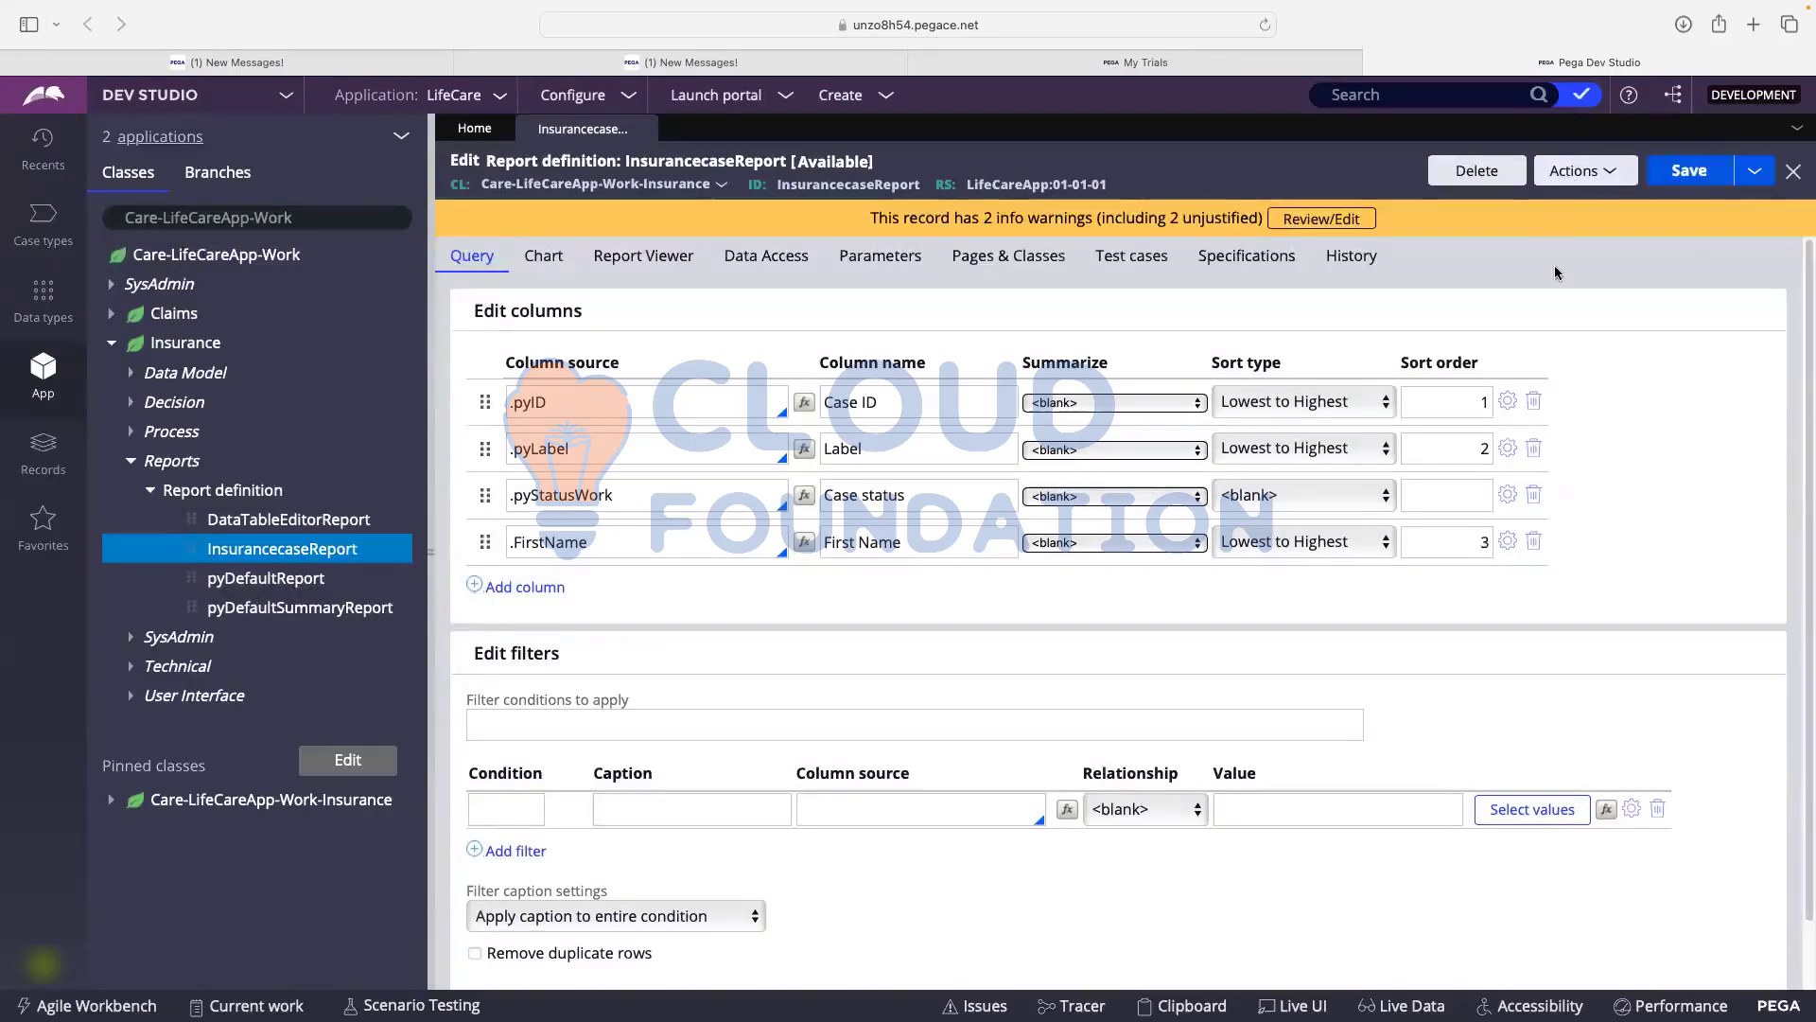
- Run the report and examine the Case ID, Label, Case status and First Name values of the listed insurance cases
{"action": "left_click", "coordinate": [1572, 179]}
{"action": "left_click", "coordinate": [1558, 194]}
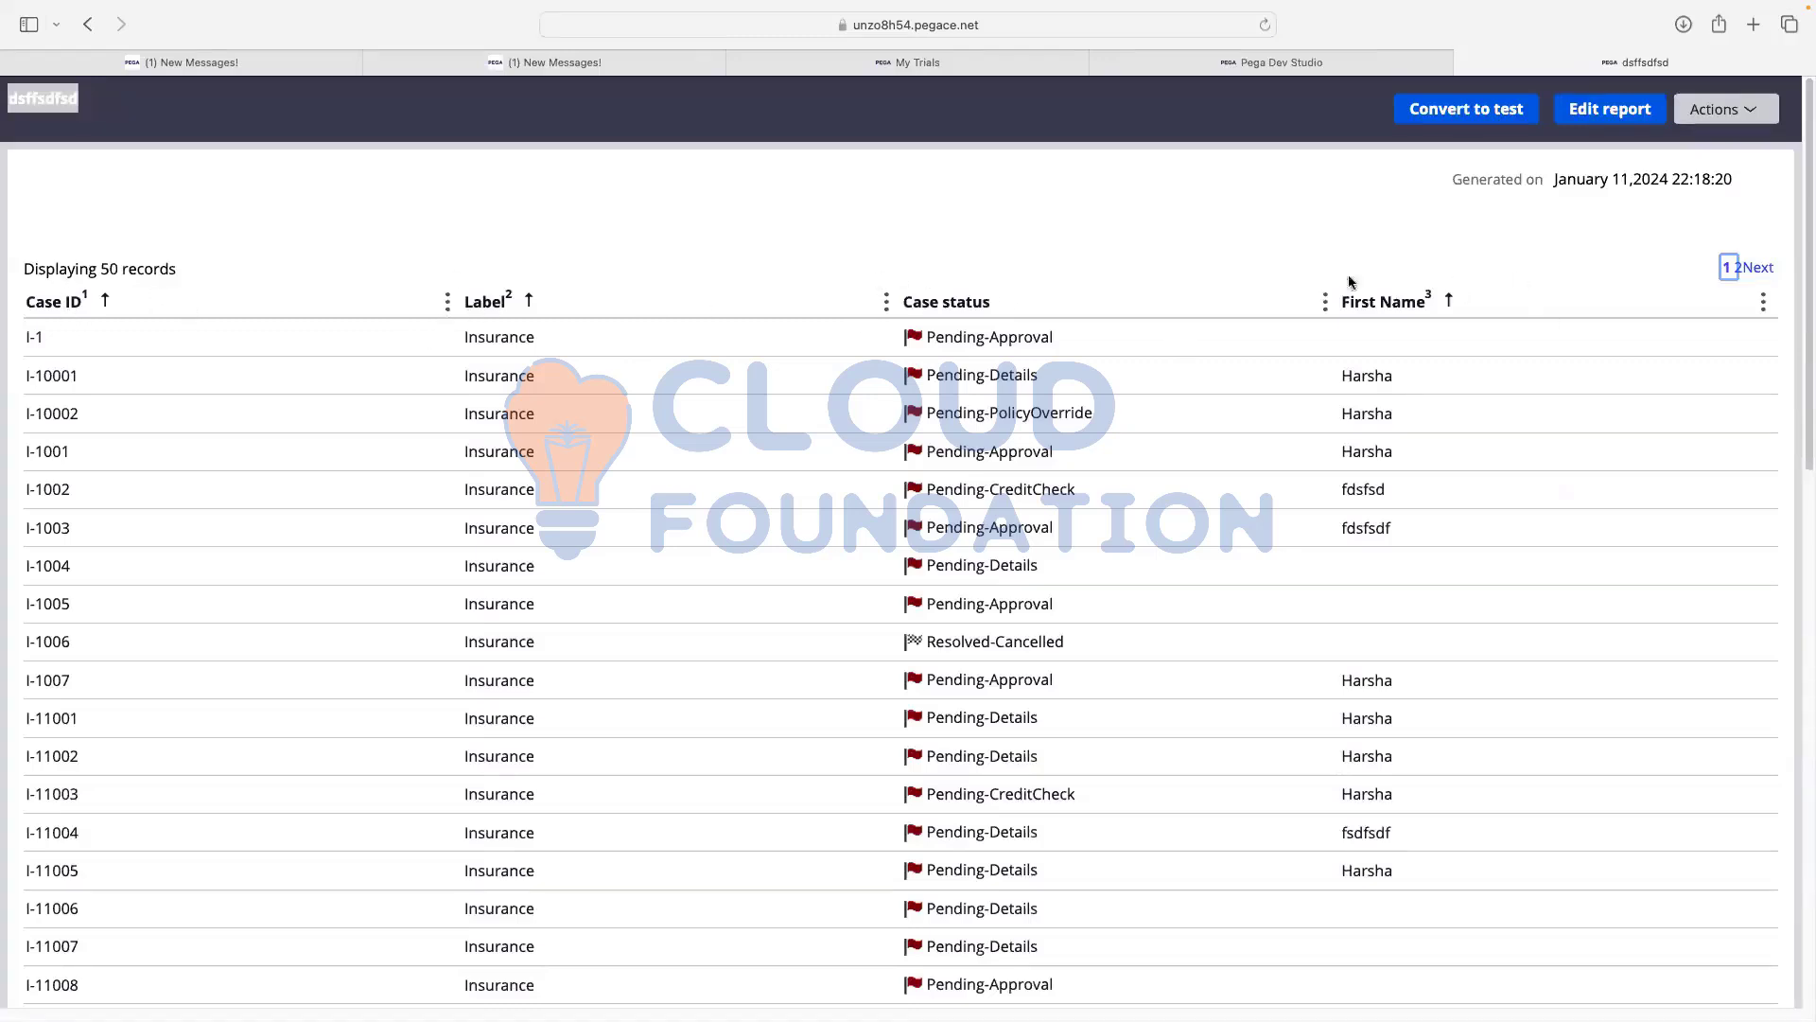
{"action": "scroll", "coordinate": [210, 337], "scroll_direction": "down", "scroll_amount": 10}
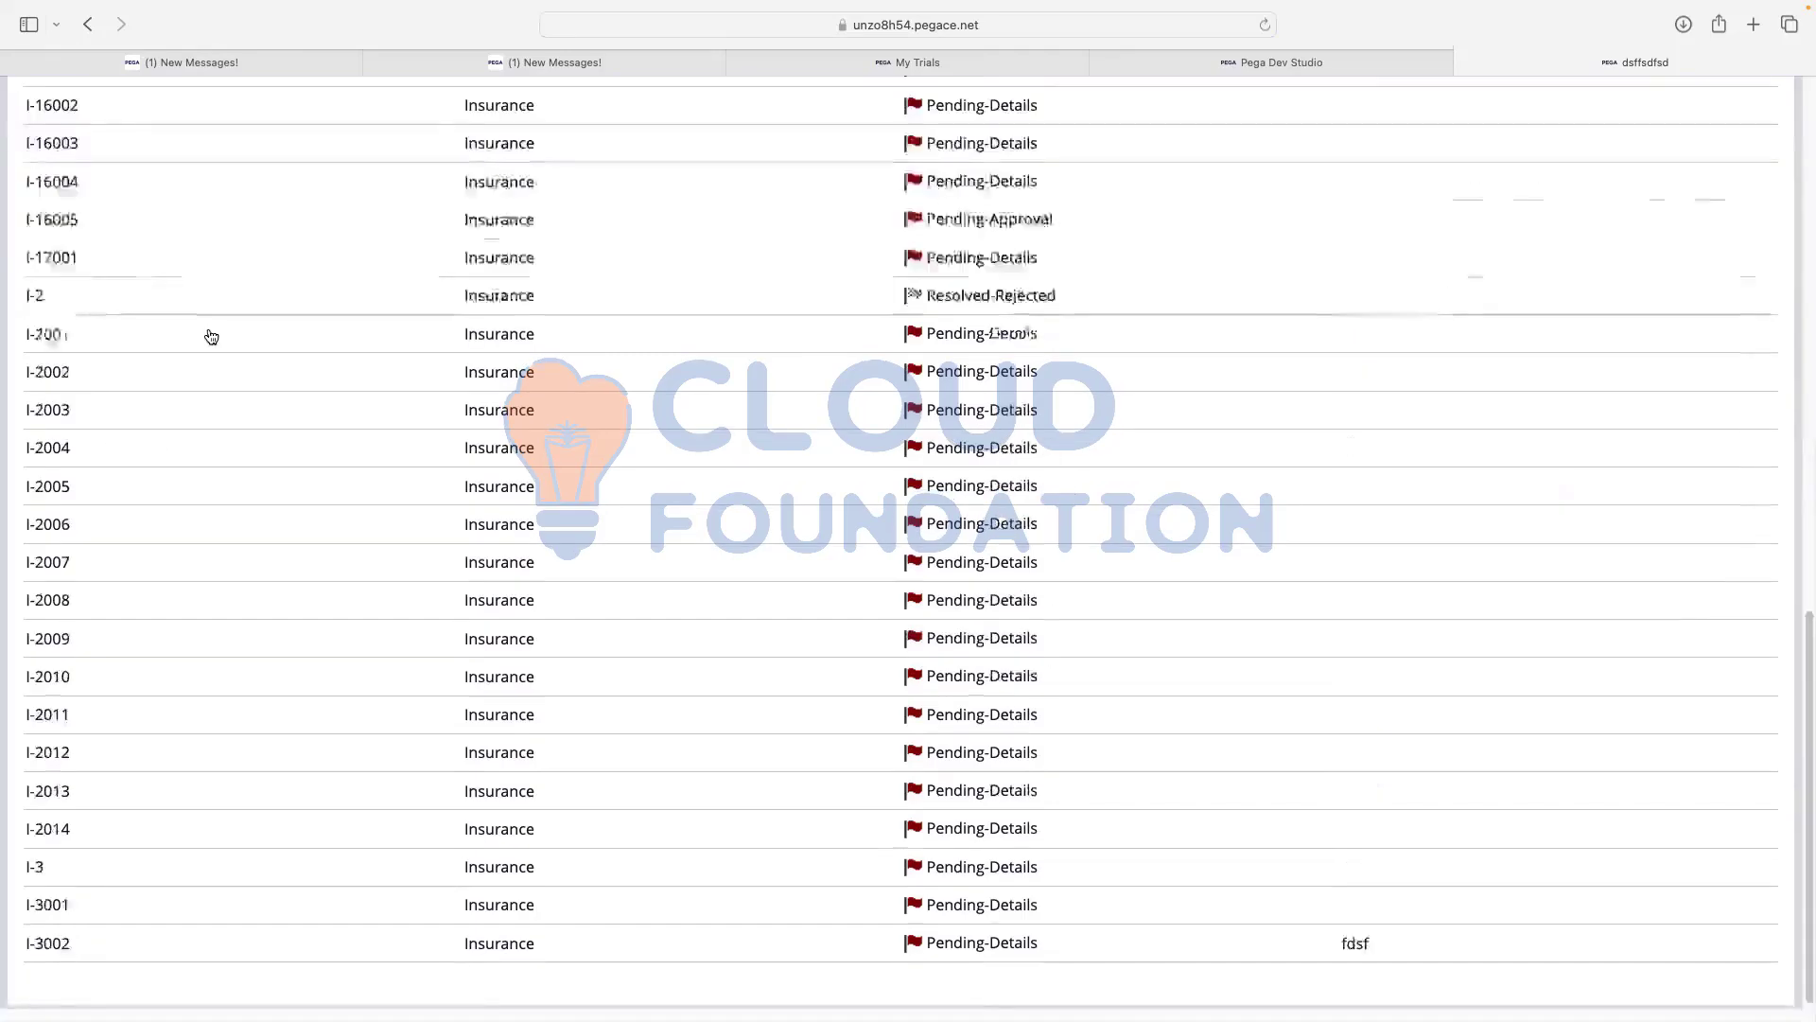
{"action": "scroll", "coordinate": [211, 336], "scroll_direction": "up", "scroll_amount": 10}
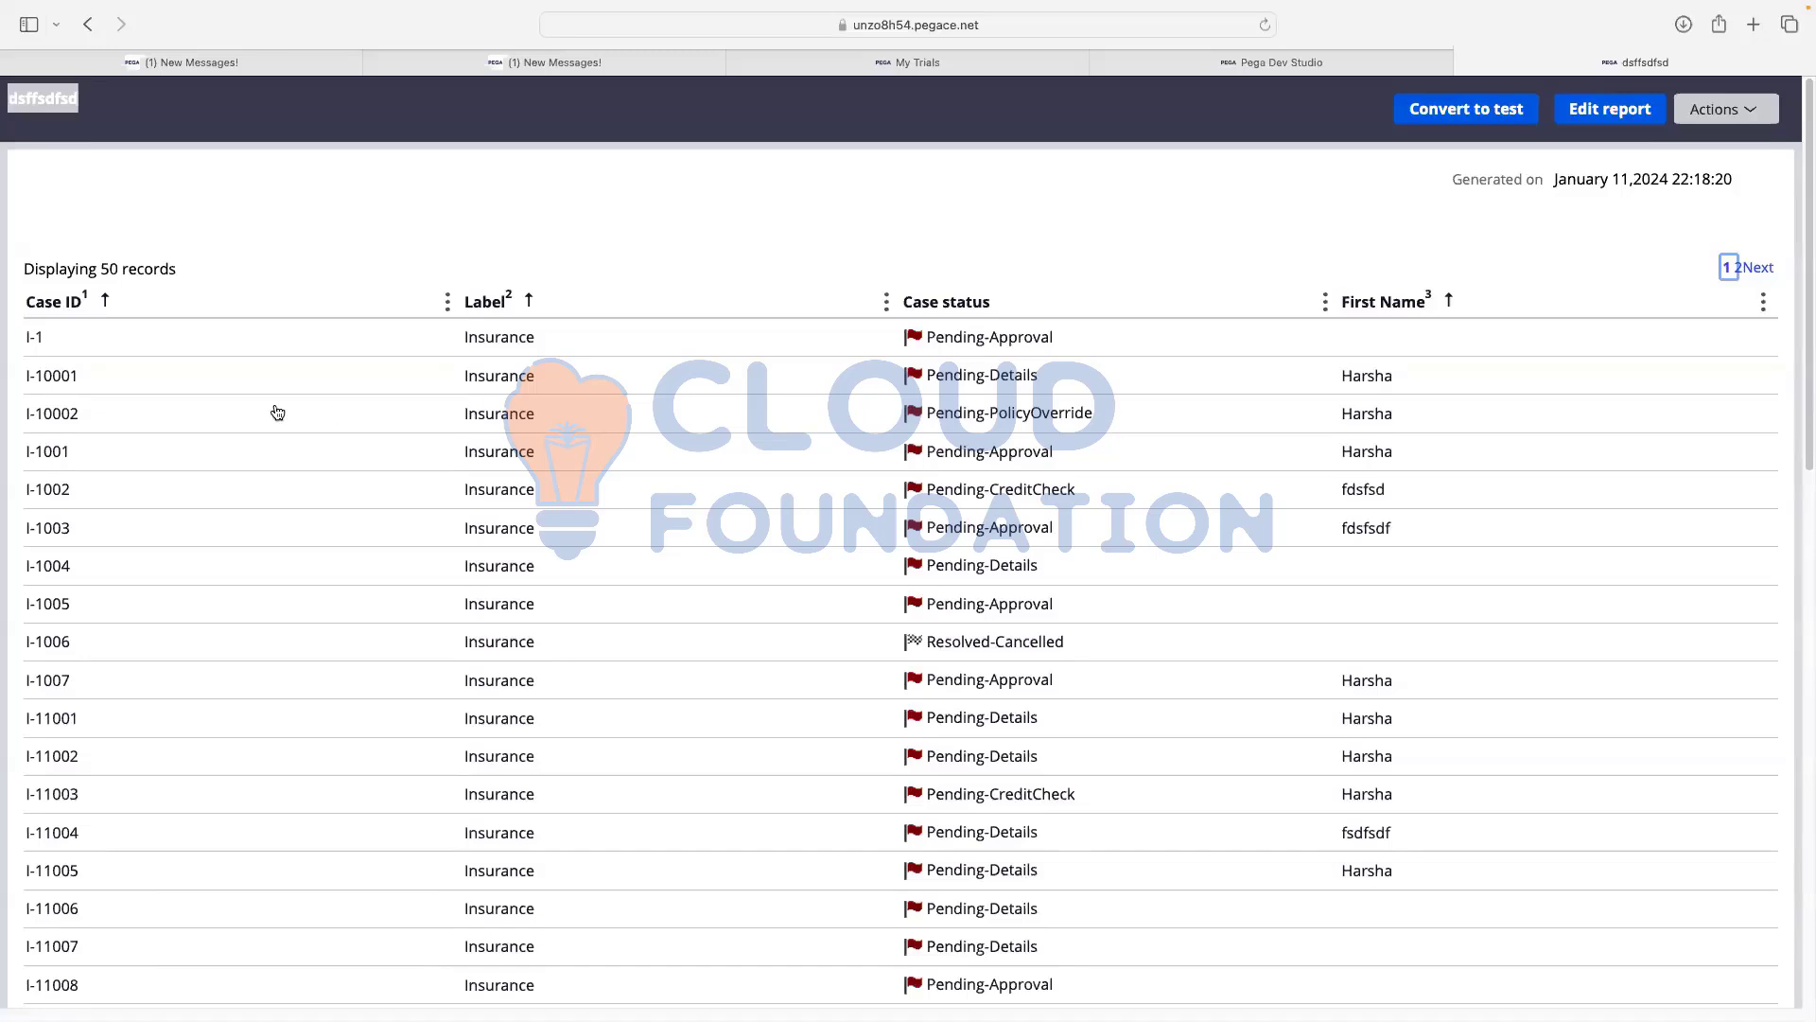
{"action": "scroll", "coordinate": [275, 416], "scroll_direction": "down", "scroll_amount": 1}
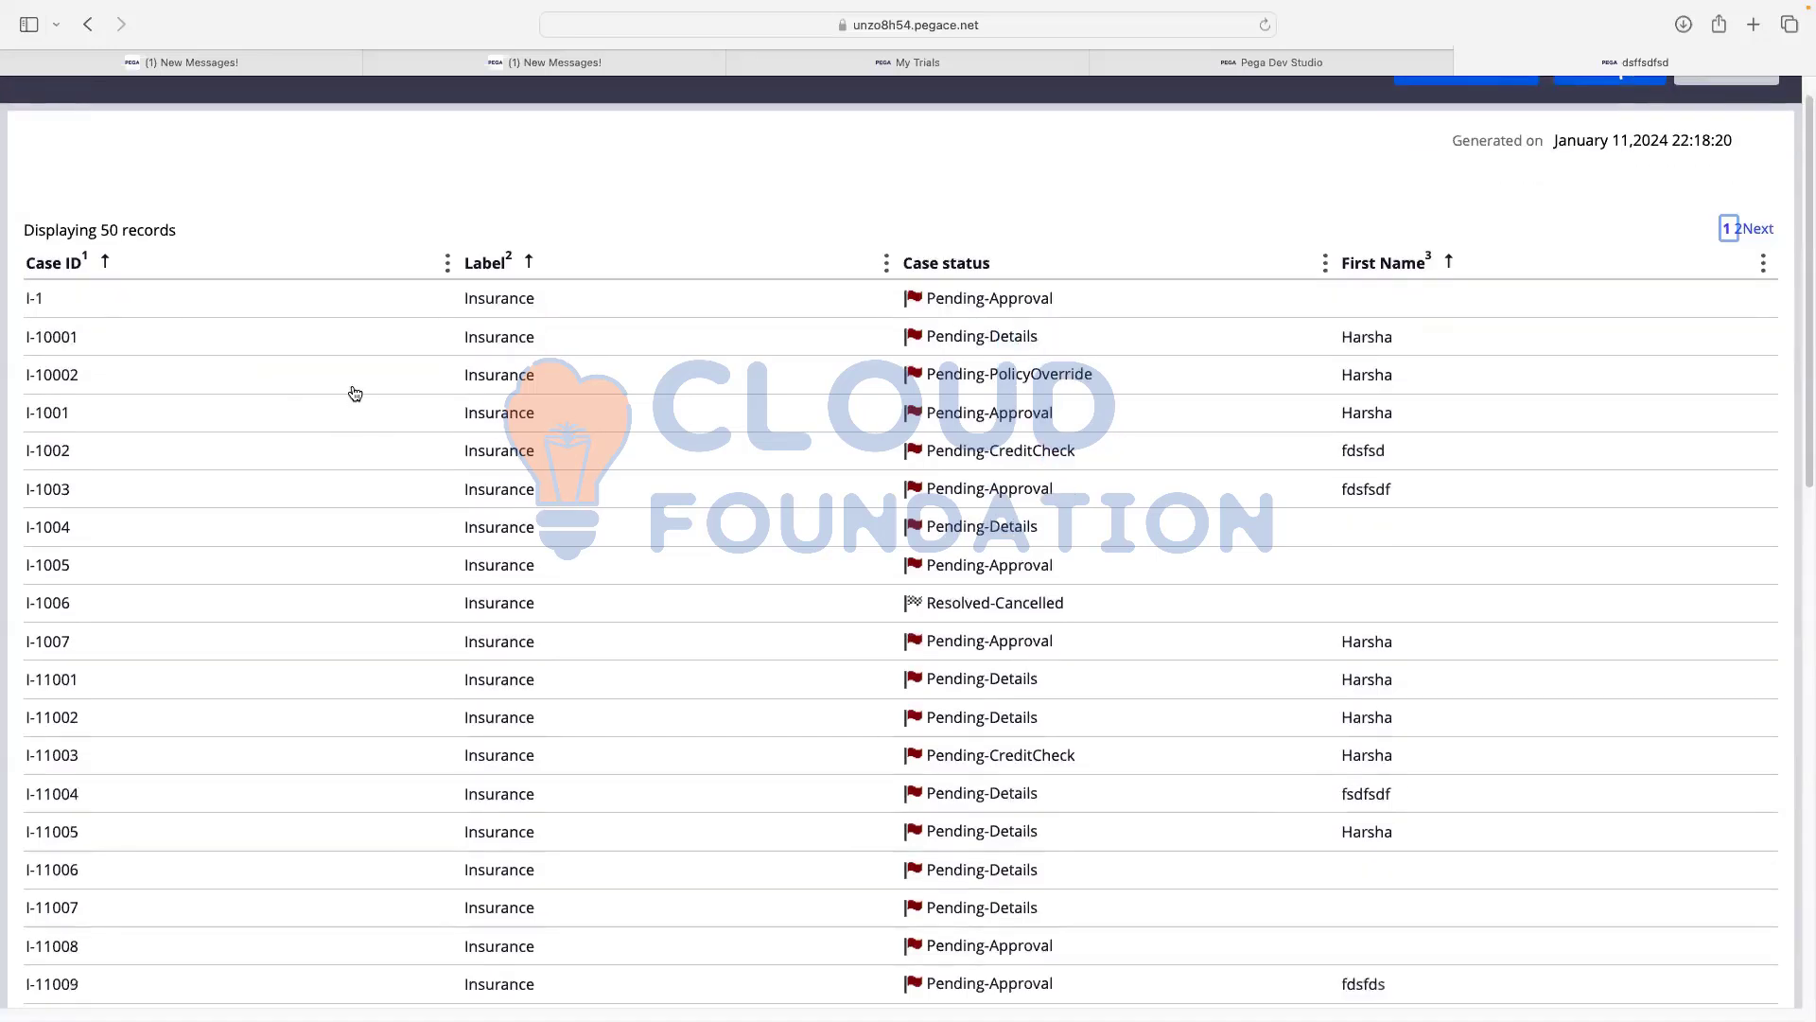
{"action": "scroll", "coordinate": [354, 394], "scroll_direction": "down", "scroll_amount": 3}
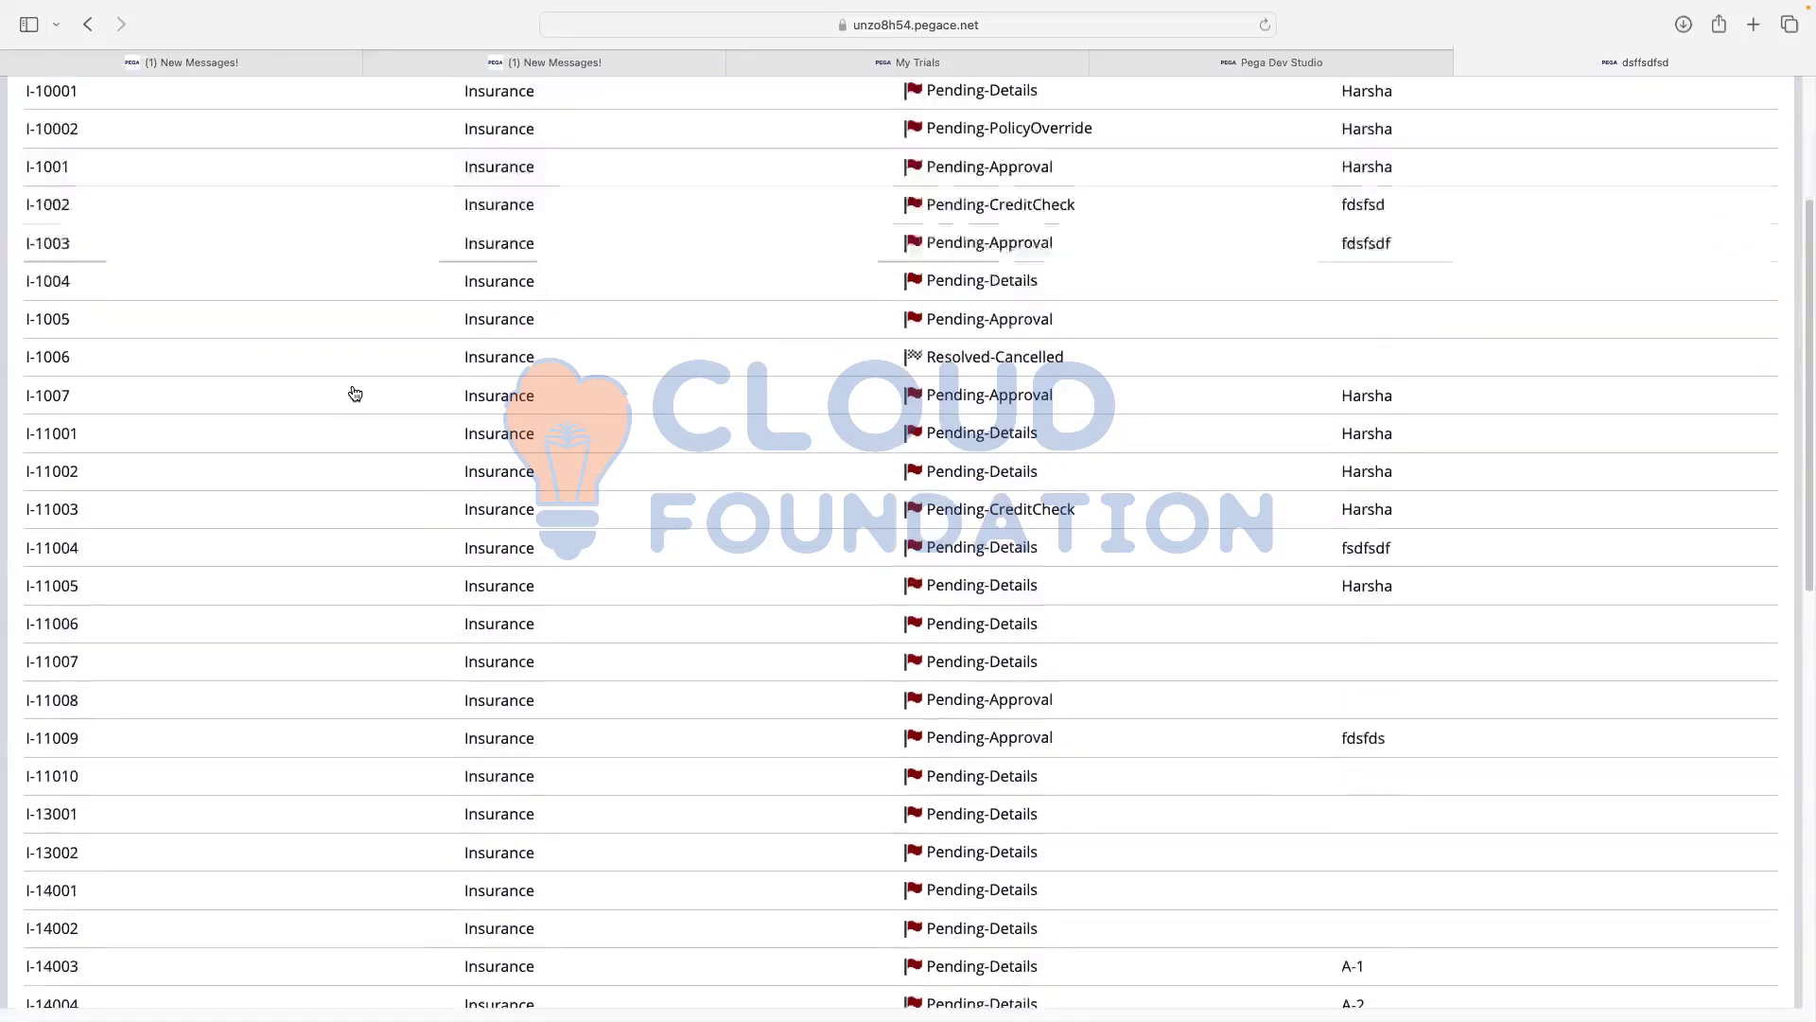
{"action": "scroll", "coordinate": [322, 385], "scroll_direction": "up", "scroll_amount": 4}
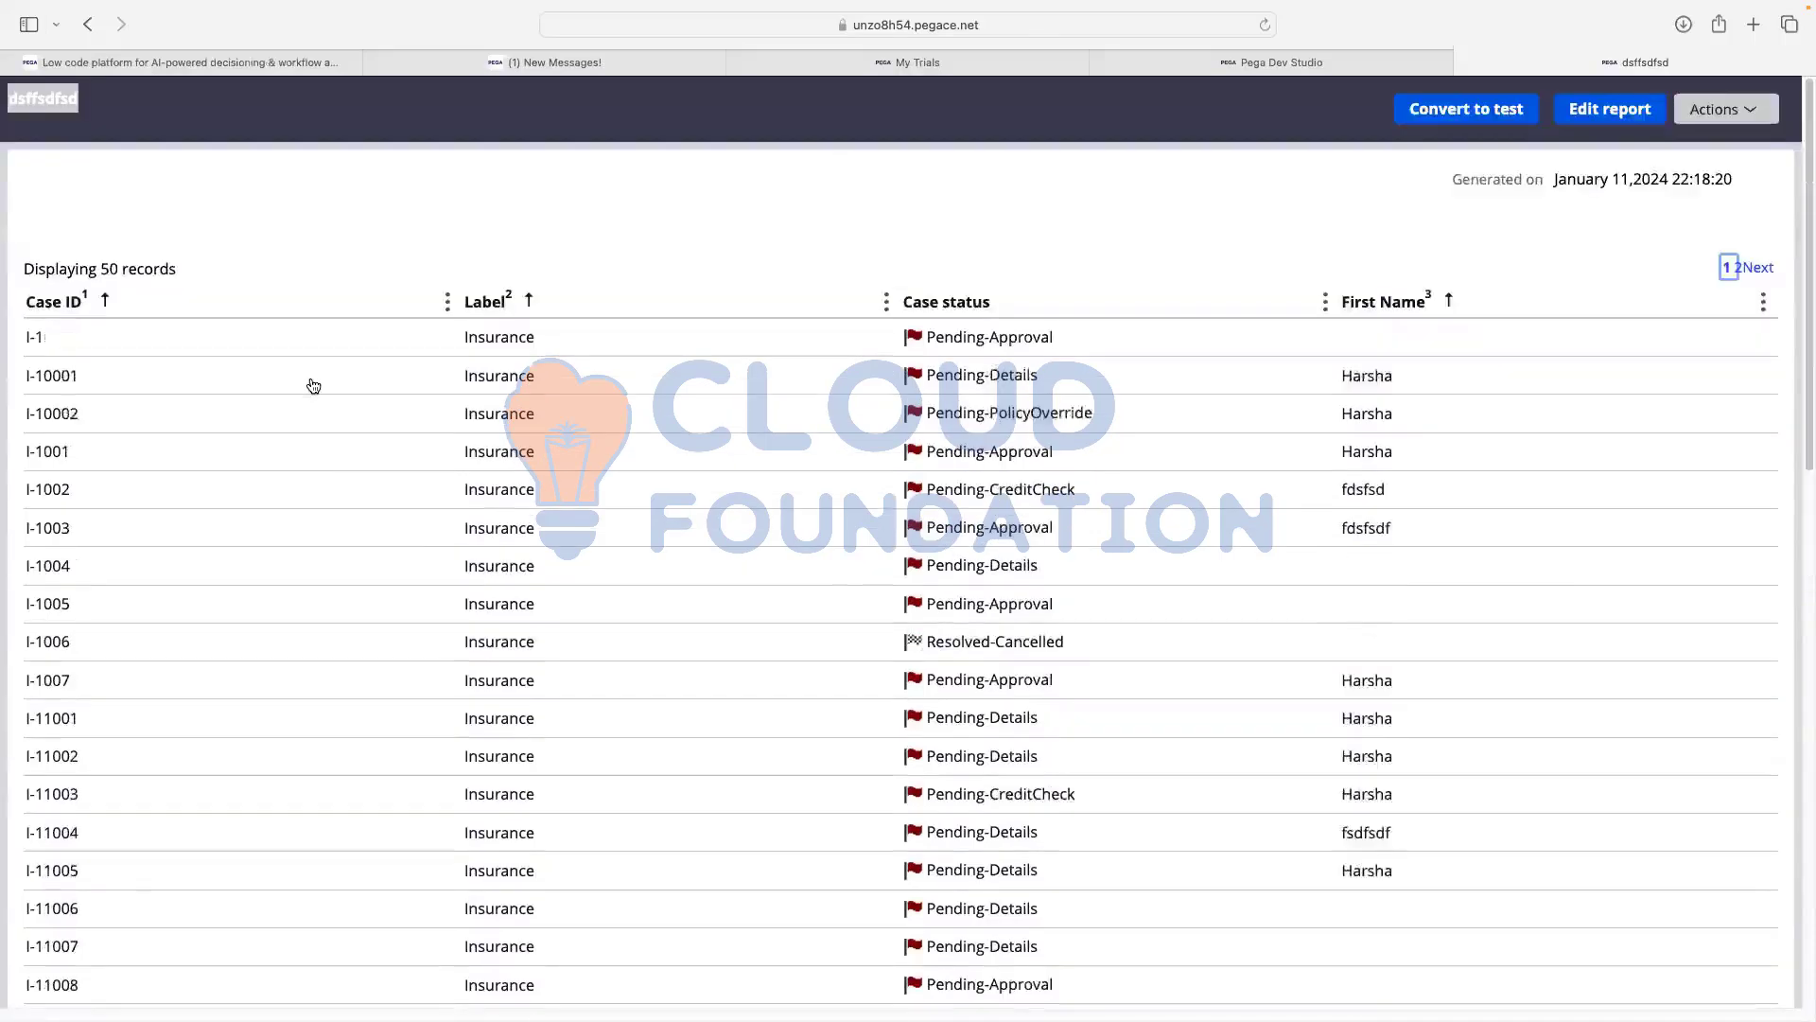
{"action": "scroll", "coordinate": [313, 385], "scroll_direction": "down", "scroll_amount": 2}
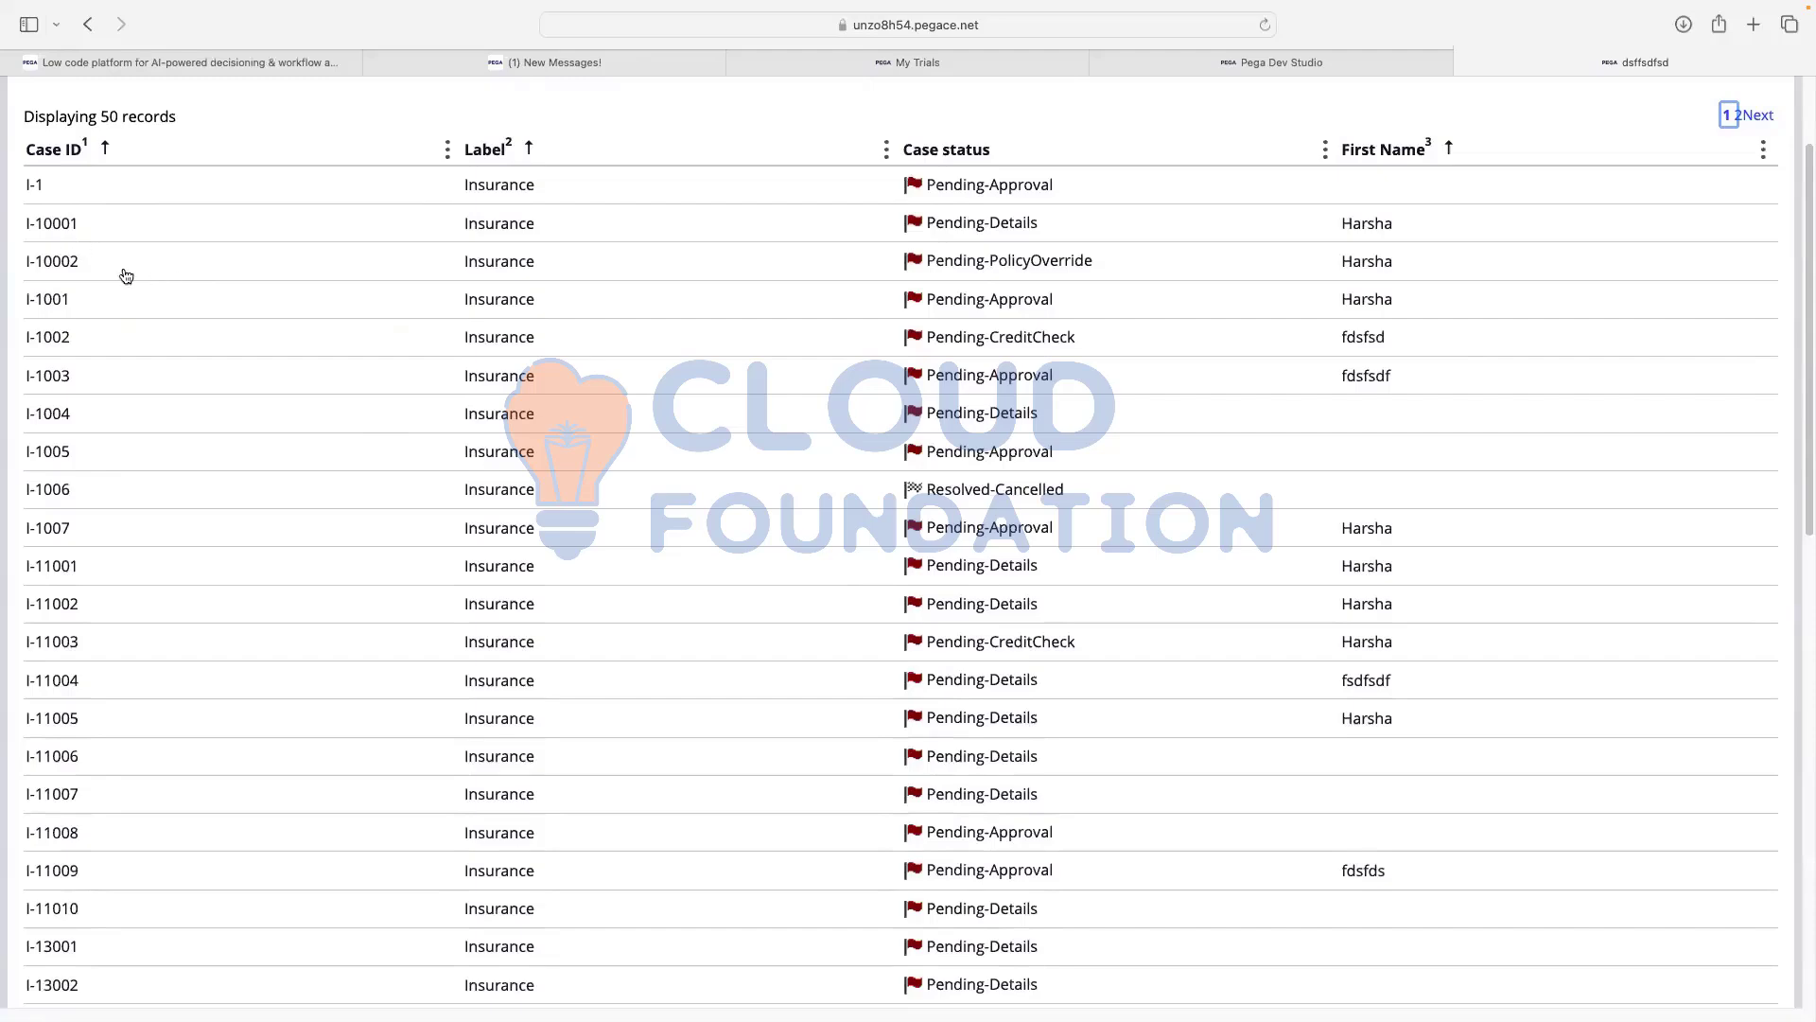
{"action": "scroll", "coordinate": [125, 275], "scroll_direction": "down", "scroll_amount": 10}
{"action": "scroll", "coordinate": [113, 405], "scroll_direction": "up", "scroll_amount": 15}
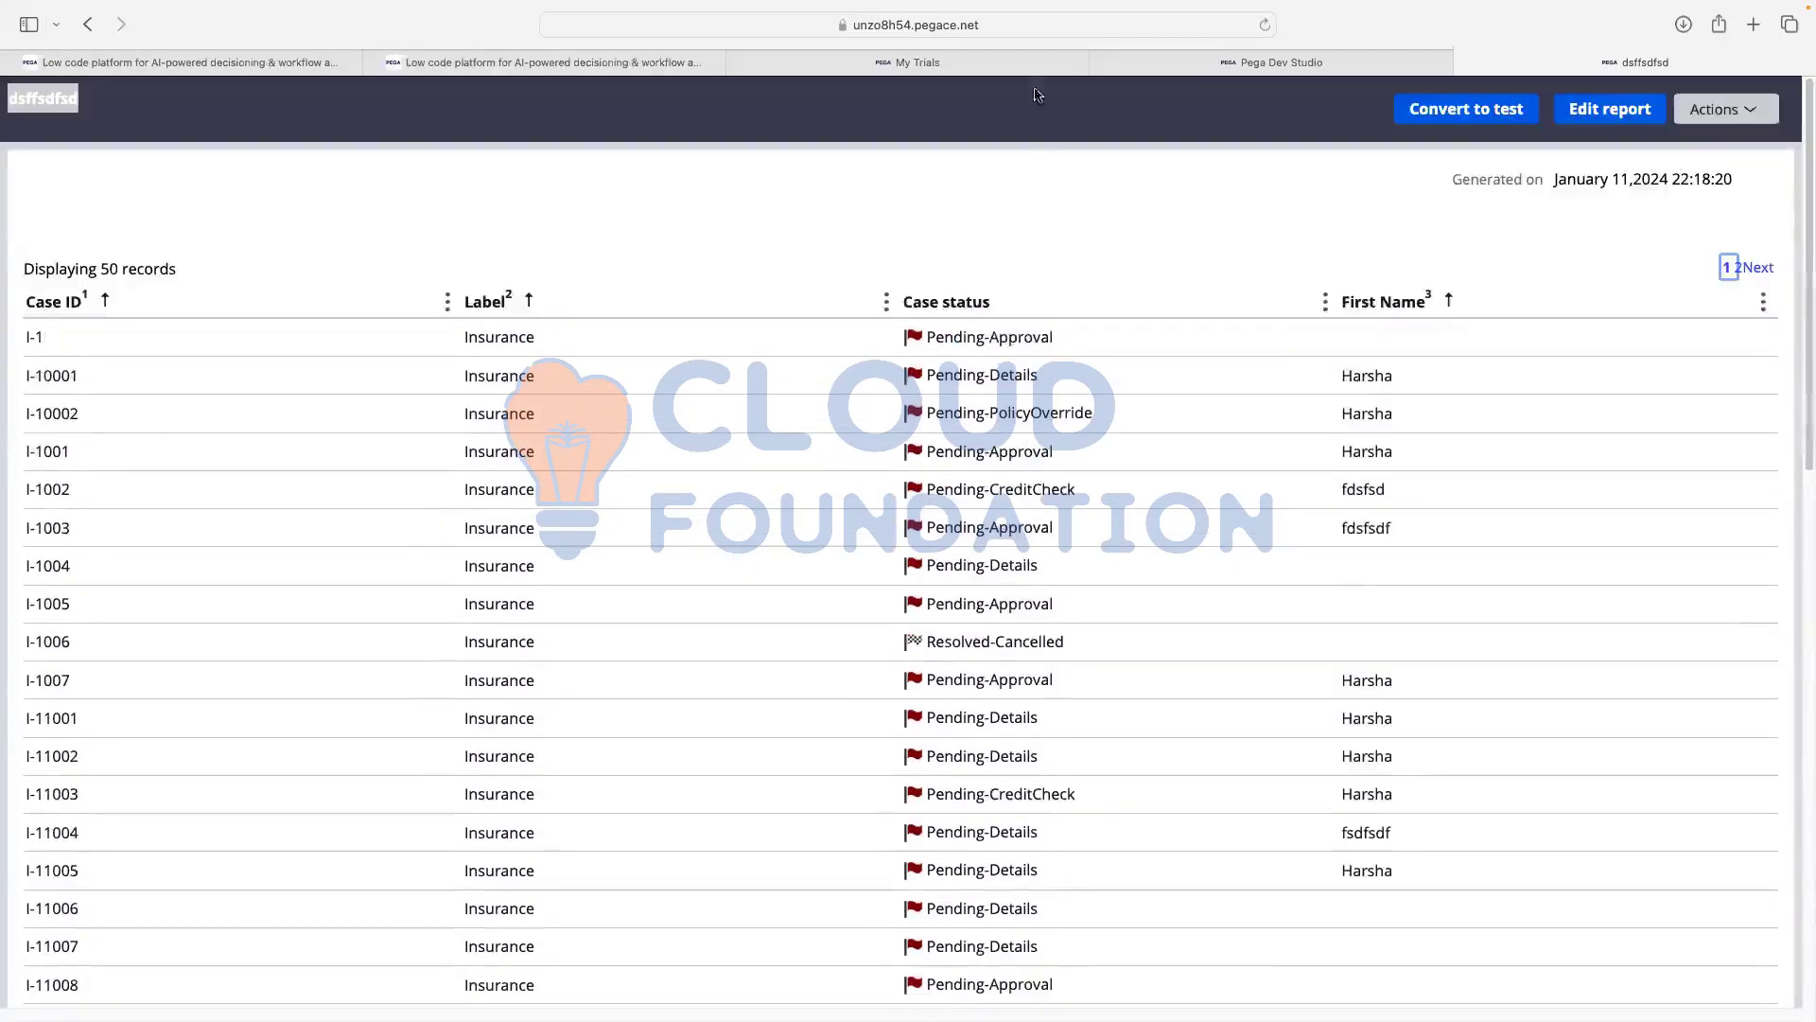
- Back in the report definition, check the chart requirements, summarize the Case status column by Count and save
{"action": "left_click", "coordinate": [1215, 68]}
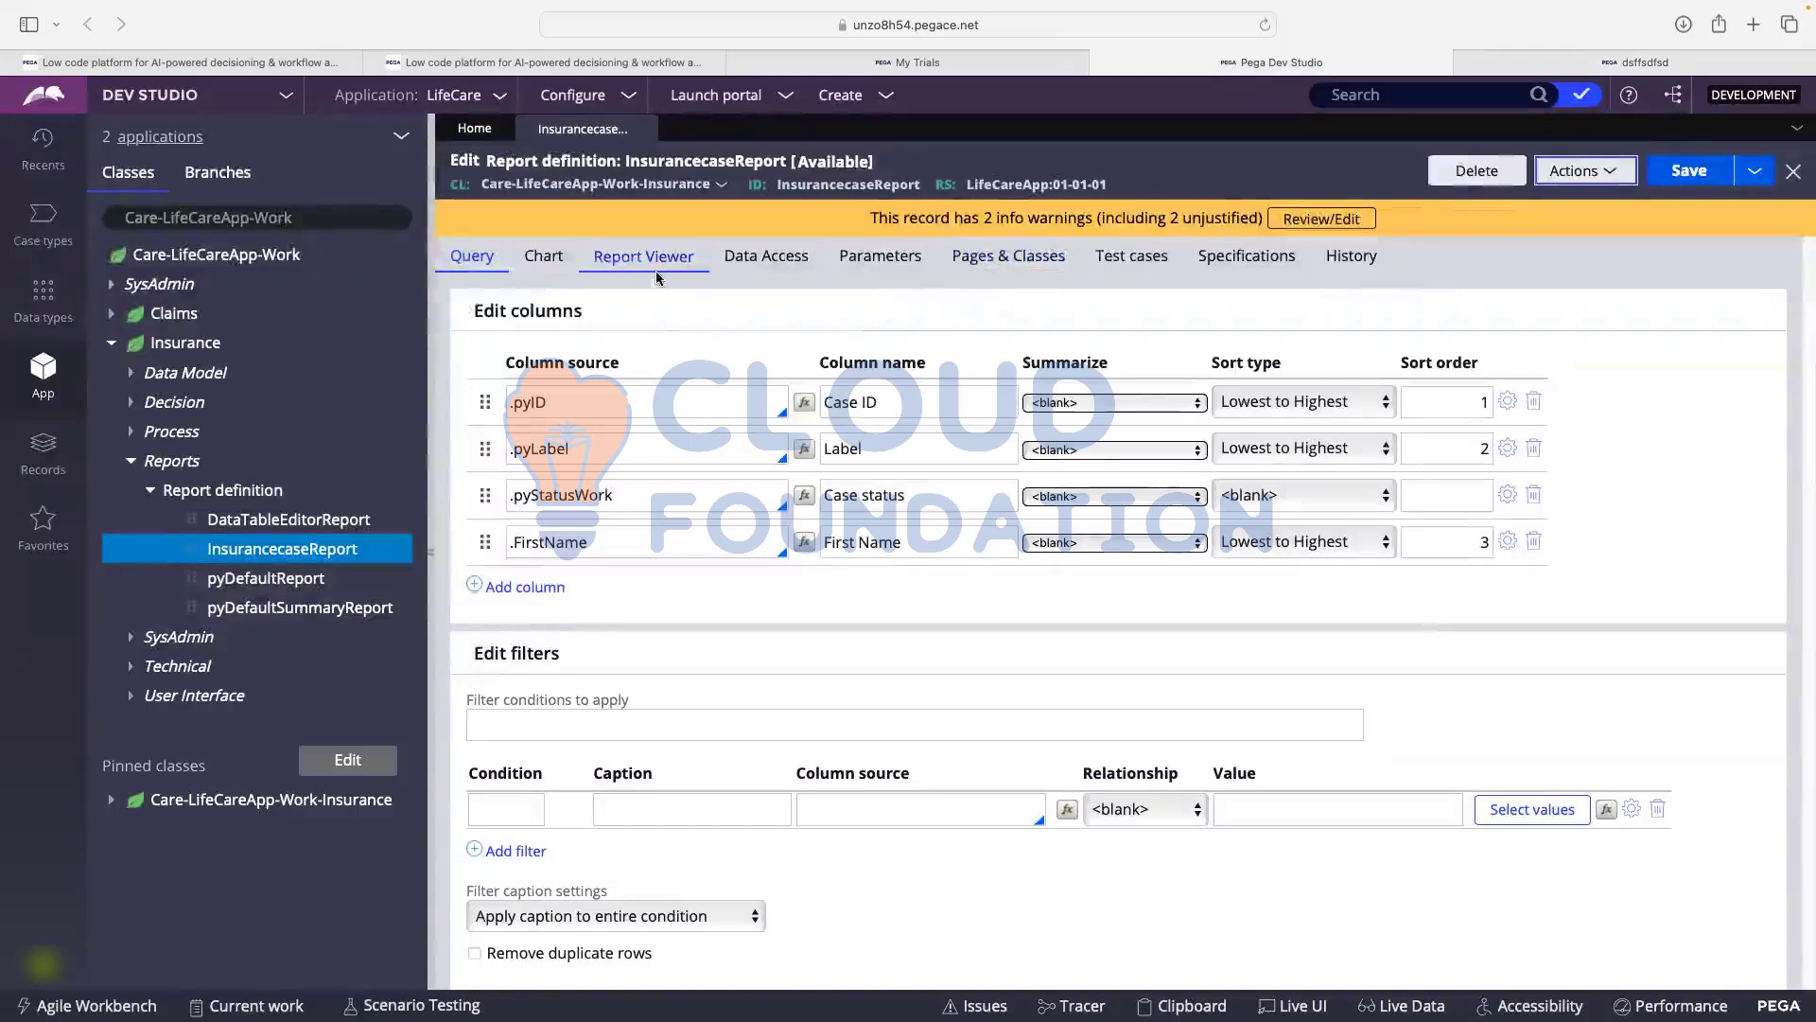
{"action": "left_click", "coordinate": [547, 263]}
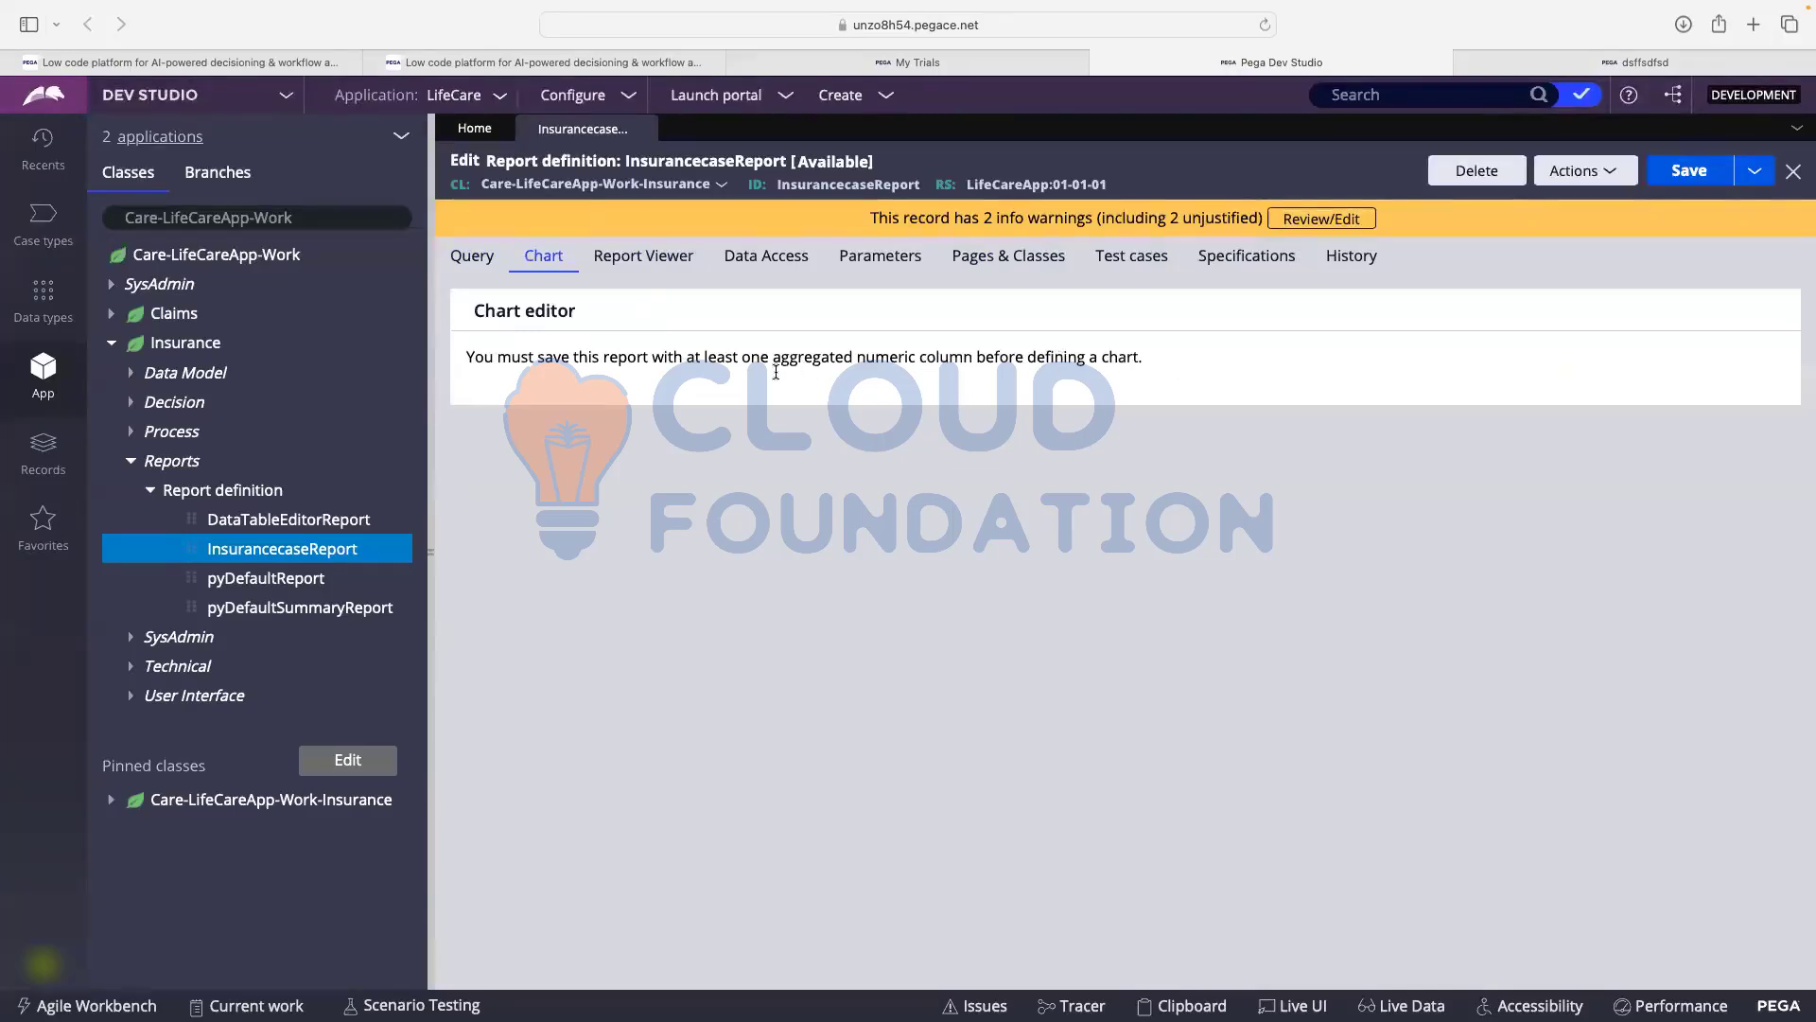
{"action": "left_click", "coordinate": [483, 265]}
{"action": "left_click", "coordinate": [598, 492]}
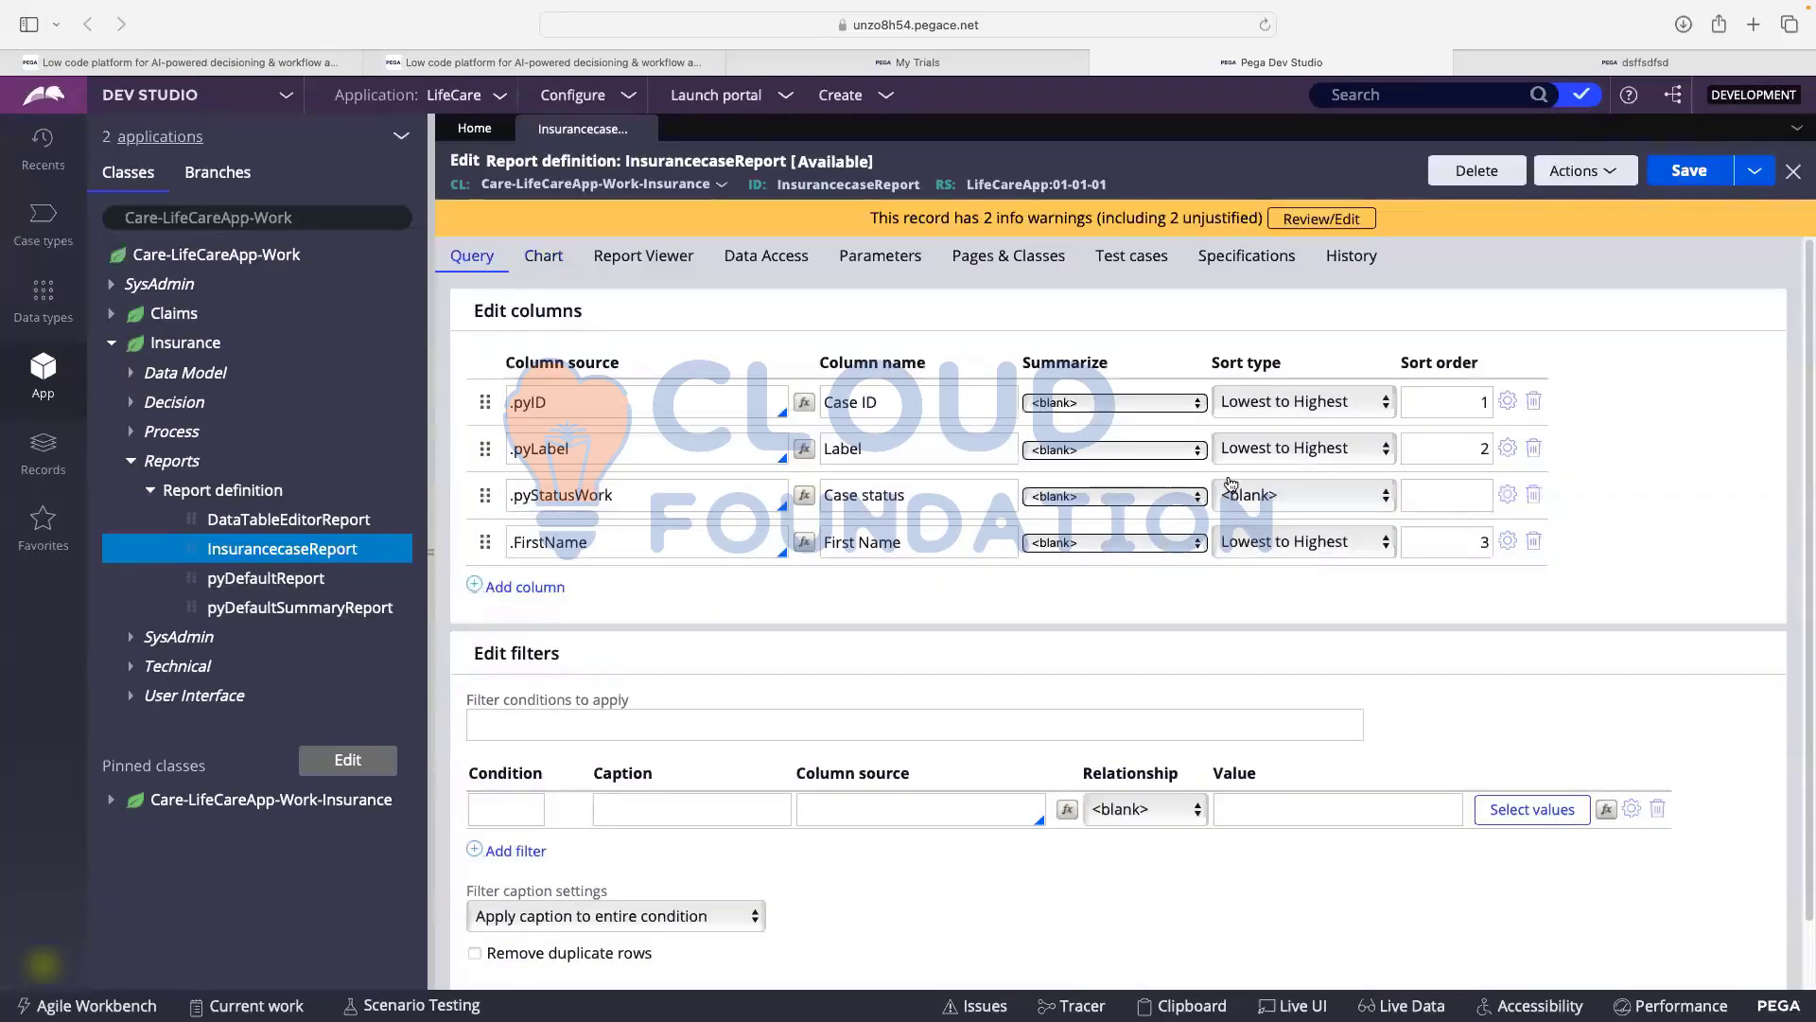
{"action": "left_click", "coordinate": [1055, 497]}
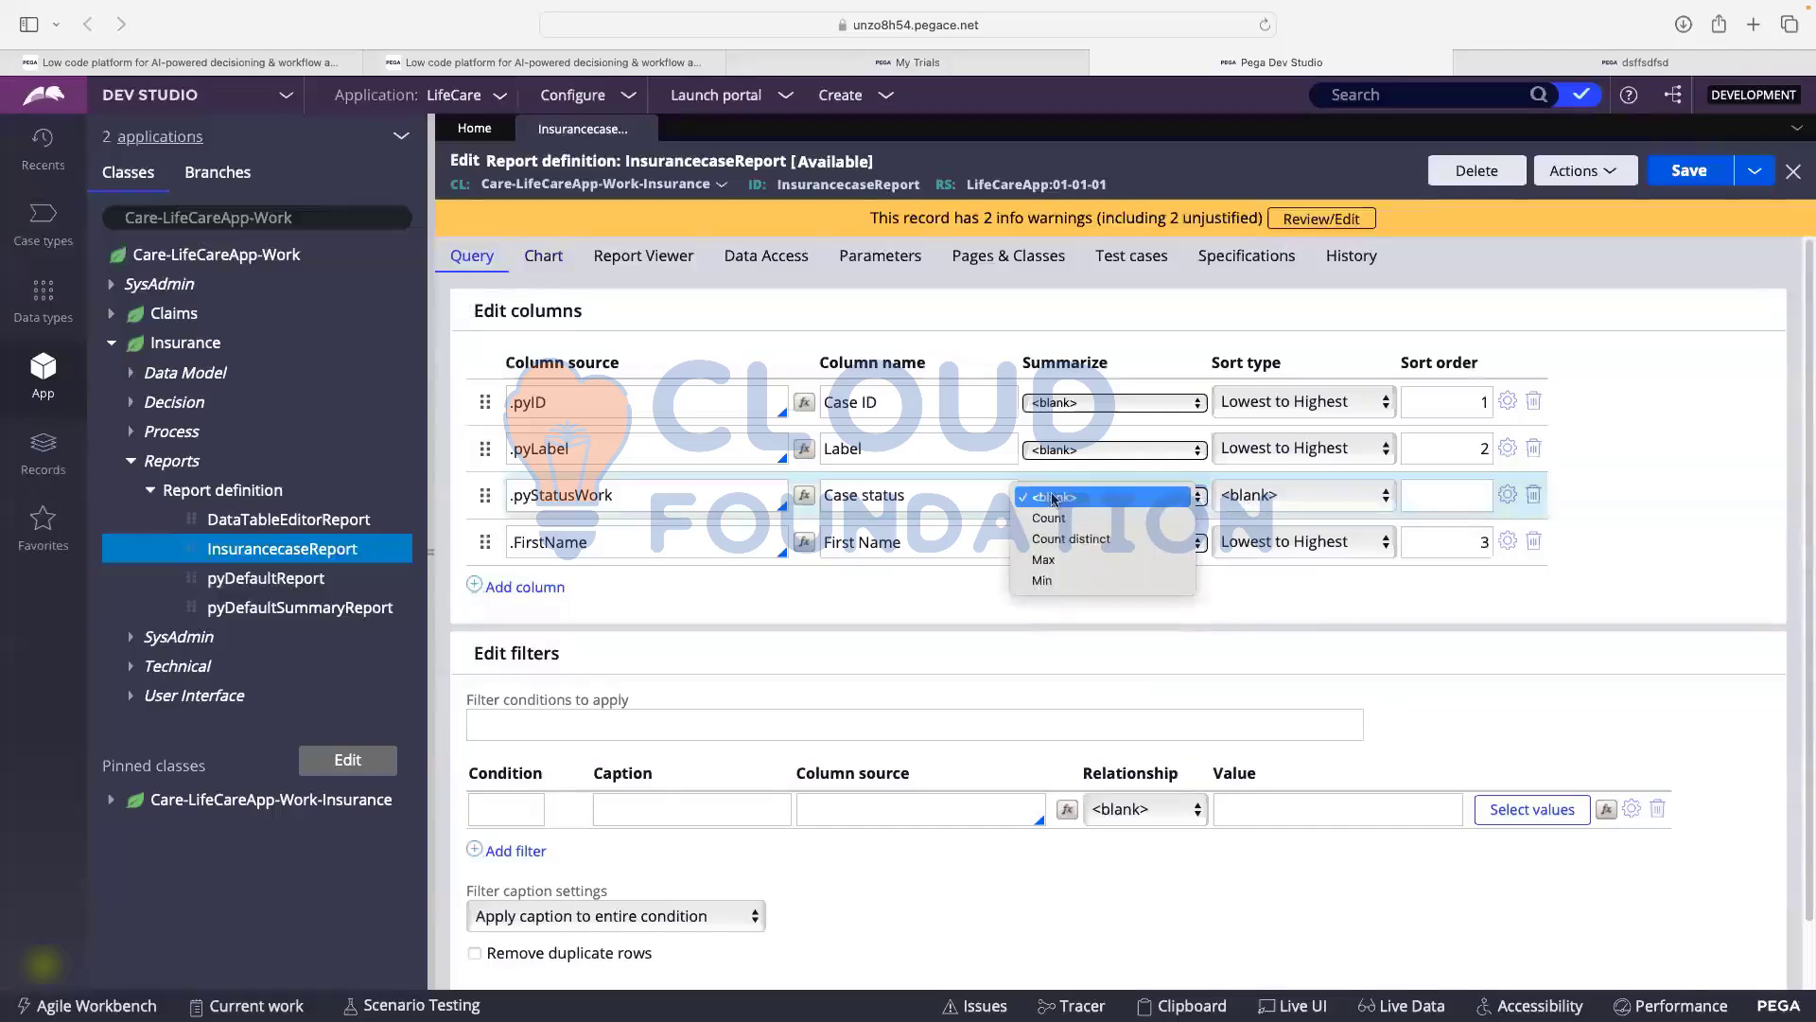
{"action": "left_click", "coordinate": [1050, 518]}
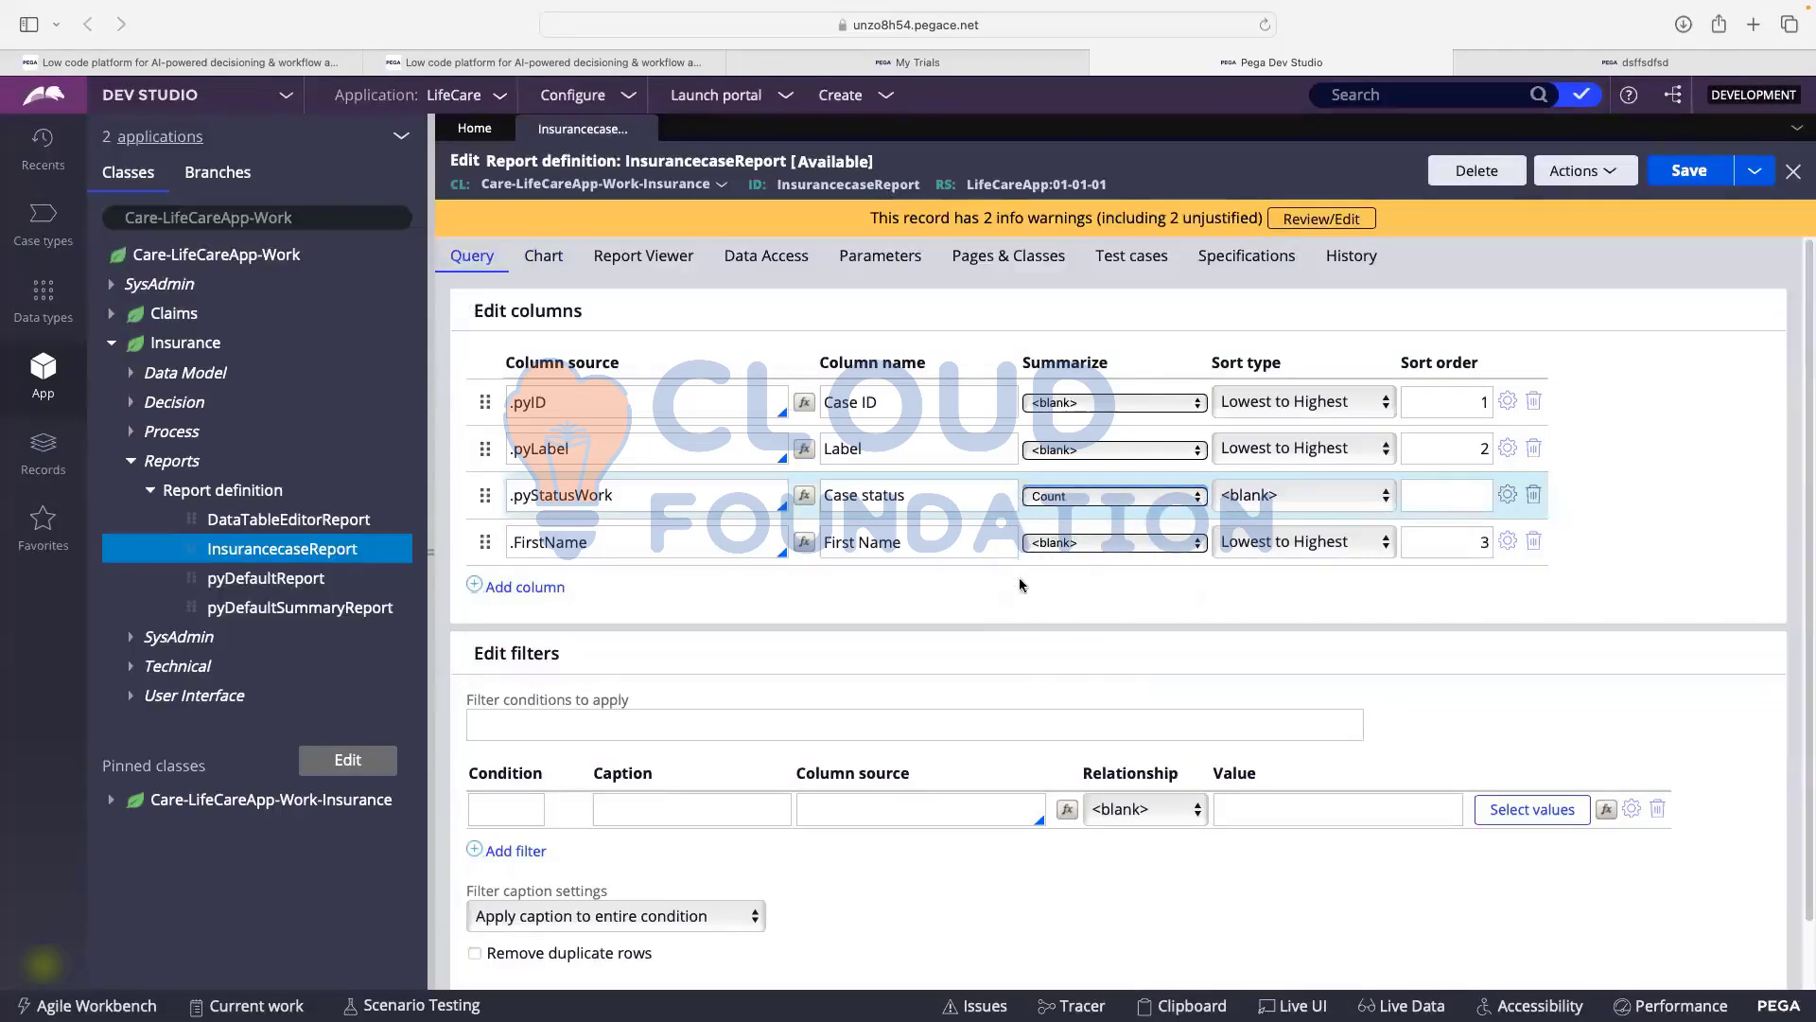
{"action": "left_click", "coordinate": [1689, 172]}
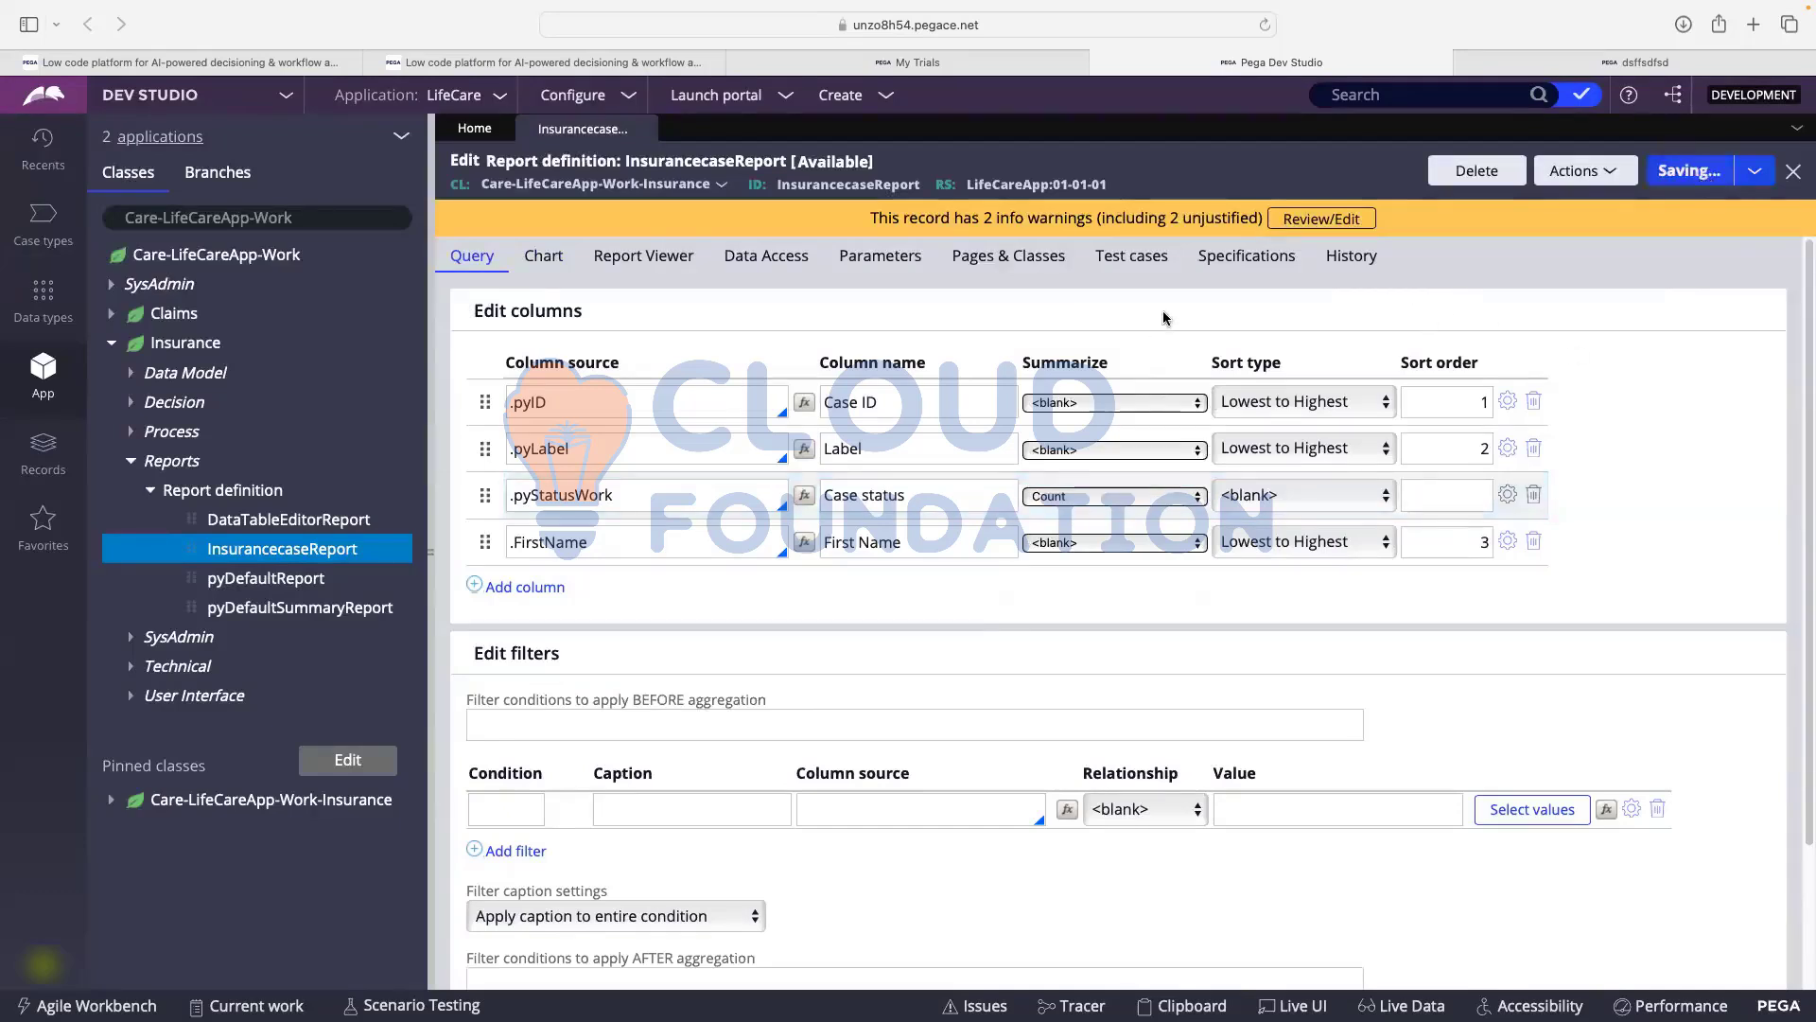
- Open the report's chart editor, review all available chart types and accept the preselected column chart
{"action": "left_click", "coordinate": [538, 266]}
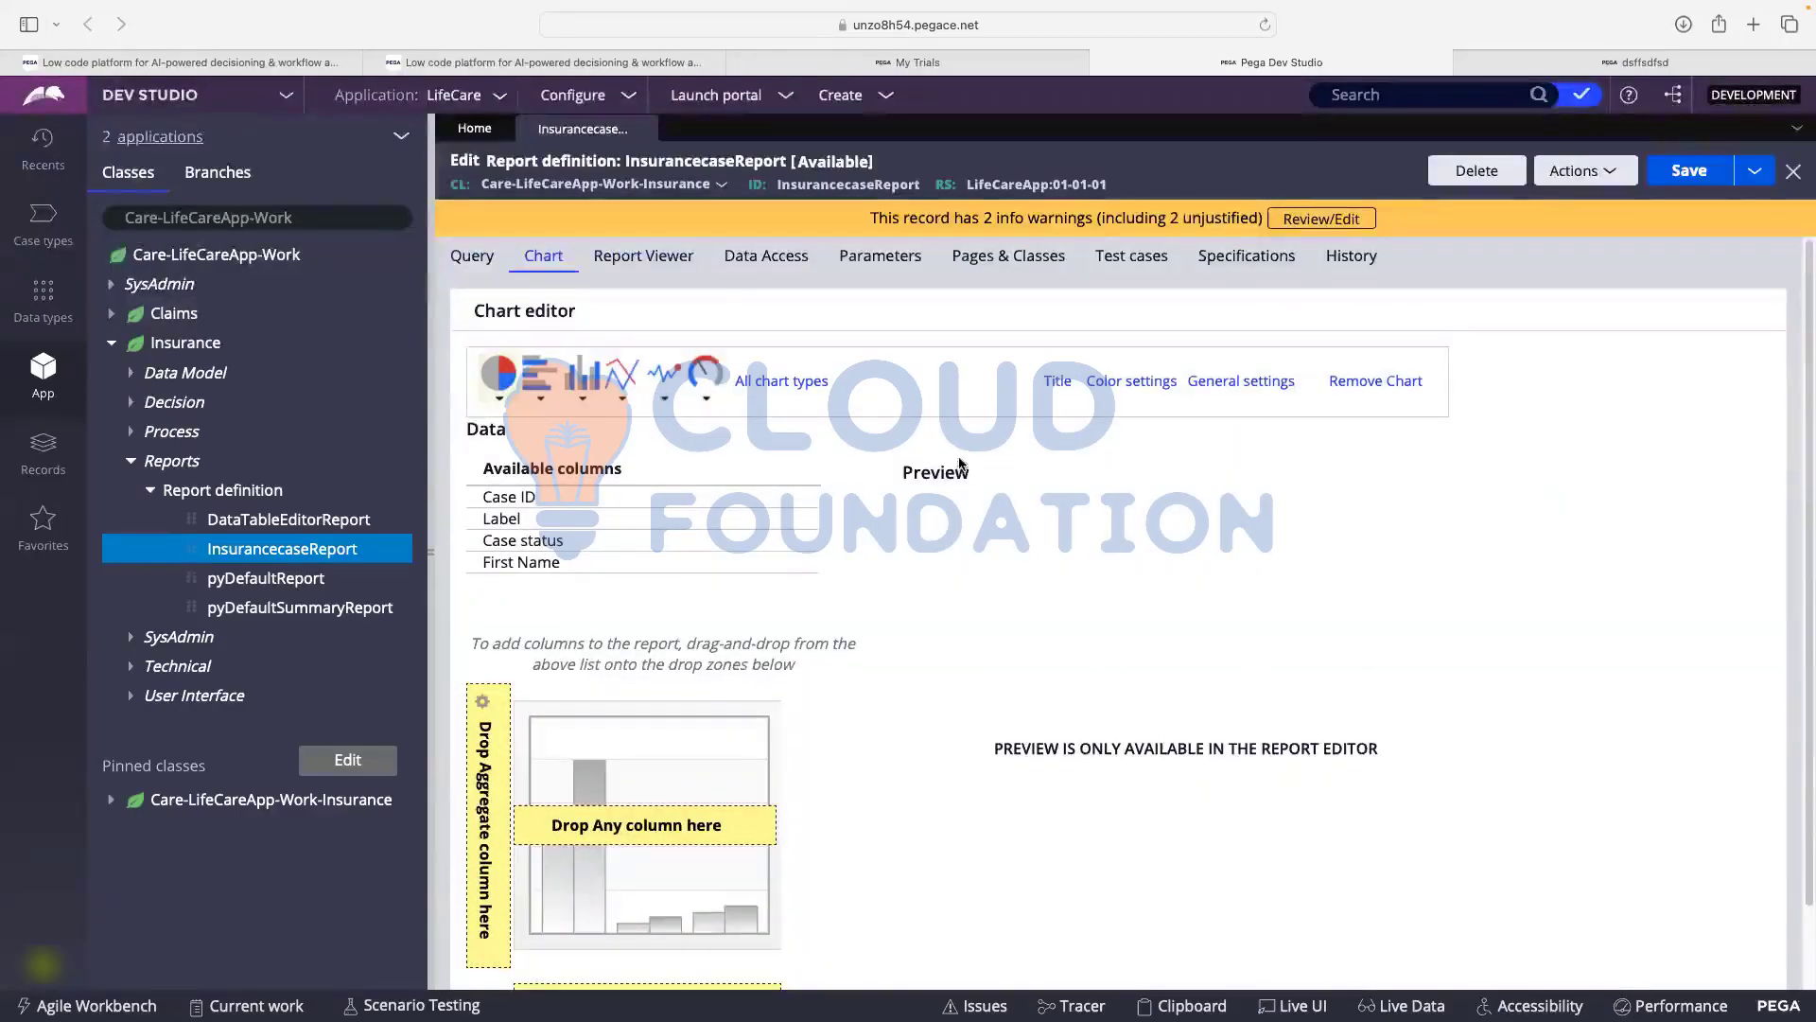
{"action": "left_click_drag", "start_coordinate": [474, 311], "coordinate": [605, 303]}
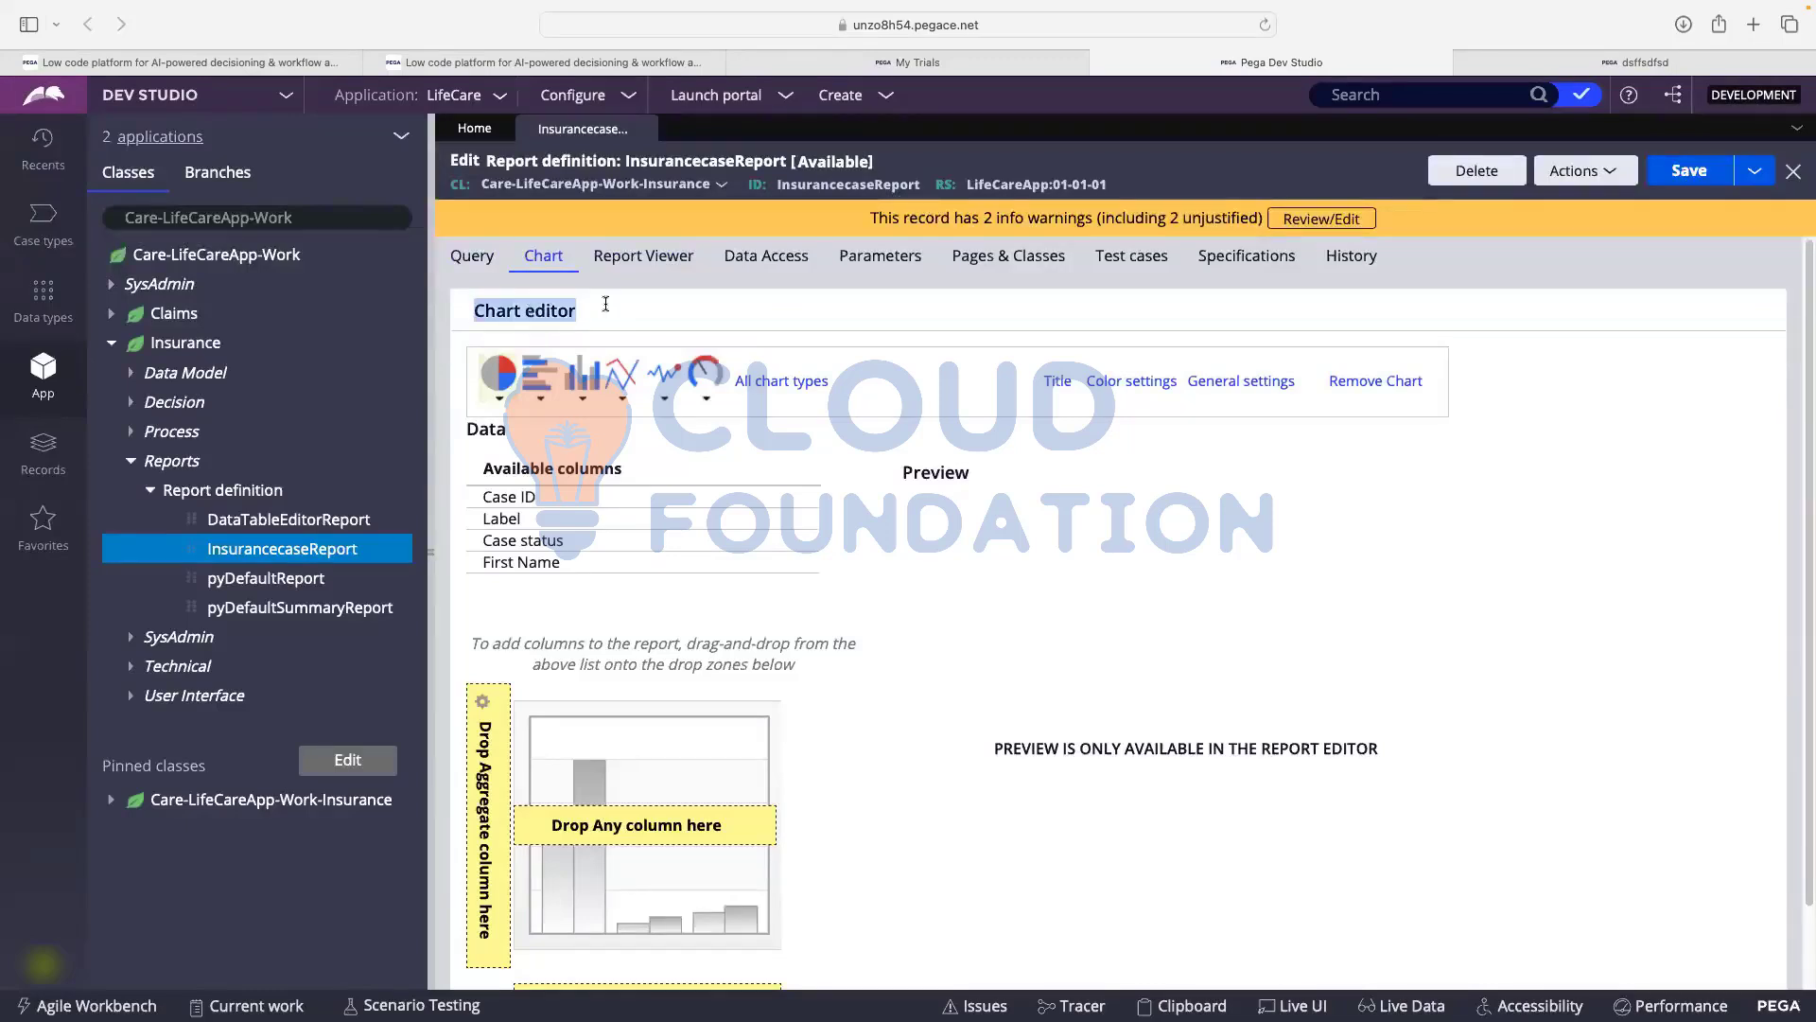
{"action": "left_click", "coordinate": [767, 390]}
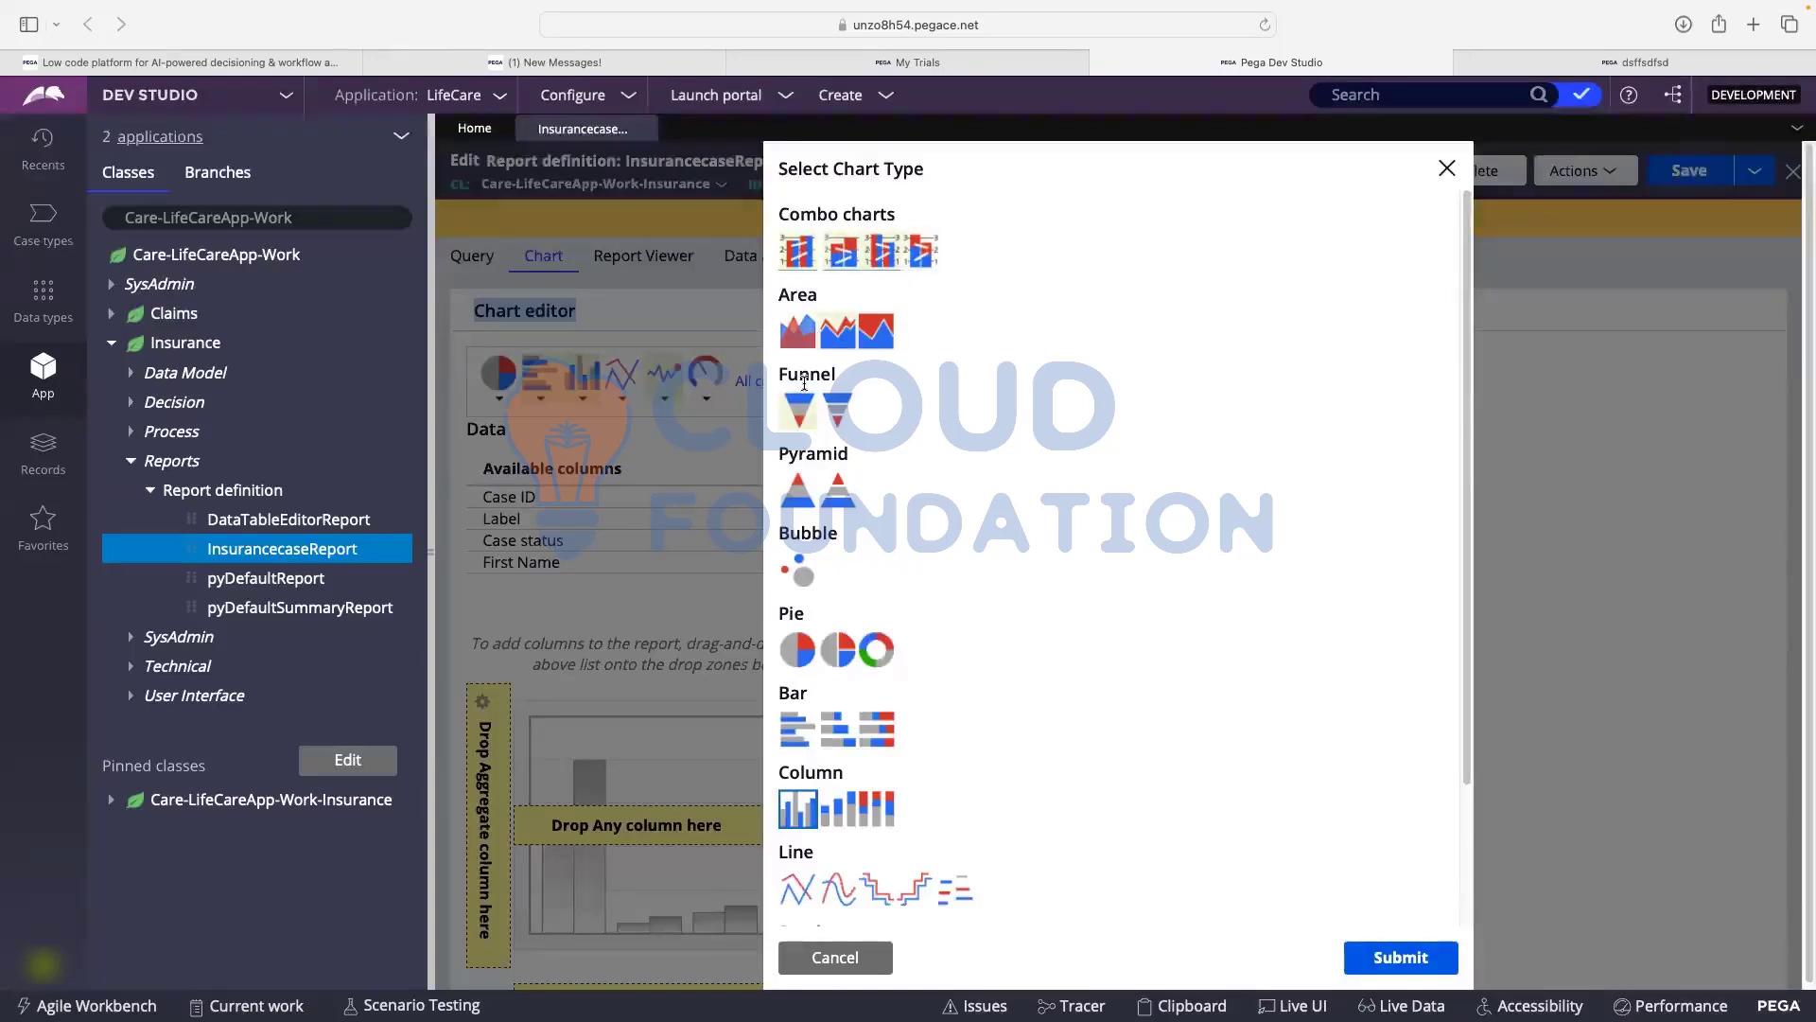
{"action": "scroll", "coordinate": [804, 384], "scroll_direction": "down", "scroll_amount": 1}
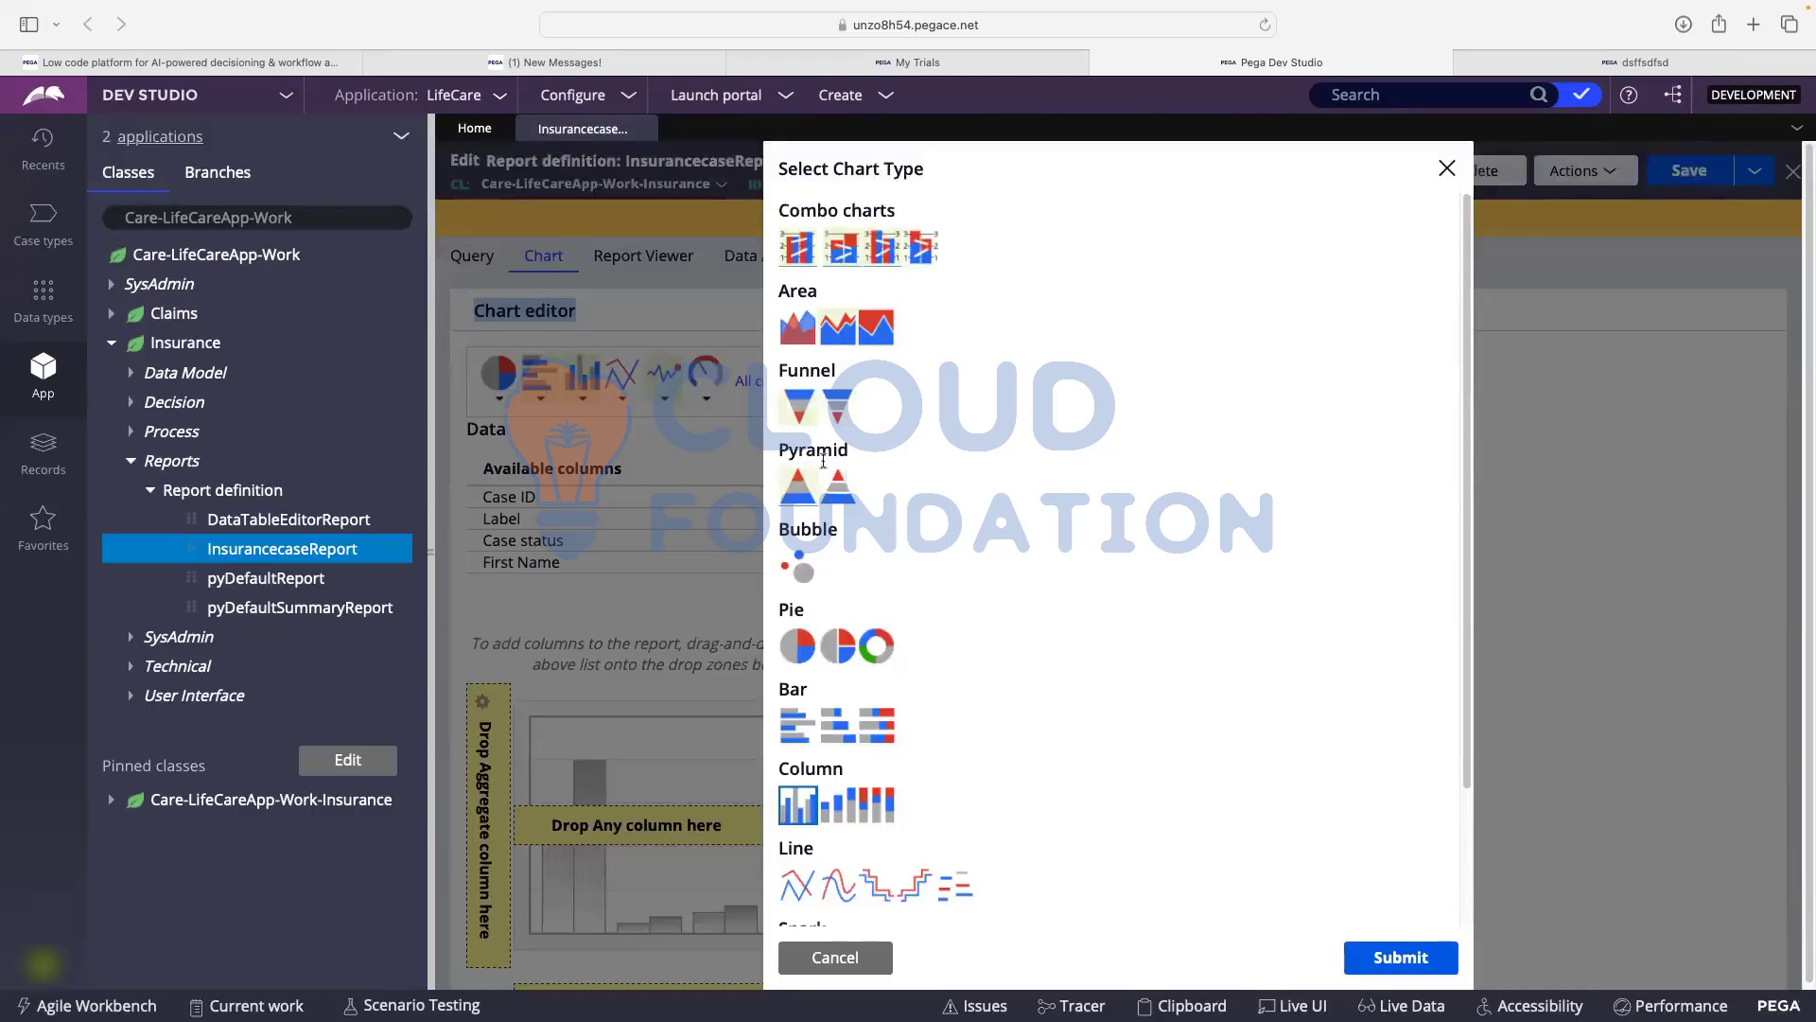
{"action": "scroll", "coordinate": [868, 436], "scroll_direction": "down", "scroll_amount": 5}
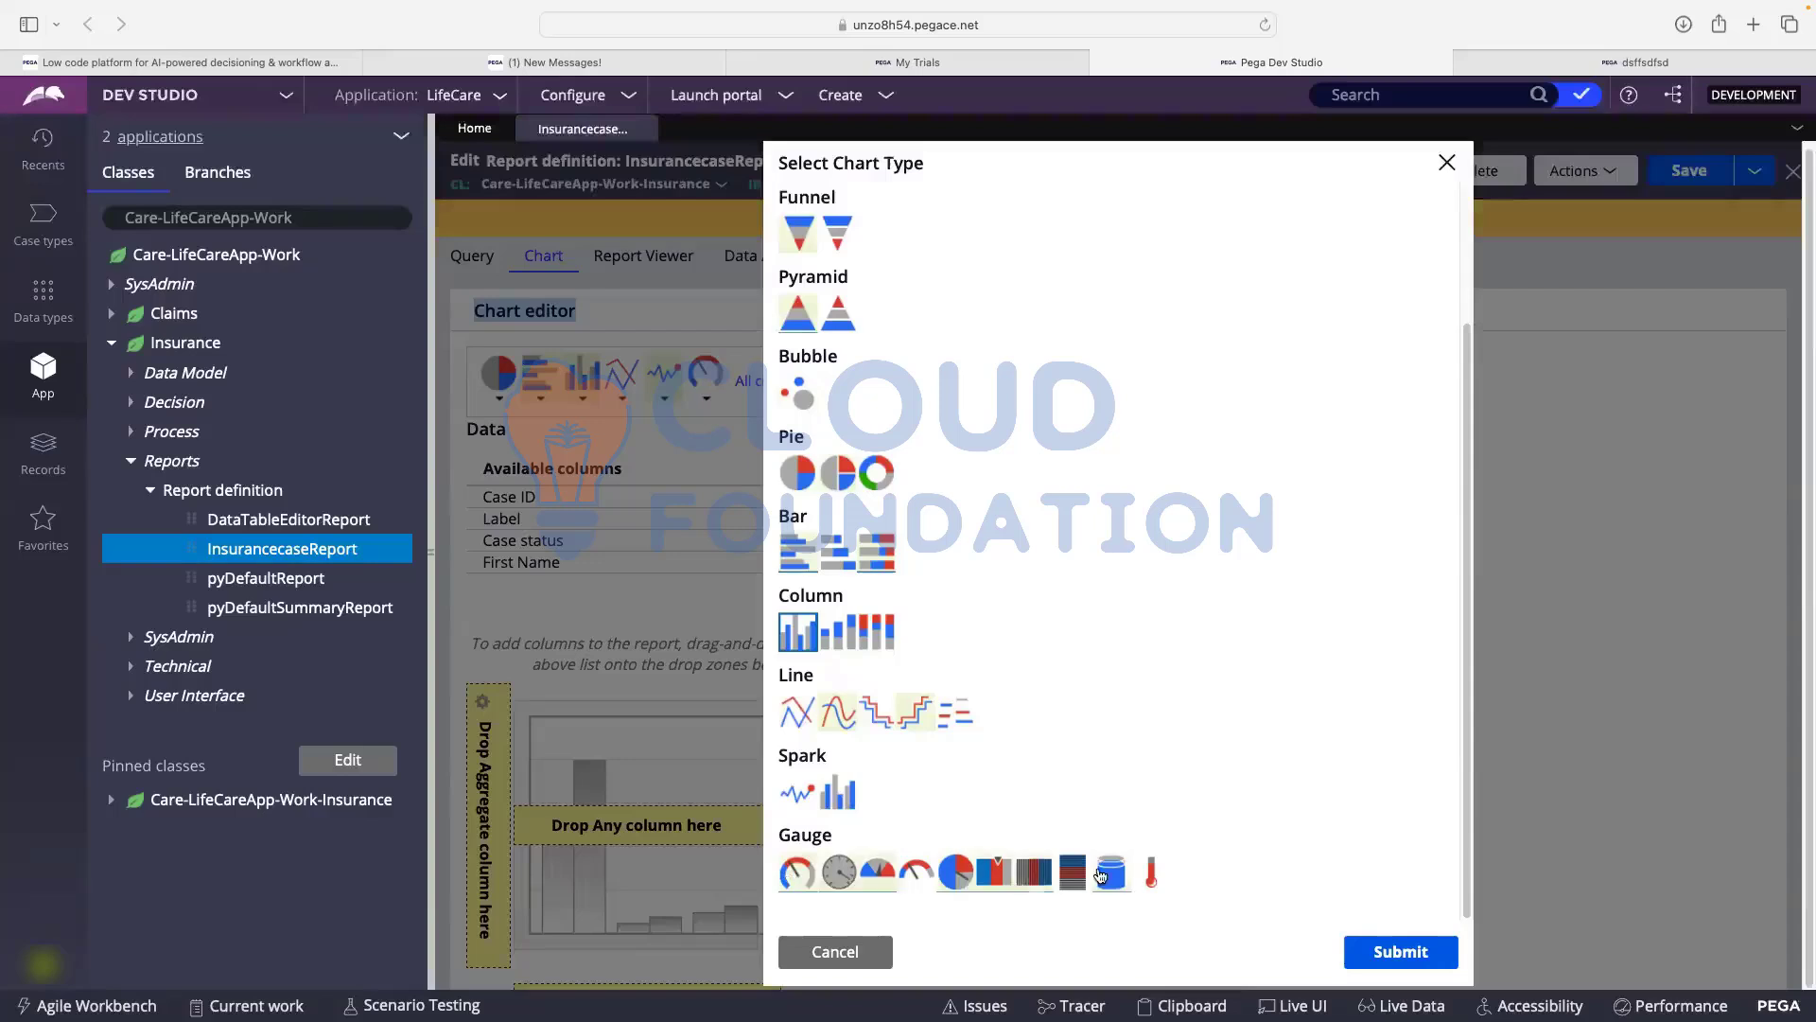
{"action": "left_click", "coordinate": [1394, 965]}
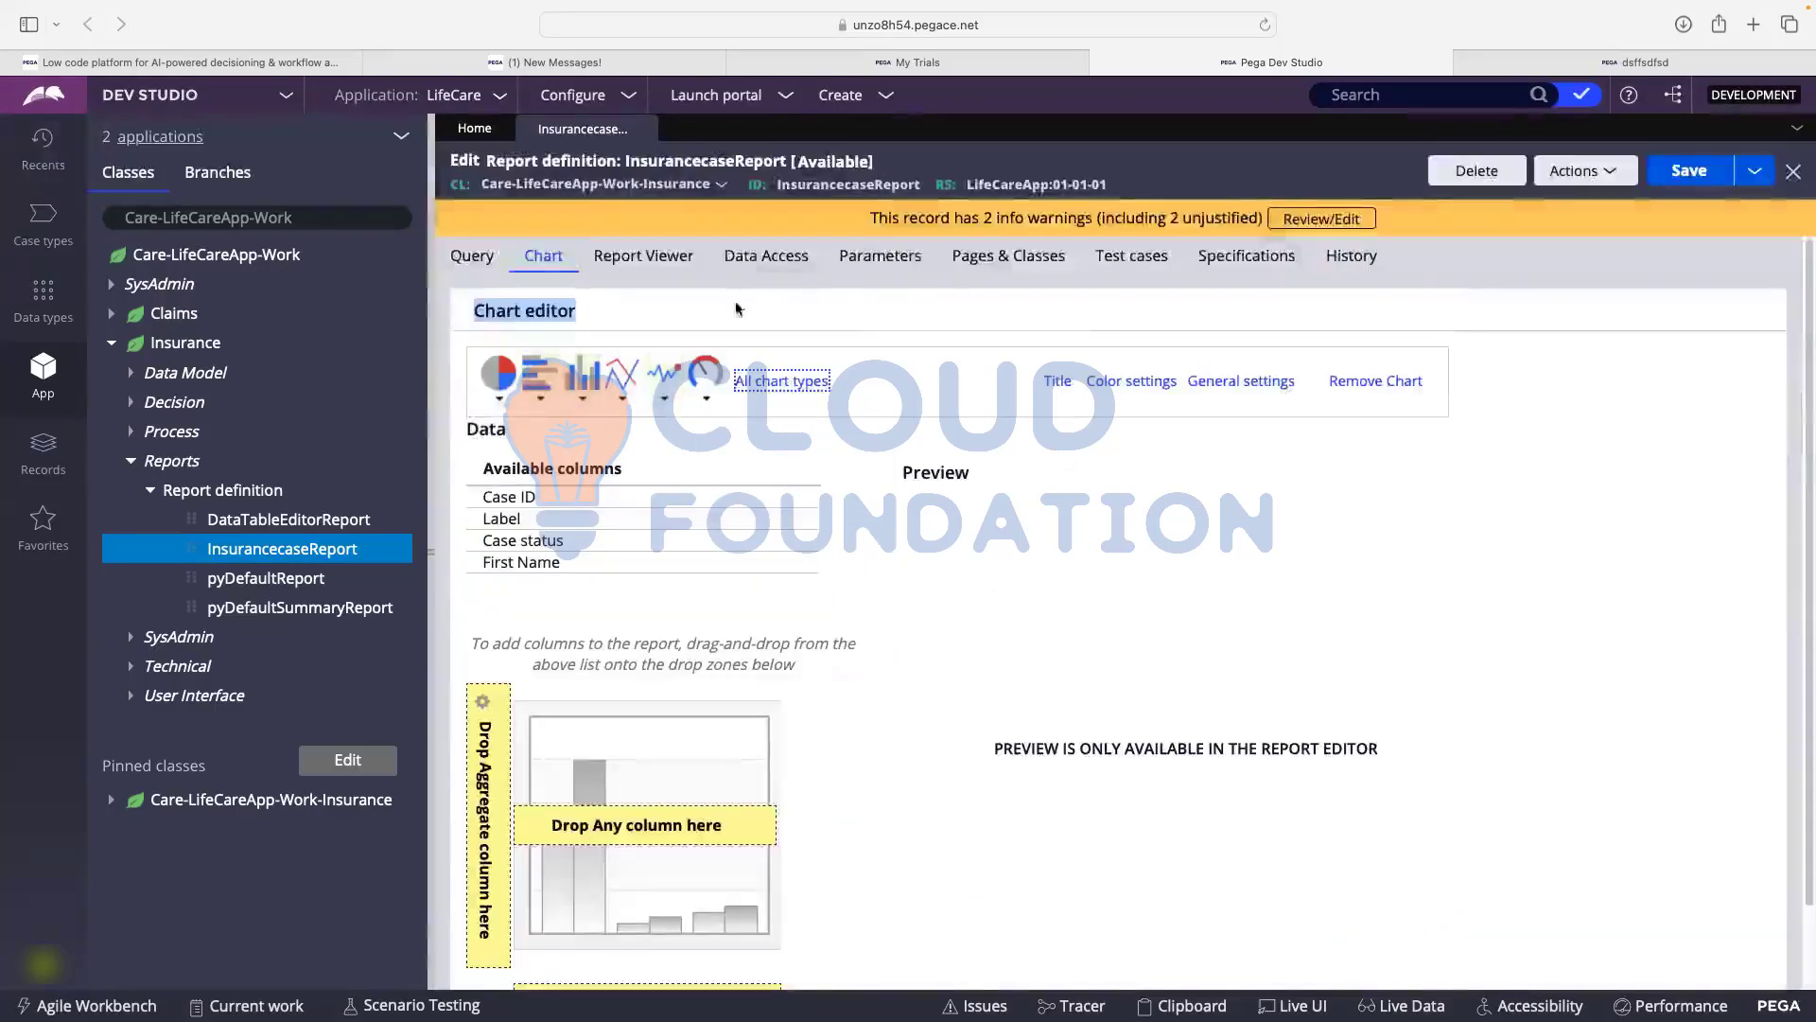
- Set the chart title to "Test Chart" with the Bold title font style
{"action": "left_click", "coordinate": [1057, 381]}
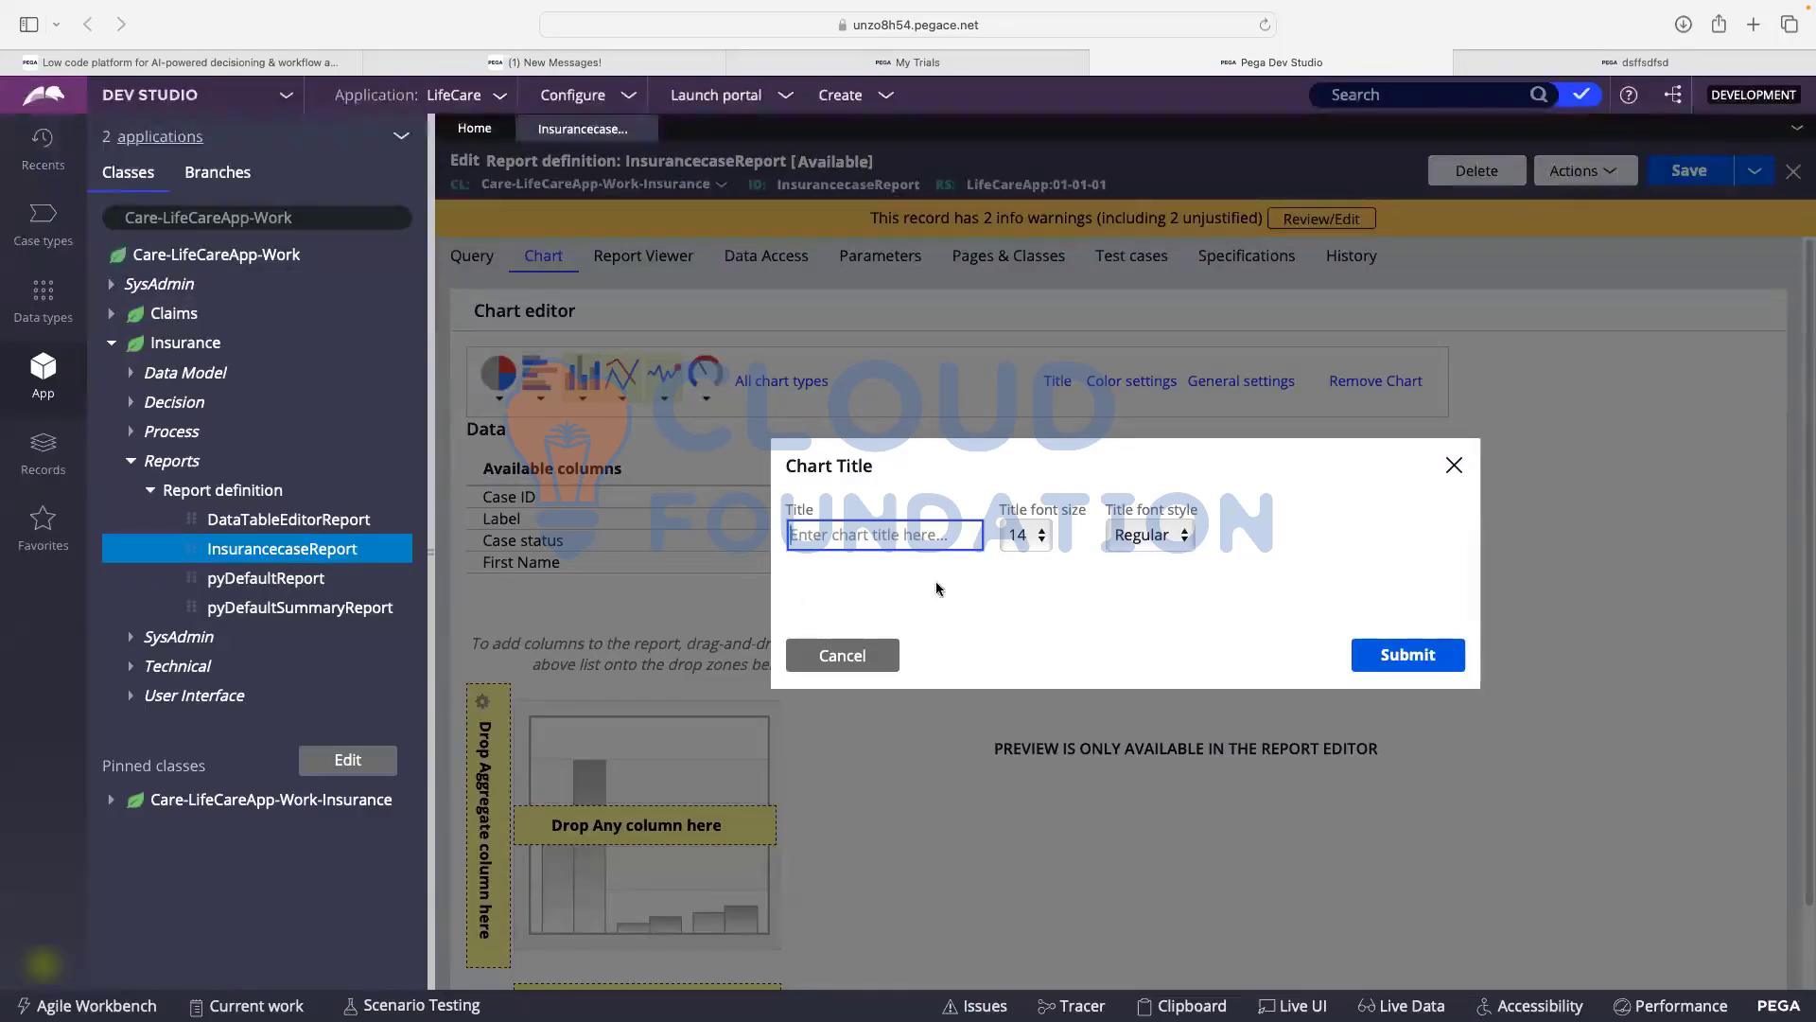
{"action": "type", "text": "Test Chart"}
{"action": "left_click", "coordinate": [1148, 535]}
{"action": "left_click", "coordinate": [1148, 509]}
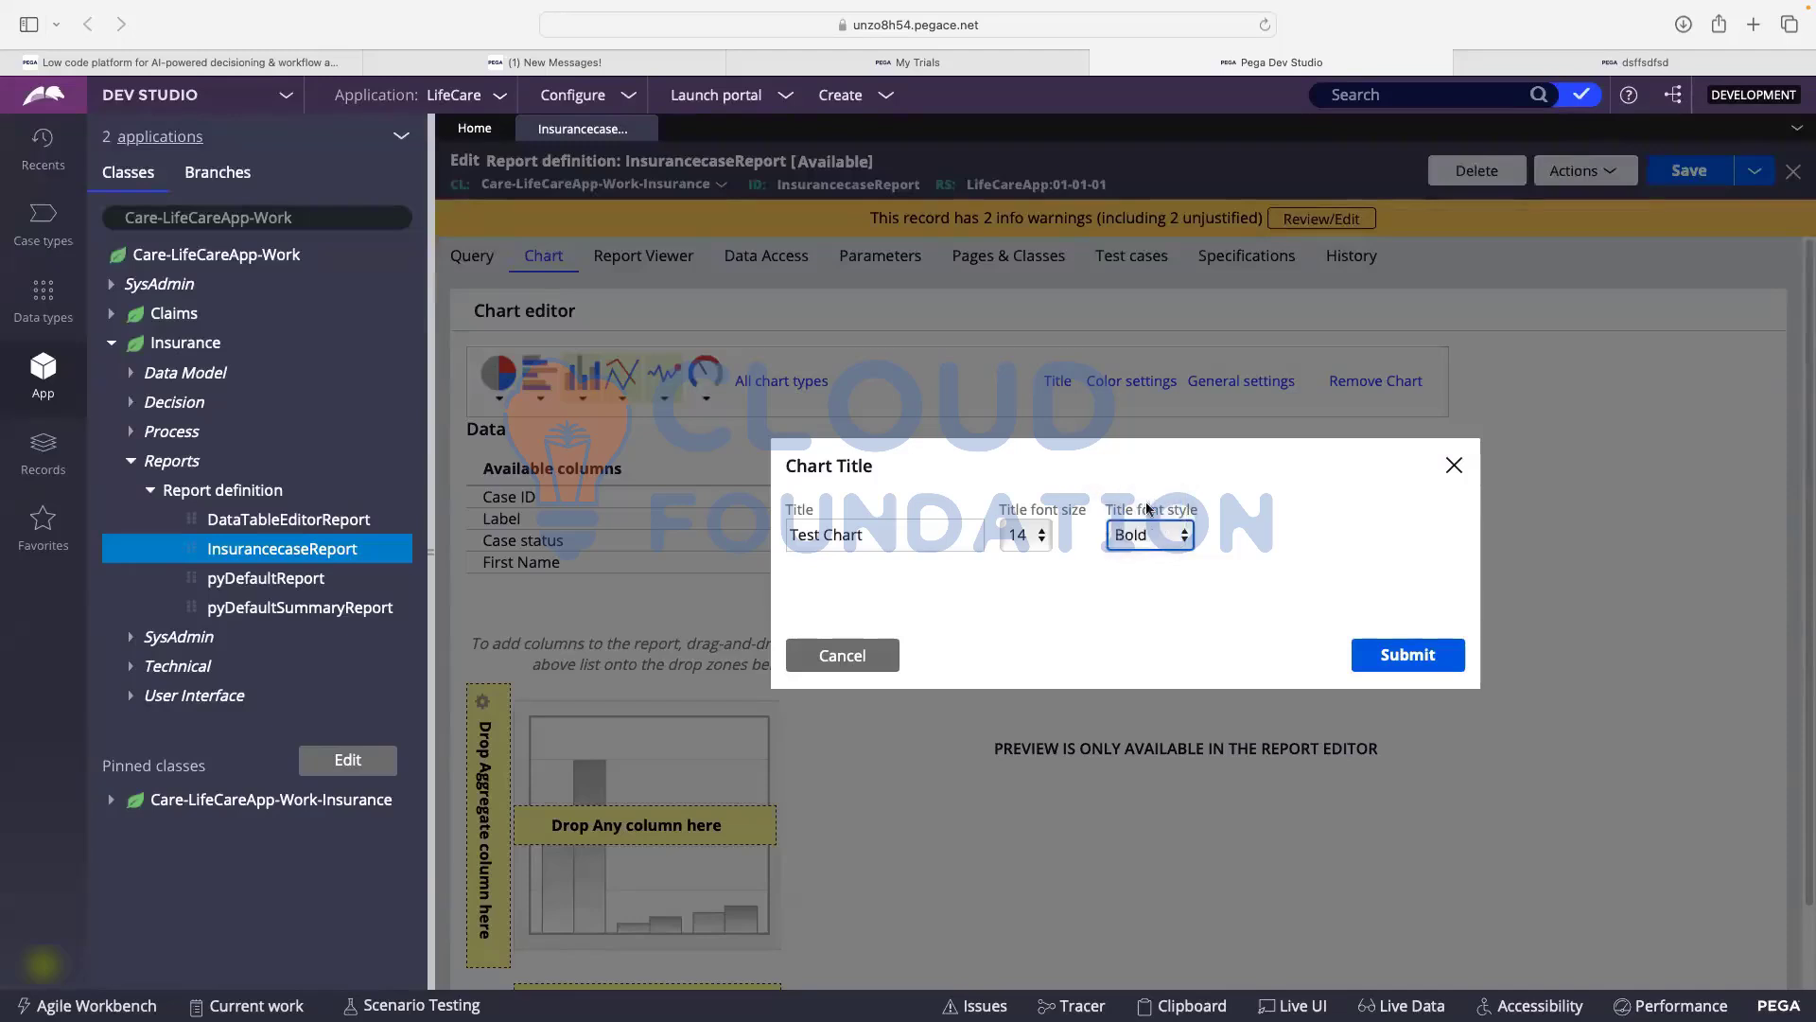
{"action": "left_click", "coordinate": [1400, 655]}
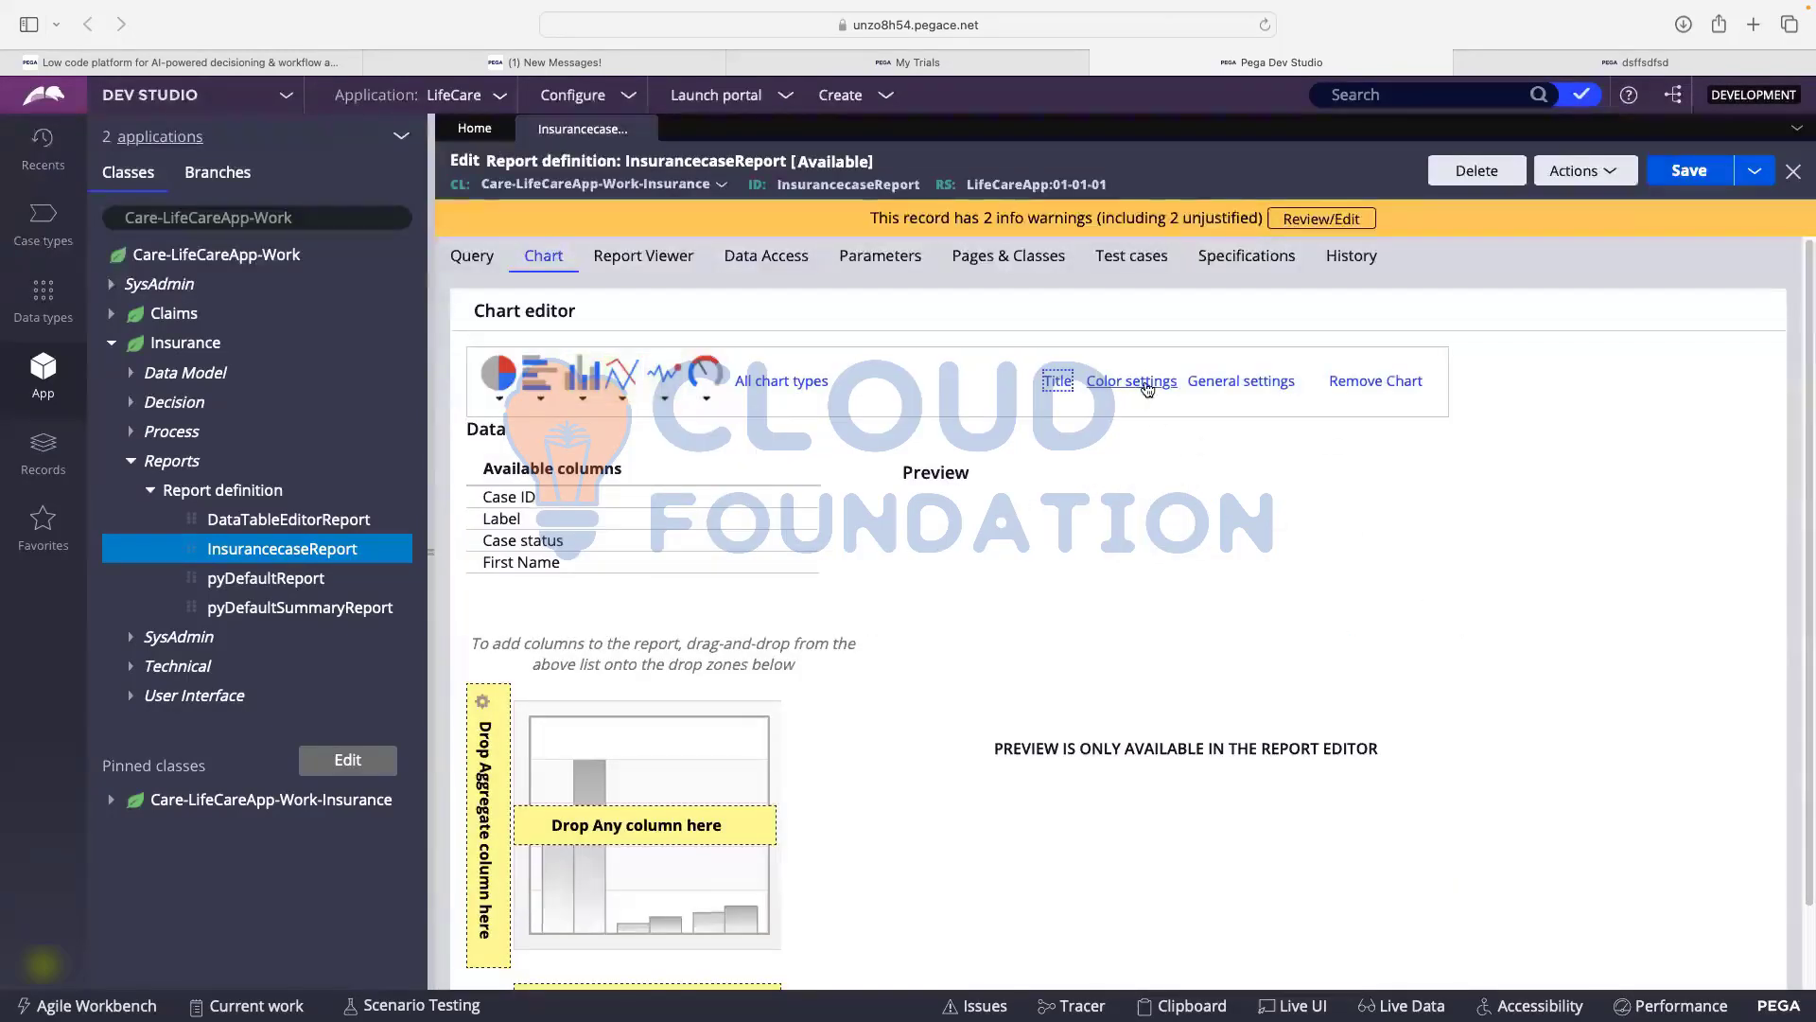
- Review the chart's color settings, format options and legend/slider options without changing them
{"action": "left_click", "coordinate": [1148, 384]}
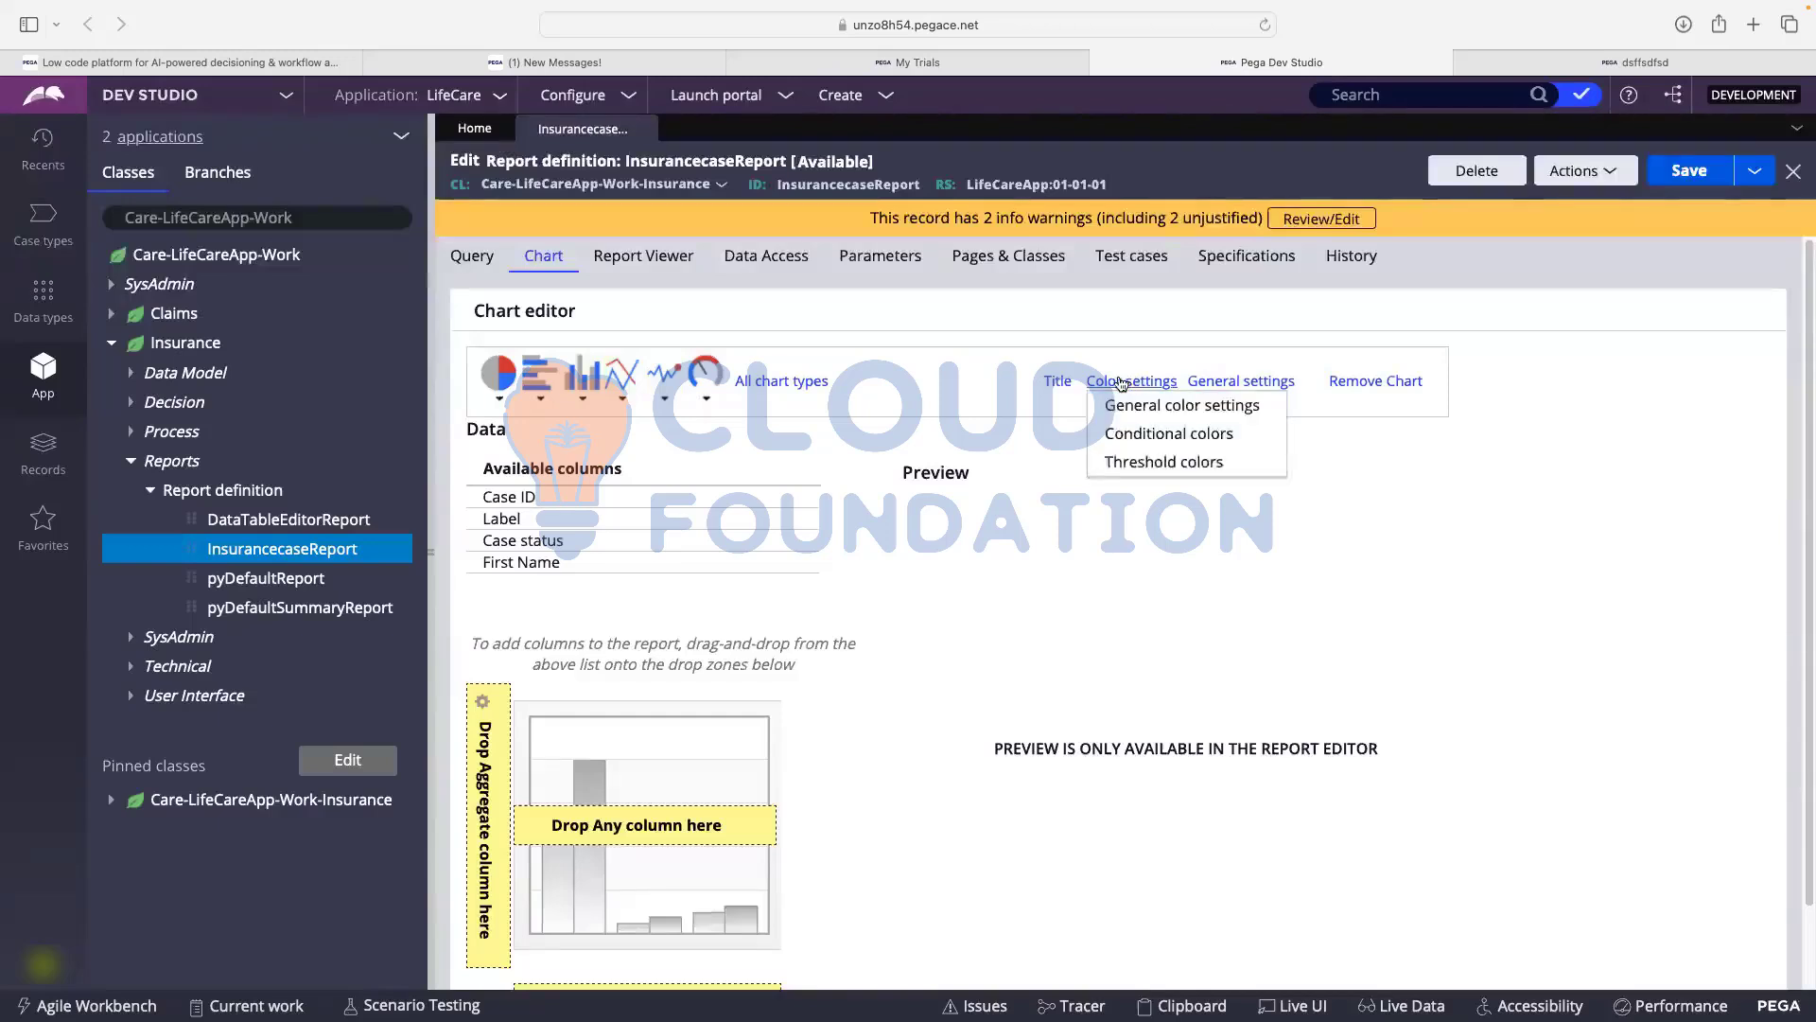
{"action": "left_click", "coordinate": [1273, 382]}
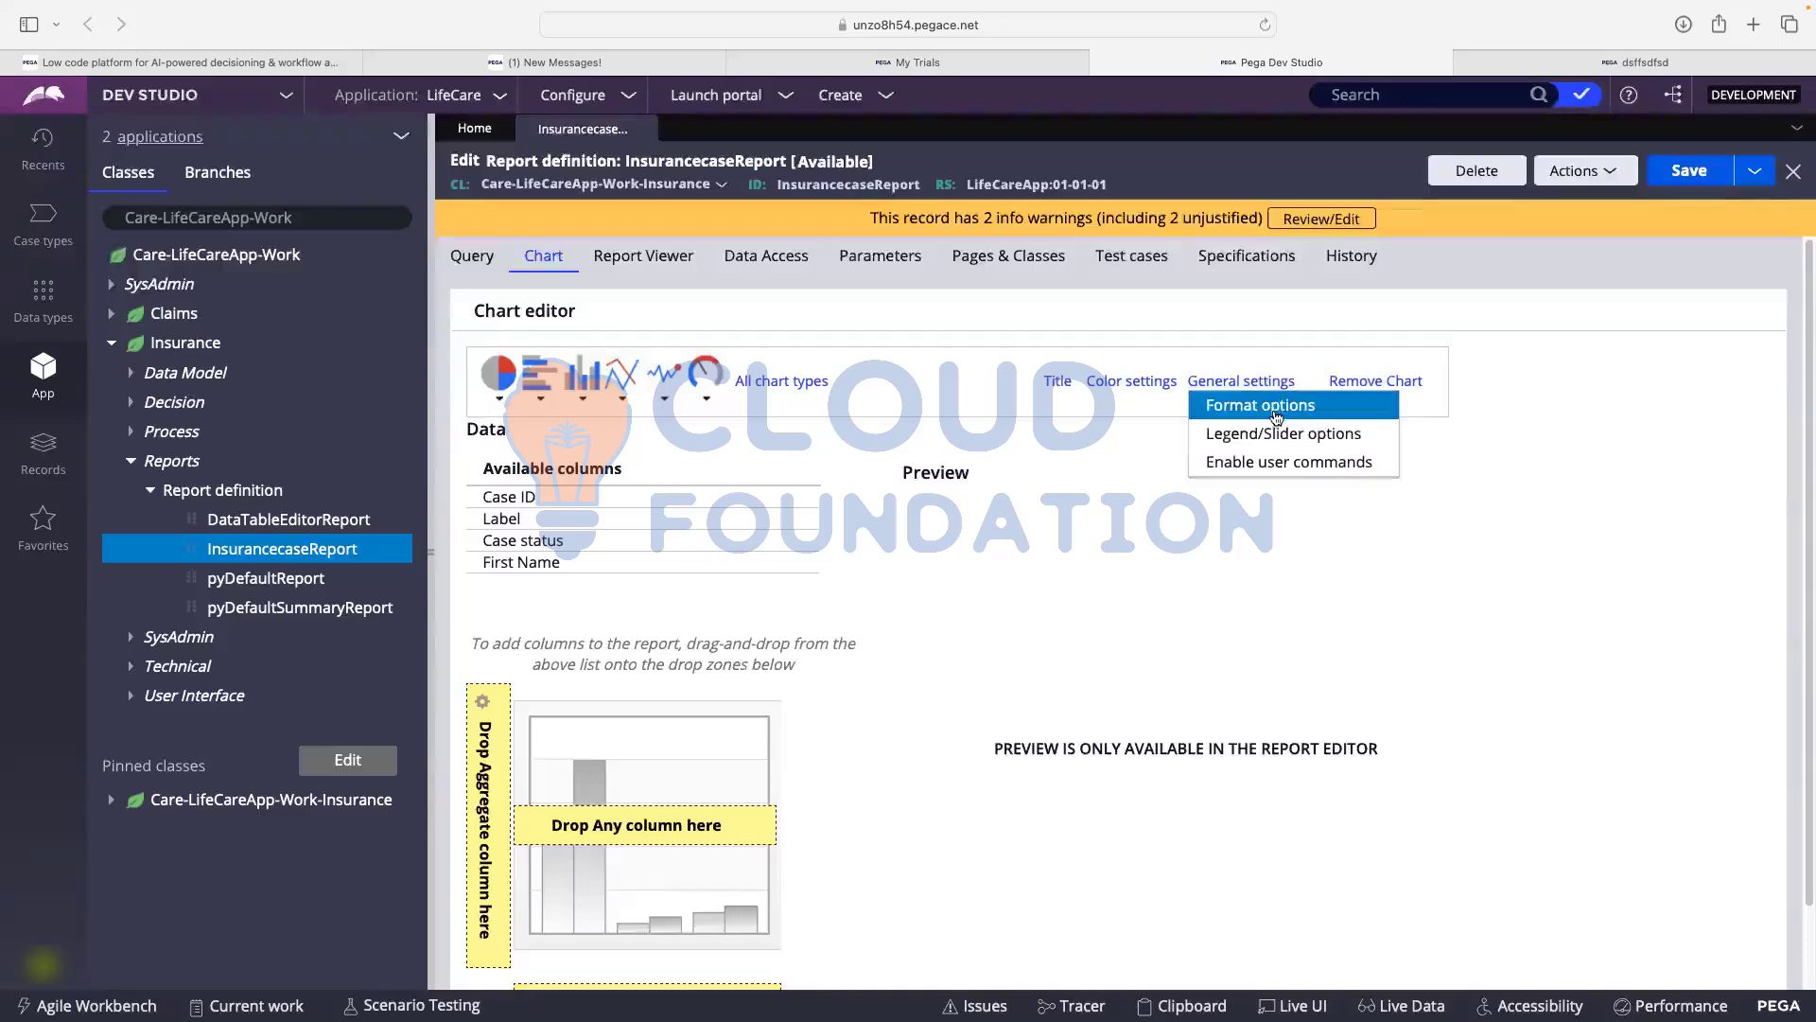
{"action": "left_click", "coordinate": [1276, 406]}
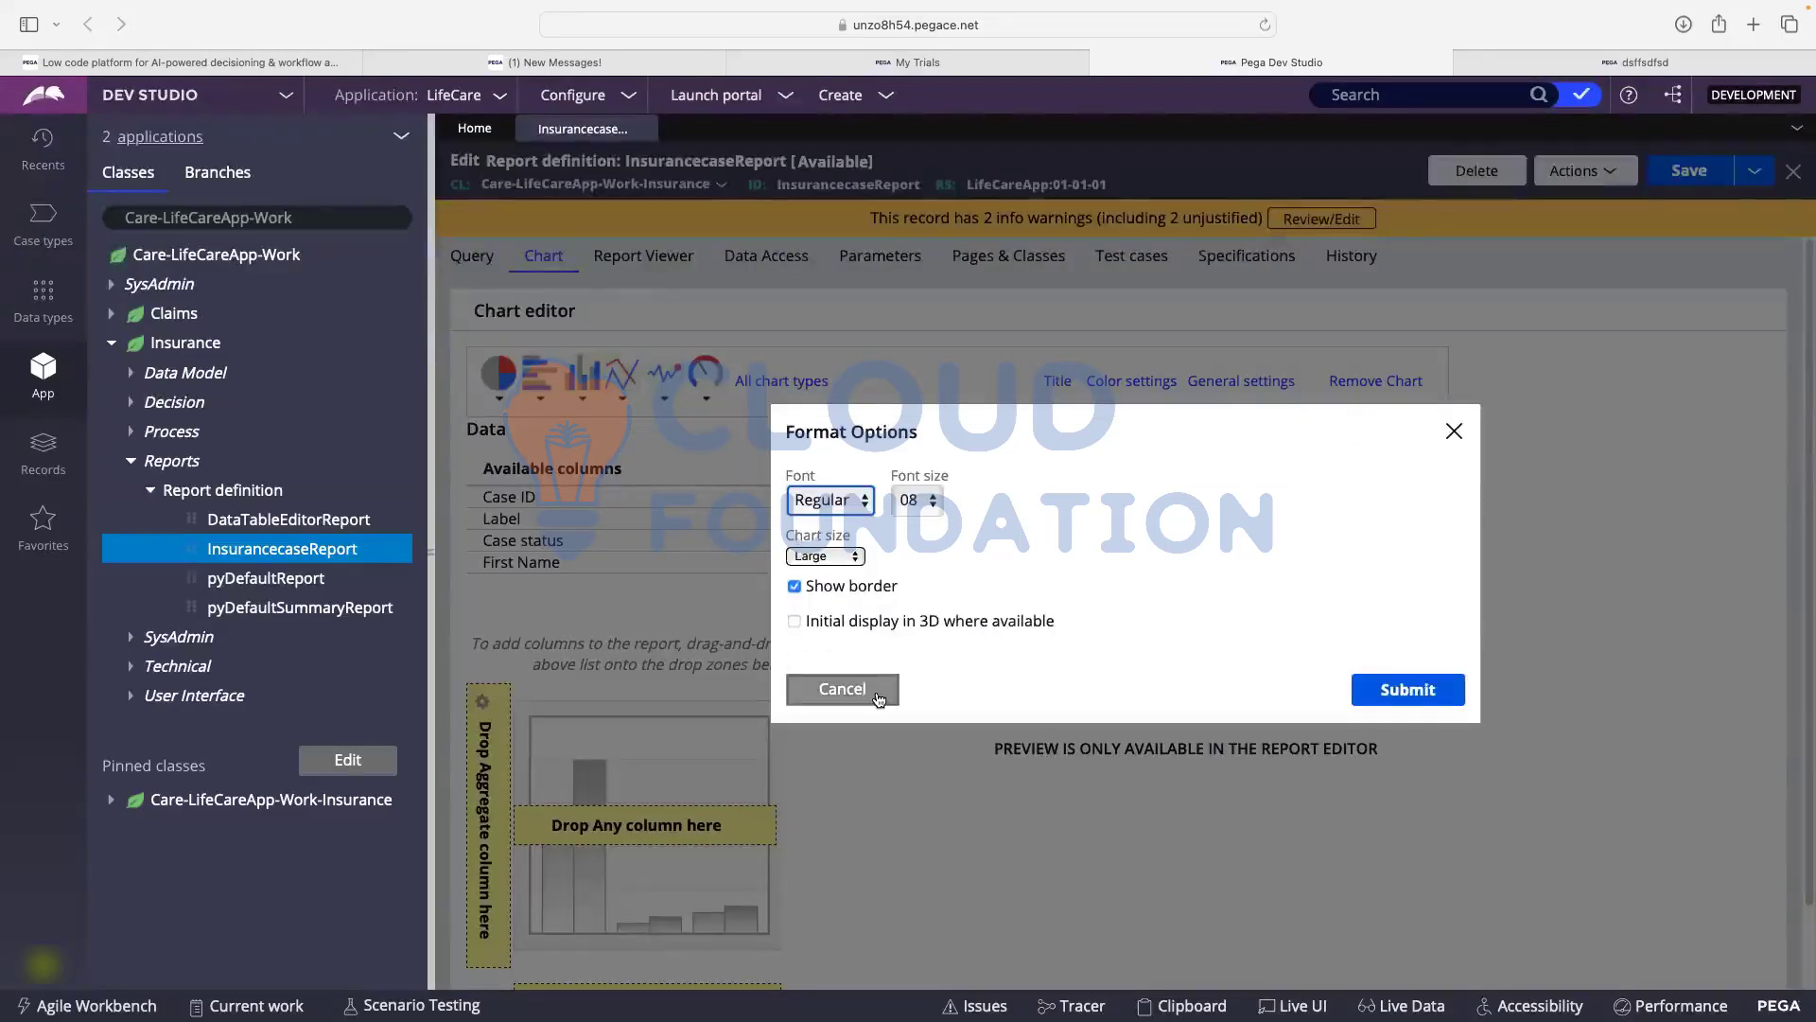
{"action": "left_click", "coordinate": [842, 689]}
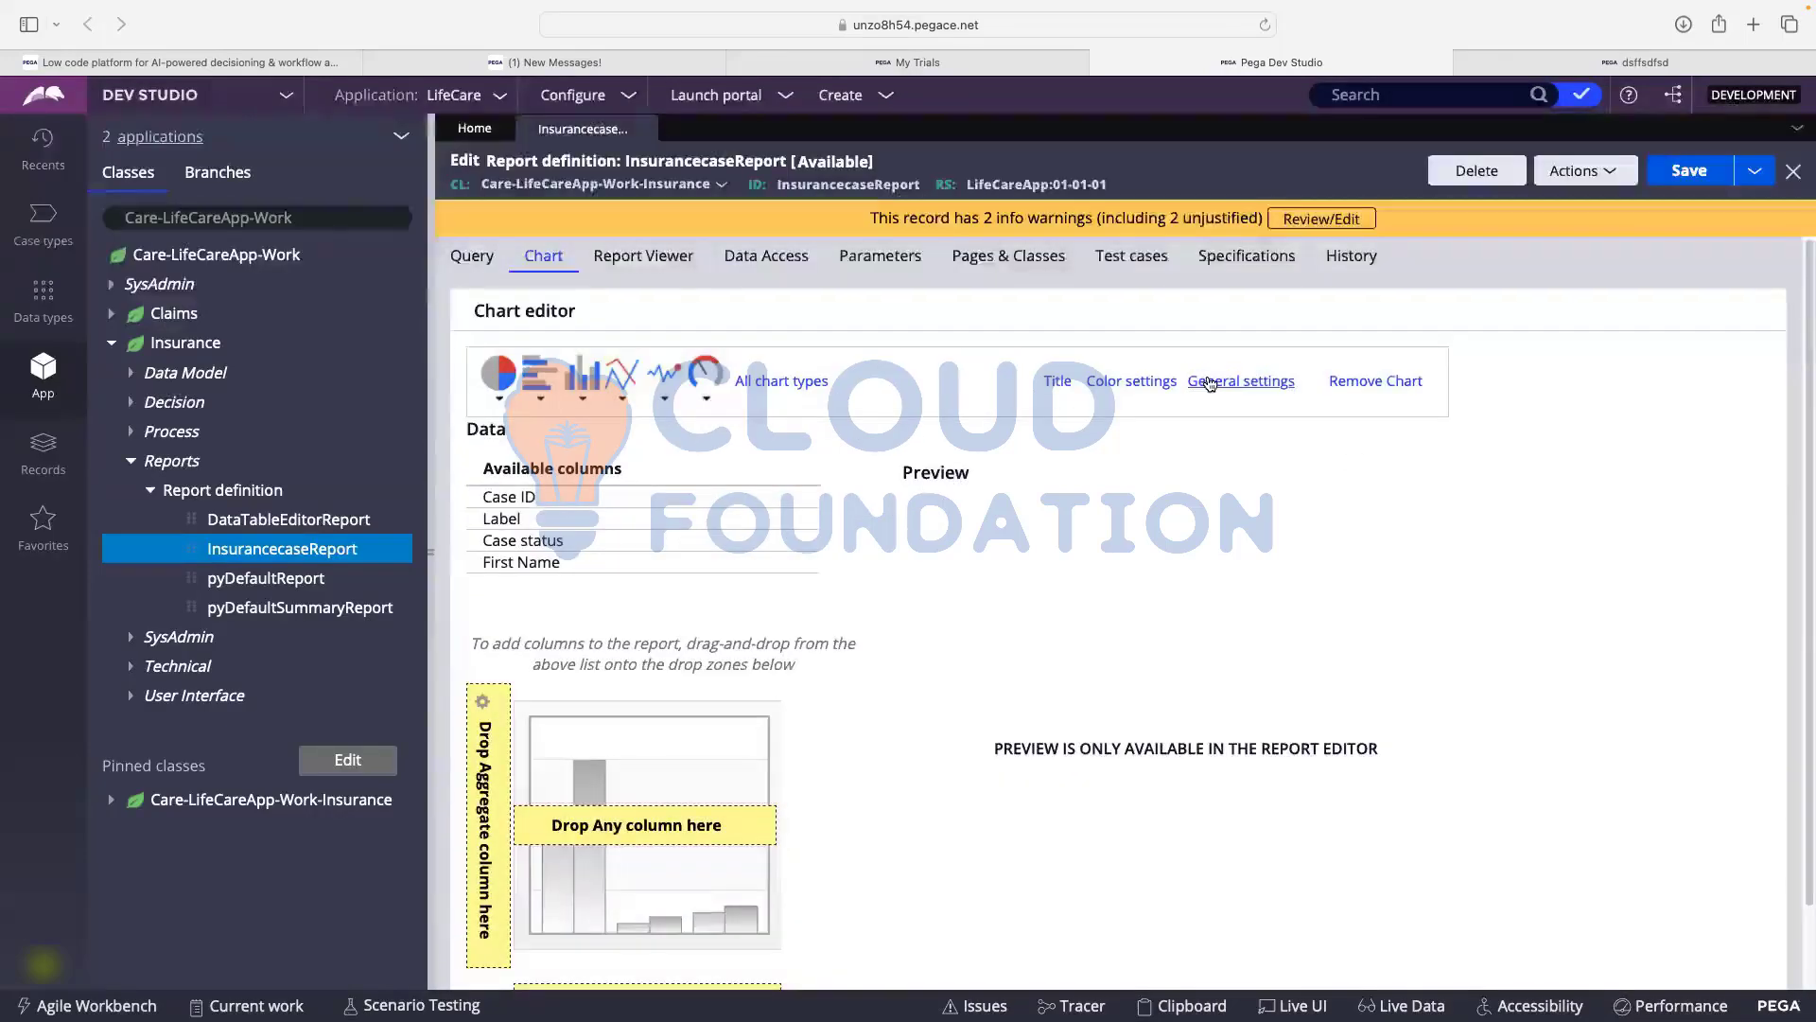
{"action": "left_click", "coordinate": [1210, 382]}
{"action": "left_click", "coordinate": [1243, 431]}
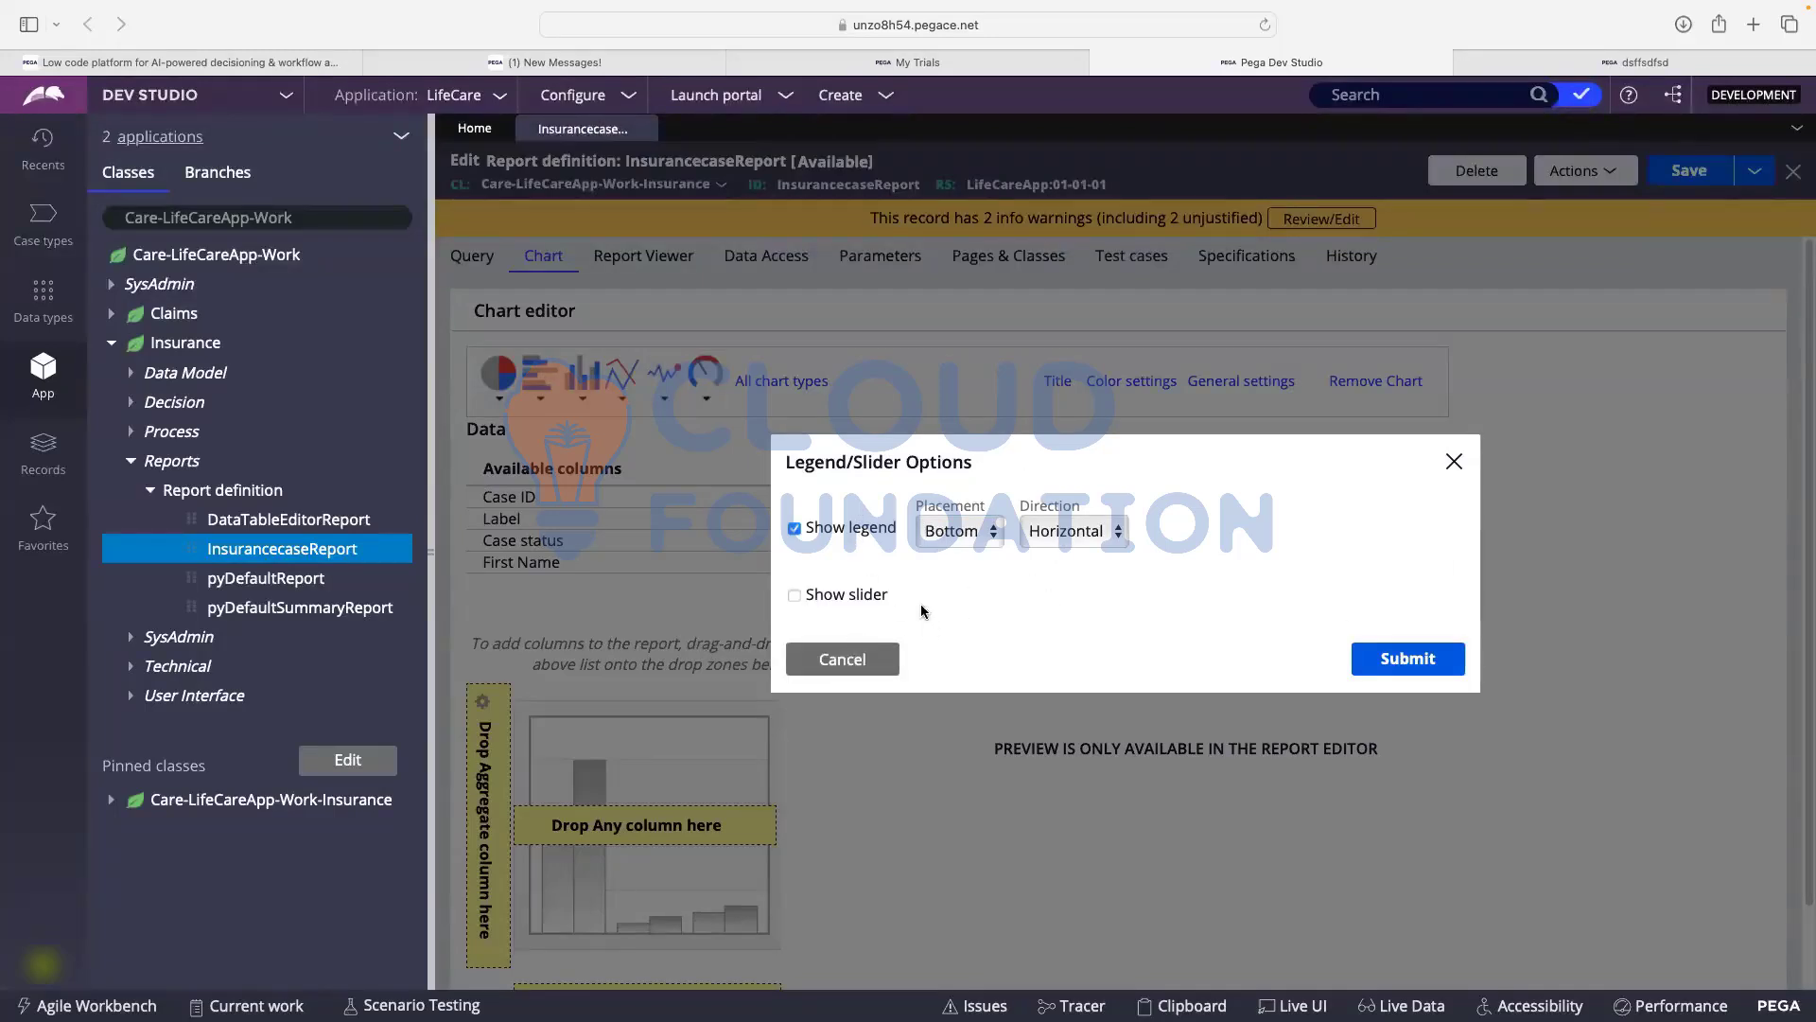
{"action": "left_click", "coordinate": [843, 660]}
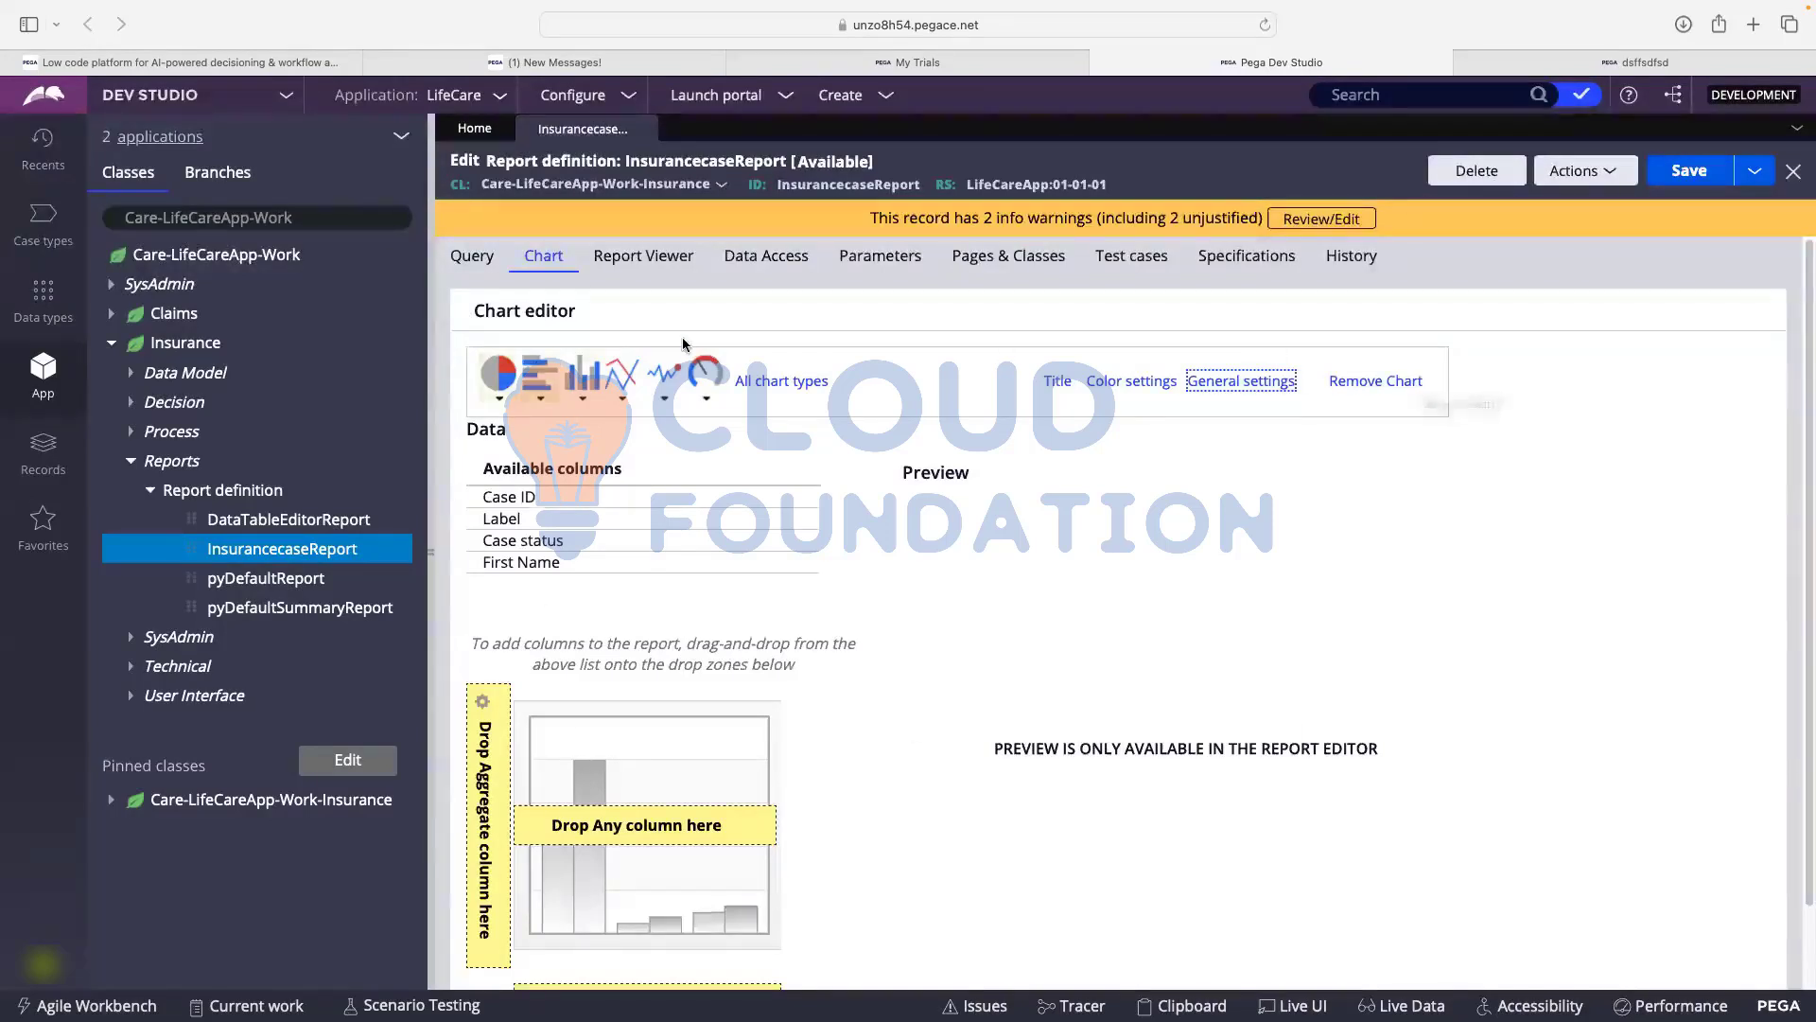
- Compare the chart editor's available columns and drop zones with the columns defined in the report query
{"action": "scroll", "coordinate": [683, 337], "scroll_direction": "down", "scroll_amount": 1}
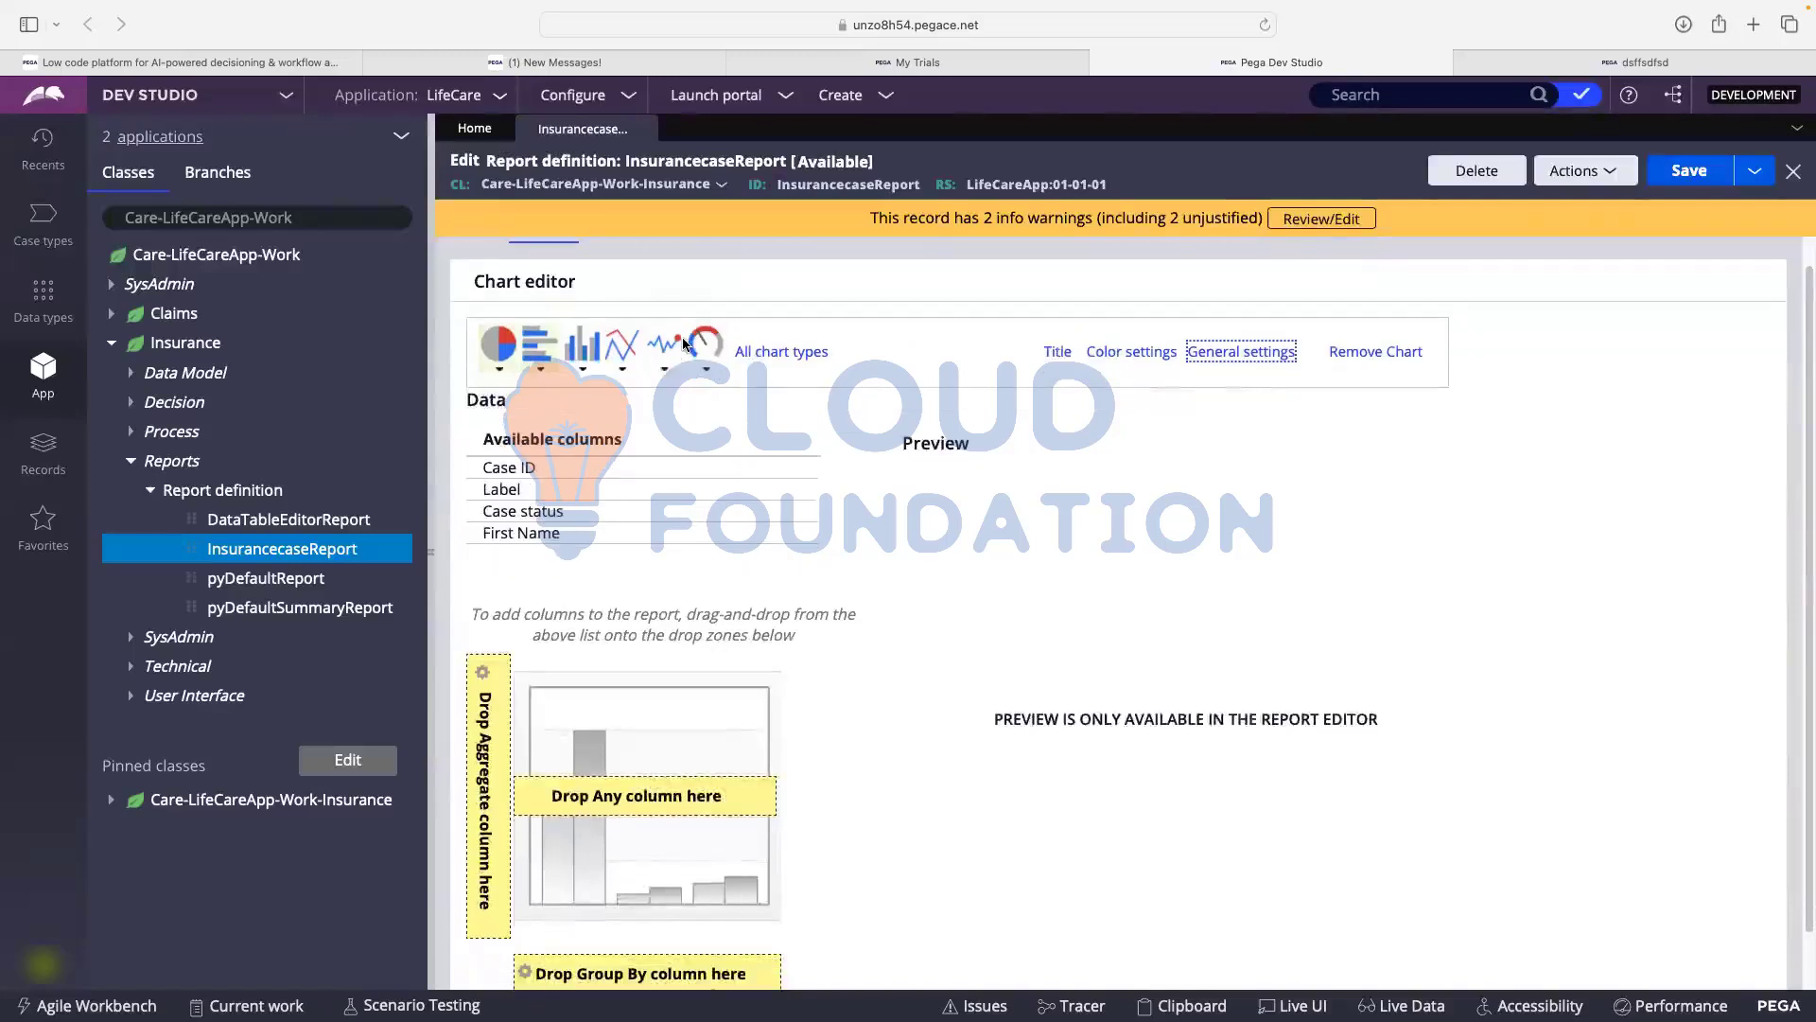
{"action": "scroll", "coordinate": [683, 326], "scroll_direction": "up", "scroll_amount": 1}
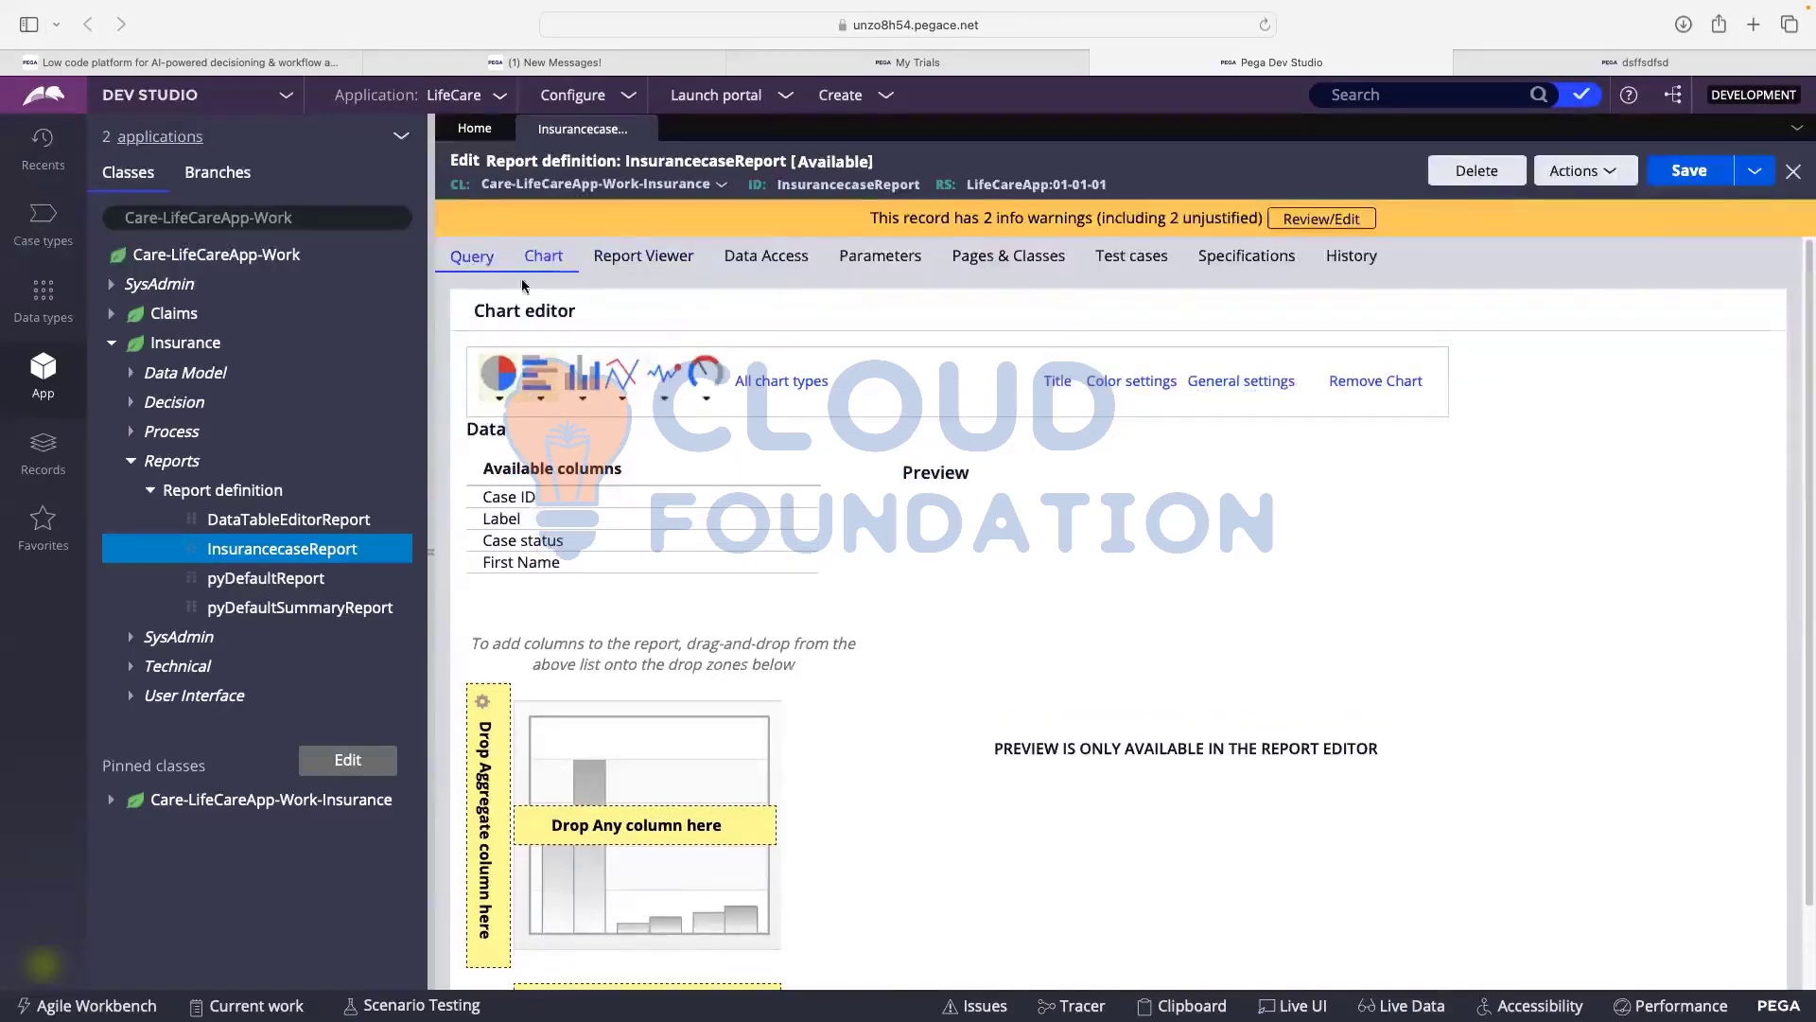
{"action": "left_click", "coordinate": [471, 255]}
{"action": "left_click", "coordinate": [543, 255]}
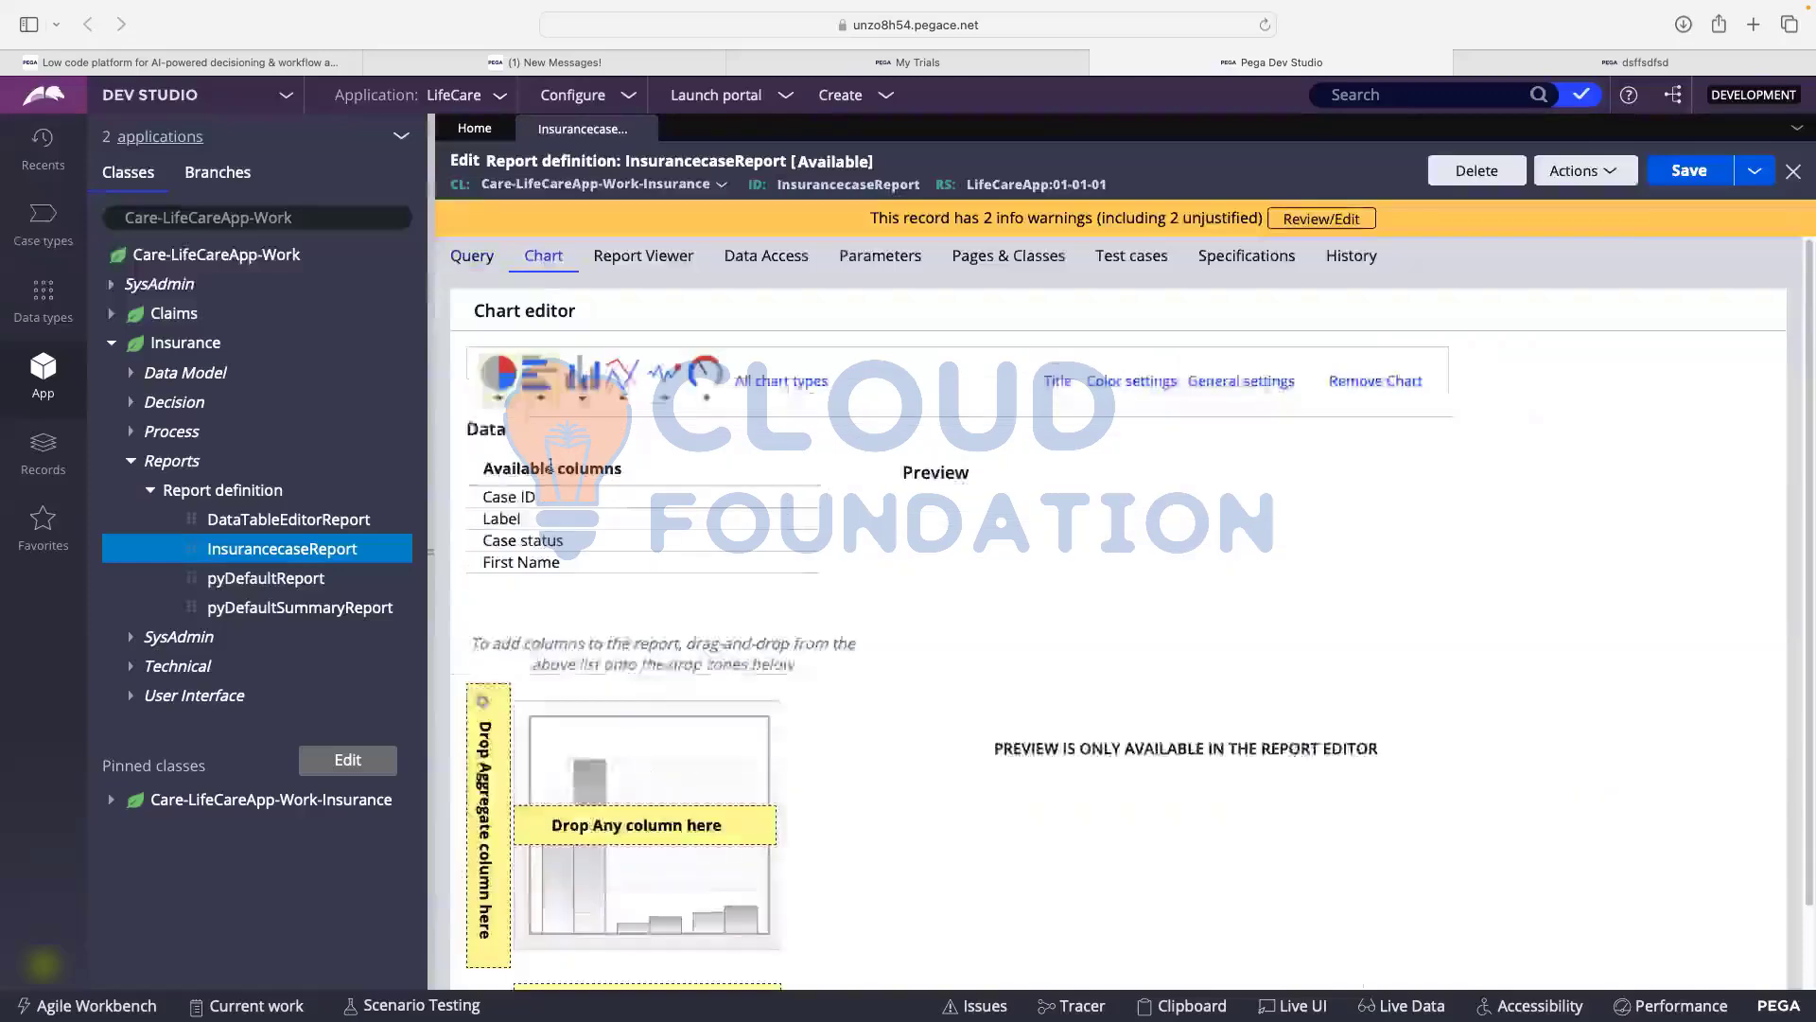
{"action": "triple_click", "coordinate": [587, 470]}
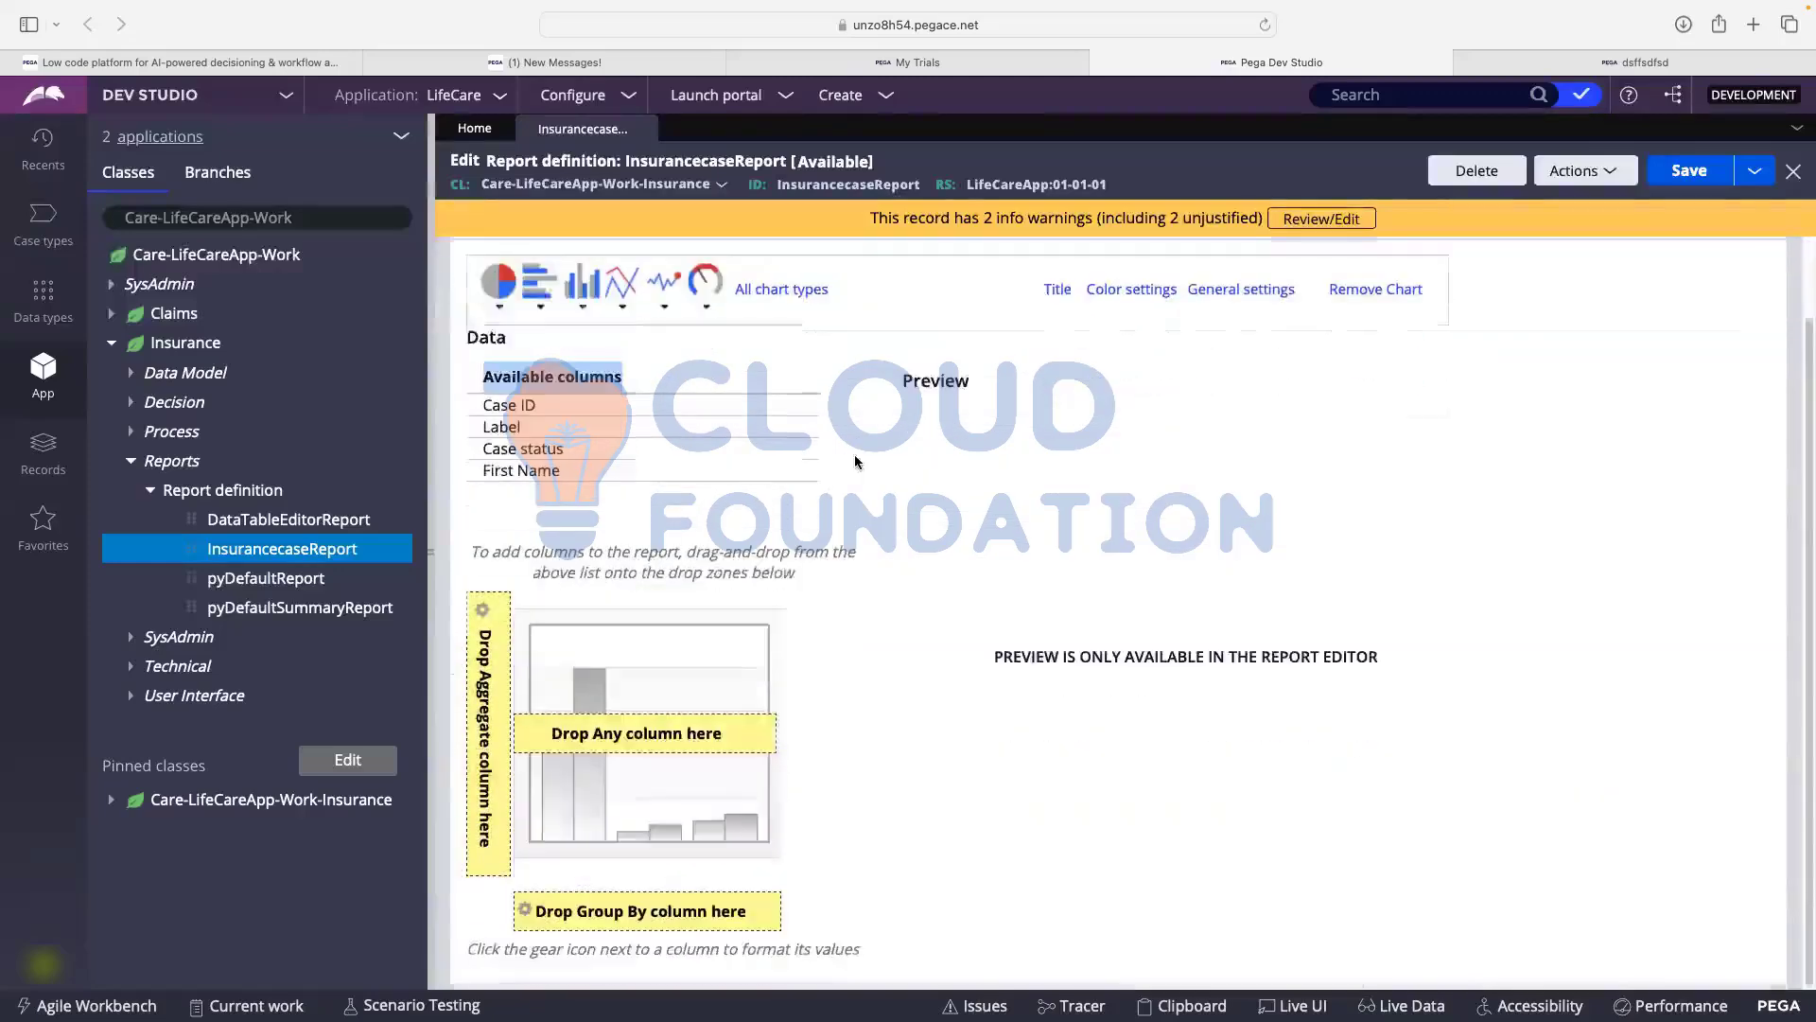
{"action": "scroll", "coordinate": [852, 462], "scroll_direction": "down", "scroll_amount": 2}
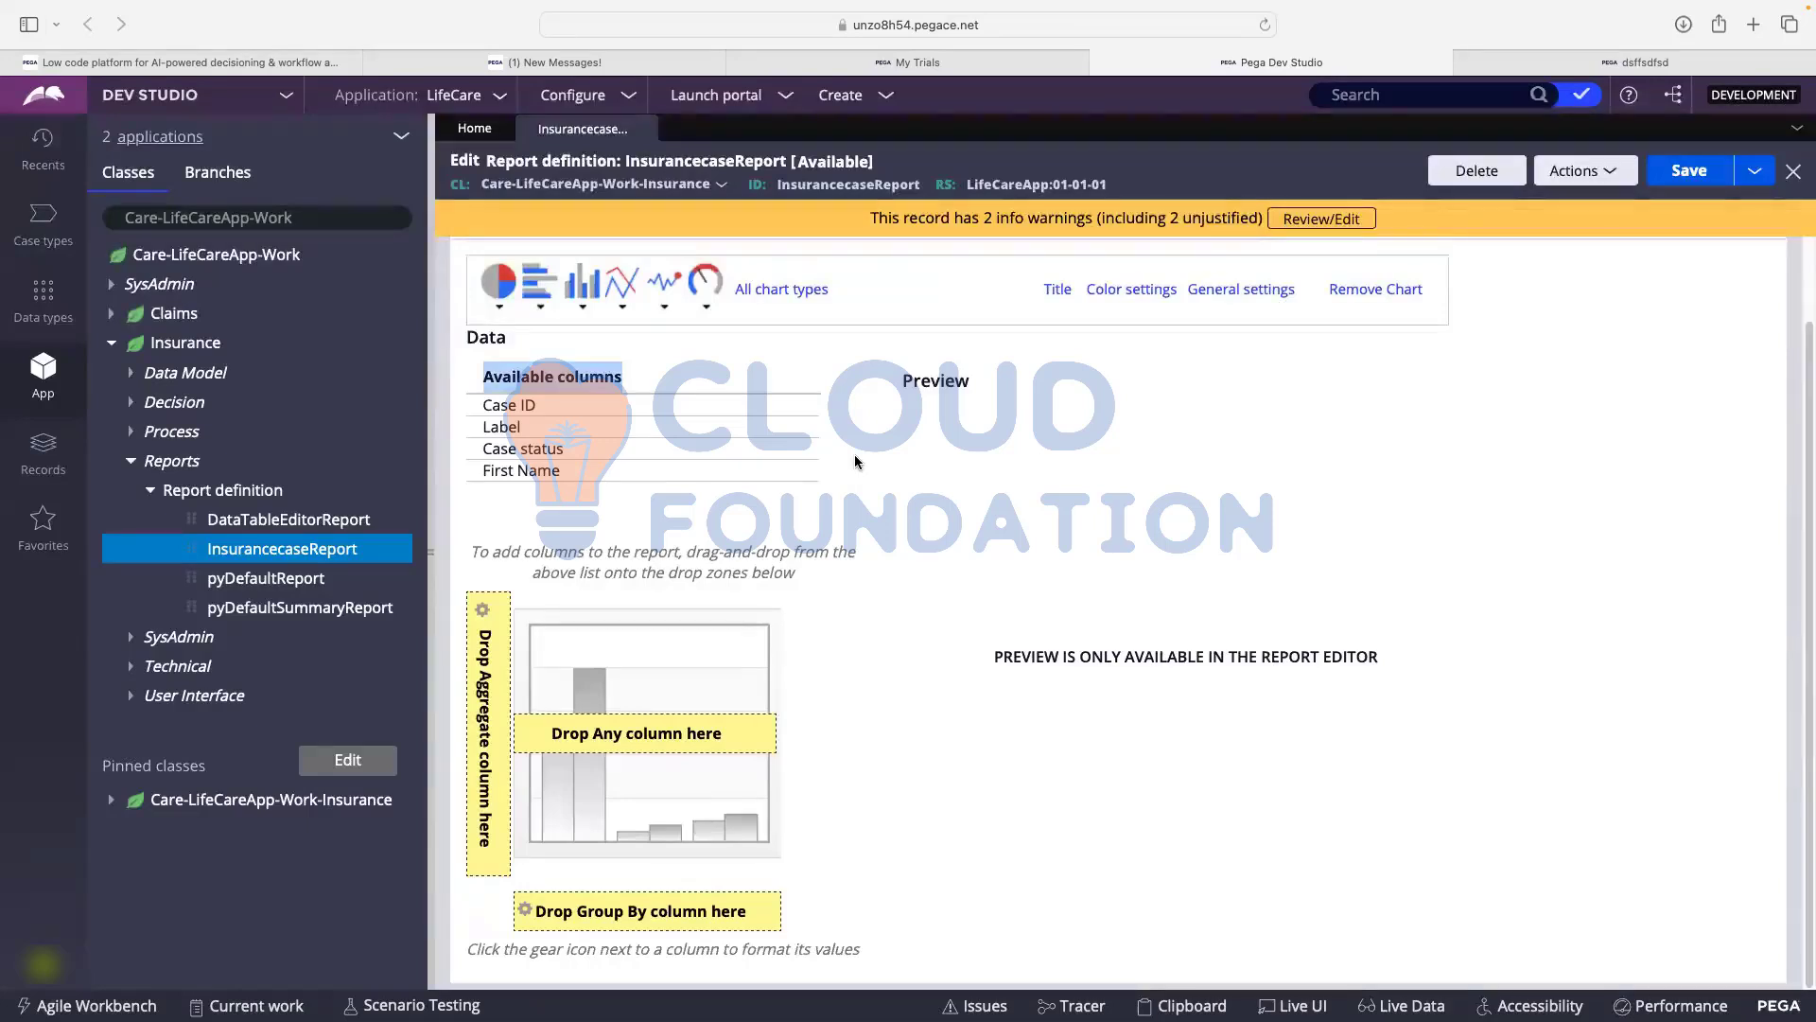
{"action": "left_click", "coordinate": [1061, 457]}
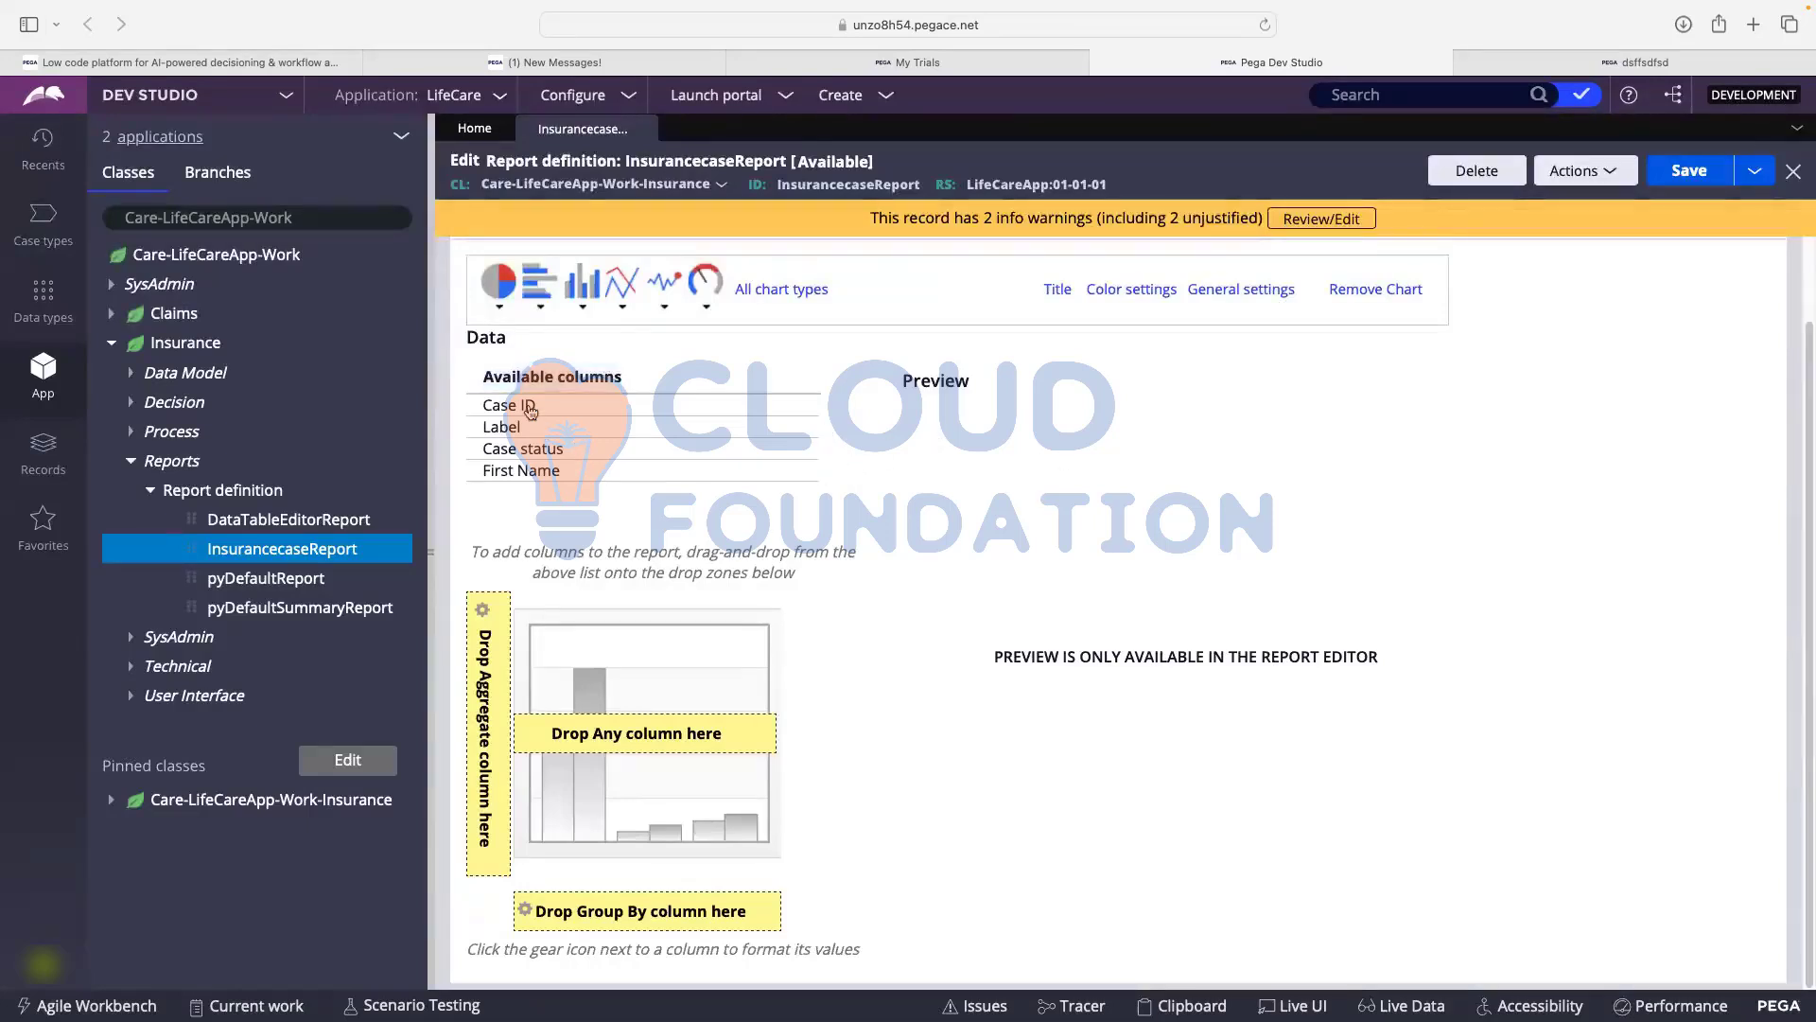
{"action": "scroll", "coordinate": [491, 279], "scroll_direction": "up", "scroll_amount": 2}
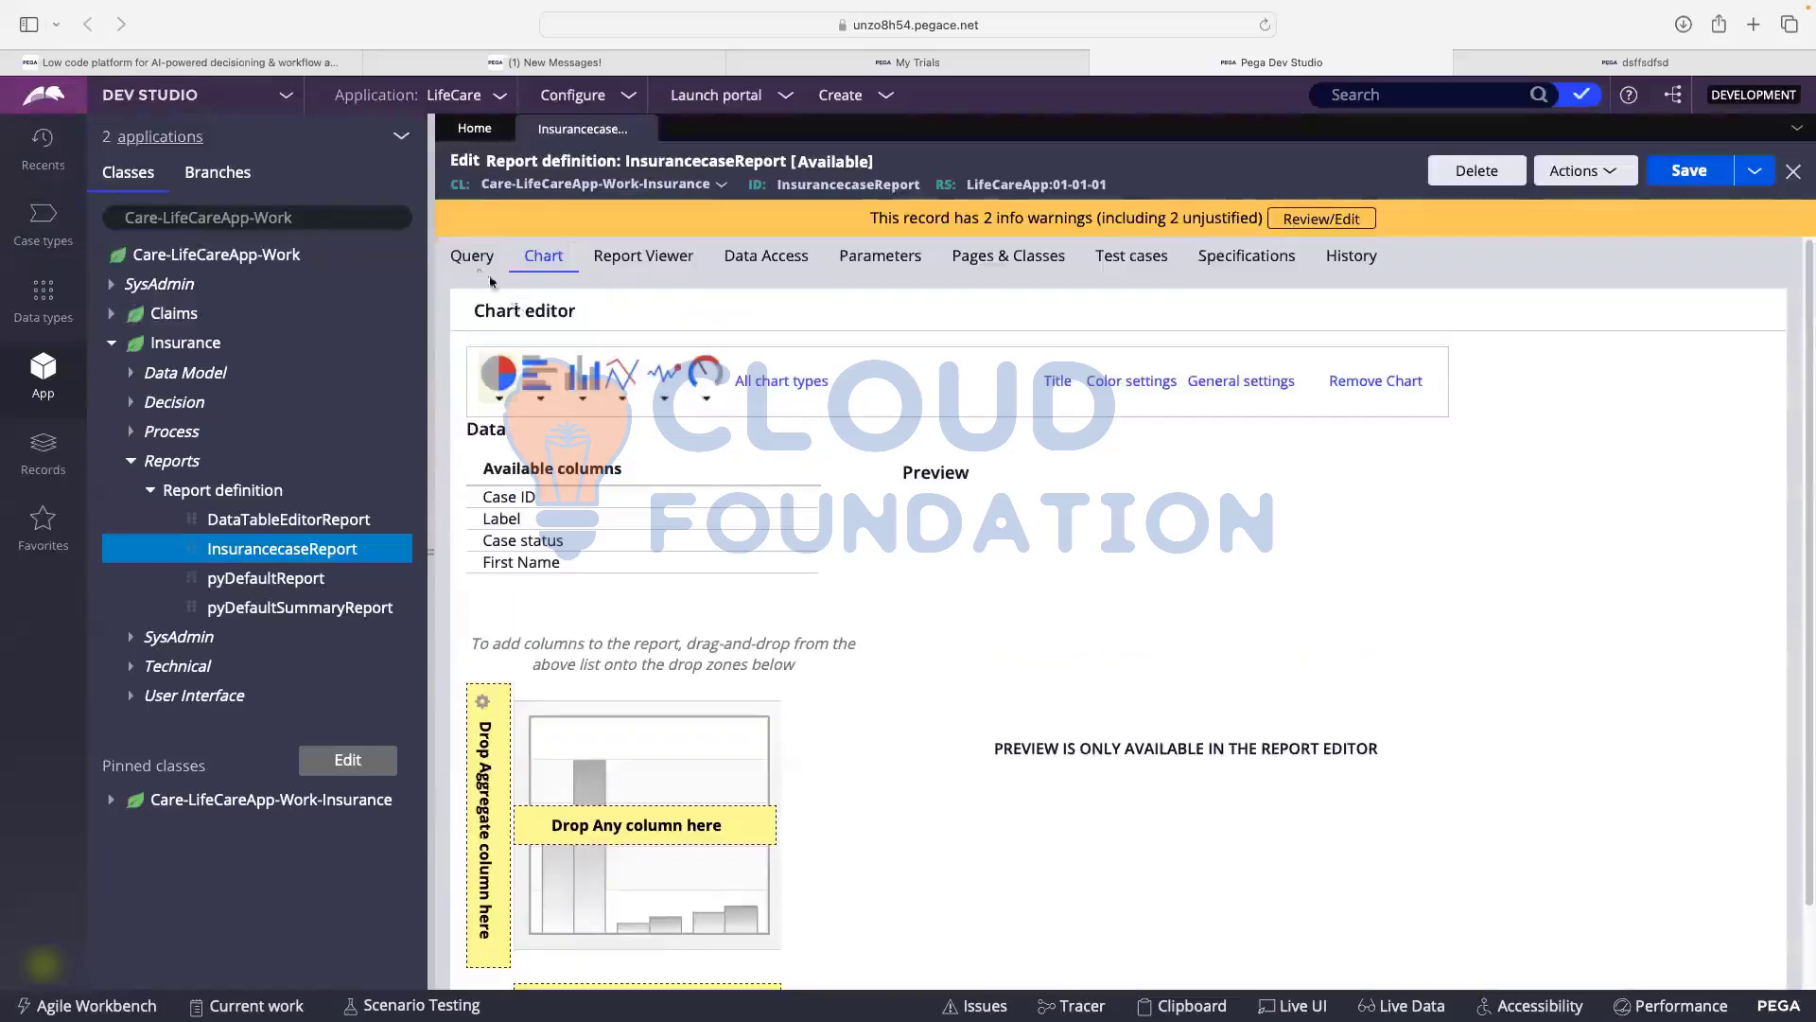
{"action": "left_click", "coordinate": [473, 258]}
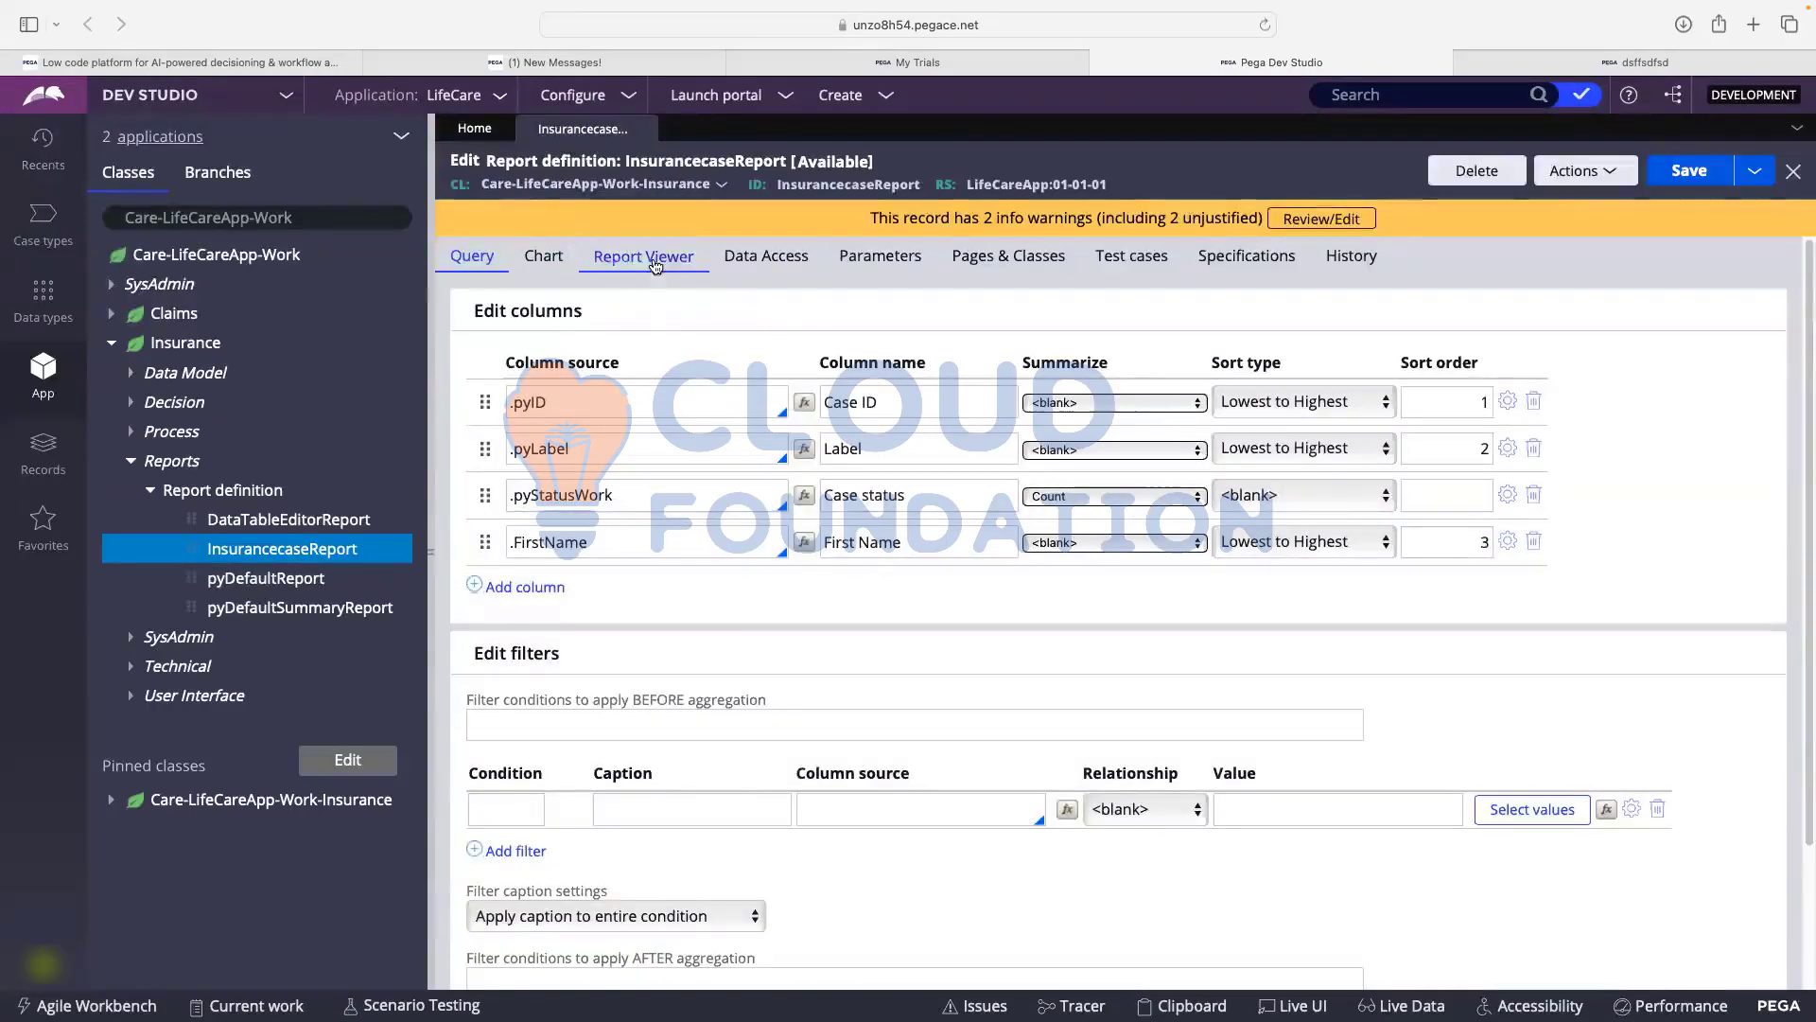
- Assign Case status as the chart's aggregate column, First Name as the Group By column and Label to the any-column zone
{"action": "left_click", "coordinate": [543, 256]}
{"action": "scroll", "coordinate": [574, 778], "scroll_direction": "down", "scroll_amount": 2}
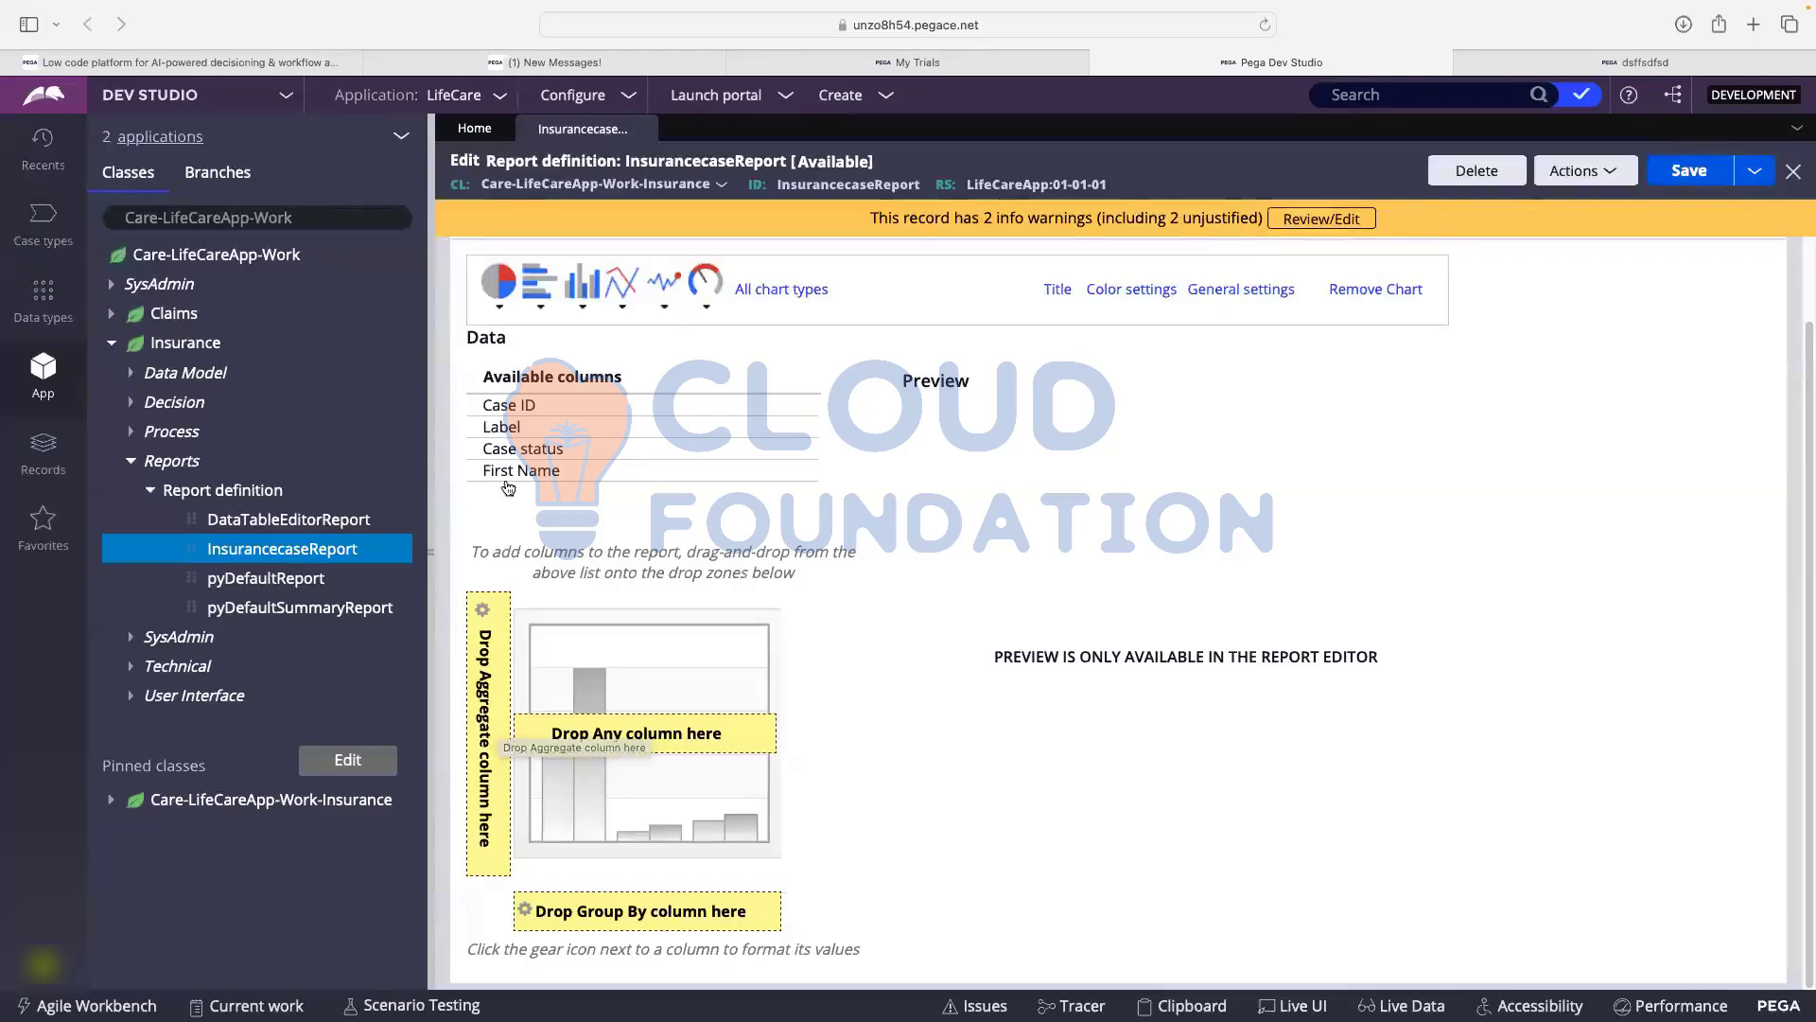
{"action": "left_click_drag", "start_coordinate": [538, 456], "coordinate": [485, 716]}
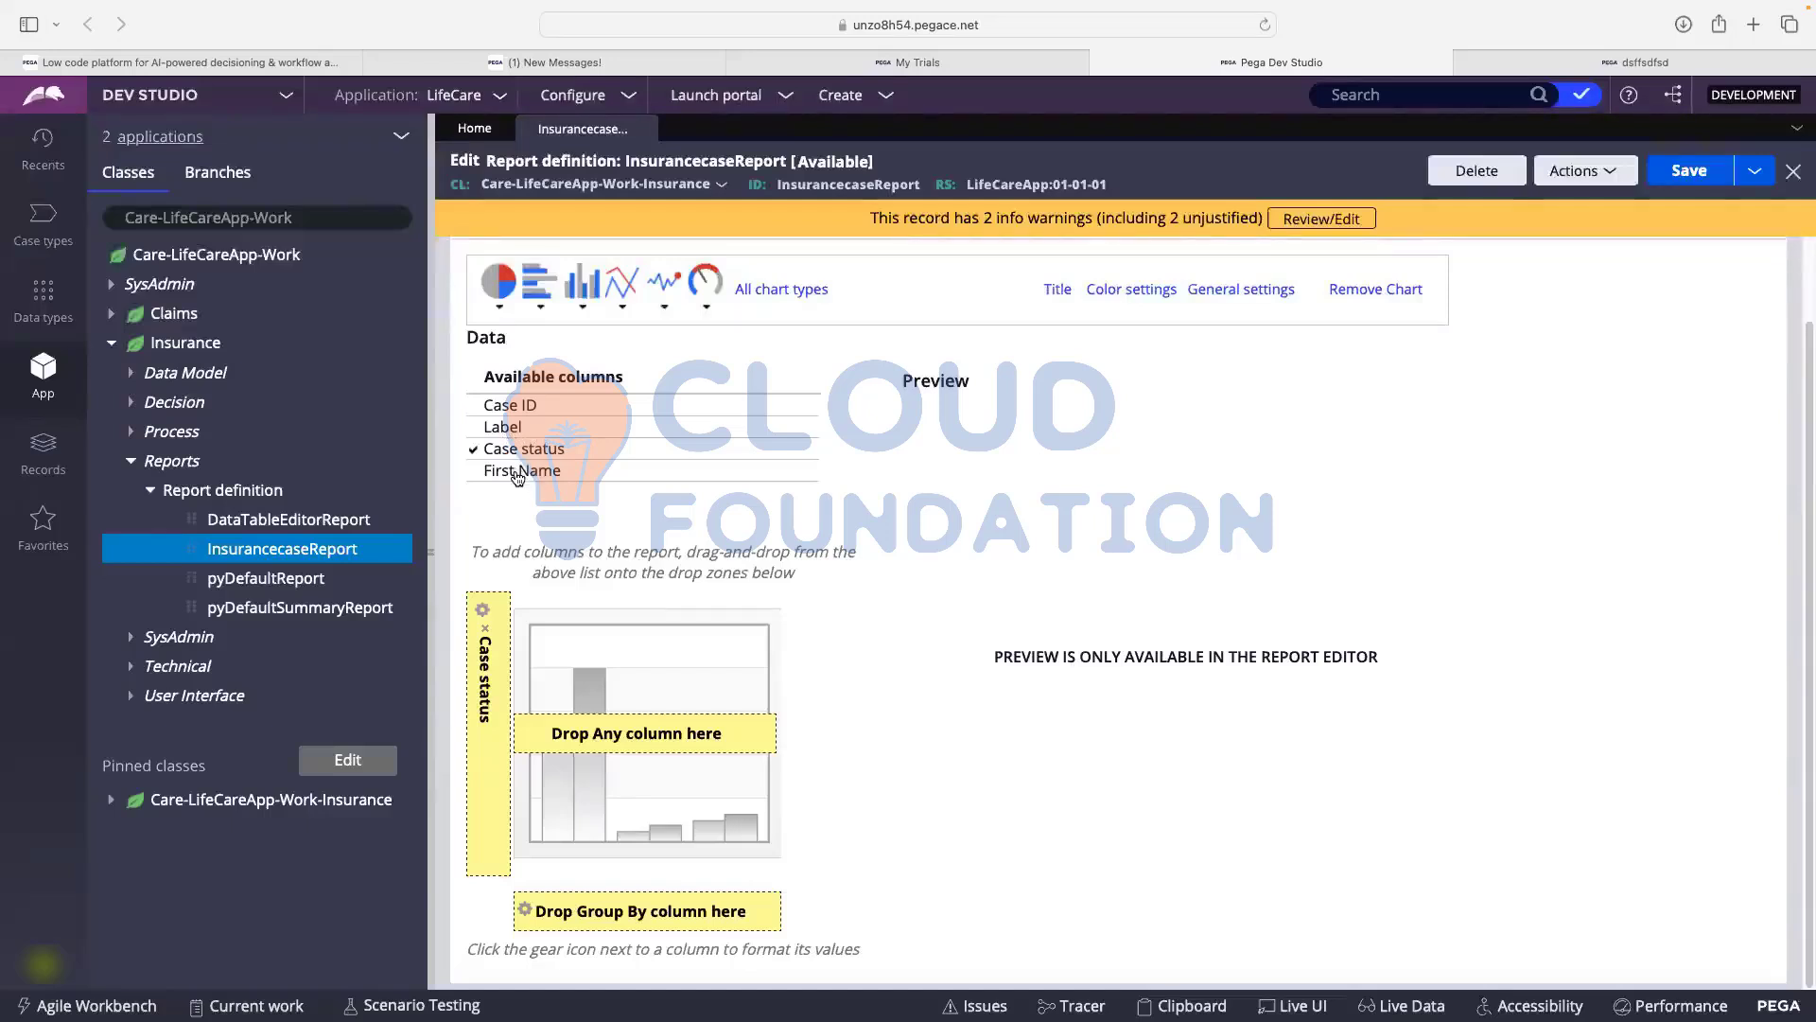
{"action": "left_click_drag", "start_coordinate": [519, 473], "coordinate": [651, 905]}
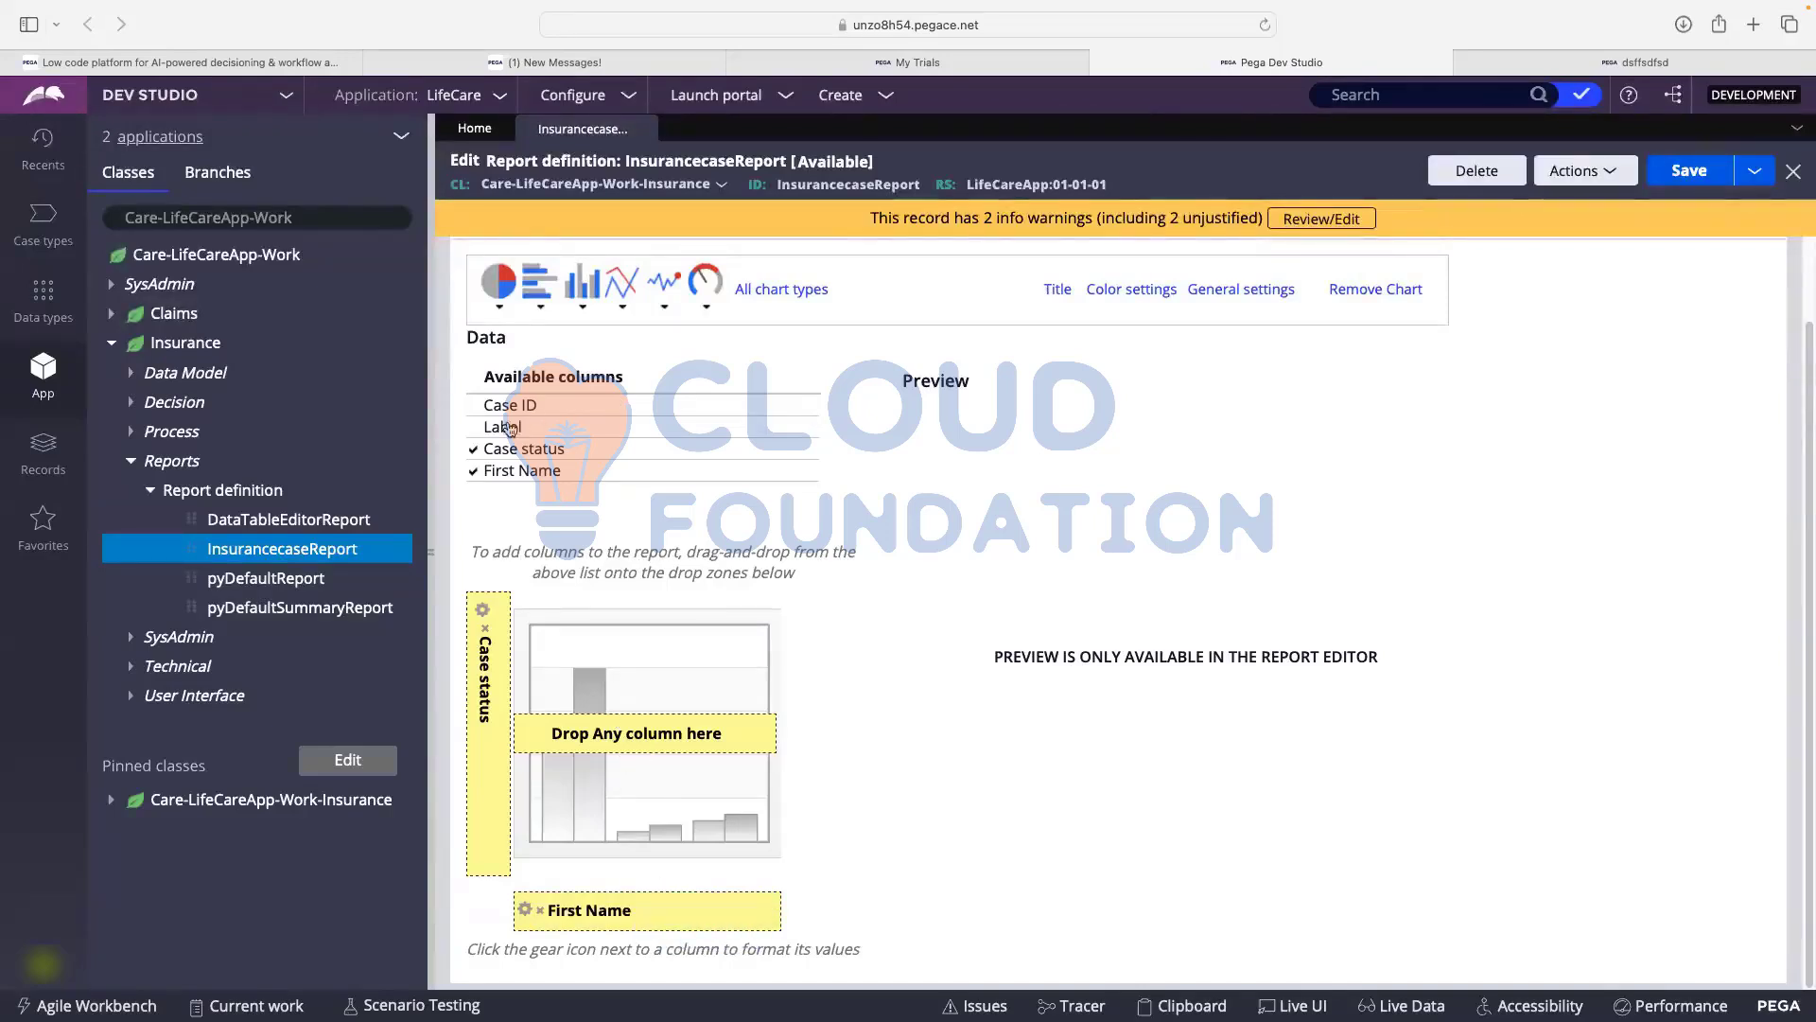
{"action": "left_click_drag", "start_coordinate": [505, 431], "coordinate": [639, 729]}
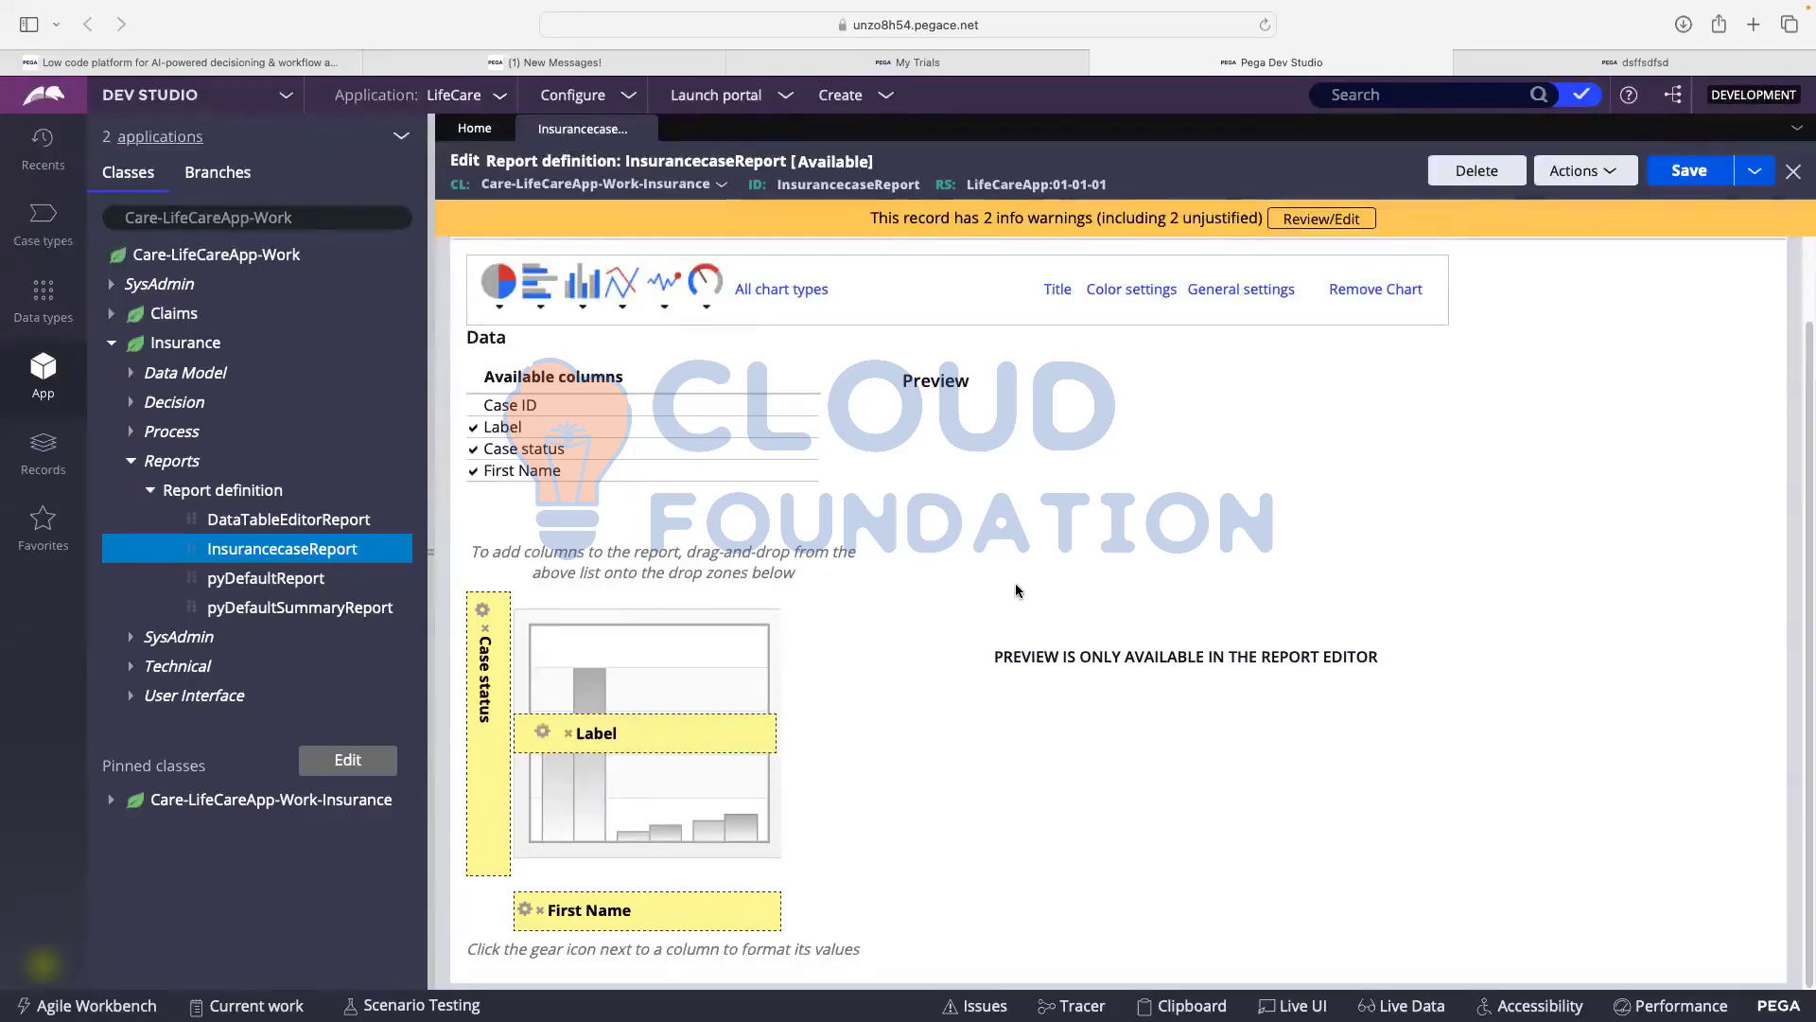
- Save the report definition, run the report and examine the chart of Case status by First Name
{"action": "left_click", "coordinate": [1663, 179]}
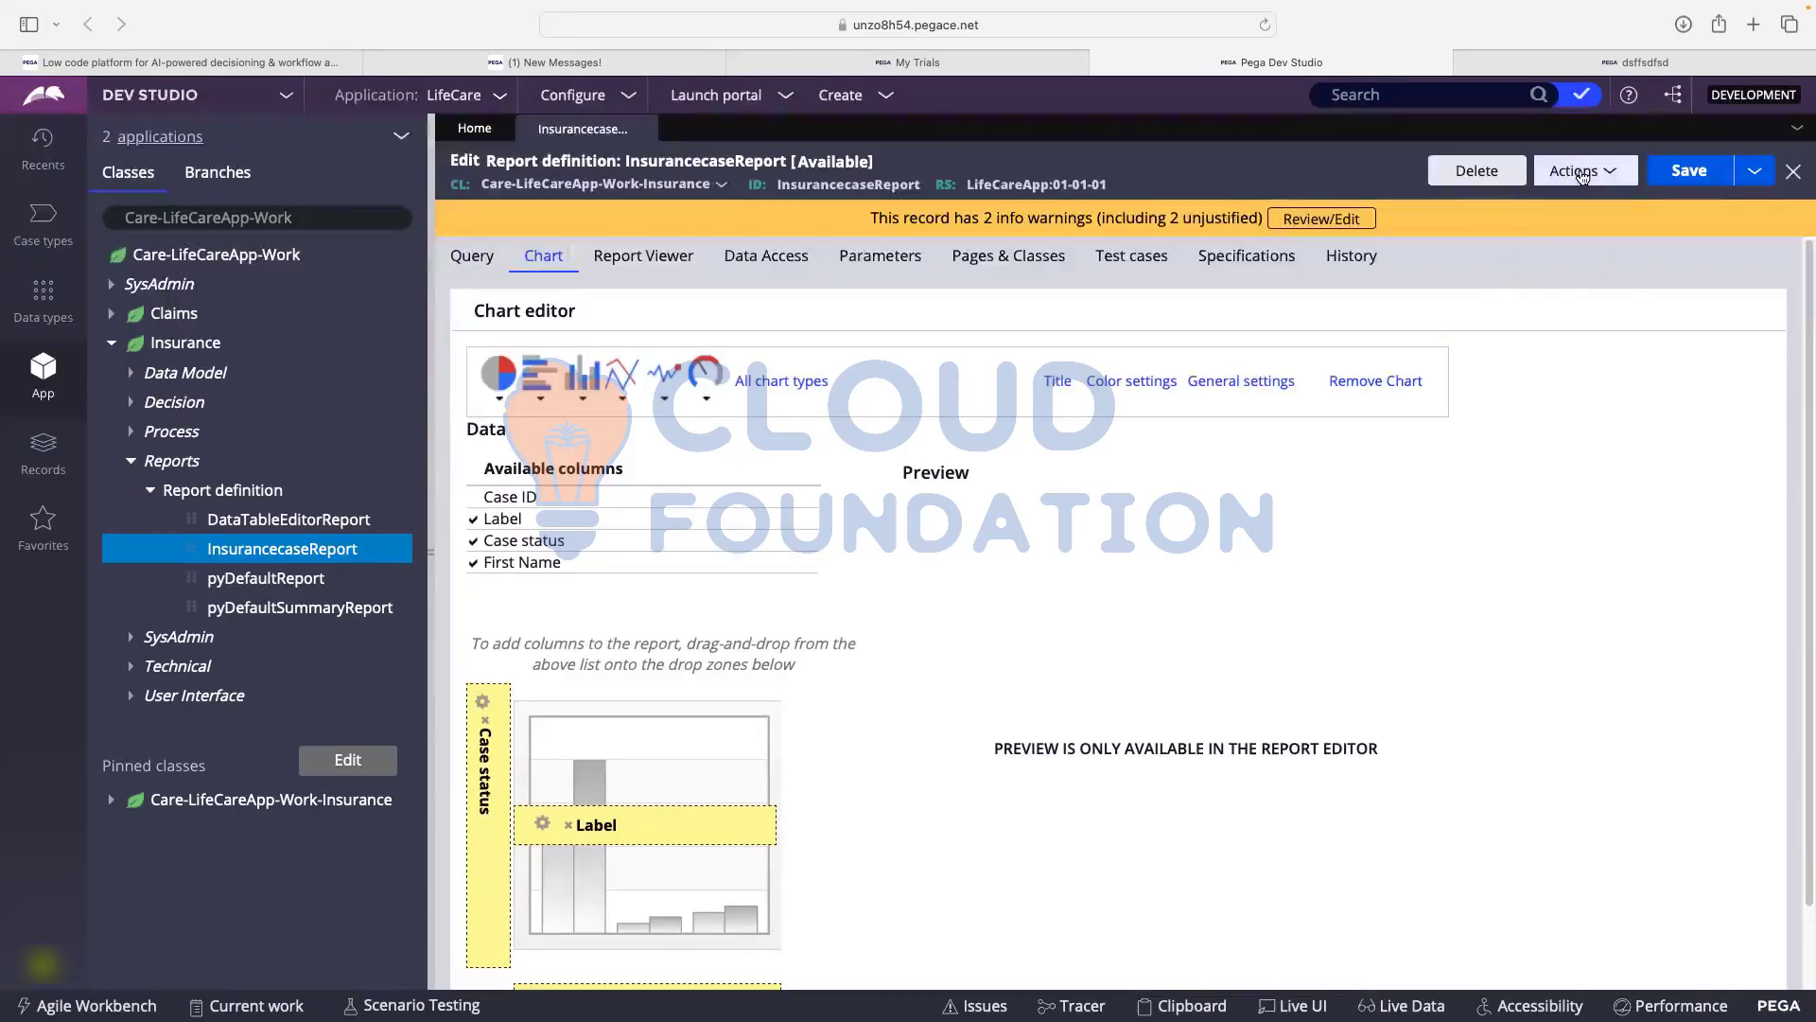
{"action": "left_click", "coordinate": [1582, 176]}
{"action": "left_click", "coordinate": [1566, 199]}
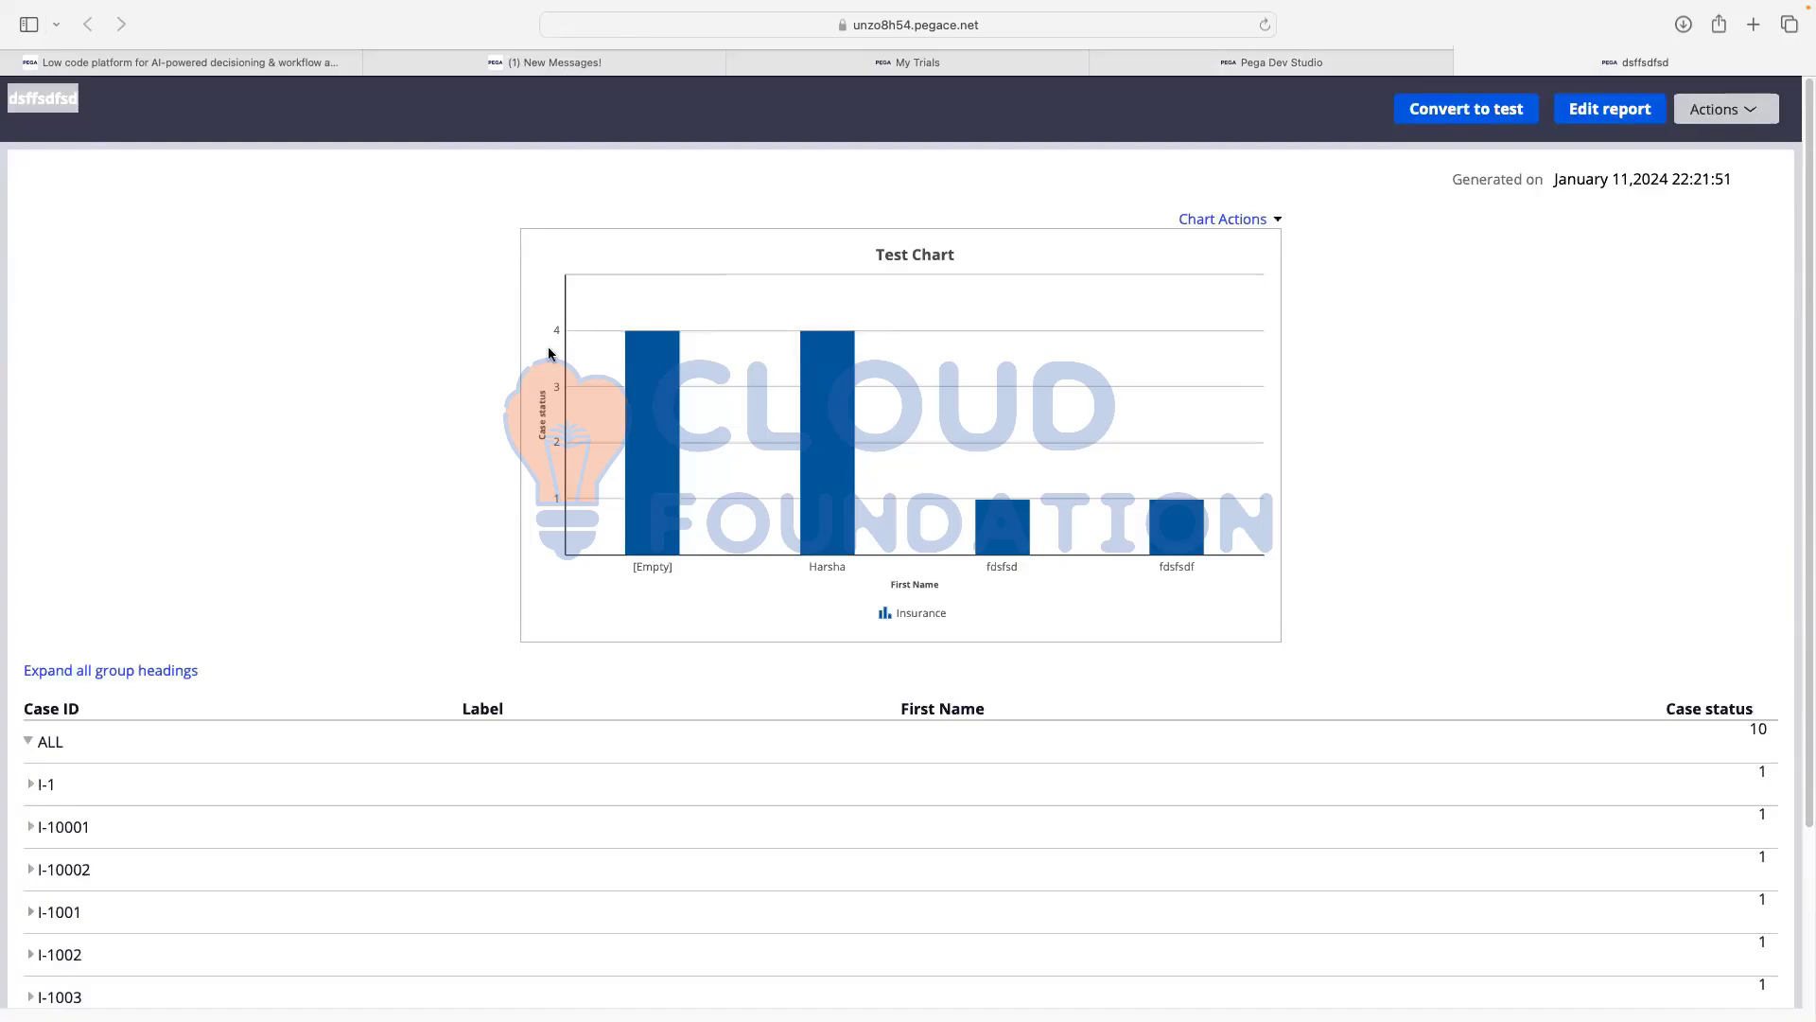
{"action": "left_click", "coordinate": [1236, 65]}
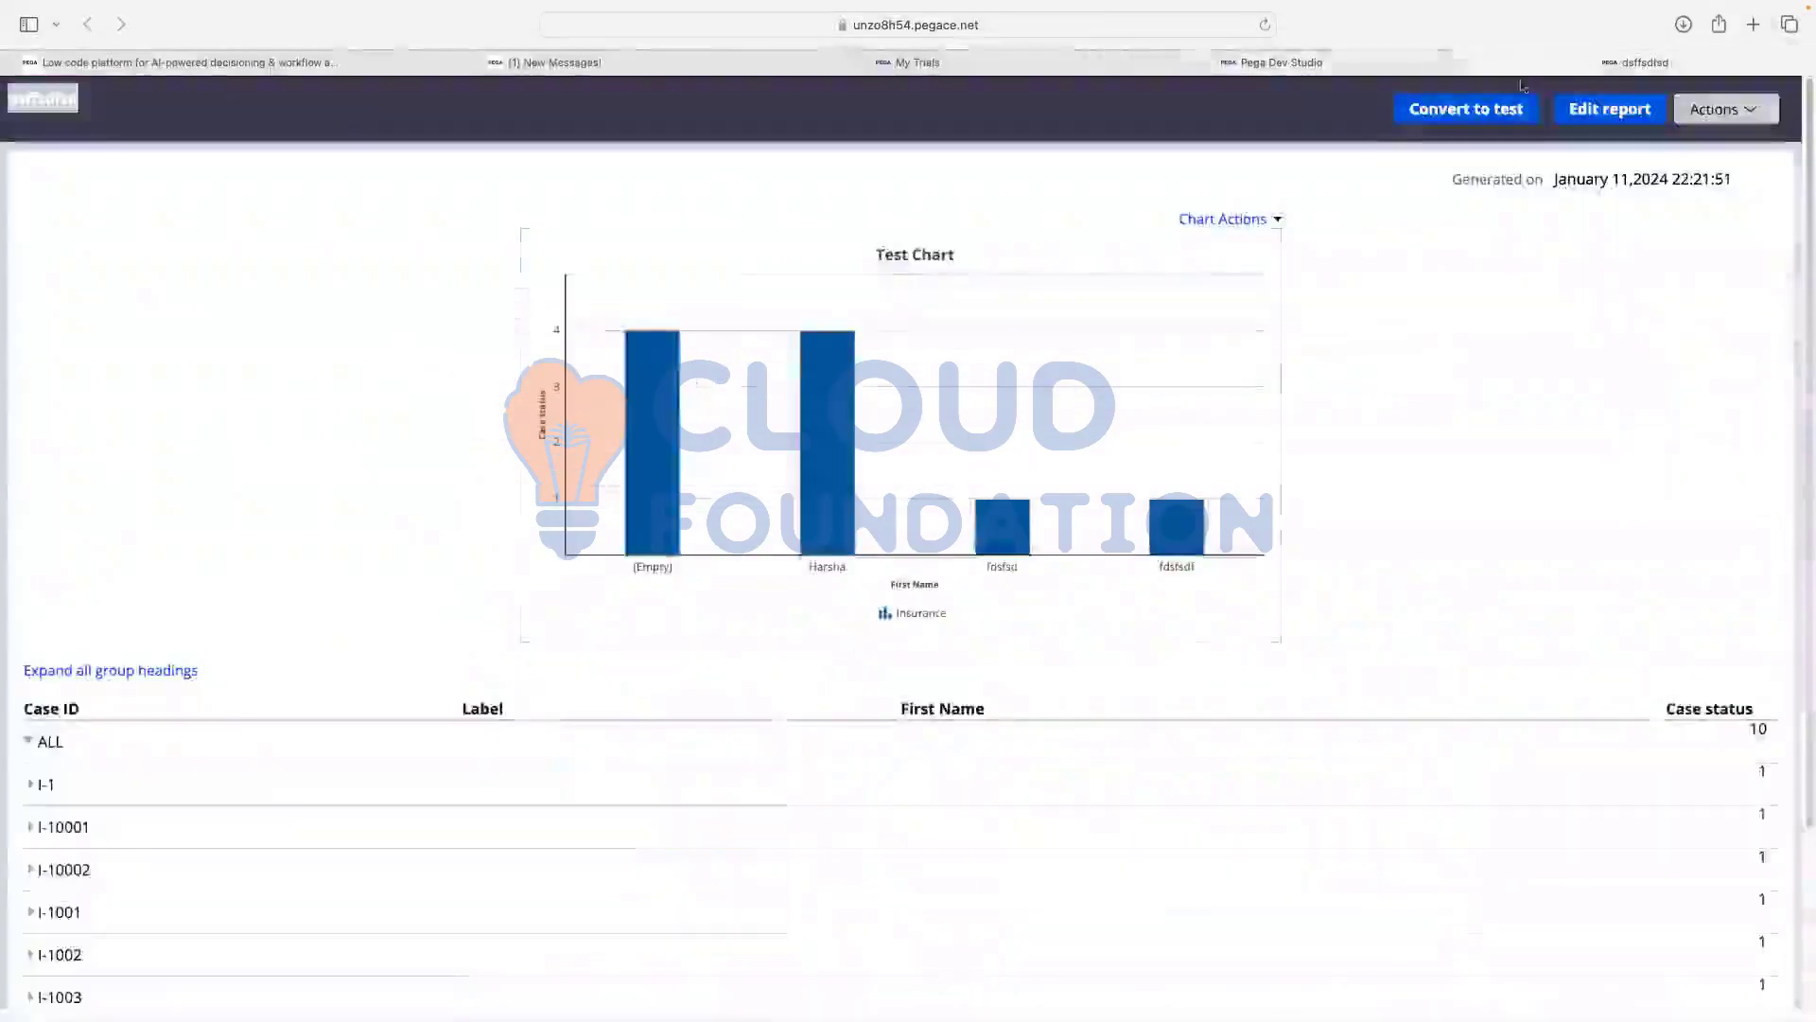
{"action": "mouse_move", "coordinate": [844, 388]}
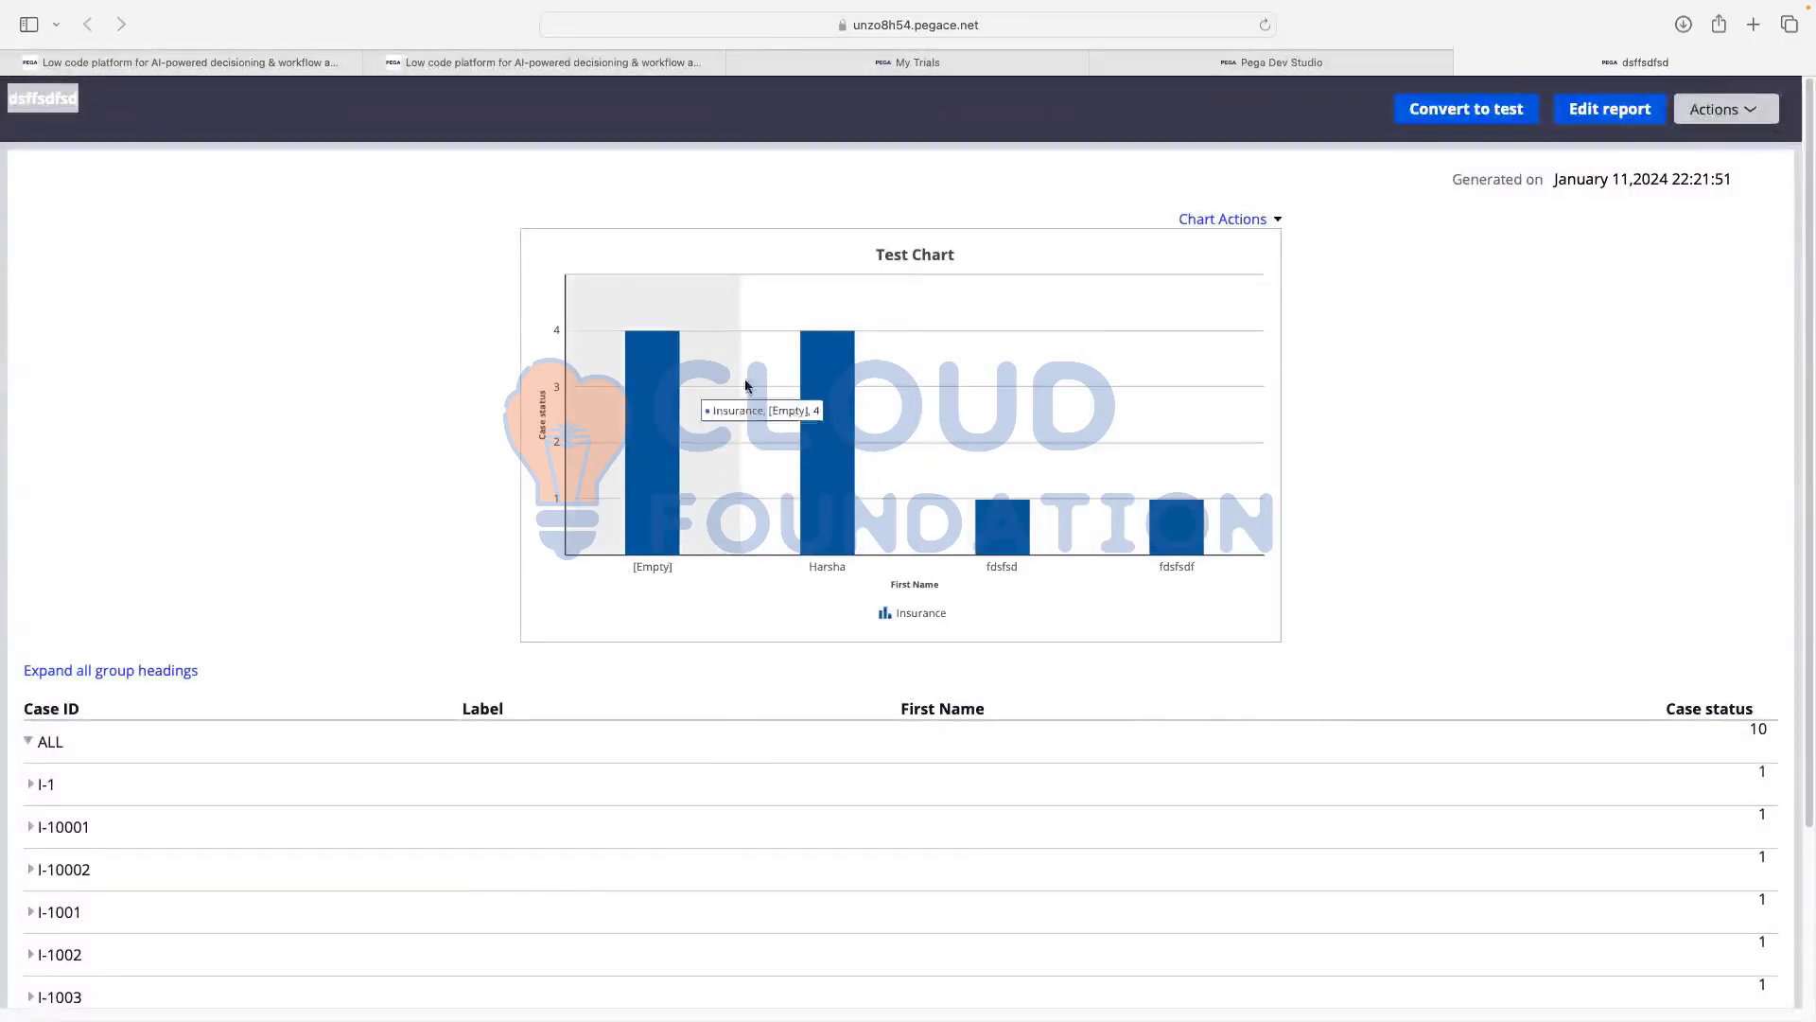
{"action": "mouse_move", "coordinate": [1208, 310]}
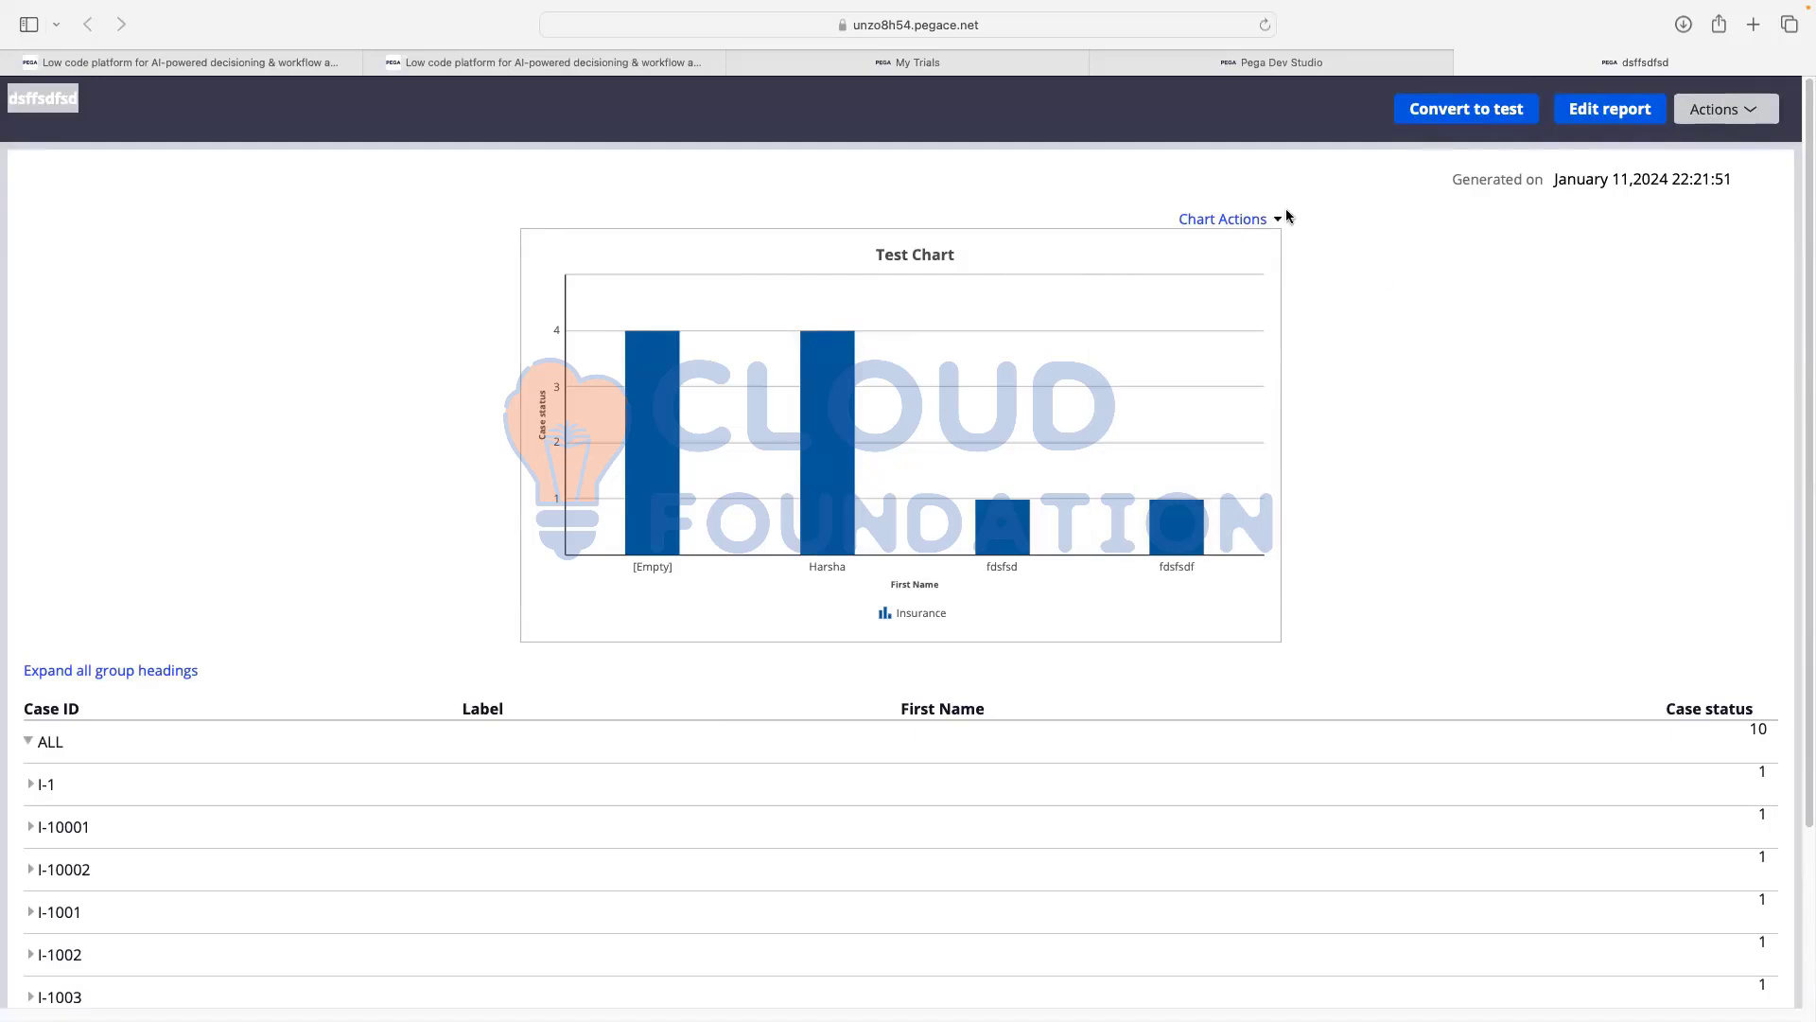
{"action": "left_click", "coordinate": [1260, 223]}
- Return to the report definition in Dev Studio and change the chart type to a Normal pie chart
{"action": "left_click", "coordinate": [1277, 63]}
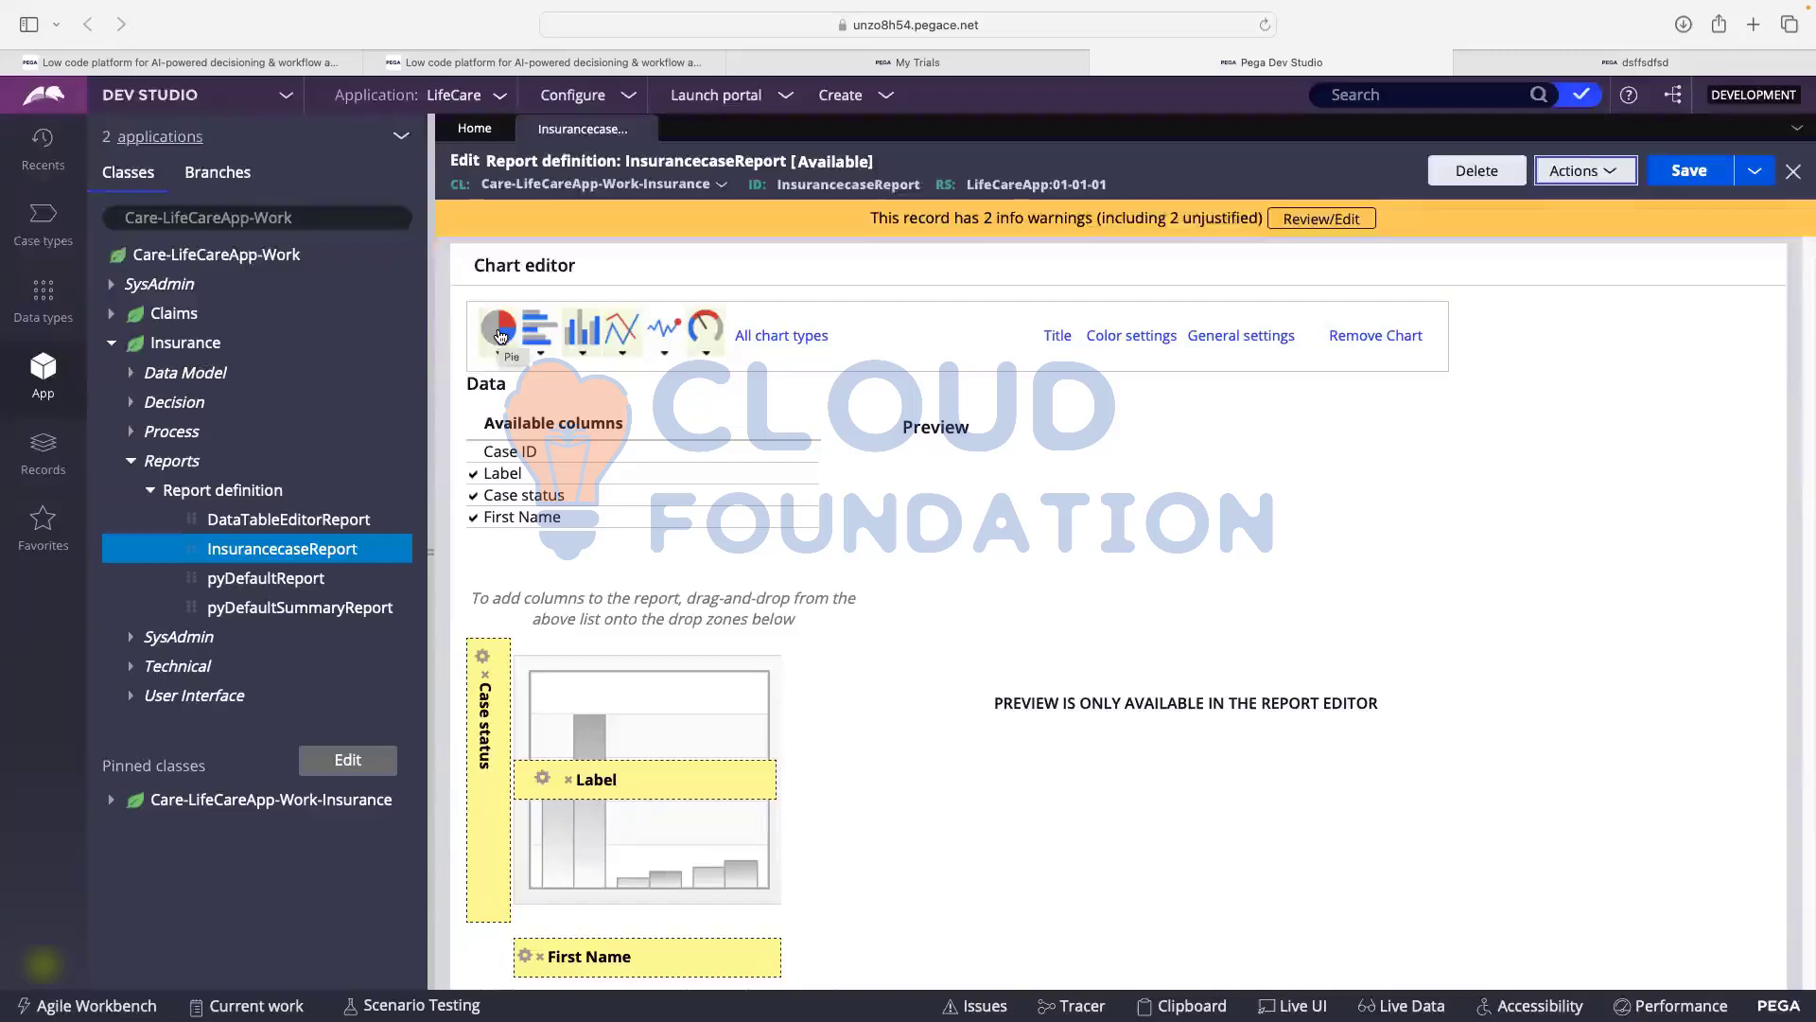
{"action": "left_click", "coordinate": [500, 333]}
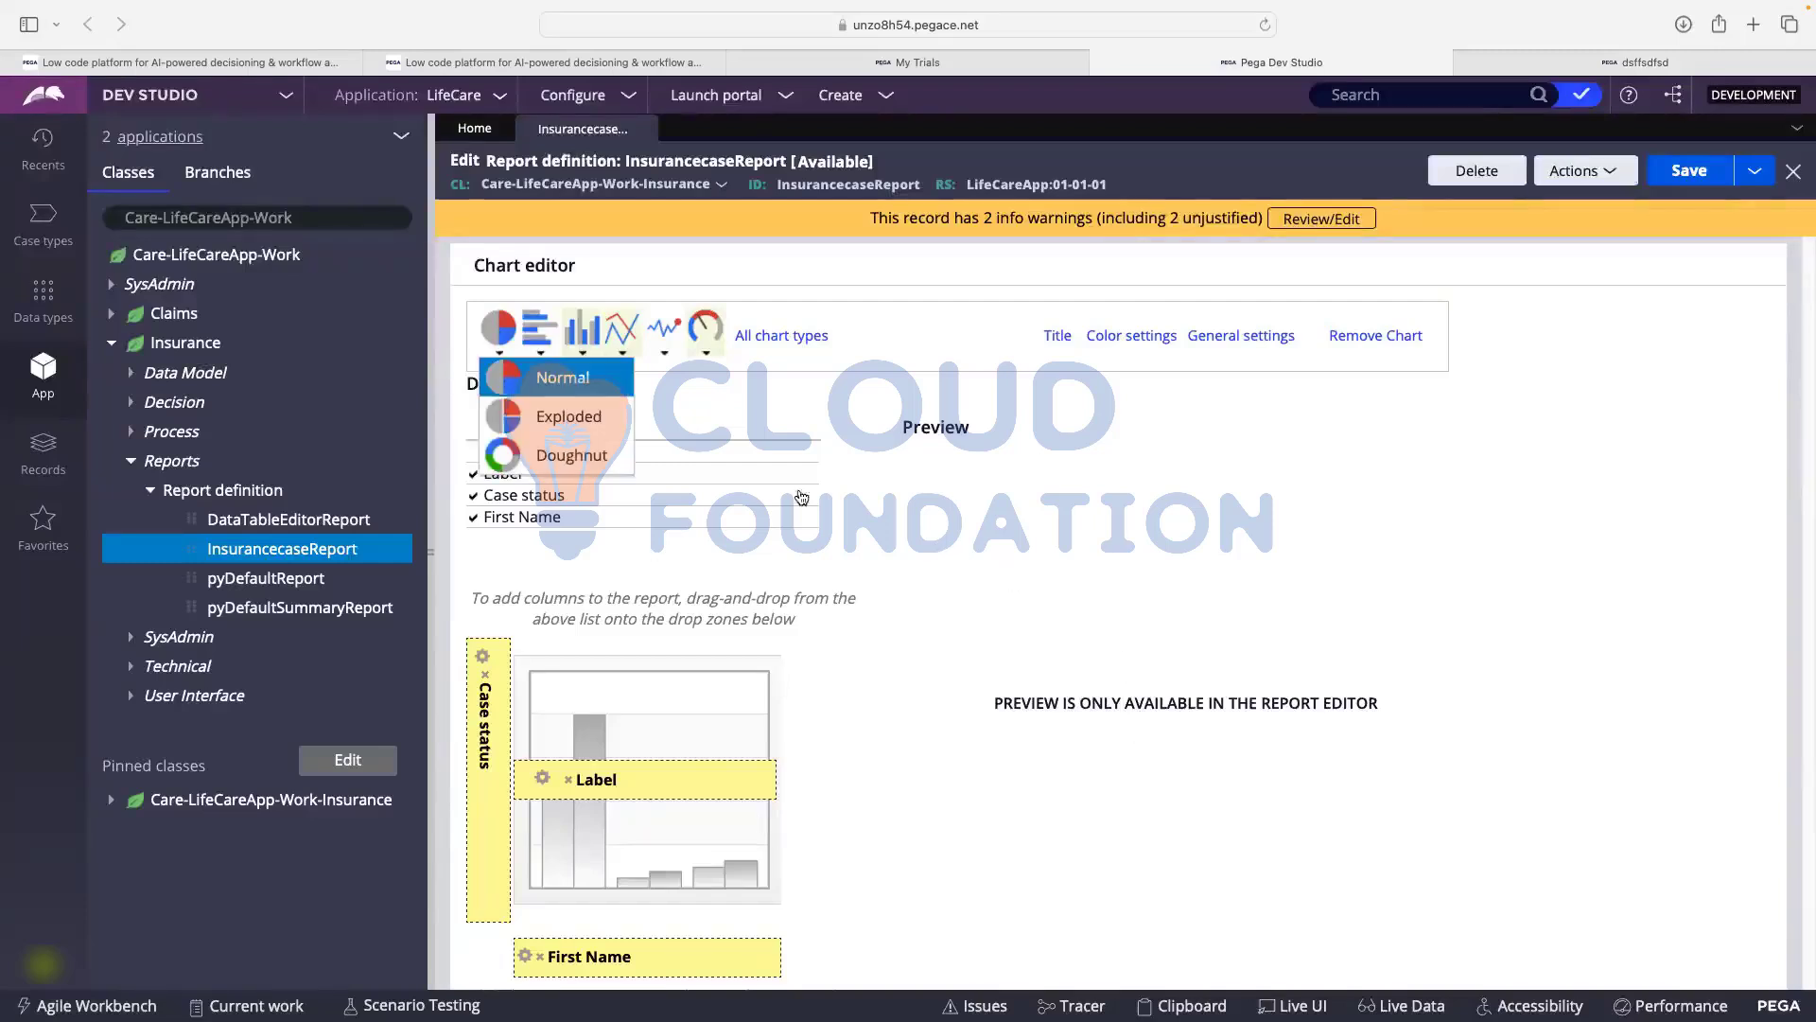
{"action": "left_click", "coordinate": [542, 377]}
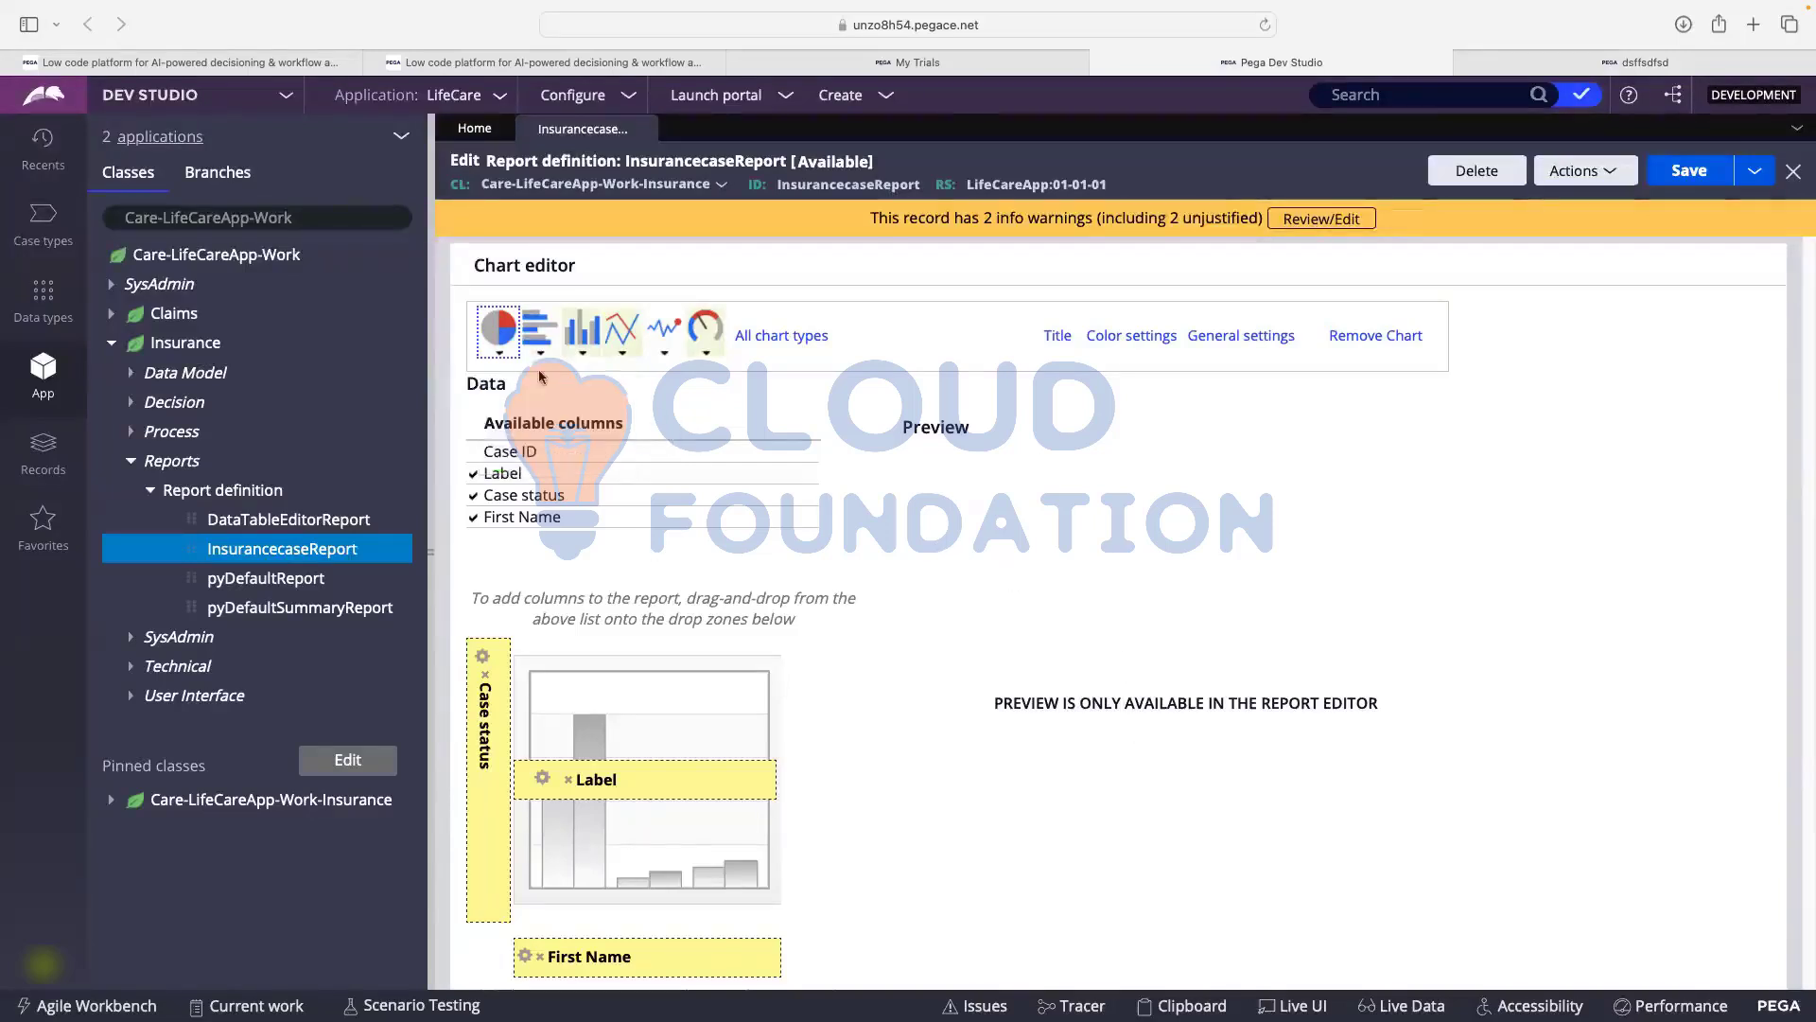
- Save the report definition and run the report to view the Normal pie chart
{"action": "scroll", "coordinate": [937, 484], "scroll_direction": "down", "scroll_amount": 1}
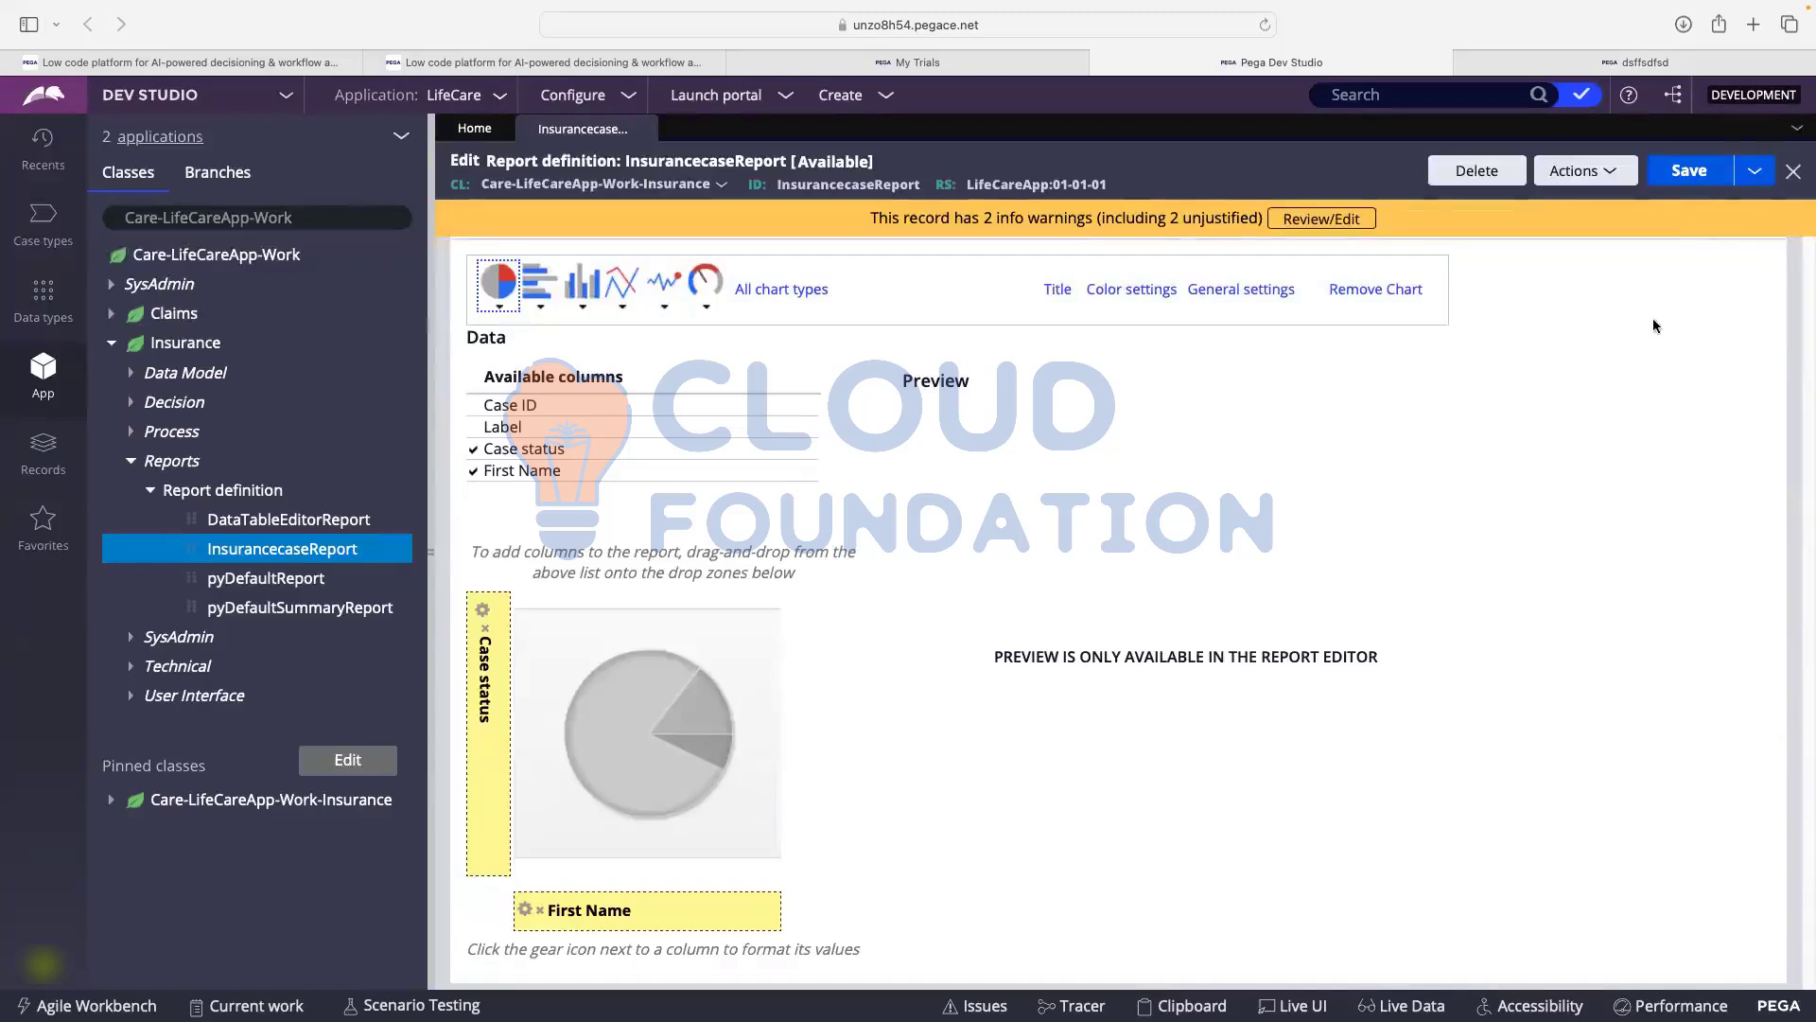
{"action": "left_click", "coordinate": [1689, 171]}
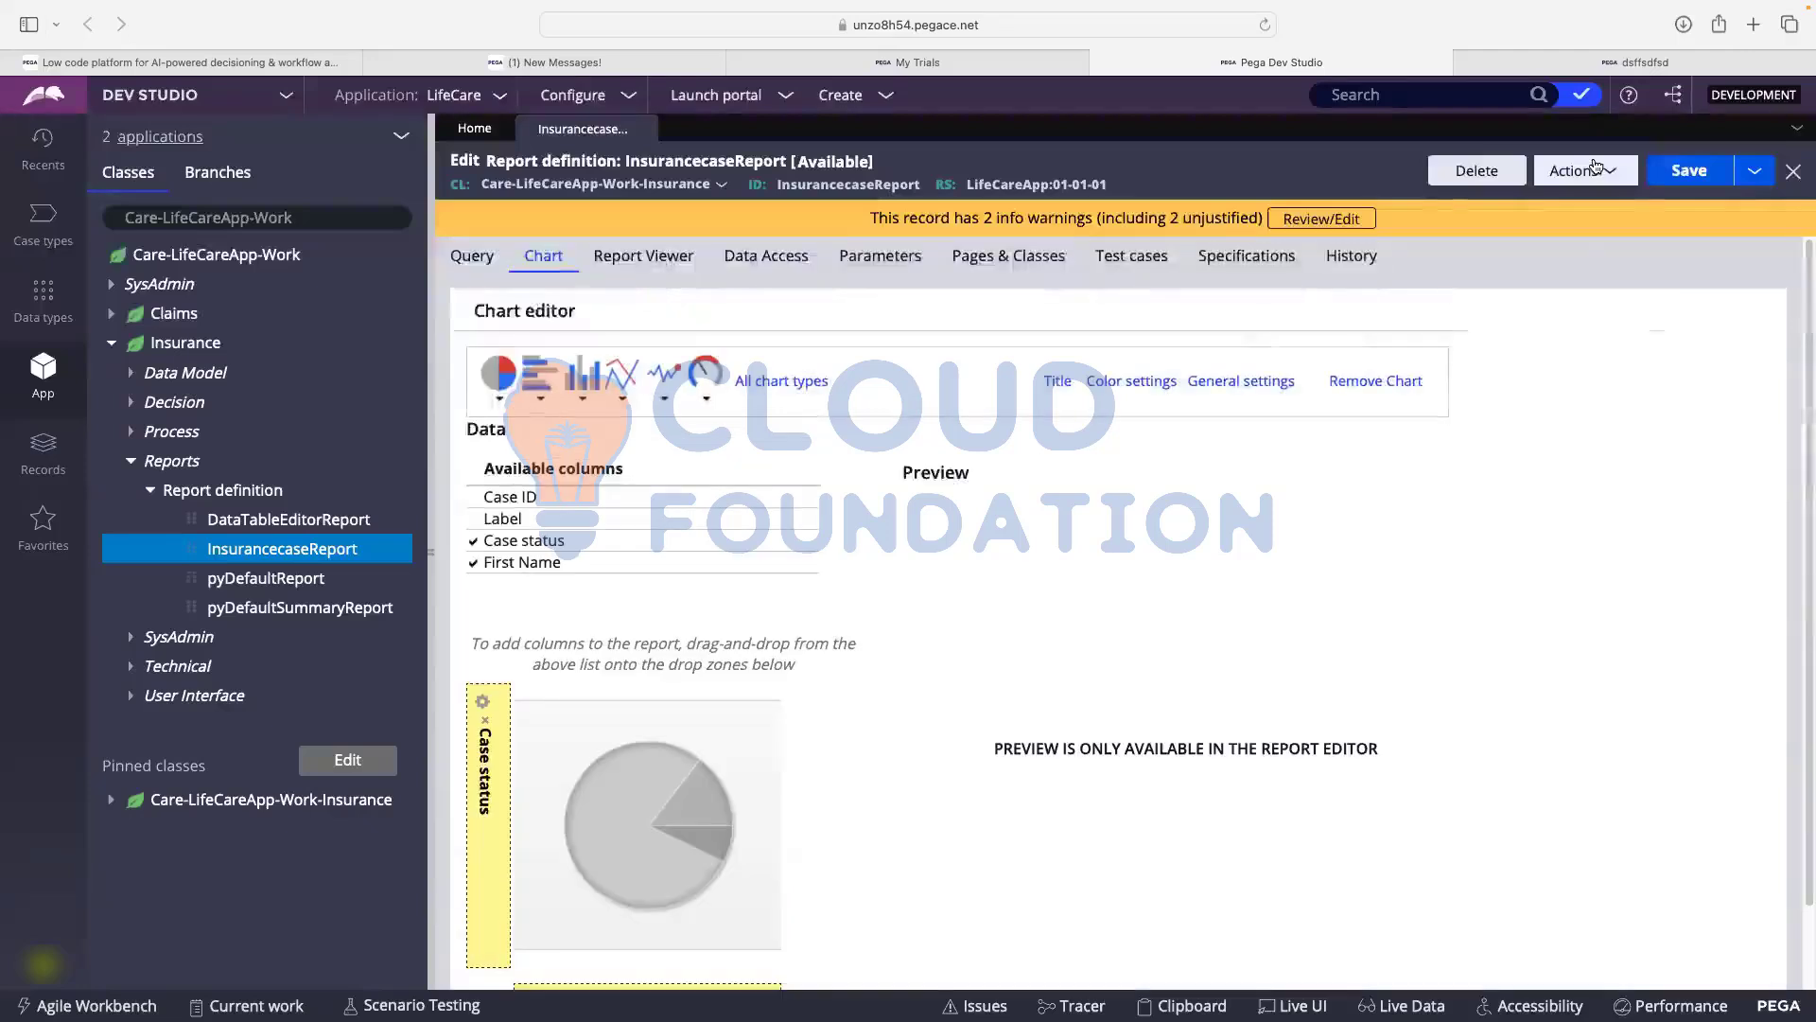
{"action": "left_click", "coordinate": [1597, 167]}
{"action": "left_click", "coordinate": [1529, 197]}
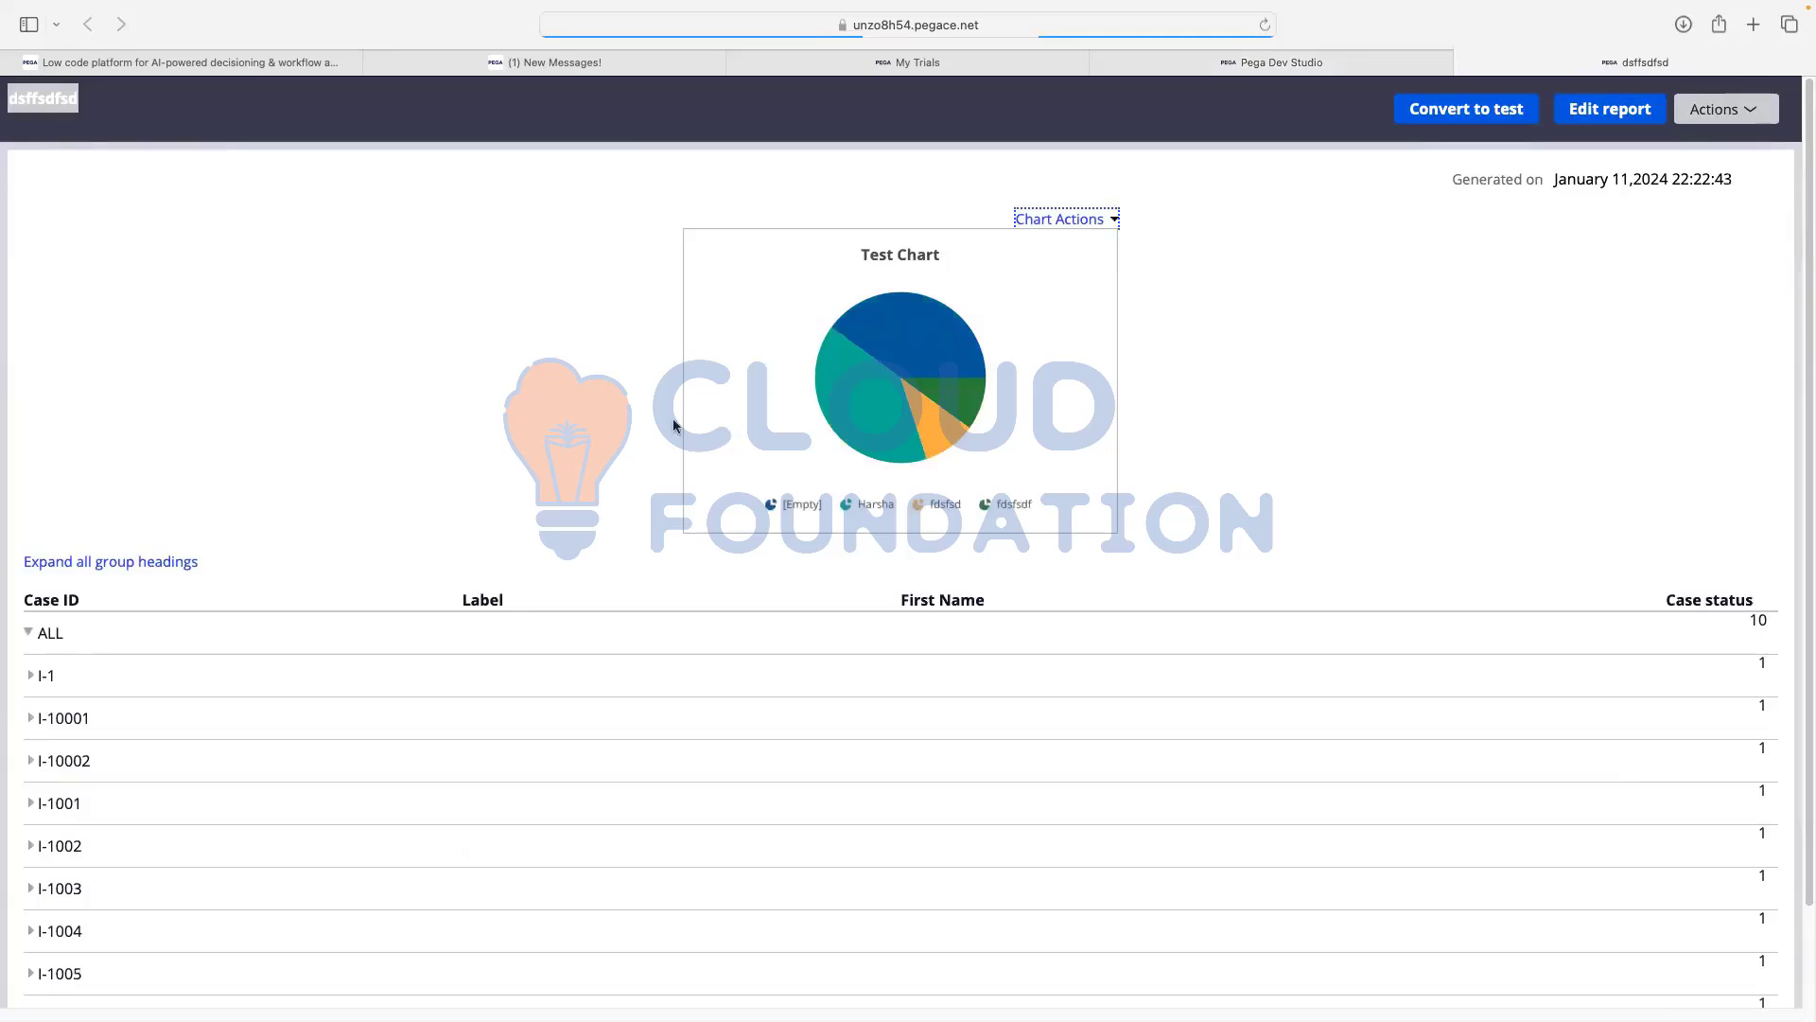
- Return to the report definition in Dev Studio and enable initial display in 3D in the chart's format options
{"action": "left_click", "coordinate": [1252, 58]}
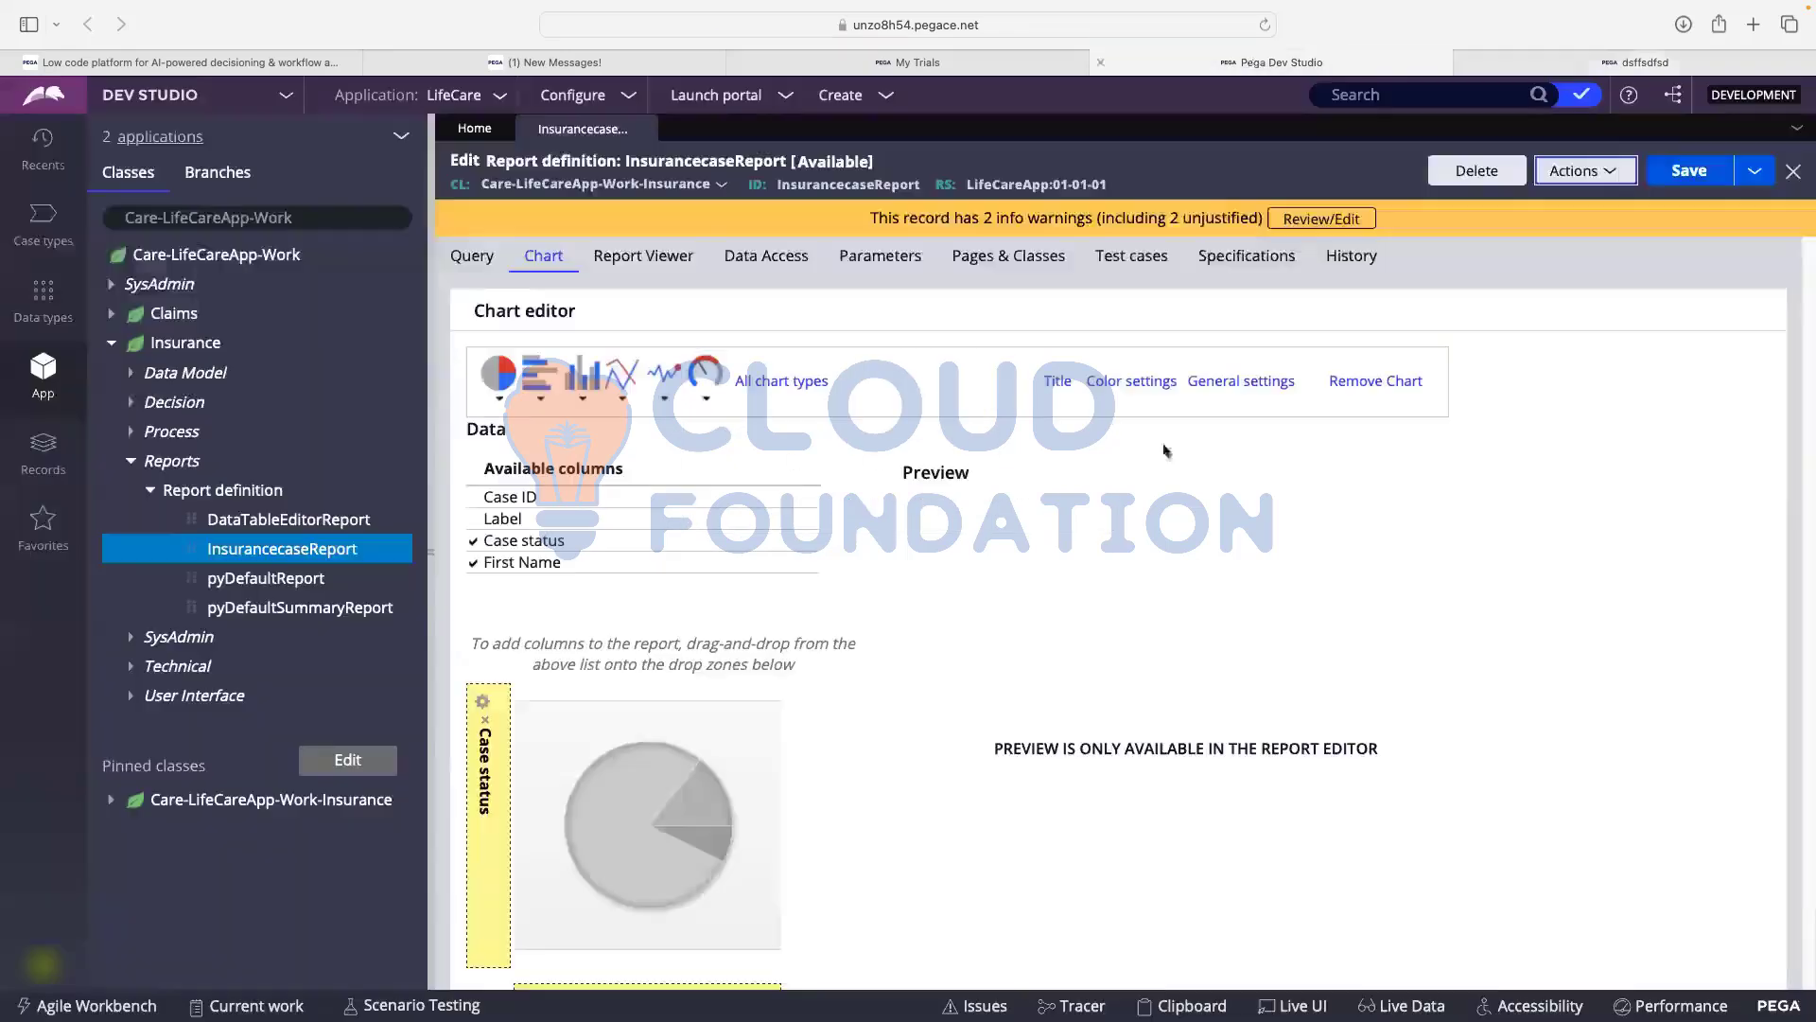
{"action": "left_click", "coordinate": [1265, 383]}
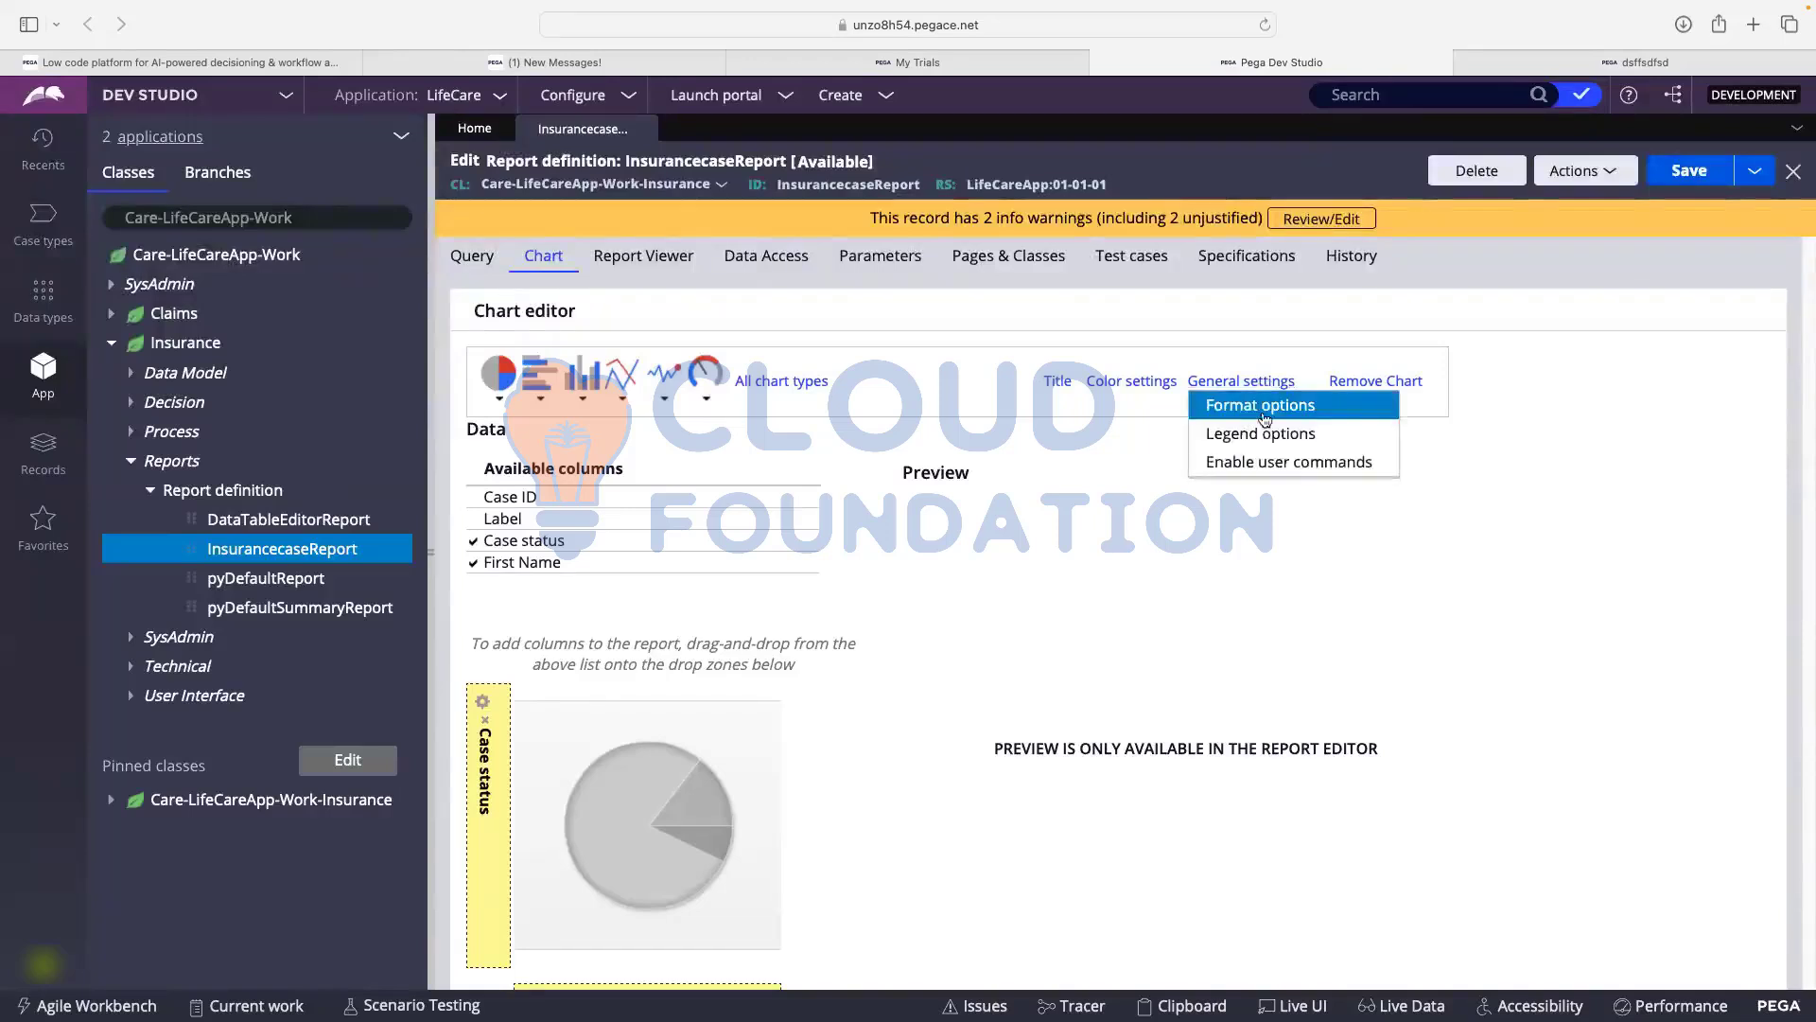
{"action": "left_click", "coordinate": [1263, 415]}
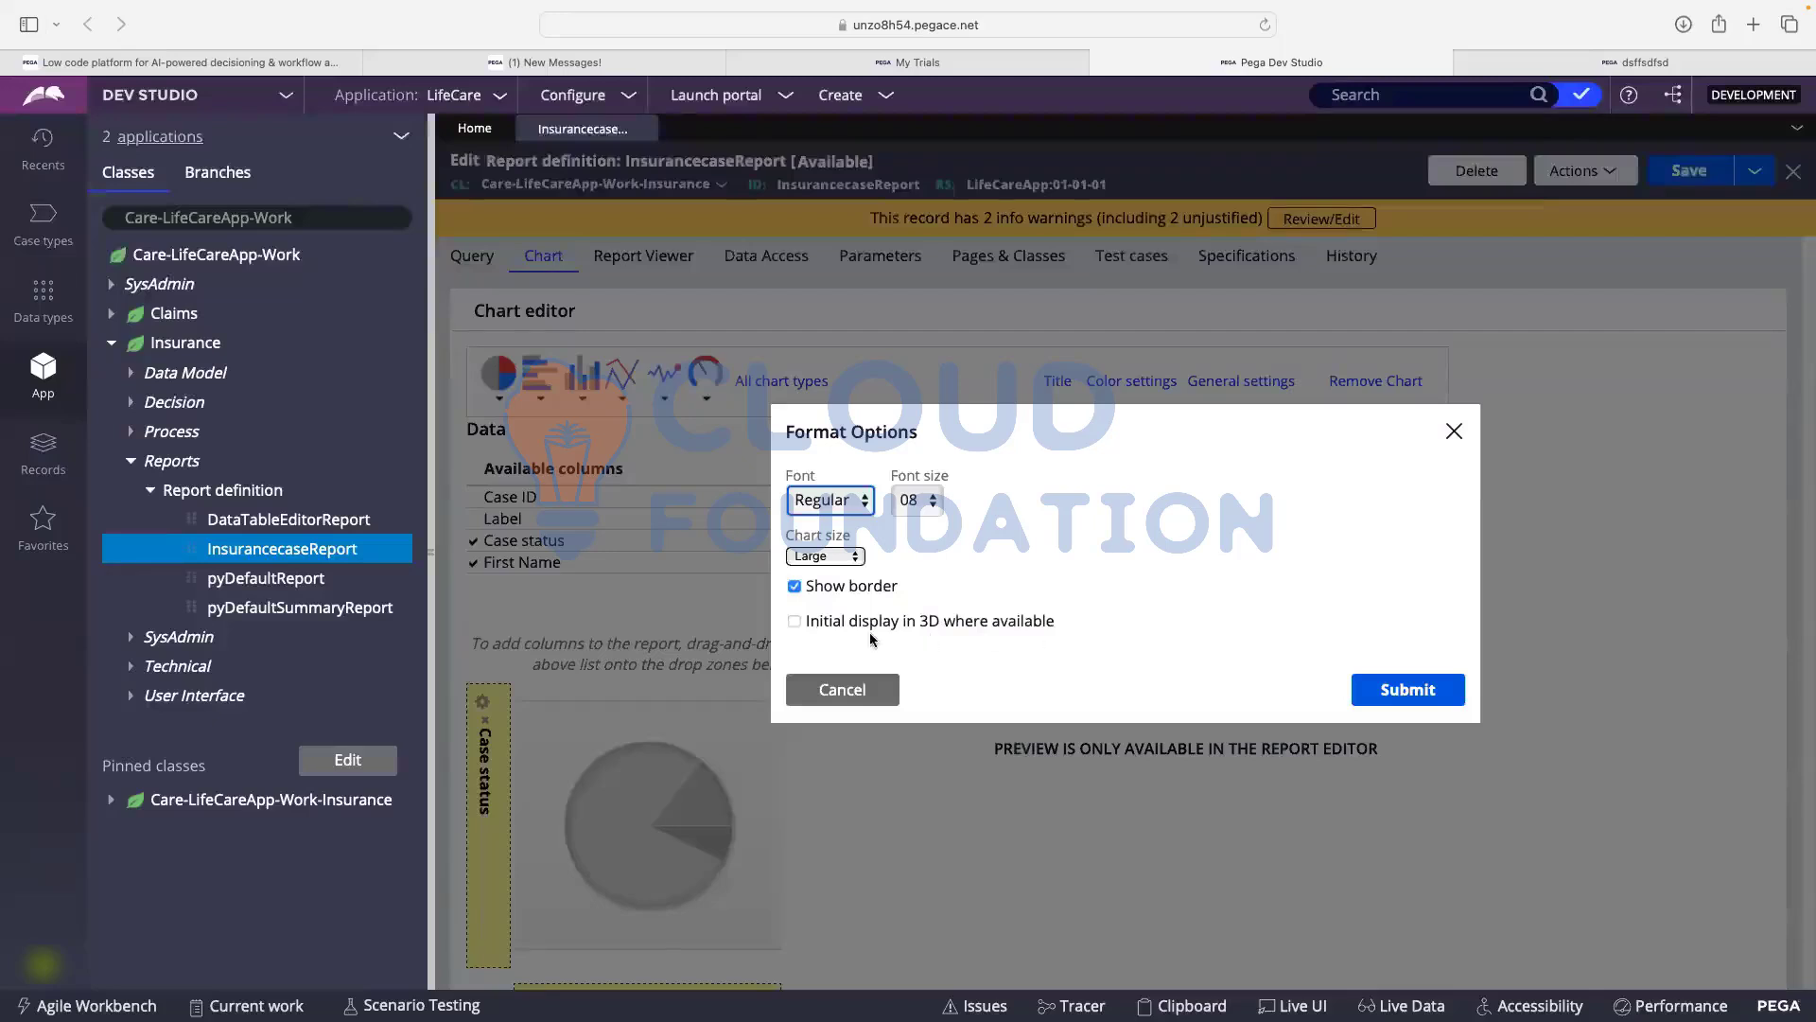
{"action": "left_click", "coordinate": [796, 622]}
{"action": "left_click", "coordinate": [1424, 695]}
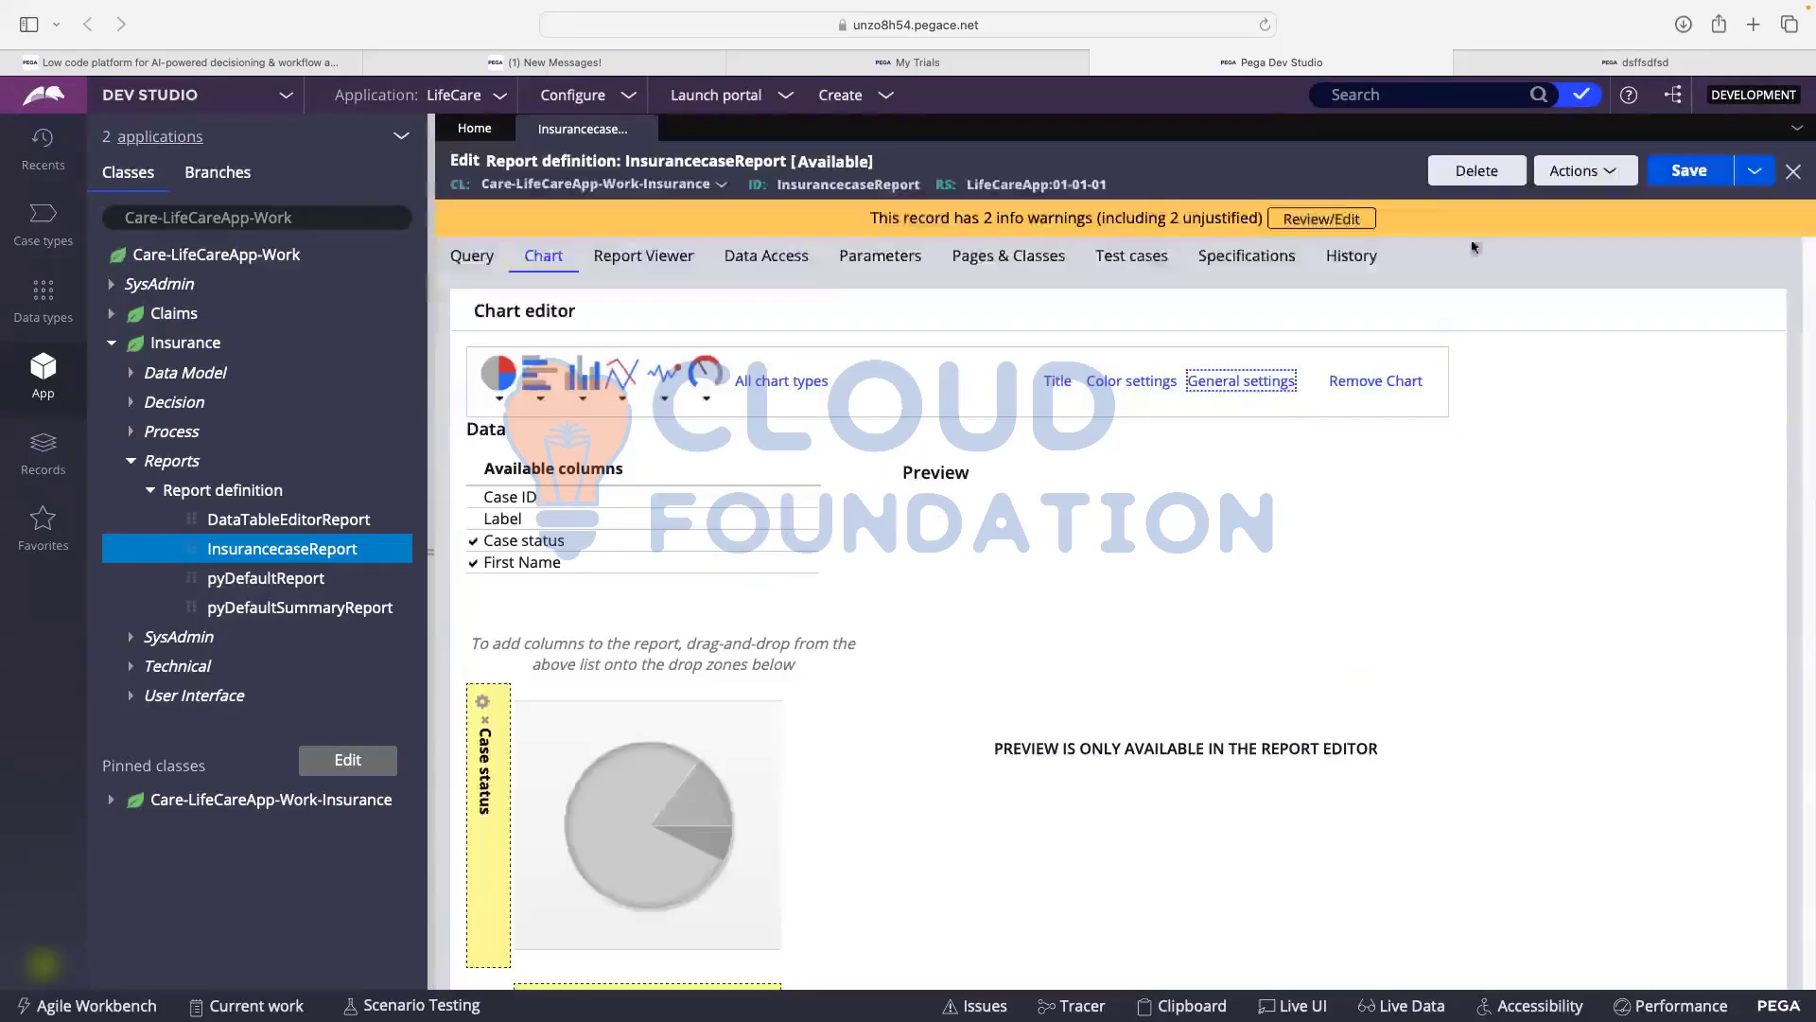
- Save the report definition and run the report with the 3D pie chart
{"action": "left_click", "coordinate": [1707, 168]}
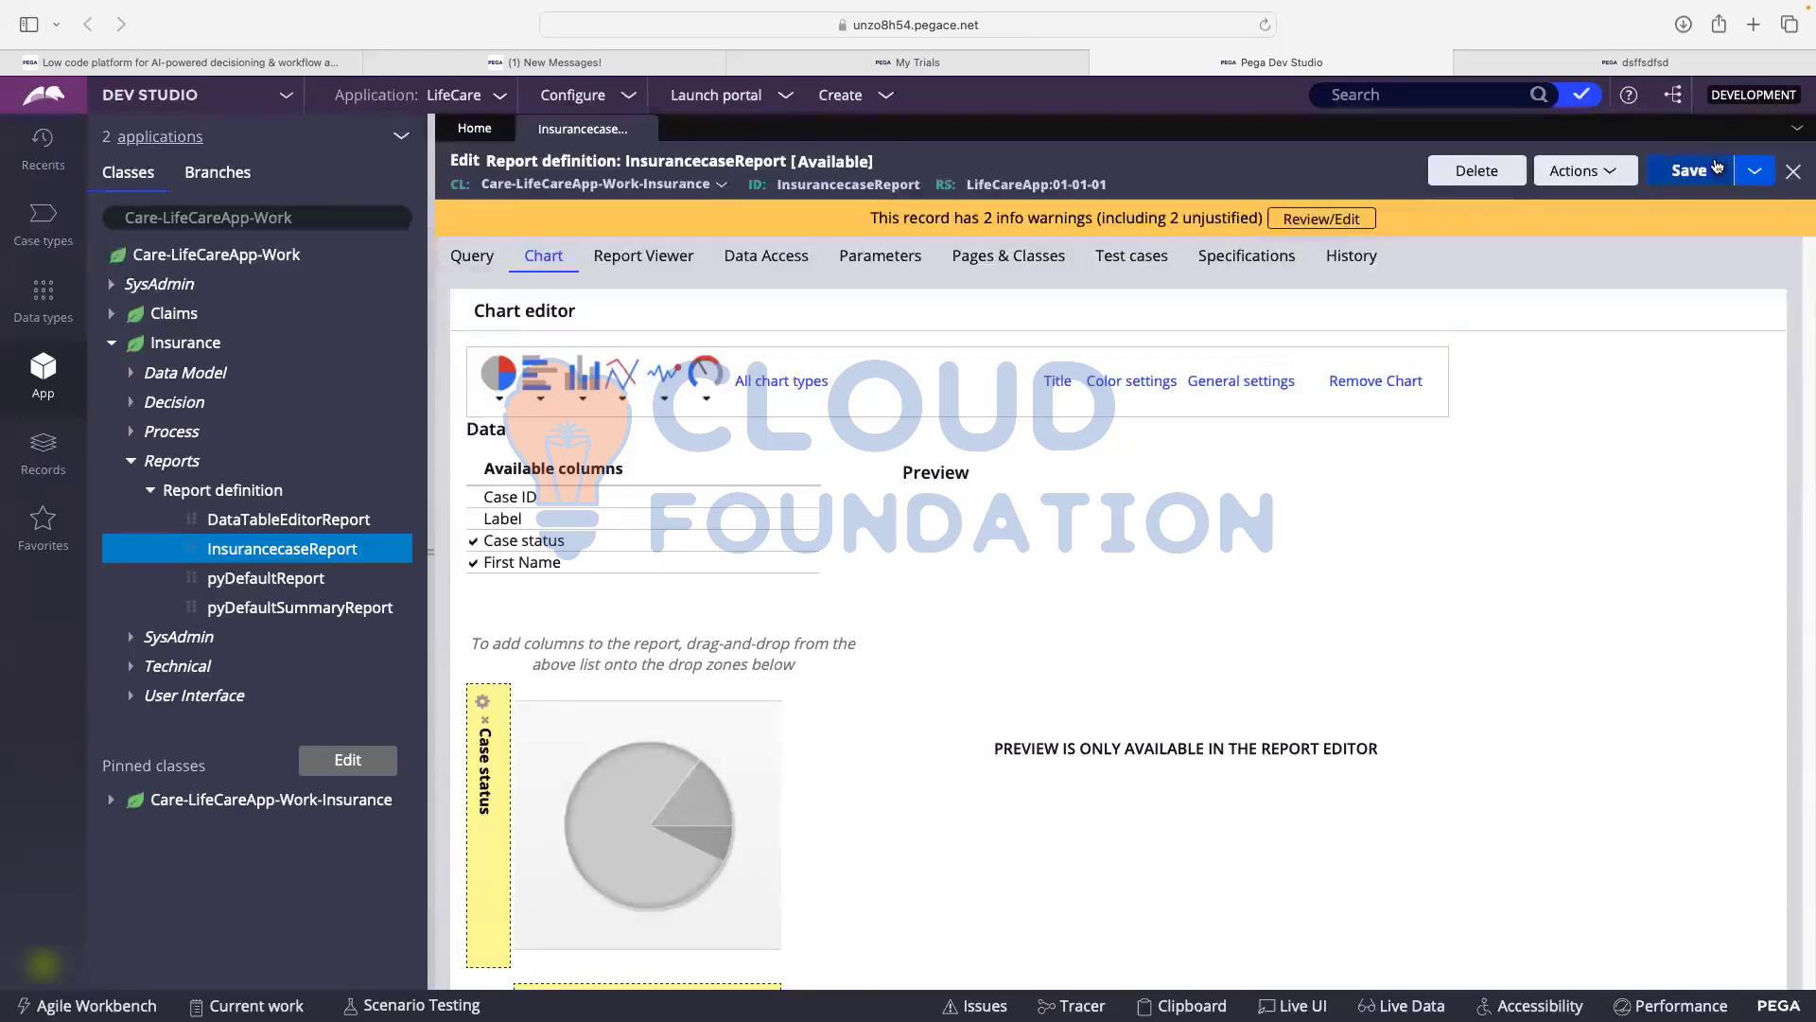
{"action": "left_click", "coordinate": [1596, 172]}
{"action": "left_click", "coordinate": [1556, 195]}
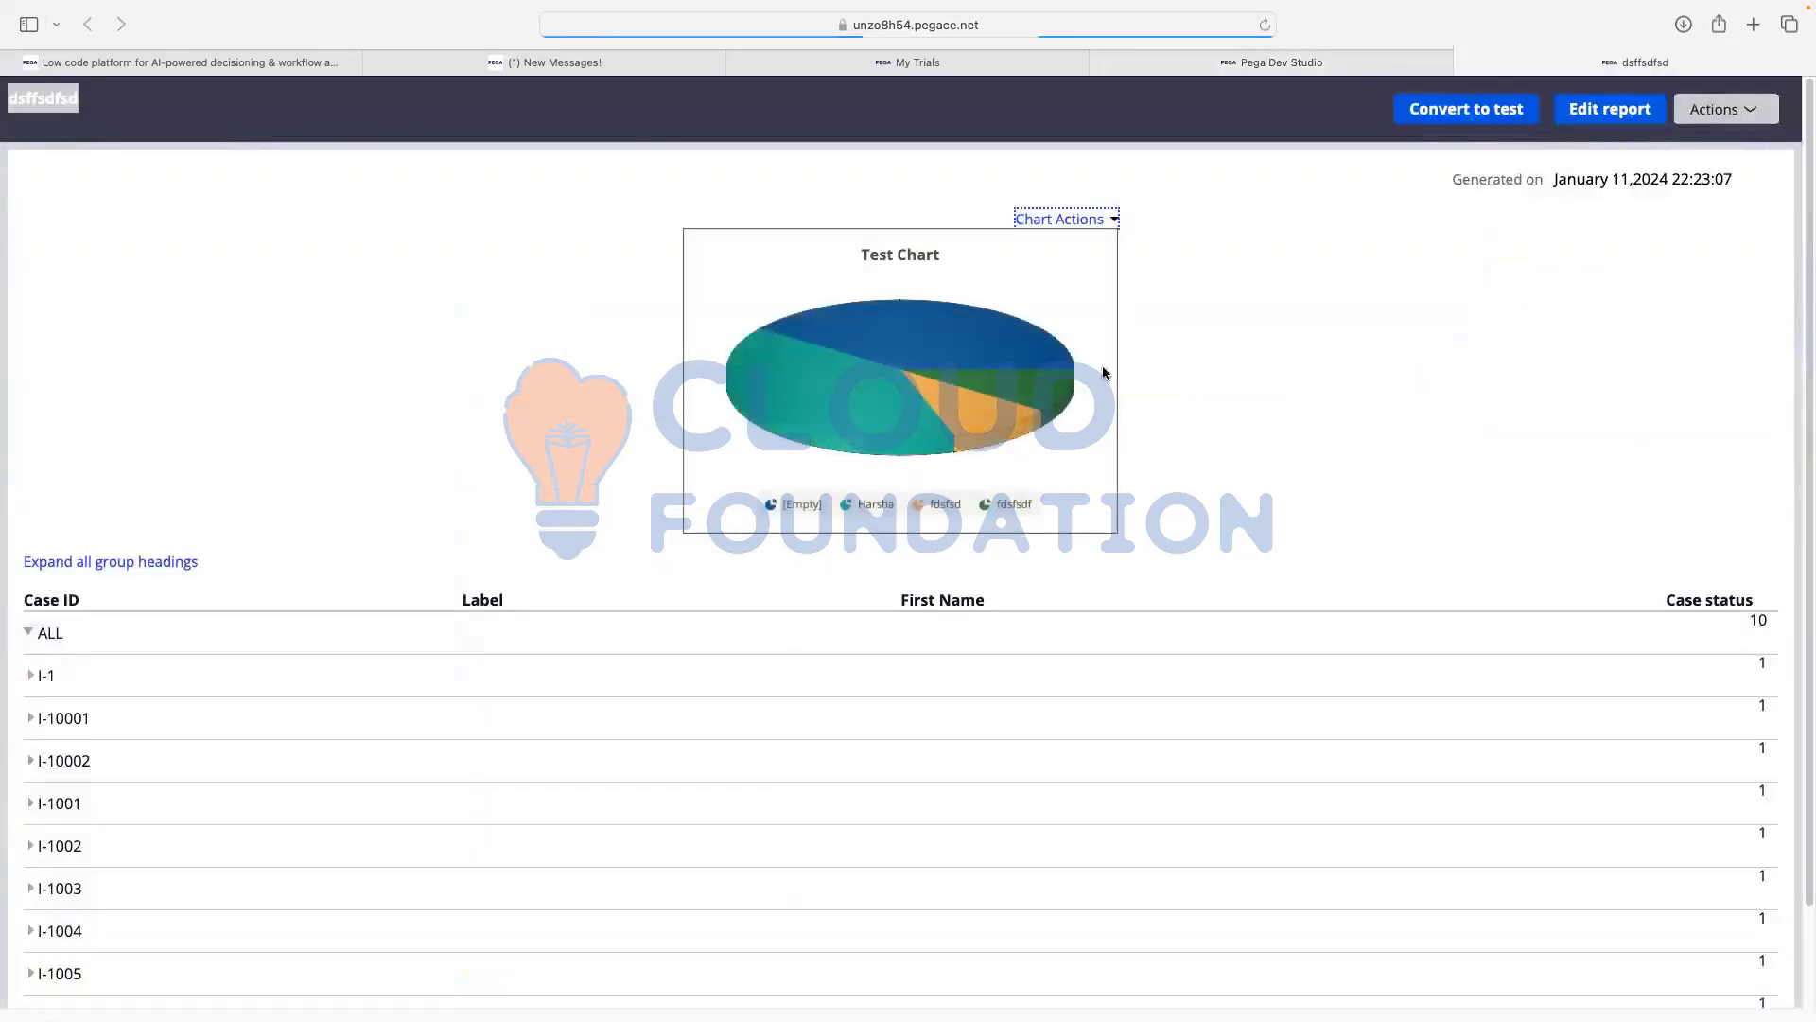
- Check the available chart actions on Test Chart and close the report output
{"action": "left_click", "coordinate": [1045, 219]}
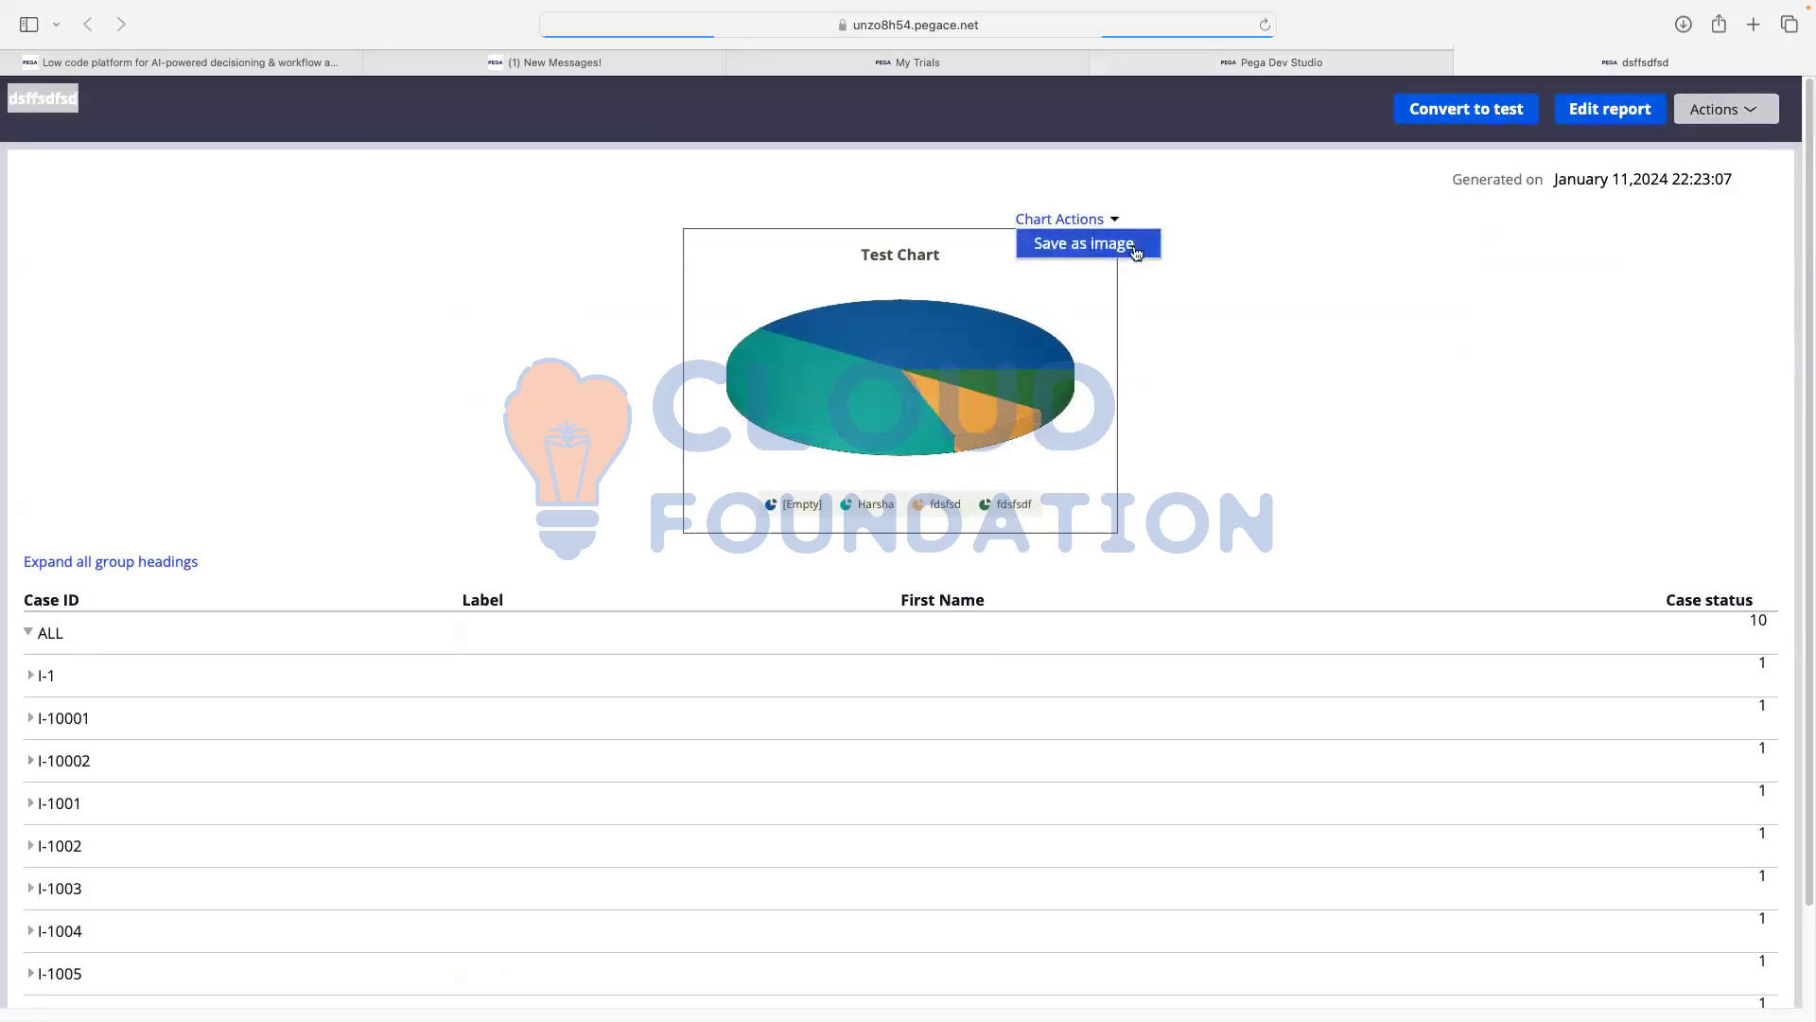
{"action": "left_click", "coordinate": [1302, 306]}
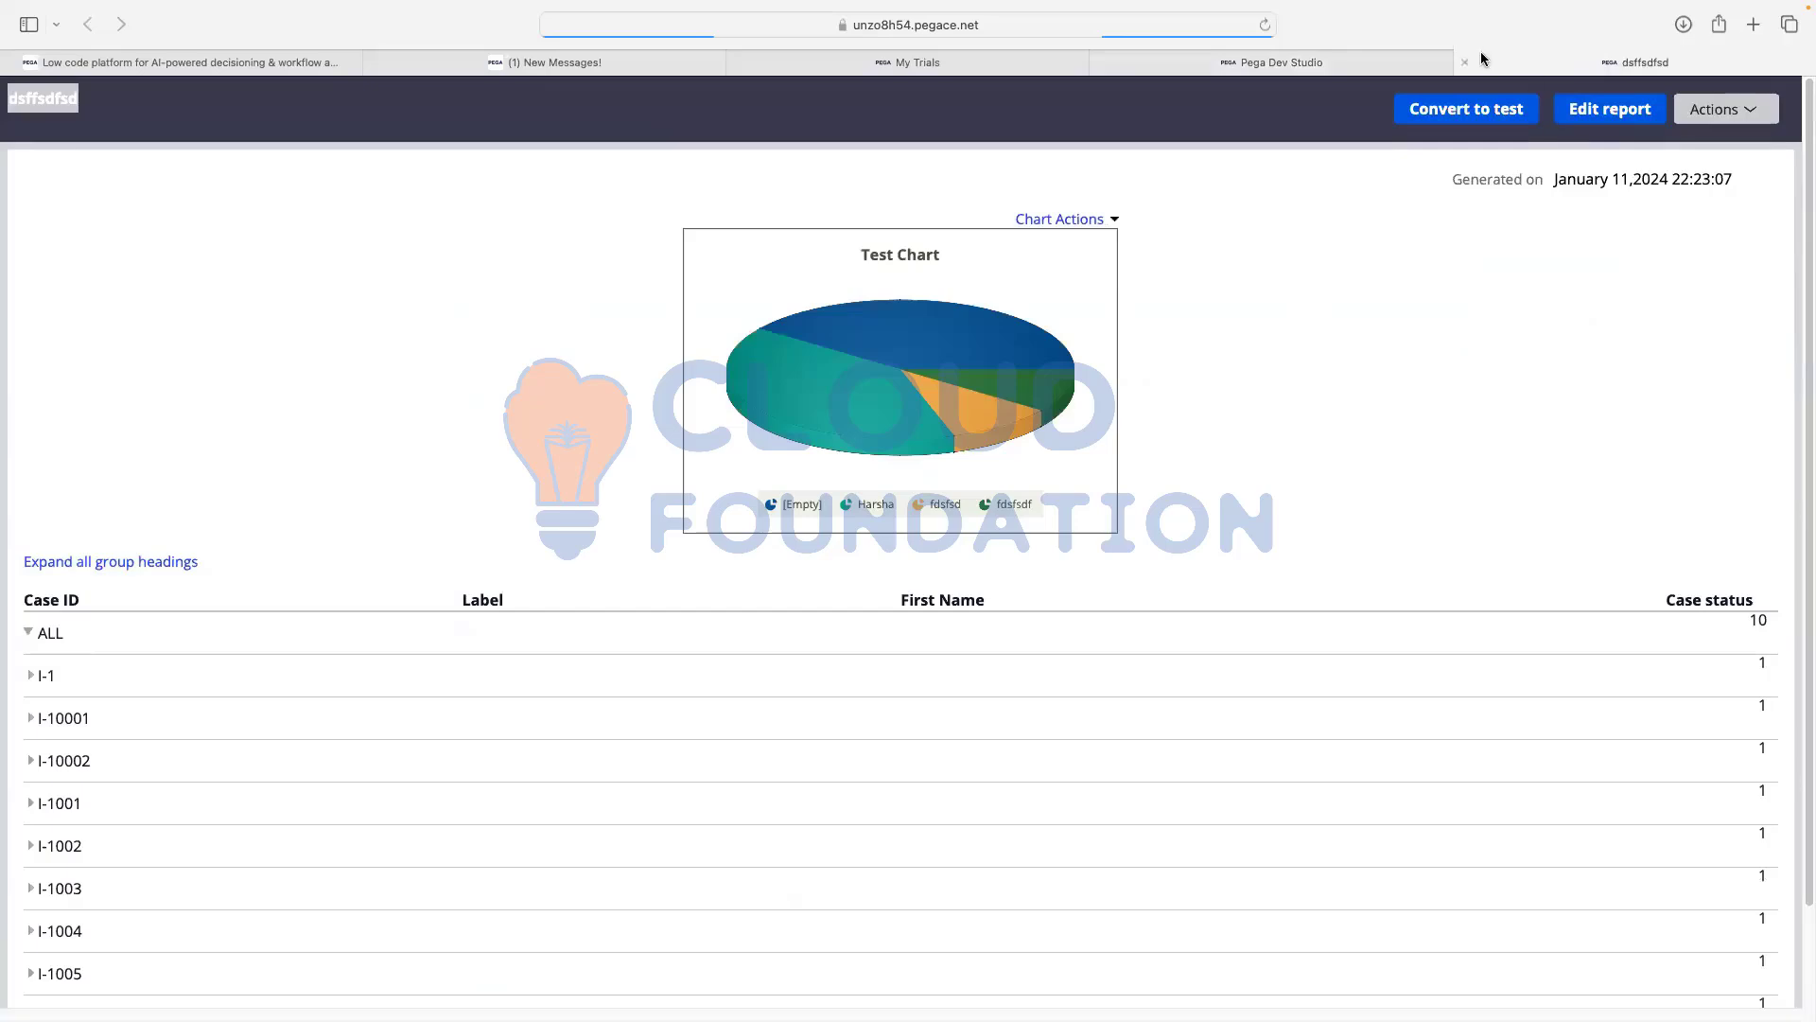
{"action": "left_click", "coordinate": [1465, 62]}
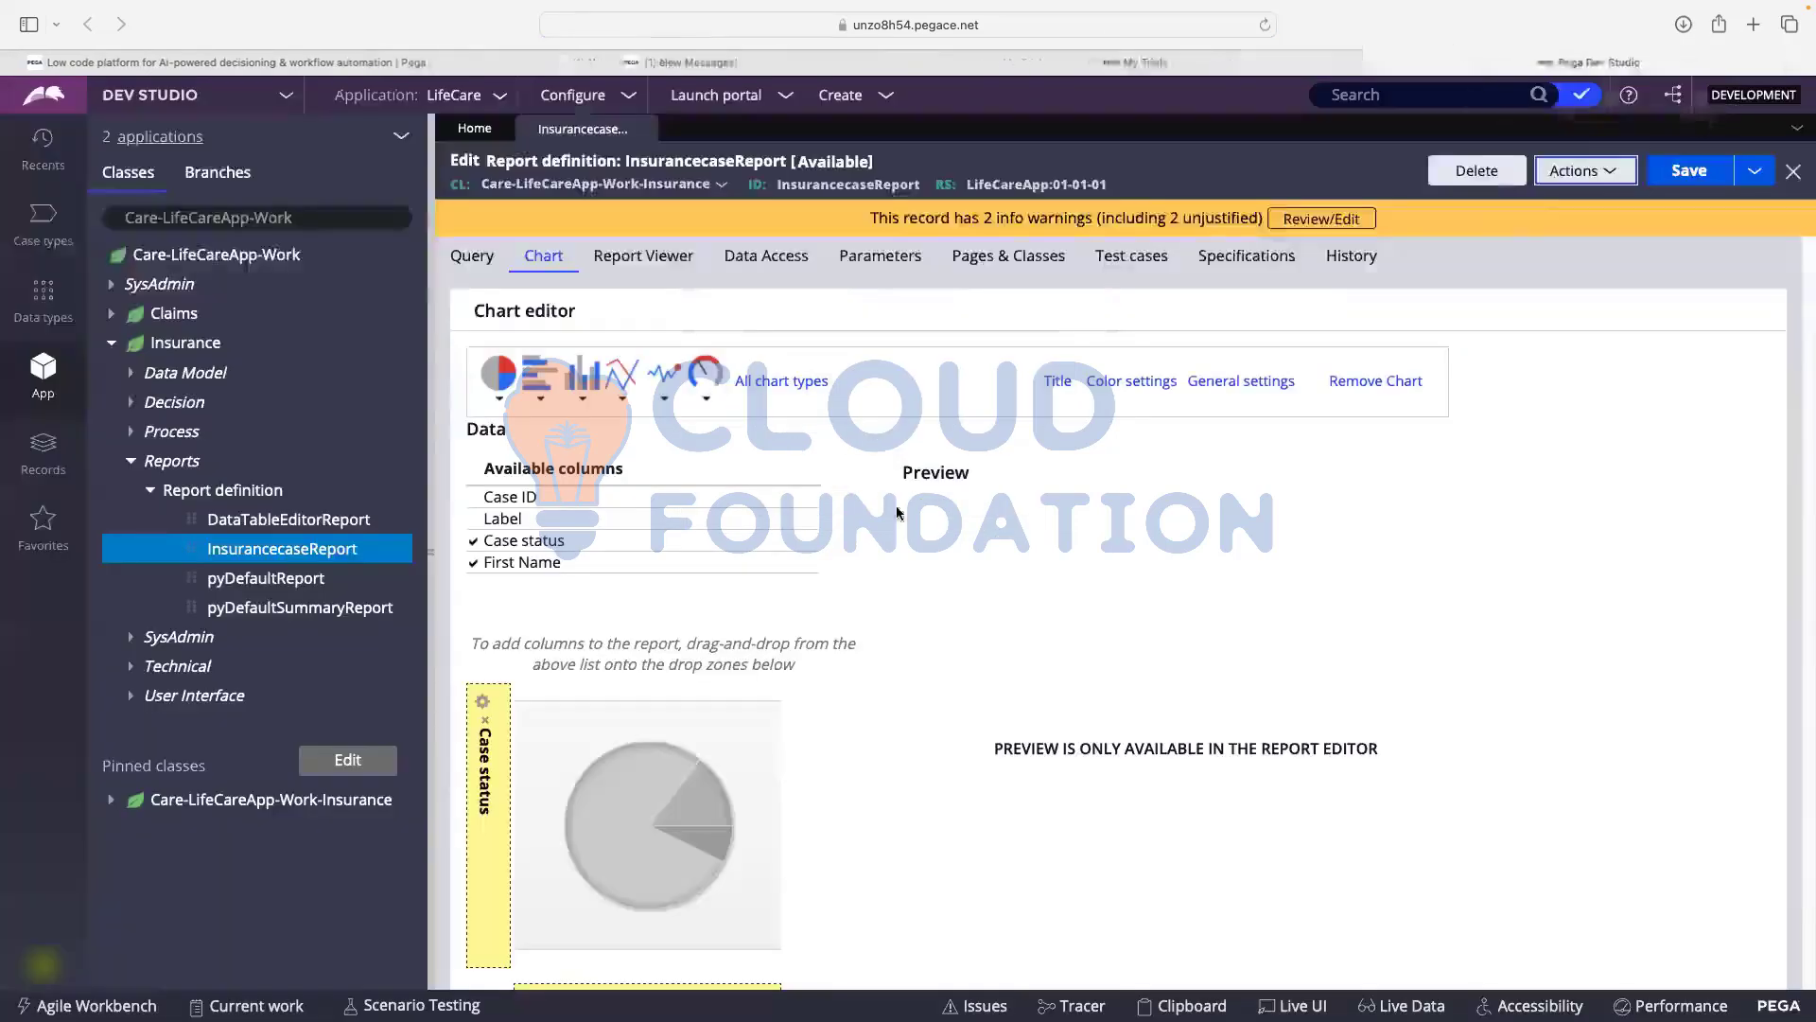
- Remove the pie chart from the InsurancecaseReport report definition
{"action": "scroll", "coordinate": [773, 477], "scroll_direction": "down", "scroll_amount": 2}
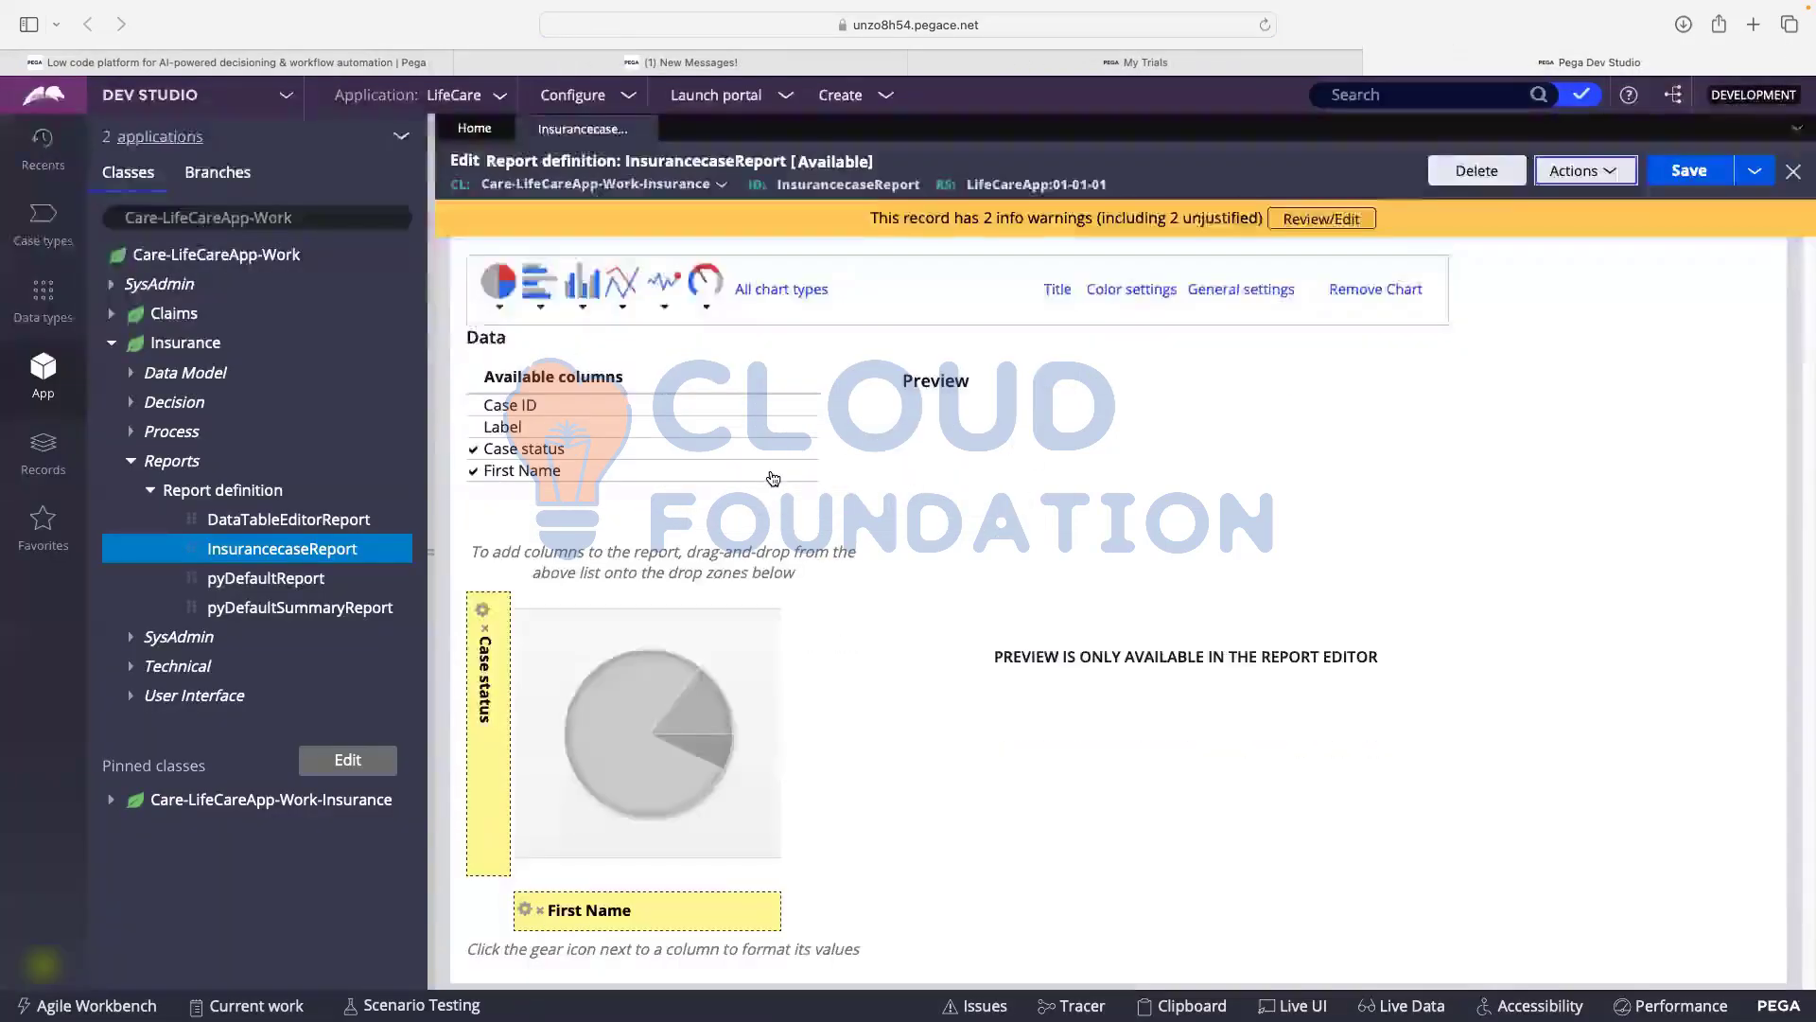
{"action": "scroll", "coordinate": [773, 478], "scroll_direction": "up", "scroll_amount": 2}
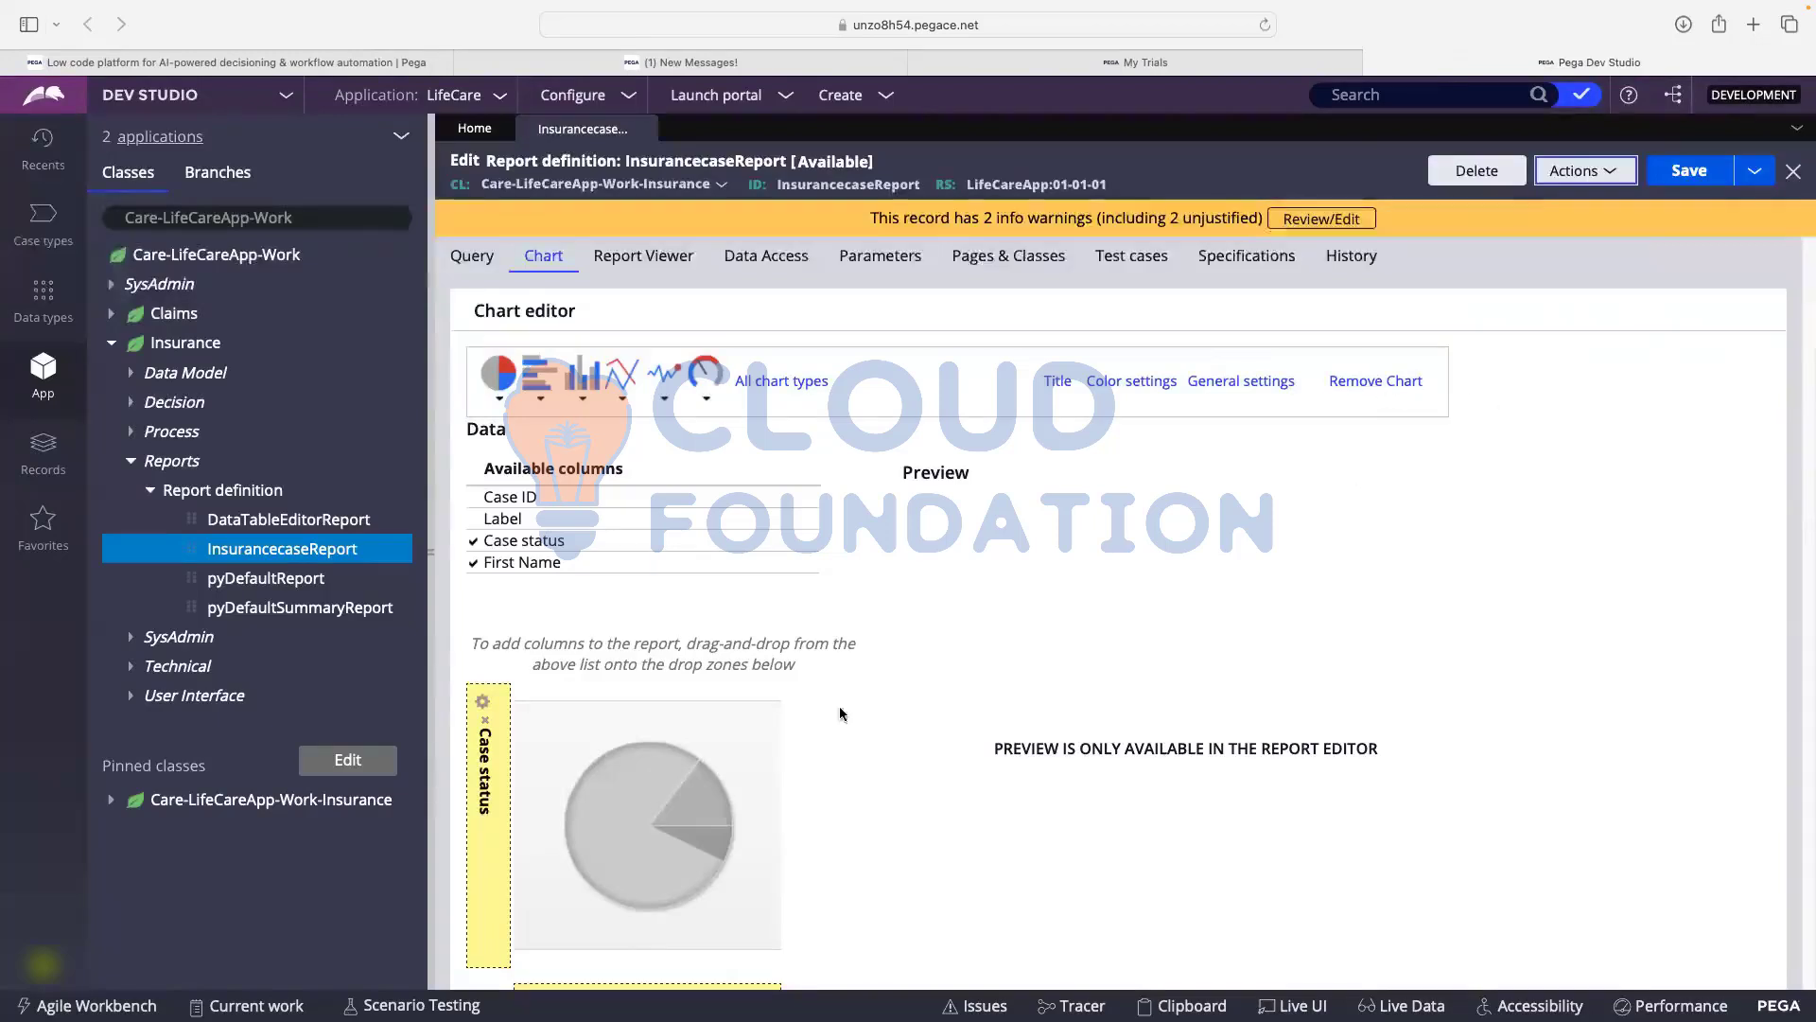
{"action": "scroll", "coordinate": [839, 716], "scroll_direction": "down", "scroll_amount": 2}
{"action": "scroll", "coordinate": [1430, 328], "scroll_direction": "up", "scroll_amount": 2}
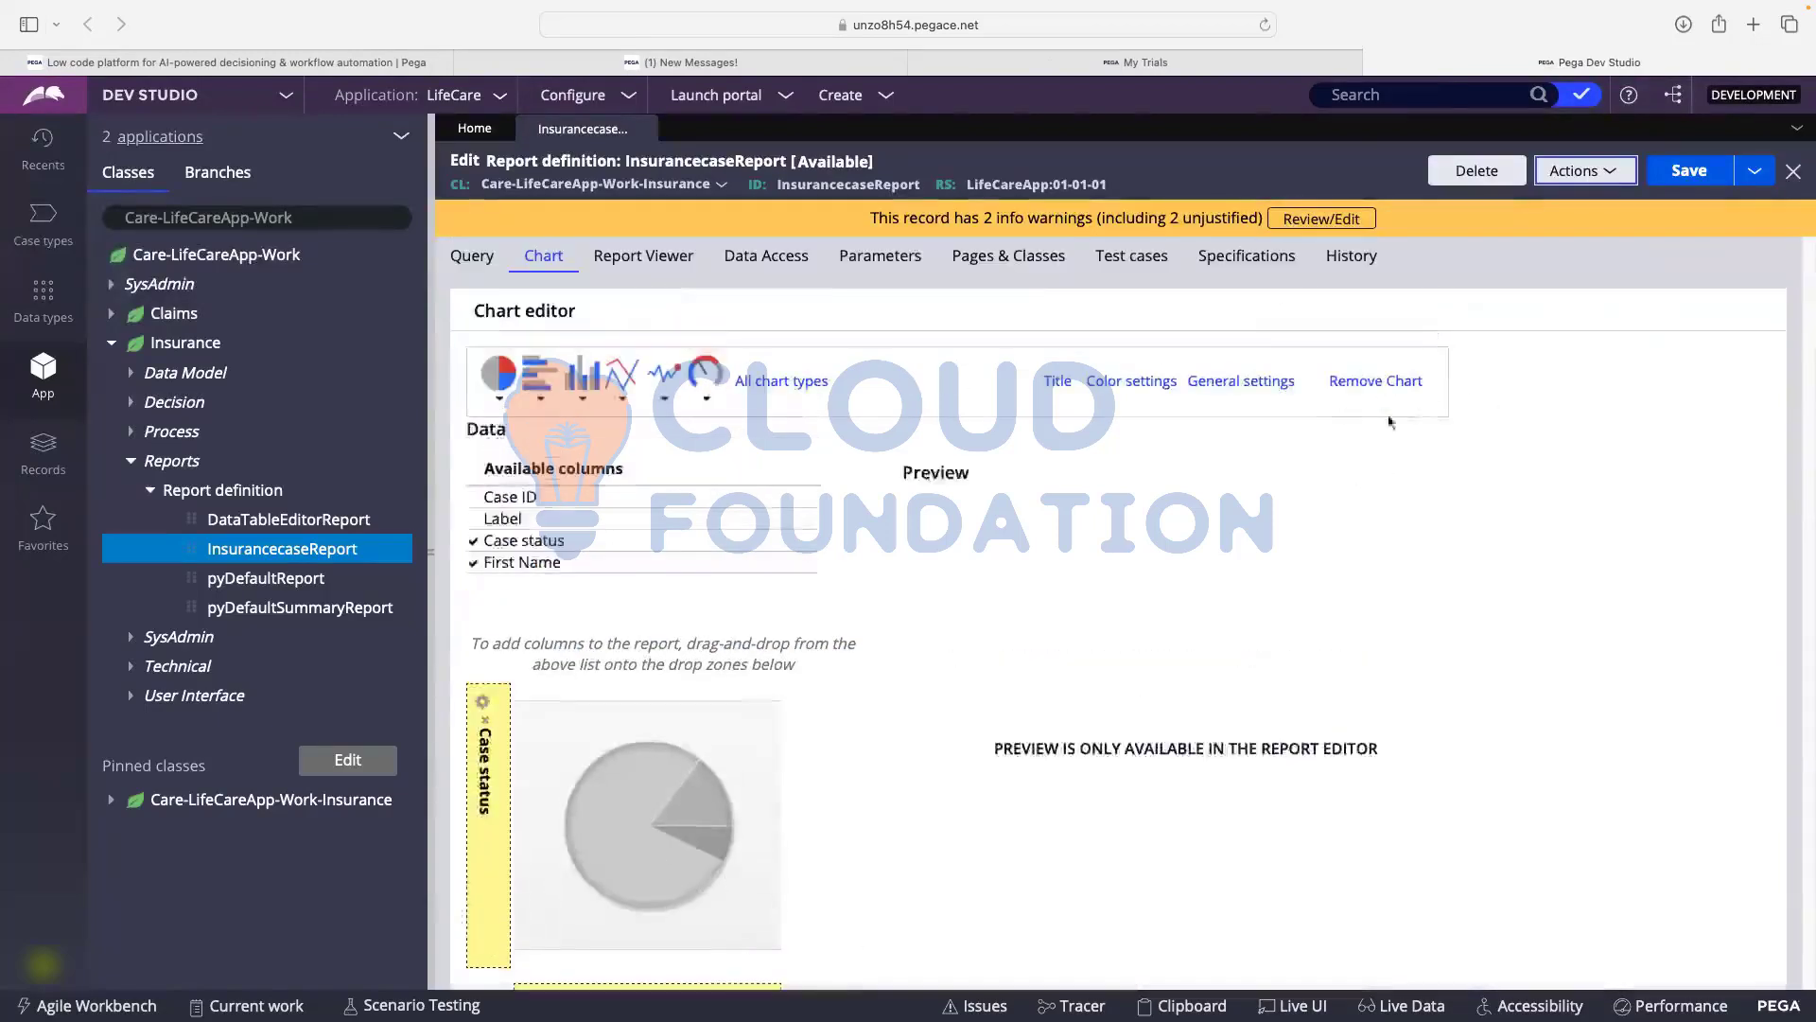
{"action": "left_click", "coordinate": [1369, 382]}
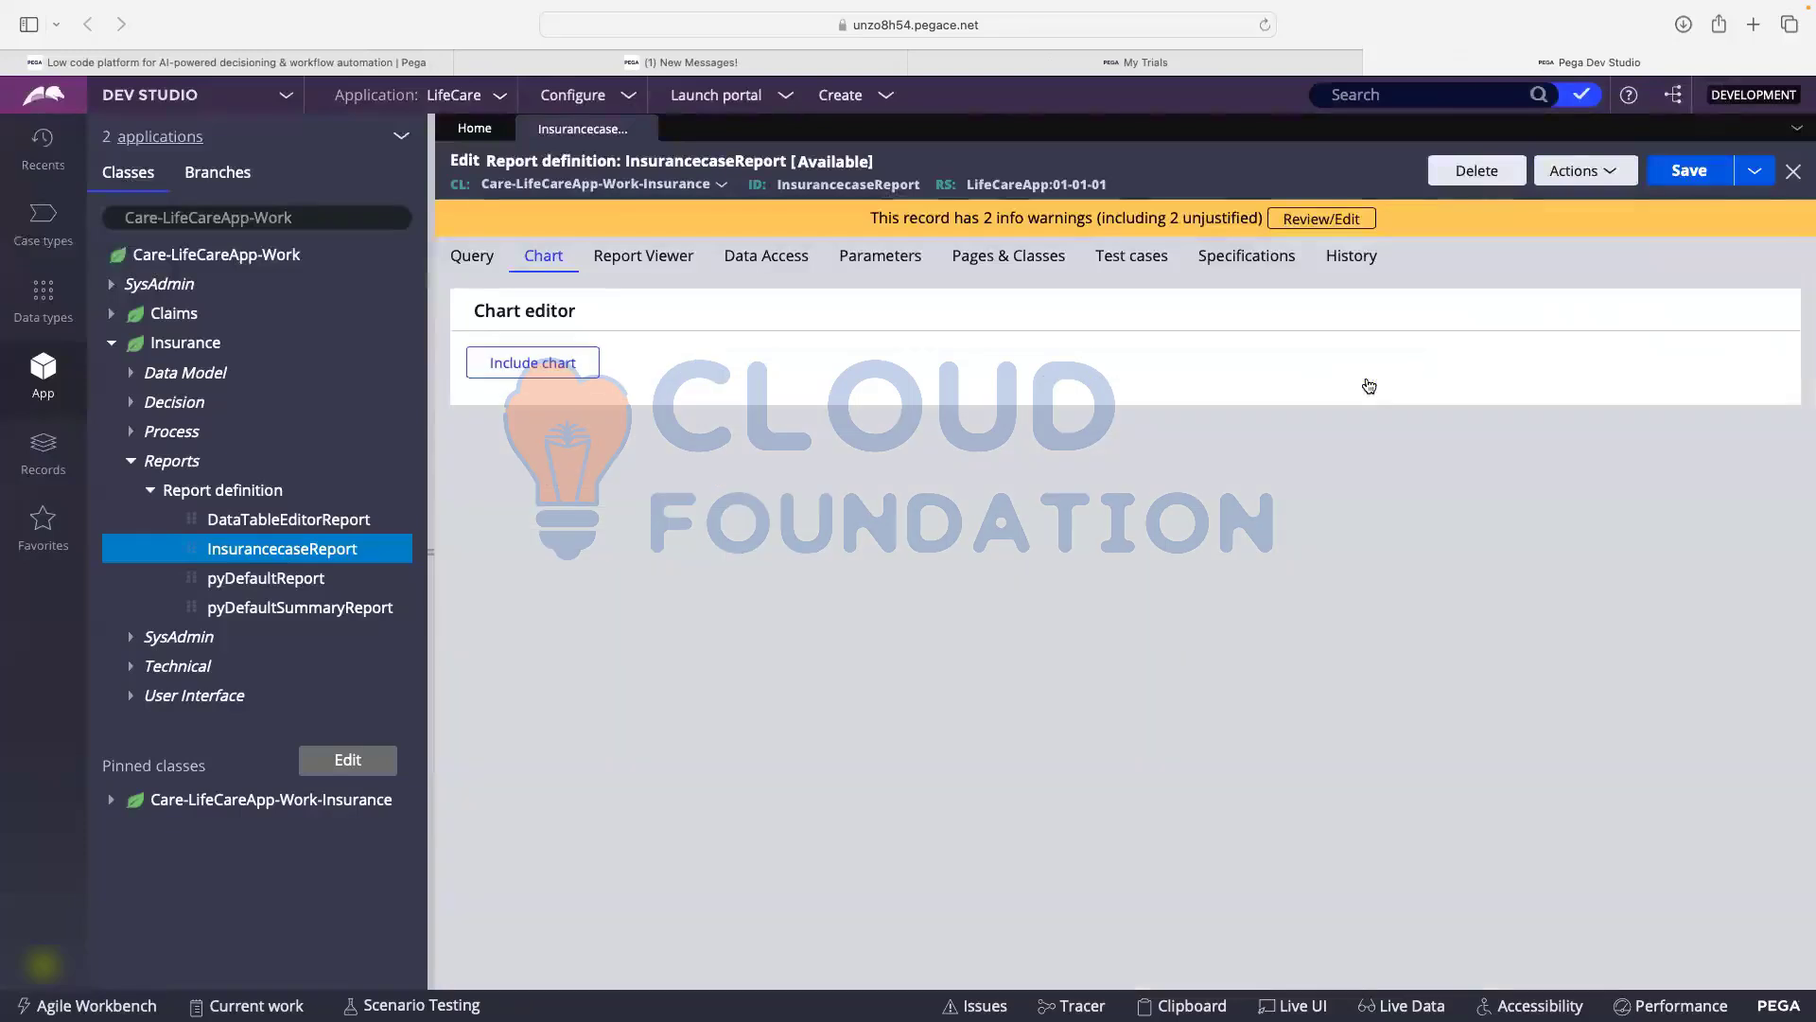
- Set the Case status column's Summarize option to blank in the report query and save the report definition
{"action": "left_click", "coordinate": [471, 255]}
{"action": "left_click", "coordinate": [1115, 496]}
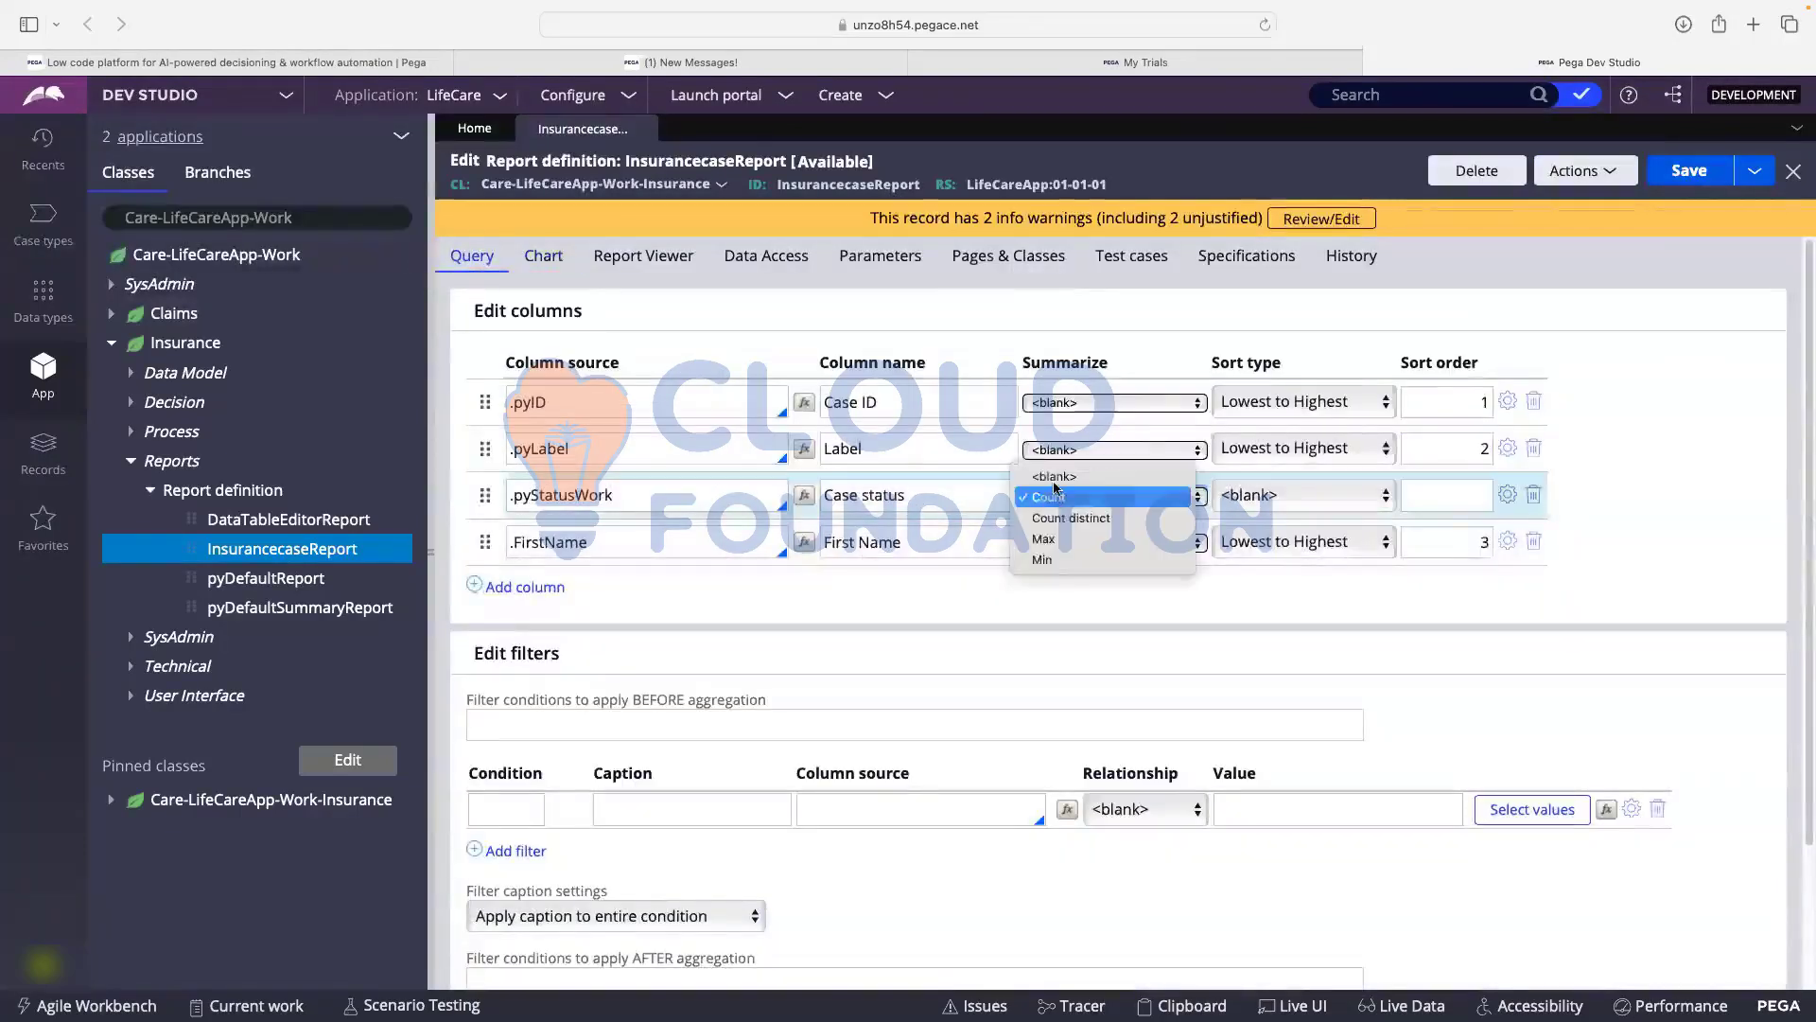
{"action": "left_click", "coordinate": [1064, 482]}
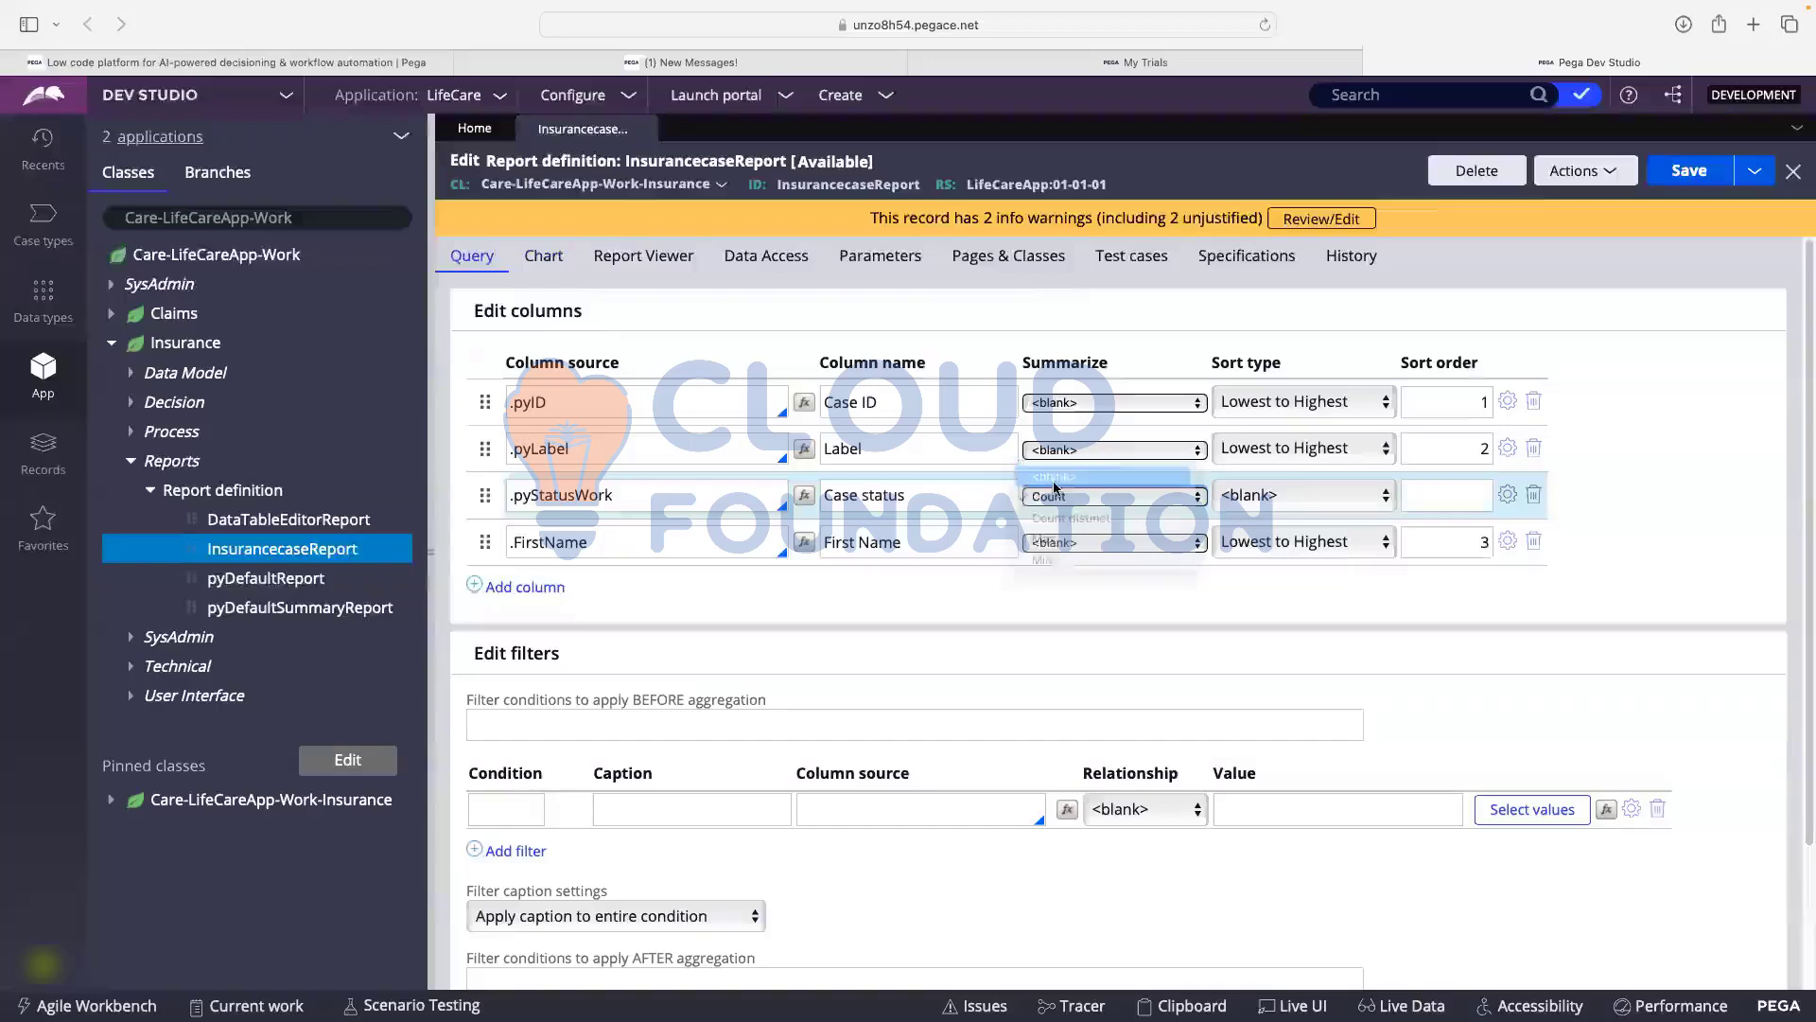
{"action": "left_click", "coordinate": [1686, 180]}
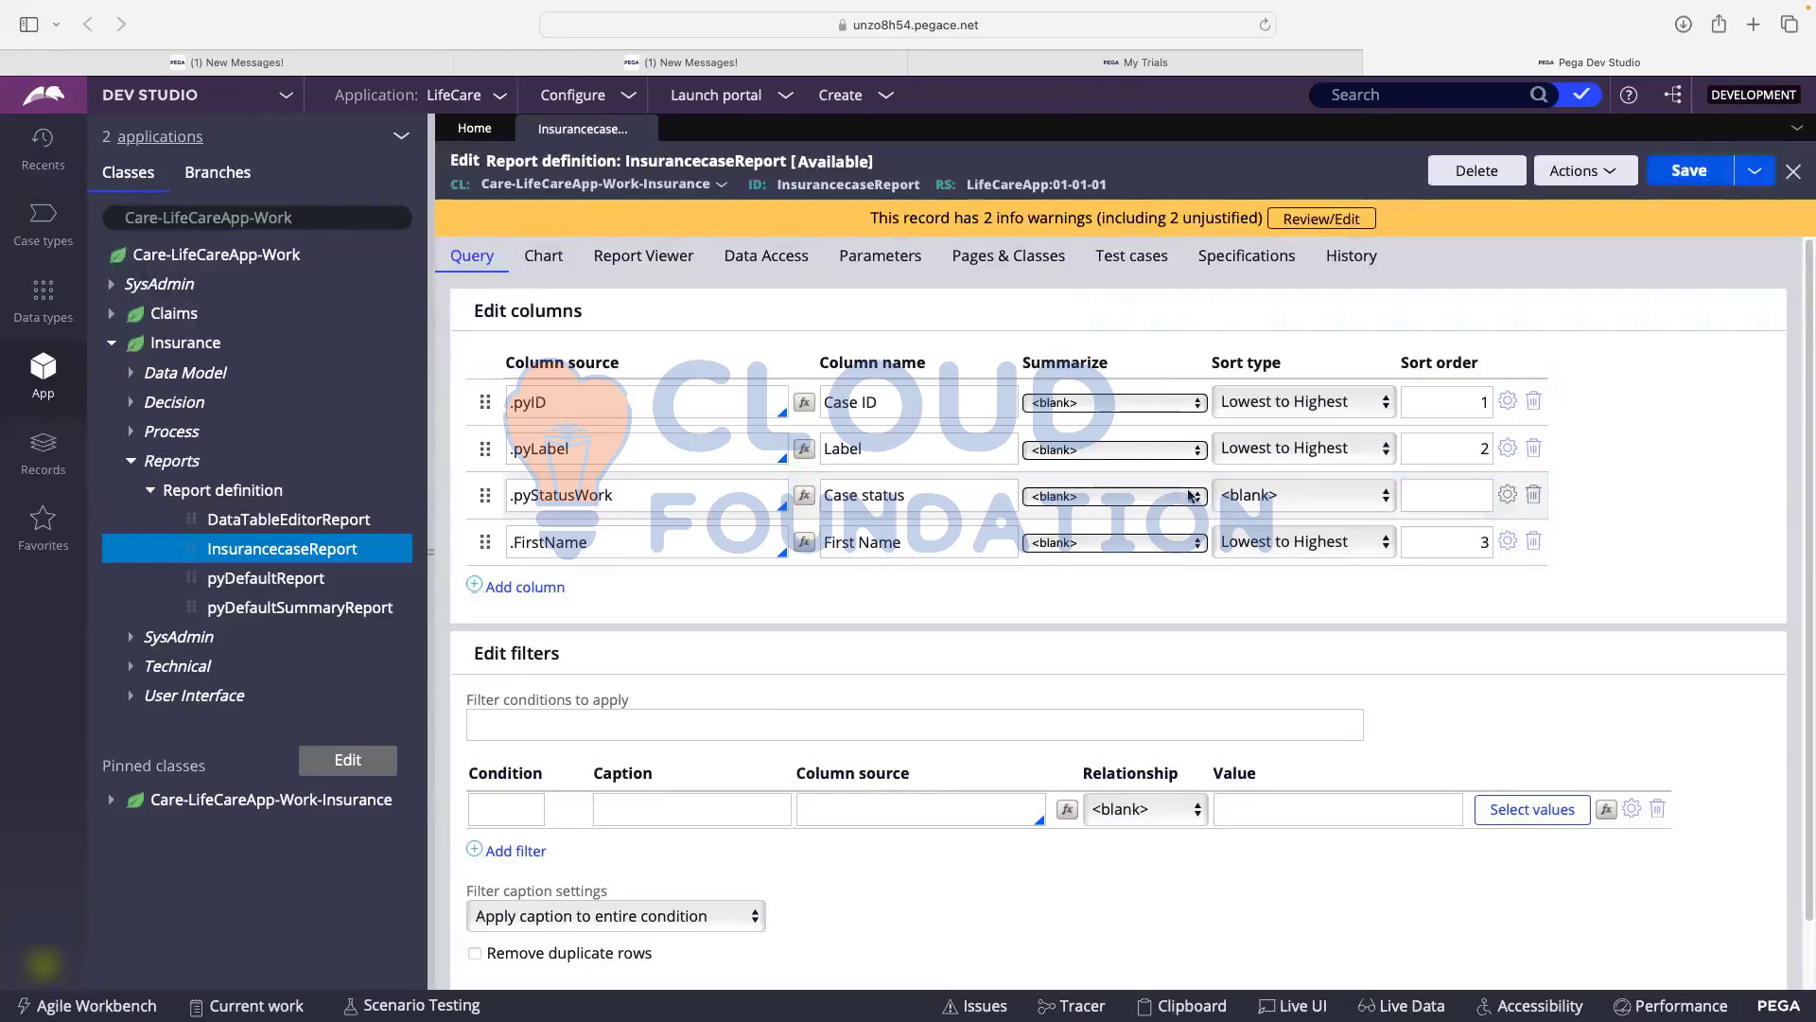
- Check the chart editor for what the report needs before a chart can be defined
{"action": "left_click", "coordinate": [553, 257]}
{"action": "left_click", "coordinate": [515, 364]}
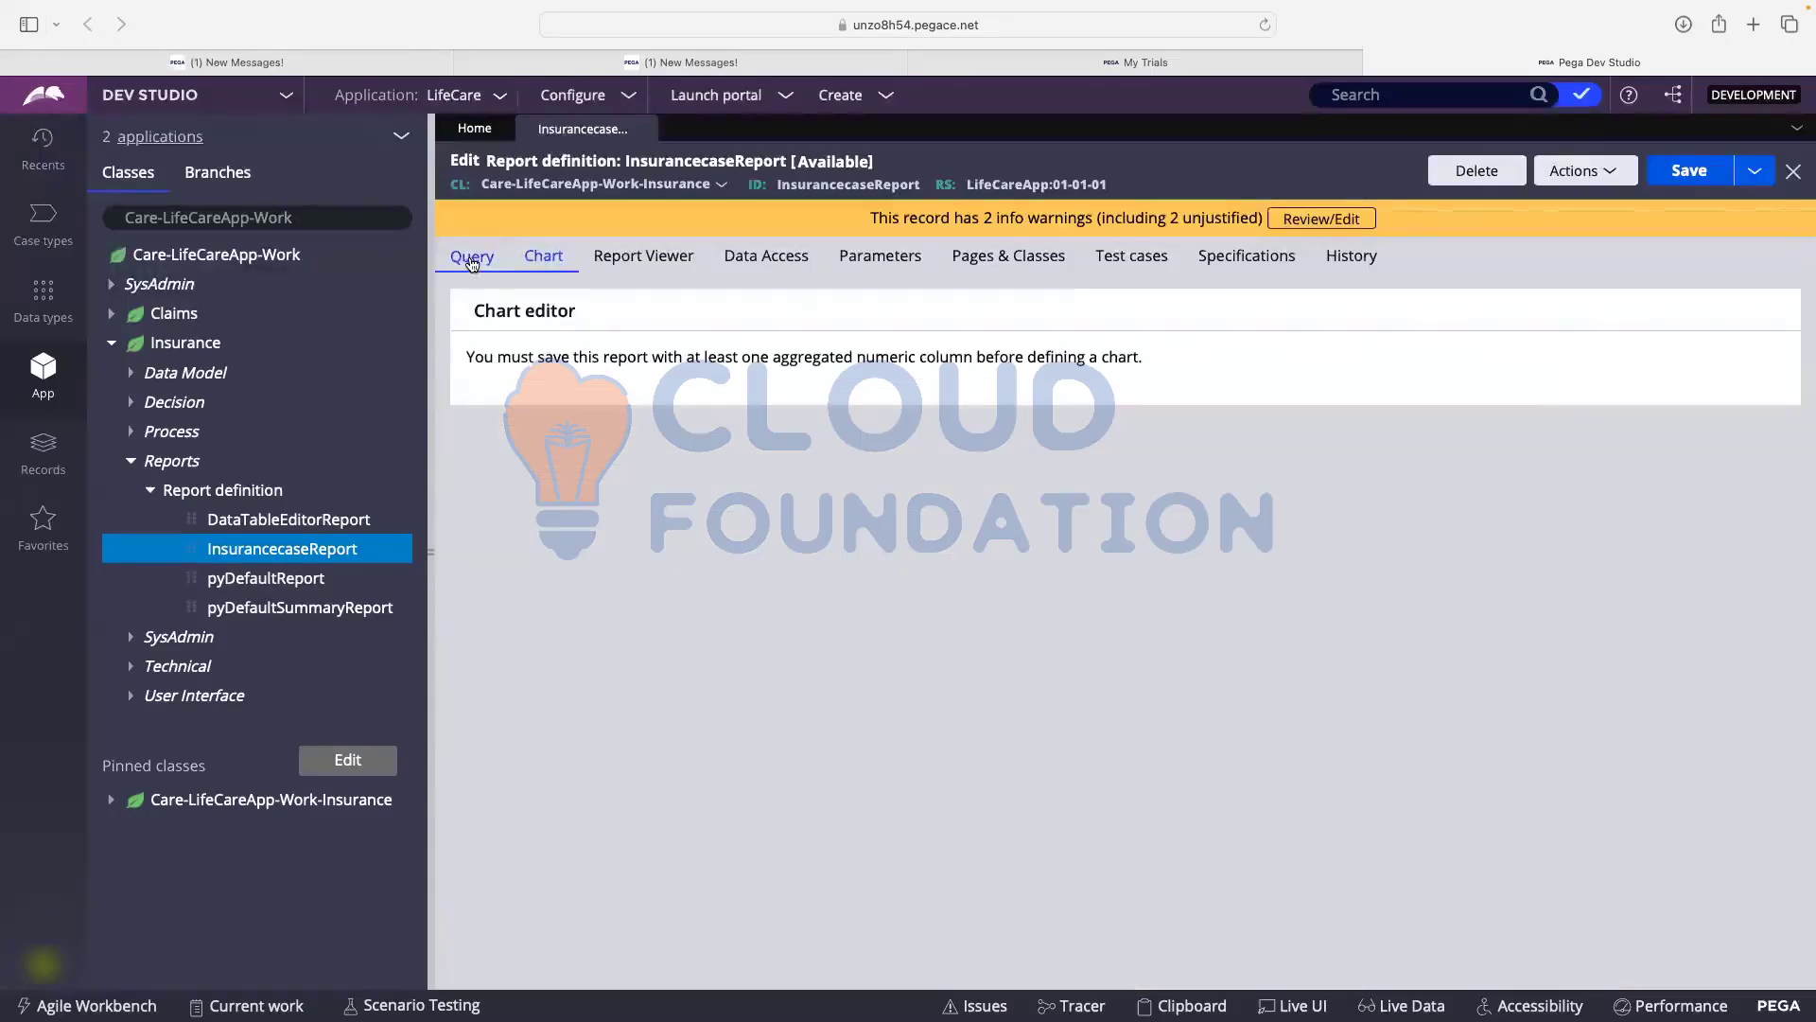
{"action": "left_click_drag", "start_coordinate": [471, 357], "coordinate": [1176, 358]}
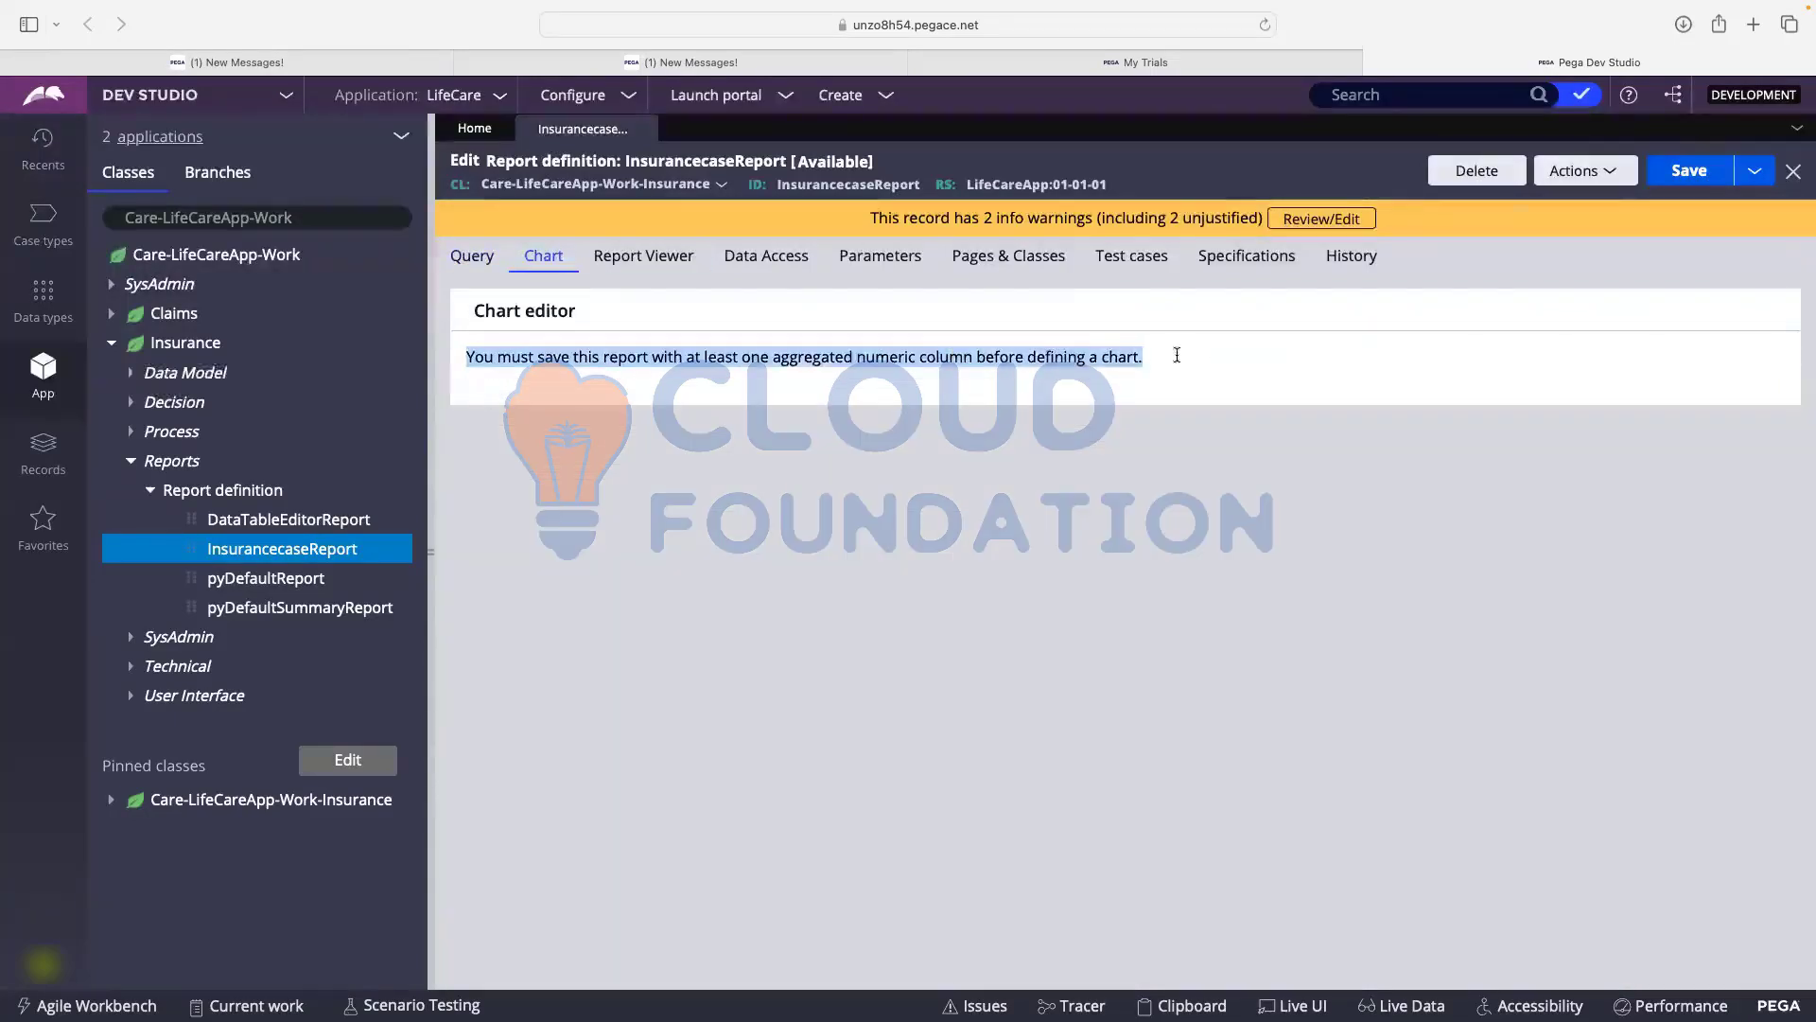
{"action": "left_click", "coordinate": [838, 423]}
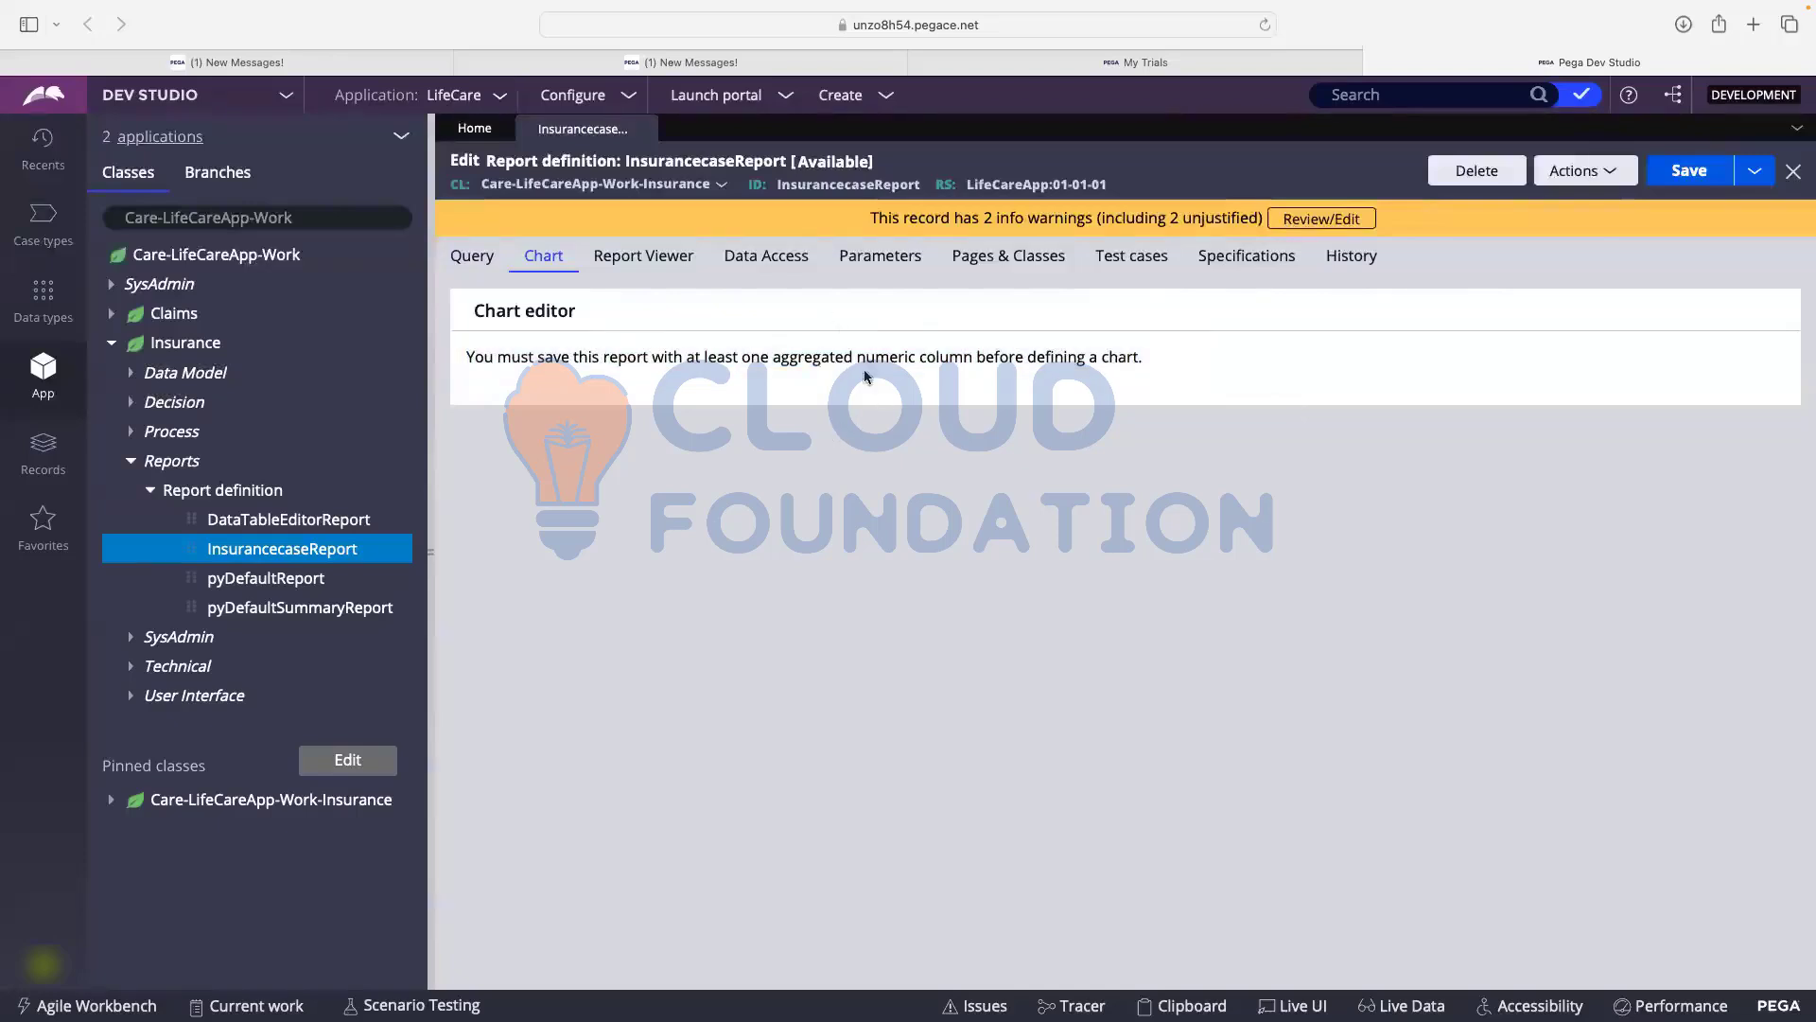
- Review the report definition's Report Viewer options and its Data Access settings
{"action": "left_click", "coordinate": [602, 263]}
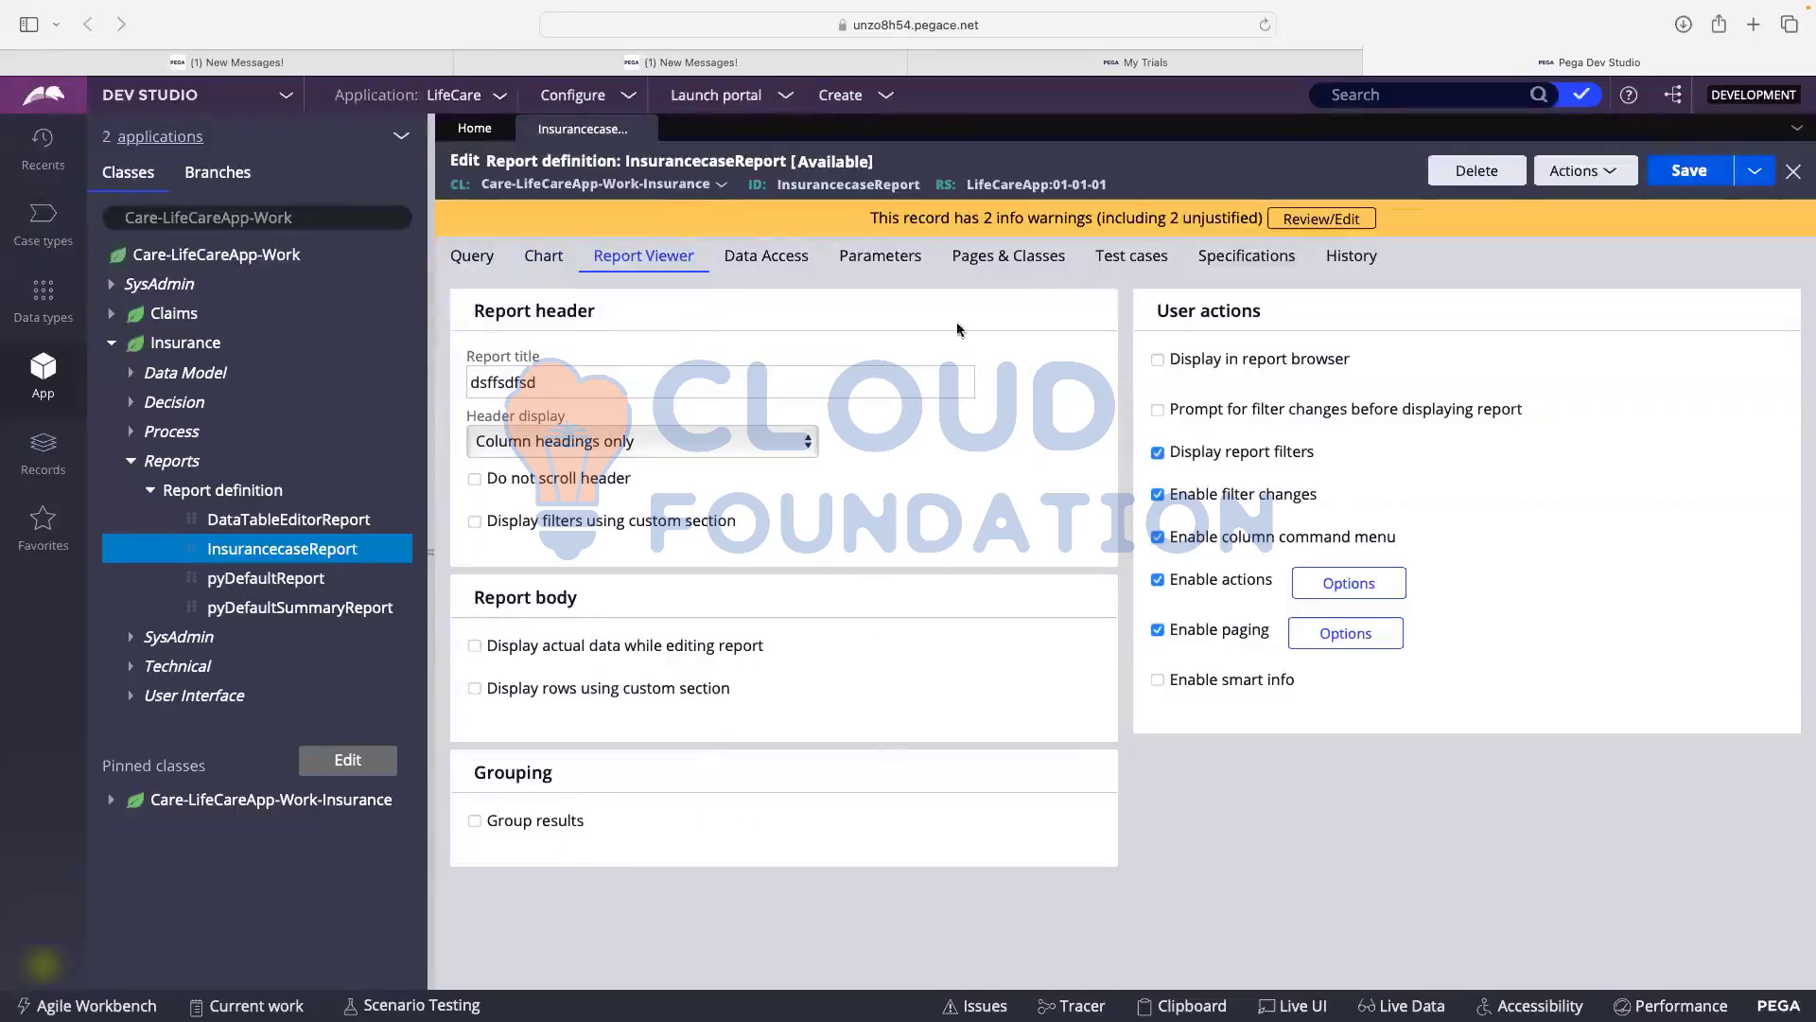
{"action": "left_click", "coordinate": [781, 267]}
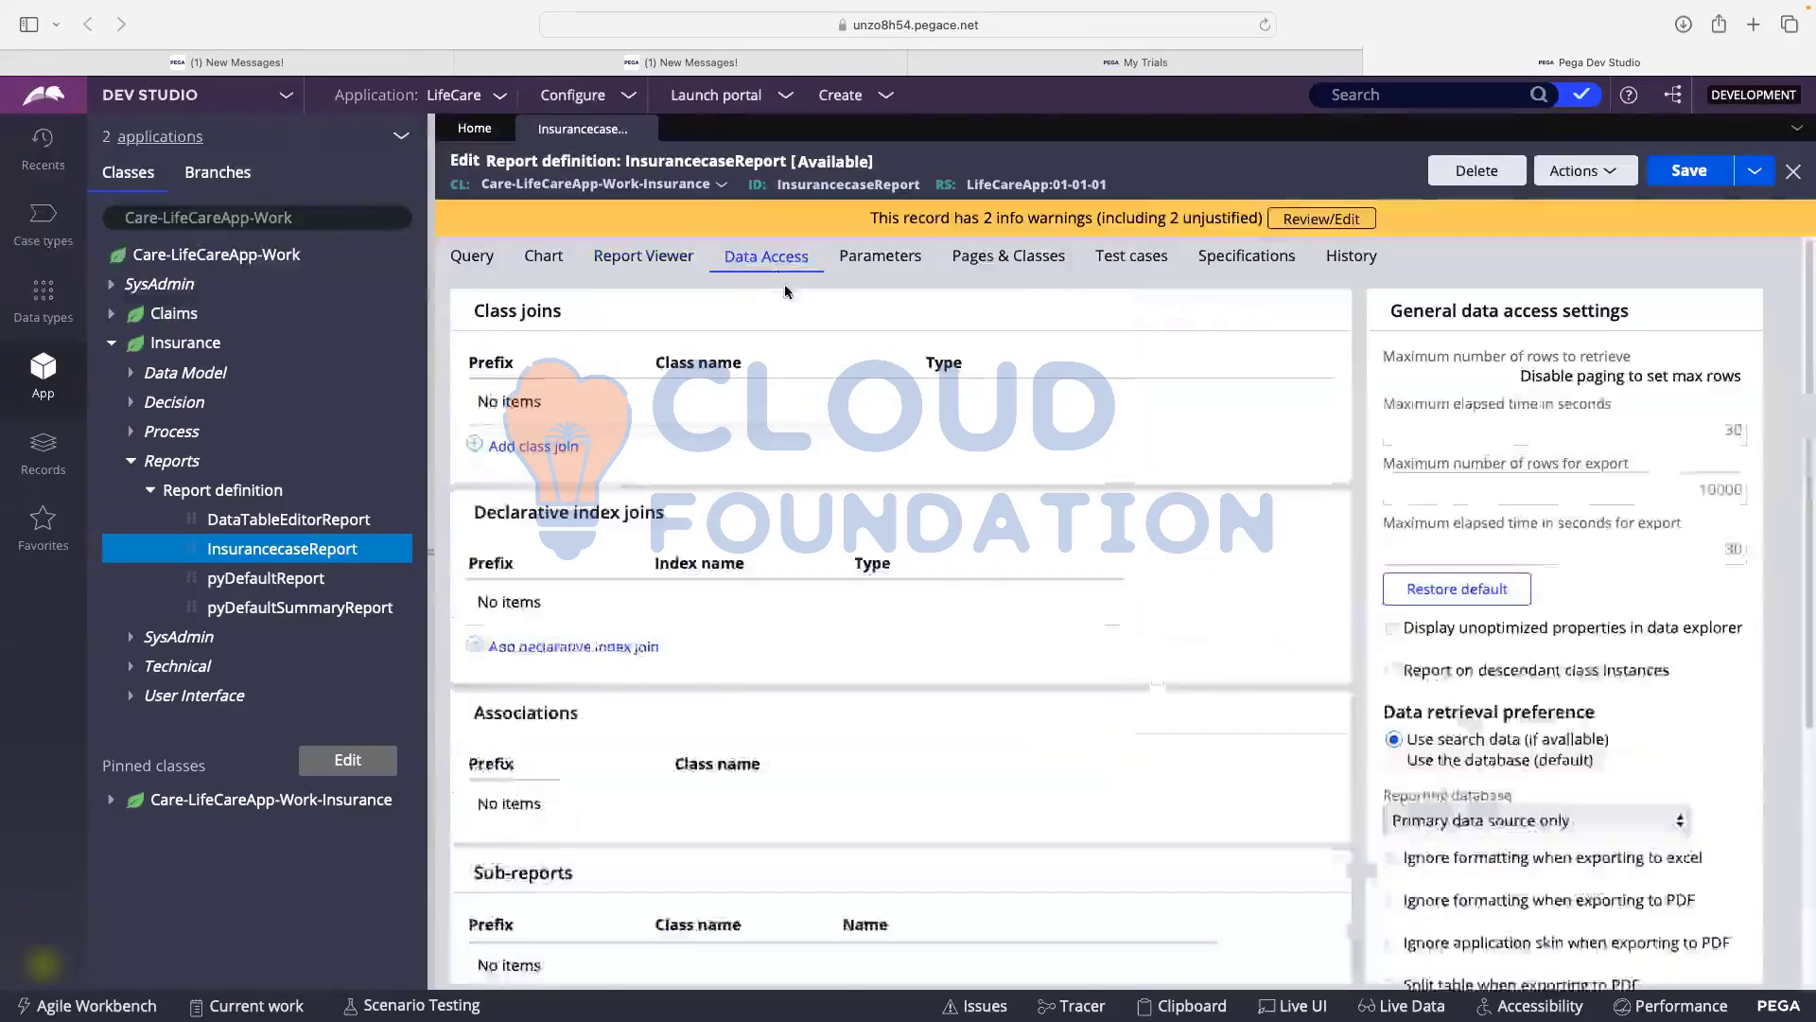
{"action": "scroll", "coordinate": [993, 301], "scroll_direction": "down", "scroll_amount": 5}
{"action": "scroll", "coordinate": [993, 301], "scroll_direction": "up", "scroll_amount": 5}
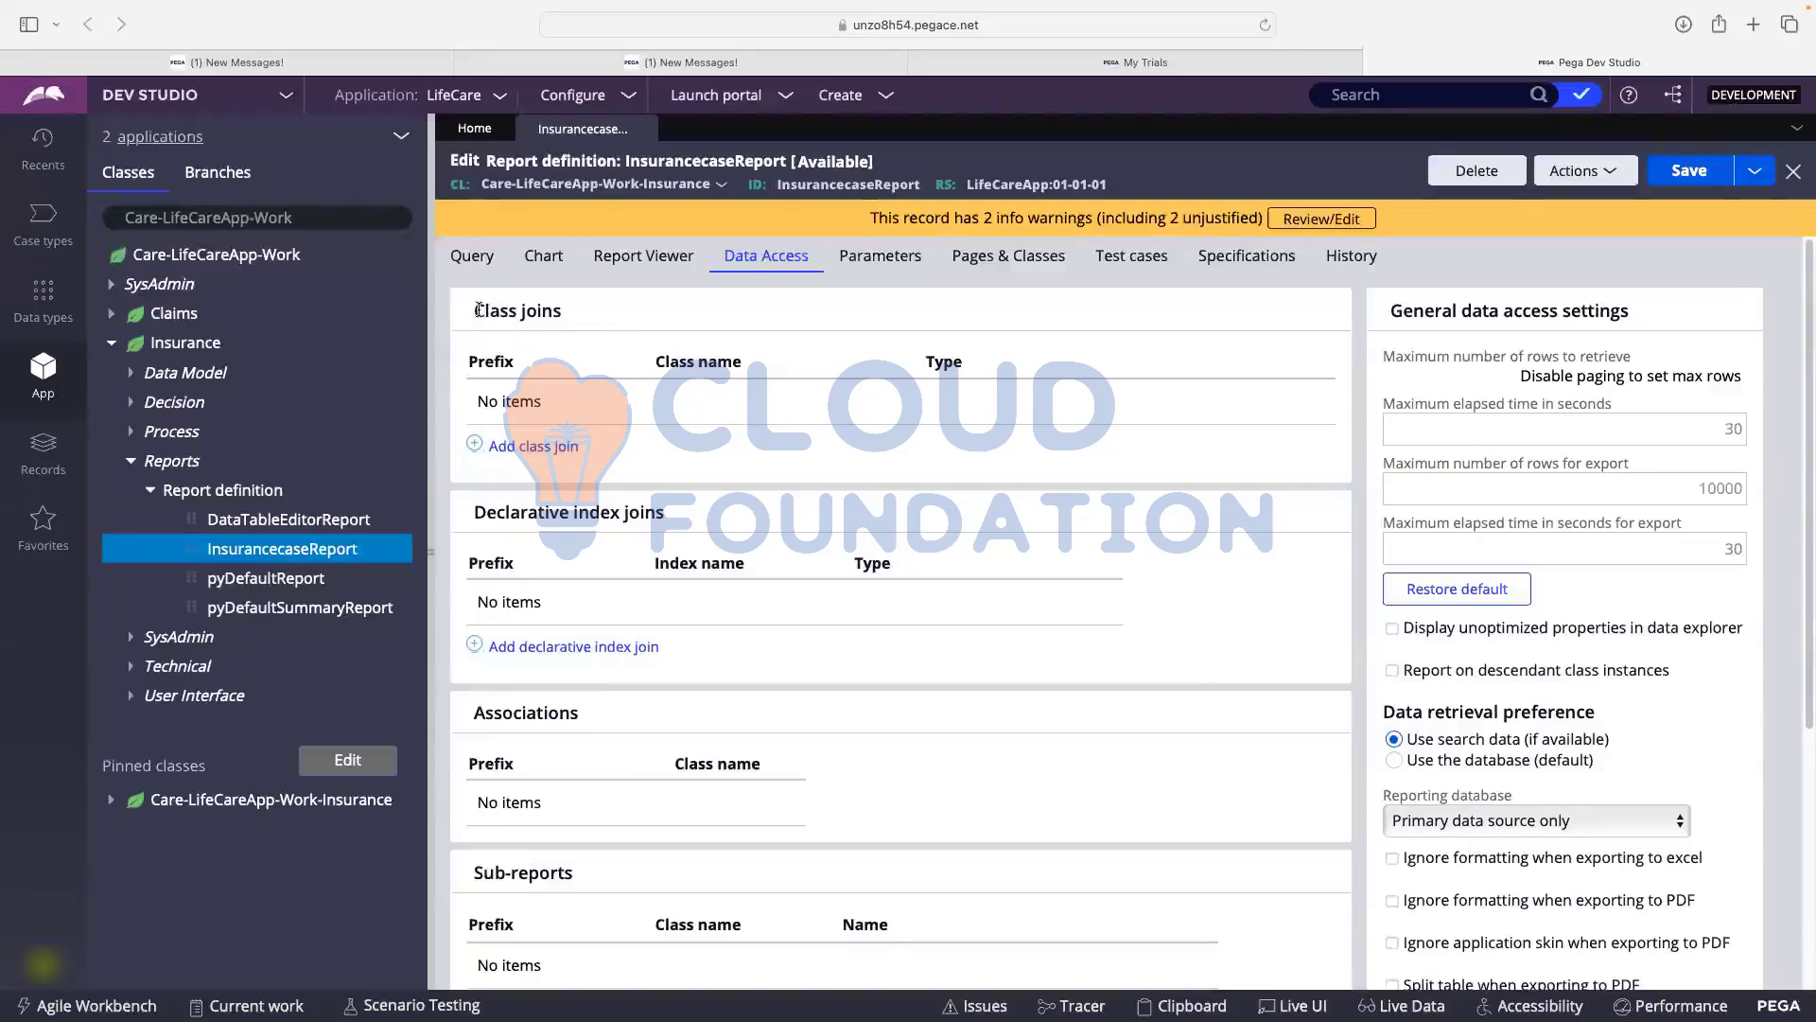
- Add a class join with prefix AP and class name arc-WidgNextApp-SR to the report definition
{"action": "left_click_drag", "start_coordinate": [479, 311], "coordinate": [560, 309]}
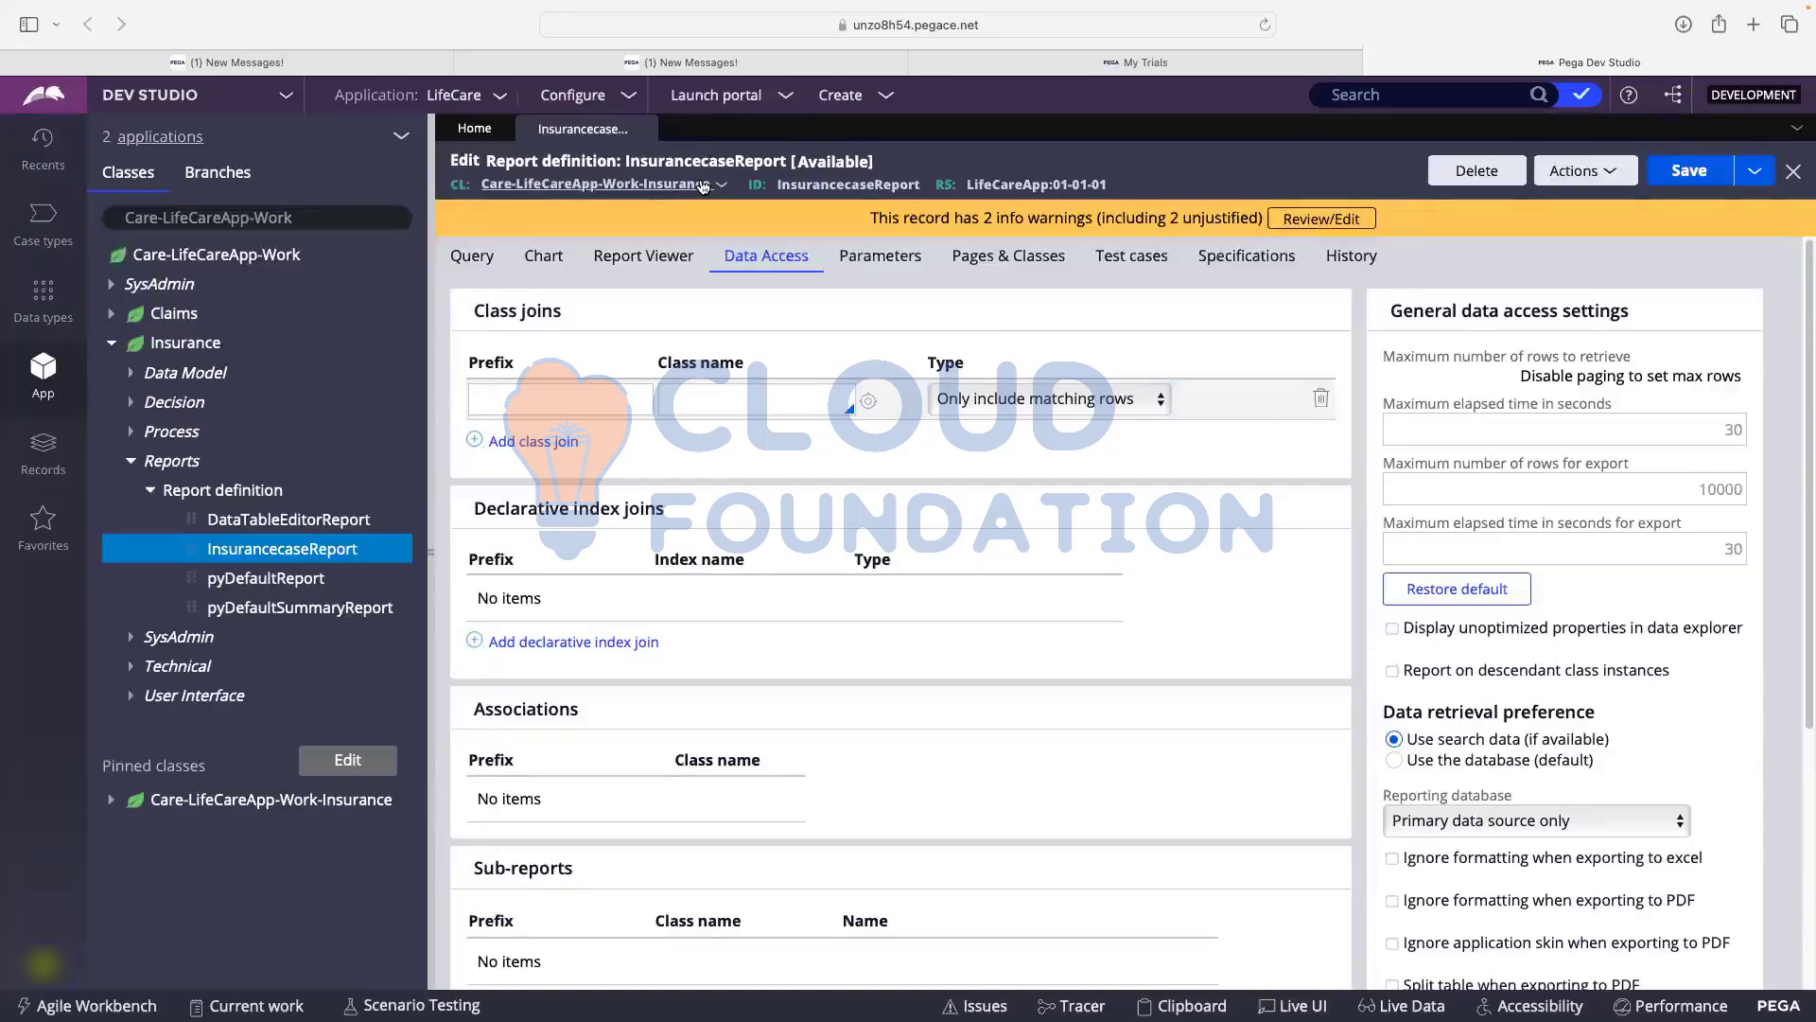
{"action": "left_click", "coordinate": [596, 397]}
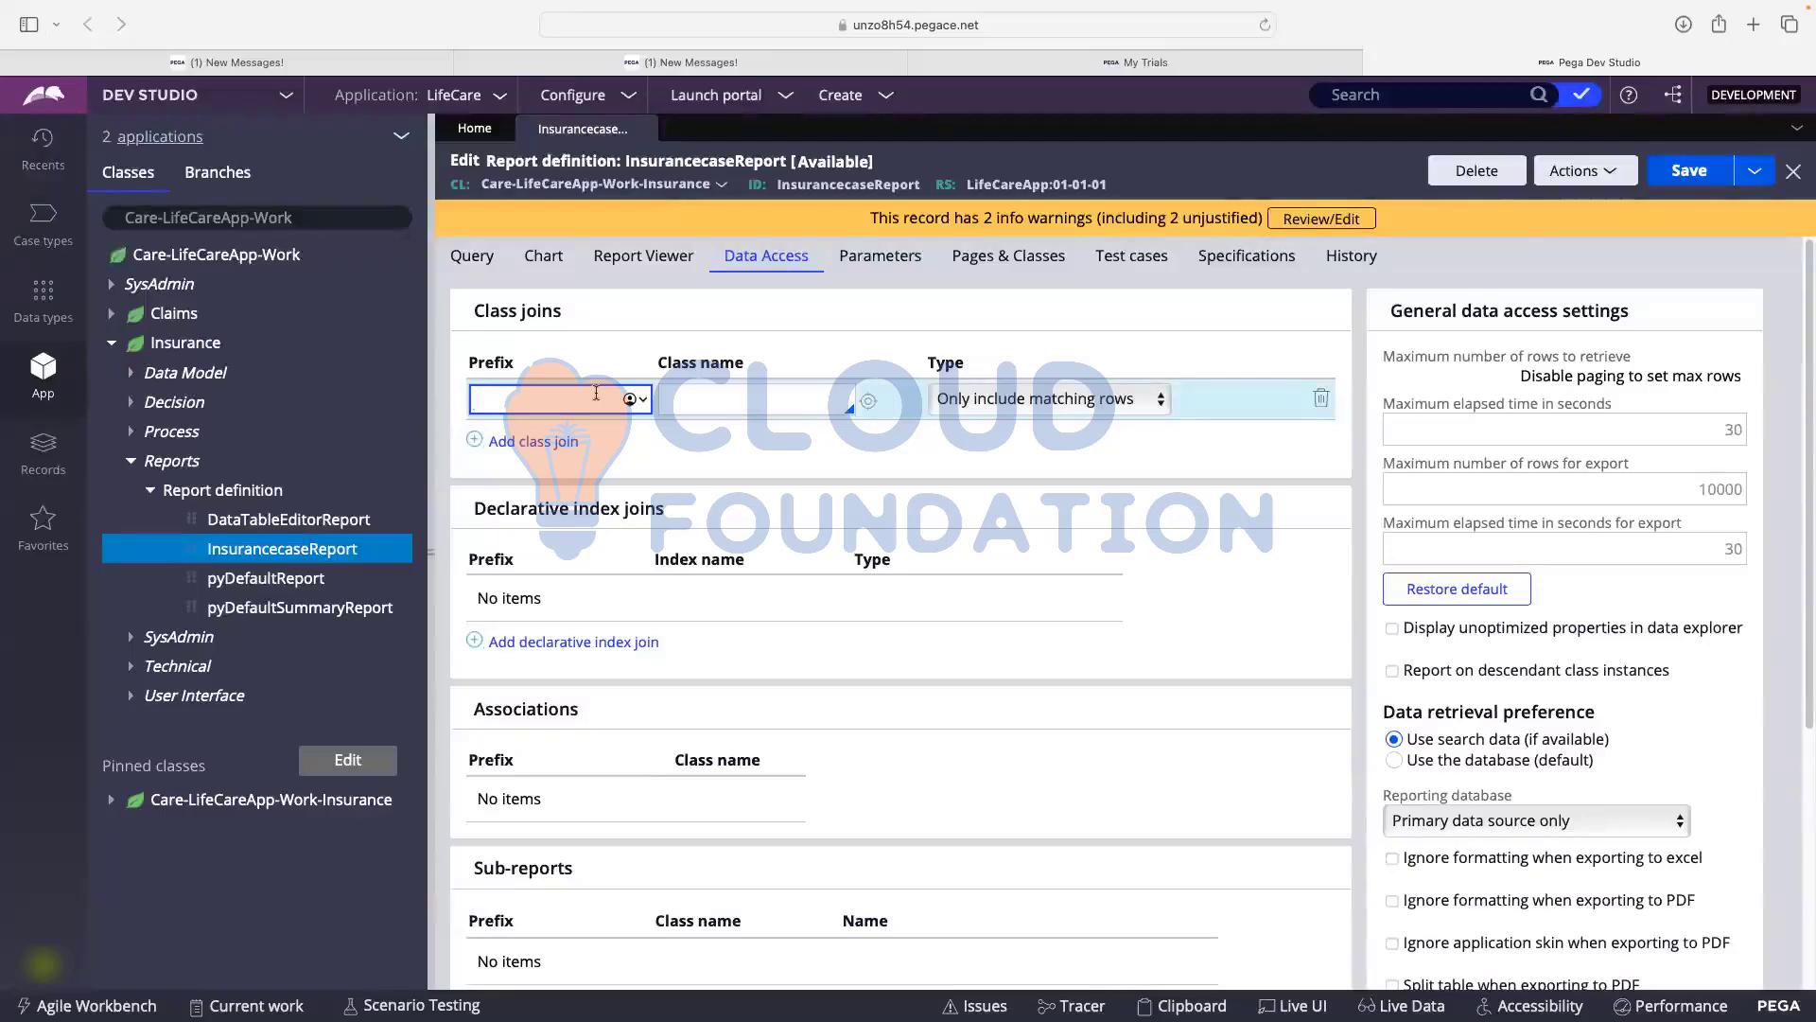
{"action": "type", "text": "AP"}
{"action": "left_click", "coordinate": [690, 397]}
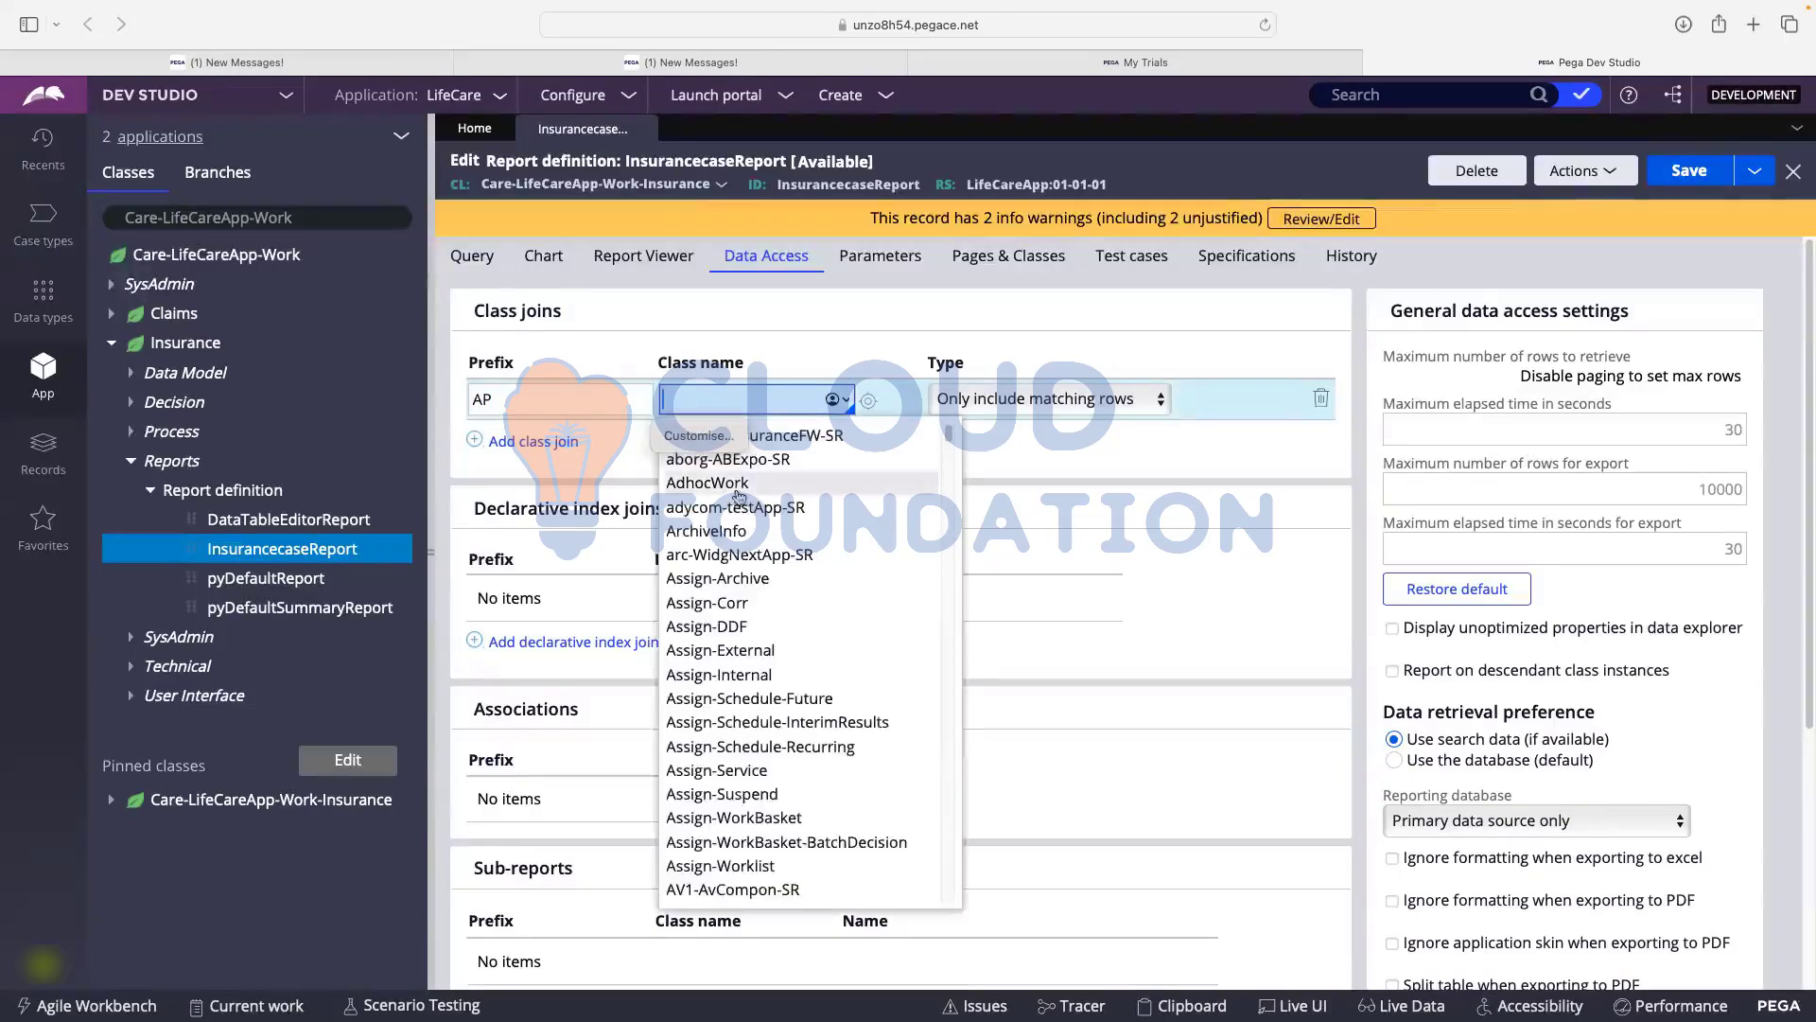
{"action": "left_click", "coordinate": [729, 561]}
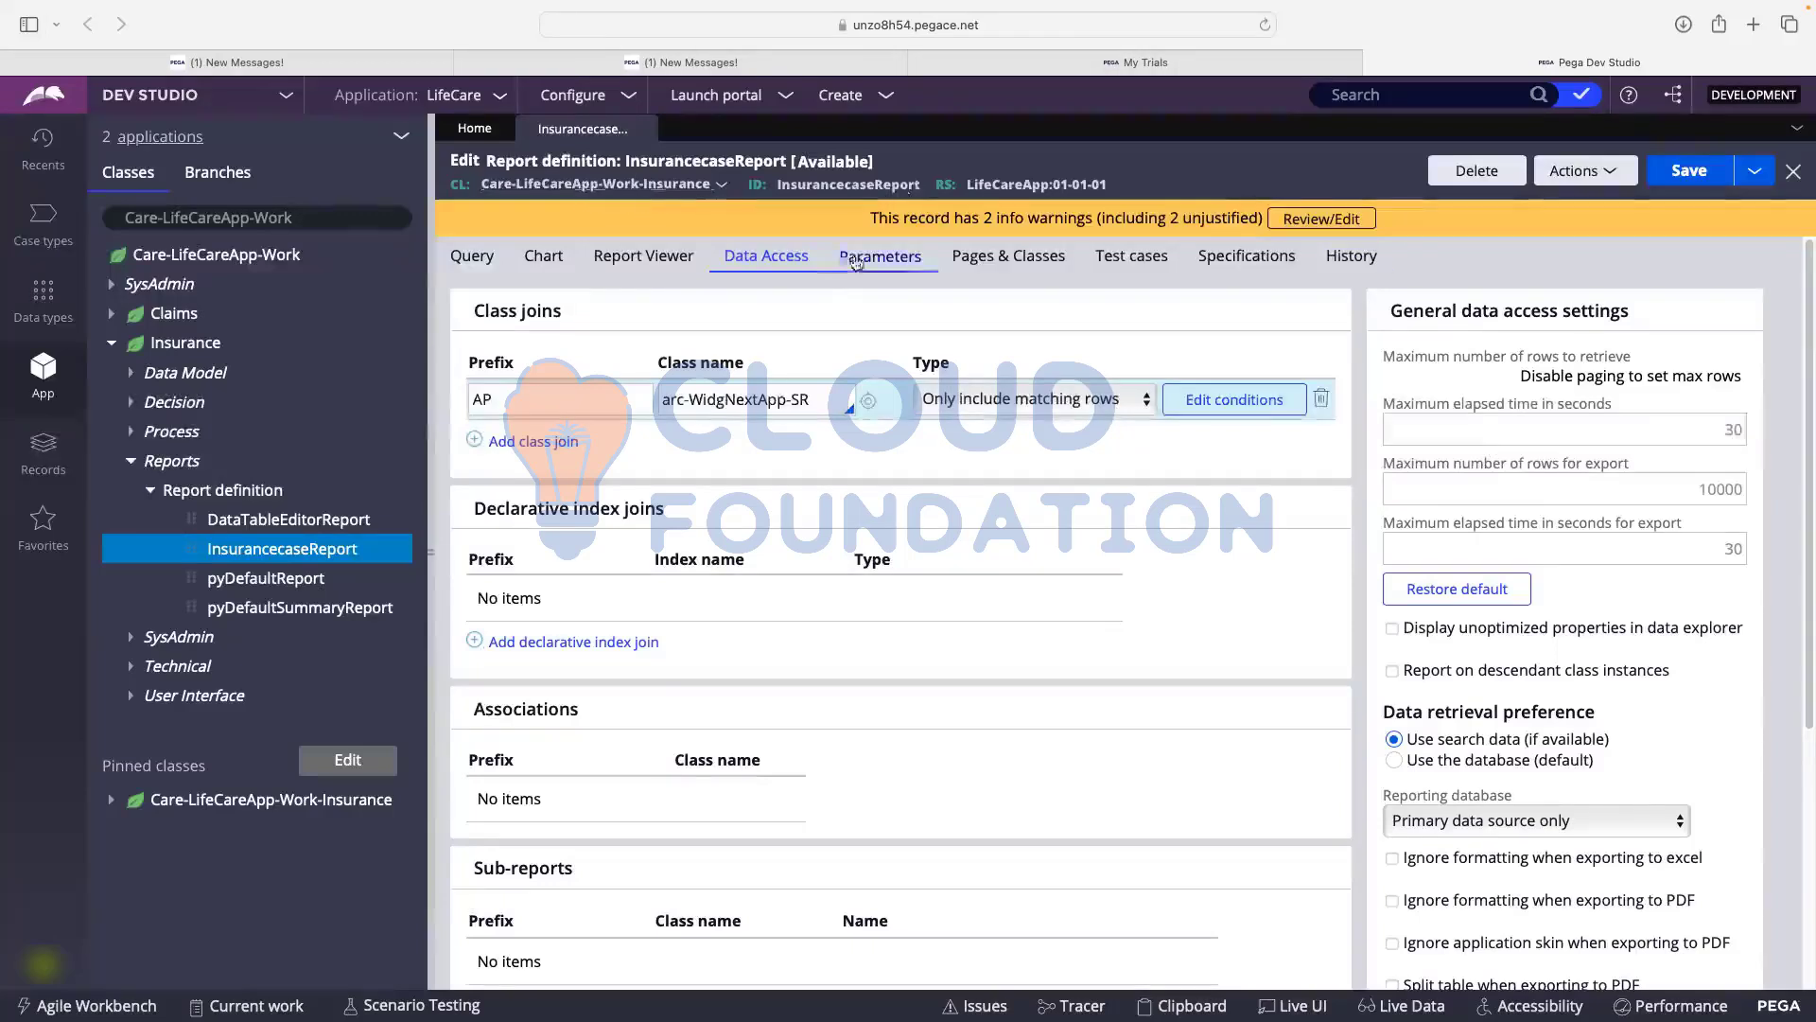
{"action": "left_click", "coordinate": [700, 405]}
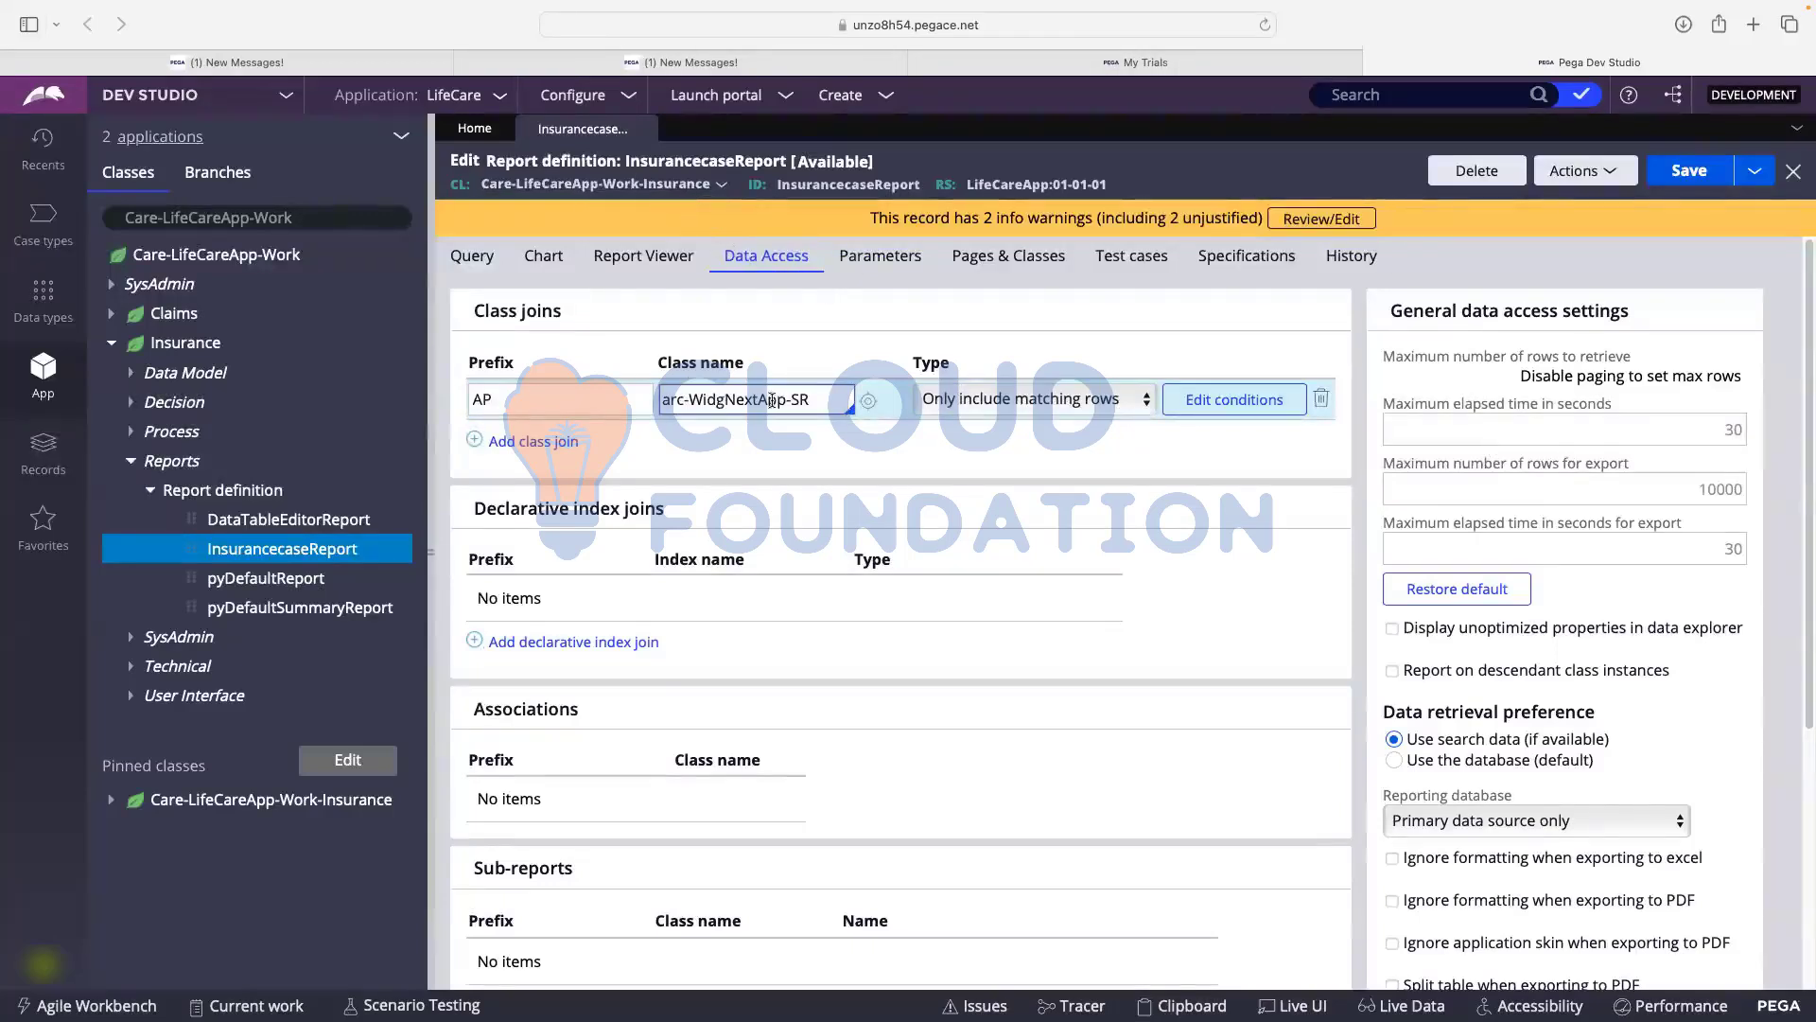
{"action": "left_click_drag", "start_coordinate": [814, 400], "coordinate": [660, 405]}
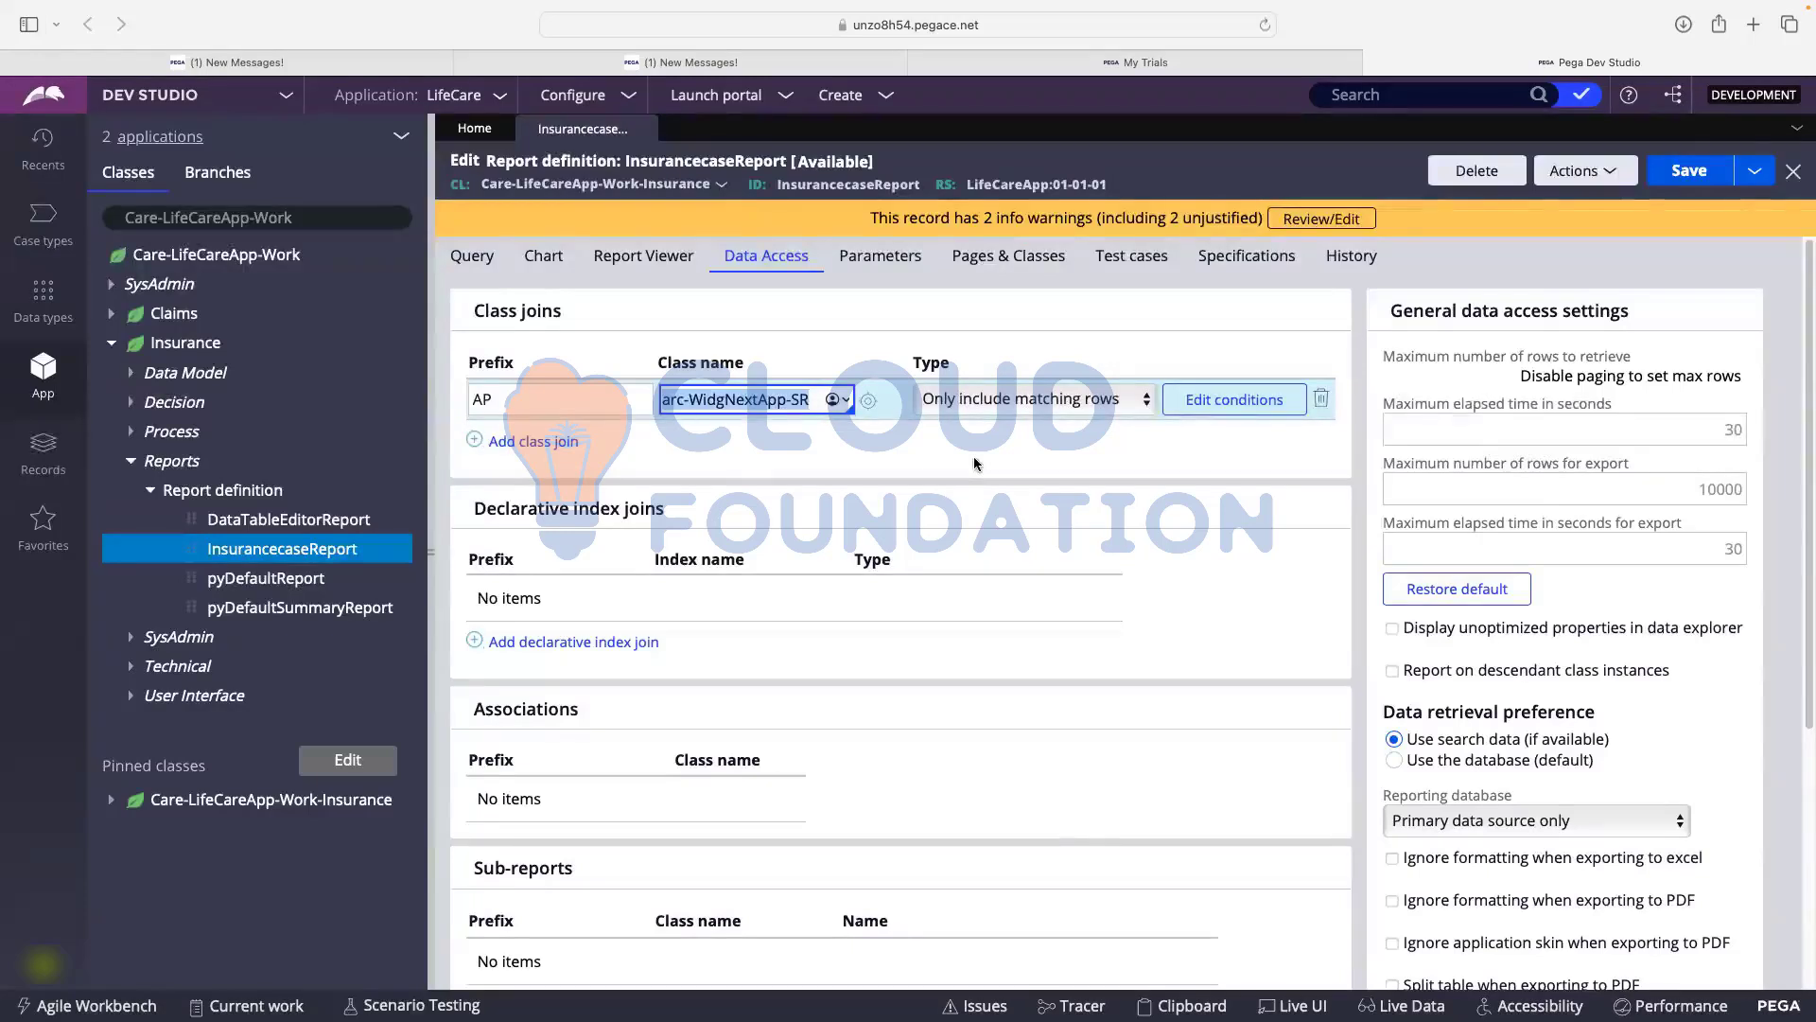
{"action": "left_click", "coordinate": [1163, 441]}
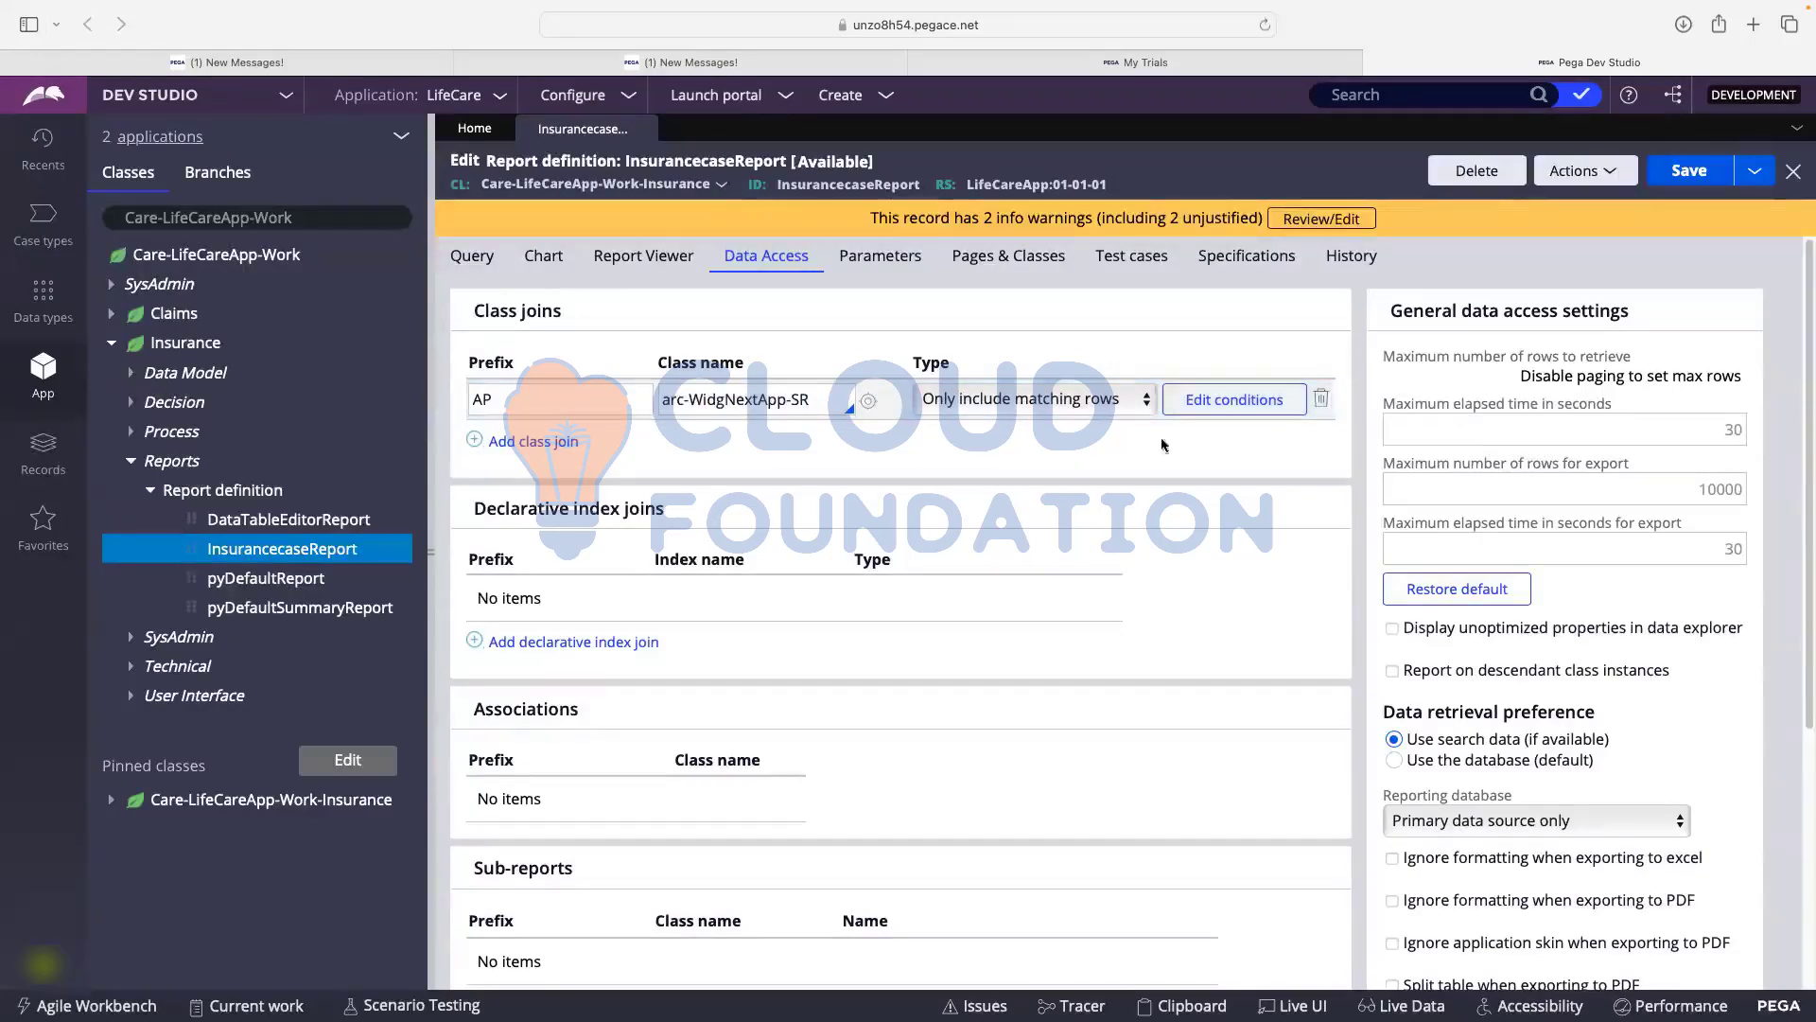
- Fill in filter condition A of the AP class join with .pzInsKey as the column and .pzinskey as the value
{"action": "left_click", "coordinate": [1225, 403]}
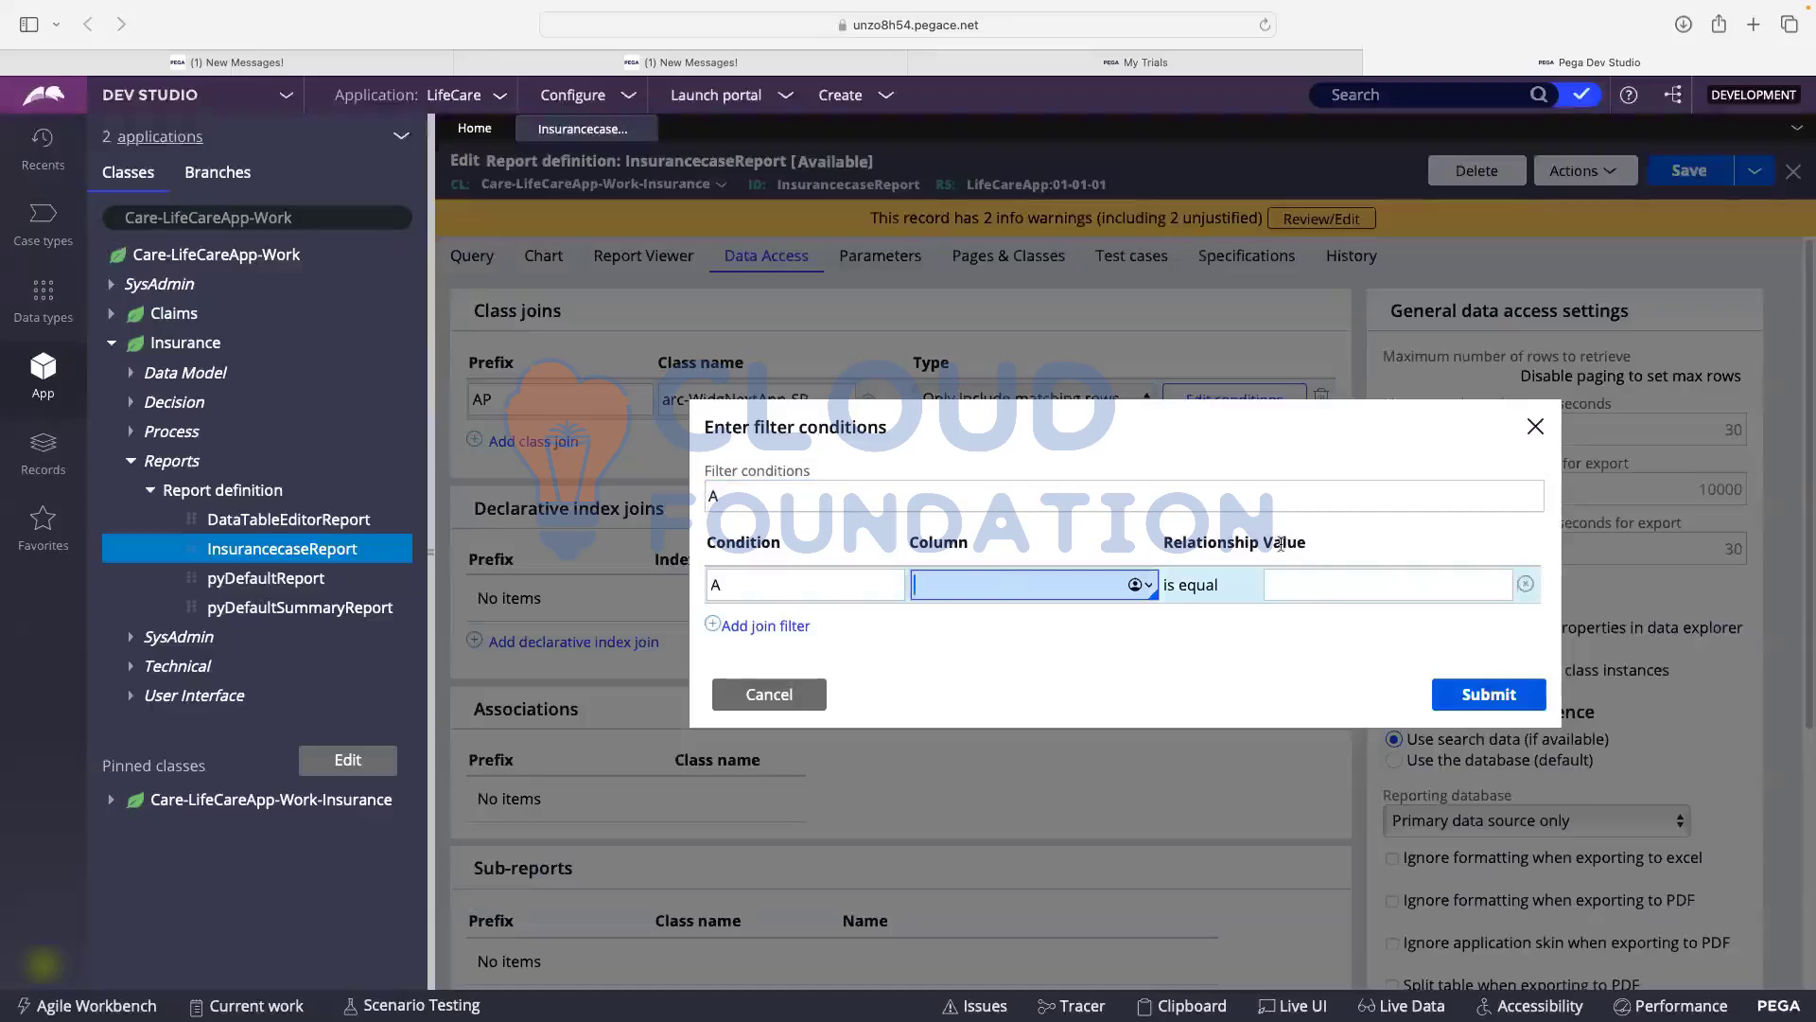
{"action": "left_click", "coordinate": [1016, 584]}
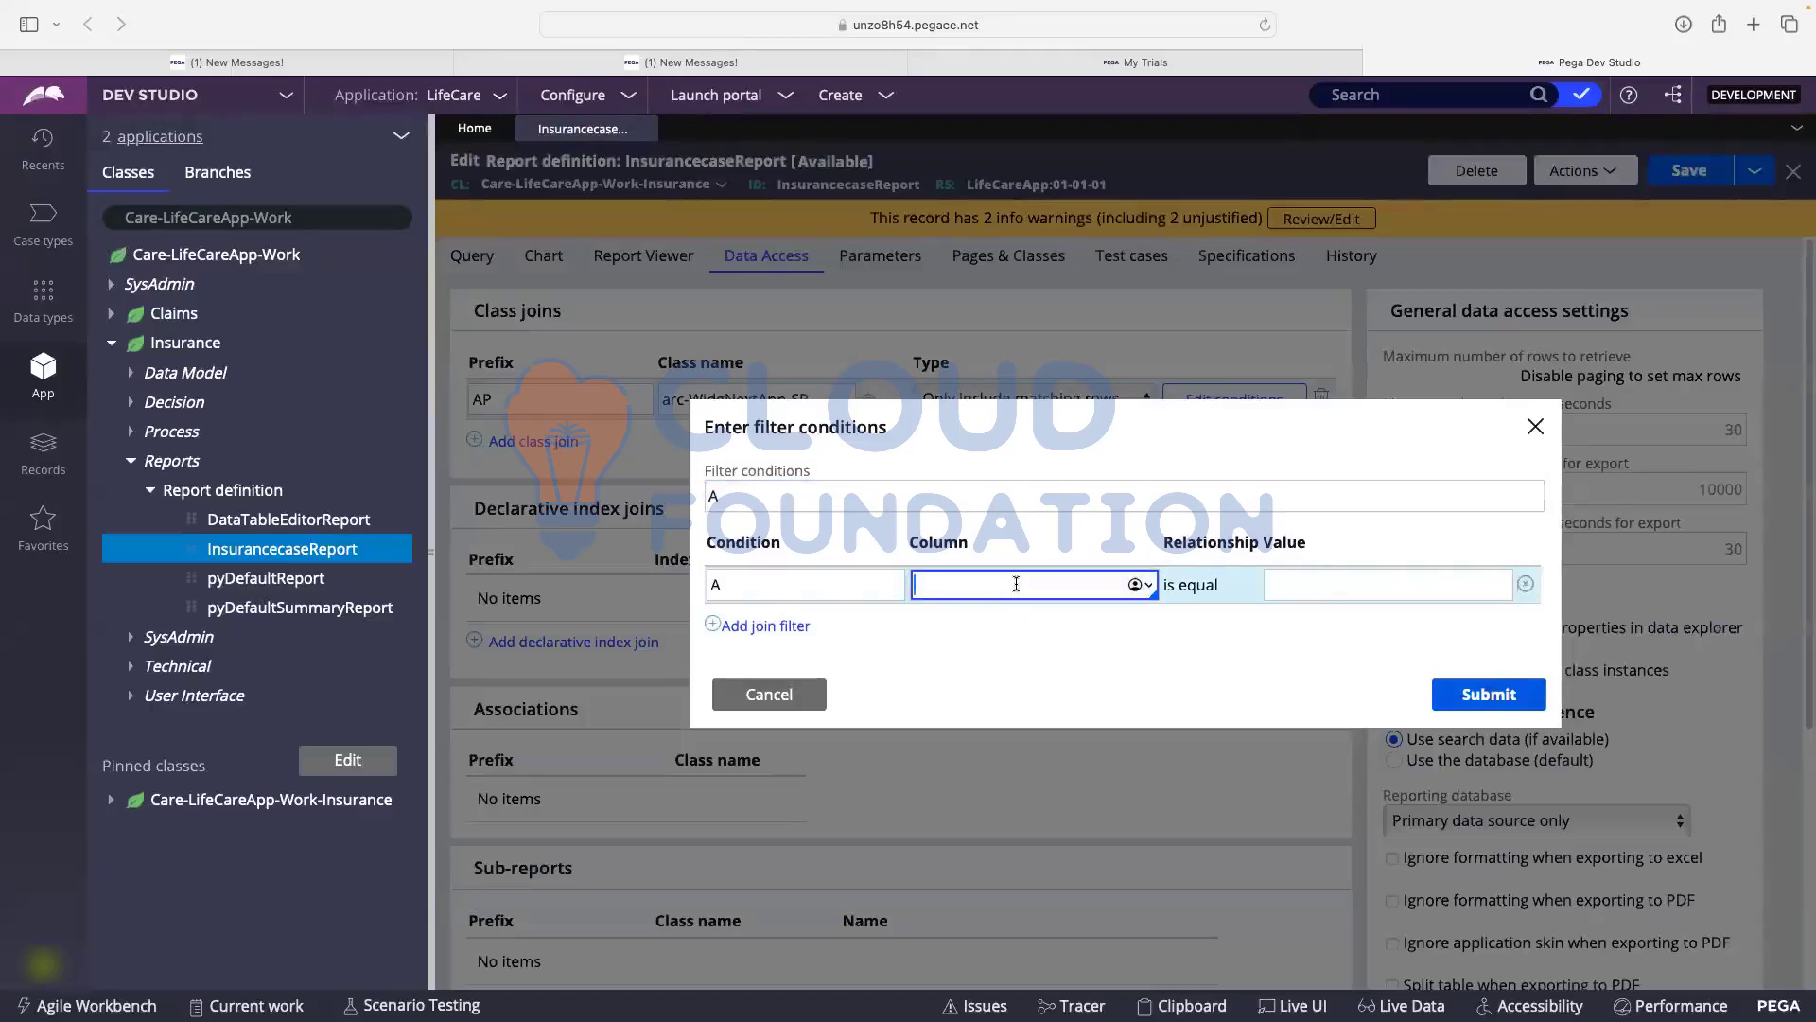
{"action": "type", "text": ".pzins"}
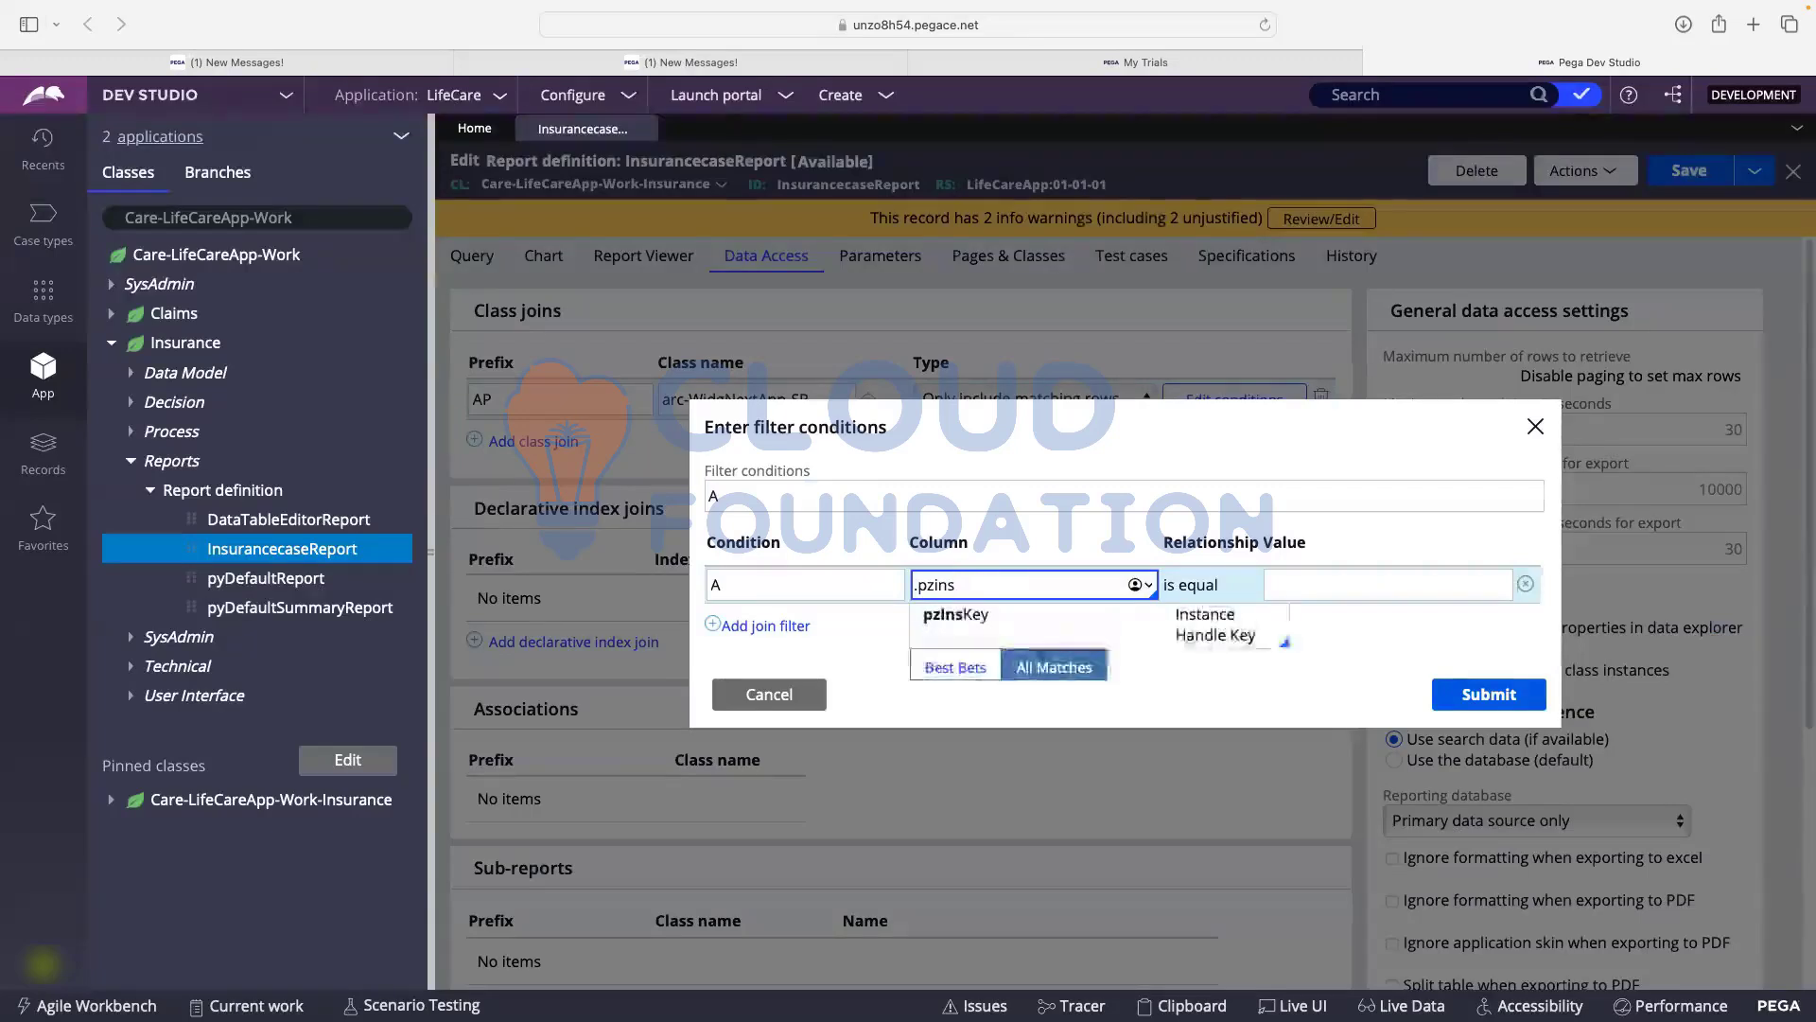
{"action": "left_click", "coordinate": [1045, 630]}
{"action": "left_click", "coordinate": [1292, 579]}
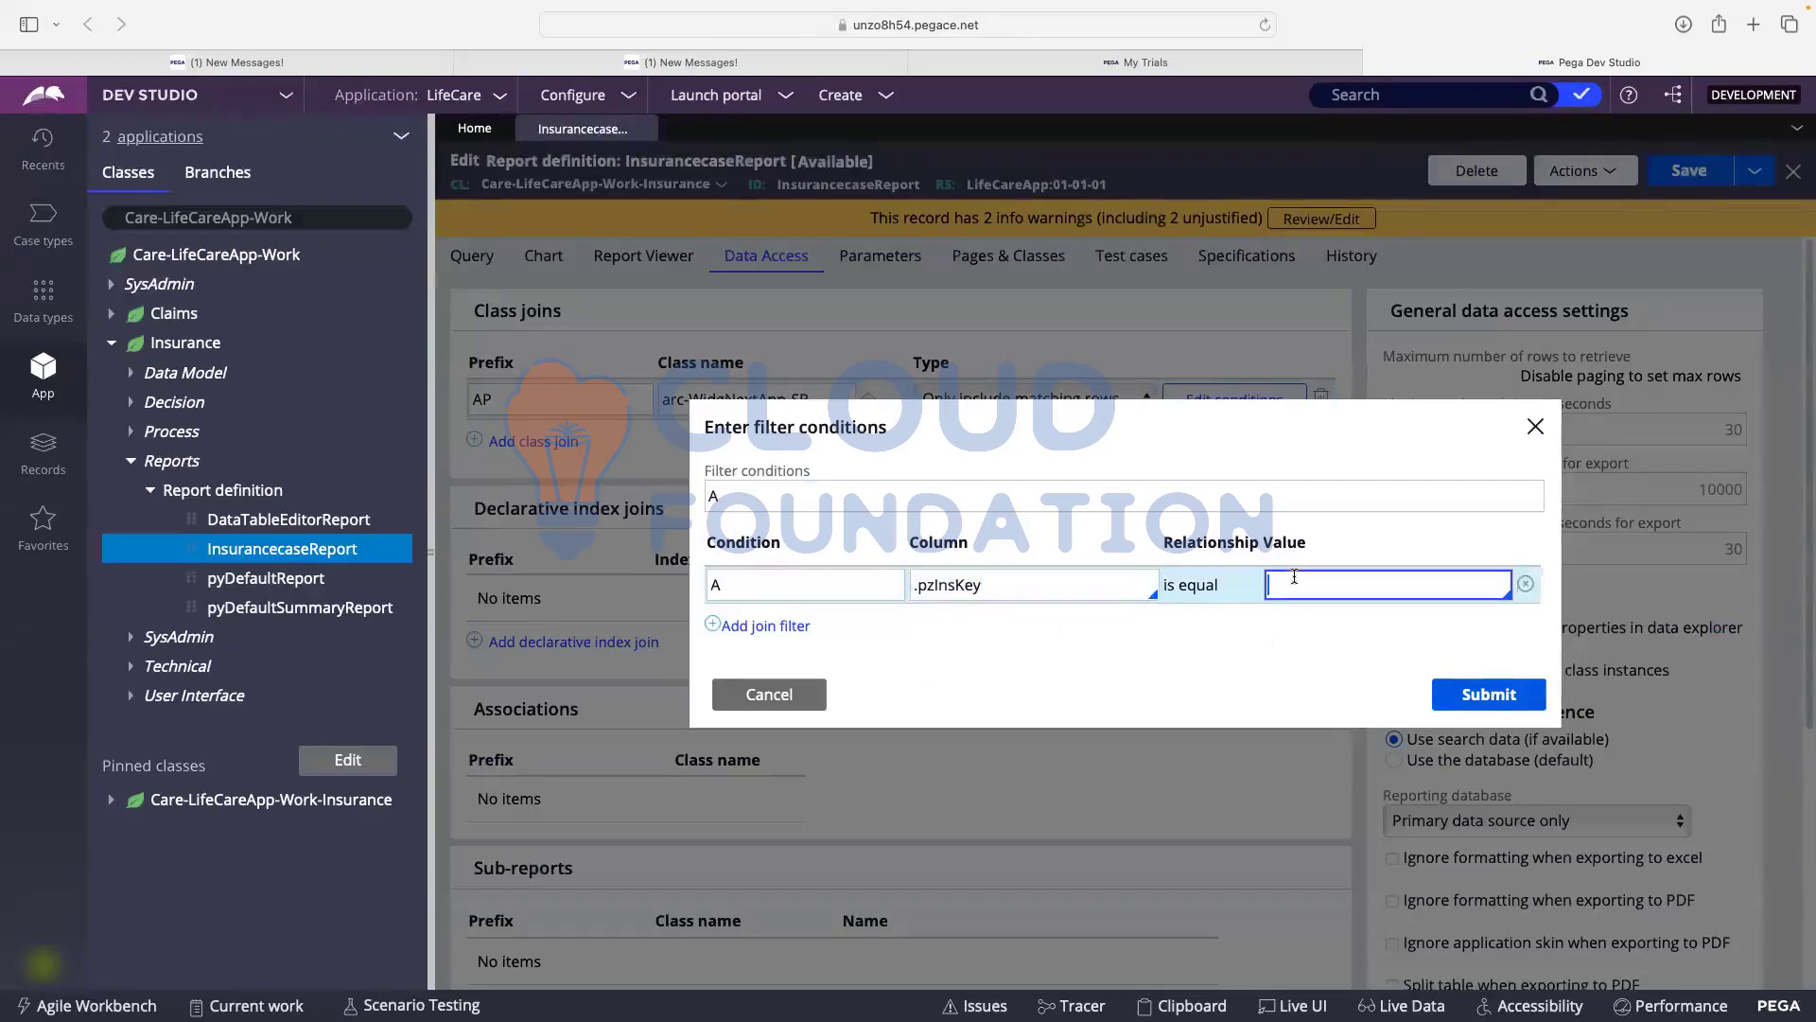
{"action": "type", "text": "p"}
{"action": "key", "text": "BackSpace"}
{"action": "type", "text": ".pxin"}
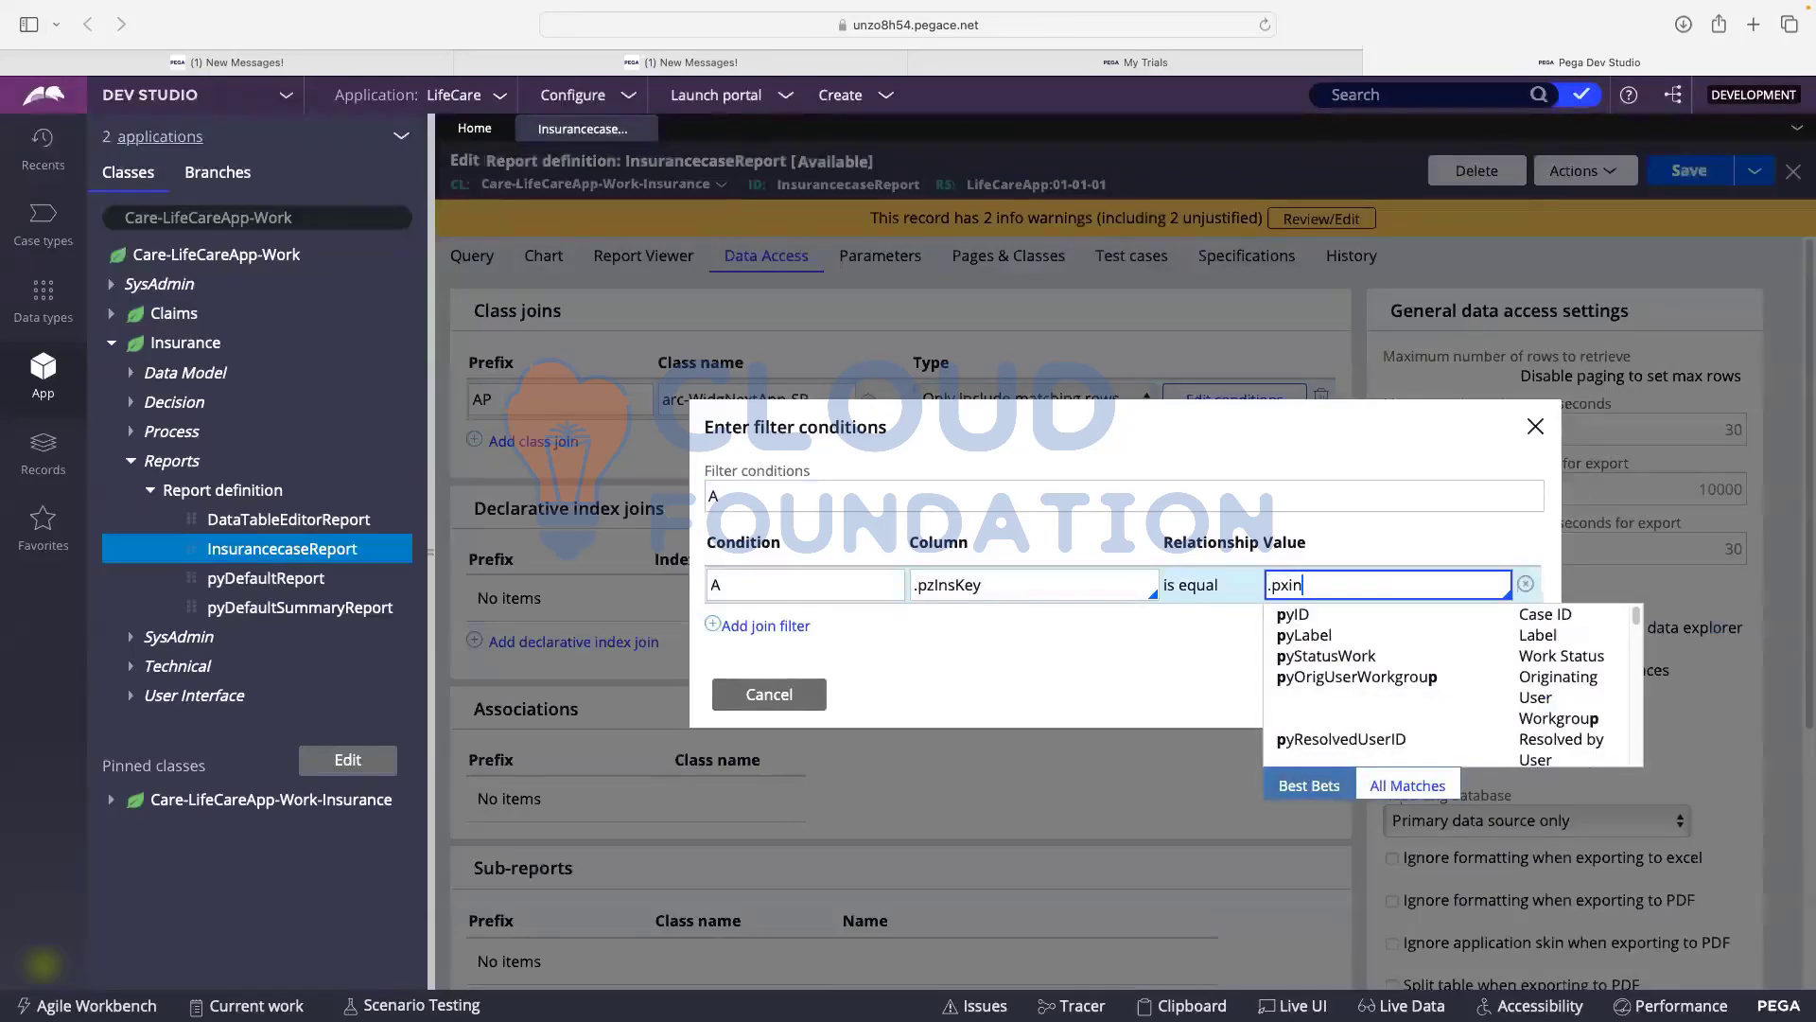
{"action": "type", "text": "skey"}
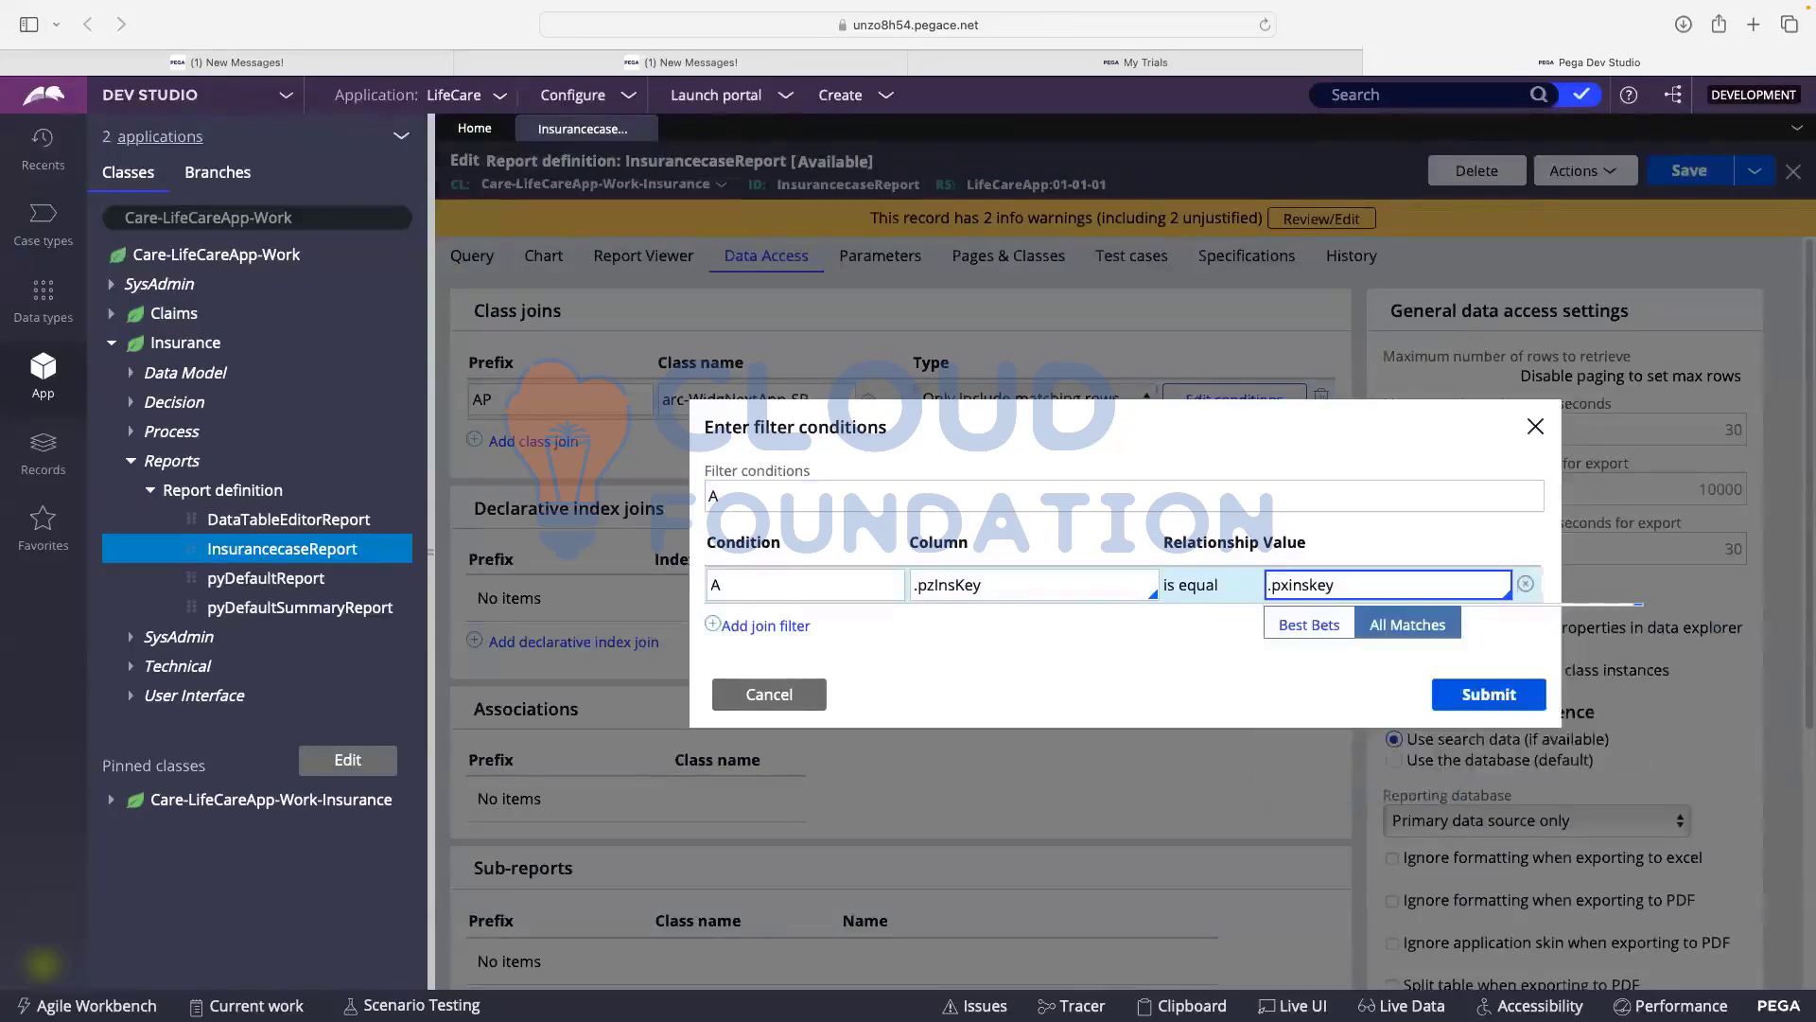
{"action": "left_click", "coordinate": [1290, 583]}
{"action": "key", "text": "BackSpace"}
{"action": "type", "text": "z"}
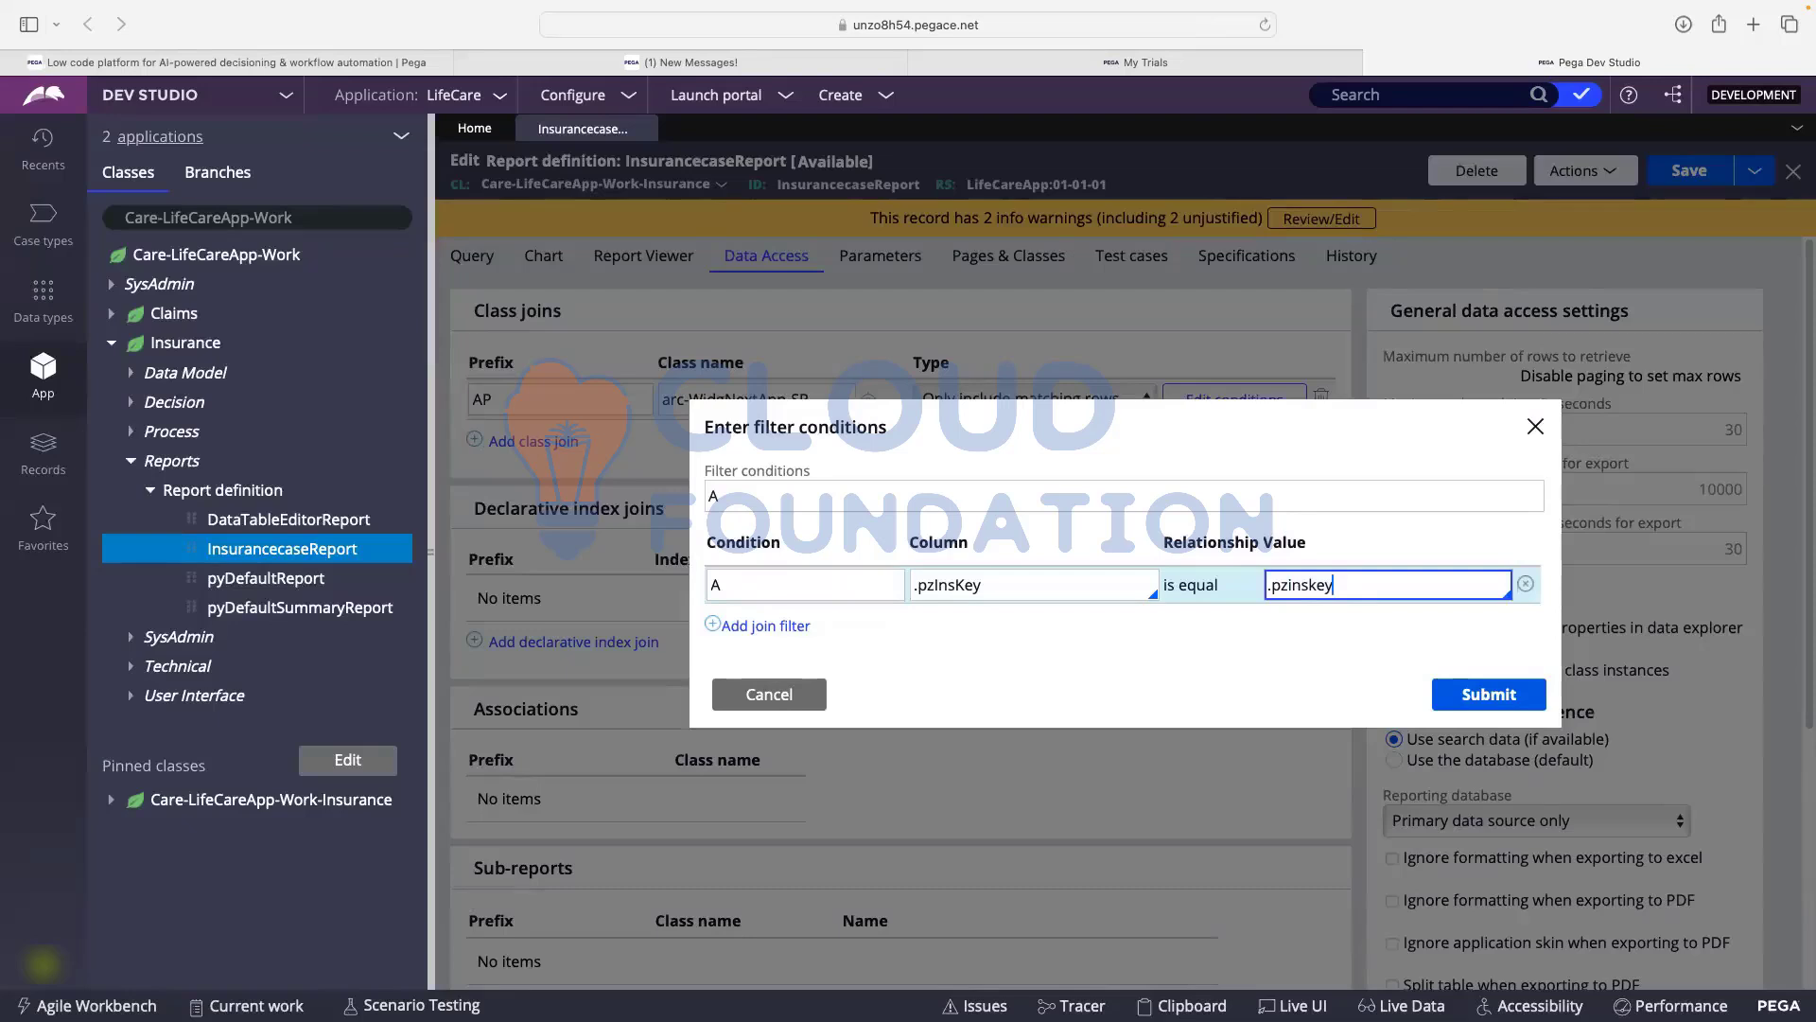
- Replace condition A's value with a copy of the column entry .pzInsKey and submit the filter conditions
{"action": "left_click", "coordinate": [1082, 584]}
{"action": "key", "text": "super+c"}
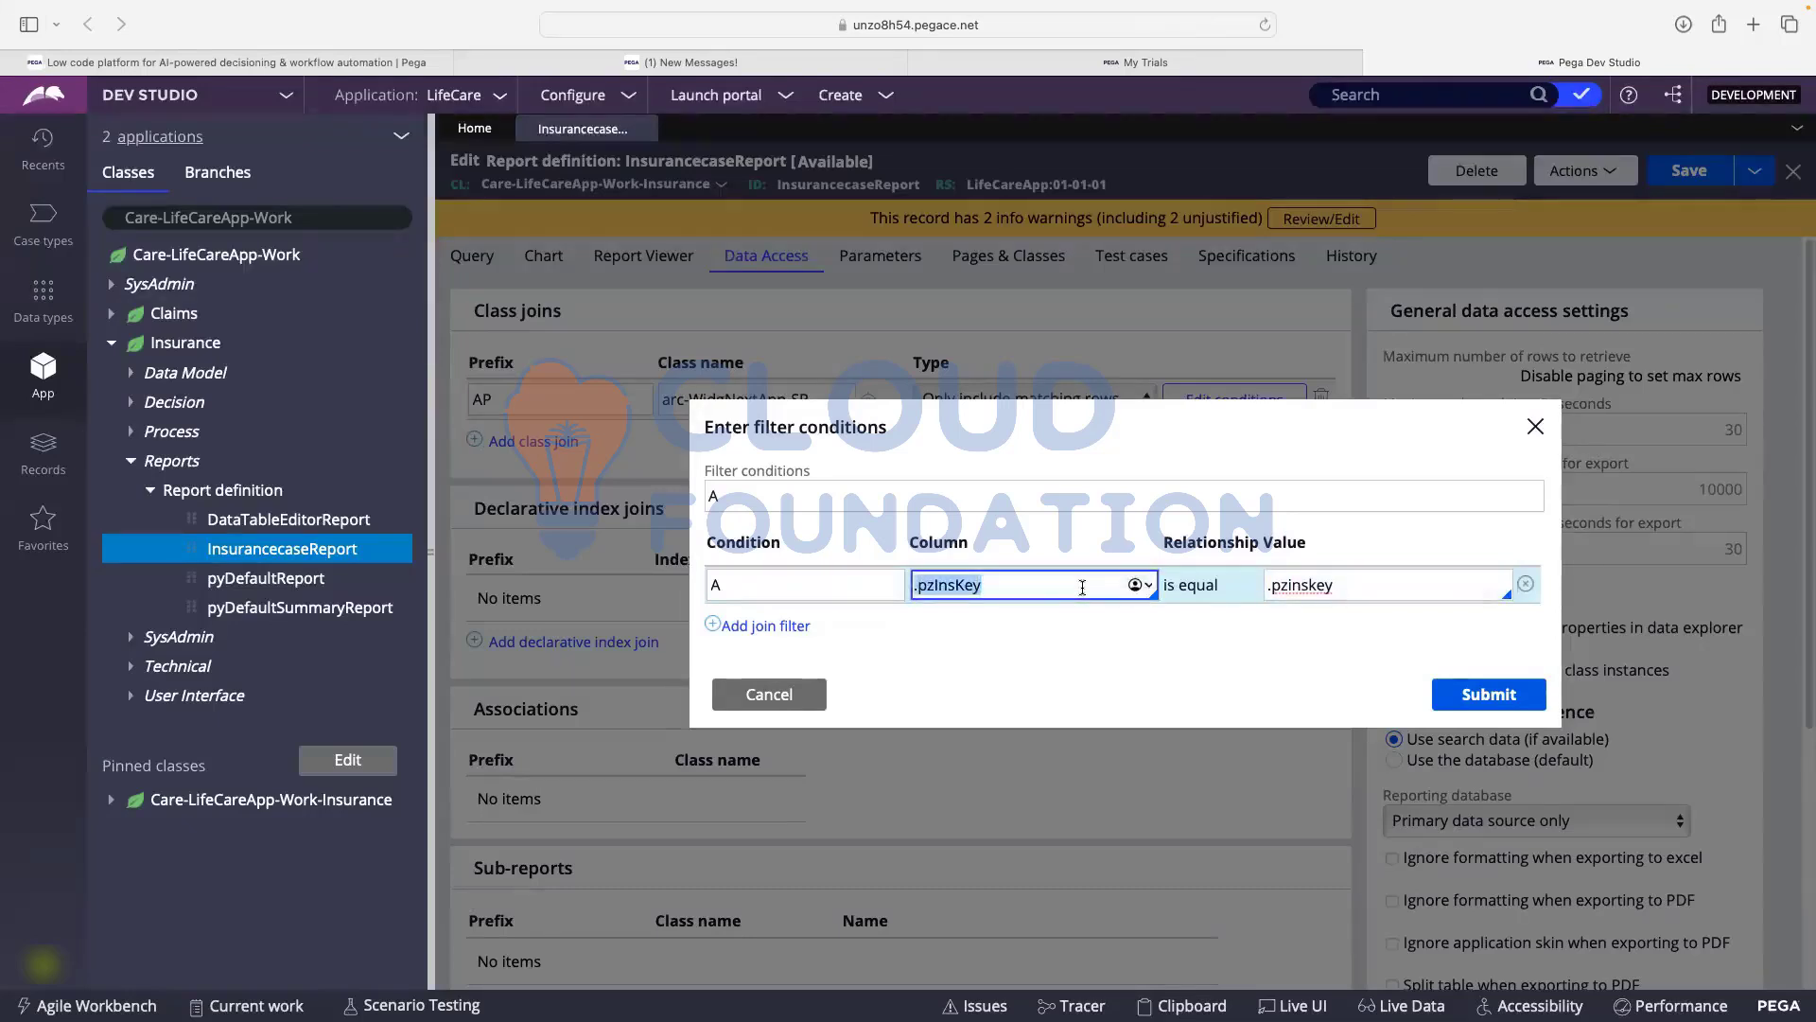
{"action": "triple_click", "coordinate": [1294, 583]}
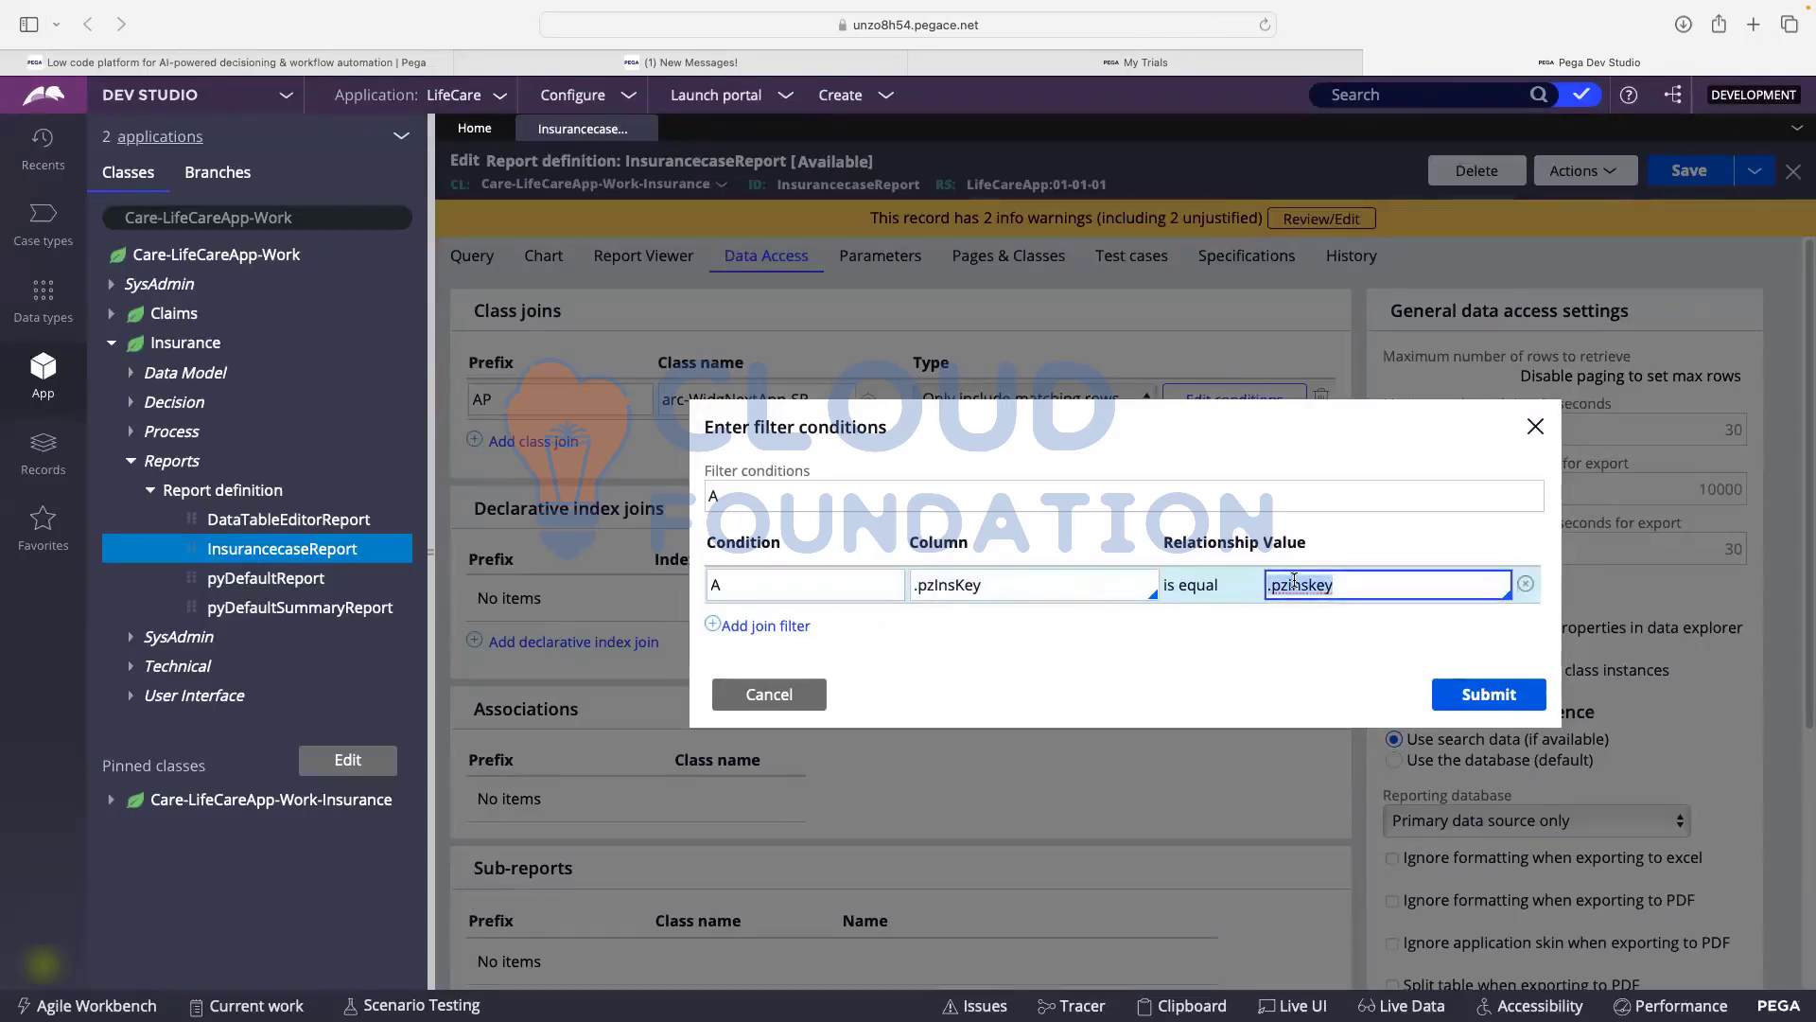
{"action": "key", "text": "super+v"}
{"action": "left_click", "coordinate": [1218, 668]}
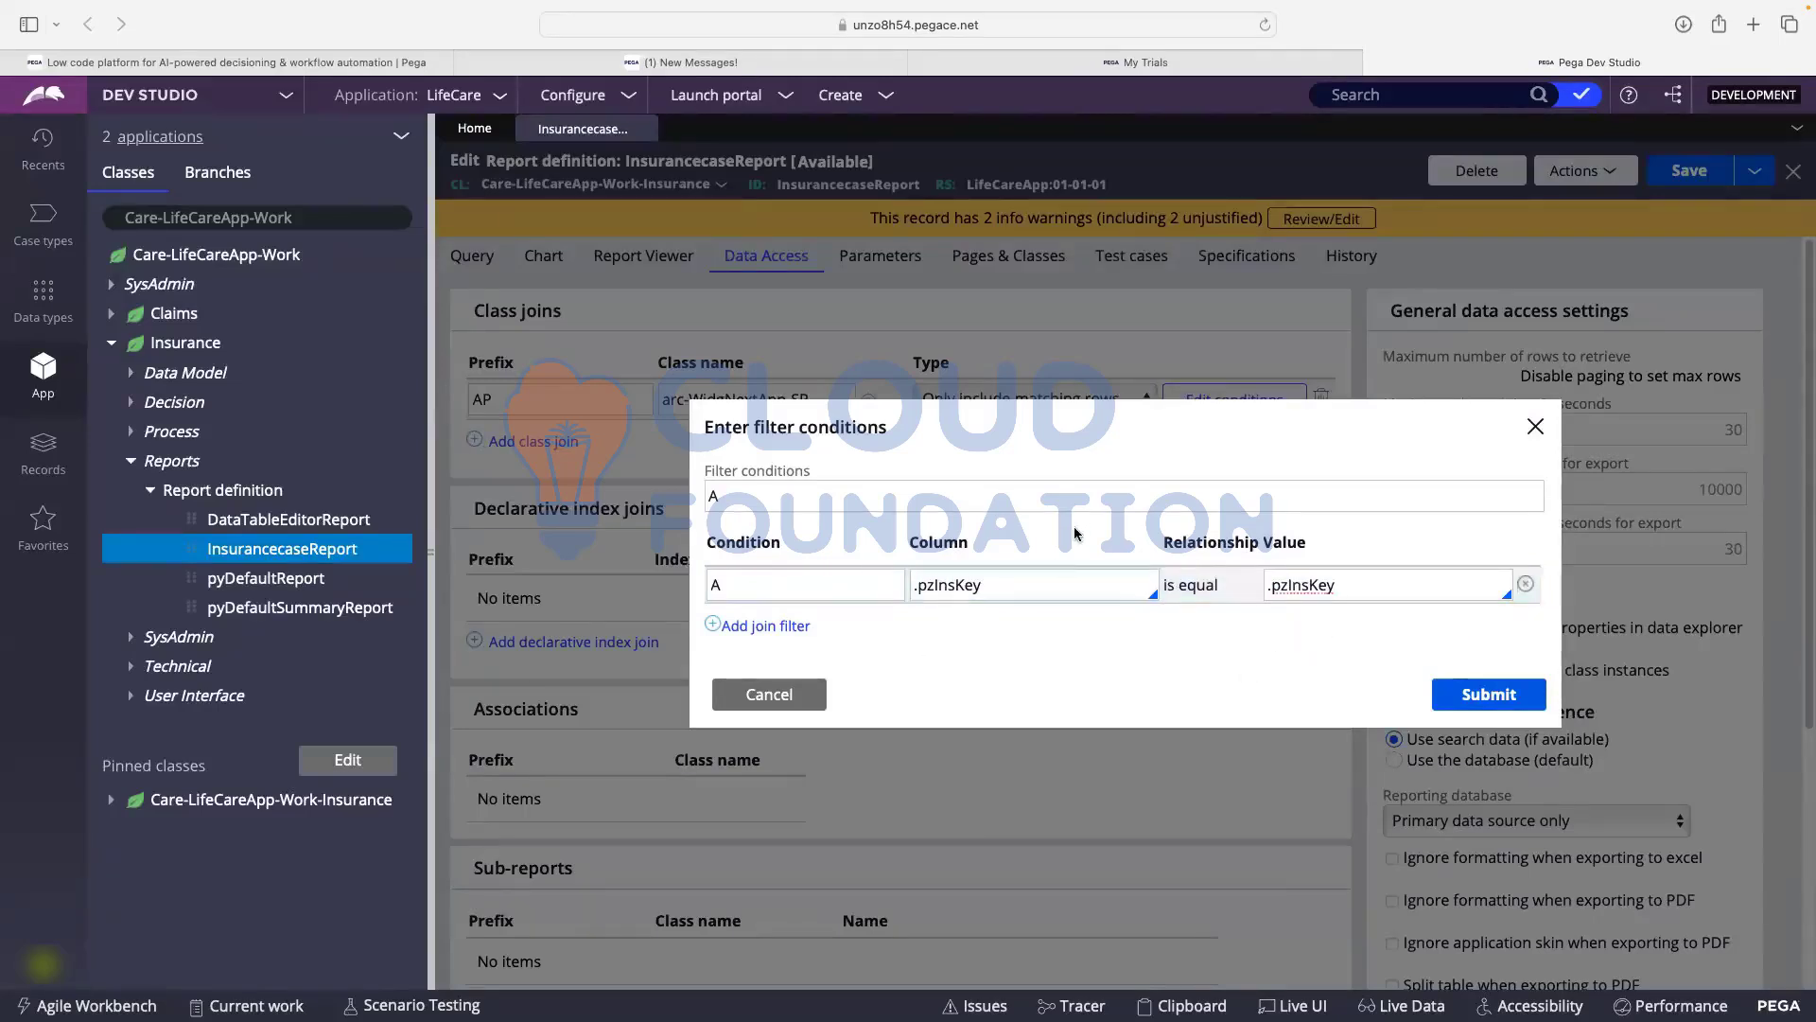
{"action": "left_click", "coordinate": [1481, 694]}
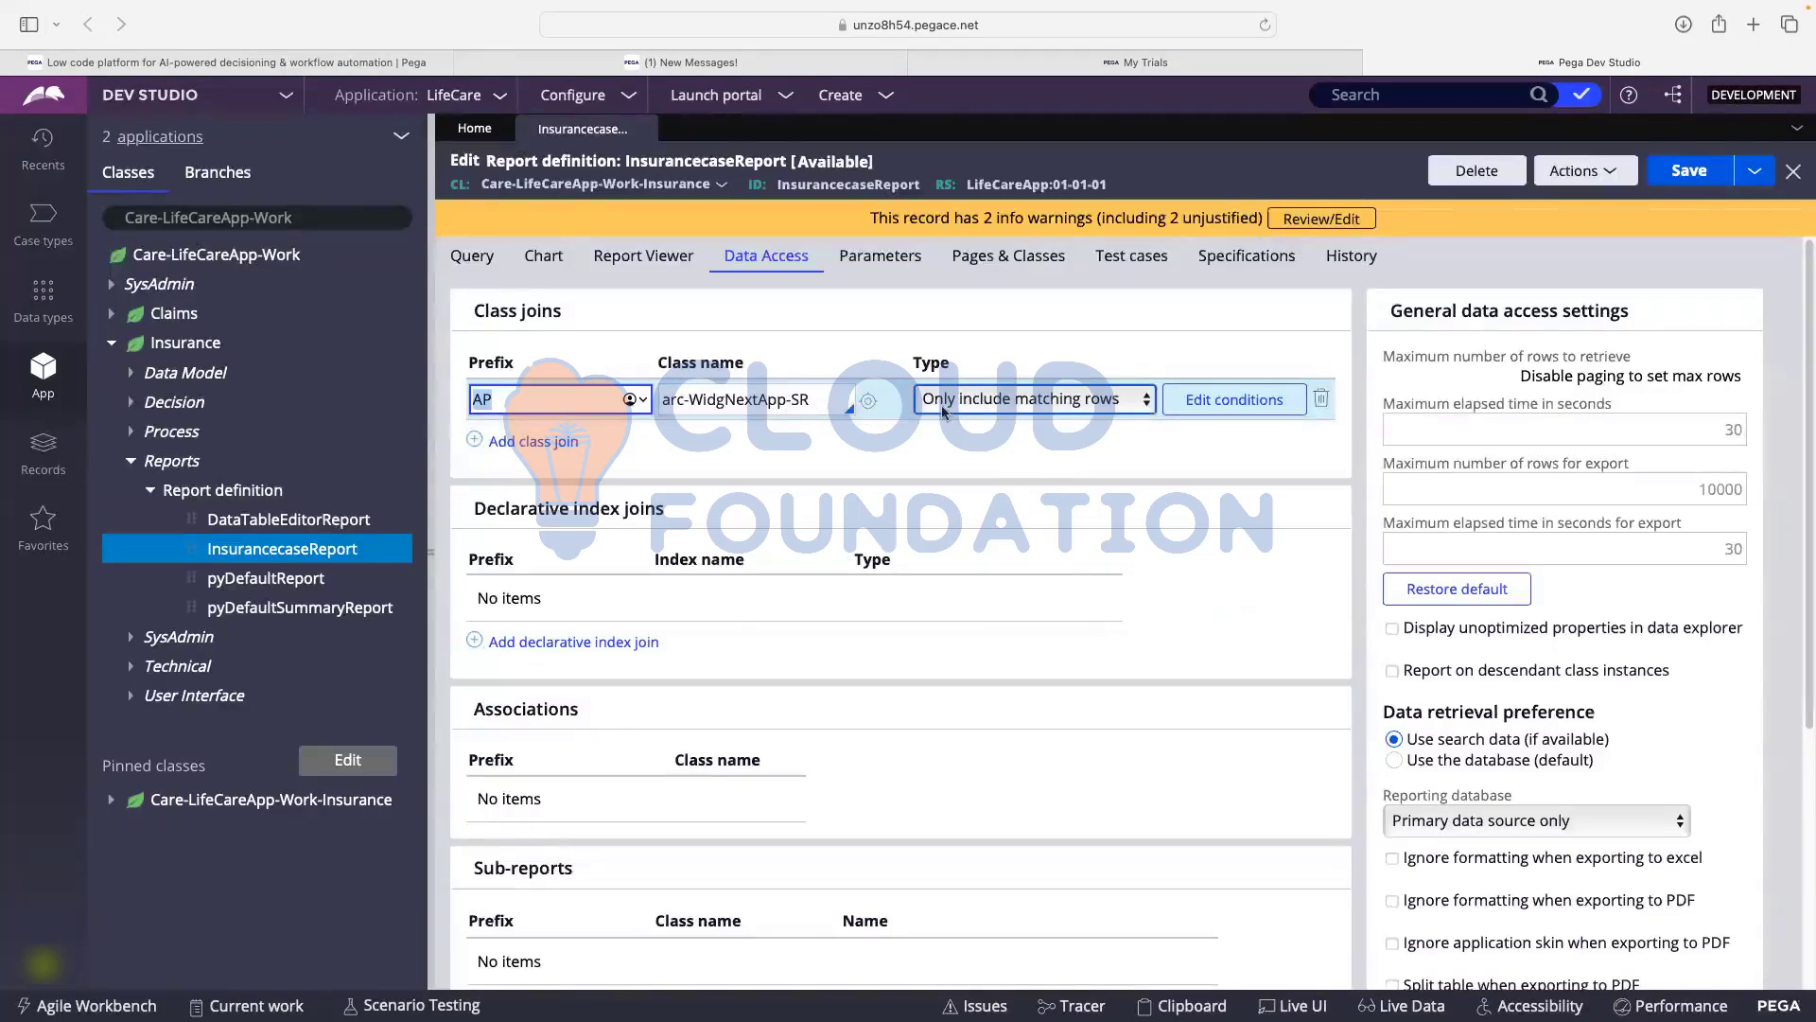
- Add a new column to the report query with AP. as its source and browse the joined class's properties
{"action": "left_click", "coordinate": [576, 404]}
{"action": "double_click", "coordinate": [508, 401]}
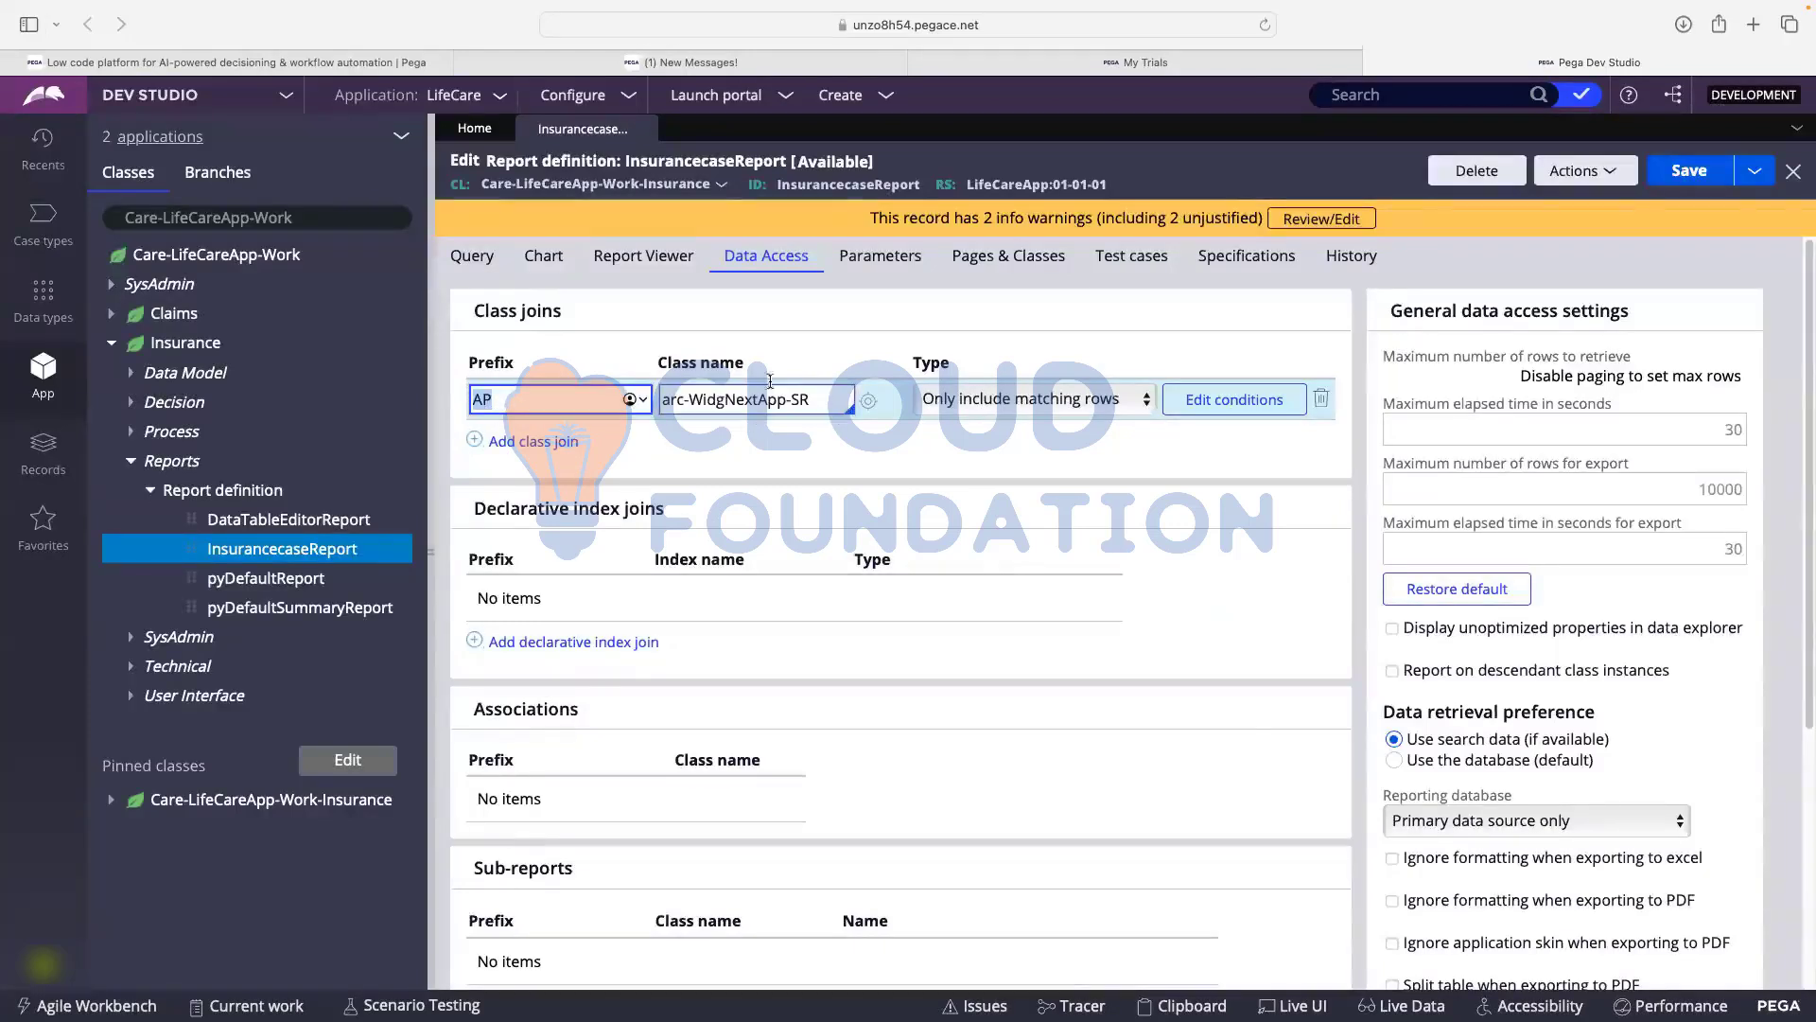
{"action": "left_click", "coordinate": [469, 268]}
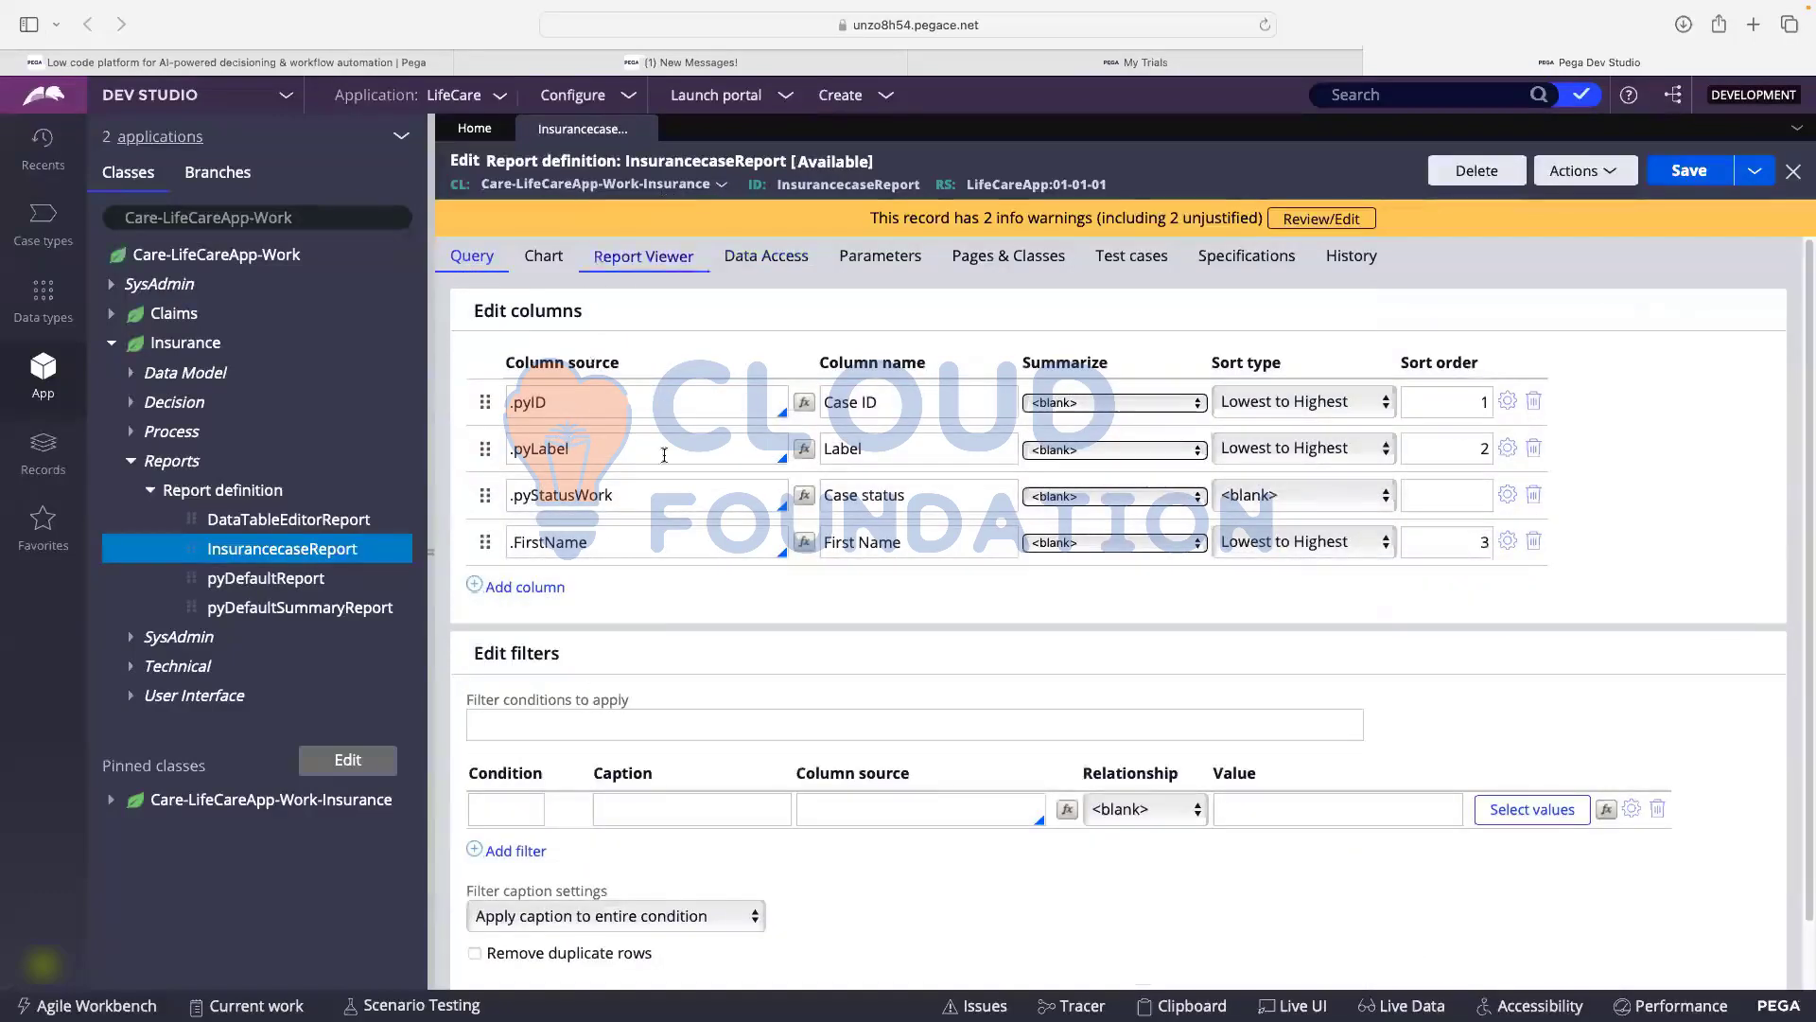
{"action": "left_click", "coordinate": [523, 587]}
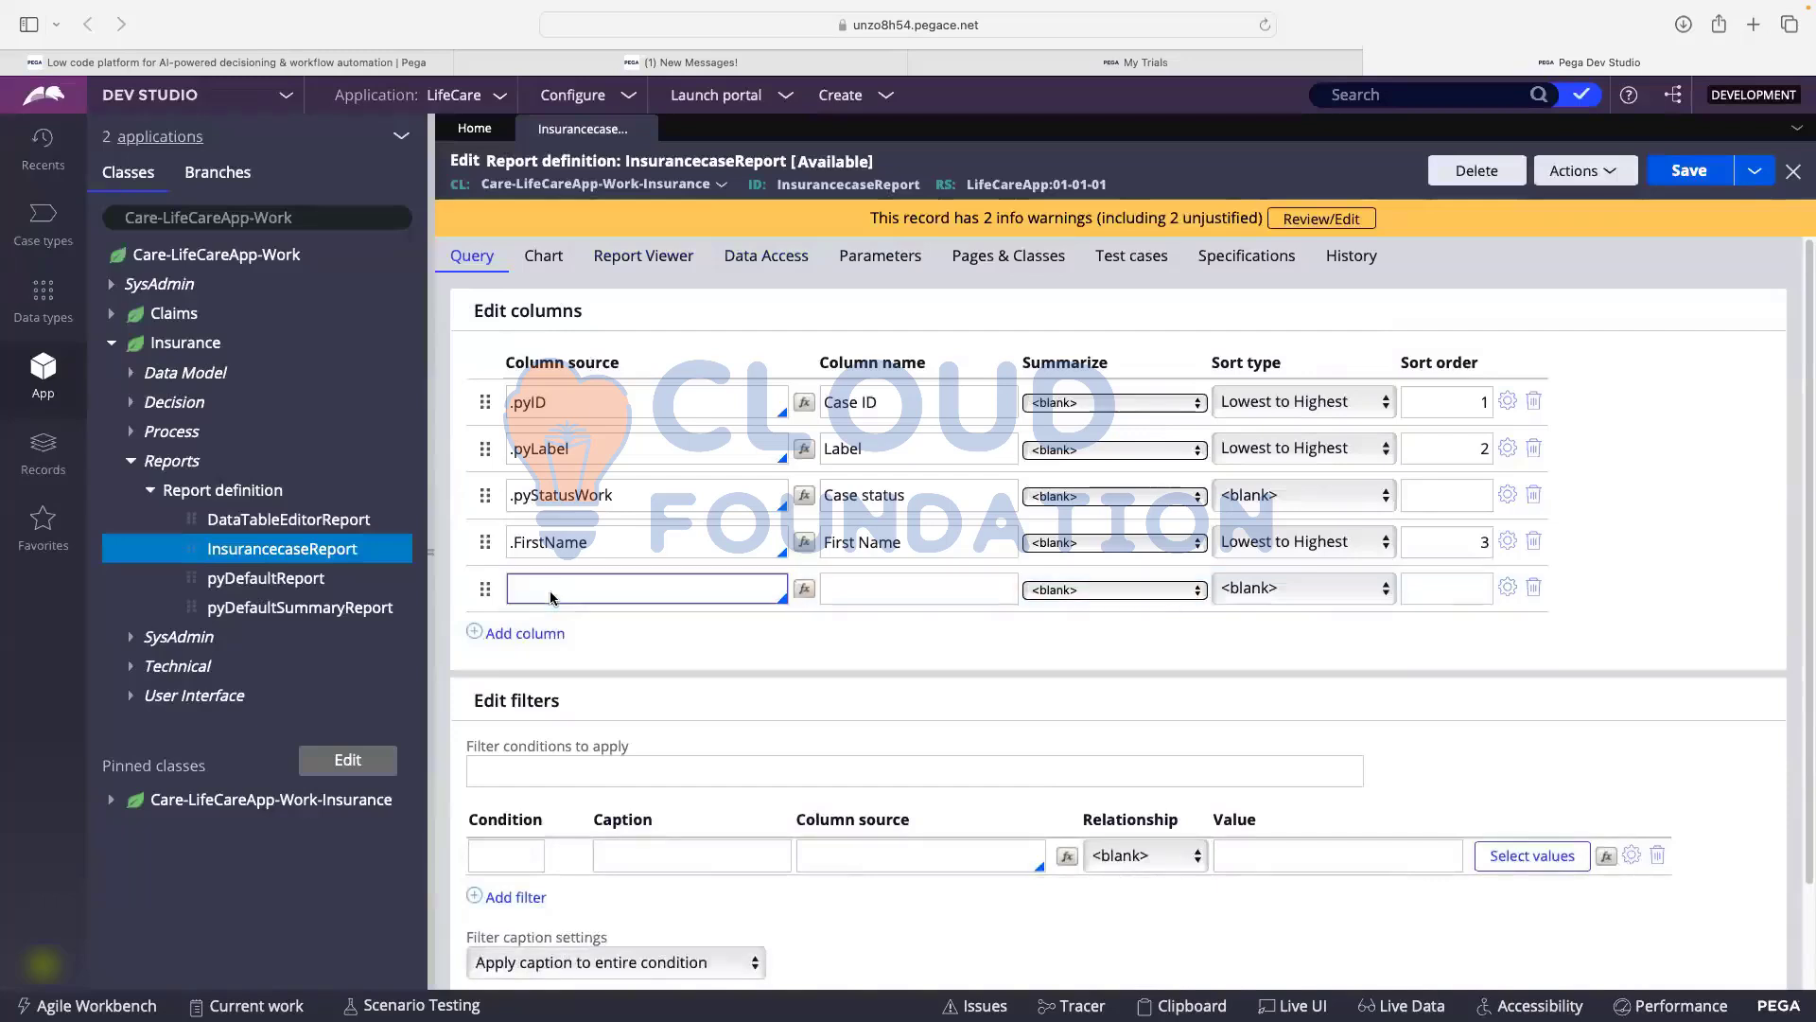
{"action": "left_click", "coordinate": [562, 587]}
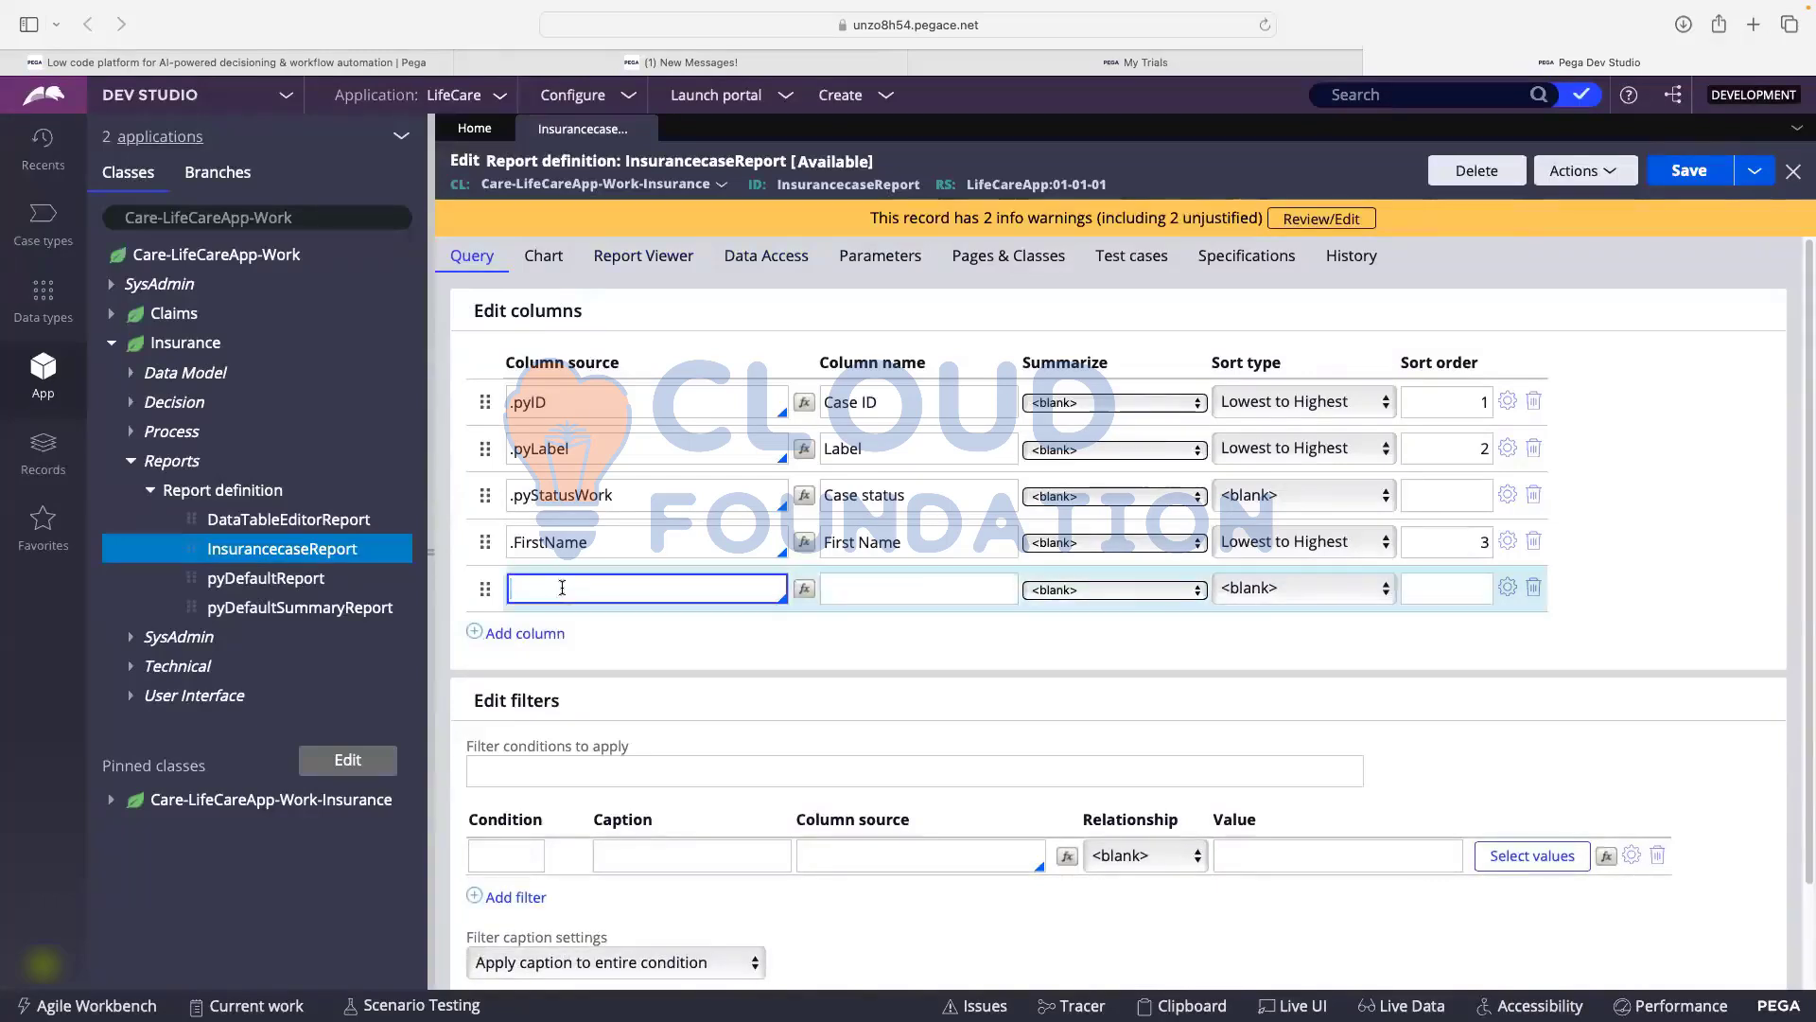
{"action": "type", "text": "AP."}
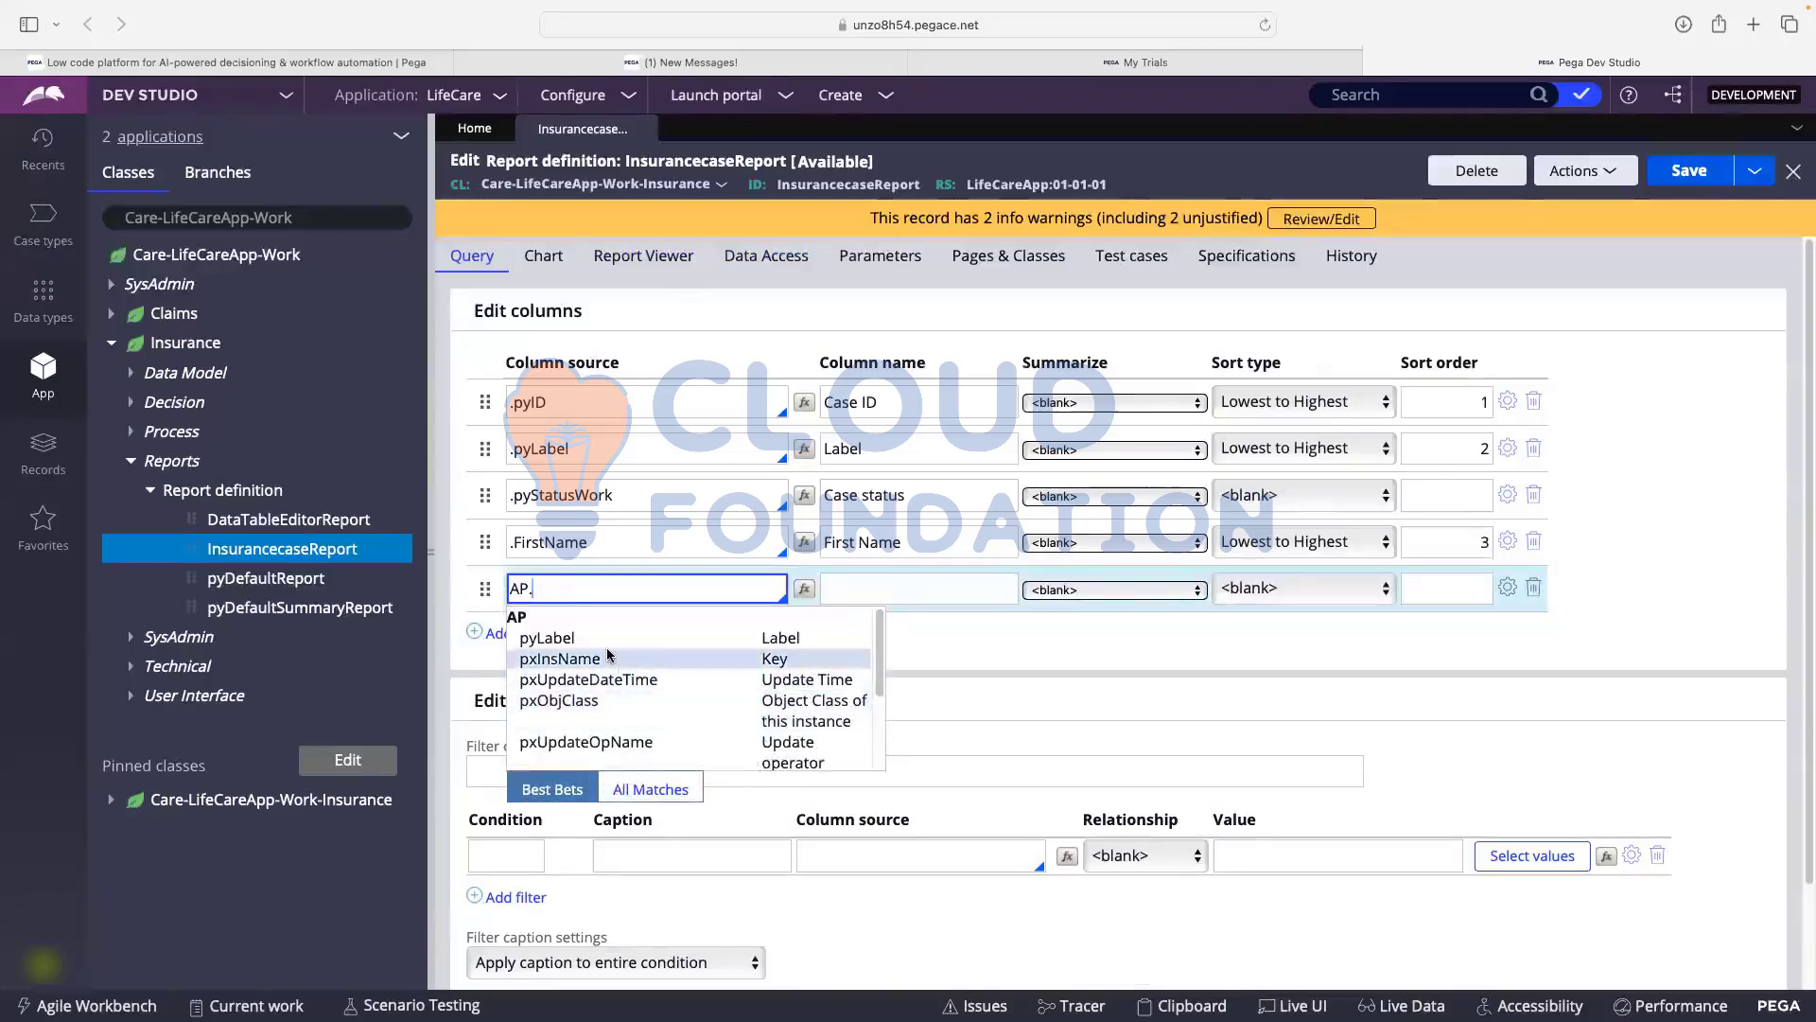
{"action": "scroll", "coordinate": [610, 663], "scroll_direction": "down", "scroll_amount": 5}
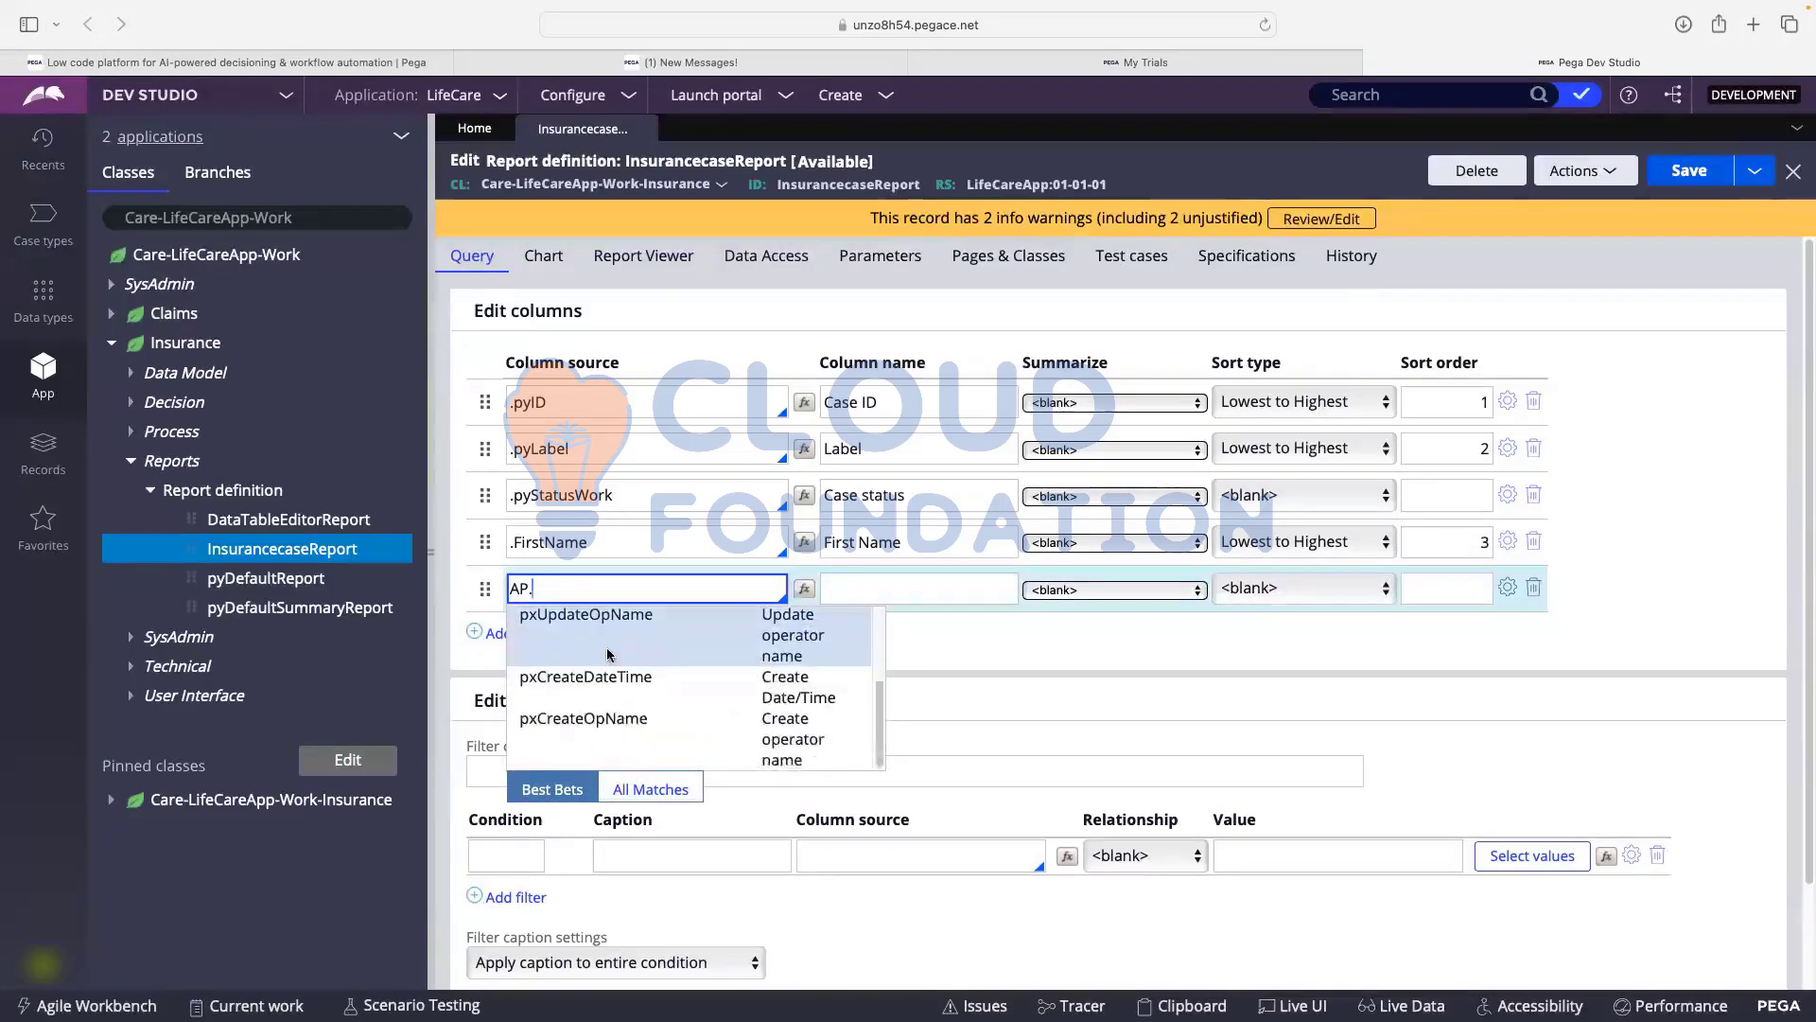
{"action": "scroll", "coordinate": [610, 653], "scroll_direction": "up", "scroll_amount": 5}
{"action": "left_click", "coordinate": [551, 591]}
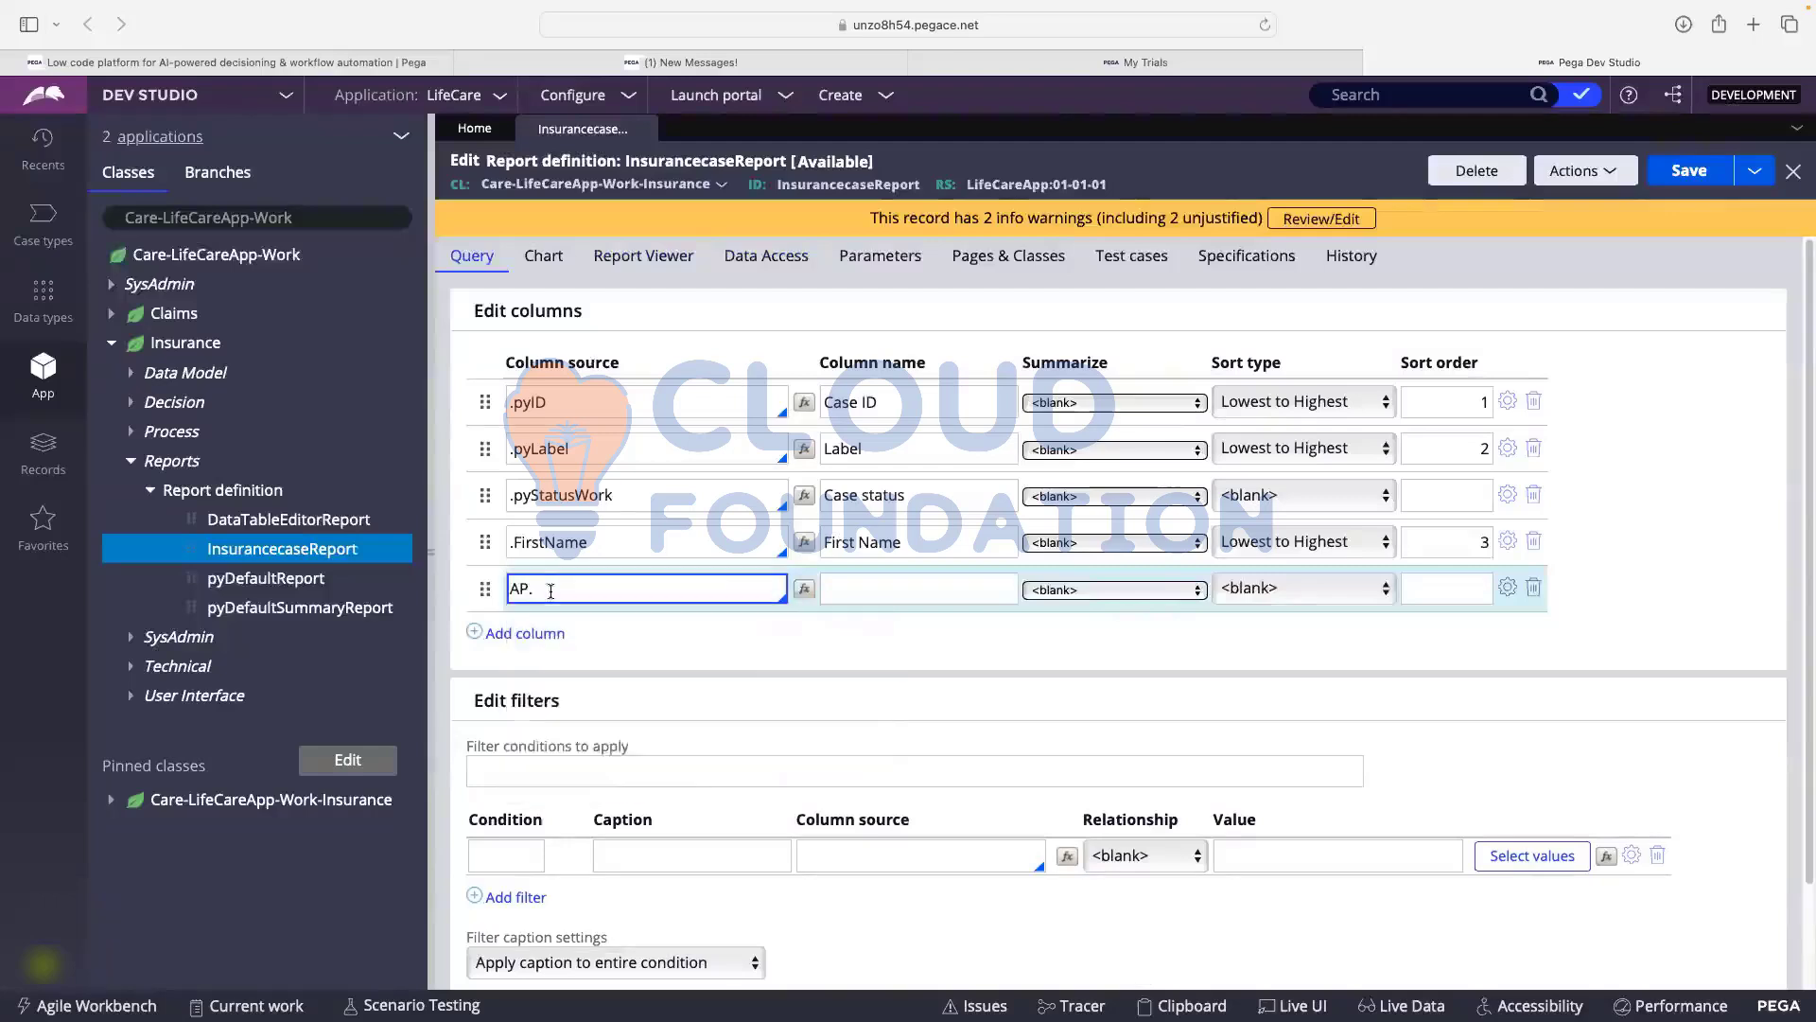
- Replace the new column's source with a lone period and browse the properties of the report's own class
{"action": "key", "text": "BackSpace"}
{"action": "key", "text": "BackSpace"}
{"action": "type", "text": "."}
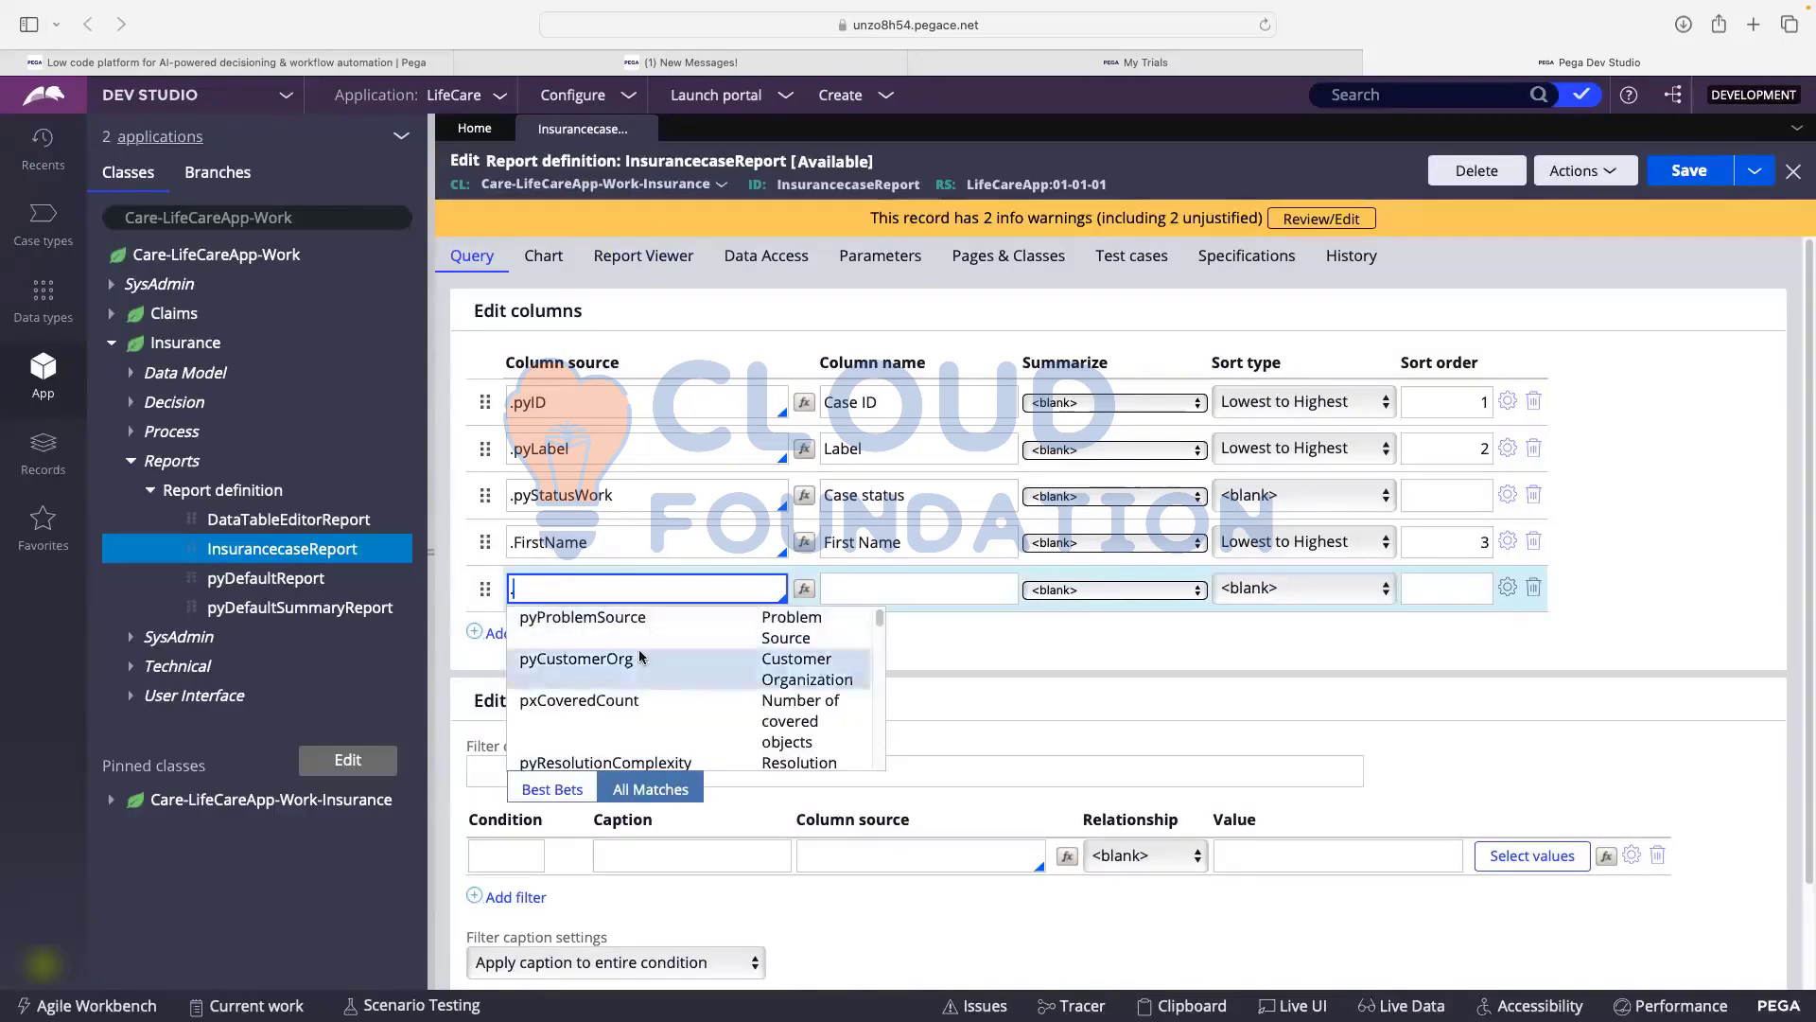
{"action": "scroll", "coordinate": [641, 657], "scroll_direction": "down", "scroll_amount": 6}
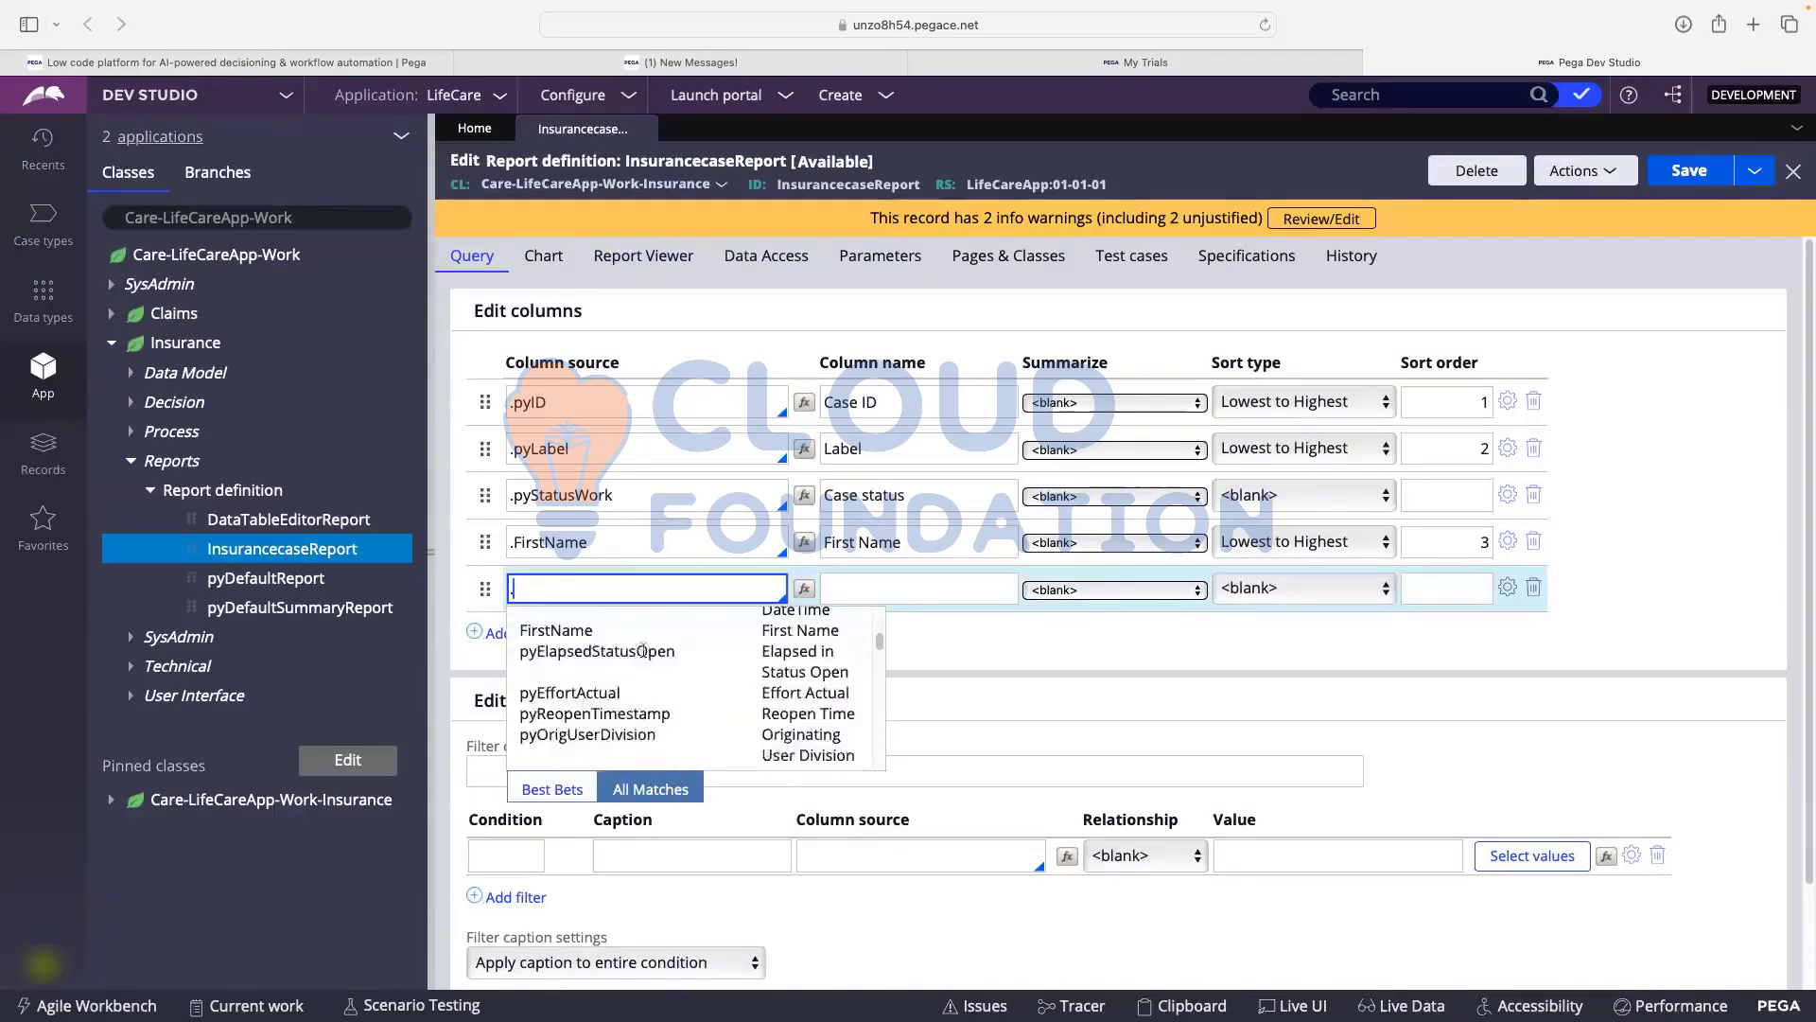
{"action": "left_click", "coordinate": [1098, 664]}
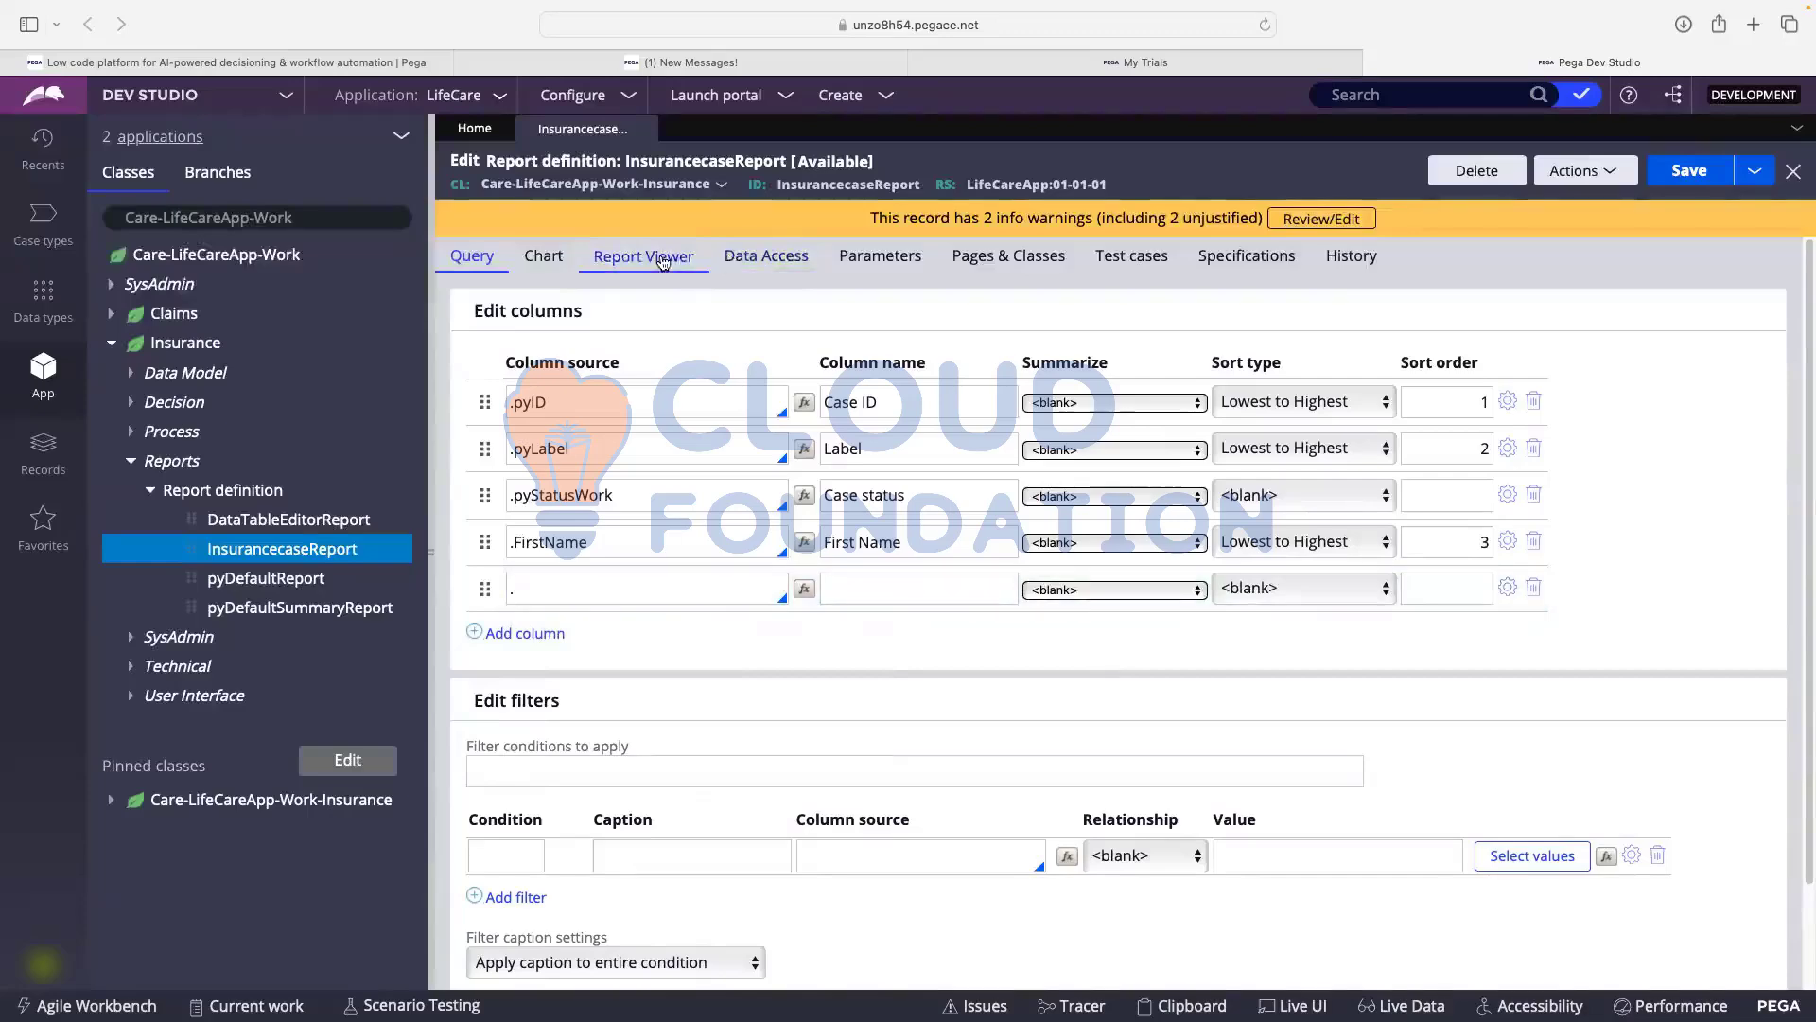
- Review the AP class join's type options and its filter conditions in the Data Access settings
{"action": "left_click", "coordinate": [752, 264]}
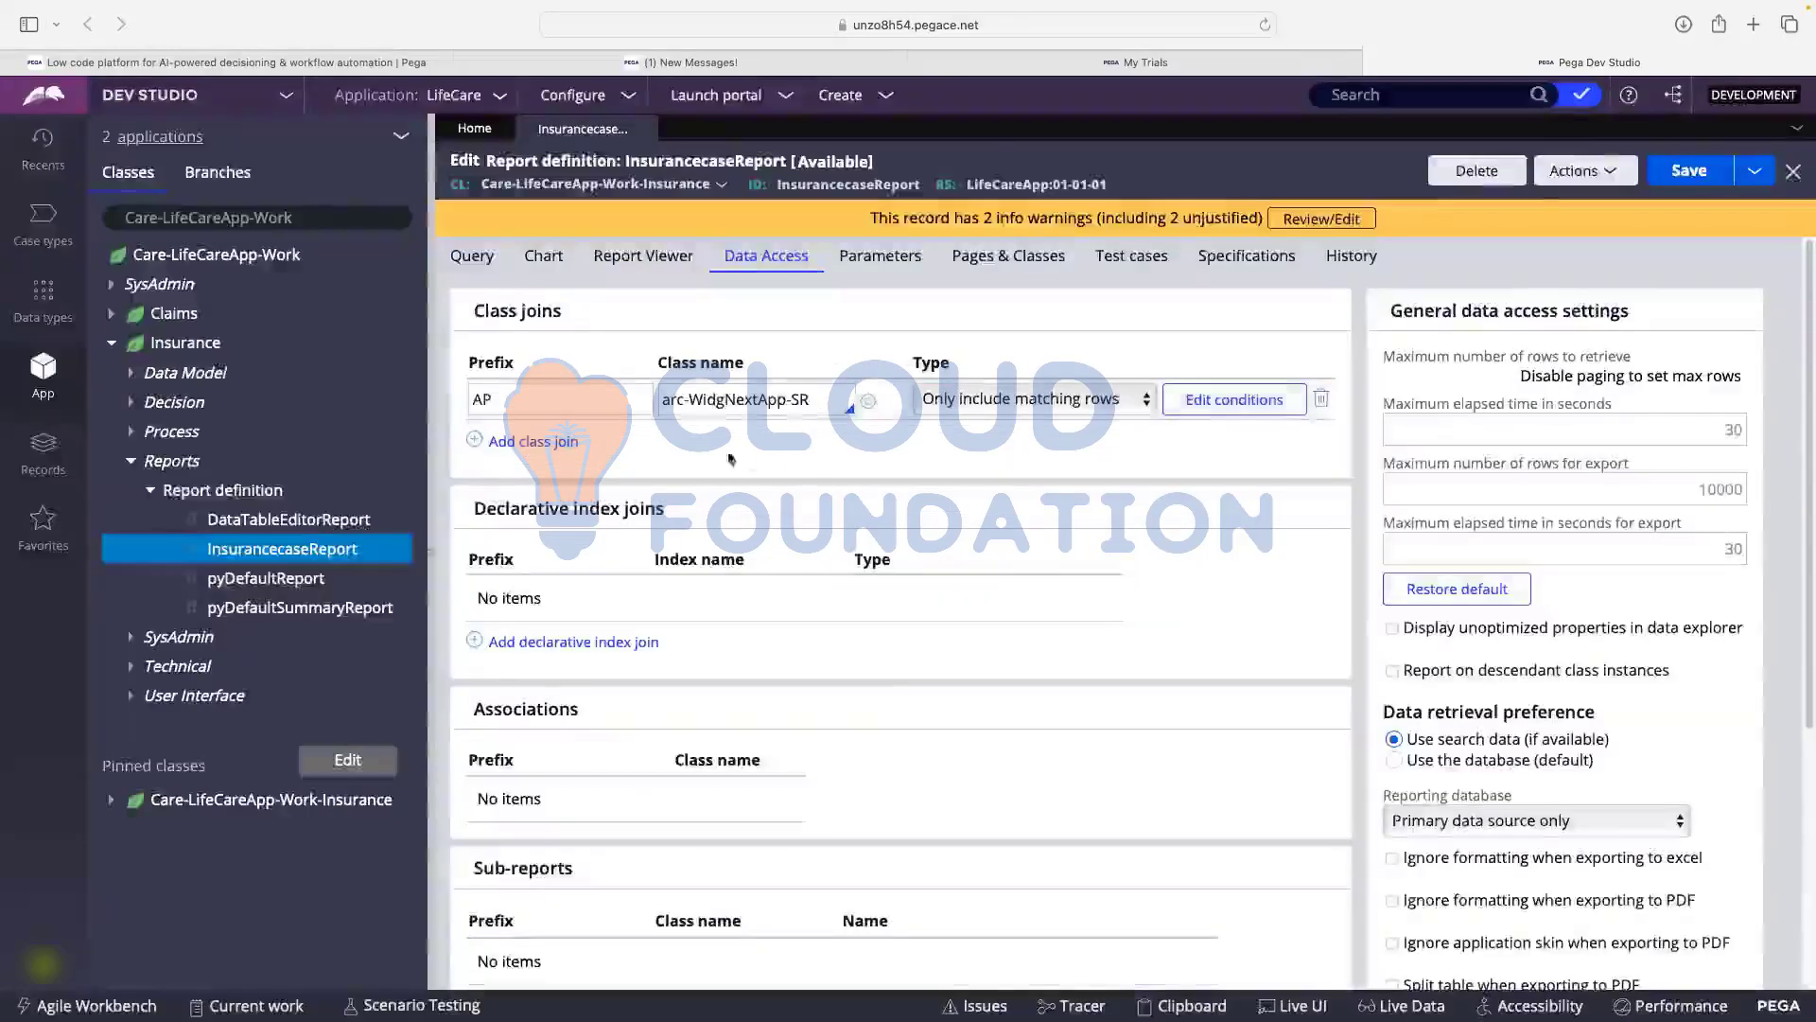
{"action": "left_click", "coordinate": [971, 401]}
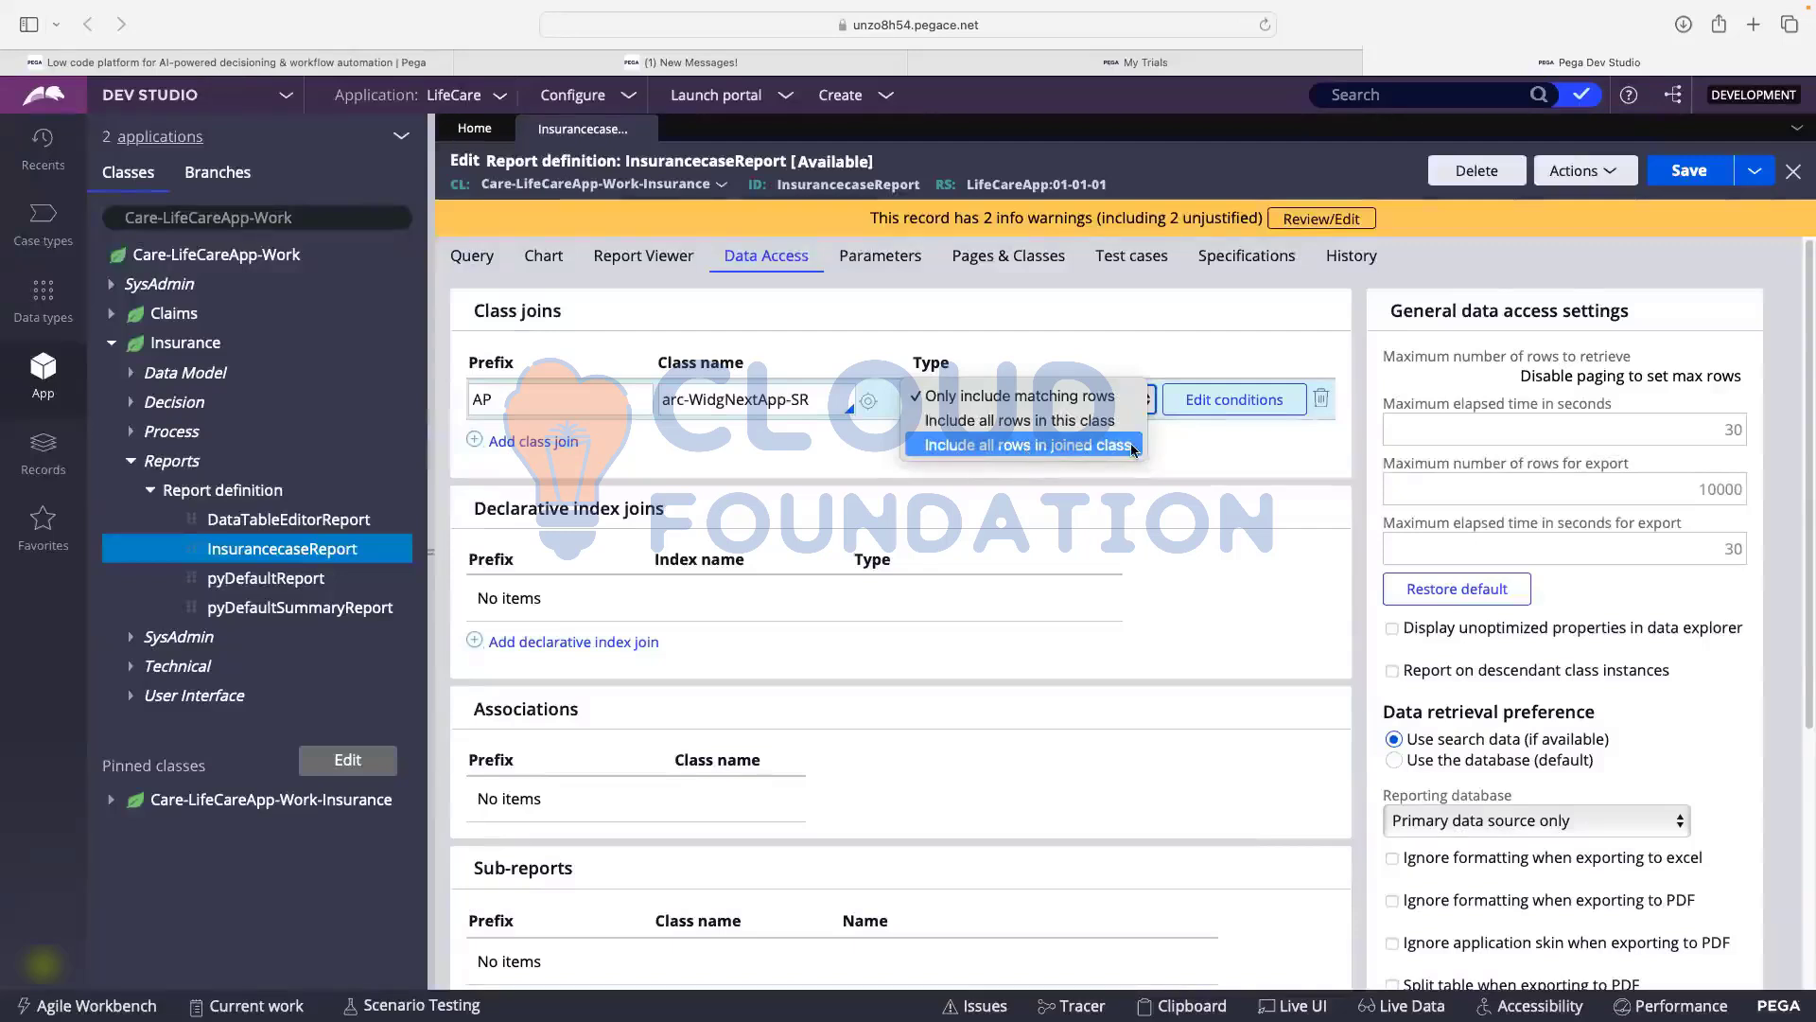
{"action": "left_click", "coordinate": [1257, 455]}
{"action": "left_click", "coordinate": [1079, 405]}
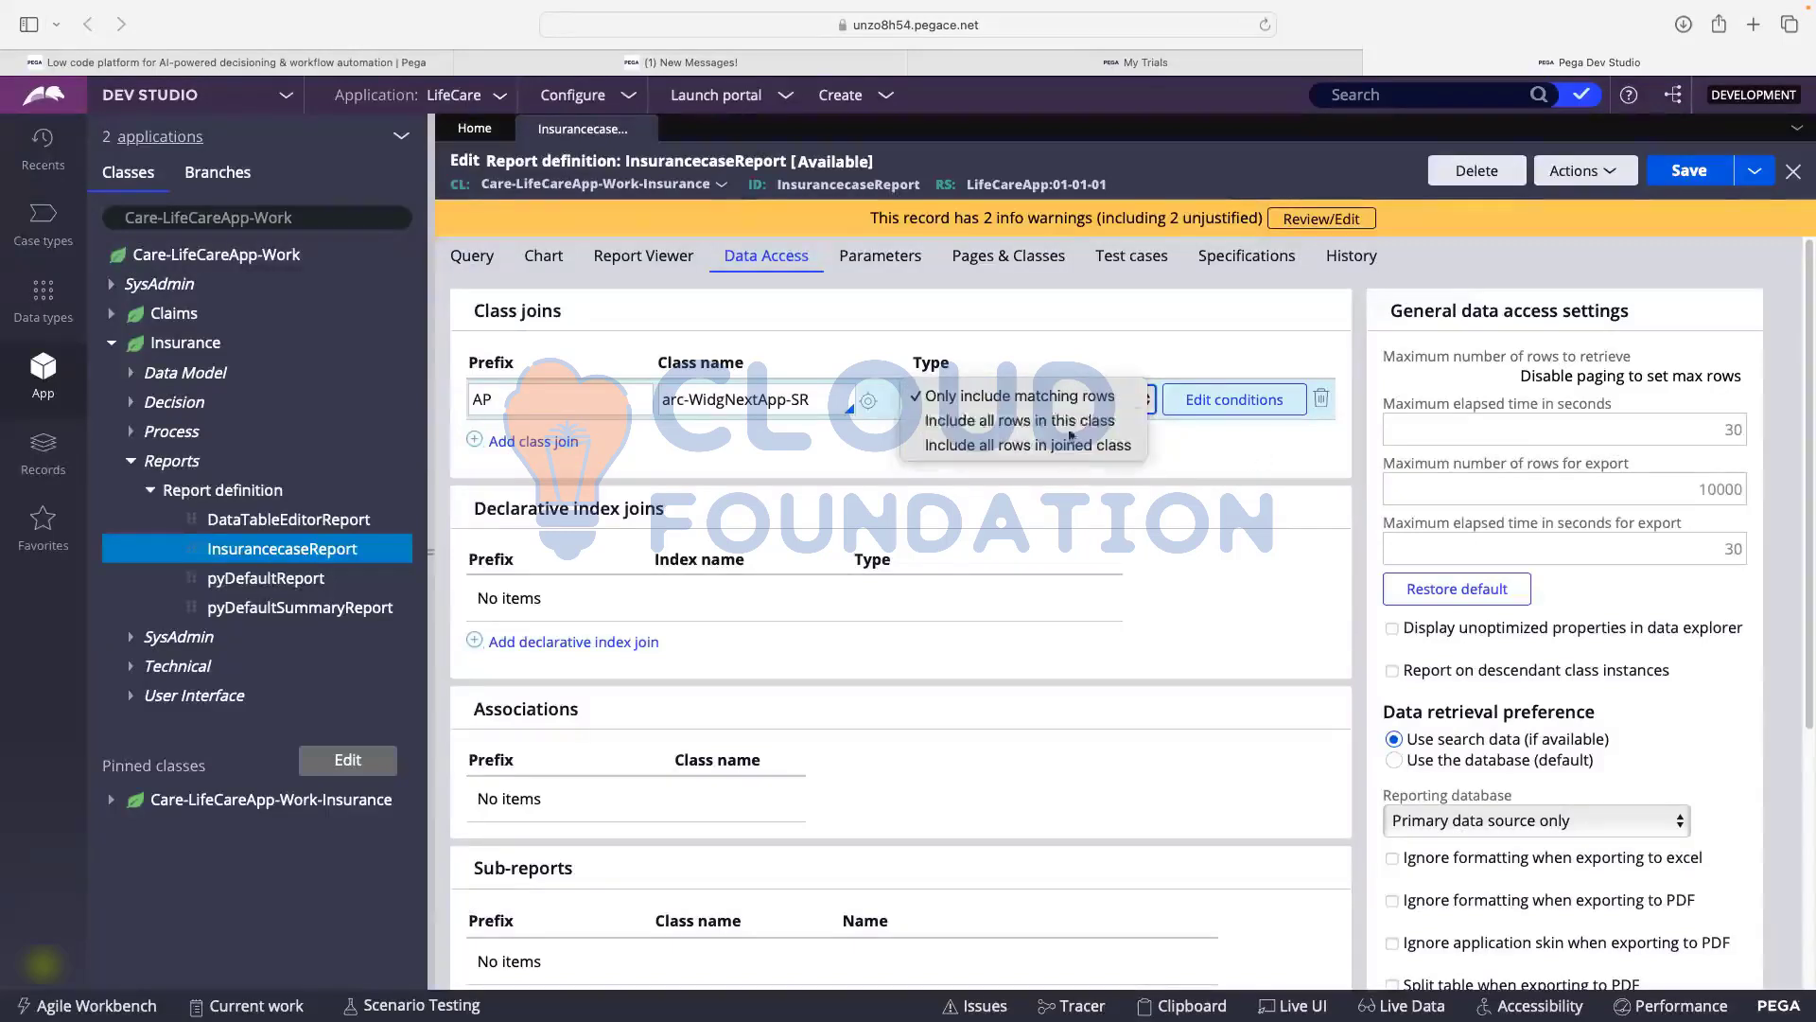
{"action": "left_click", "coordinate": [1309, 462]}
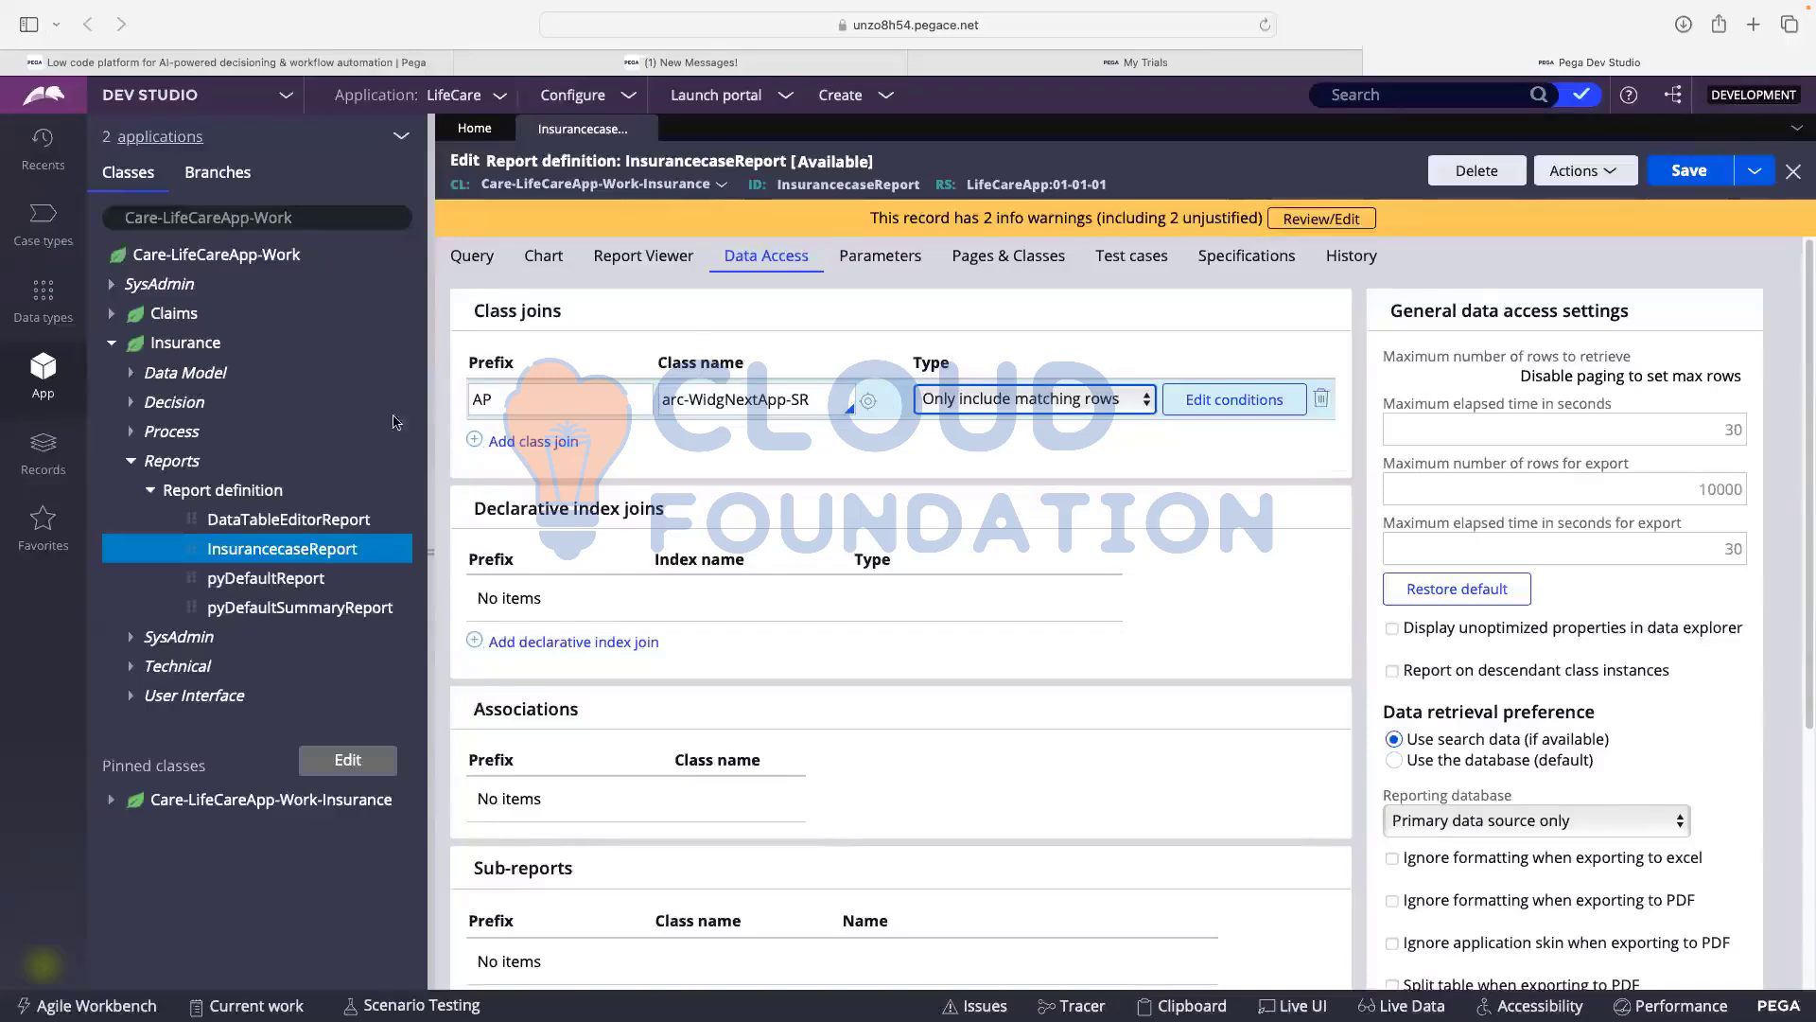
{"action": "left_click", "coordinate": [1223, 413]}
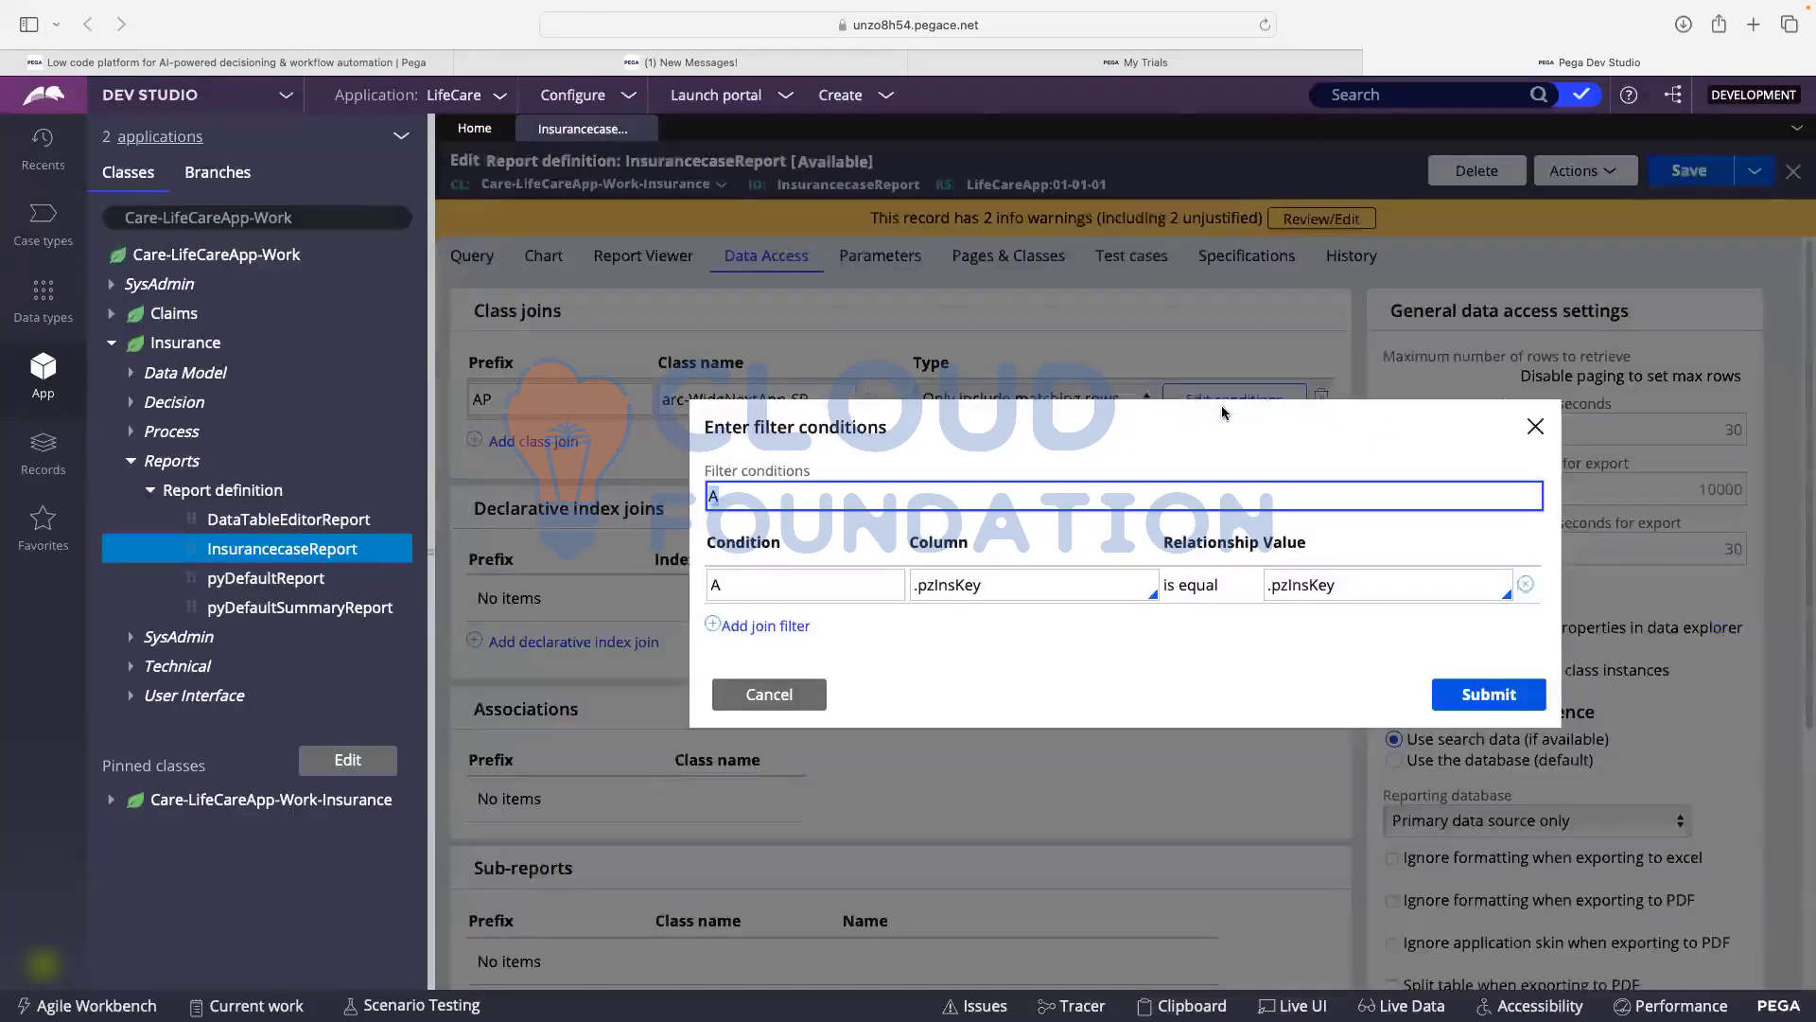
{"action": "left_click", "coordinate": [825, 693]}
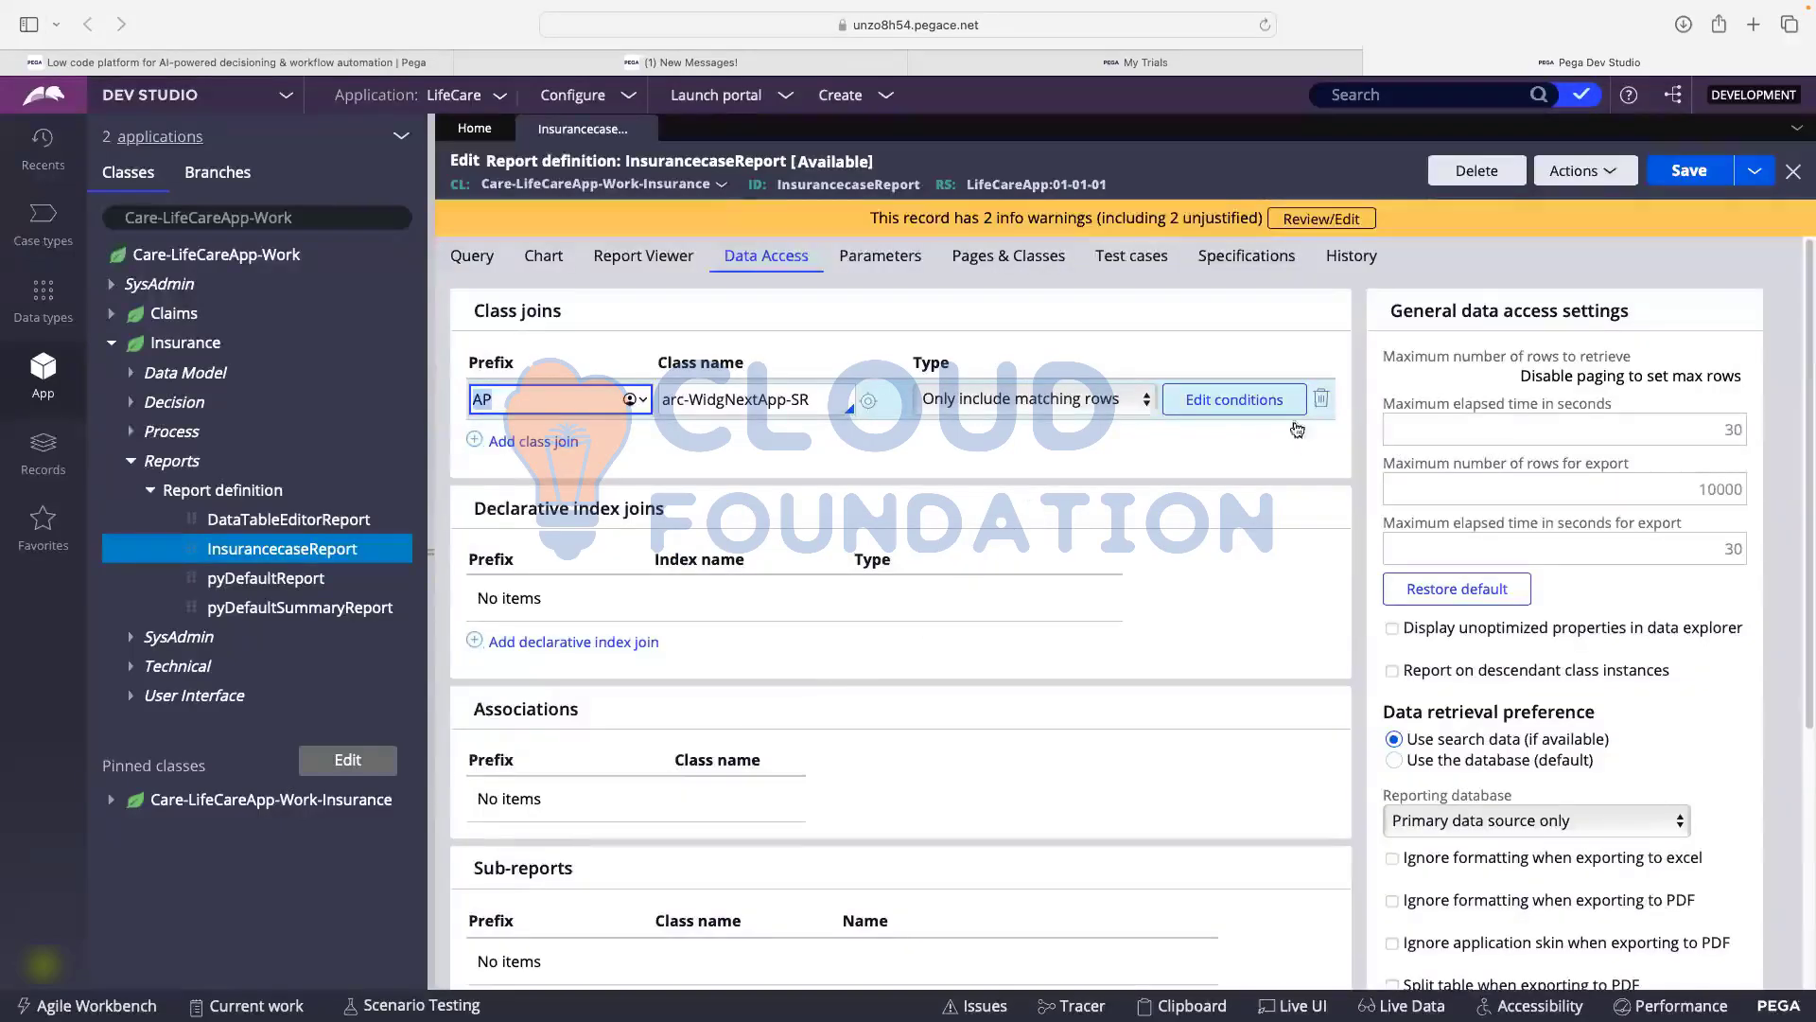
- Delete the AP class join from the report definition's Data Access settings and point out the declarative index joins section
{"action": "left_click", "coordinate": [1321, 401]}
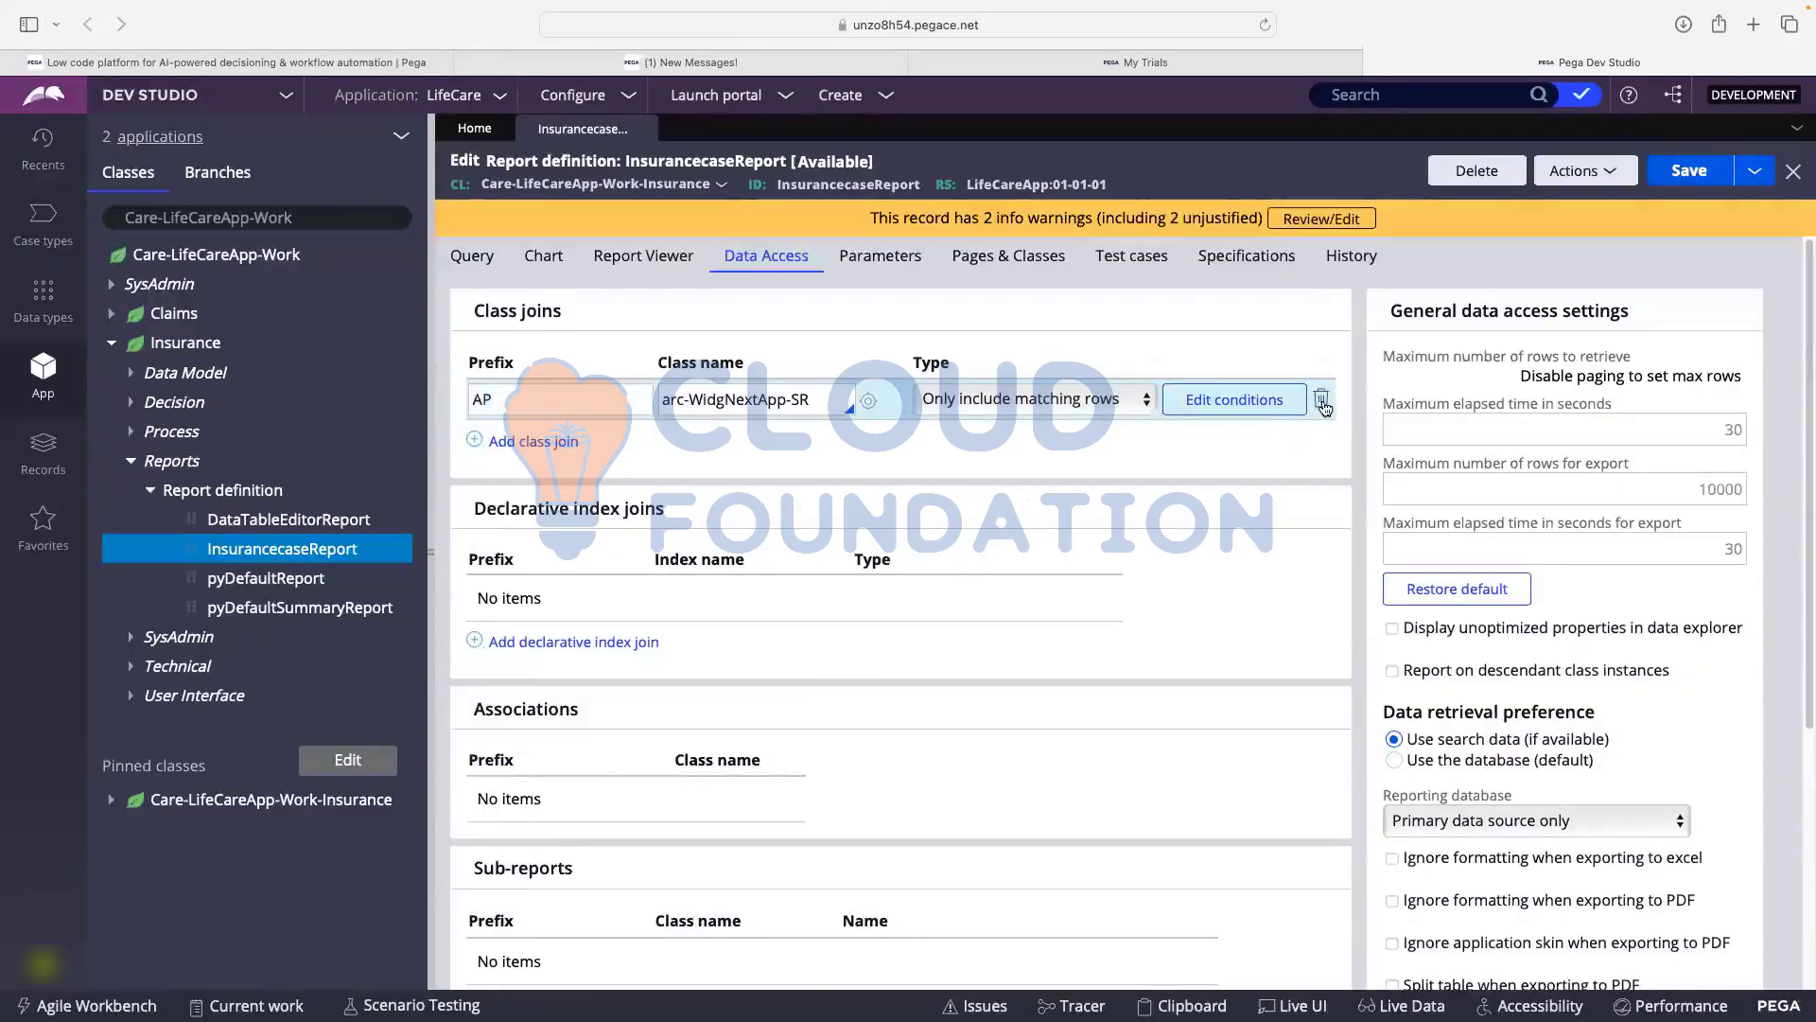
{"action": "scroll", "coordinate": [813, 415], "scroll_direction": "down", "scroll_amount": 1}
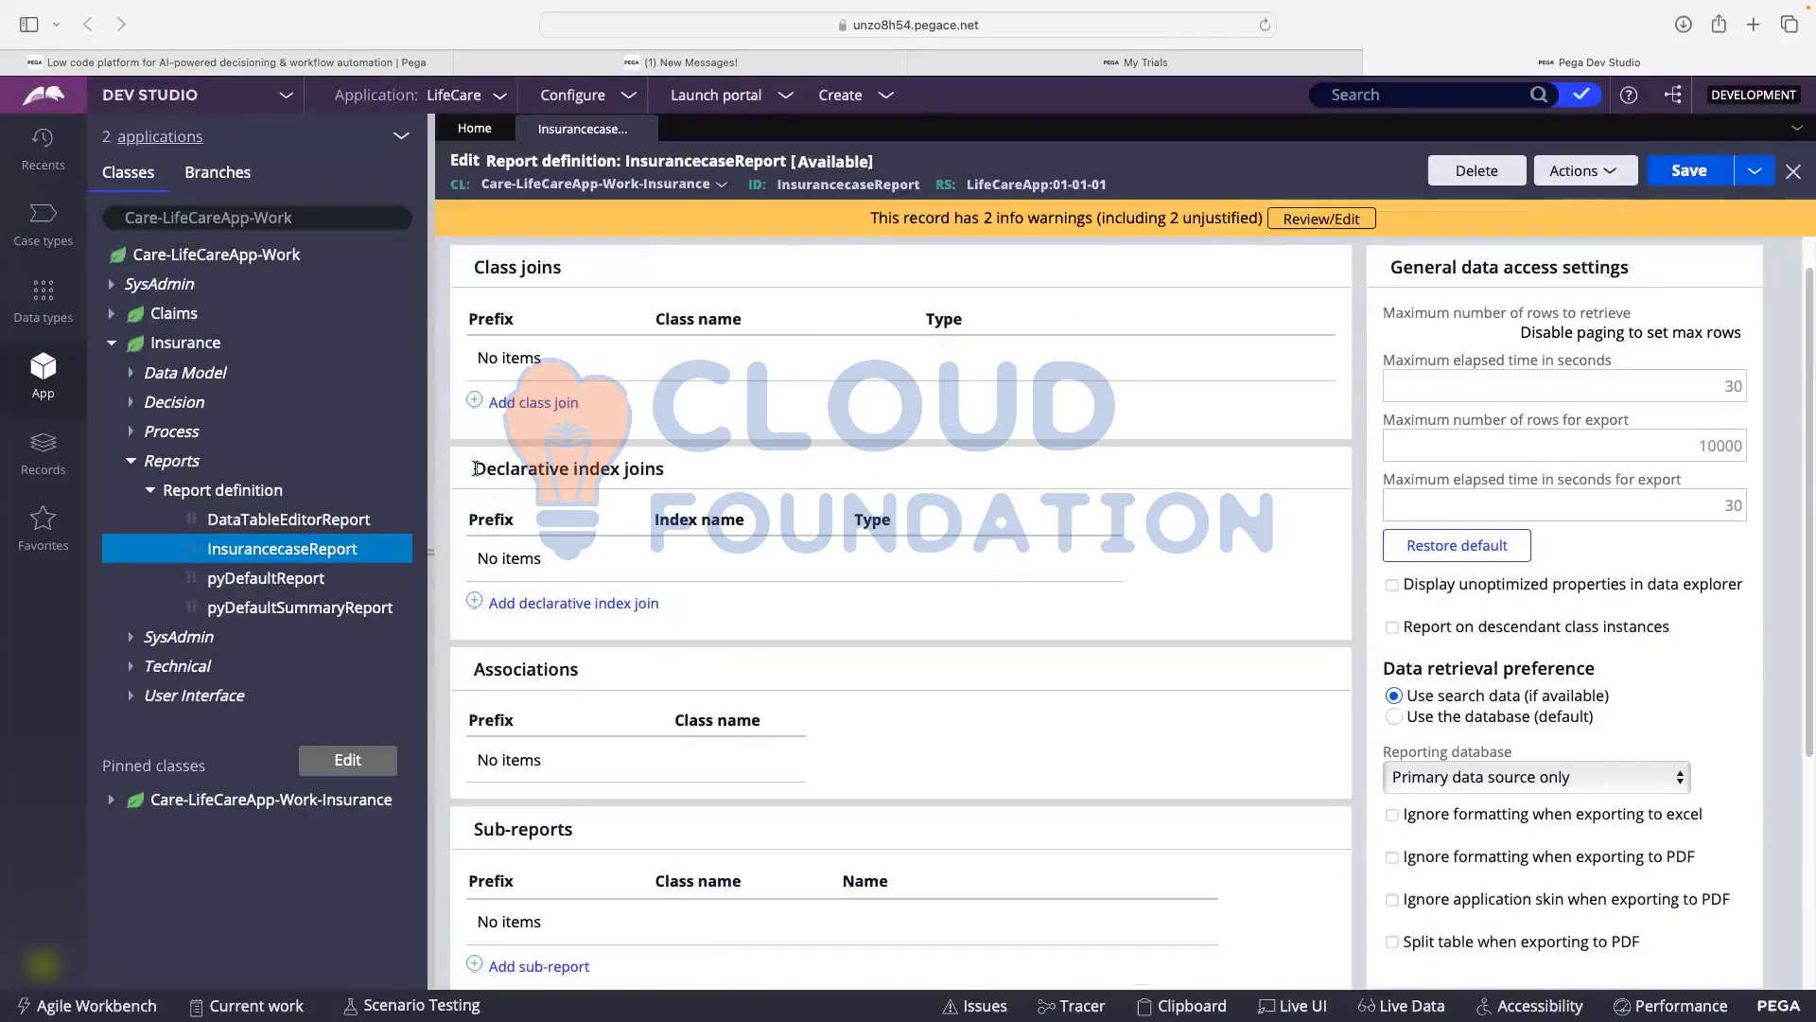
{"action": "left_click_drag", "start_coordinate": [476, 469], "coordinate": [675, 469]}
{"action": "scroll", "coordinate": [549, 248], "scroll_direction": "up", "scroll_amount": 1}
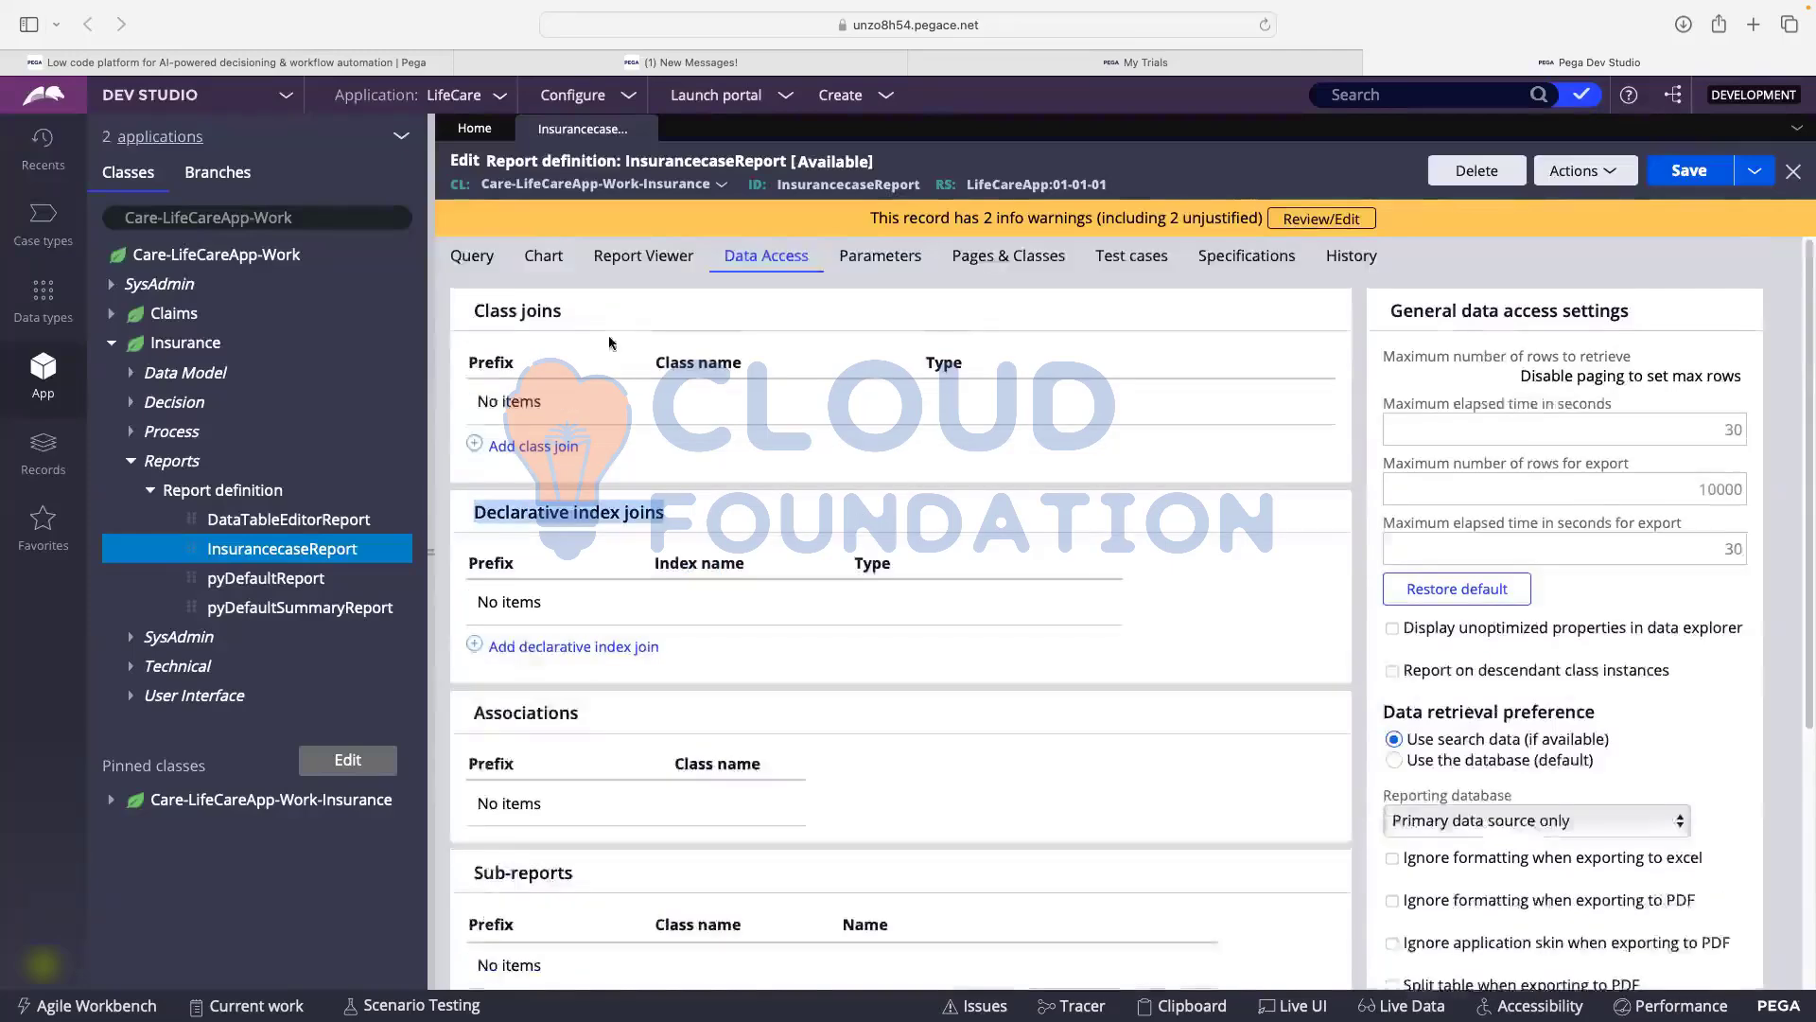
- Clear the source of the unnamed last column in the report query and check the properties offered for it
{"action": "left_click", "coordinate": [459, 270]}
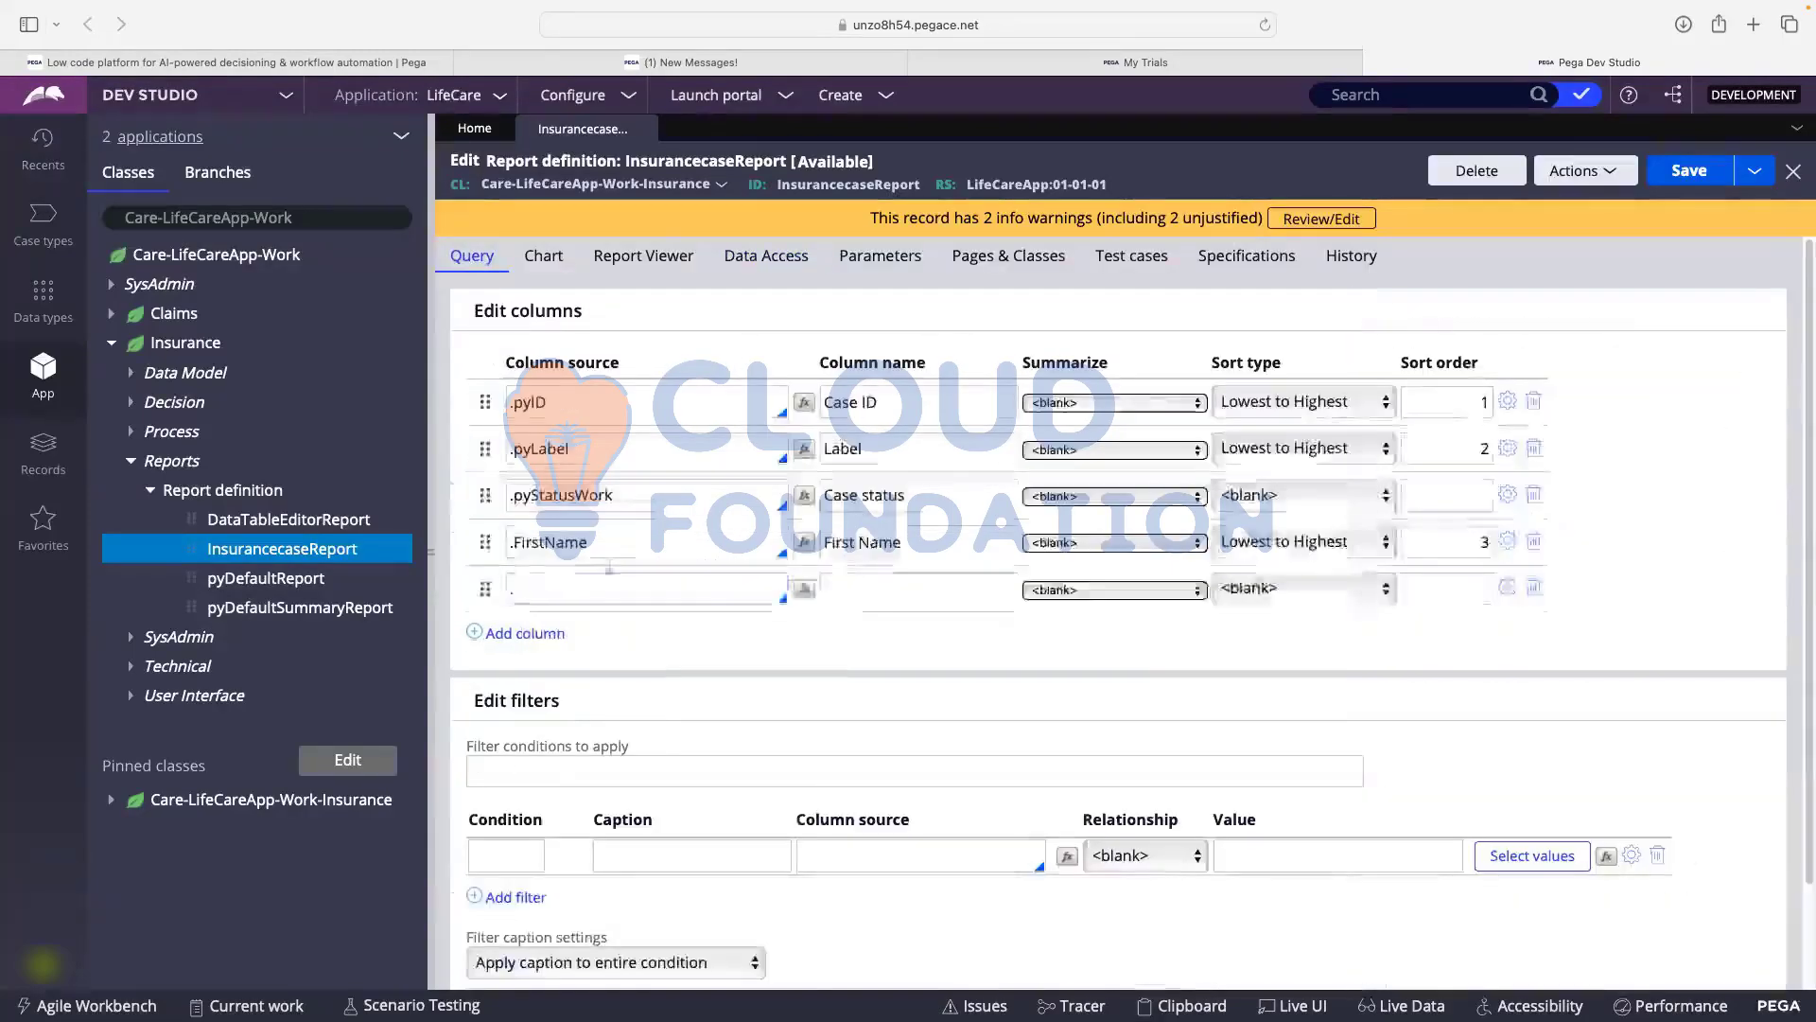
{"action": "left_click", "coordinate": [541, 589]}
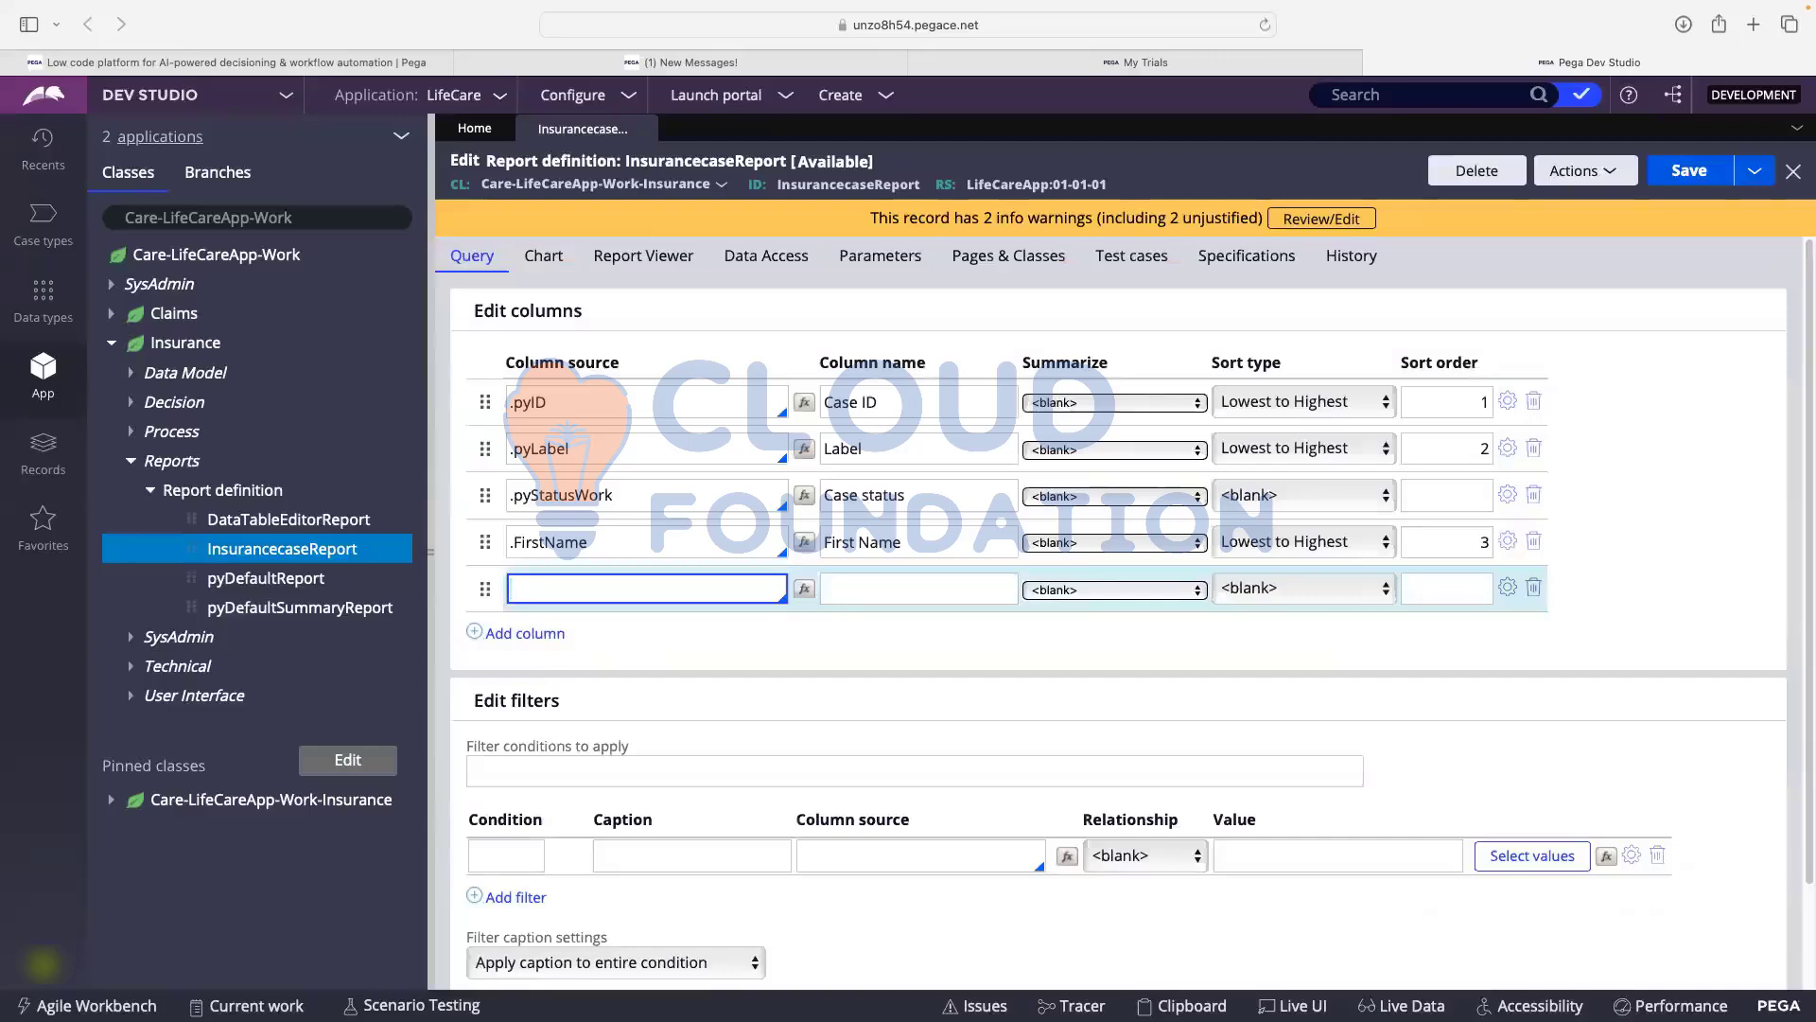
{"action": "type", "text": "."}
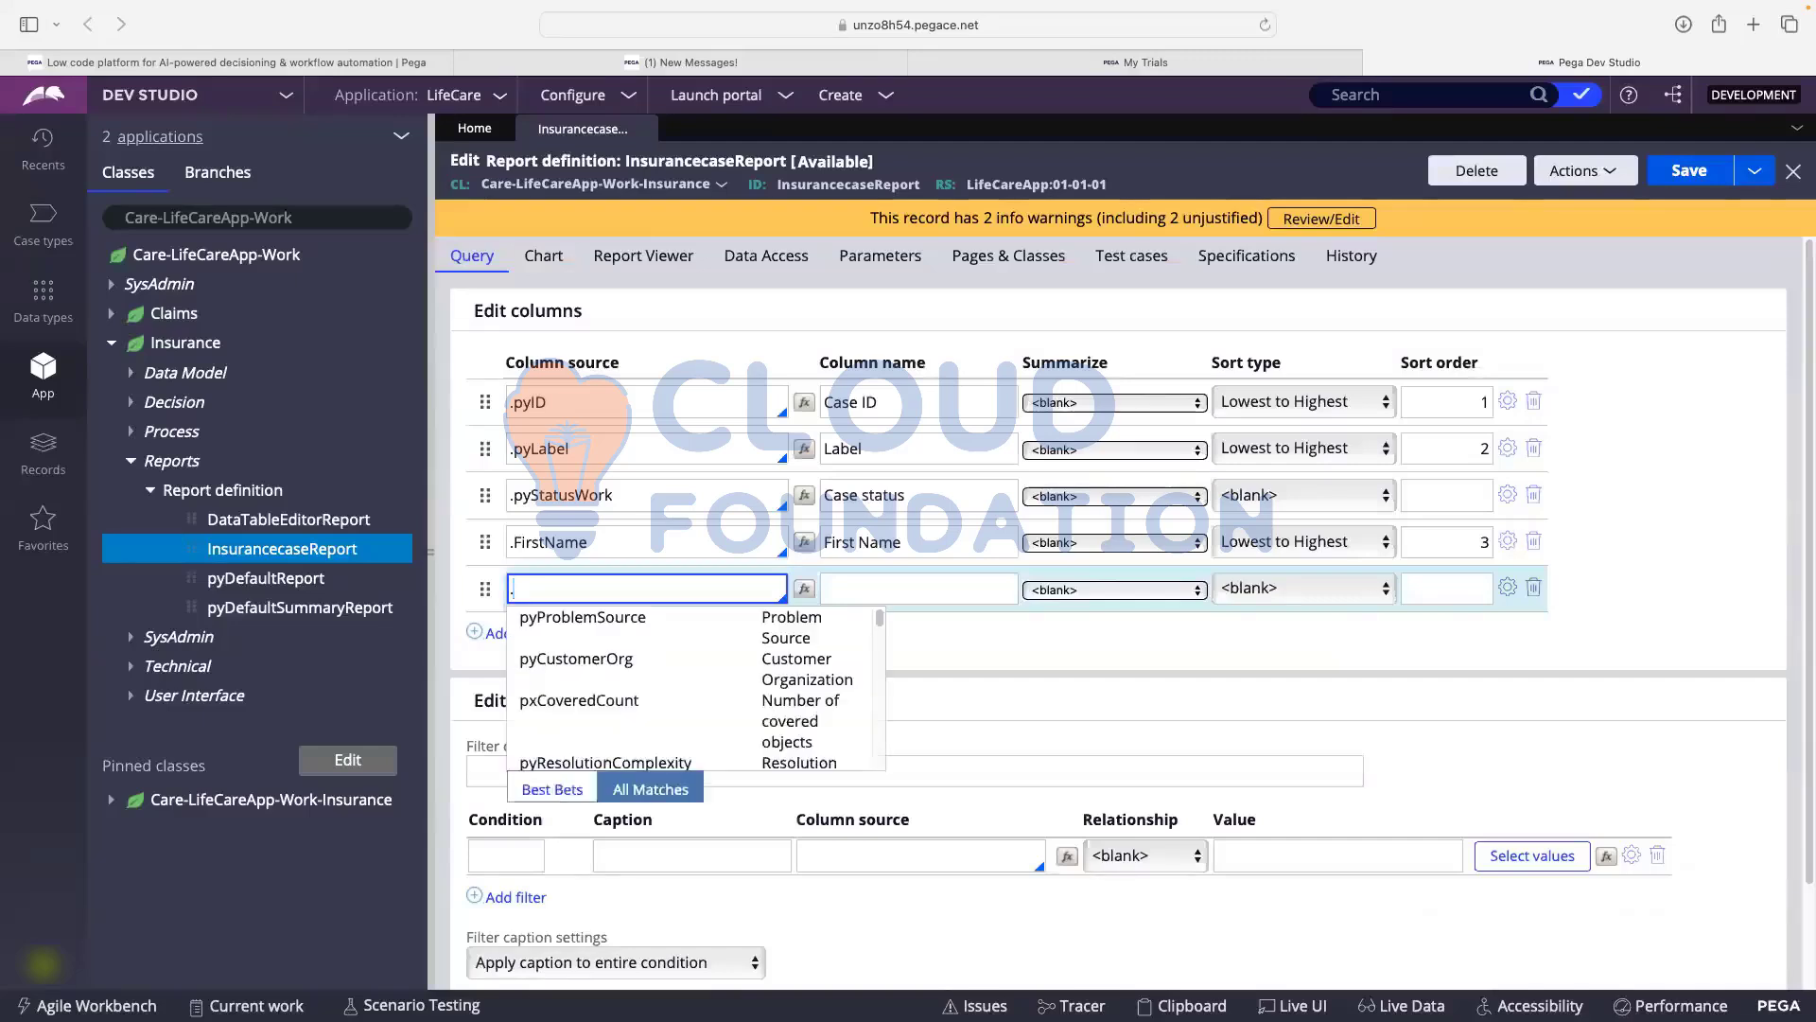
{"action": "left_click", "coordinate": [512, 402]}
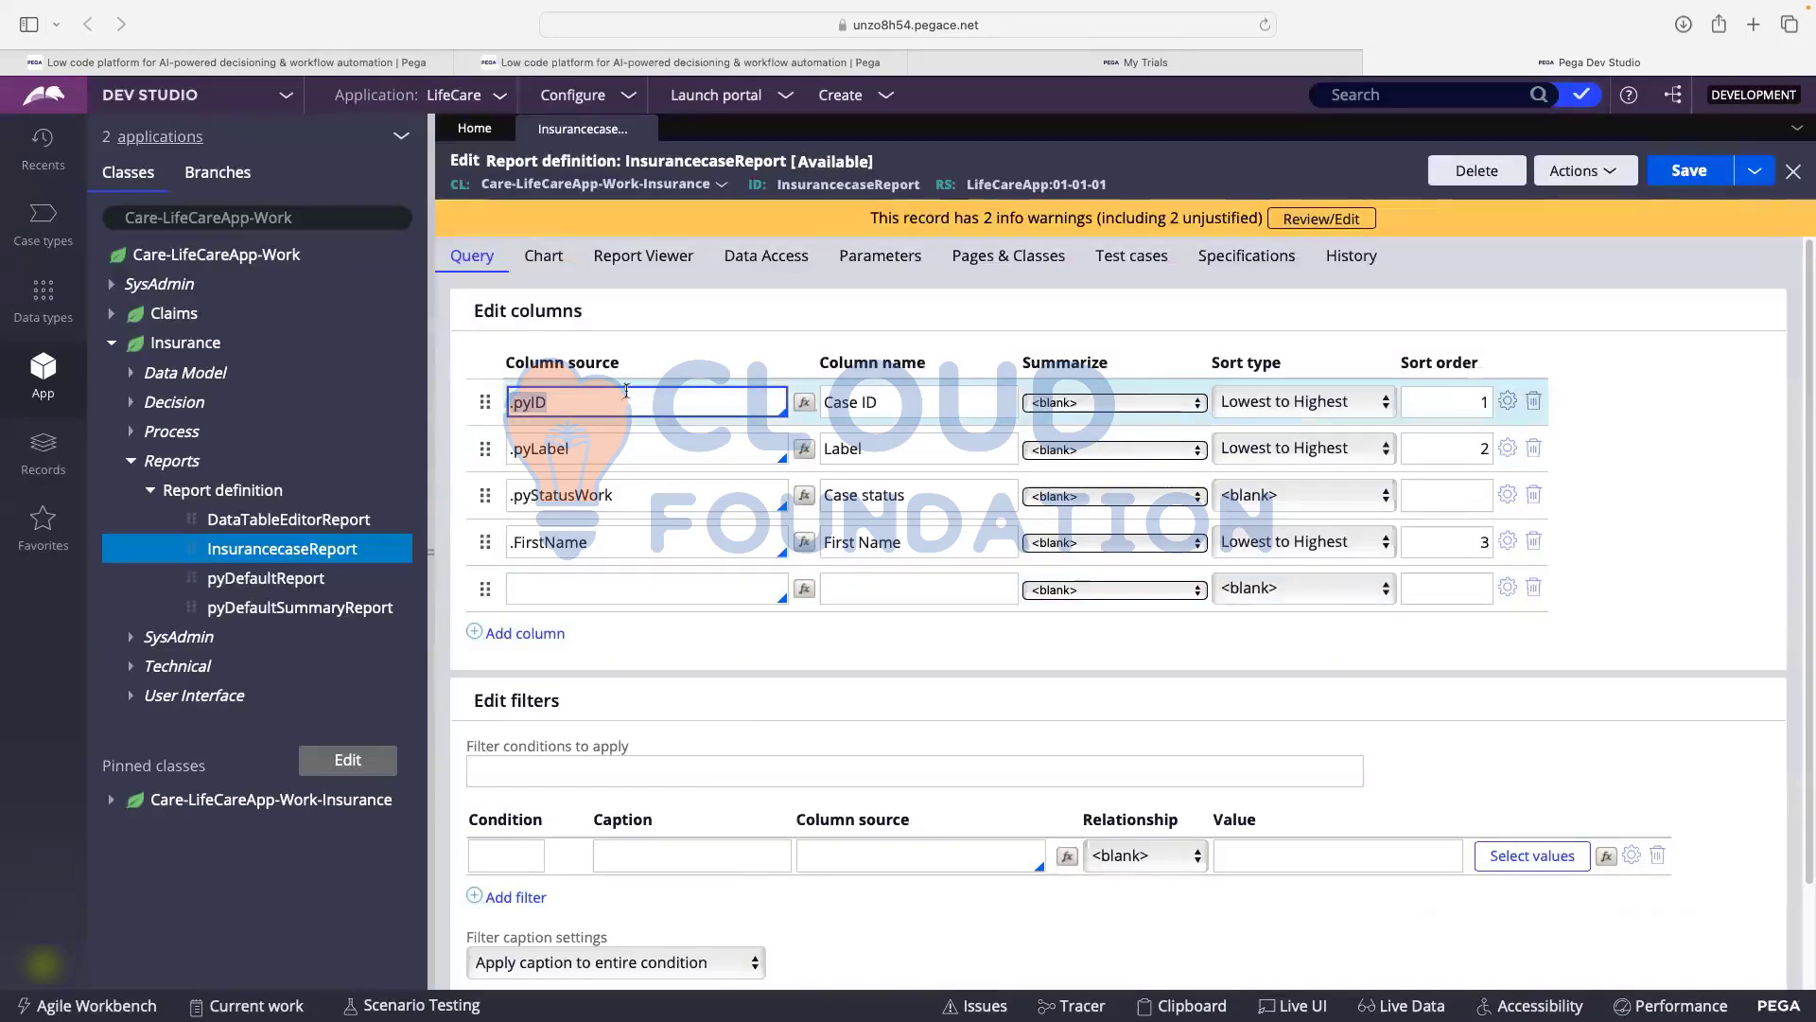
{"action": "left_click", "coordinate": [577, 398]}
{"action": "left_click", "coordinate": [596, 589]}
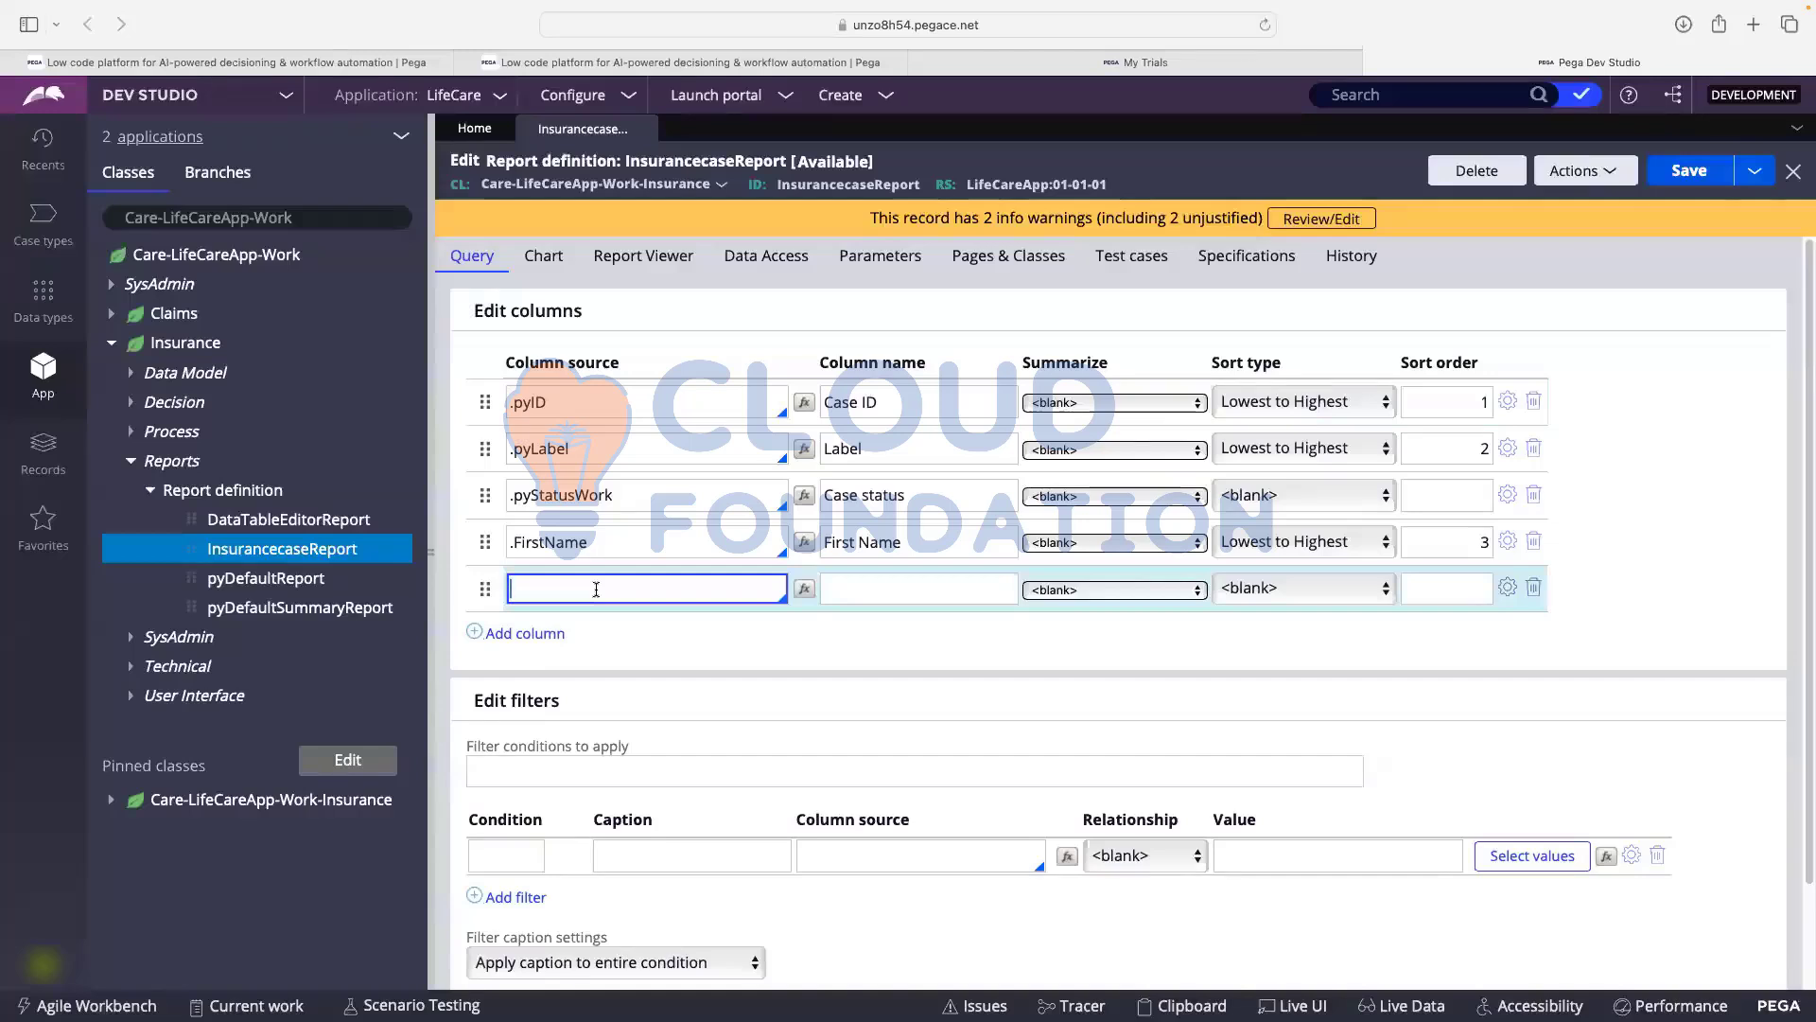
- Enter a lone period as the unnamed column's source and look through the user pages in the Clipboard viewer
{"action": "type", "text": "."}
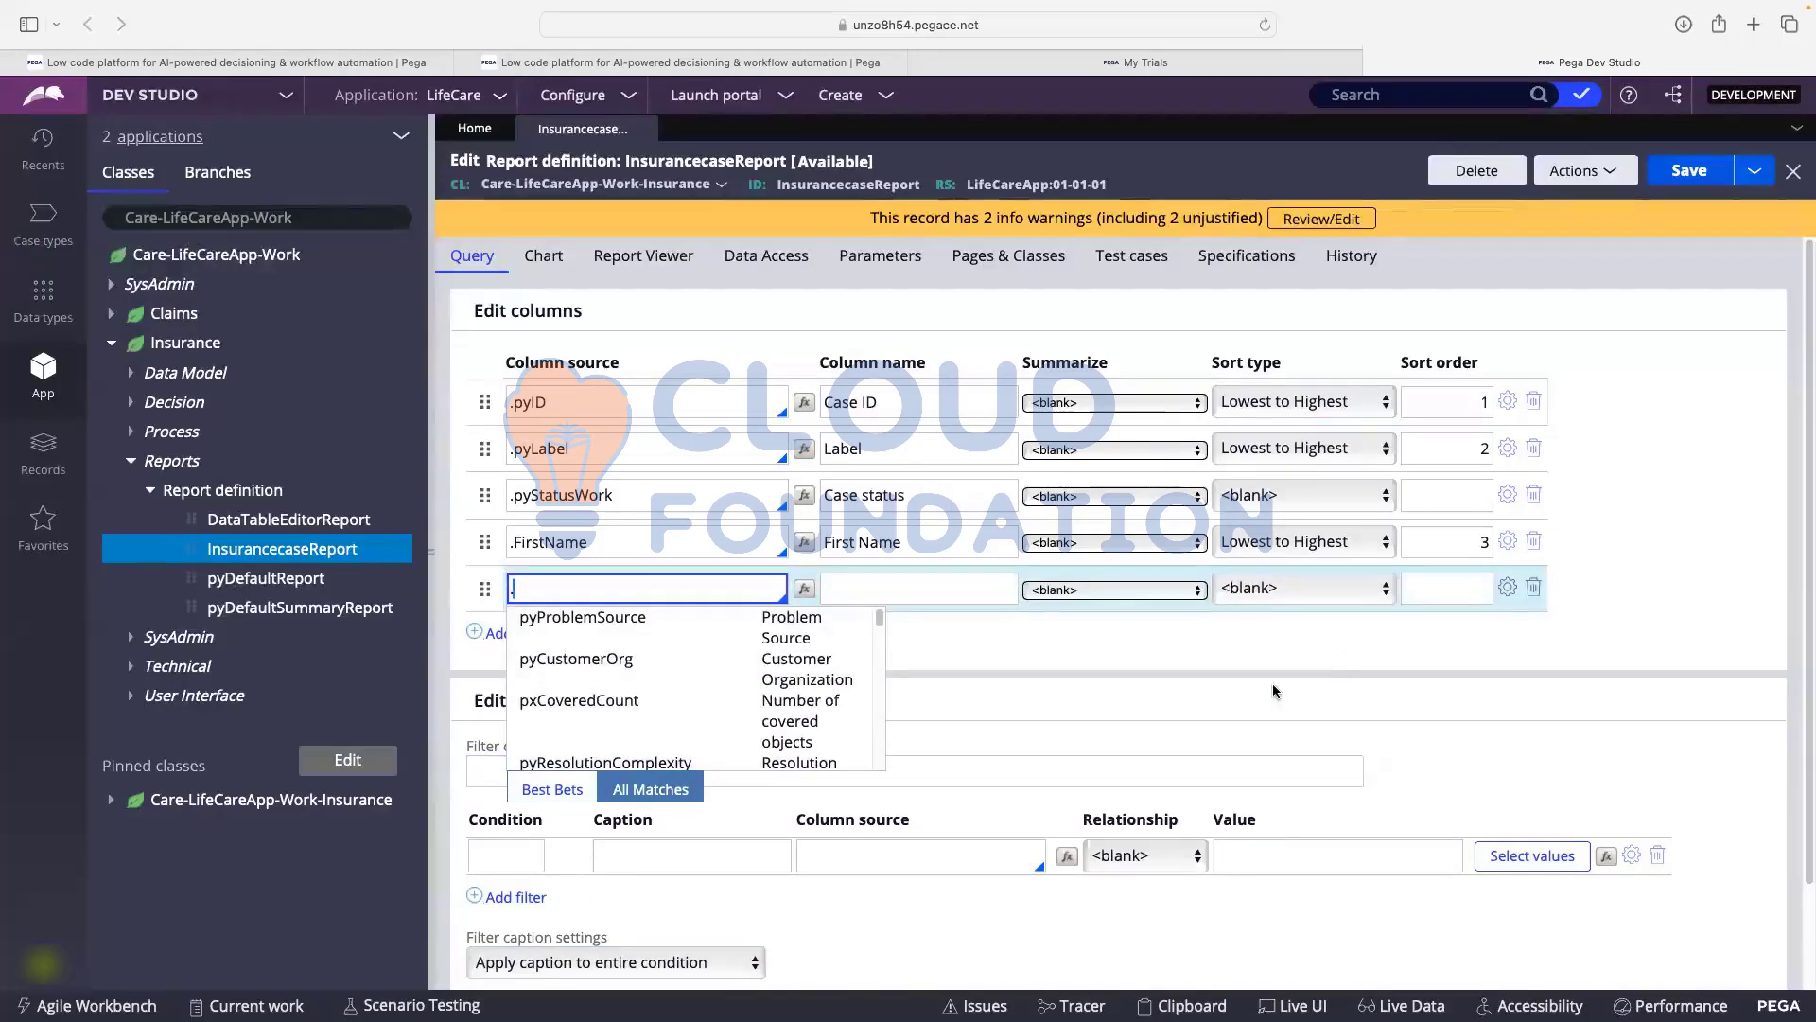
{"action": "left_click", "coordinate": [1171, 1005]}
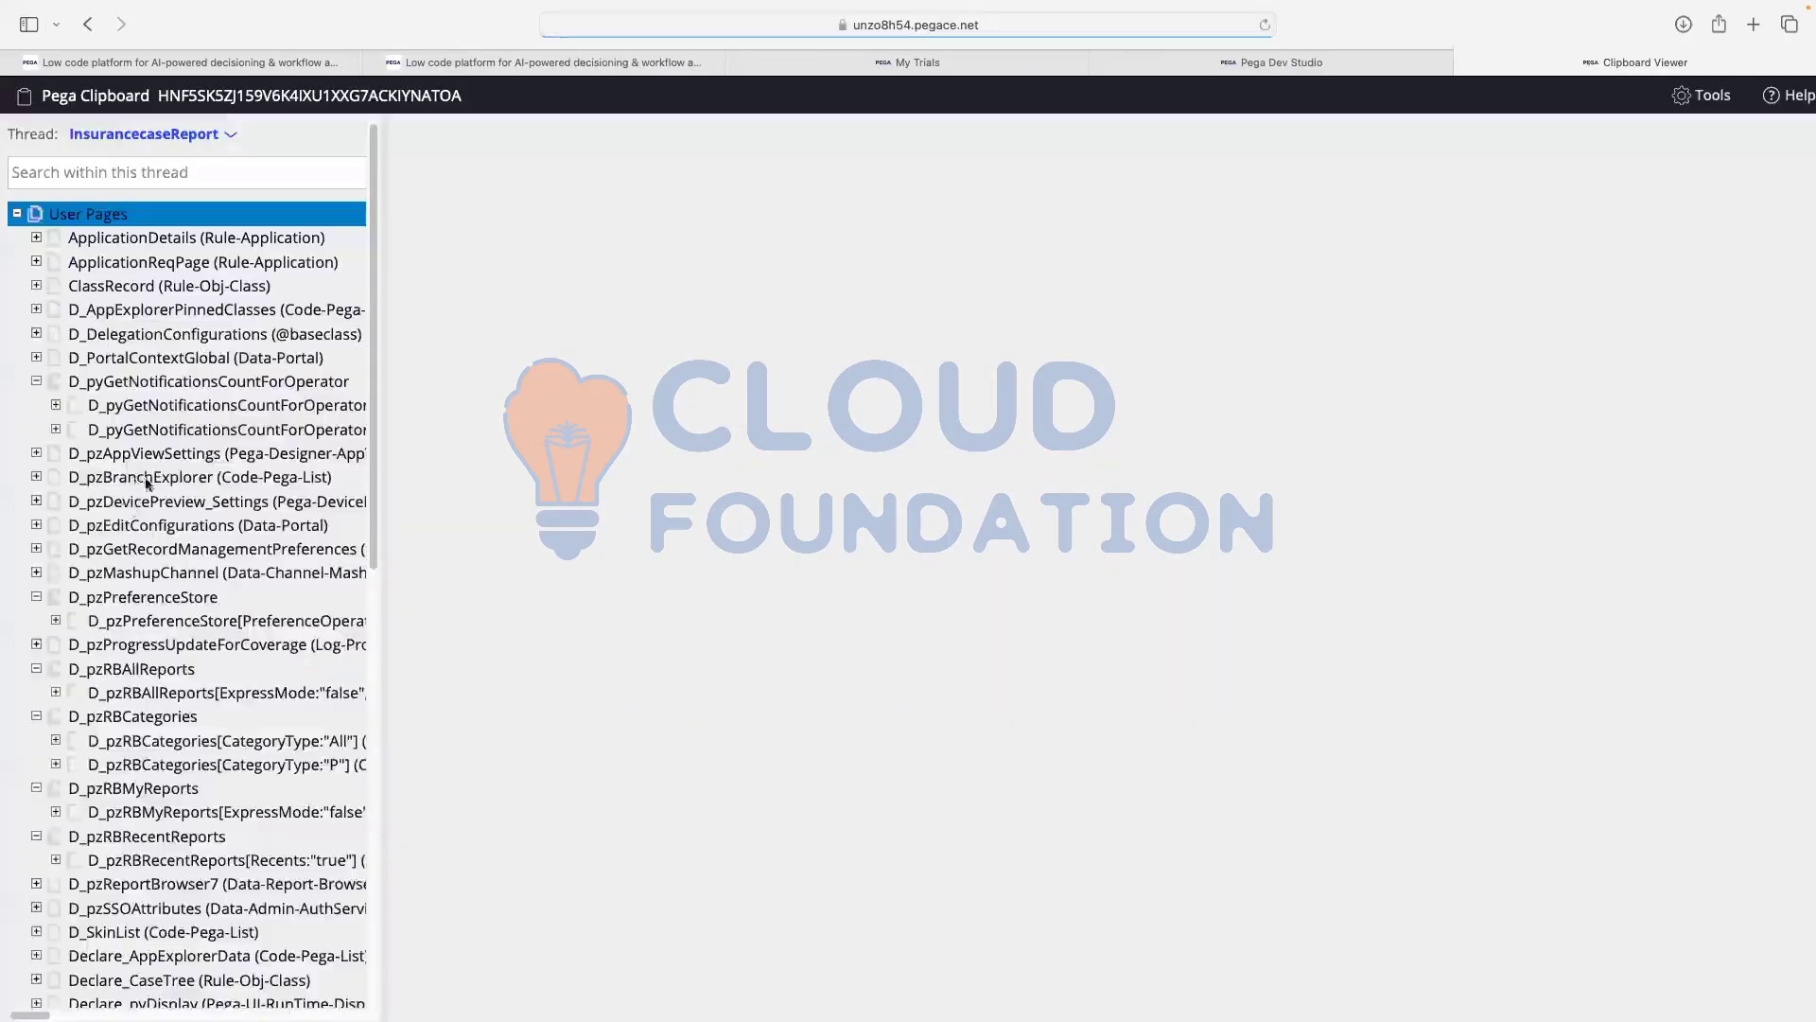
{"action": "scroll", "coordinate": [89, 679], "scroll_direction": "down", "scroll_amount": 9}
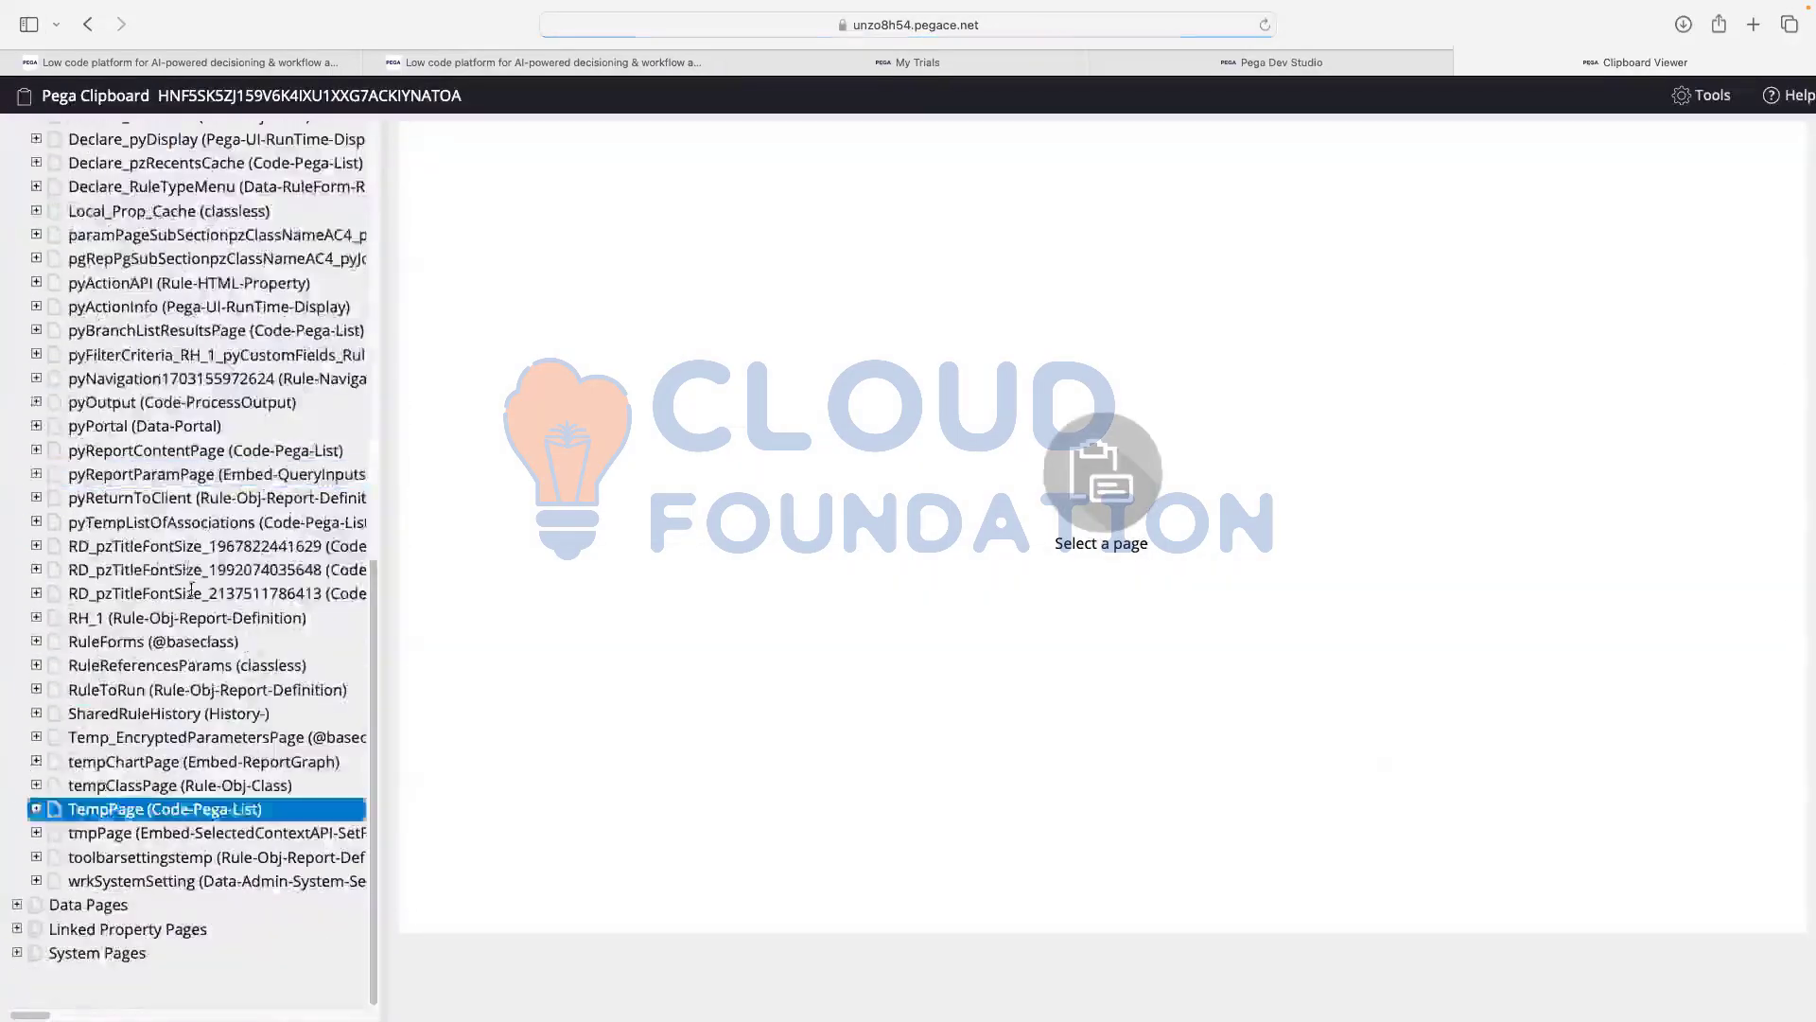
{"action": "scroll", "coordinate": [192, 589], "scroll_direction": "up", "scroll_amount": 15}
{"action": "scroll", "coordinate": [85, 560], "scroll_direction": "down", "scroll_amount": 5}
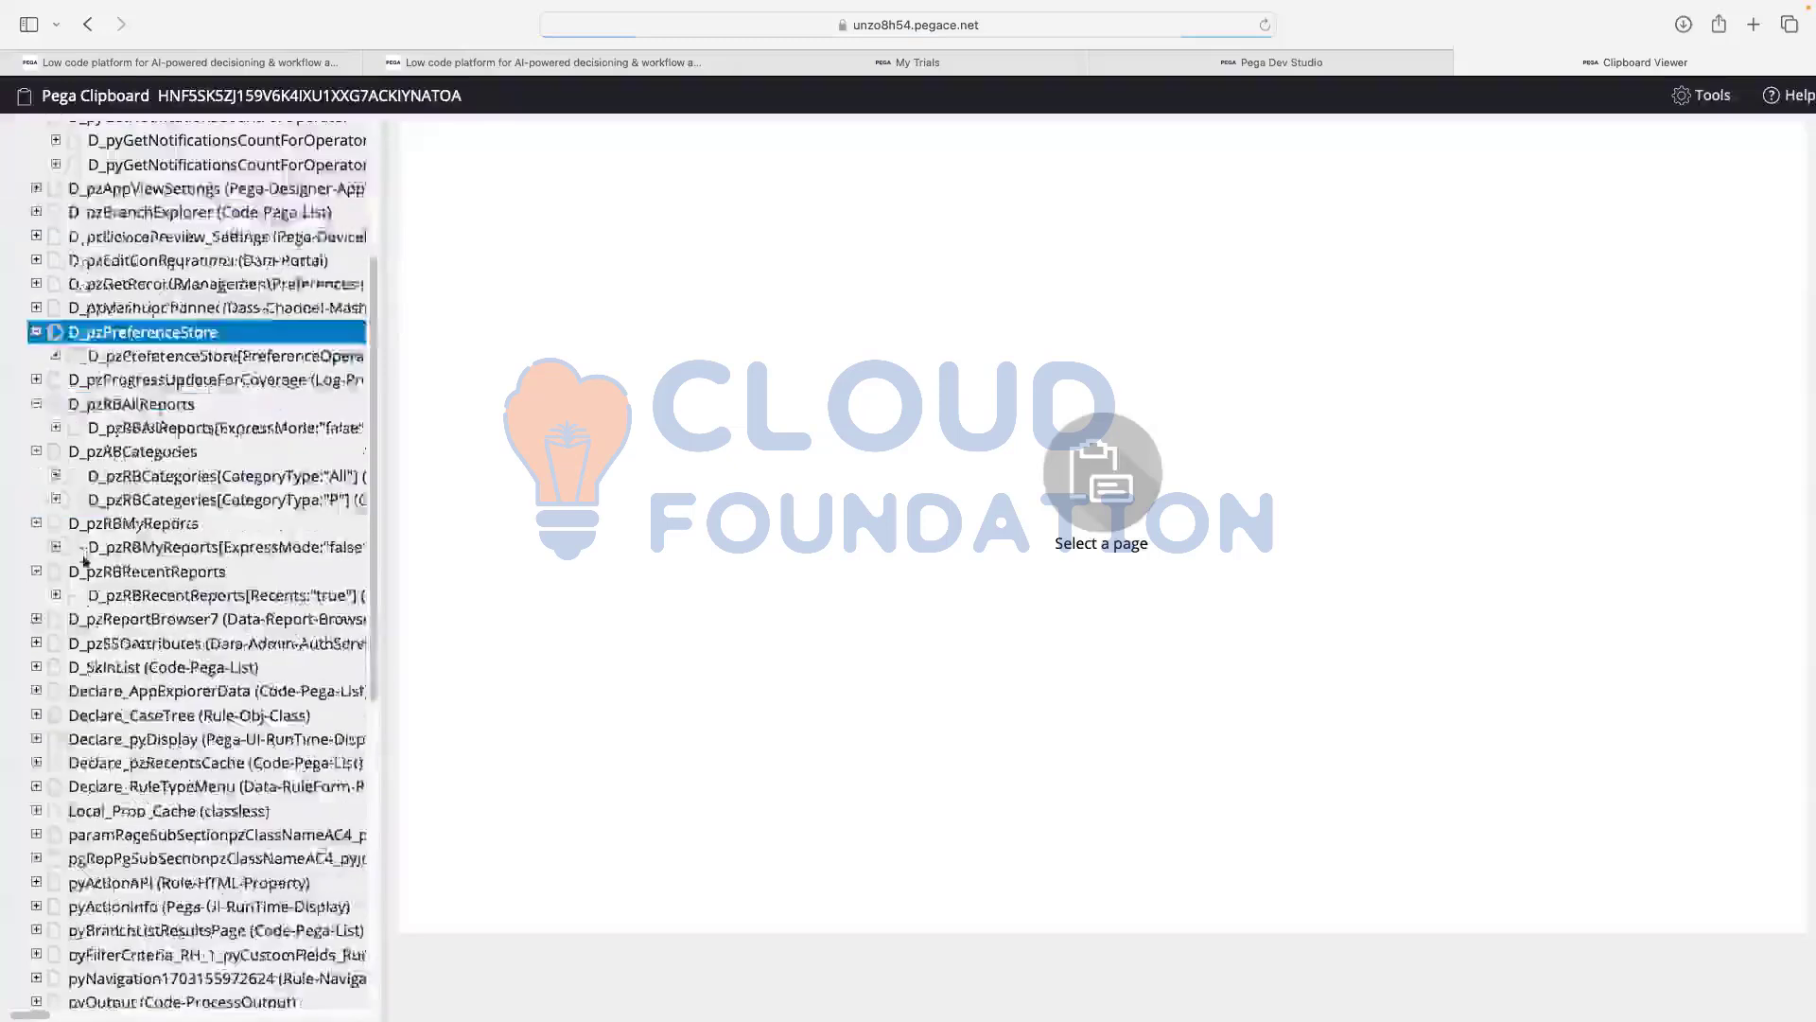
{"action": "scroll", "coordinate": [84, 560], "scroll_direction": "down", "scroll_amount": 5}
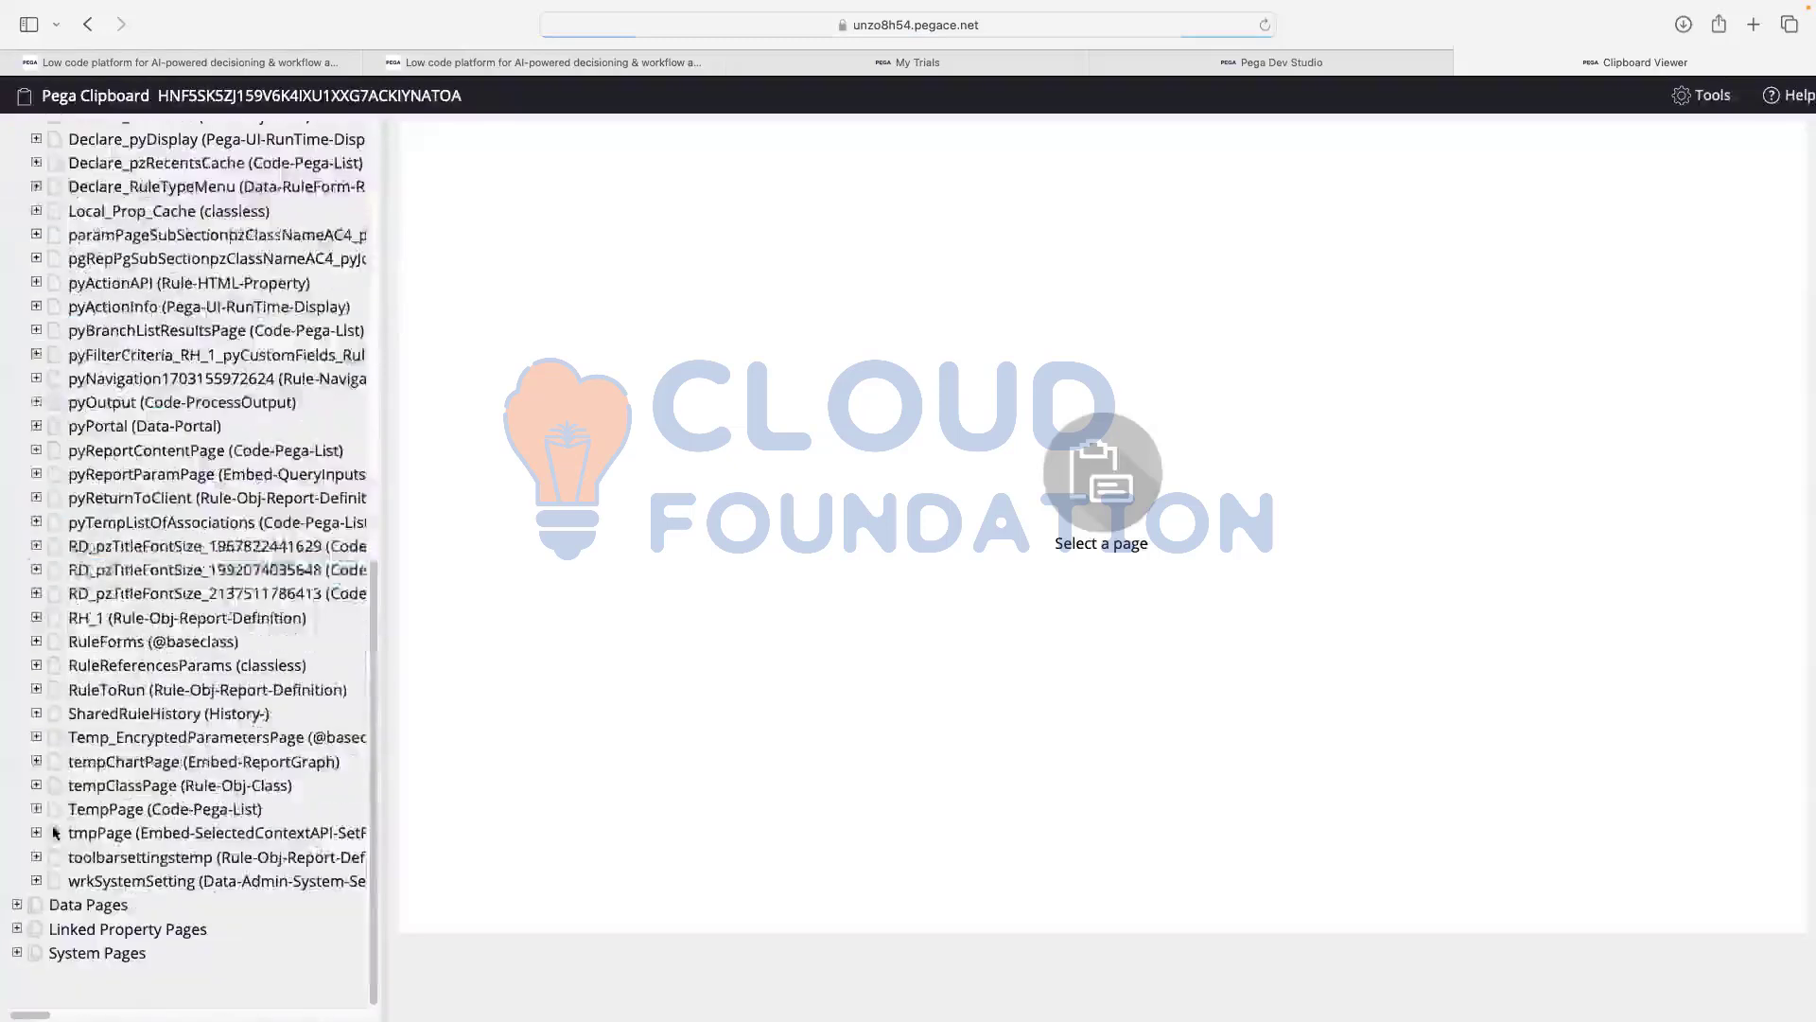
- Expand the pxResults list of TempPage in the clipboard and inspect the properties of its first result
{"action": "left_click", "coordinate": [142, 809]}
{"action": "scroll", "coordinate": [142, 719], "scroll_direction": "down", "scroll_amount": 3}
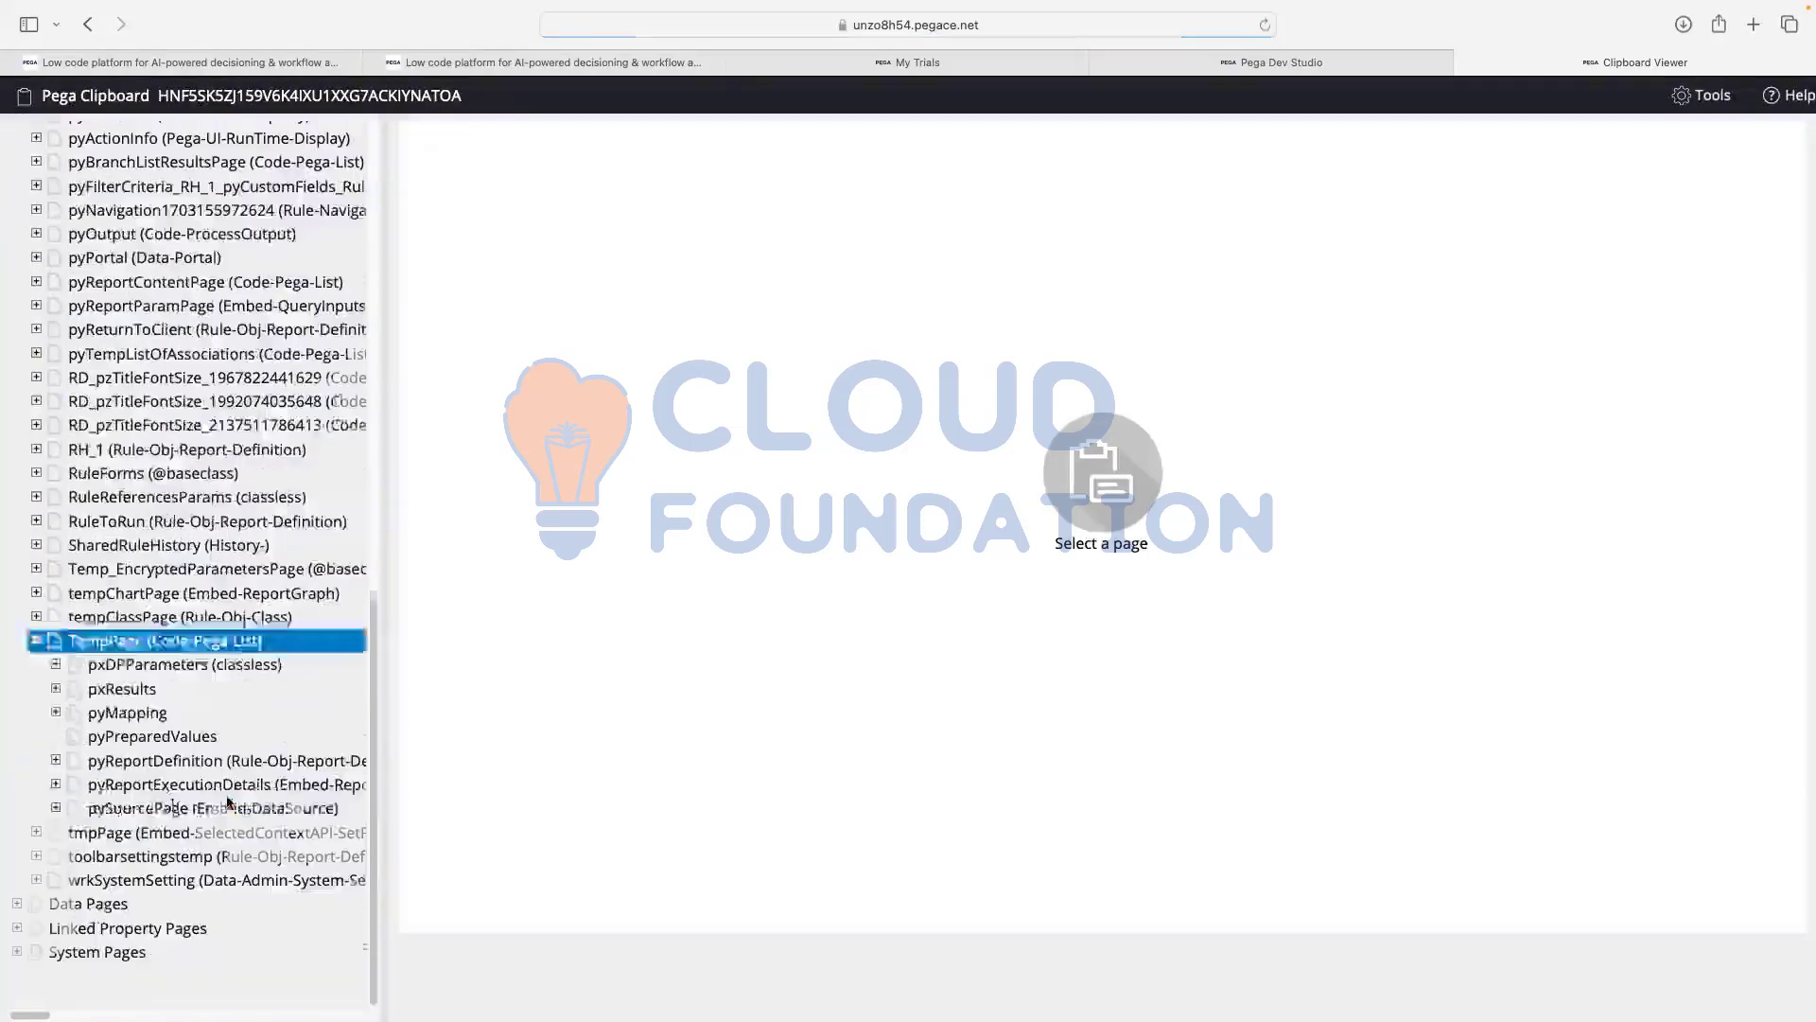
{"action": "left_click", "coordinate": [55, 689]}
{"action": "left_click", "coordinate": [224, 715]}
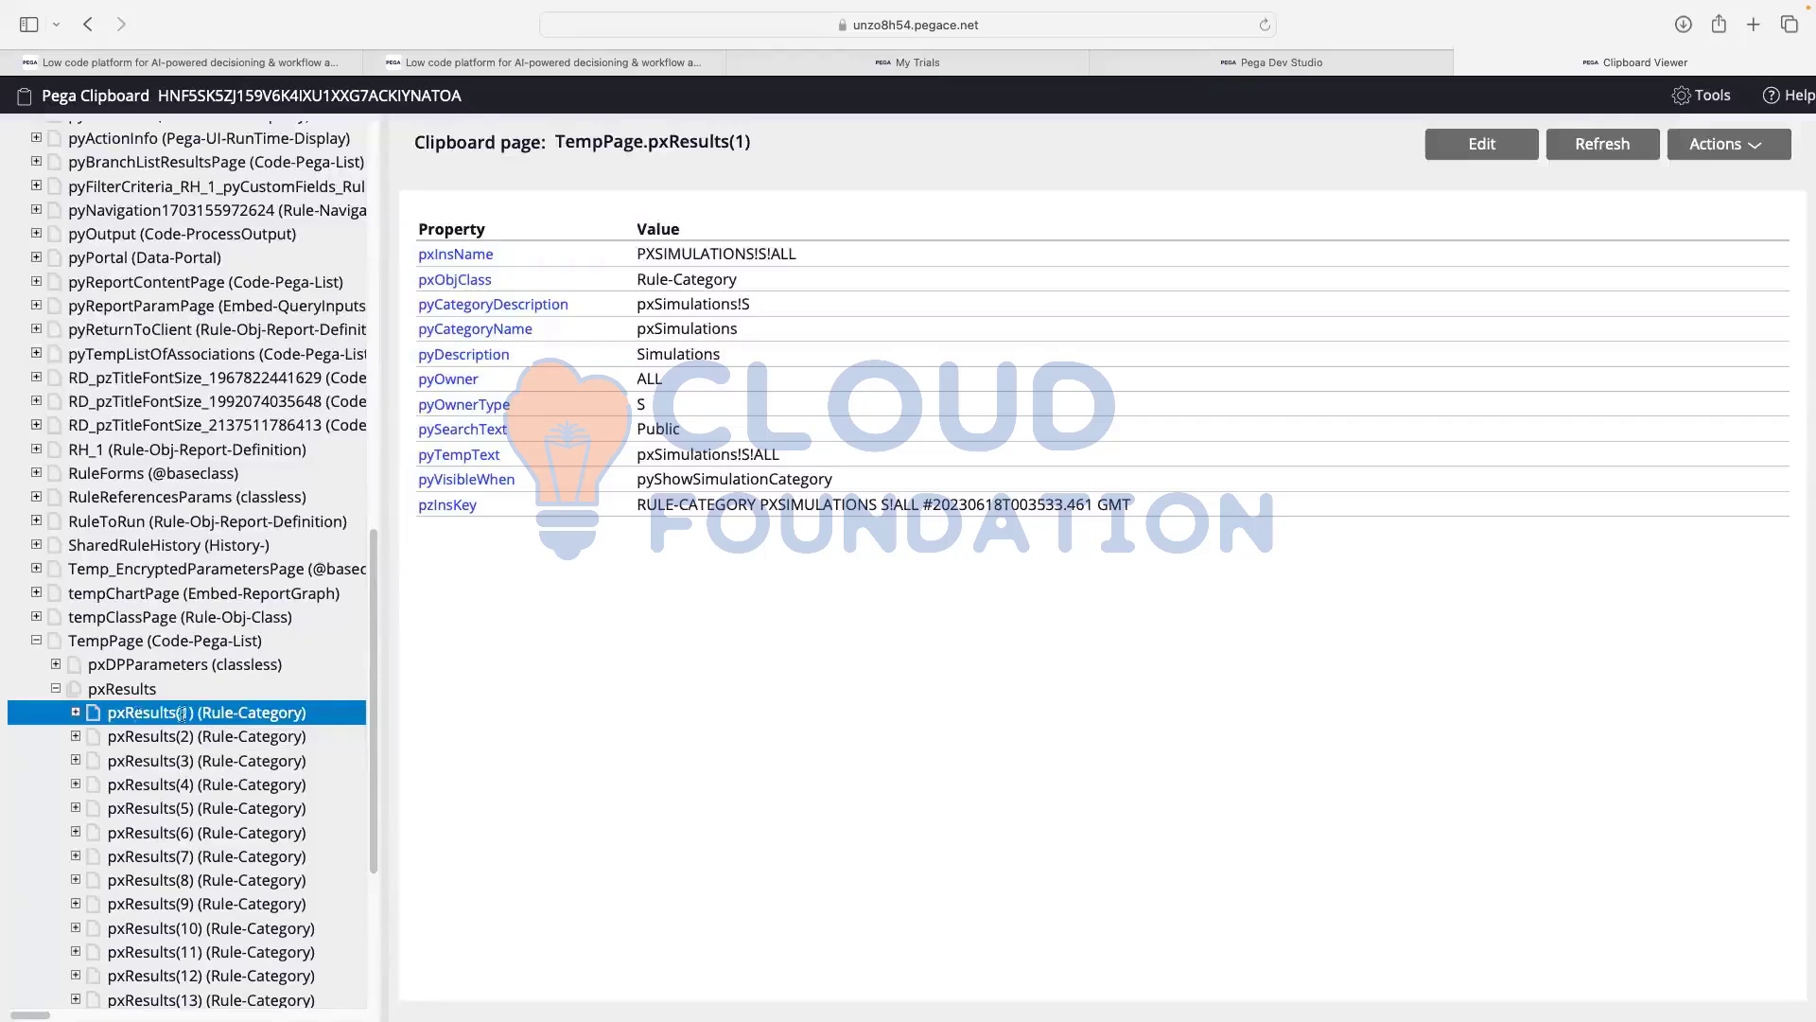
{"action": "left_click_drag", "start_coordinate": [183, 714], "coordinate": [298, 715]}
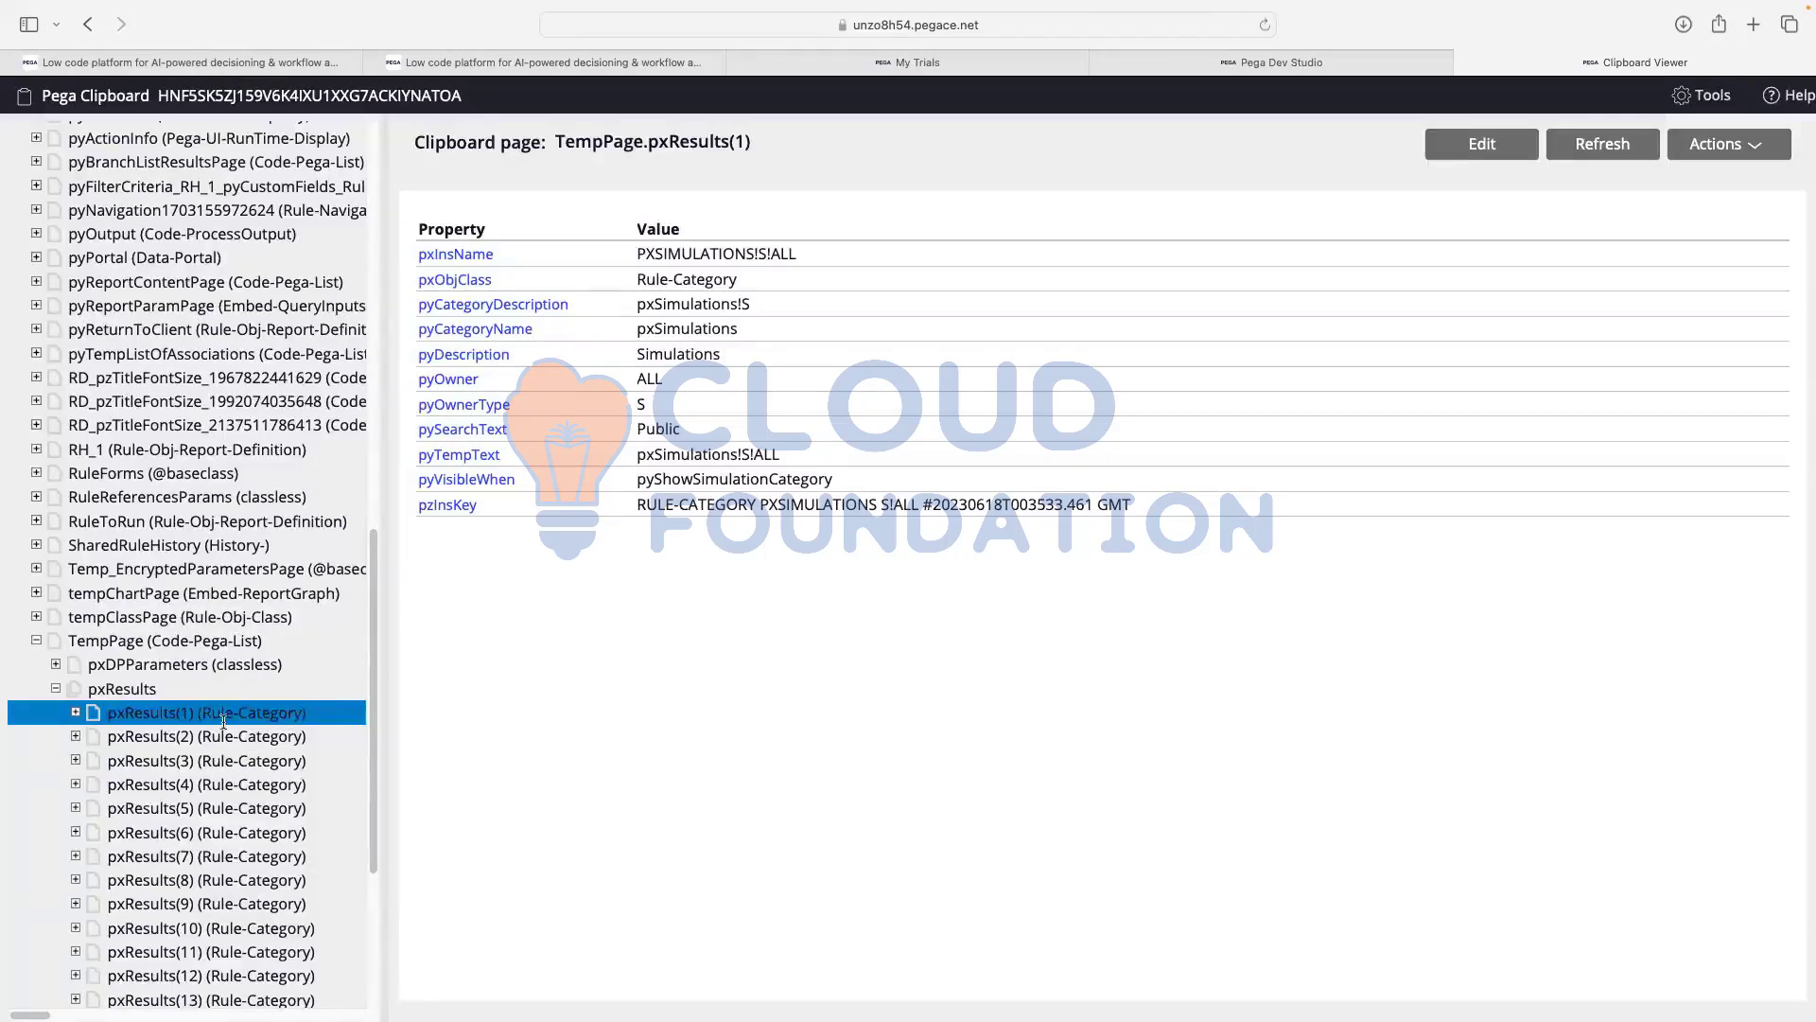
- Return to InsurancecaseReport in Dev Studio and add a declarative index join using the PartyURI index in its Data Access settings
{"action": "left_click", "coordinate": [1229, 64]}
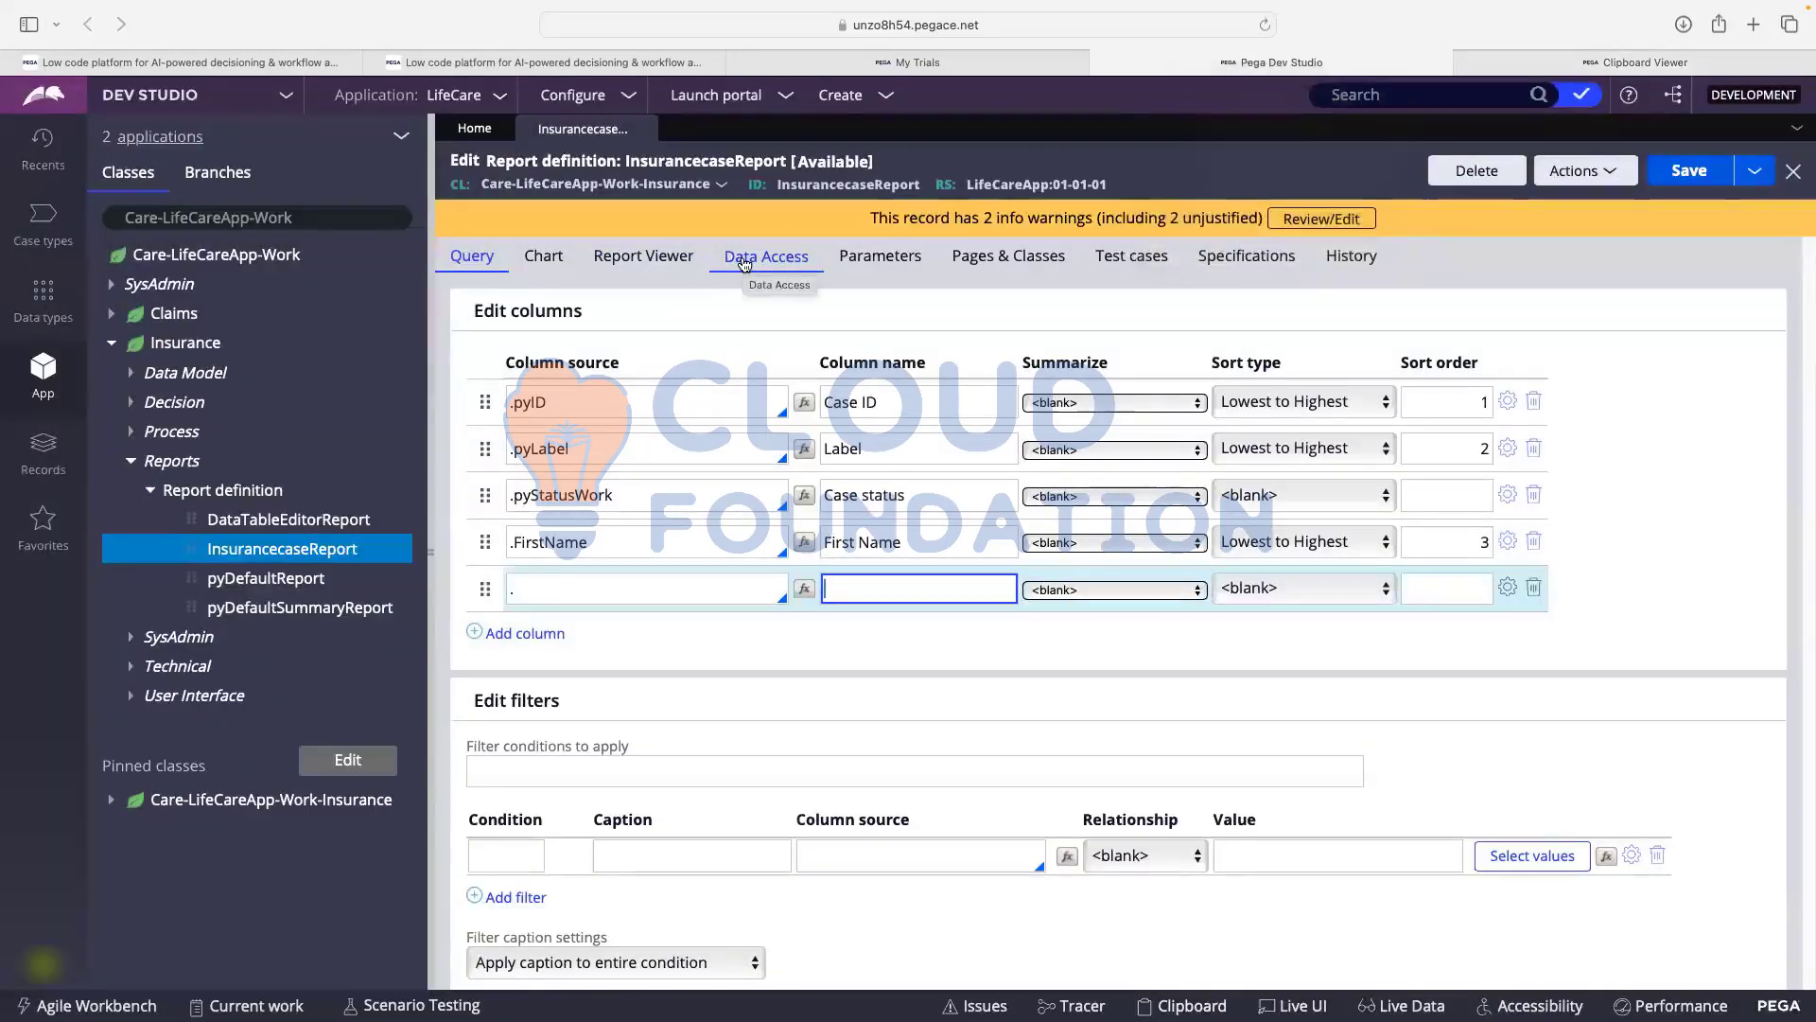
{"action": "left_click", "coordinate": [745, 263]}
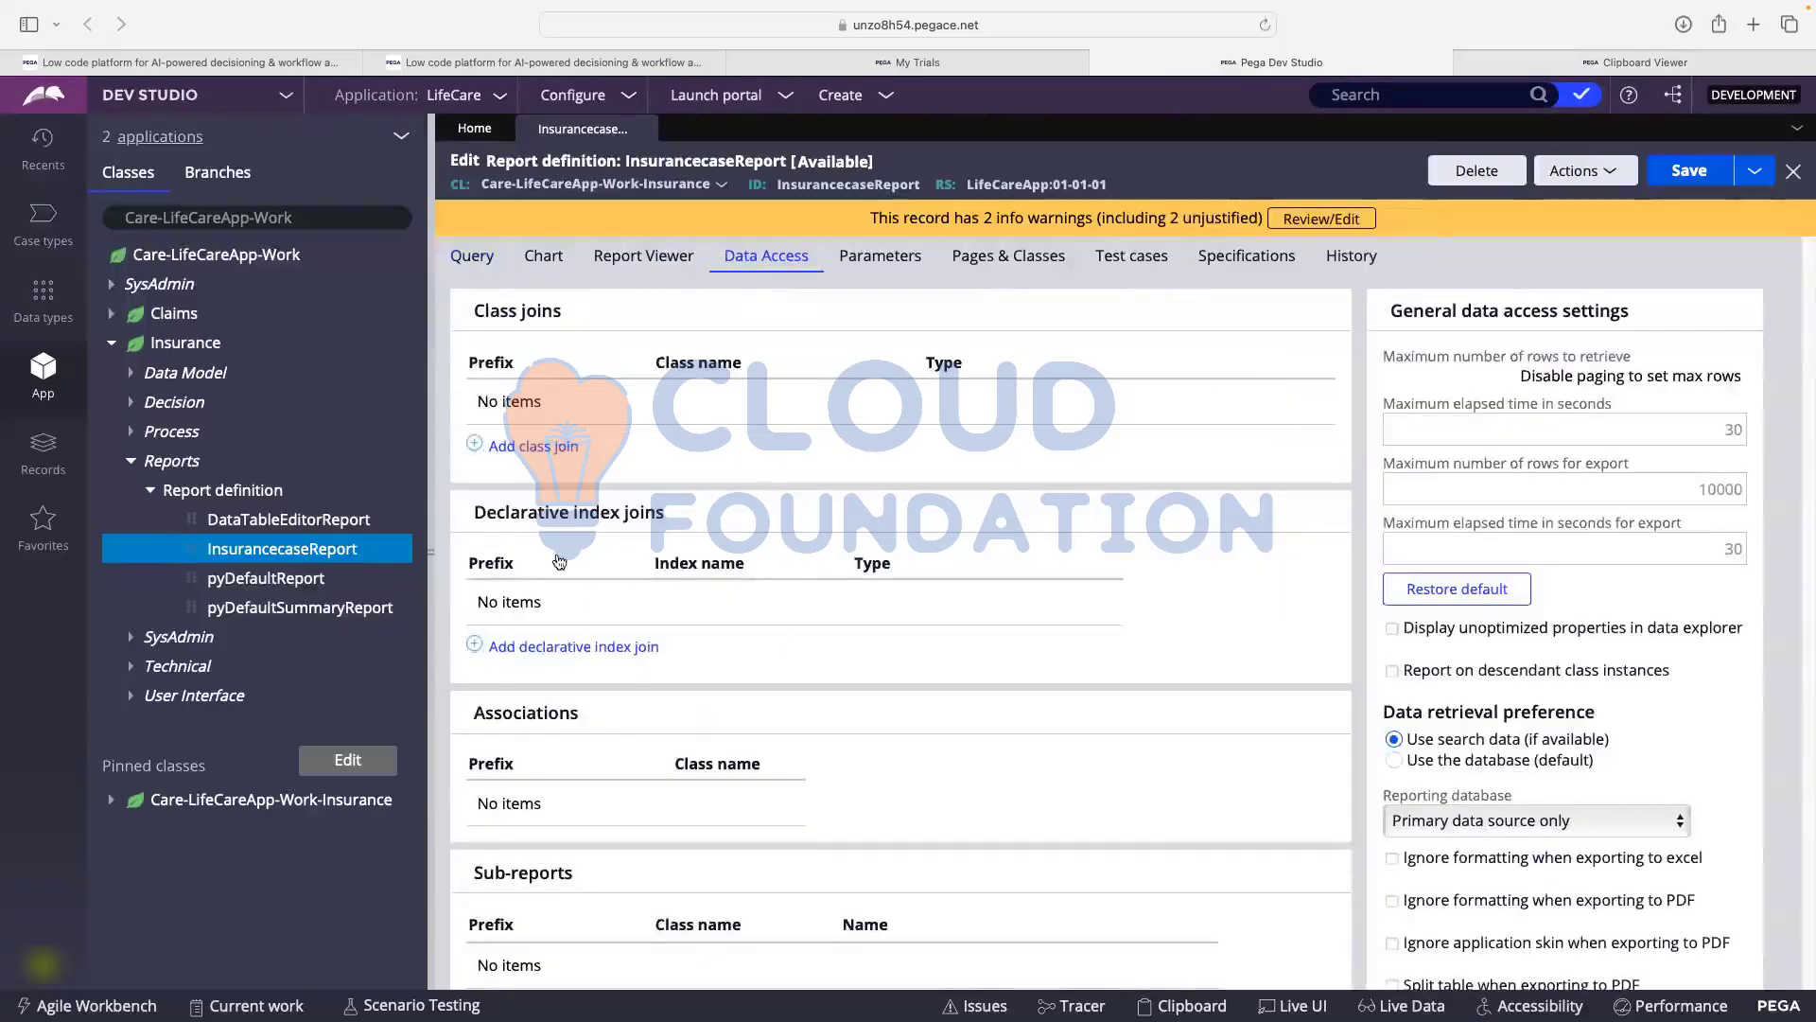
{"action": "left_click", "coordinate": [576, 653]}
{"action": "left_click", "coordinate": [757, 610]}
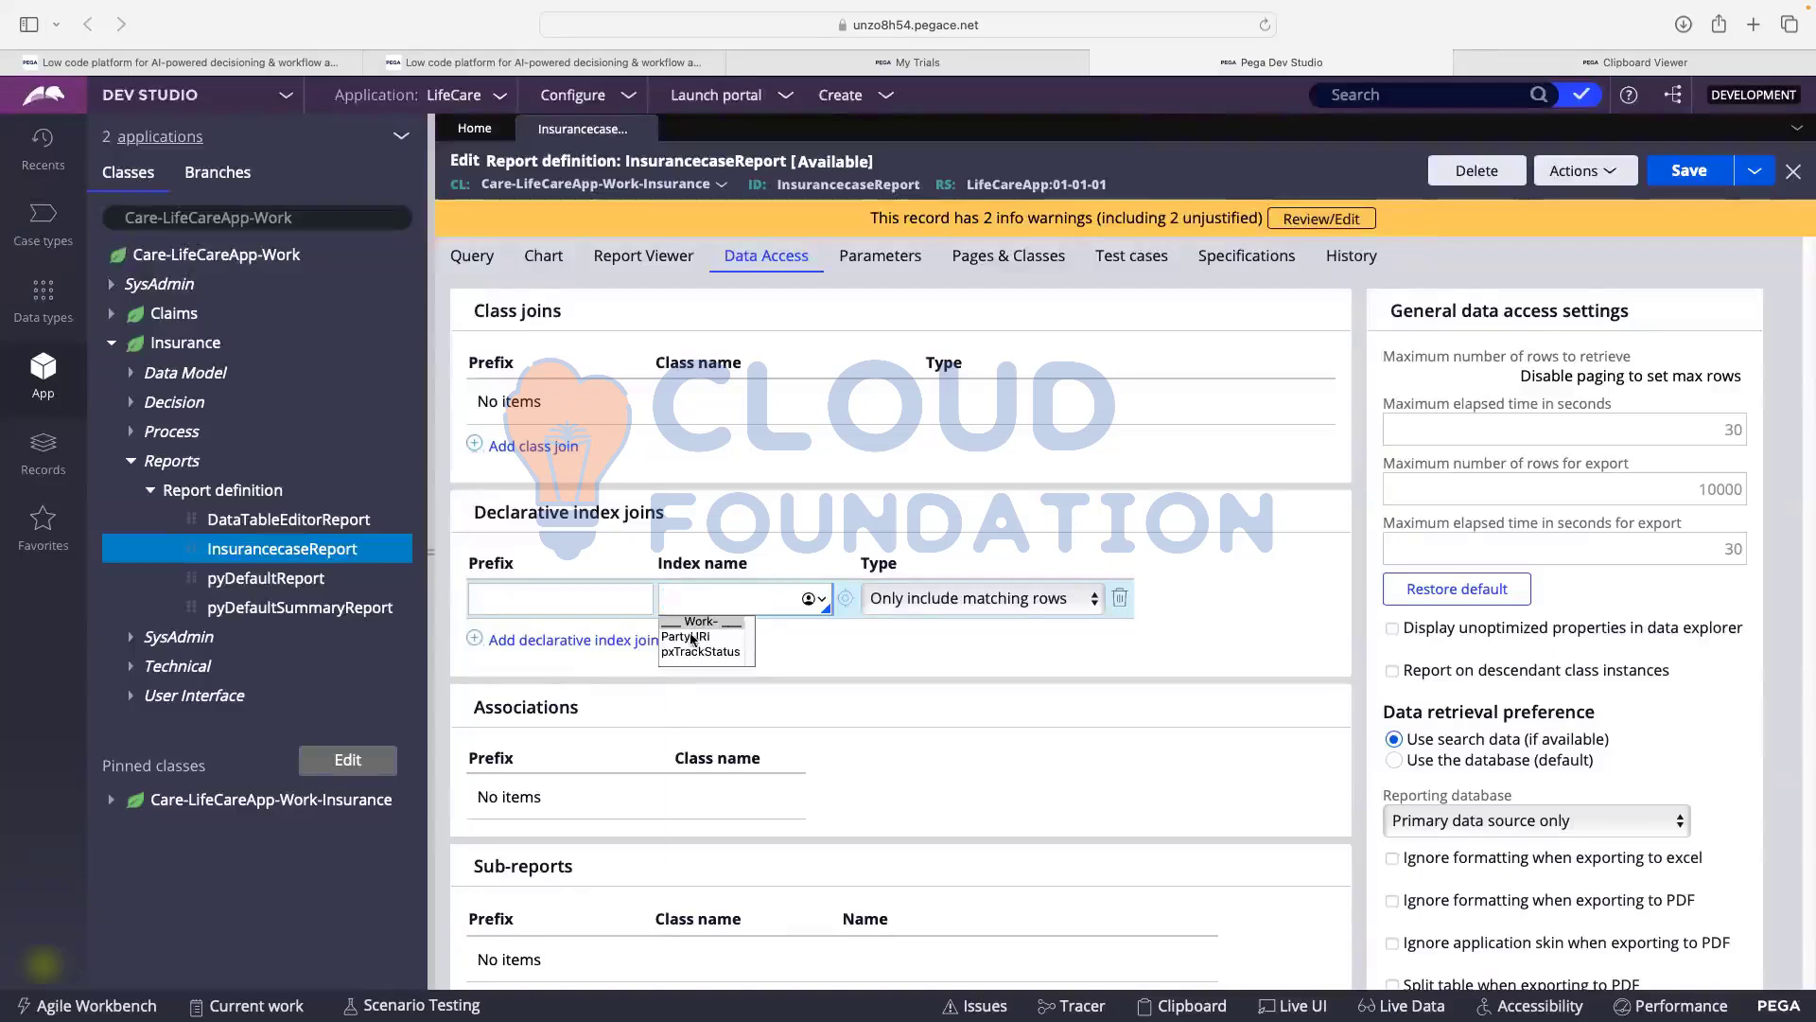
{"action": "left_click", "coordinate": [685, 636]}
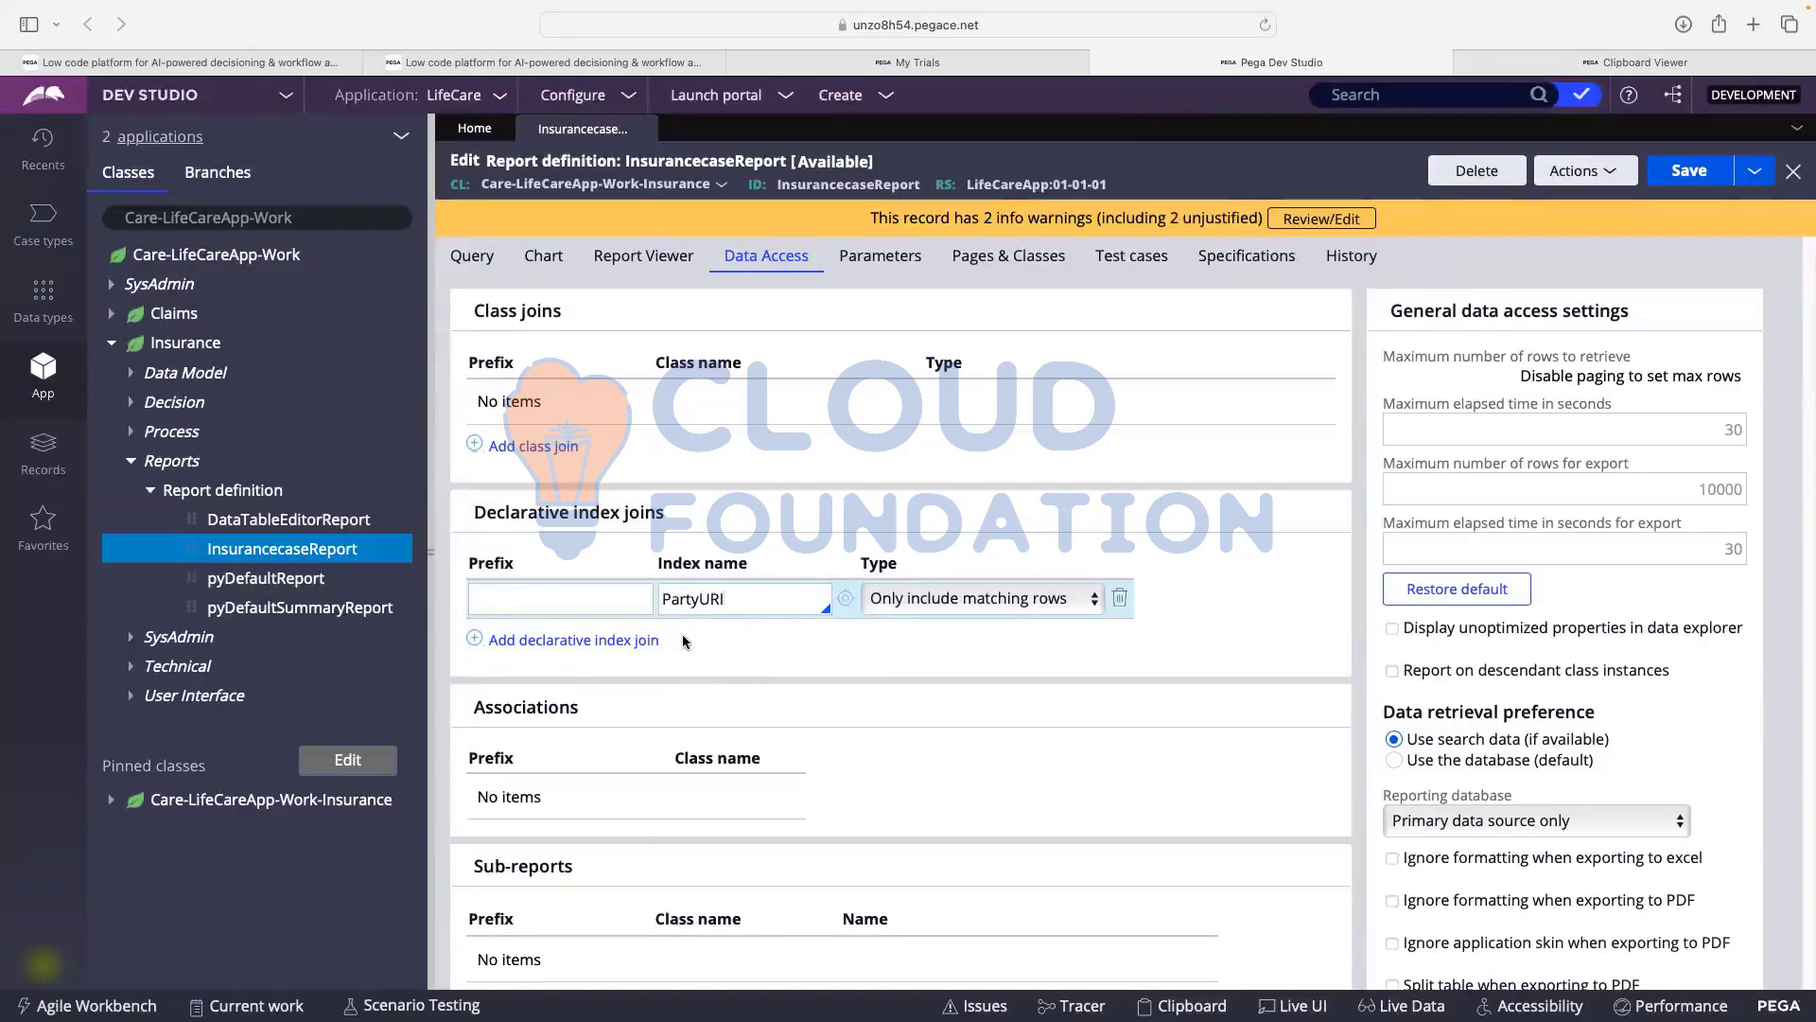
{"action": "left_click", "coordinate": [494, 595]}
- List the Declare Index rules among the SysAdmin records and open the PartyURI rule that applies to Work-
{"action": "left_click", "coordinate": [38, 456]}
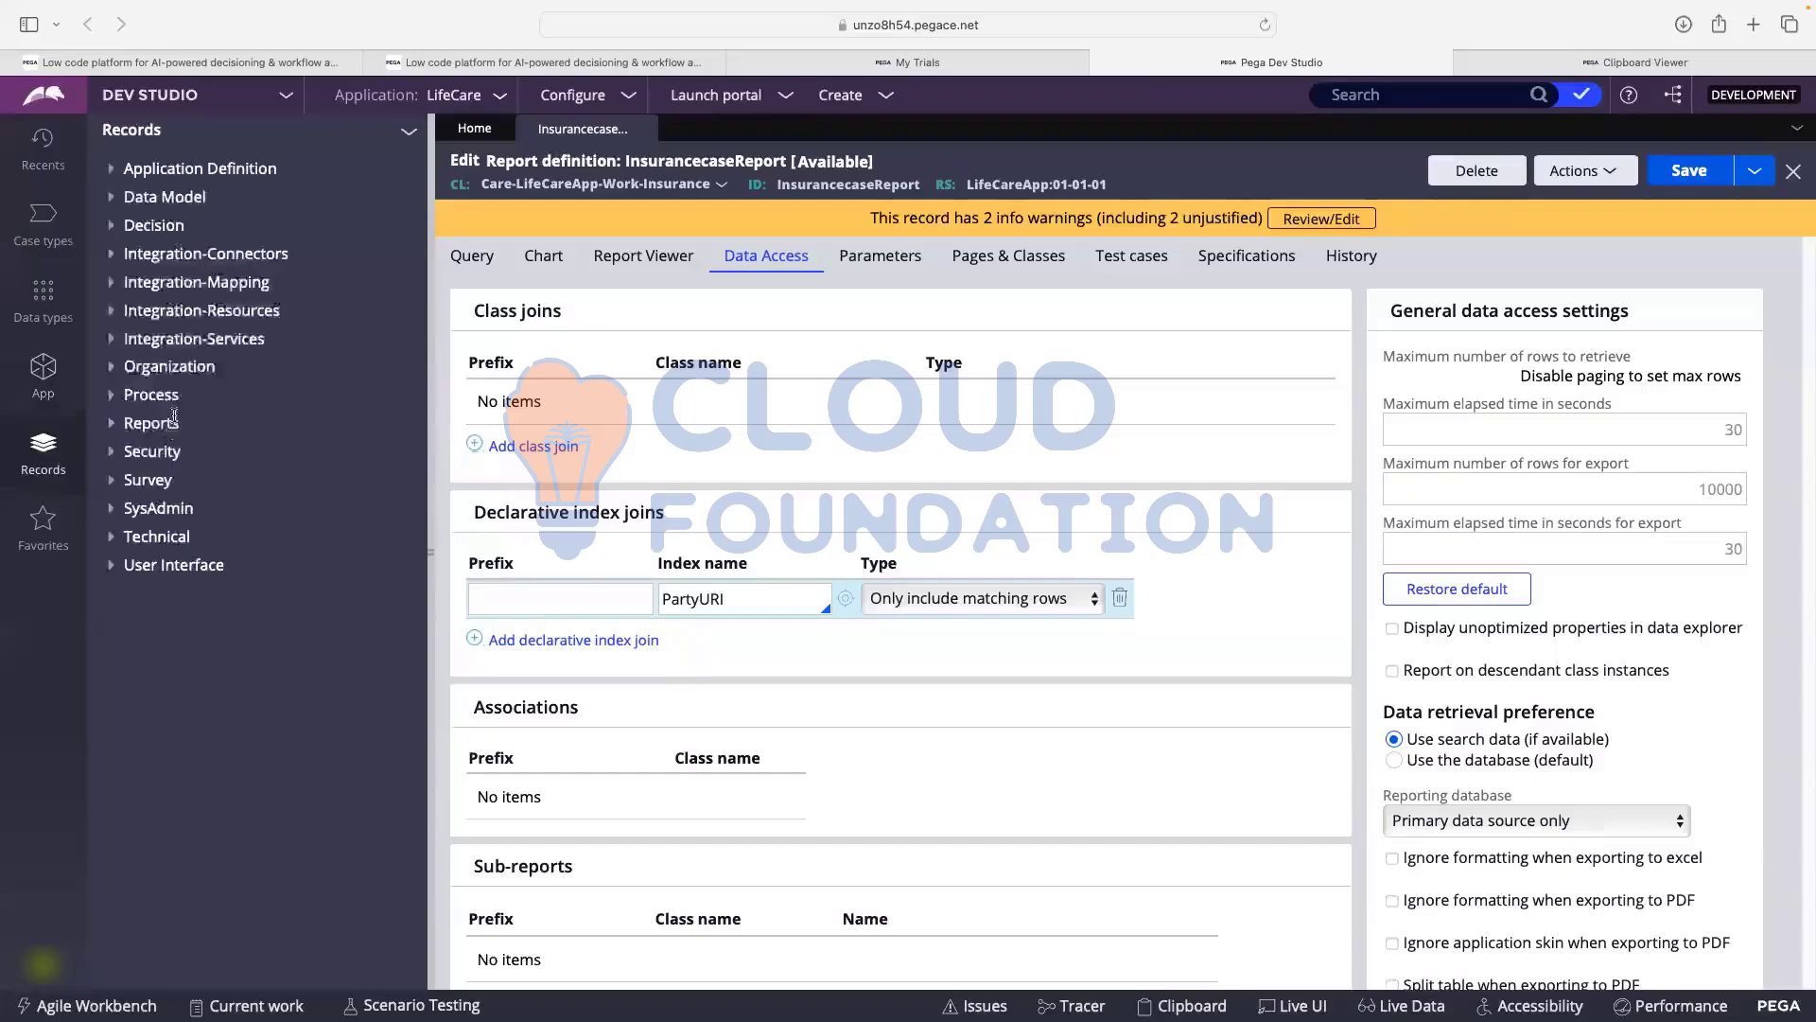
{"action": "left_click", "coordinate": [110, 514]}
{"action": "scroll", "coordinate": [218, 521], "scroll_direction": "down", "scroll_amount": 1}
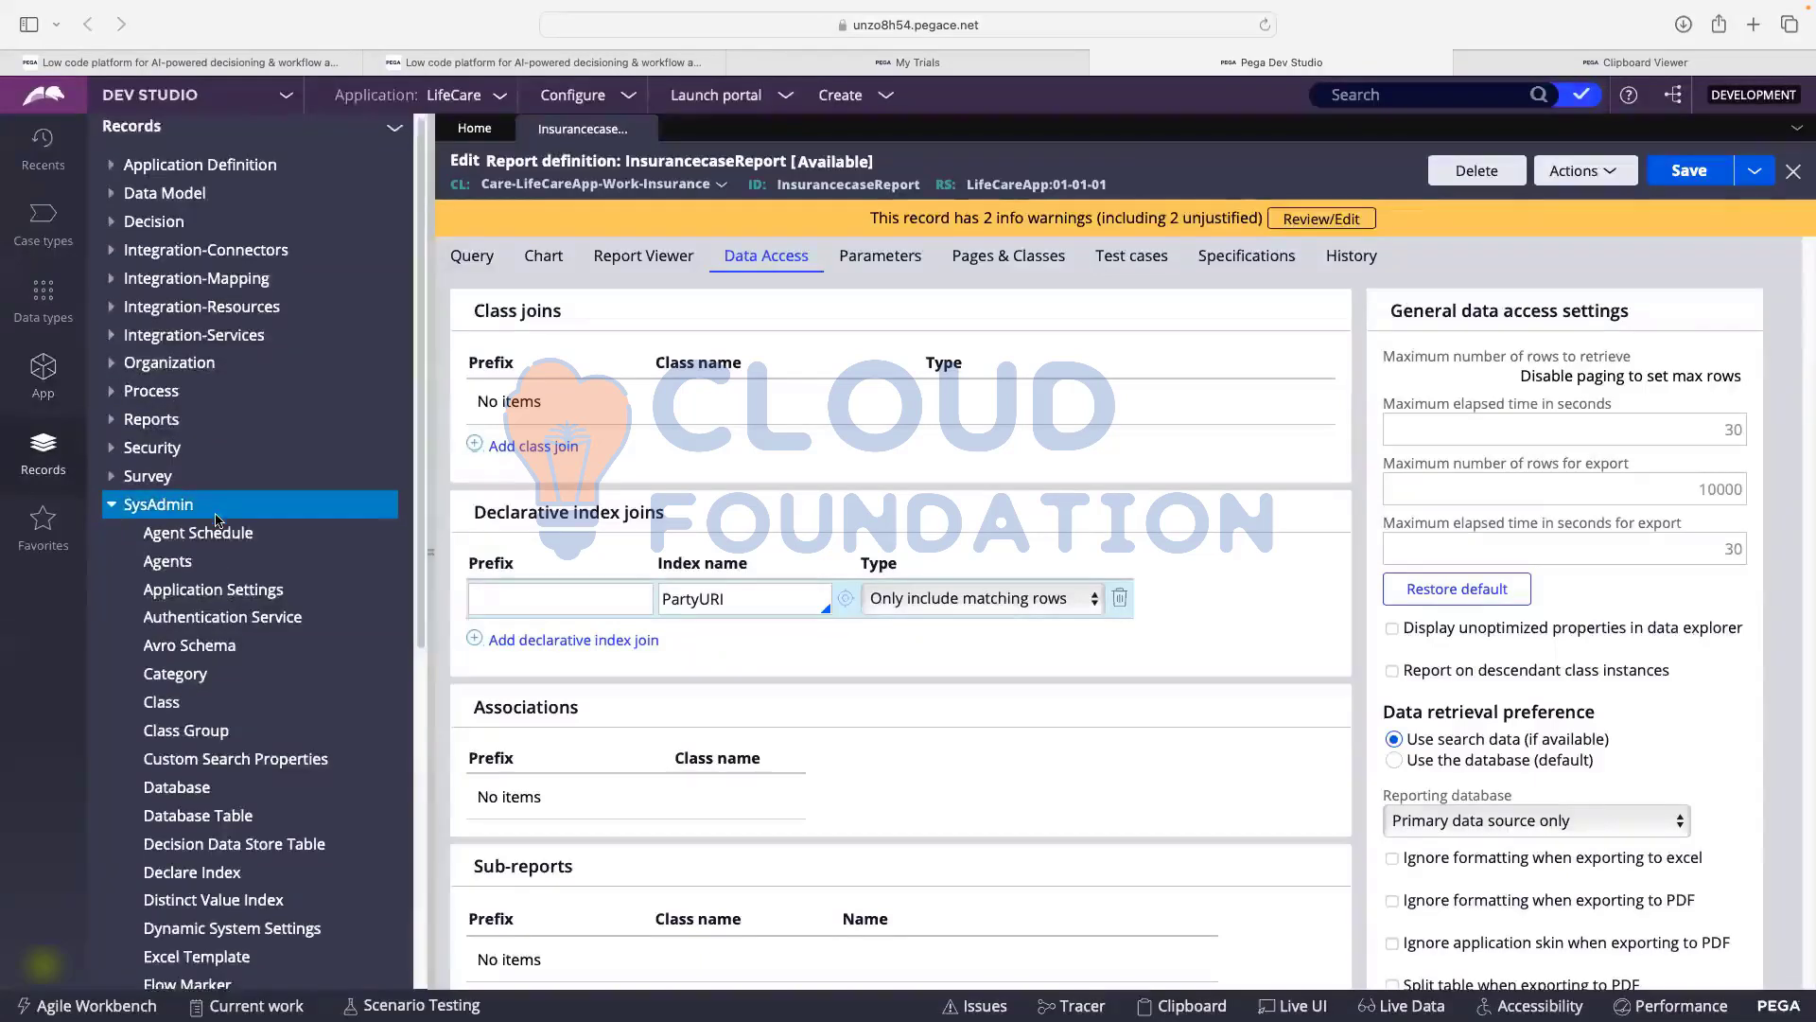
{"action": "scroll", "coordinate": [217, 520], "scroll_direction": "down", "scroll_amount": 1}
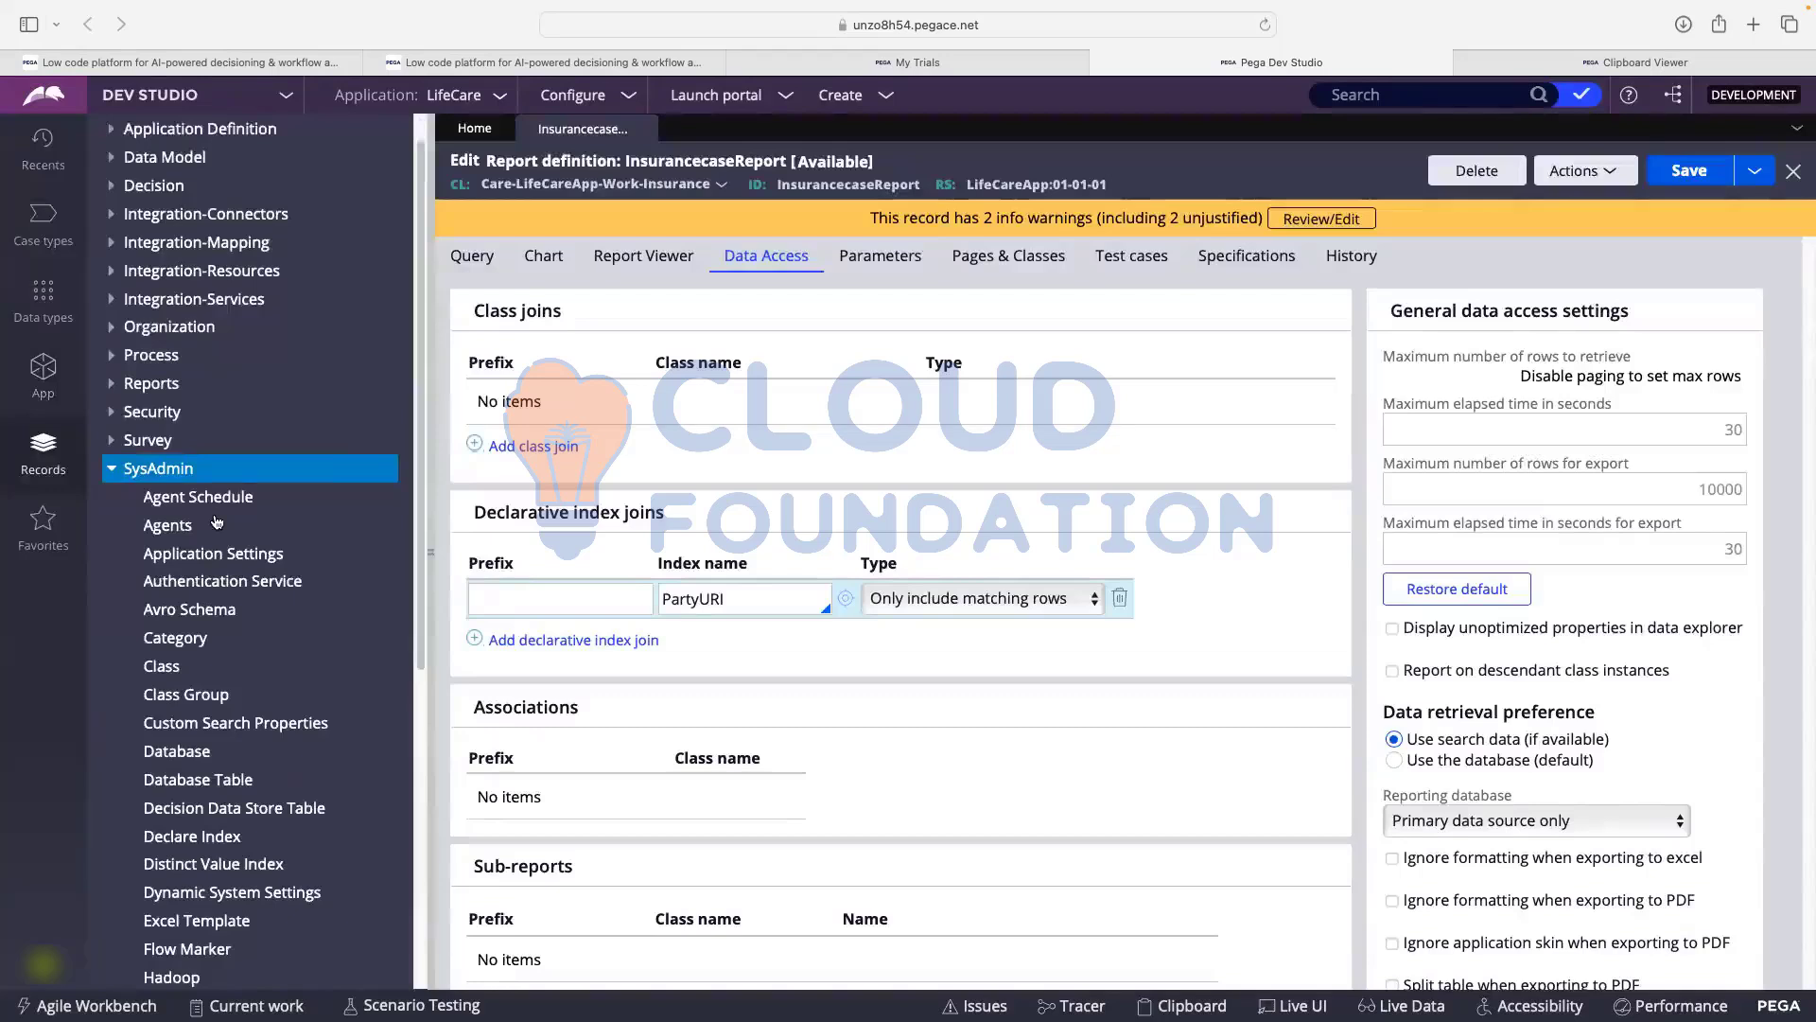
{"action": "left_click", "coordinate": [190, 839]}
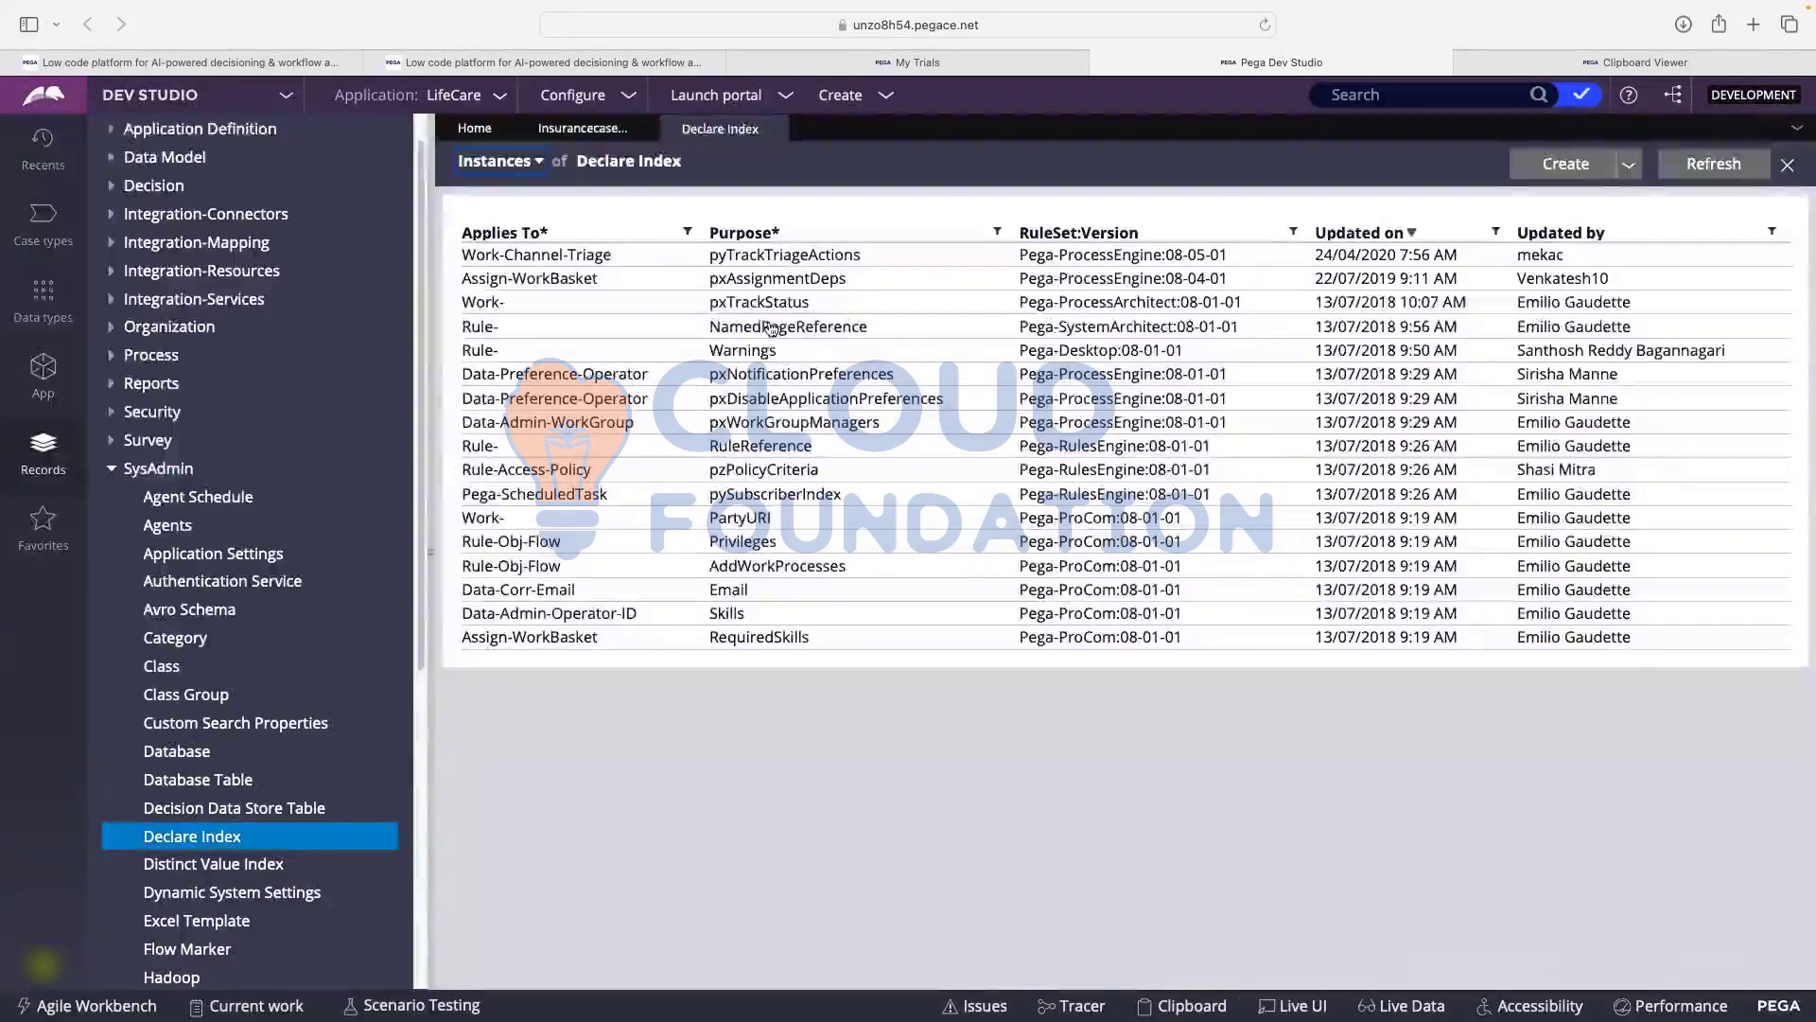
{"action": "left_click", "coordinate": [741, 525]}
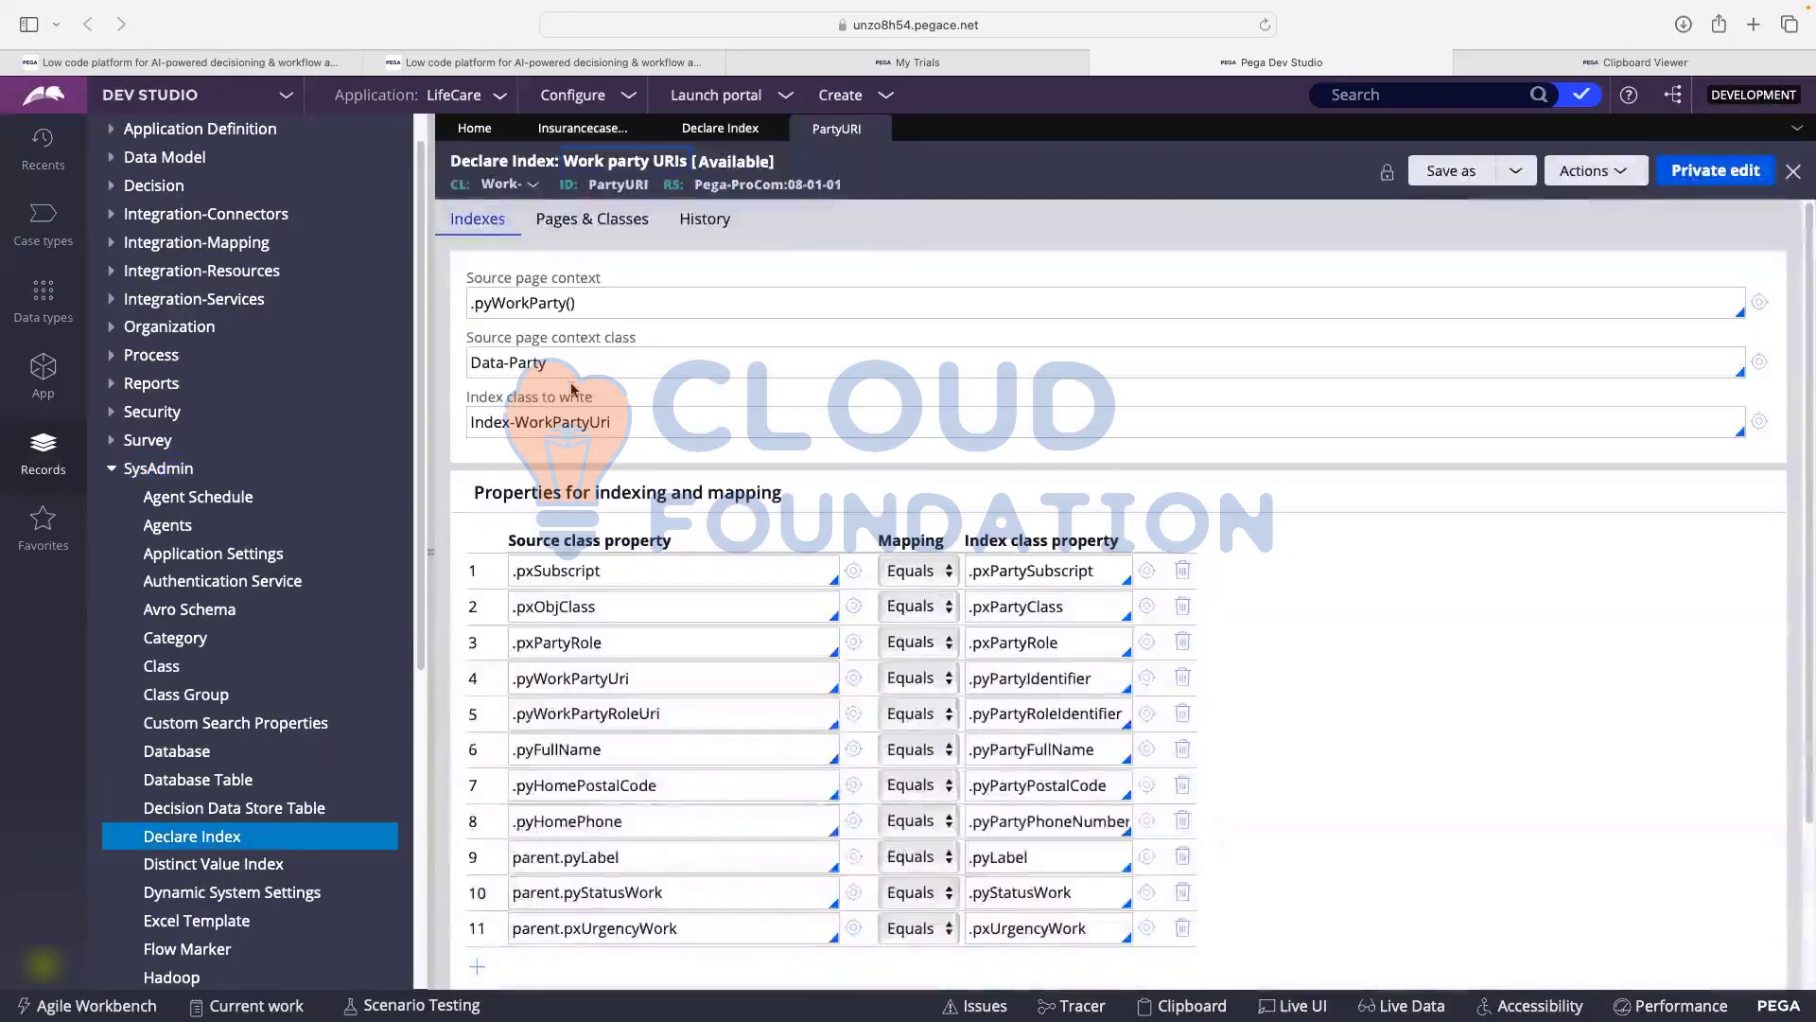
- Examine the PartyURI rule's source page context class, index class to write and mapped index class properties
{"action": "left_click_drag", "start_coordinate": [558, 366], "coordinate": [465, 364]}
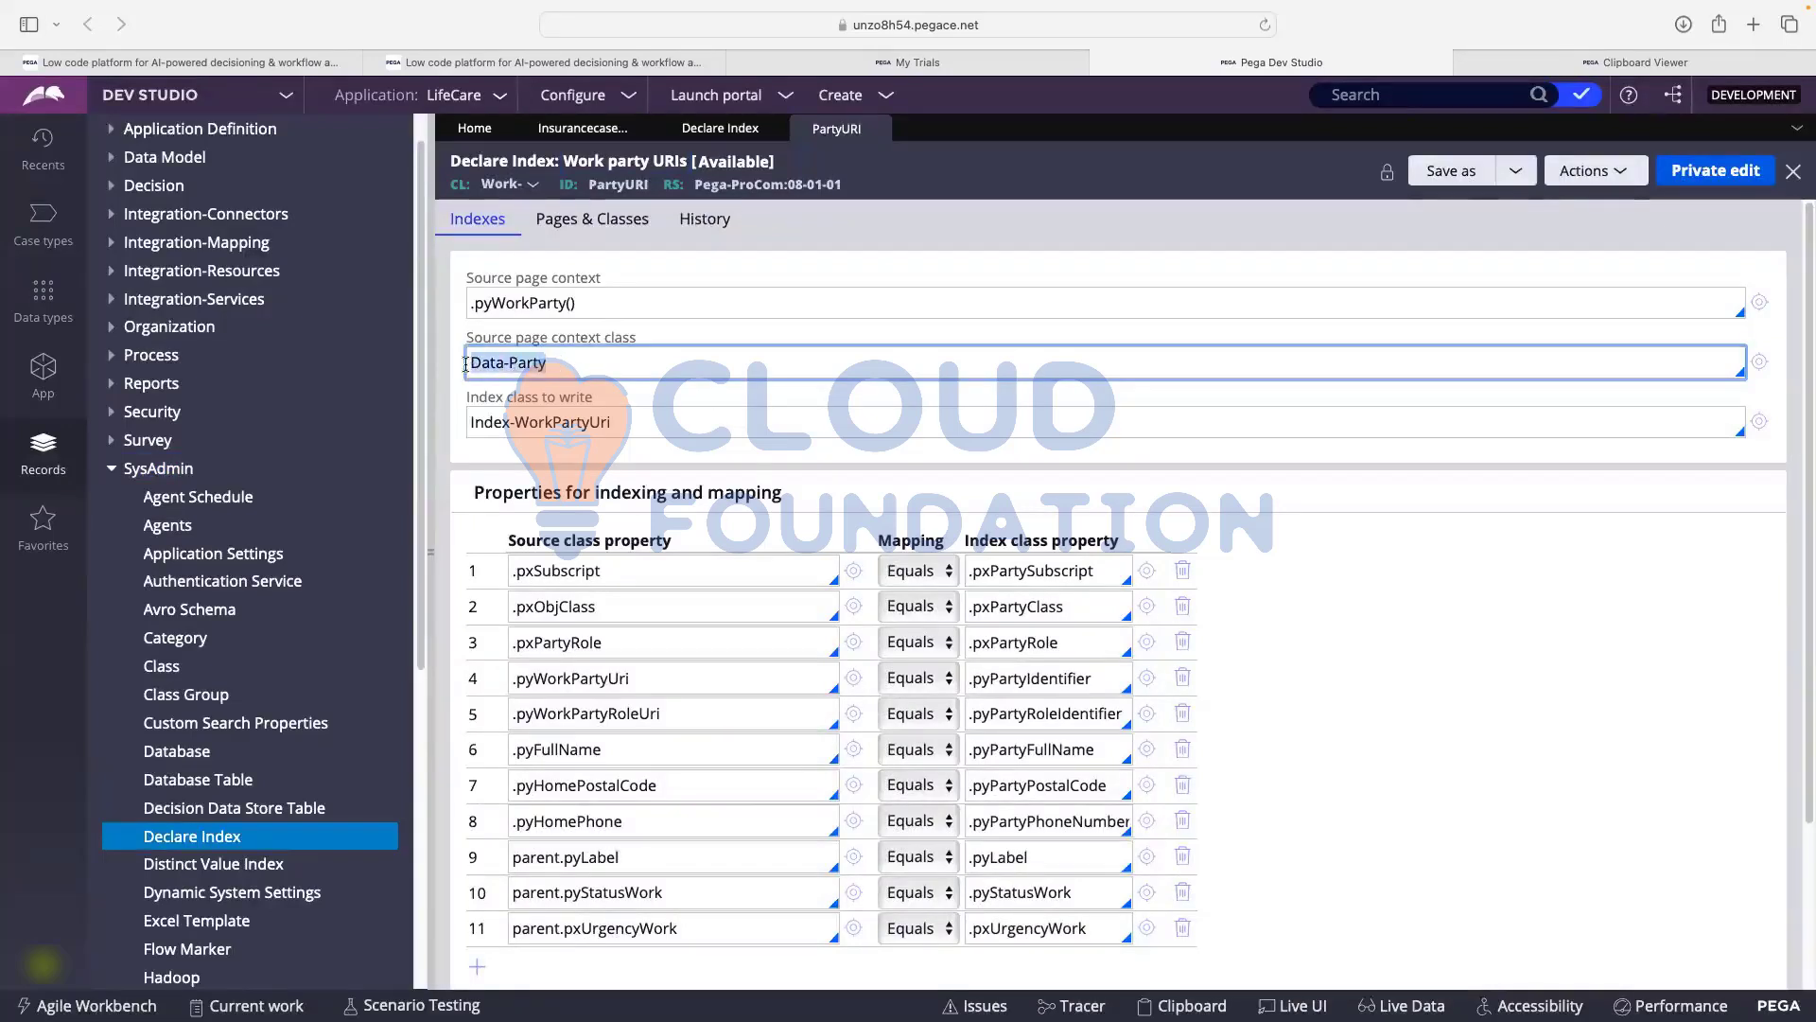
{"action": "left_click", "coordinate": [581, 368]}
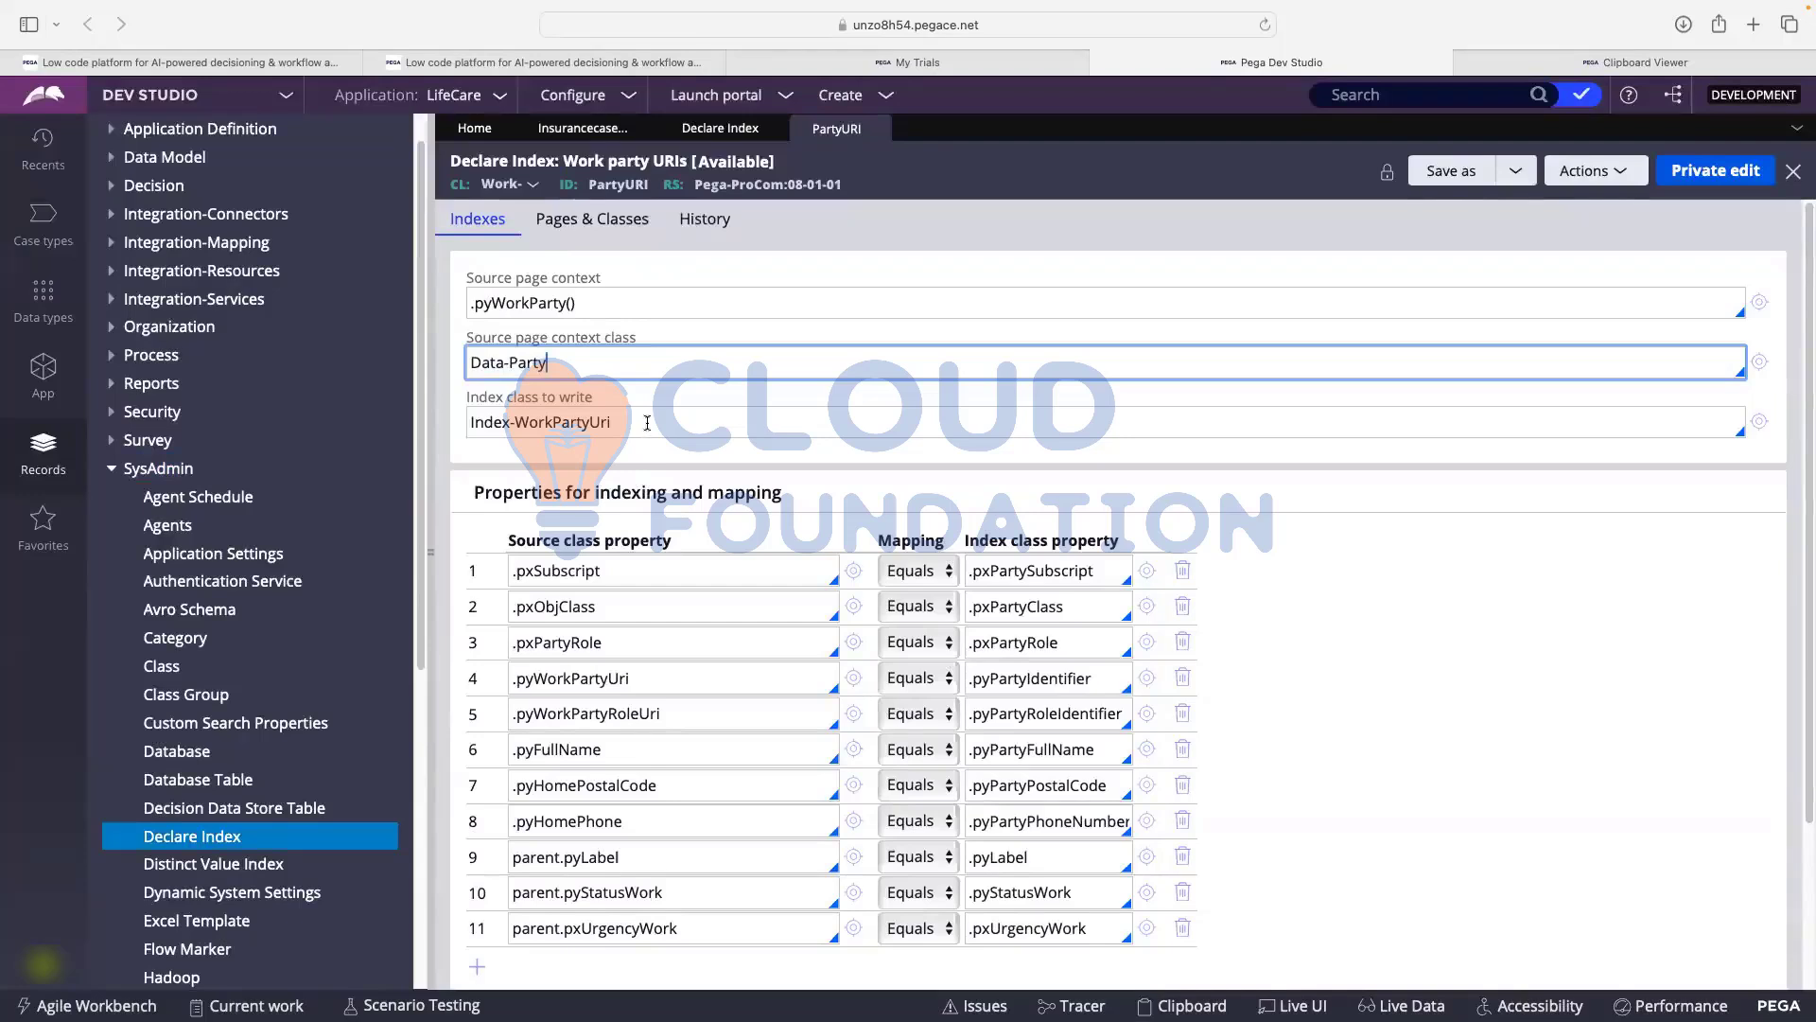
{"action": "left_click_drag", "start_coordinate": [647, 423], "coordinate": [471, 421]}
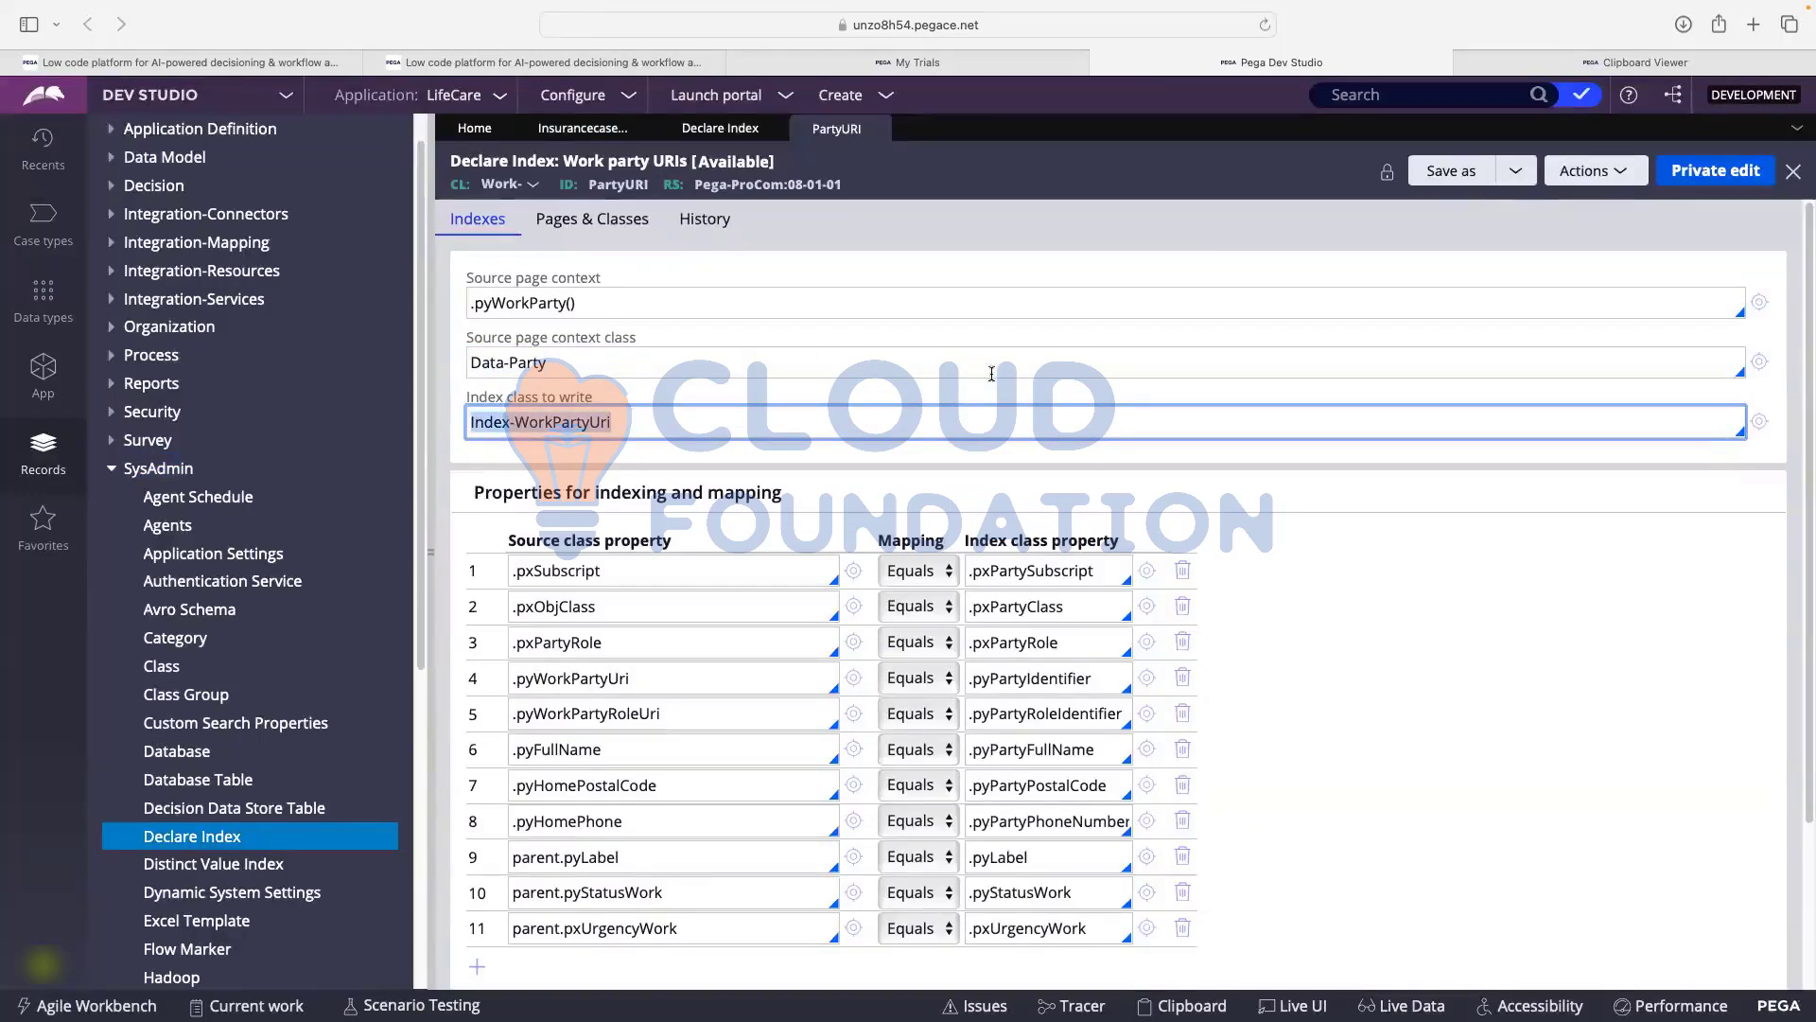
{"action": "scroll", "coordinate": [991, 373], "scroll_direction": "down", "scroll_amount": 1}
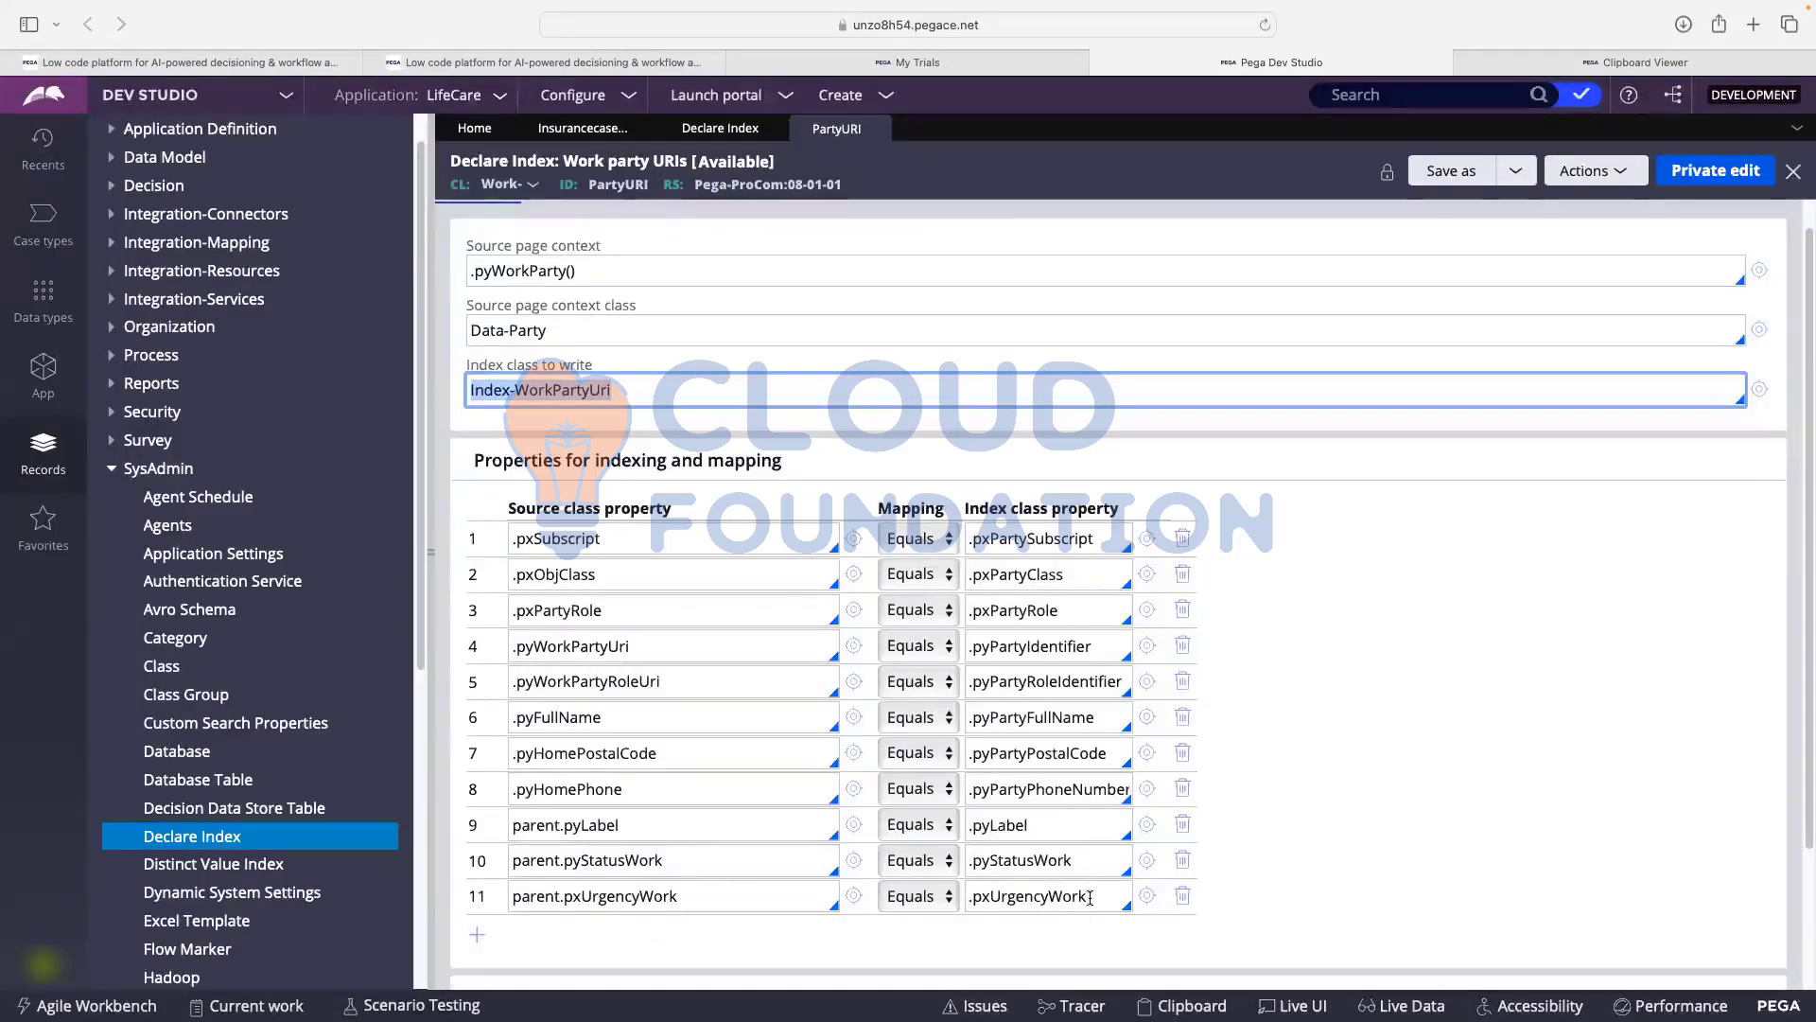
{"action": "left_click", "coordinate": [660, 398]}
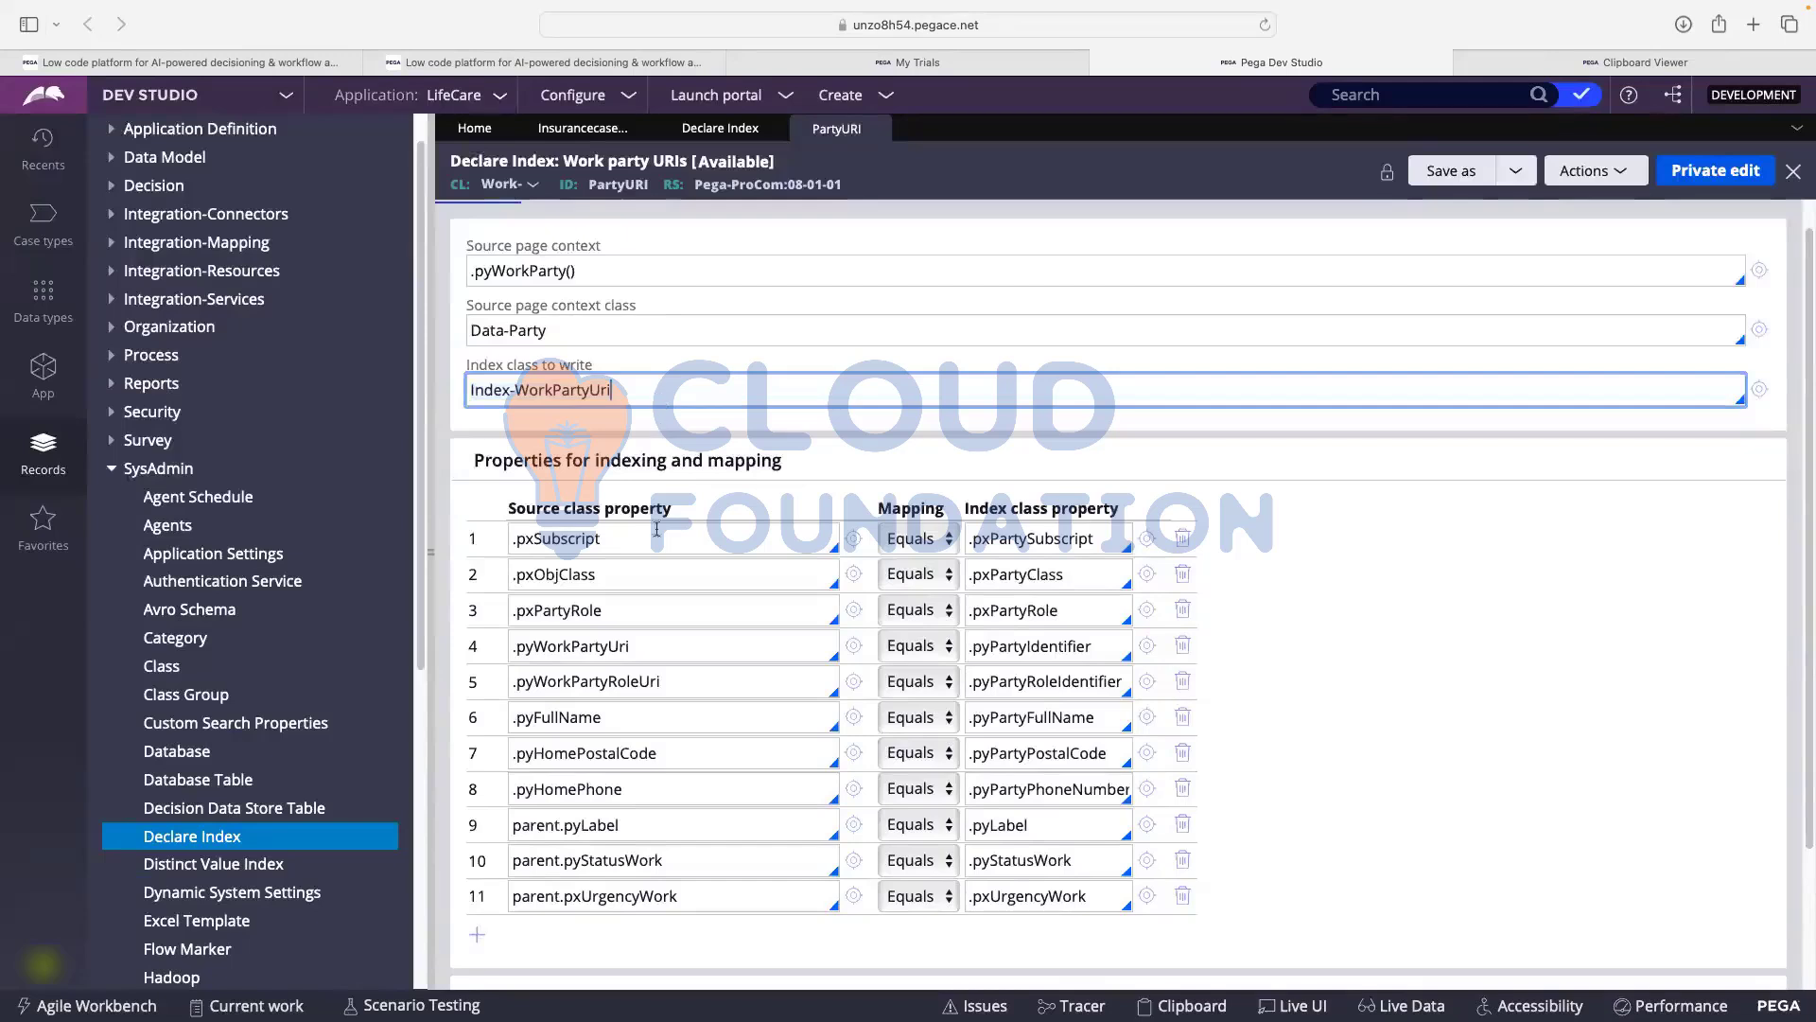
{"action": "left_click_drag", "start_coordinate": [1101, 542], "coordinate": [960, 543]}
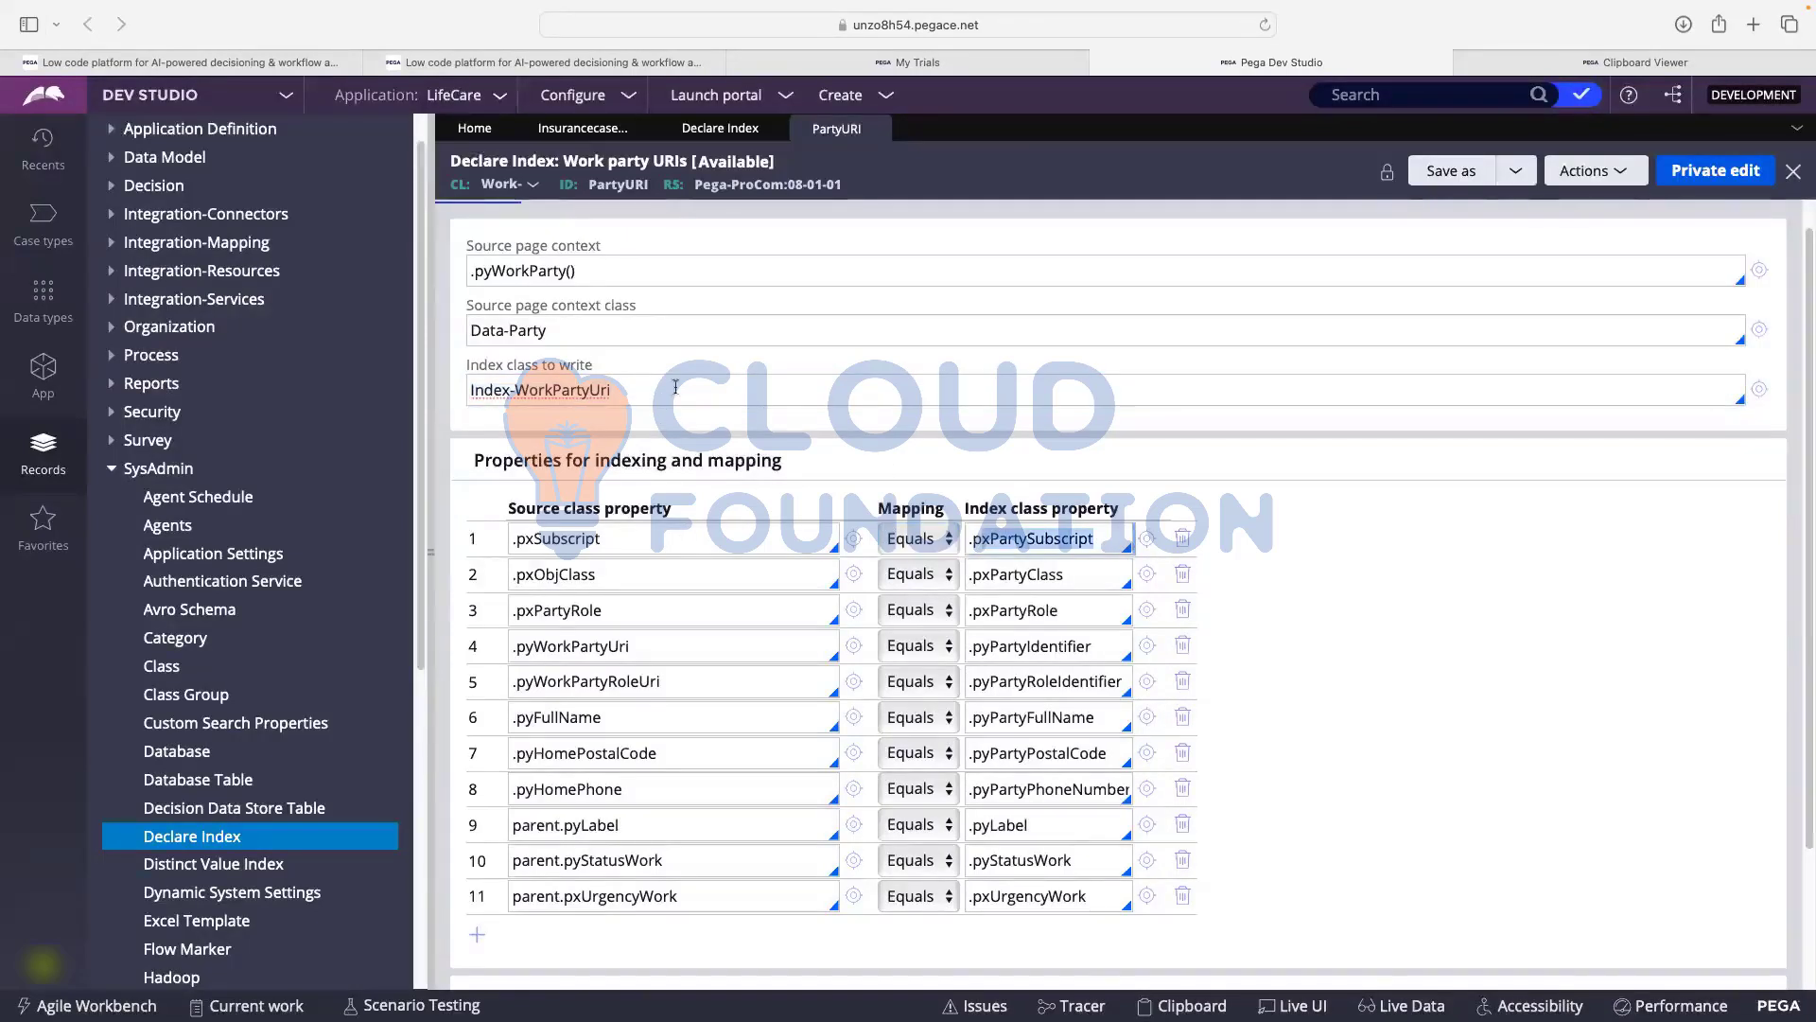
{"action": "left_click_drag", "start_coordinate": [619, 388], "coordinate": [463, 376]}
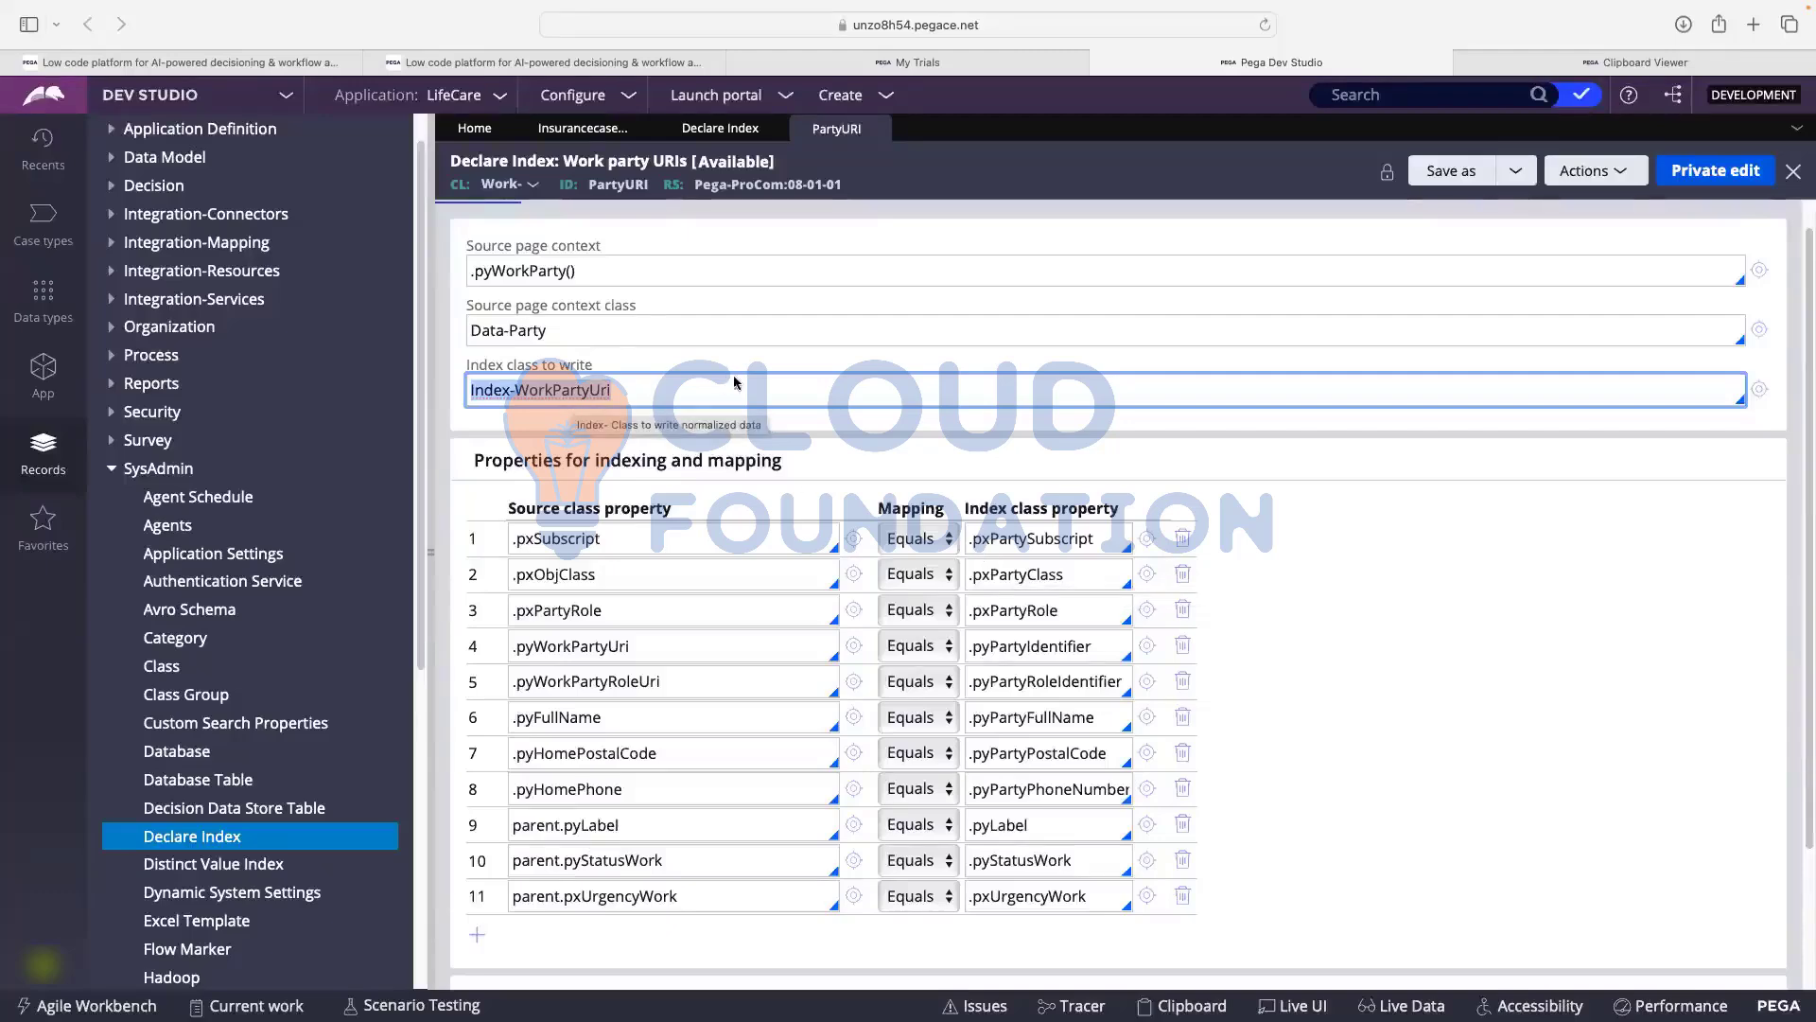
- Return to InsurancecaseReport, enter Ap as the prefix of the PartyURI index join and clear it again
{"action": "left_click", "coordinate": [728, 137]}
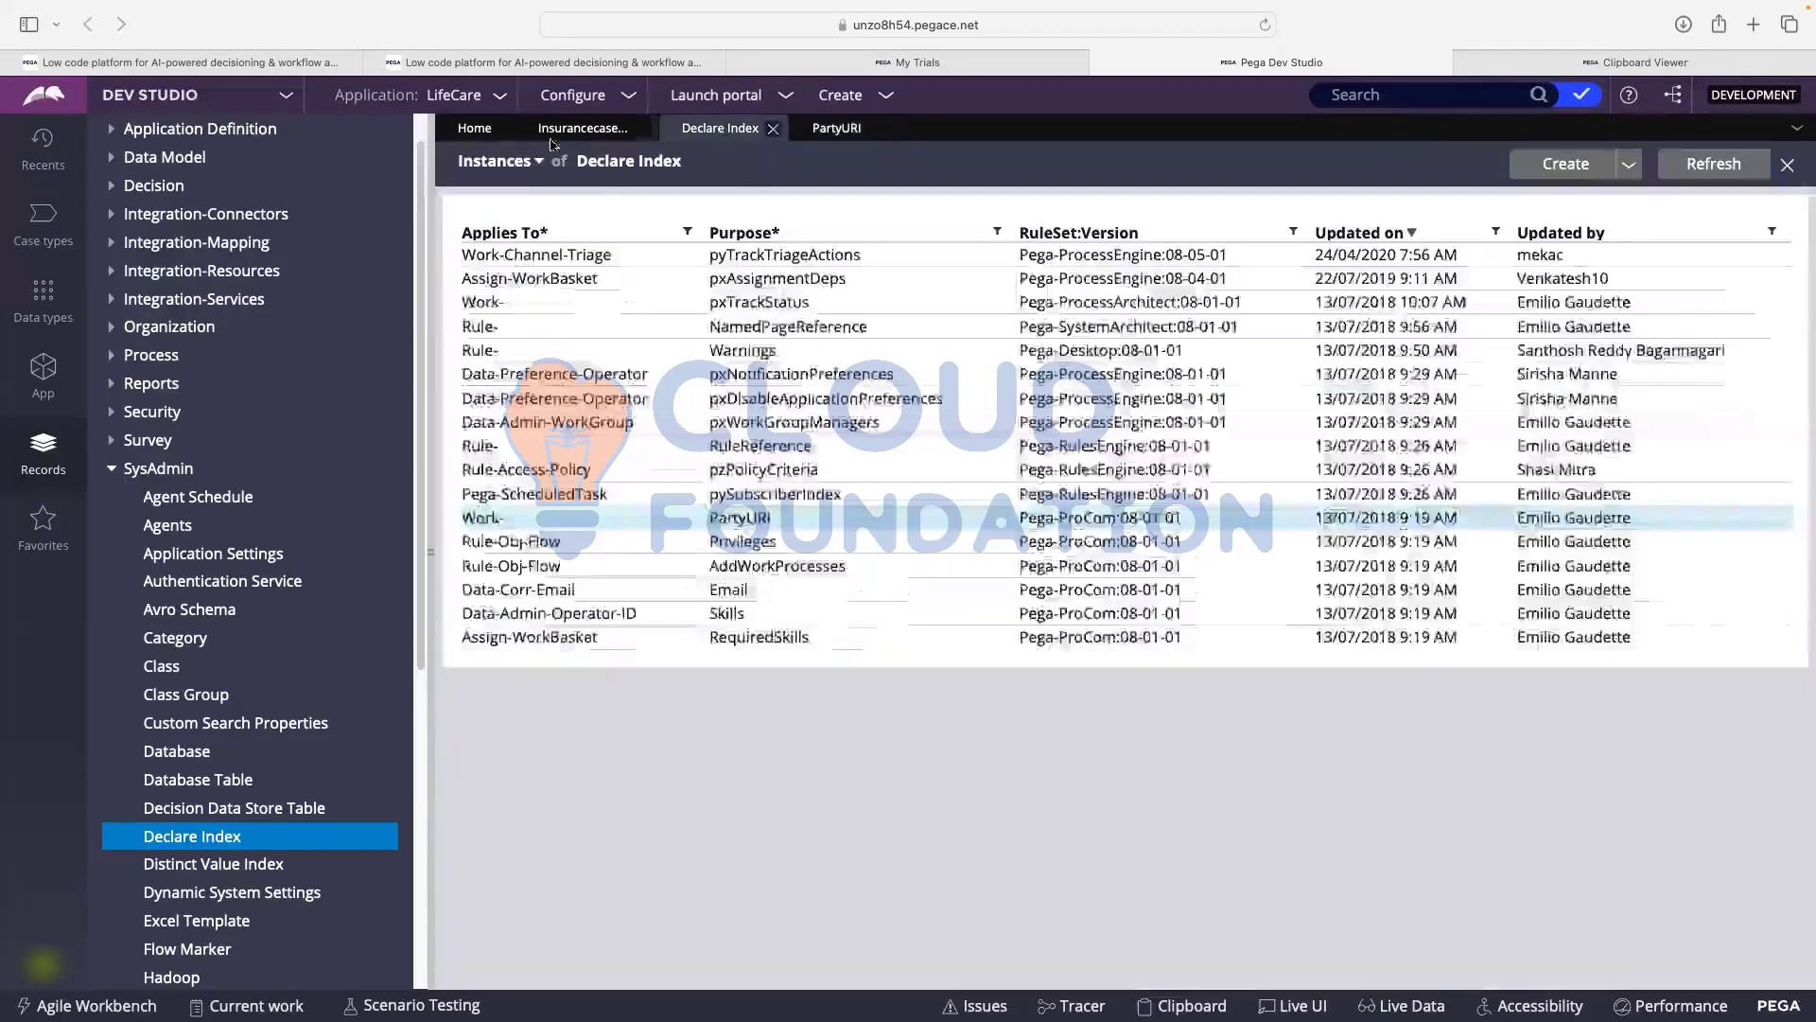
{"action": "left_click", "coordinate": [582, 128]}
{"action": "left_click", "coordinate": [551, 603]}
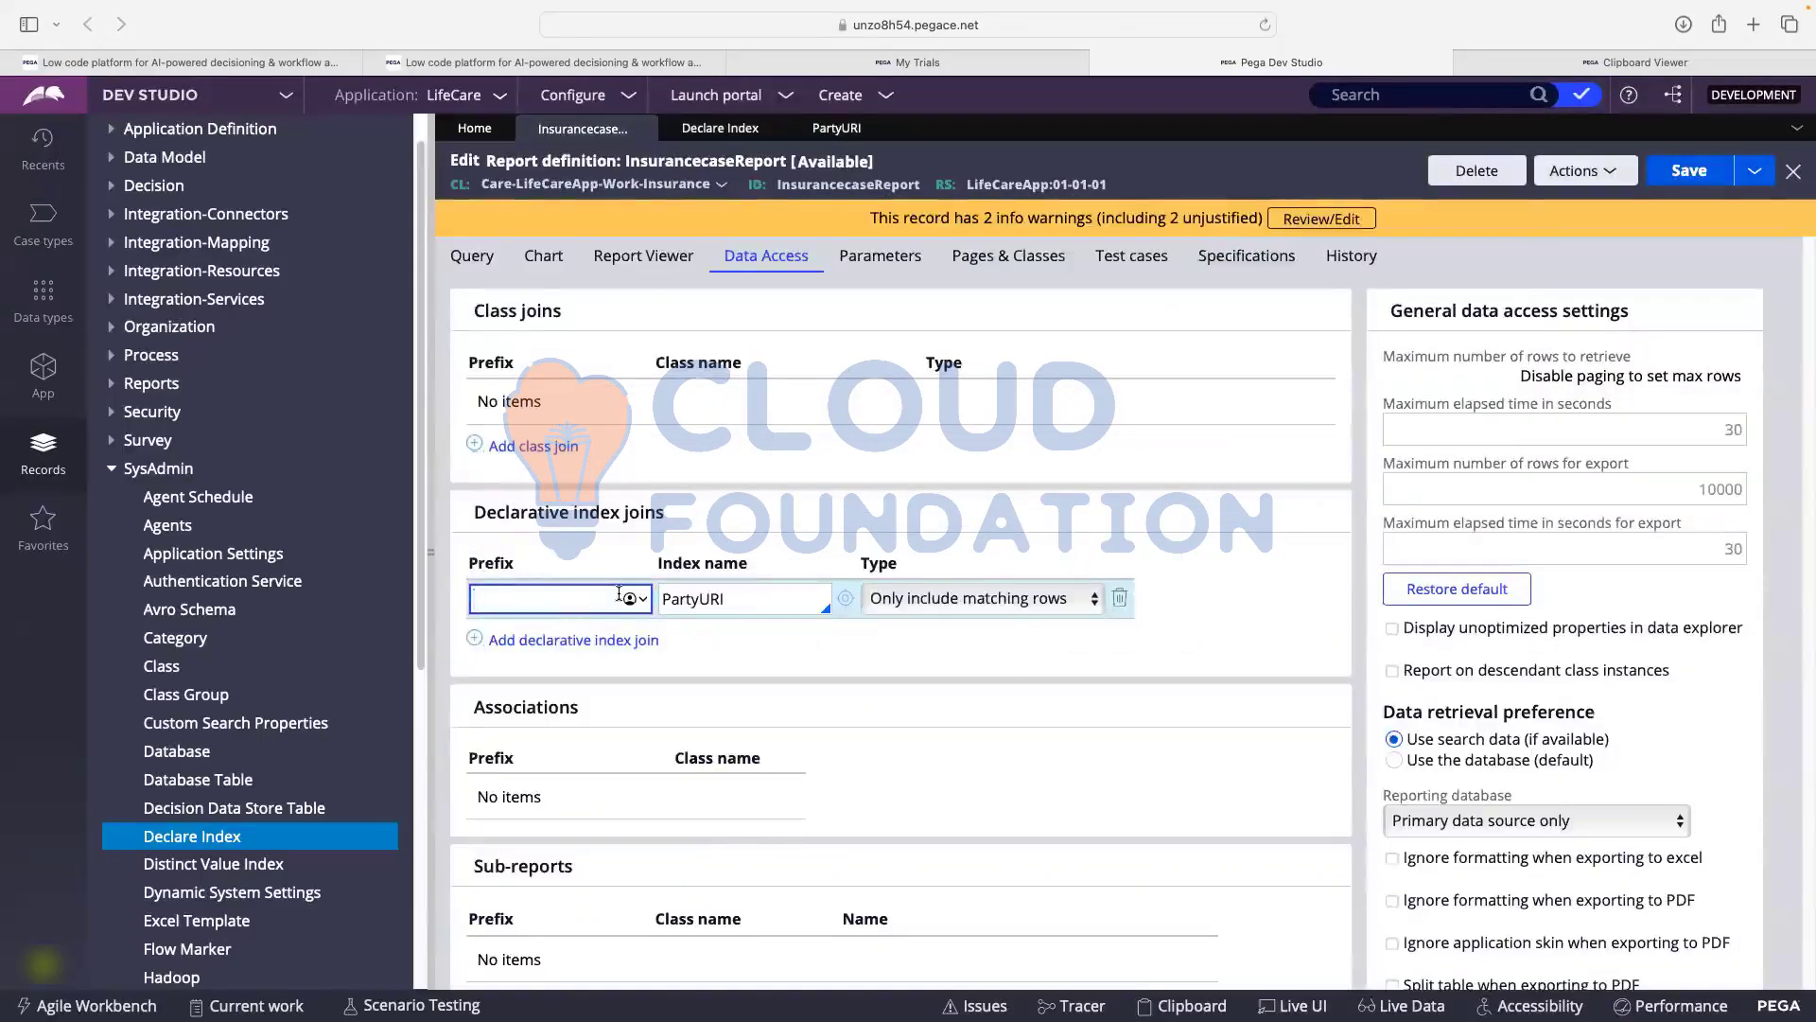
{"action": "left_click", "coordinate": [826, 668]}
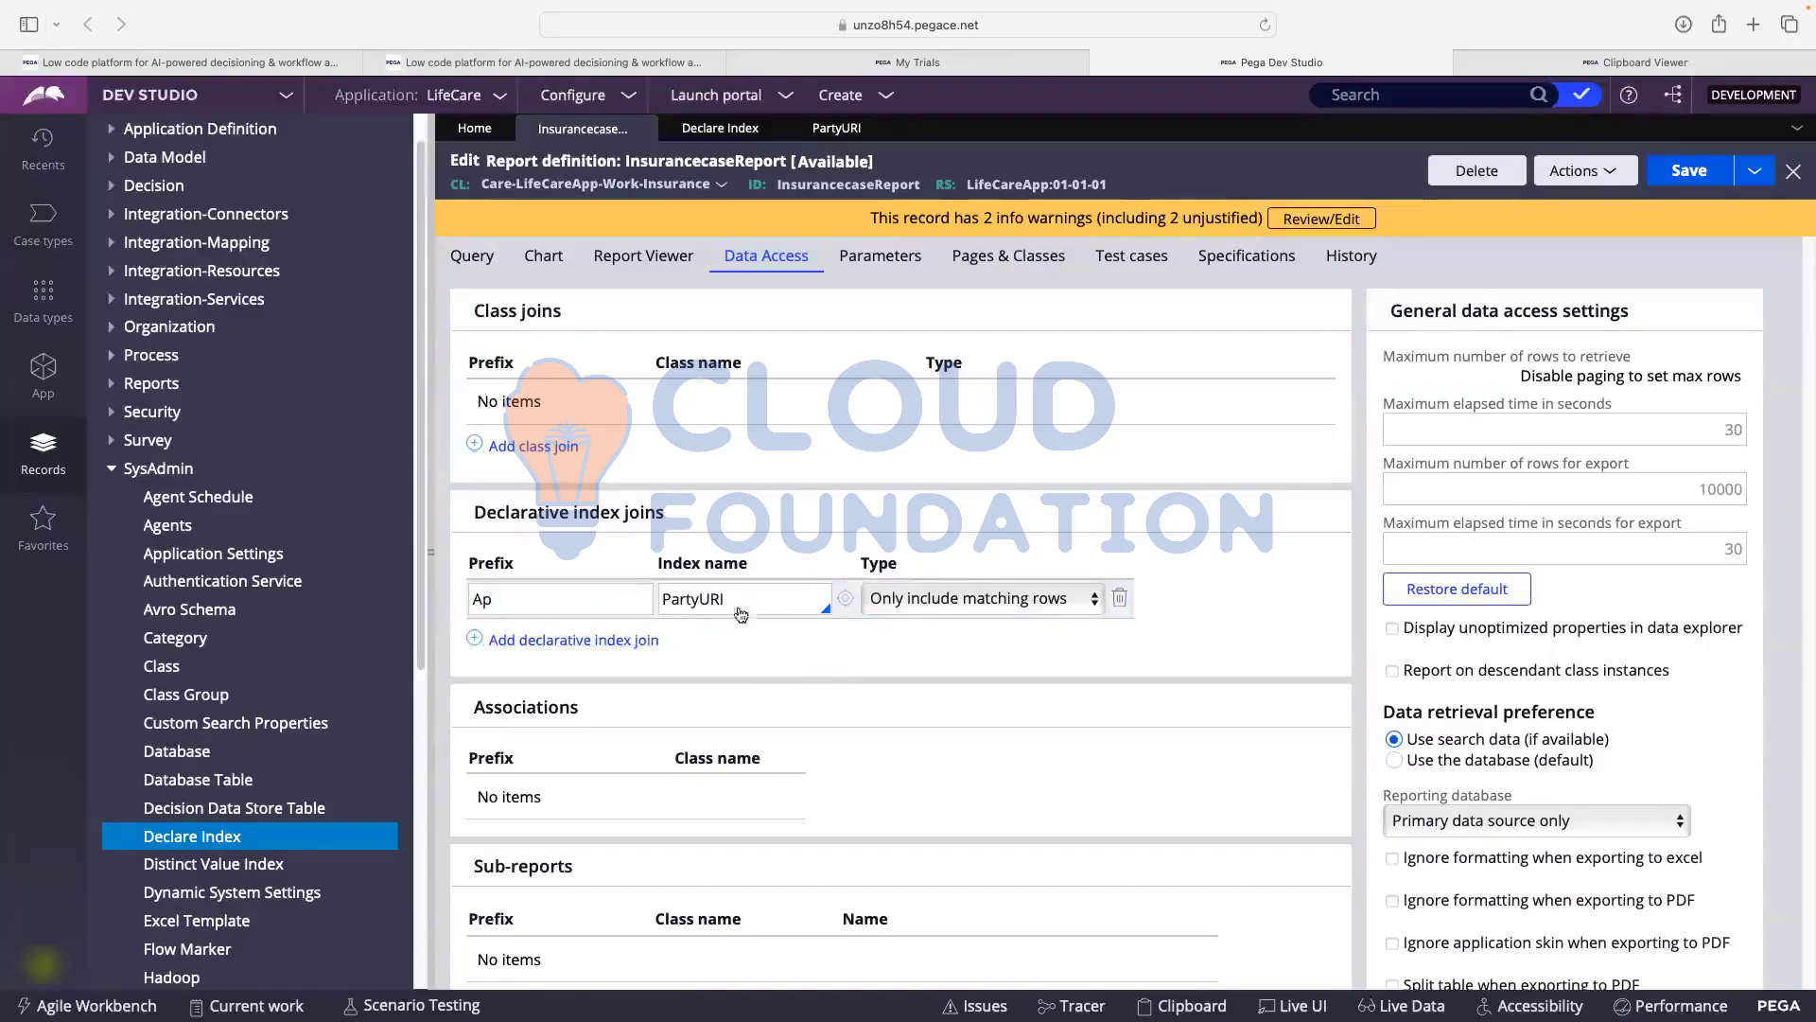
{"action": "double_click", "coordinate": [522, 602]}
{"action": "key", "text": "BackSpace"}
{"action": "left_click", "coordinate": [643, 197]}
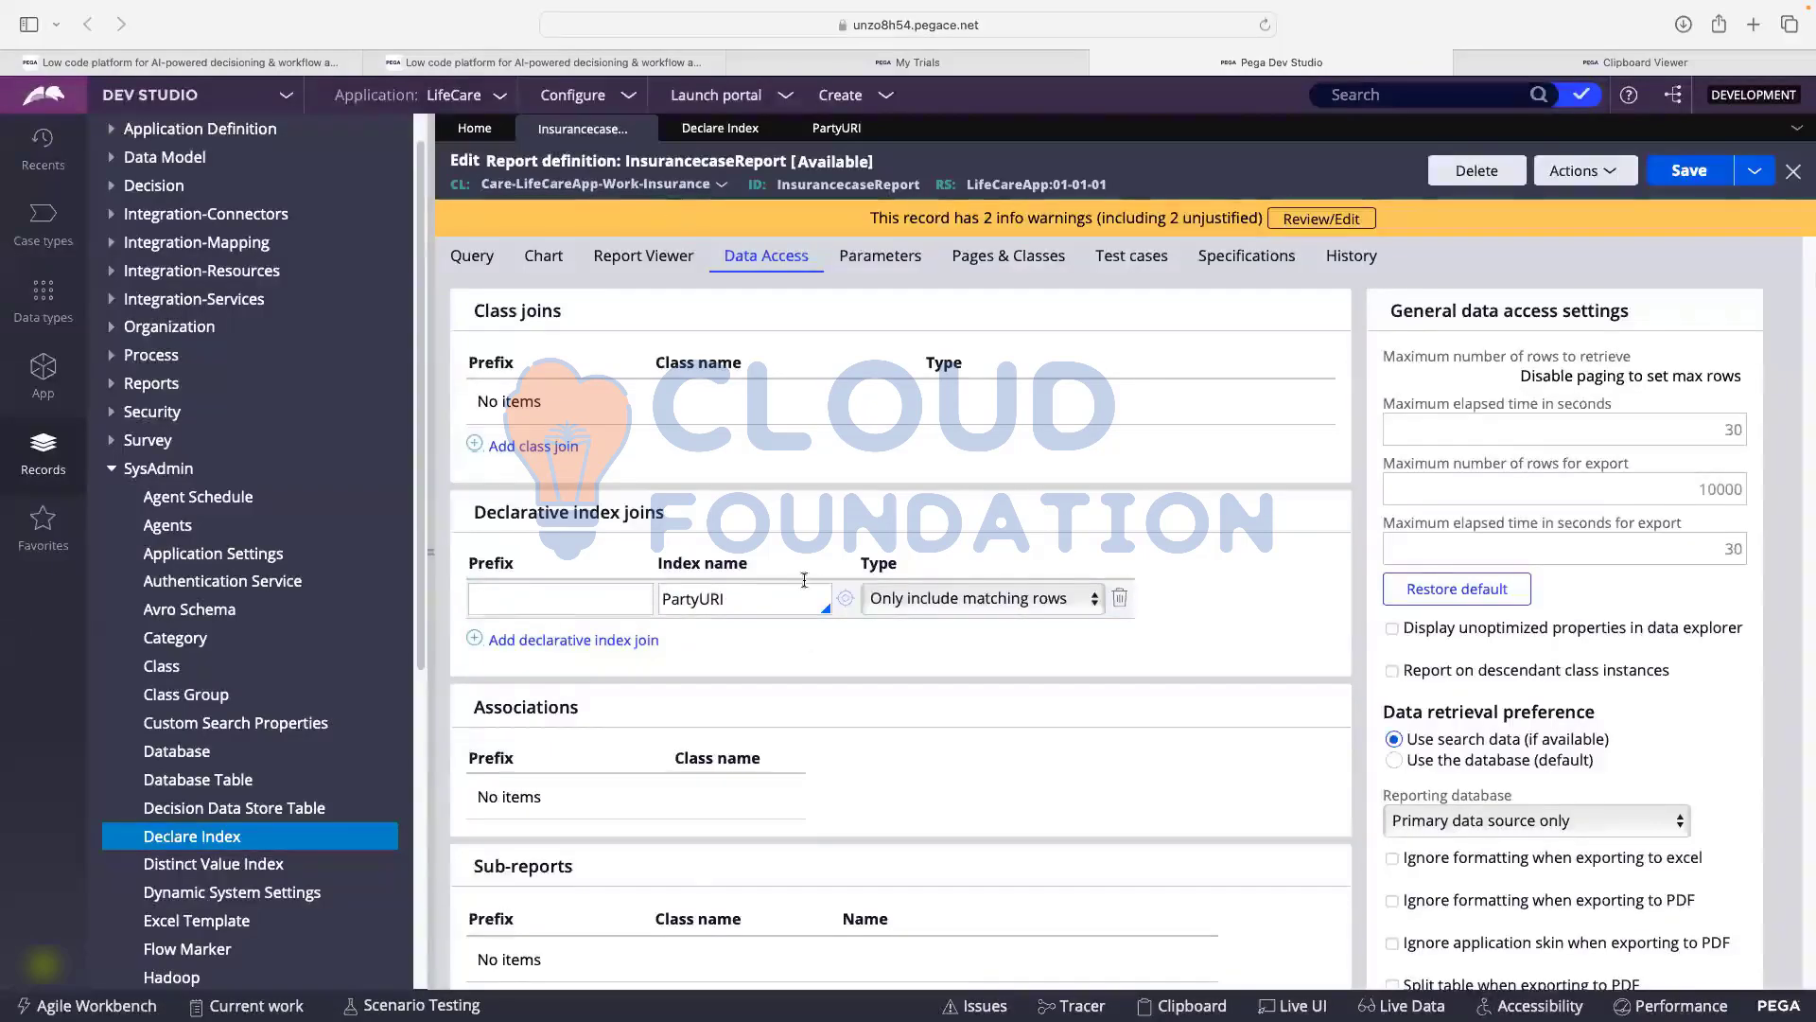
- Delete the PartyURI declarative index join from the report's Data Access settings
{"action": "scroll", "coordinate": [774, 544], "scroll_direction": "down", "scroll_amount": 2}
{"action": "scroll", "coordinate": [773, 544], "scroll_direction": "down", "scroll_amount": 2}
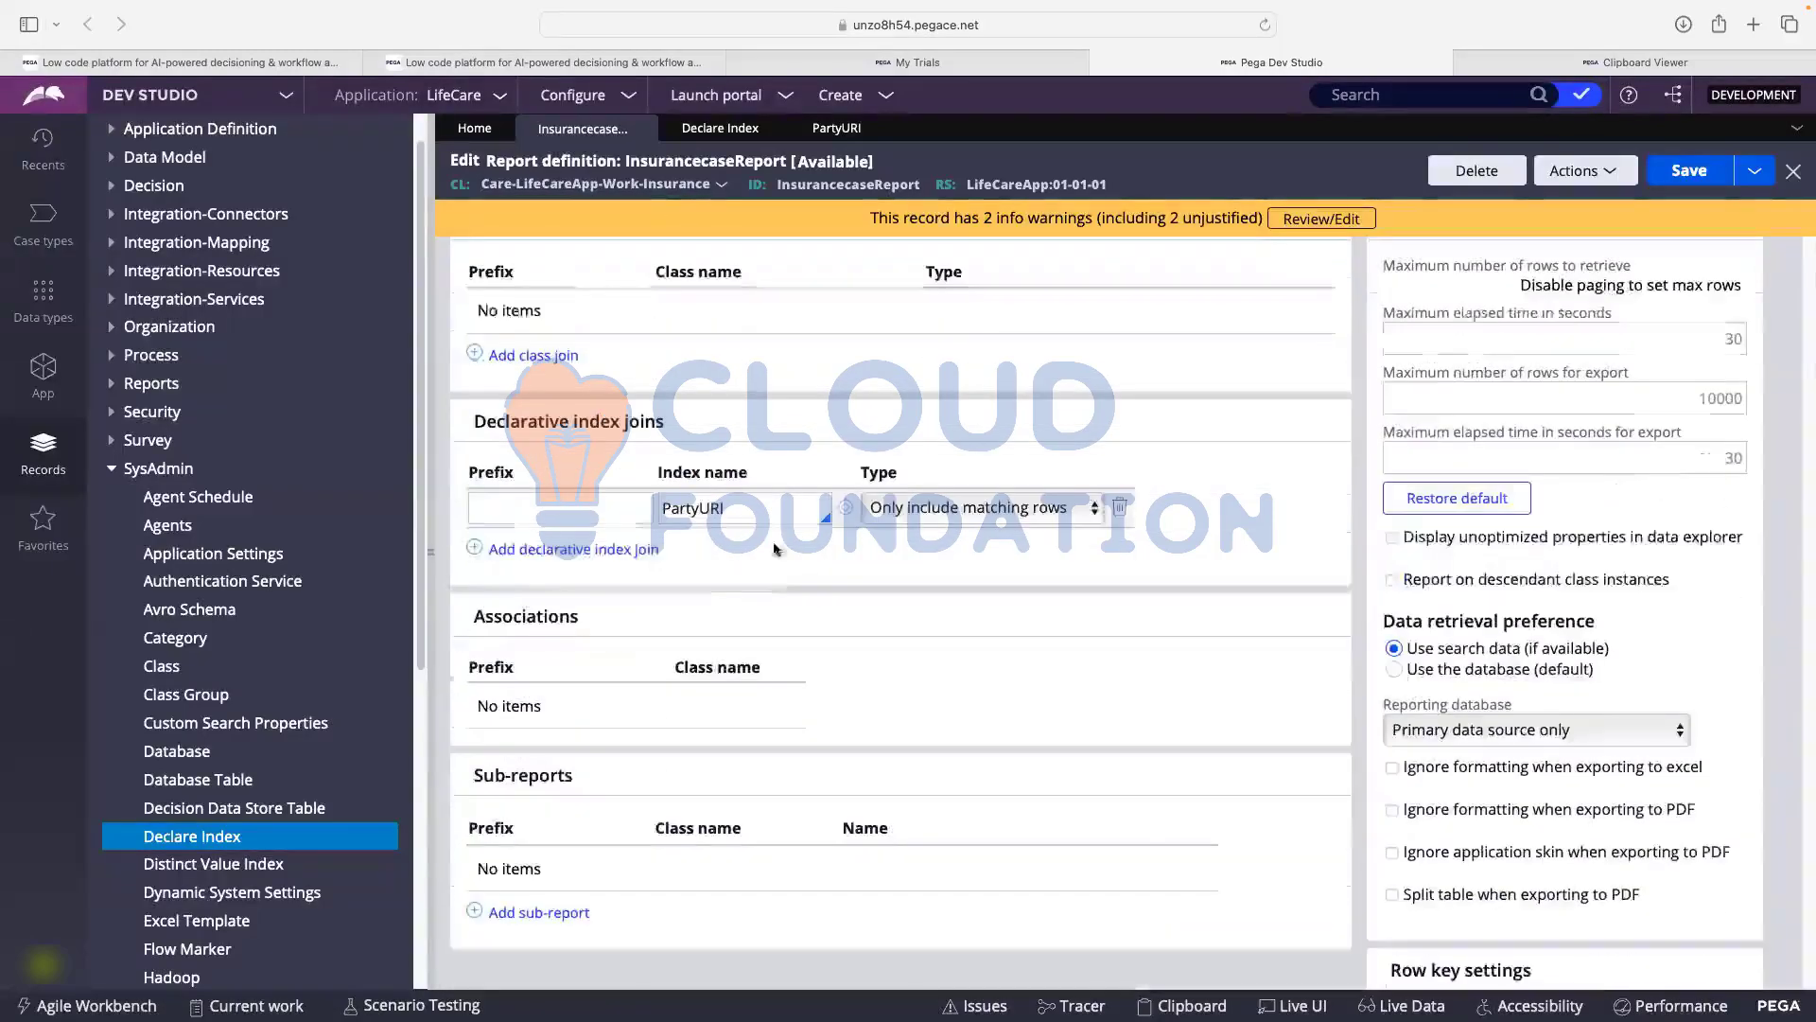
{"action": "left_click", "coordinate": [1120, 507]}
- Point out the Sub-reports section, add a blank sub-report row and open its usage configuration
{"action": "scroll", "coordinate": [710, 616], "scroll_direction": "down", "scroll_amount": 5}
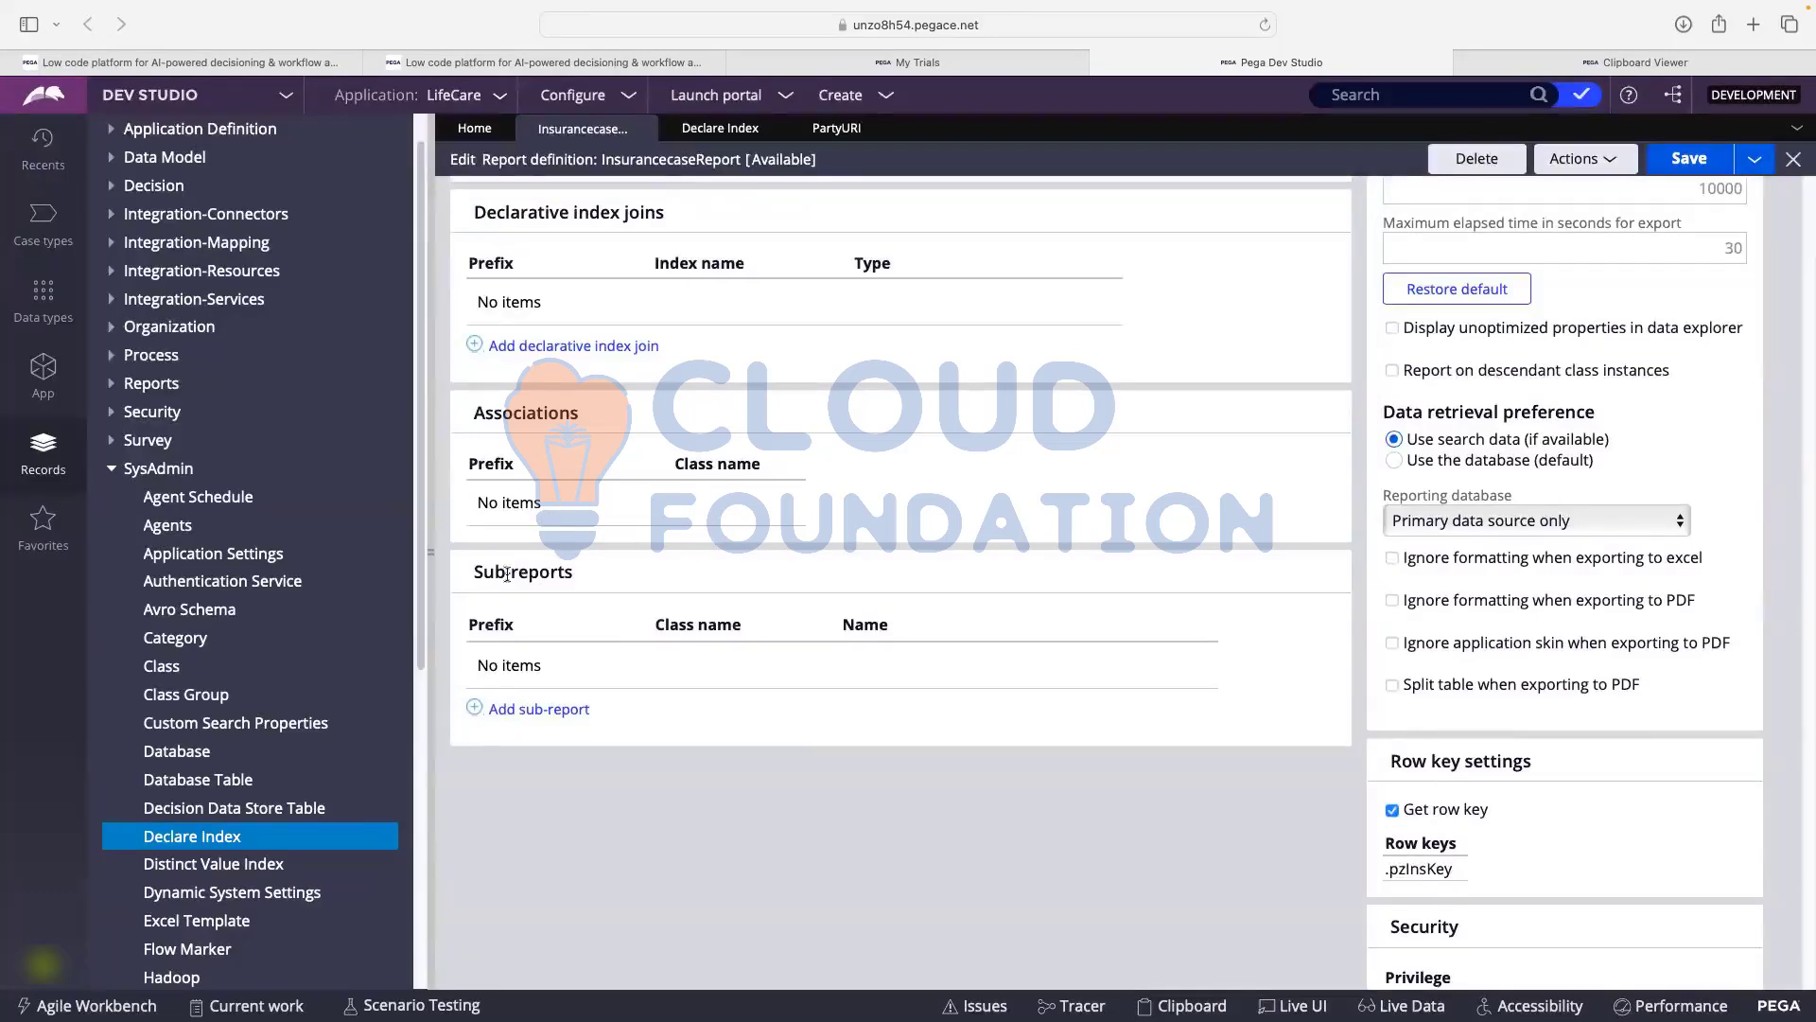
{"action": "left_click_drag", "start_coordinate": [474, 572], "coordinate": [575, 574]}
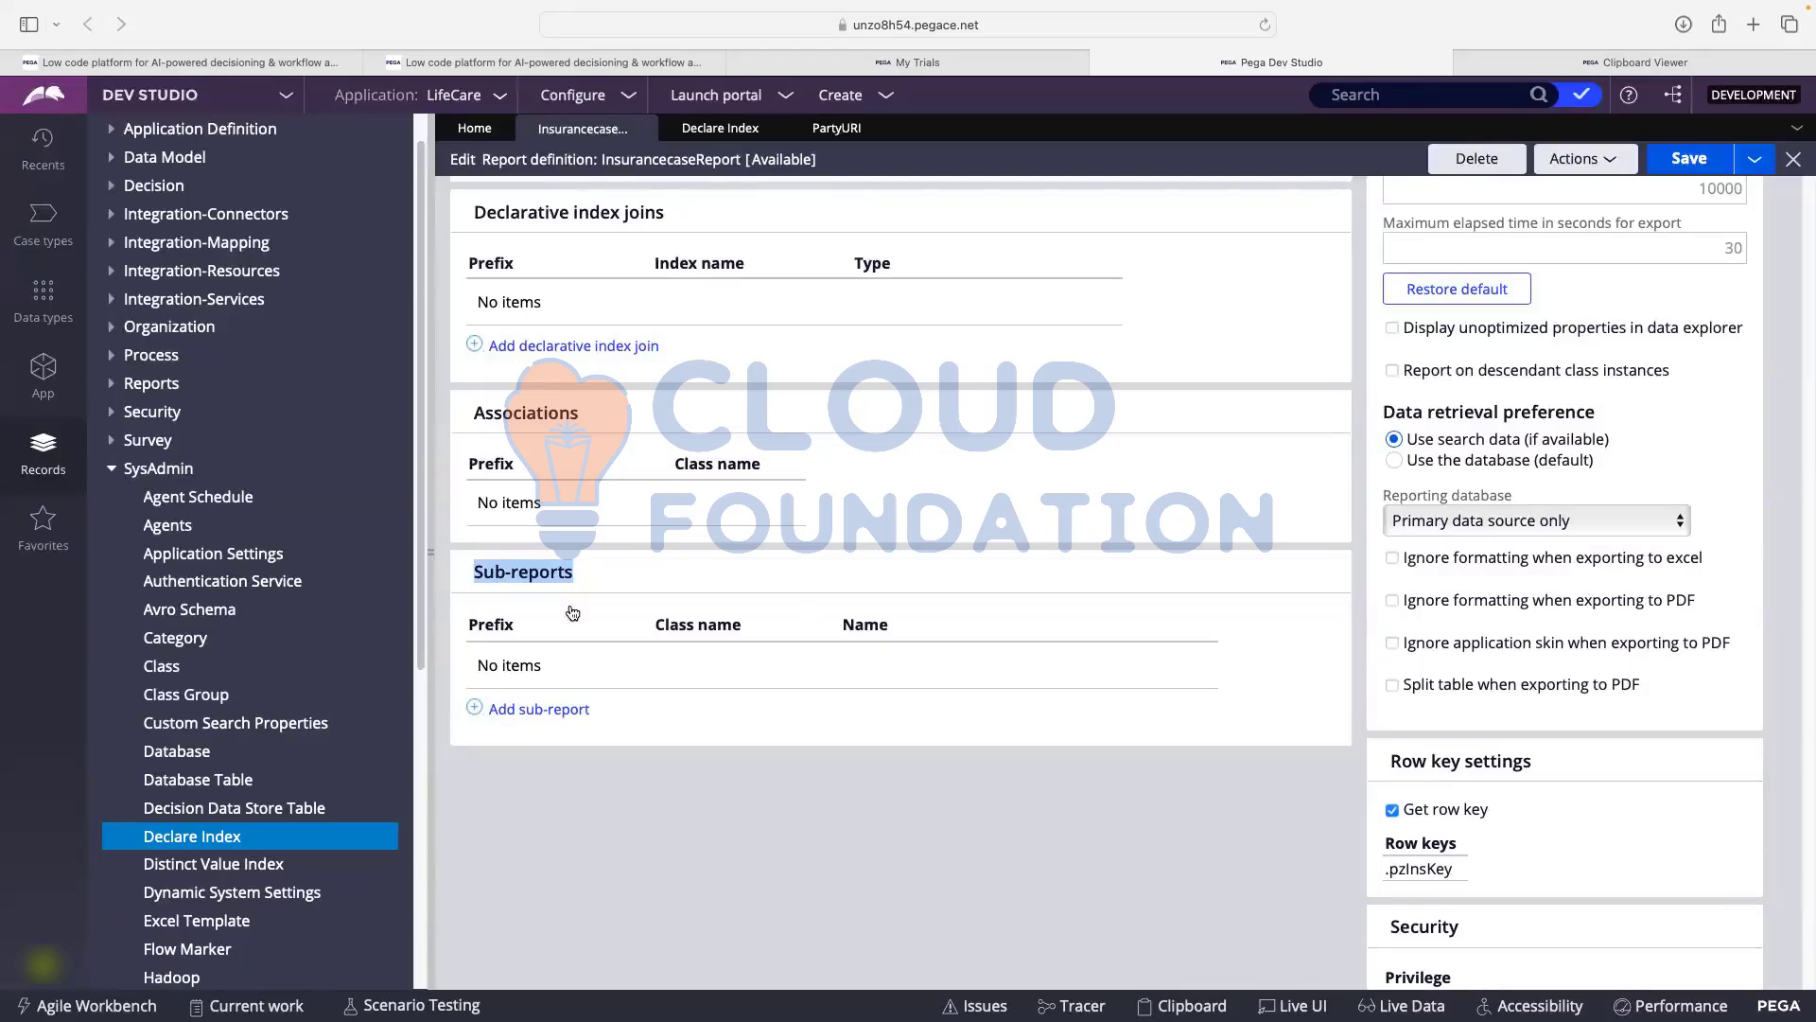
{"action": "left_click", "coordinate": [615, 573]}
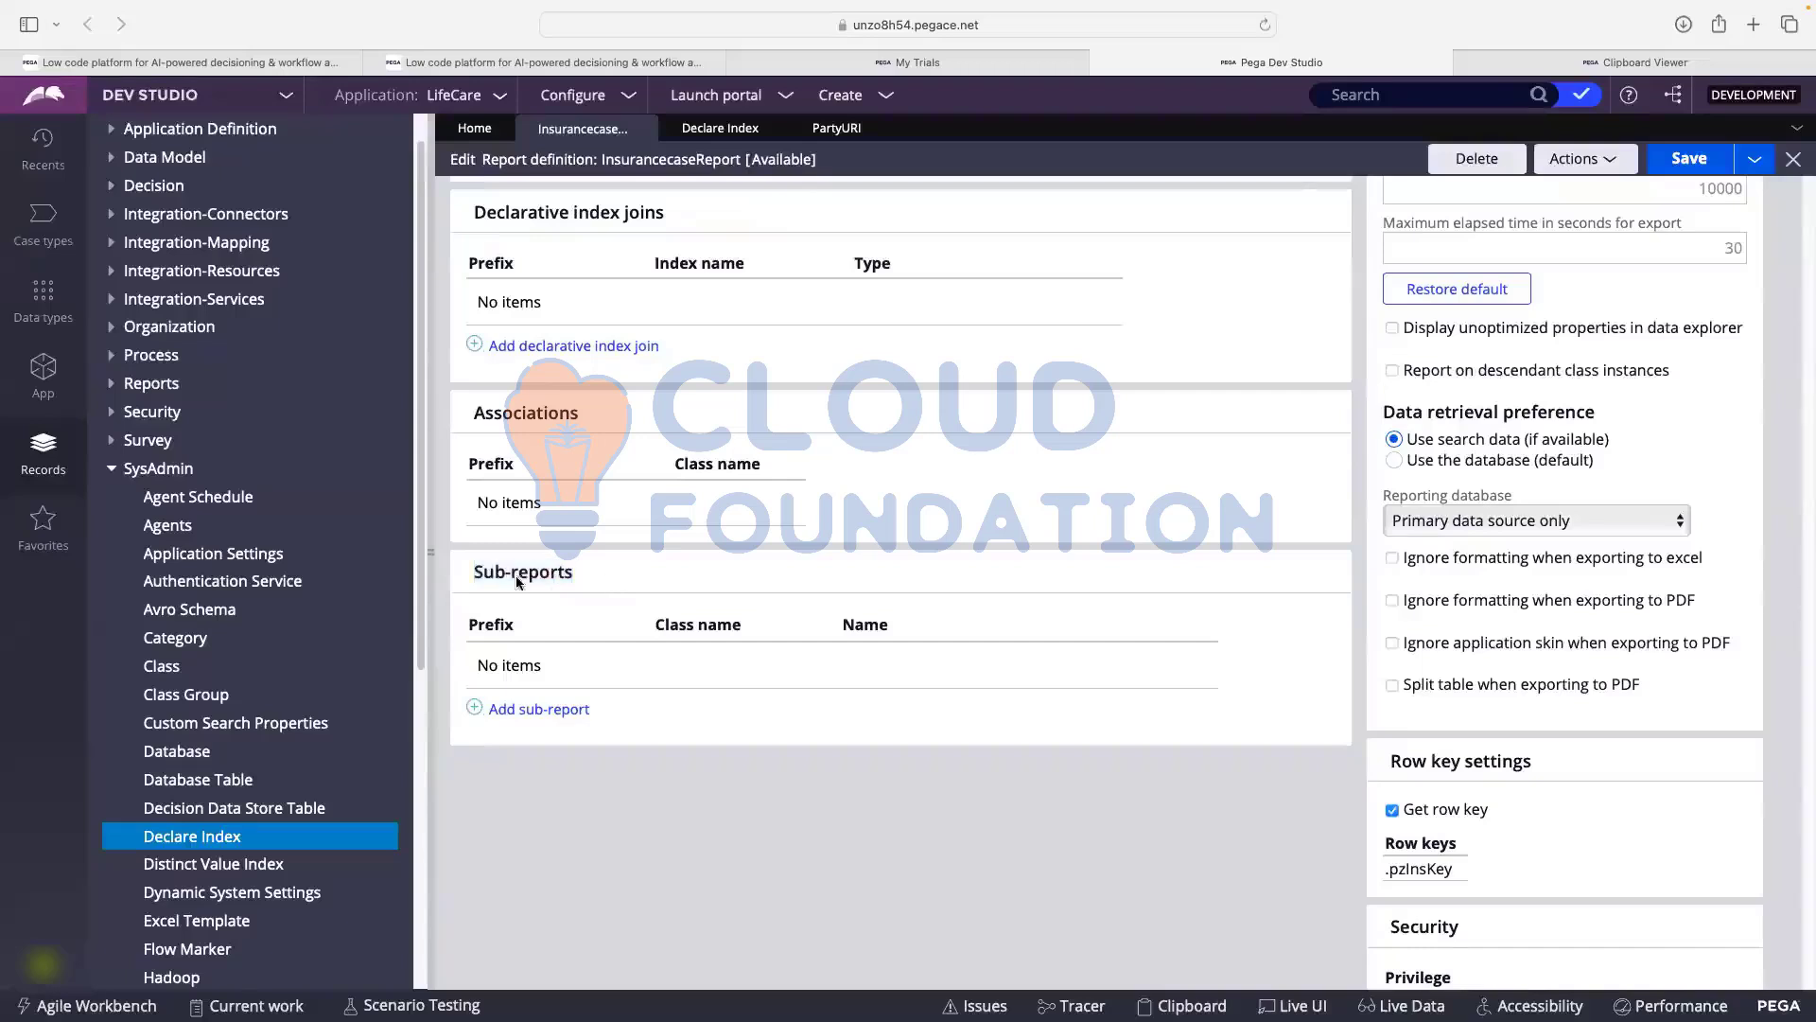
{"action": "left_click", "coordinate": [538, 709]}
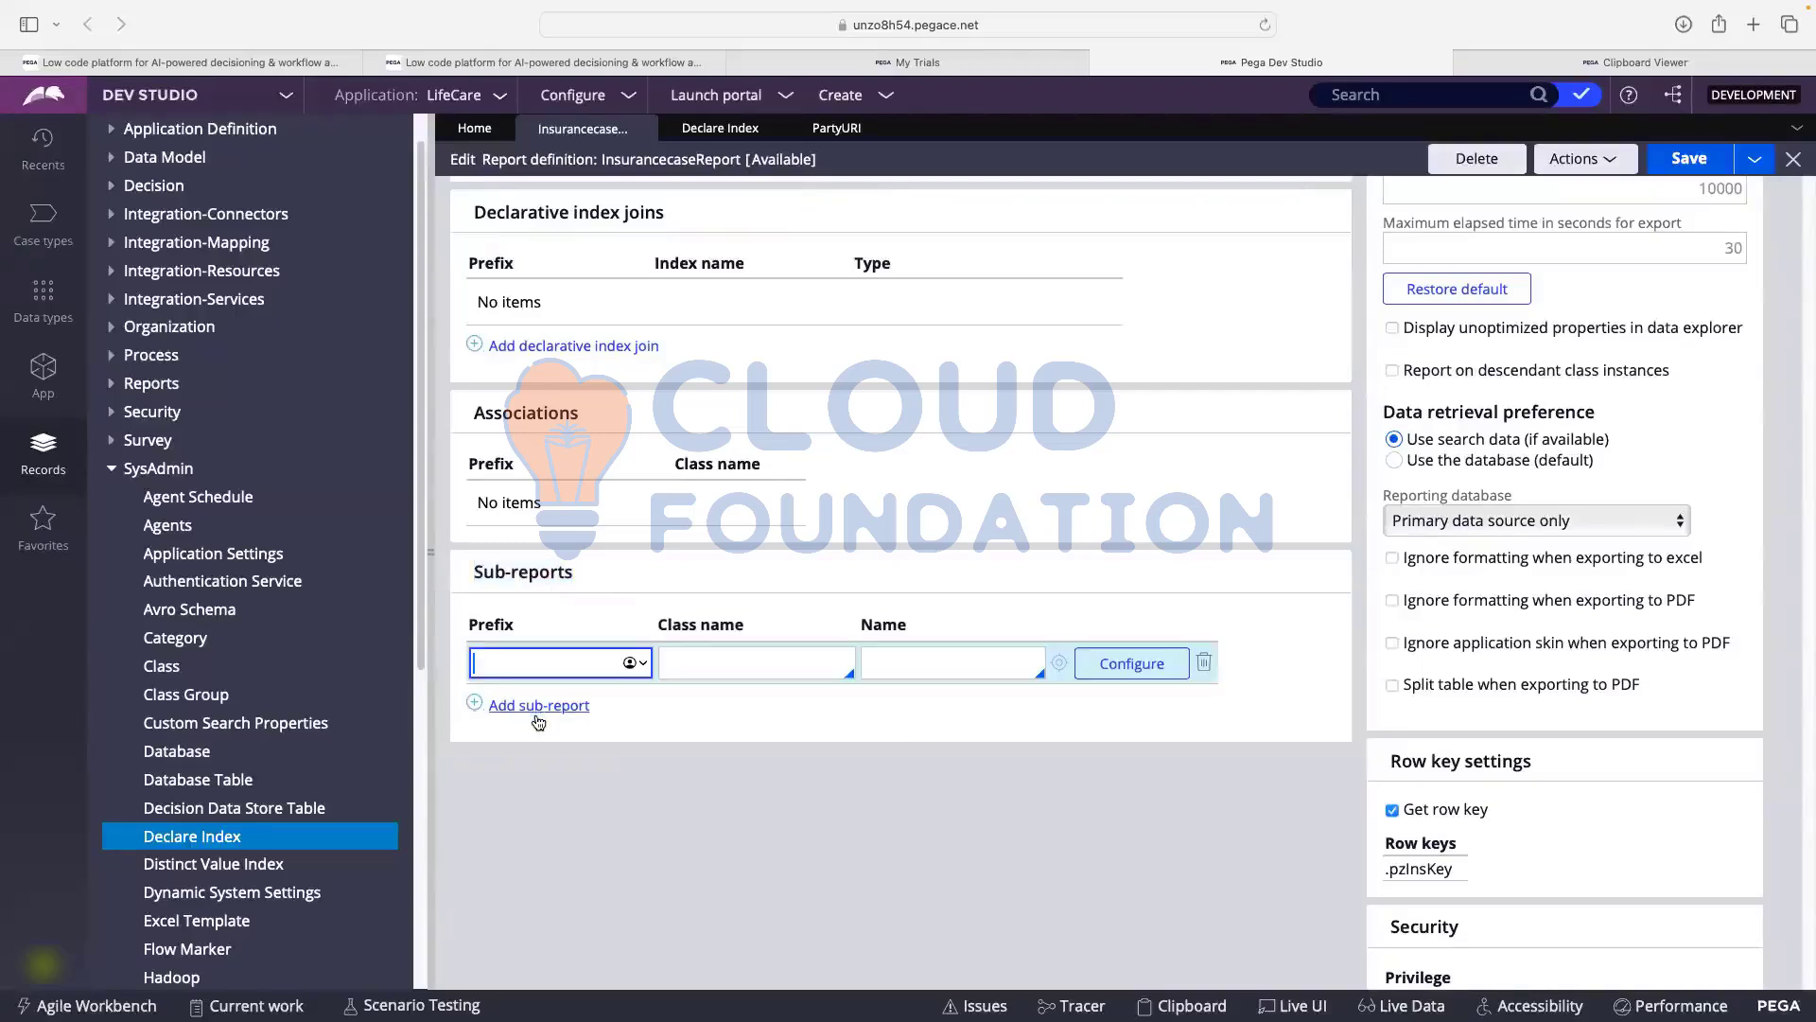
{"action": "left_click", "coordinate": [741, 653]}
{"action": "left_click", "coordinate": [939, 667]}
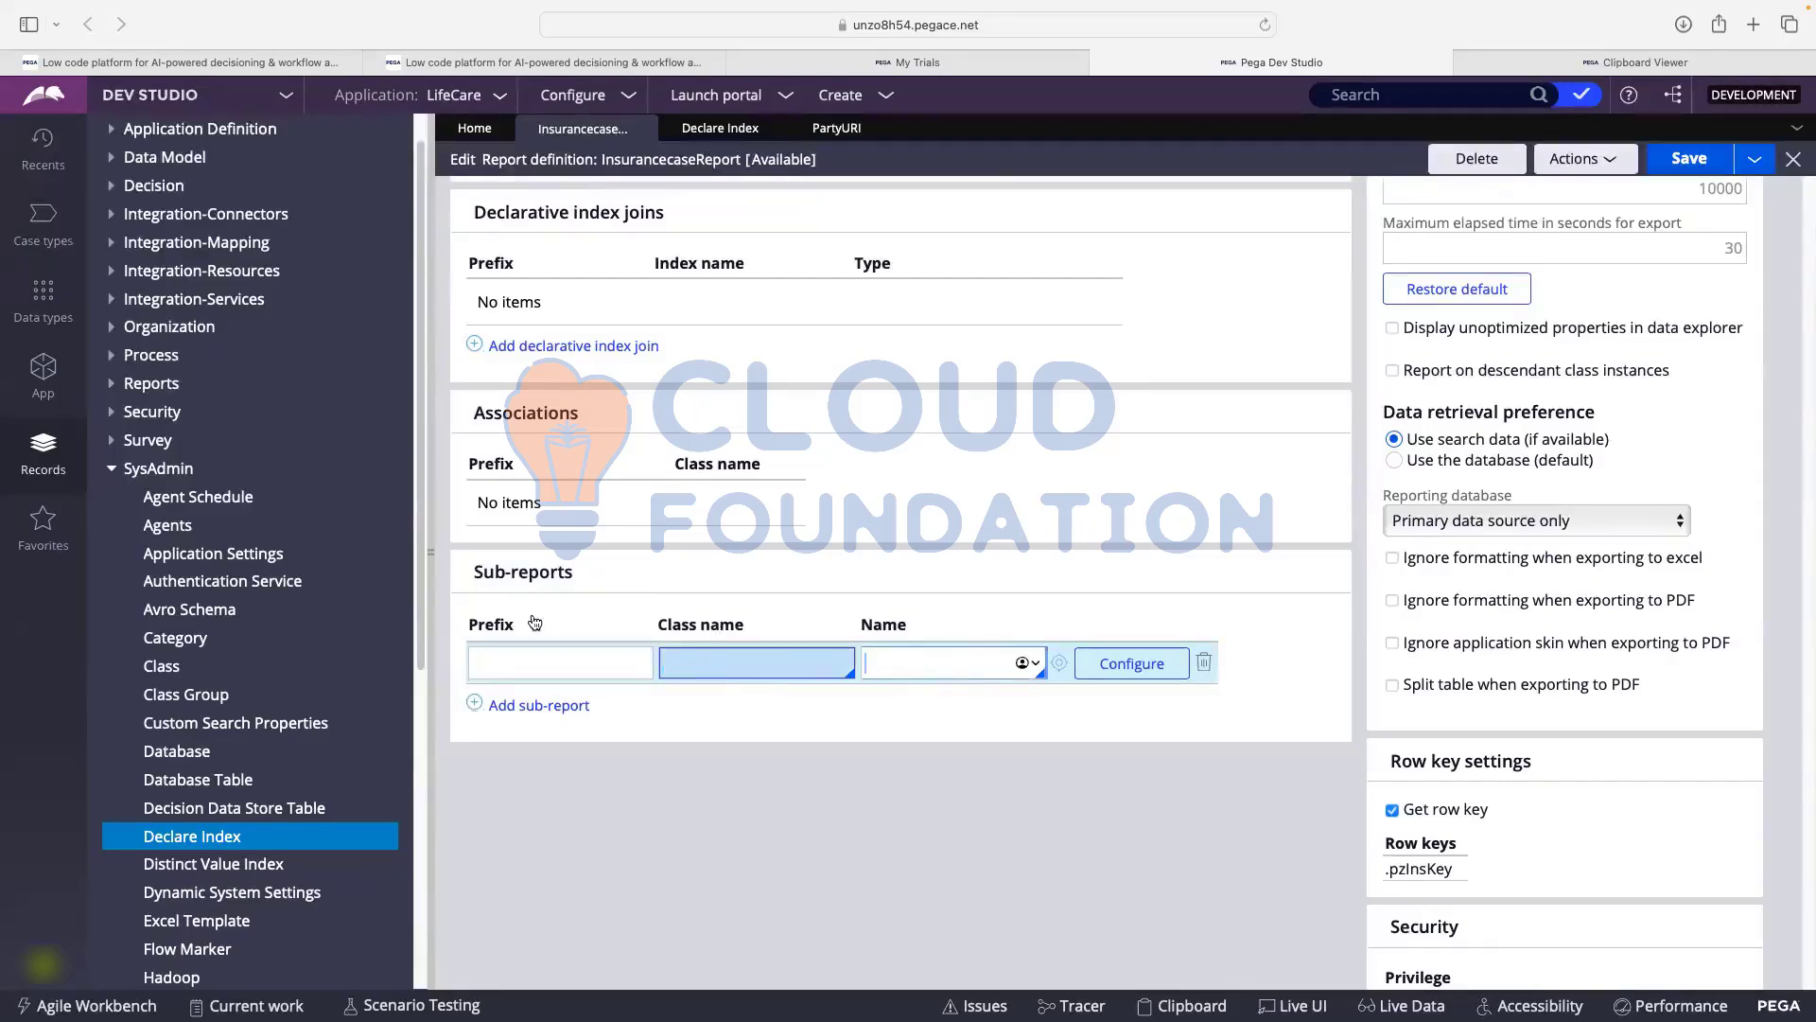
{"action": "left_click", "coordinate": [1140, 671]}
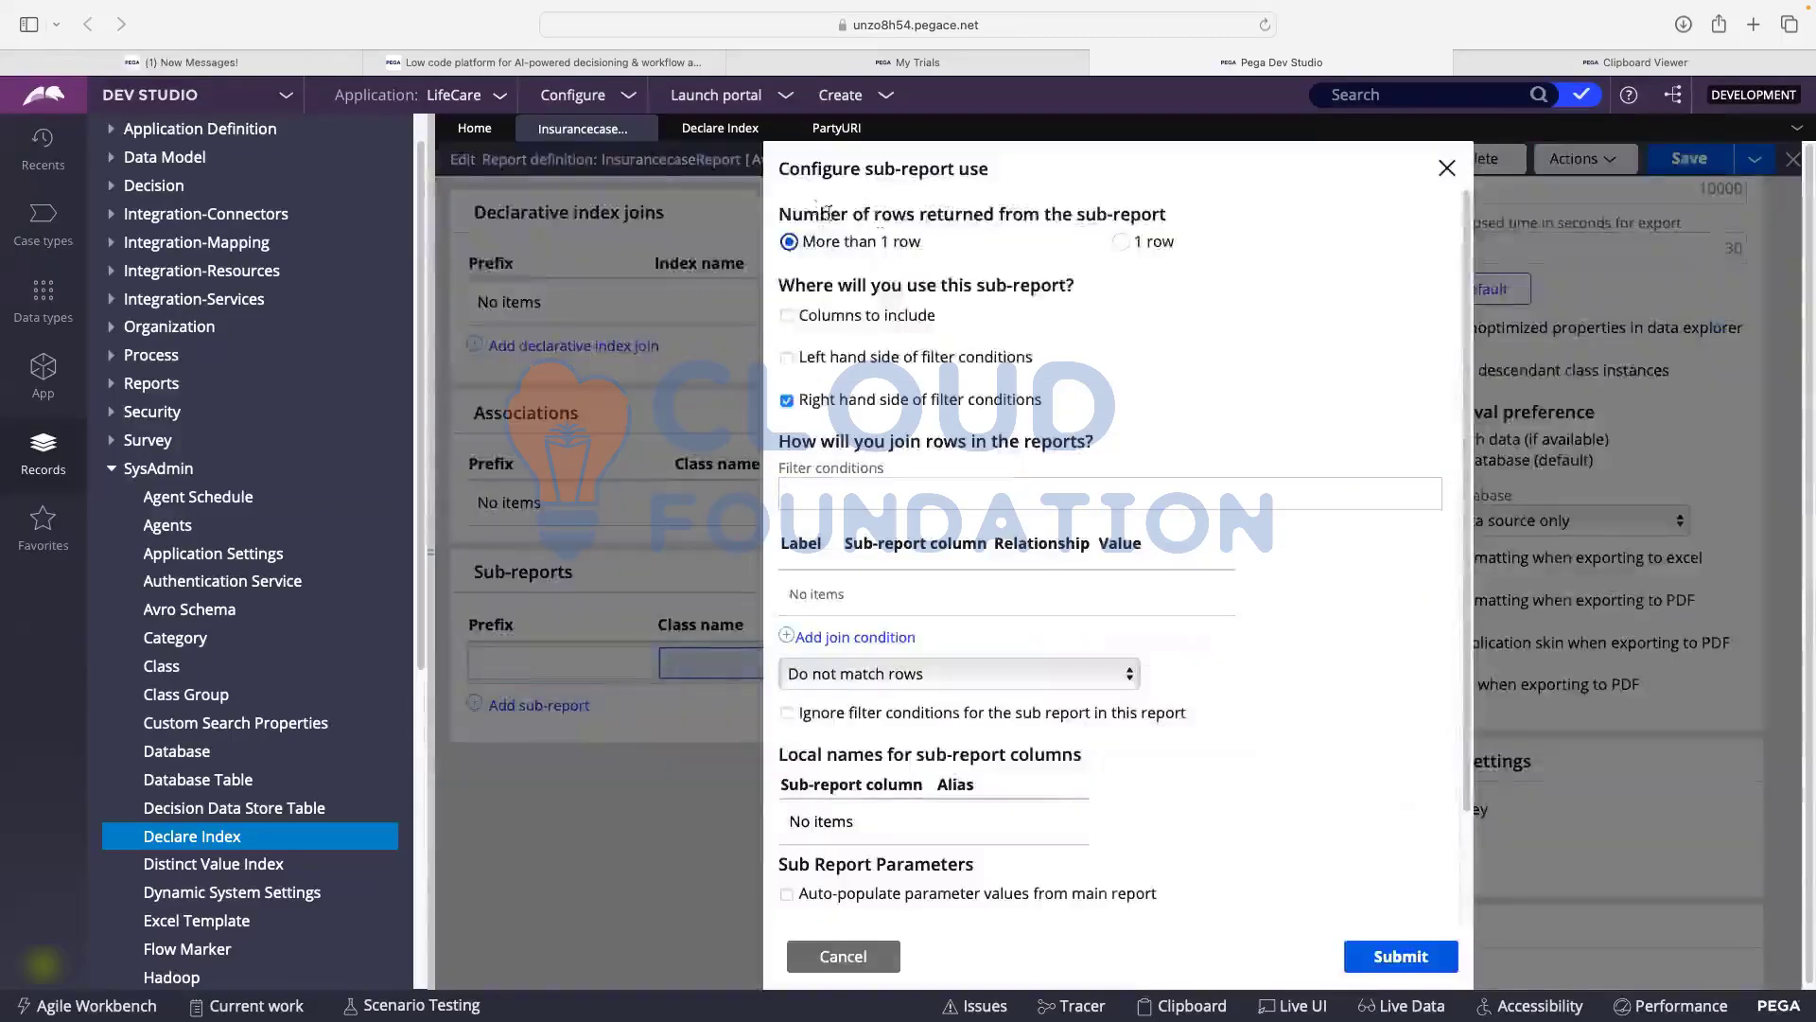
- Point out the sub-report's number-of-rows setting, cancel the usage configuration and enter AP as the sub-report prefix
{"action": "left_click_drag", "start_coordinate": [778, 214], "coordinate": [1173, 222]}
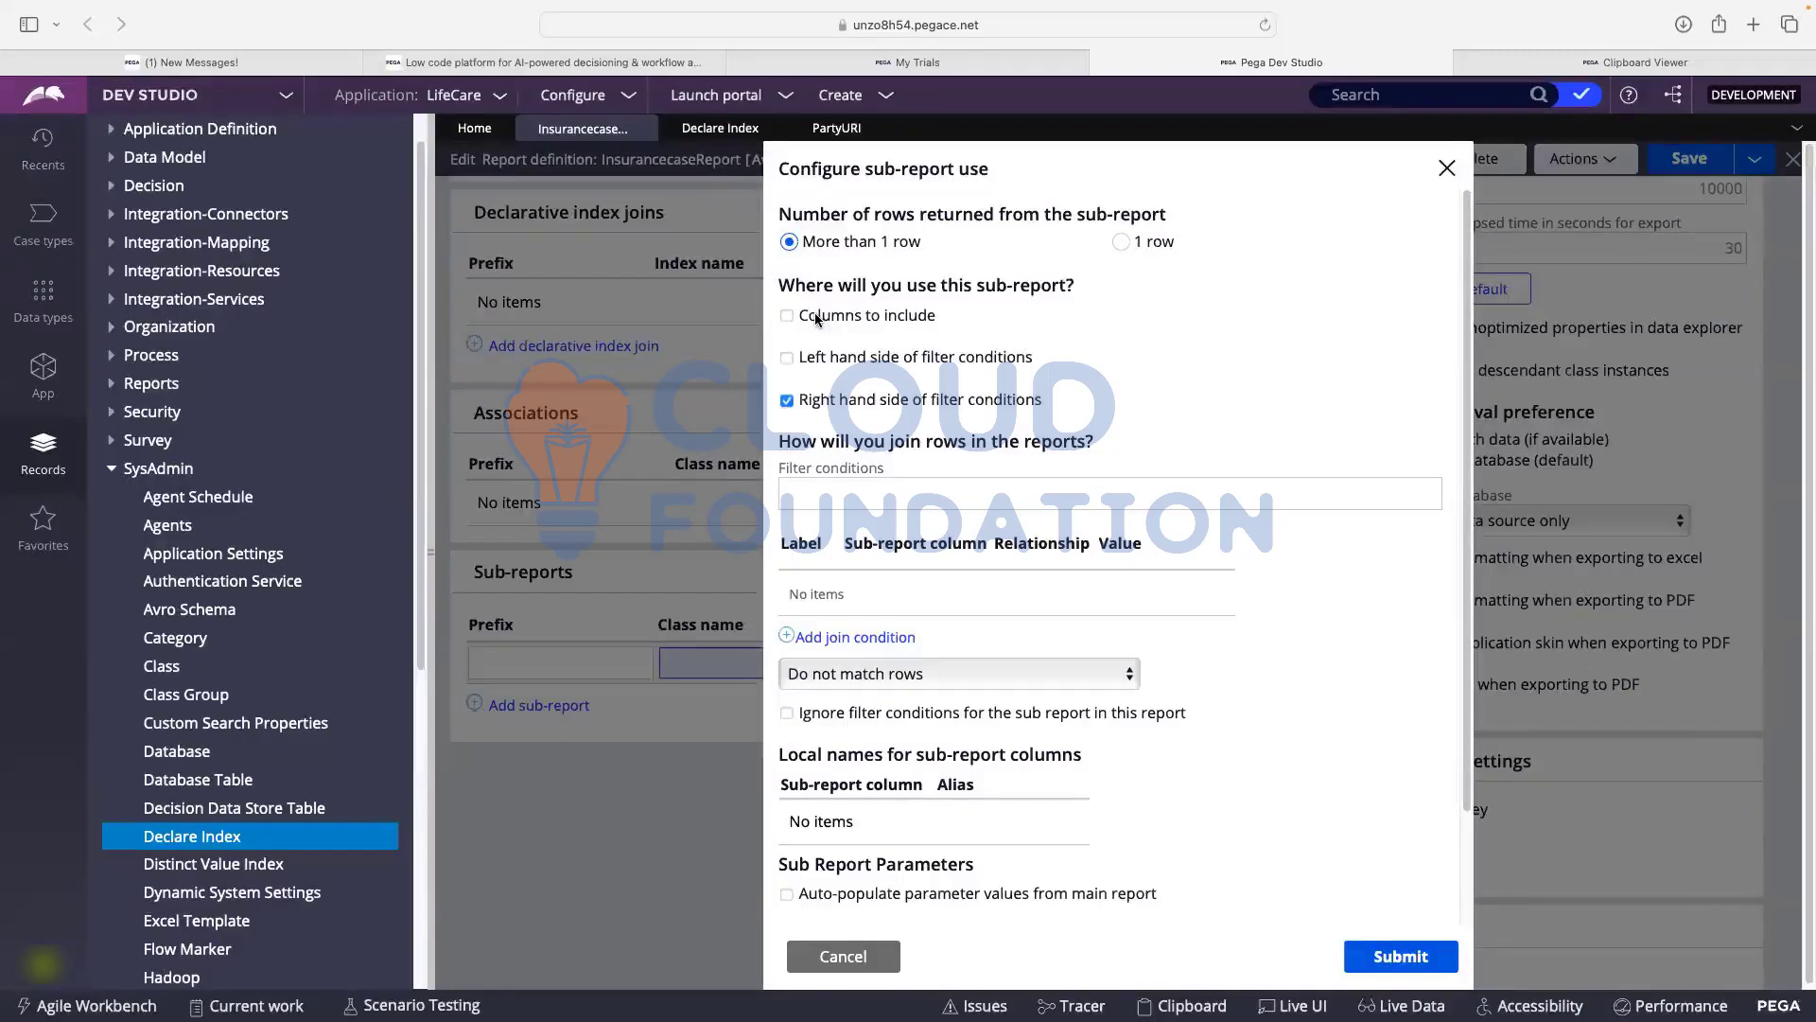
{"action": "left_click", "coordinate": [837, 955]}
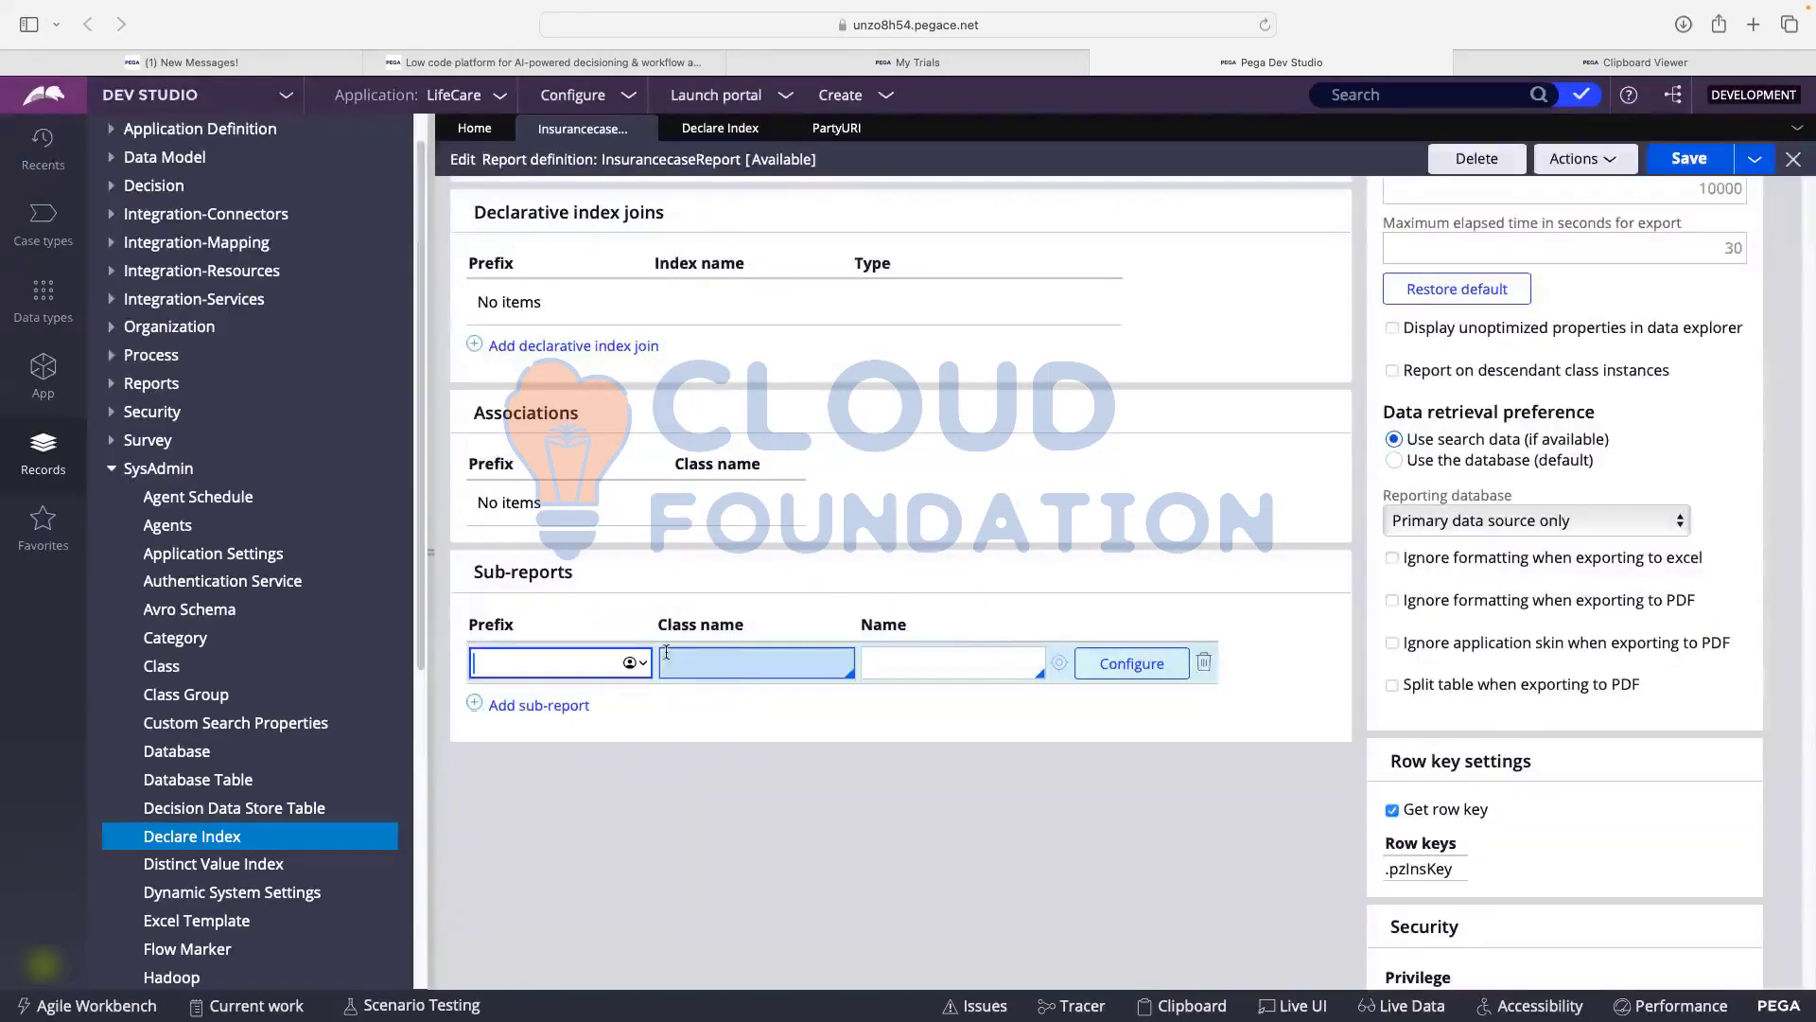
{"action": "type", "text": "AP"}
- Add a column row below .FirstName in the report query and start its column source with a period
{"action": "scroll", "coordinate": [701, 625], "scroll_direction": "up", "scroll_amount": 4}
{"action": "left_click", "coordinate": [481, 268]}
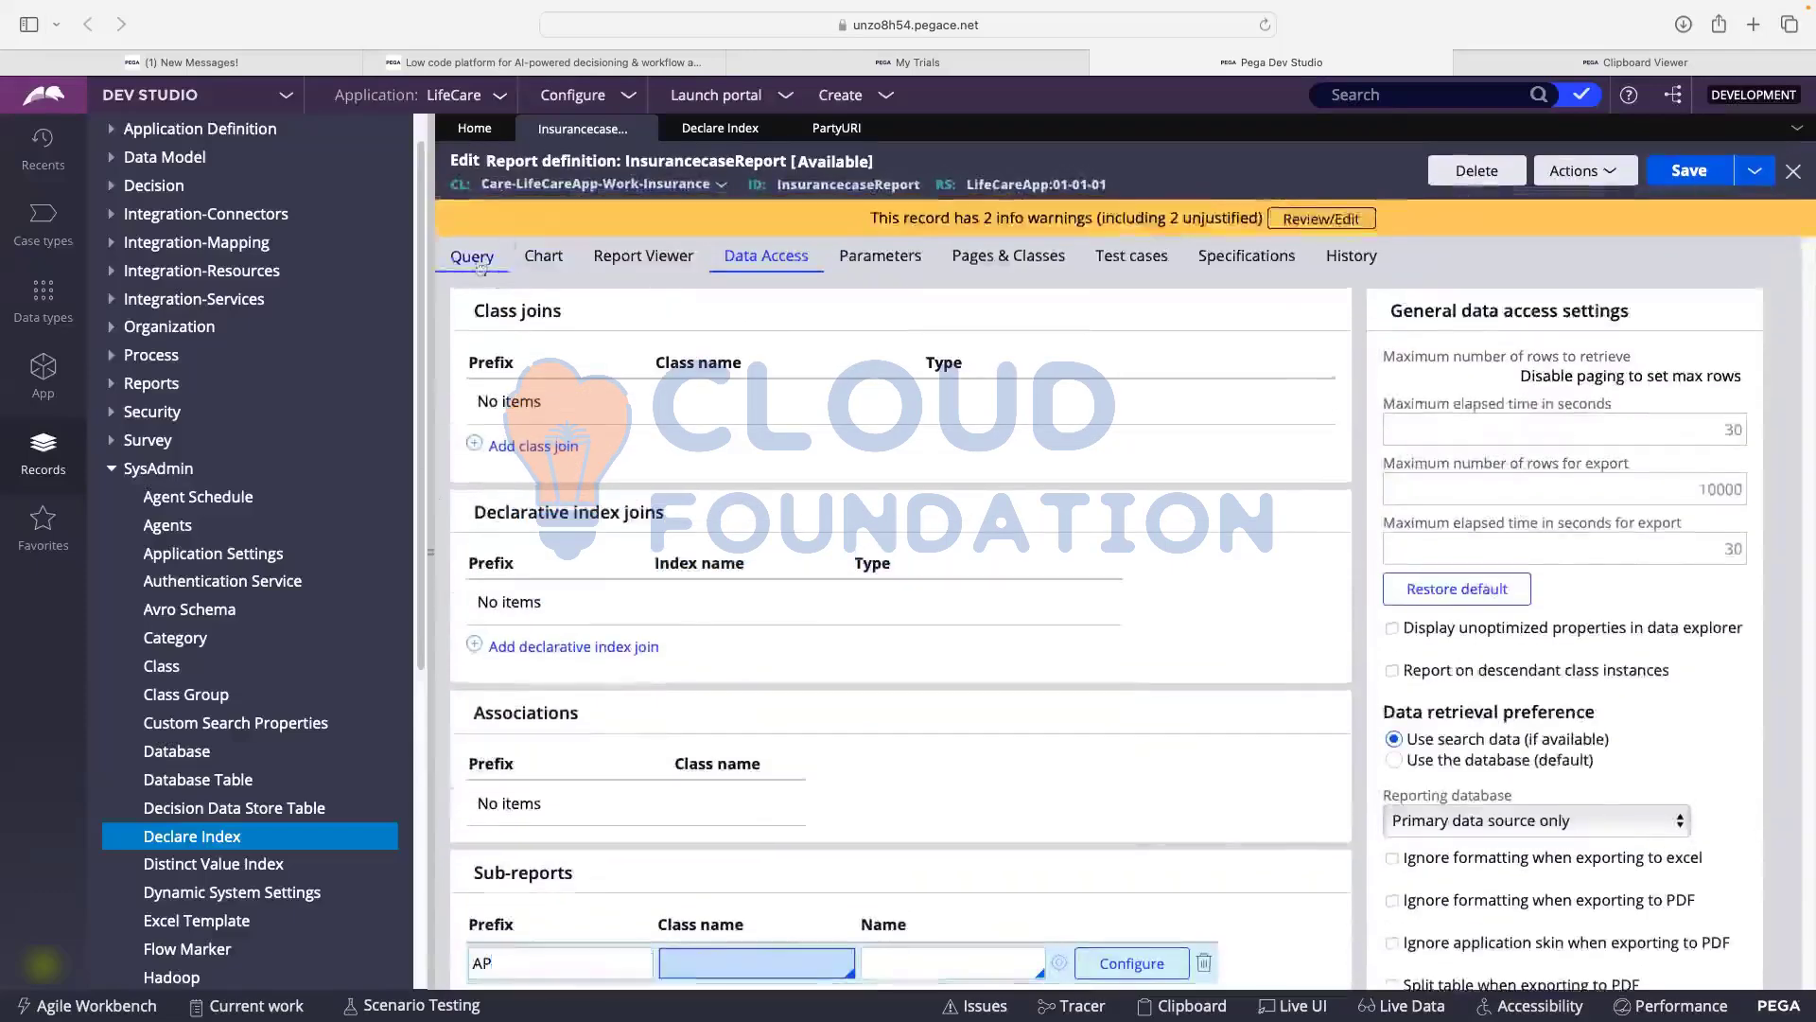
{"action": "left_click", "coordinate": [505, 587]}
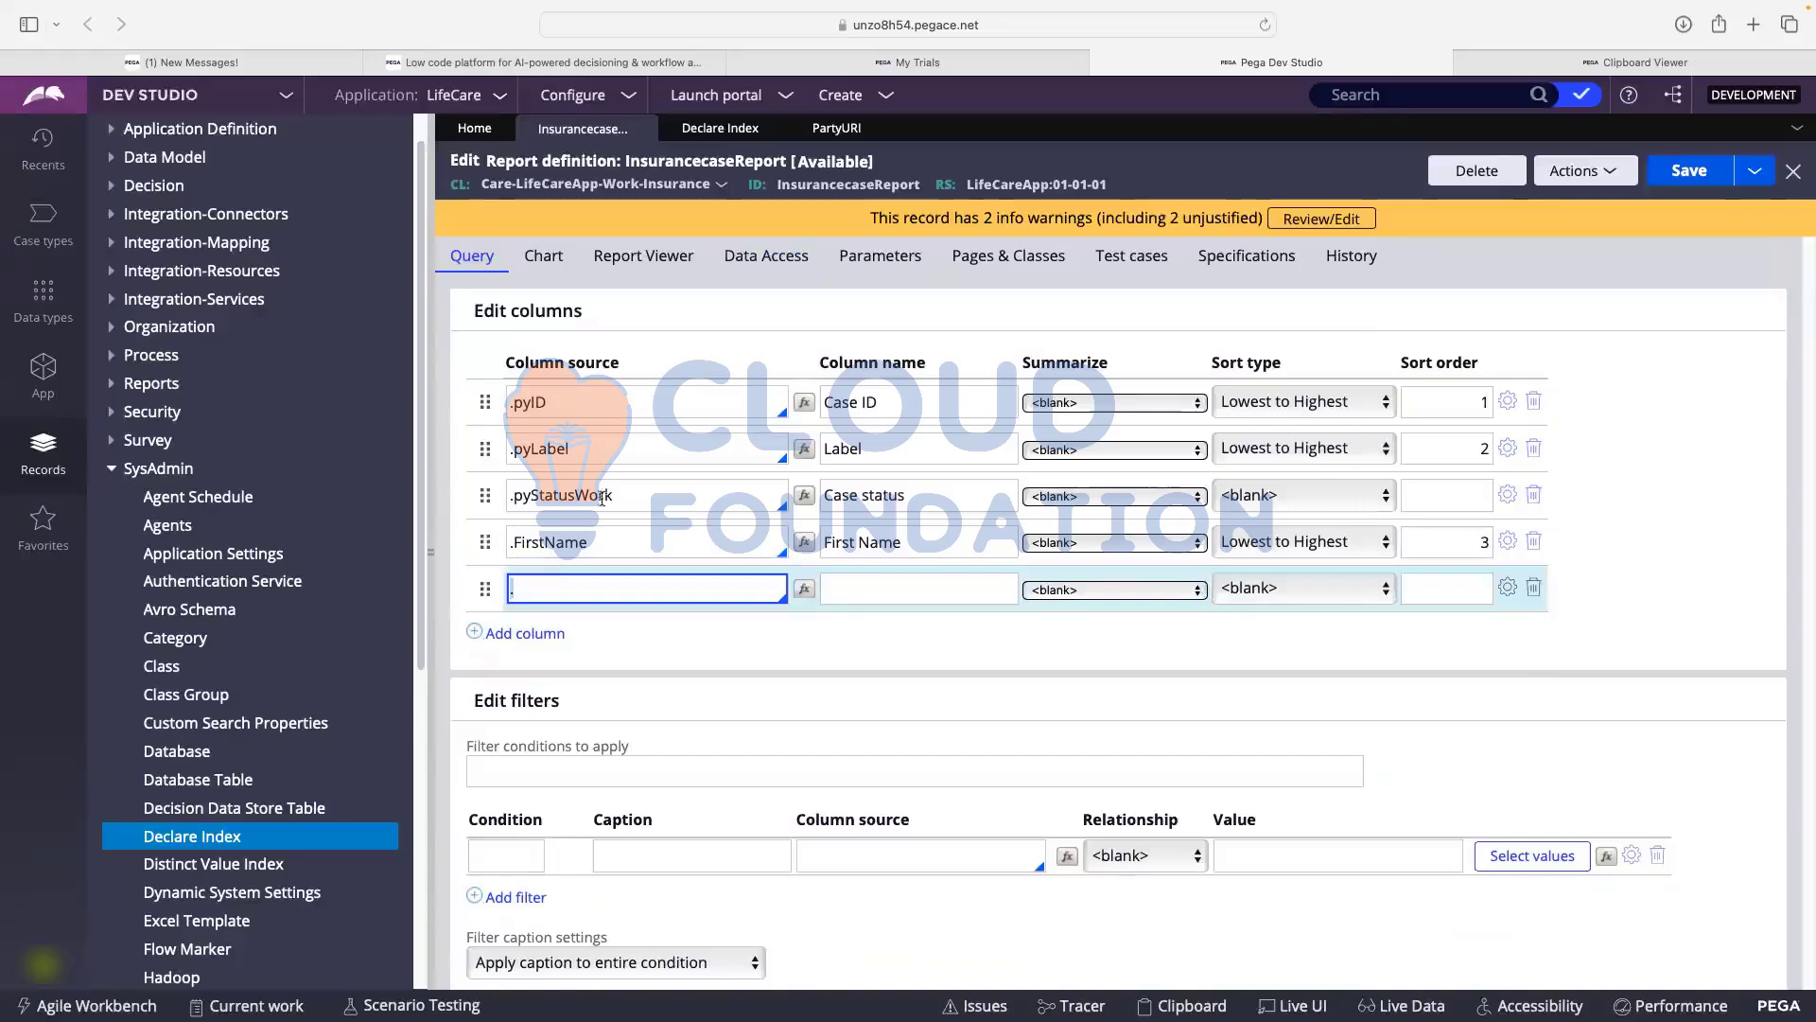
{"action": "left_click", "coordinate": [533, 586]}
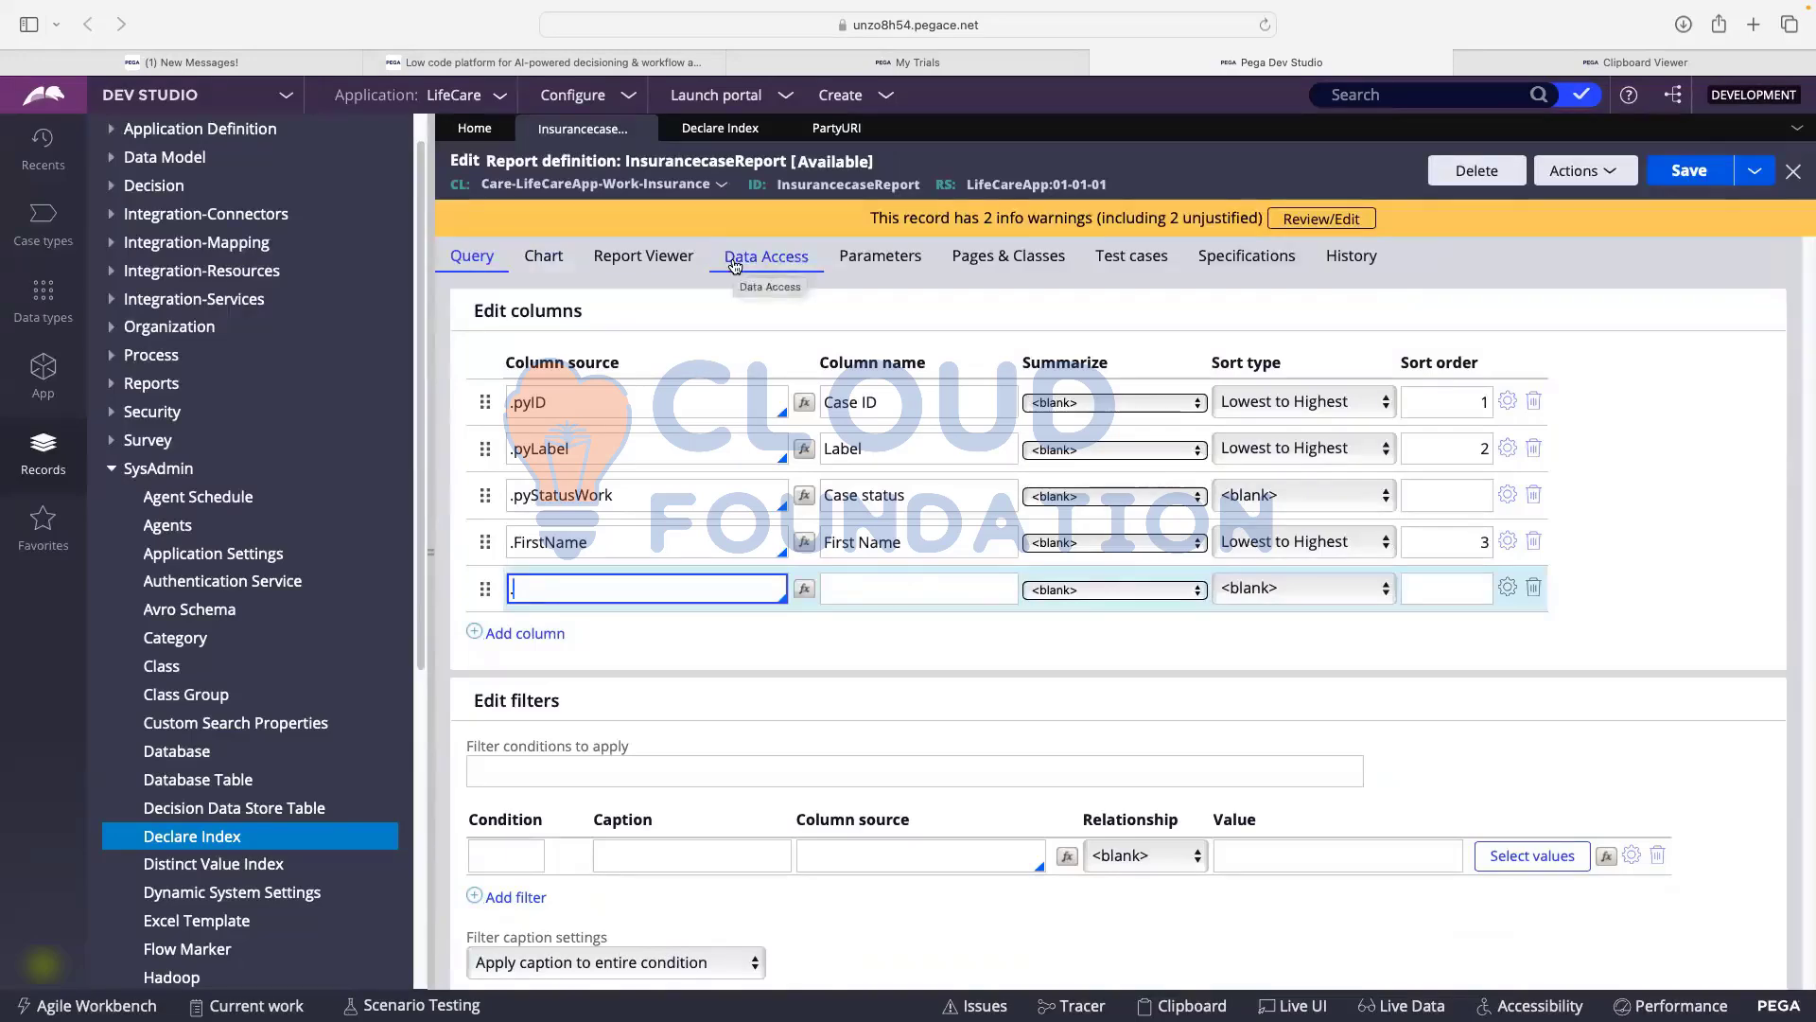
- Delete the AP sub-report row from the report's Data Access settings
{"action": "left_click", "coordinate": [643, 257]}
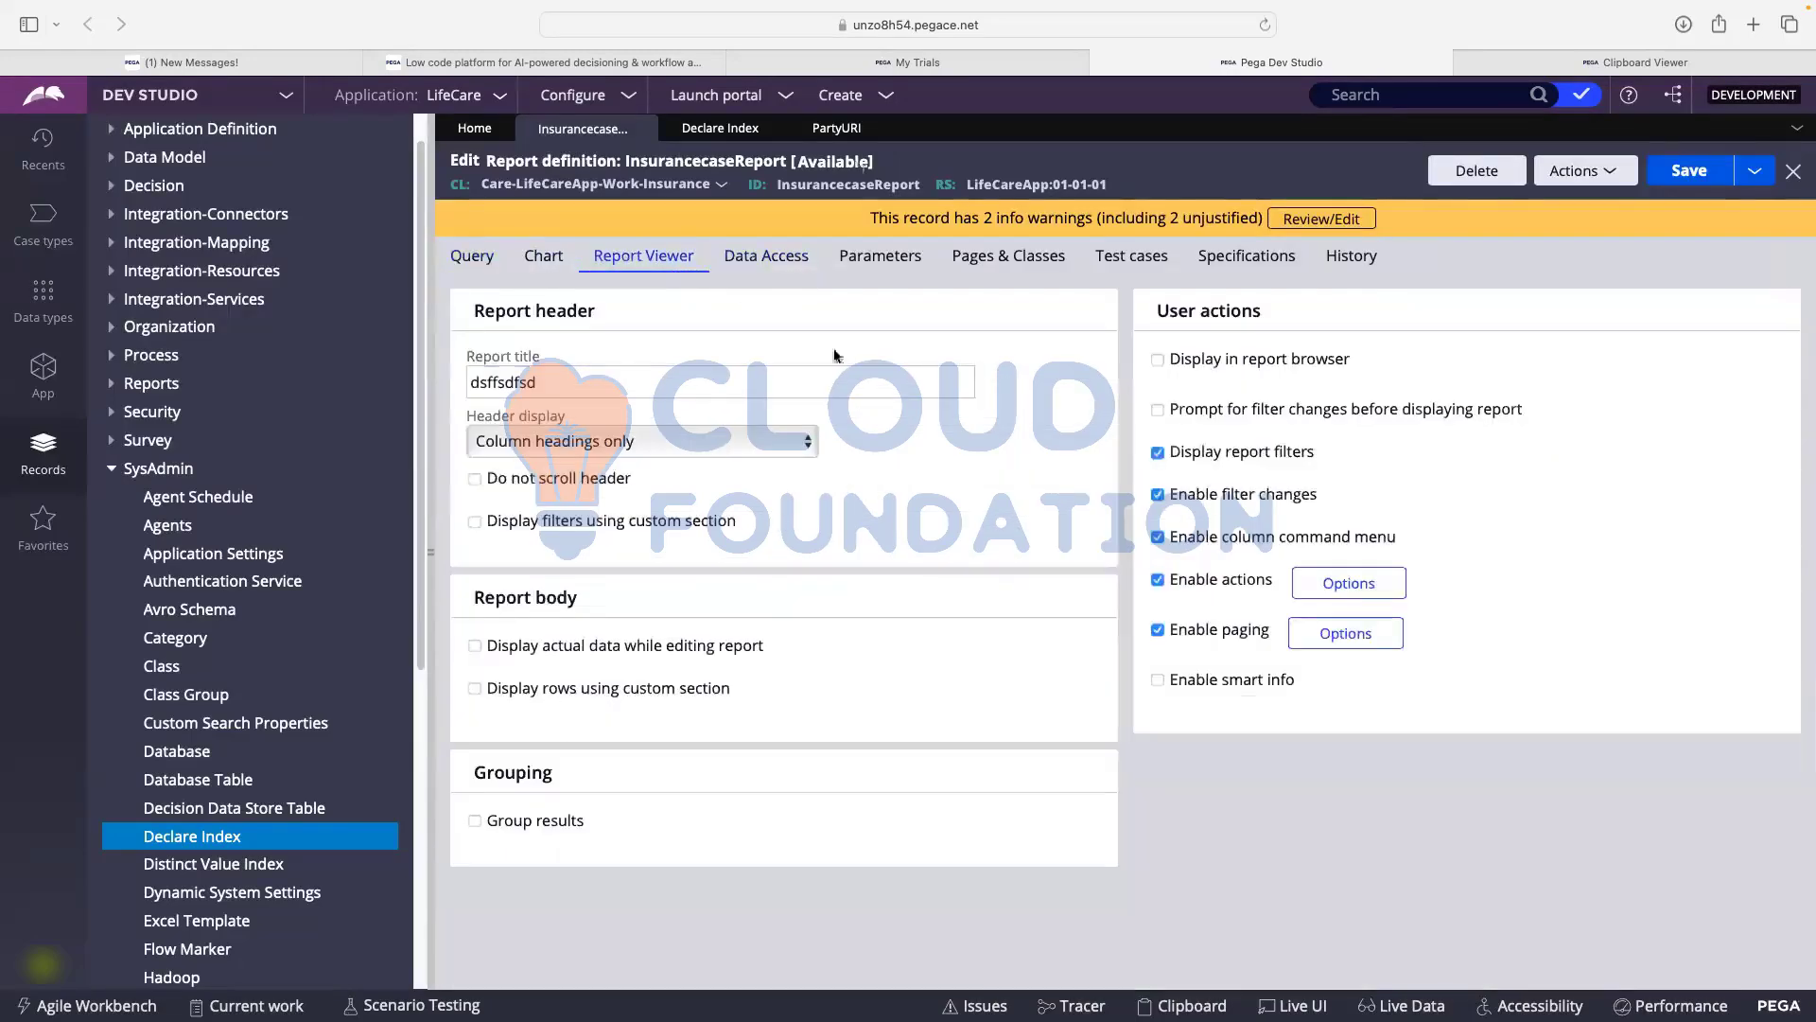
{"action": "left_click", "coordinate": [785, 258]}
{"action": "scroll", "coordinate": [633, 729], "scroll_direction": "down", "scroll_amount": 5}
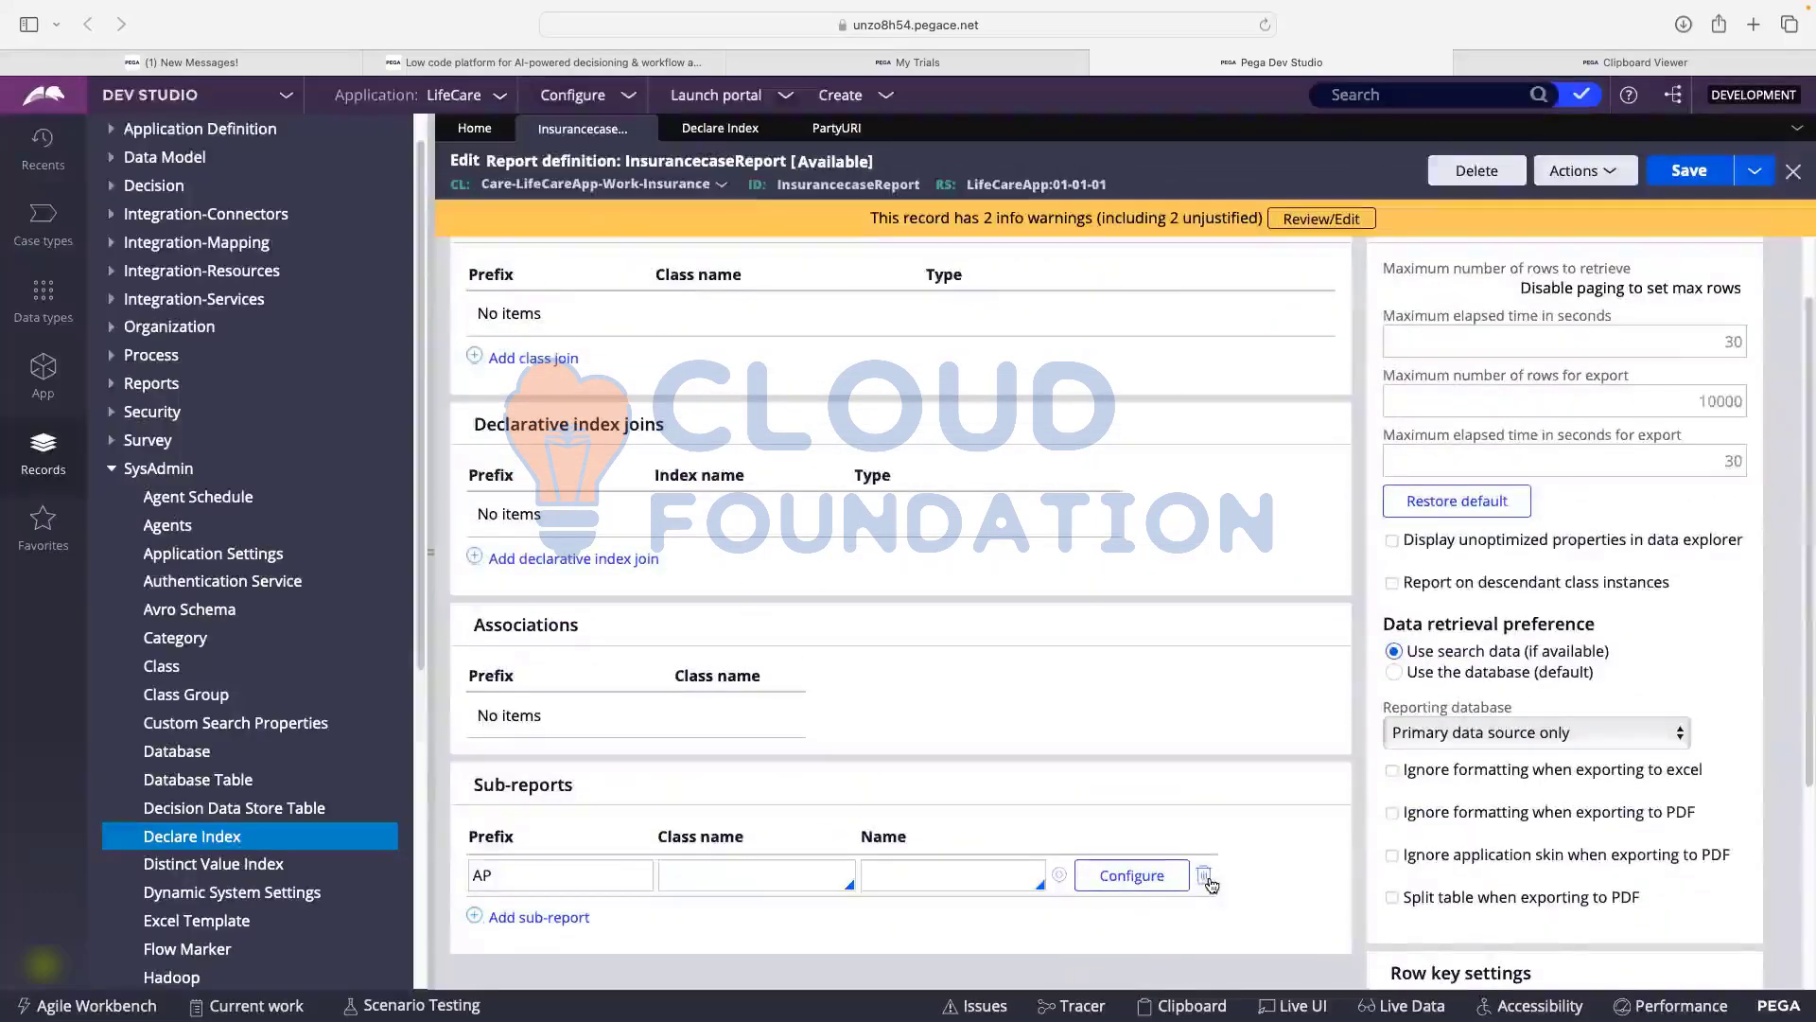
{"action": "left_click", "coordinate": [1204, 877]}
{"action": "scroll", "coordinate": [662, 567], "scroll_direction": "up", "scroll_amount": 2}
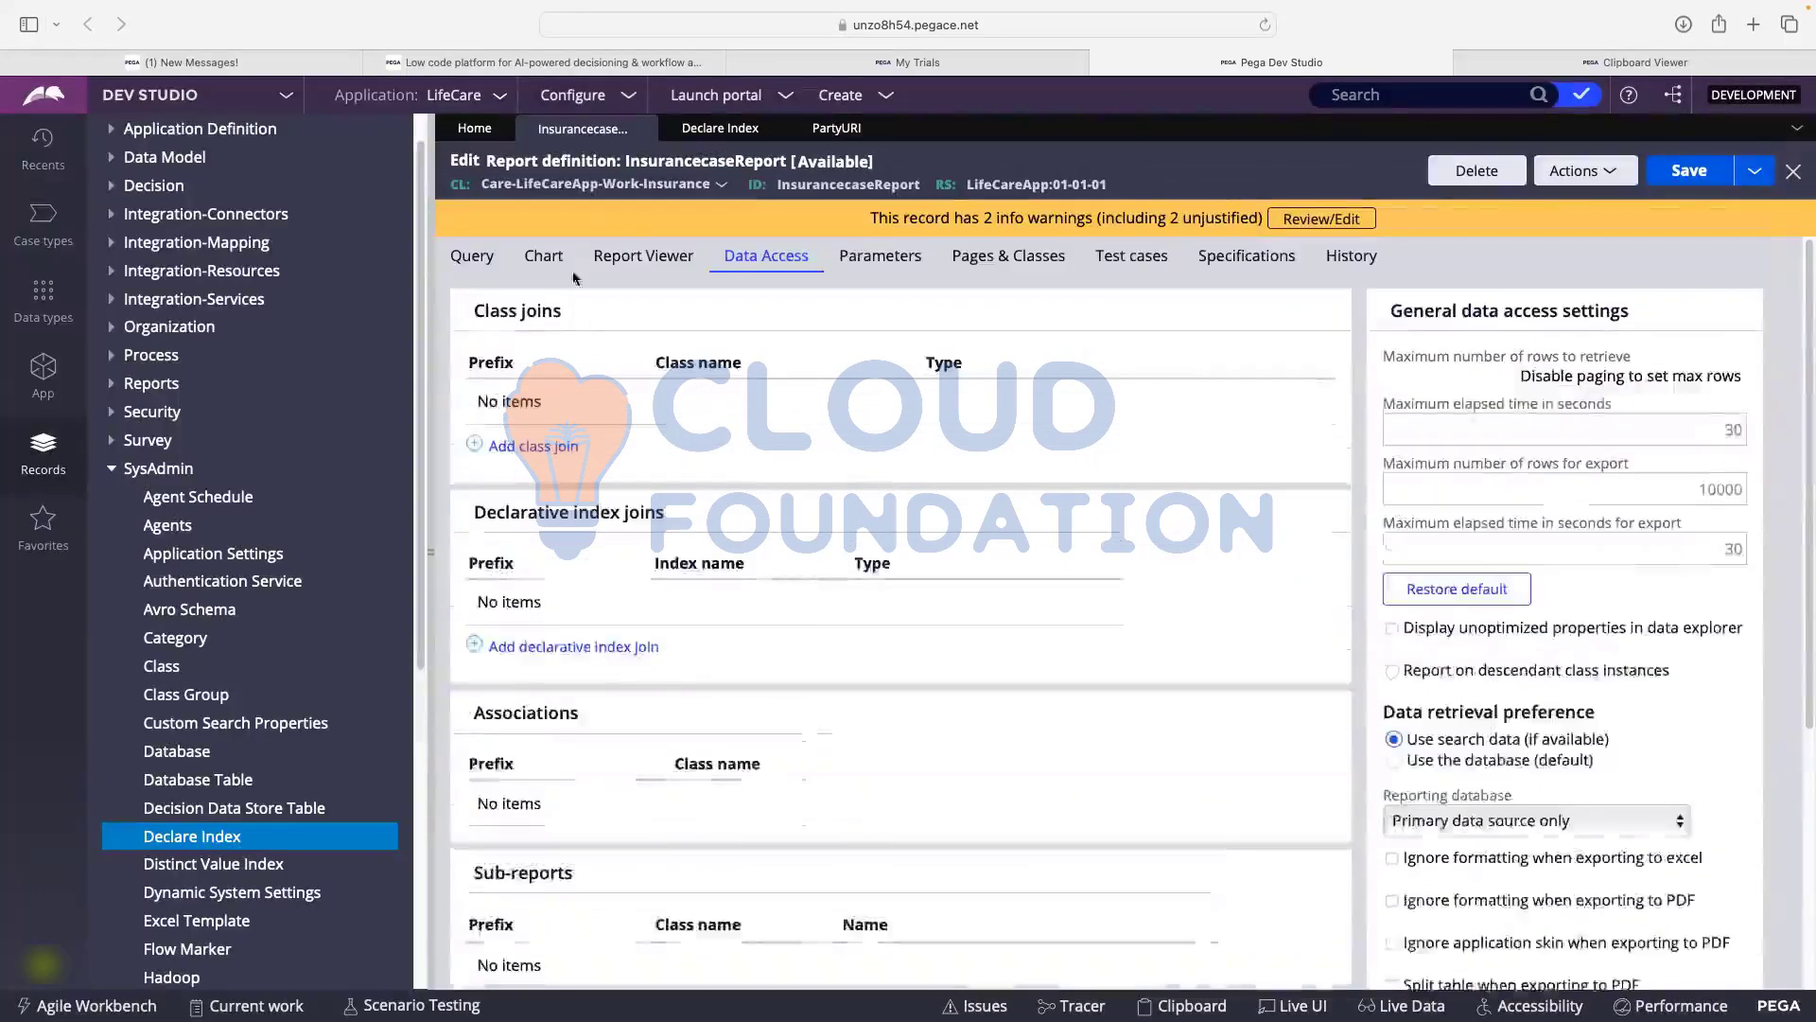
- Point out the general data access settings, the maximum number of rows to retrieve and its paging note
{"action": "left_click_drag", "start_coordinate": [1405, 313], "coordinate": [1636, 314]}
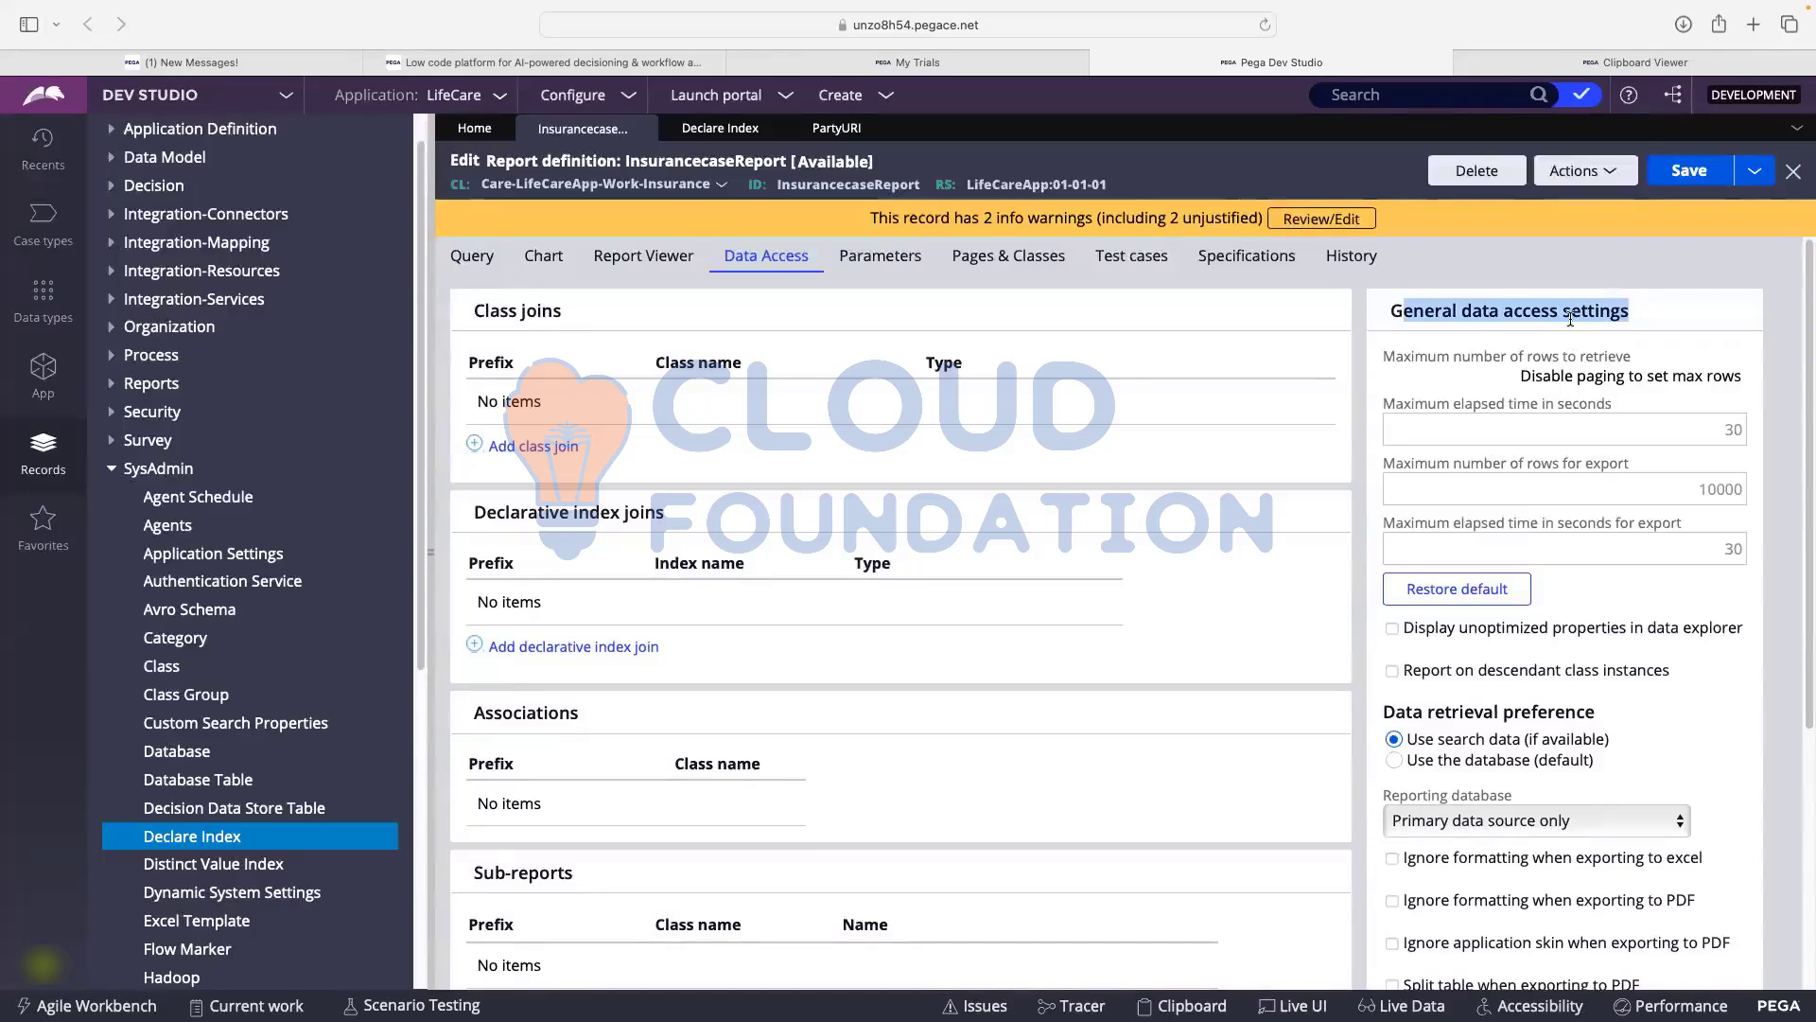
{"action": "left_click_drag", "start_coordinate": [1395, 360], "coordinate": [1644, 356]}
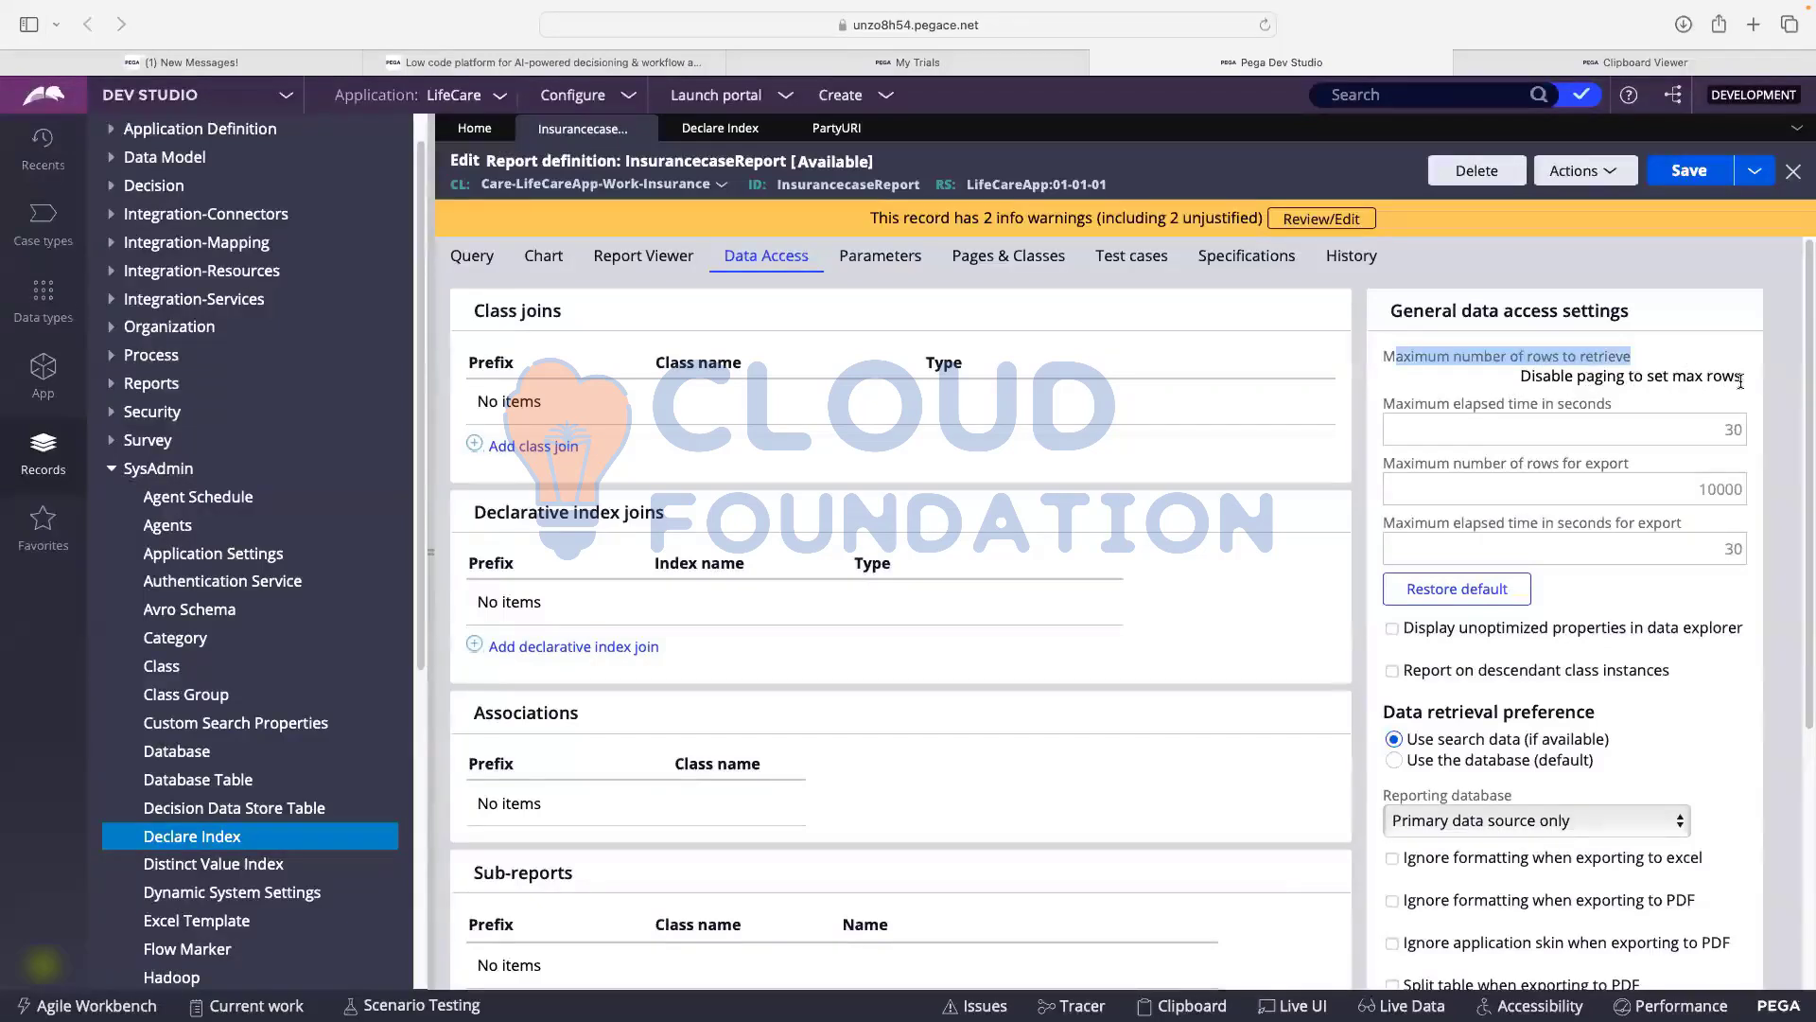
{"action": "left_click_drag", "start_coordinate": [1743, 380], "coordinate": [1517, 380]}
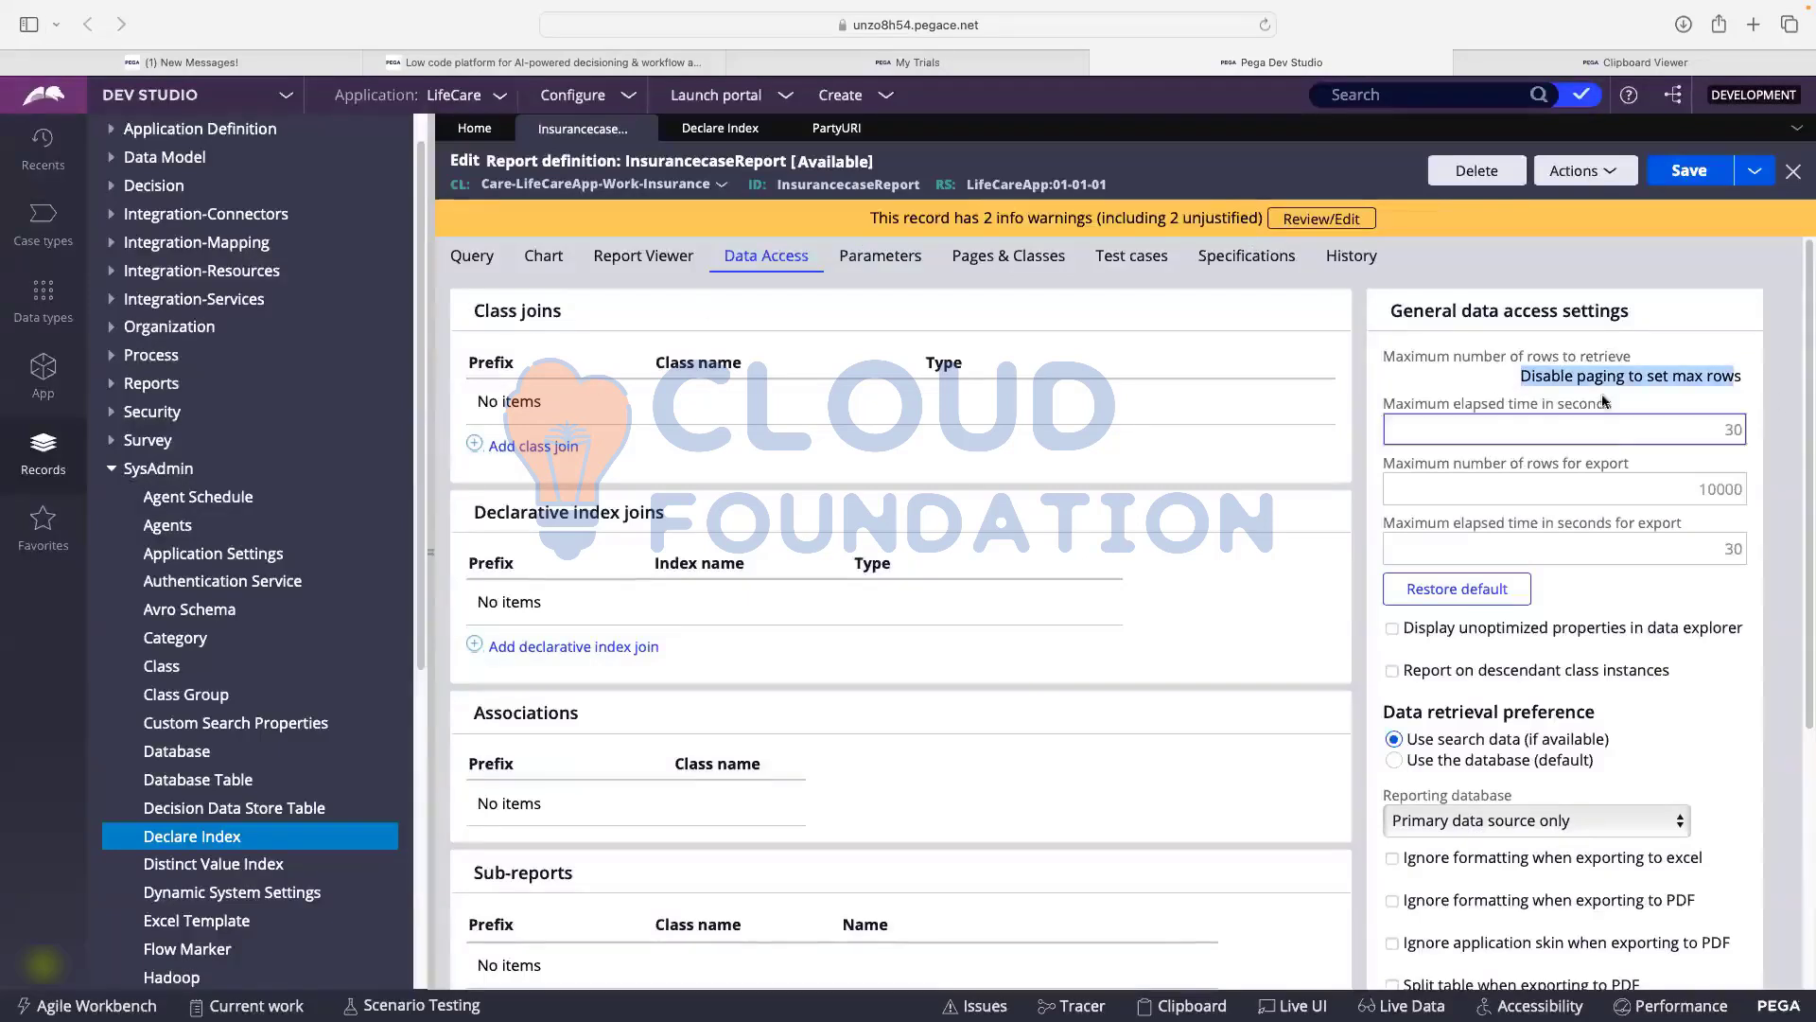
{"action": "left_click", "coordinate": [1466, 383]}
- Examine the page size in the report viewer's paging settings and close them without changes
{"action": "left_click", "coordinate": [644, 262]}
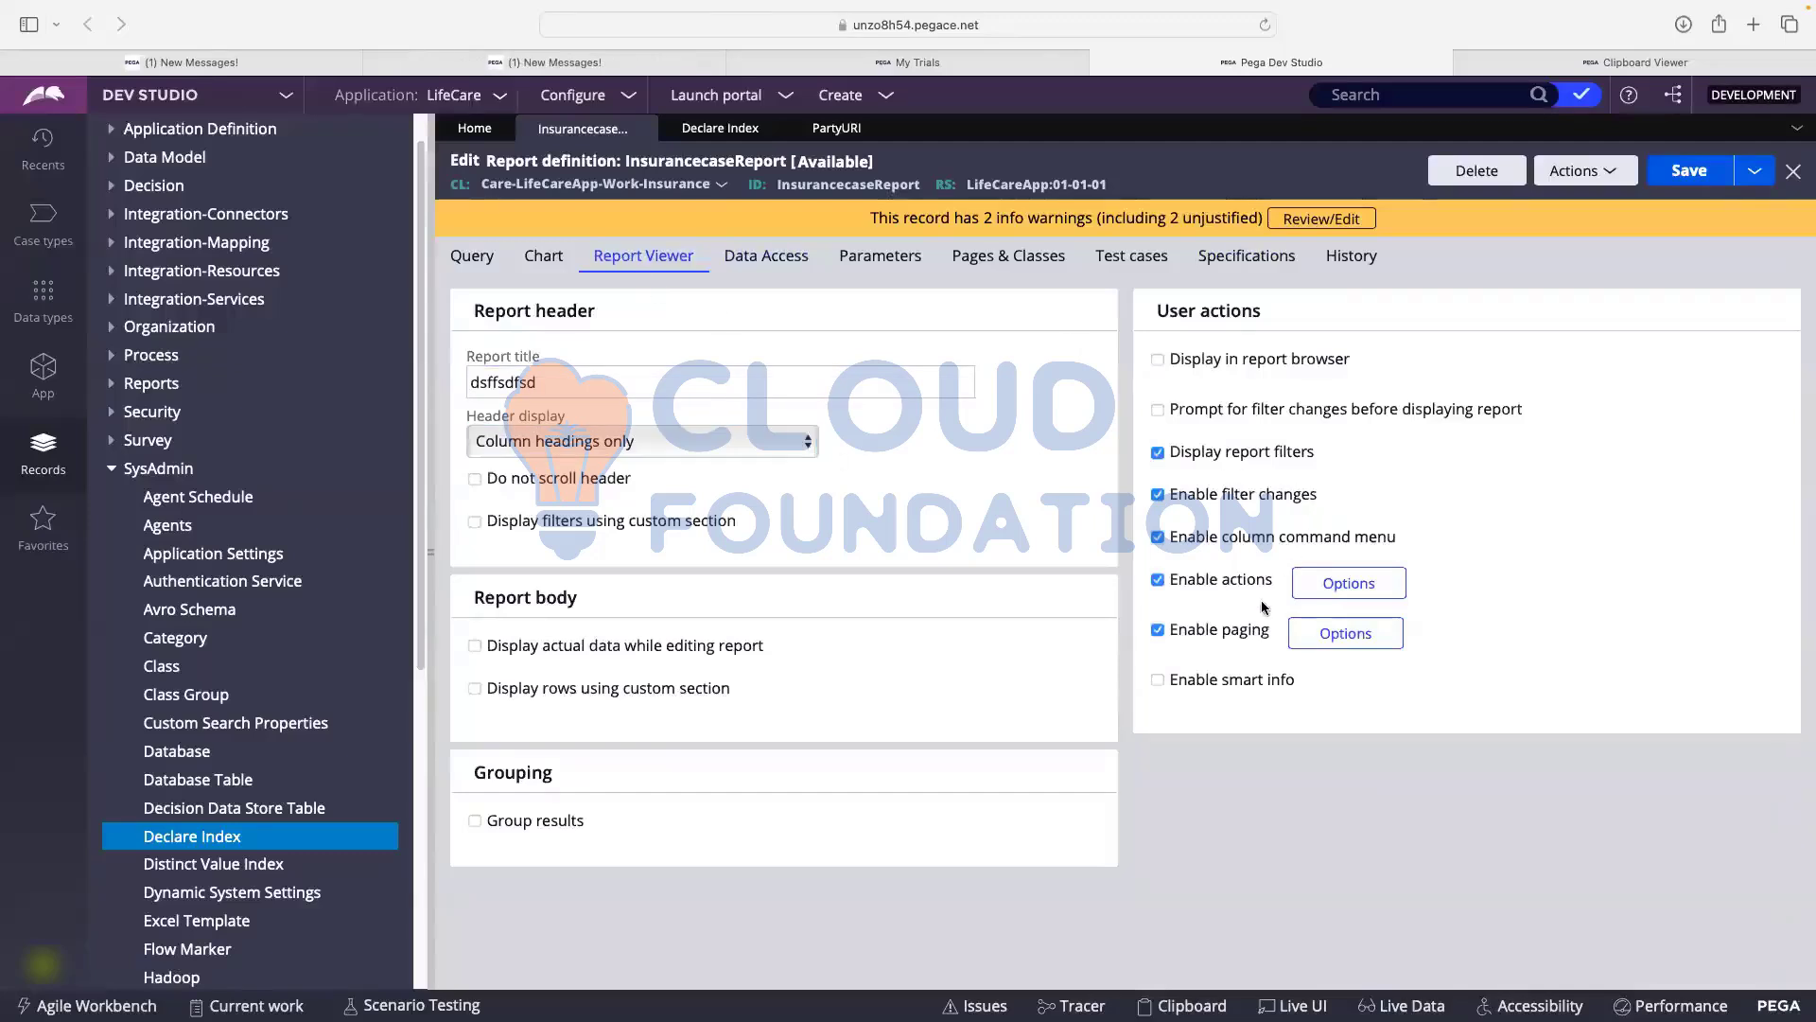
{"action": "left_click", "coordinate": [1361, 637]}
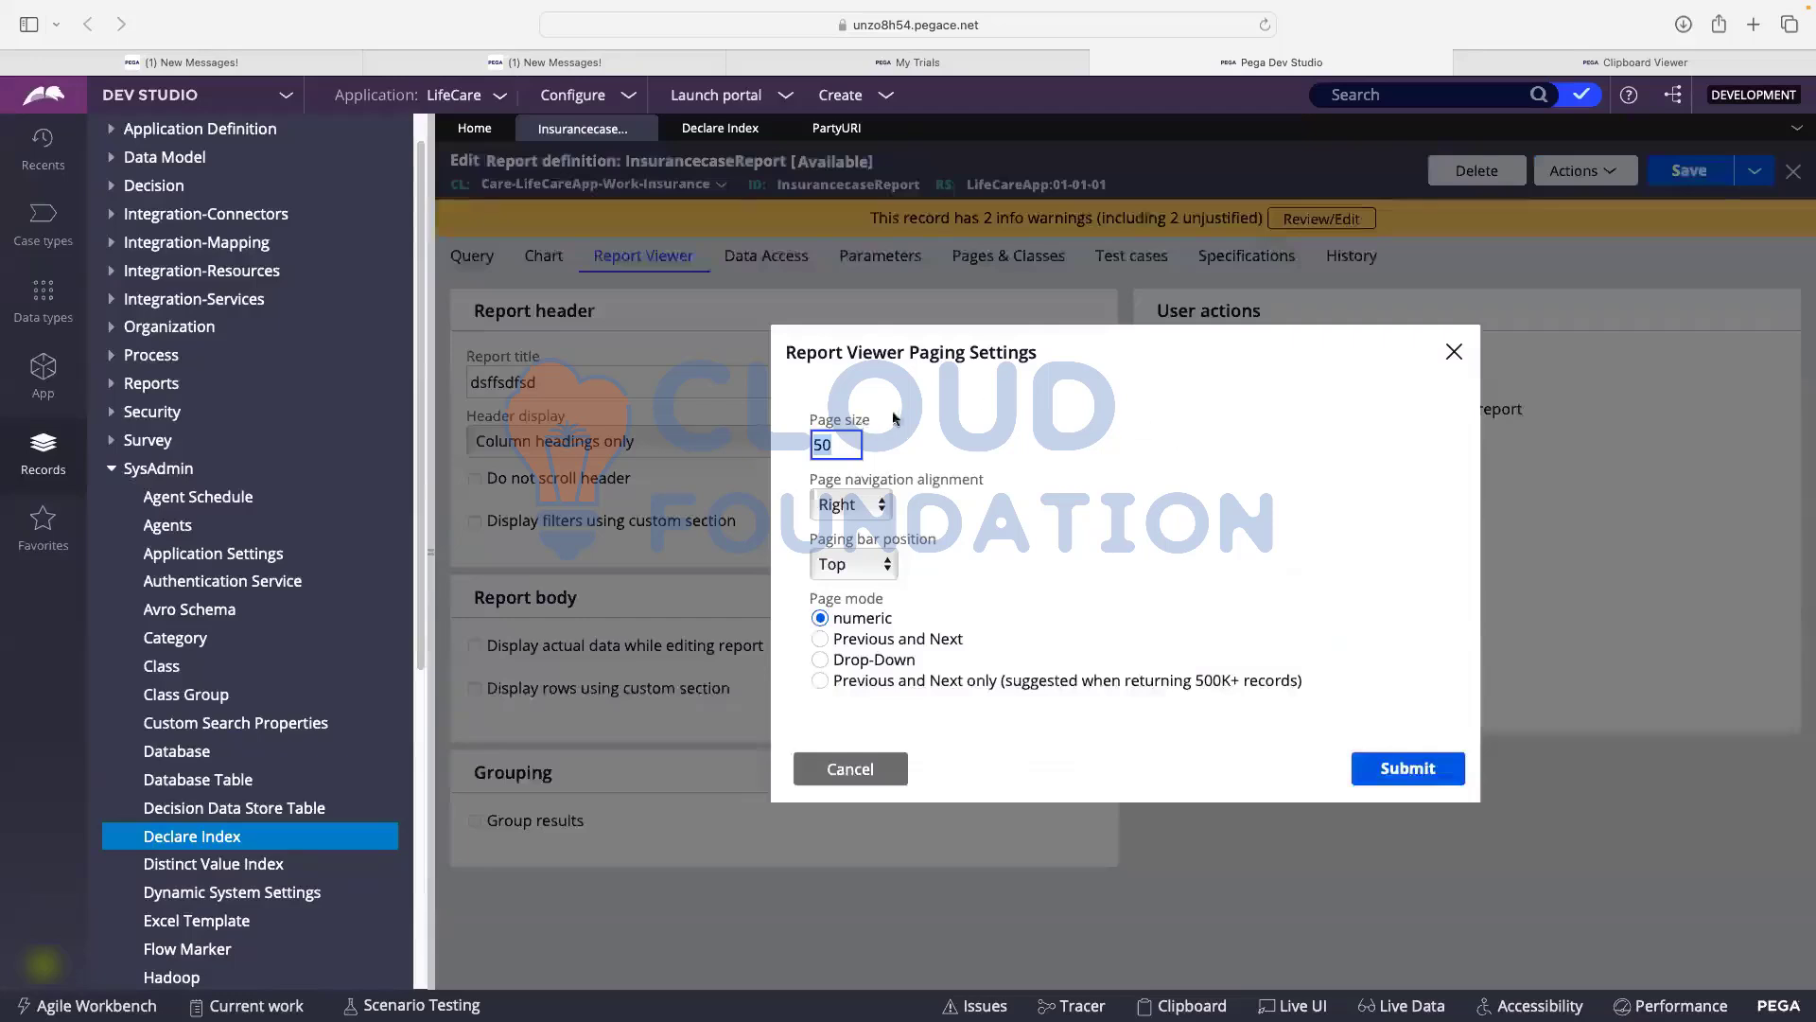
{"action": "left_click", "coordinate": [838, 447]}
{"action": "left_click_drag", "start_coordinate": [838, 447], "coordinate": [815, 444]}
{"action": "left_click", "coordinate": [964, 445]}
{"action": "left_click", "coordinate": [854, 769]}
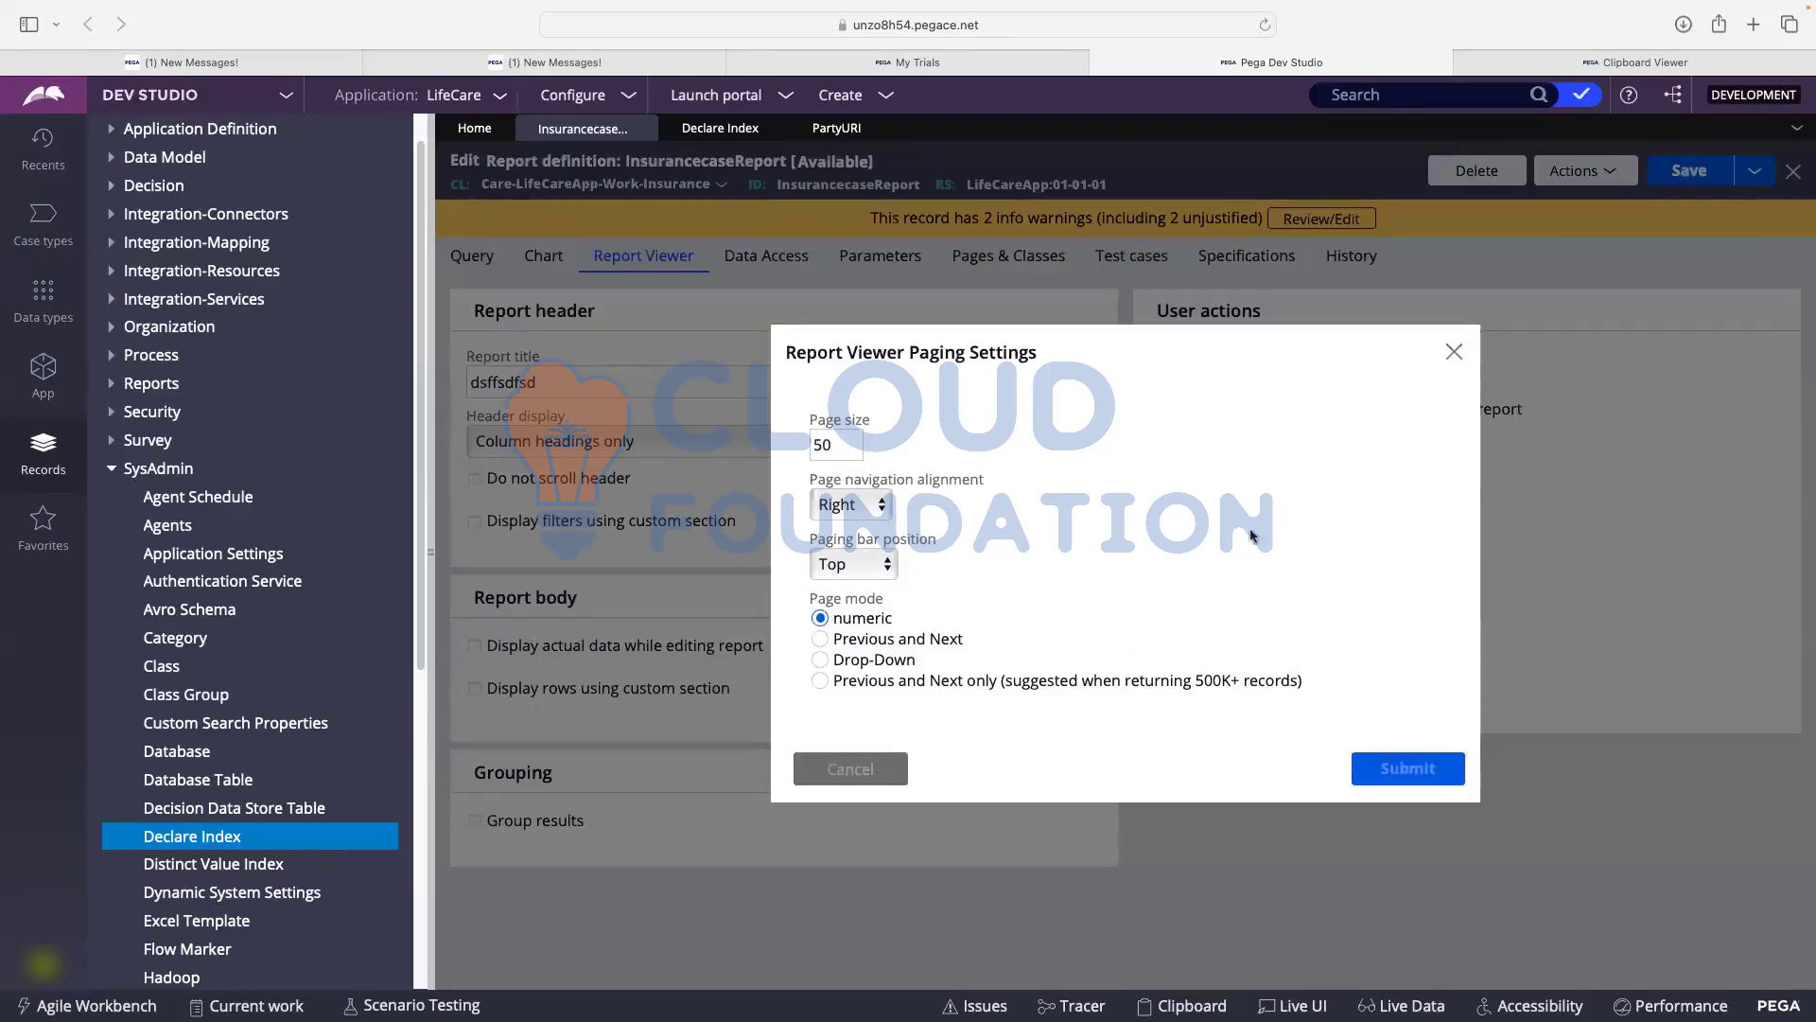
- Disable paging in the report viewer's user actions and try to save the report definition
{"action": "left_click", "coordinate": [1157, 631]}
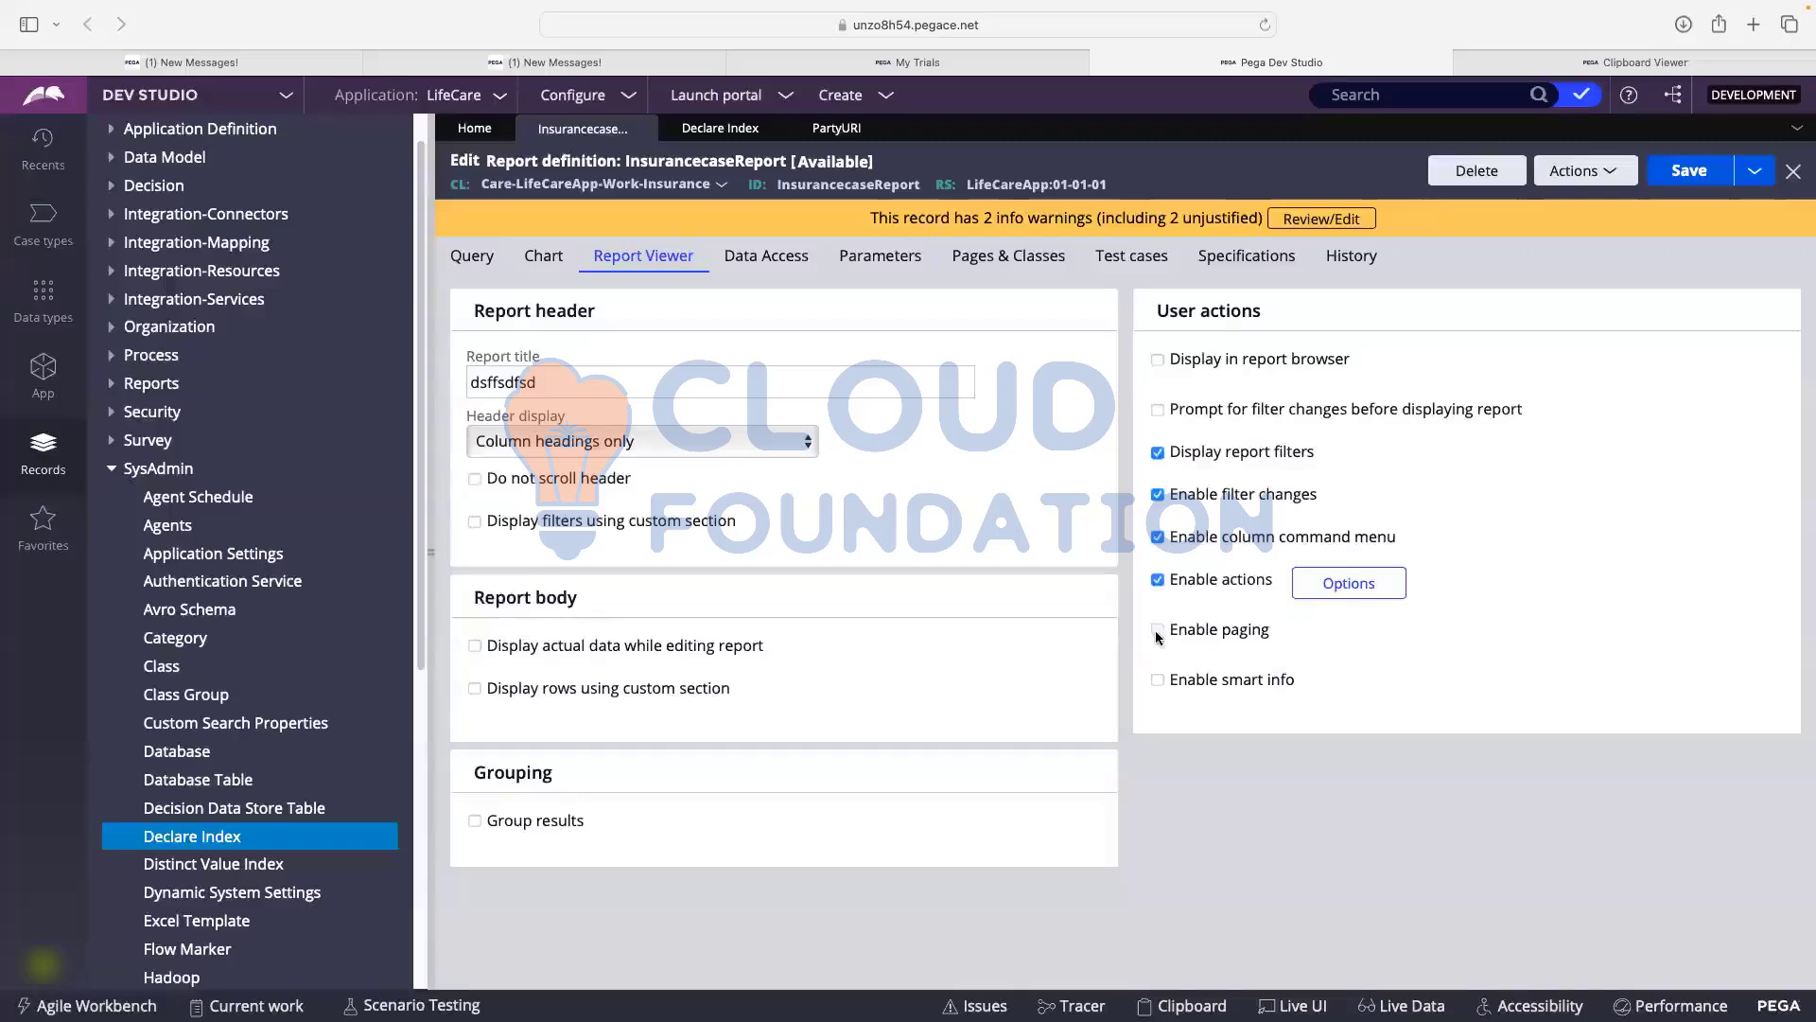
{"action": "left_click", "coordinate": [1691, 172]}
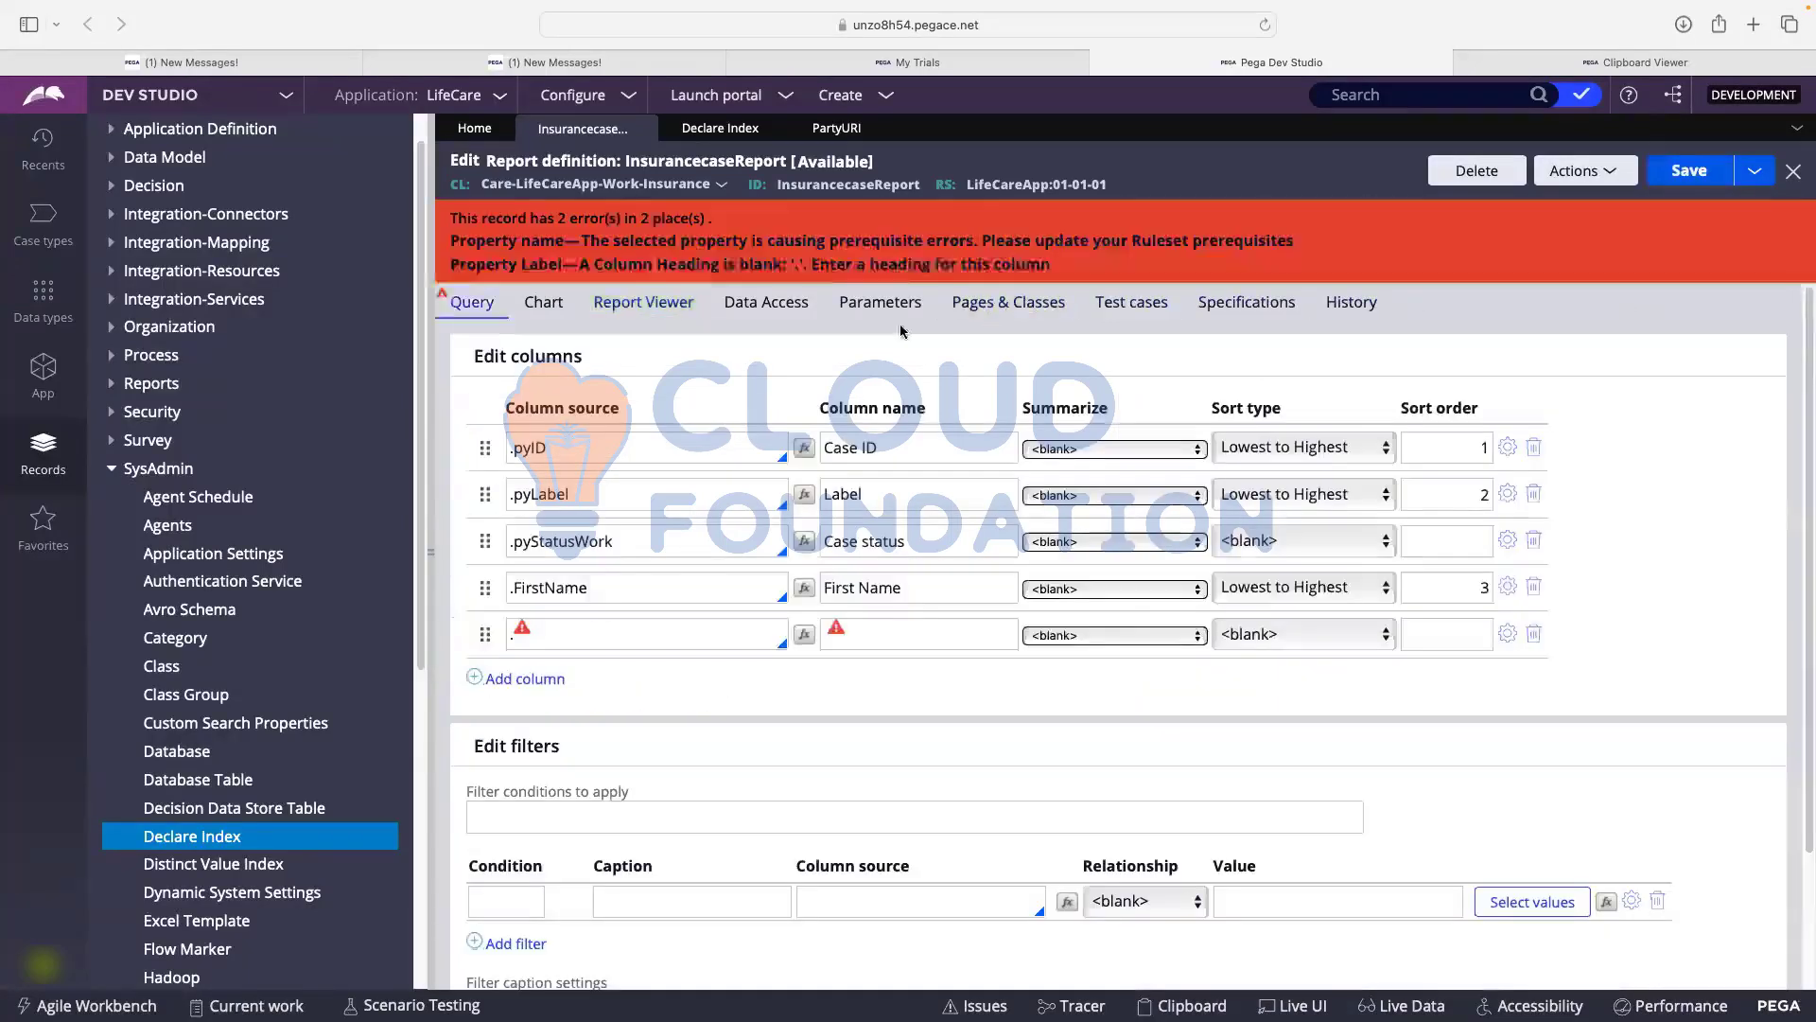
- Delete the incomplete column row below .FirstName from the query and save the report definition
{"action": "scroll", "coordinate": [1546, 639], "scroll_direction": "down", "scroll_amount": 1}
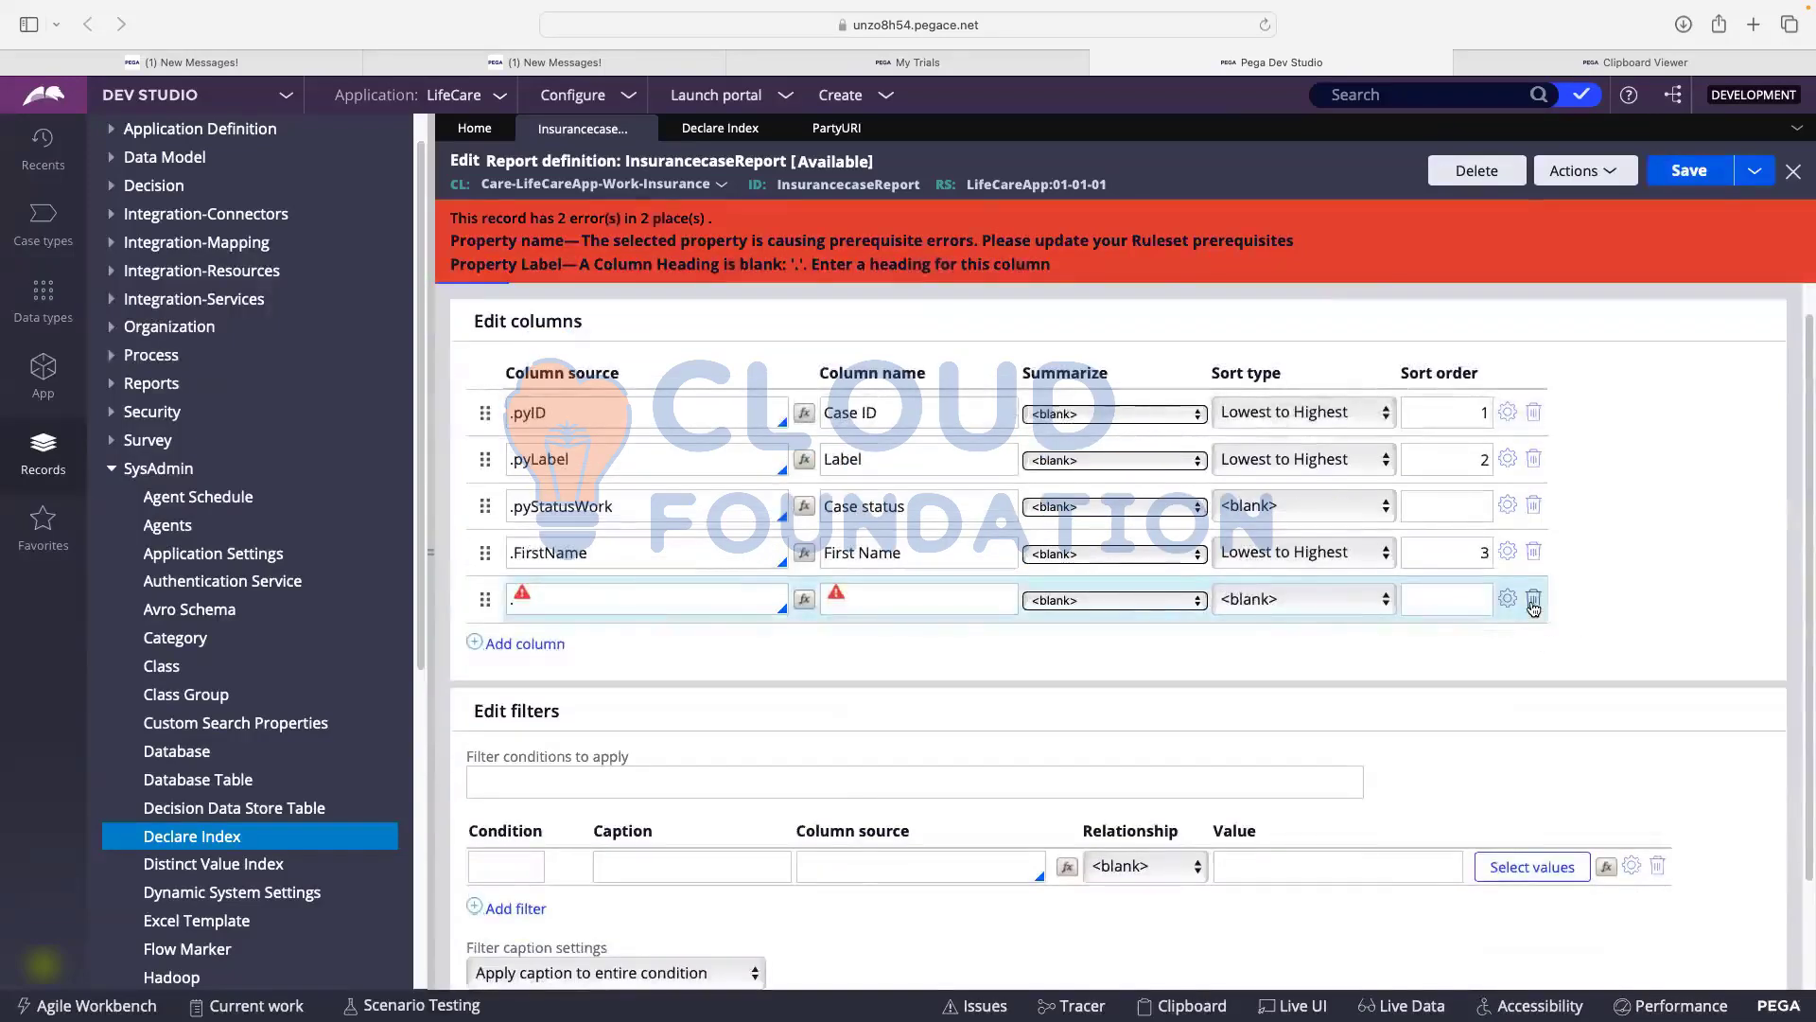
{"action": "left_click", "coordinate": [1534, 600]}
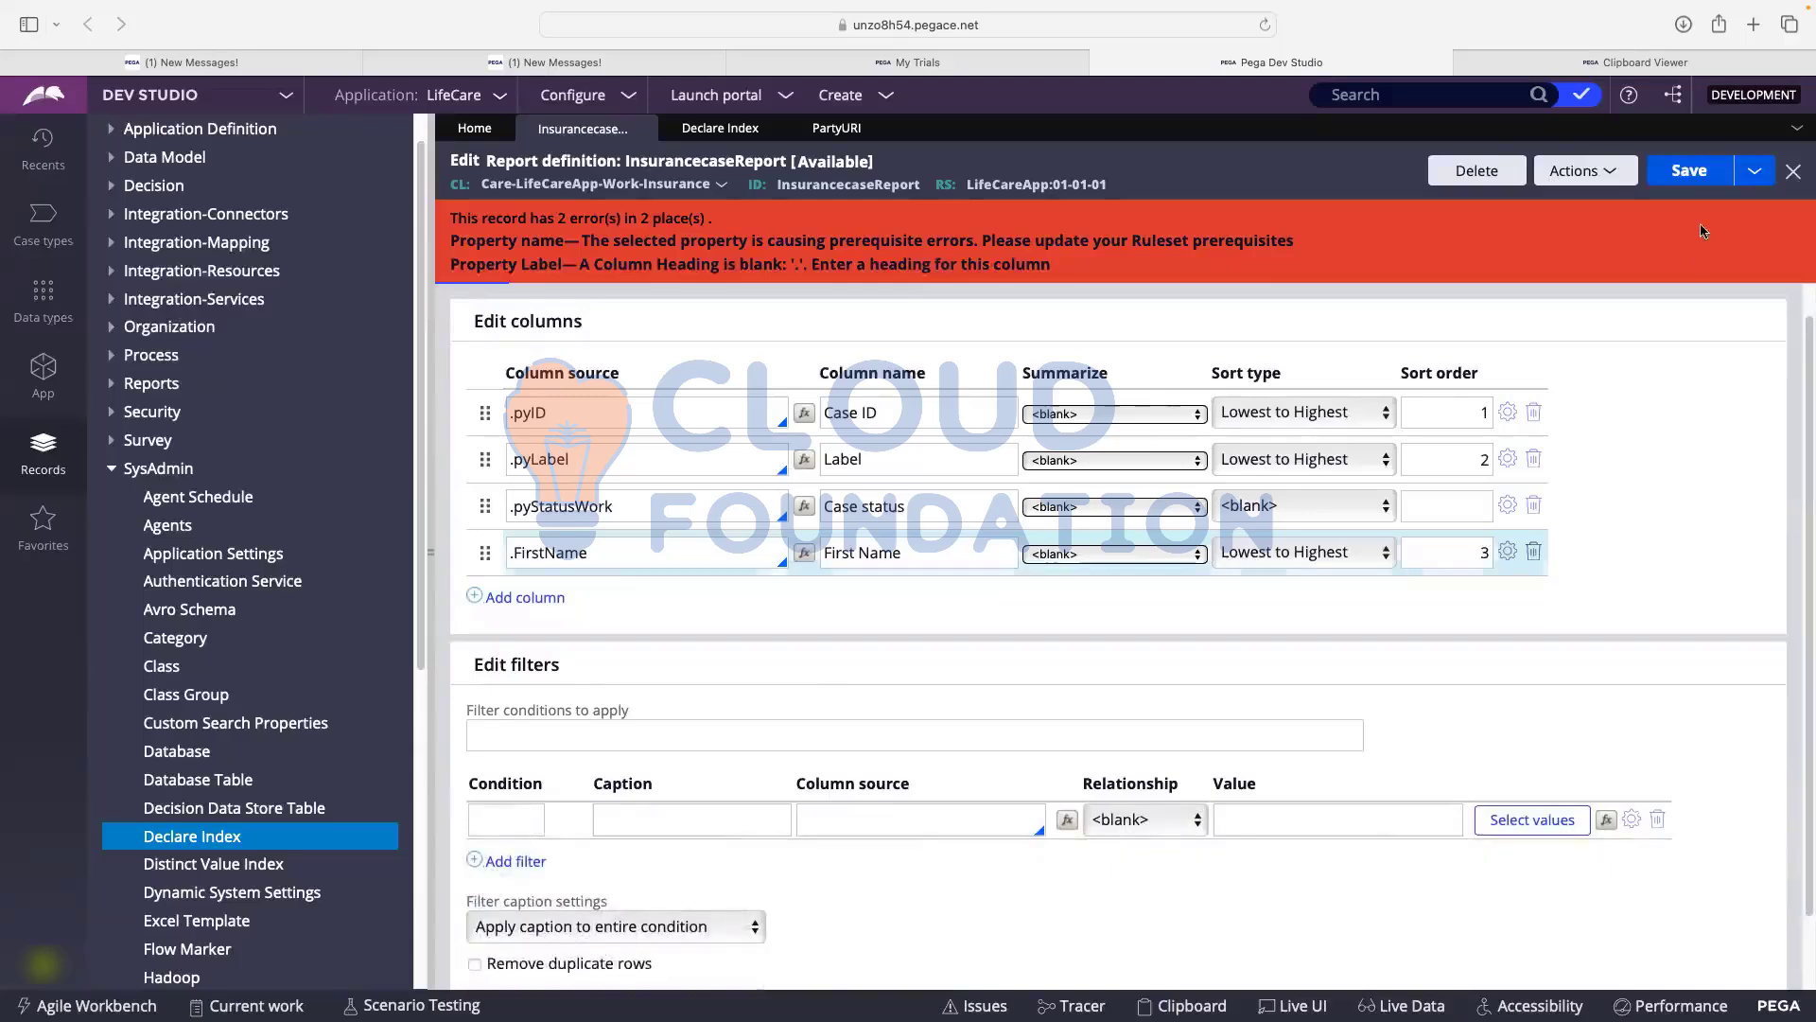
{"action": "key", "text": "ctrl+s"}
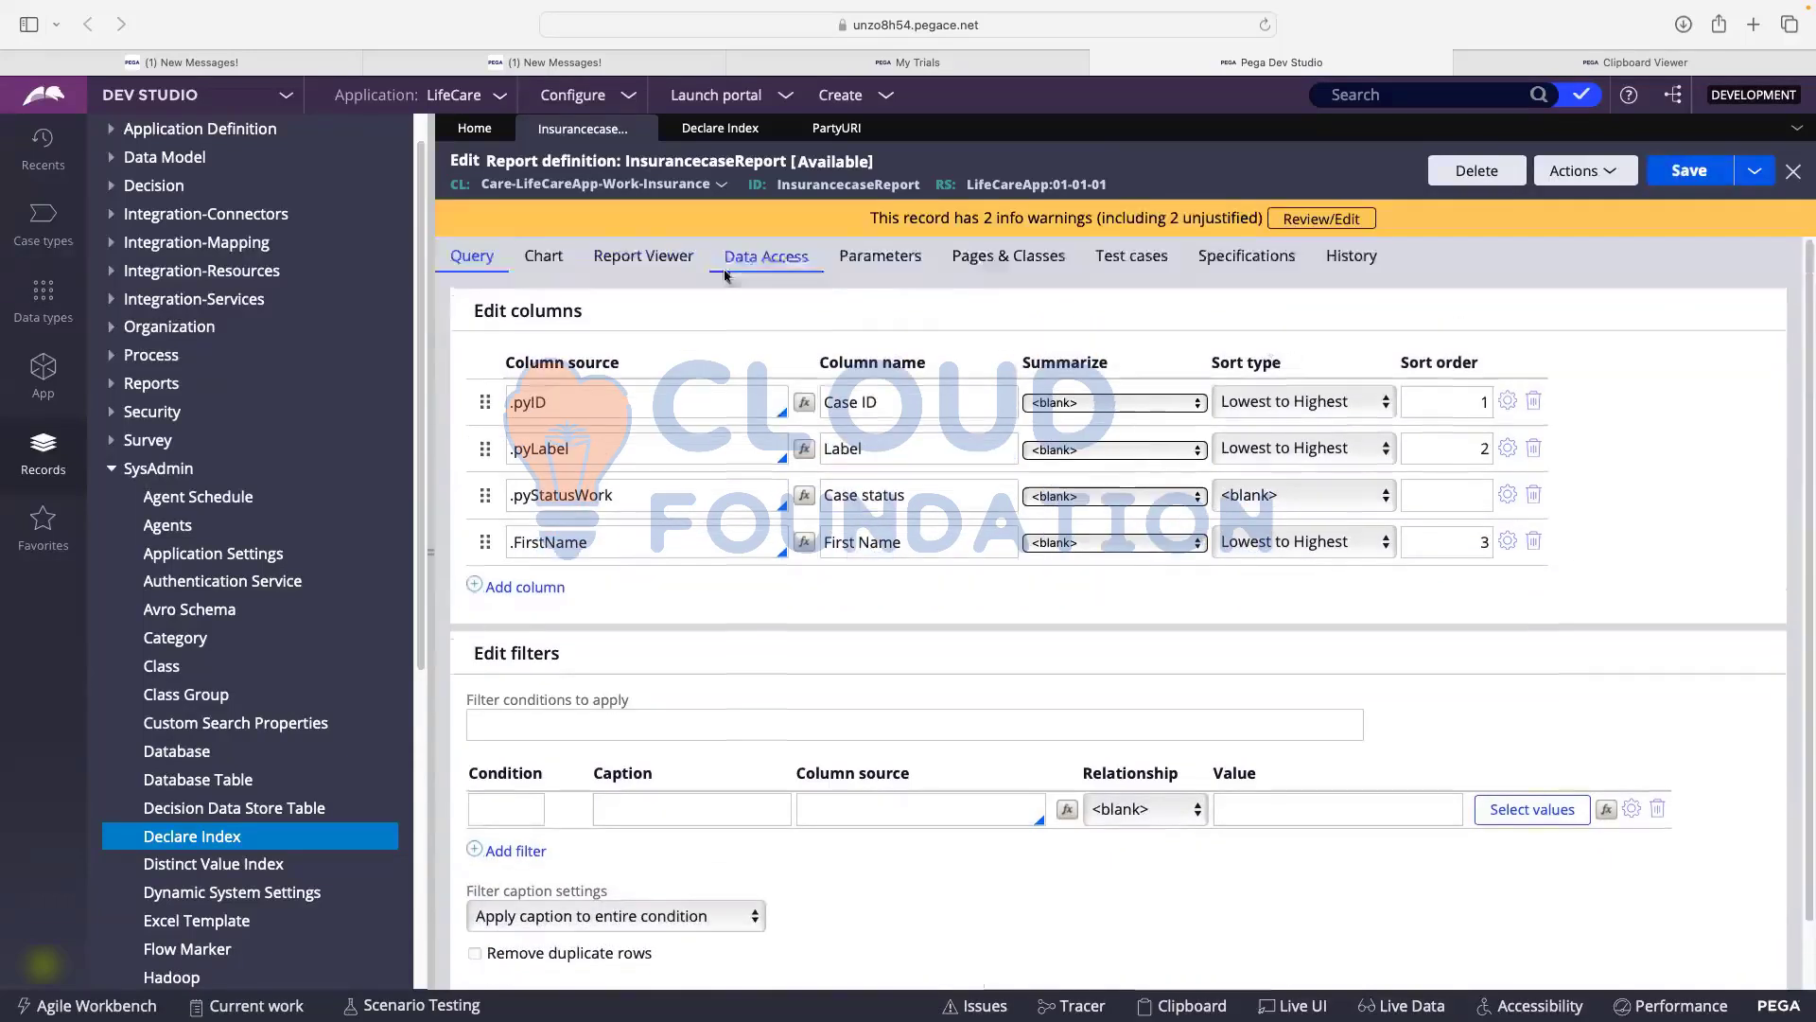
- Set the maximum number of rows to retrieve to 10000 in the general data access settings
{"action": "left_click", "coordinate": [759, 251]}
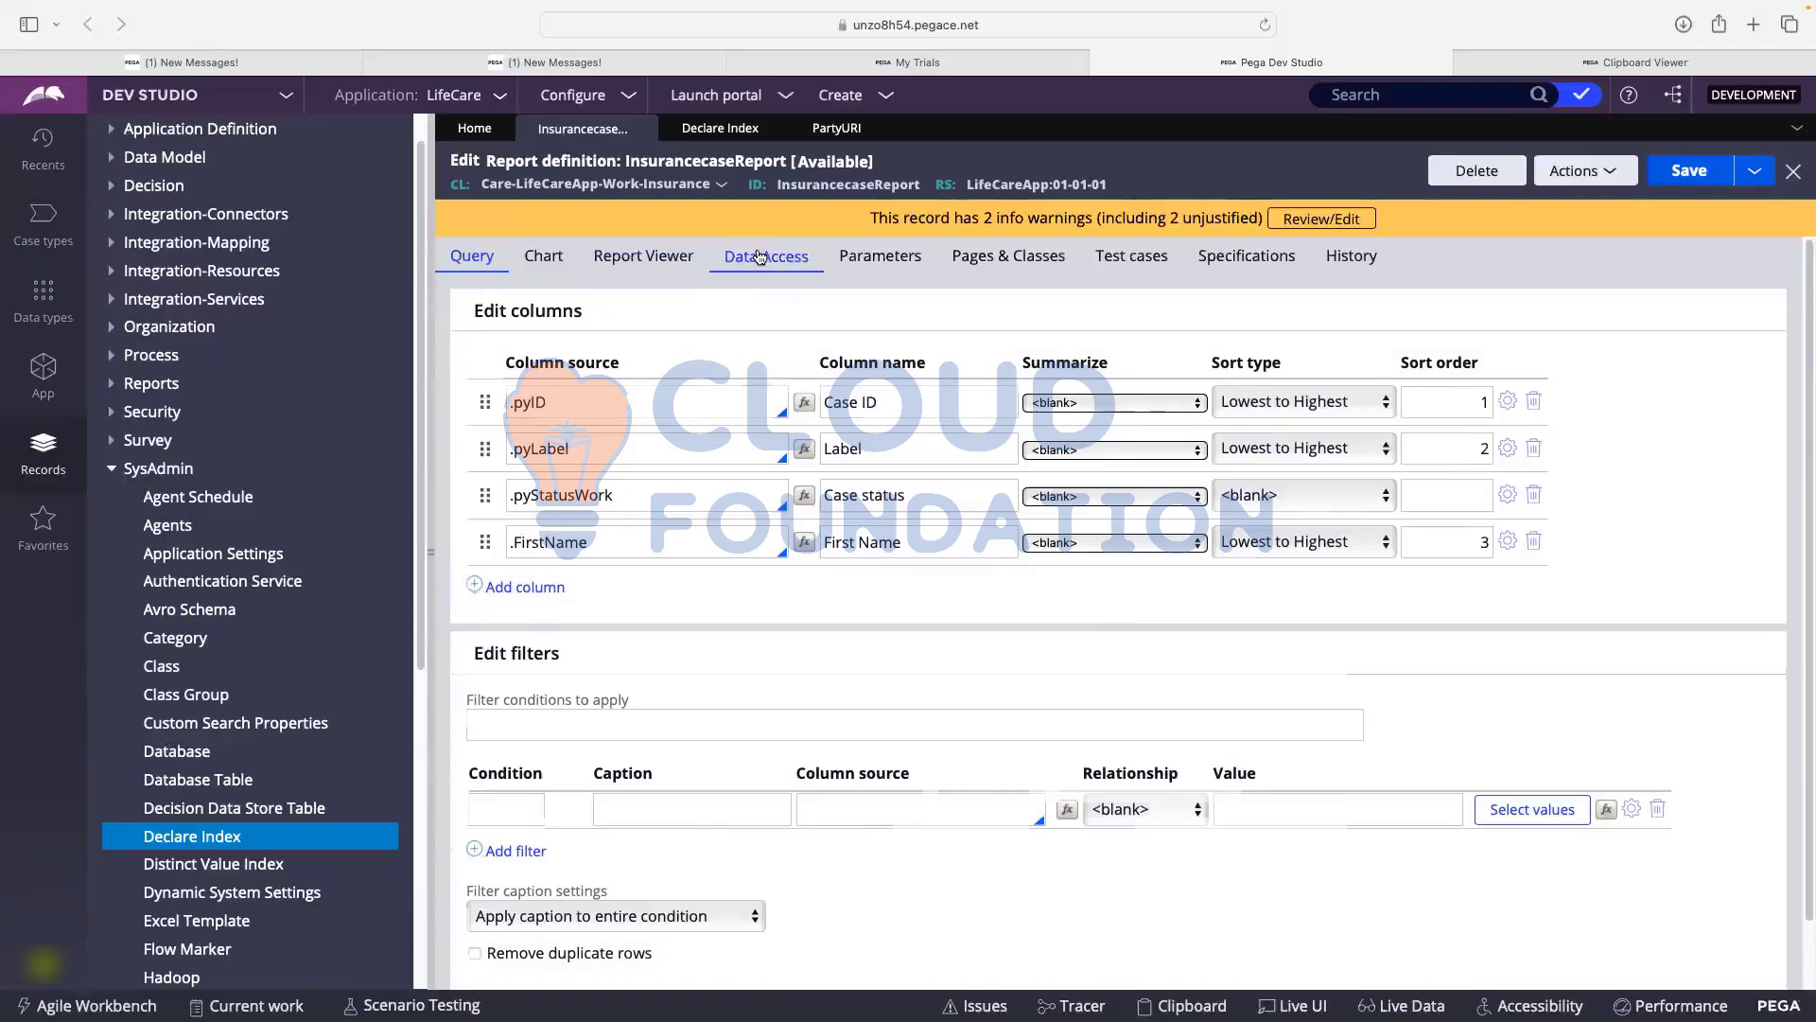
{"action": "left_click", "coordinate": [1434, 381]}
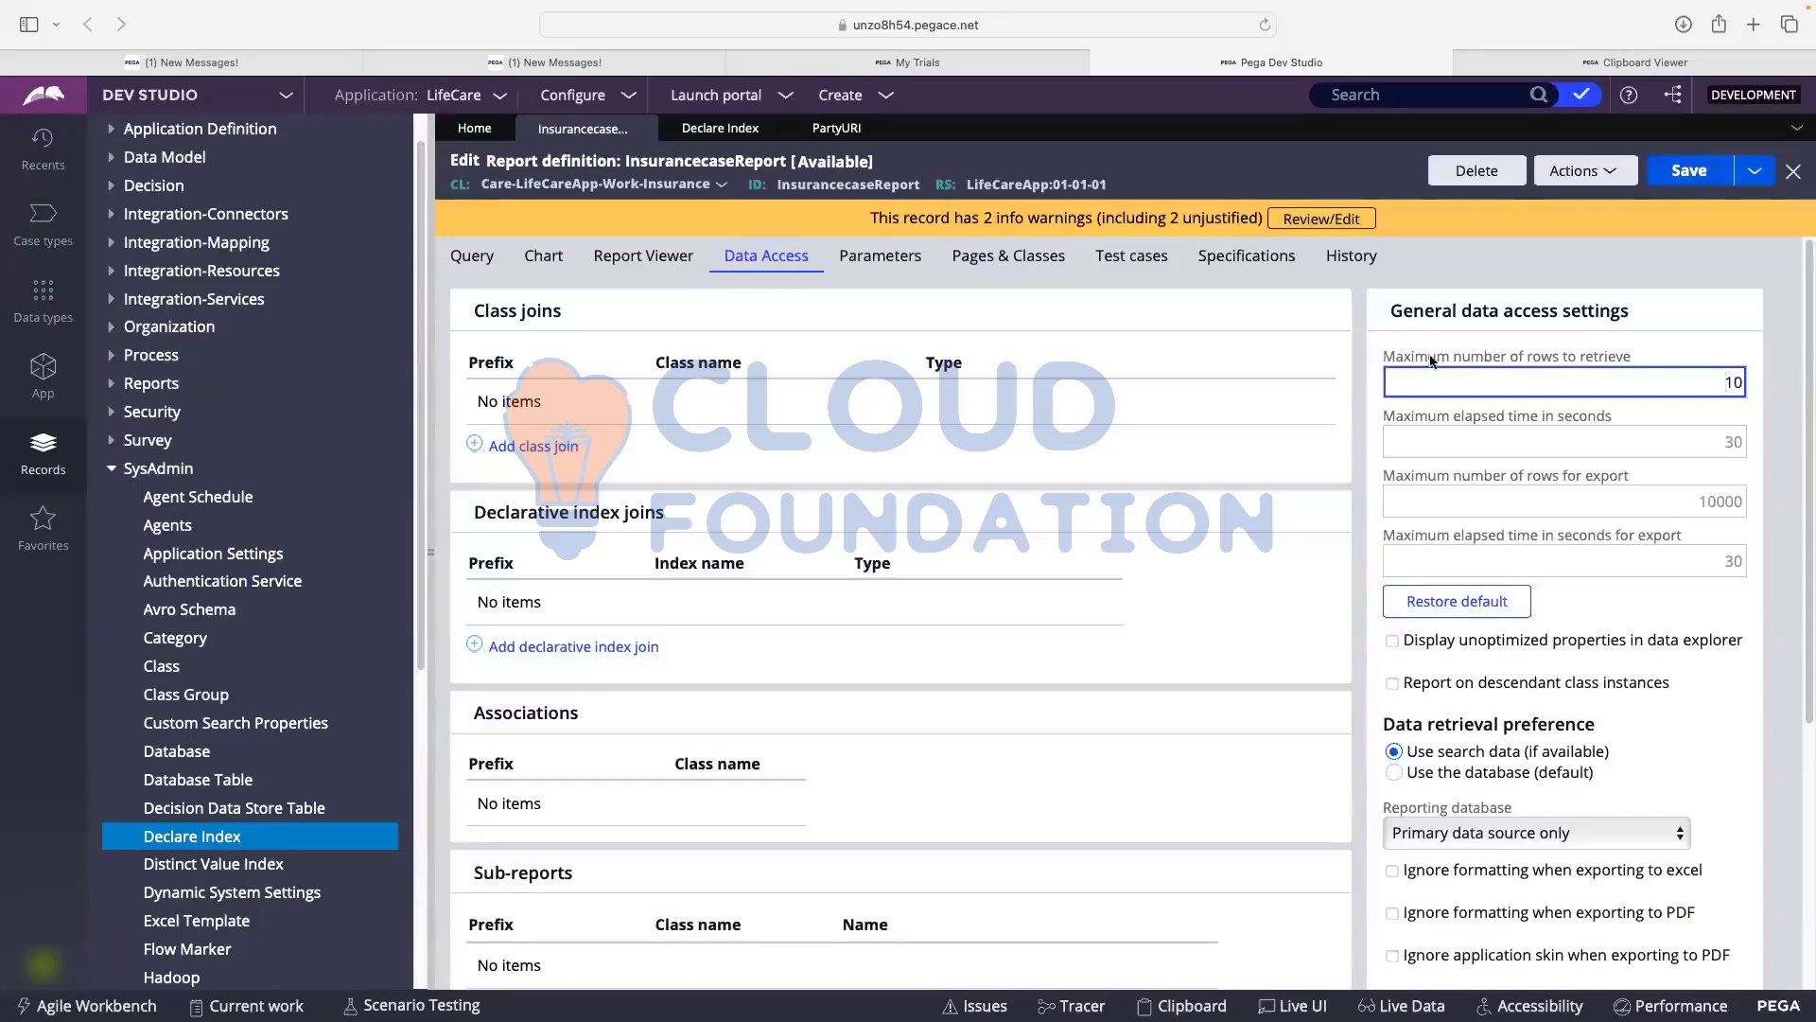
{"action": "double_click", "coordinate": [1728, 384]}
{"action": "type", "text": "1"}
{"action": "key", "text": "Tab"}
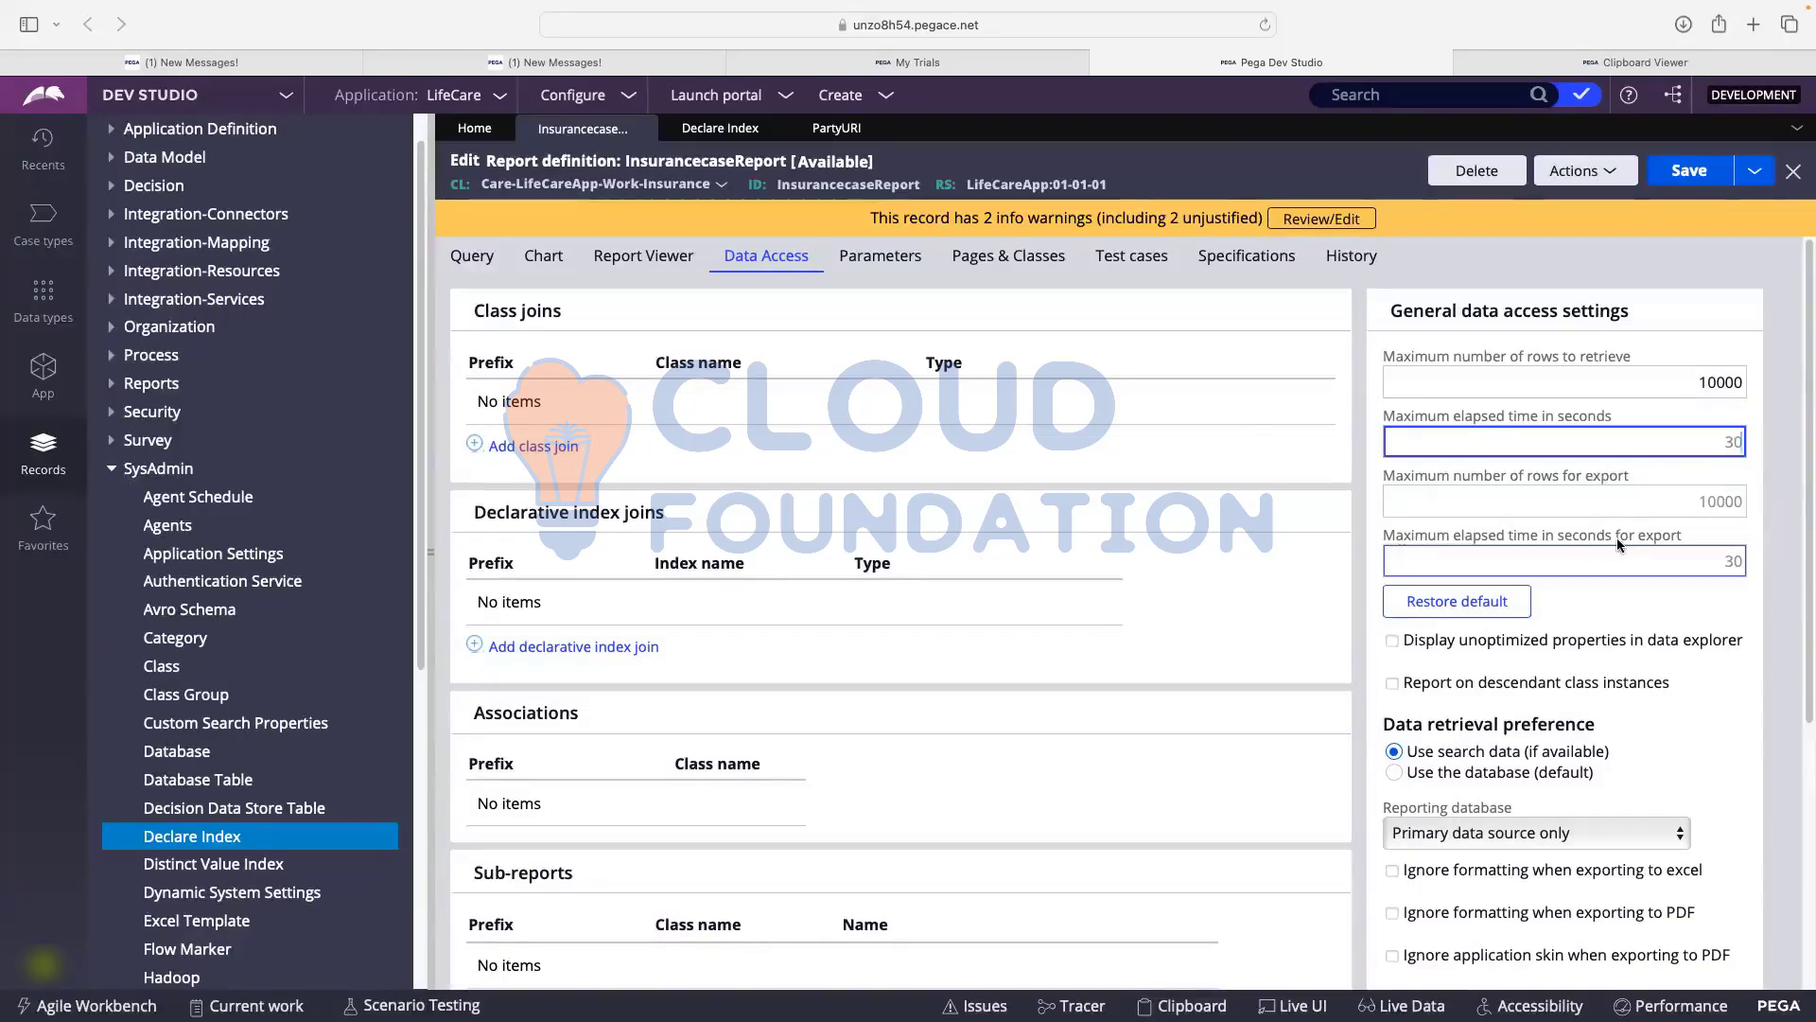
- Examine the export options, row key settings and row keys in the report's Data Access settings
{"action": "scroll", "coordinate": [1609, 530], "scroll_direction": "down", "scroll_amount": 5}
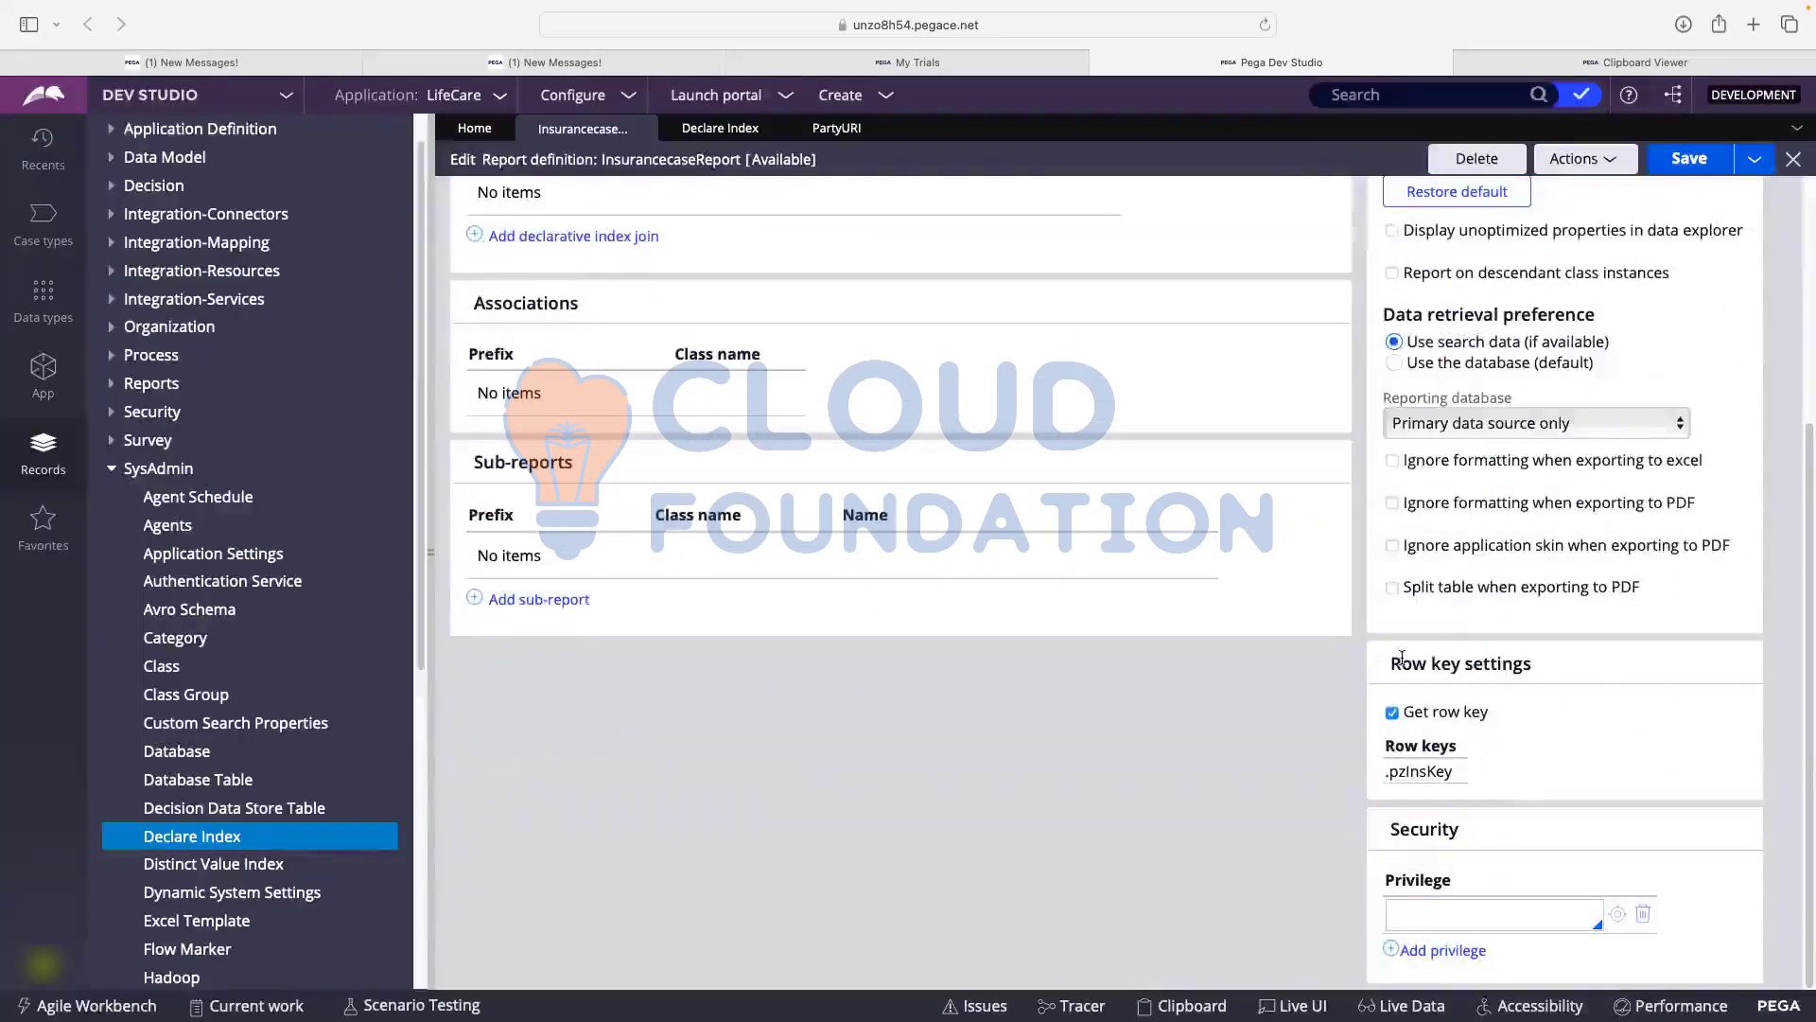
{"action": "left_click_drag", "start_coordinate": [1387, 663], "coordinate": [1598, 666]}
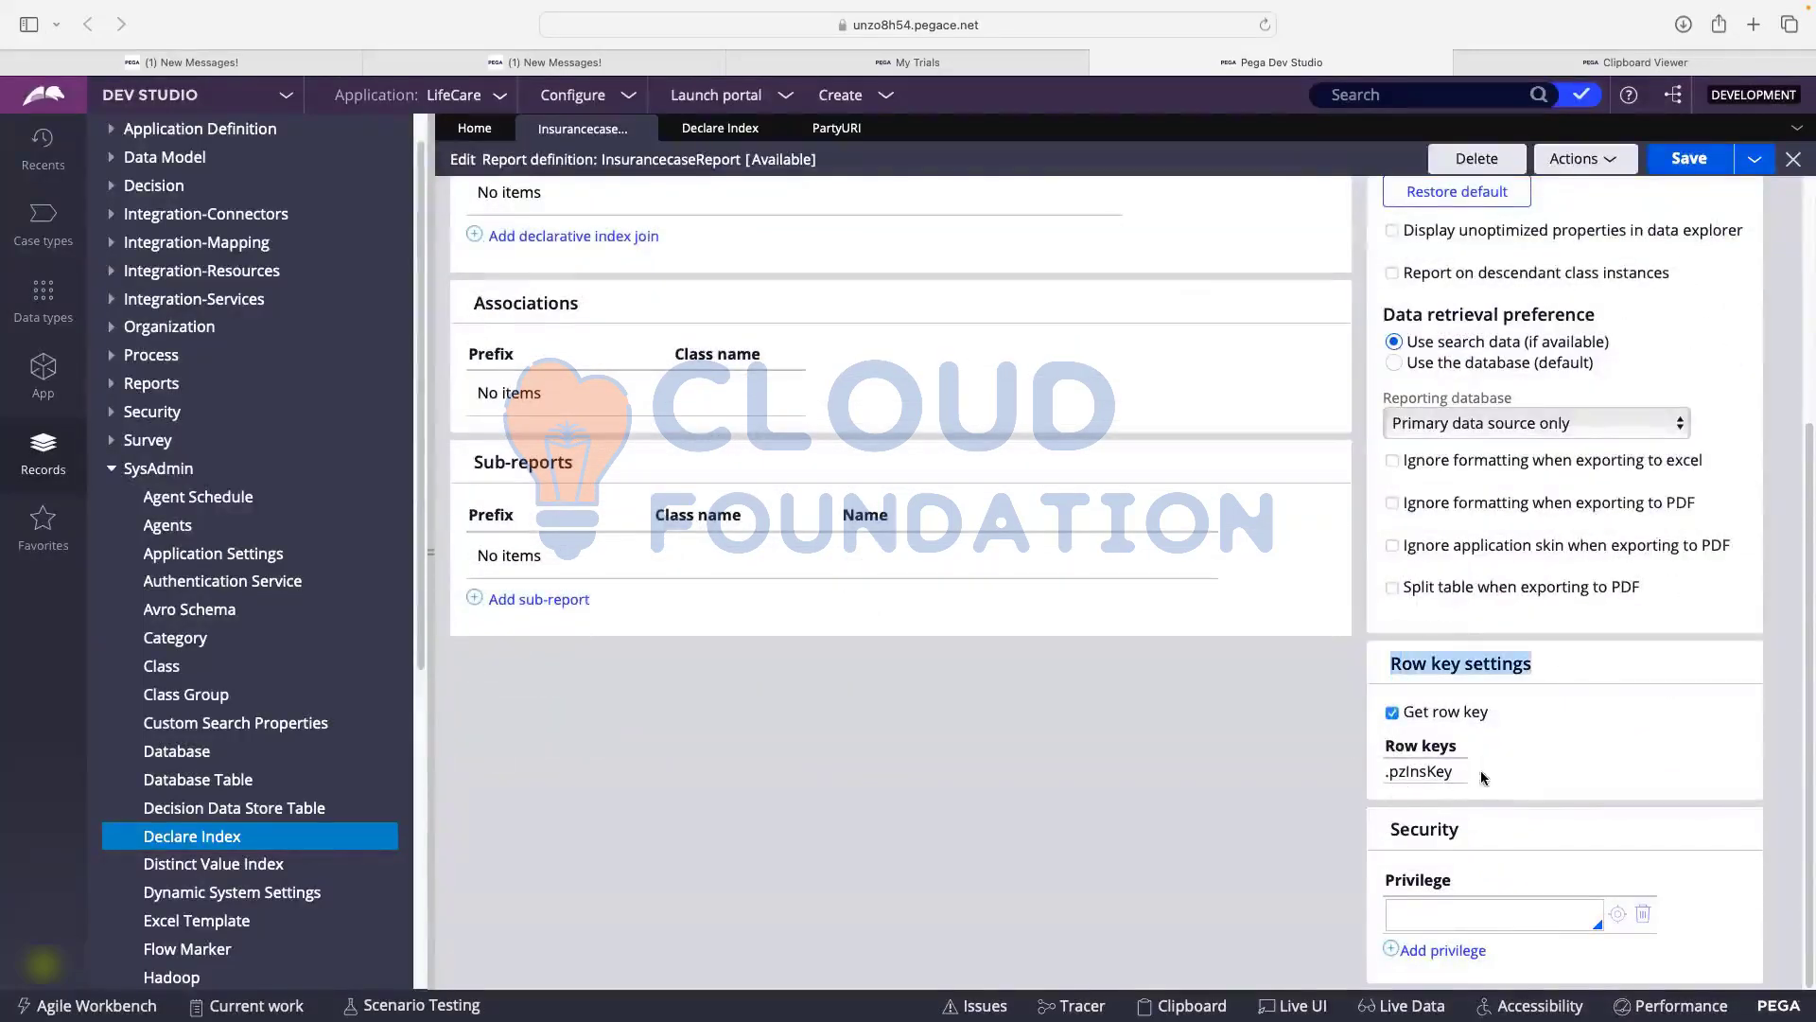
{"action": "left_click_drag", "start_coordinate": [1483, 777], "coordinate": [1381, 745]}
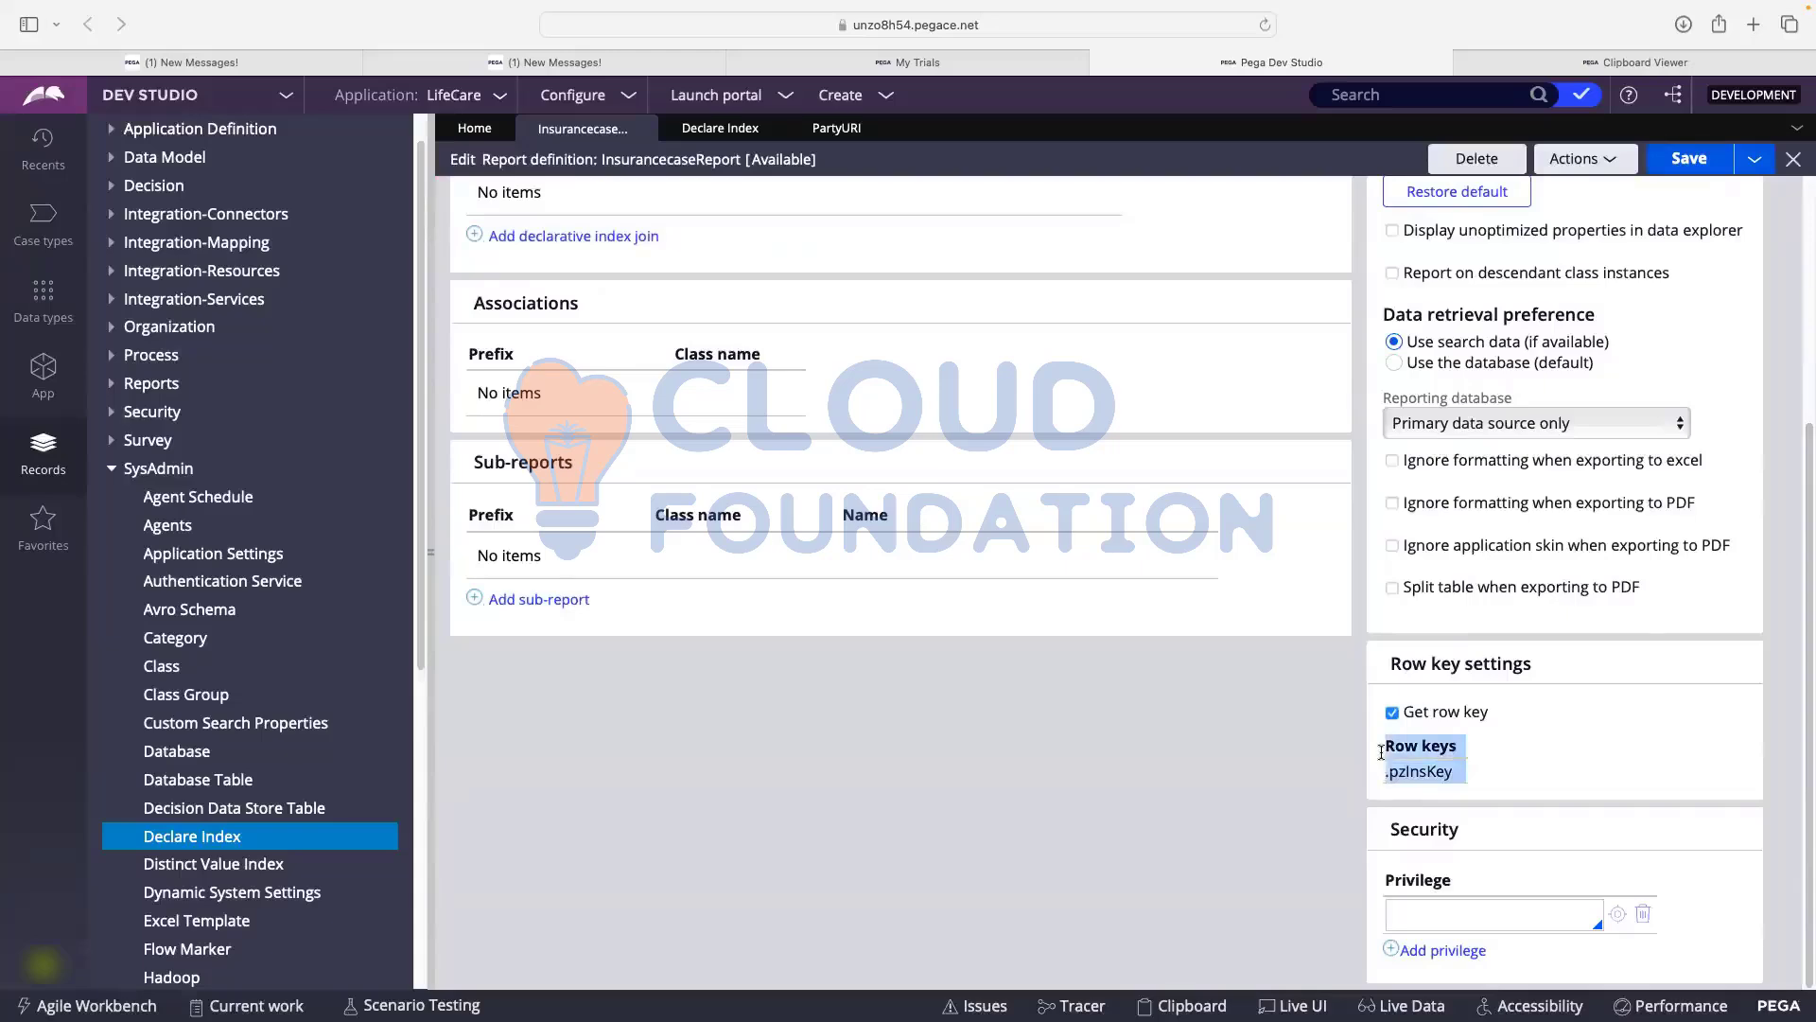
{"action": "left_click", "coordinate": [828, 513]}
{"action": "scroll", "coordinate": [738, 267], "scroll_direction": "up", "scroll_amount": 5}
{"action": "scroll", "coordinate": [1075, 385], "scroll_direction": "down", "scroll_amount": 5}
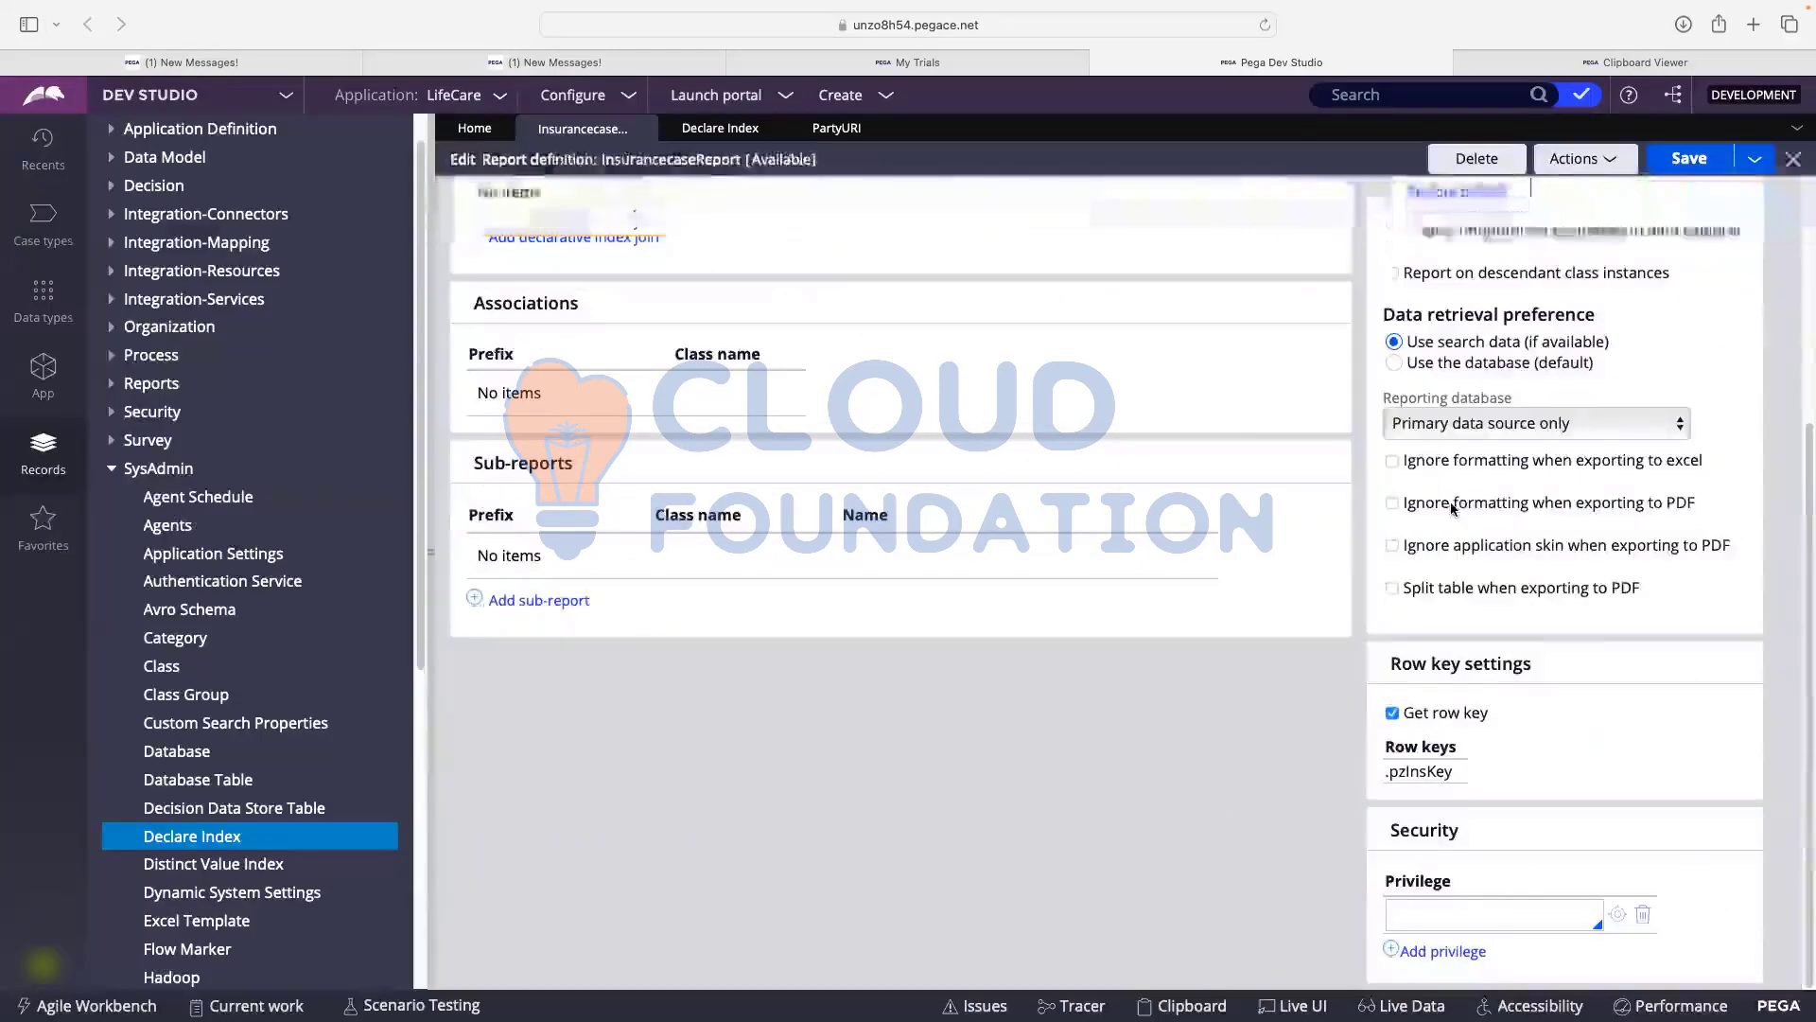
{"action": "scroll", "coordinate": [1050, 431], "scroll_direction": "up", "scroll_amount": 5}
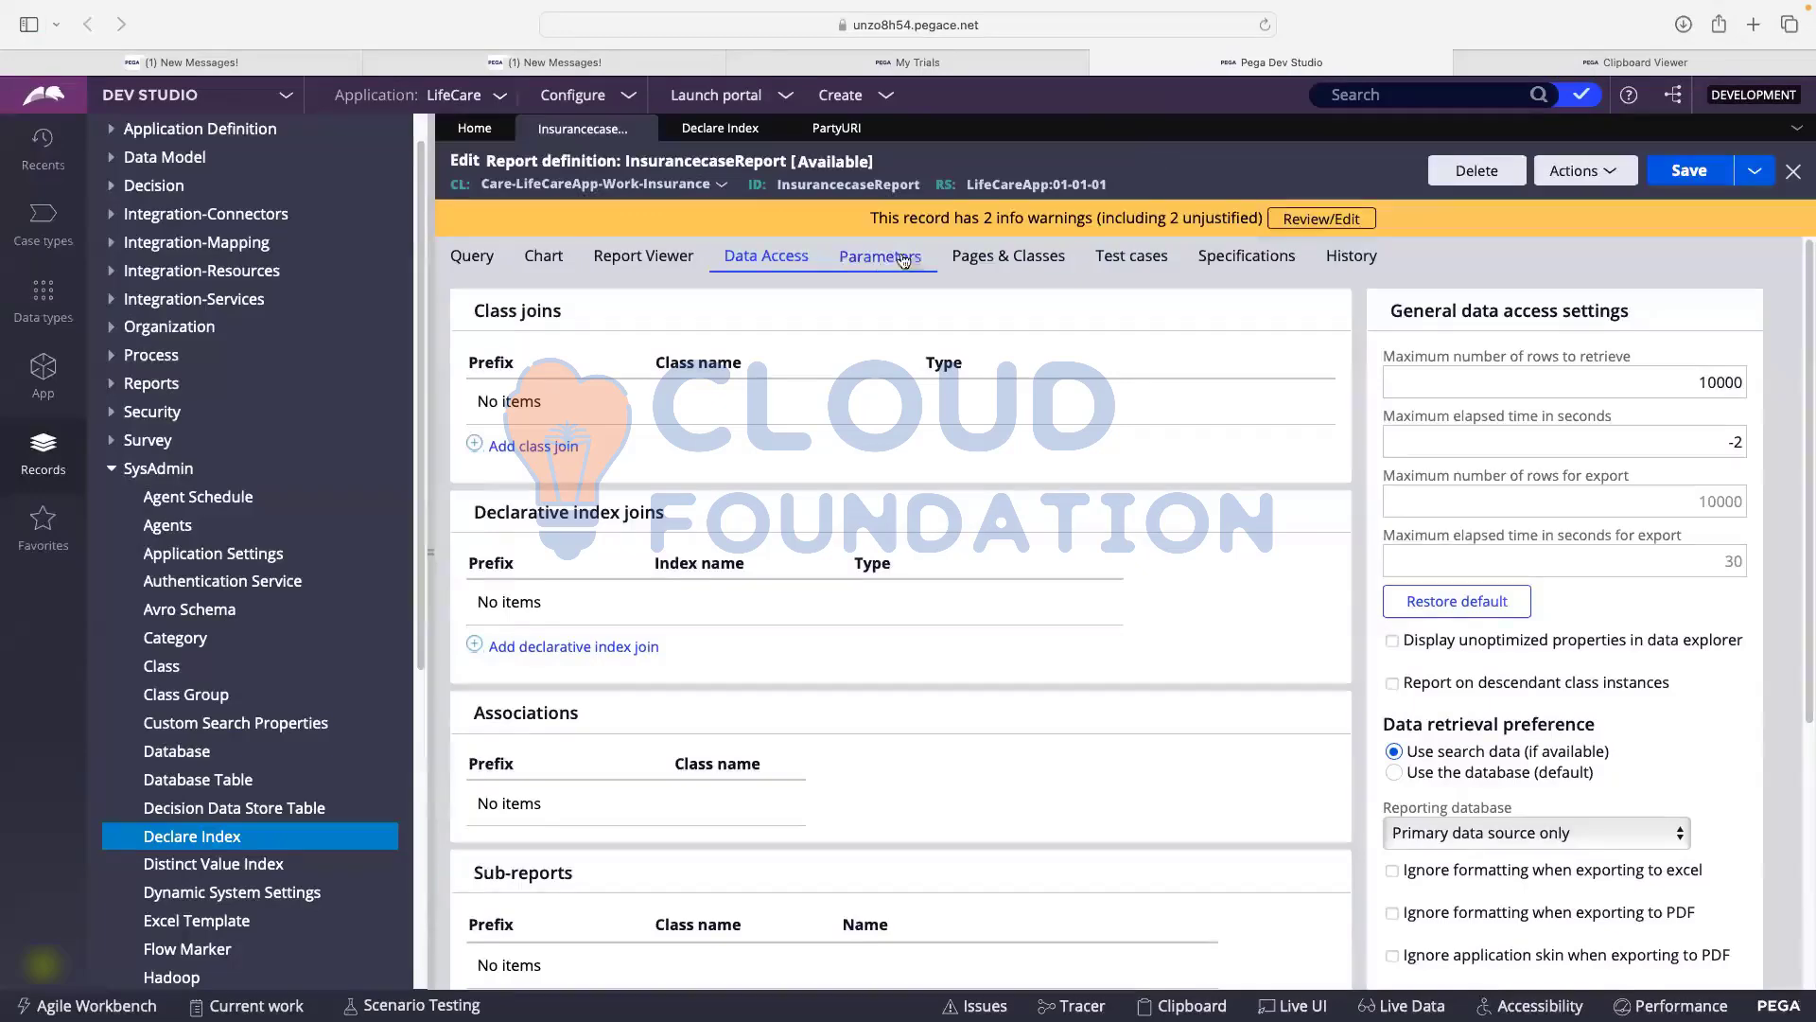
- Close InsurancecaseReport, discarding its unsaved changes, and close the Declare Index list and PartyURI rule
{"action": "left_click", "coordinate": [644, 130]}
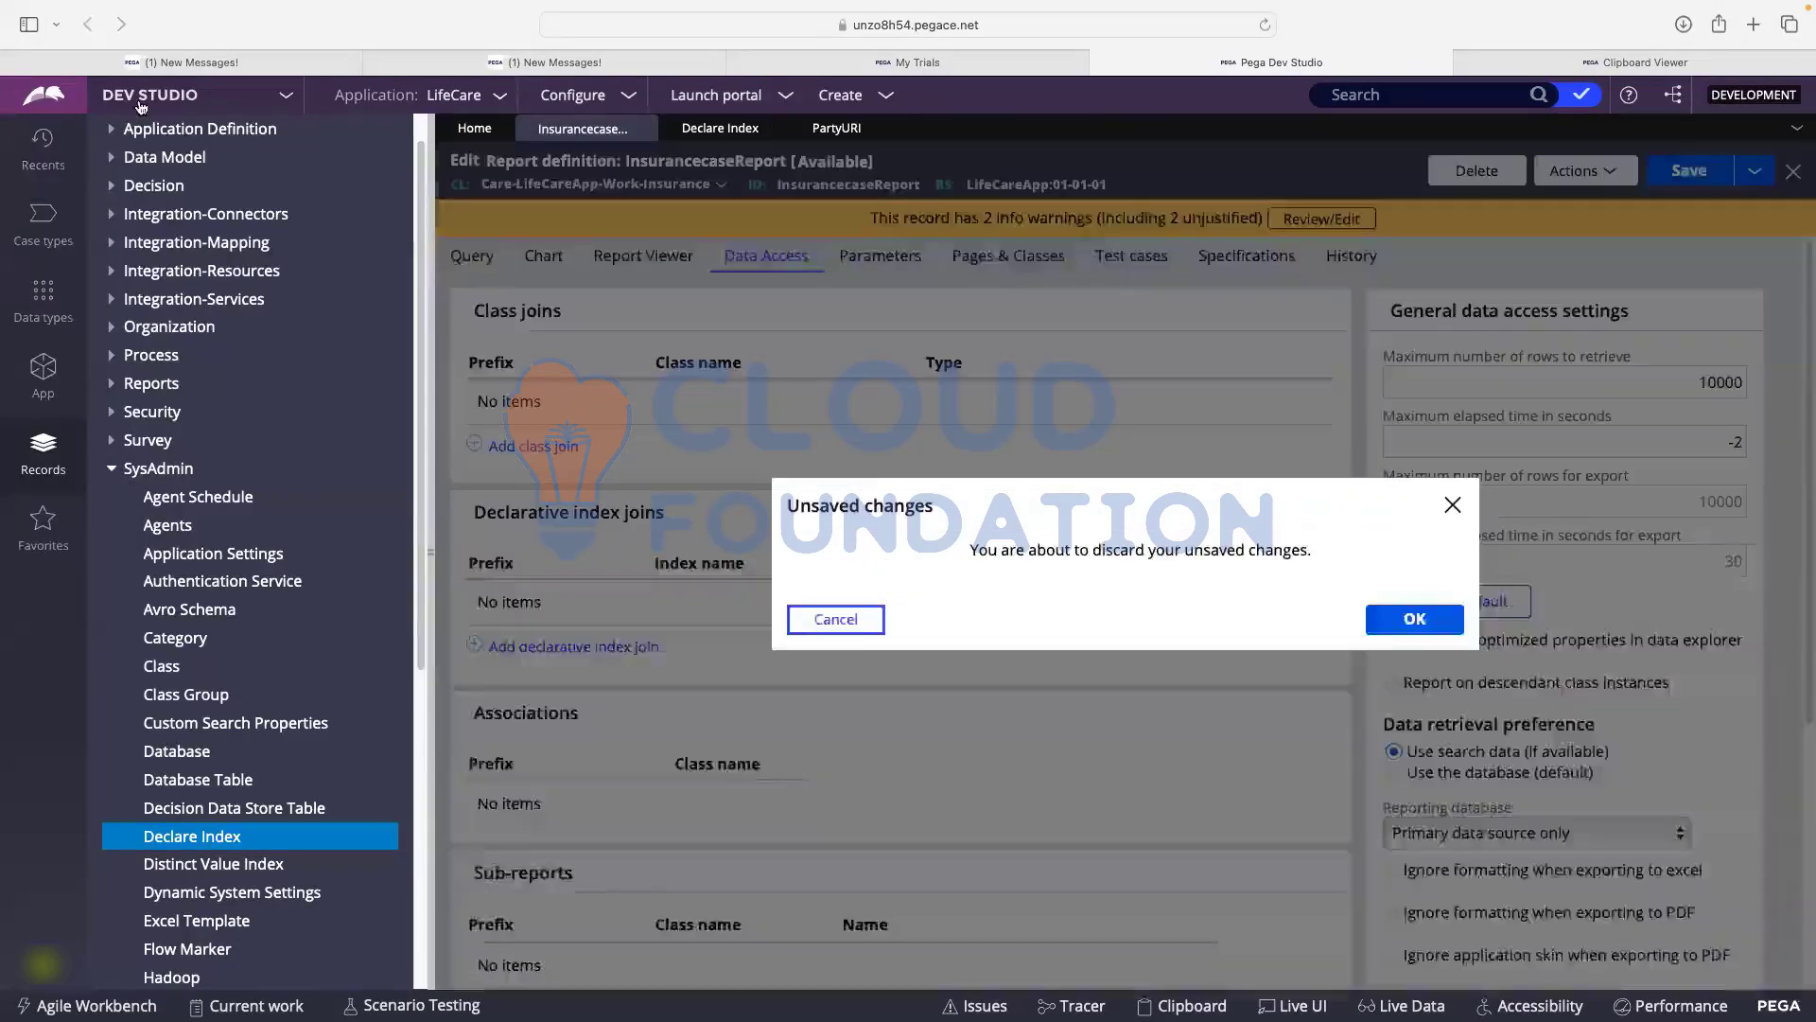
{"action": "key", "text": "Return"}
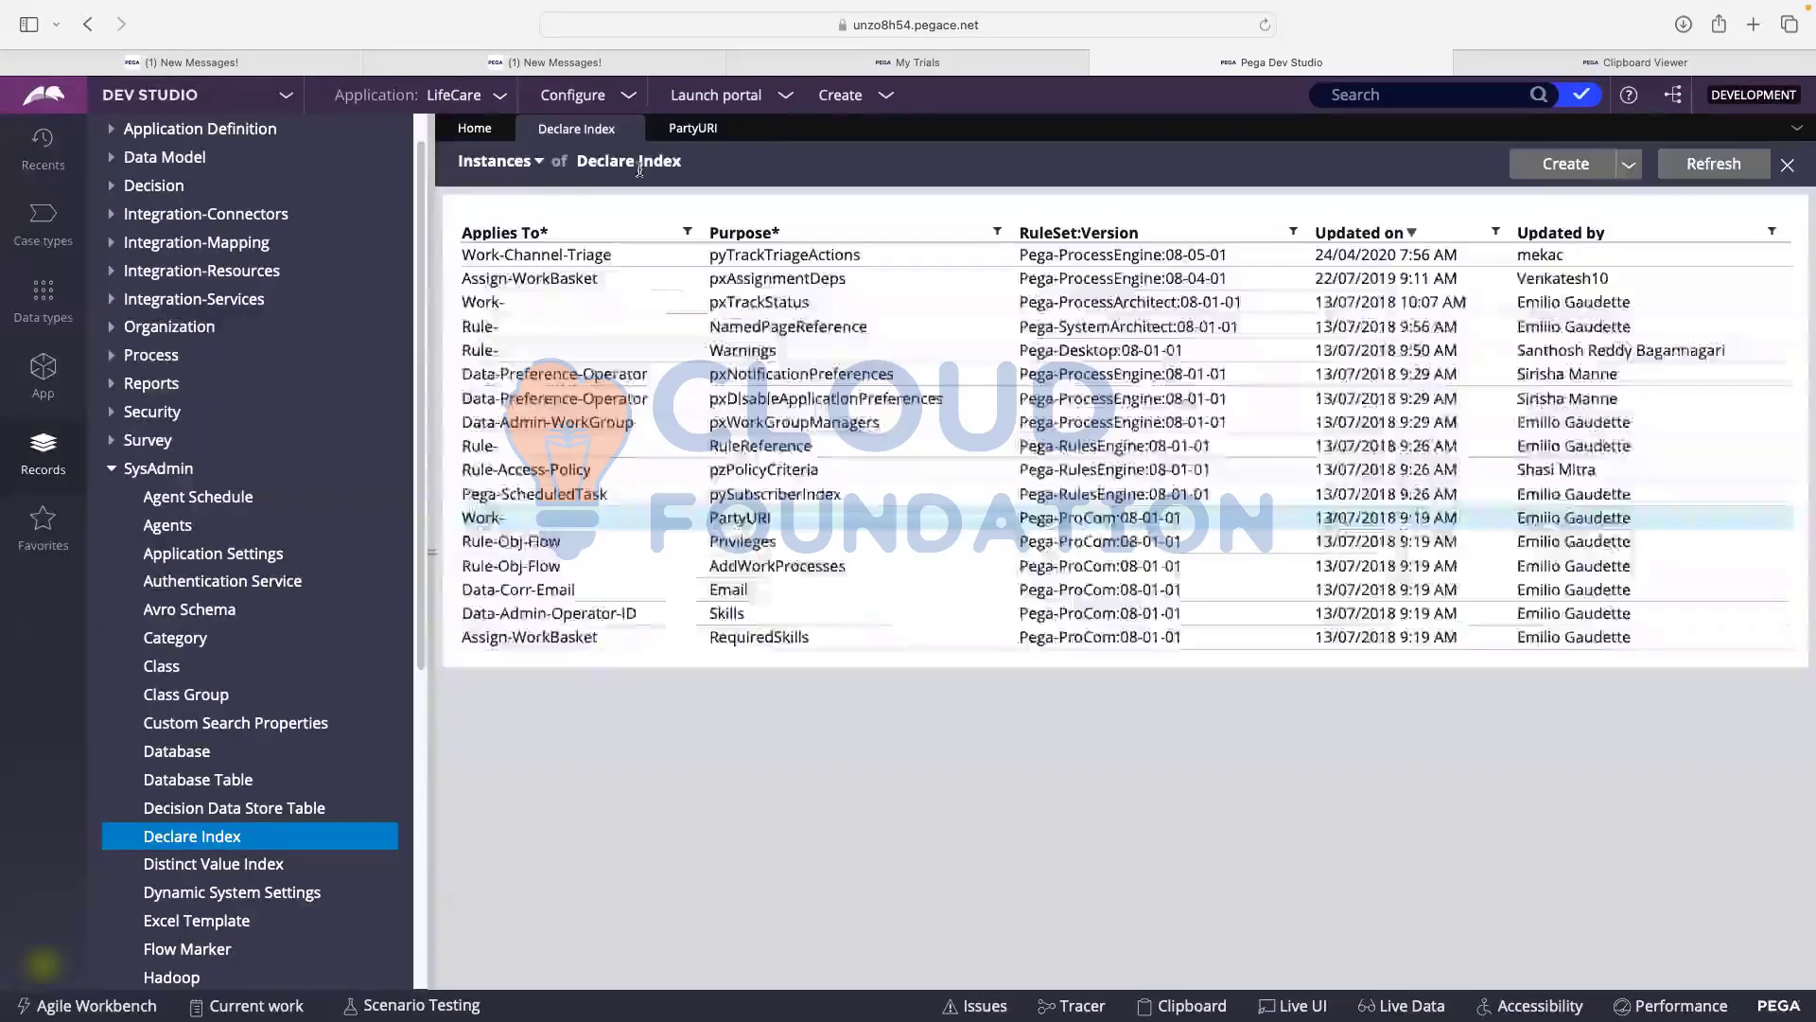
{"action": "left_click", "coordinate": [628, 130]}
{"action": "left_click", "coordinate": [602, 130]}
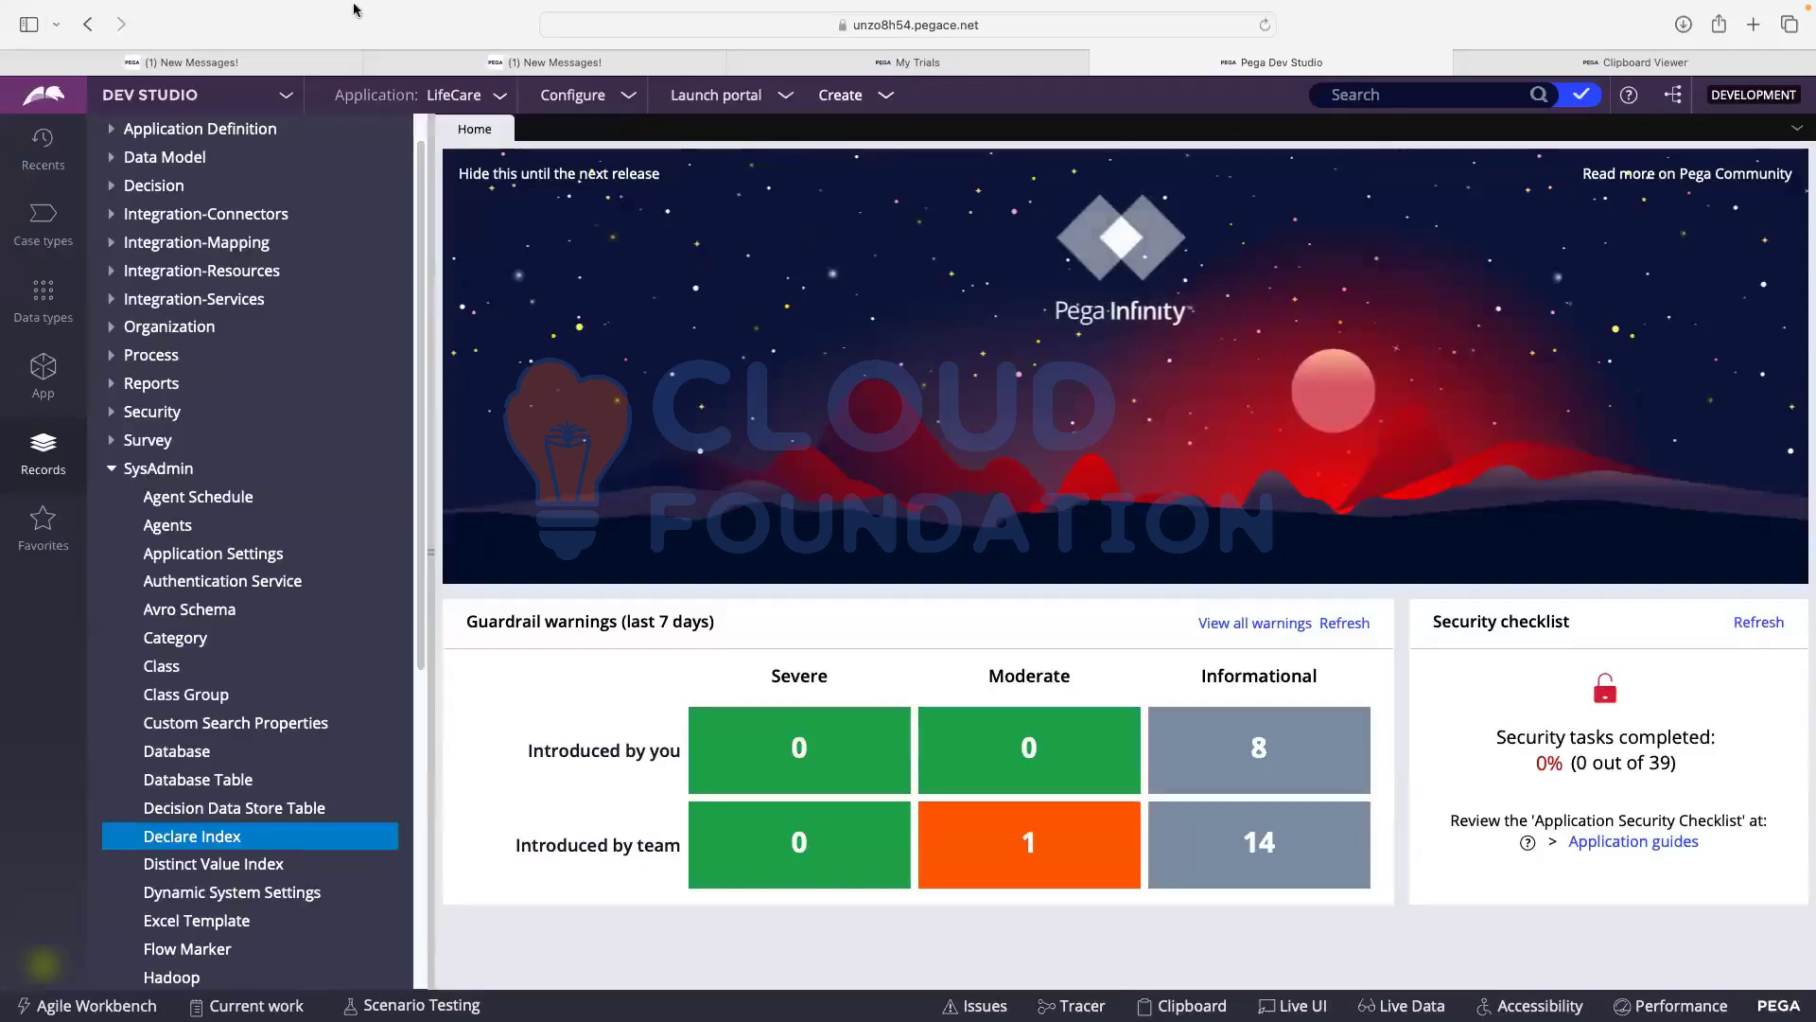
- Launch the User Portal and list all reports on its Reports page
{"action": "left_click", "coordinate": [727, 103]}
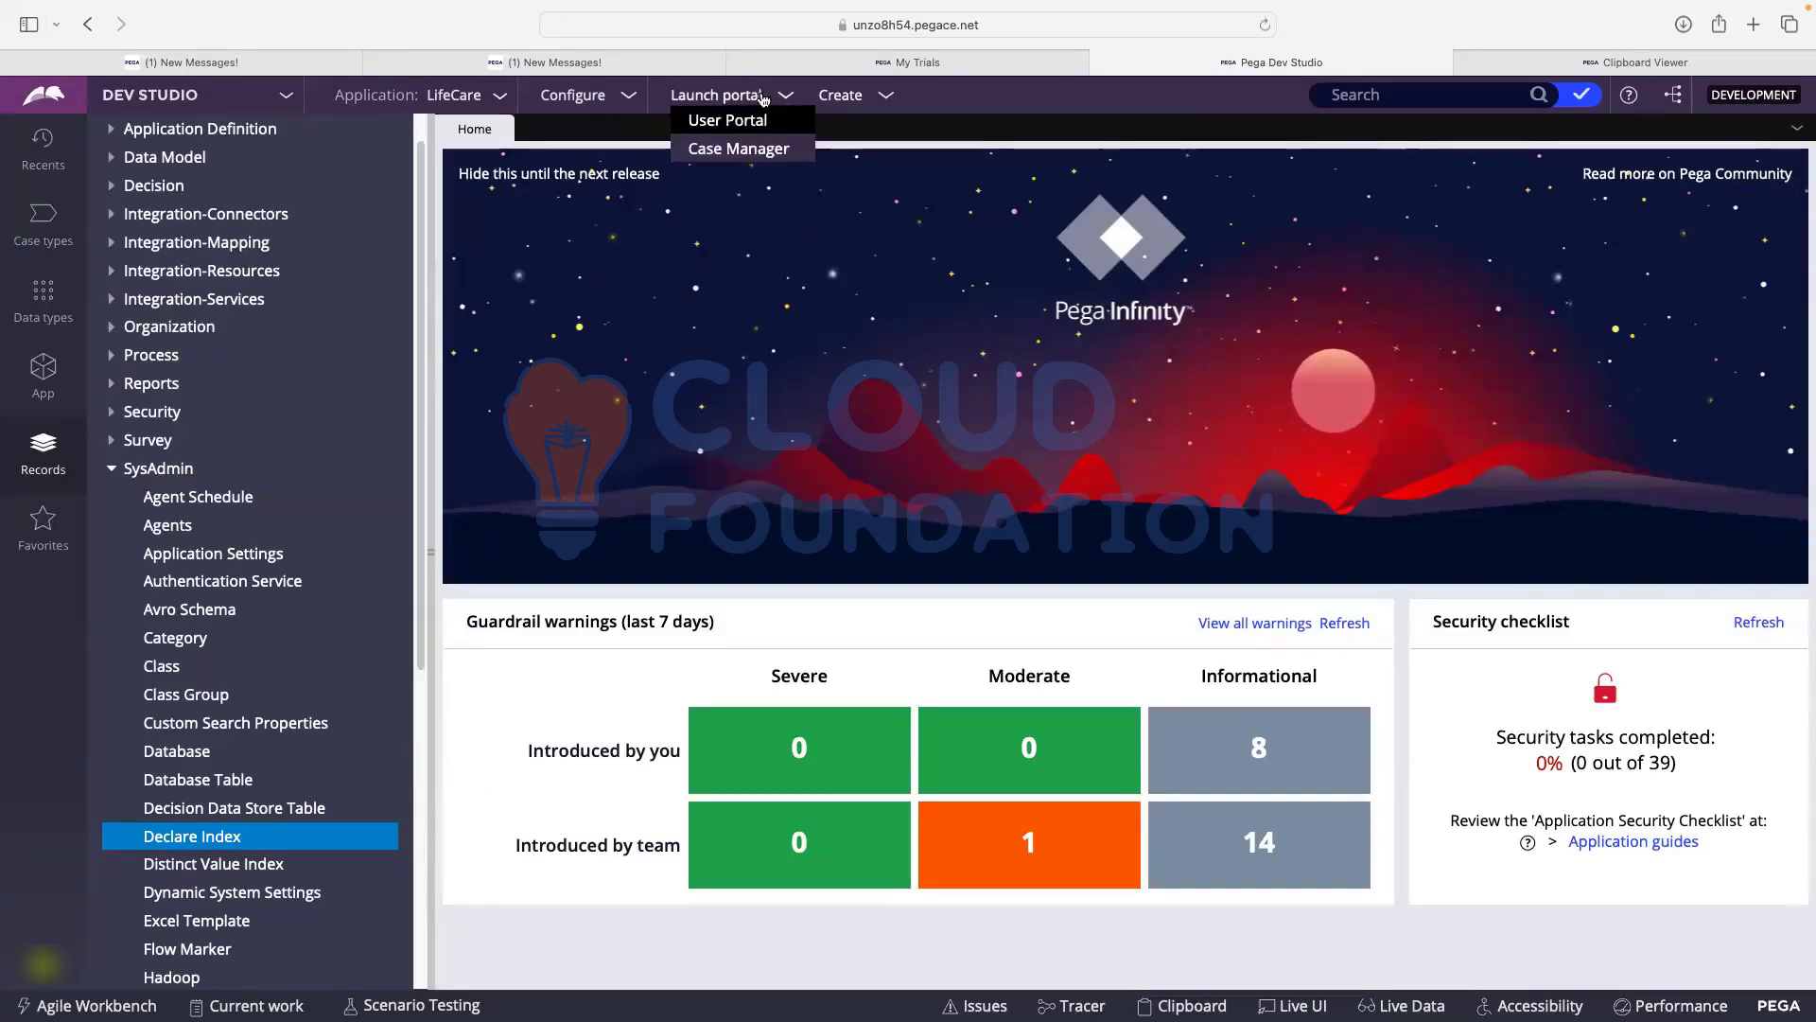
{"action": "left_click", "coordinate": [749, 124]}
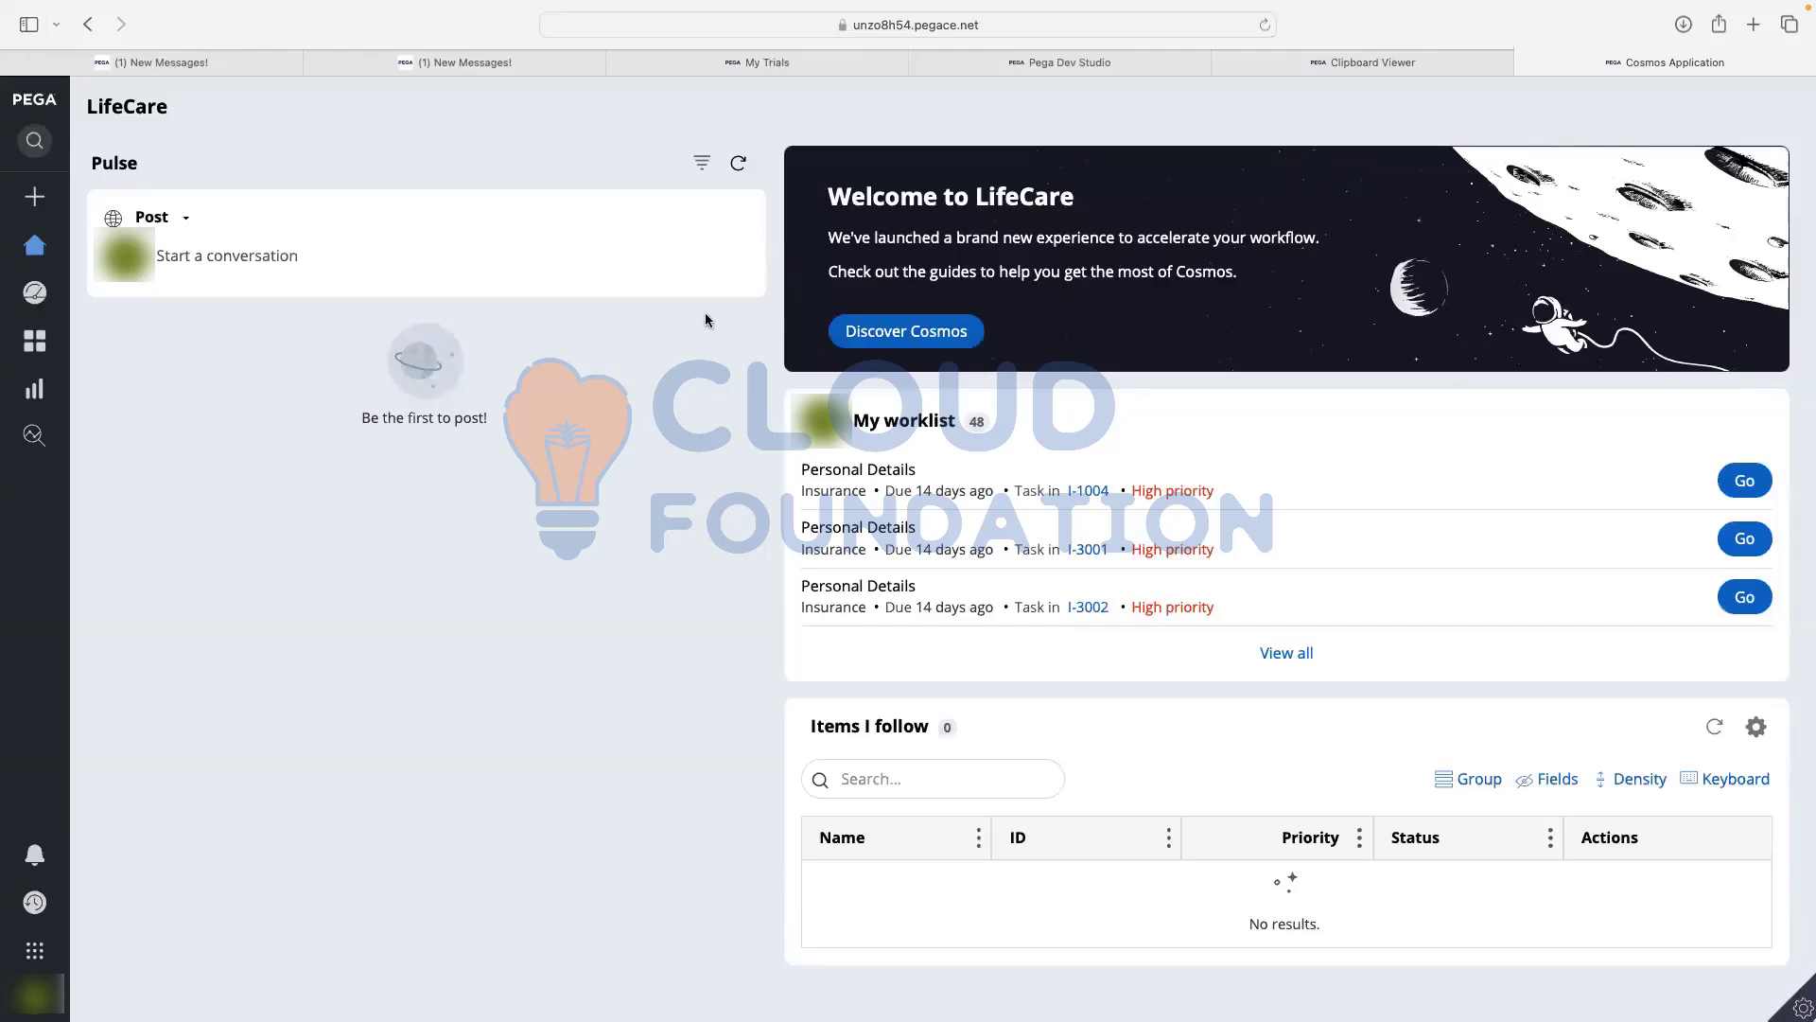
{"action": "mouse_move", "coordinate": [55, 328]}
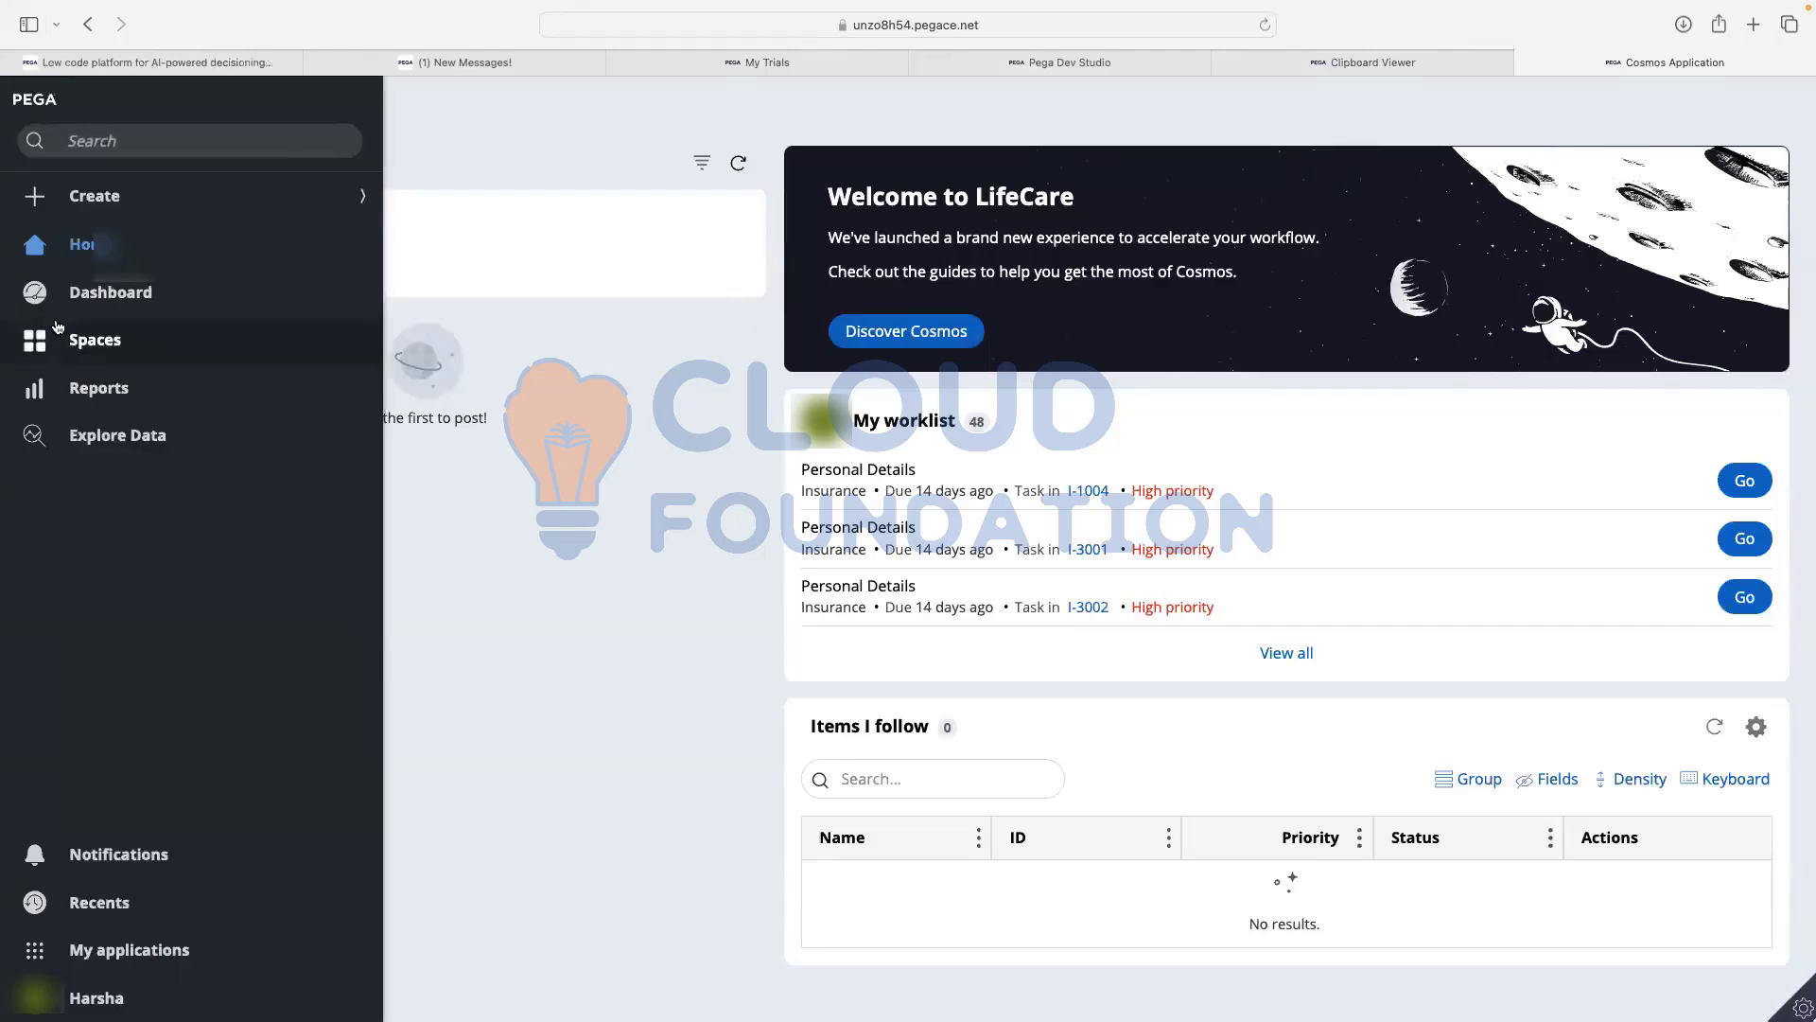
{"action": "left_click", "coordinate": [115, 389]}
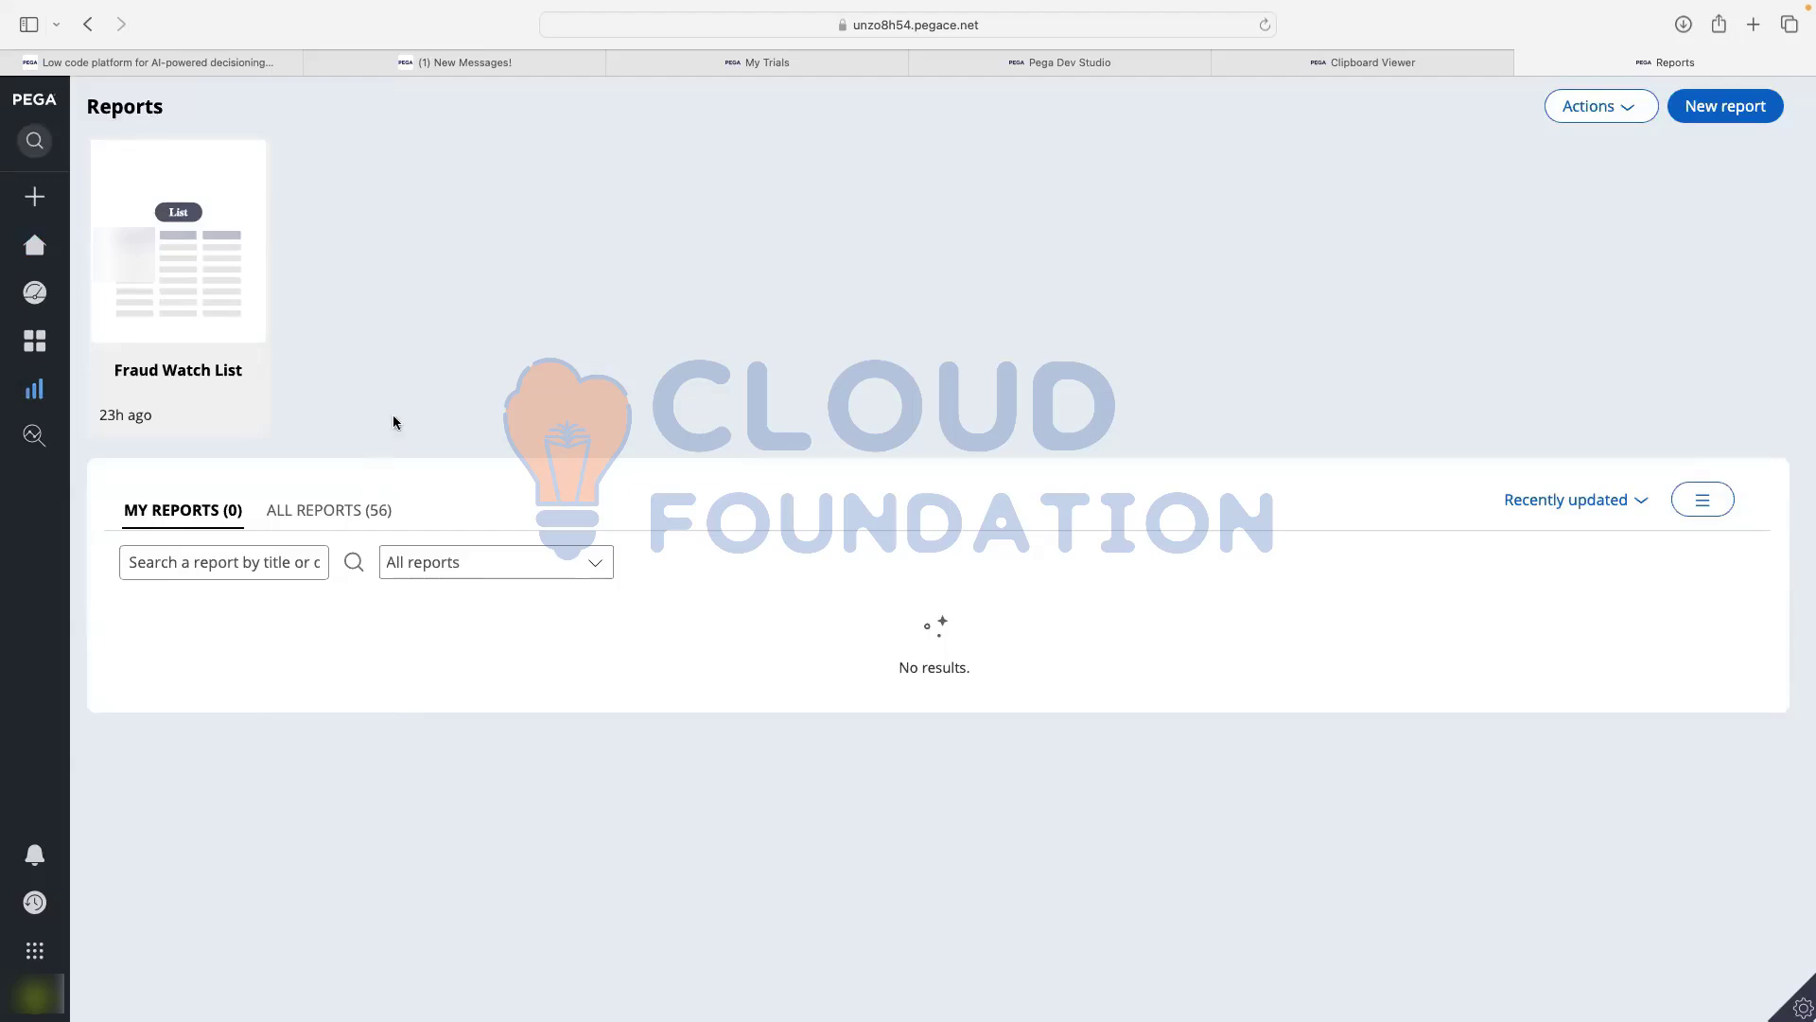
{"action": "mouse_move", "coordinate": [206, 250]}
{"action": "left_click", "coordinate": [326, 511]}
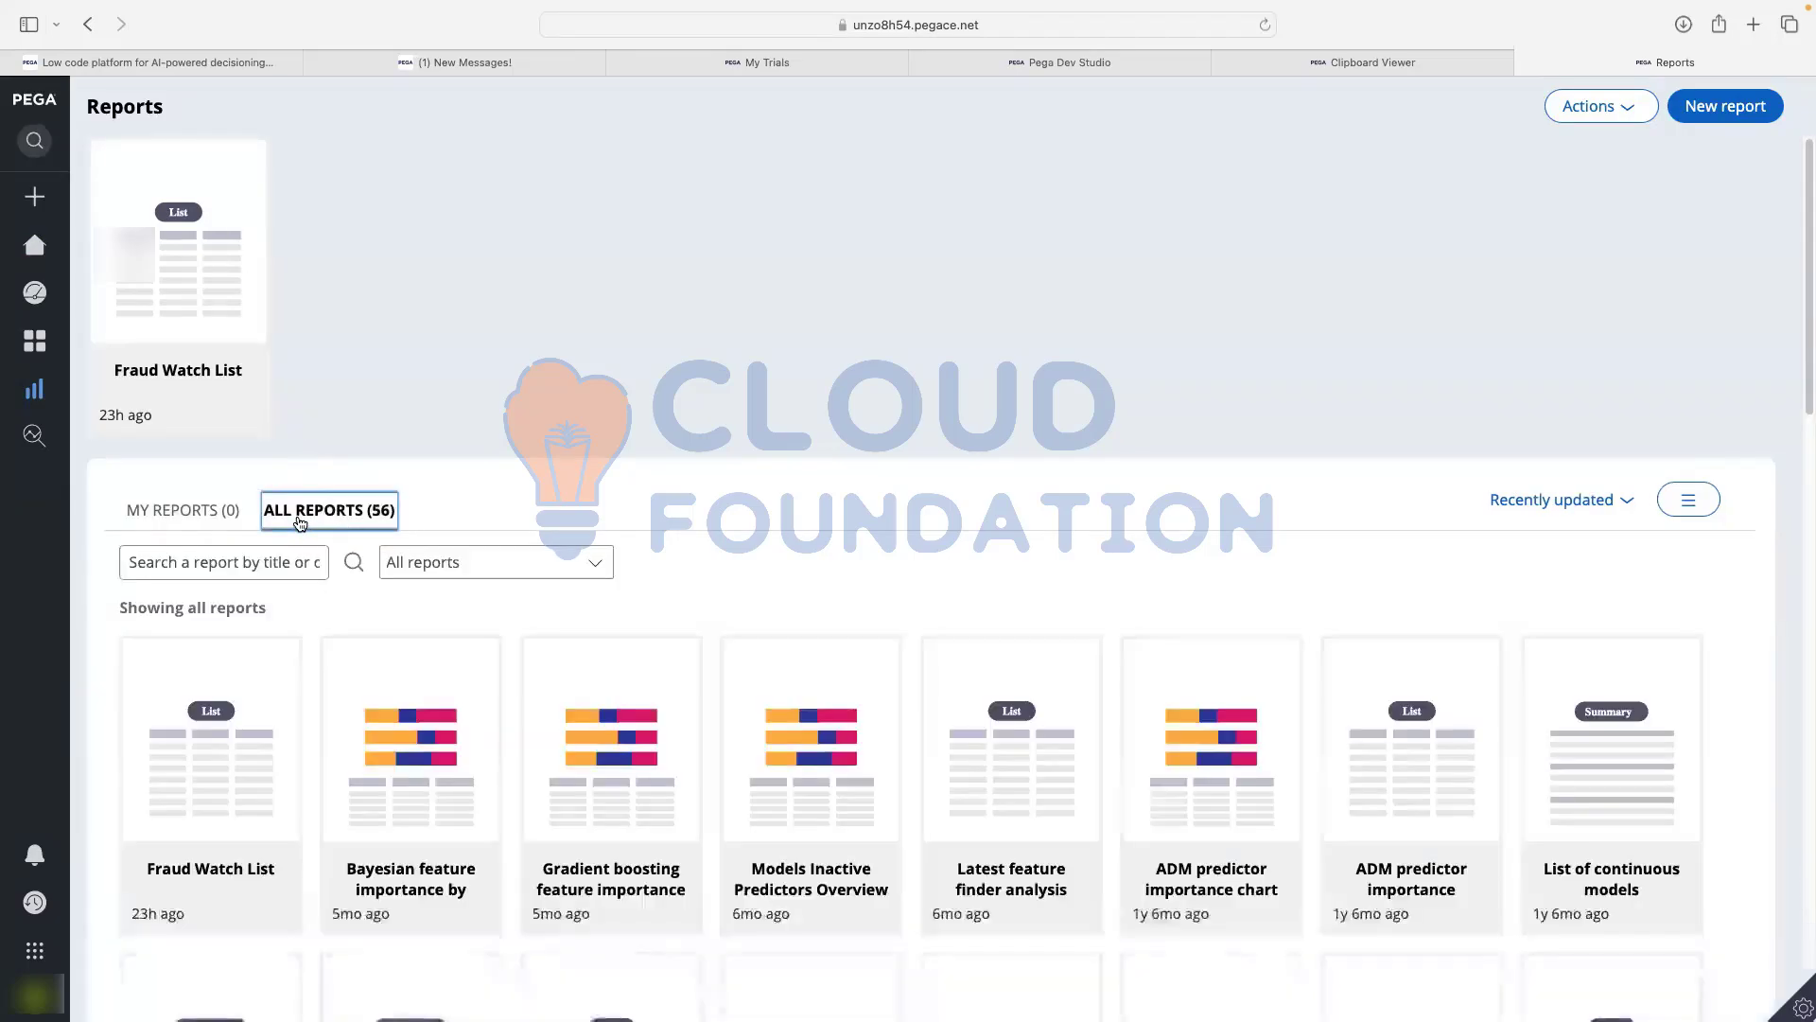
- Browse the list of all reports and open the scheduling form for the Fraud Watch List report
{"action": "scroll", "coordinate": [685, 388], "scroll_direction": "down", "scroll_amount": 4}
{"action": "scroll", "coordinate": [1013, 457], "scroll_direction": "down", "scroll_amount": 12}
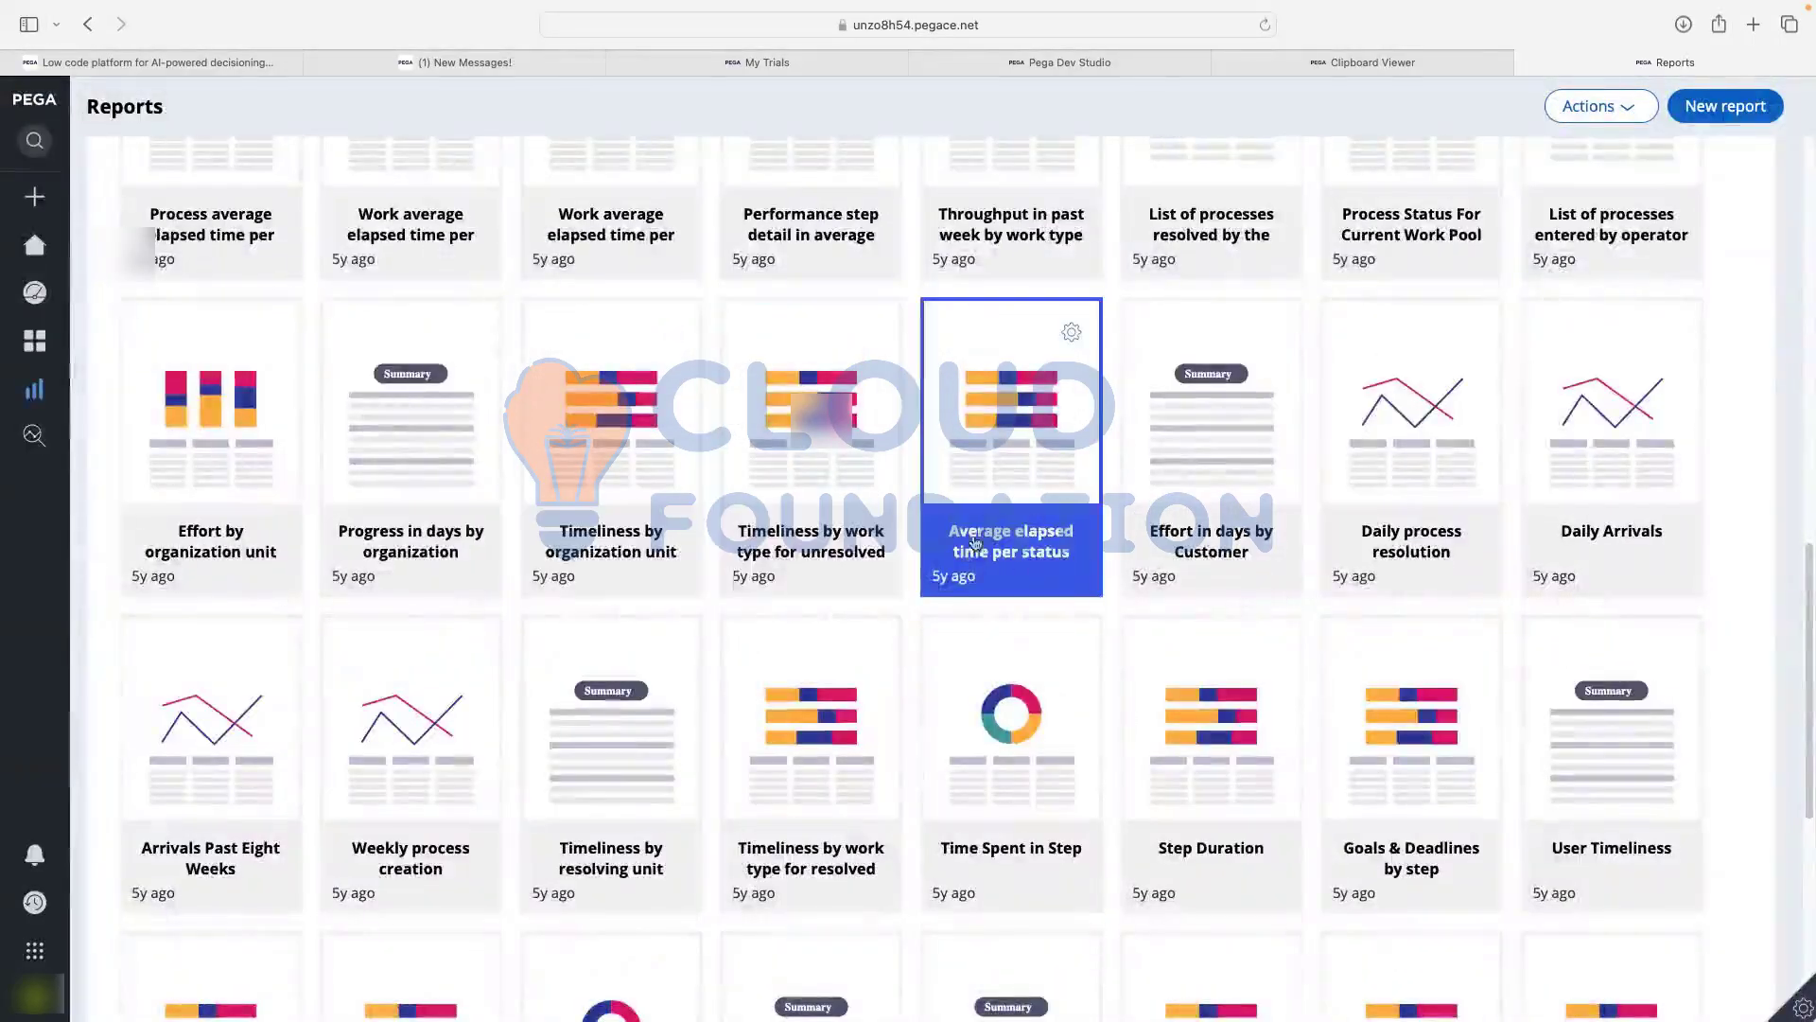
{"action": "scroll", "coordinate": [1013, 558], "scroll_direction": "down", "scroll_amount": 1}
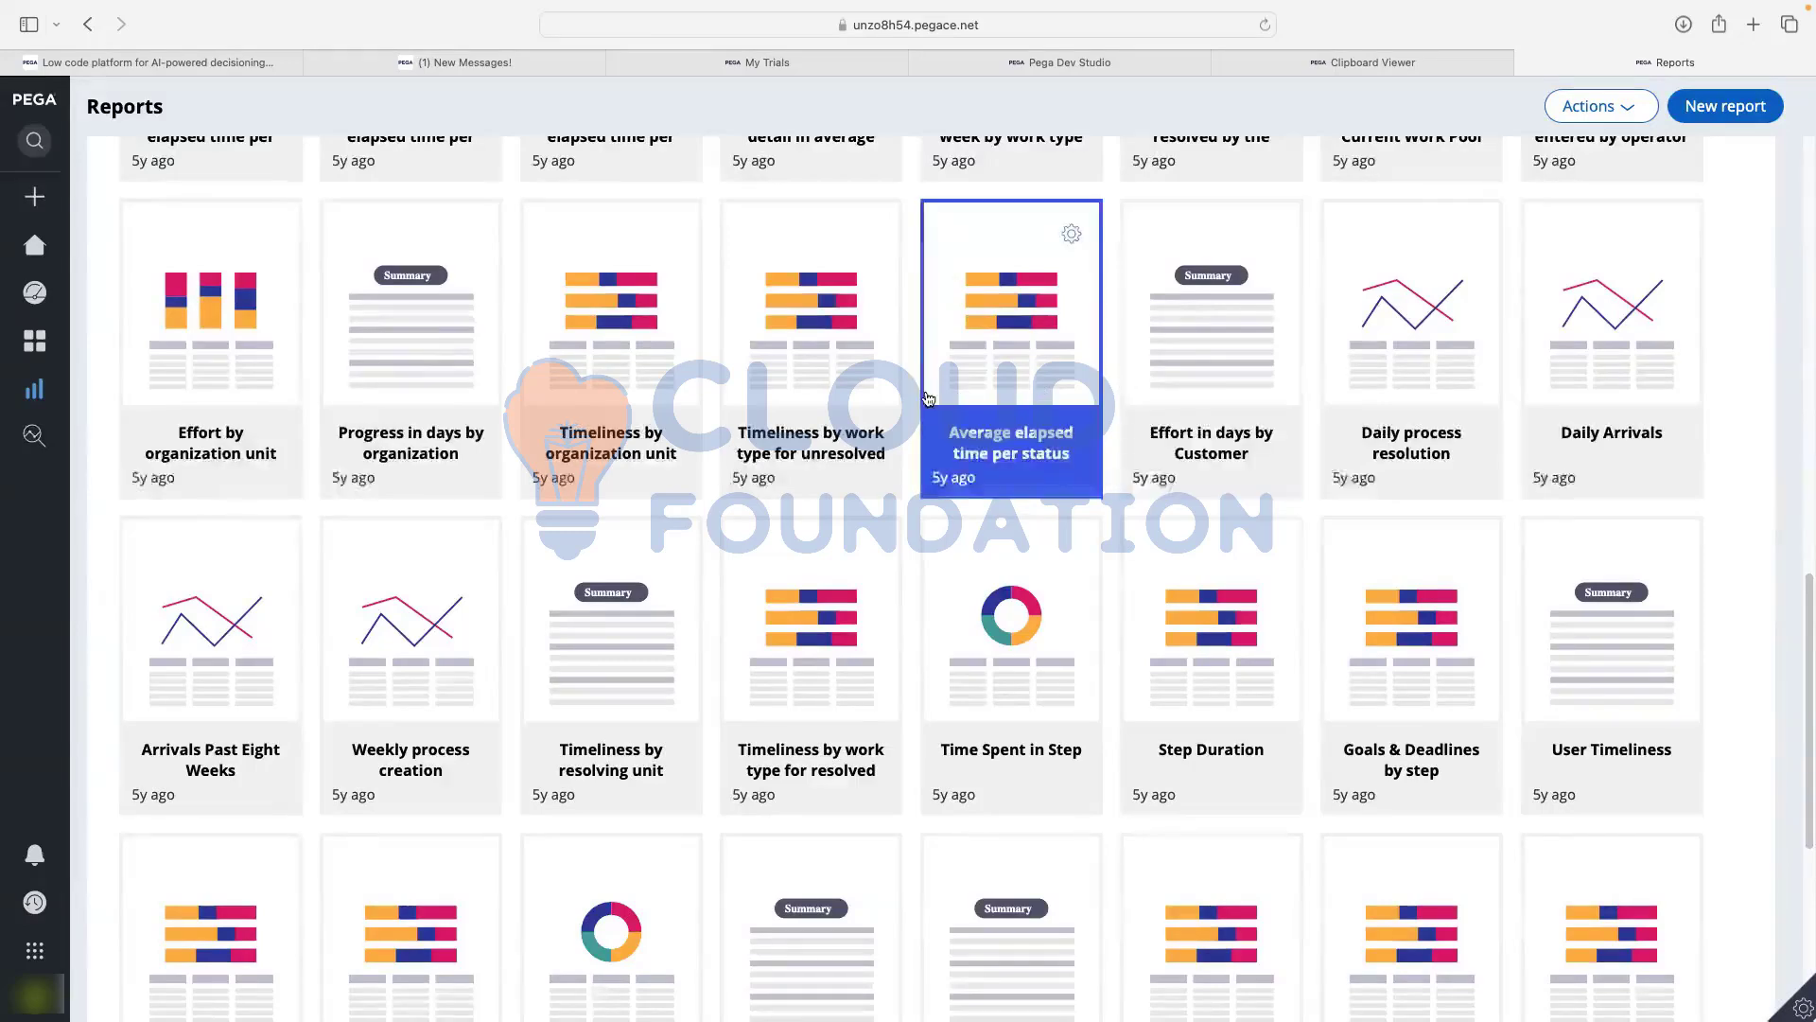
{"action": "scroll", "coordinate": [929, 396], "scroll_direction": "up", "scroll_amount": 2}
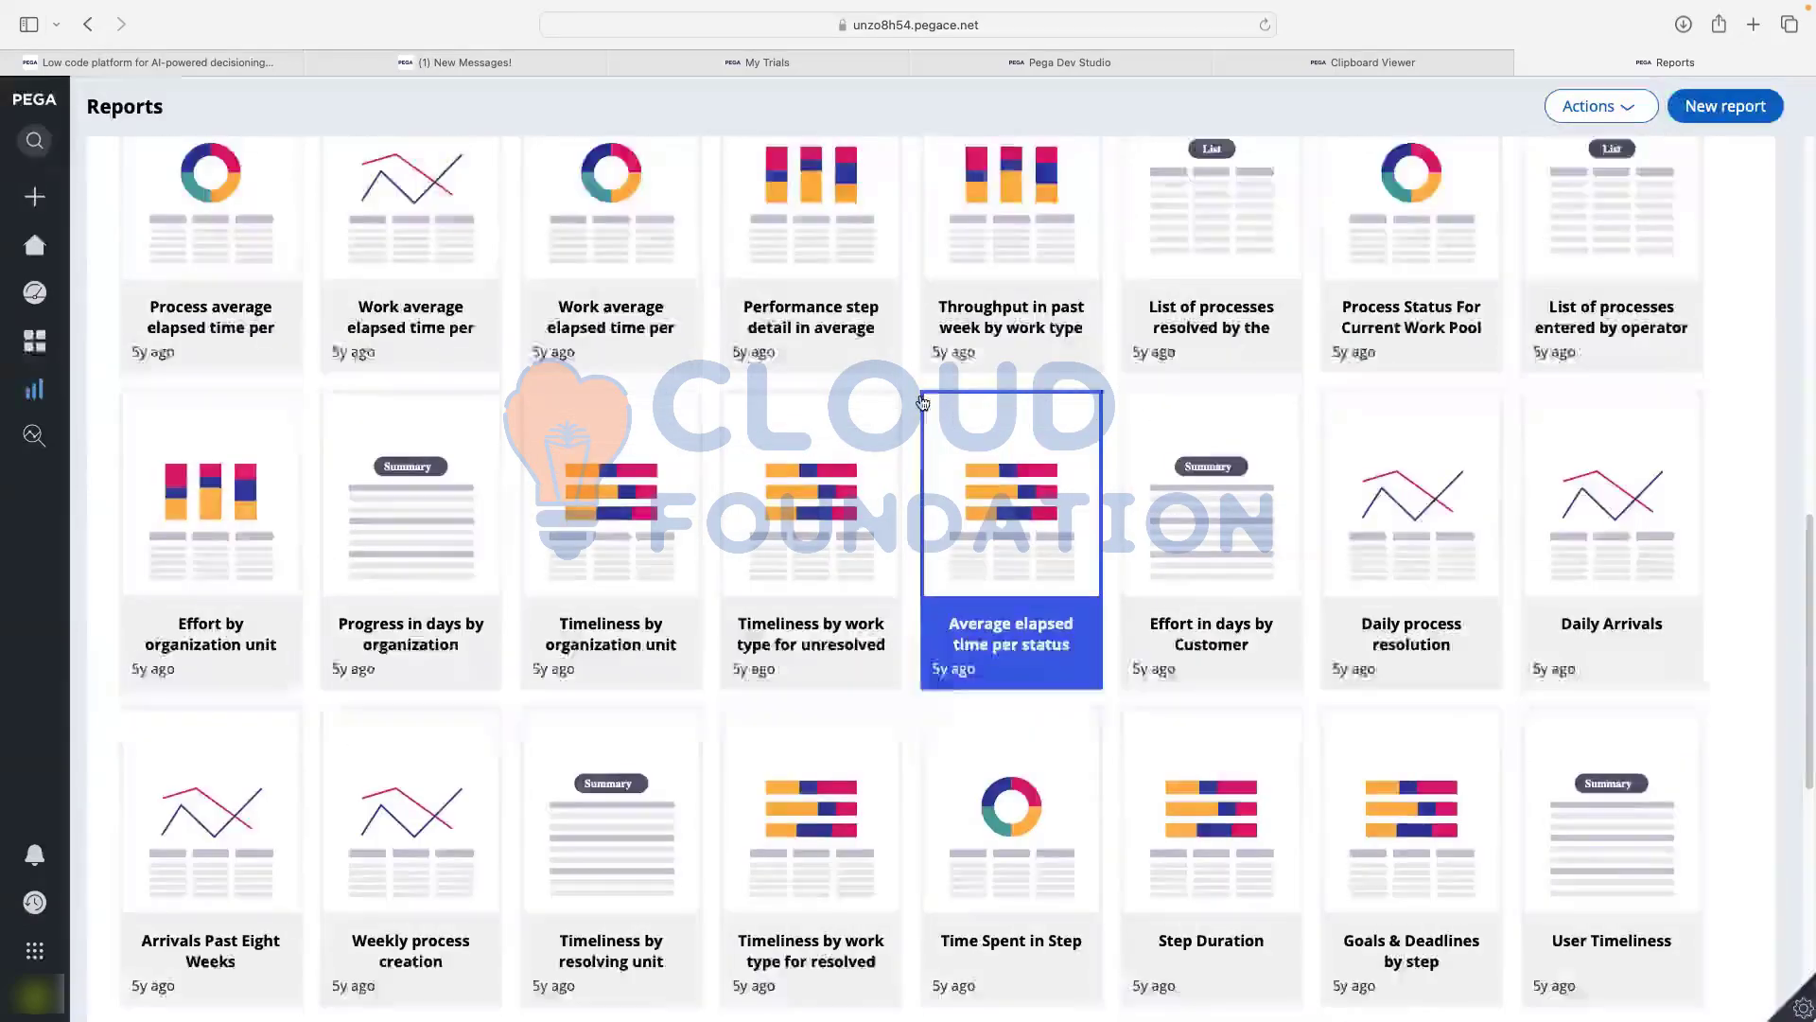
{"action": "scroll", "coordinate": [922, 402], "scroll_direction": "up", "scroll_amount": 7}
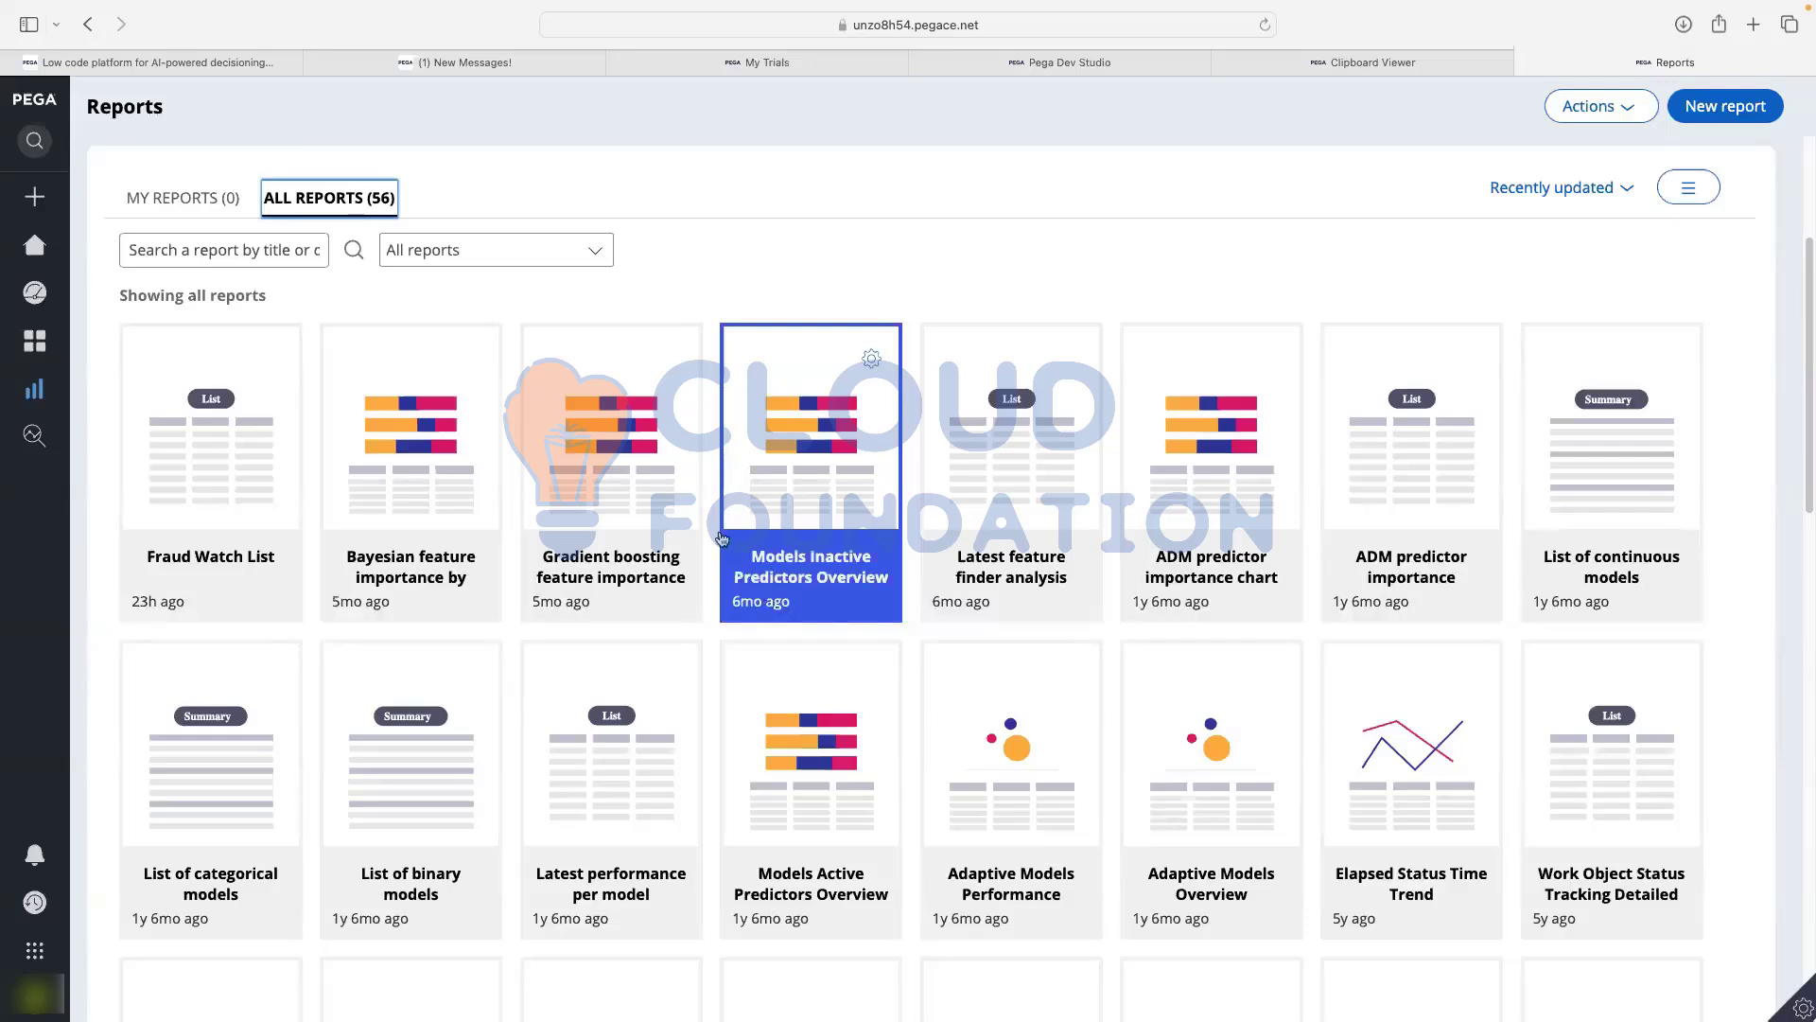
{"action": "left_click", "coordinate": [231, 466]}
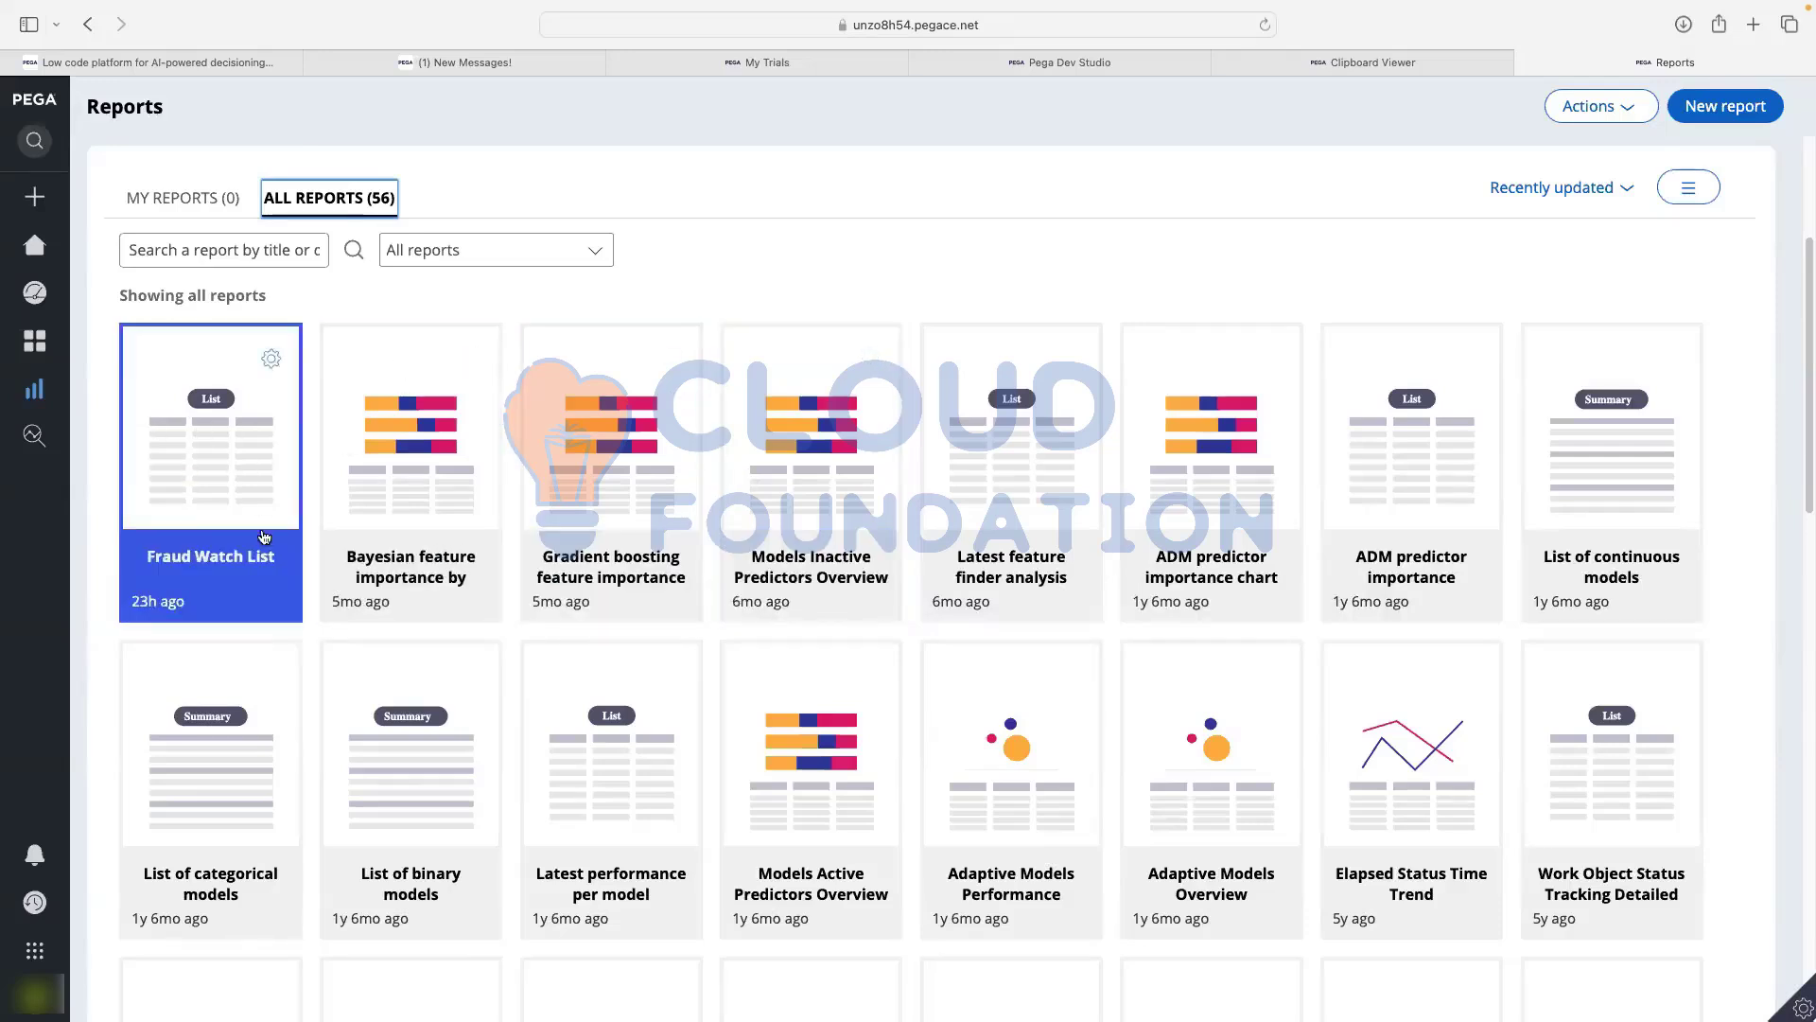
{"action": "left_click", "coordinate": [272, 363]}
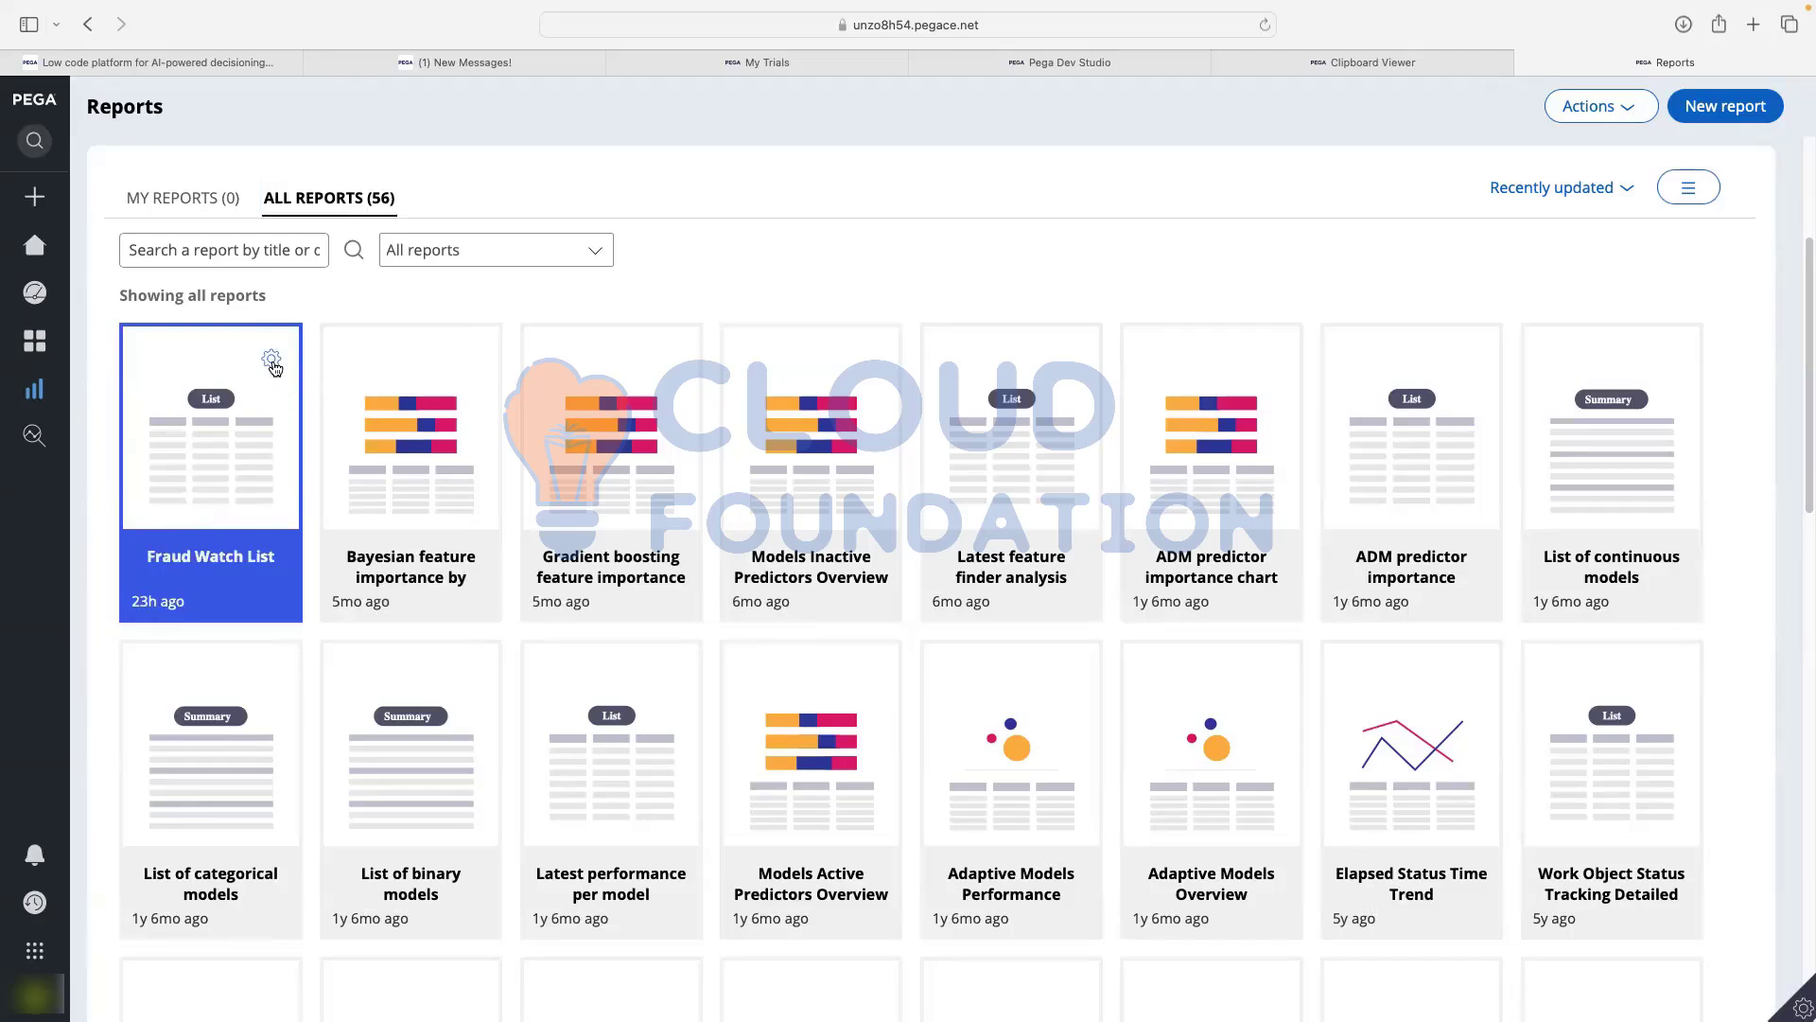
{"action": "left_click", "coordinate": [272, 365]}
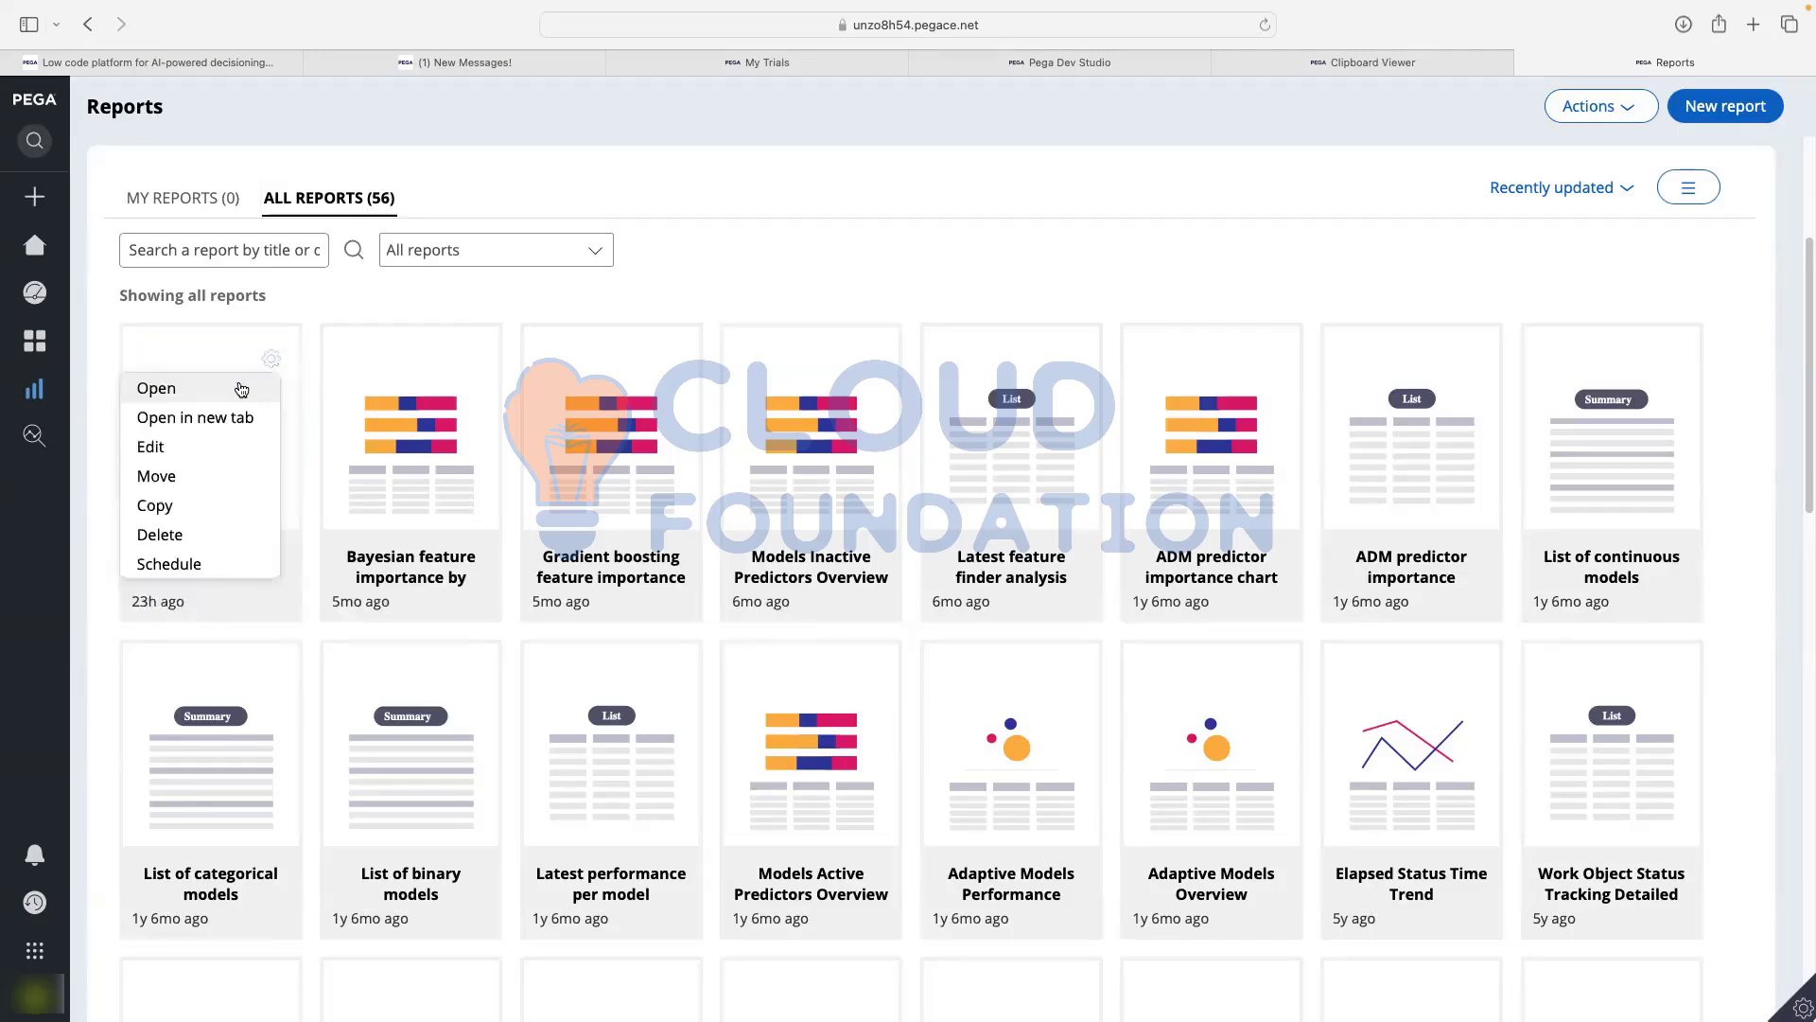
{"action": "left_click", "coordinate": [203, 568]}
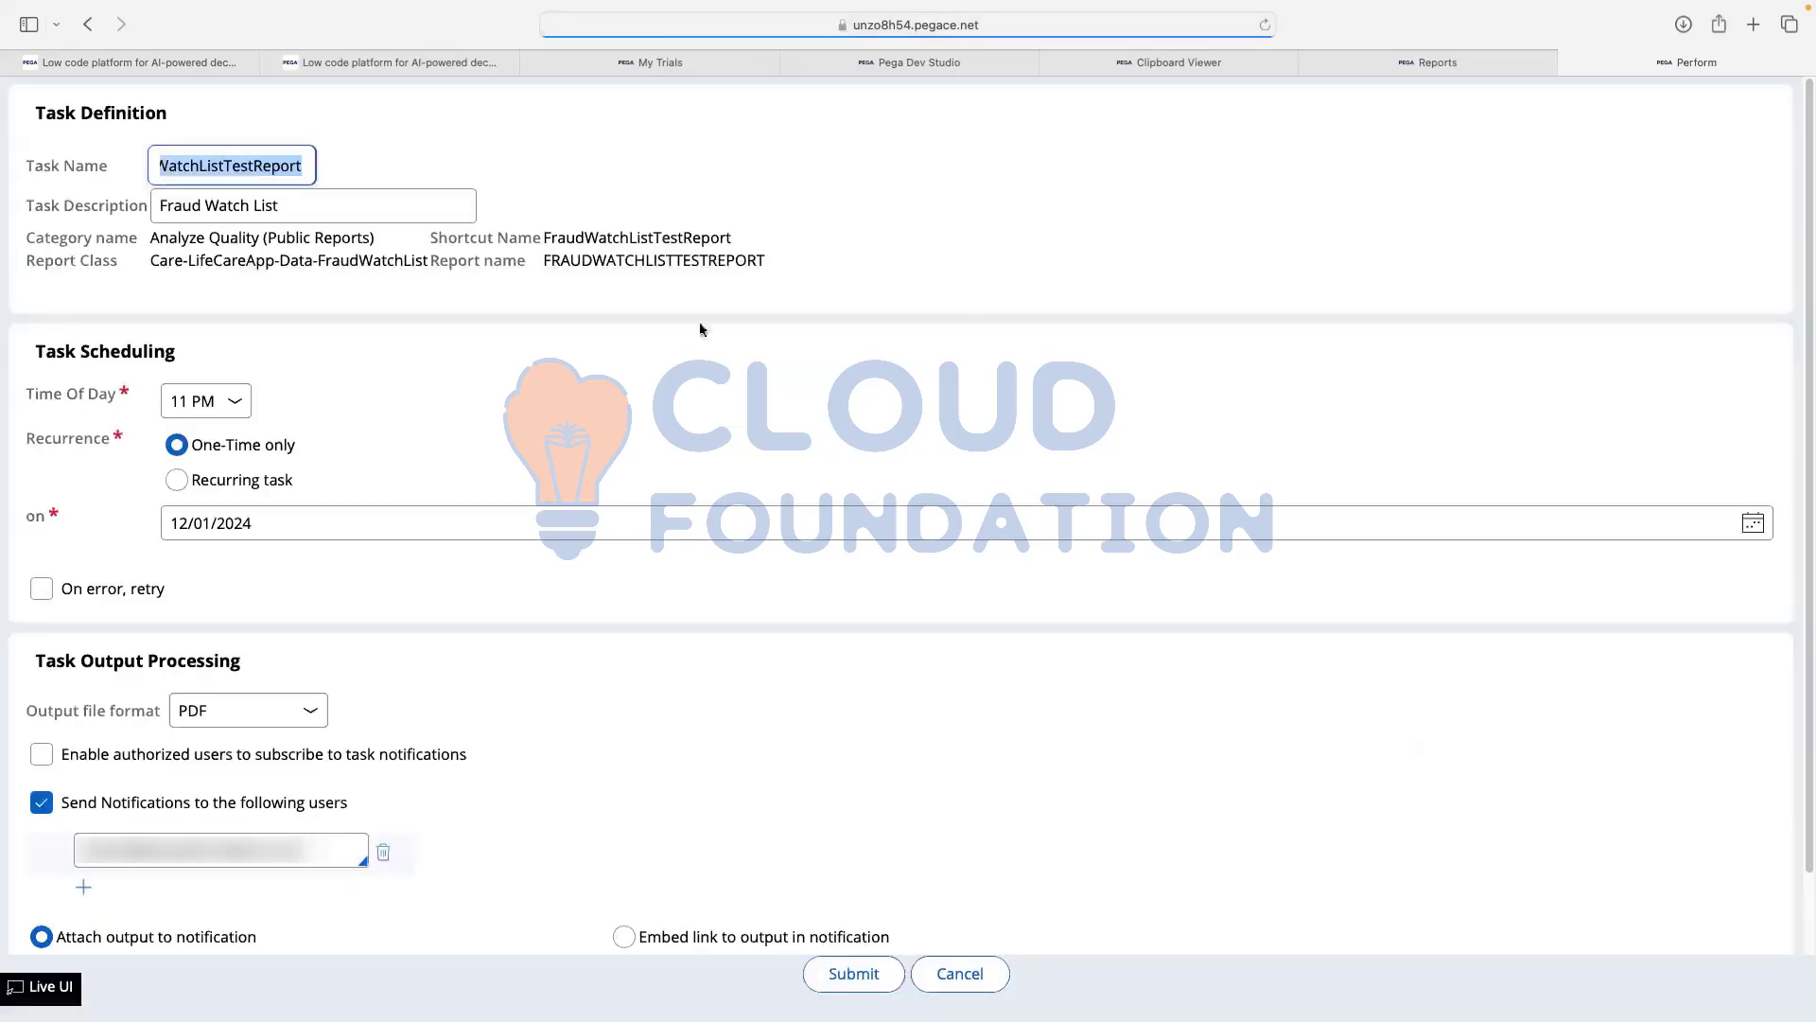
- Examine the task definition of the scheduled report, including its category, report class, report name and shortcut name
{"action": "left_click", "coordinate": [696, 167]}
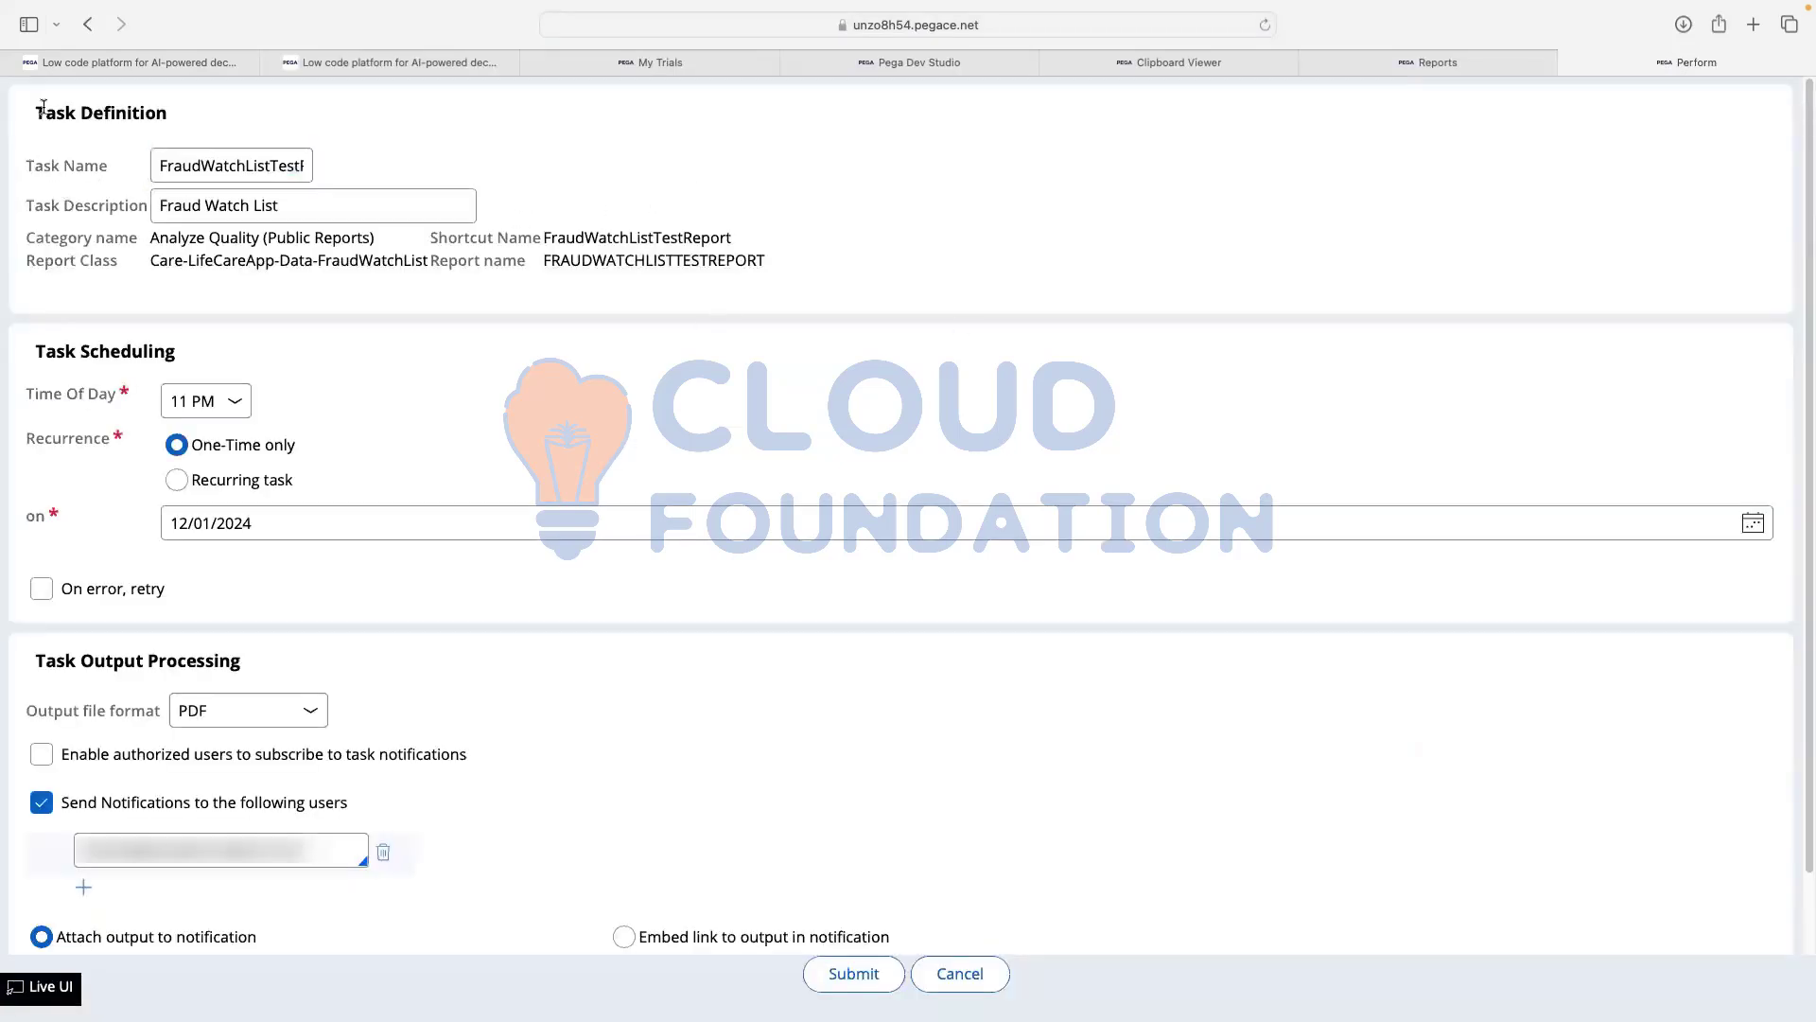
{"action": "left_click_drag", "start_coordinate": [36, 111], "coordinate": [171, 101]}
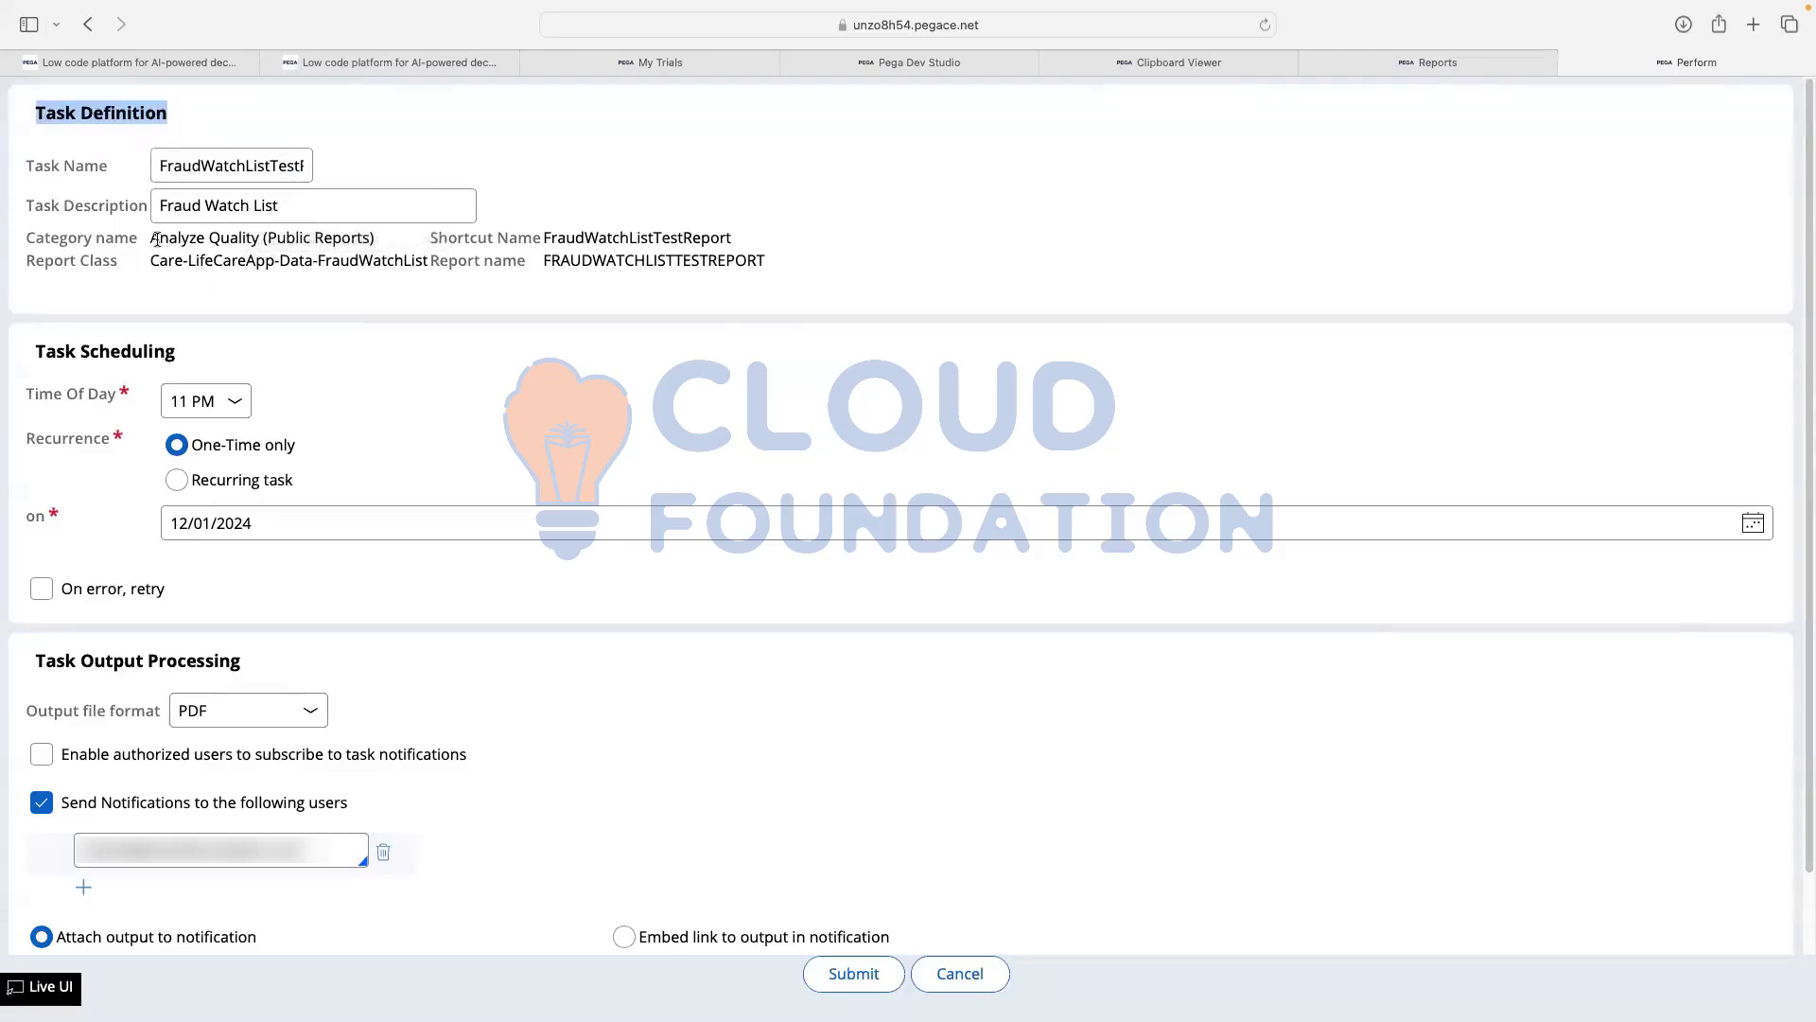
{"action": "left_click_drag", "start_coordinate": [161, 238], "coordinate": [416, 239]}
{"action": "left_click", "coordinate": [280, 248]}
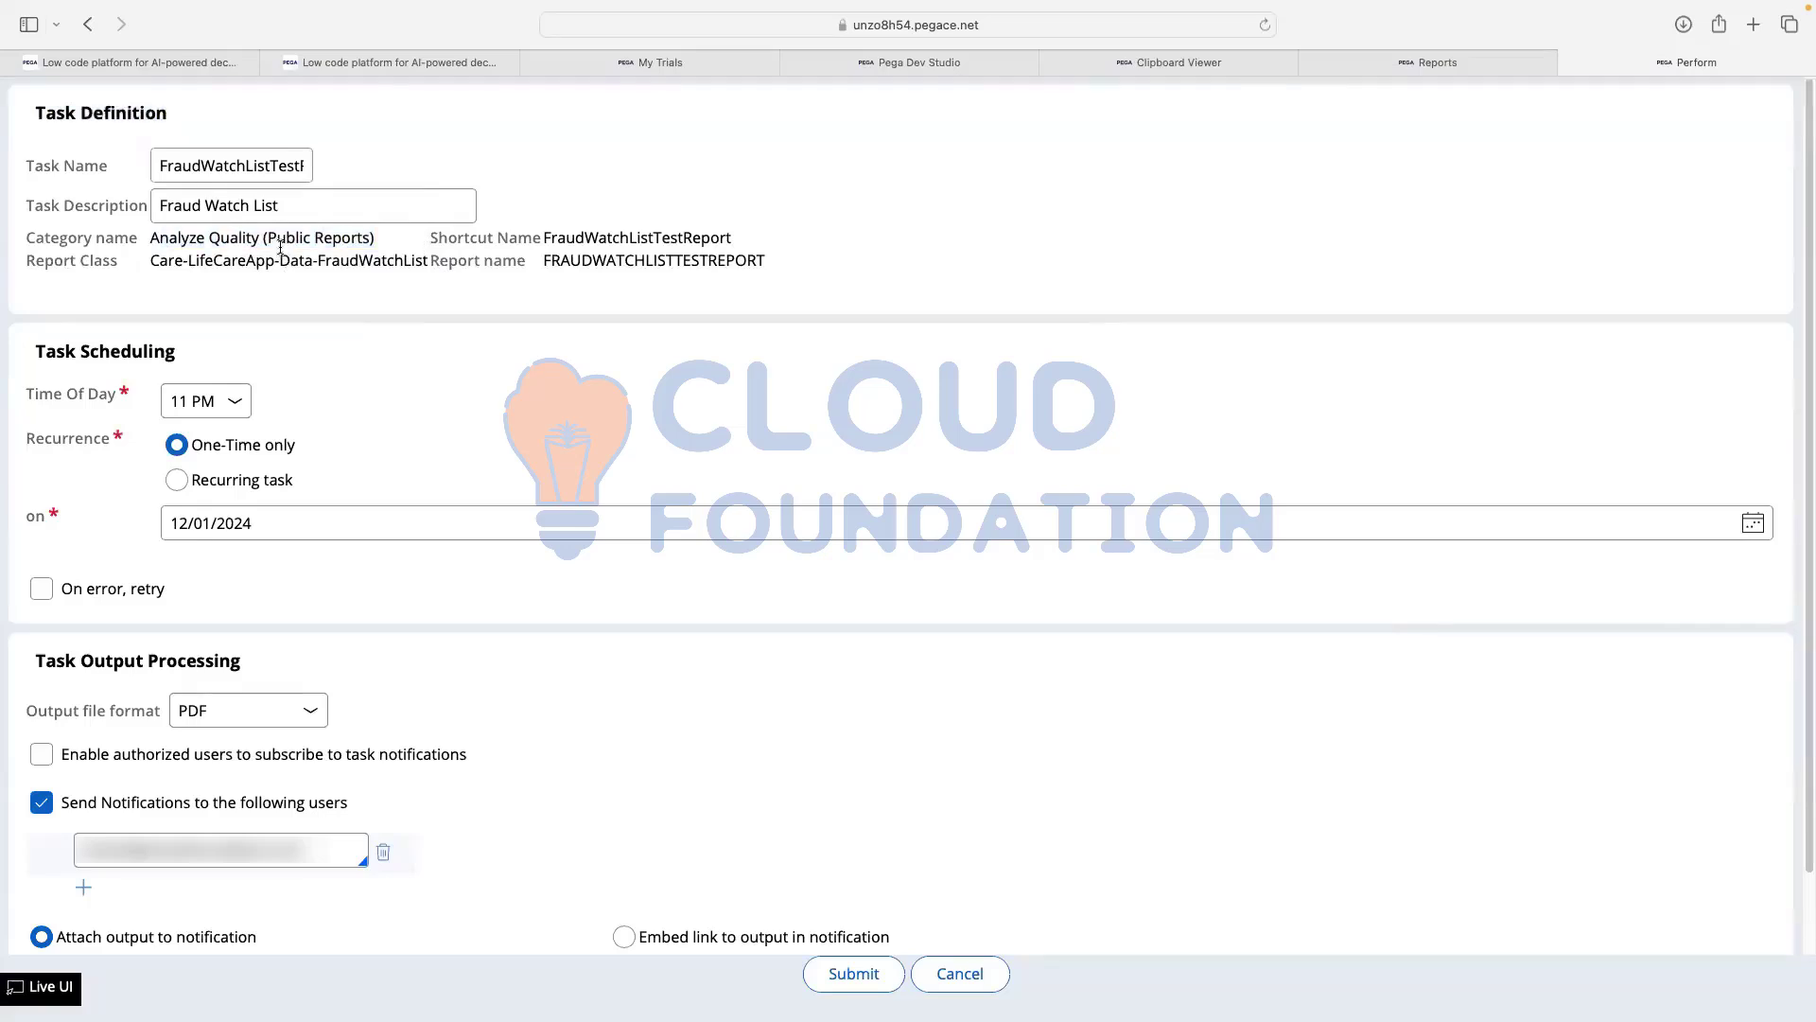
{"action": "left_click_drag", "start_coordinate": [304, 239], "coordinate": [391, 238]}
{"action": "left_click_drag", "start_coordinate": [157, 238], "coordinate": [288, 237]}
{"action": "left_click", "coordinate": [204, 238]}
{"action": "left_click_drag", "start_coordinate": [159, 261], "coordinate": [785, 251]}
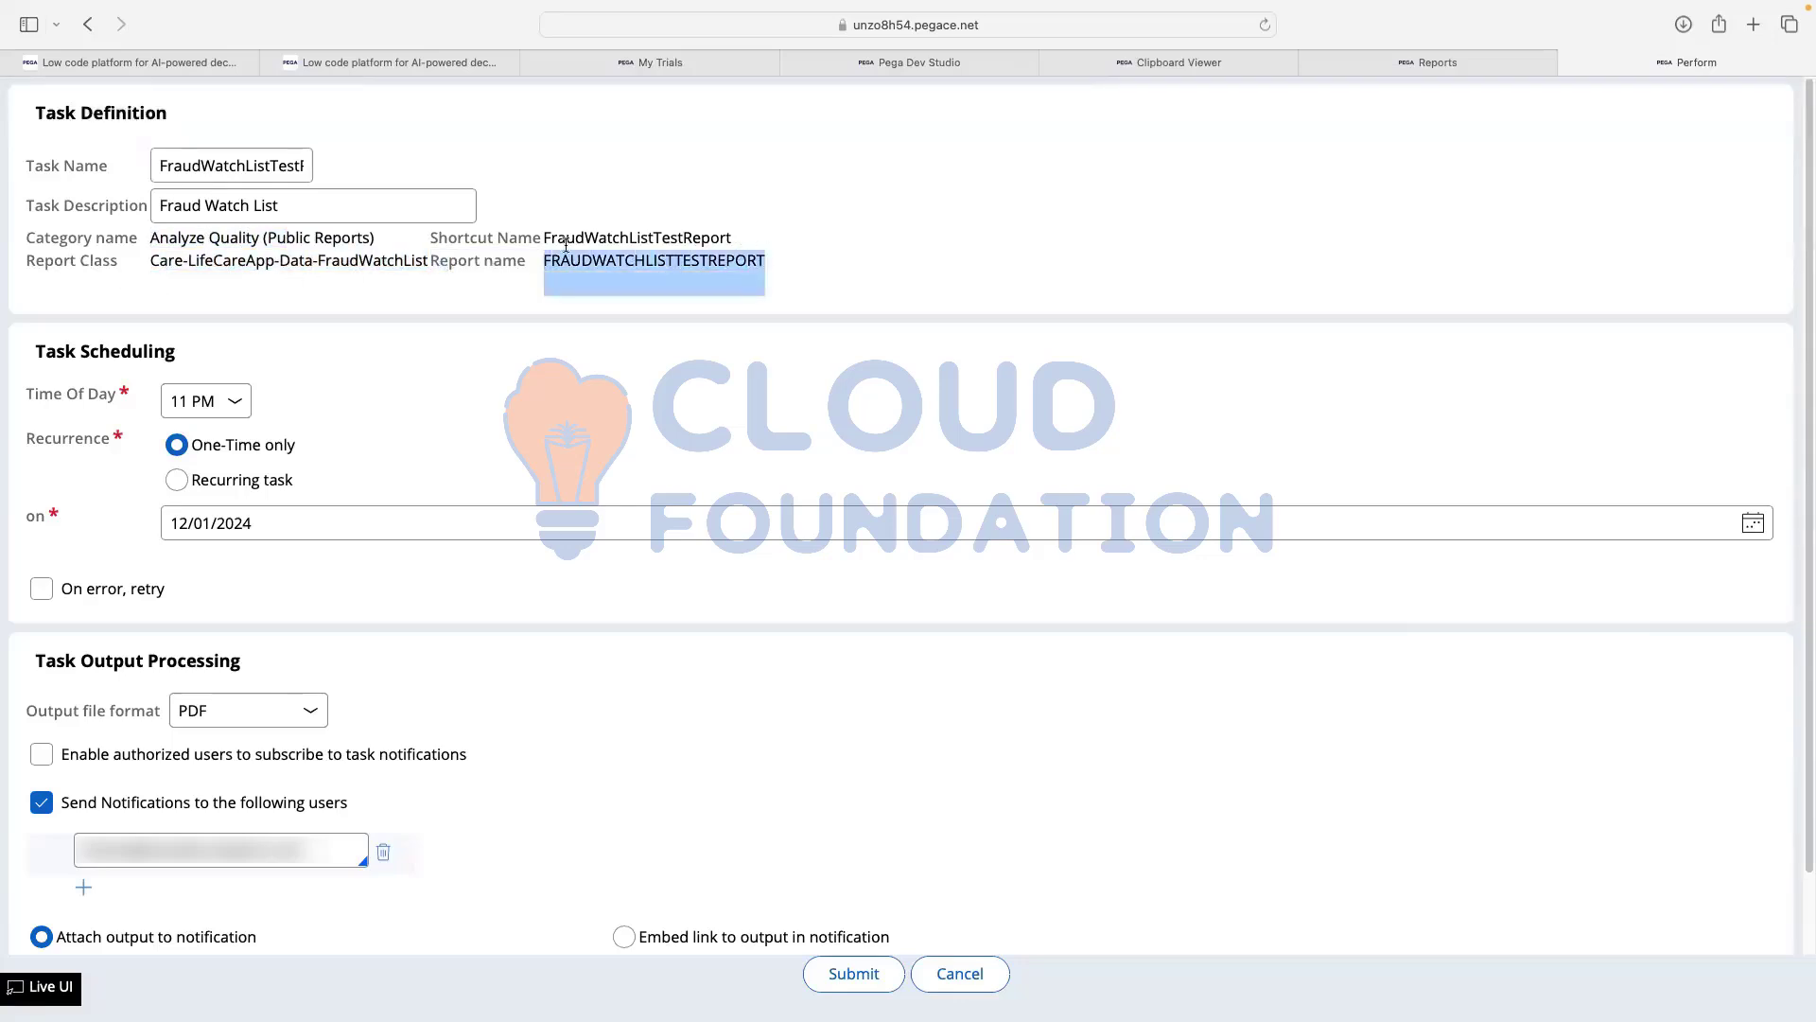
{"action": "left_click_drag", "start_coordinate": [547, 238], "coordinate": [719, 237]}
- Make the scheduled report a recurring task with a Daily frequency
{"action": "scroll", "coordinate": [369, 321], "scroll_direction": "down", "scroll_amount": 1}
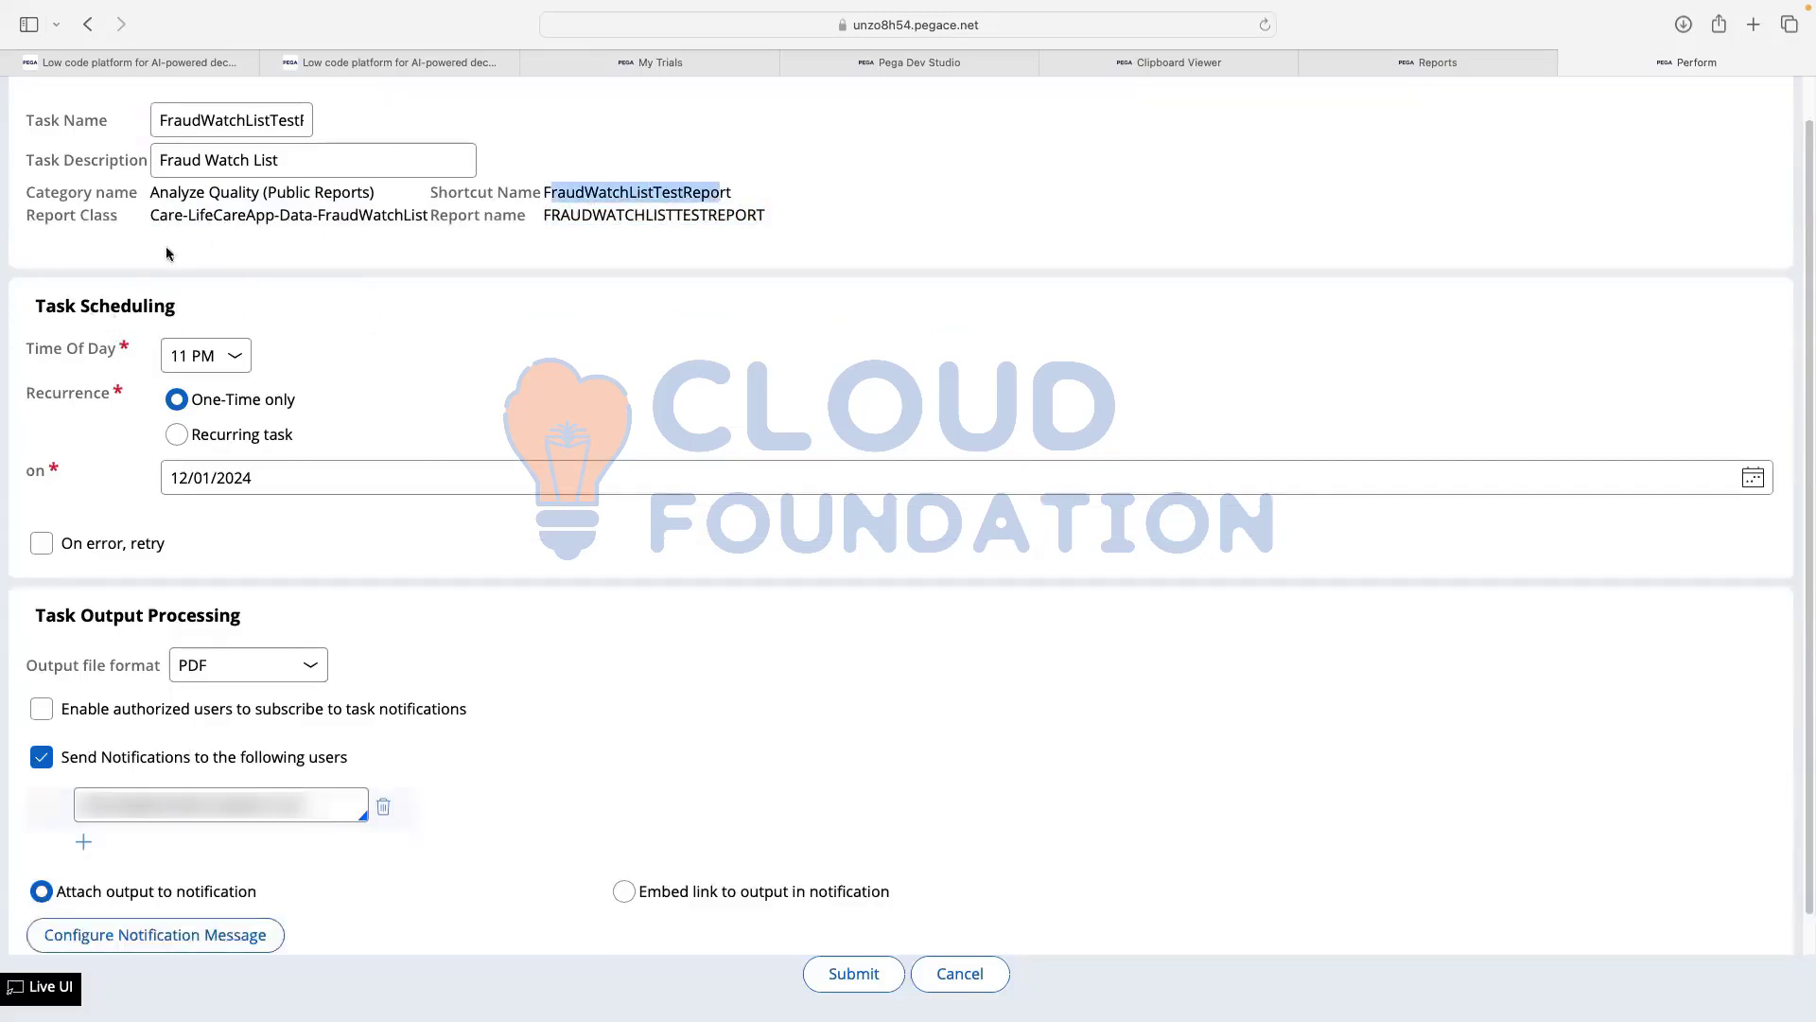
{"action": "left_click", "coordinate": [197, 358]}
{"action": "left_click", "coordinate": [176, 435]}
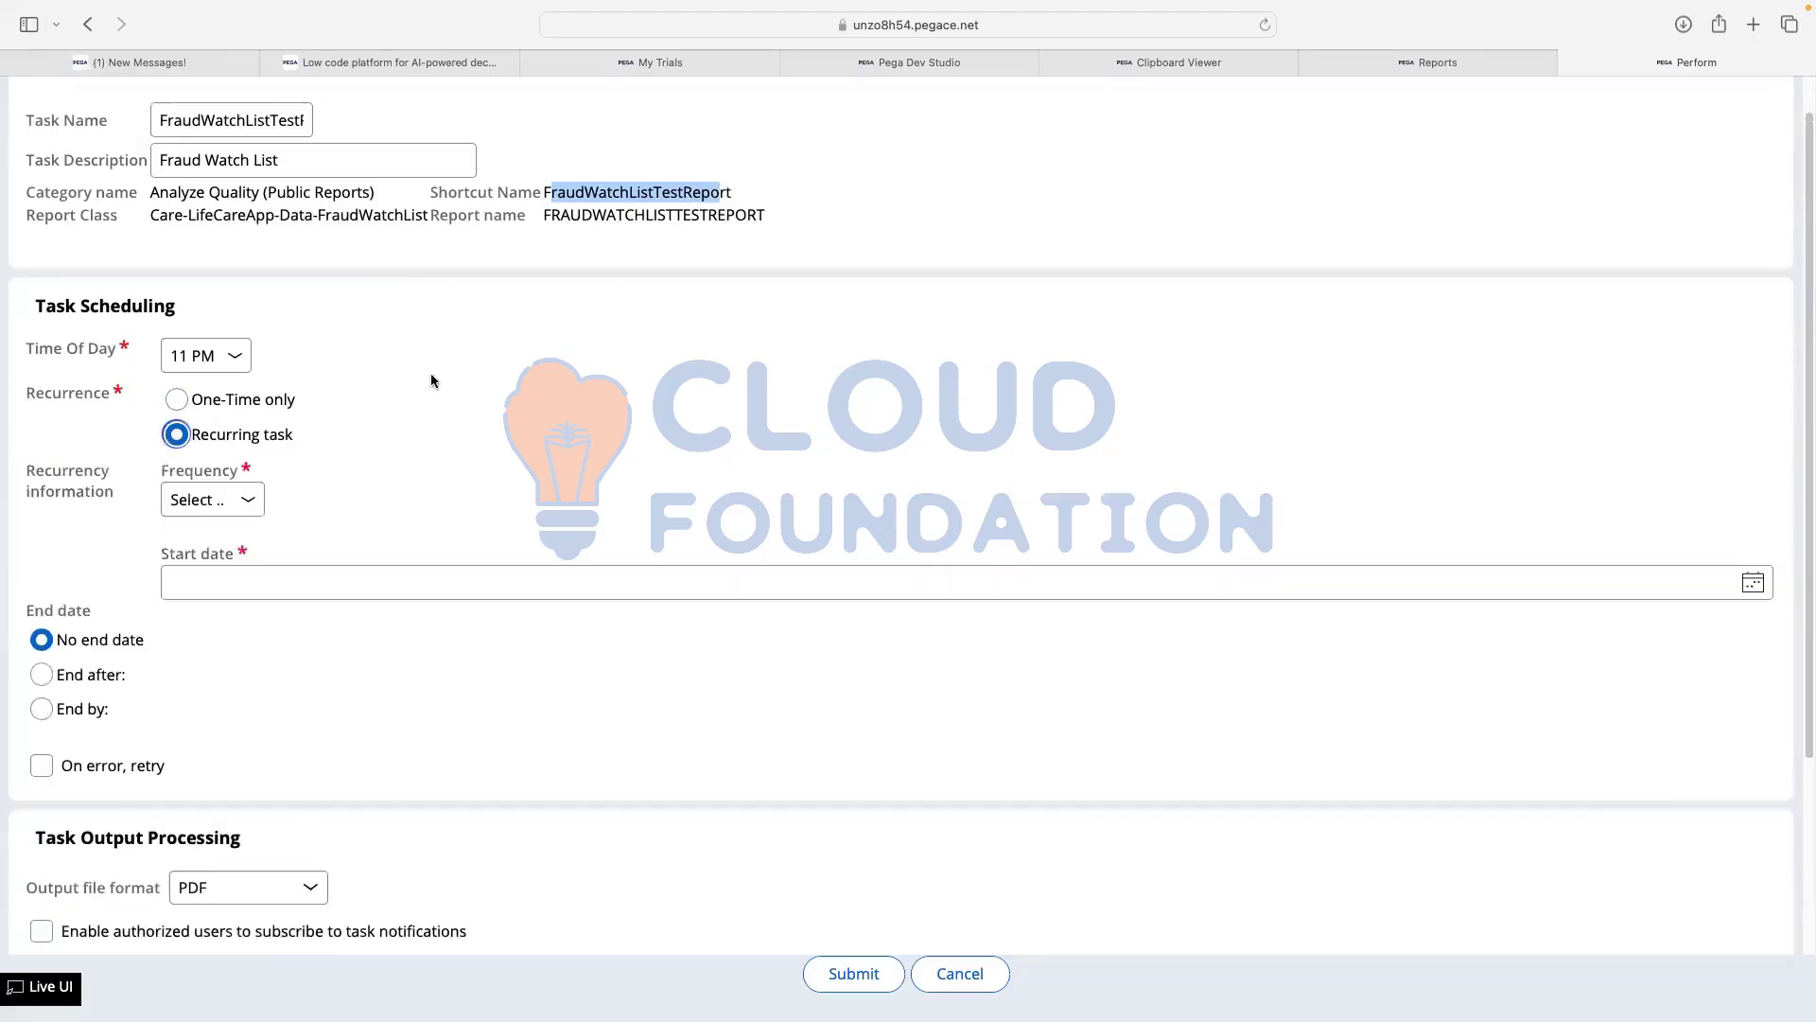
{"action": "left_click", "coordinate": [187, 497]}
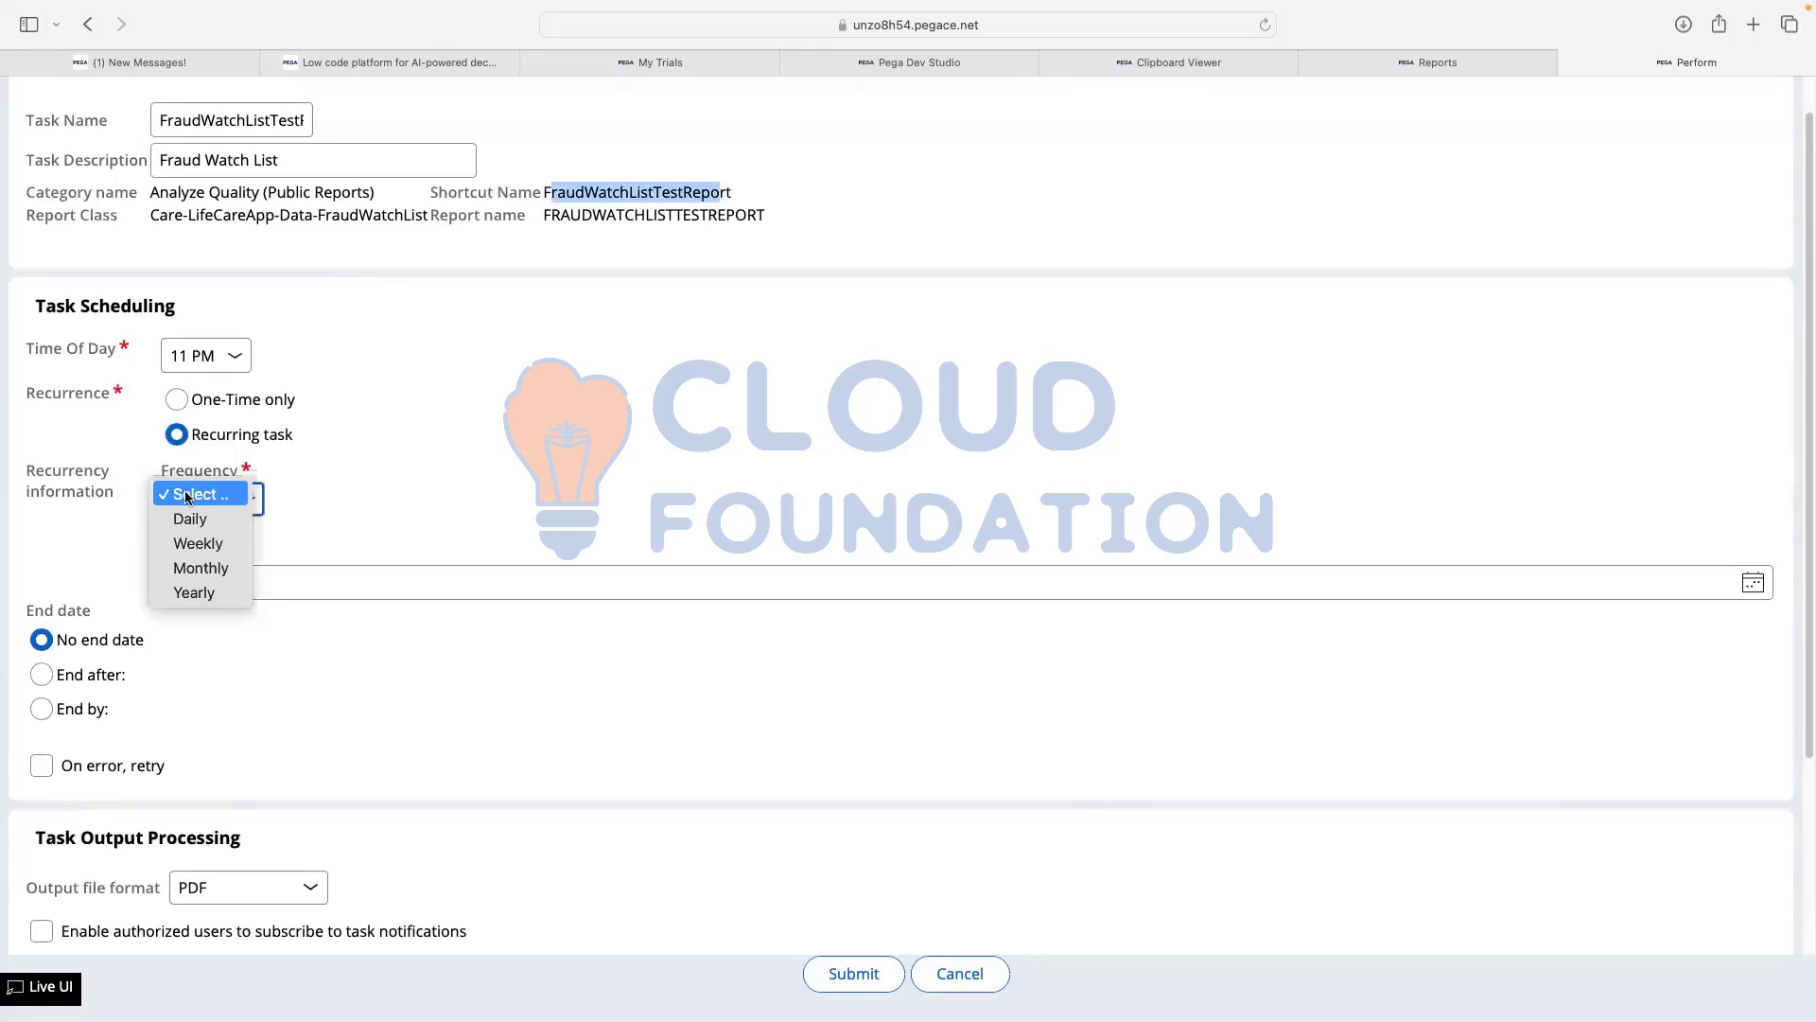
{"action": "left_click", "coordinate": [208, 521]}
- Set the task's time of day to 11 AM
{"action": "left_click", "coordinate": [215, 357]}
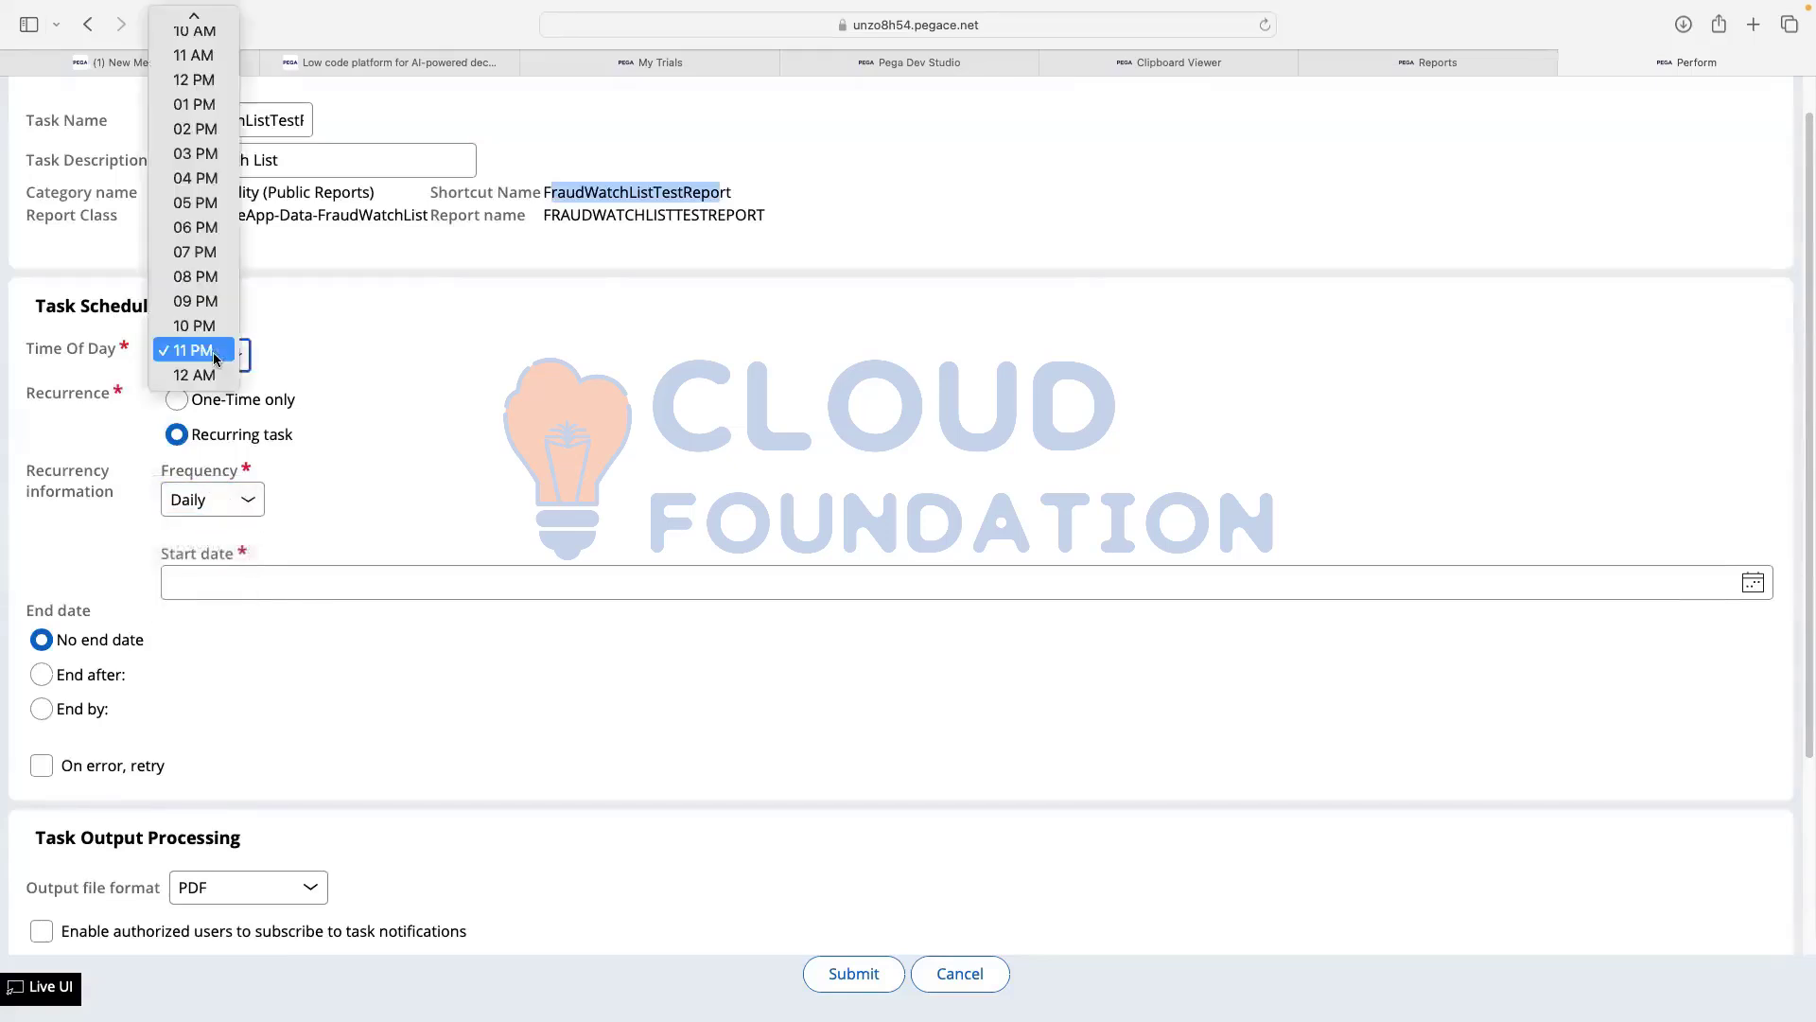
{"action": "scroll", "coordinate": [206, 336], "scroll_direction": "up", "scroll_amount": 3}
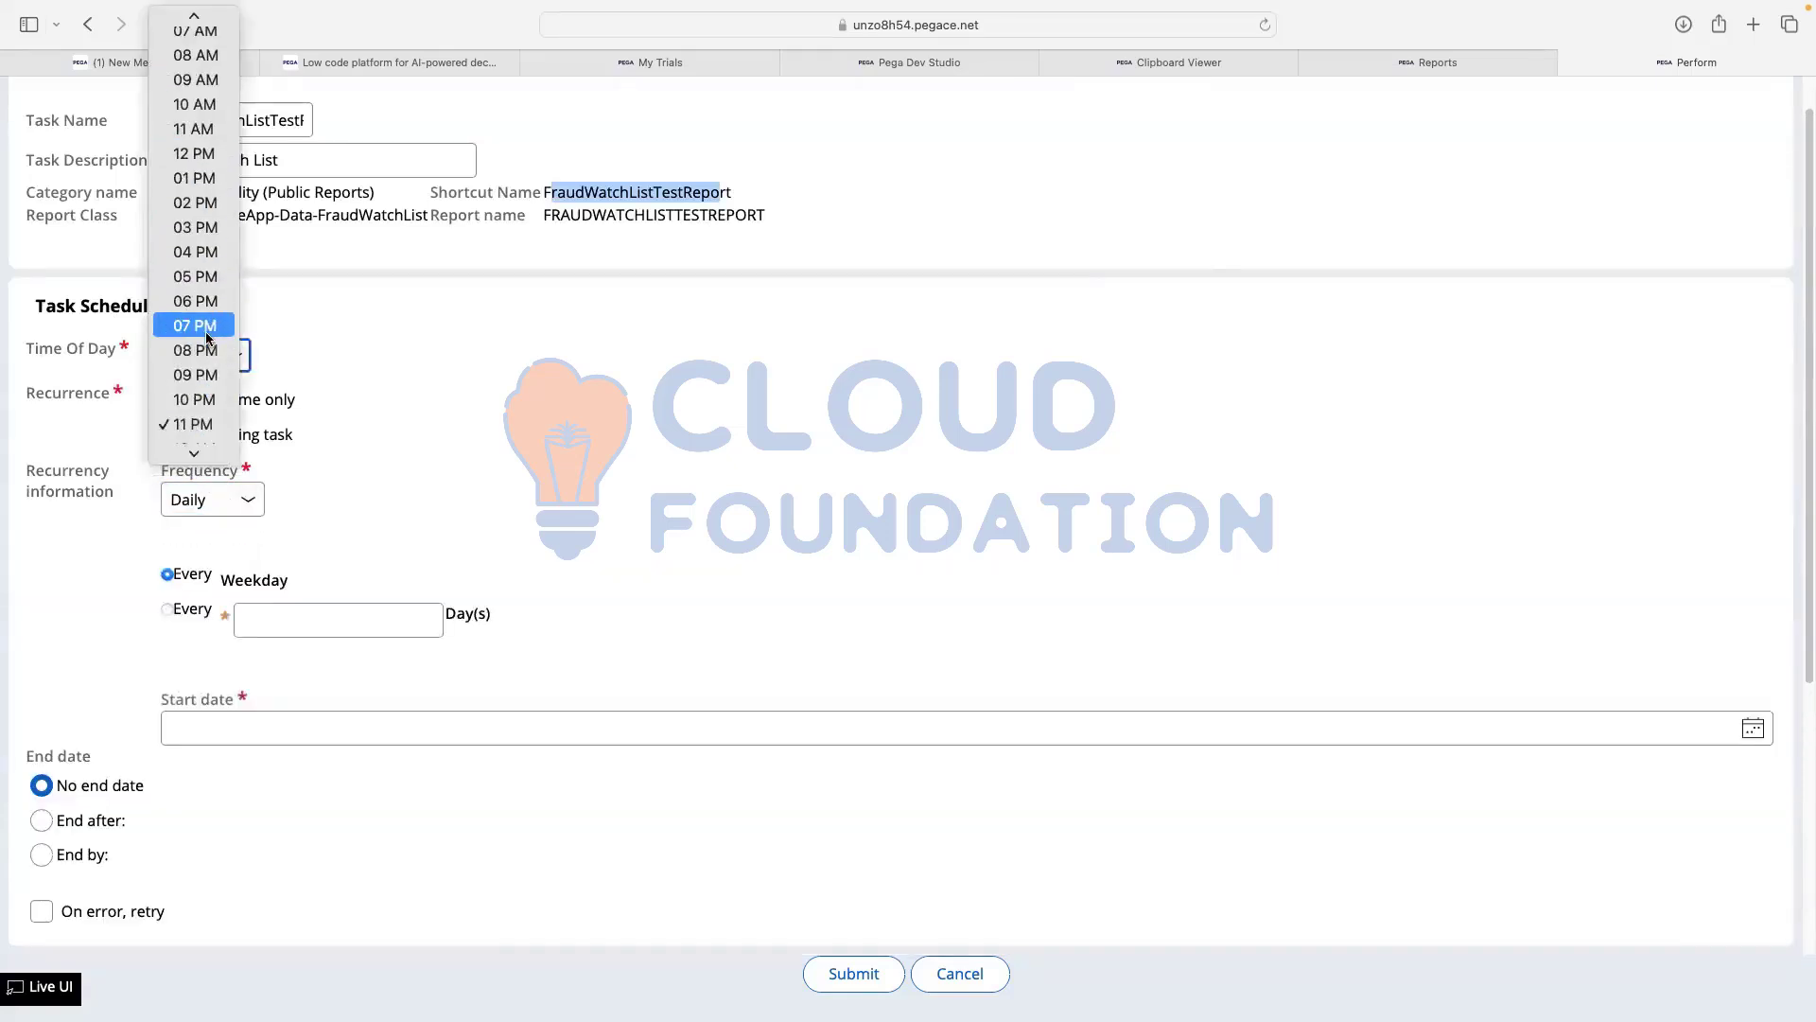
{"action": "scroll", "coordinate": [207, 336], "scroll_direction": "up", "scroll_amount": 3}
{"action": "left_click", "coordinate": [191, 254]}
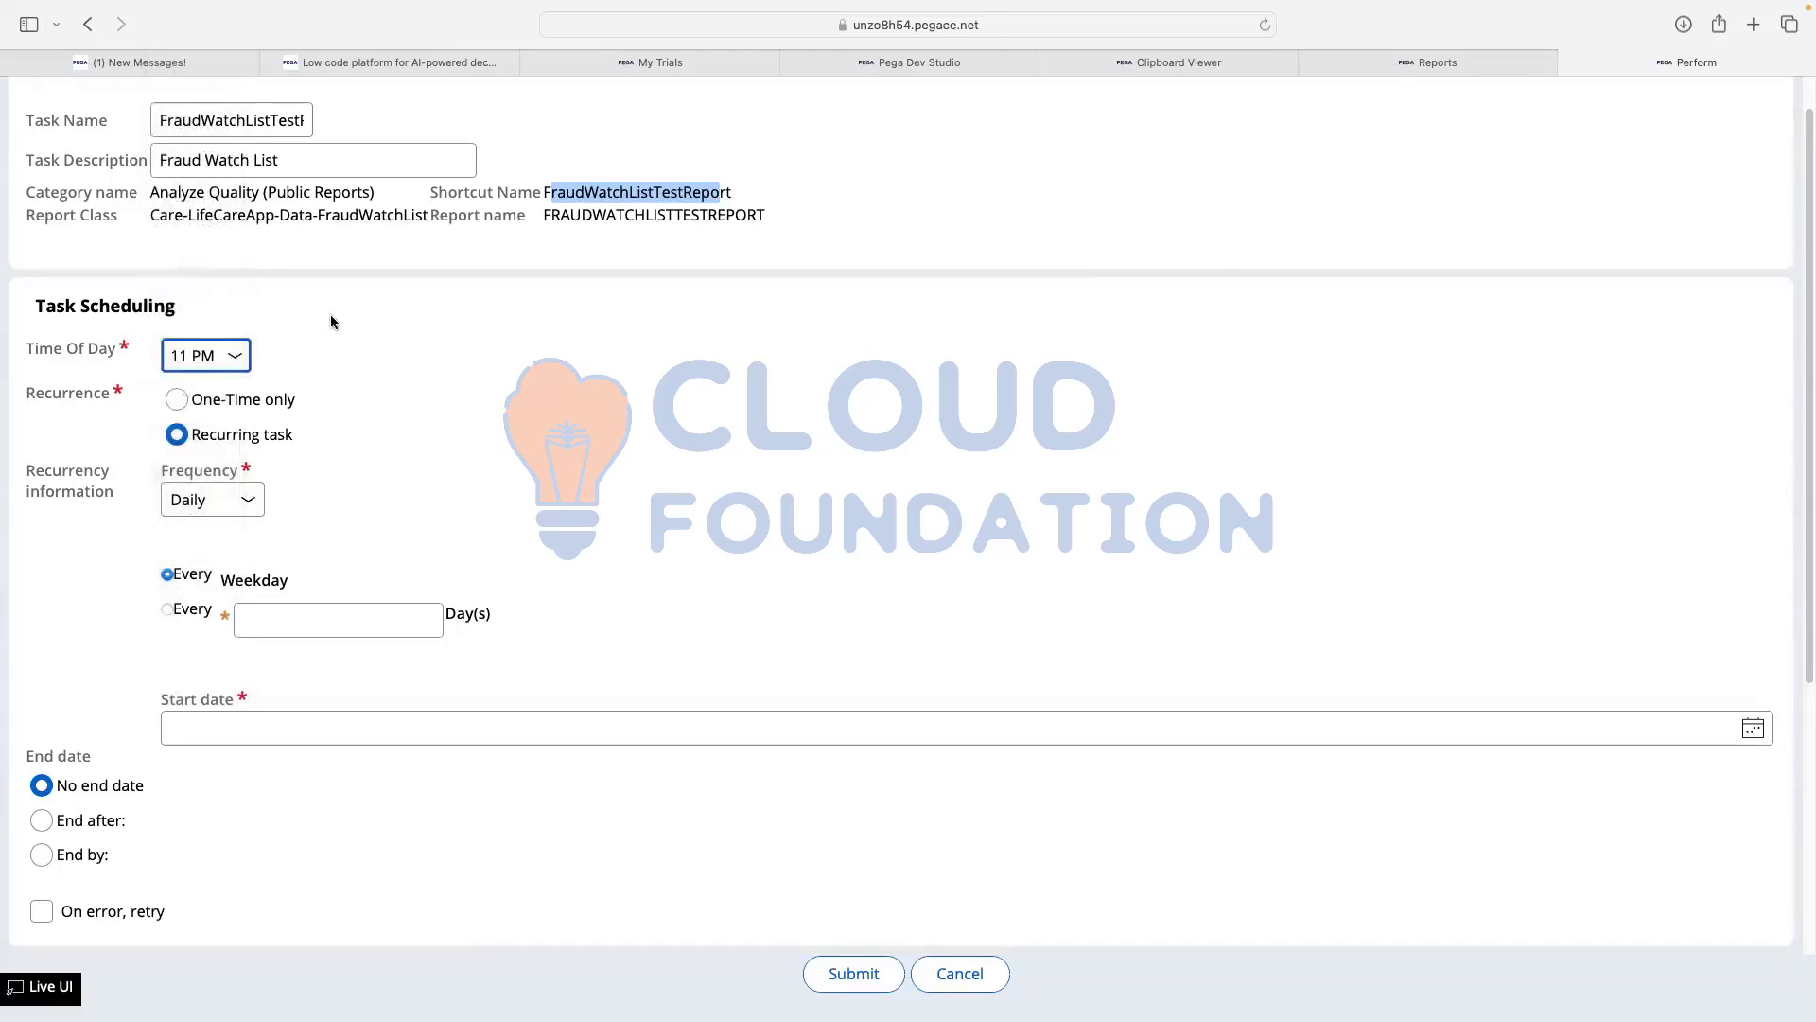
{"action": "left_click", "coordinate": [208, 355]}
{"action": "scroll", "coordinate": [194, 128], "scroll_direction": "up", "scroll_amount": 3}
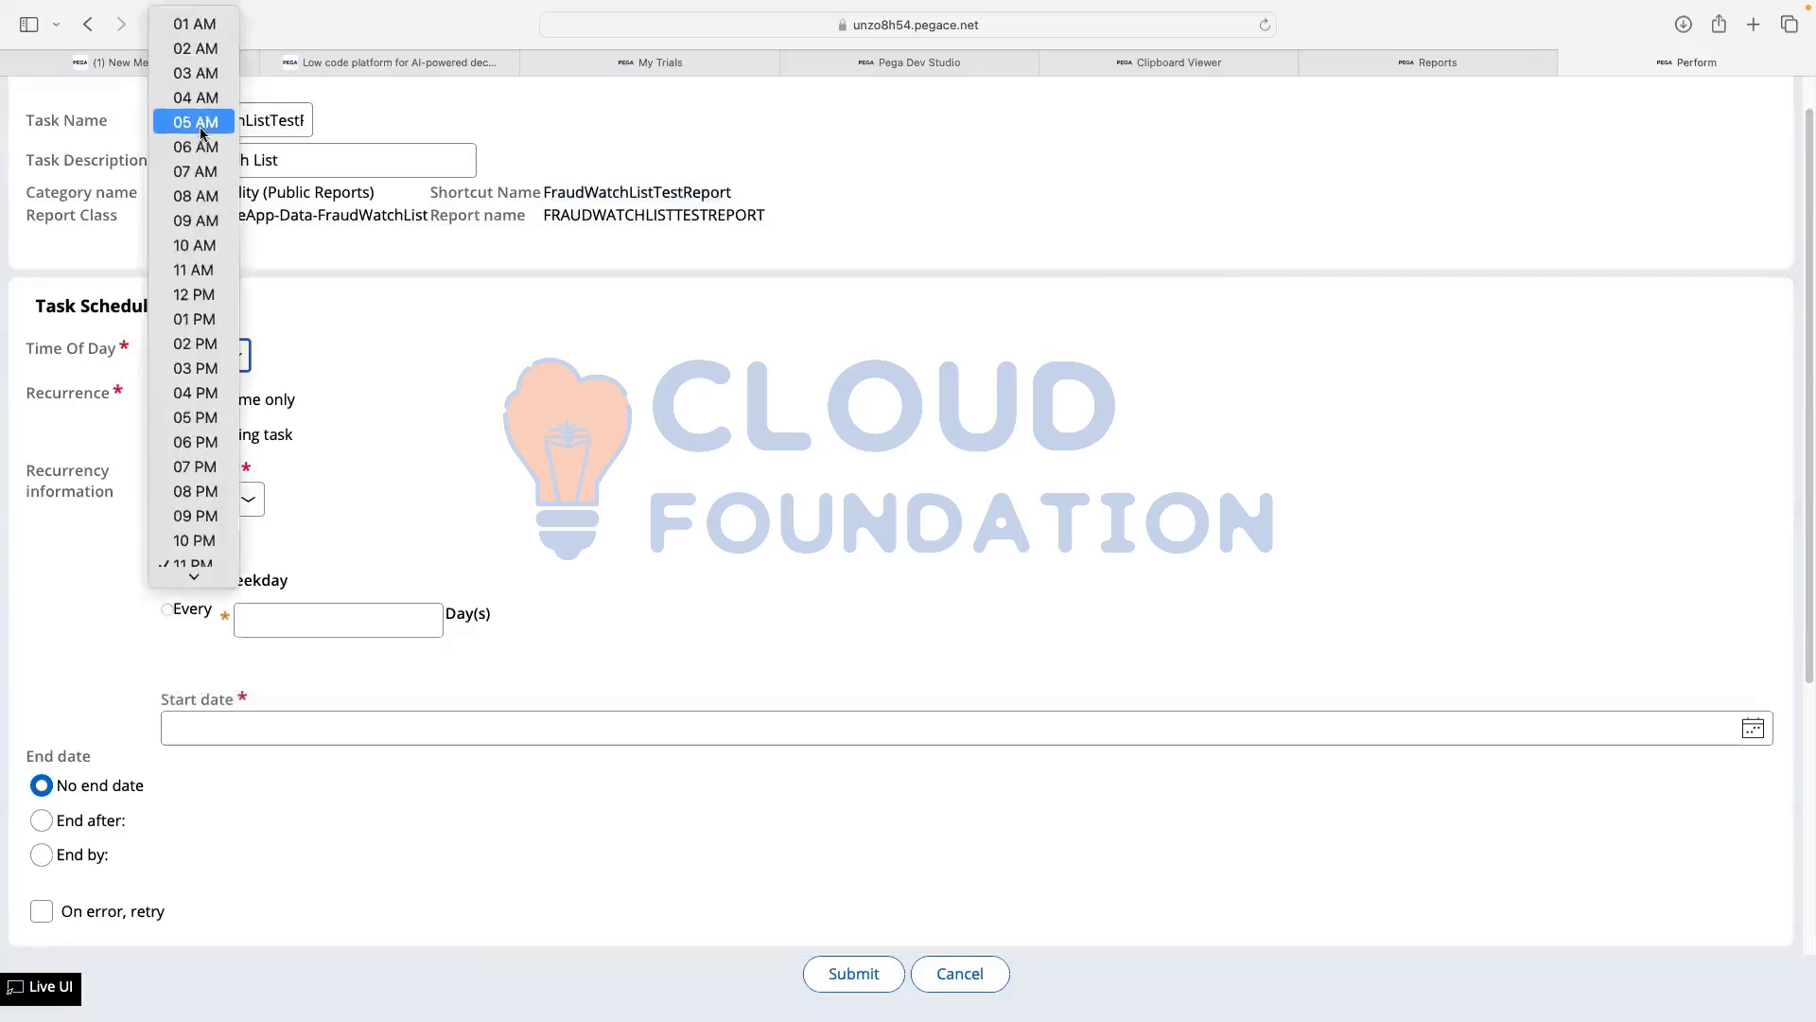
{"action": "left_click", "coordinate": [190, 268]}
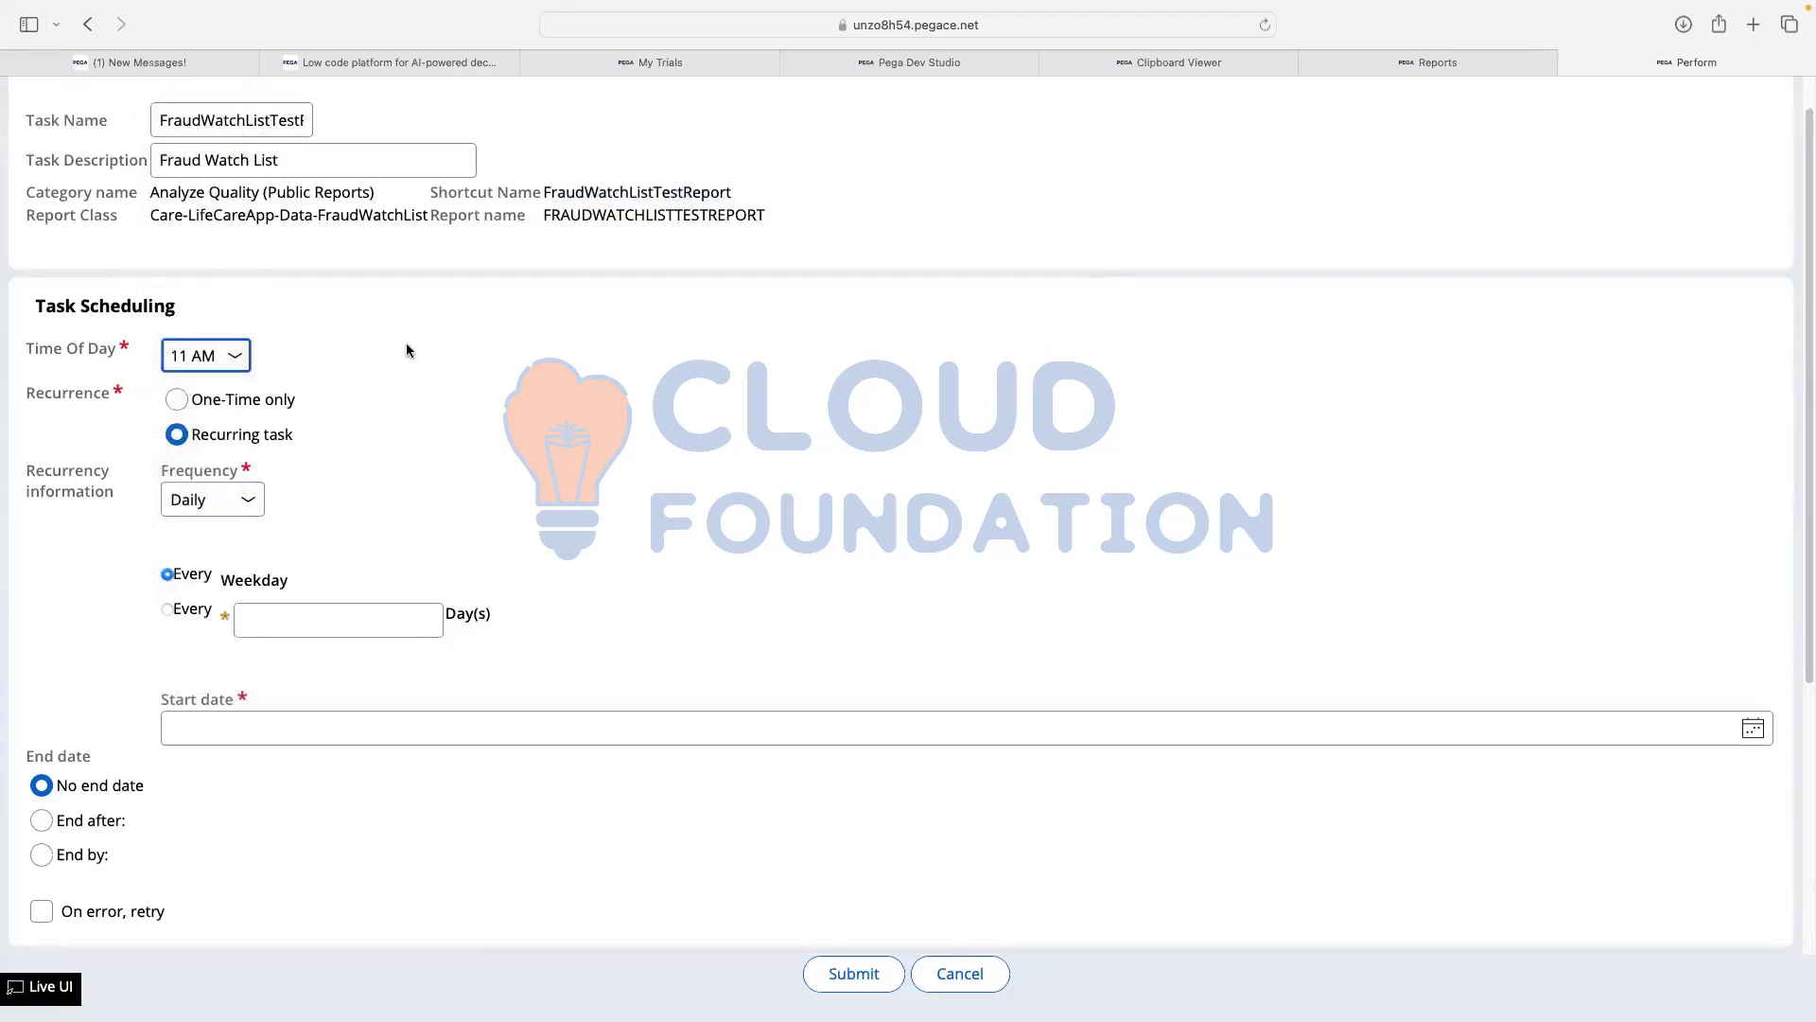
- Set the recurring task's start date to 15/01/2024
{"action": "scroll", "coordinate": [399, 331], "scroll_direction": "down", "scroll_amount": 1}
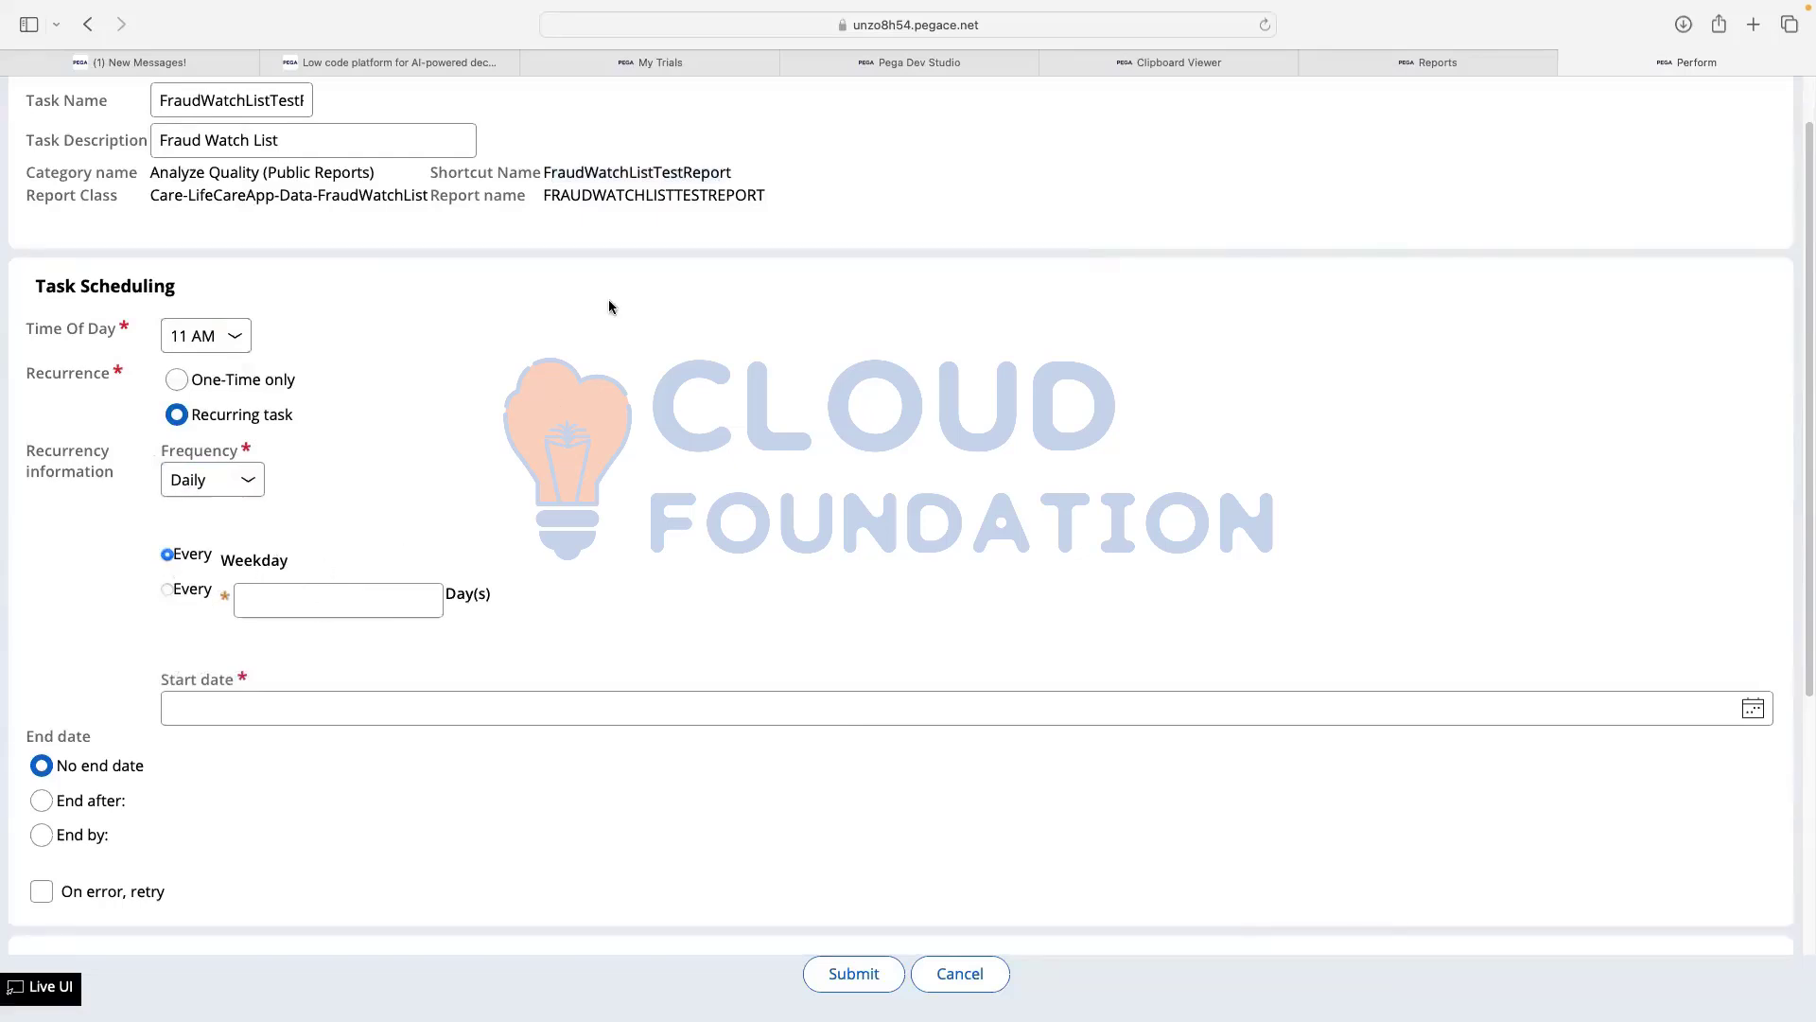
{"action": "left_click", "coordinate": [167, 715]}
{"action": "left_click", "coordinate": [1753, 712]}
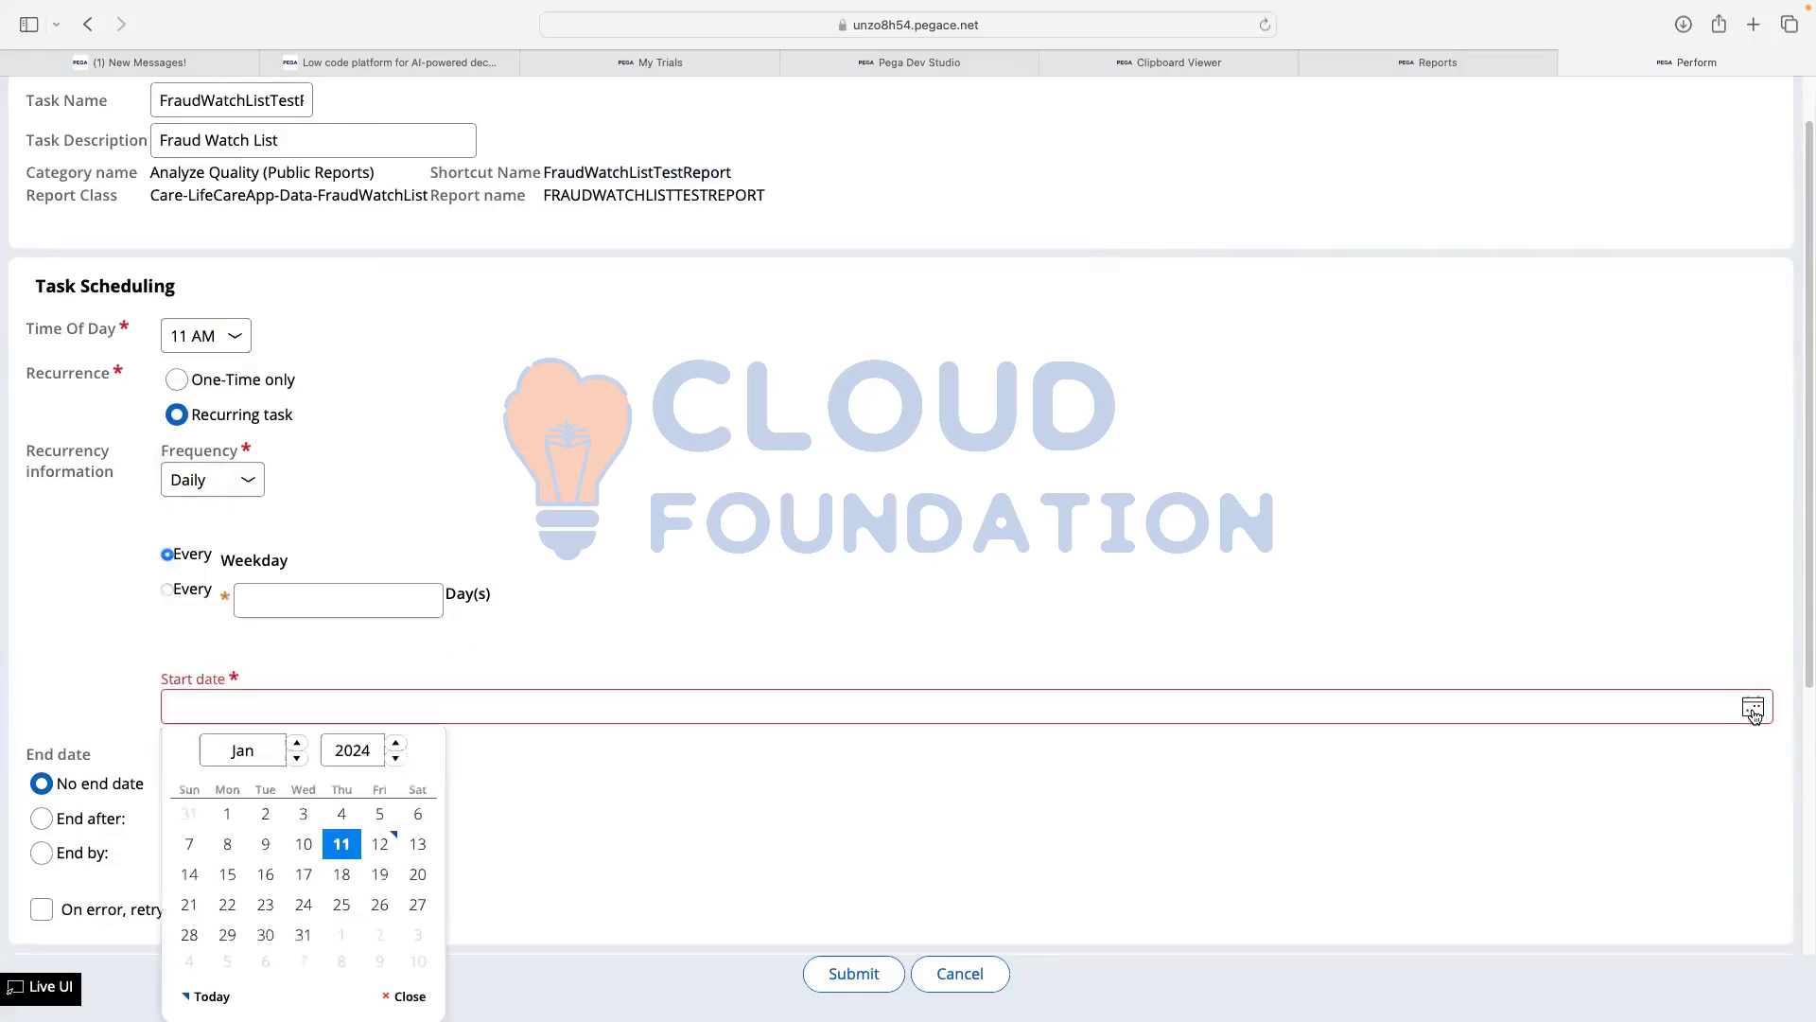
{"action": "left_click", "coordinate": [229, 875]}
- Preview the End by and End after options for the recurrence and return to No end date
{"action": "scroll", "coordinate": [560, 431], "scroll_direction": "down", "scroll_amount": 5}
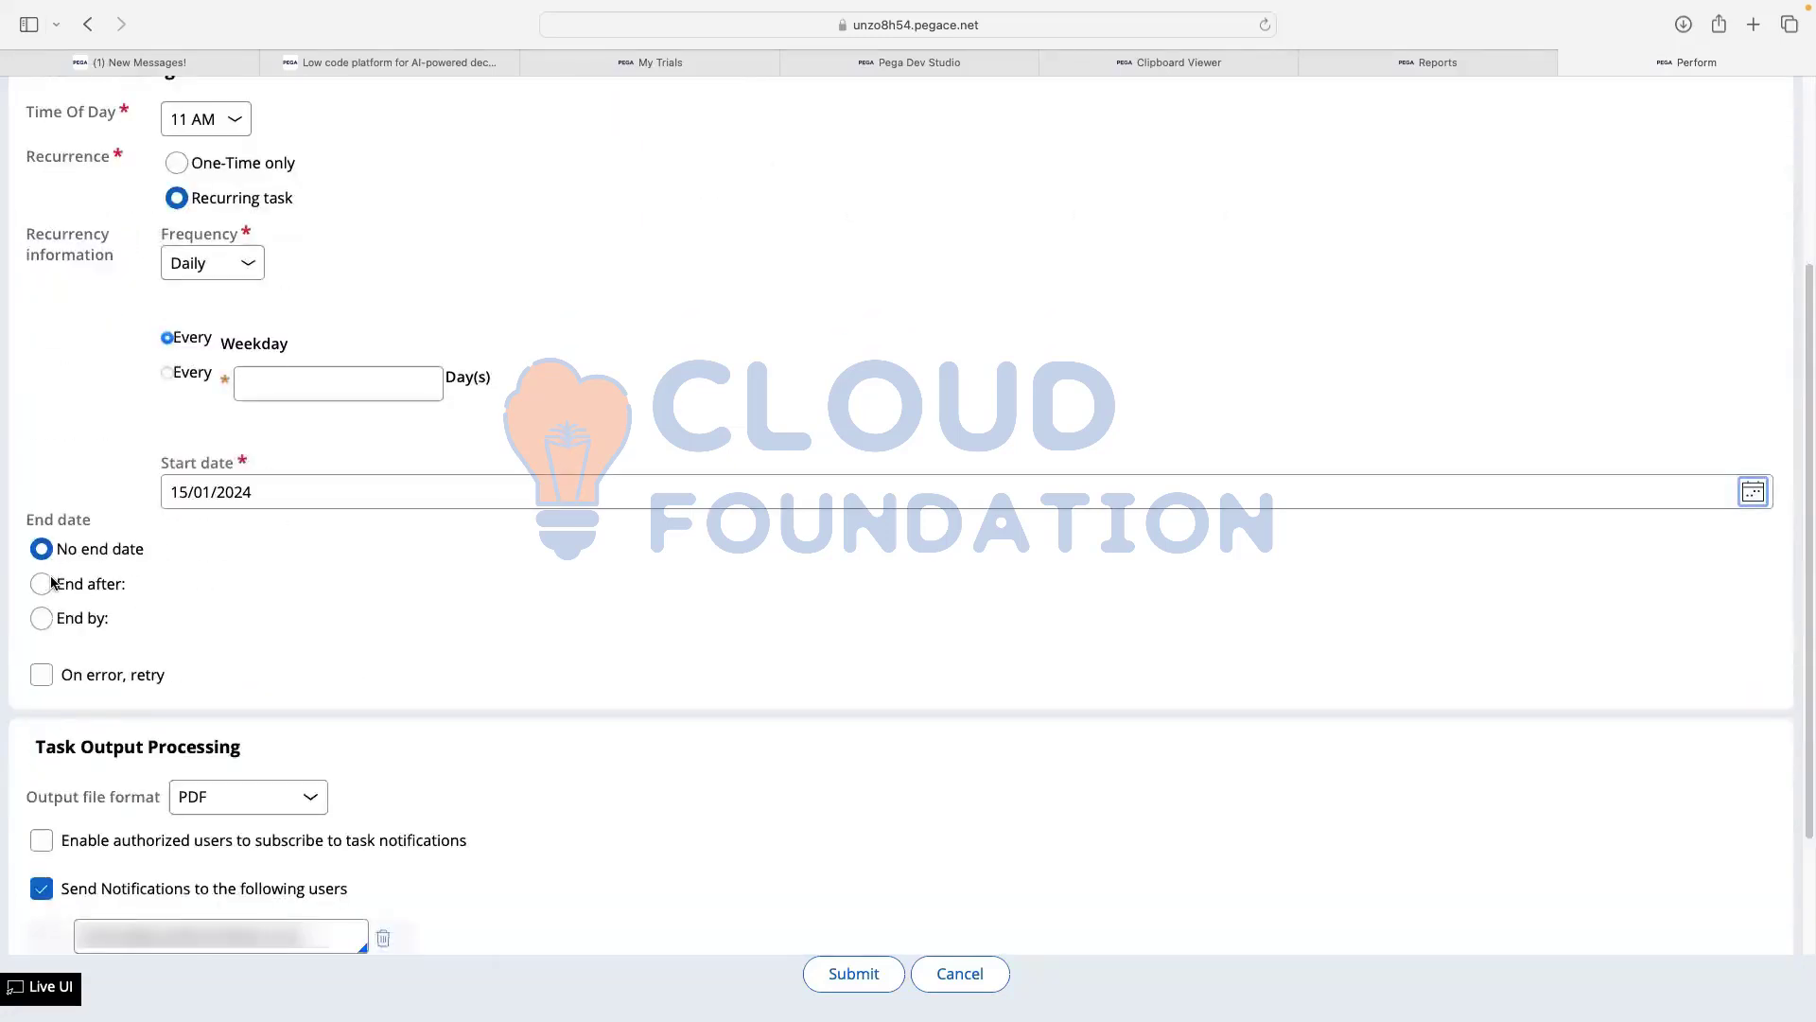
{"action": "left_click", "coordinate": [45, 619]}
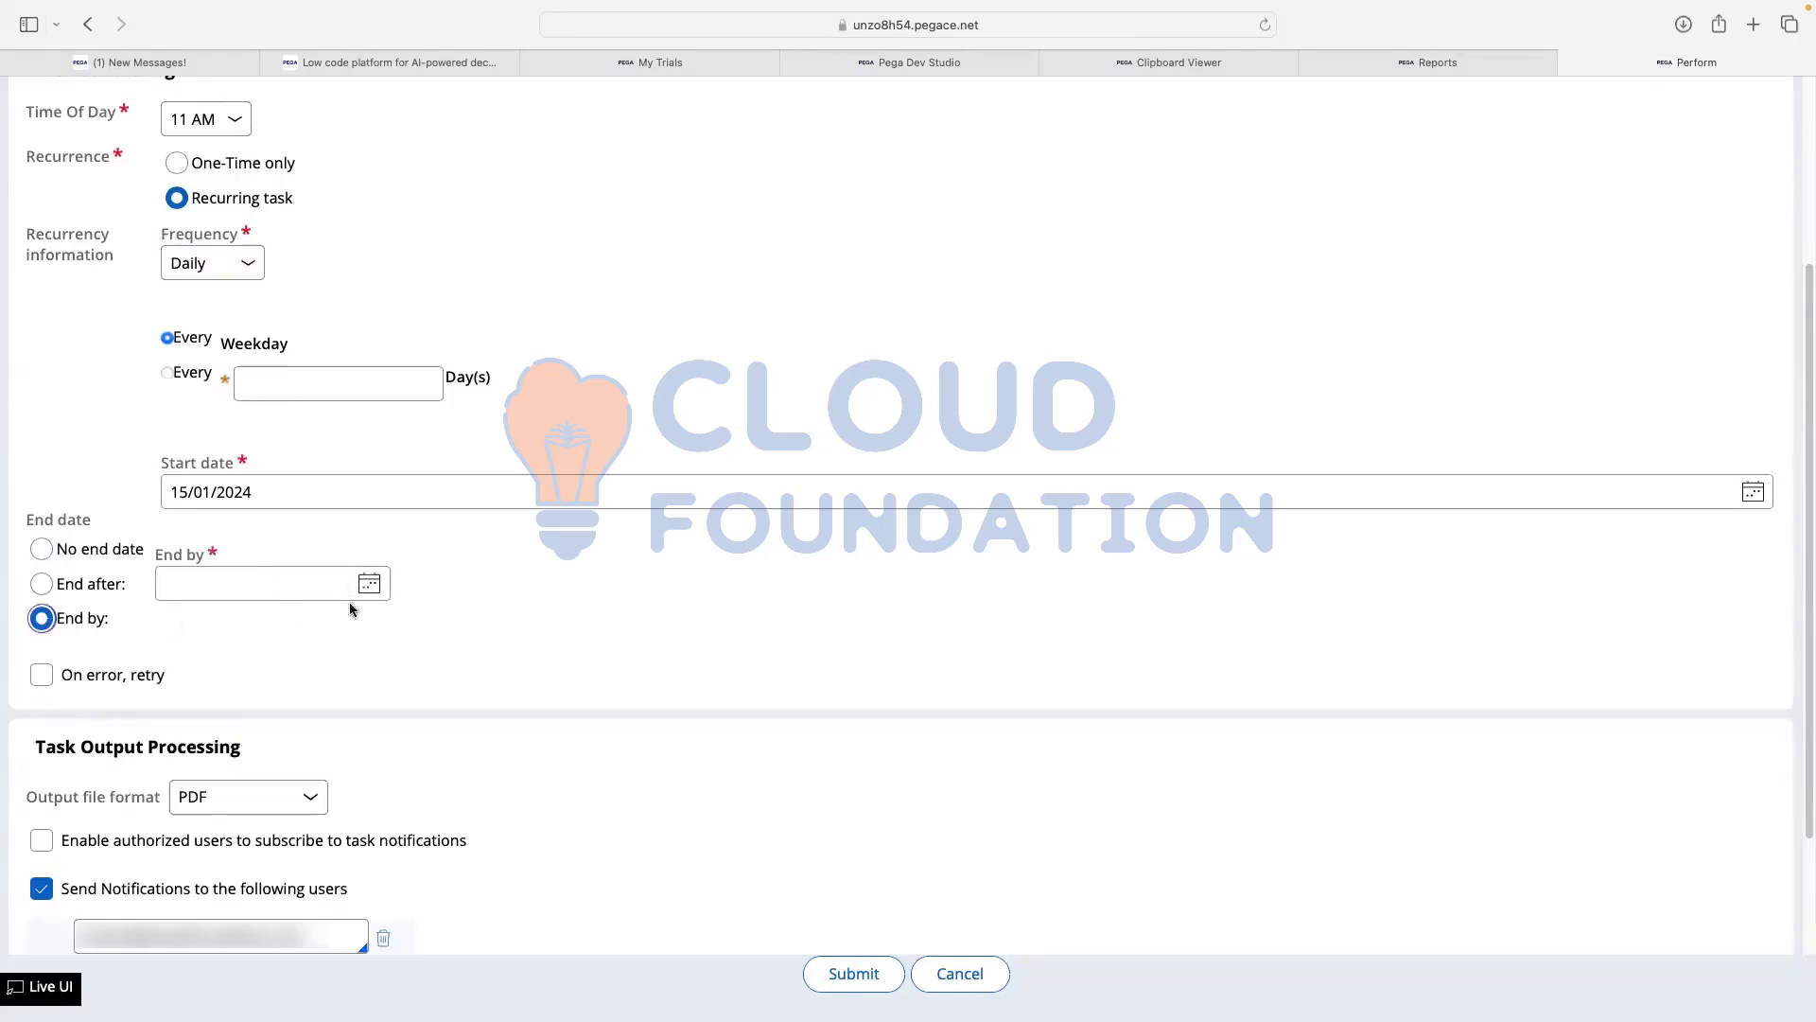
{"action": "left_click", "coordinate": [41, 587]}
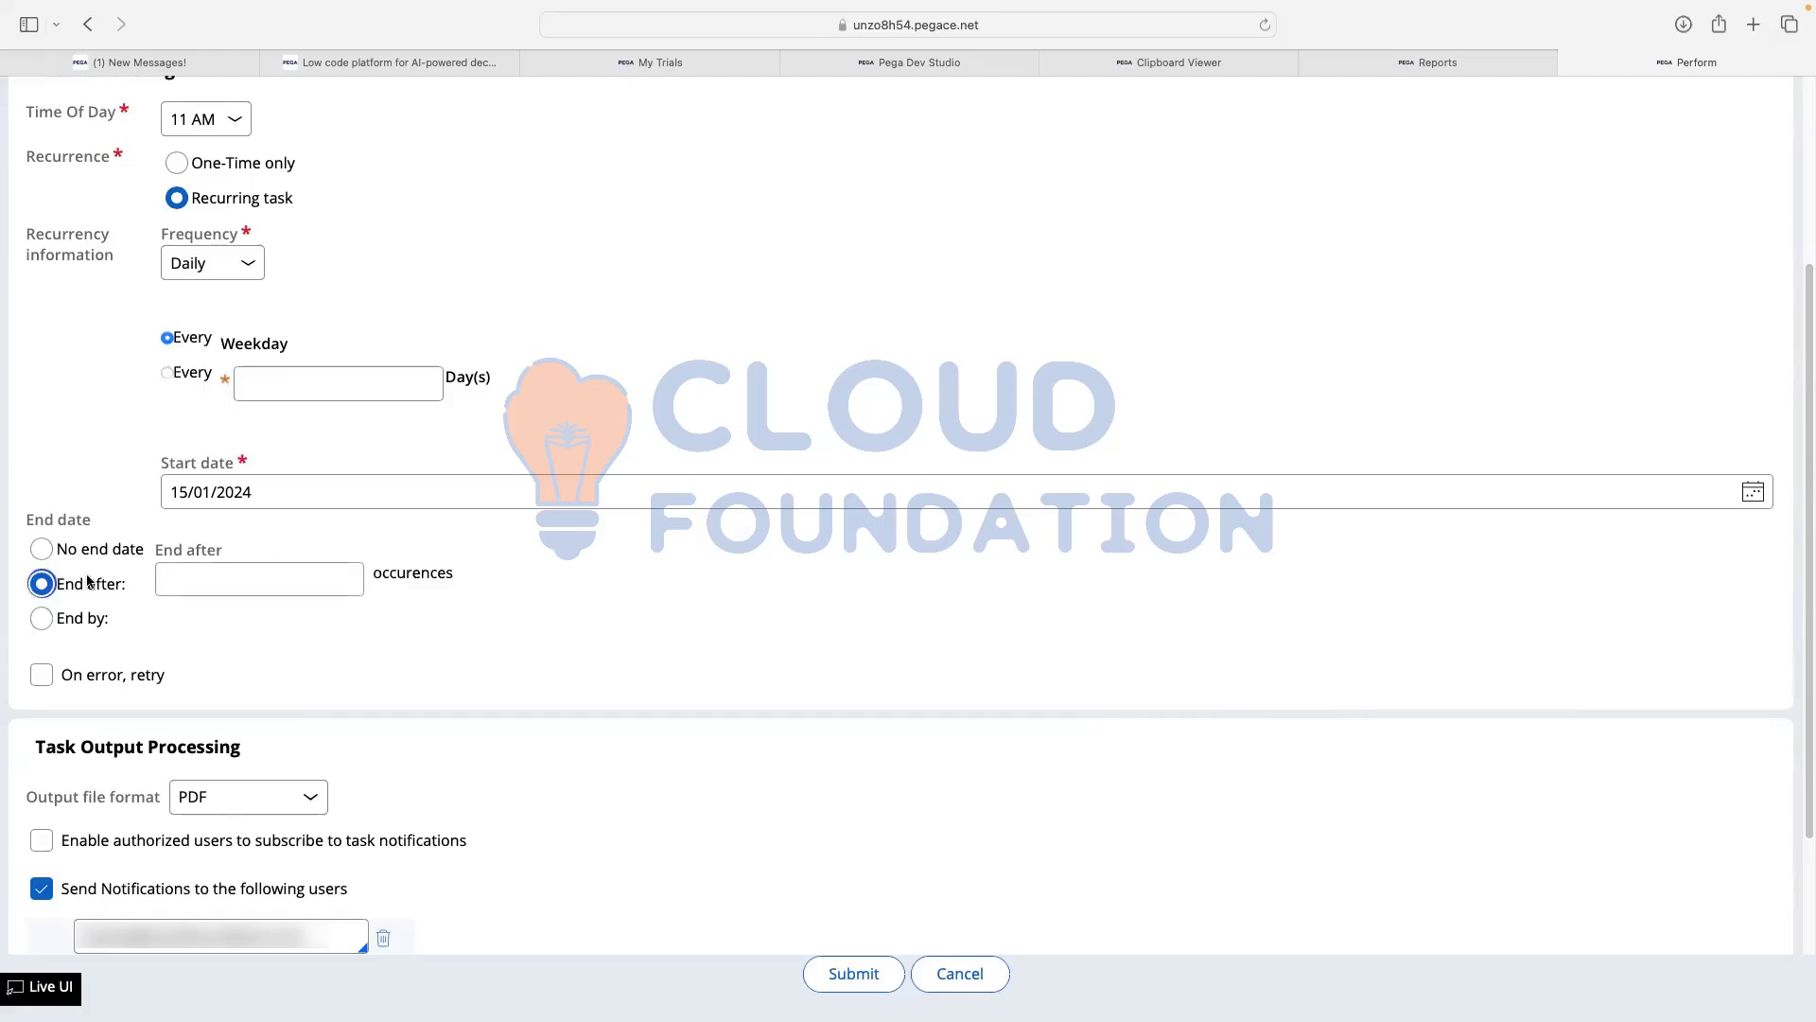
{"action": "left_click", "coordinate": [42, 550]}
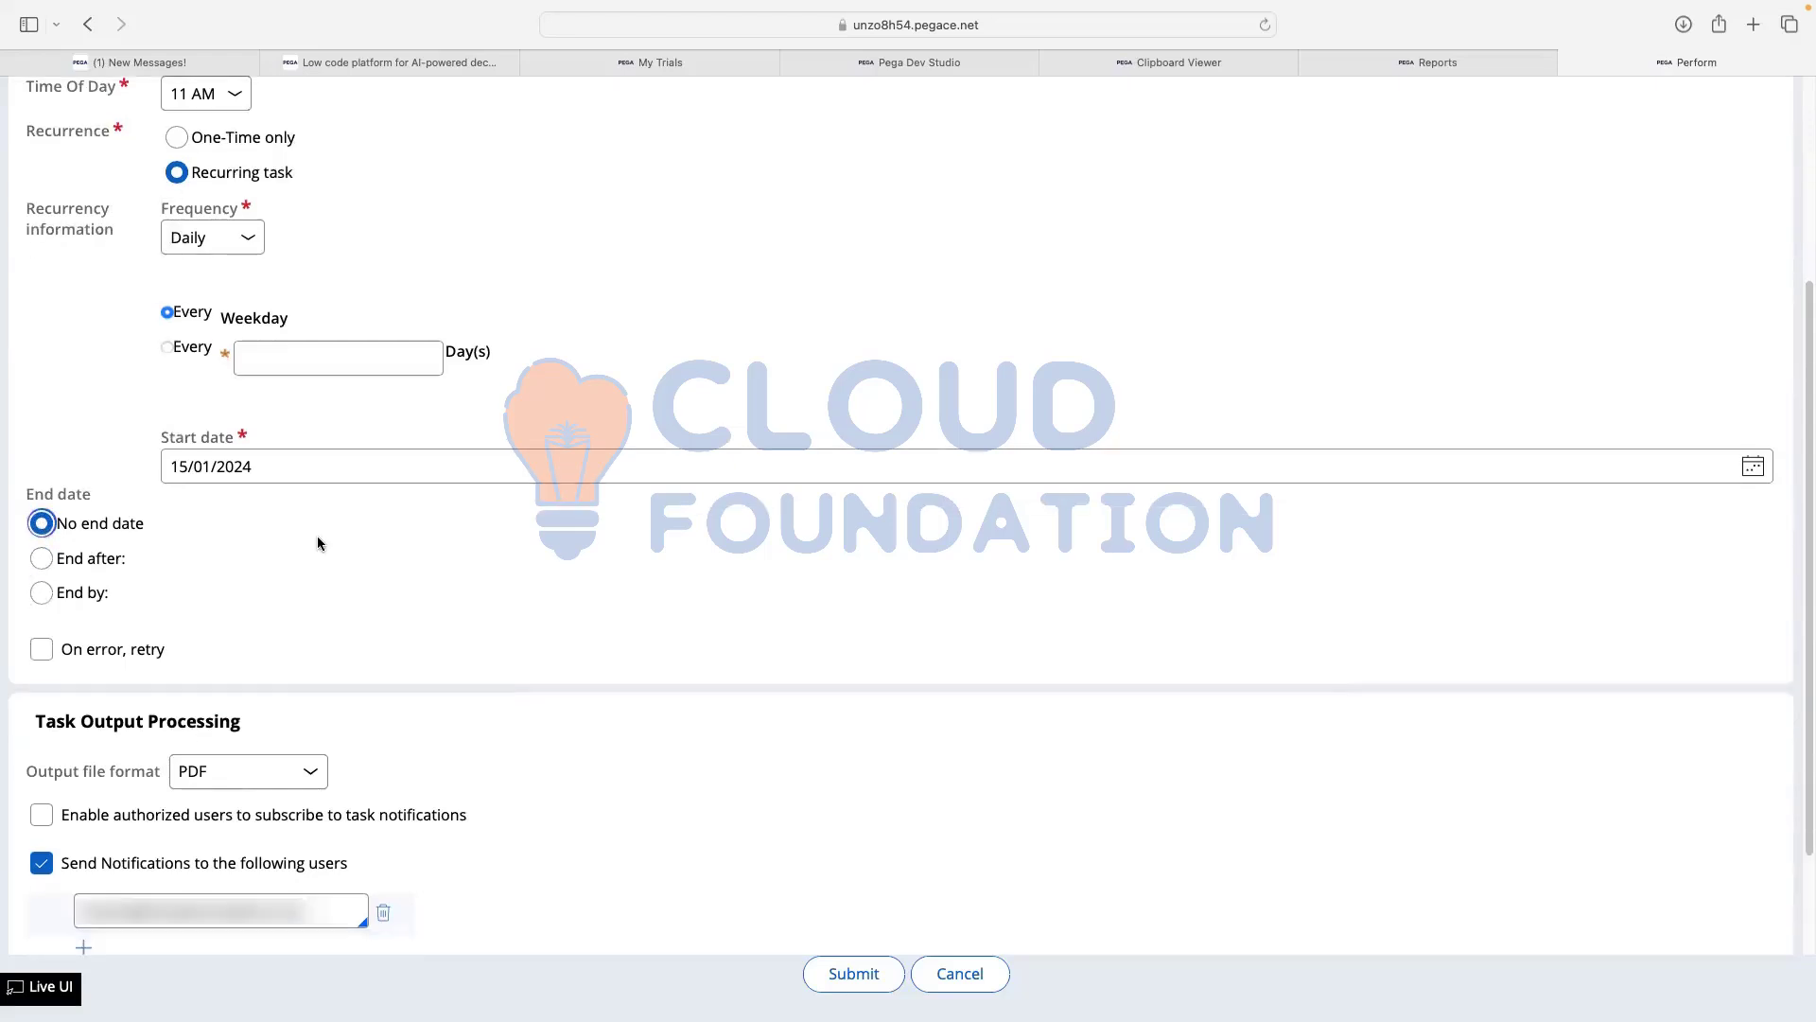
- Examine the available output file formats and the notification recipient in the Task Output Processing section
{"action": "scroll", "coordinate": [316, 535], "scroll_direction": "down", "scroll_amount": 4}
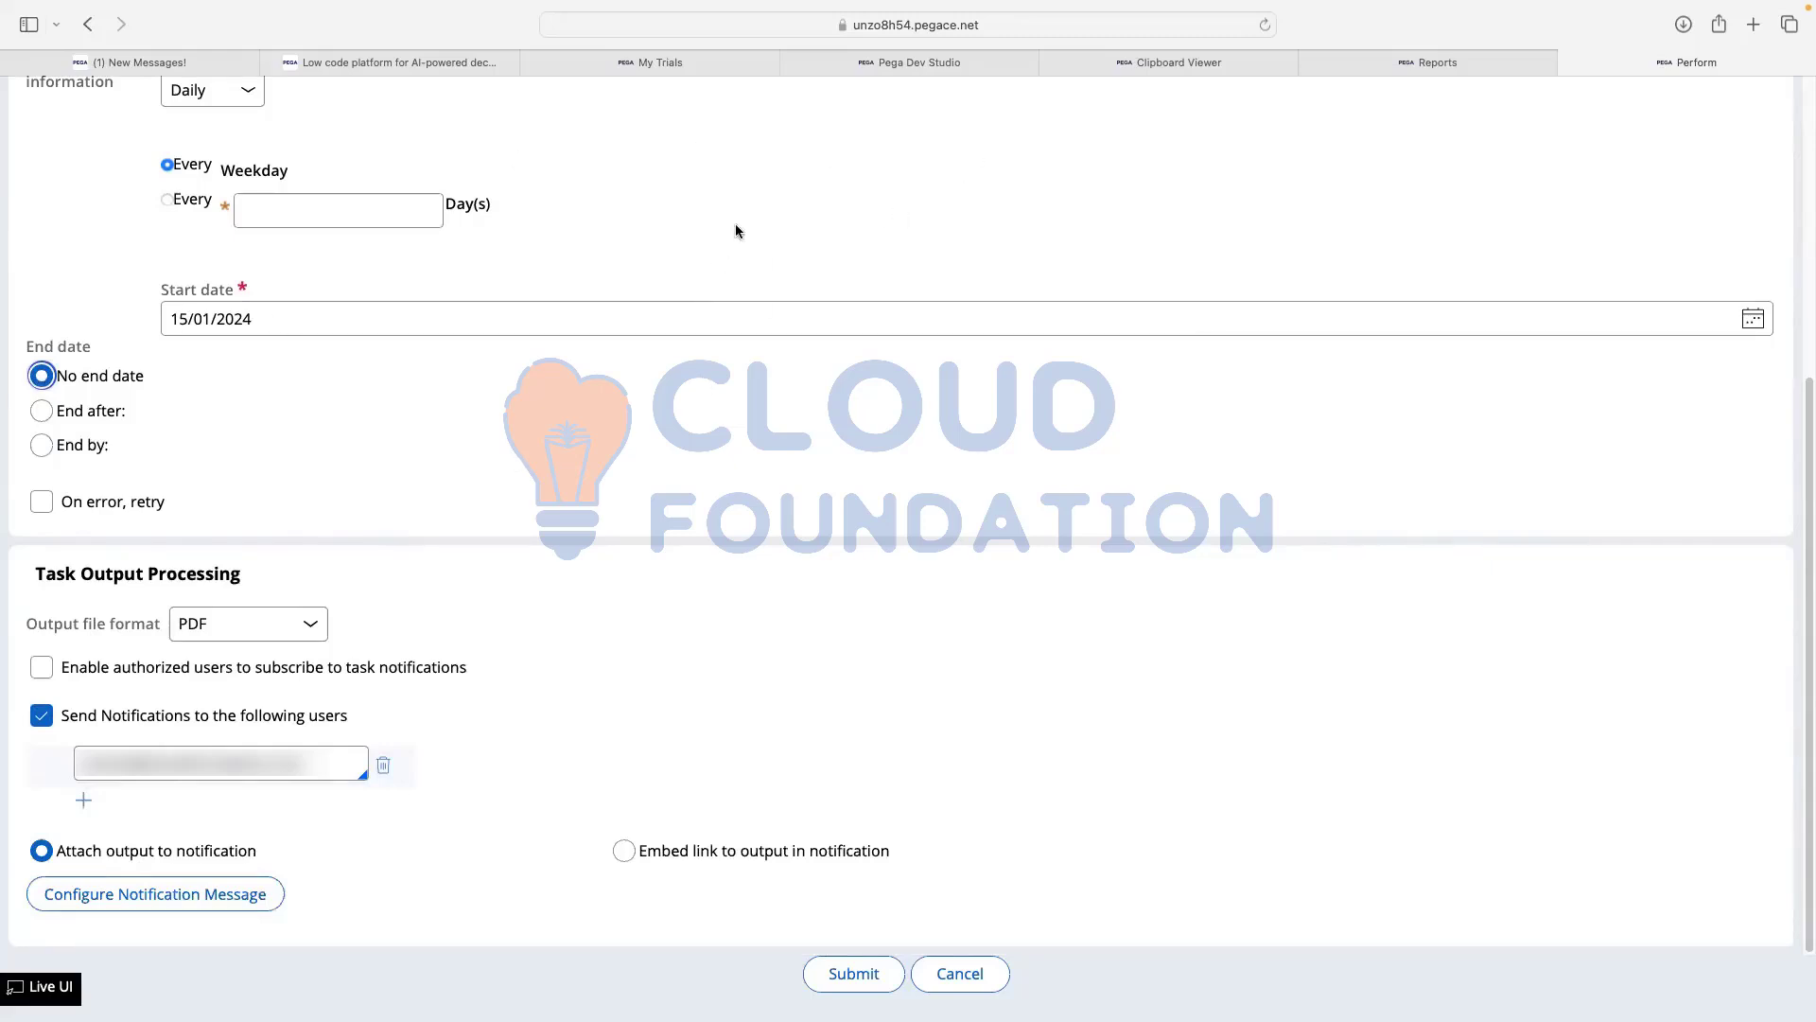
{"action": "left_click", "coordinate": [270, 621]}
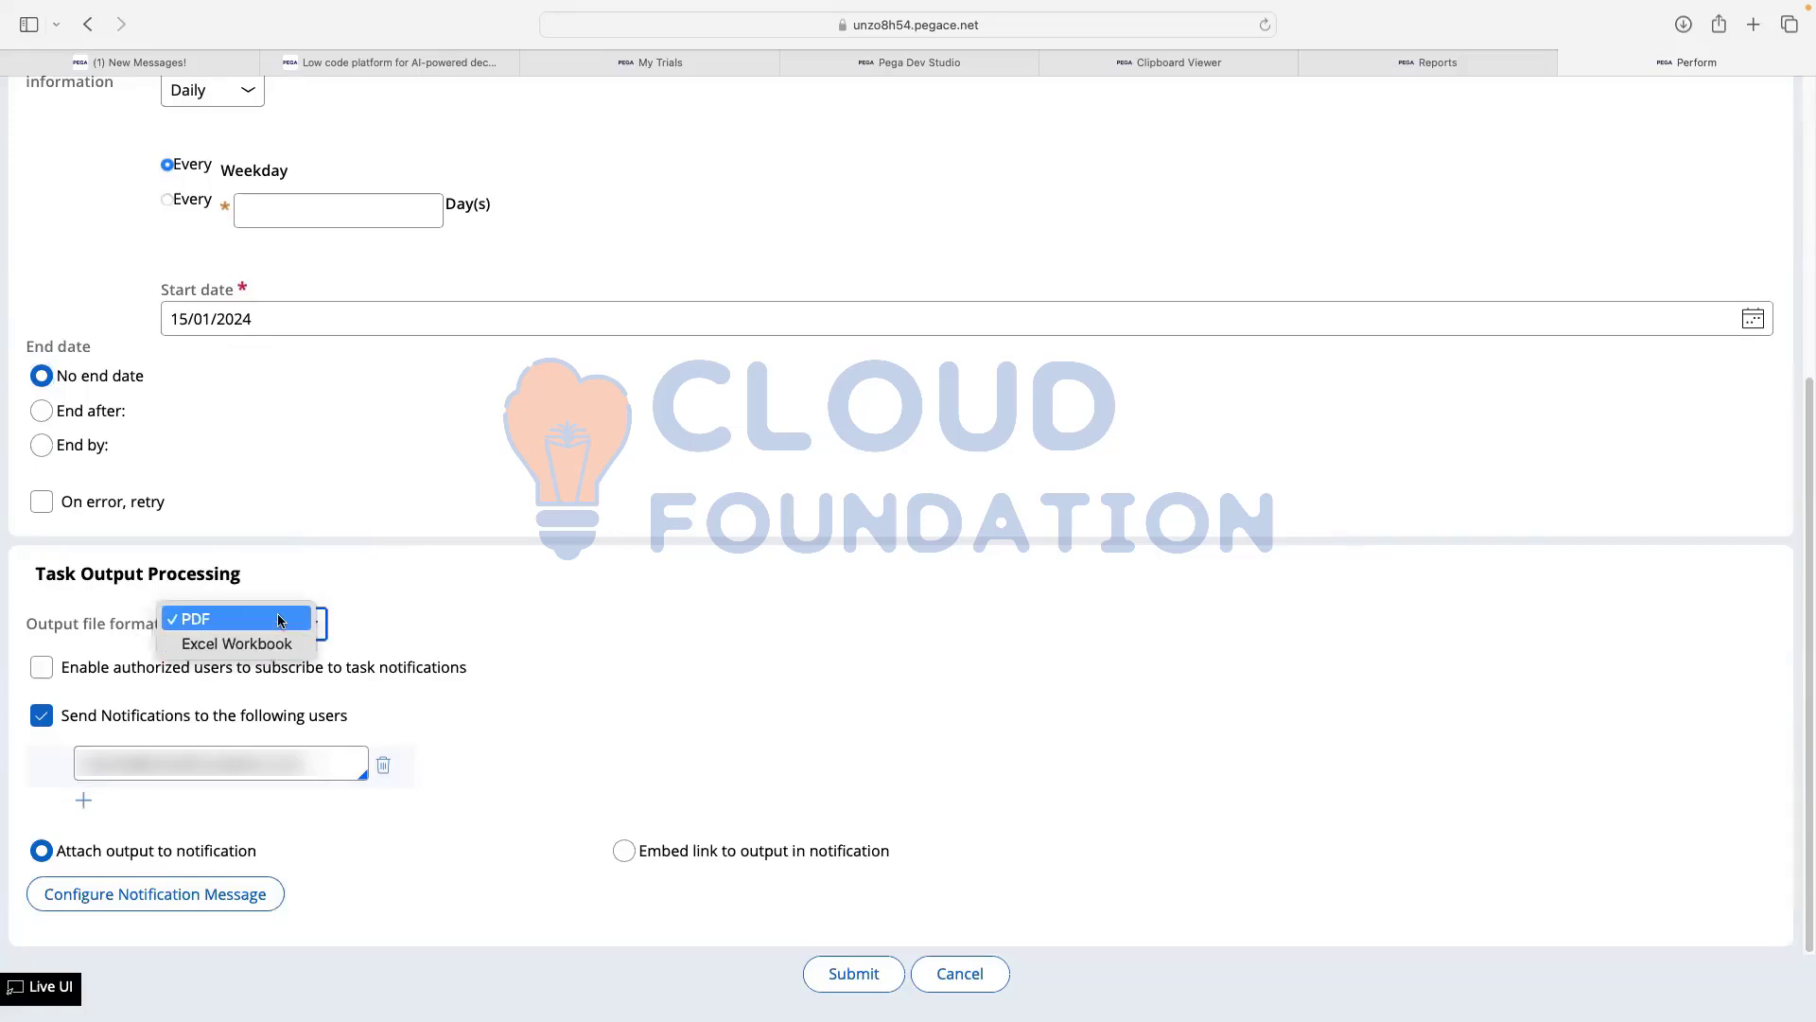
{"action": "left_click", "coordinate": [326, 570]}
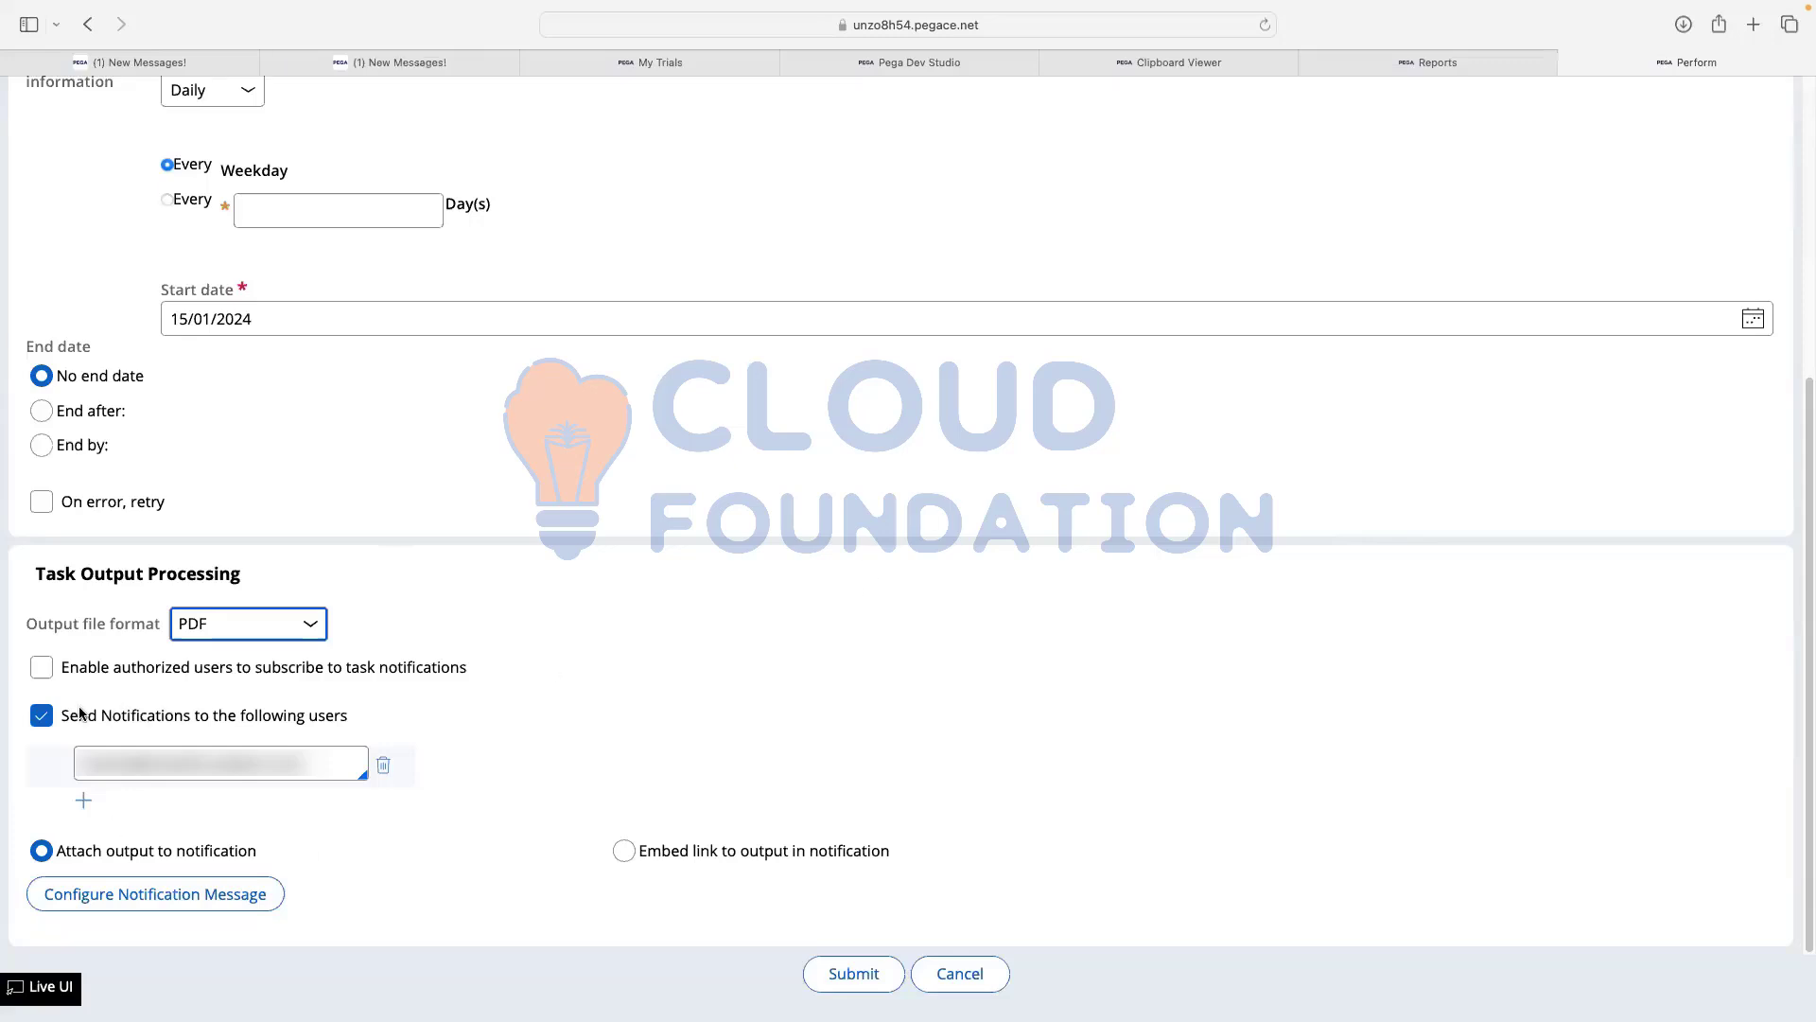
{"action": "left_click", "coordinate": [83, 763]}
{"action": "left_click_drag", "start_coordinate": [85, 763], "coordinate": [310, 763]}
- Configure the notification email with the subject "Business Daily Report" and four lines of placeholder text as its message
{"action": "left_click", "coordinate": [159, 900]}
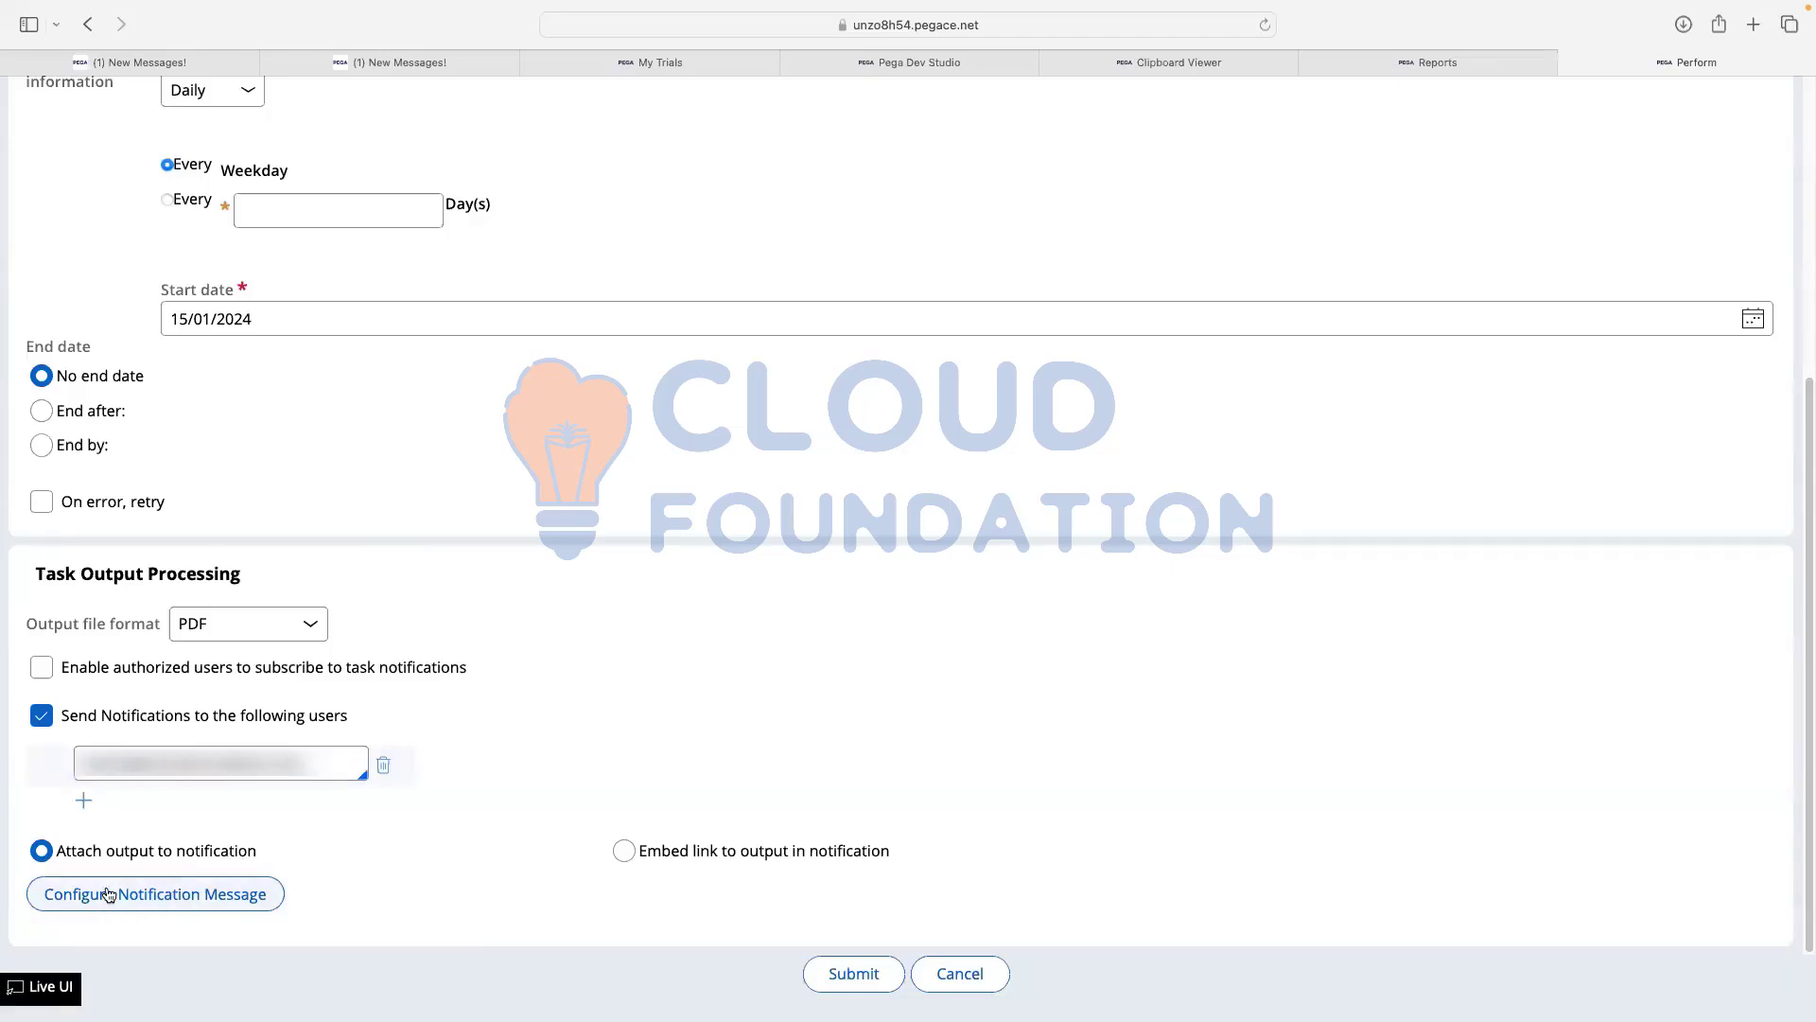
{"action": "left_click", "coordinate": [172, 896]}
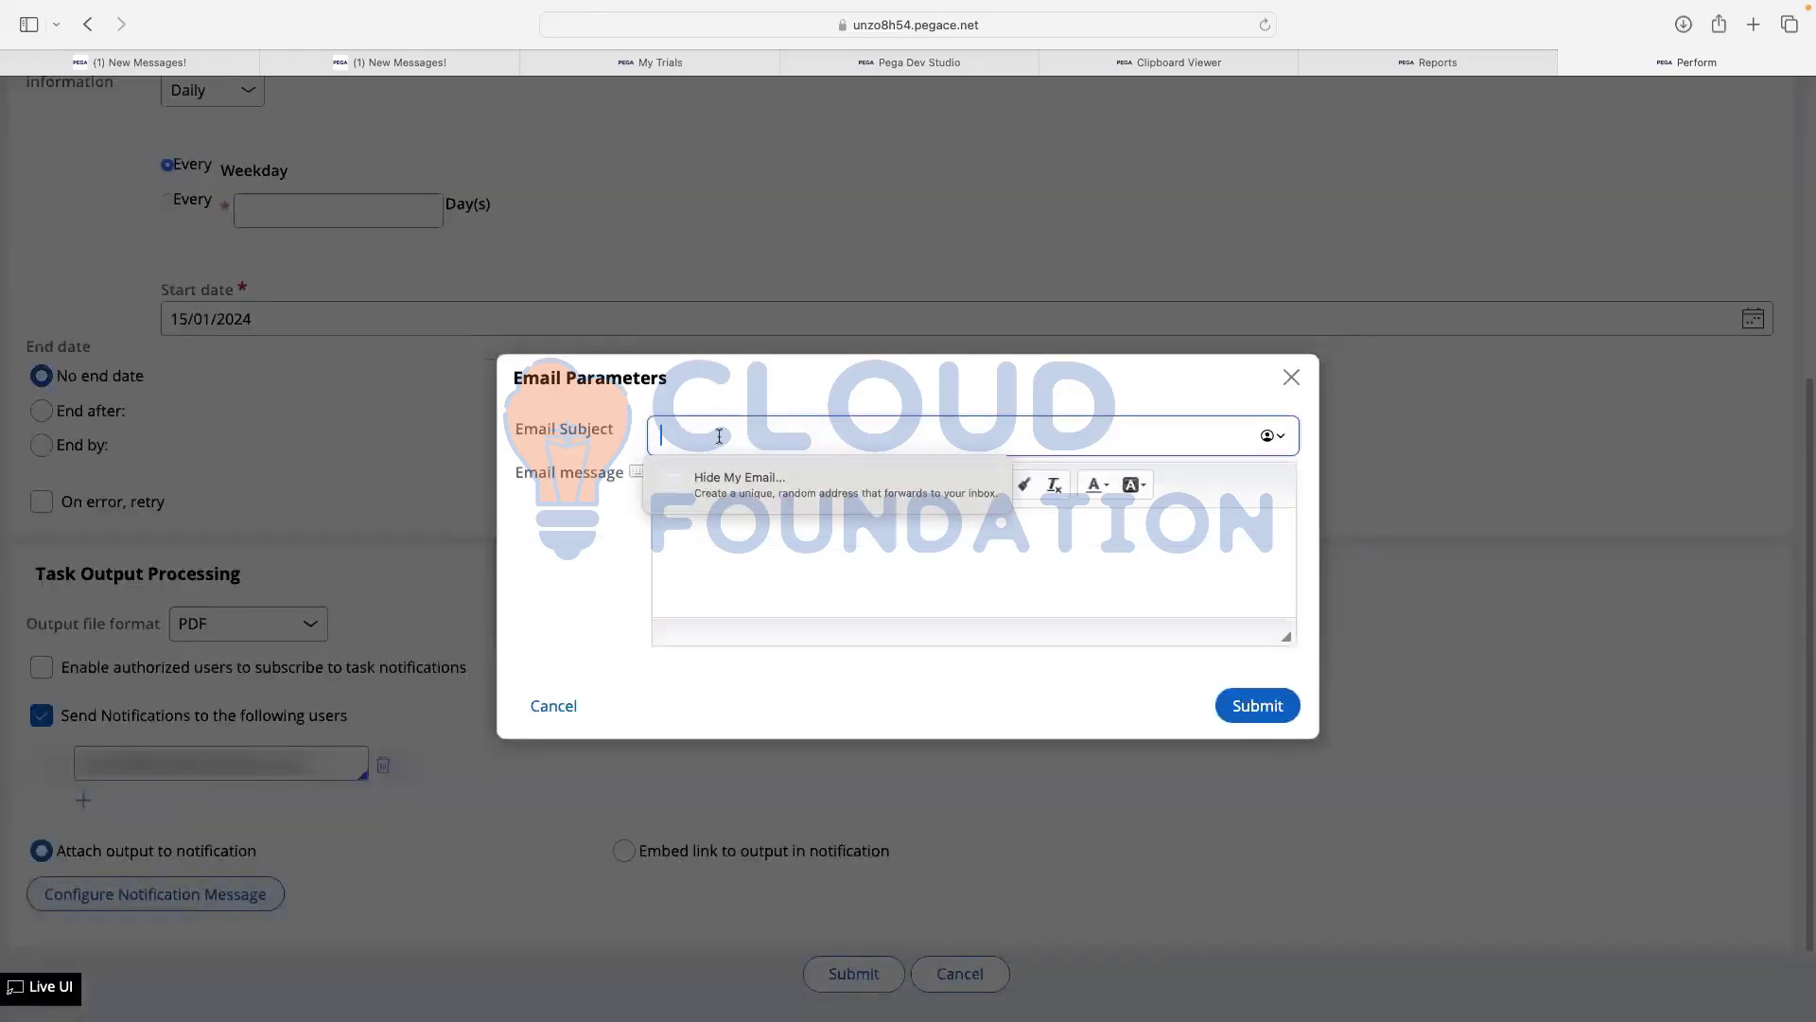
{"action": "type", "text": "B"}
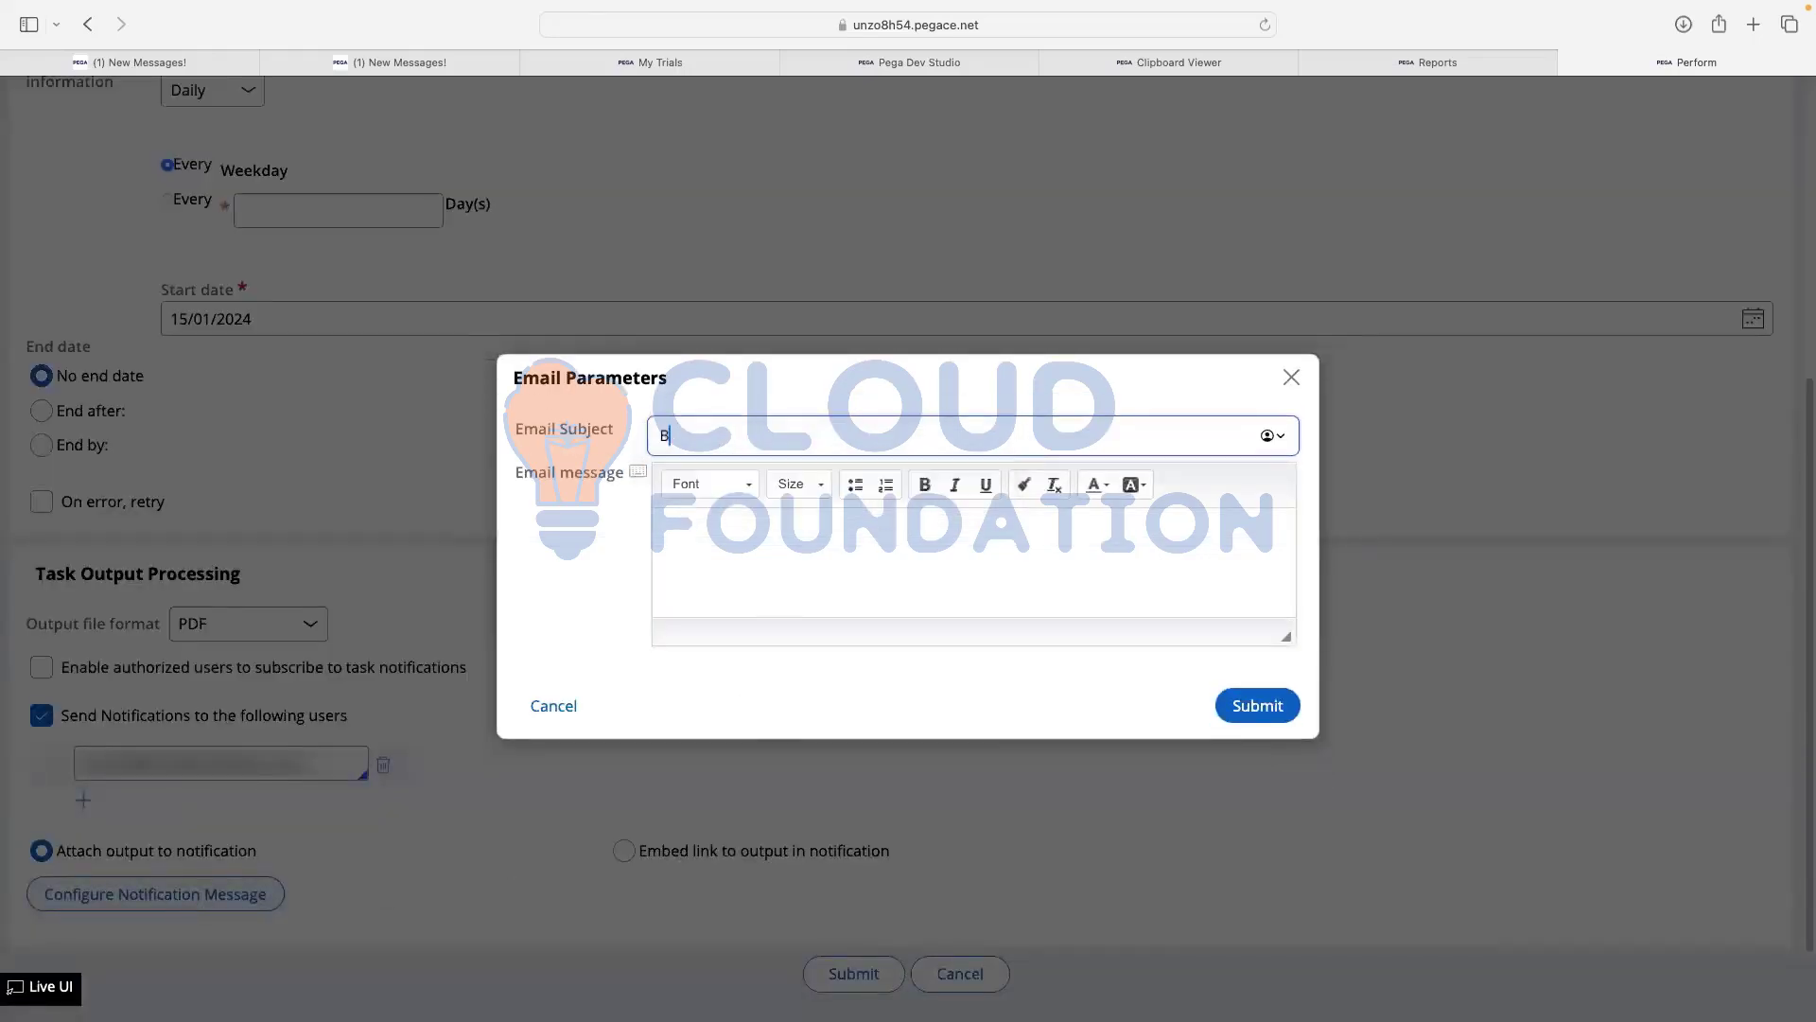
{"action": "type", "text": "usiness Daily Report"}
{"action": "left_click", "coordinate": [694, 544]}
{"action": "type", "text": "fsdsfdsfdsv"}
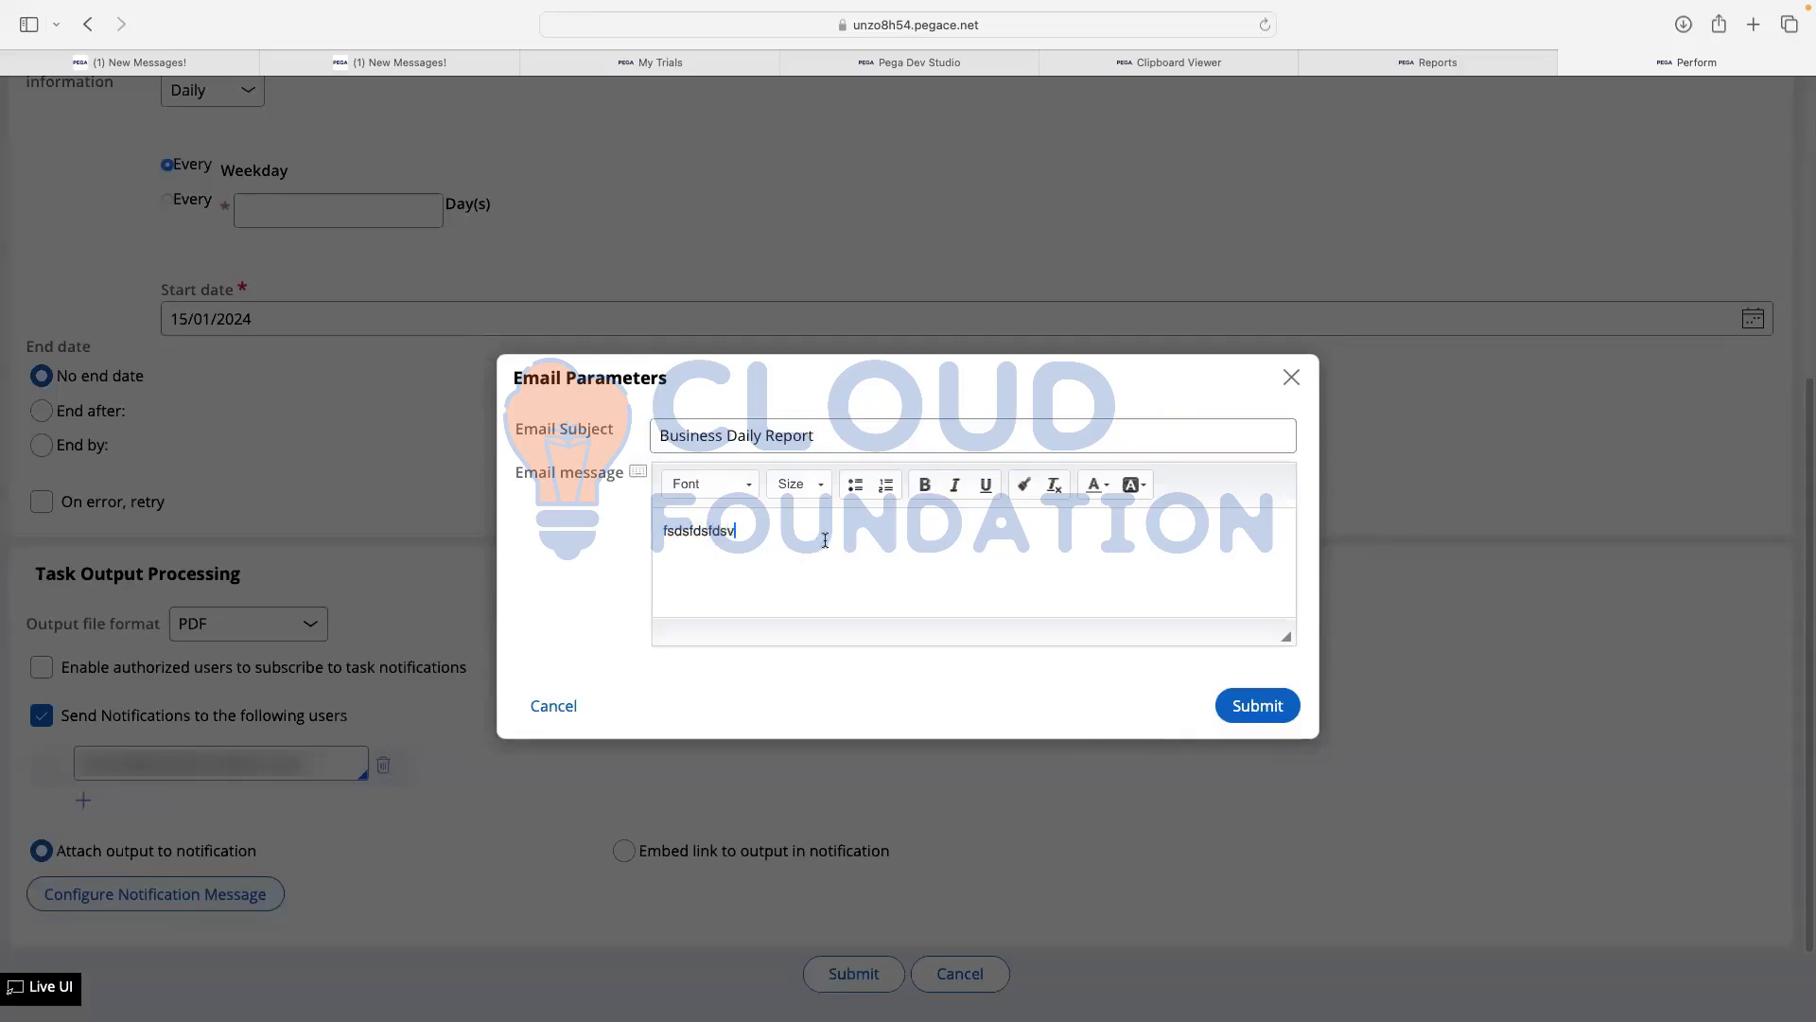
{"action": "key", "text": "Return"}
{"action": "type", "text": "fdsfsdf"}
{"action": "key", "text": "Return"}
{"action": "type", "text": "sdfdsfdsv"}
{"action": "key", "text": "Return"}
{"action": "type", "text": "fsdfsd"}
{"action": "left_click", "coordinate": [1250, 719]}
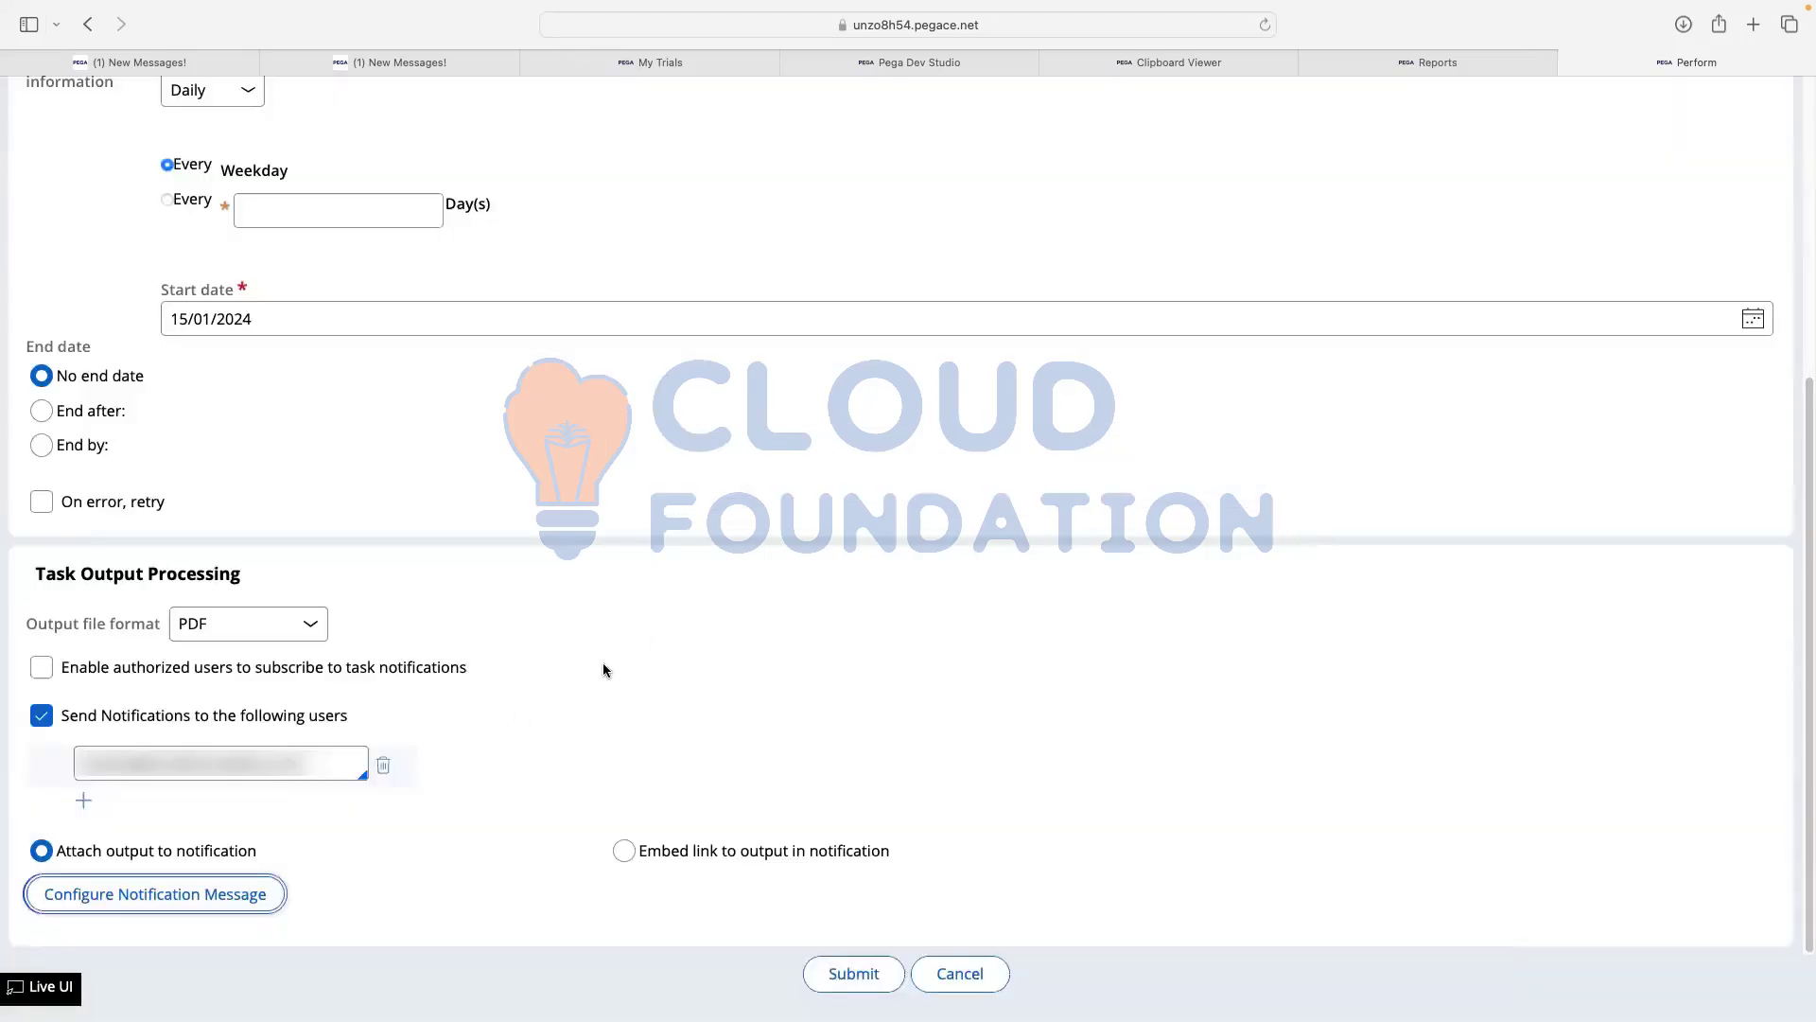
{"action": "scroll", "coordinate": [565, 691], "scroll_direction": "up", "scroll_amount": 5}
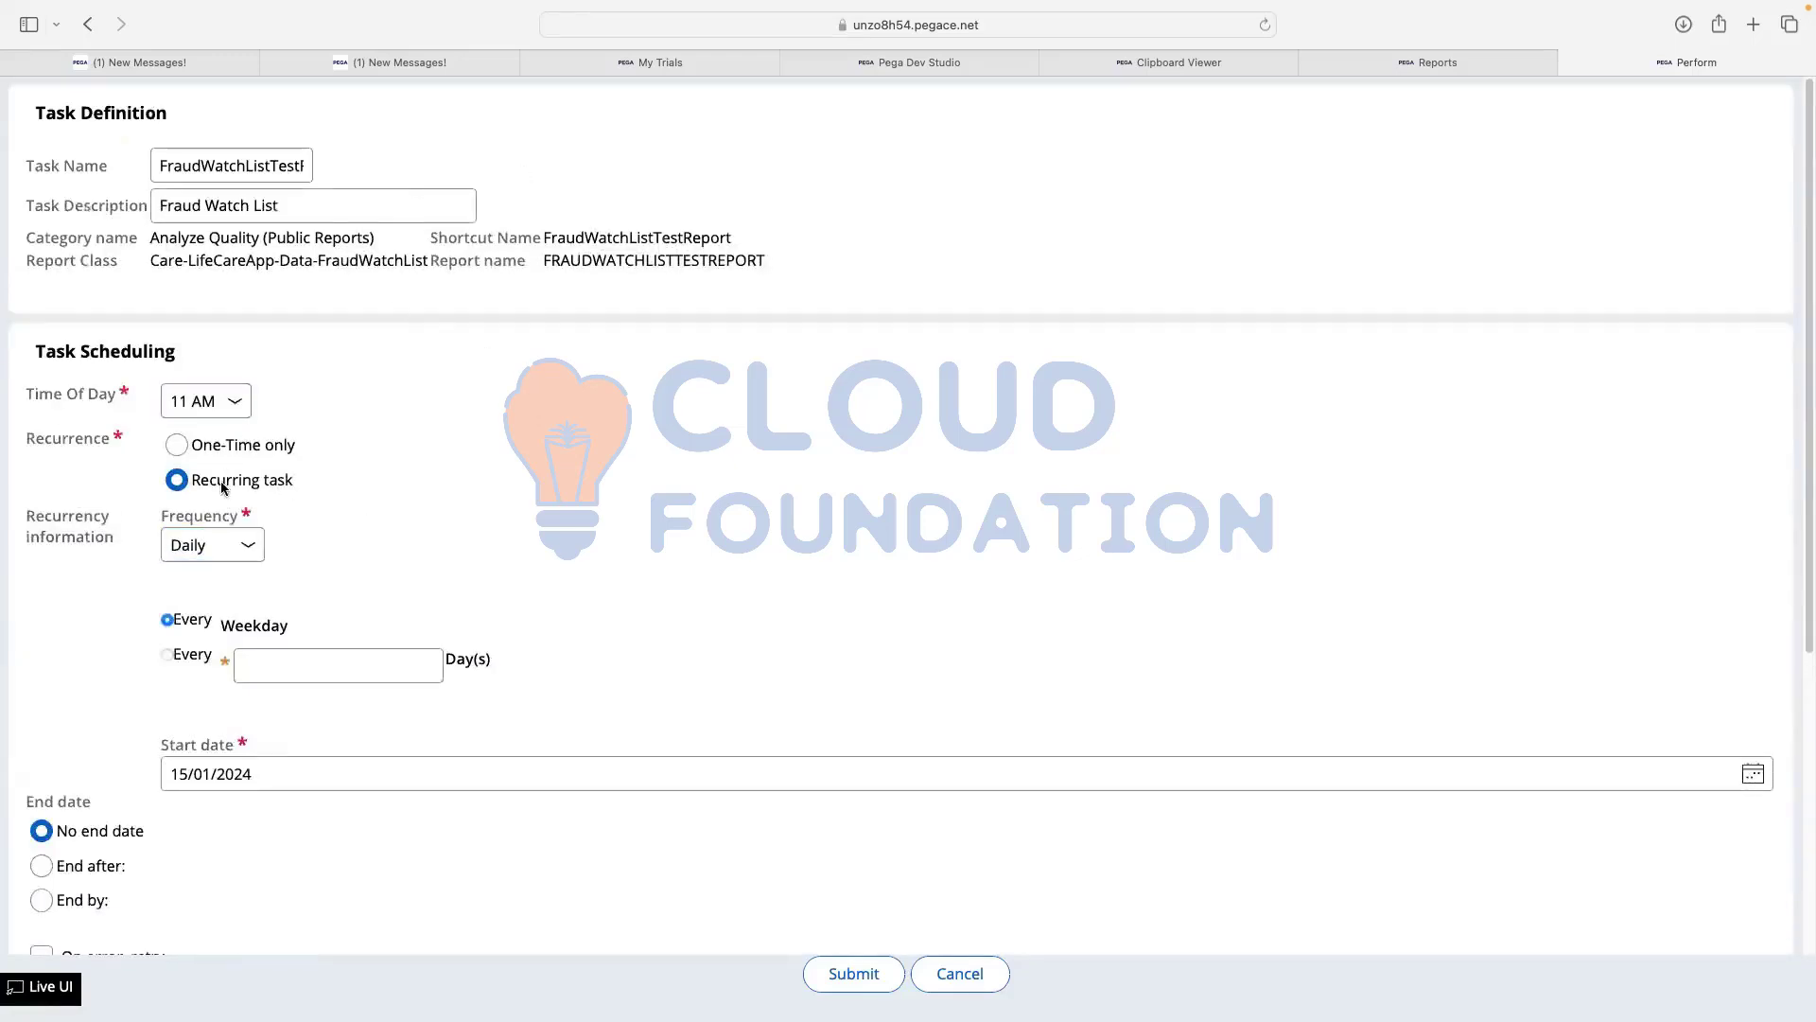
- Review the Fraud Watch List task's scheduling and output settings and submit the recurring task
{"action": "scroll", "coordinate": [267, 539], "scroll_direction": "down", "scroll_amount": 1}
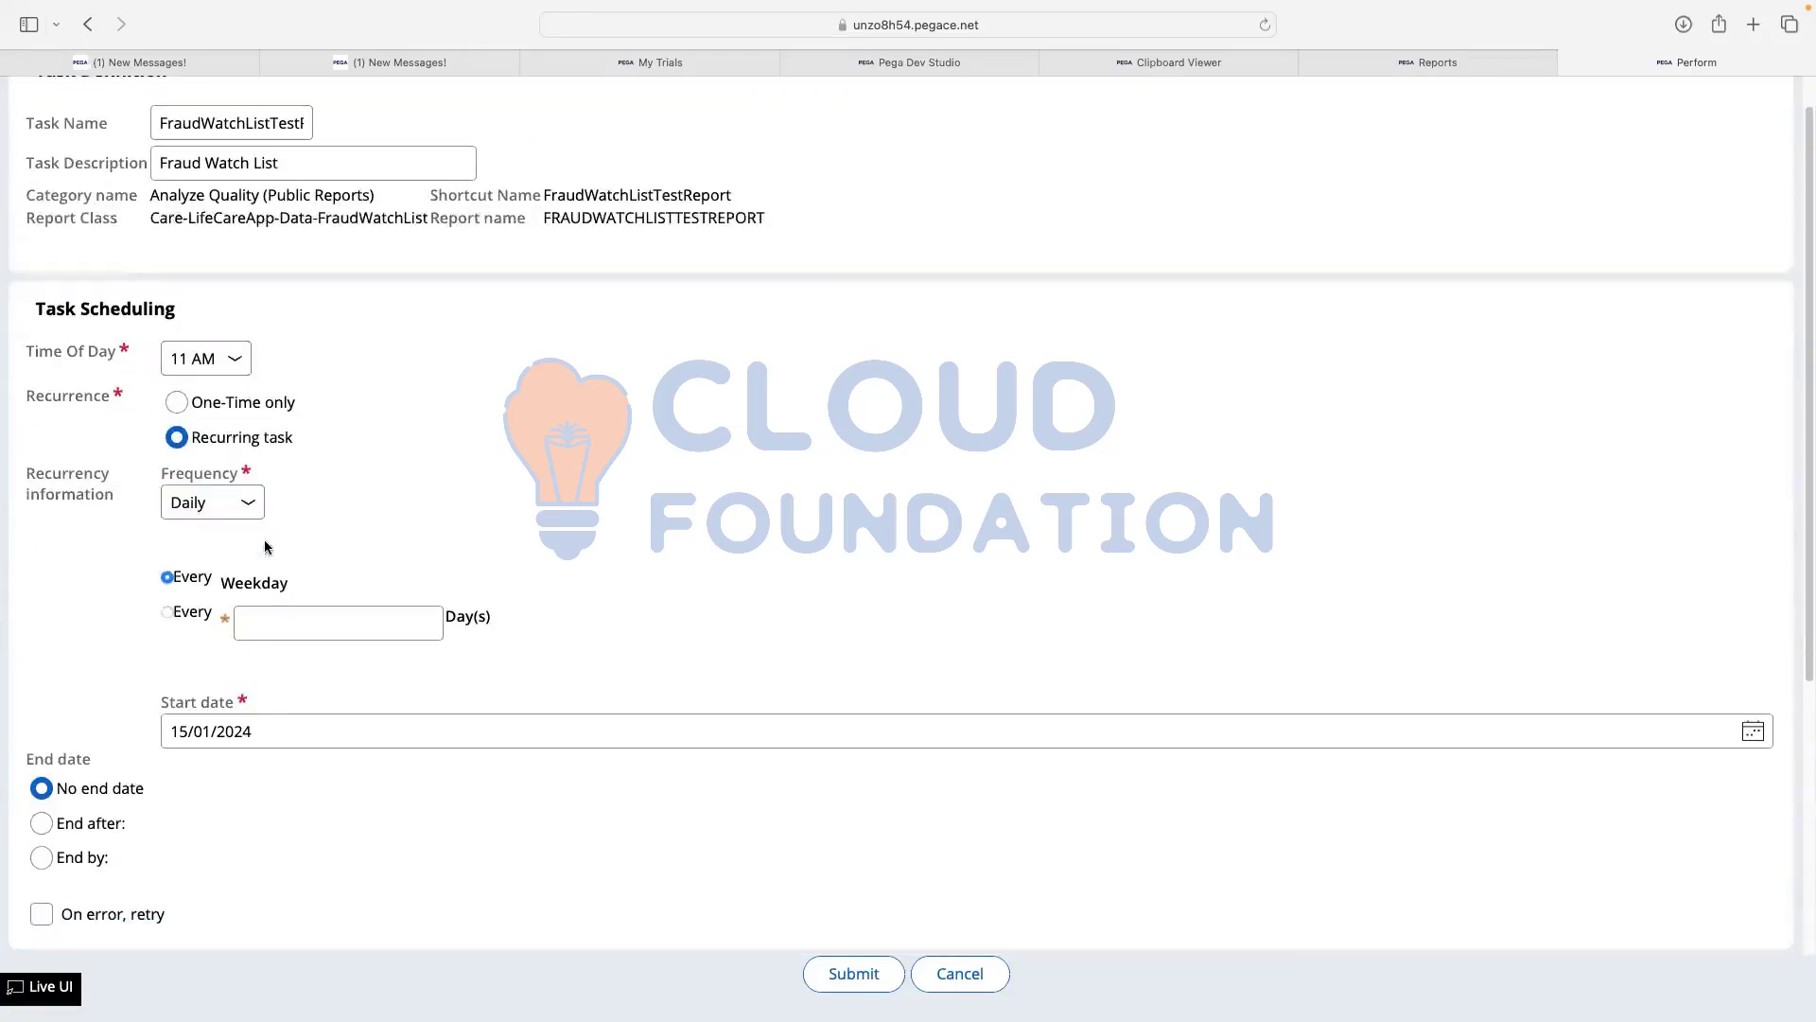
{"action": "scroll", "coordinate": [287, 574], "scroll_direction": "down", "scroll_amount": 4}
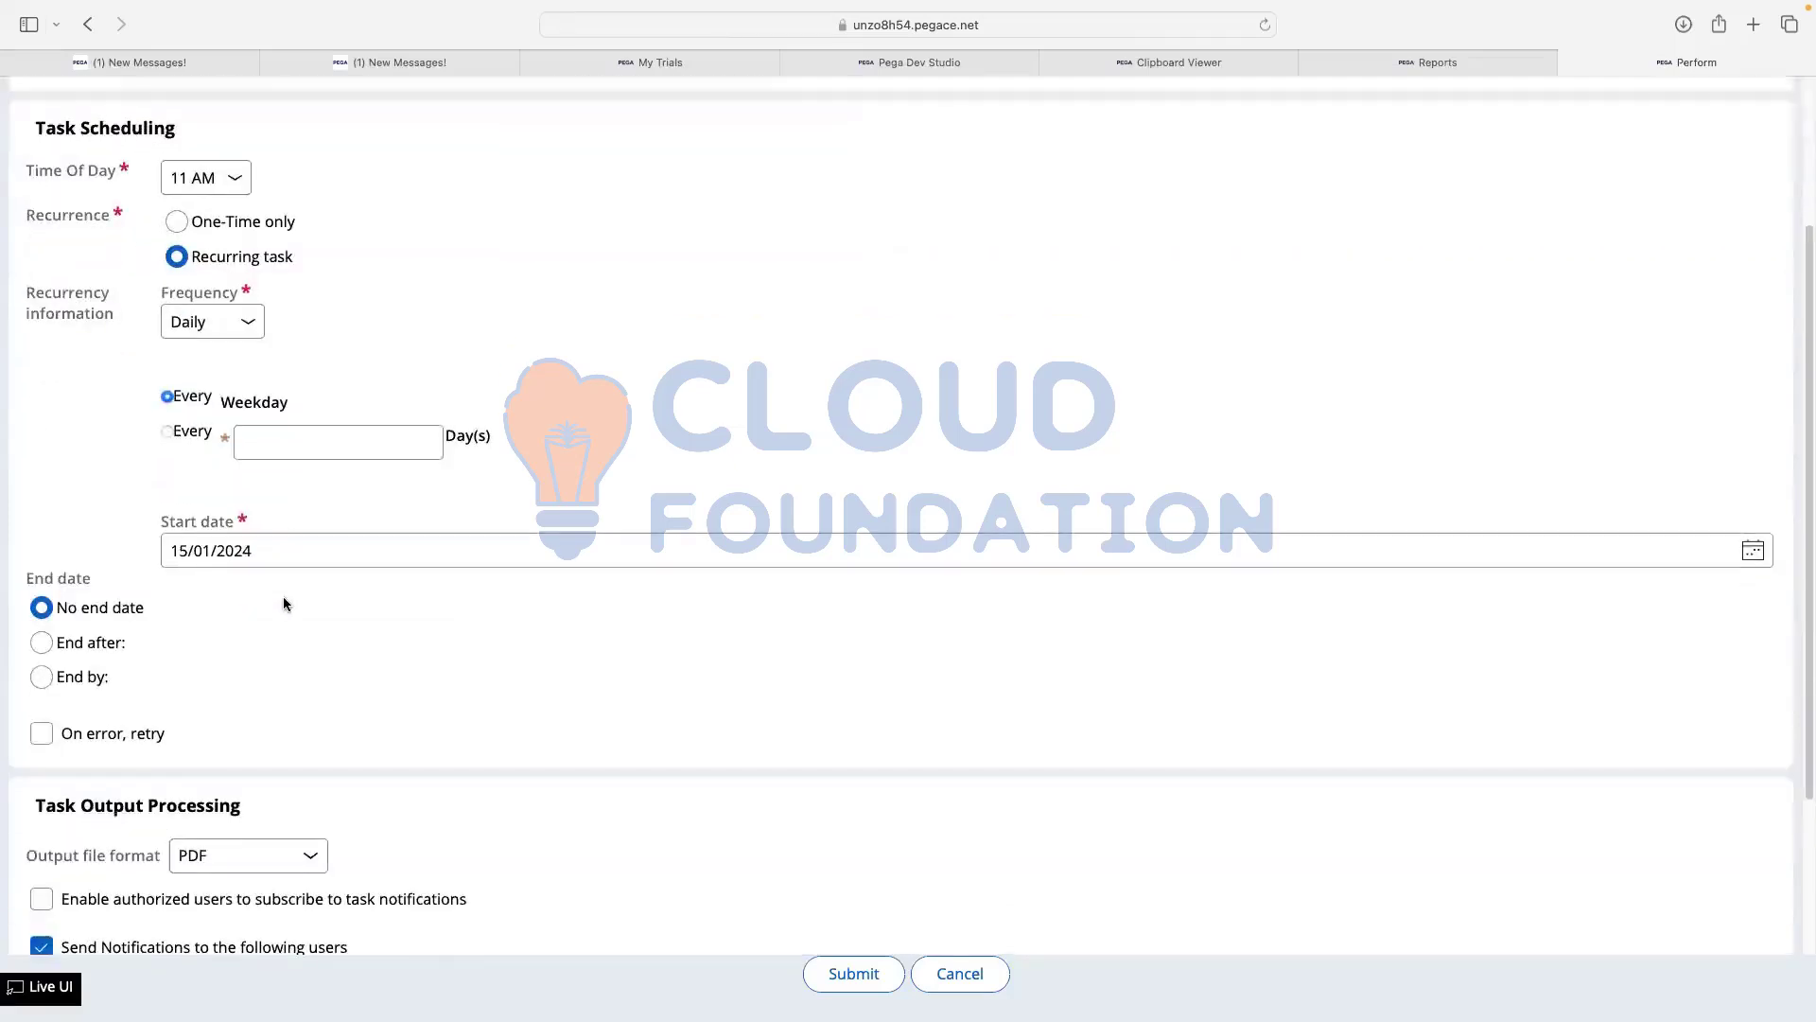
{"action": "scroll", "coordinate": [276, 556], "scroll_direction": "down", "scroll_amount": 5}
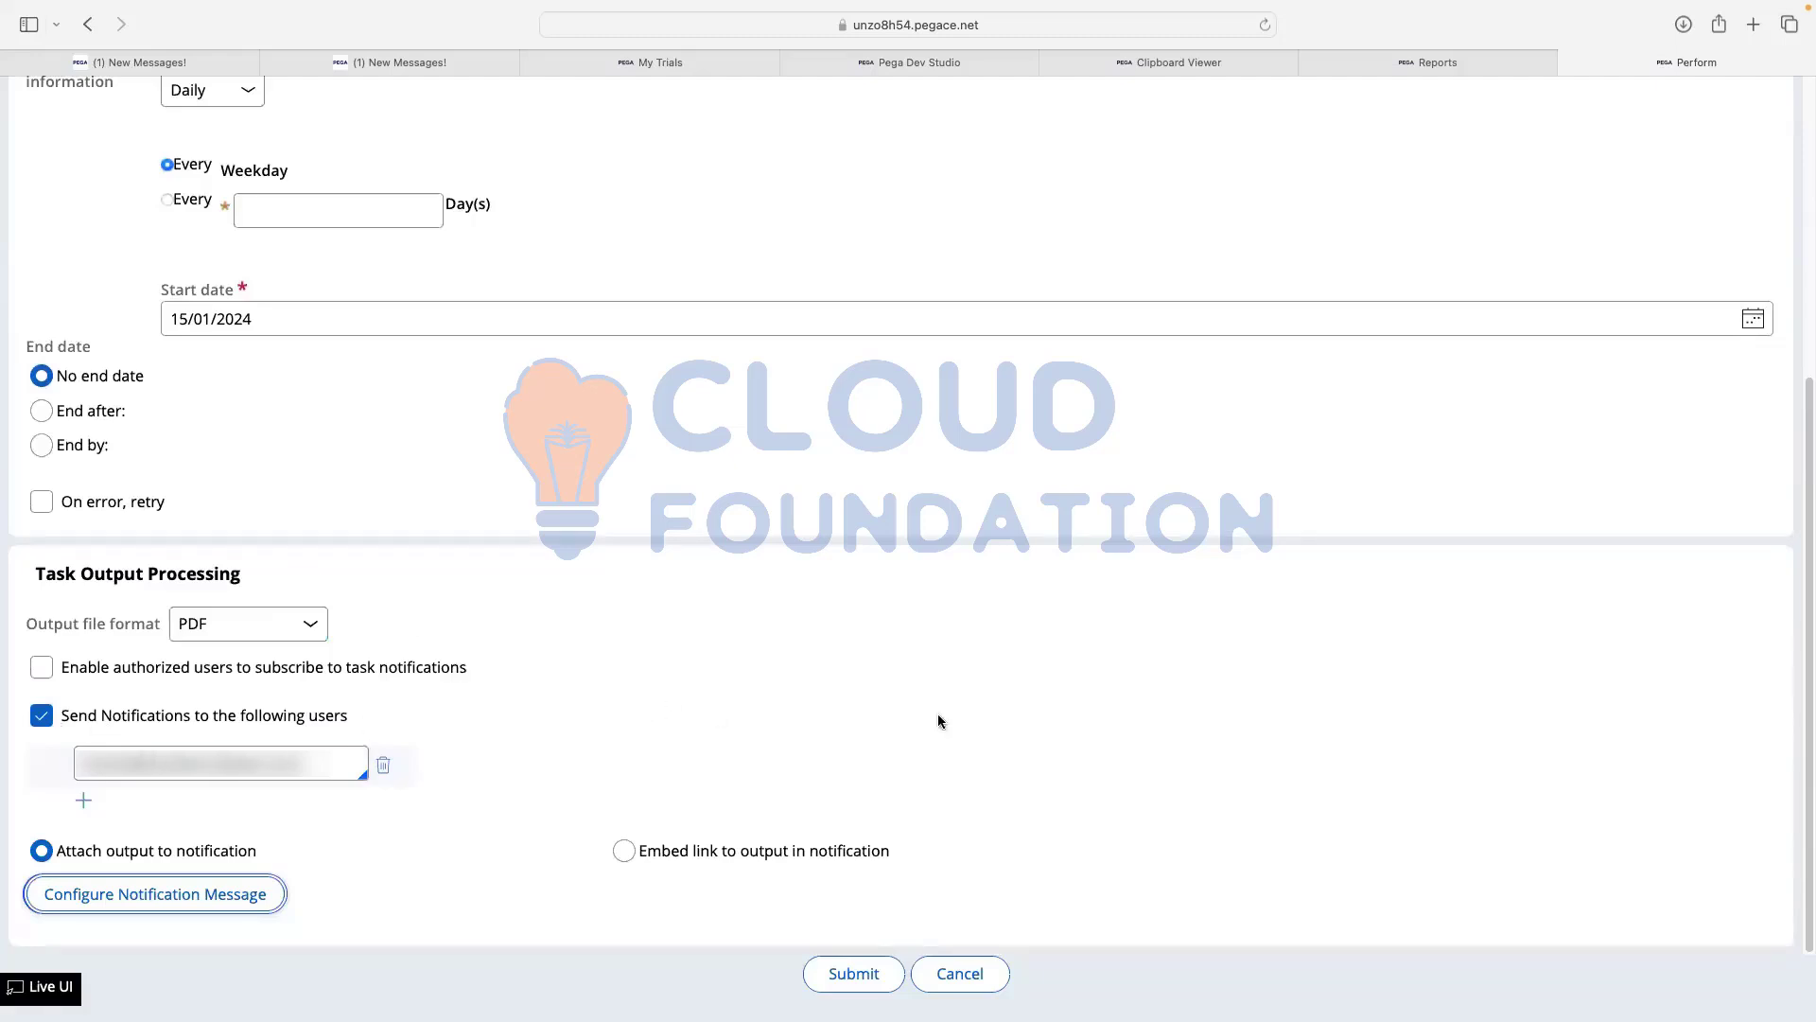
{"action": "left_click", "coordinate": [862, 976]}
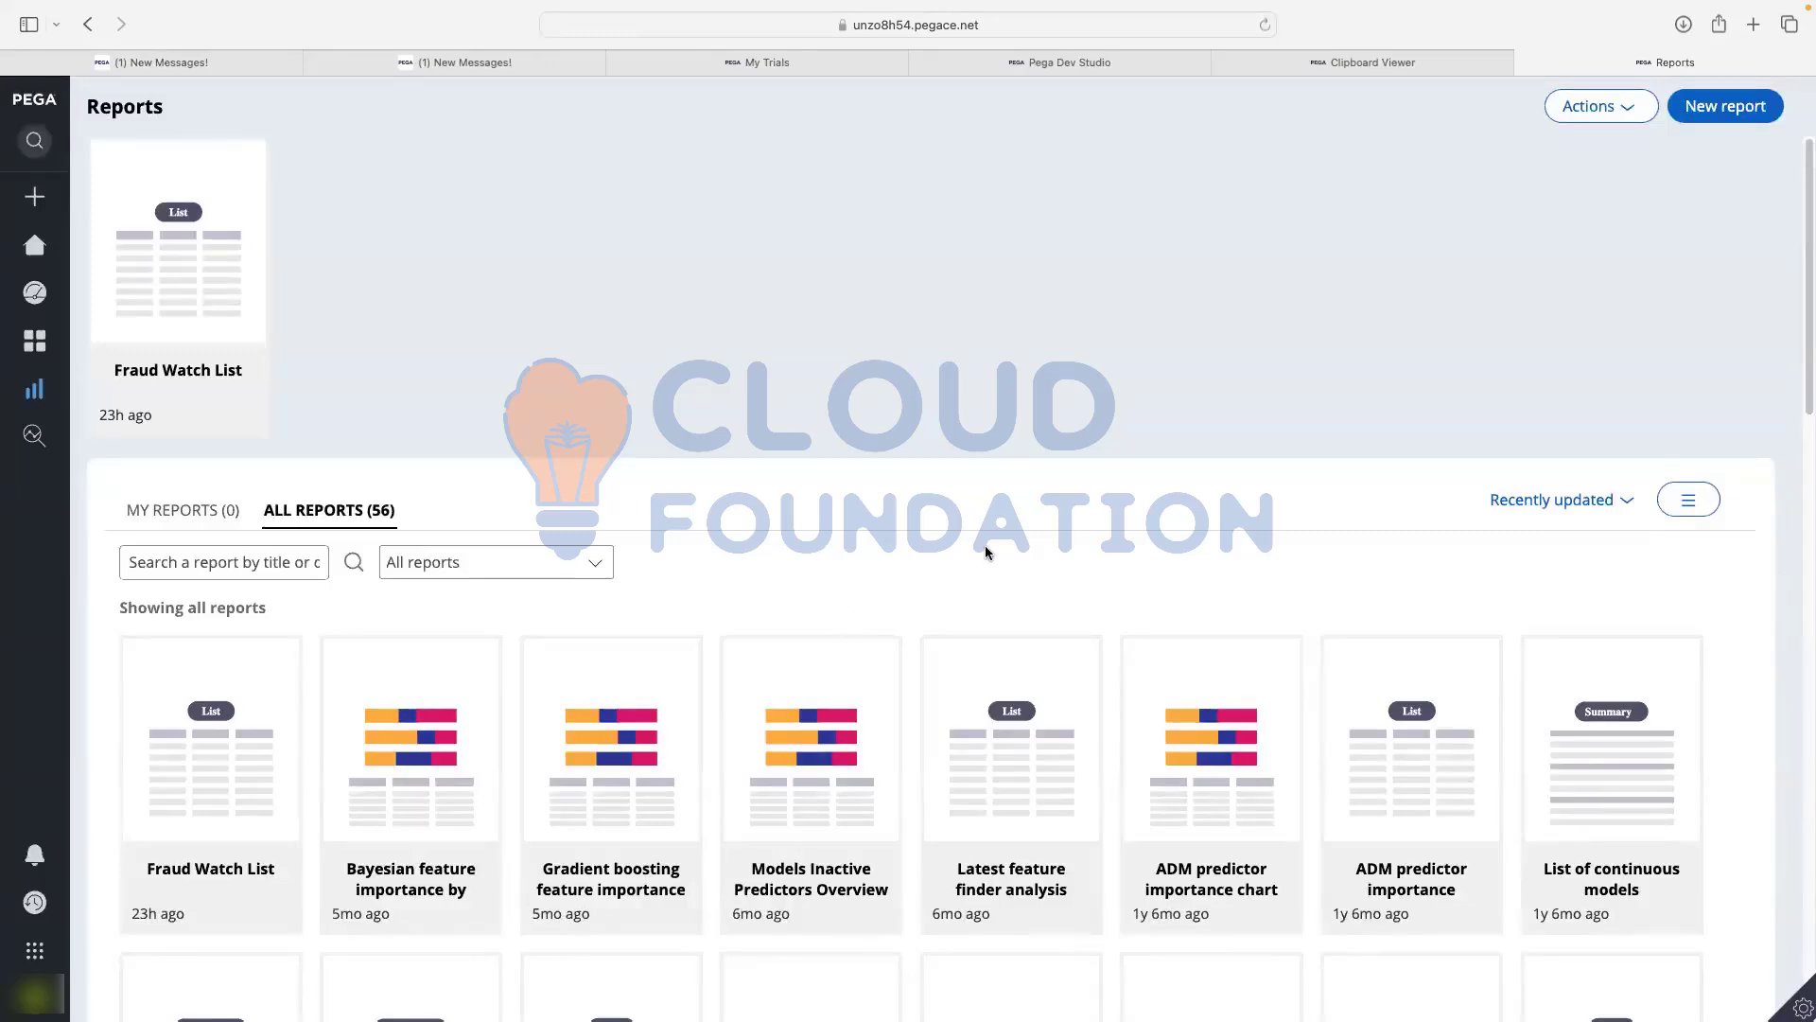
- Switch to Dev Studio, find the Pega-ScheduledTask class in the application's classes and list its instances
{"action": "left_click", "coordinate": [1109, 59]}
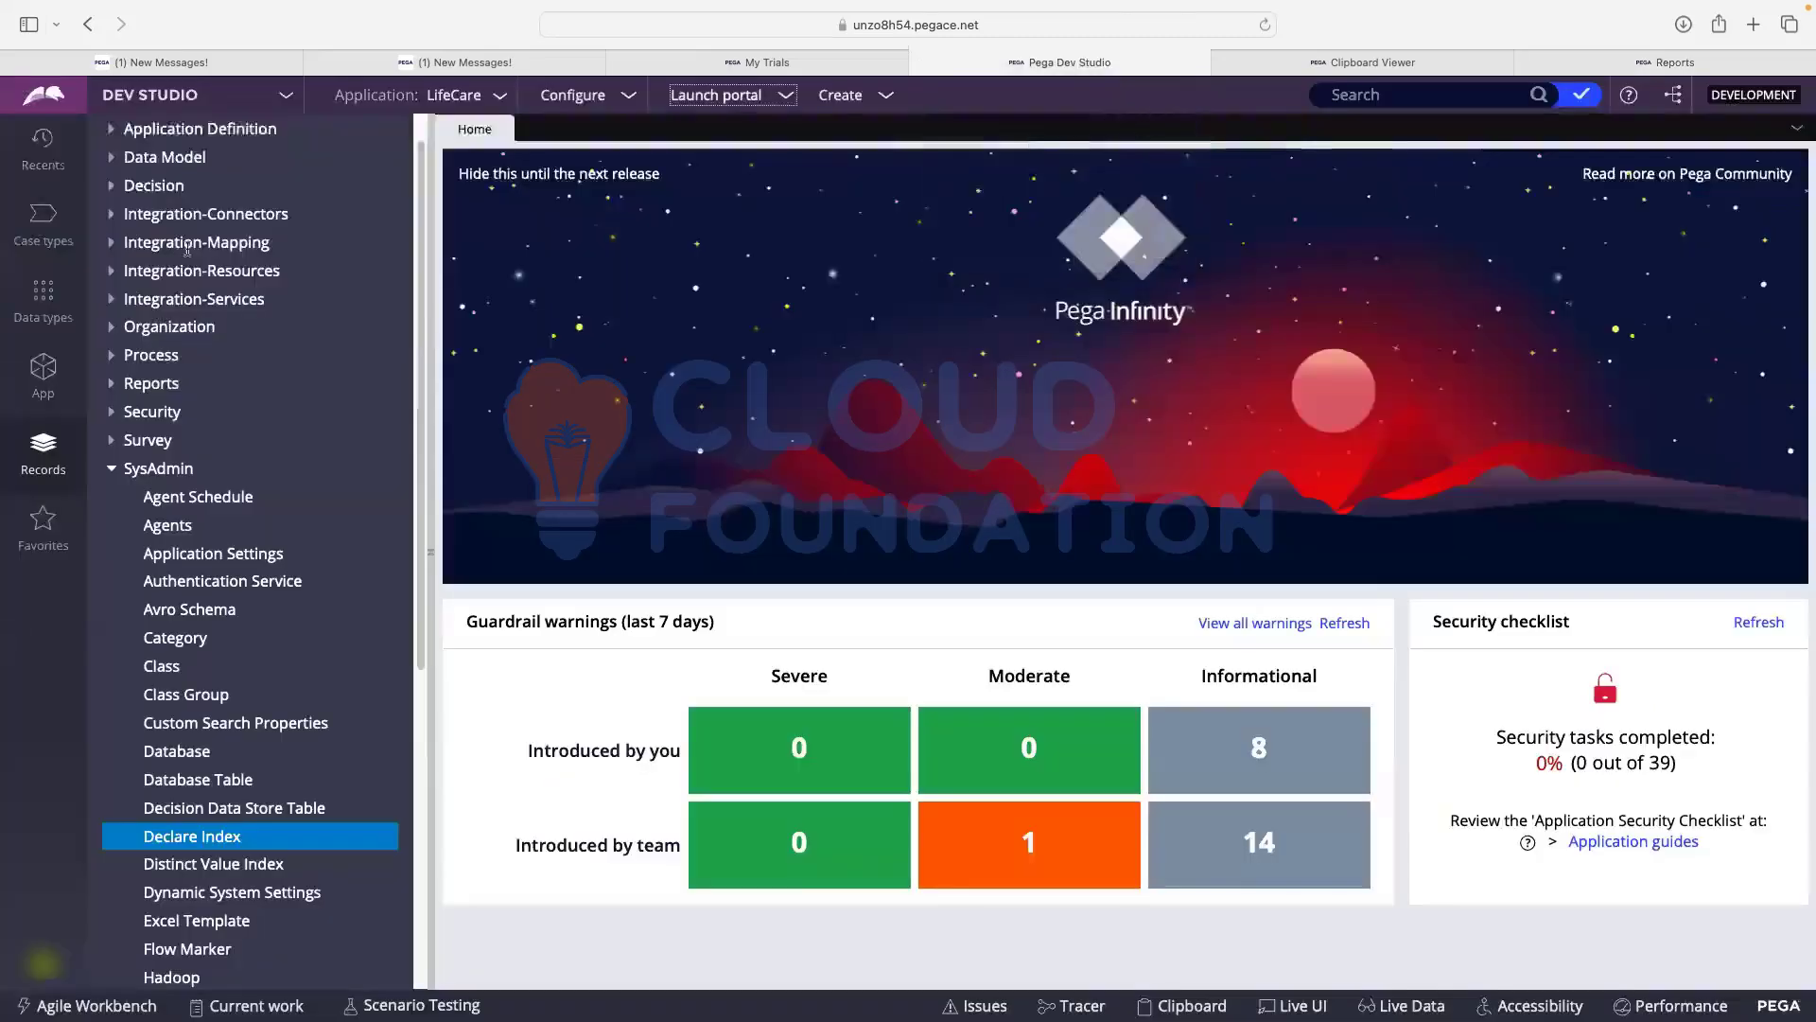
{"action": "left_click", "coordinate": [44, 374]}
{"action": "left_click", "coordinate": [240, 216]}
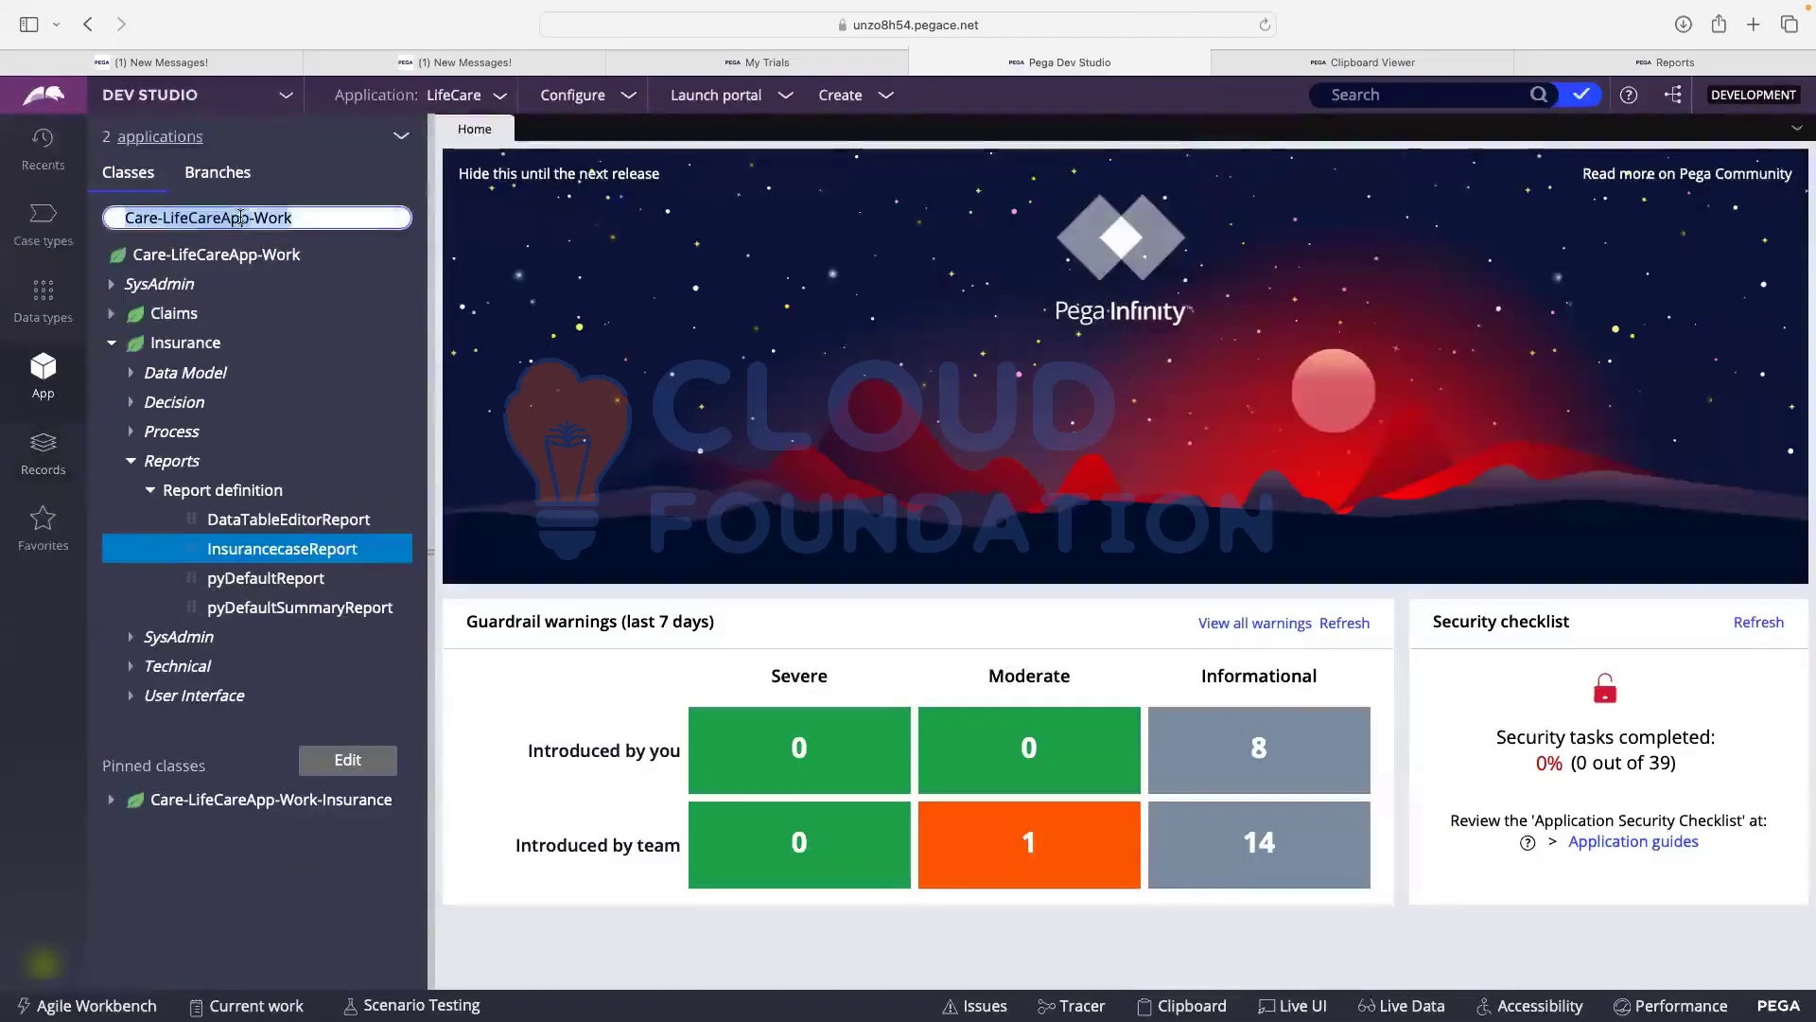
{"action": "key", "text": "BackSpace"}
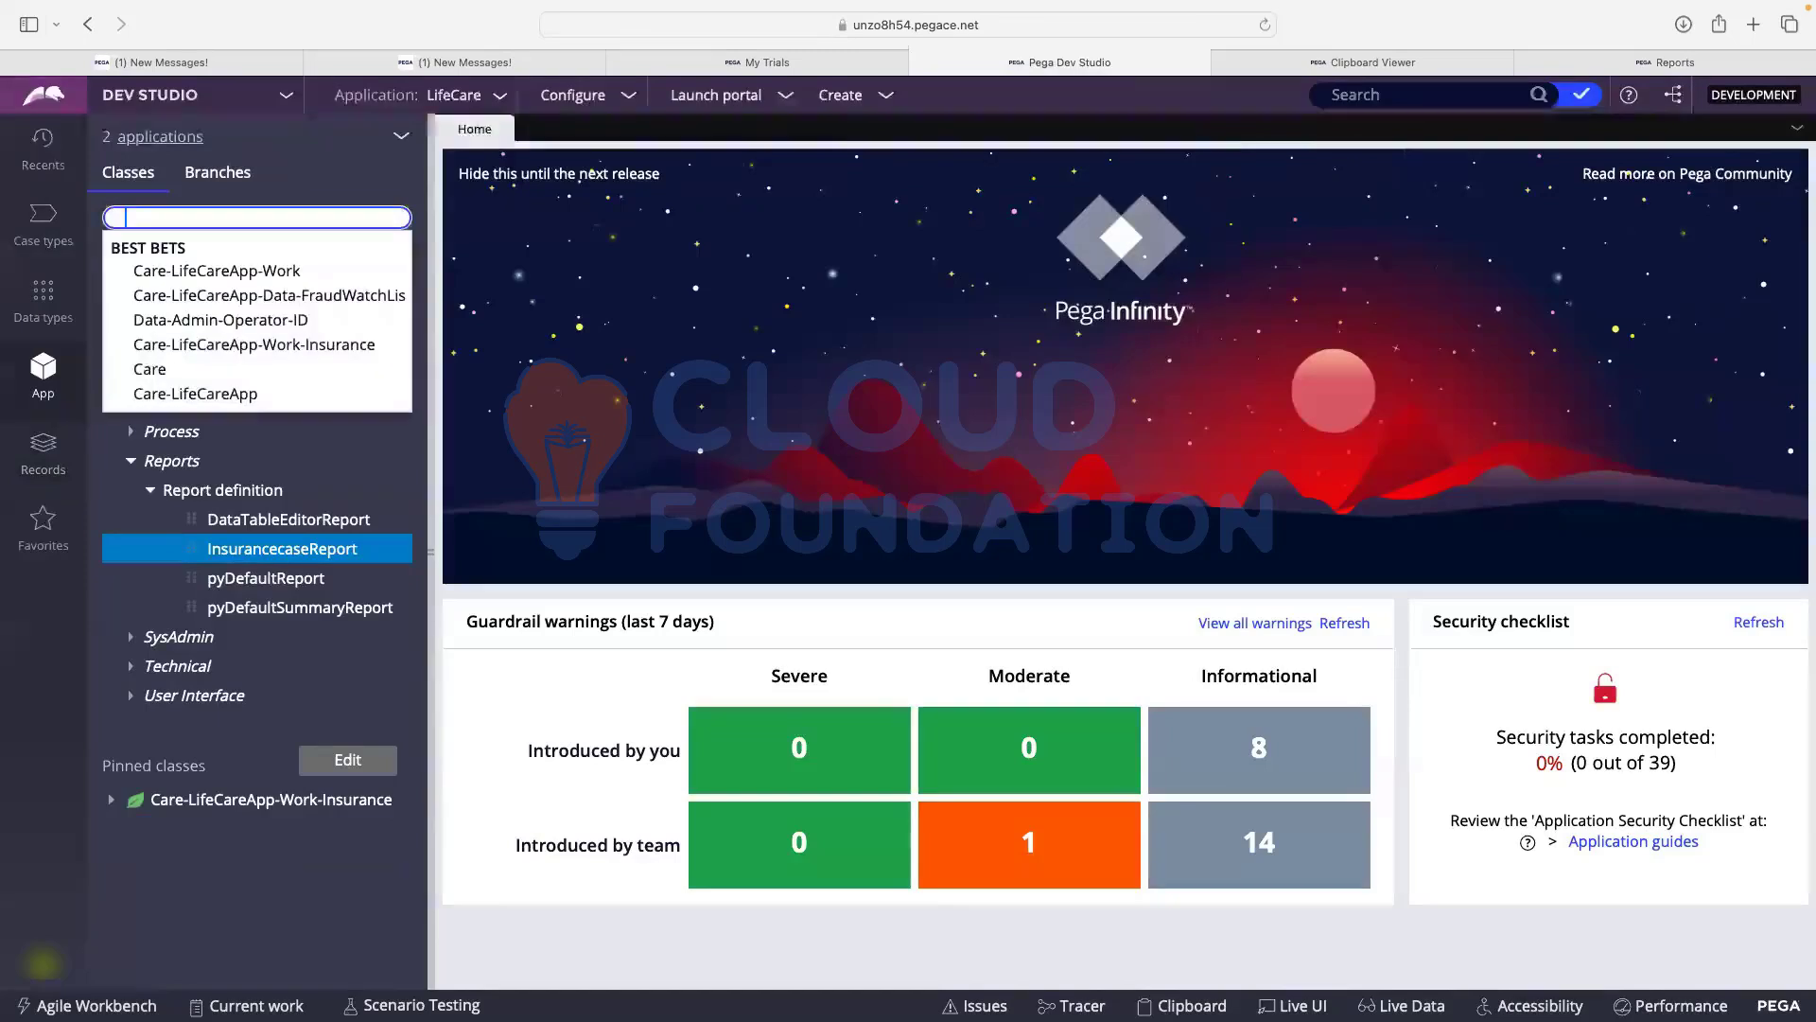
{"action": "type", "text": "Pega-Schedu"}
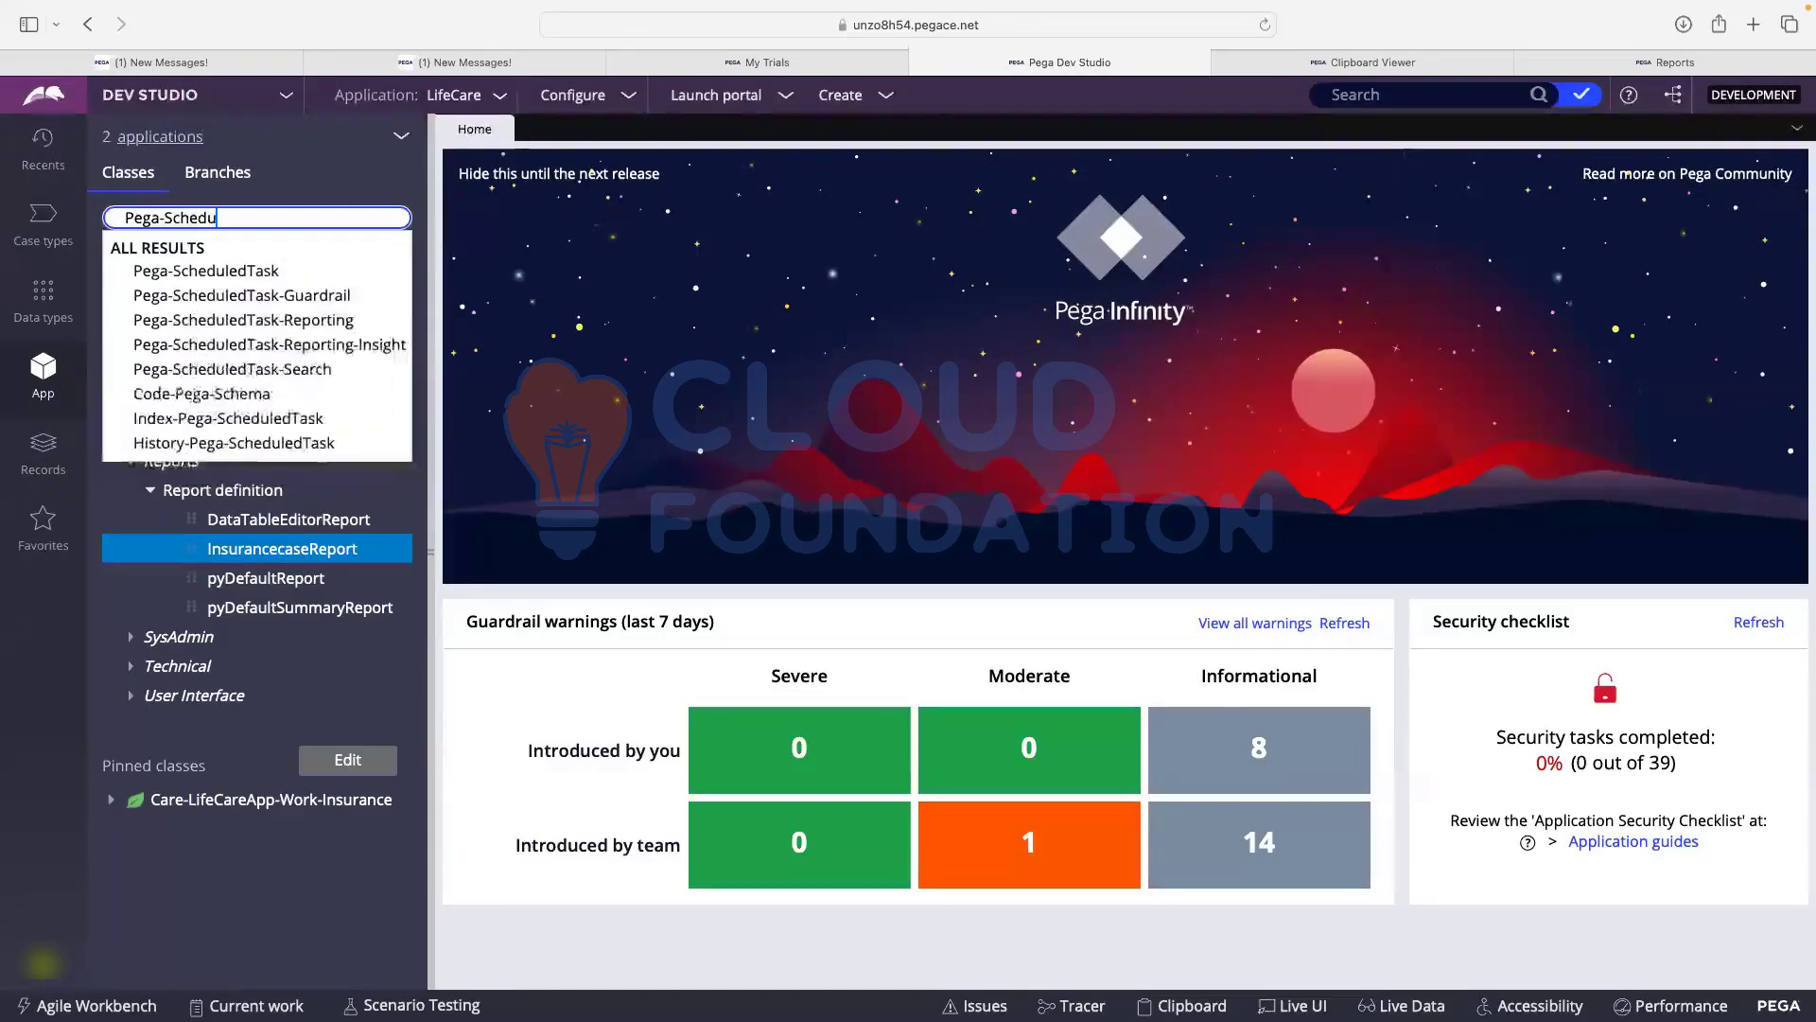
{"action": "left_click", "coordinate": [249, 270]}
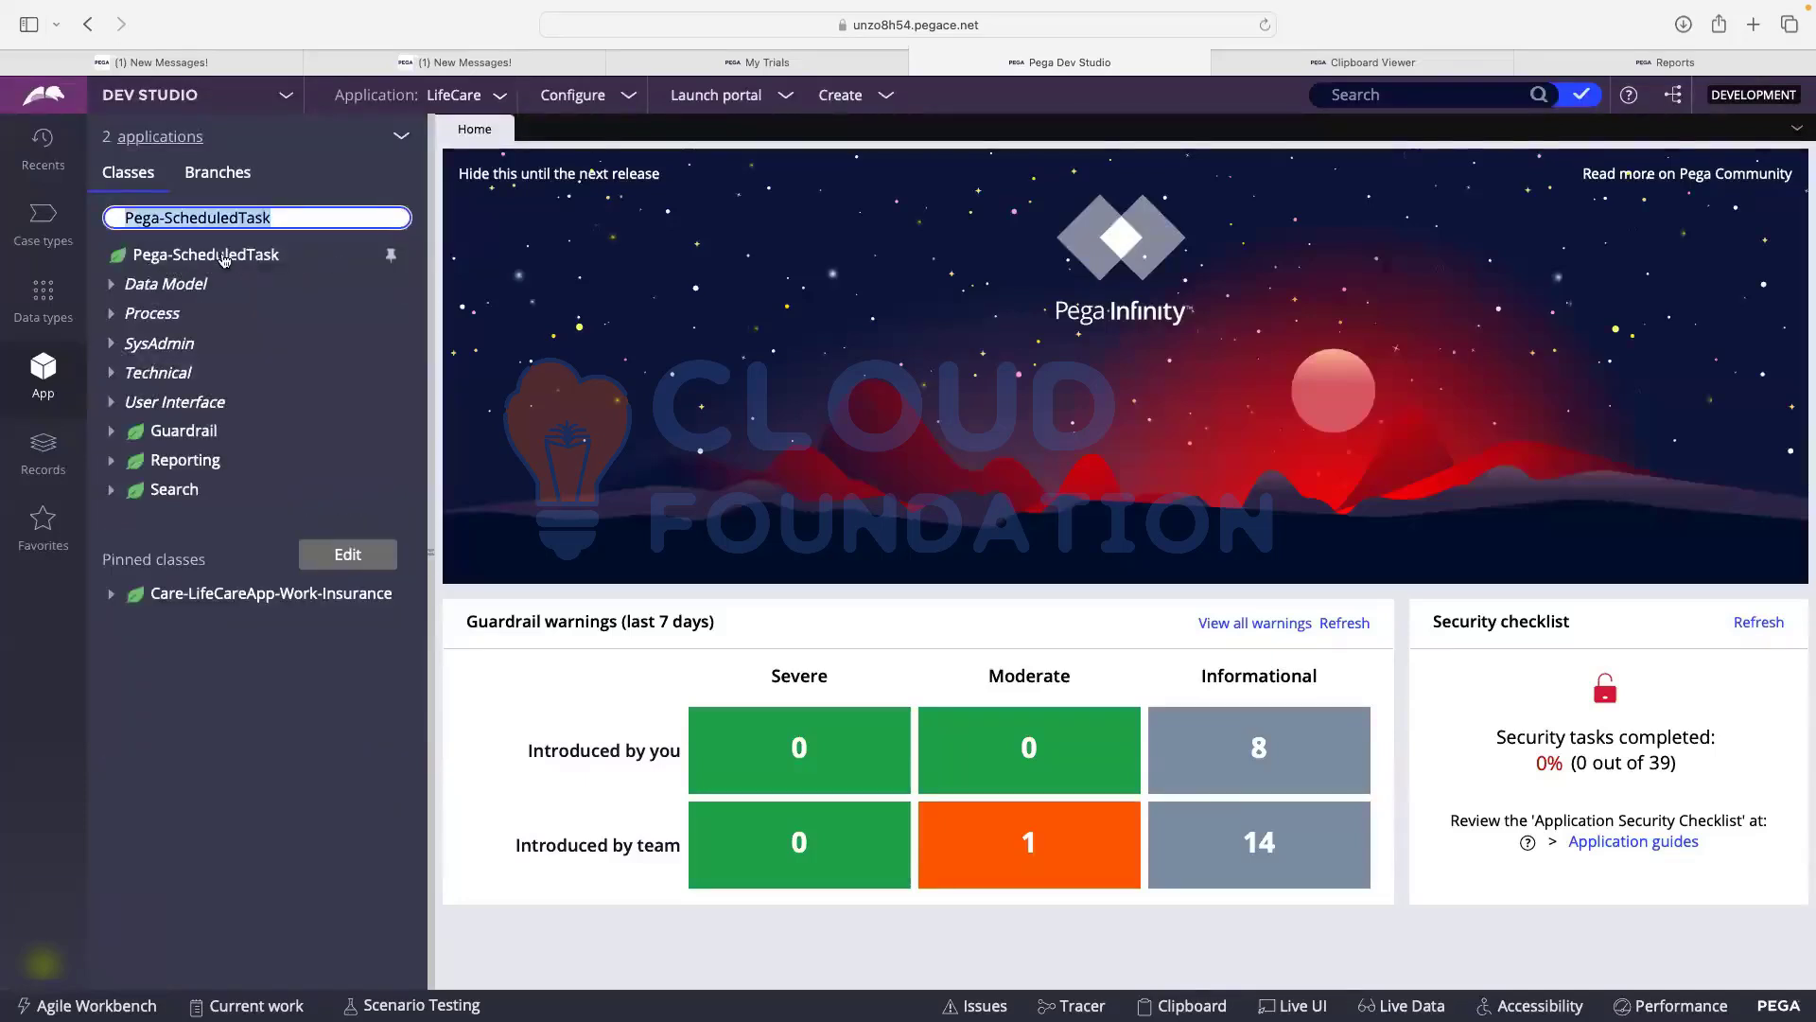
{"action": "left_click", "coordinate": [224, 257]}
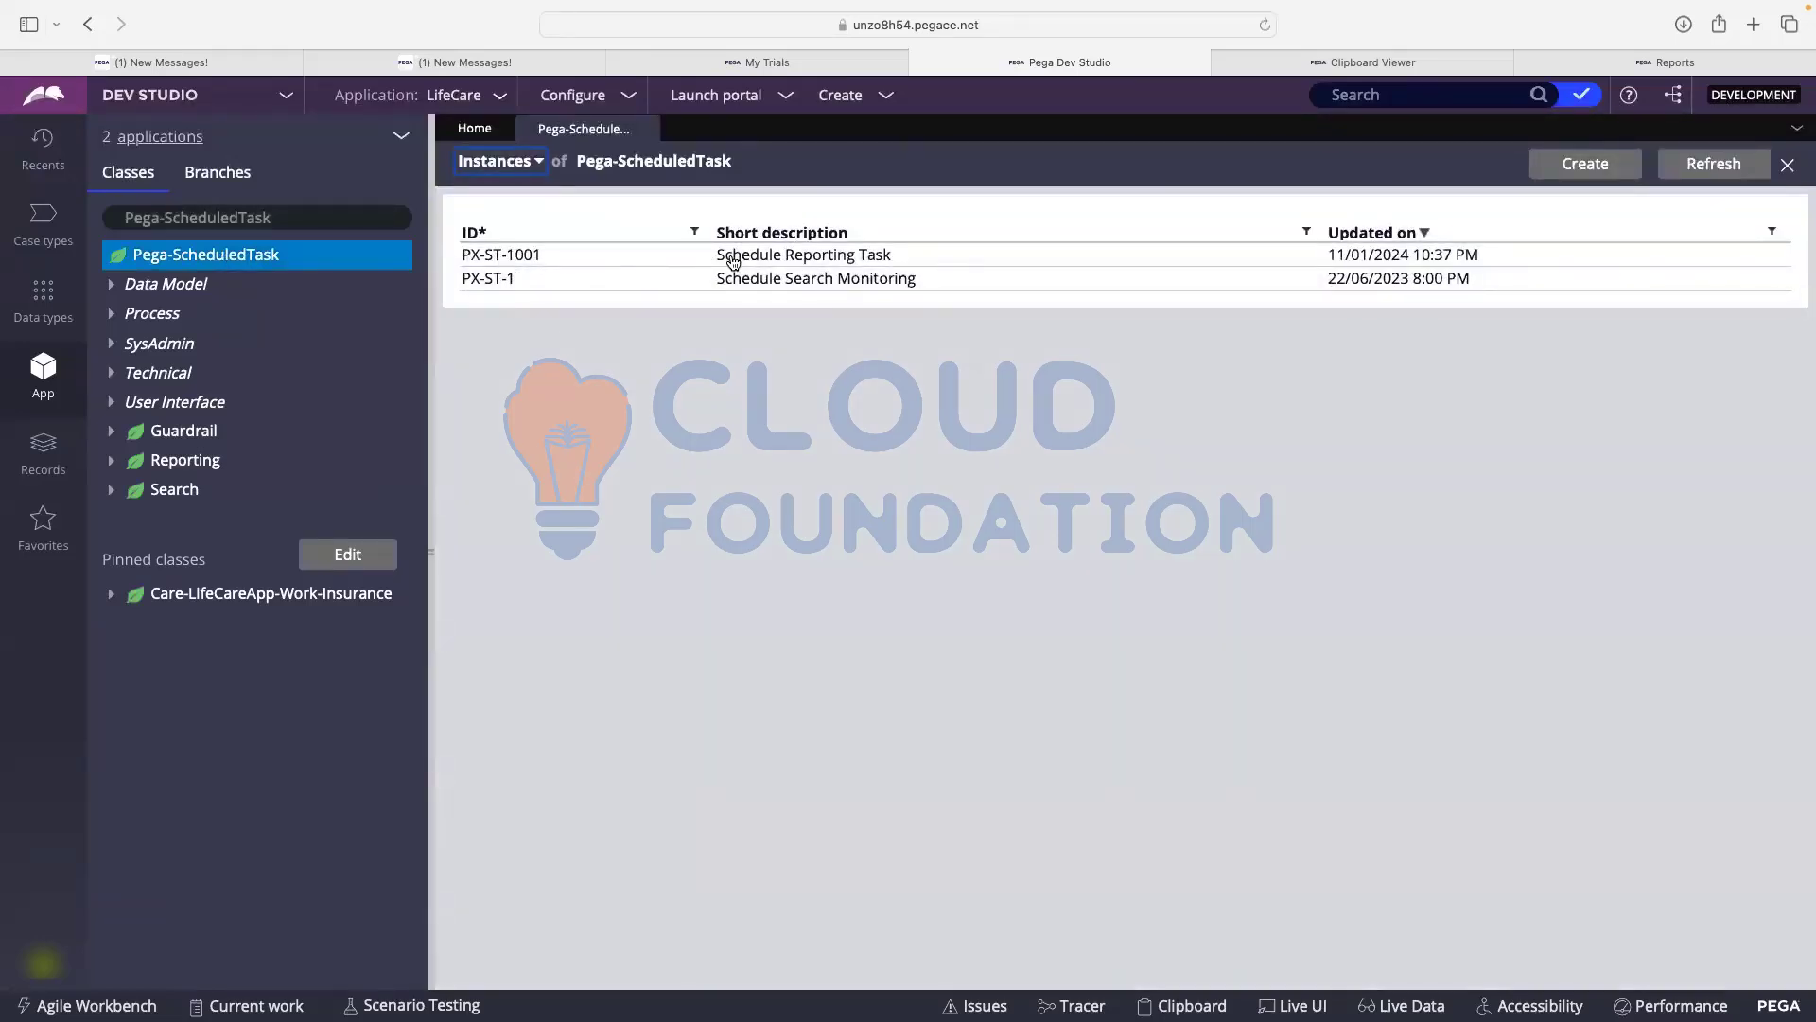
- Open the Schedule Reporting Task instance, examine its definition, scheduling and output details, and close it along with the instance list
{"action": "left_click", "coordinate": [850, 256]}
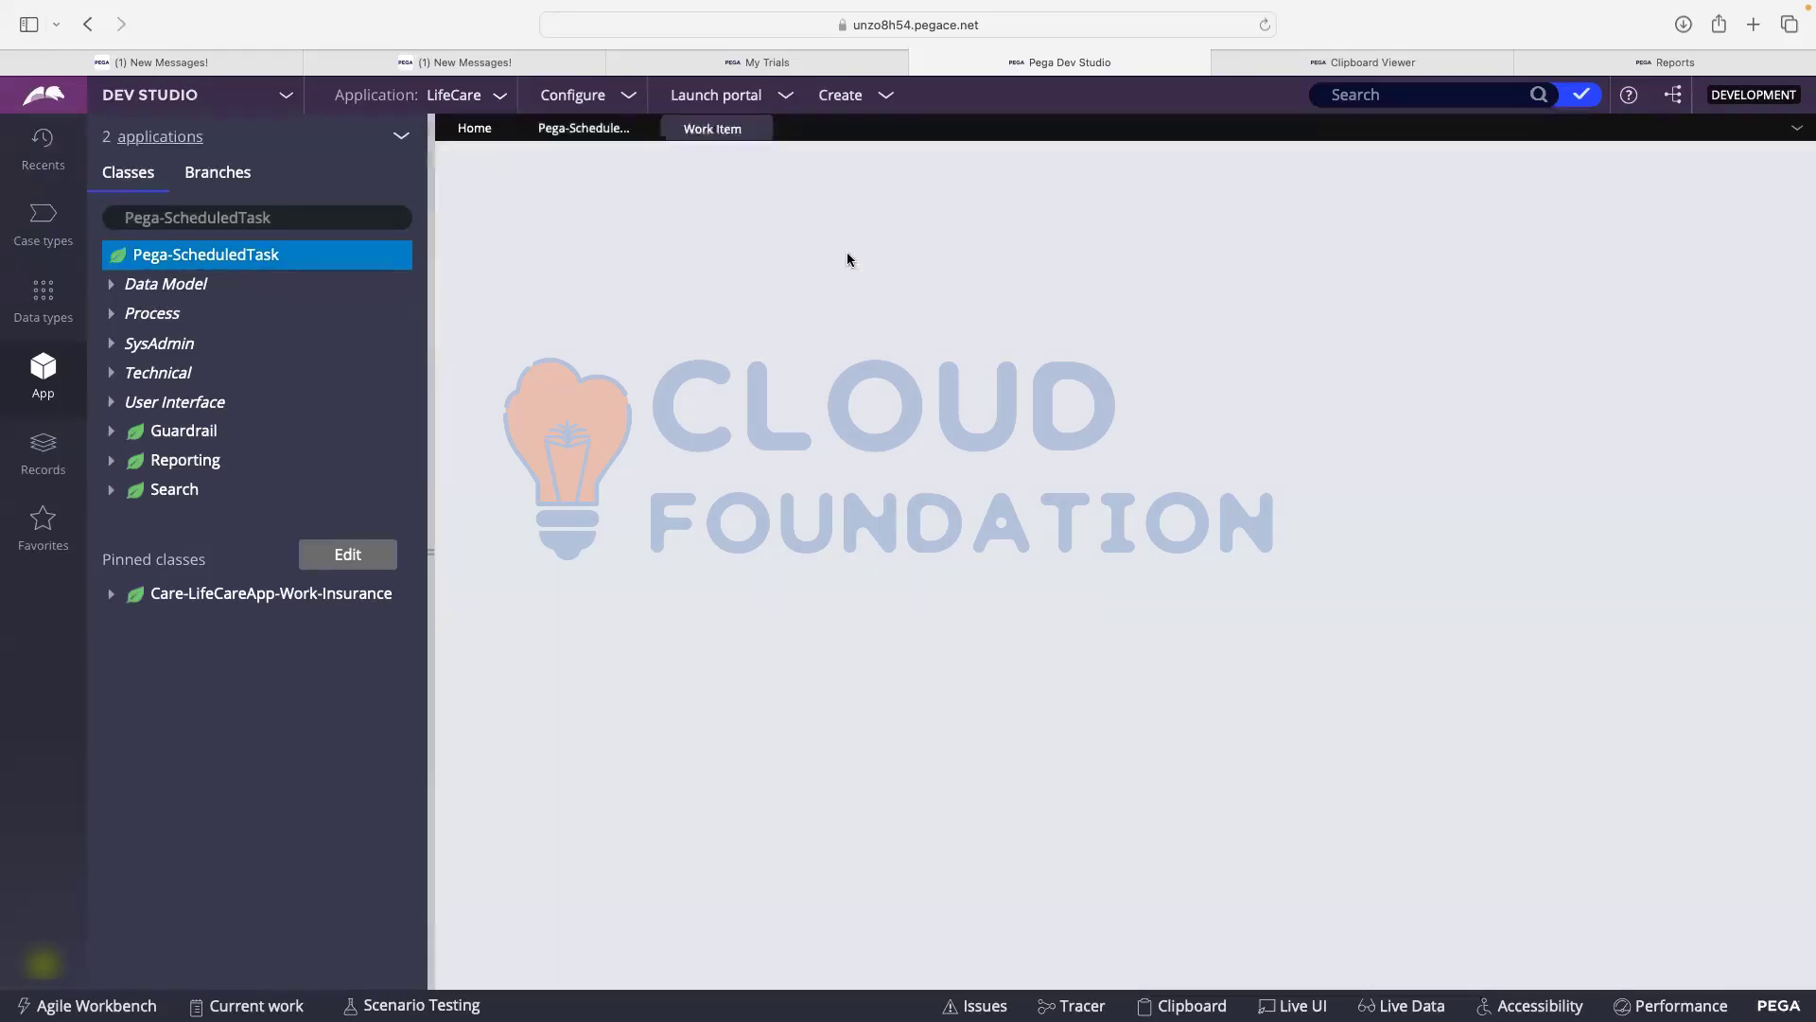
{"action": "scroll", "coordinate": [684, 412], "scroll_direction": "down", "scroll_amount": 5}
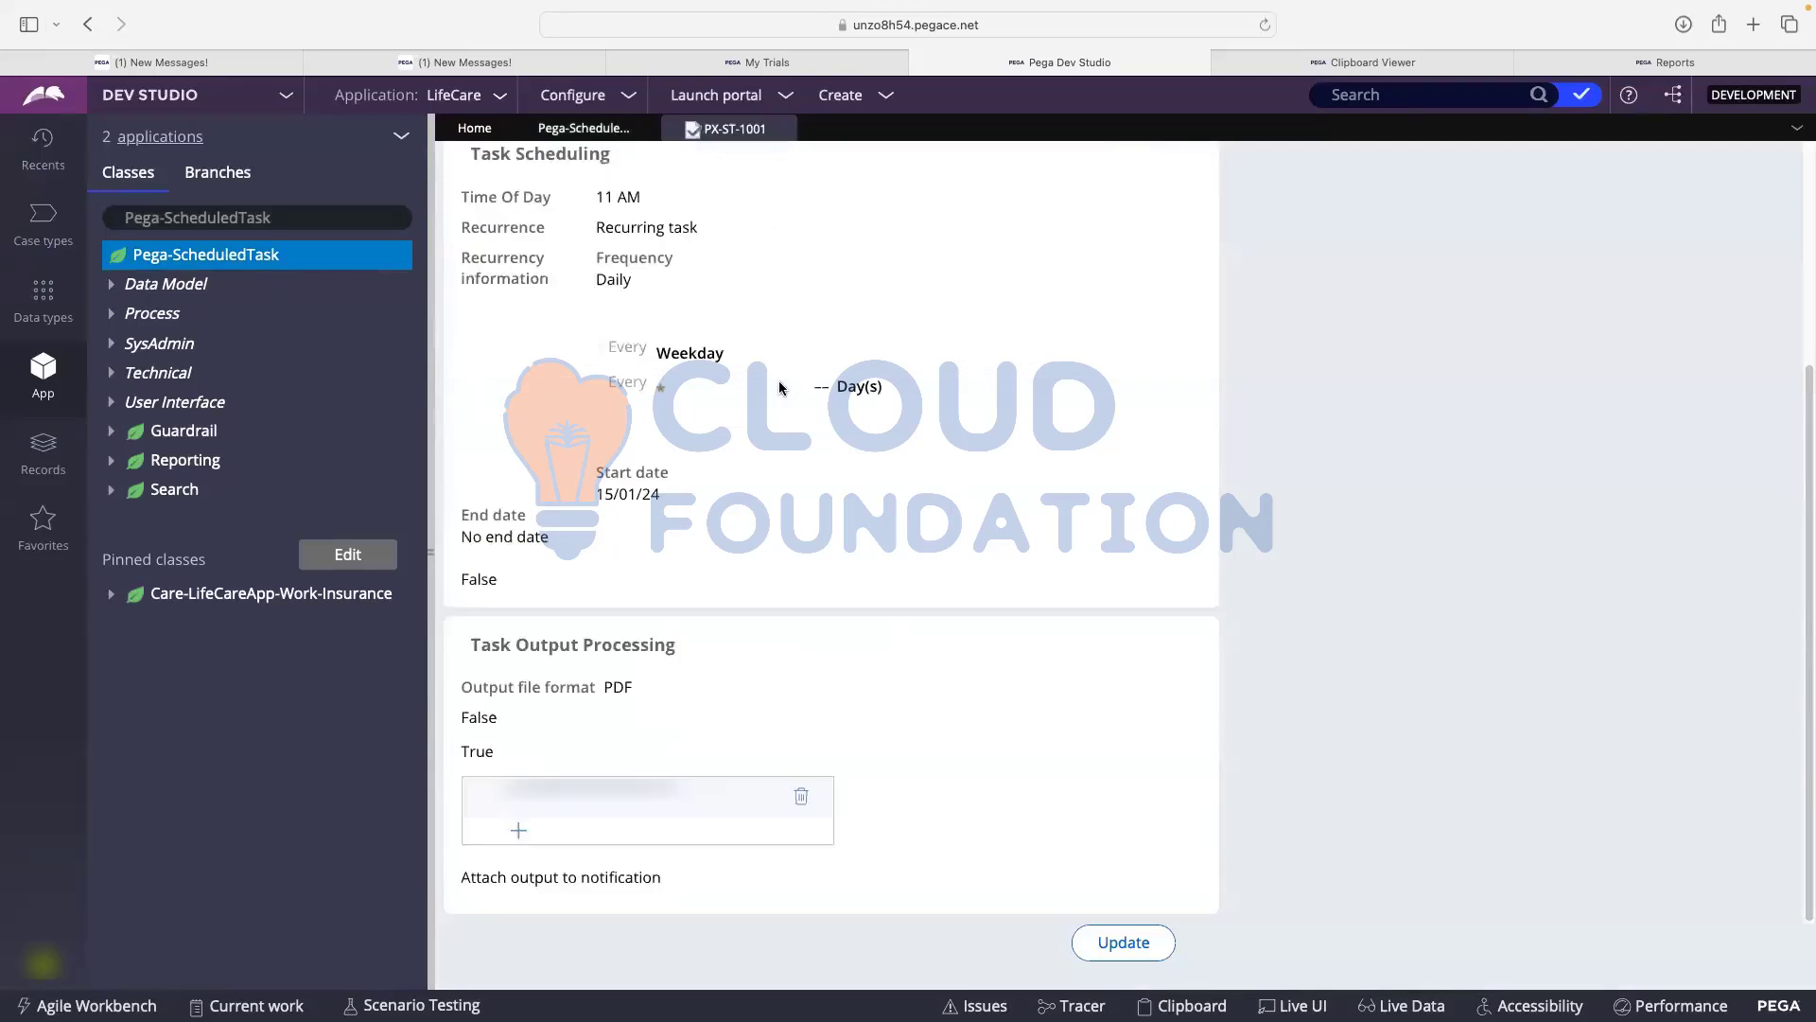
{"action": "scroll", "coordinate": [778, 390], "scroll_direction": "up", "scroll_amount": 5}
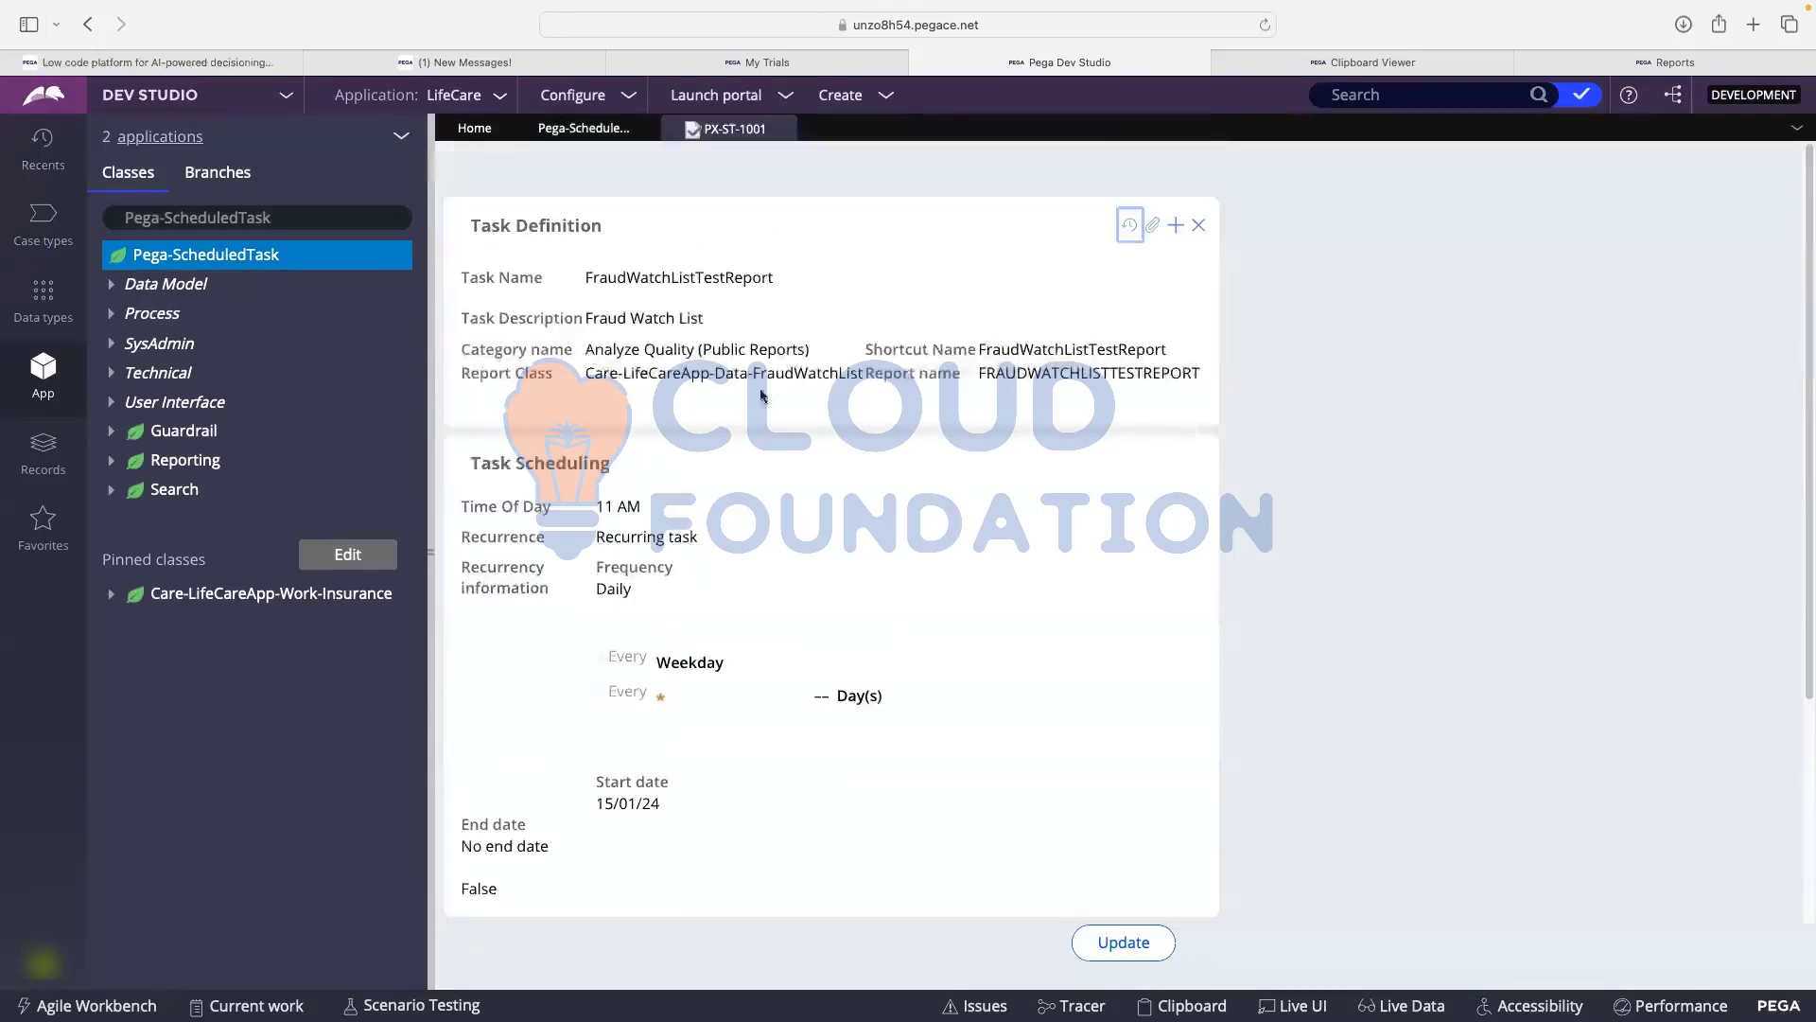
{"action": "scroll", "coordinate": [768, 349], "scroll_direction": "down", "scroll_amount": 5}
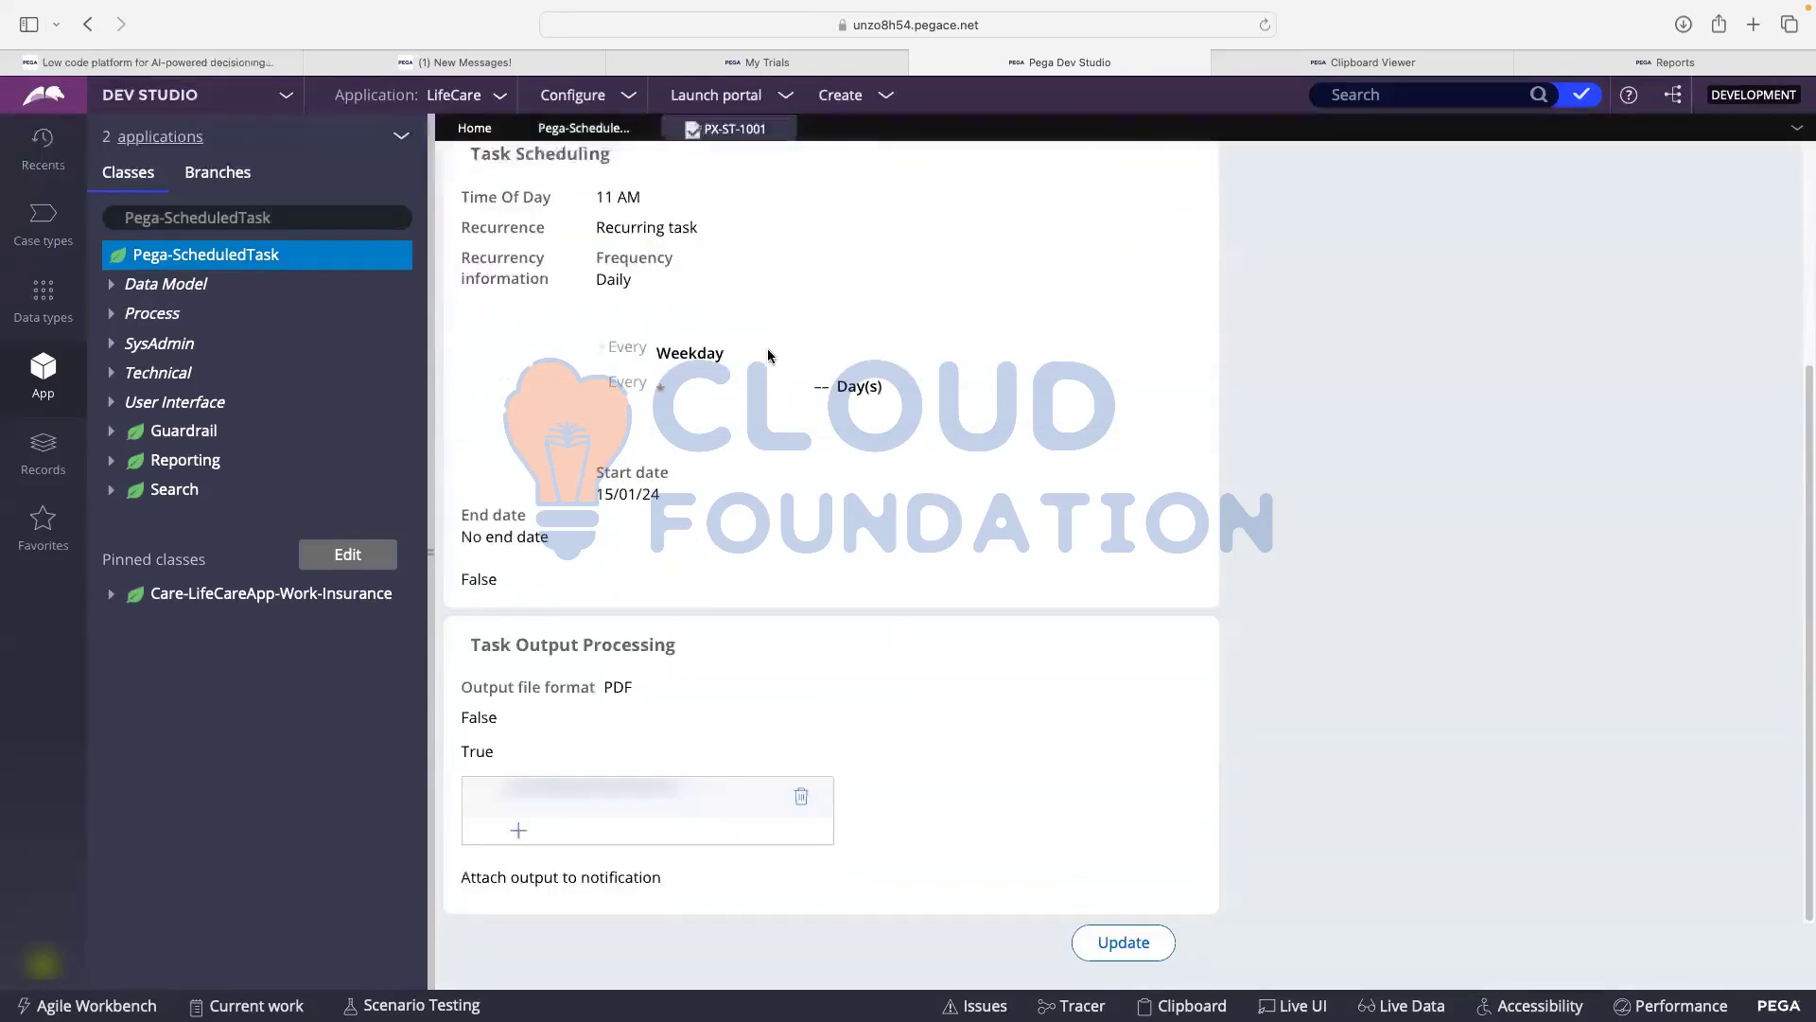
{"action": "scroll", "coordinate": [769, 348], "scroll_direction": "up", "scroll_amount": 5}
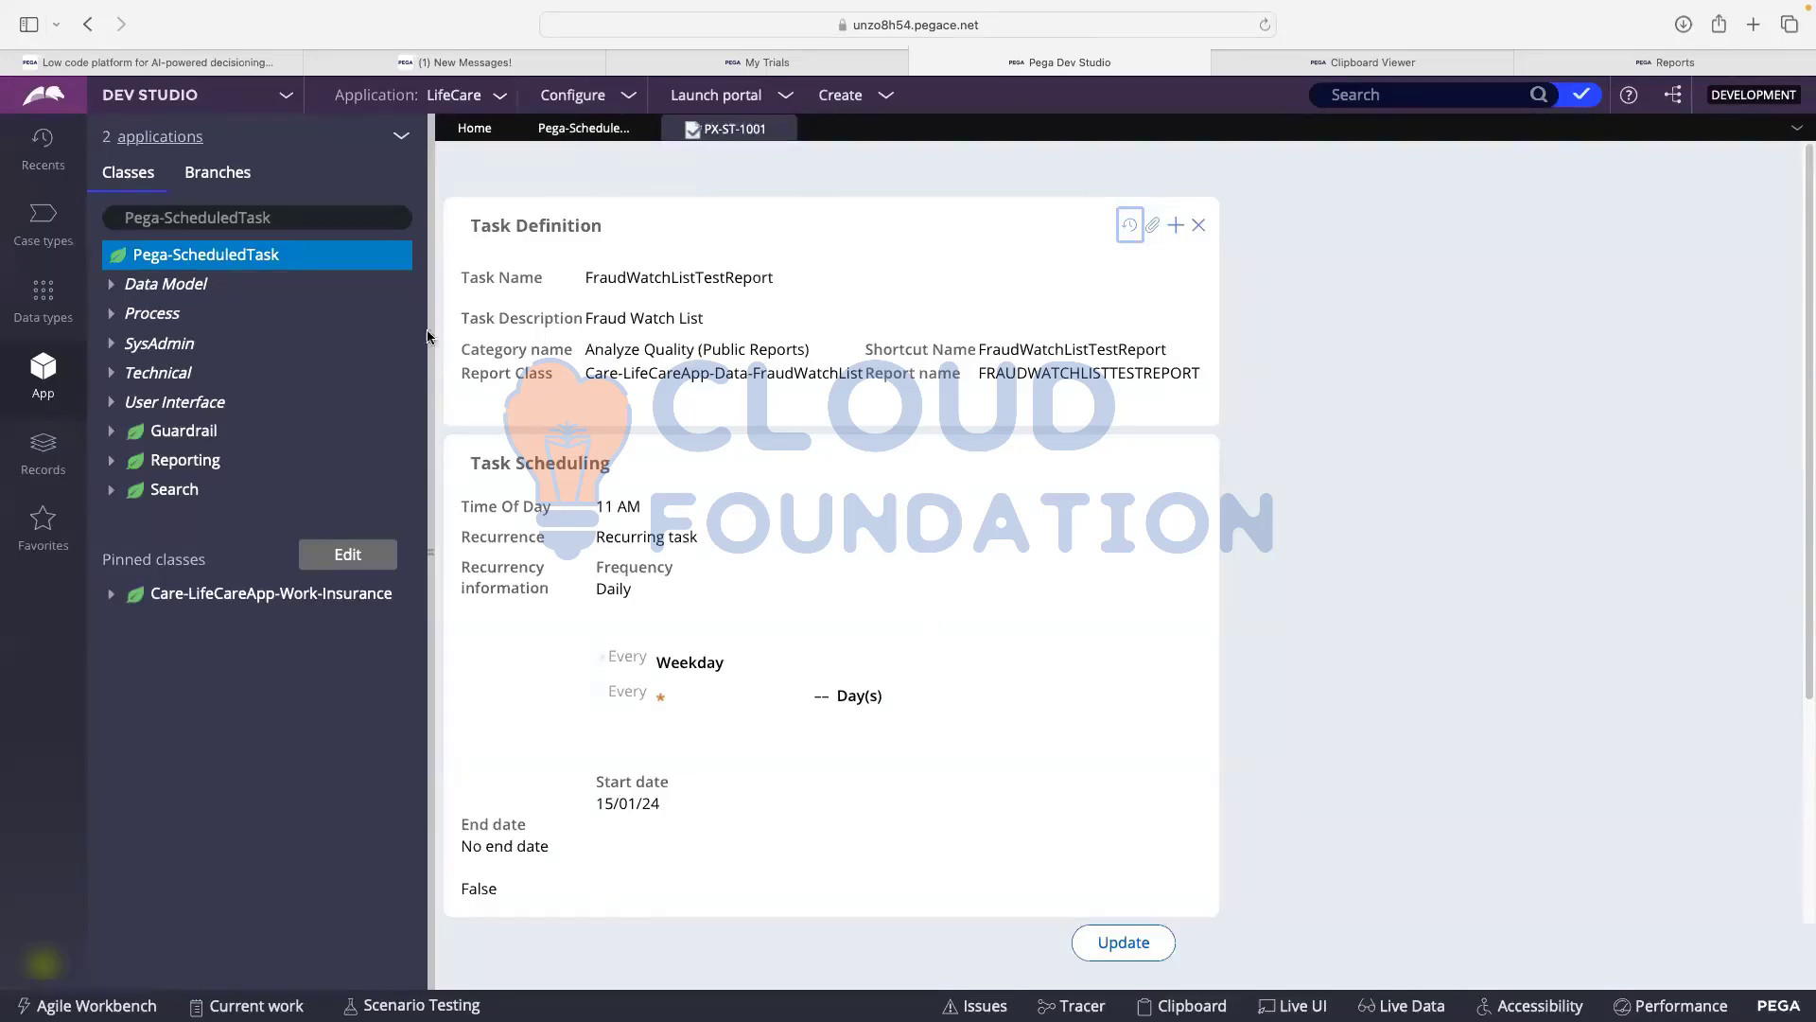
{"action": "scroll", "coordinate": [909, 580], "scroll_direction": "down", "scroll_amount": 3}
{"action": "scroll", "coordinate": [906, 584], "scroll_direction": "up", "scroll_amount": 3}
{"action": "left_click", "coordinate": [781, 130]}
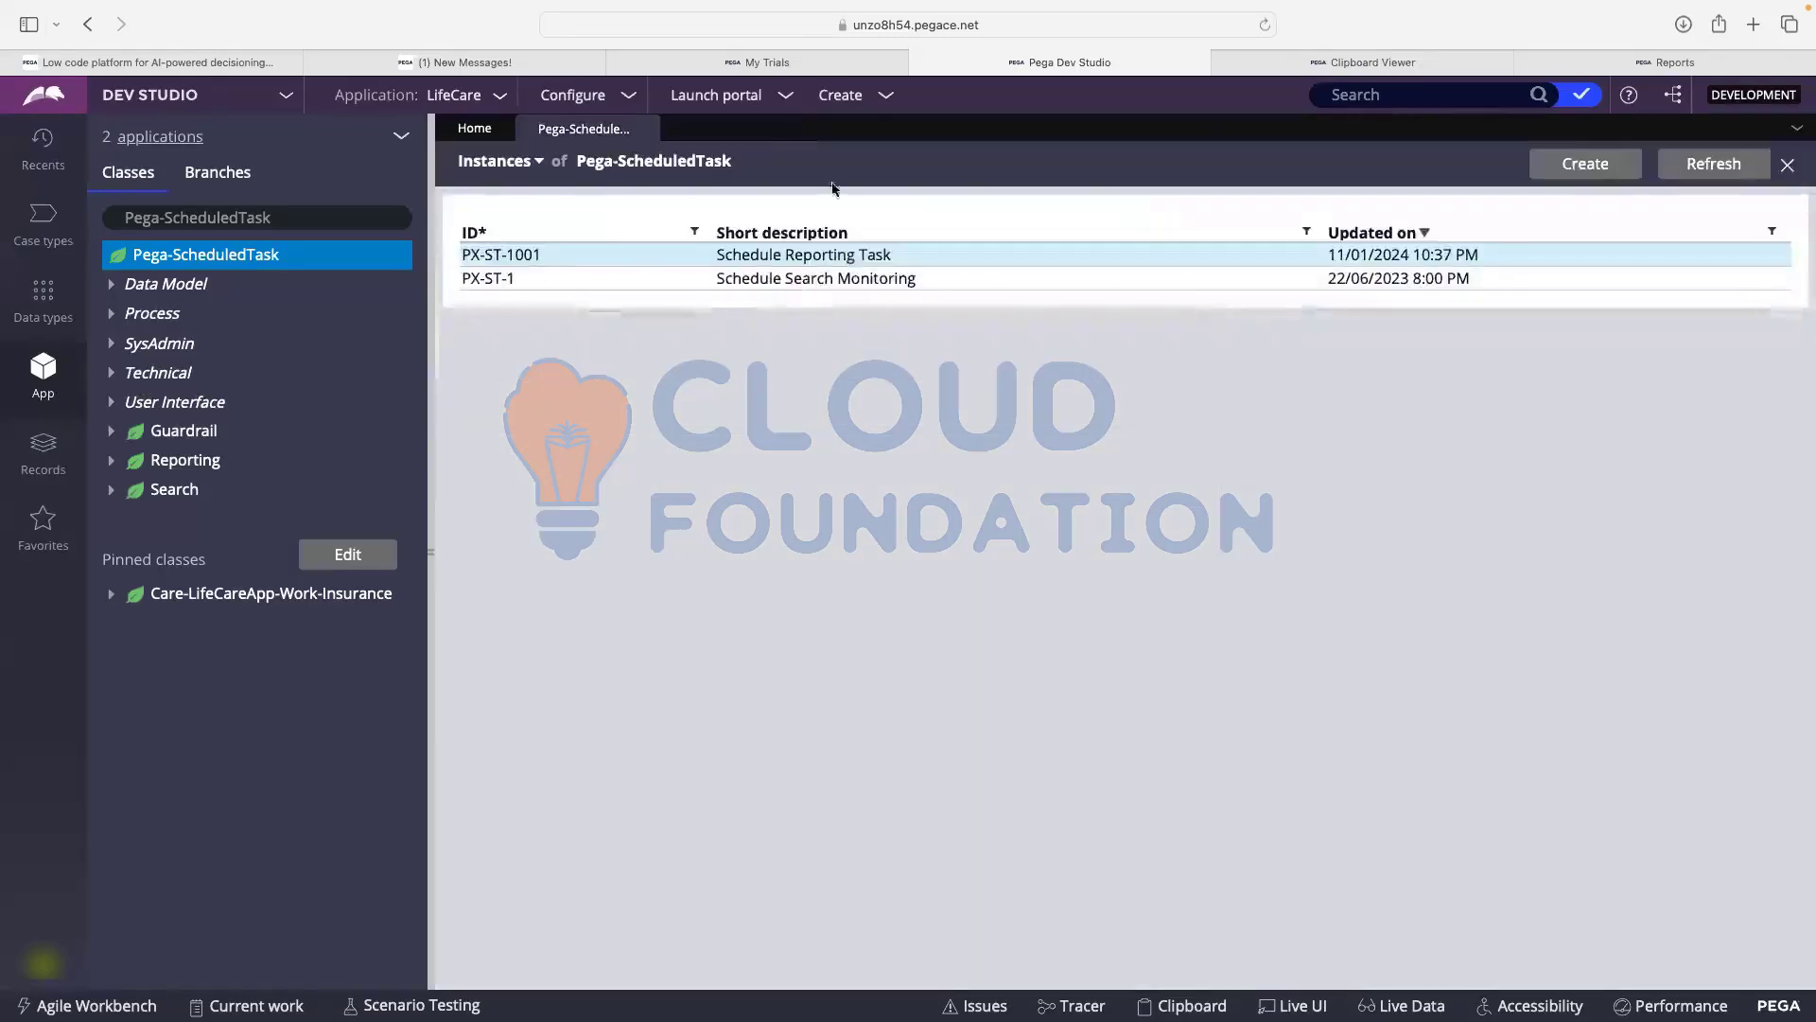
{"action": "left_click", "coordinate": [644, 130]}
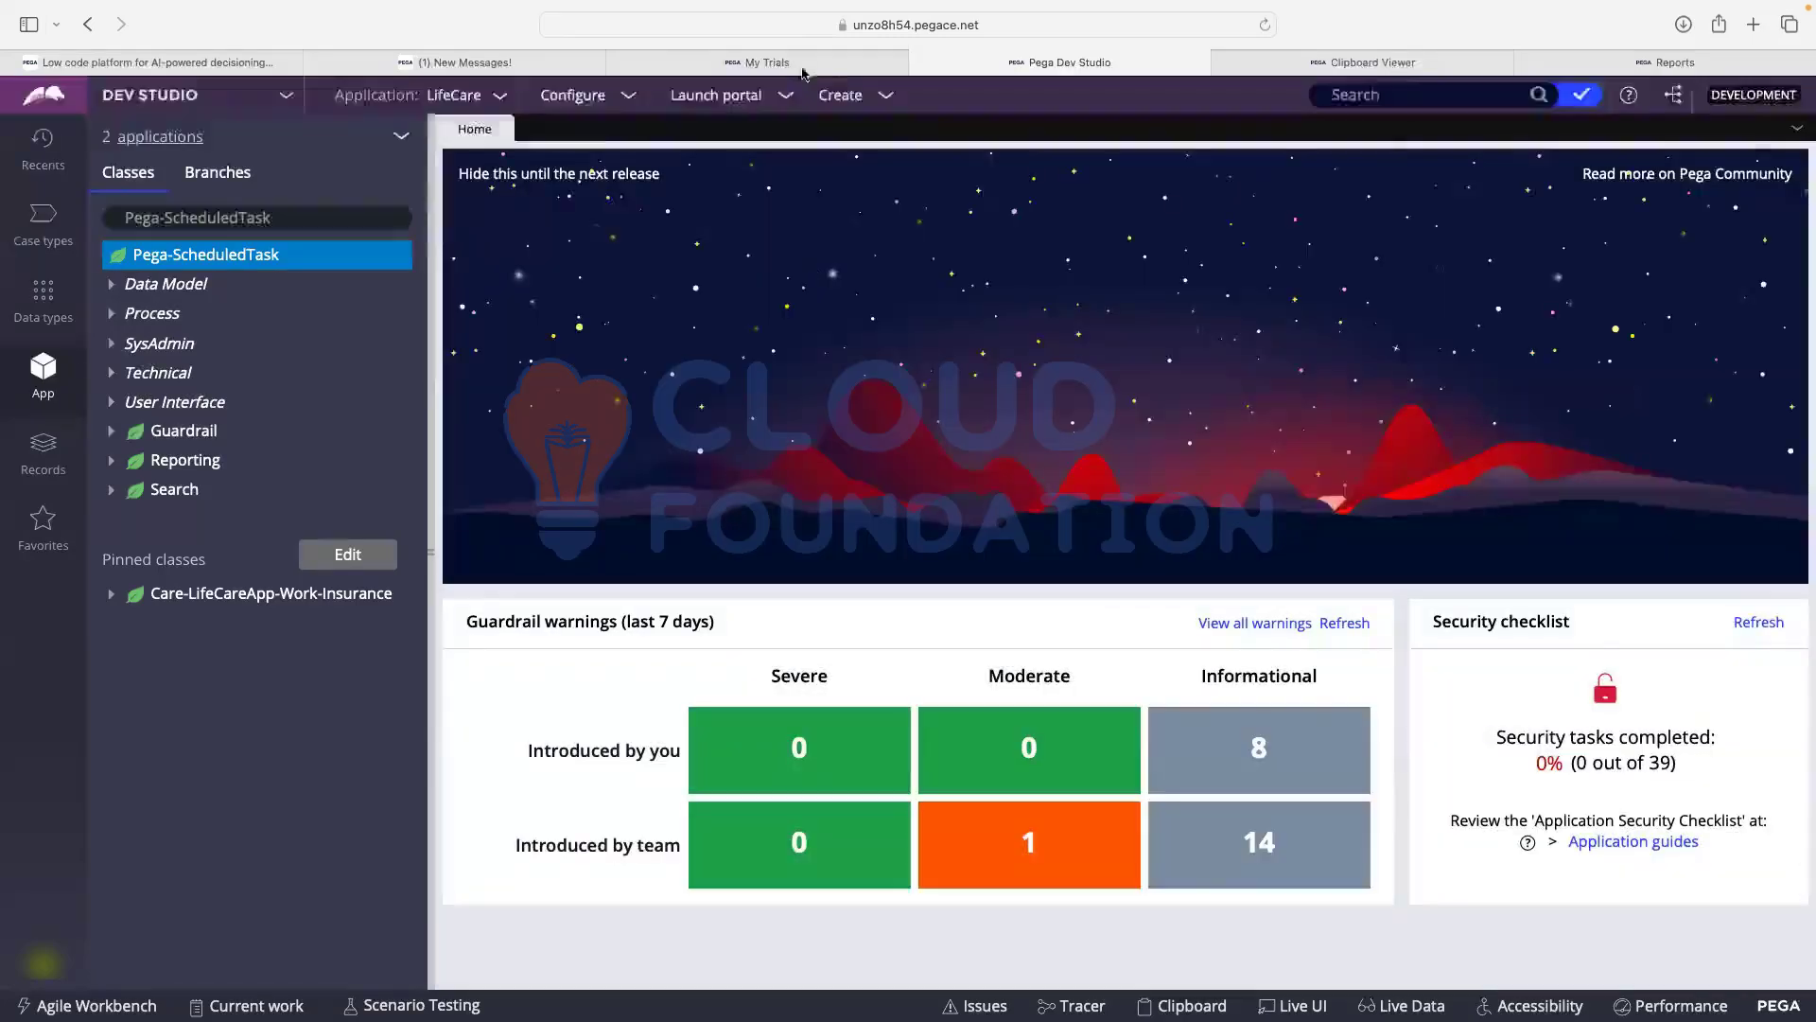
- Return to the portal's Reports page and unsubscribe from the Fraud Watch List report's scheduled task
{"action": "left_click", "coordinate": [1381, 63]}
{"action": "left_click", "coordinate": [1572, 64]}
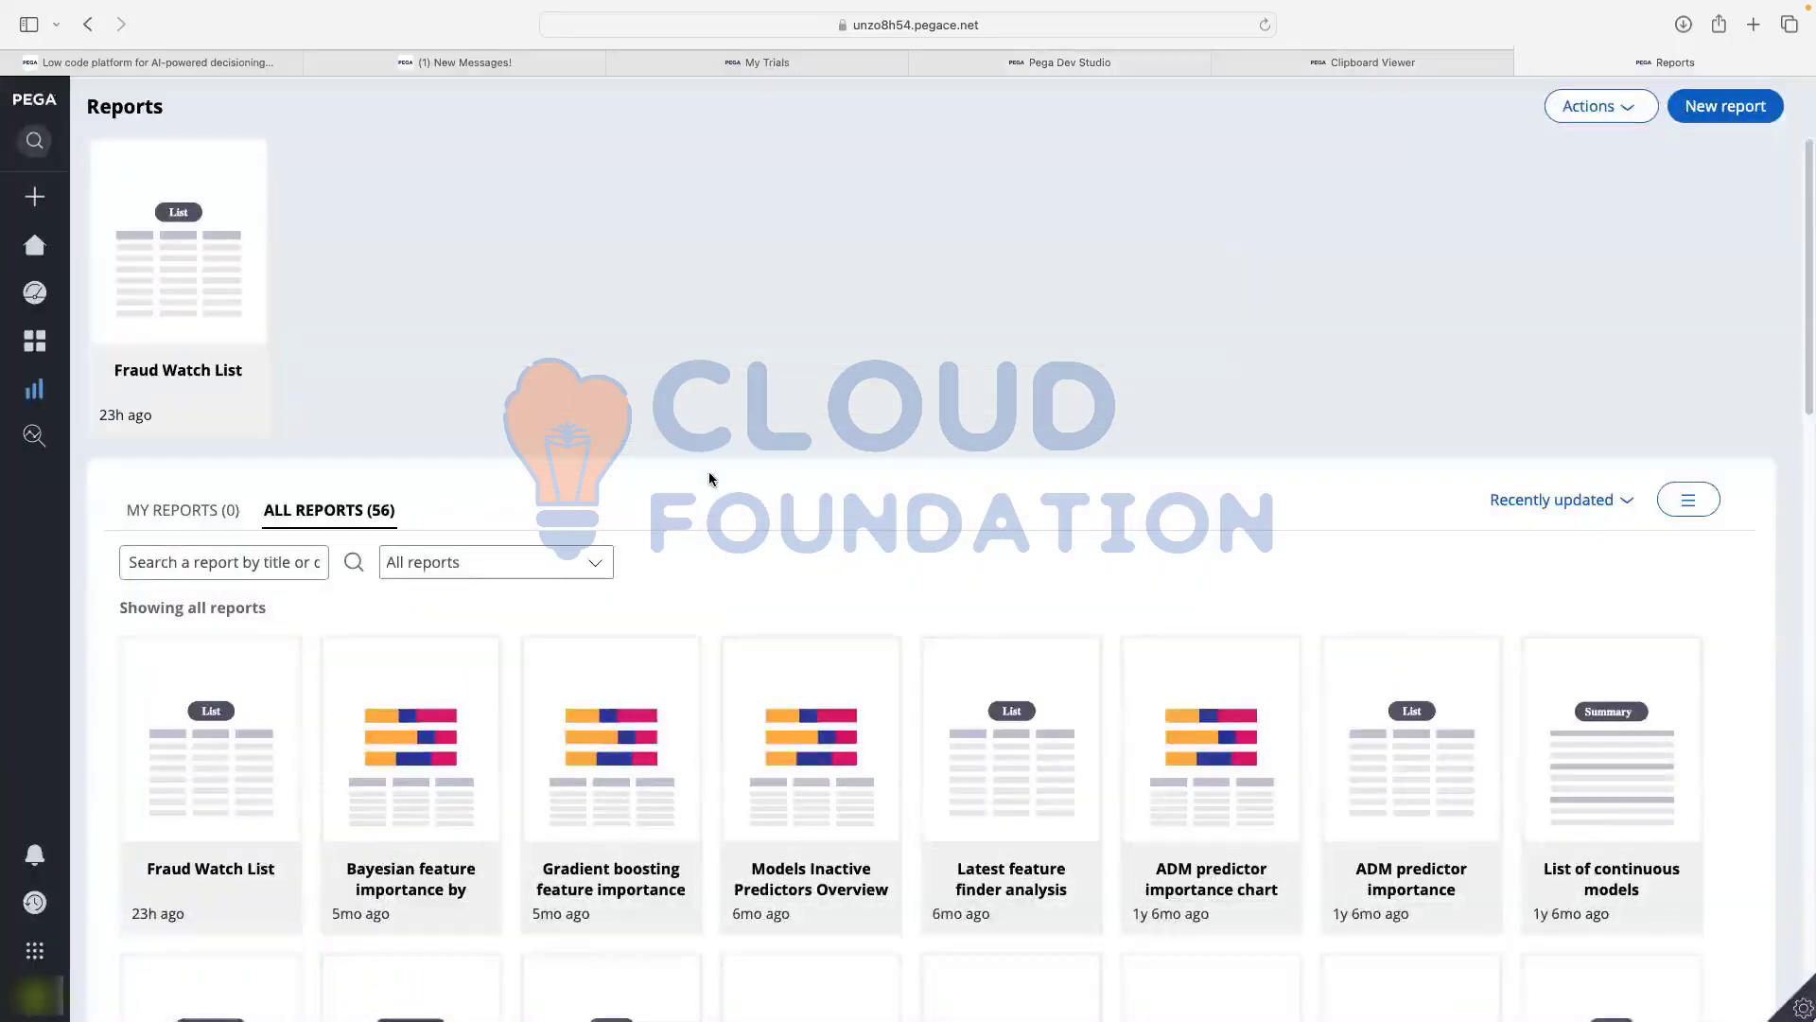
{"action": "scroll", "coordinate": [700, 433], "scroll_direction": "down", "scroll_amount": 15}
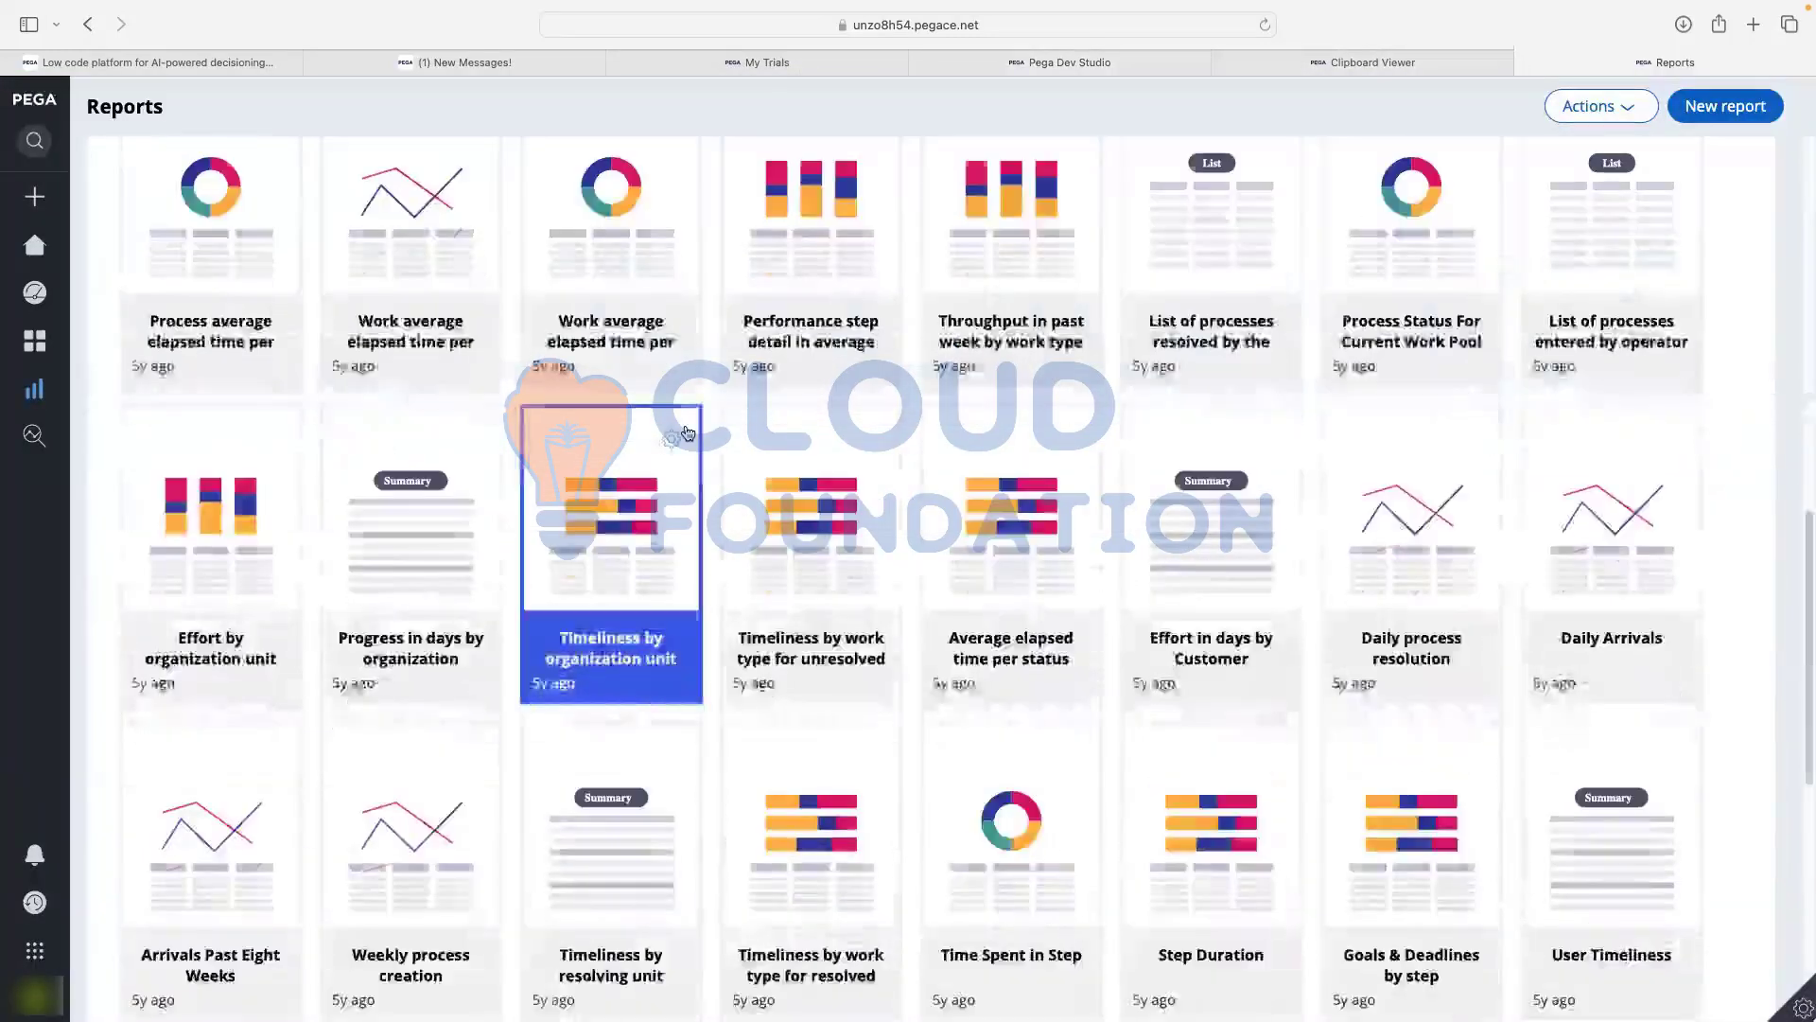
{"action": "scroll", "coordinate": [686, 430], "scroll_direction": "up", "scroll_amount": 15}
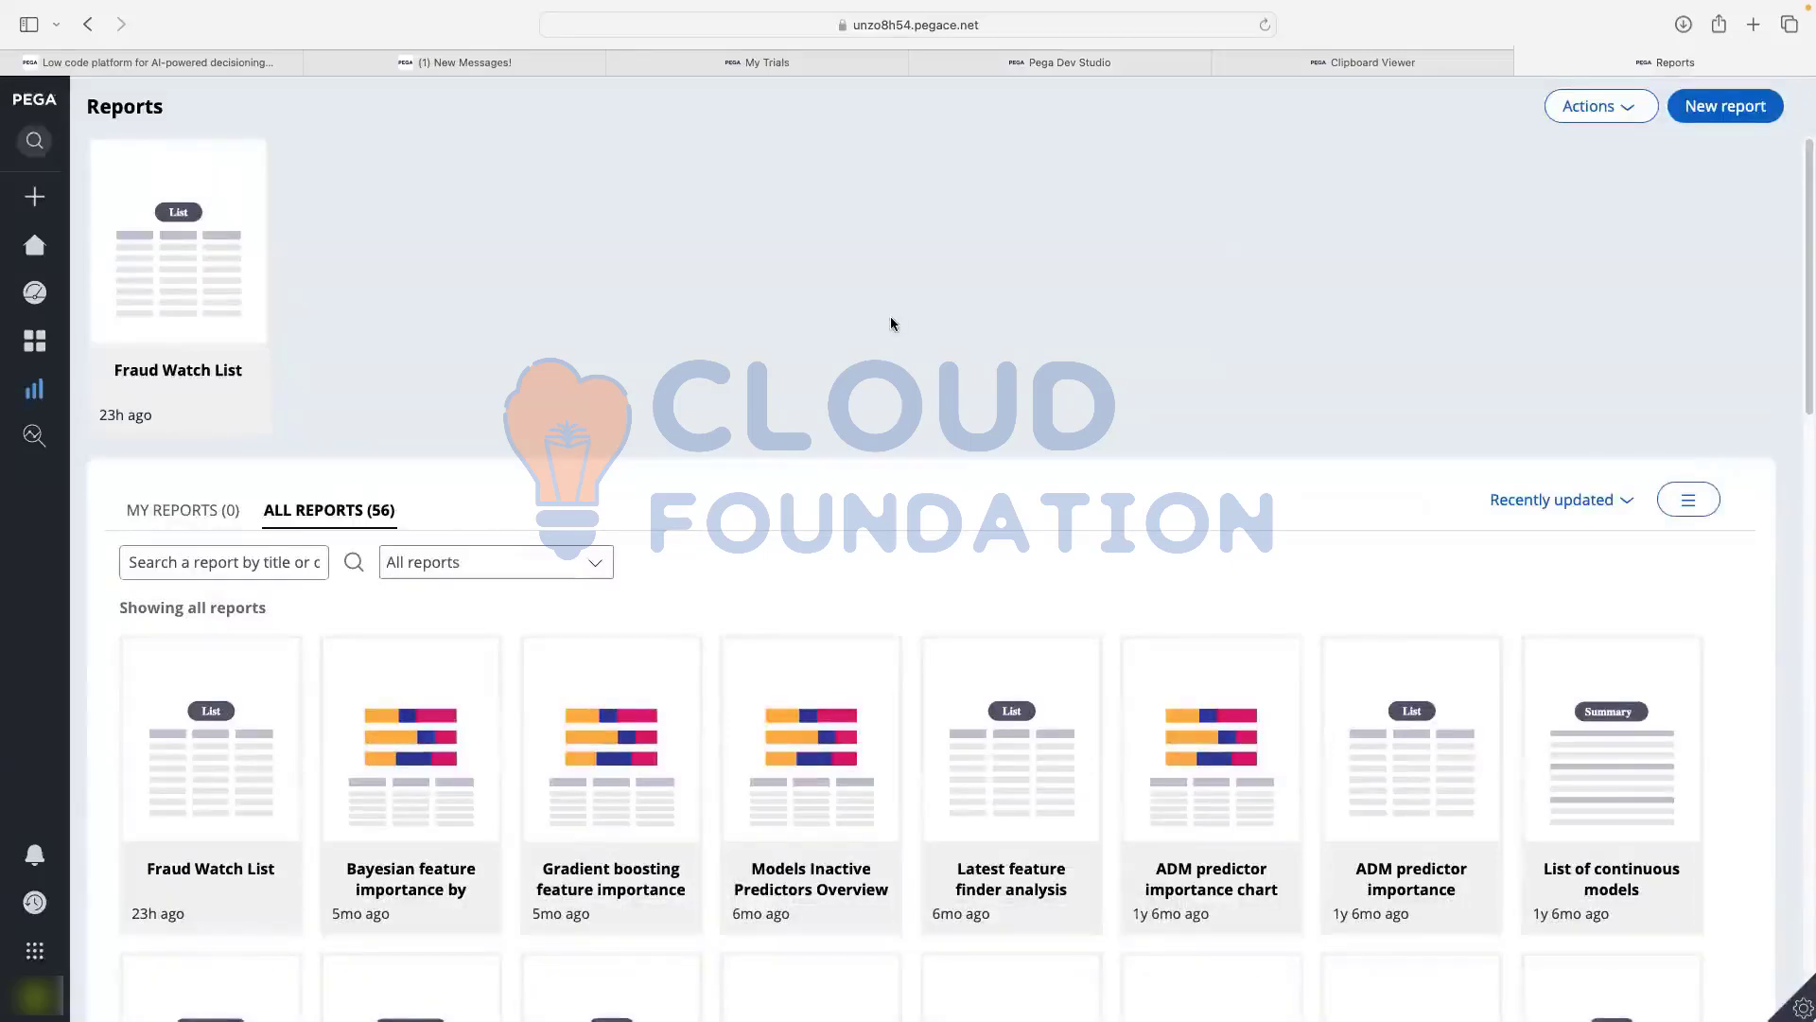
{"action": "scroll", "coordinate": [798, 289], "scroll_direction": "down", "scroll_amount": 1}
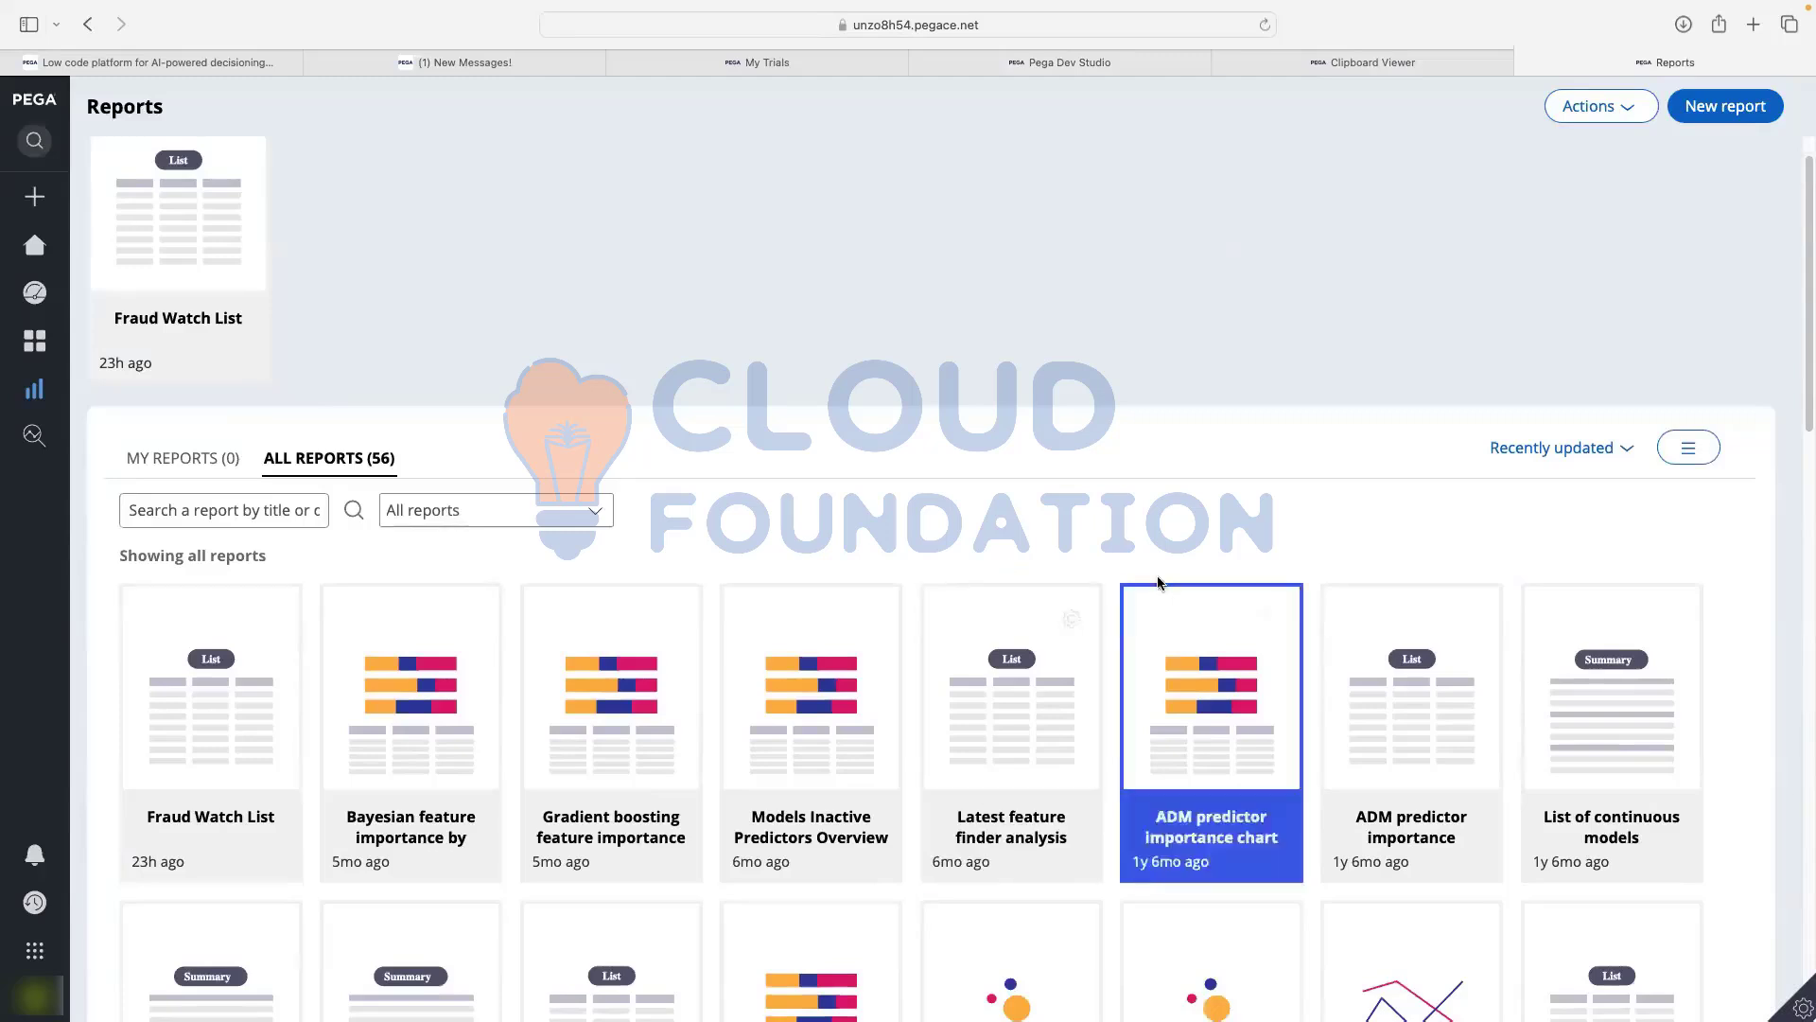
{"action": "scroll", "coordinate": [548, 532], "scroll_direction": "down", "scroll_amount": 1}
{"action": "mouse_move", "coordinate": [219, 607]}
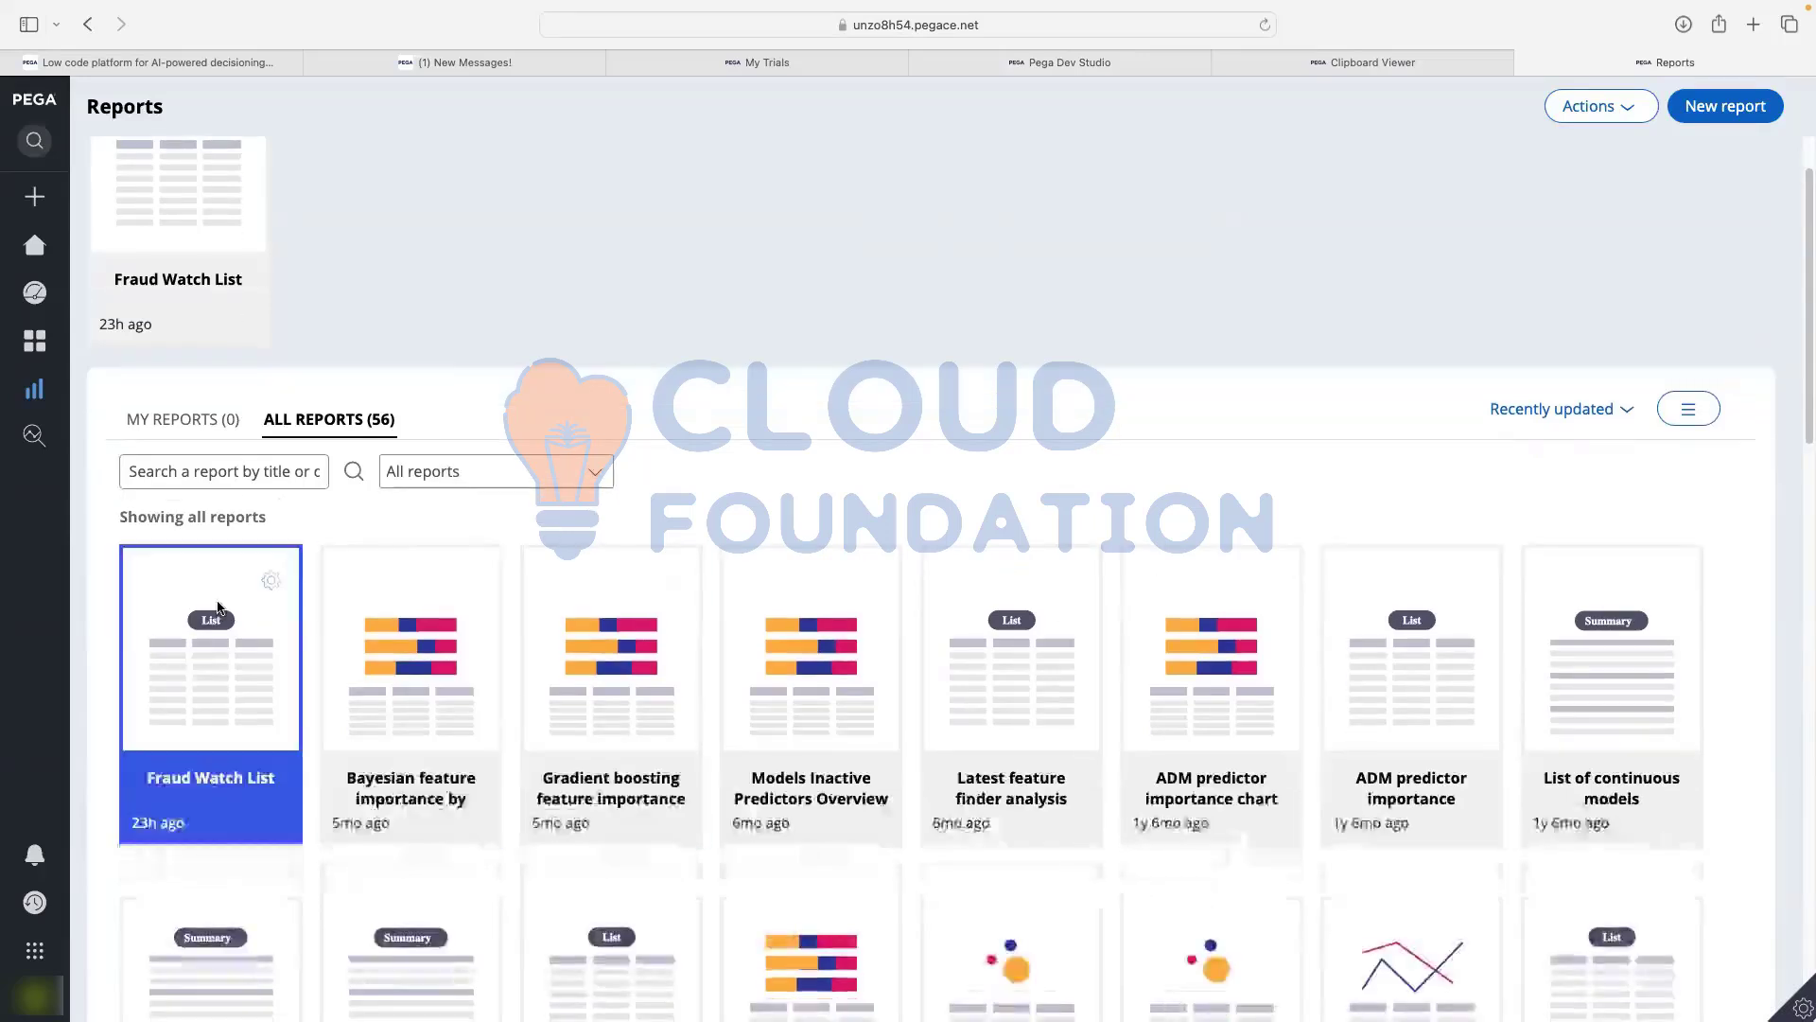
{"action": "left_click", "coordinate": [274, 584]}
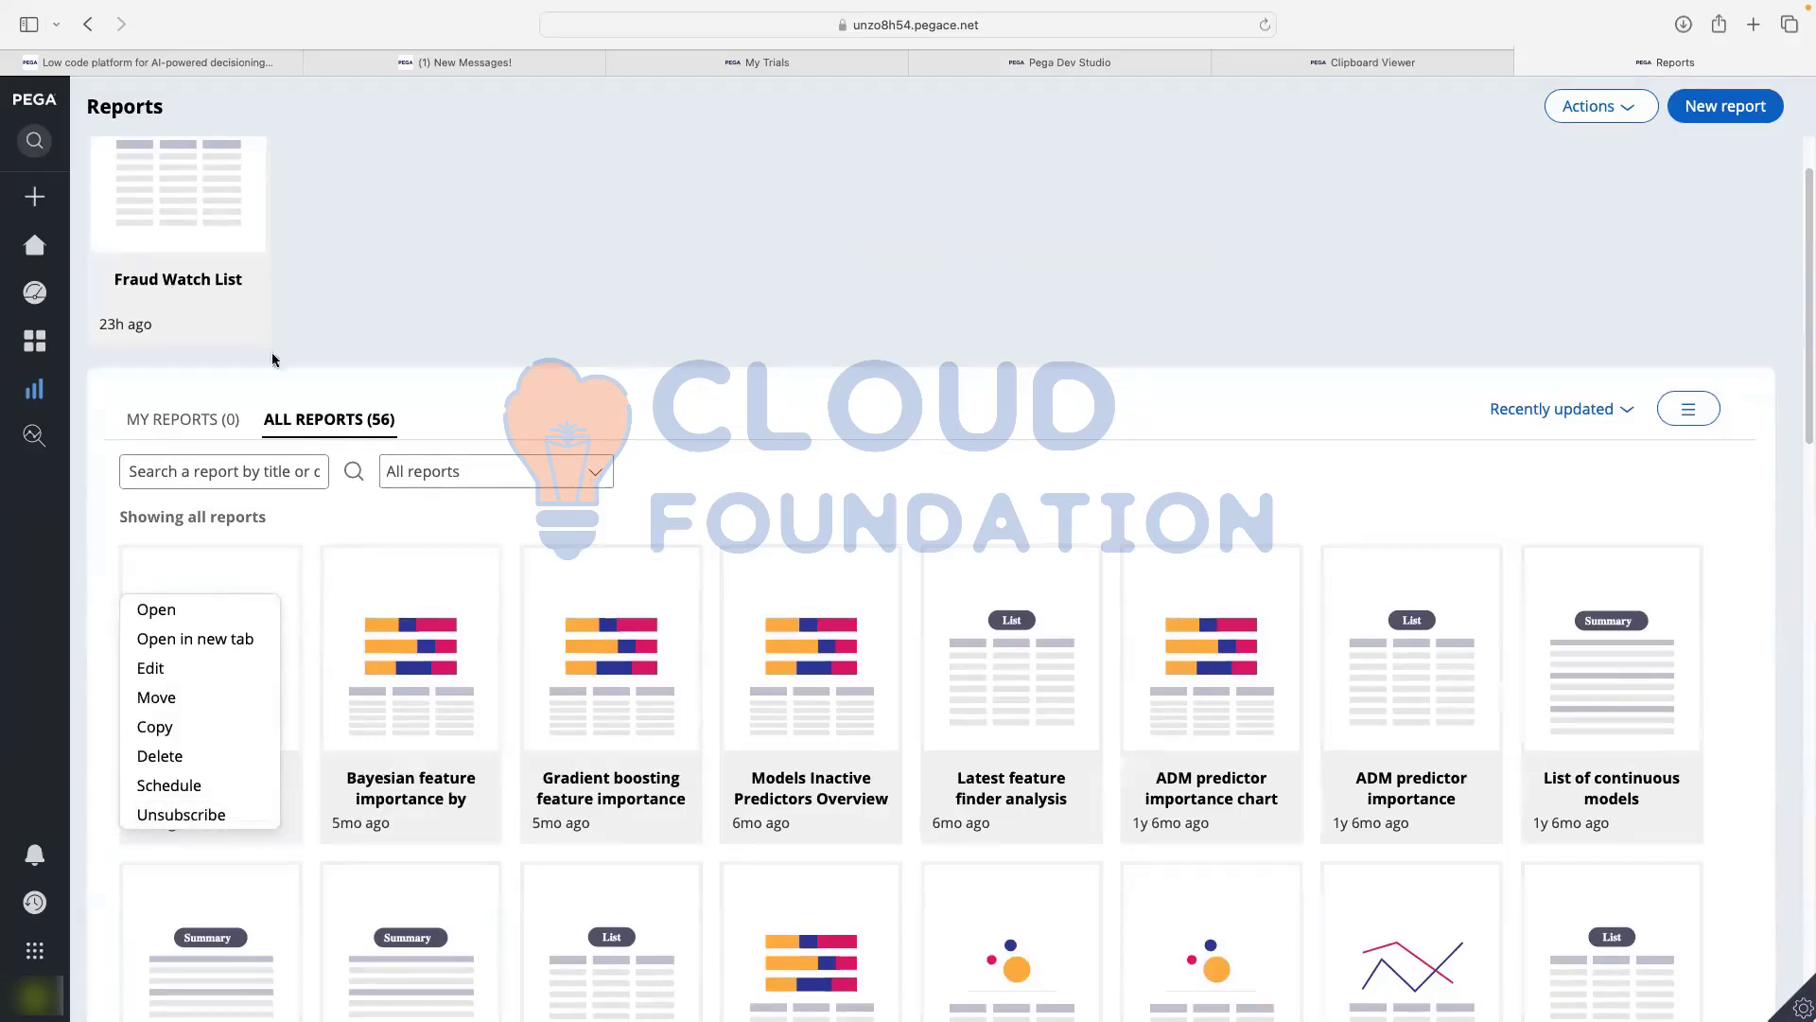
{"action": "mouse_move", "coordinate": [137, 432]}
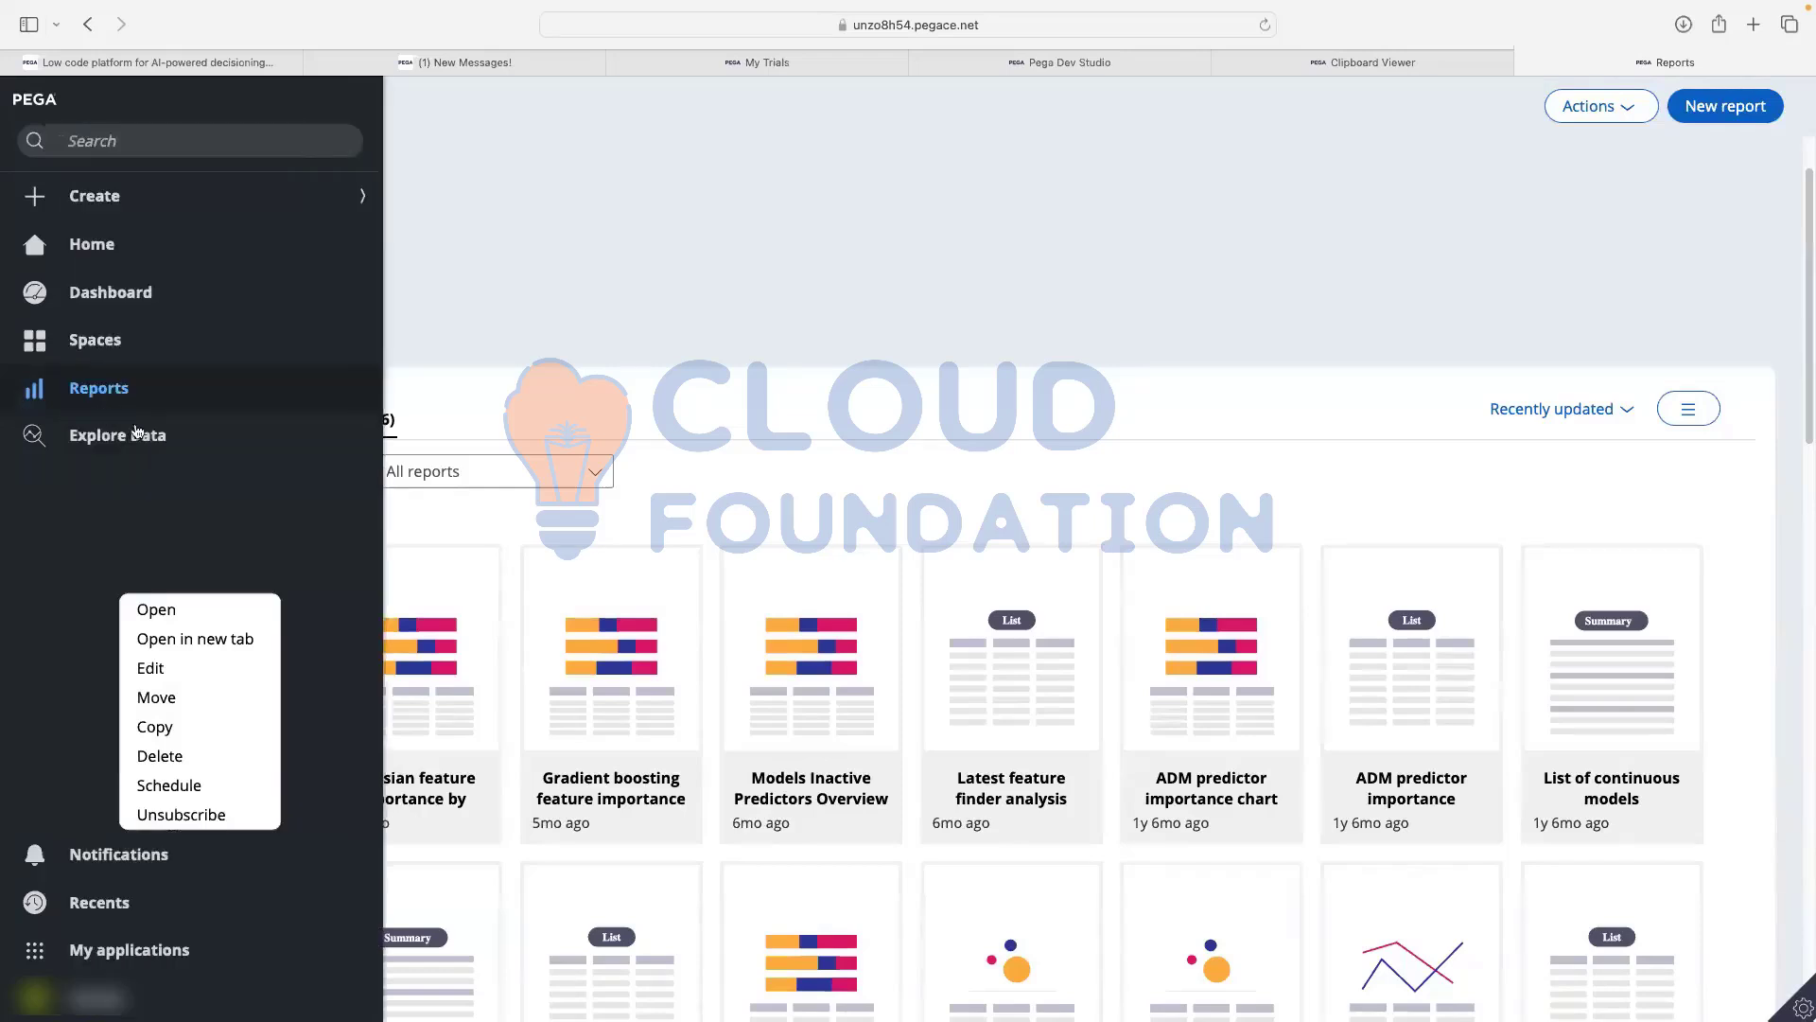
{"action": "left_click", "coordinate": [176, 819]}
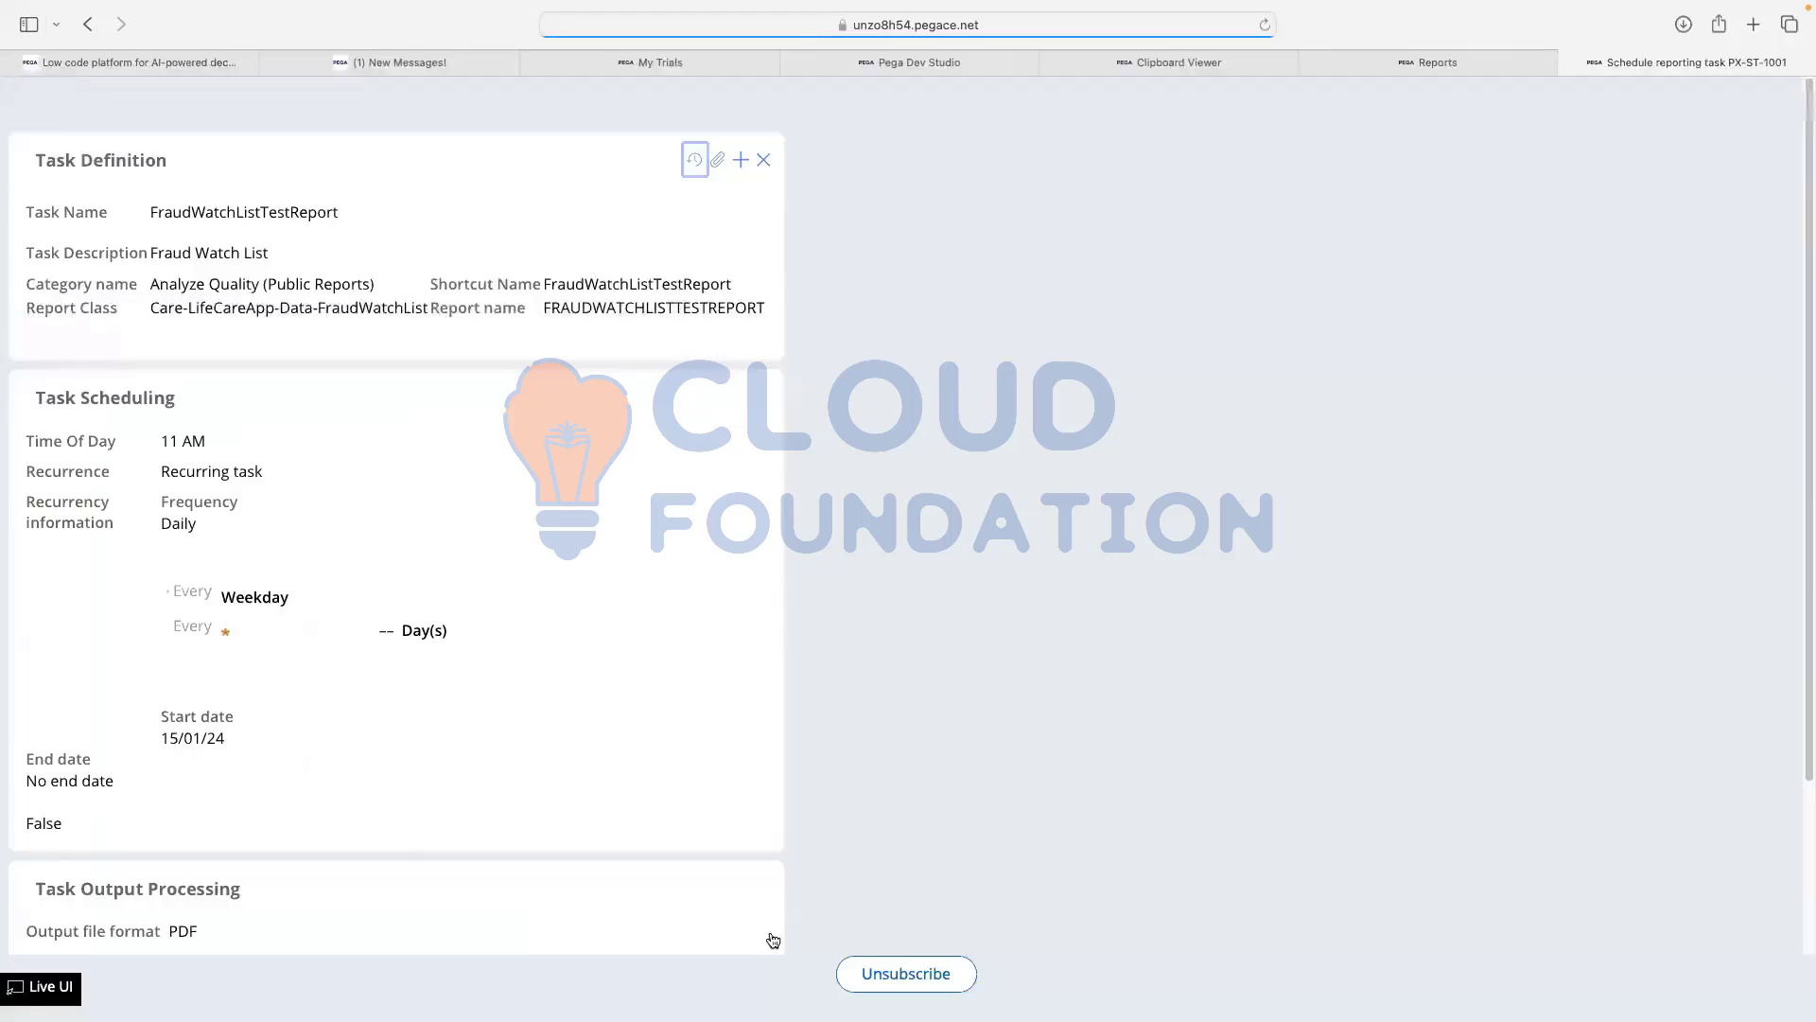
{"action": "left_click", "coordinate": [887, 973]}
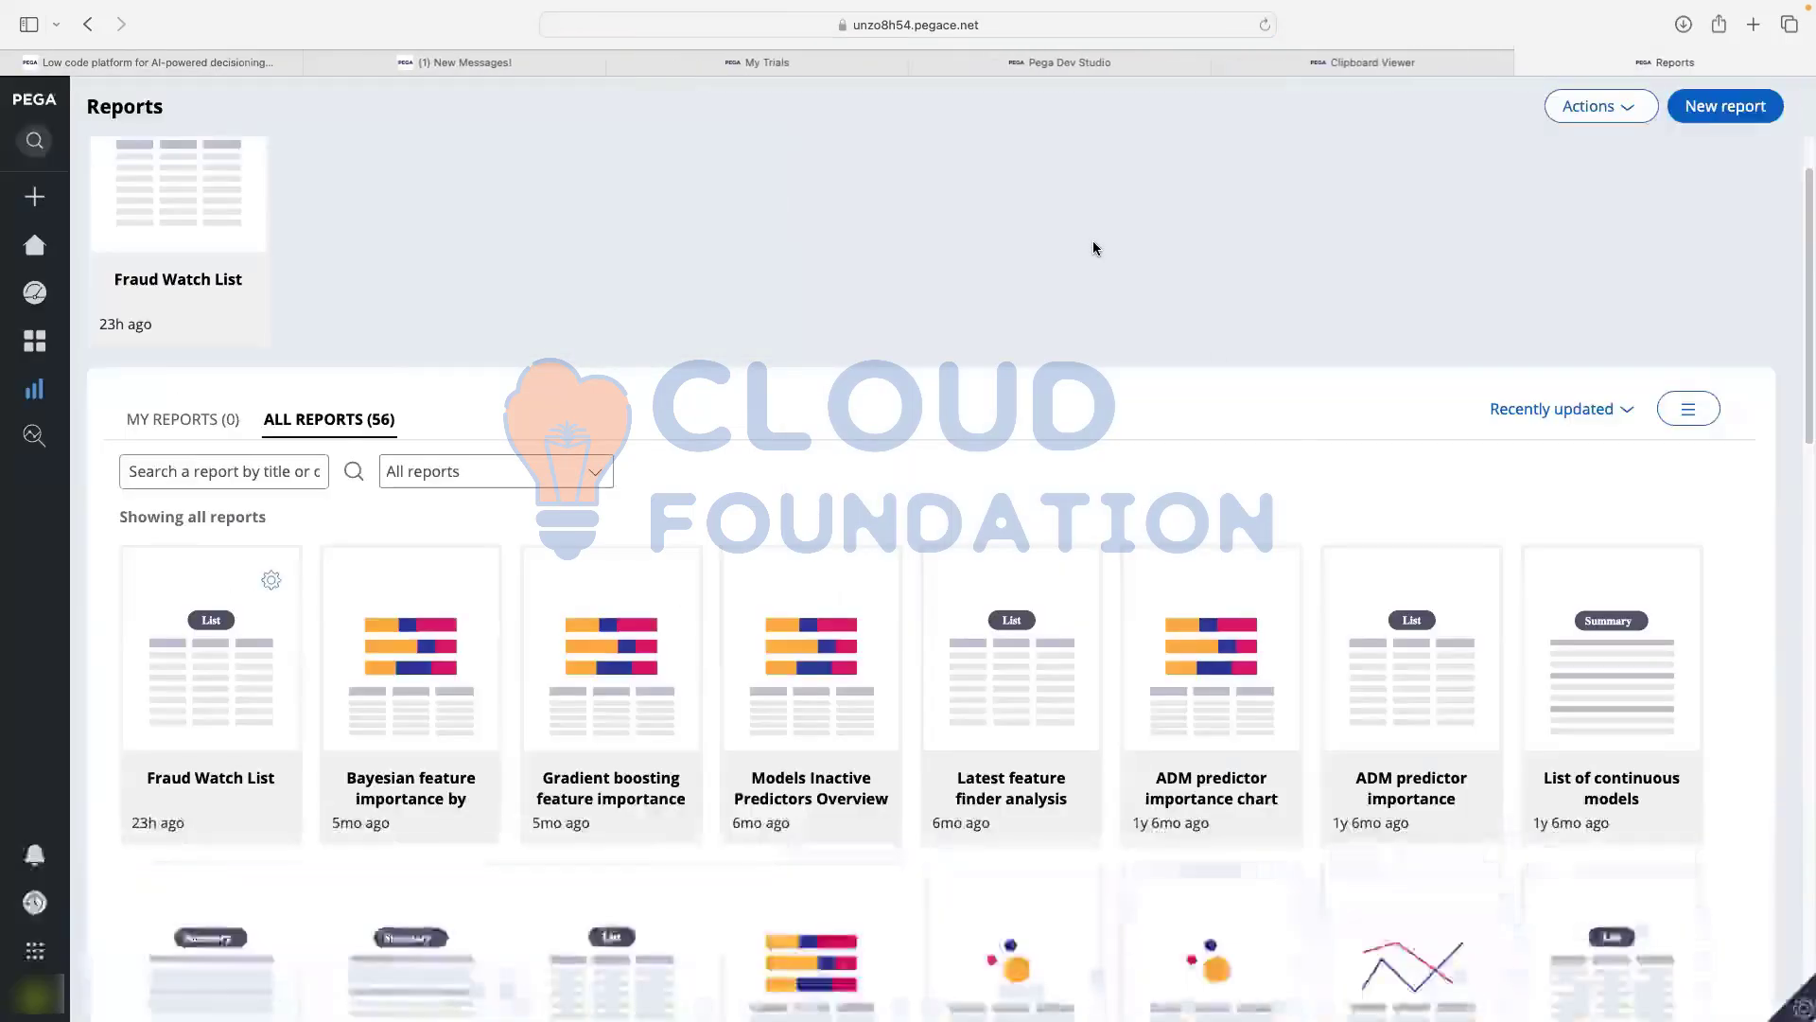
- Close the Reports and Clipboard Viewer browser pages
{"action": "left_click", "coordinate": [368, 511]}
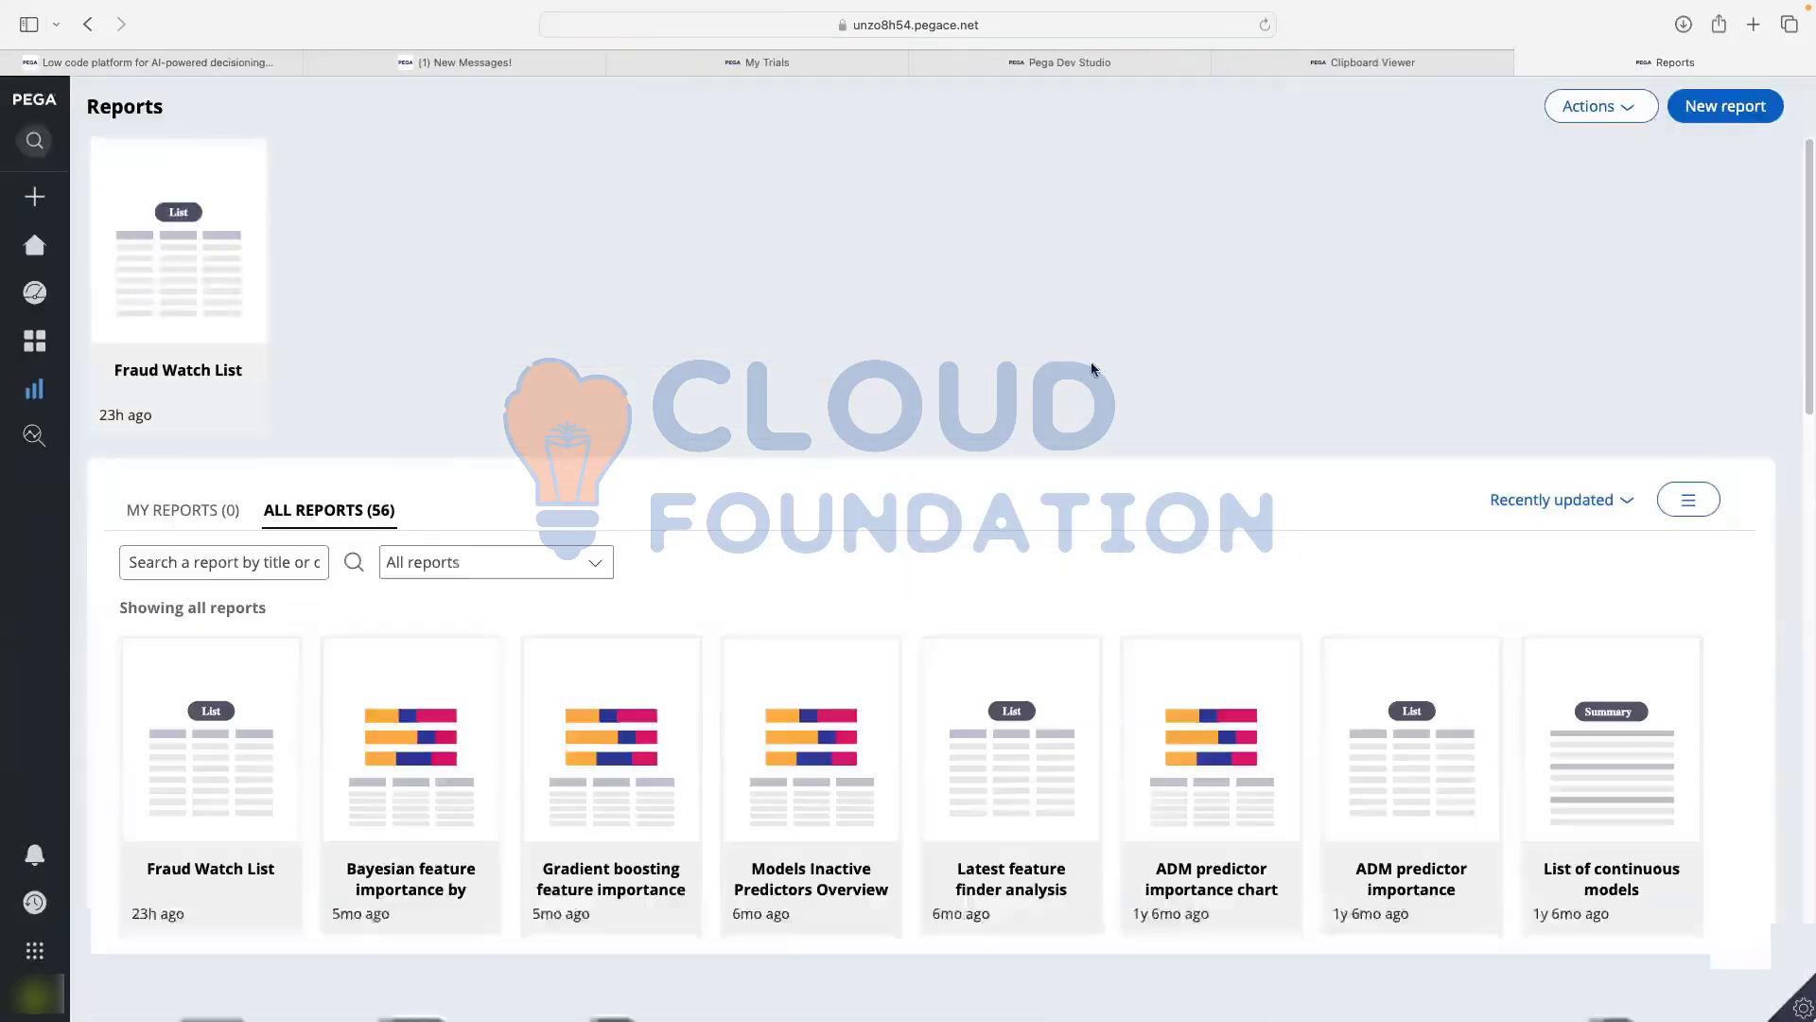
{"action": "left_click", "coordinate": [1524, 64]}
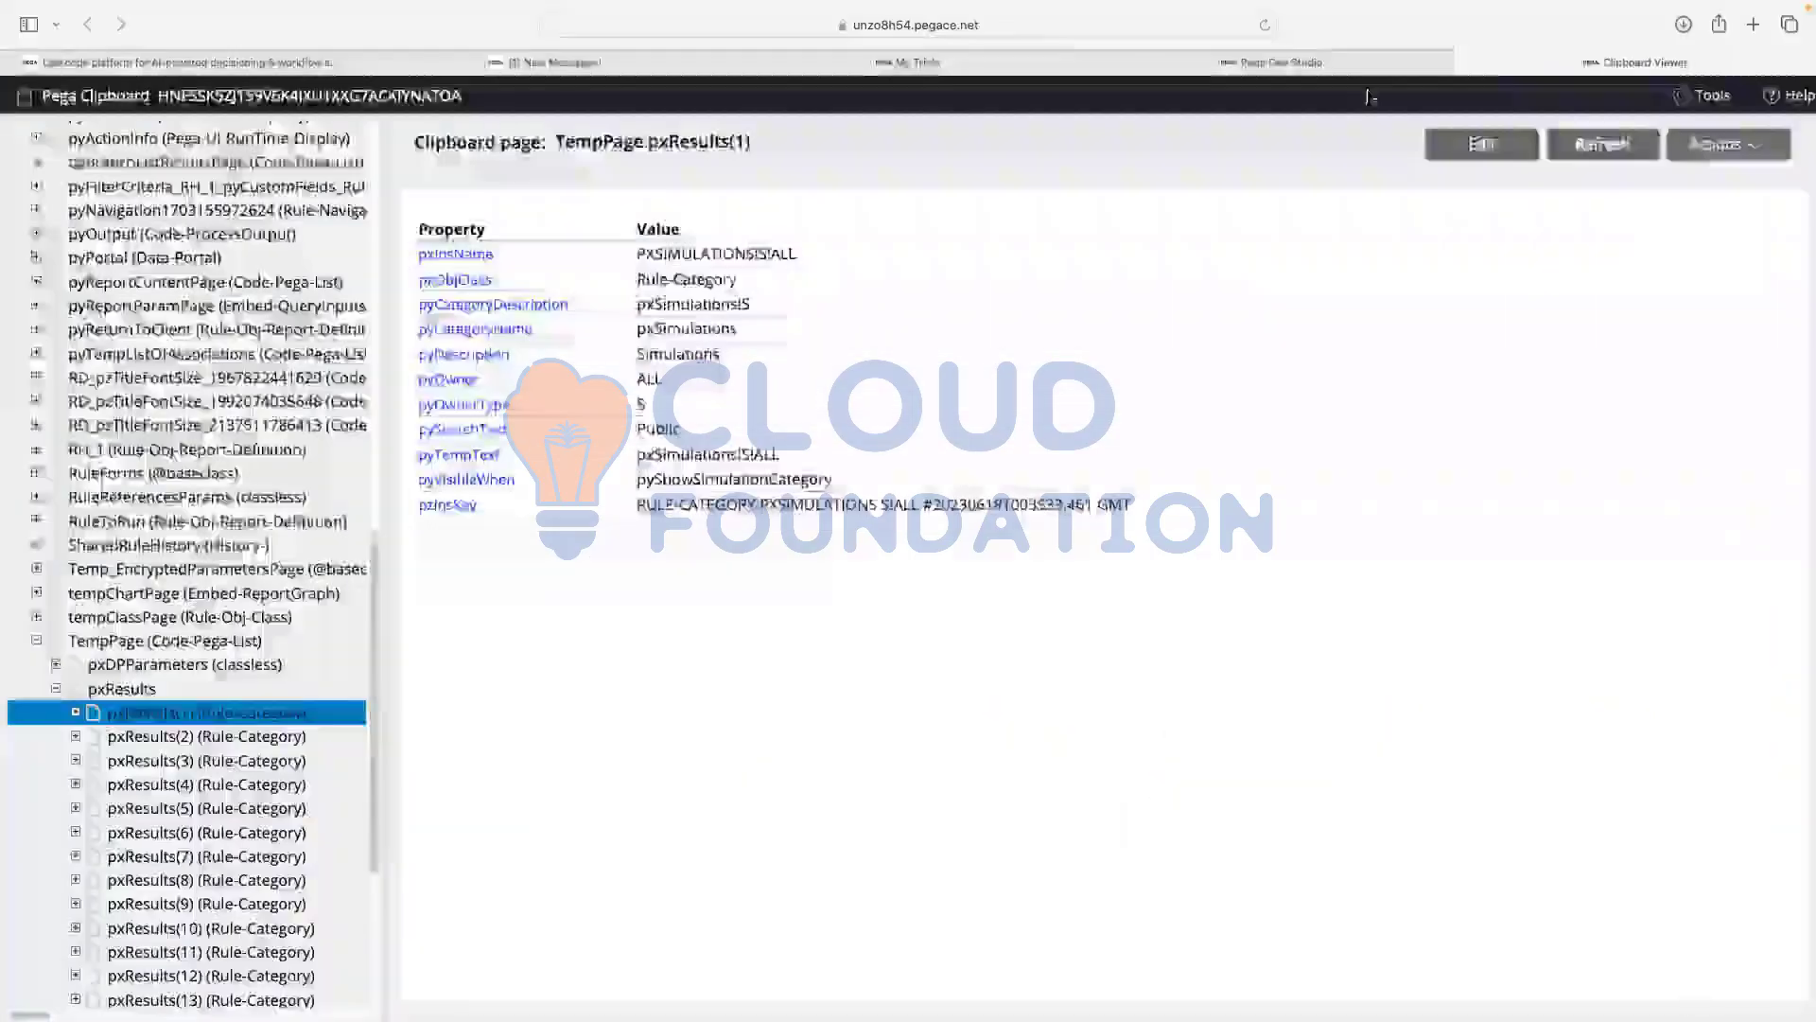
{"action": "left_click", "coordinate": [1463, 62]}
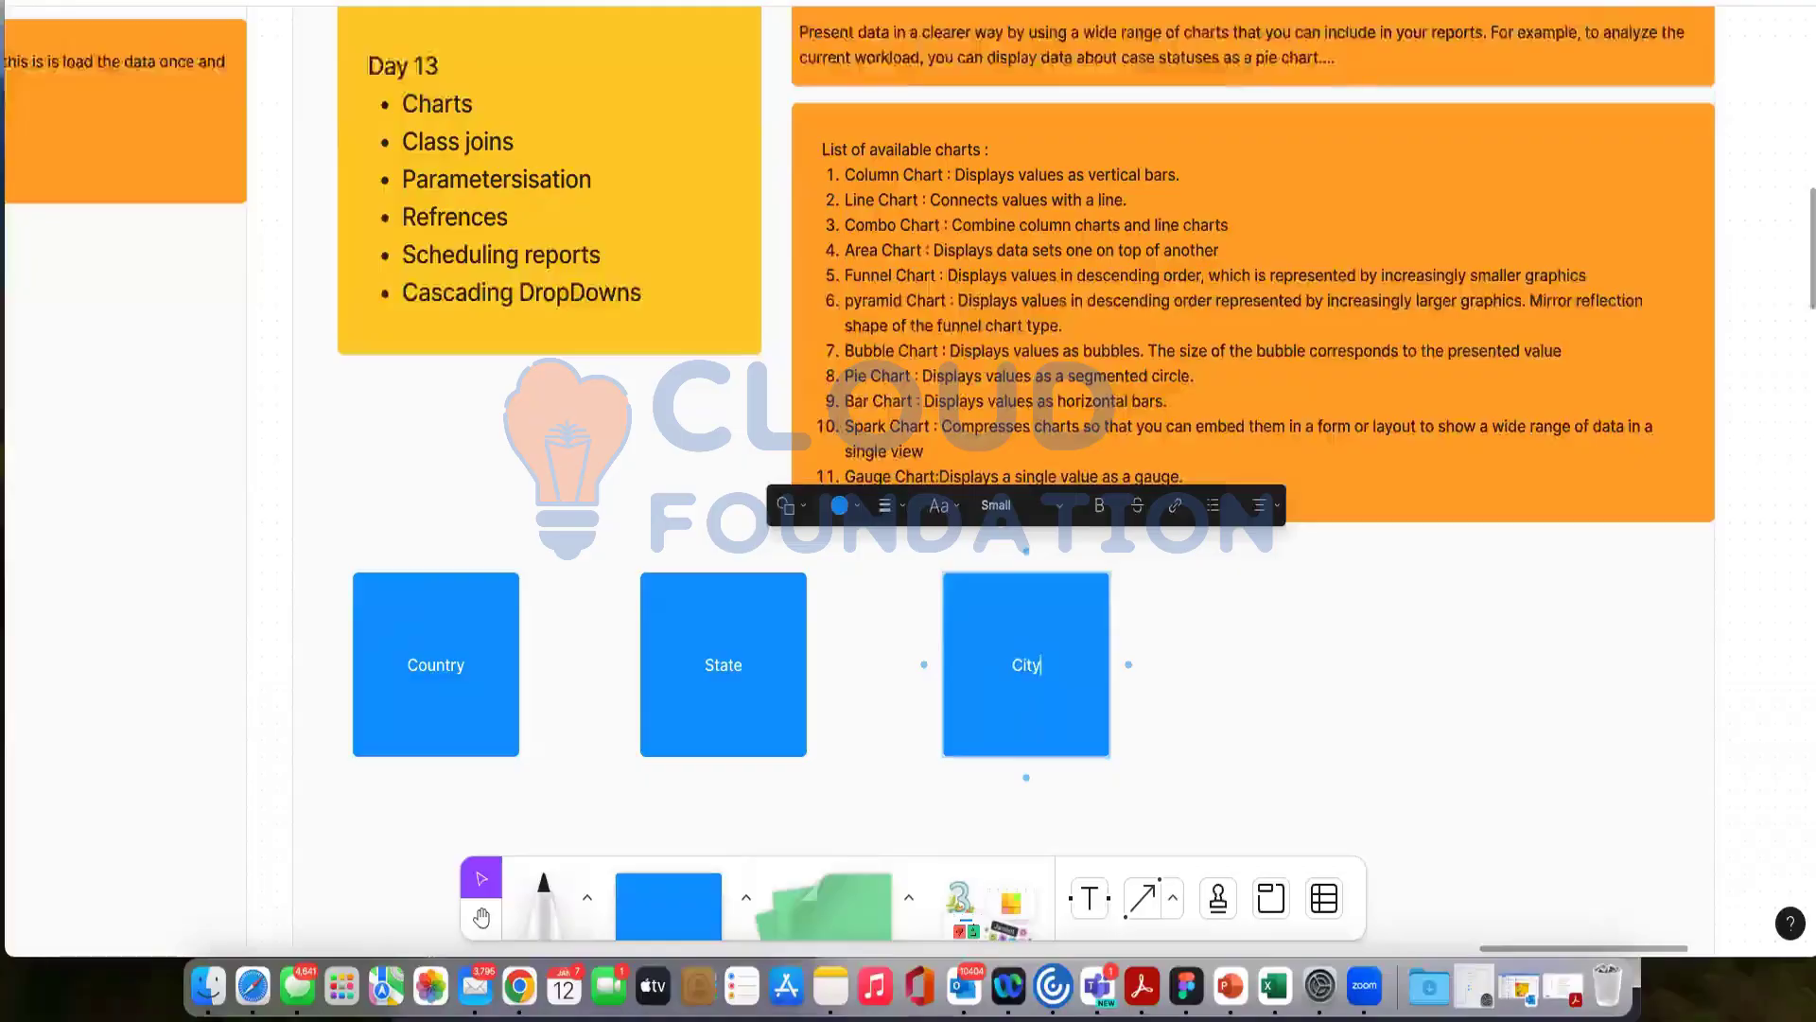
- Examine the Country, State and City boxes below the chart notes on the whiteboard
{"action": "scroll", "coordinate": [1027, 664], "scroll_direction": "down", "scroll_amount": 5}
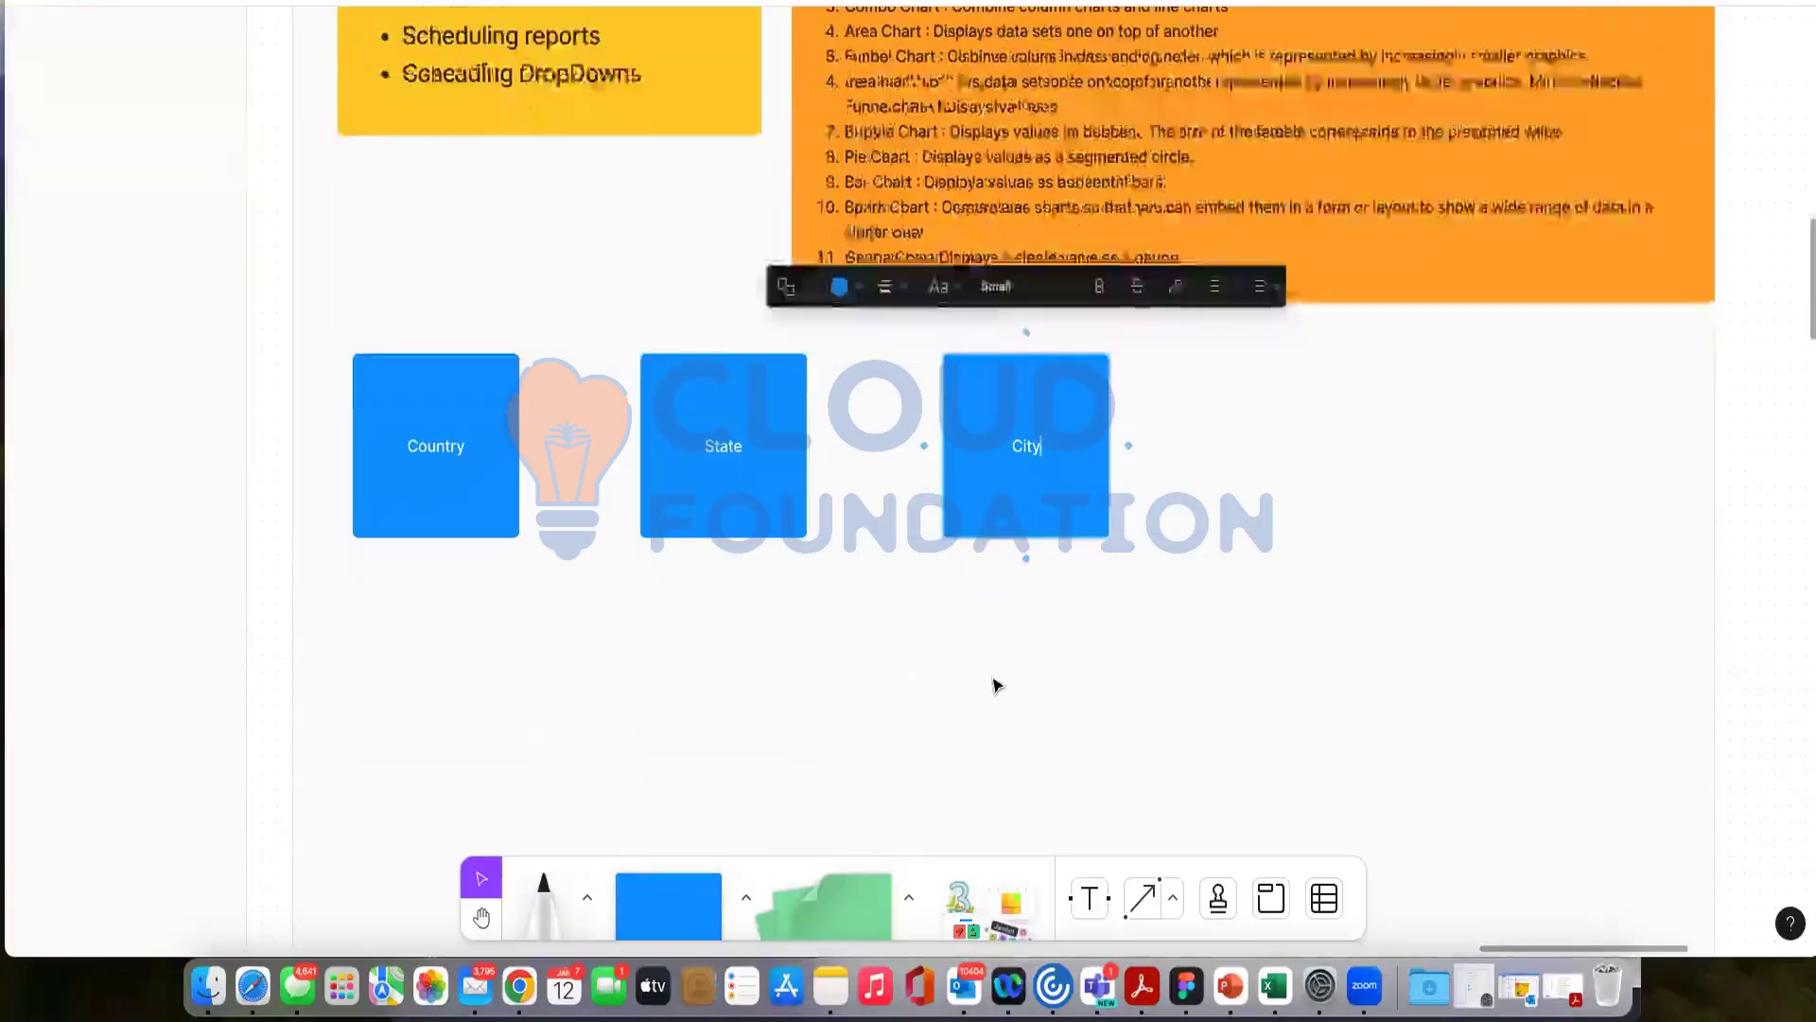
{"action": "left_click", "coordinate": [1075, 348]}
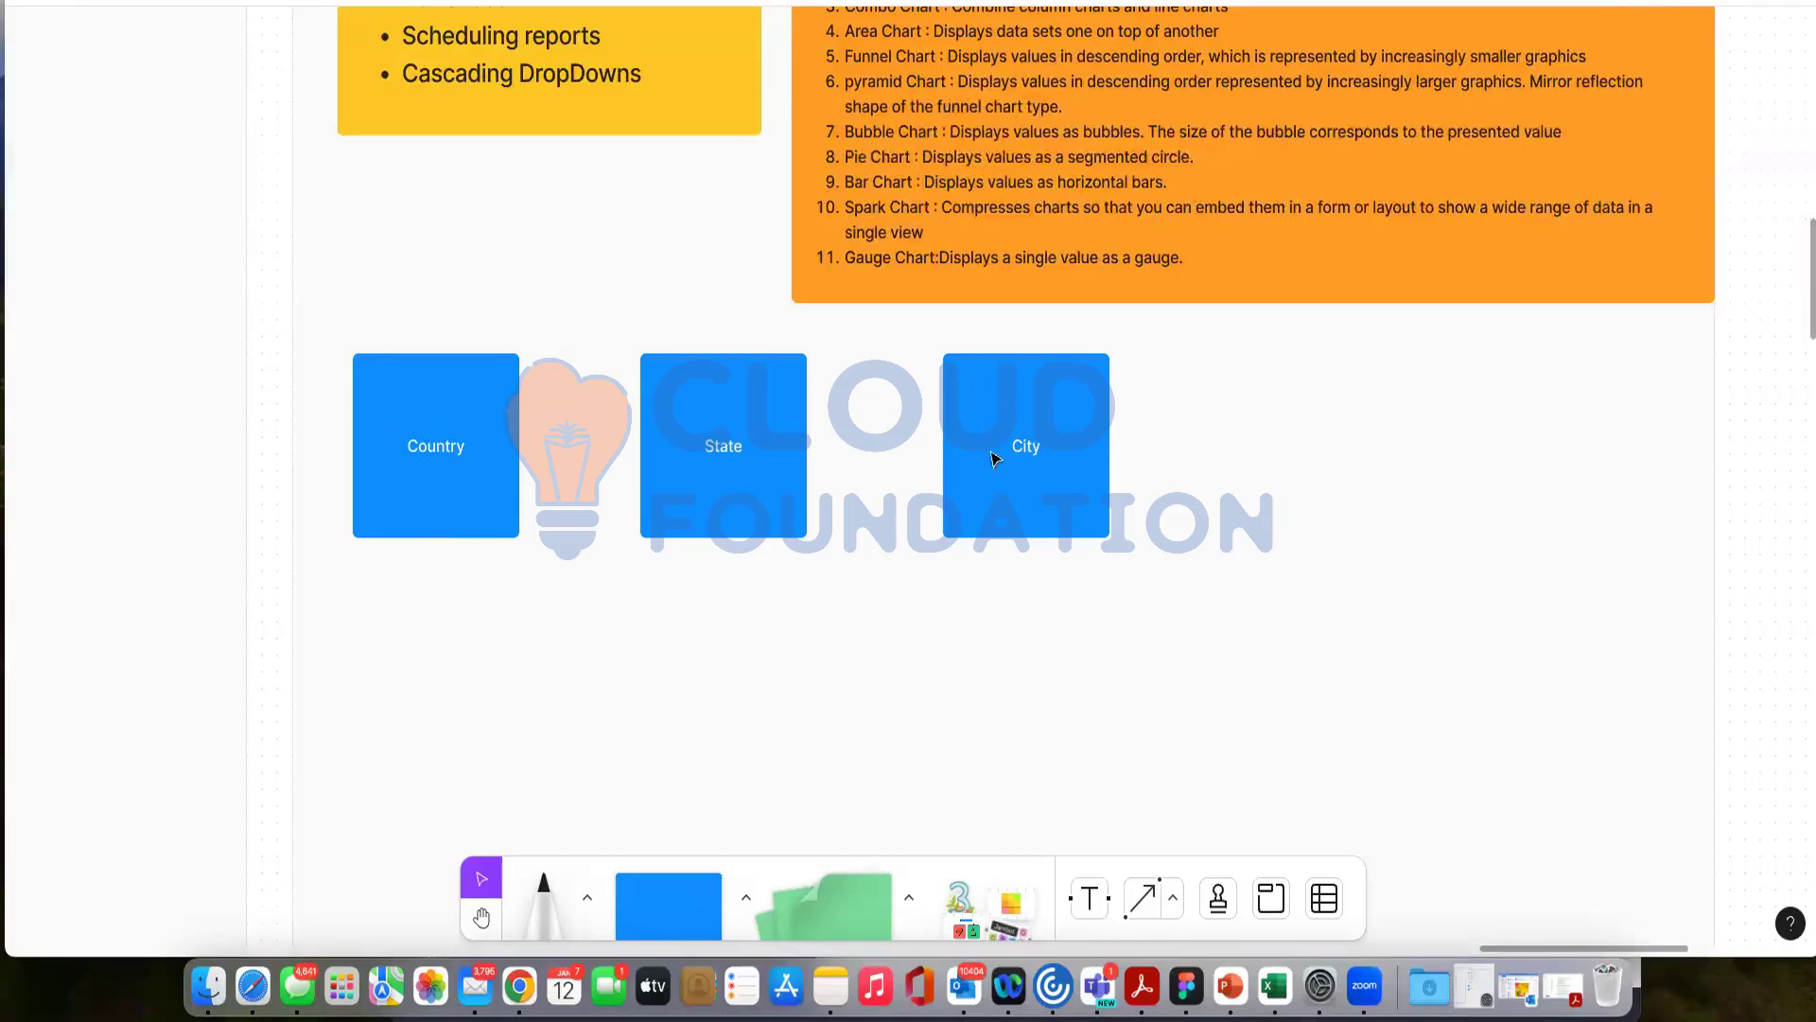
{"action": "left_click", "coordinate": [464, 466]}
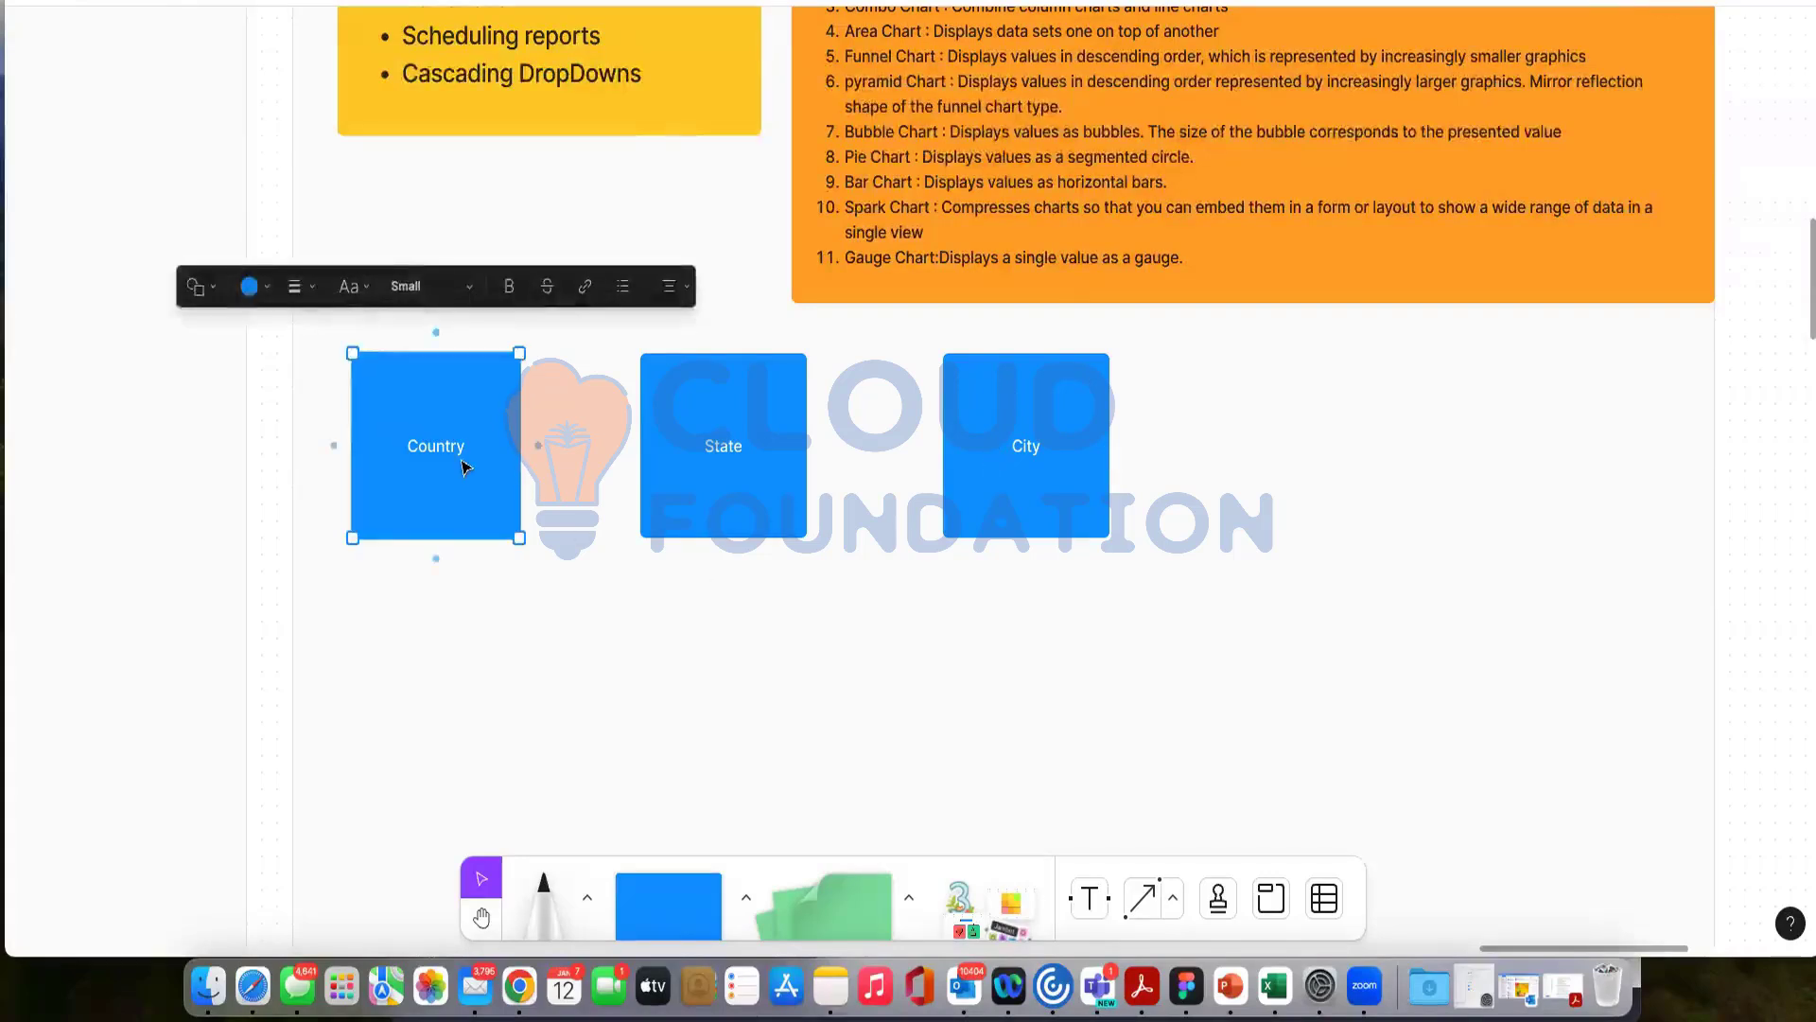
{"action": "key", "text": "BackSpace"}
- Add a new case type named CascadingDropdown in Dev Studio
{"action": "left_click", "coordinate": [734, 502]}
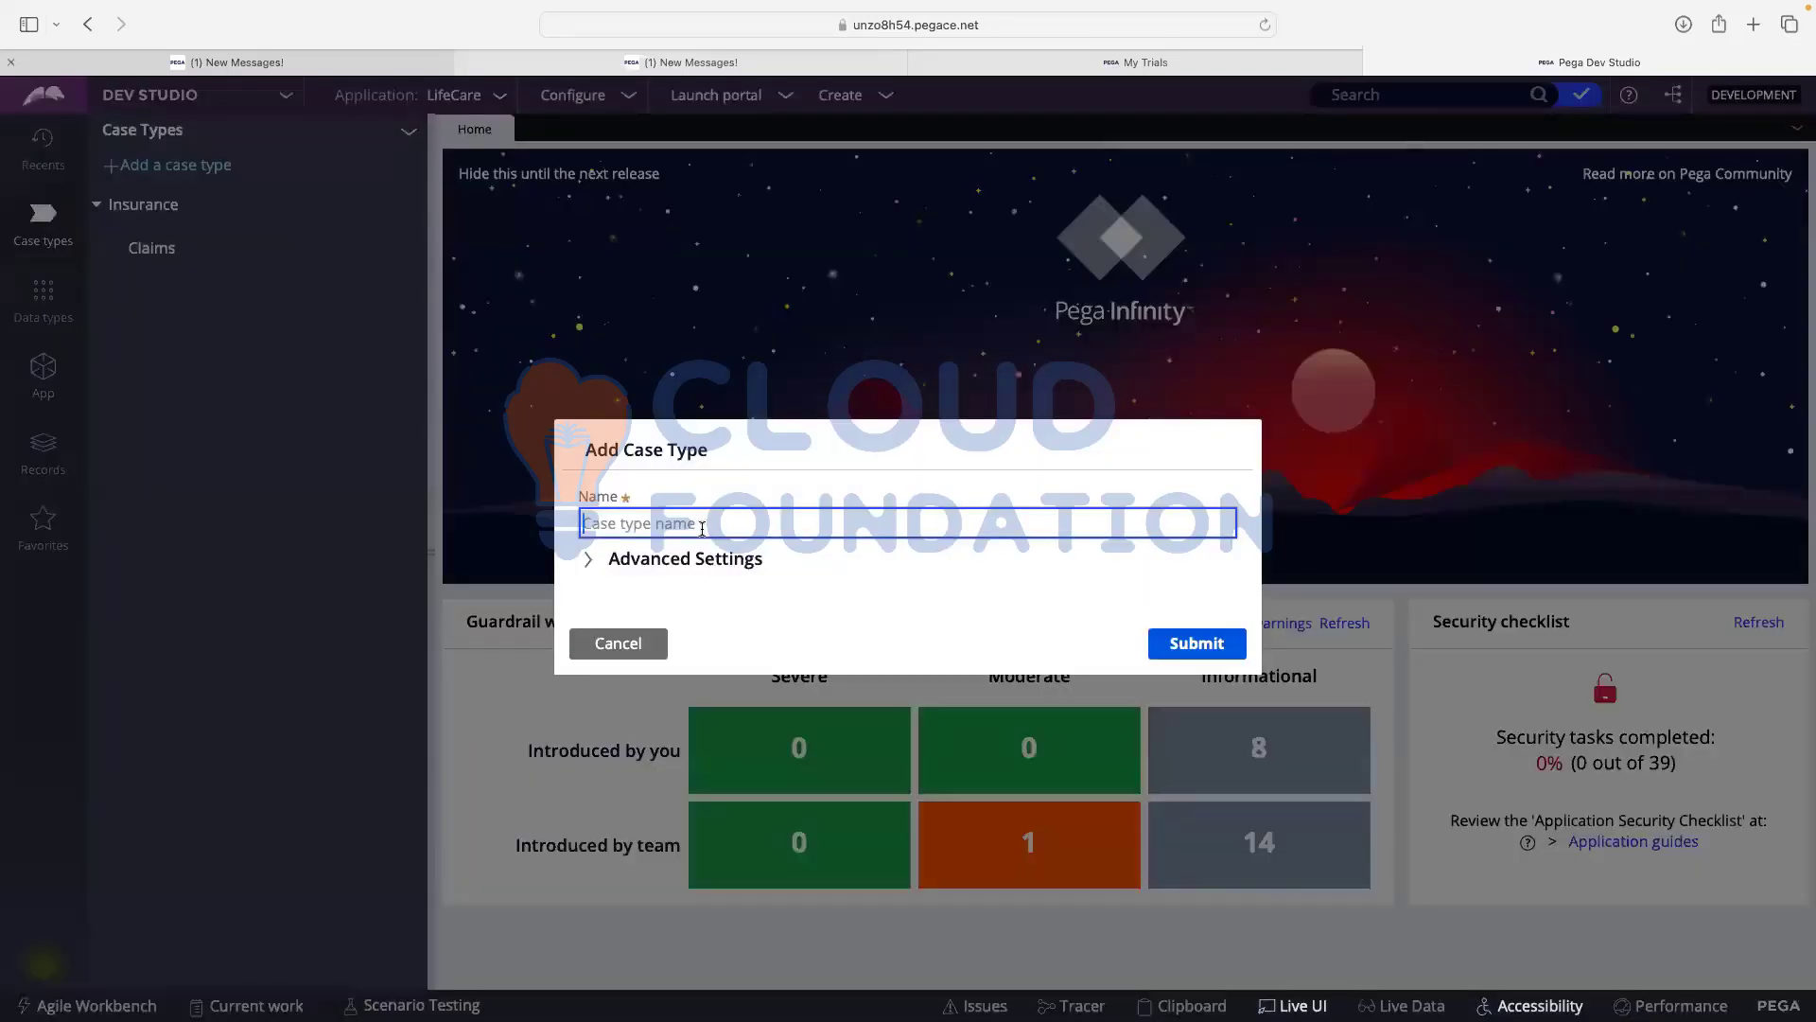
{"action": "type", "text": "CascadingDropdown"}
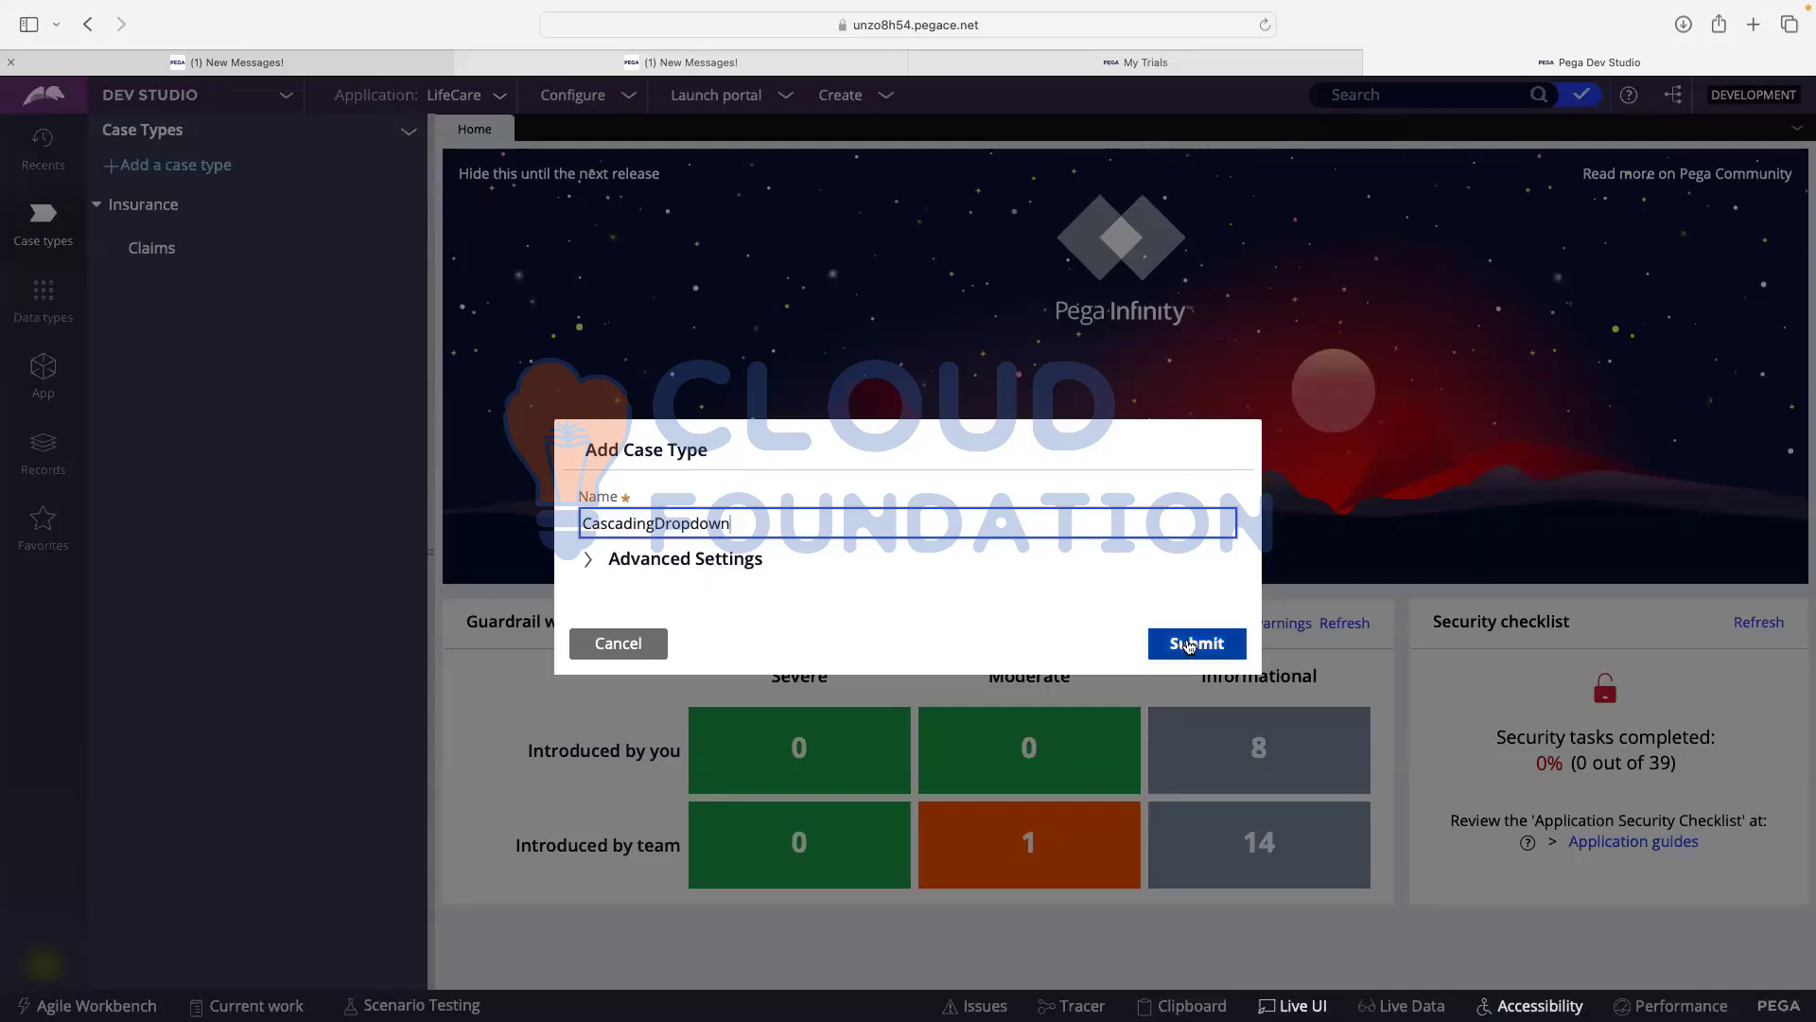
{"action": "left_click", "coordinate": [1199, 641]}
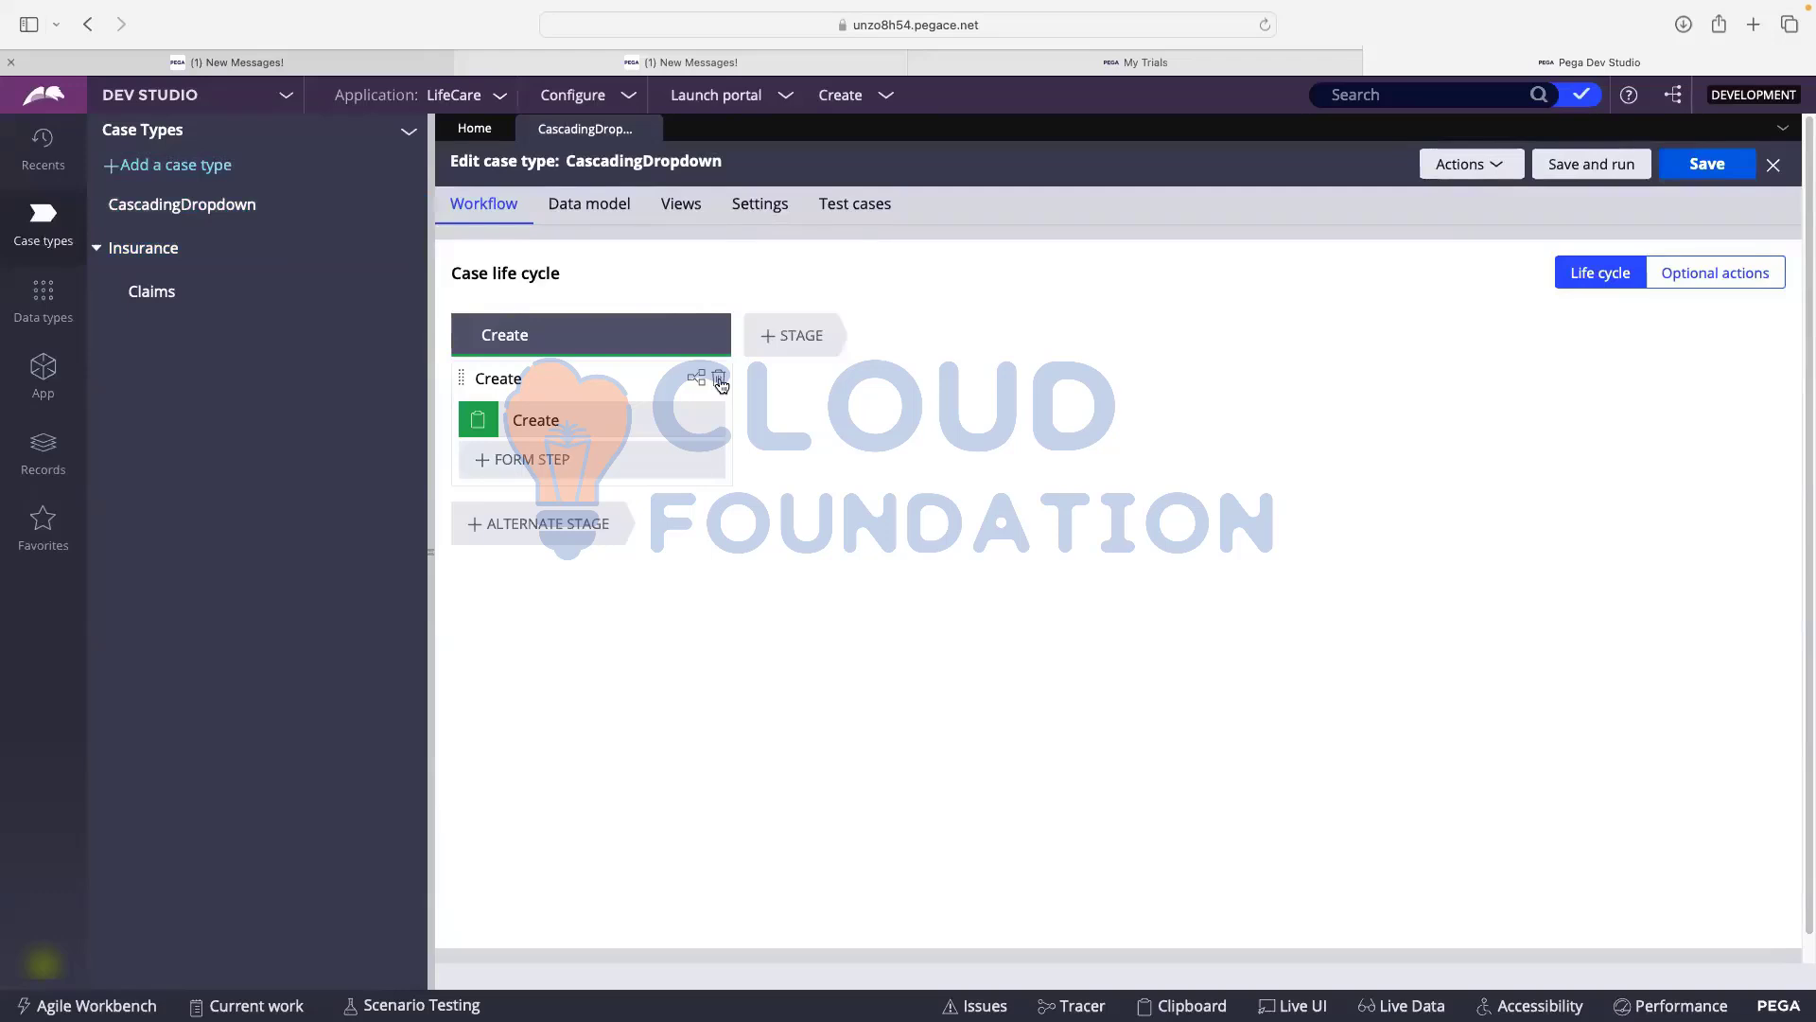
- Replace the default Create process with a new process containing a blank step, and rename the stage as Select Details
{"action": "left_click", "coordinate": [719, 380]}
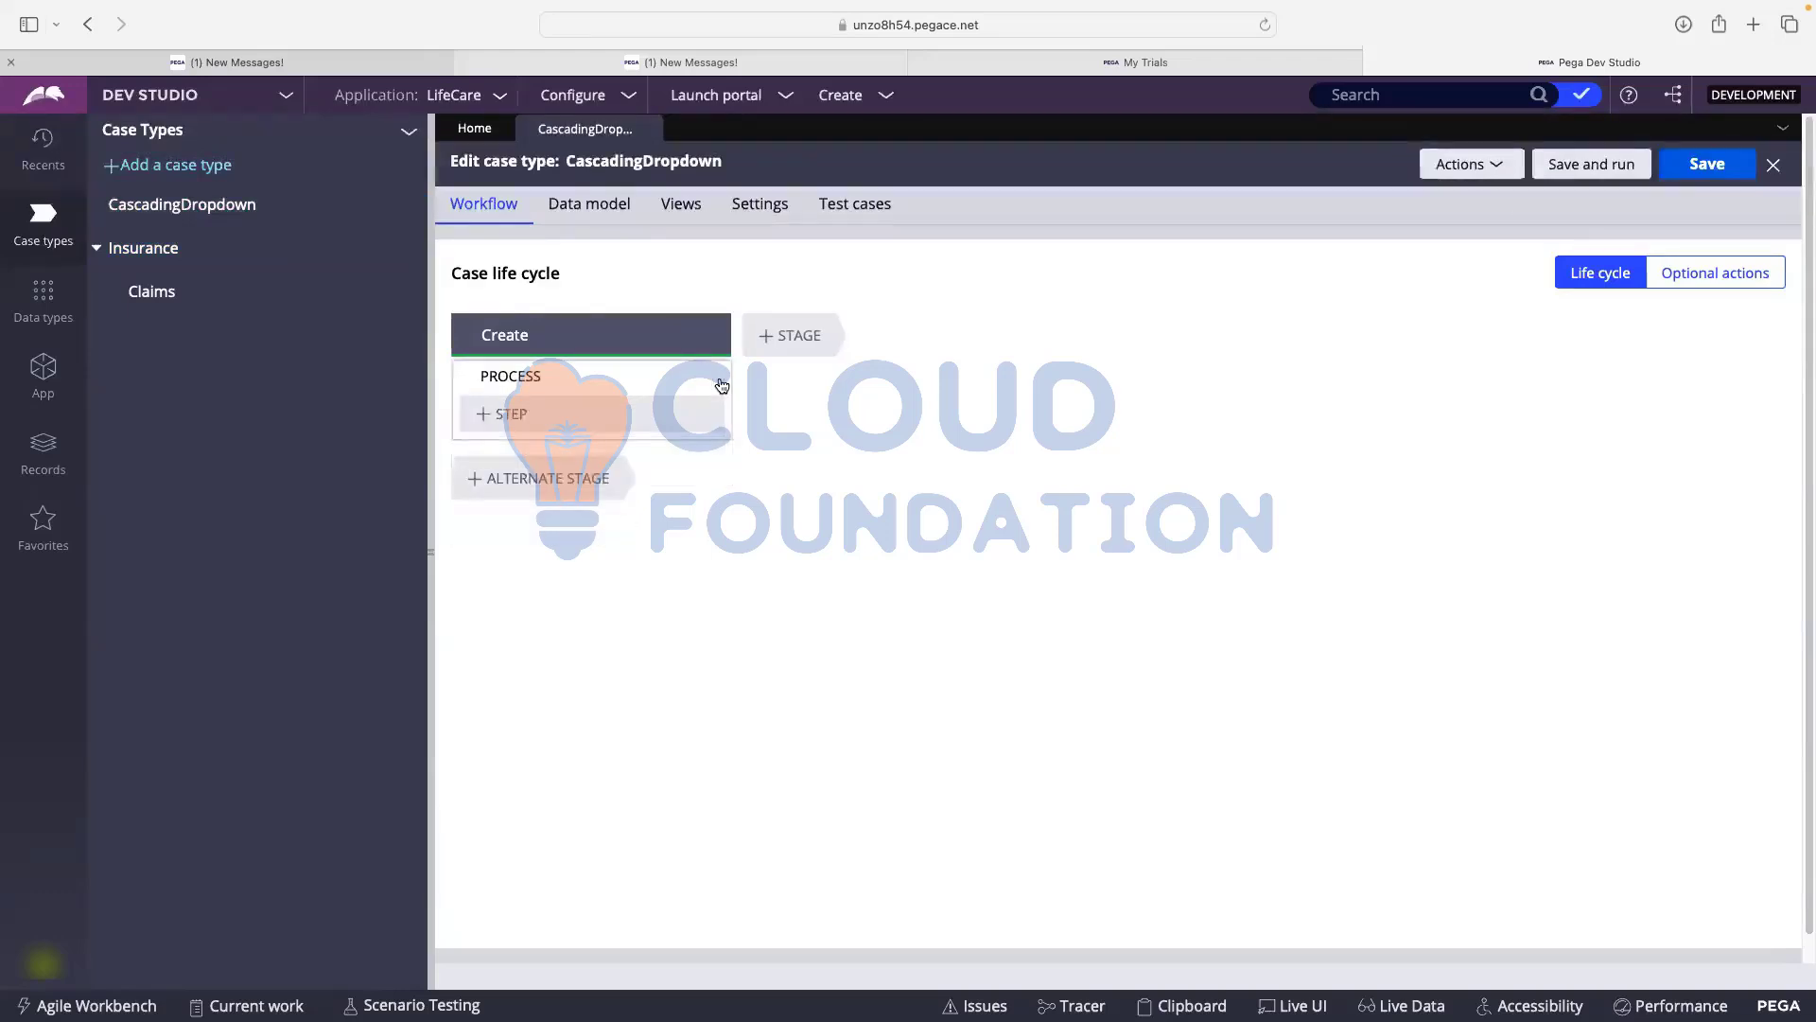
{"action": "left_click", "coordinate": [519, 415]}
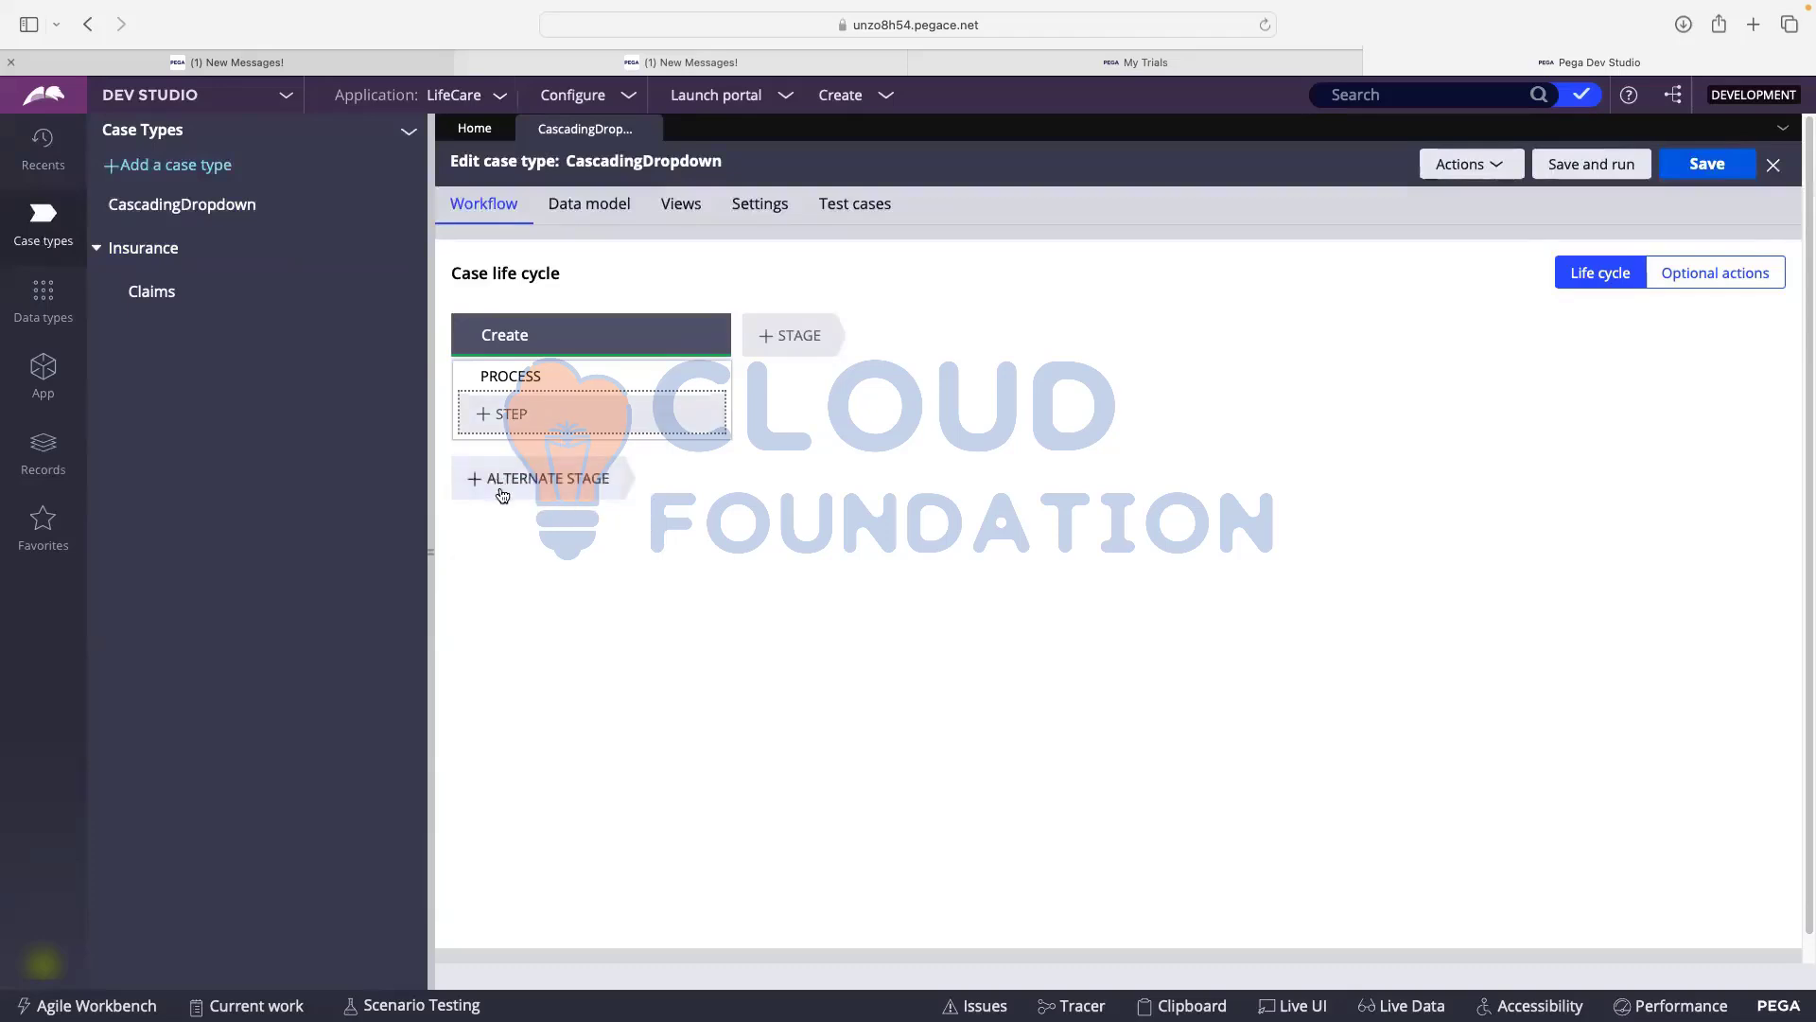
{"action": "left_click", "coordinate": [511, 341]}
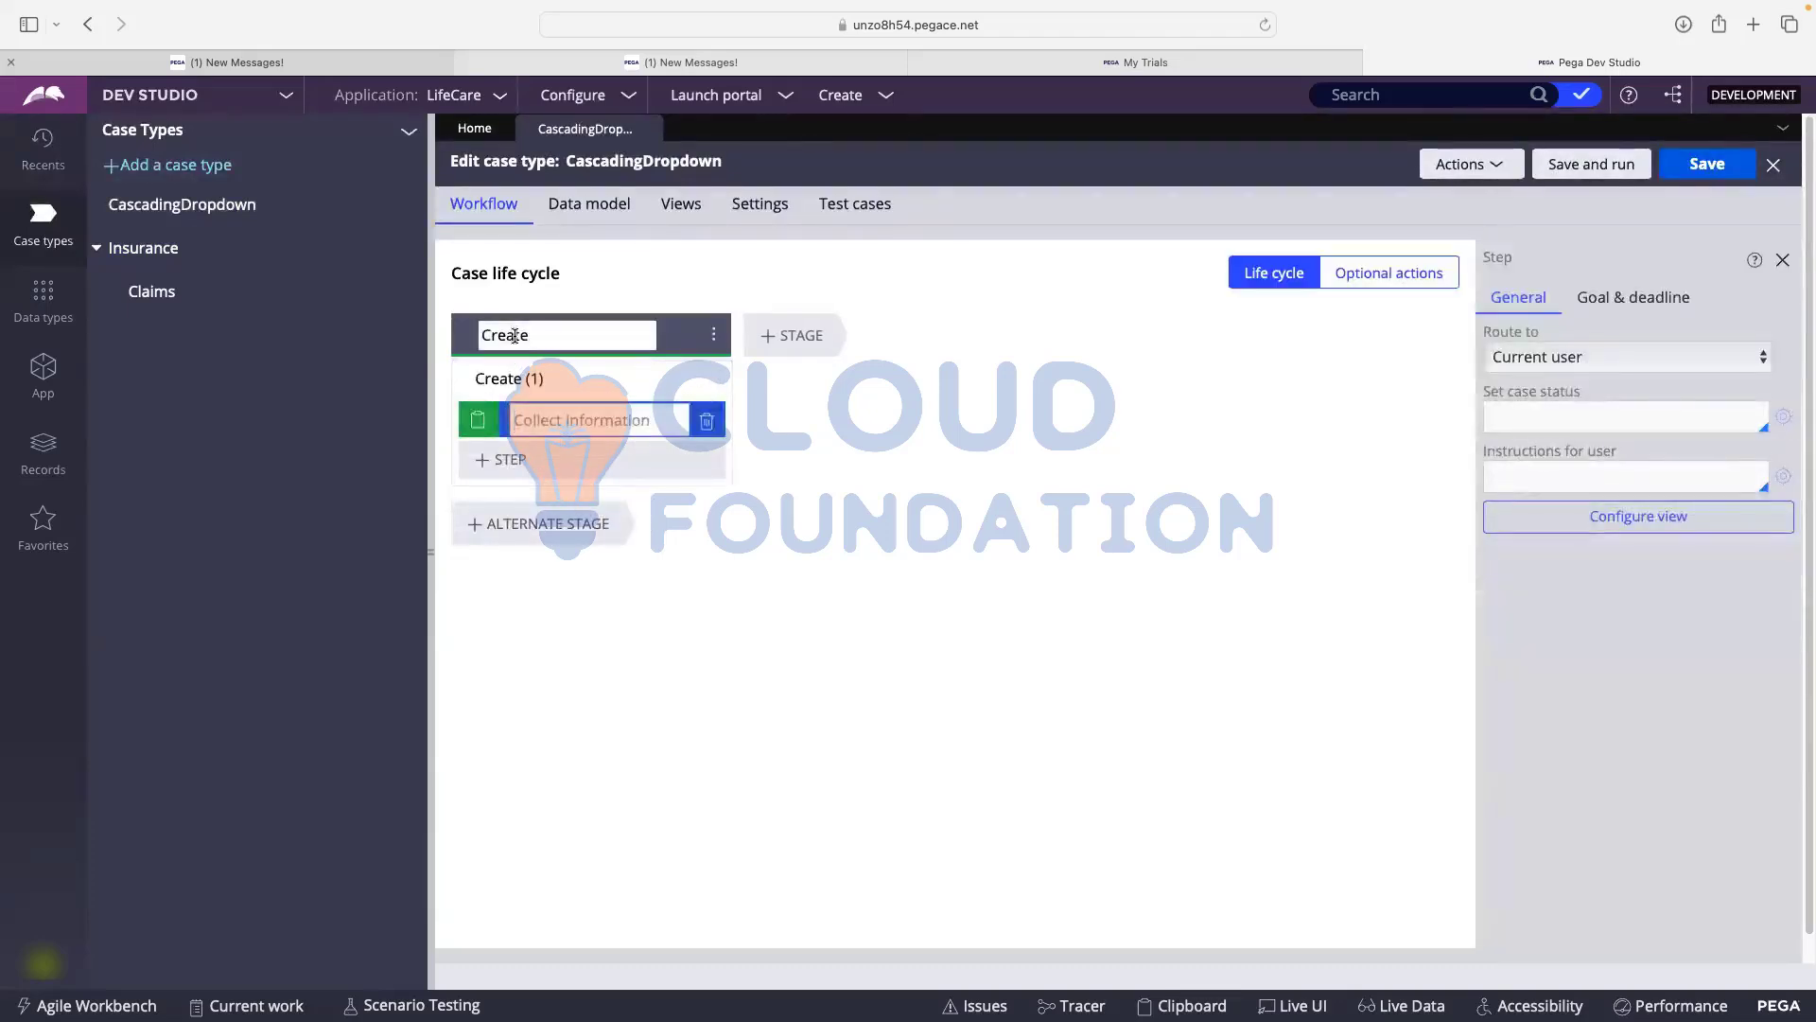
{"action": "double_click", "coordinate": [515, 336]}
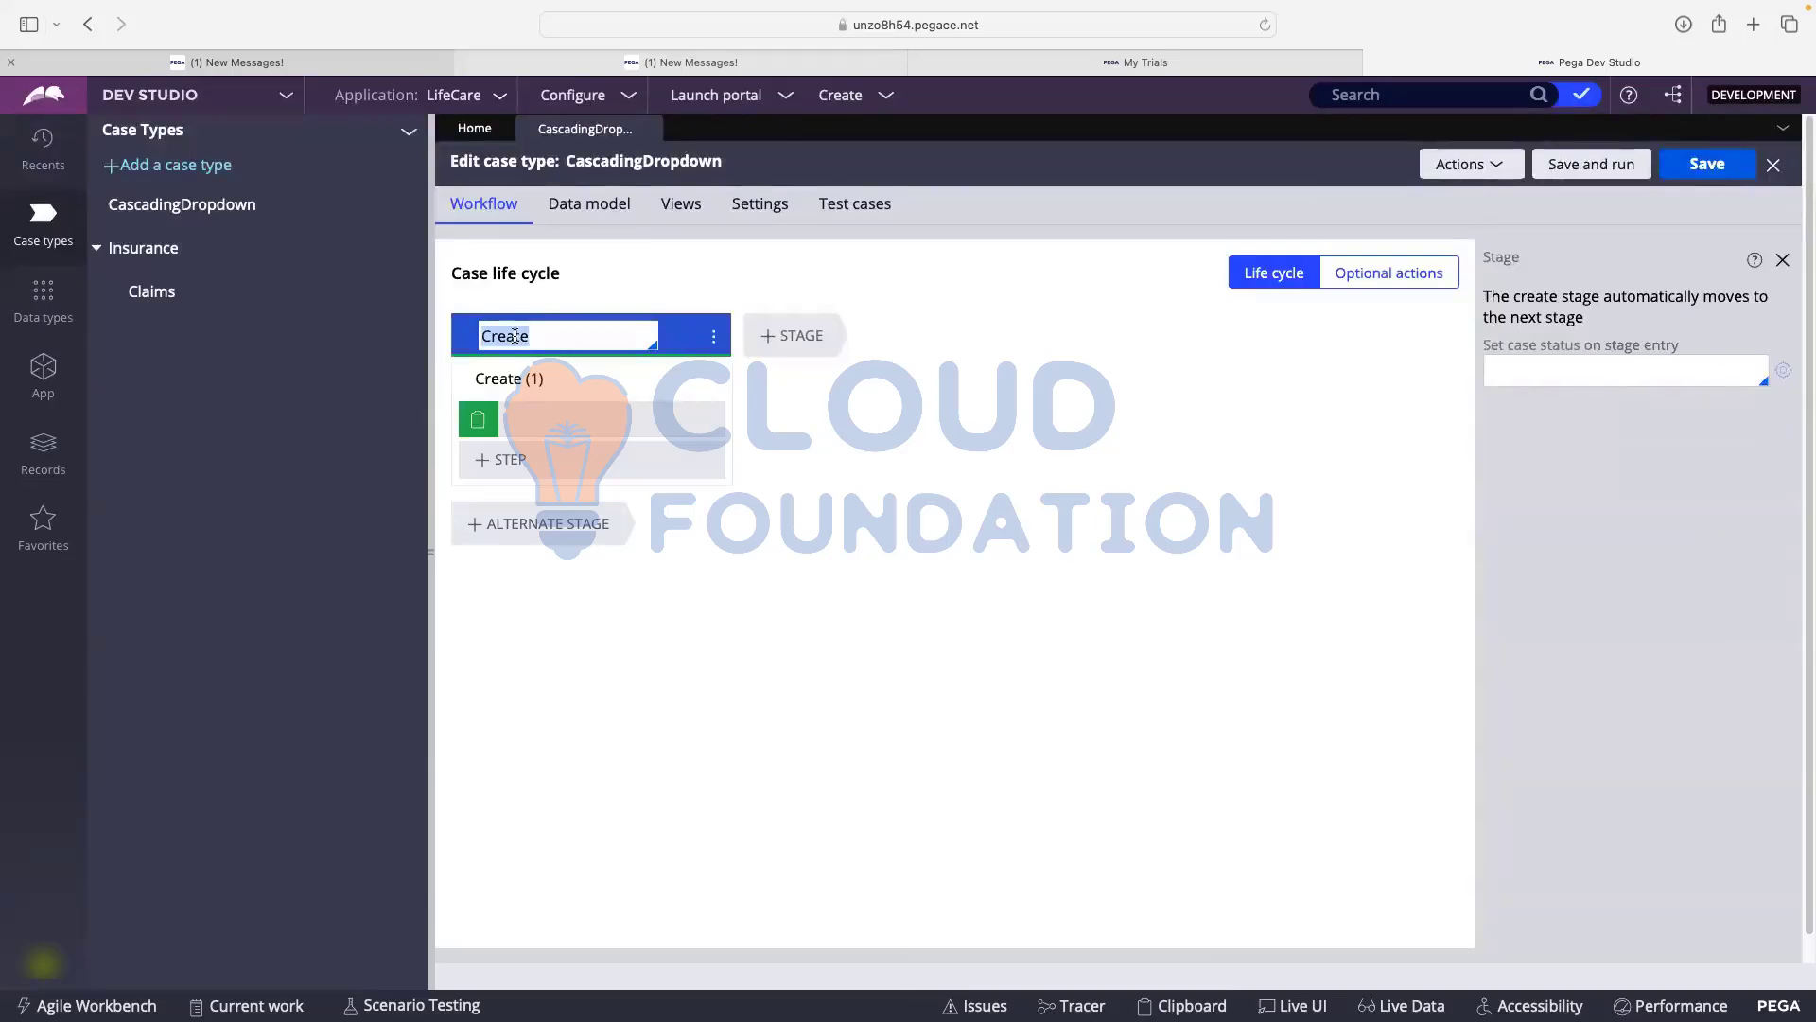
{"action": "type", "text": "Casc"}
{"action": "key", "text": "BackSpace"}
{"action": "key", "text": "BackSpace"}
{"action": "key", "text": "BackSpace"}
{"action": "type", "text": "Sele"}
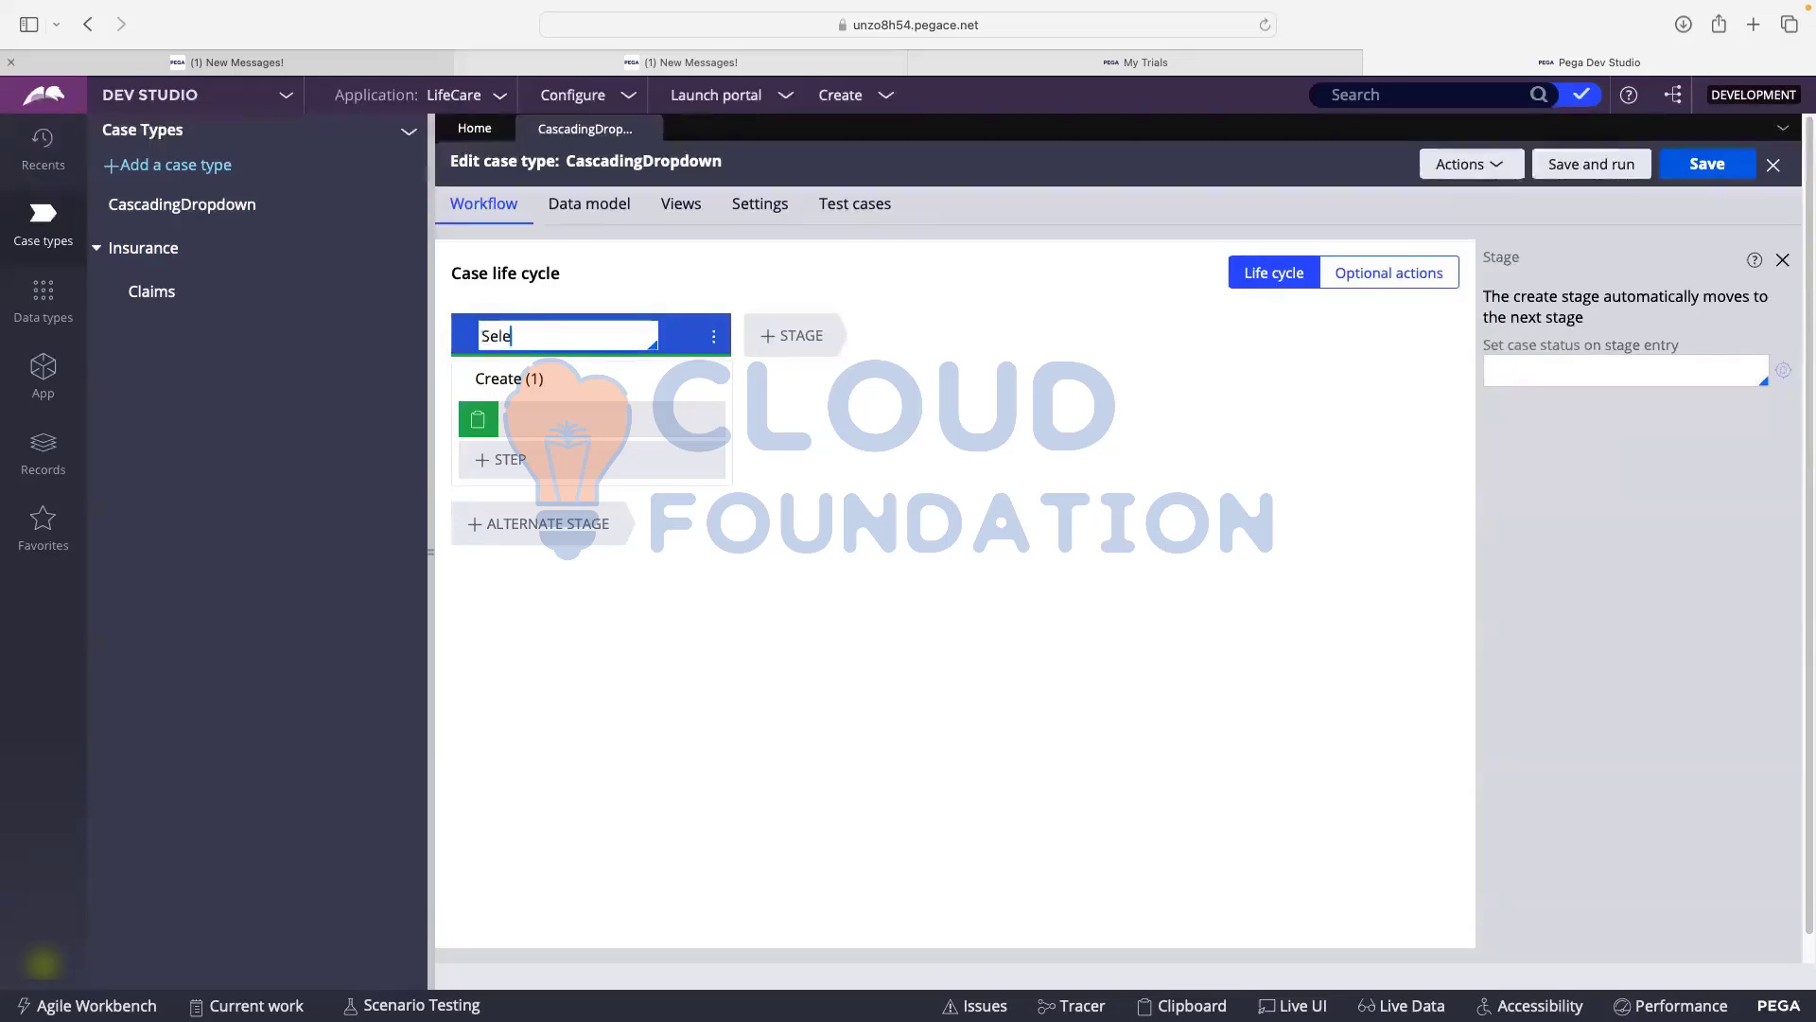
{"action": "type", "text": "ct Details"}
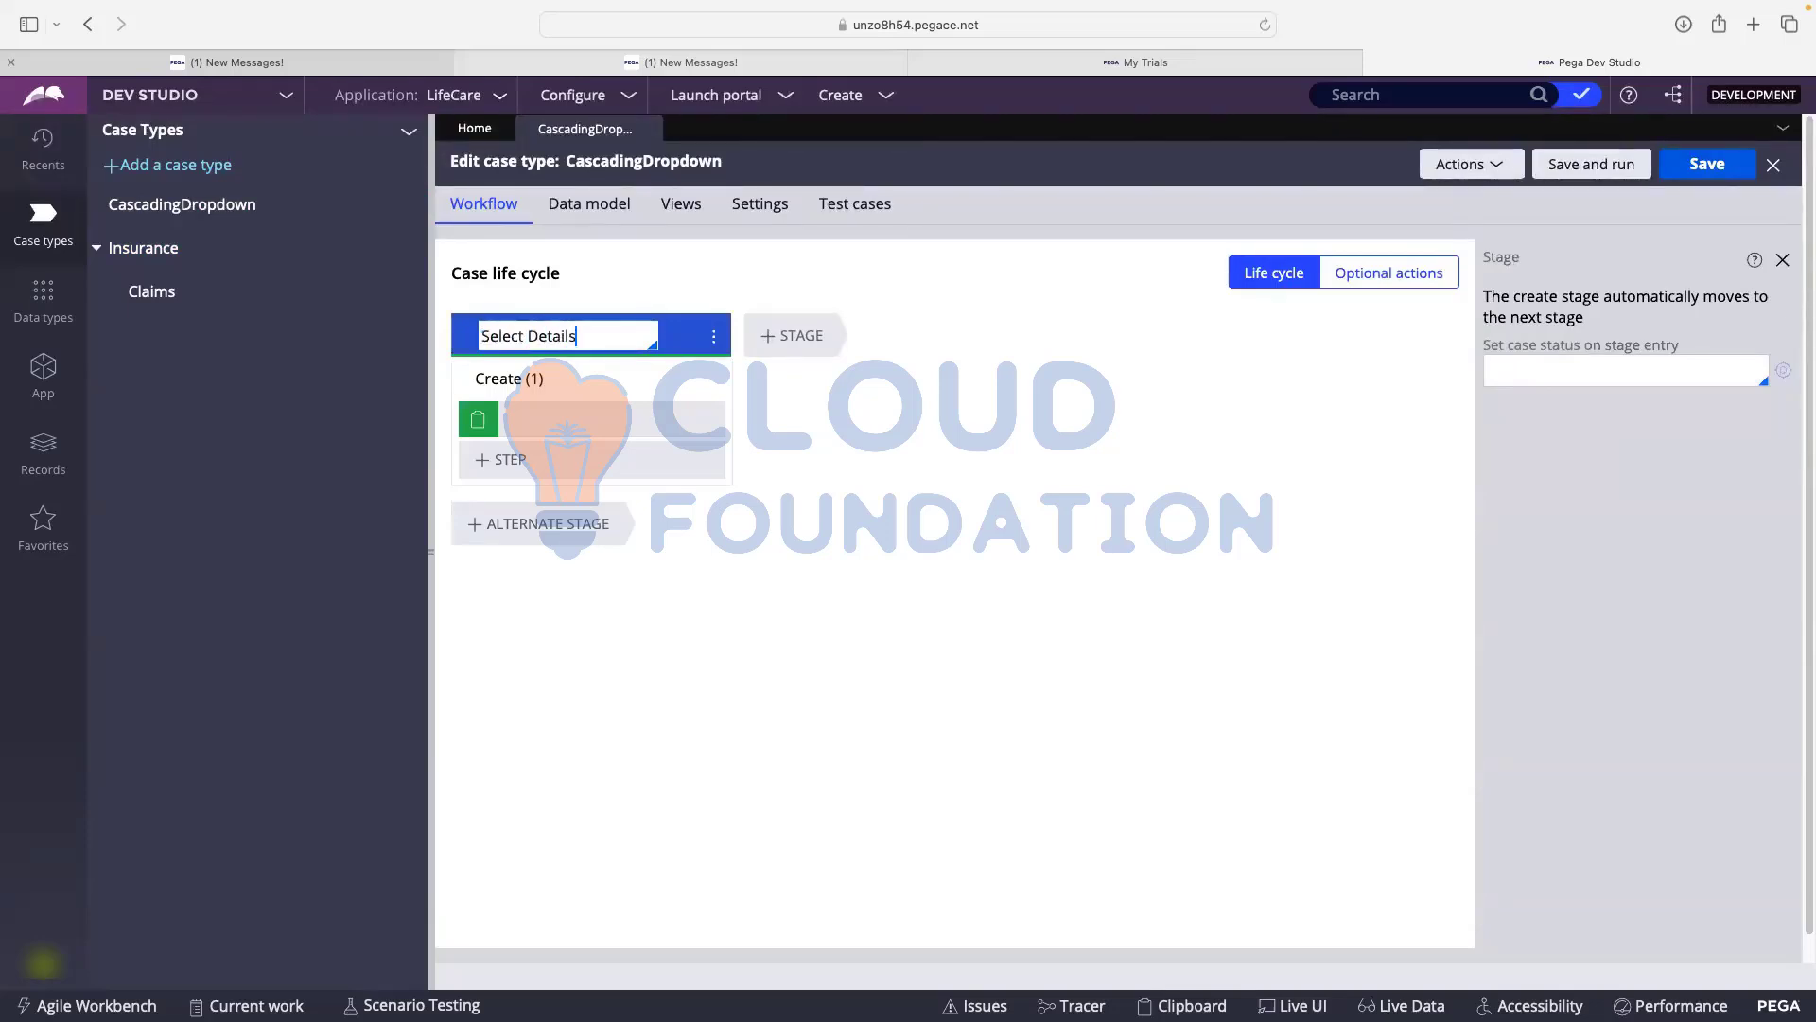
- Name both the process and its step Select Details, and save the CascadingDropdown case type
{"action": "left_click", "coordinate": [539, 378]}
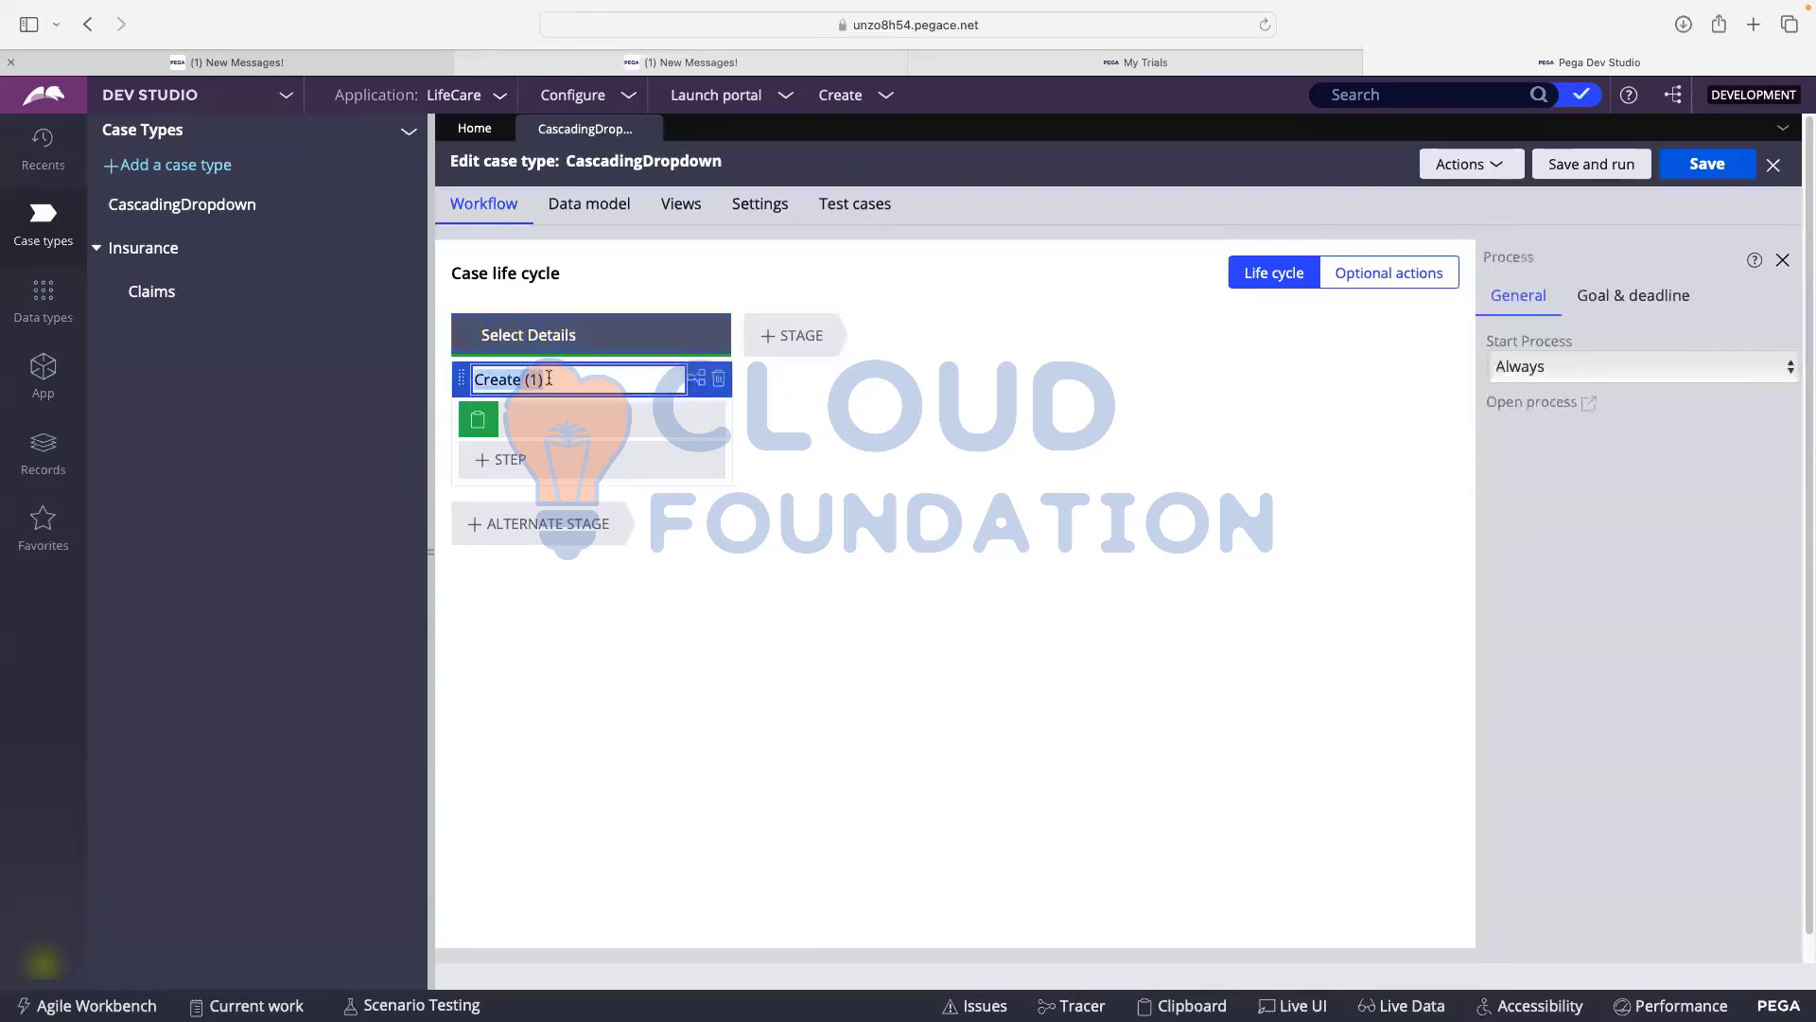
{"action": "type", "text": "Select Details"}
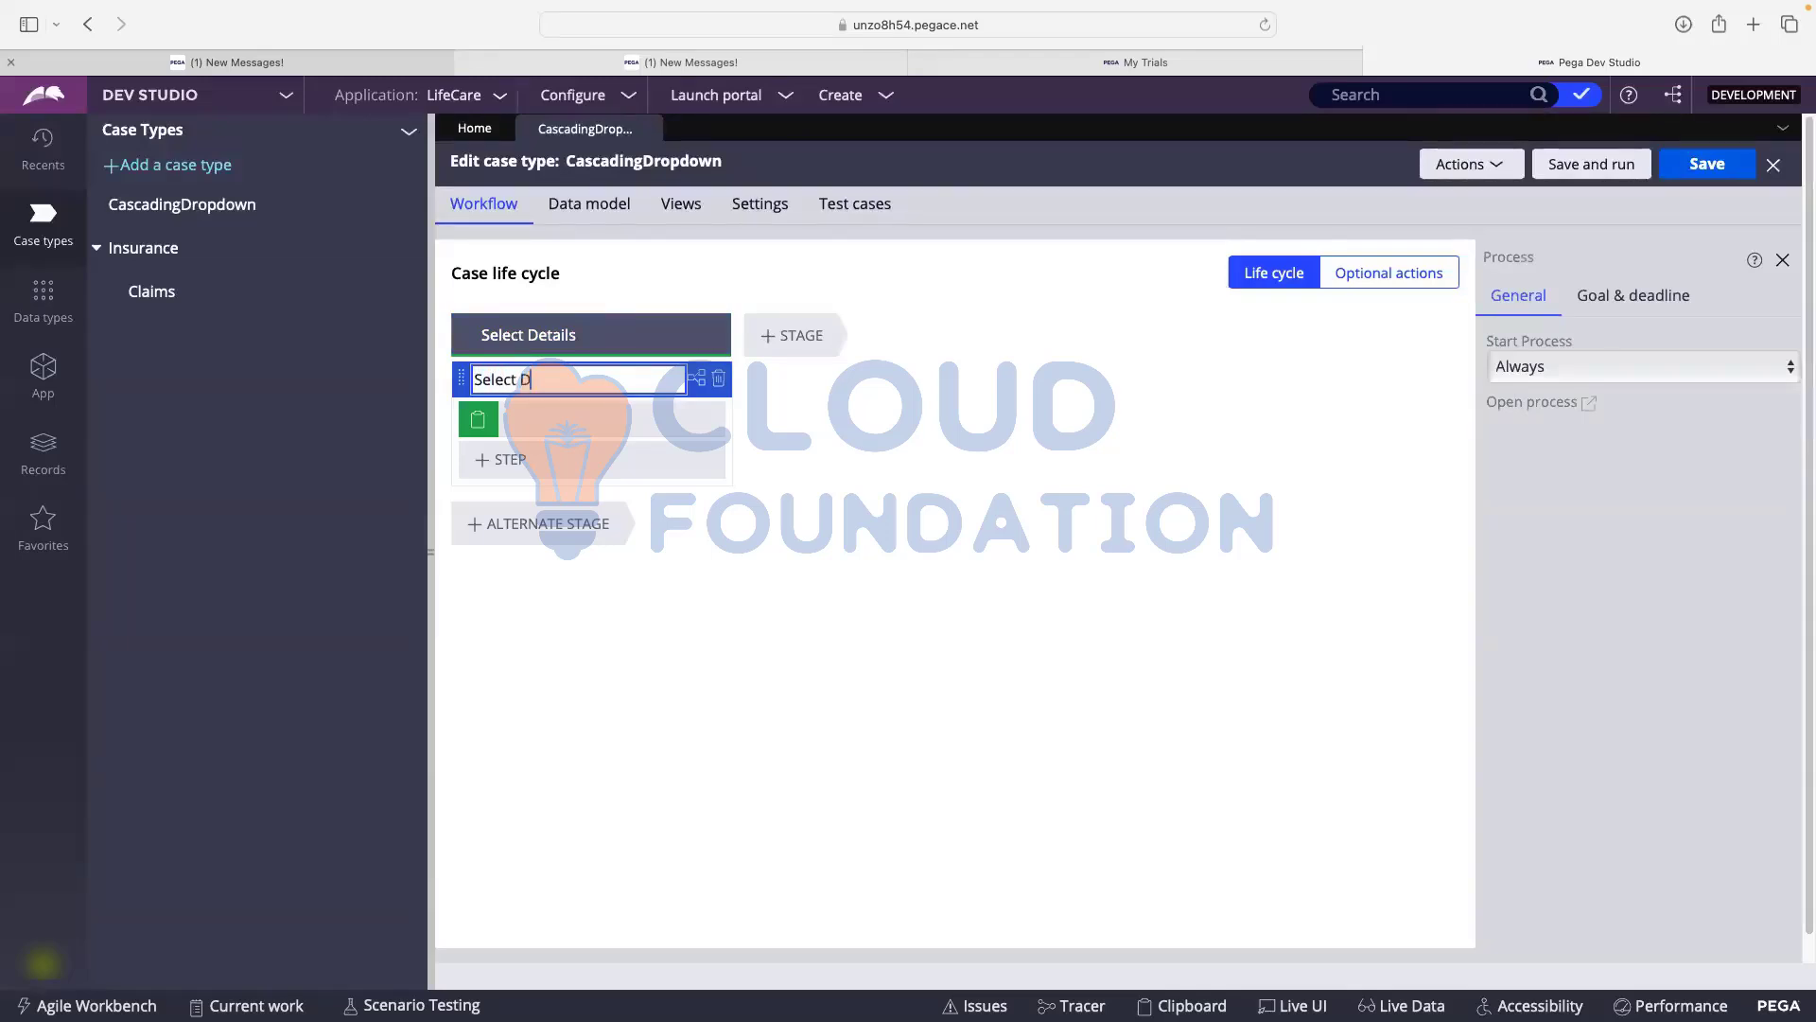
{"action": "left_click", "coordinate": [553, 421]}
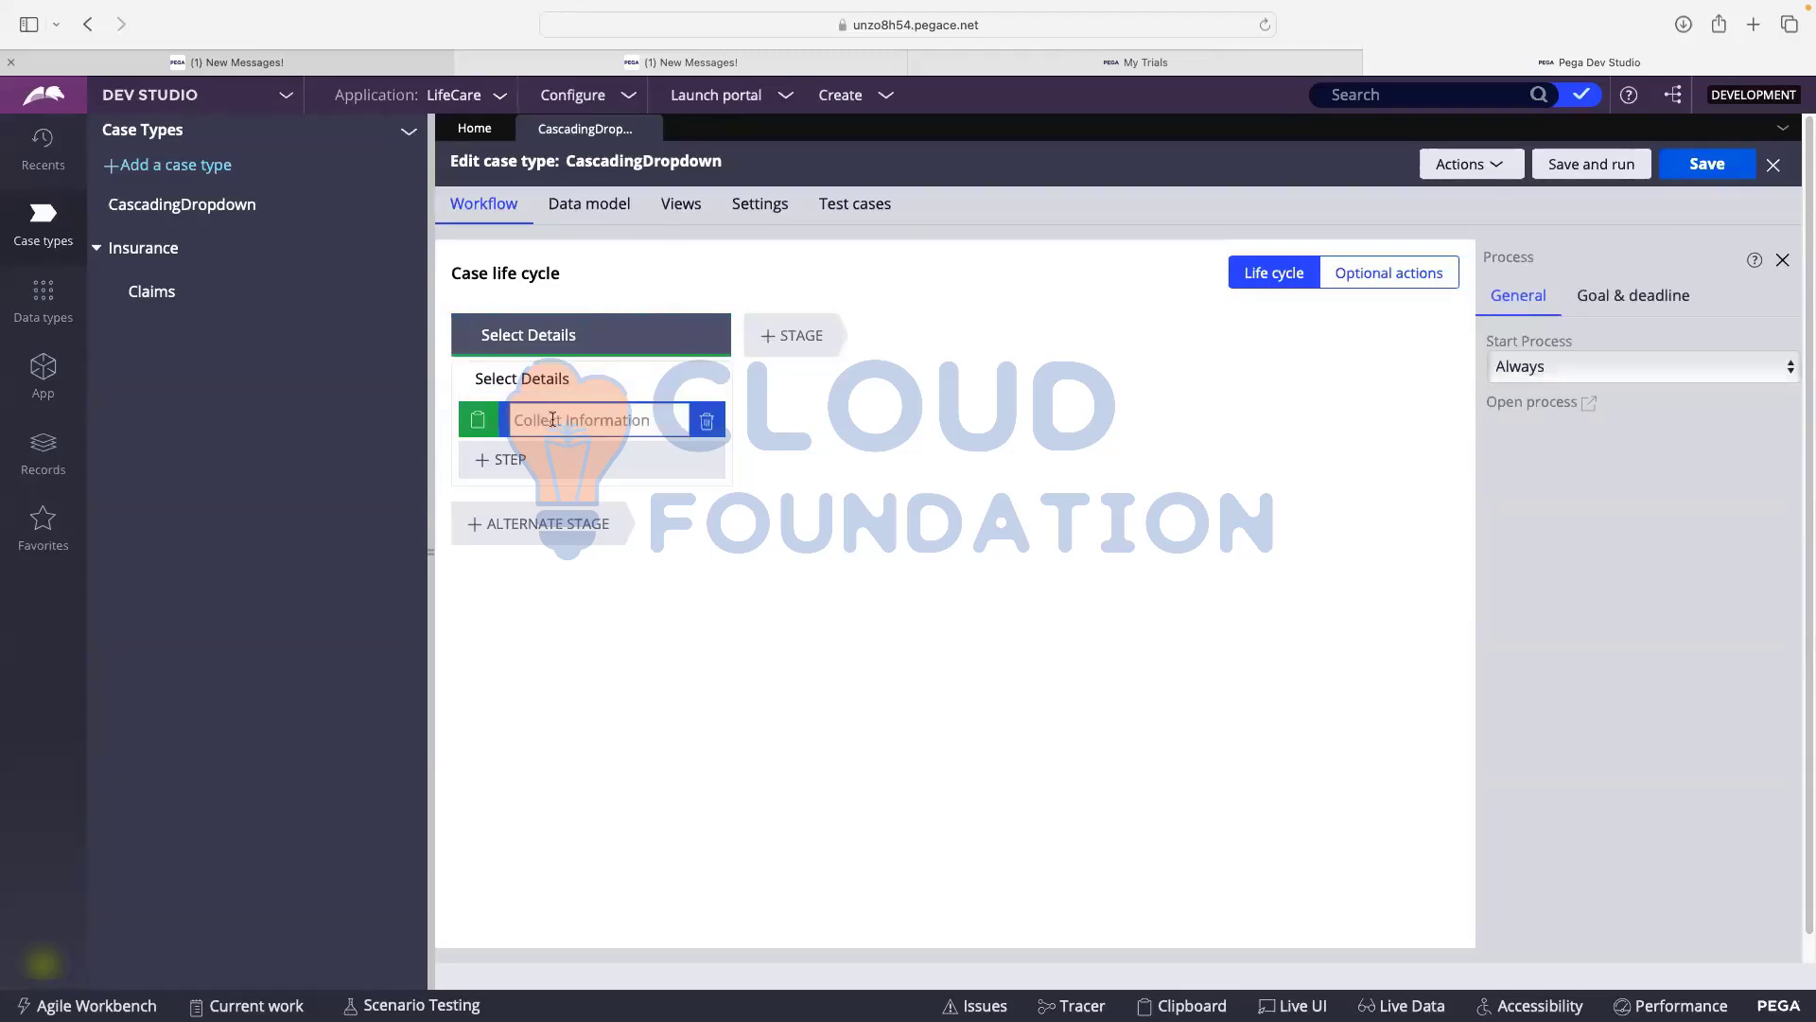
{"action": "type", "text": "S"}
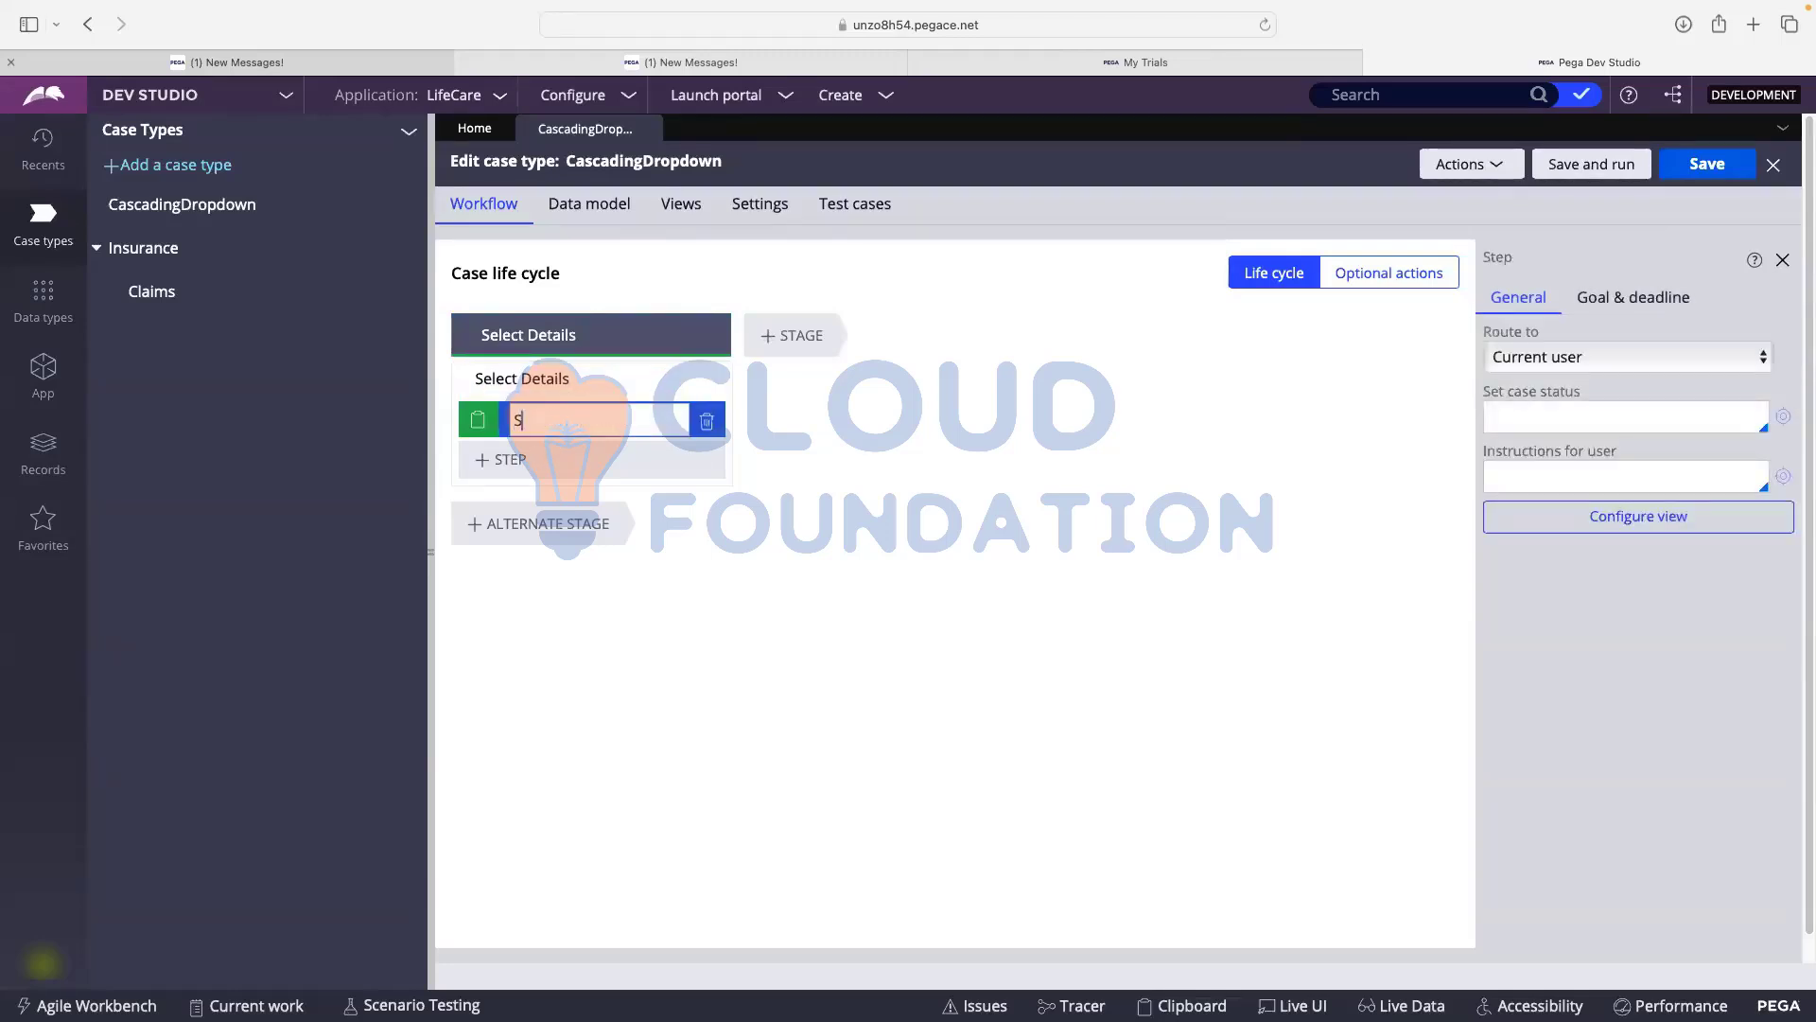
{"action": "type", "text": "elect Details"}
{"action": "left_click", "coordinate": [886, 526]}
{"action": "left_click", "coordinate": [1680, 166]}
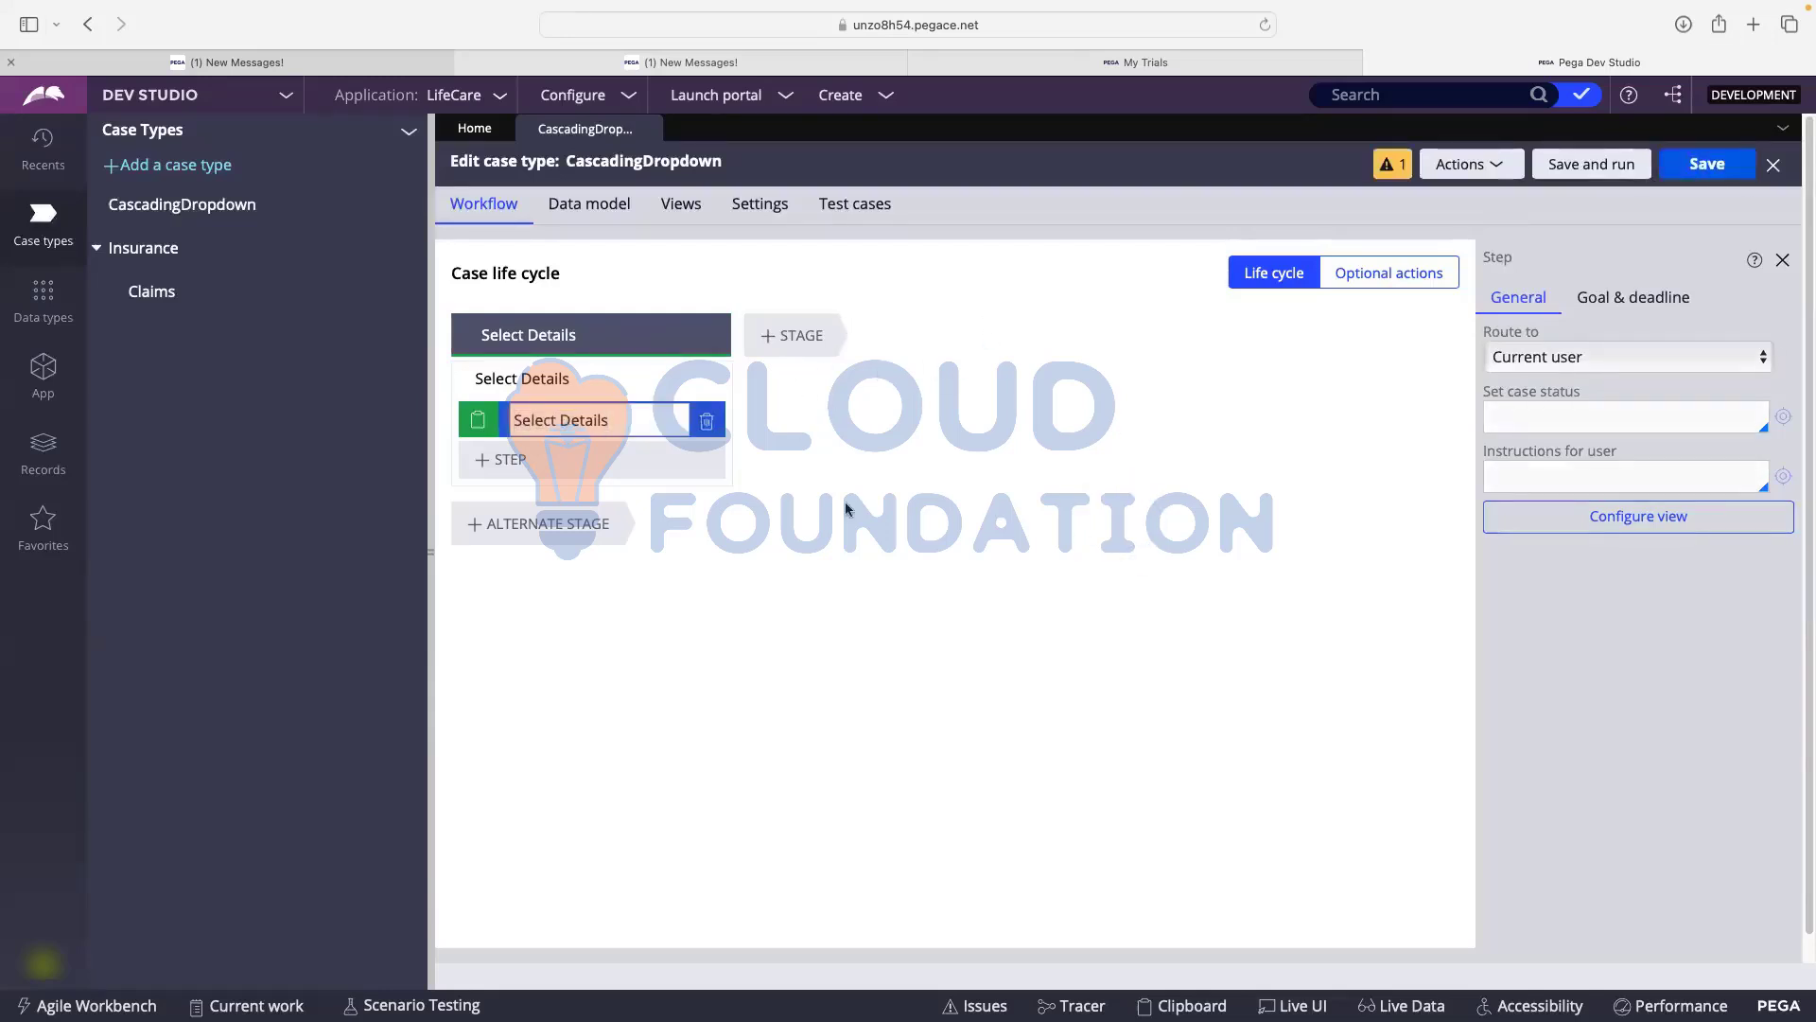
{"action": "left_click", "coordinate": [1706, 164]}
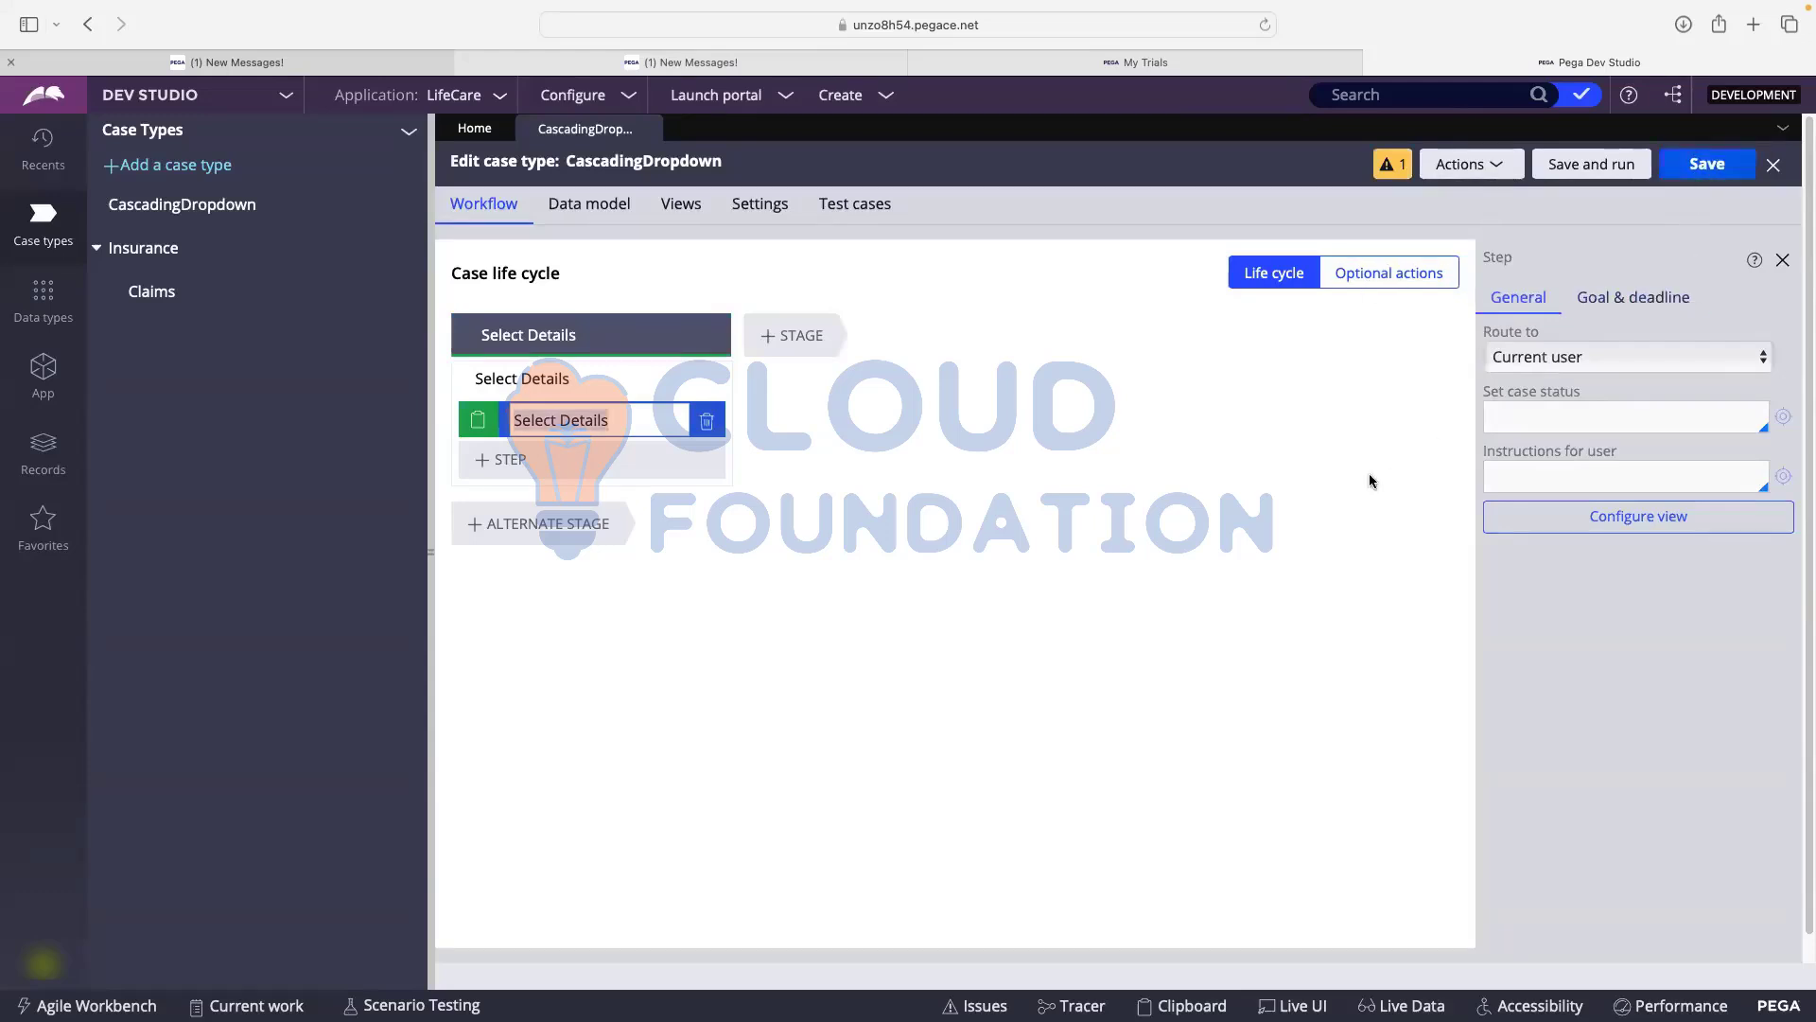
- Add a single-line text field named Country to the Select Details step's view
{"action": "left_click", "coordinate": [1541, 523]}
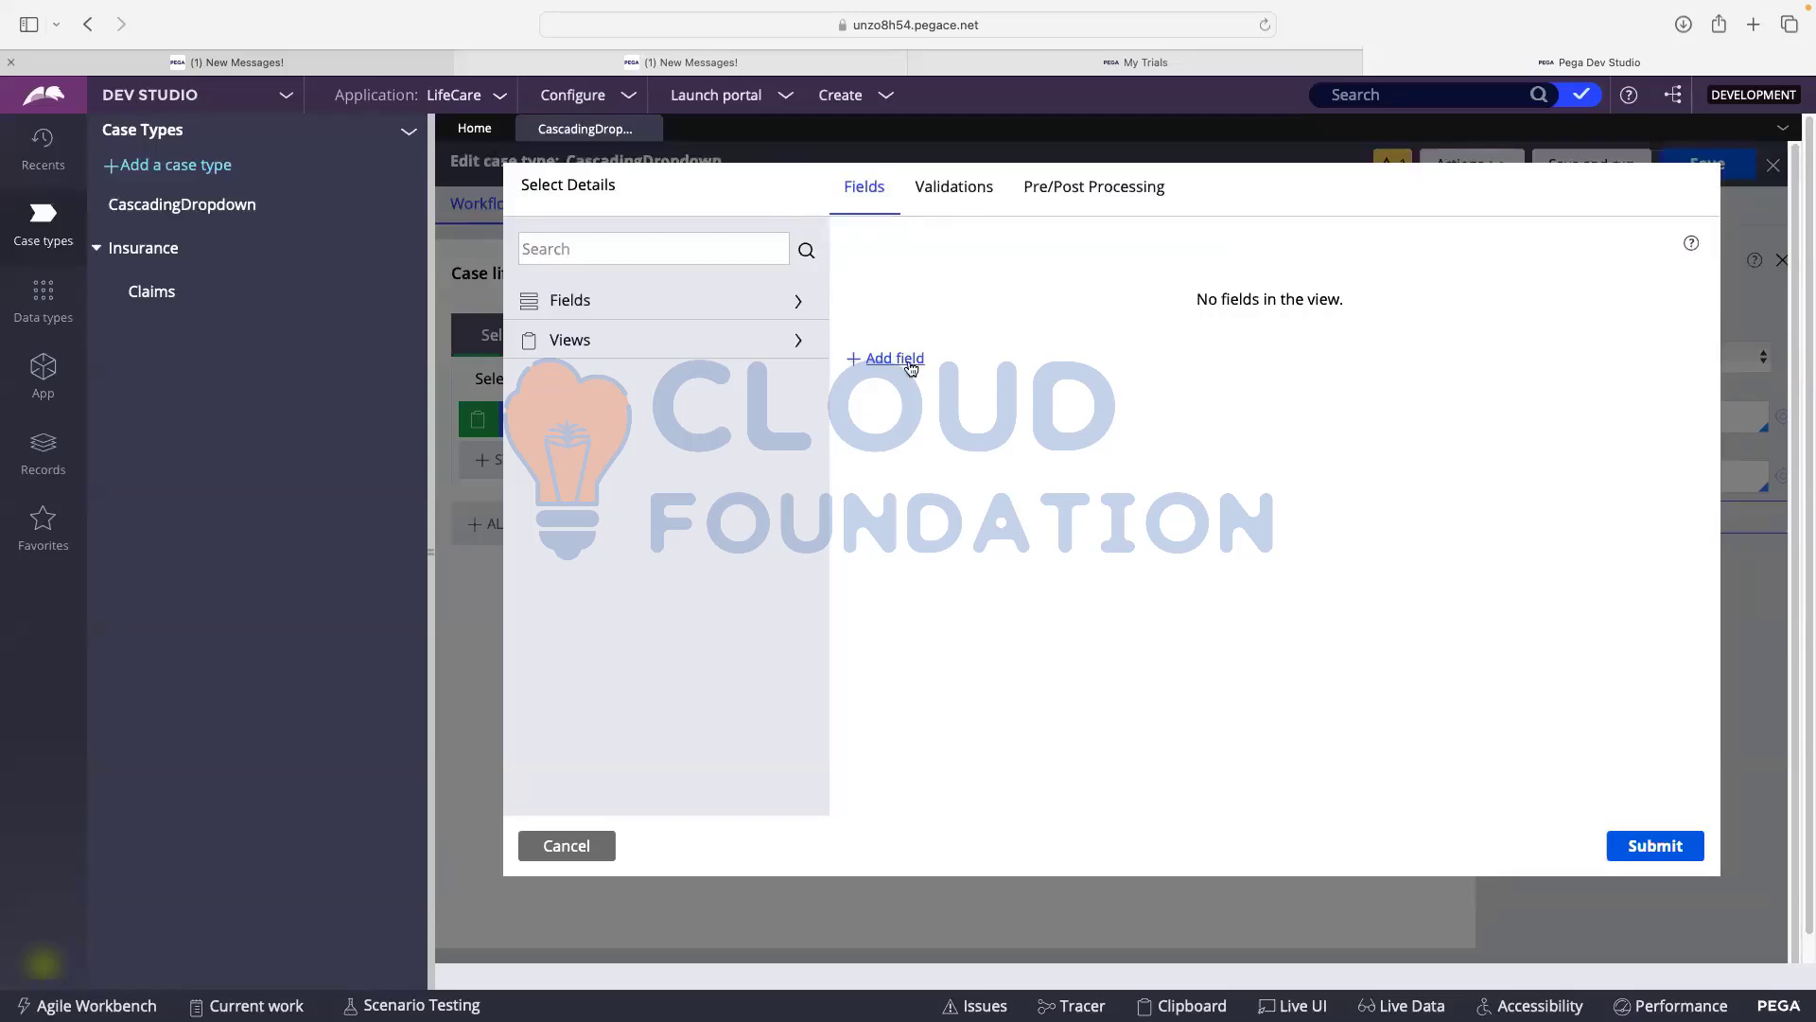
{"action": "left_click", "coordinate": [899, 359]}
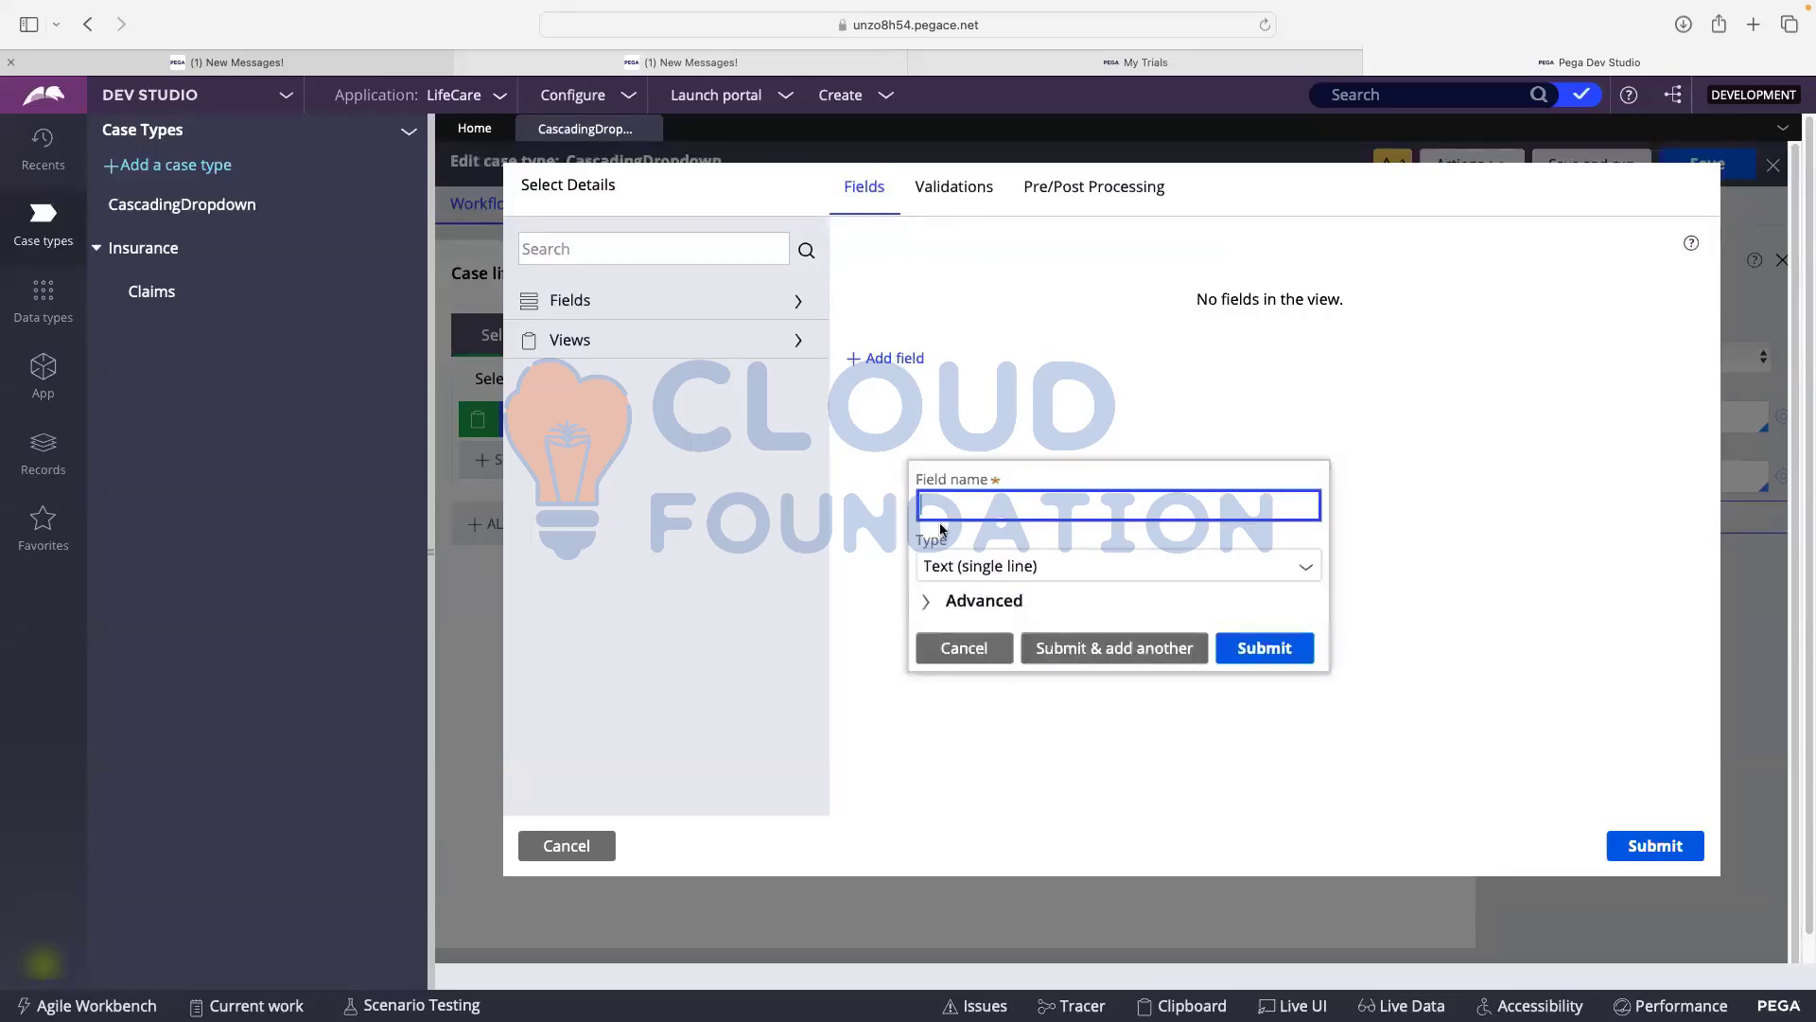
{"action": "type", "text": "CO"}
{"action": "key", "text": "BackSpace"}
{"action": "type", "text": "o"}
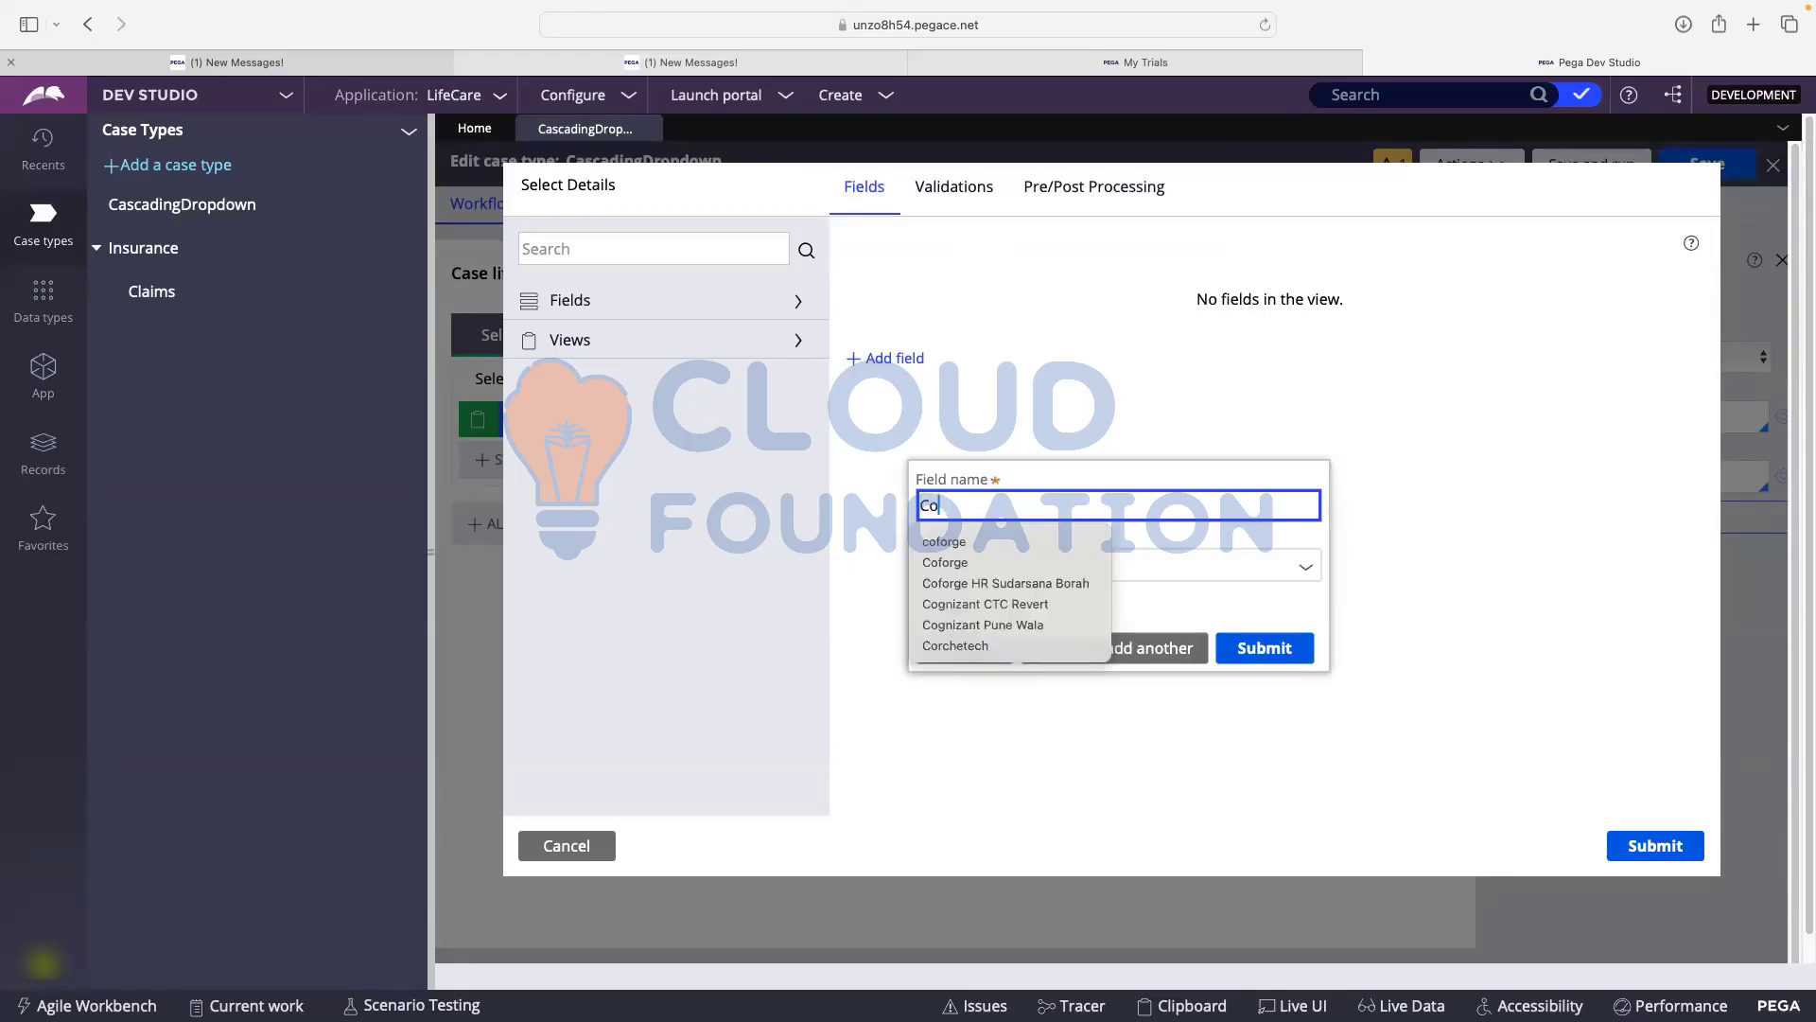
{"action": "type", "text": "untry"}
{"action": "left_click", "coordinate": [1062, 479]}
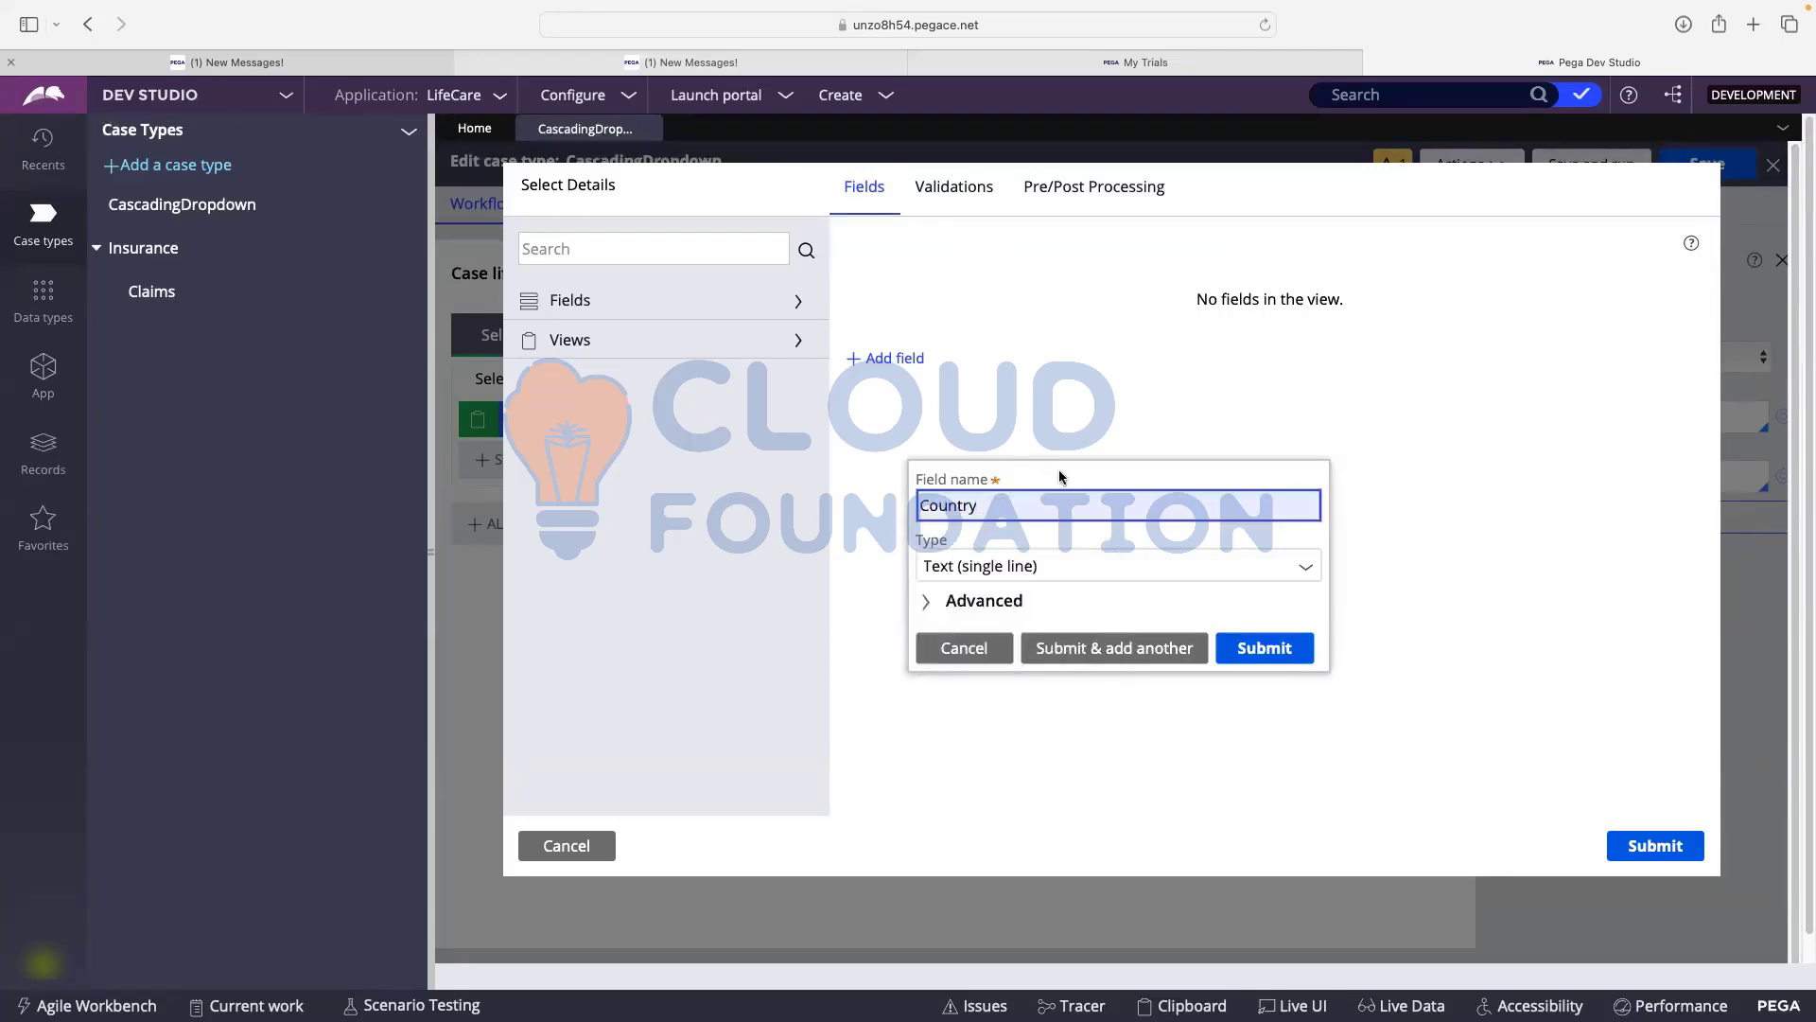
{"action": "left_click", "coordinate": [1142, 644]}
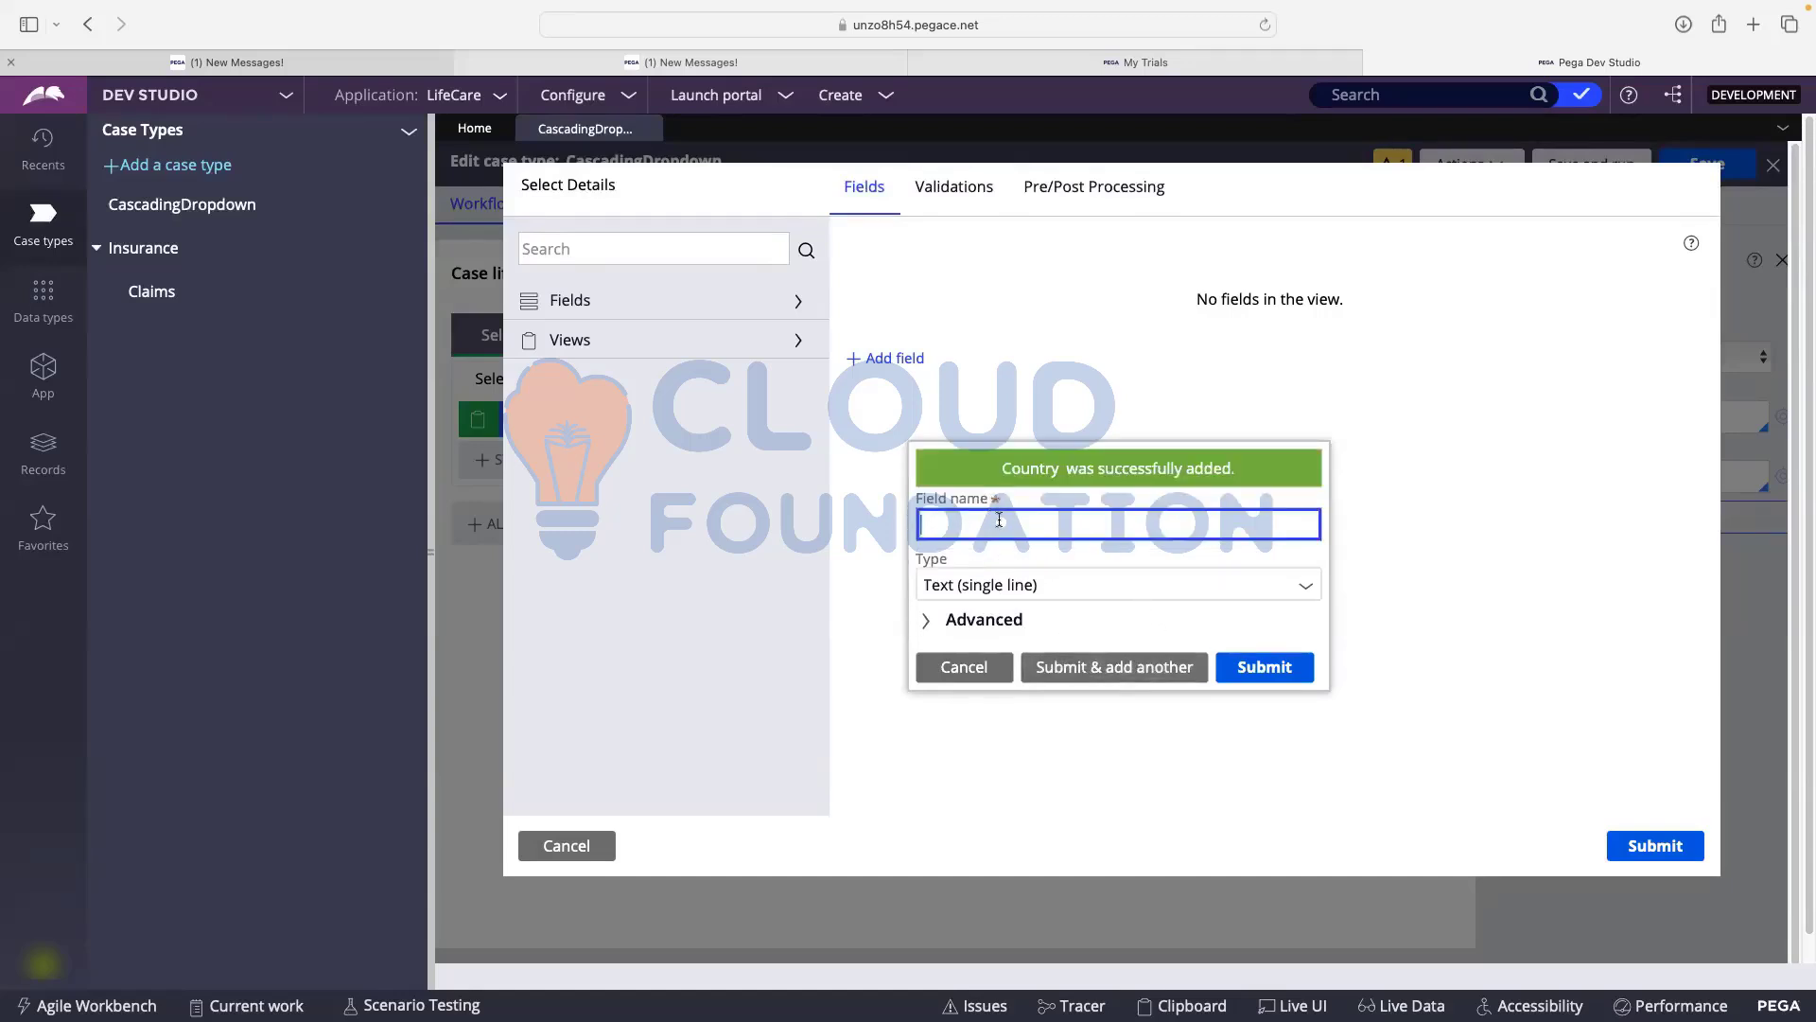
- Add single-line text fields named State and City to the view, and save the case type
{"action": "type", "text": "State"}
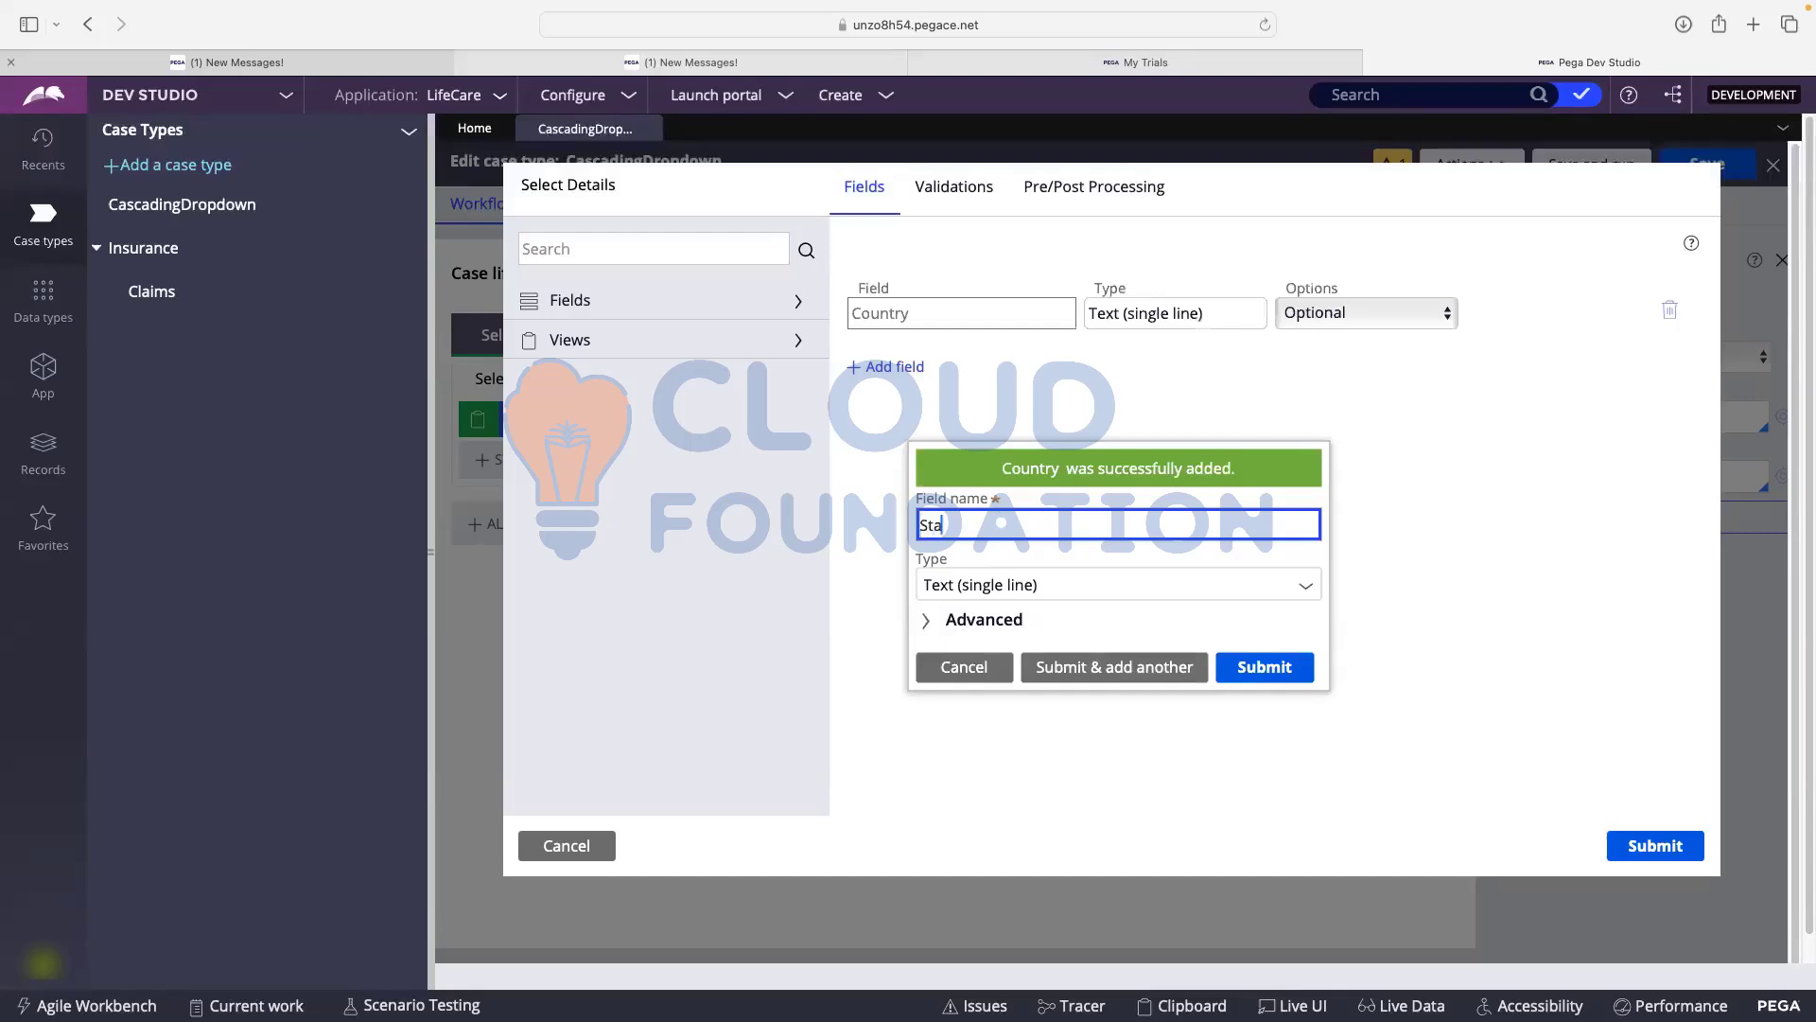
{"action": "left_click", "coordinate": [1106, 668]}
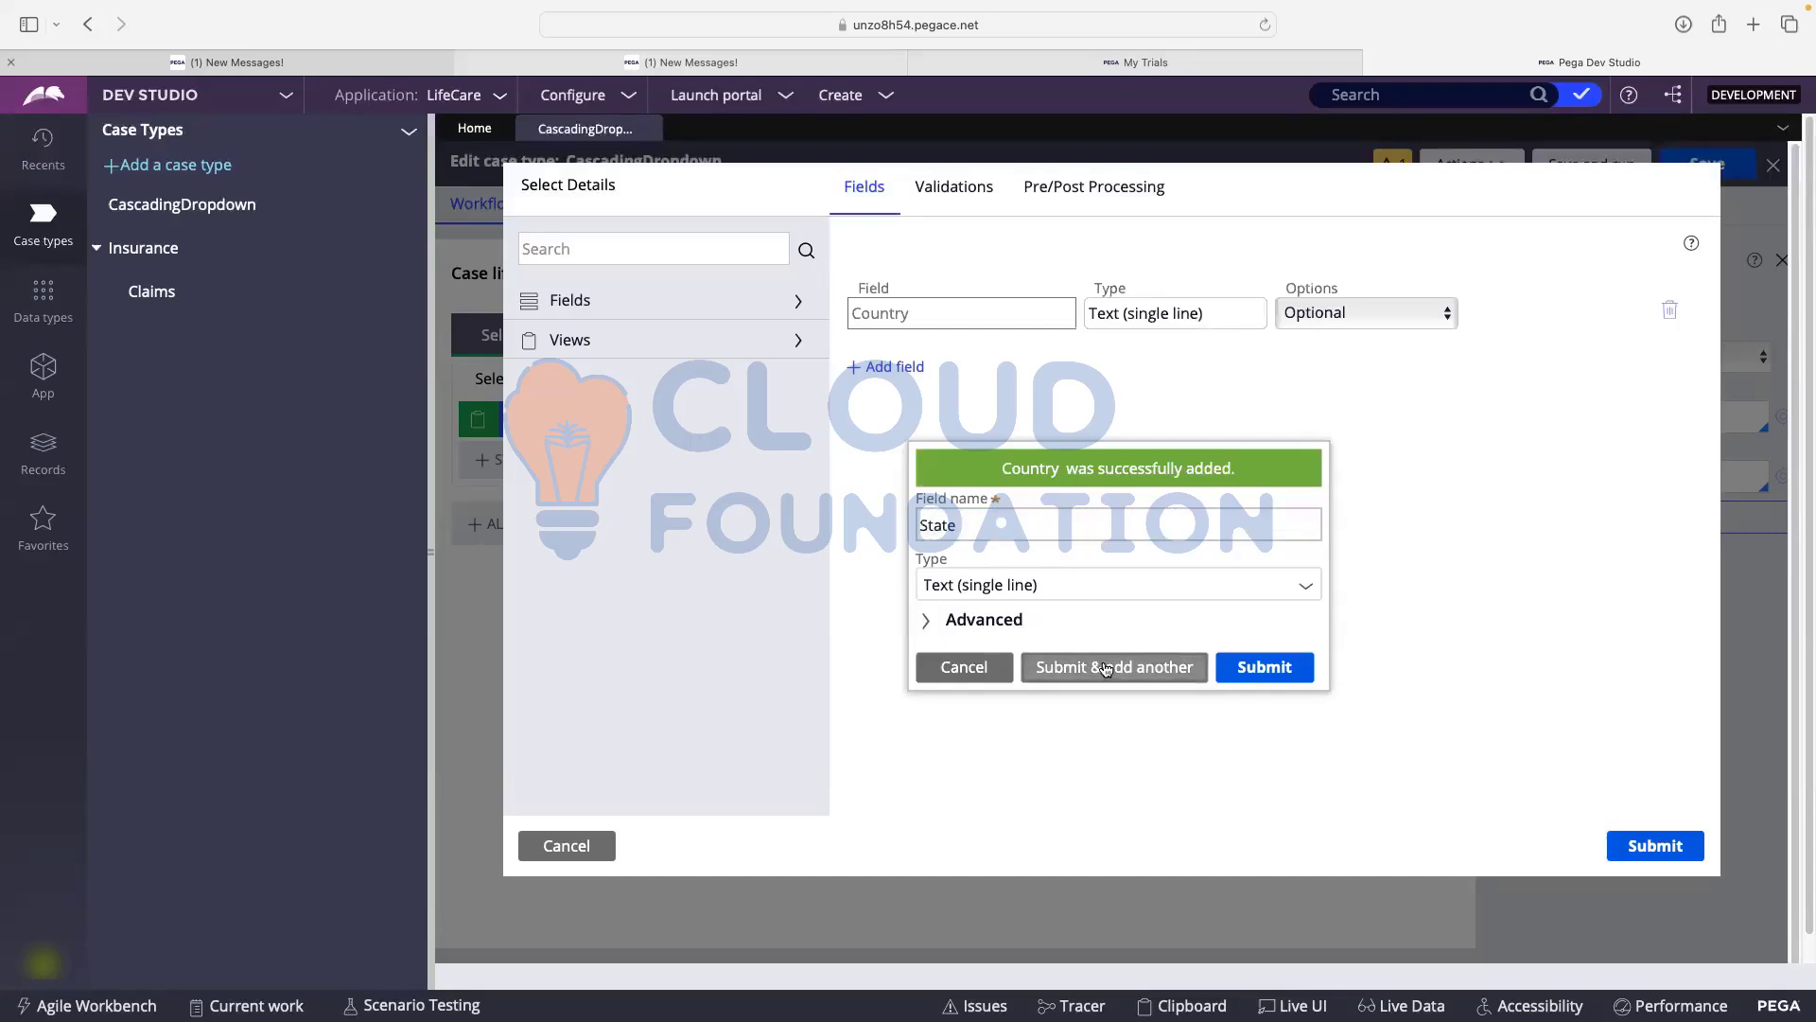
{"action": "left_click", "coordinate": [978, 532]}
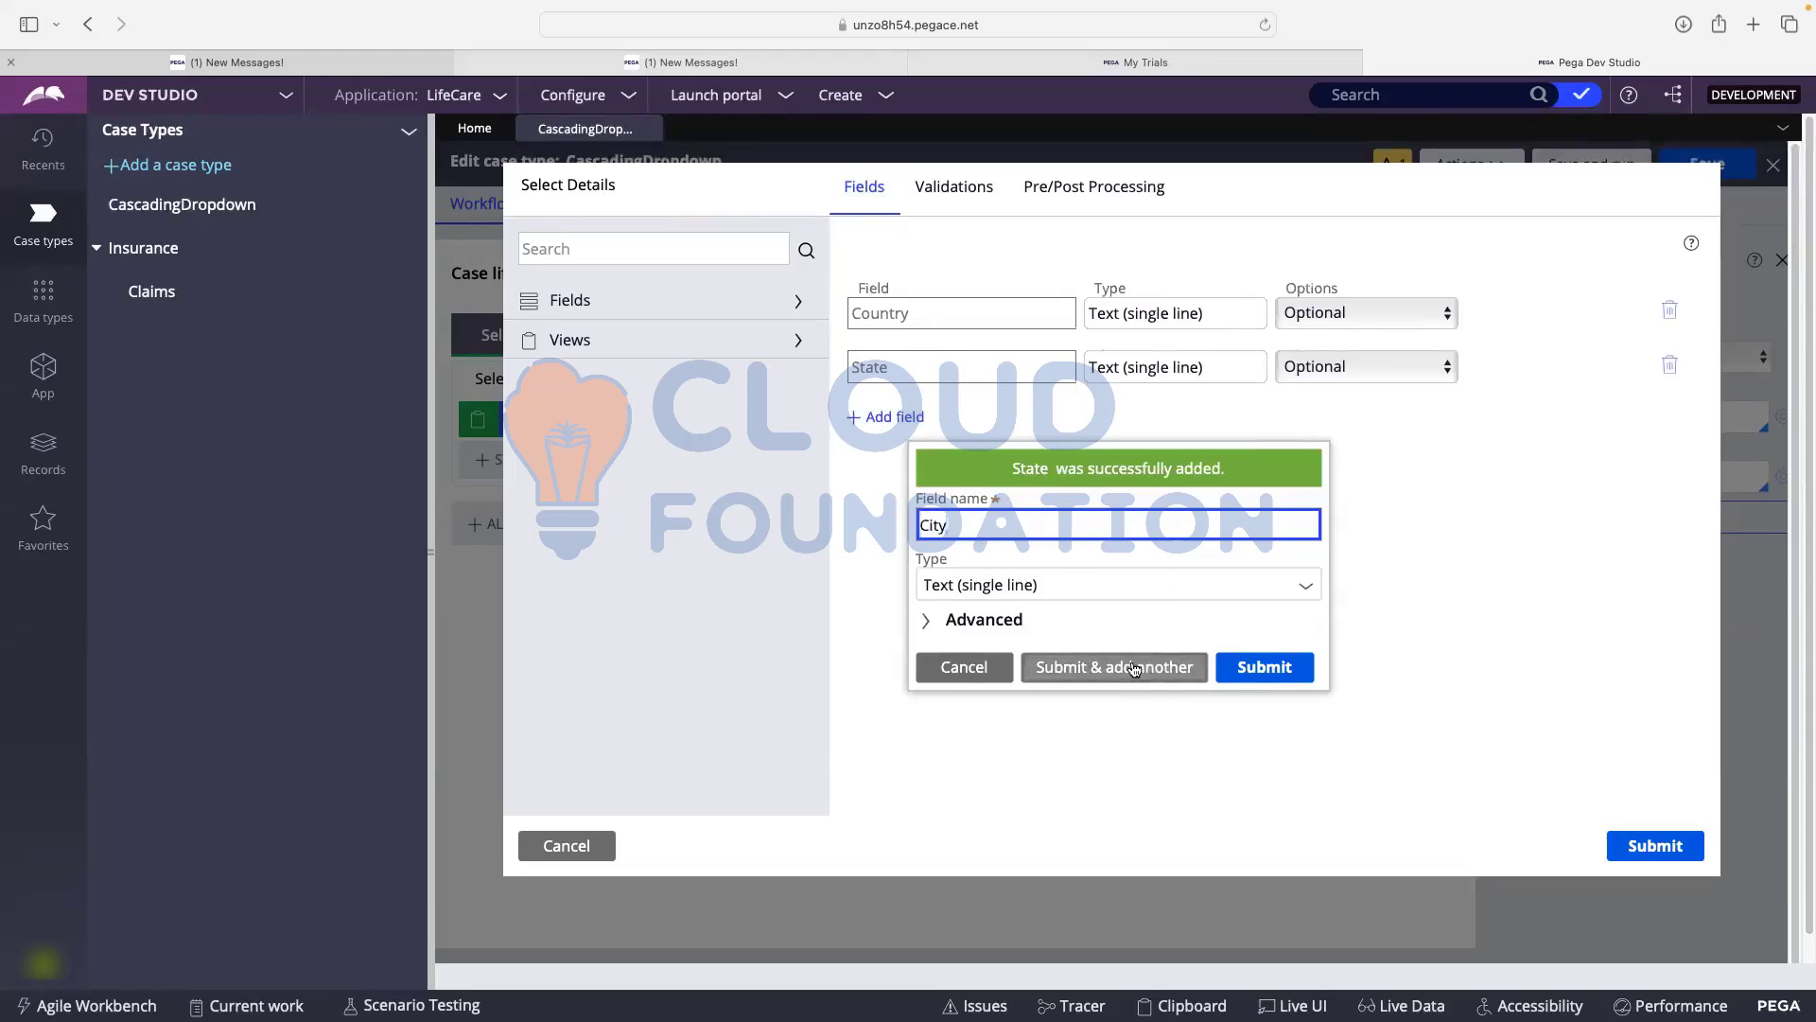
{"action": "left_click", "coordinate": [1279, 669]}
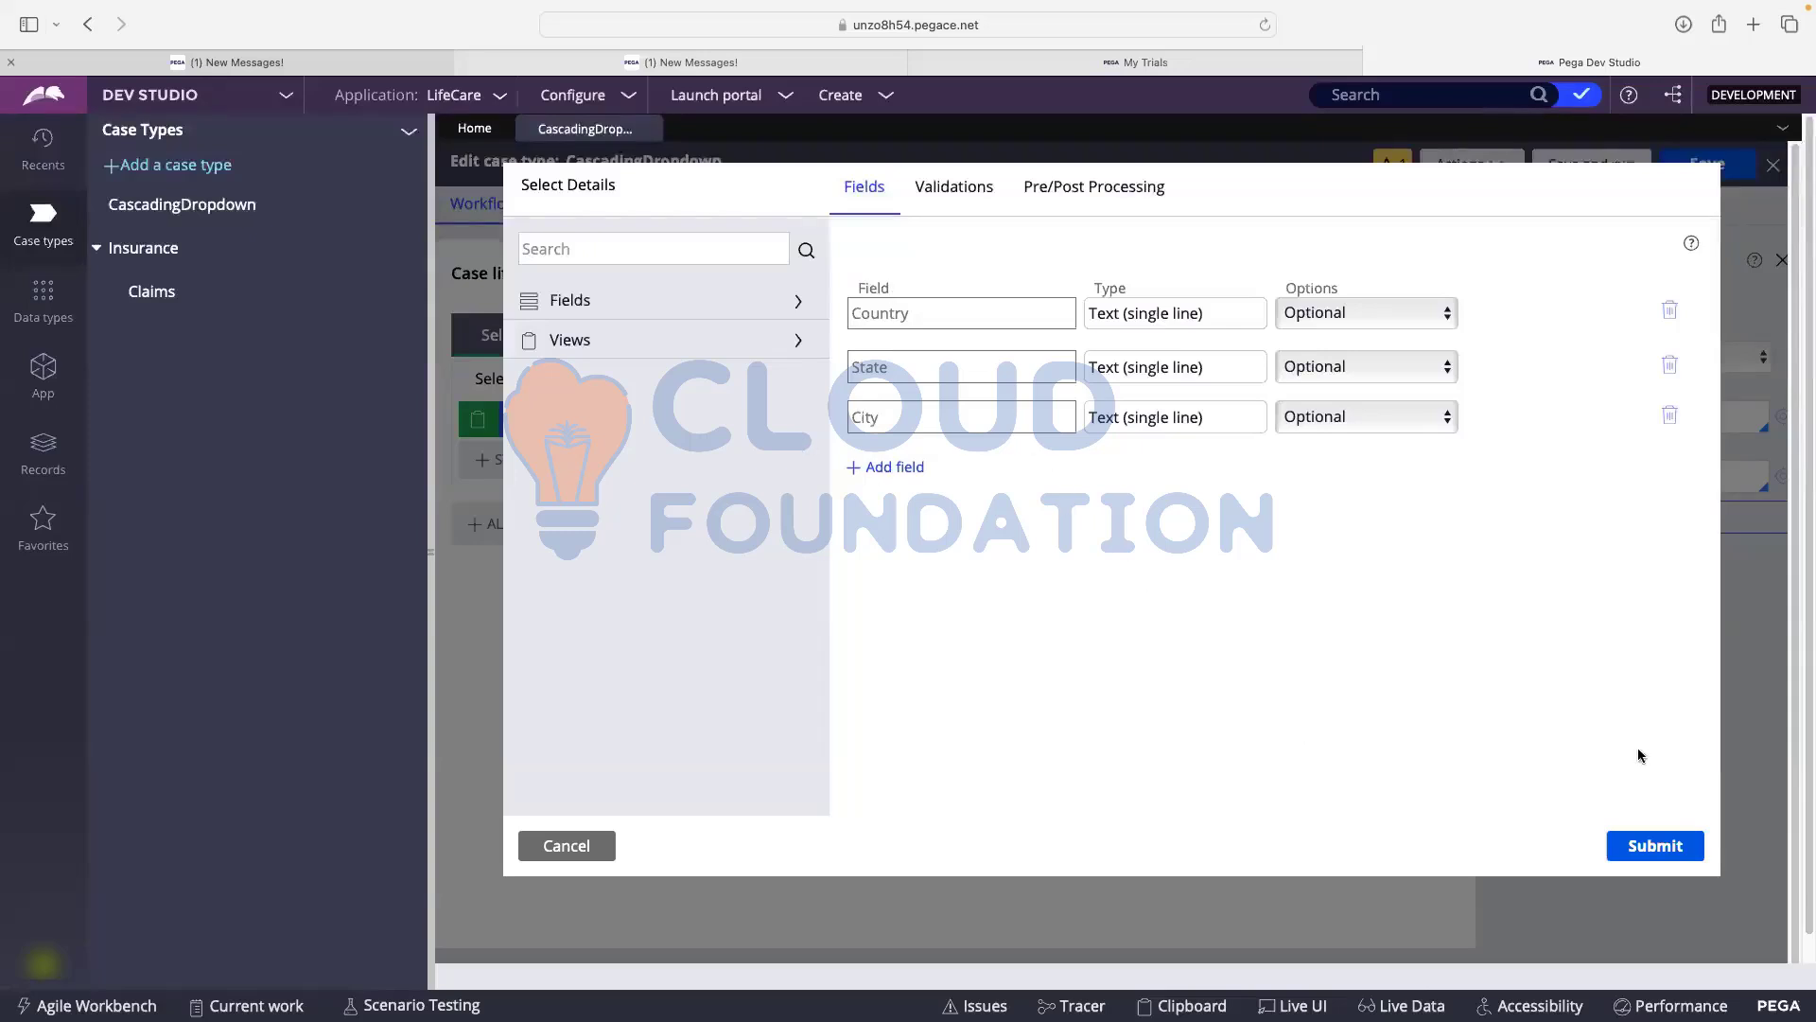
{"action": "left_click", "coordinate": [1651, 848]}
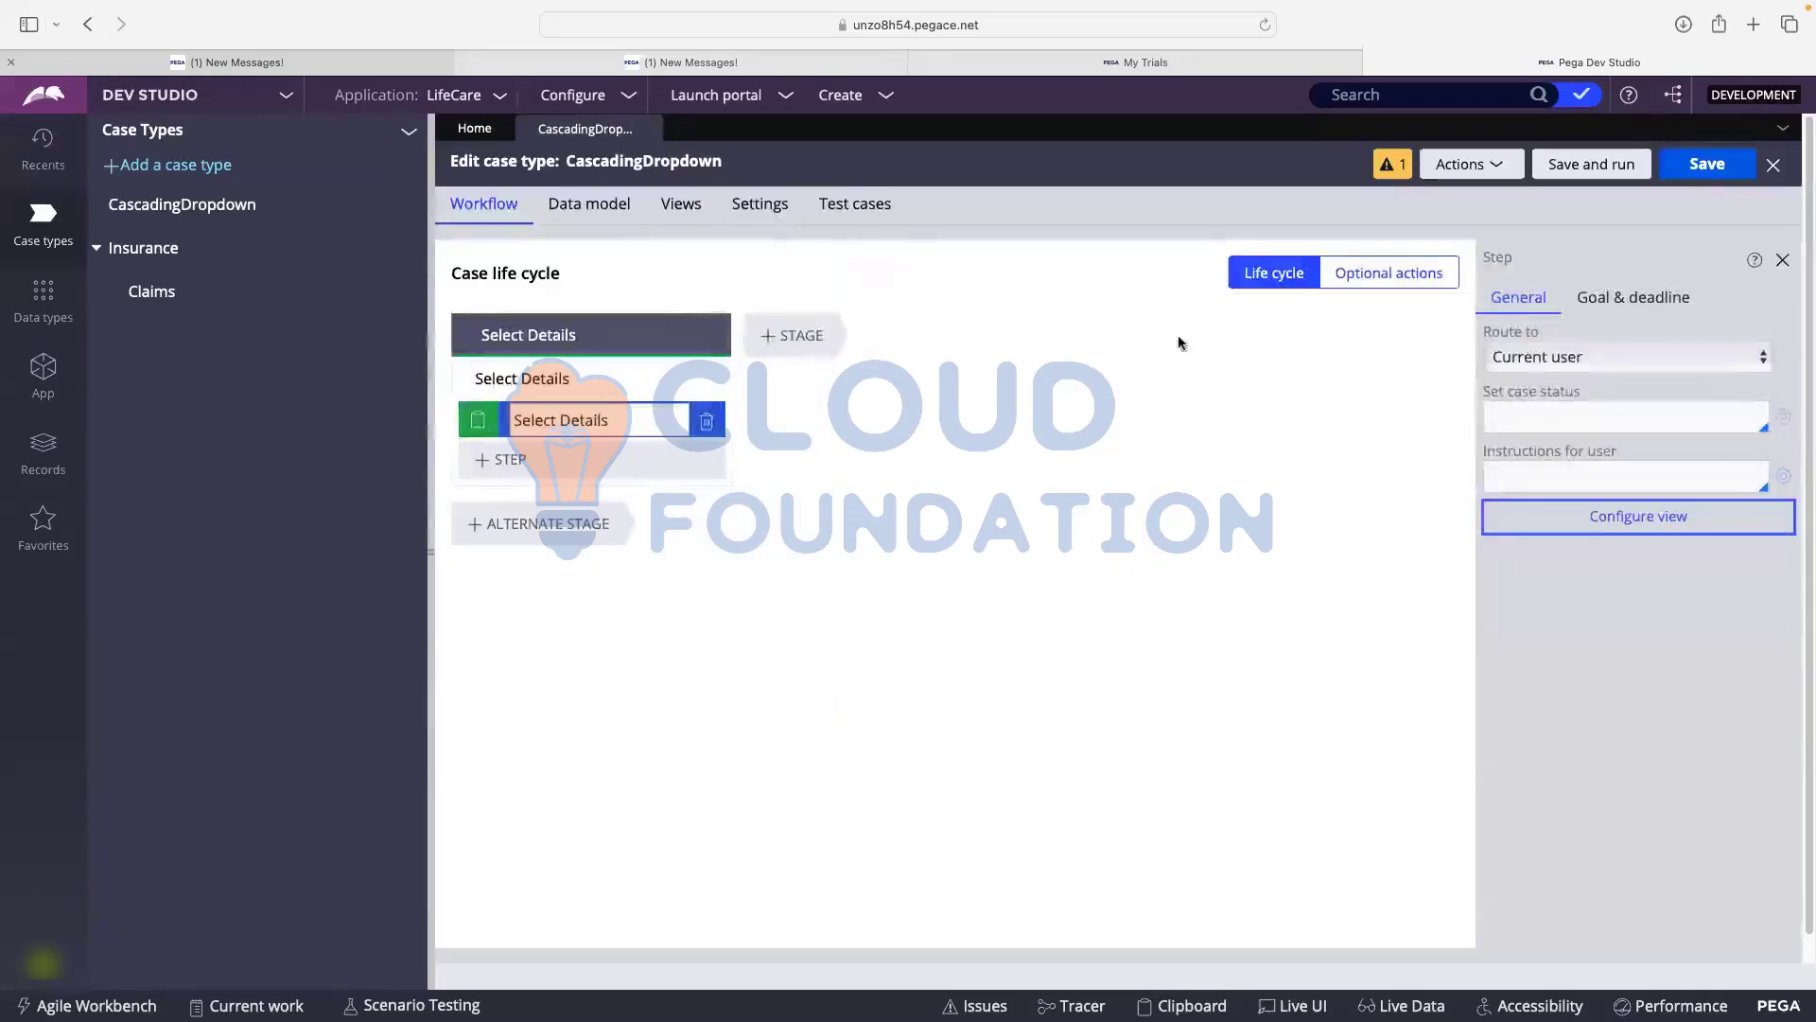
{"action": "left_click", "coordinate": [1703, 164]}
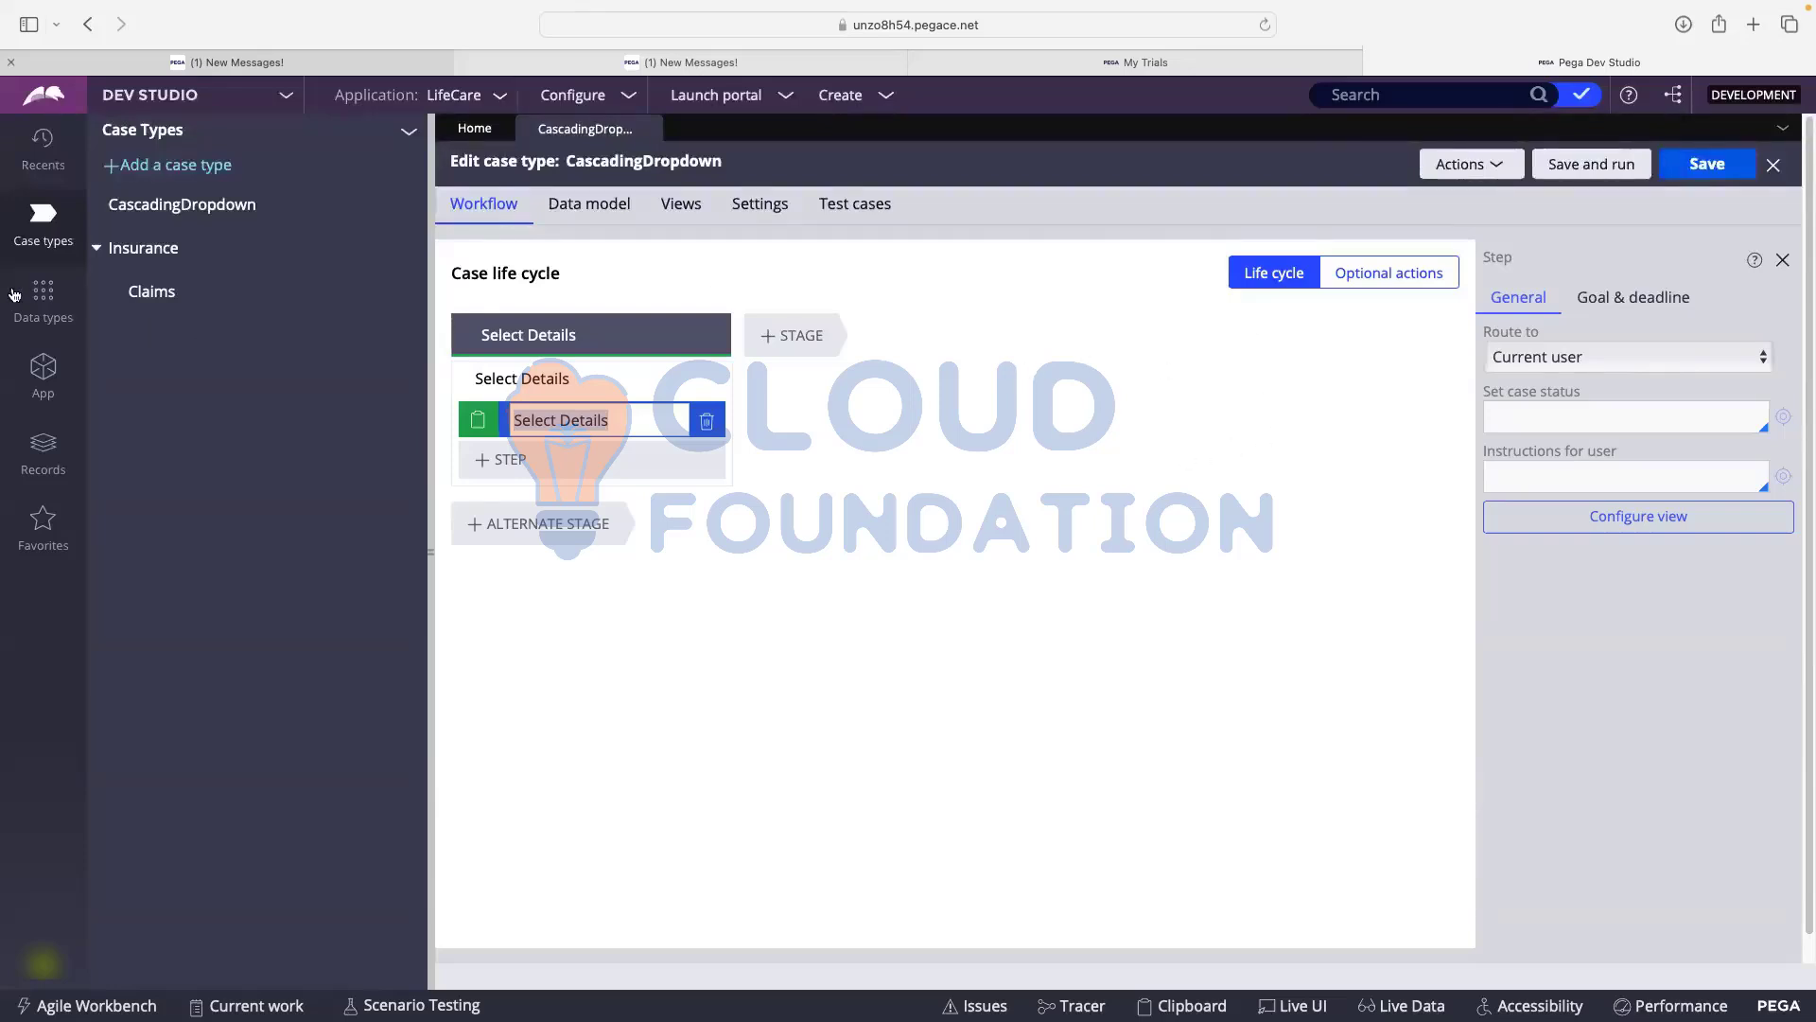
- Create a new data type labelled CountryStateCity with the description CountryStateCity
{"action": "left_click", "coordinate": [43, 301]}
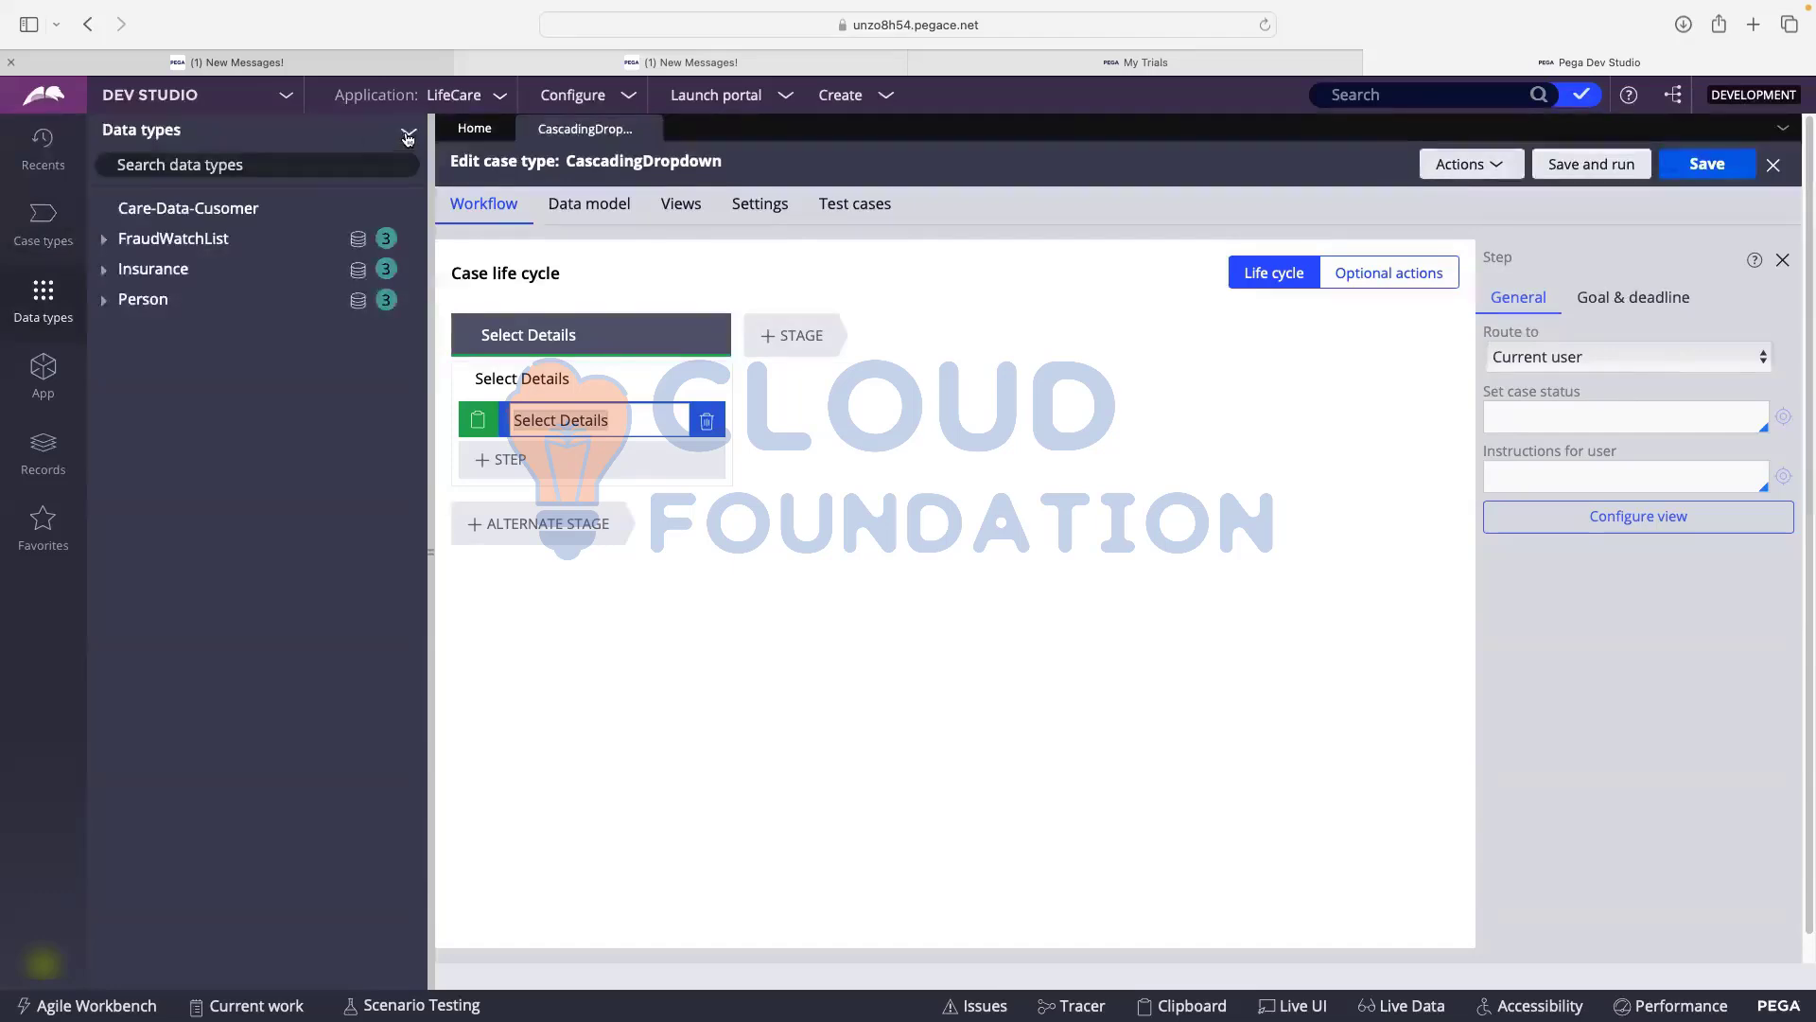
{"action": "left_click", "coordinate": [408, 138]}
{"action": "left_click", "coordinate": [405, 190]}
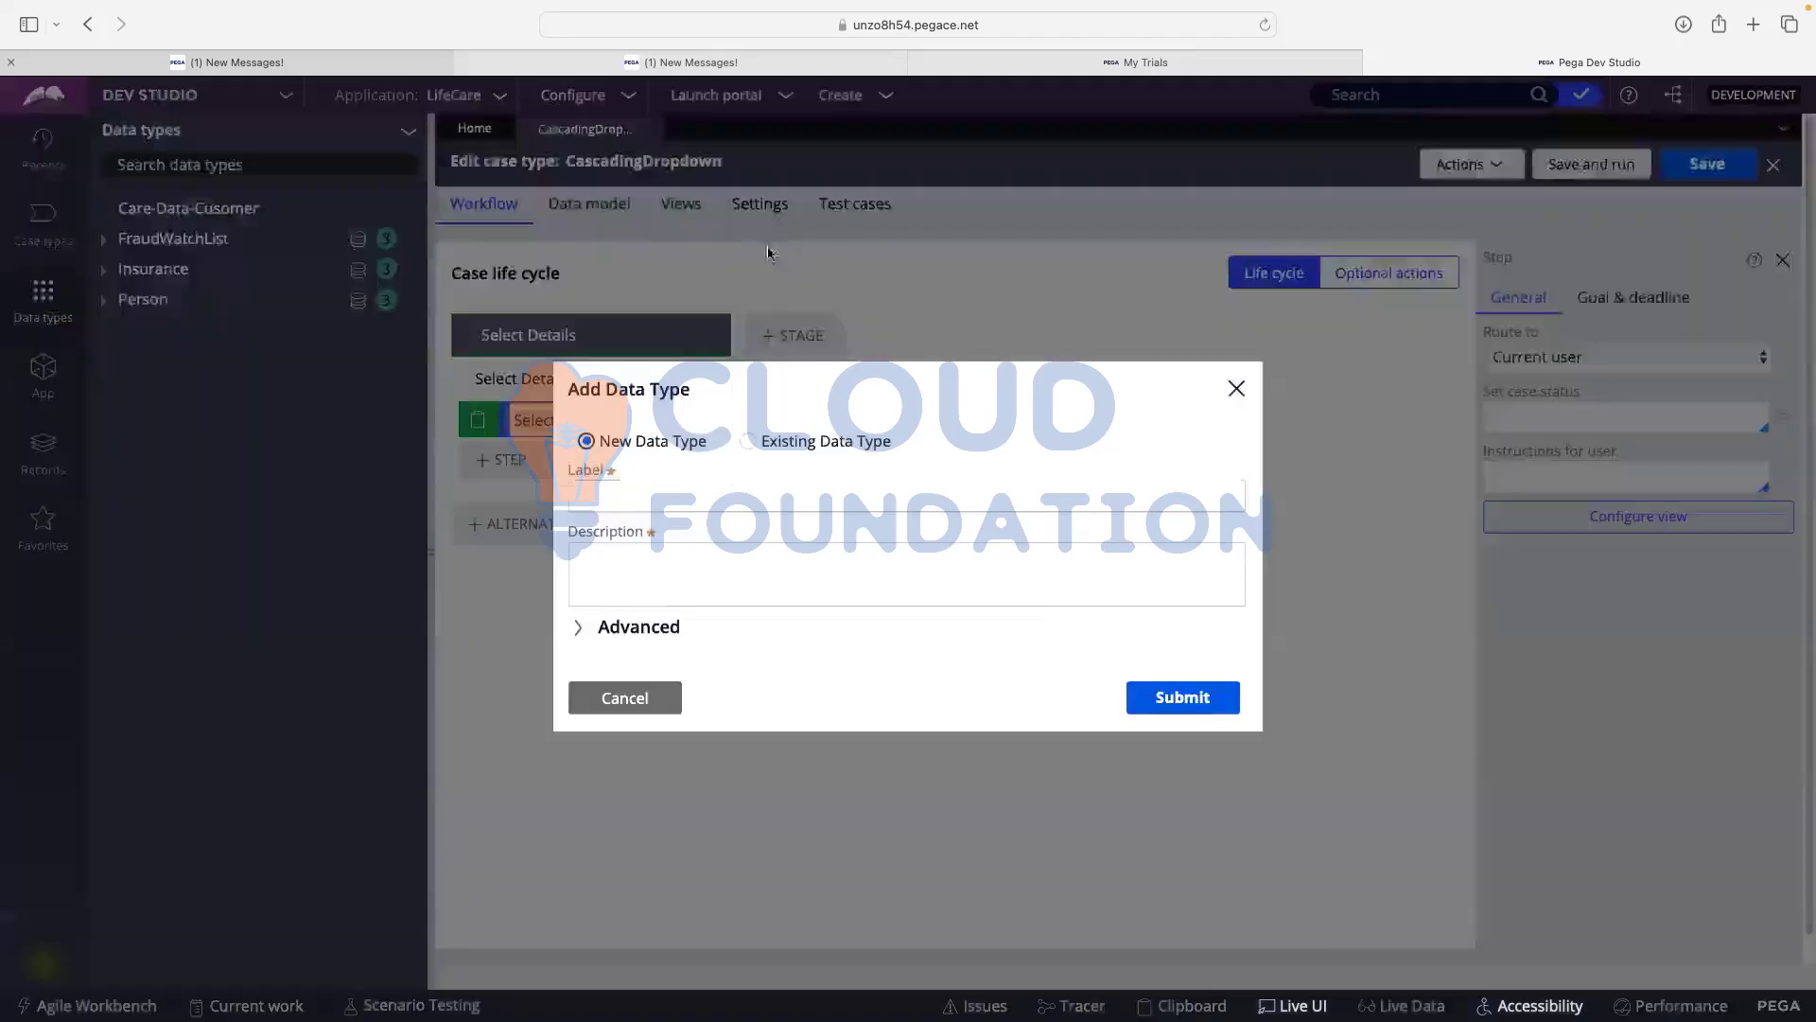
{"action": "left_click", "coordinate": [695, 505]}
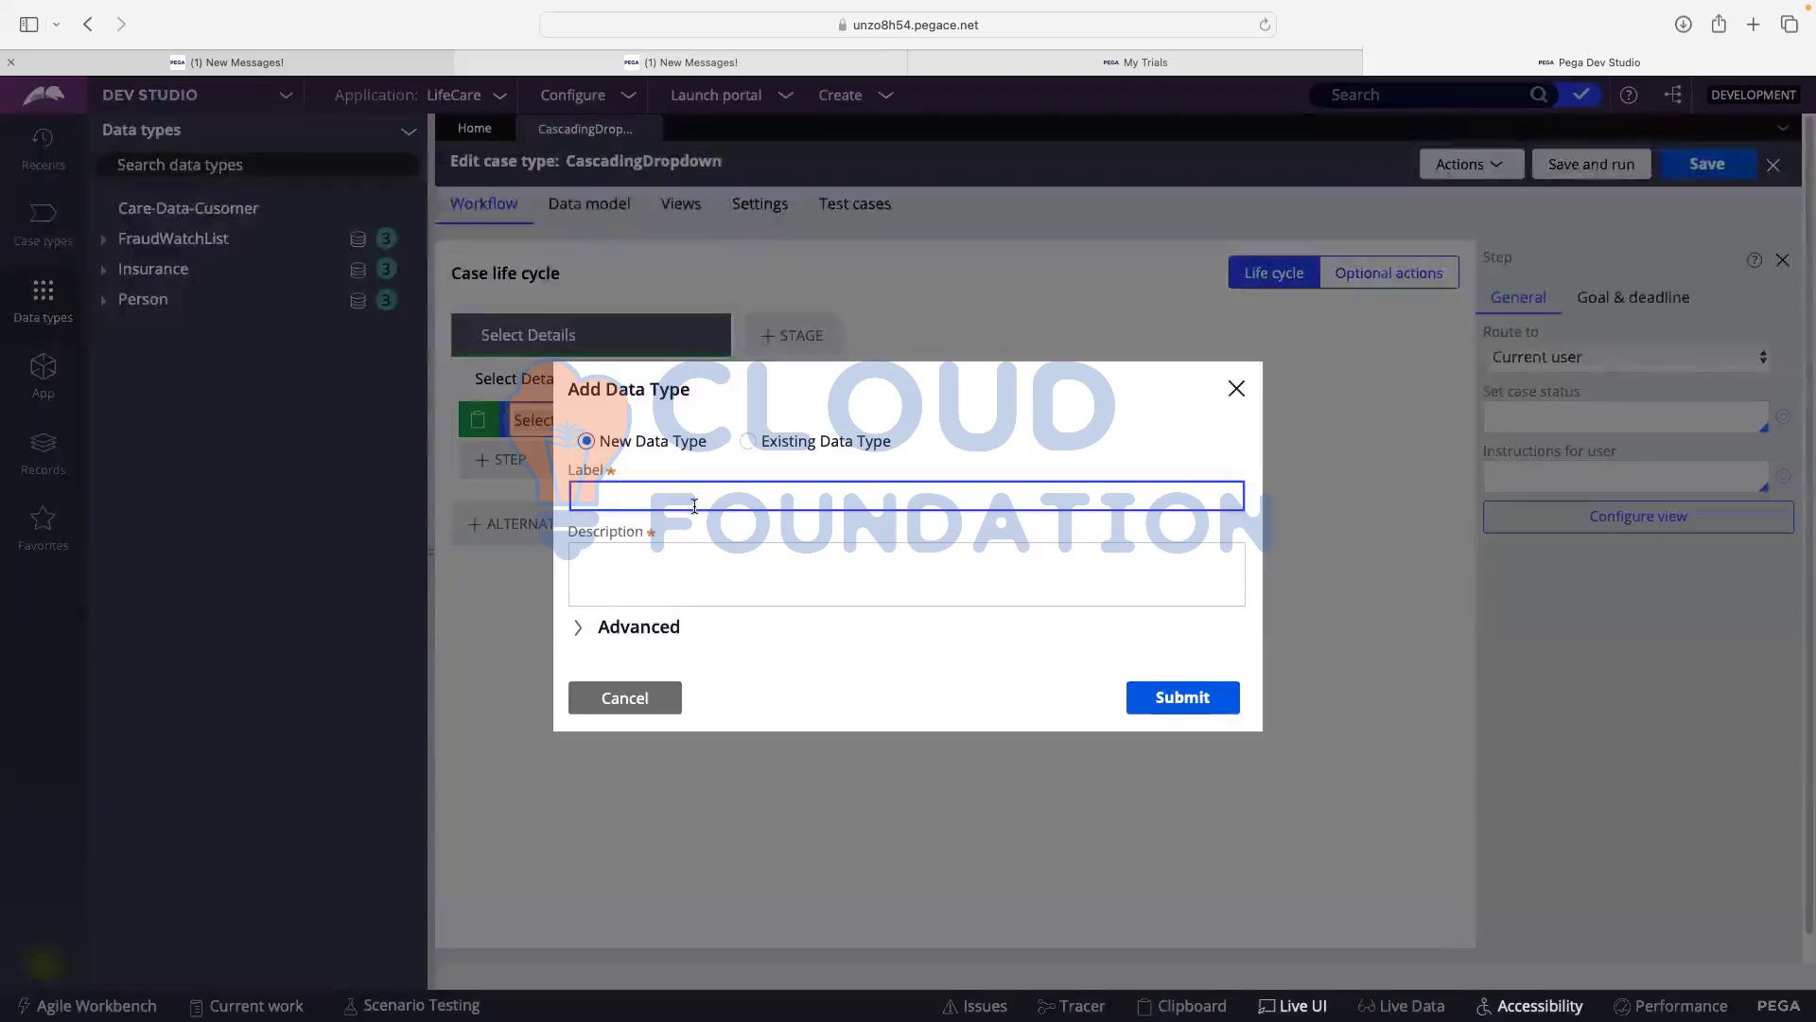
{"action": "type", "text": "CountryStateCity"}
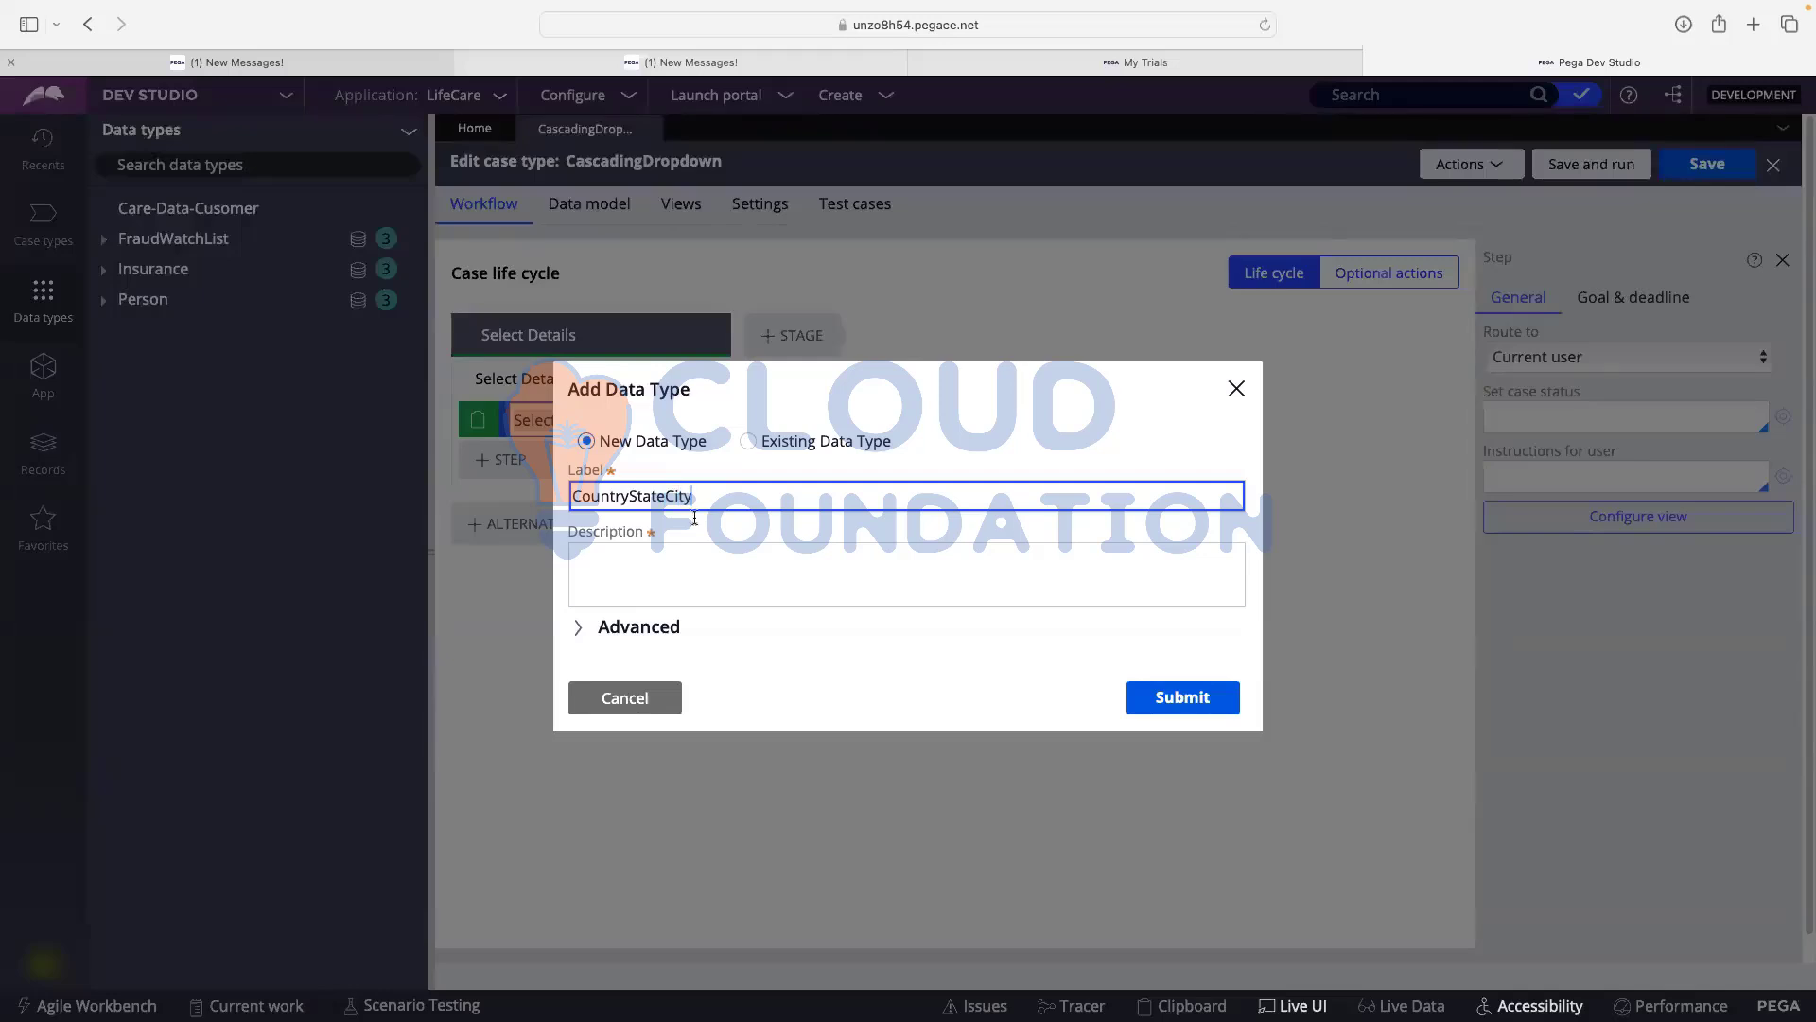
{"action": "key", "text": "Tab"}
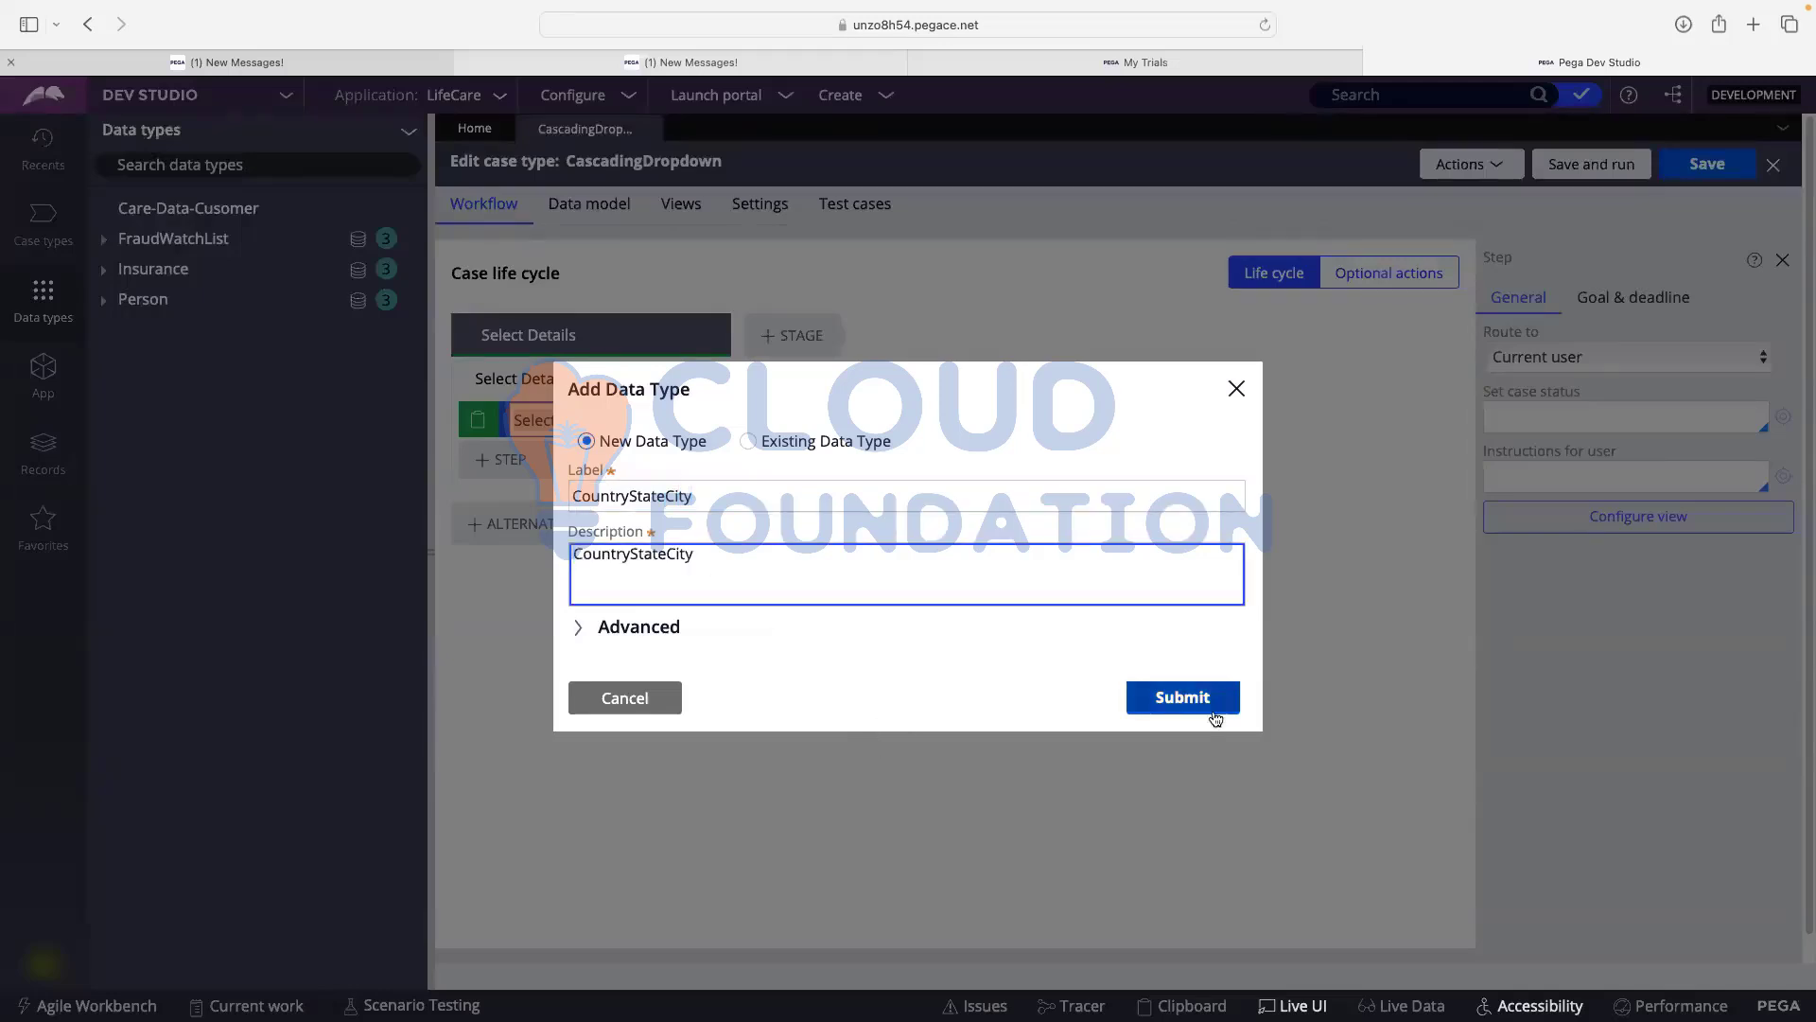
{"action": "left_click", "coordinate": [1178, 698]}
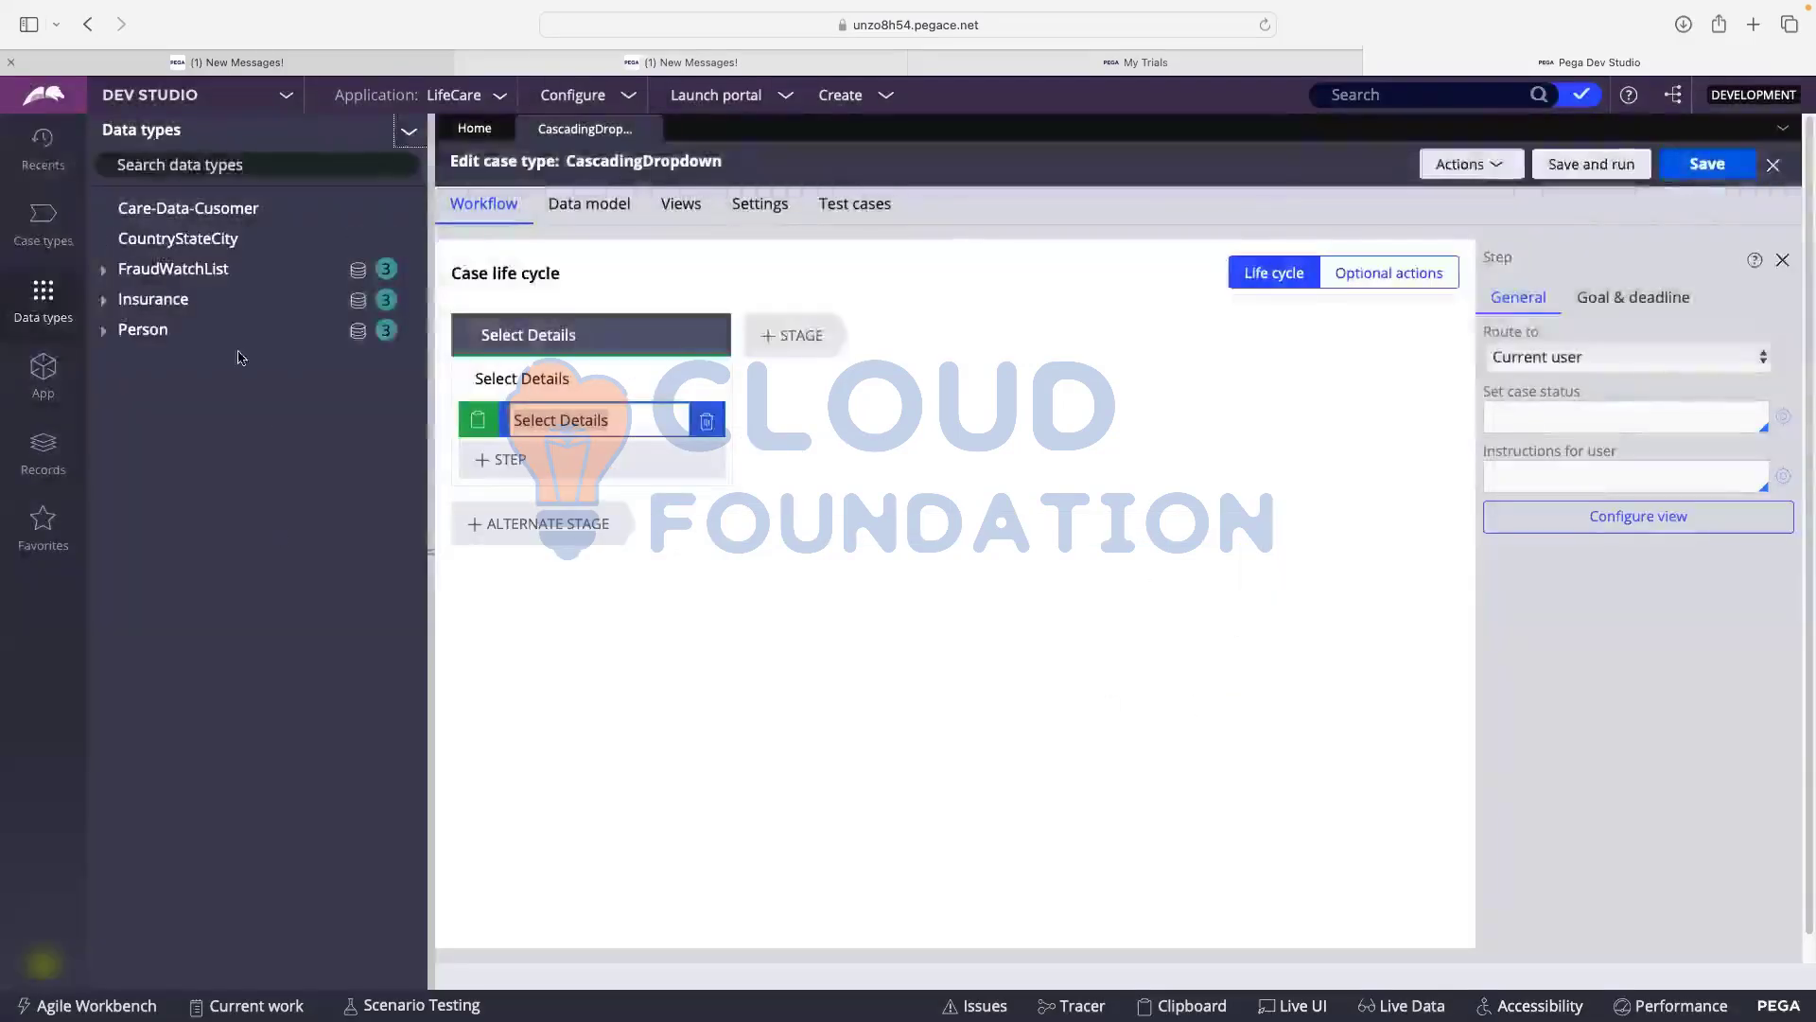
- Add single-line text fields named Country, State and City to the CountryStateCity data type's data model
{"action": "left_click", "coordinate": [180, 238]}
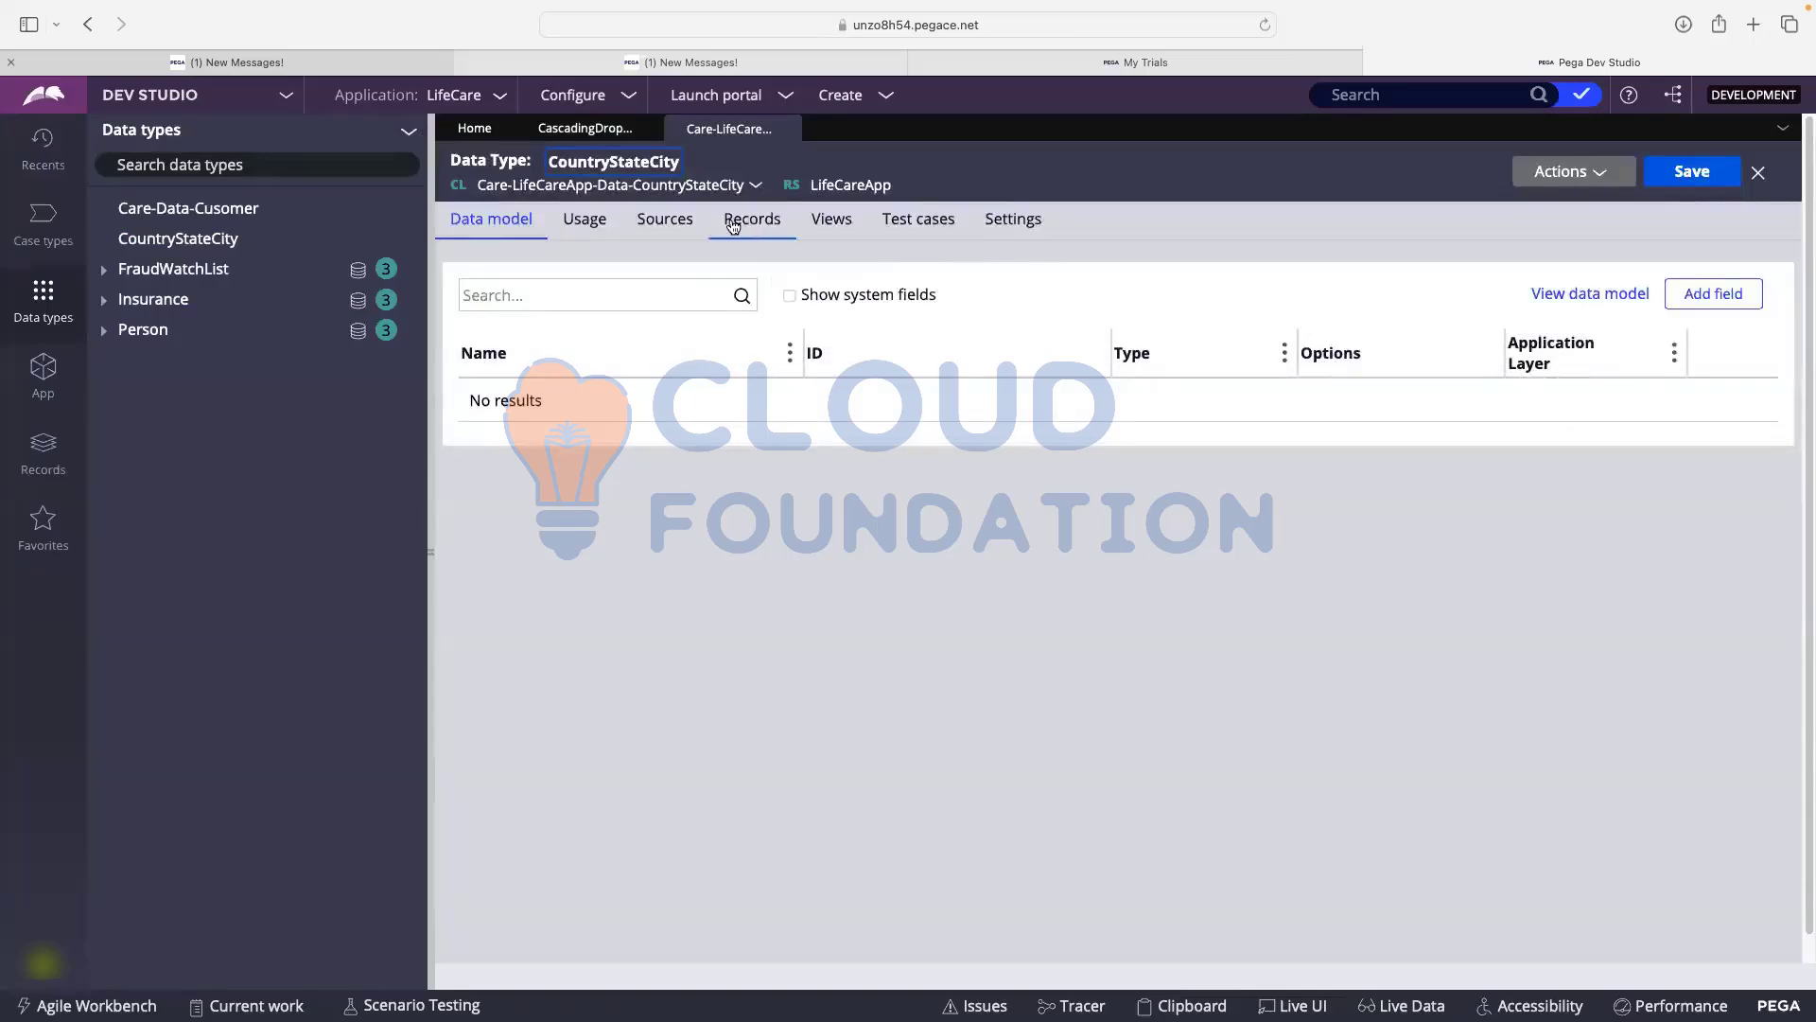
{"action": "left_click", "coordinate": [764, 224]}
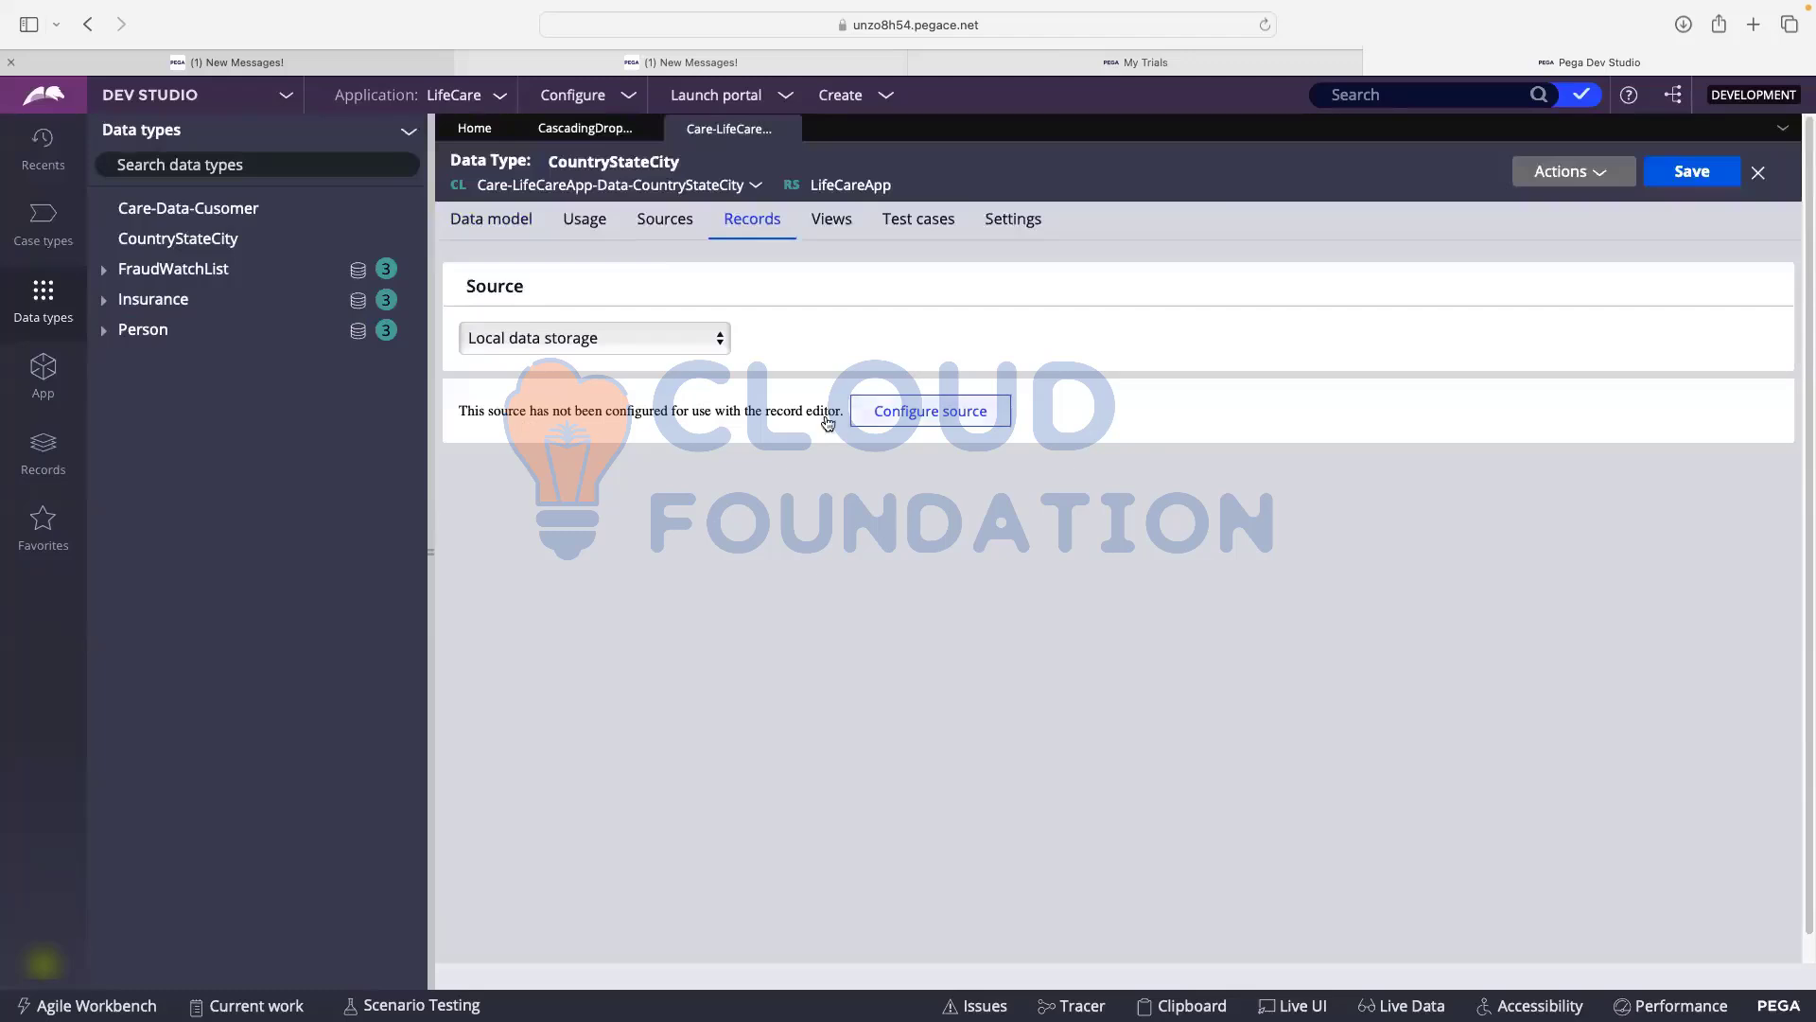
{"action": "left_click", "coordinate": [490, 234]}
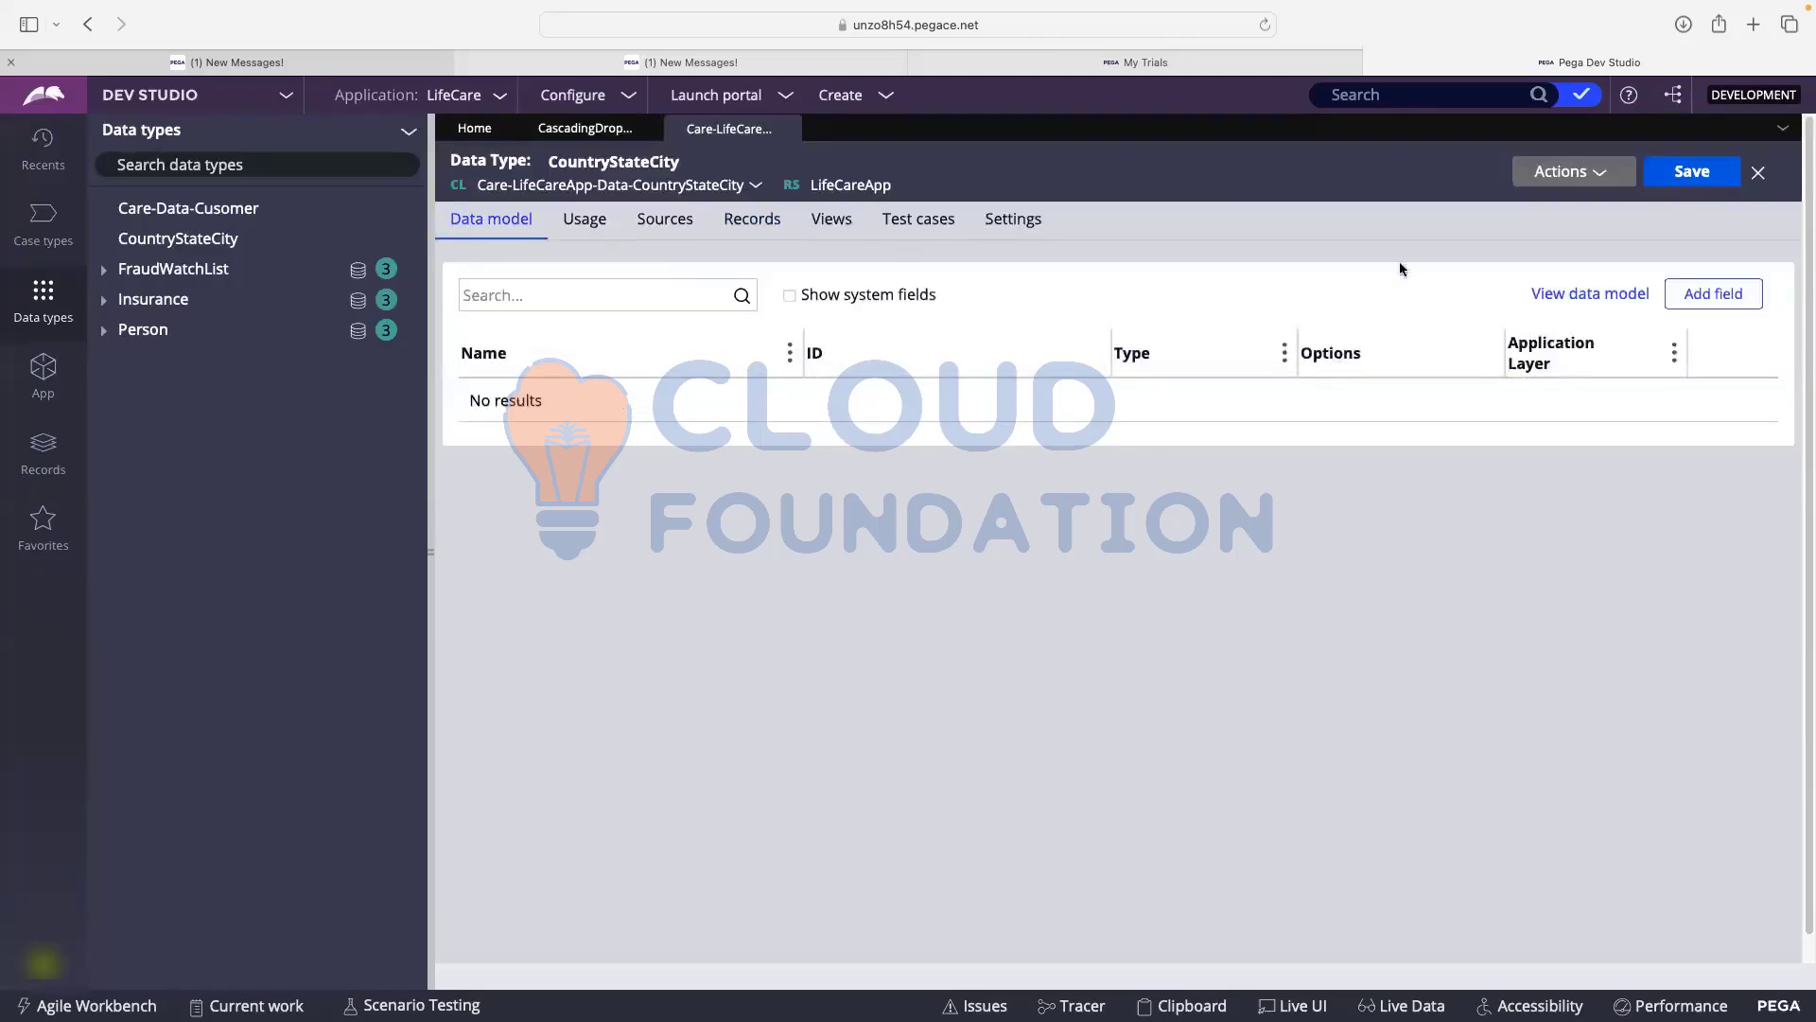
{"action": "left_click", "coordinate": [1713, 293]}
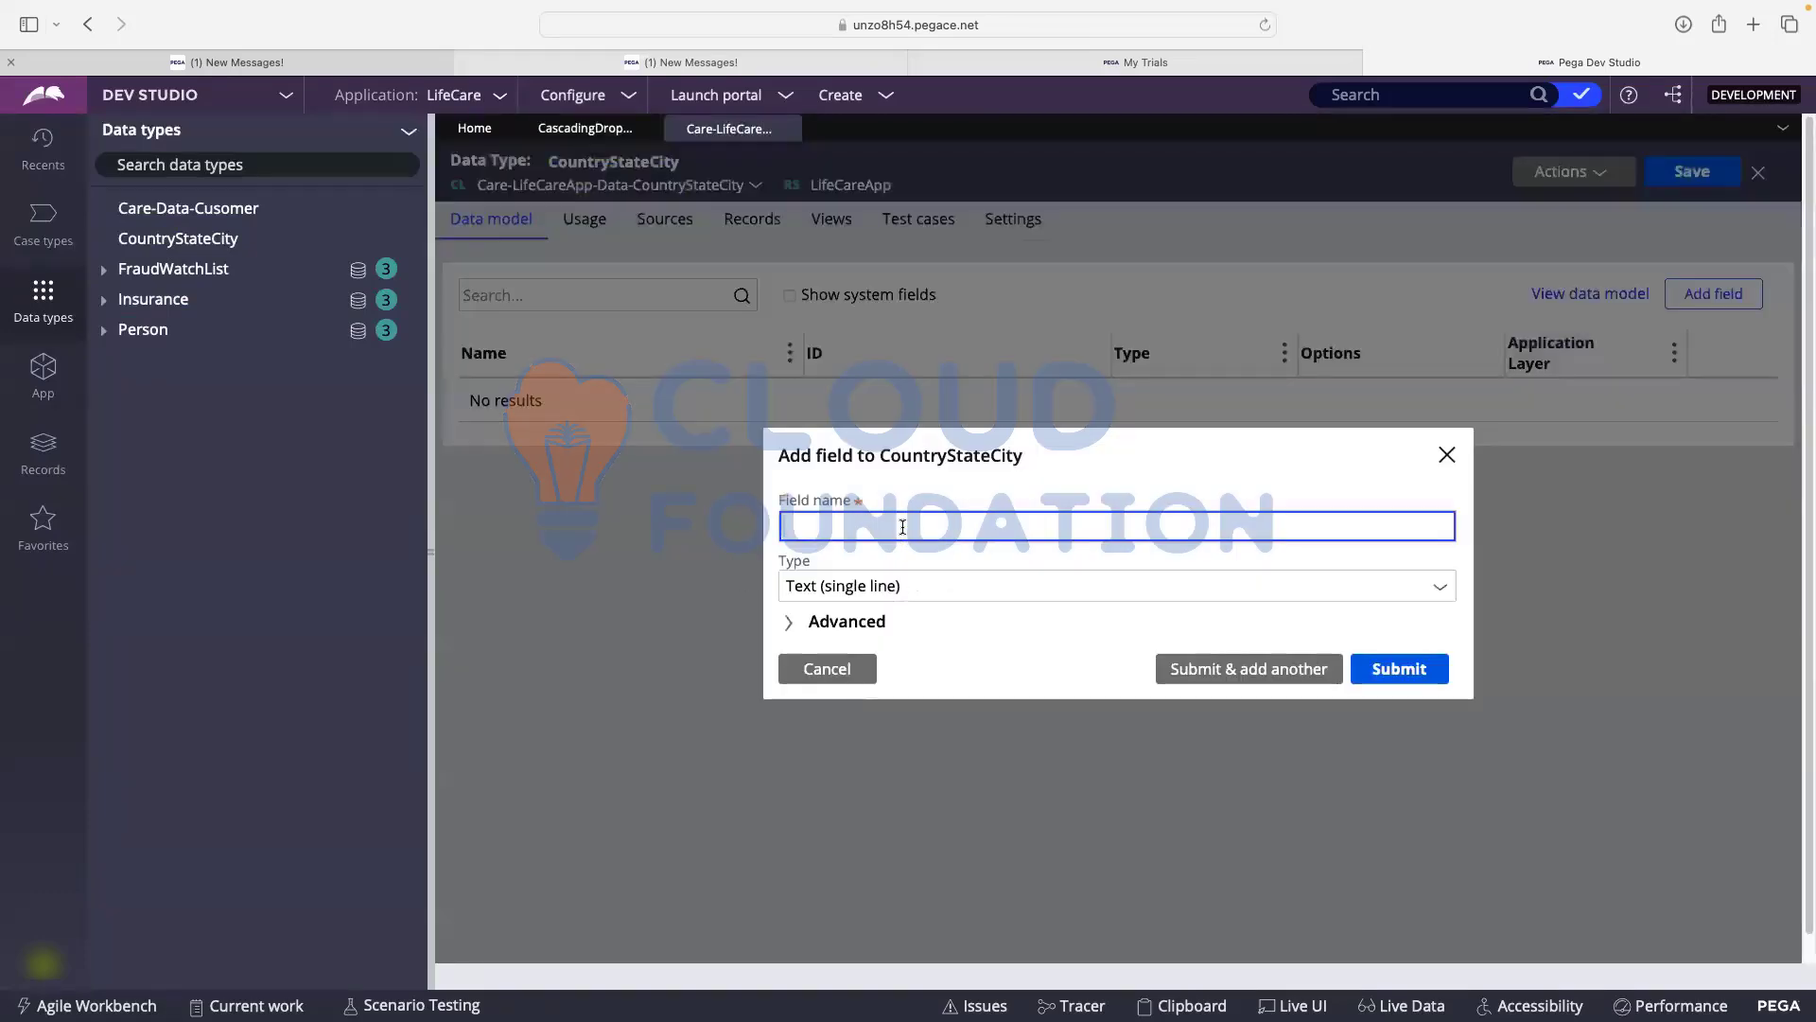
{"action": "type", "text": "Country"}
{"action": "left_click", "coordinate": [1258, 671]}
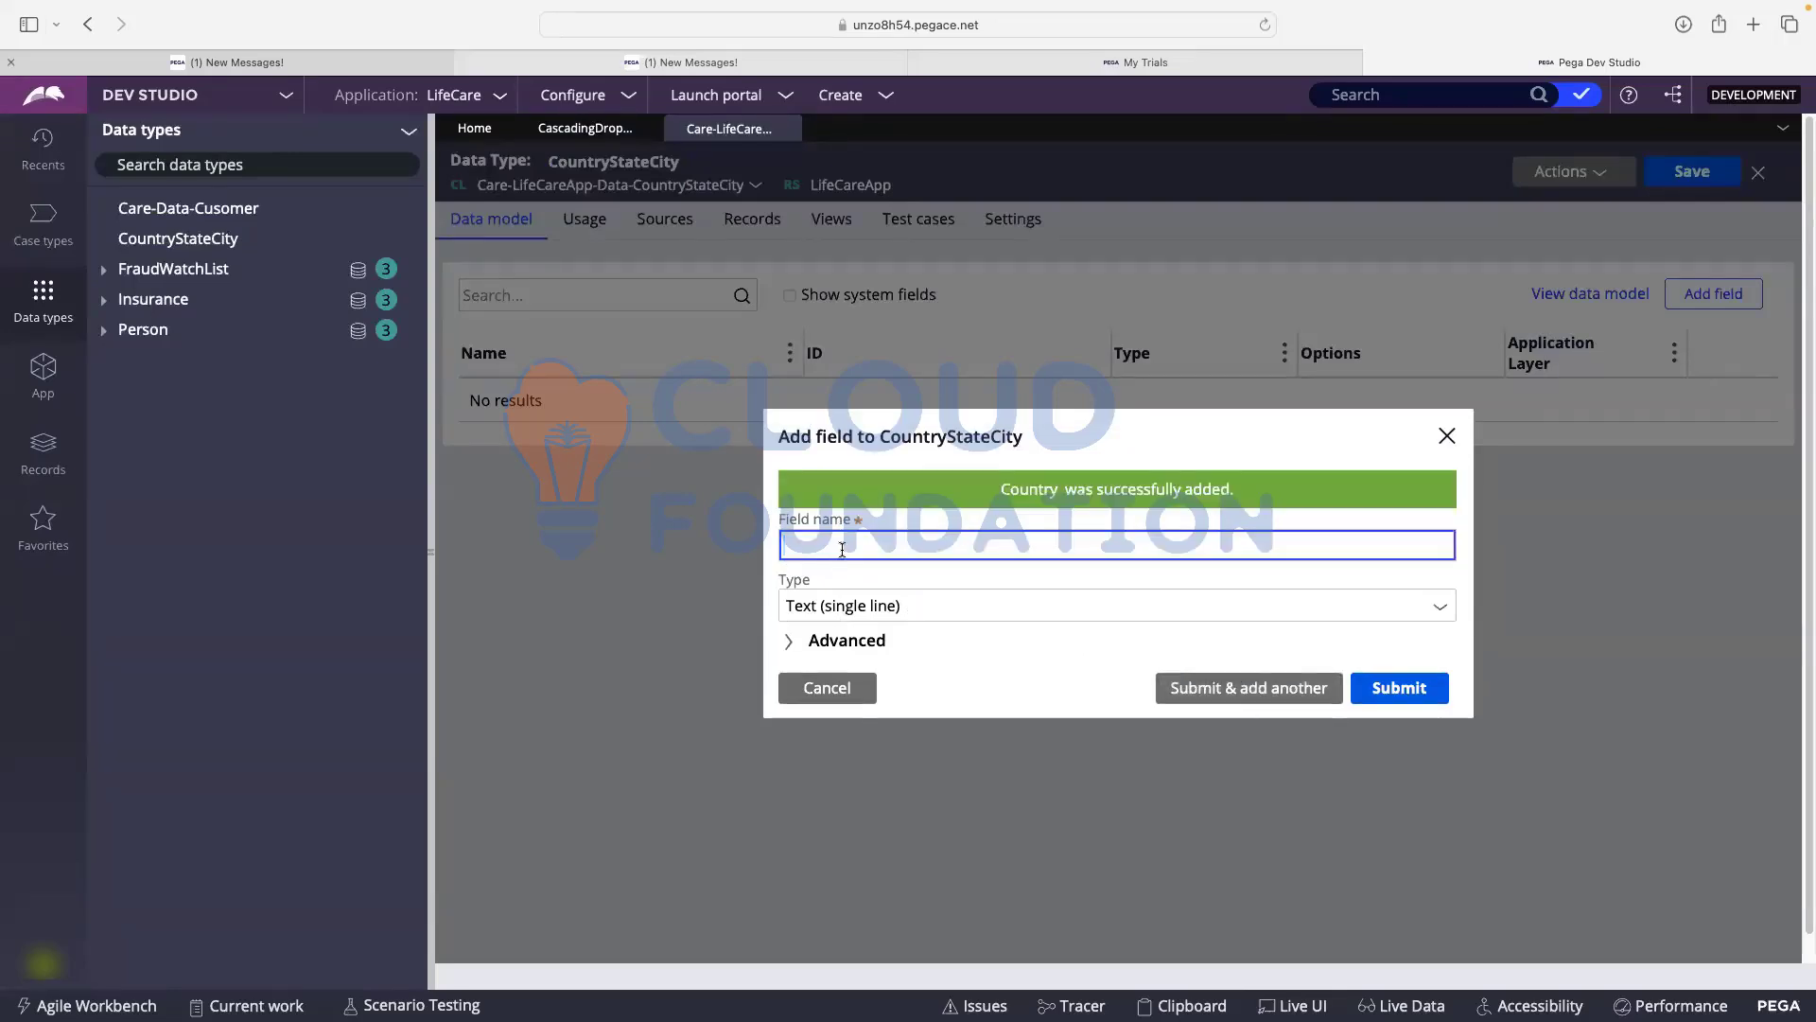
{"action": "type", "text": "State"}
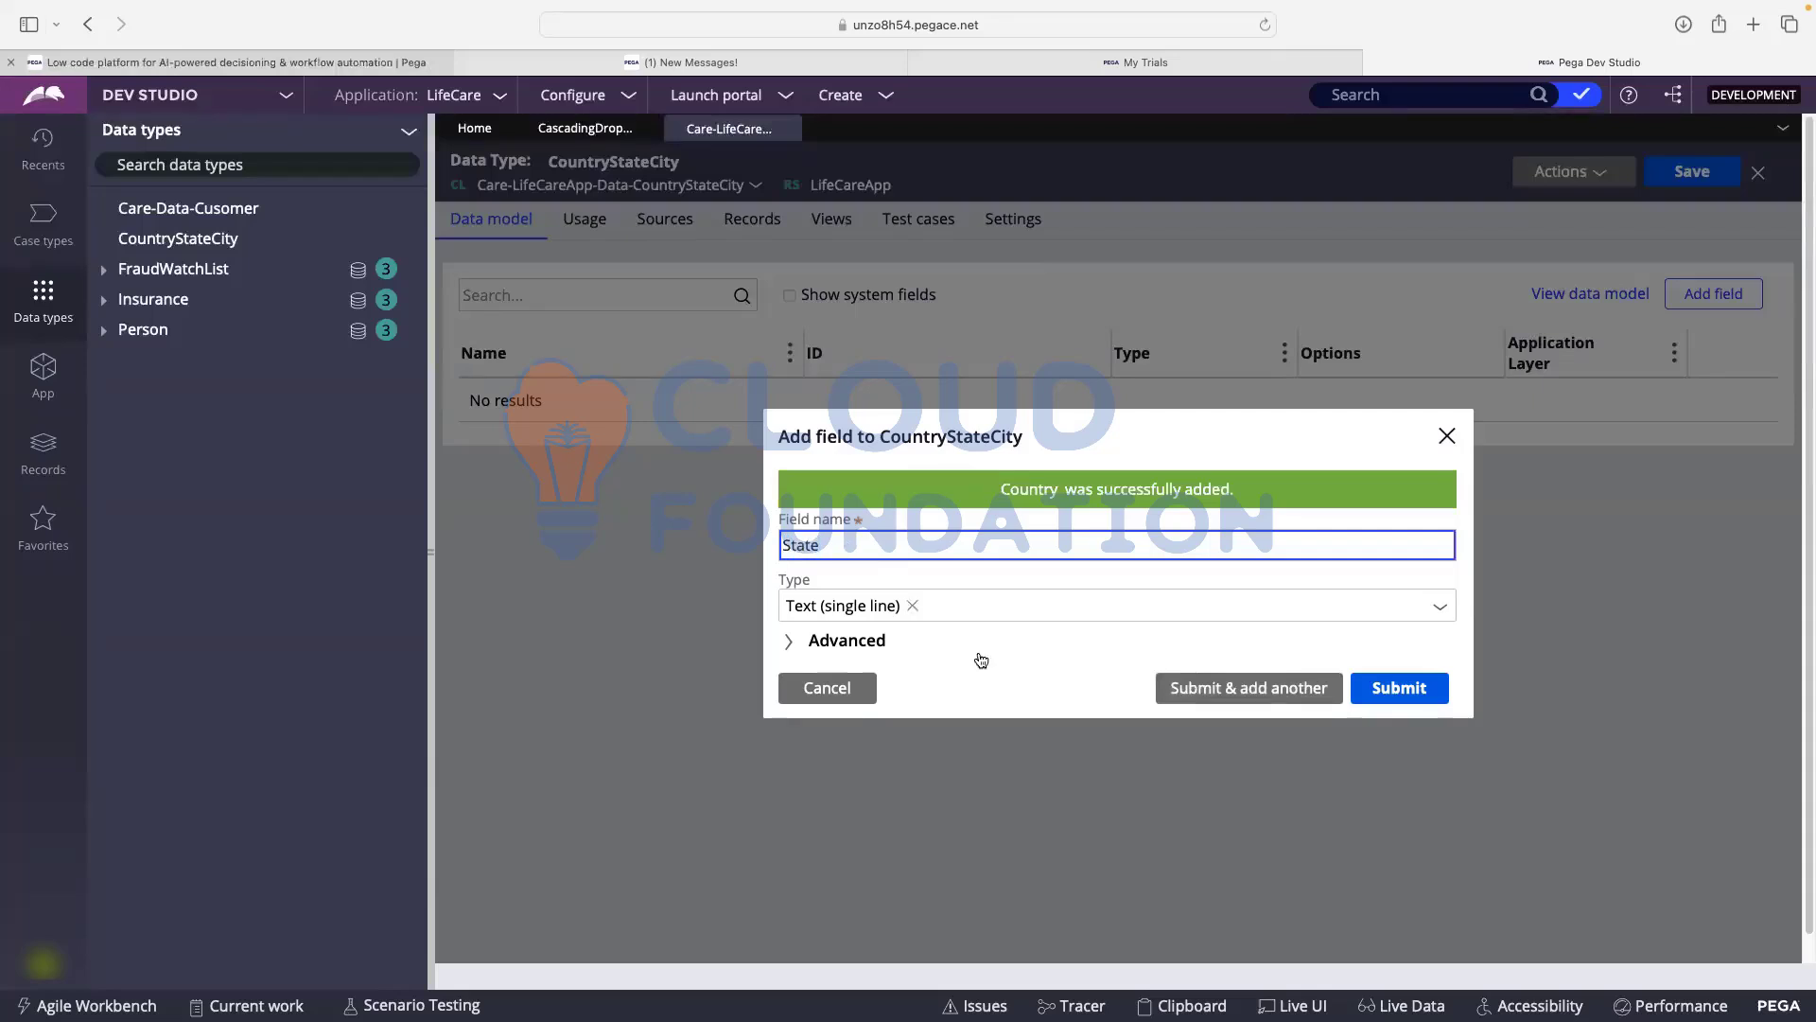
{"action": "left_click", "coordinate": [1218, 693]}
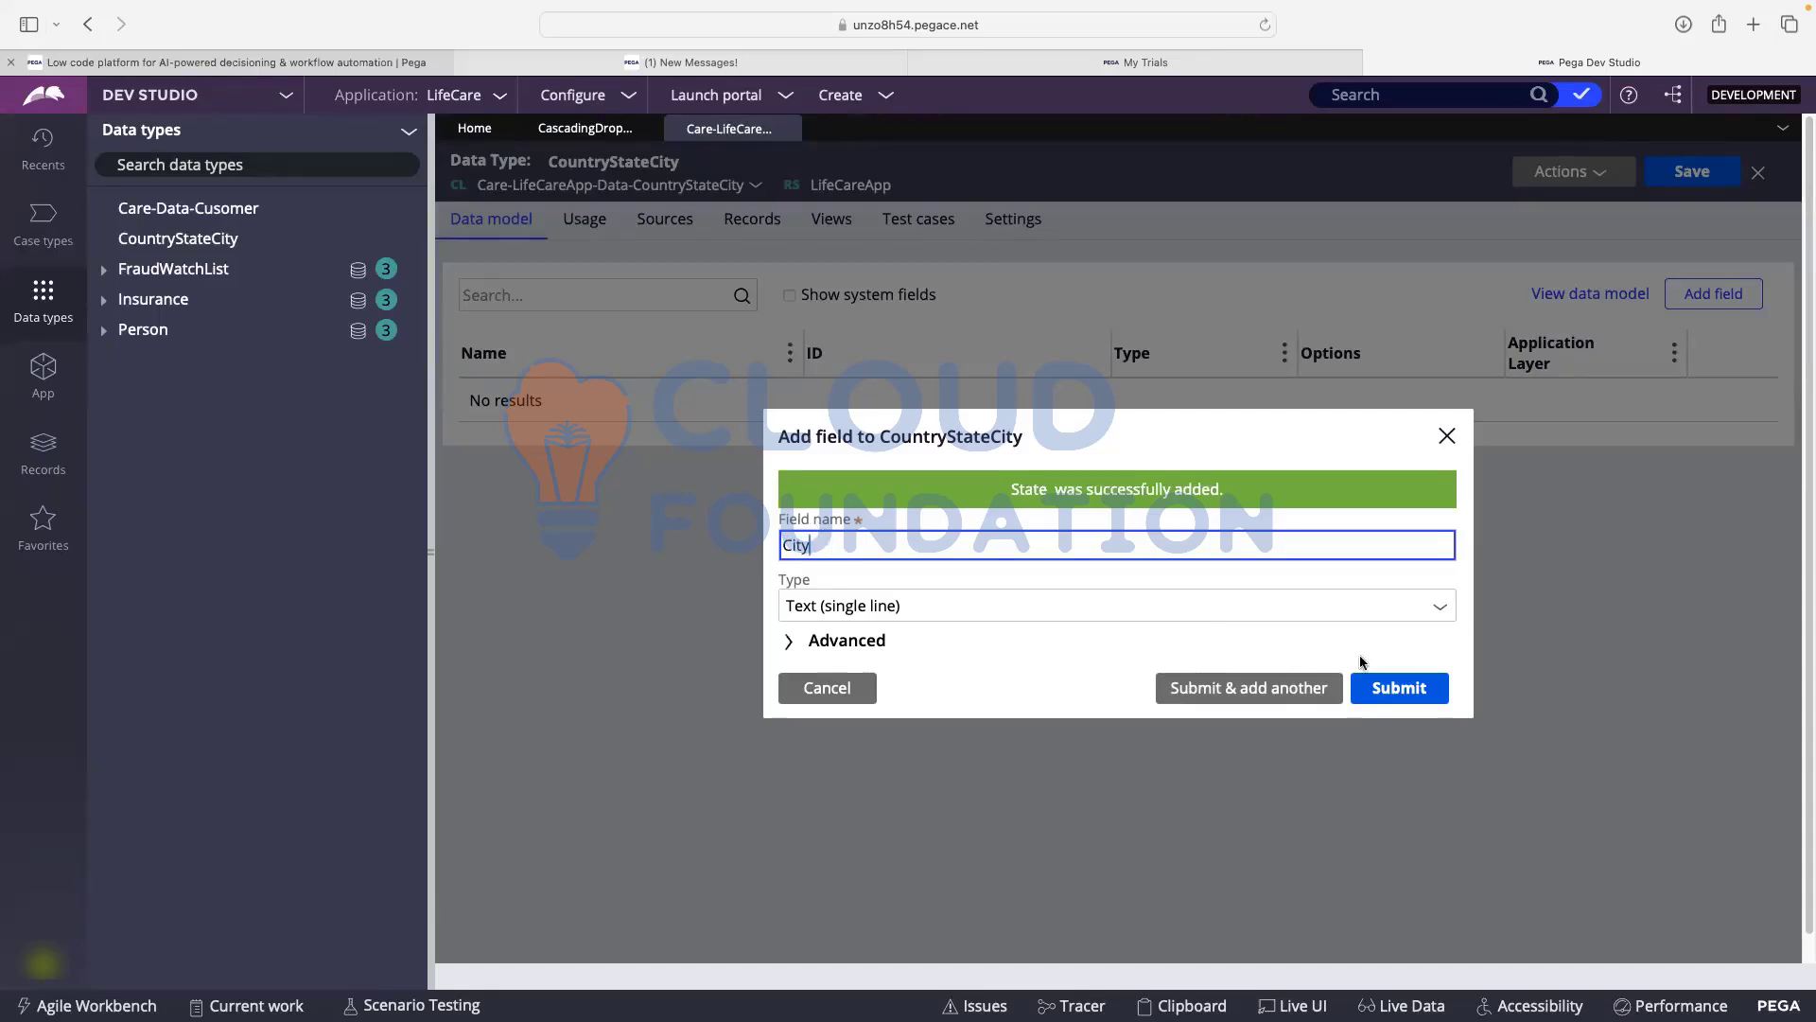
{"action": "left_click", "coordinate": [1399, 688]}
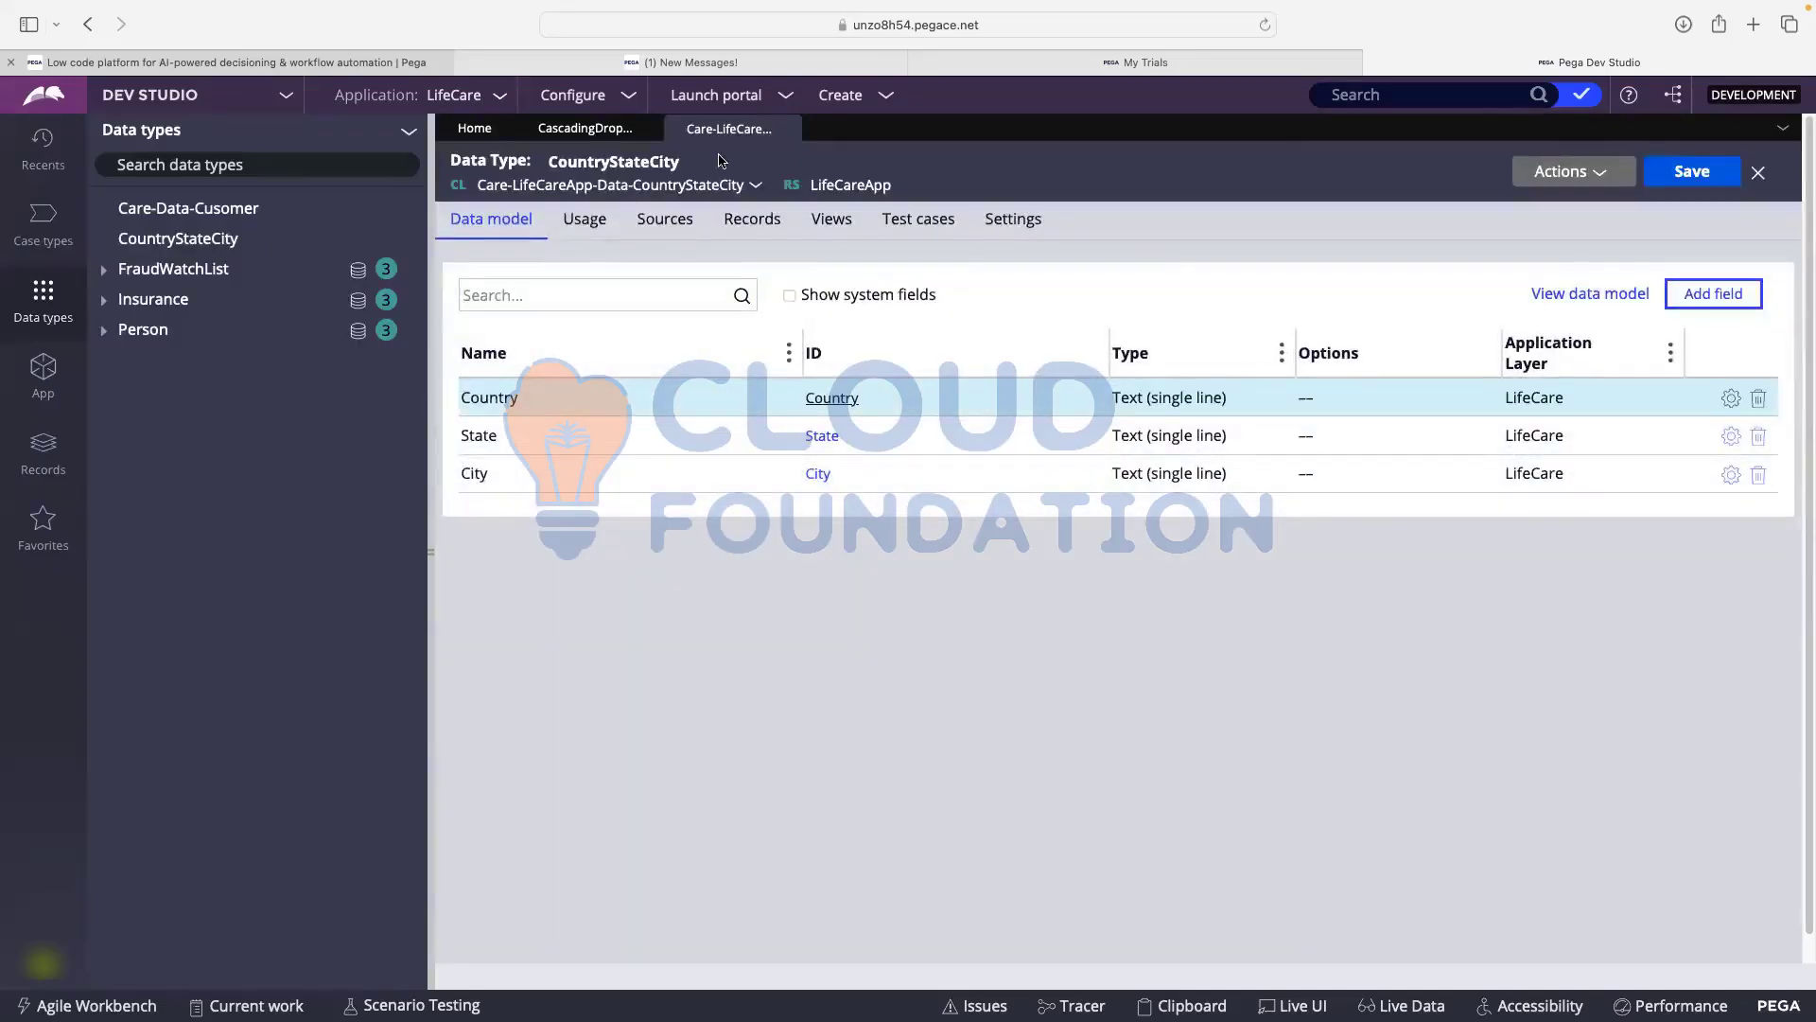
- Configure the local data storage source for record editing, adding the Globally unique ID (pyGUID) text field as the key
{"action": "left_click", "coordinate": [764, 219]}
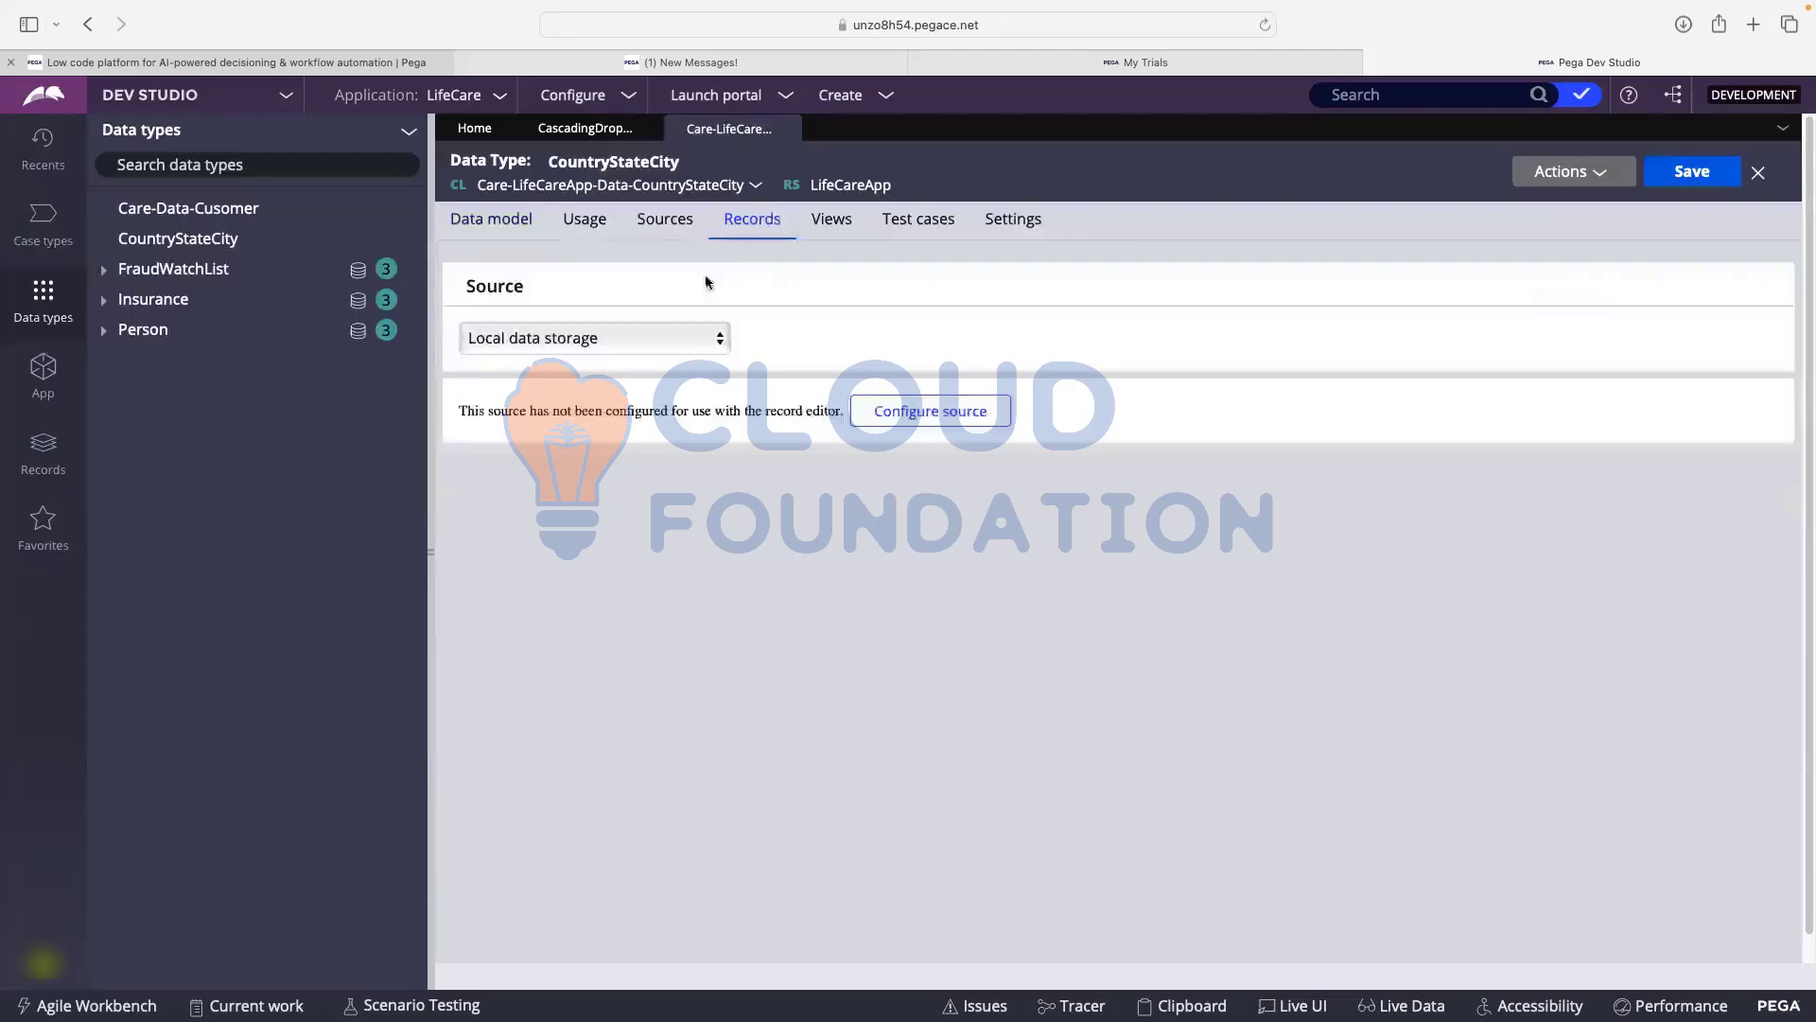
{"action": "left_click", "coordinate": [943, 412]}
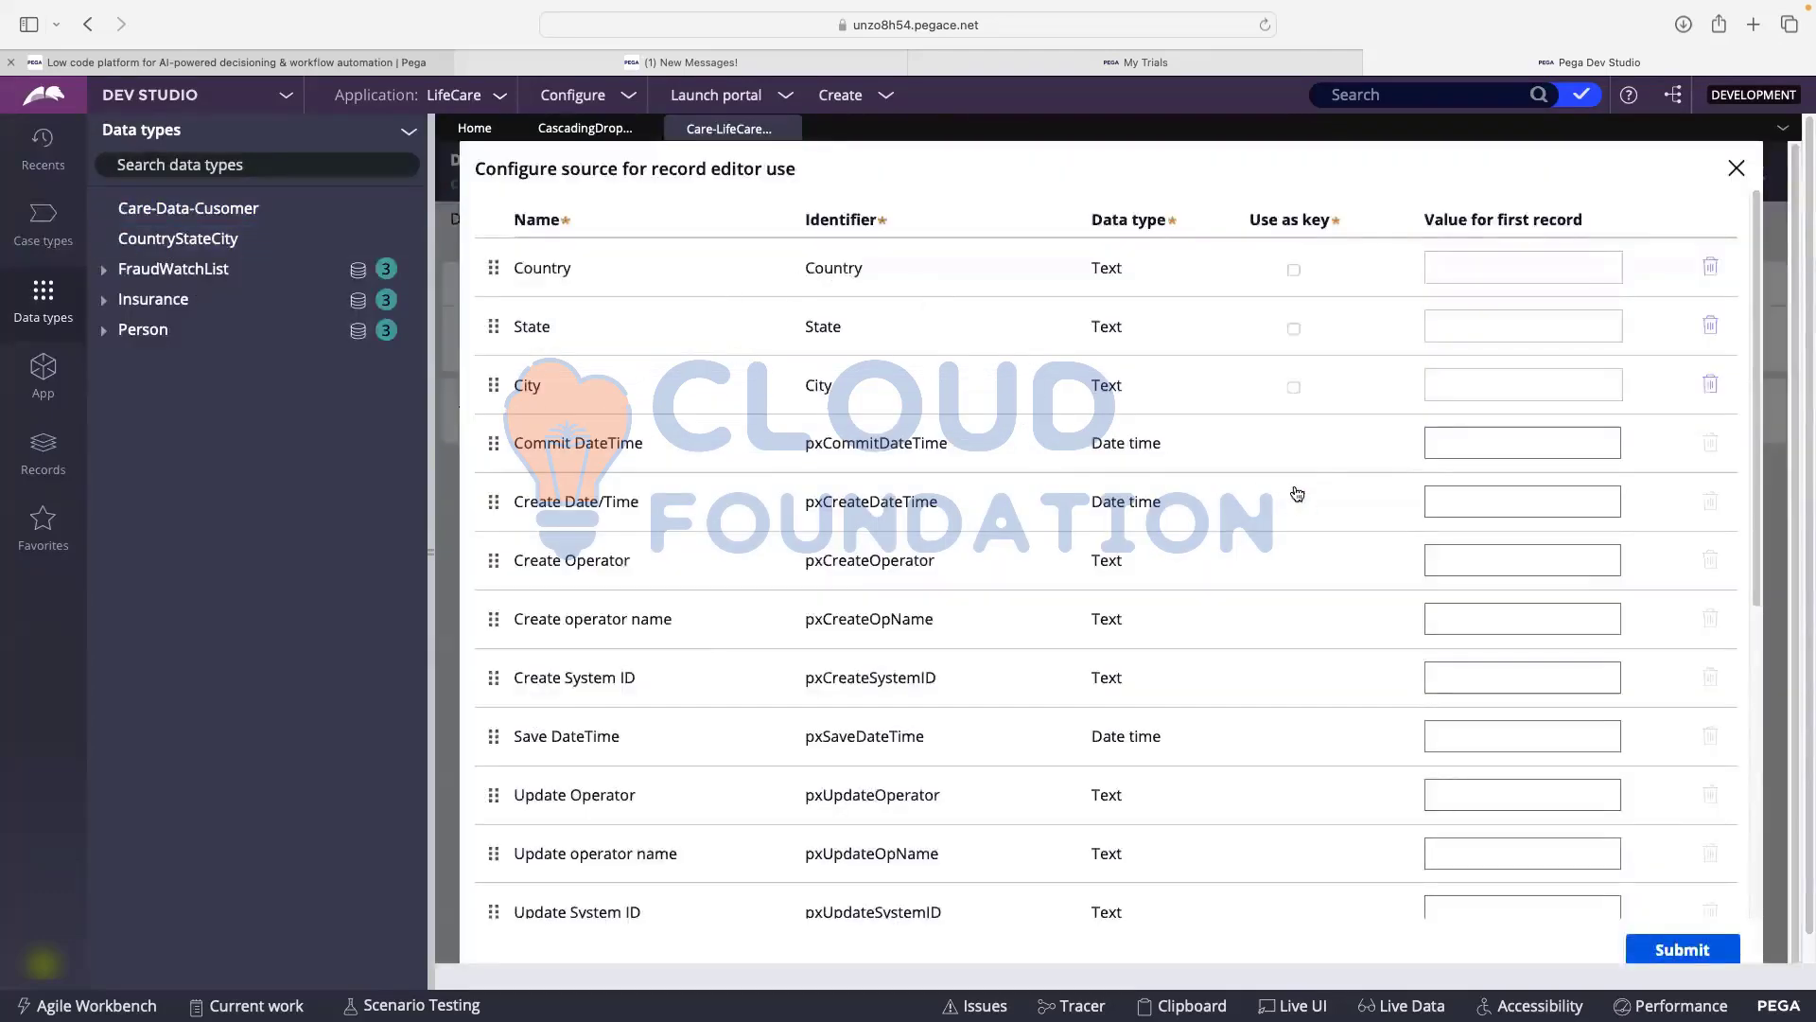
{"action": "scroll", "coordinate": [1382, 587], "scroll_direction": "down", "scroll_amount": 5}
{"action": "scroll", "coordinate": [1467, 643], "scroll_direction": "up", "scroll_amount": 5}
{"action": "scroll", "coordinate": [773, 402], "scroll_direction": "down", "scroll_amount": 5}
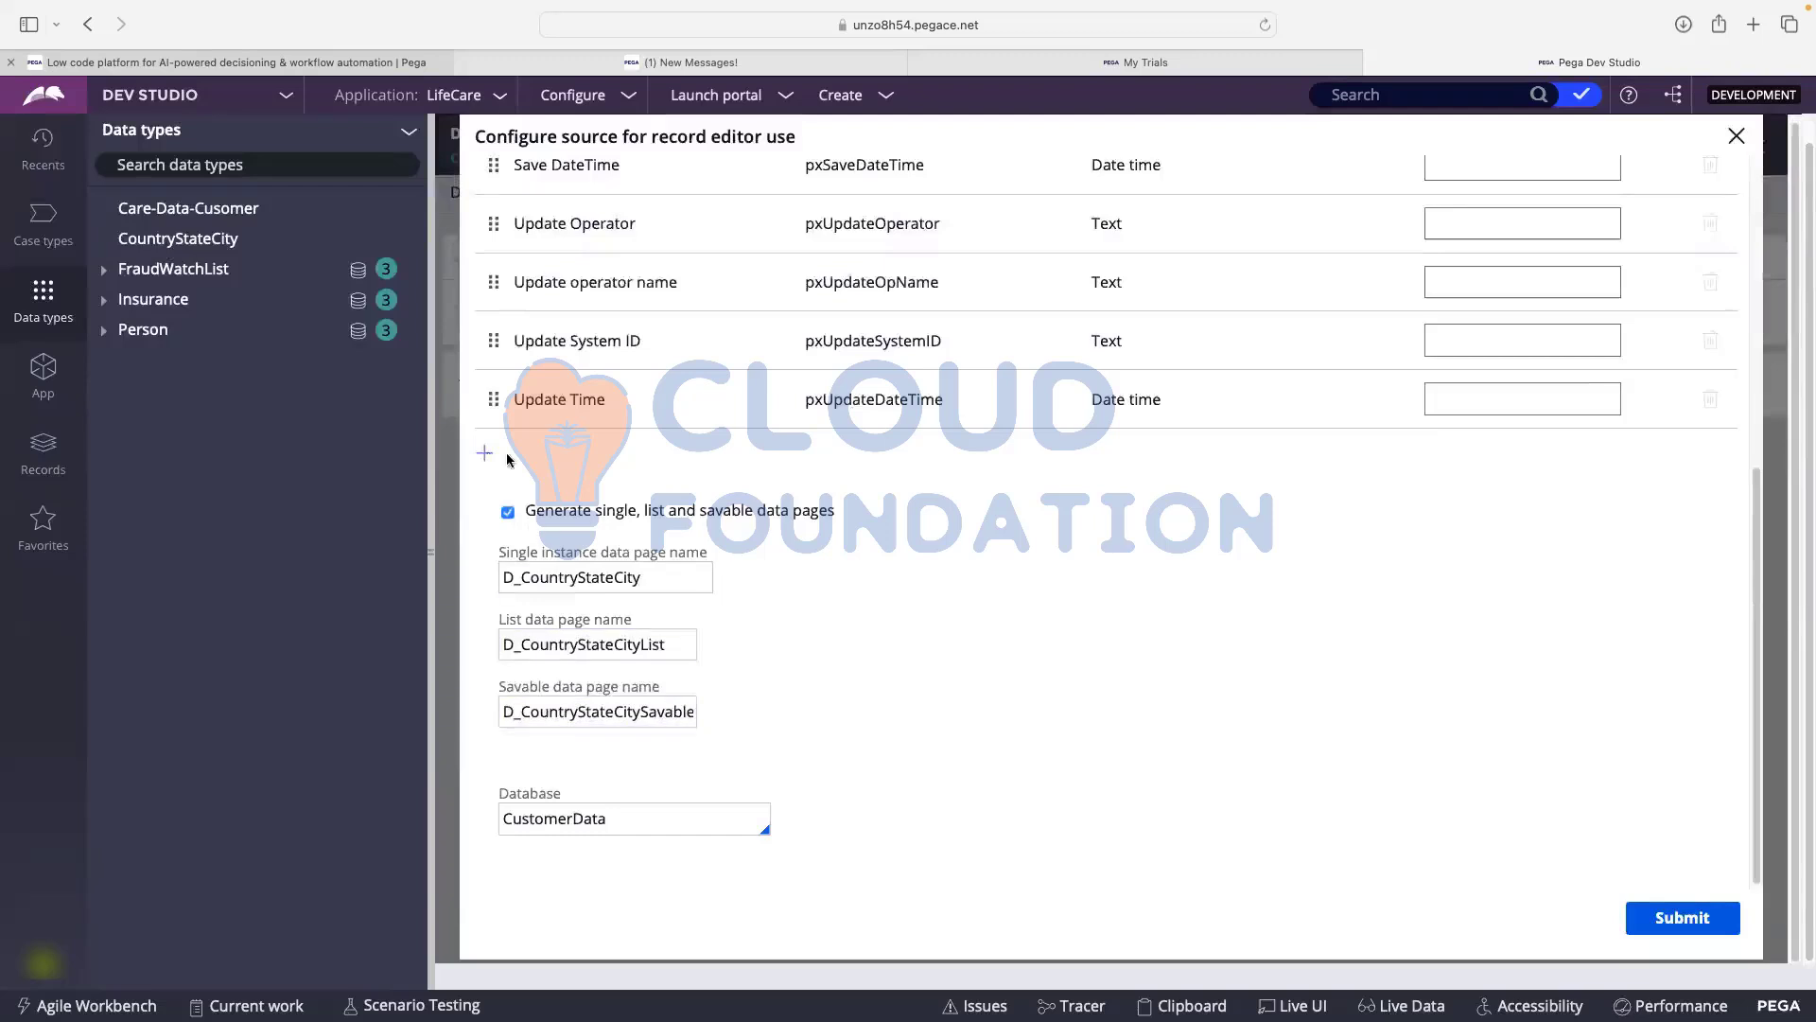
{"action": "left_click", "coordinate": [481, 456]}
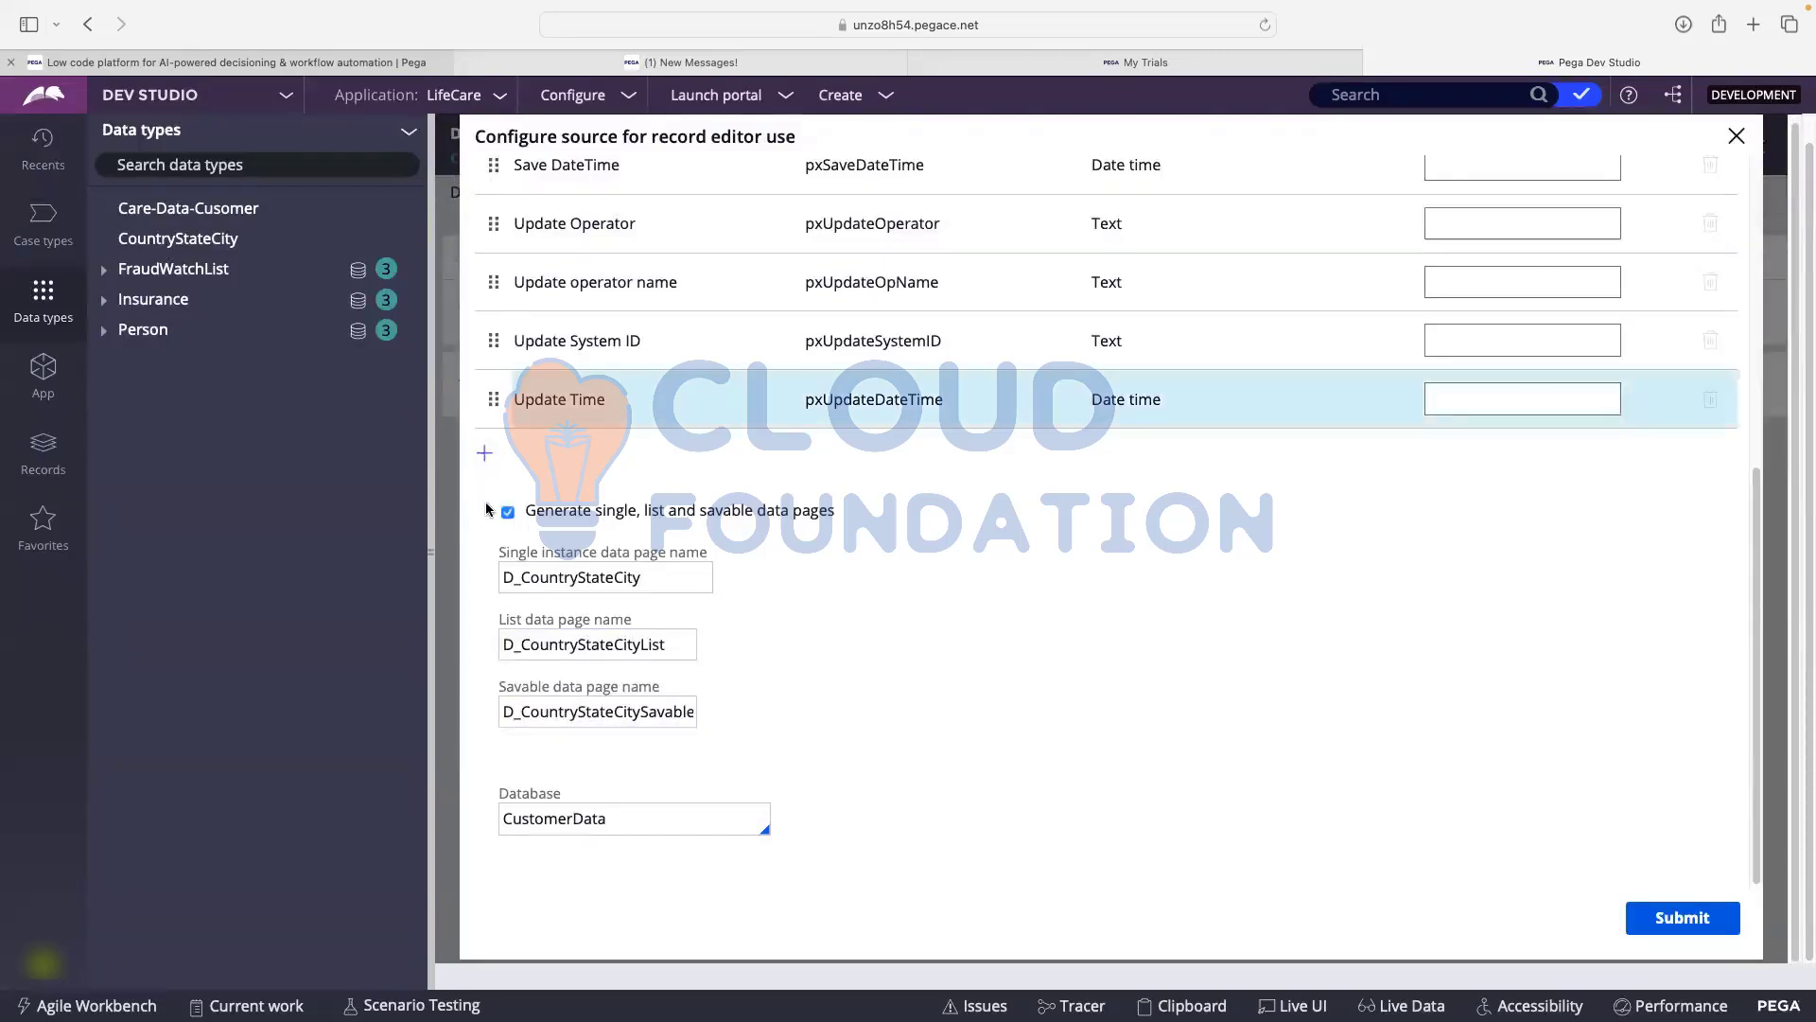
{"action": "type", "text": "py"}
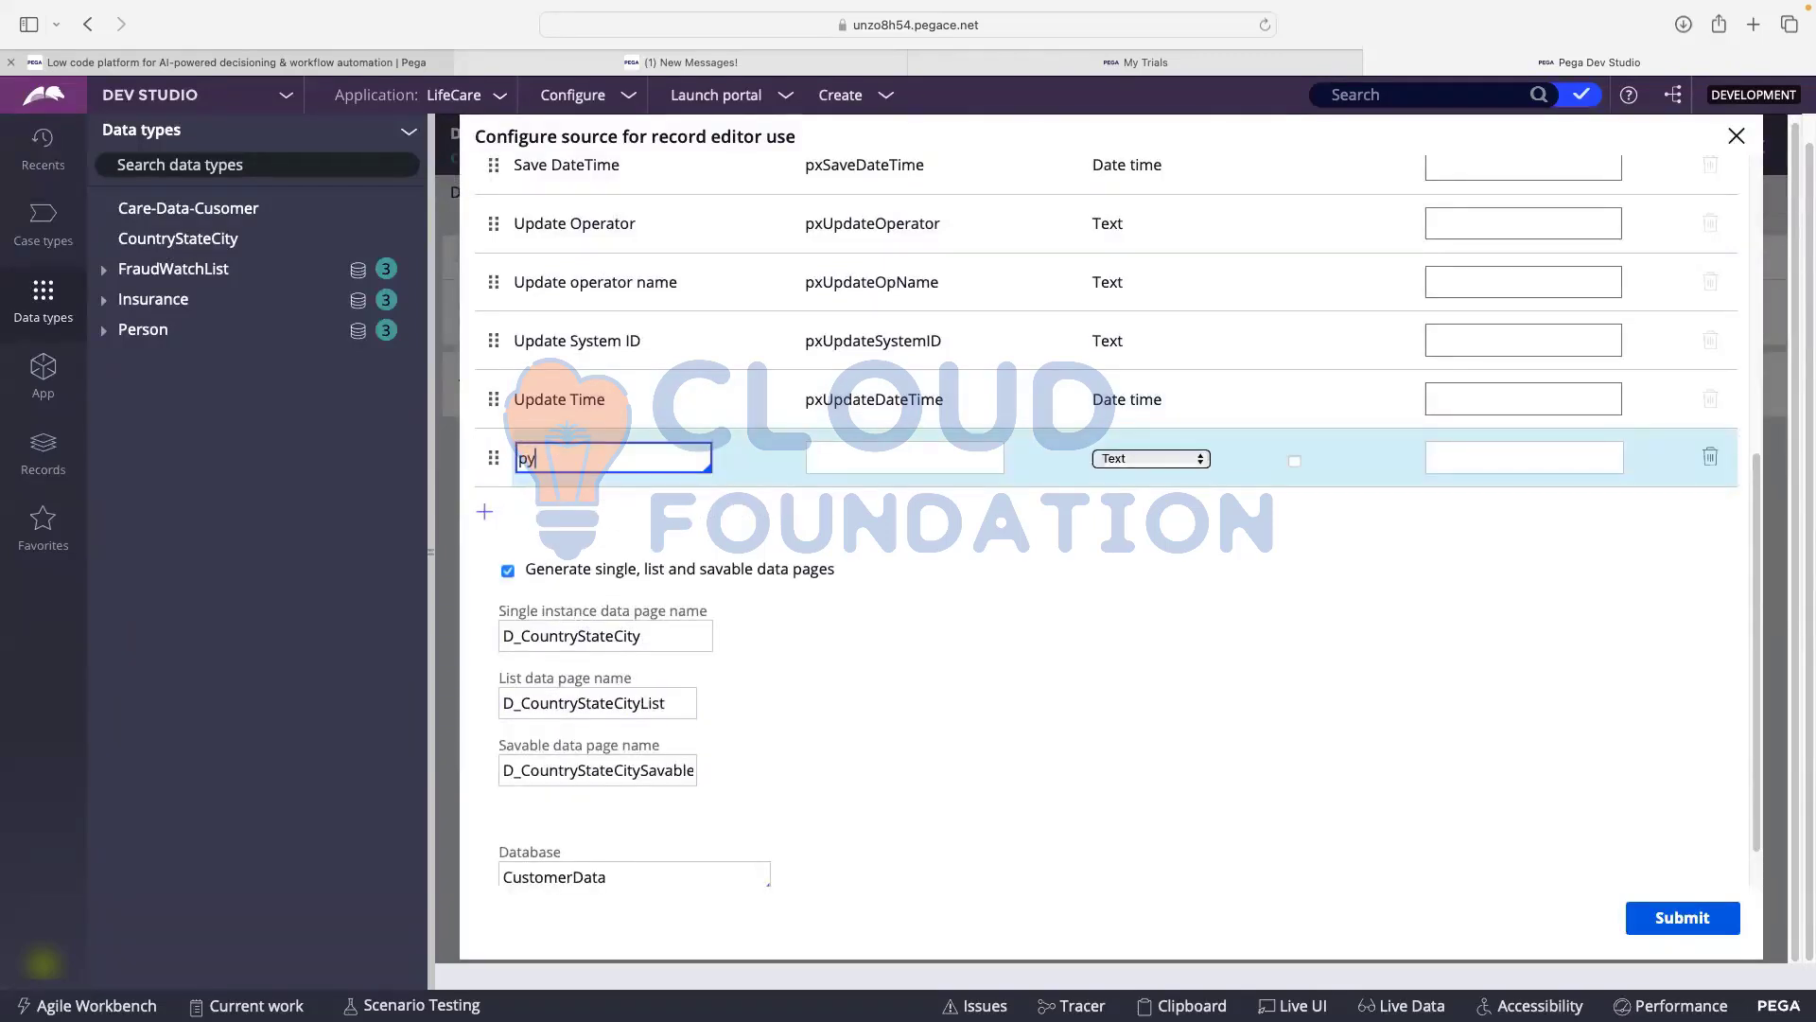
{"action": "type", "text": "Guid"}
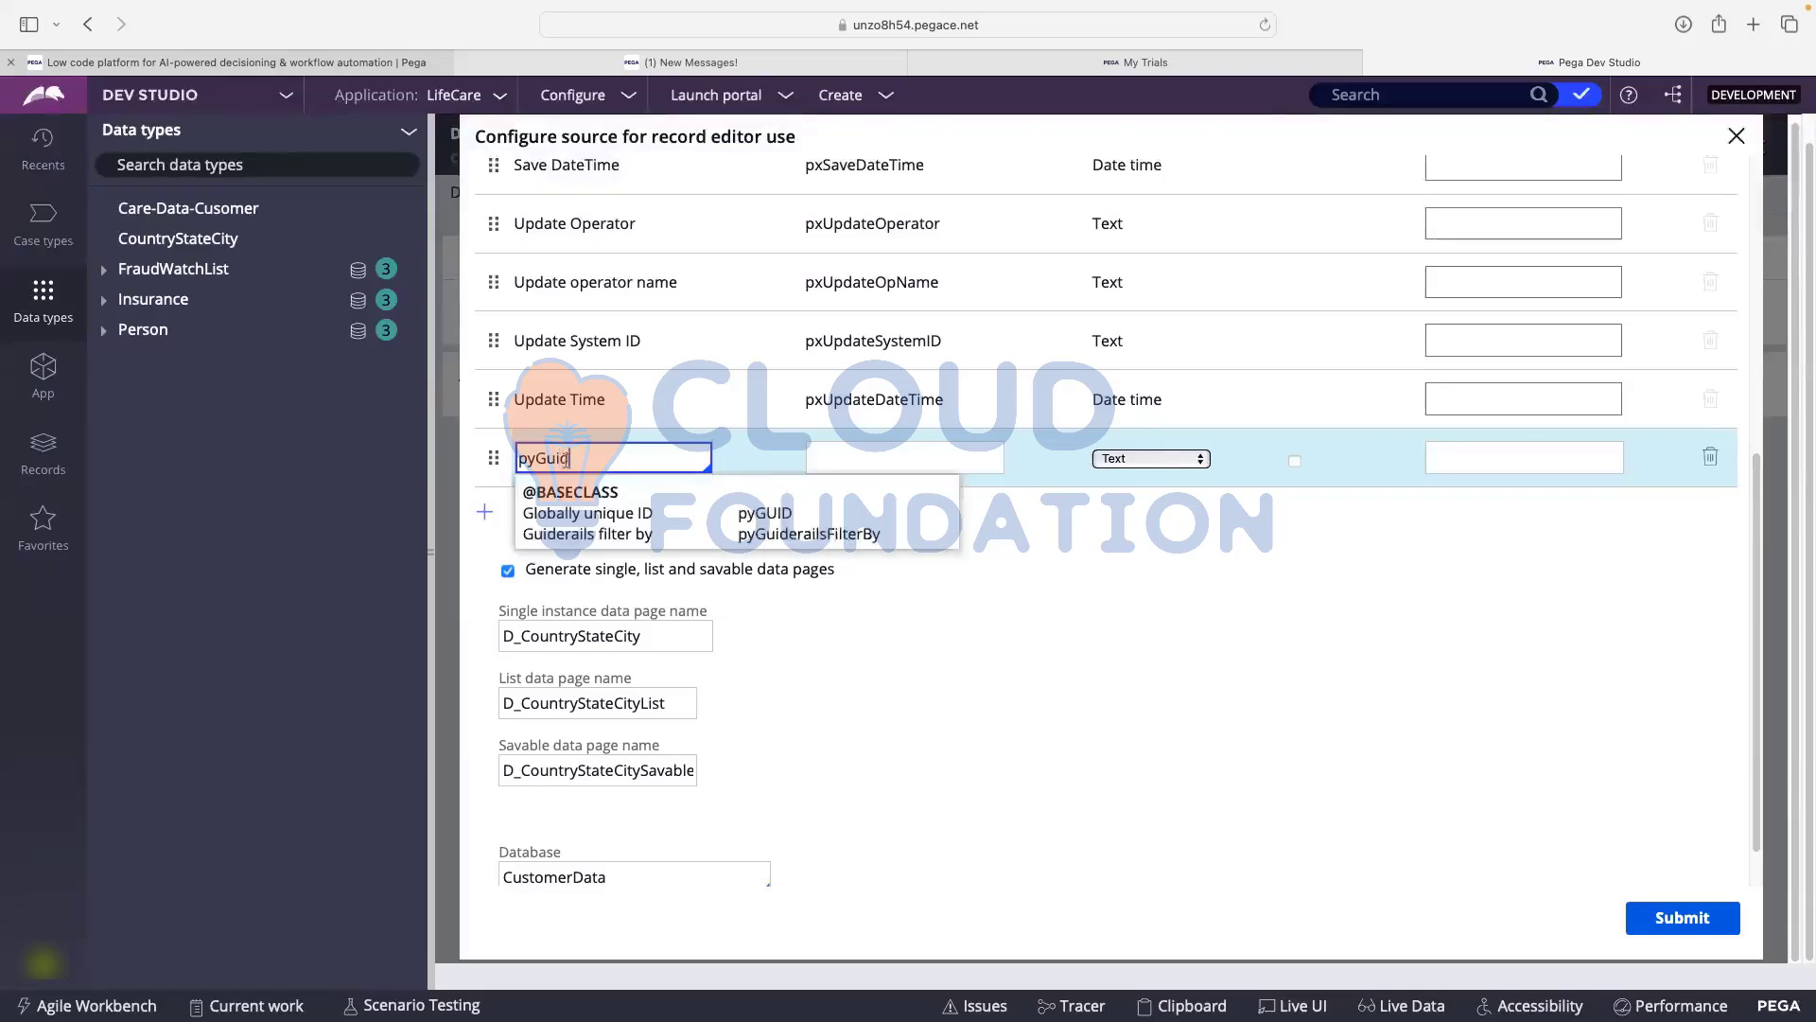
{"action": "left_click", "coordinate": [578, 509]}
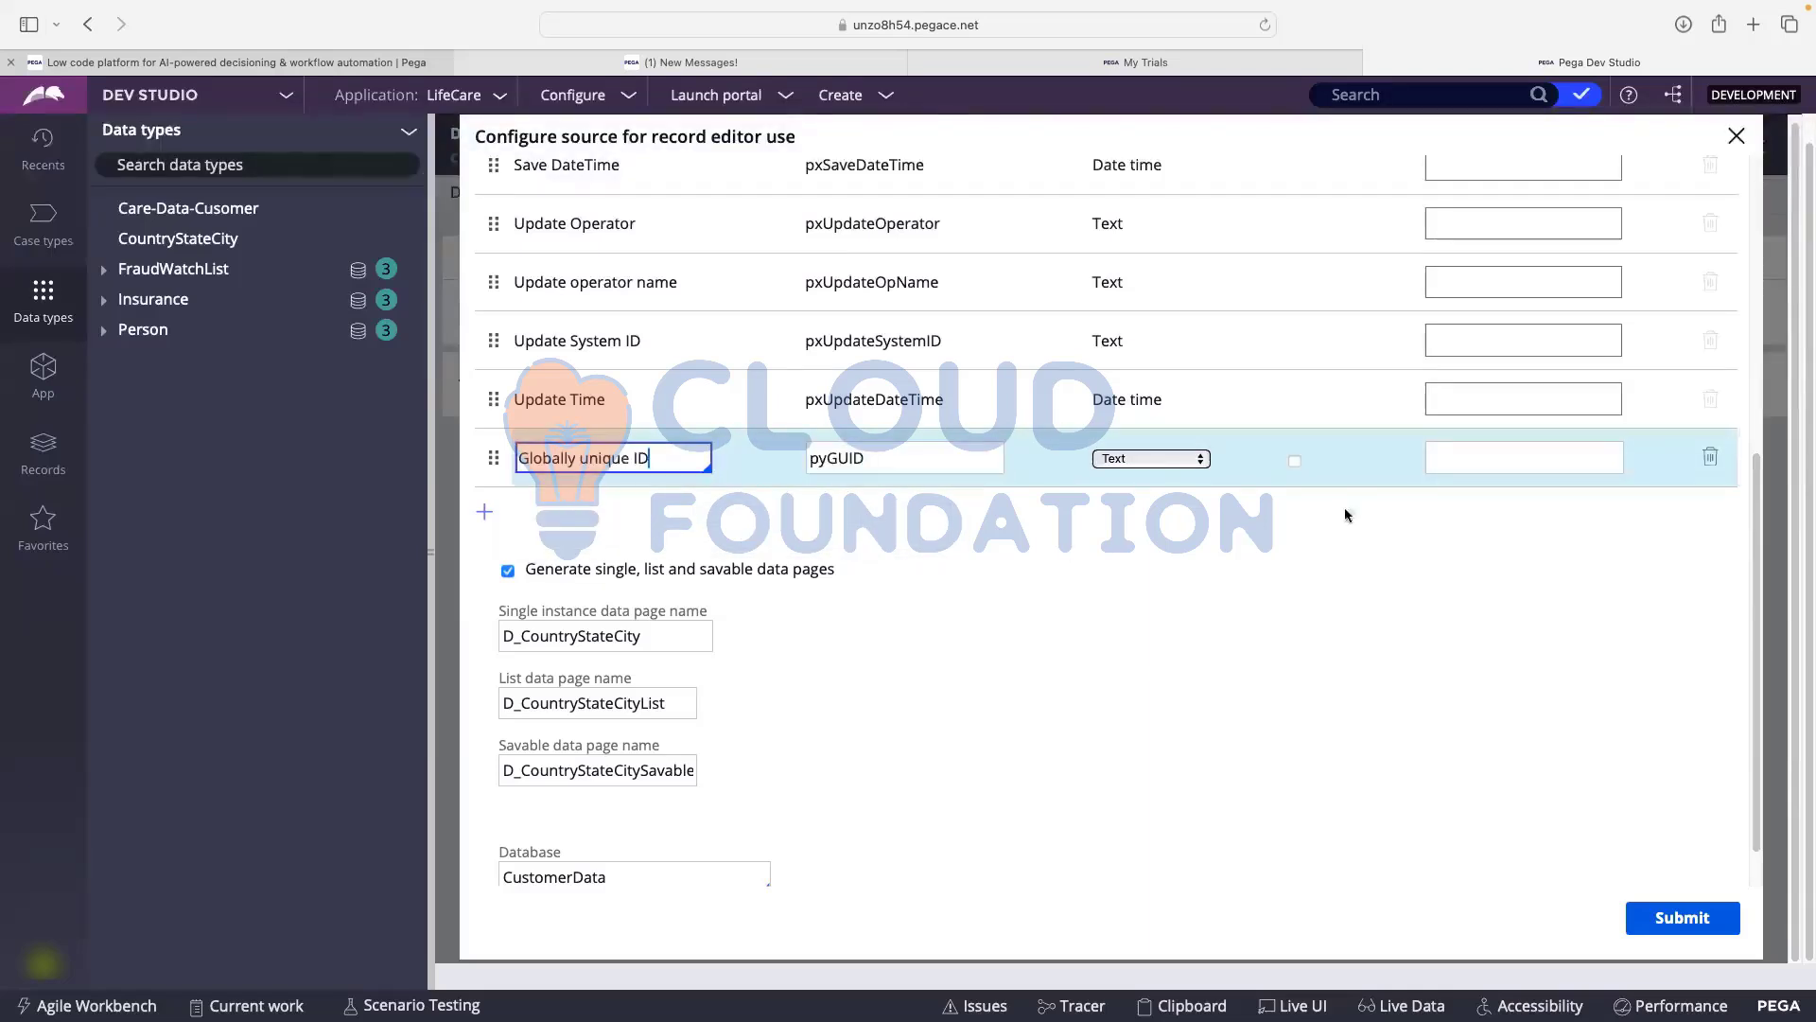
{"action": "left_click", "coordinate": [1294, 462]}
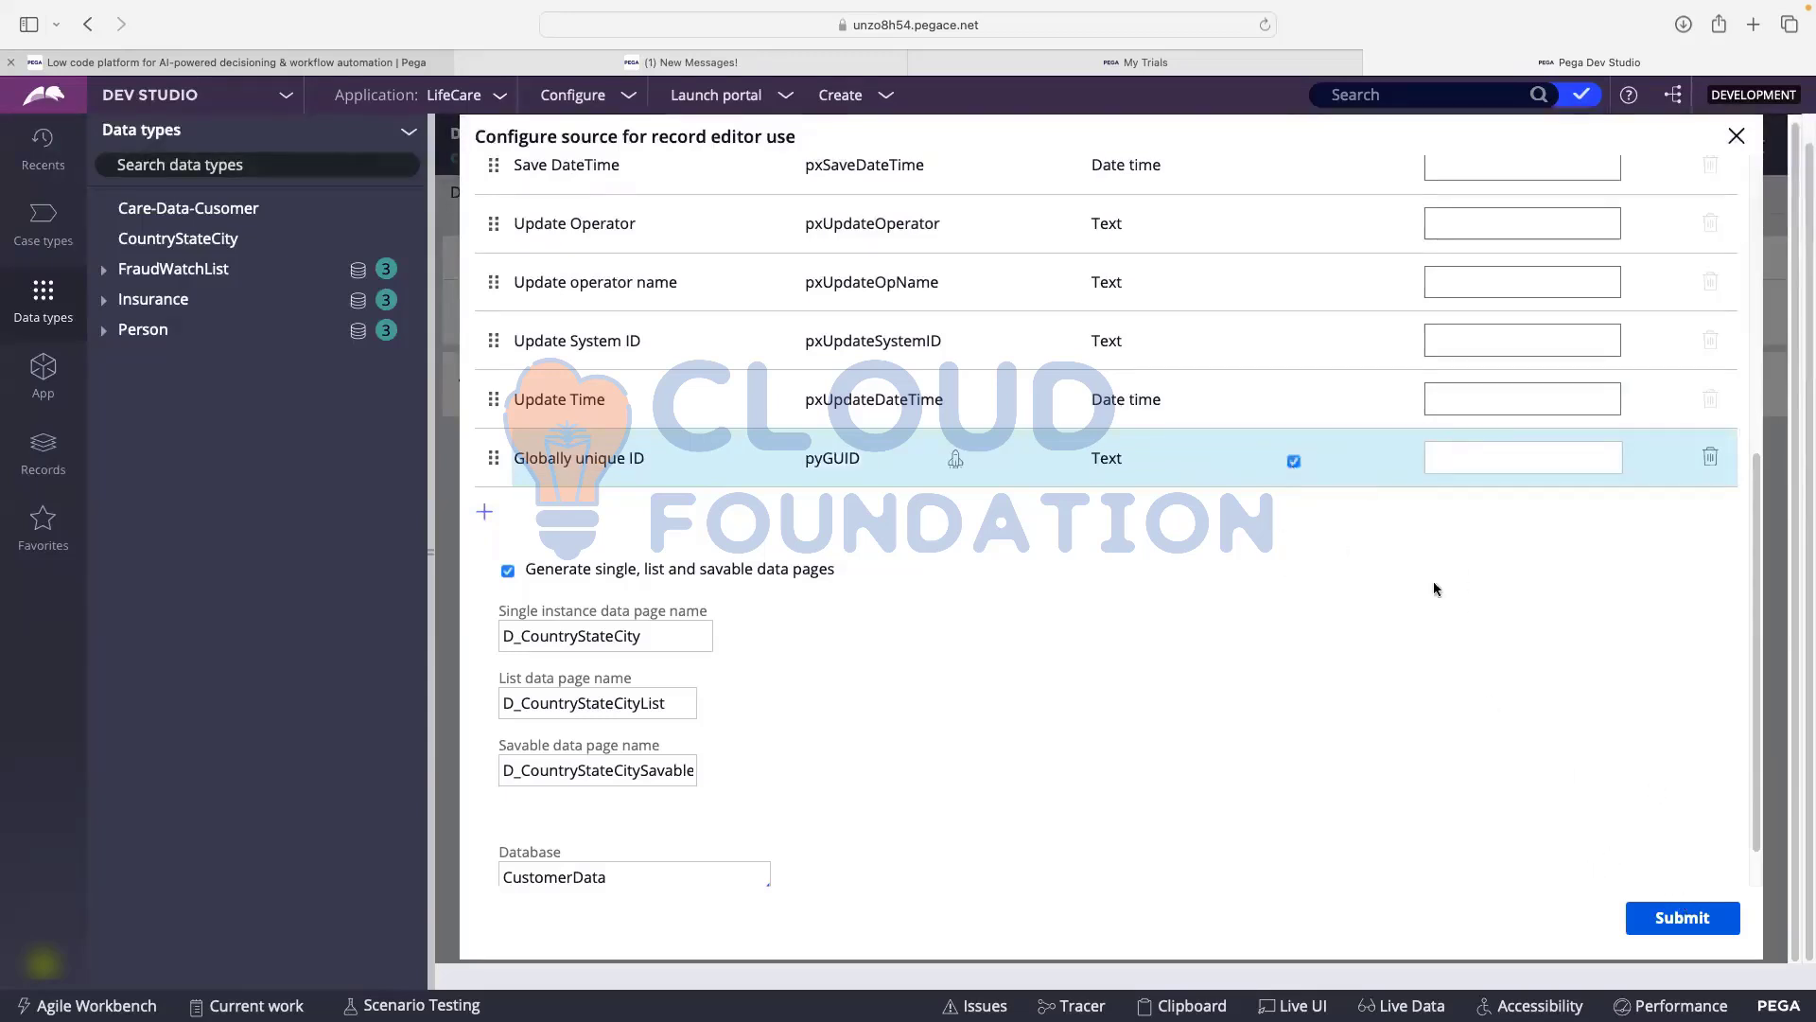
{"action": "left_click", "coordinate": [1680, 920]}
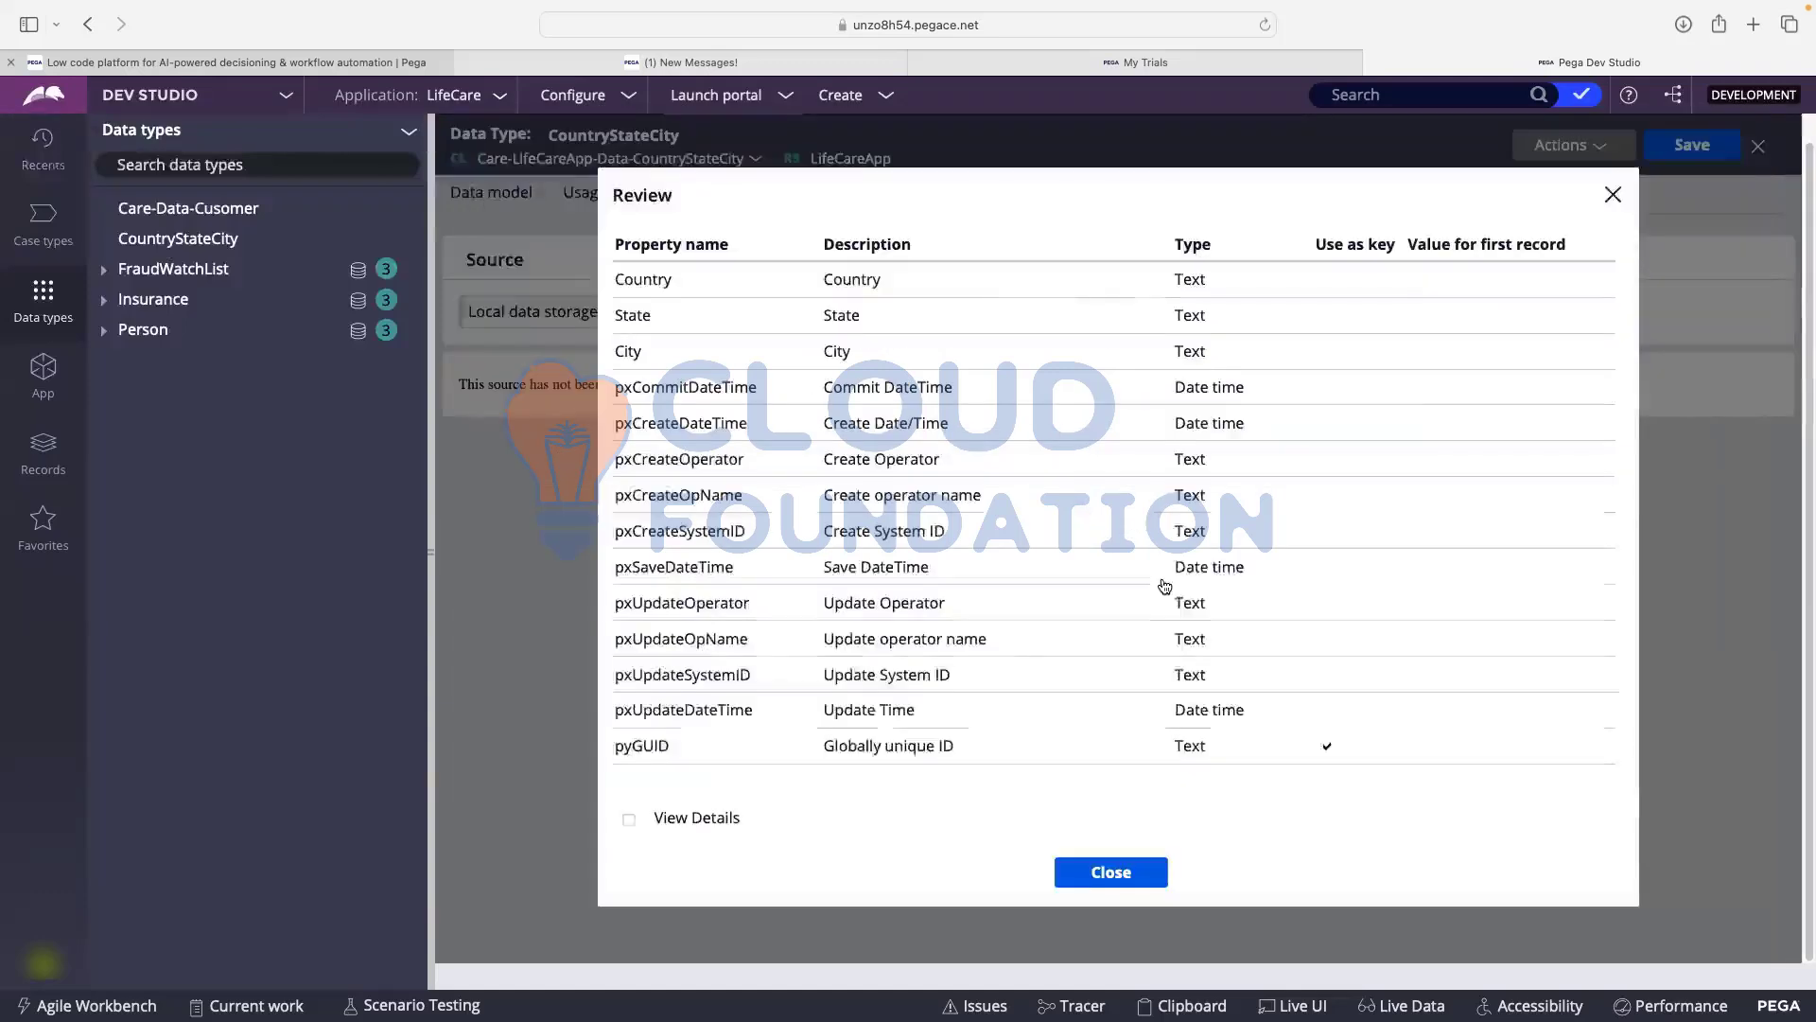
- Show the details in the source review, examine the database table and generated data pages, and close the review
{"action": "left_click", "coordinate": [631, 818]}
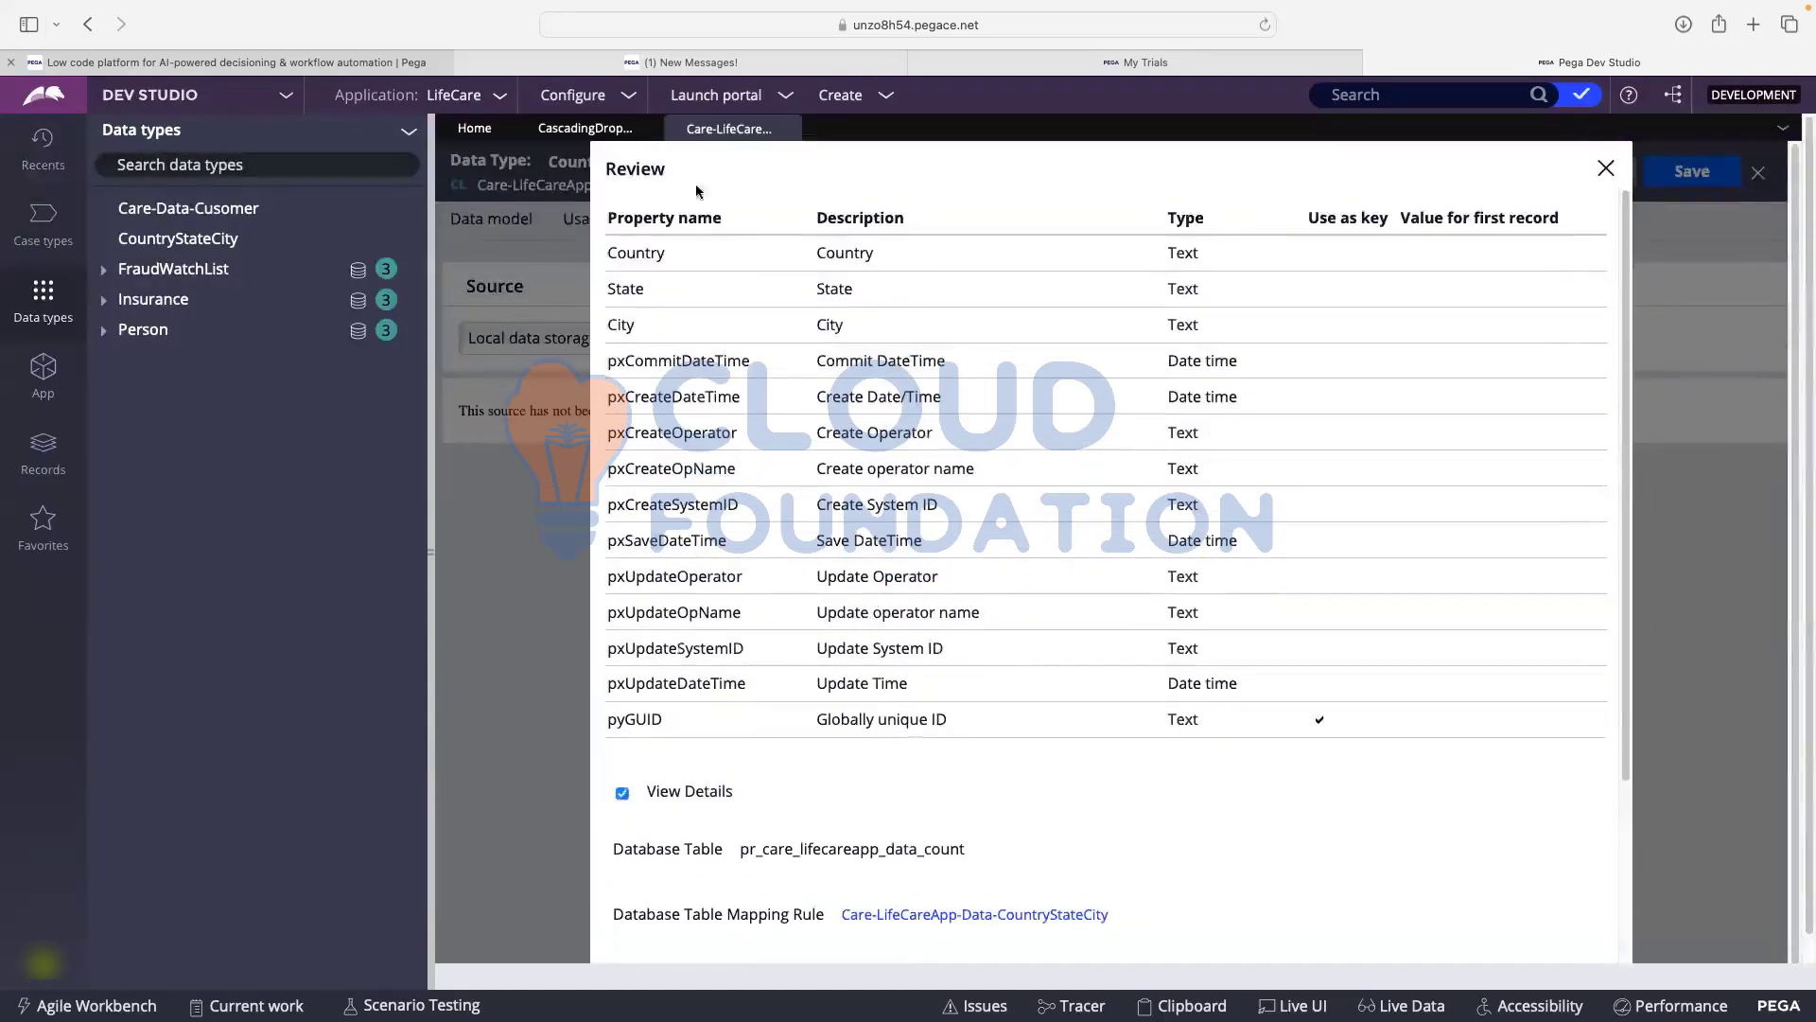
{"action": "scroll", "coordinate": [1181, 406], "scroll_direction": "down", "scroll_amount": 3}
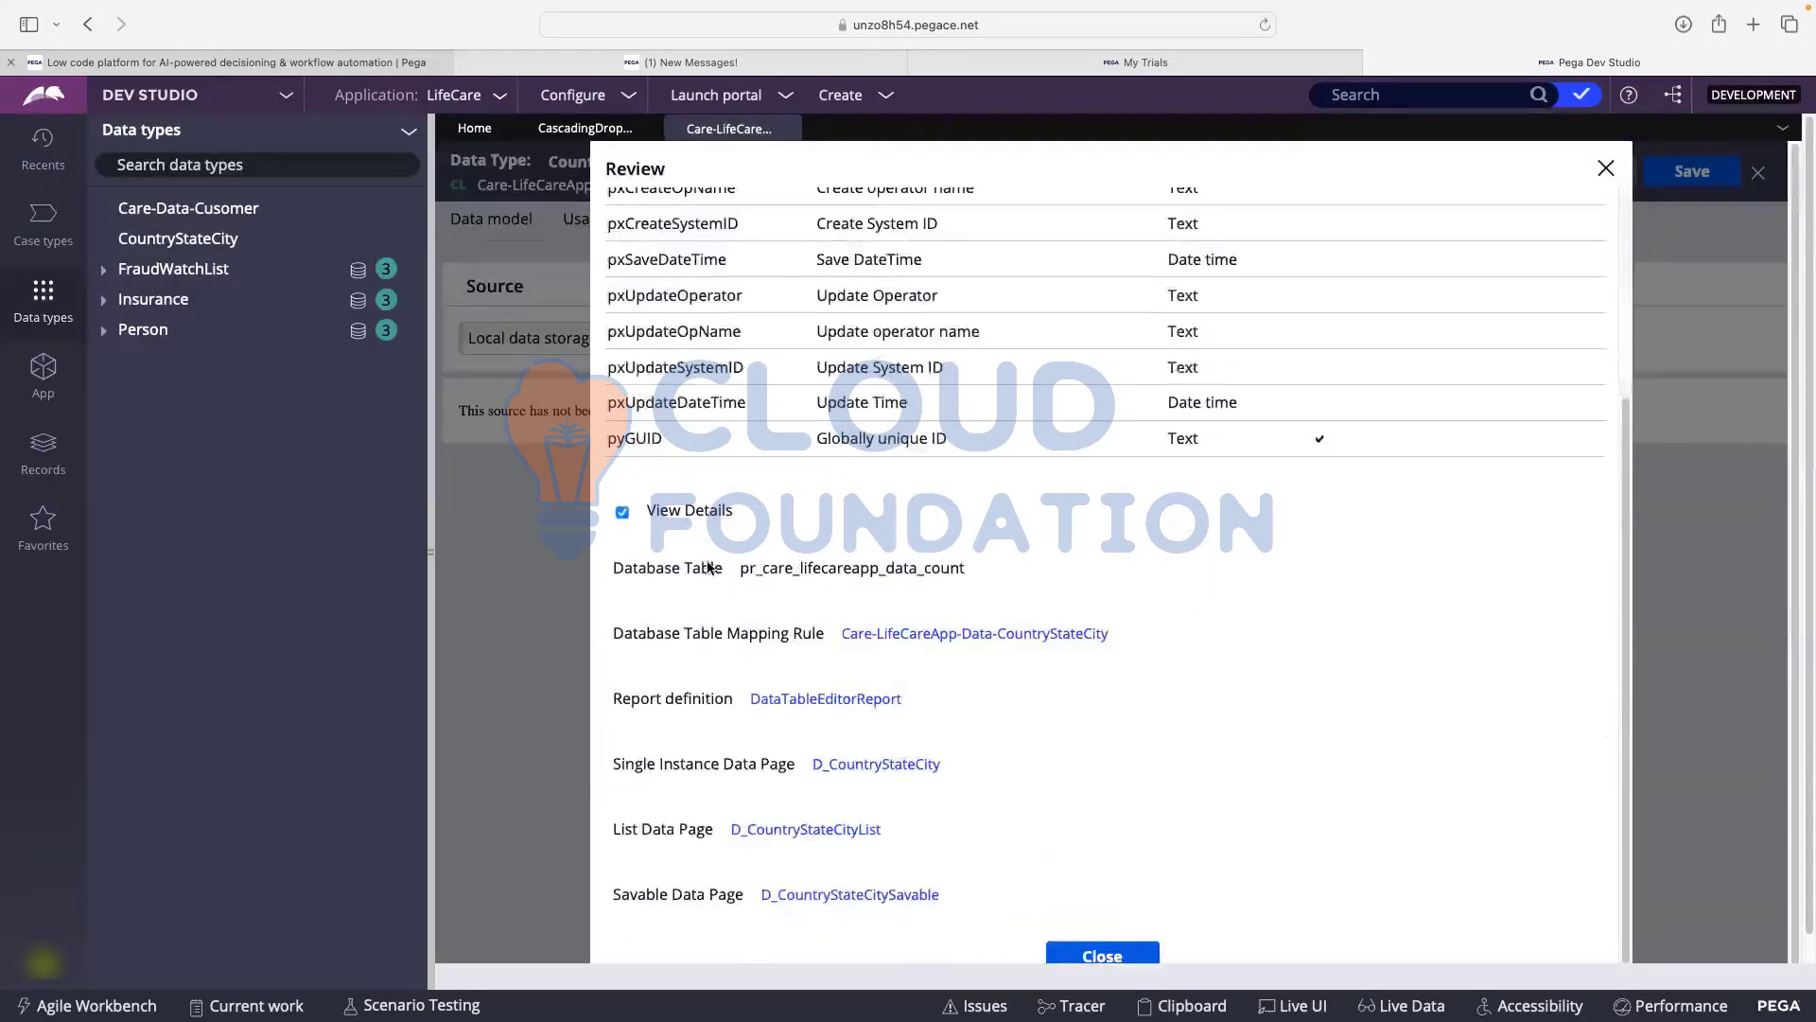
{"action": "left_click_drag", "start_coordinate": [739, 568], "coordinate": [992, 599]}
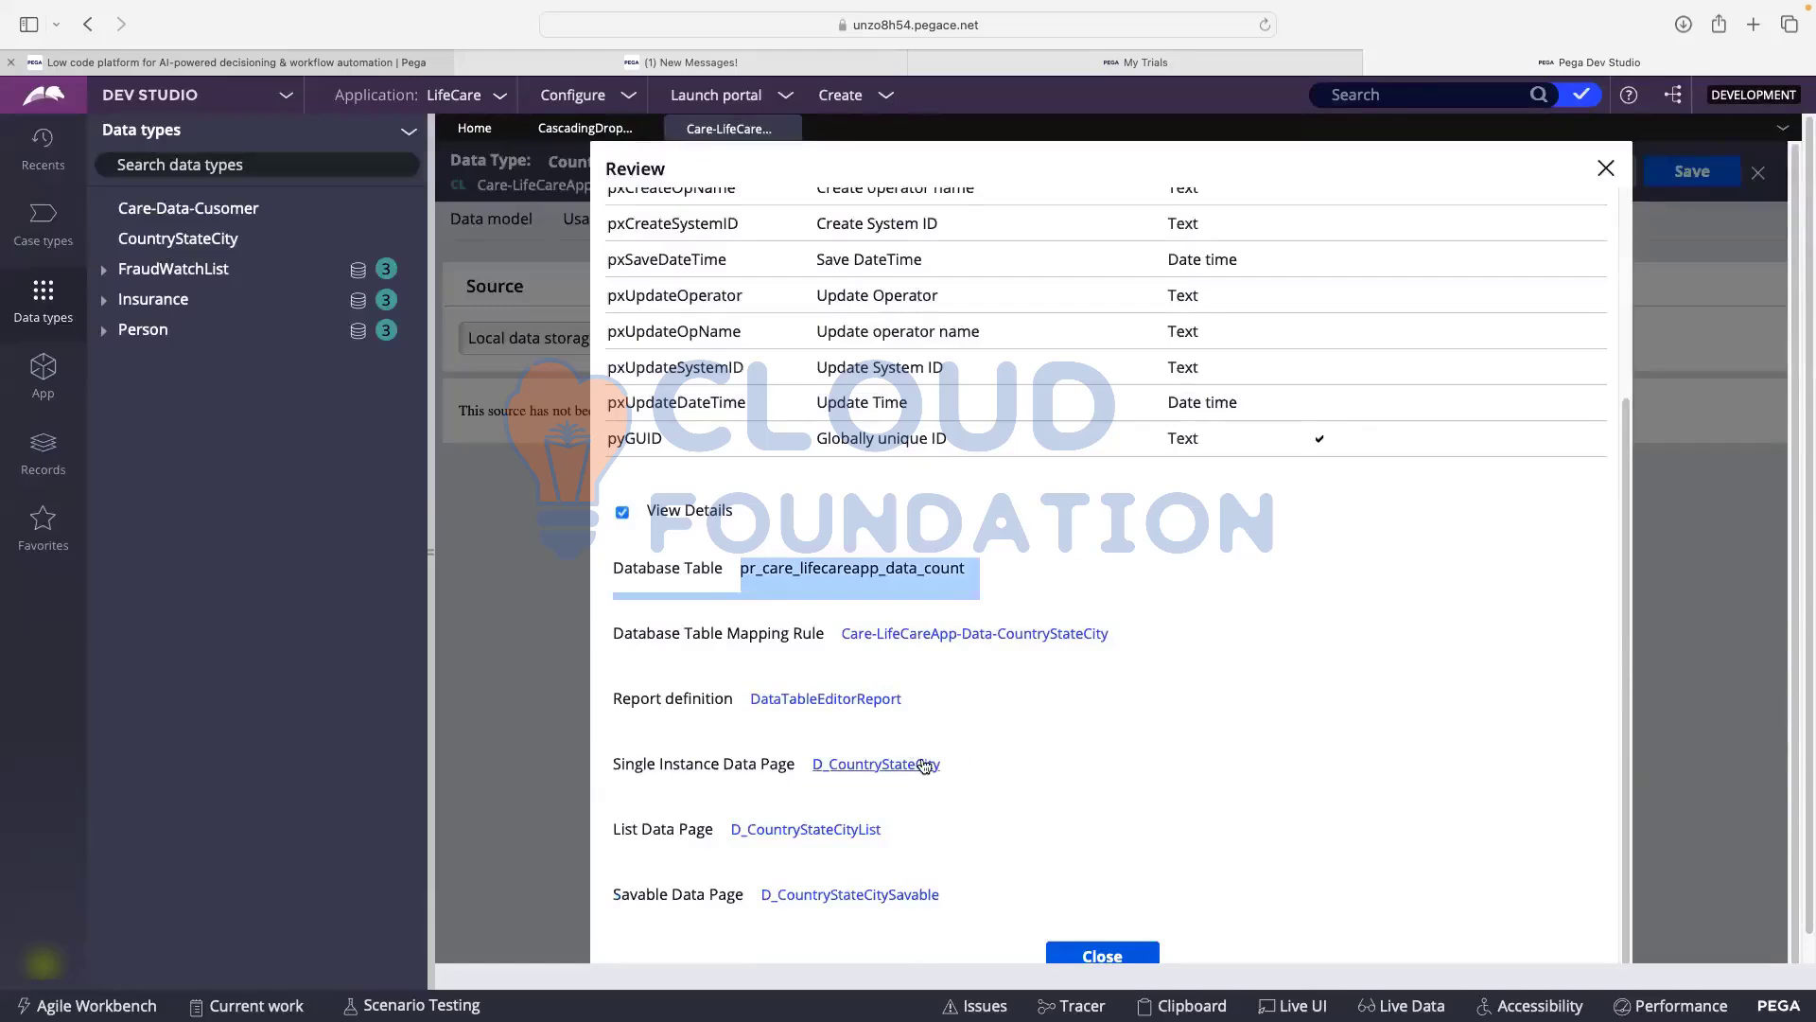
{"action": "scroll", "coordinate": [939, 762], "scroll_direction": "down", "scroll_amount": 1}
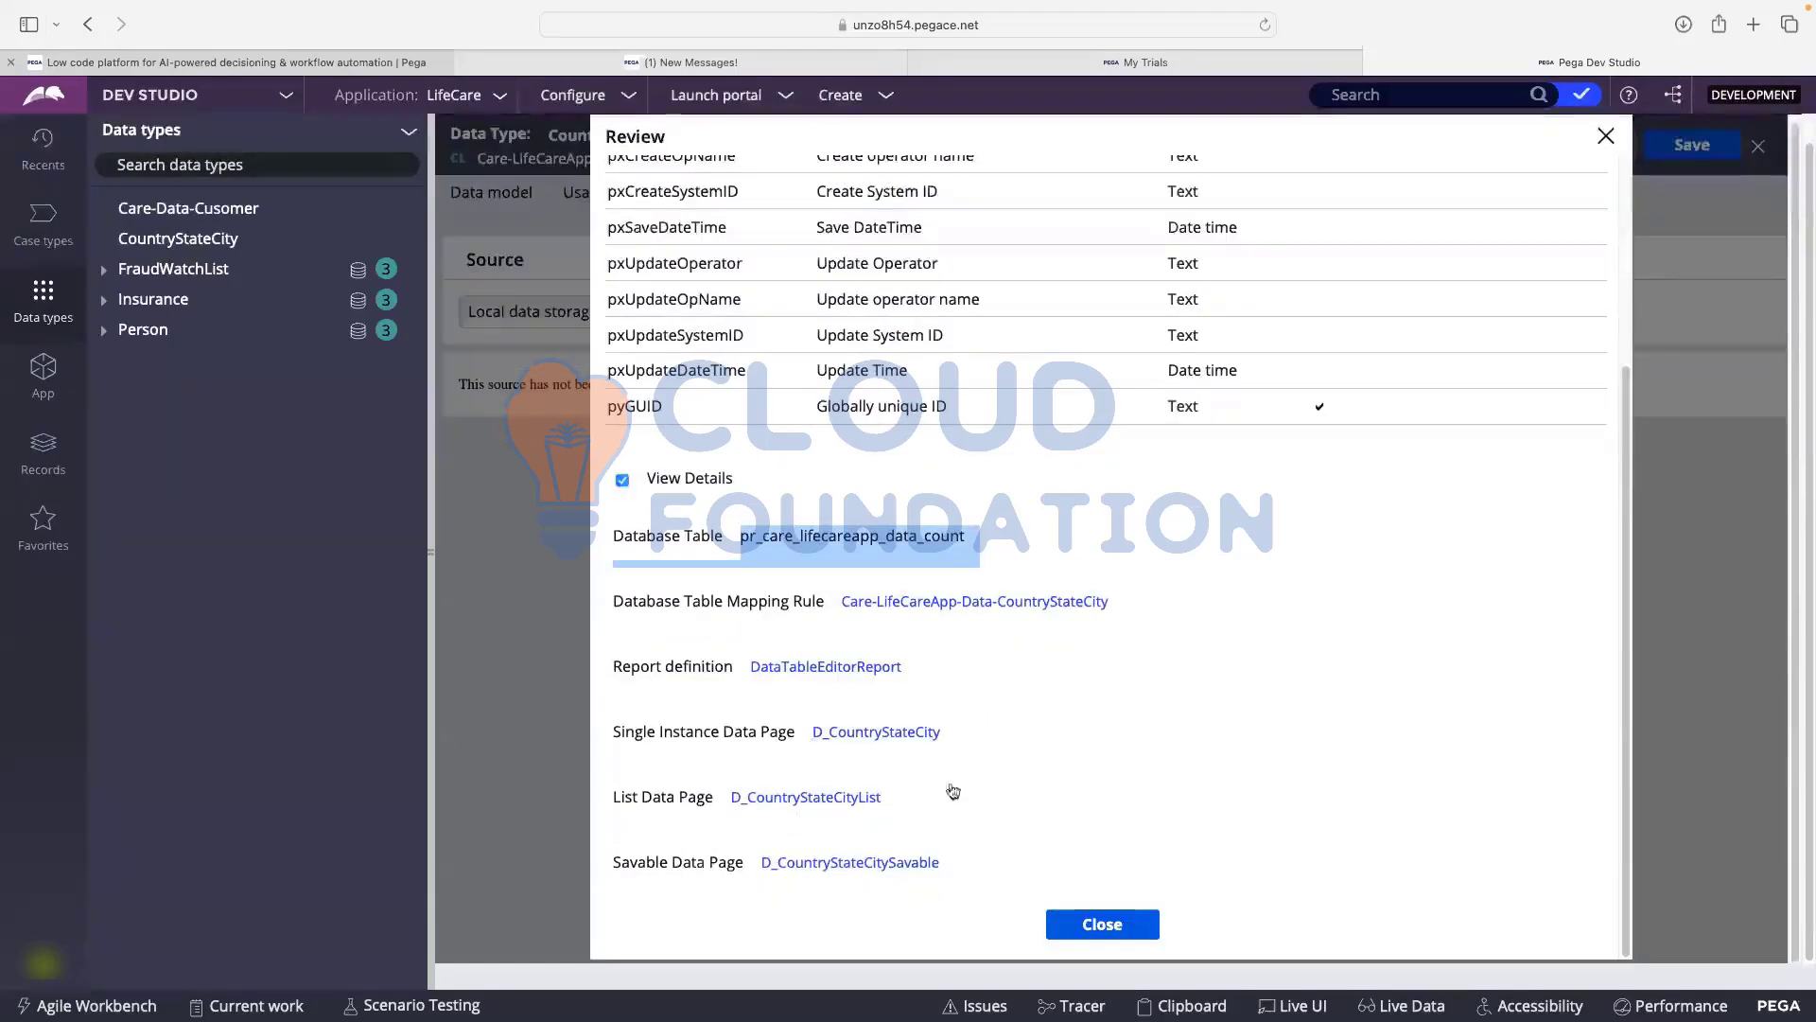
{"action": "left_click", "coordinate": [1120, 924]}
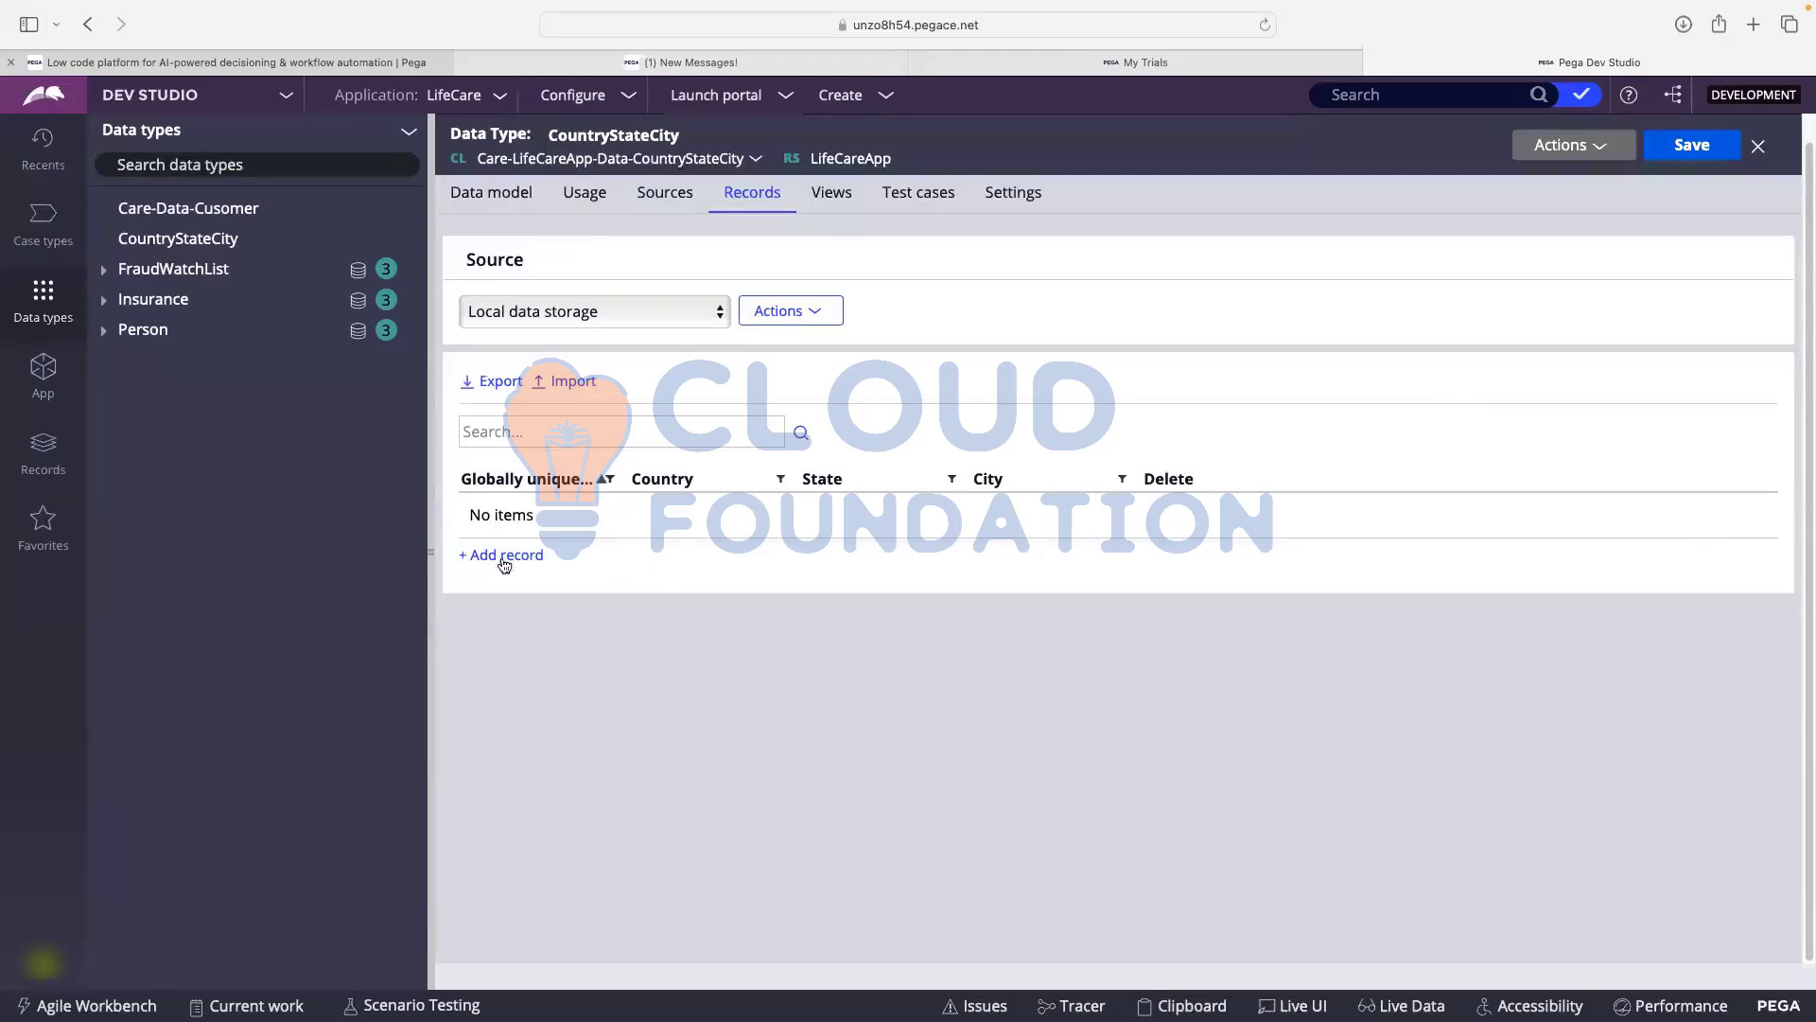
- Add a CountryStateCity record with unique ID Rec-1, country India, state Delhi and city New Delhi
{"action": "left_click", "coordinate": [516, 556]}
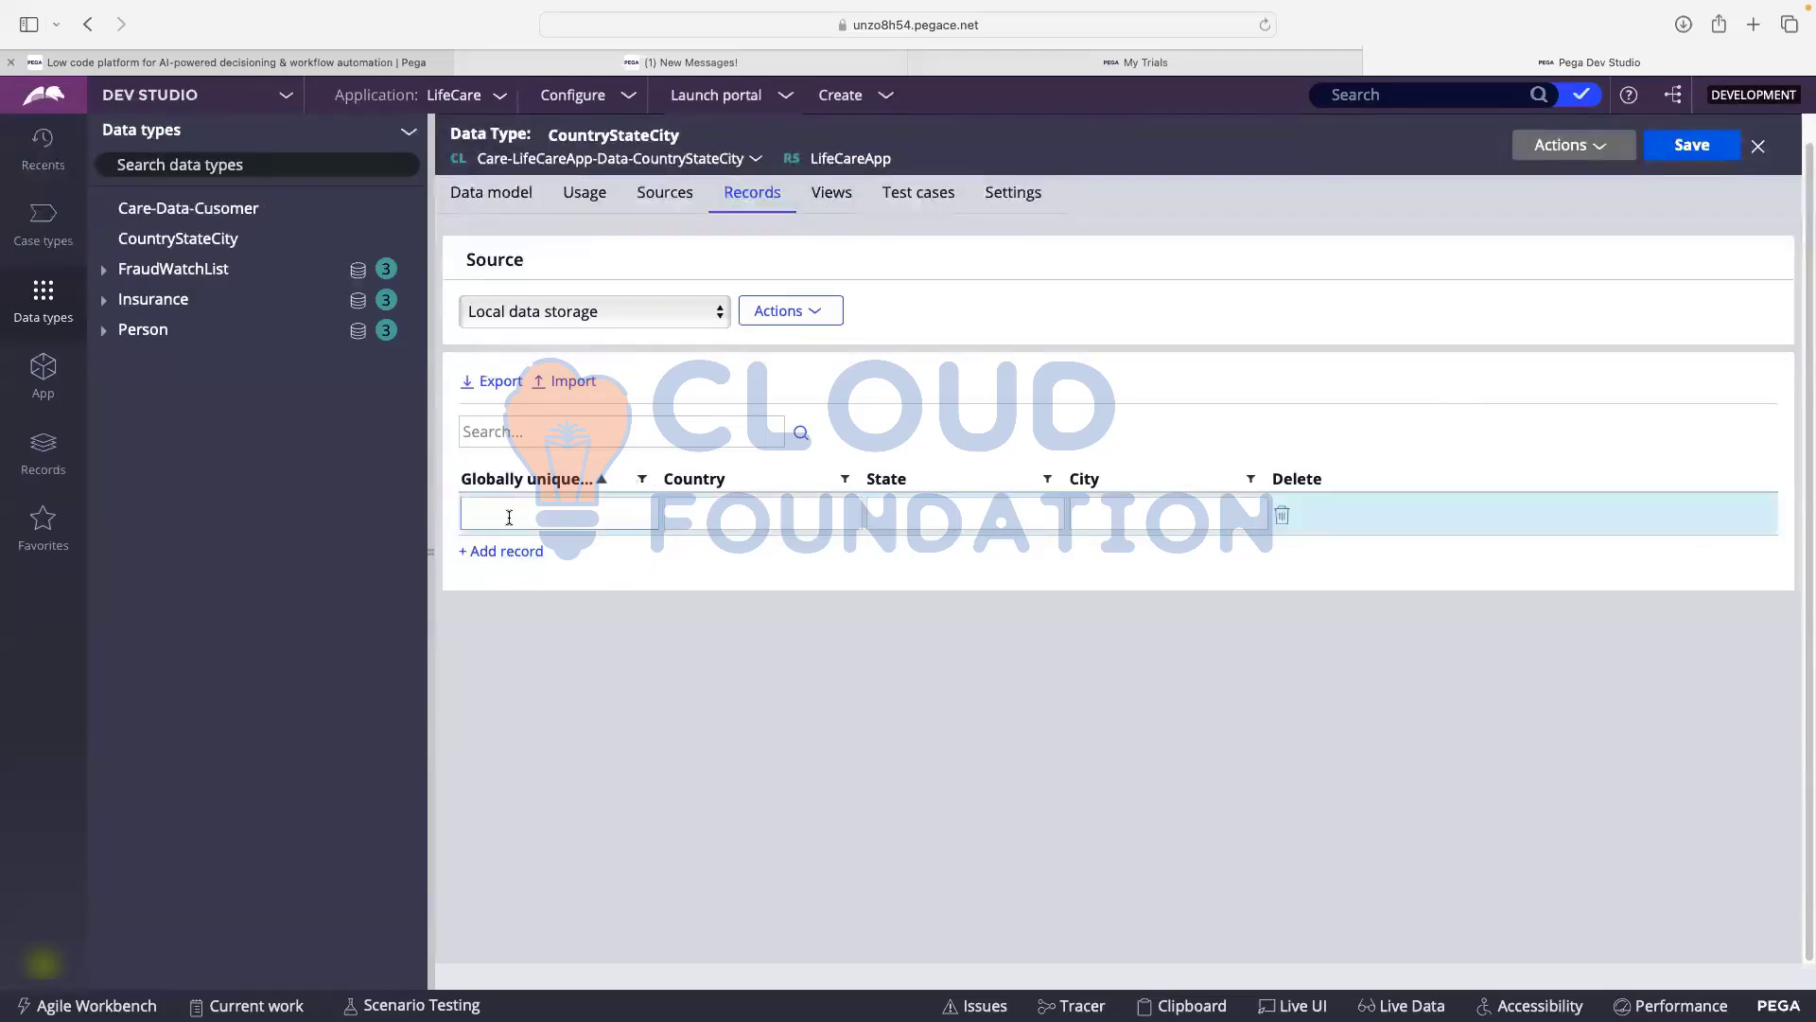
{"action": "type", "text": "Rec-1"}
{"action": "left_click", "coordinate": [736, 519]}
{"action": "type", "text": "India"}
{"action": "key", "text": "Tab"}
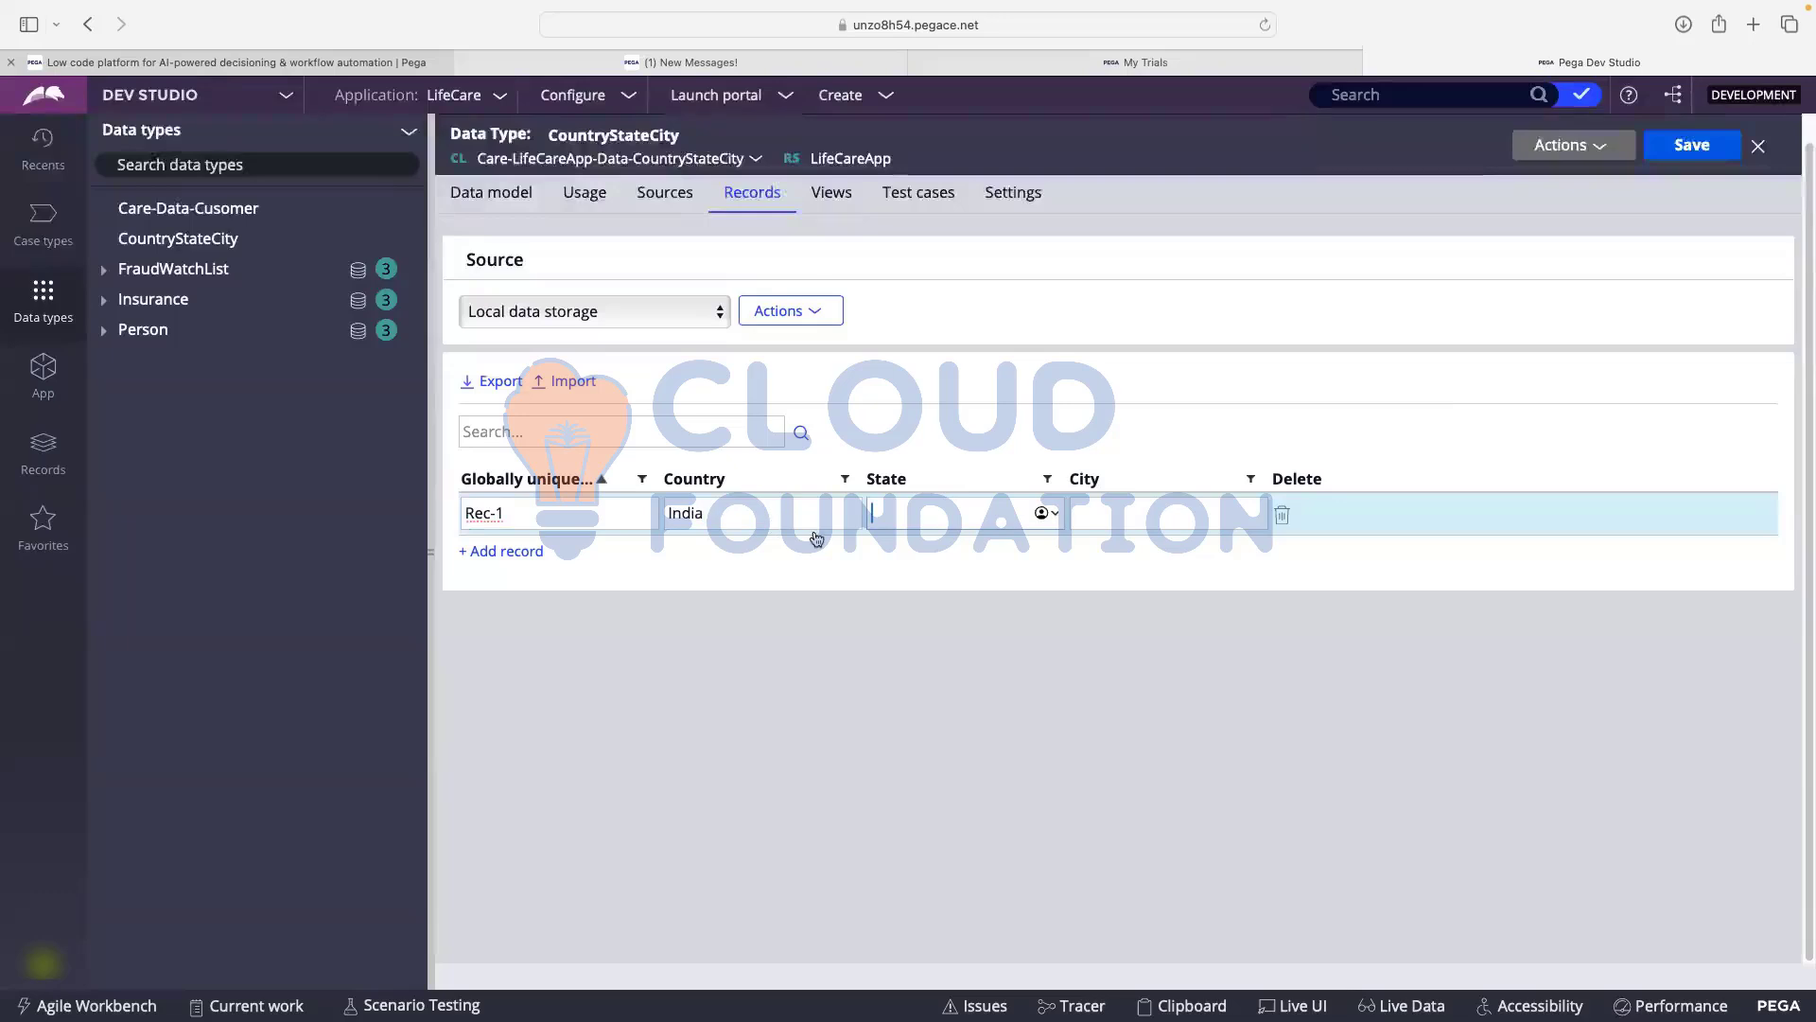
{"action": "type", "text": "Delhi"}
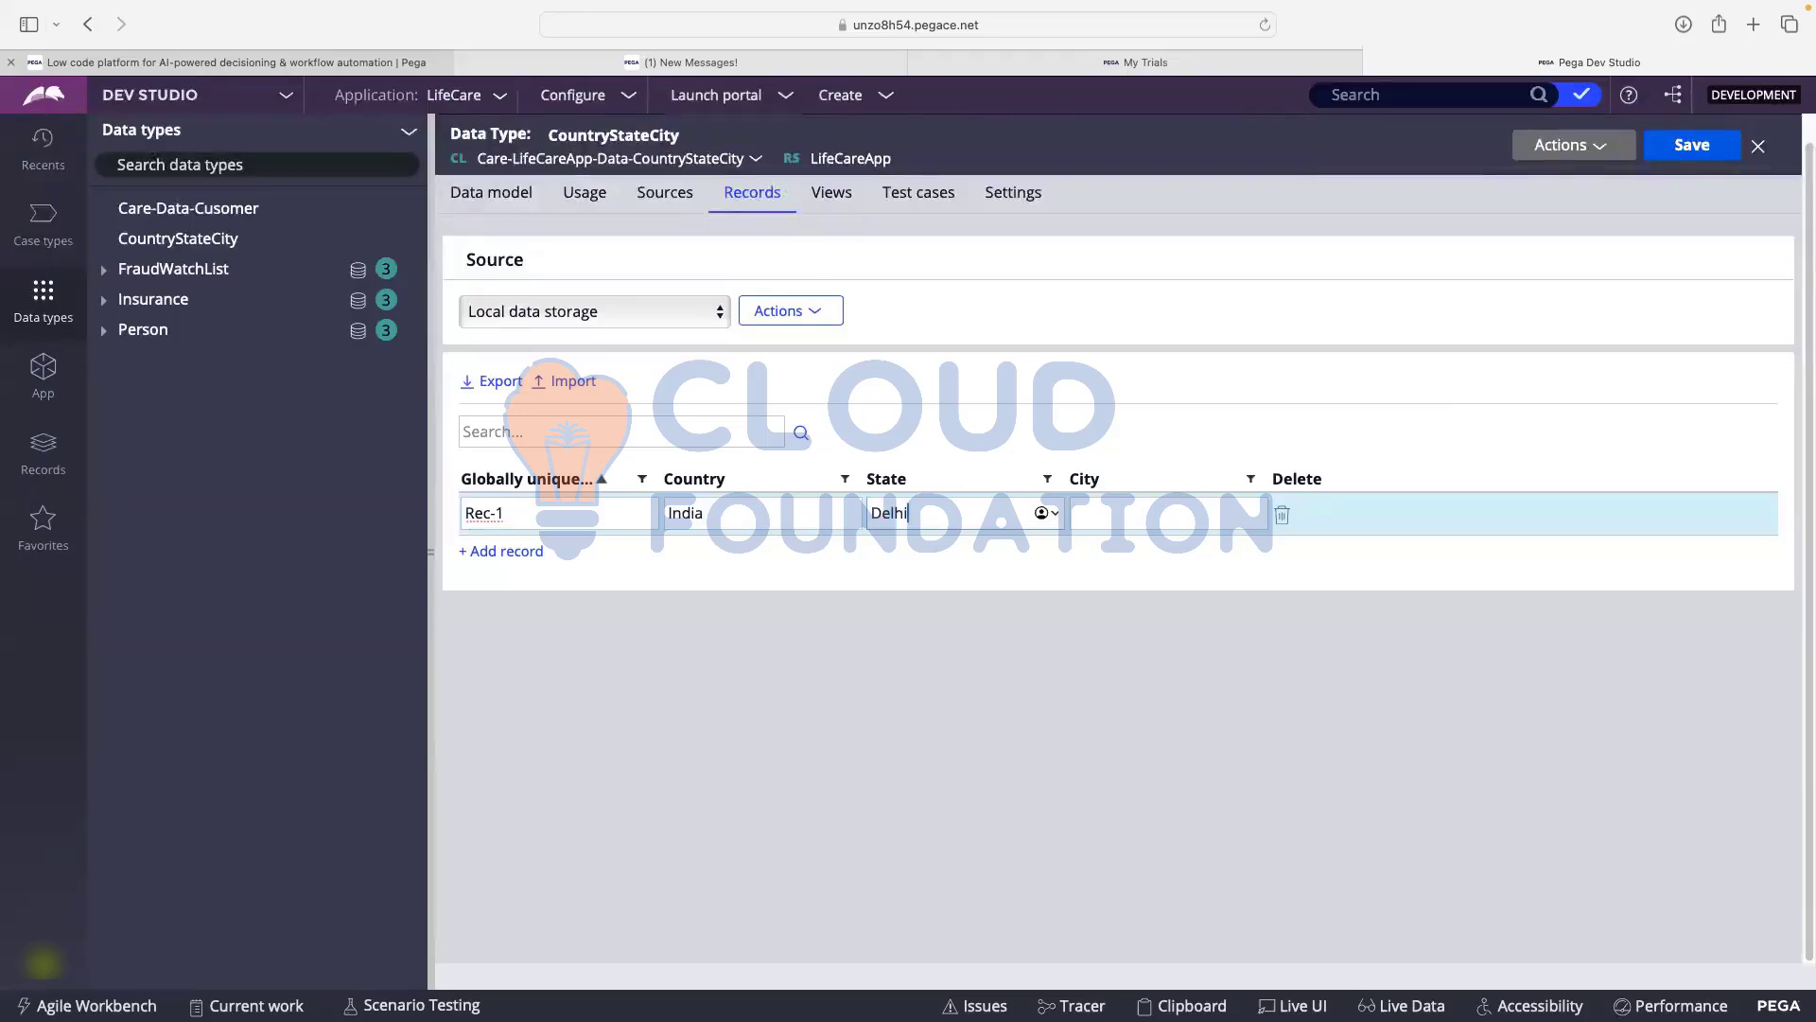
{"action": "key", "text": "Tab"}
{"action": "type", "text": "New"}
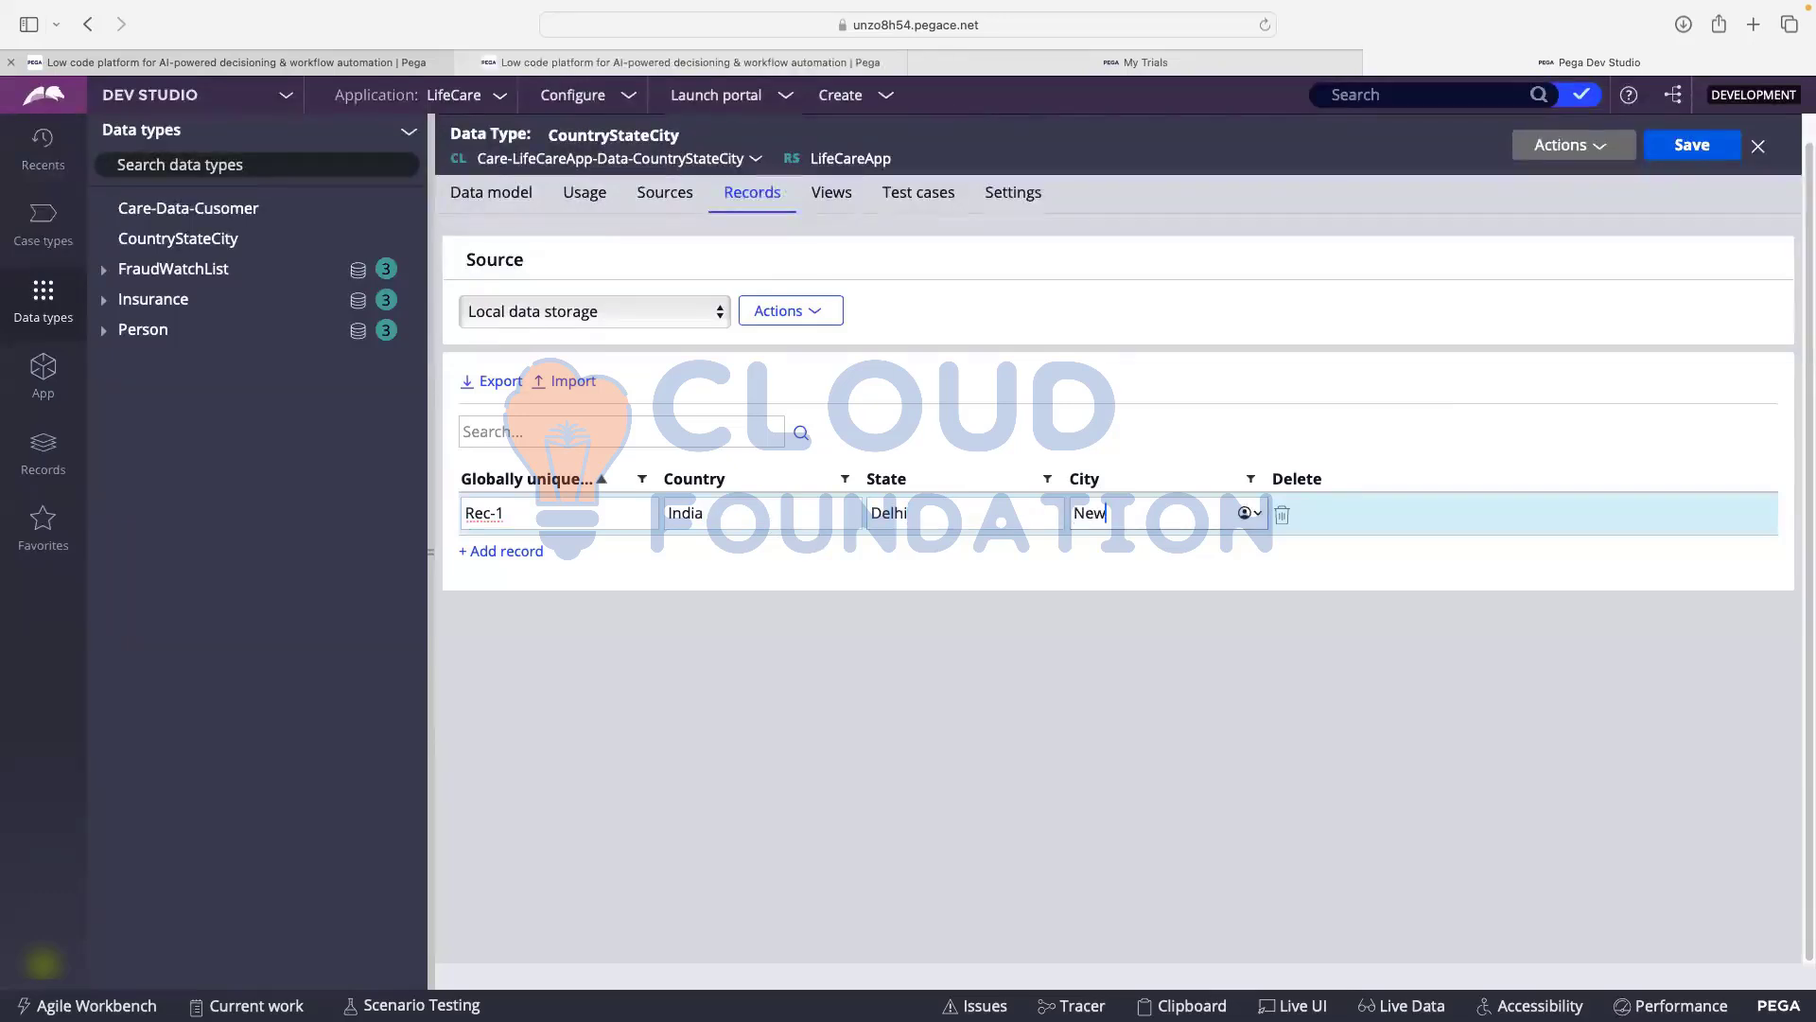
{"action": "type", "text": " Delhi"}
- Add a second record with unique ID Rec-2 and country India, and begin its state entry with Mumb
{"action": "left_click", "coordinate": [508, 554]}
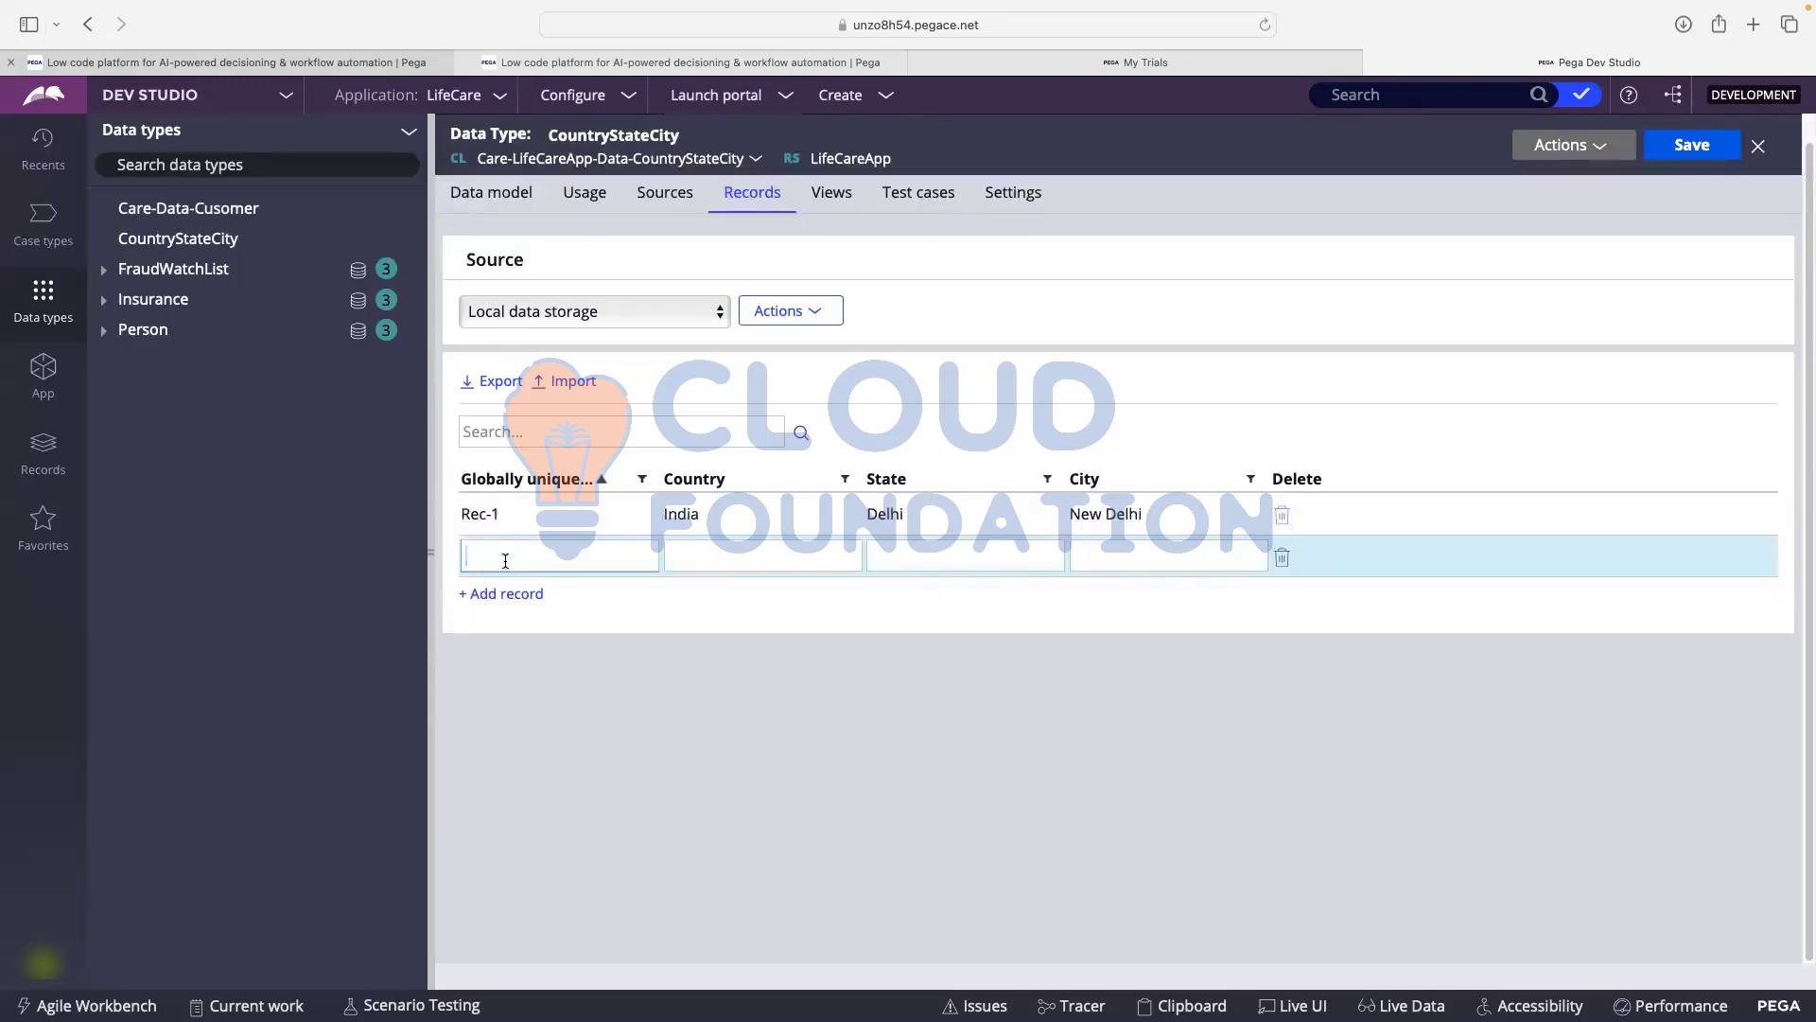
{"action": "type", "text": "Rec-2"}
{"action": "key", "text": "Tab"}
{"action": "type", "text": "India"}
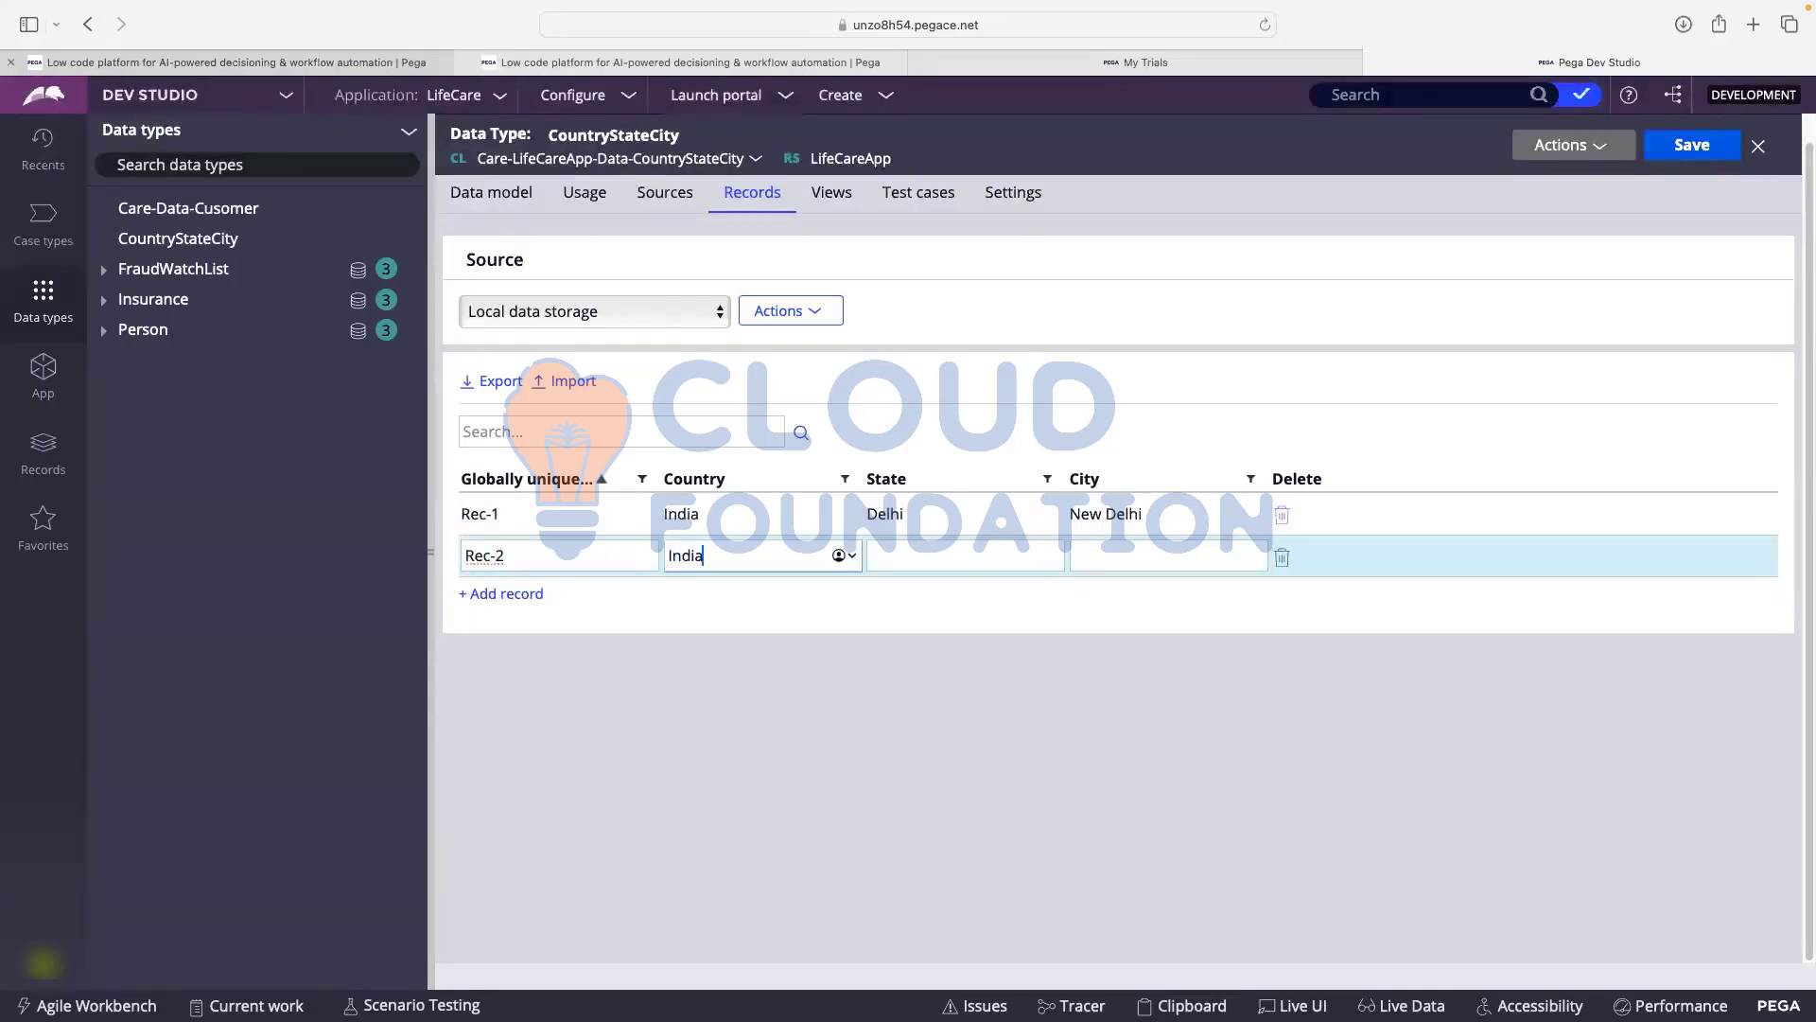
{"action": "key", "text": "Tab"}
{"action": "type", "text": "Mumb"}
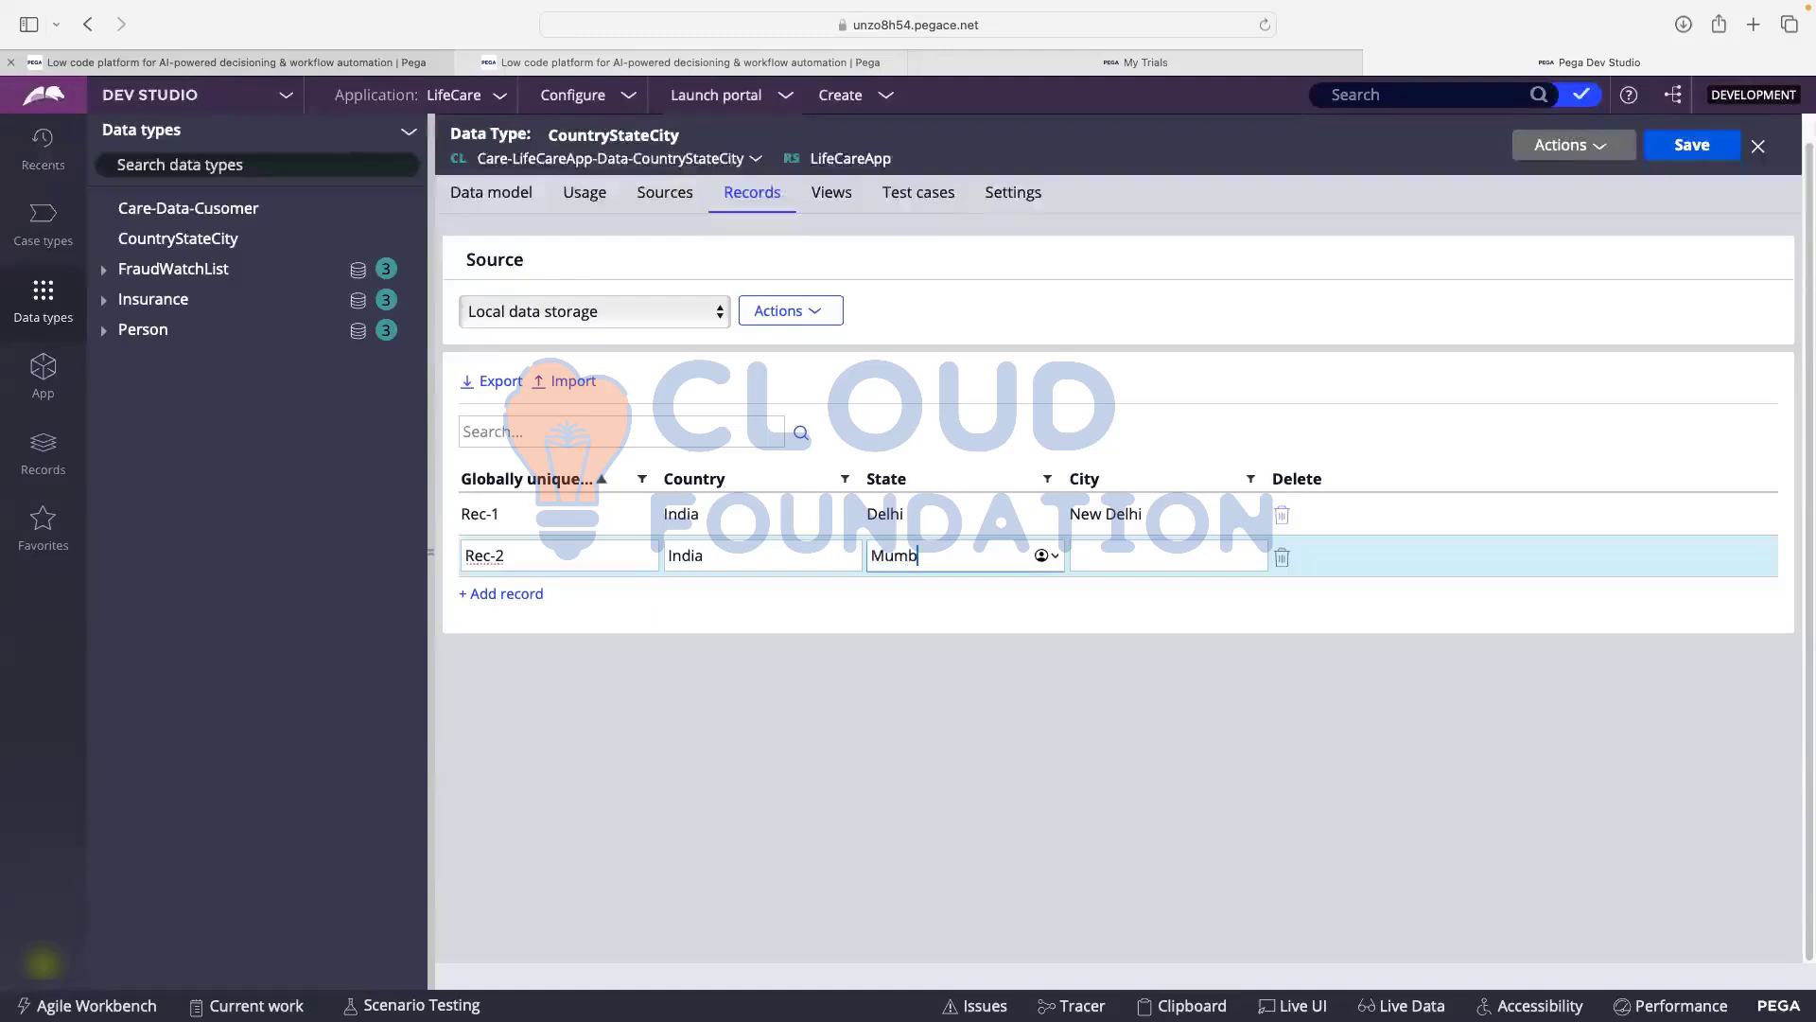
- Complete record Rec-2 with Mumbai as the state and Andheri as the city
{"action": "key", "text": "Tab"}
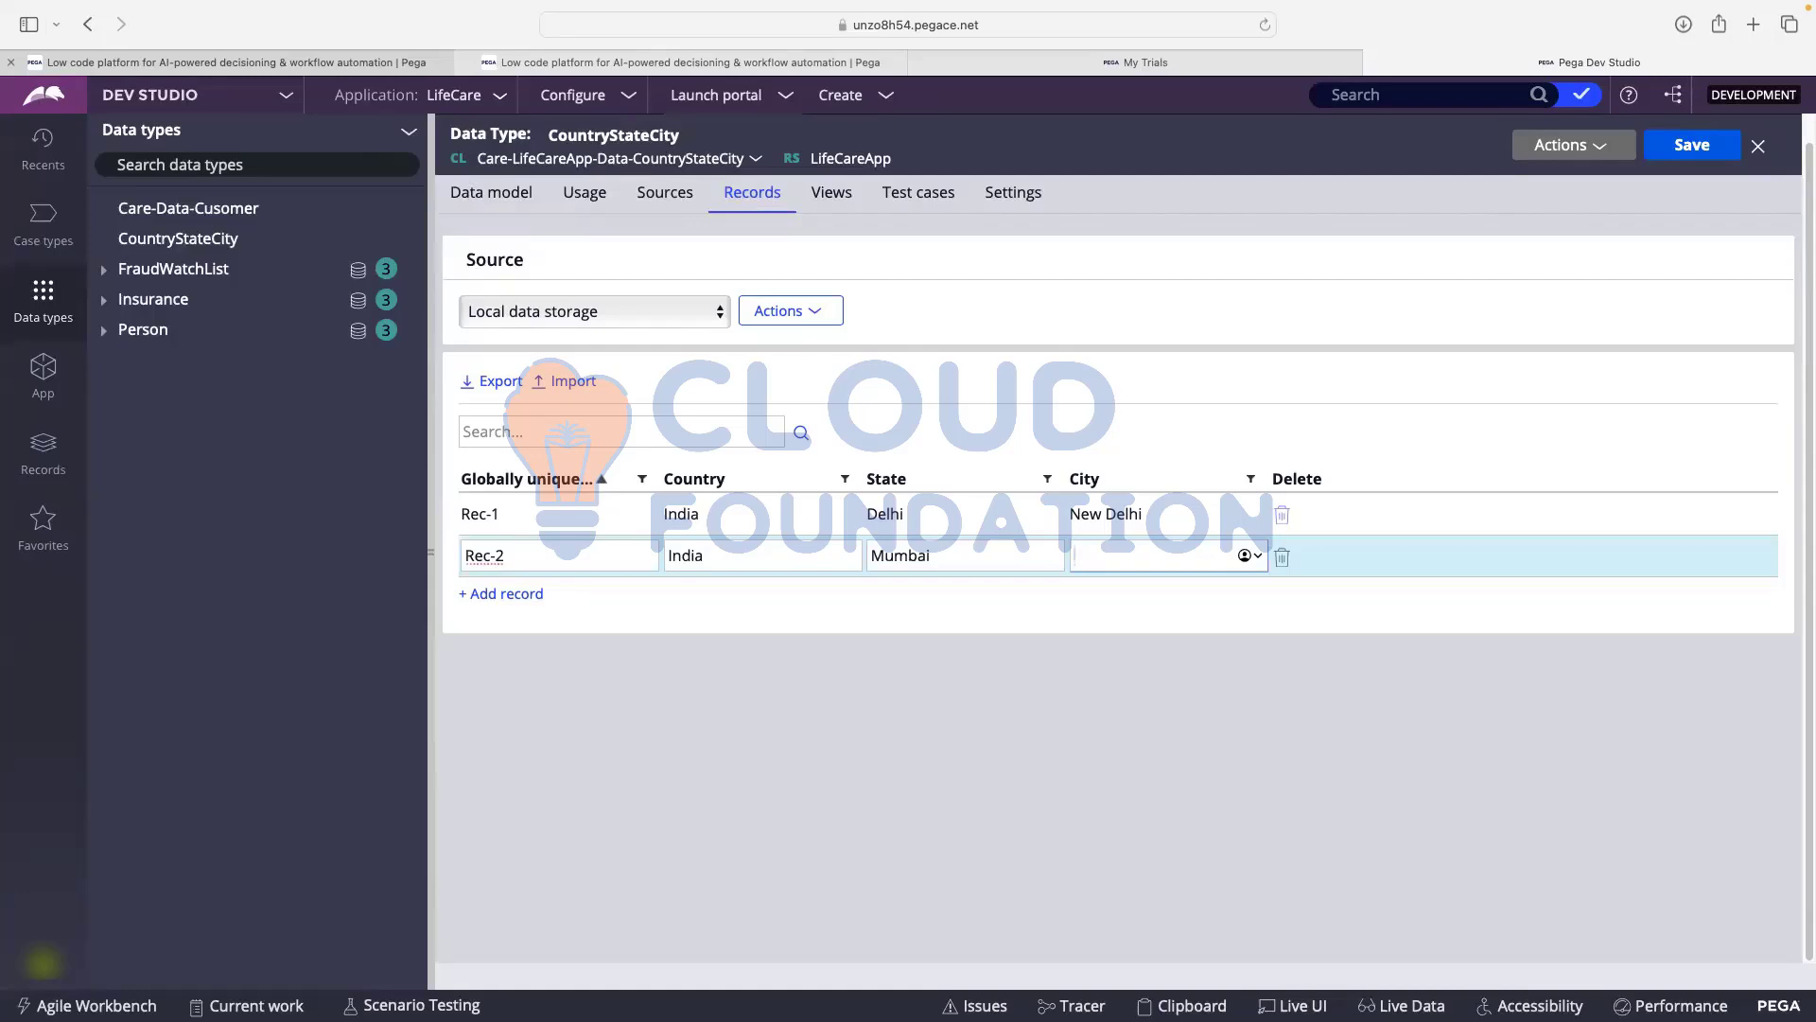
{"action": "type", "text": "Andheri"}
- Add record Rec-3 with country Canada, state Toronto and city Ontario
{"action": "left_click", "coordinate": [501, 593]}
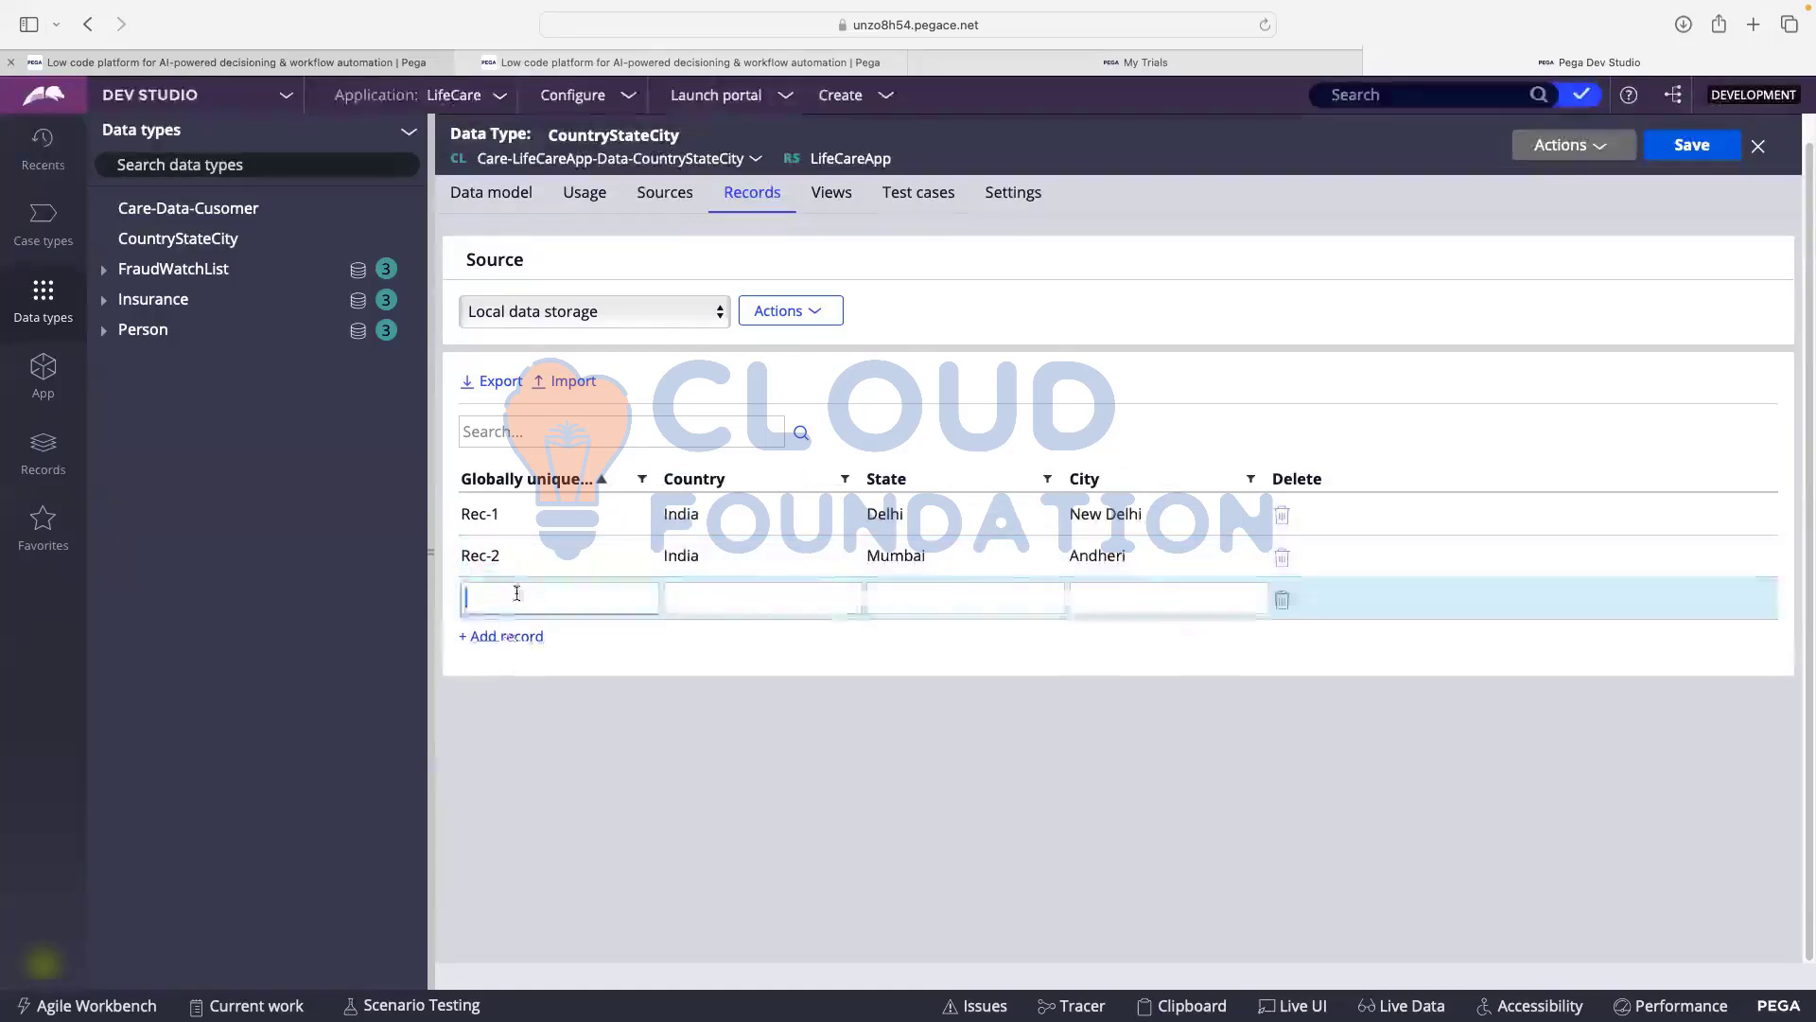
{"action": "type", "text": "Rec-3"}
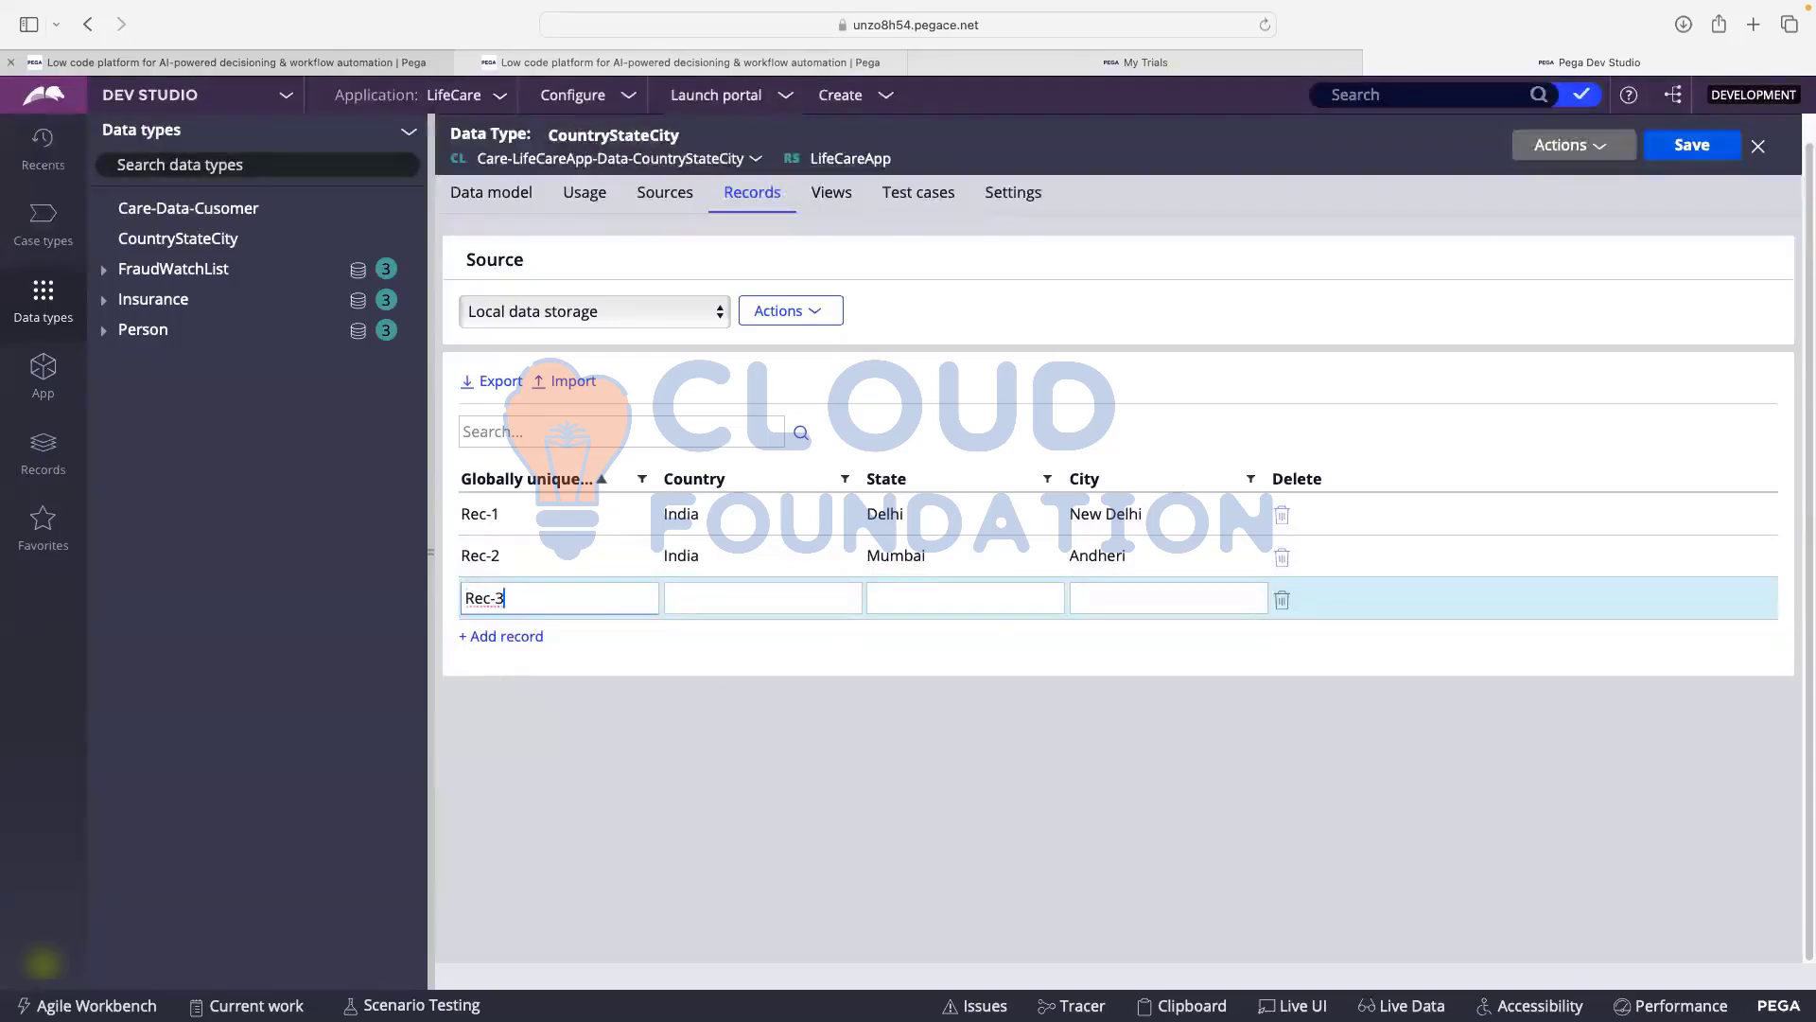
{"action": "key", "text": "Tab"}
{"action": "type", "text": "Canad"}
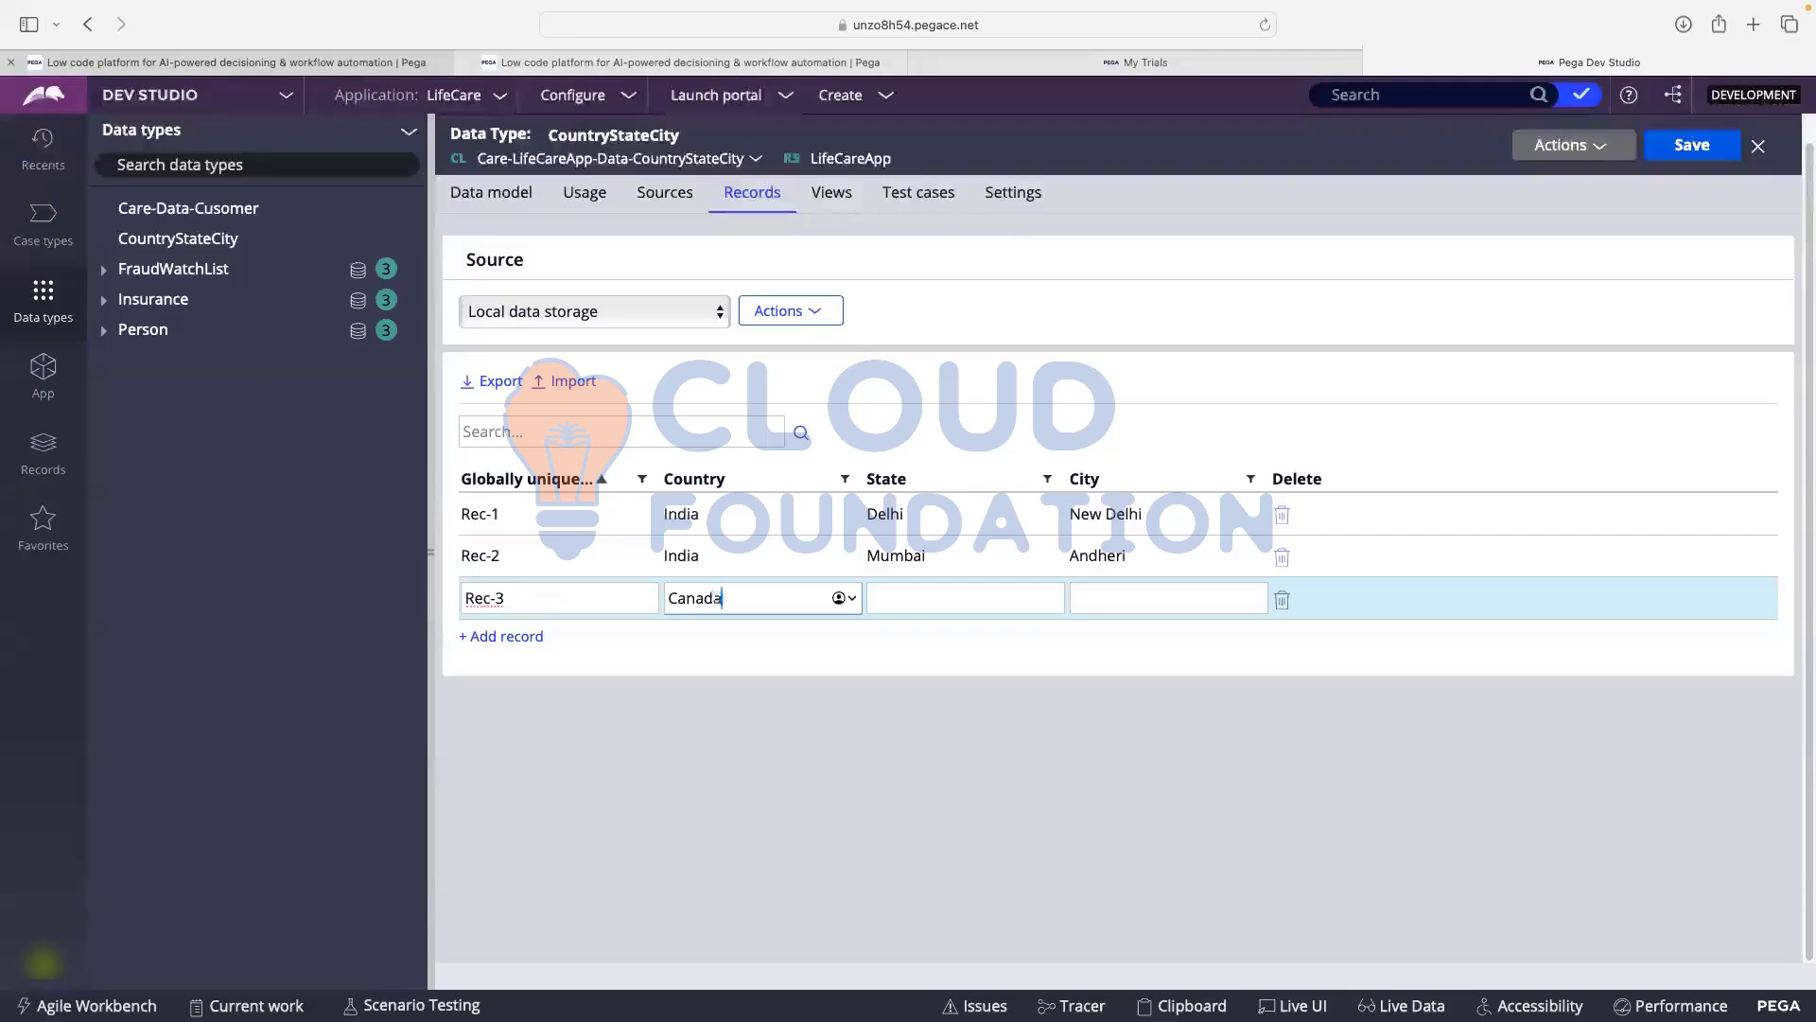
{"action": "key", "text": "Tab"}
{"action": "type", "text": "To"}
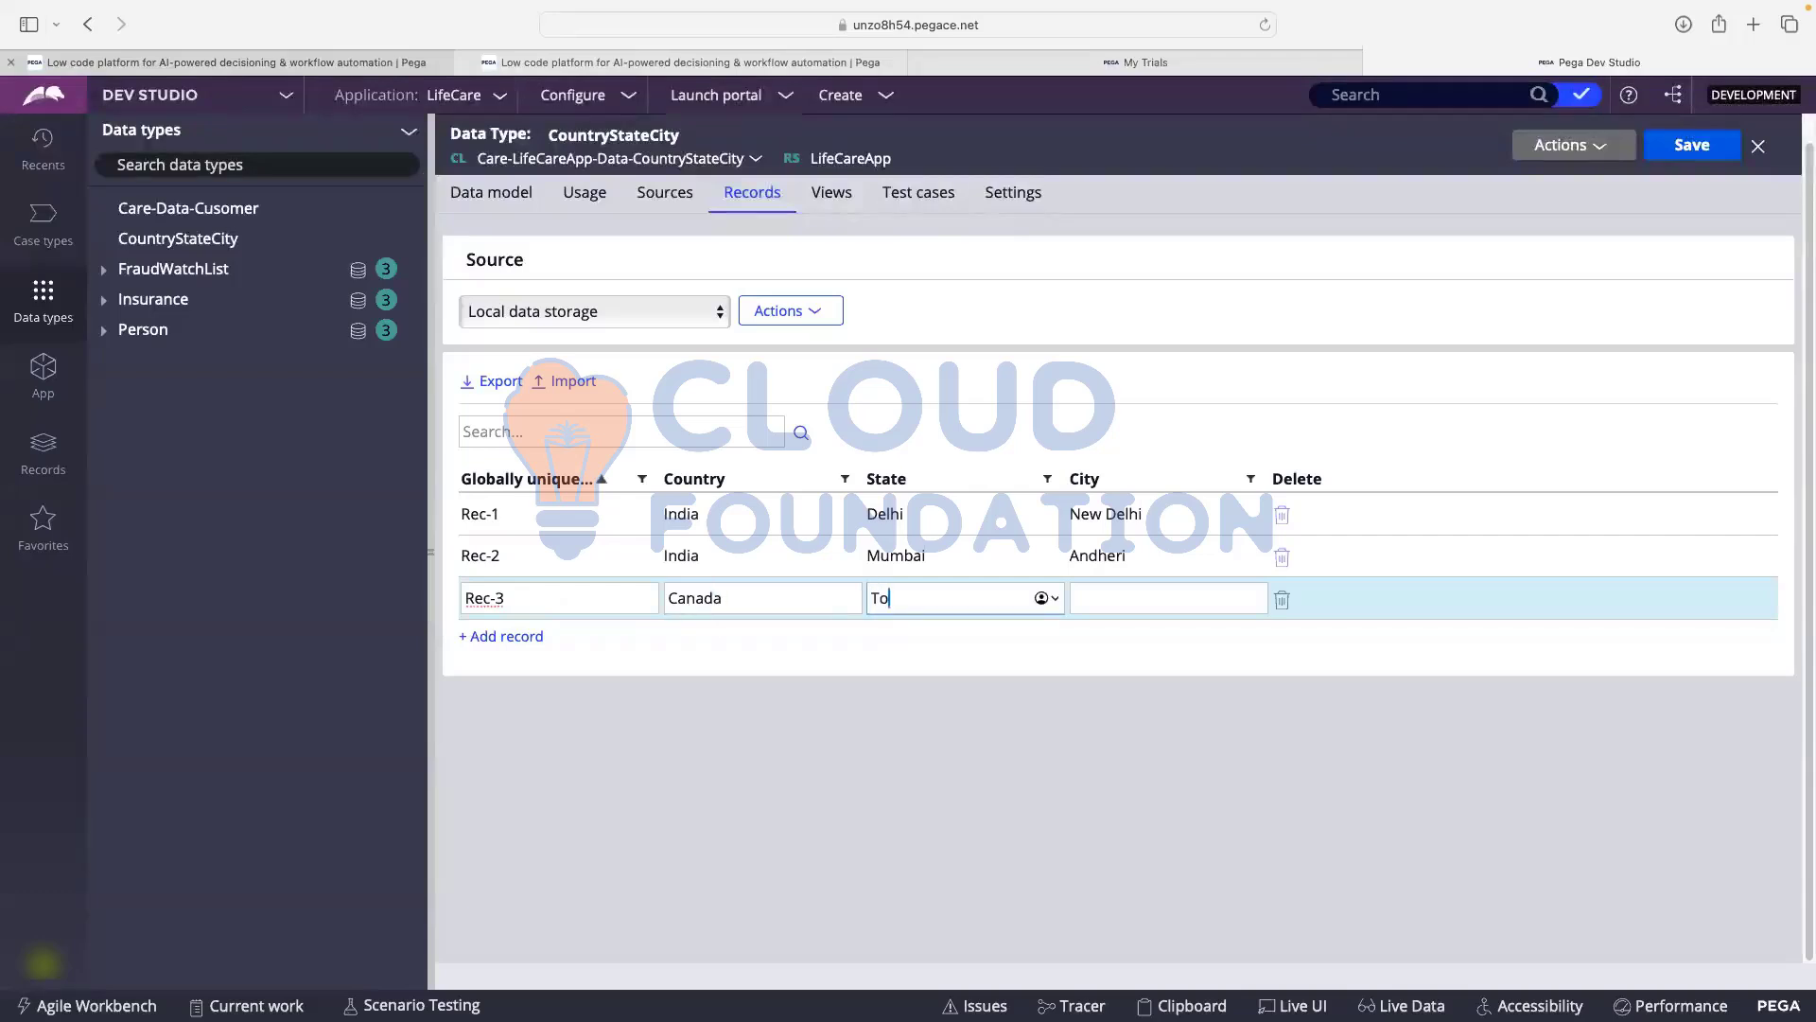
{"action": "type", "text": "ronto"}
{"action": "key", "text": "Tab"}
{"action": "type", "text": "Onta"}
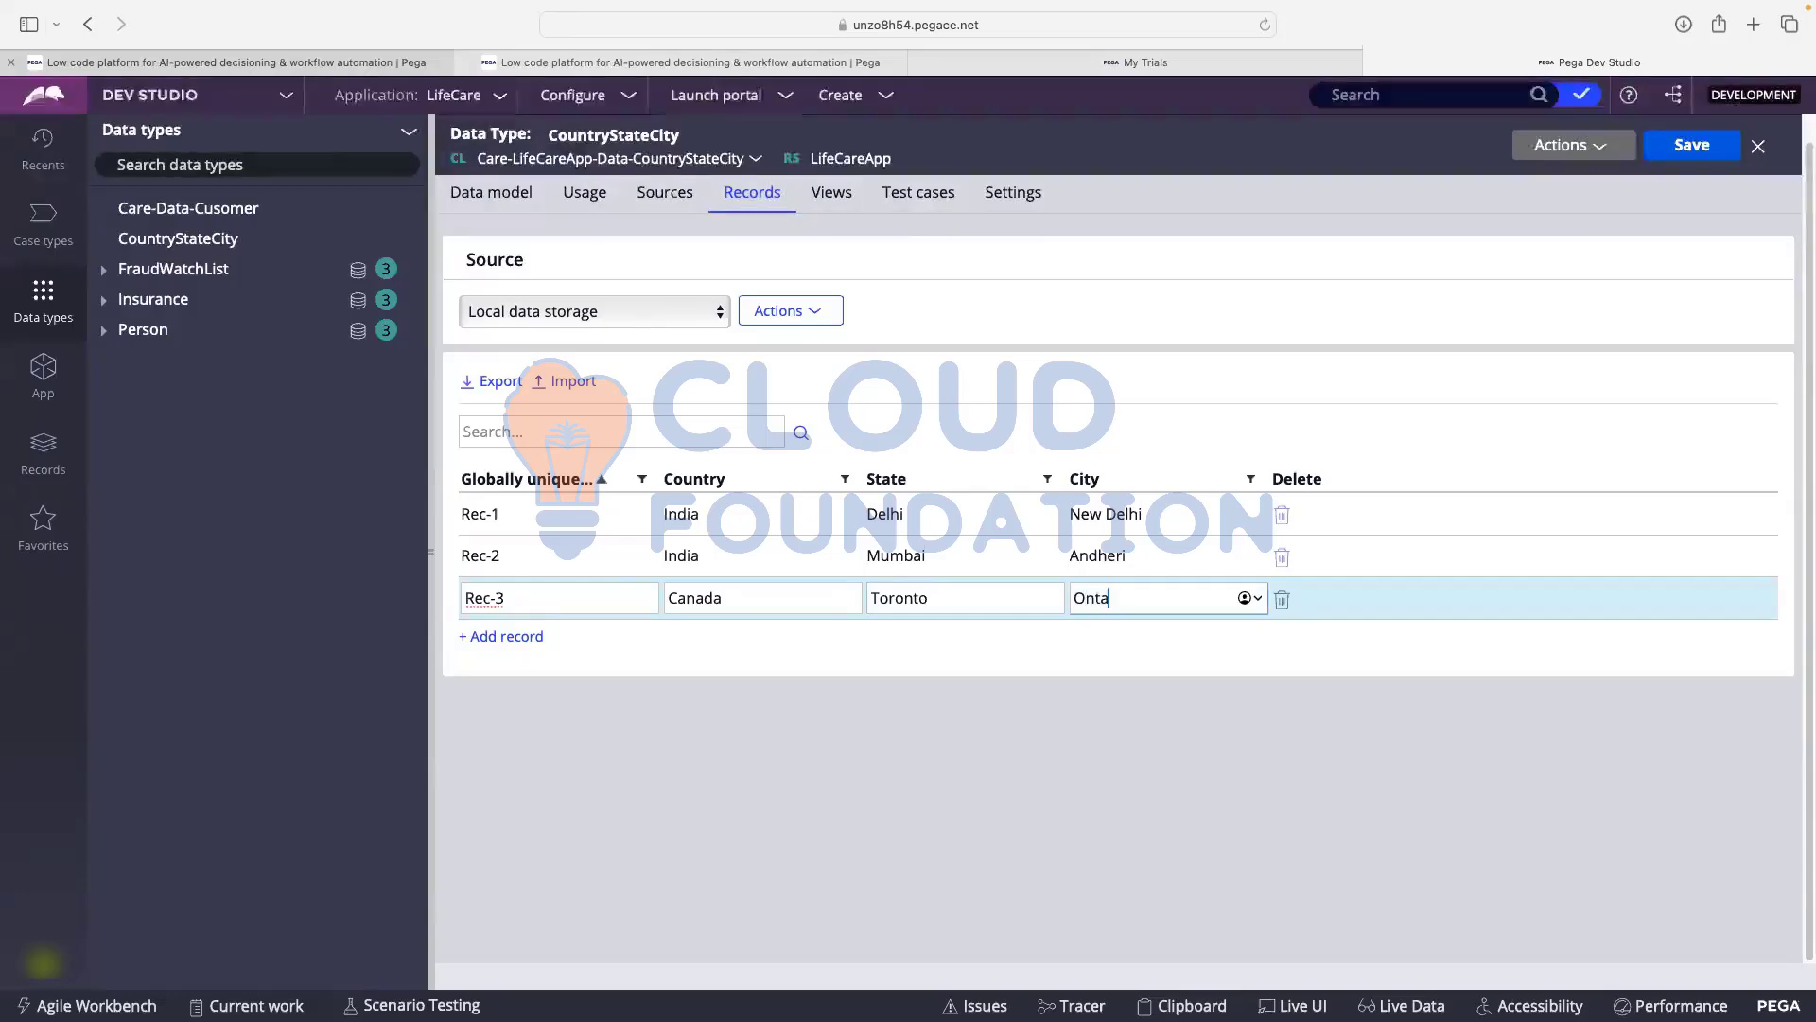
{"action": "type", "text": "rio"}
{"action": "left_click", "coordinate": [480, 648]}
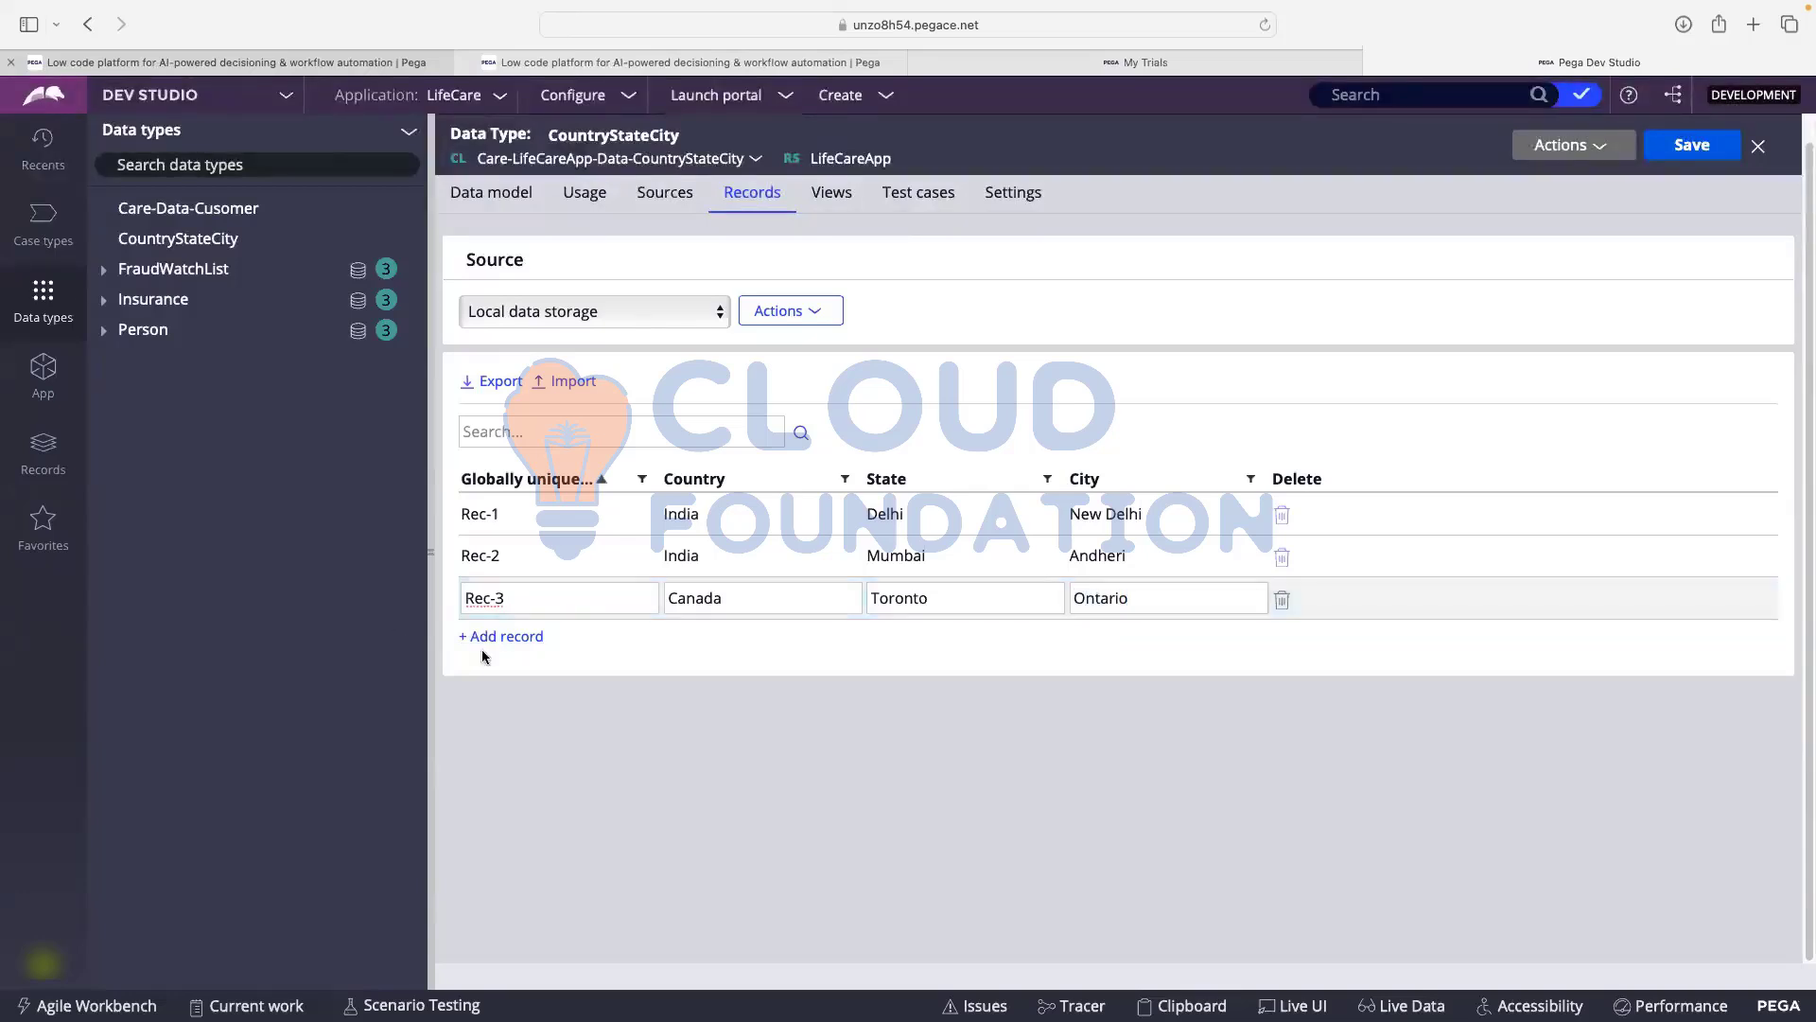
- Add record Rec-4 with country Canada, state Vancouver and city Surrey
{"action": "left_click", "coordinate": [510, 636]}
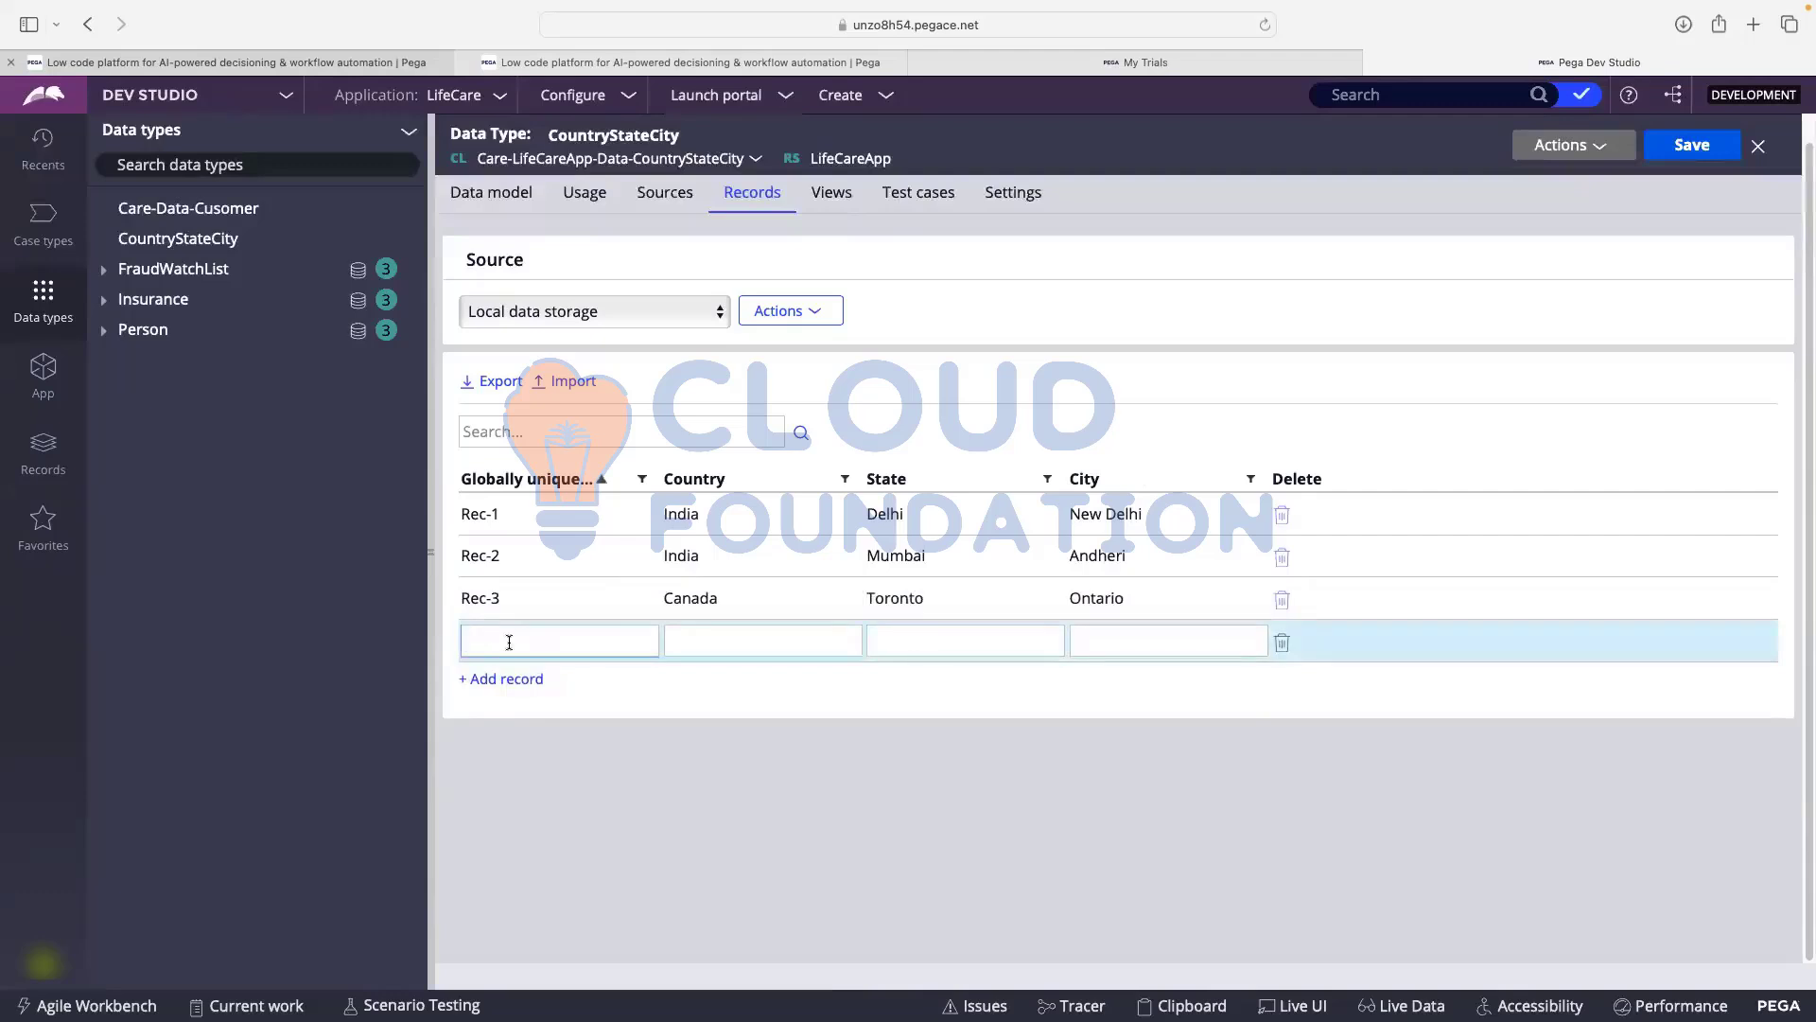
{"action": "type", "text": "Rec-4"}
{"action": "key", "text": "Tab"}
{"action": "type", "text": "Canada"}
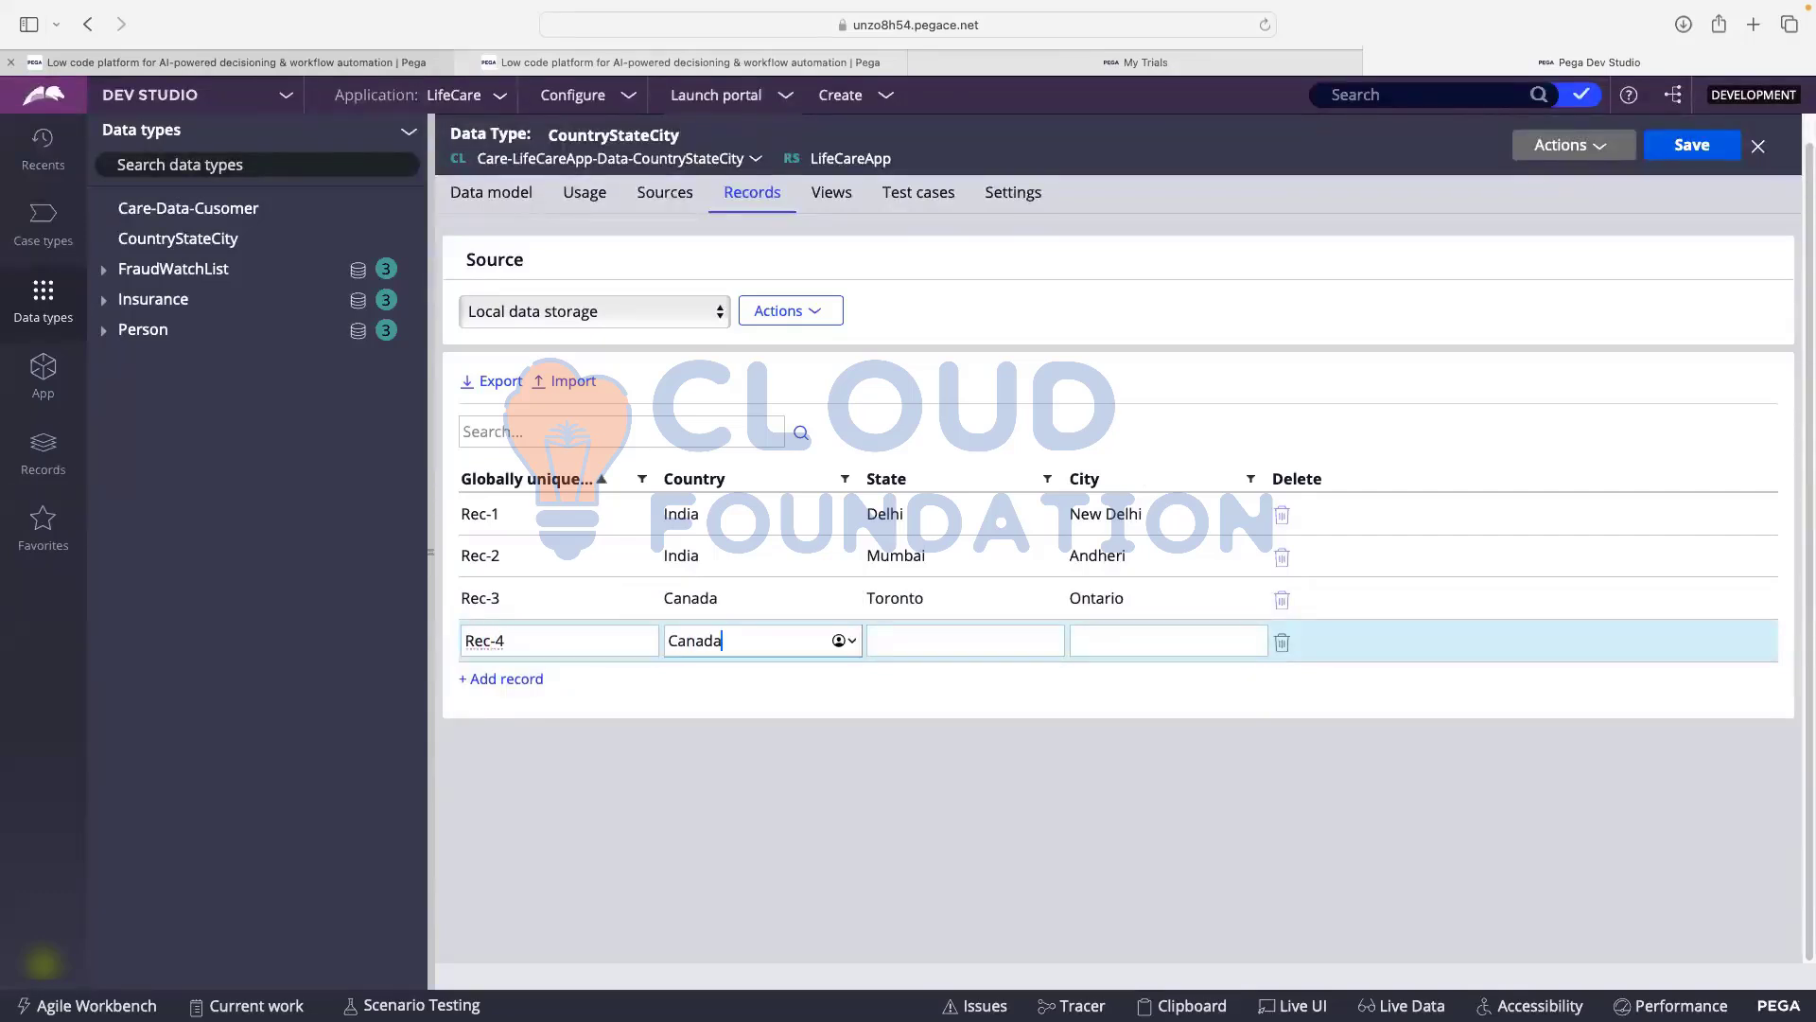
{"action": "key", "text": "Tab"}
{"action": "type", "text": "Vancouver"}
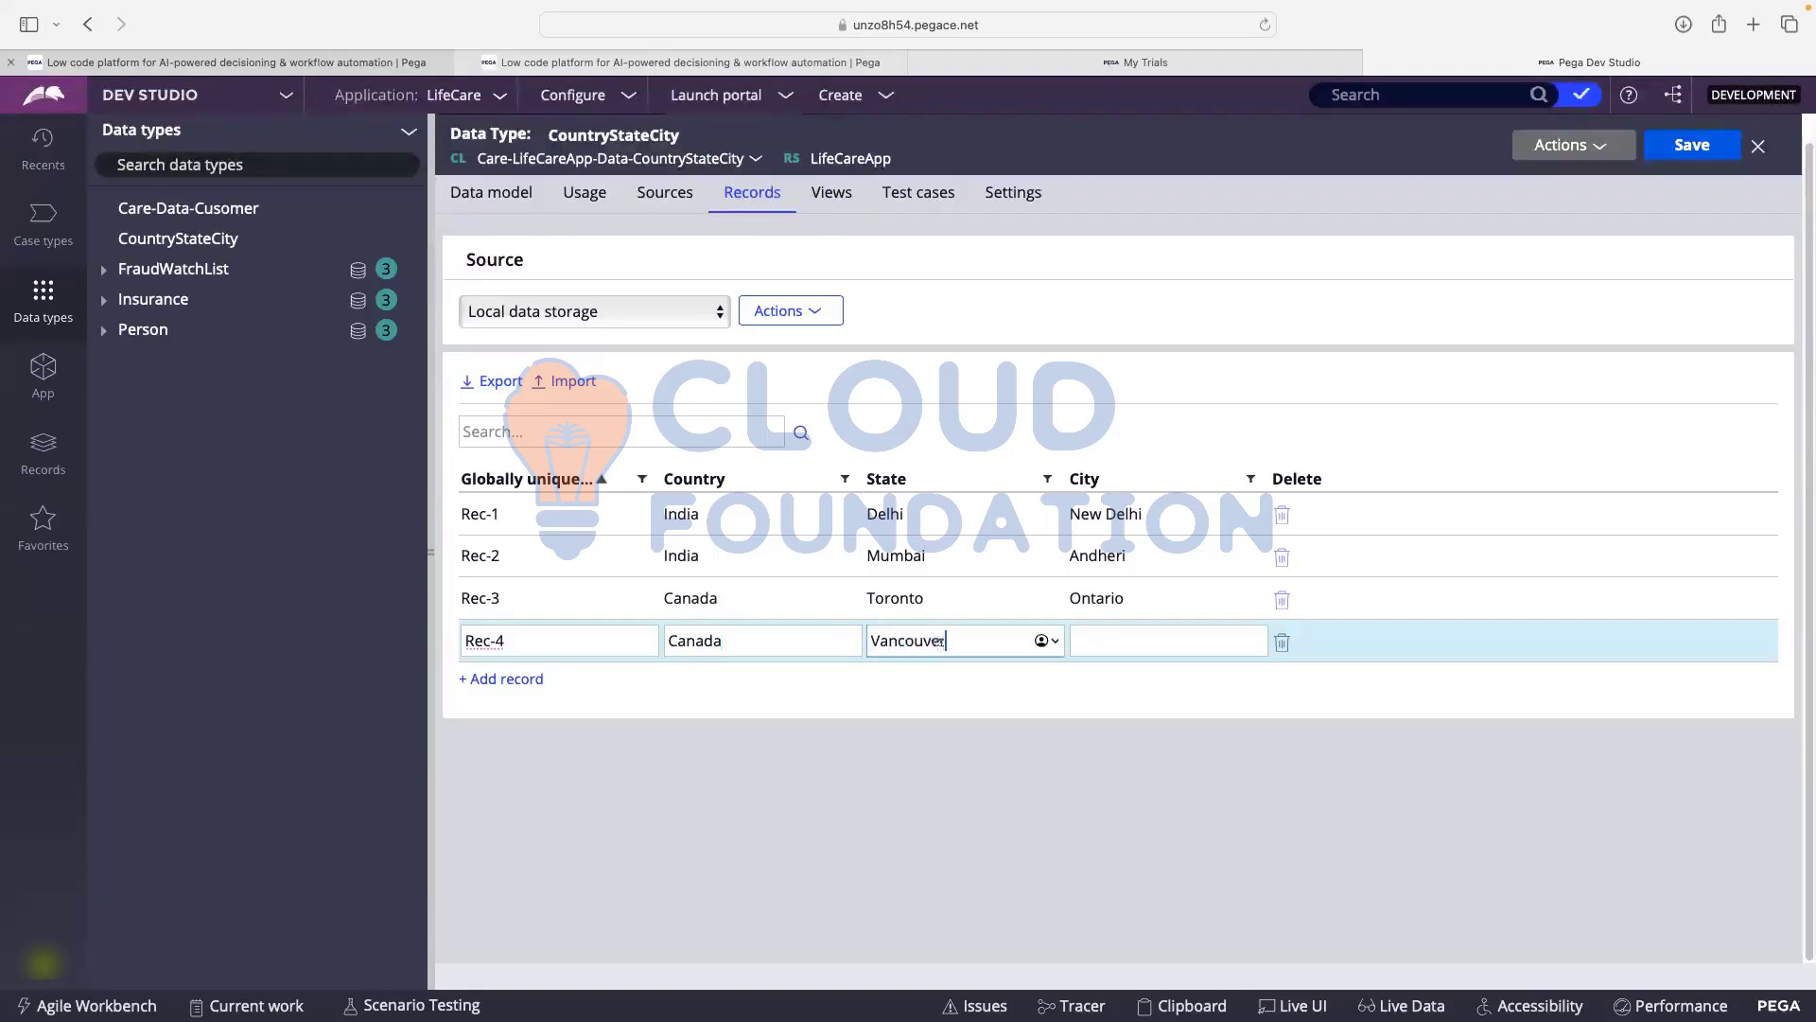
{"action": "key", "text": "Tab"}
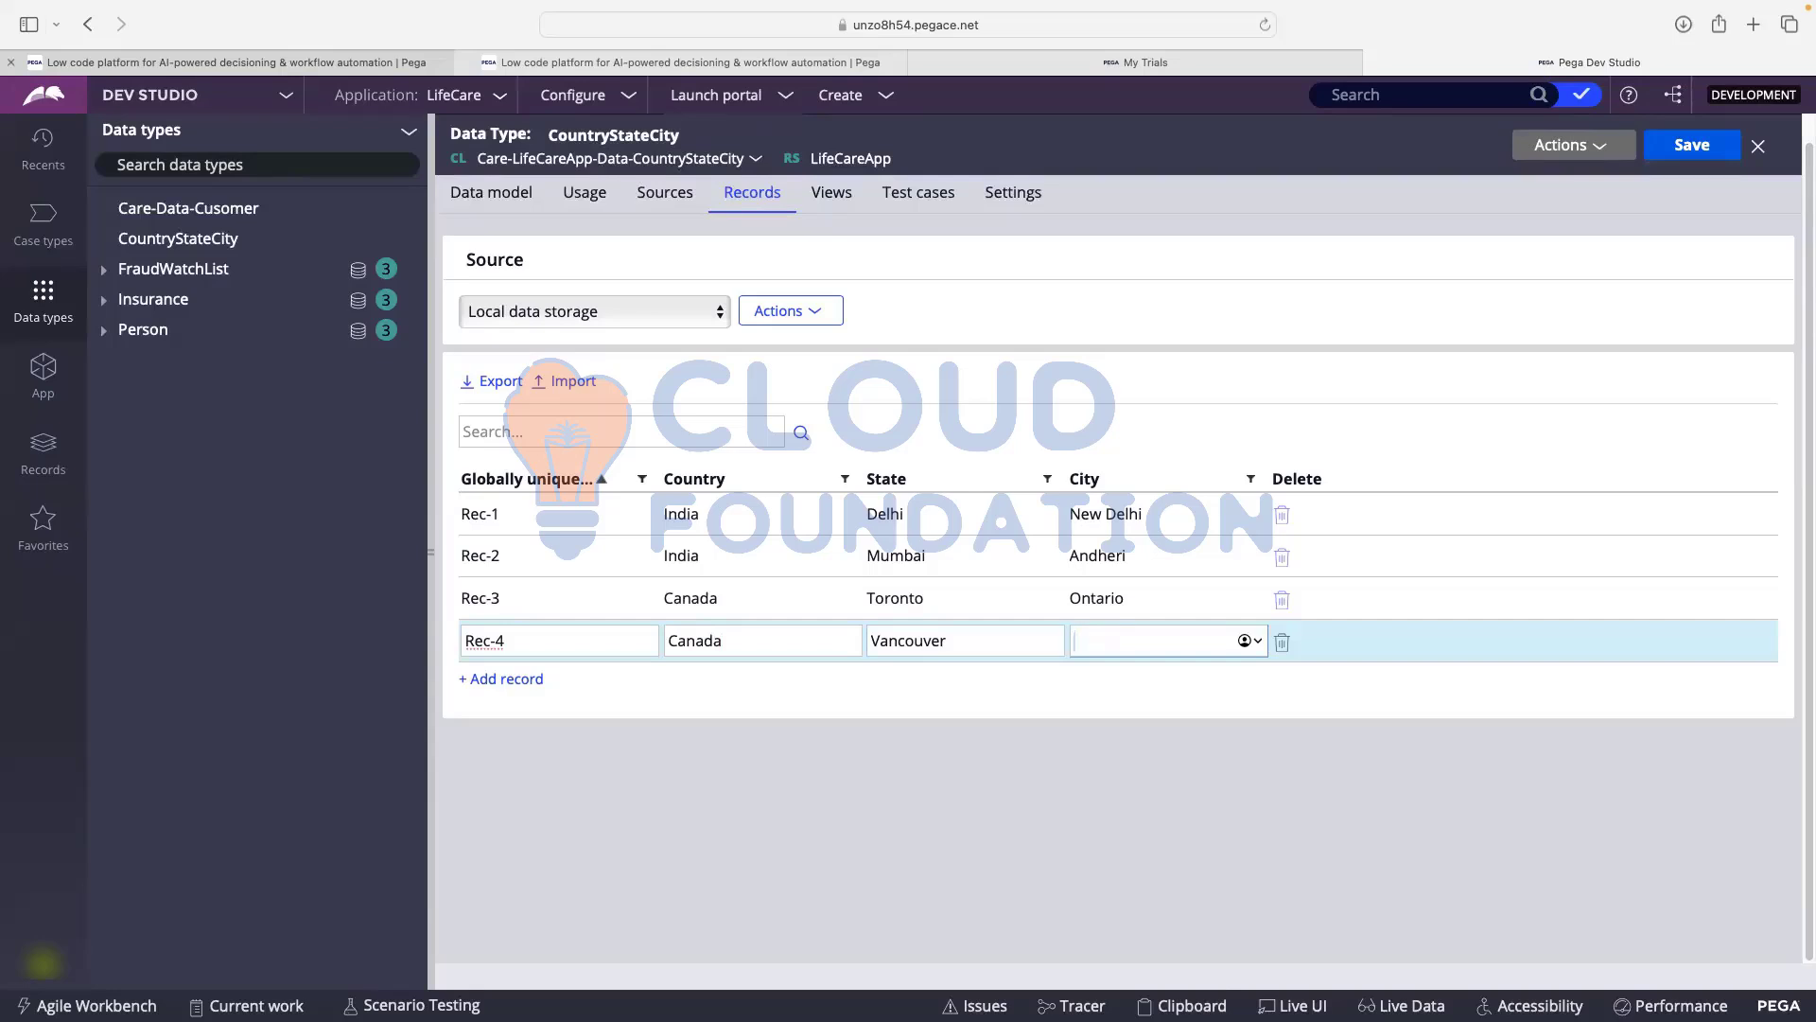
{"action": "type", "text": "Surrey"}
- Add record Rec-5 with country Netherlands, state Utrects and city Zcis, and save the CountryStateCity data type
{"action": "left_click", "coordinate": [507, 680]}
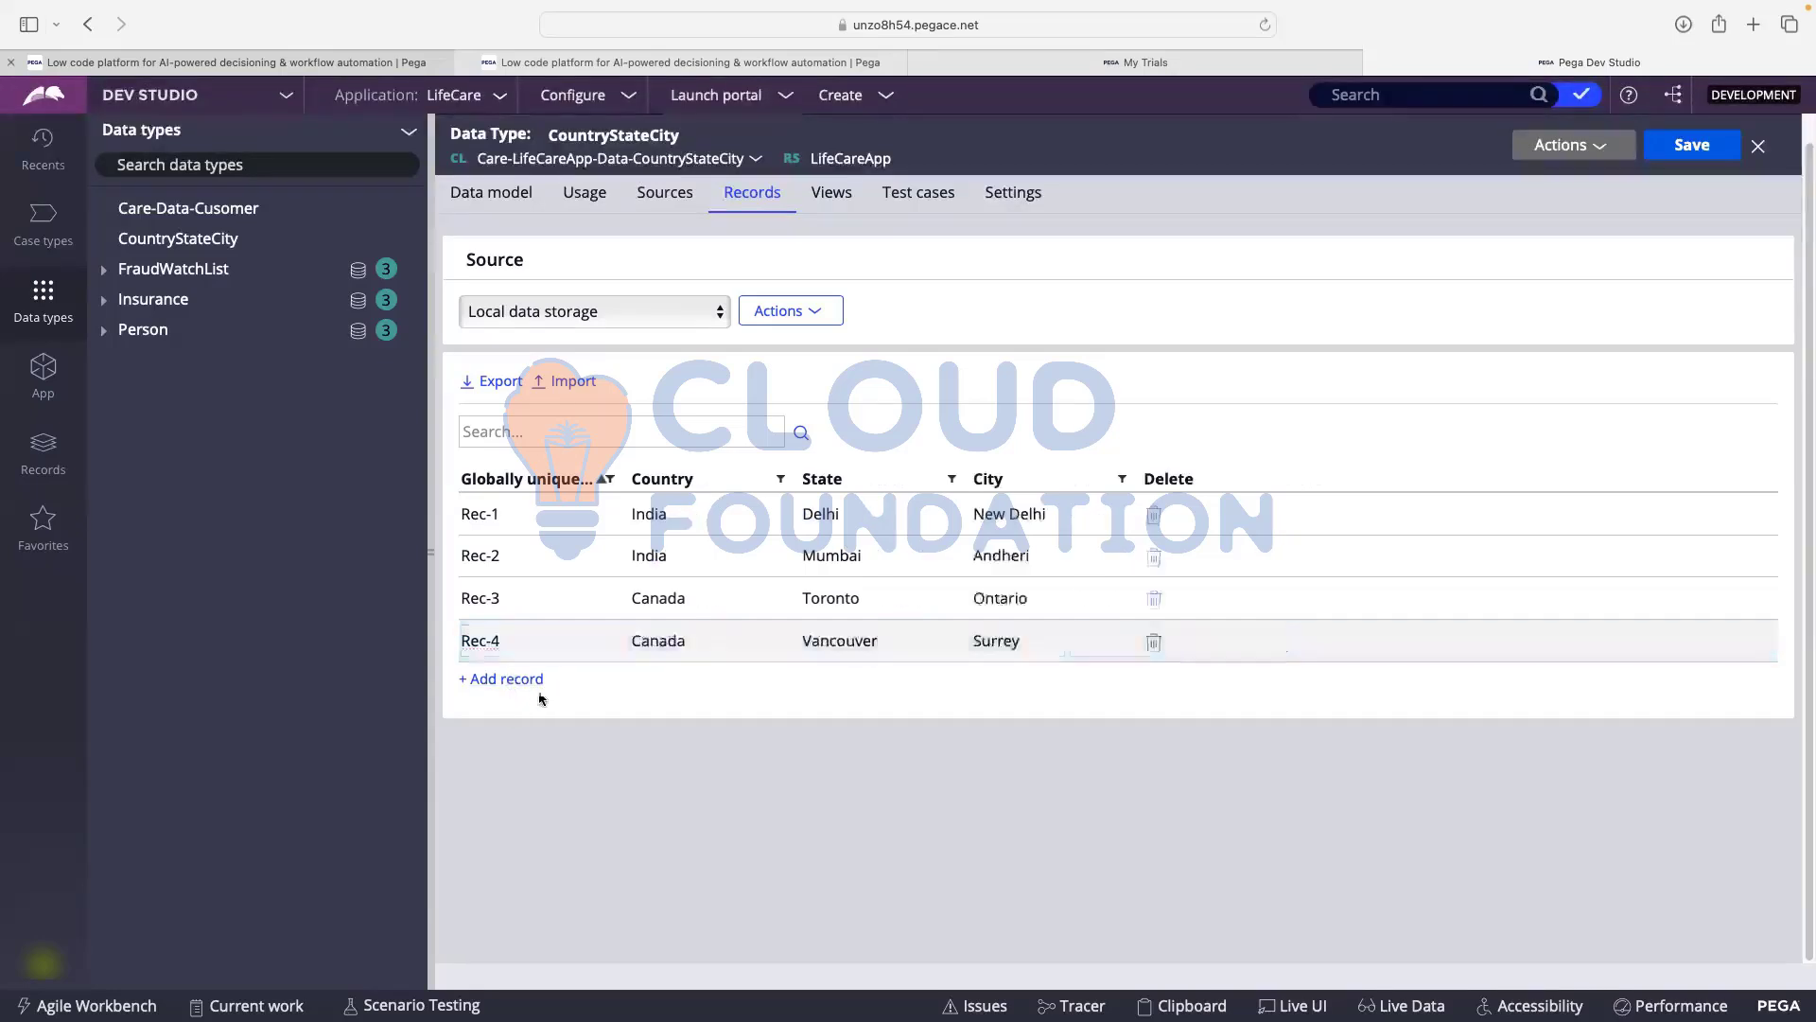
{"action": "type", "text": "Rec-5"}
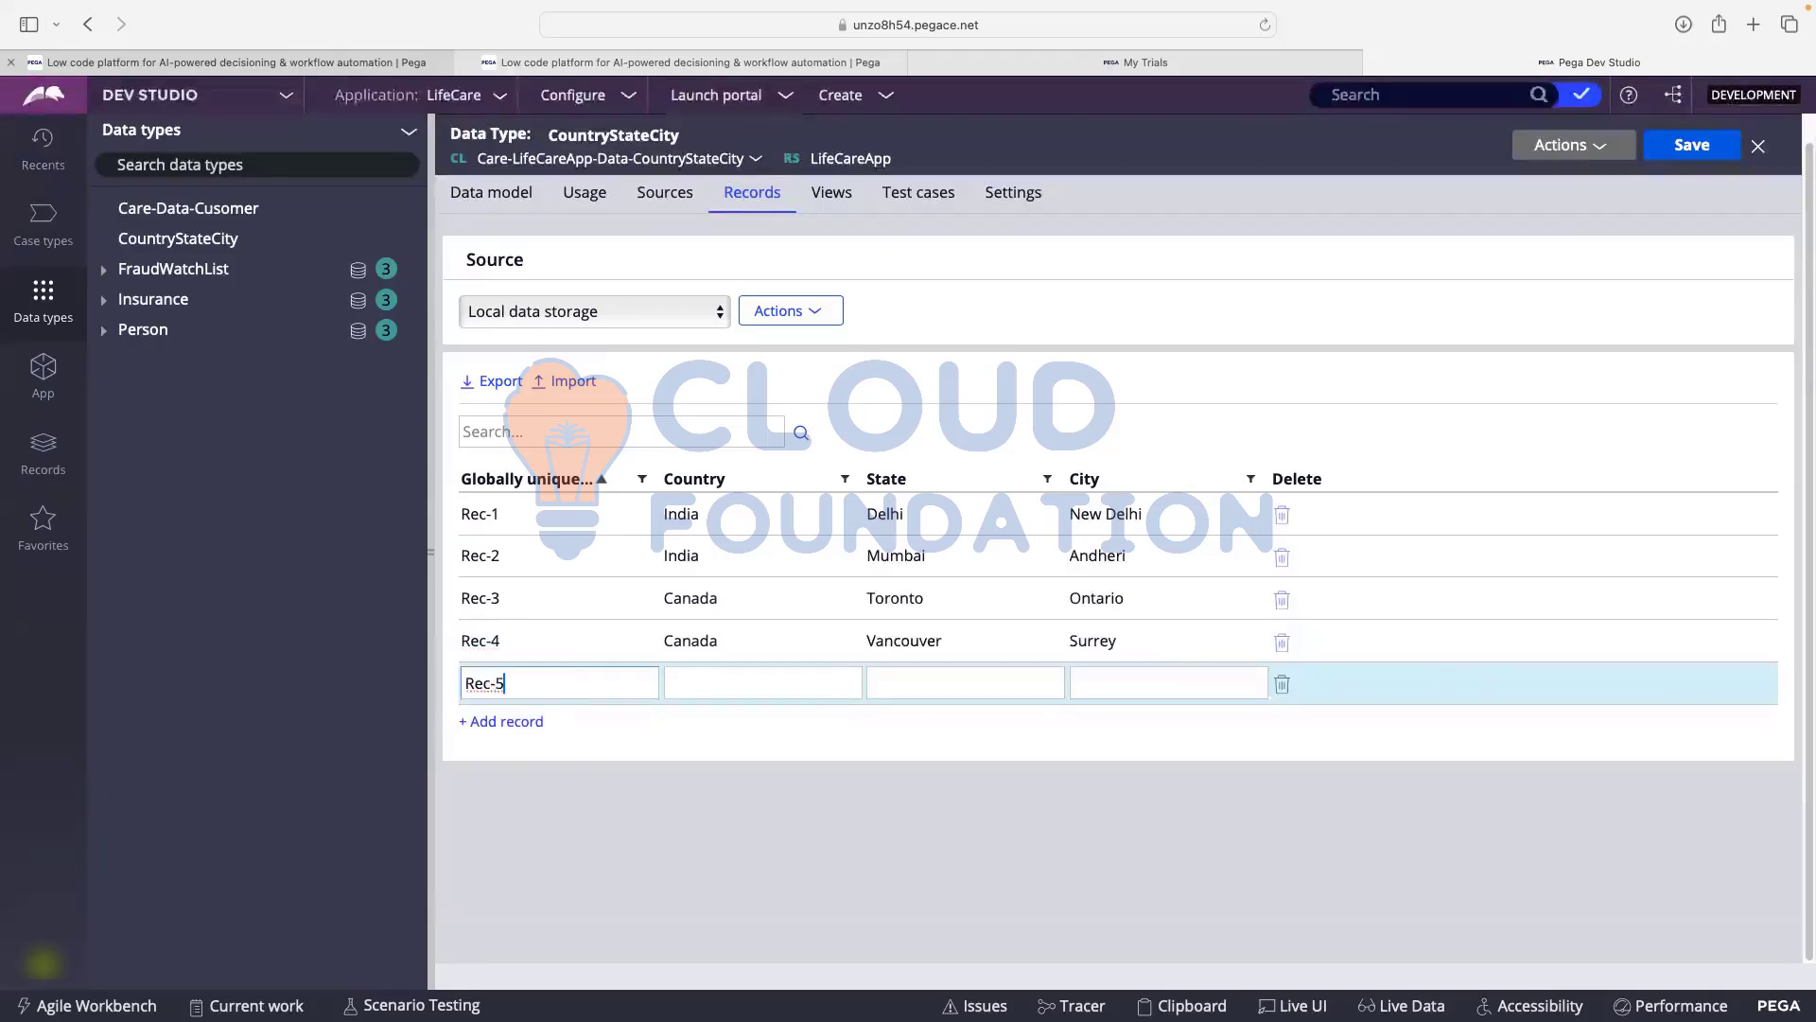
{"action": "key", "text": "Tab"}
{"action": "type", "text": "Eur"}
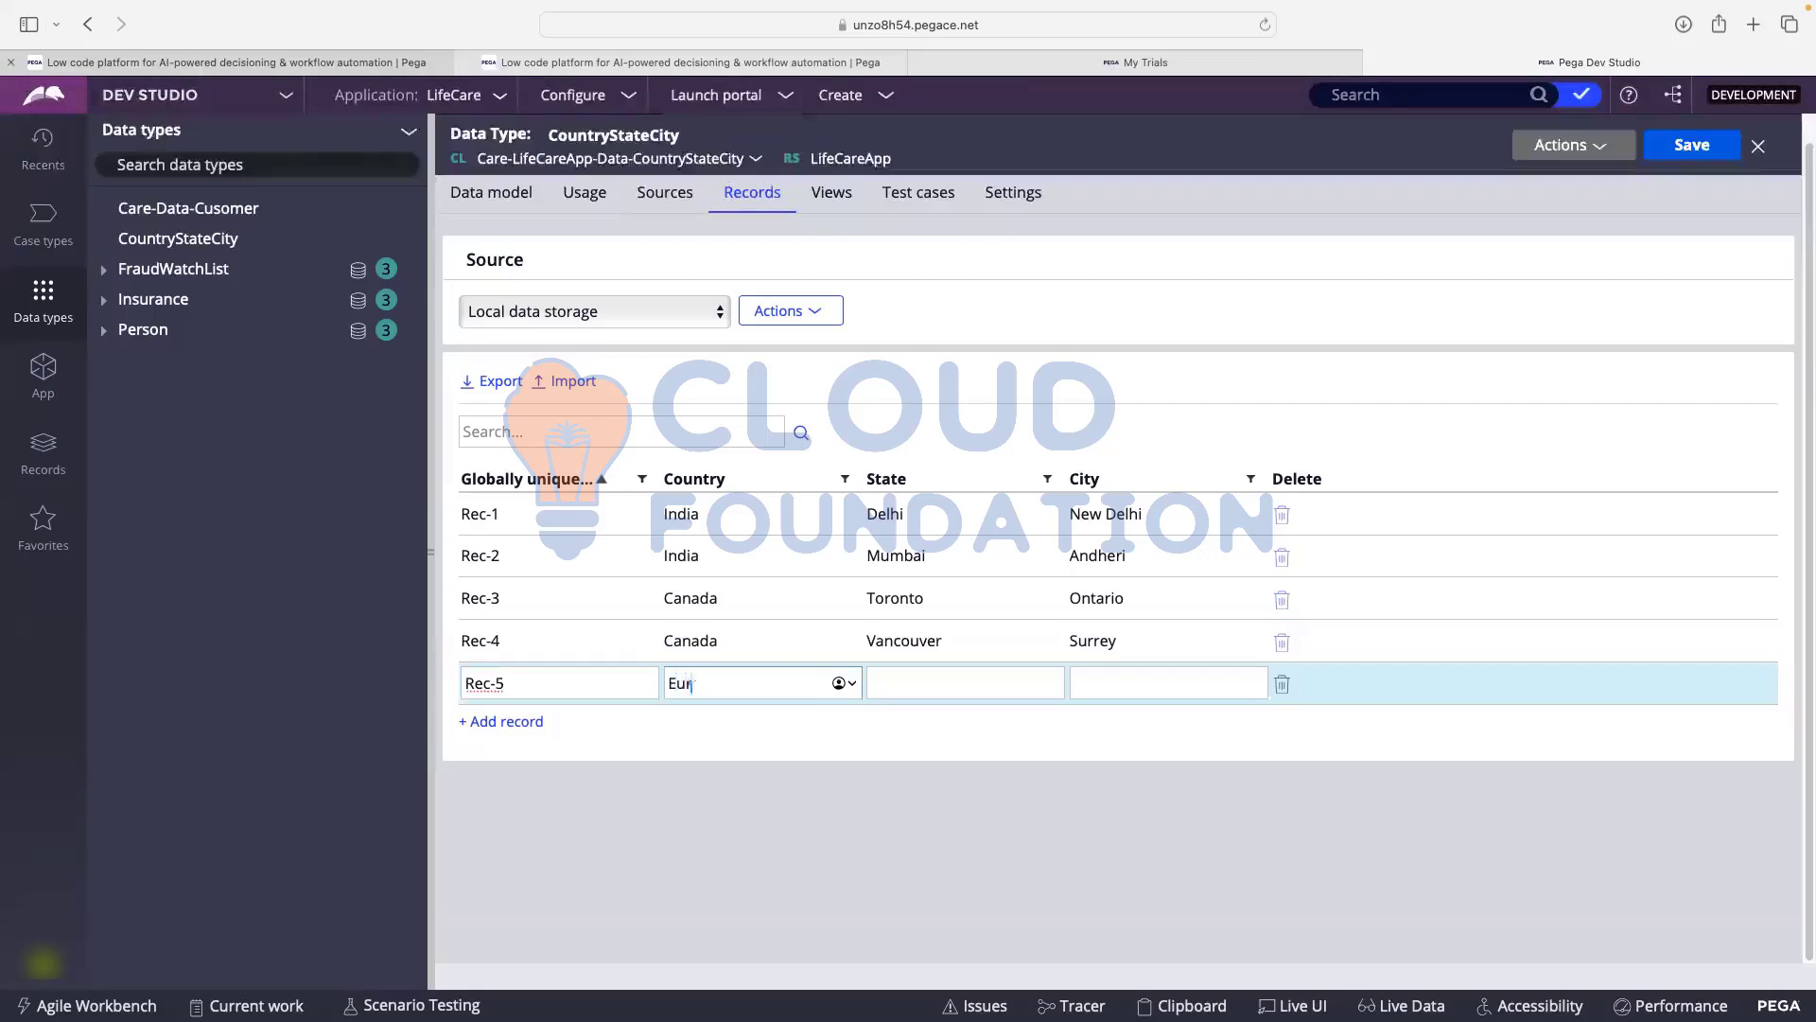
{"action": "type", "text": "ope"}
{"action": "key", "text": "BackSpace"}
{"action": "key", "text": "BackSpace"}
{"action": "key", "text": "BackSpace"}
{"action": "key", "text": "BackSpace"}
{"action": "key", "text": "BackSpace"}
{"action": "type", "text": "Netherlands"}
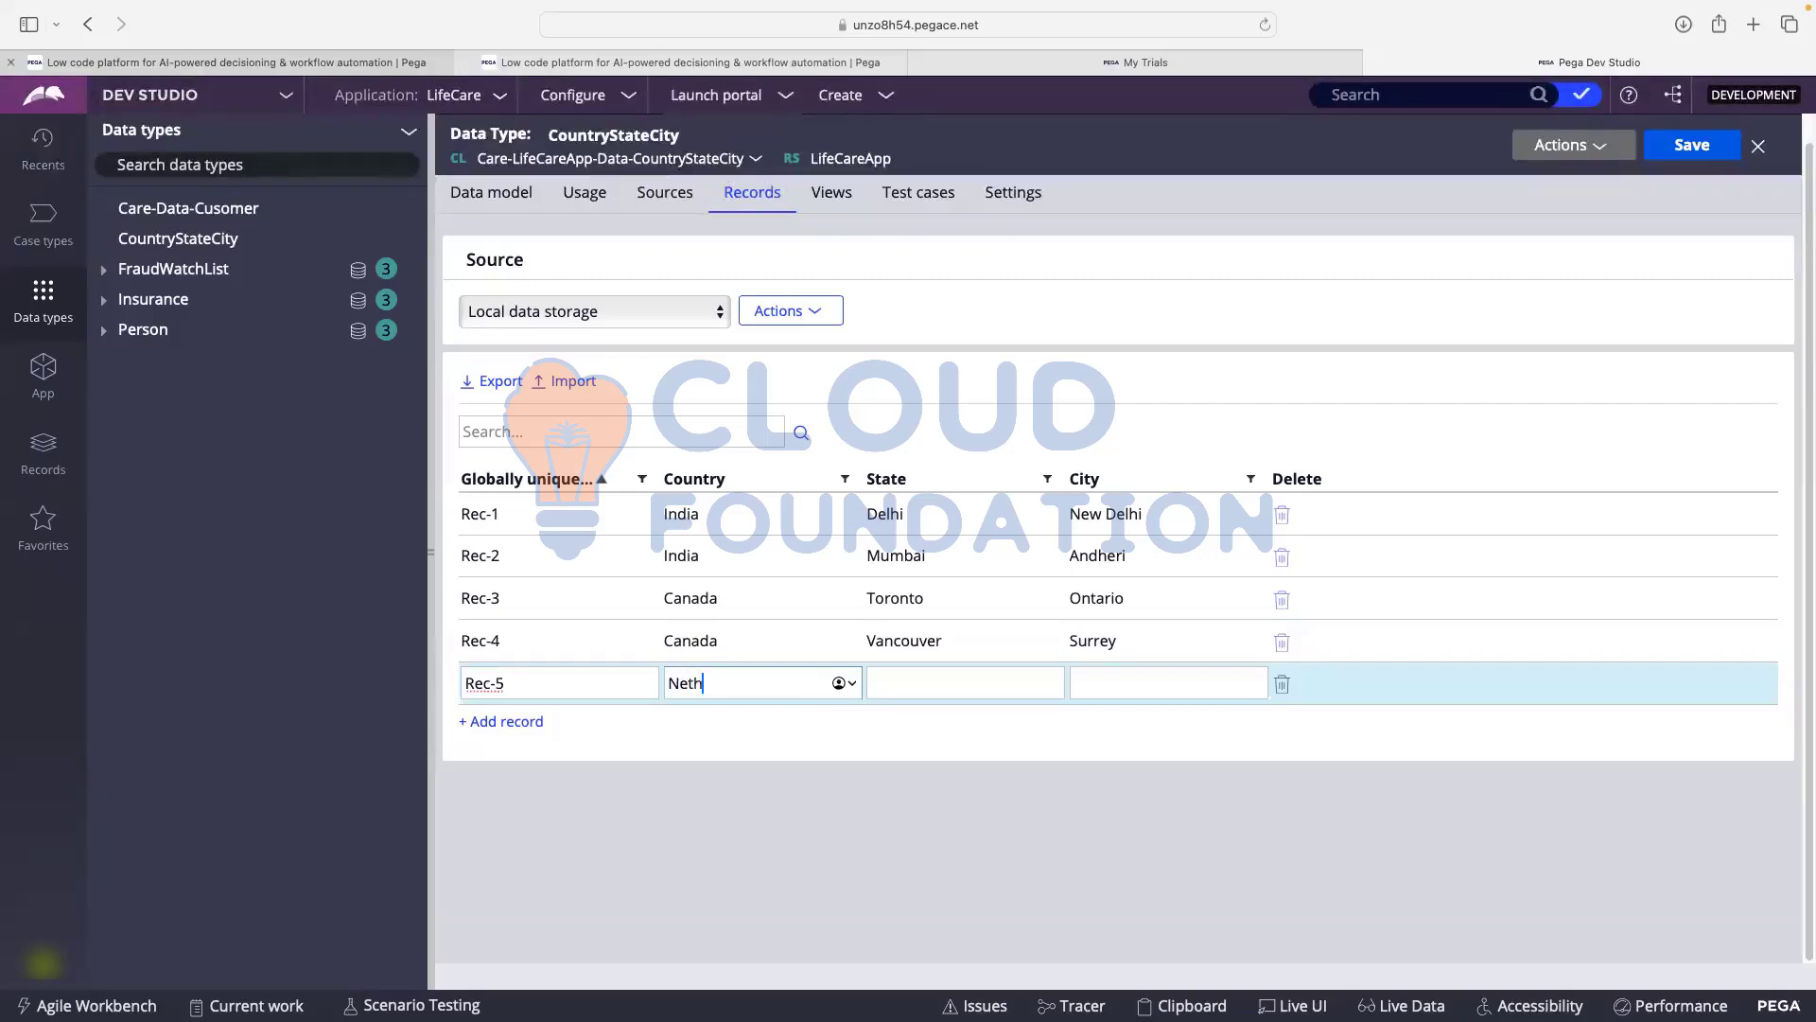
{"action": "key", "text": "Tab"}
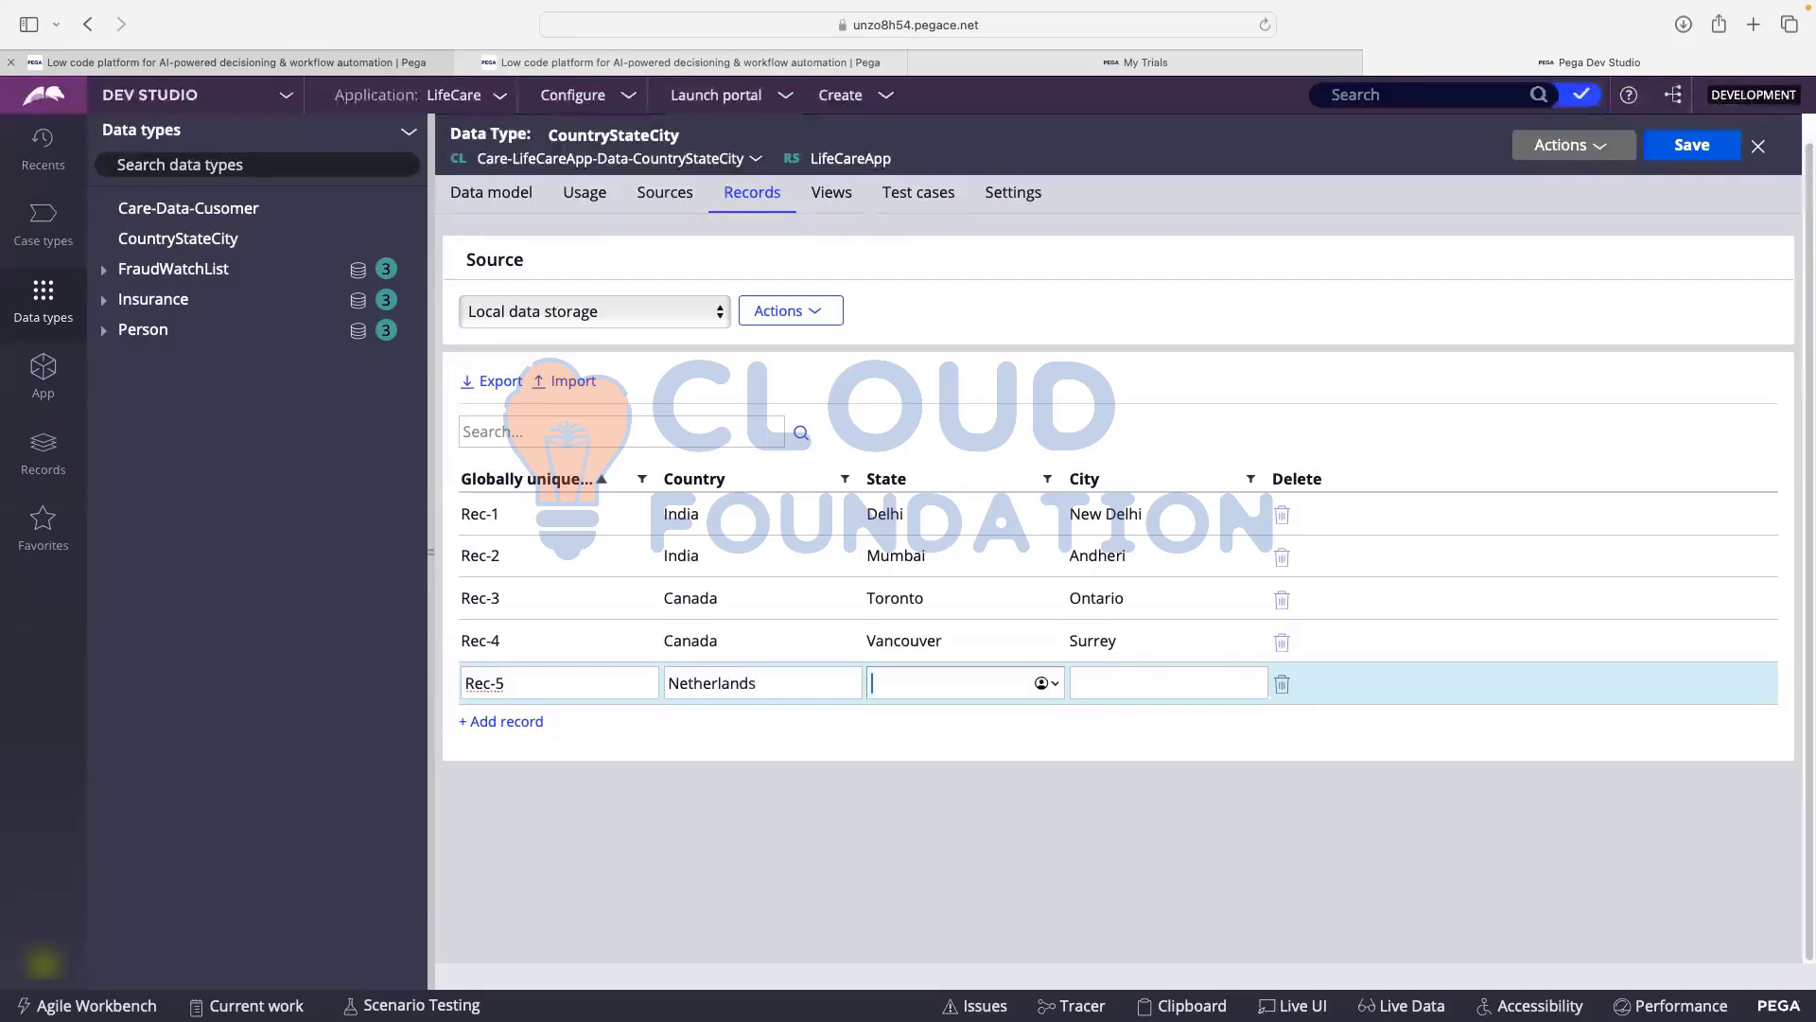
{"action": "type", "text": "Utrects"}
{"action": "key", "text": "Tab"}
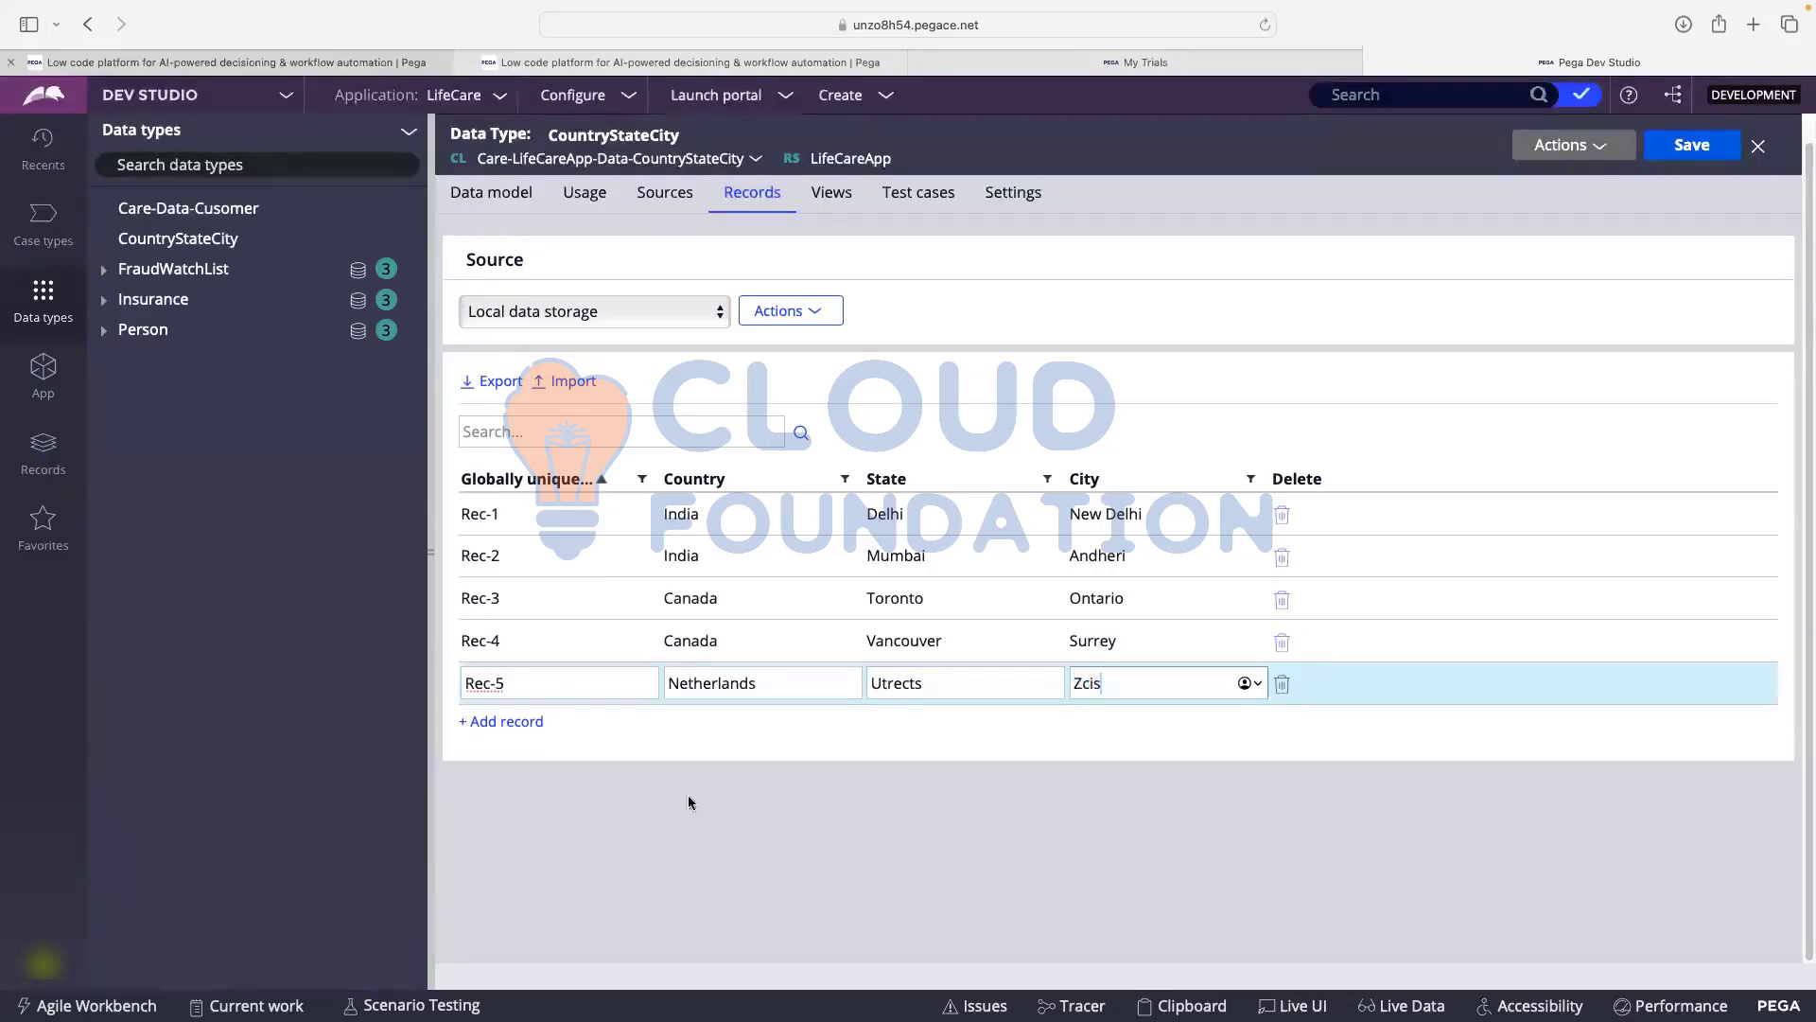
{"action": "left_click", "coordinate": [740, 829]}
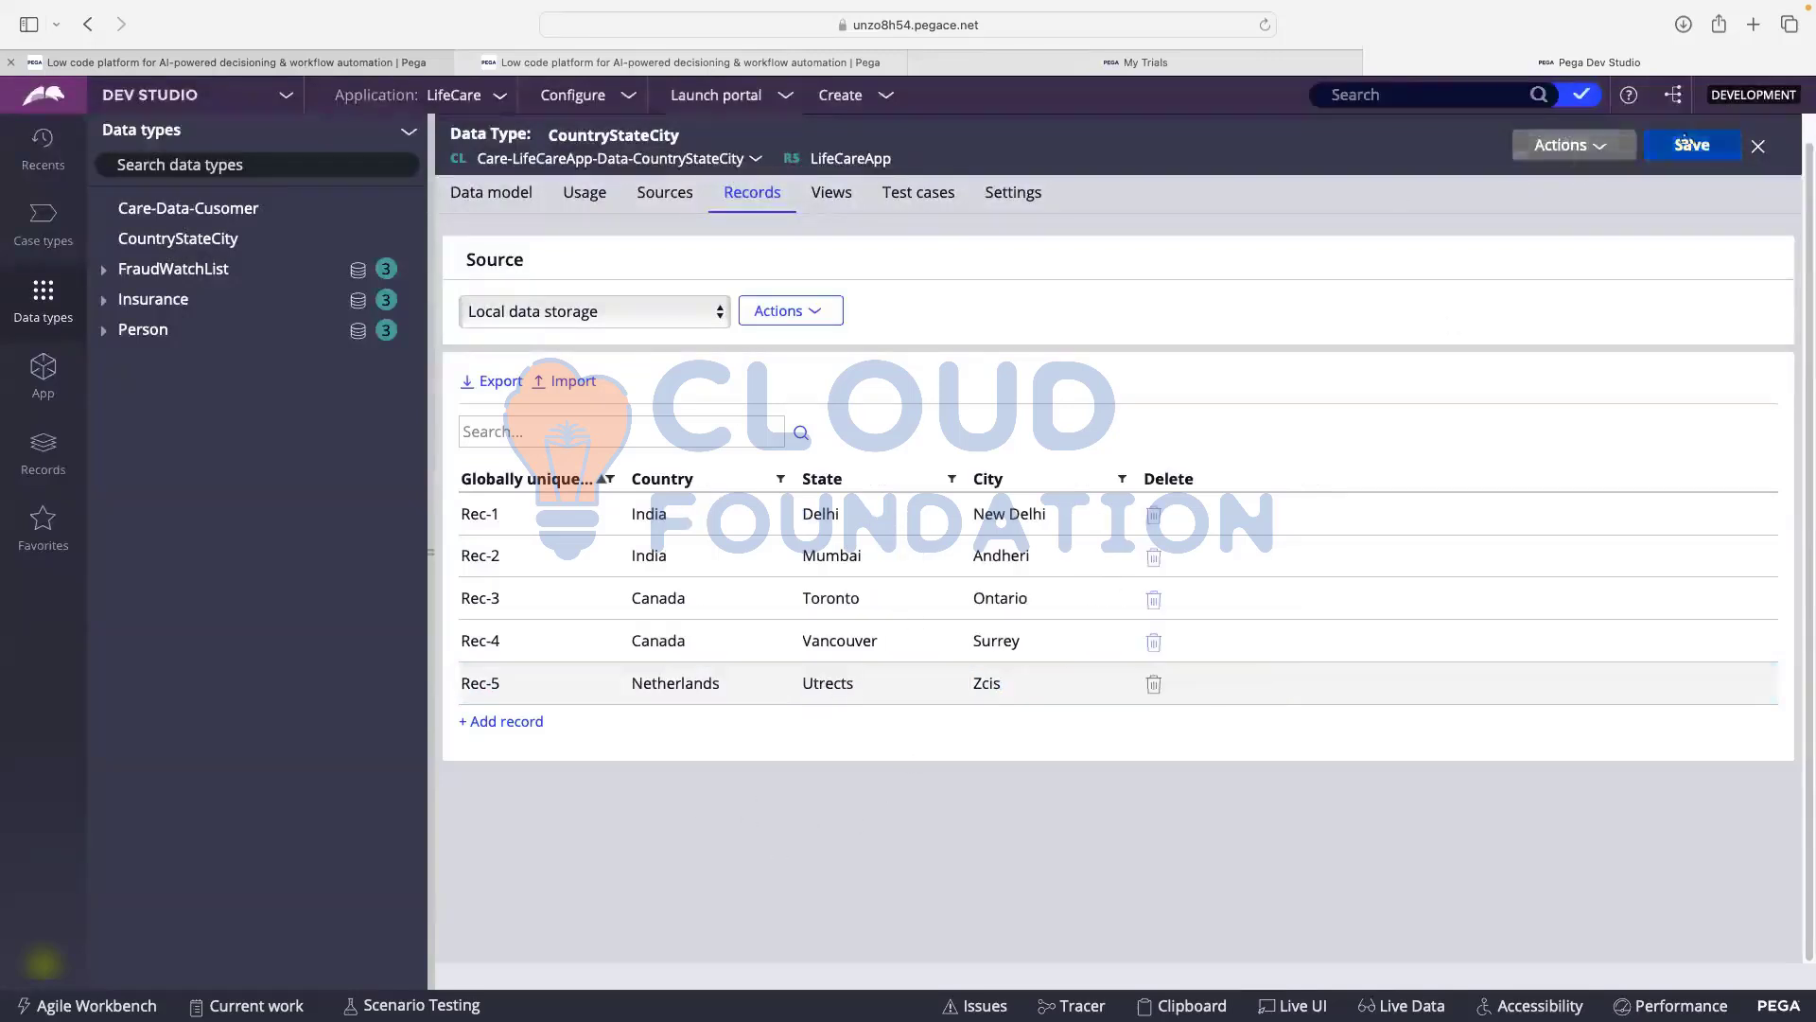
{"action": "left_click", "coordinate": [1727, 153]}
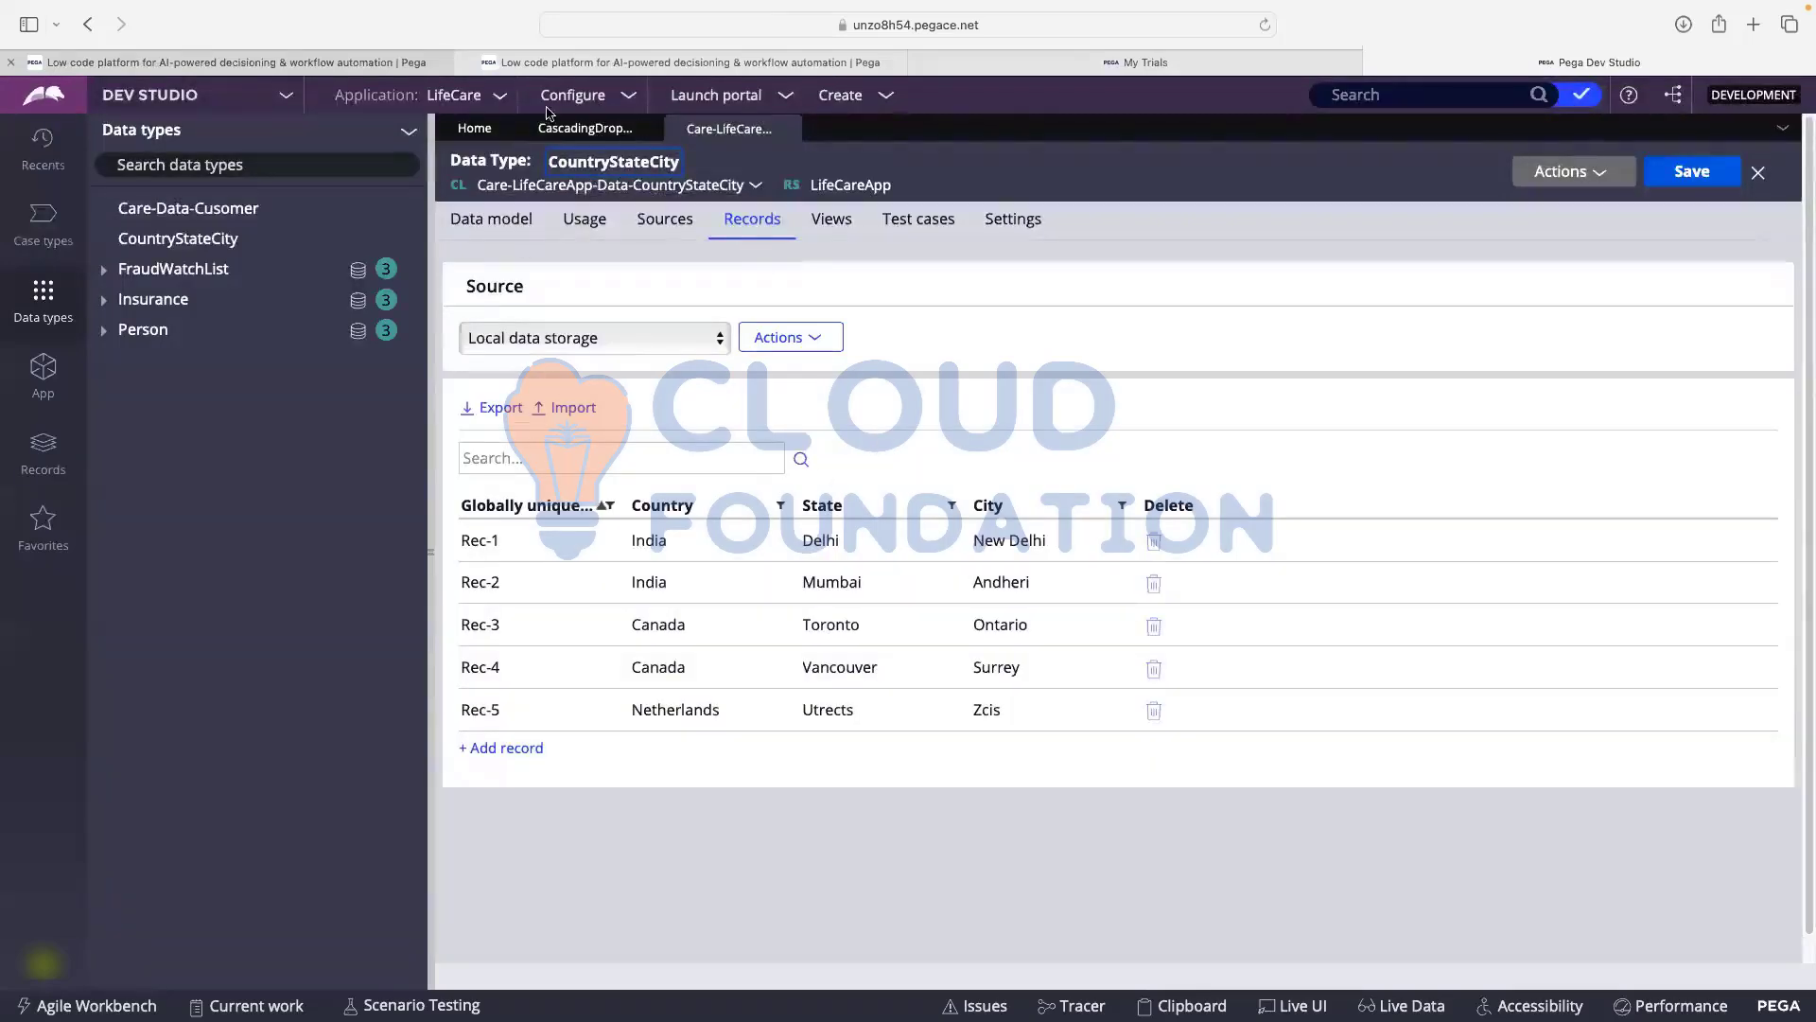
- Review the fields in the Select Details step's view of the CascadingDropdown case type, and close it without changes
{"action": "left_click", "coordinate": [43, 227]}
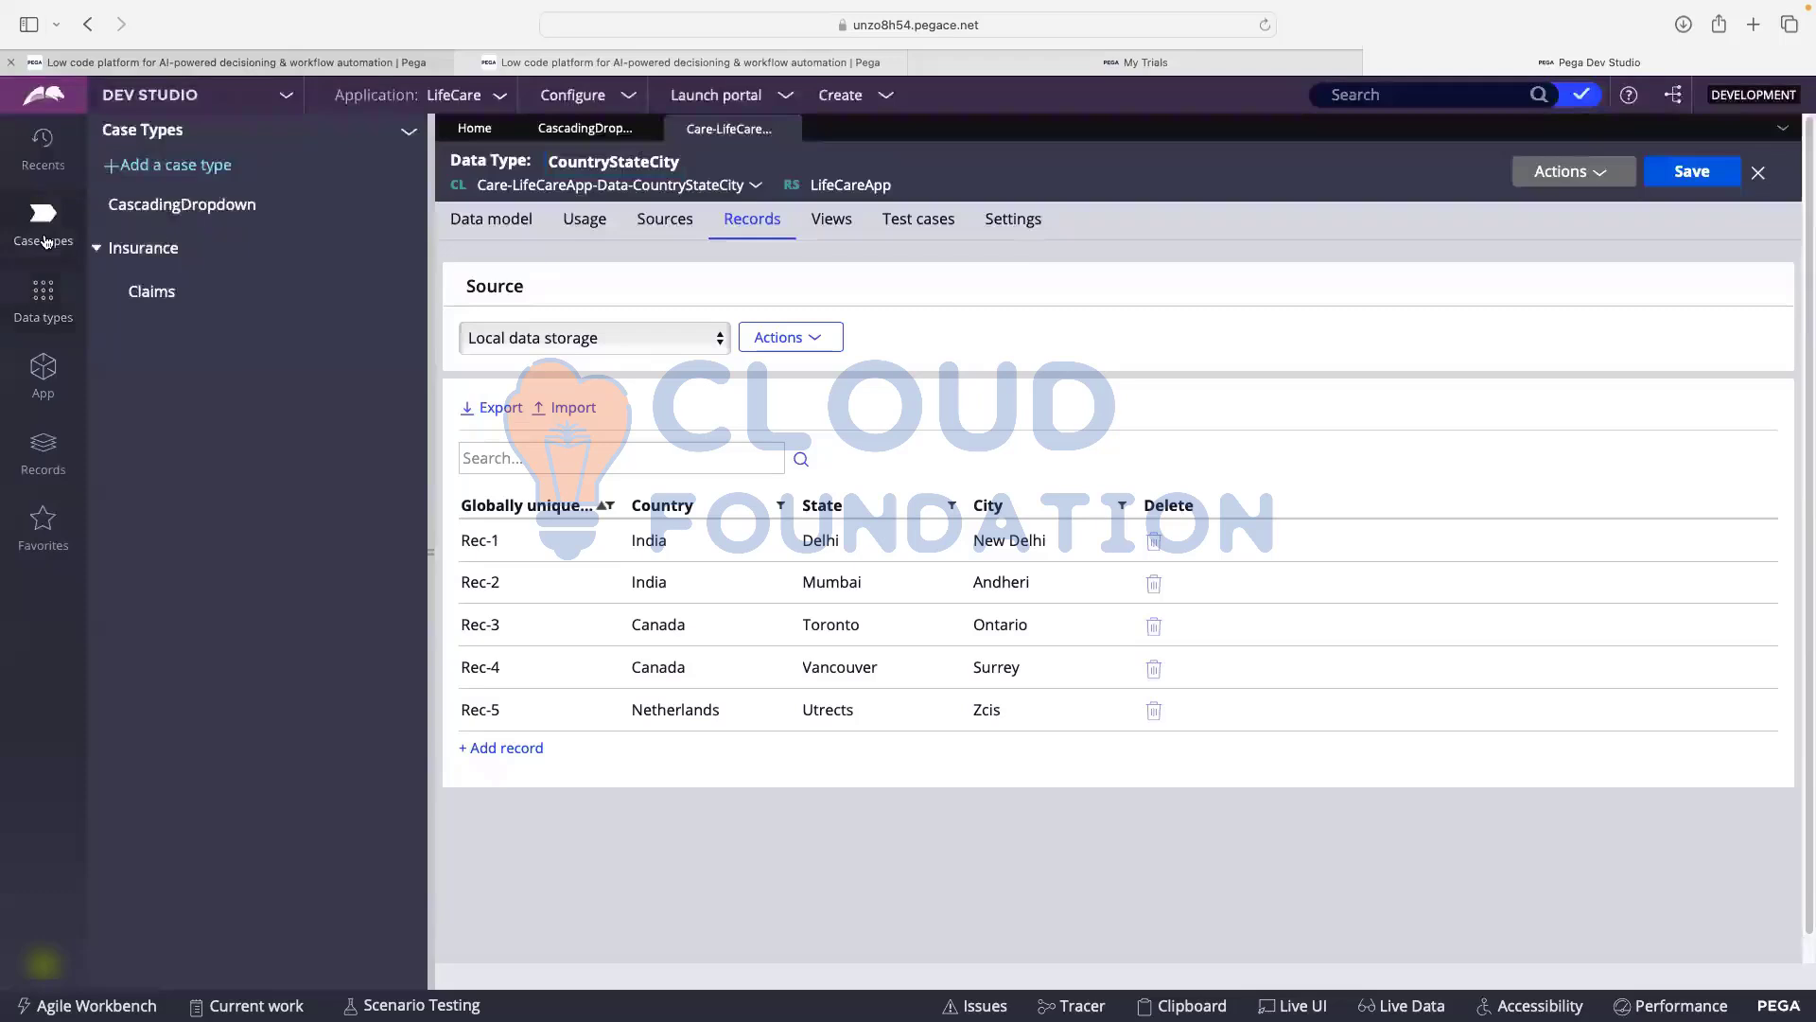
{"action": "left_click", "coordinate": [197, 213]}
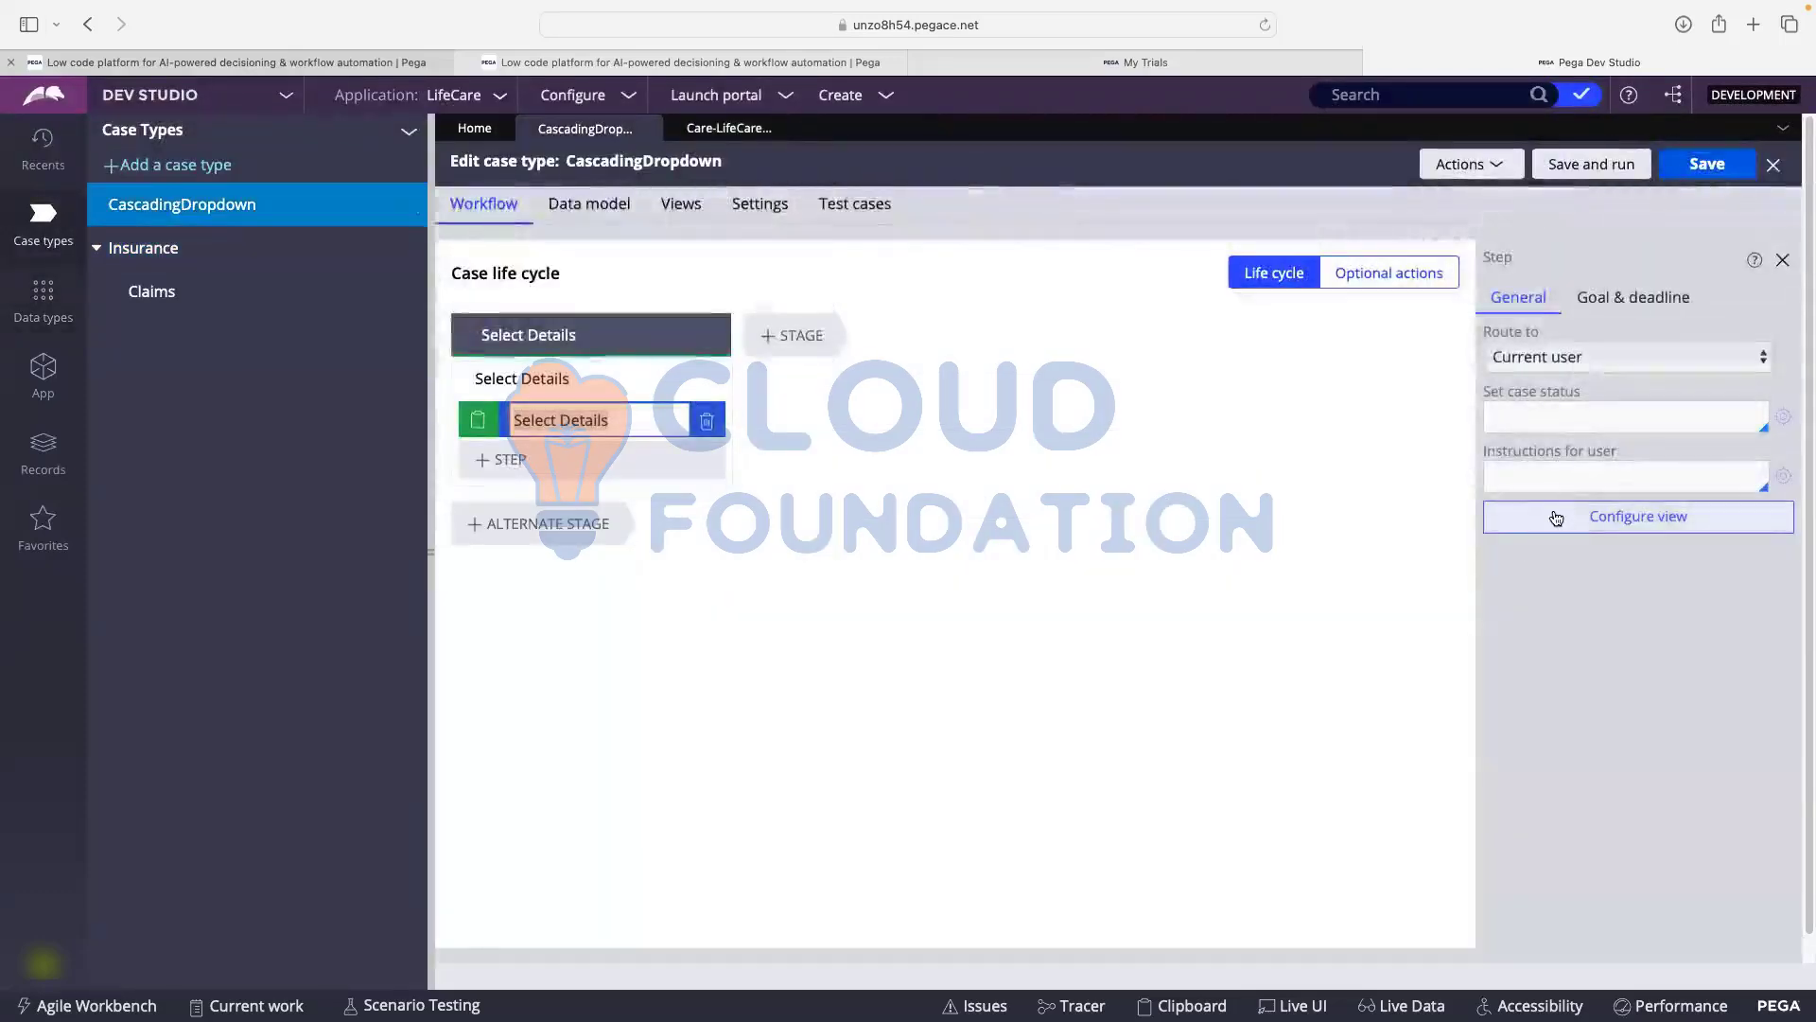
{"action": "left_click", "coordinate": [1556, 517]}
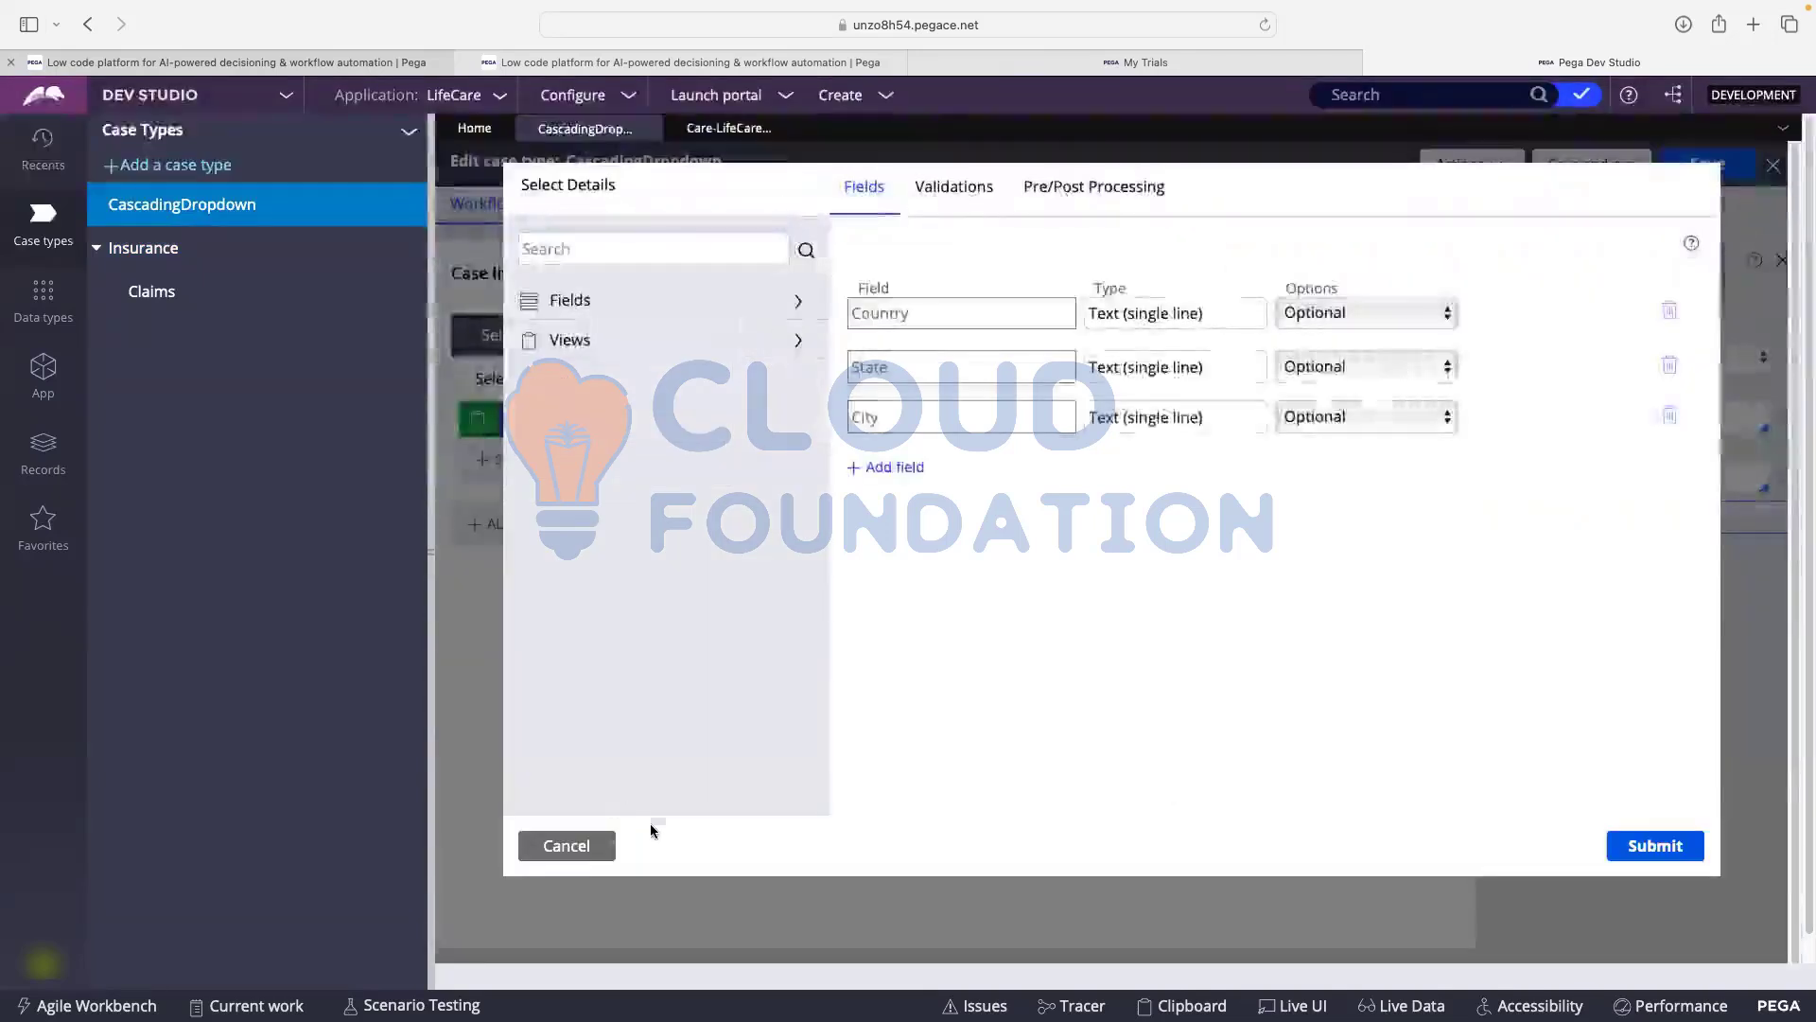
{"action": "left_click", "coordinate": [579, 847]}
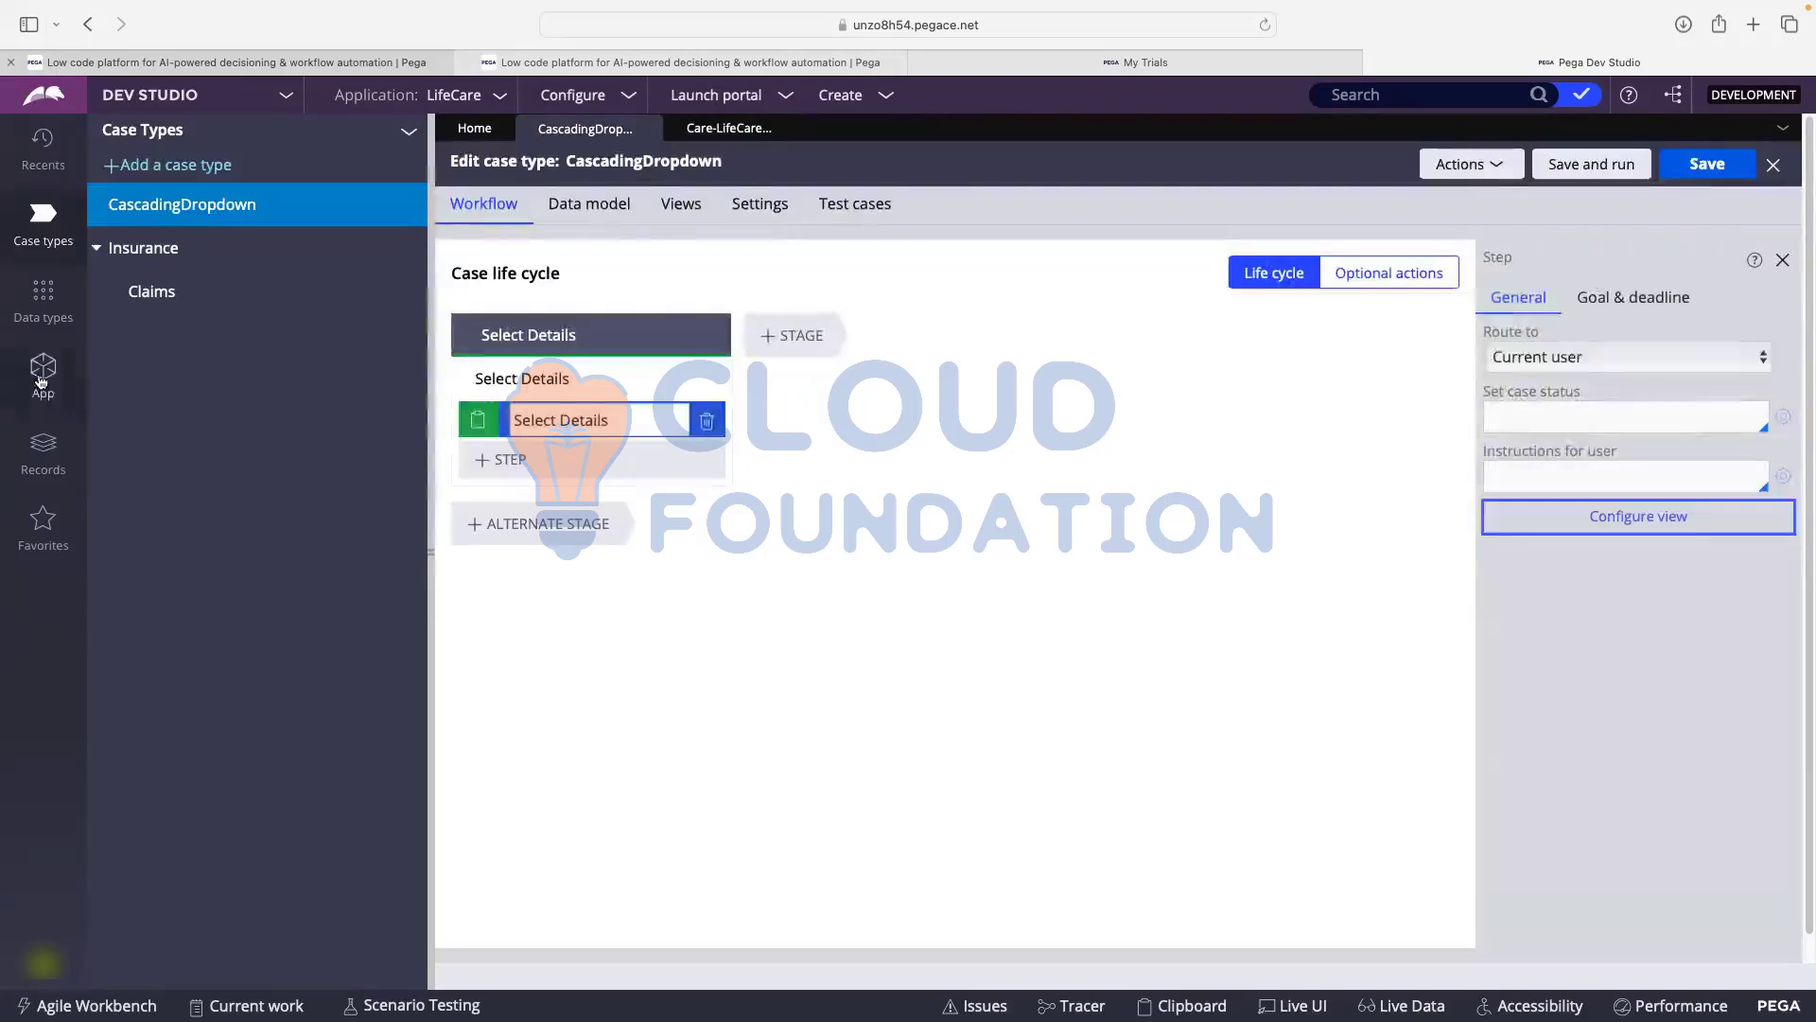
- Find the Care-LifeCareApp-Work class in the application explorer, pin its CascadingDropdown class and expand the pinned entry
{"action": "left_click", "coordinate": [42, 371]}
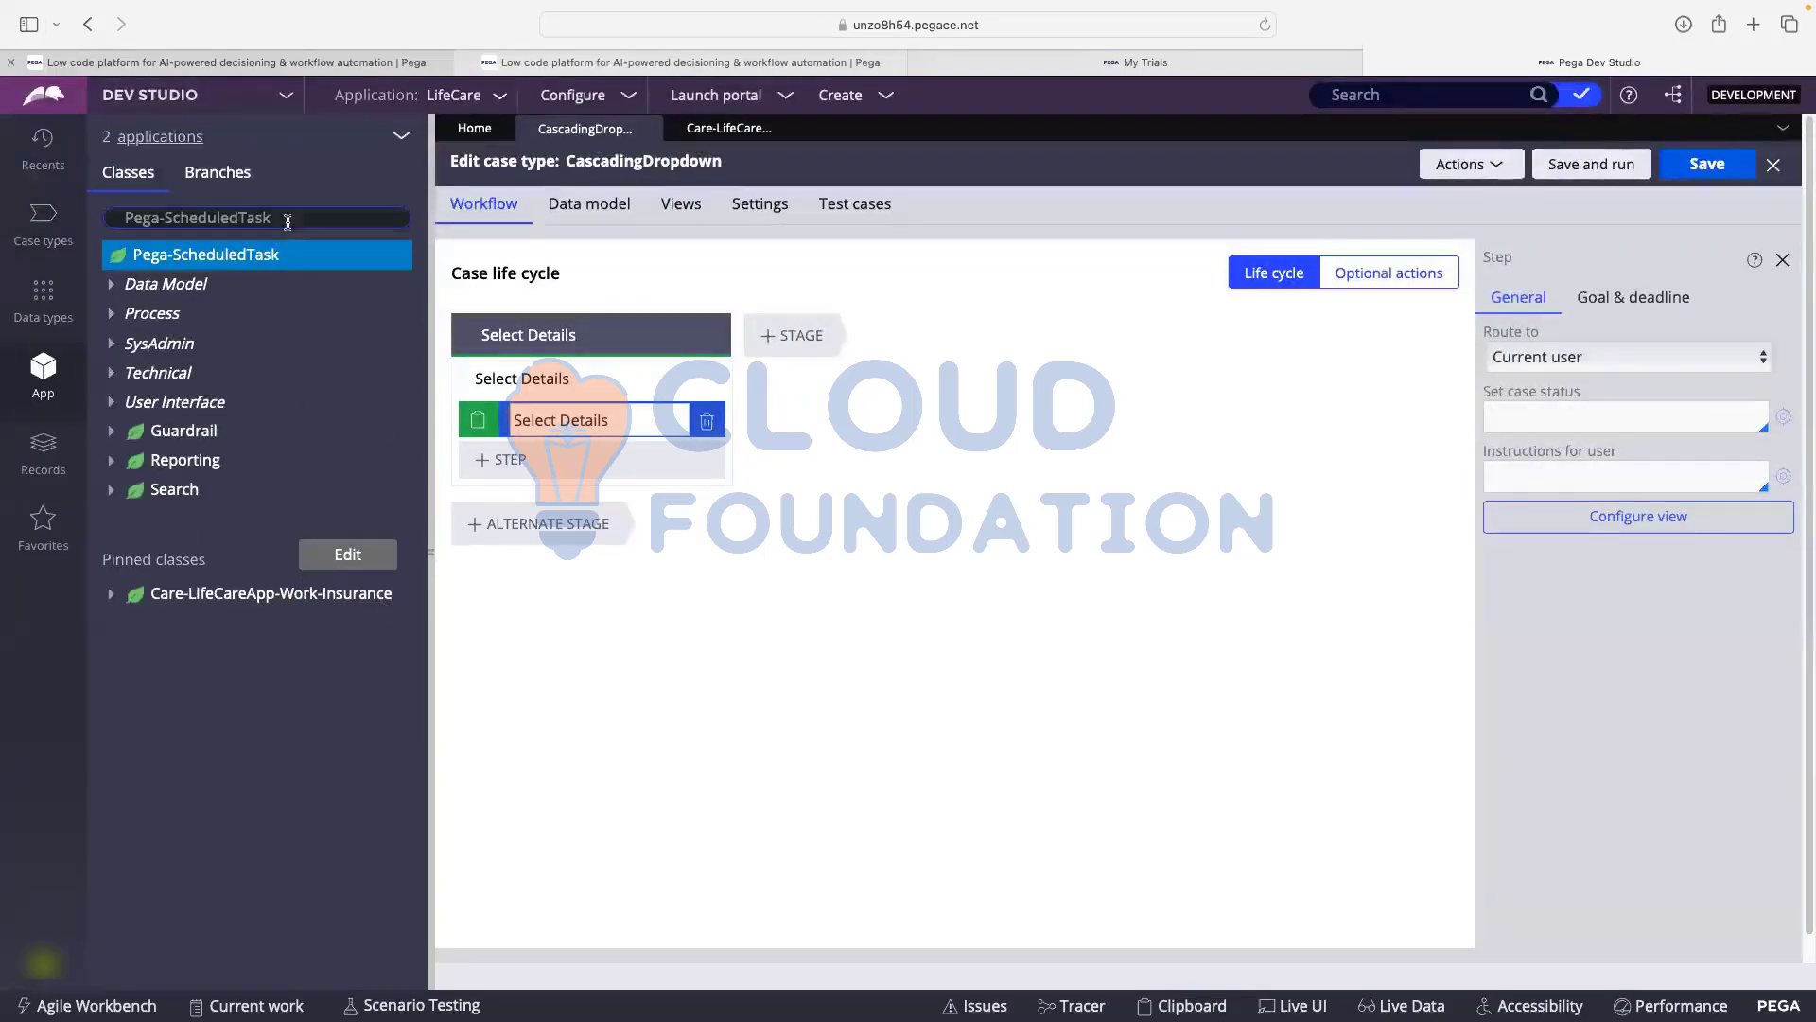
{"action": "left_click", "coordinate": [121, 218]}
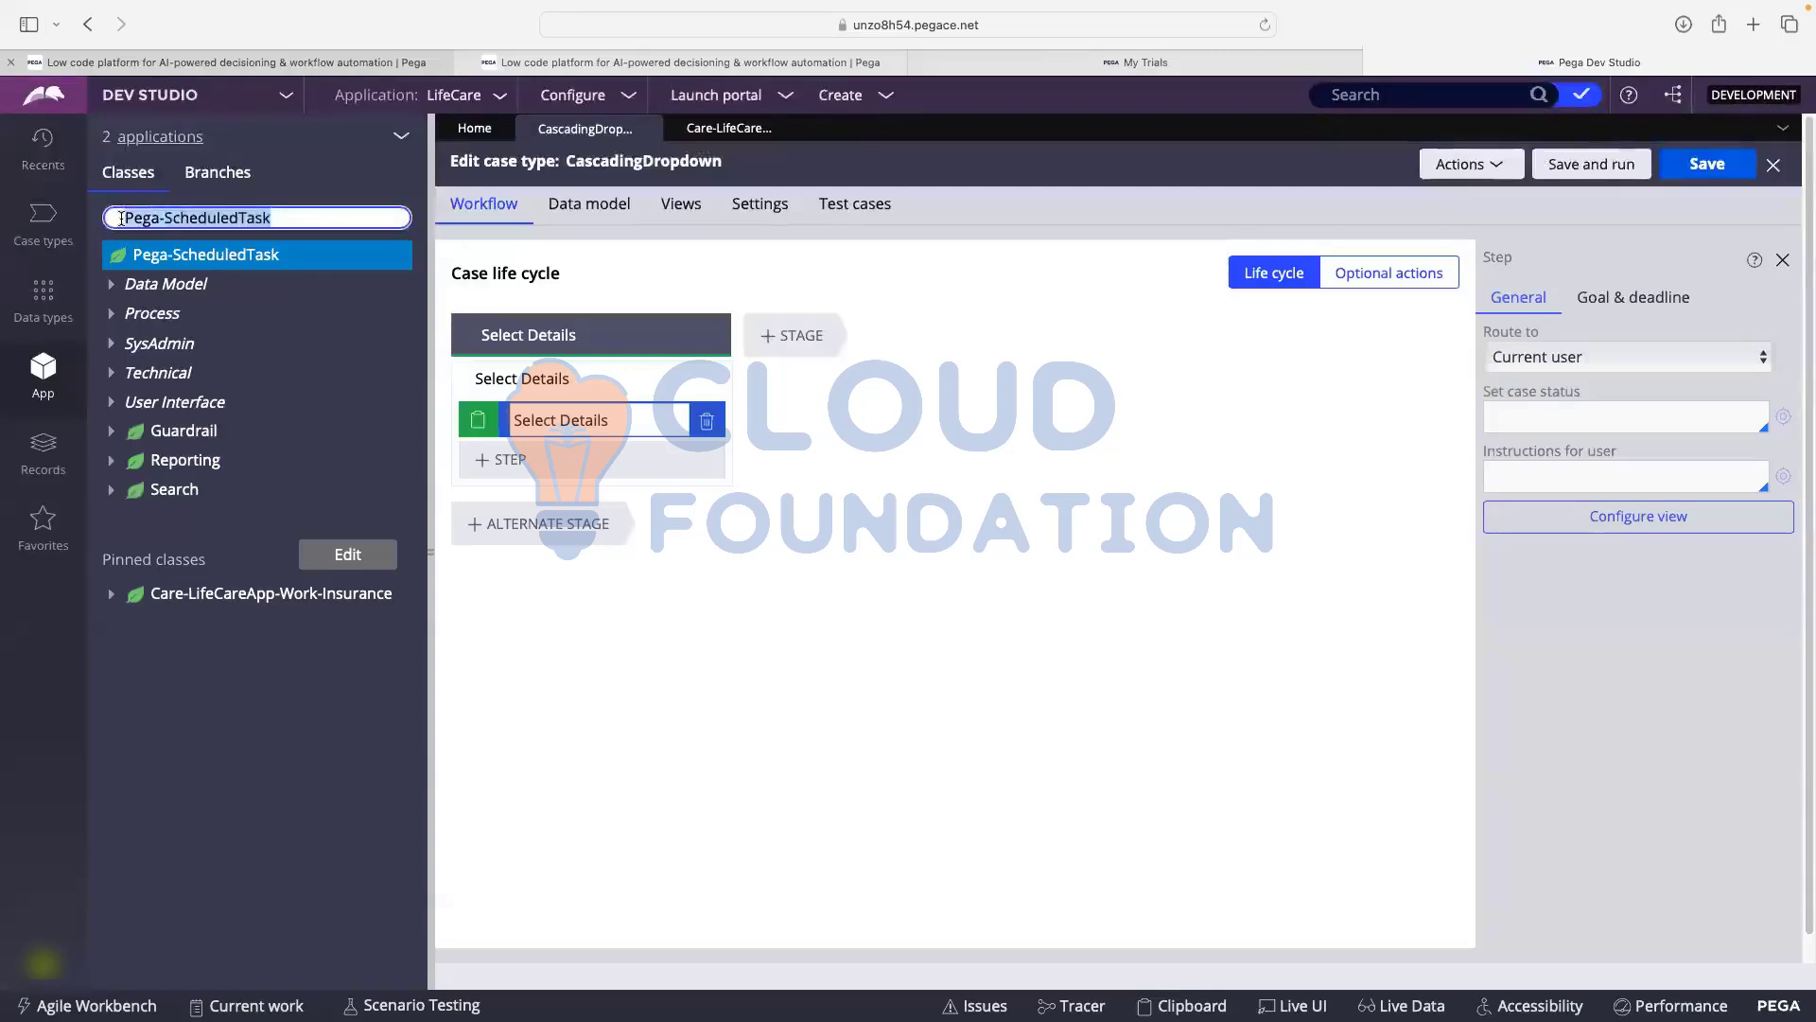
{"action": "key", "text": "BackSpace"}
{"action": "type", "text": "Care"}
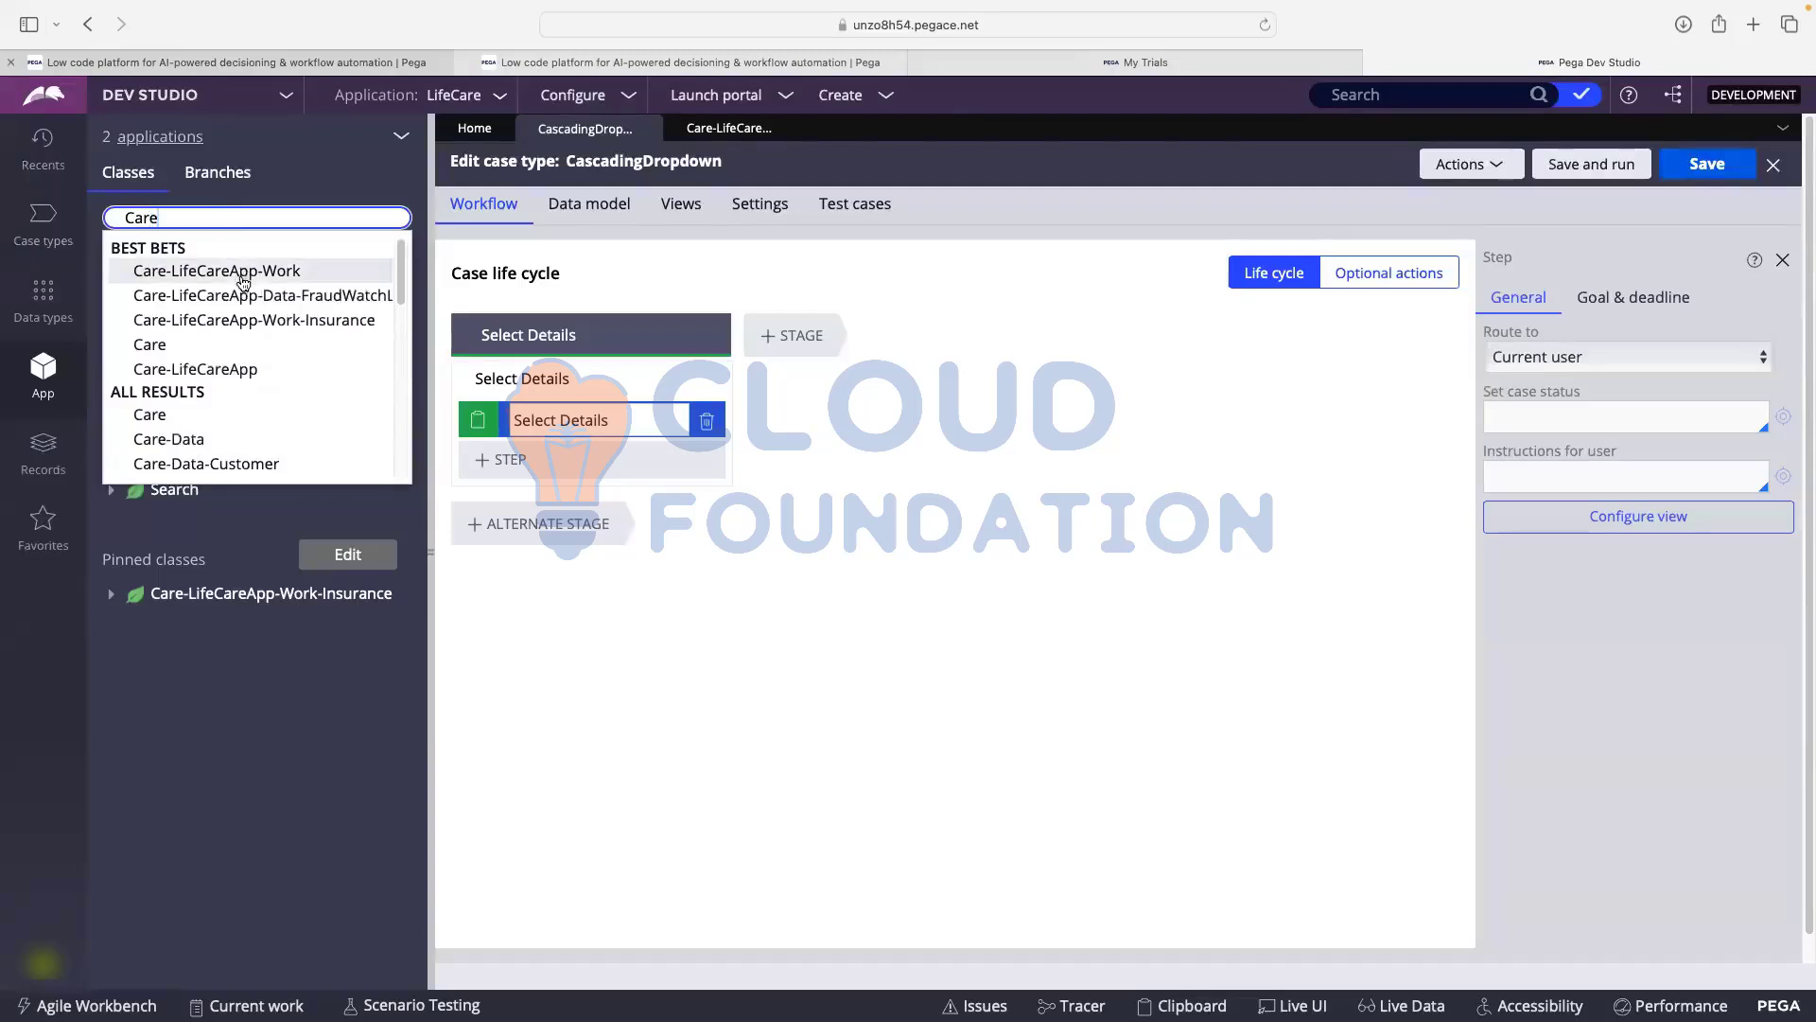
{"action": "left_click", "coordinate": [244, 273]}
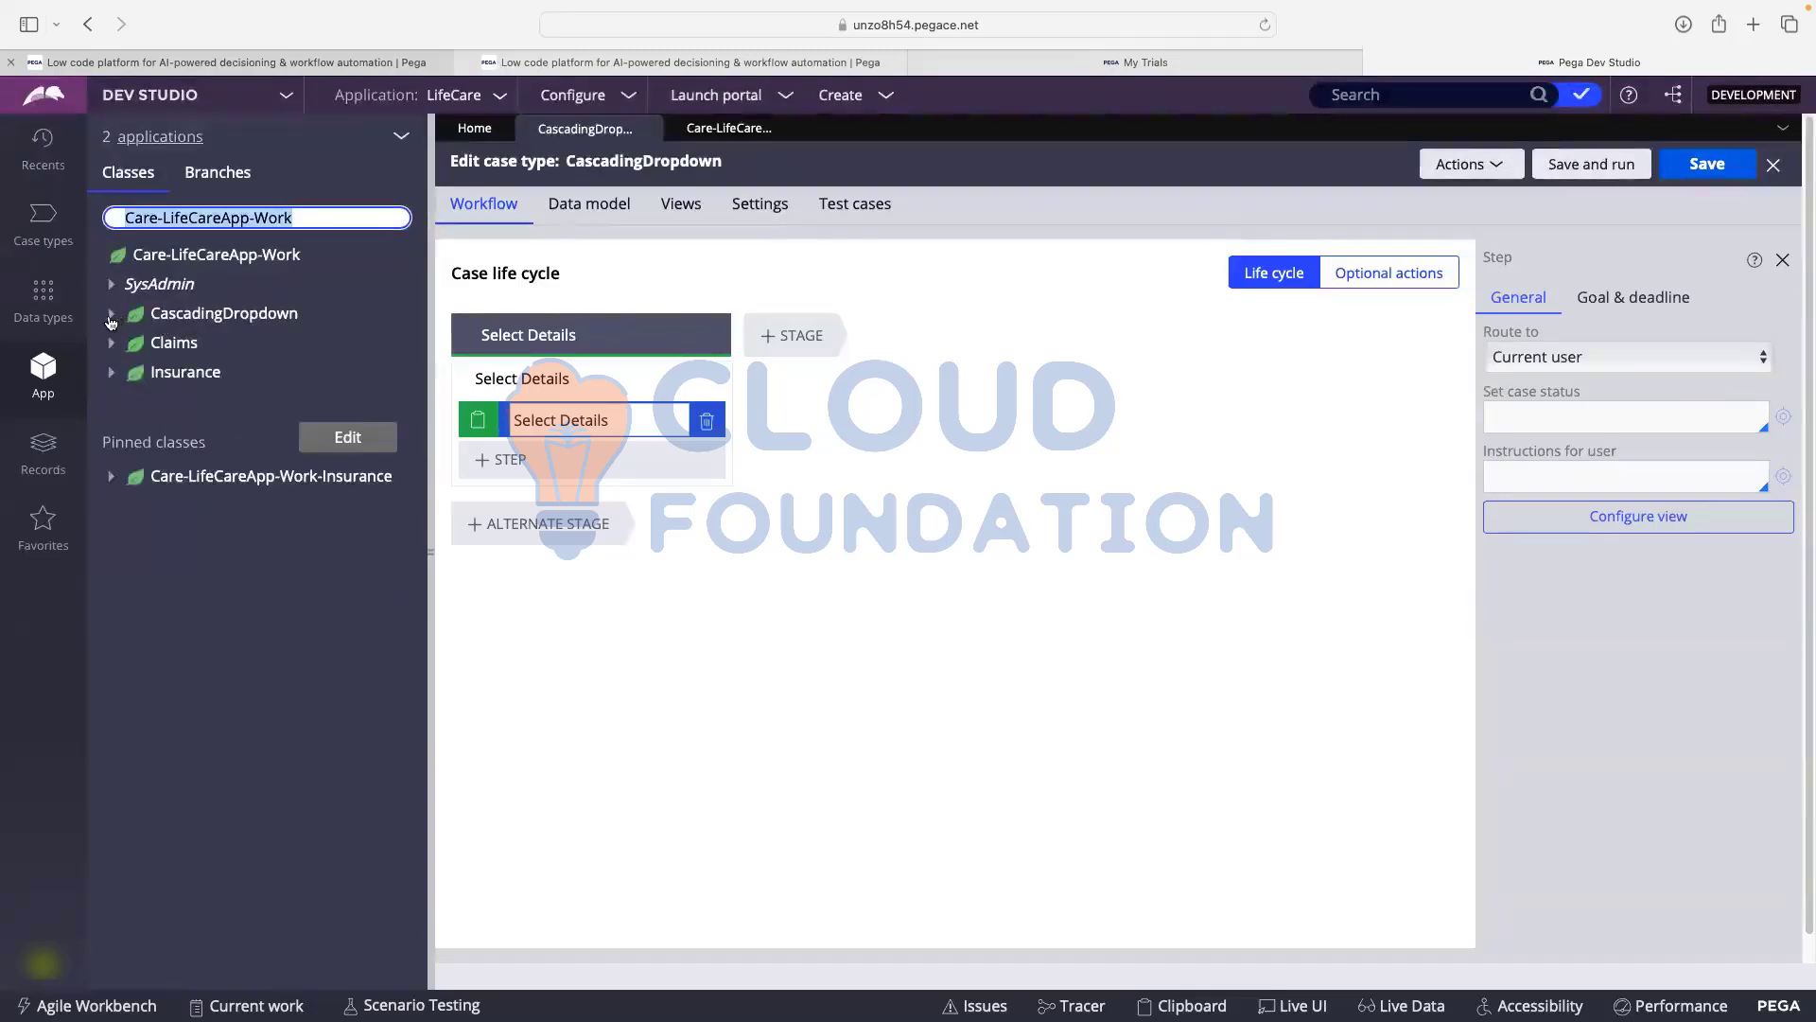
{"action": "left_click", "coordinate": [390, 322]}
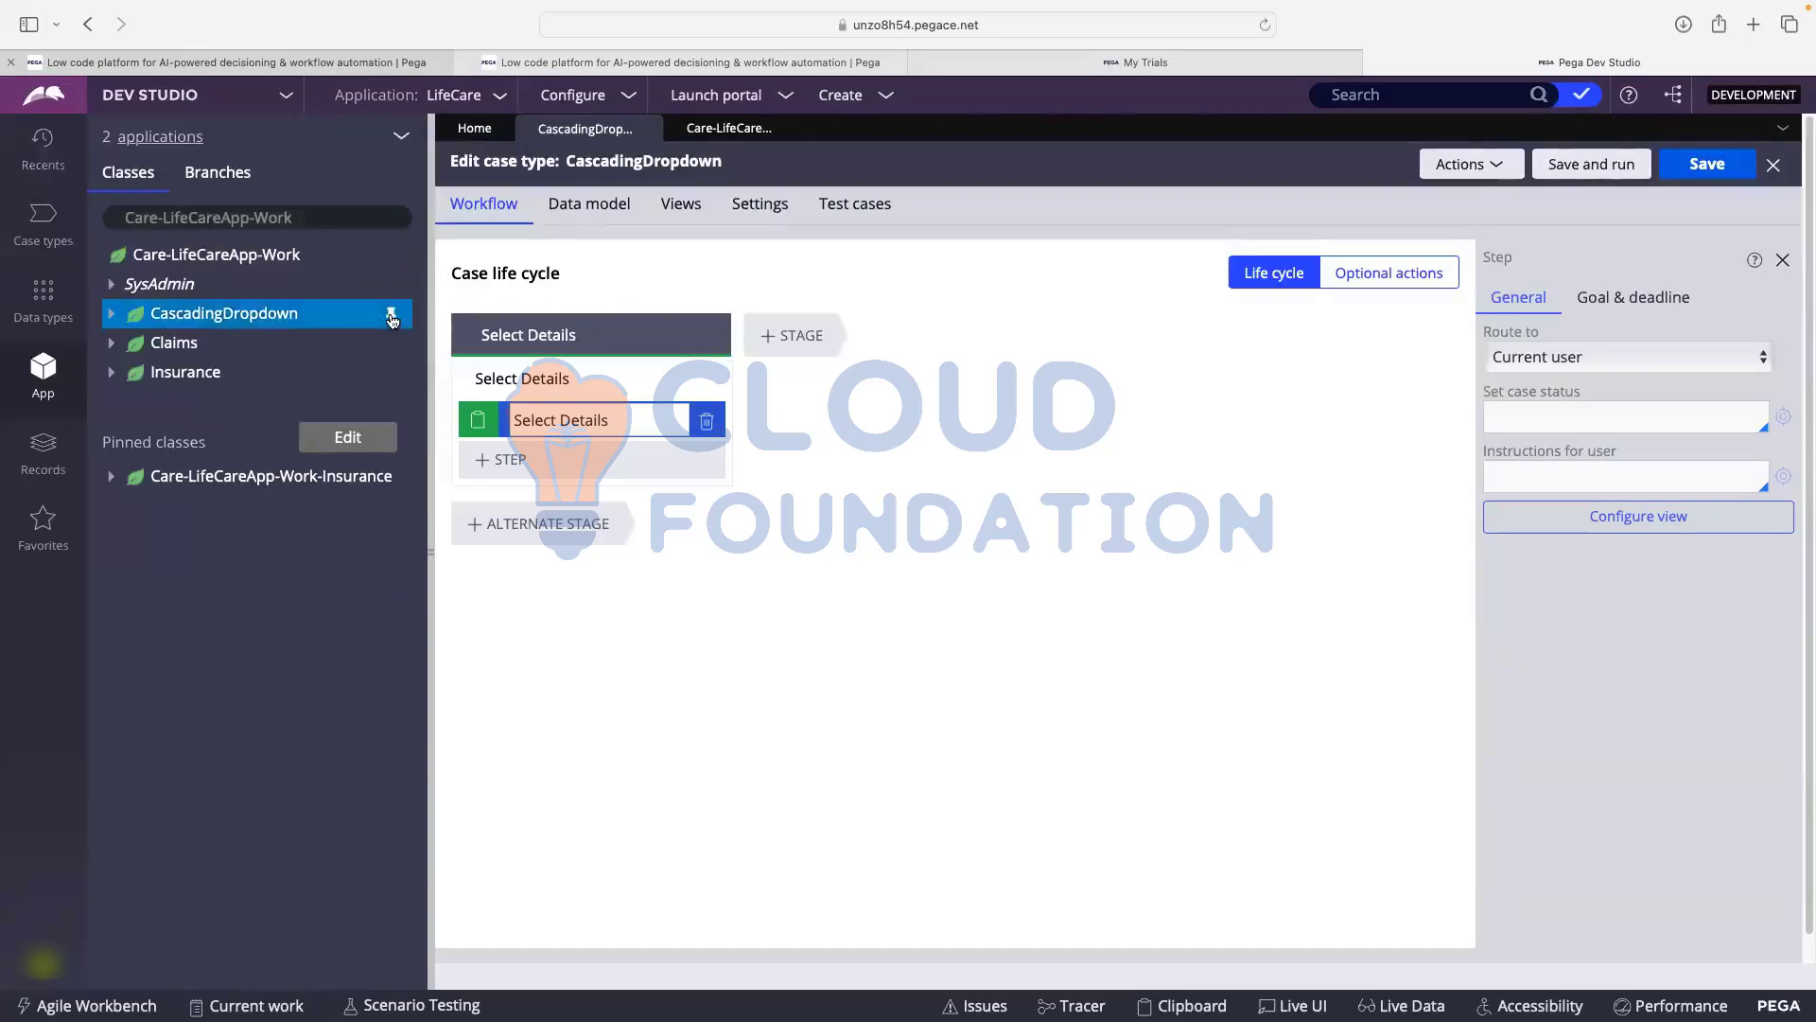
{"action": "left_click", "coordinate": [391, 313]}
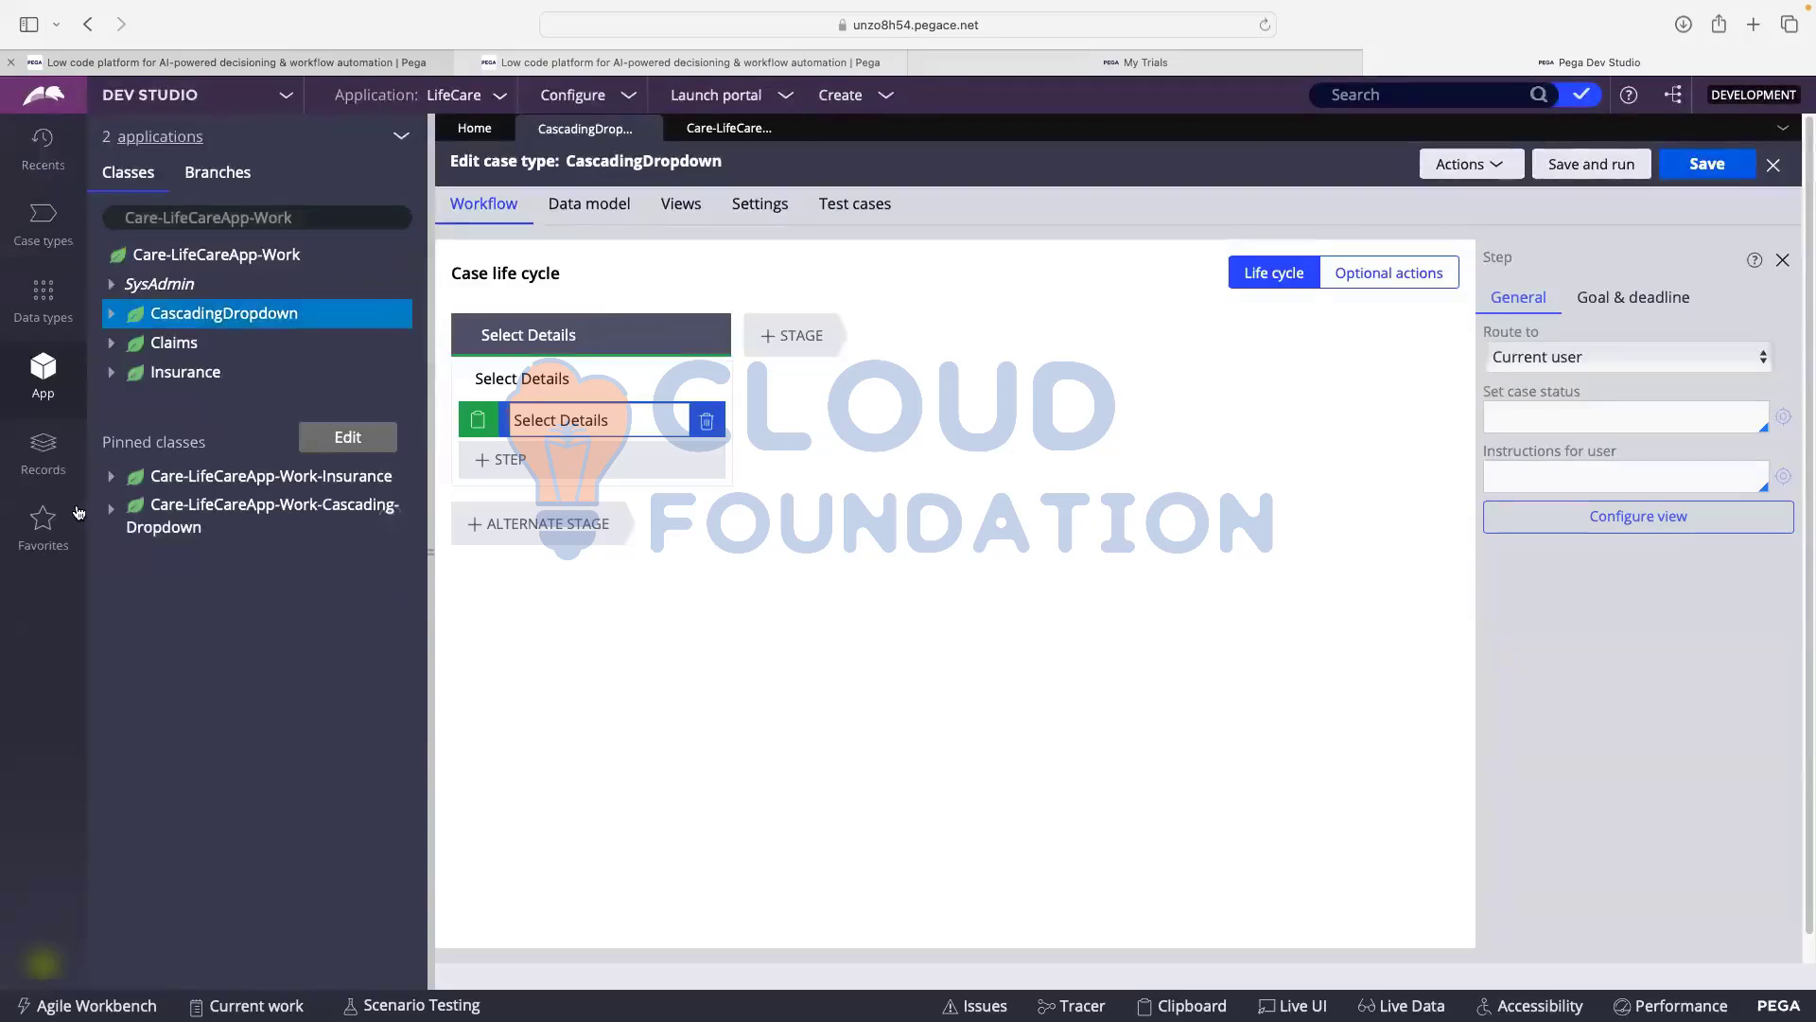
{"action": "left_click", "coordinate": [112, 513]}
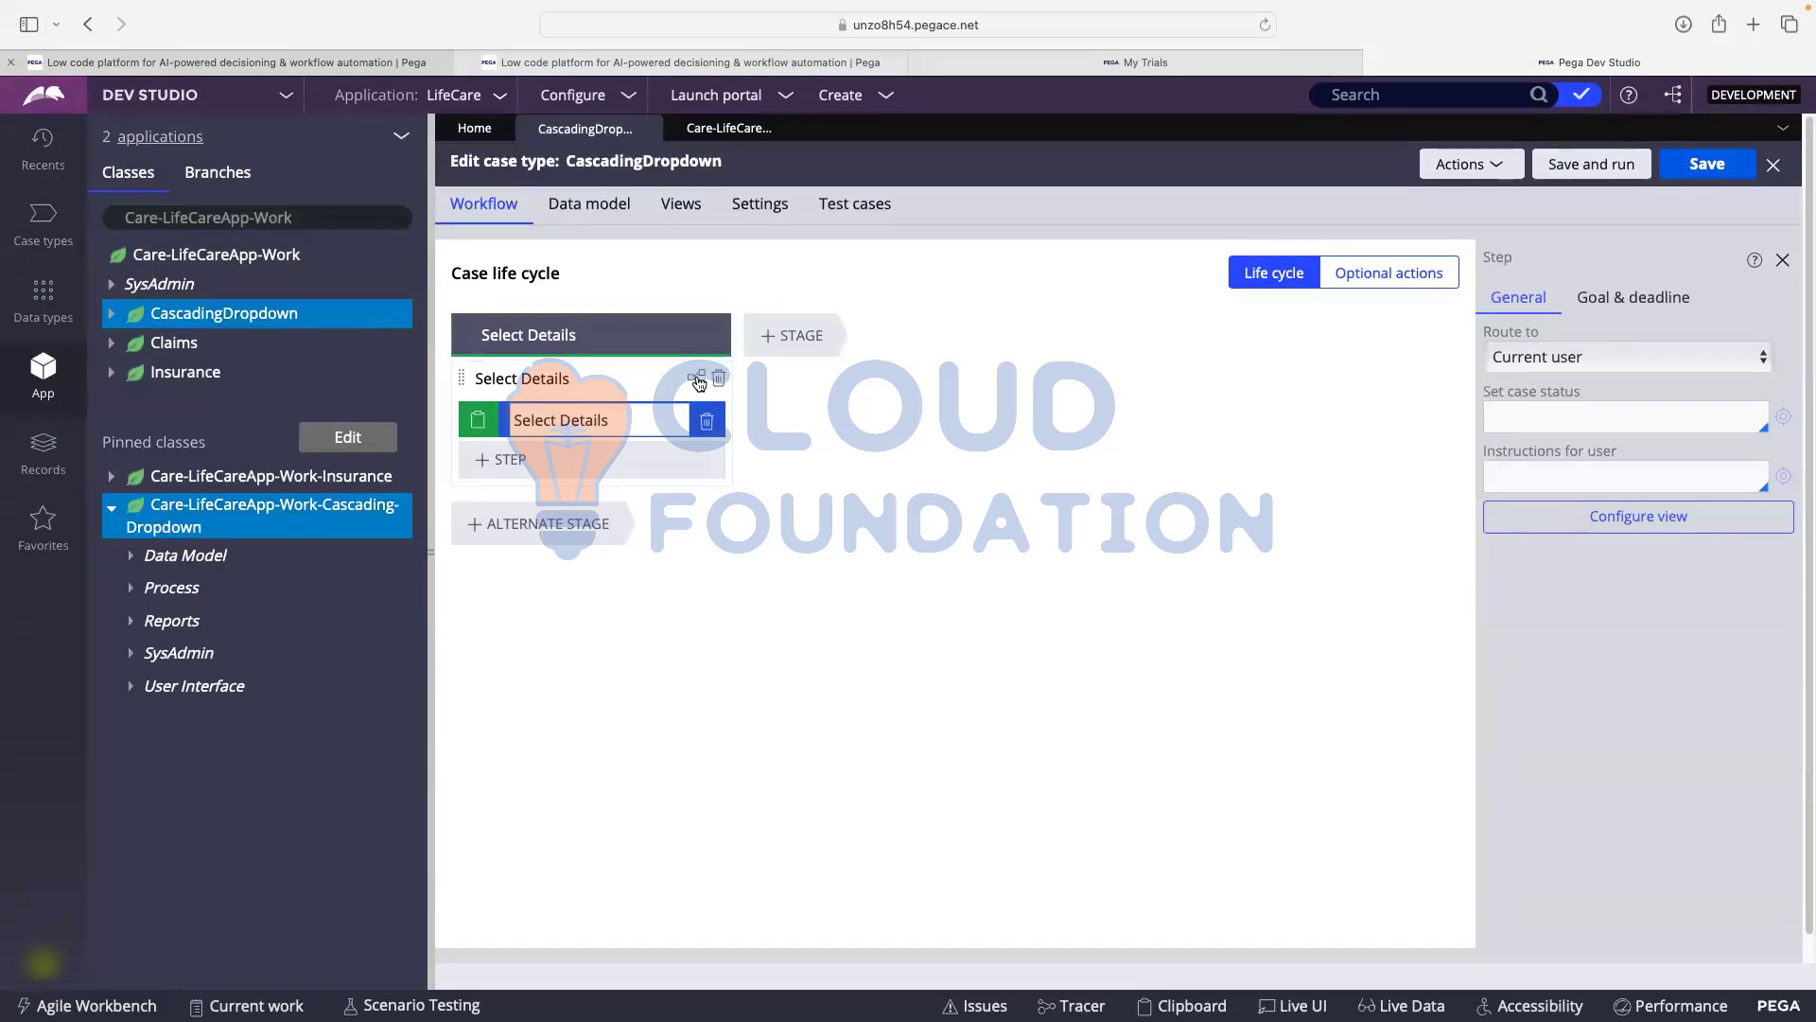
- Open the Select Details process flow and follow its connector's flow action through to the SelectDetails section rule
{"action": "left_click", "coordinate": [697, 379]}
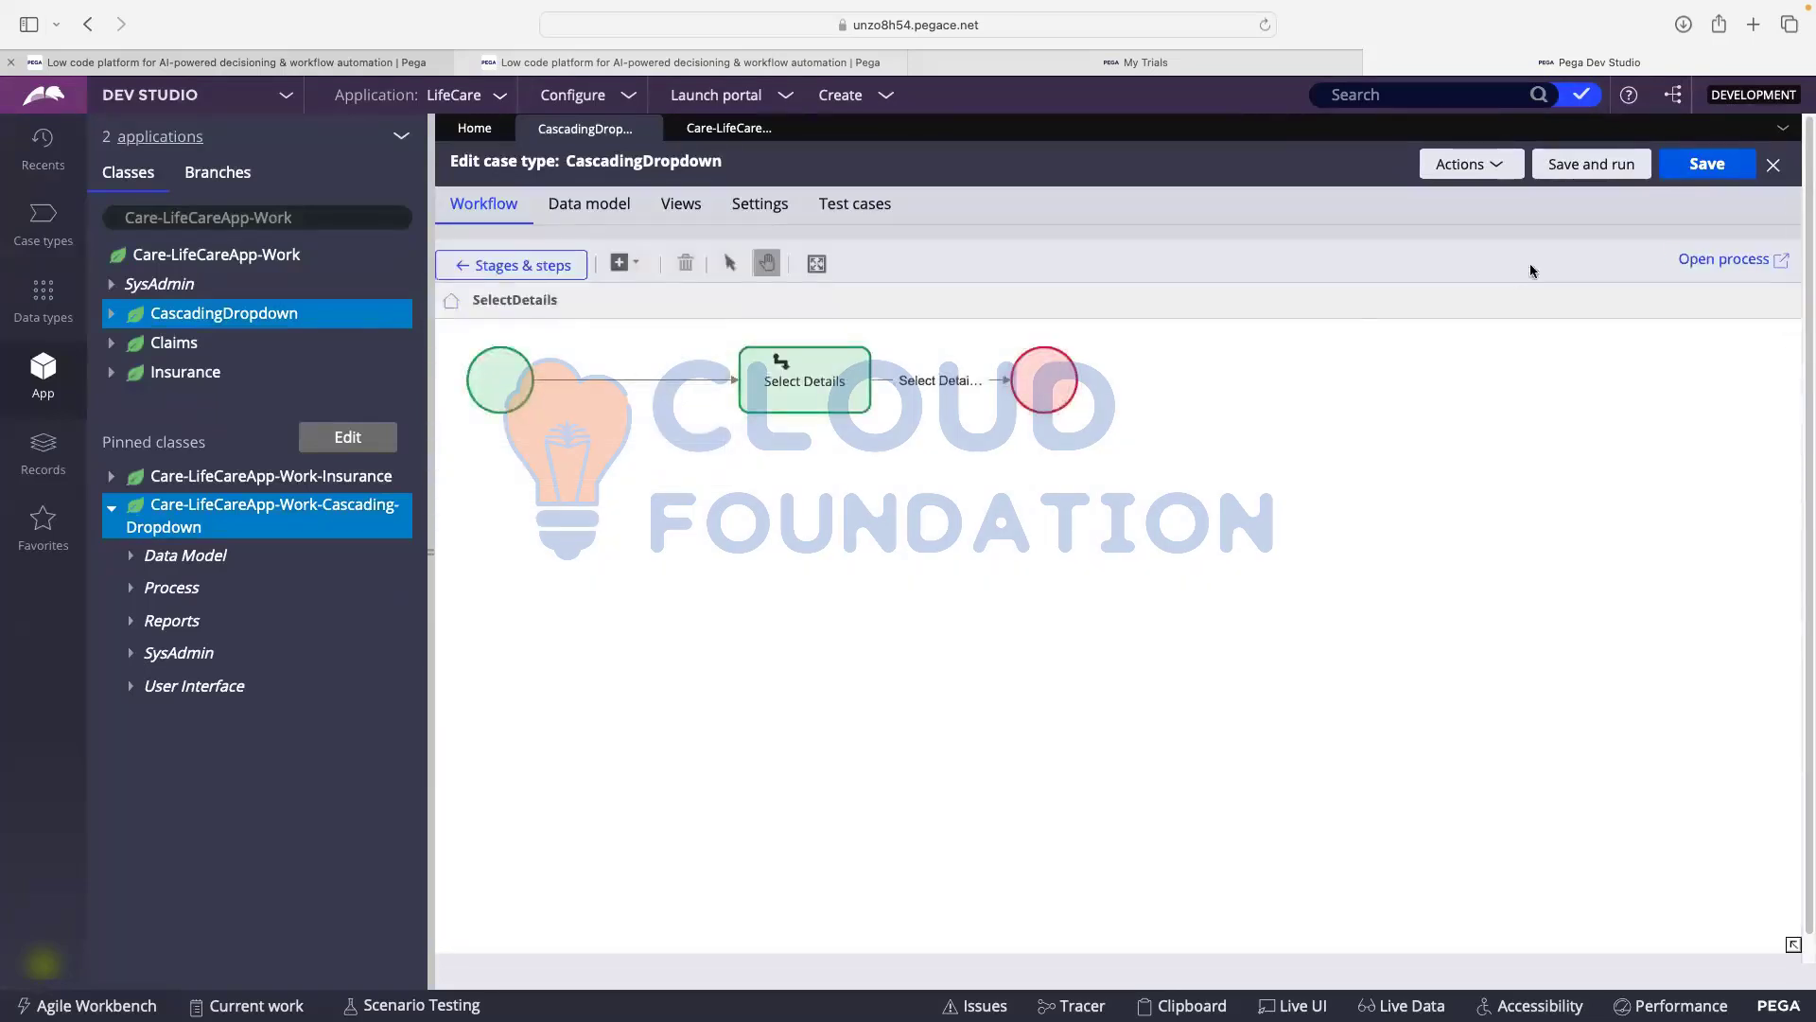
{"action": "left_click", "coordinate": [1710, 261]}
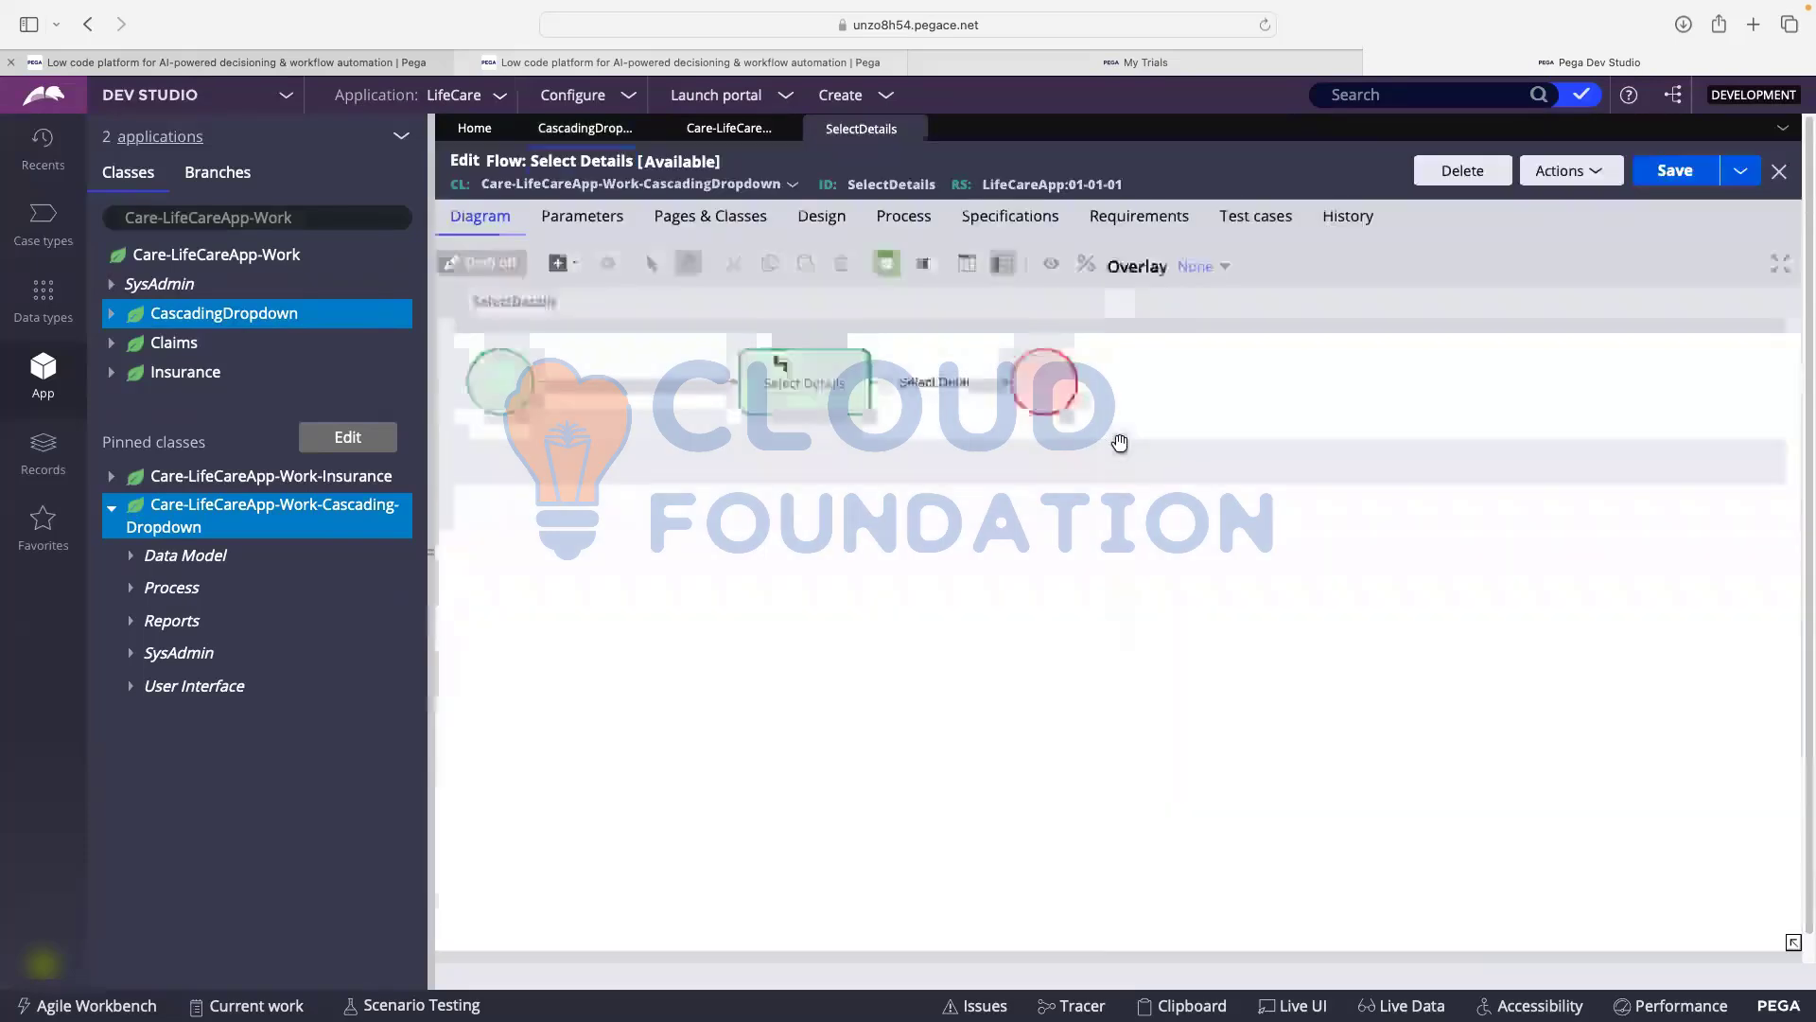
{"action": "double_click", "coordinate": [941, 383]}
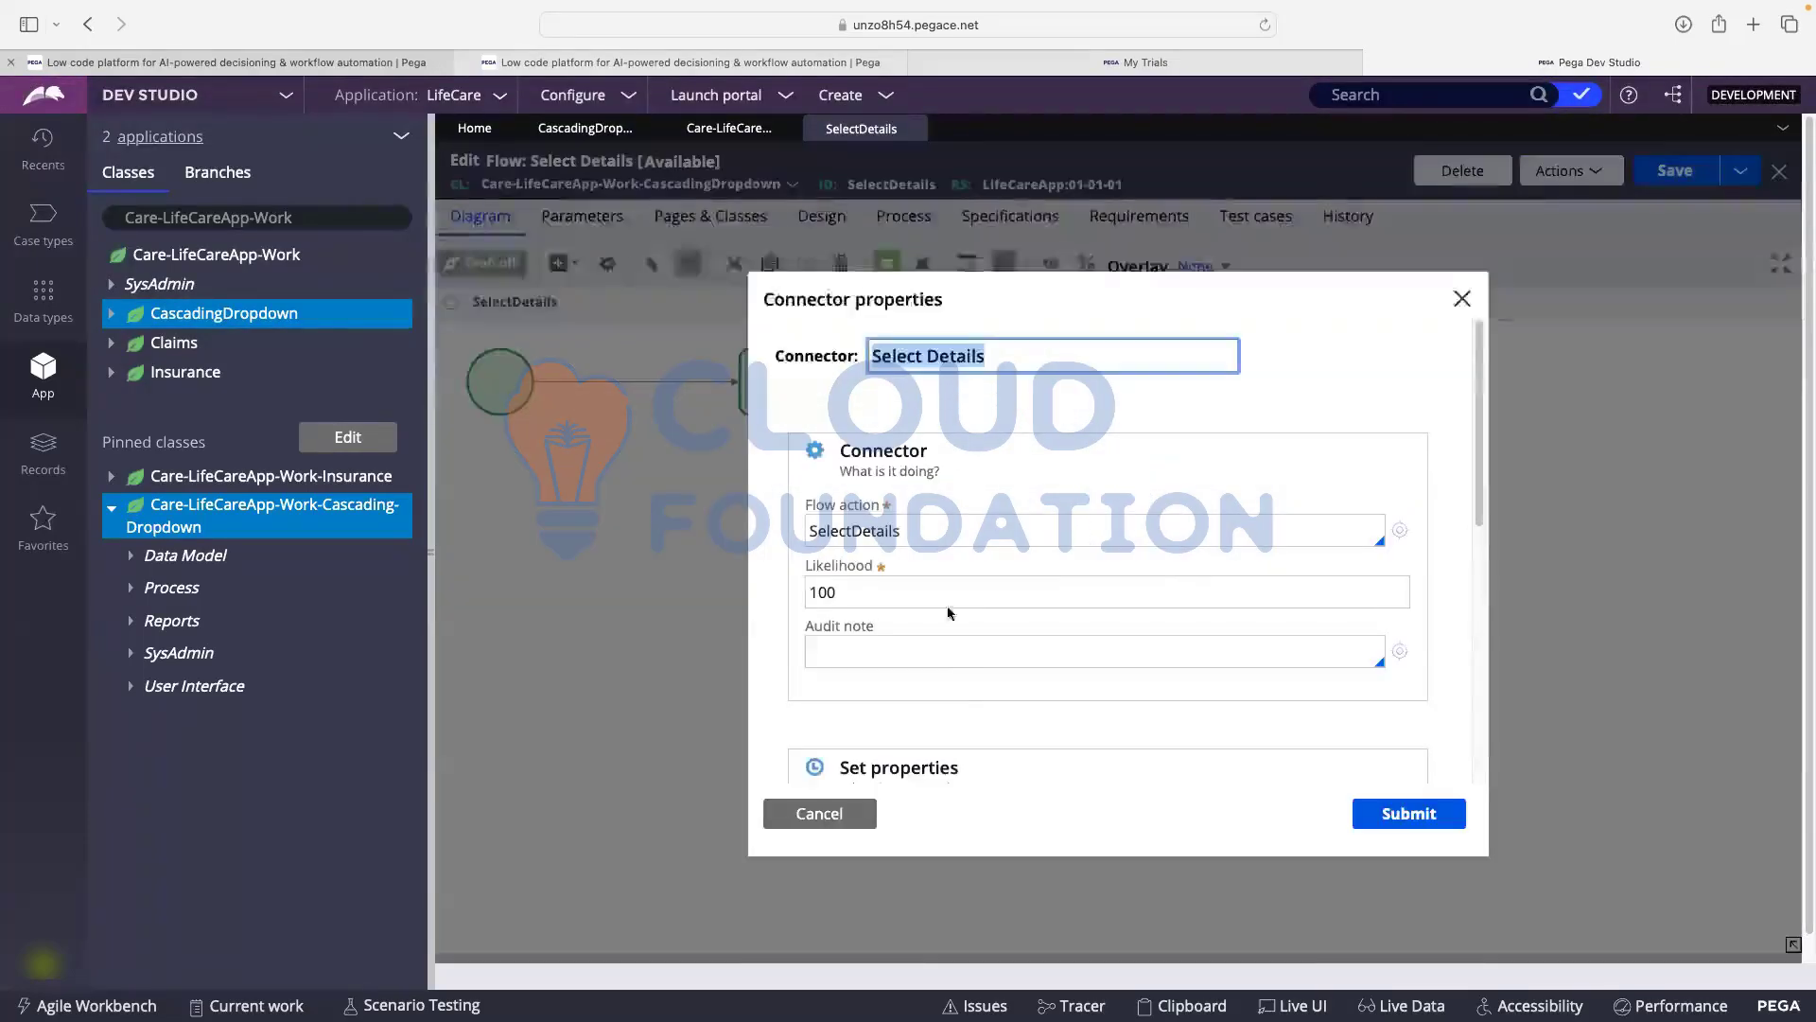
{"action": "left_click", "coordinate": [1403, 536]}
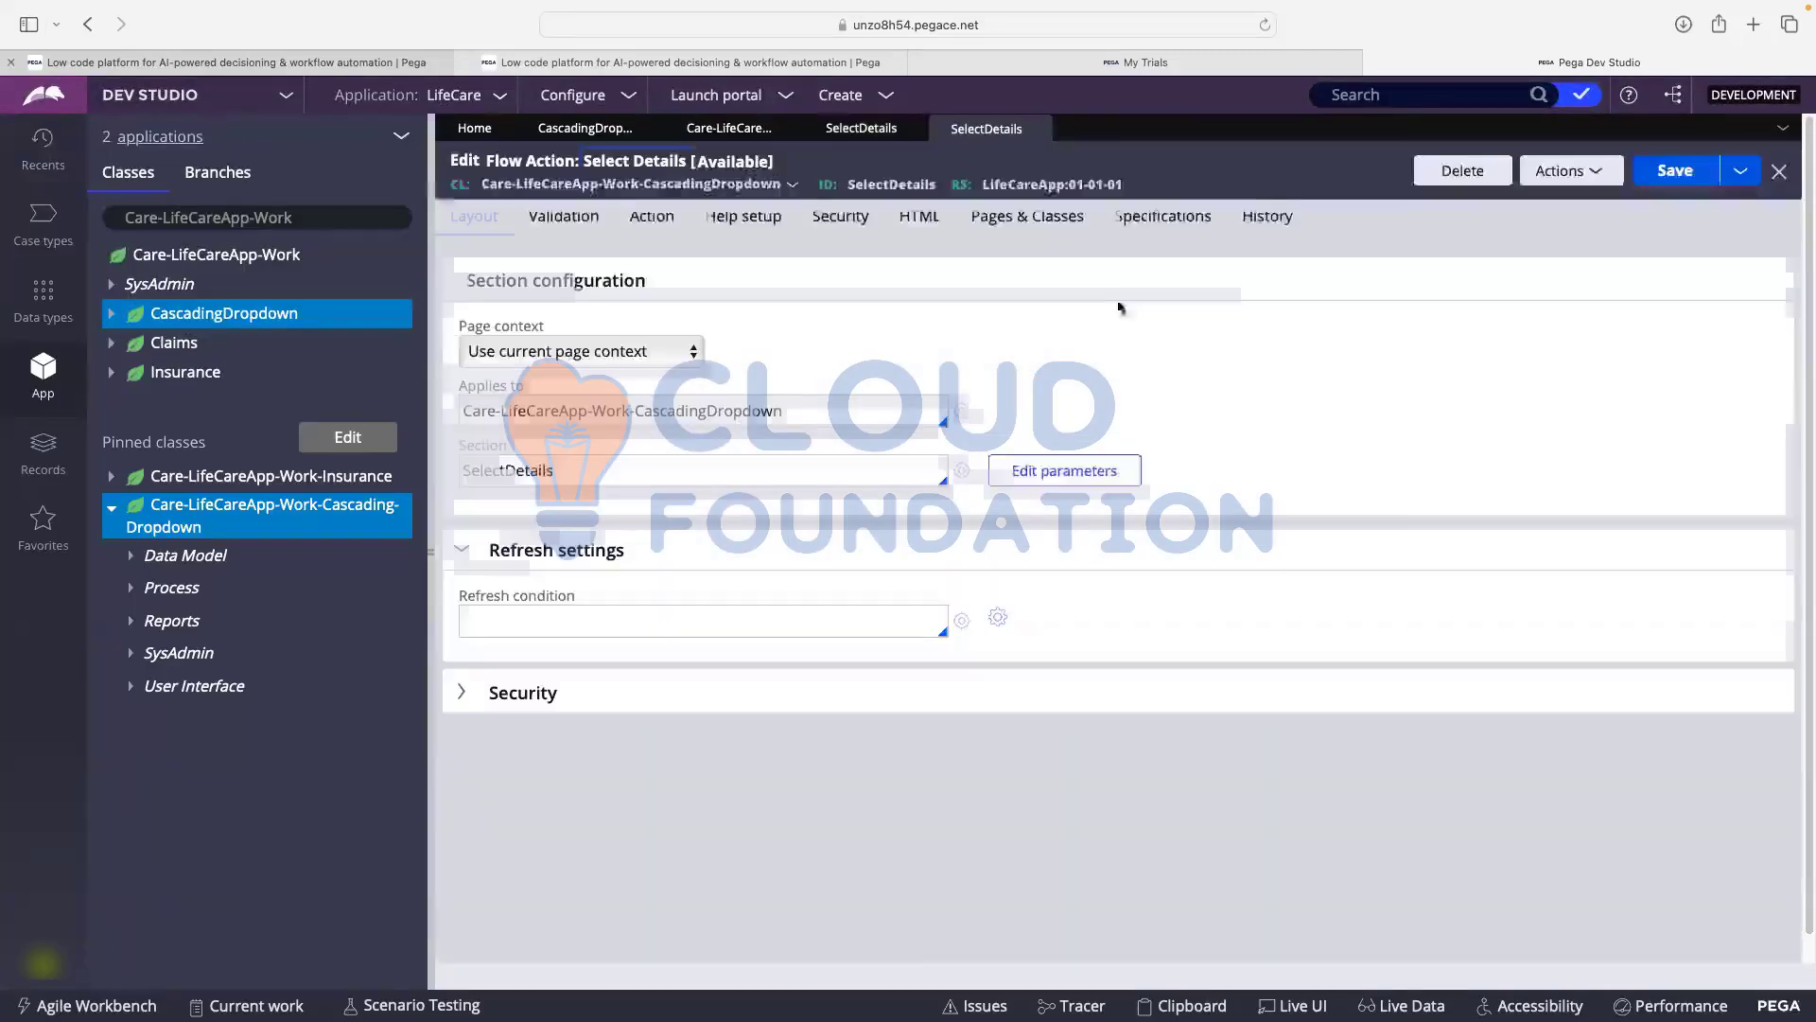
{"action": "left_click", "coordinate": [960, 472]}
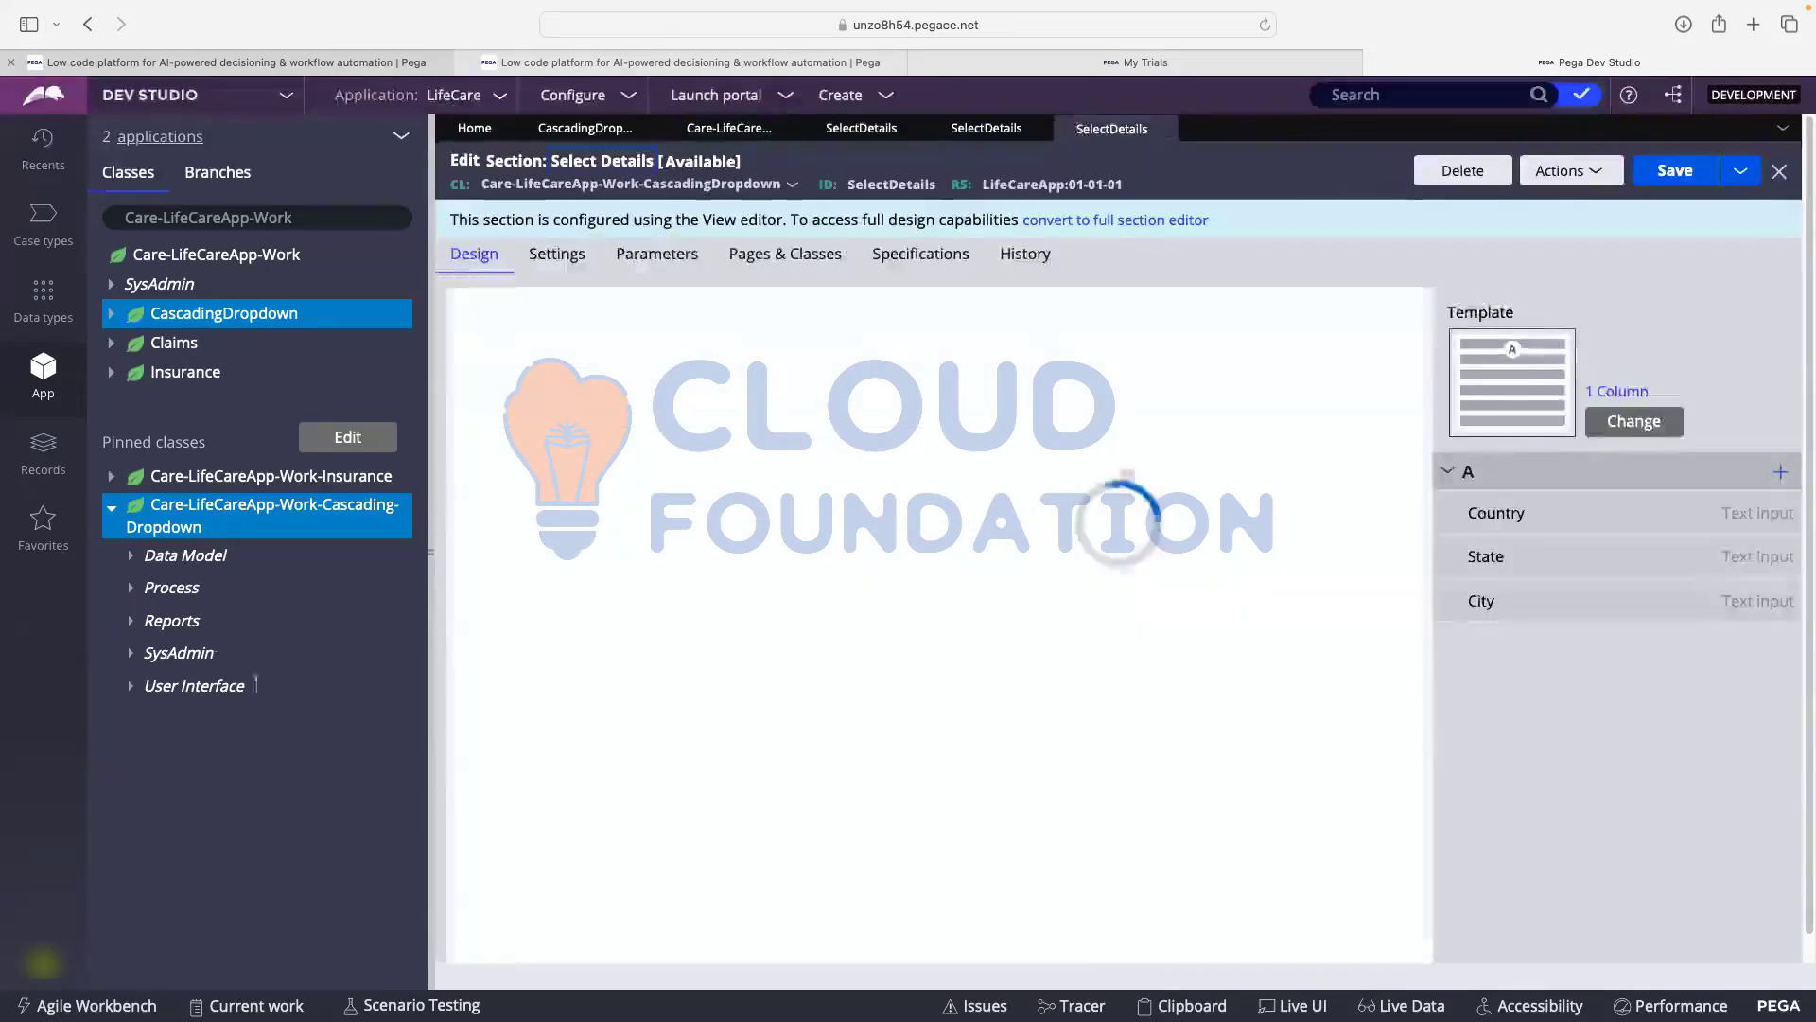
- Expand the pinned class's User Interface sections in the explorer, and convert the SelectDetails section to the full section editor
{"action": "left_click", "coordinate": [131, 685]}
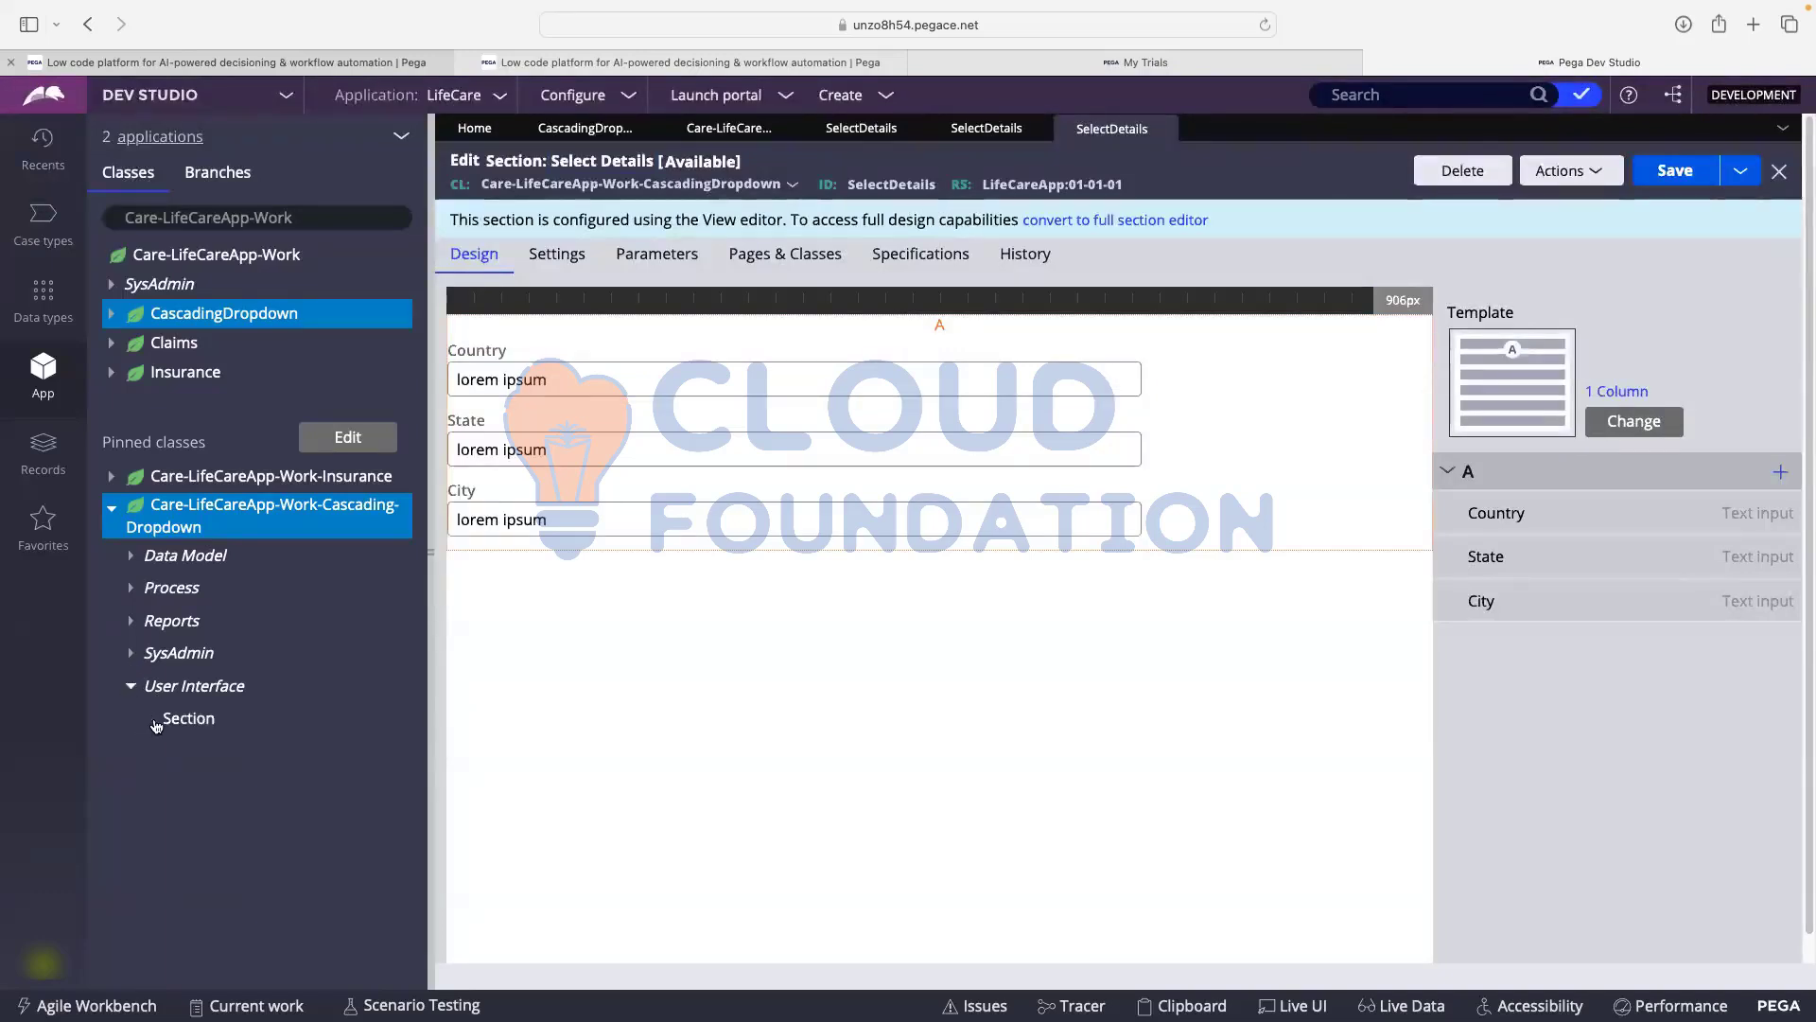
{"action": "left_click", "coordinate": [150, 719]}
{"action": "left_click", "coordinate": [1097, 220]}
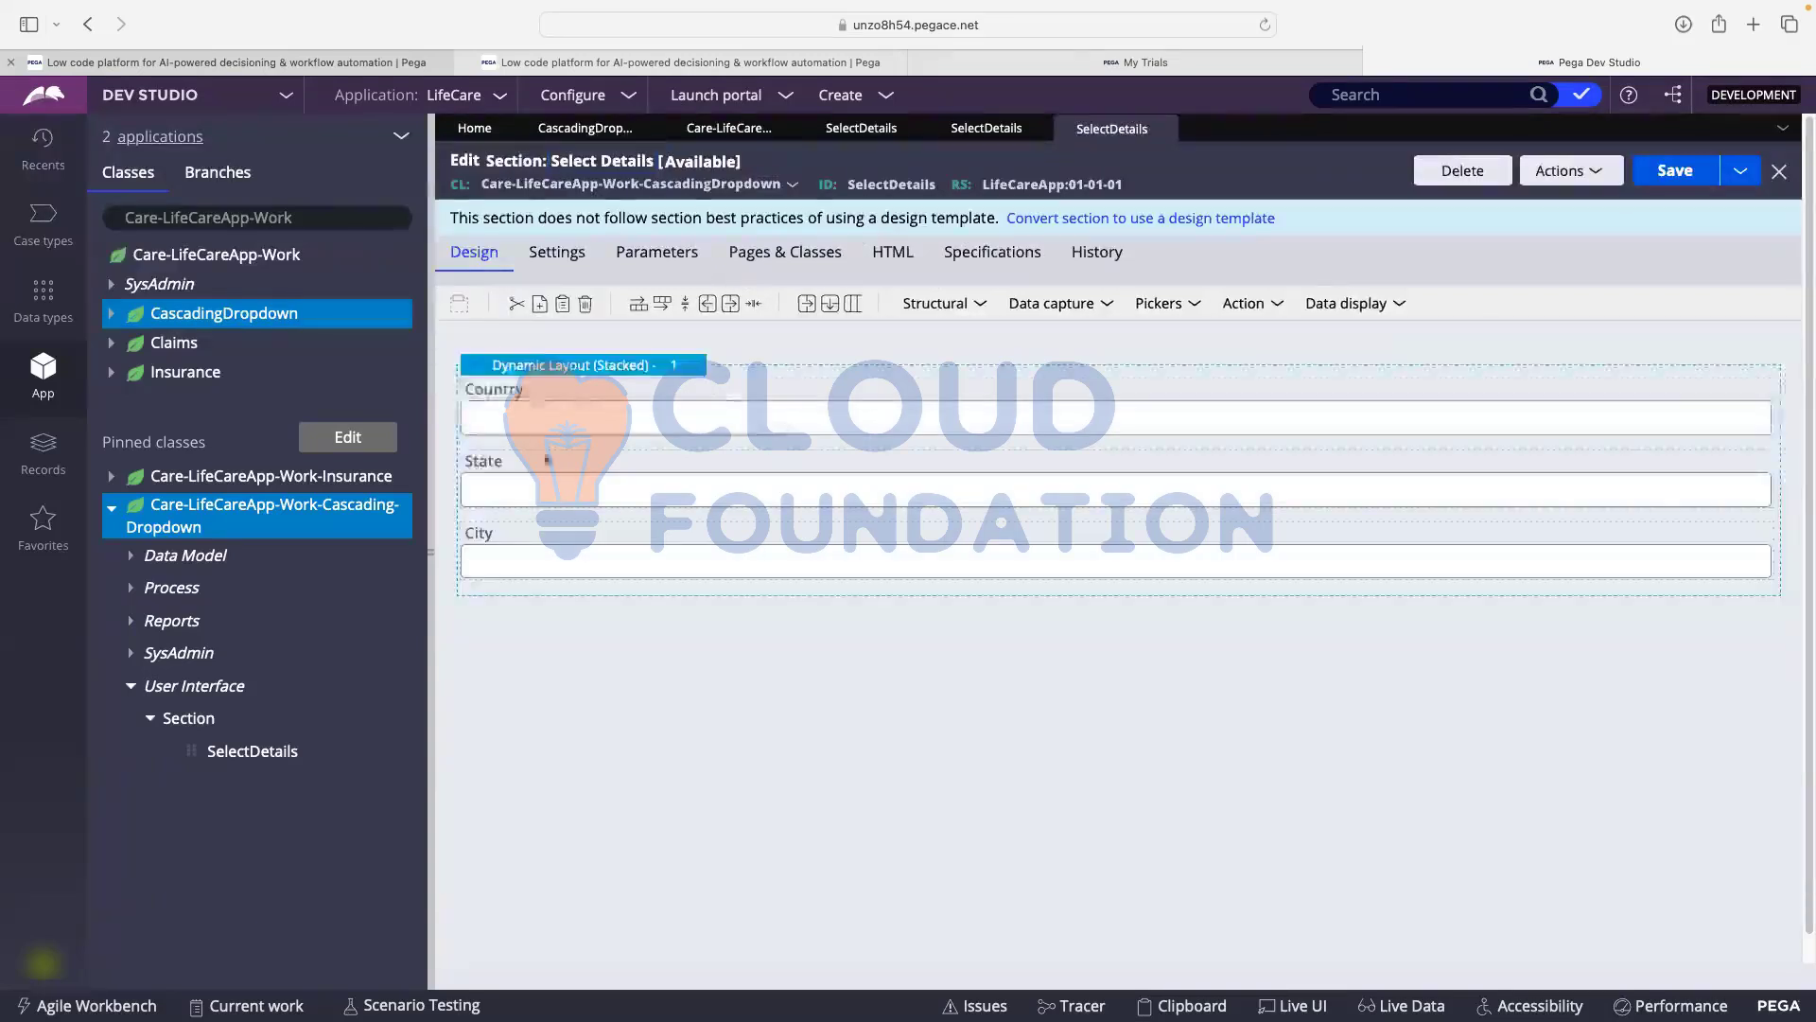
- Open the cell properties of the Country field in the SelectDetails section and change its control to Dropdown
{"action": "left_click", "coordinate": [631, 411]}
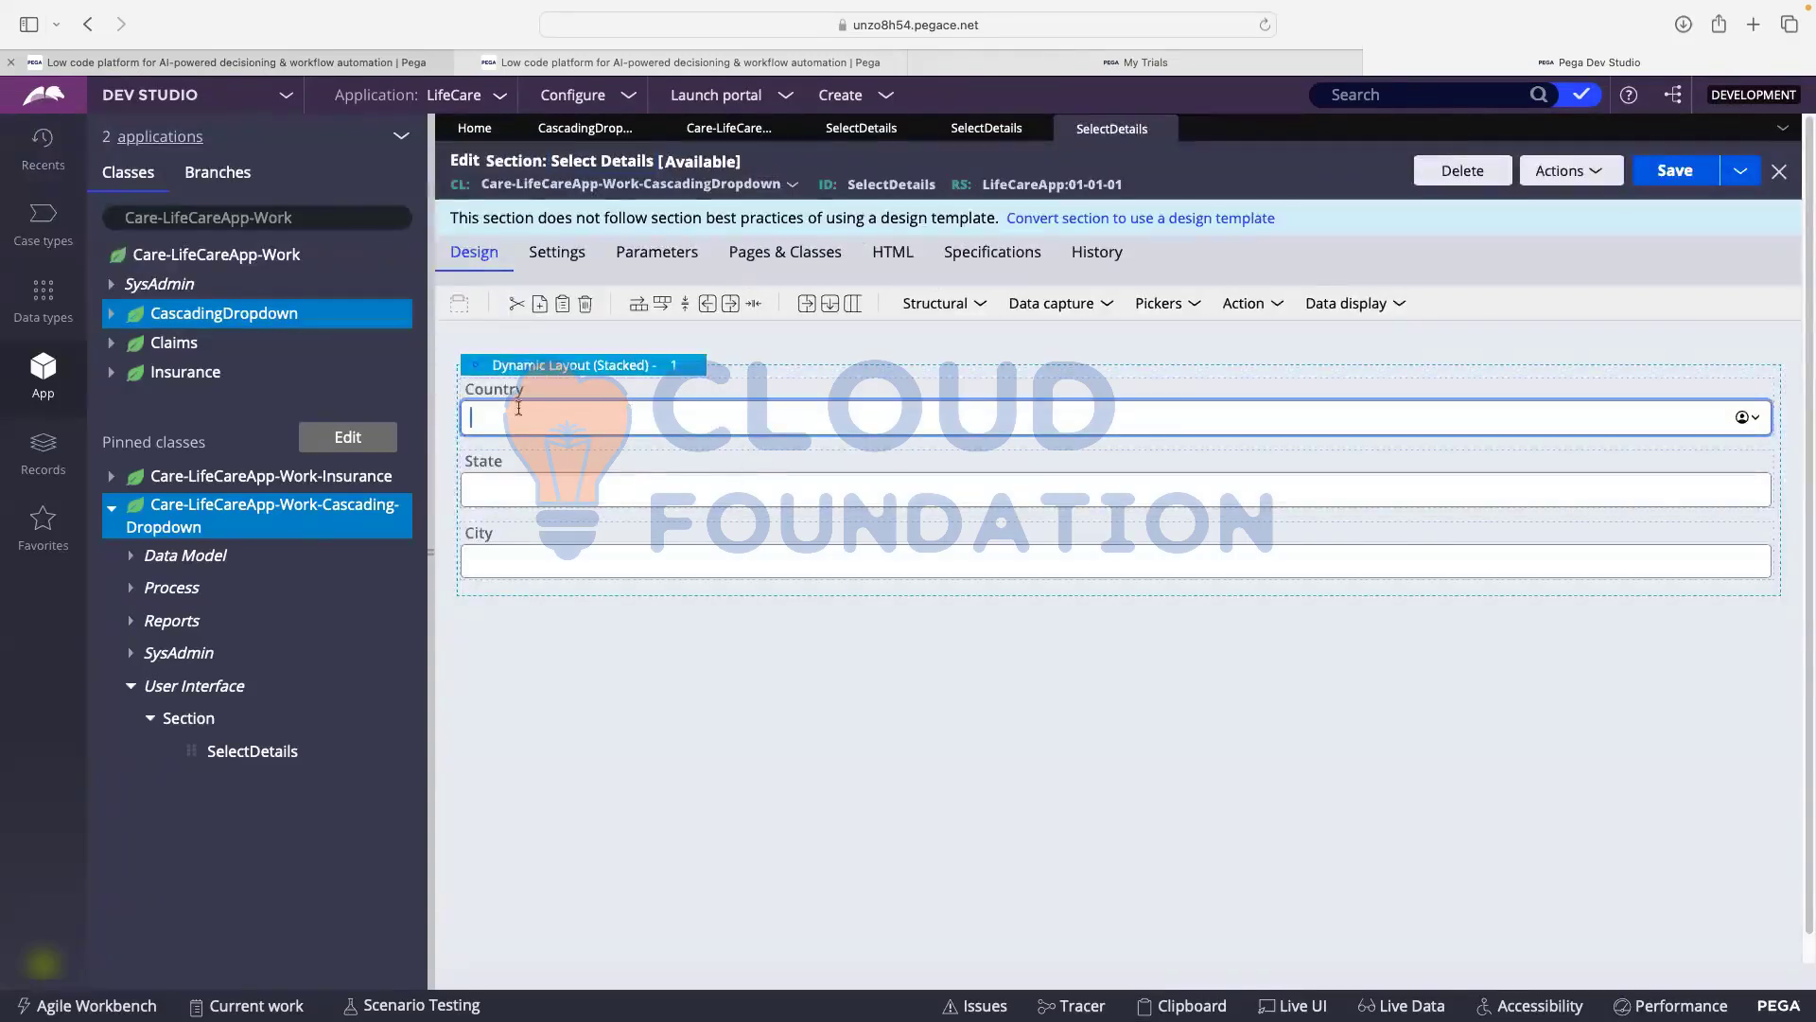
{"action": "left_click", "coordinate": [570, 413]}
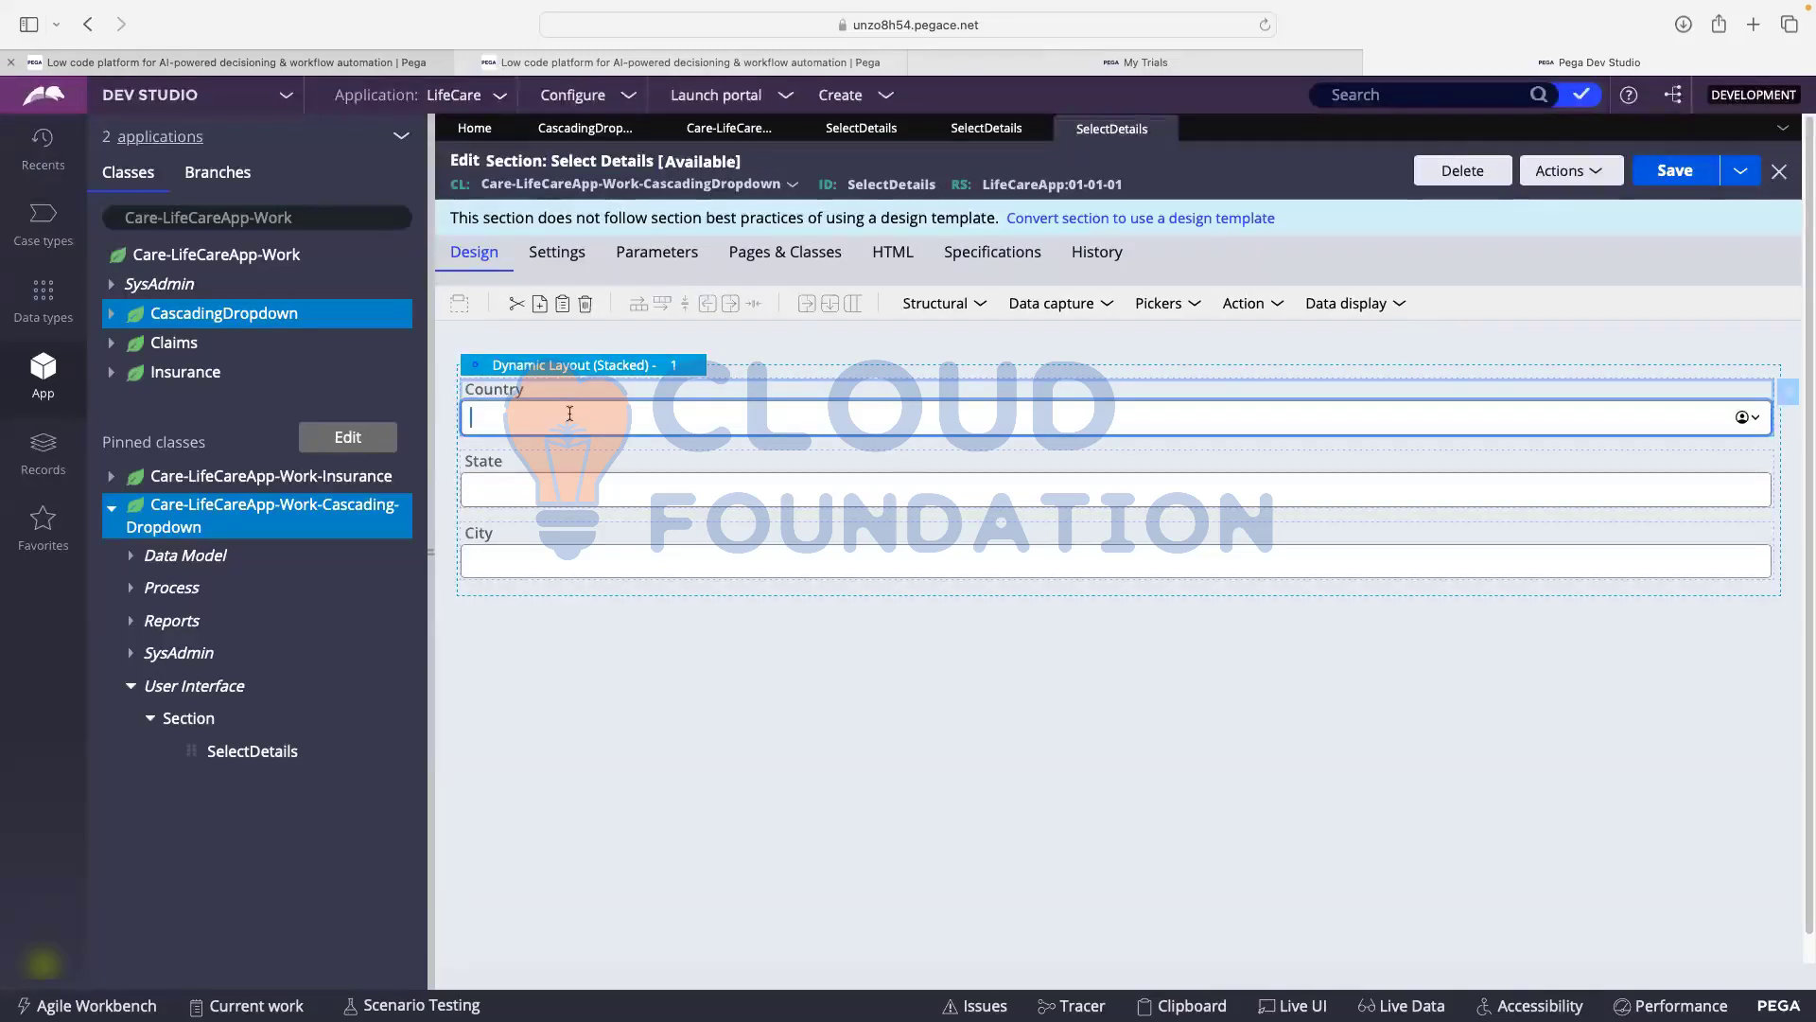
{"action": "double_click", "coordinate": [569, 414]}
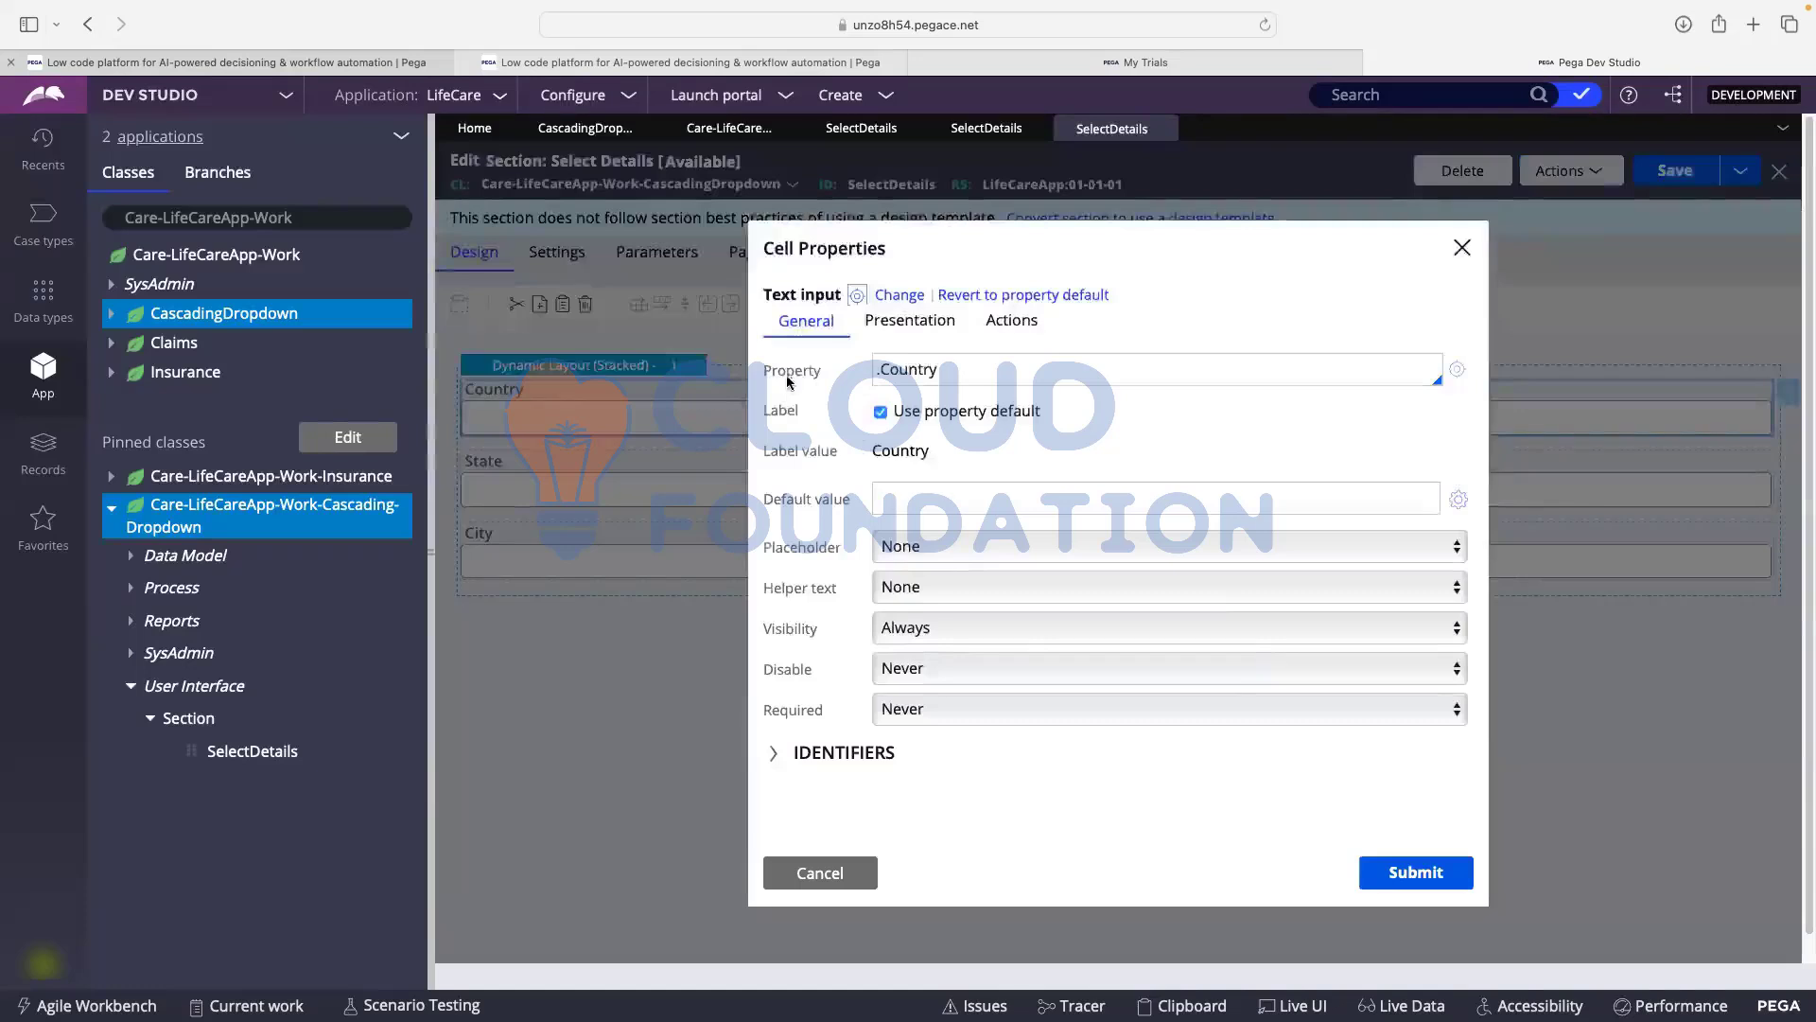
{"action": "left_click", "coordinate": [897, 296]}
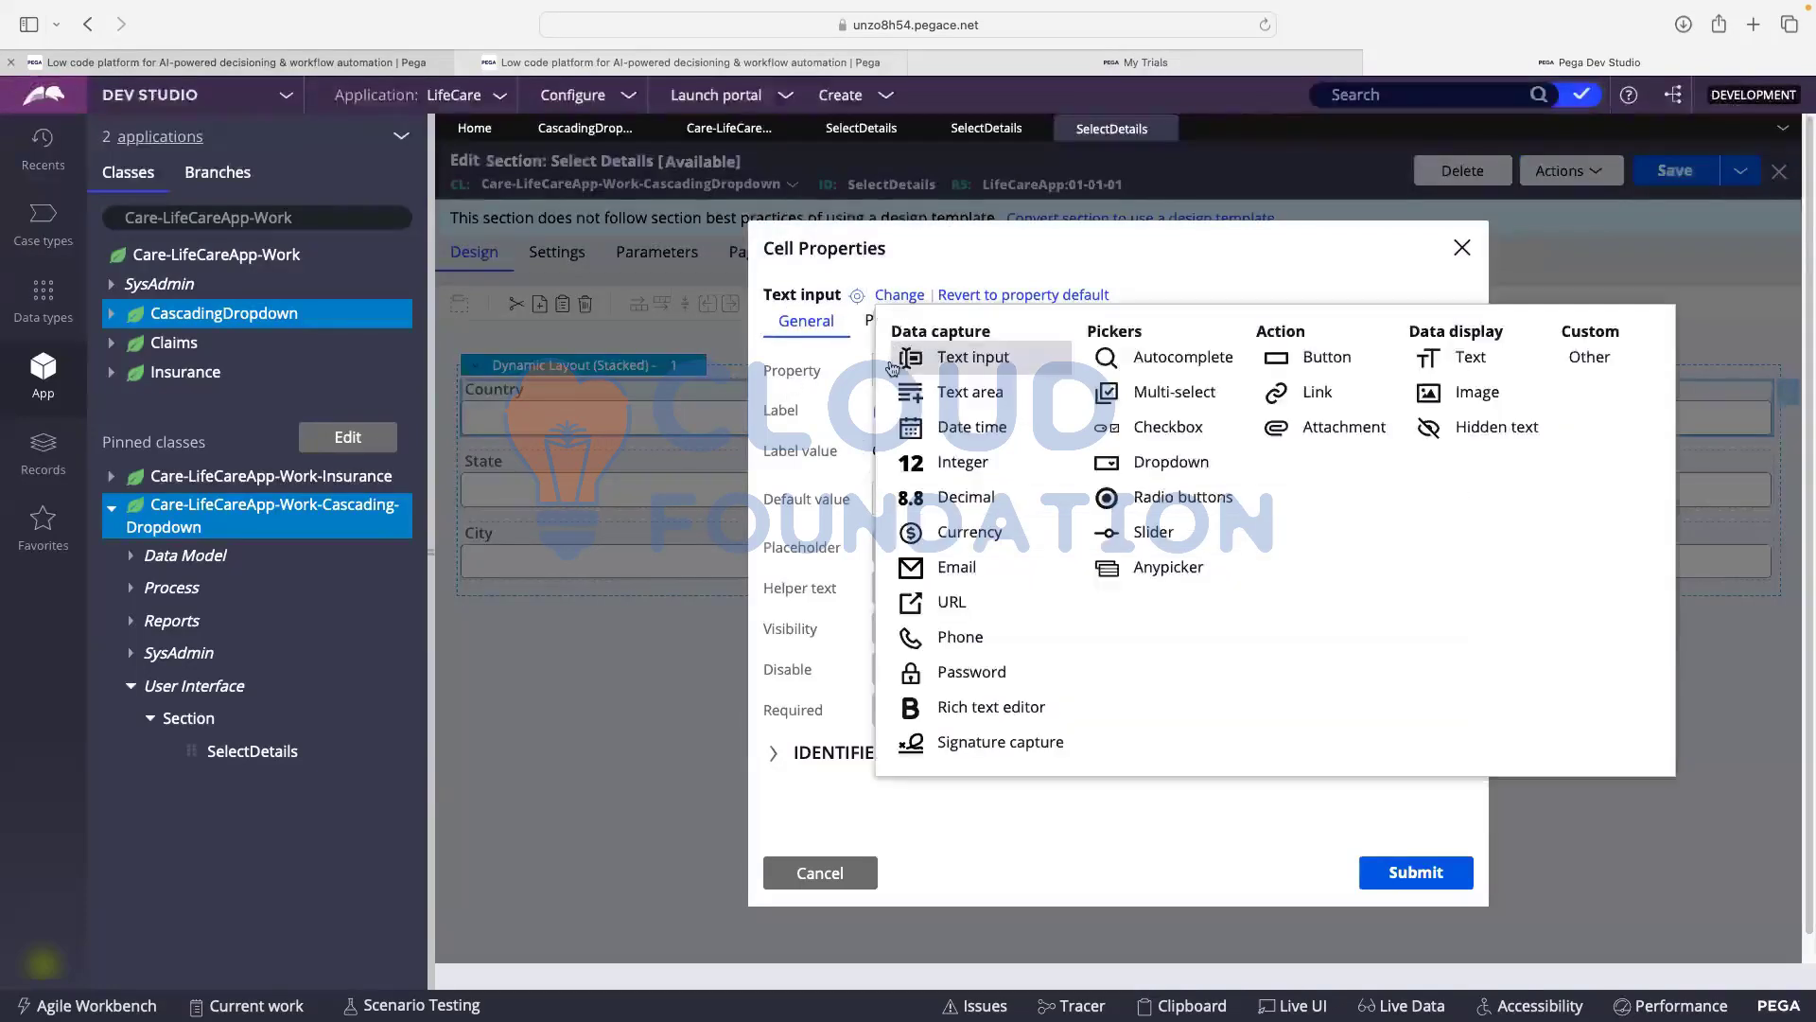
{"action": "left_click", "coordinate": [1147, 469]}
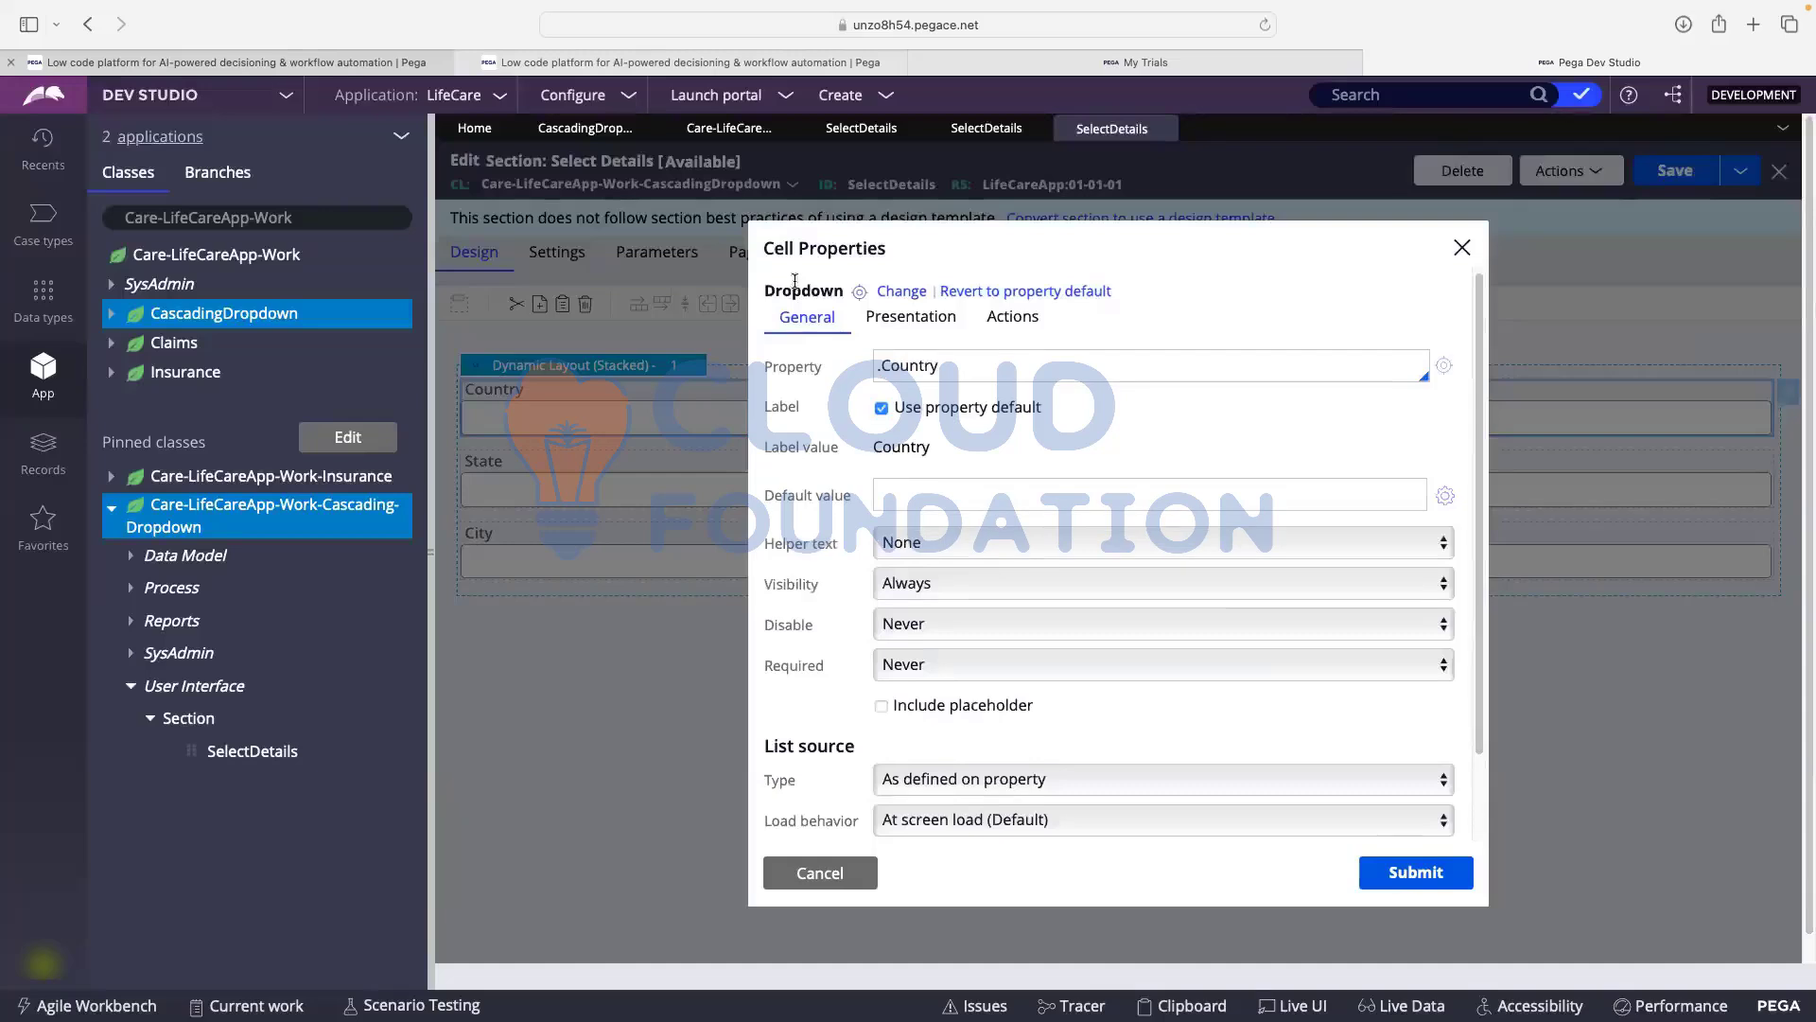
- Set the Country dropdown's list source type to Data page
{"action": "scroll", "coordinate": [993, 511], "scroll_direction": "down", "scroll_amount": 3}
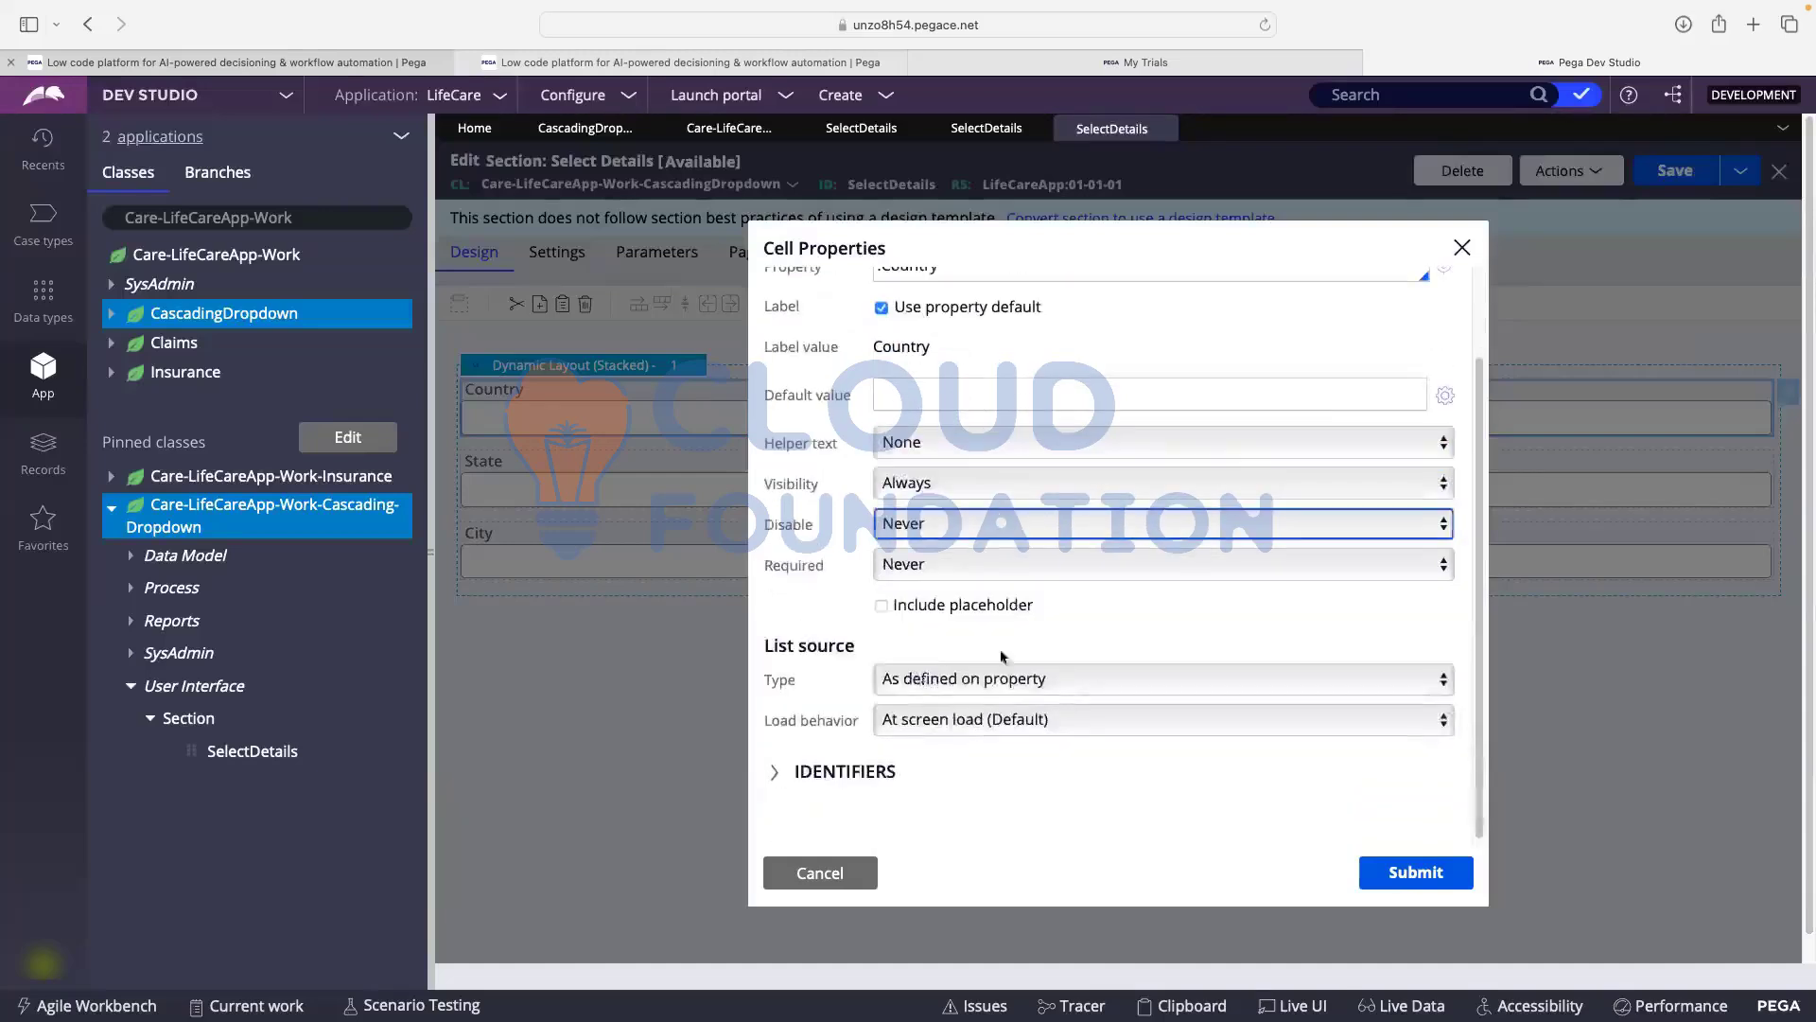
{"action": "left_click_drag", "start_coordinate": [766, 651], "coordinate": [857, 651]}
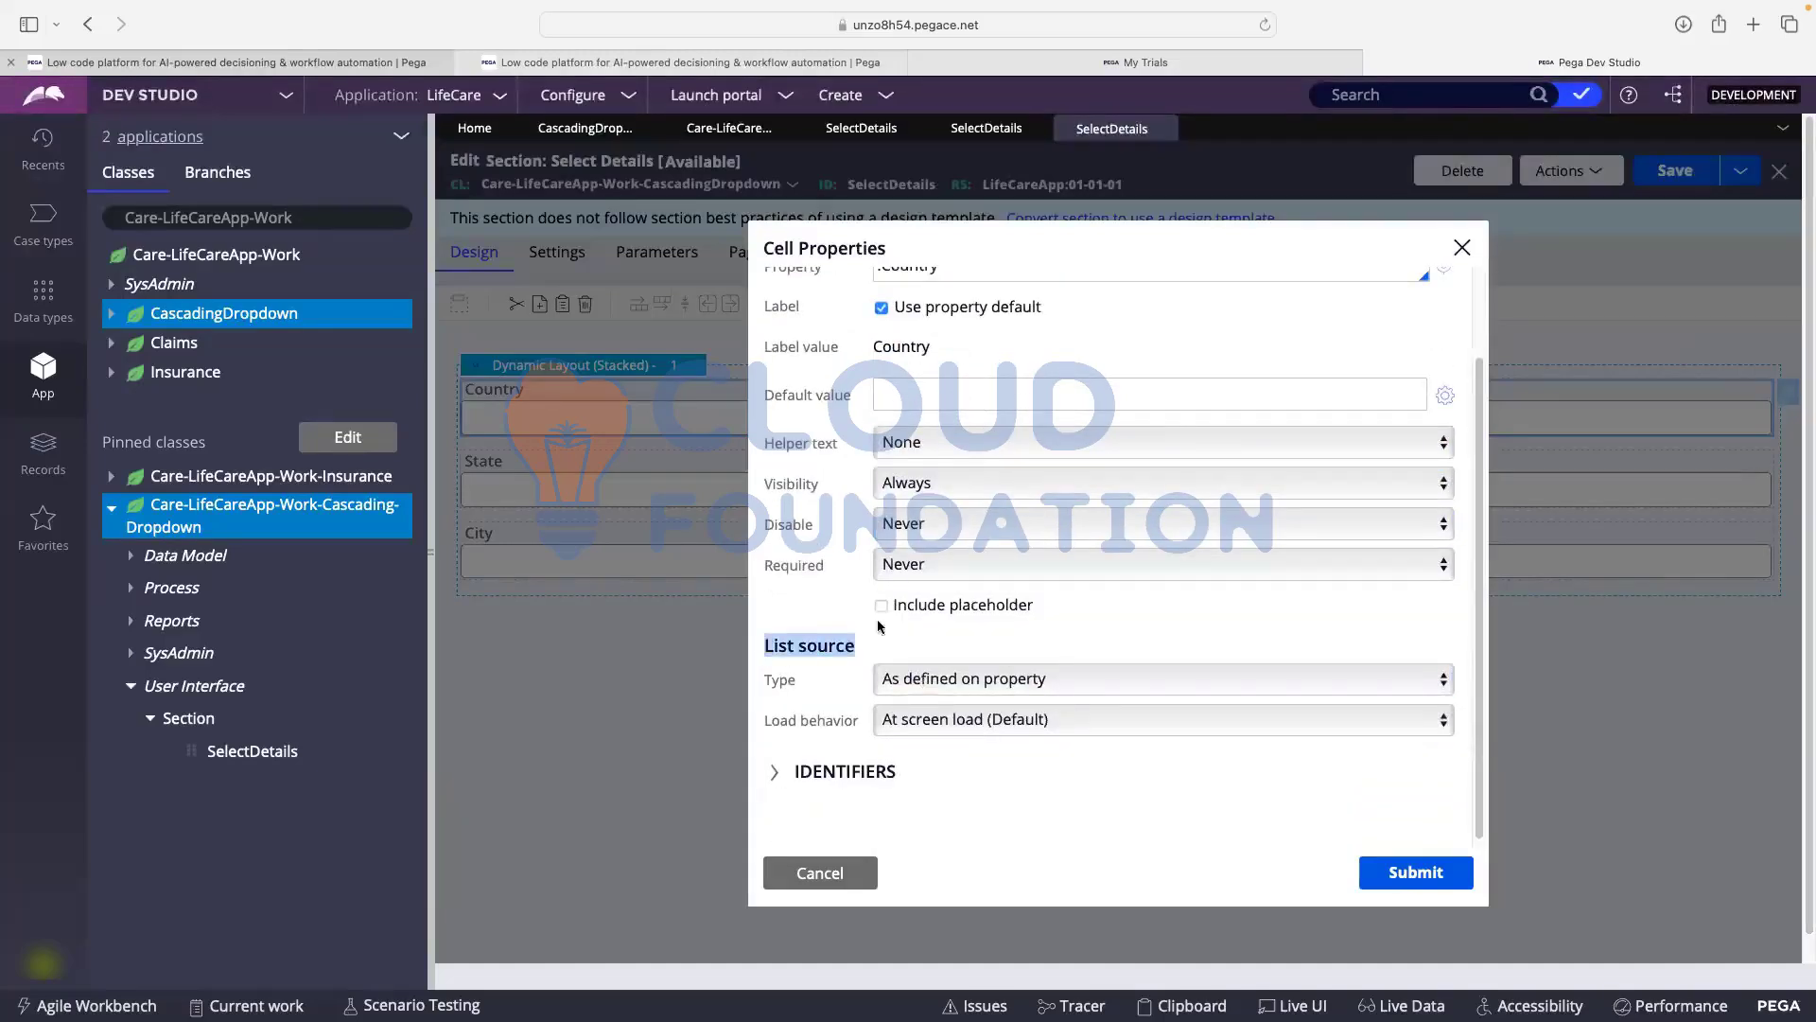
{"action": "scroll", "coordinate": [878, 605], "scroll_direction": "up", "scroll_amount": 3}
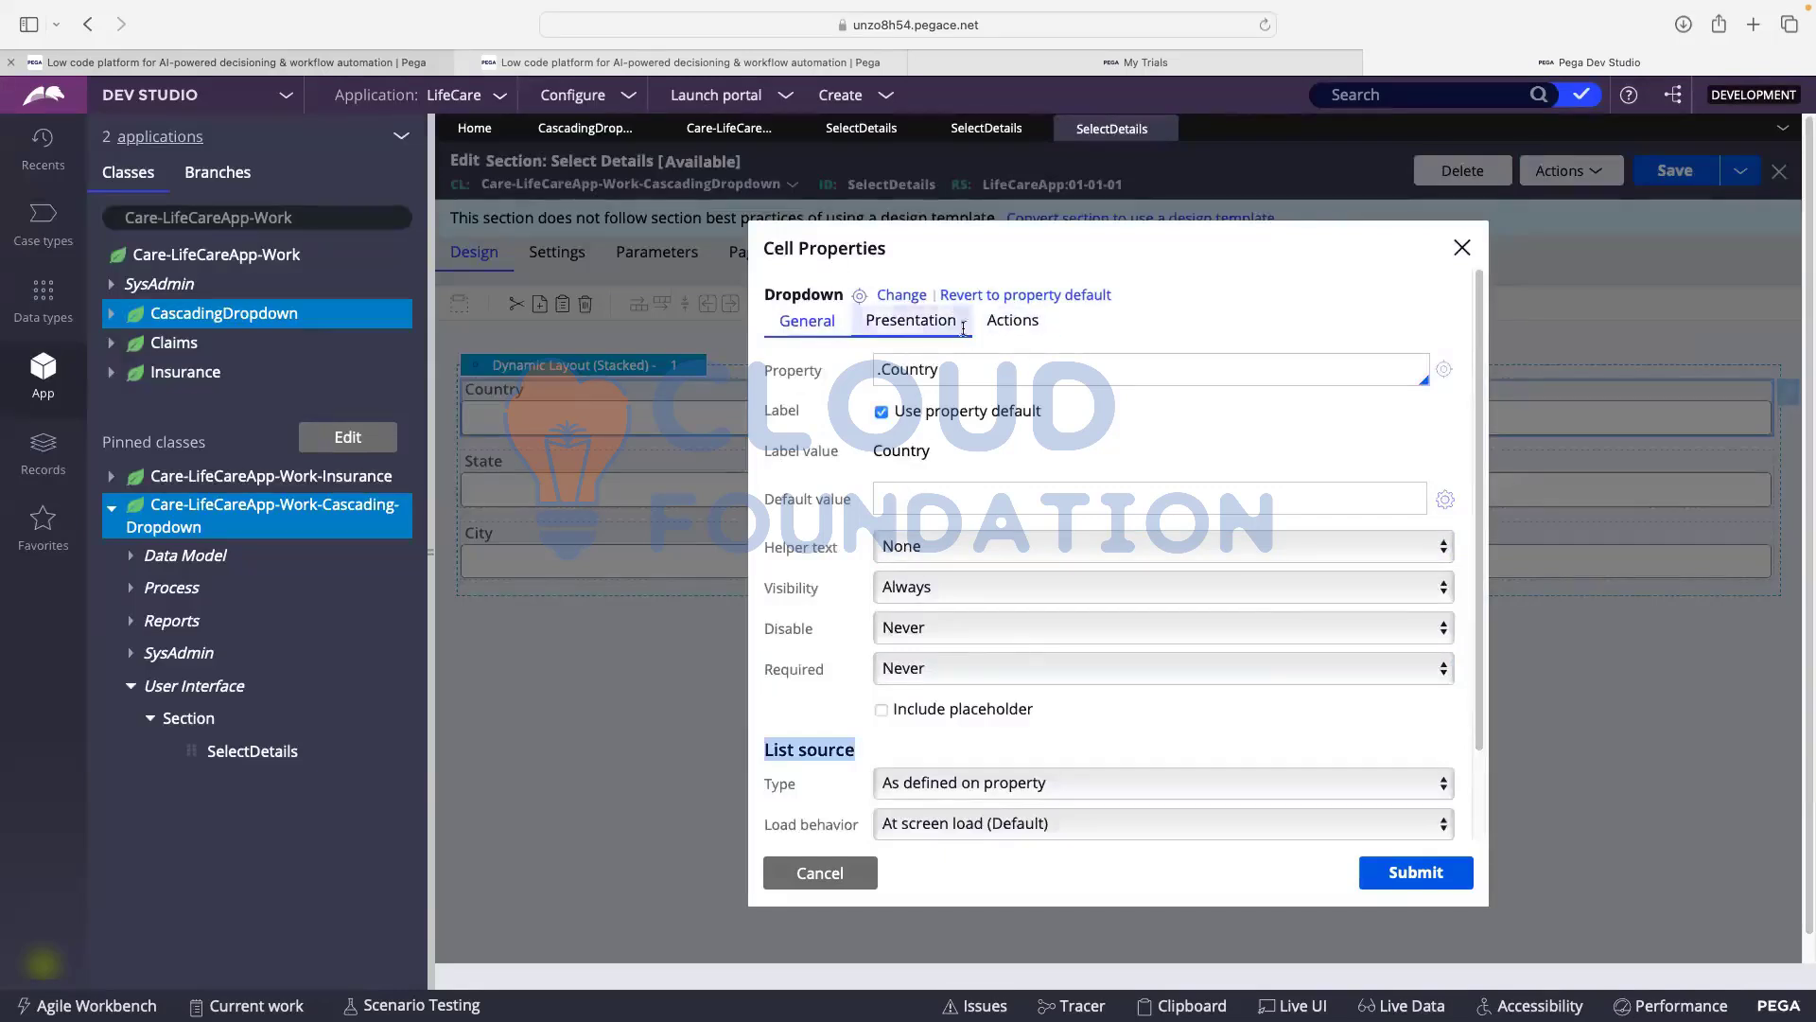
{"action": "scroll", "coordinate": [1004, 380], "scroll_direction": "down", "scroll_amount": 3}
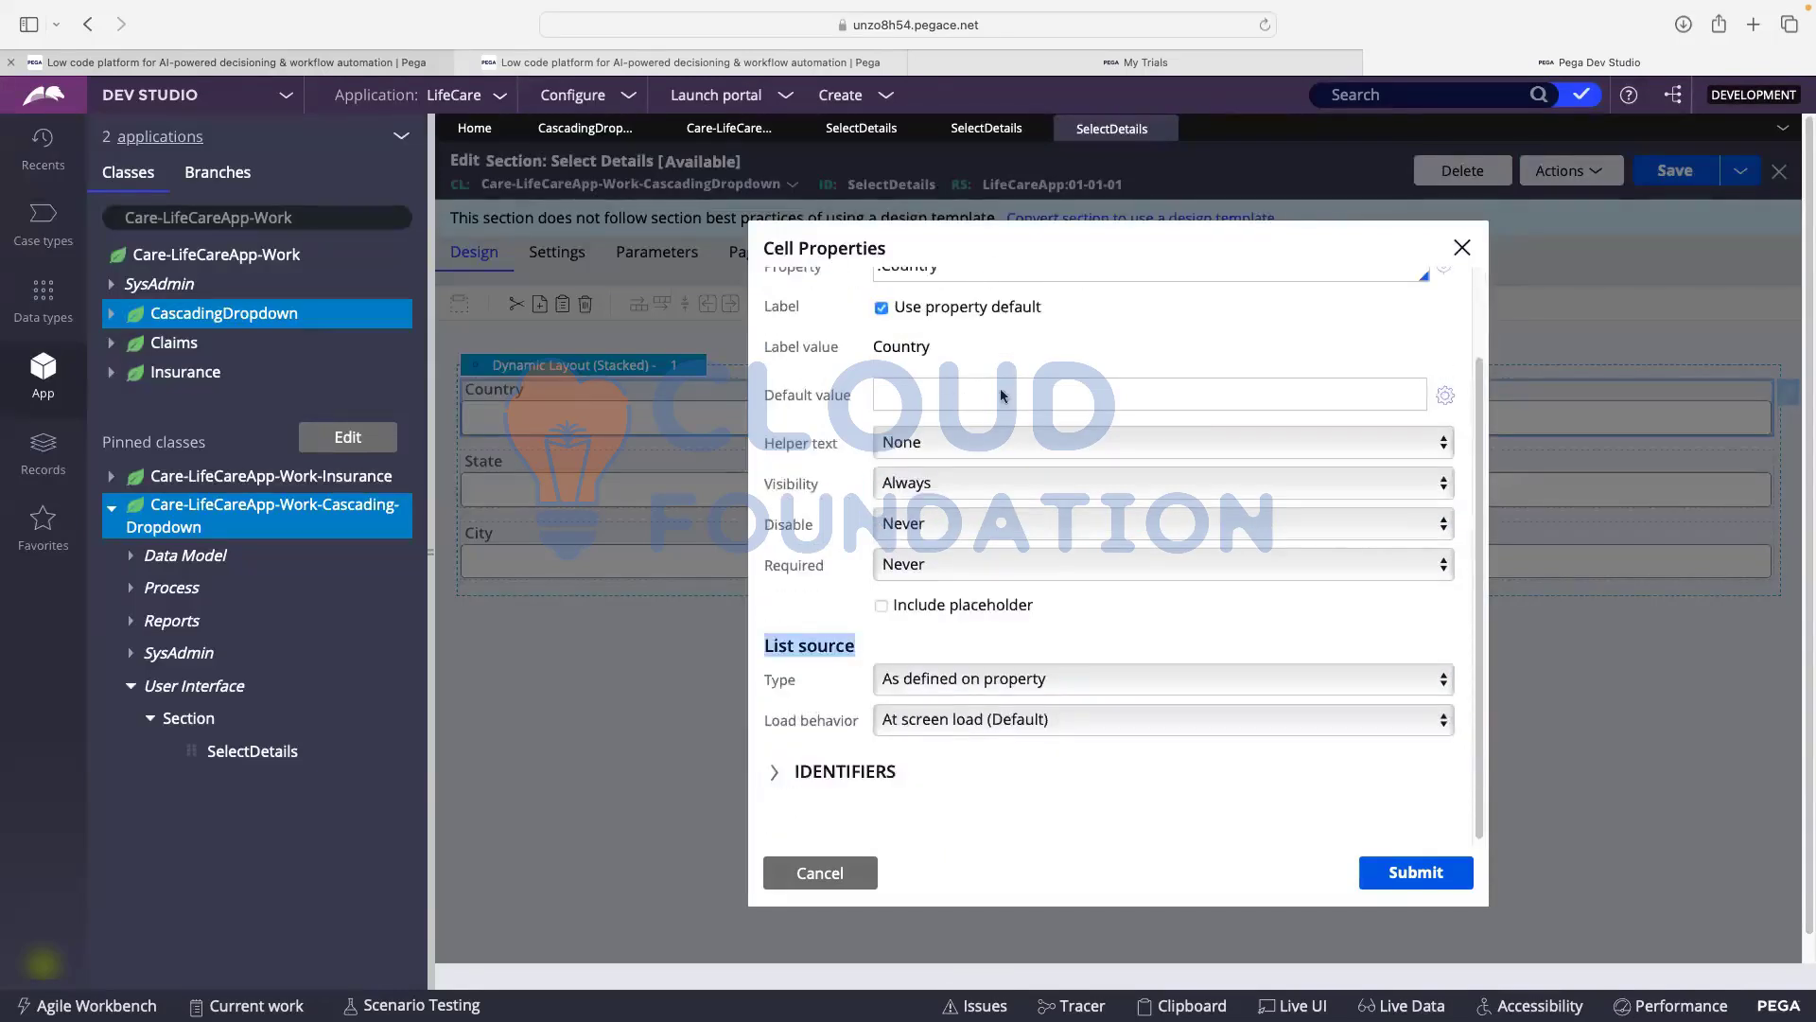
{"action": "left_click", "coordinate": [939, 681]}
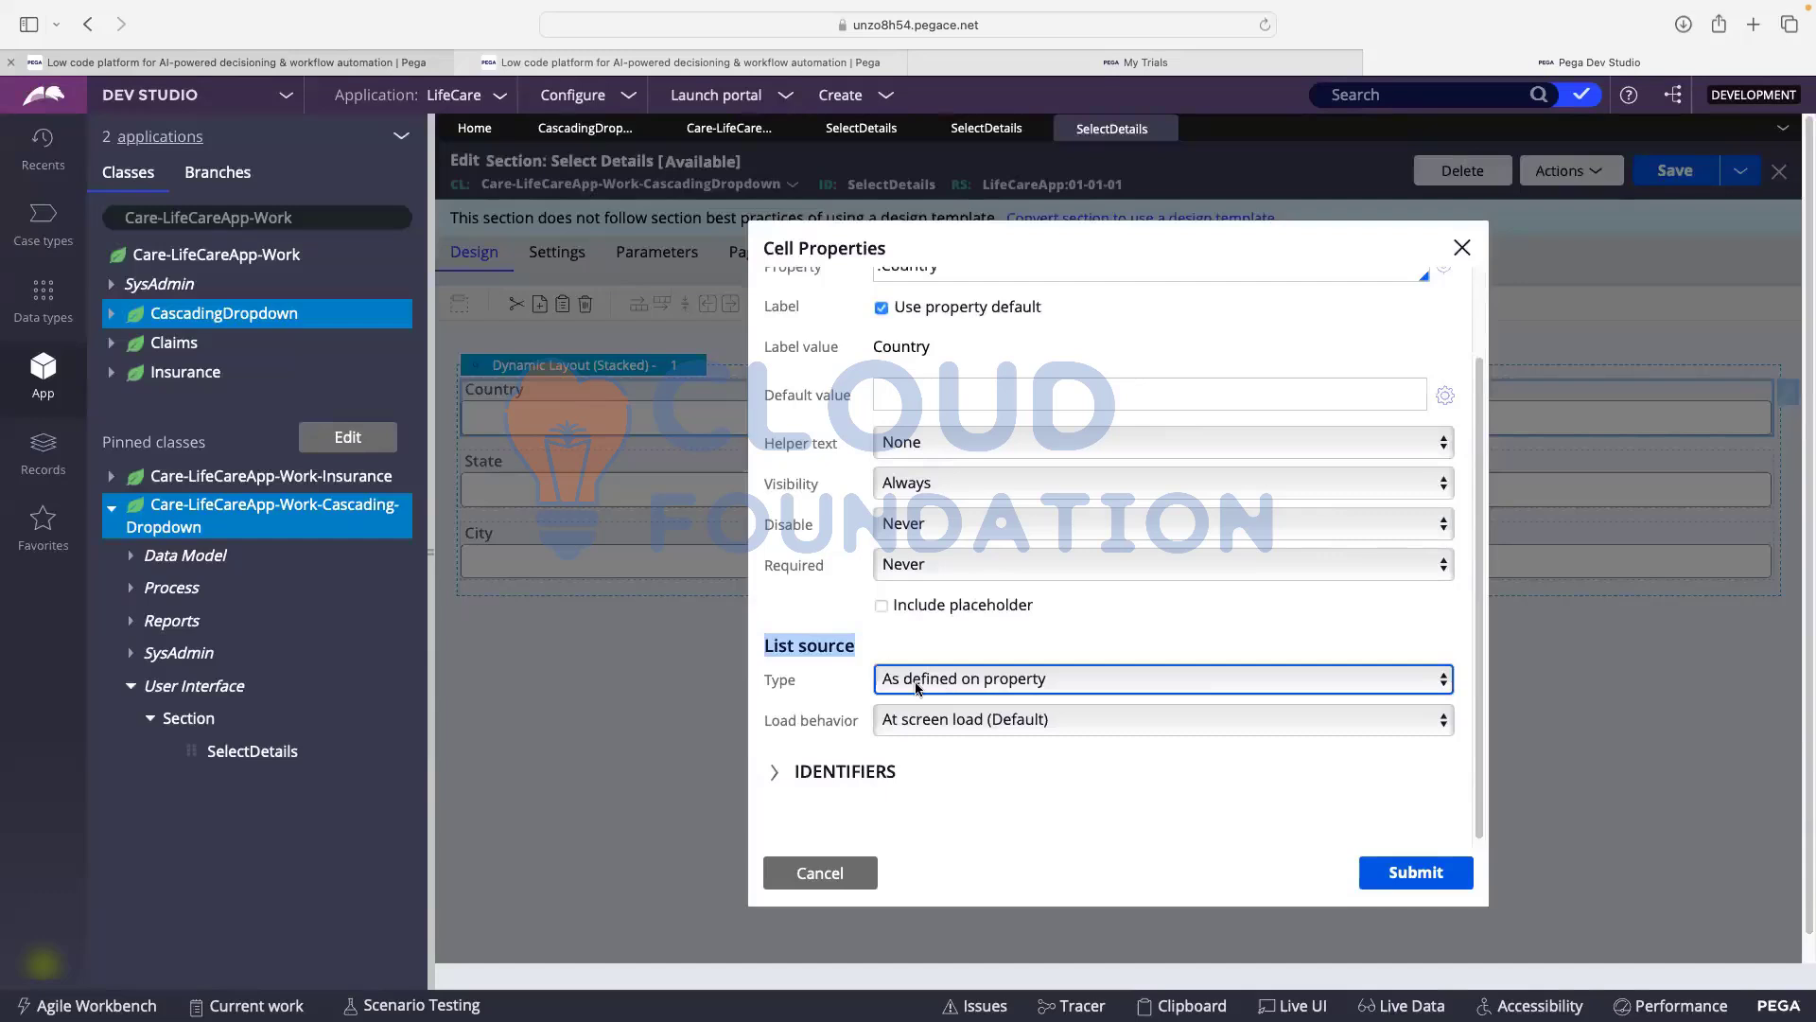
{"action": "left_click", "coordinate": [1045, 682]}
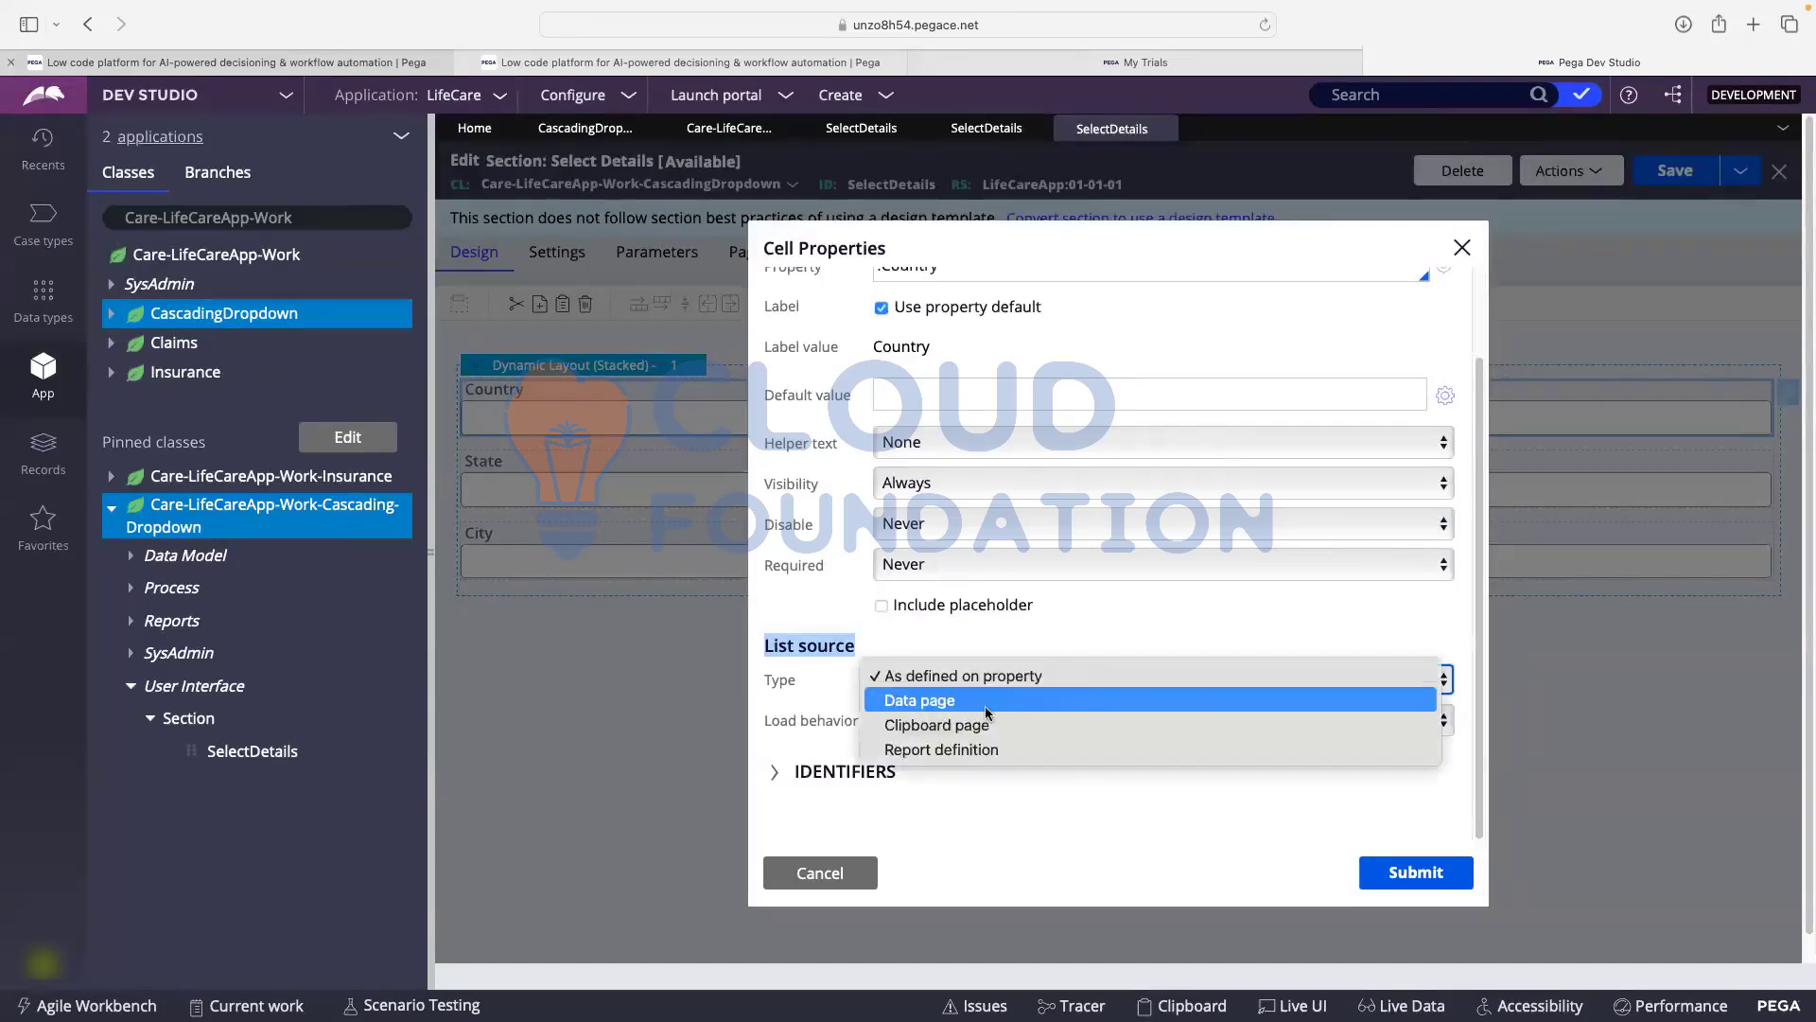
{"action": "left_click", "coordinate": [1036, 700]}
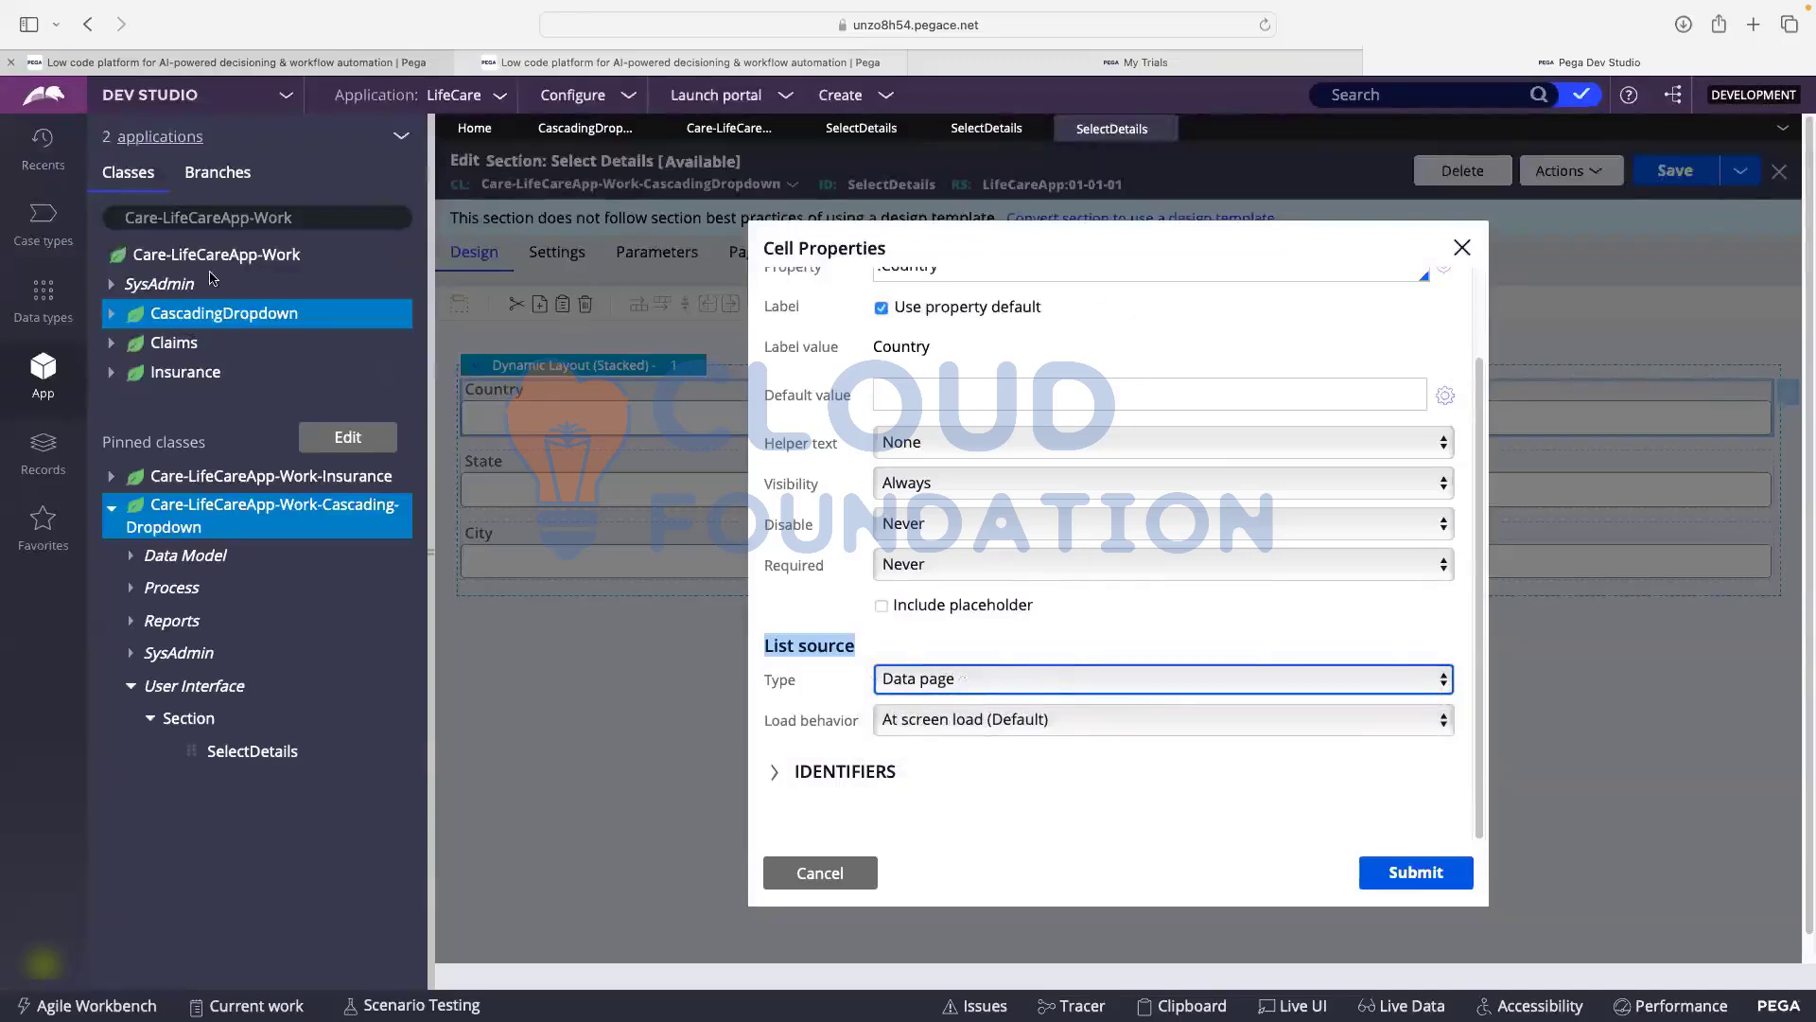
{"action": "scroll", "coordinate": [1124, 426], "scroll_direction": "down", "scroll_amount": 2}
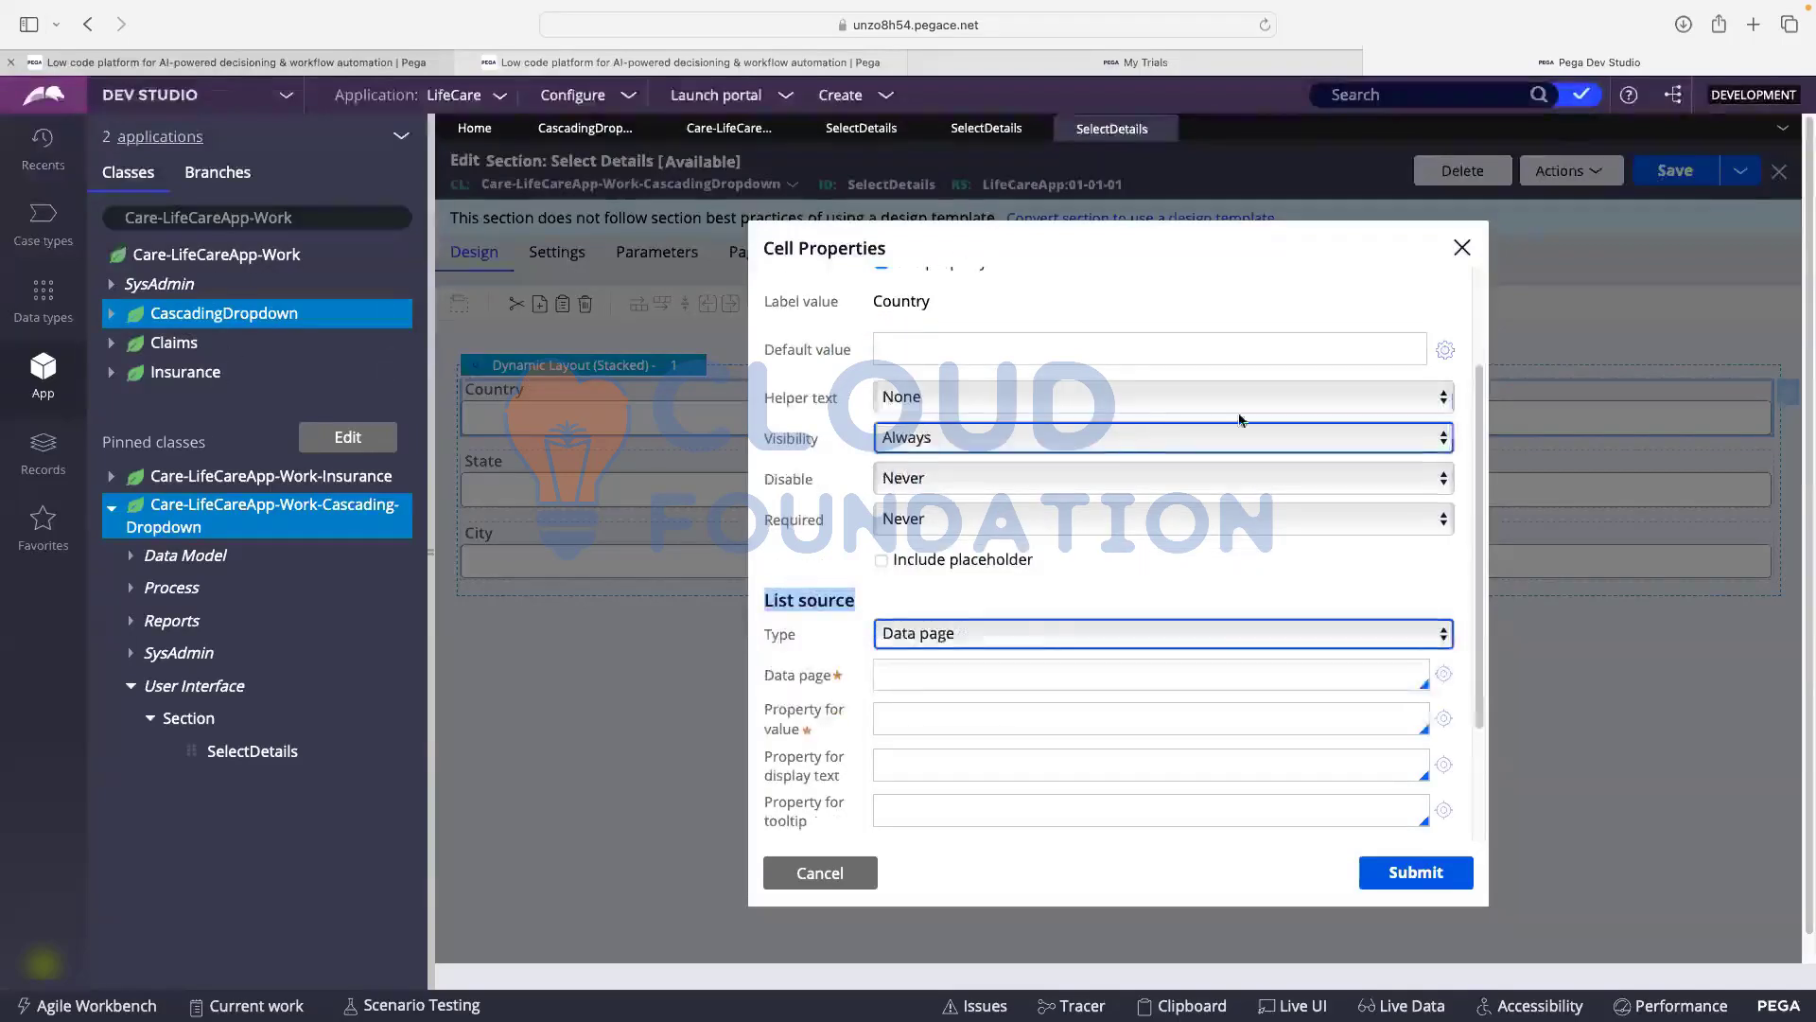
{"action": "scroll", "coordinate": [1026, 657], "scroll_direction": "down", "scroll_amount": 2}
{"action": "scroll", "coordinate": [969, 603], "scroll_direction": "down", "scroll_amount": 2}
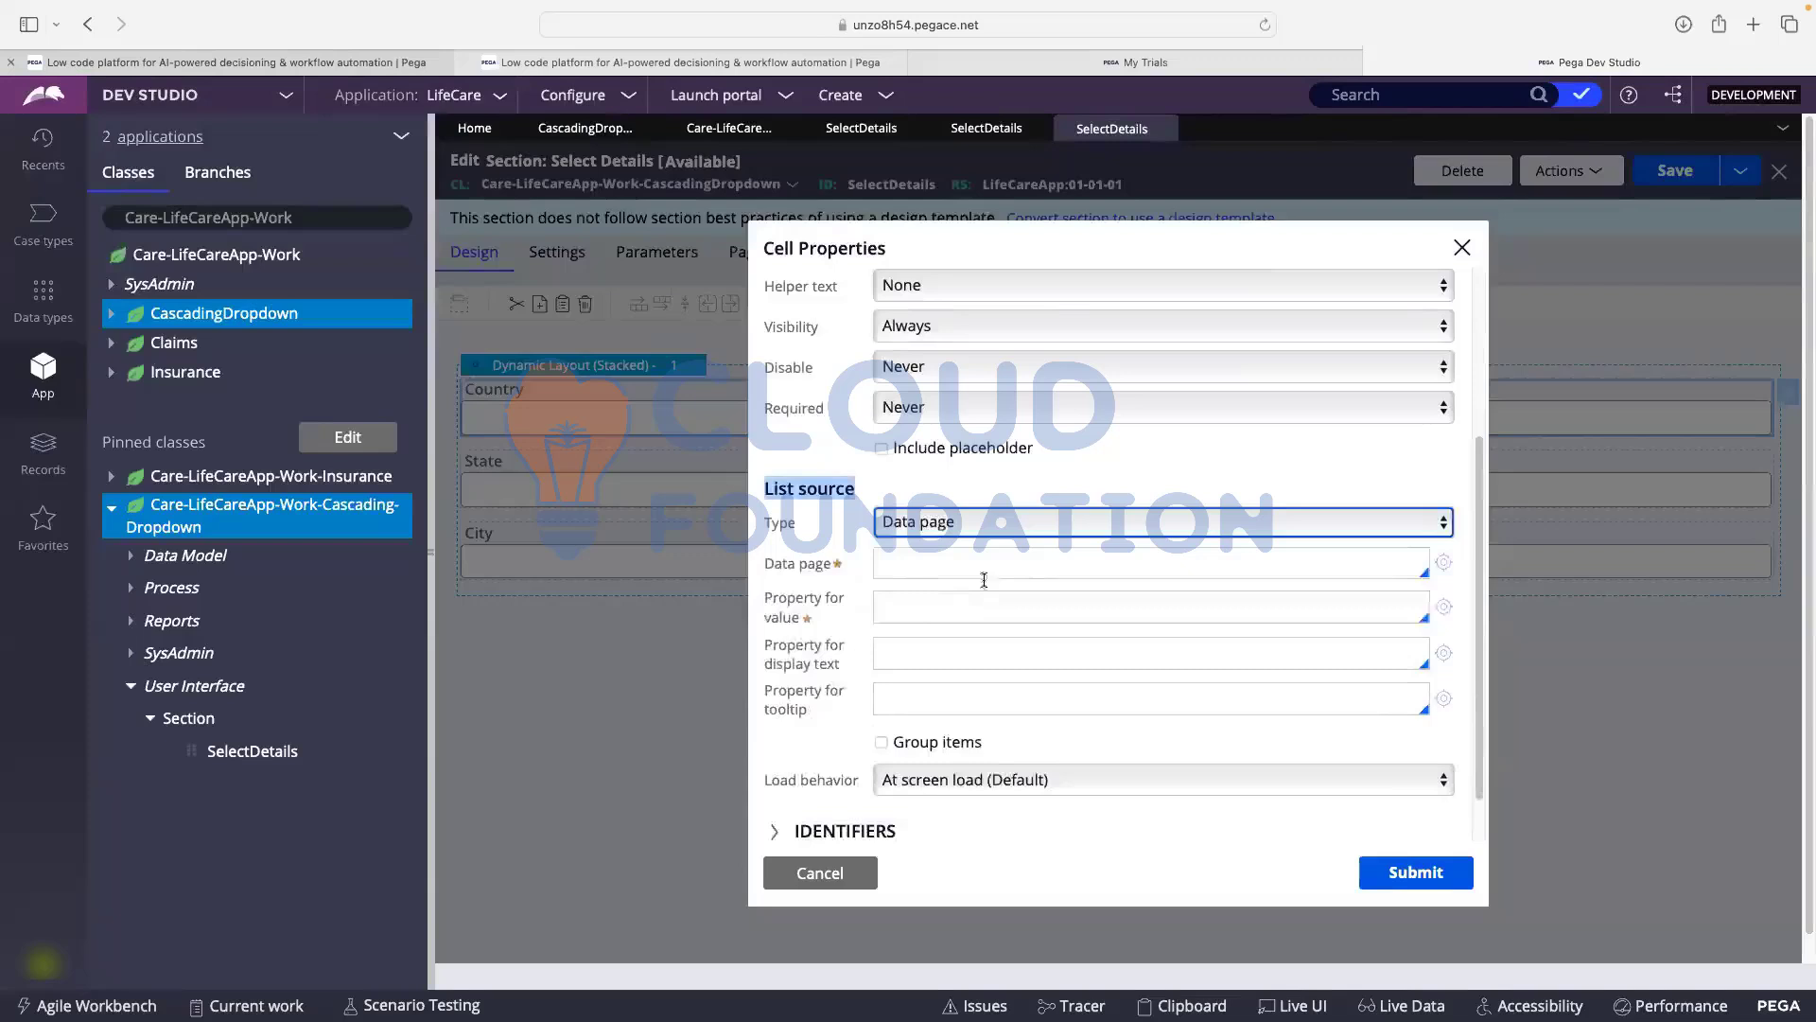
- Look up the list data page's identifier in the CountryStateCity data type's usage details, and return to the Country cell properties
{"action": "left_click", "coordinate": [921, 562]}
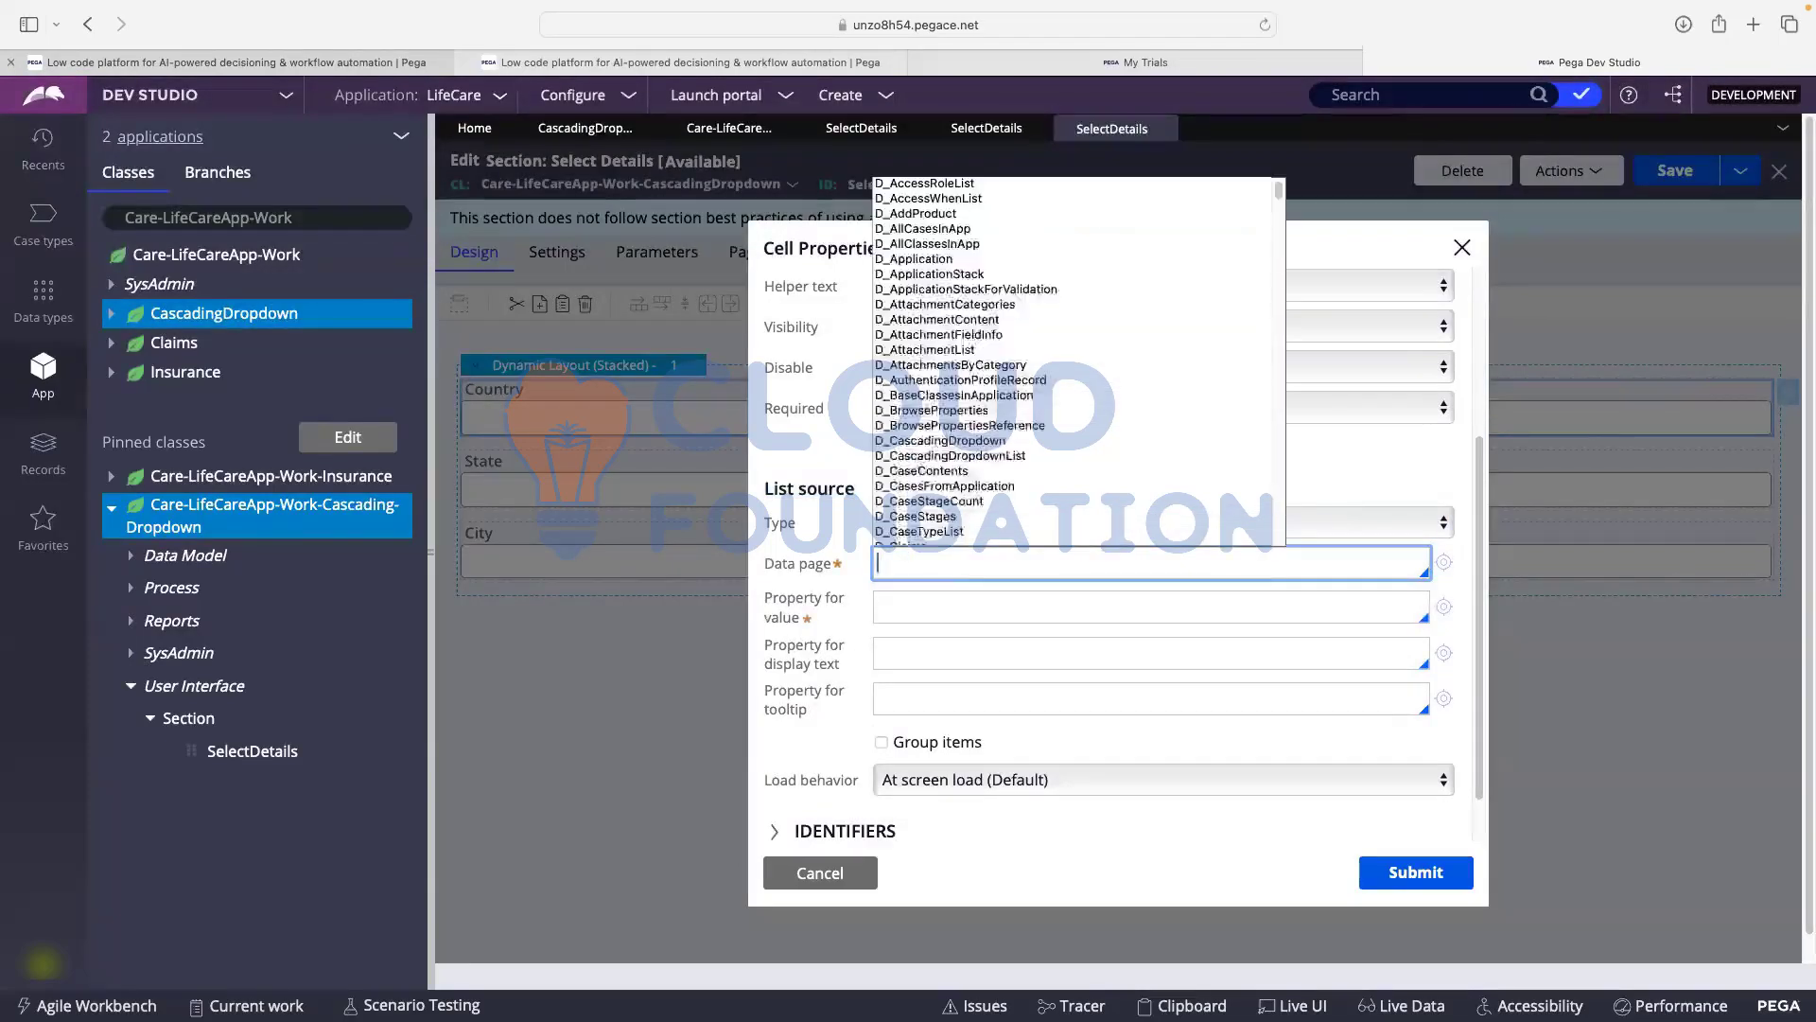
{"action": "left_click", "coordinate": [933, 605]}
{"action": "left_click", "coordinate": [728, 127]}
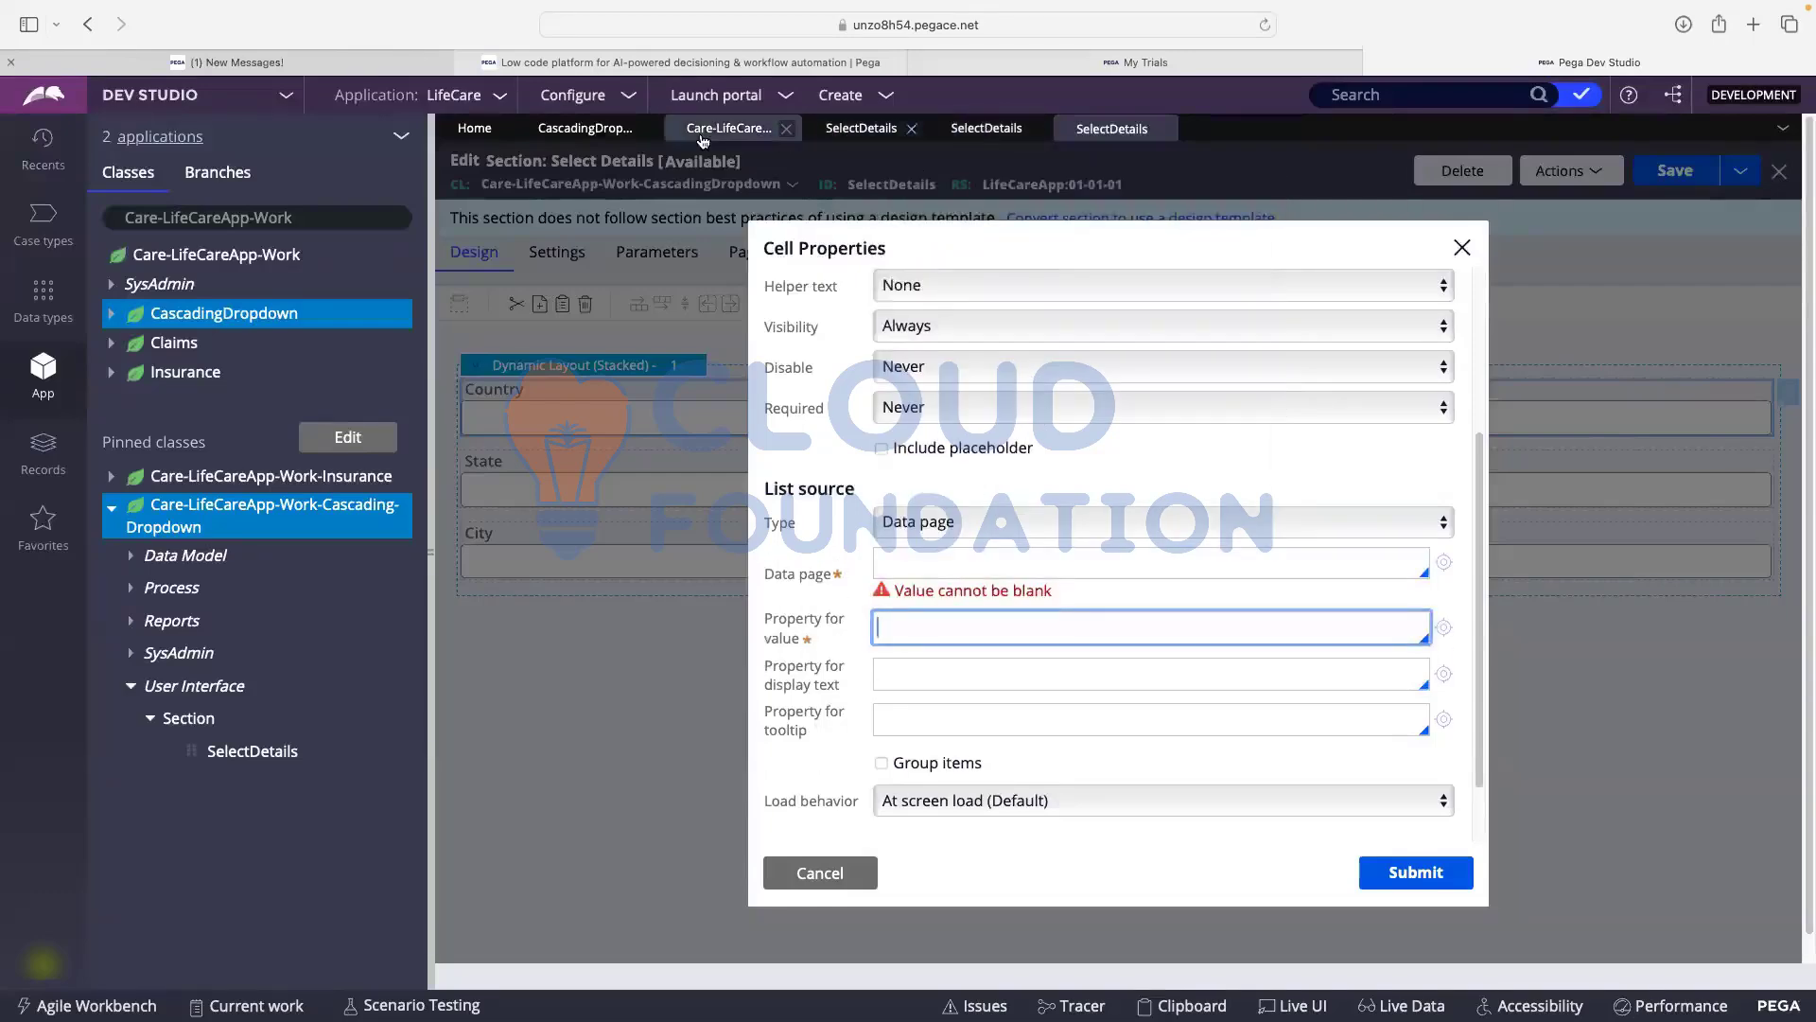
{"action": "left_click", "coordinate": [608, 233]}
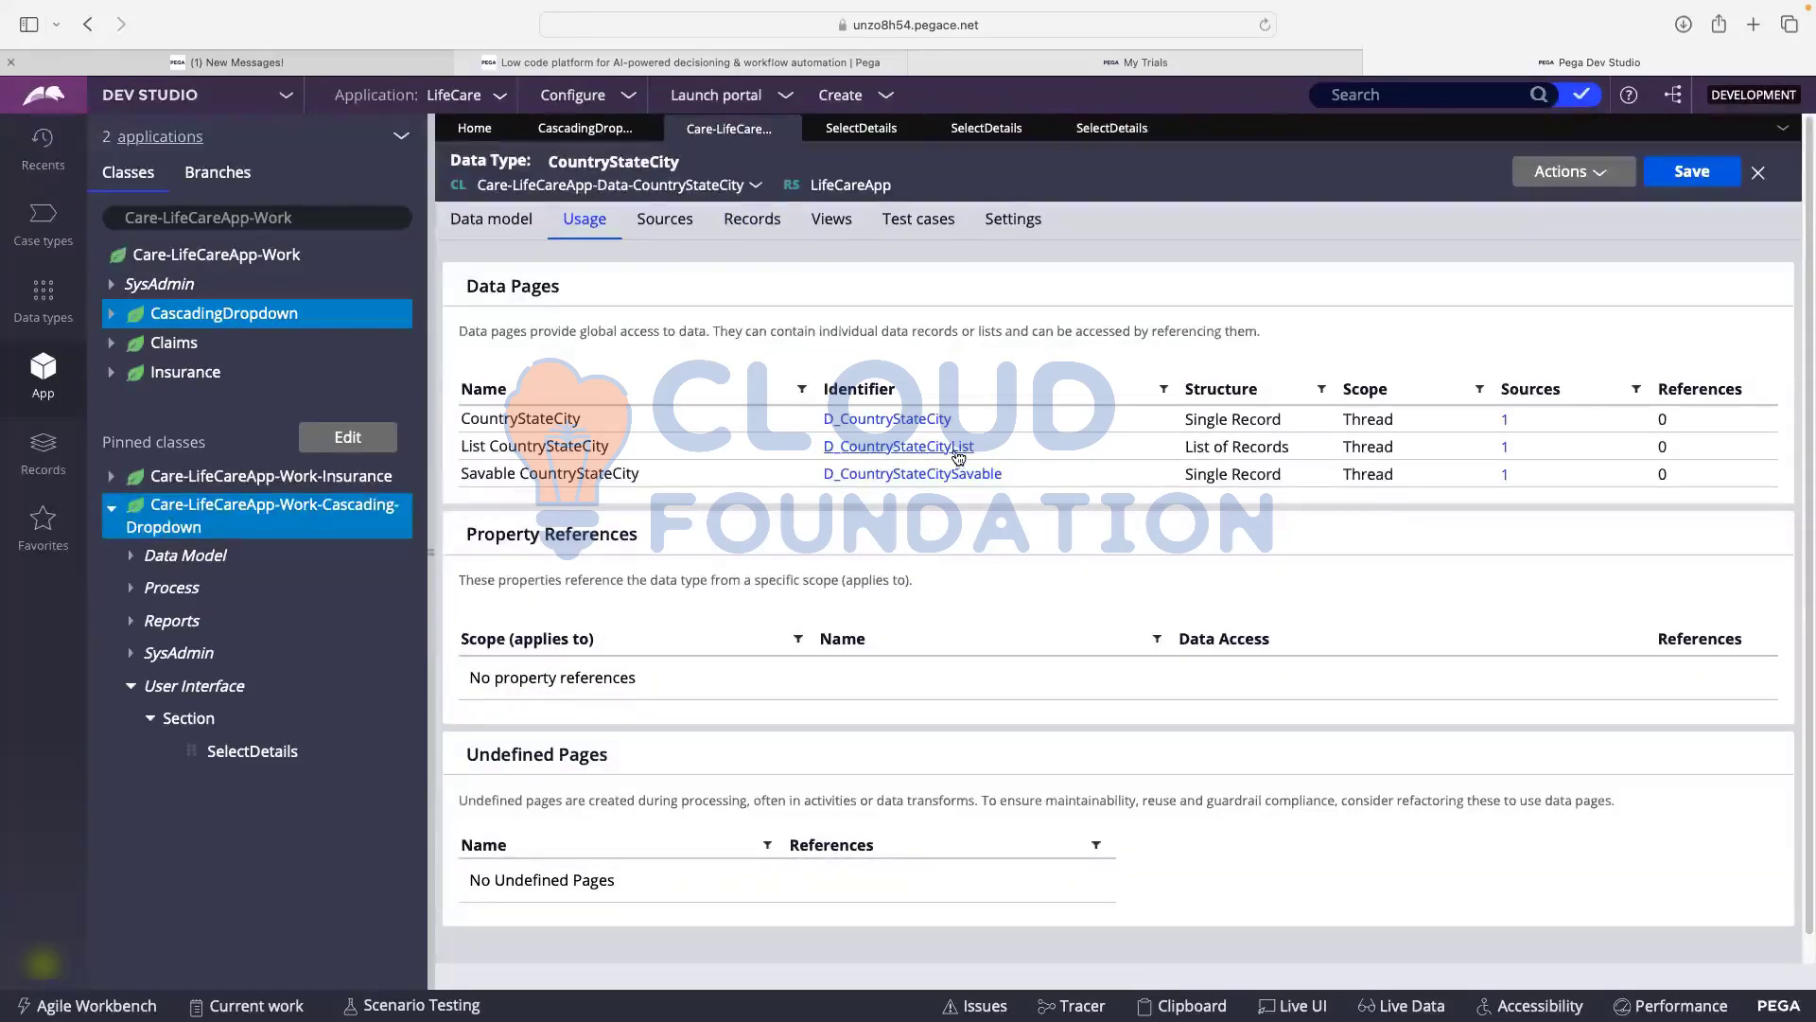
{"action": "left_click", "coordinate": [1112, 127]}
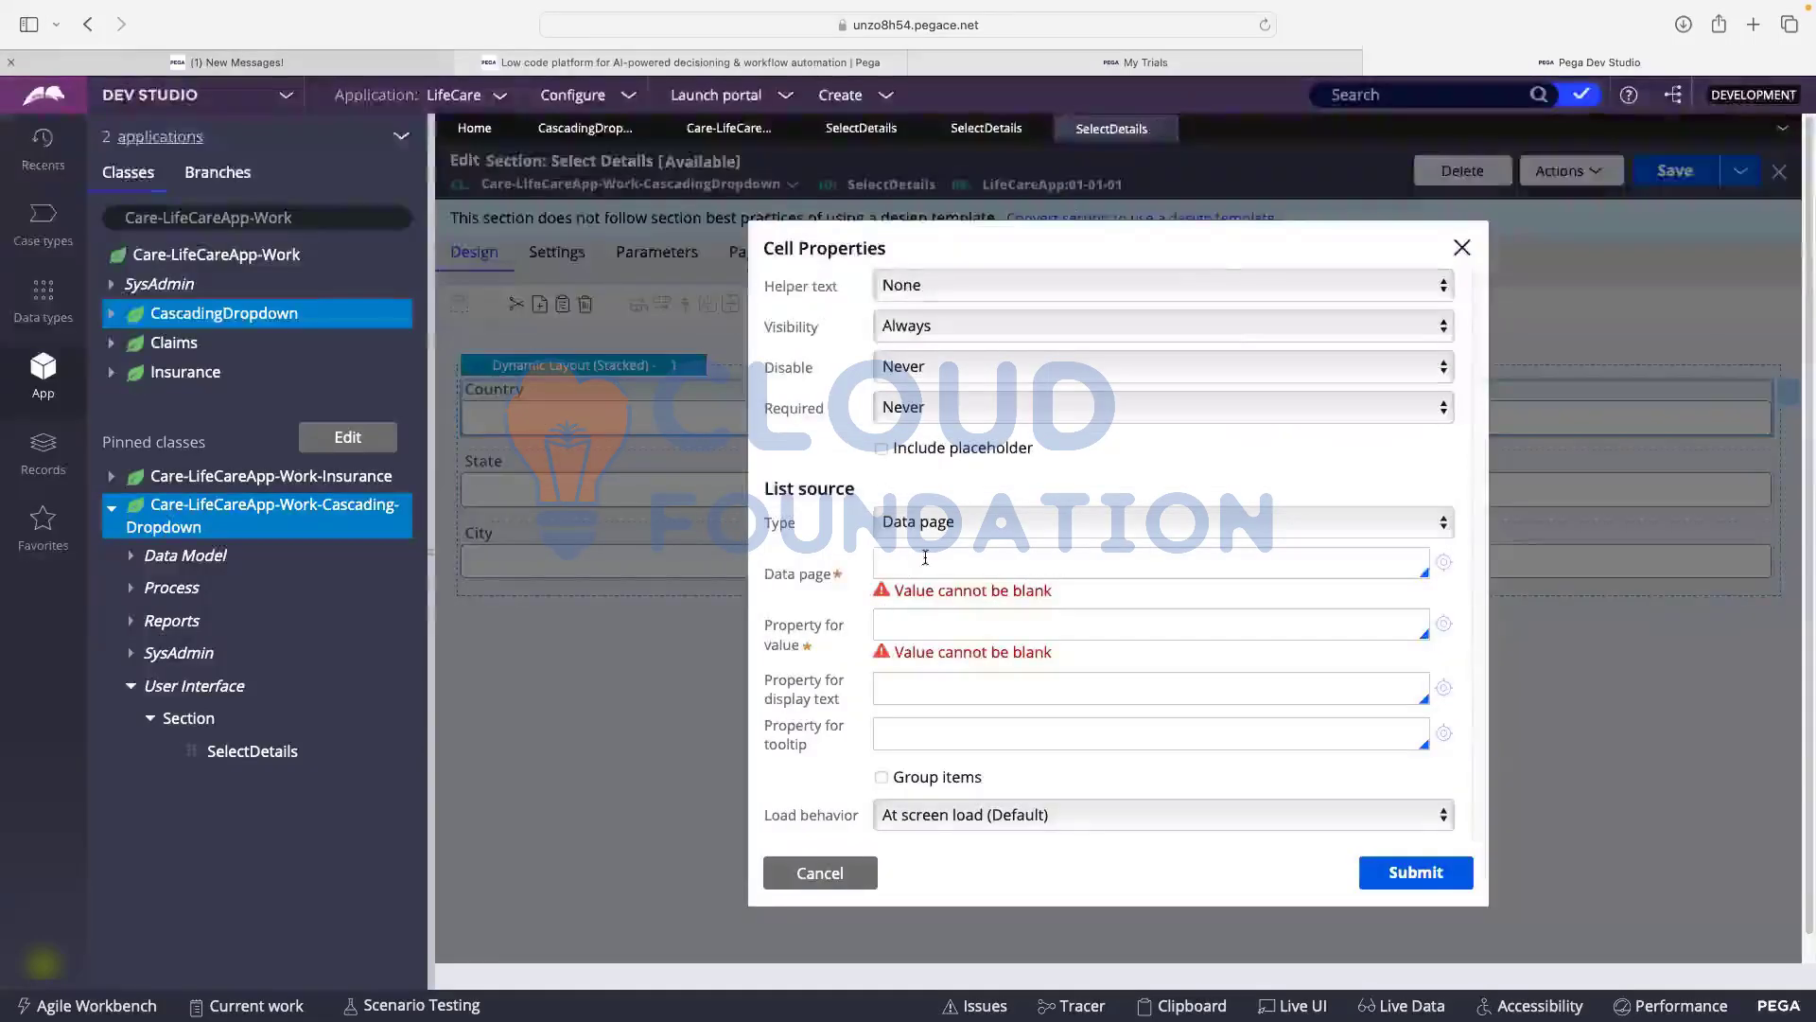
- Set the Country dropdown's data page to D_CountryStateCityList
{"action": "left_click", "coordinate": [925, 558]}
{"action": "type", "text": "D_Co"}
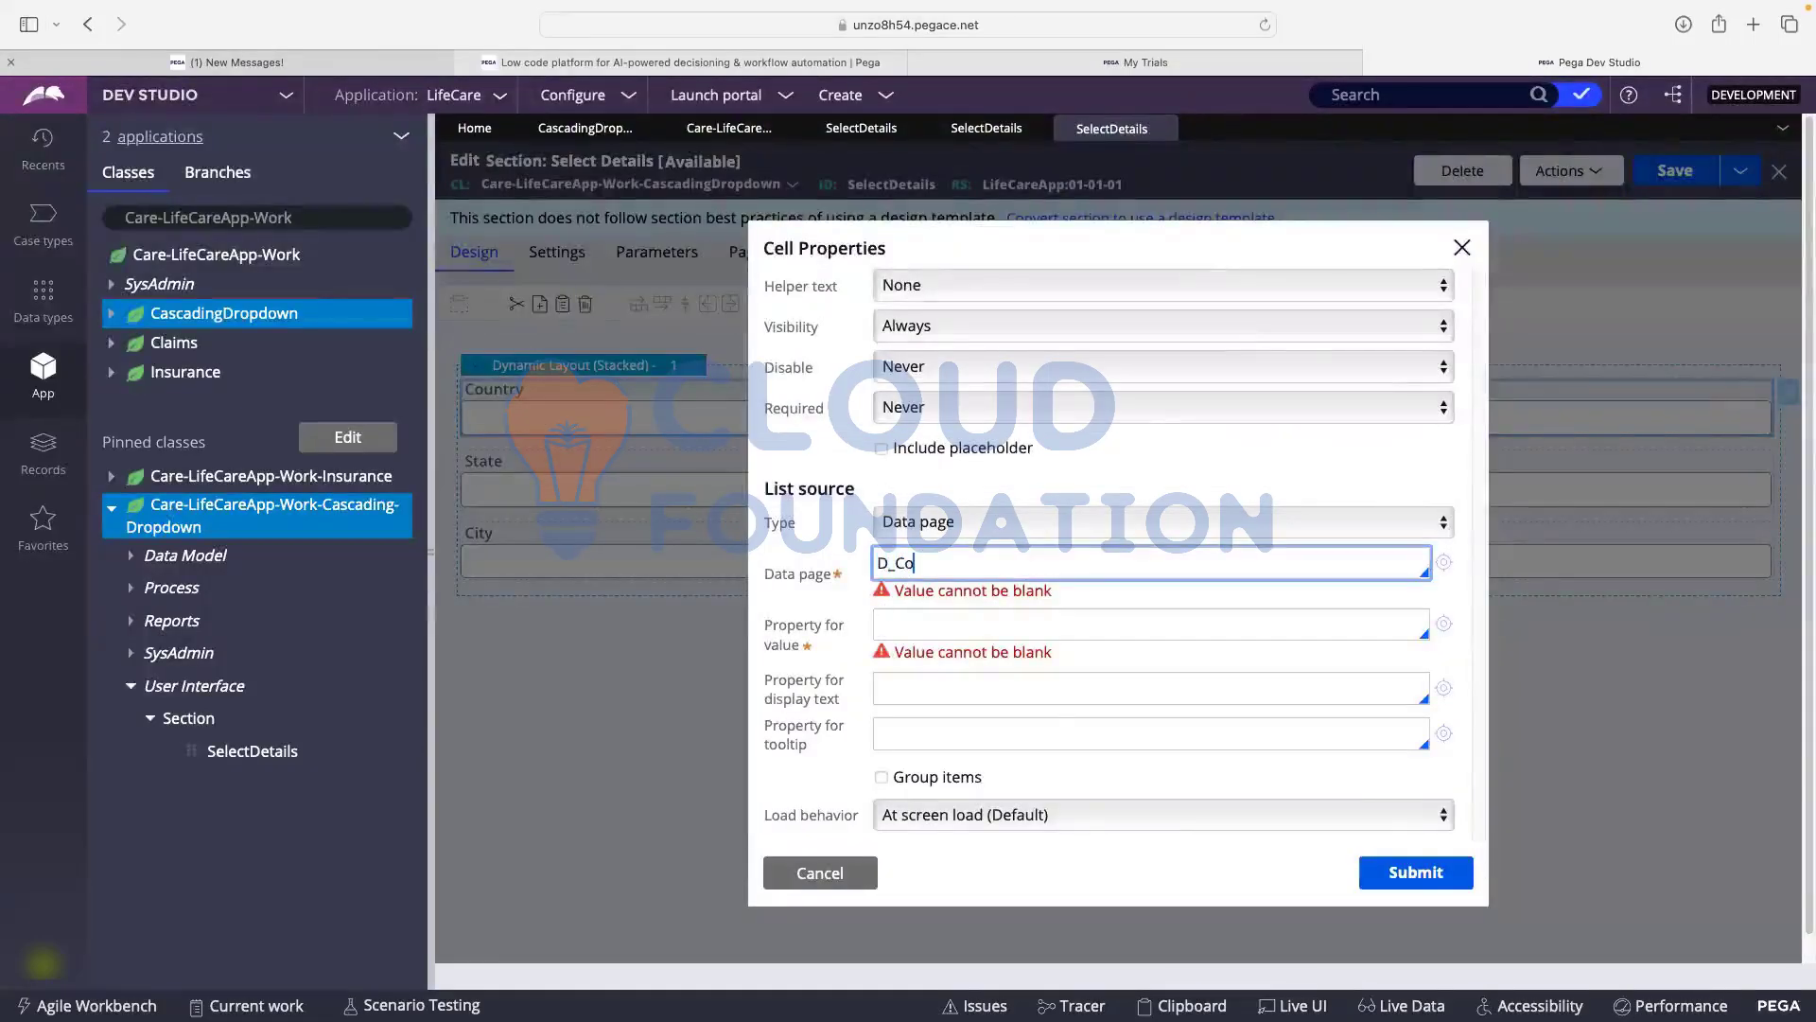
{"action": "type", "text": "untryState"}
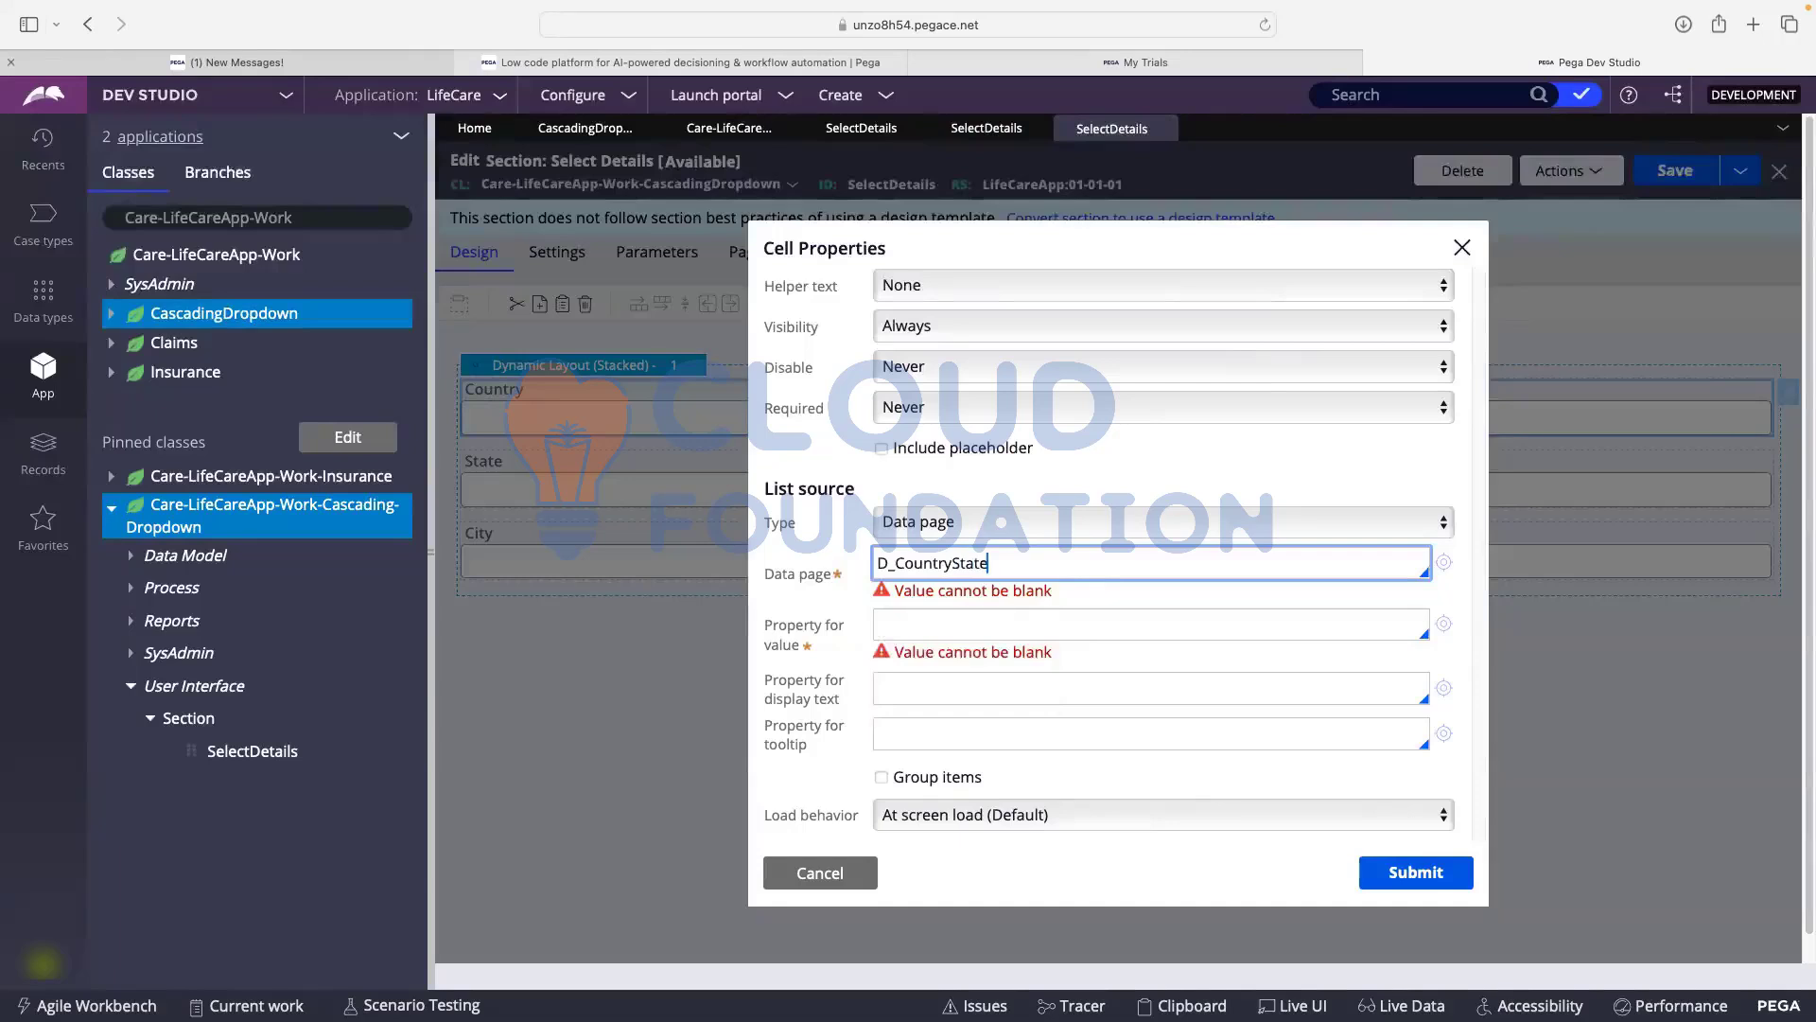
{"action": "type", "text": "CityList"}
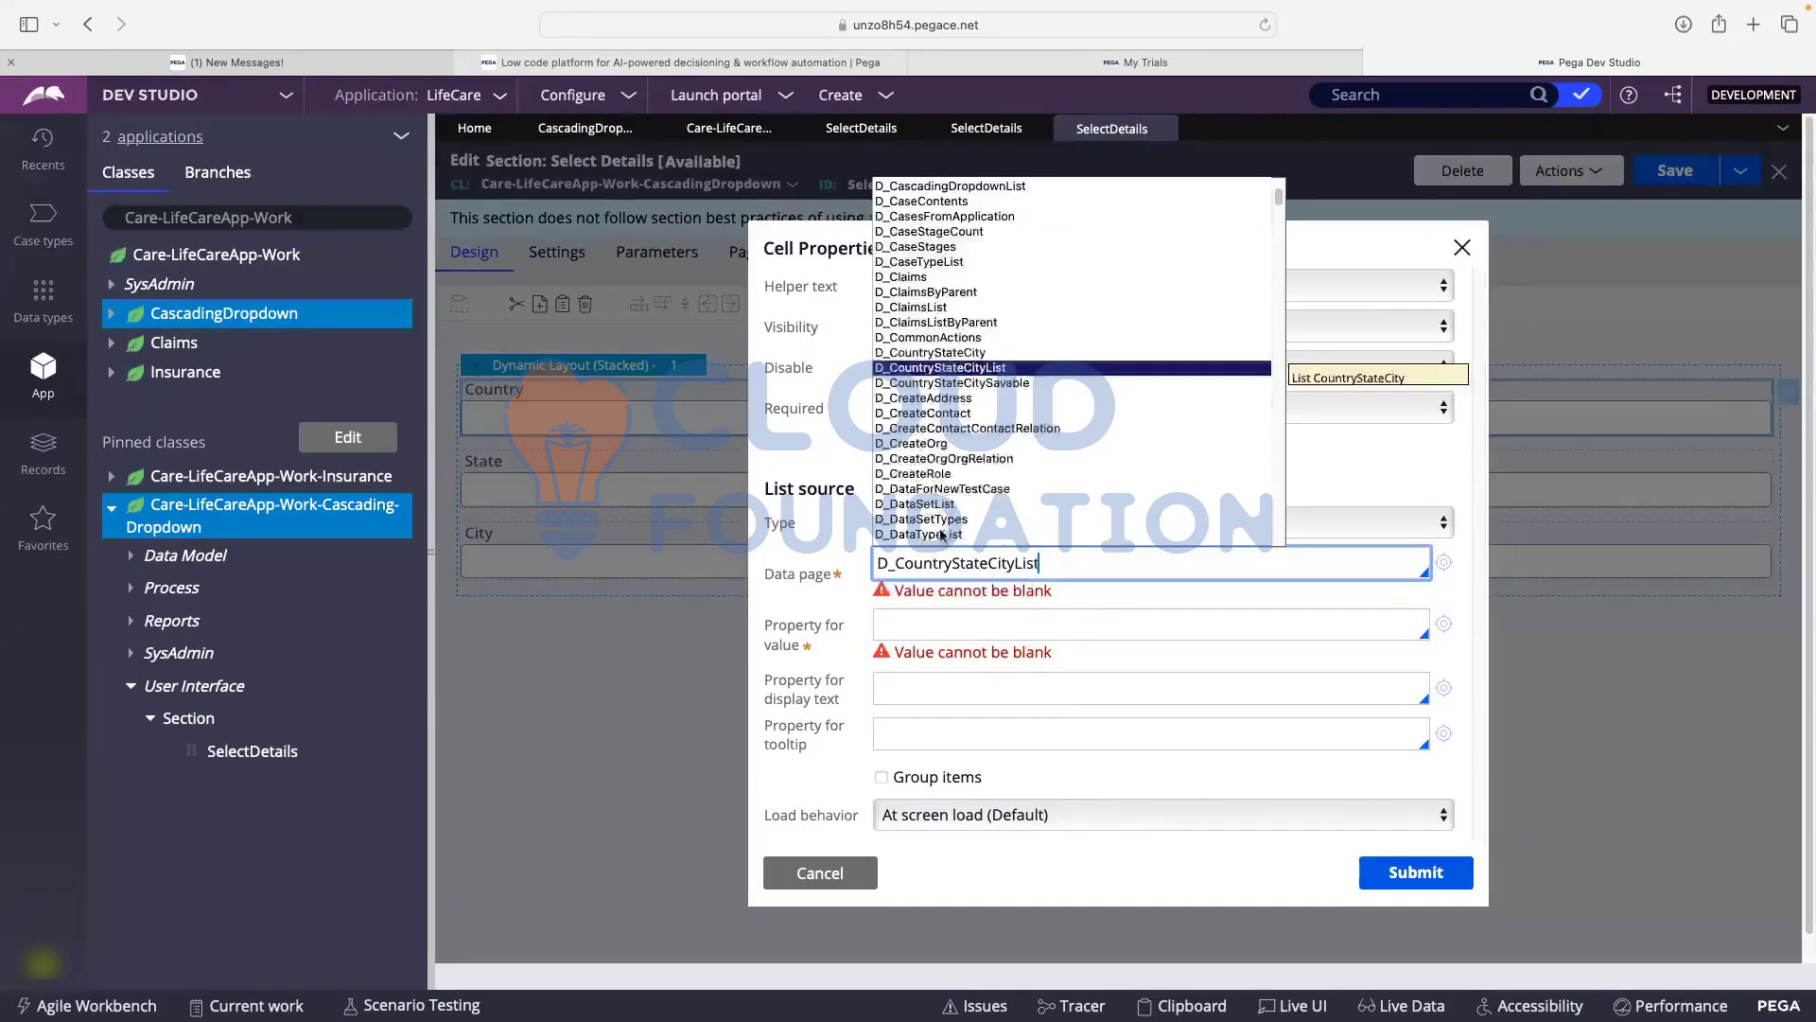
{"action": "left_click", "coordinate": [908, 369]}
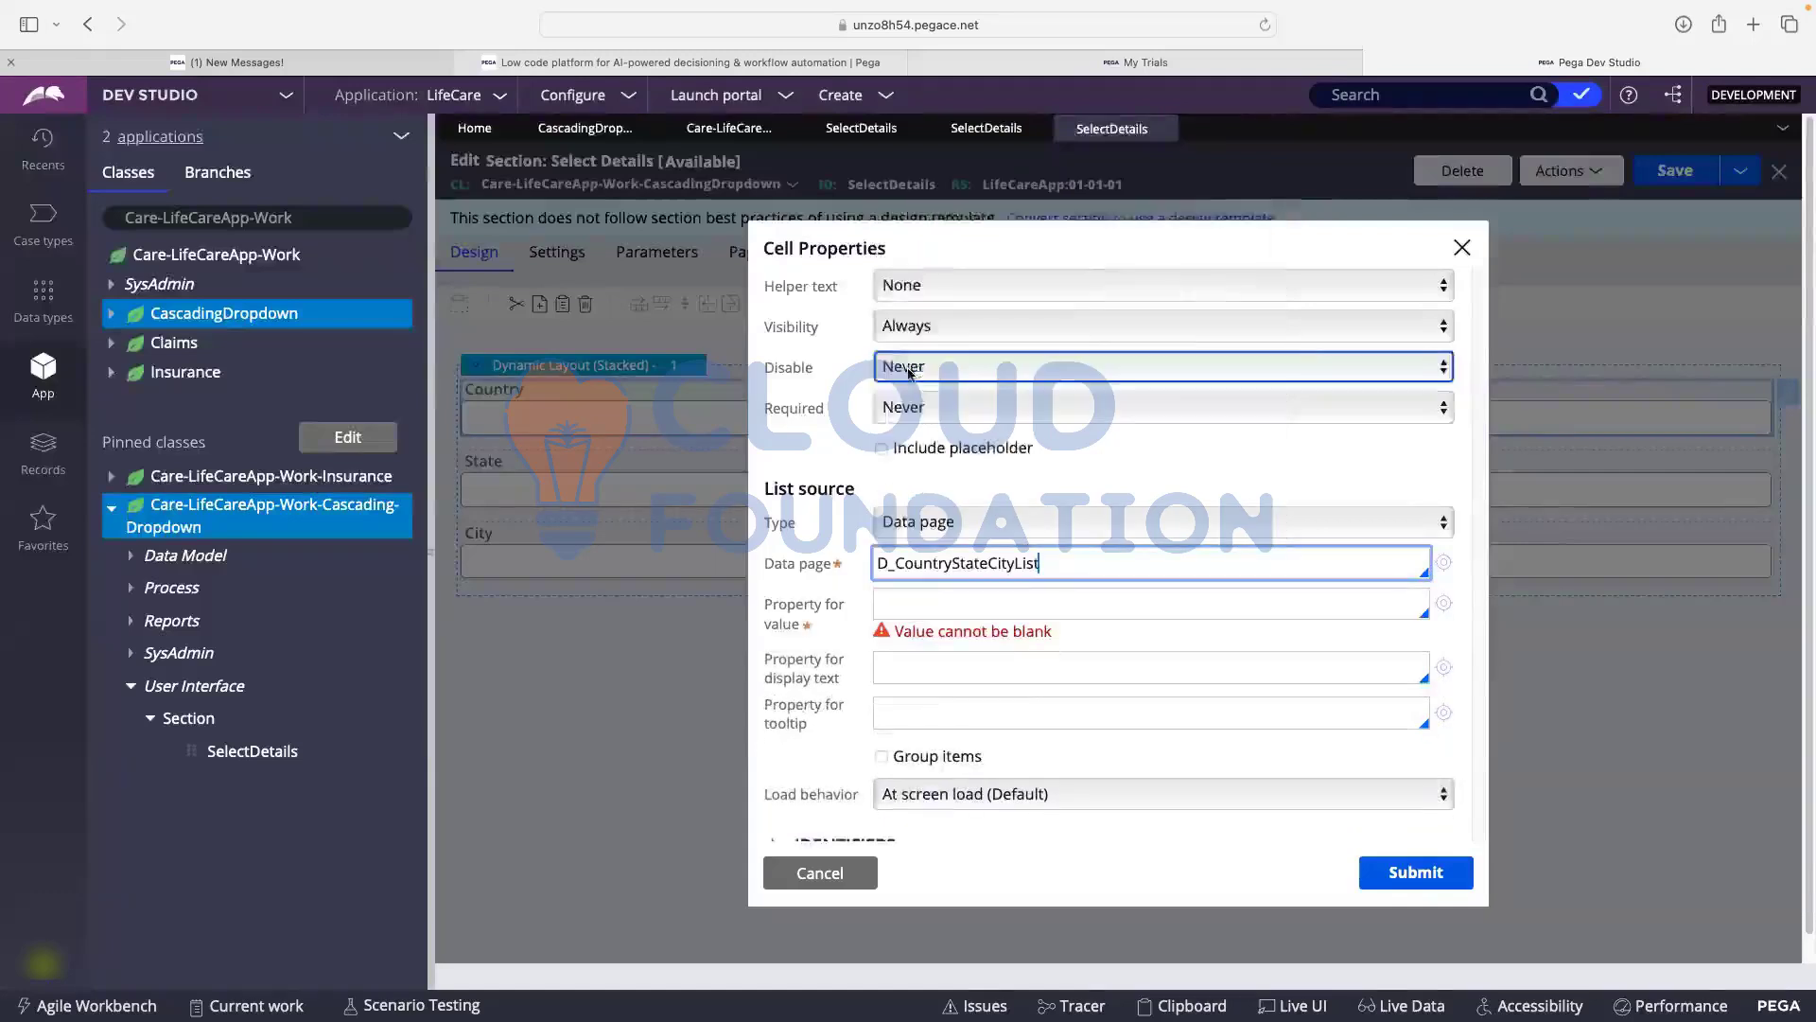
- Set the Country dropdown's property for value to .Country, submit the cell properties and save the SelectDetails section
{"action": "left_click", "coordinate": [942, 610]}
{"action": "type", "text": "."}
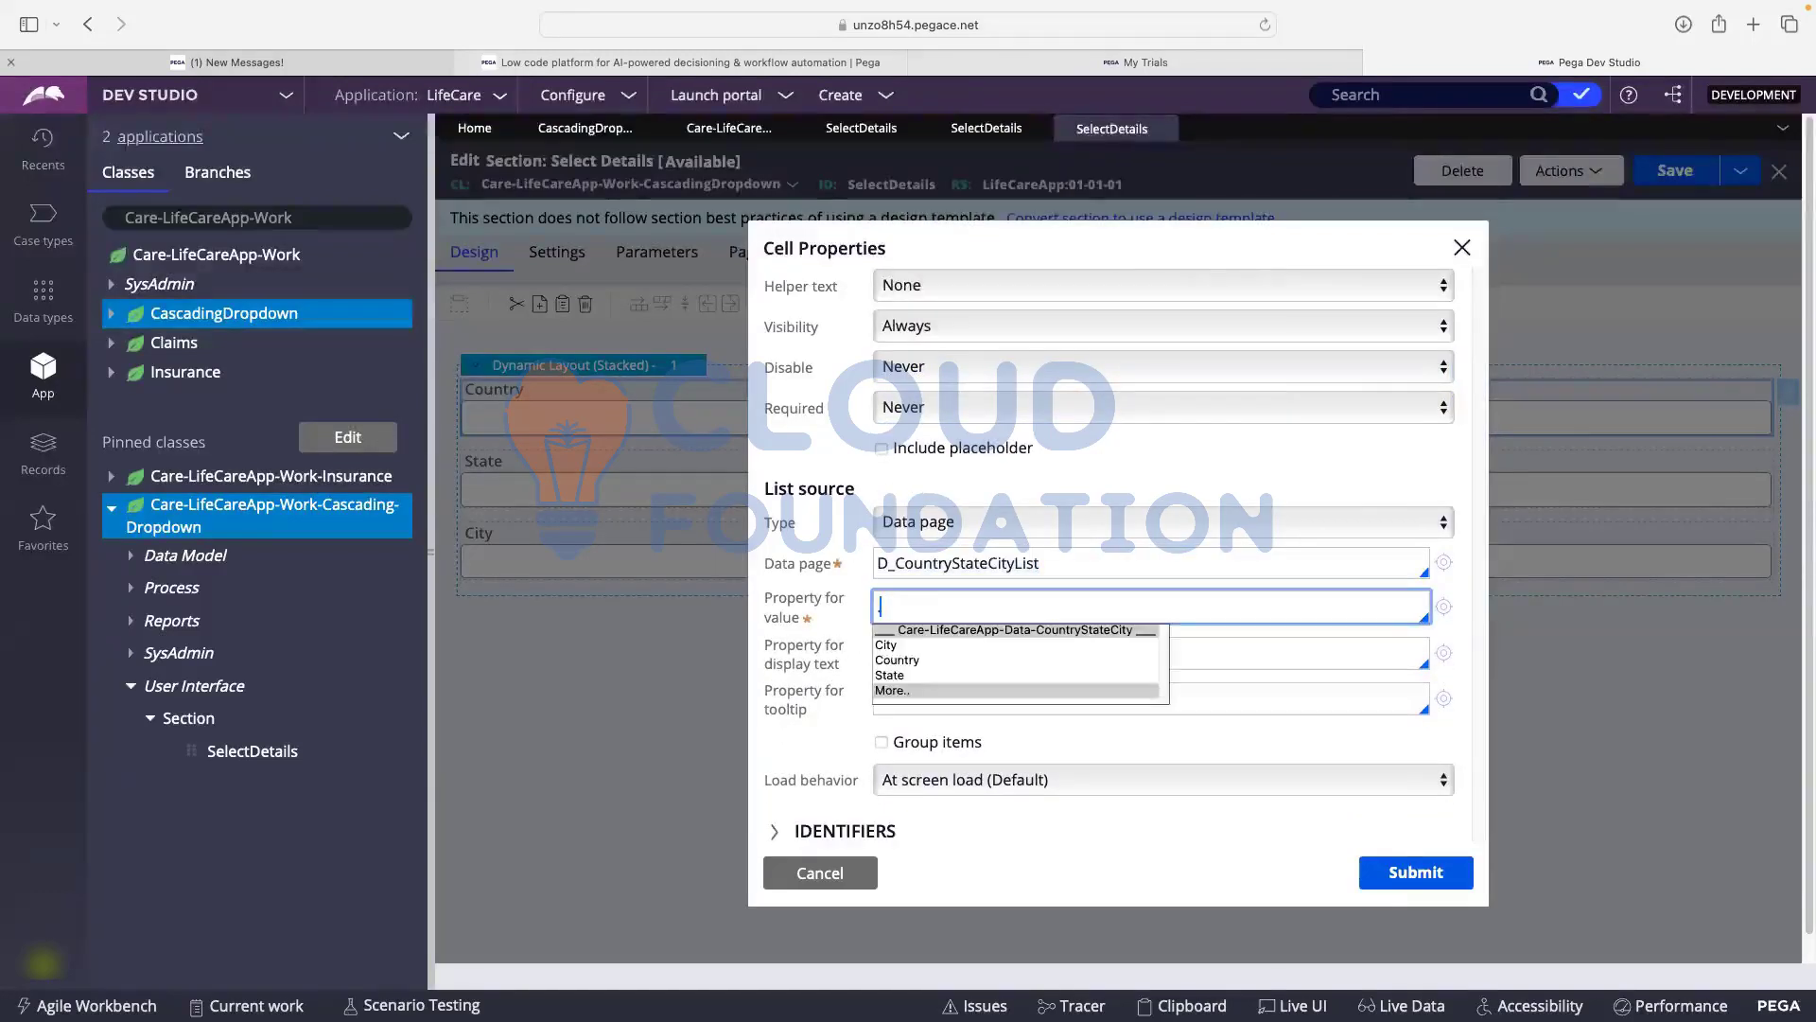
{"action": "left_click", "coordinate": [897, 659]}
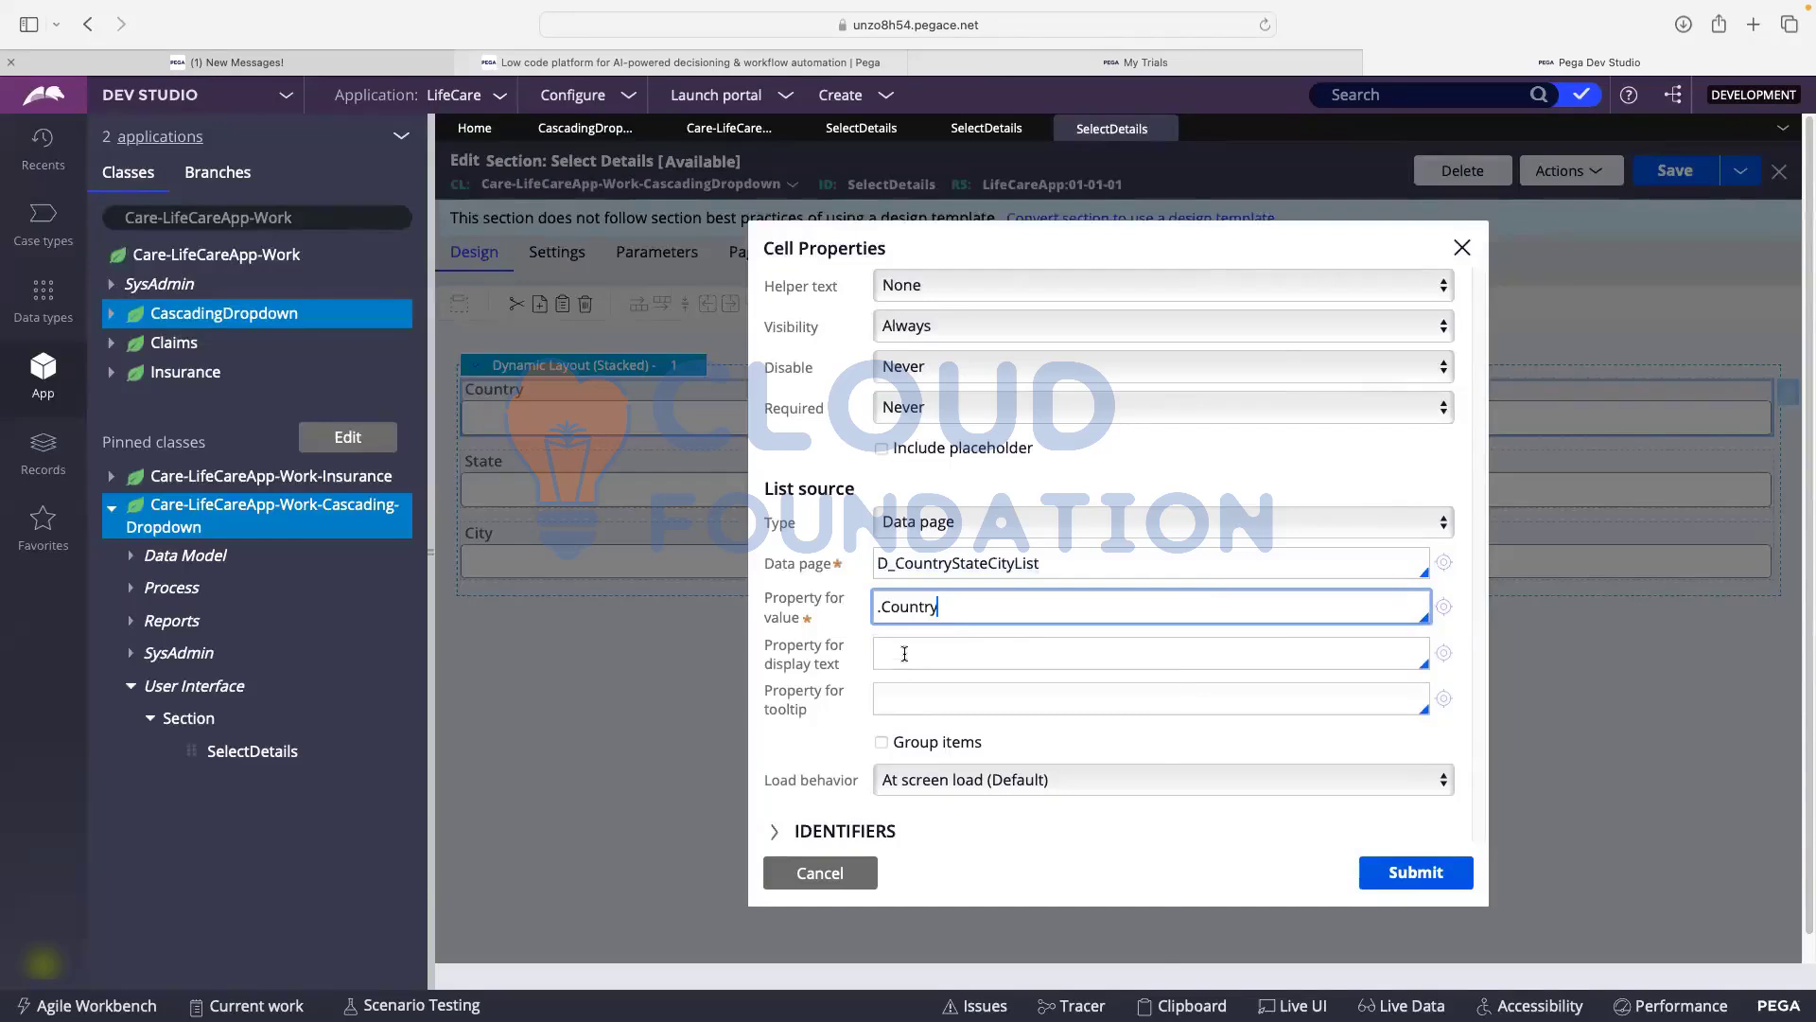
{"action": "left_click", "coordinate": [1399, 880]}
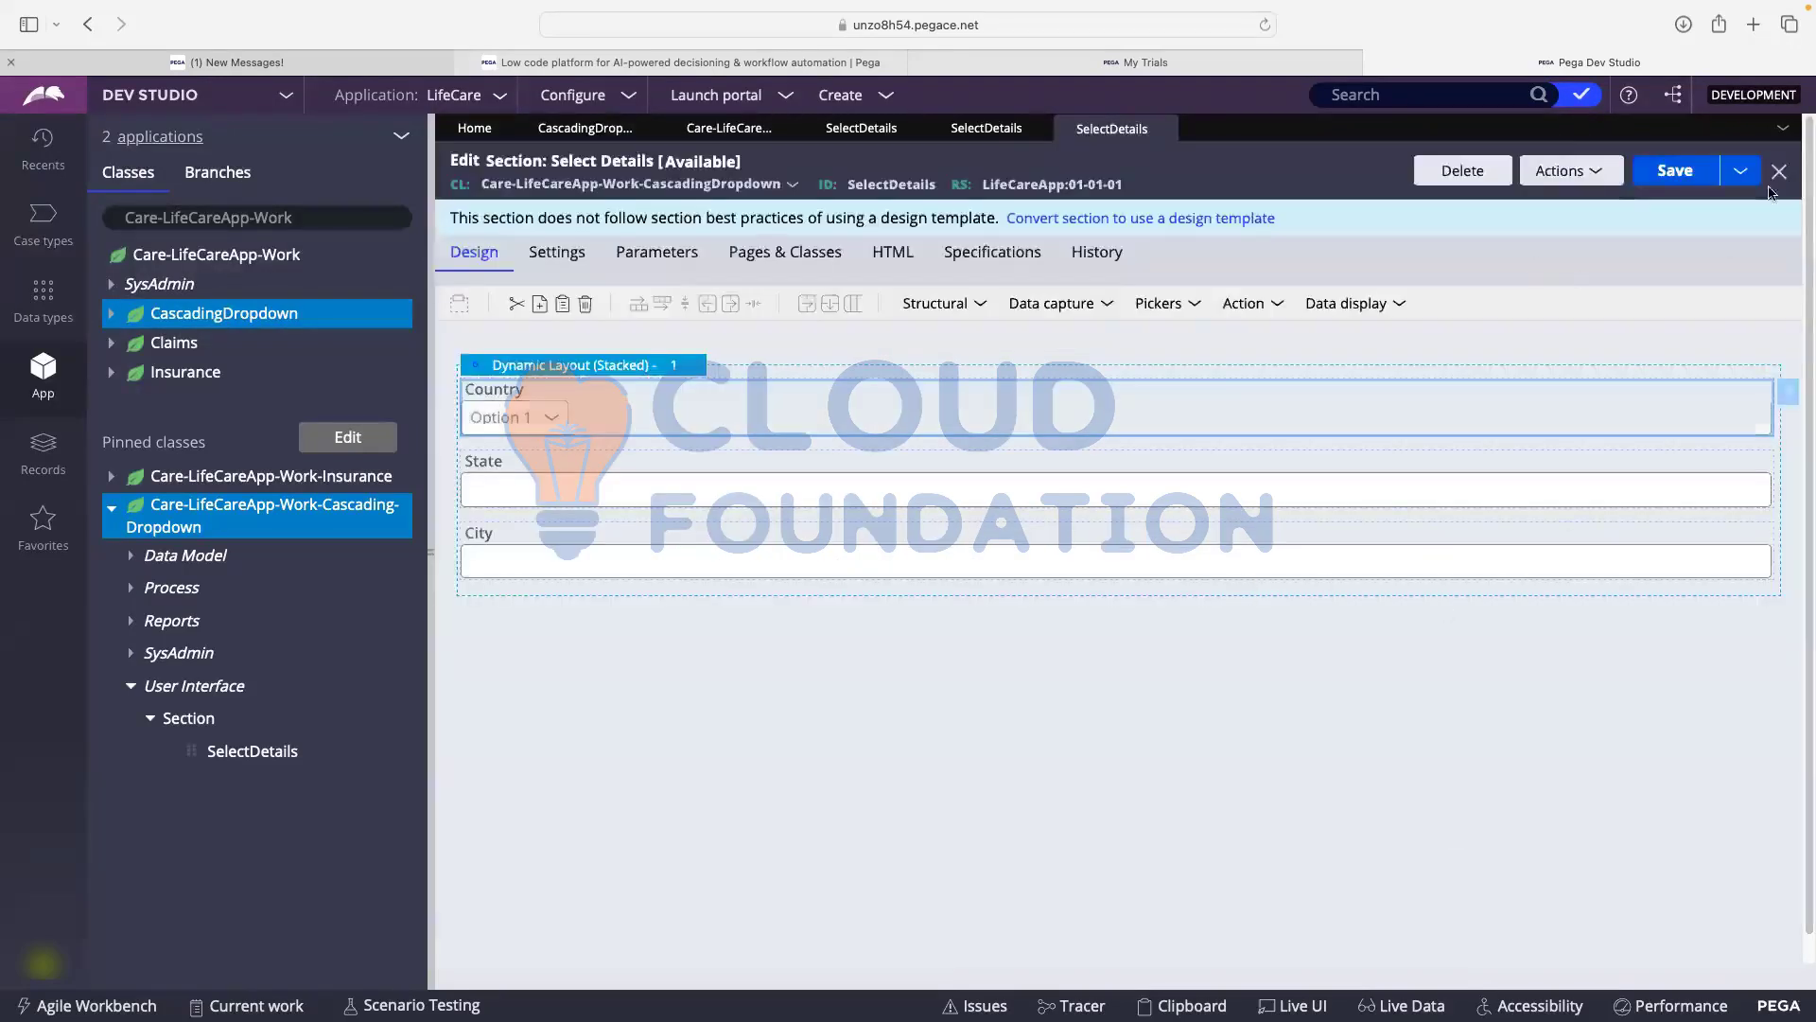
{"action": "left_click", "coordinate": [1672, 172]}
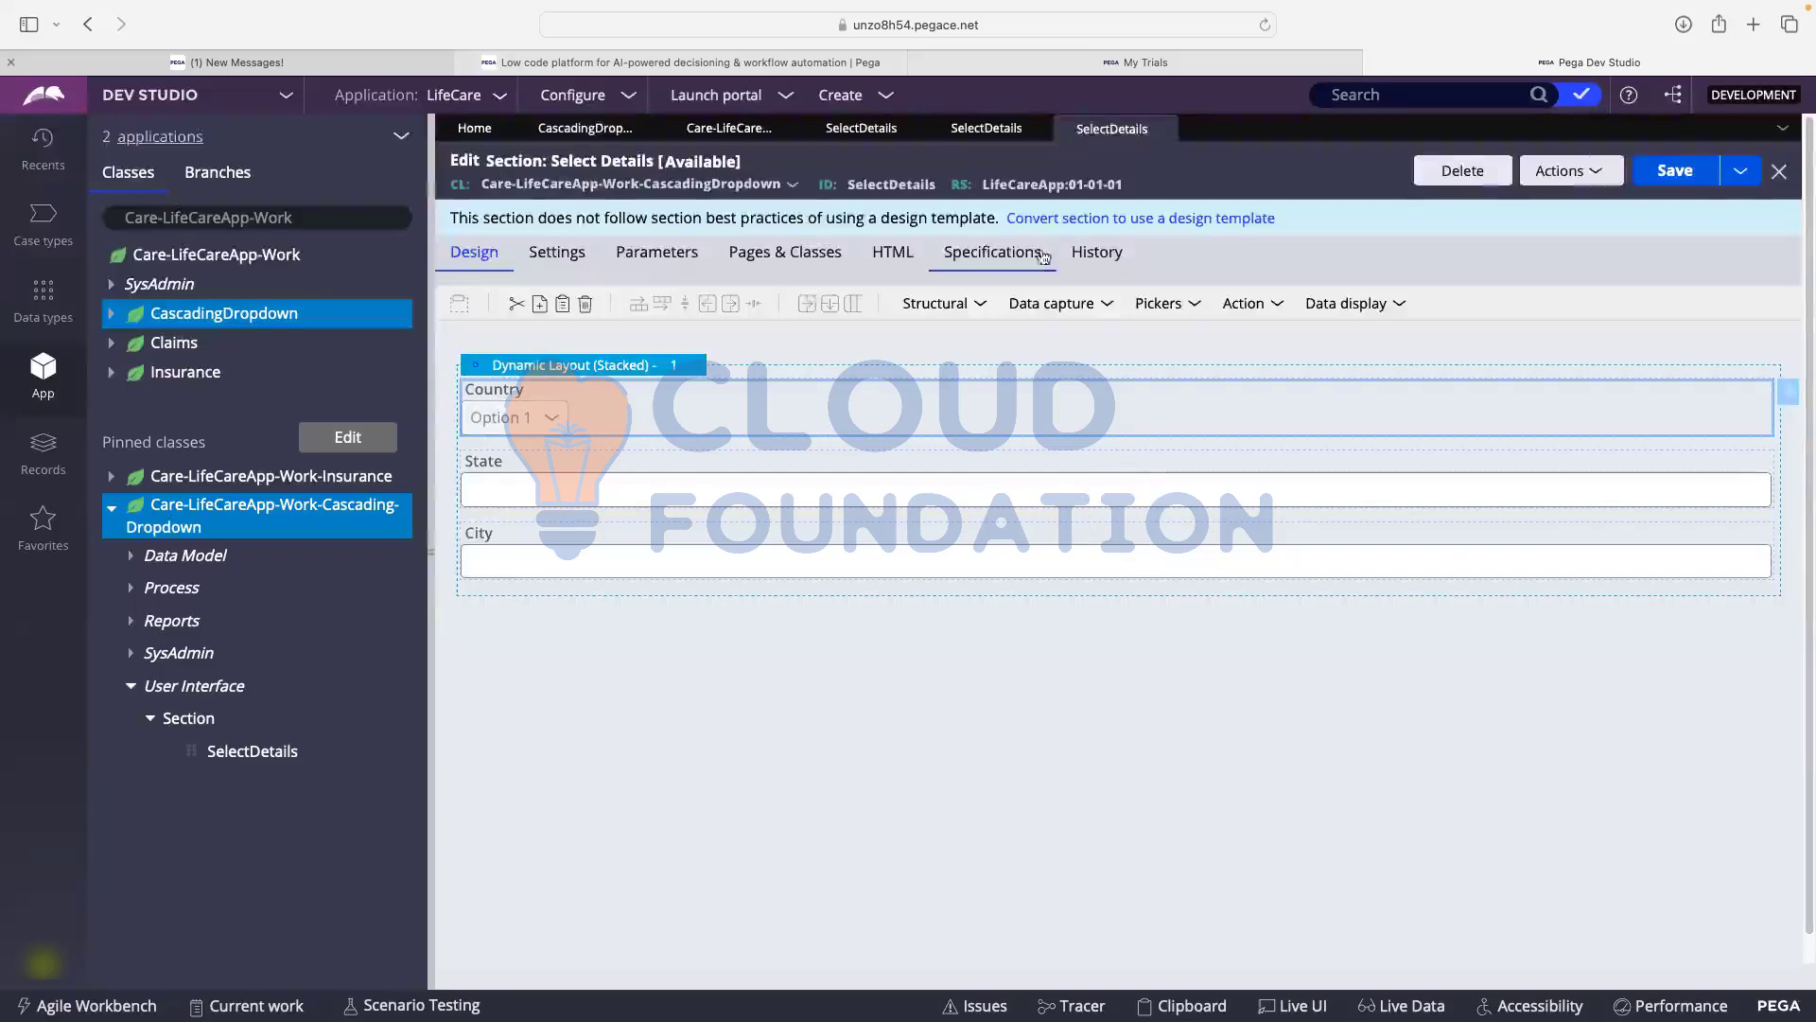
- Create a new CascadingDropdown case and check the options offered by its Country dropdown
{"action": "left_click", "coordinate": [840, 94]}
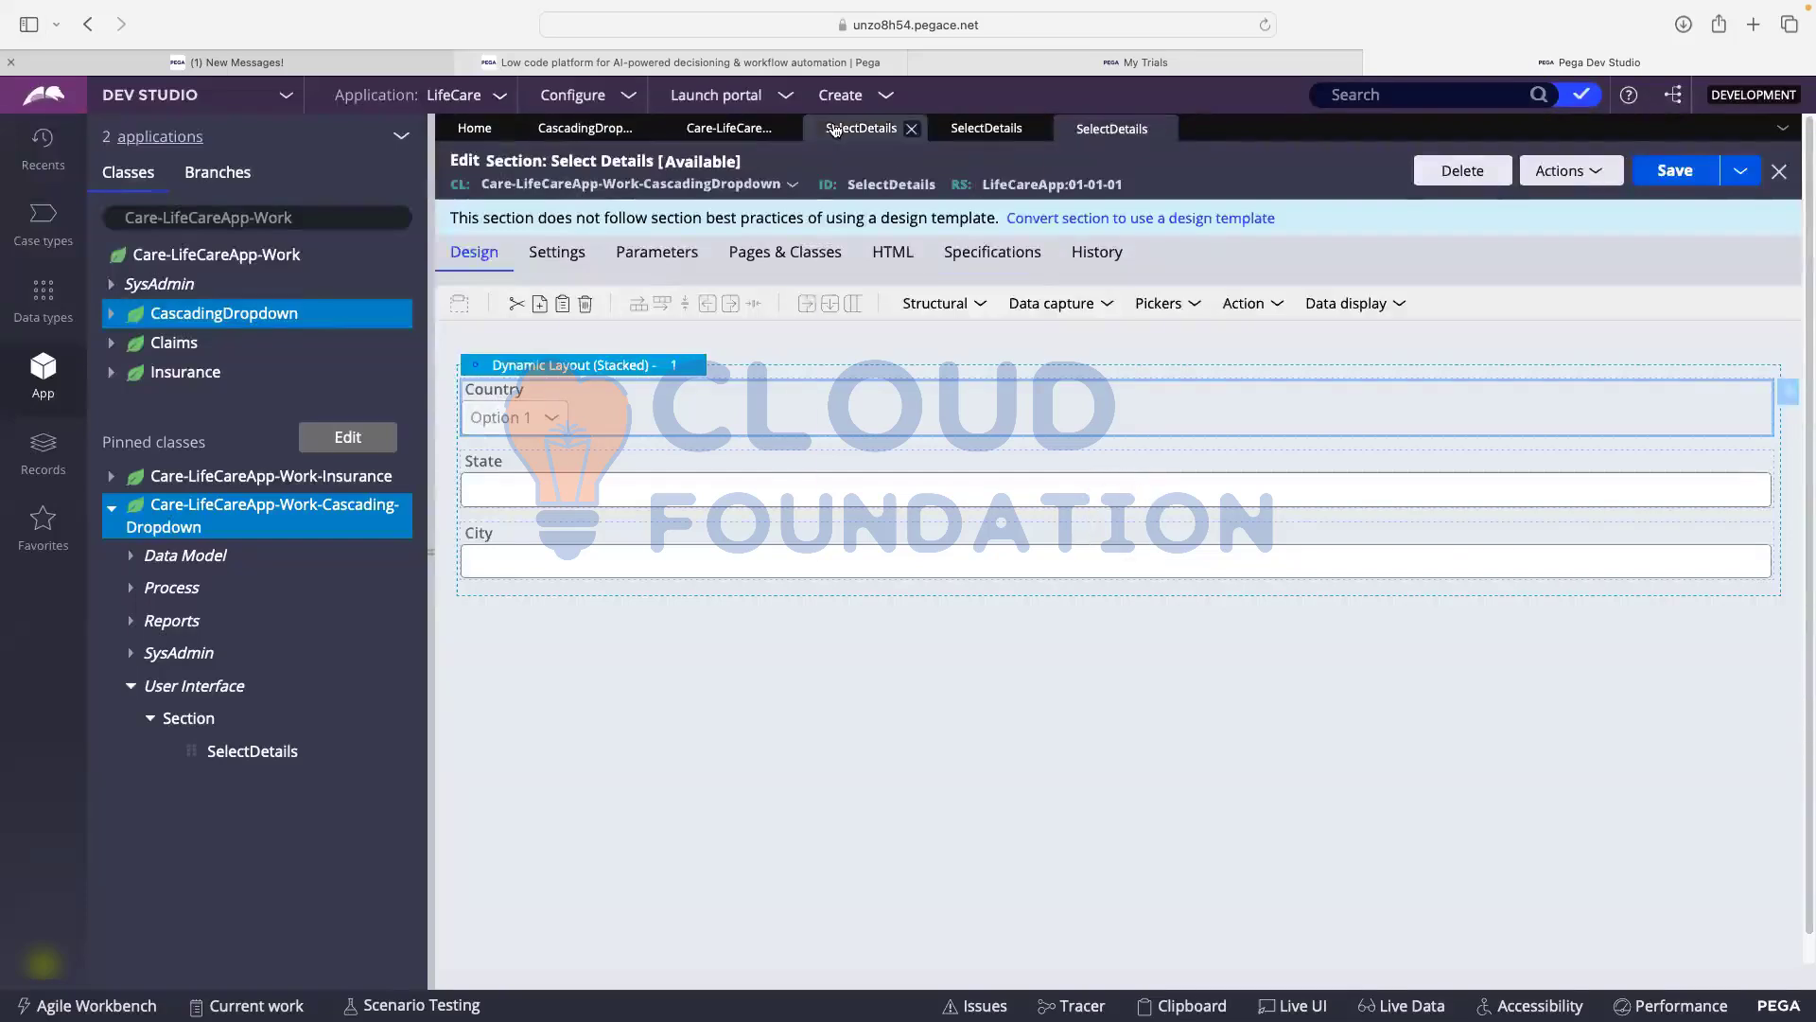
{"action": "mouse_move", "coordinate": [955, 123]}
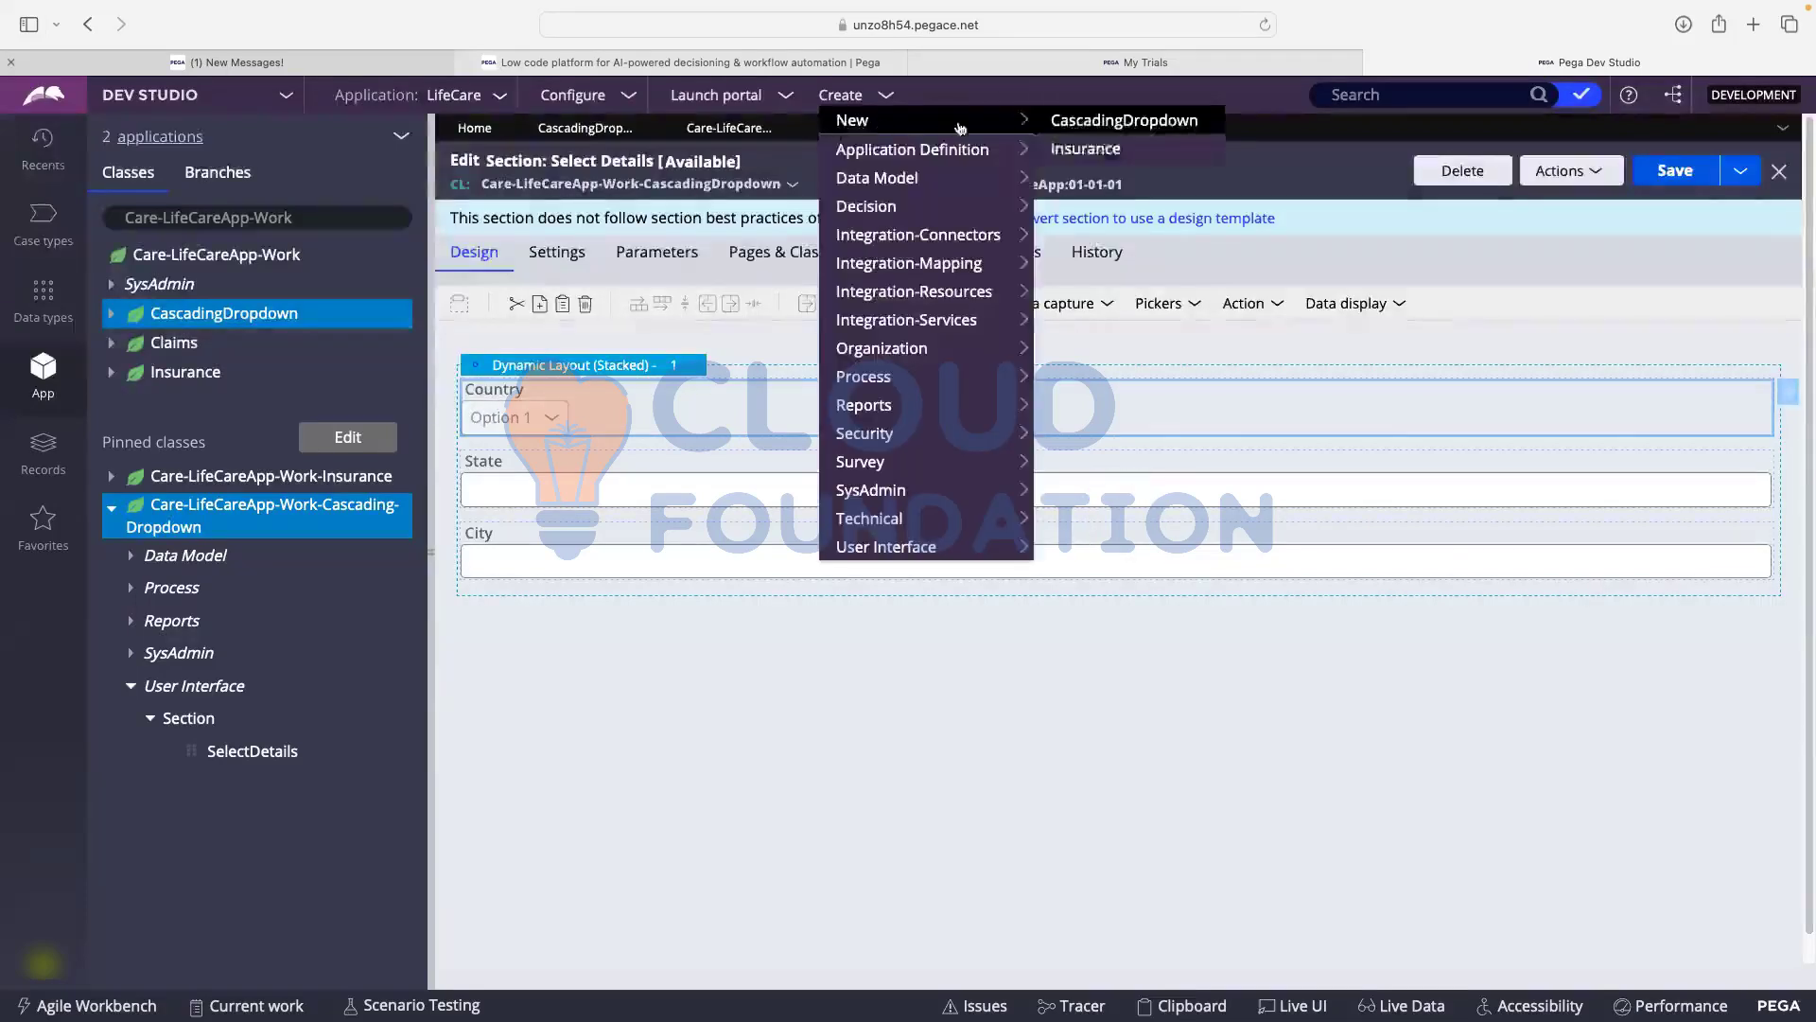
{"action": "left_click", "coordinate": [1078, 126]}
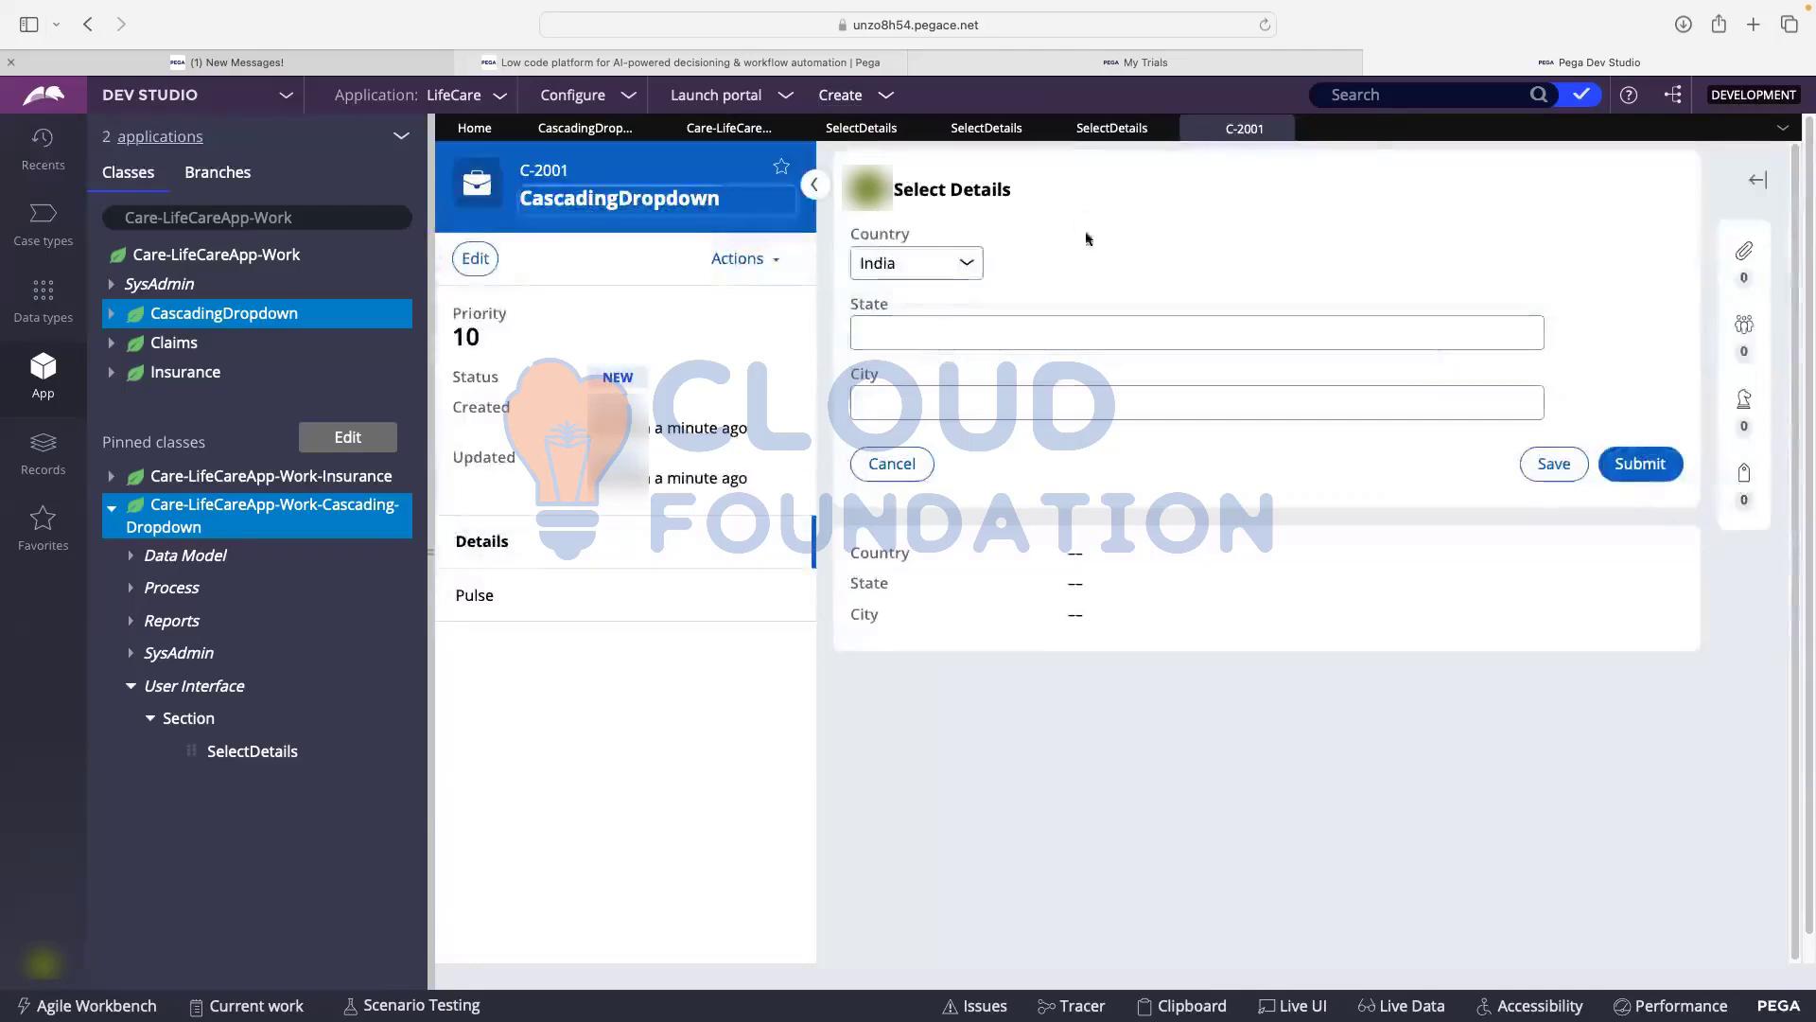
{"action": "left_click", "coordinate": [934, 266]}
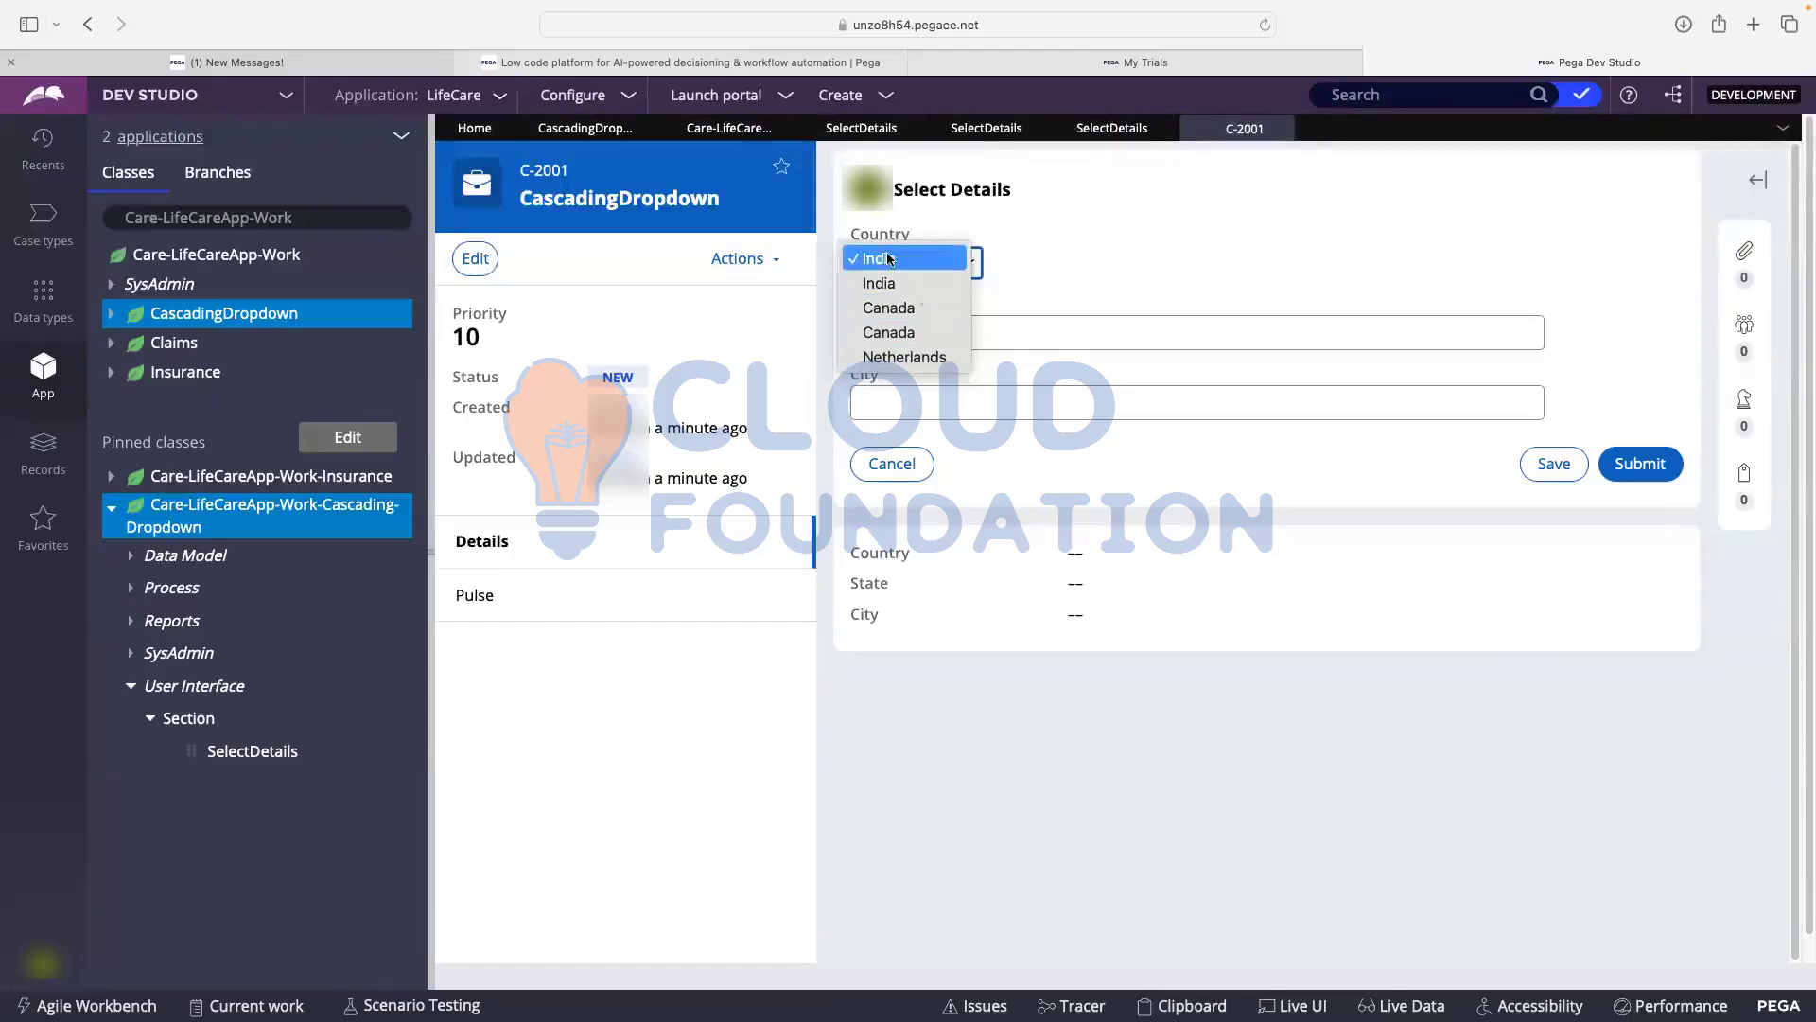
- Compare the dropdown's options with the Country values in the CountryStateCity data type's records, and return to the new case
{"action": "left_click", "coordinate": [705, 126]}
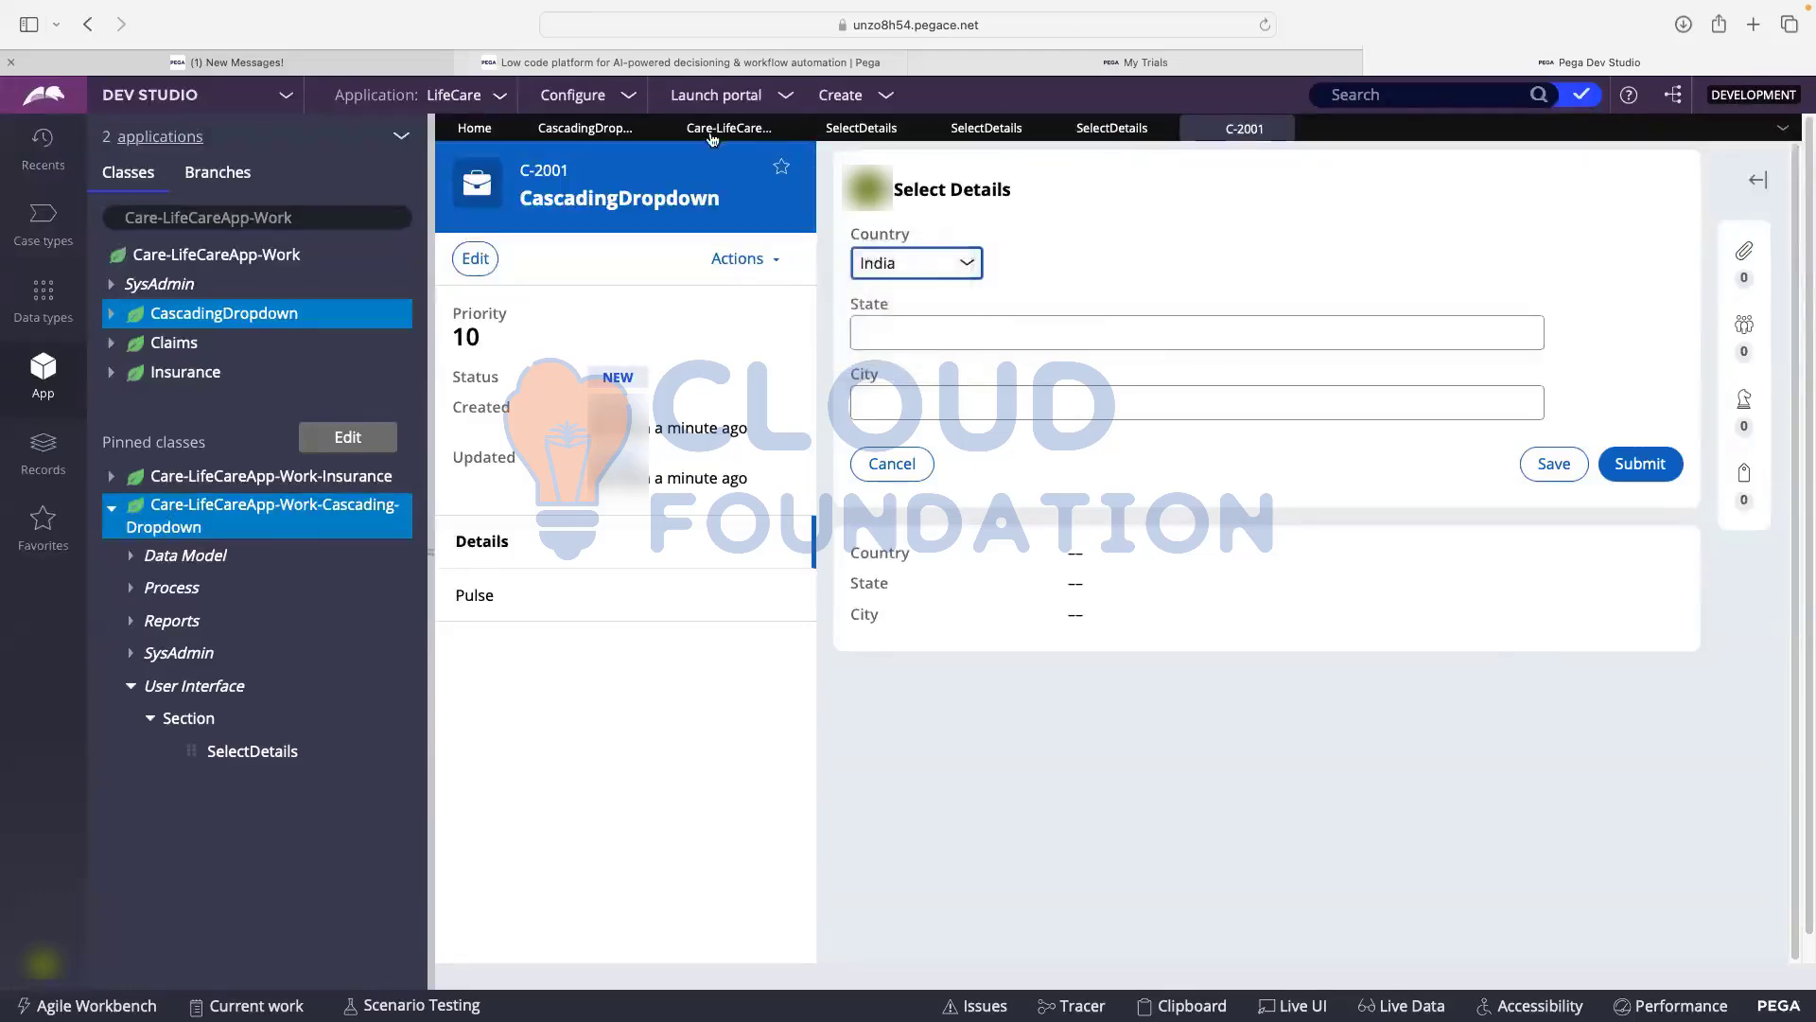
{"action": "left_click", "coordinate": [752, 225]}
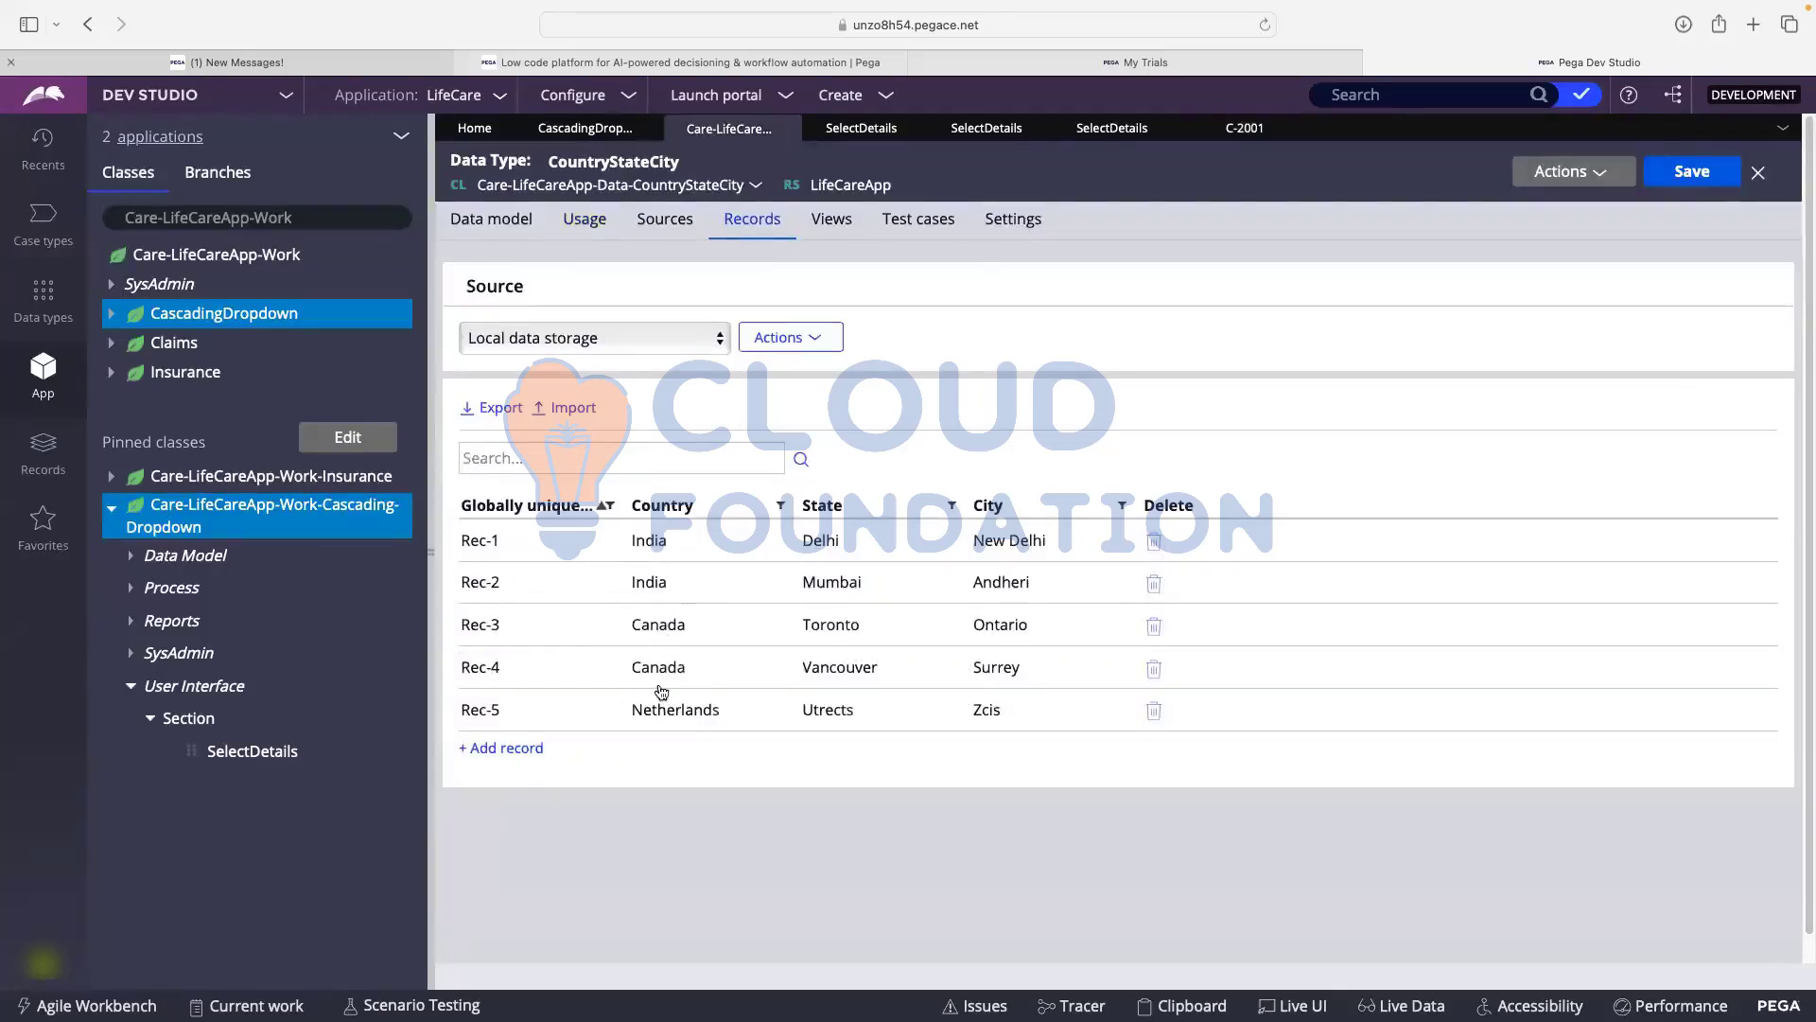
{"action": "left_click", "coordinate": [1236, 132]}
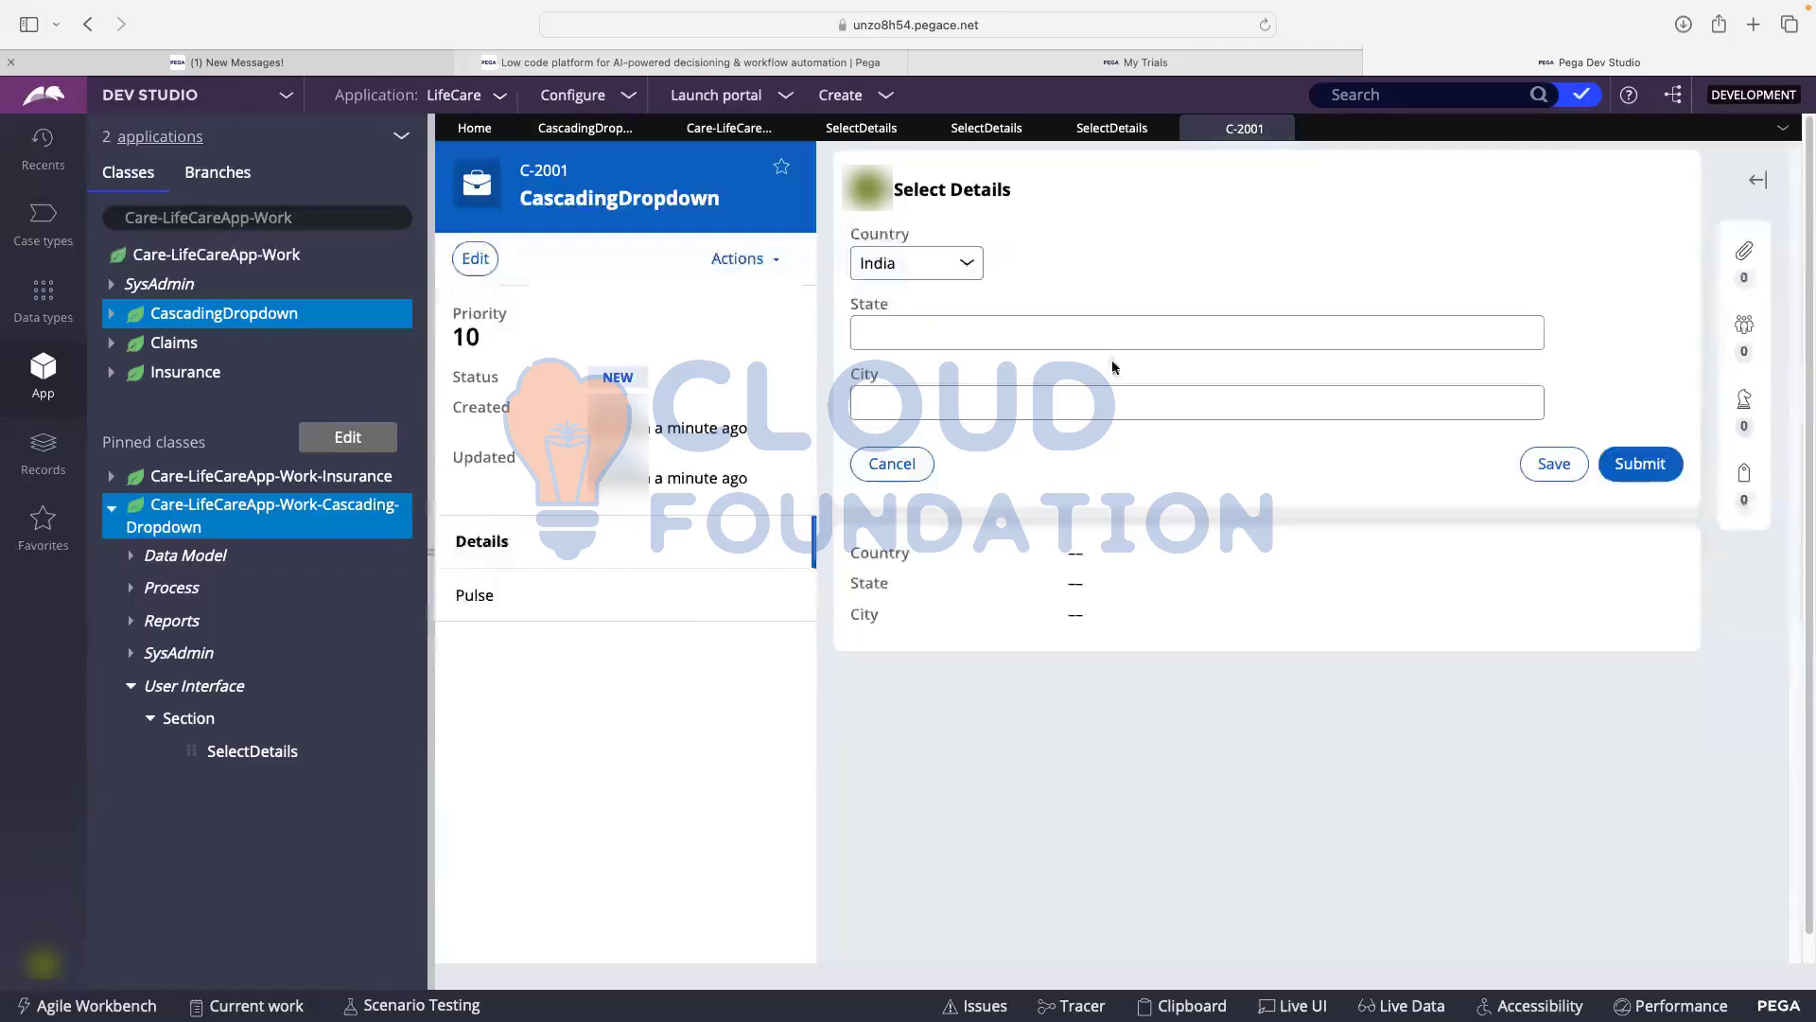
- Open the D_CountryStateCityList data page from the list source of the SelectDetails section's Country dropdown
{"action": "left_click", "coordinate": [1102, 130]}
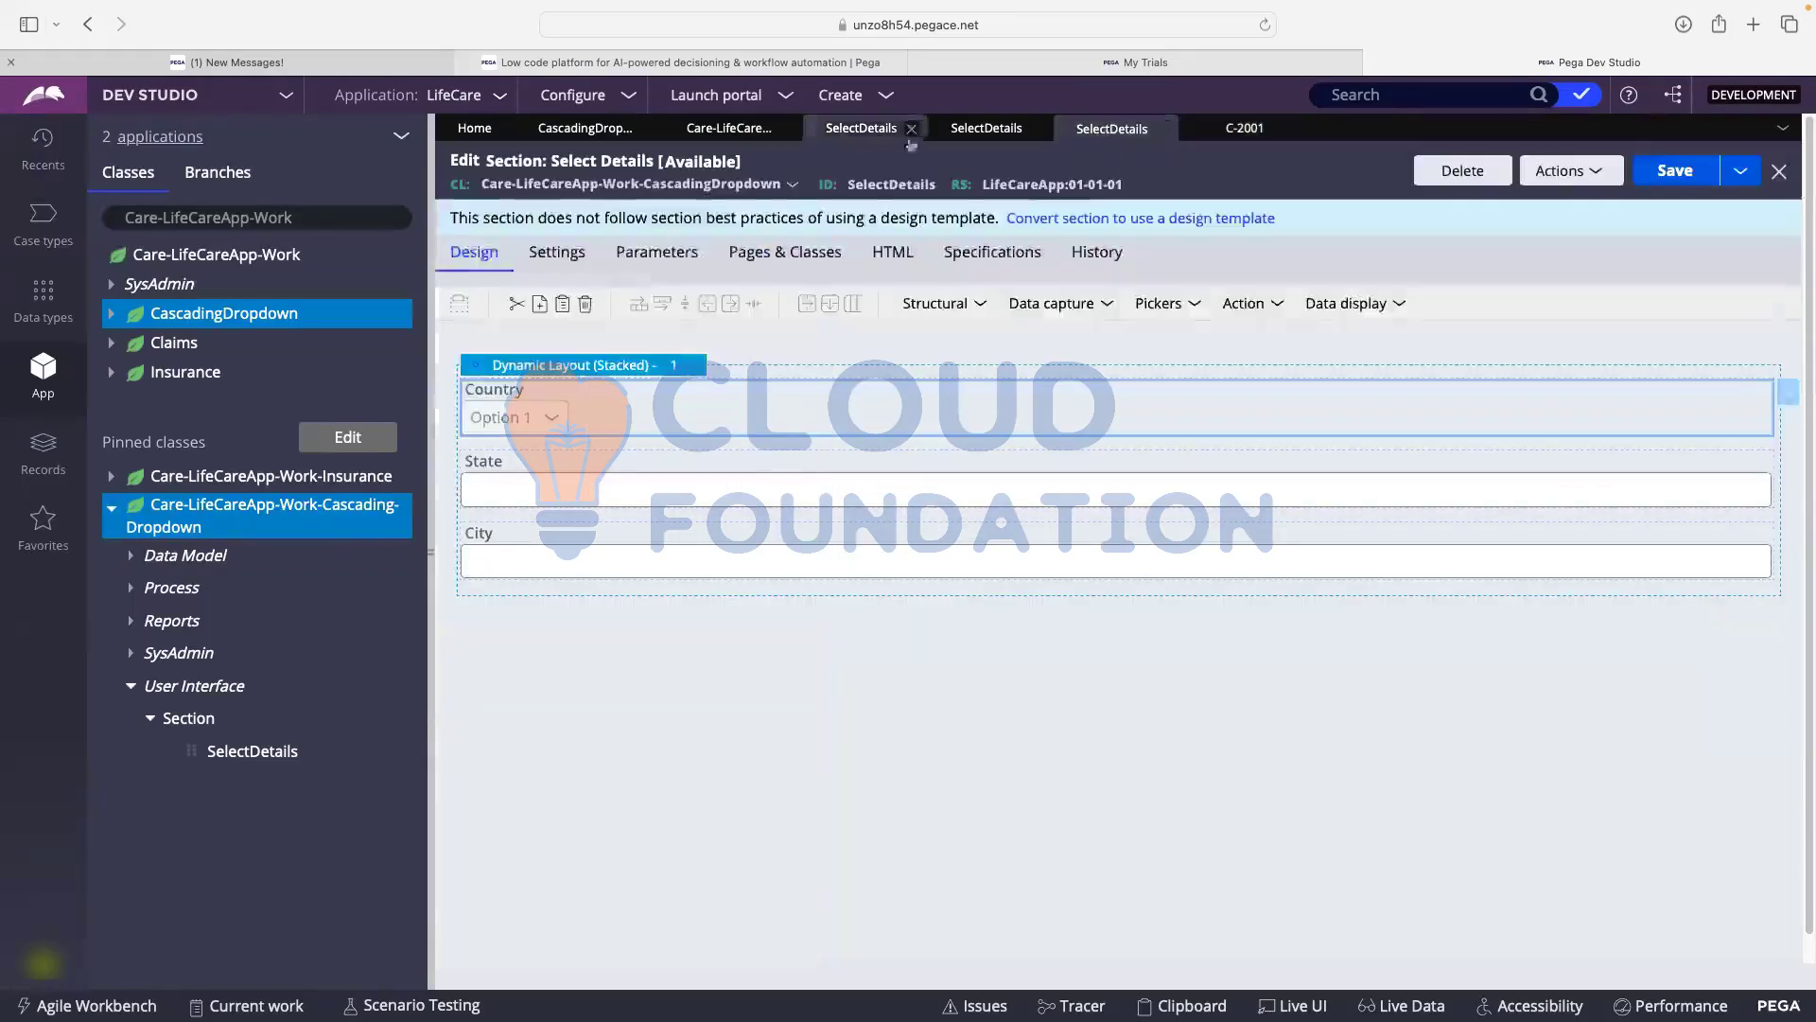
{"action": "left_click", "coordinate": [731, 138]}
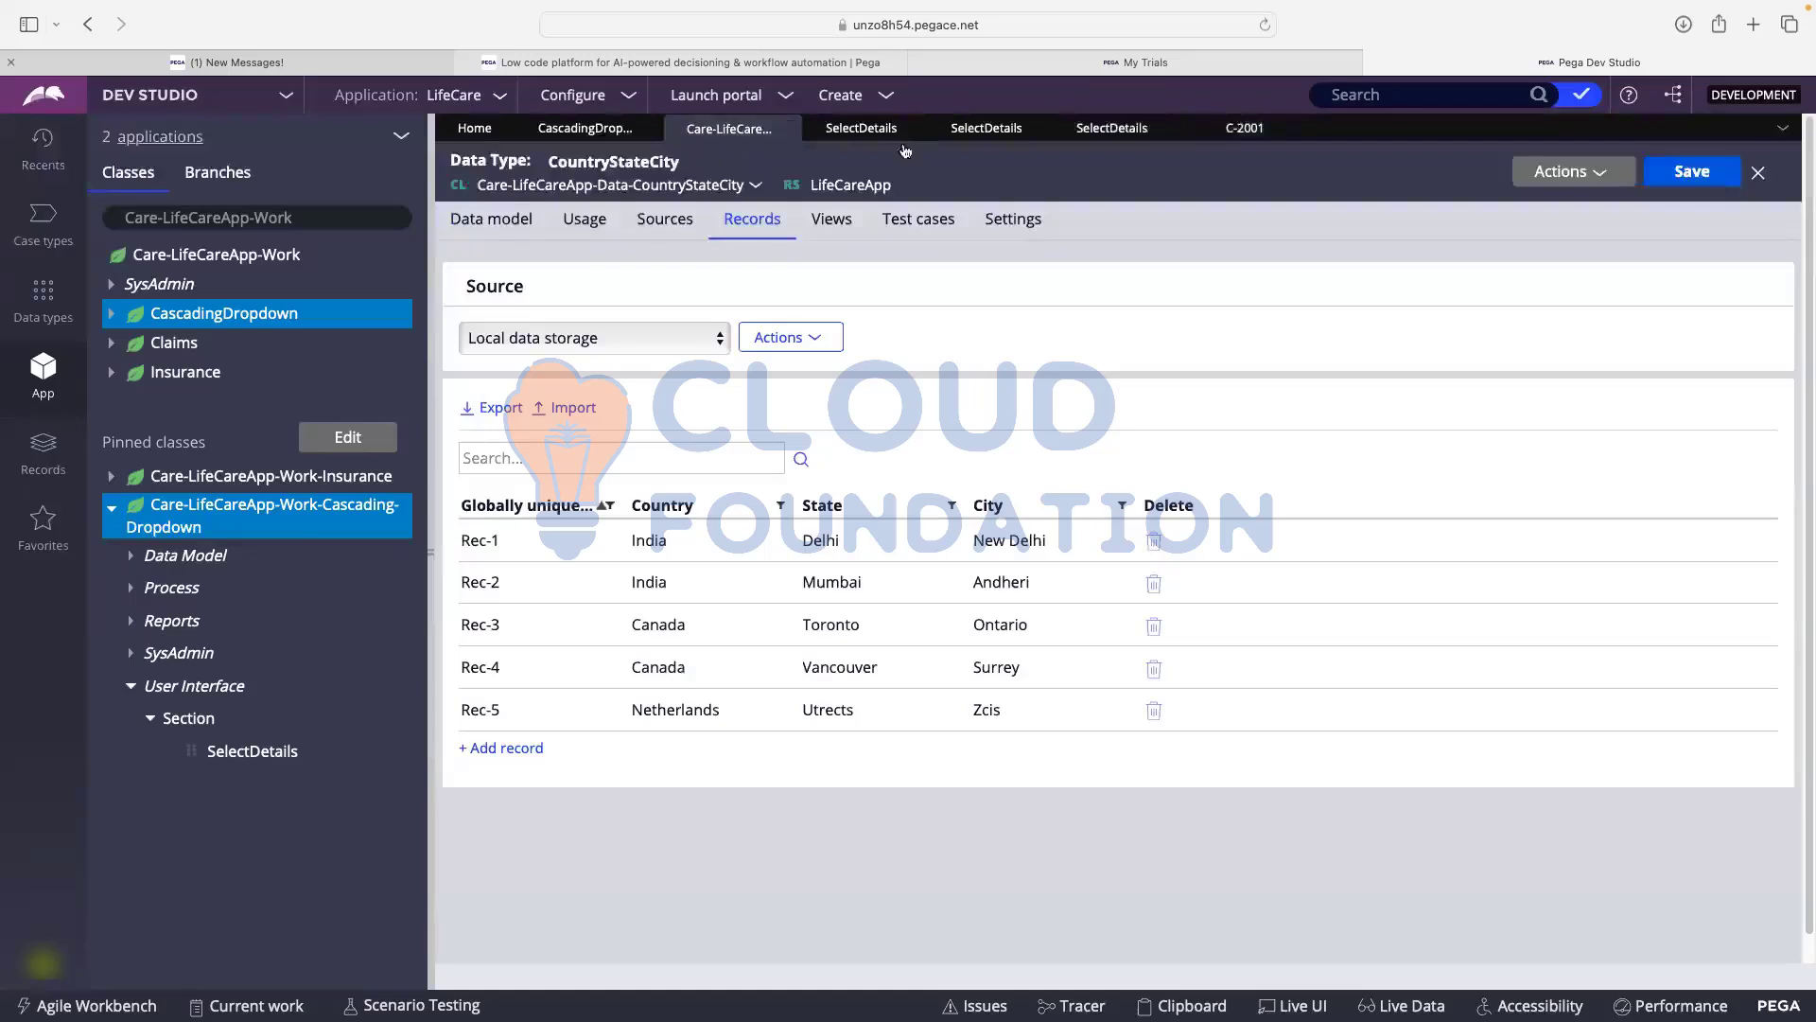
{"action": "left_click", "coordinate": [861, 132]}
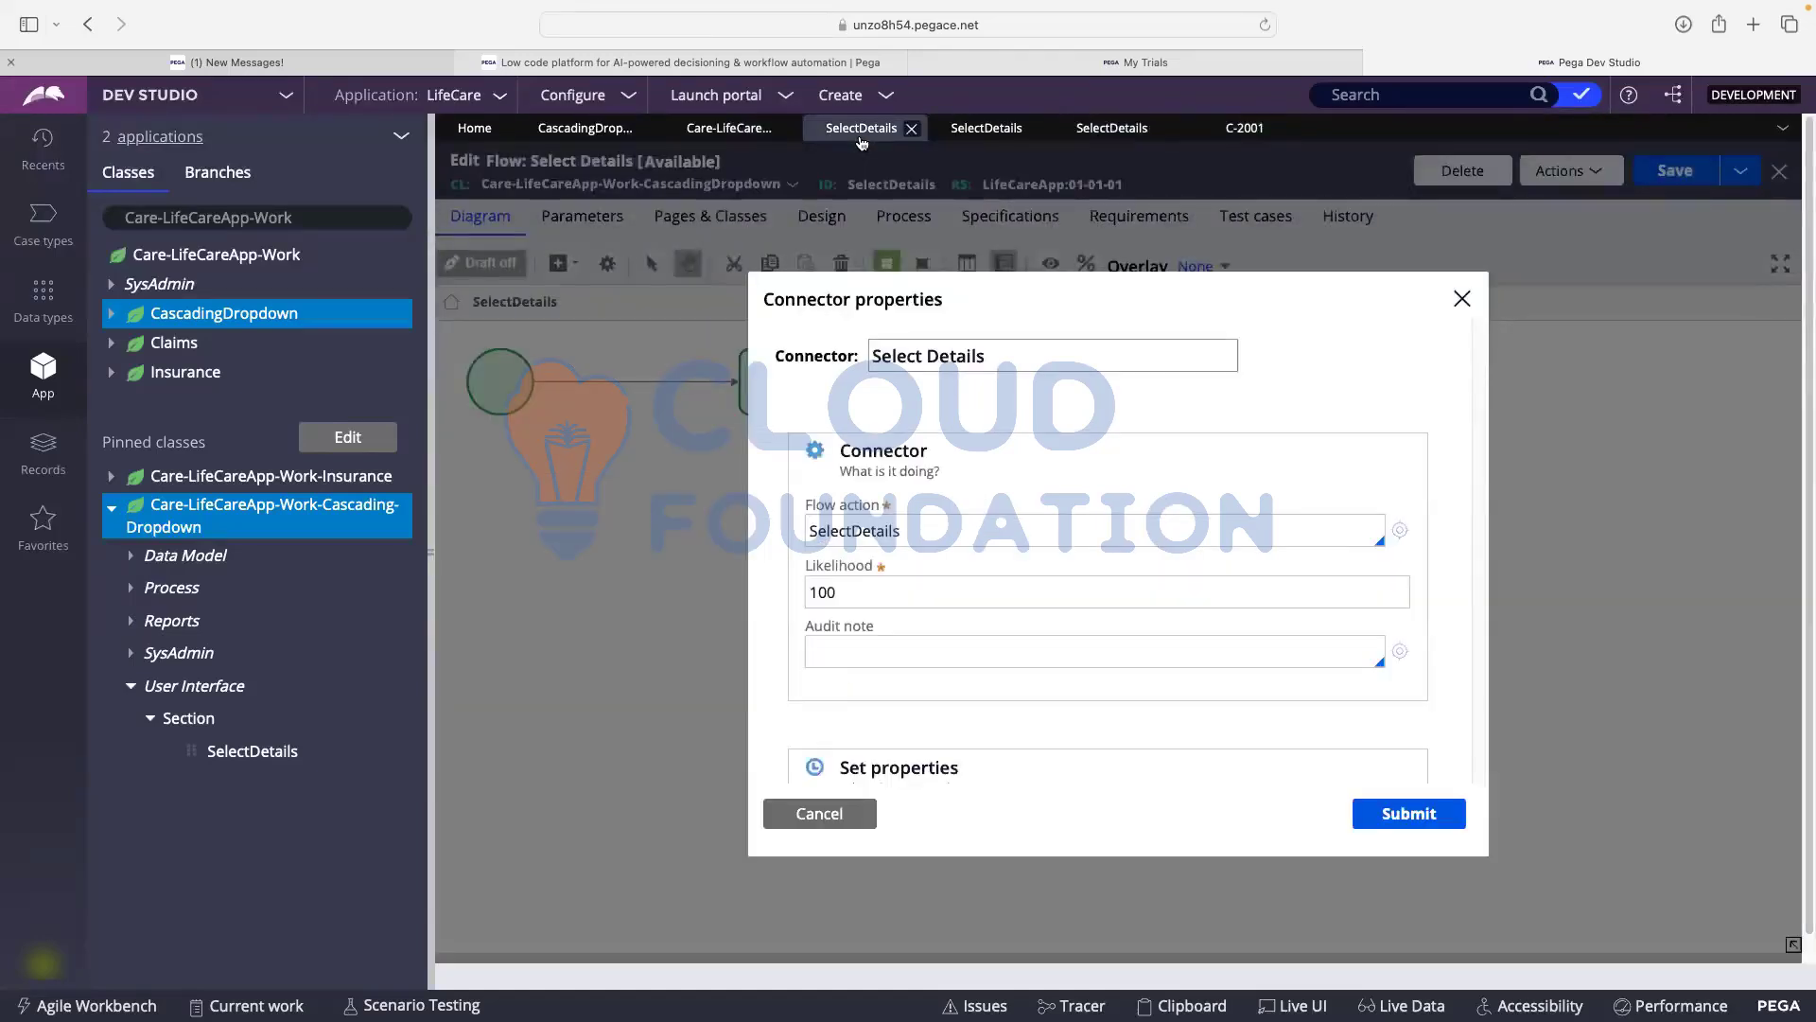
{"action": "left_click", "coordinate": [1112, 129]}
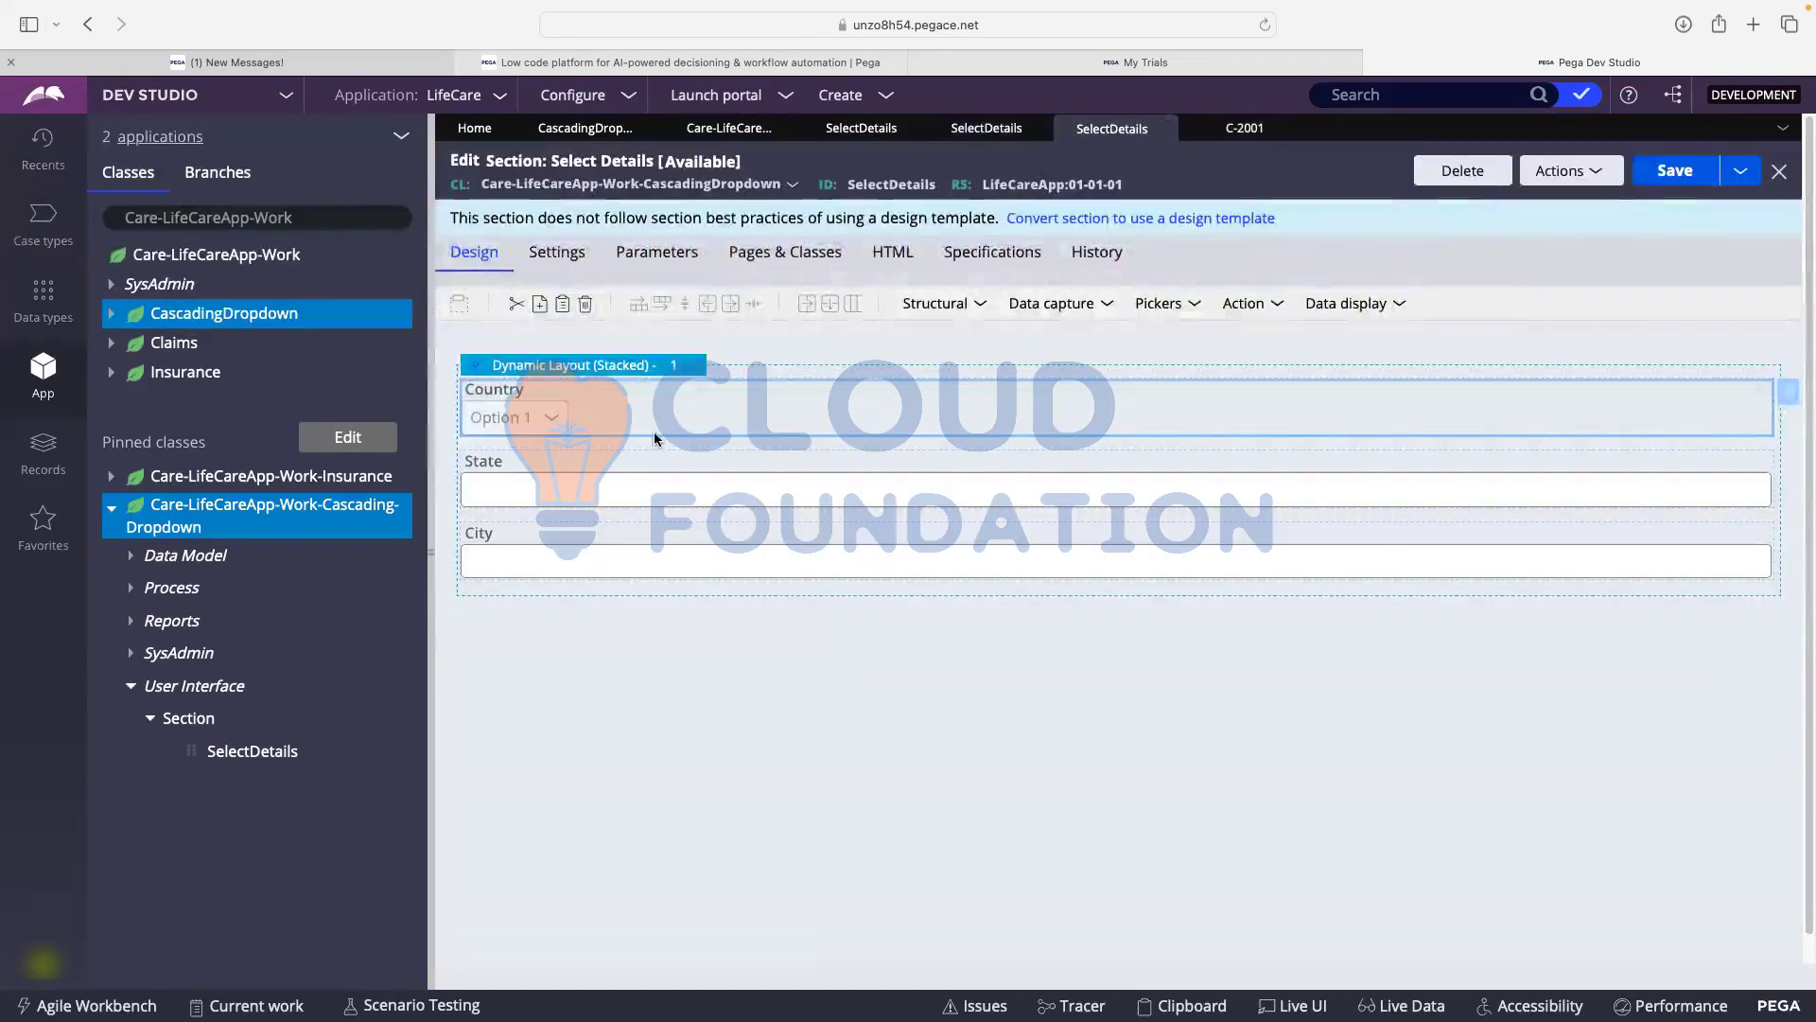
{"action": "double_click", "coordinate": [959, 443]}
{"action": "scroll", "coordinate": [1053, 419], "scroll_direction": "down", "scroll_amount": 1}
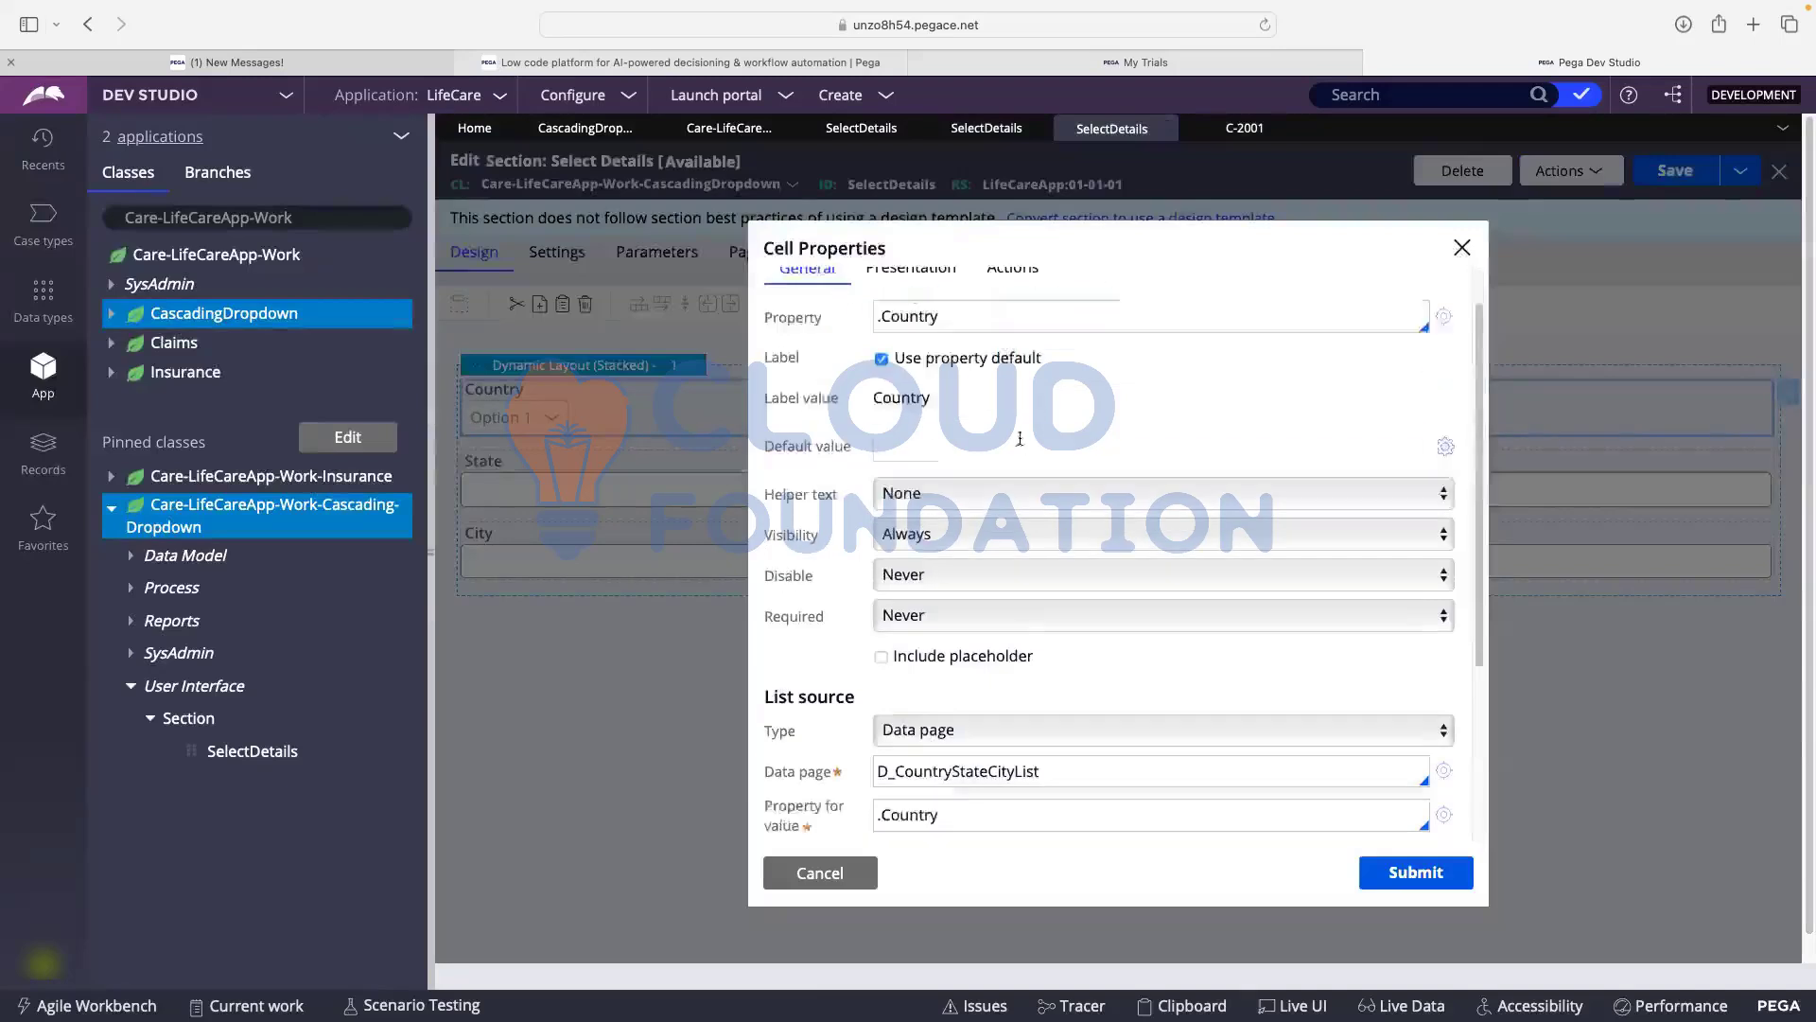
{"action": "scroll", "coordinate": [1053, 418], "scroll_direction": "down", "scroll_amount": 3}
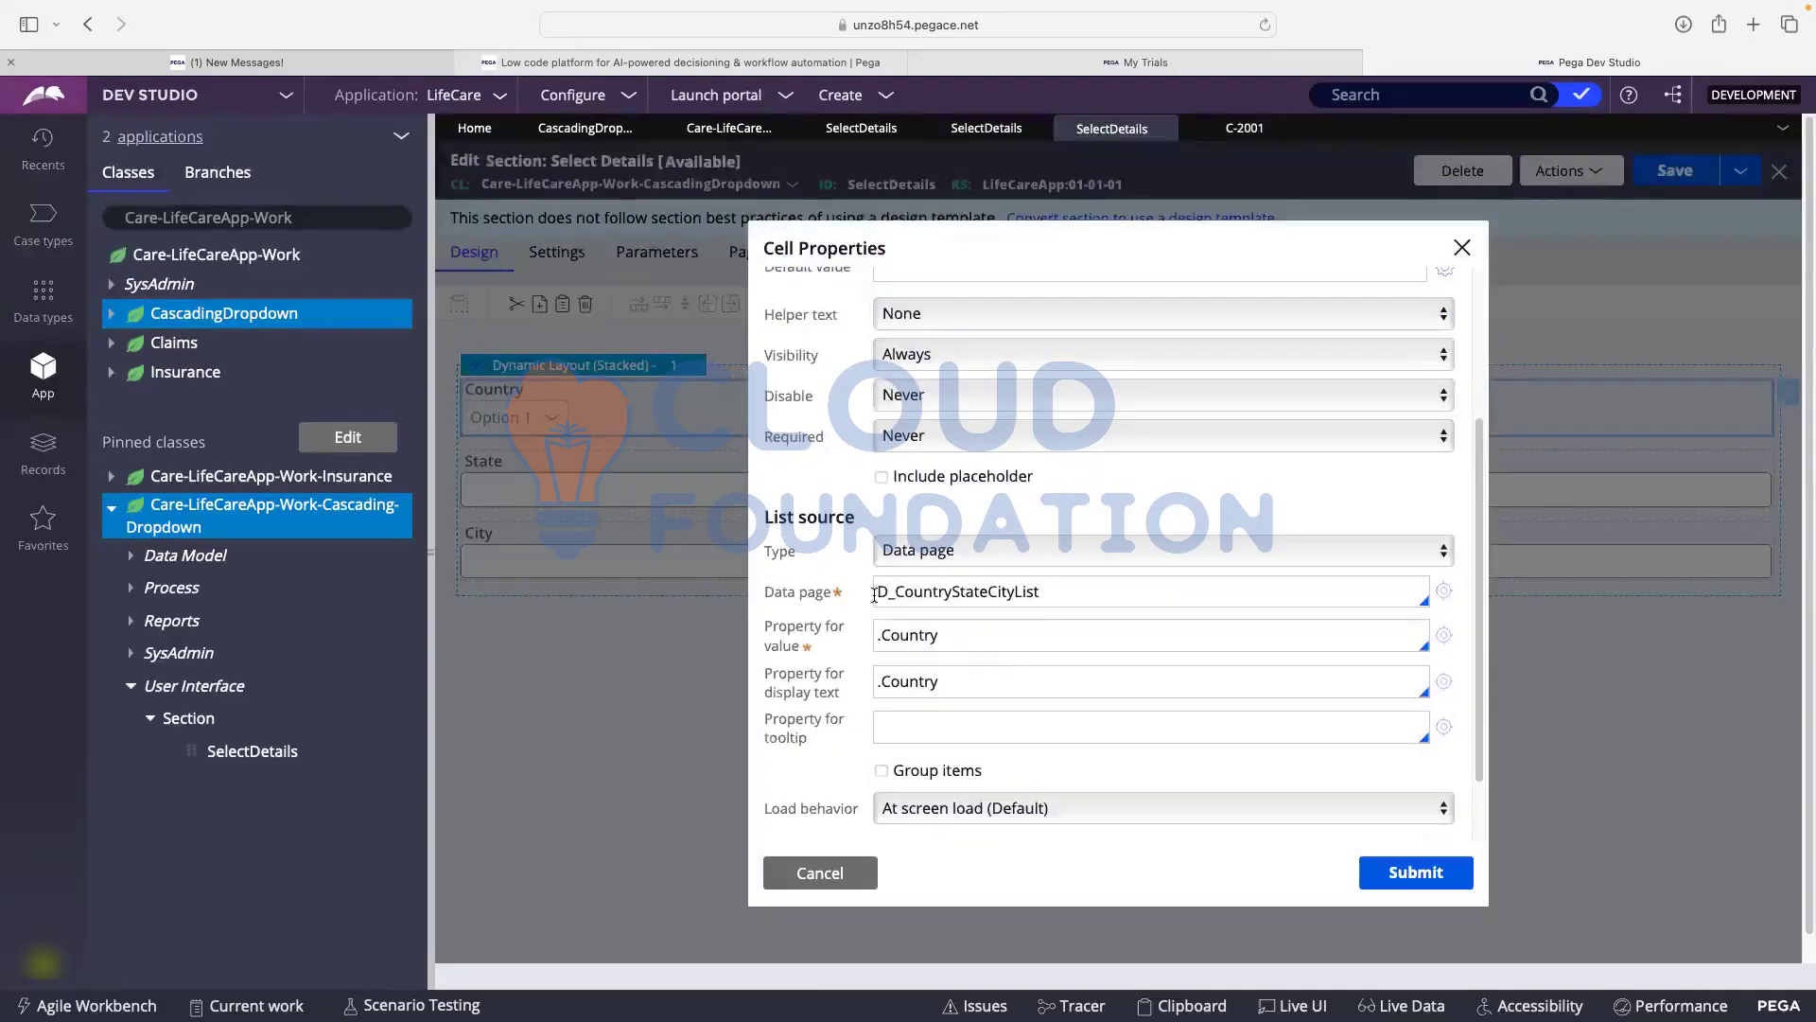
{"action": "left_click_drag", "start_coordinate": [874, 594], "coordinate": [1039, 594]}
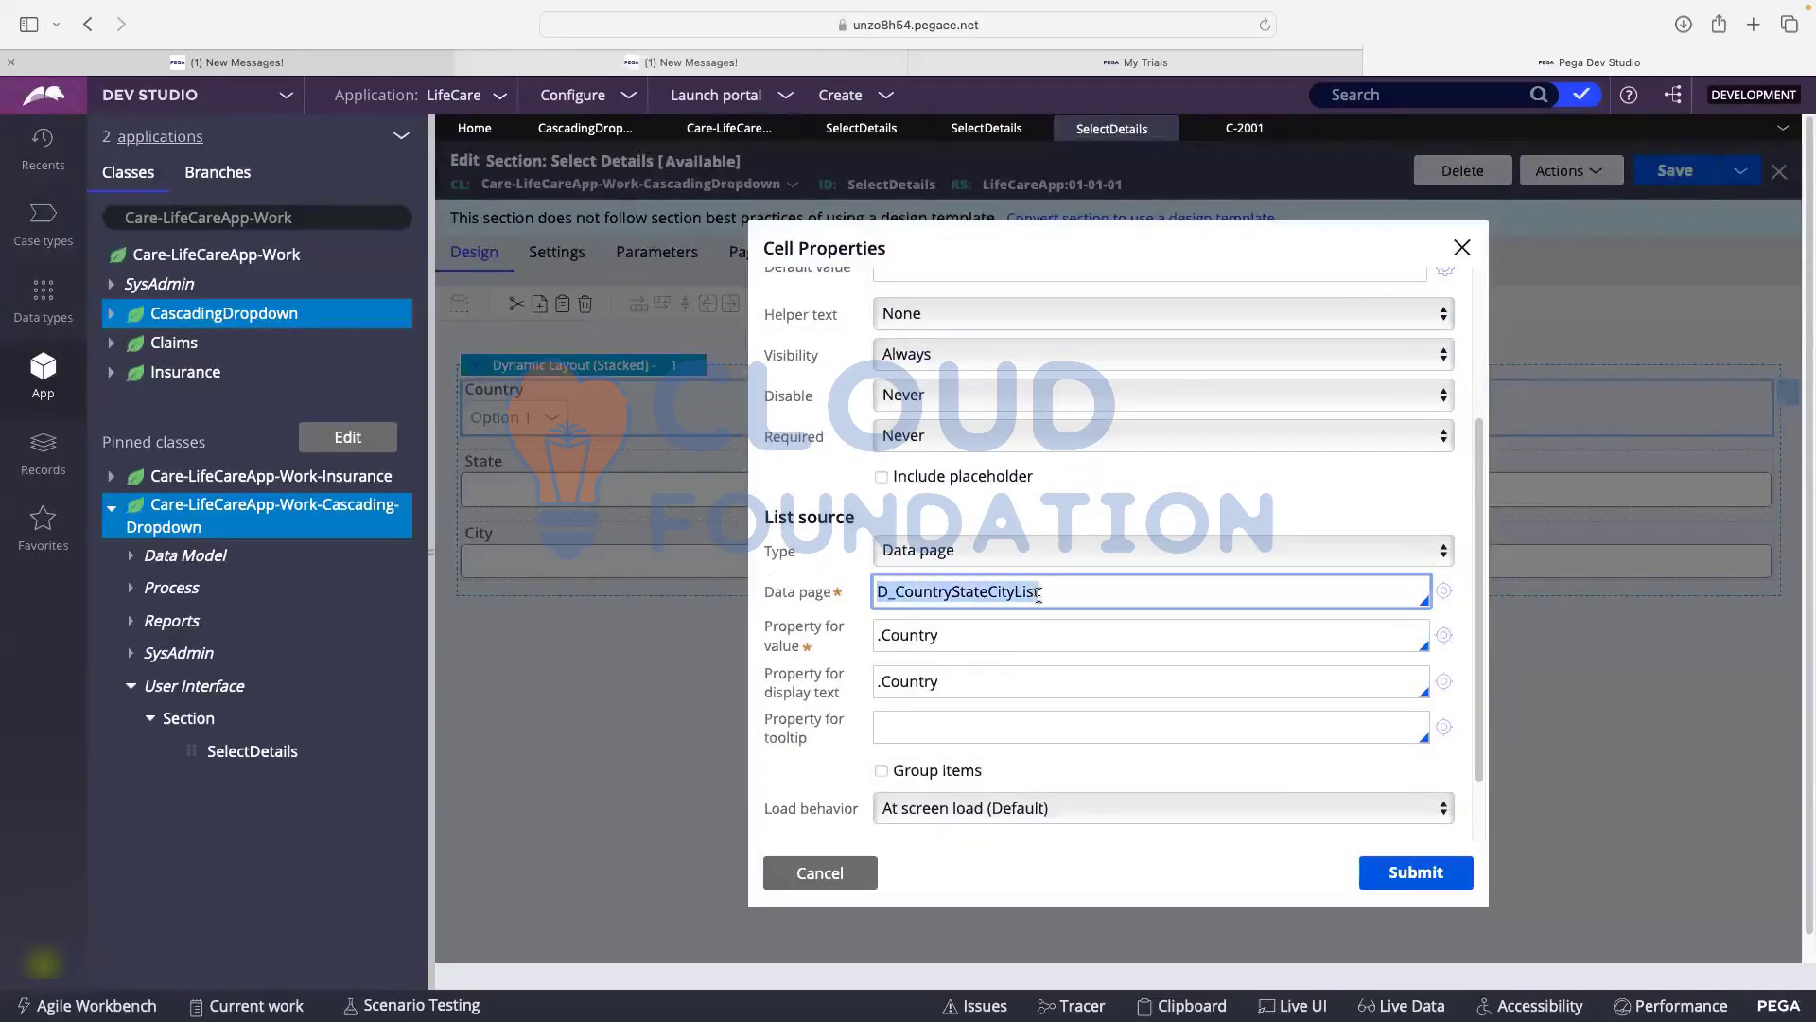
{"action": "left_click", "coordinate": [1050, 593]}
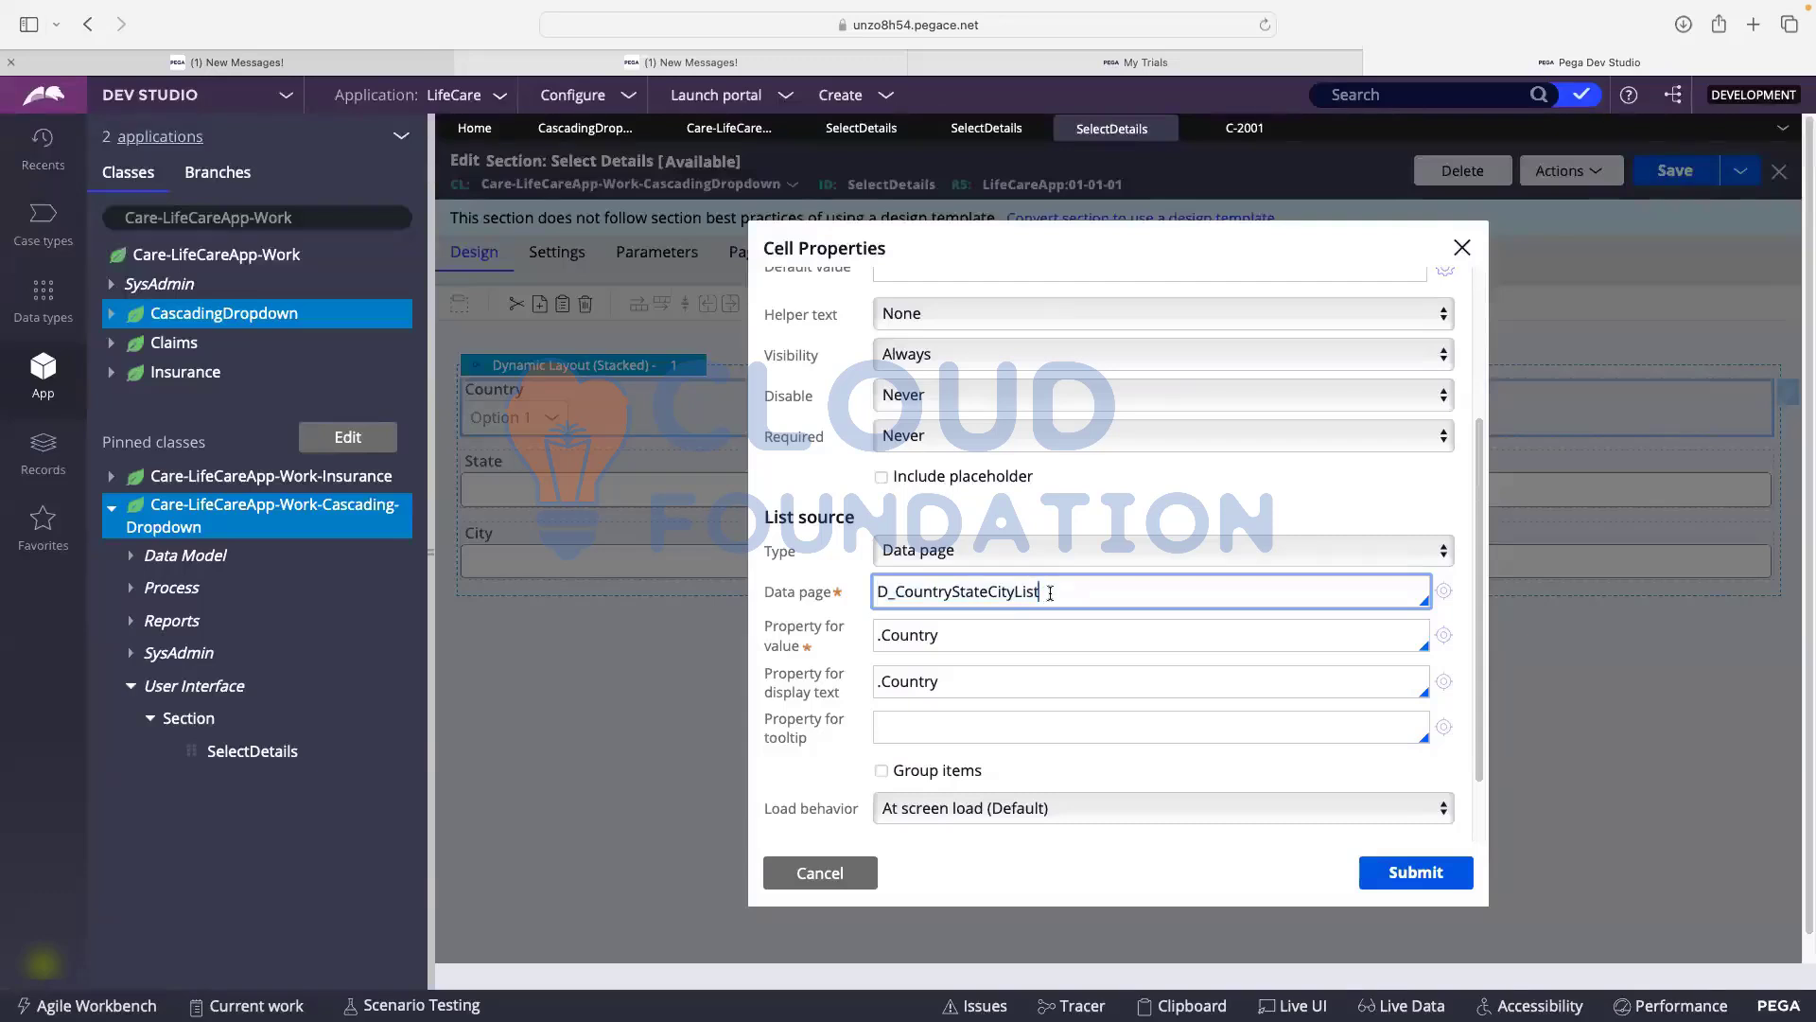
{"action": "left_click", "coordinate": [1442, 593]}
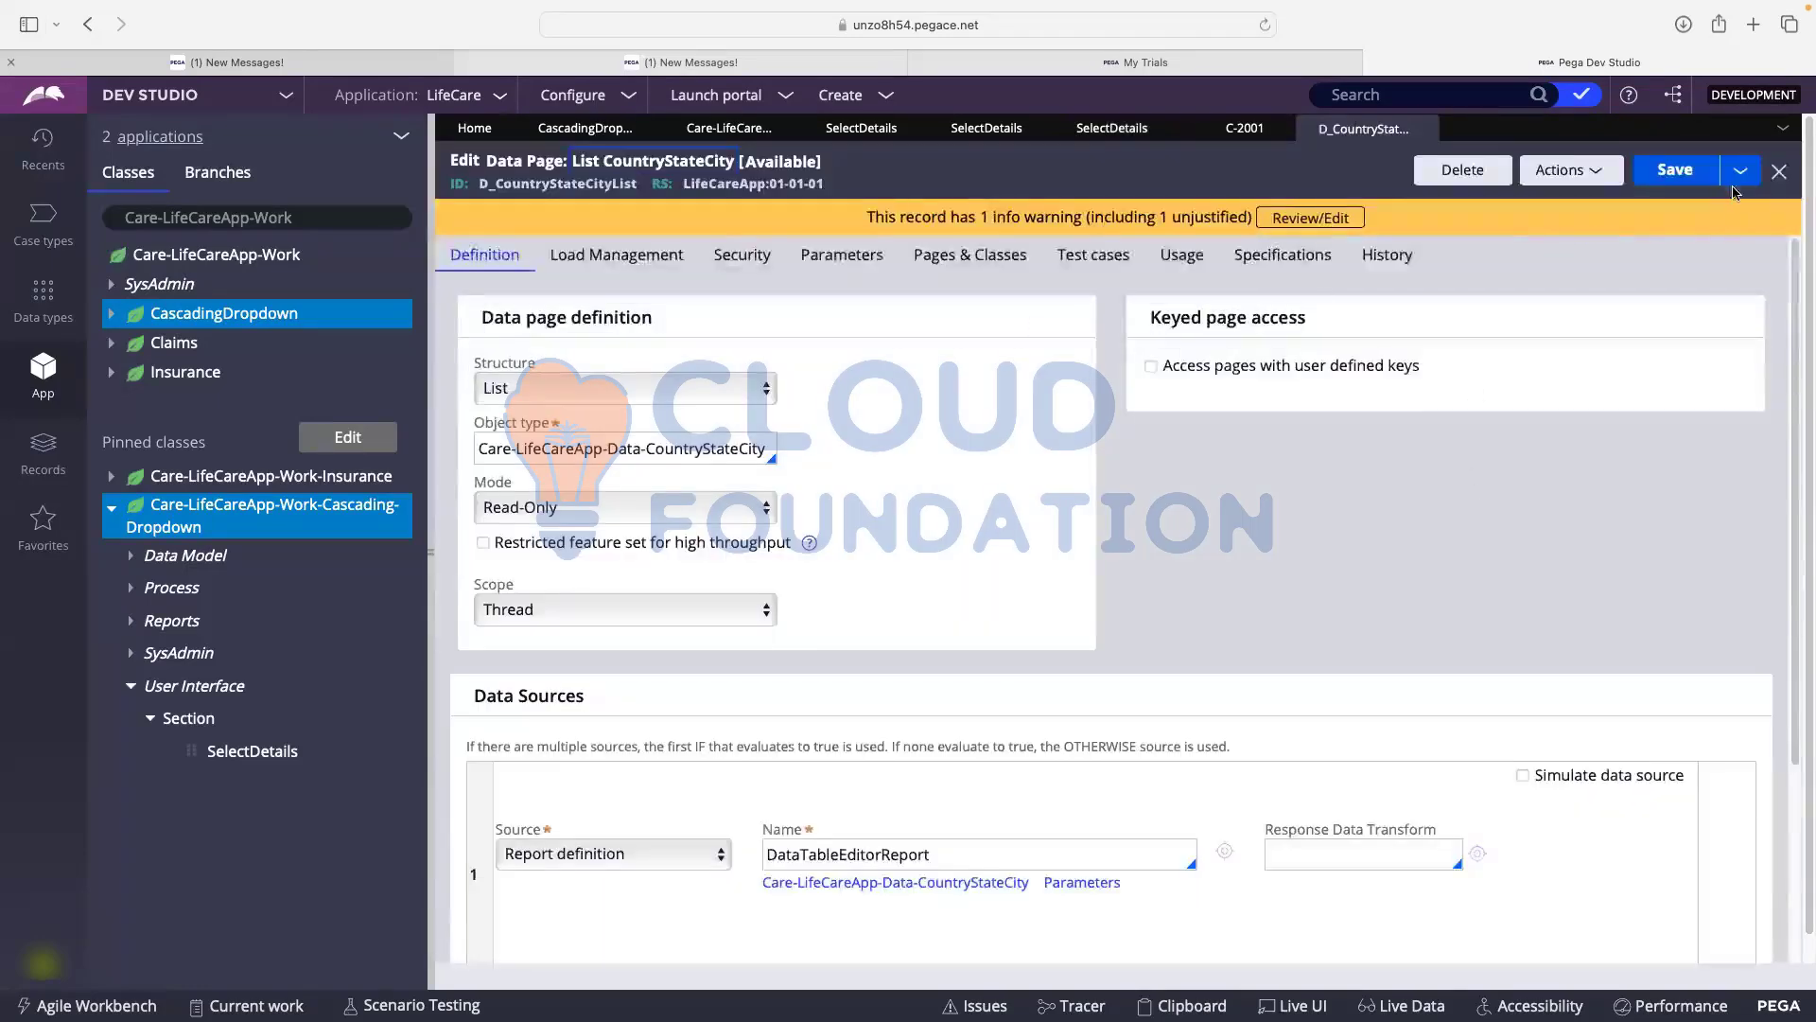
- Save the D_CountryStateCityList data page as a new data page labelled FetchCountry, and open it
{"action": "left_click", "coordinate": [1738, 180]}
{"action": "left_click", "coordinate": [1595, 212]}
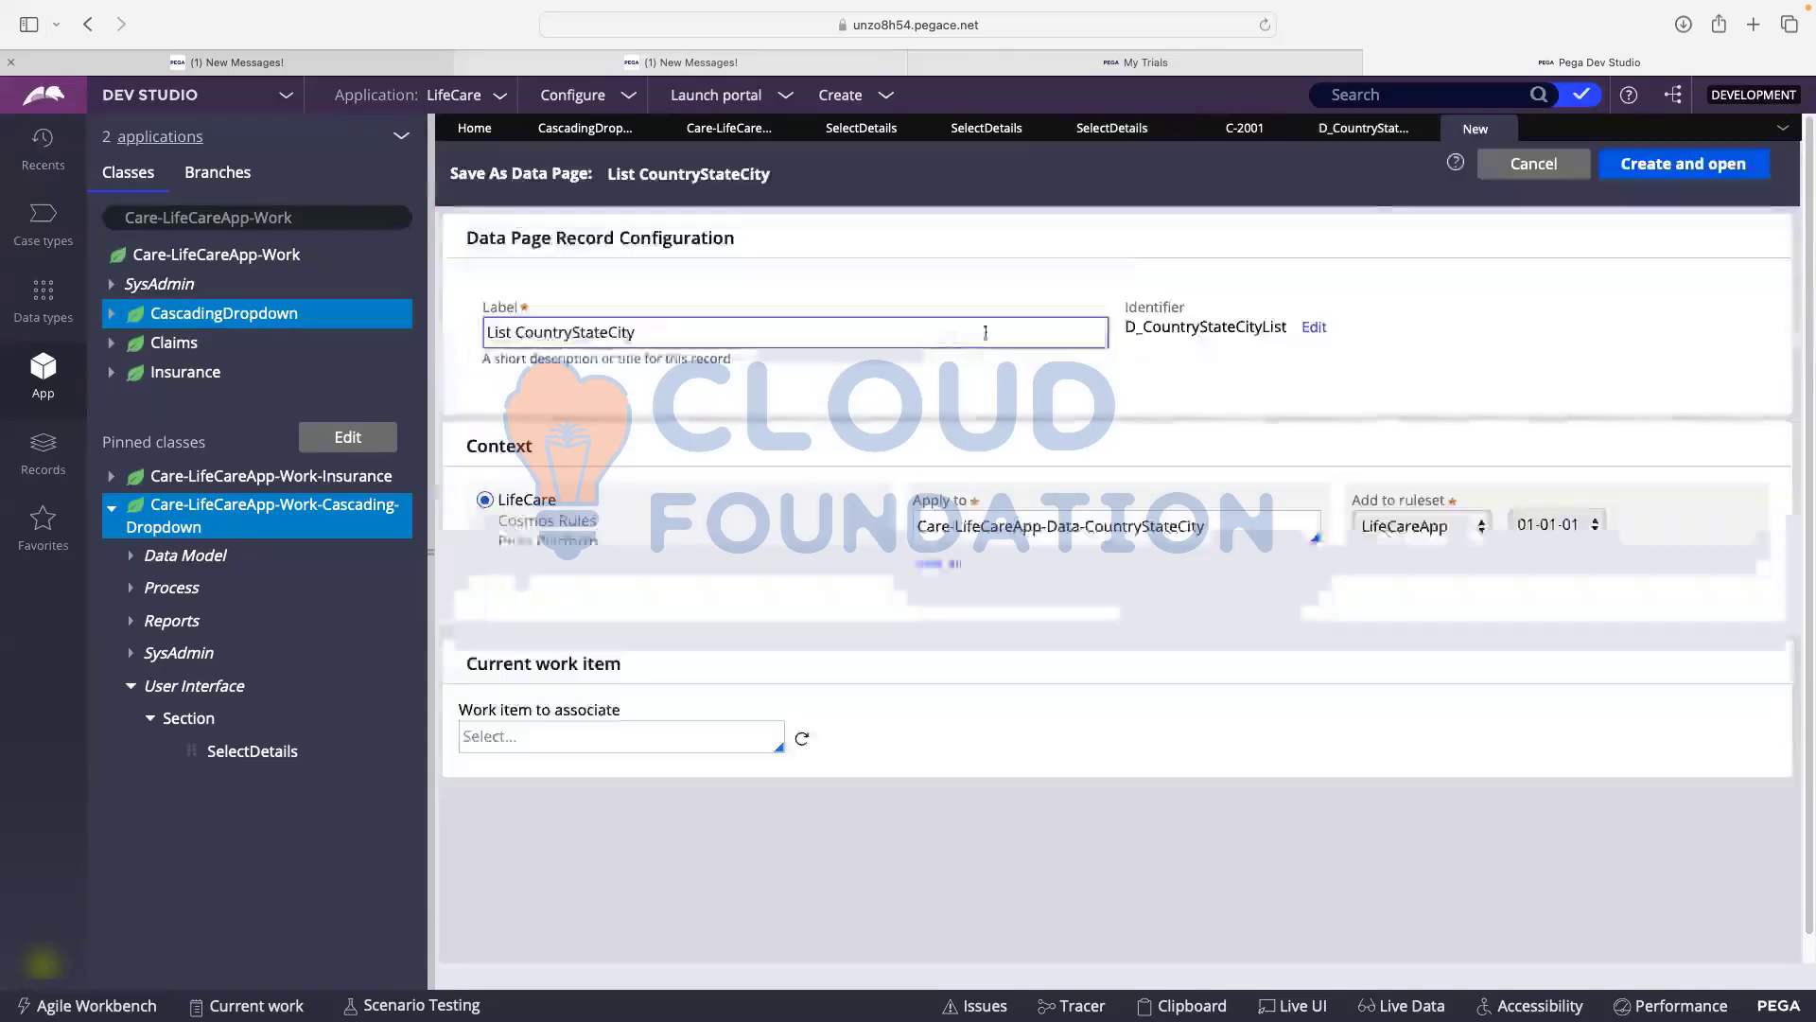
{"action": "left_click_drag", "start_coordinate": [638, 332], "coordinate": [584, 330]}
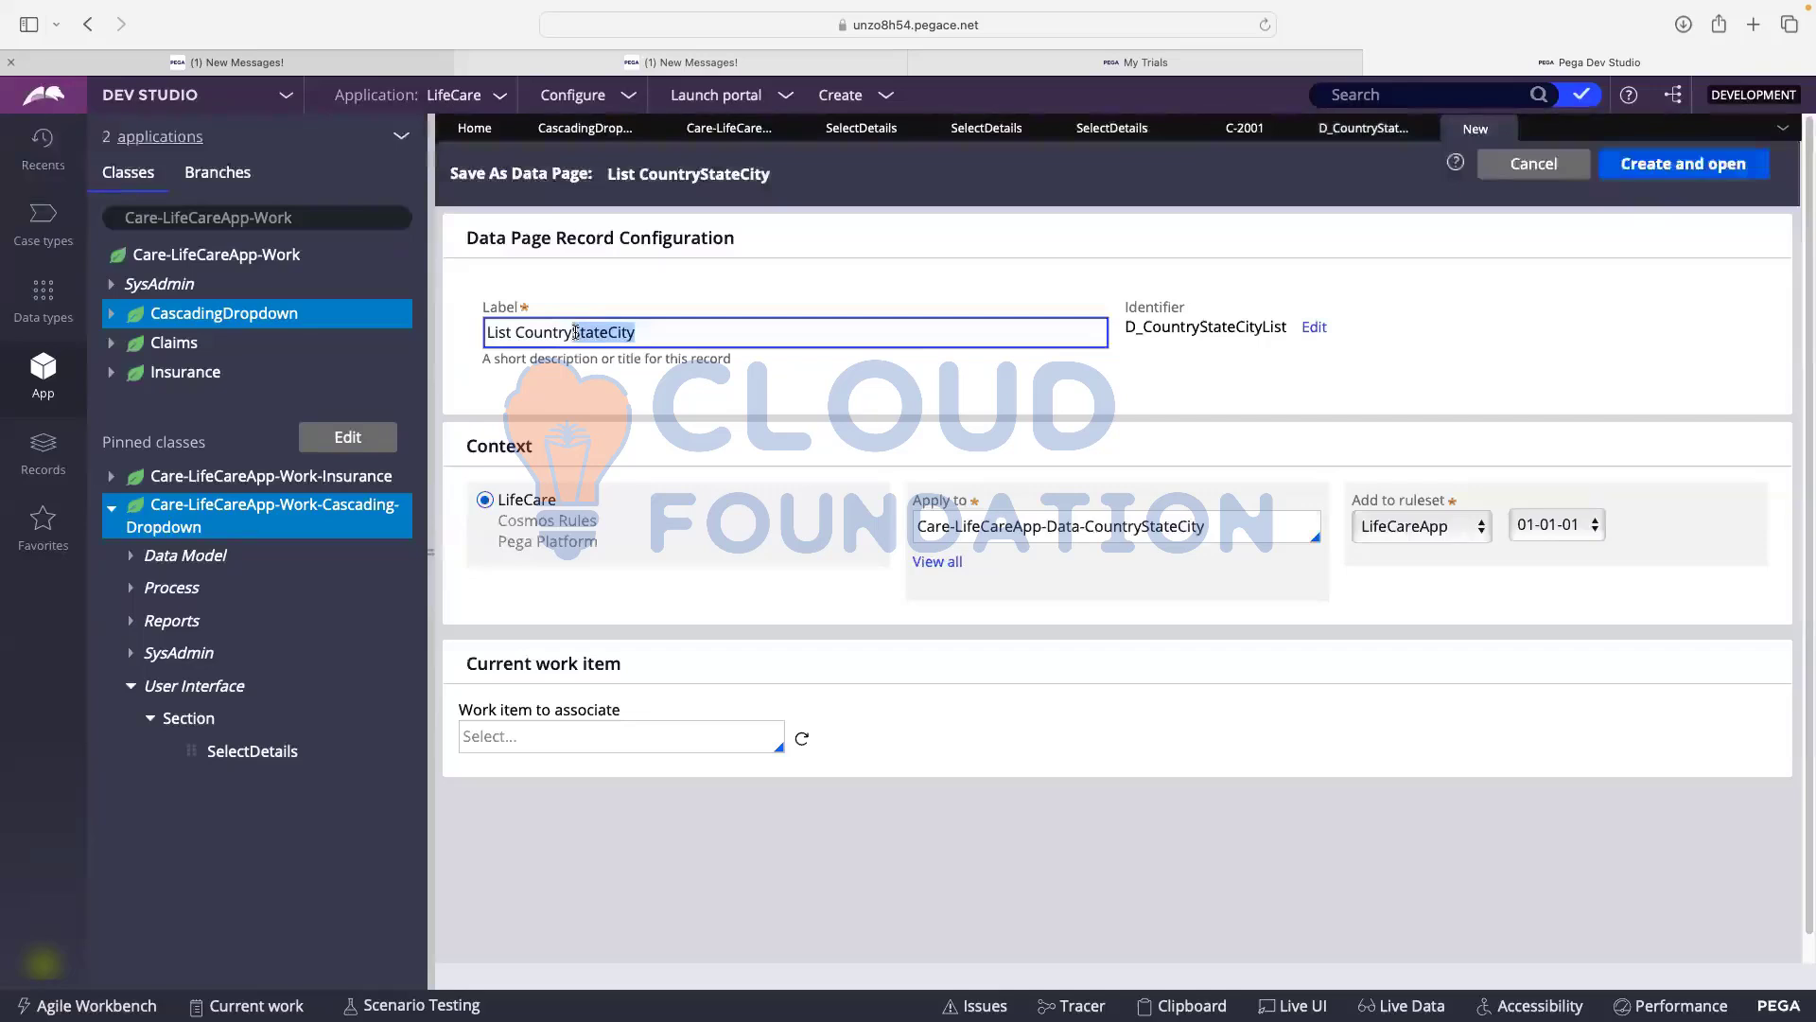
{"action": "key", "text": "BackSpace"}
{"action": "key", "text": "BackSpace"}
{"action": "key", "text": "BackSpace"}
{"action": "key", "text": "BackSpace"}
{"action": "key", "text": "BackSpace"}
{"action": "key", "text": "BackSpace"}
{"action": "key", "text": "BackSpace"}
{"action": "key", "text": "BackSpace"}
{"action": "key", "text": "BackSpace"}
{"action": "key", "text": "BackSpace"}
{"action": "key", "text": "BackSpace"}
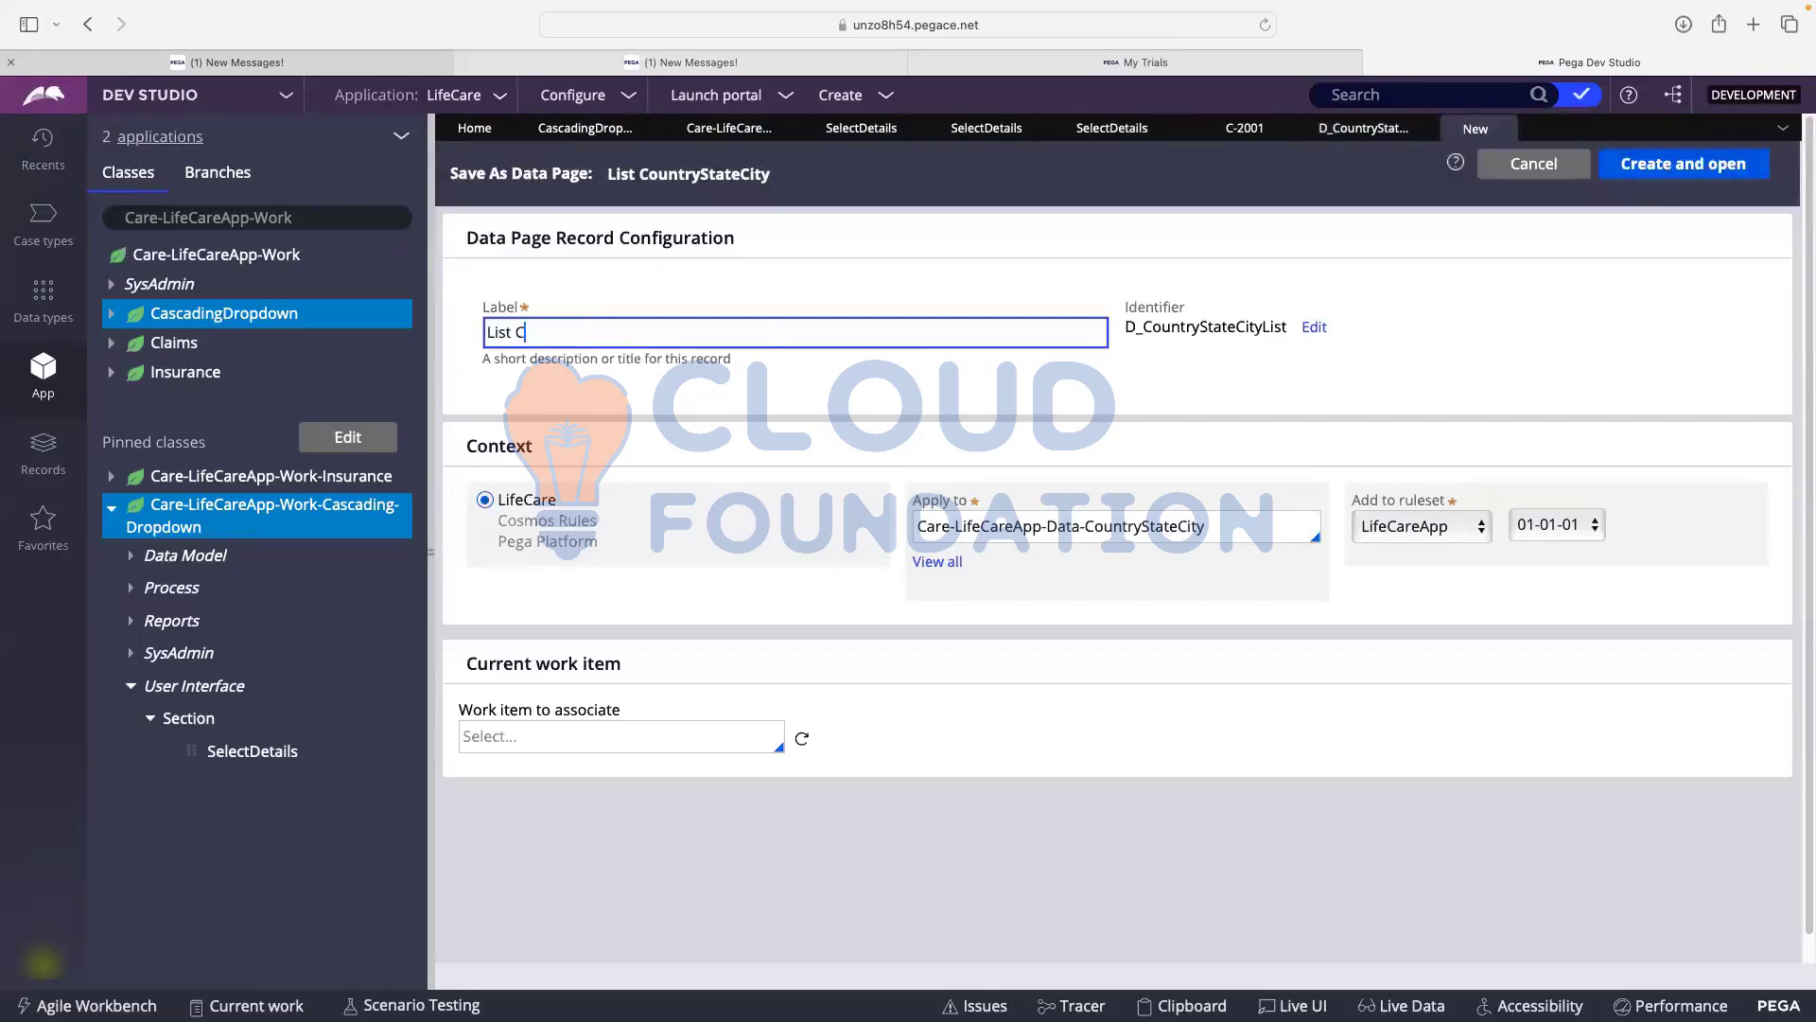
{"action": "type", "text": "G"}
{"action": "key", "text": "BackSpace"}
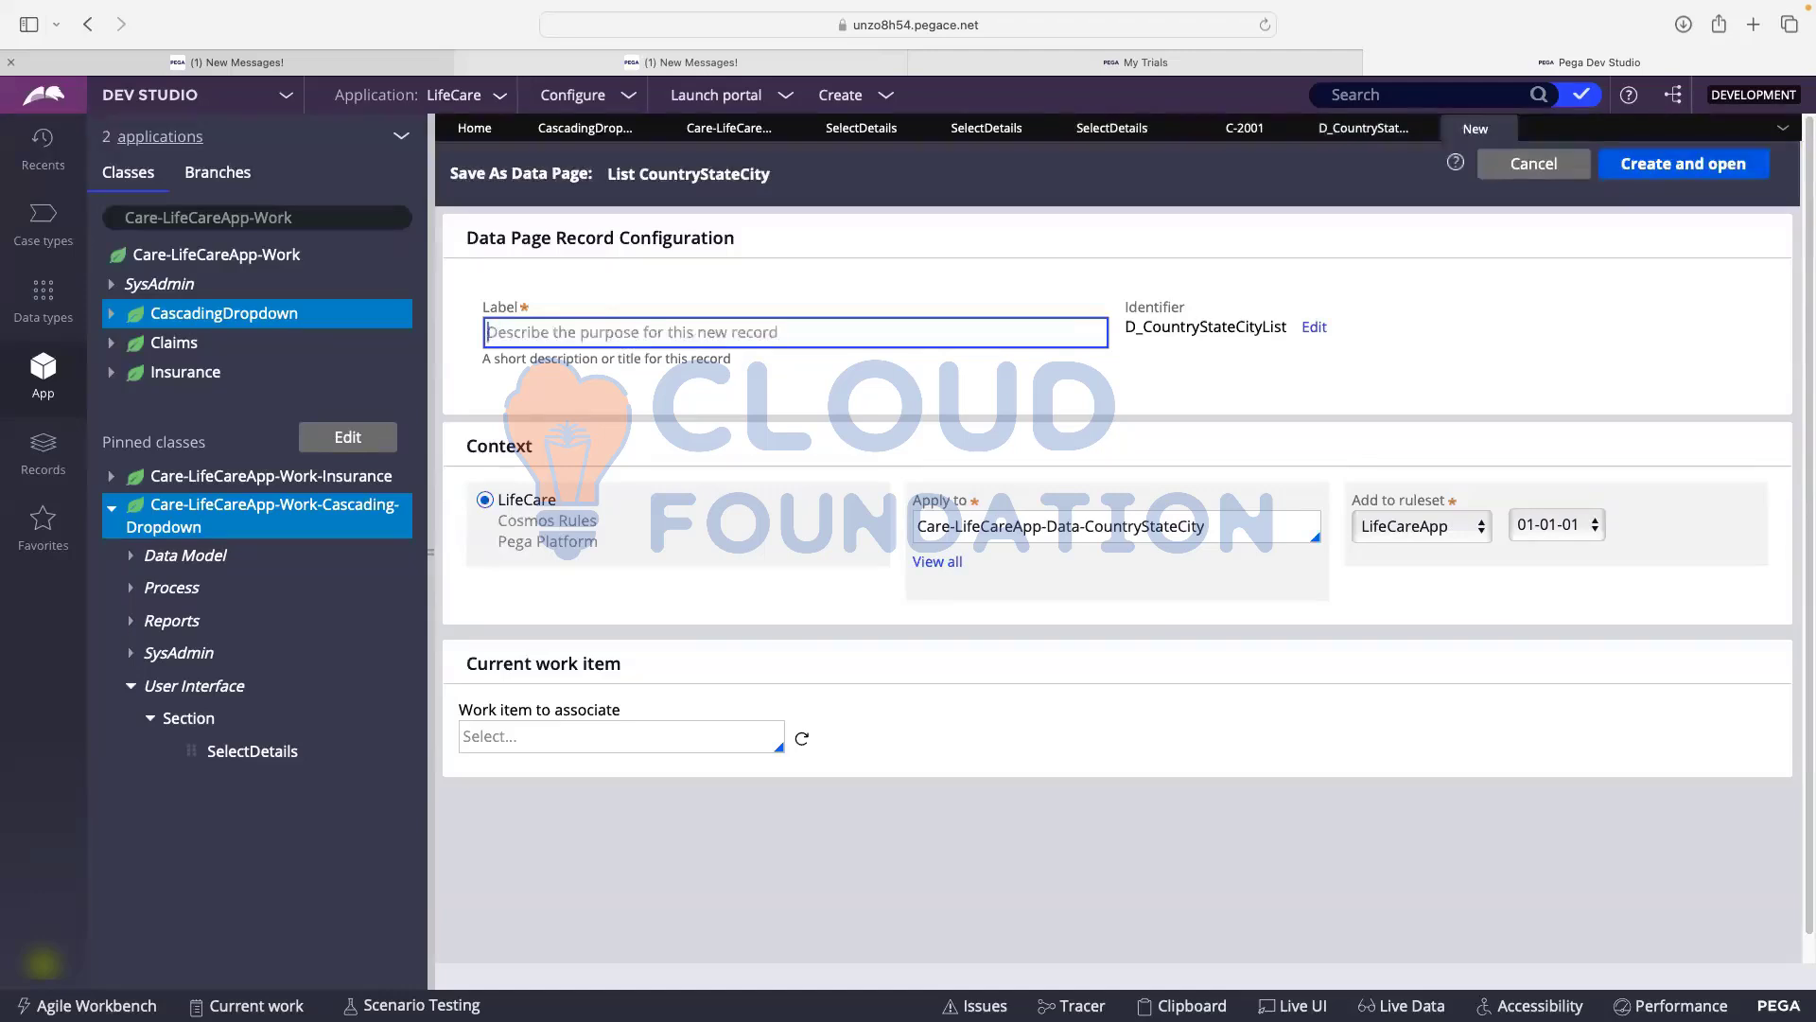
{"action": "type", "text": "FetchCountr"}
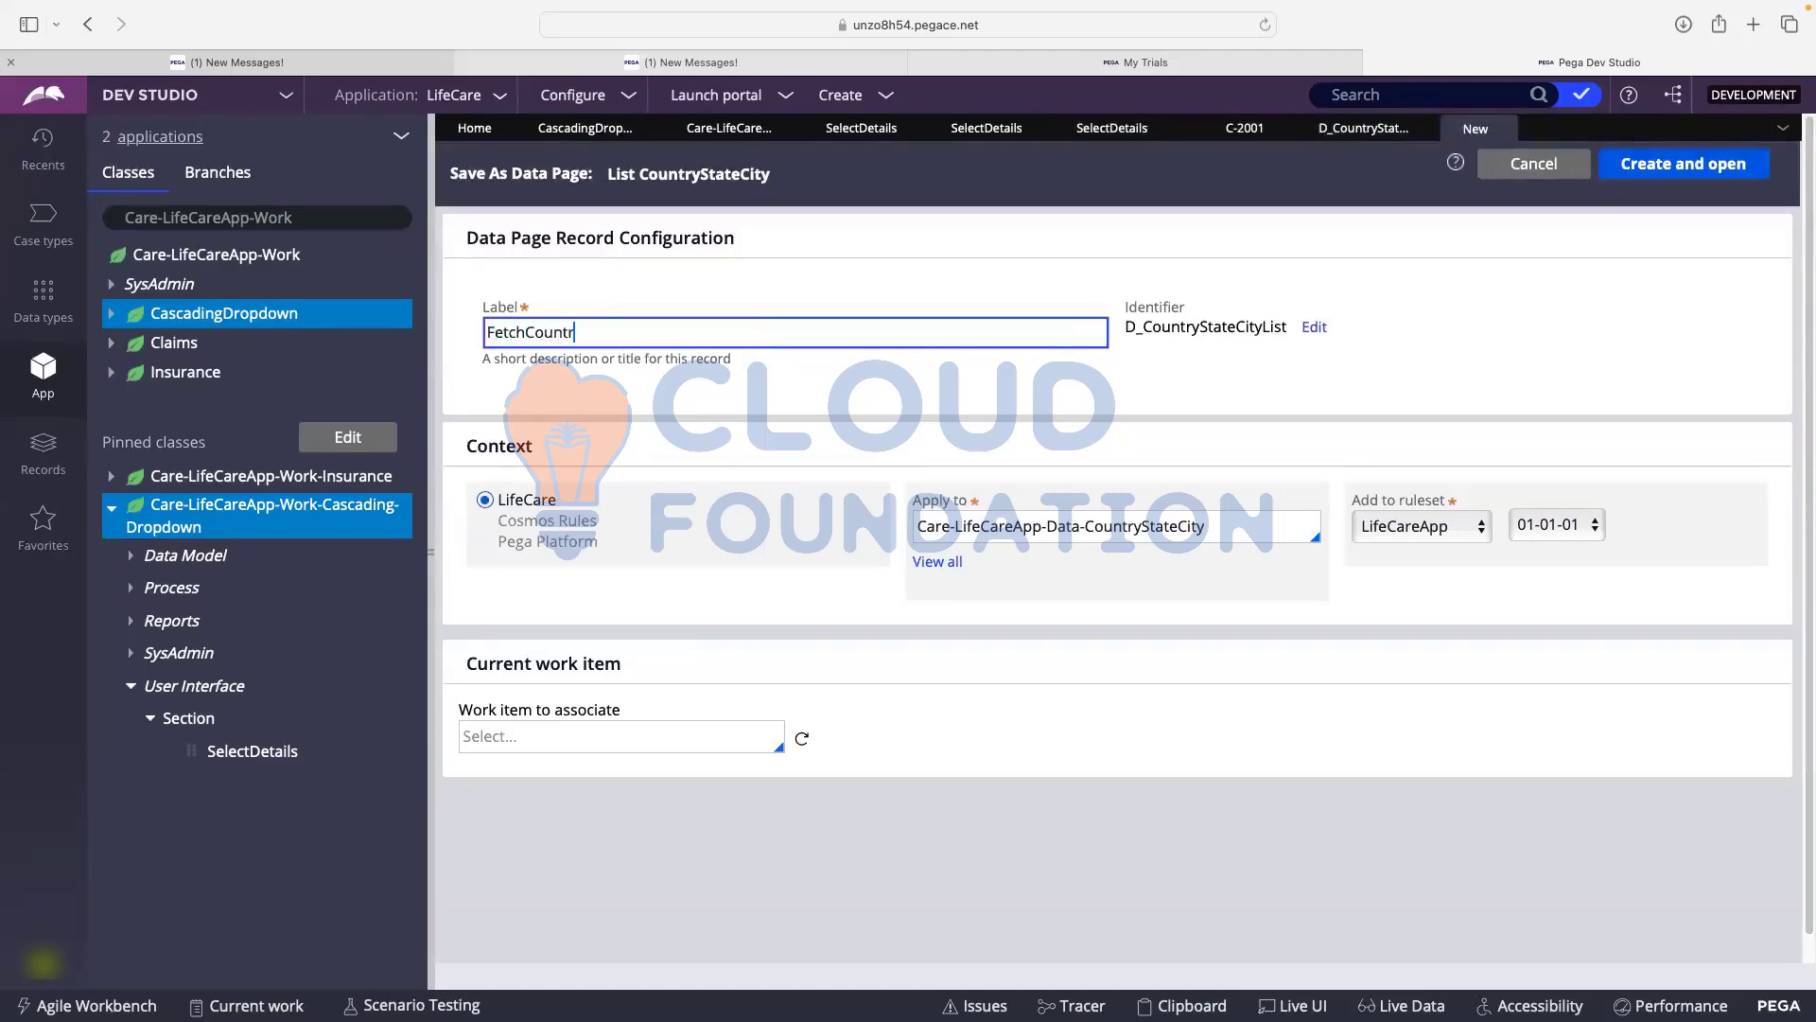
{"action": "type", "text": "y"}
{"action": "left_click", "coordinate": [1138, 381]}
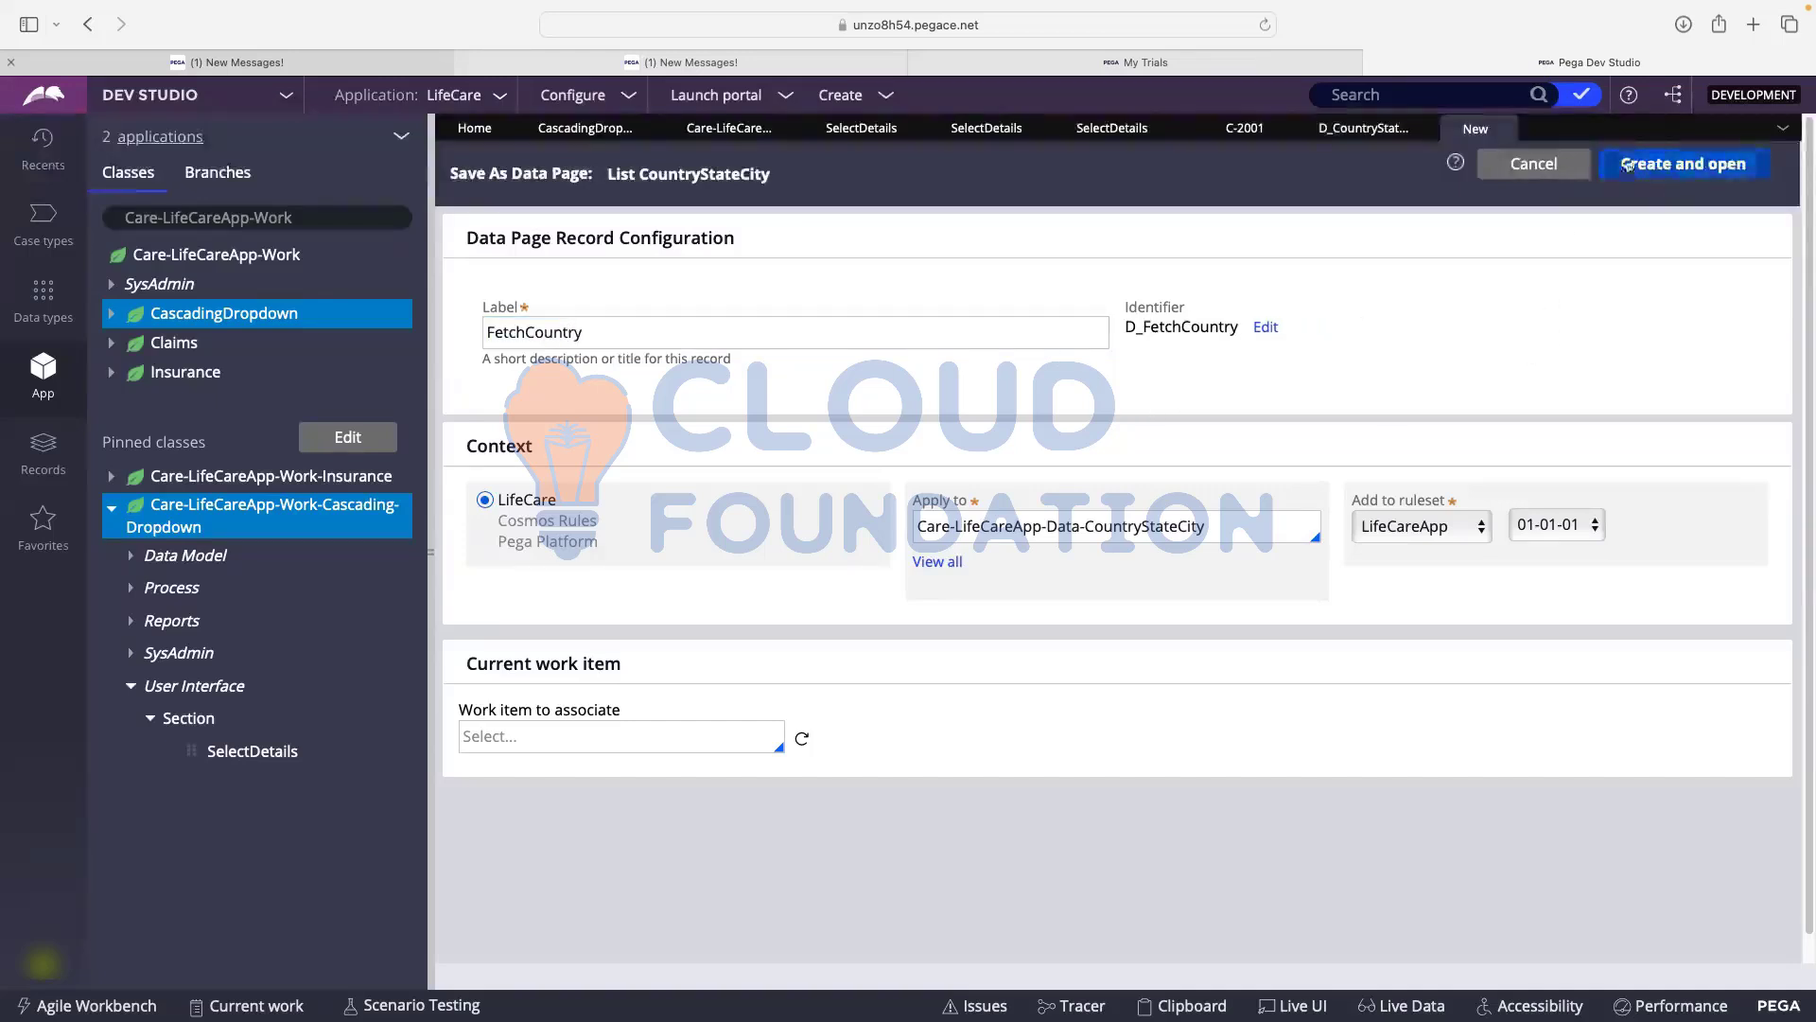
{"action": "left_click", "coordinate": [1661, 170]}
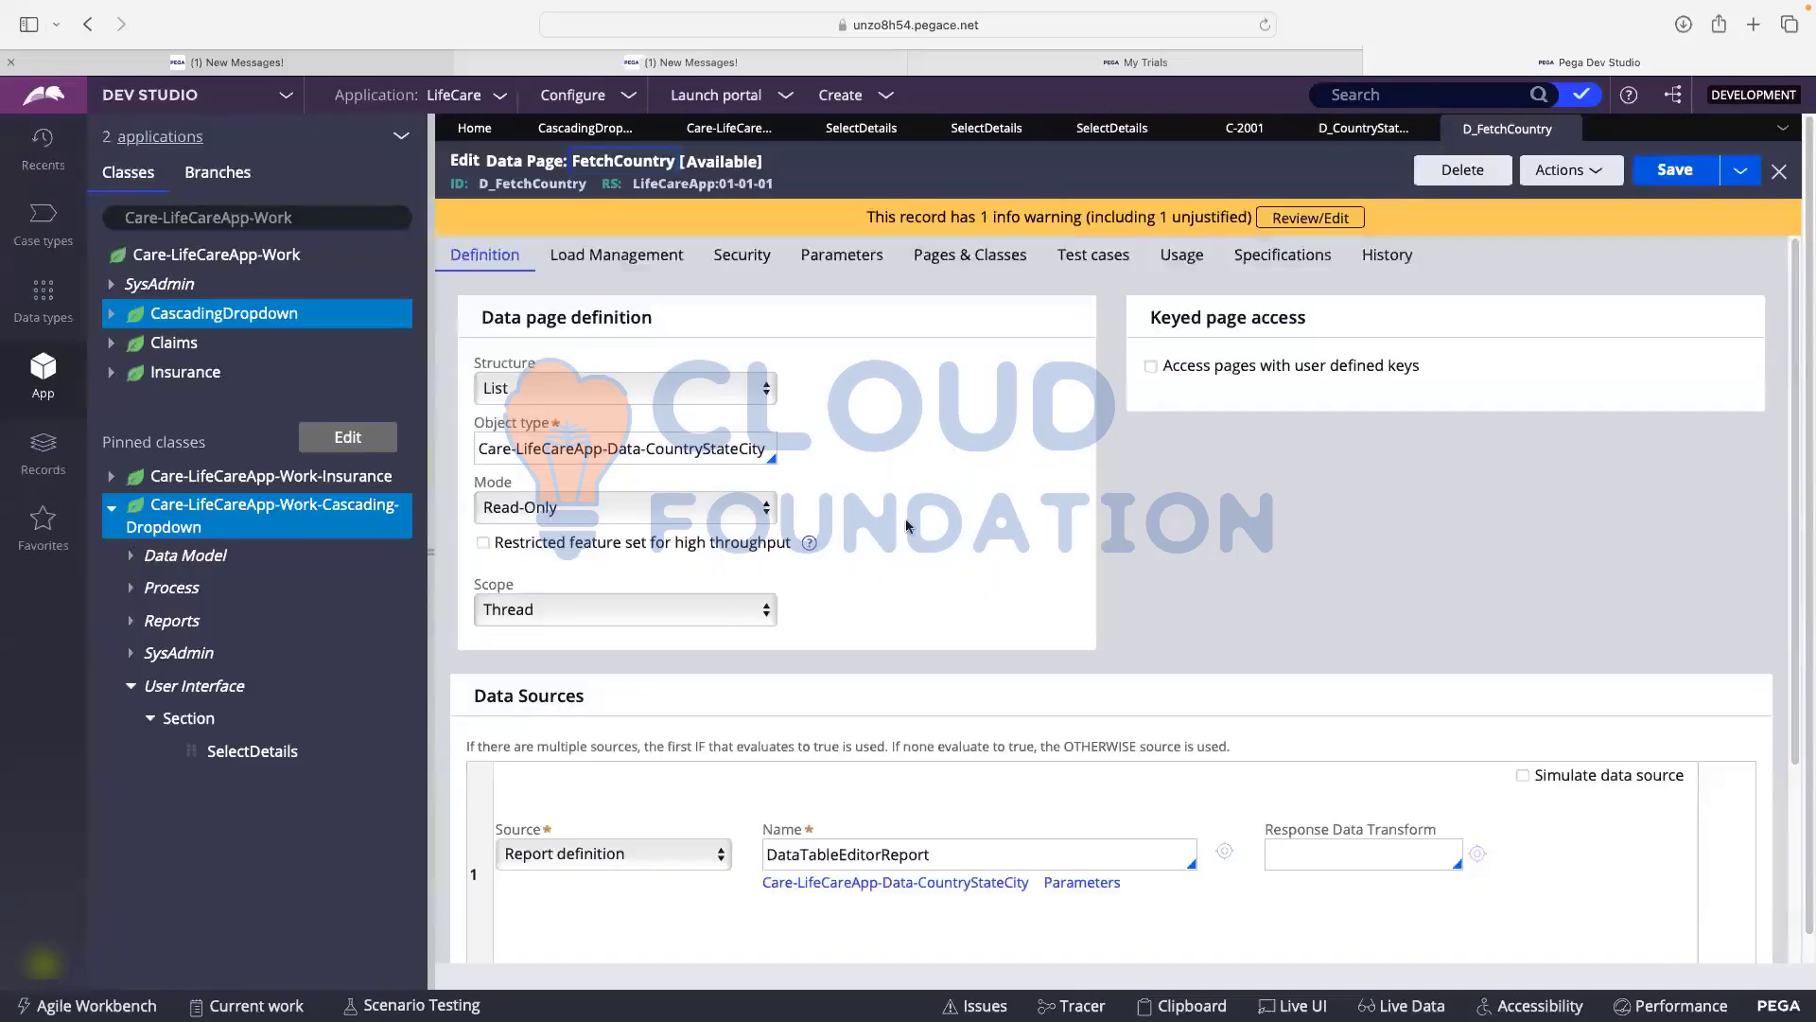
- Open the FetchCountry data page's DataTableEditorReport source and save it as a new report definition labelled FetchCountry
{"action": "scroll", "coordinate": [932, 507], "scroll_direction": "down", "scroll_amount": 2}
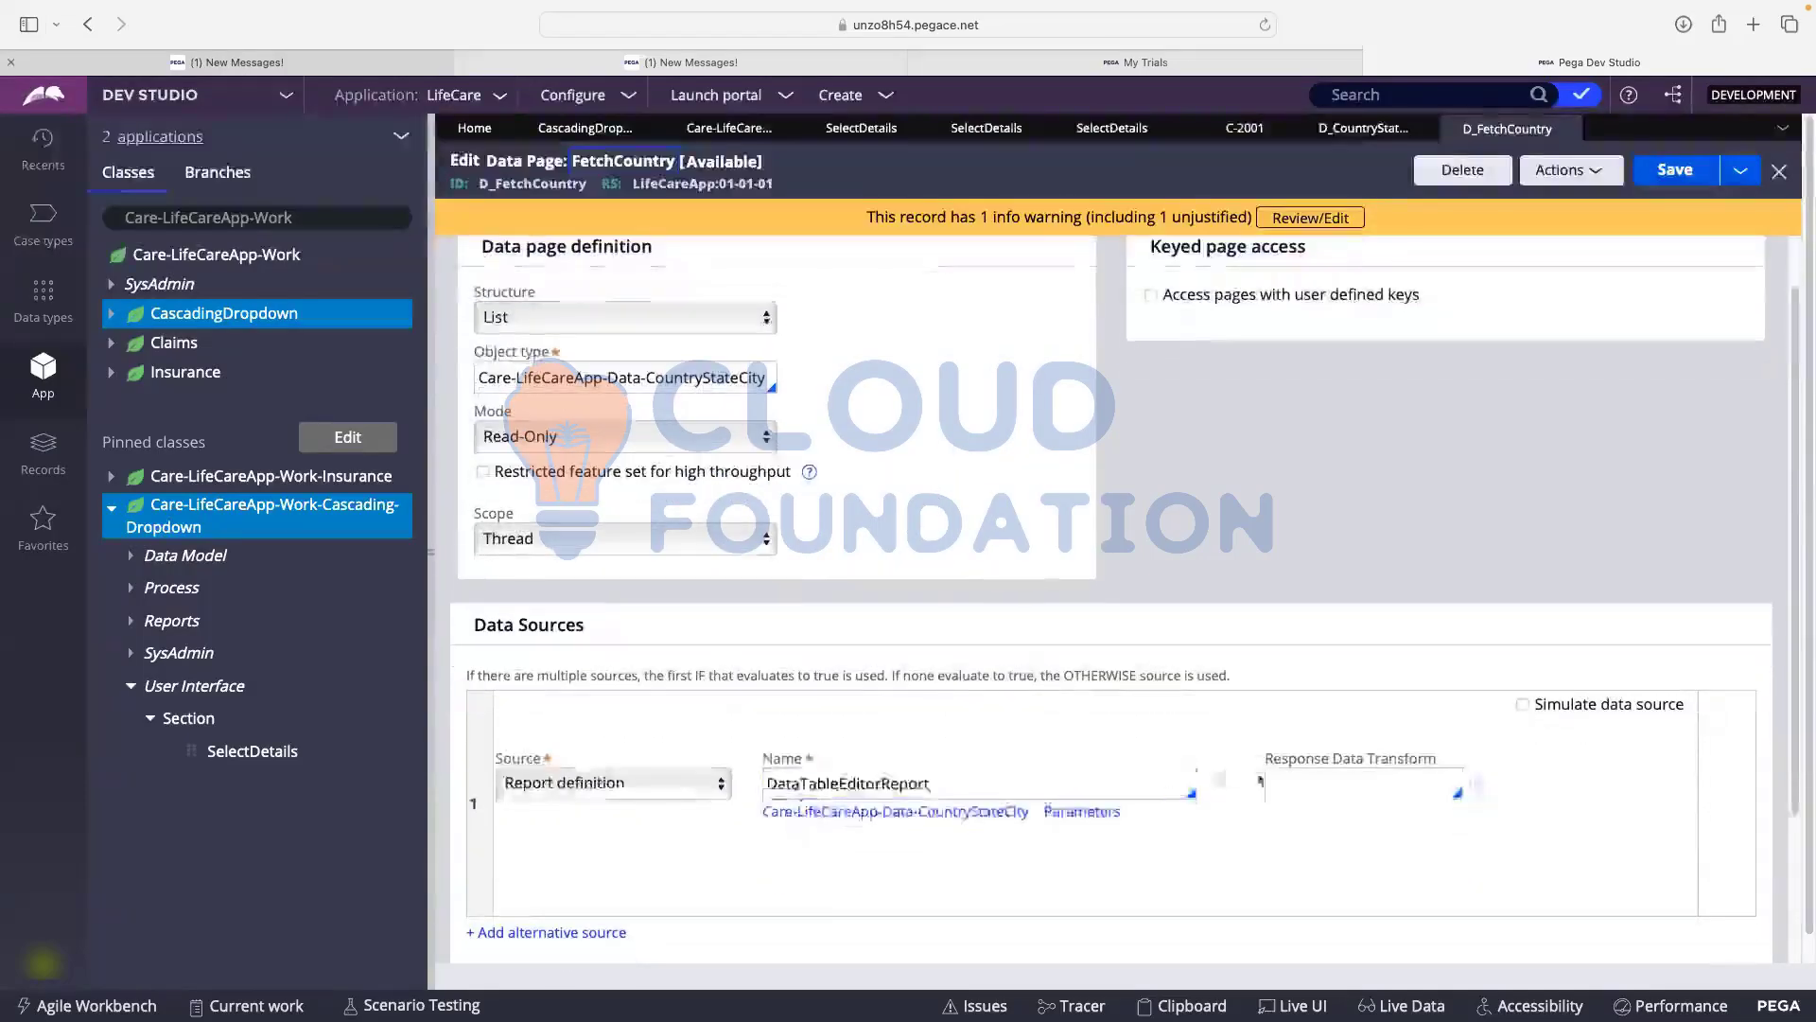
{"action": "left_click", "coordinate": [1224, 783]}
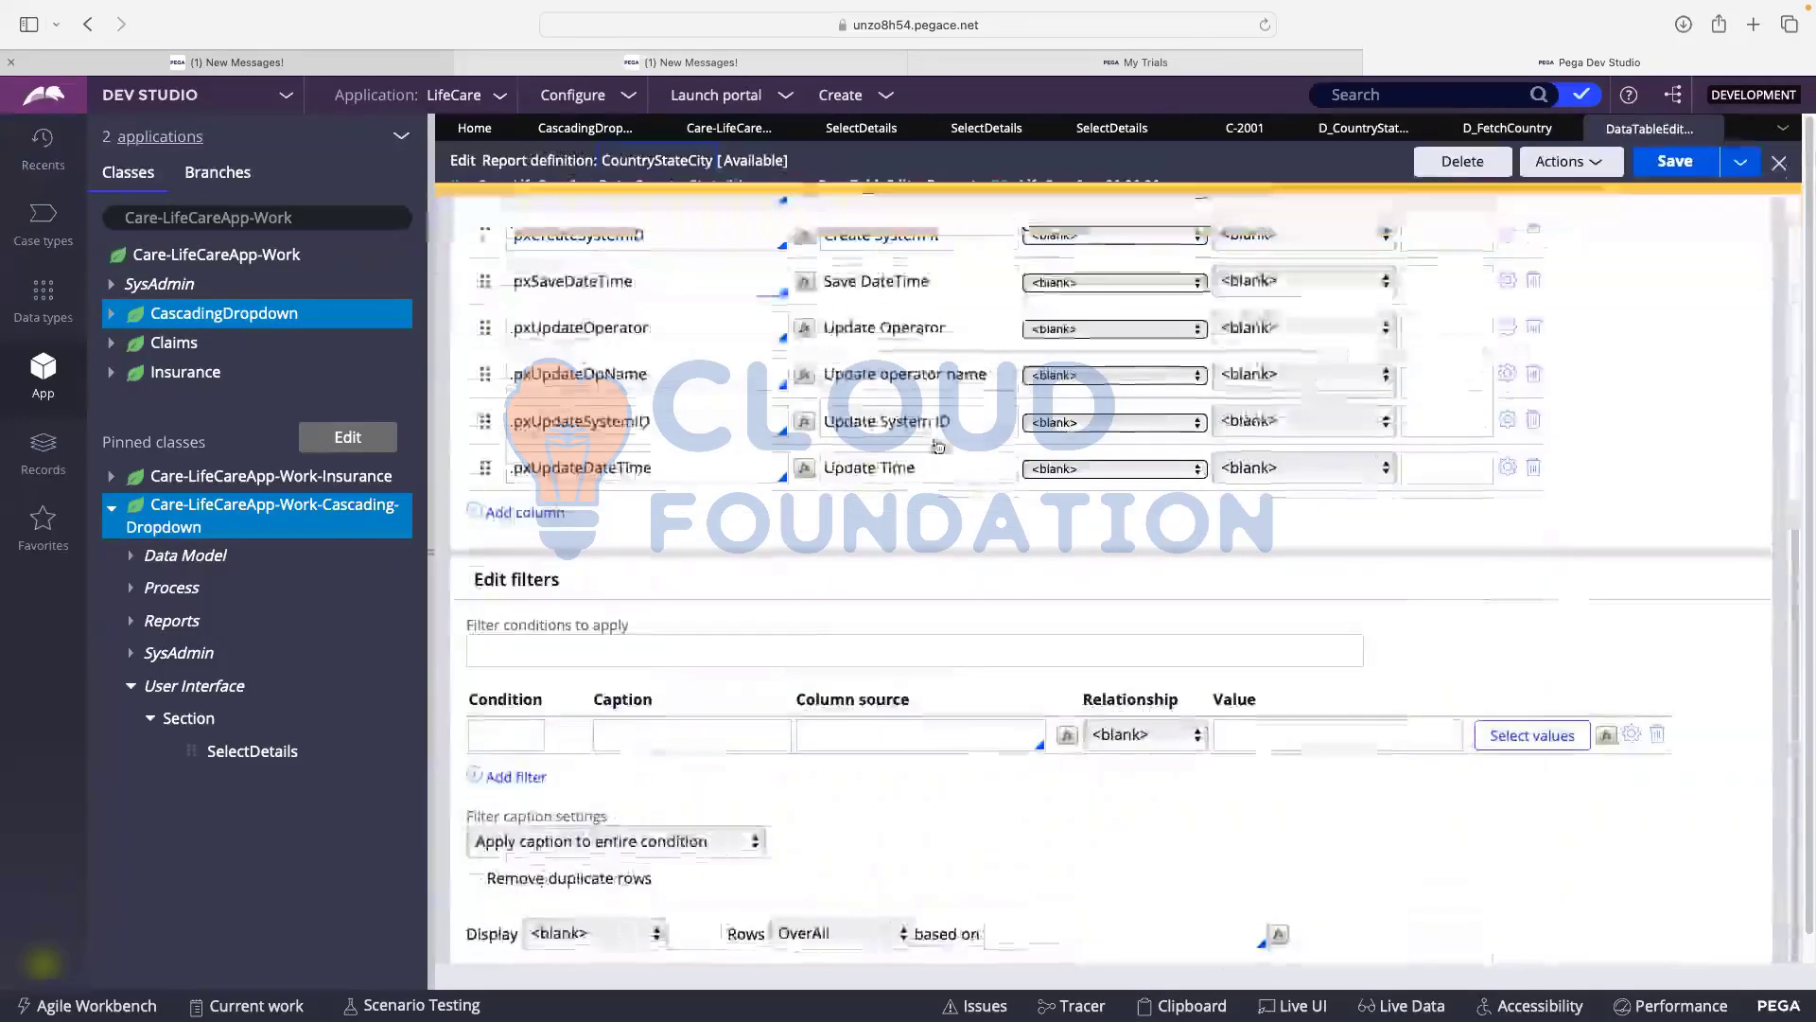
{"action": "left_click", "coordinate": [1570, 170]}
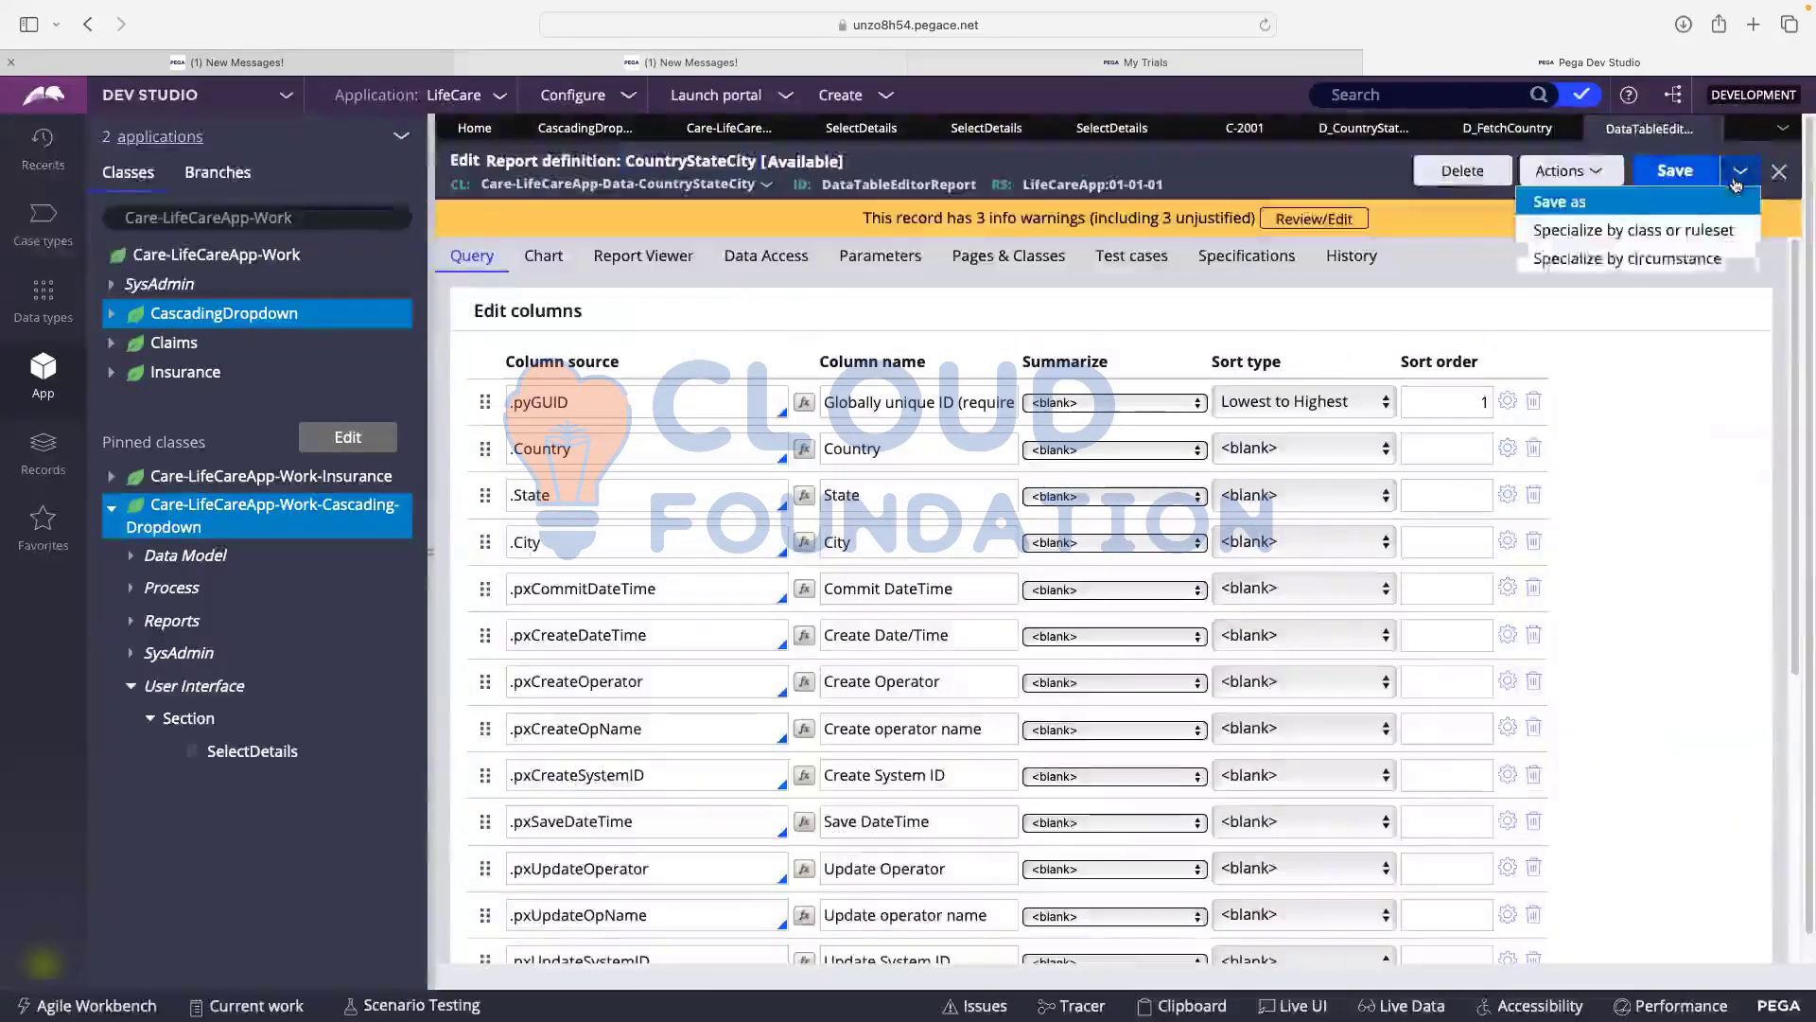
{"action": "left_click", "coordinate": [1587, 203]}
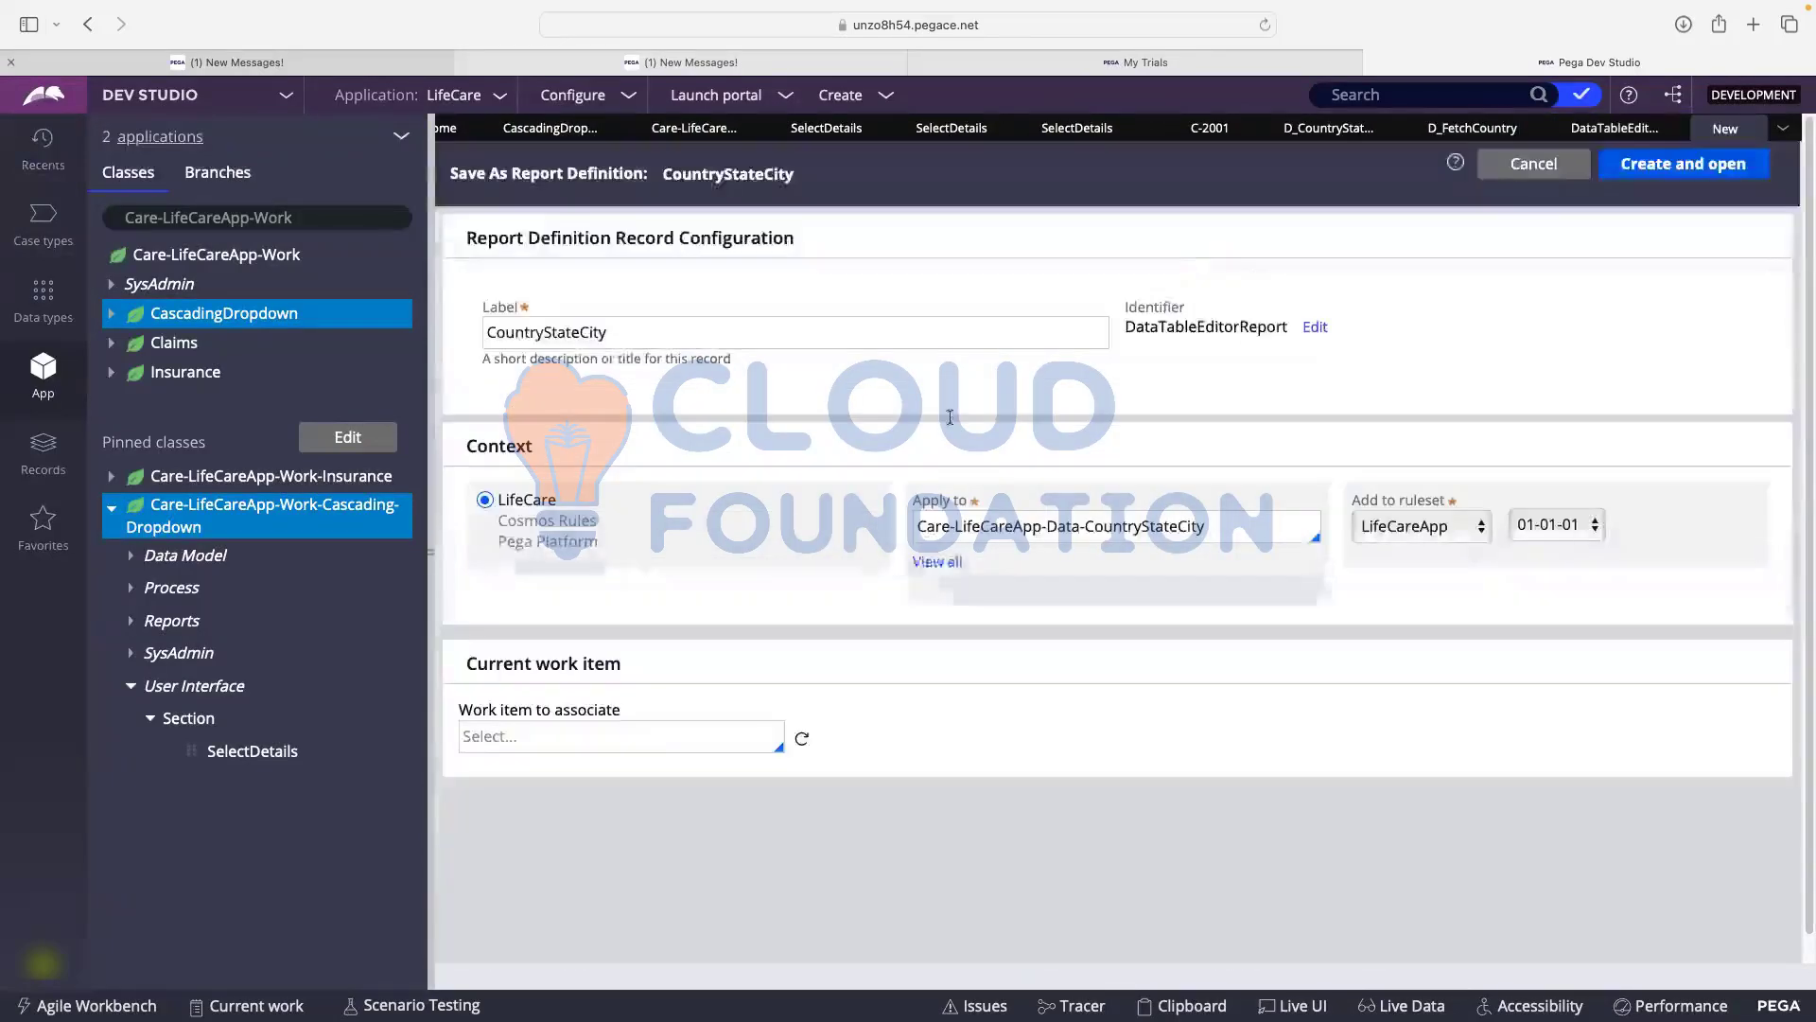
{"action": "left_click", "coordinate": [625, 339]}
{"action": "double_click", "coordinate": [625, 339]}
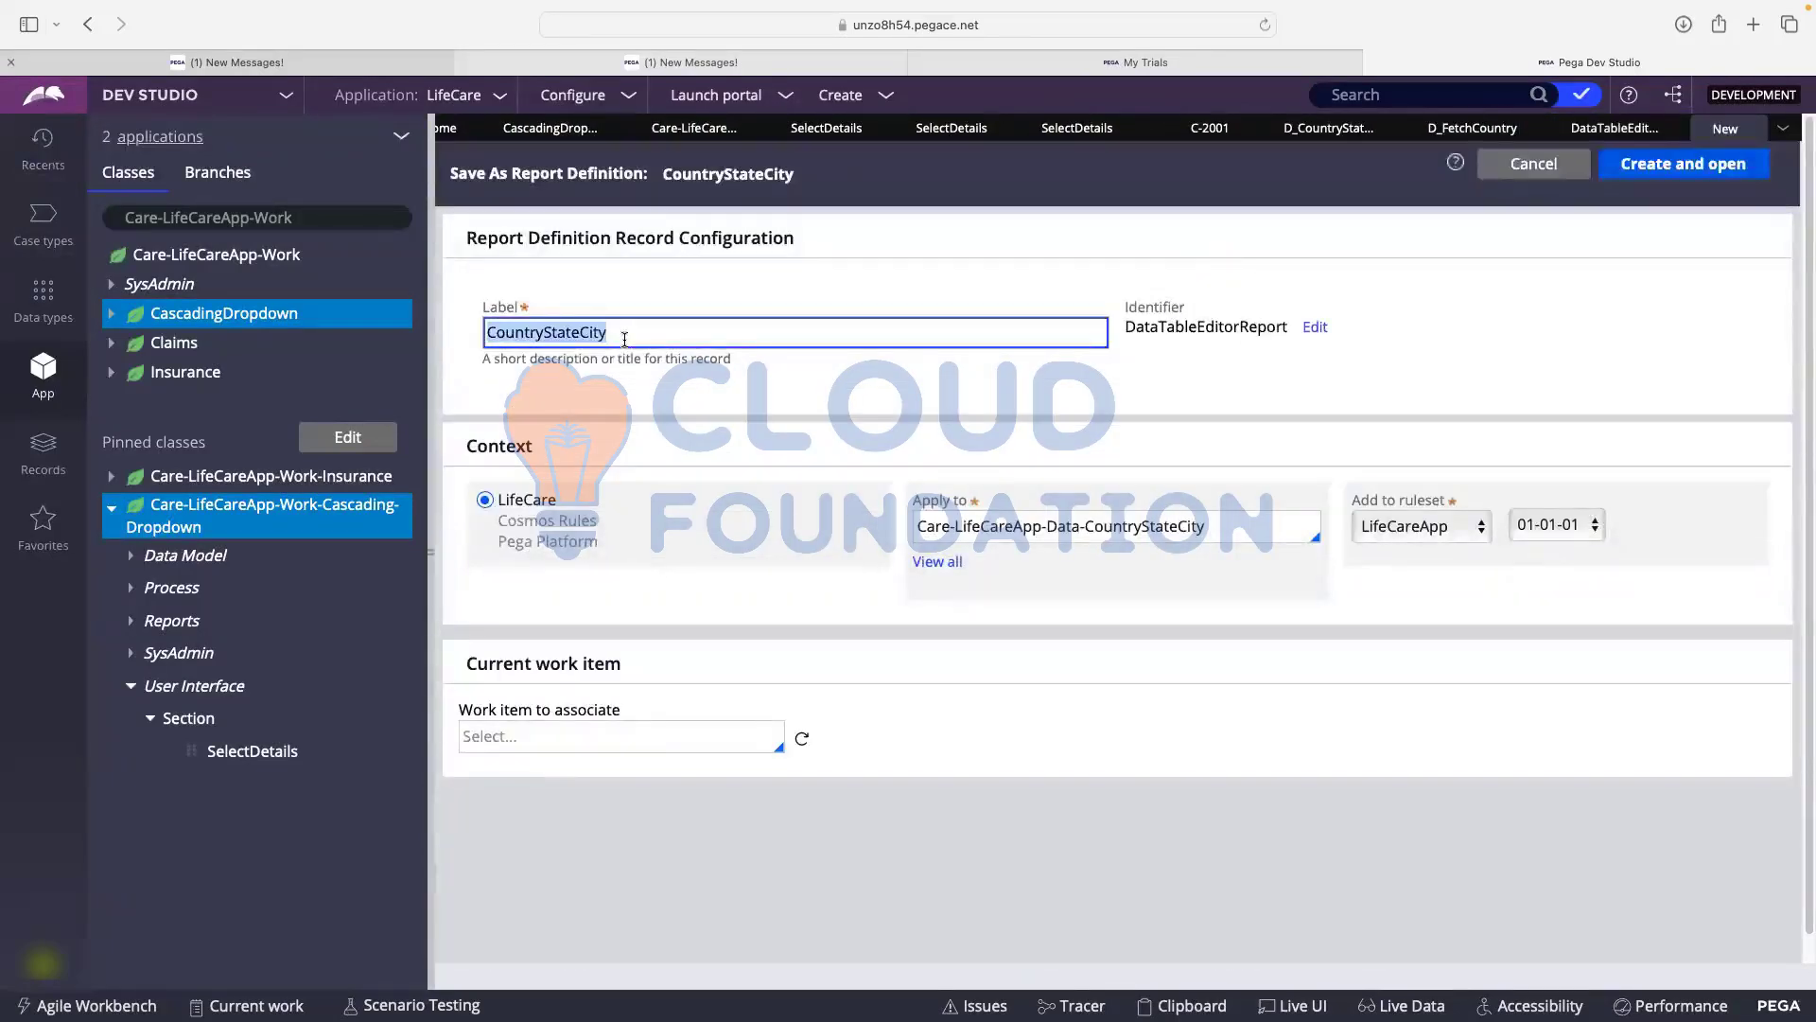
{"action": "type", "text": "F"}
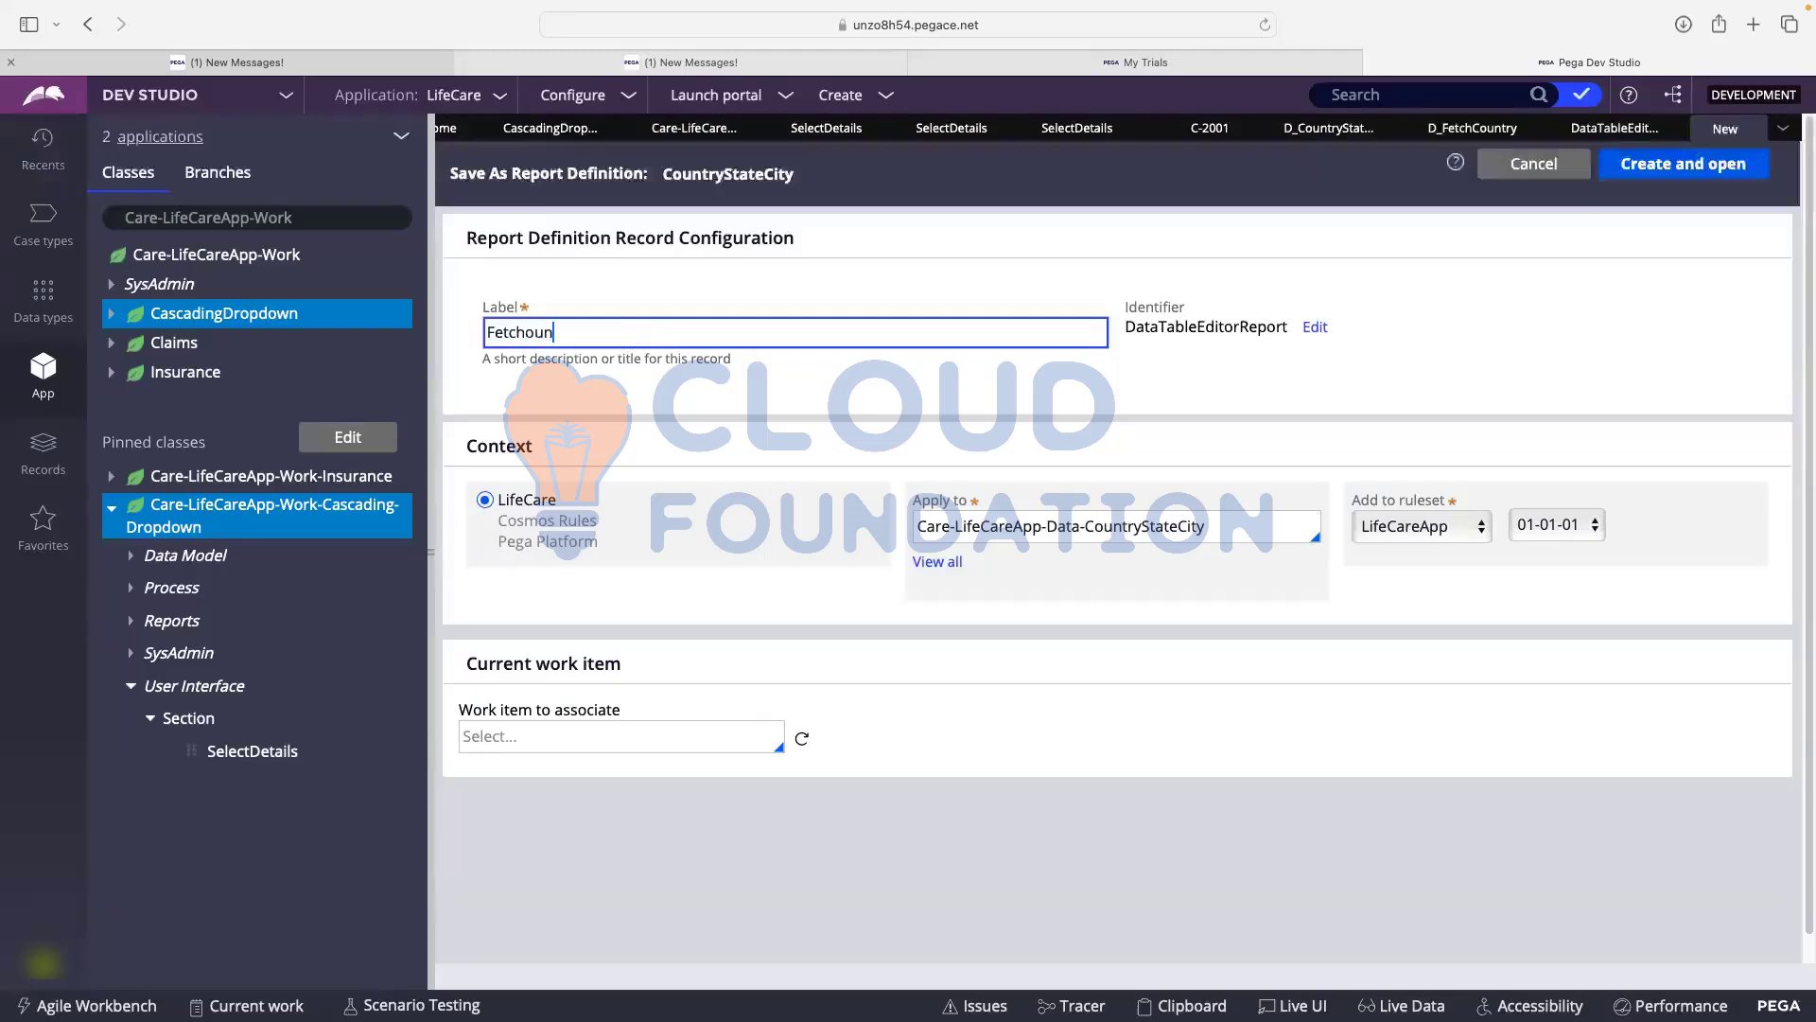
{"action": "type", "text": "etchCountry"}
{"action": "left_click", "coordinate": [526, 332]}
{"action": "type", "text": "C"}
{"action": "left_click", "coordinate": [819, 405]}
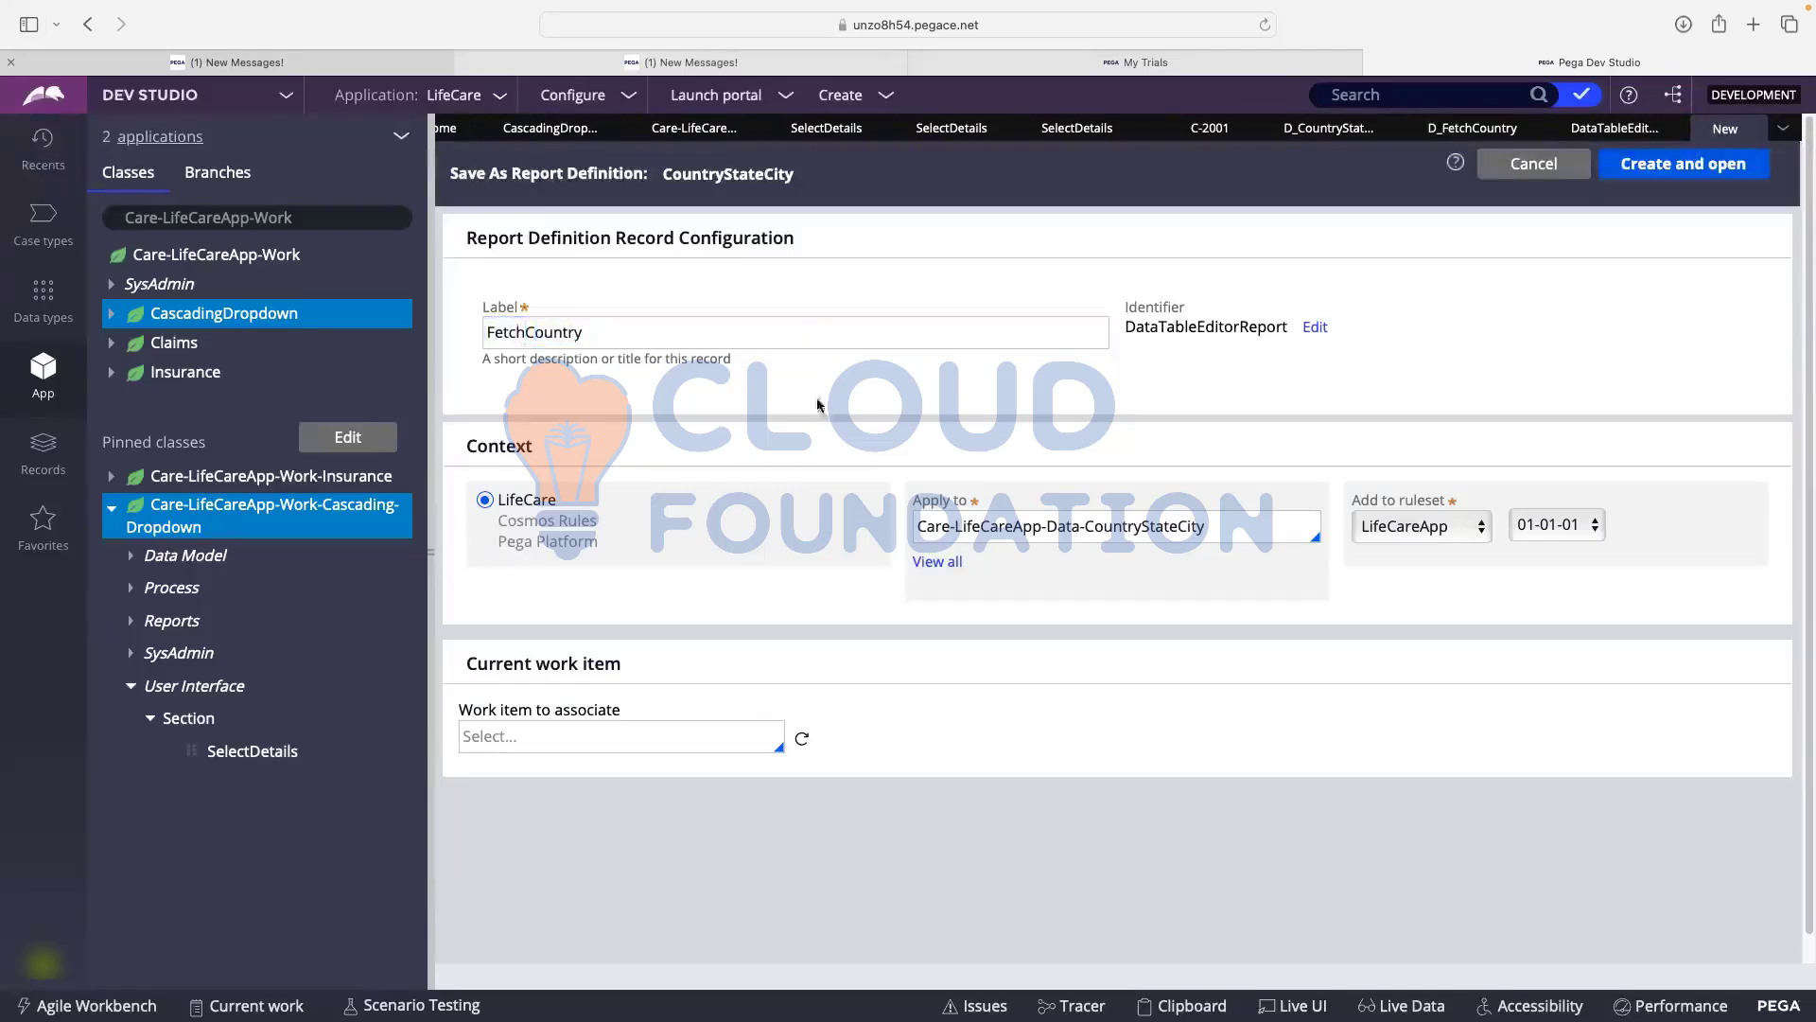
{"action": "left_click", "coordinate": [1637, 171]}
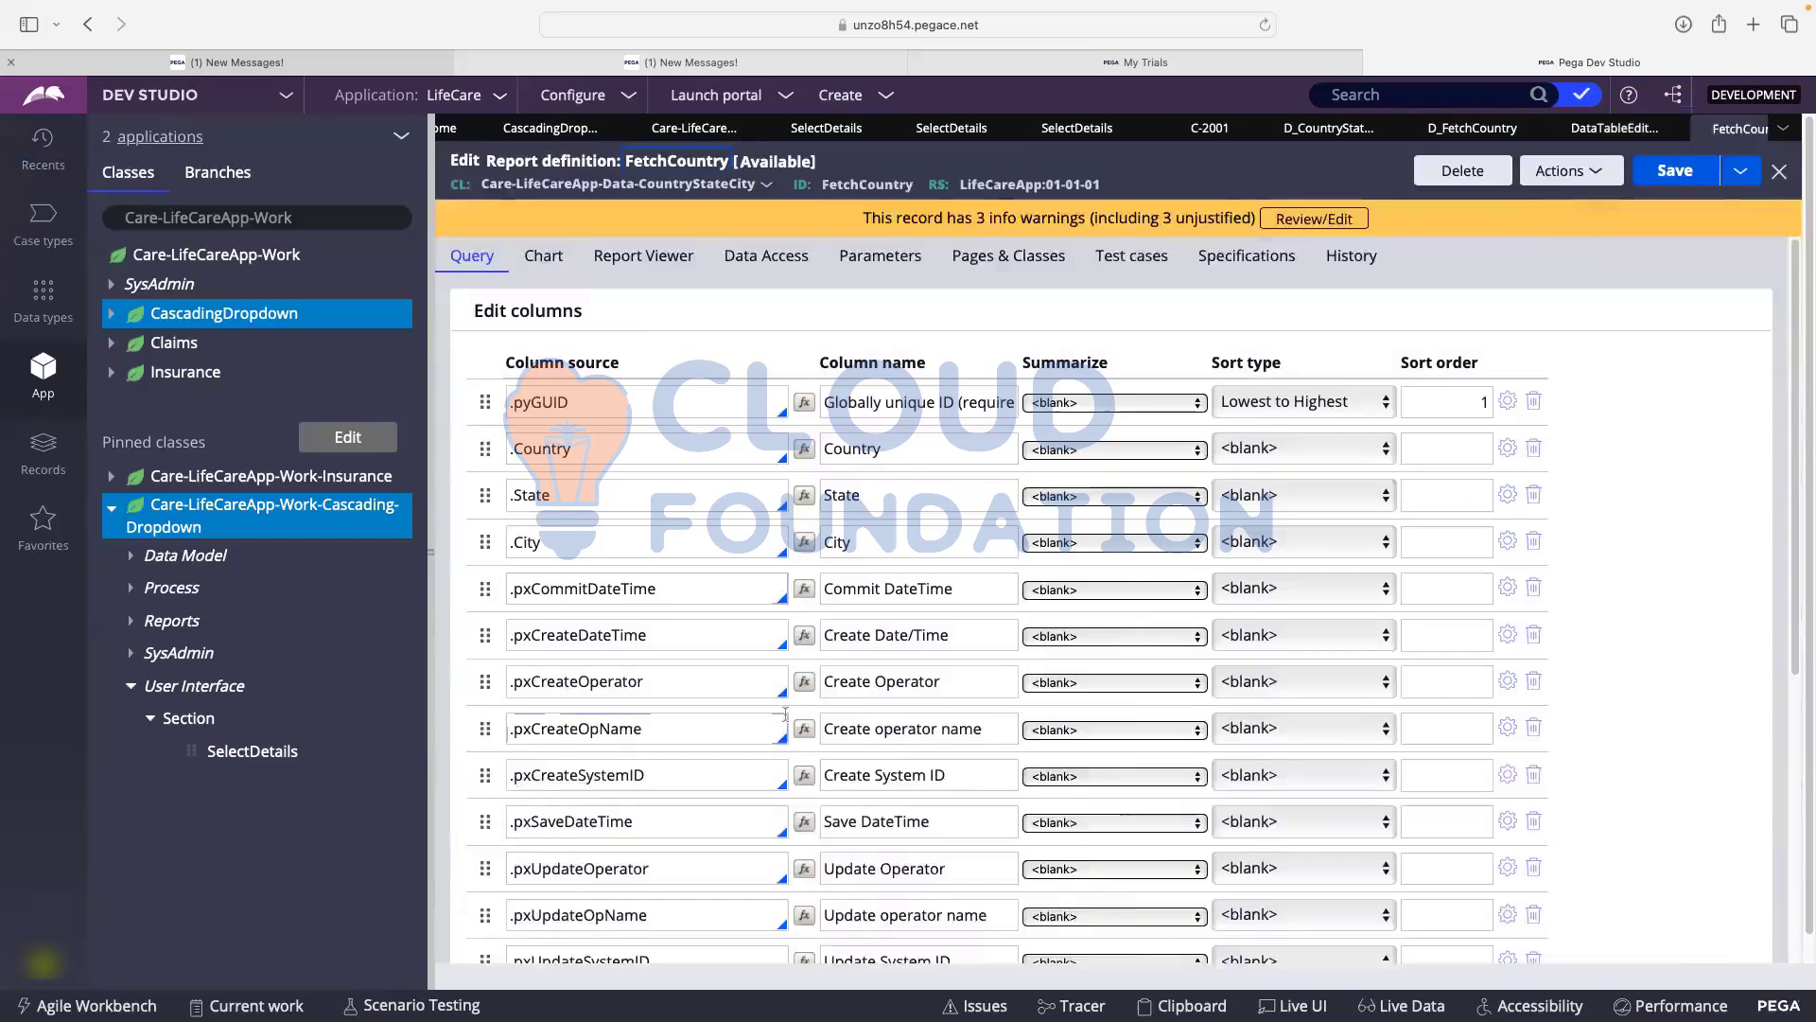
- Delete all columns from .pxCommitDateTime through .pxUpdateDateTime in the FetchCountry report definition
{"action": "scroll", "coordinate": [1332, 498], "scroll_direction": "down", "scroll_amount": 1}
{"action": "scroll", "coordinate": [1332, 498], "scroll_direction": "down", "scroll_amount": 3}
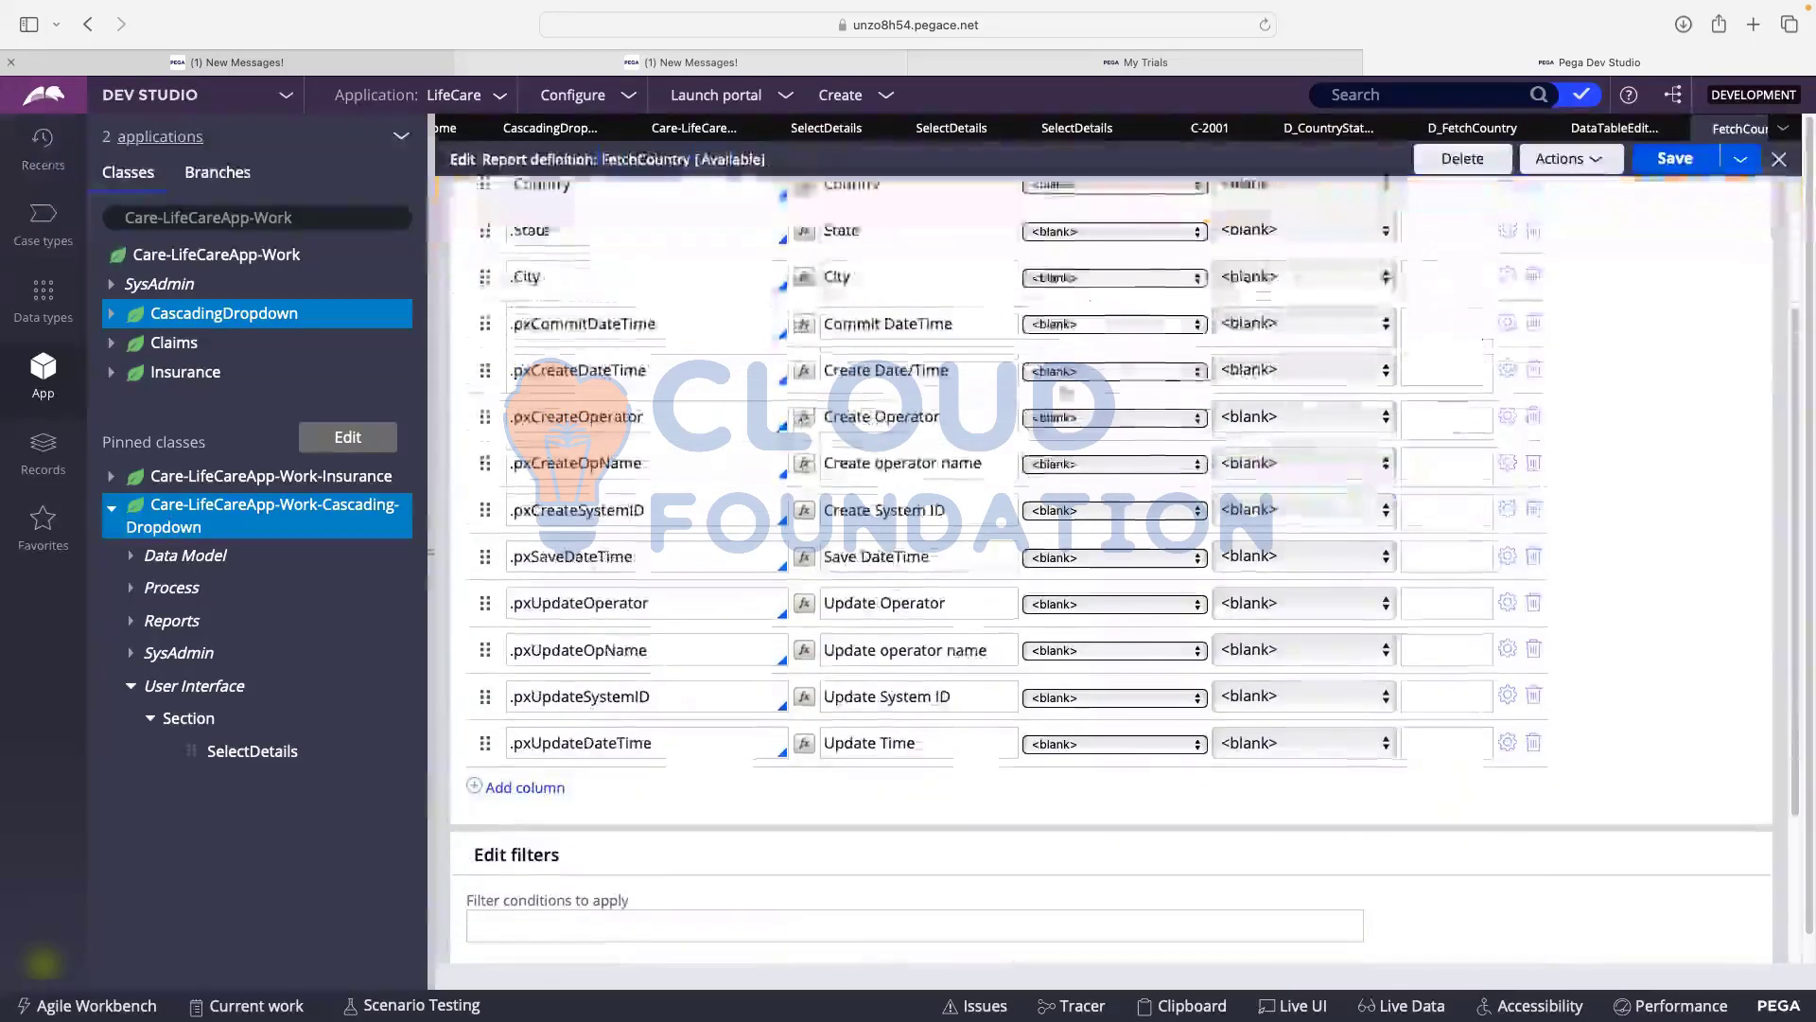
{"action": "left_click", "coordinate": [1535, 325]}
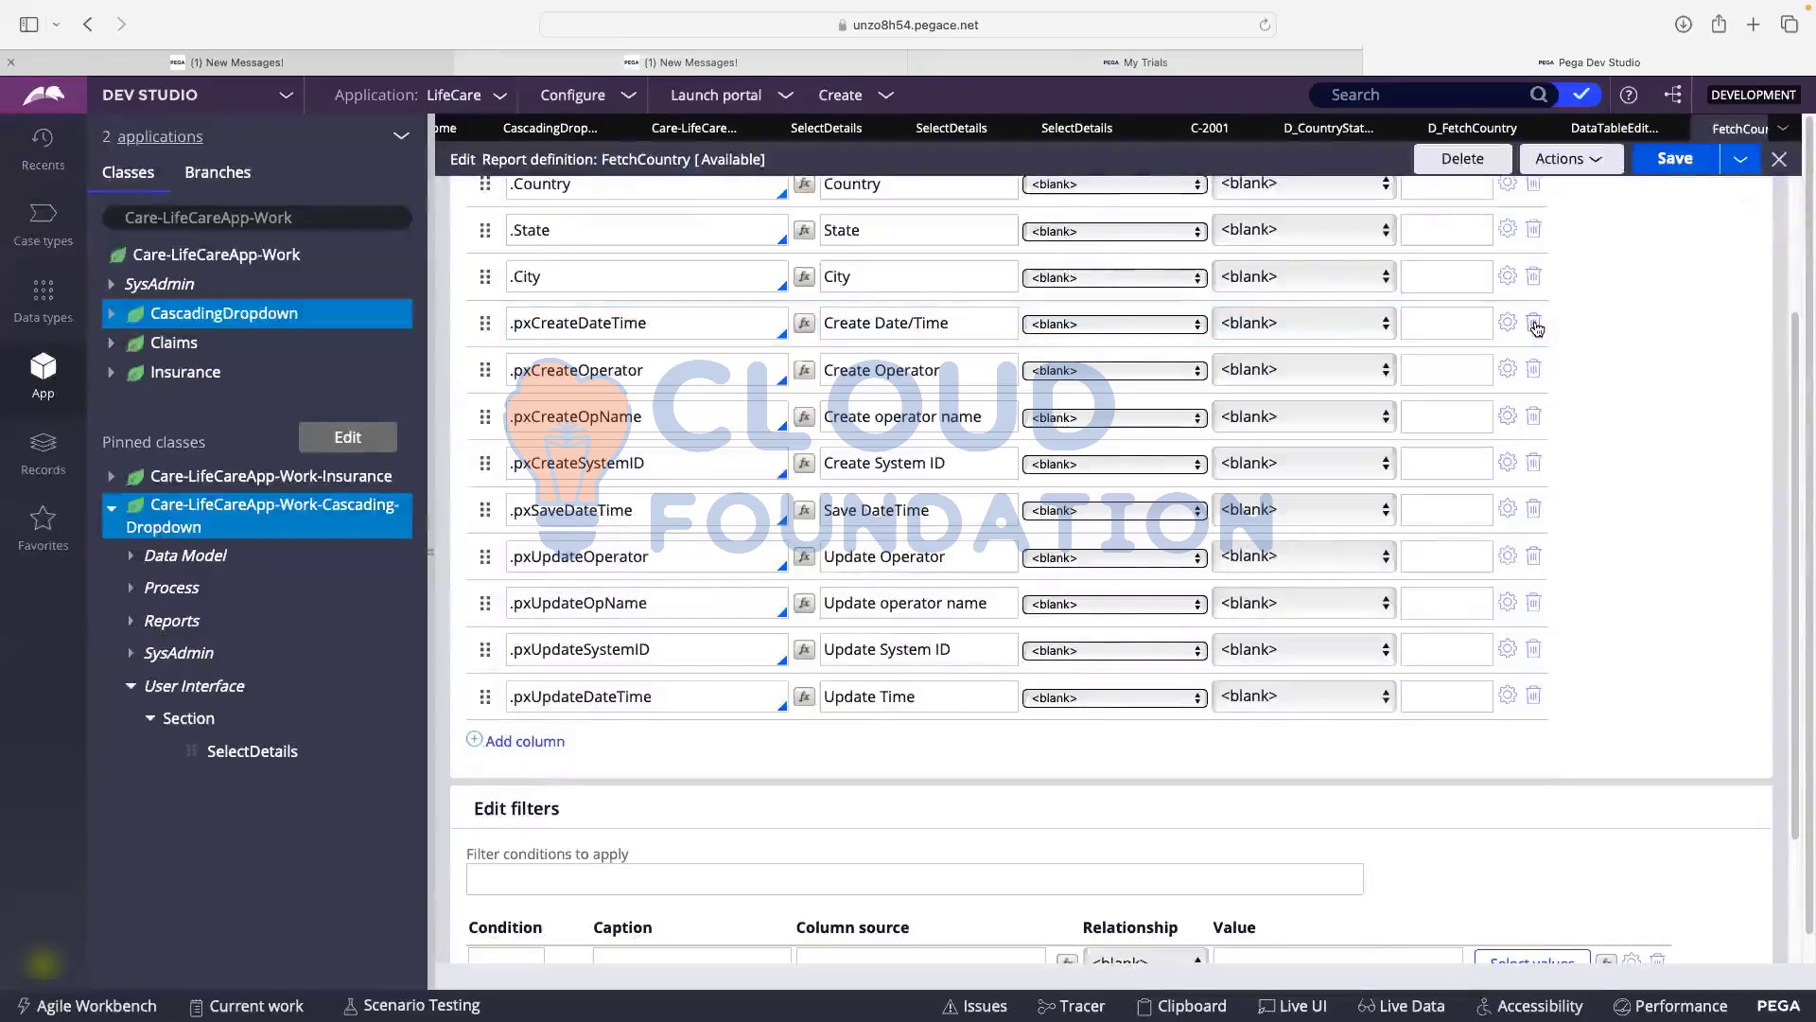
{"action": "left_click", "coordinate": [1535, 325]}
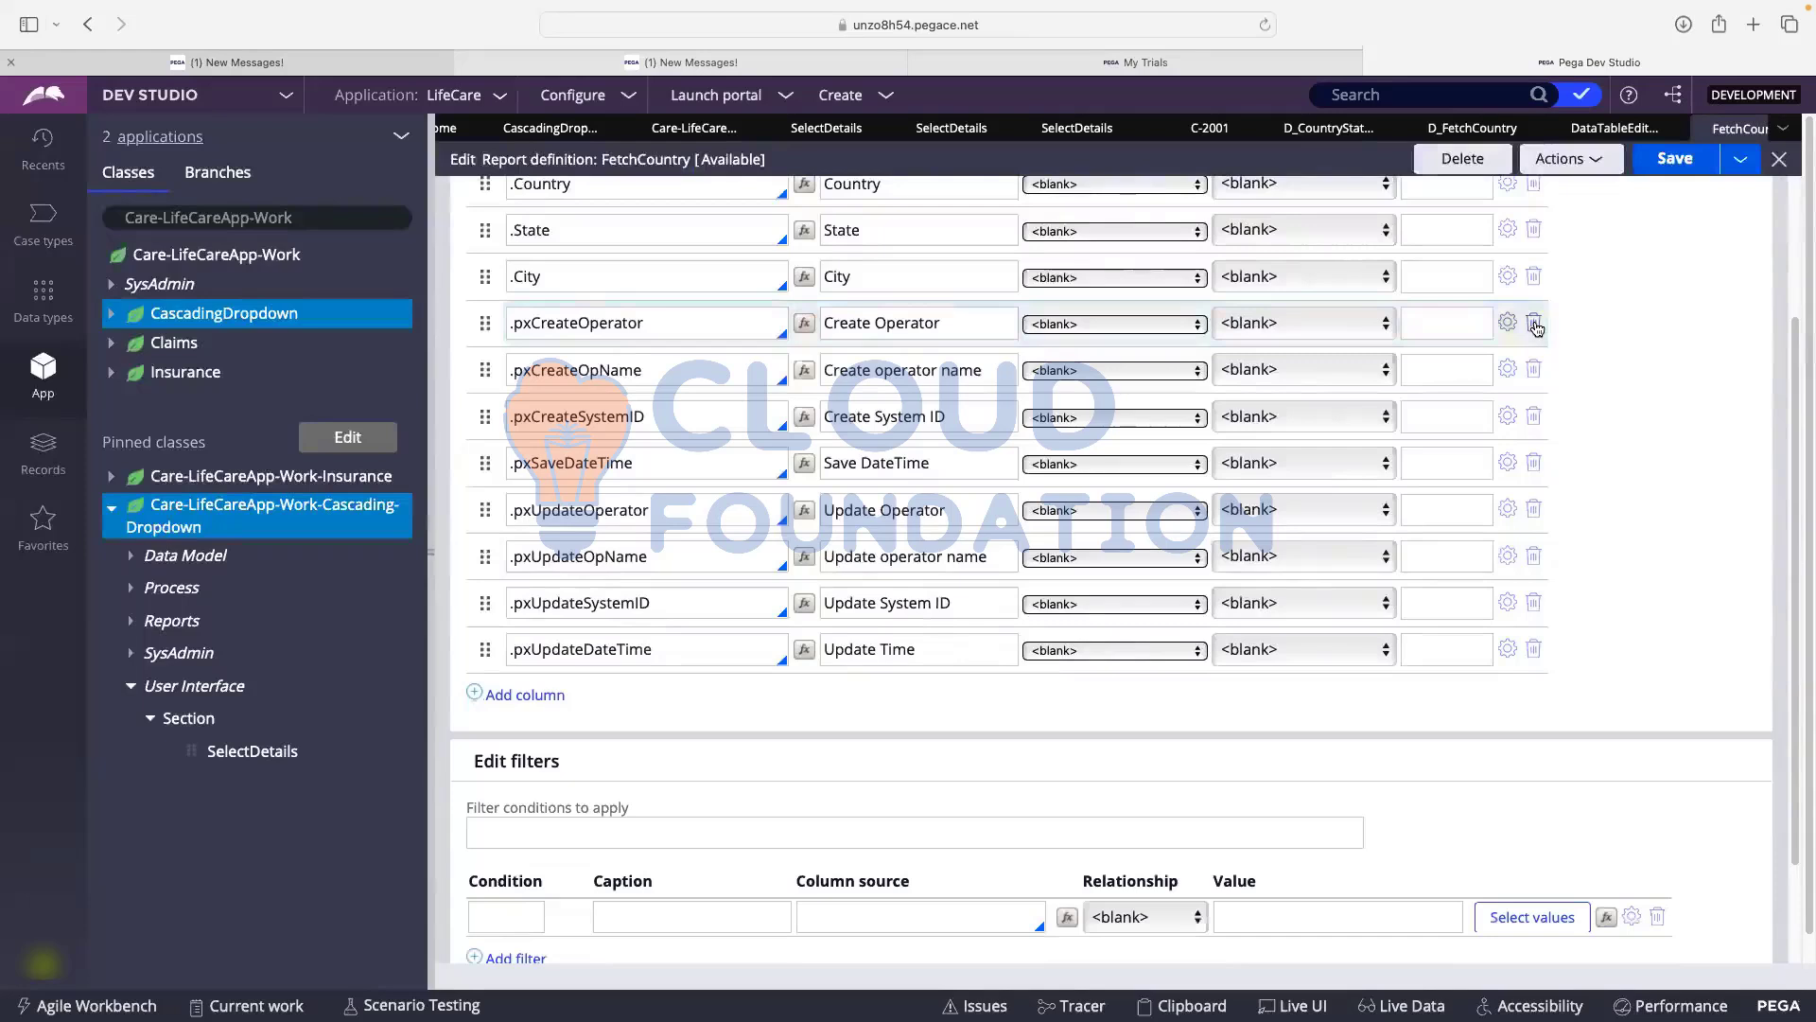
{"action": "left_click", "coordinate": [1535, 325]}
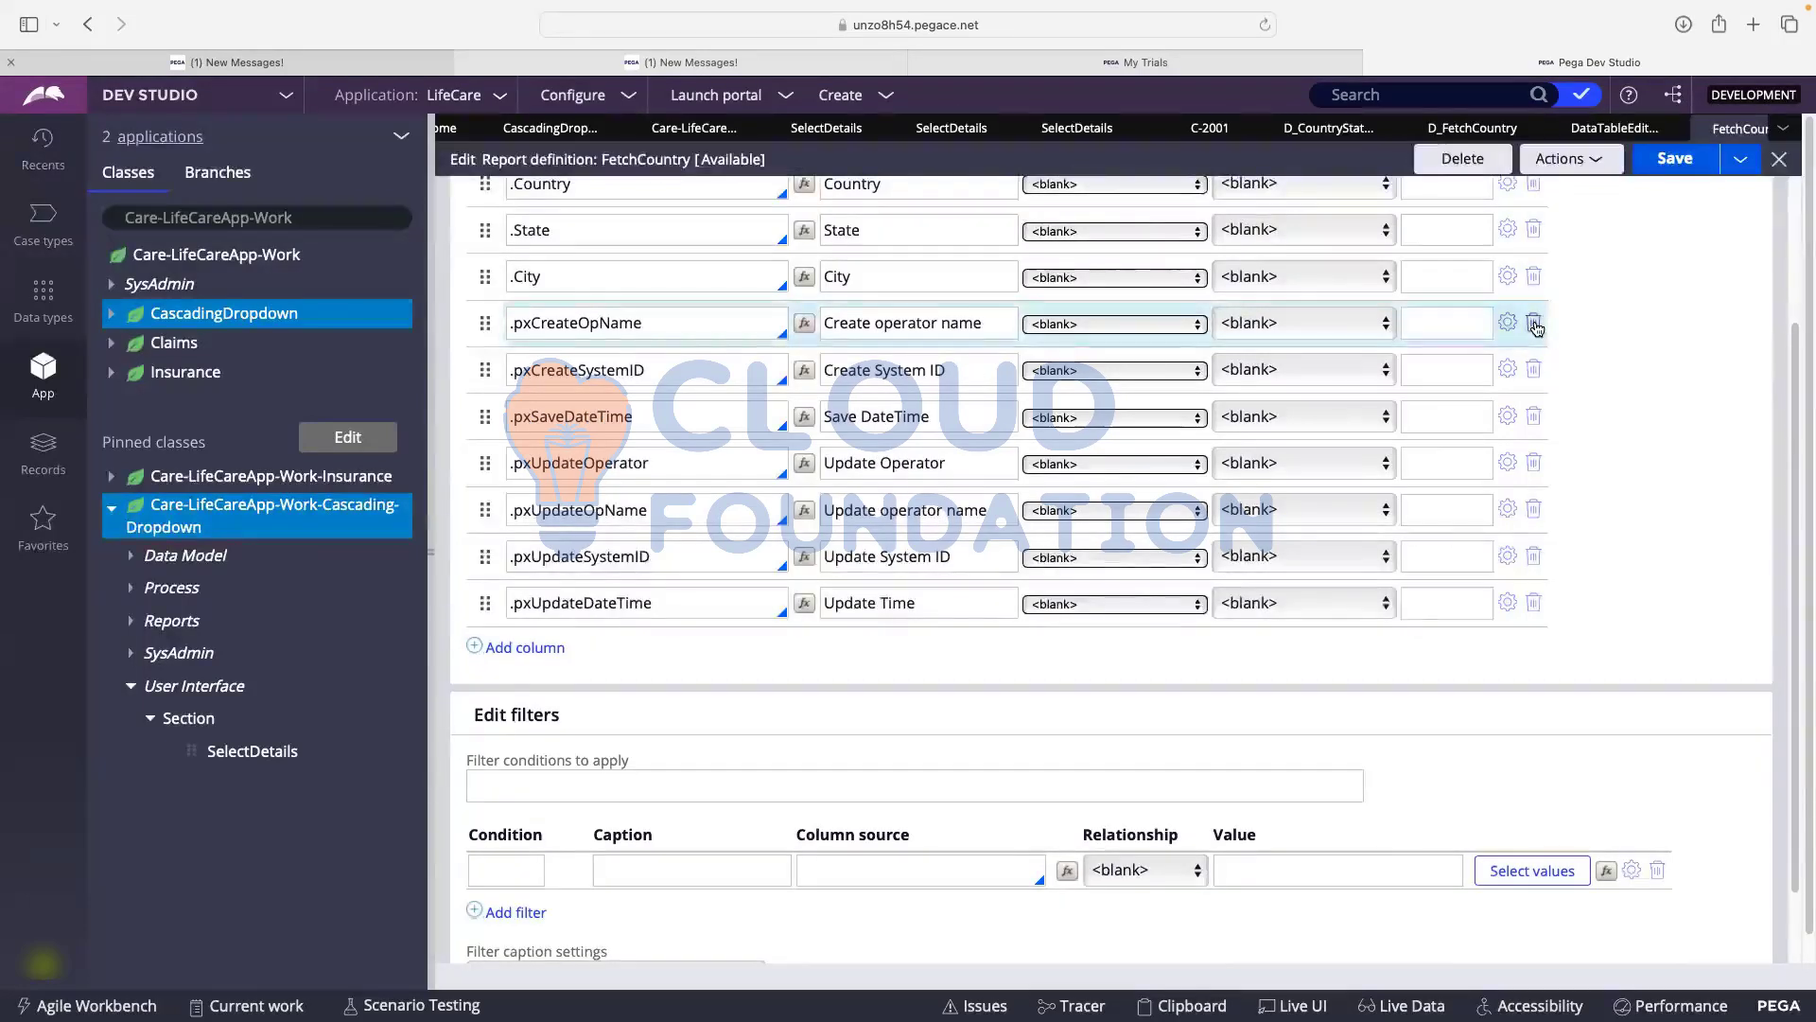
{"action": "left_click", "coordinate": [1534, 324]}
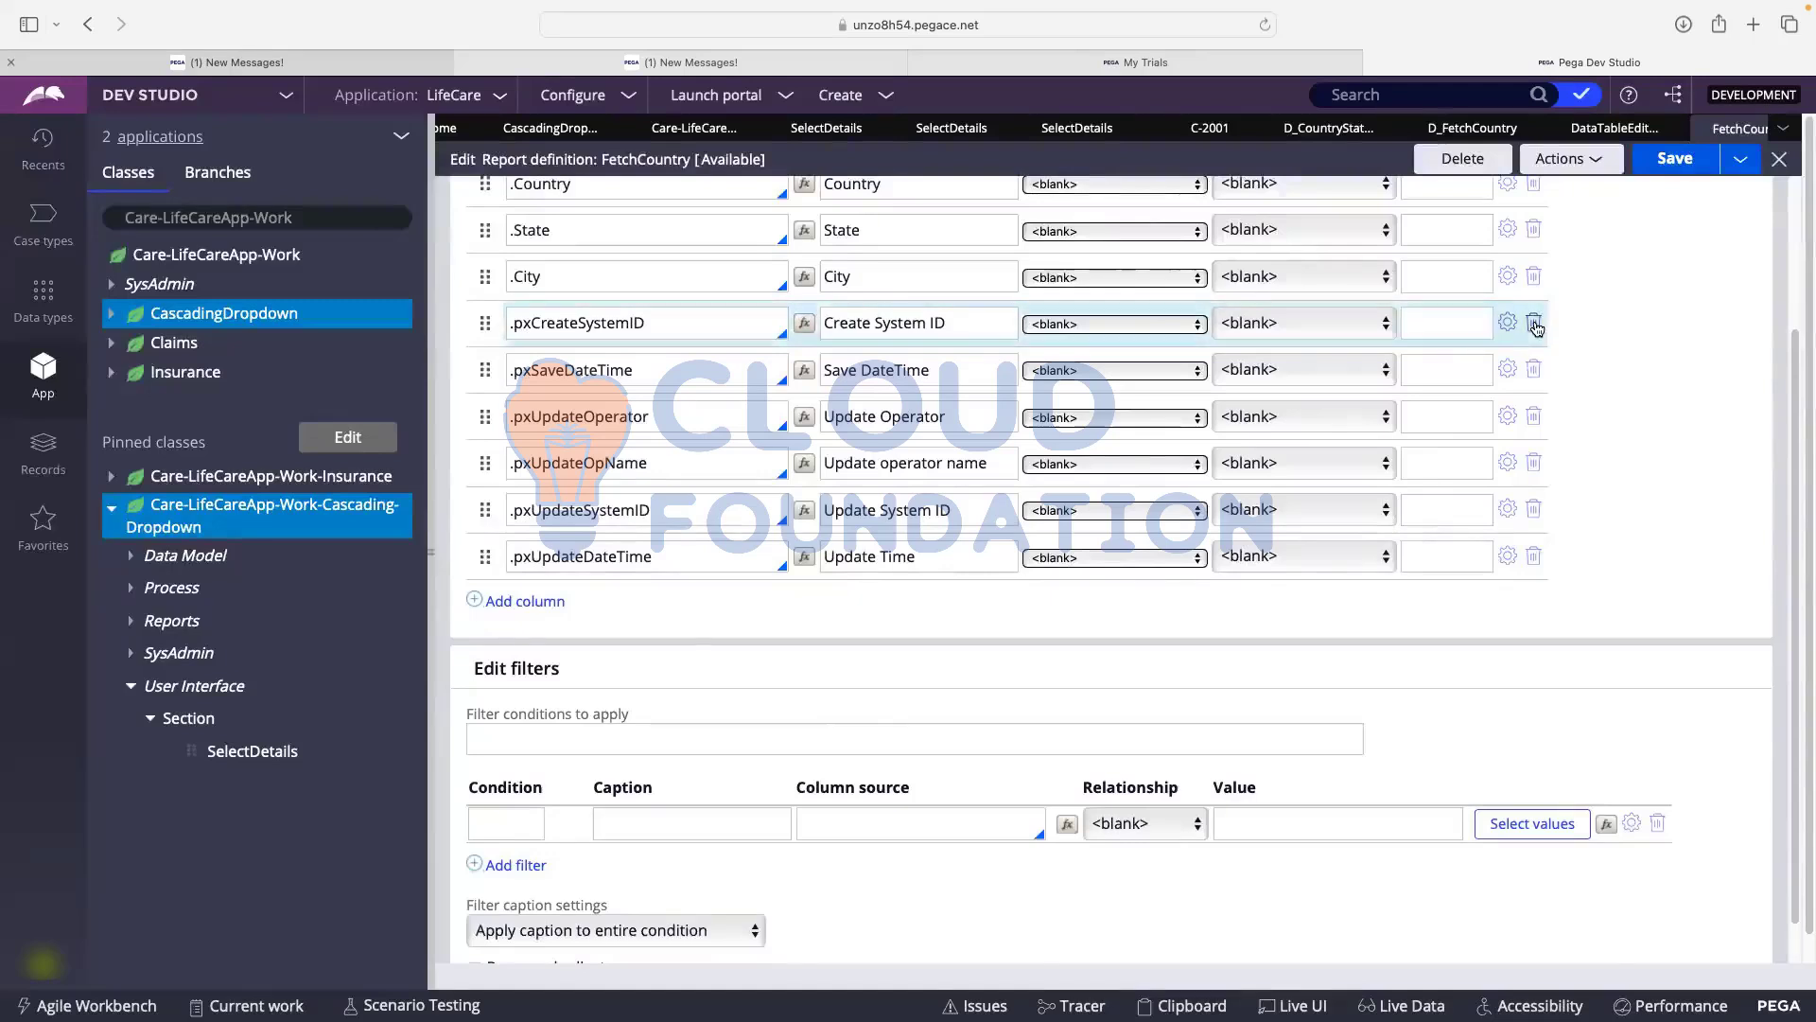
{"action": "left_click", "coordinate": [1534, 324]}
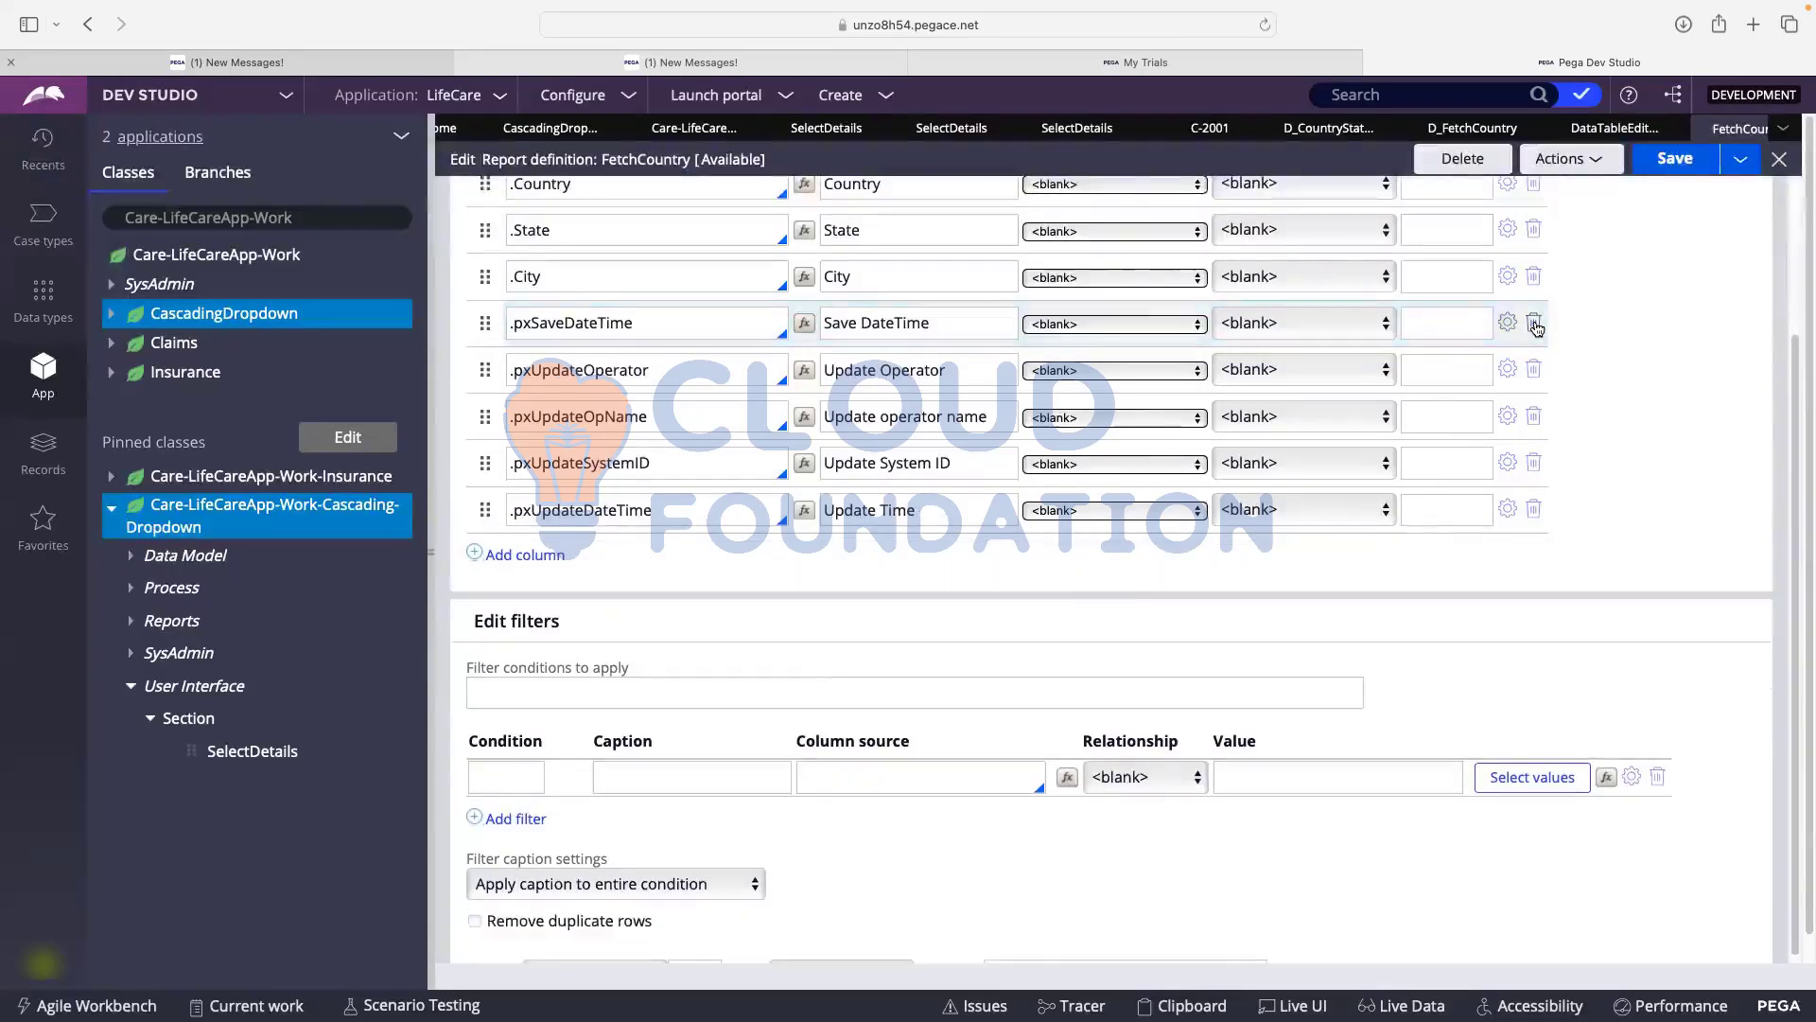
{"action": "left_click", "coordinate": [1534, 324]}
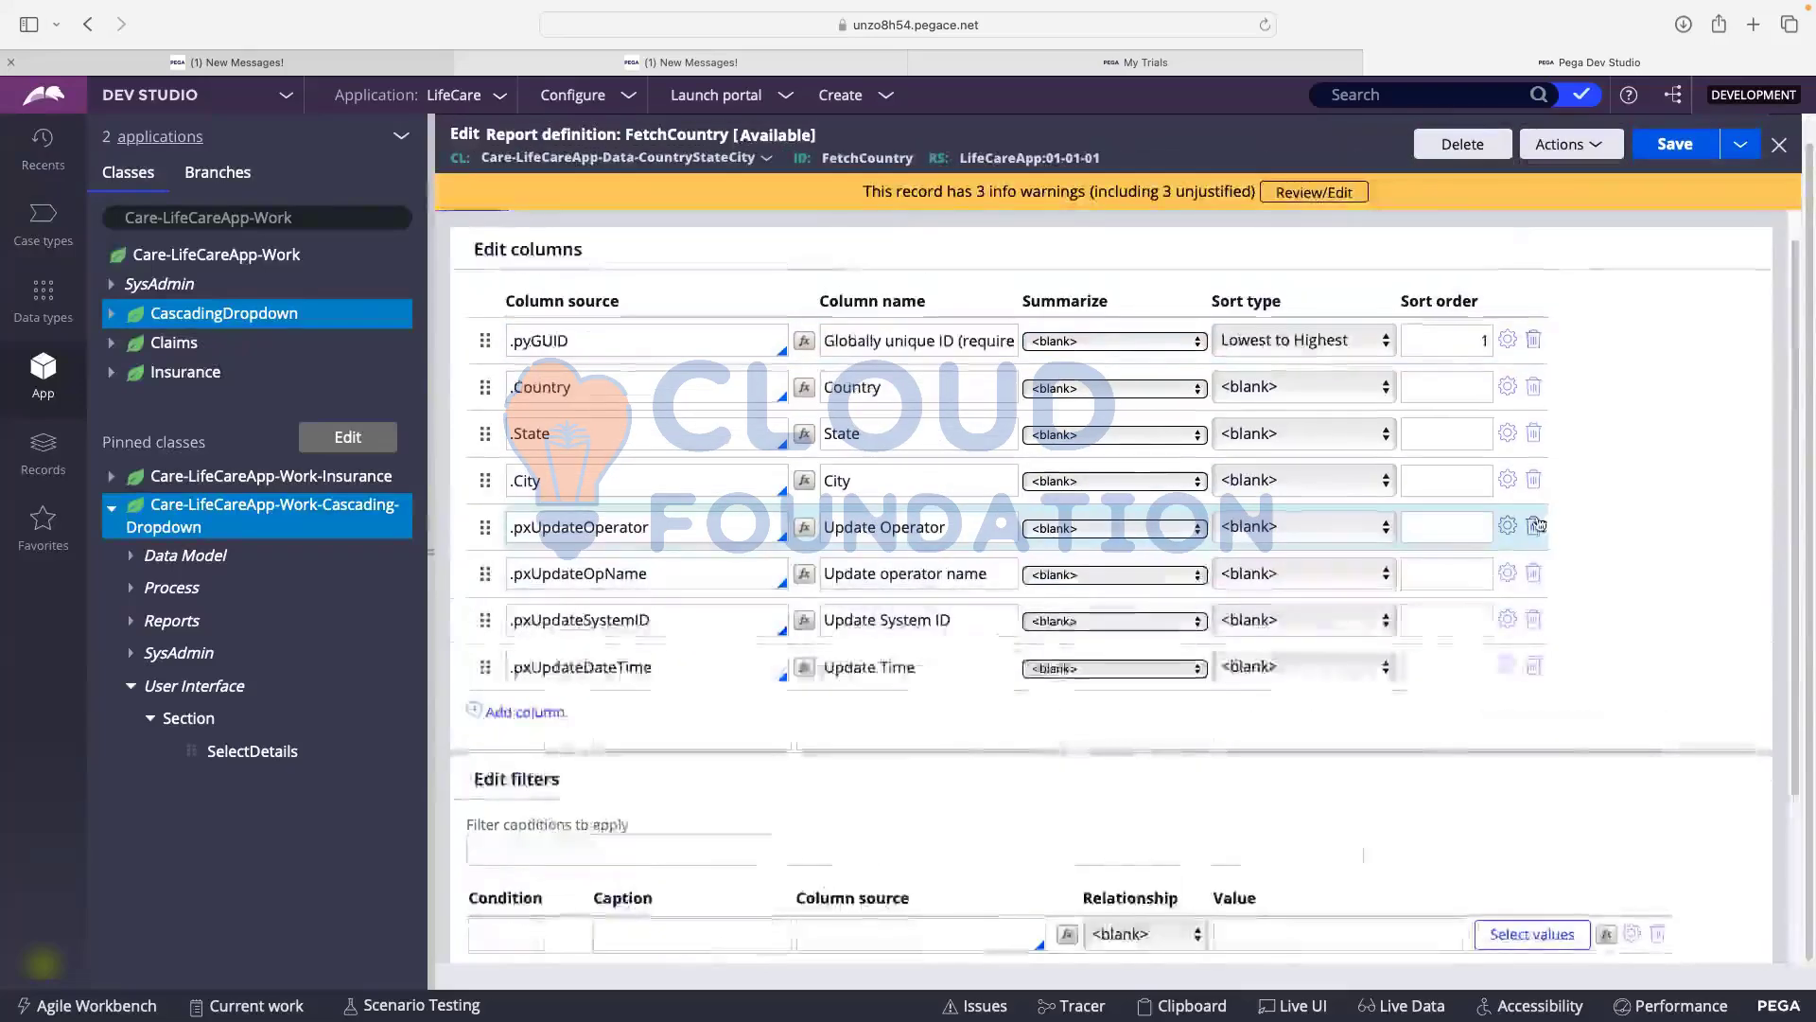
{"action": "left_click", "coordinate": [1535, 527]}
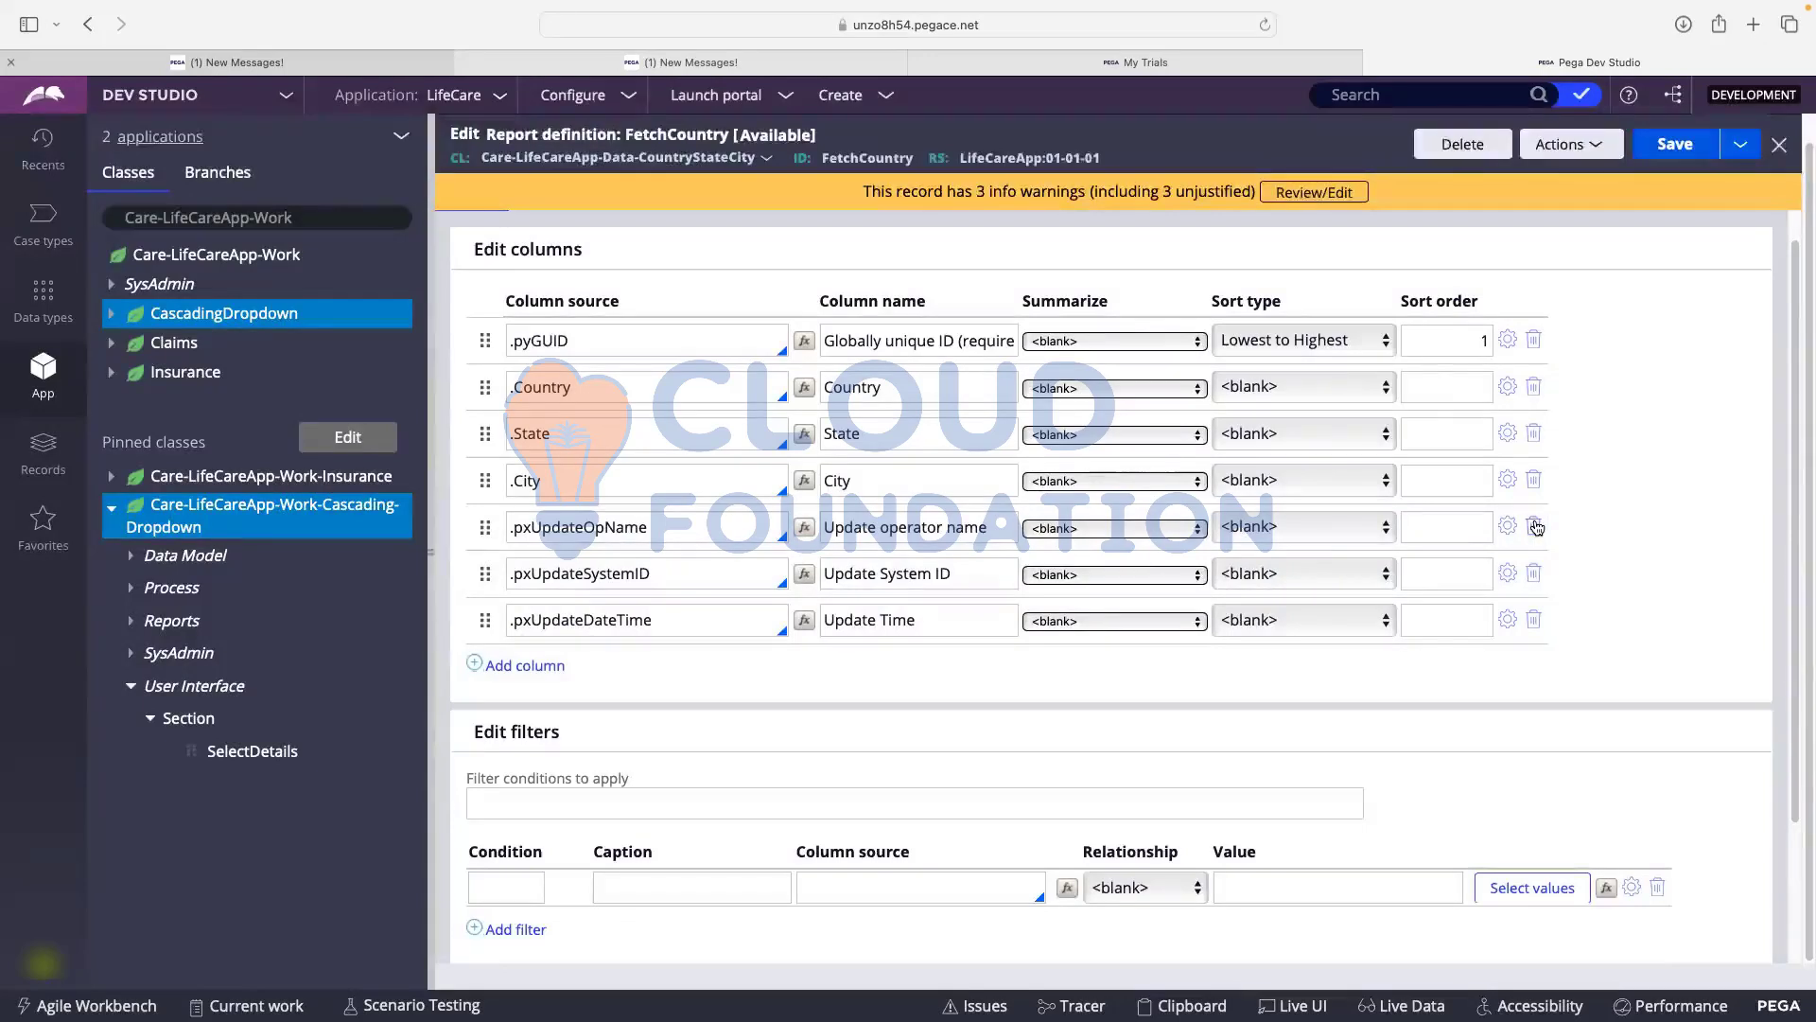
{"action": "left_click", "coordinate": [1534, 527]}
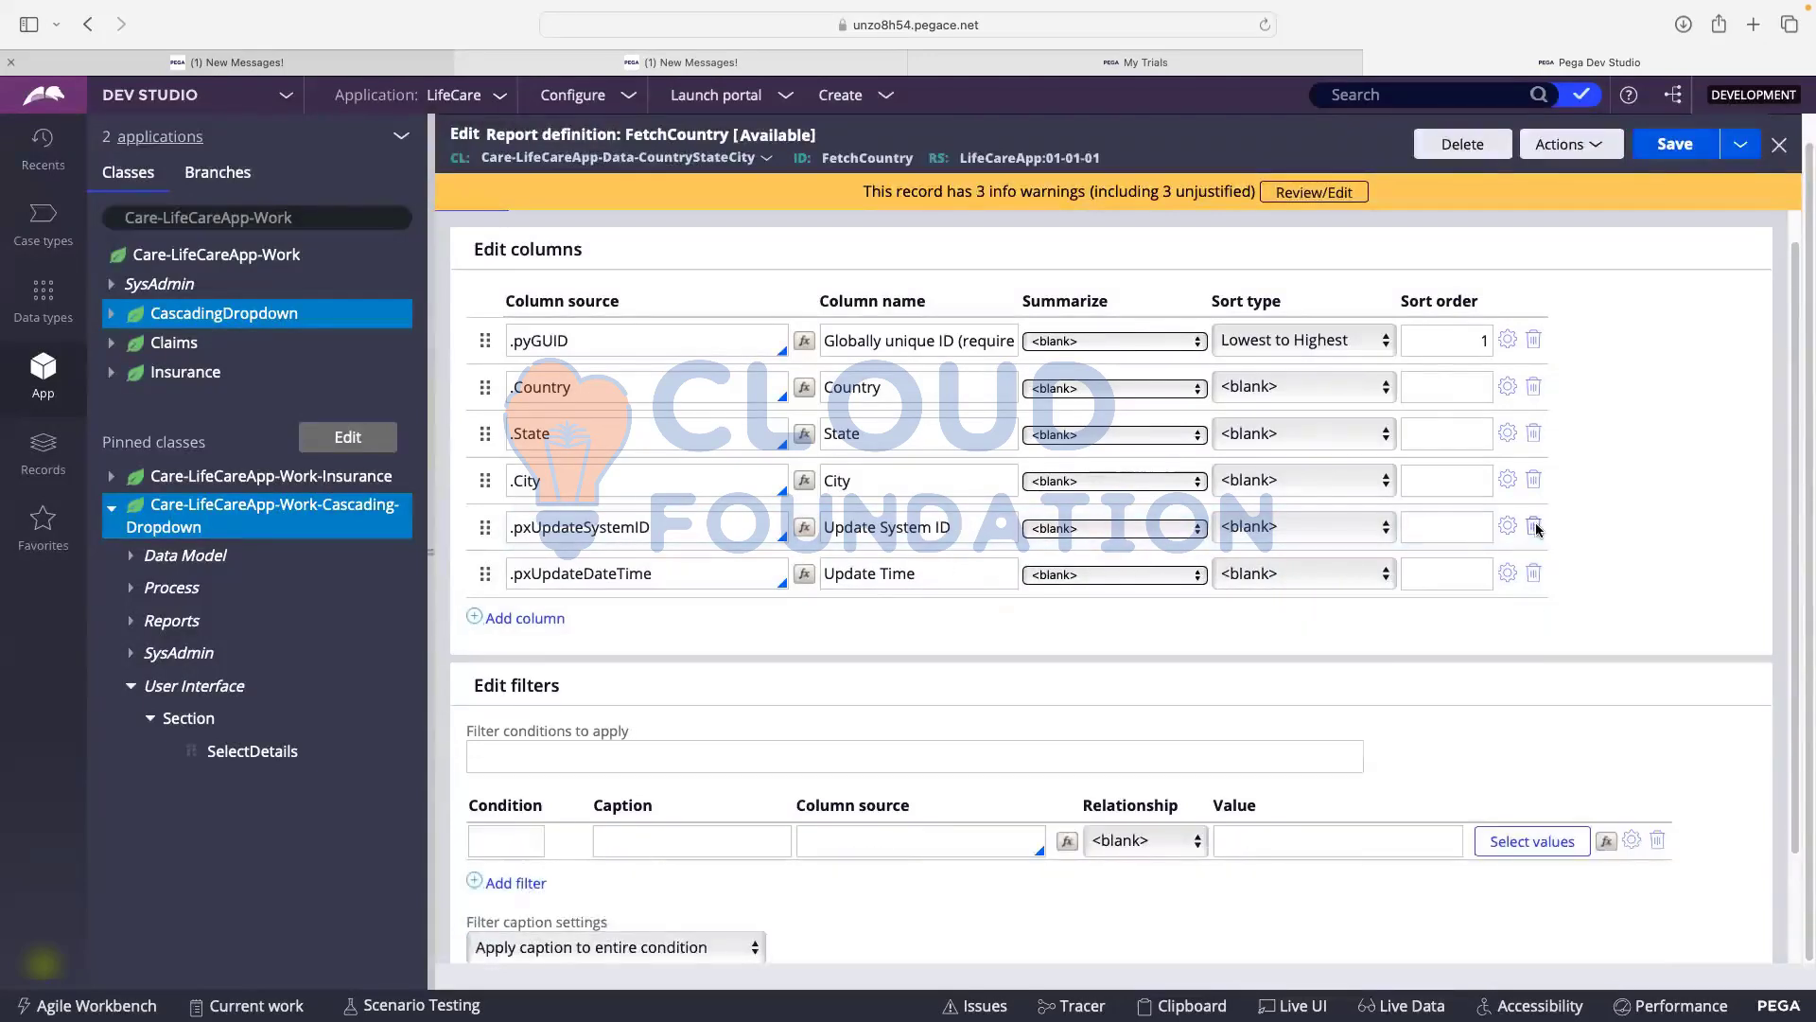
{"action": "left_click", "coordinate": [1534, 527]}
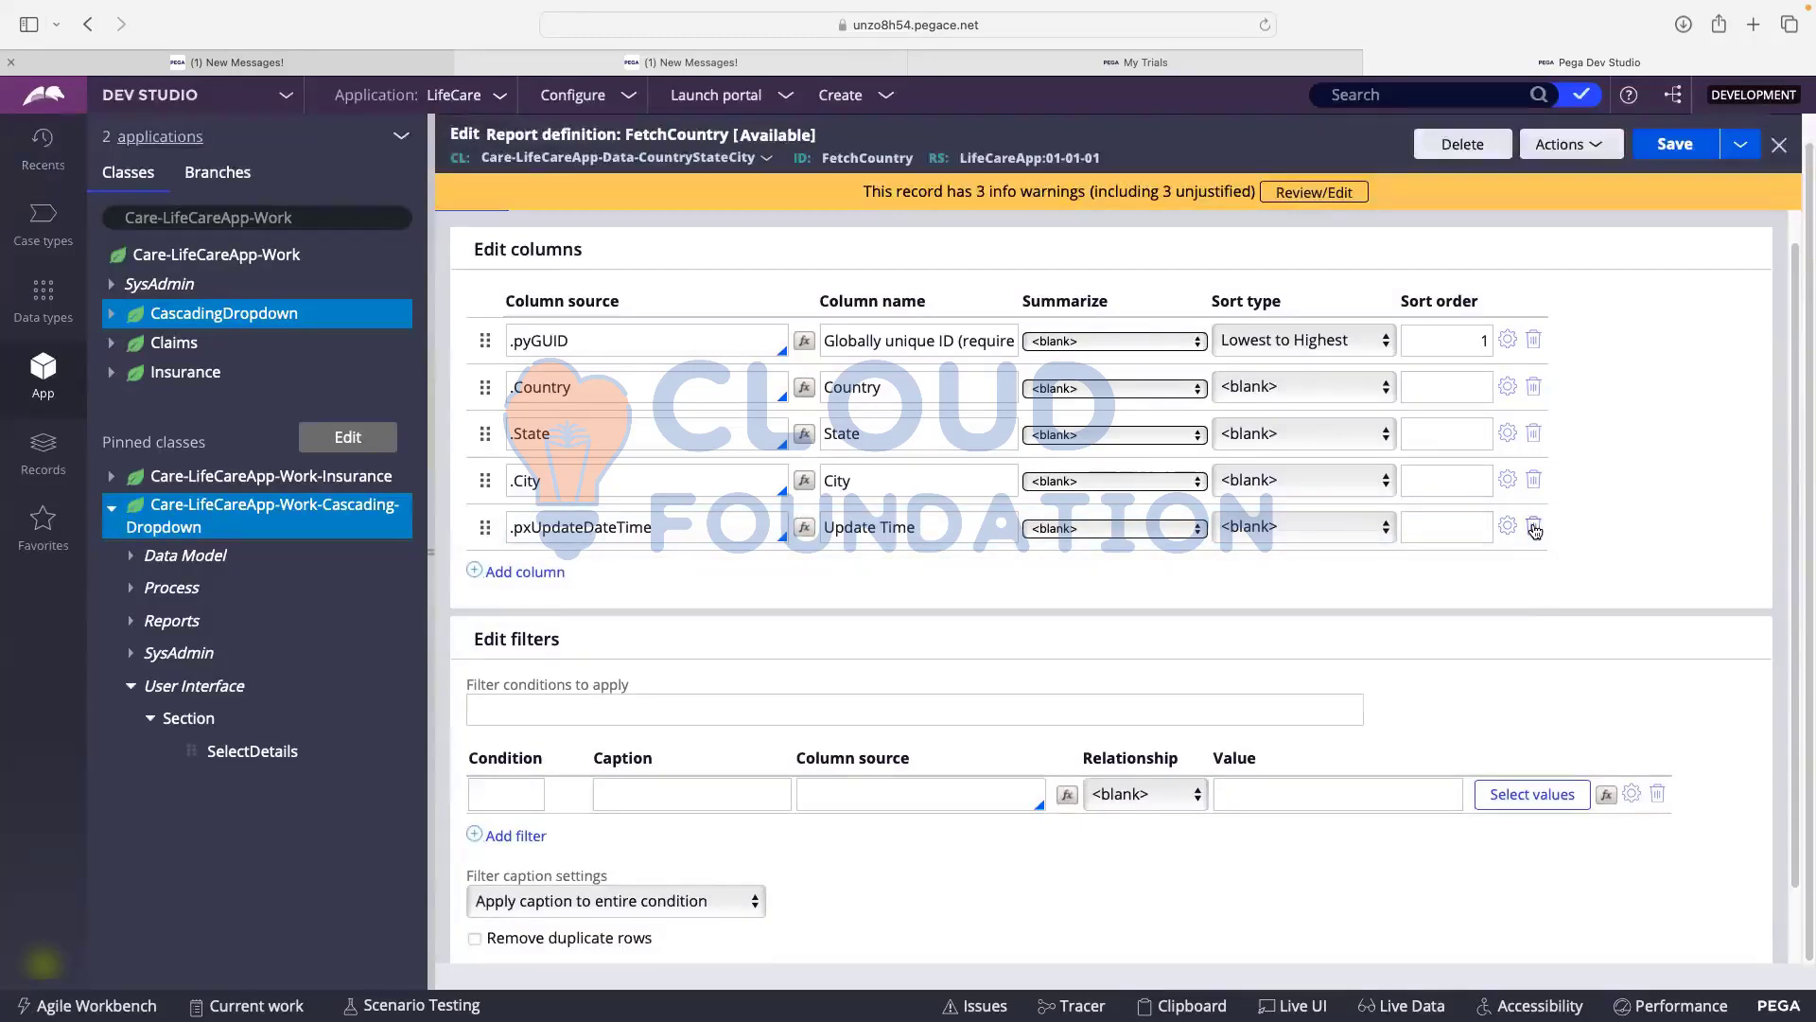
{"action": "left_click", "coordinate": [1534, 526]}
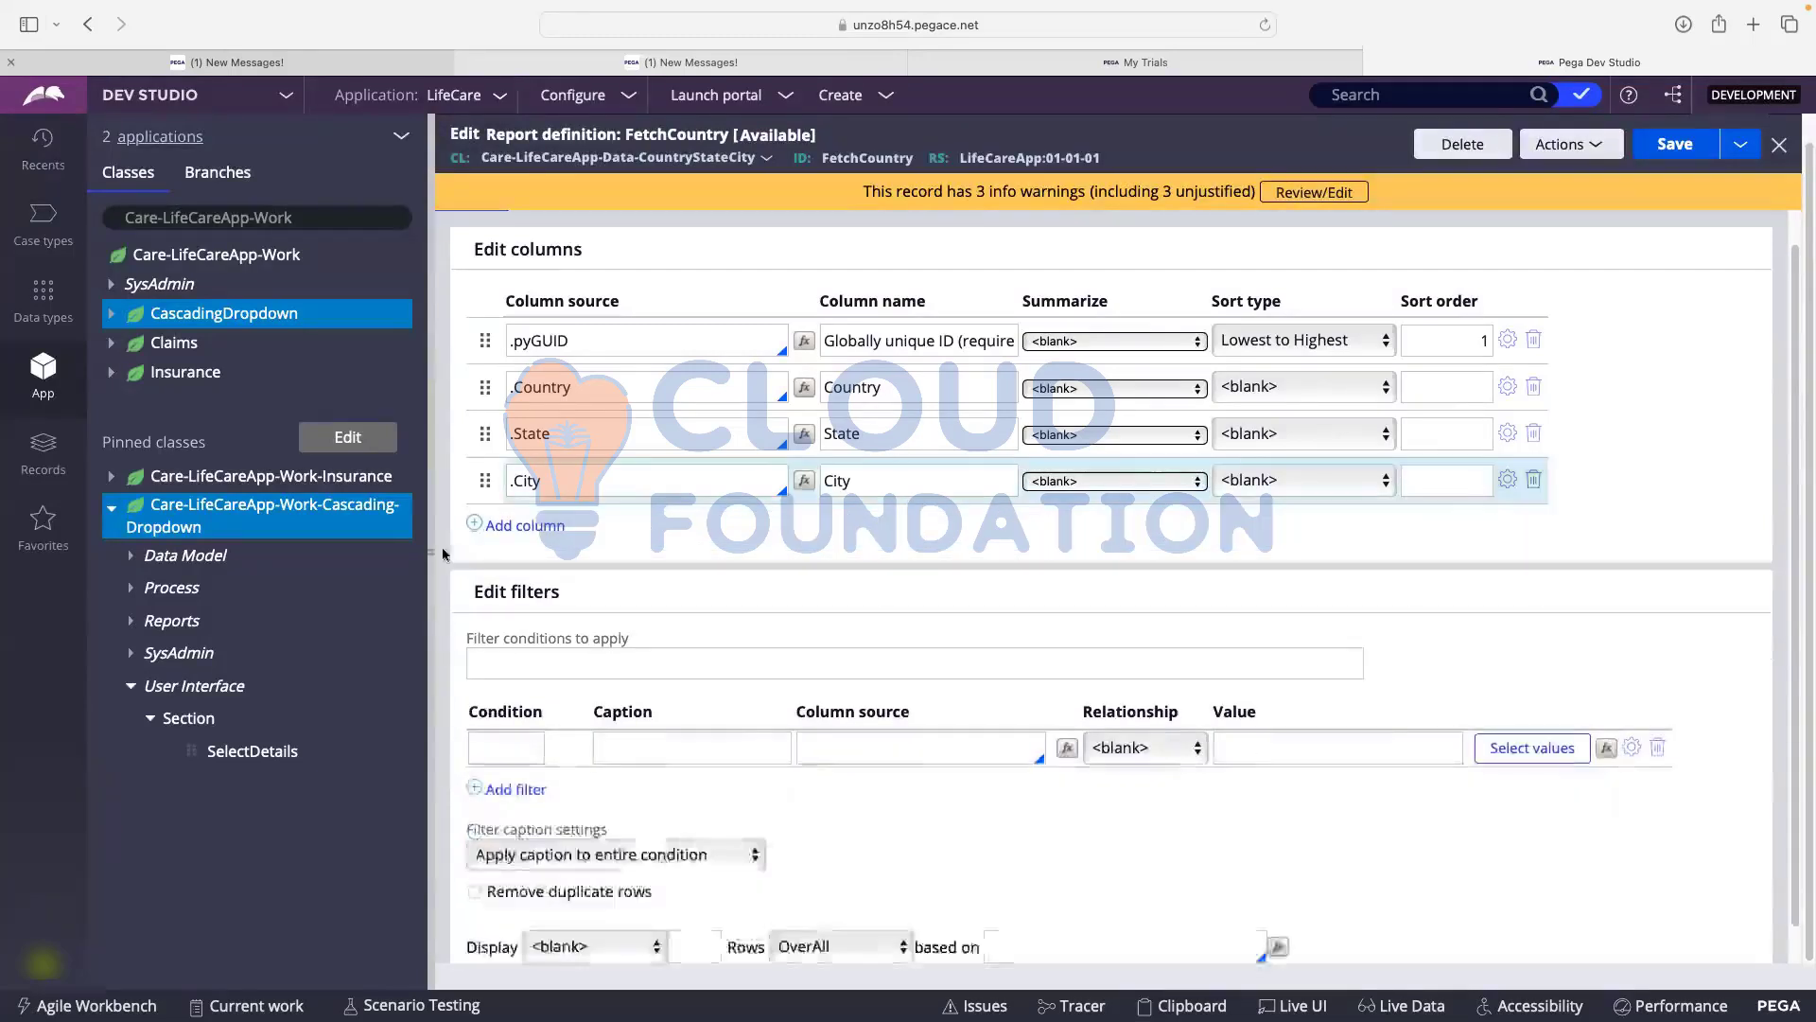
- Delete the .State and .City columns from the FetchCountry report definition and save it
{"action": "left_click", "coordinate": [1533, 434]}
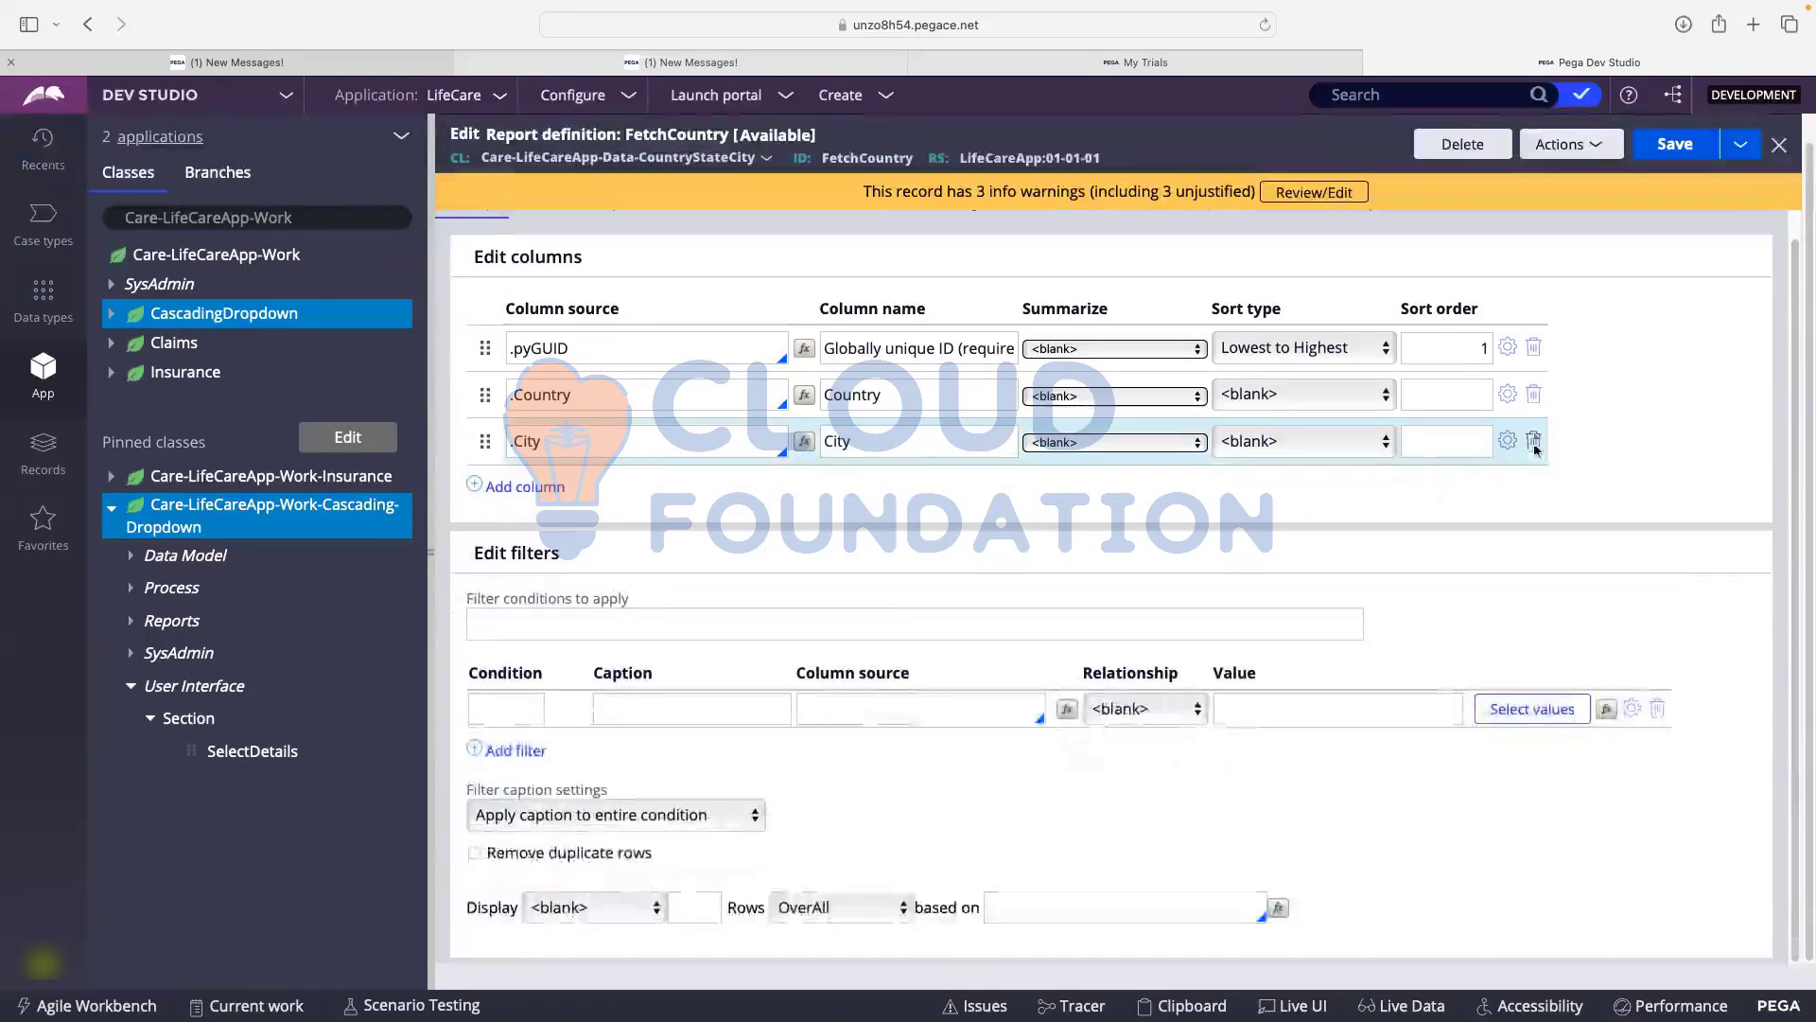
{"action": "left_click", "coordinate": [1535, 449]}
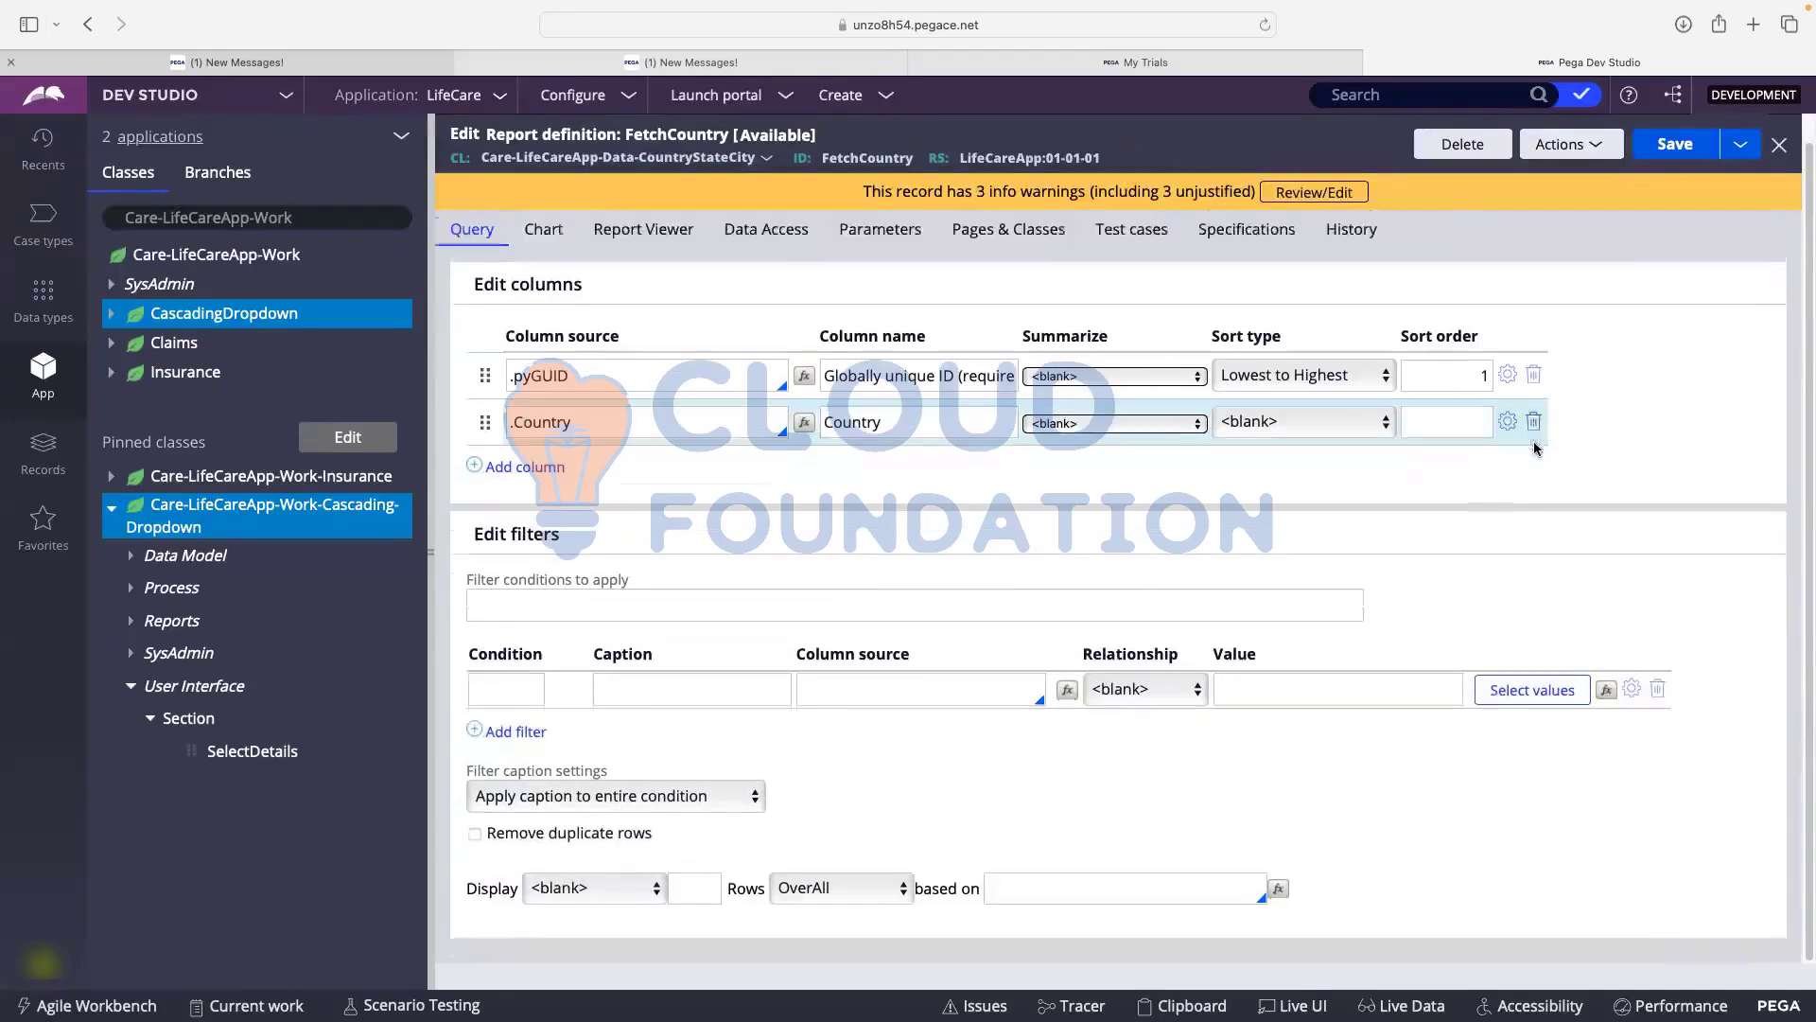
{"action": "left_click", "coordinate": [1691, 145]}
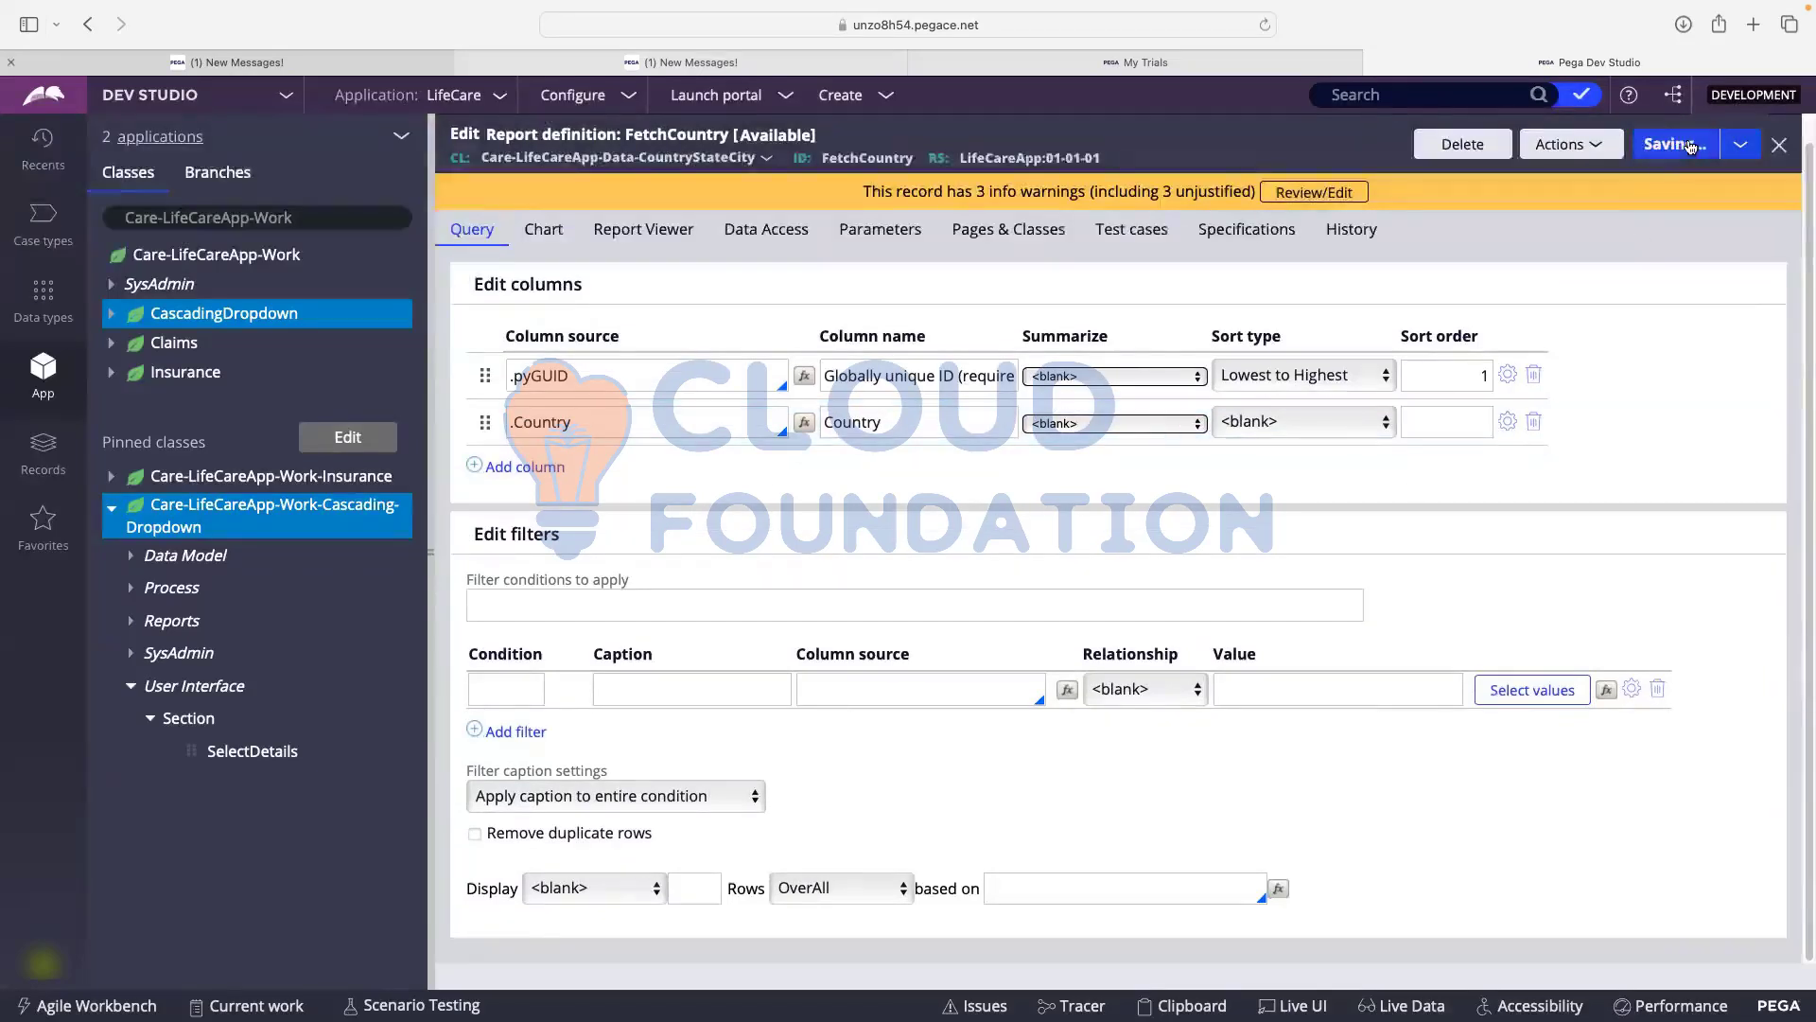
- Run the FetchCountry report to check its rows, and close the result page
{"action": "left_click", "coordinate": [1552, 153]}
{"action": "left_click", "coordinate": [1547, 177]}
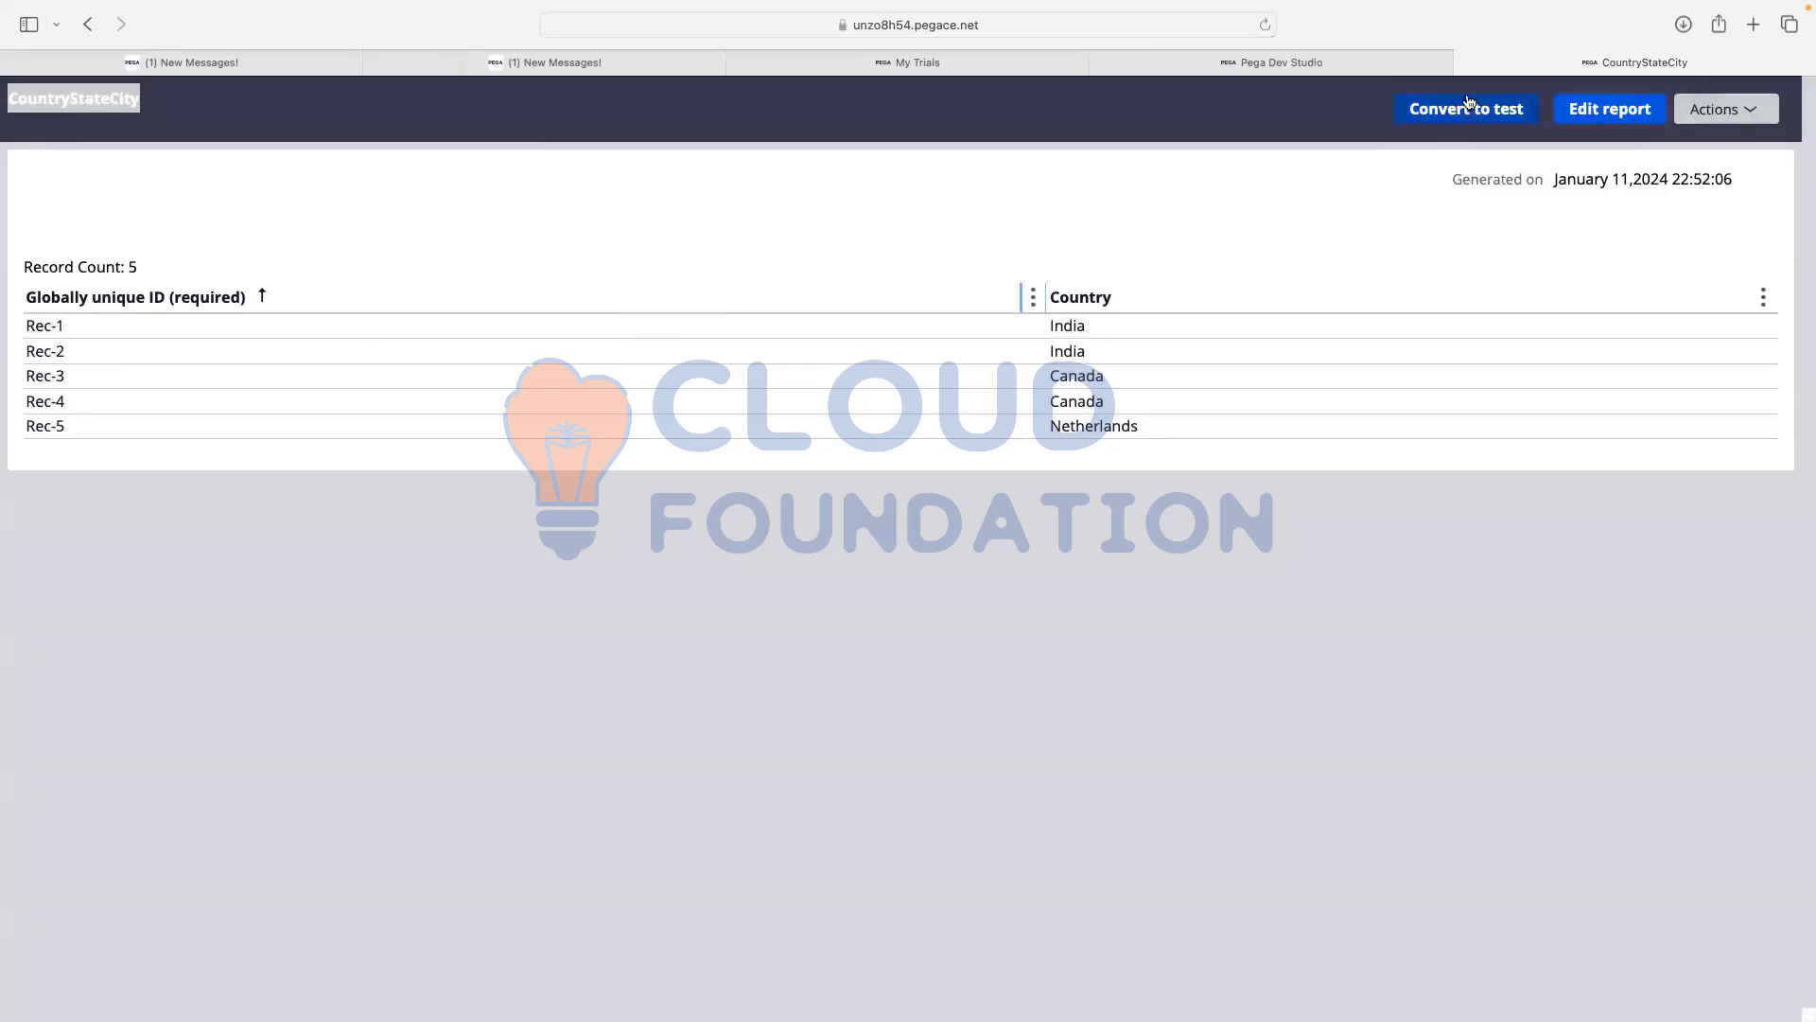
{"action": "left_click", "coordinate": [1465, 62]}
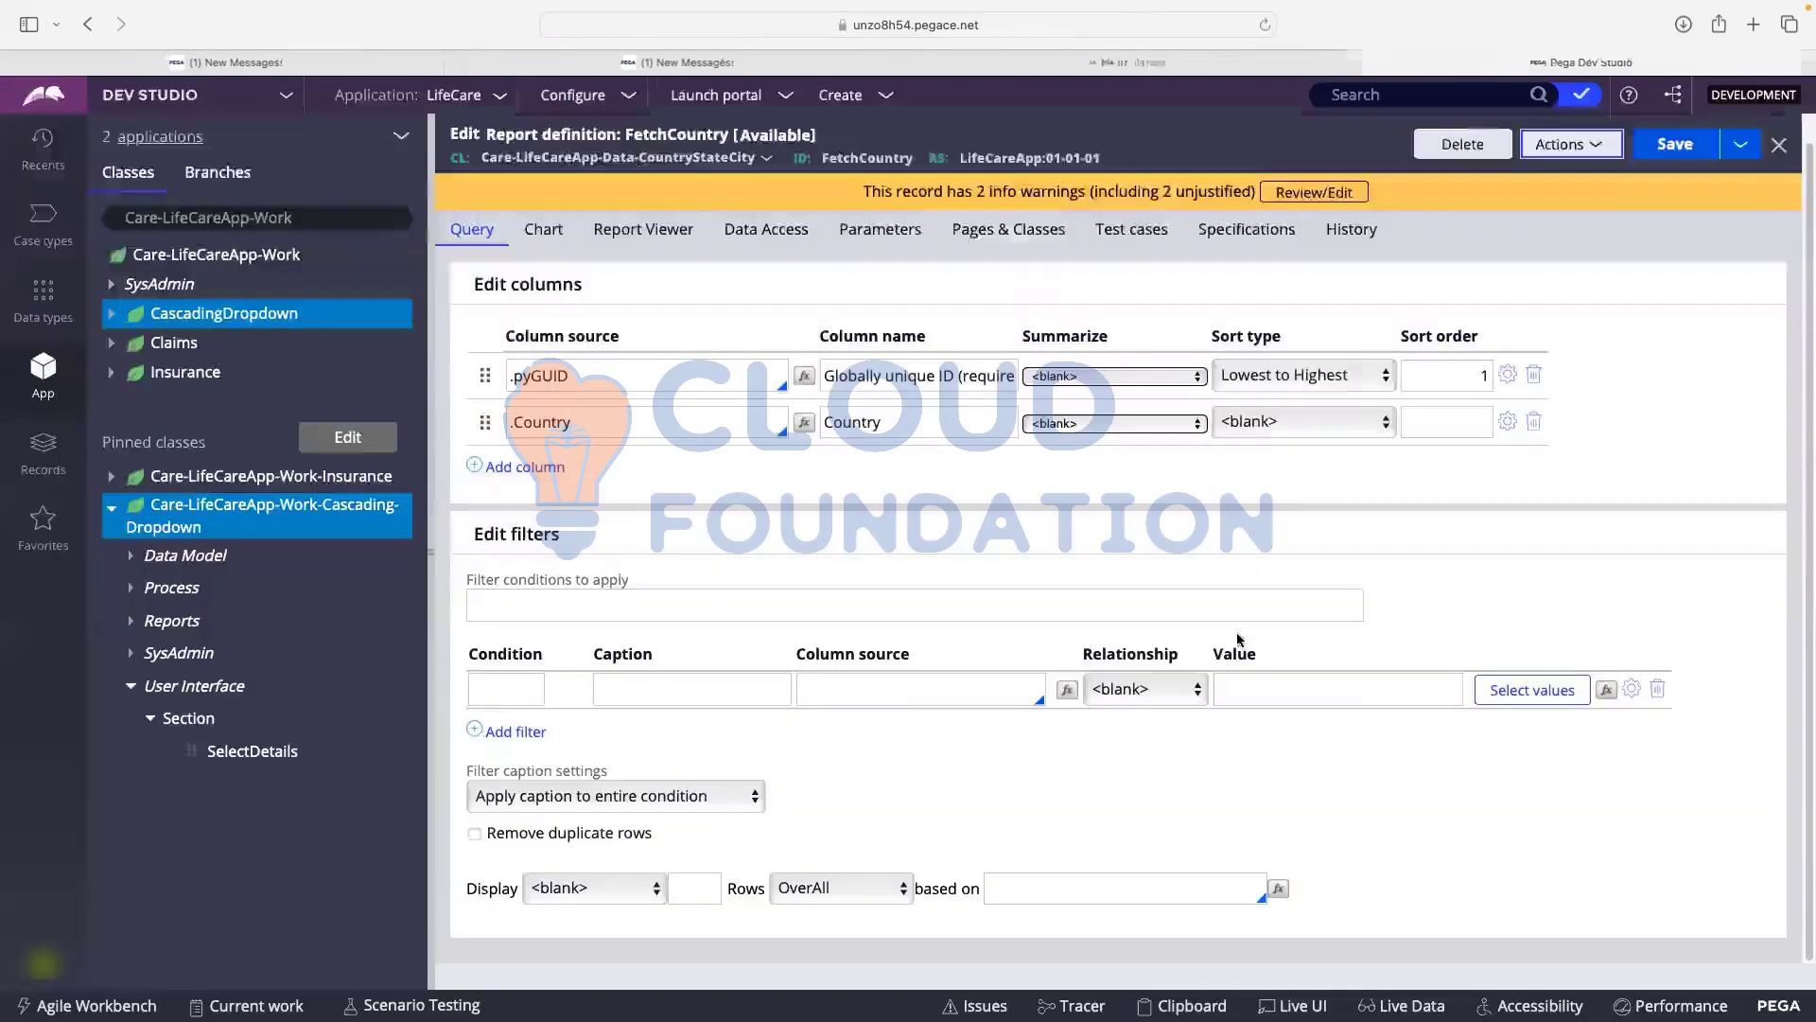
- Enable removal of duplicate rows in the FetchCountry report definition, save it and run the report again
{"action": "left_click", "coordinate": [473, 835]}
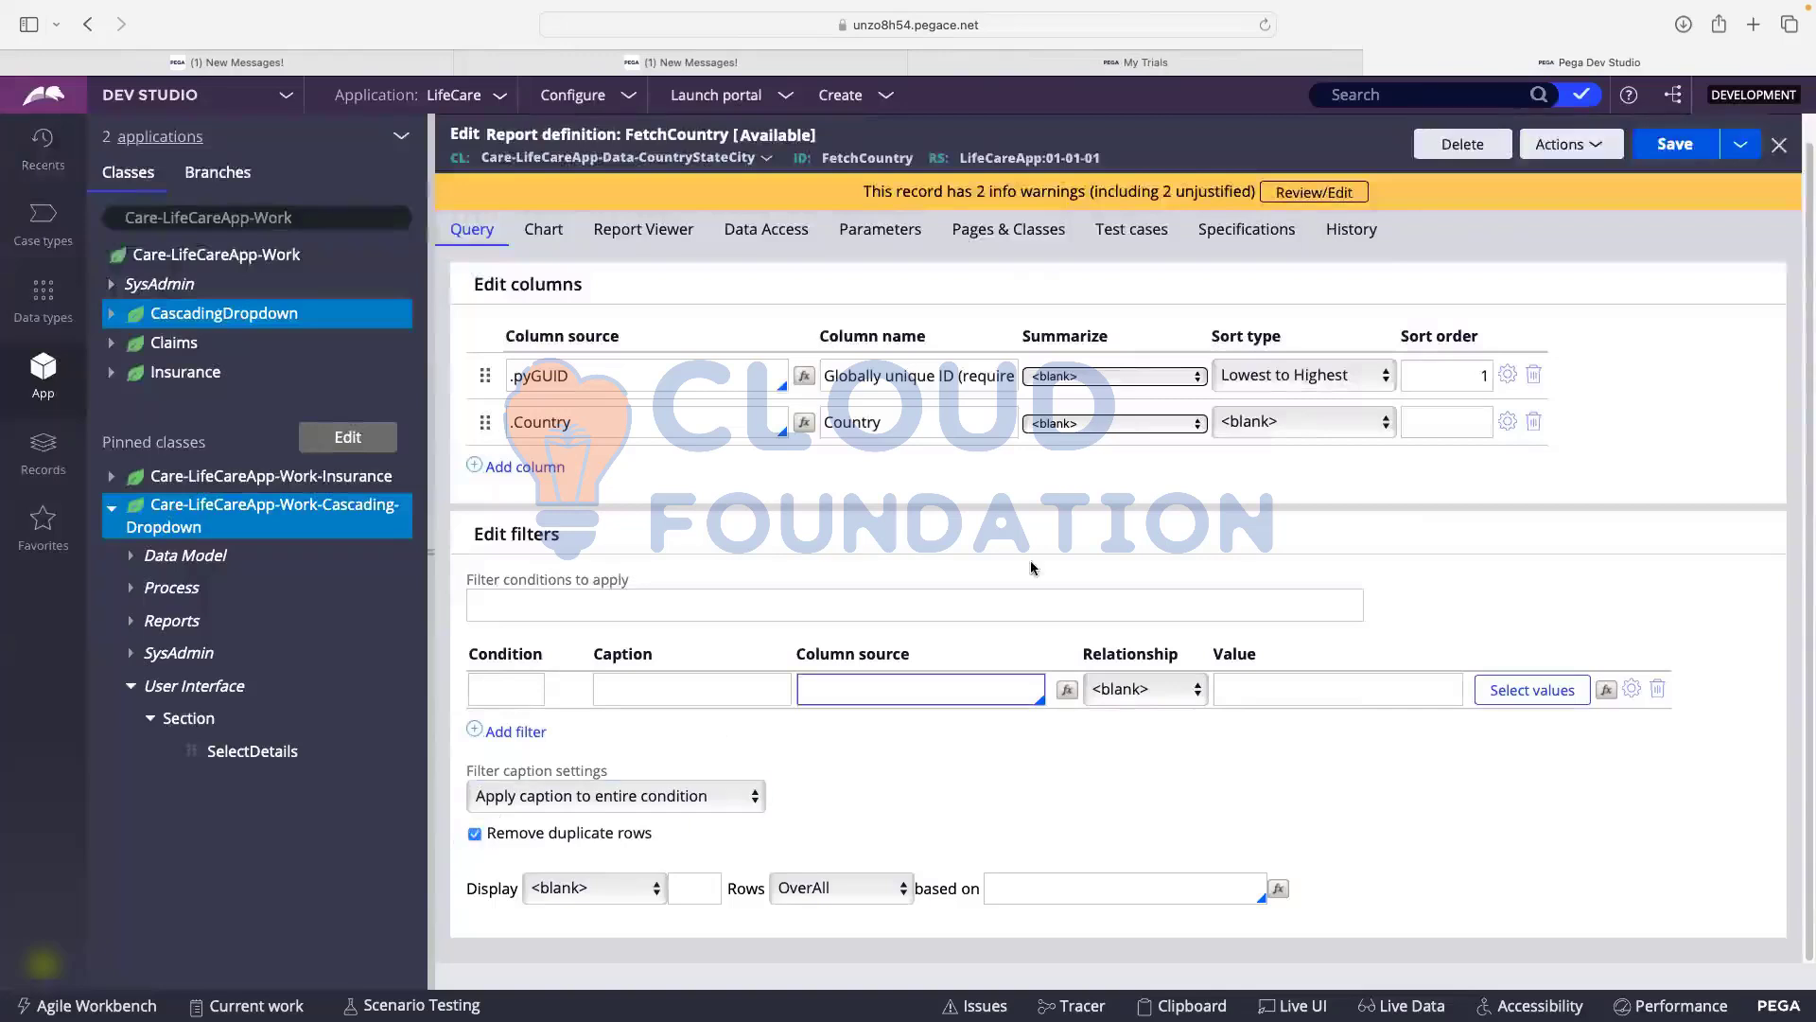
{"action": "left_click", "coordinate": [1668, 151]}
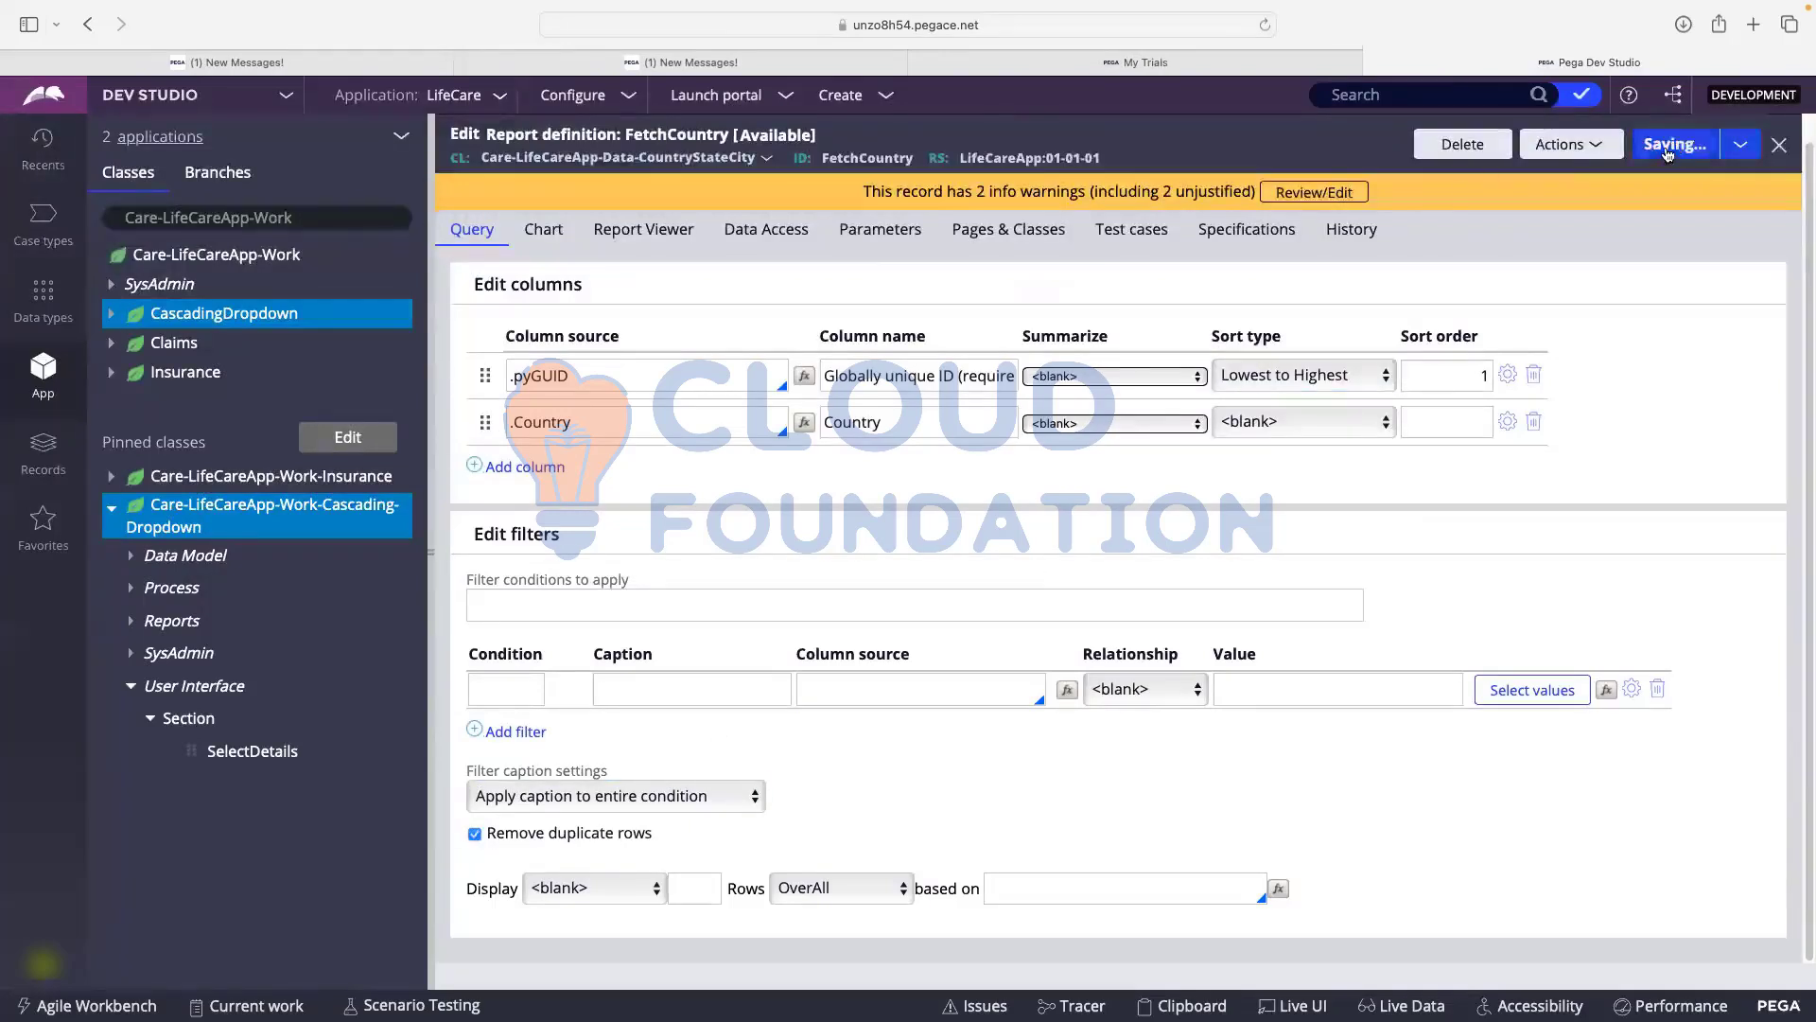
{"action": "left_click", "coordinate": [1580, 153]}
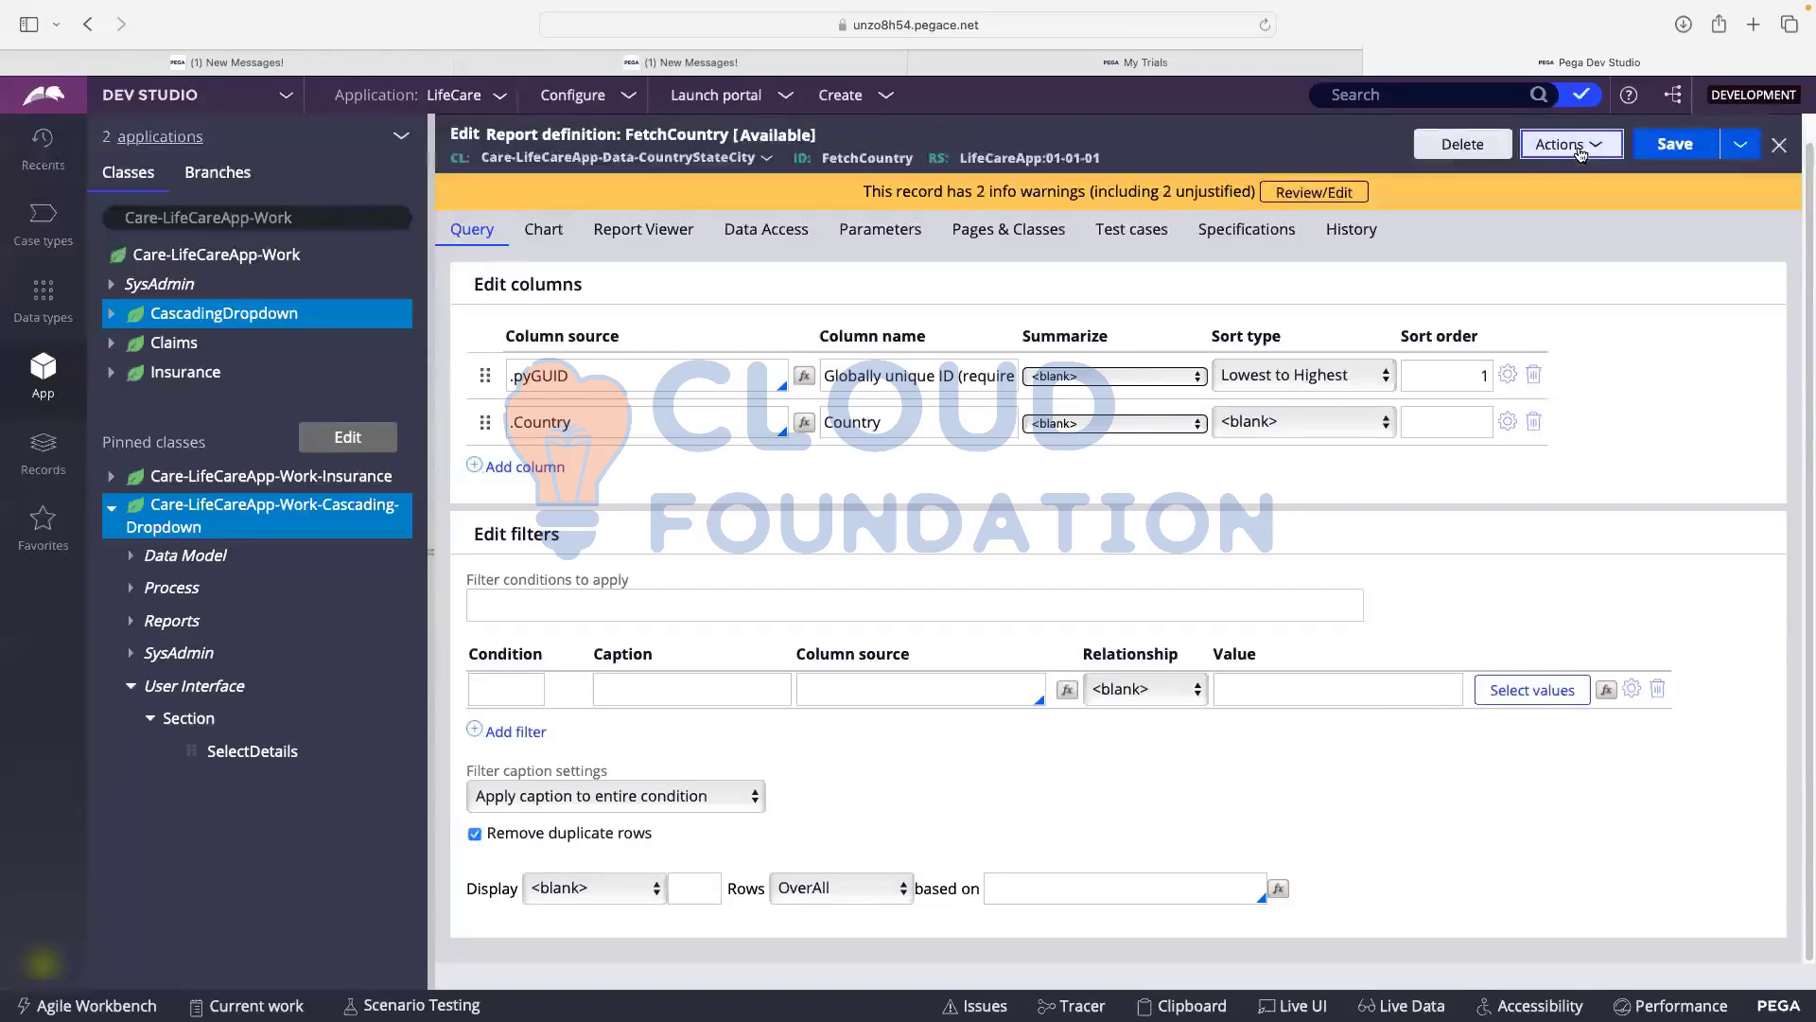
{"action": "left_click", "coordinate": [1557, 177]}
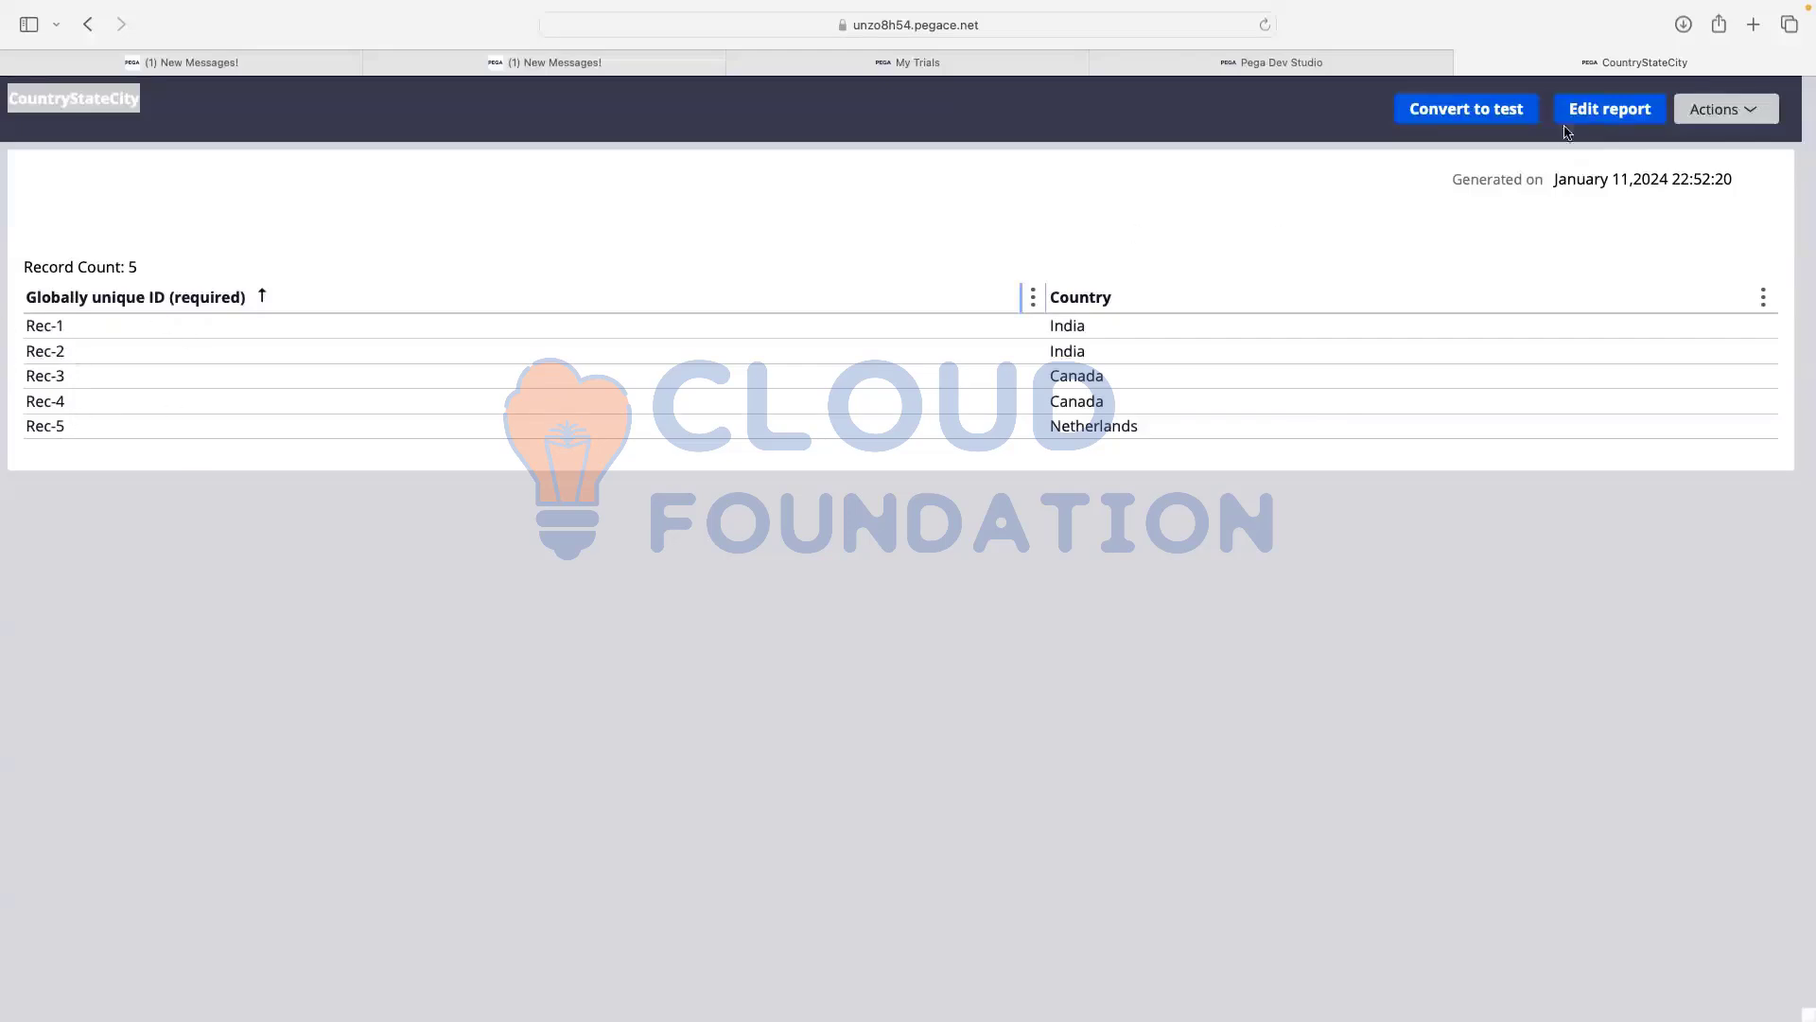
{"action": "left_click", "coordinate": [1462, 63]}
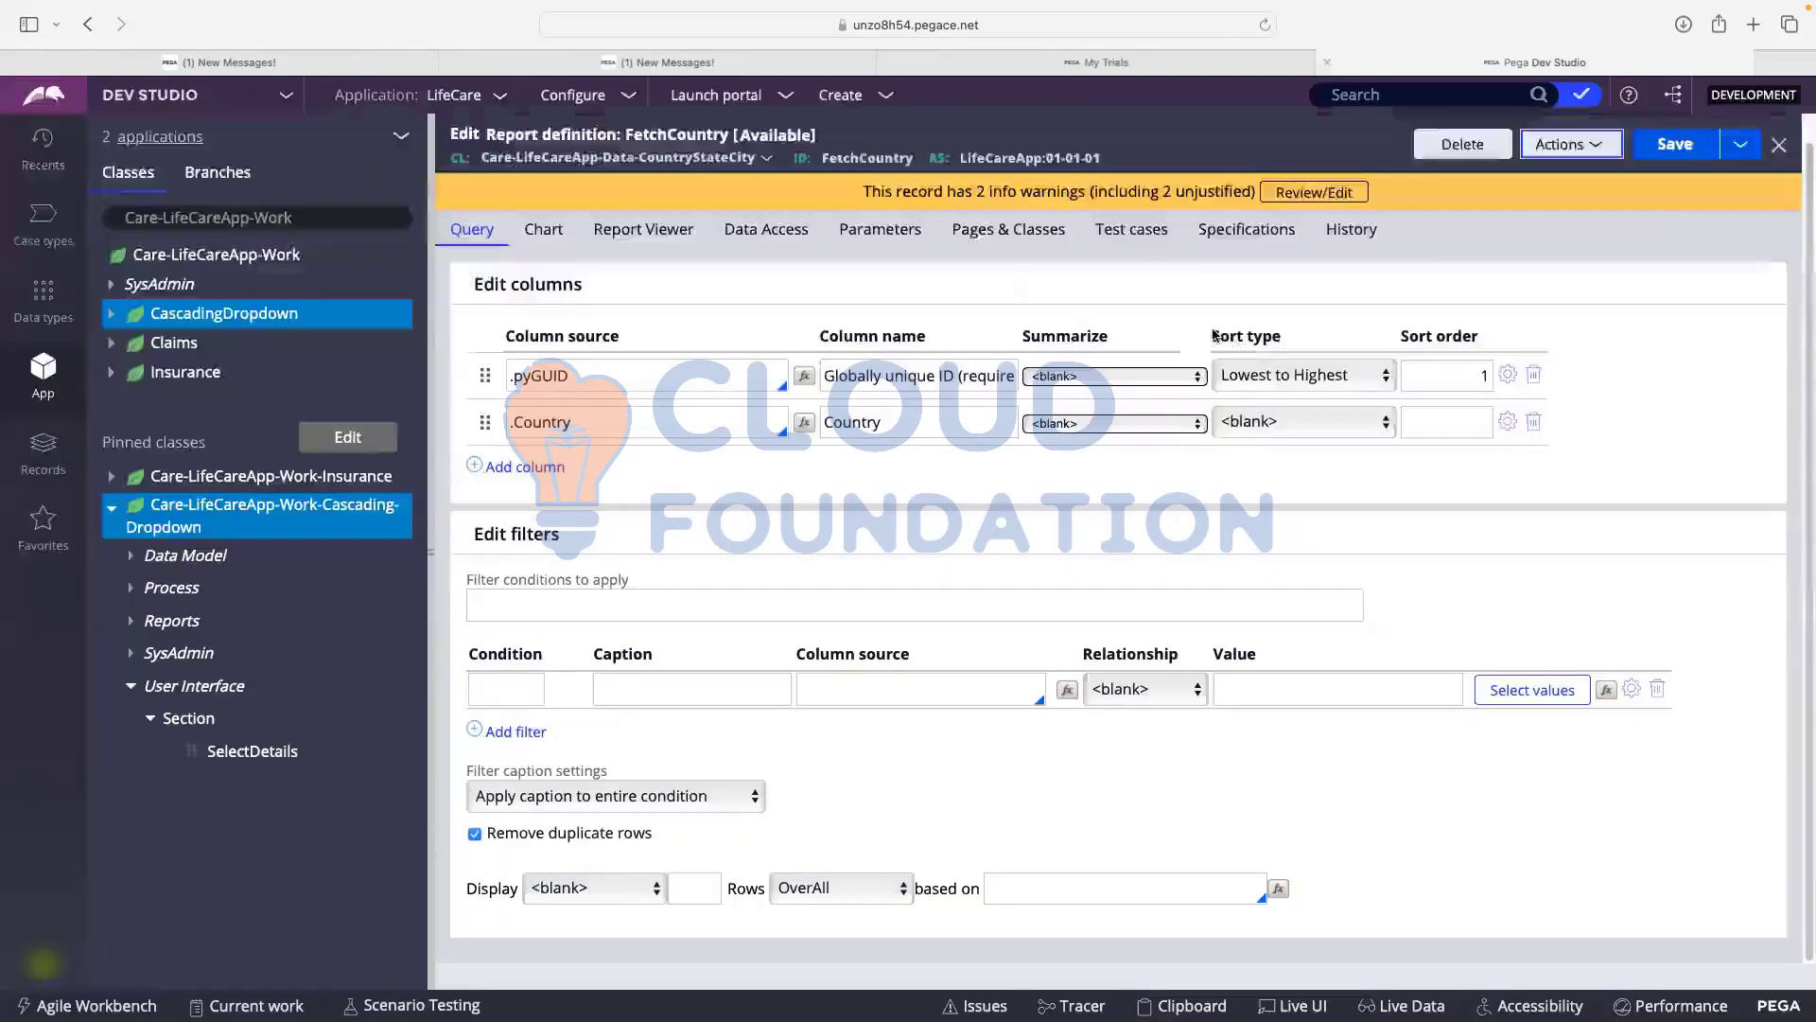
- Delete the .pyGUID column from the FetchCountry report definition, save it and rerun the report to check the country list
{"action": "left_click", "coordinate": [1532, 375]}
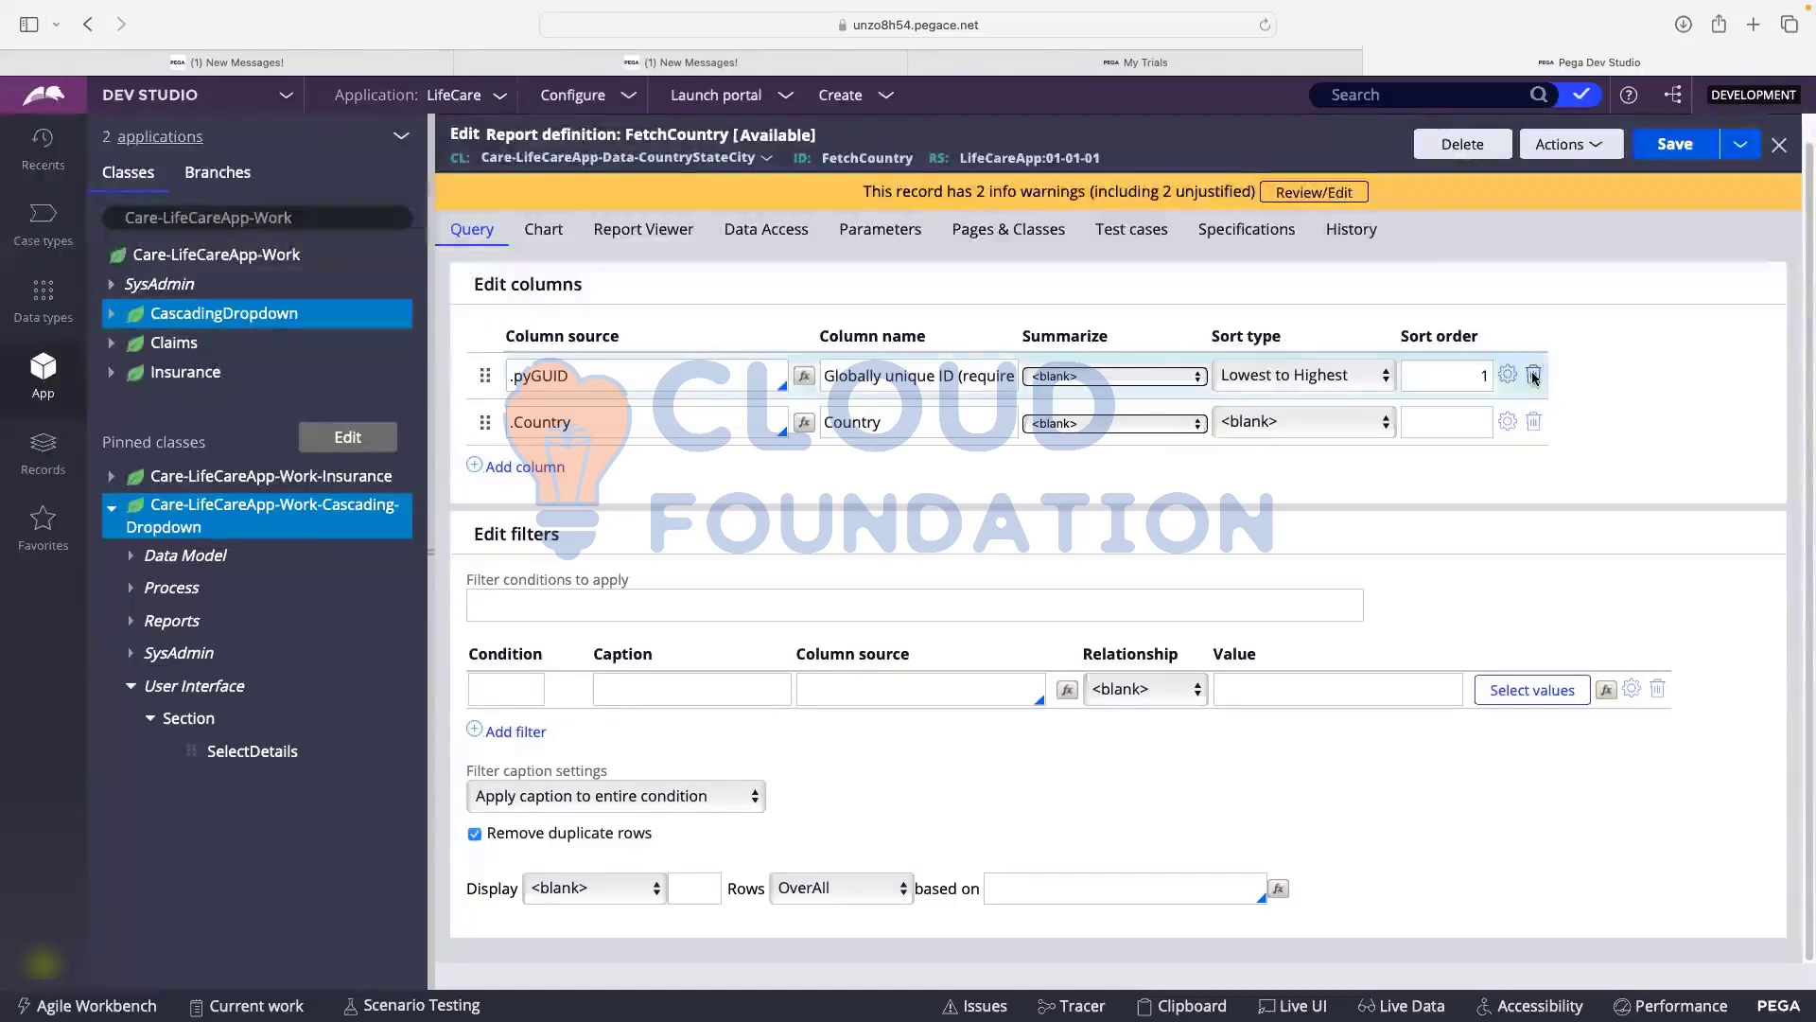
{"action": "left_click", "coordinate": [1676, 145]}
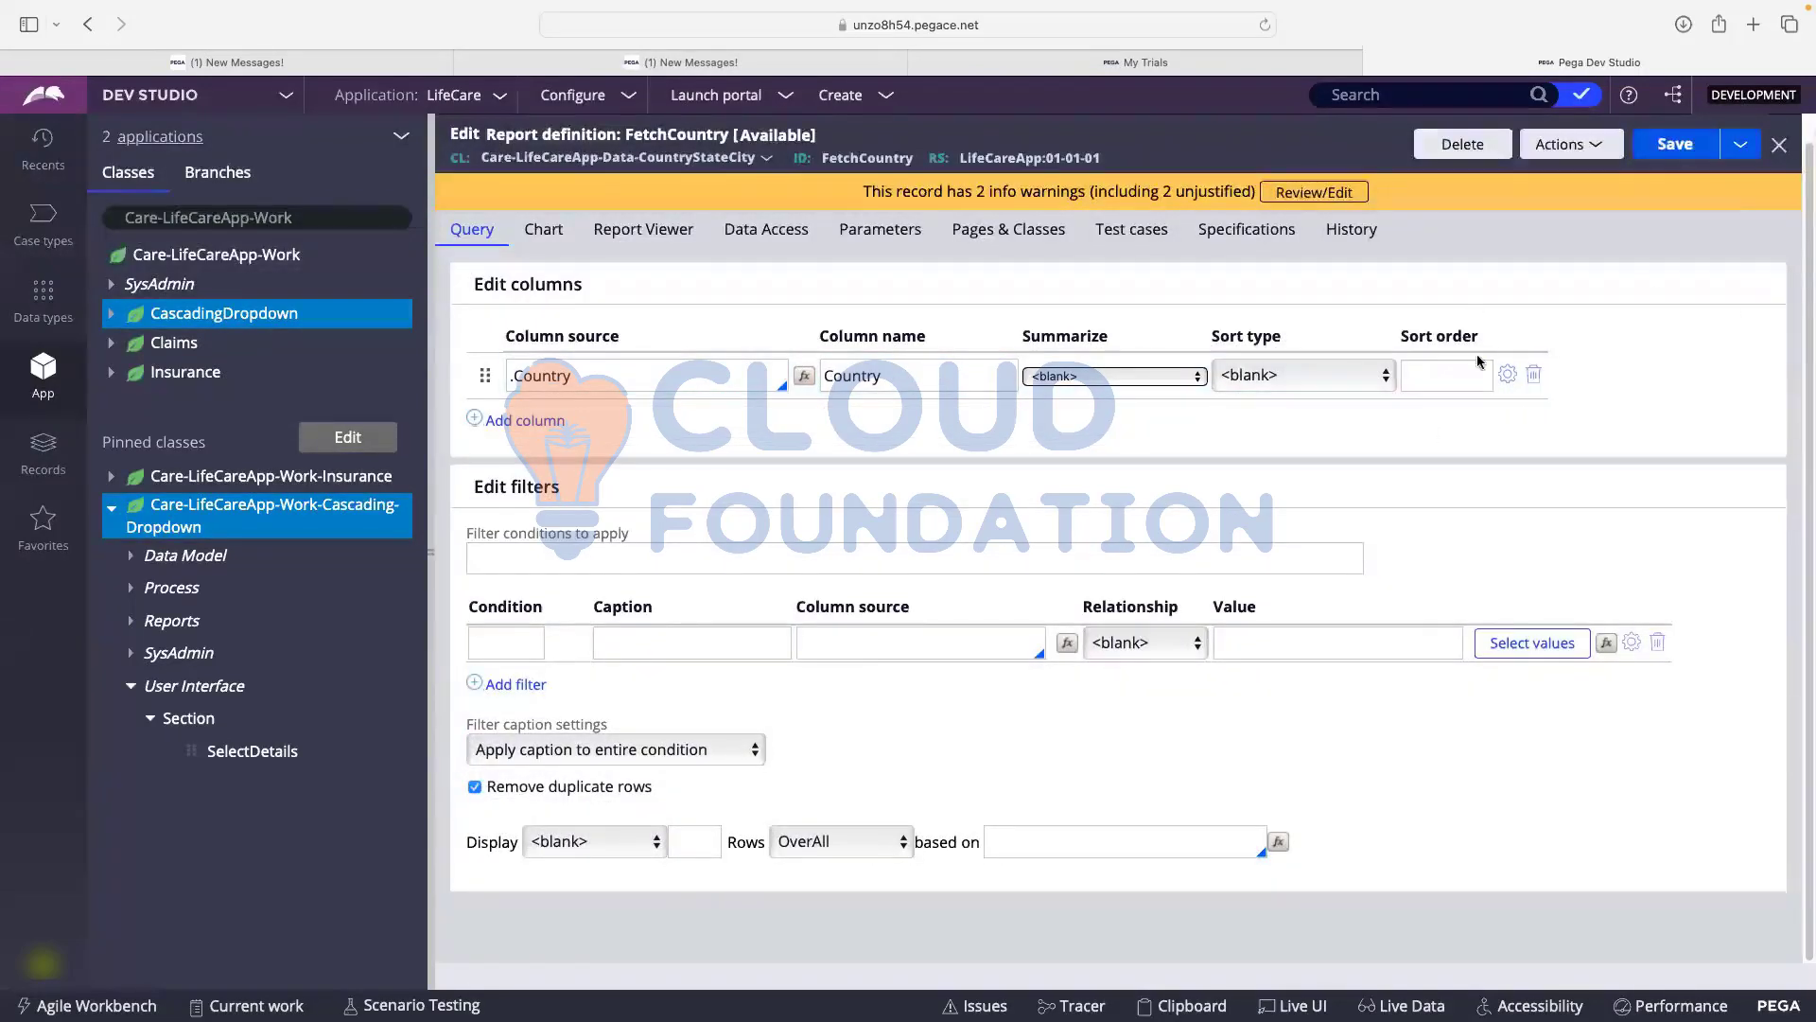
{"action": "left_click", "coordinate": [1570, 146]}
{"action": "left_click", "coordinate": [1551, 176]}
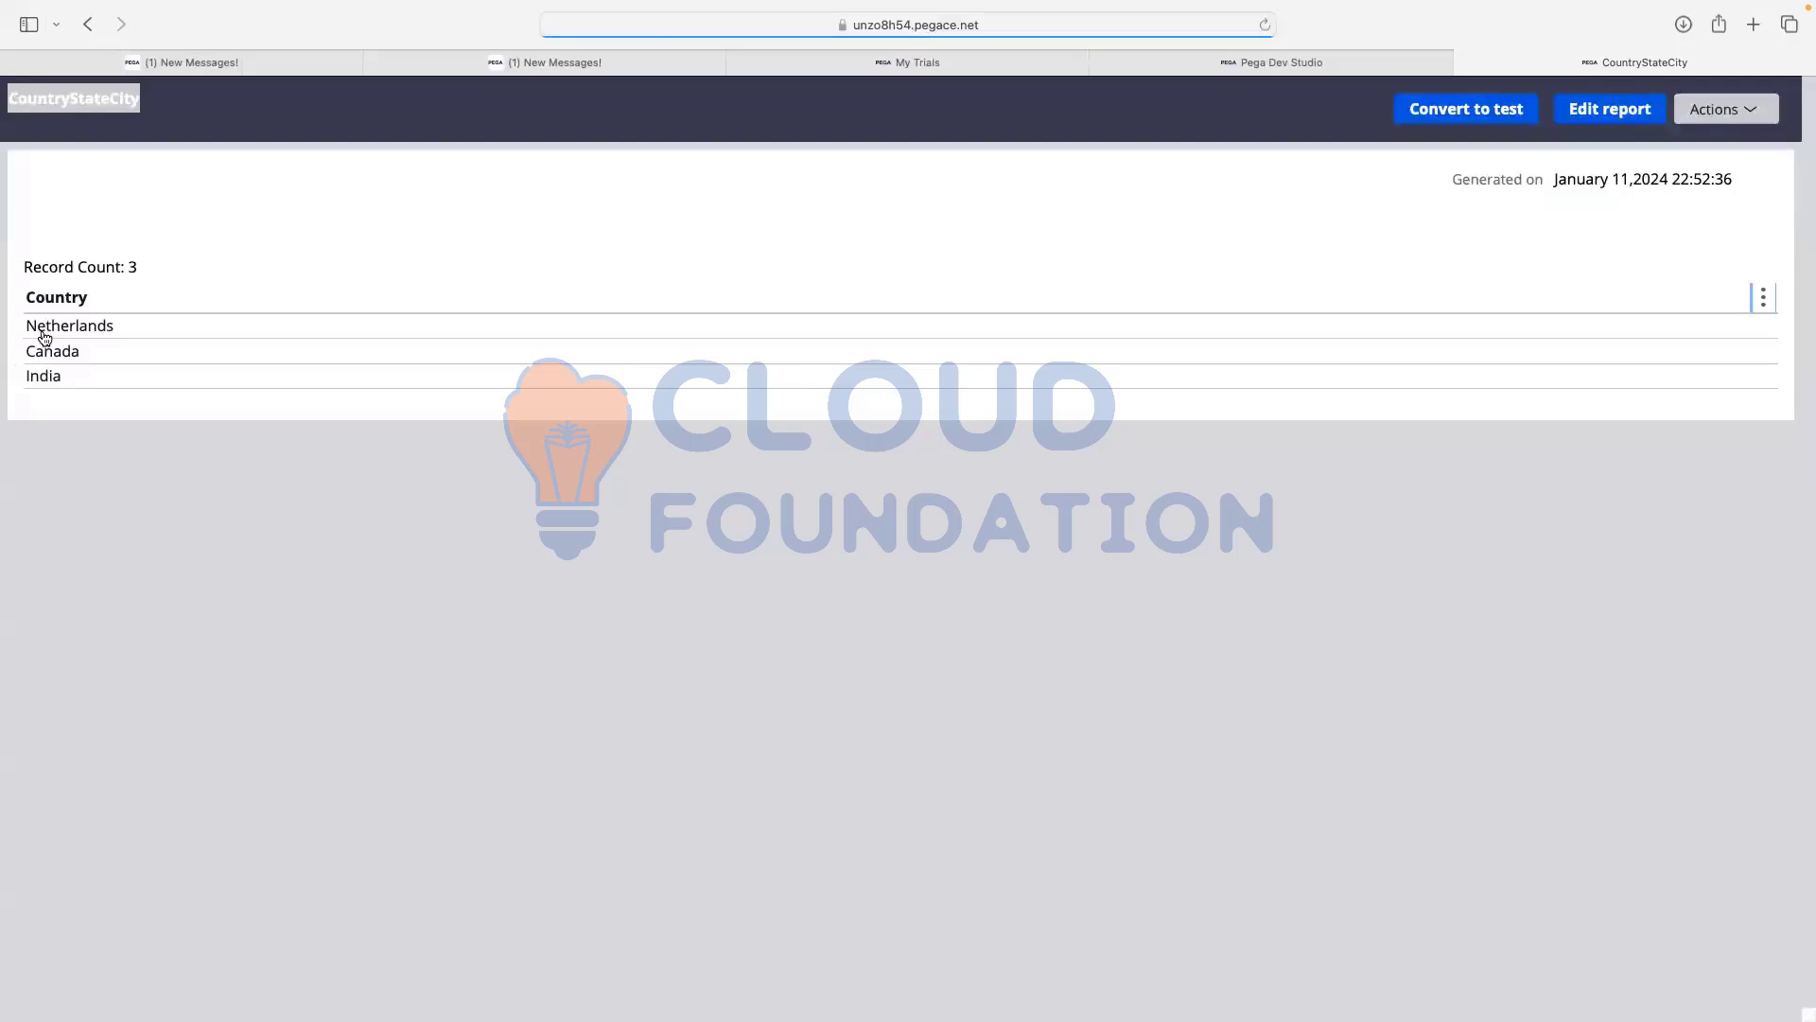
{"action": "left_click_drag", "start_coordinate": [28, 329], "coordinate": [62, 354]}
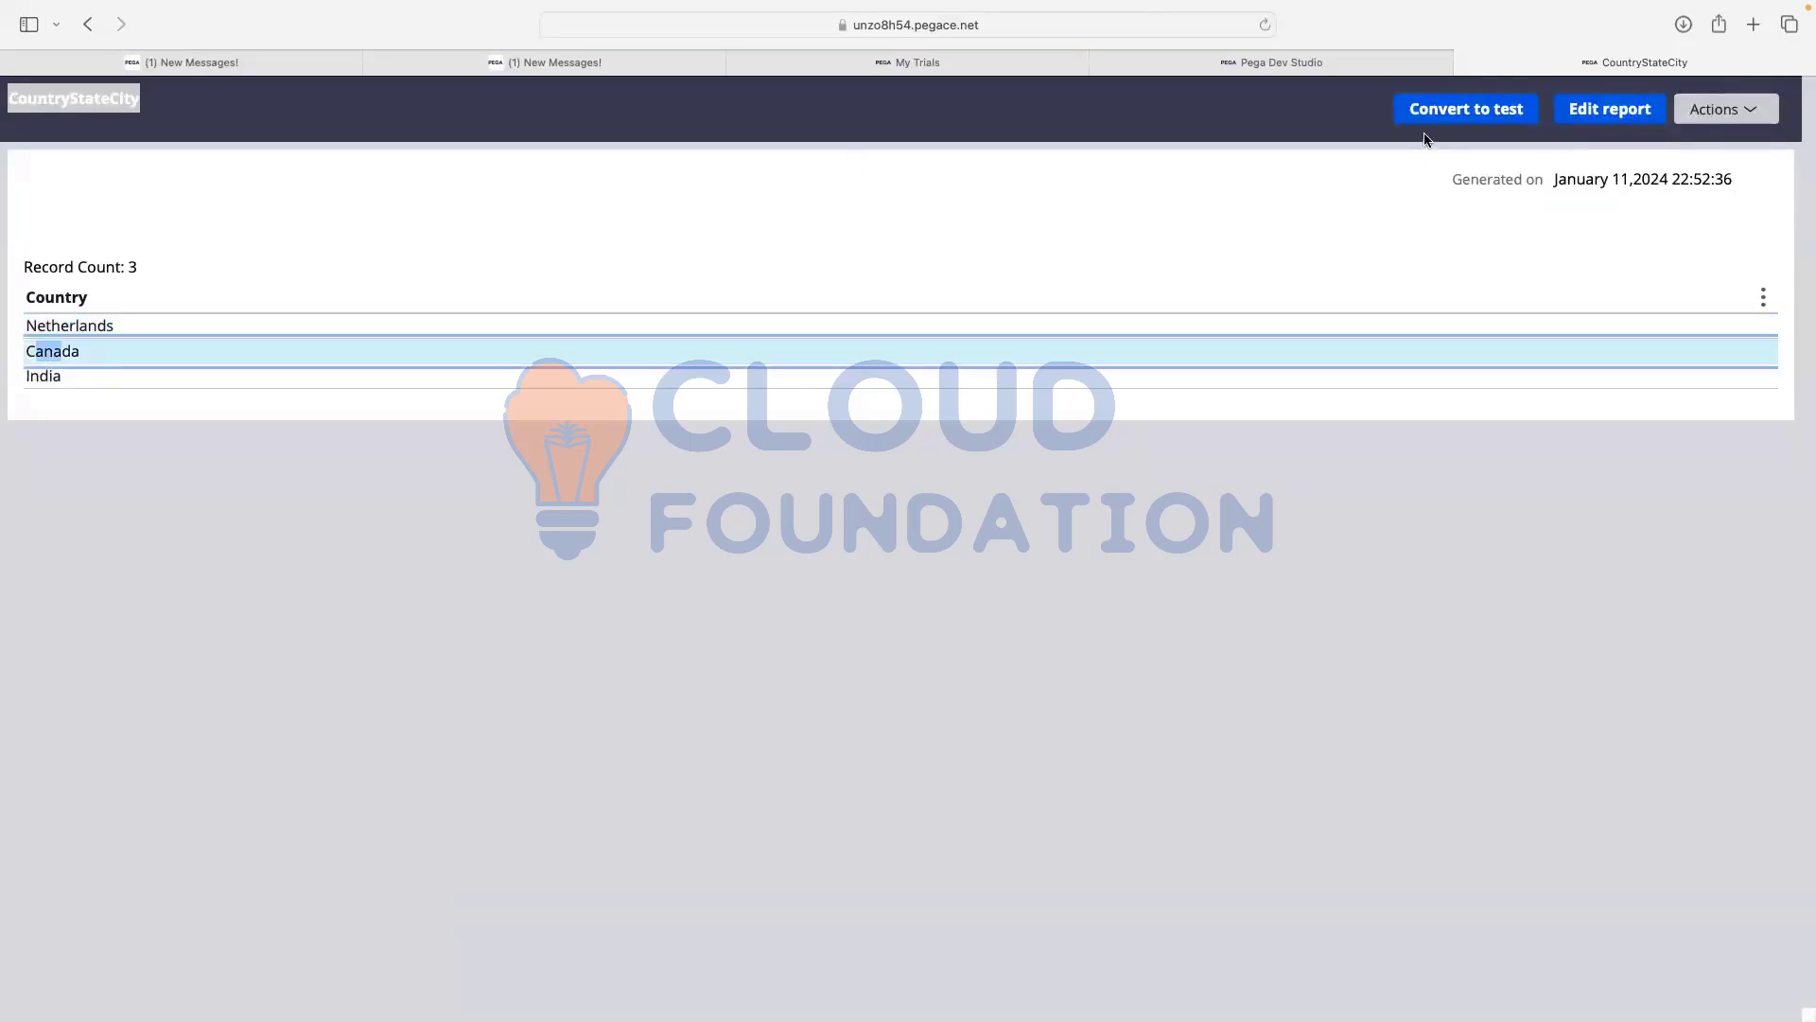
{"action": "left_click", "coordinate": [1463, 65]}
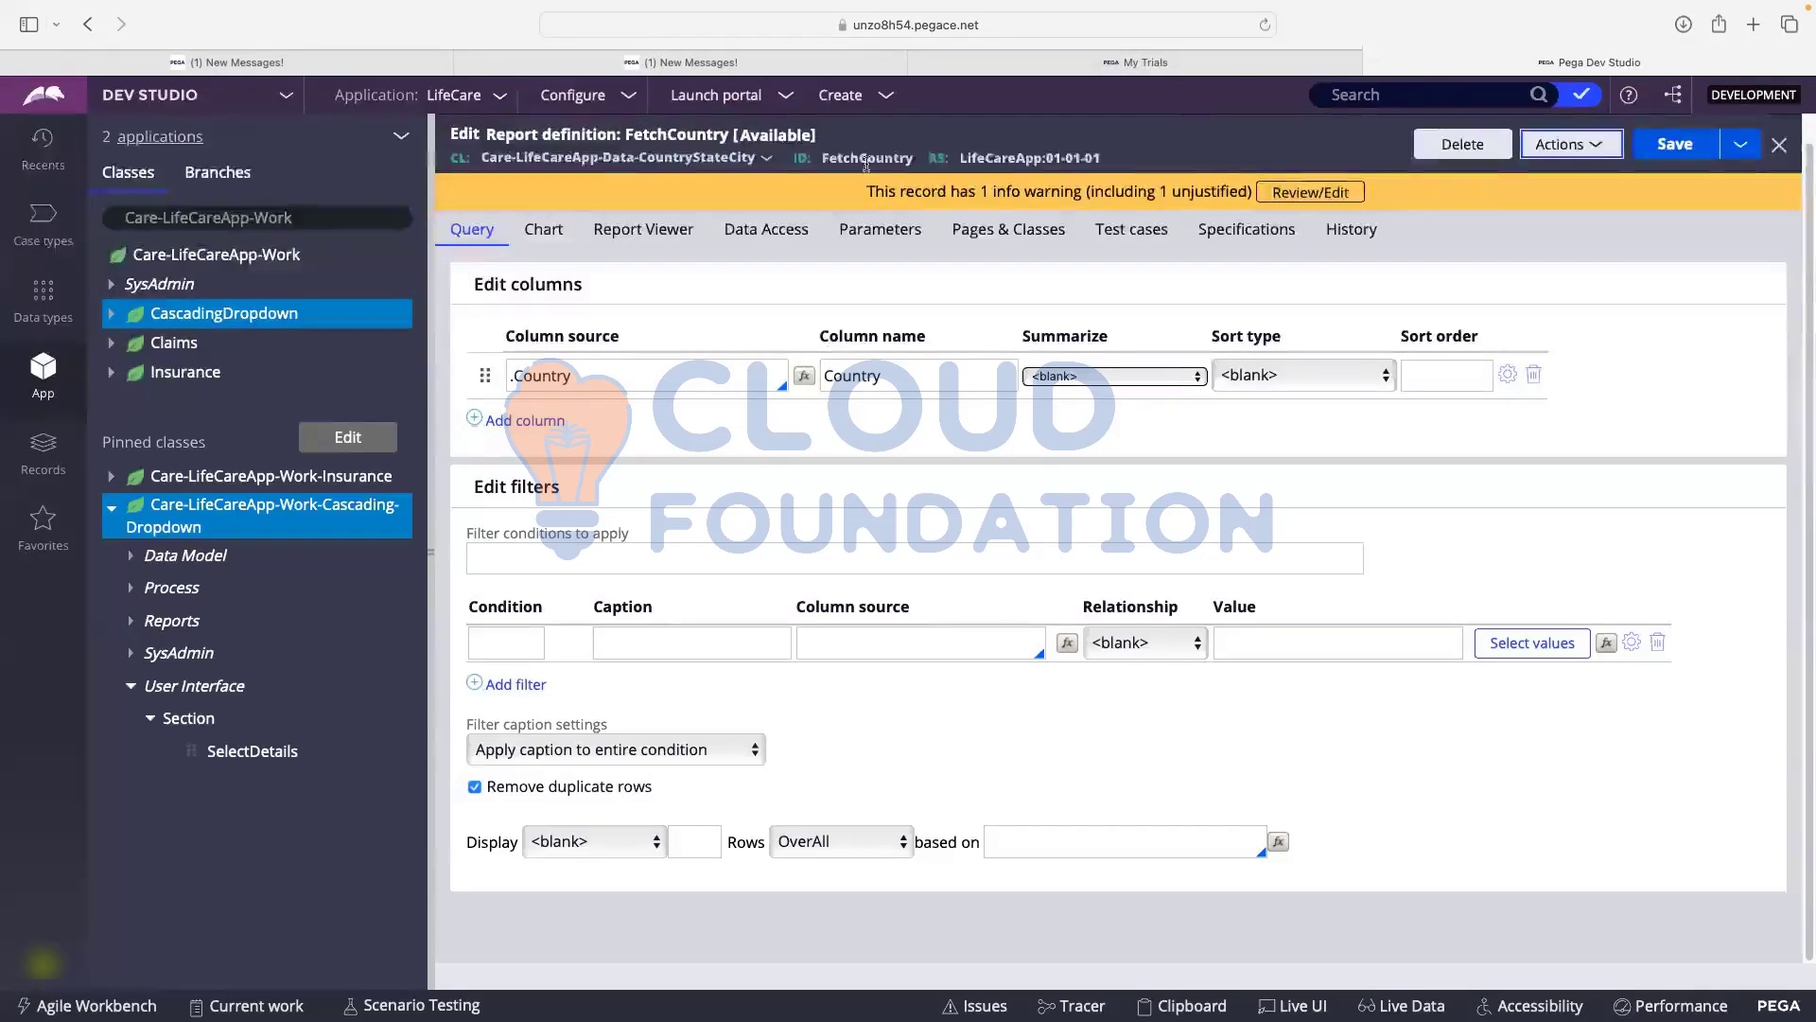
- Close the open DataTableEditorReport report definition and the D_CountryStateCityList data page
{"action": "left_click", "coordinate": [1613, 128]}
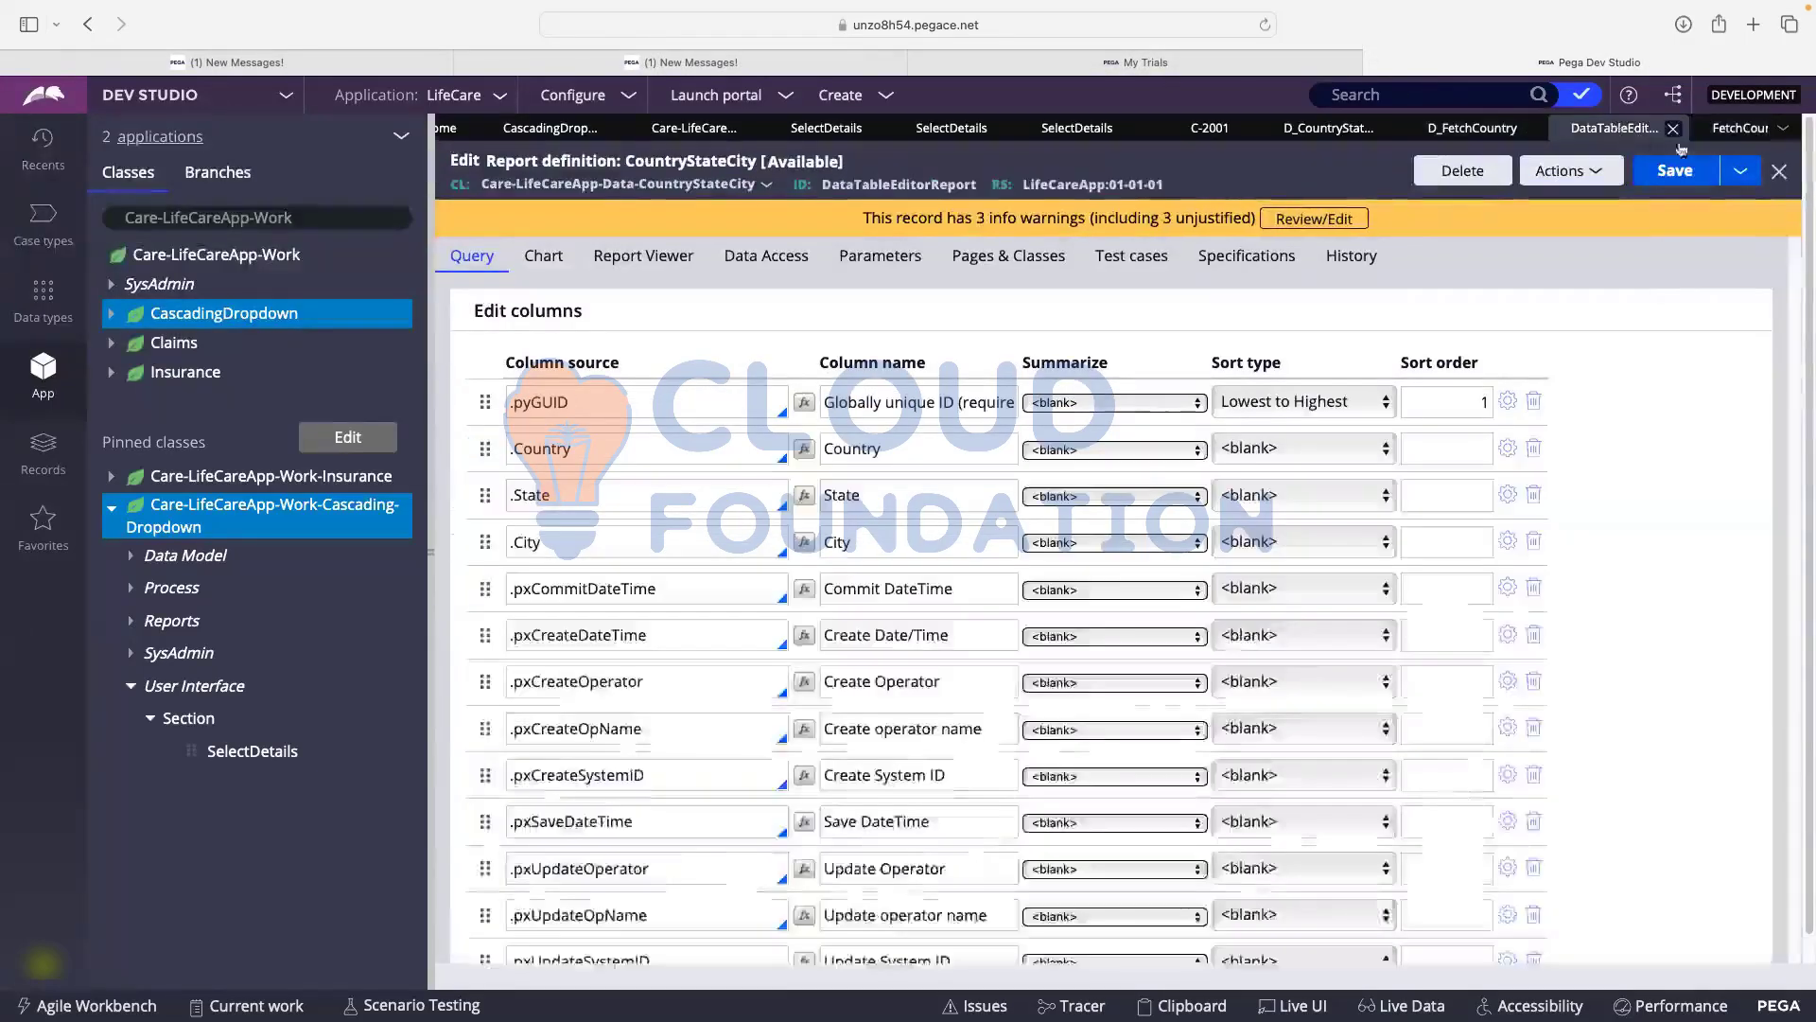
{"action": "left_click", "coordinate": [1778, 173]}
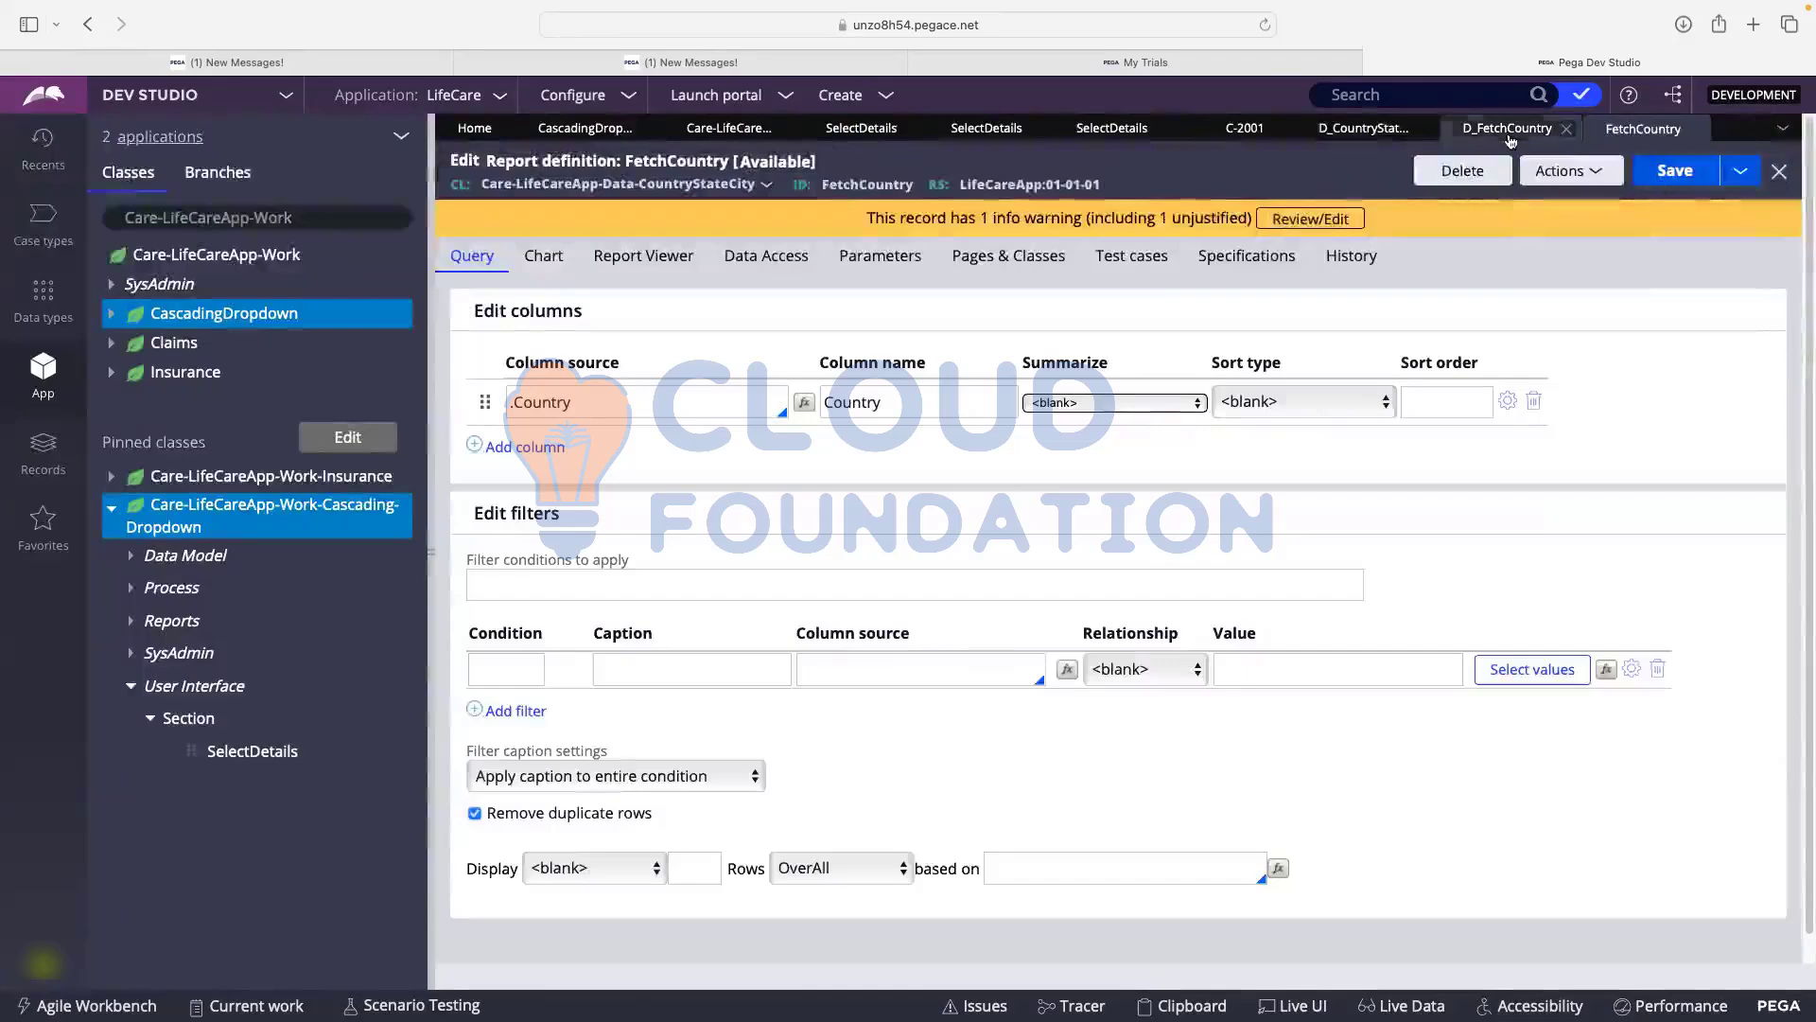
{"action": "left_click", "coordinate": [1366, 130]}
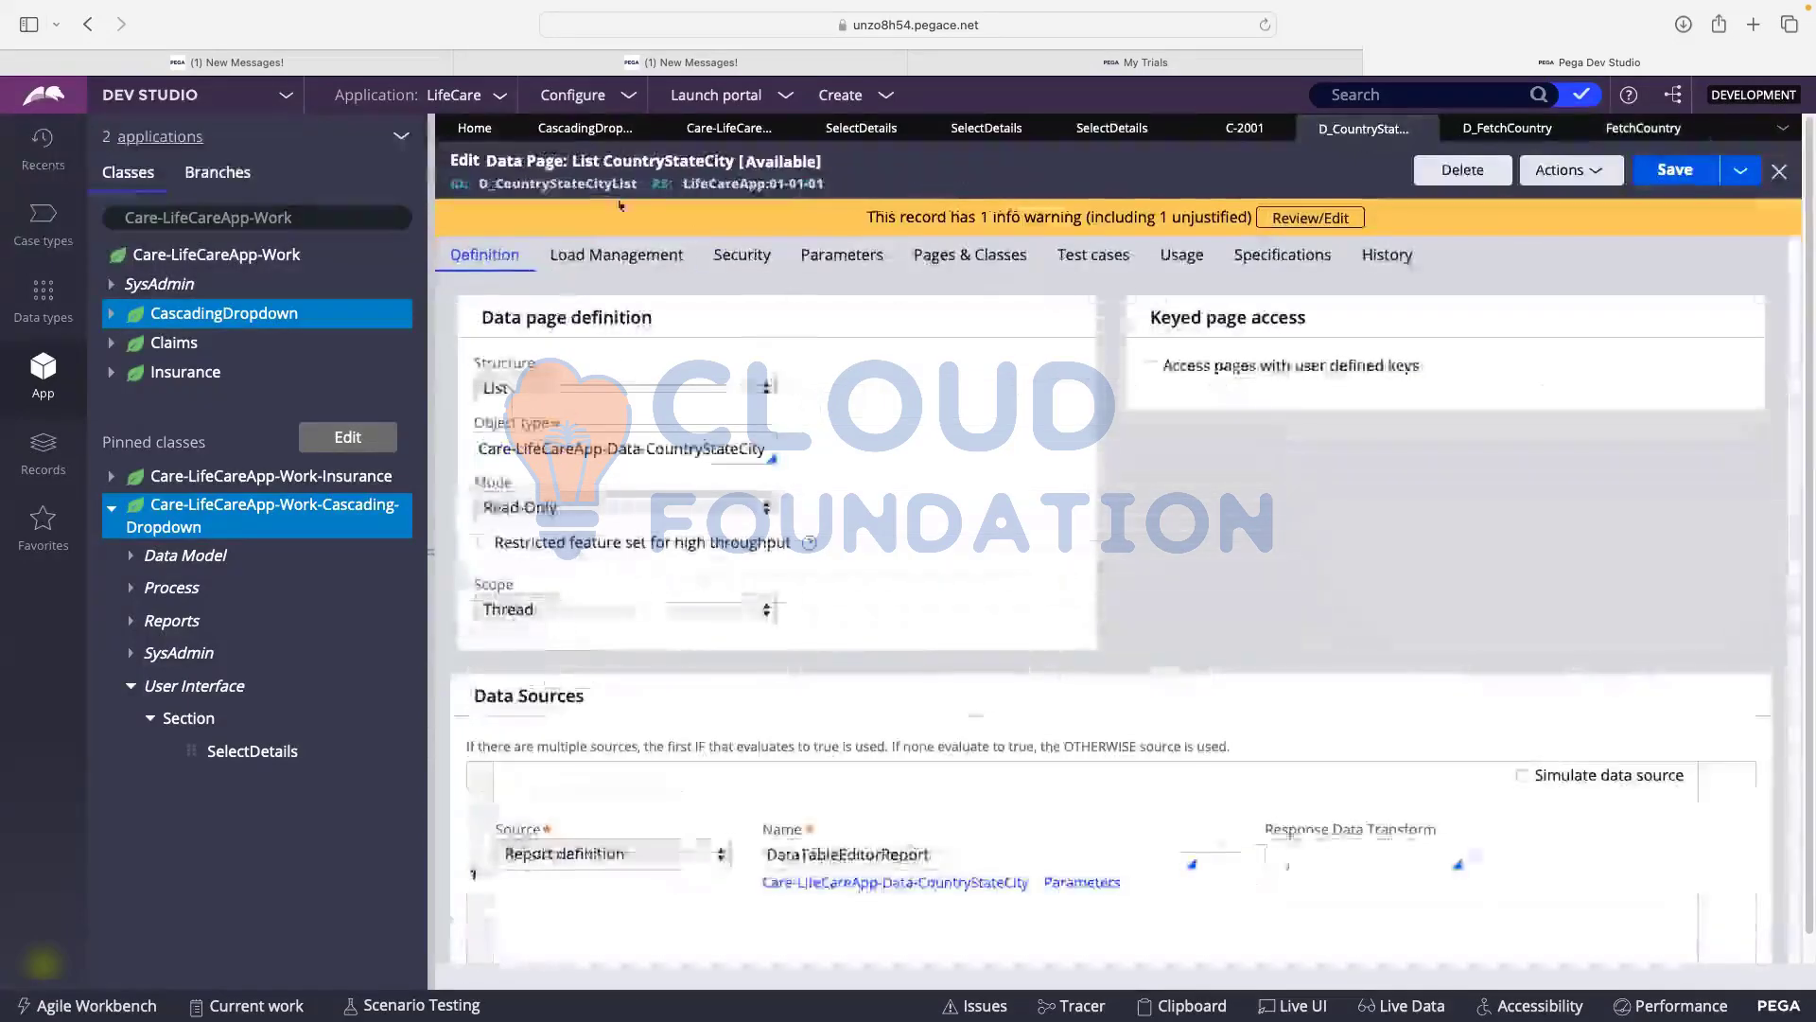
{"action": "left_click", "coordinate": [1780, 174]}
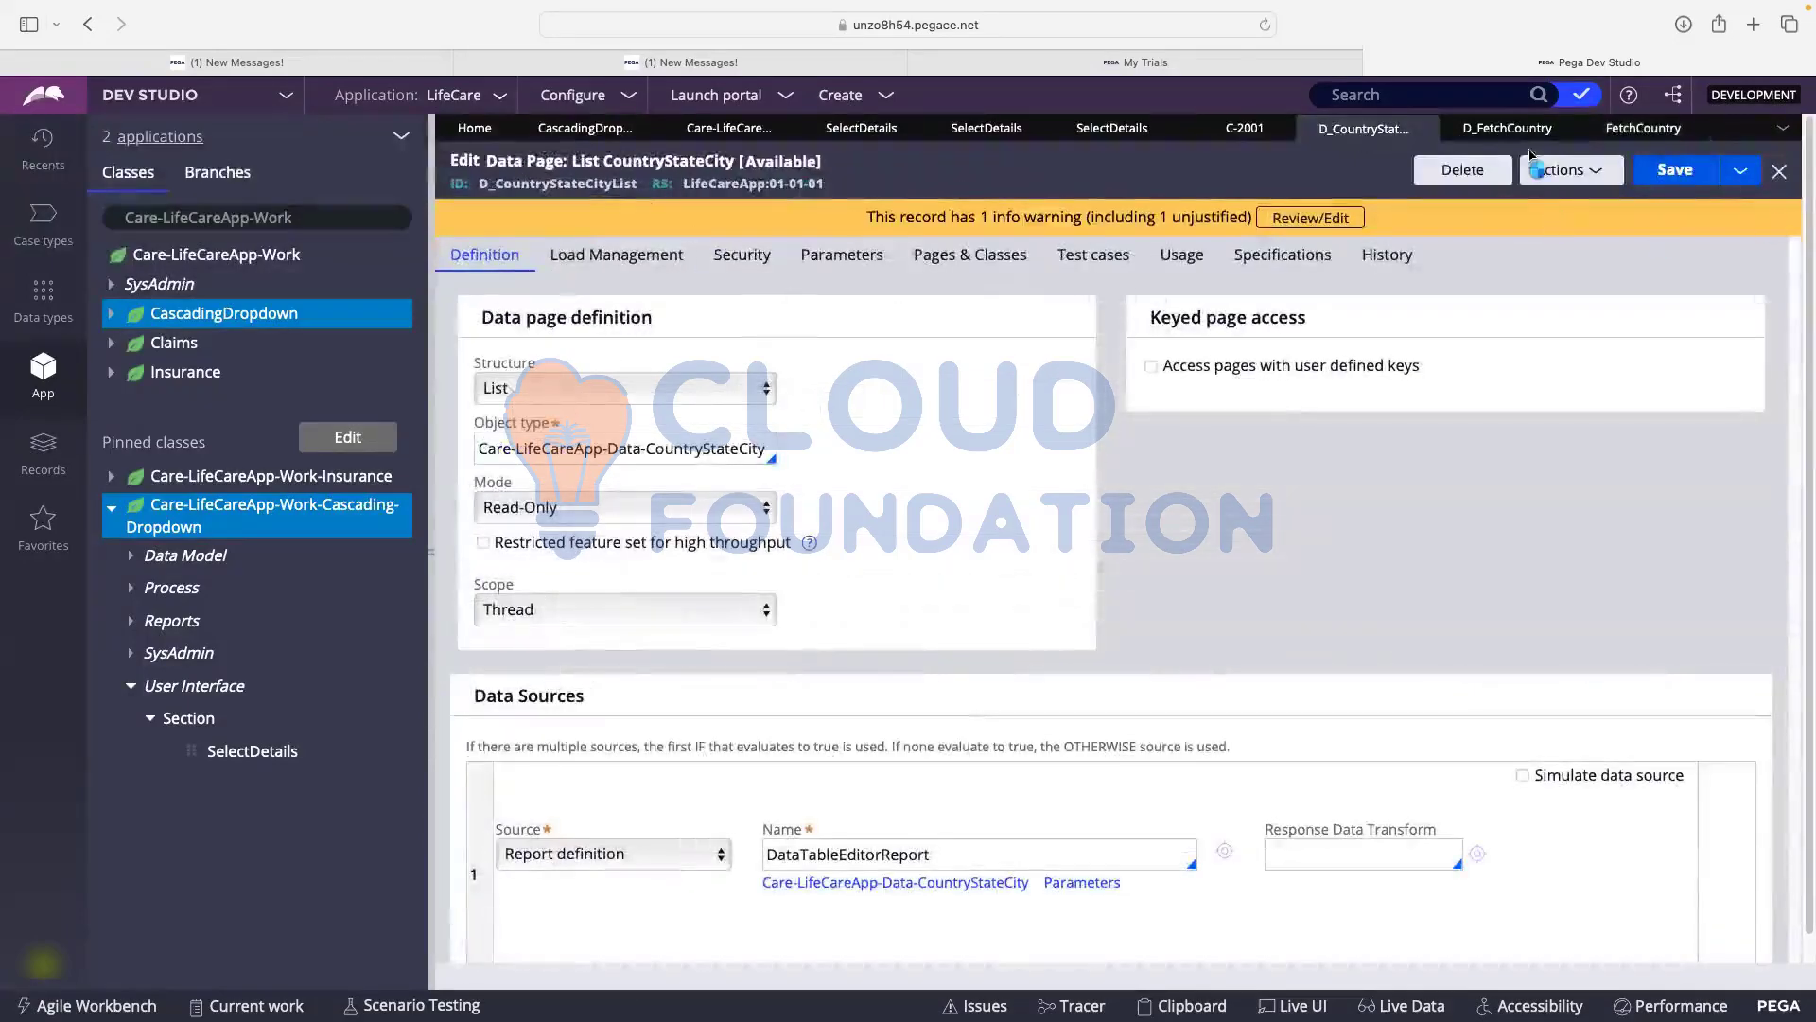
- Set the report definition source of the D_FetchCountry data page to FetchCountry and save the data page
{"action": "left_click", "coordinate": [1338, 132]}
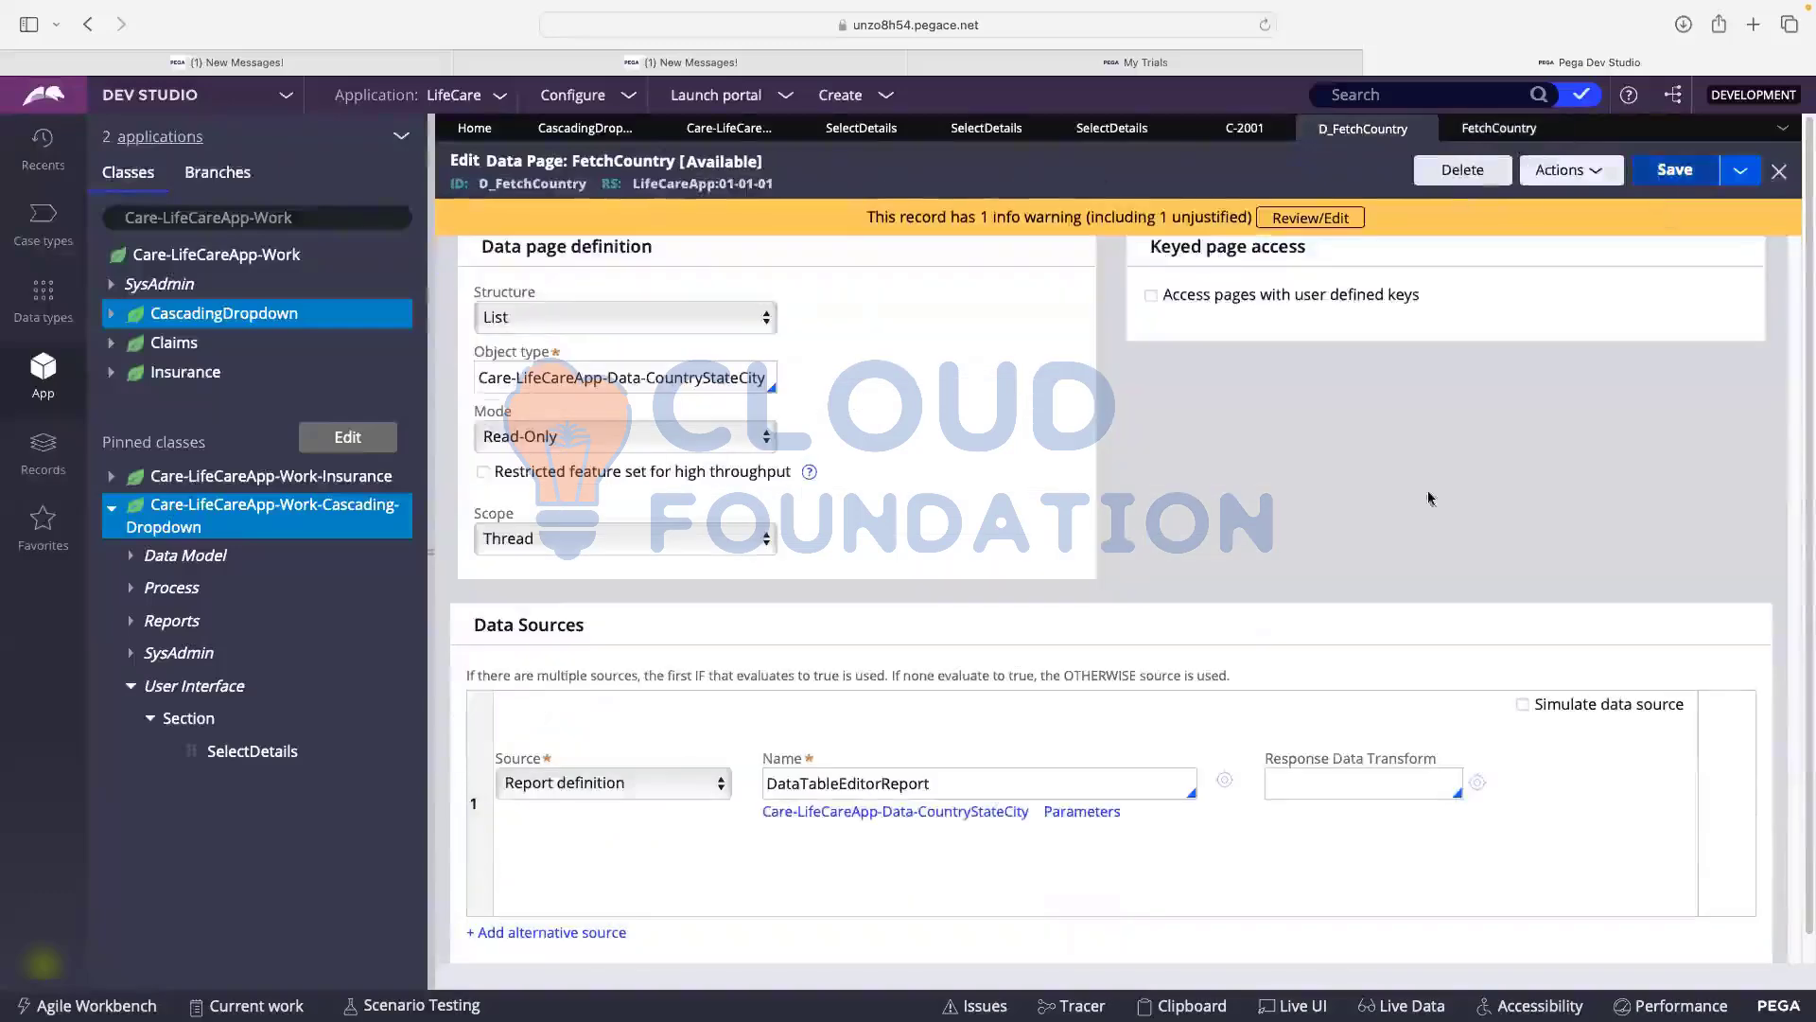
{"action": "double_click", "coordinate": [1006, 786]}
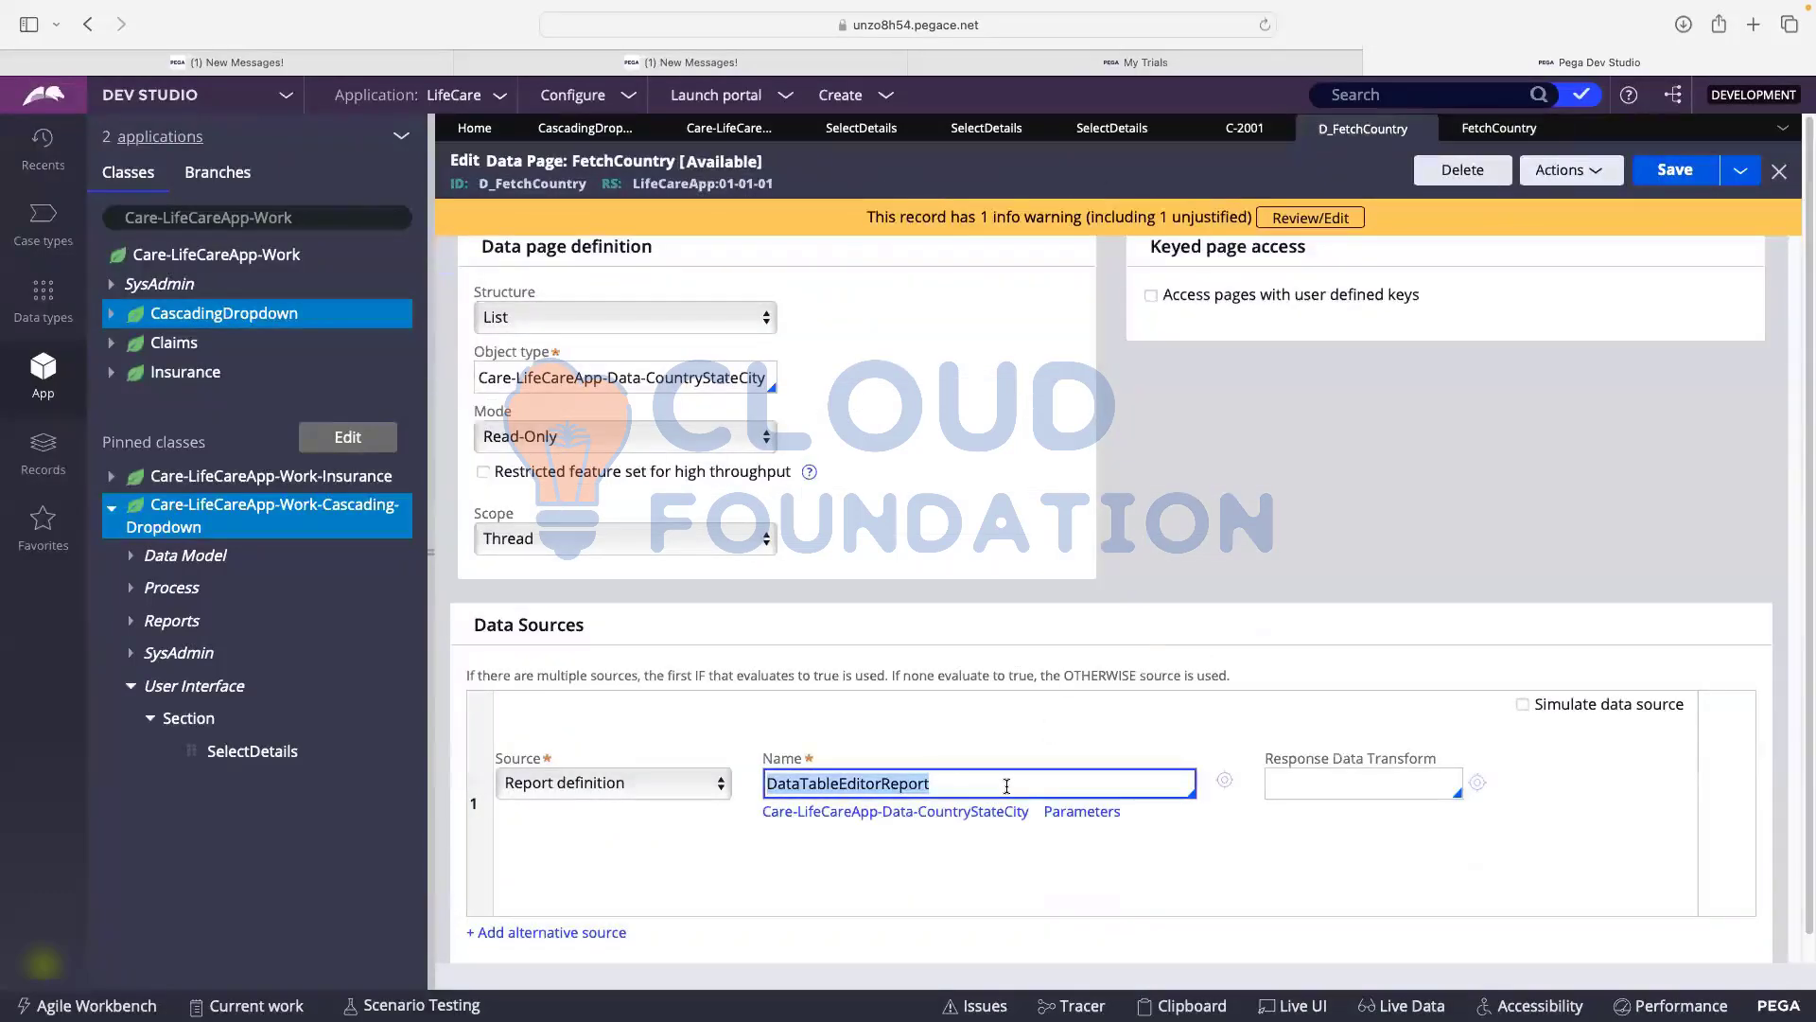
{"action": "key", "text": "BackSpace"}
{"action": "type", "text": "Fet"}
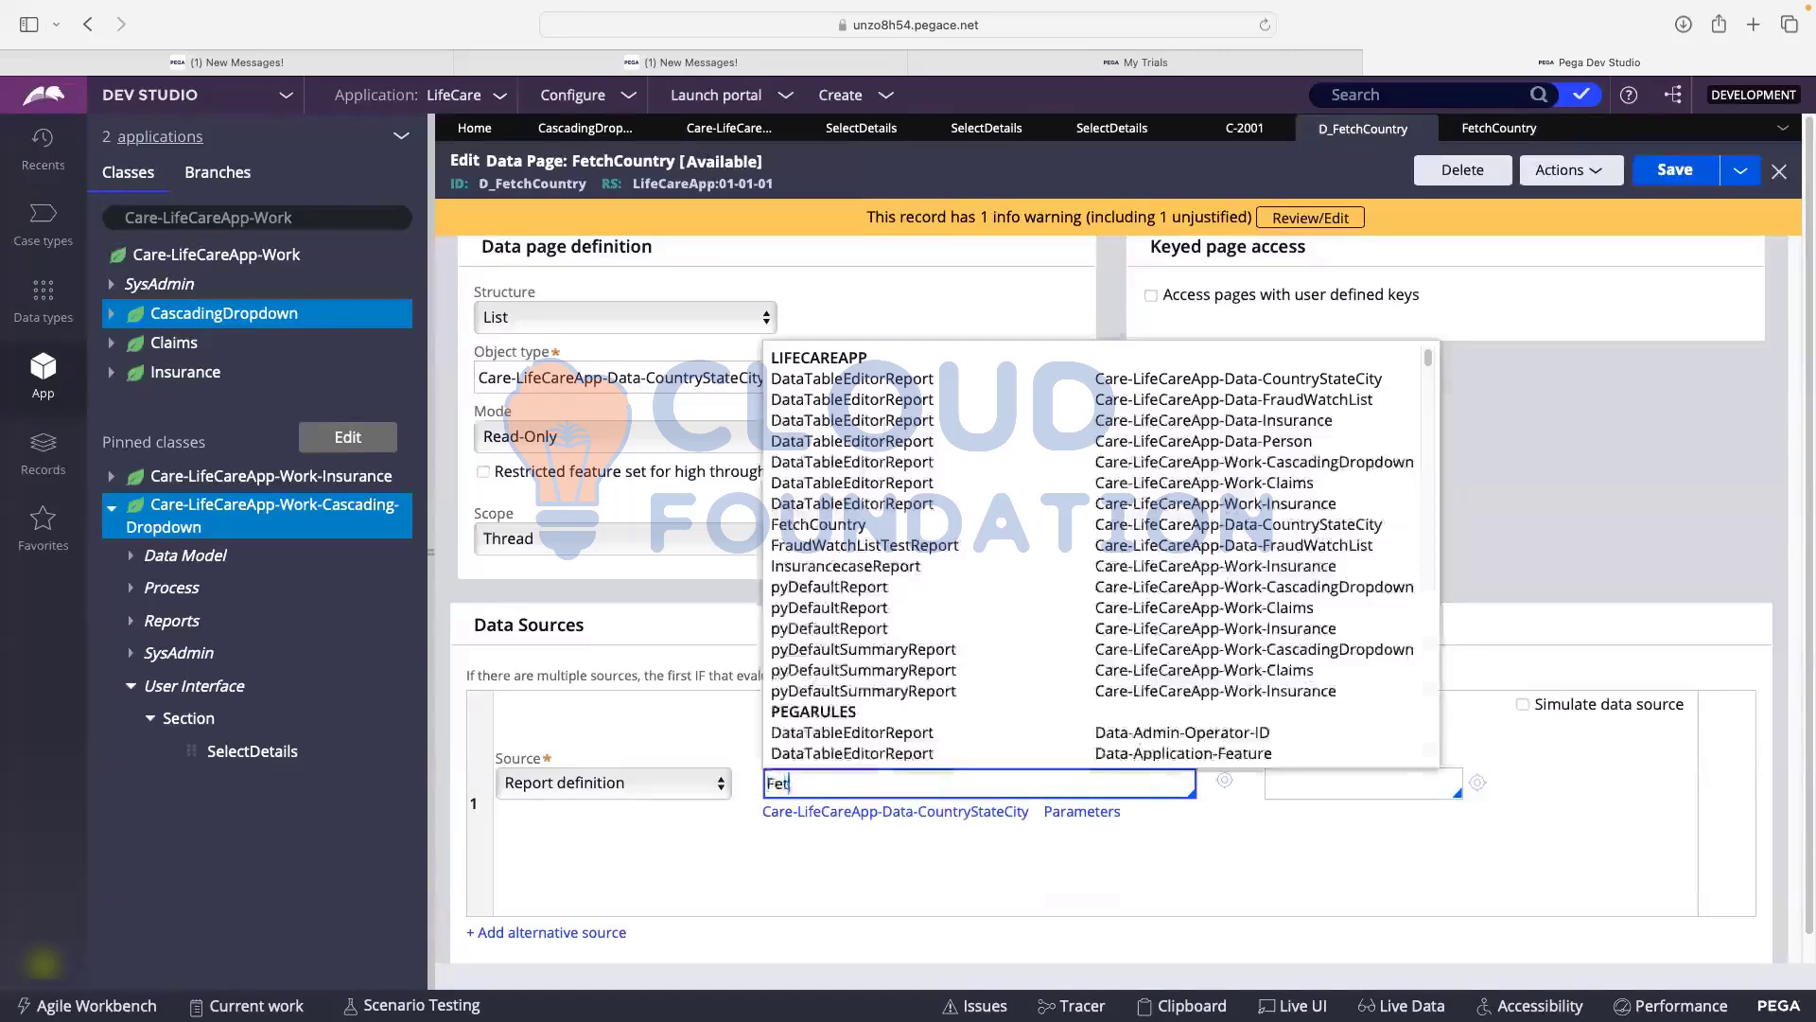
{"action": "type", "text": "chCountry"}
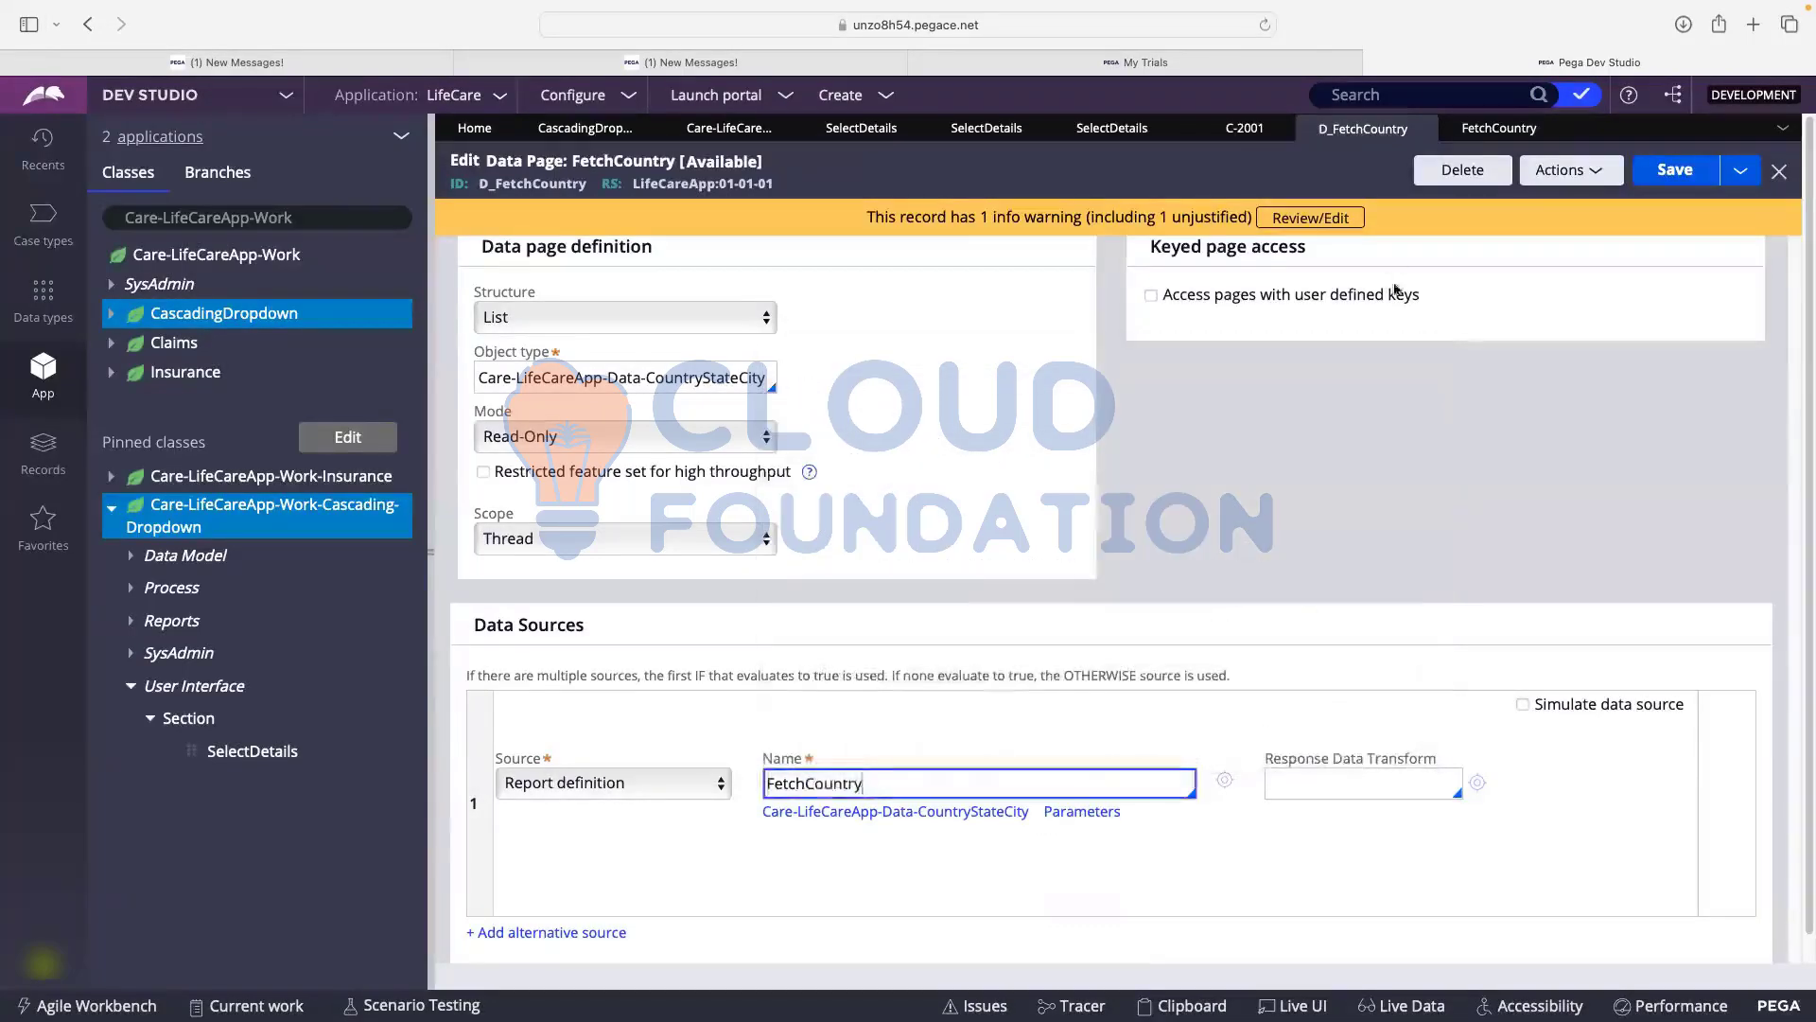
{"action": "left_click", "coordinate": [1670, 173]}
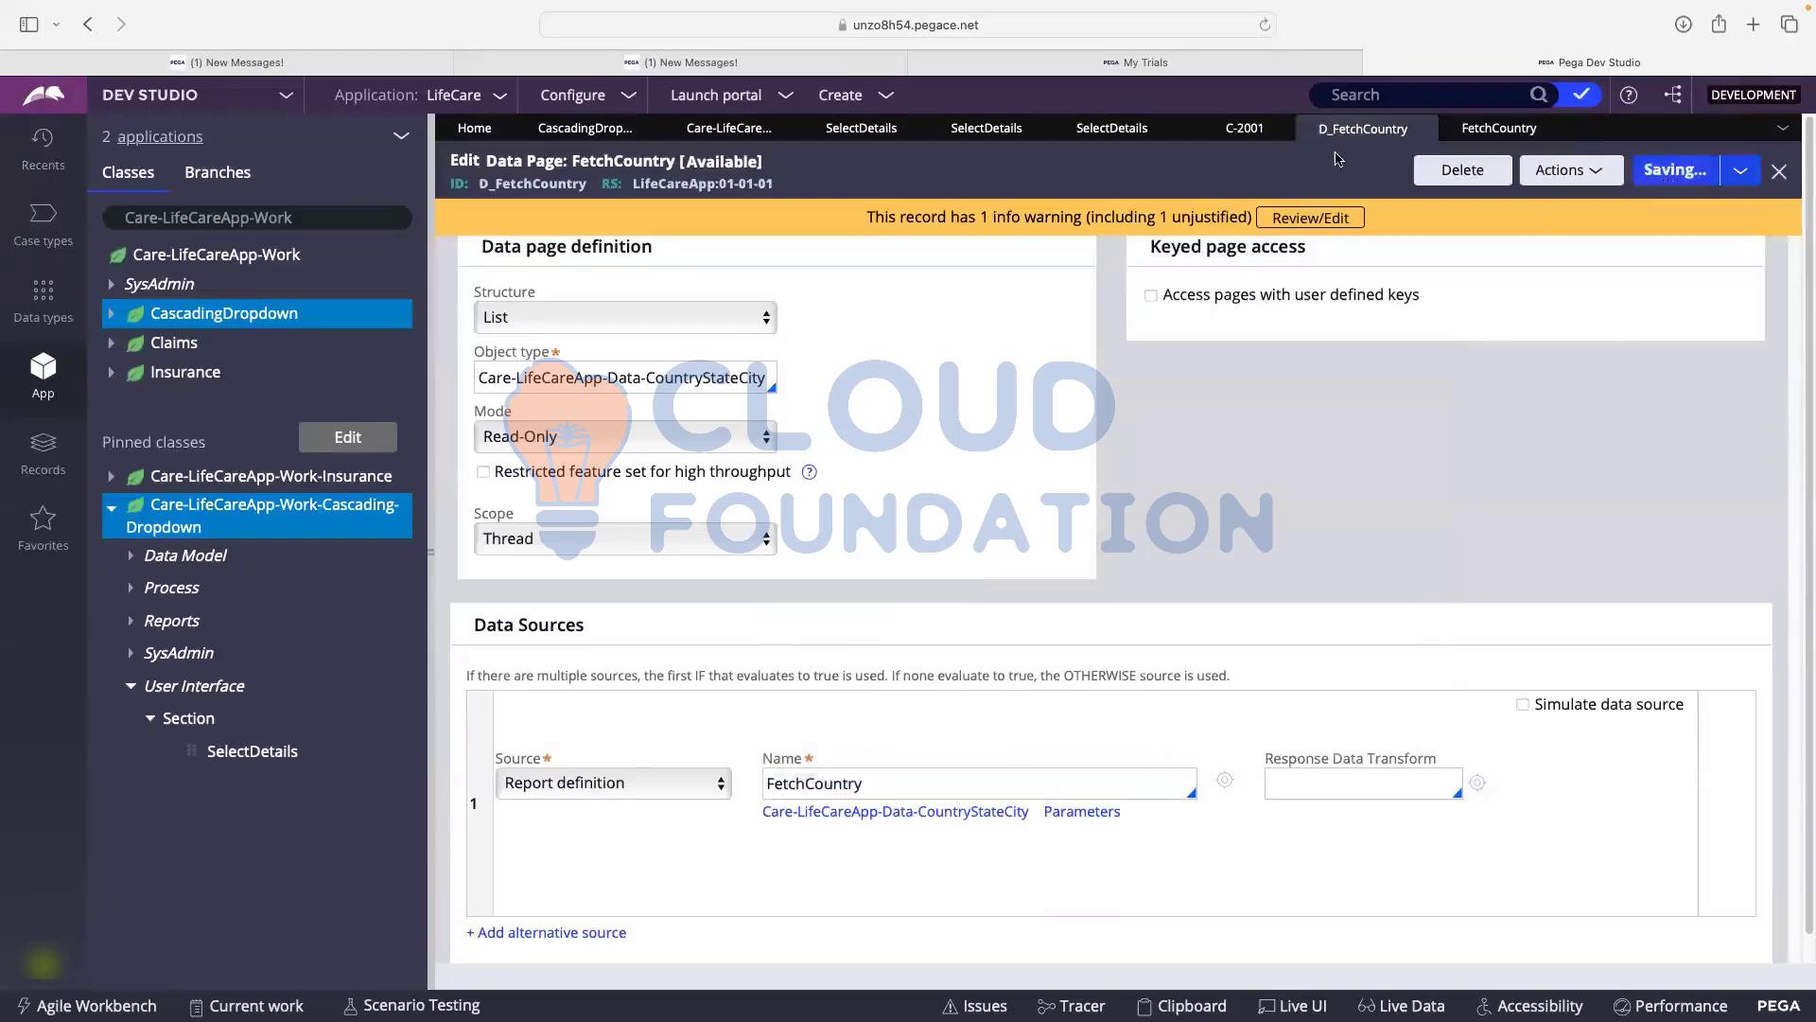
- Run the D_FetchCountry data page, examine the Country value in each pxResults entry, and close the run page
{"action": "left_click", "coordinate": [1564, 176]}
{"action": "left_click", "coordinate": [1531, 205]}
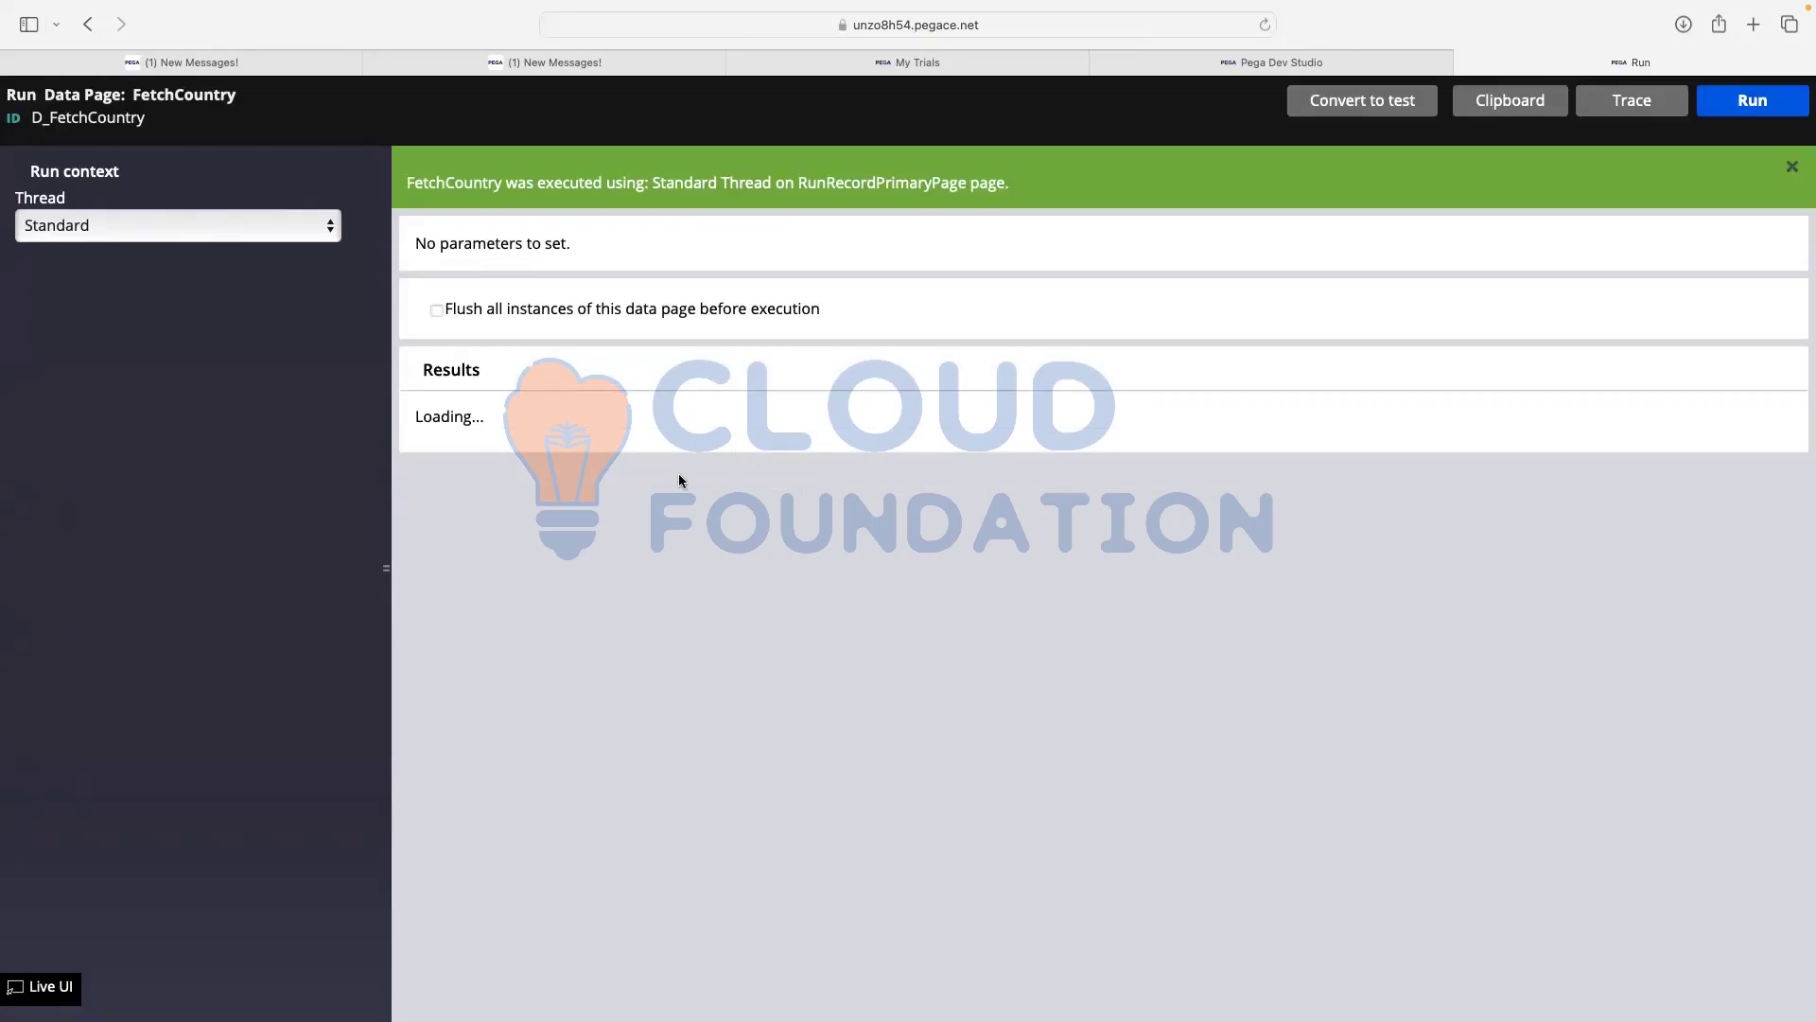
{"action": "scroll", "coordinate": [574, 882], "scroll_direction": "down", "scroll_amount": 3}
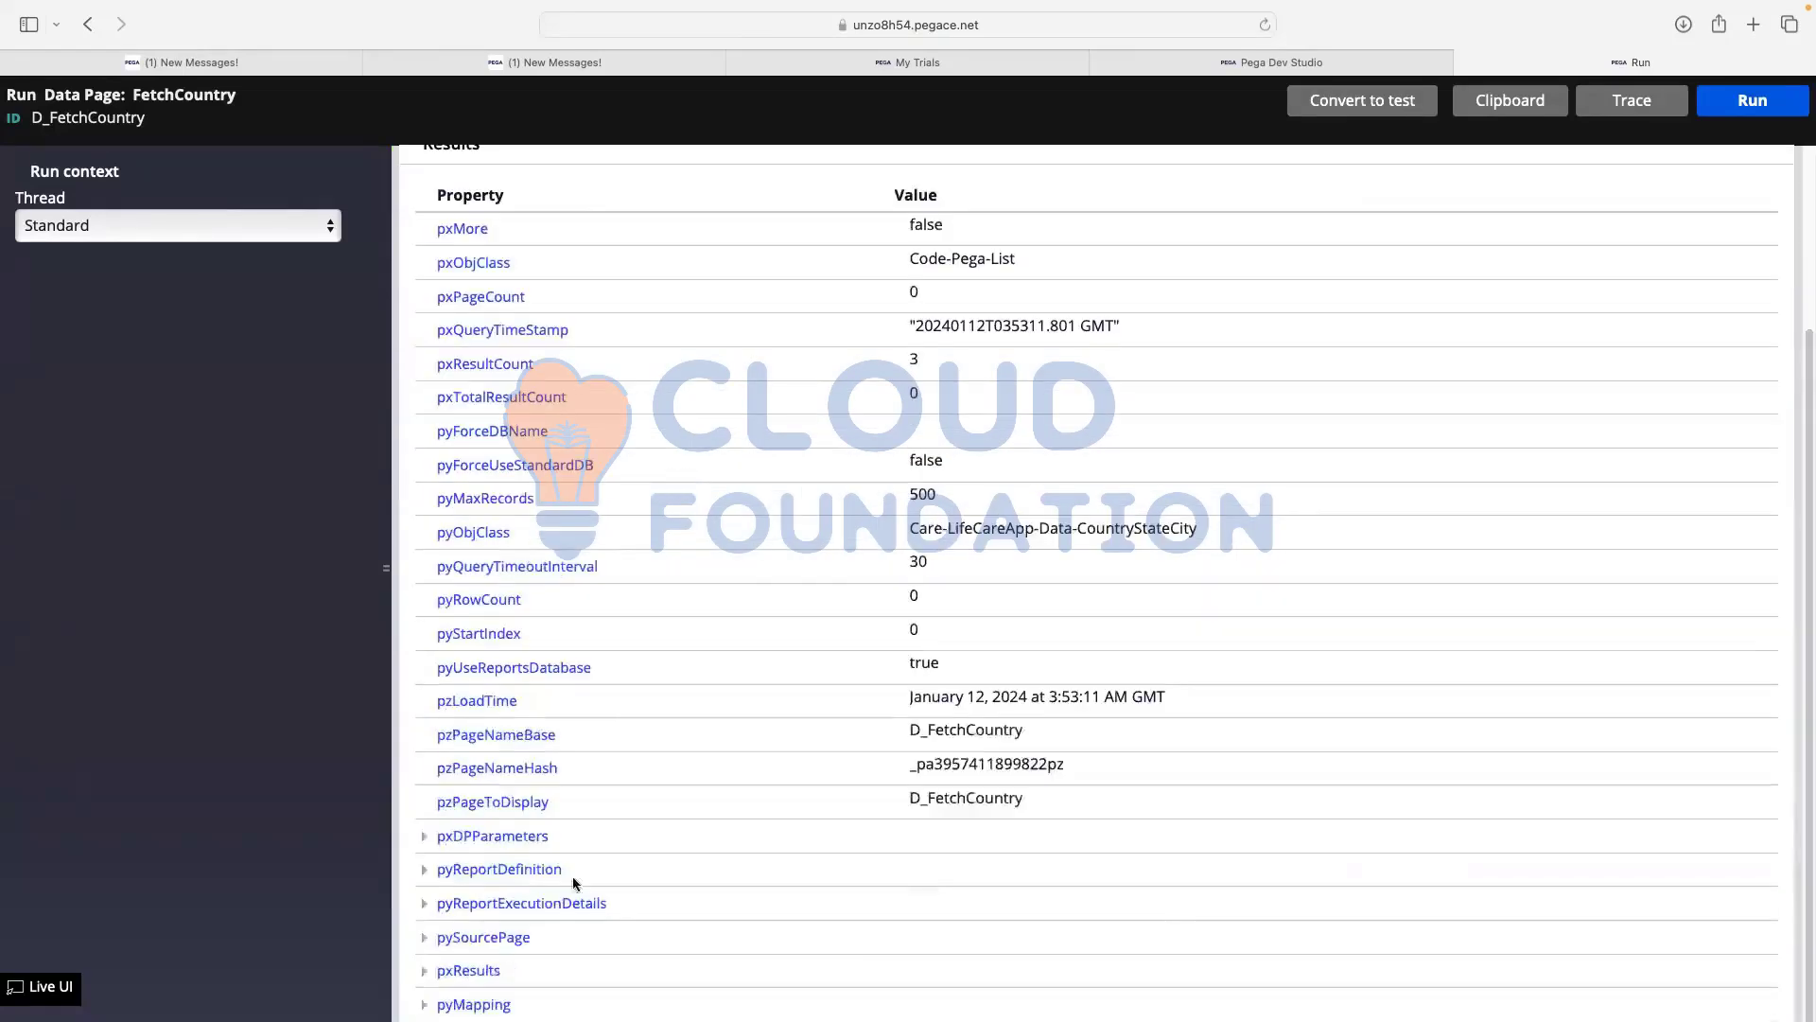
{"action": "left_click", "coordinate": [425, 972]}
{"action": "scroll", "coordinate": [568, 870], "scroll_direction": "down", "scroll_amount": 1}
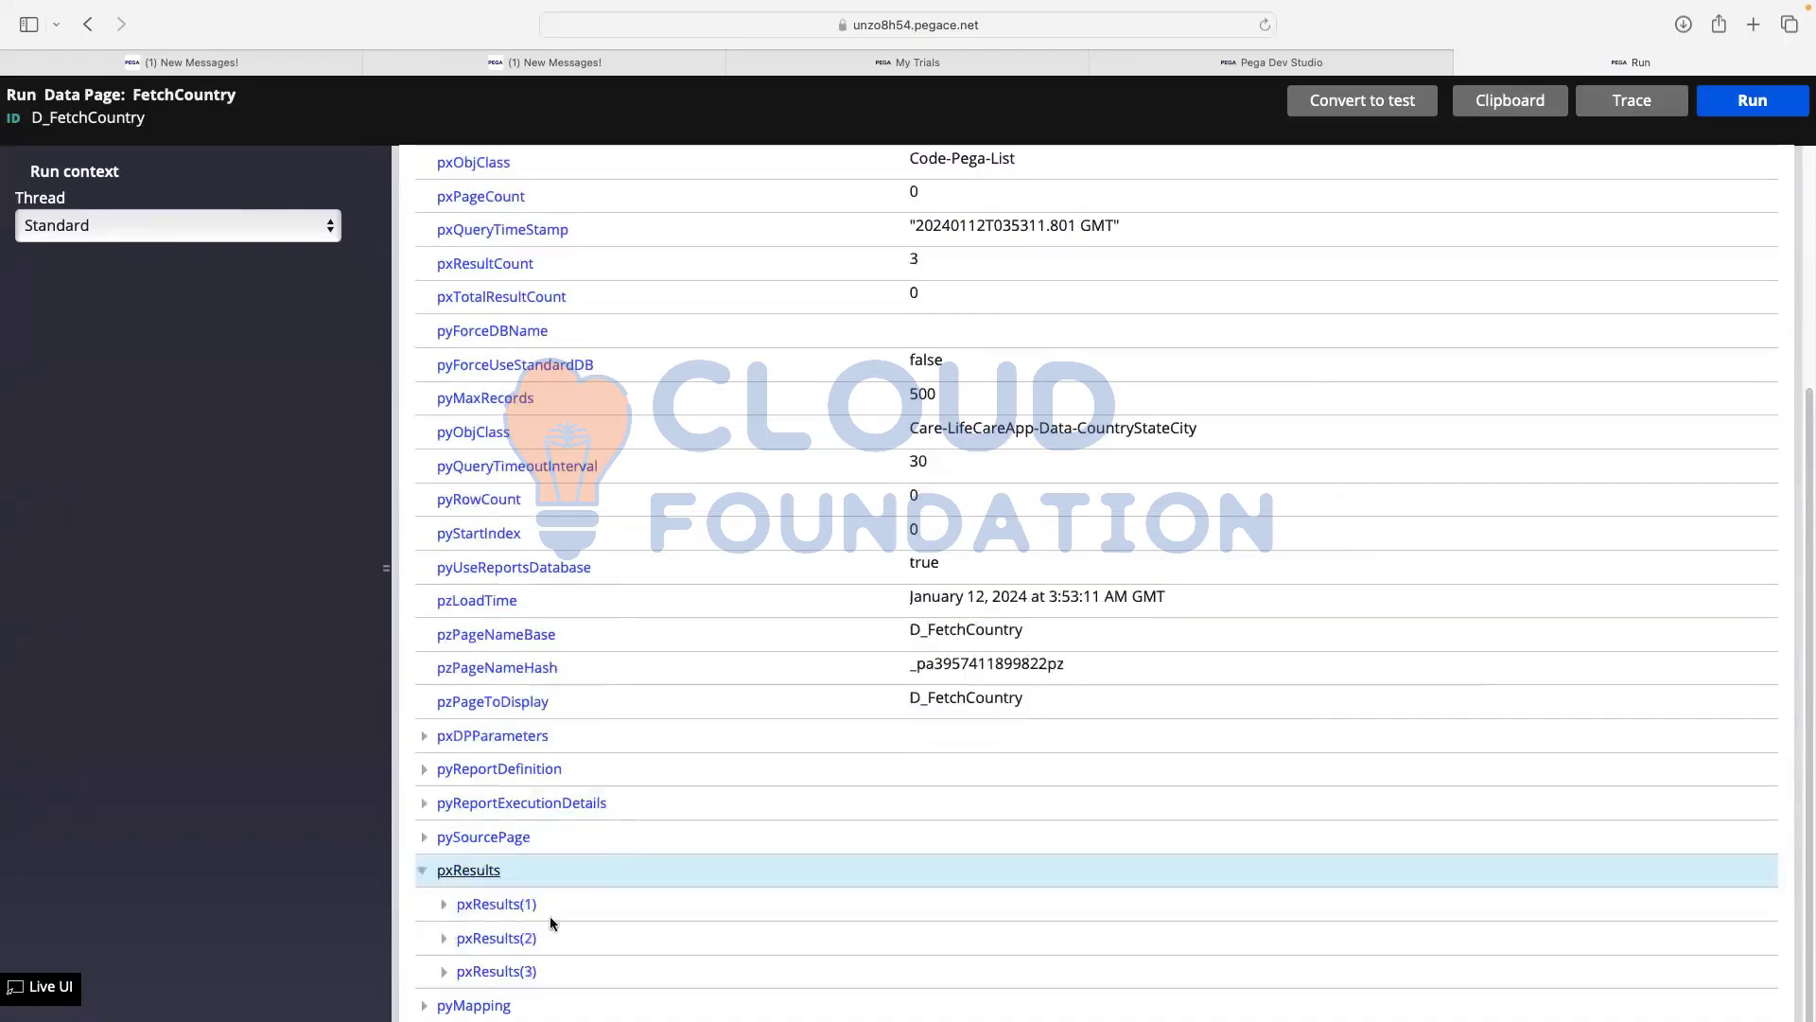
{"action": "left_click", "coordinate": [468, 901]}
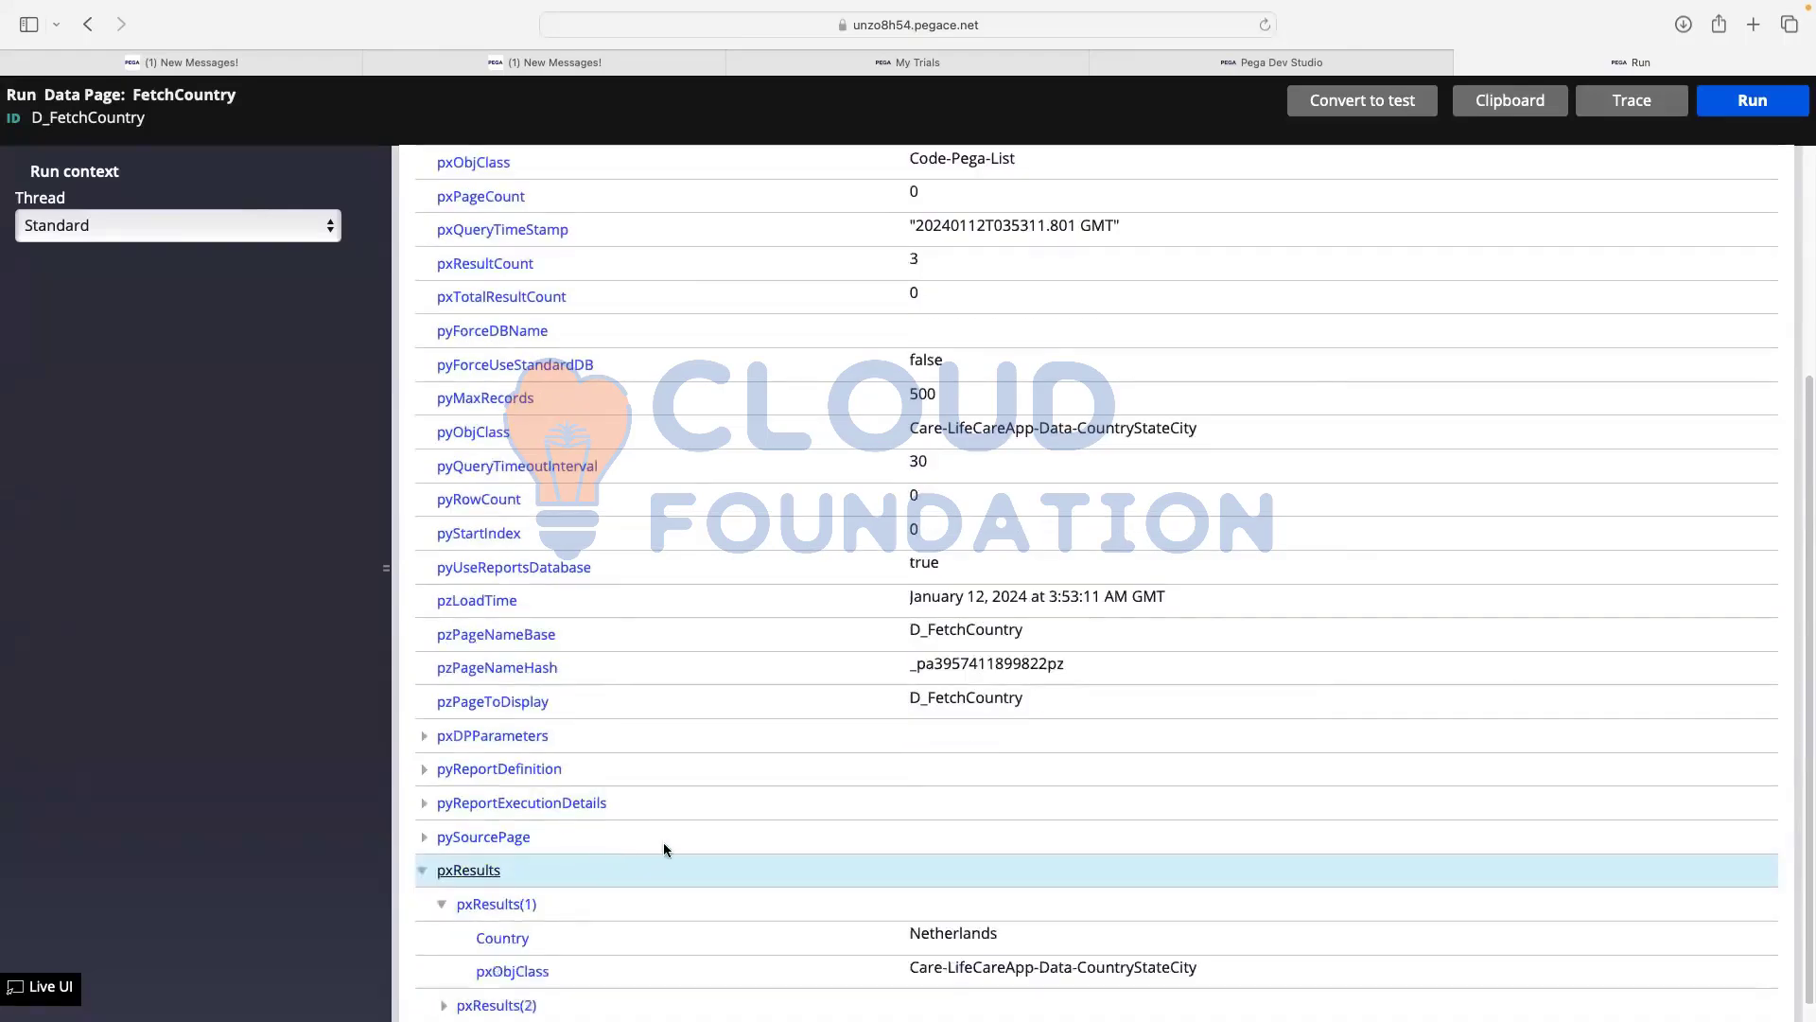
{"action": "scroll", "coordinate": [662, 844], "scroll_direction": "down", "scroll_amount": 1}
{"action": "left_click", "coordinate": [441, 936]}
{"action": "scroll", "coordinate": [596, 927], "scroll_direction": "down", "scroll_amount": 1}
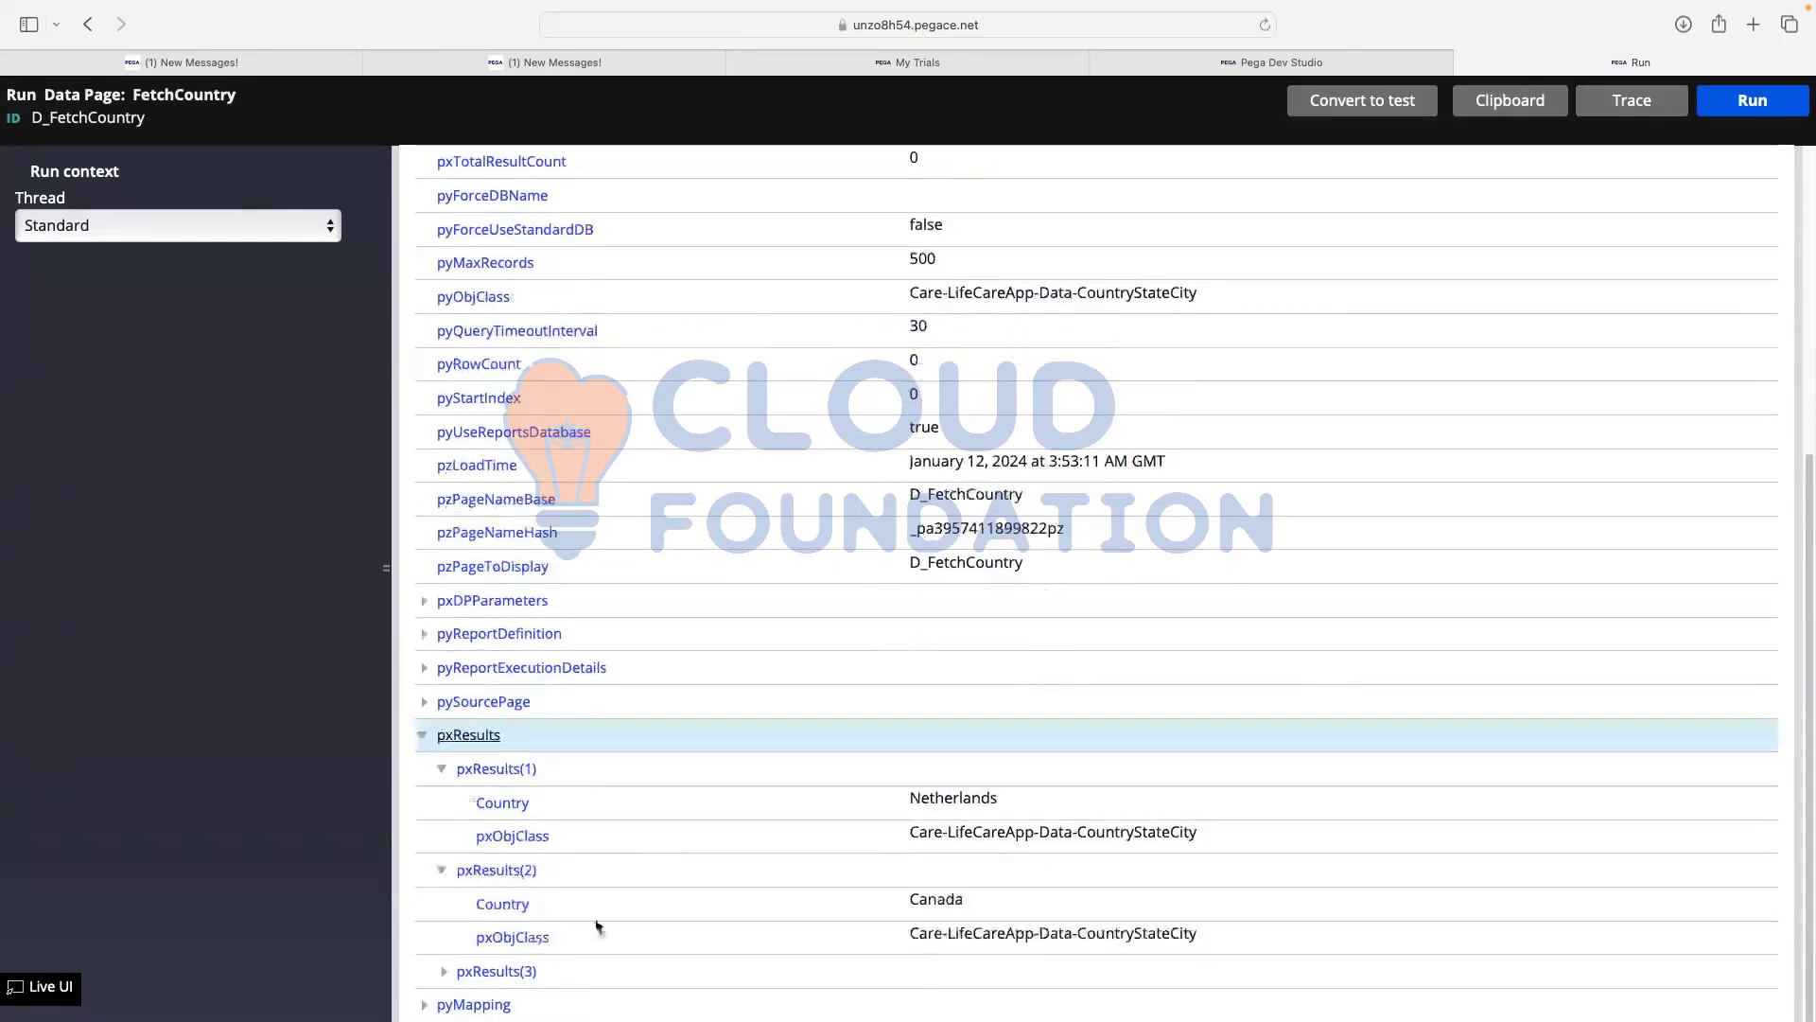
{"action": "left_click", "coordinate": [449, 972]}
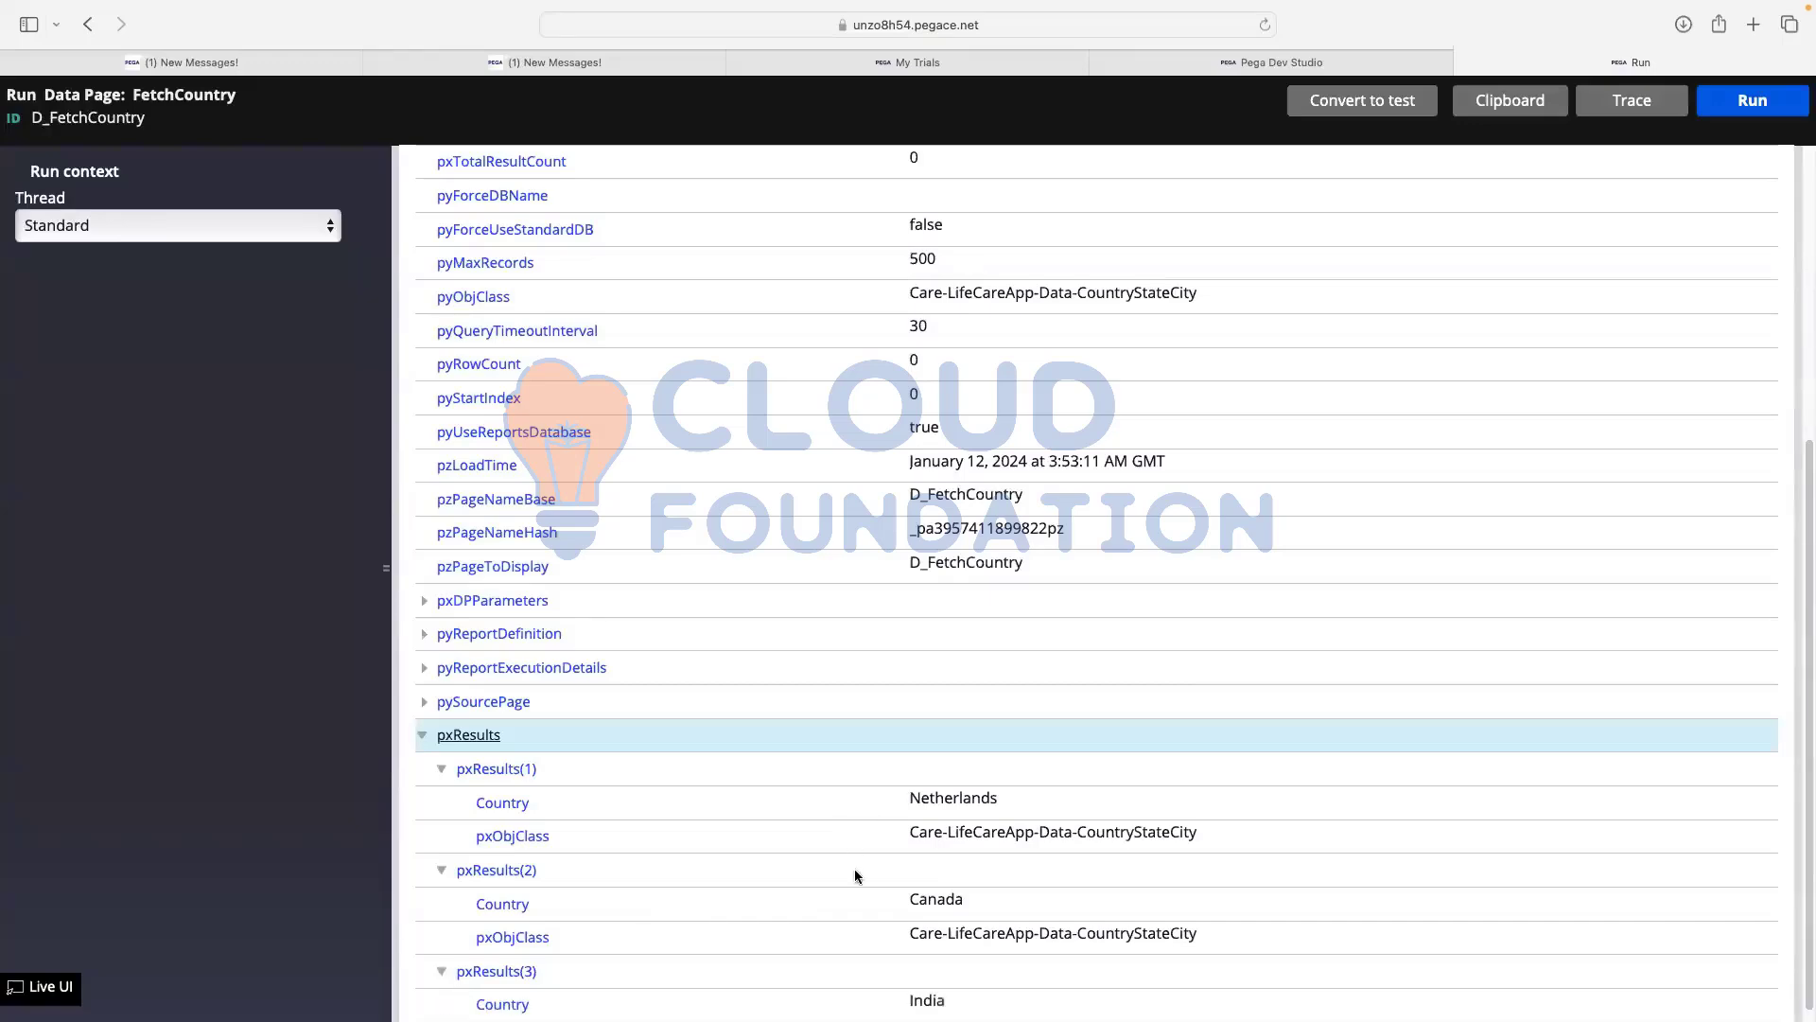
{"action": "scroll", "coordinate": [1041, 681], "scroll_direction": "up", "scroll_amount": 5}
{"action": "scroll", "coordinate": [1015, 666], "scroll_direction": "down", "scroll_amount": 5}
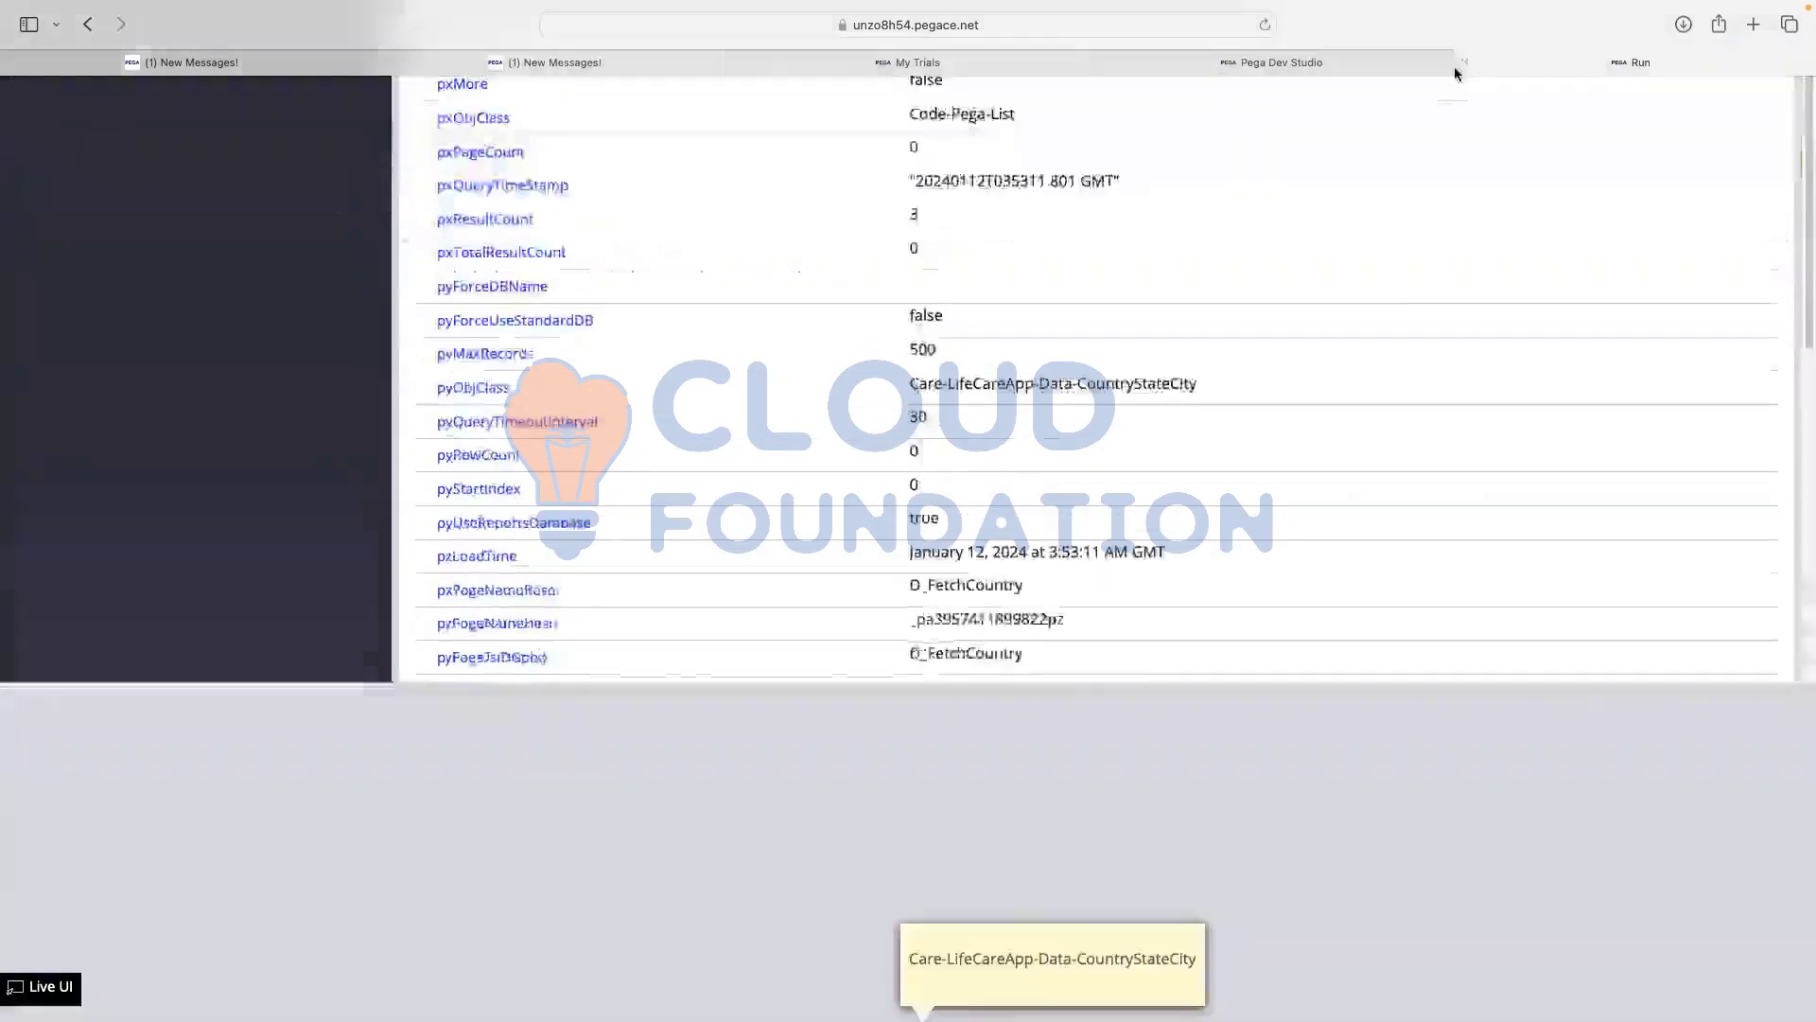
{"action": "left_click", "coordinate": [1467, 63]}
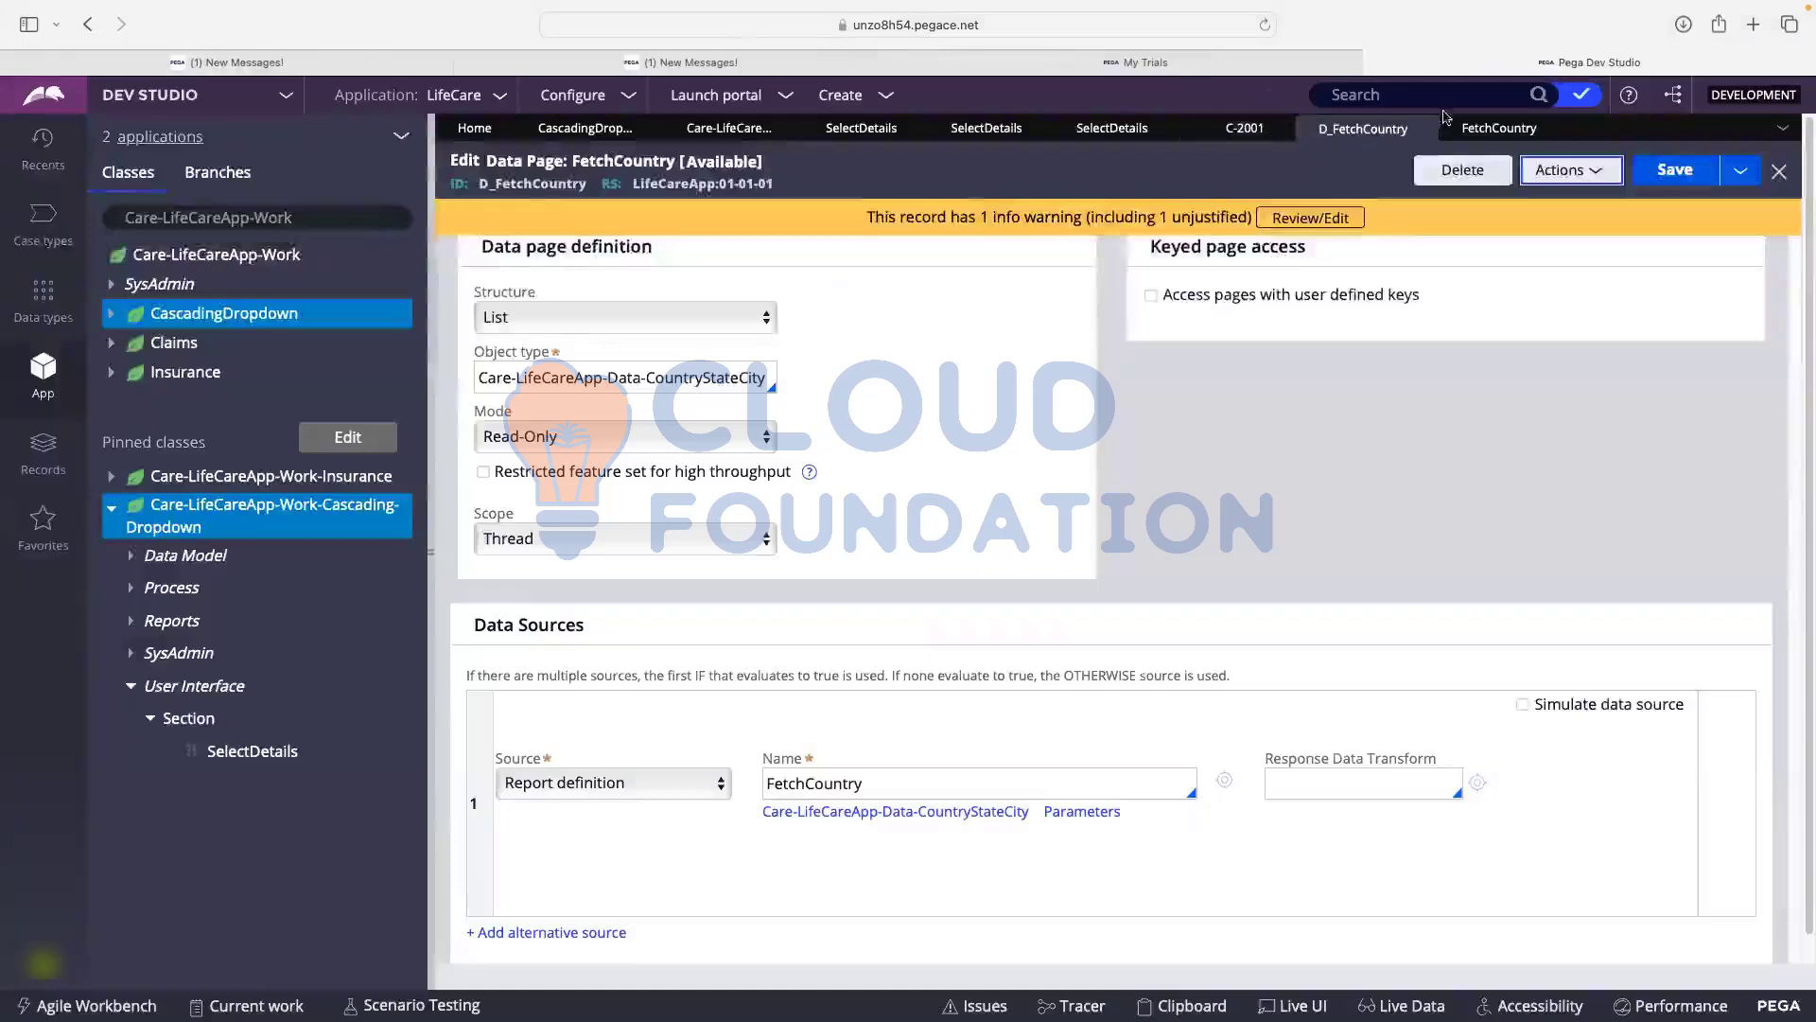
- In the SelectDetails section, set the Country dropdown's list source data page to D_FetchCountry
{"action": "left_click", "coordinate": [1084, 133]}
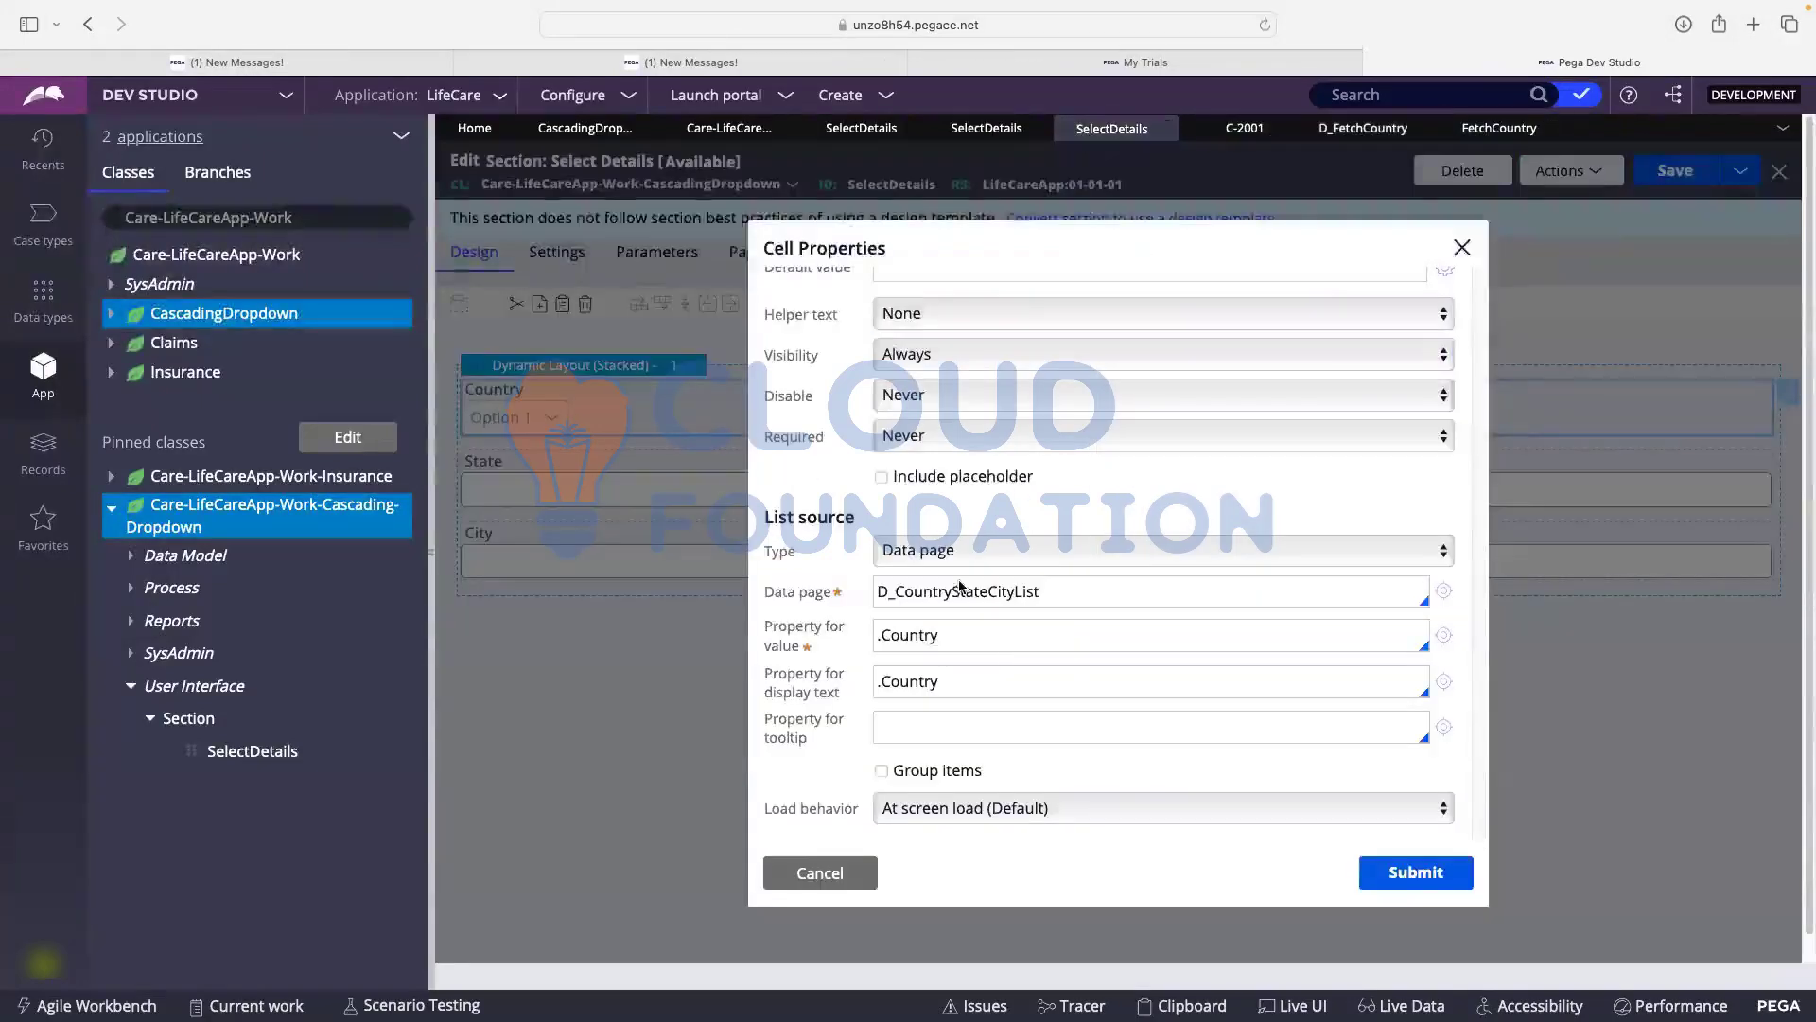
{"action": "left_click", "coordinate": [1079, 582]}
{"action": "key", "text": "BackSpace"}
{"action": "key", "text": "BackSpace"}
{"action": "key", "text": "BackSpace"}
{"action": "key", "text": "BackSpace"}
{"action": "key", "text": "BackSpace"}
{"action": "key", "text": "BackSpace"}
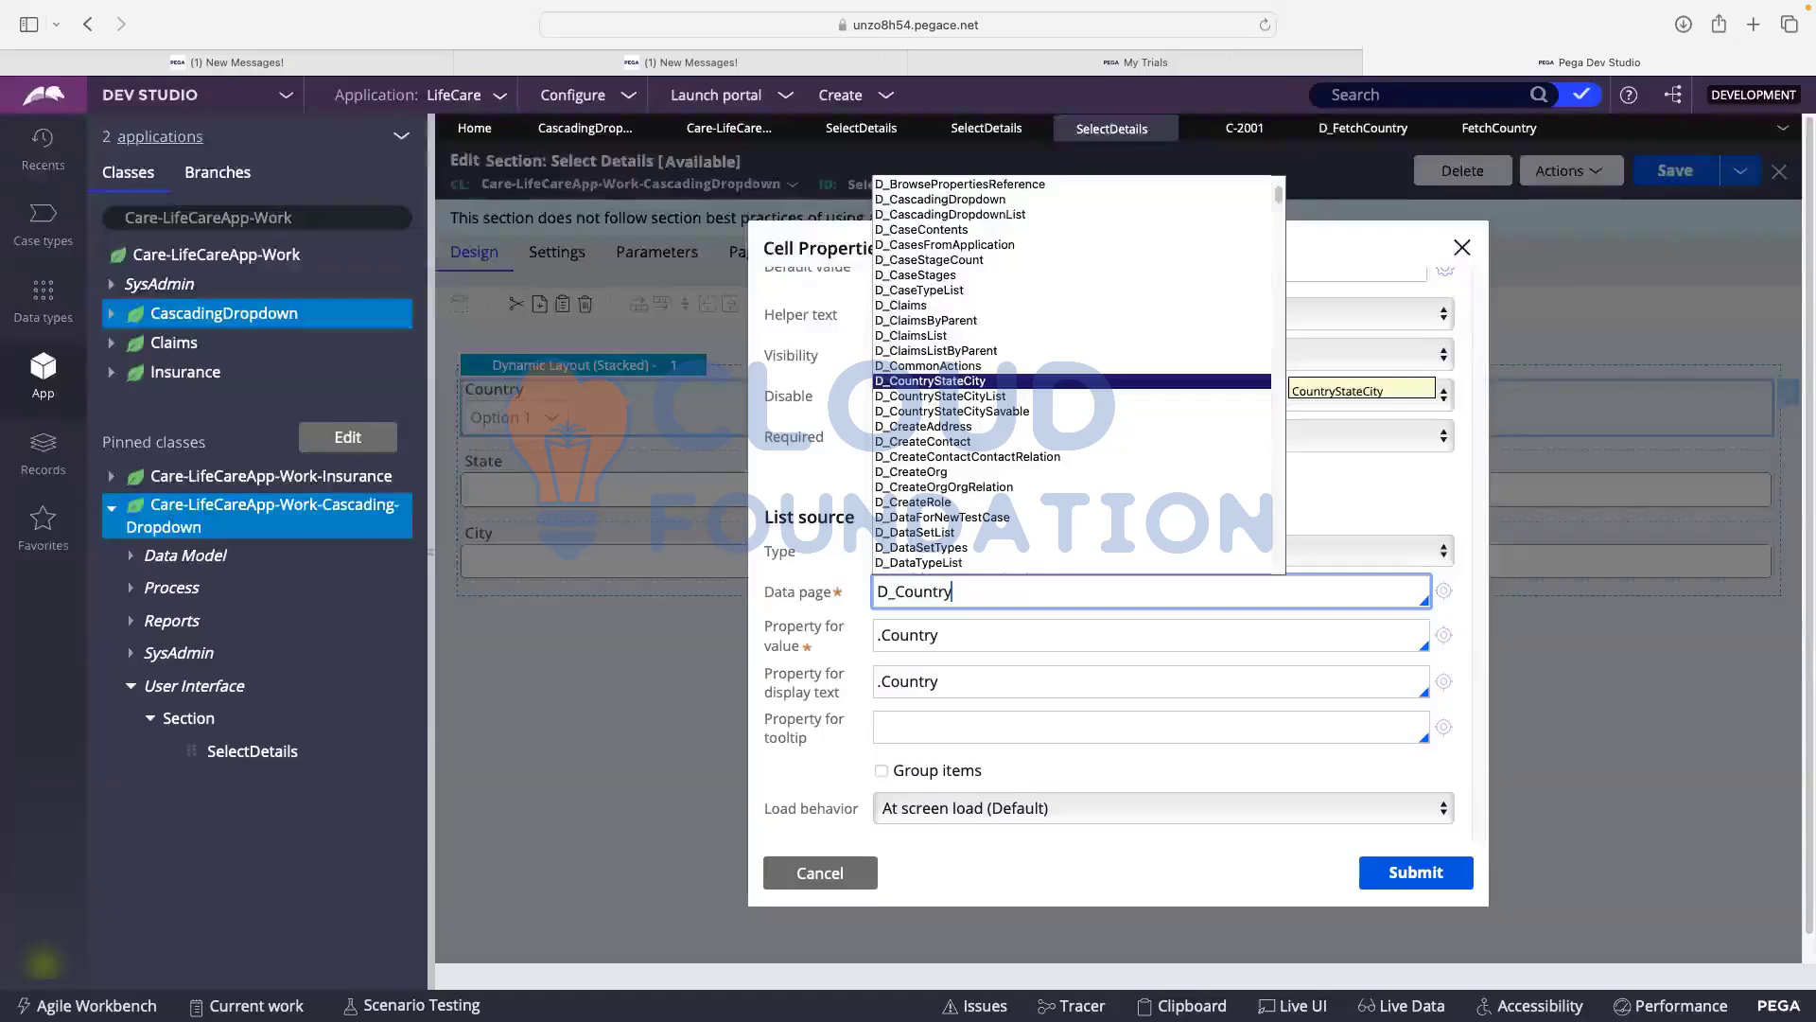
{"action": "key", "text": "BackSpace"}
{"action": "key", "text": "BackSpace"}
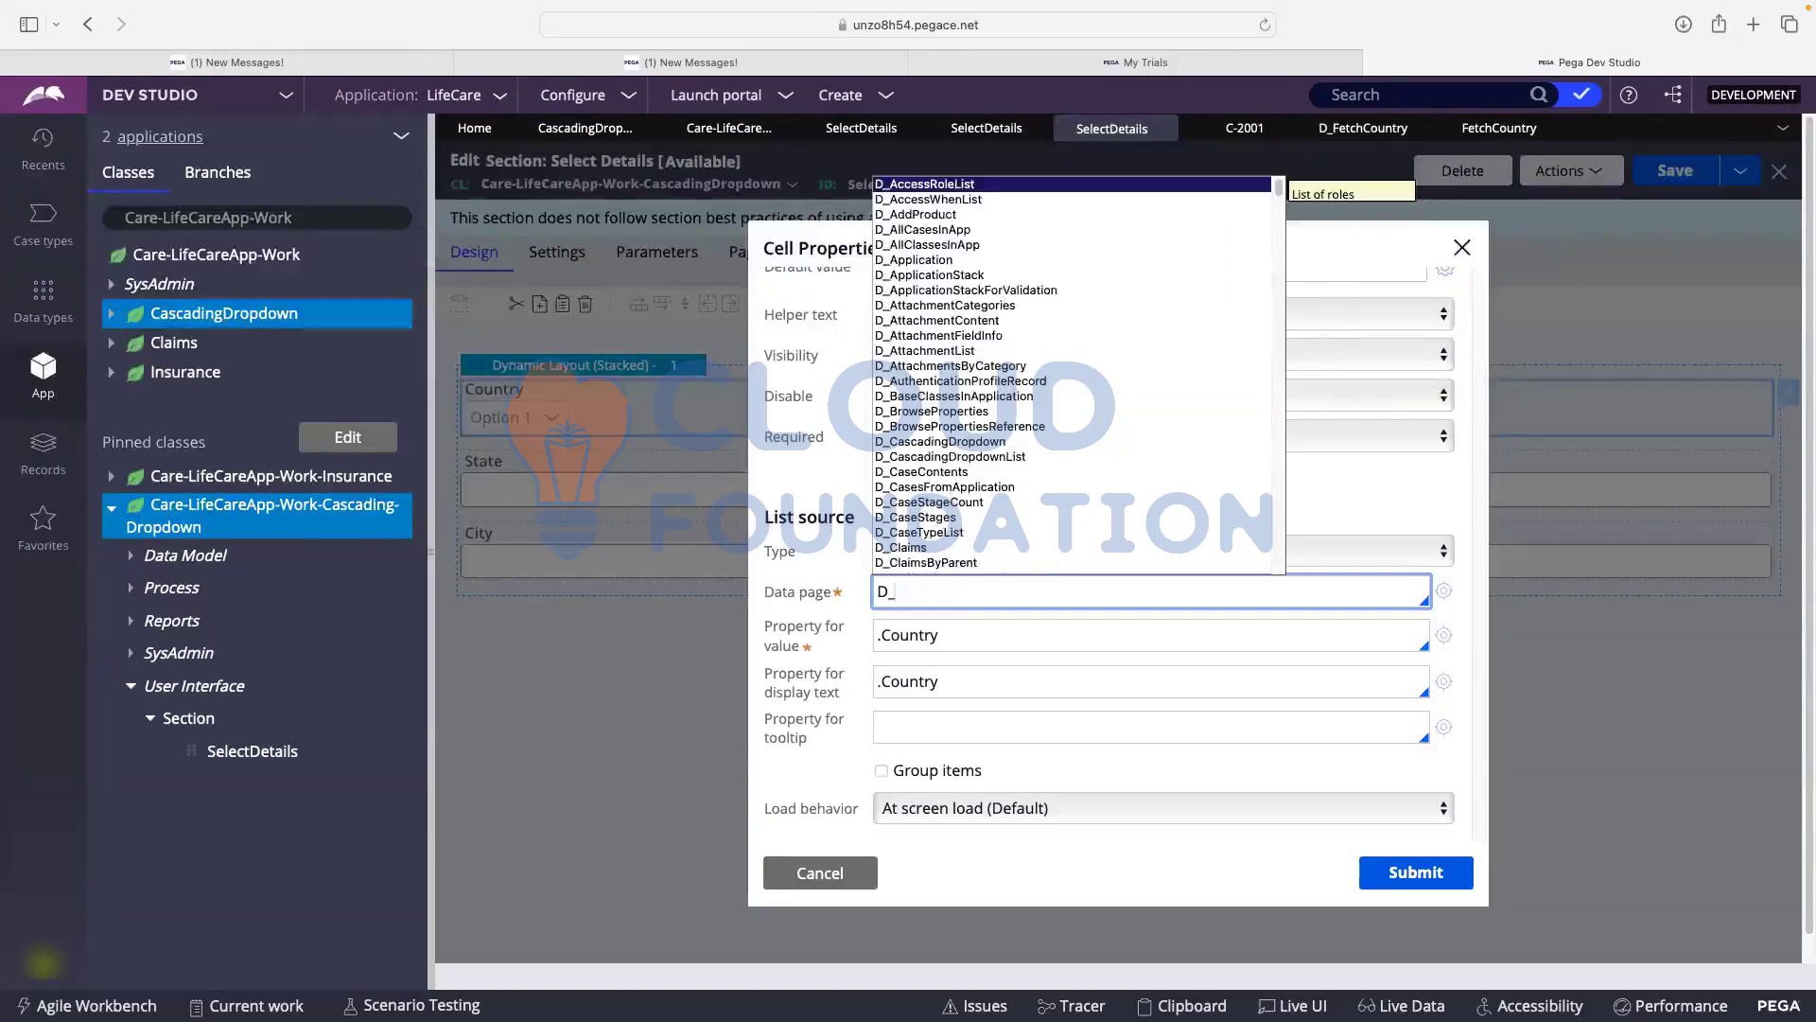
{"action": "type", "text": "Fetch"}
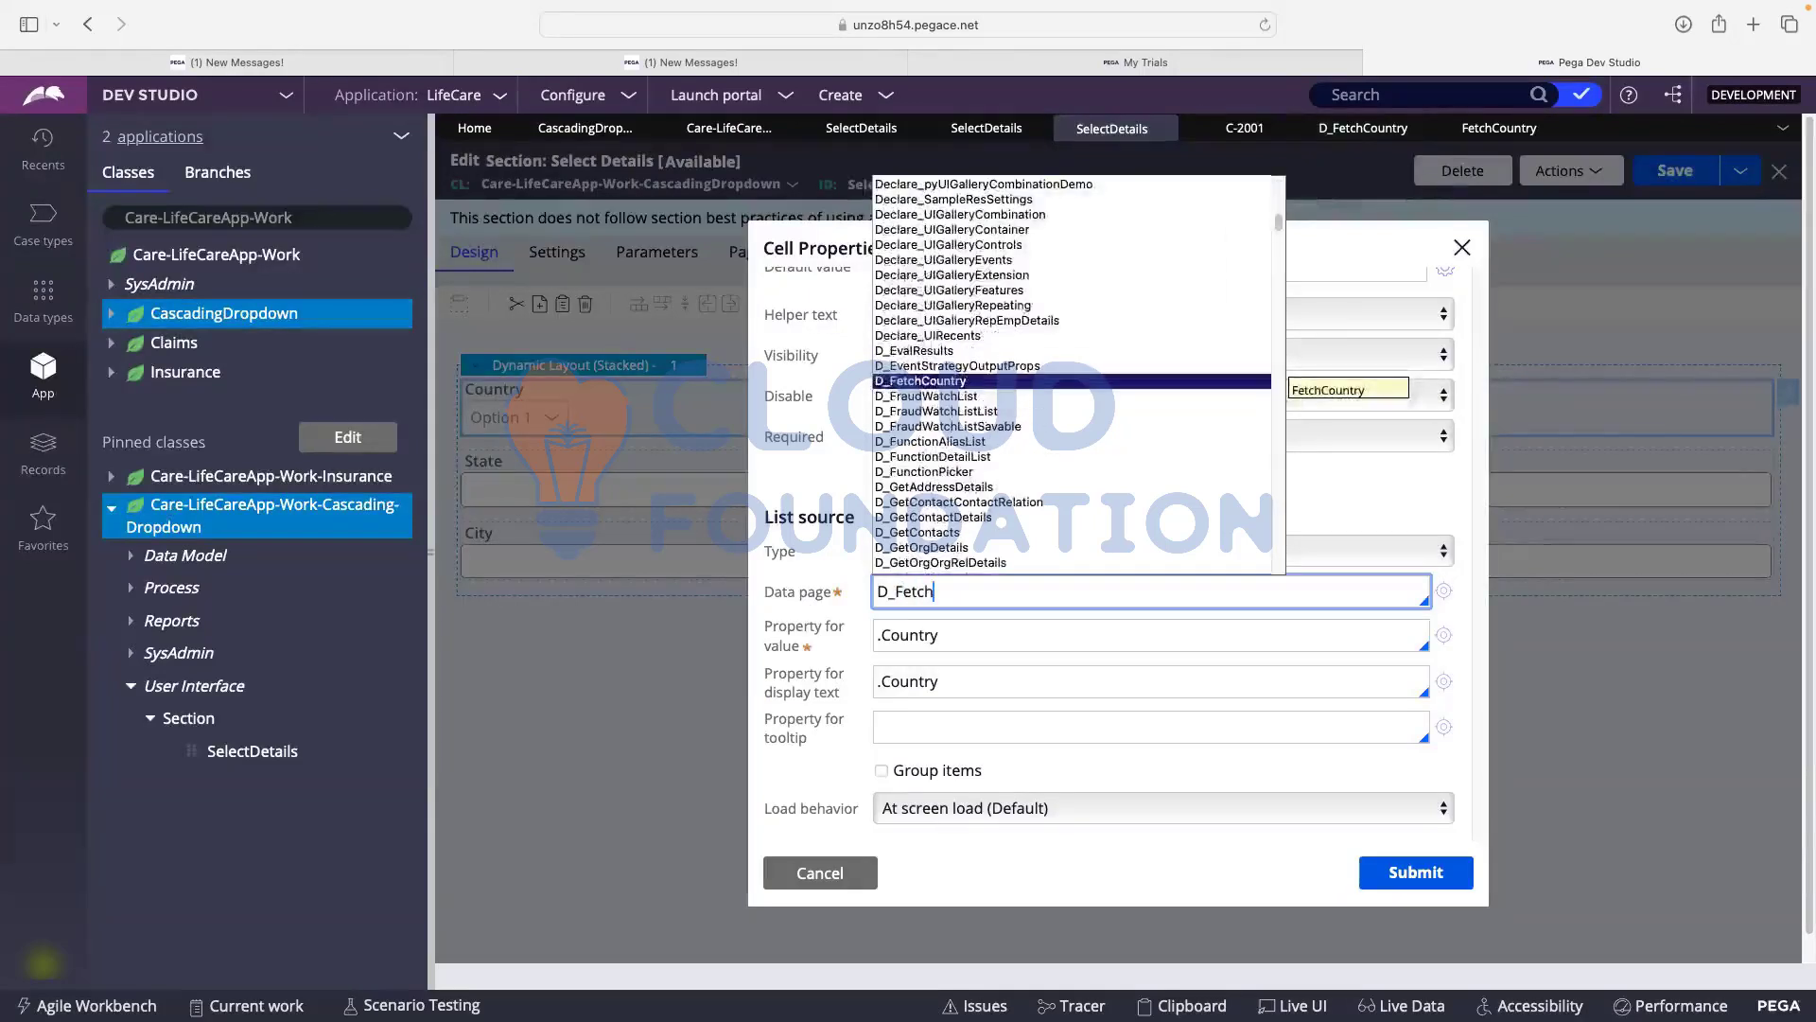
{"action": "key", "text": "Return"}
- Set the Country dropdown's property for value to .Country, submit the cell properties and save the section
{"action": "left_click", "coordinate": [934, 641]}
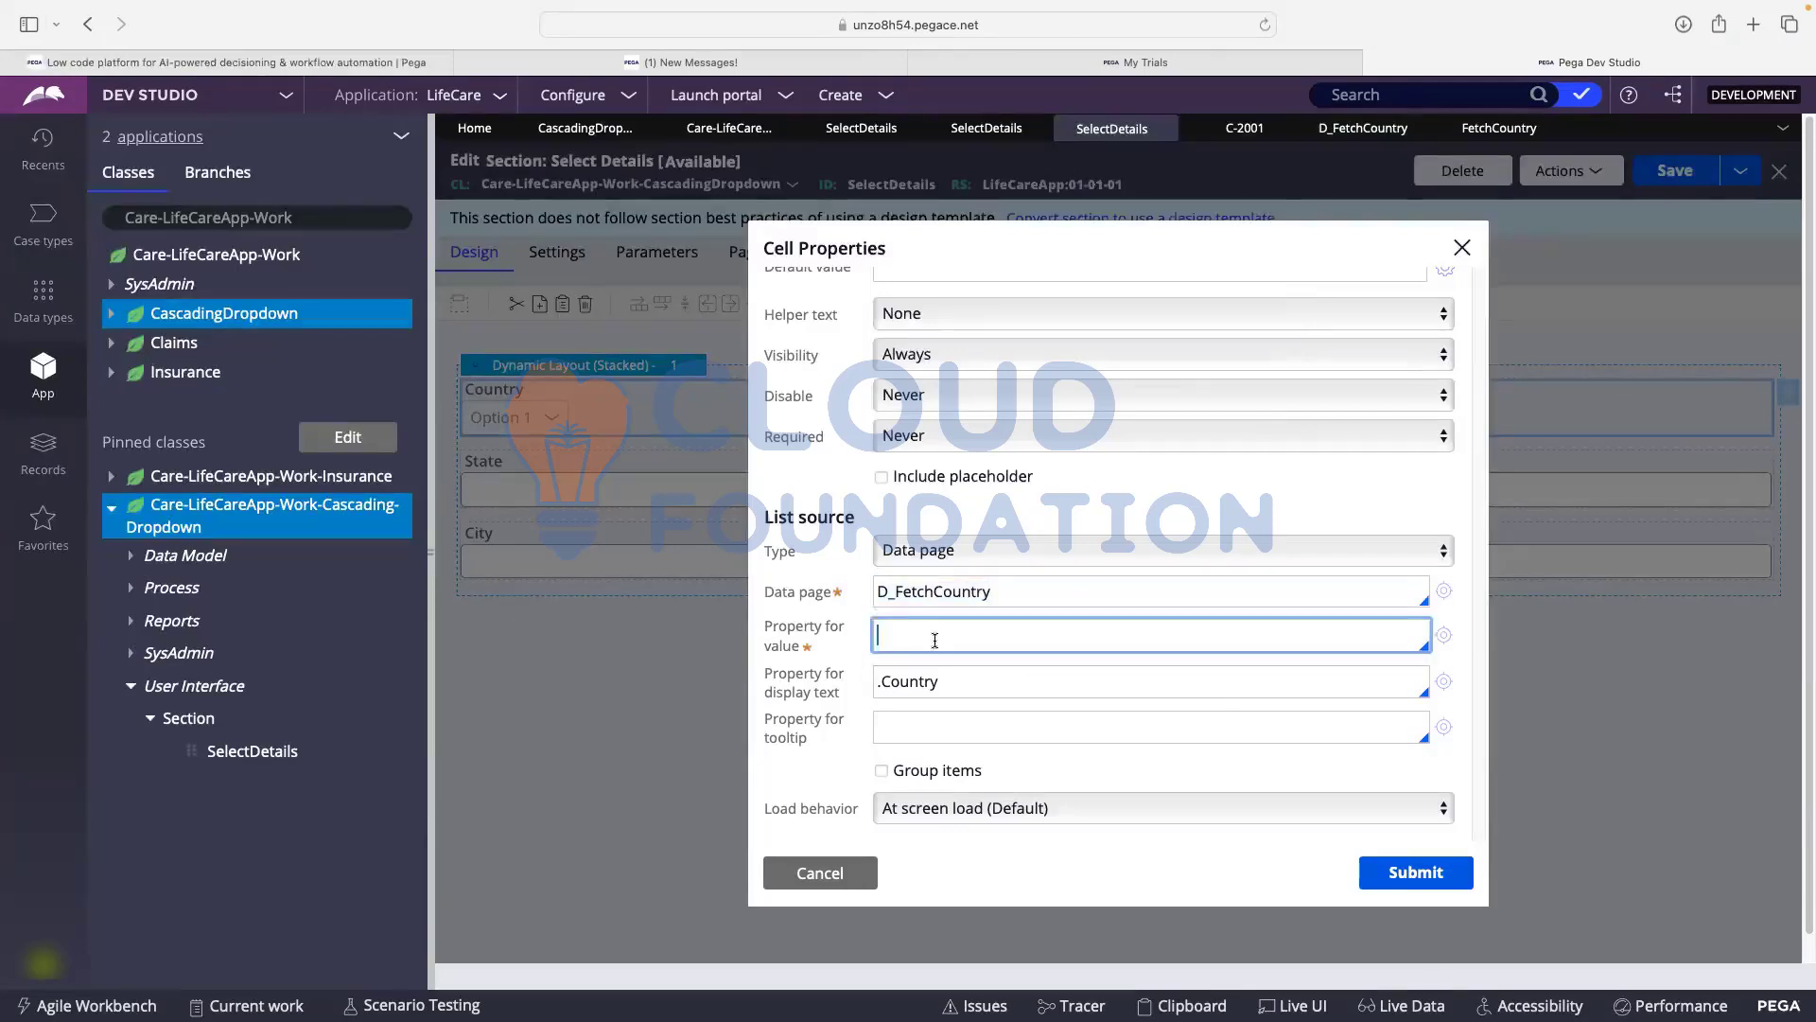
{"action": "type", "text": "."}
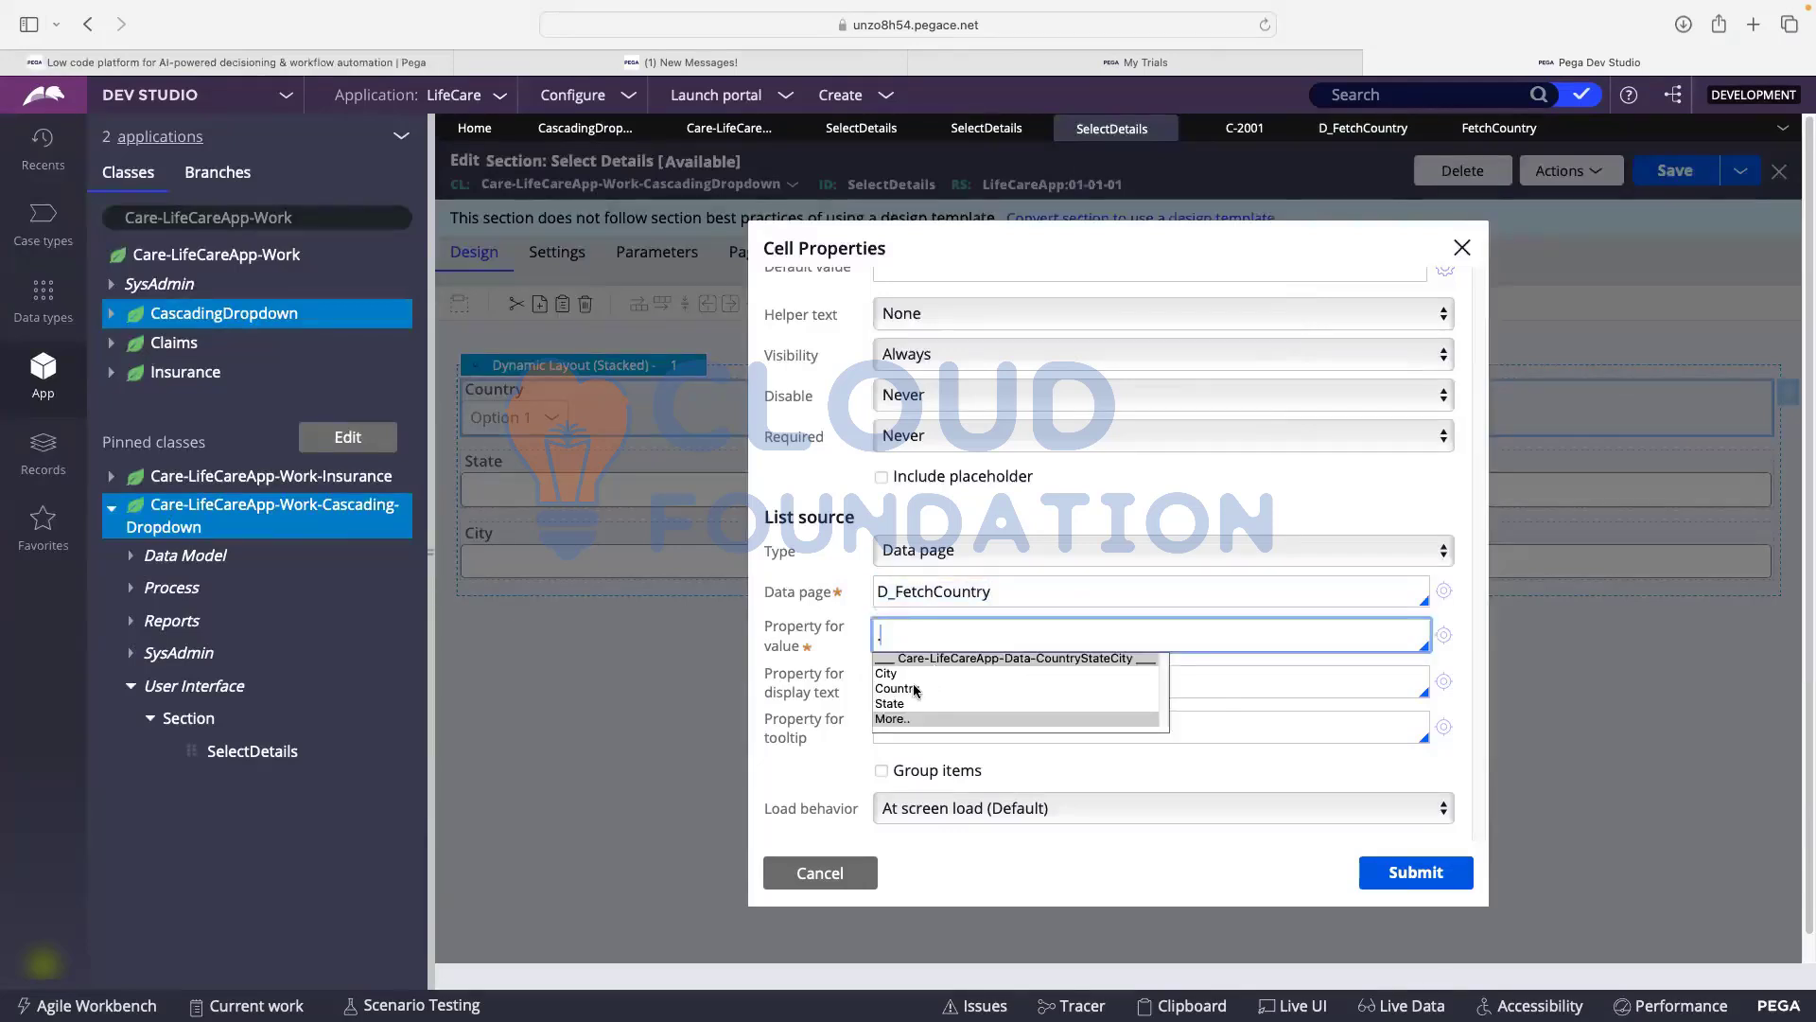
{"action": "left_click", "coordinate": [915, 690]}
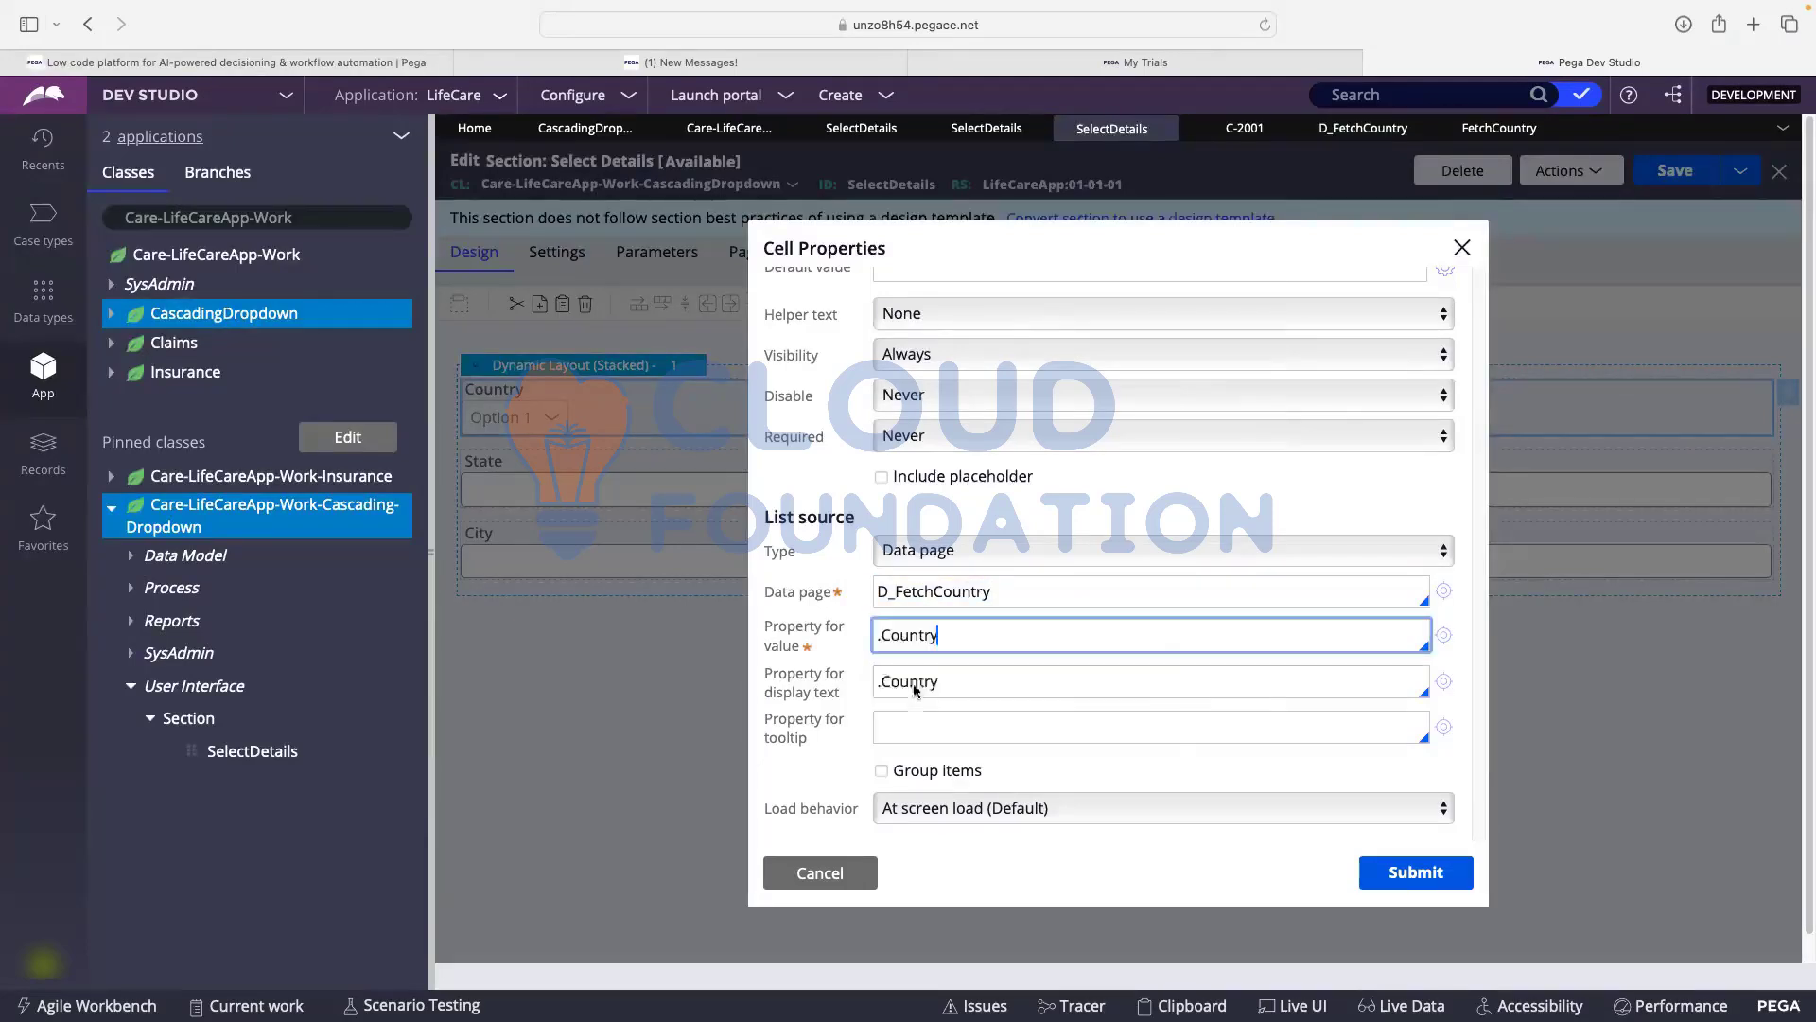
{"action": "left_click", "coordinate": [1419, 886]}
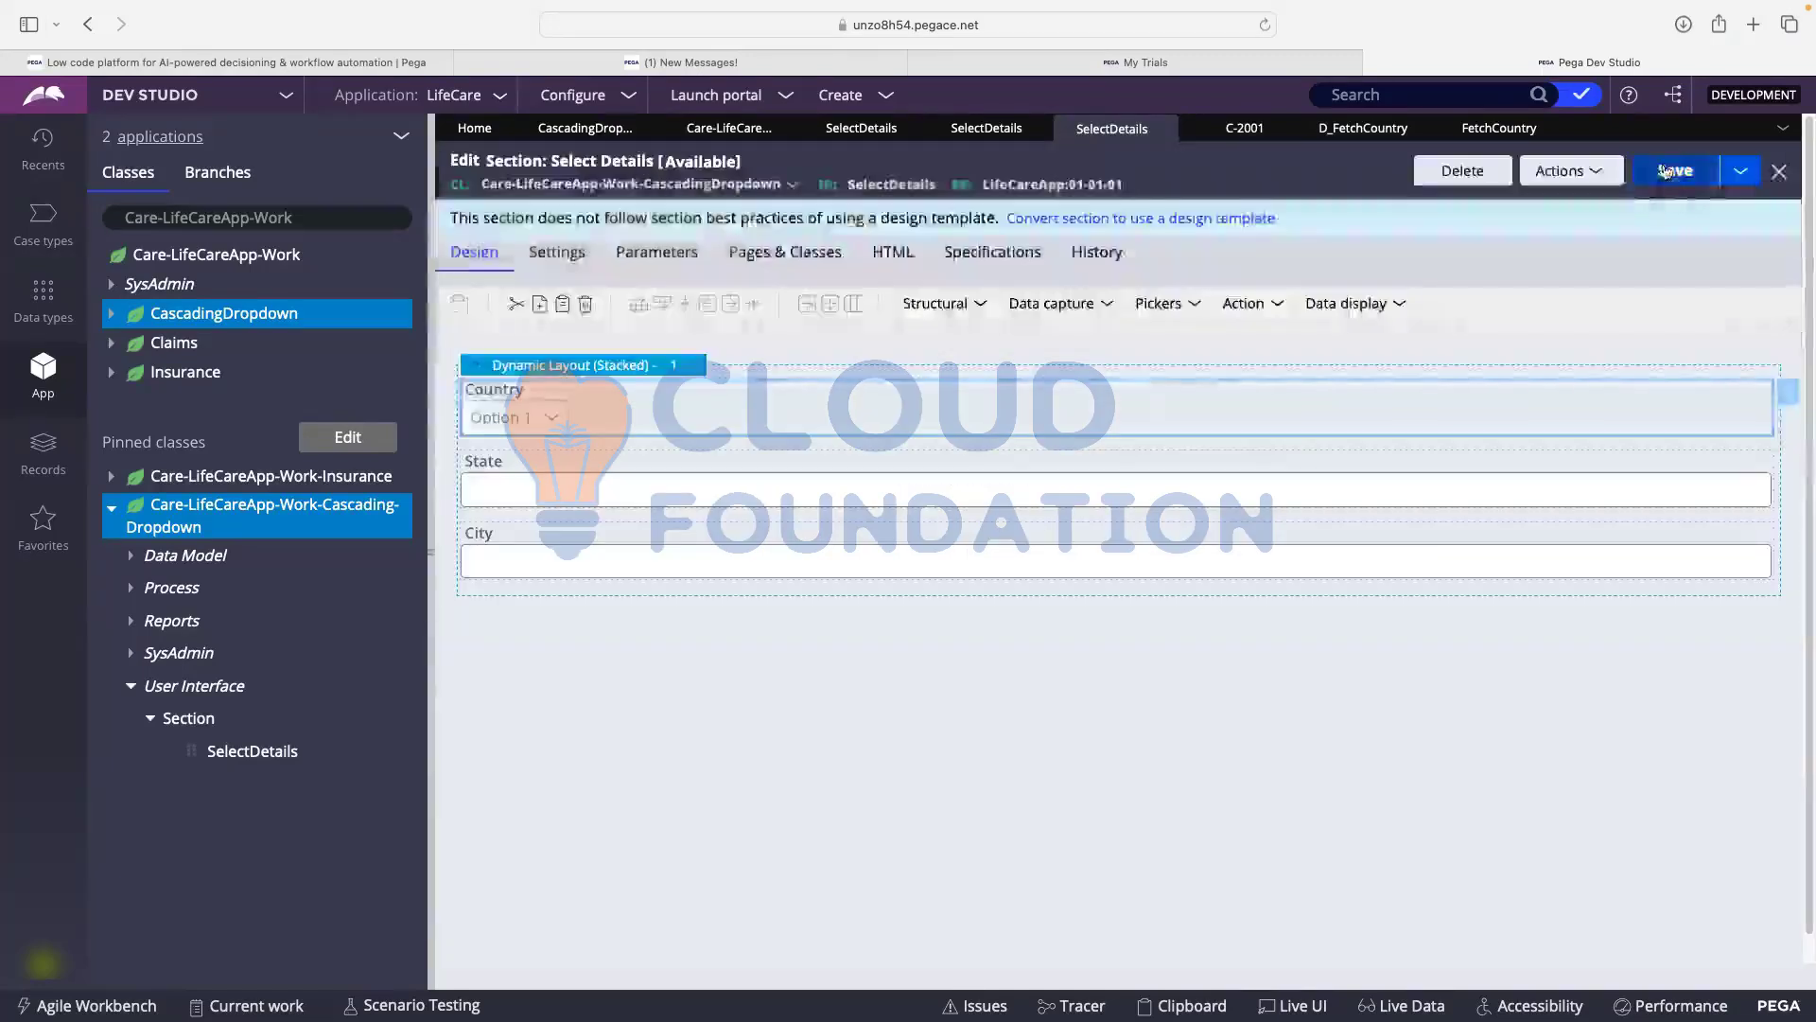
{"action": "left_click", "coordinate": [1677, 176]}
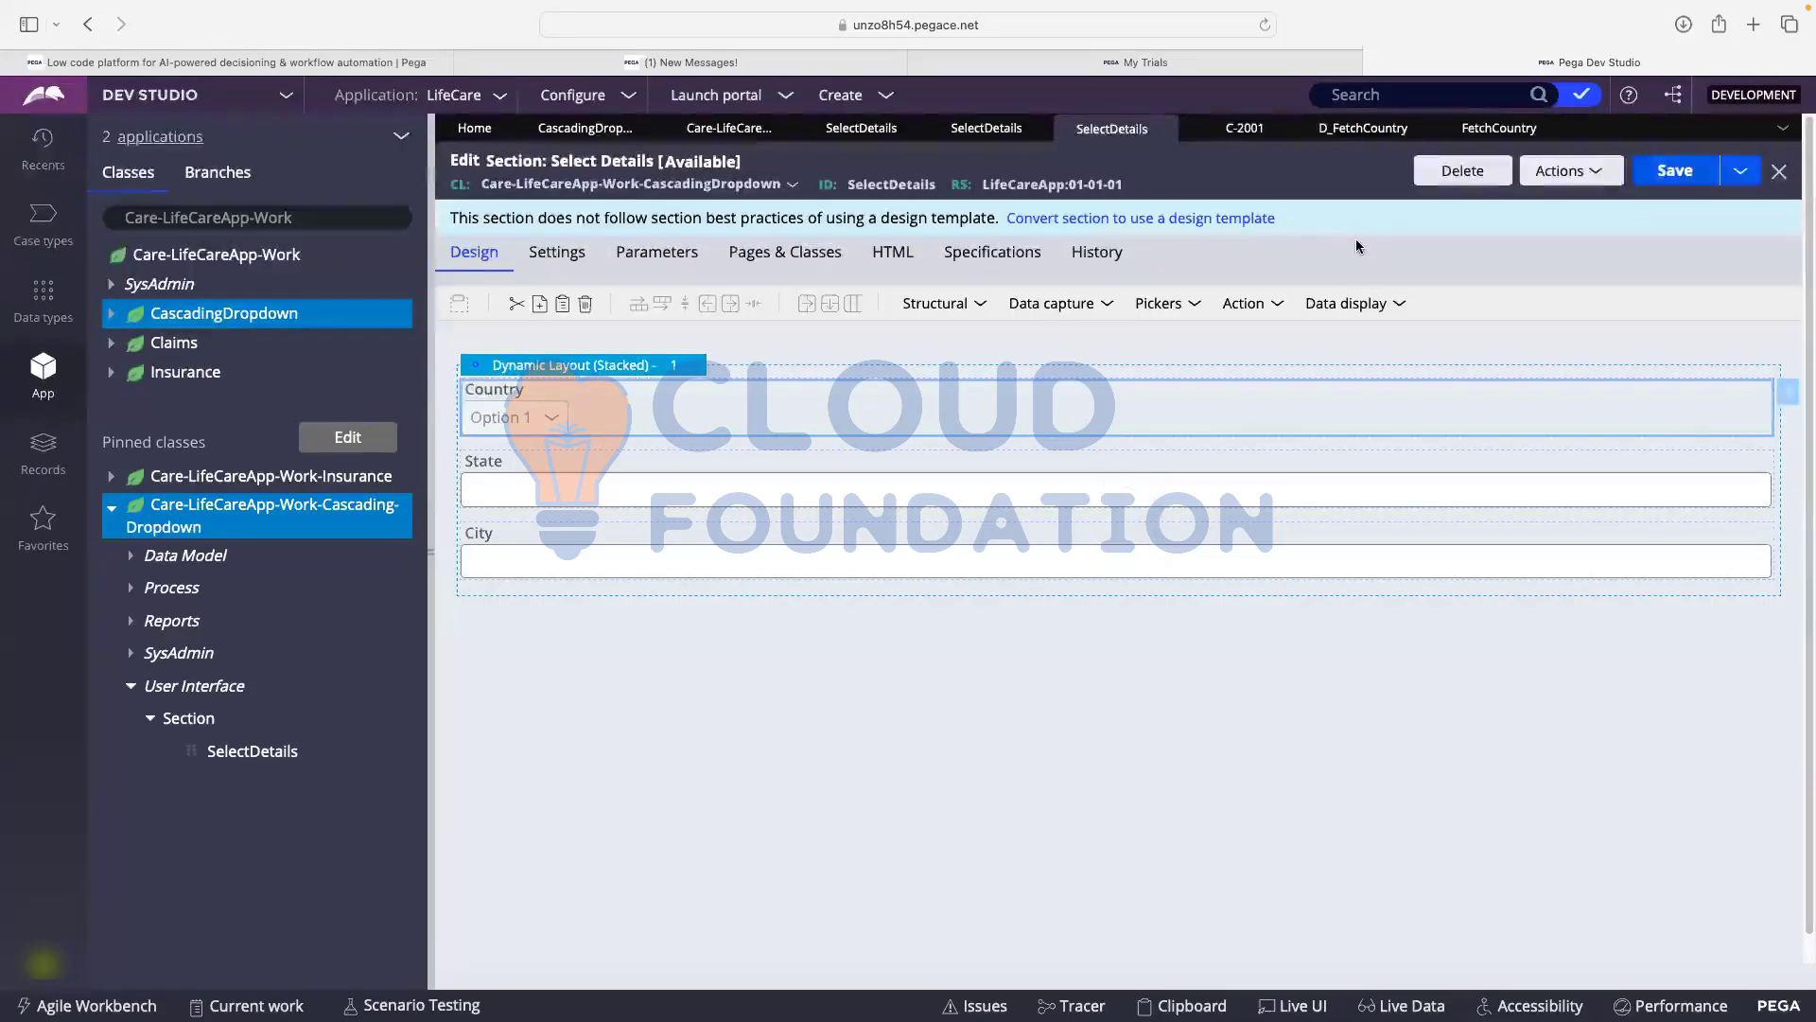
- Refresh case C-2001, reopen its Select Details assignment and check the Country dropdown for duplicate entries
{"action": "left_click", "coordinate": [1245, 128]}
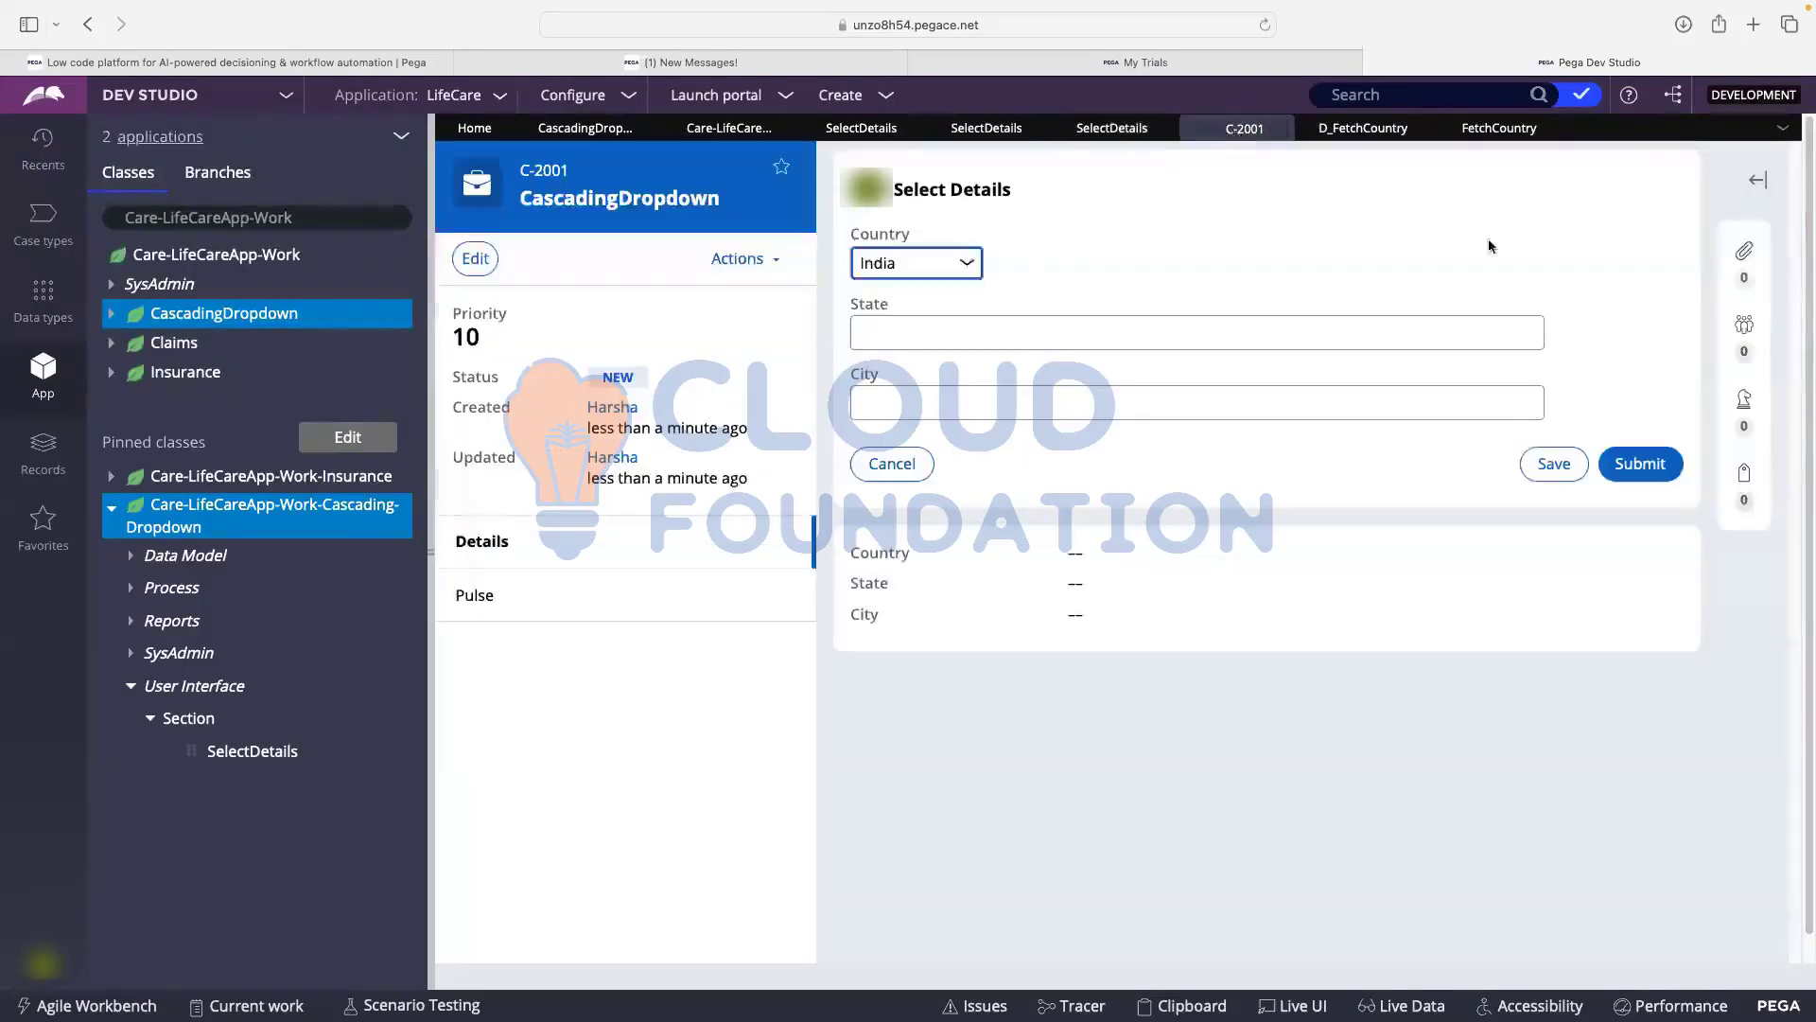
{"action": "left_click", "coordinate": [741, 261]}
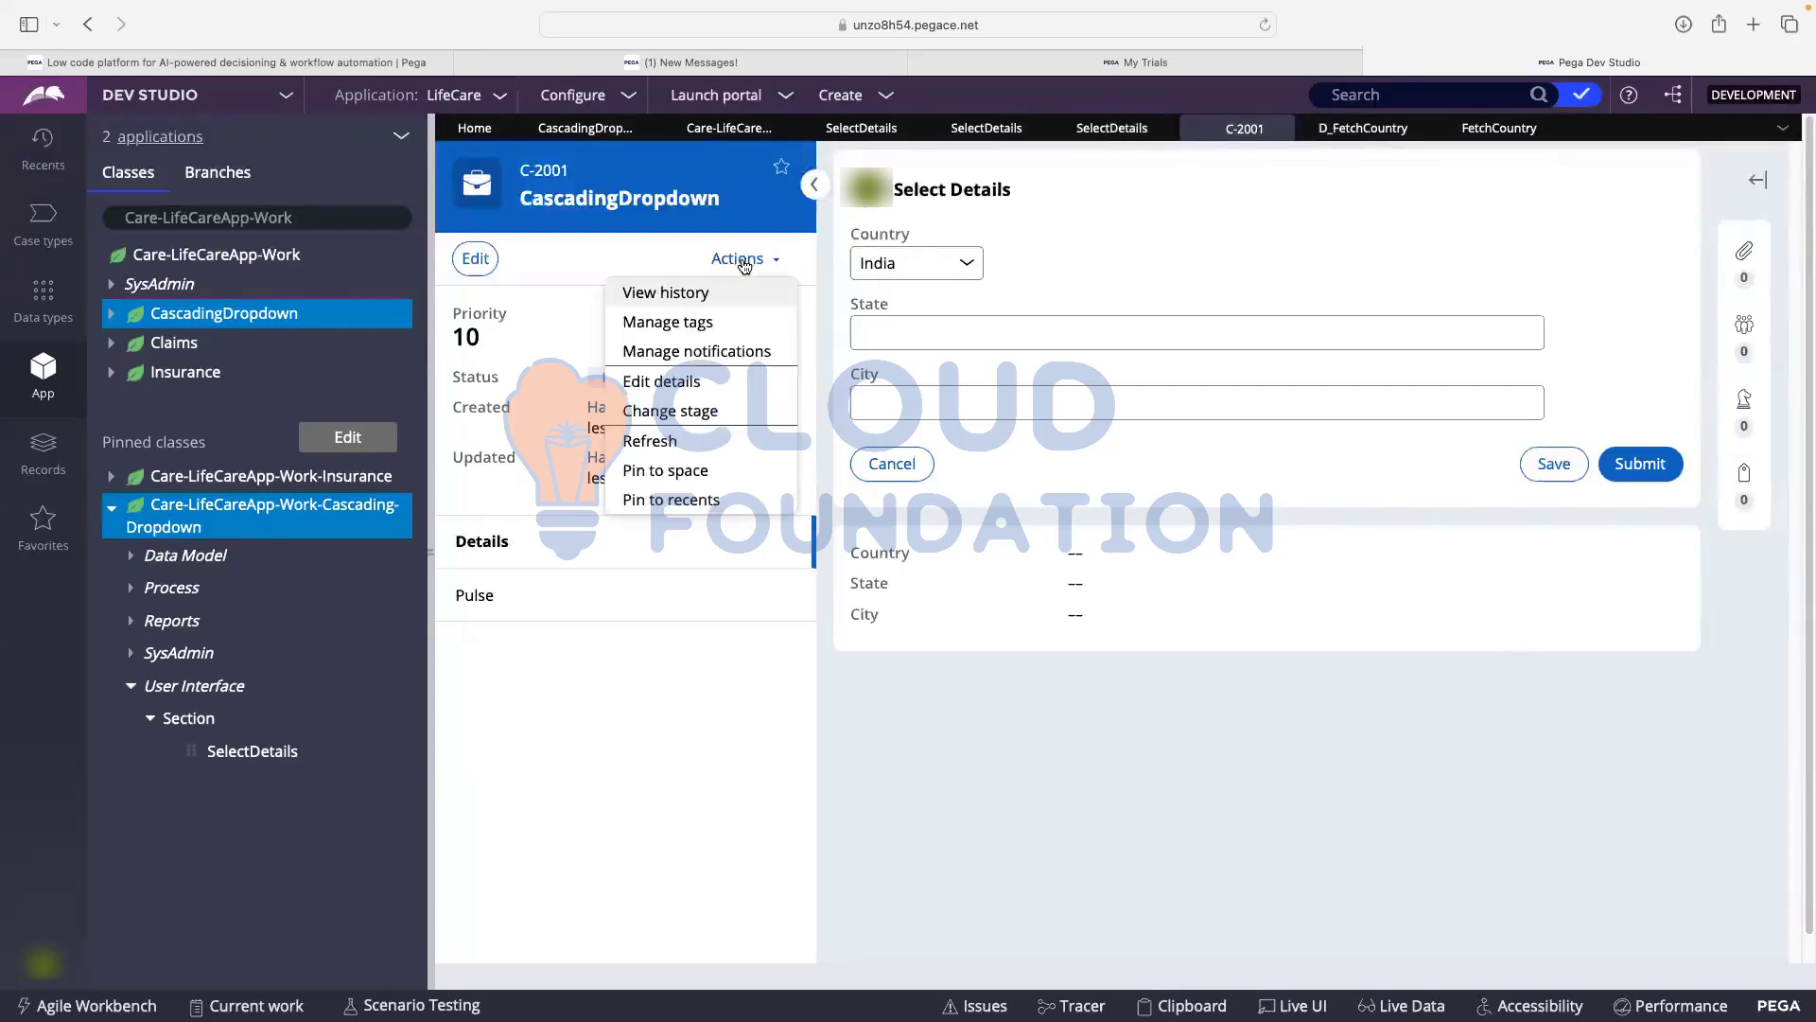
{"action": "left_click", "coordinate": [675, 437]}
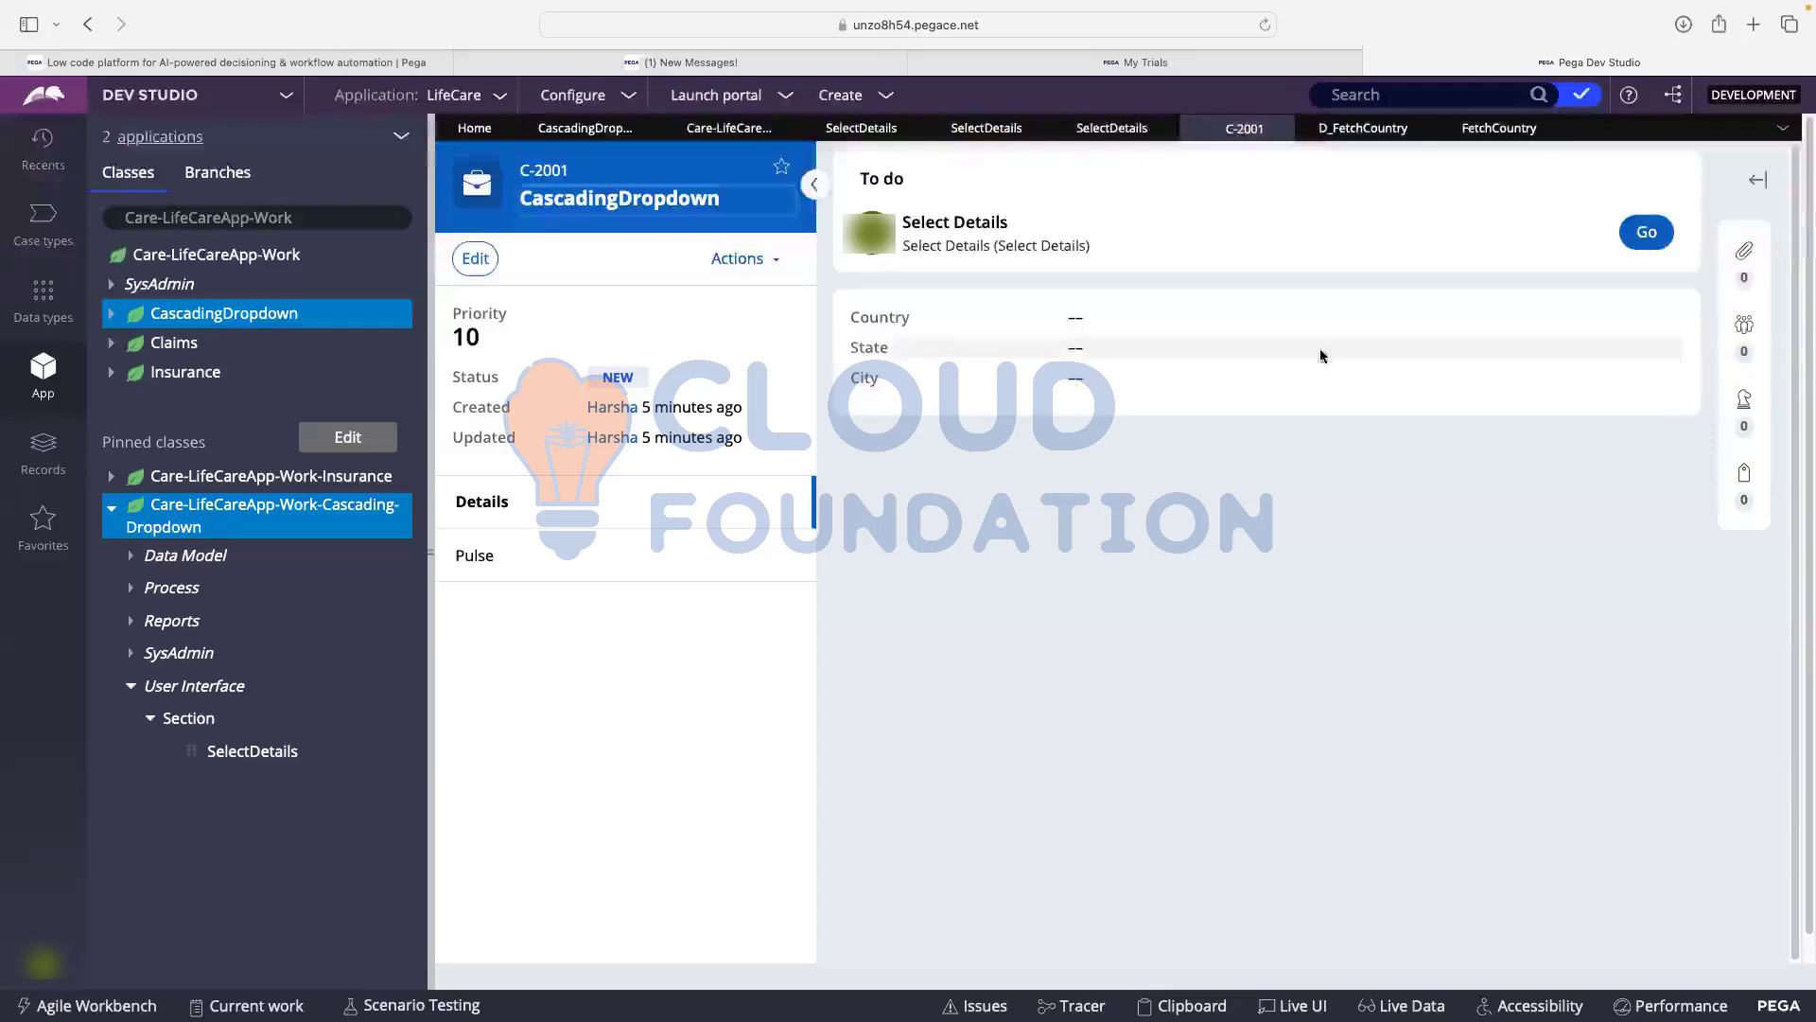
{"action": "left_click", "coordinate": [1646, 233]}
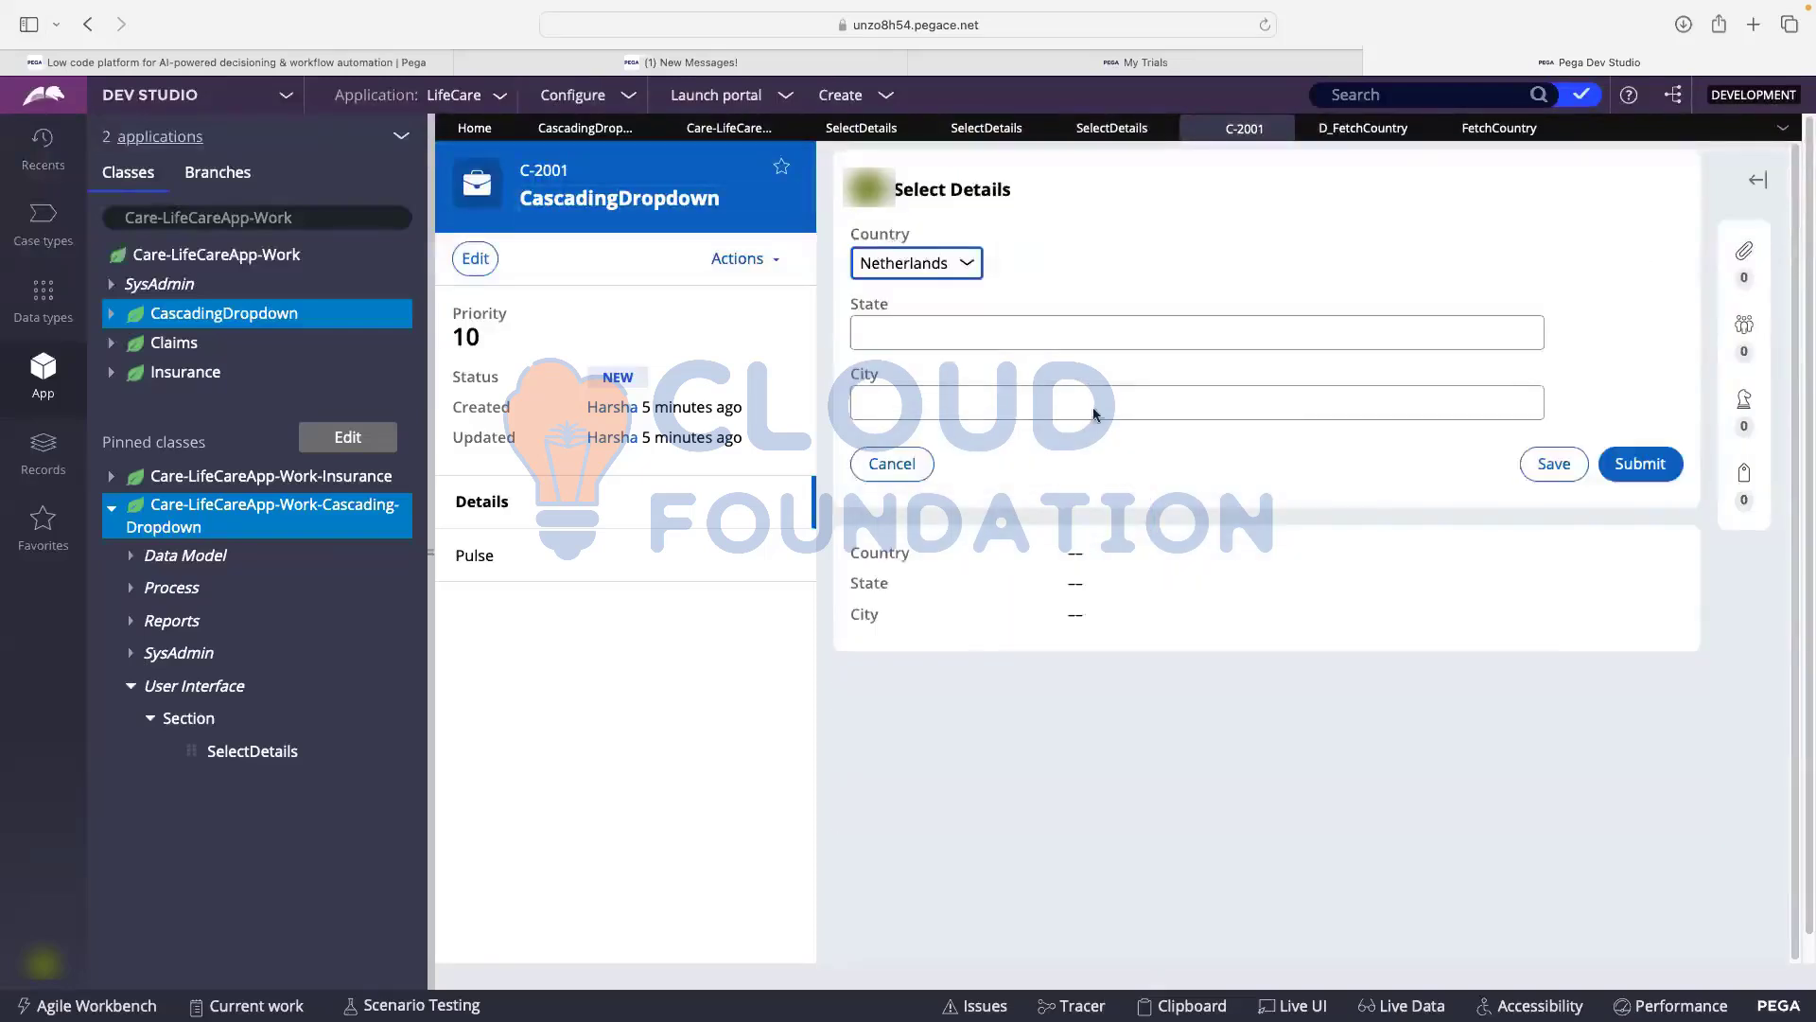
{"action": "left_click", "coordinate": [974, 270]}
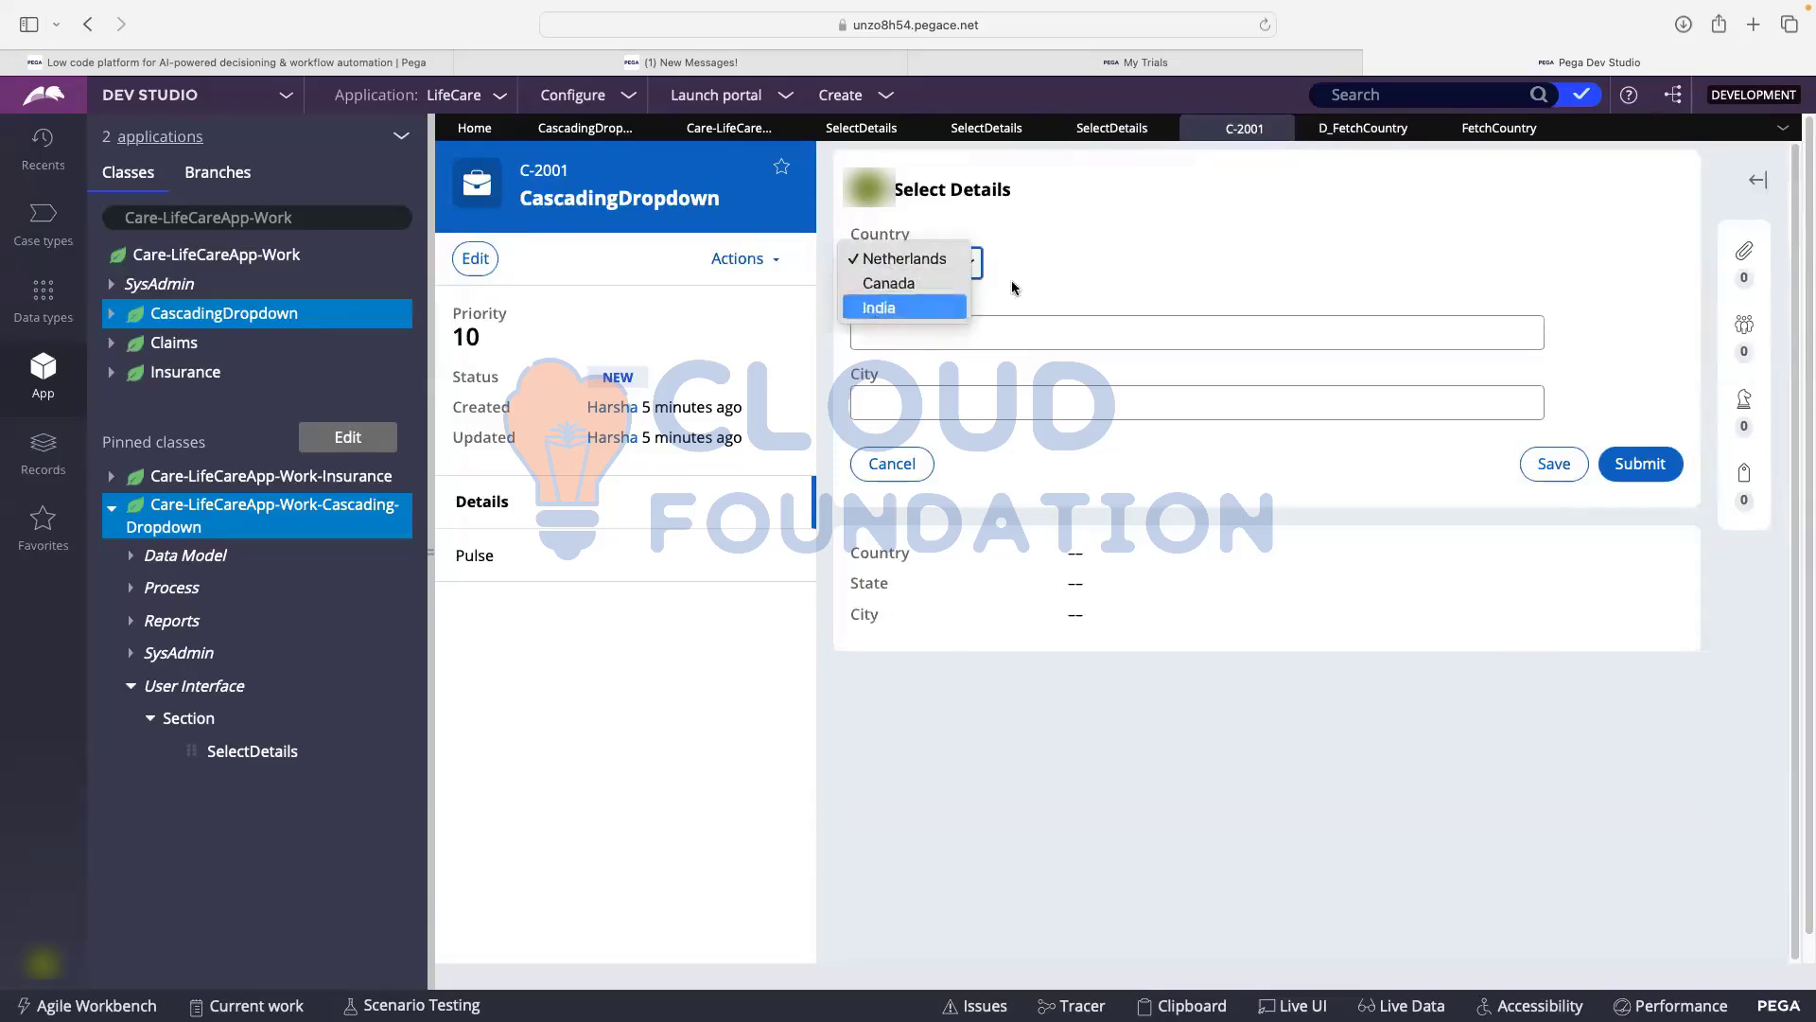
{"action": "left_click", "coordinate": [1065, 244]}
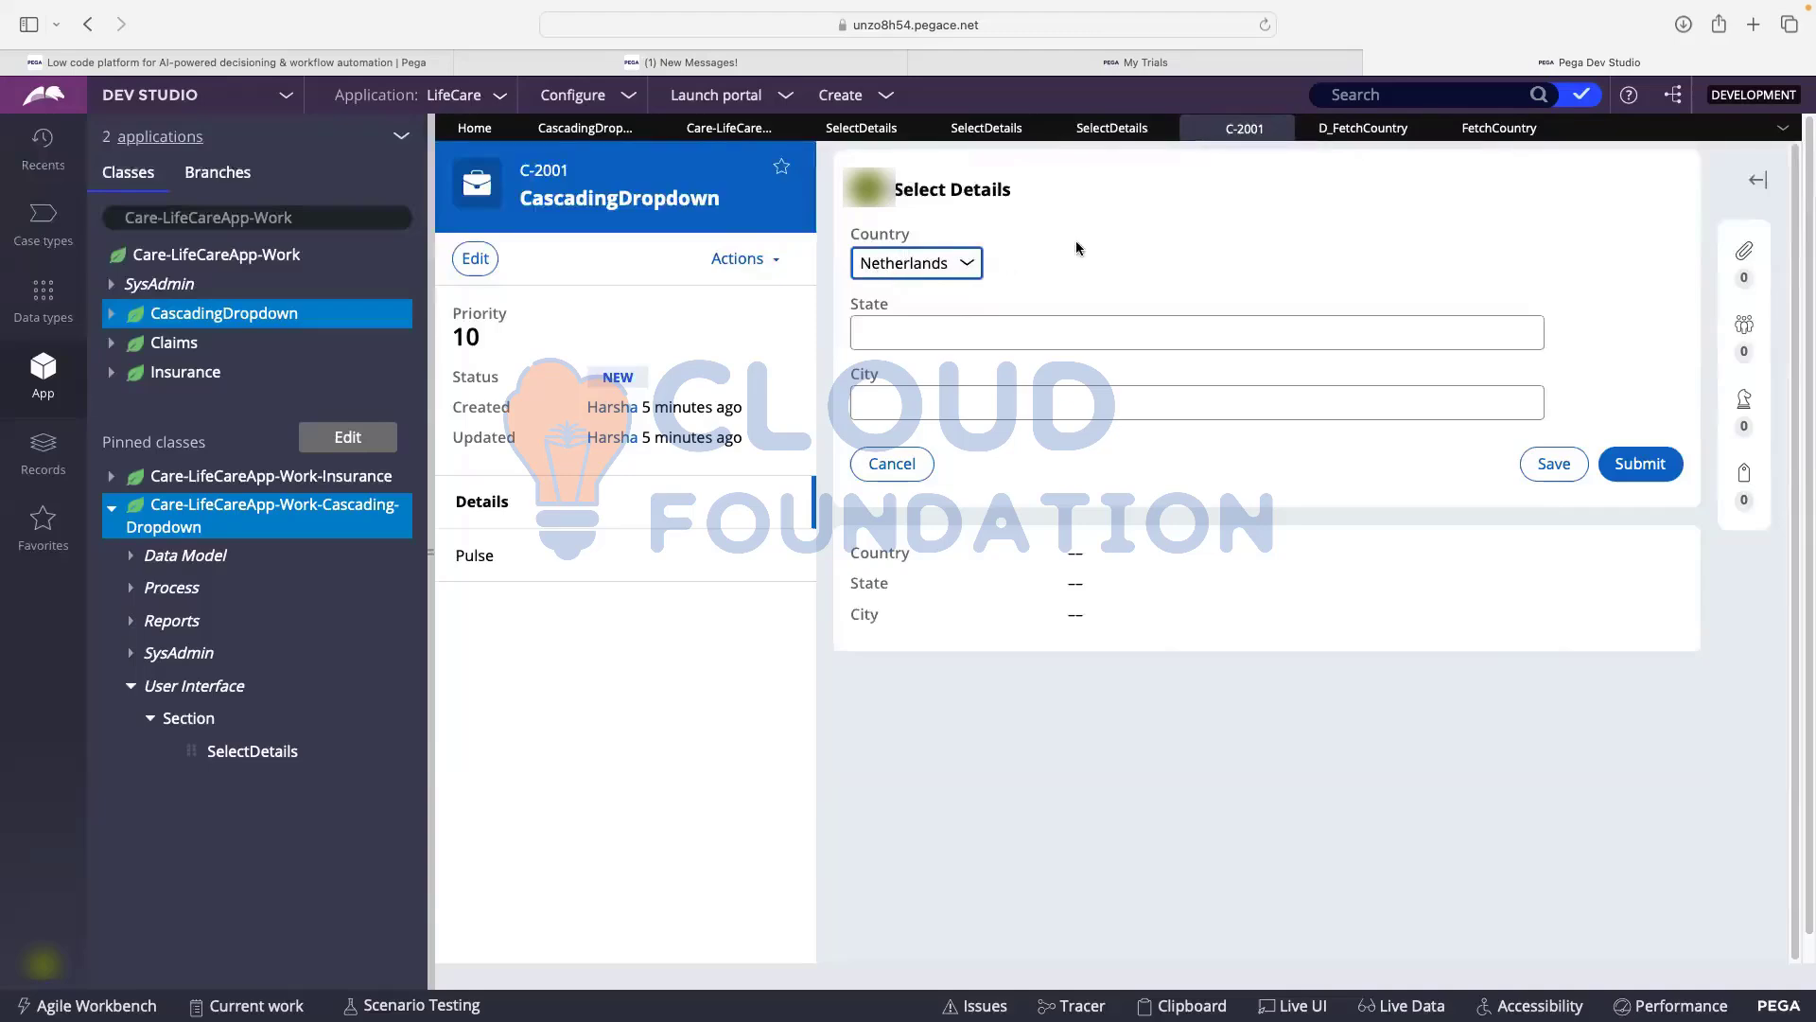
- Include the placeholder ------Select------ on the Country dropdown in the SelectDetails section, submit it and save the section
{"action": "left_click", "coordinate": [1500, 128]}
{"action": "left_click", "coordinate": [1329, 136]}
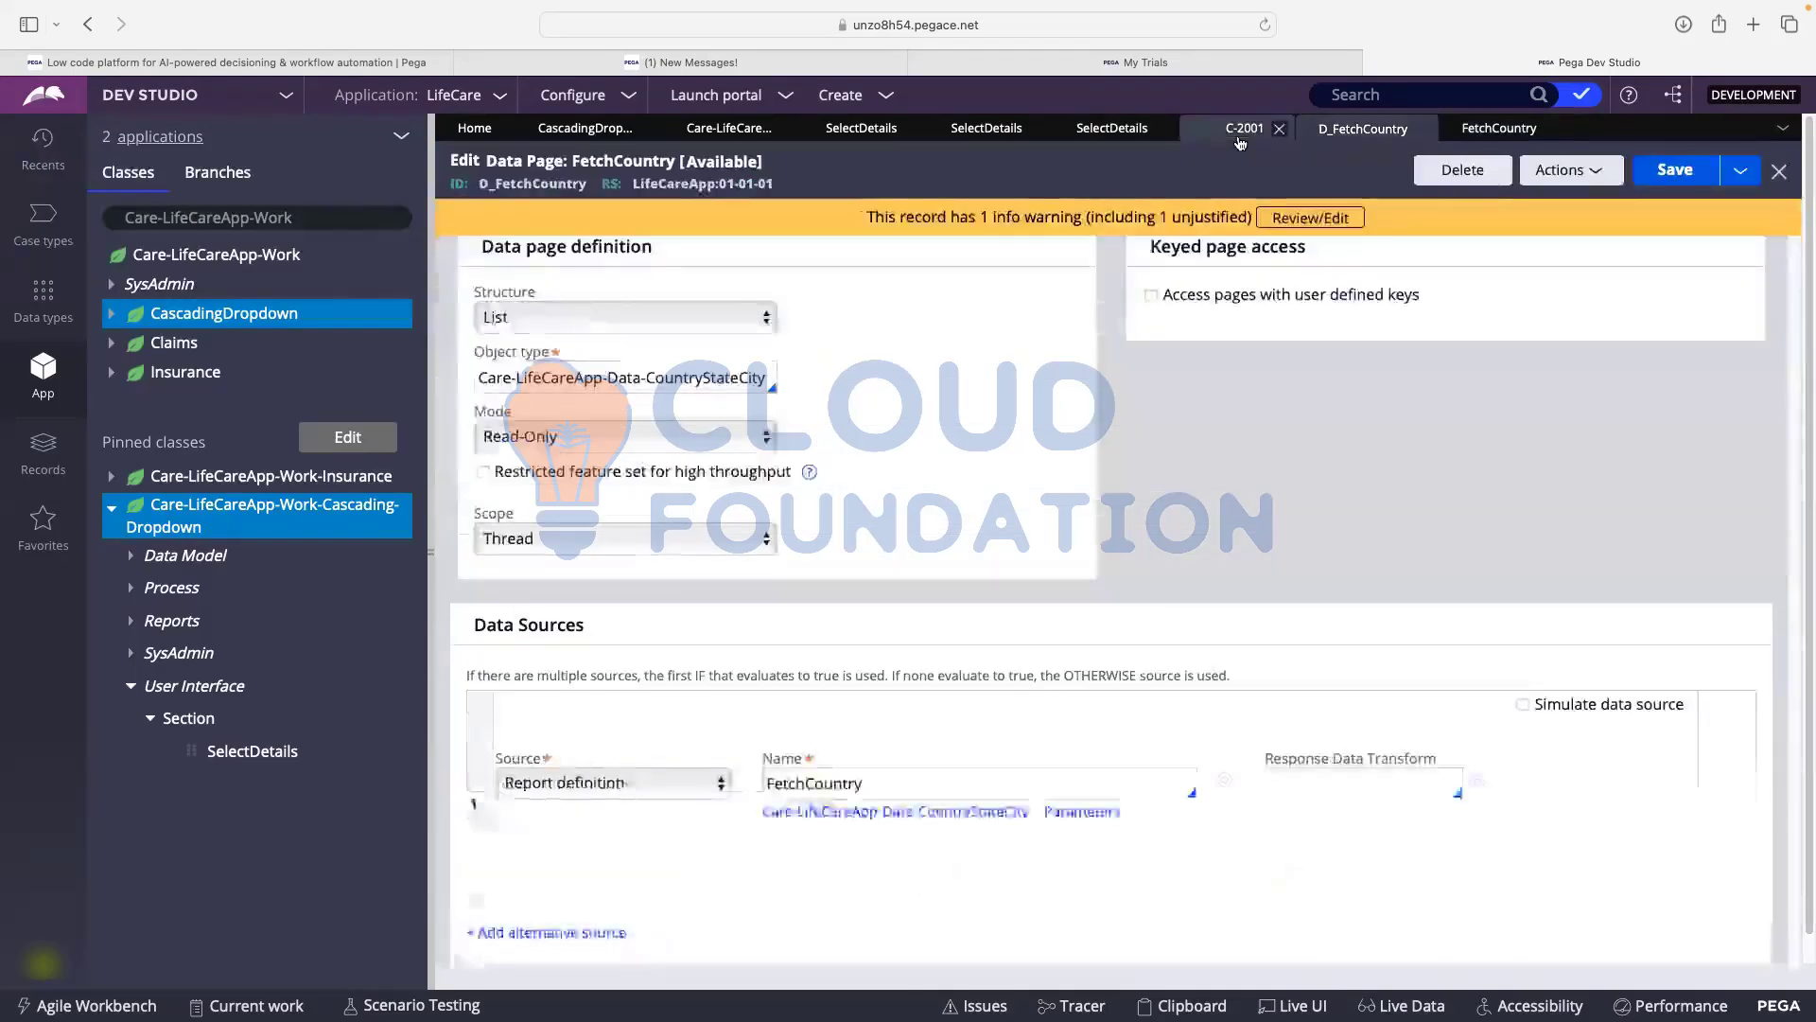
{"action": "left_click", "coordinate": [1112, 128]}
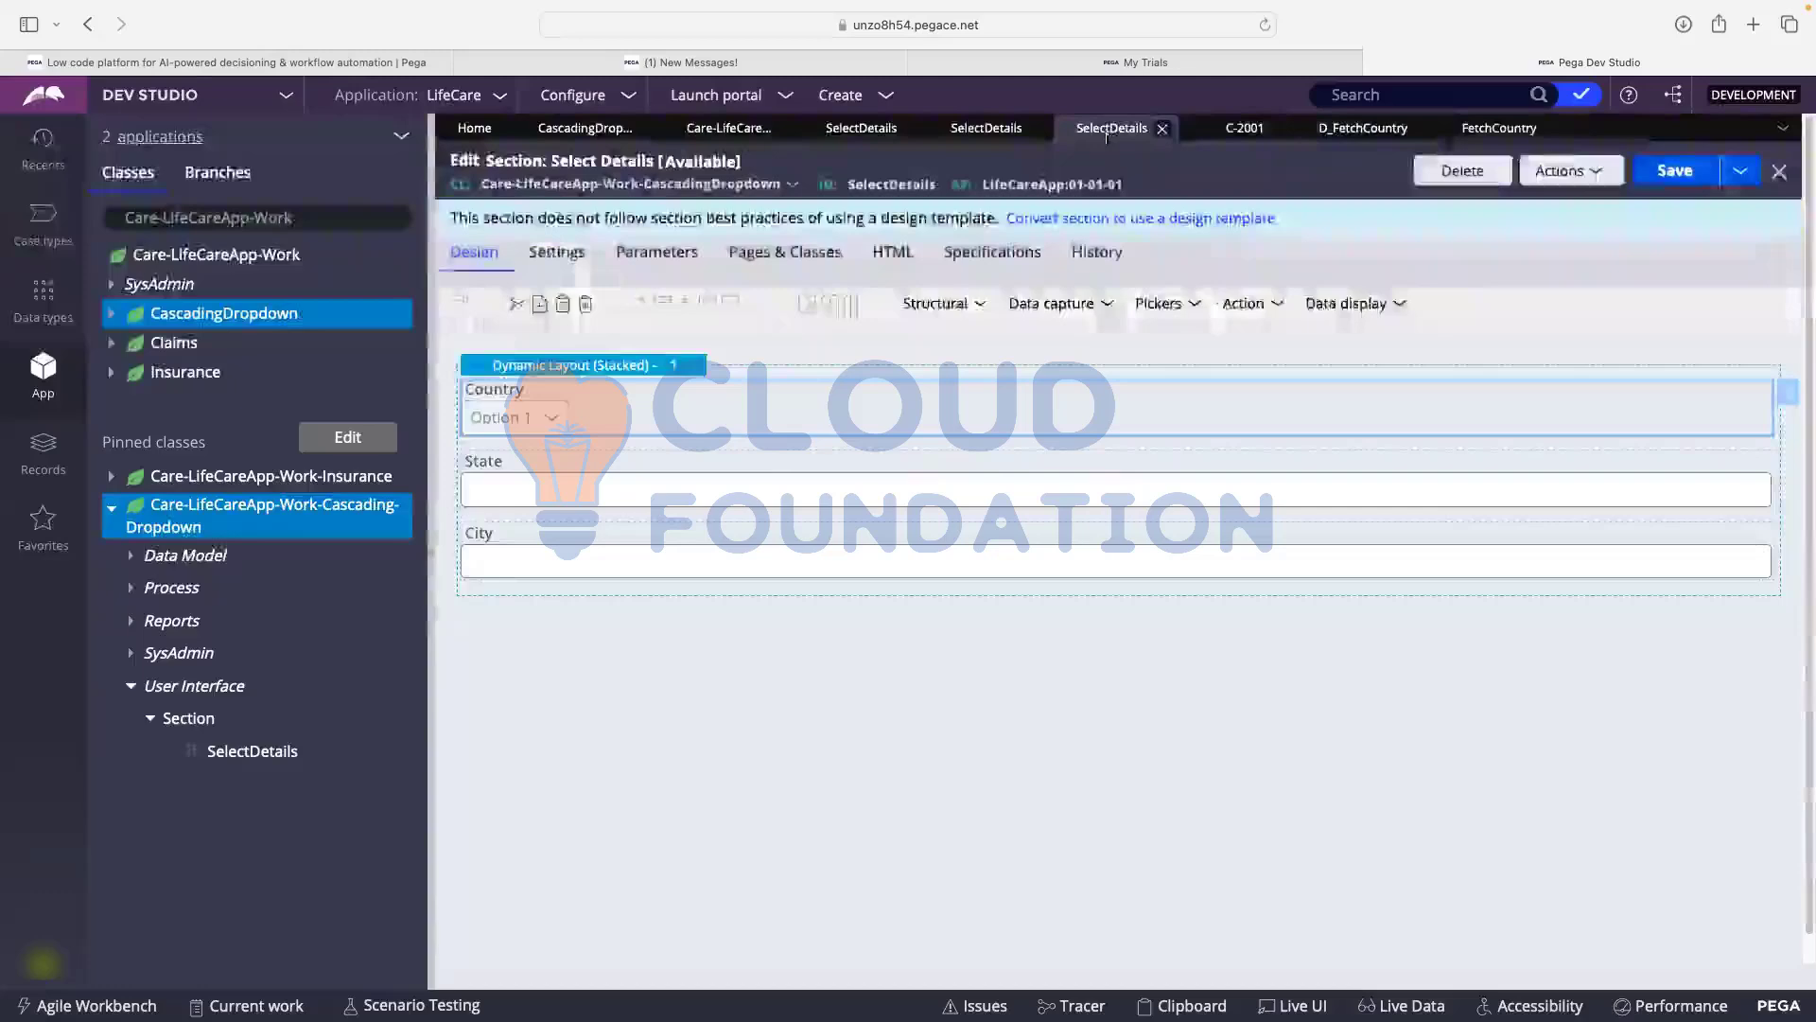
{"action": "double_click", "coordinate": [664, 412]}
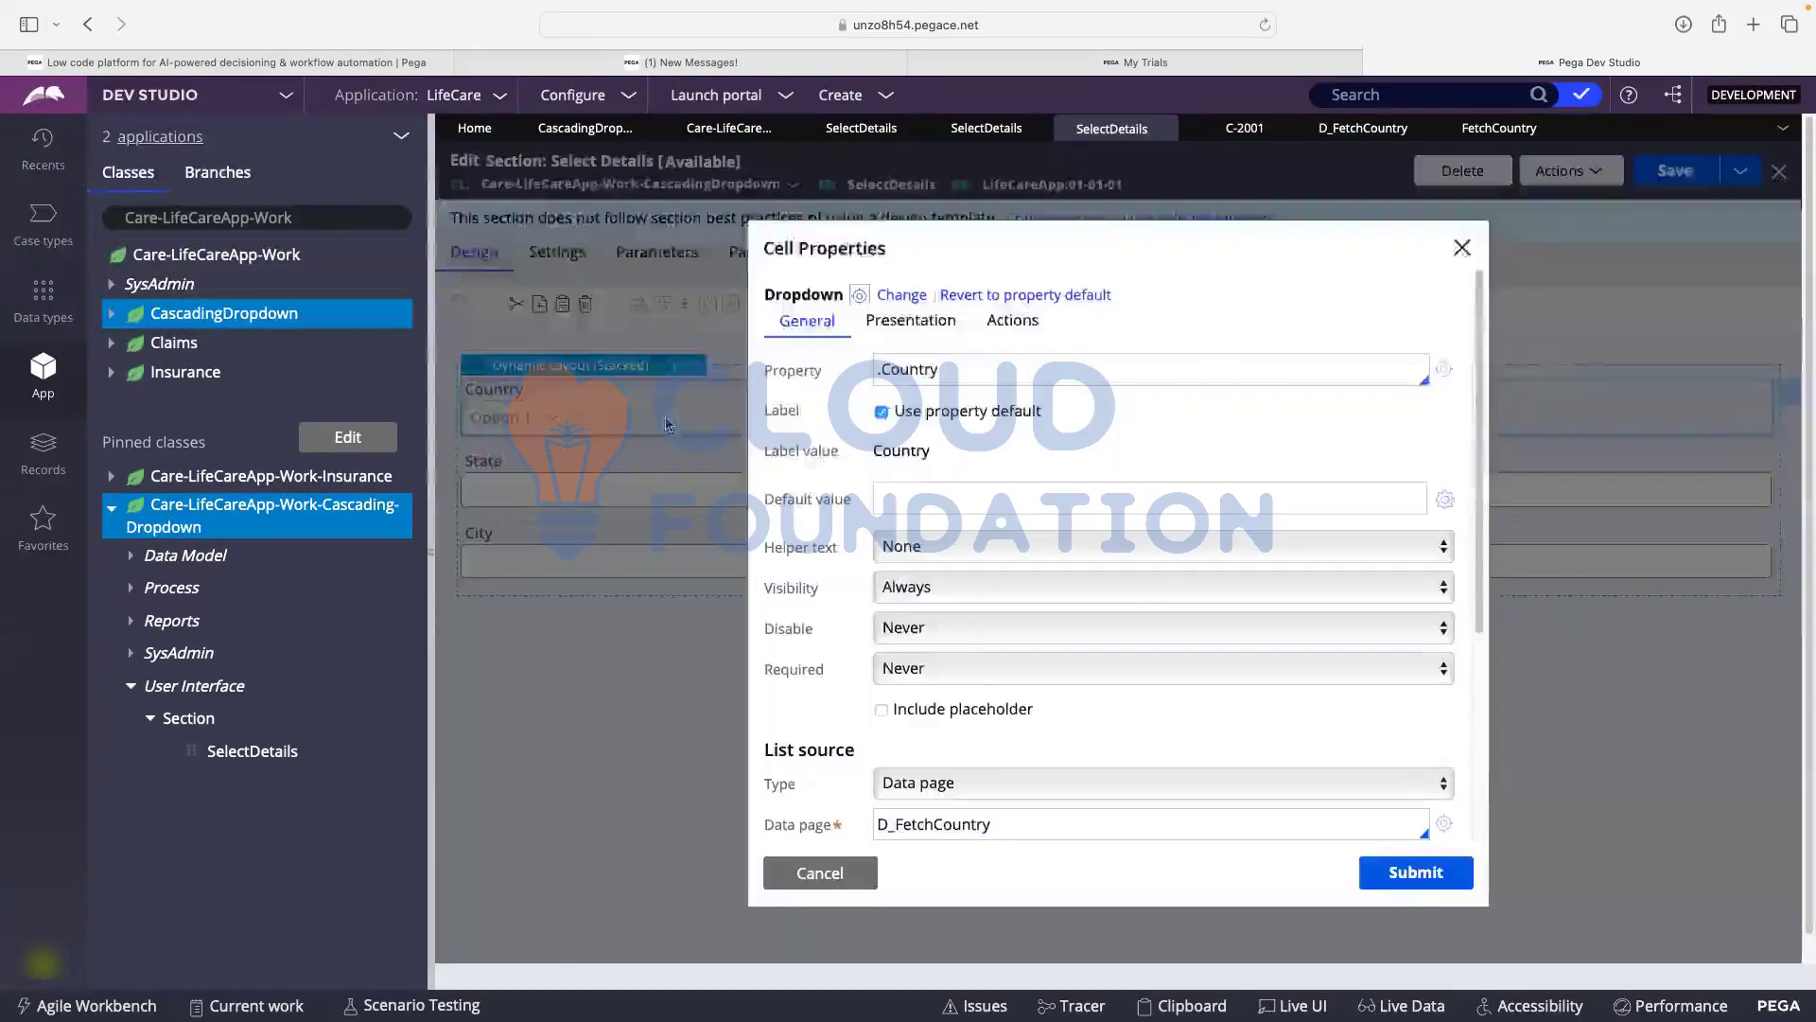
{"action": "scroll", "coordinate": [949, 464], "scroll_direction": "down", "scroll_amount": 2}
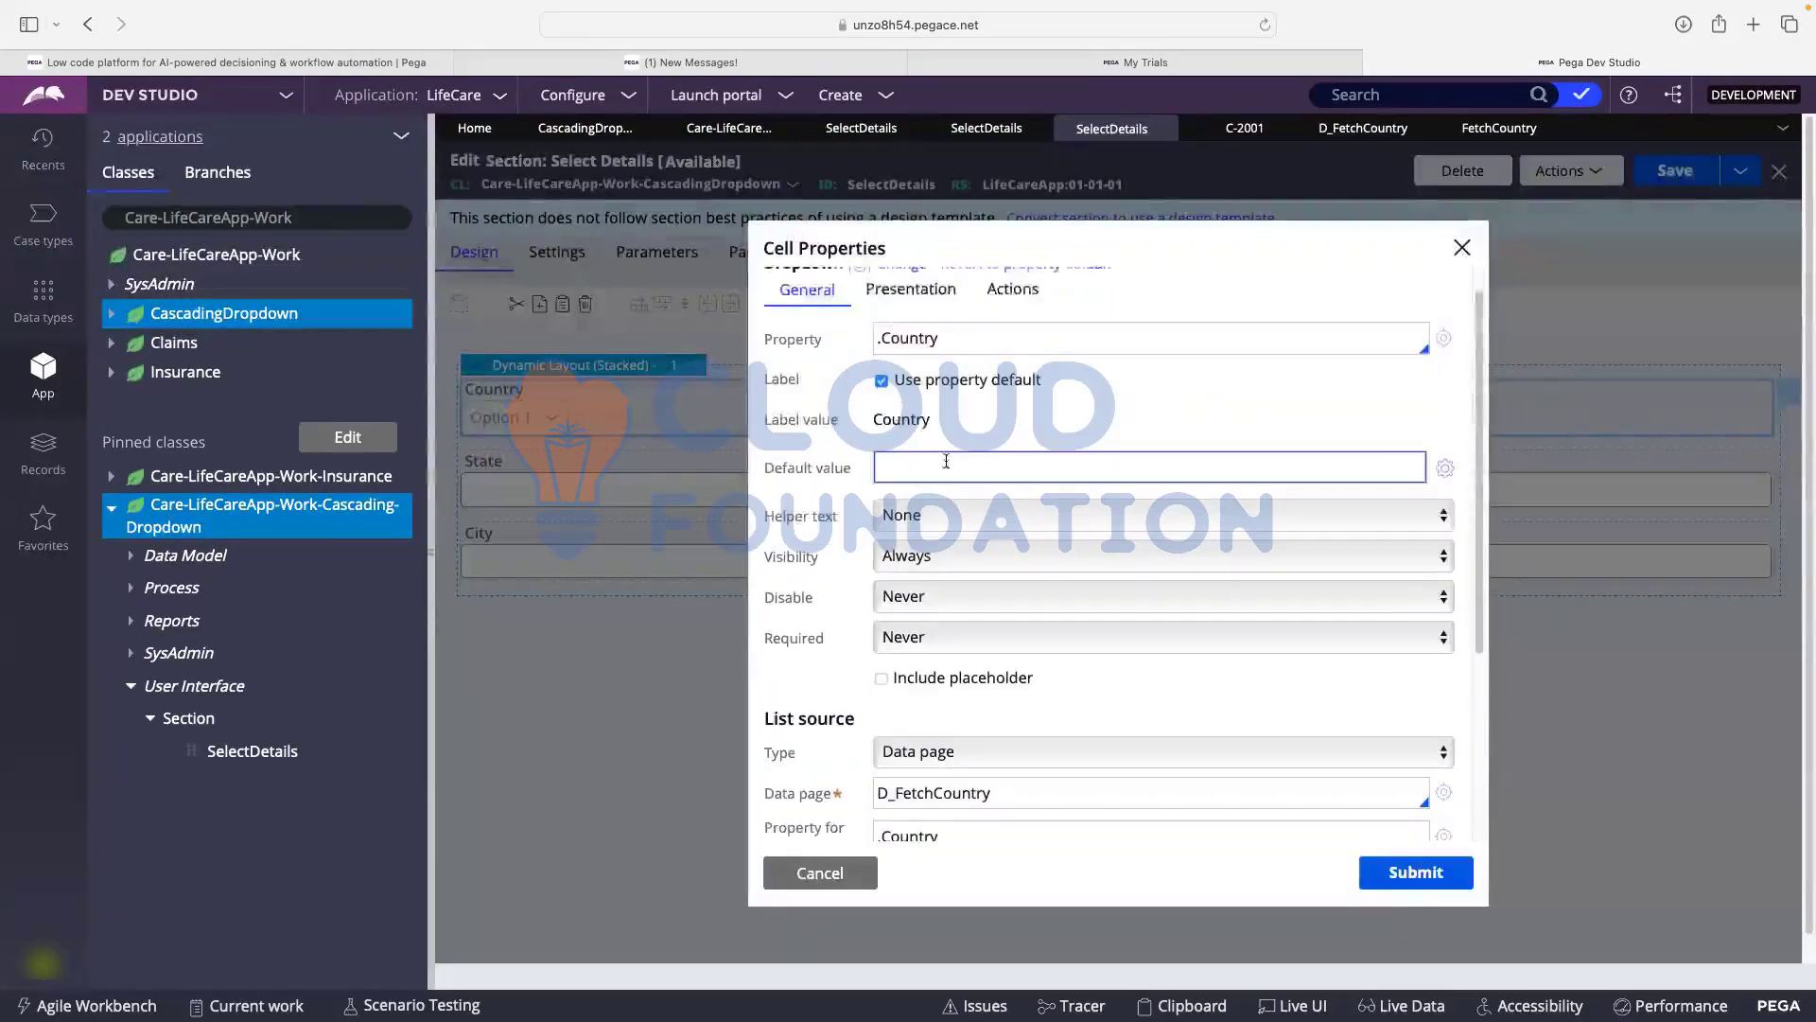
{"action": "left_click", "coordinate": [893, 681]}
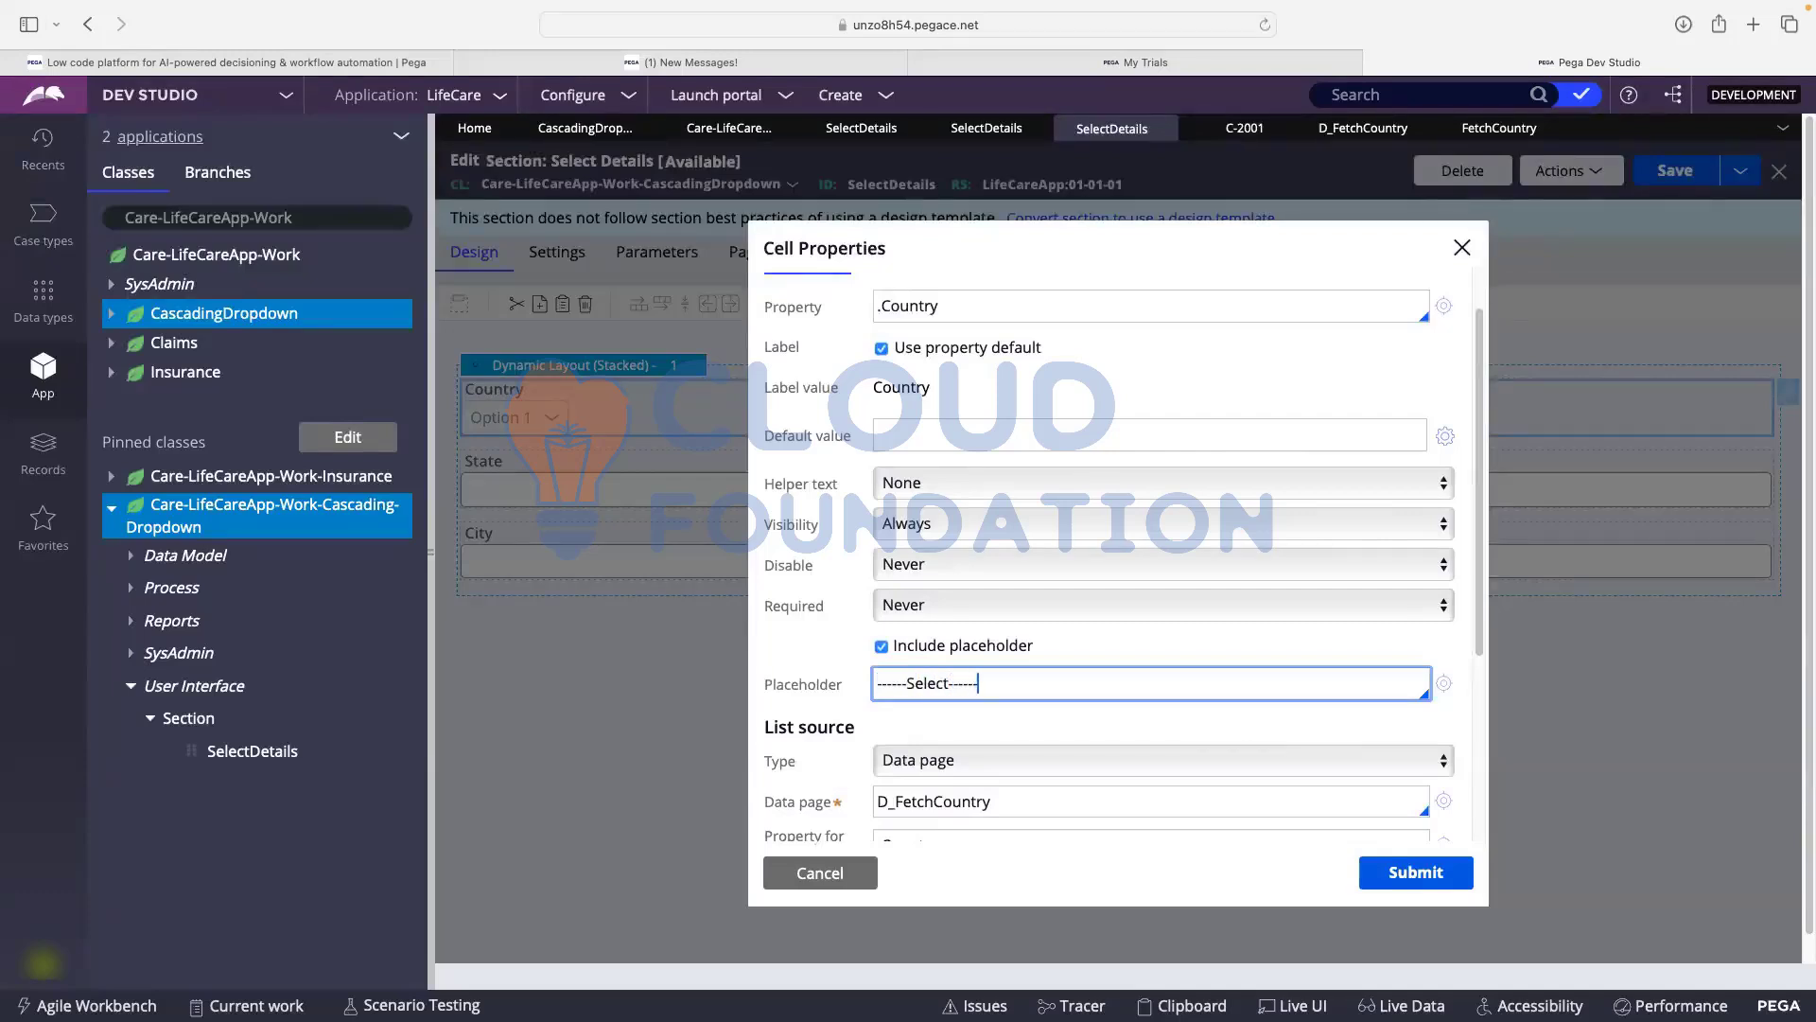
{"action": "left_click", "coordinate": [1414, 869]}
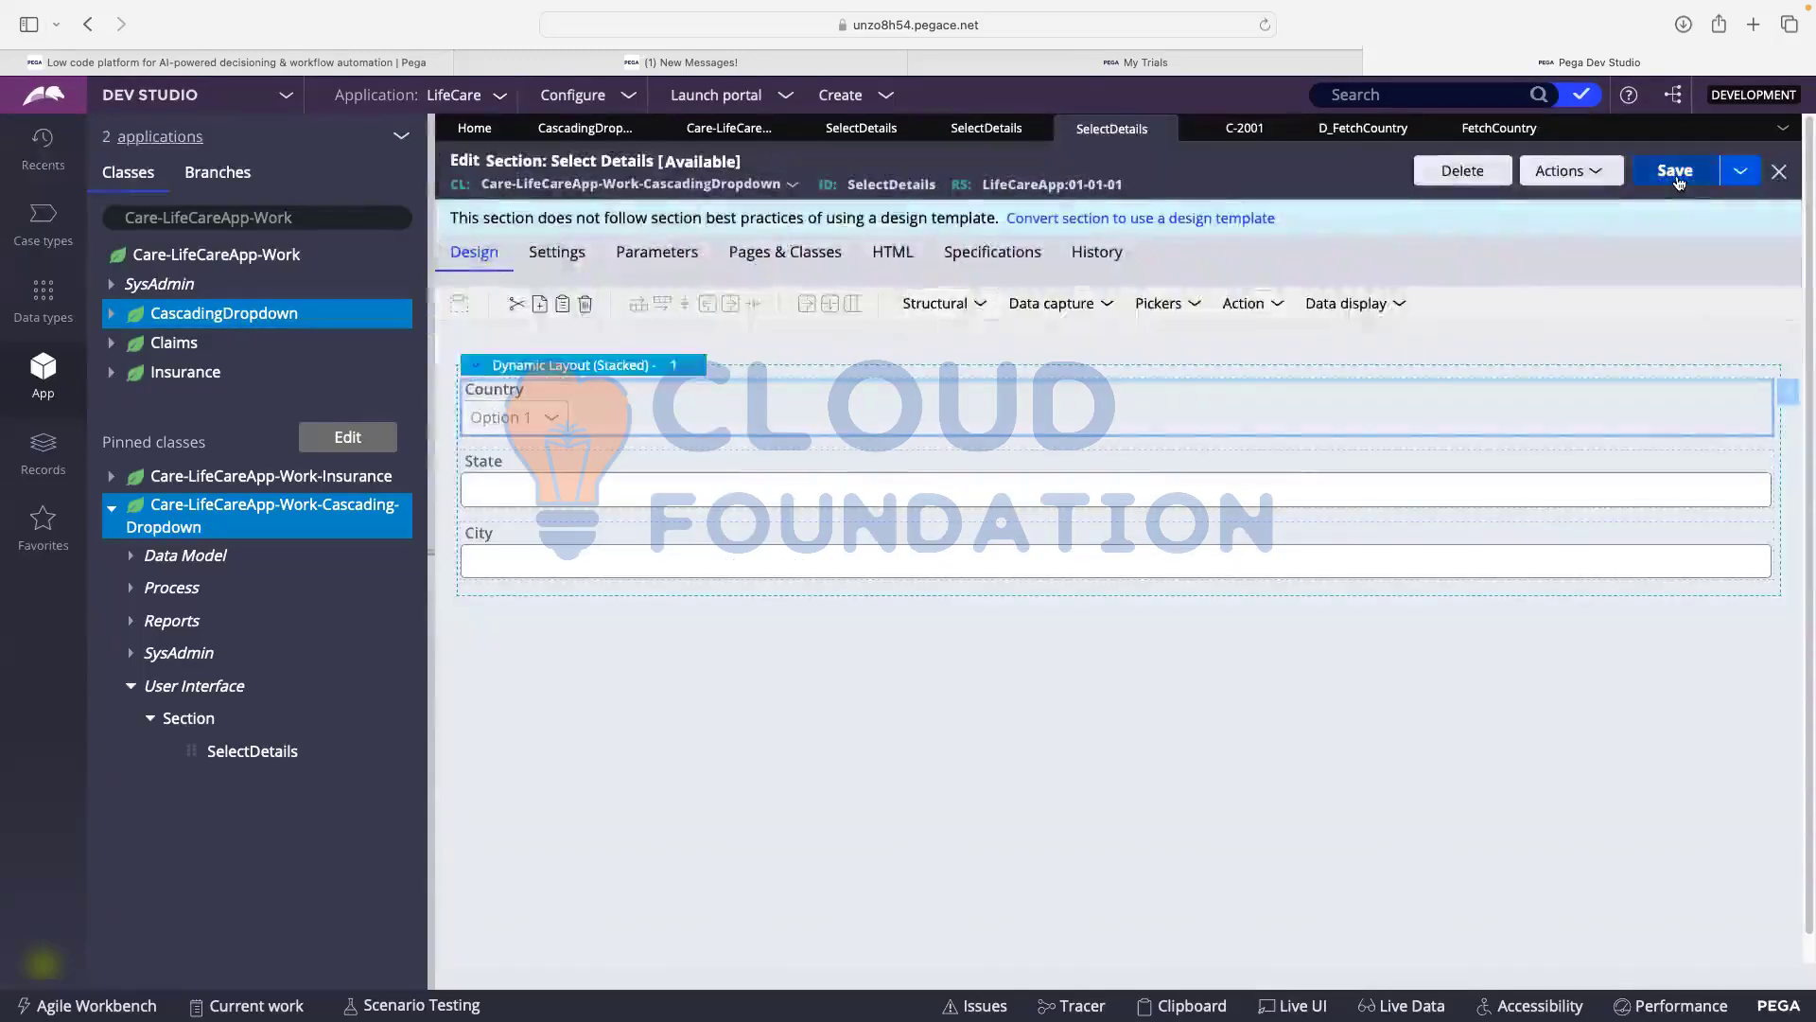
{"action": "left_click", "coordinate": [1674, 170]}
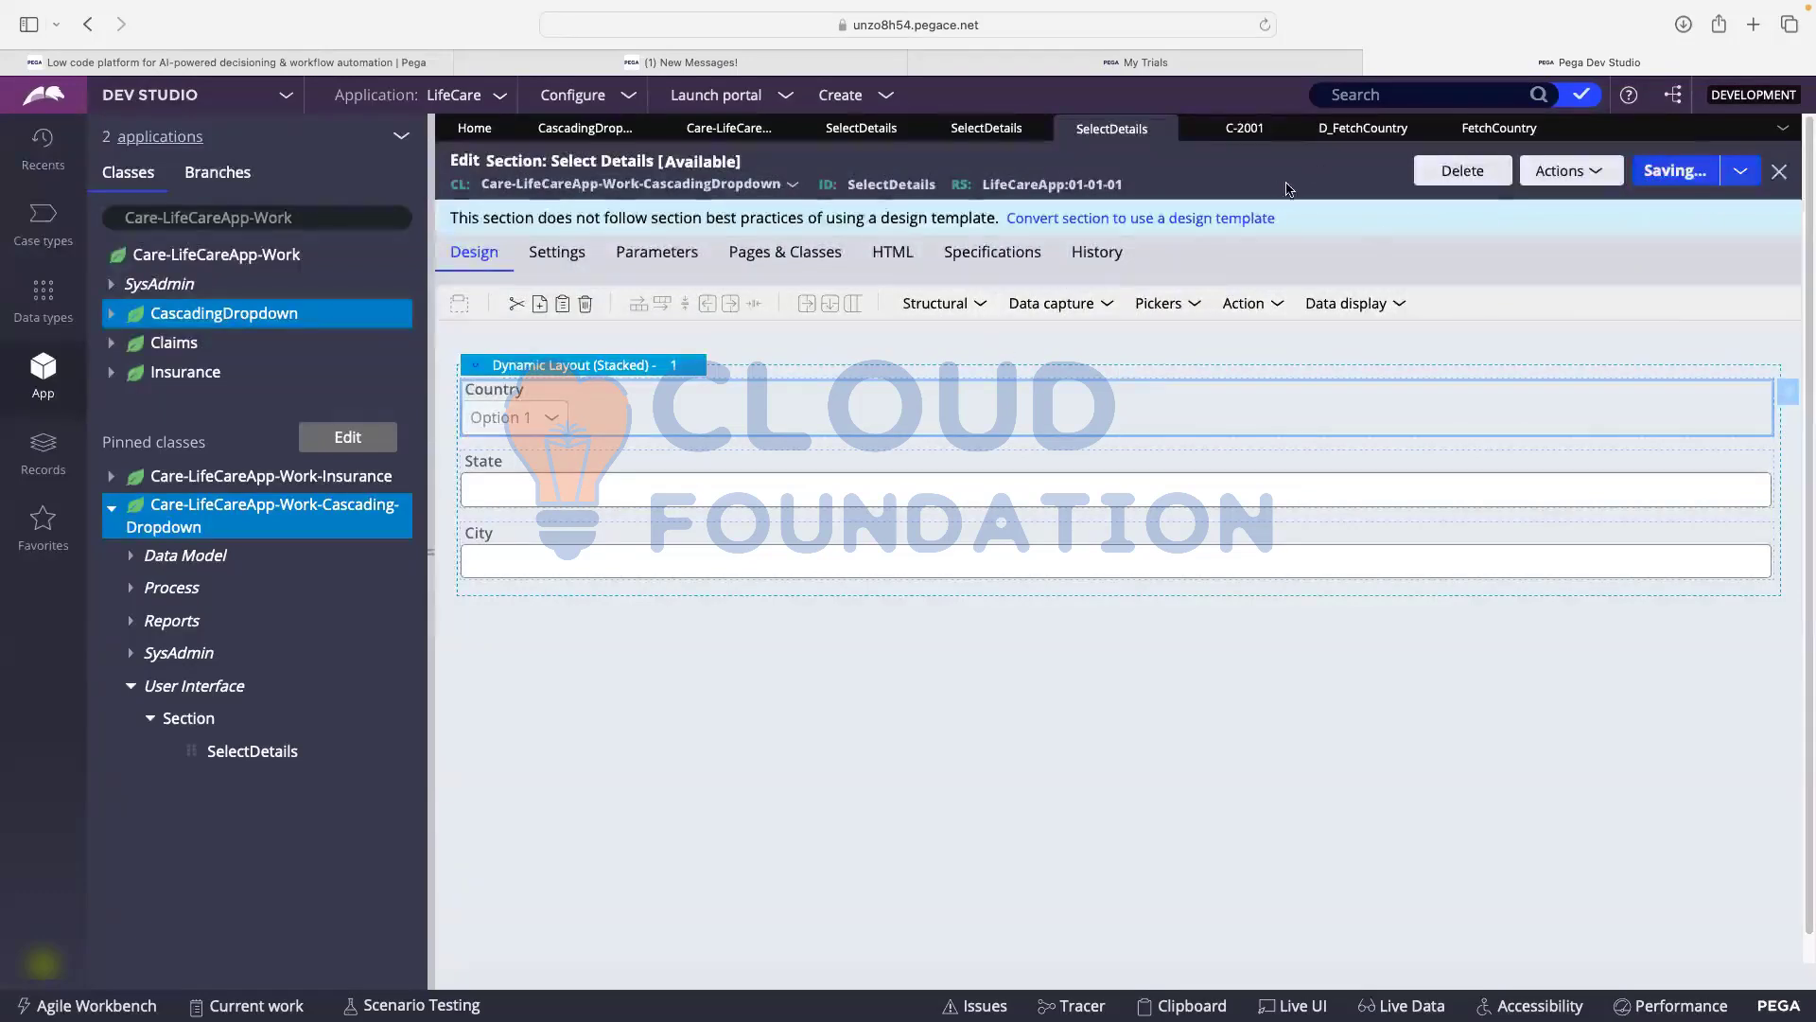
- Refresh case C-2001 again, reopen Select Details and check the placeholder and options of the Country dropdown
{"action": "left_click", "coordinate": [1233, 137]}
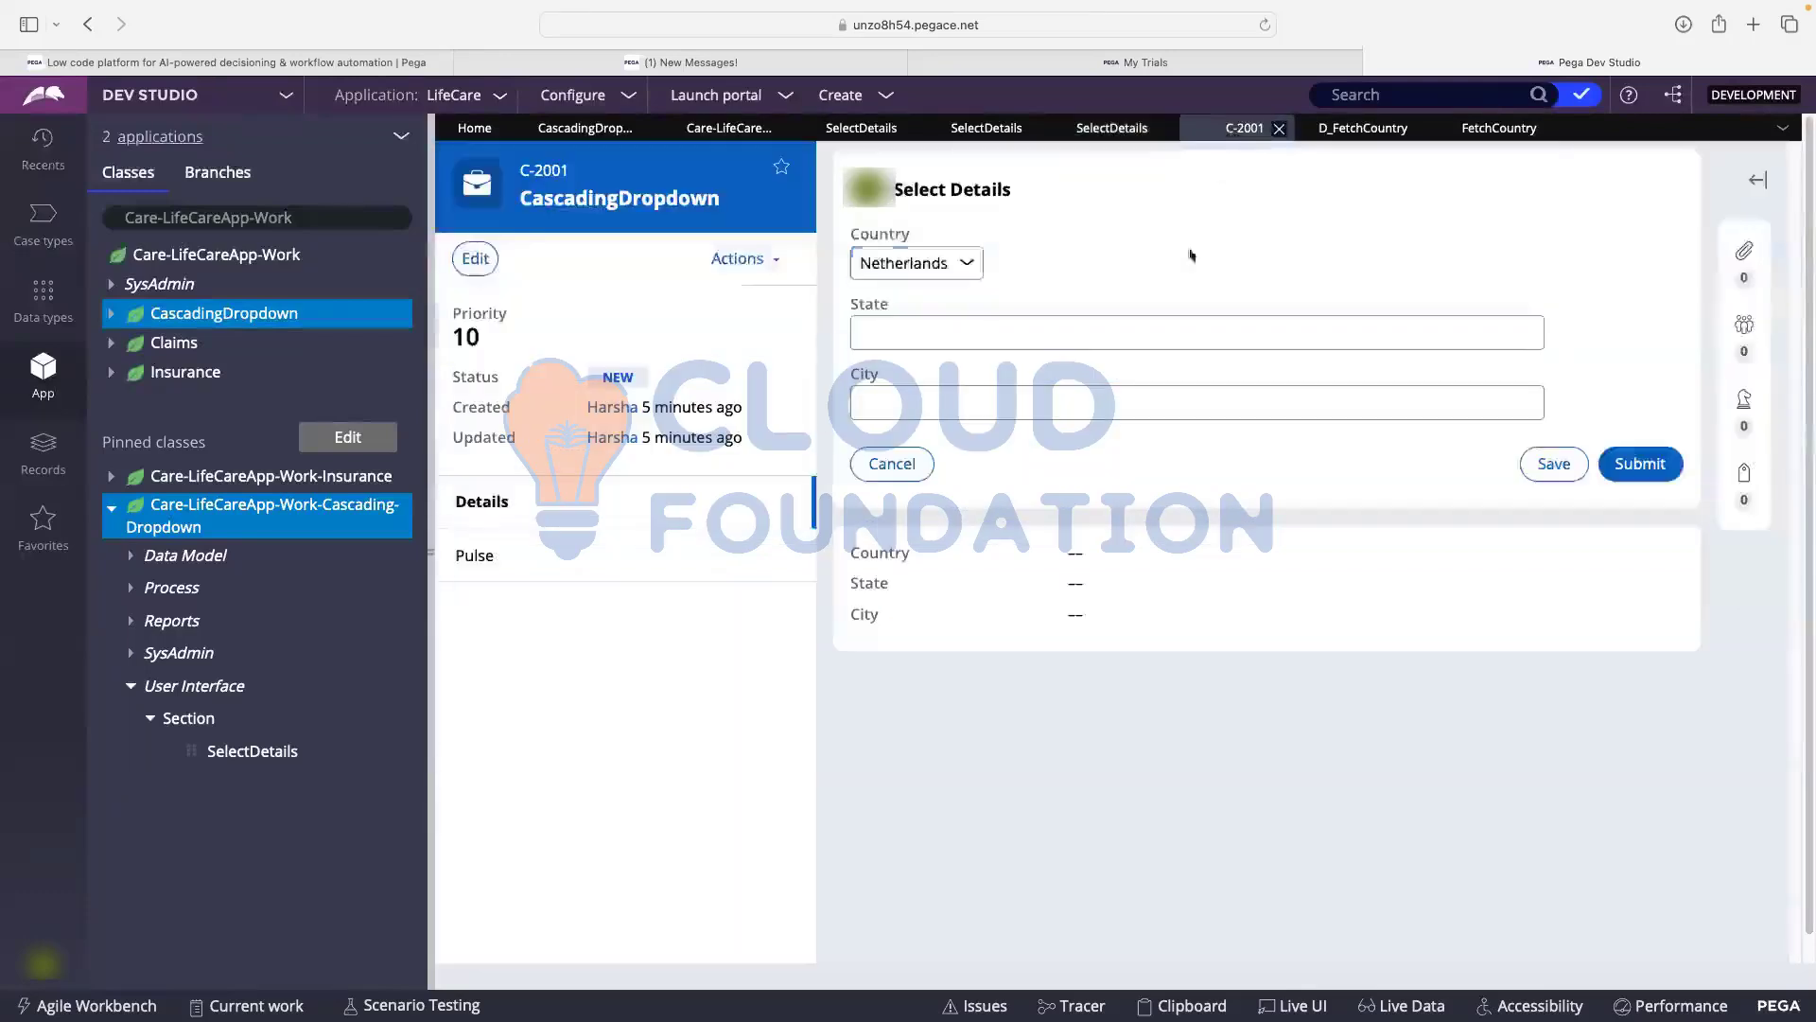
{"action": "left_click", "coordinate": [748, 260]}
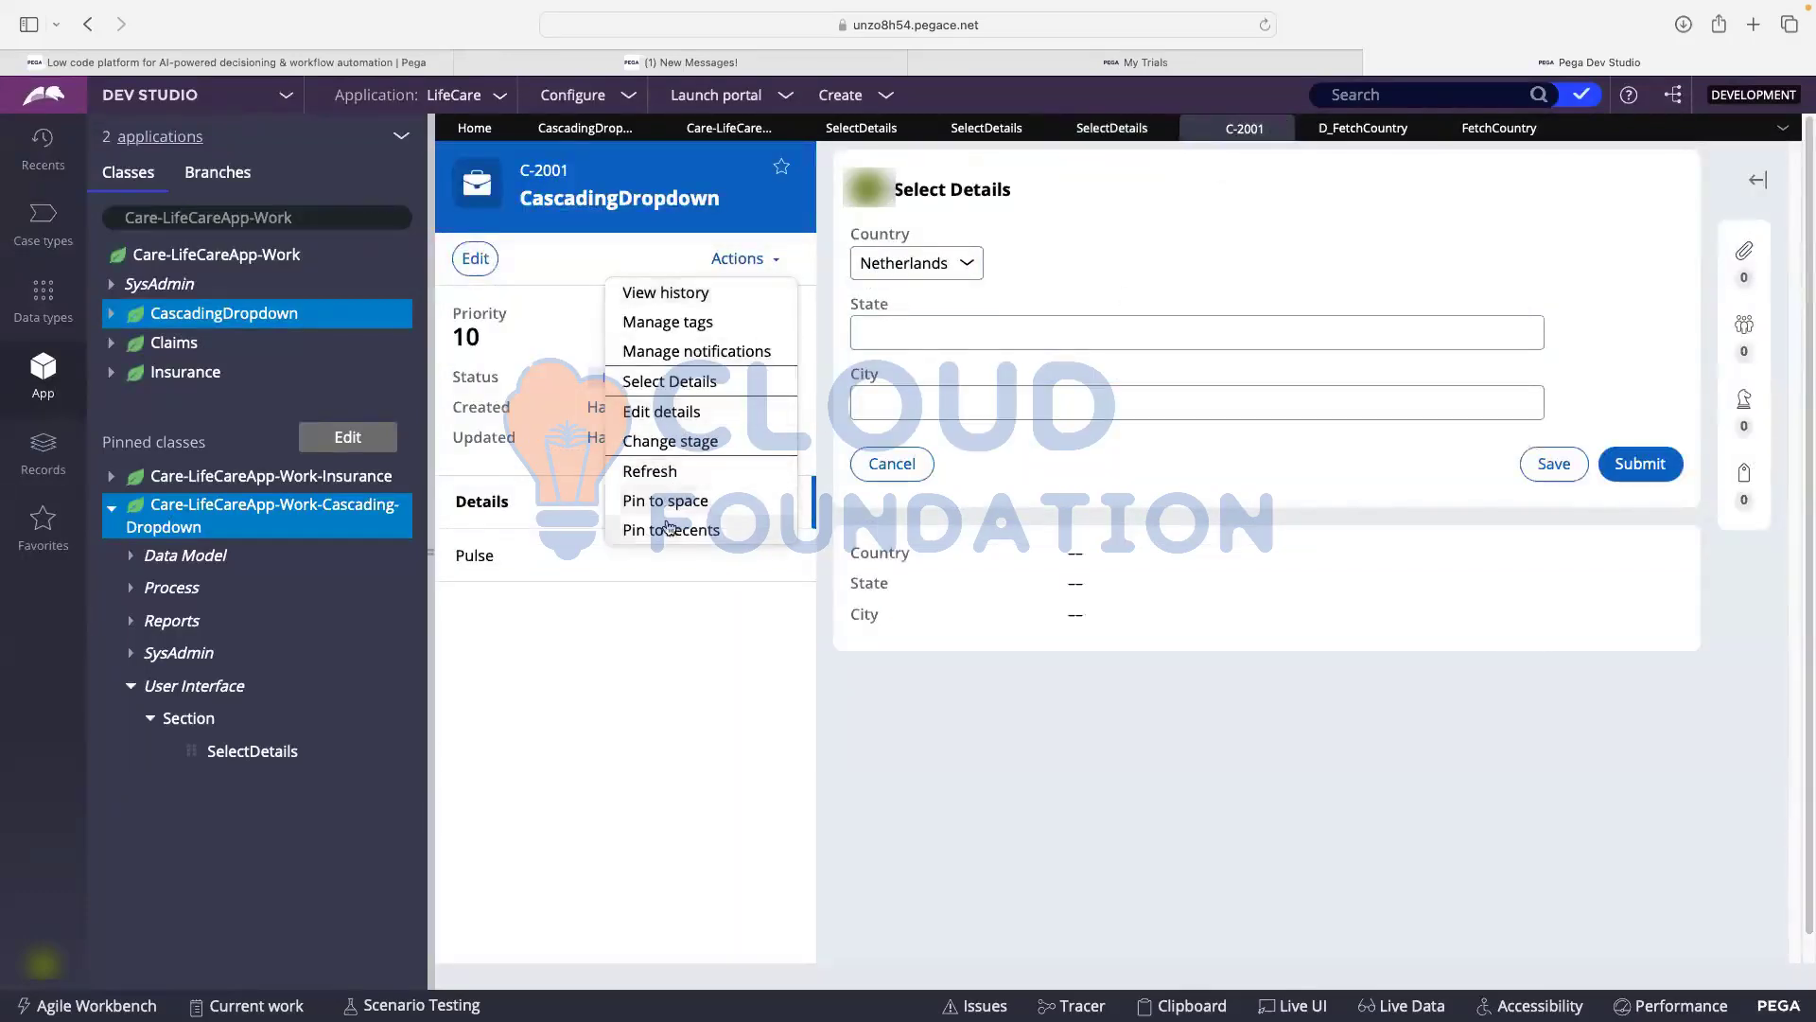
{"action": "left_click", "coordinate": [653, 470]}
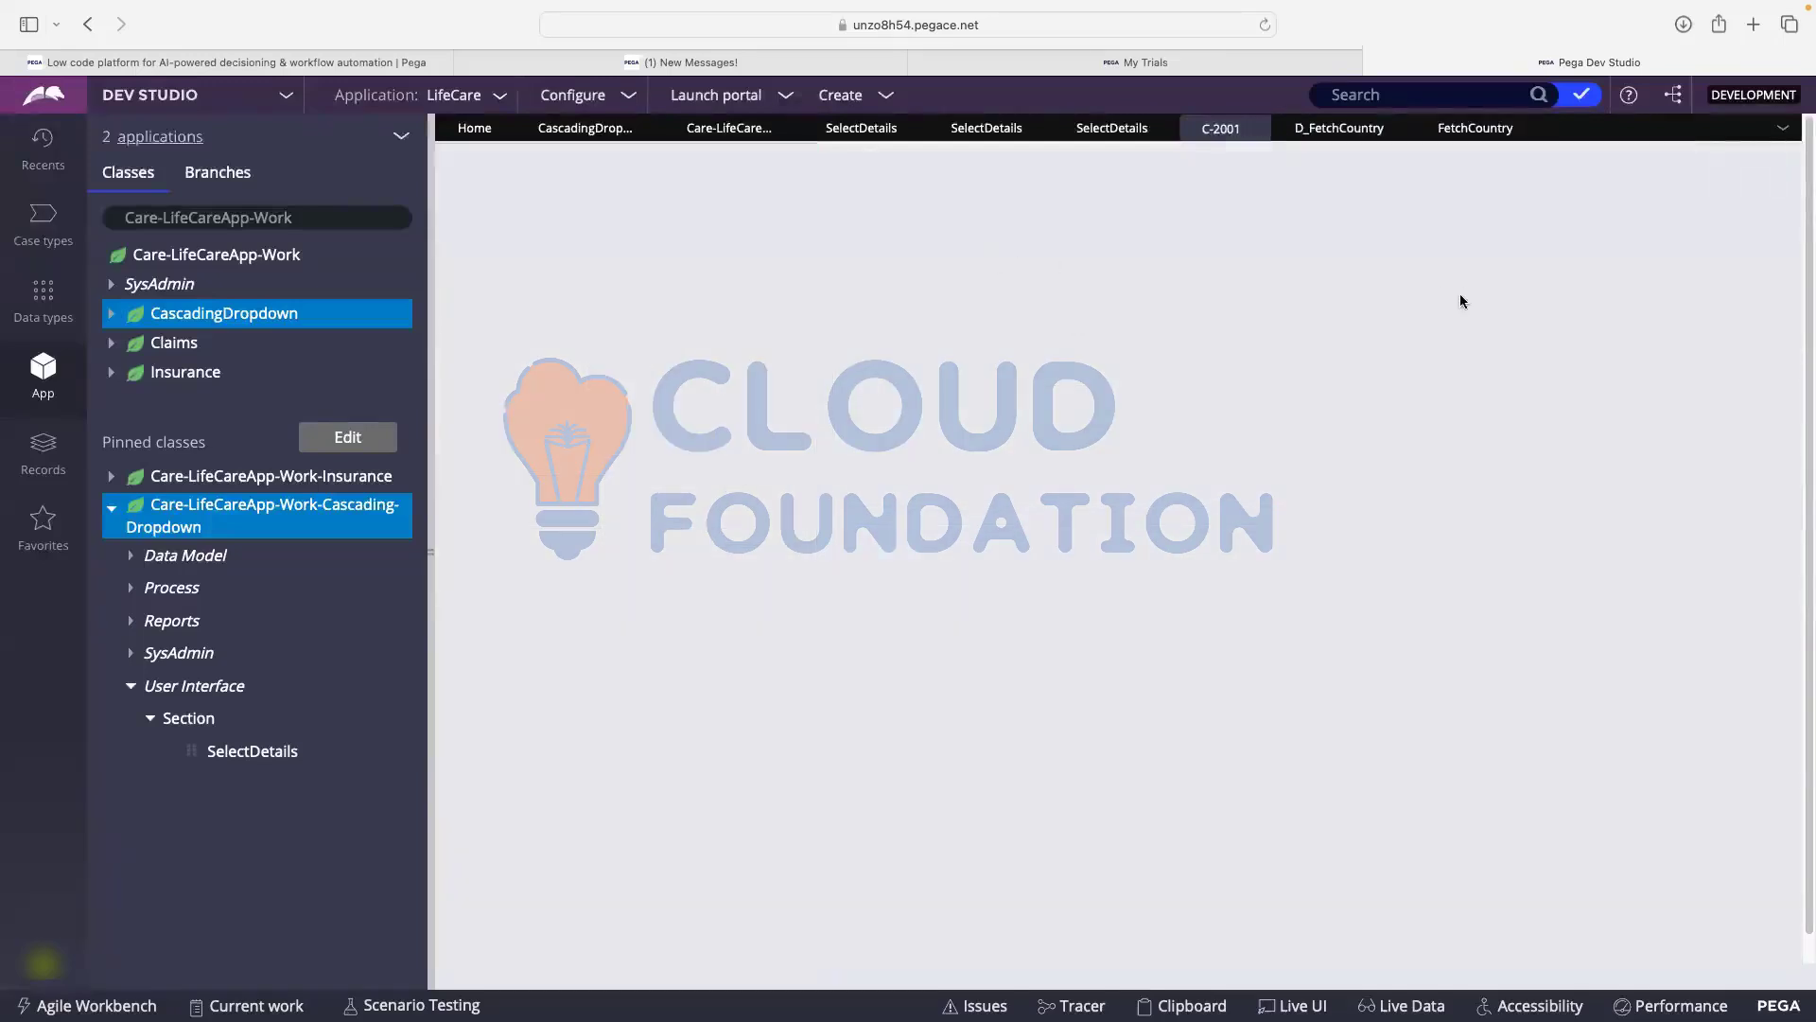
{"action": "left_click", "coordinate": [1642, 227]}
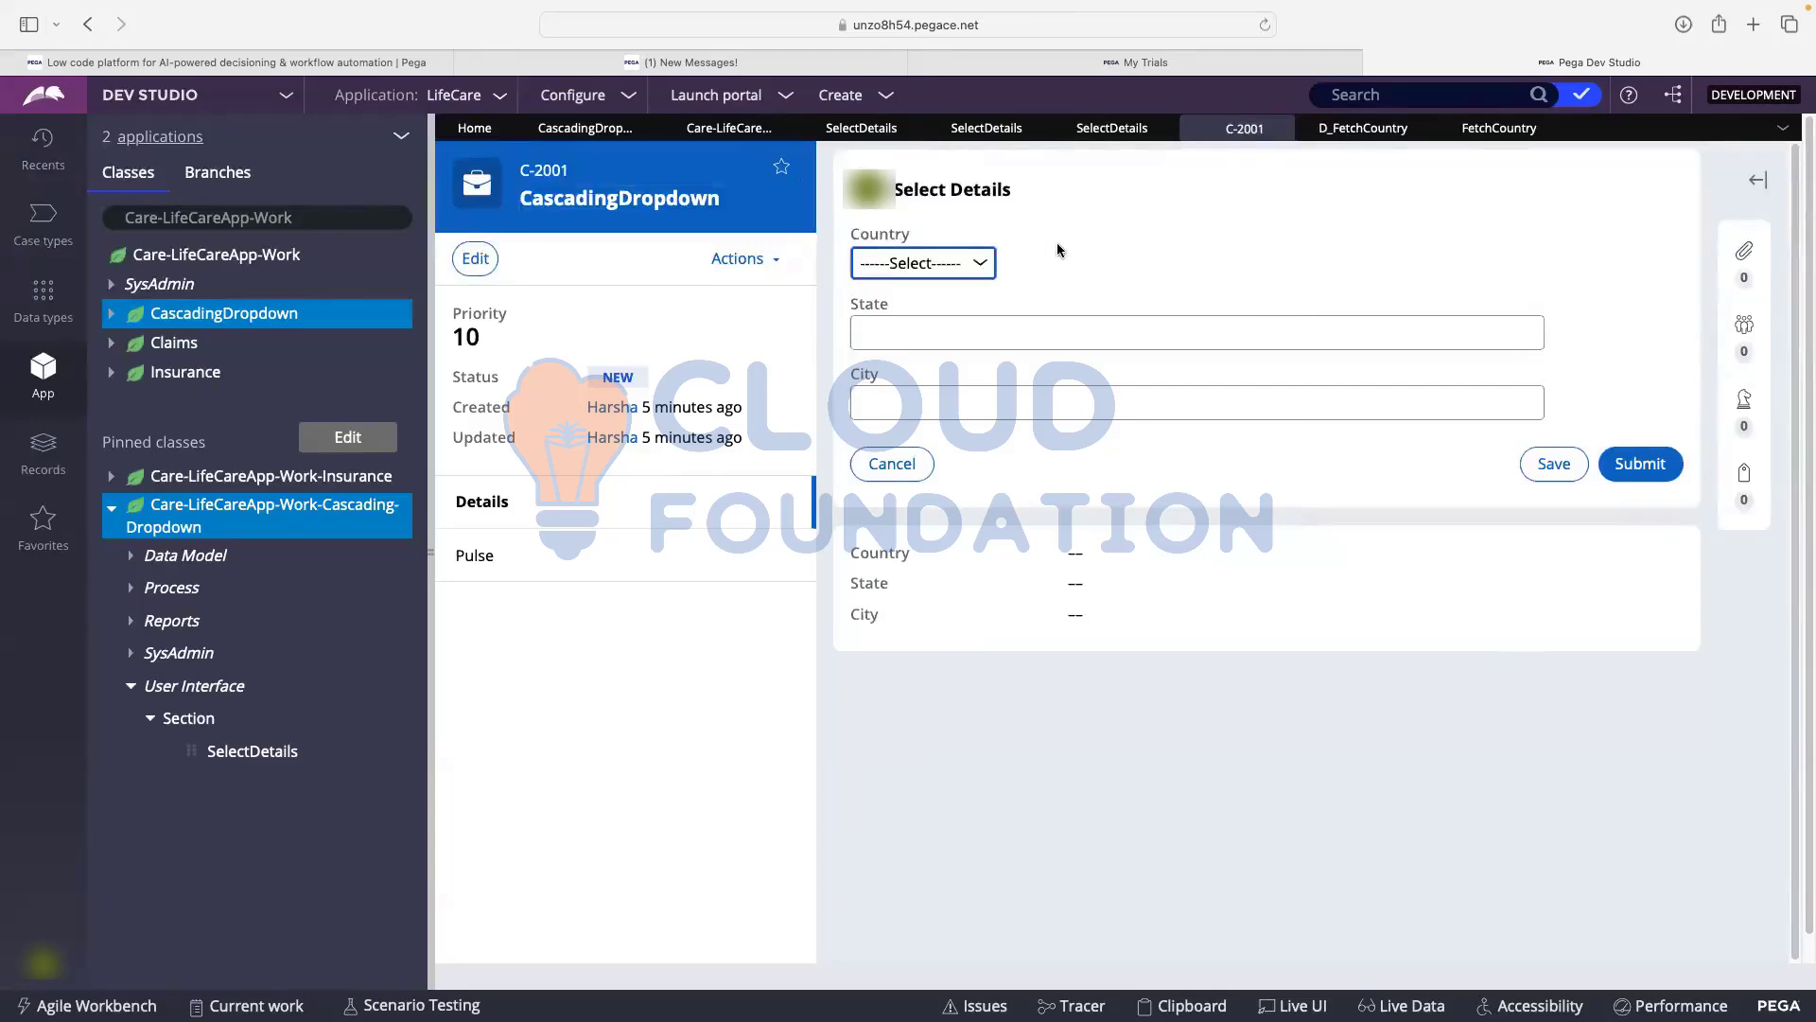
{"action": "left_click", "coordinate": [928, 264]}
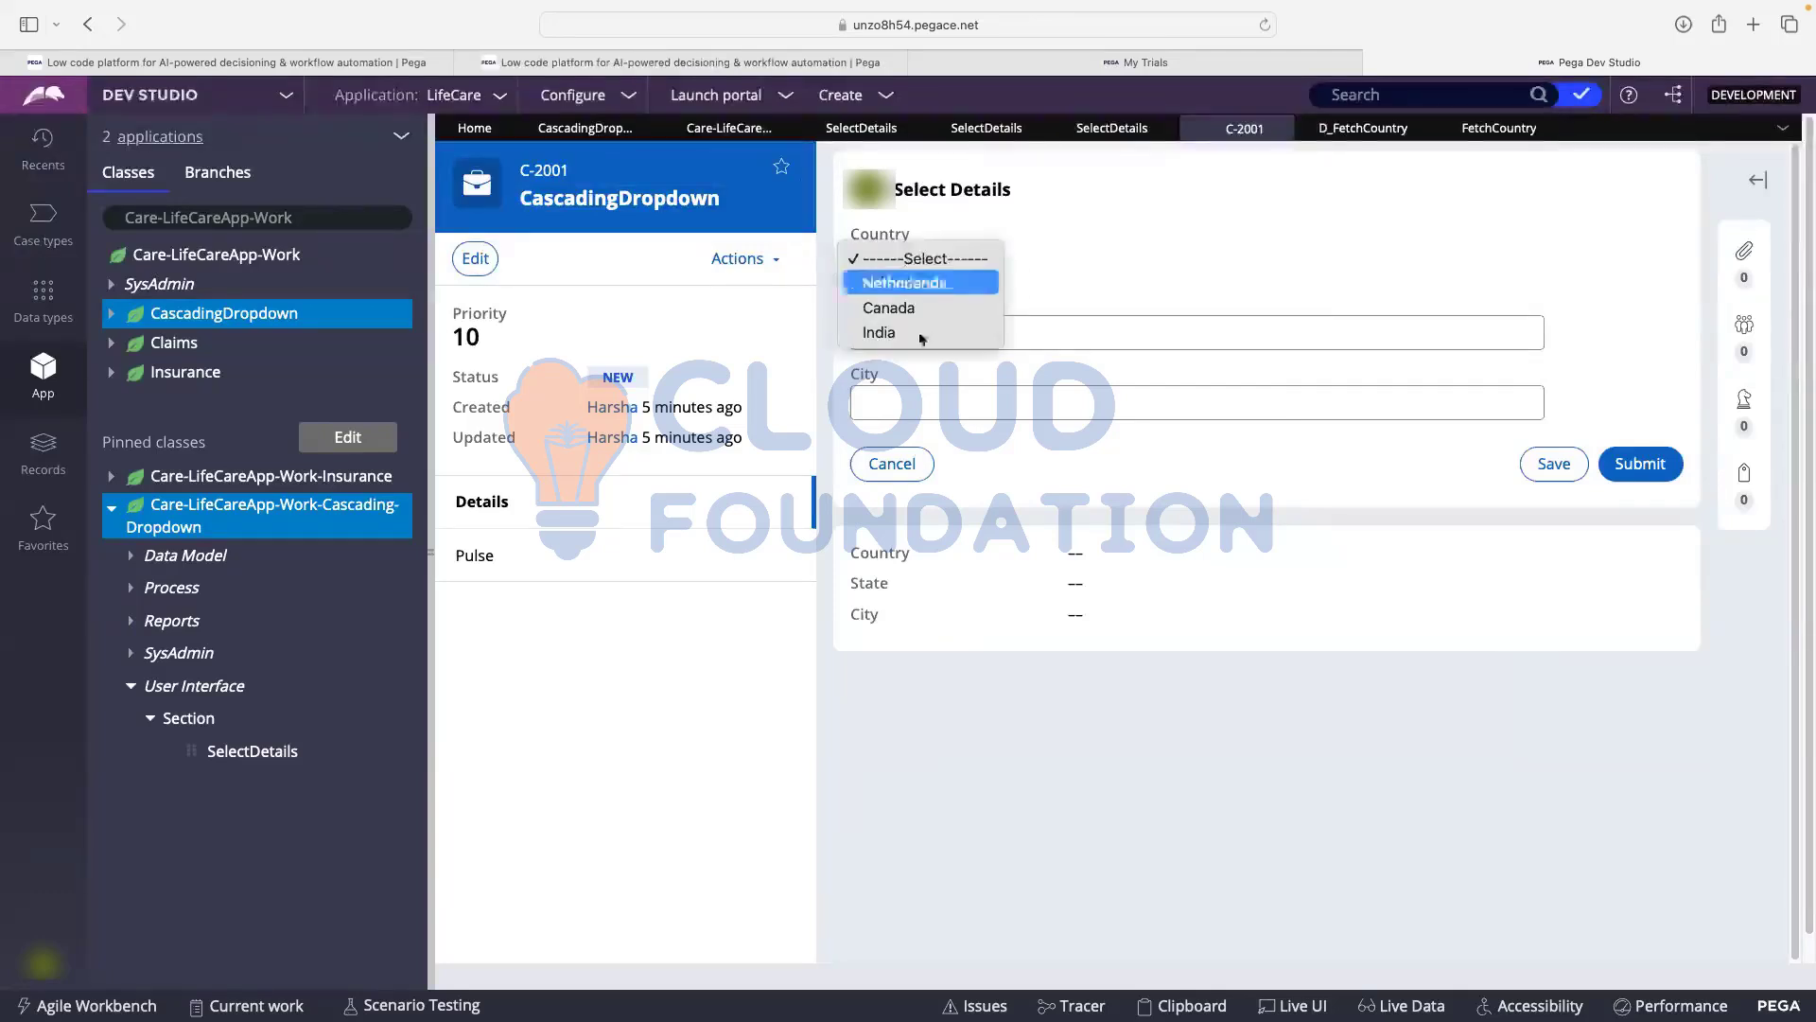
{"action": "left_click", "coordinate": [1138, 263]}
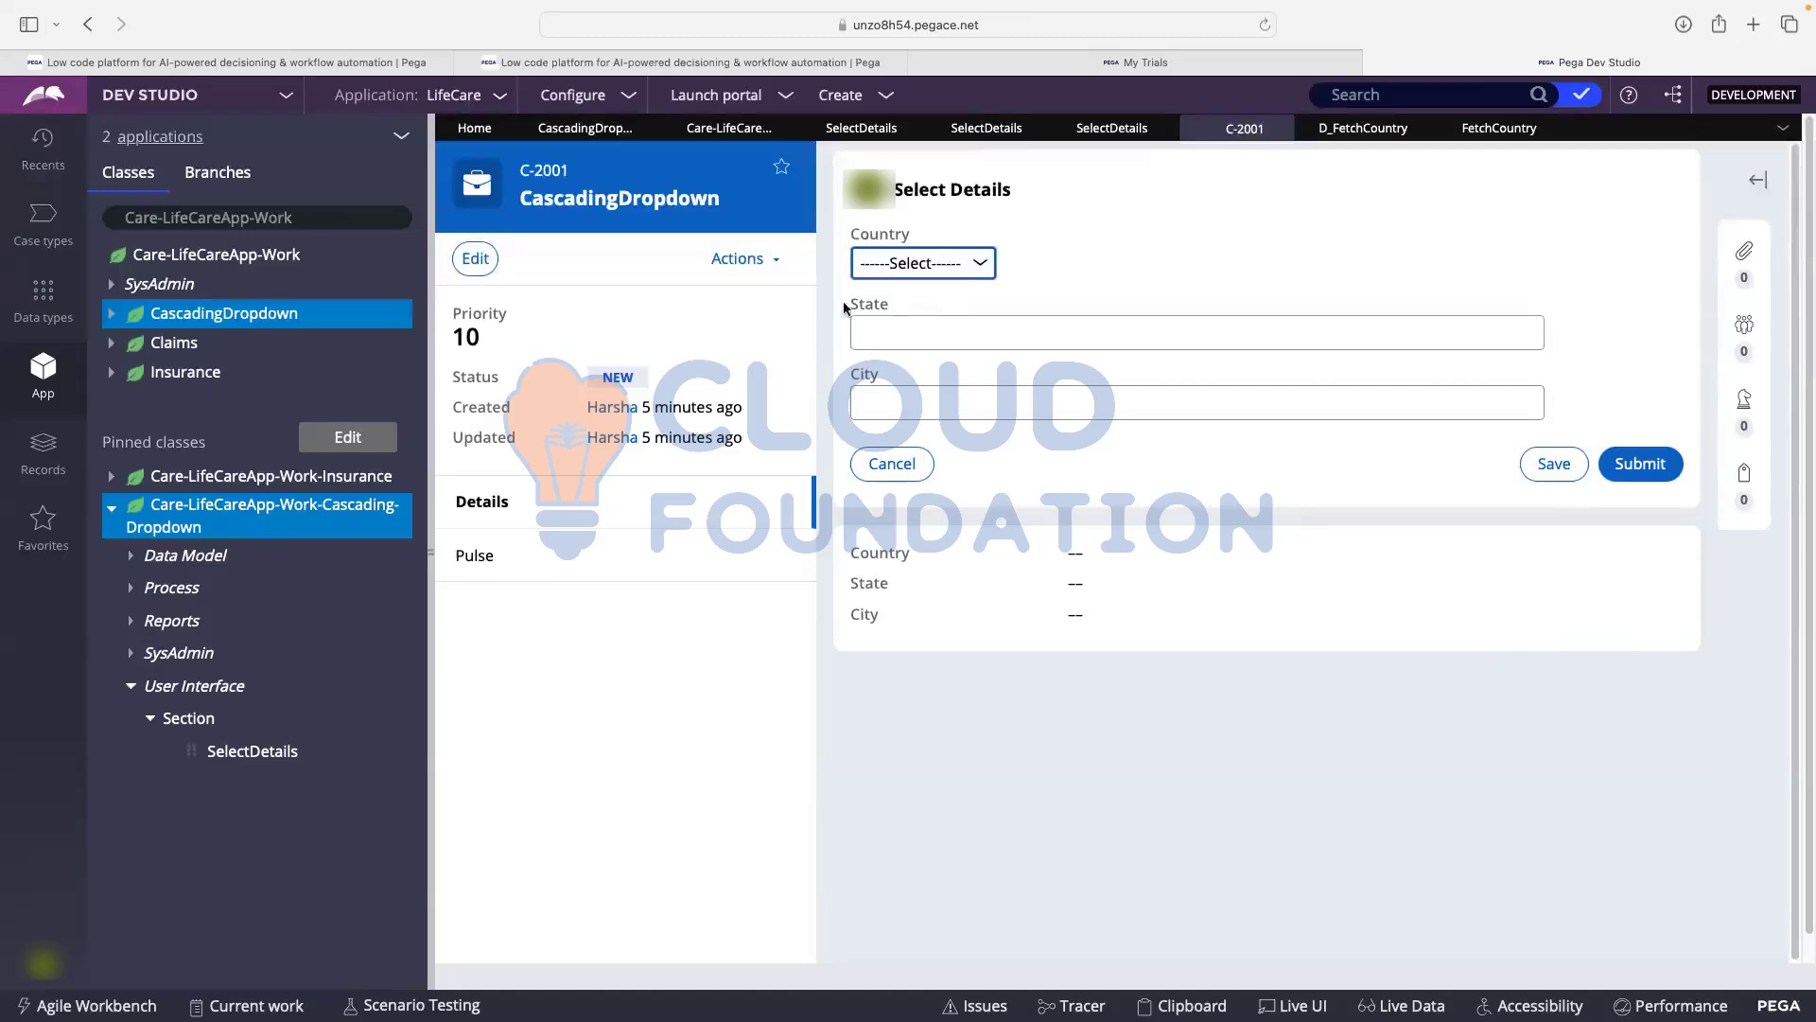
- Change the State field in the SelectDetails section to a dropdown and set its list source type to Data page
{"action": "left_click", "coordinate": [1499, 128]}
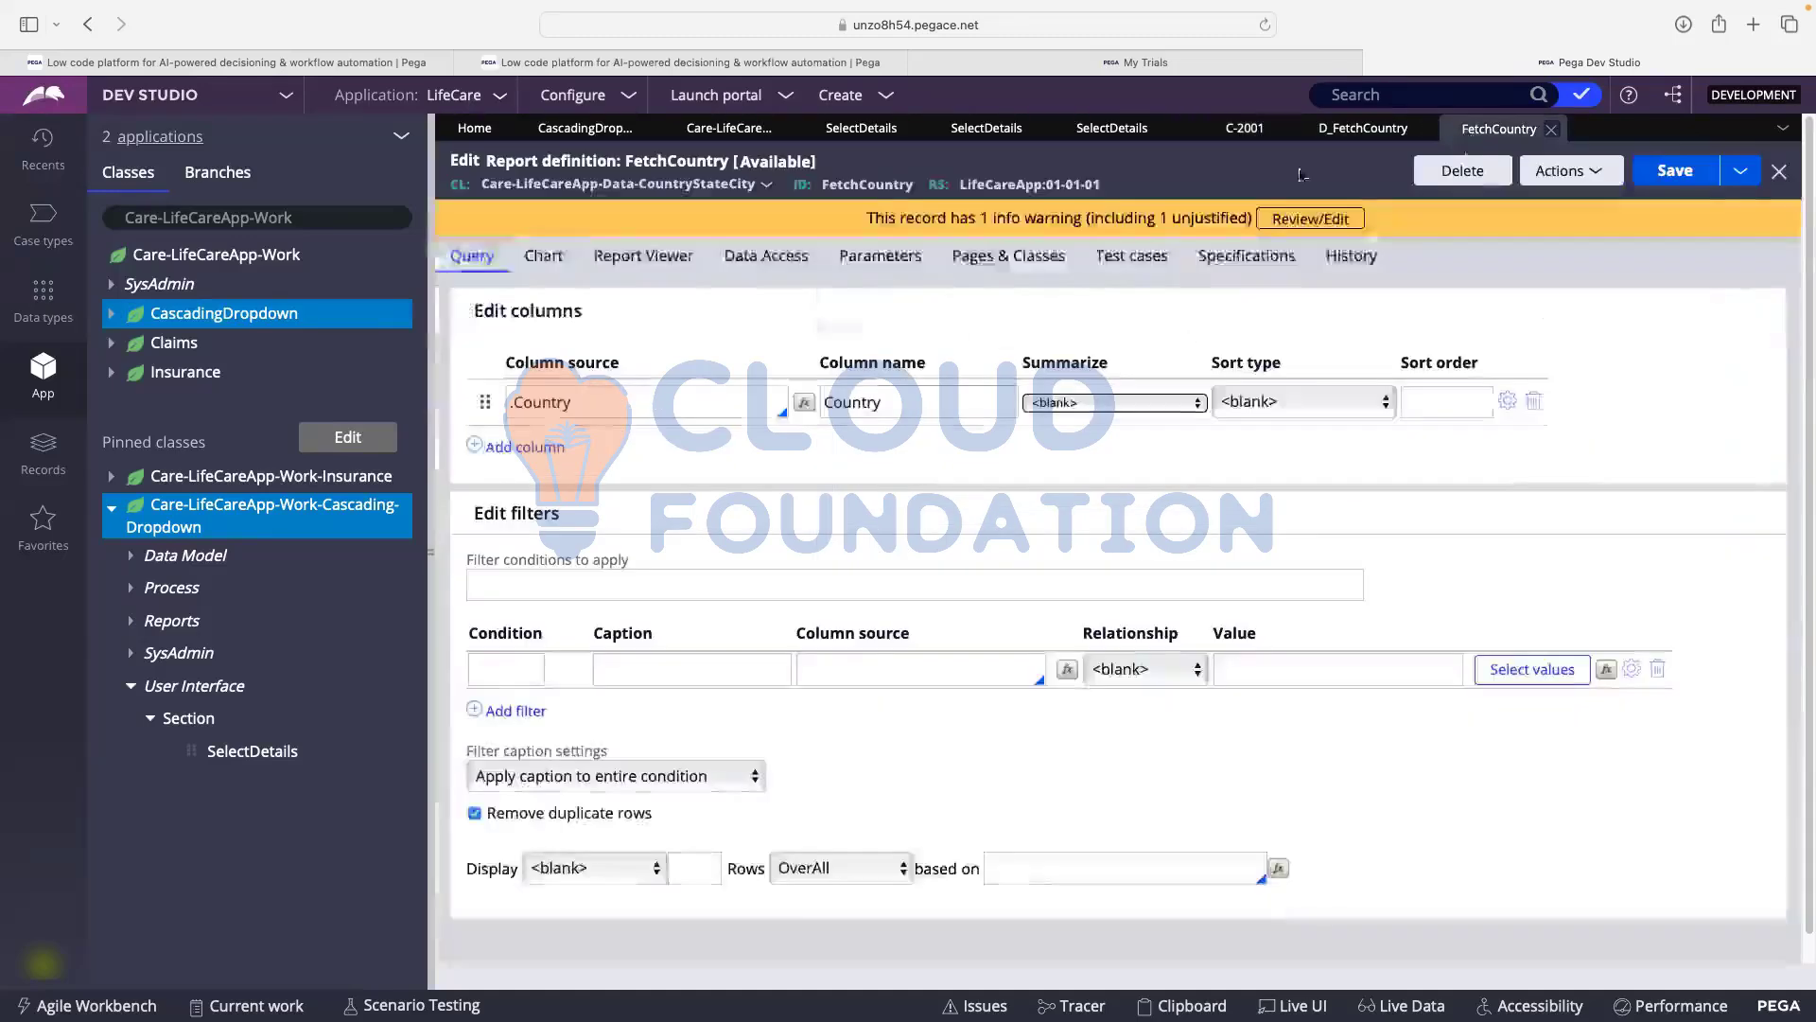
{"action": "left_click", "coordinate": [1360, 133]}
{"action": "left_click", "coordinate": [1126, 130]}
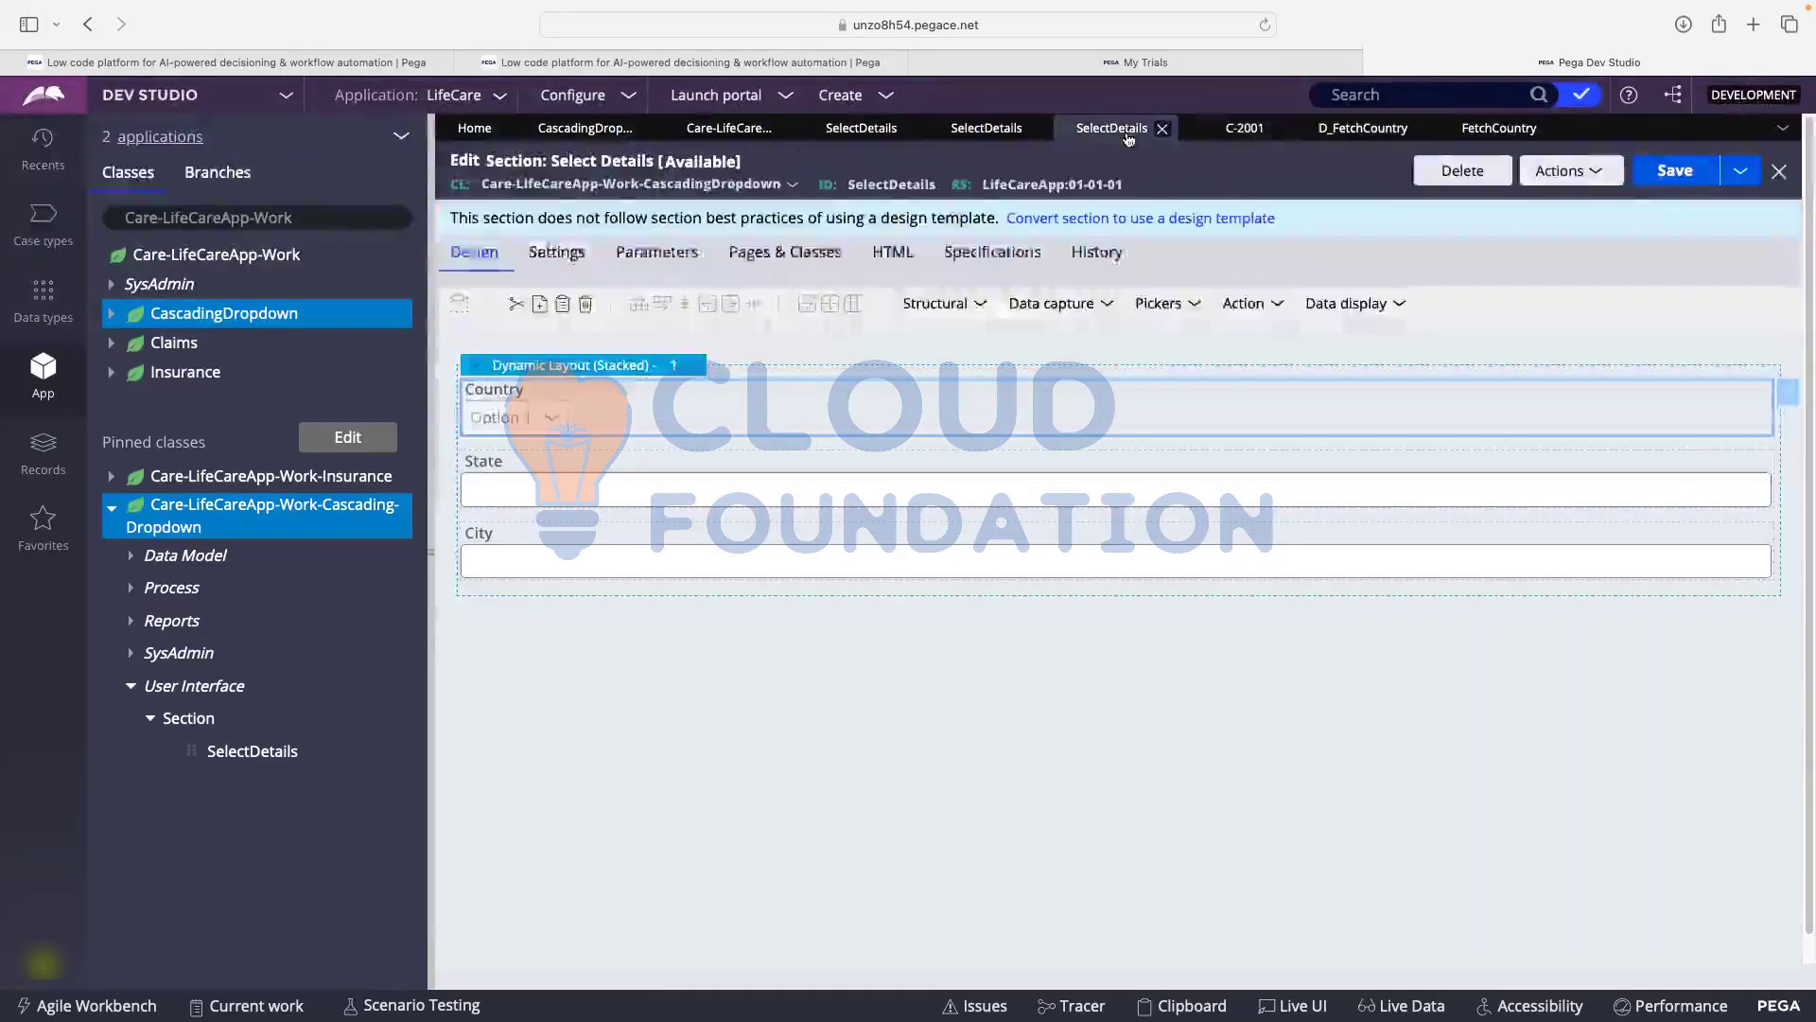
{"action": "left_click", "coordinate": [698, 494]}
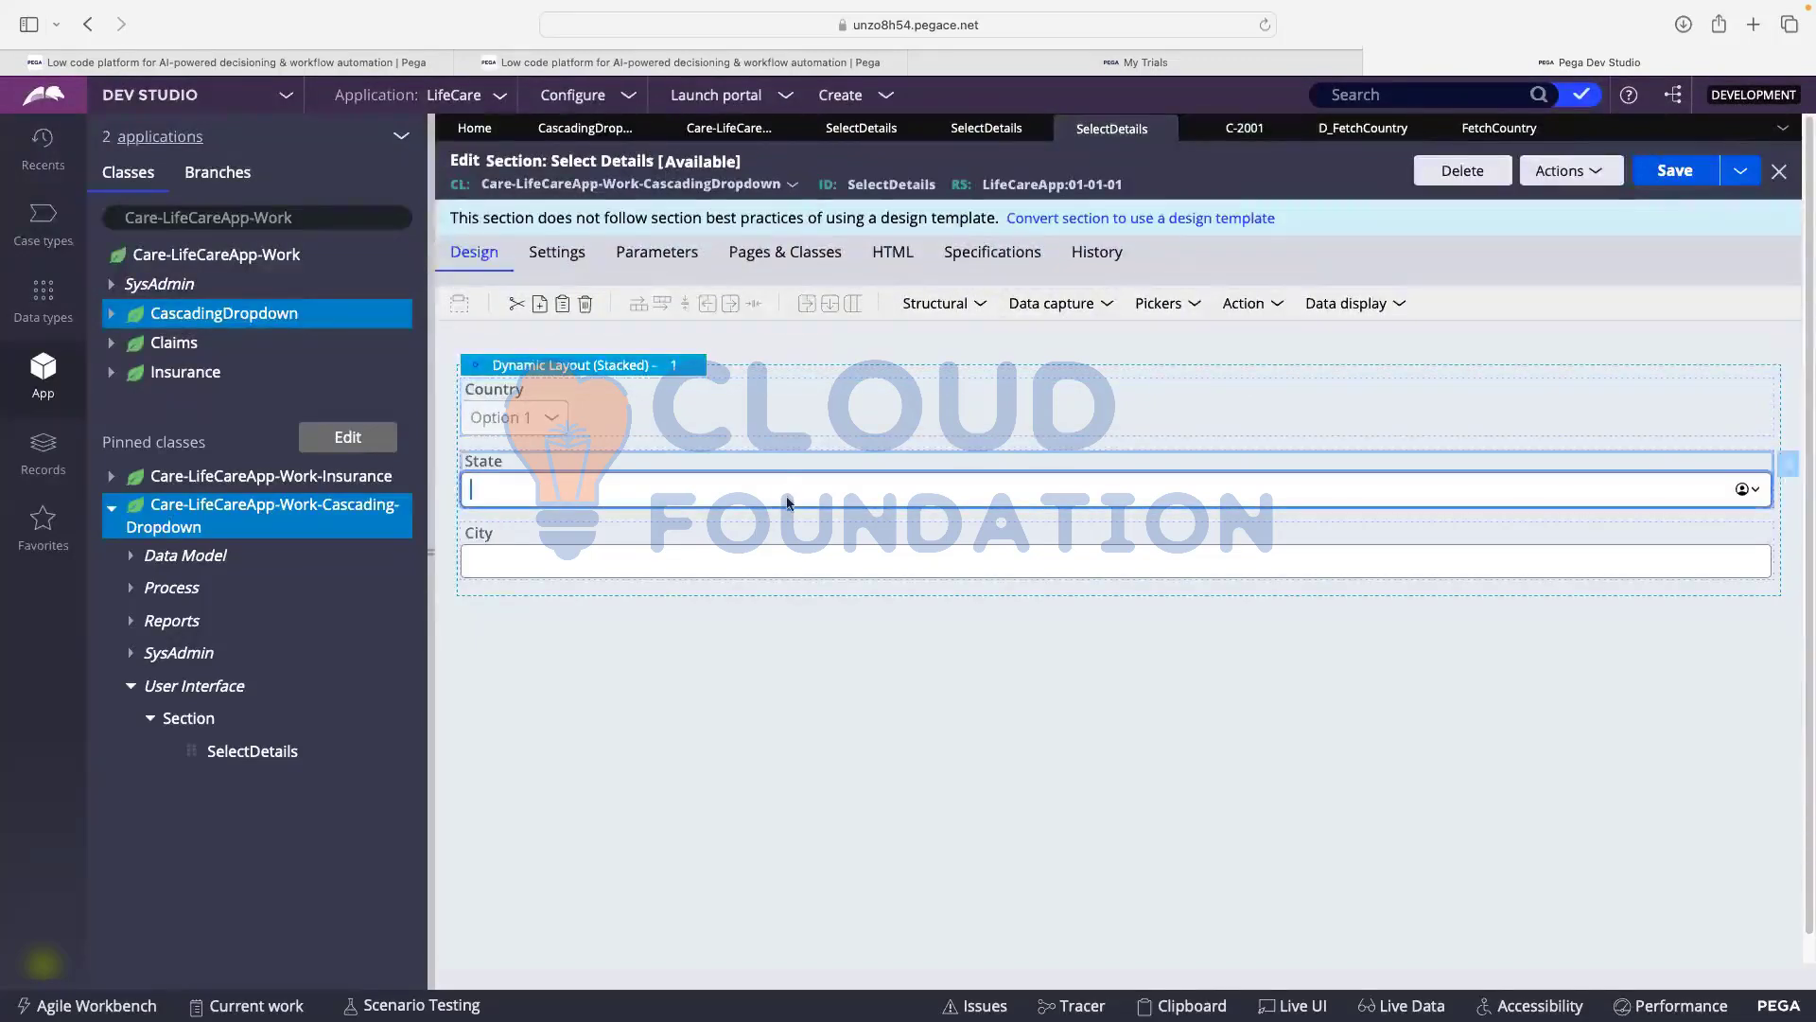
{"action": "double_click", "coordinate": [905, 488]}
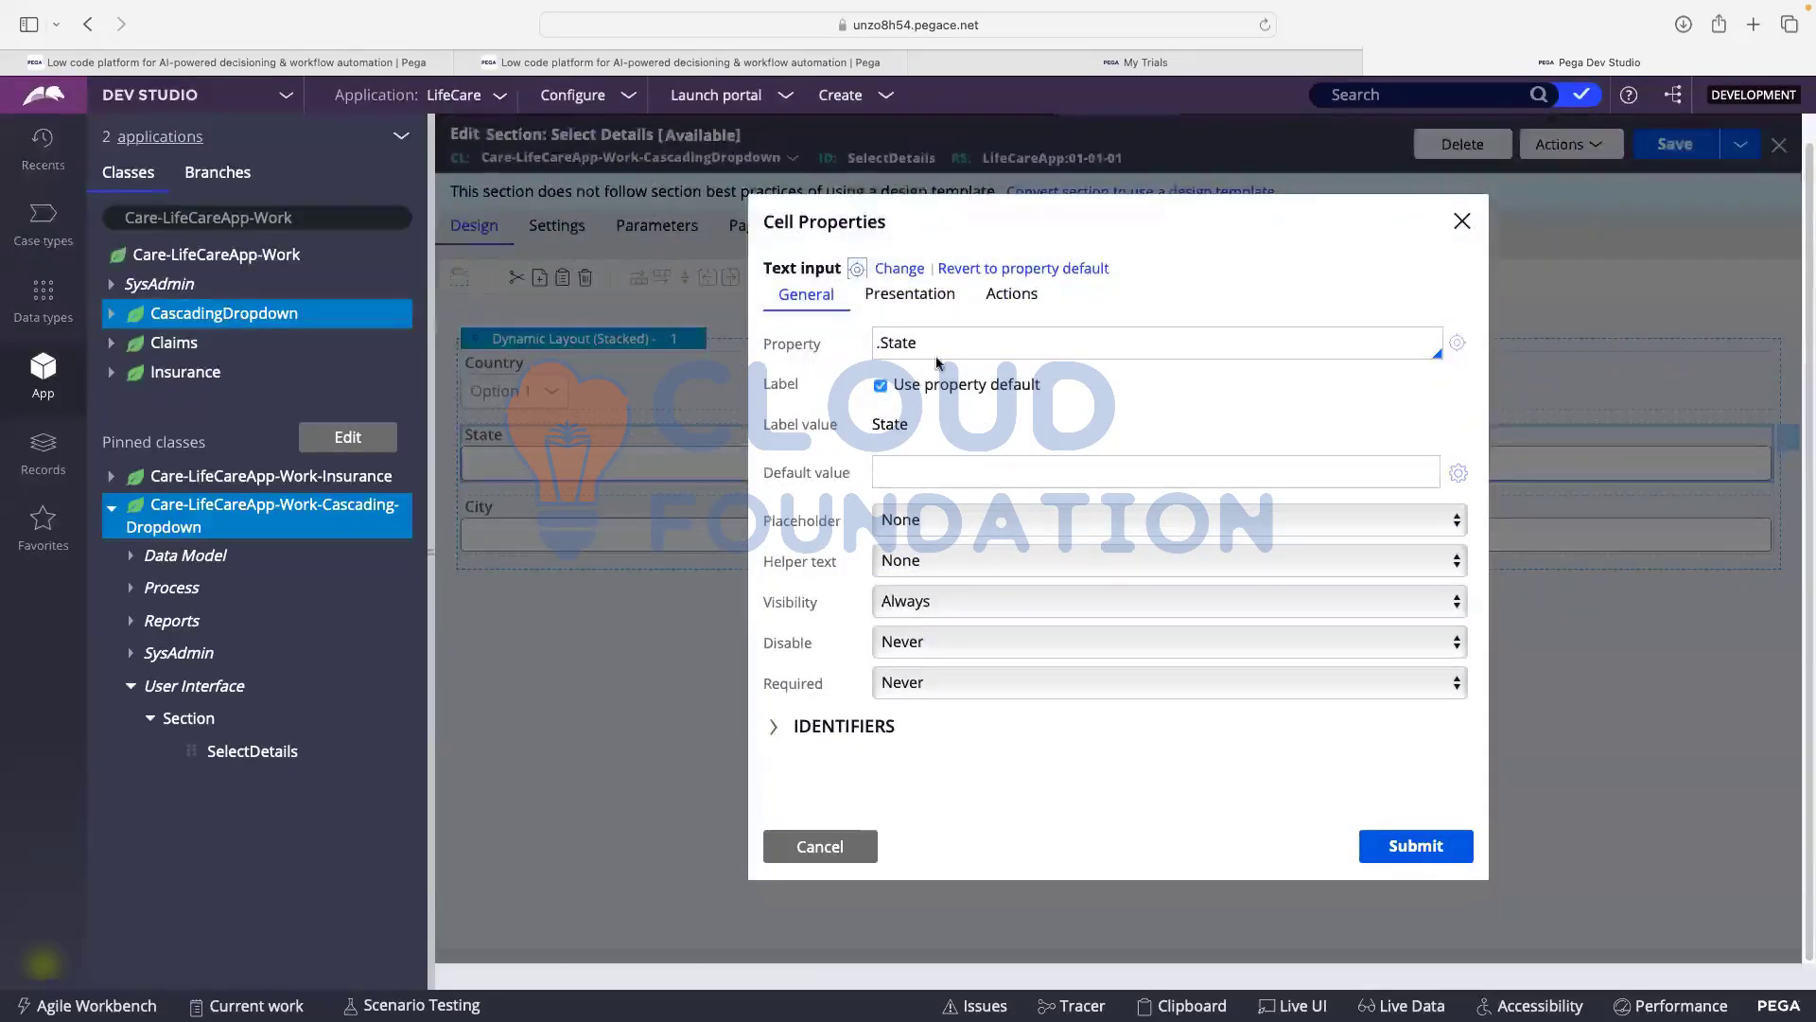
{"action": "left_click", "coordinate": [898, 269]}
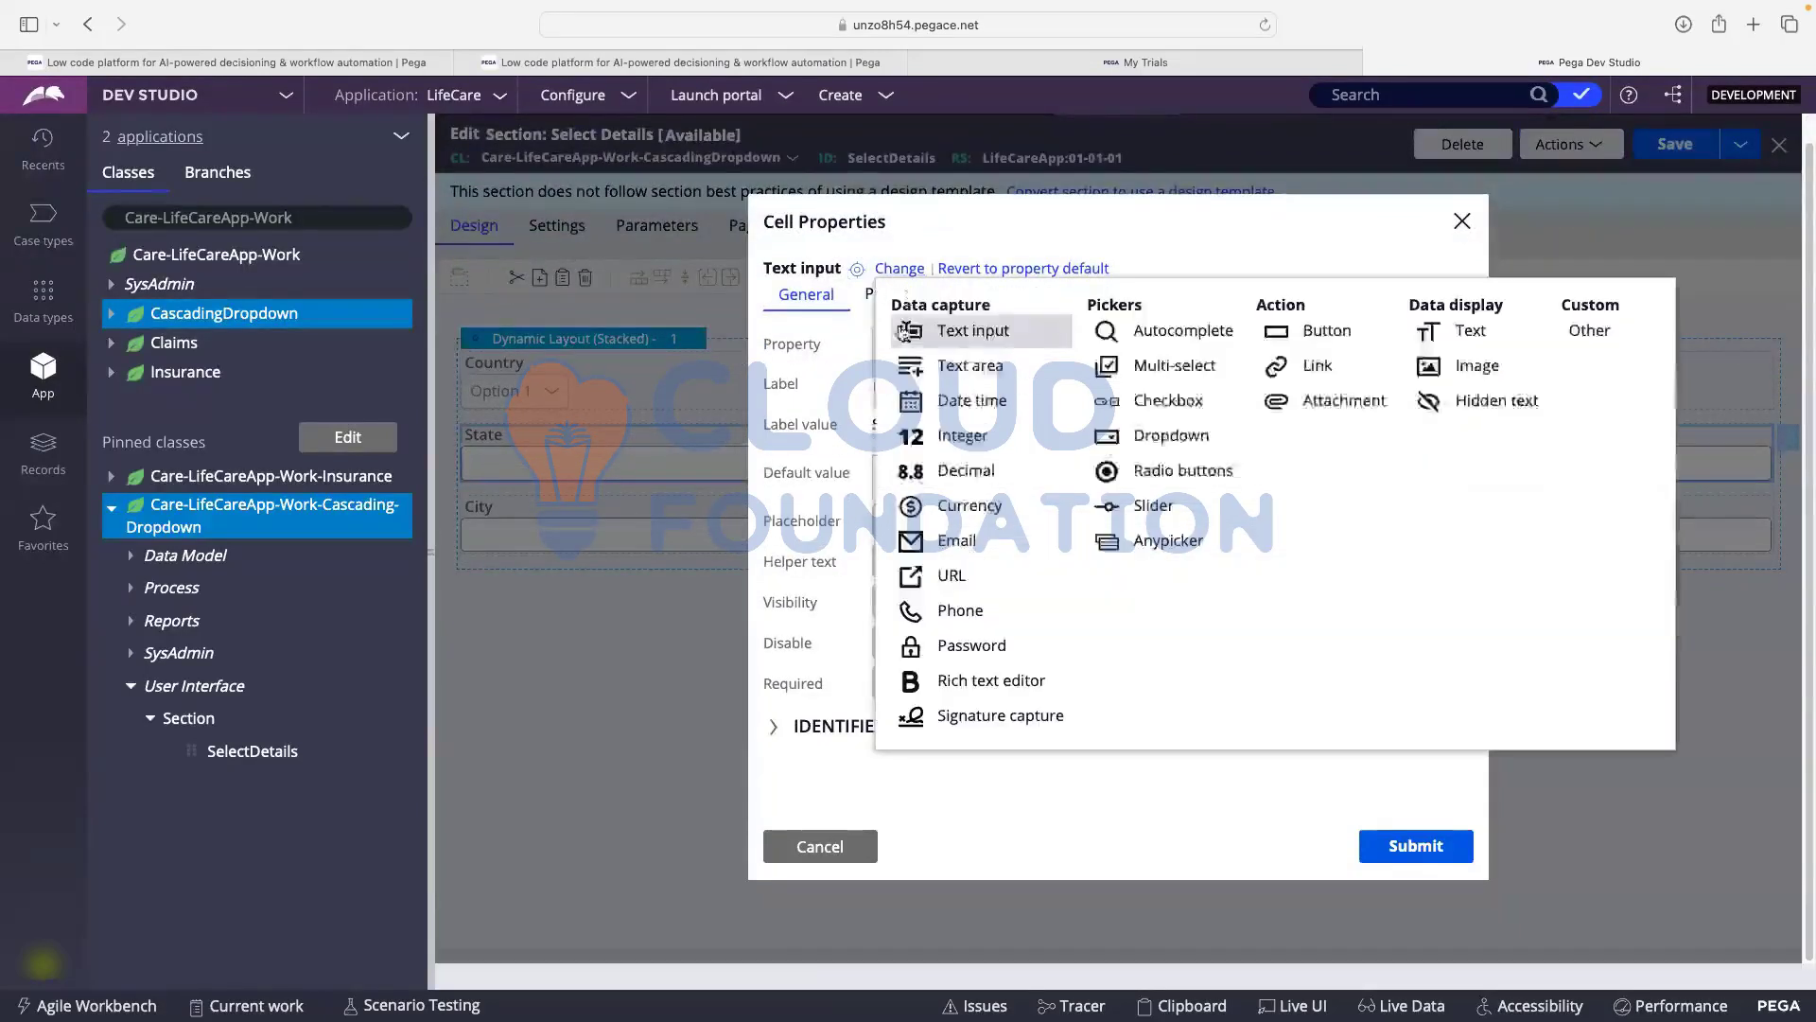
{"action": "left_click", "coordinate": [1155, 436]}
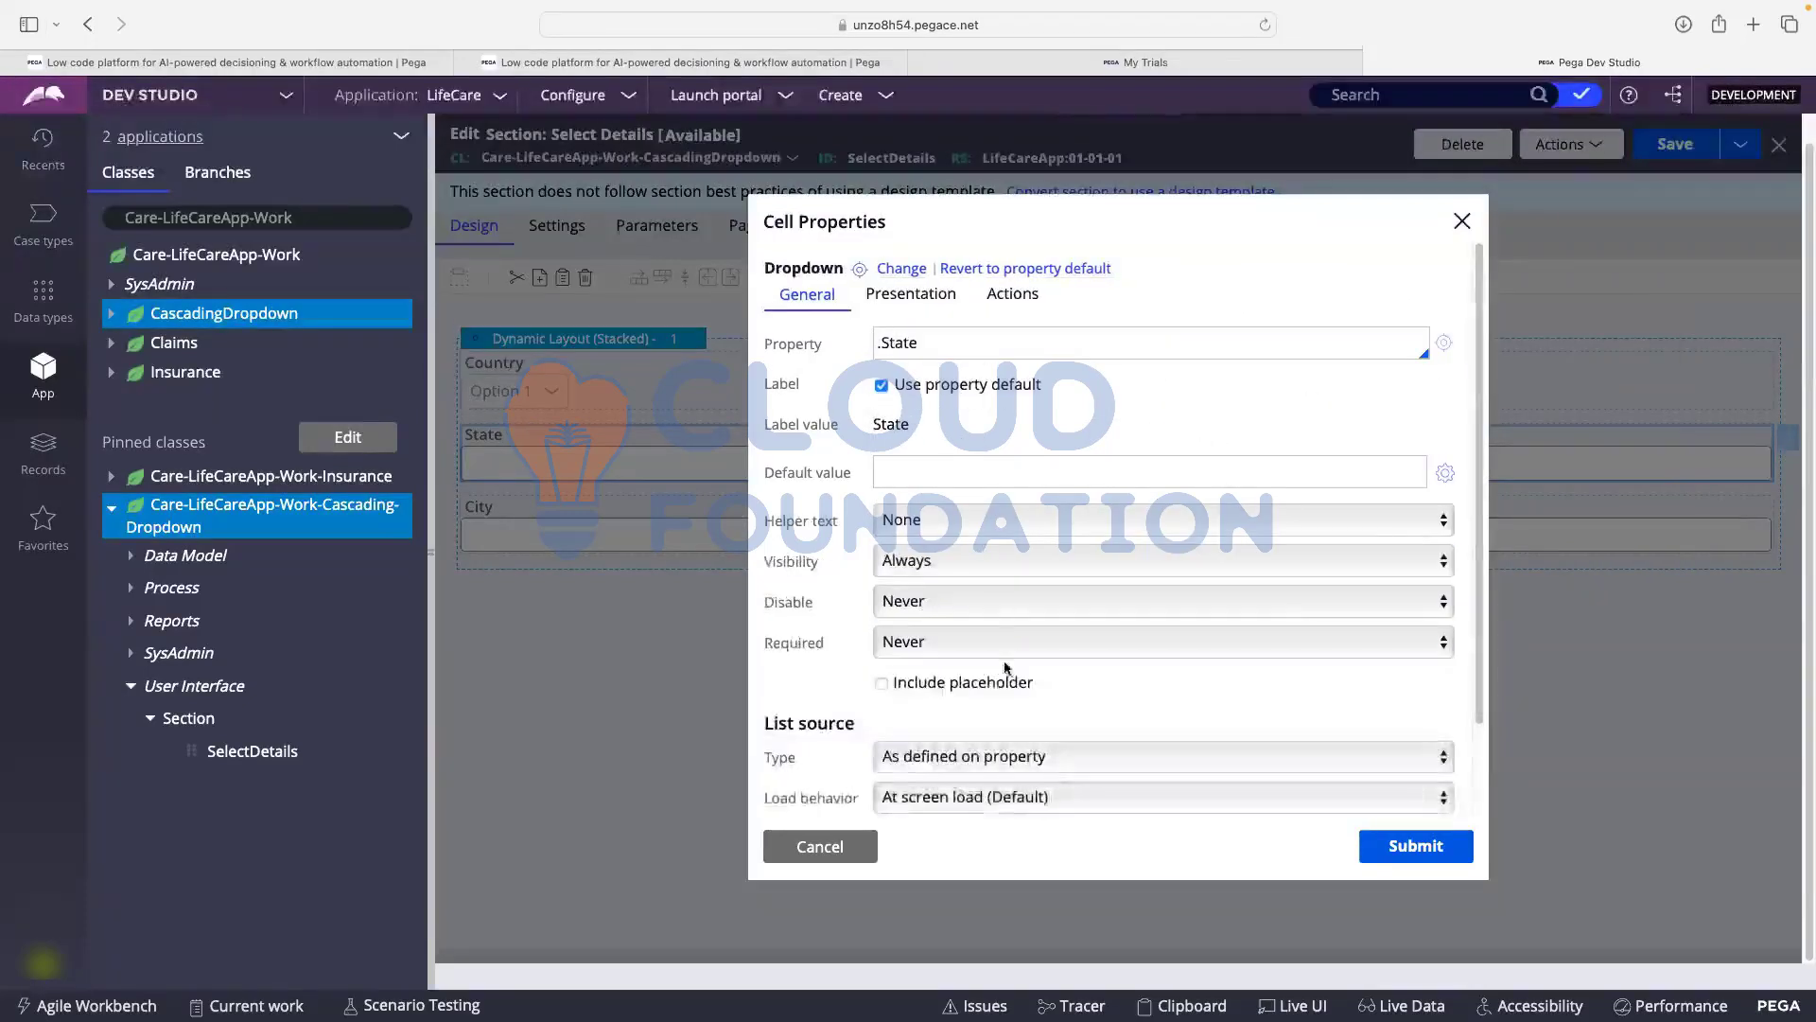
{"action": "scroll", "coordinate": [880, 586], "scroll_direction": "down", "scroll_amount": 2}
{"action": "left_click", "coordinate": [882, 656]}
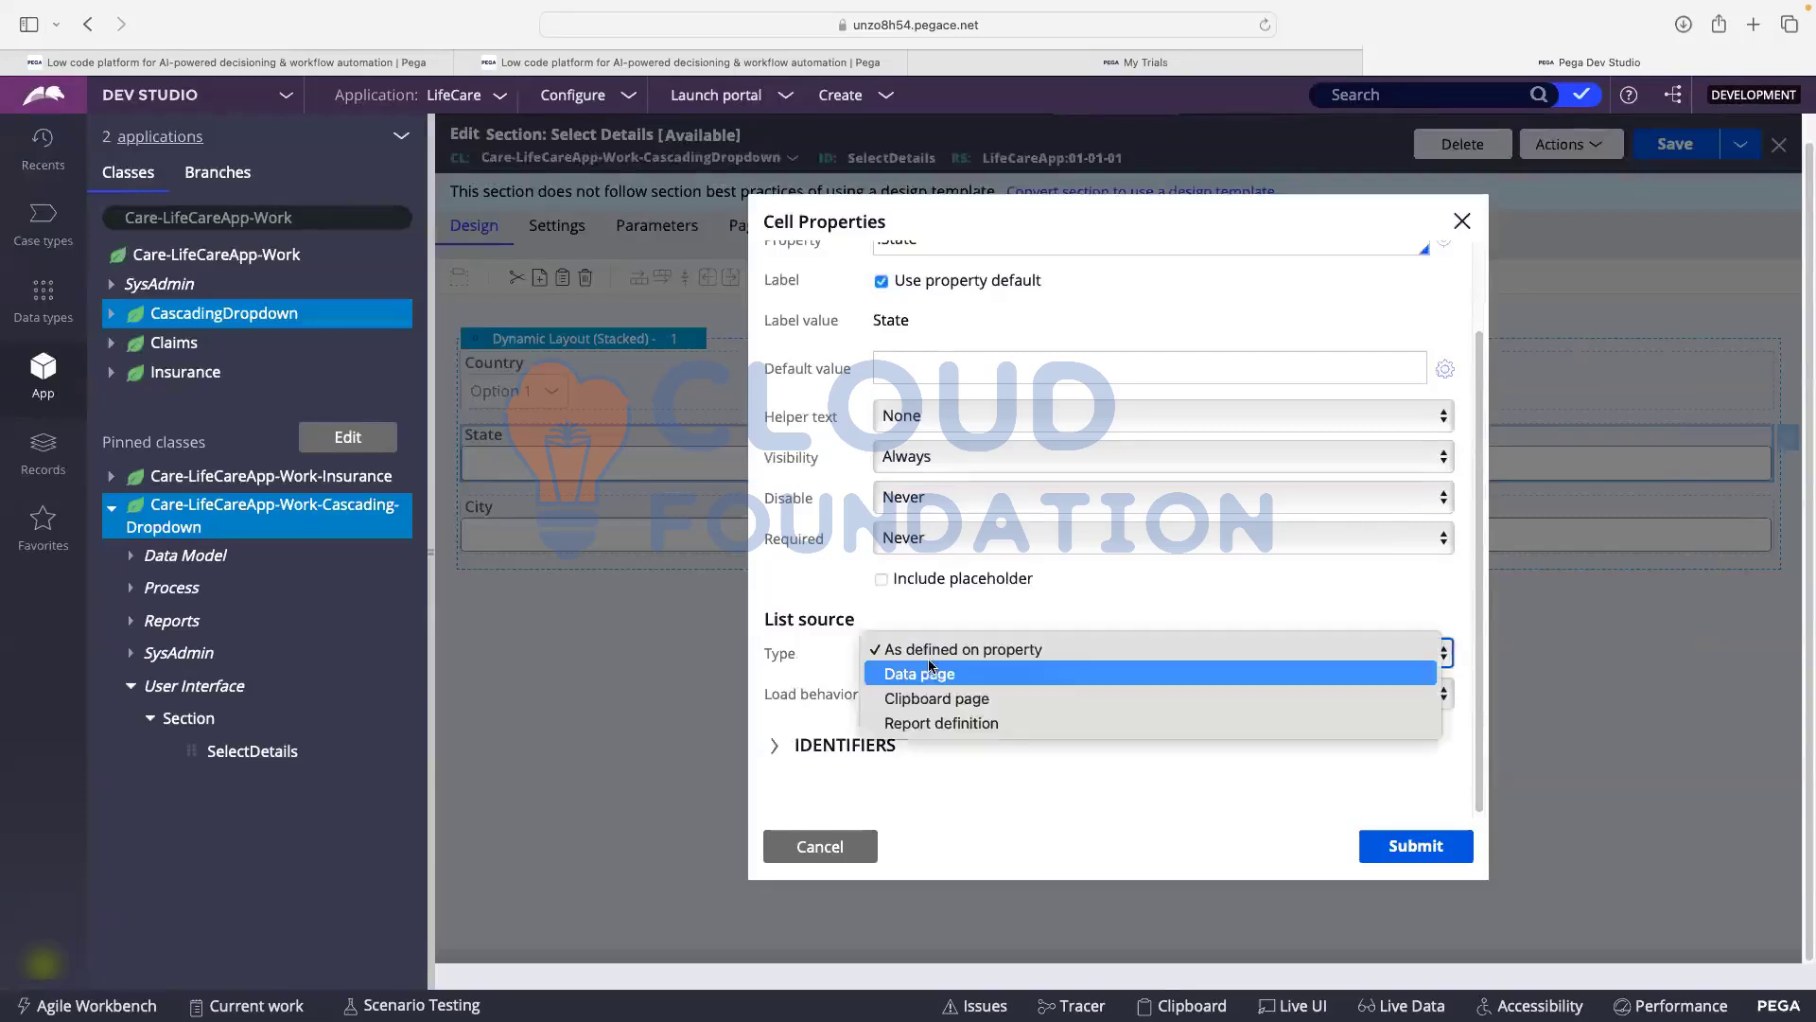
{"action": "left_click", "coordinate": [927, 672]}
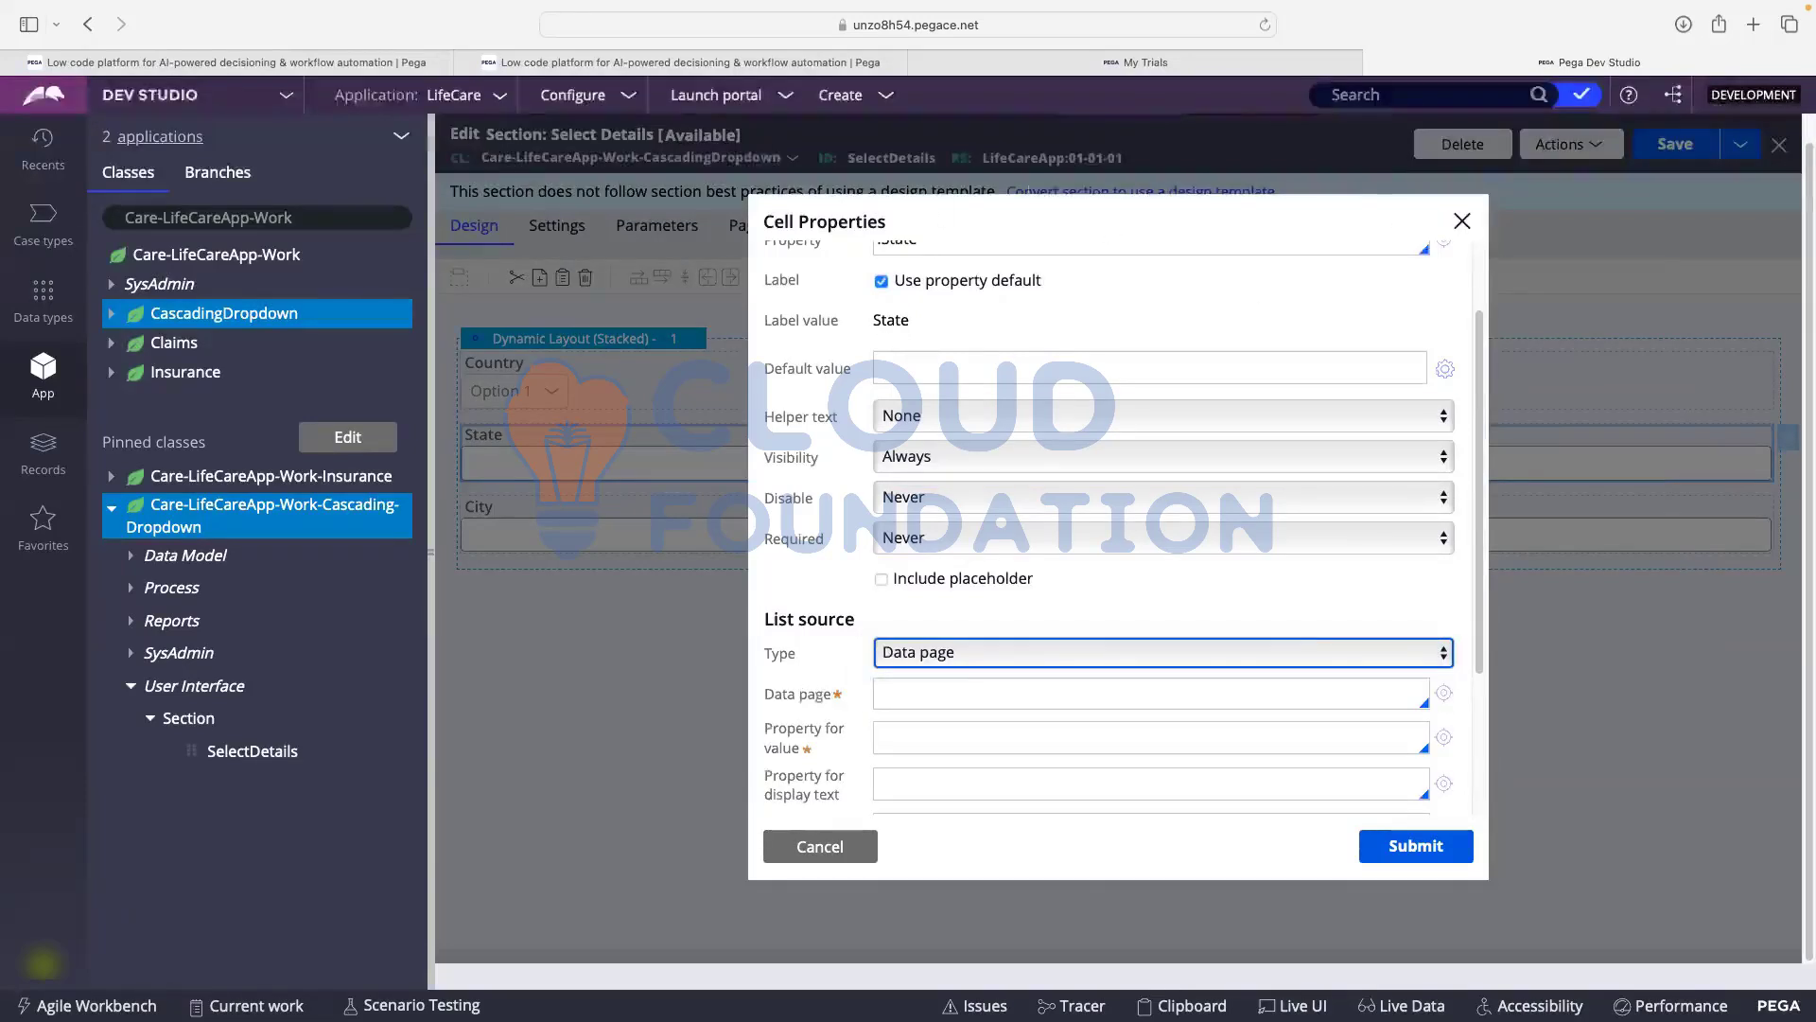
- Save the FetchCountry report definition as a new report definition labelled FetchState, and create it
{"action": "left_click", "coordinate": [1363, 128]}
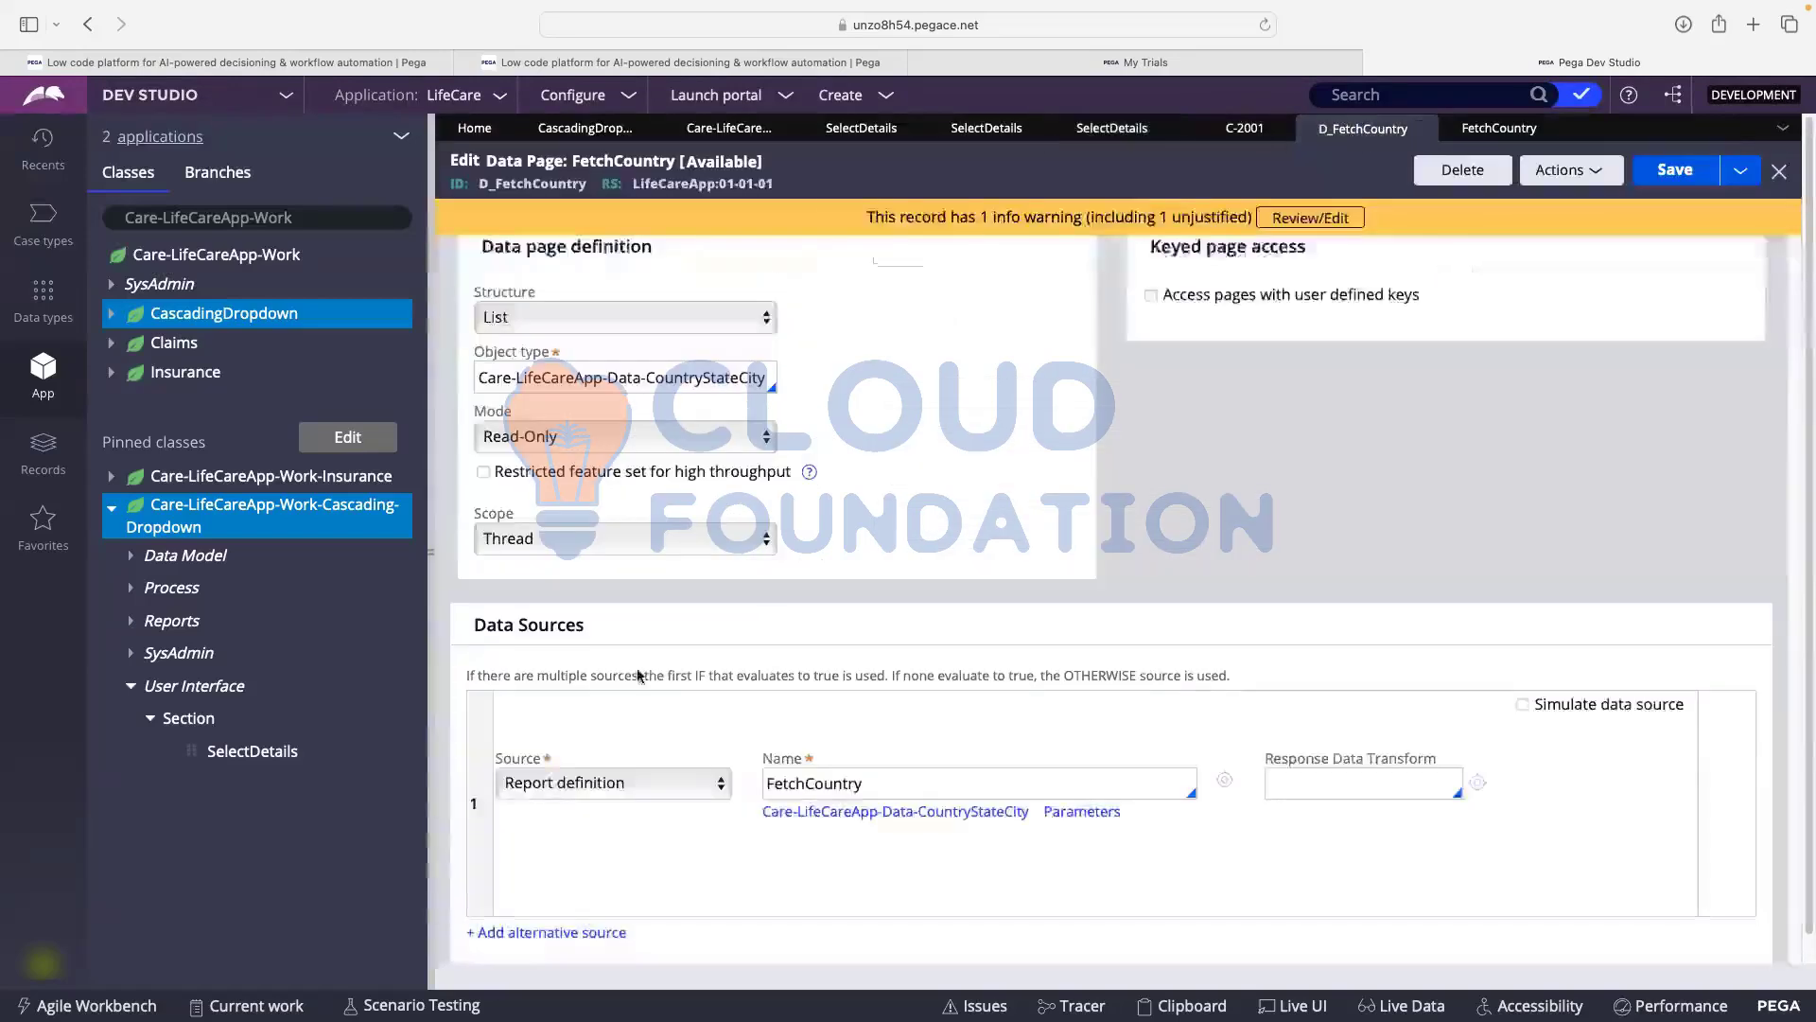
{"action": "left_click", "coordinate": [1498, 130]}
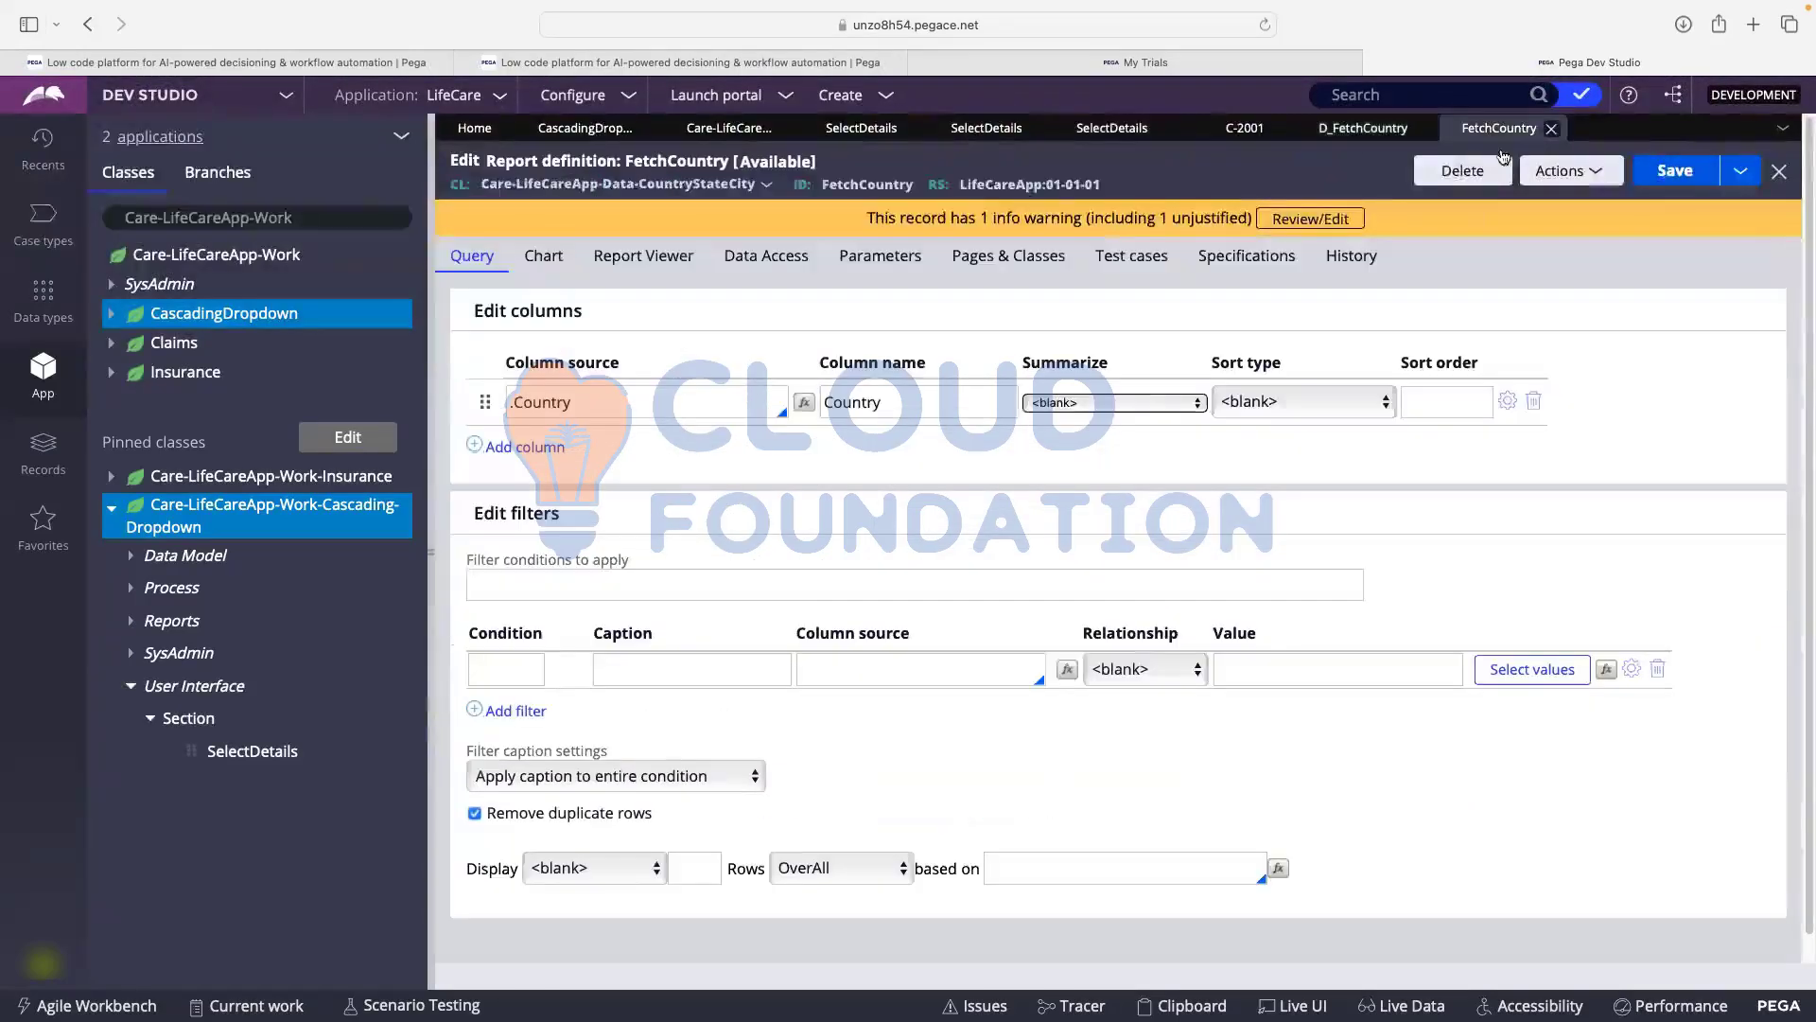
{"action": "left_click", "coordinate": [1742, 171]}
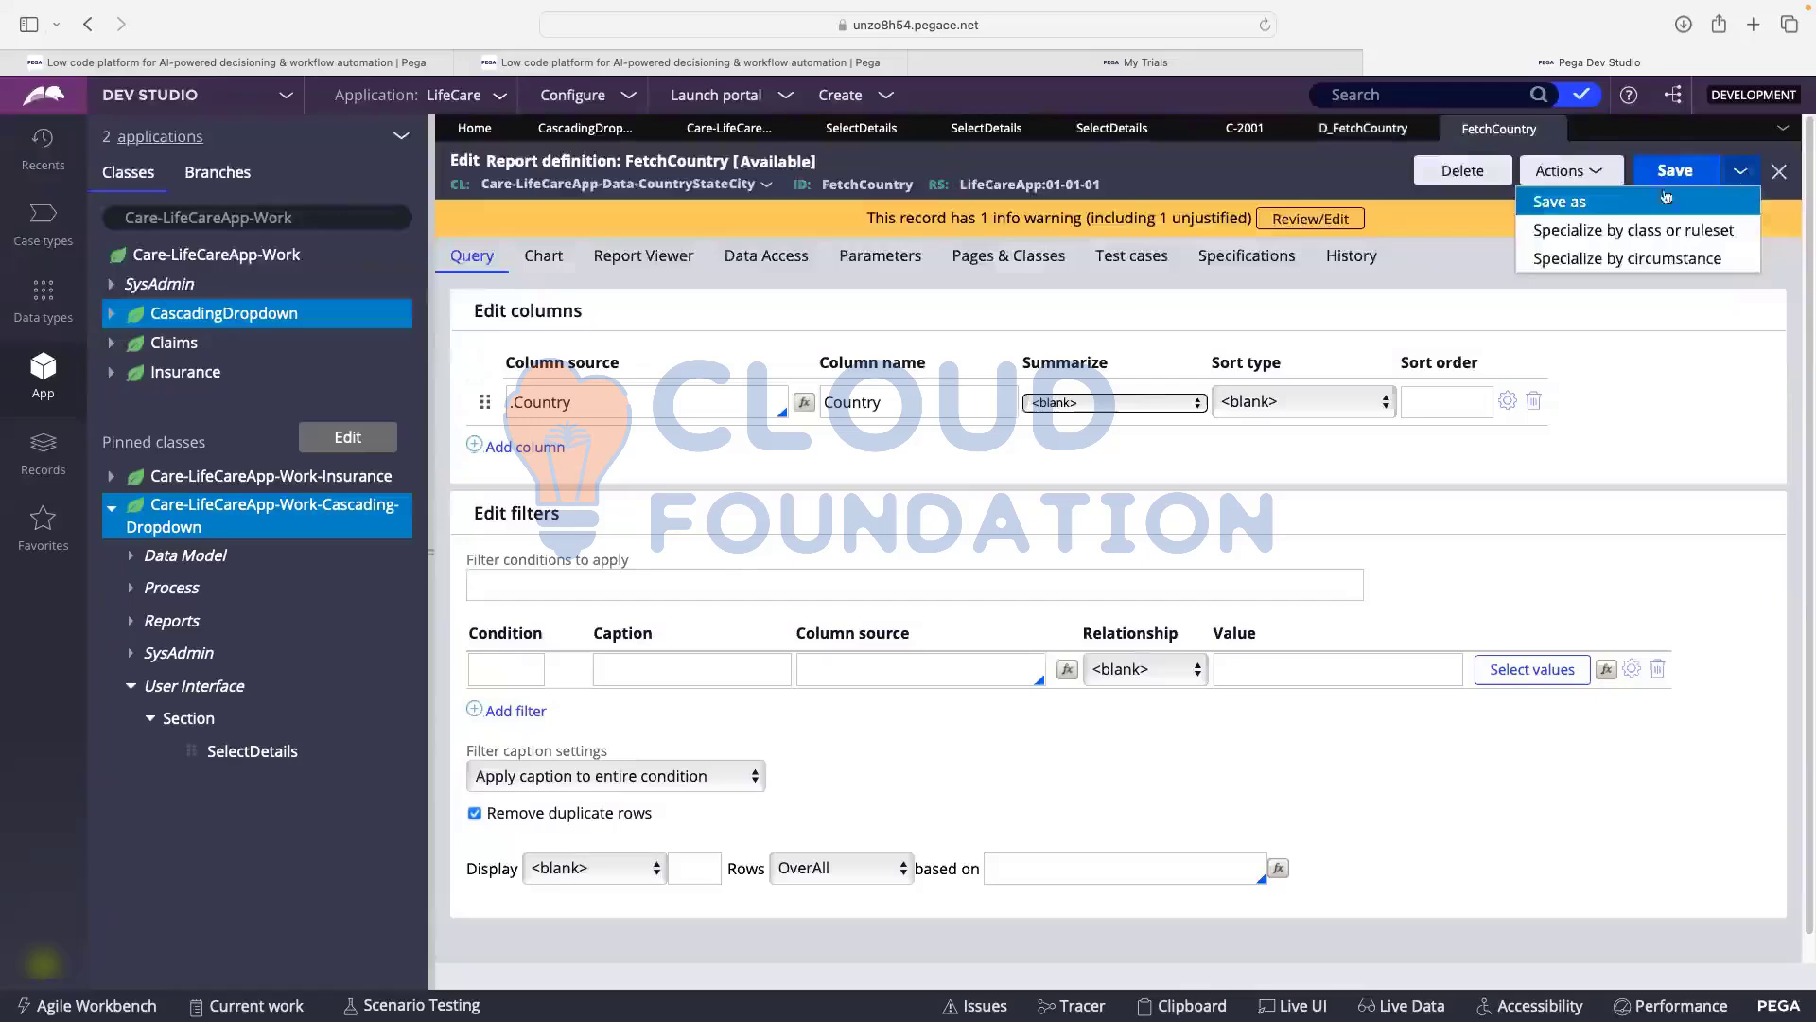
{"action": "left_click", "coordinate": [1619, 204]}
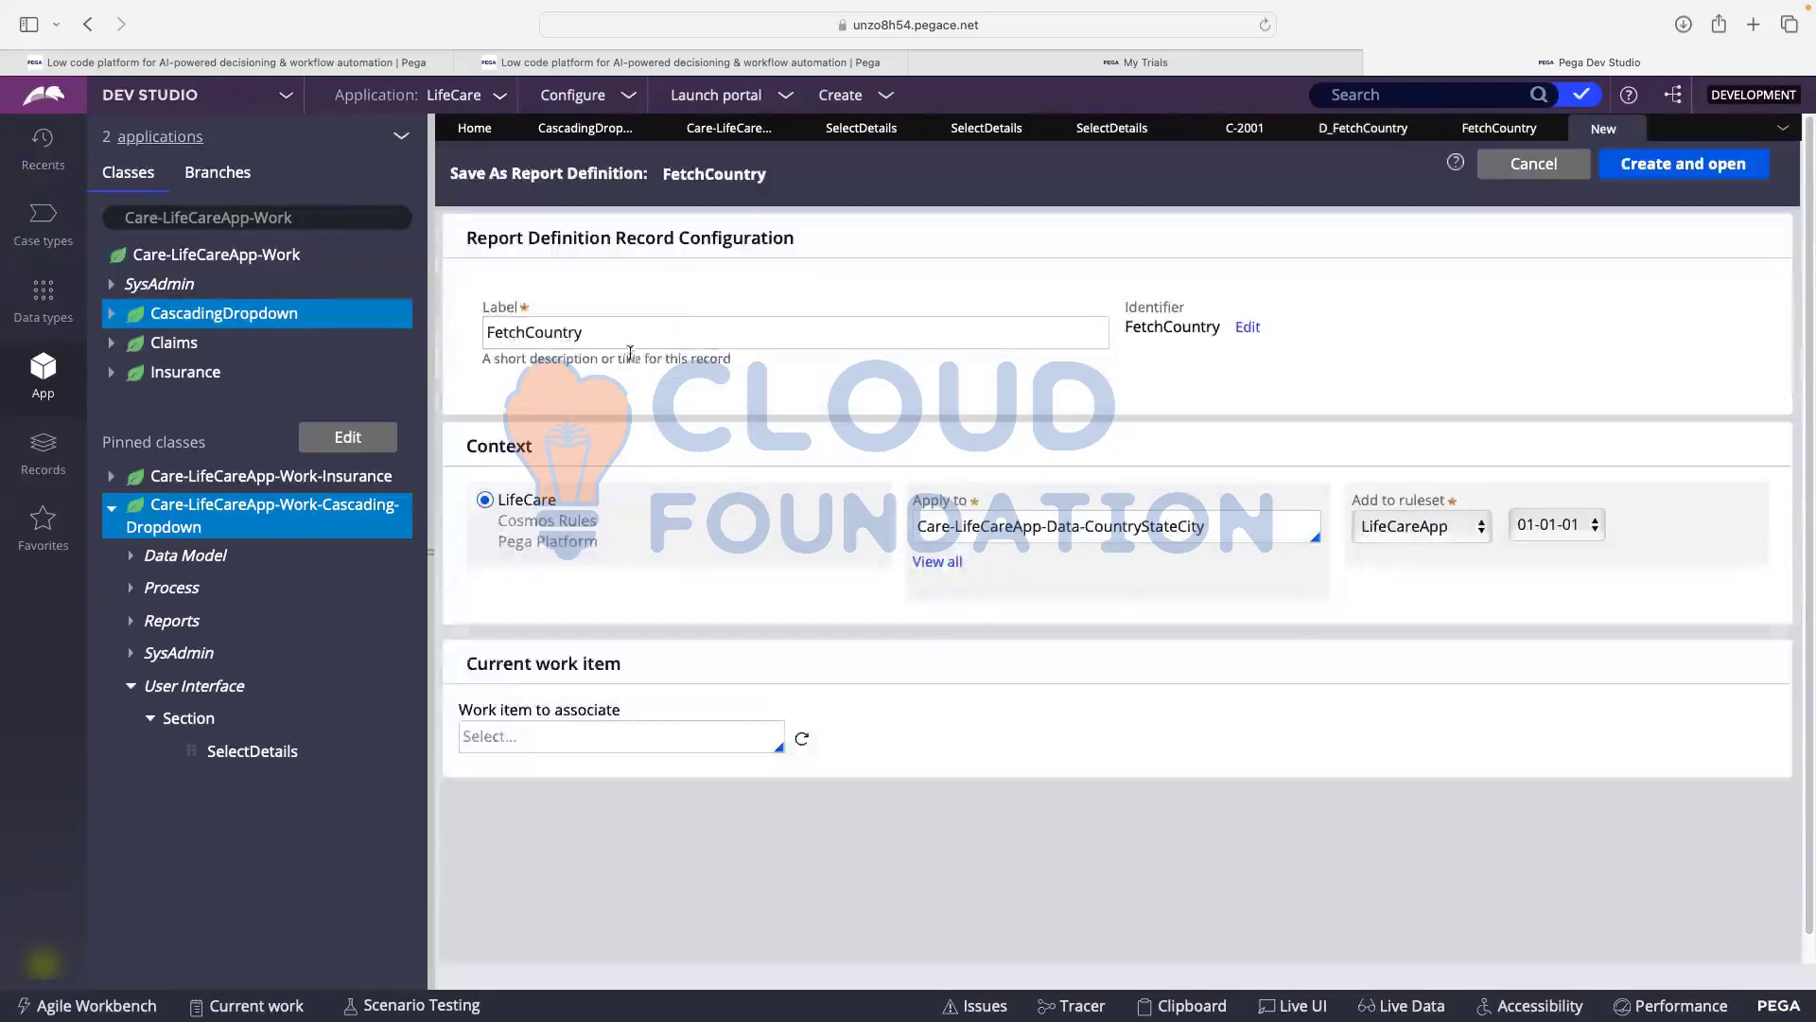
{"action": "left_click", "coordinate": [621, 344]}
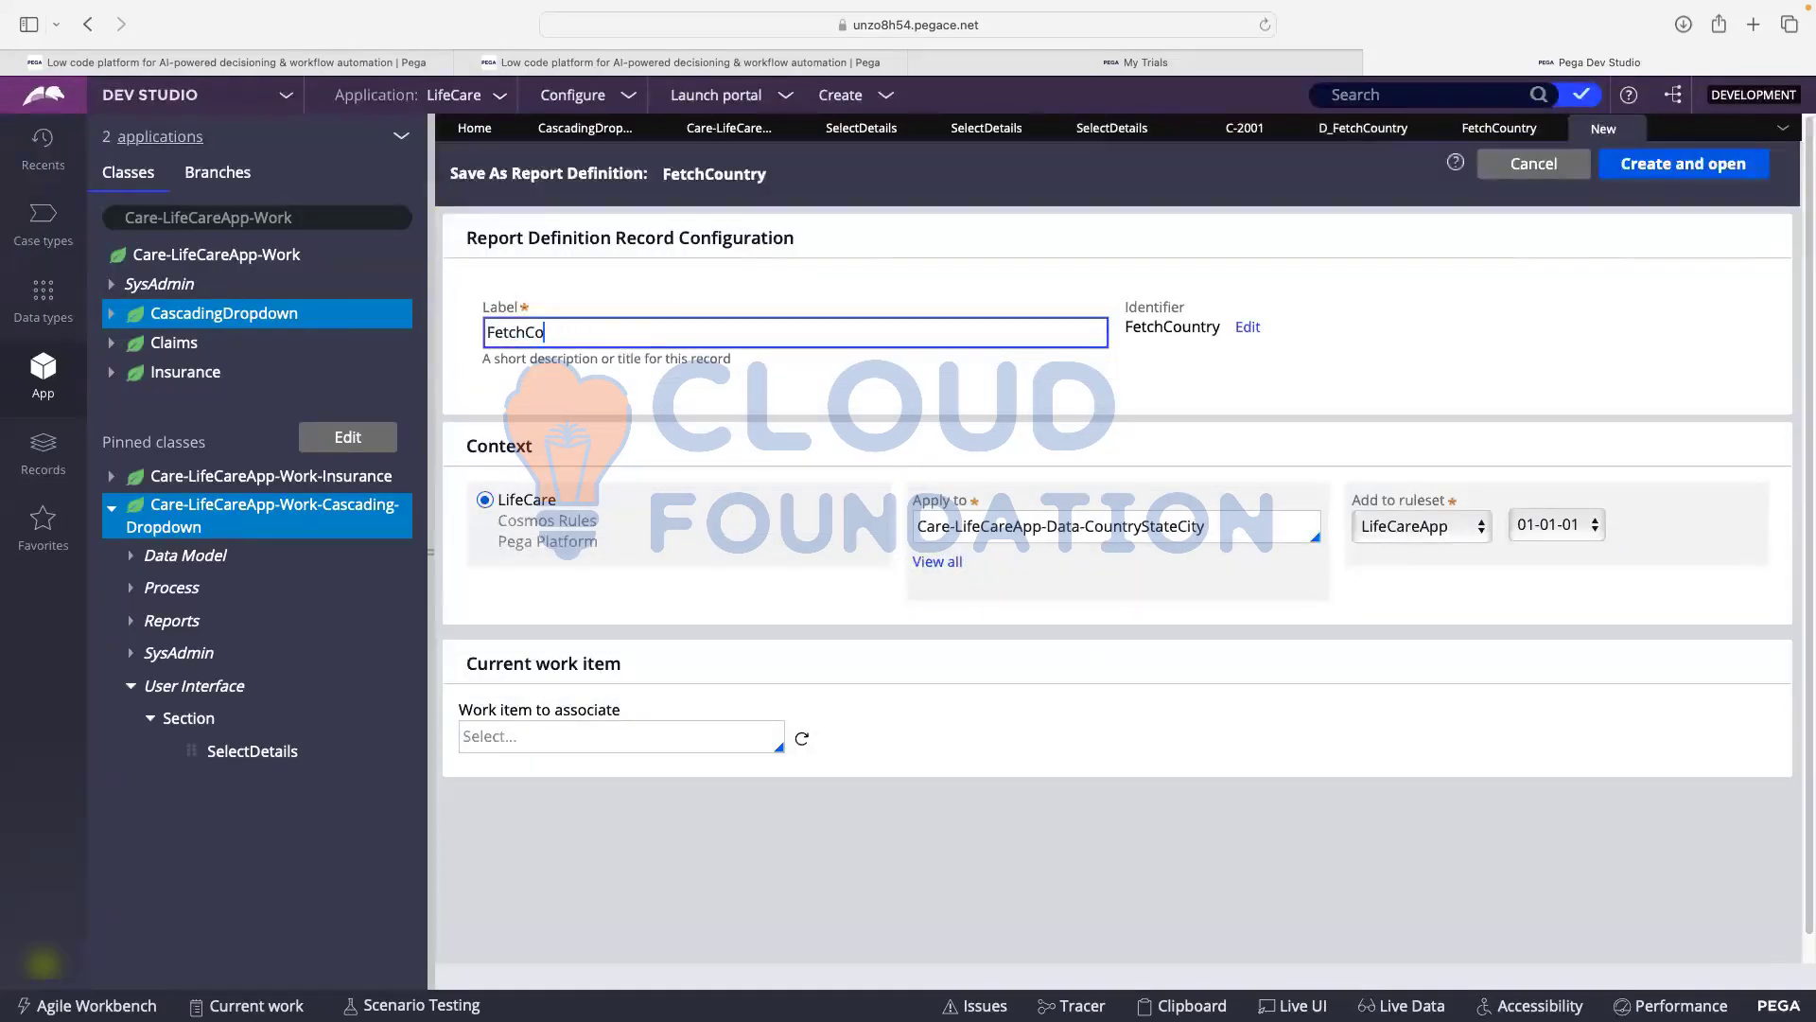
{"action": "type", "text": "State"}
{"action": "left_click", "coordinate": [921, 431]}
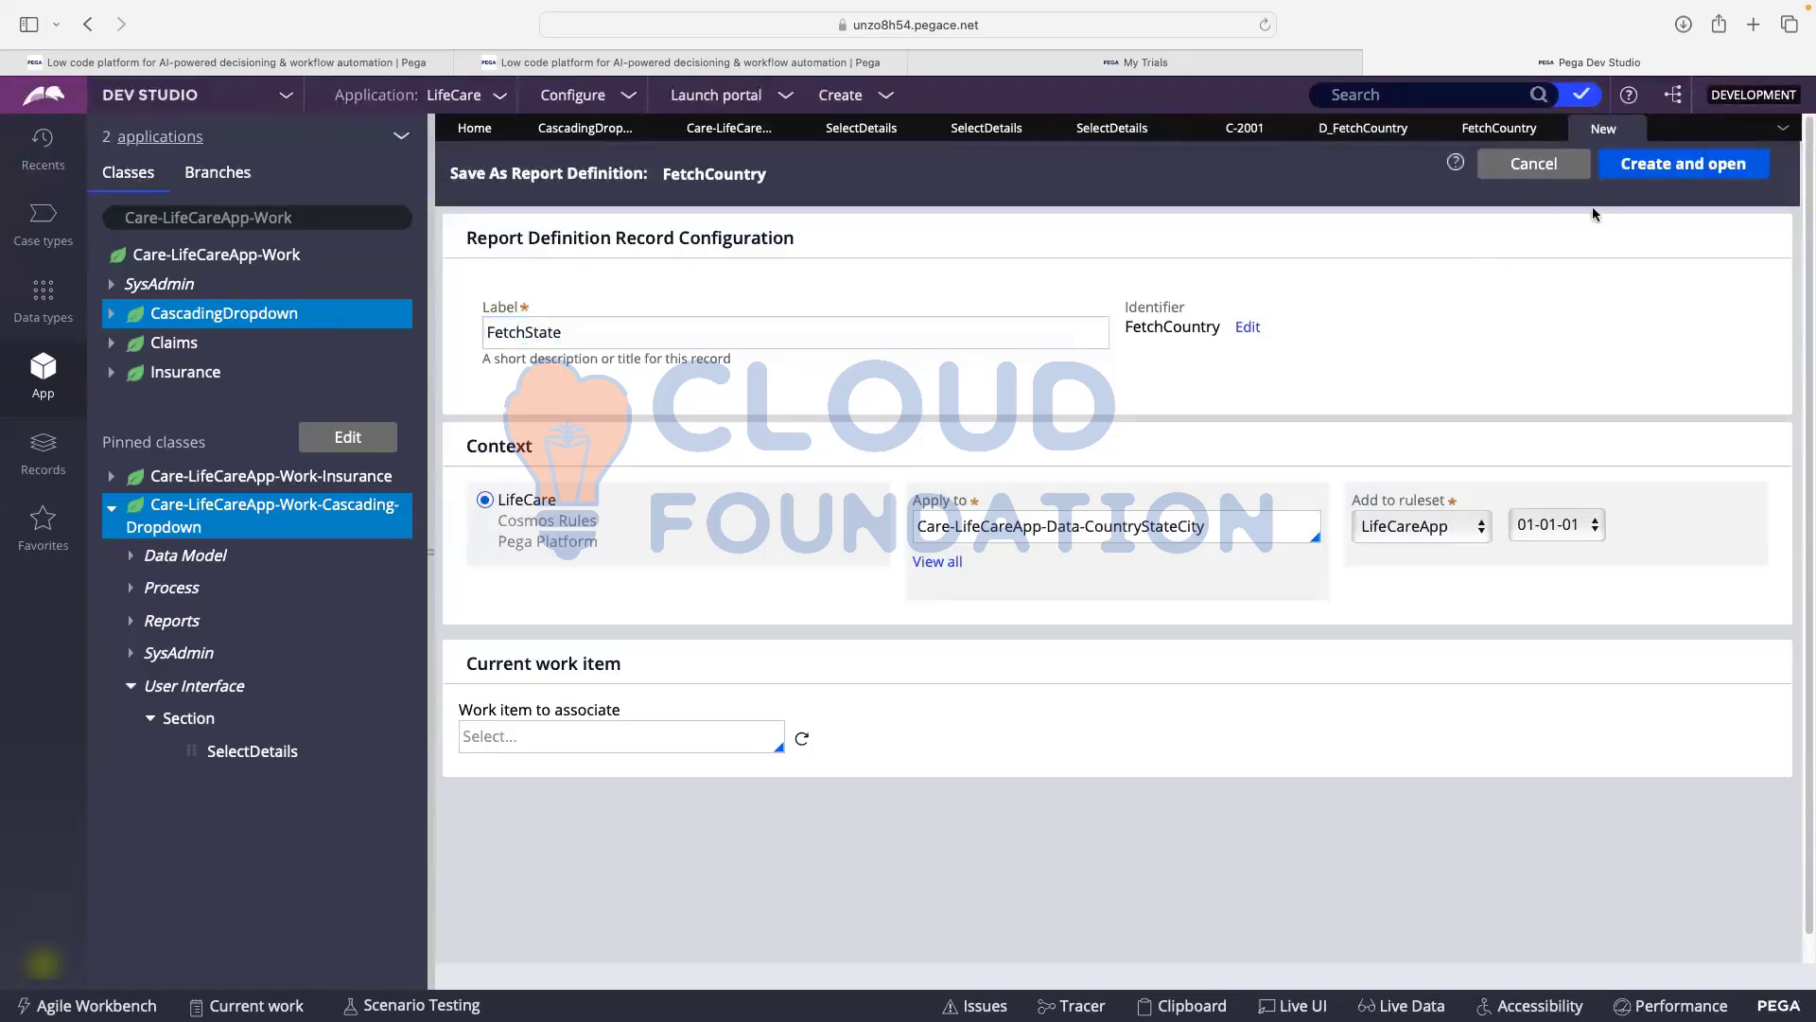
{"action": "left_click", "coordinate": [1681, 179]}
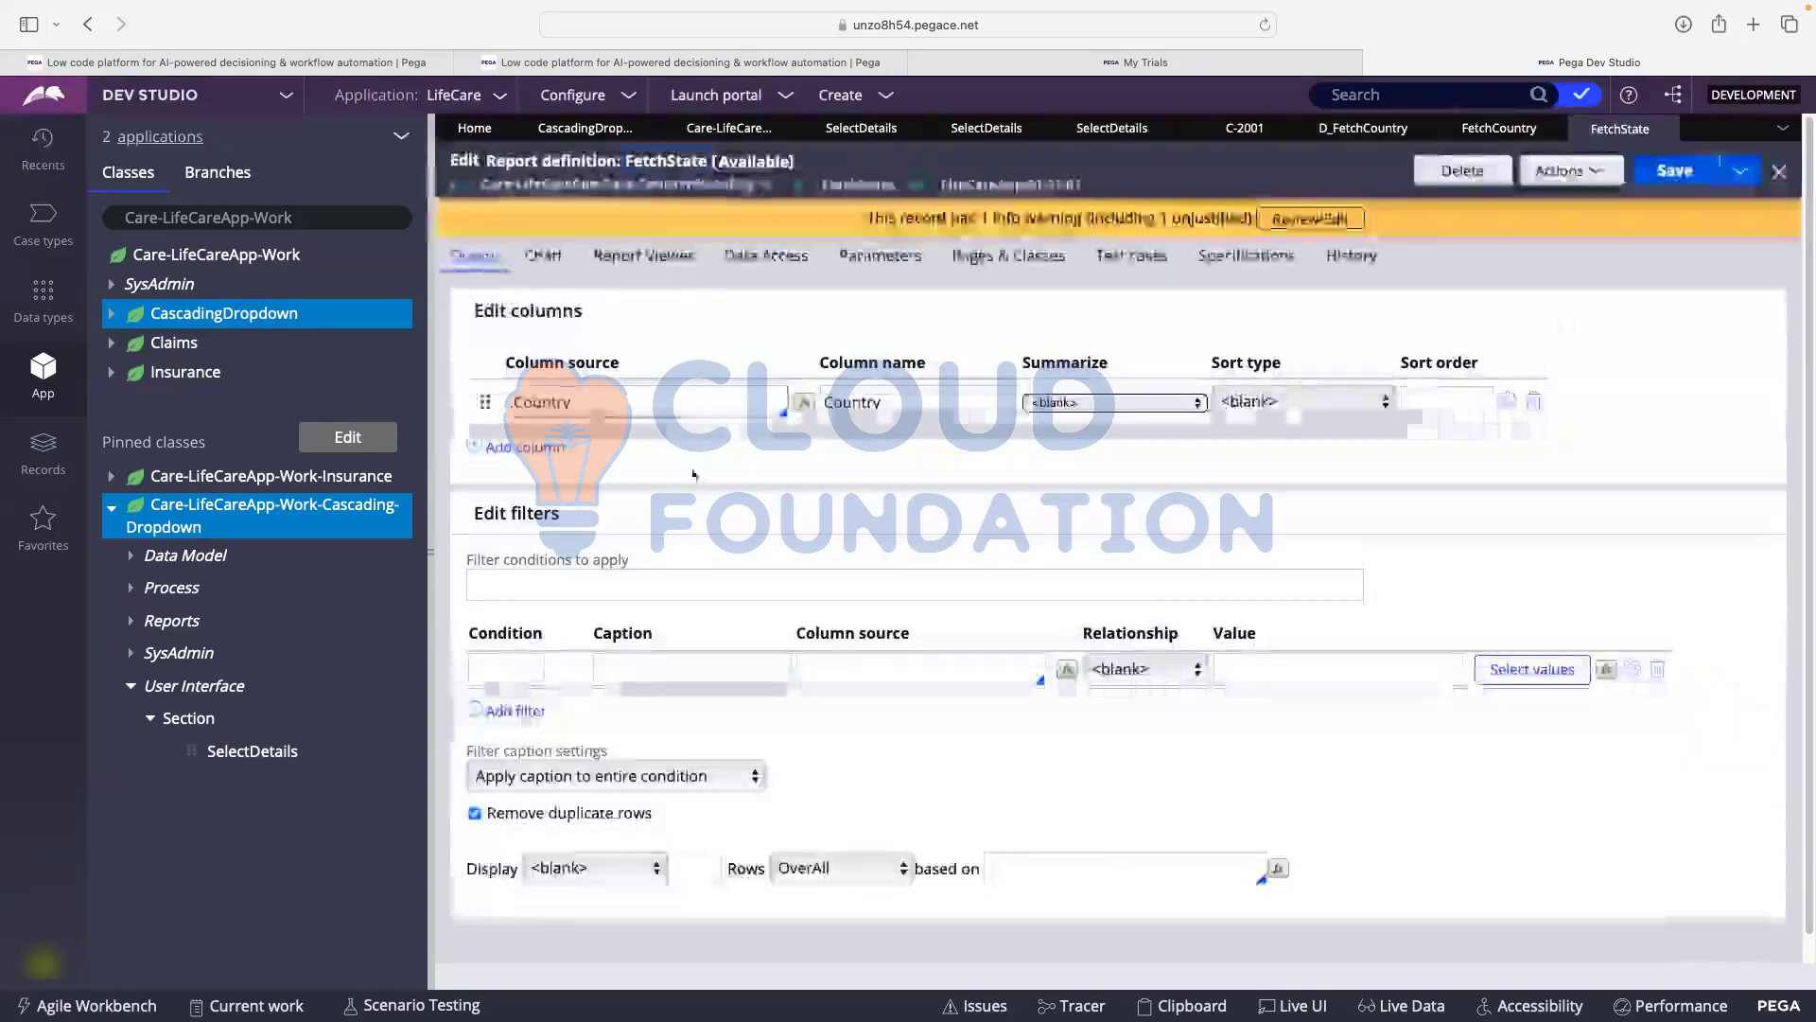
- Replace the .Country column in FetchState with a .State column named State, and turn off removal of duplicate rows
{"action": "left_click", "coordinate": [557, 448]}
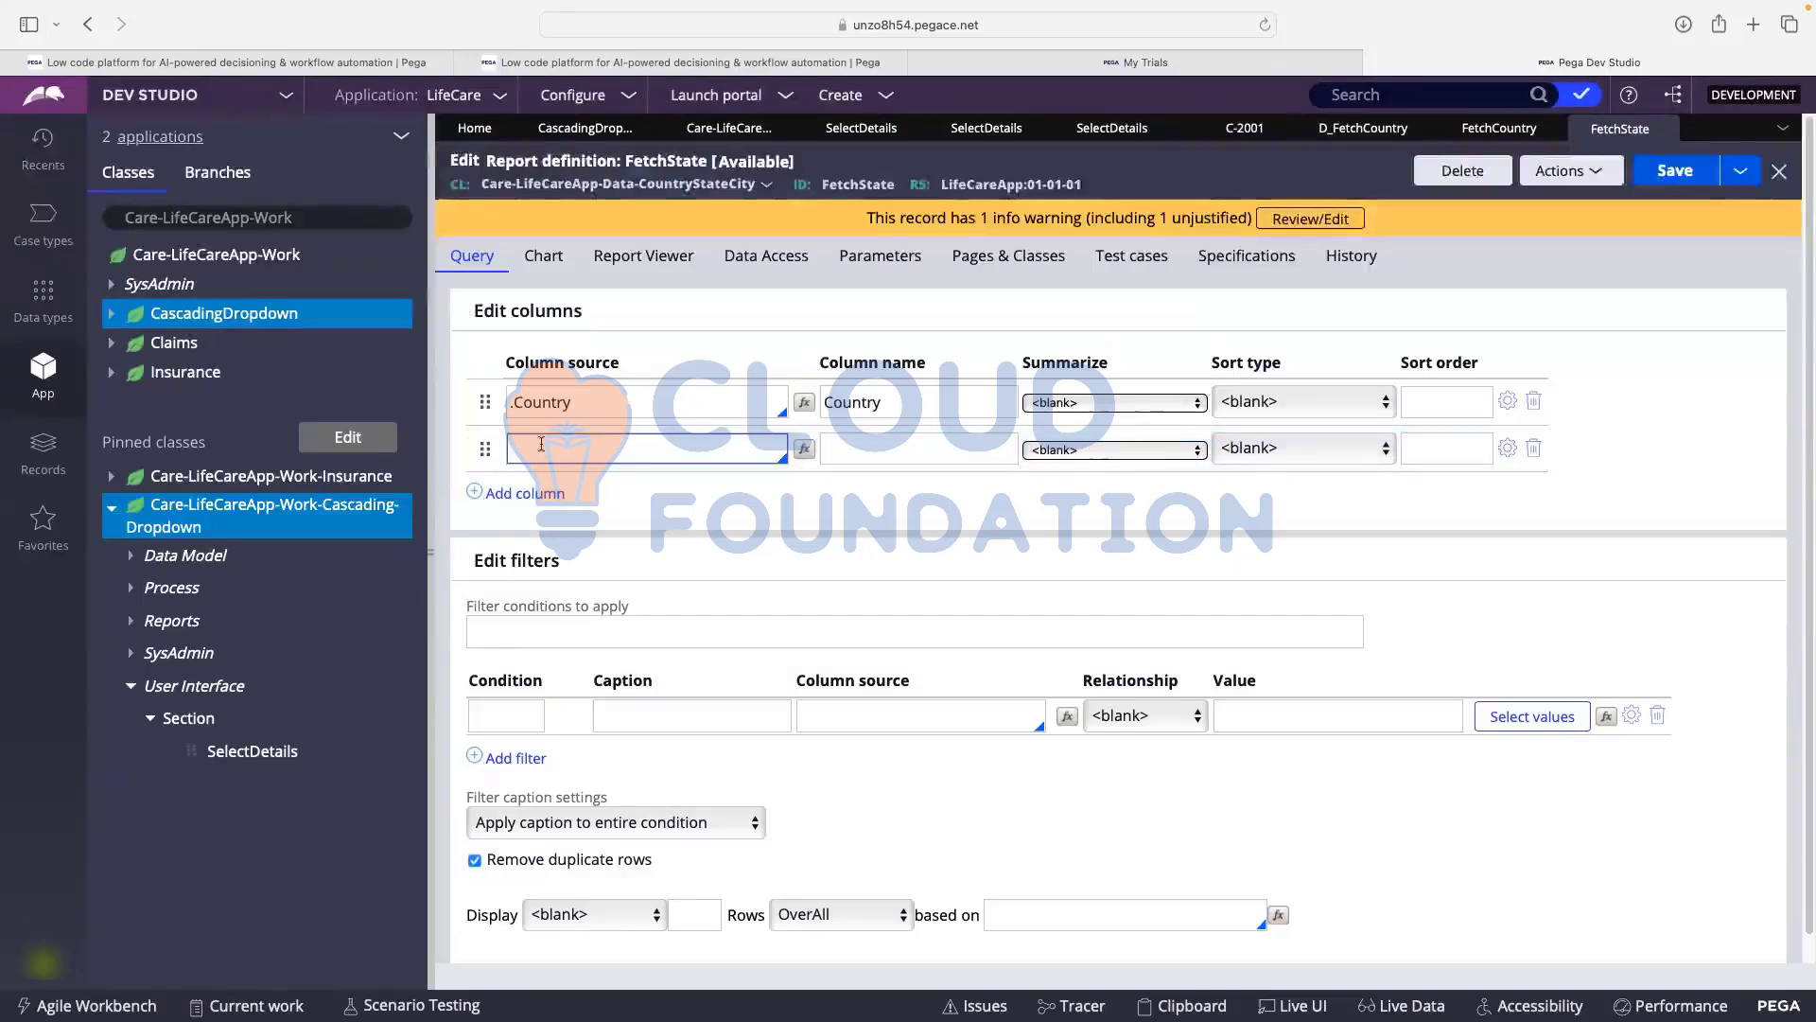
{"action": "type", "text": ".State"}
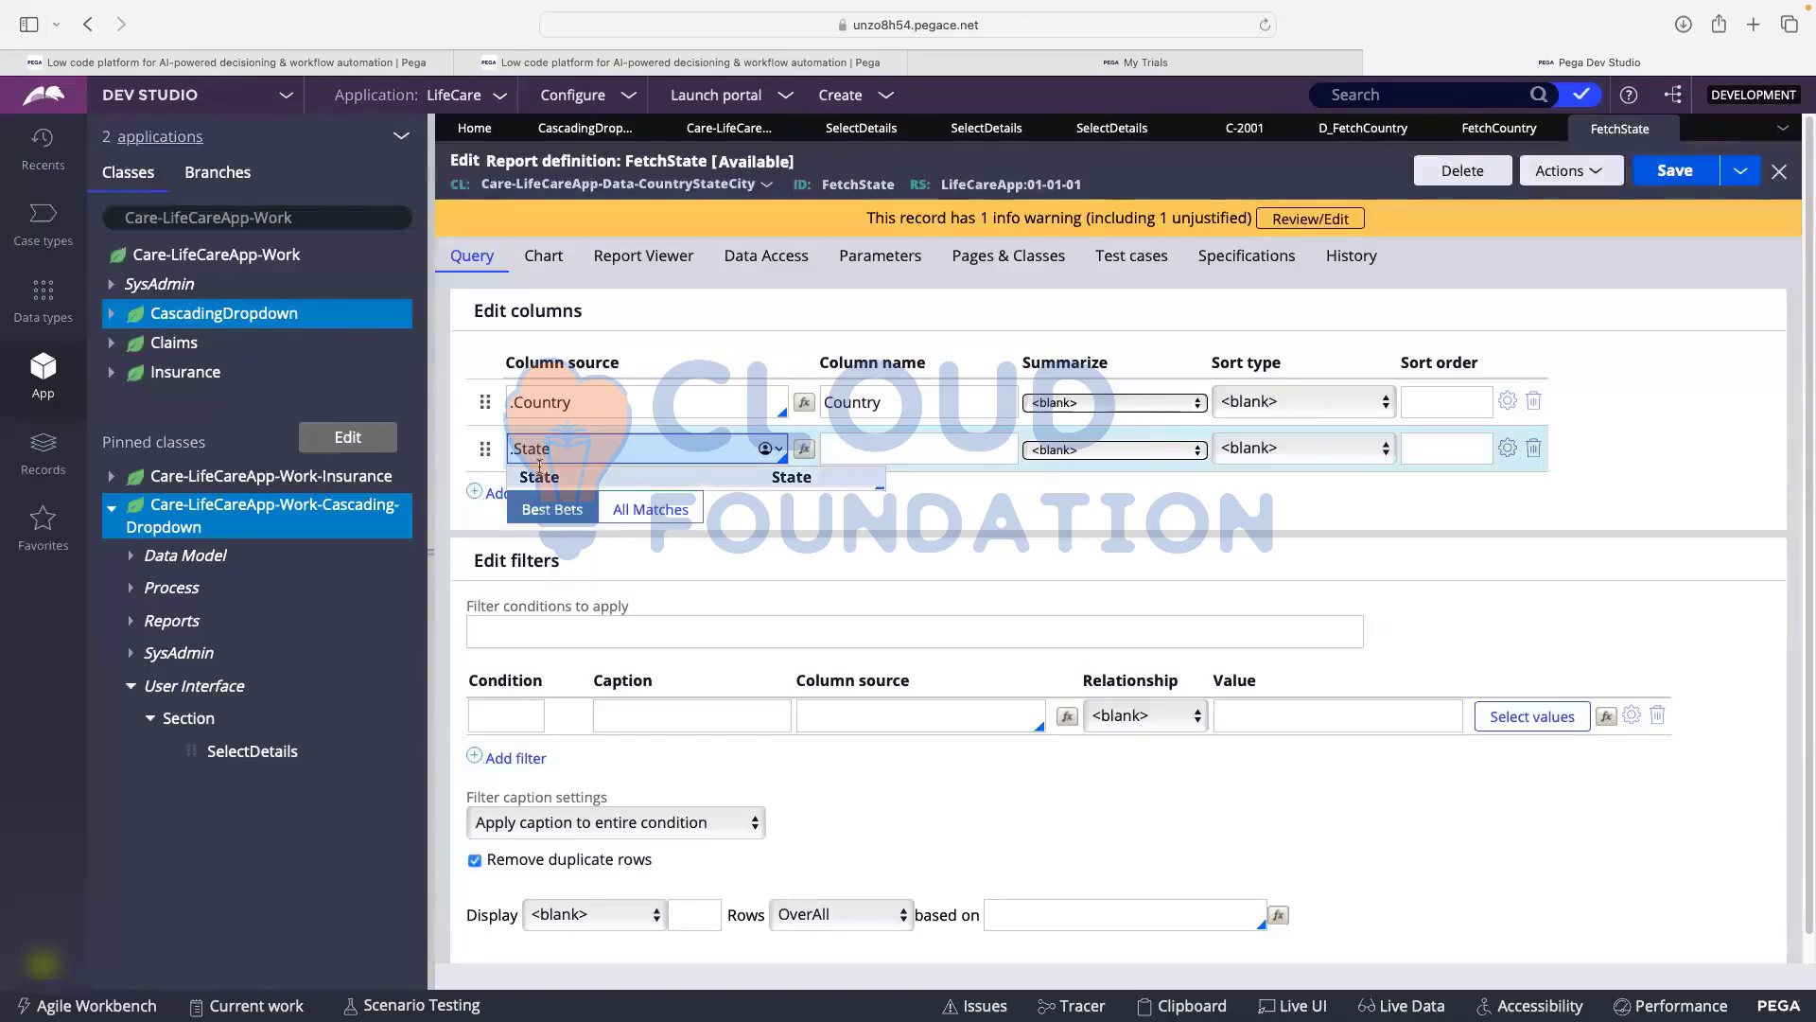
{"action": "left_click", "coordinate": [537, 471]}
{"action": "key", "text": "Tab"}
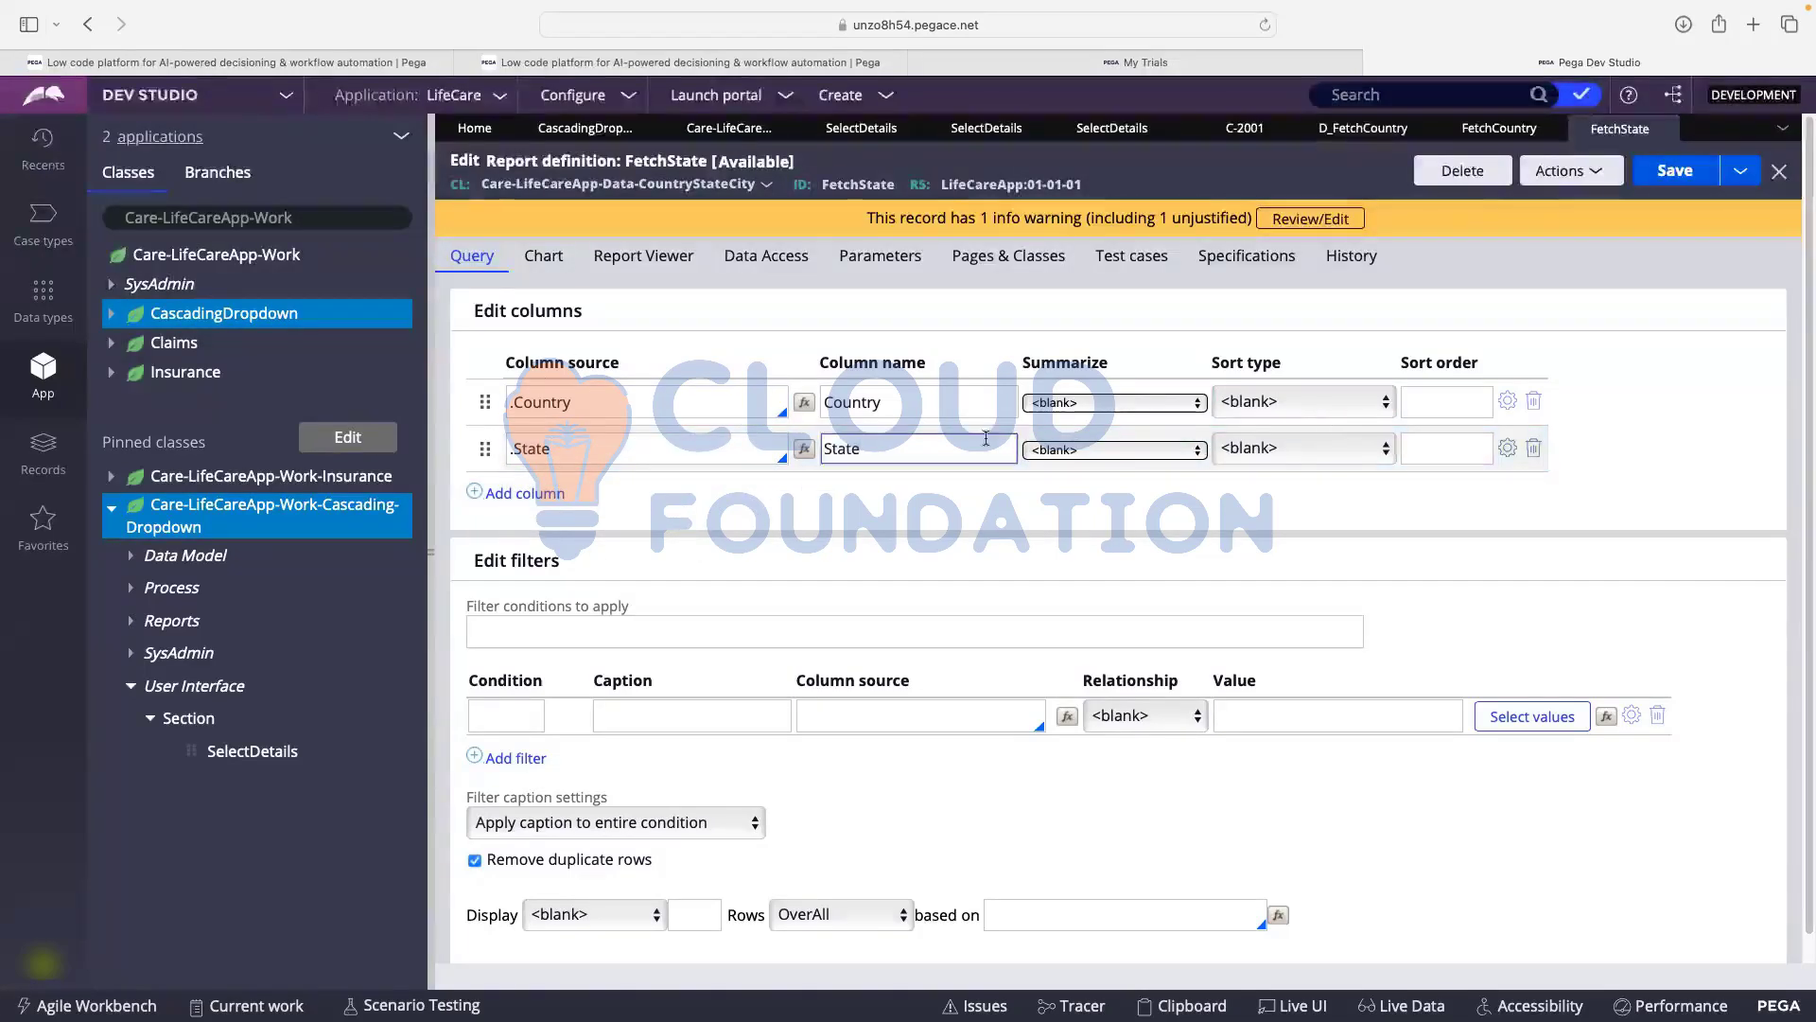
{"action": "left_click", "coordinate": [795, 600]}
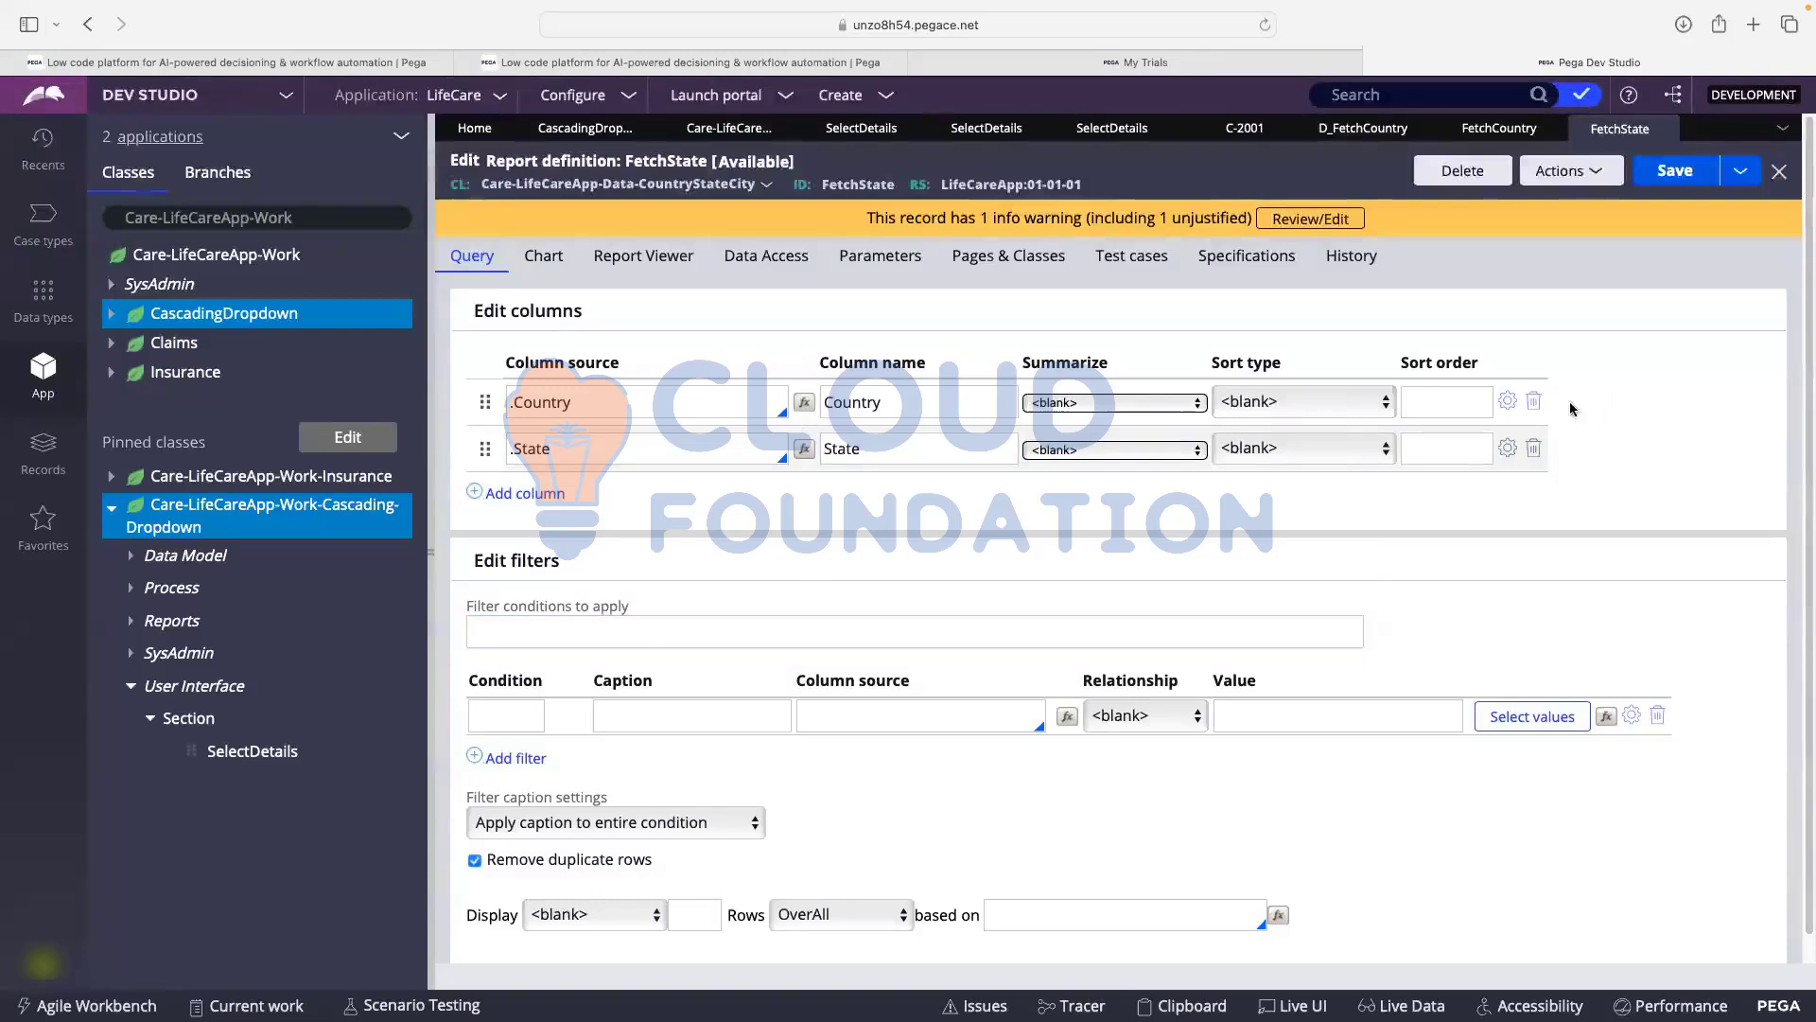
{"action": "left_click", "coordinate": [1533, 401]}
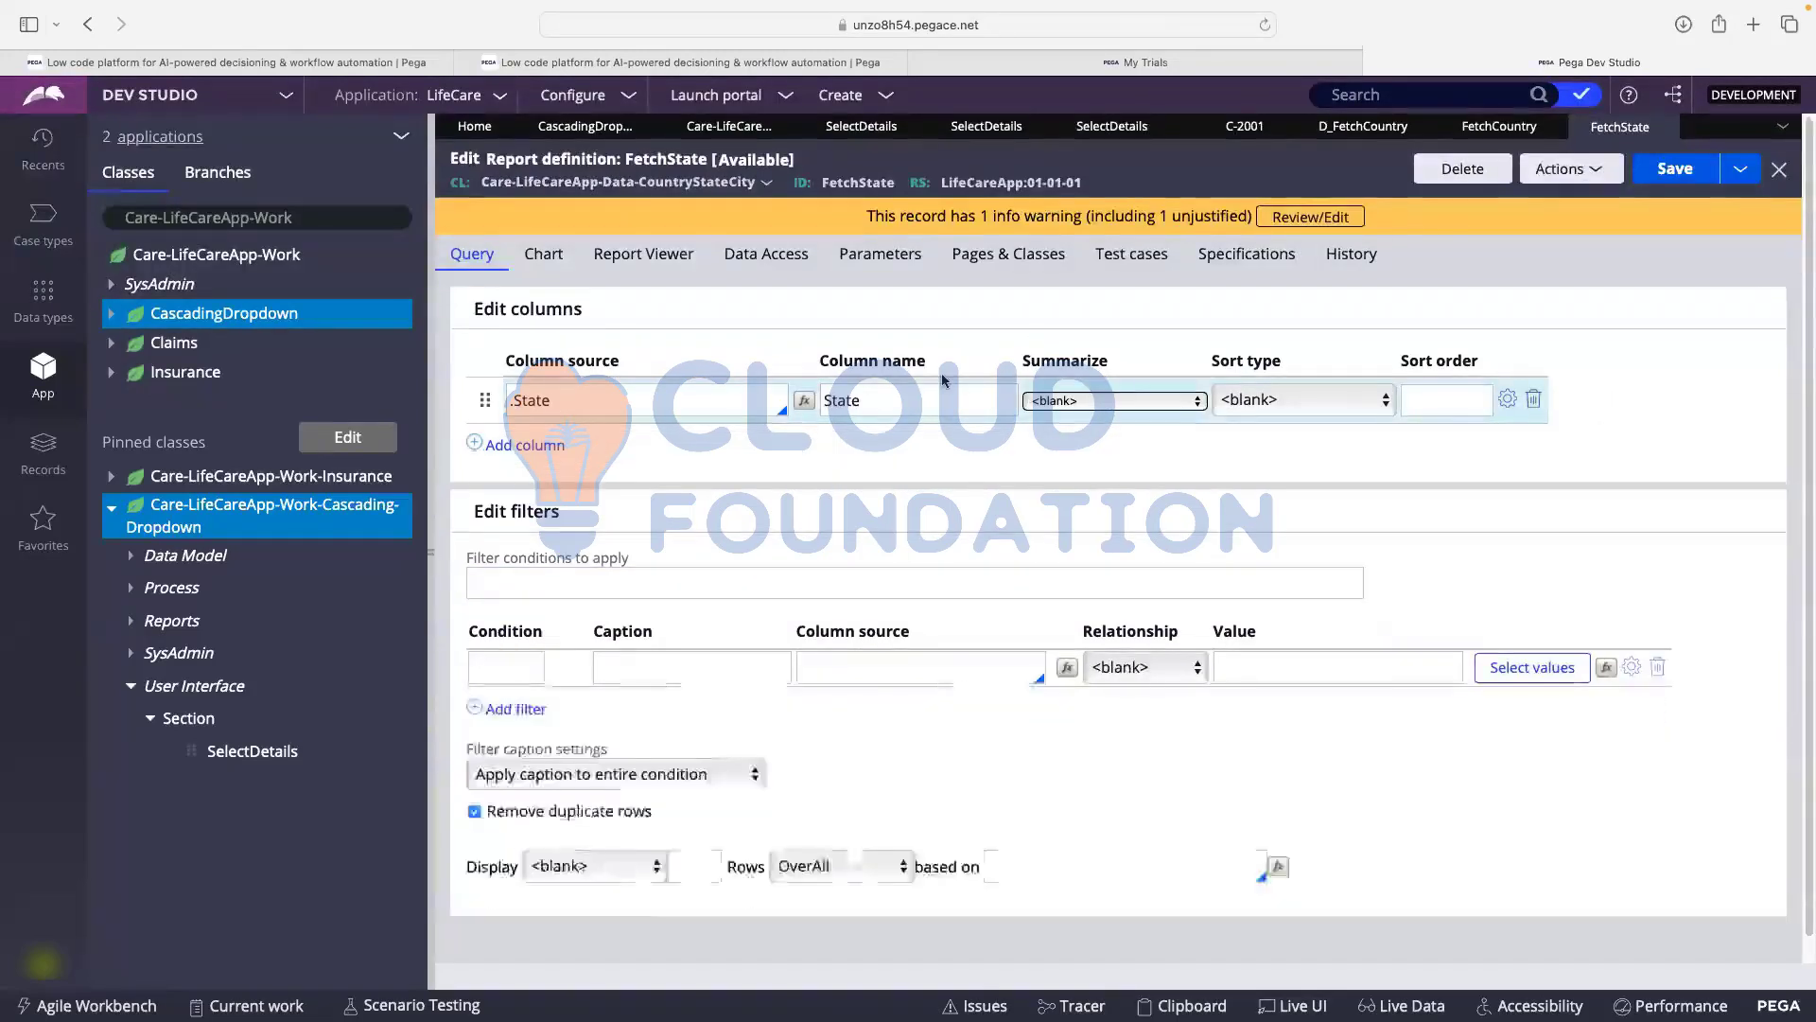
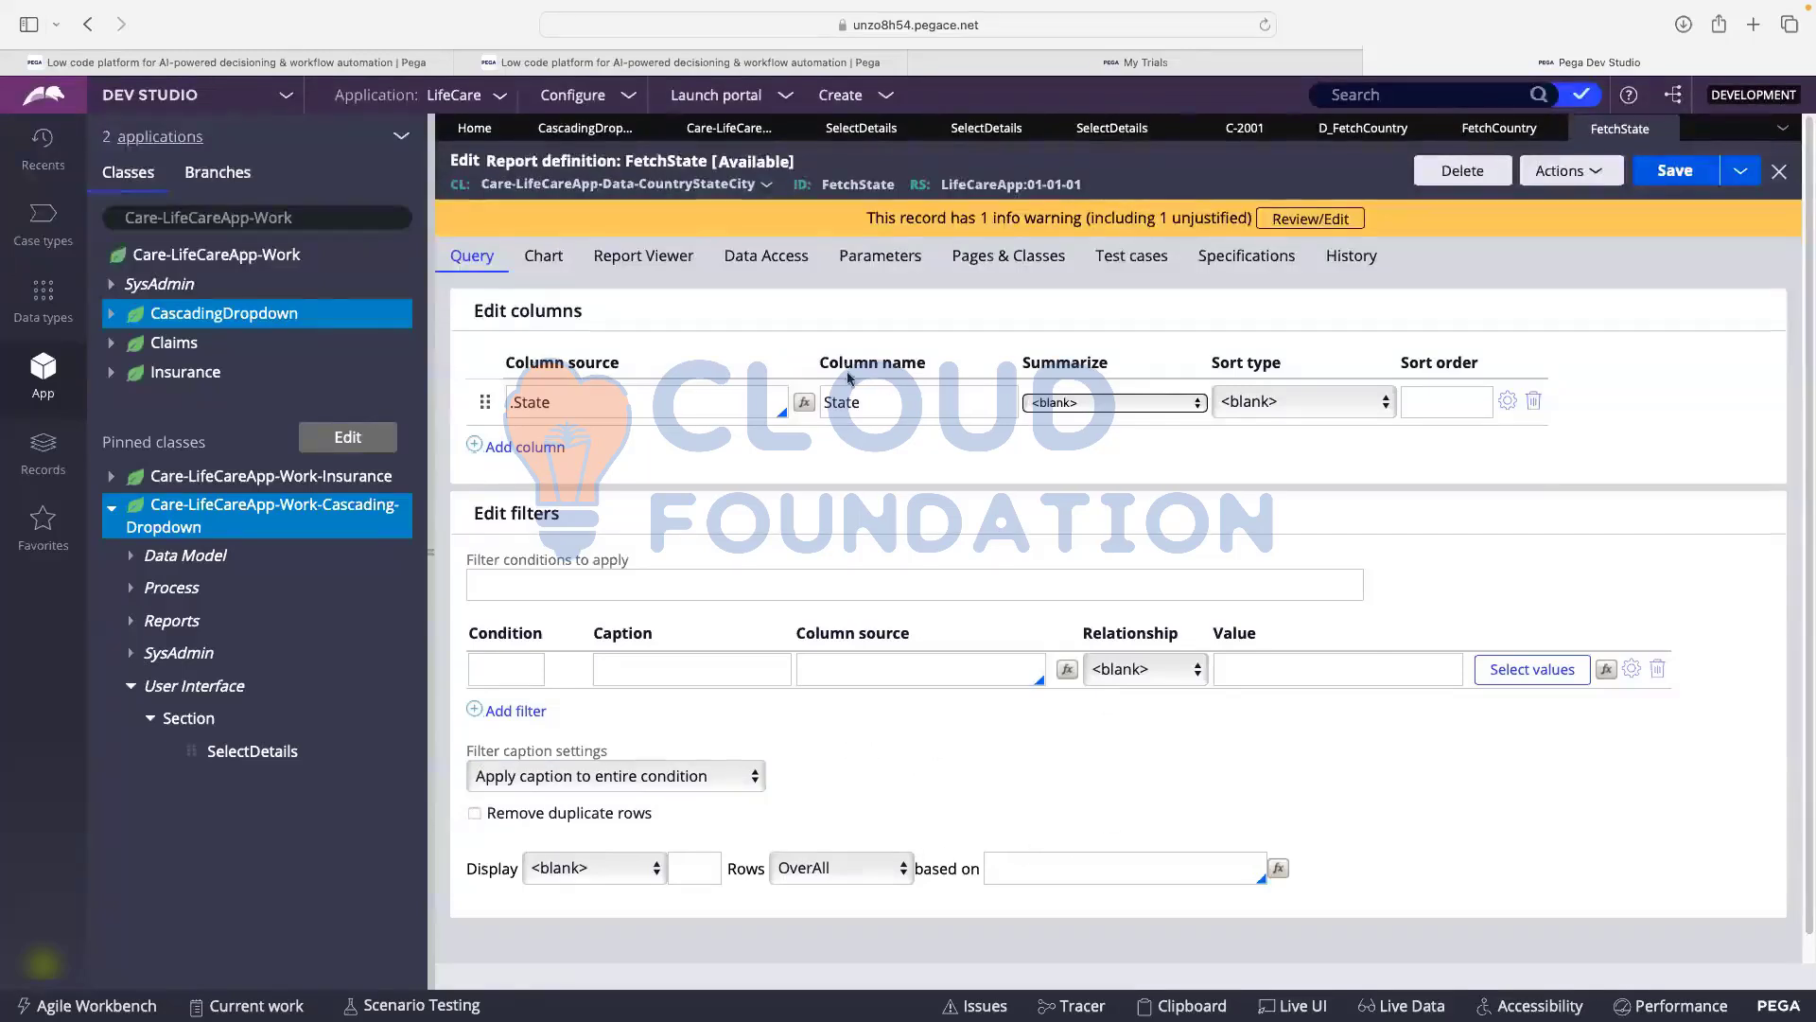
- Add a parameter named Country to the FetchState report definition
{"action": "left_click", "coordinate": [880, 256]}
{"action": "left_click", "coordinate": [596, 401]}
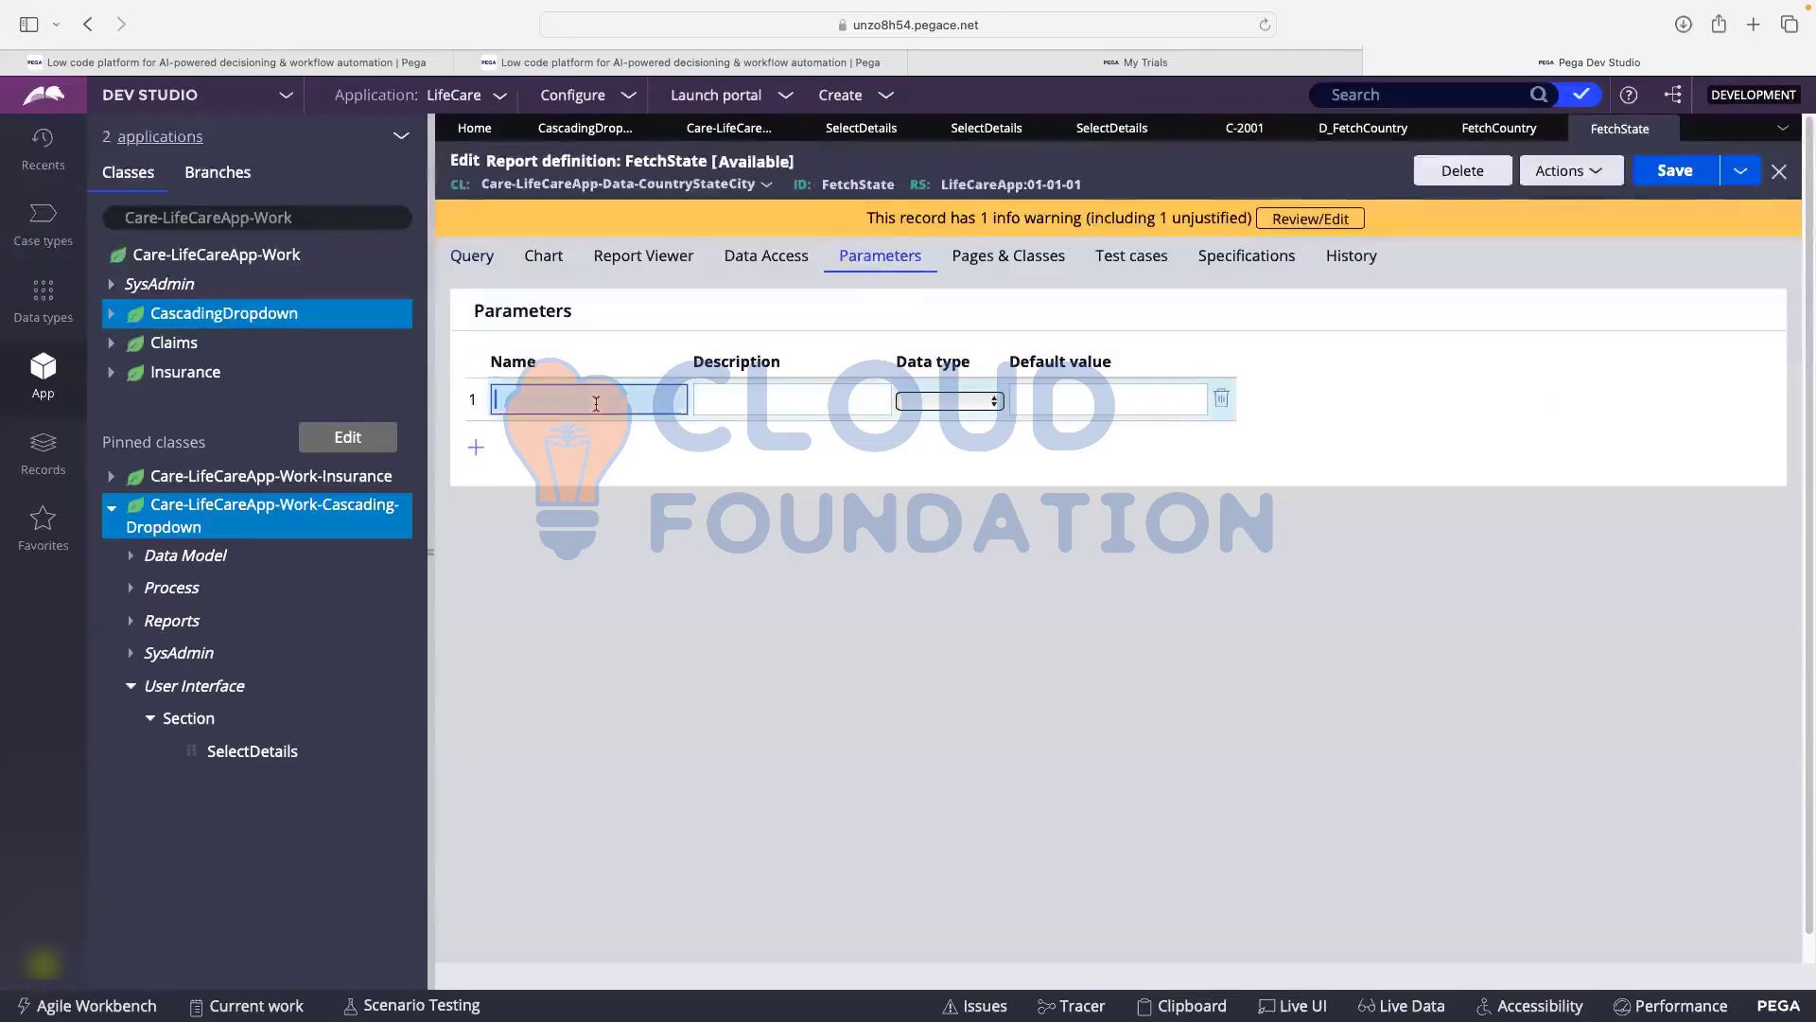
{"action": "type", "text": "C"}
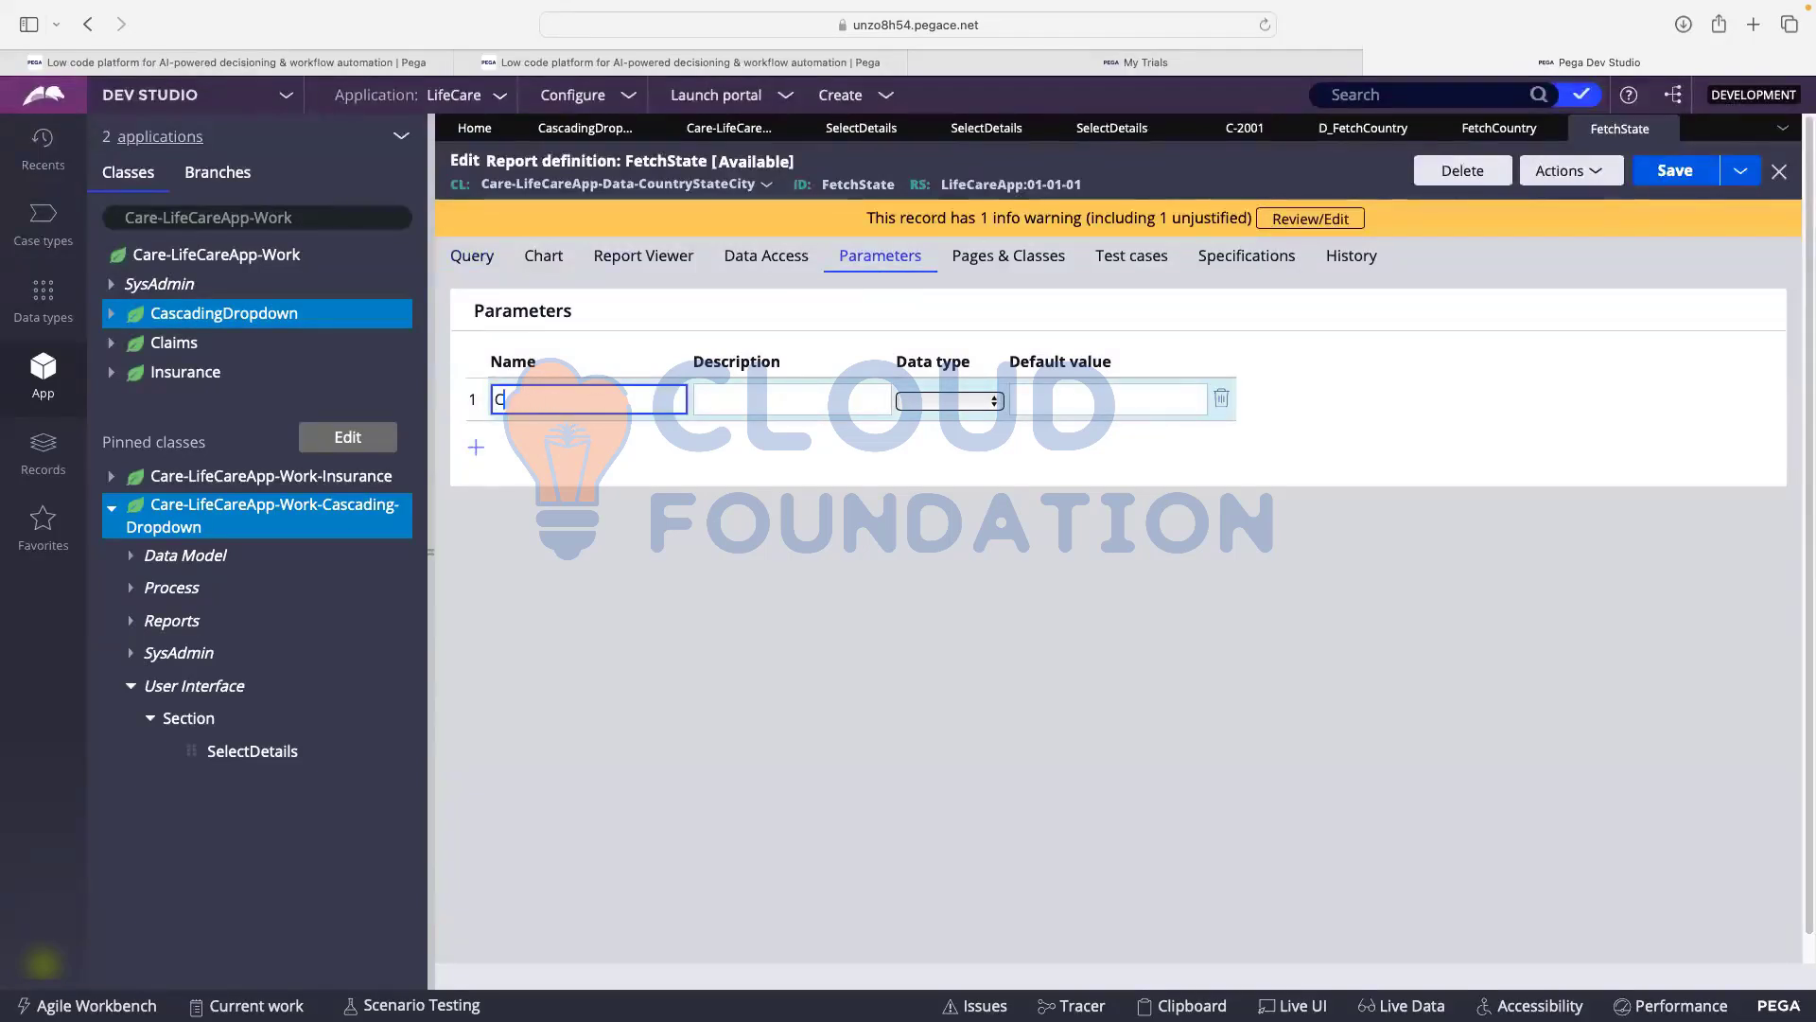
{"action": "type", "text": "Ouountry"}
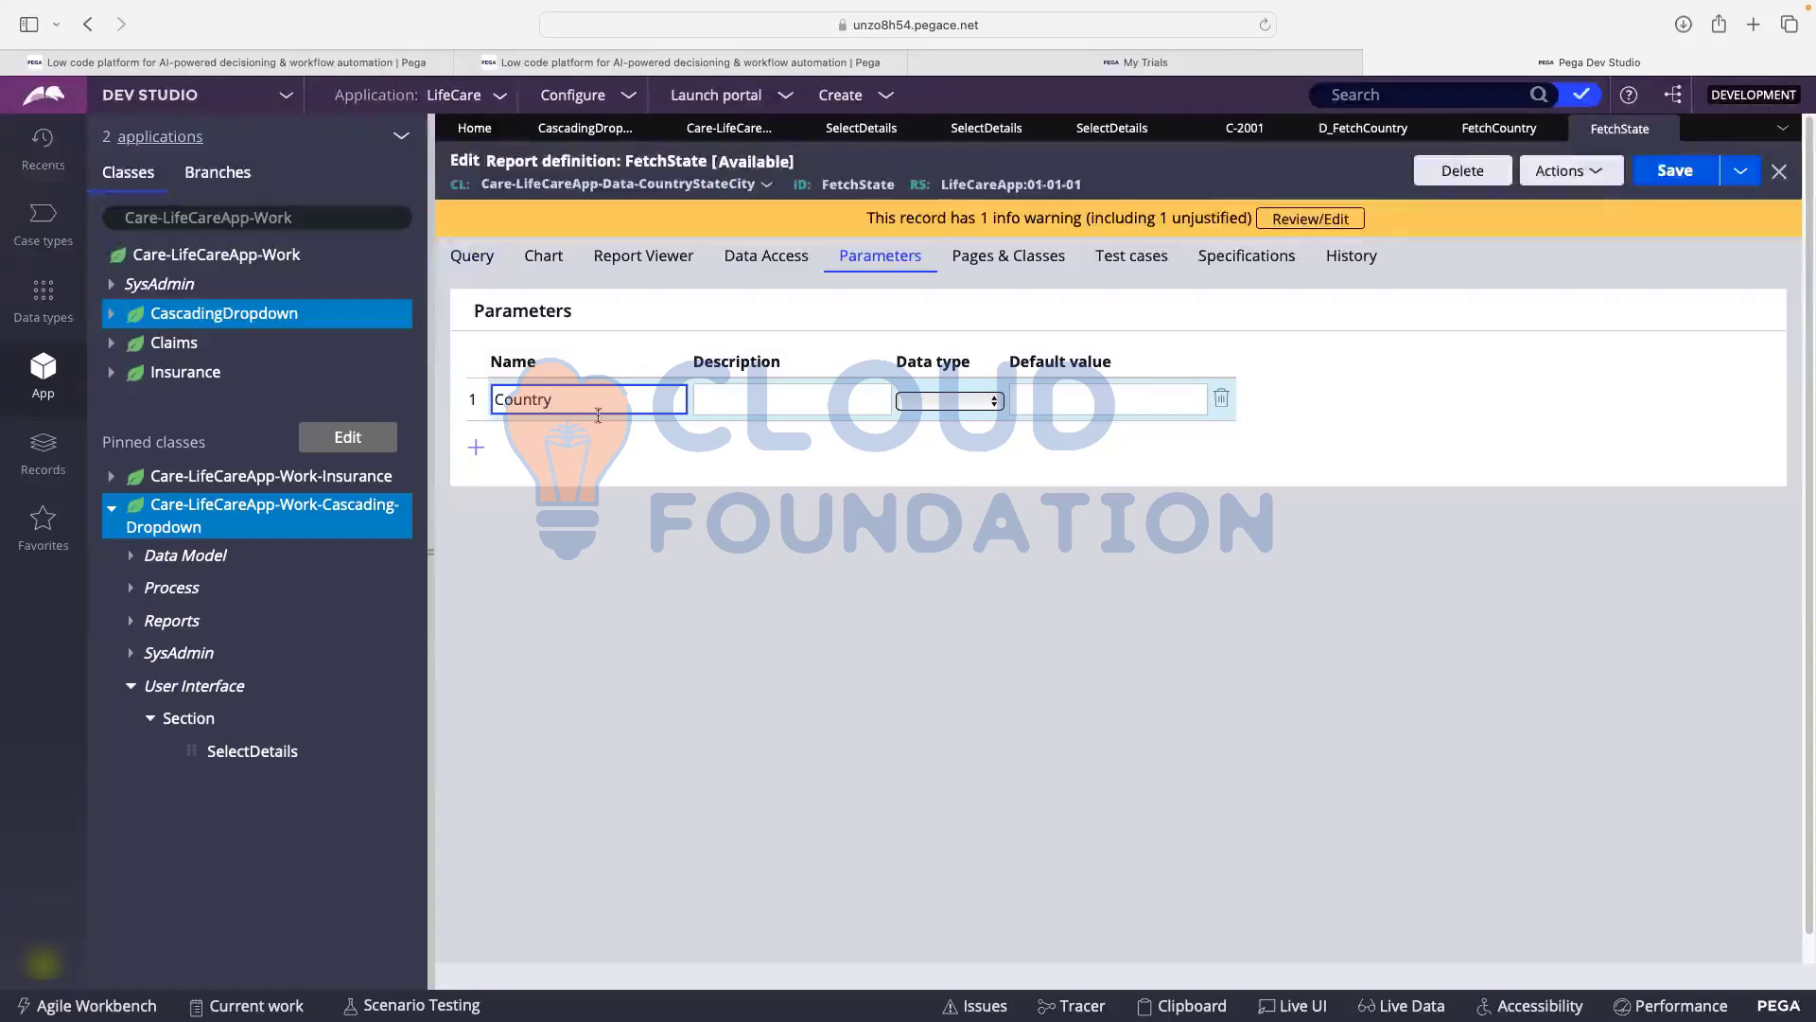
{"action": "left_click", "coordinate": [949, 401]}
{"action": "left_click", "coordinate": [935, 423]}
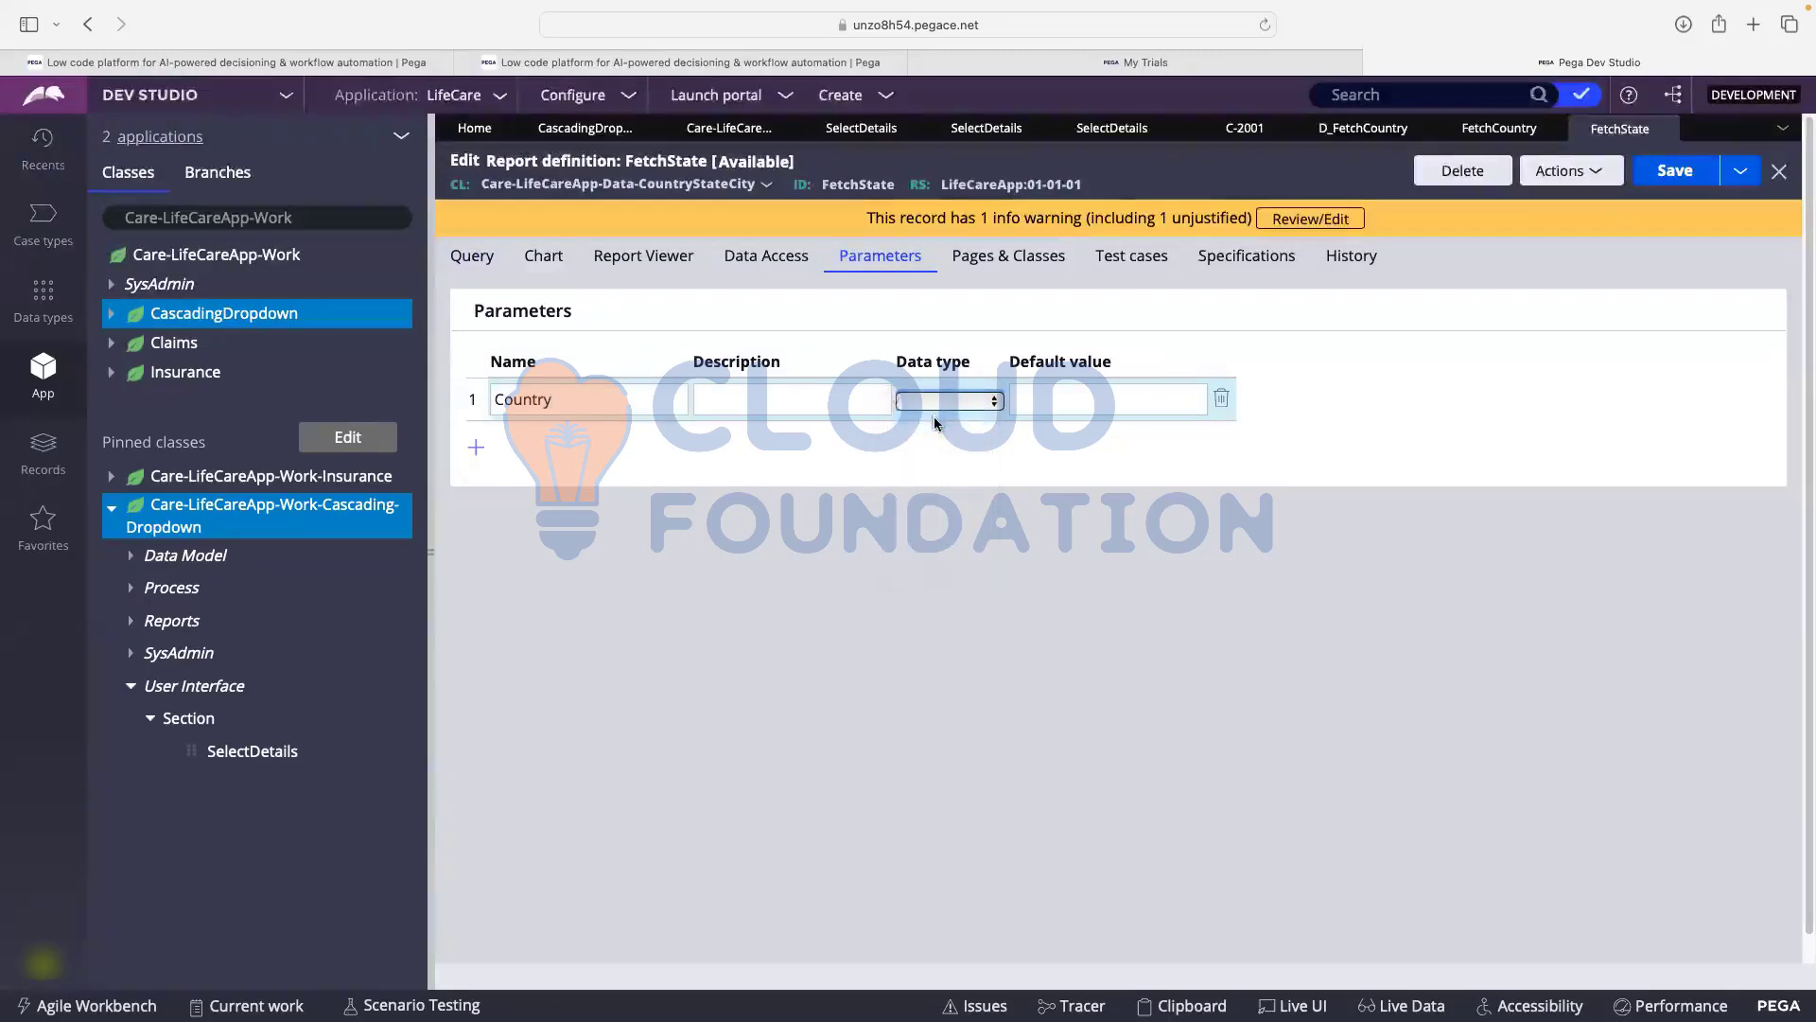
- Add a FetchState filter where .Country is equal to Param.Country, and save the report definition
{"action": "left_click", "coordinate": [472, 255]}
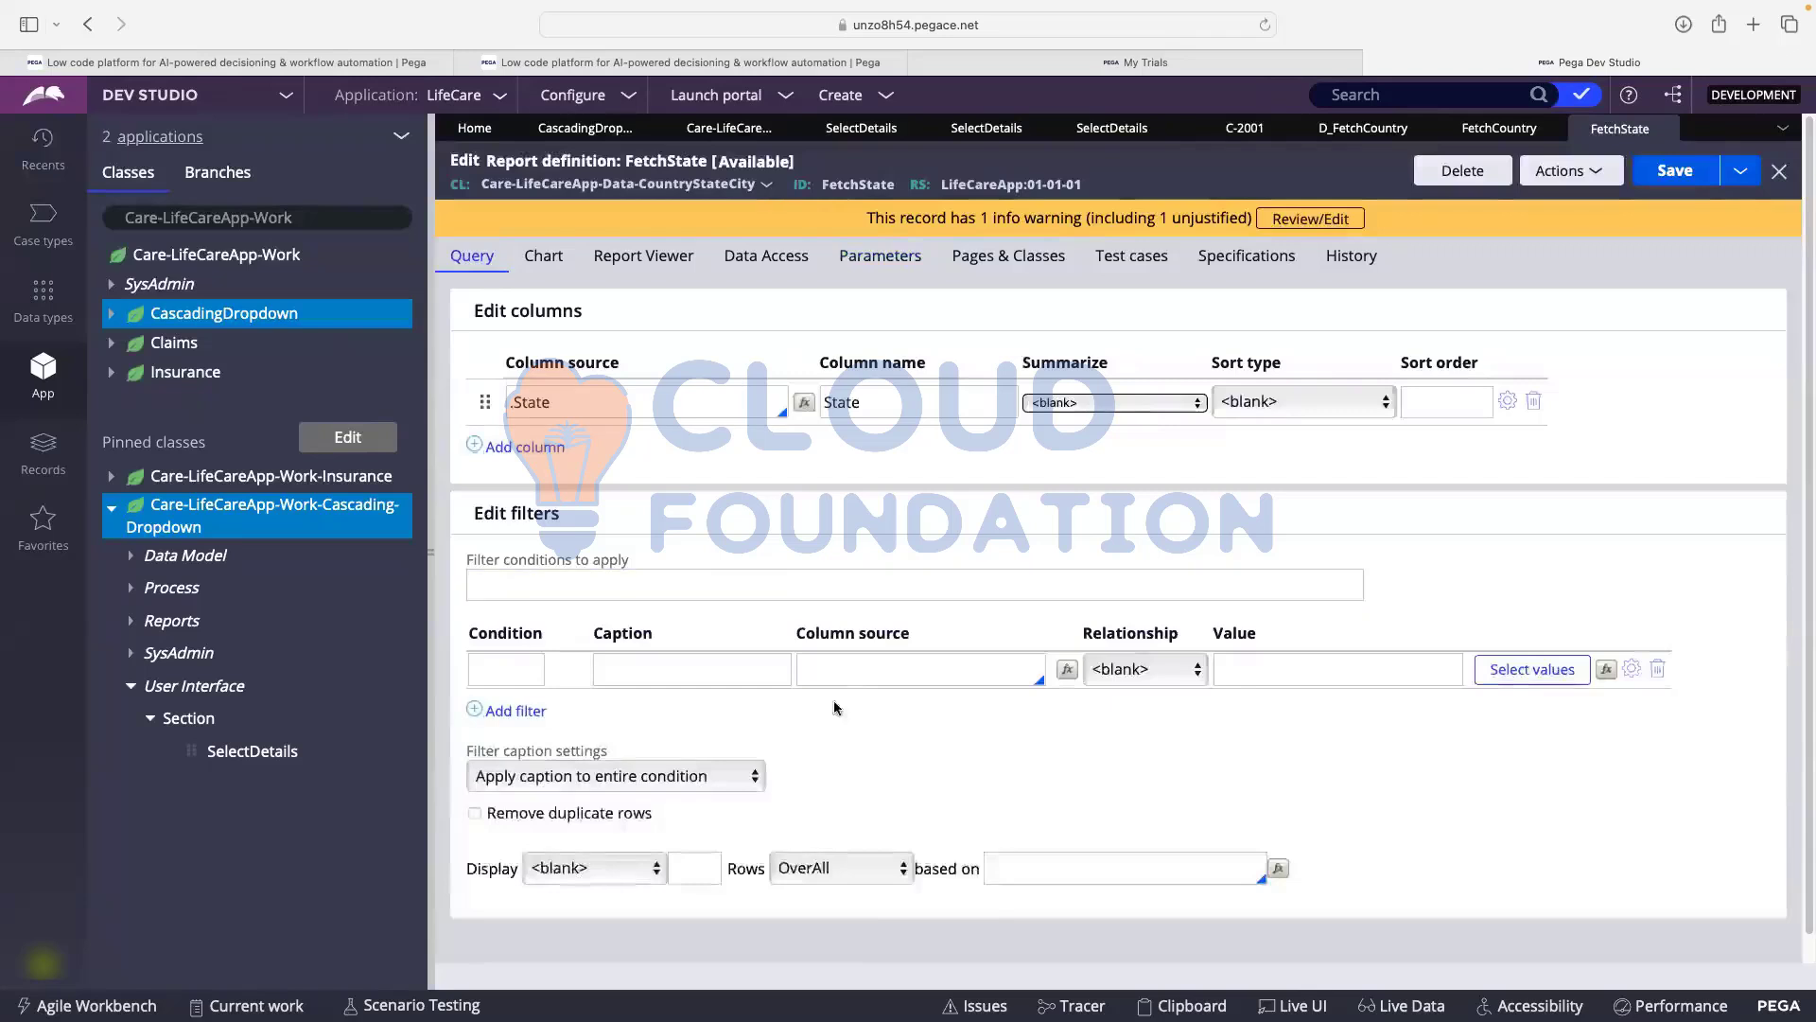
{"action": "left_click", "coordinate": [833, 664]}
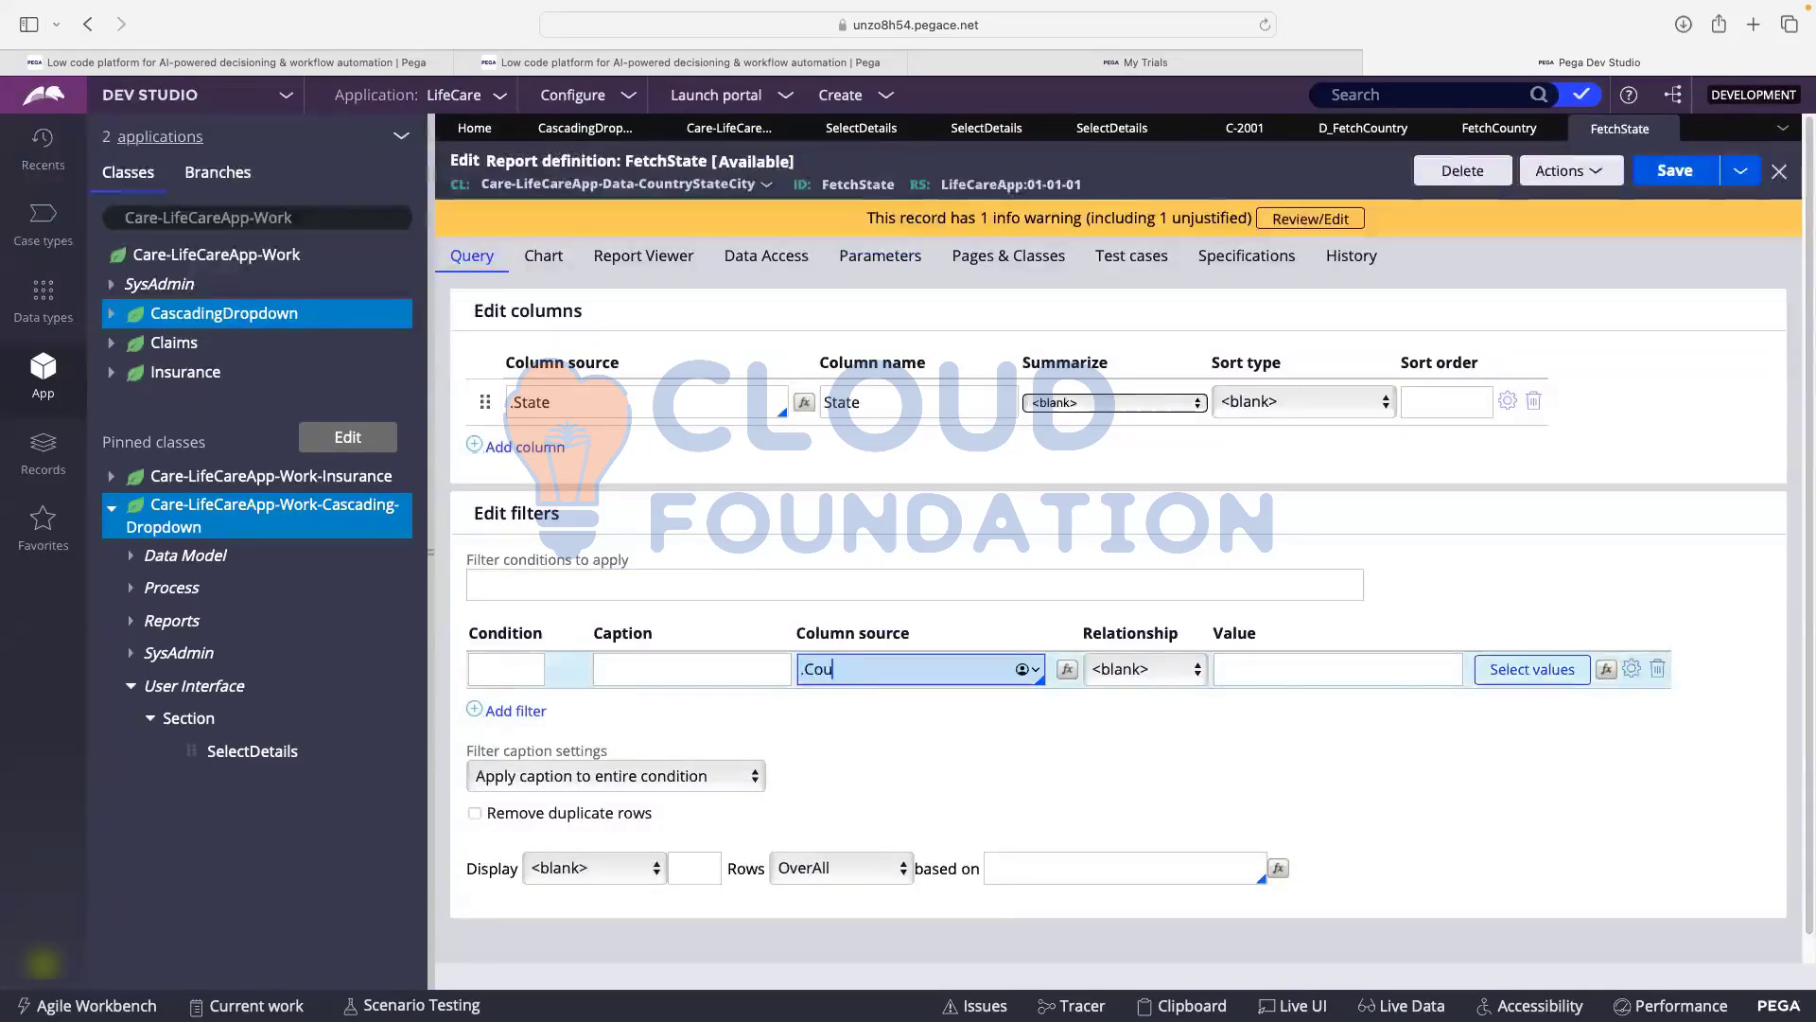
{"action": "type", "text": ".Country"}
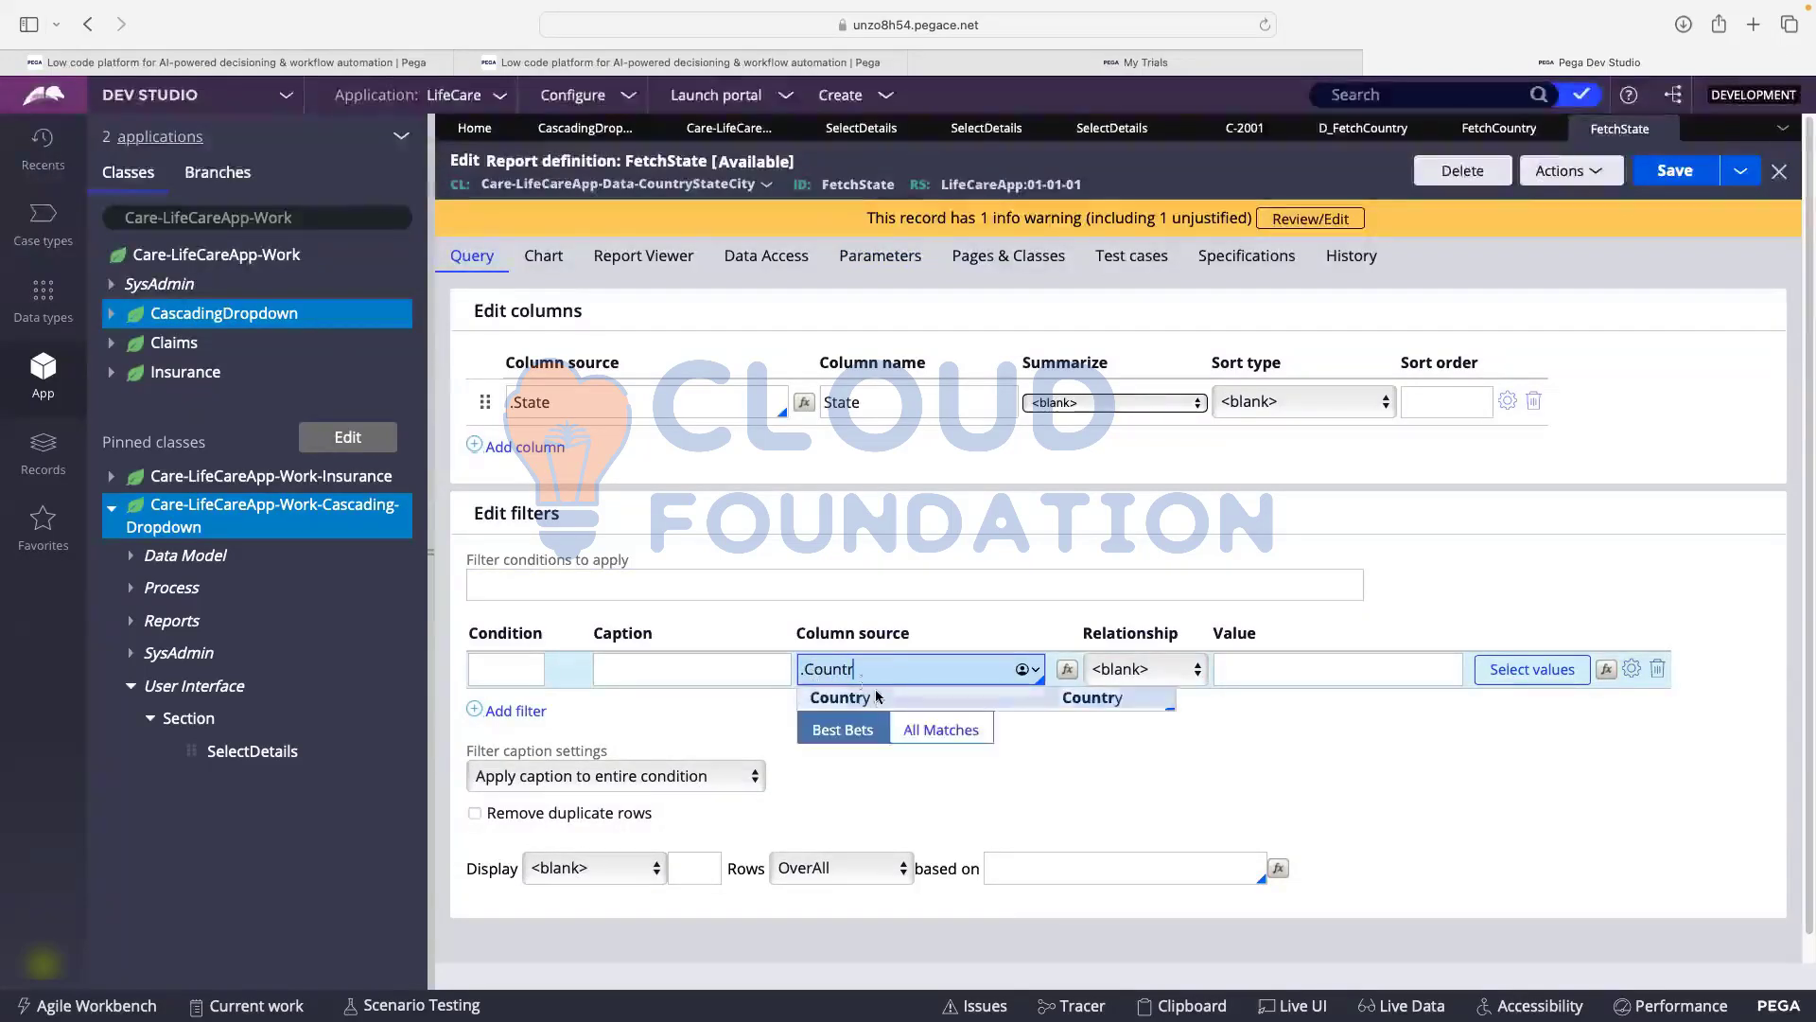
{"action": "left_click", "coordinate": [1279, 670]}
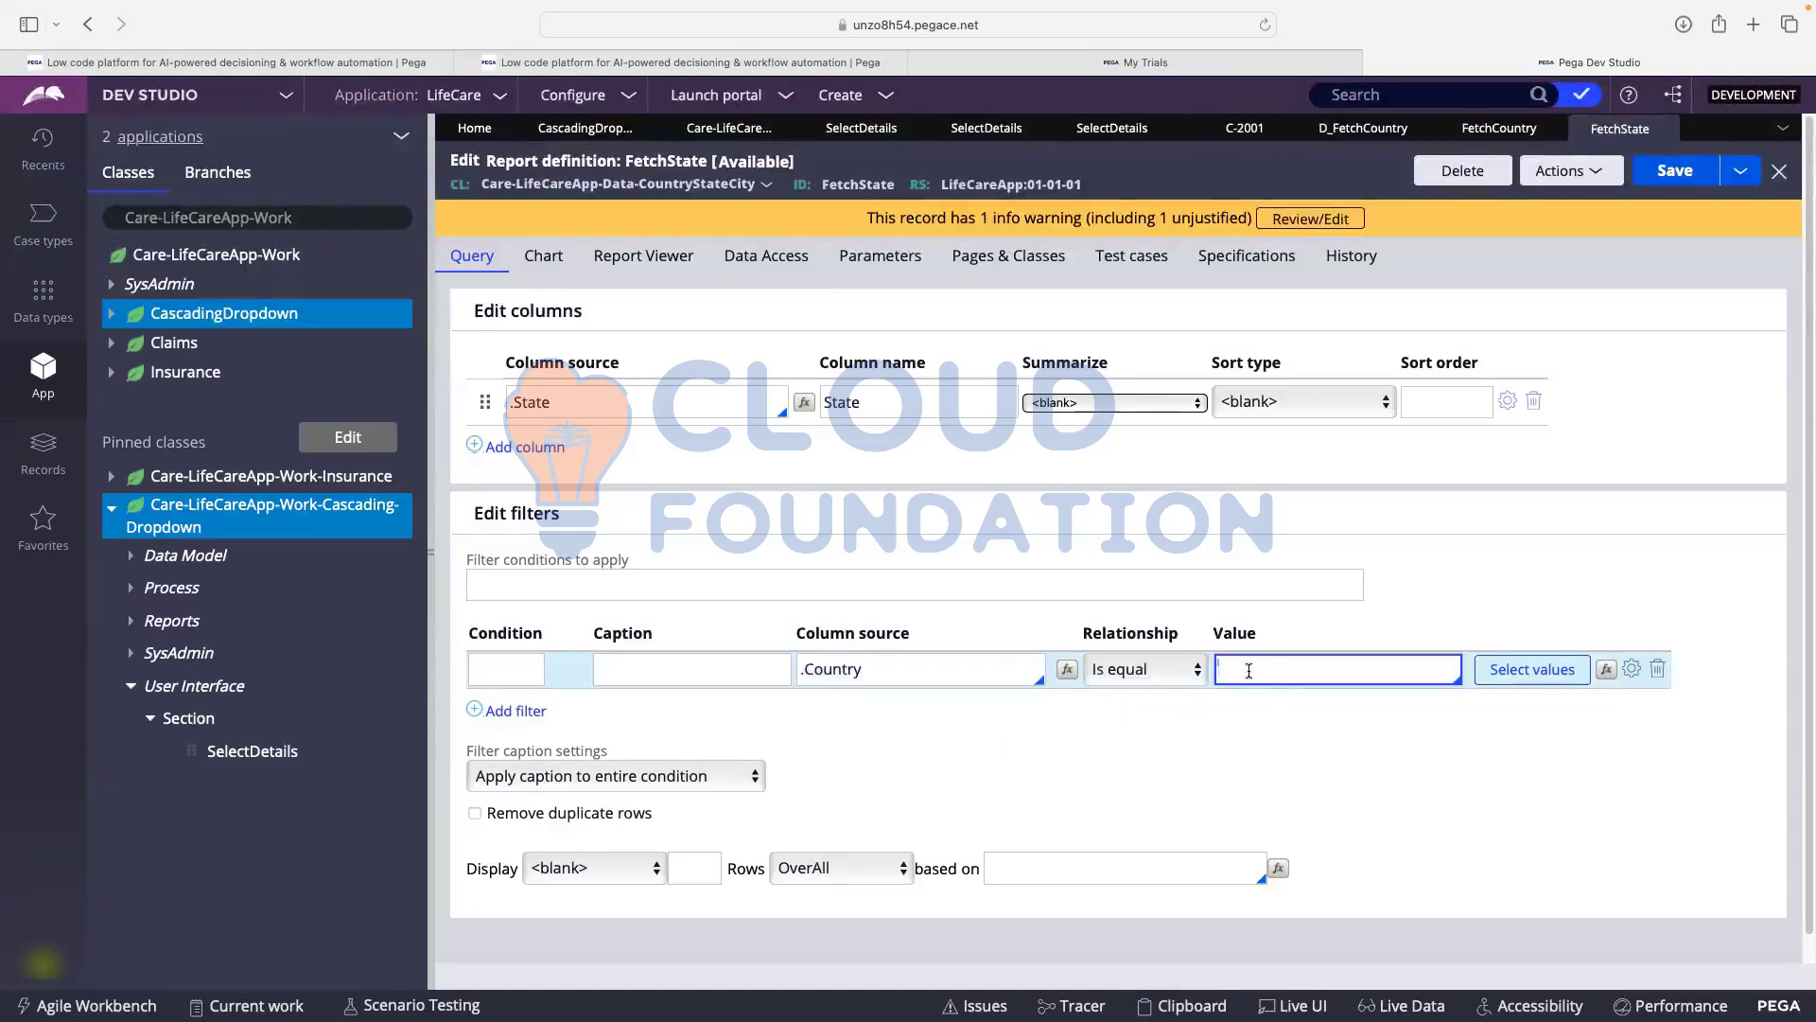
{"action": "type", "text": "Param."}
{"action": "left_click", "coordinate": [1250, 717]}
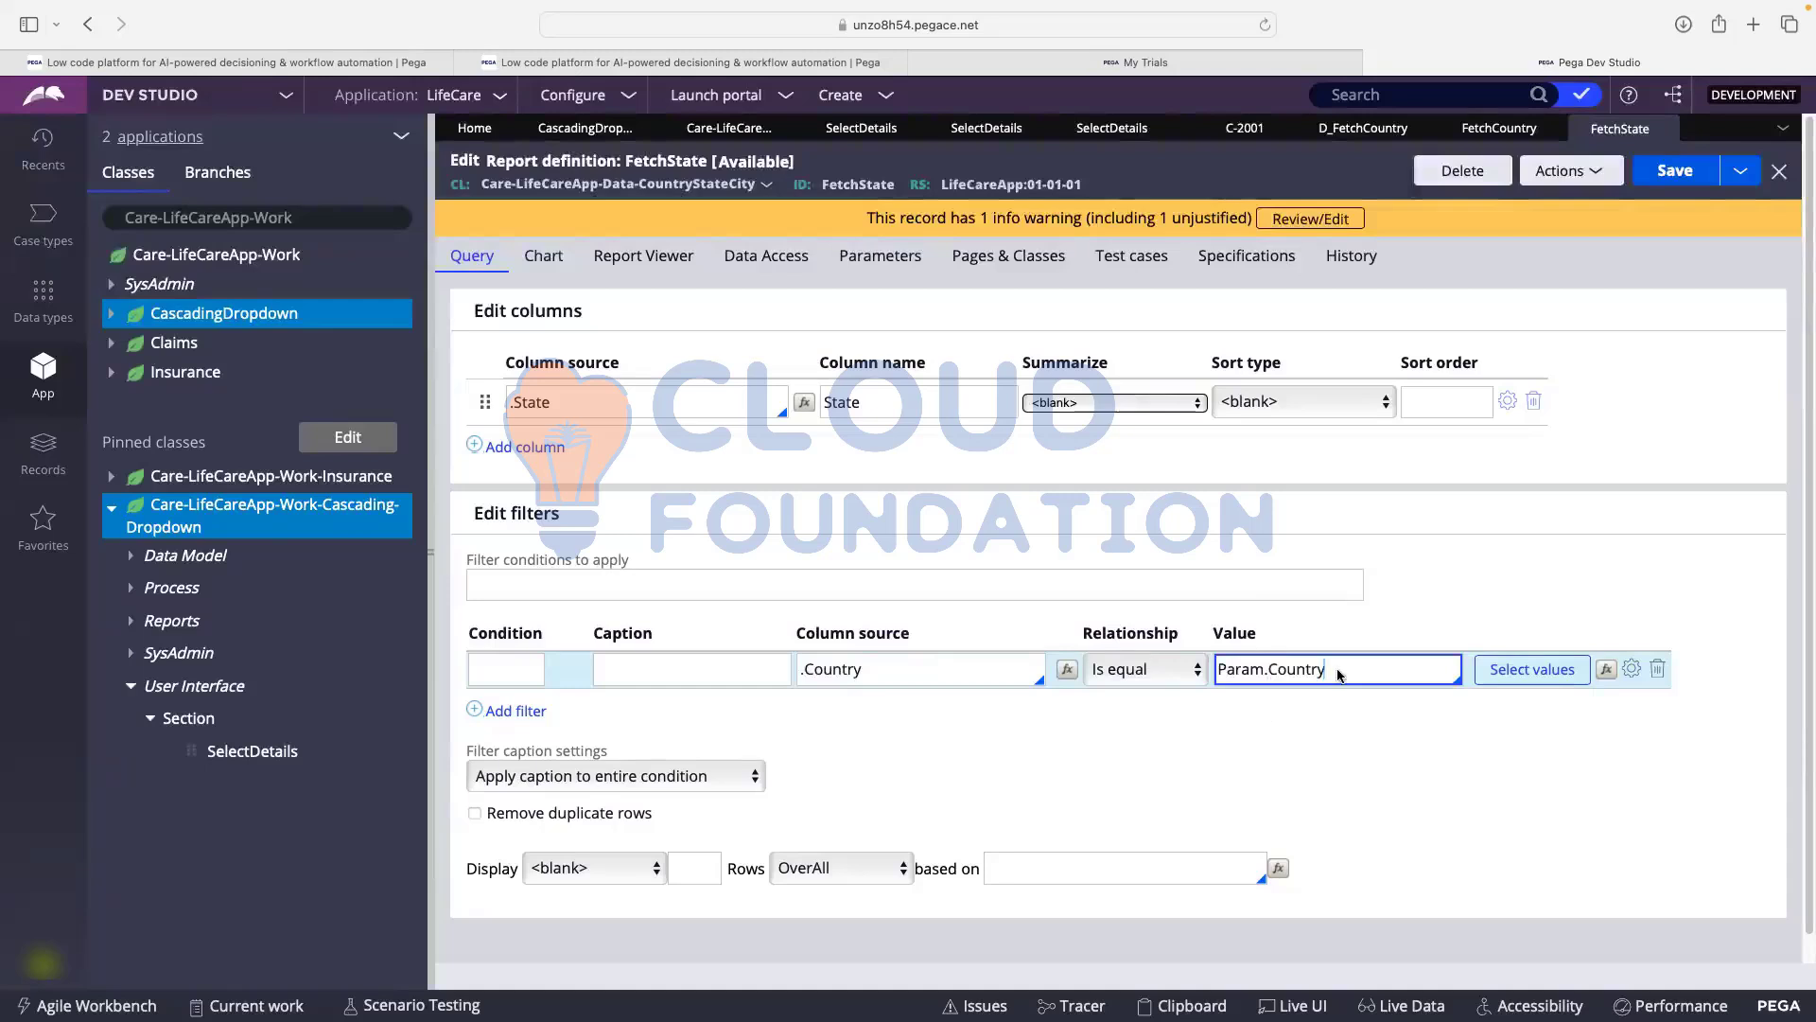
{"action": "key", "text": "ctrl+s"}
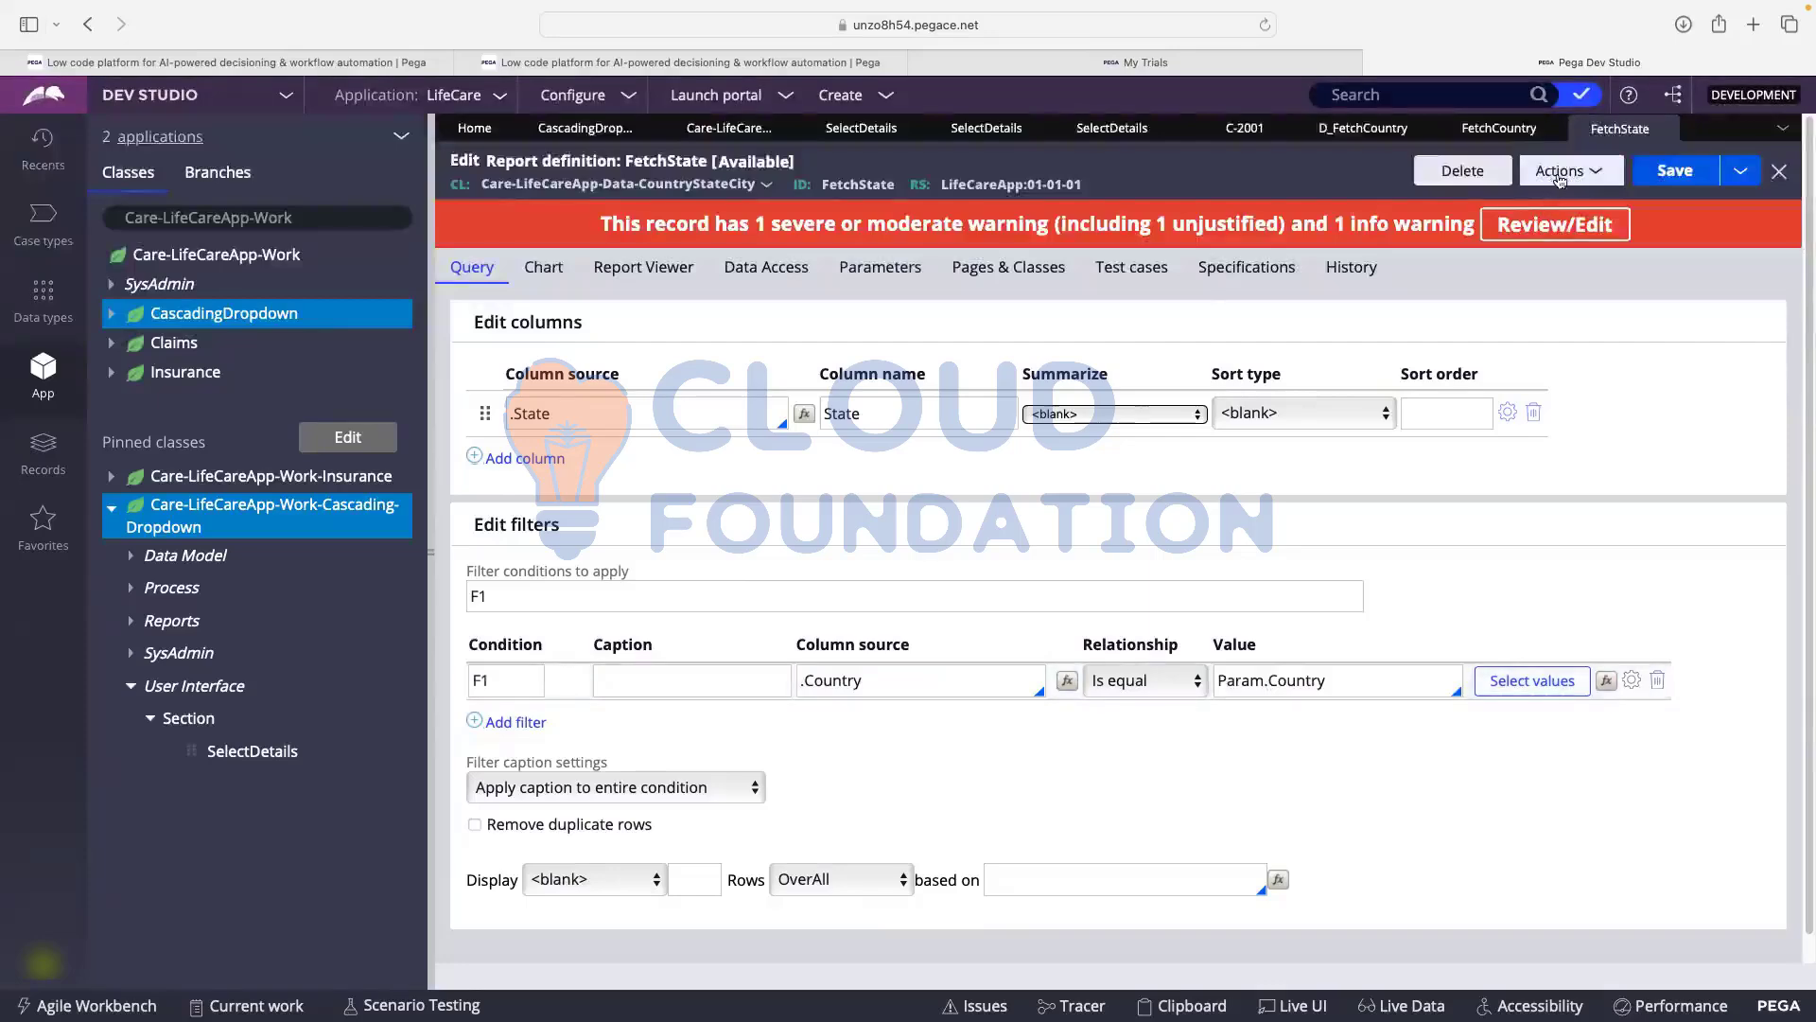
- Run the FetchState report with its Country filter set to Canada, and close the report results
{"action": "left_click", "coordinate": [1566, 172]}
{"action": "left_click", "coordinate": [1518, 204]}
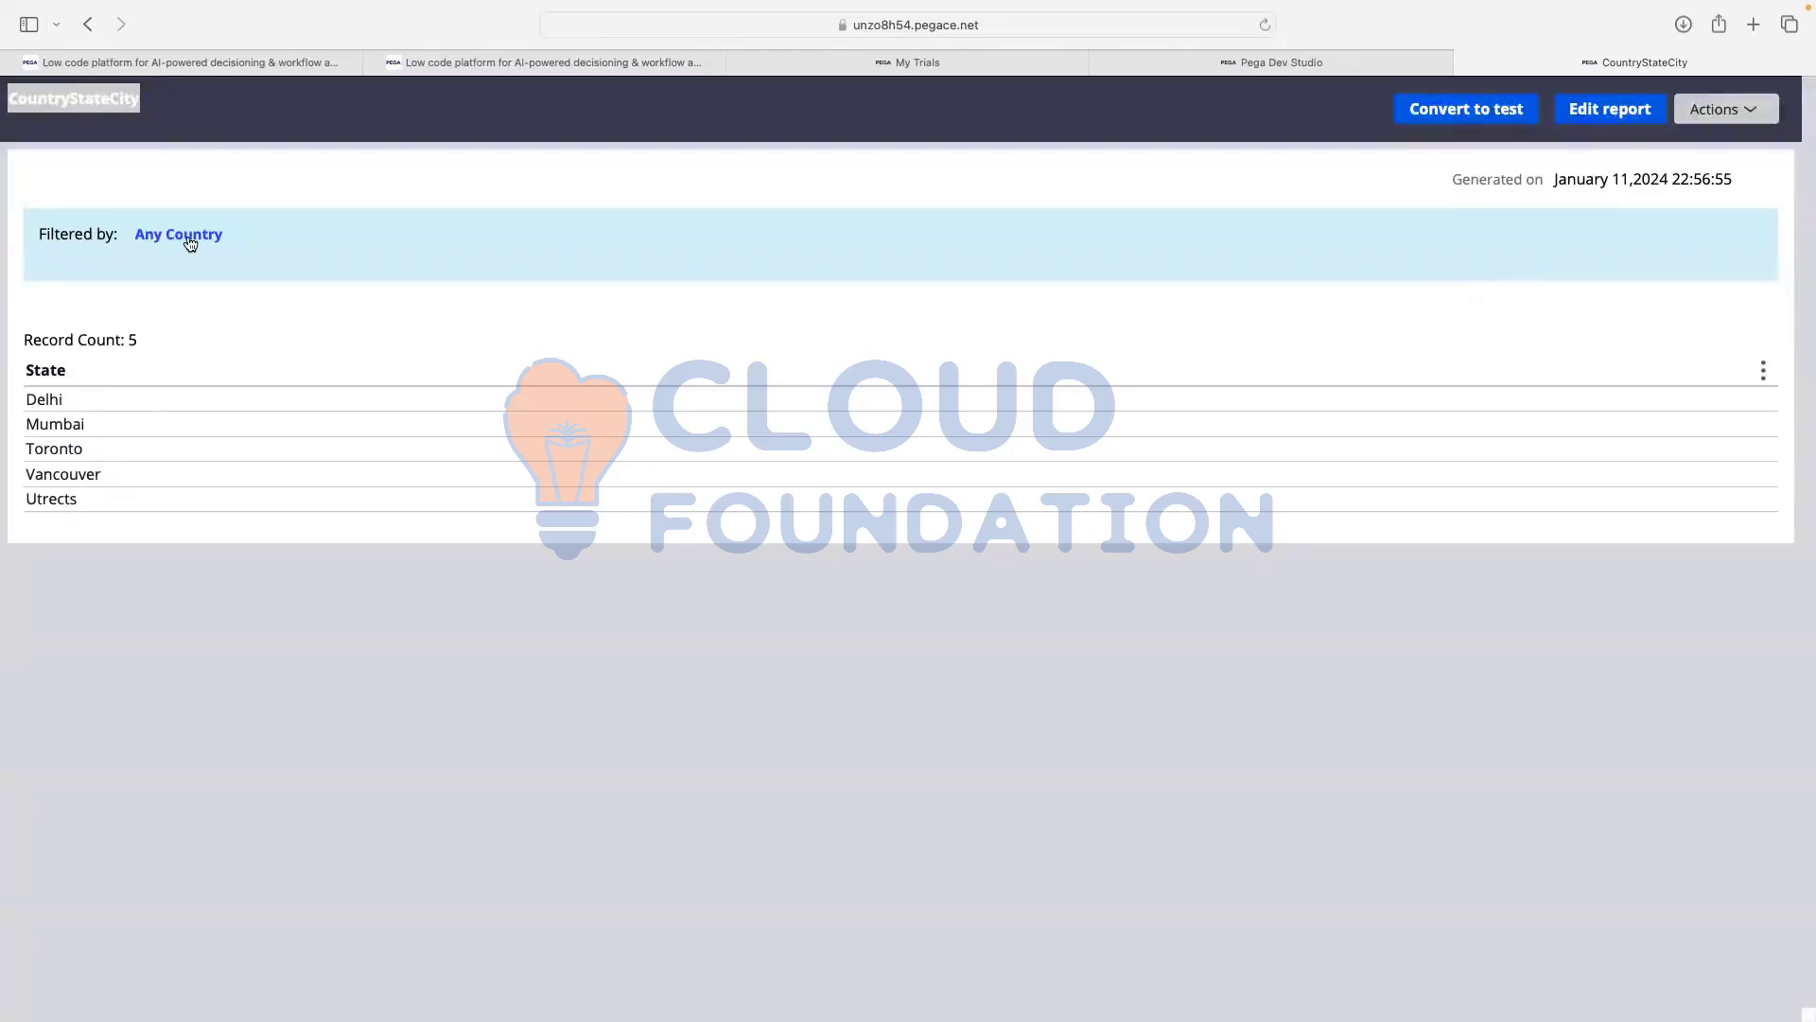
{"action": "left_click", "coordinate": [190, 242]}
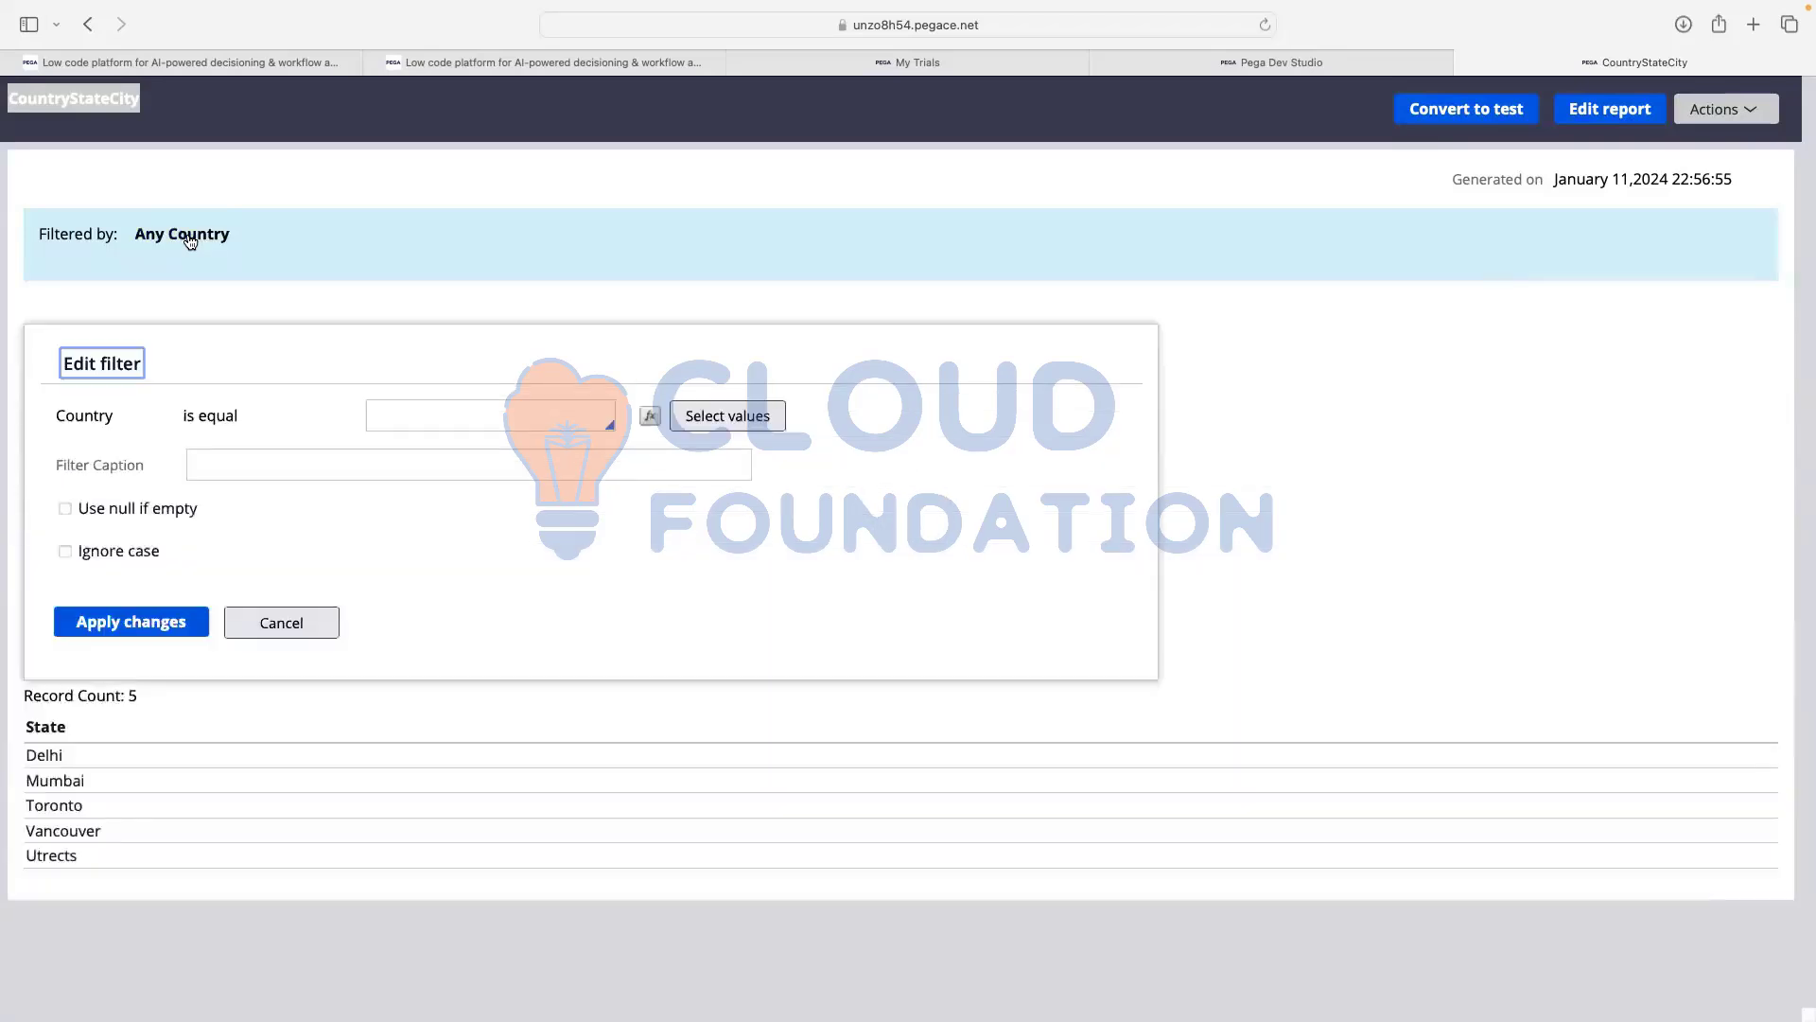
{"action": "left_click", "coordinate": [752, 417]}
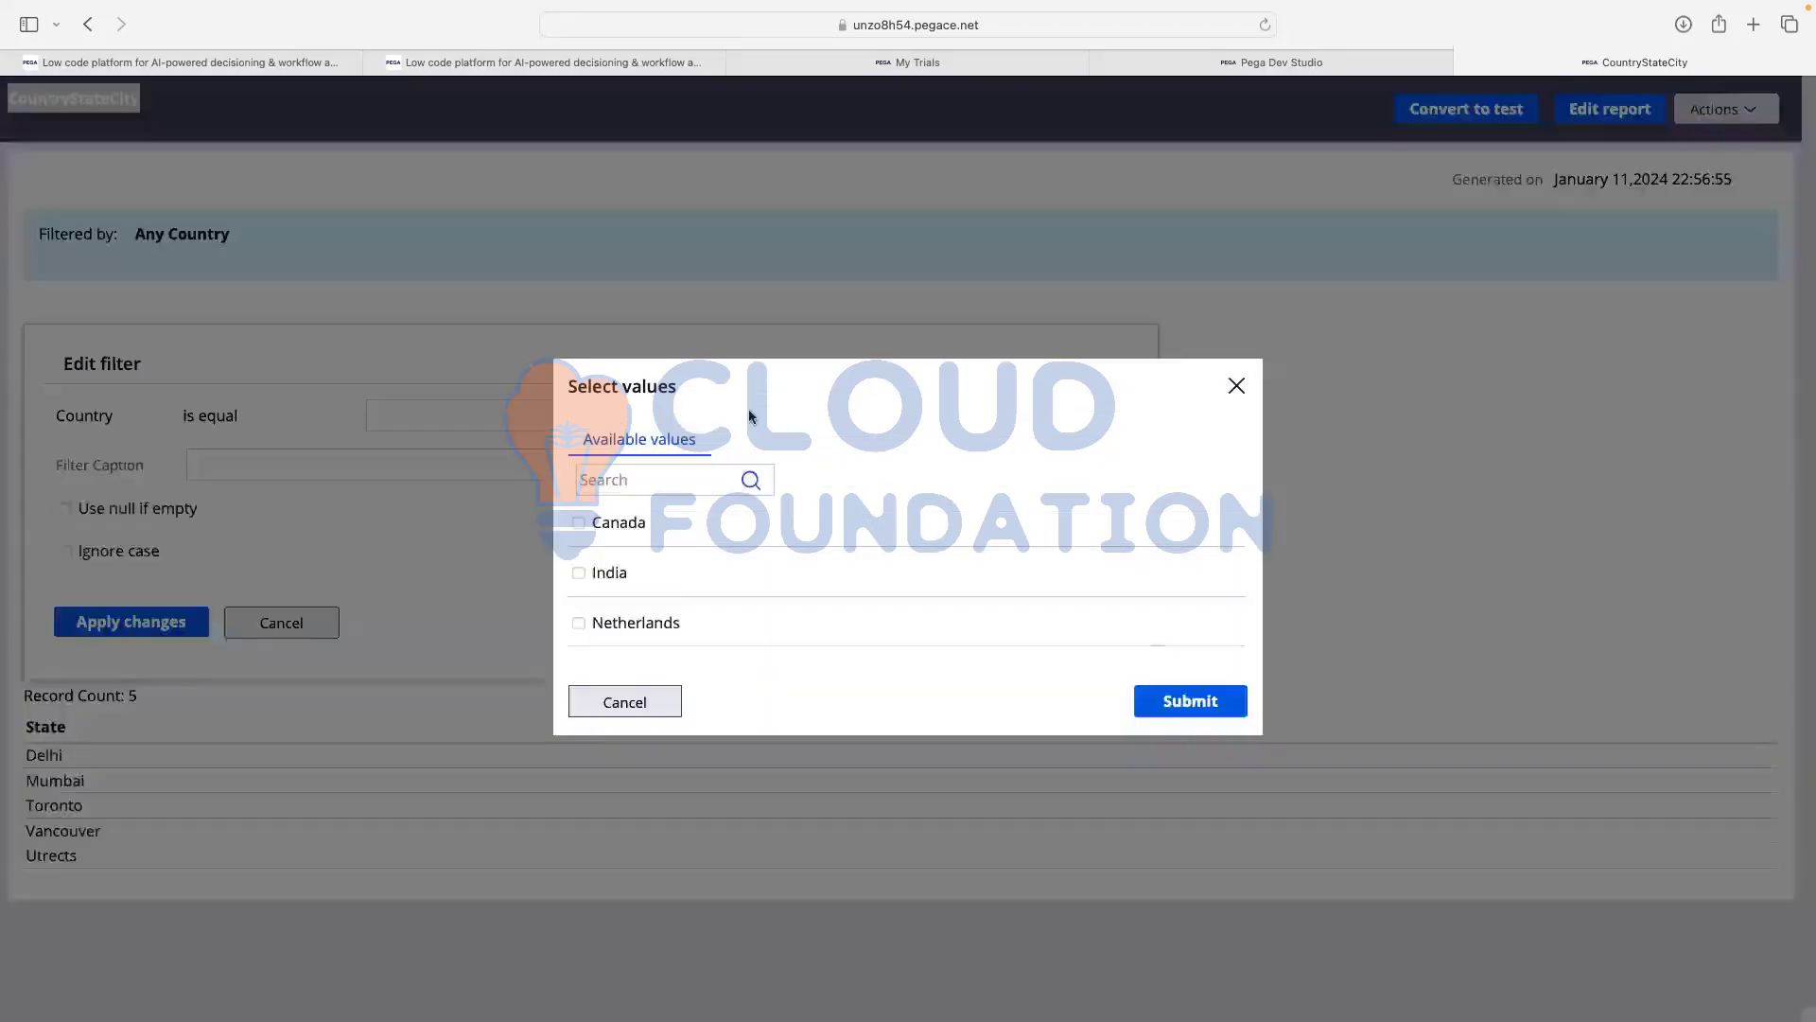
{"action": "left_click", "coordinate": [579, 524]}
{"action": "left_click", "coordinate": [1176, 700]}
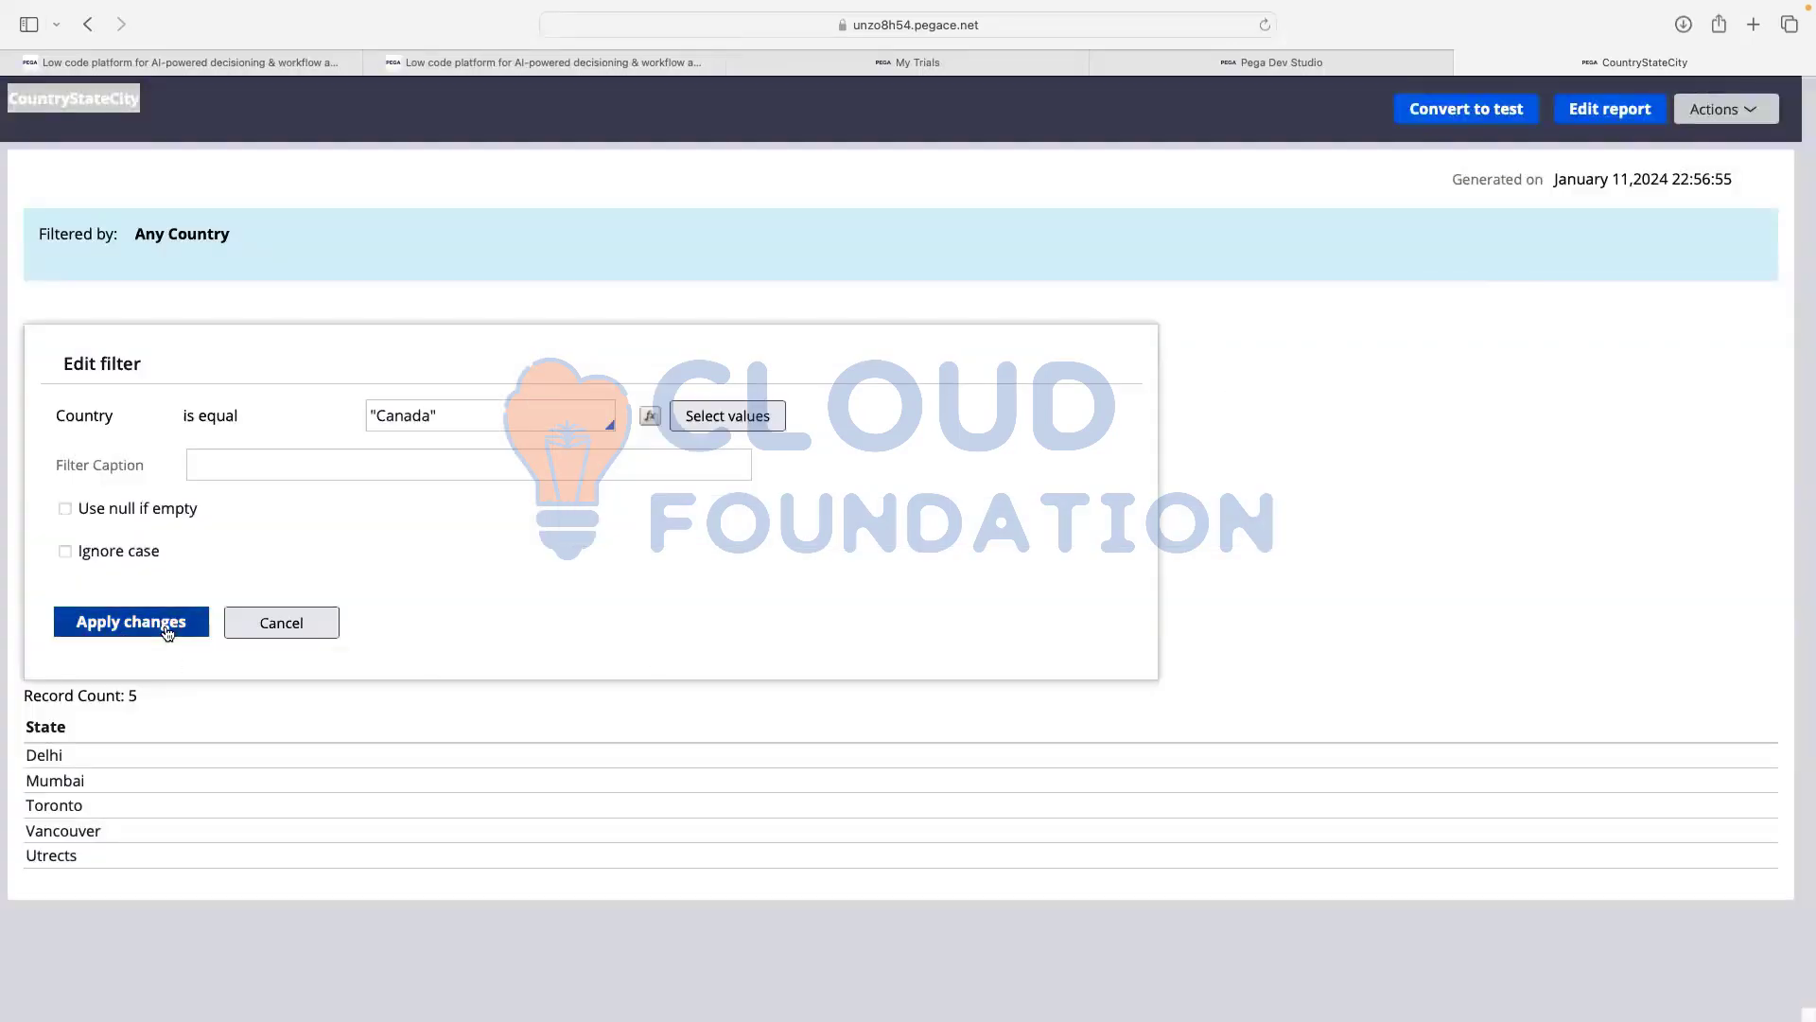
{"action": "left_click", "coordinate": [168, 632]}
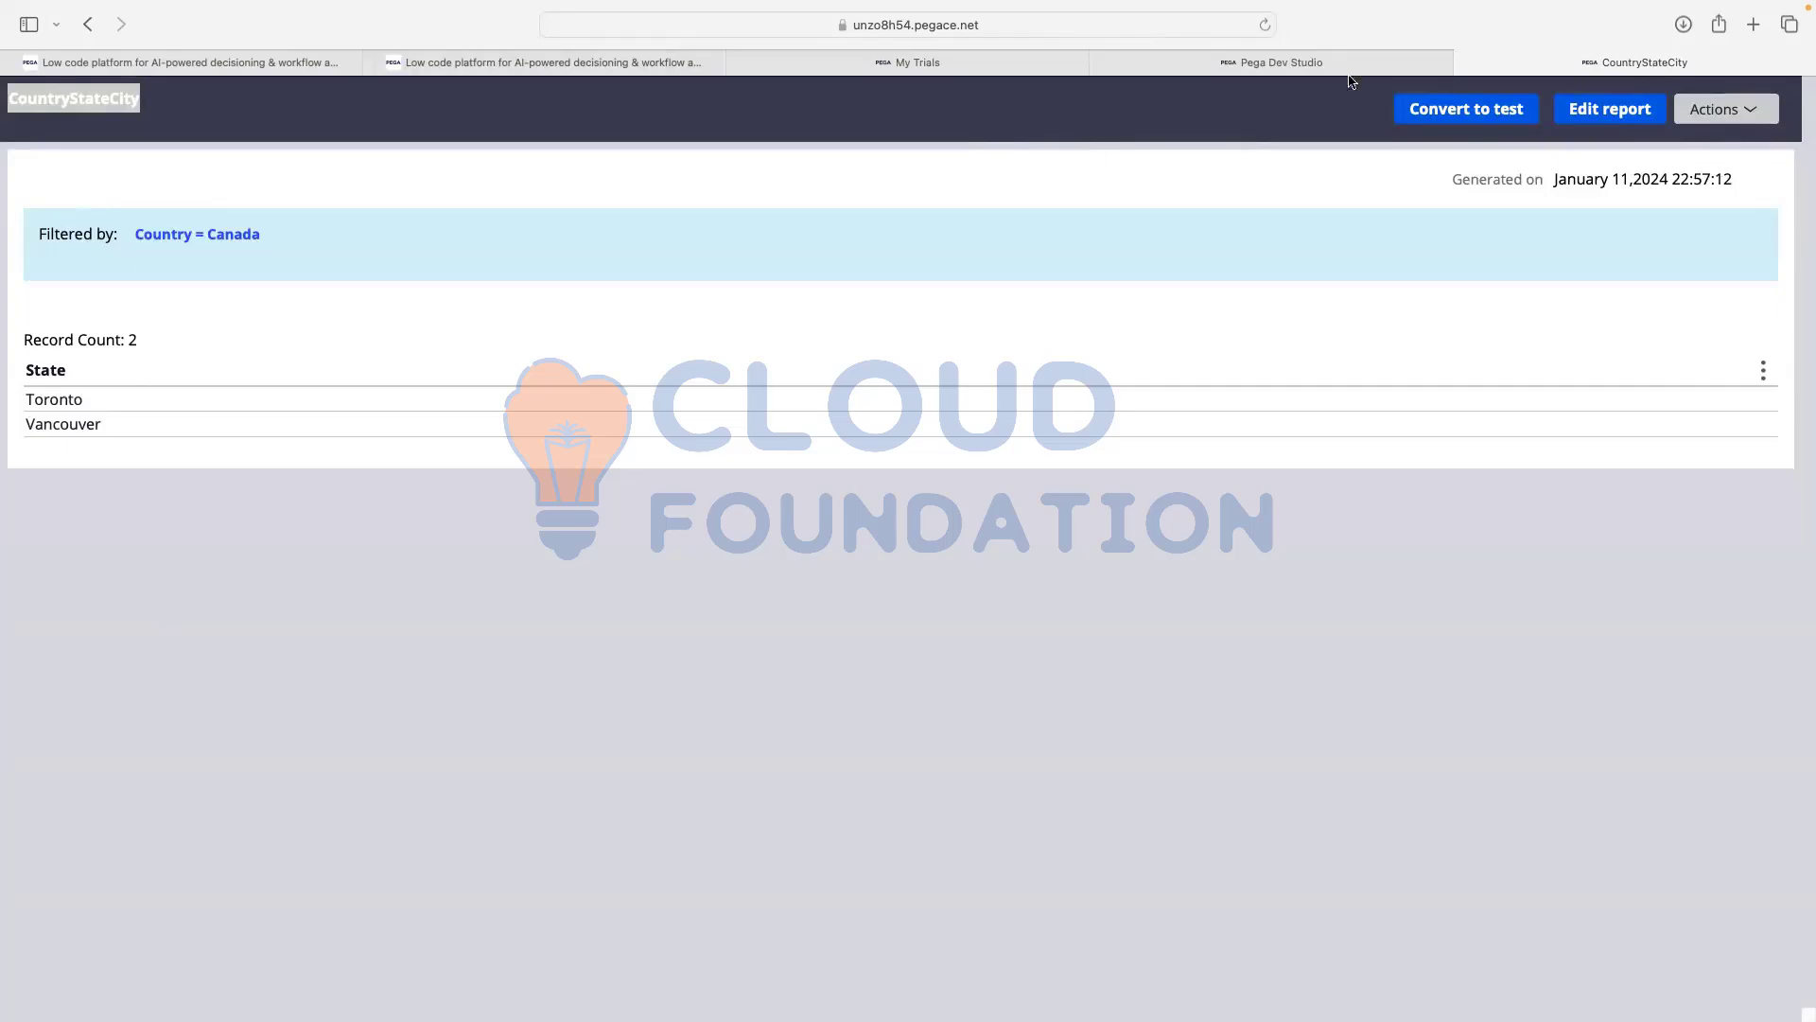
{"action": "left_click", "coordinate": [1463, 69]}
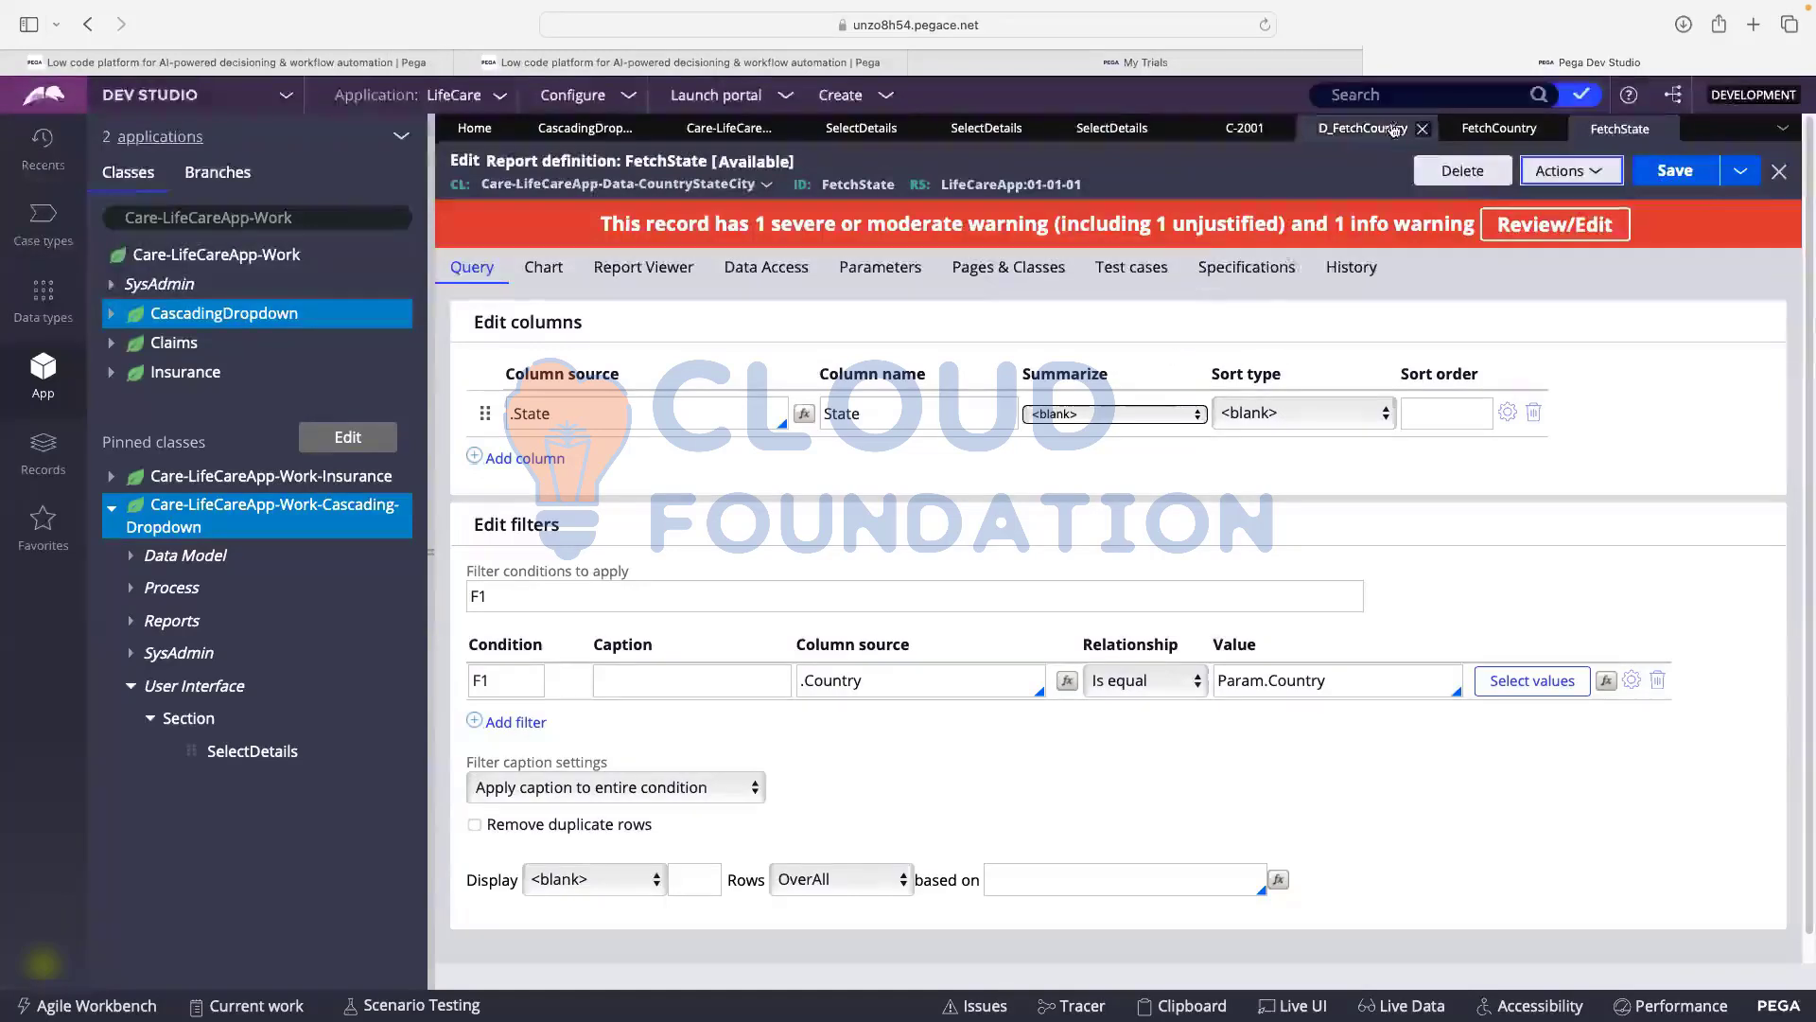
- Save the D_FetchCountry data page as a new data page labelled FetchState, and create it
{"action": "left_click", "coordinate": [1356, 136]}
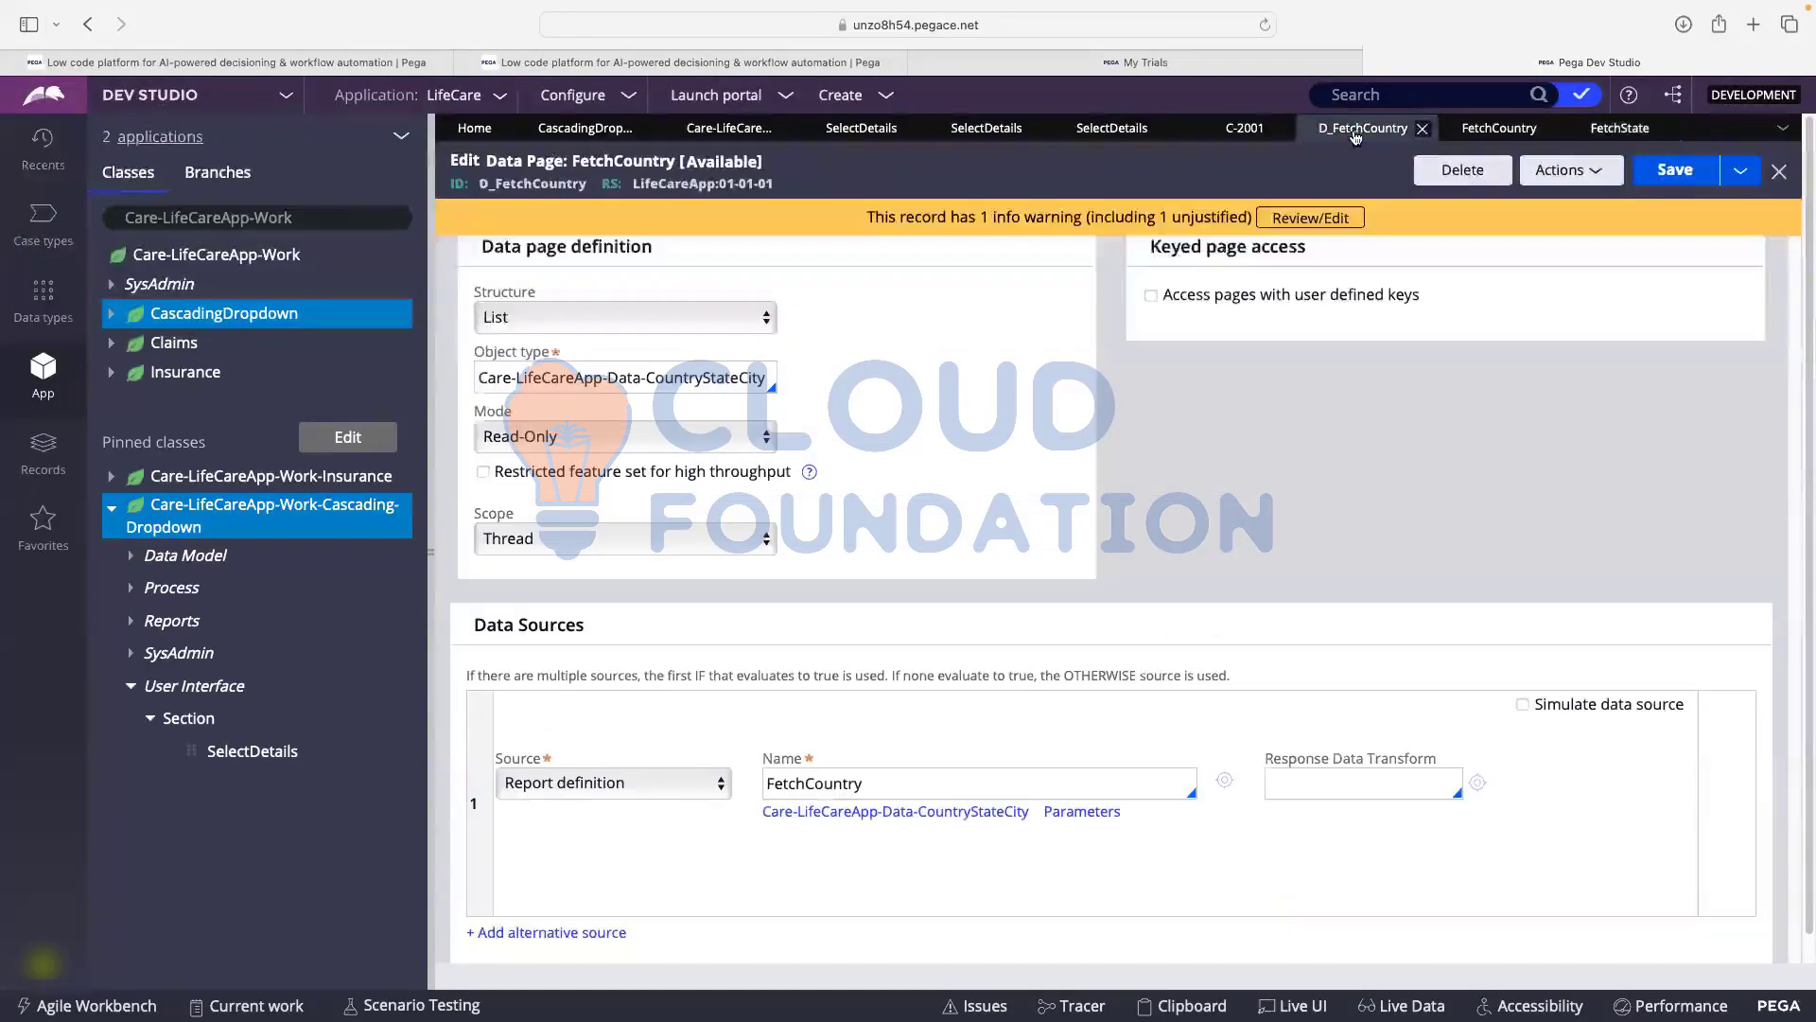
{"action": "left_click", "coordinate": [1740, 172]}
{"action": "left_click", "coordinate": [1586, 202]}
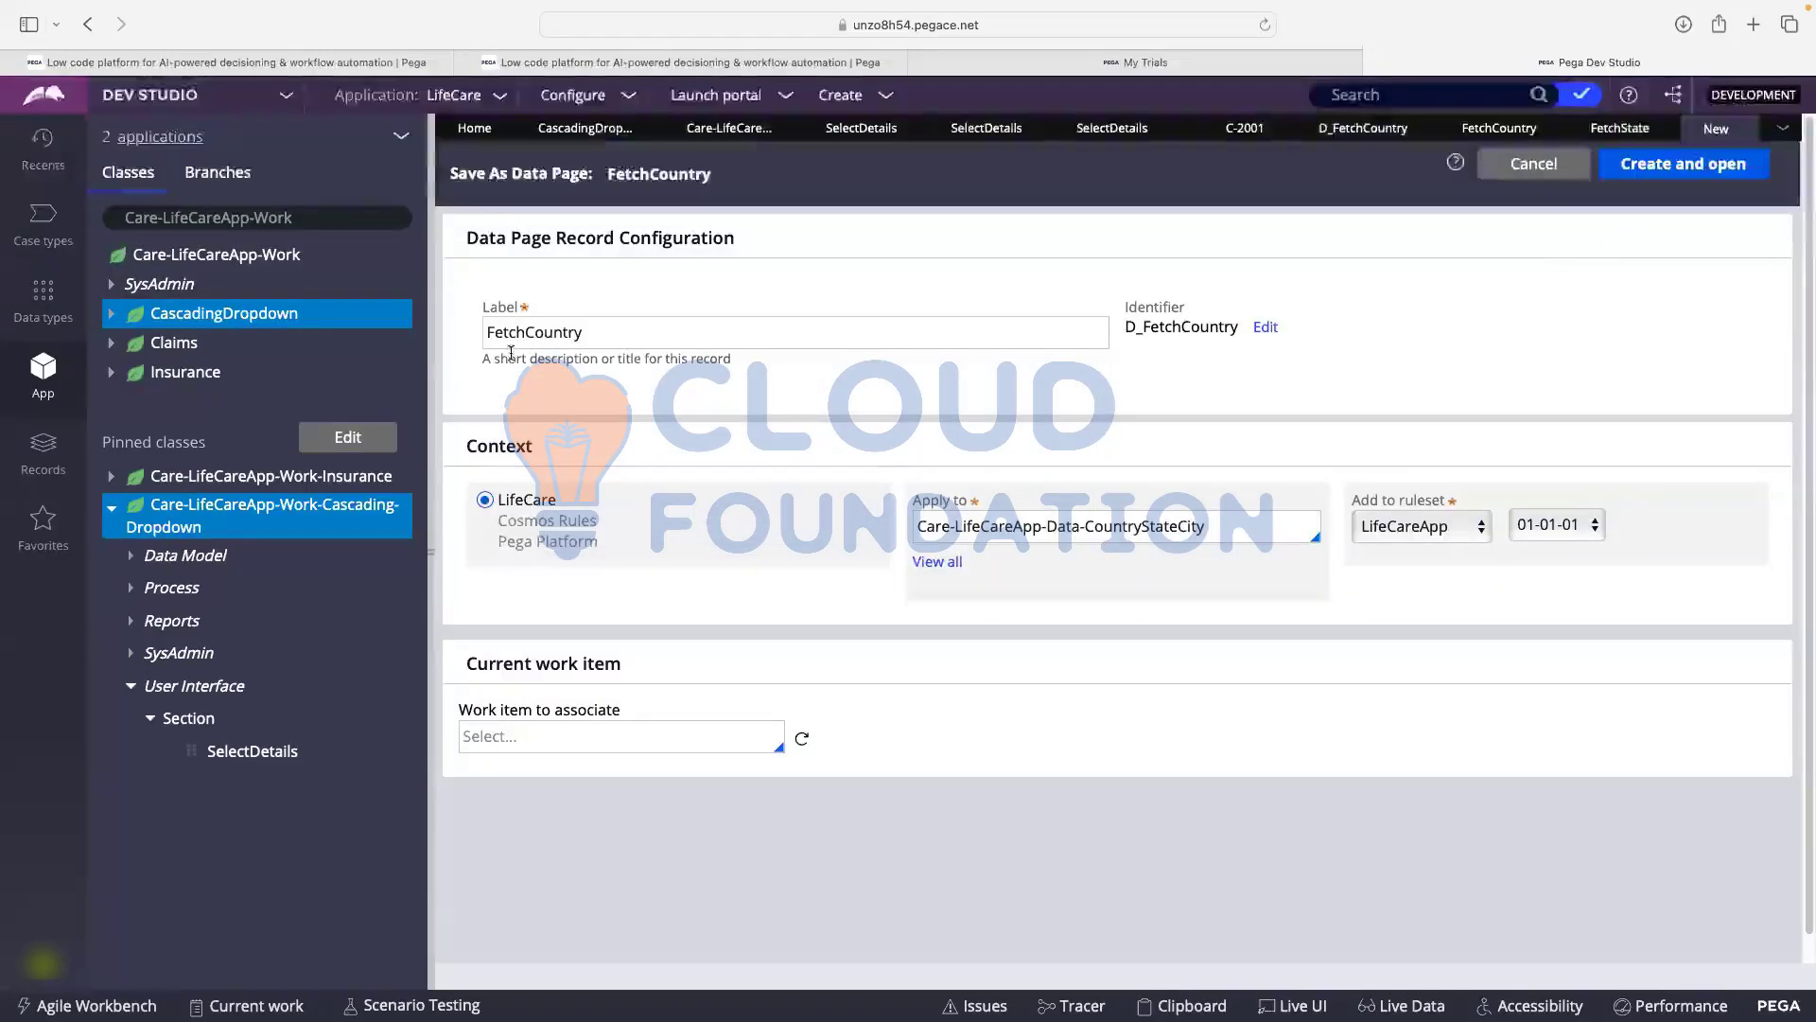
{"action": "left_click", "coordinate": [515, 337]}
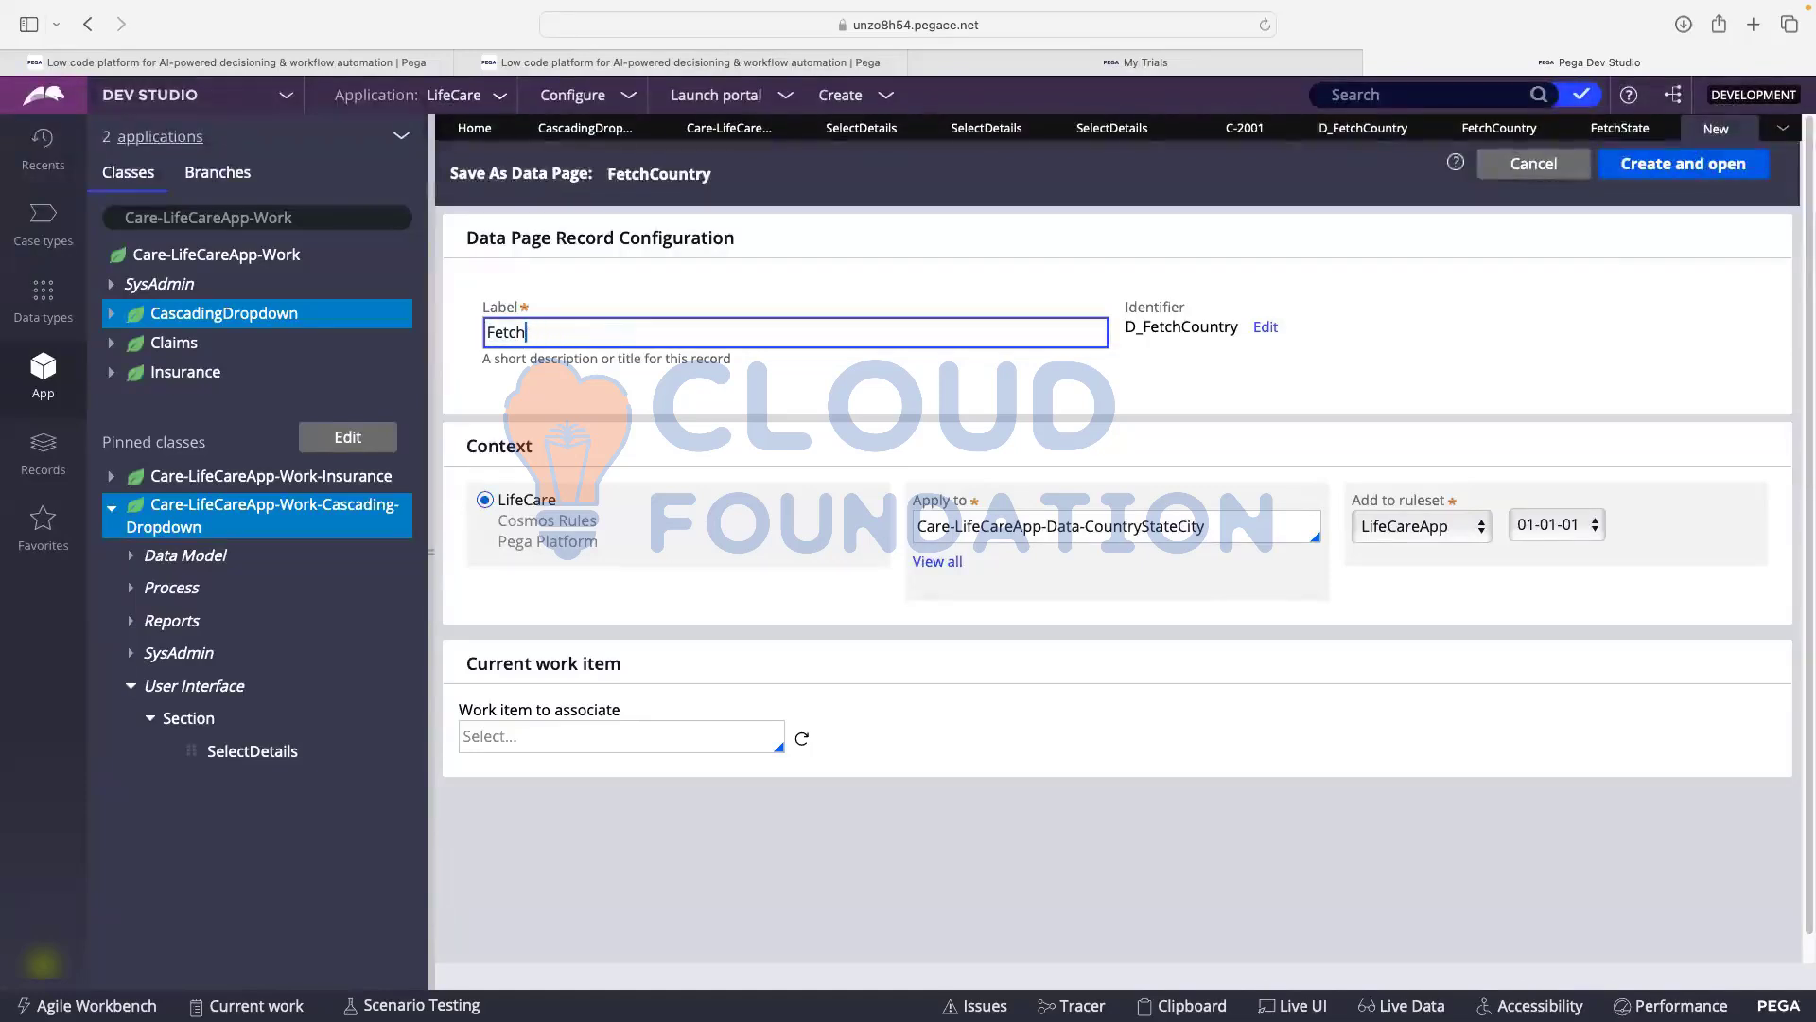
{"action": "left_click", "coordinate": [880, 395]}
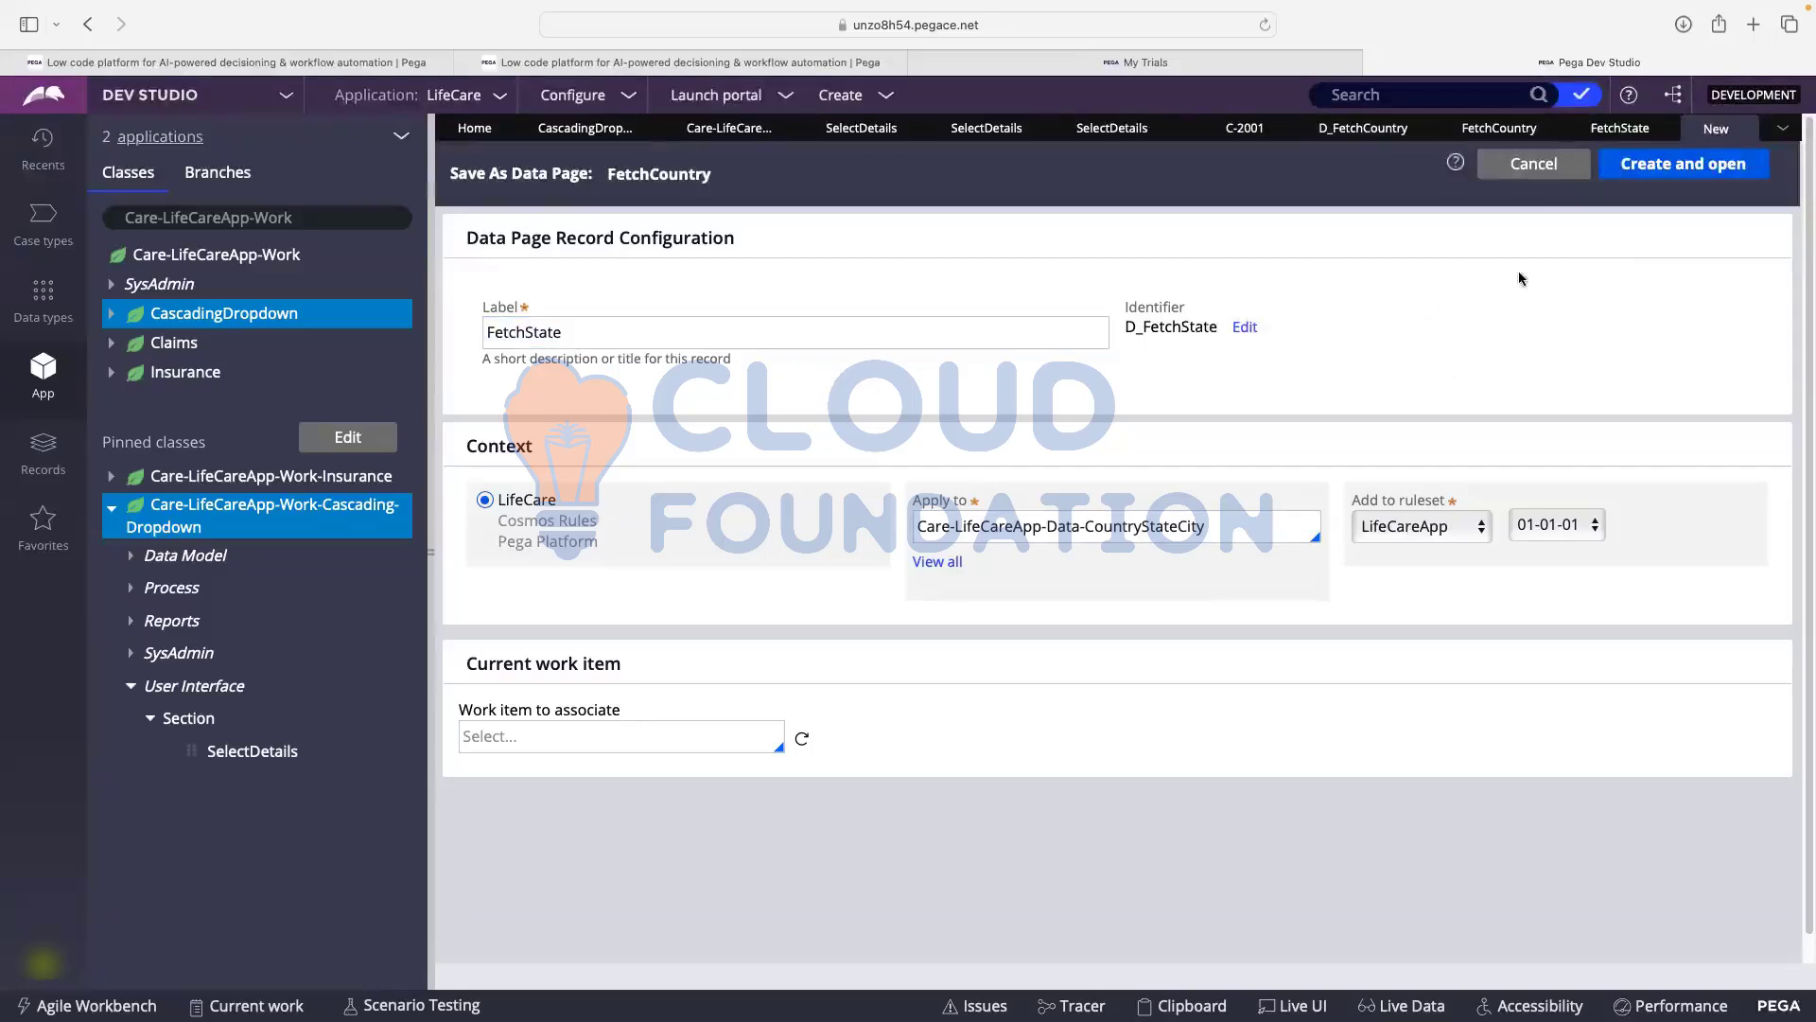
{"action": "left_click", "coordinate": [1669, 164]}
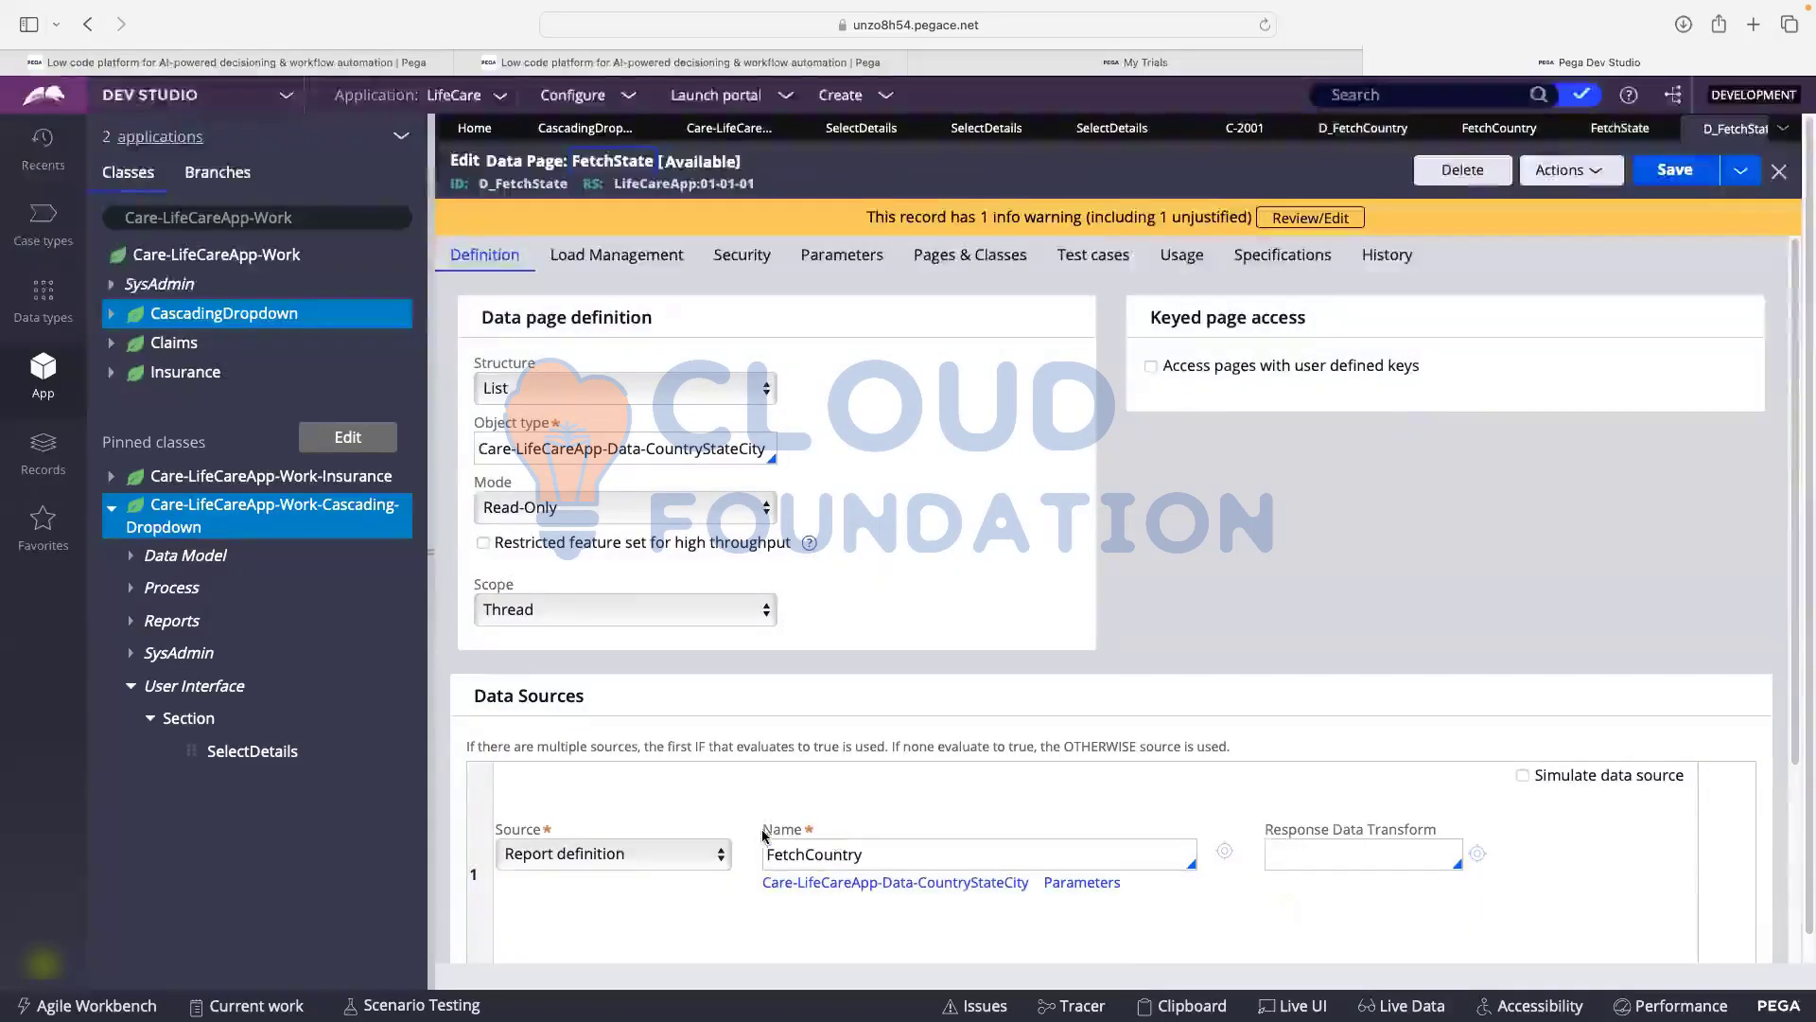
- Set the D_FetchState data page's source report definition to FetchState
{"action": "left_click", "coordinate": [895, 852]}
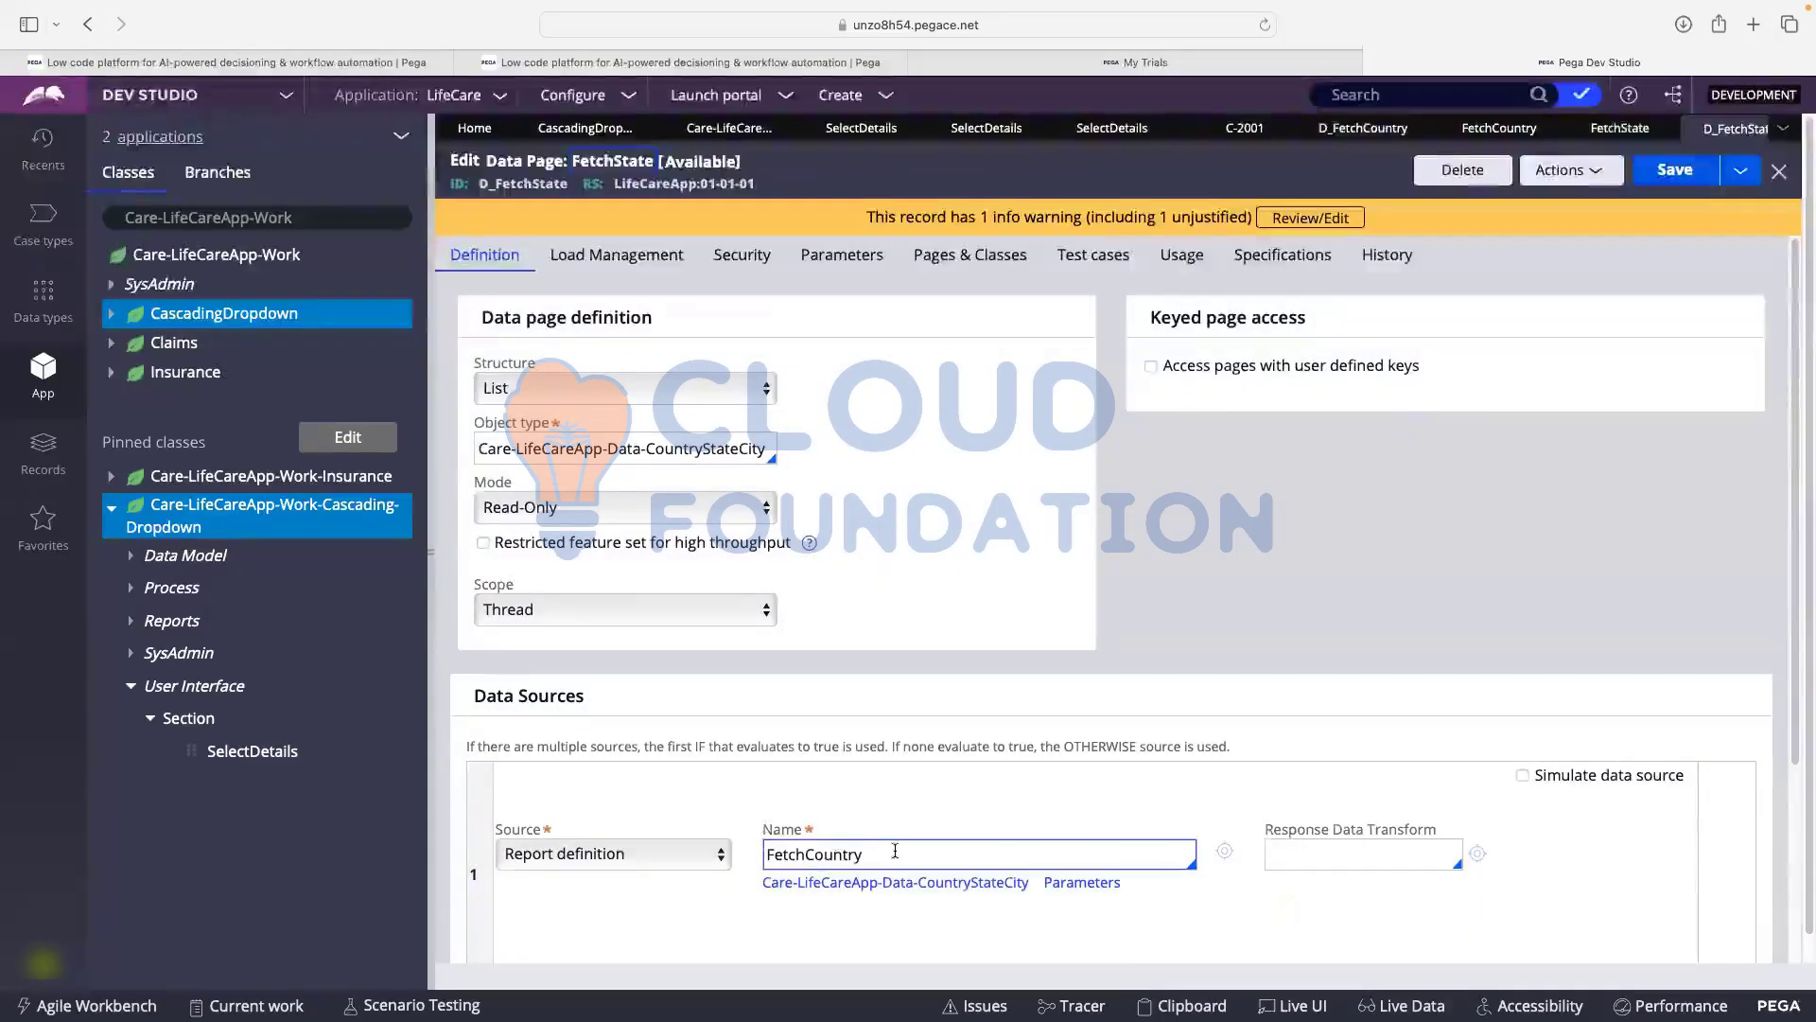
{"action": "key", "text": "BackSpace"}
{"action": "key", "text": "BackSpace"}
{"action": "key", "text": "BackSpace"}
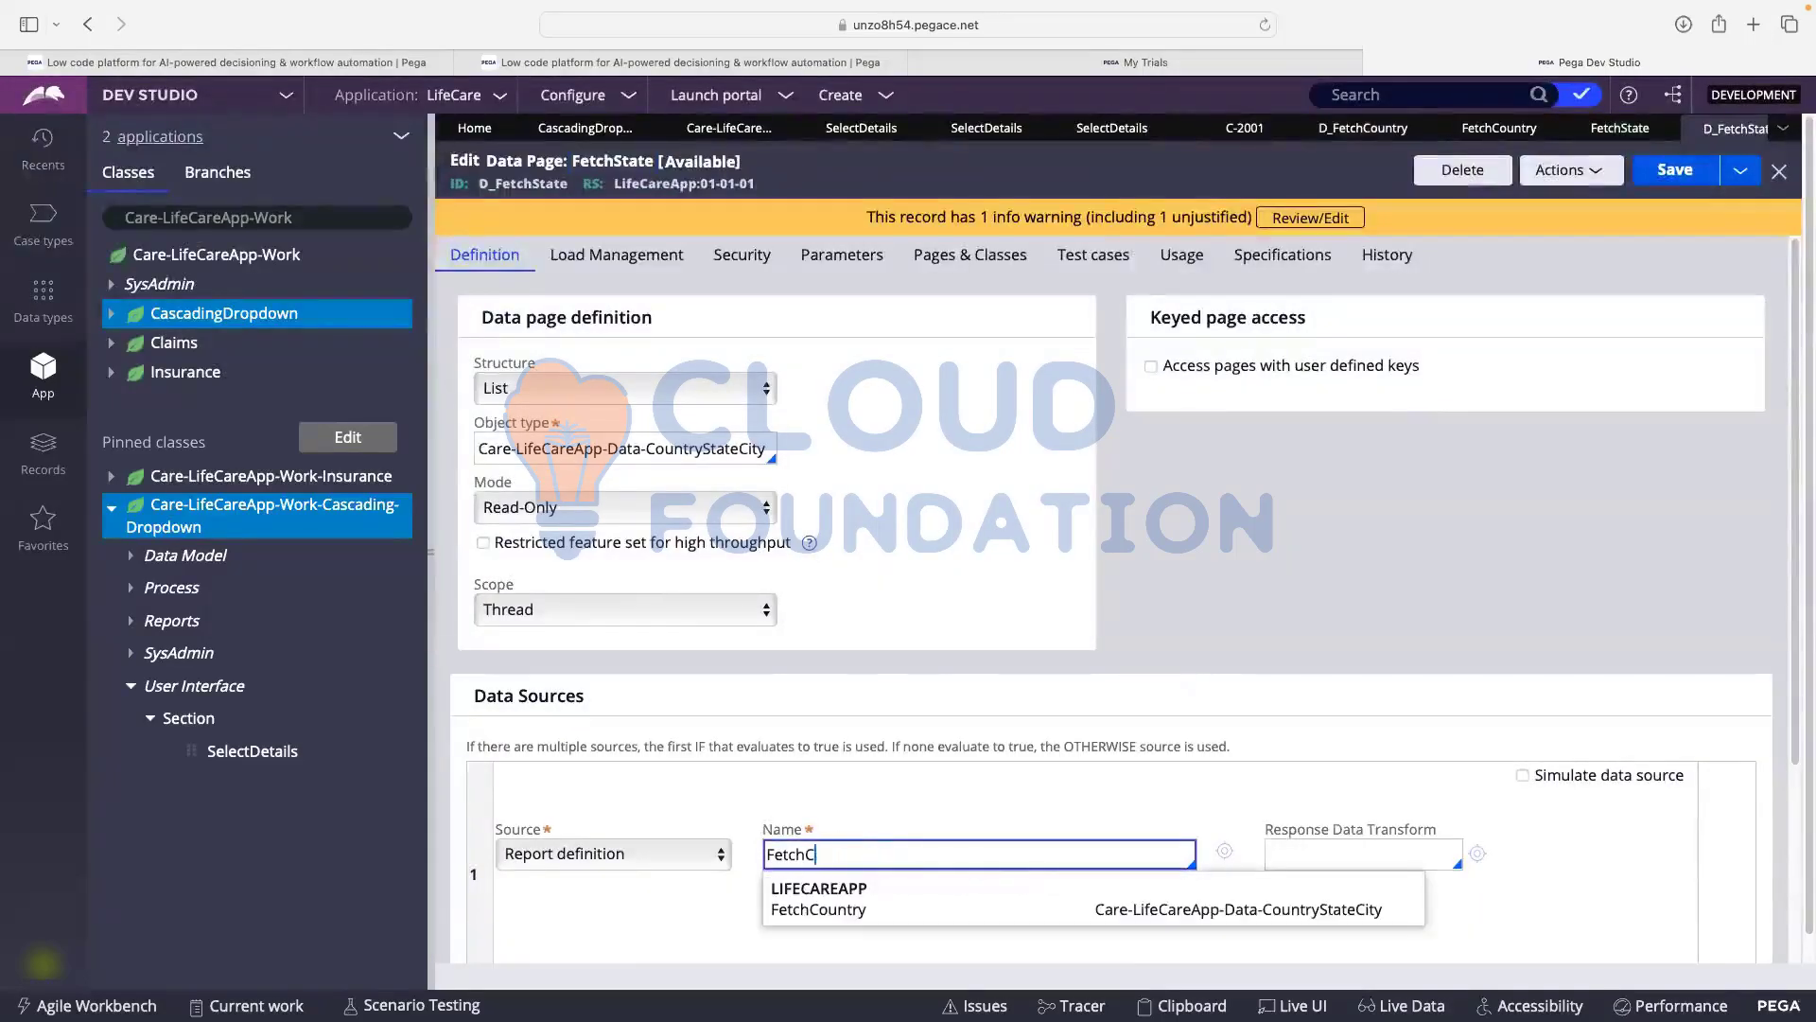
{"action": "key", "text": "BackSpace"}
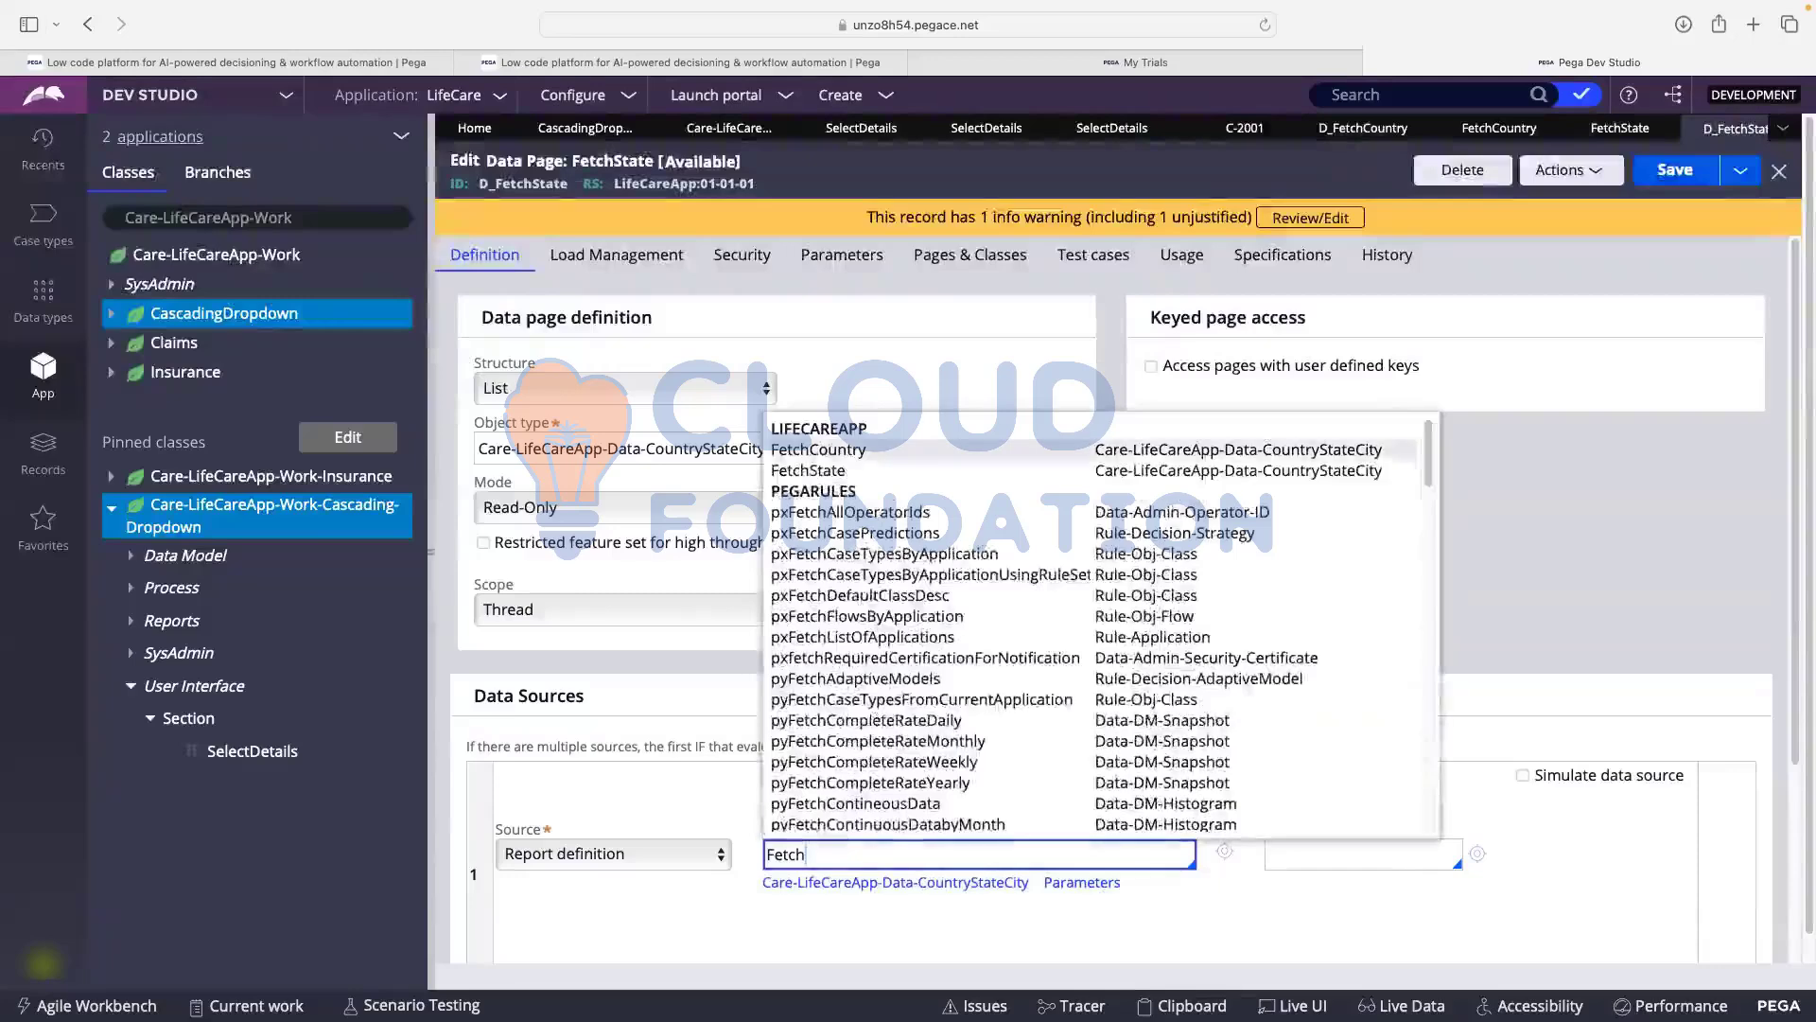
{"action": "left_click", "coordinate": [856, 471]}
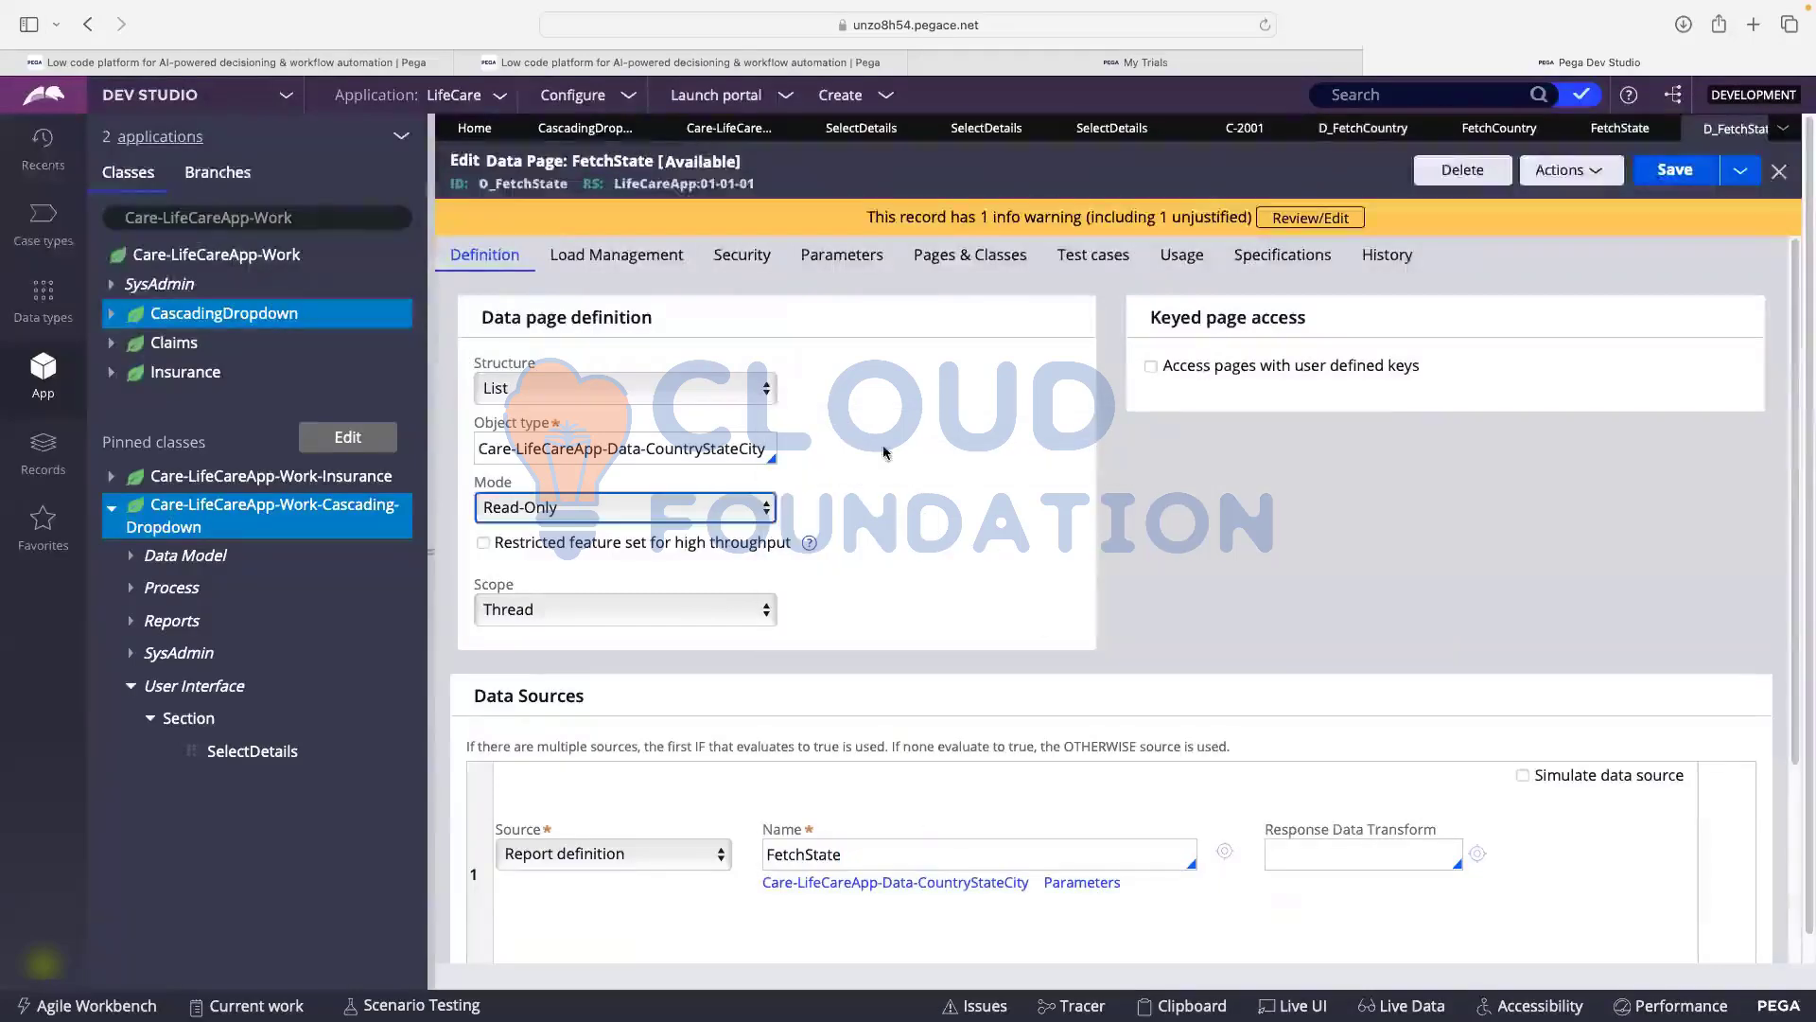
- Add a parameter named Country to the D_FetchState data page
{"action": "left_click", "coordinate": [842, 254]}
{"action": "left_click", "coordinate": [566, 452]}
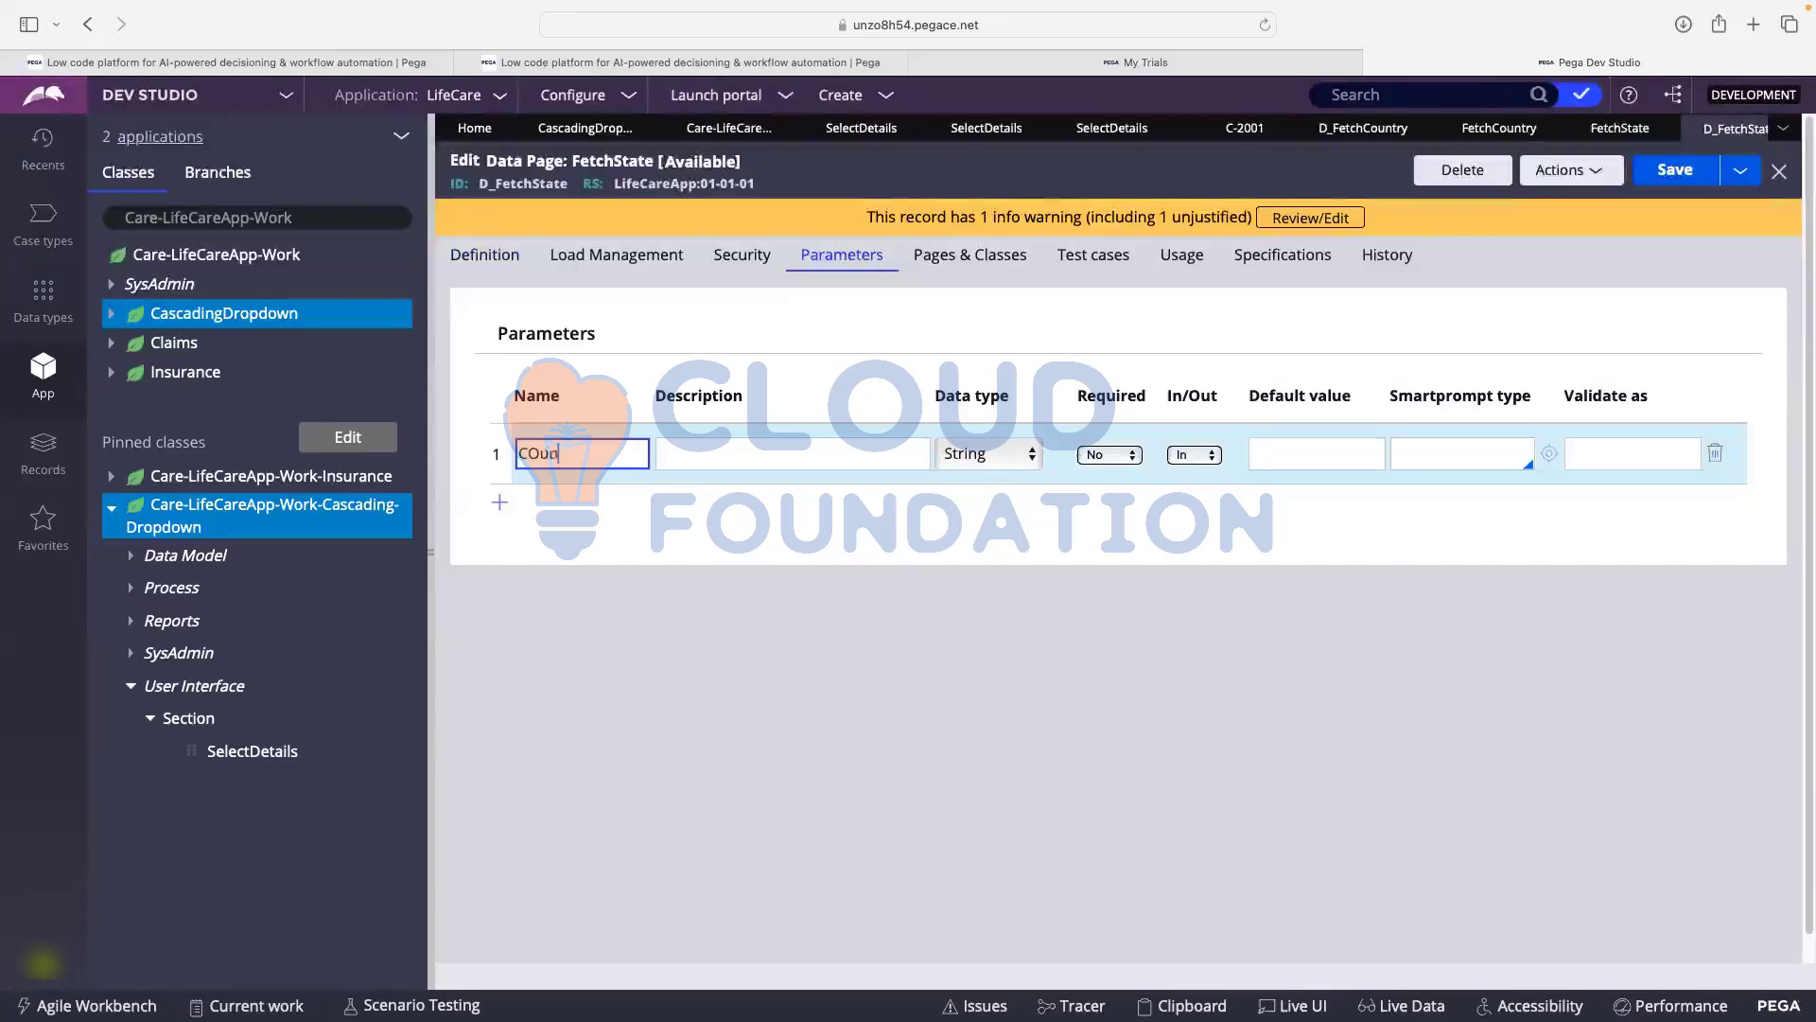
{"action": "type", "text": "COu"}
{"action": "key", "text": "BackSpace"}
{"action": "key", "text": "BackSpace"}
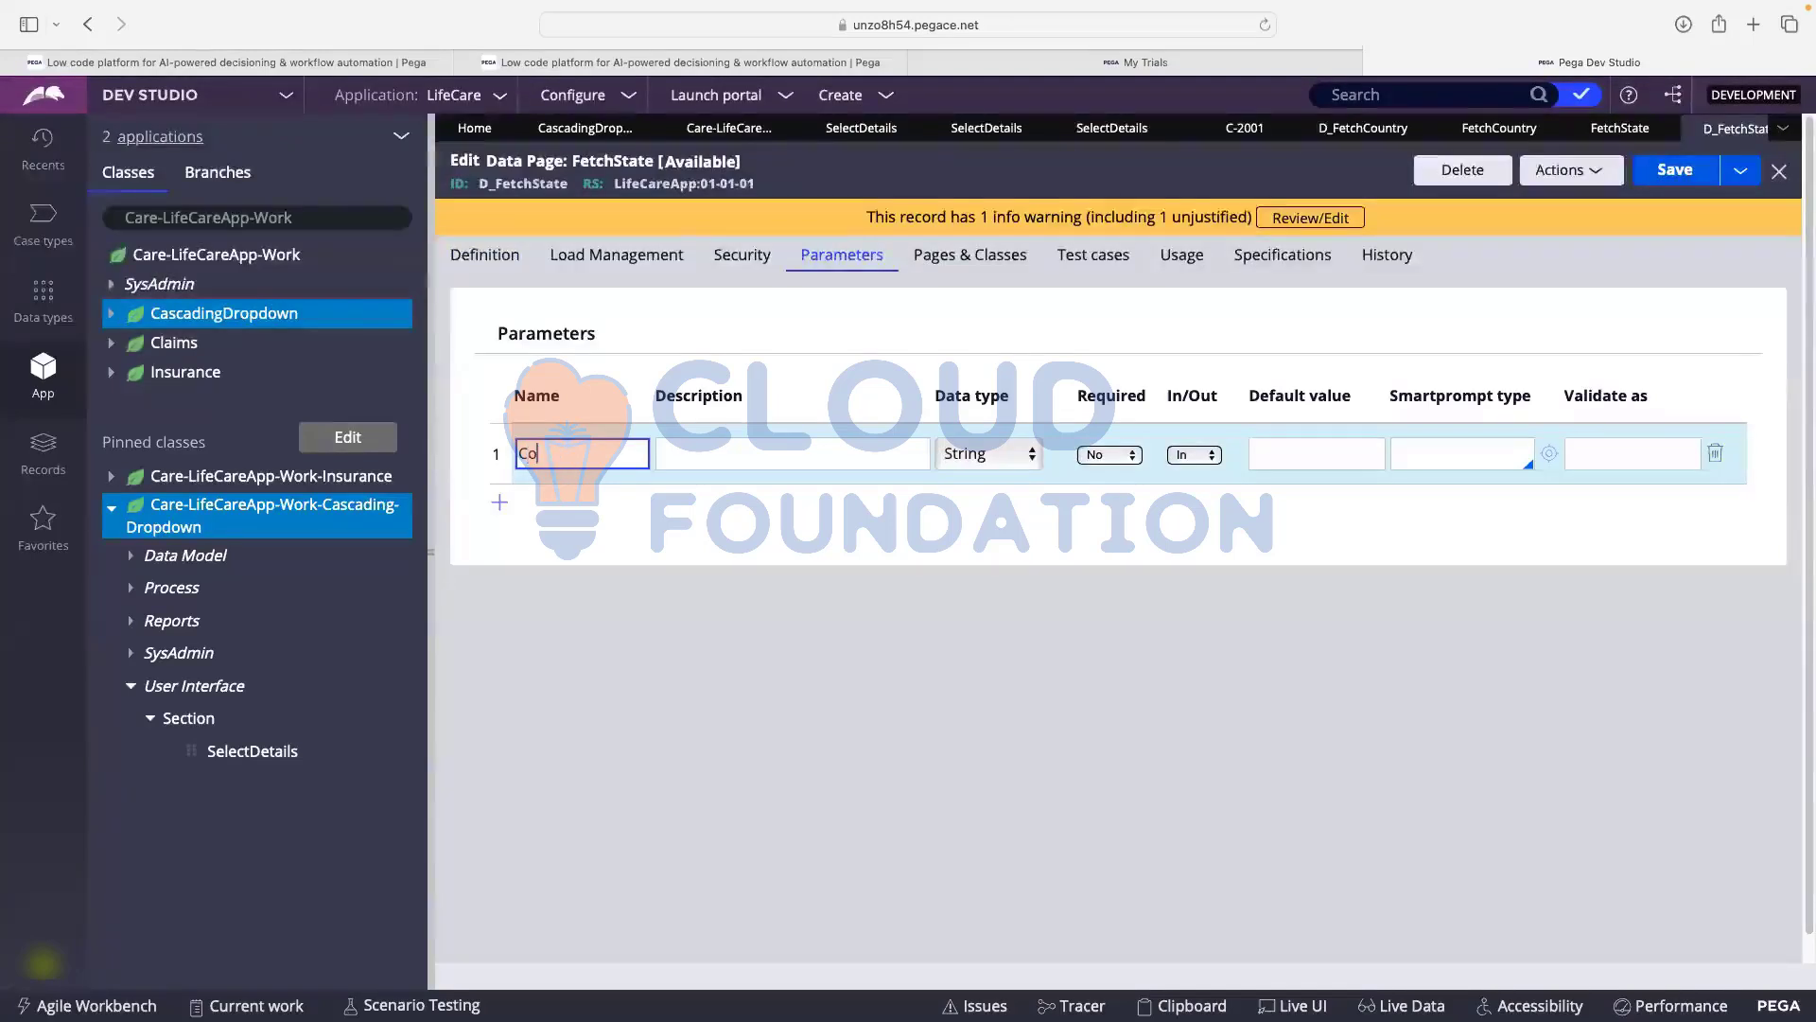
- Pass Param.Country as the Country parameter of the FetchState report source, and save the data page
{"action": "left_click", "coordinate": [485, 255]}
{"action": "scroll", "coordinate": [933, 650], "scroll_direction": "down", "scroll_amount": 1}
{"action": "scroll", "coordinate": [1102, 848], "scroll_direction": "down", "scroll_amount": 1}
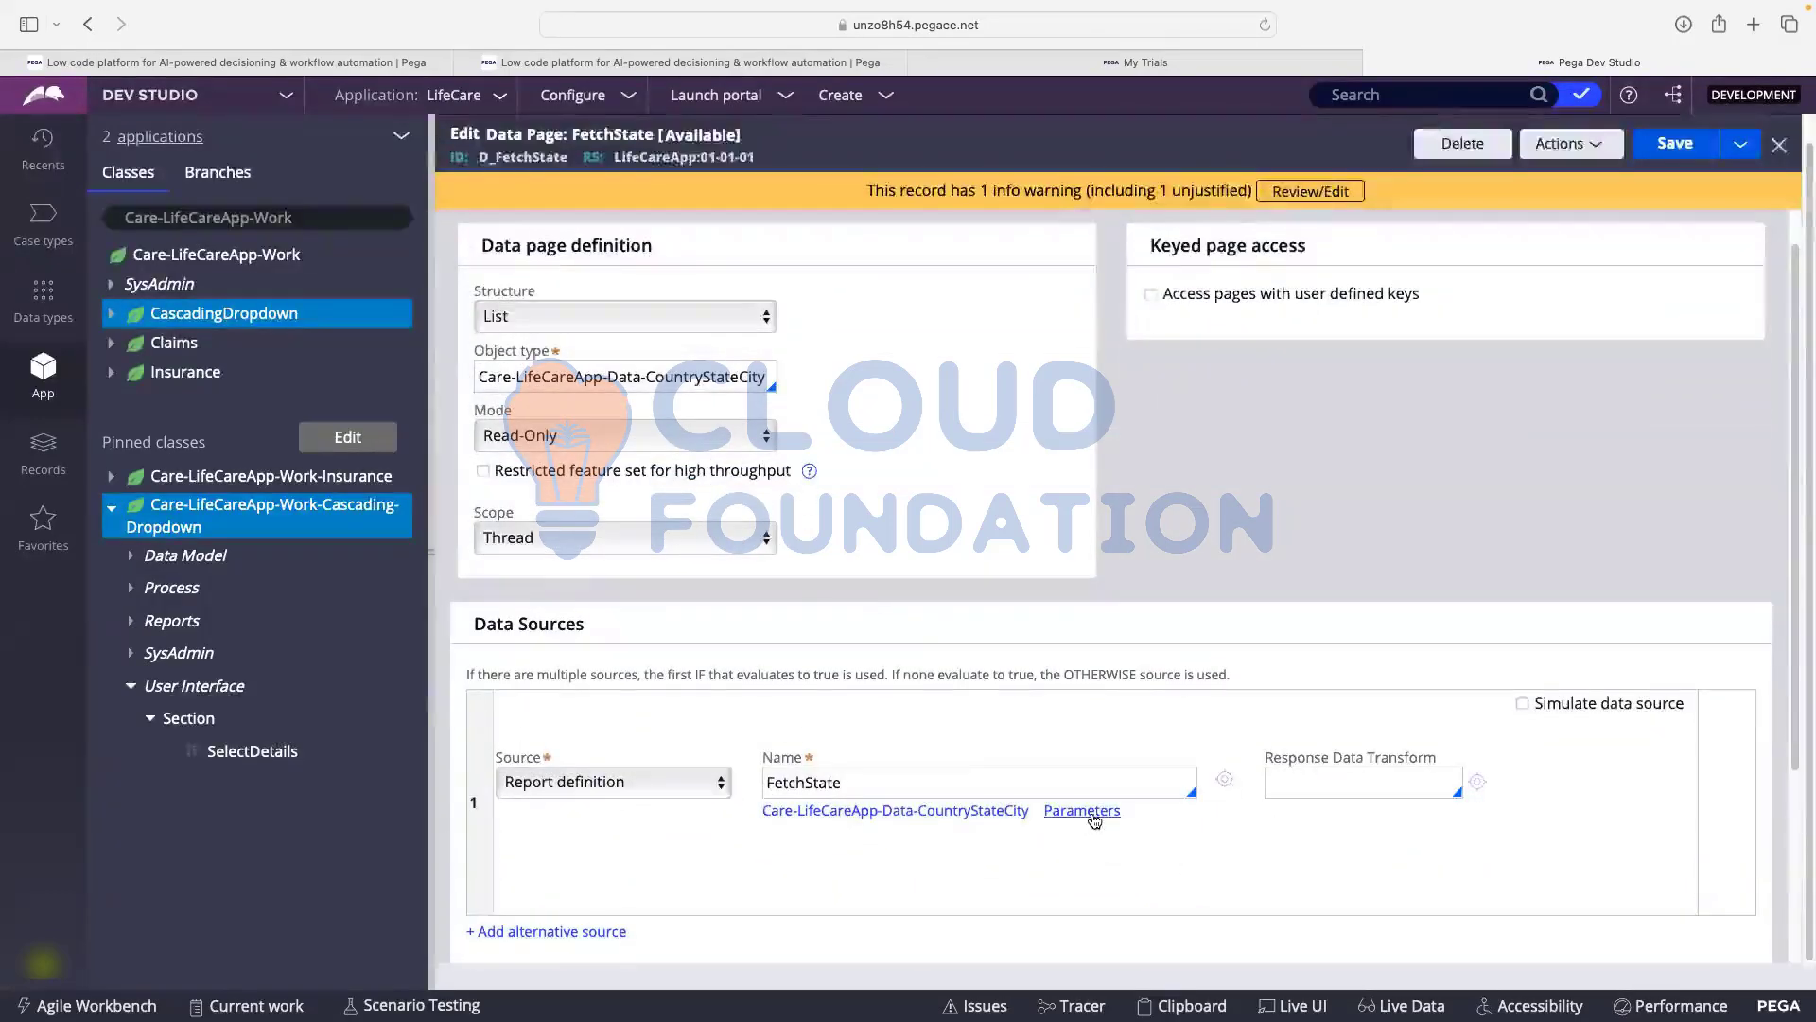
{"action": "left_click", "coordinate": [1082, 811]}
{"action": "left_click_drag", "start_coordinate": [787, 572], "coordinate": [848, 576]}
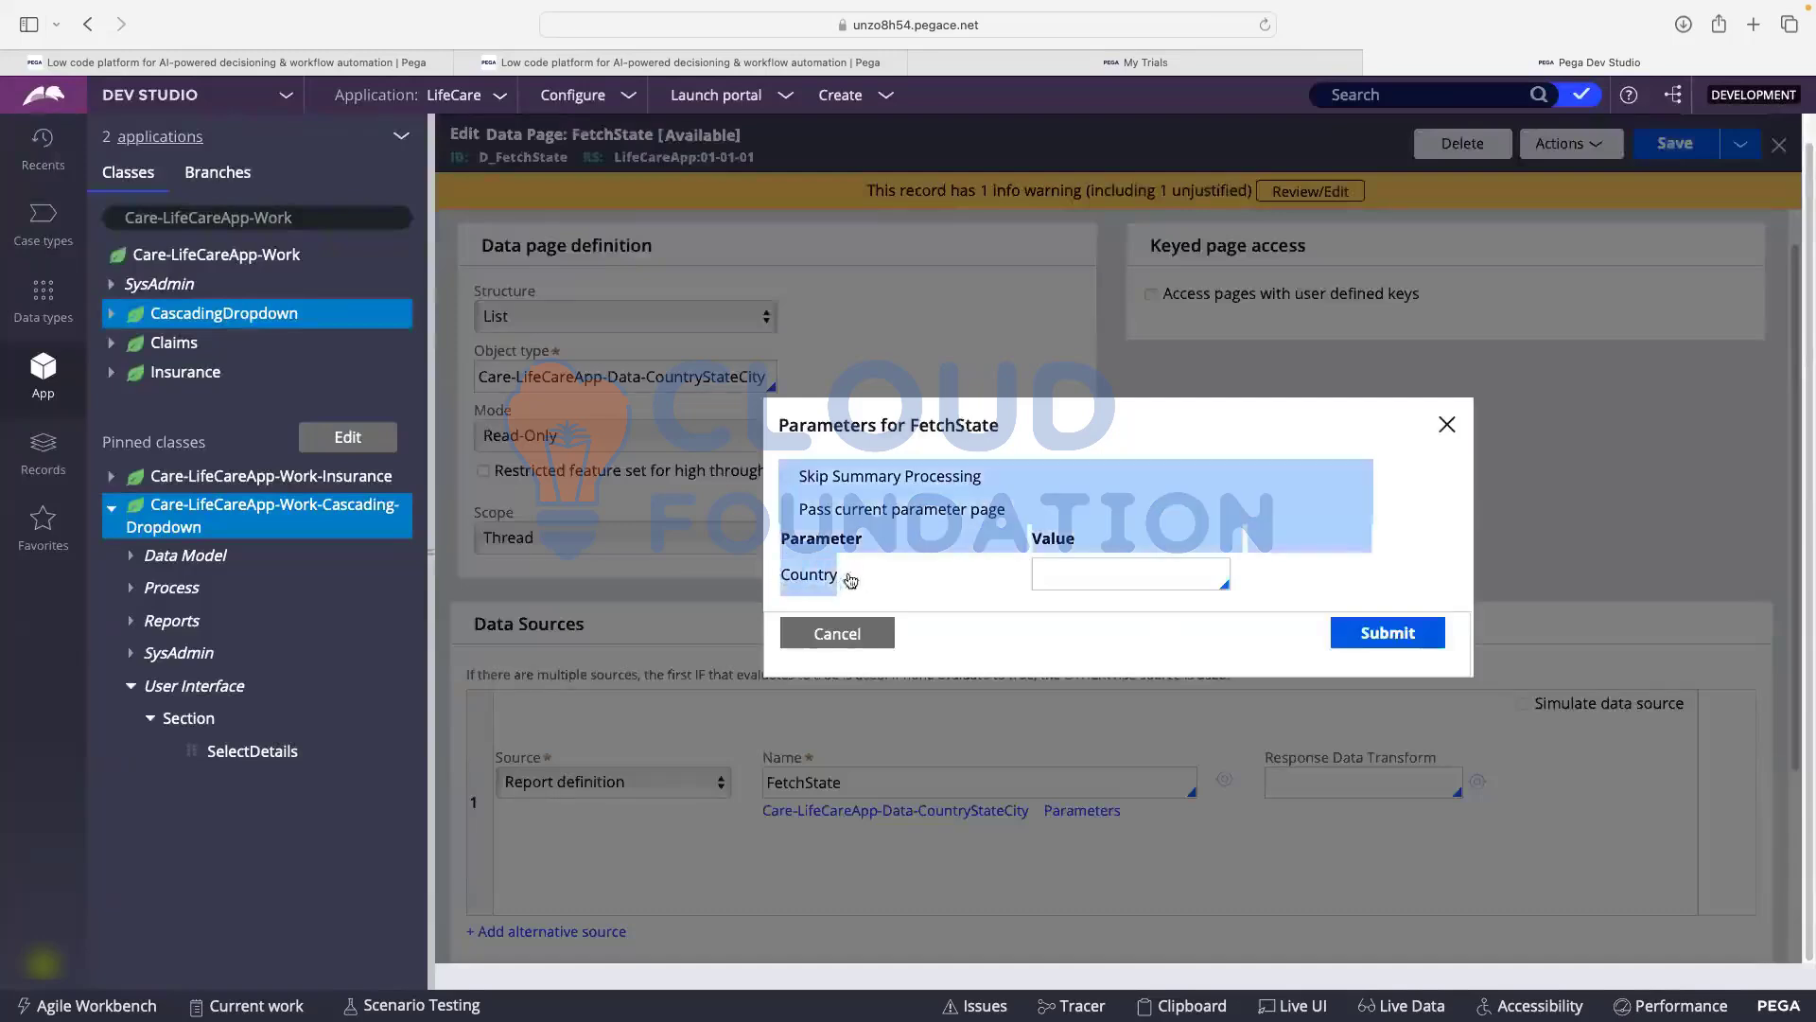
{"action": "left_click", "coordinate": [1086, 571]}
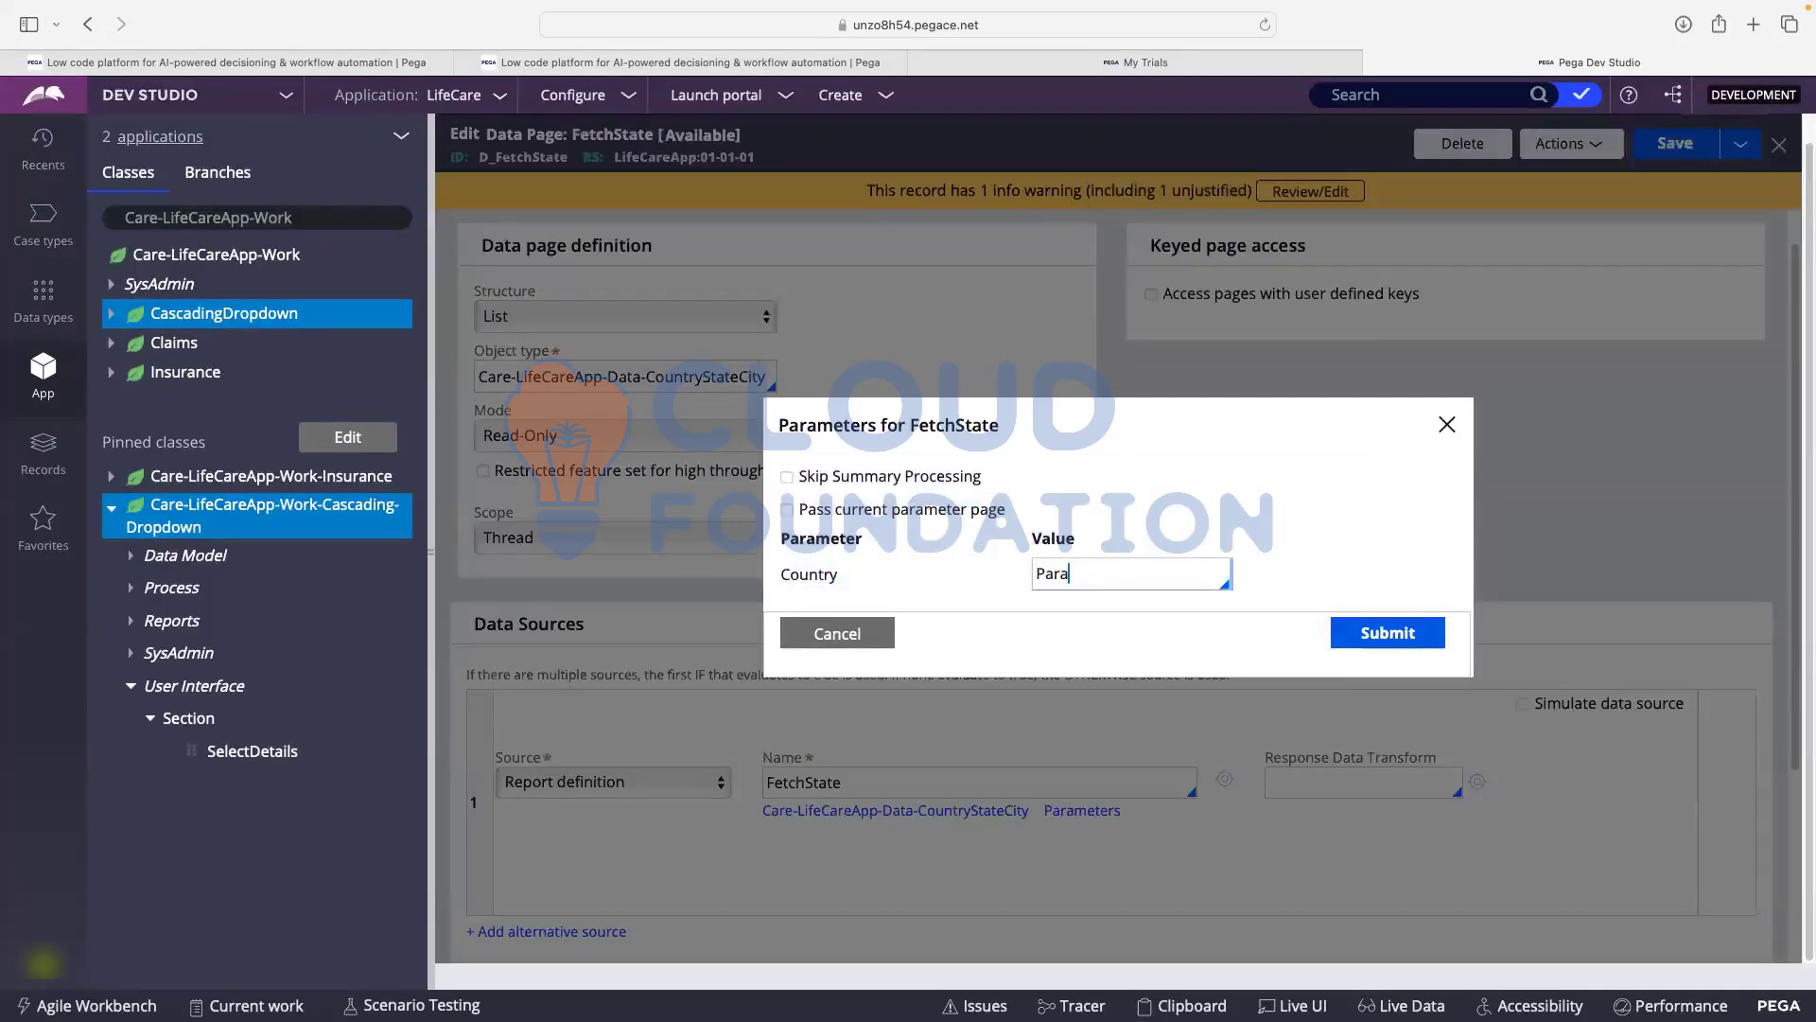
{"action": "type", "text": "Param."}
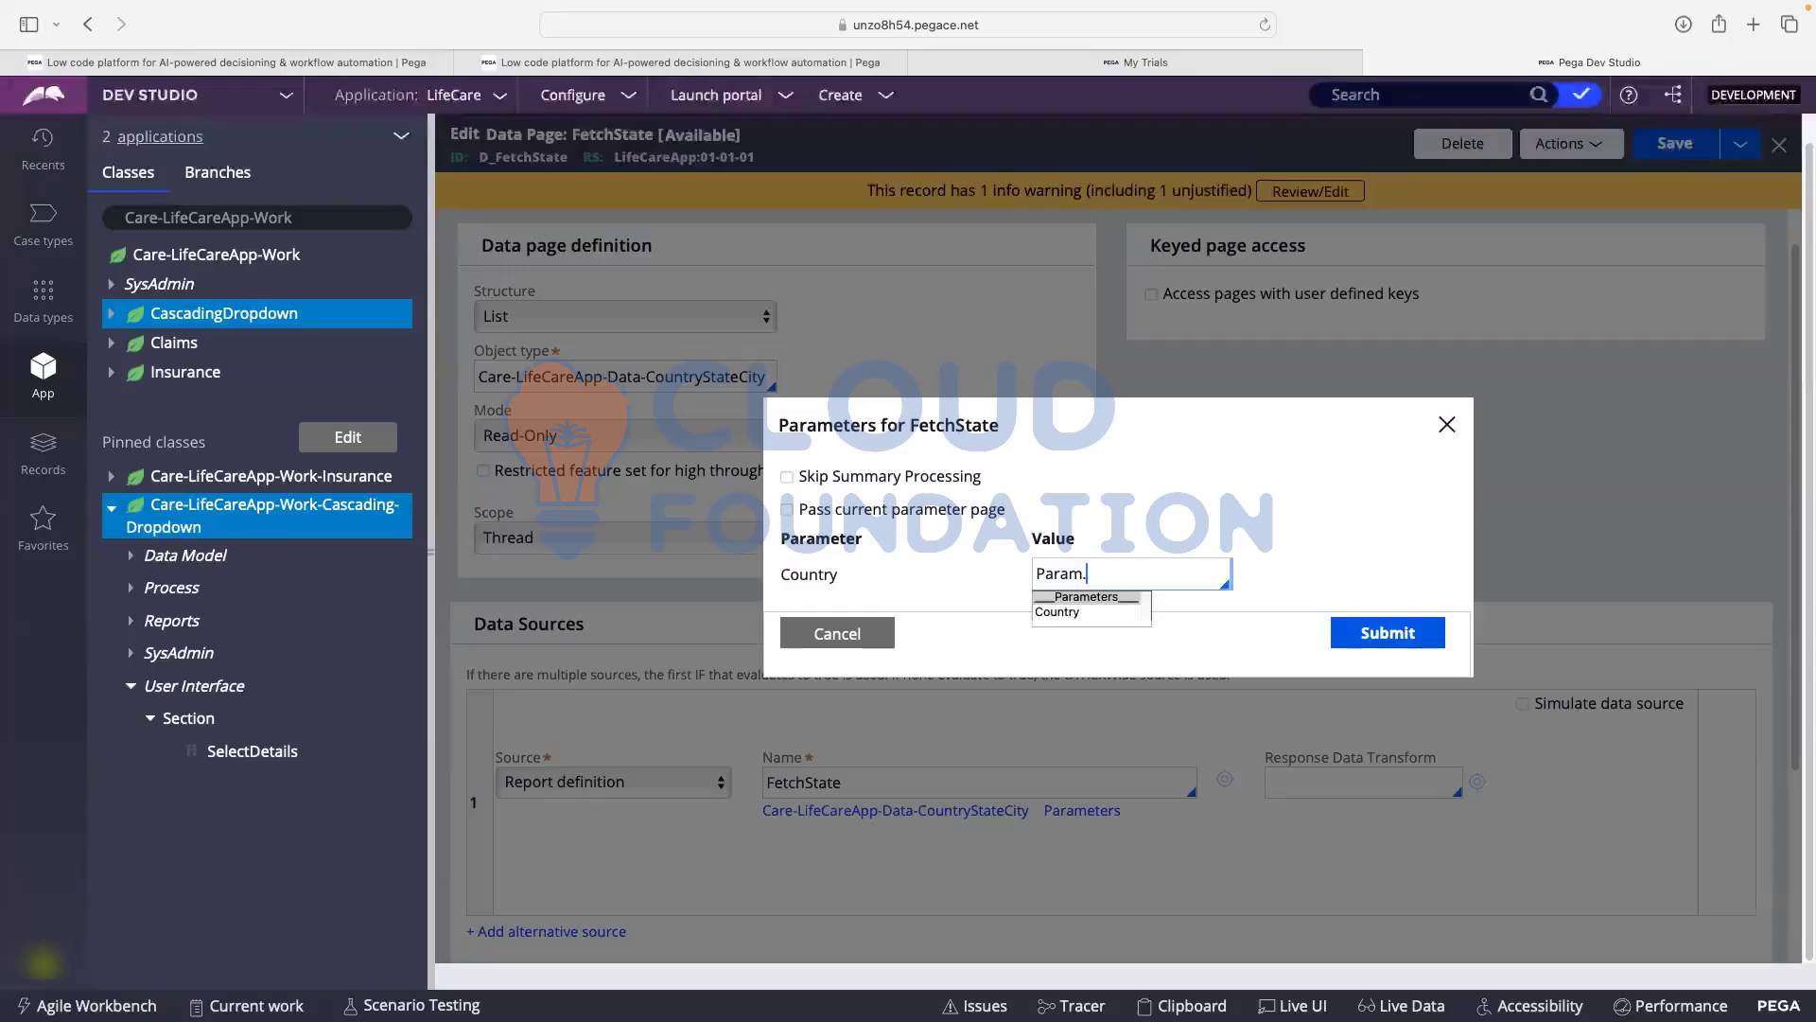
{"action": "key", "text": "Down"}
{"action": "key", "text": "Return"}
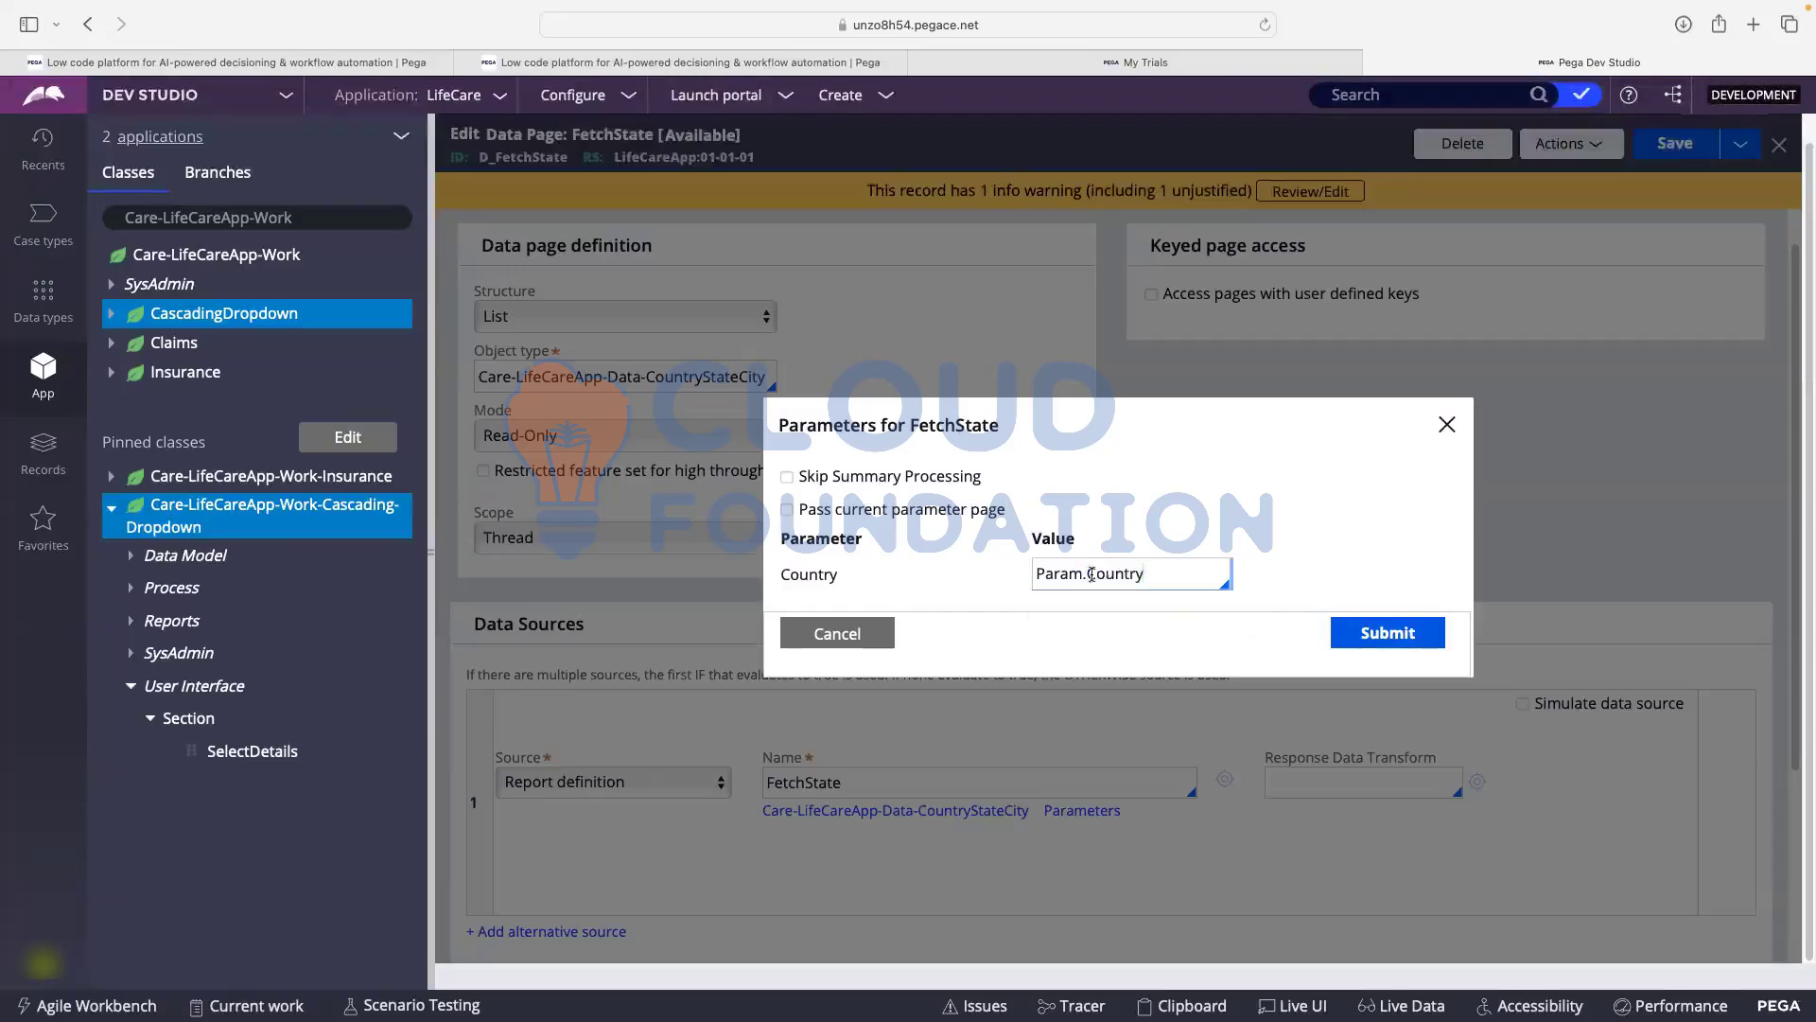
{"action": "left_click", "coordinate": [1390, 636]}
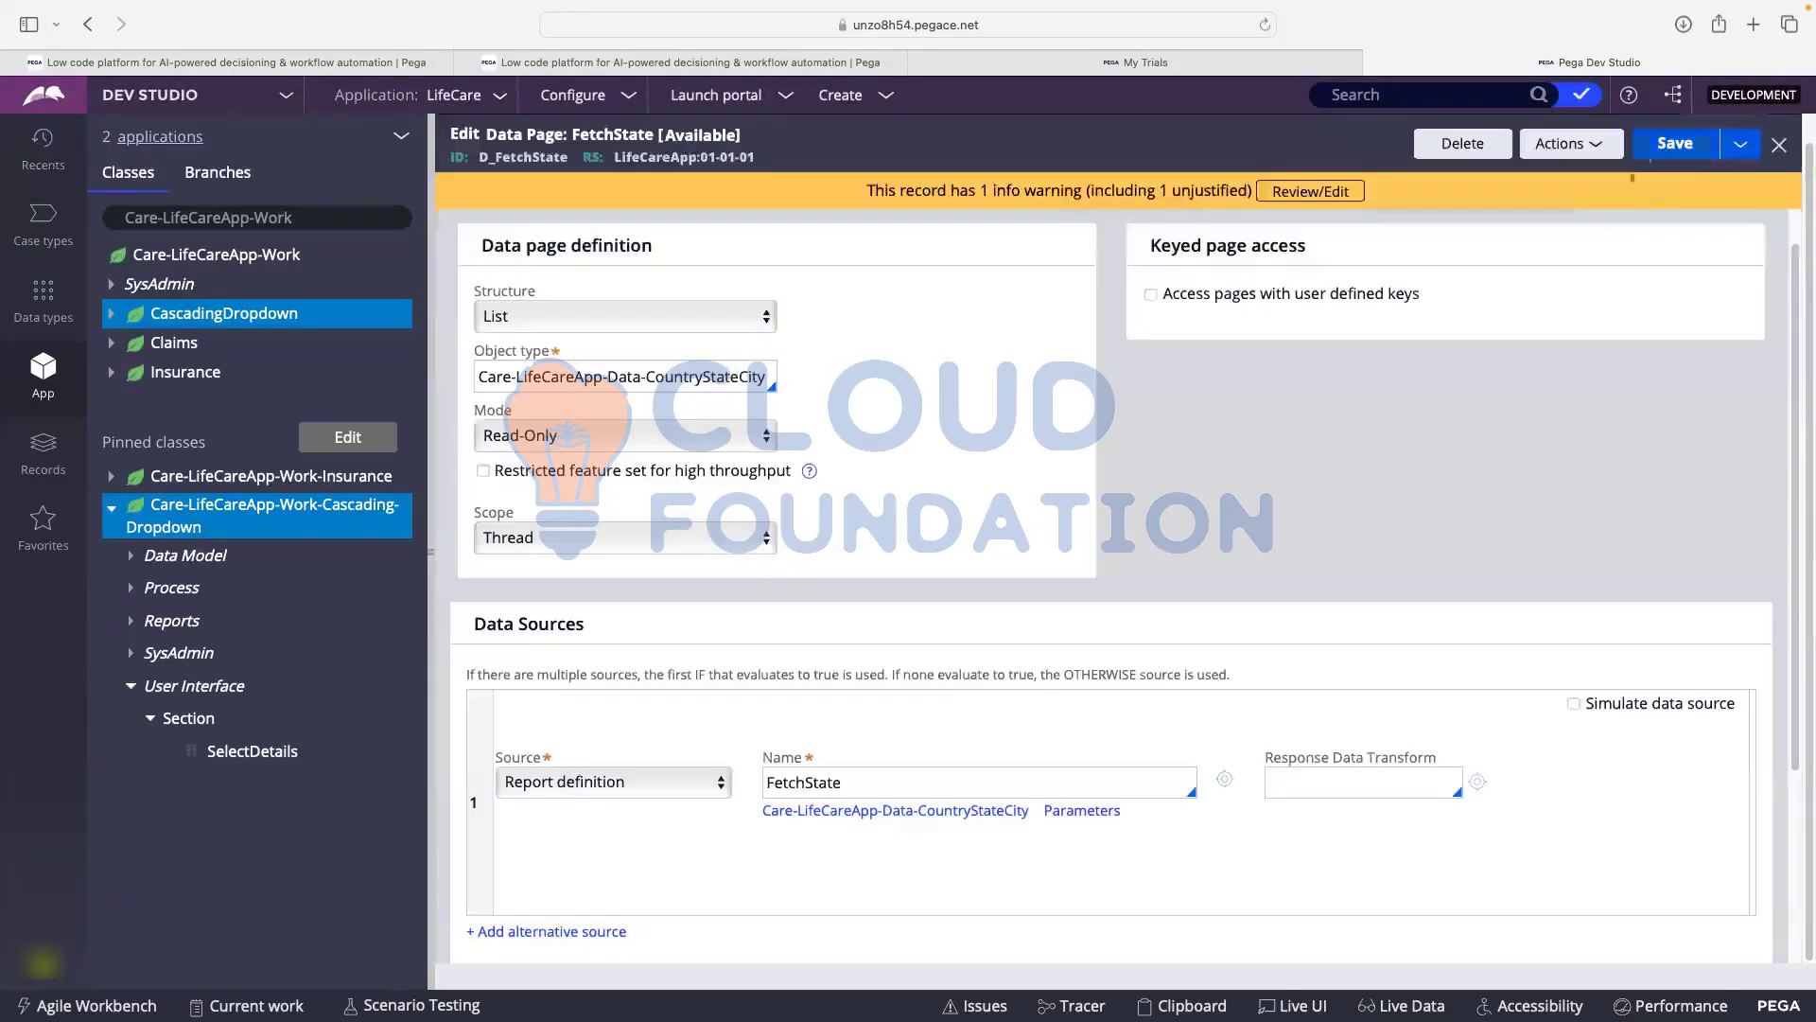
{"action": "left_click", "coordinate": [1665, 147]}
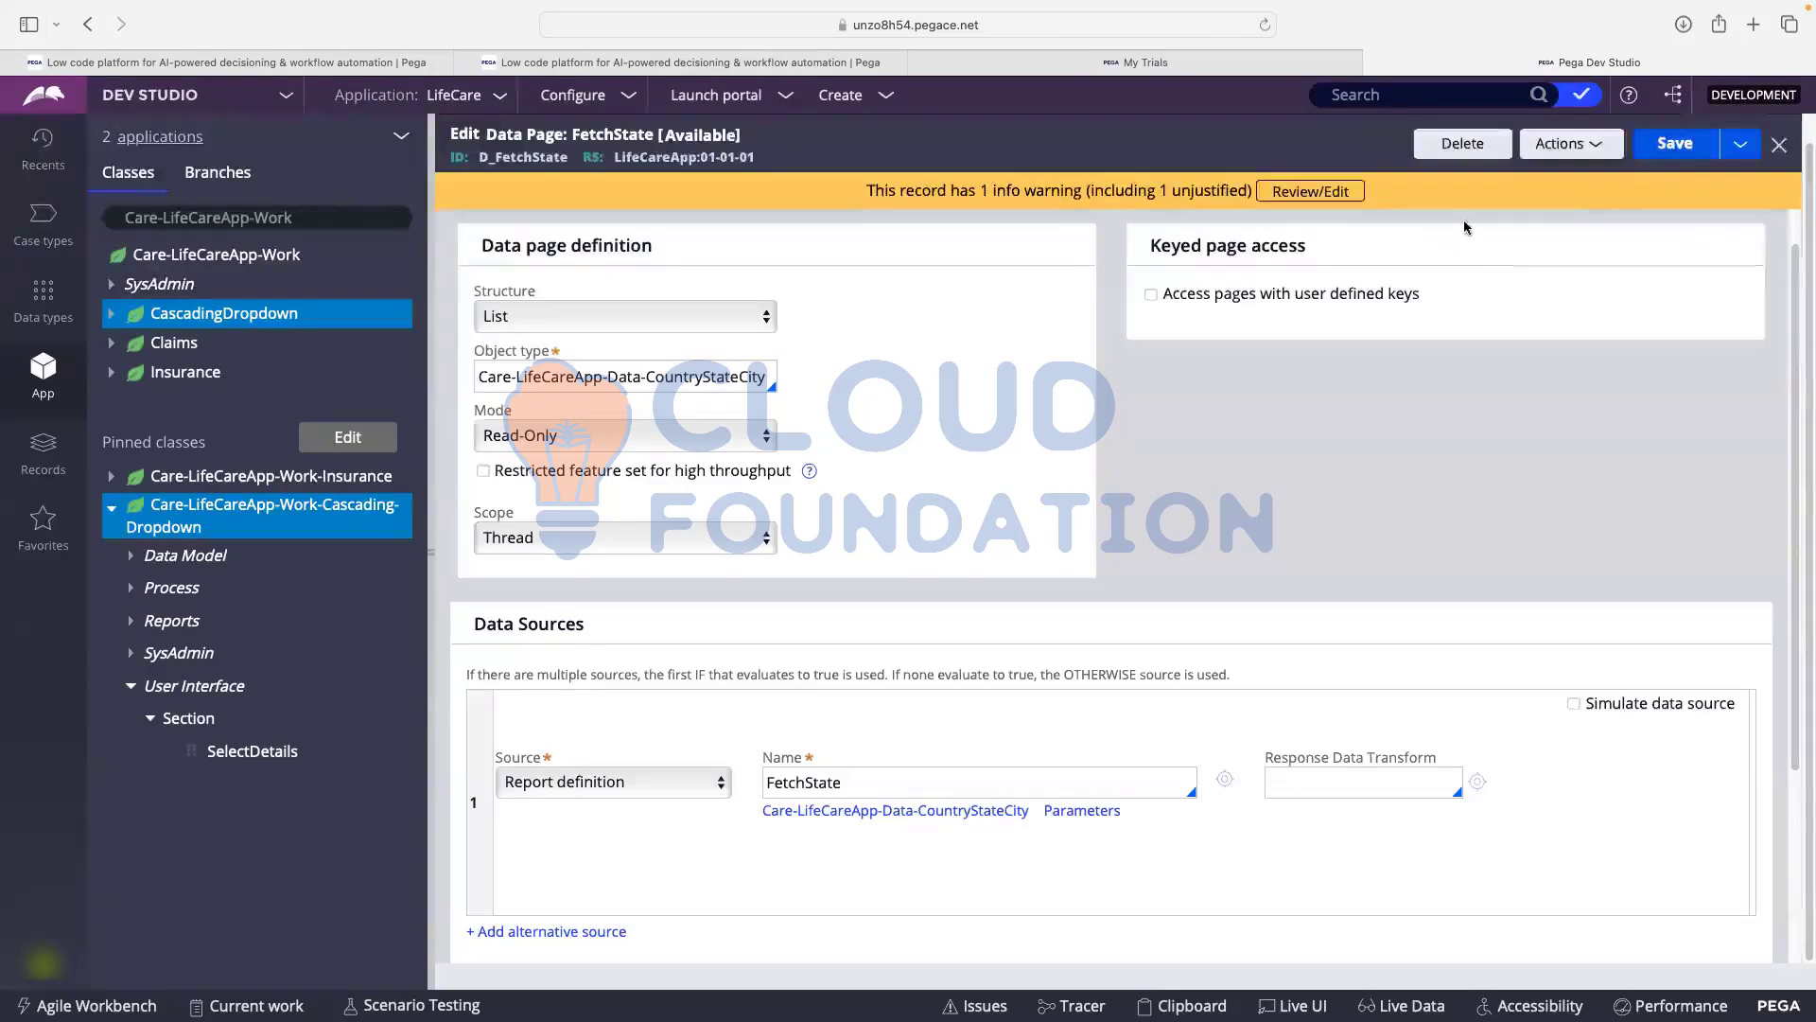
- Run the D_FetchState data page with Country set to Canada, and examine the State value in the first pxResults entry
{"action": "left_click", "coordinate": [1563, 146]}
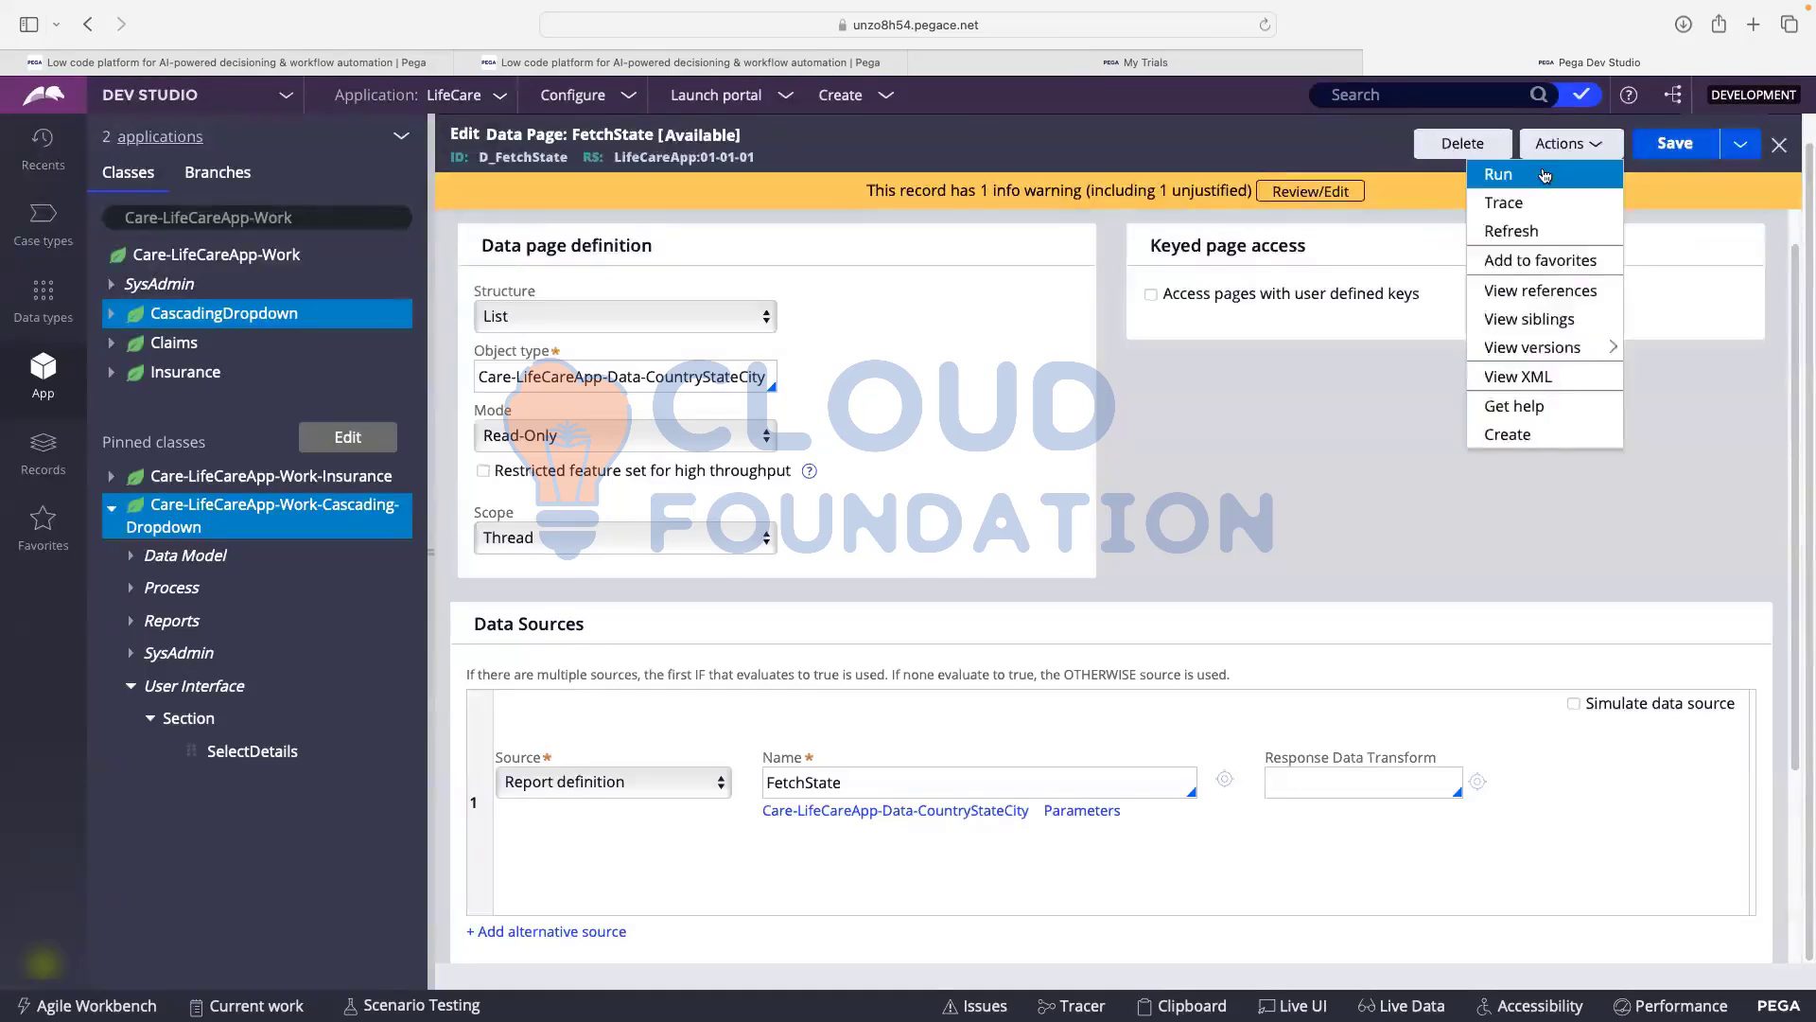
{"action": "left_click", "coordinate": [1545, 176]}
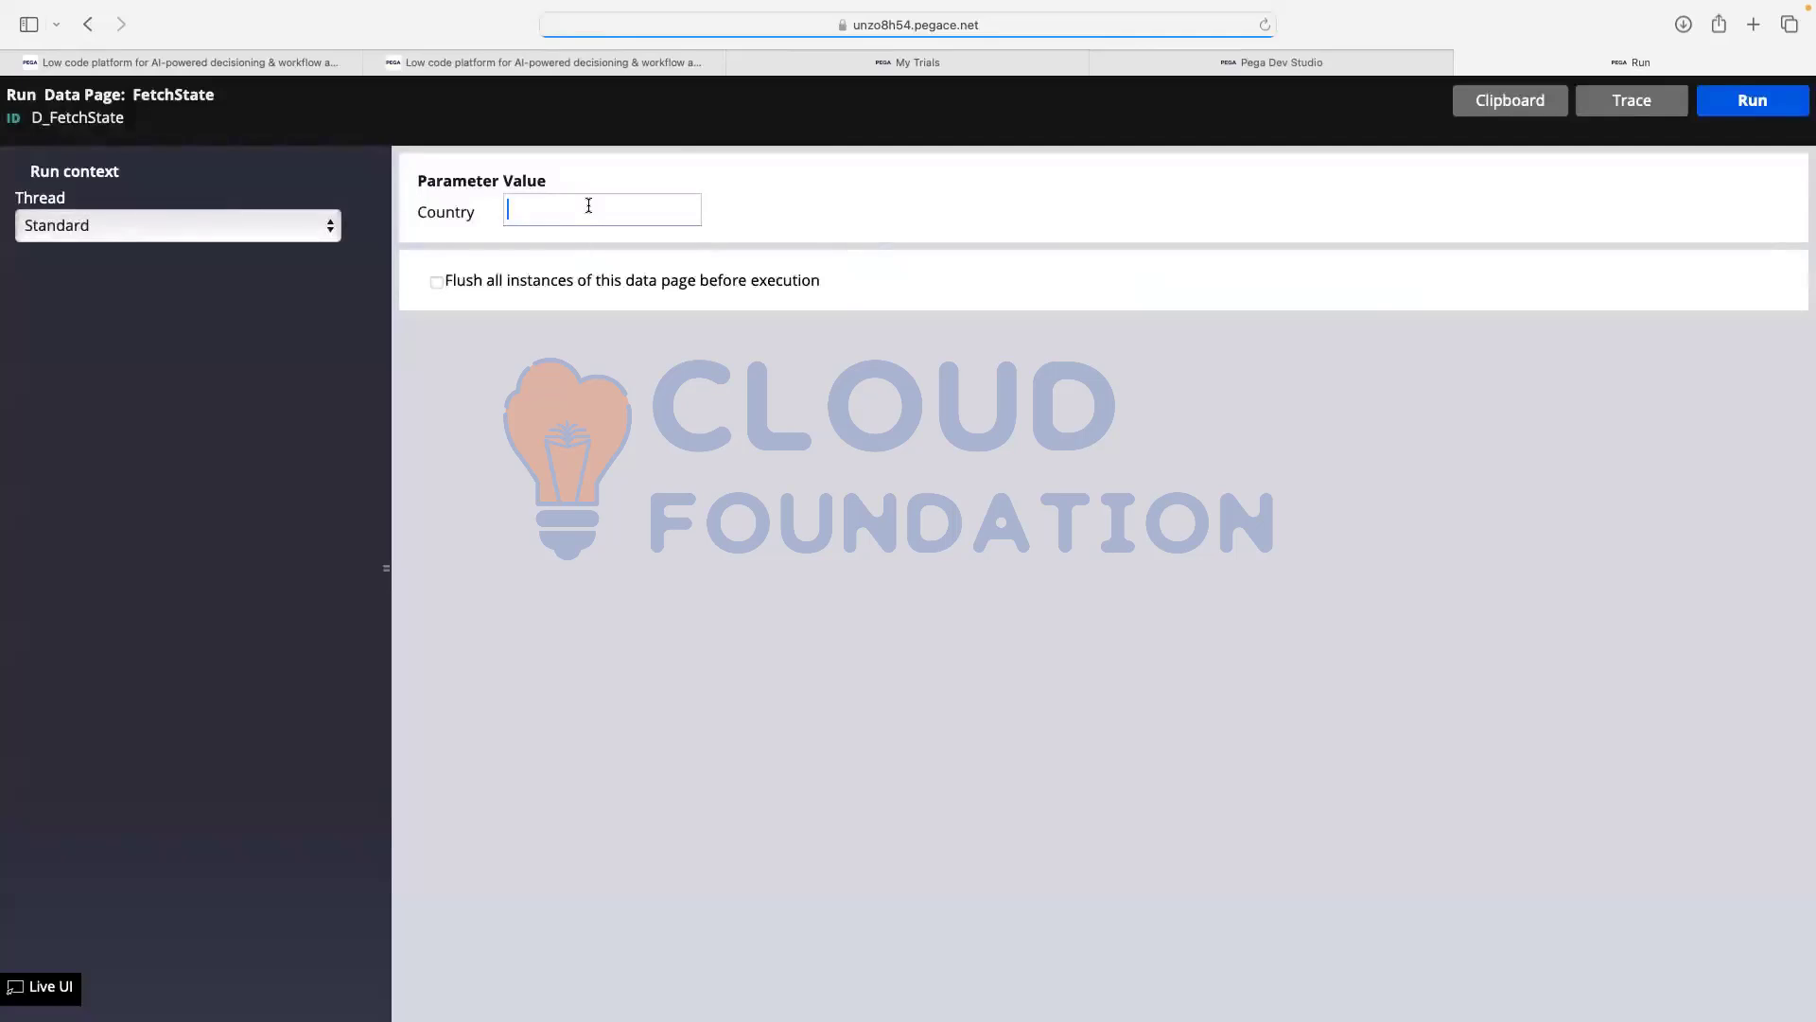
{"action": "type", "text": "Canada"}
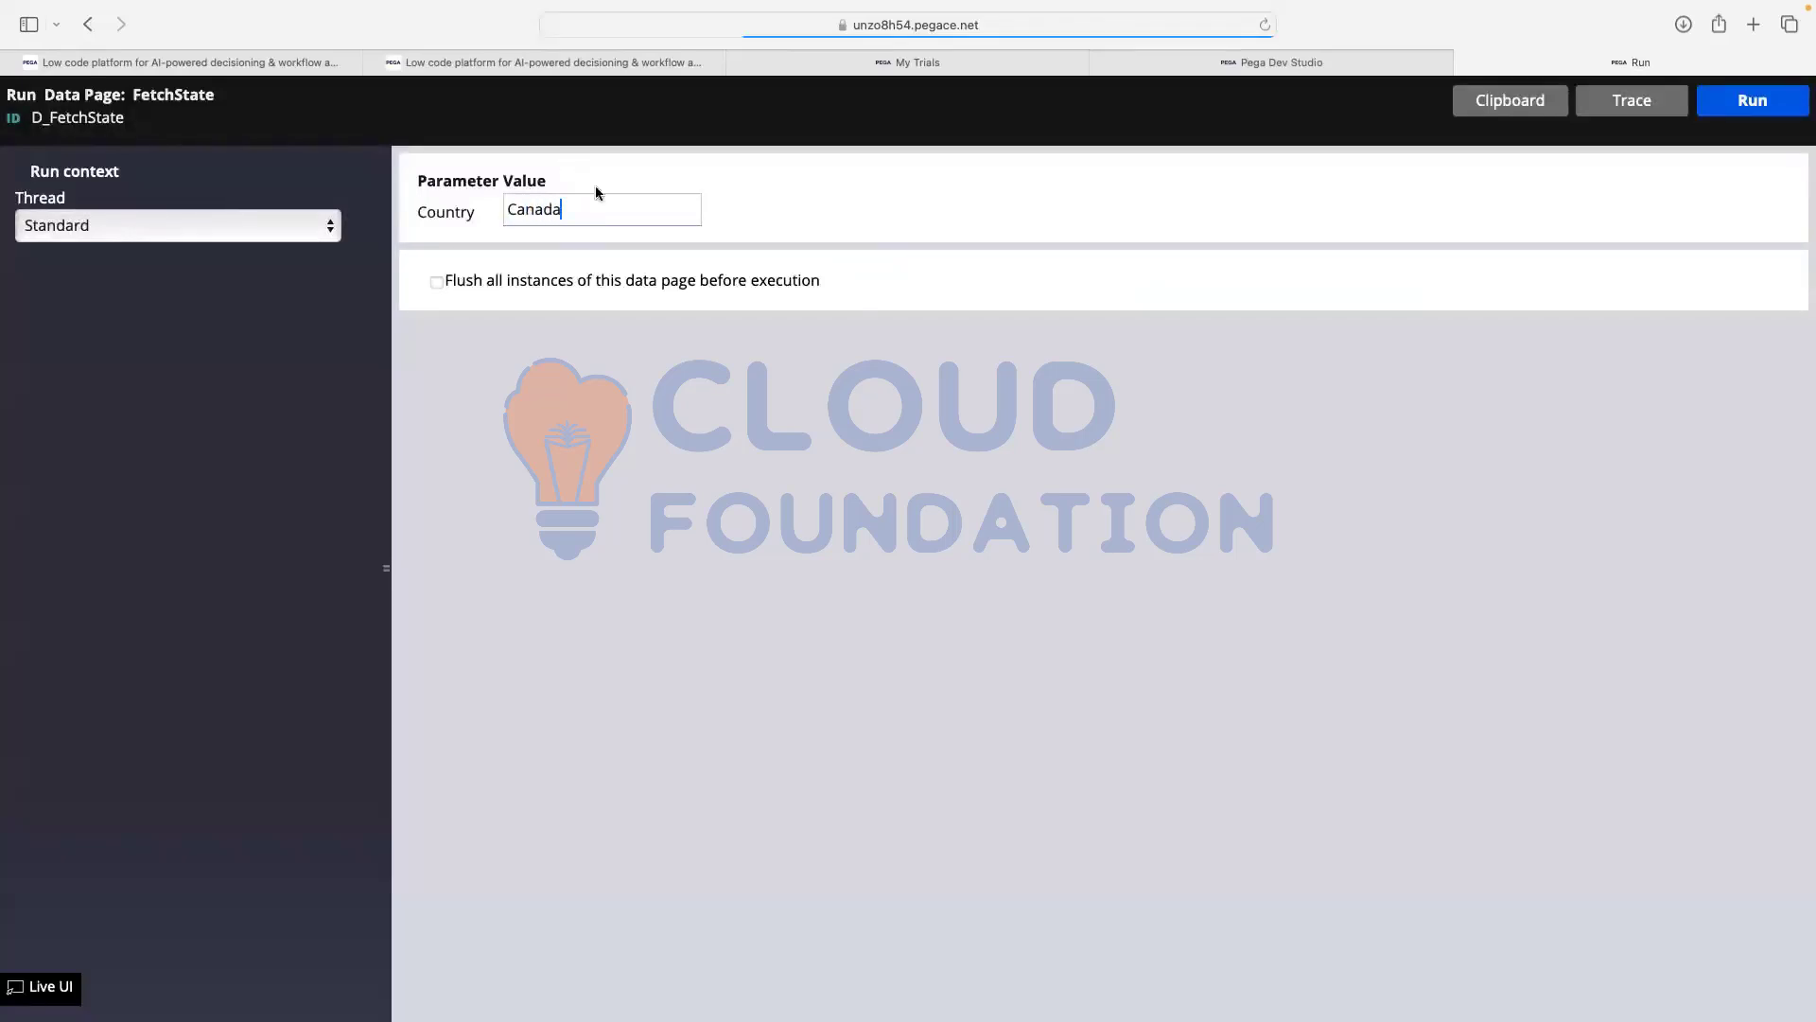
{"action": "left_click", "coordinate": [1734, 104]}
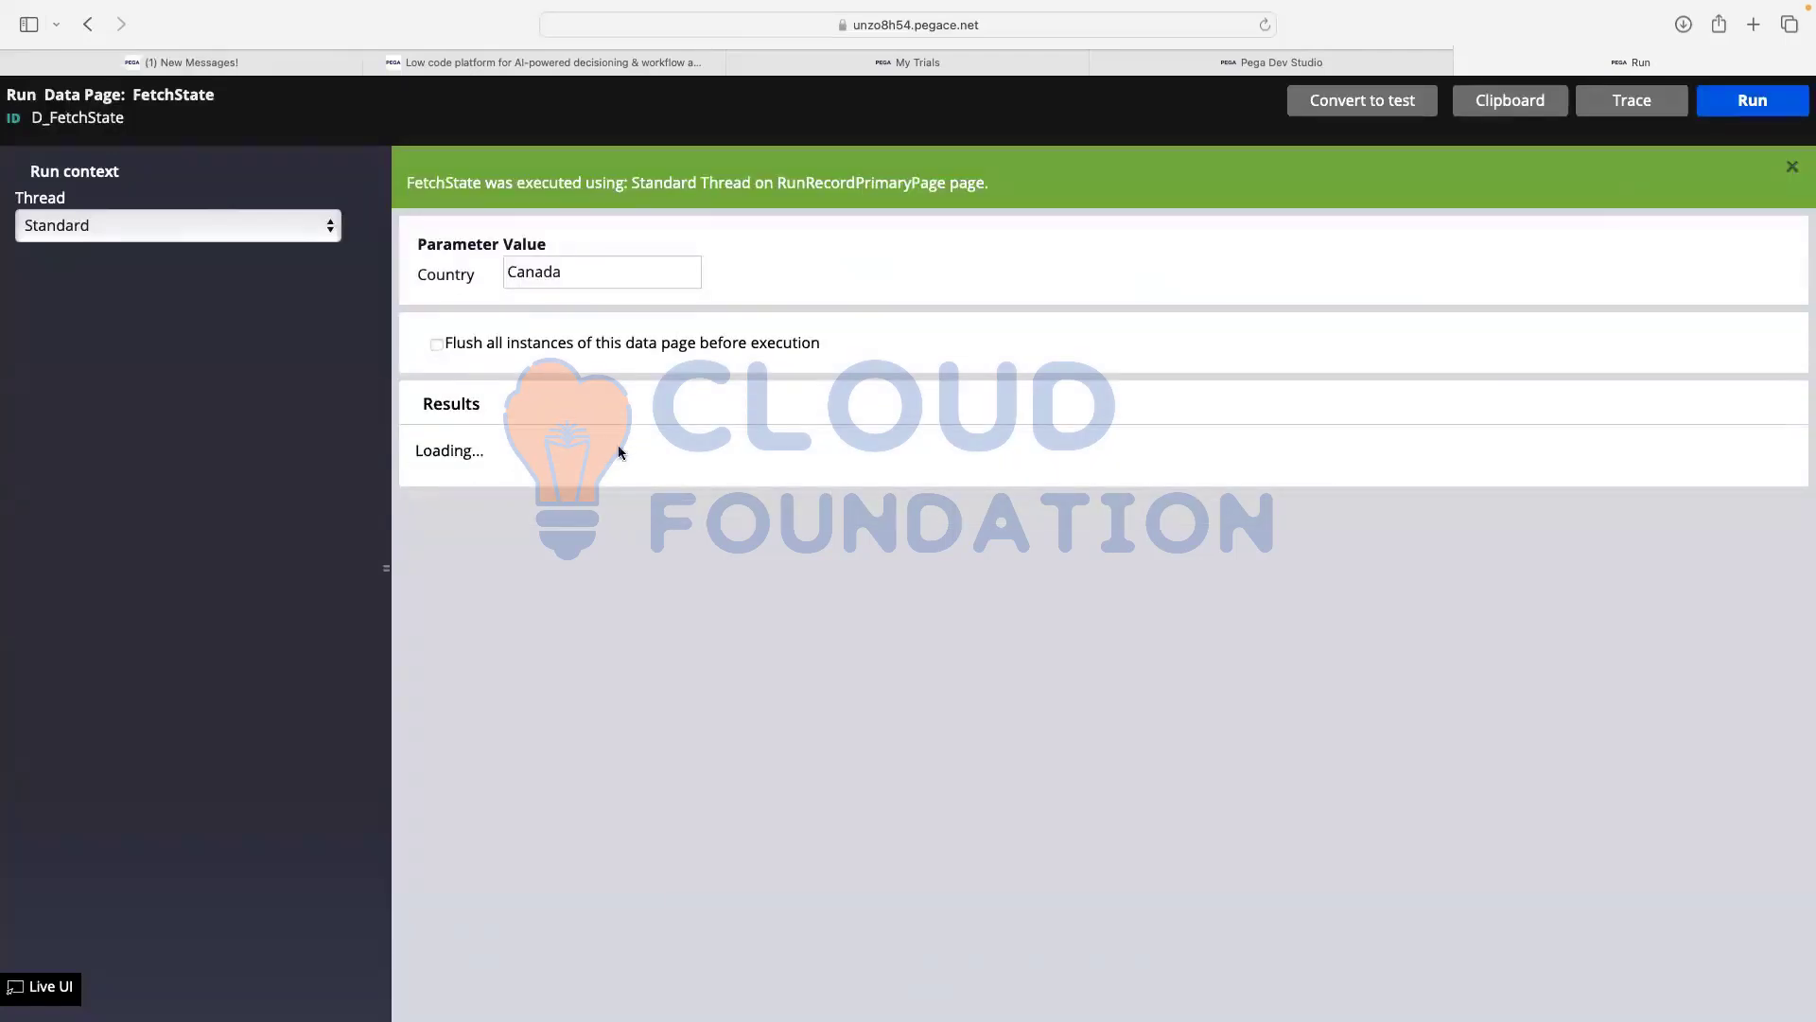
{"action": "scroll", "coordinate": [619, 451], "scroll_direction": "down", "scroll_amount": 3}
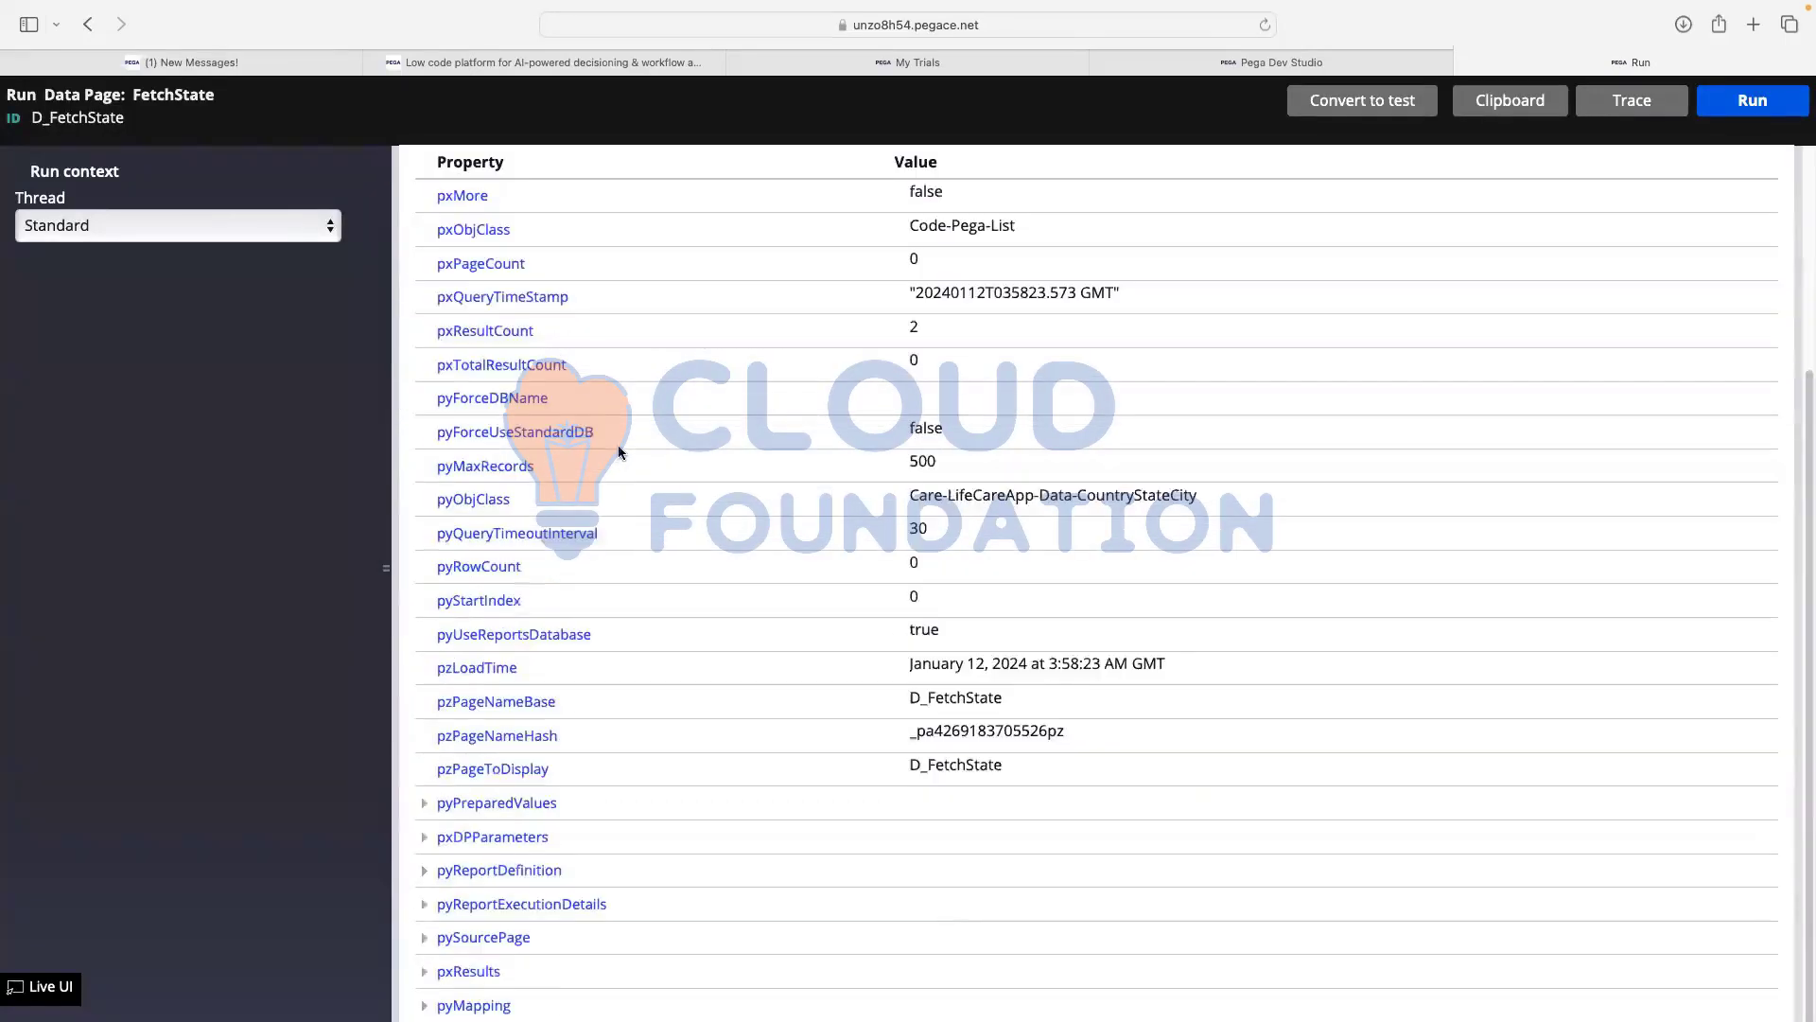
{"action": "left_click", "coordinate": [424, 971]}
{"action": "scroll", "coordinate": [577, 861], "scroll_direction": "down", "scroll_amount": 1}
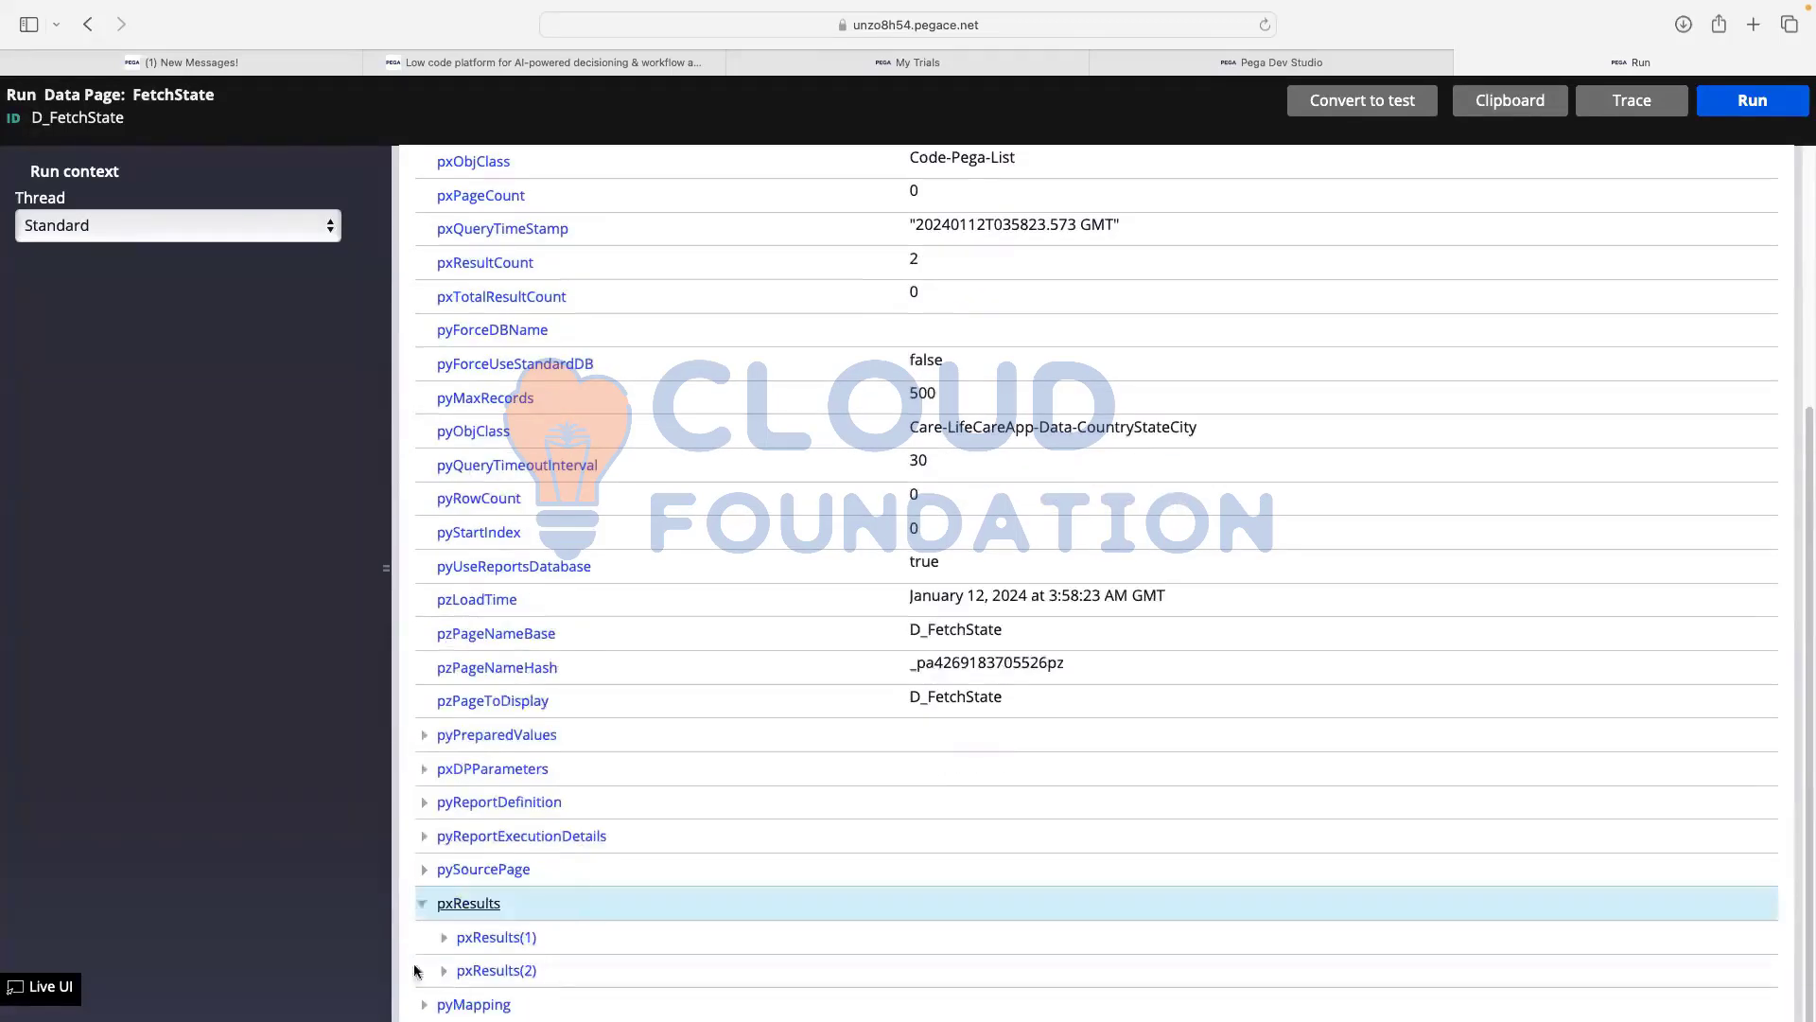
{"action": "left_click", "coordinate": [442, 940]}
{"action": "scroll", "coordinate": [546, 913], "scroll_direction": "down", "scroll_amount": 1}
{"action": "left_click", "coordinate": [899, 911]}
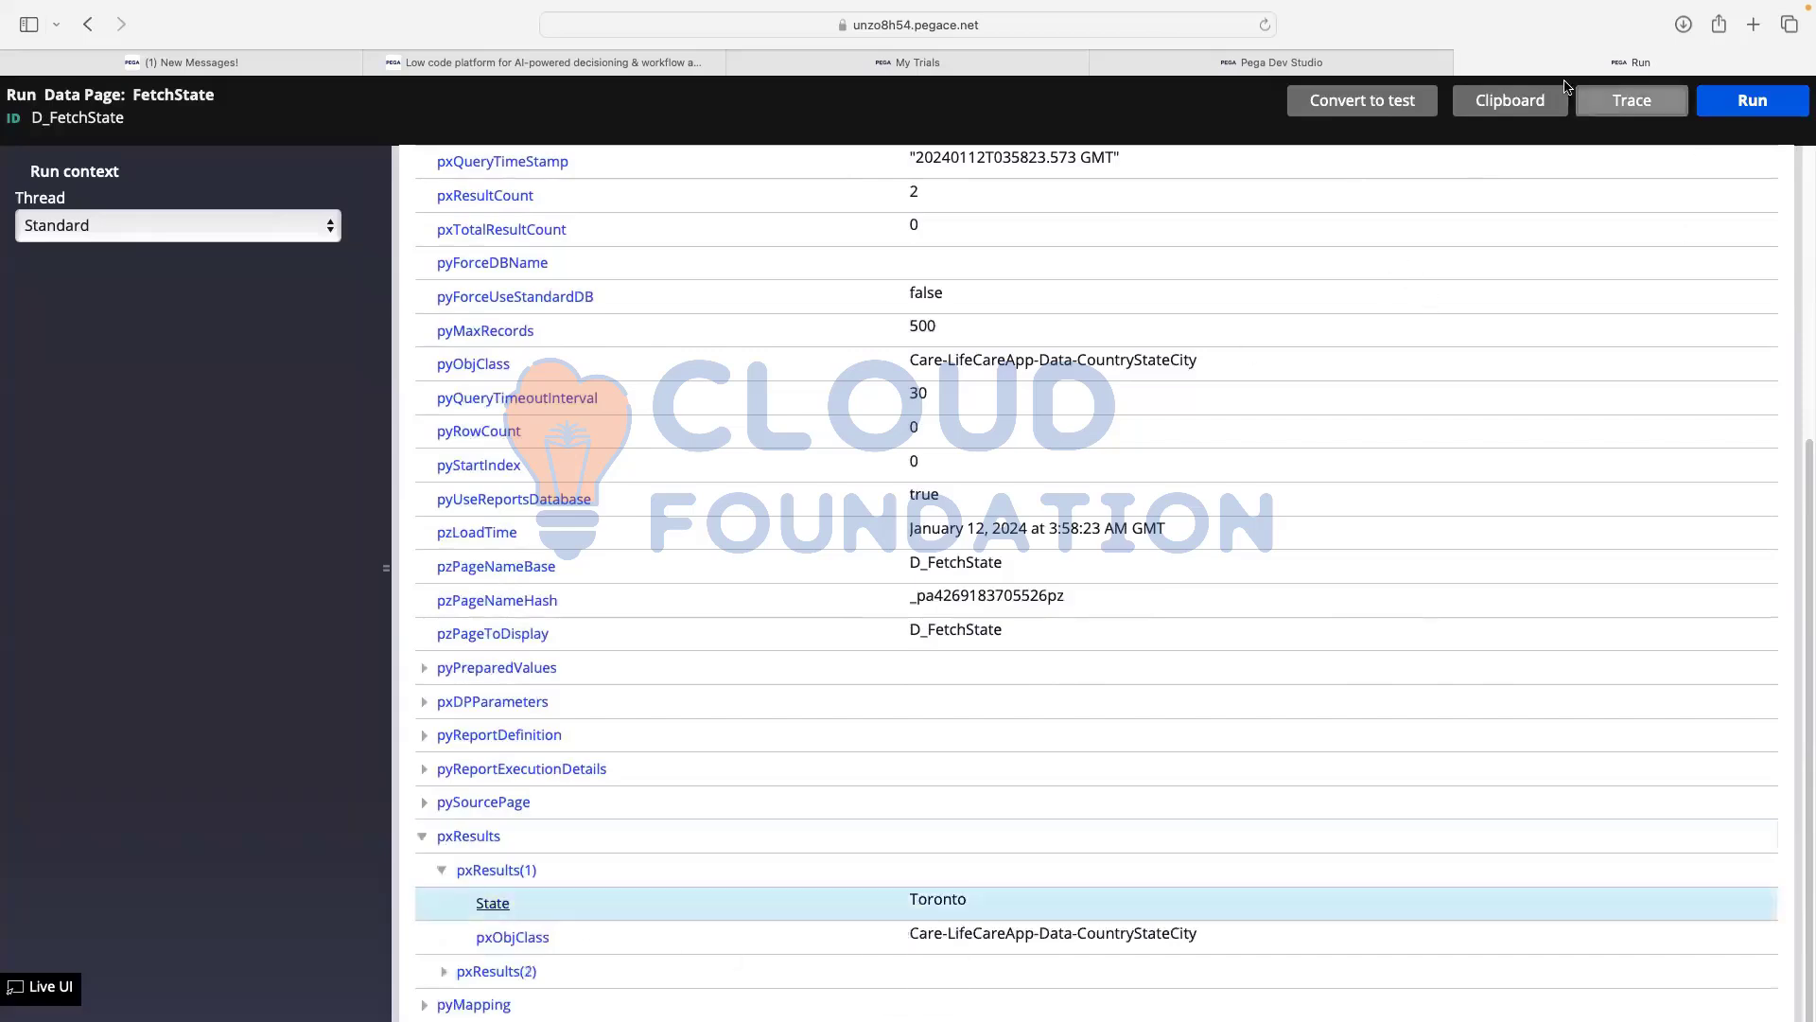
{"action": "left_click", "coordinate": [1466, 66]}
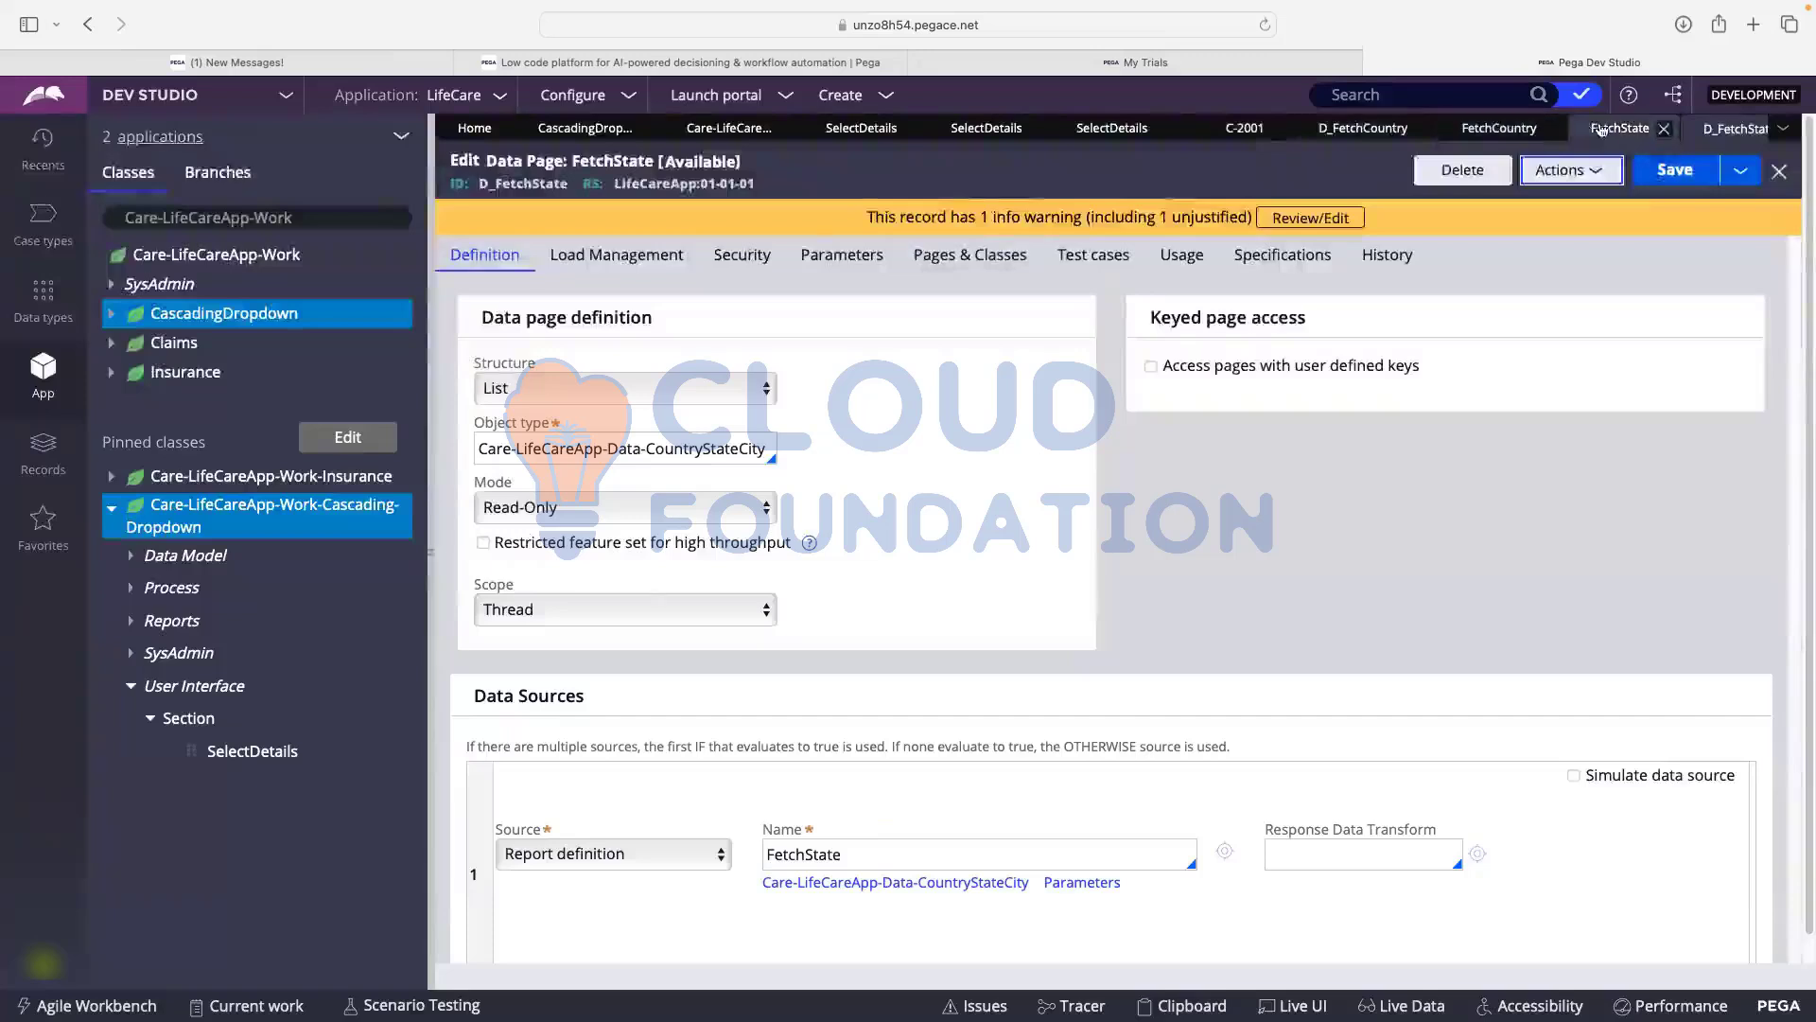
- Set the State dropdown's list source data page to D_FetchState in the SelectDetails section's cell properties
{"action": "left_click", "coordinate": [1112, 132]}
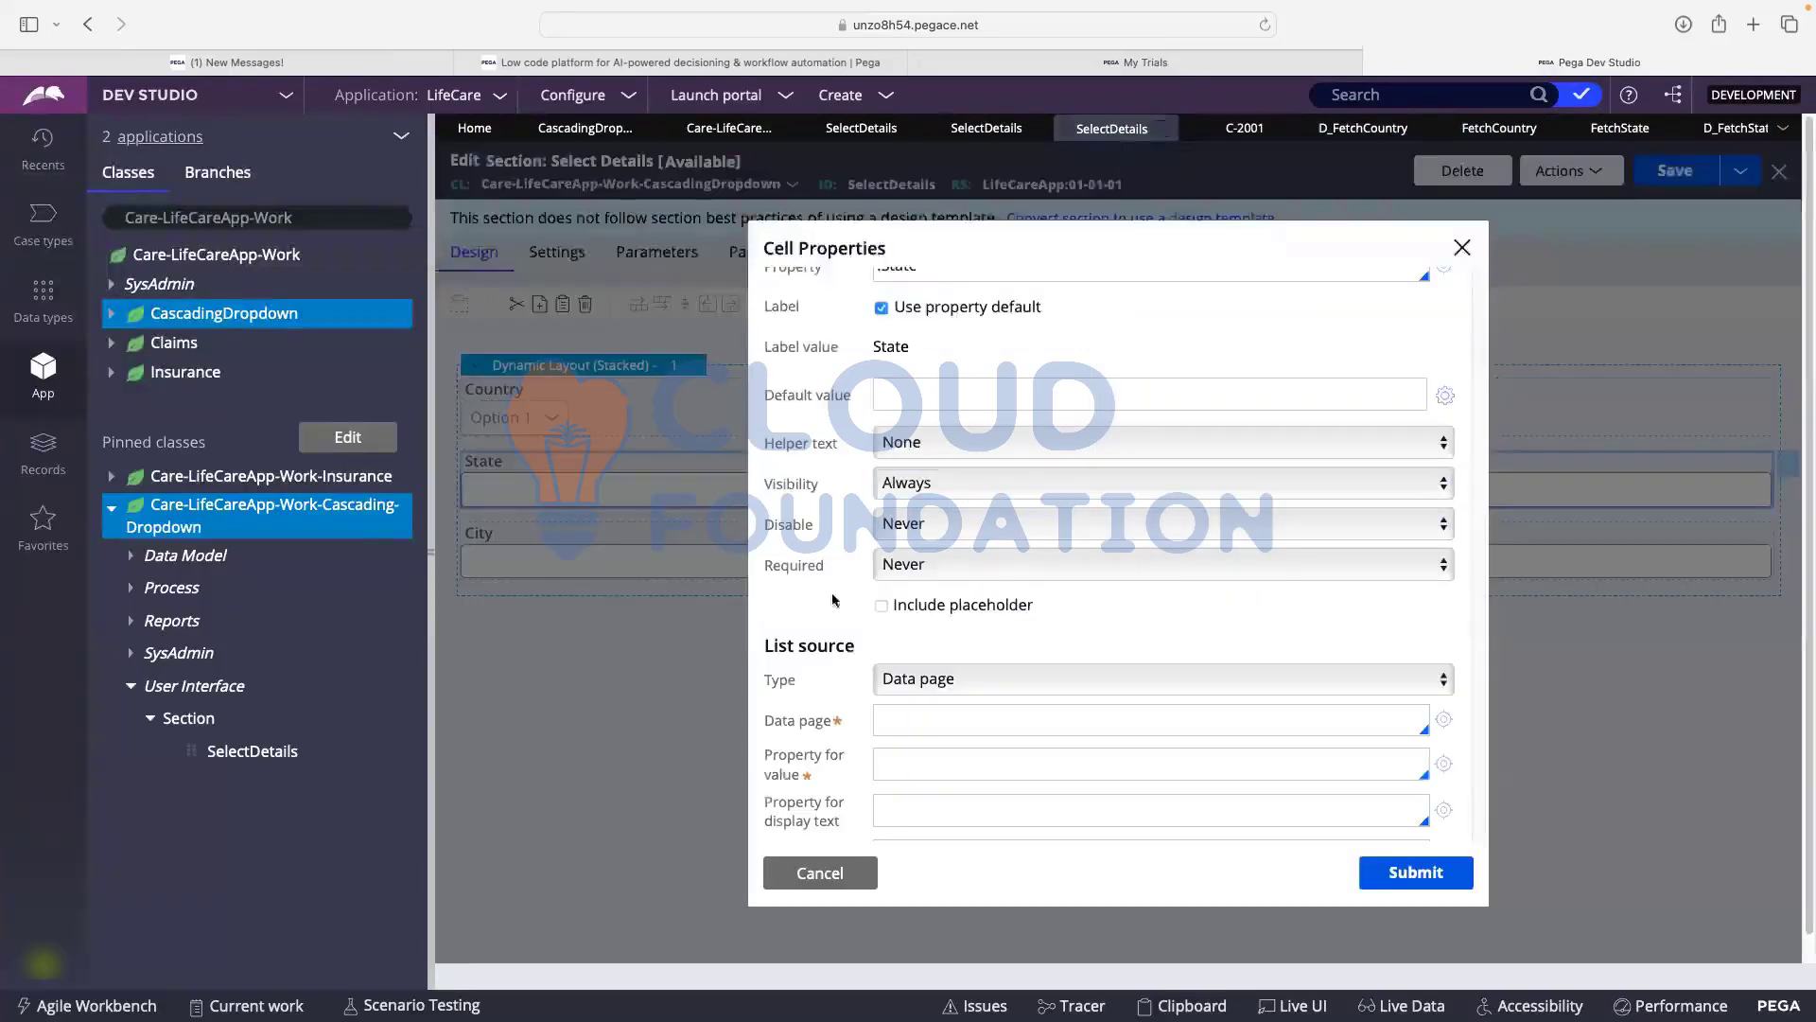
{"action": "left_click", "coordinate": [906, 718]}
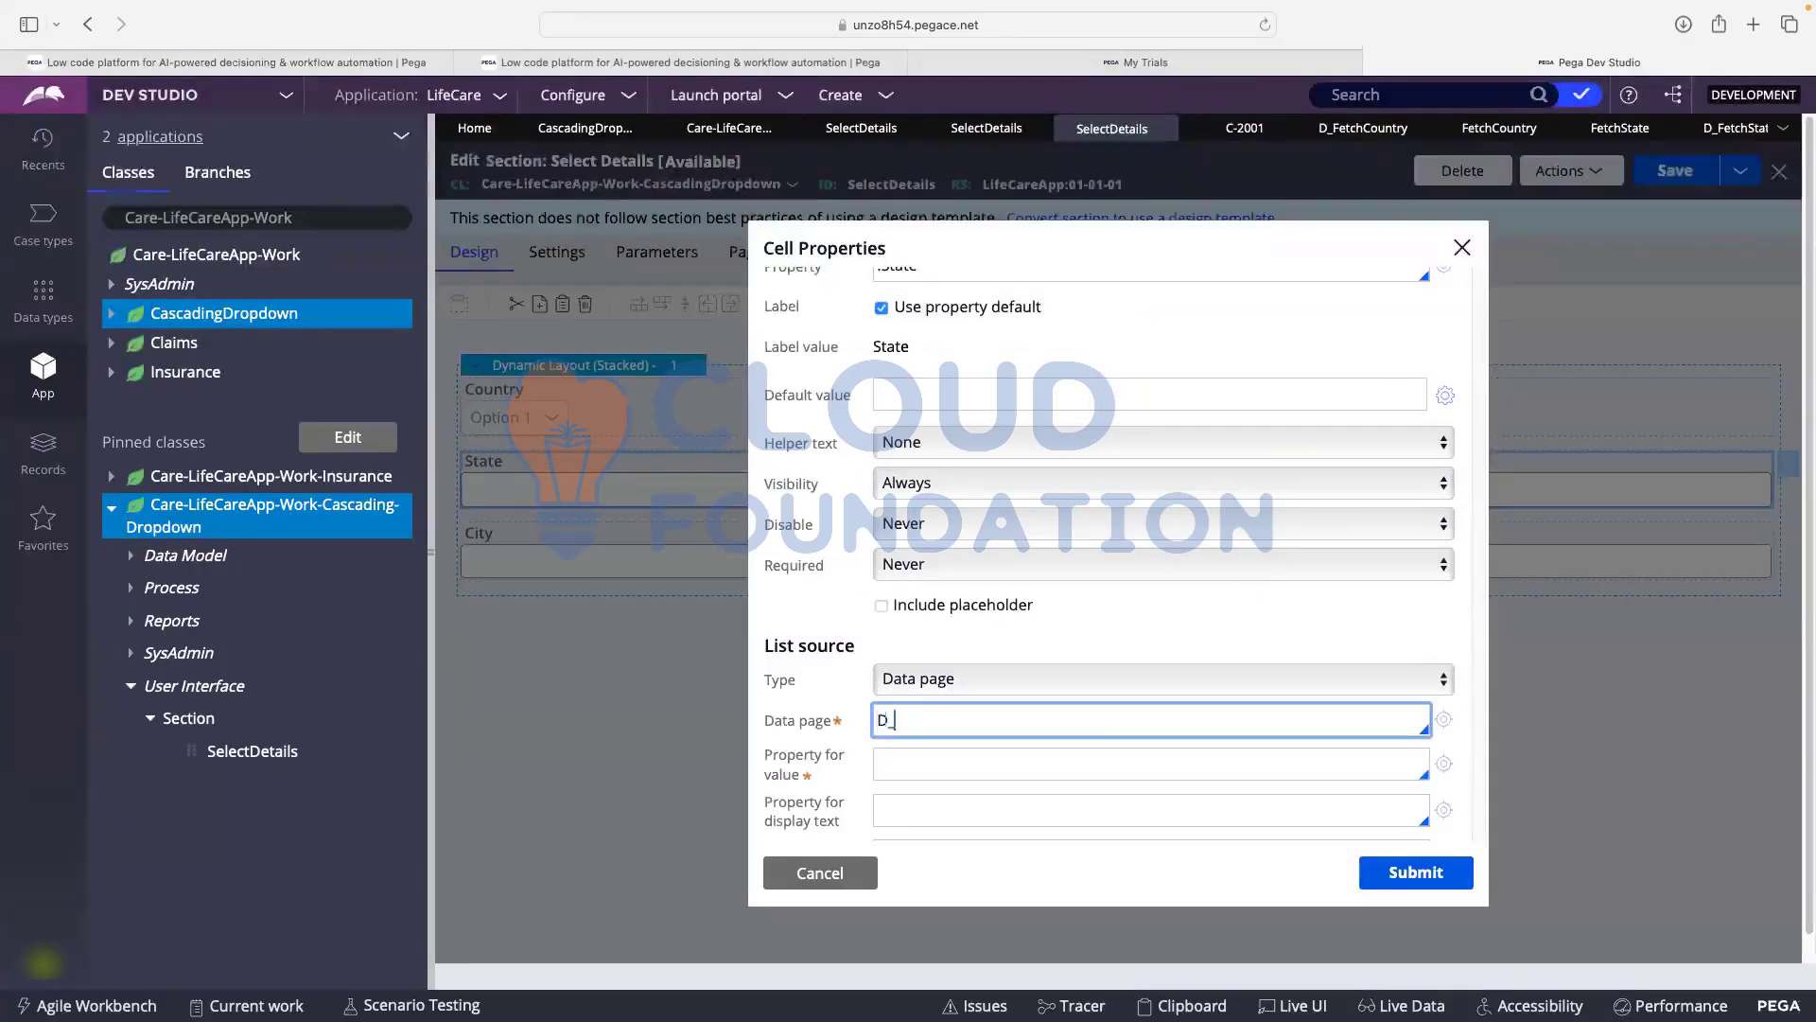
{"action": "type", "text": "D_FetchState"}
{"action": "key", "text": "Down"}
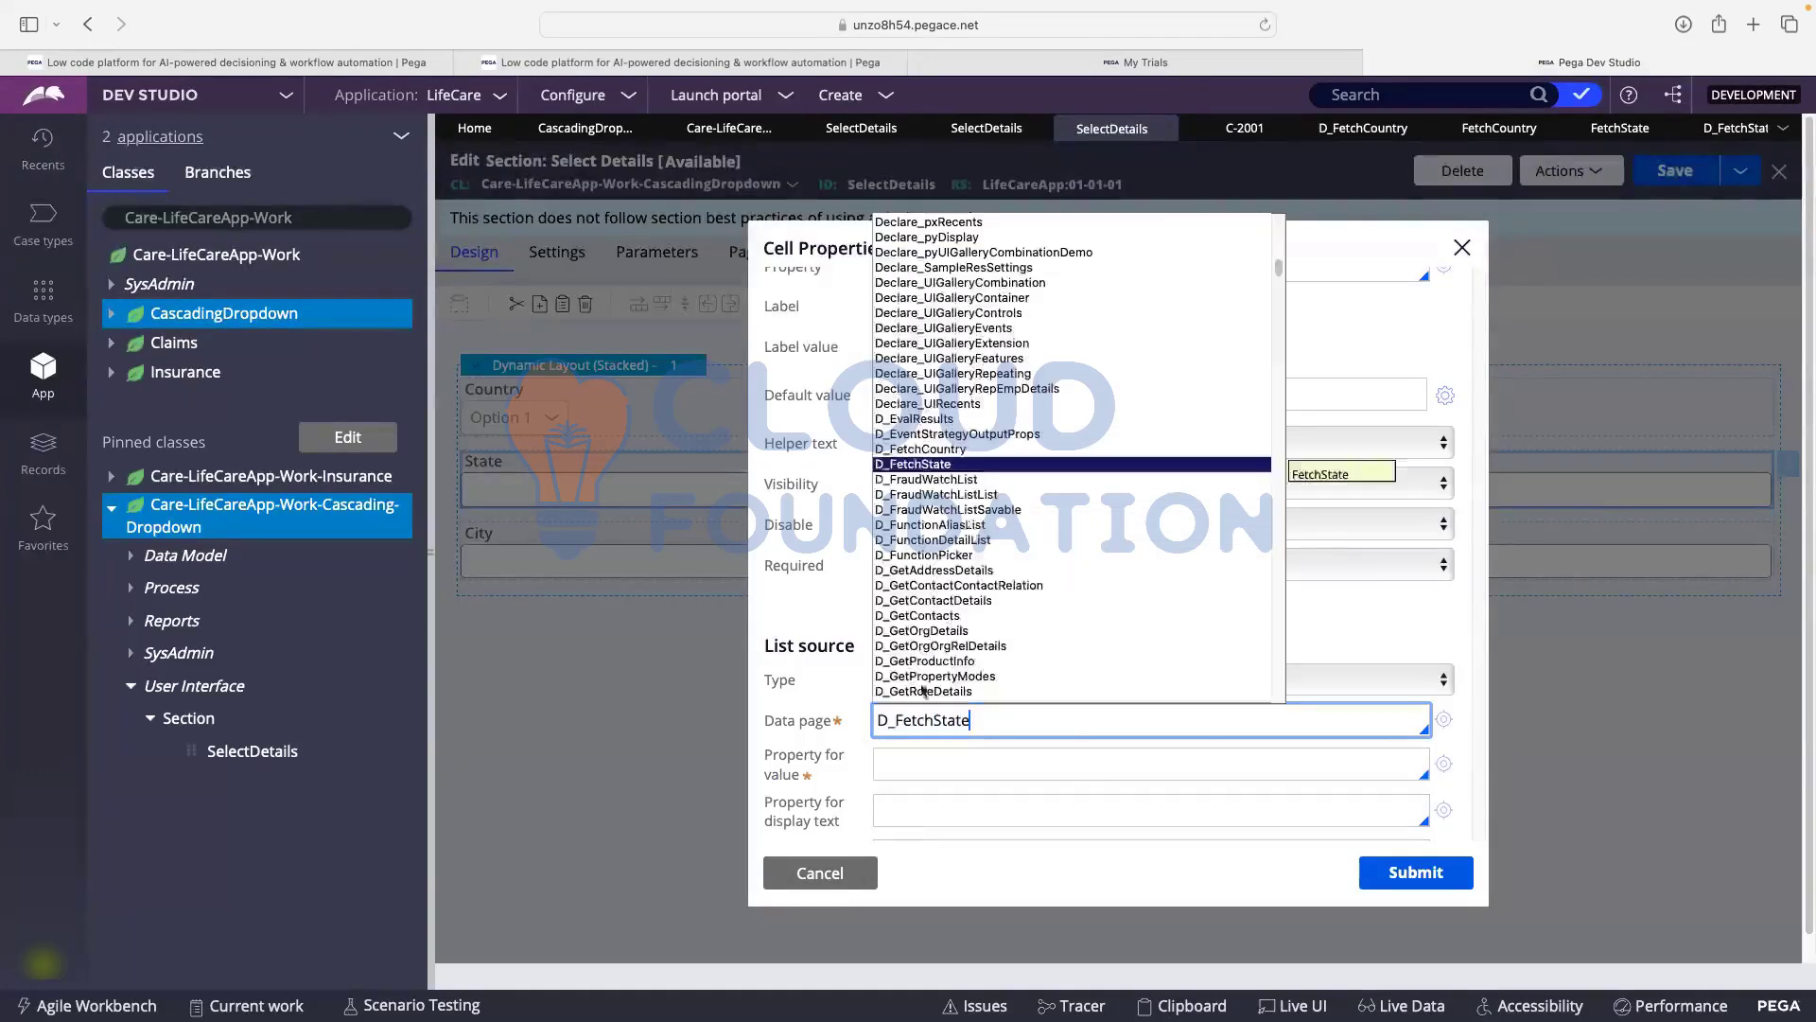
{"action": "left_click", "coordinate": [911, 464]}
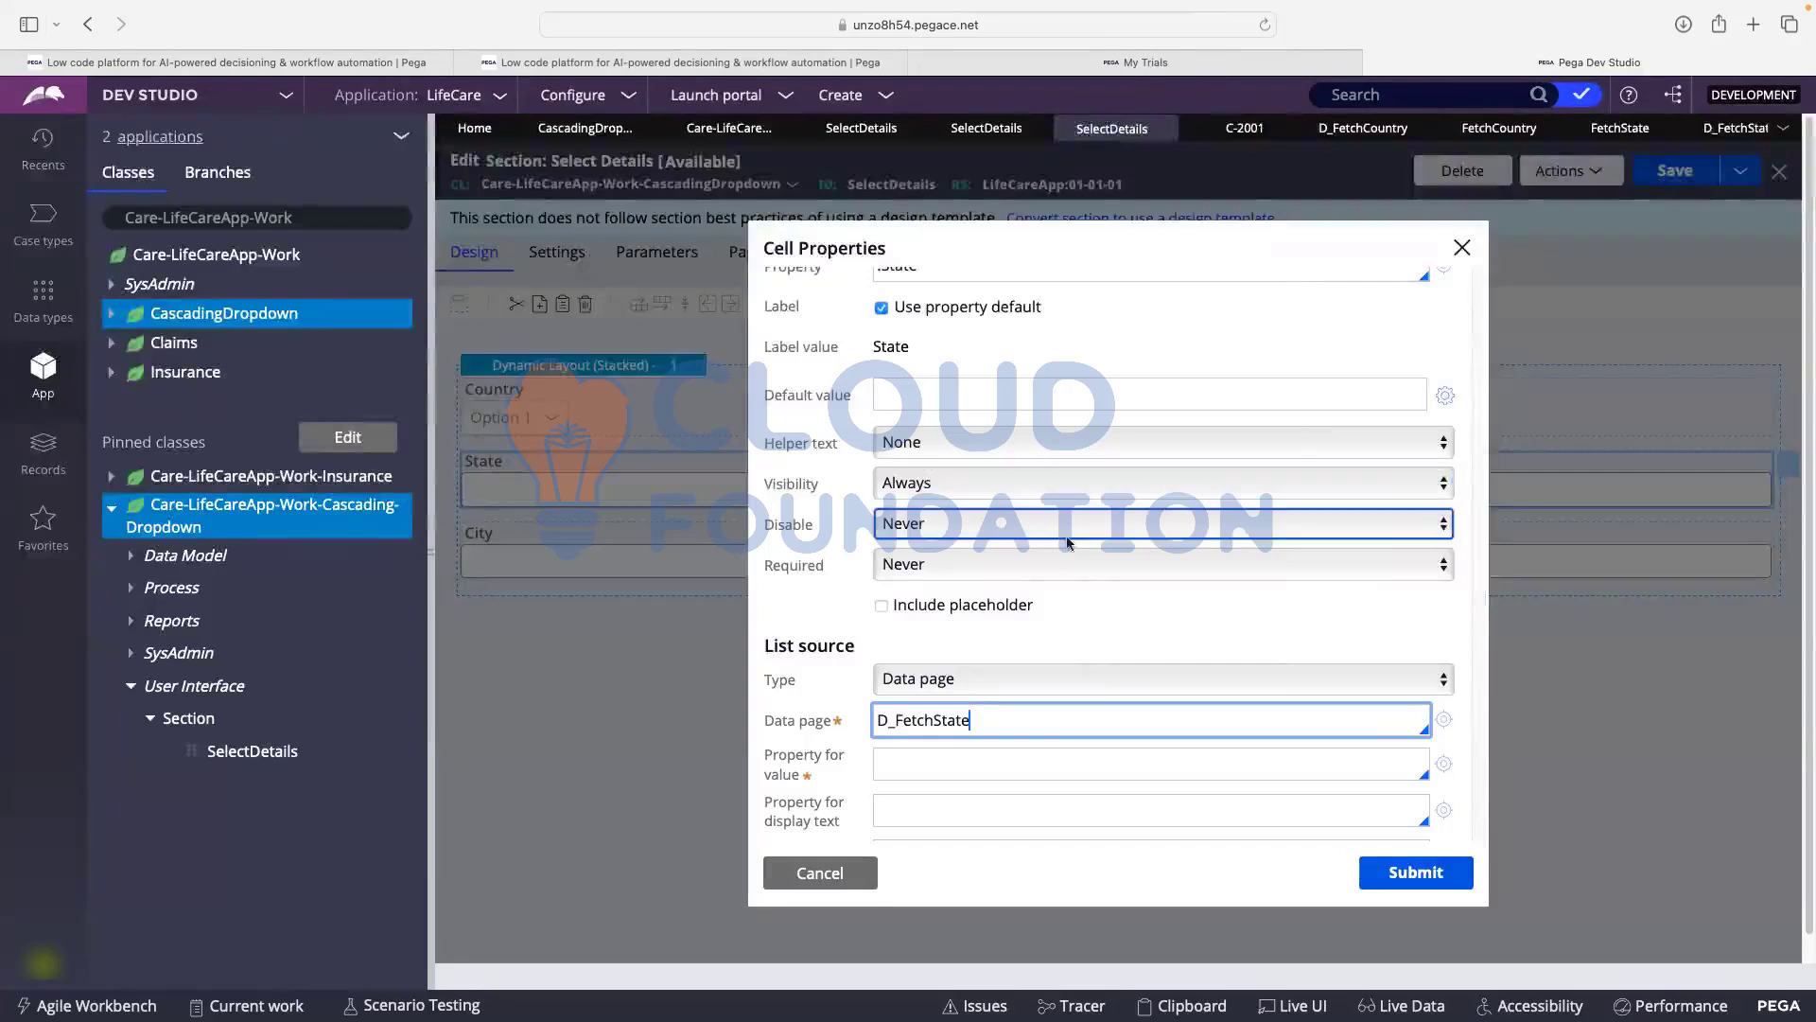
{"action": "scroll", "coordinate": [1181, 534], "scroll_direction": "down", "scroll_amount": 4}
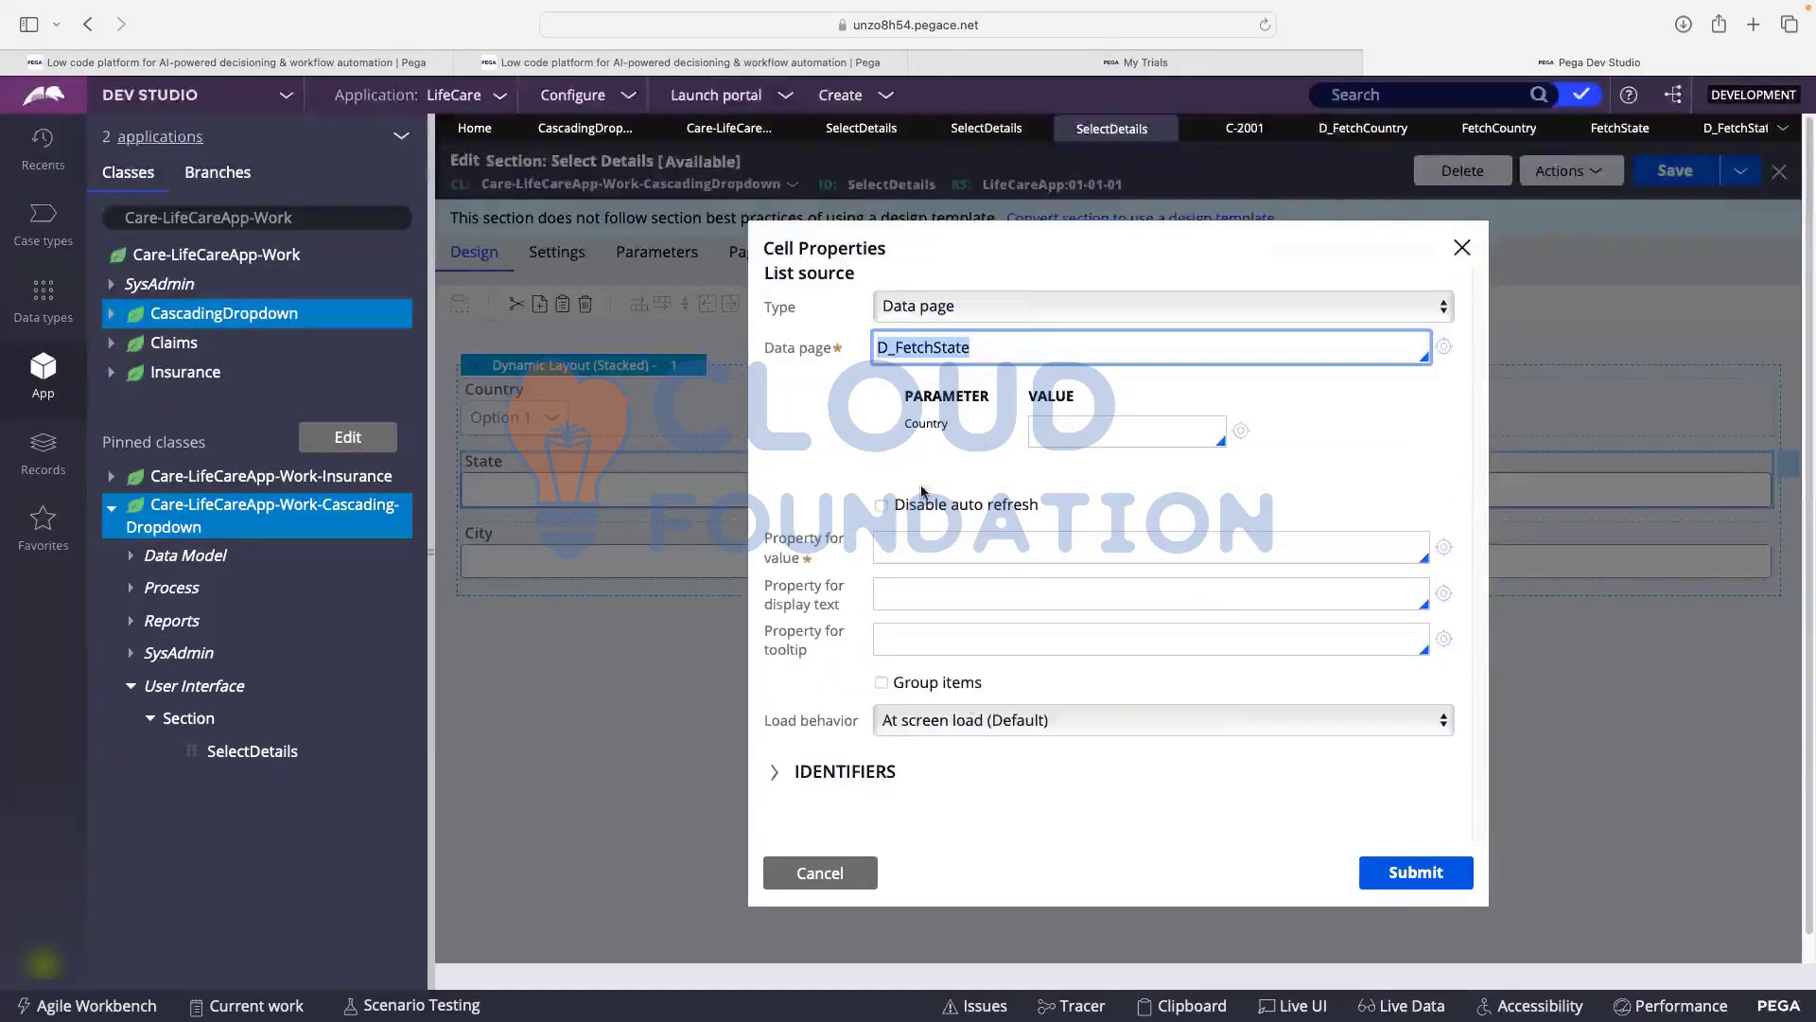
{"action": "scroll", "coordinate": [1041, 495], "scroll_direction": "up", "scroll_amount": 5}
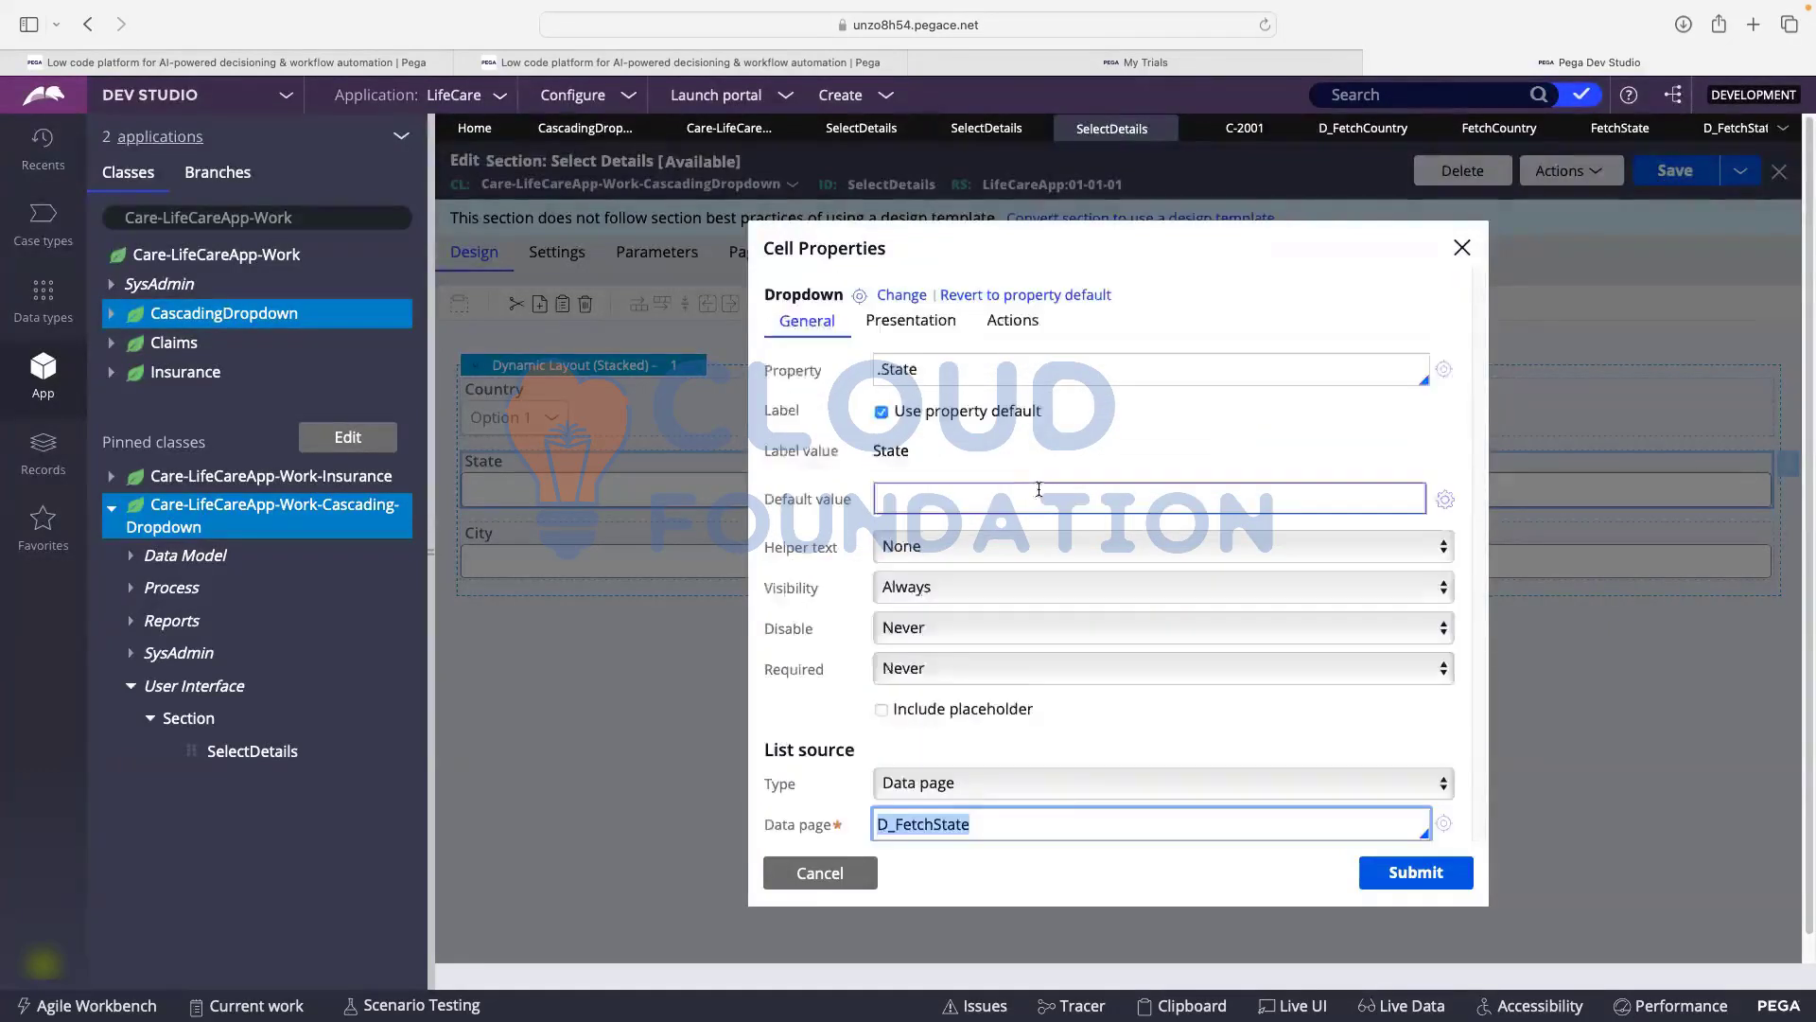
{"action": "scroll", "coordinate": [1053, 648], "scroll_direction": "down", "scroll_amount": 5}
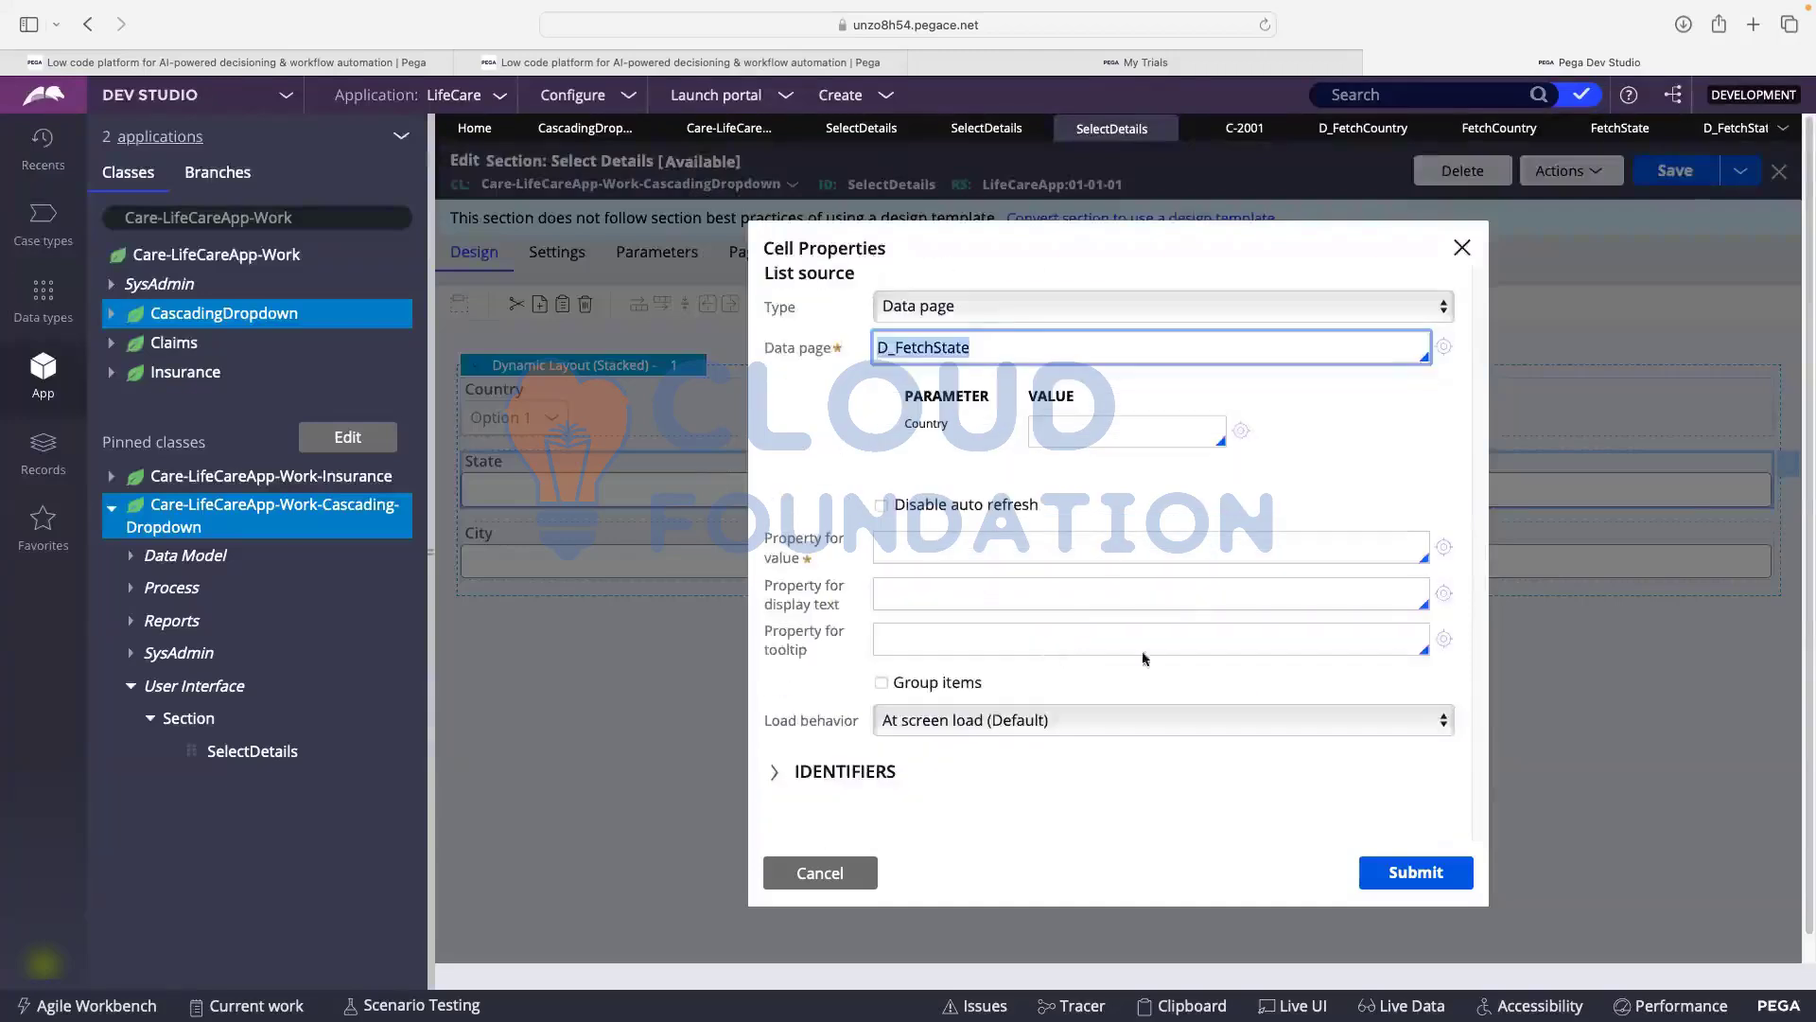
- Examine the Country dropdown's options in the Select Details form of case C-2001
{"action": "left_click", "coordinate": [918, 430]}
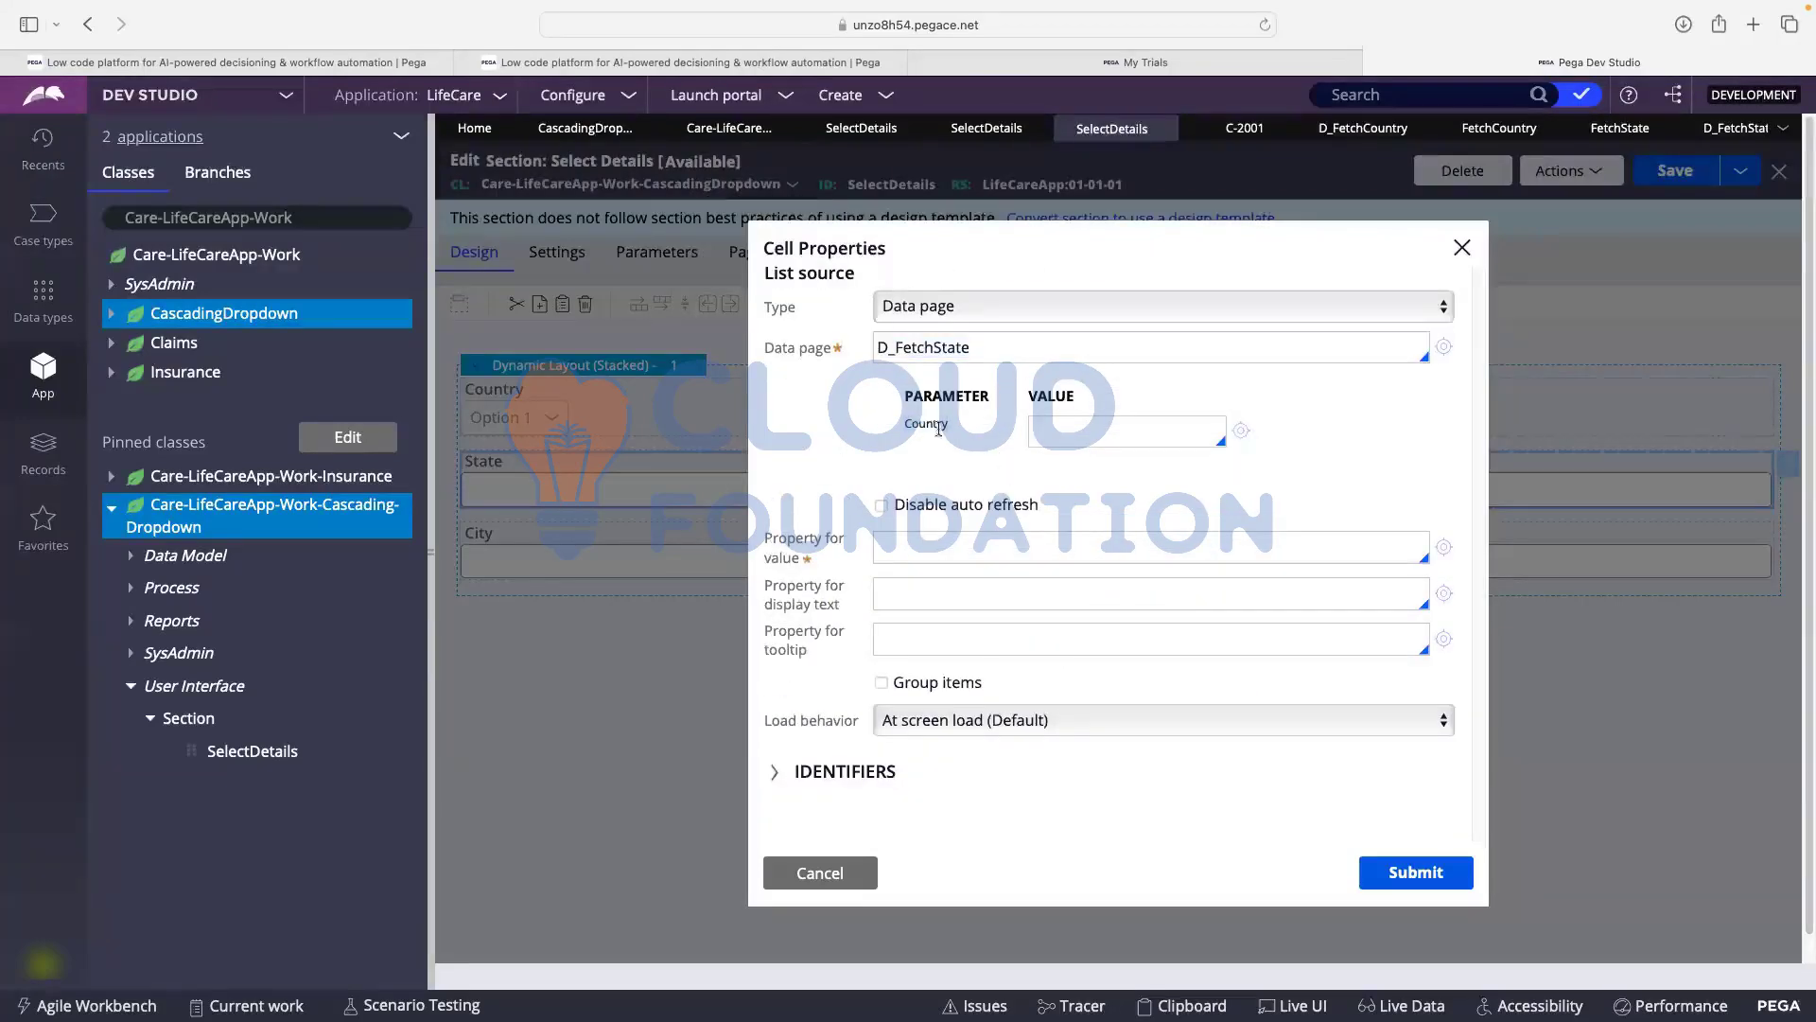
{"action": "left_click", "coordinate": [1073, 432]}
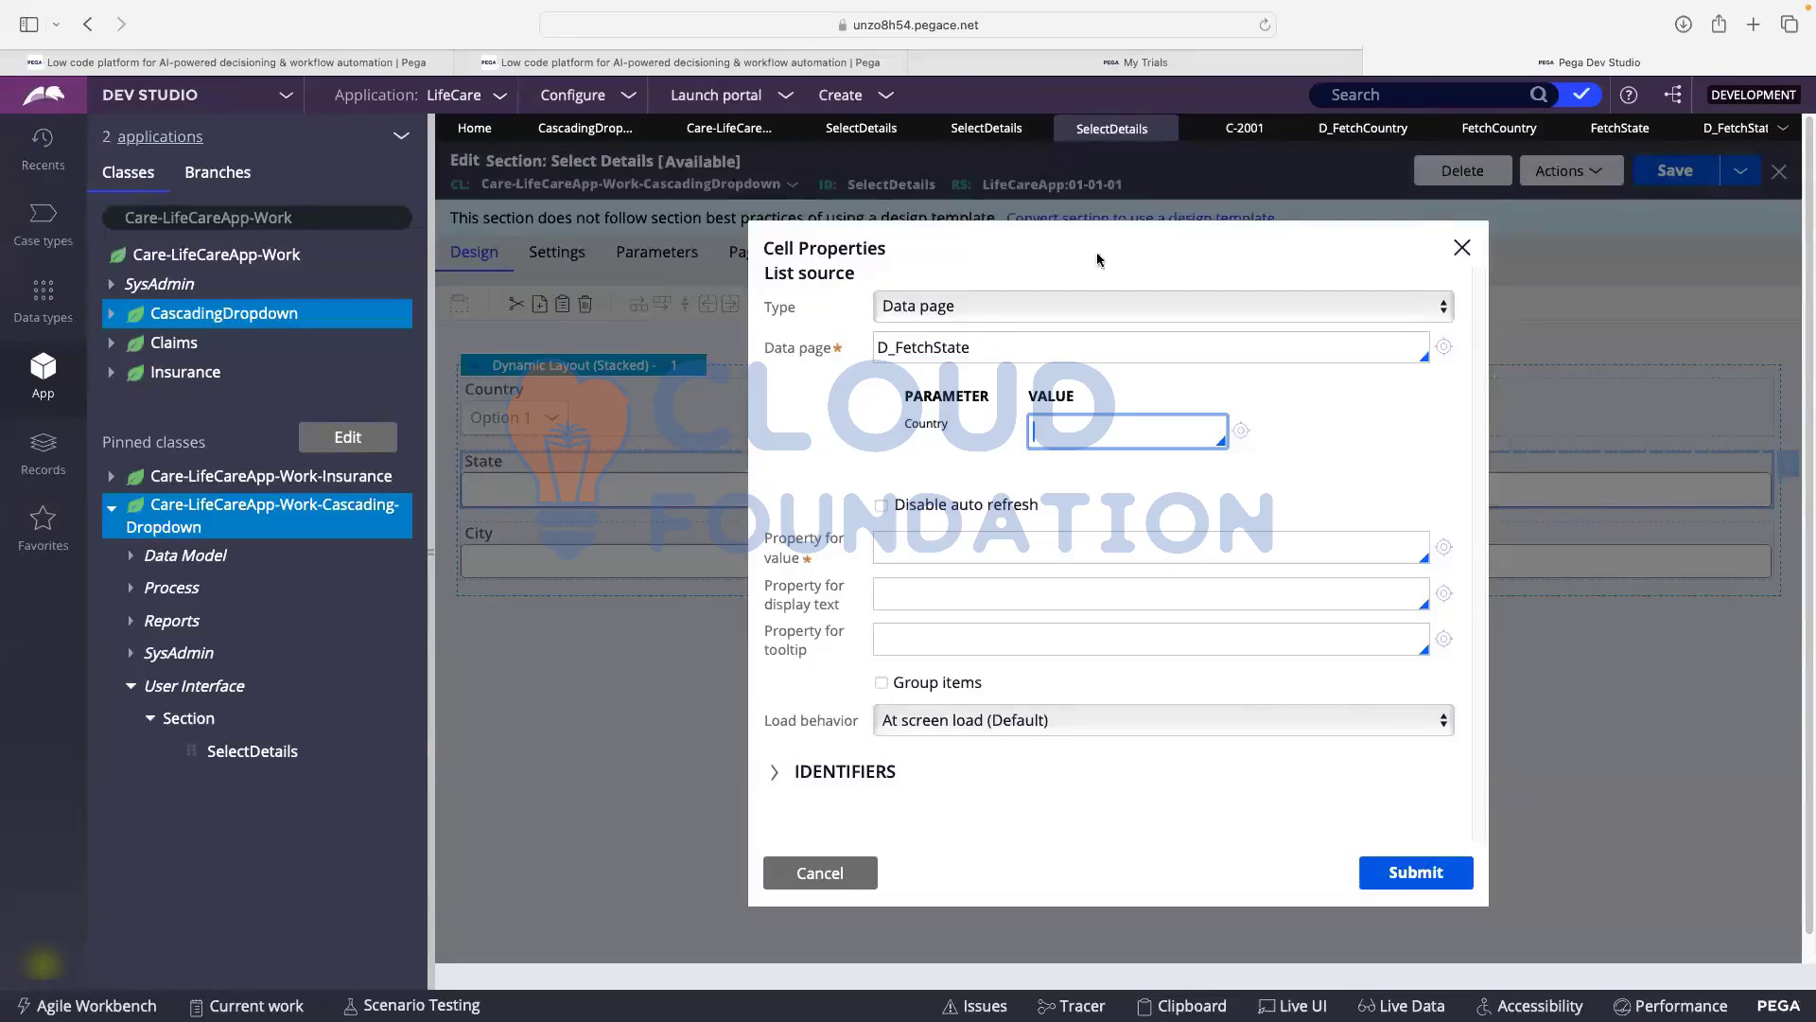
{"action": "left_click", "coordinate": [1245, 128]}
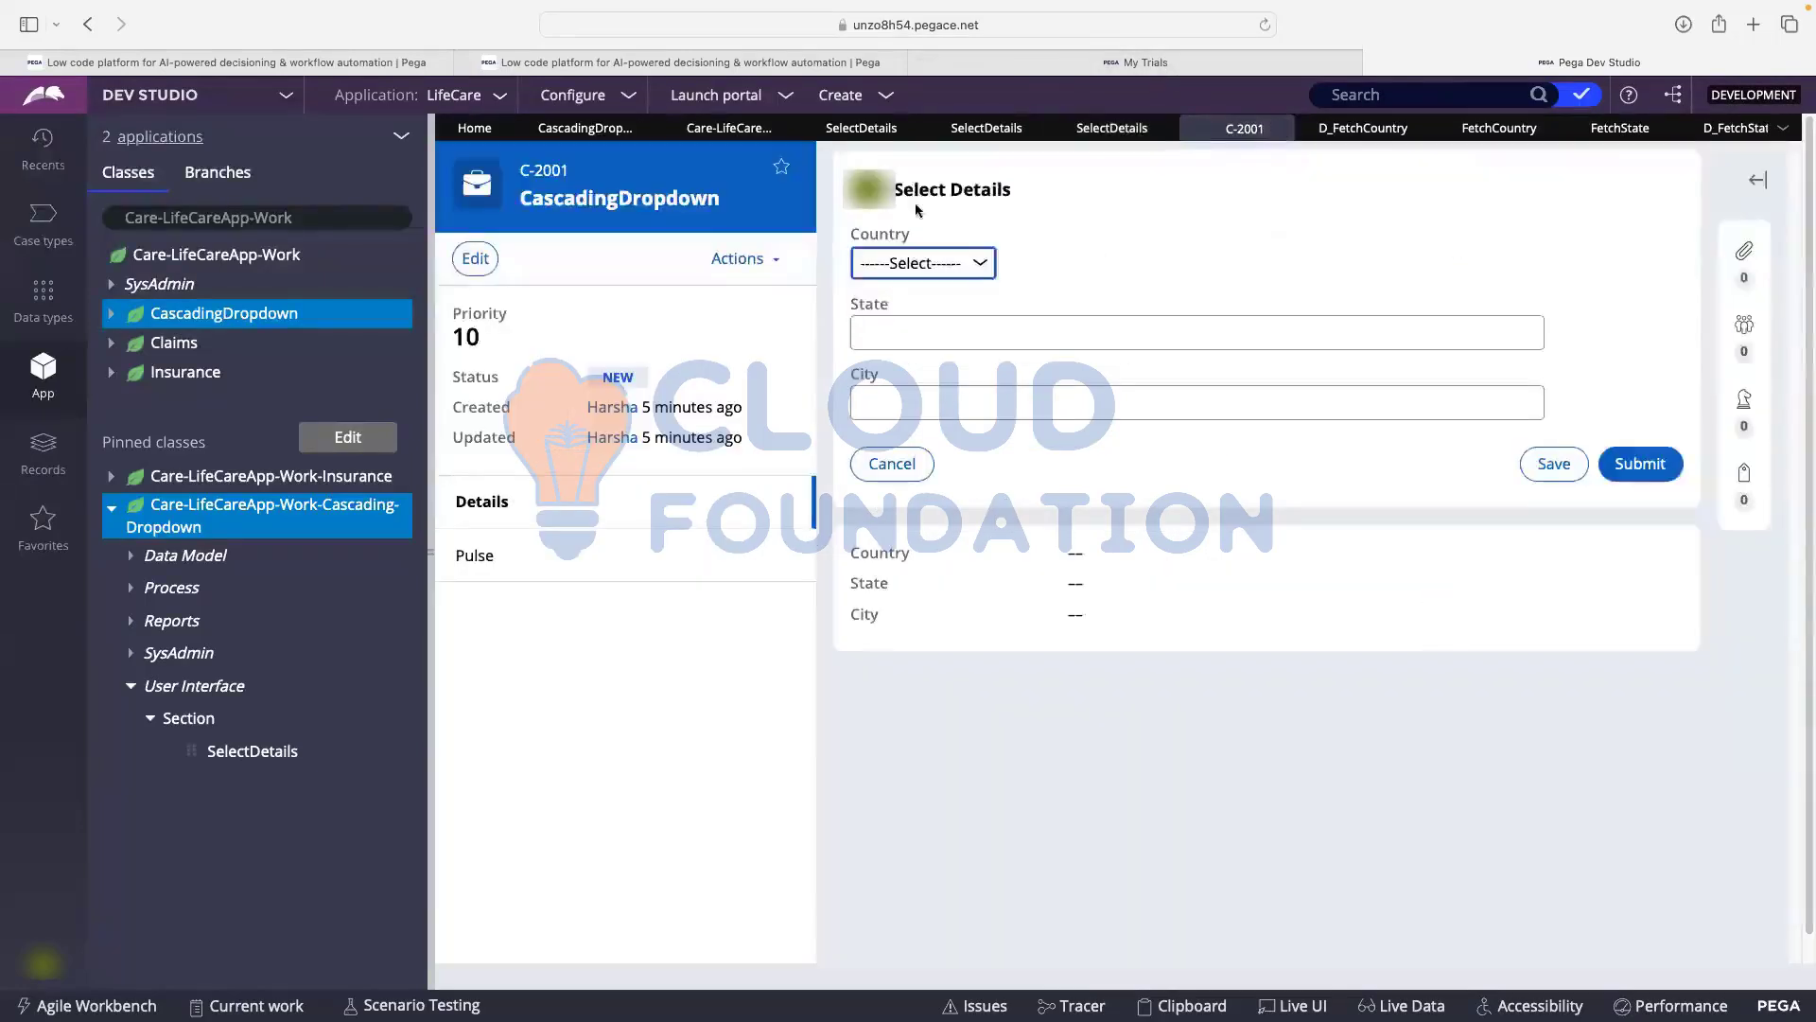
{"action": "left_click", "coordinate": [919, 253]}
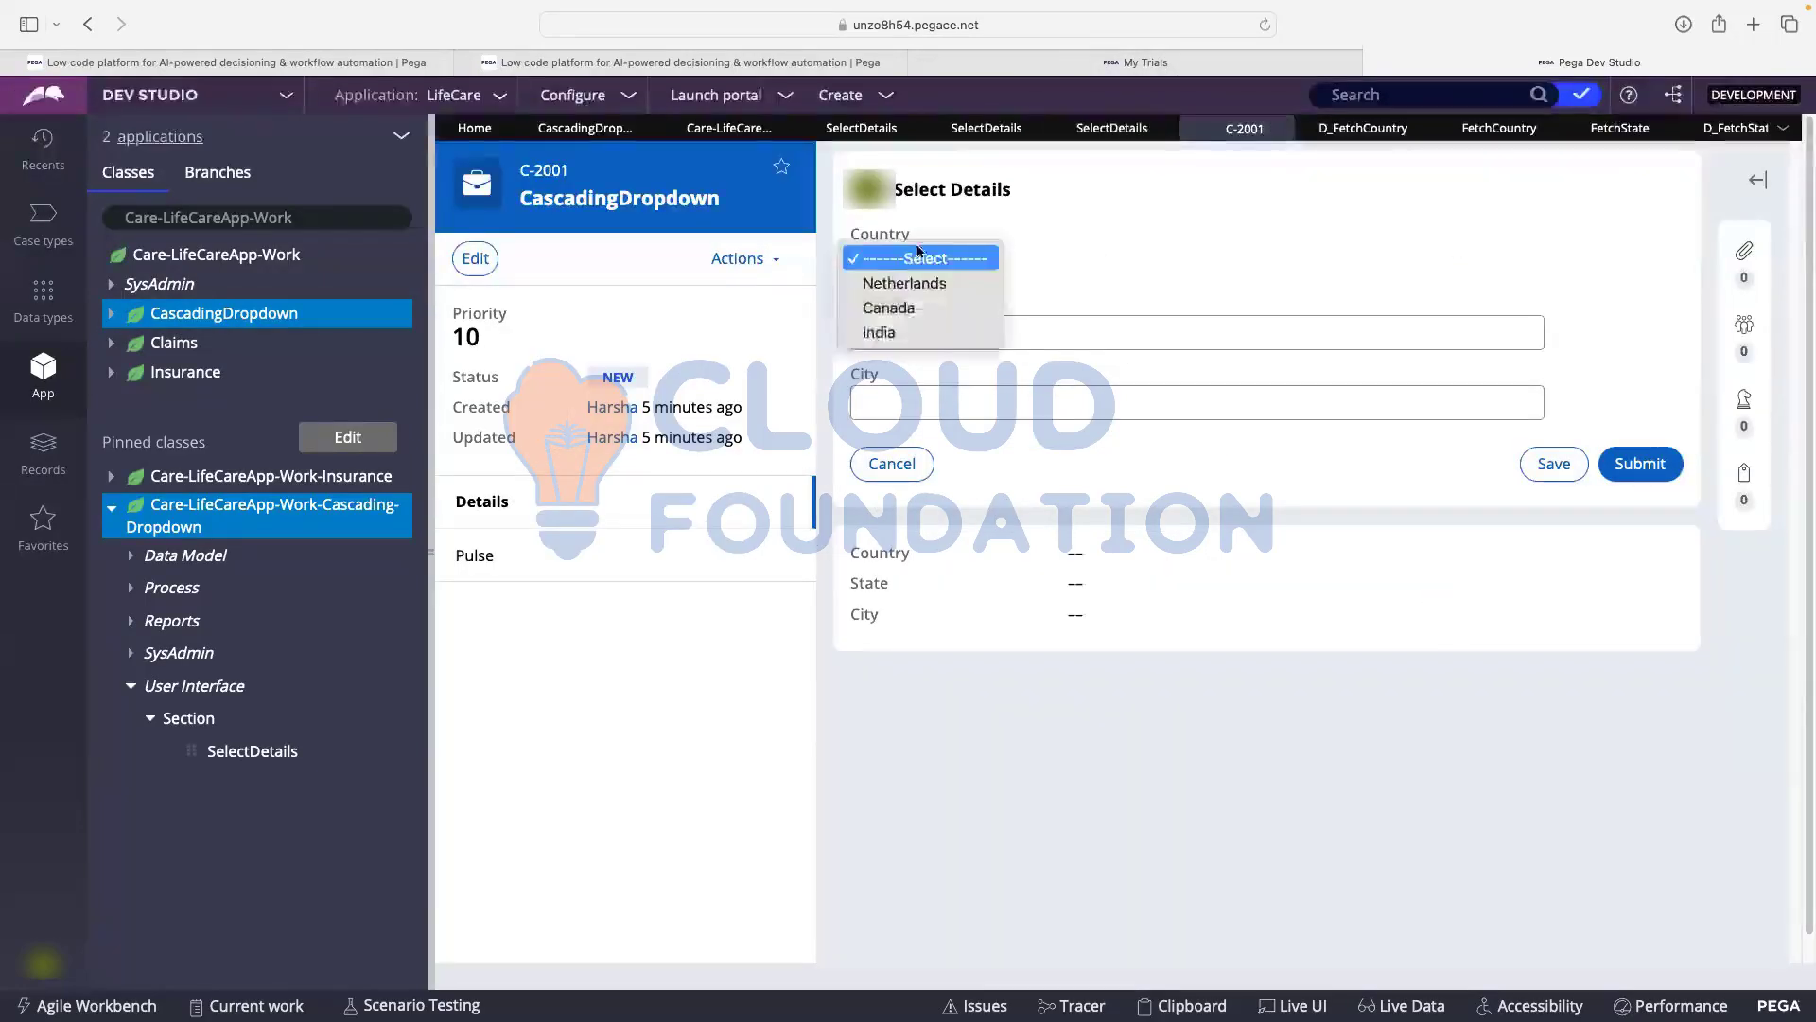
{"action": "left_click", "coordinate": [1075, 317]}
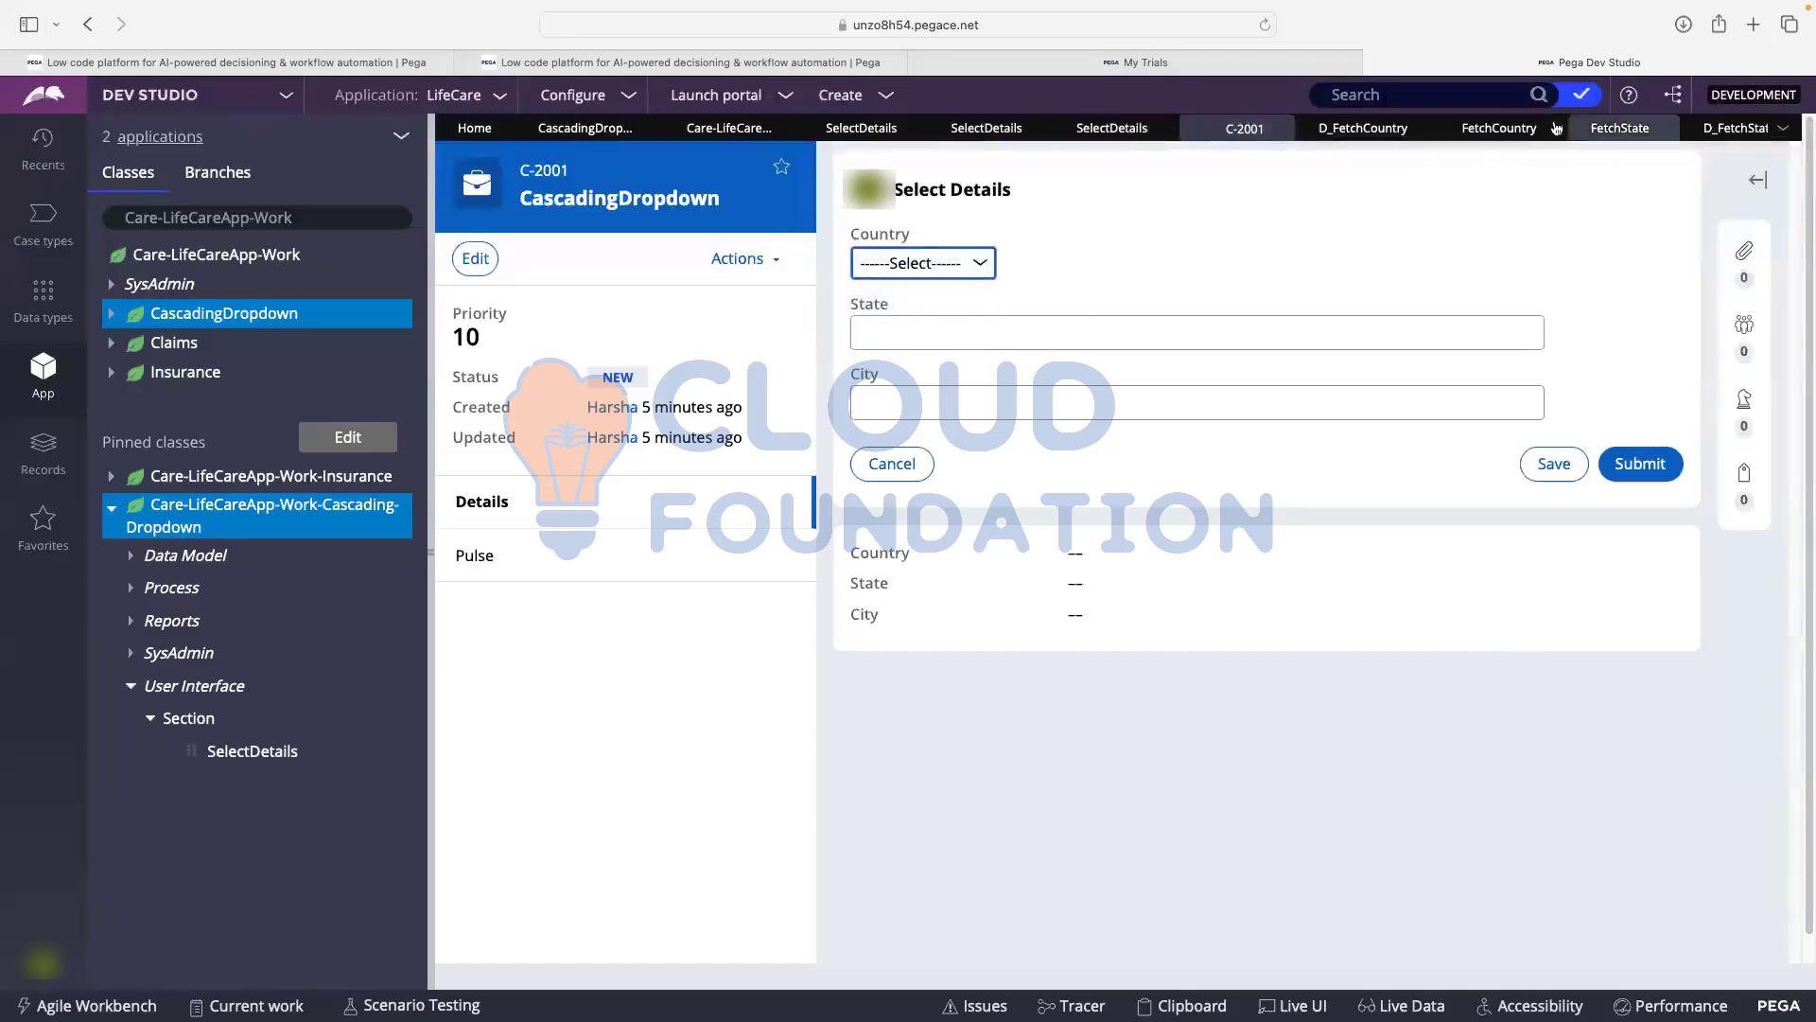
{"action": "left_click", "coordinate": [1736, 128]}
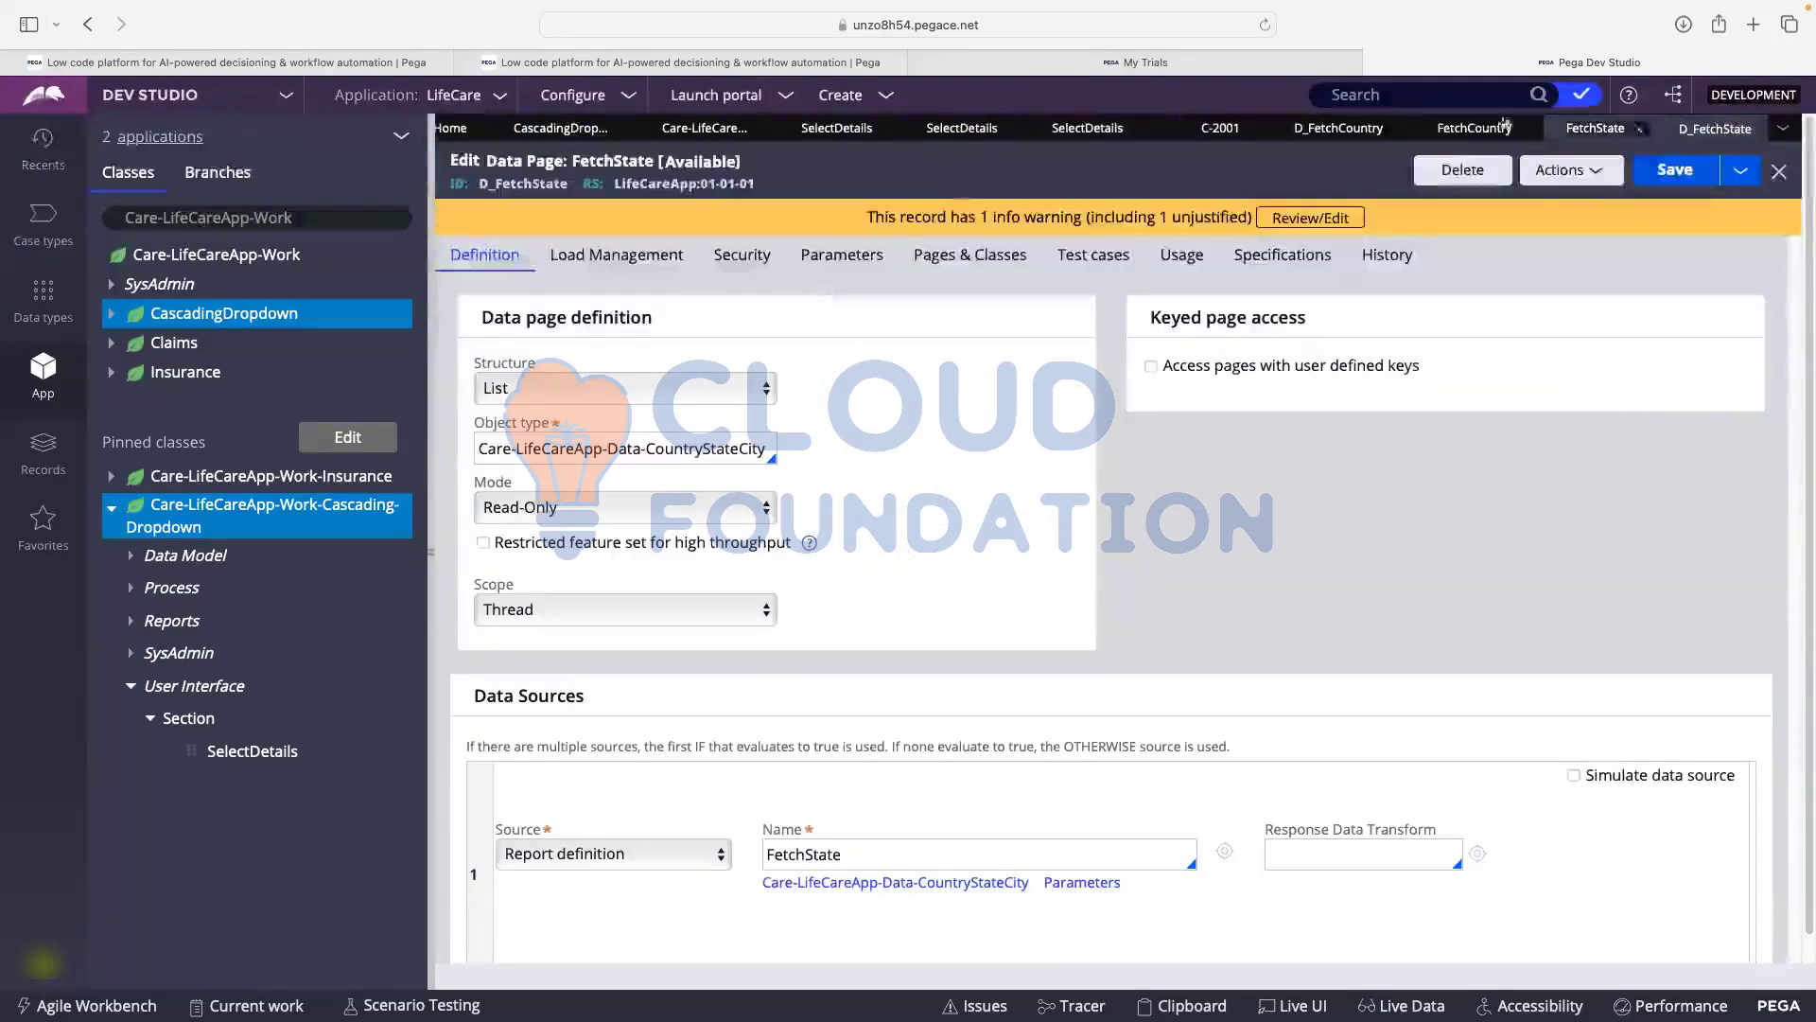
- Pass .Country as the Country parameter of the State dropdown's D_FetchState data page in the SelectDetails section
{"action": "left_click", "coordinate": [1083, 130]}
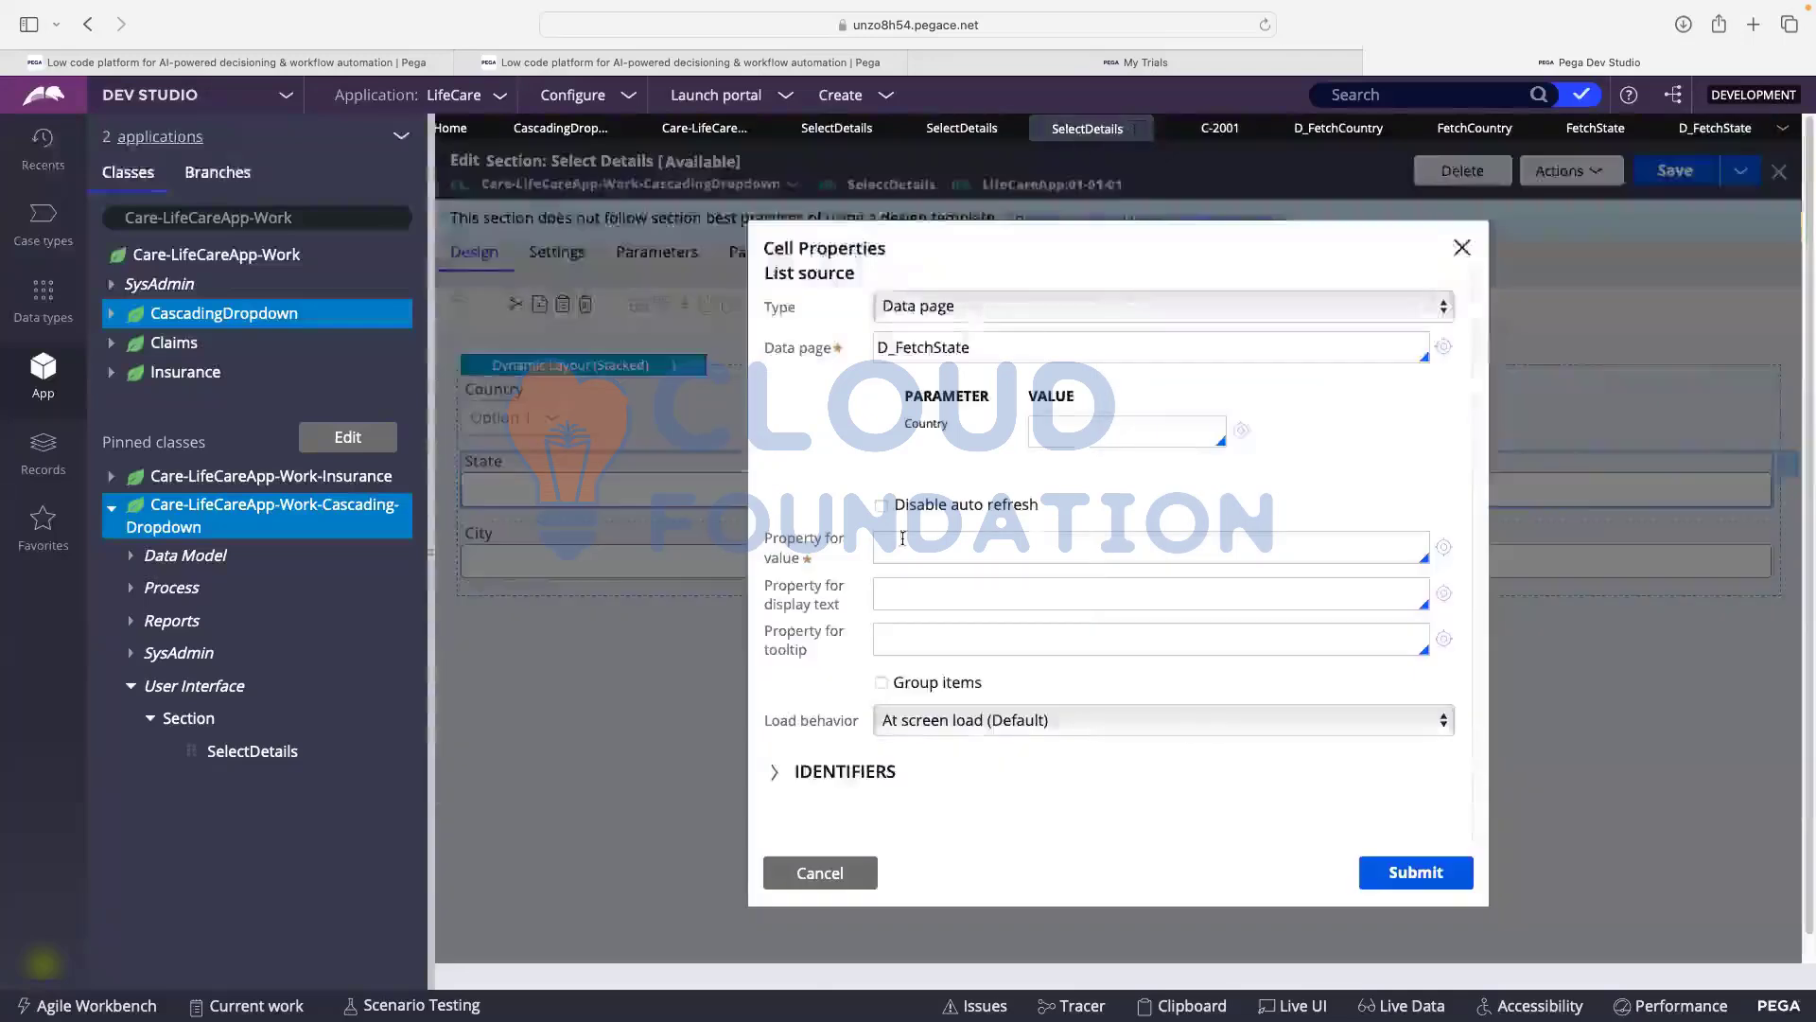
{"action": "left_click", "coordinate": [1061, 428]}
{"action": "type", "text": ".Co"}
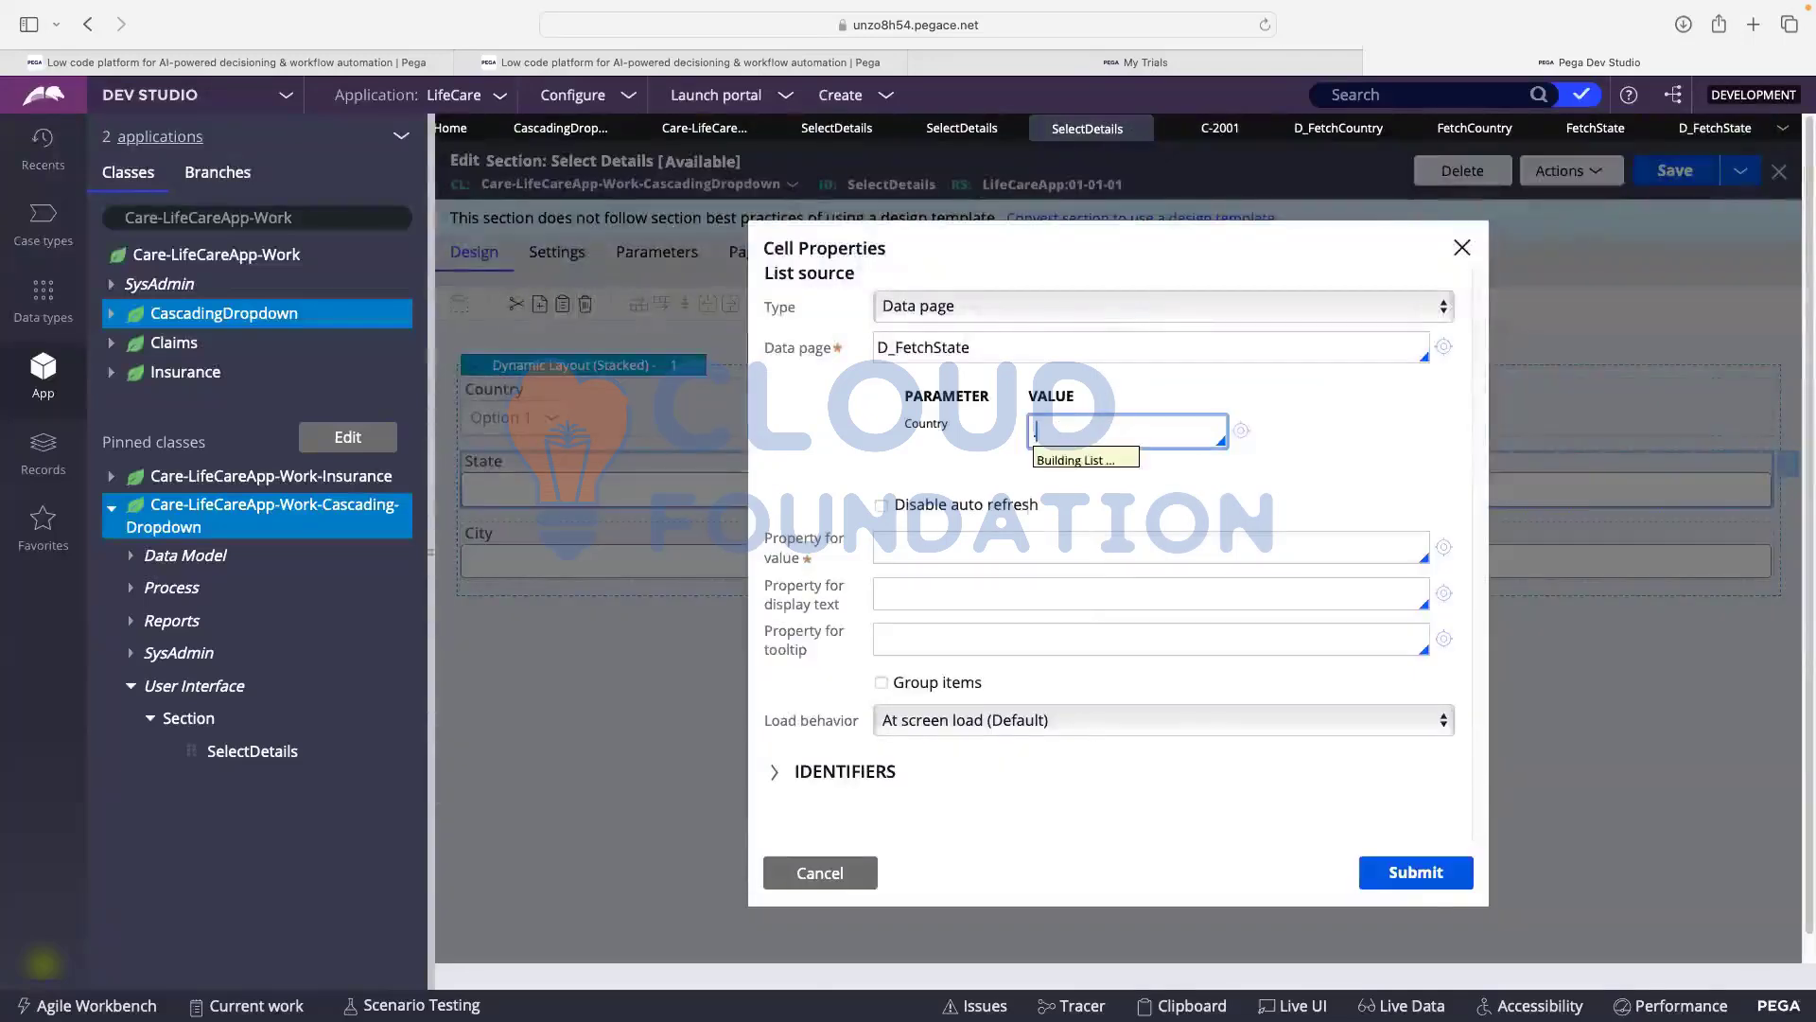
{"action": "key", "text": "Return"}
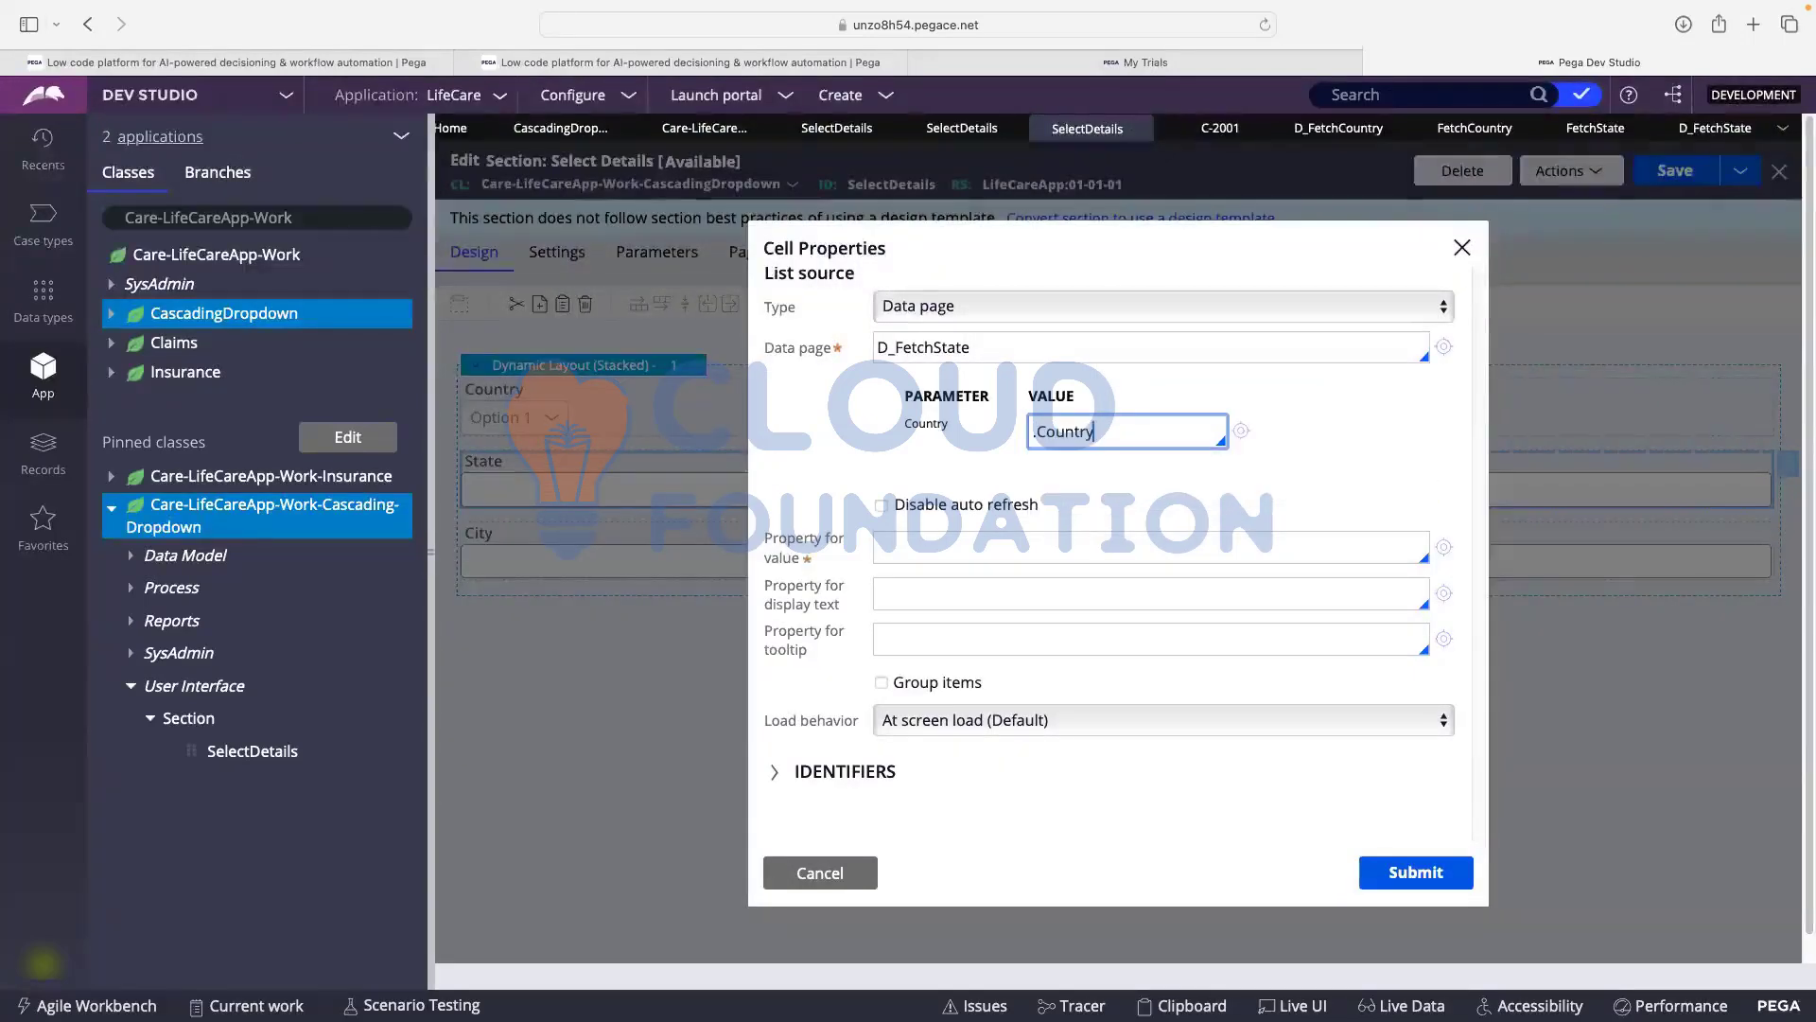
- Set the State dropdown's property for value to .State, submit the cell properties, and save the section
{"action": "left_click", "coordinate": [935, 546]}
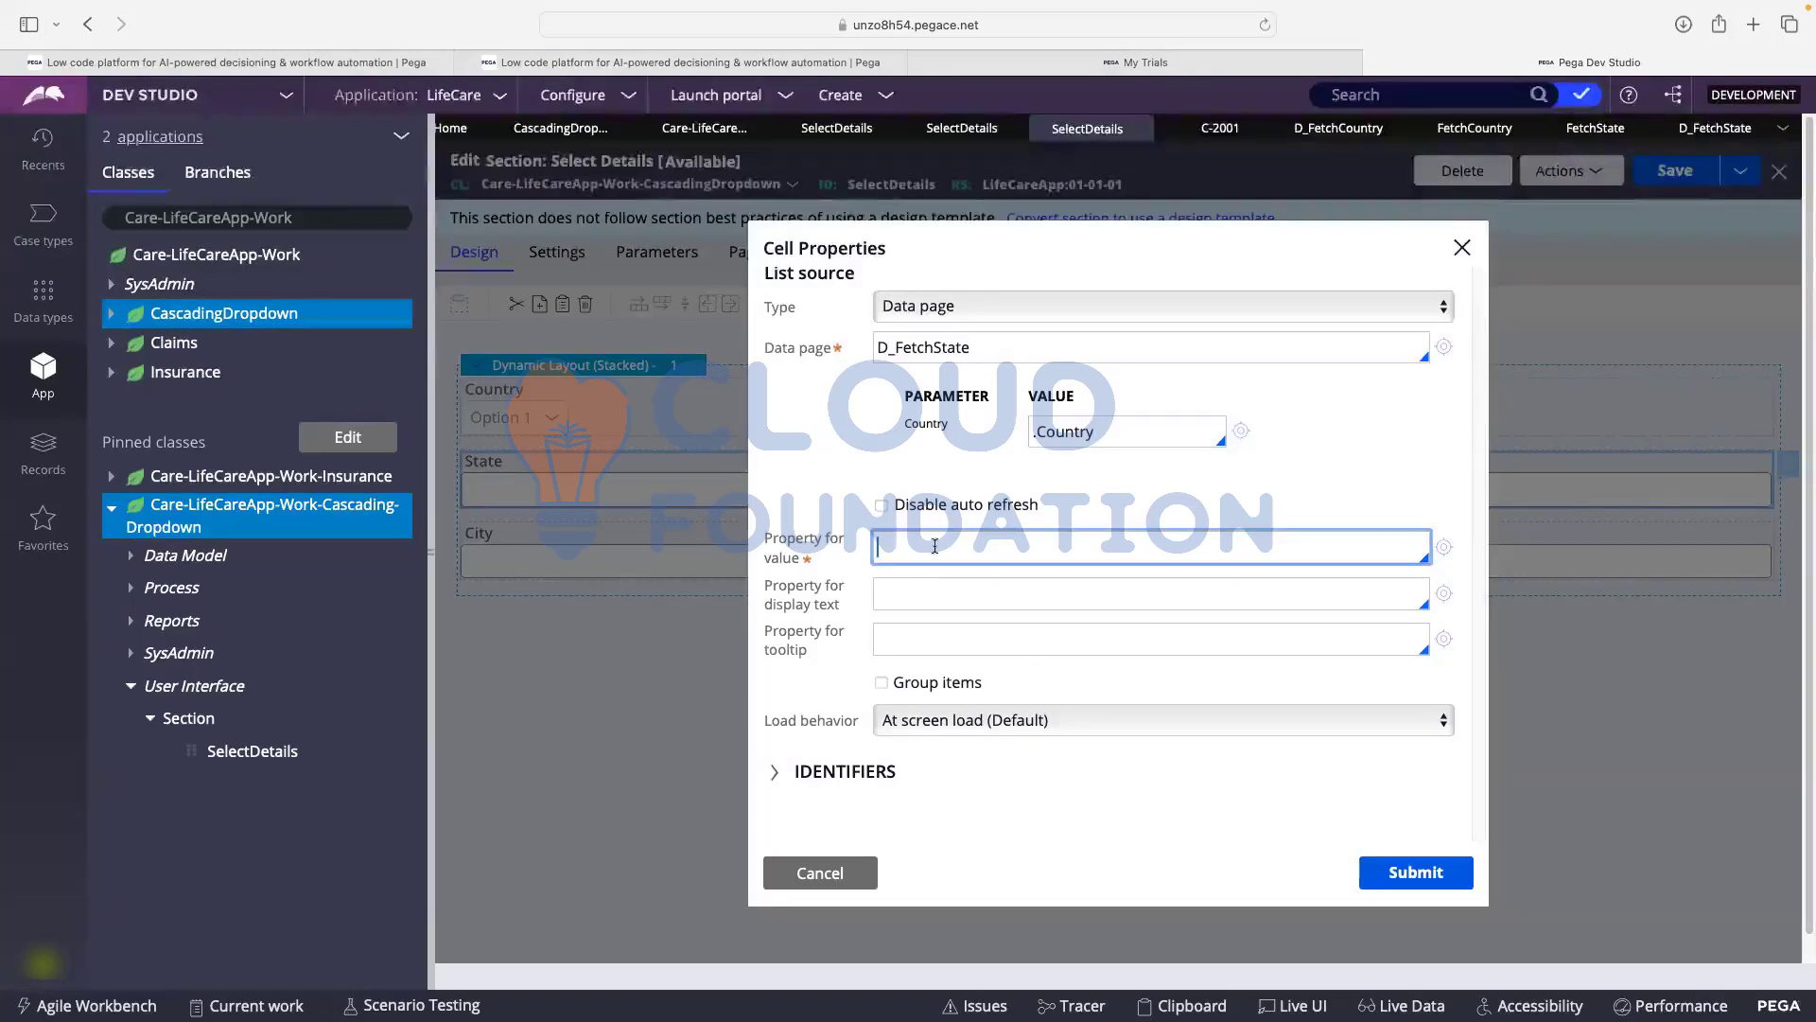
{"action": "type", "text": "."}
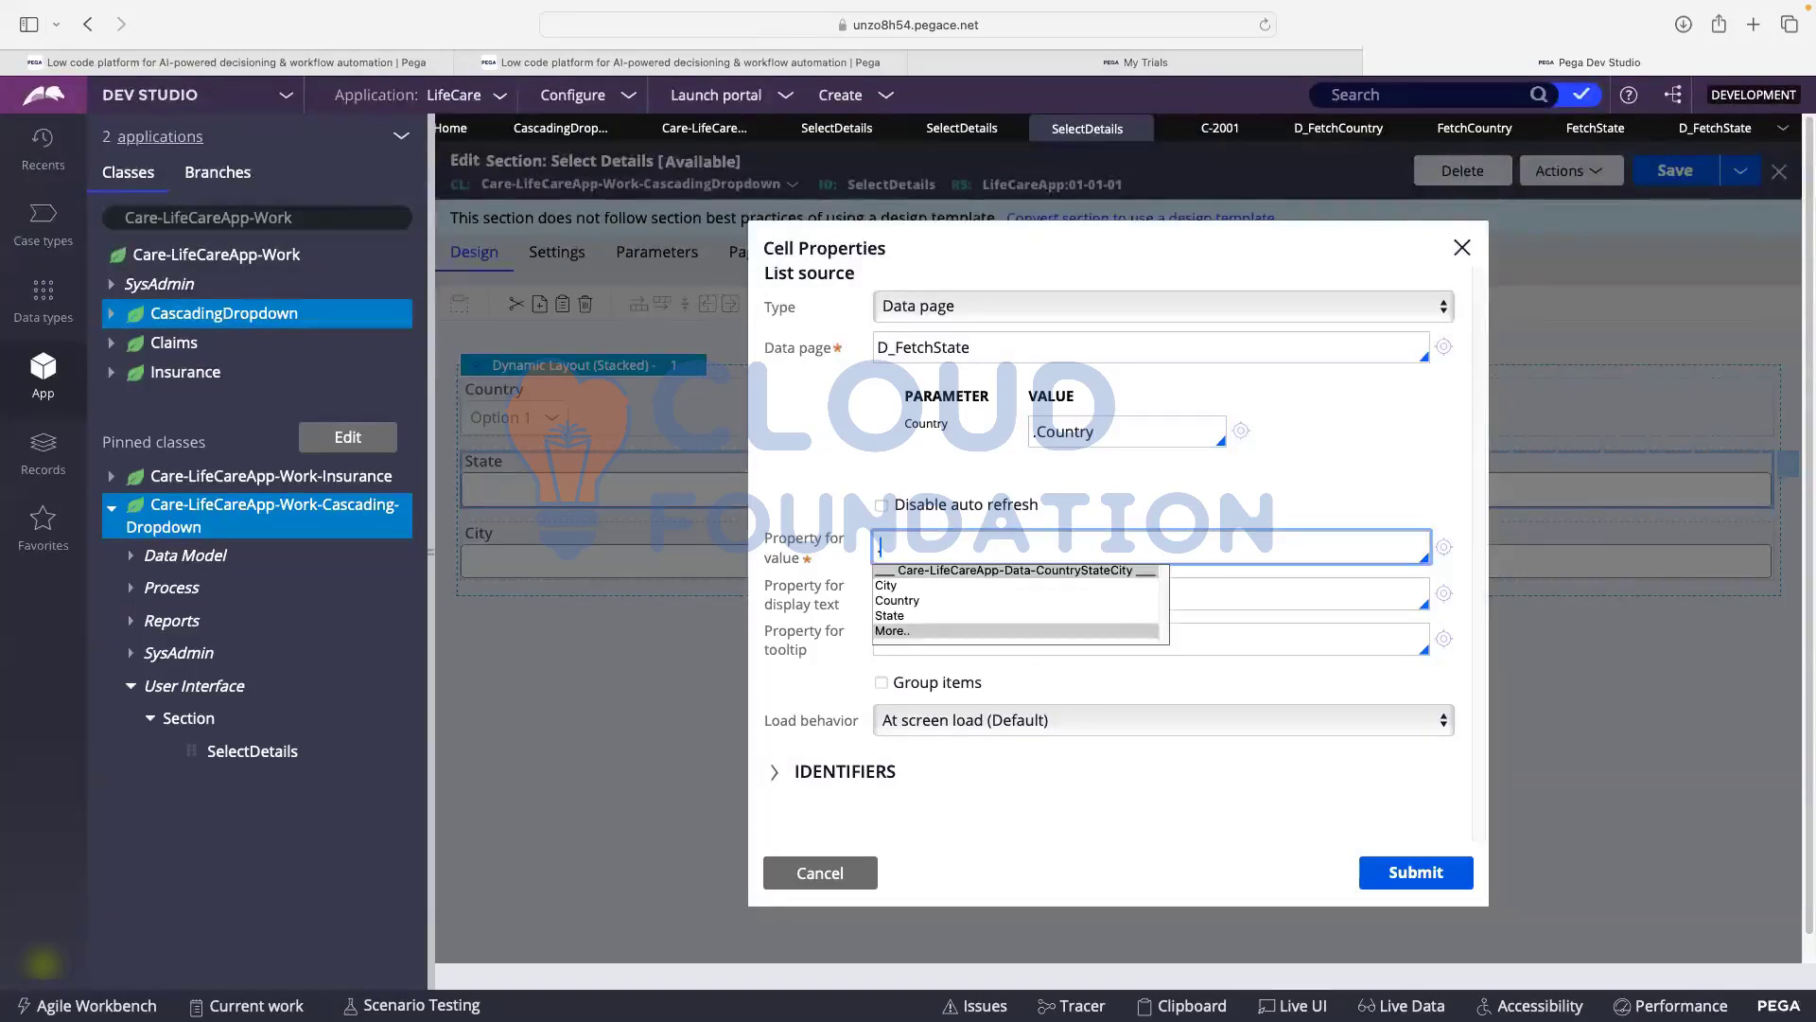
{"action": "left_click", "coordinate": [889, 616]}
{"action": "left_click", "coordinate": [891, 589]}
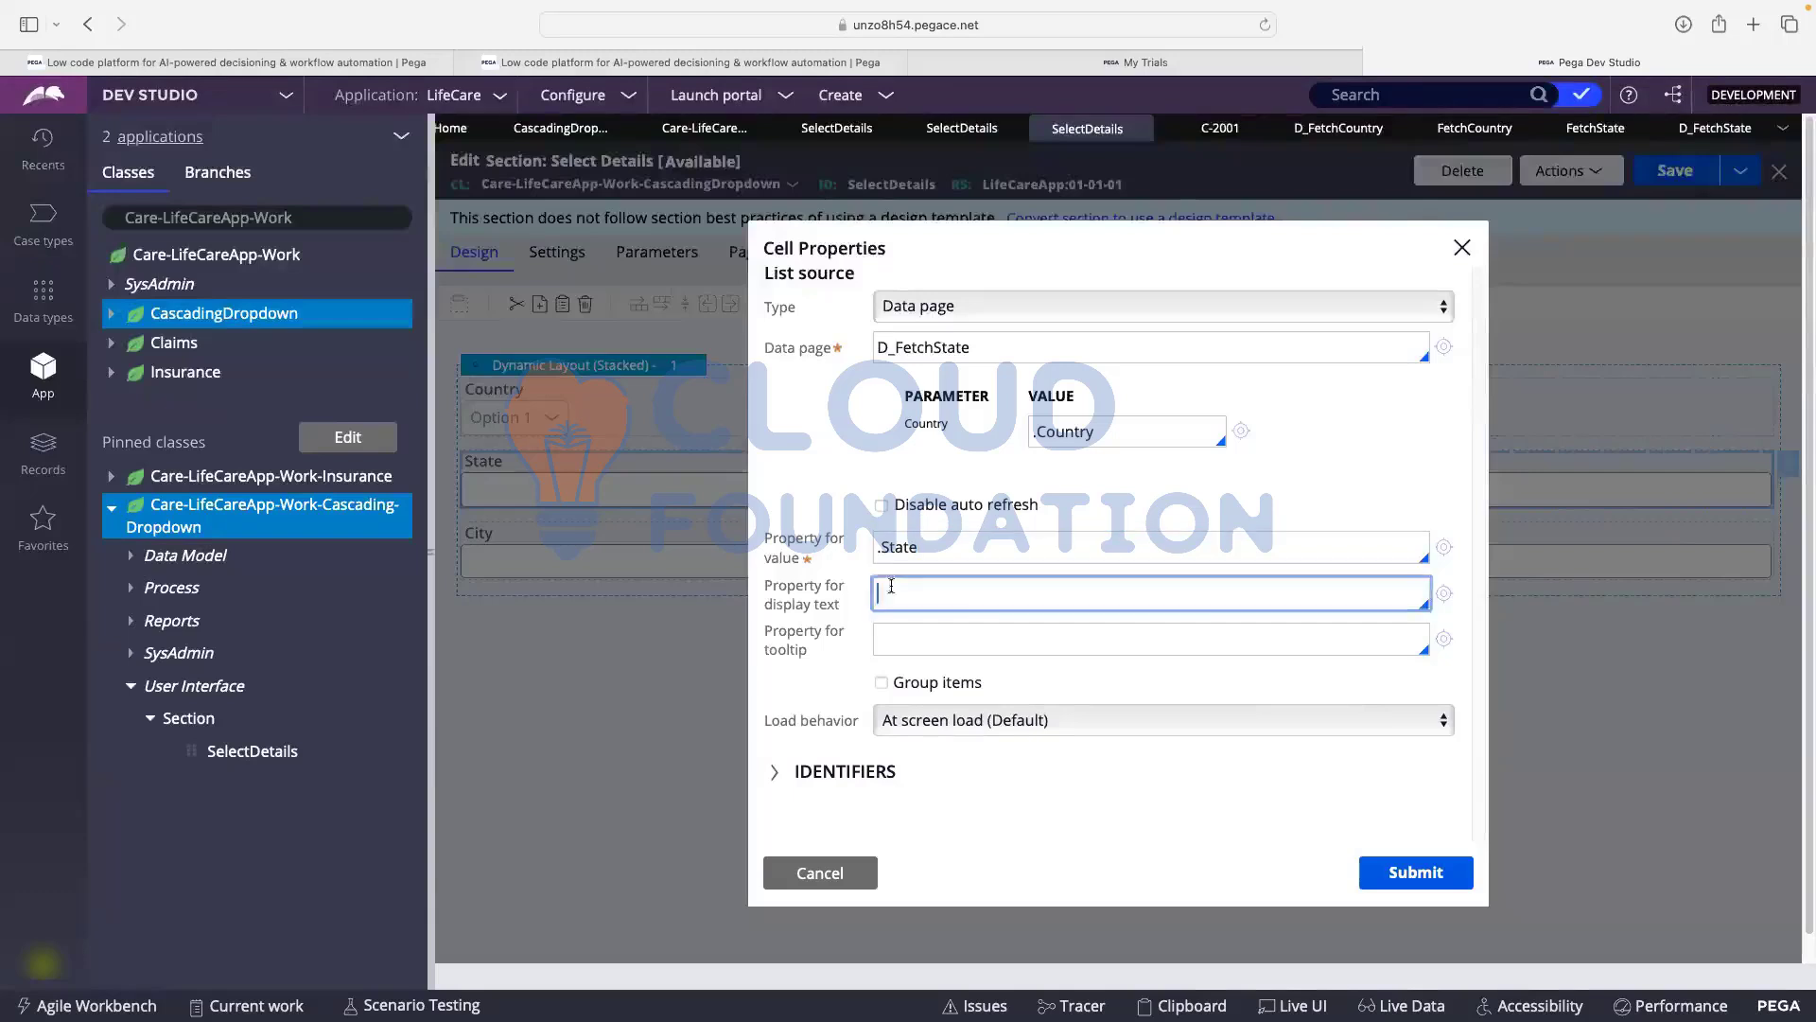
{"action": "left_click", "coordinate": [1407, 867]}
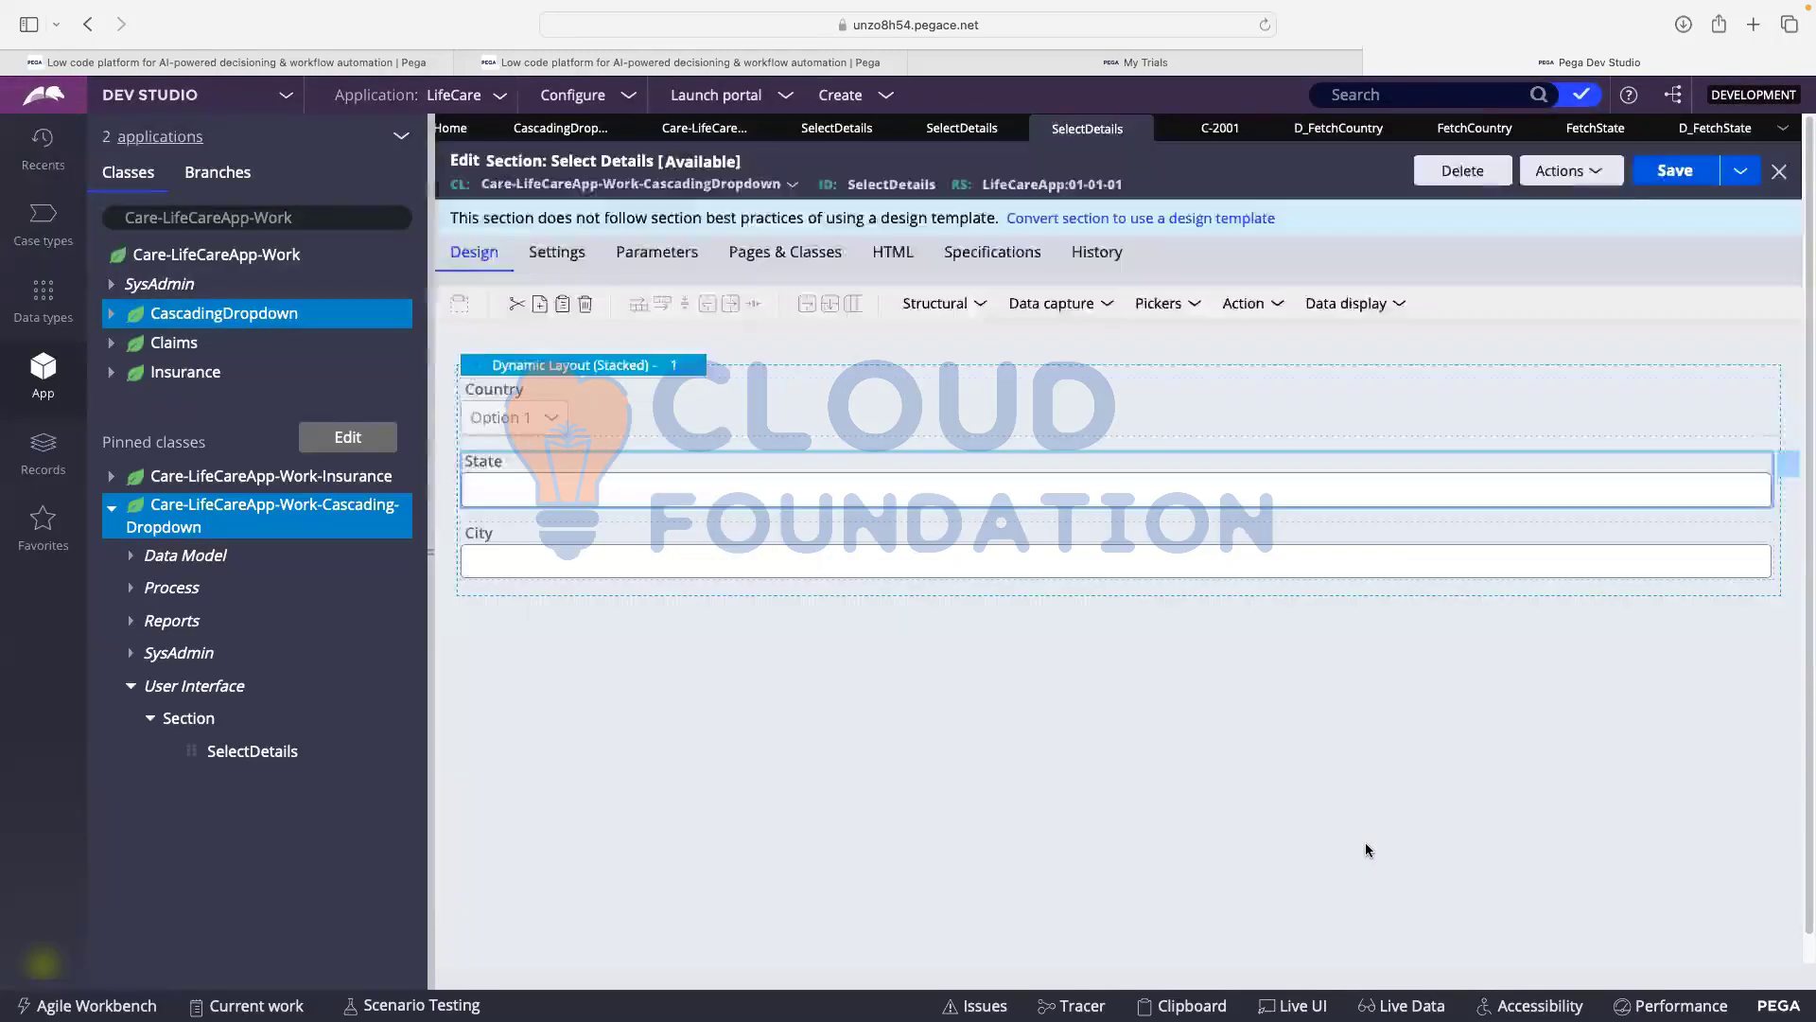
{"action": "left_click", "coordinate": [1672, 173]}
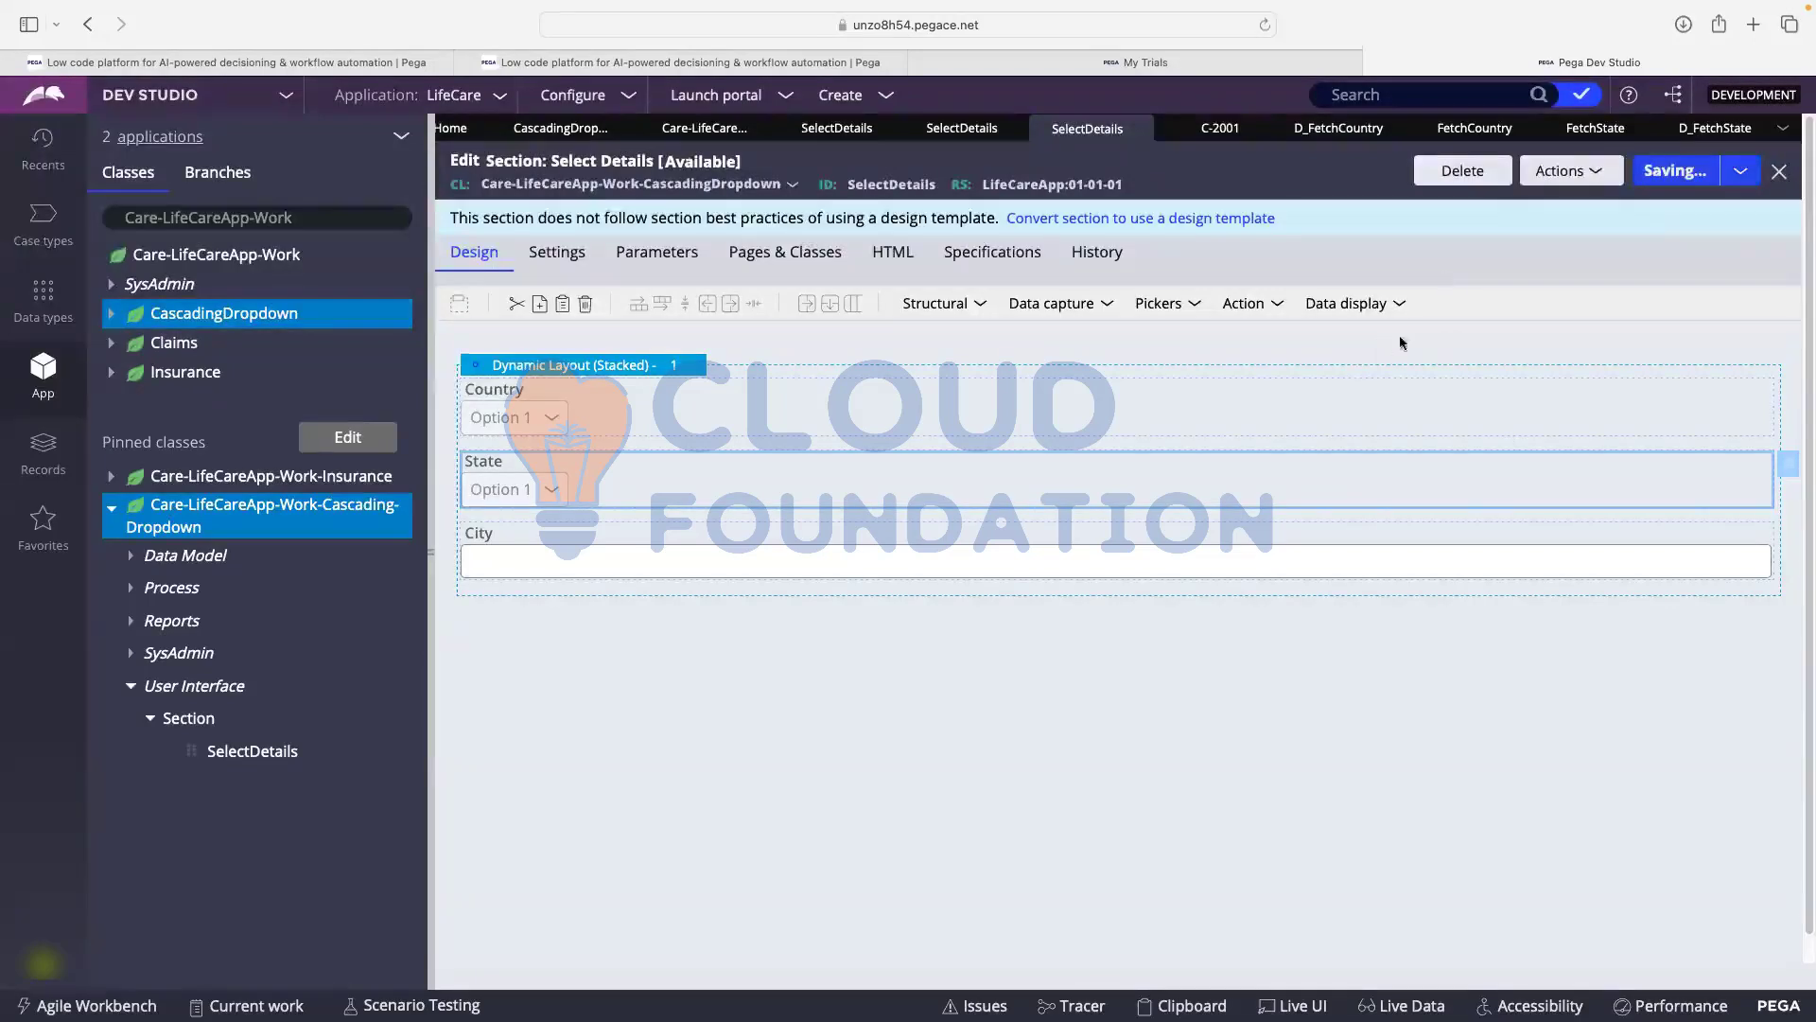
- Refresh case C-2001, and examine the State options in its Select Details form with no country selected
{"action": "left_click", "coordinate": [1187, 138]}
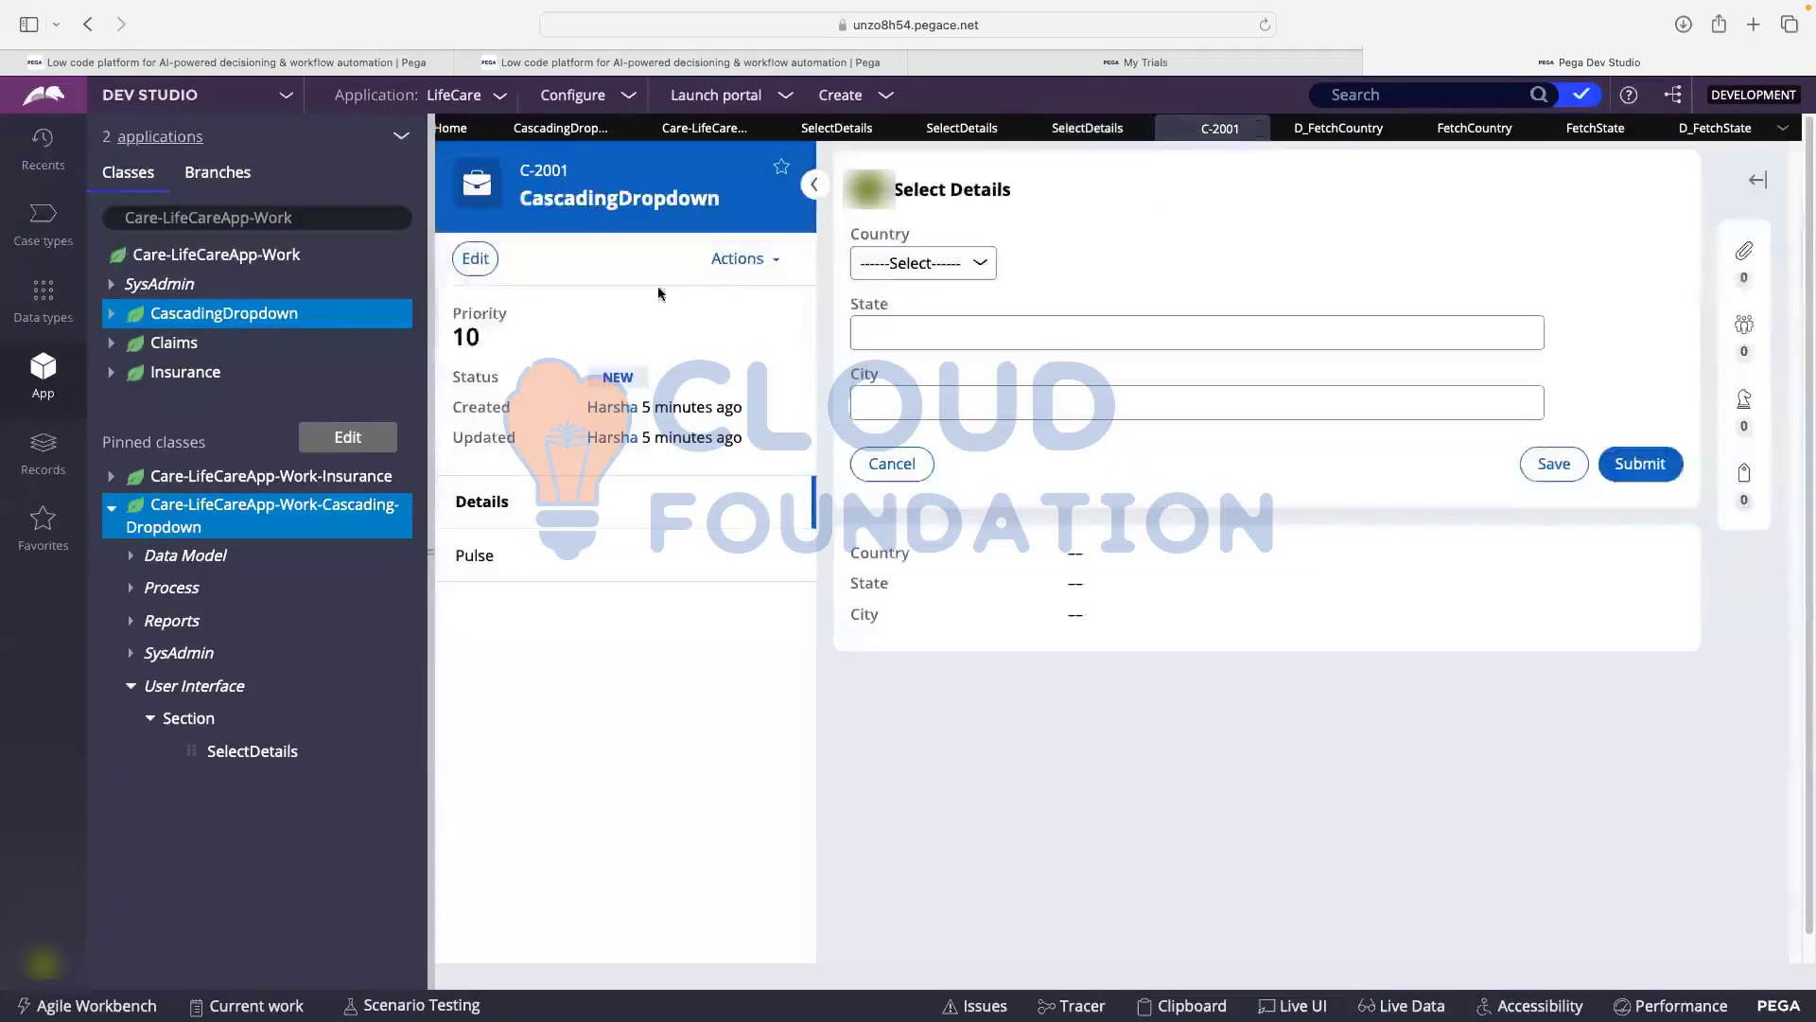
{"action": "left_click", "coordinate": [767, 263]}
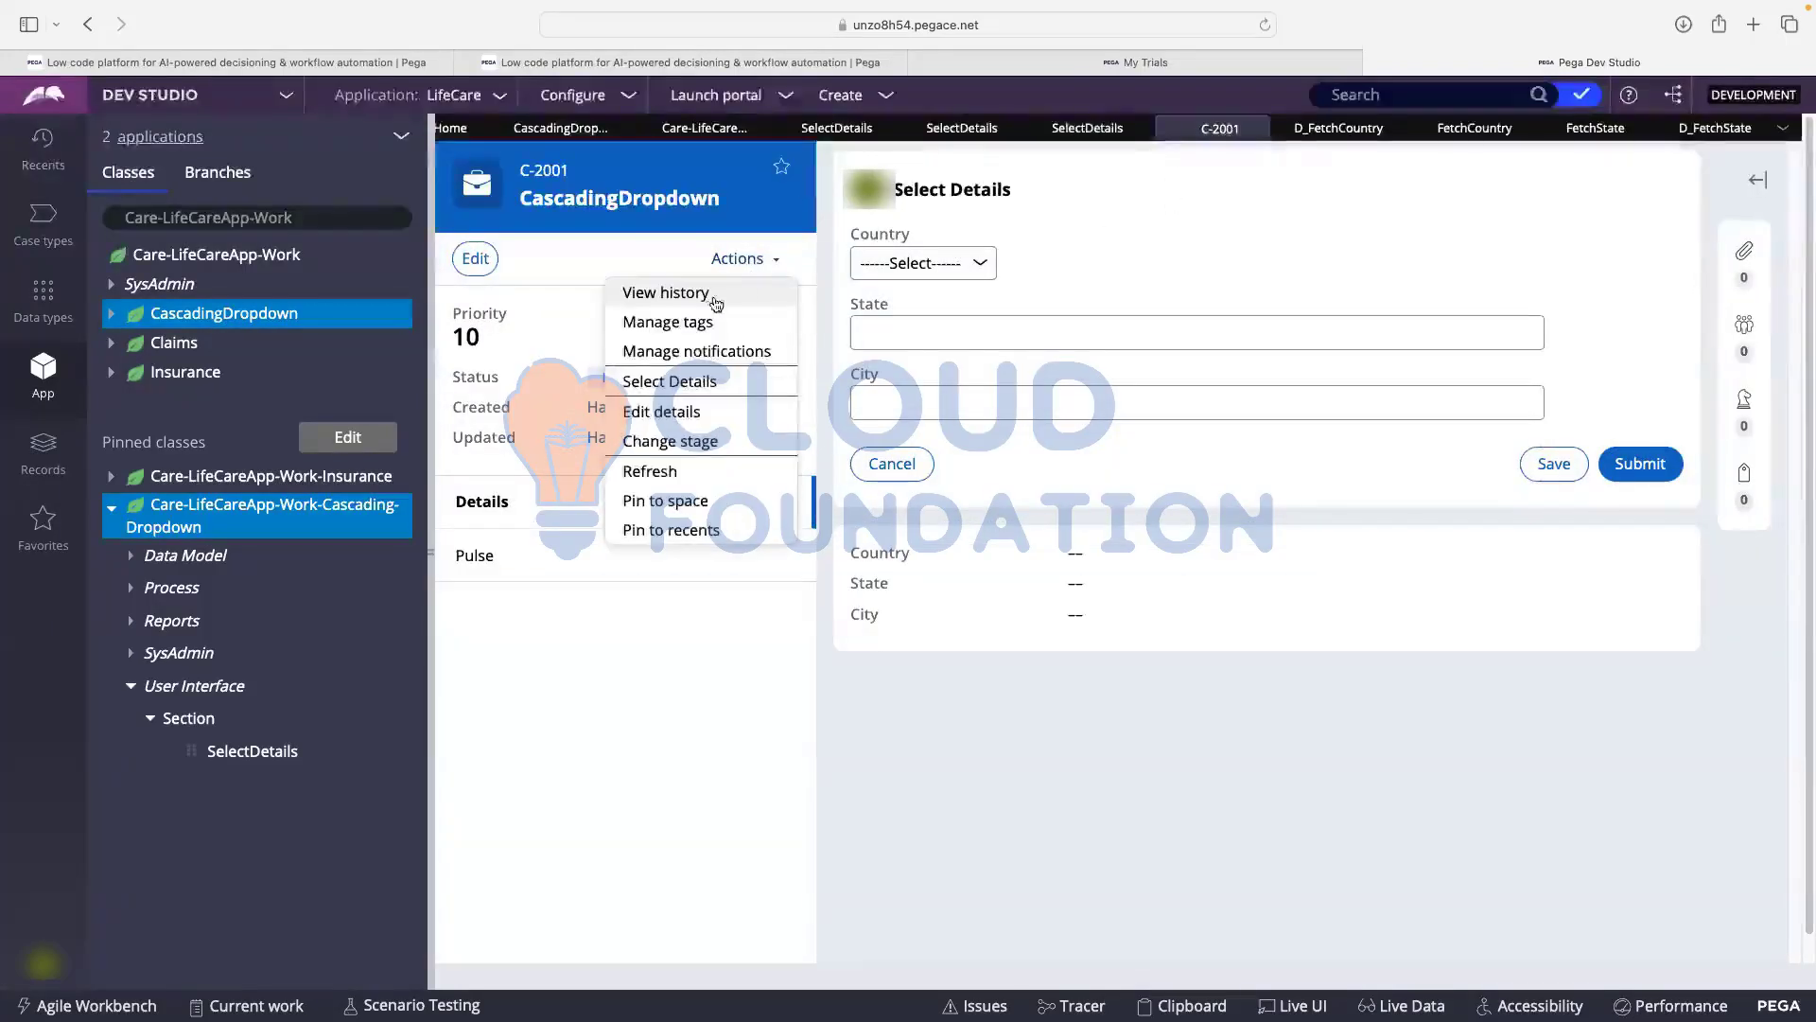
{"action": "left_click", "coordinate": [681, 470]}
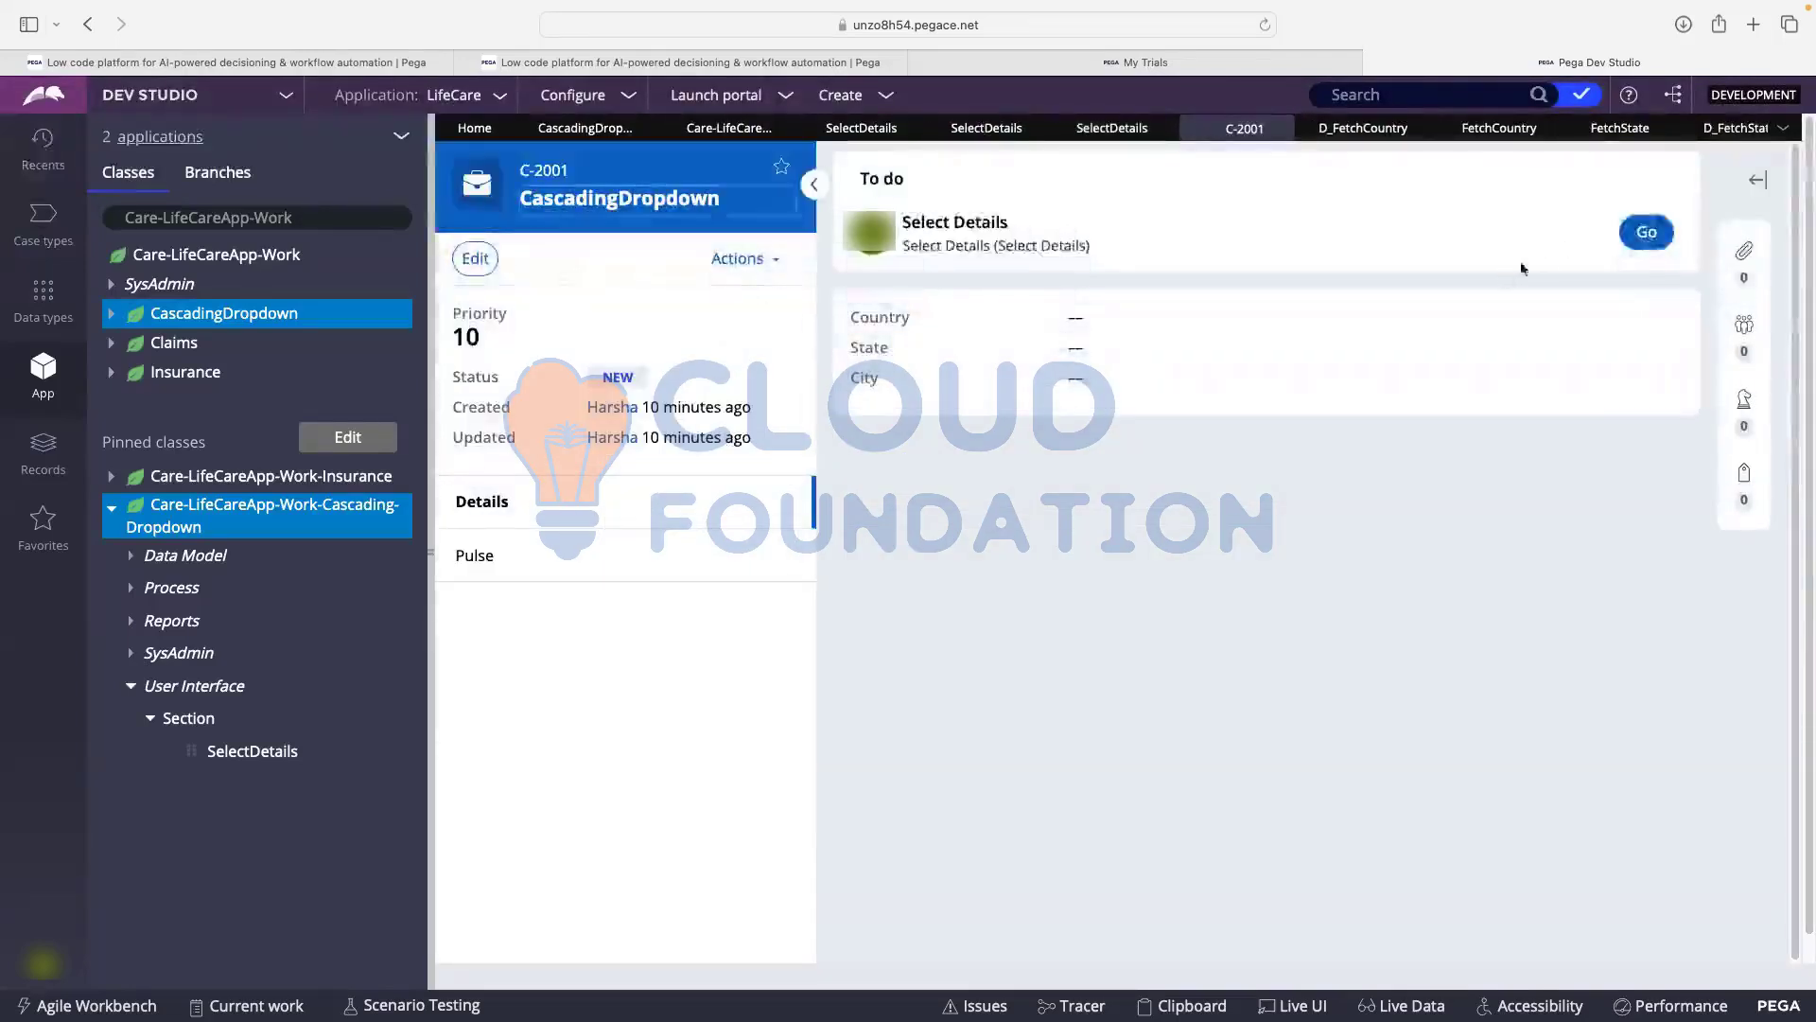
{"action": "left_click", "coordinate": [1633, 241]}
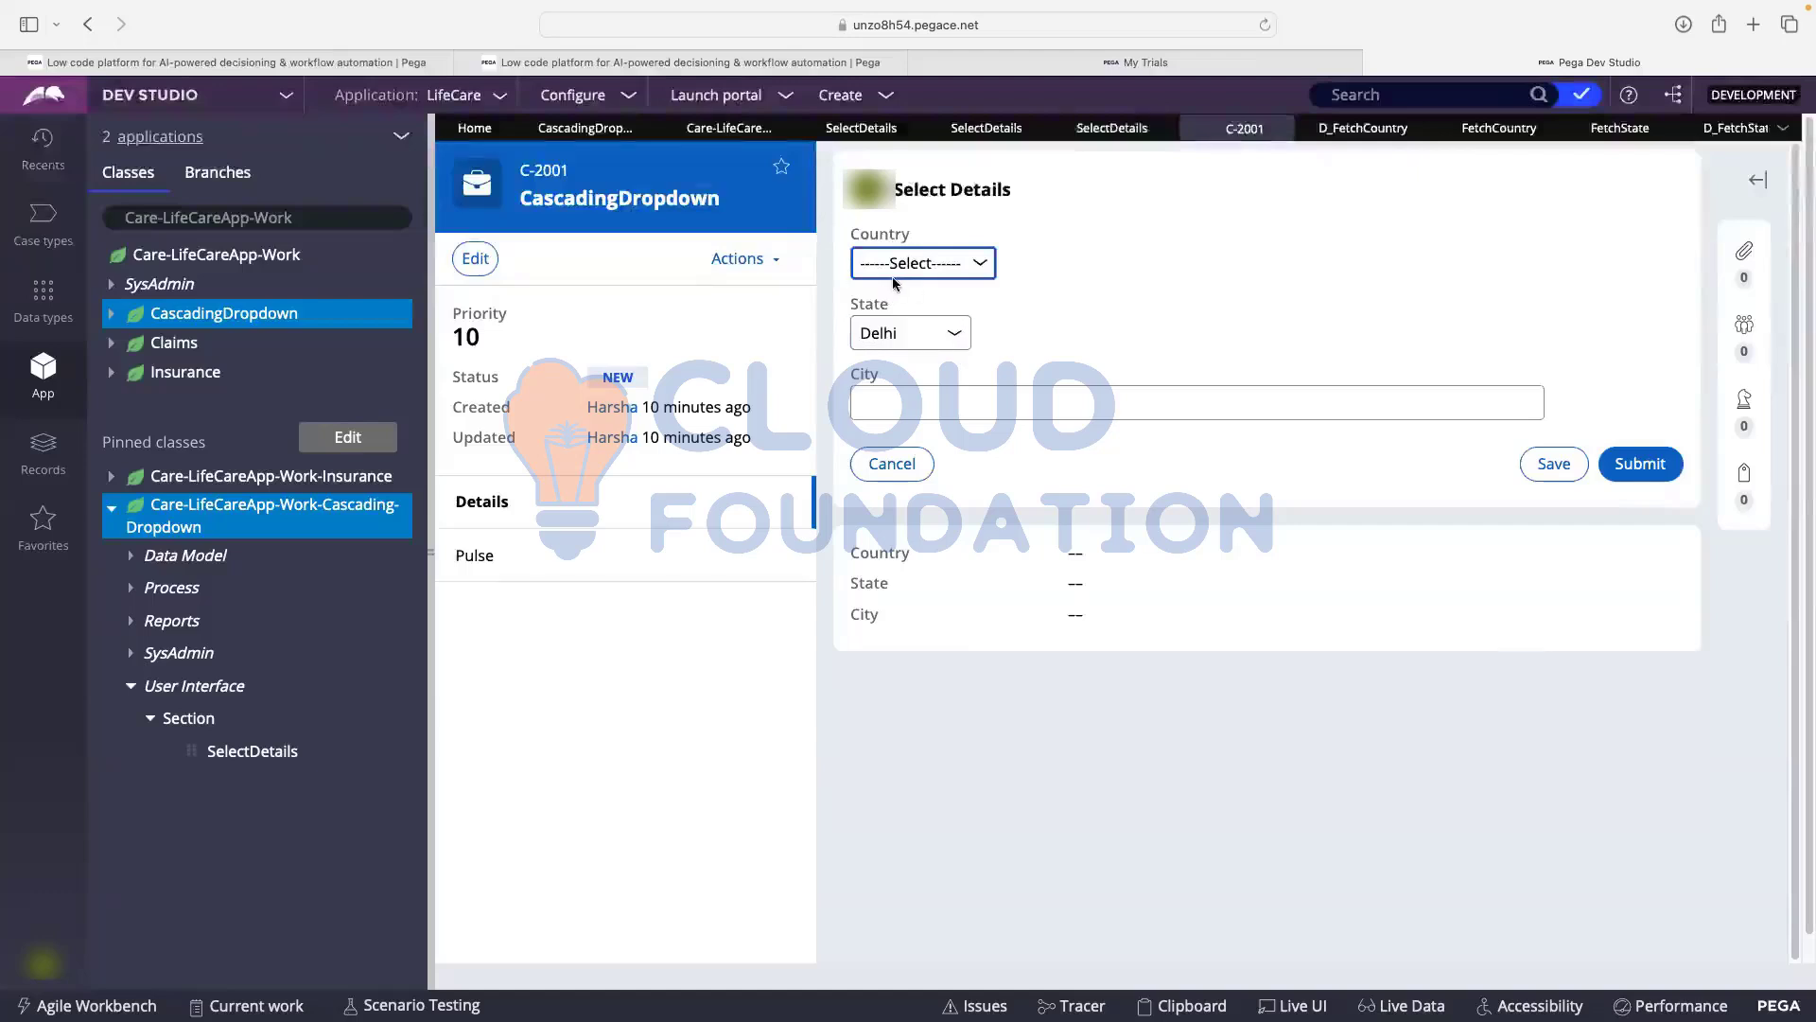
{"action": "left_click", "coordinate": [910, 340]}
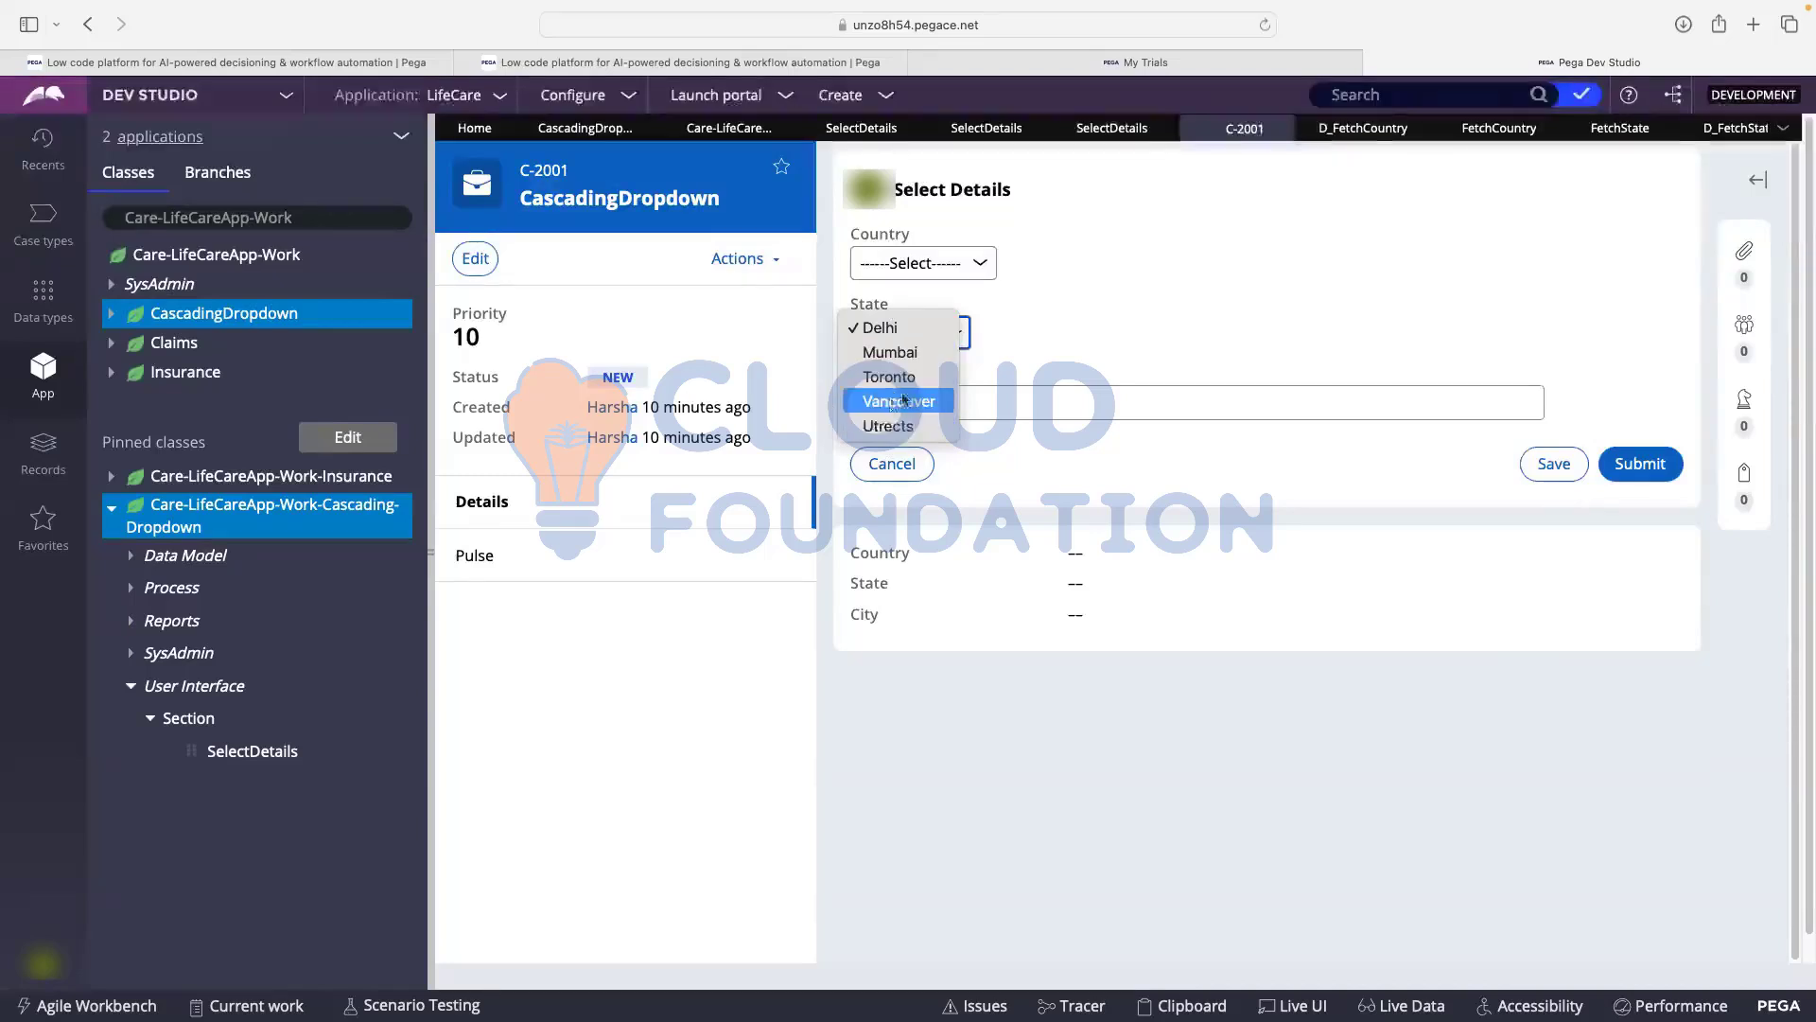
{"action": "left_click", "coordinate": [1088, 314]}
- Select Netherlands as the Country and examine the options in the State dropdown
{"action": "left_click", "coordinate": [913, 261]}
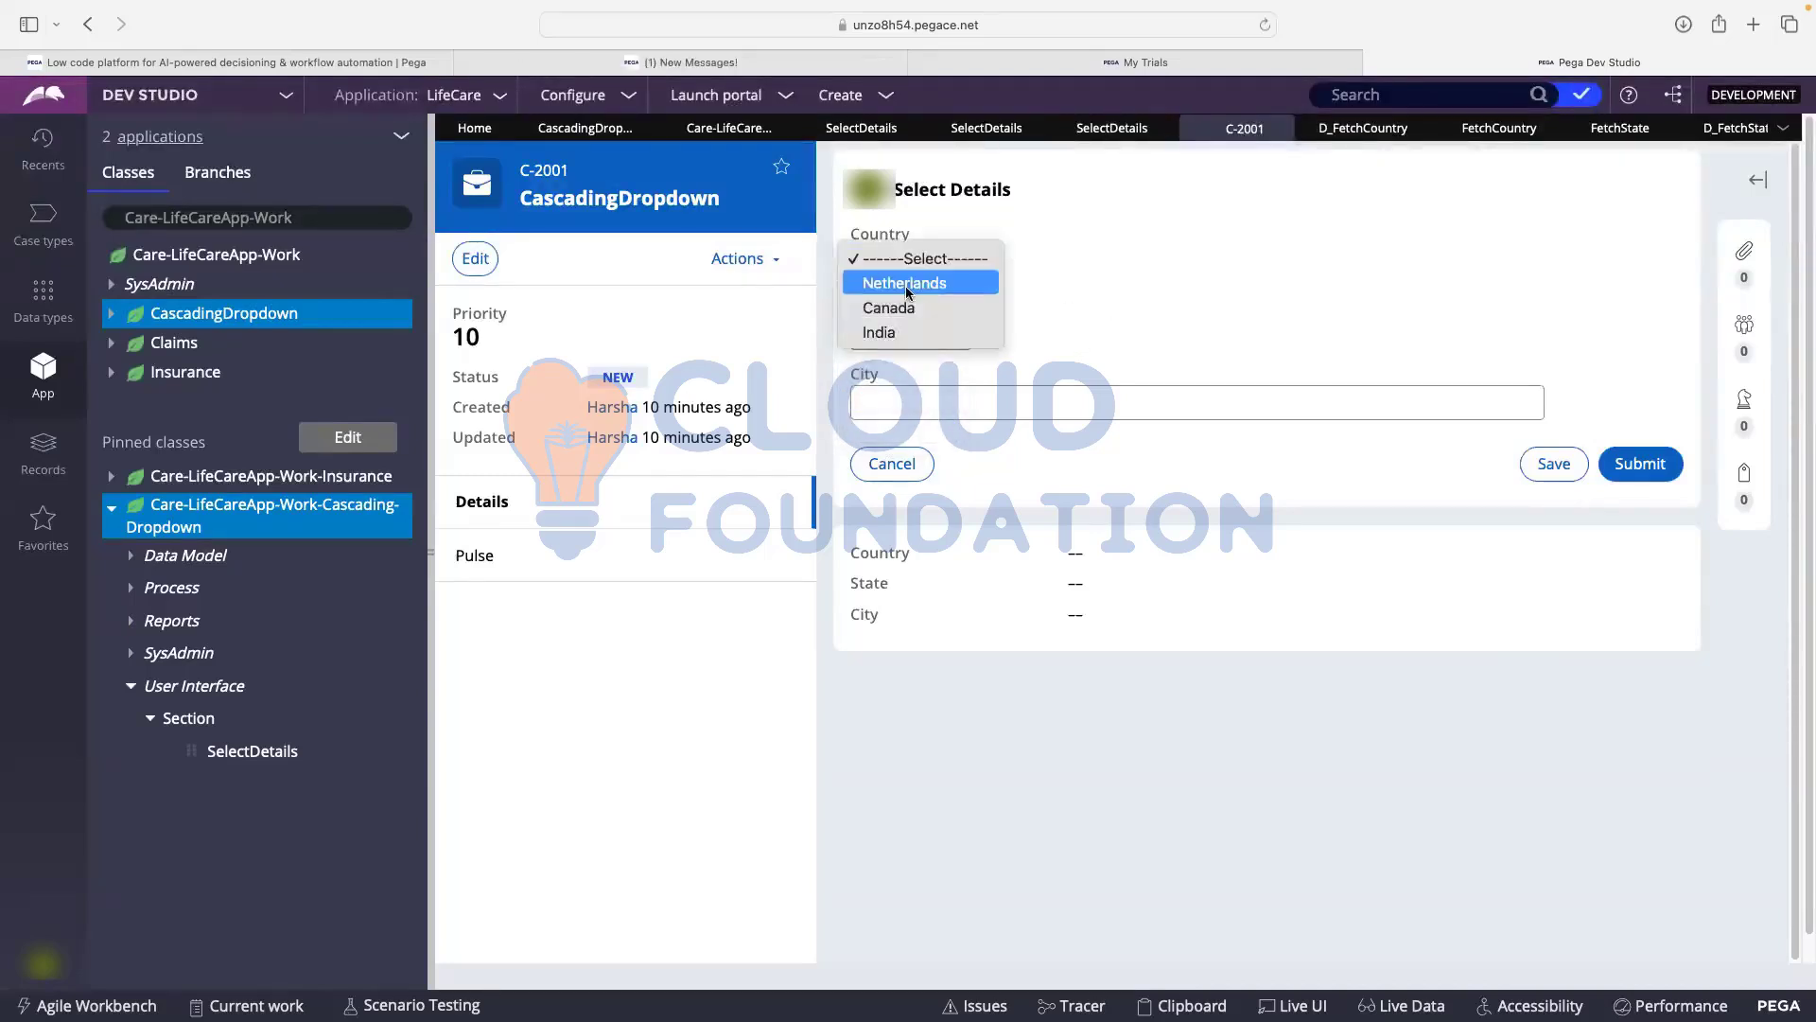
{"action": "left_click", "coordinate": [906, 289]}
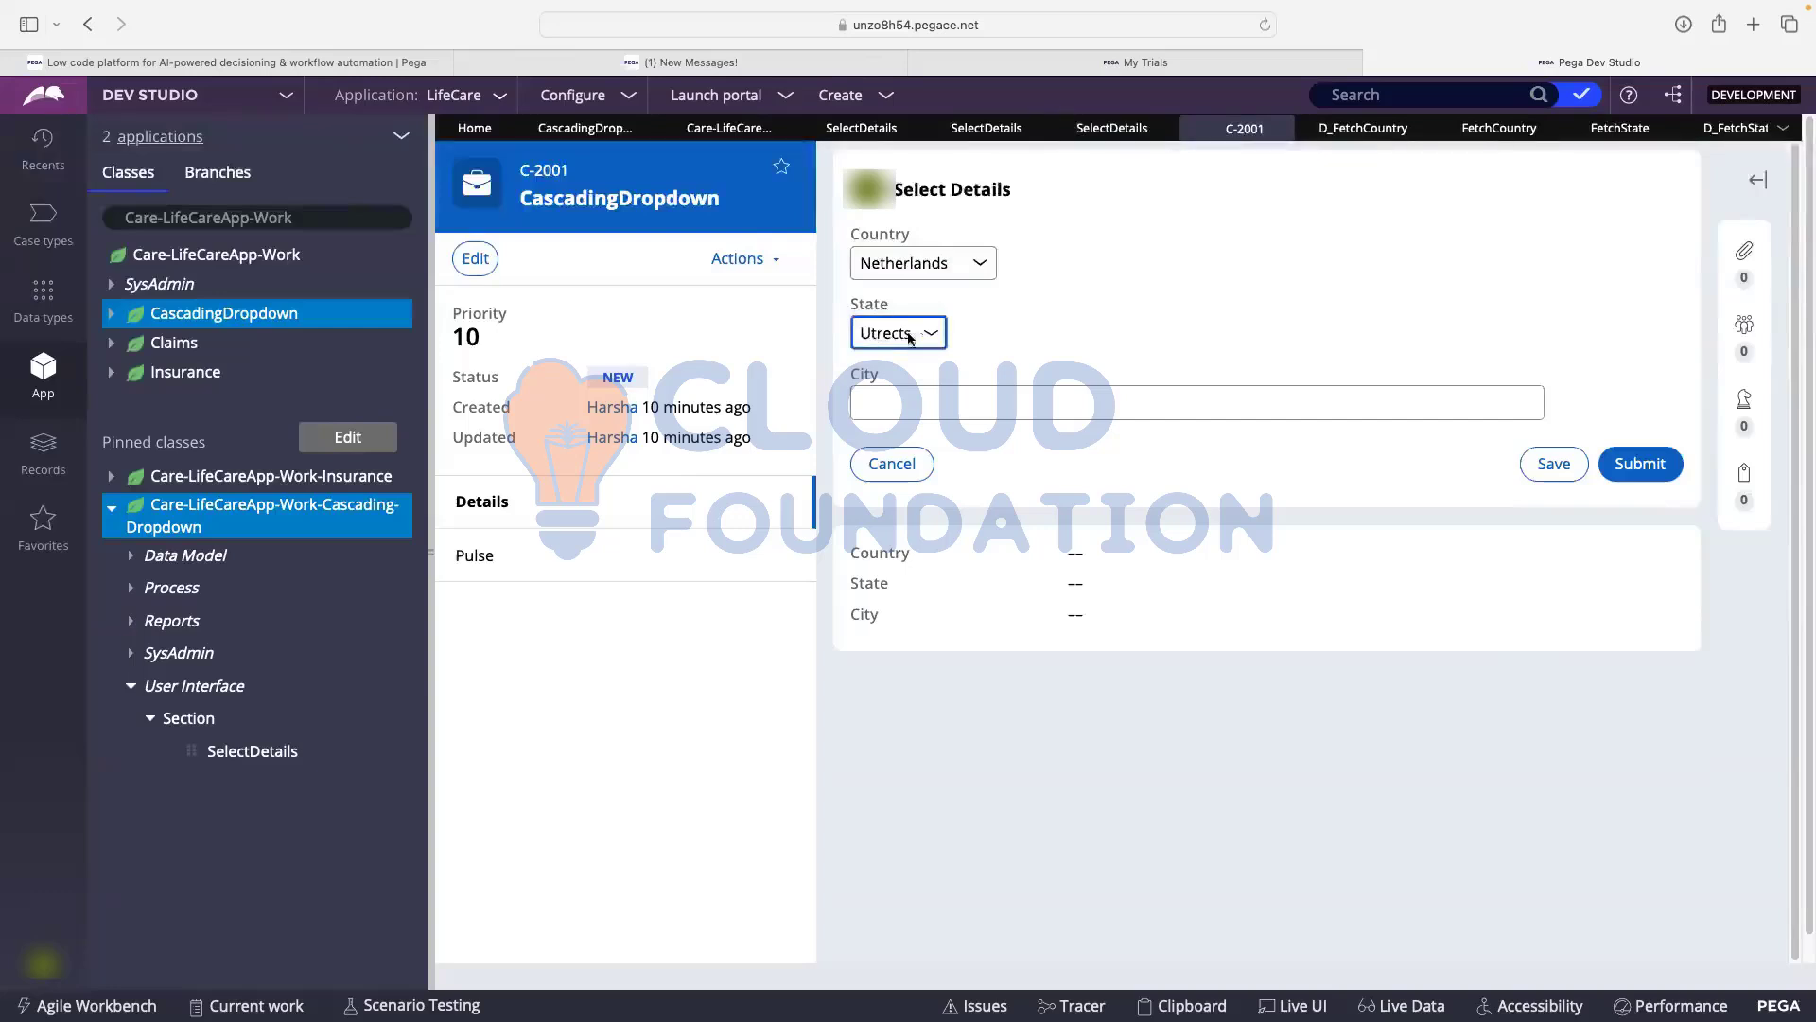
{"action": "left_click", "coordinate": [910, 333]}
{"action": "left_click", "coordinate": [1079, 320]}
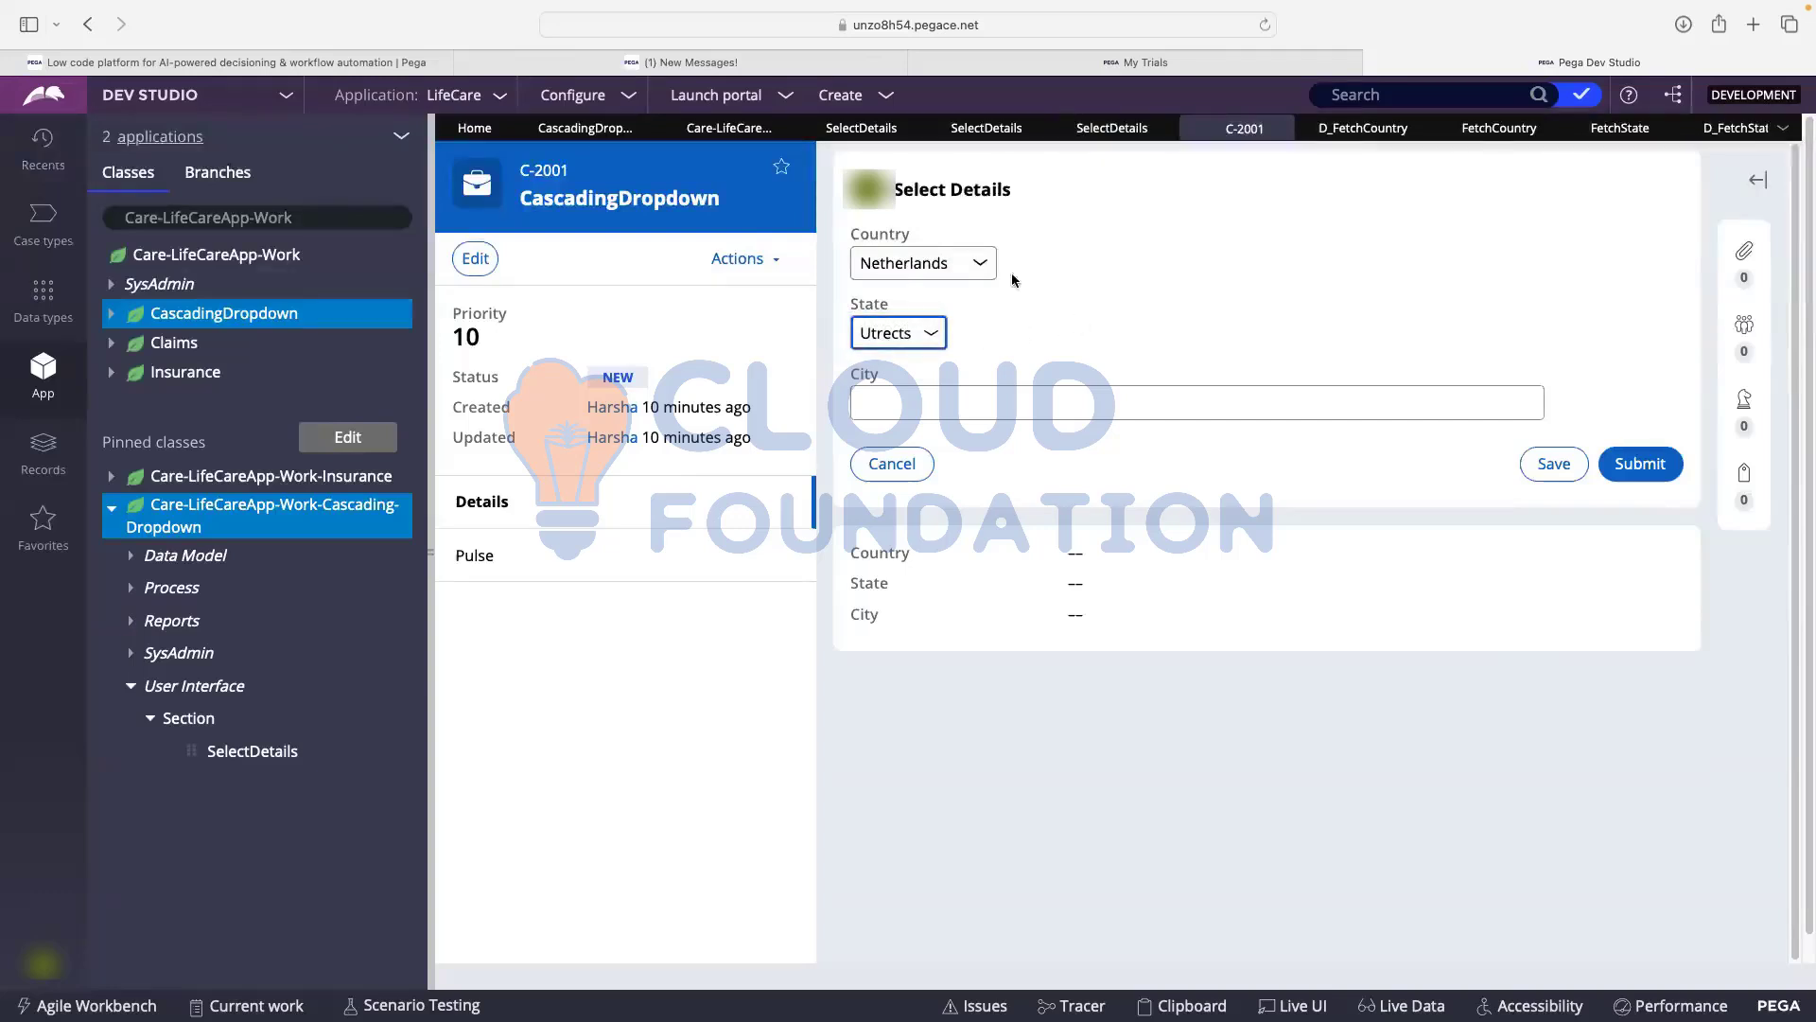
- Change the Country to Canada, check the State options, and keep Toronto selected
{"action": "left_click", "coordinate": [946, 270]}
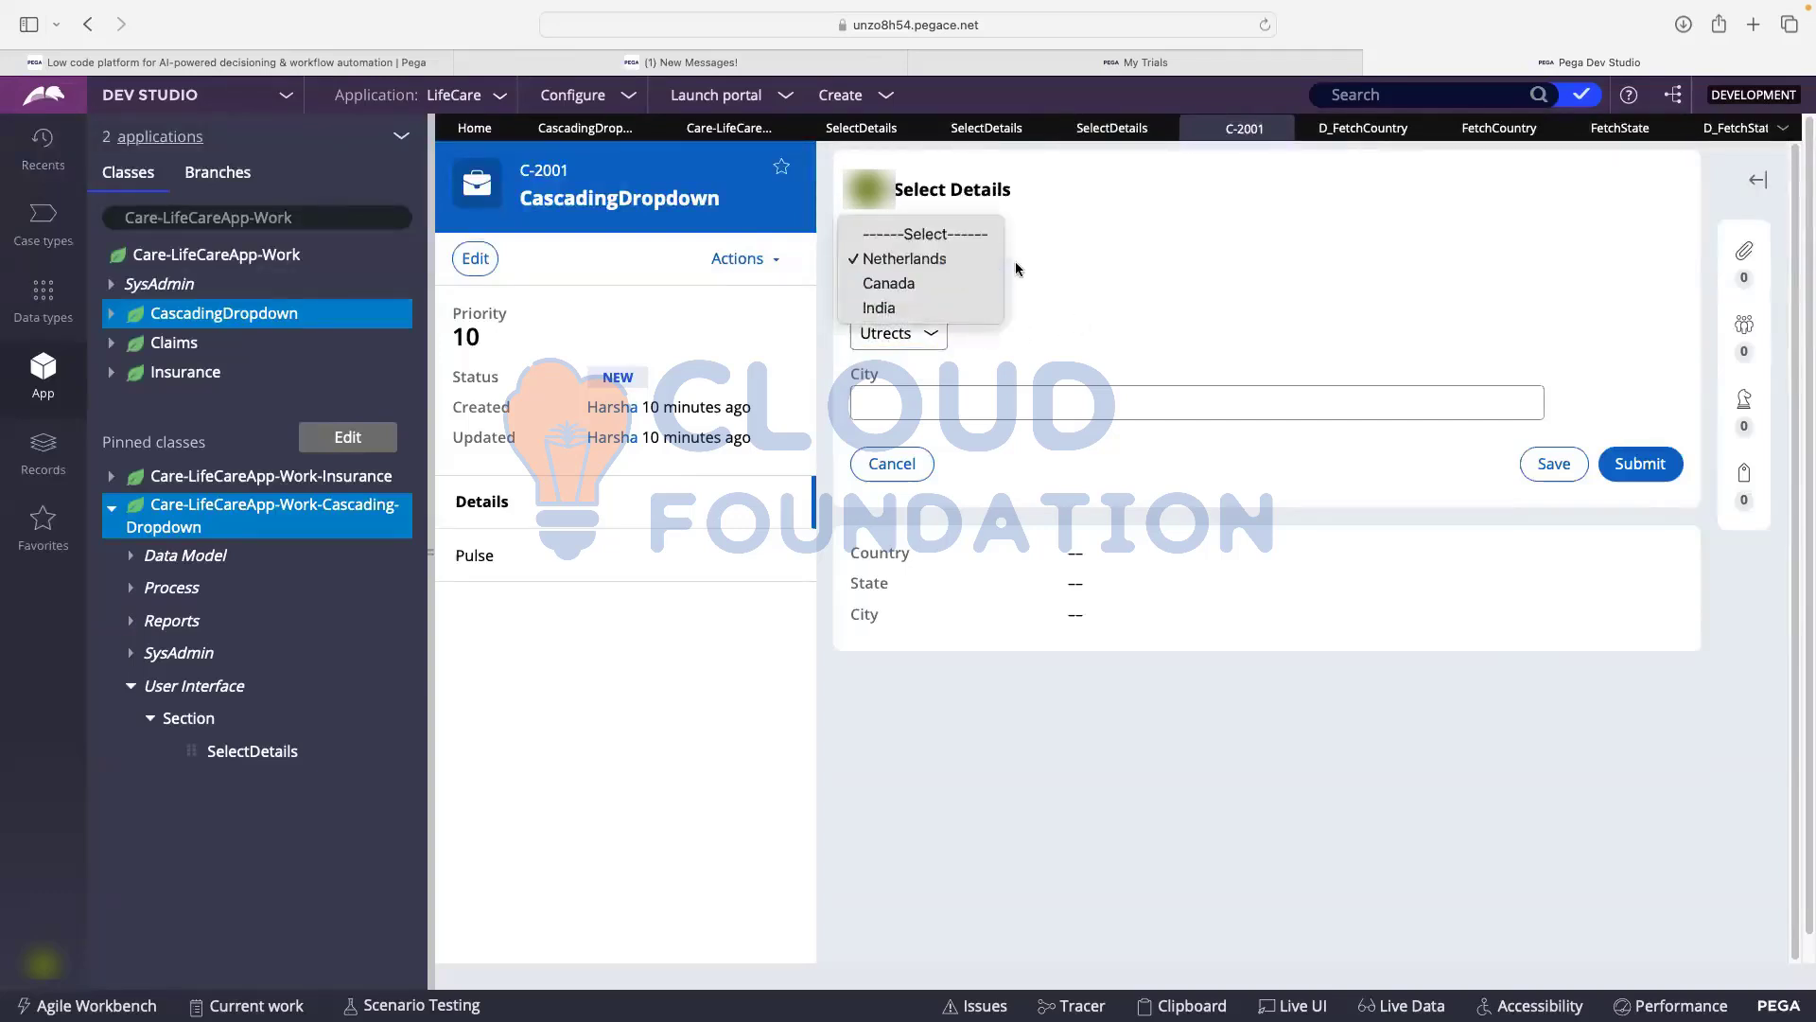
{"action": "left_click", "coordinate": [932, 286]}
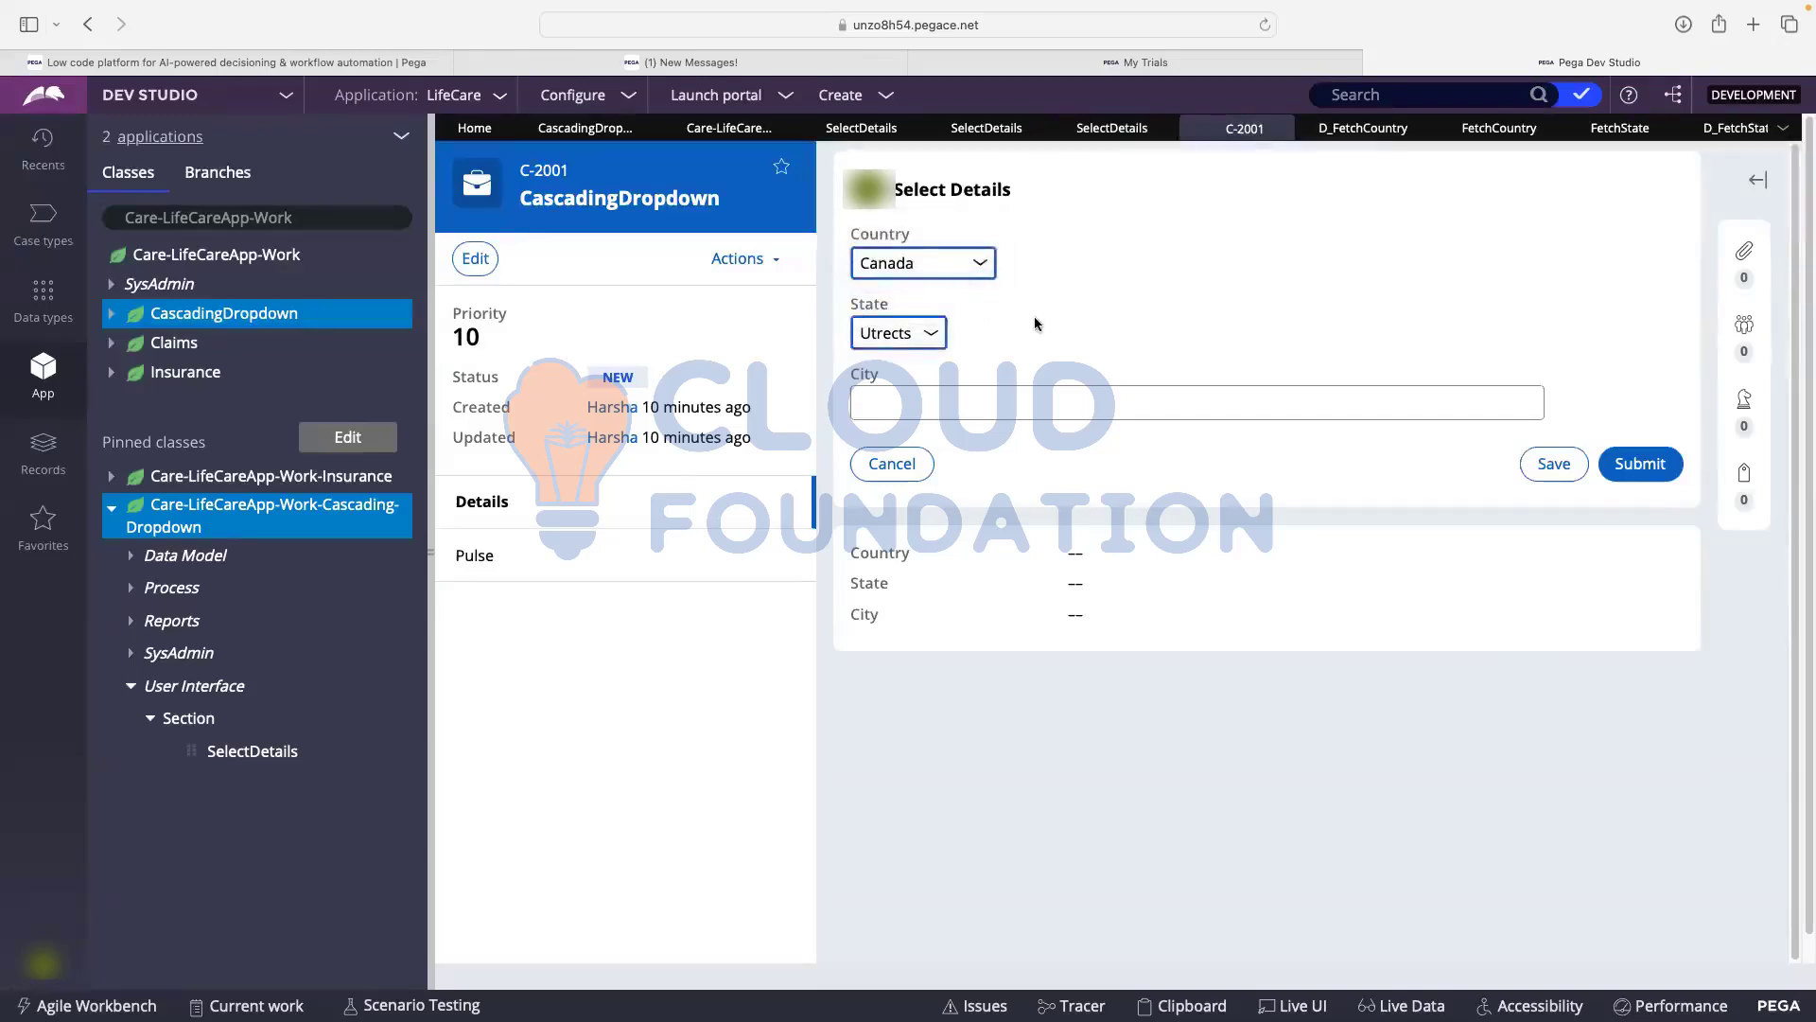
{"action": "left_click", "coordinate": [891, 338]}
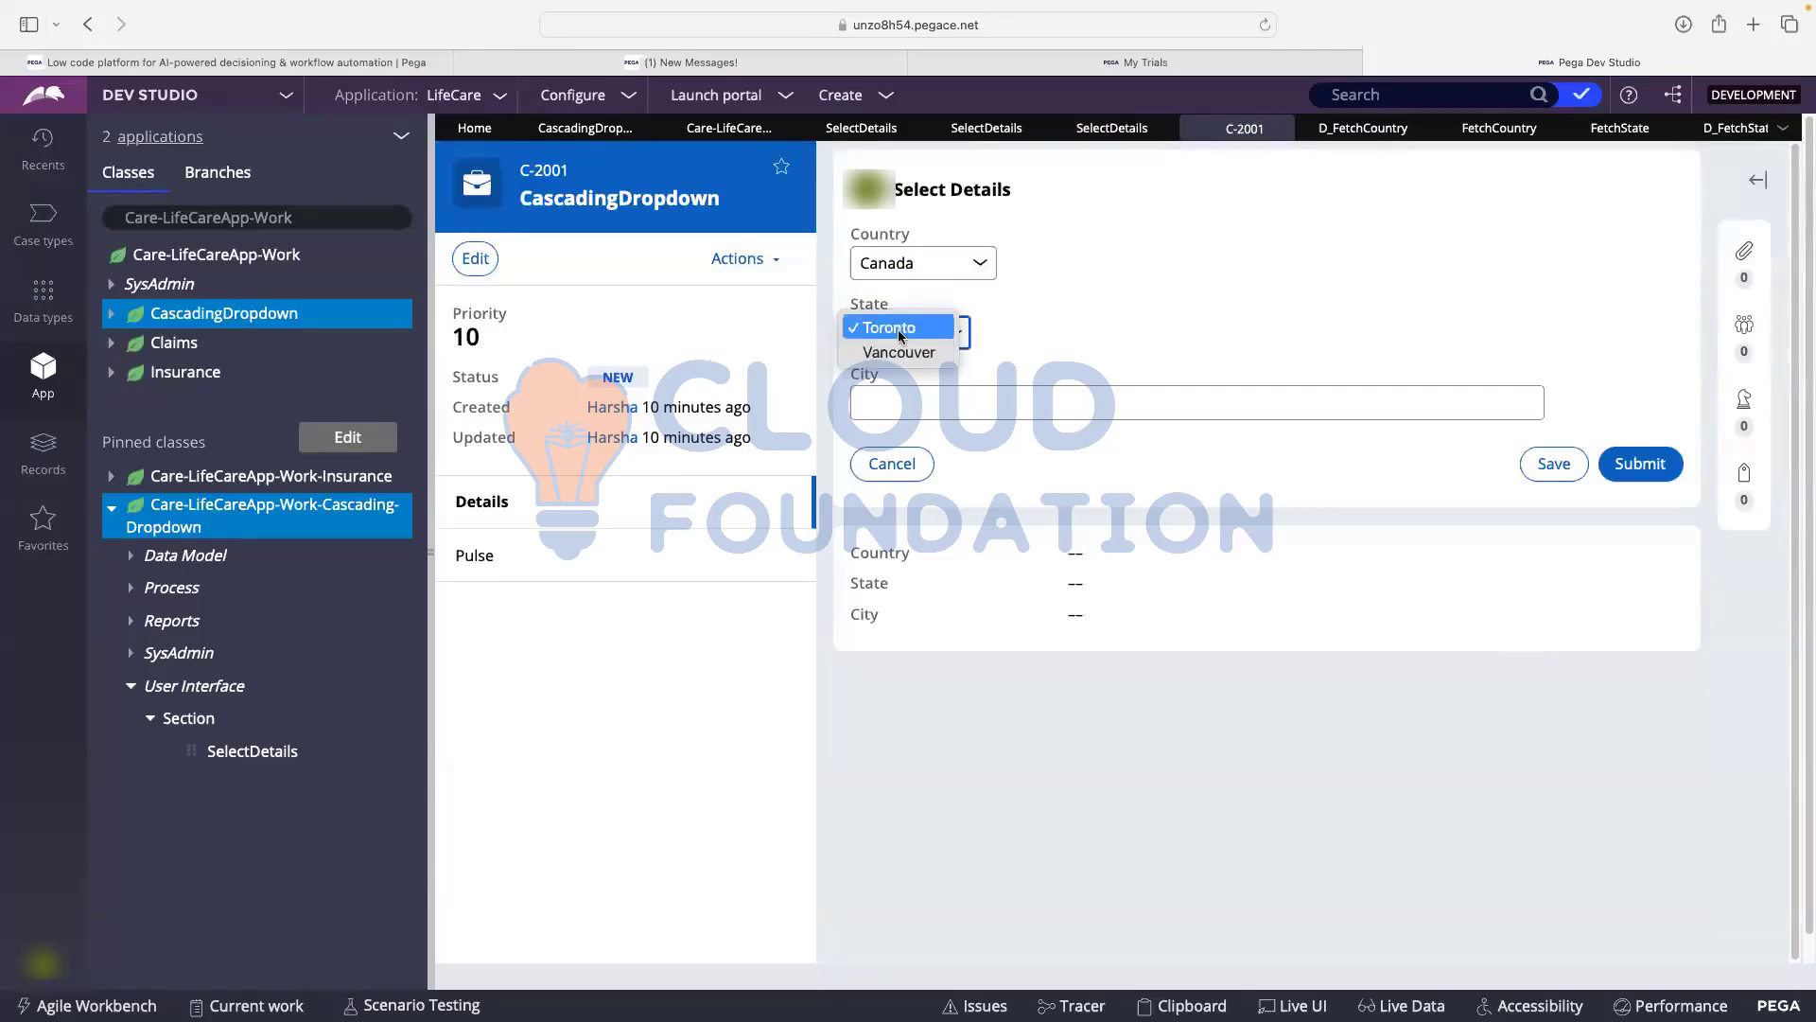
{"action": "left_click", "coordinate": [901, 328]}
- Change the Country to India, check the State options, and keep Delhi selected
{"action": "left_click", "coordinate": [905, 266]}
{"action": "left_click", "coordinate": [893, 286]}
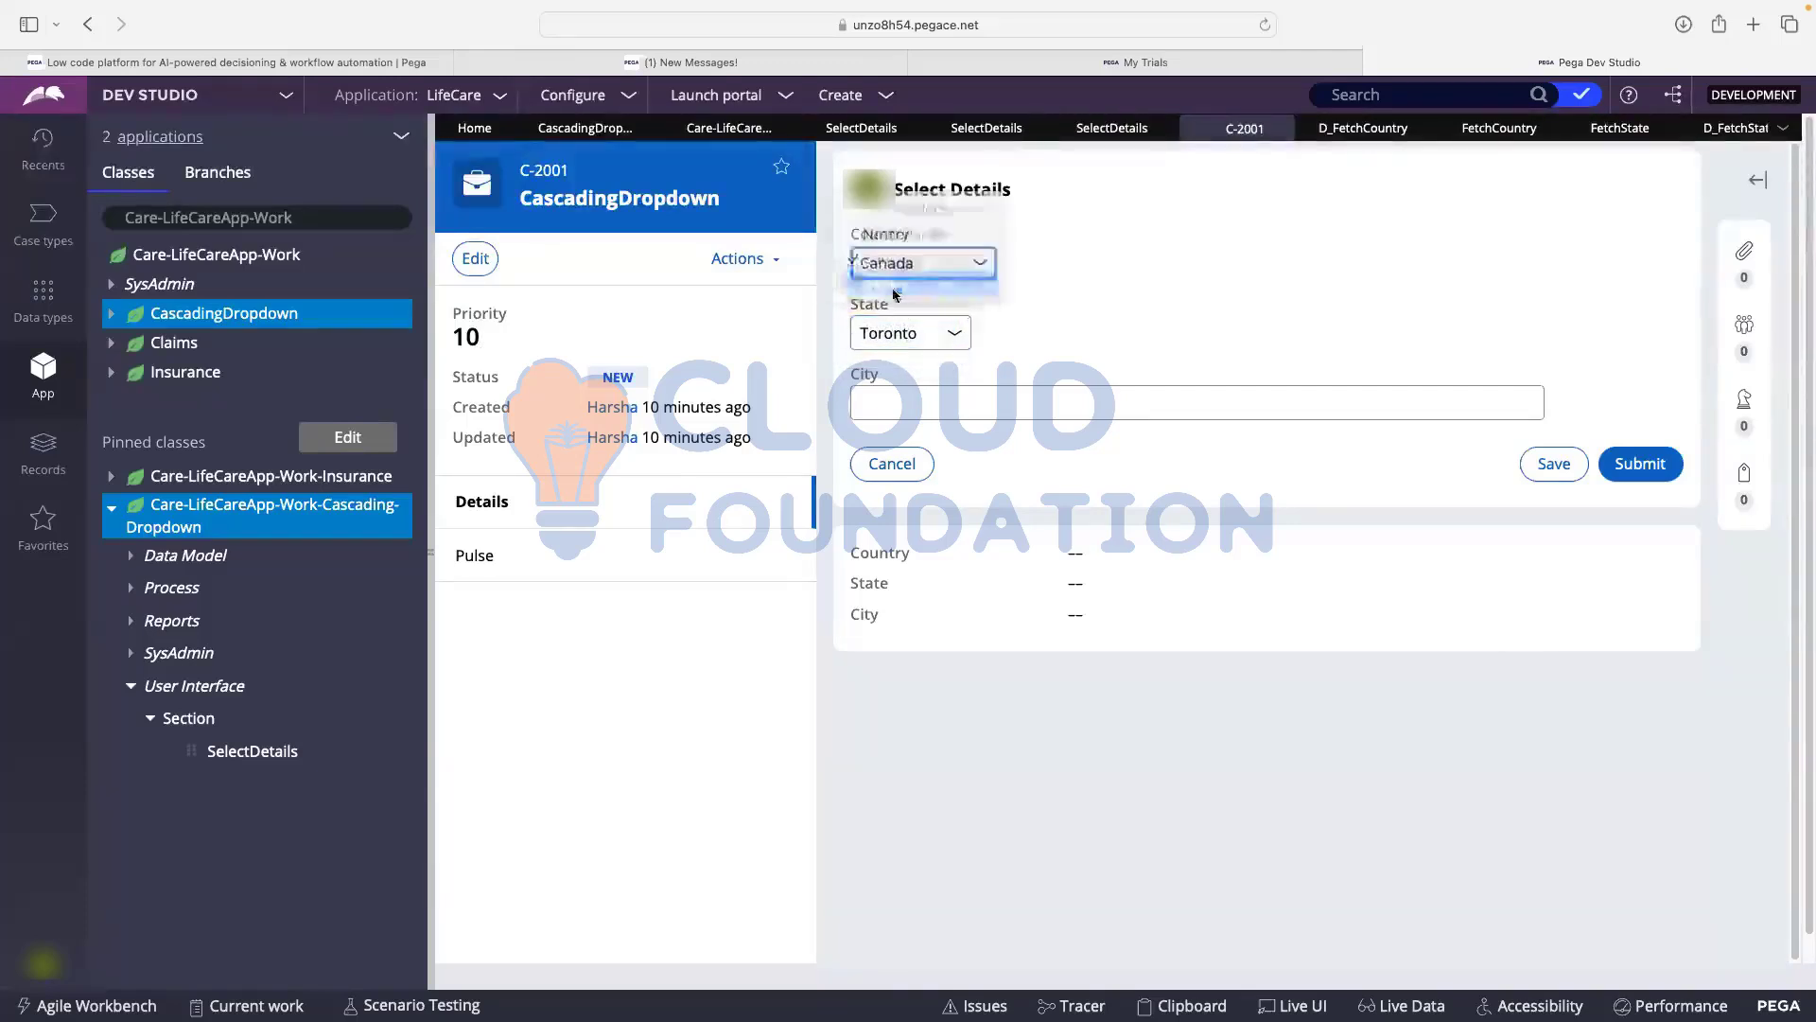
{"action": "left_click", "coordinate": [937, 335]}
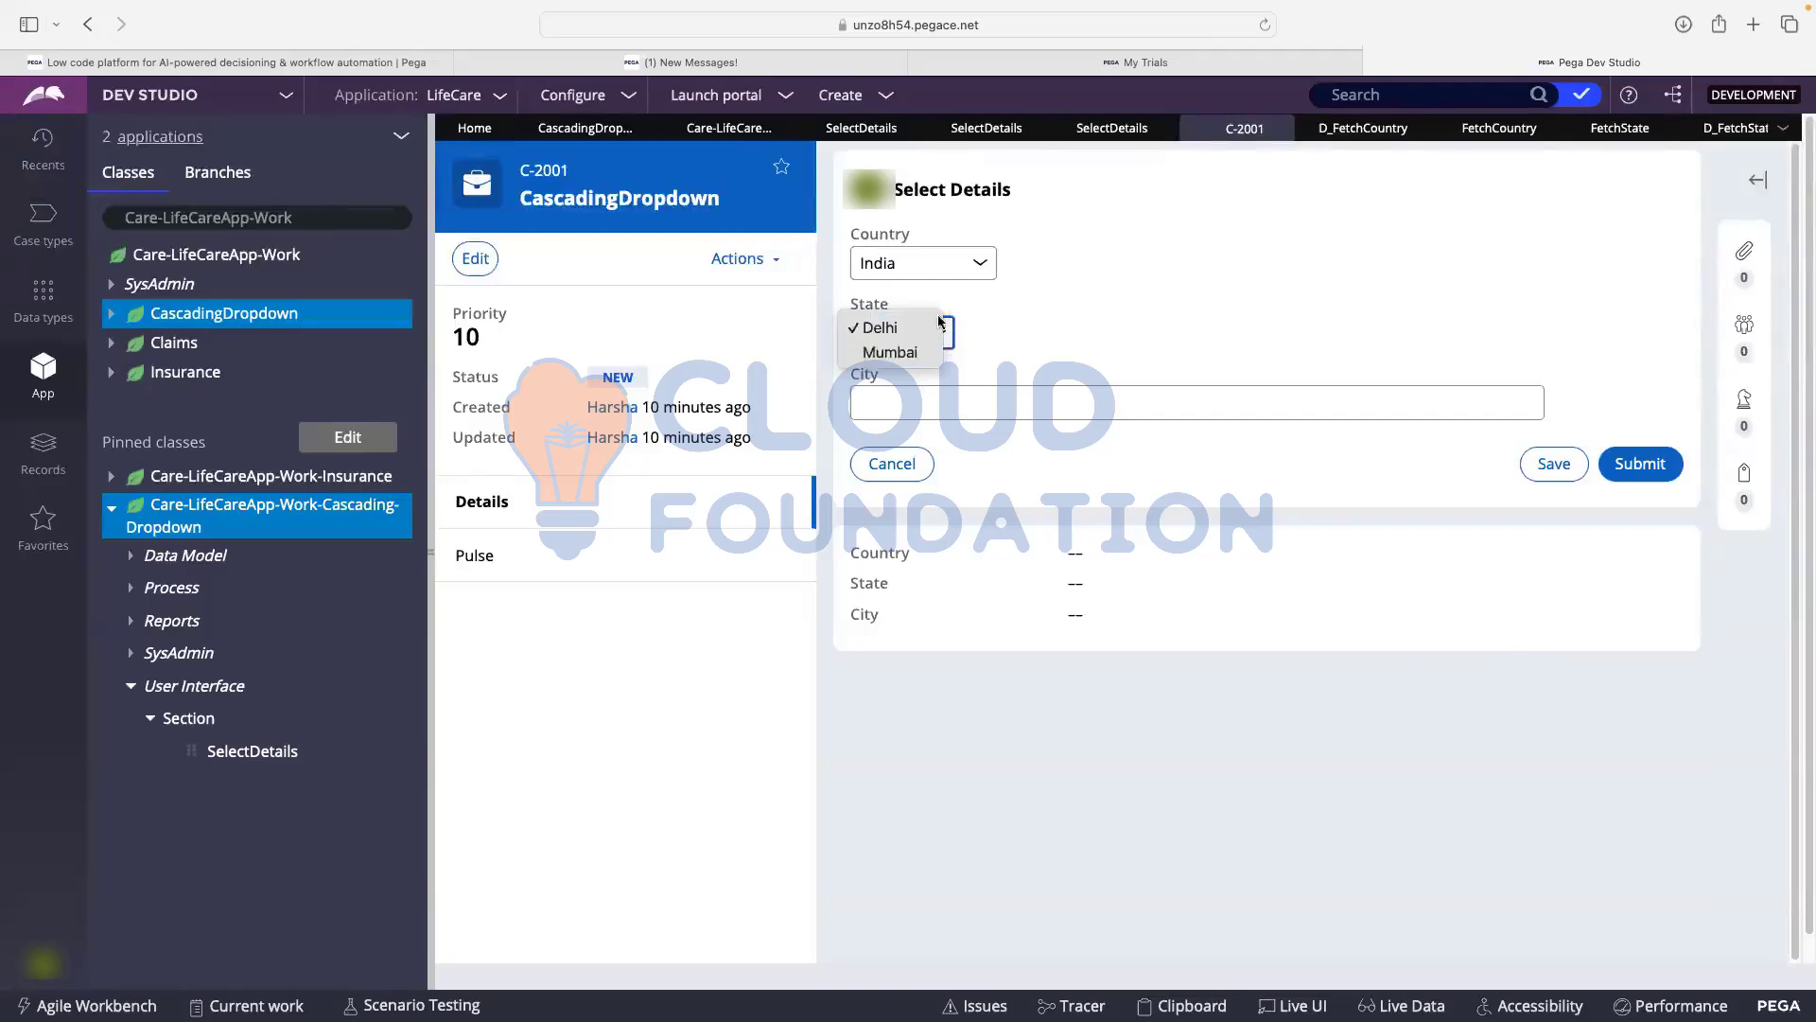
{"action": "left_click", "coordinate": [904, 329]}
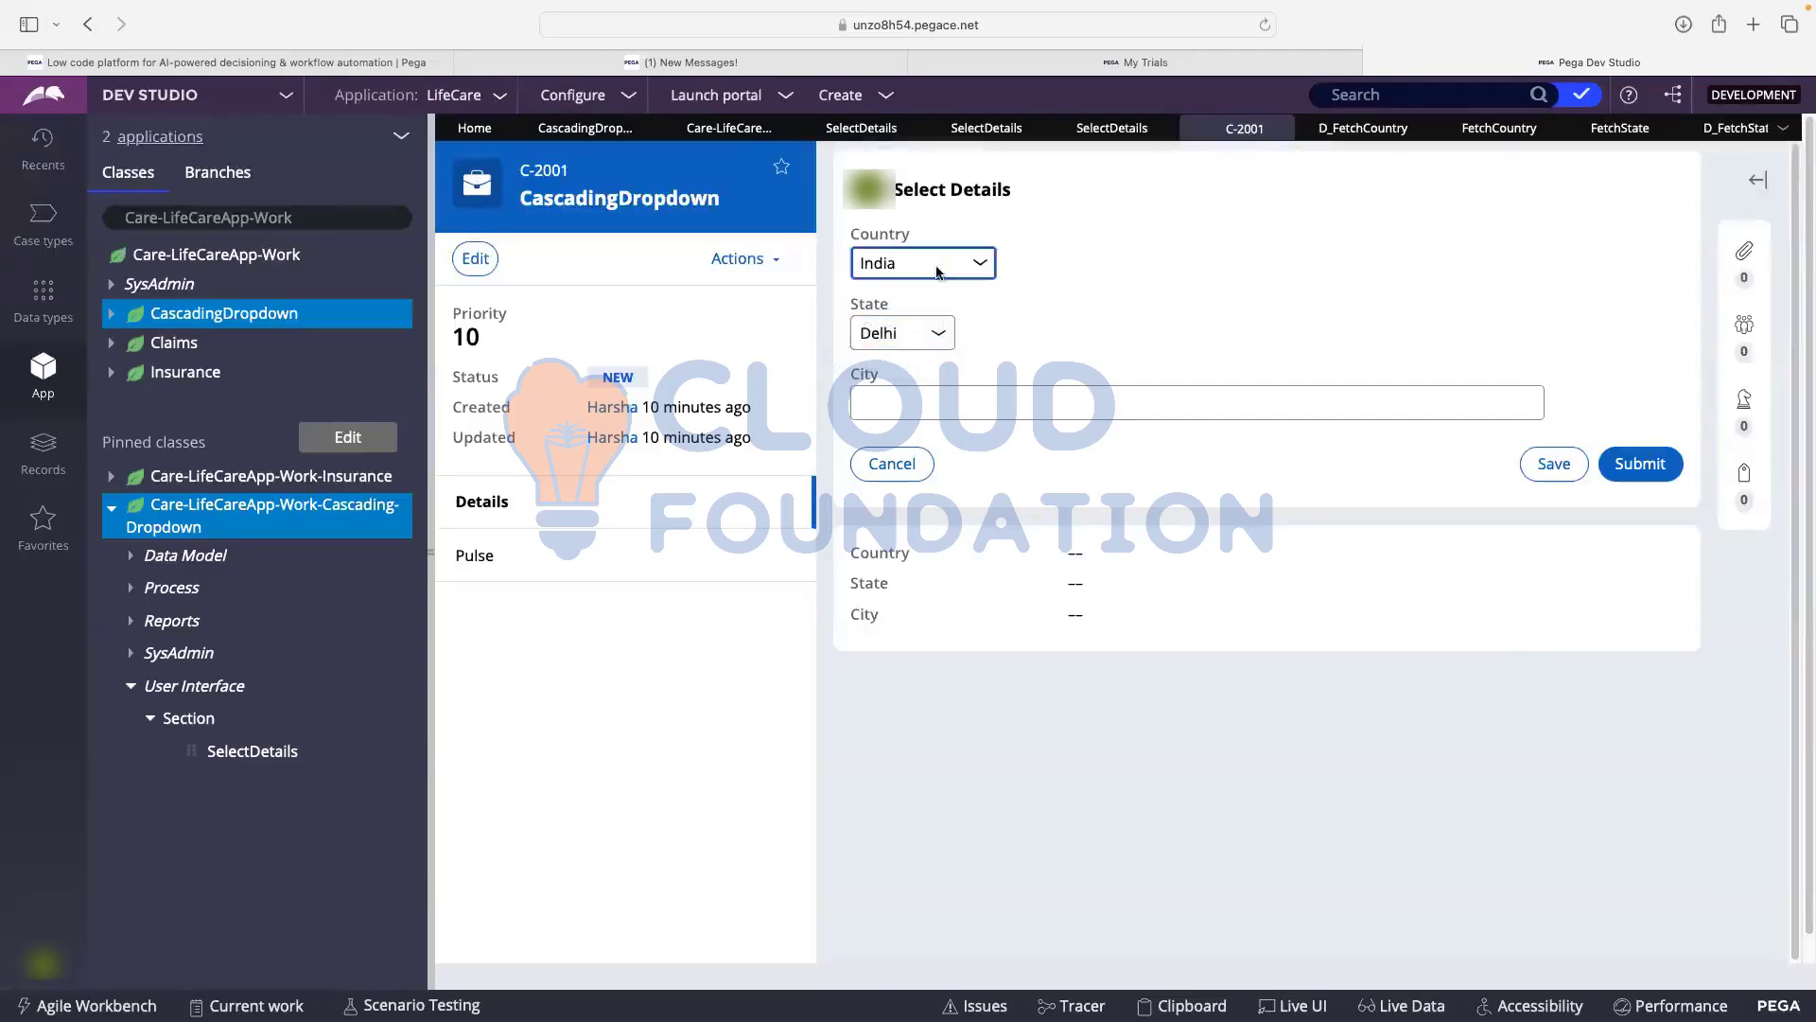
- Check the State options offered for India and the City field in the Select Details form
{"action": "left_click", "coordinate": [917, 336]}
{"action": "left_click", "coordinate": [1190, 310]}
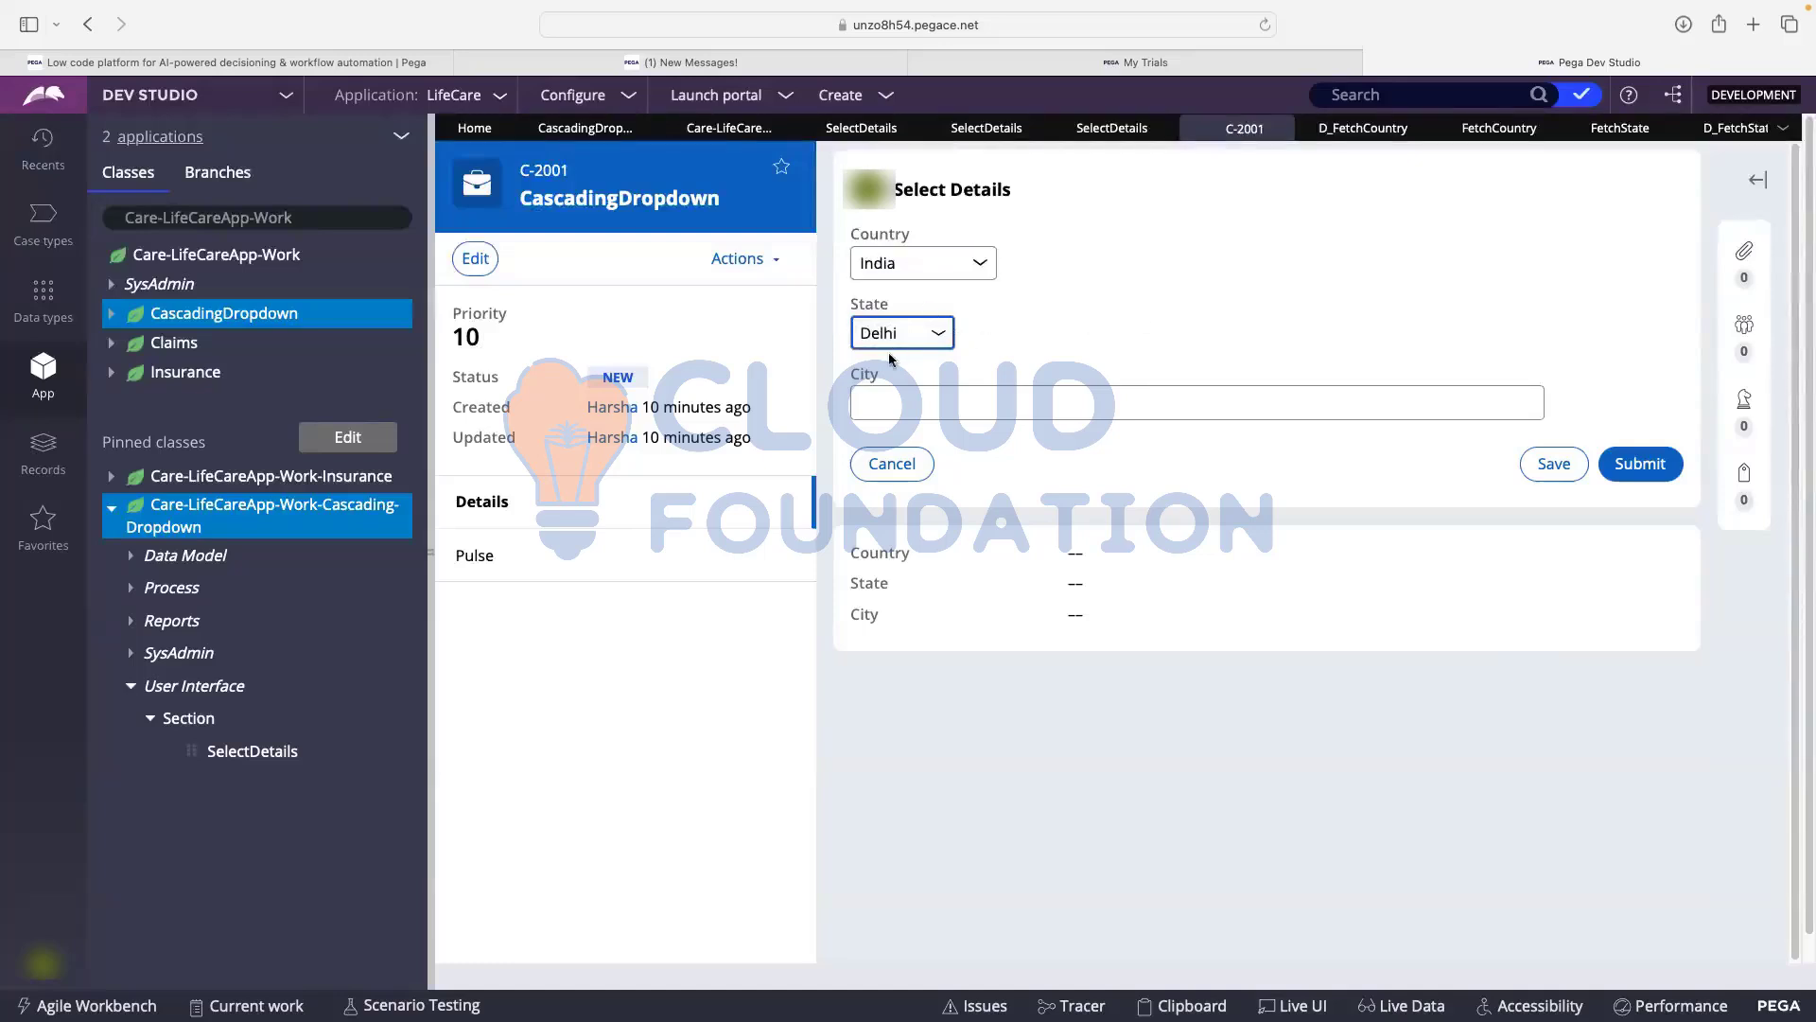
{"action": "left_click", "coordinate": [908, 407]}
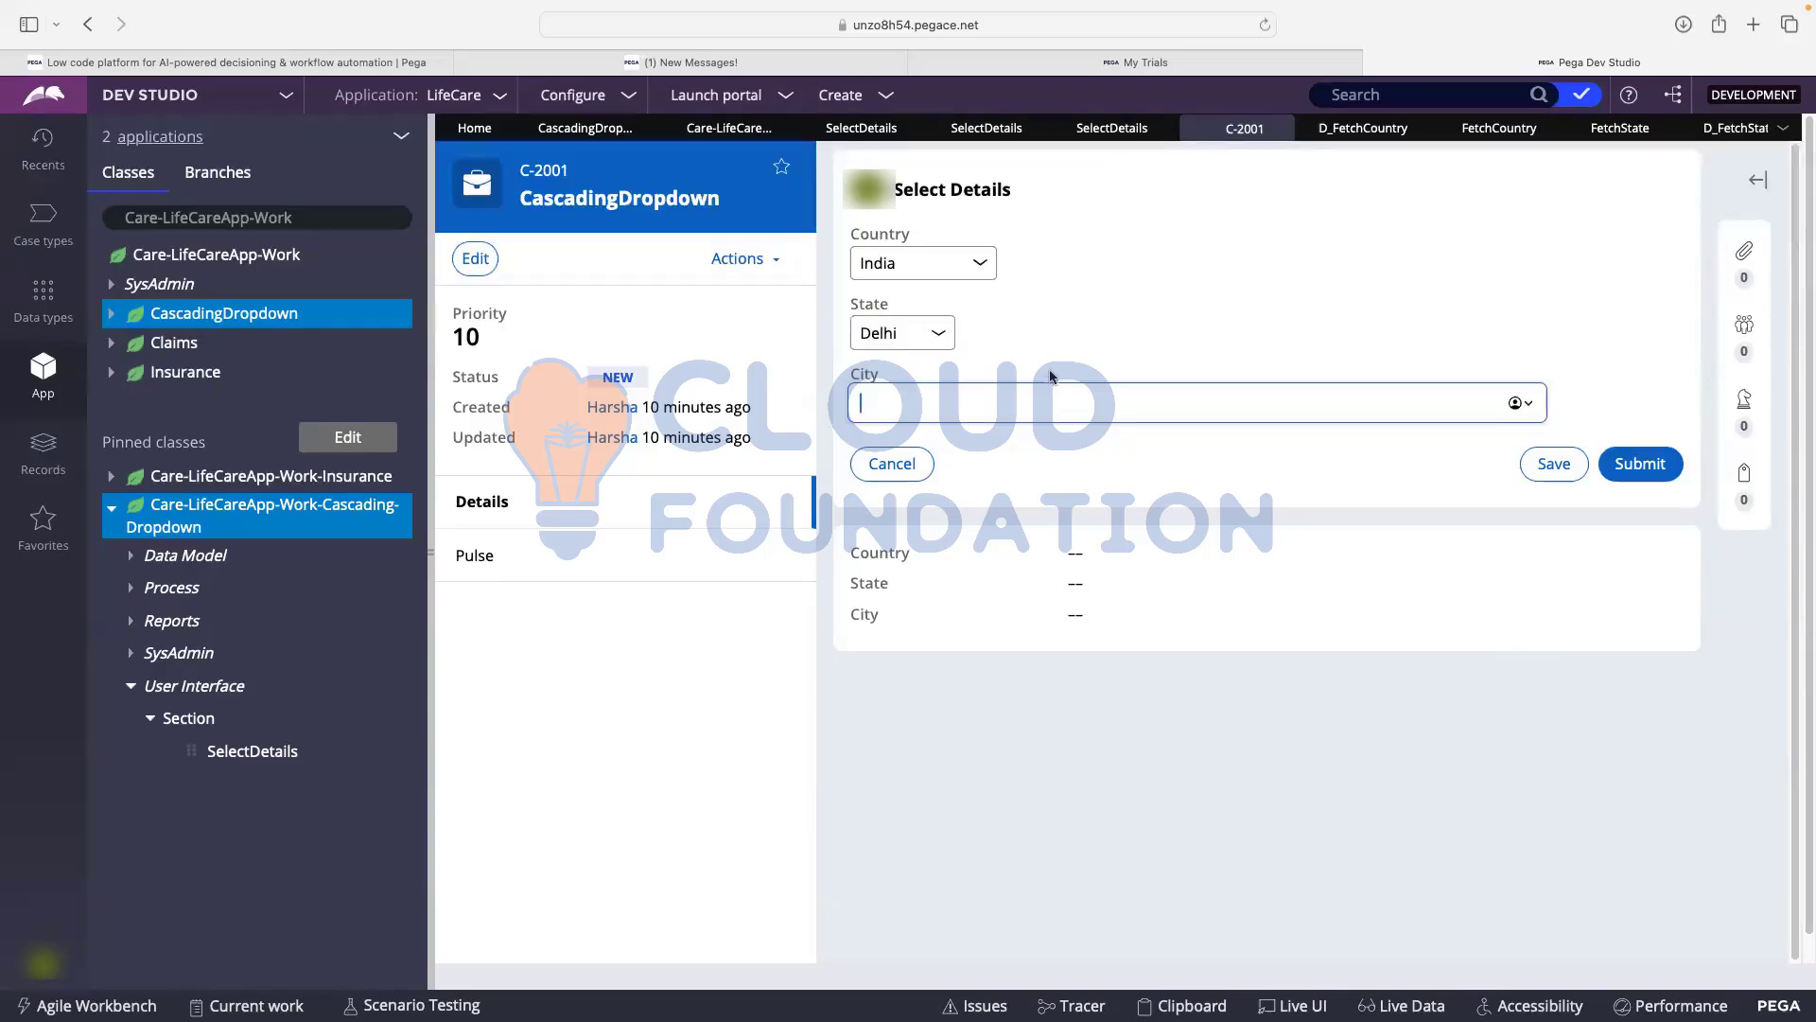
- Open the FetchCountry report definition used as the source of the D_FetchCountry data page
{"action": "left_click", "coordinate": [1123, 132]}
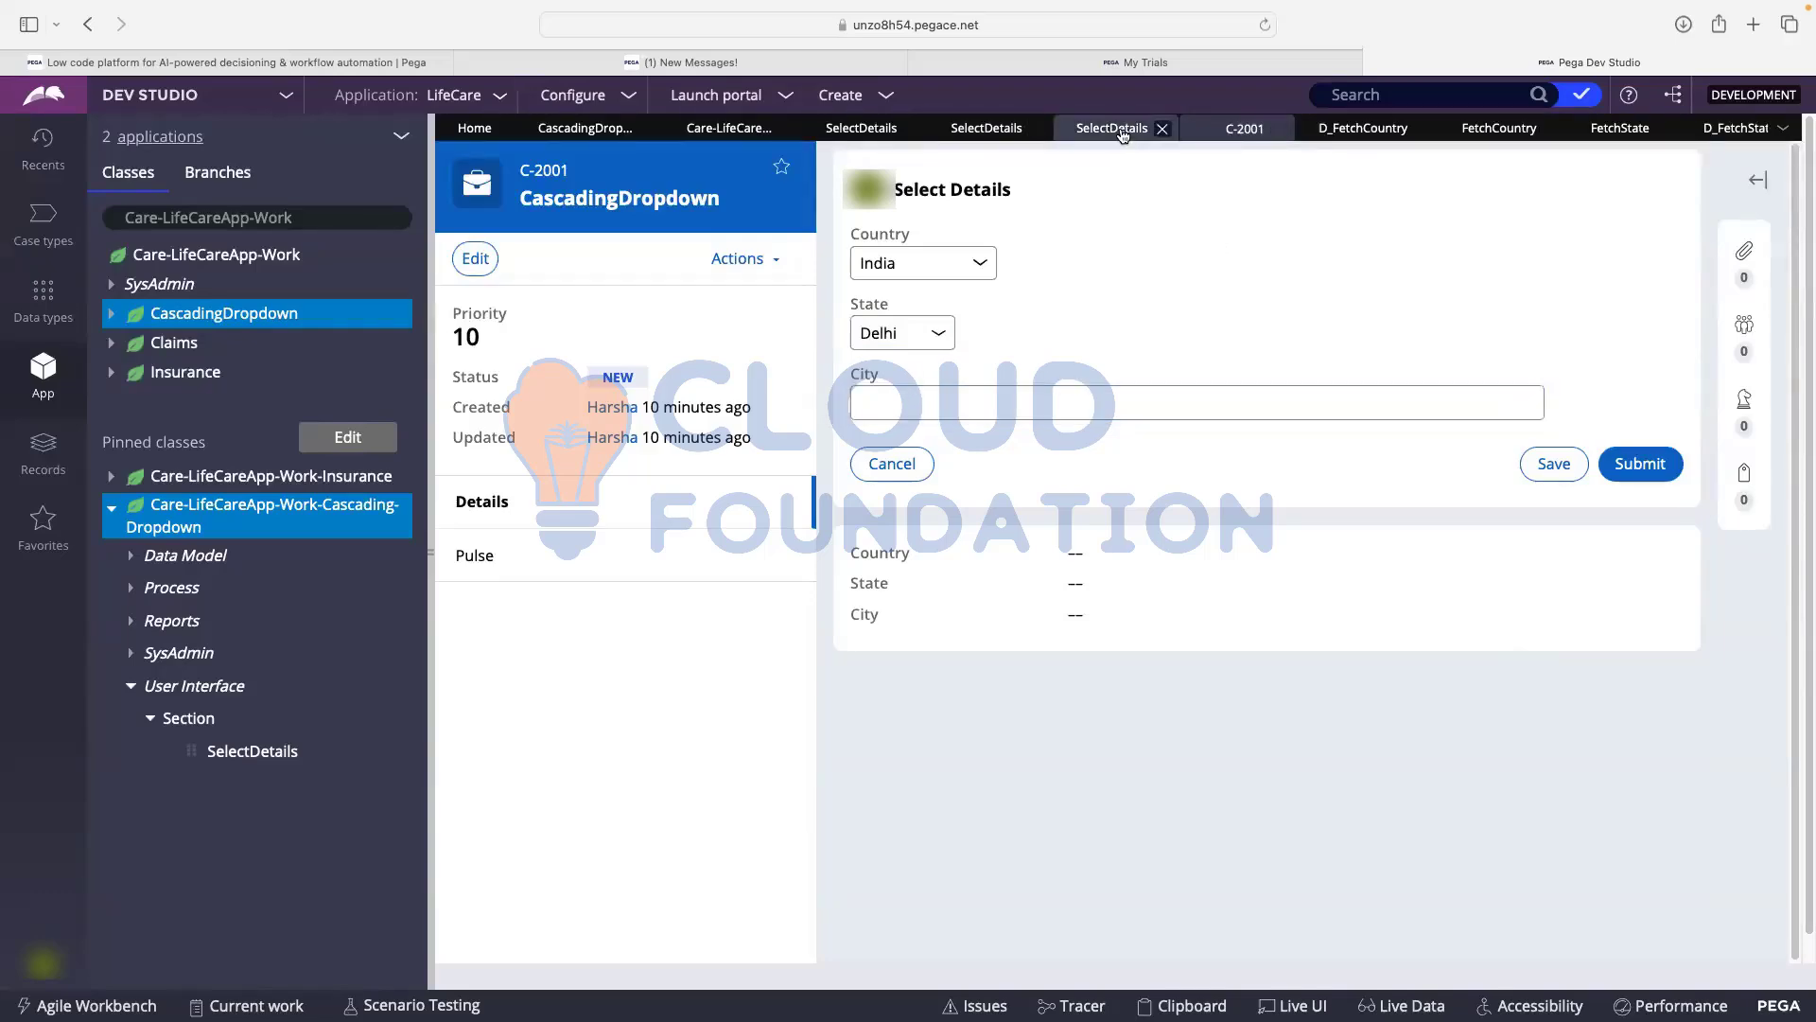
{"action": "left_click", "coordinate": [1363, 128]}
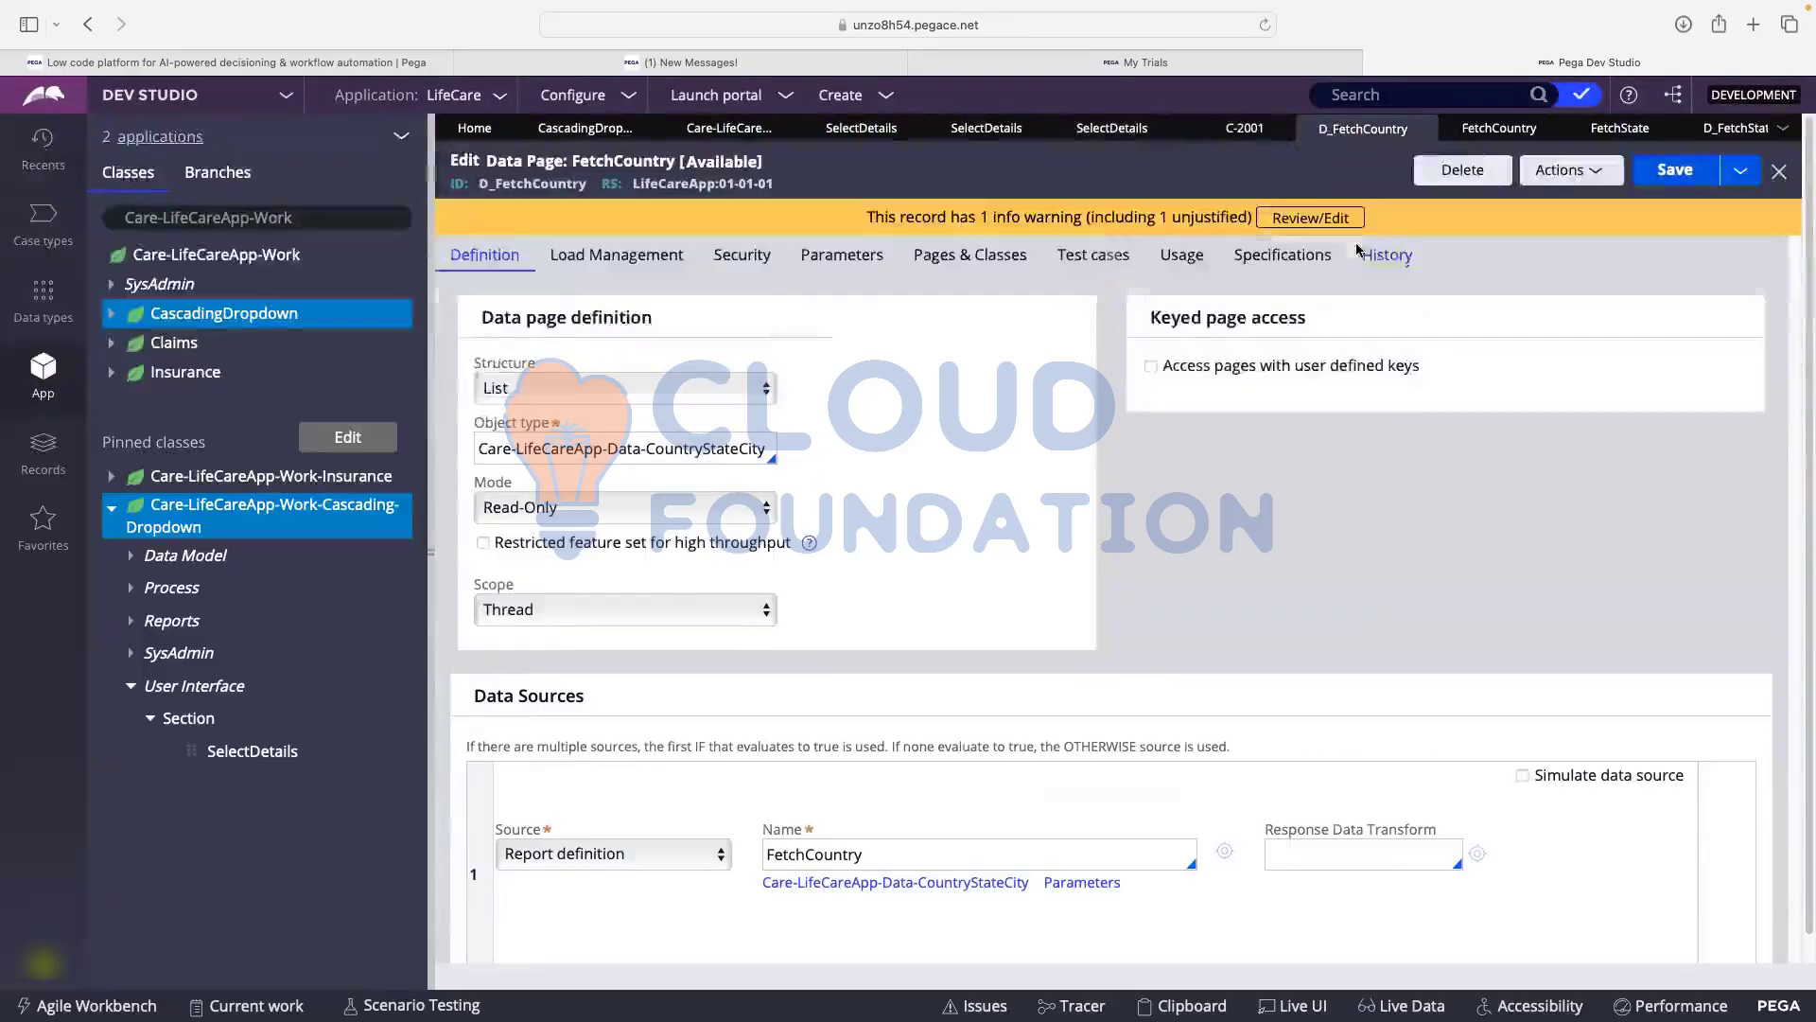
{"action": "scroll", "coordinate": [1230, 540], "scroll_direction": "down", "scroll_amount": 4}
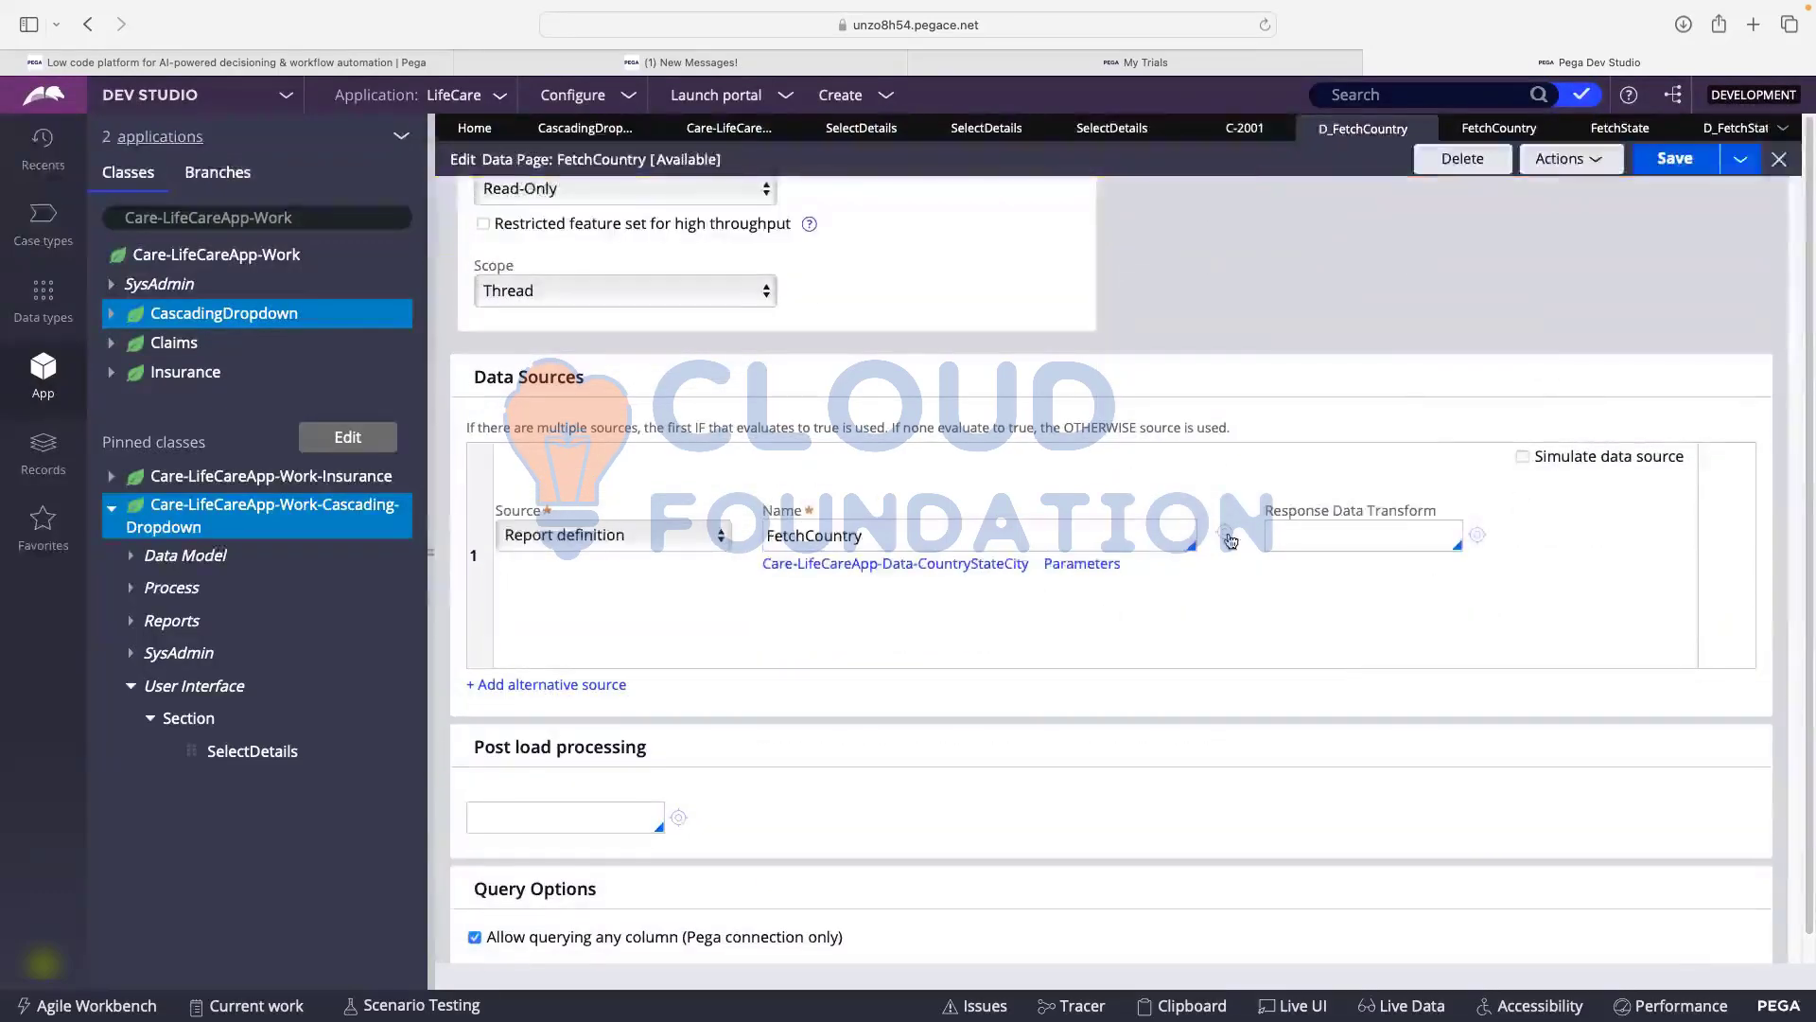
{"action": "left_click", "coordinate": [1228, 538]}
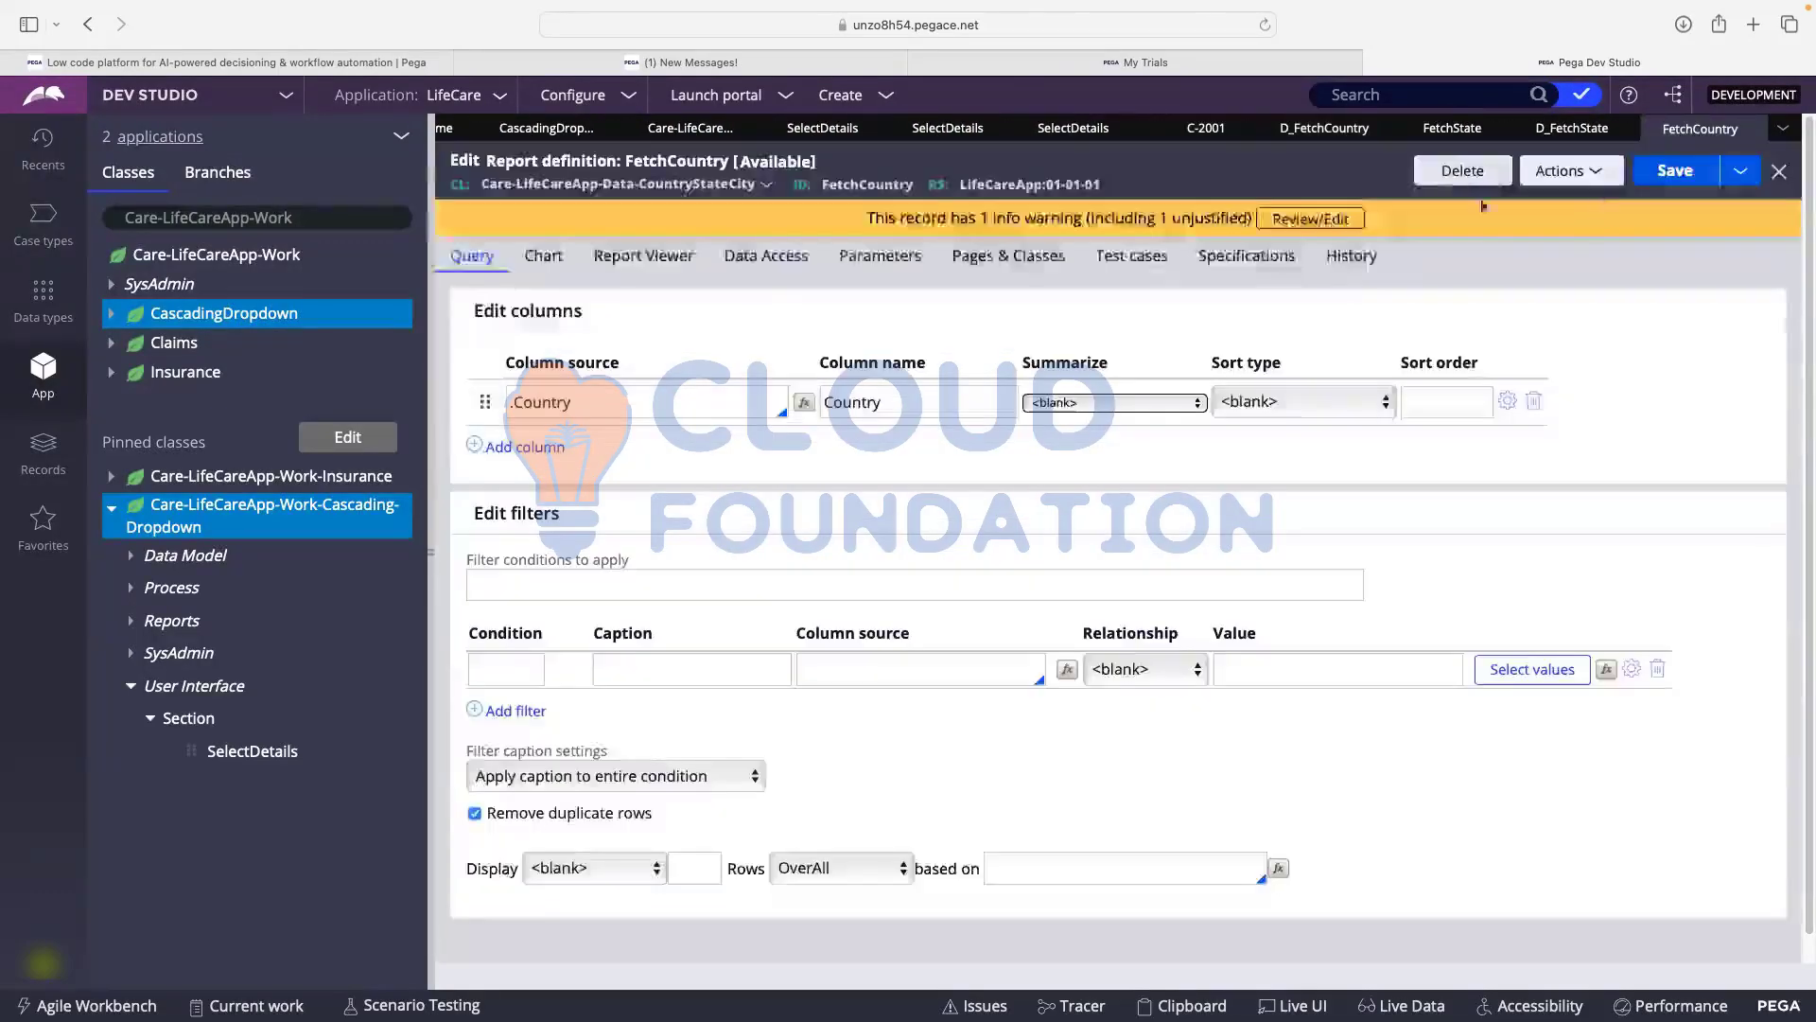
- Save a copy of the FetchCountry report definition labelled FetchCity, and open it
{"action": "left_click", "coordinate": [1737, 172]}
{"action": "left_click", "coordinate": [1597, 202]}
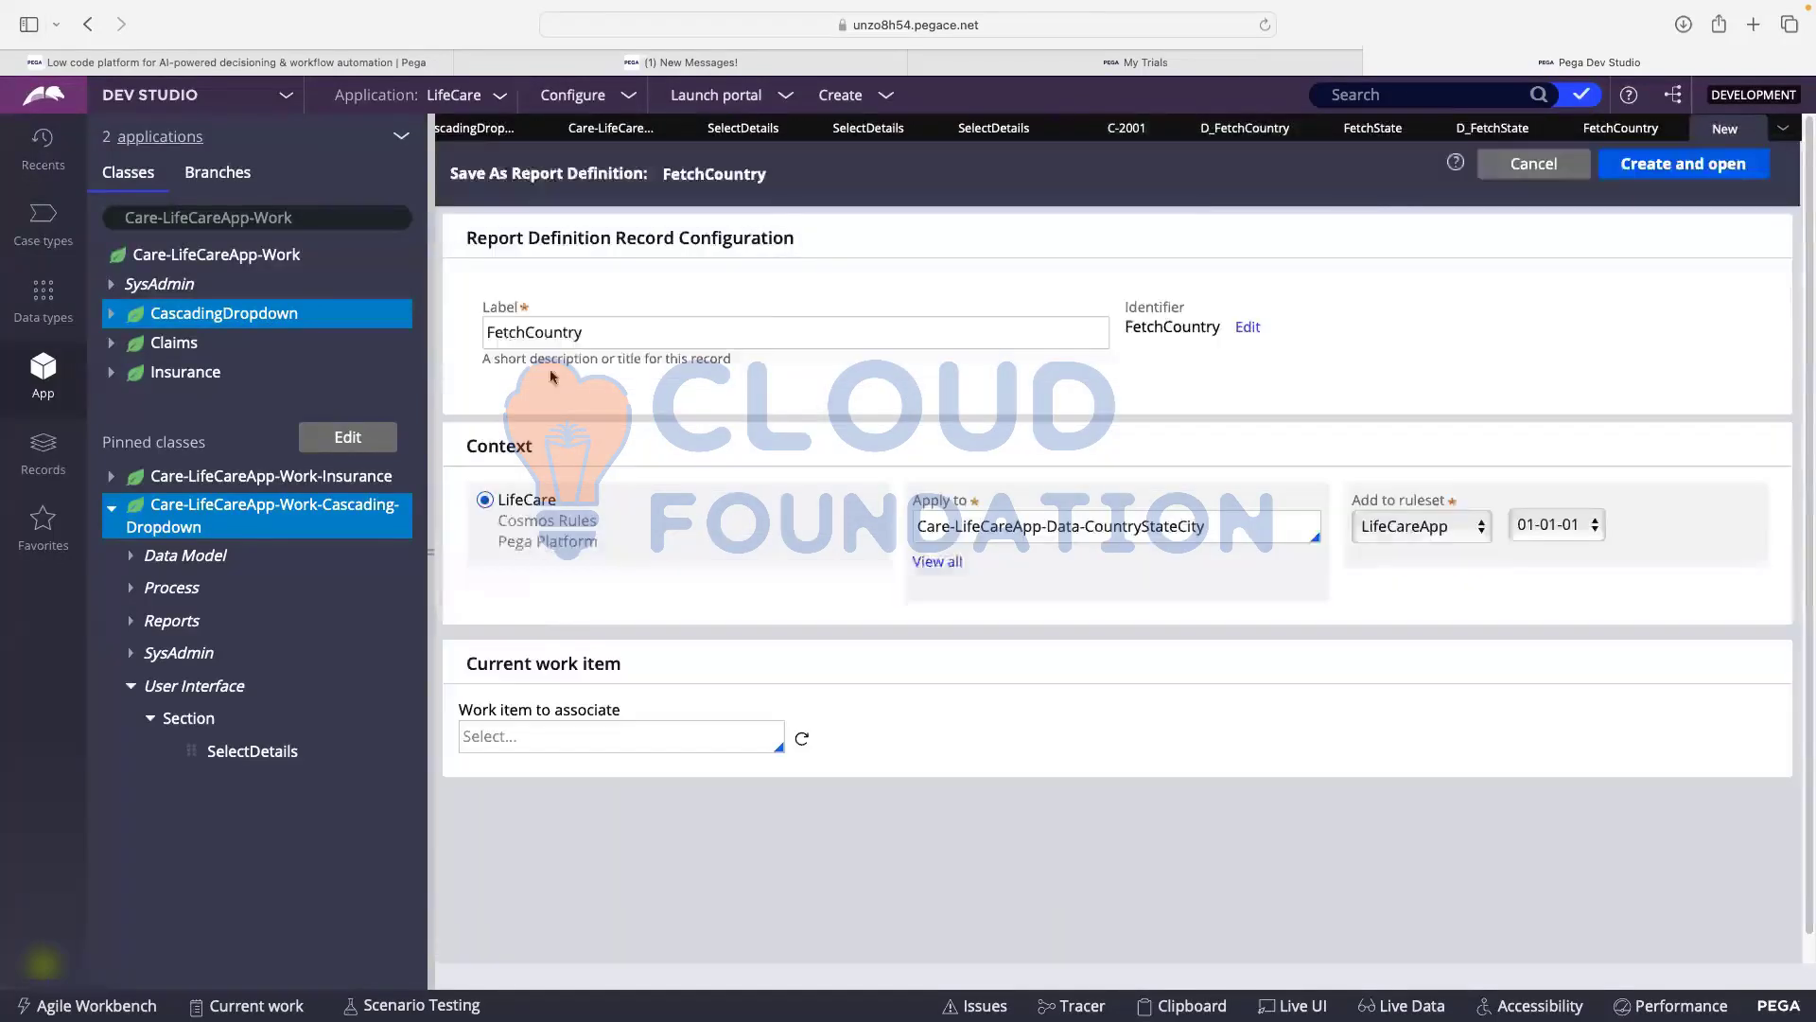
{"action": "left_click", "coordinate": [629, 339]}
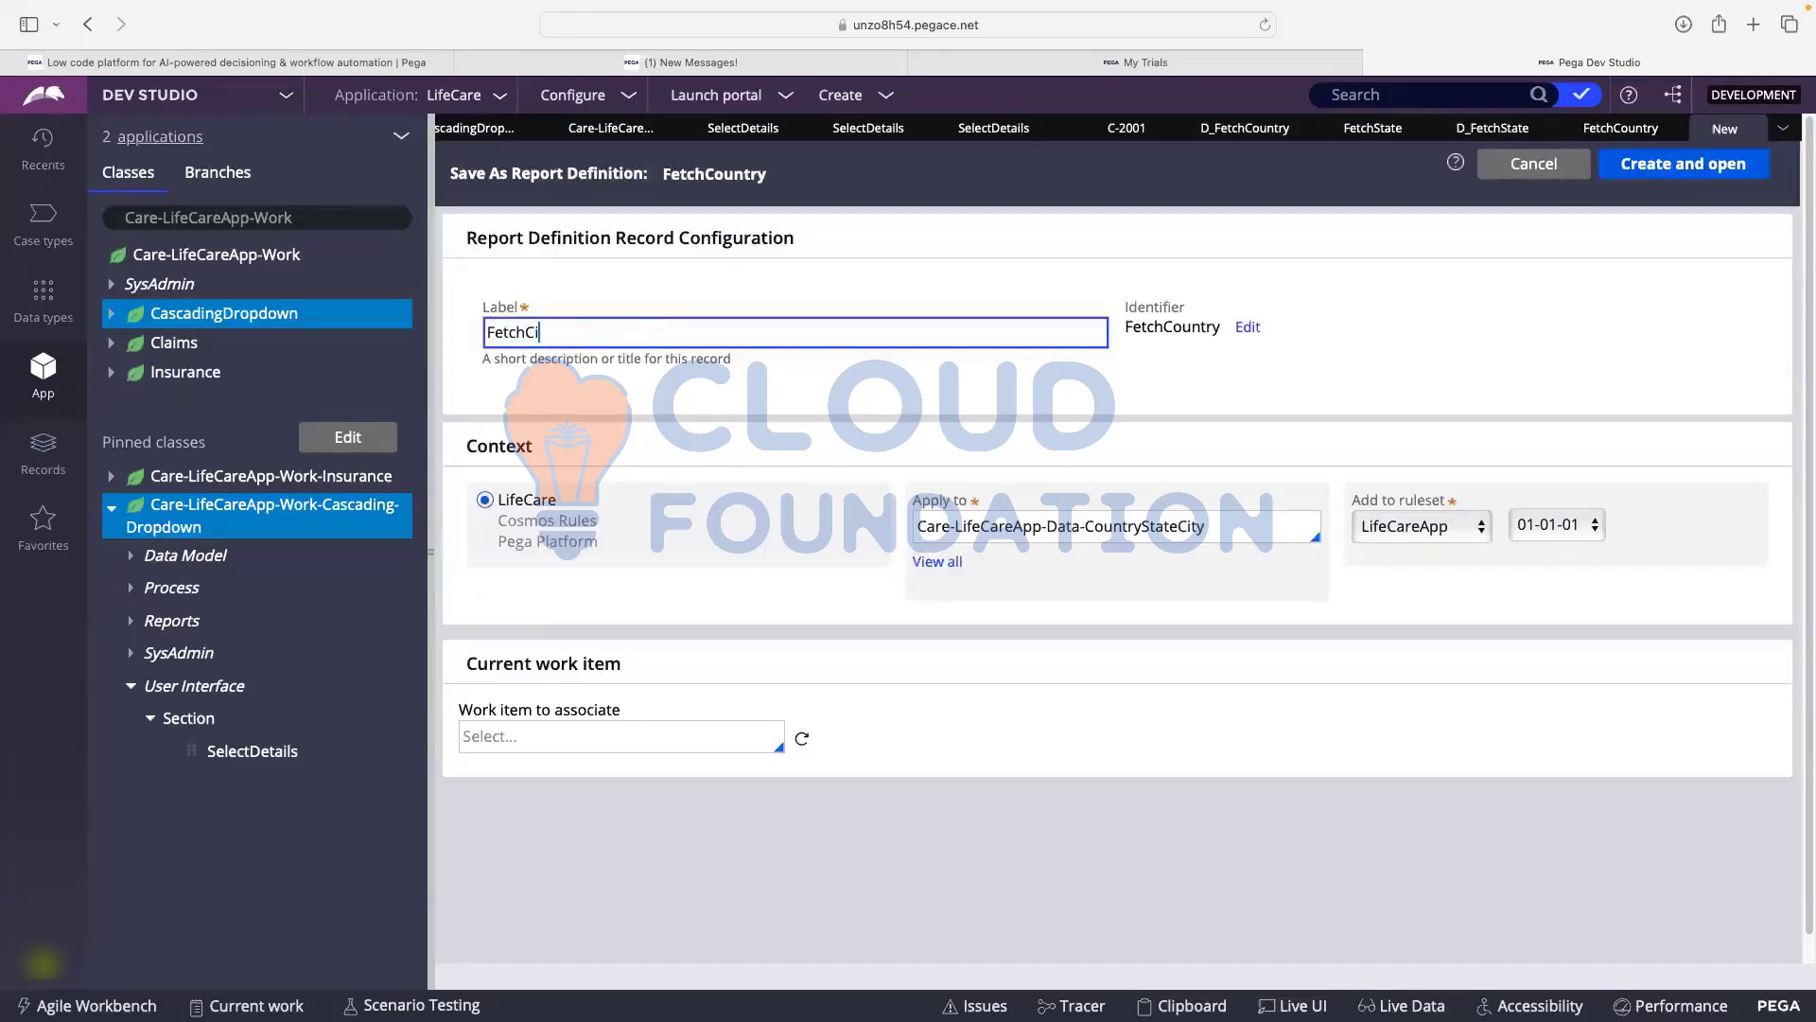
{"action": "left_click", "coordinate": [1320, 363]}
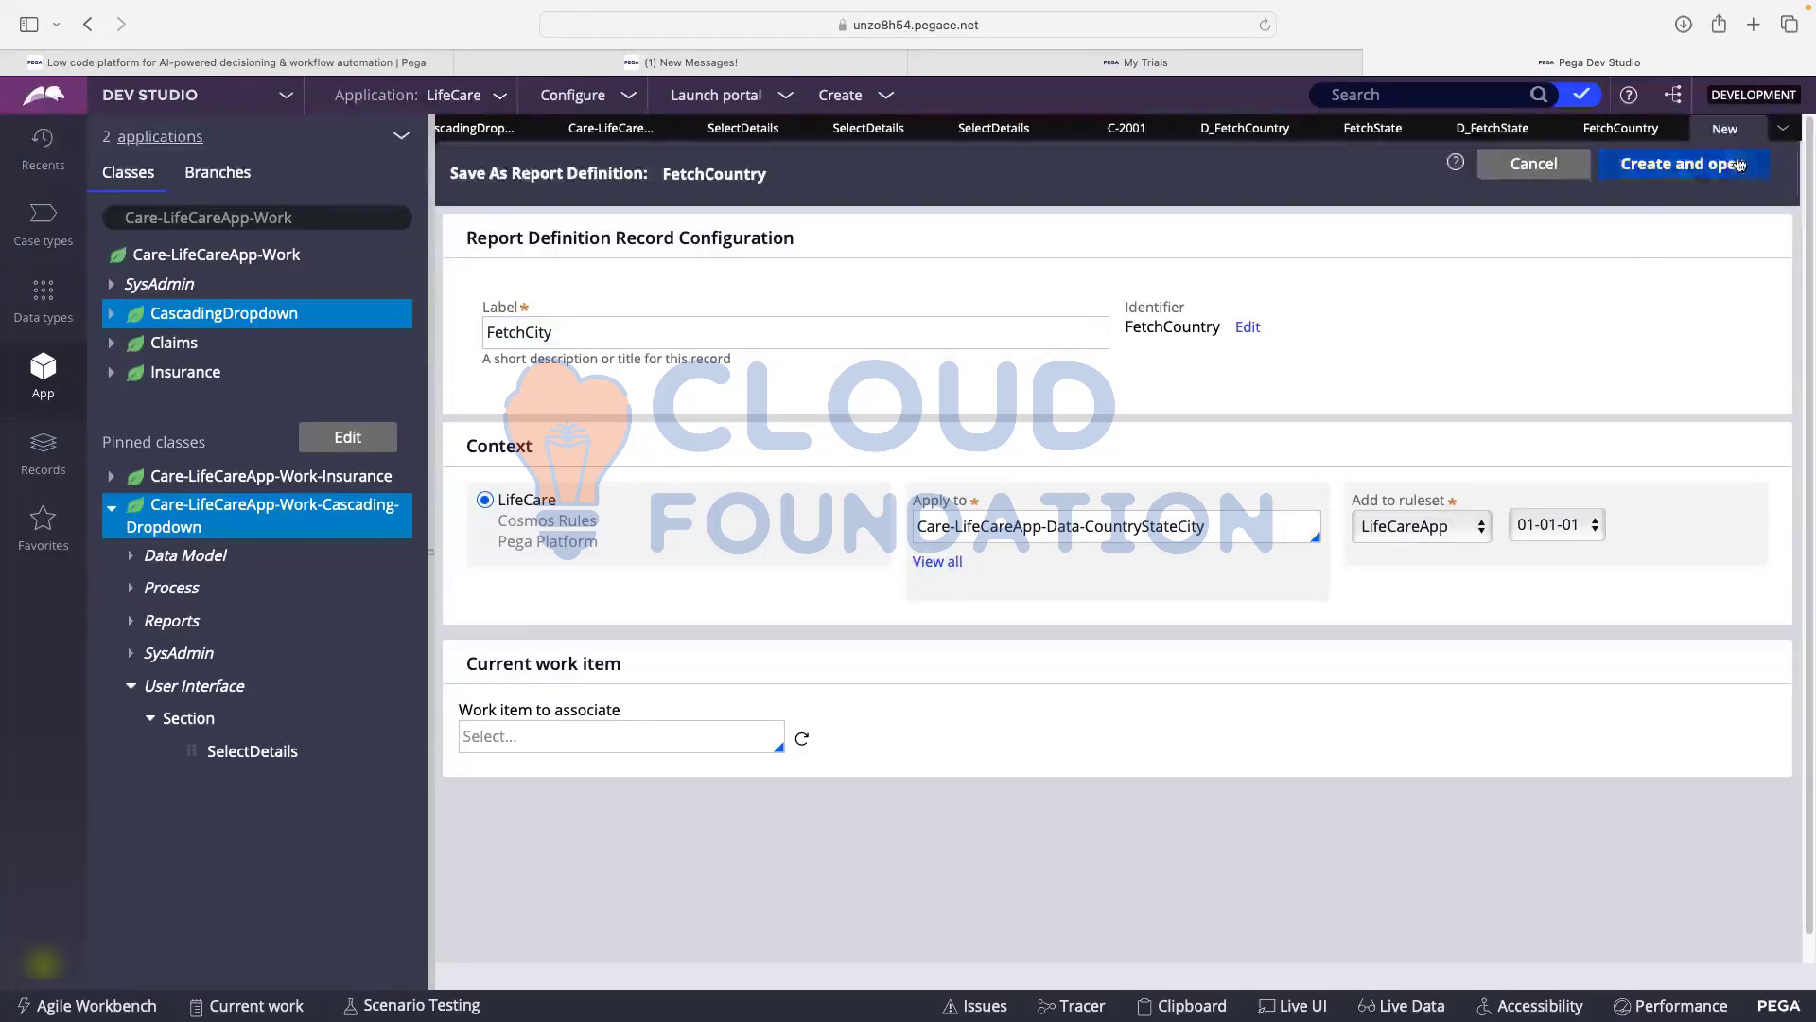
{"action": "left_click", "coordinate": [1689, 168]}
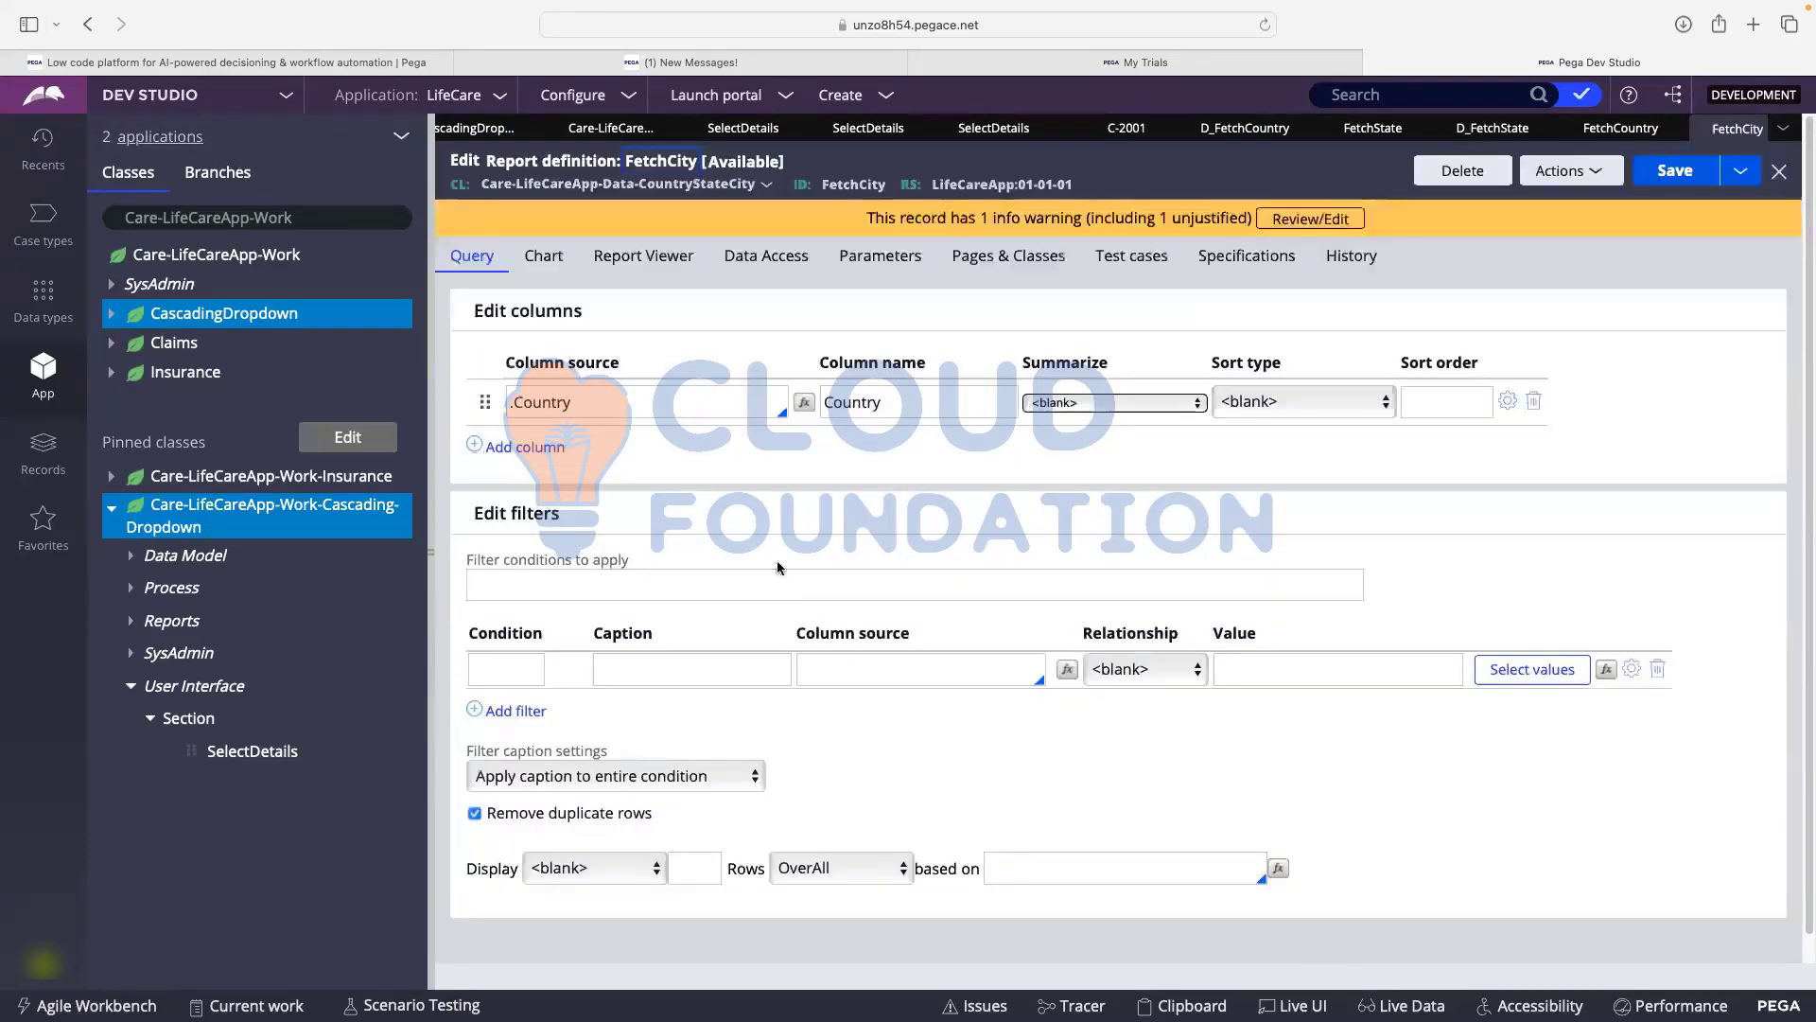
- Set .State as the column source of the FetchCity report filter, with the relationship Is equal
{"action": "left_click", "coordinate": [880, 674]}
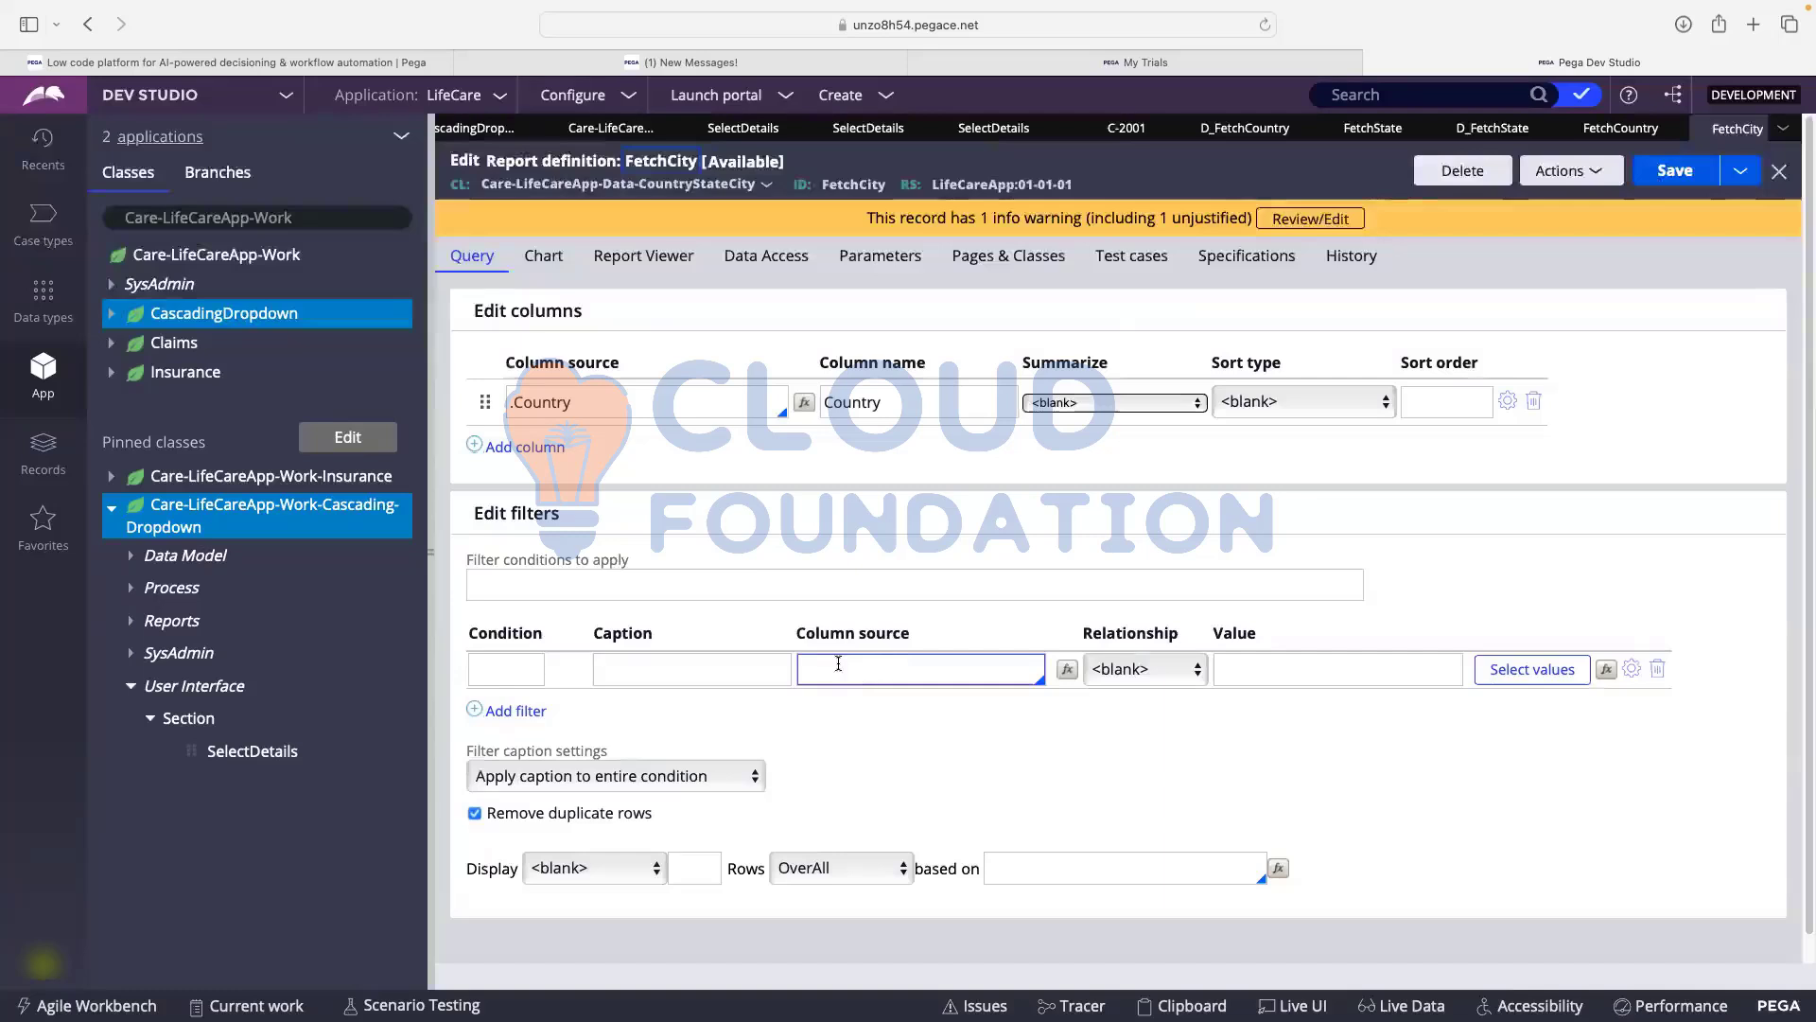
{"action": "left_click", "coordinate": [838, 663]}
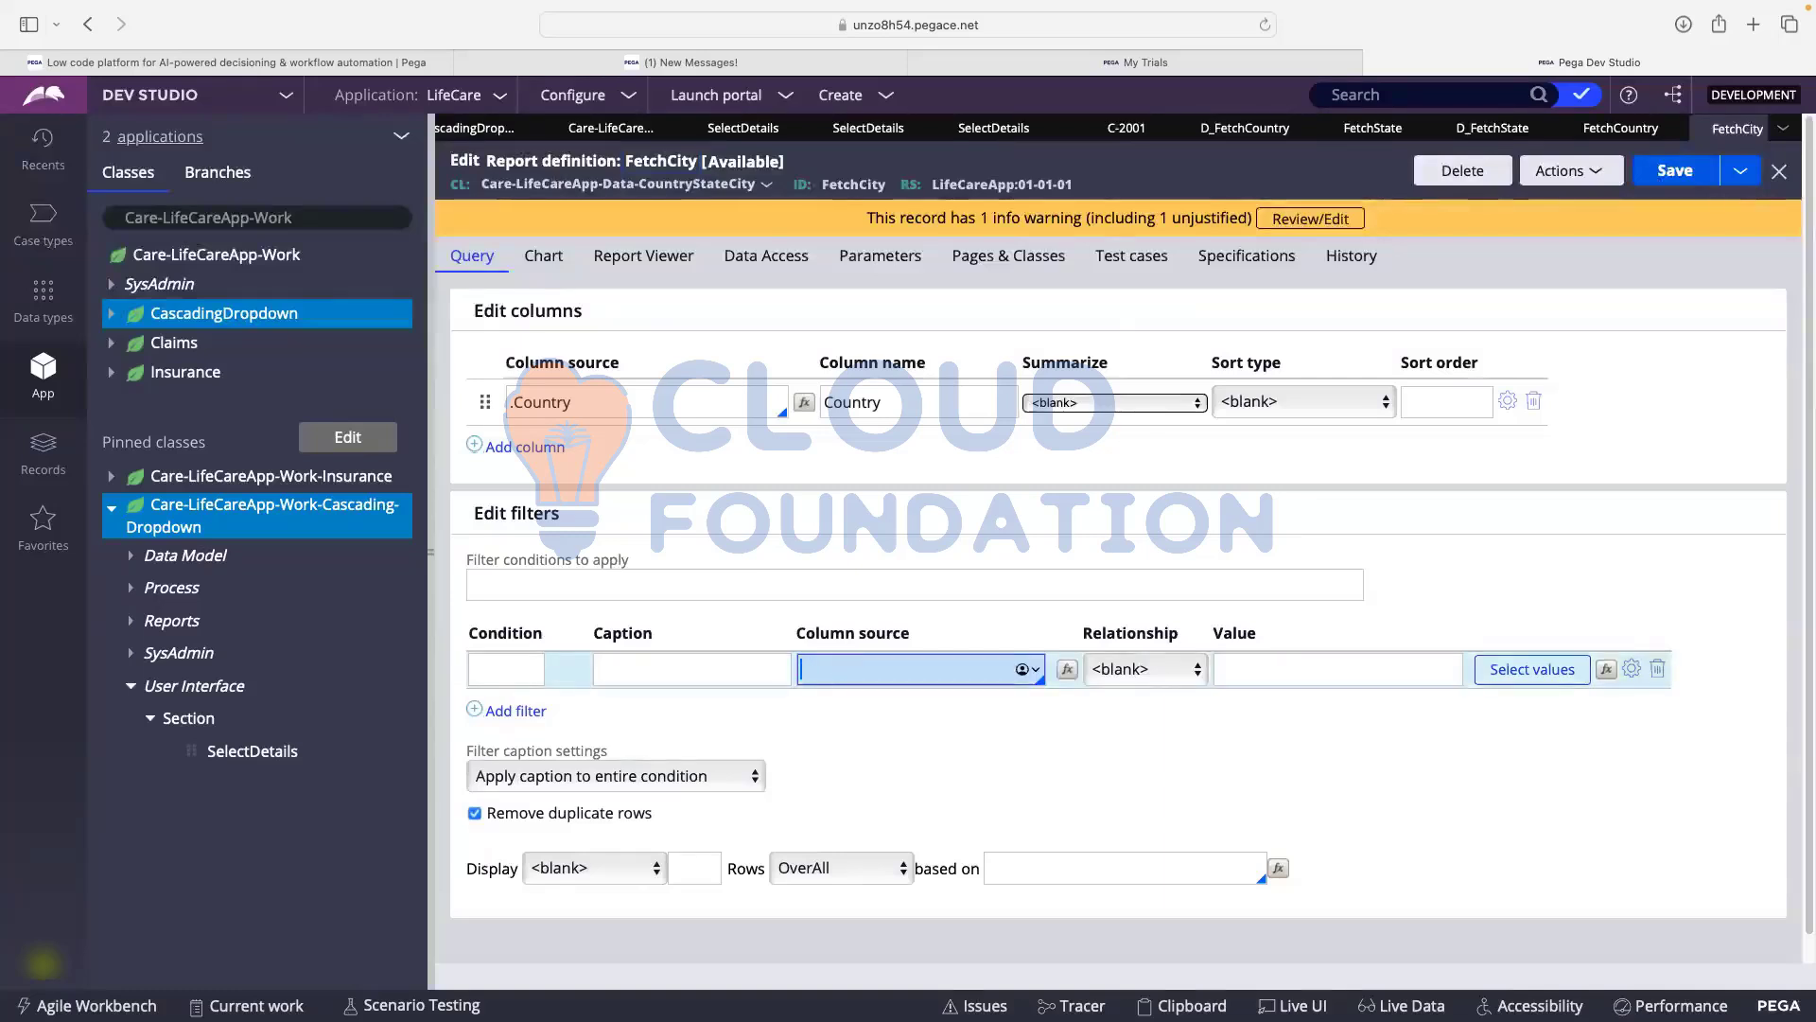
{"action": "type", "text": ".State"}
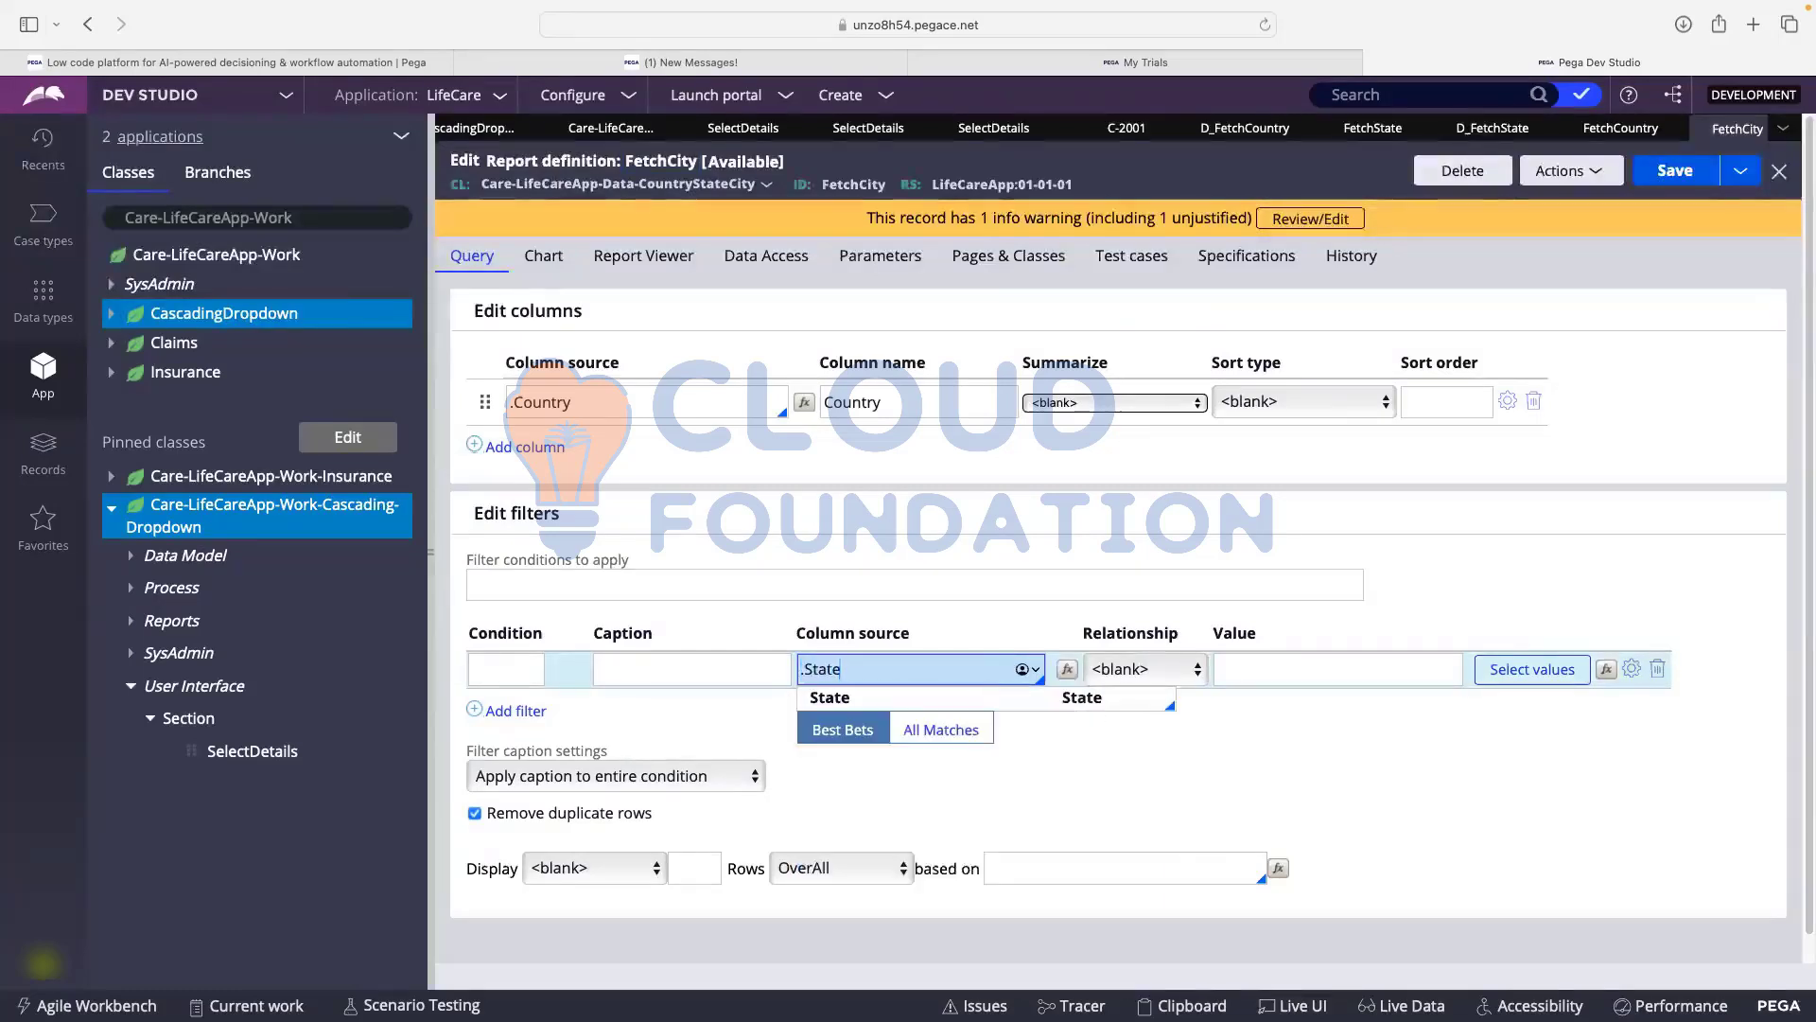
{"action": "left_click", "coordinate": [889, 702]}
{"action": "left_click", "coordinate": [1266, 668]}
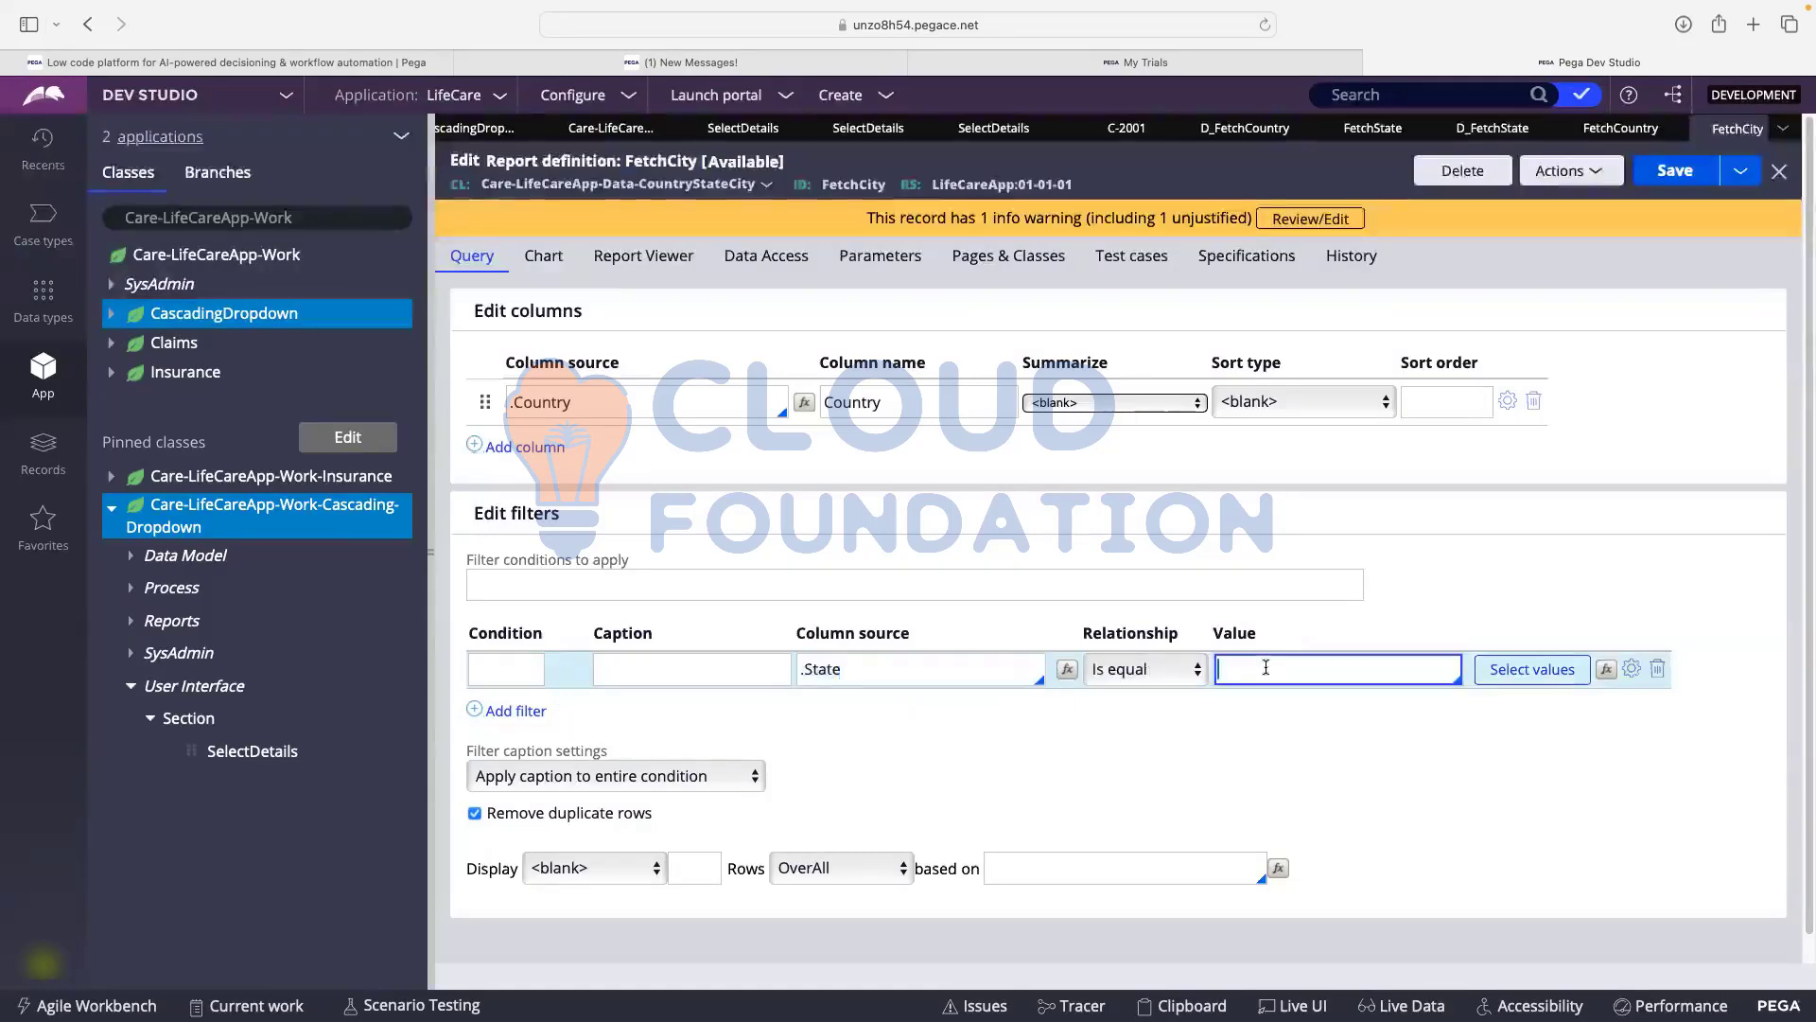
- Define a parameter named State with data type Text in the FetchCity report definition
{"action": "left_click", "coordinate": [880, 255]}
{"action": "left_click", "coordinate": [634, 403]}
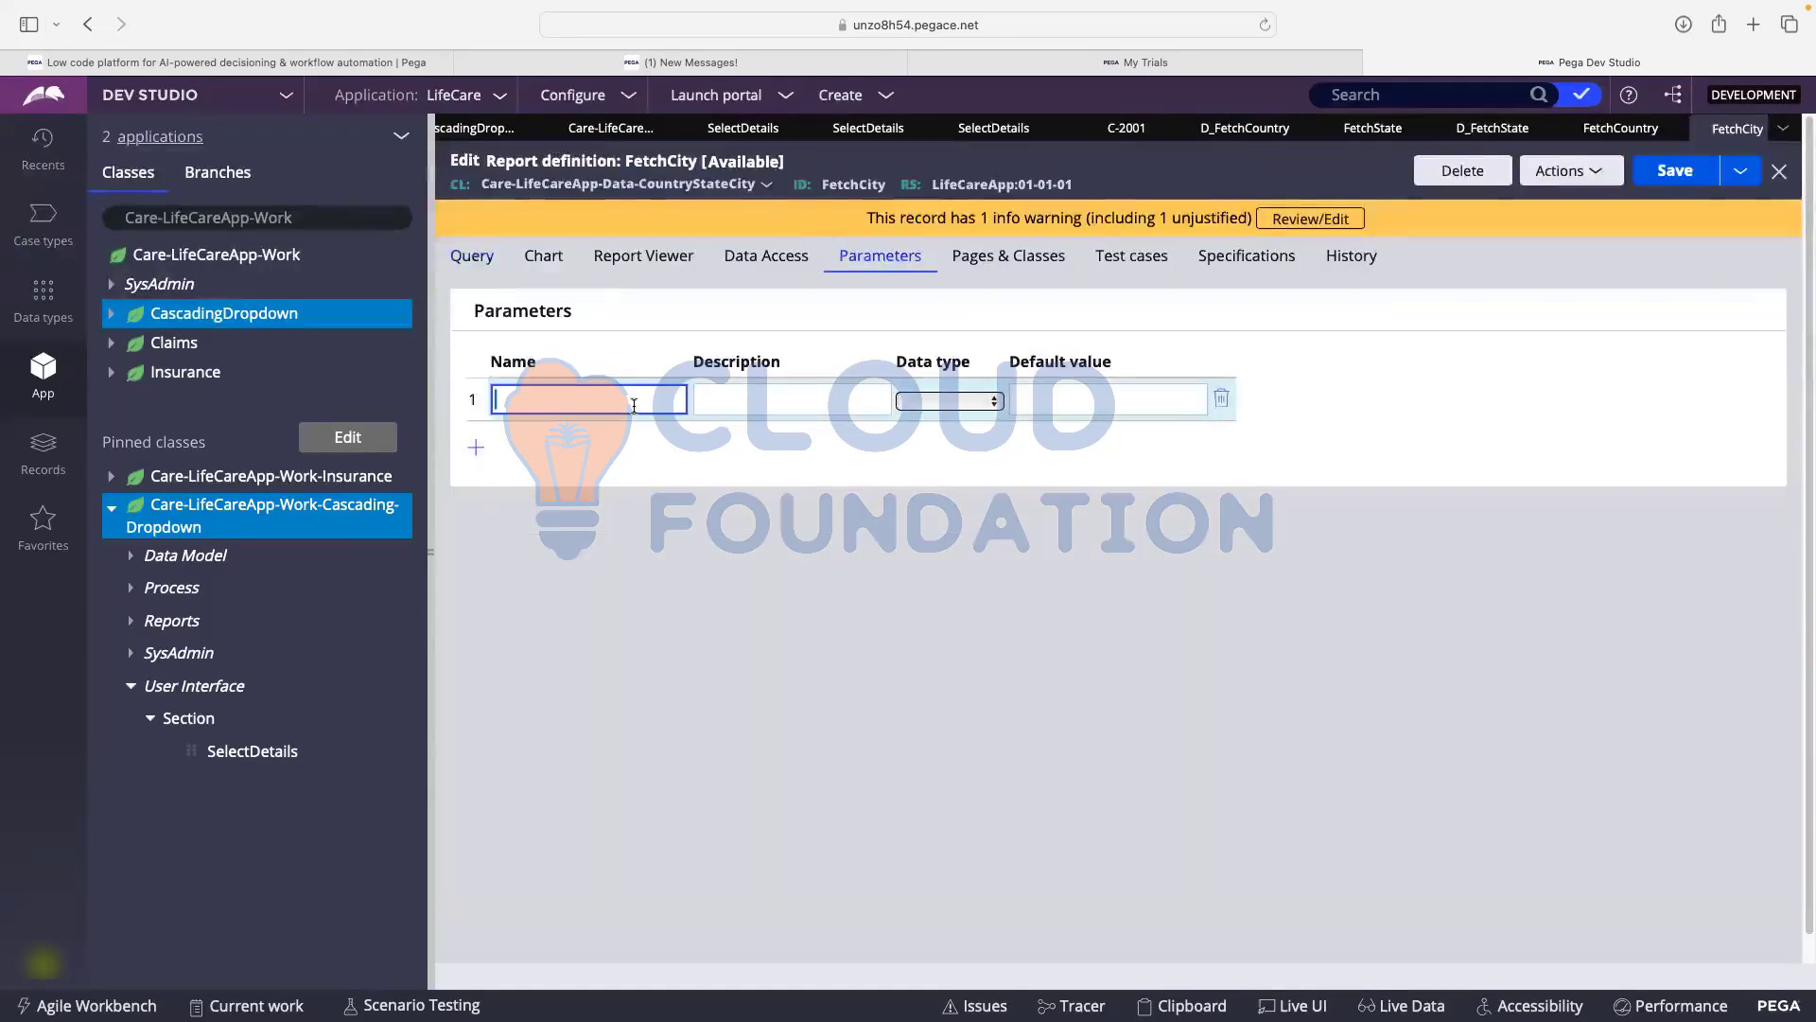
{"action": "left_click", "coordinate": [978, 405]}
{"action": "left_click", "coordinate": [945, 420]}
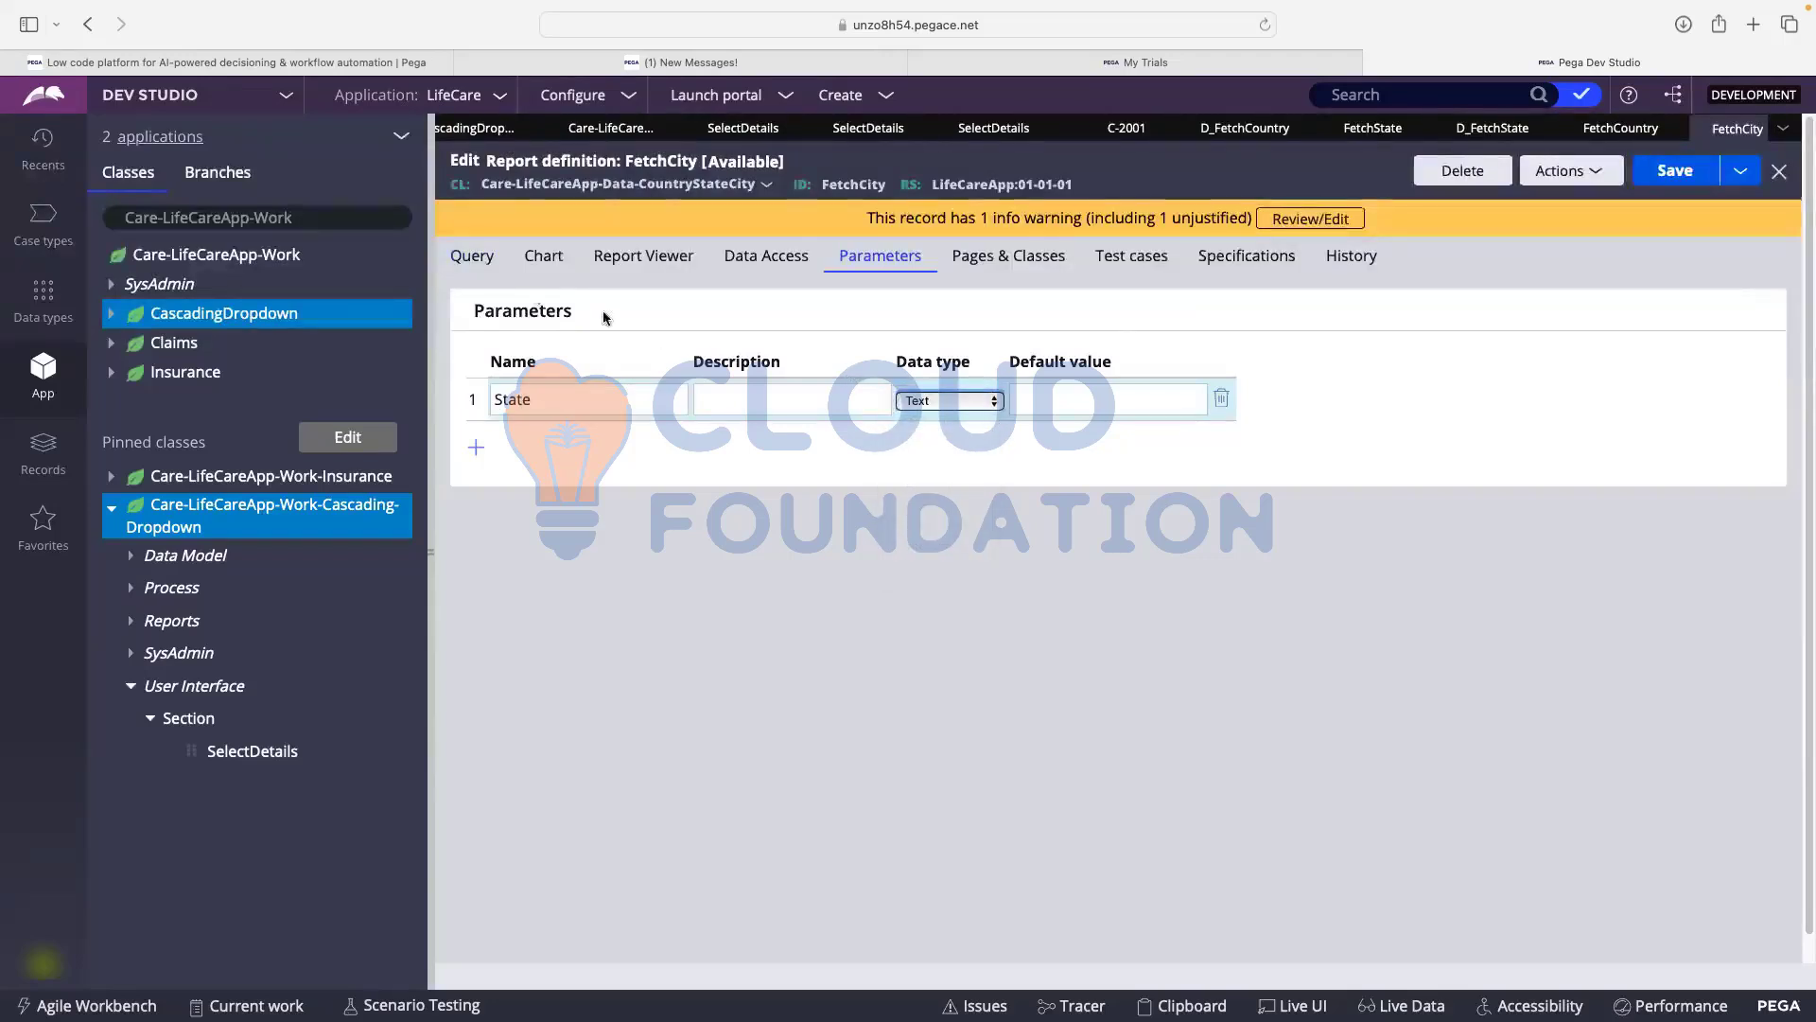
- Set the comparison value of the FetchCity report's .State filter to Param.State
{"action": "left_click", "coordinate": [472, 261]}
{"action": "left_click", "coordinate": [1268, 670]}
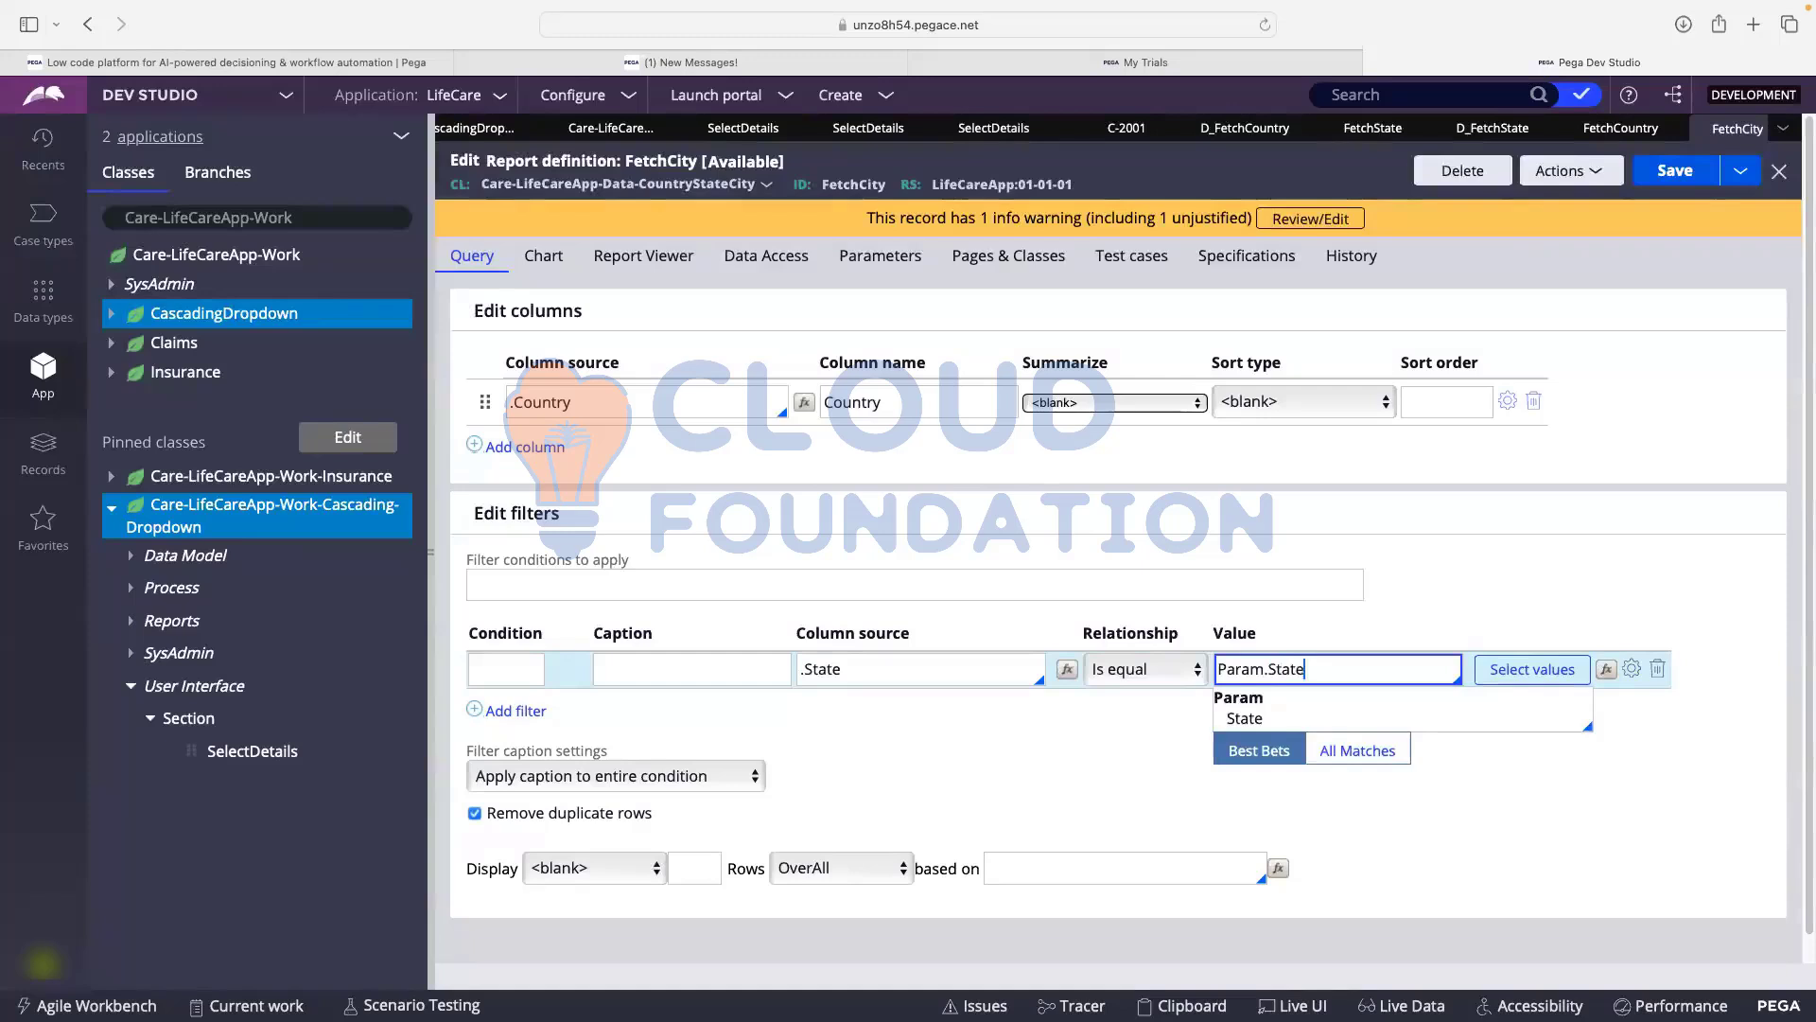
{"action": "left_click", "coordinate": [1264, 718]}
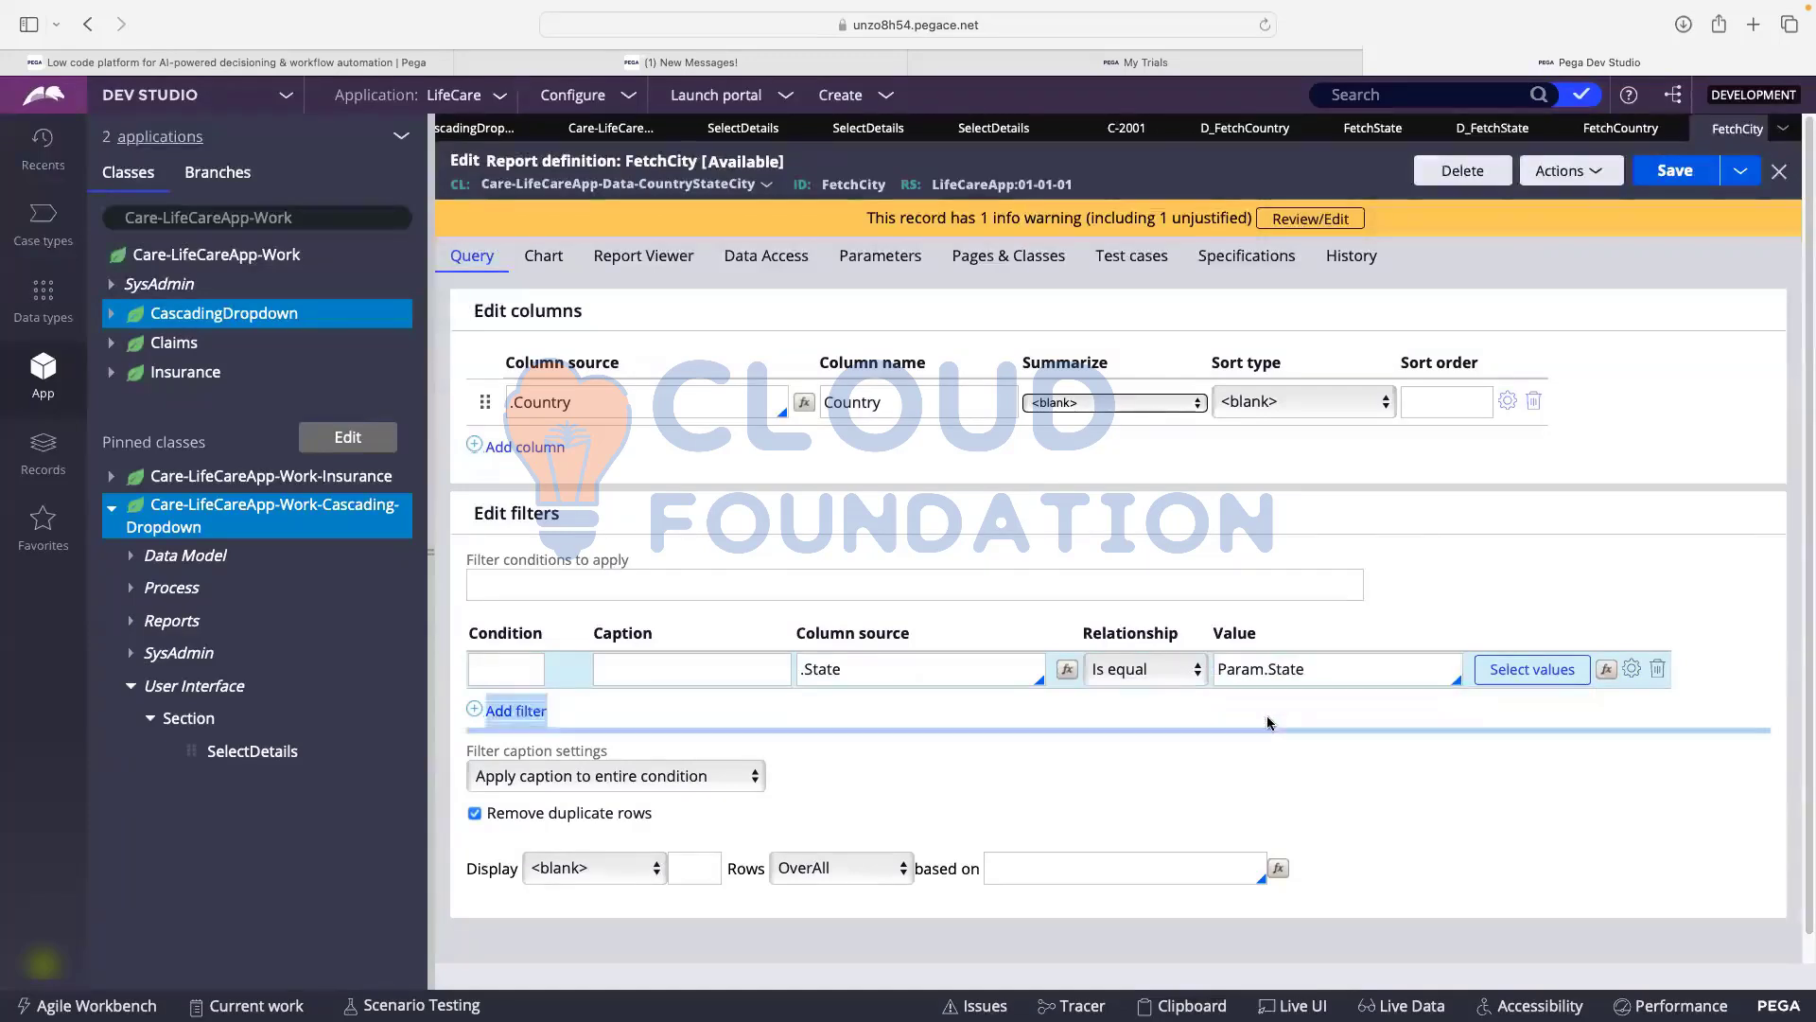
- Replace the FetchCity report's Country column source with .City and save the report definition
{"action": "triple_click", "coordinate": [616, 401]}
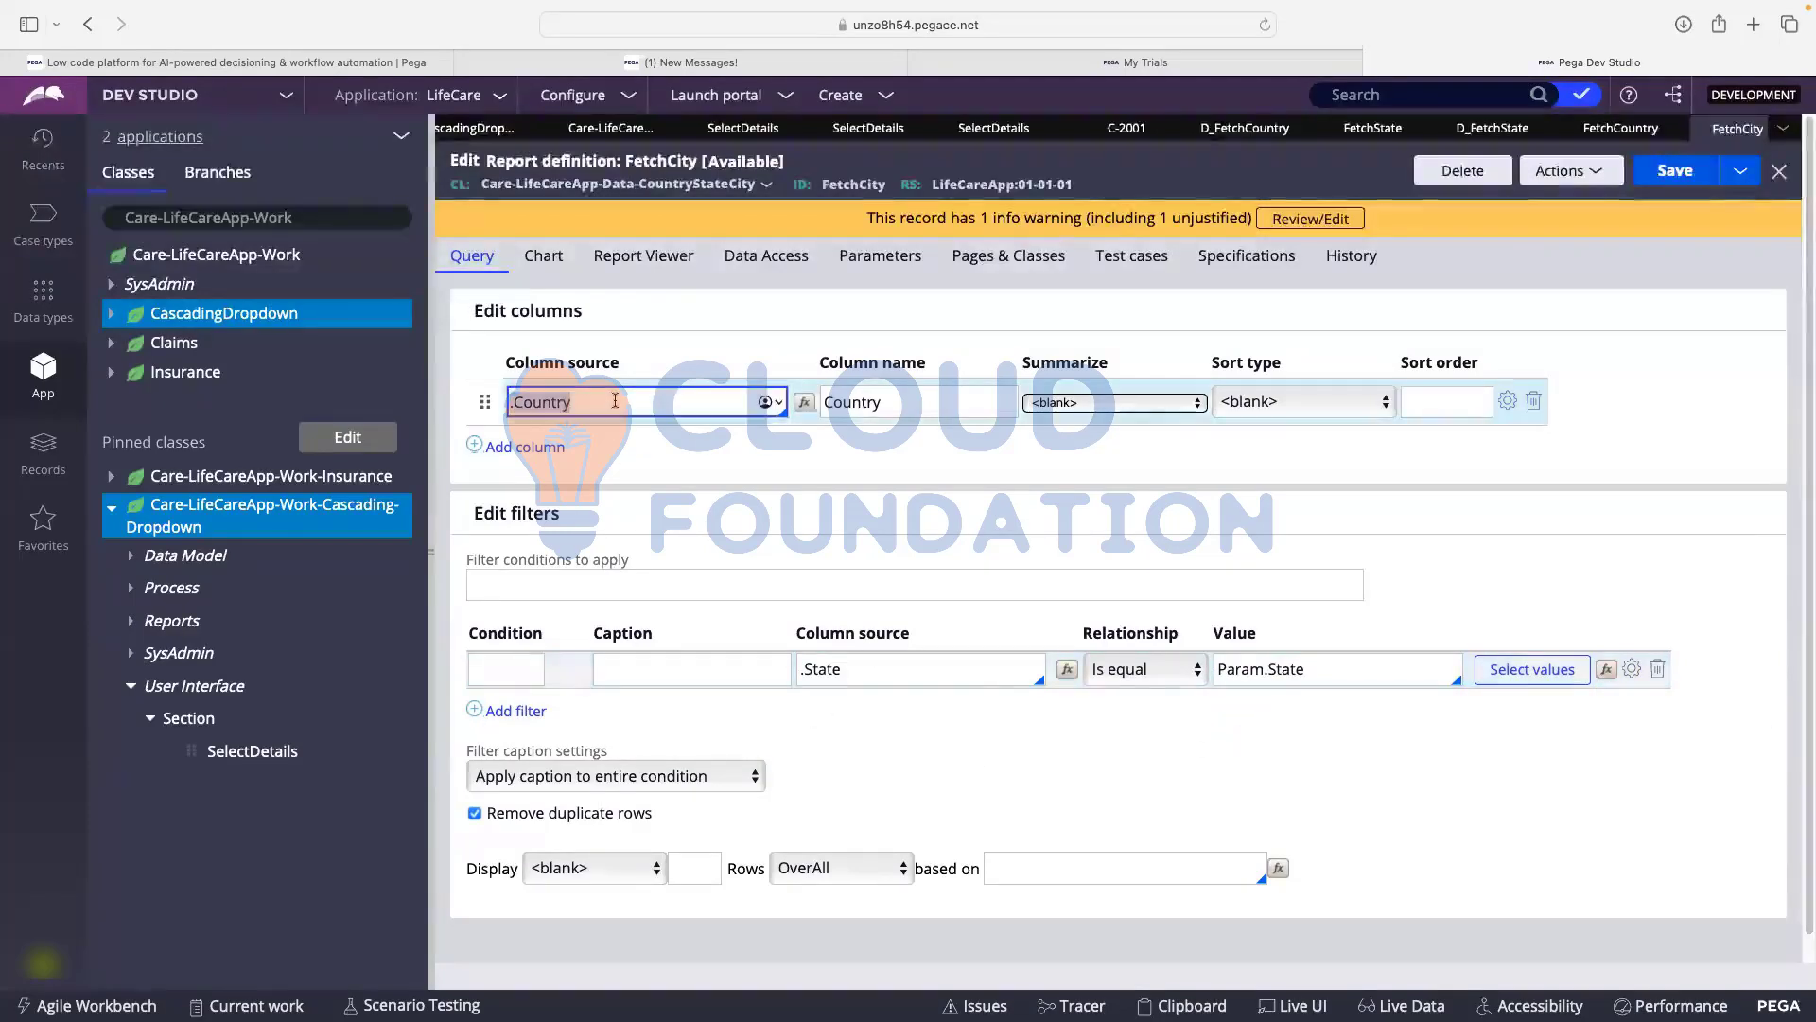
{"action": "key", "text": "BackSpace"}
{"action": "type", "text": ".City"}
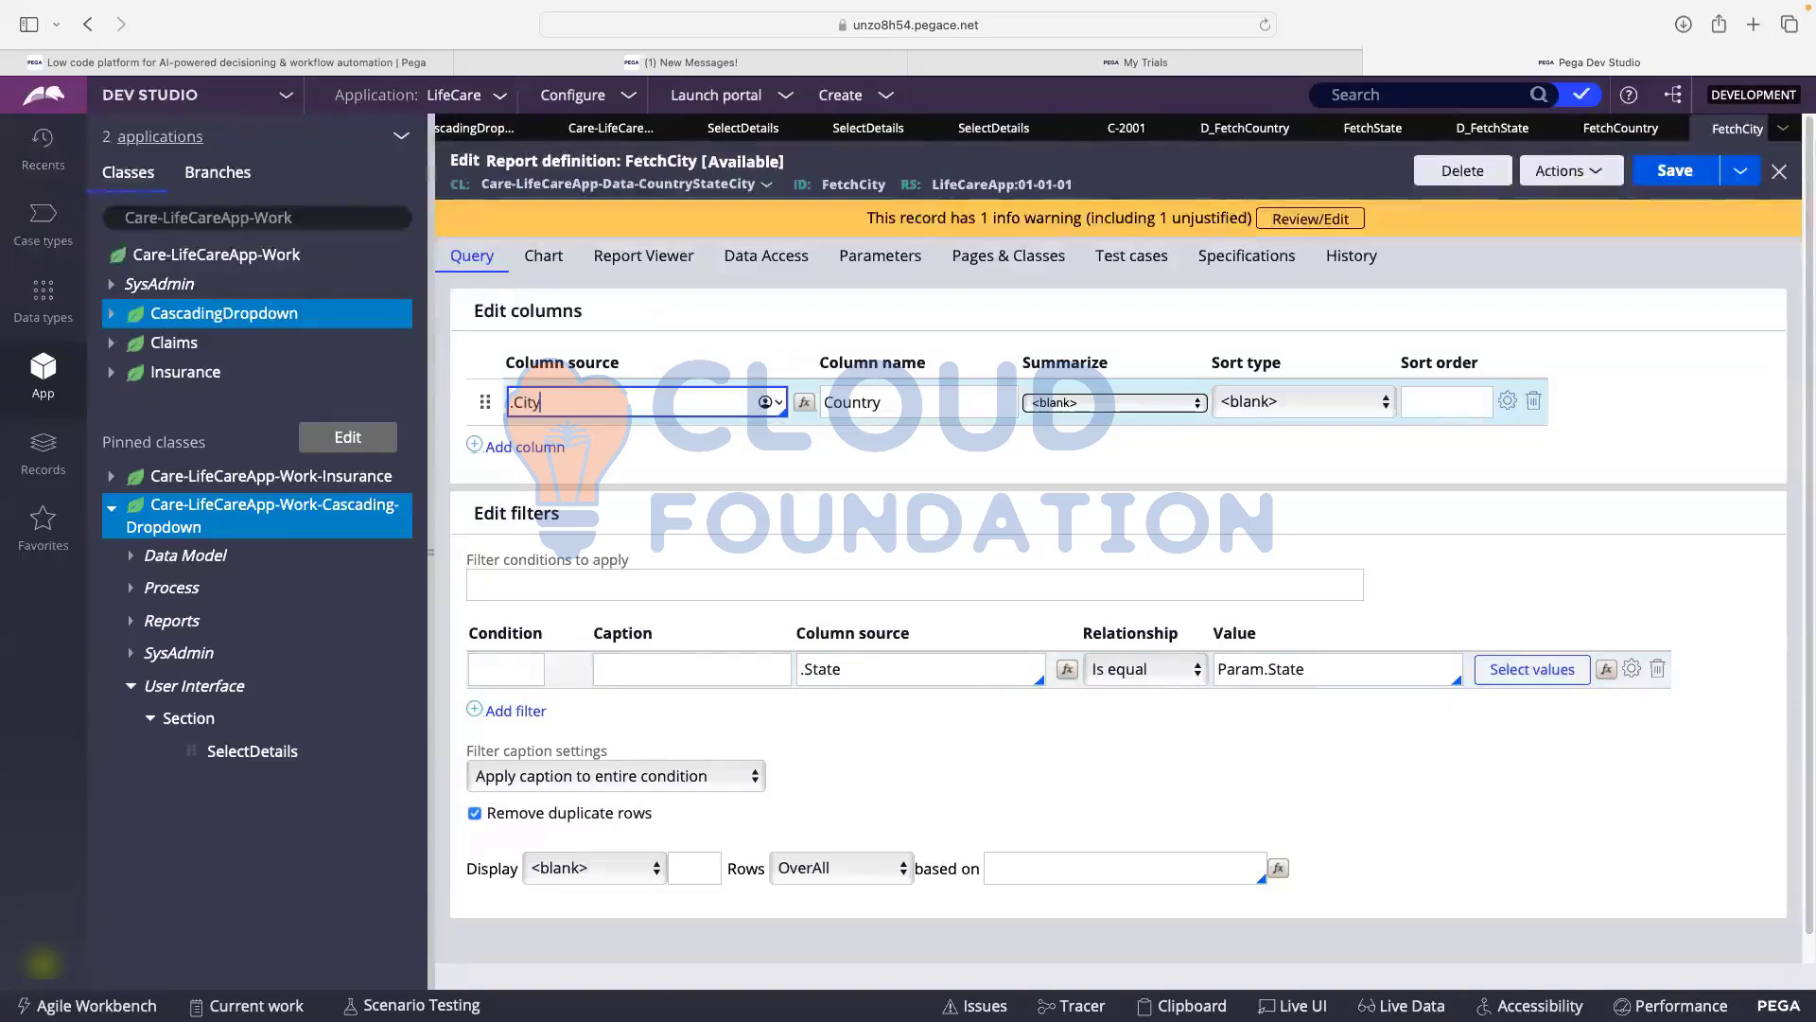
{"action": "left_click", "coordinate": [631, 427]}
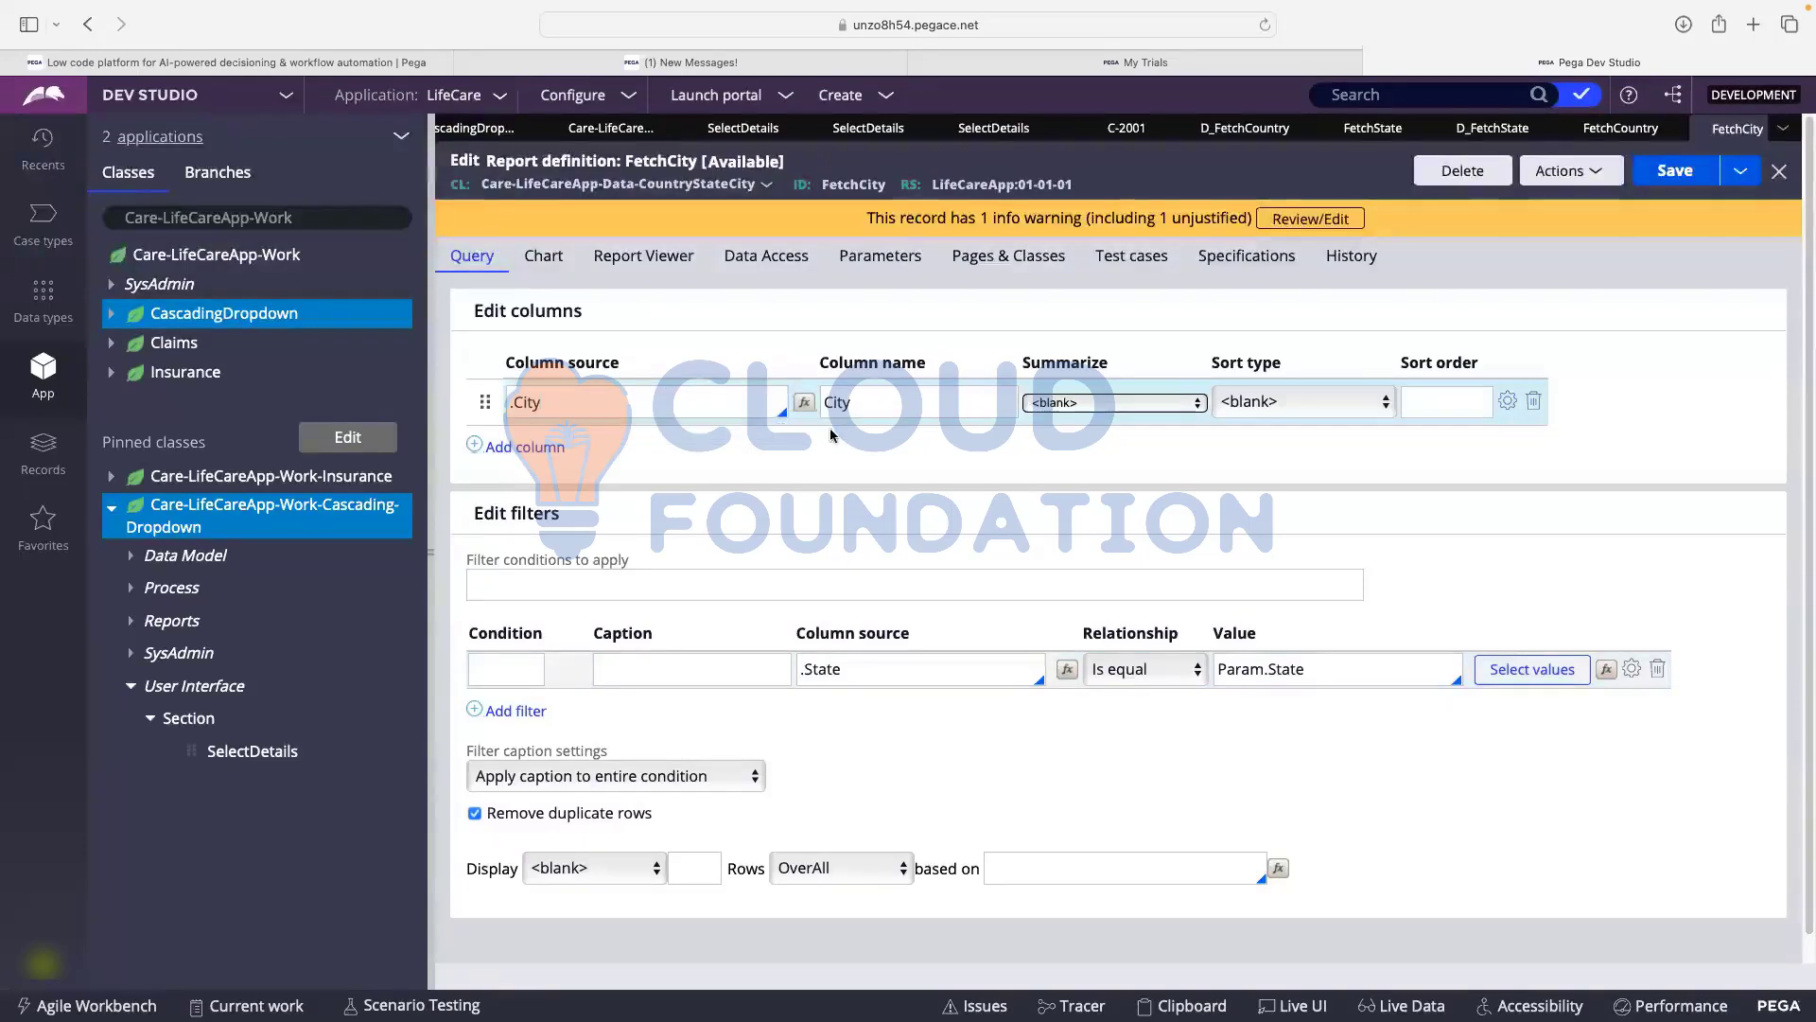
{"action": "left_click", "coordinate": [1675, 170]}
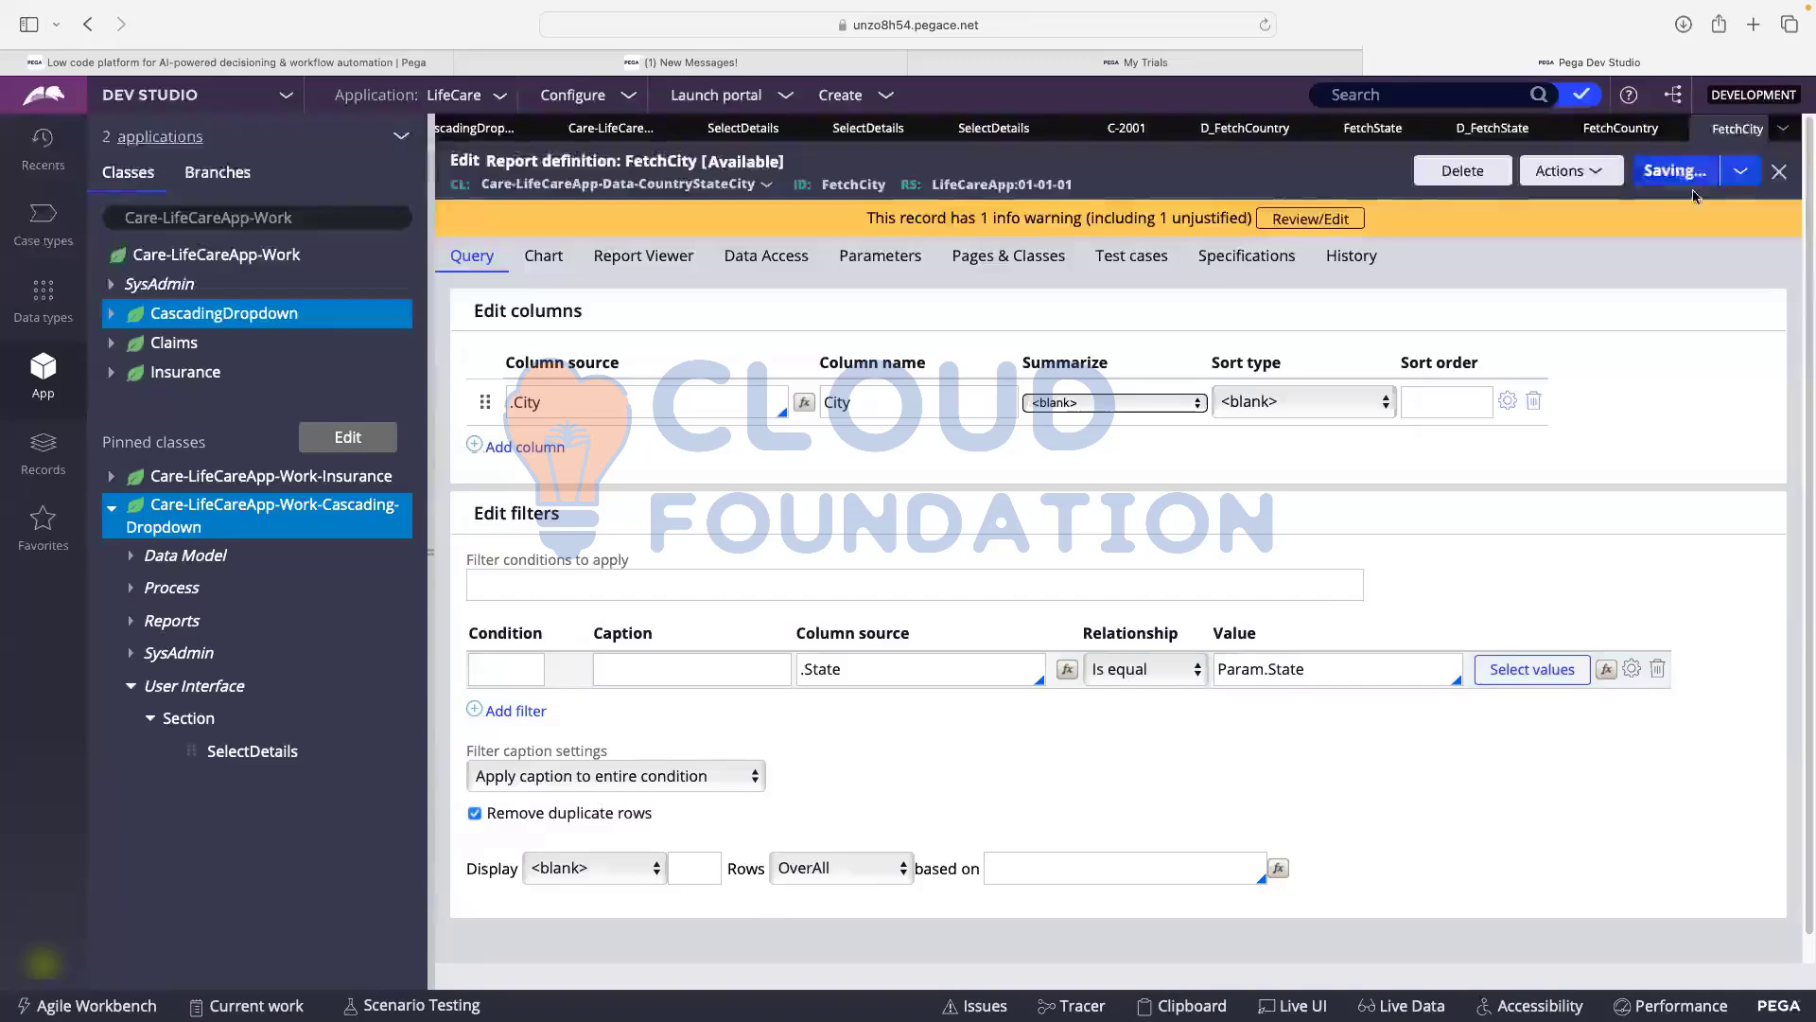
- Save a copy of the D_FetchState data page labelled FetchCity, and open it
{"action": "left_click", "coordinate": [1424, 128]}
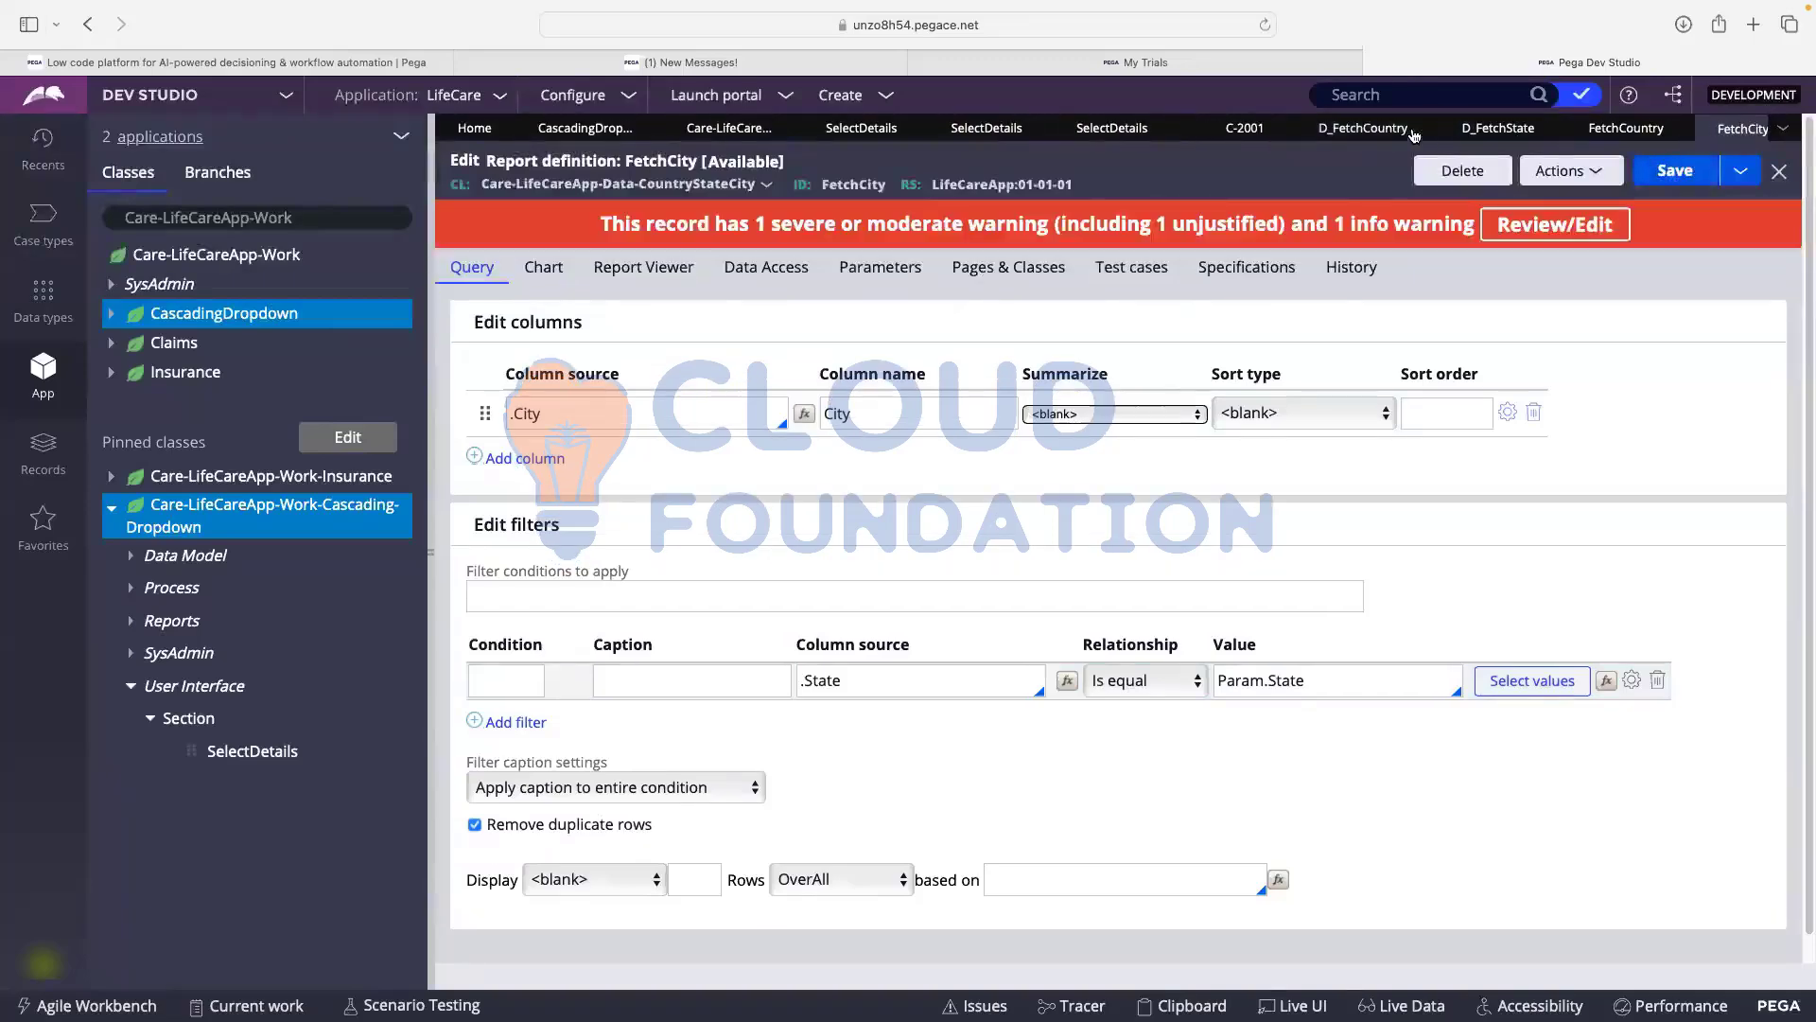
{"action": "left_click", "coordinate": [1497, 129]}
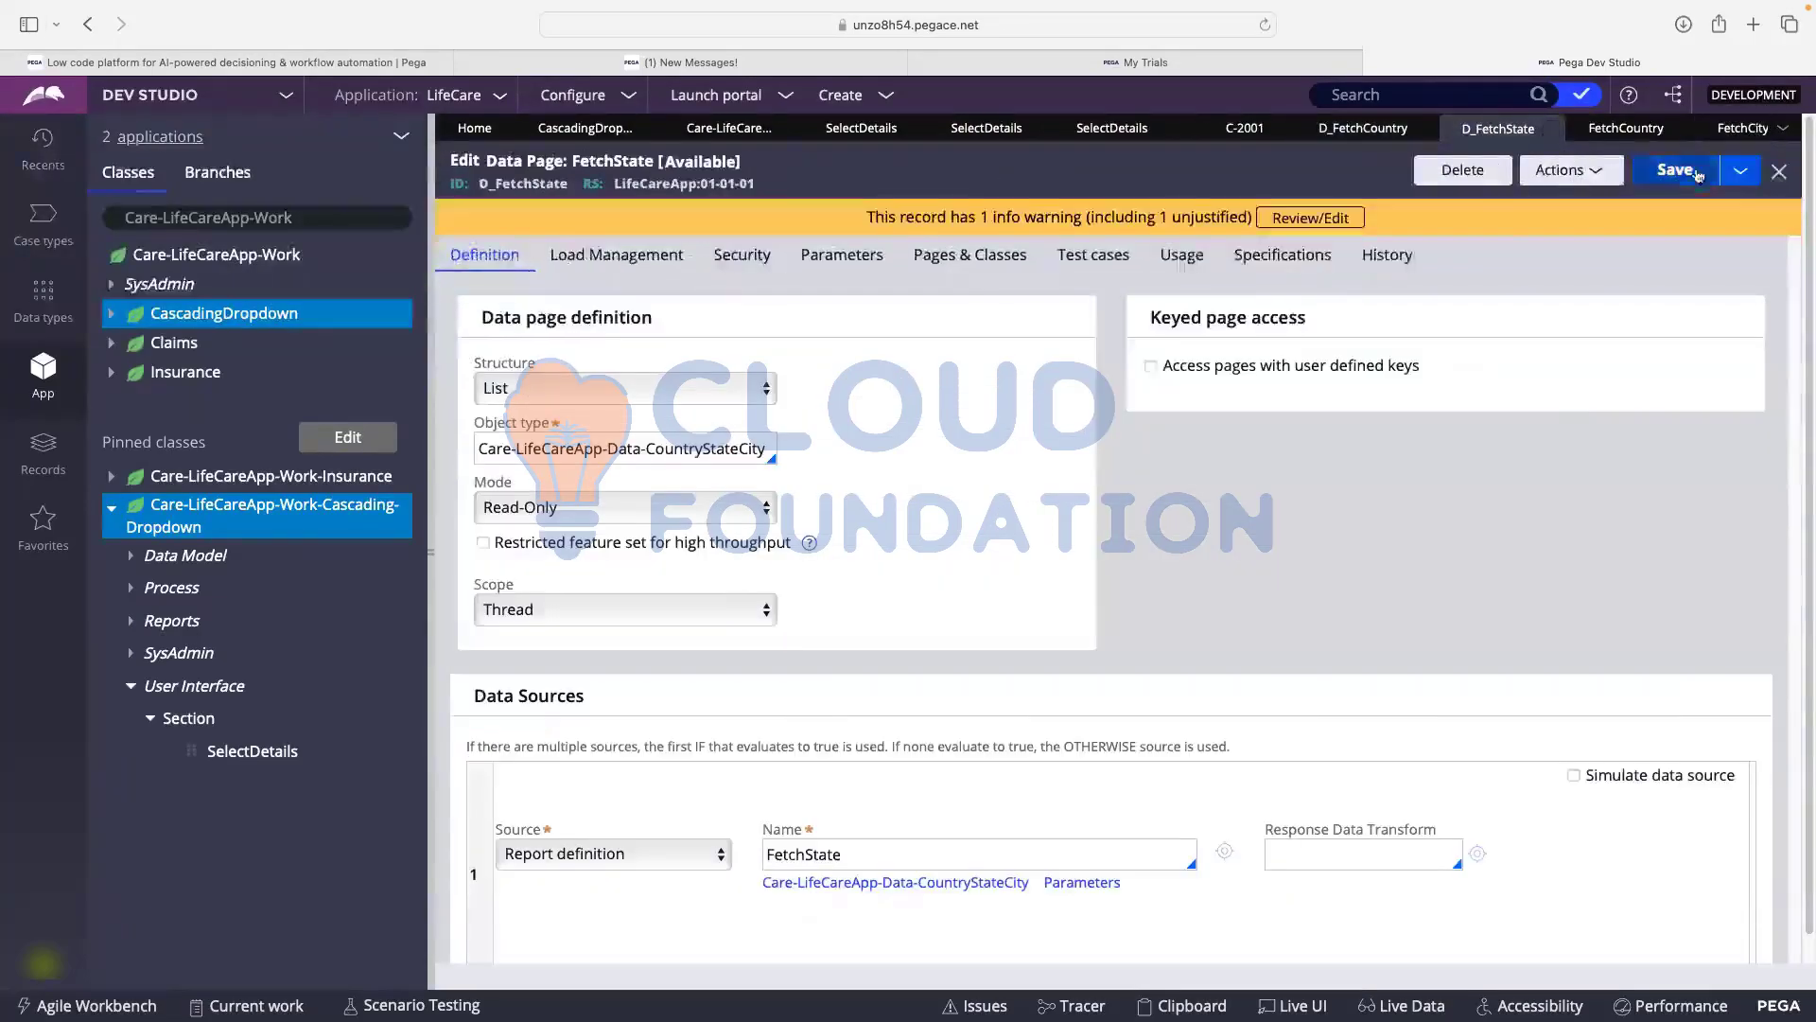
{"action": "left_click", "coordinate": [1741, 175]}
{"action": "left_click", "coordinate": [1570, 196]}
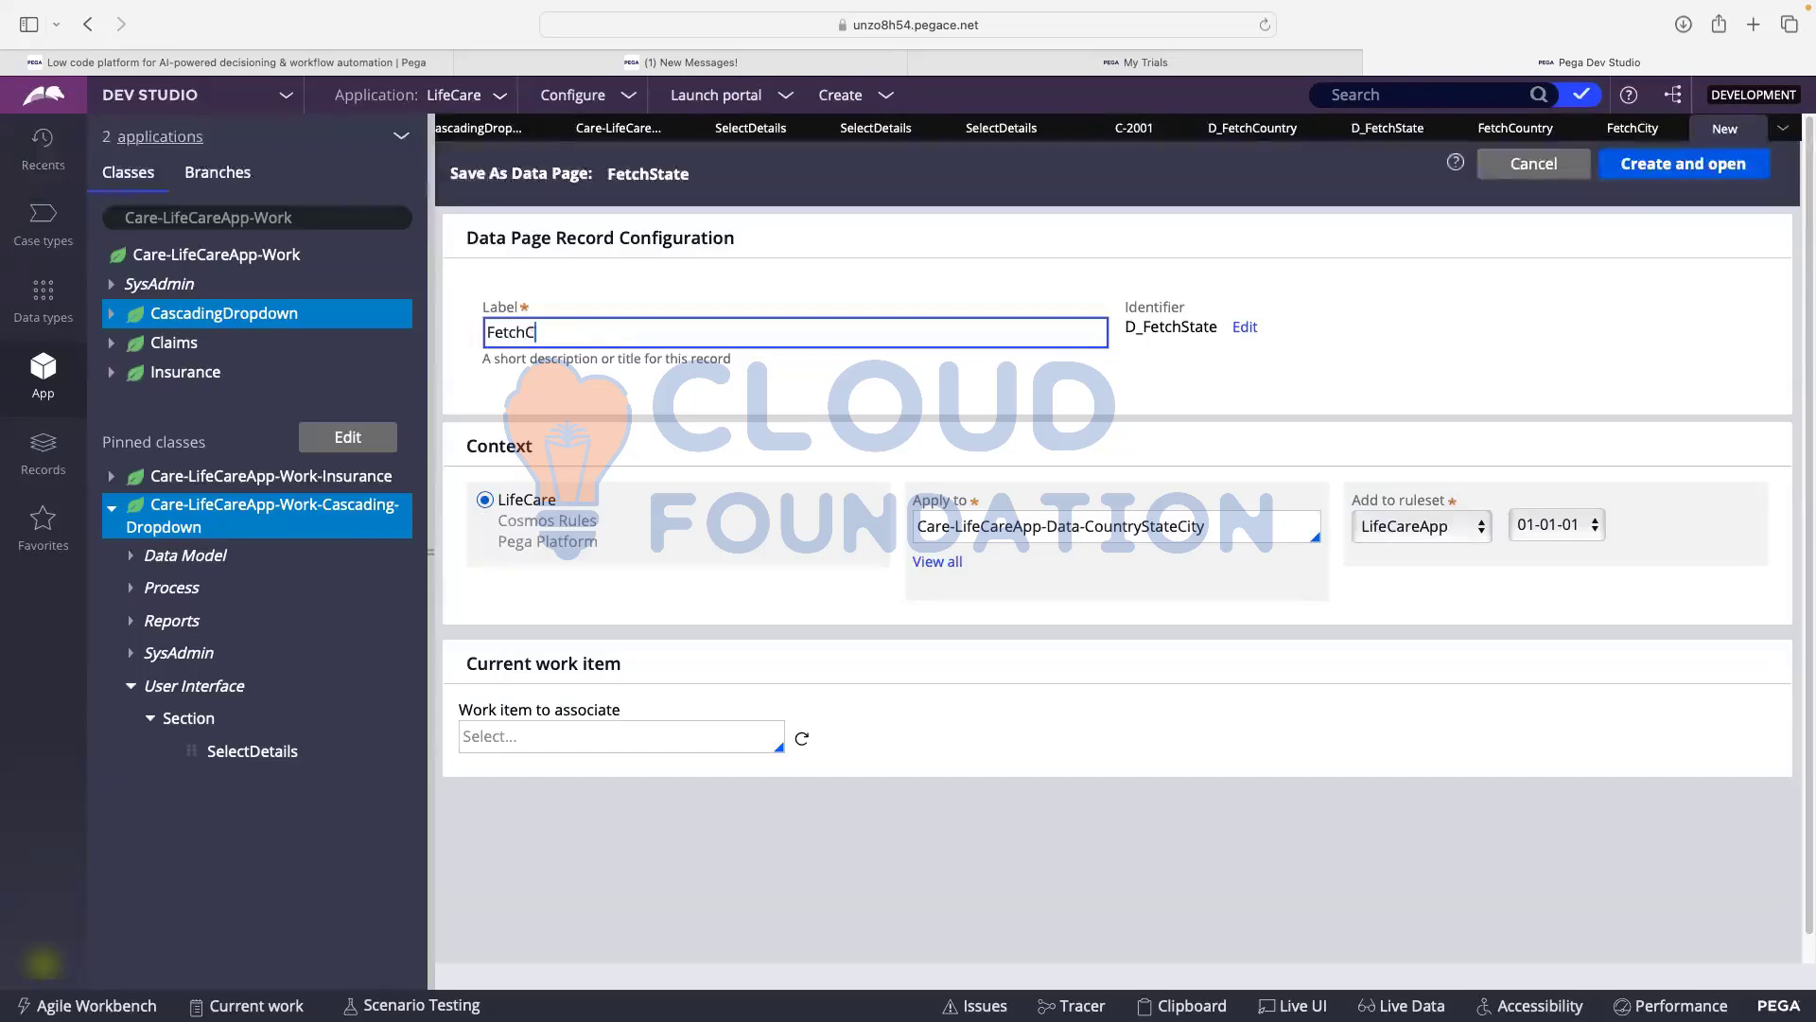
{"action": "left_click", "coordinate": [1115, 399]}
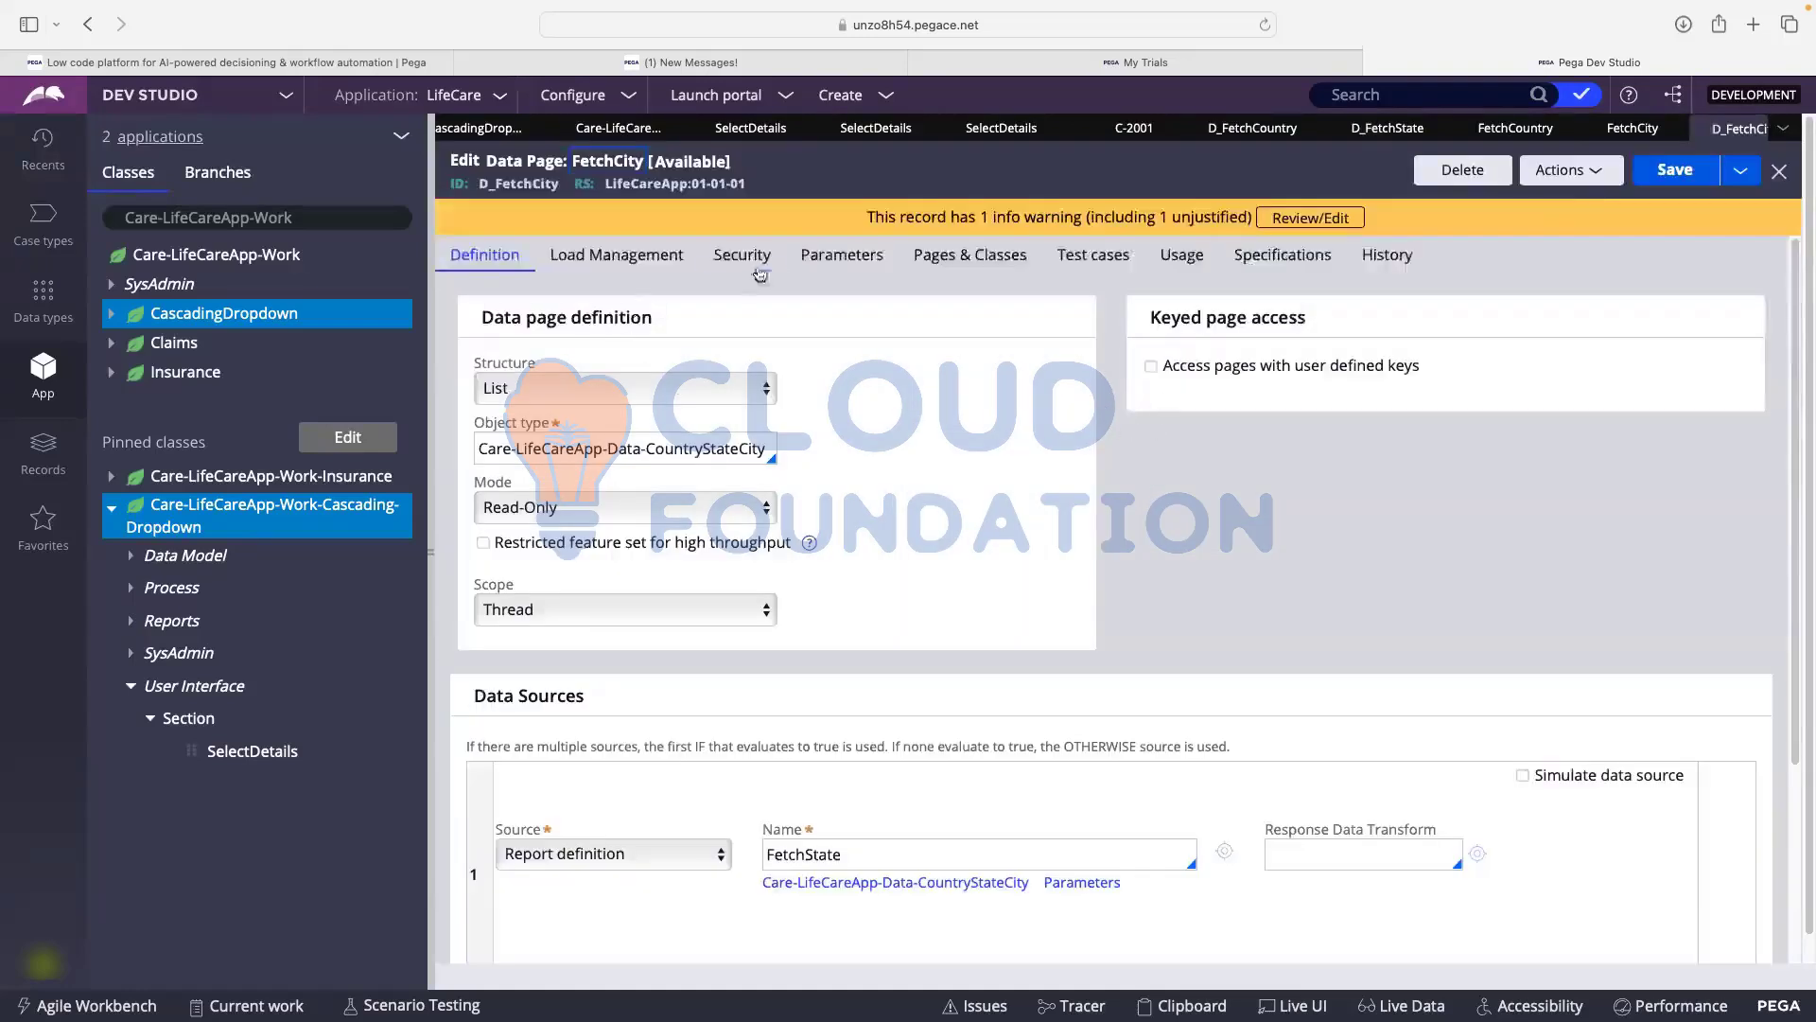
- Rename the Country parameter of the D_FetchCity data page to State
{"action": "left_click", "coordinate": [843, 259]}
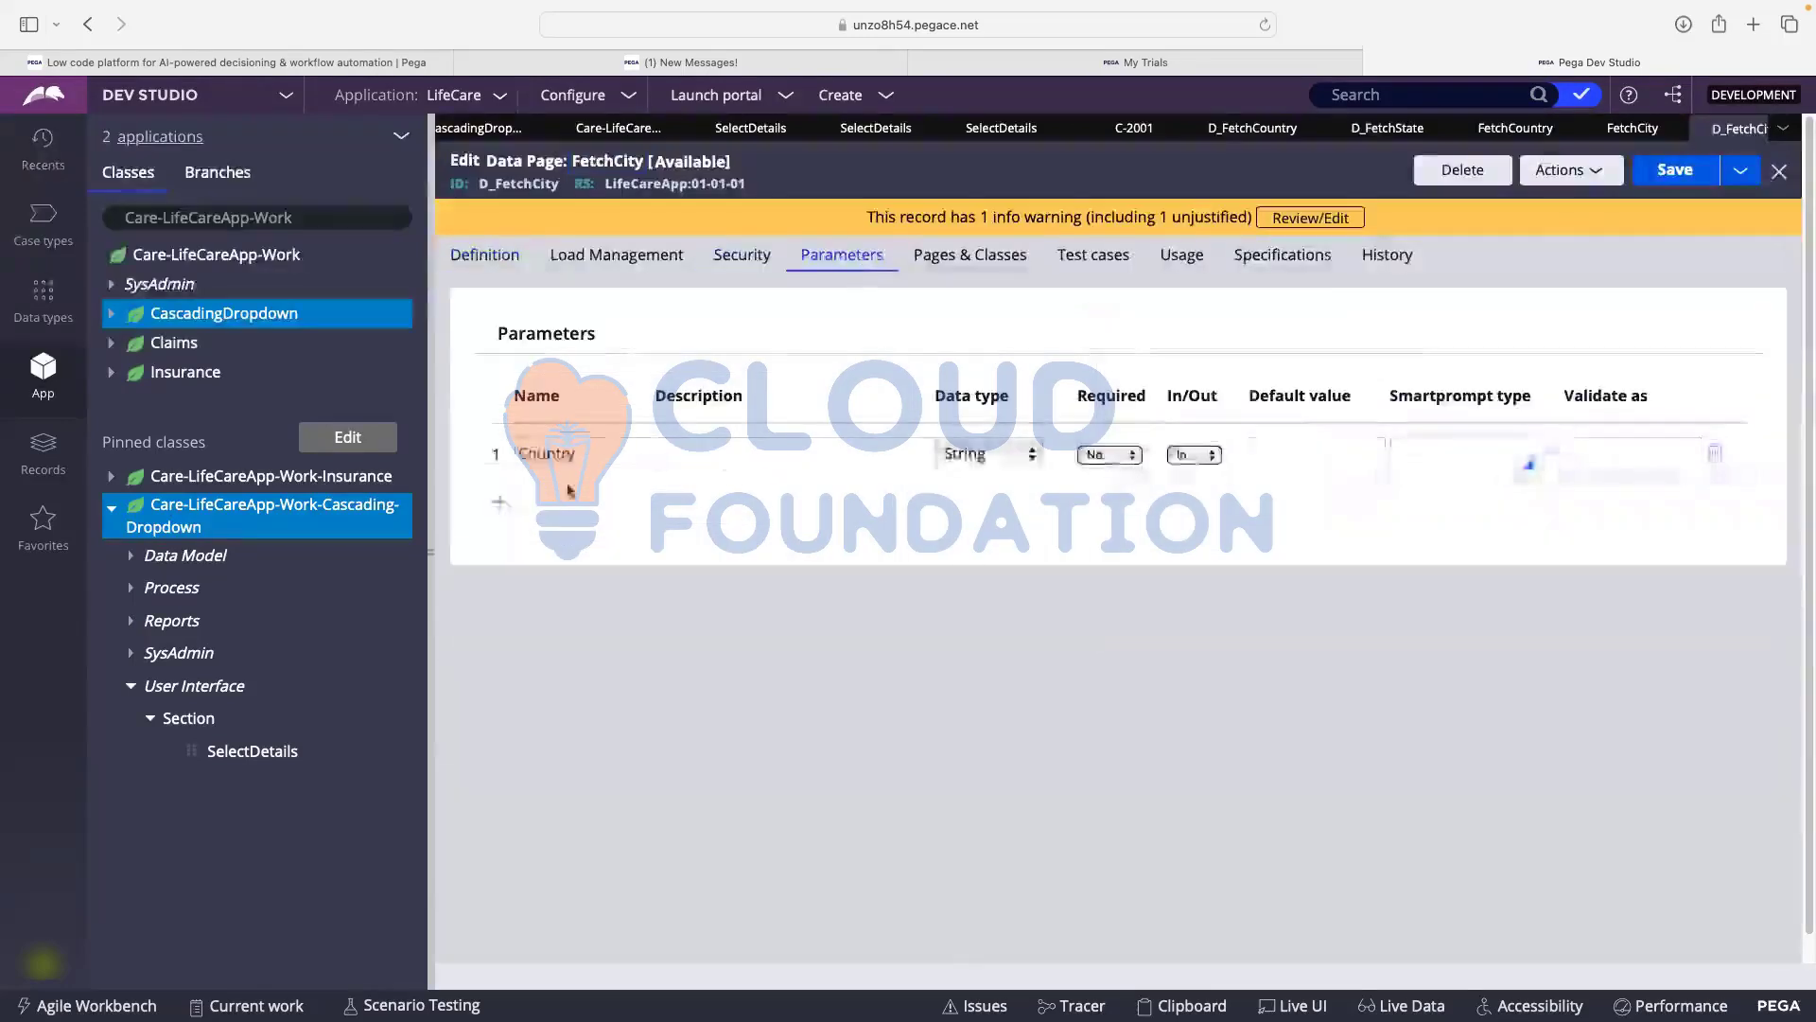
{"action": "double_click", "coordinate": [587, 457]}
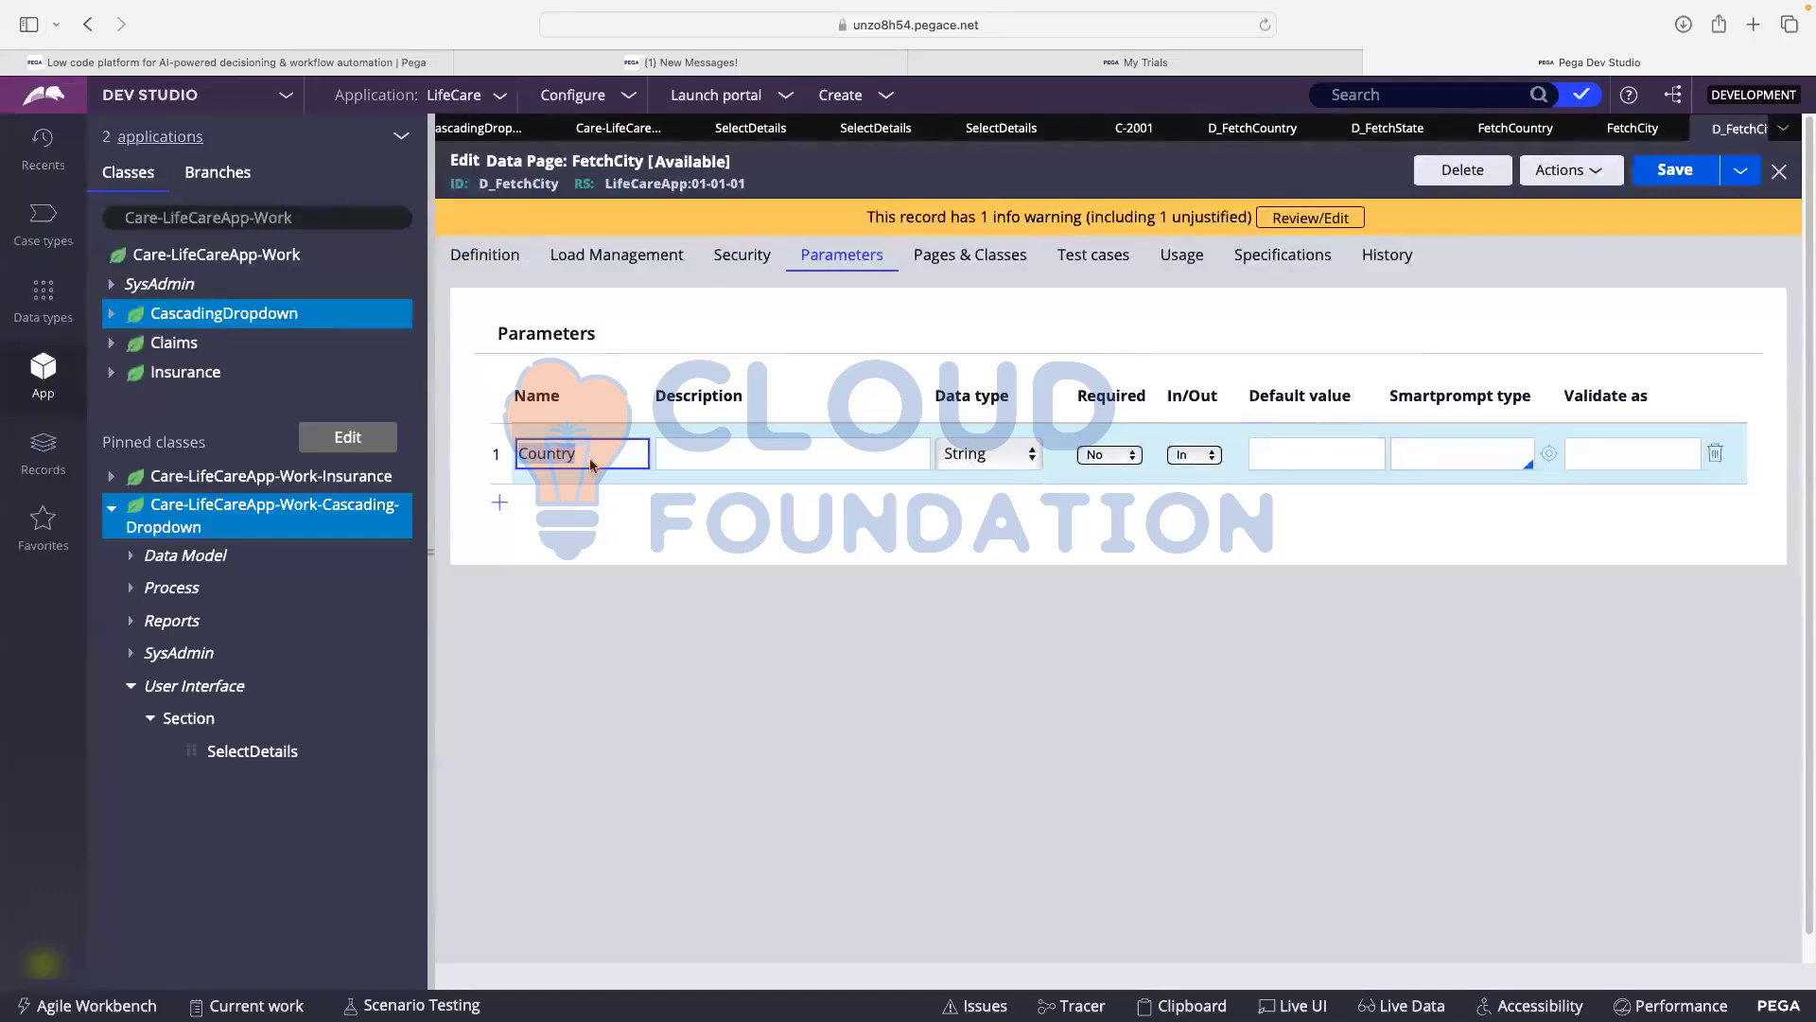
{"action": "type", "text": "State"}
- Set the D_FetchCity data source to the FetchCity report definition
{"action": "left_click", "coordinate": [485, 255]}
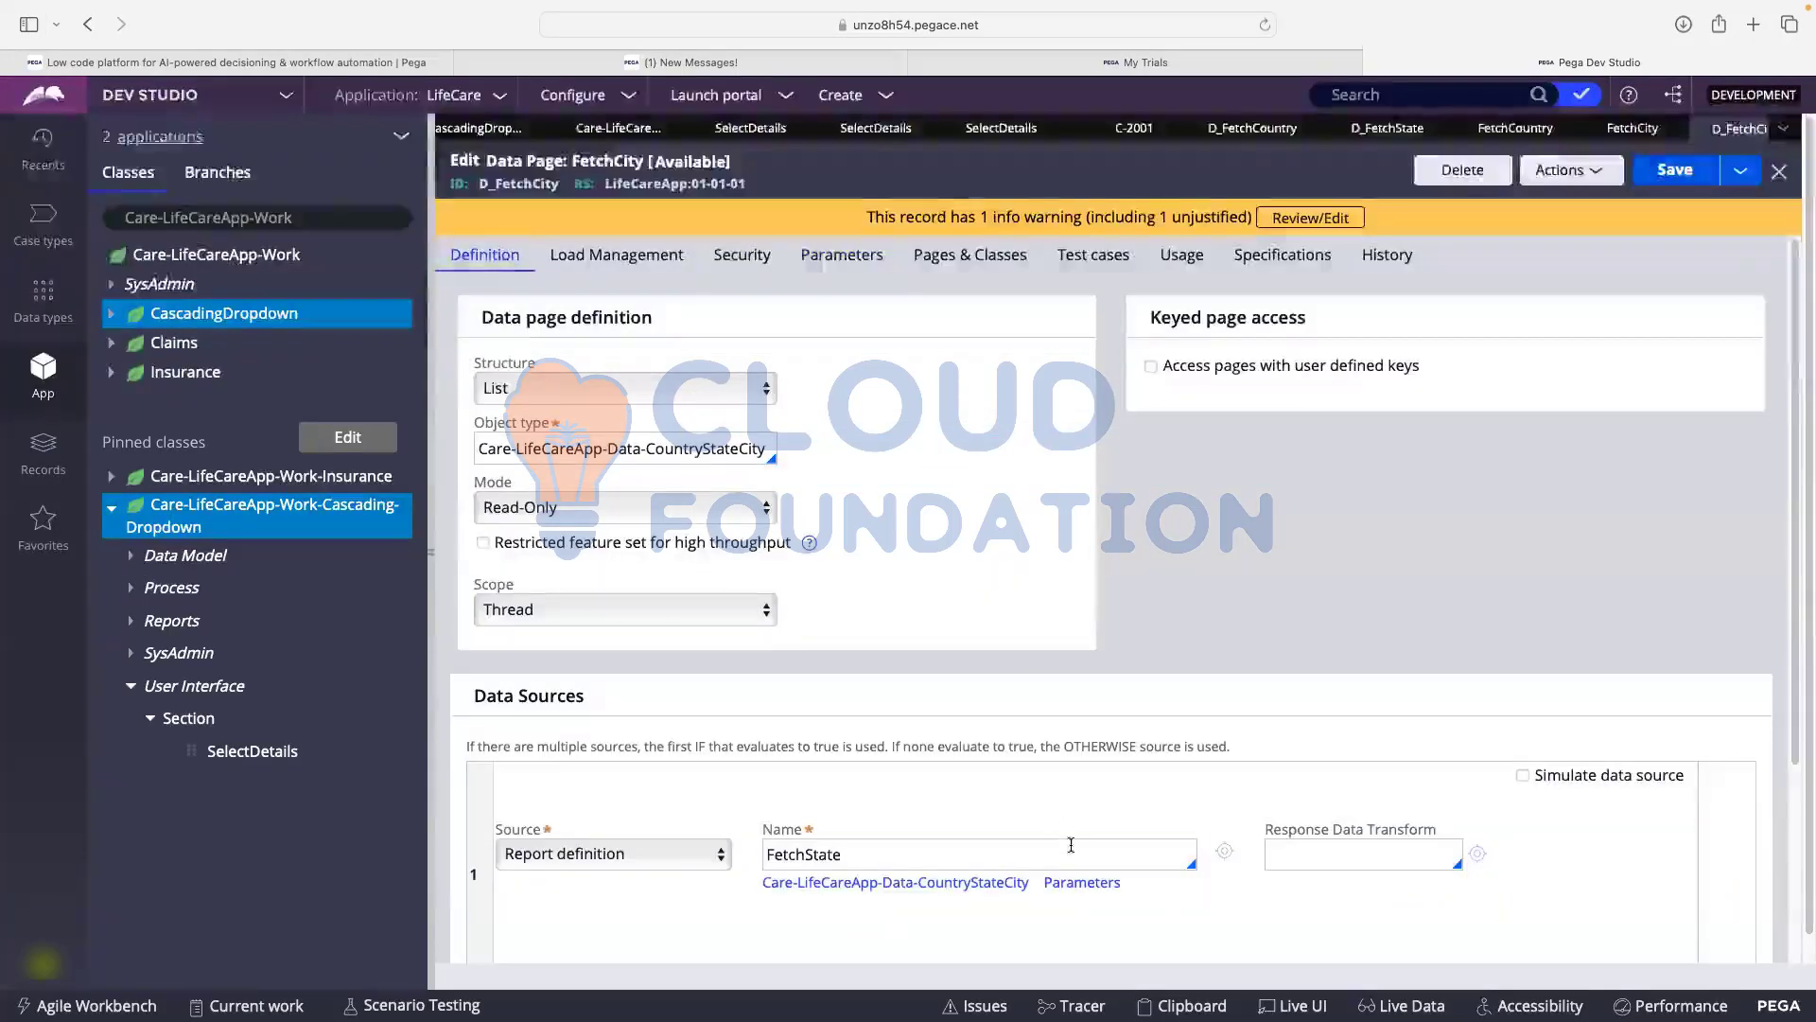
{"action": "left_click", "coordinate": [1071, 845]}
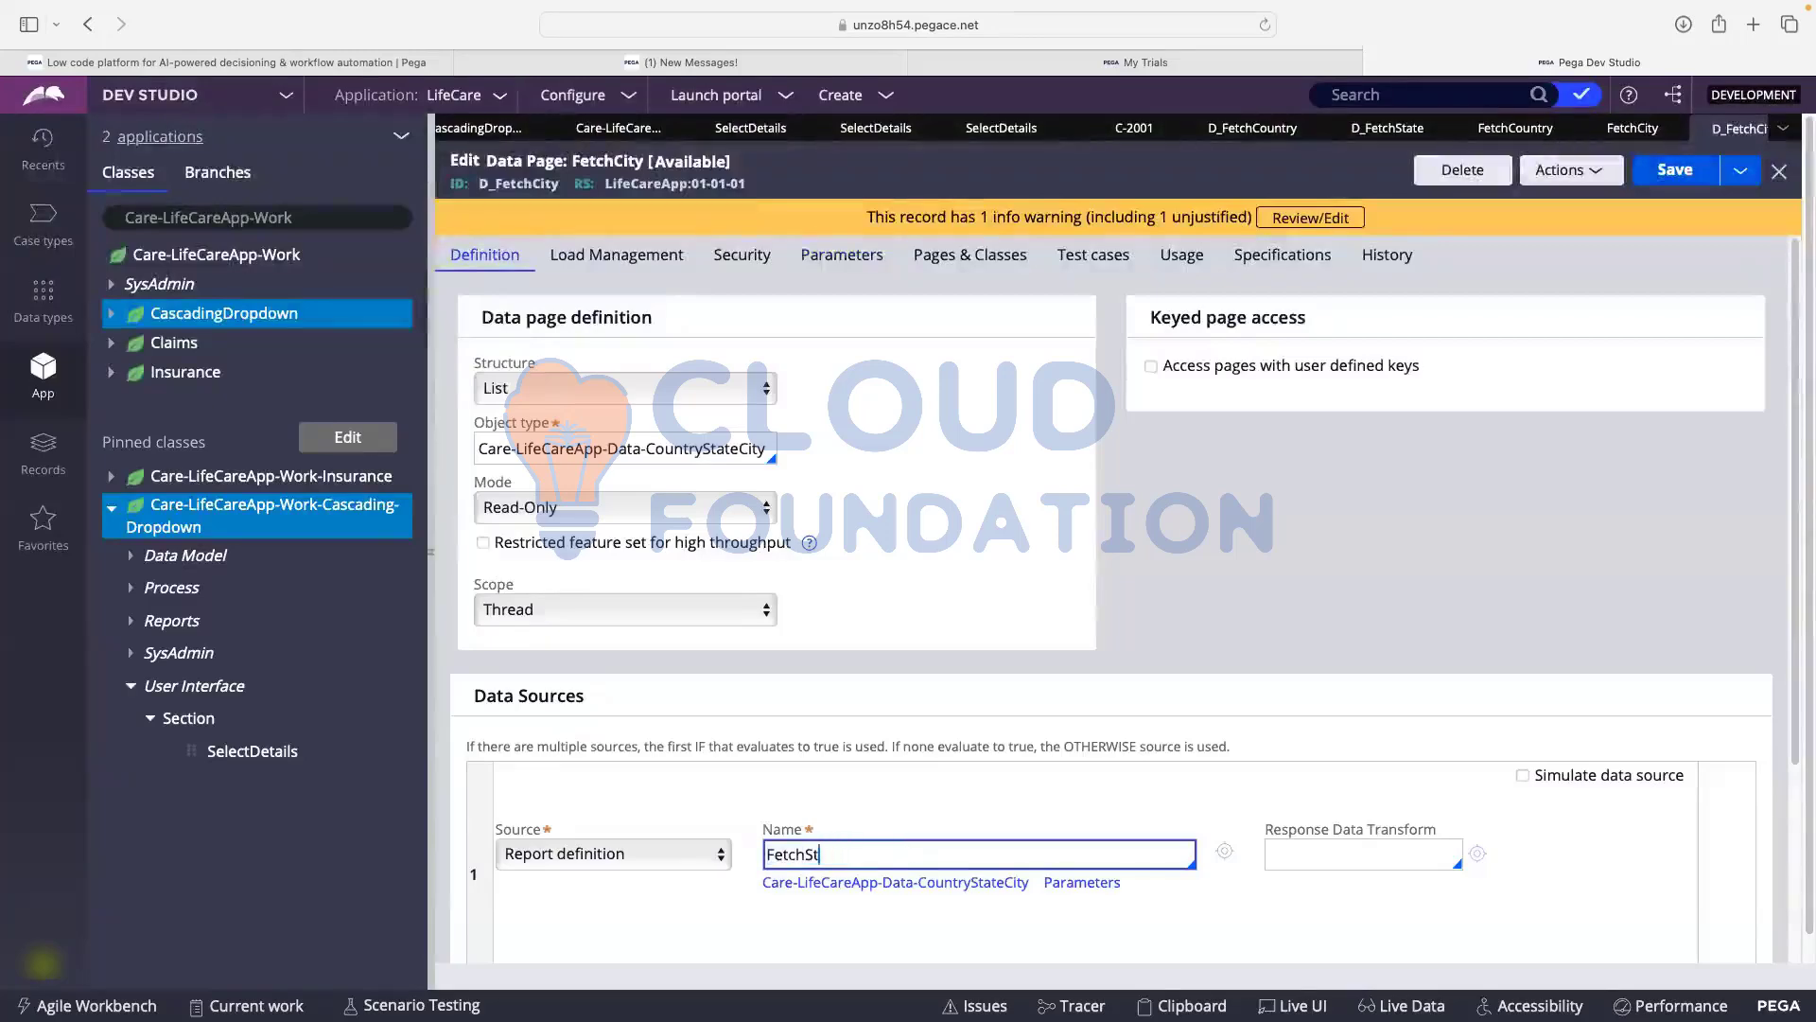
{"action": "key", "text": "BackSpace"}
{"action": "key", "text": "BackSpace"}
{"action": "type", "text": "City"}
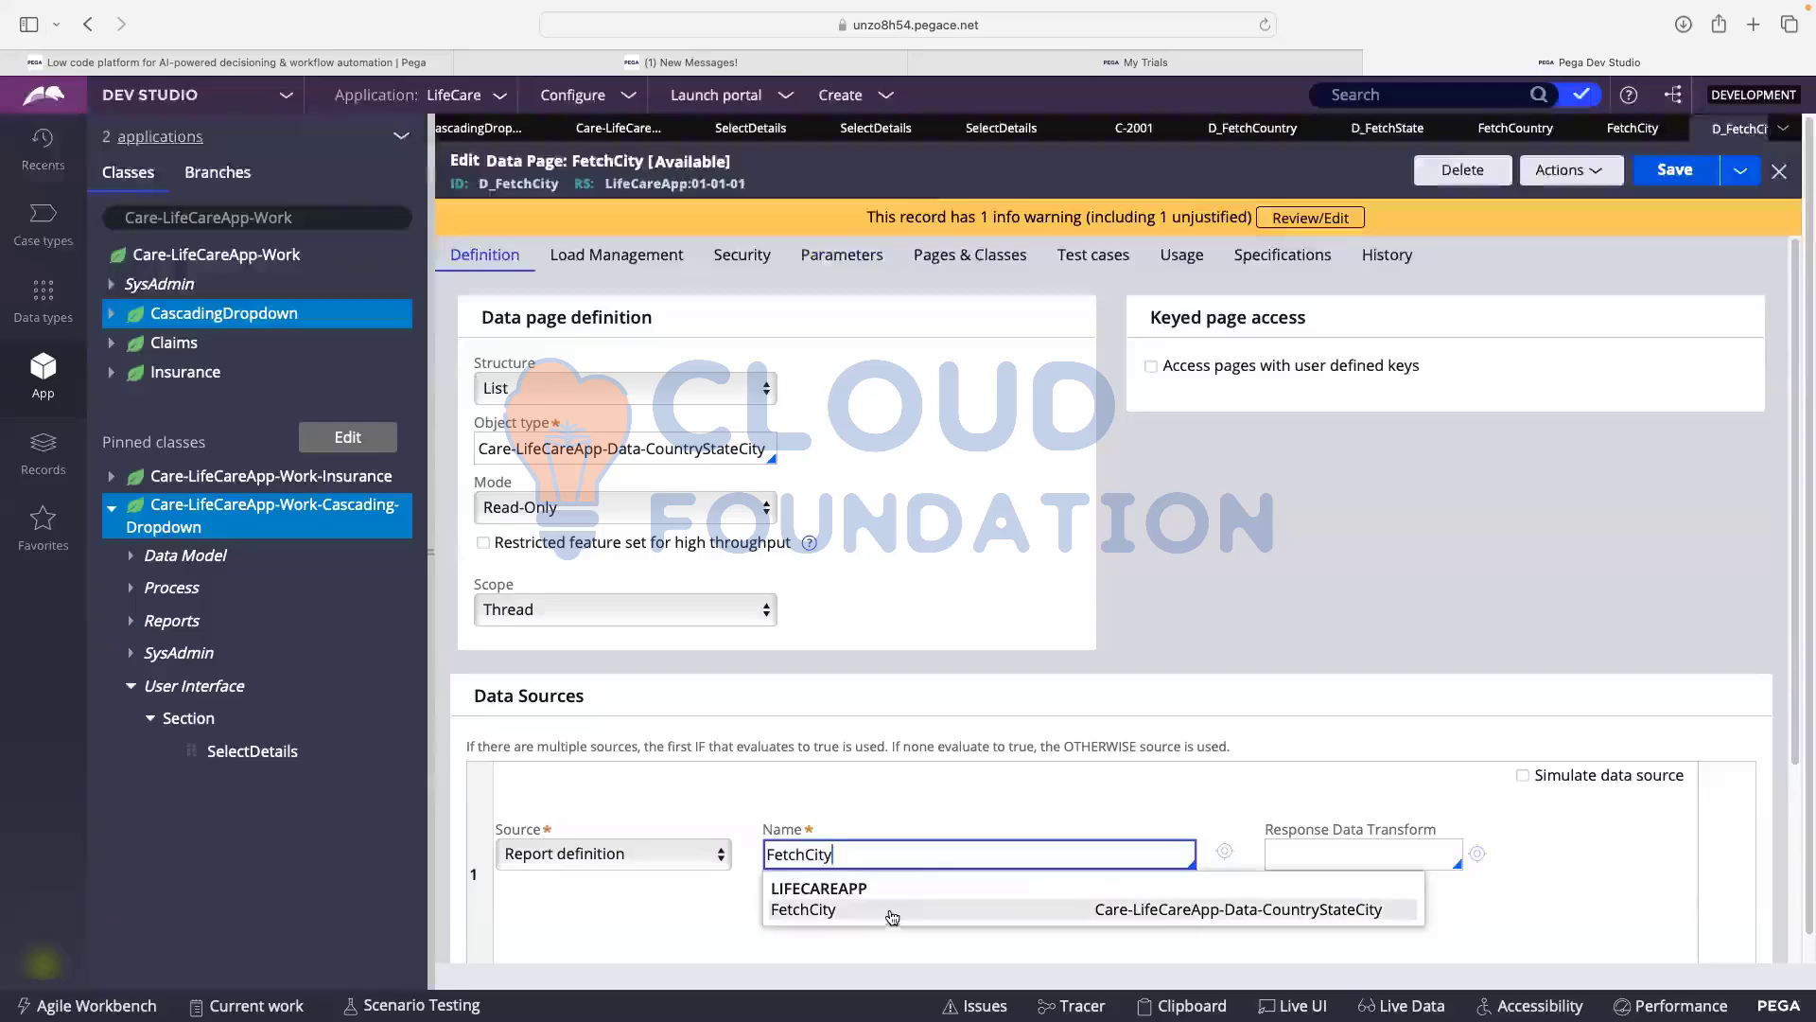
{"action": "left_click", "coordinate": [891, 914]}
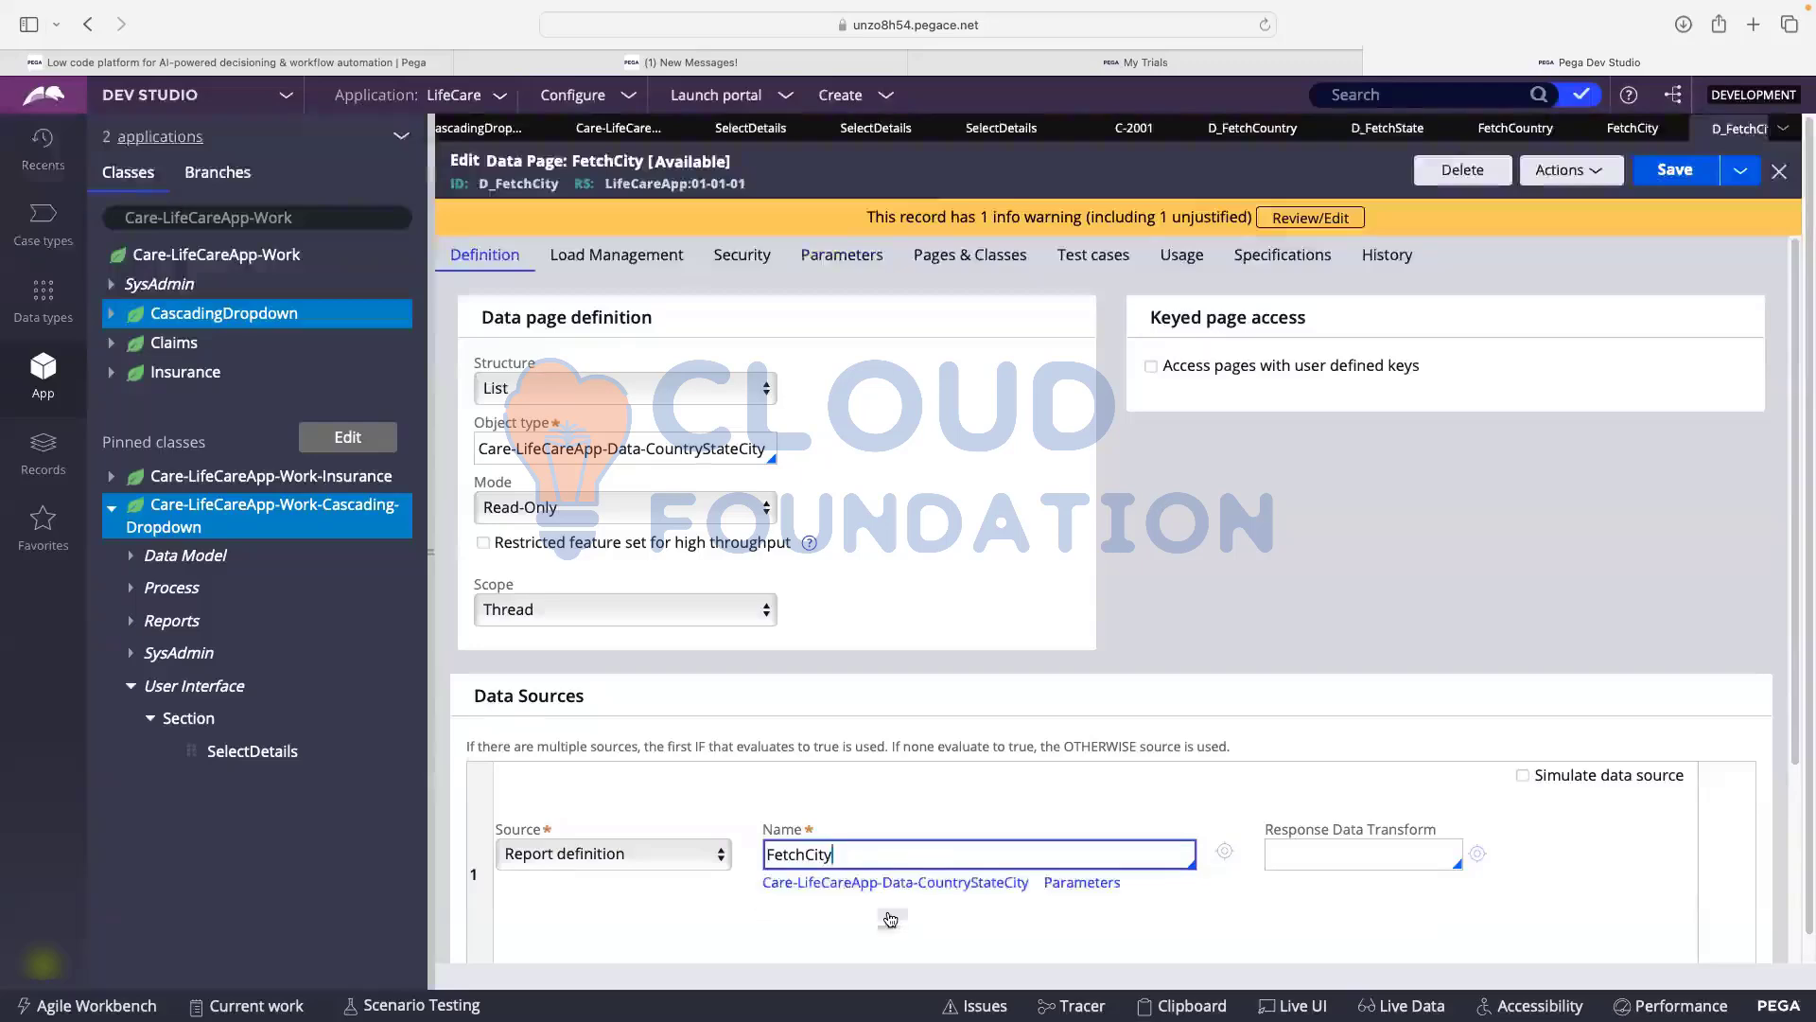
- Pass Param.State as the State parameter of the FetchCity data source, and save the D_FetchCity data page
{"action": "scroll", "coordinate": [987, 784], "scroll_direction": "down", "scroll_amount": 2}
{"action": "left_click", "coordinate": [1084, 721]}
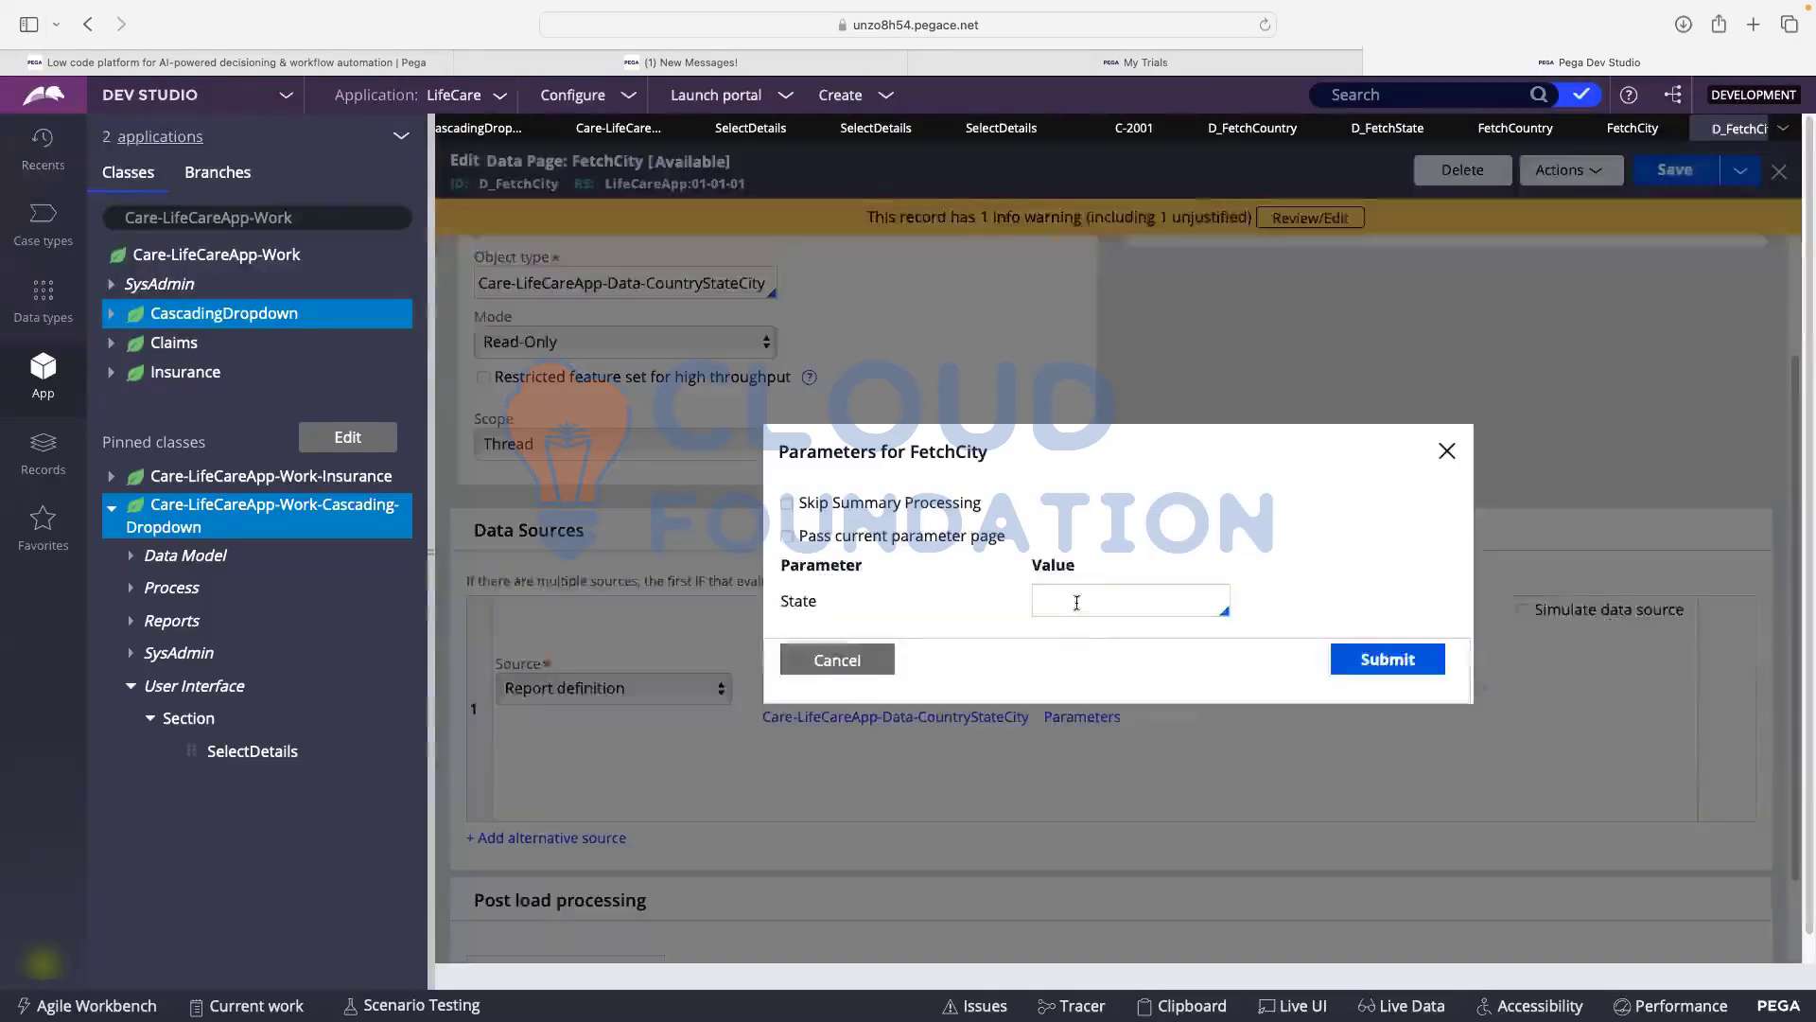
{"action": "left_click", "coordinate": [1076, 603]}
{"action": "type", "text": "Param"}
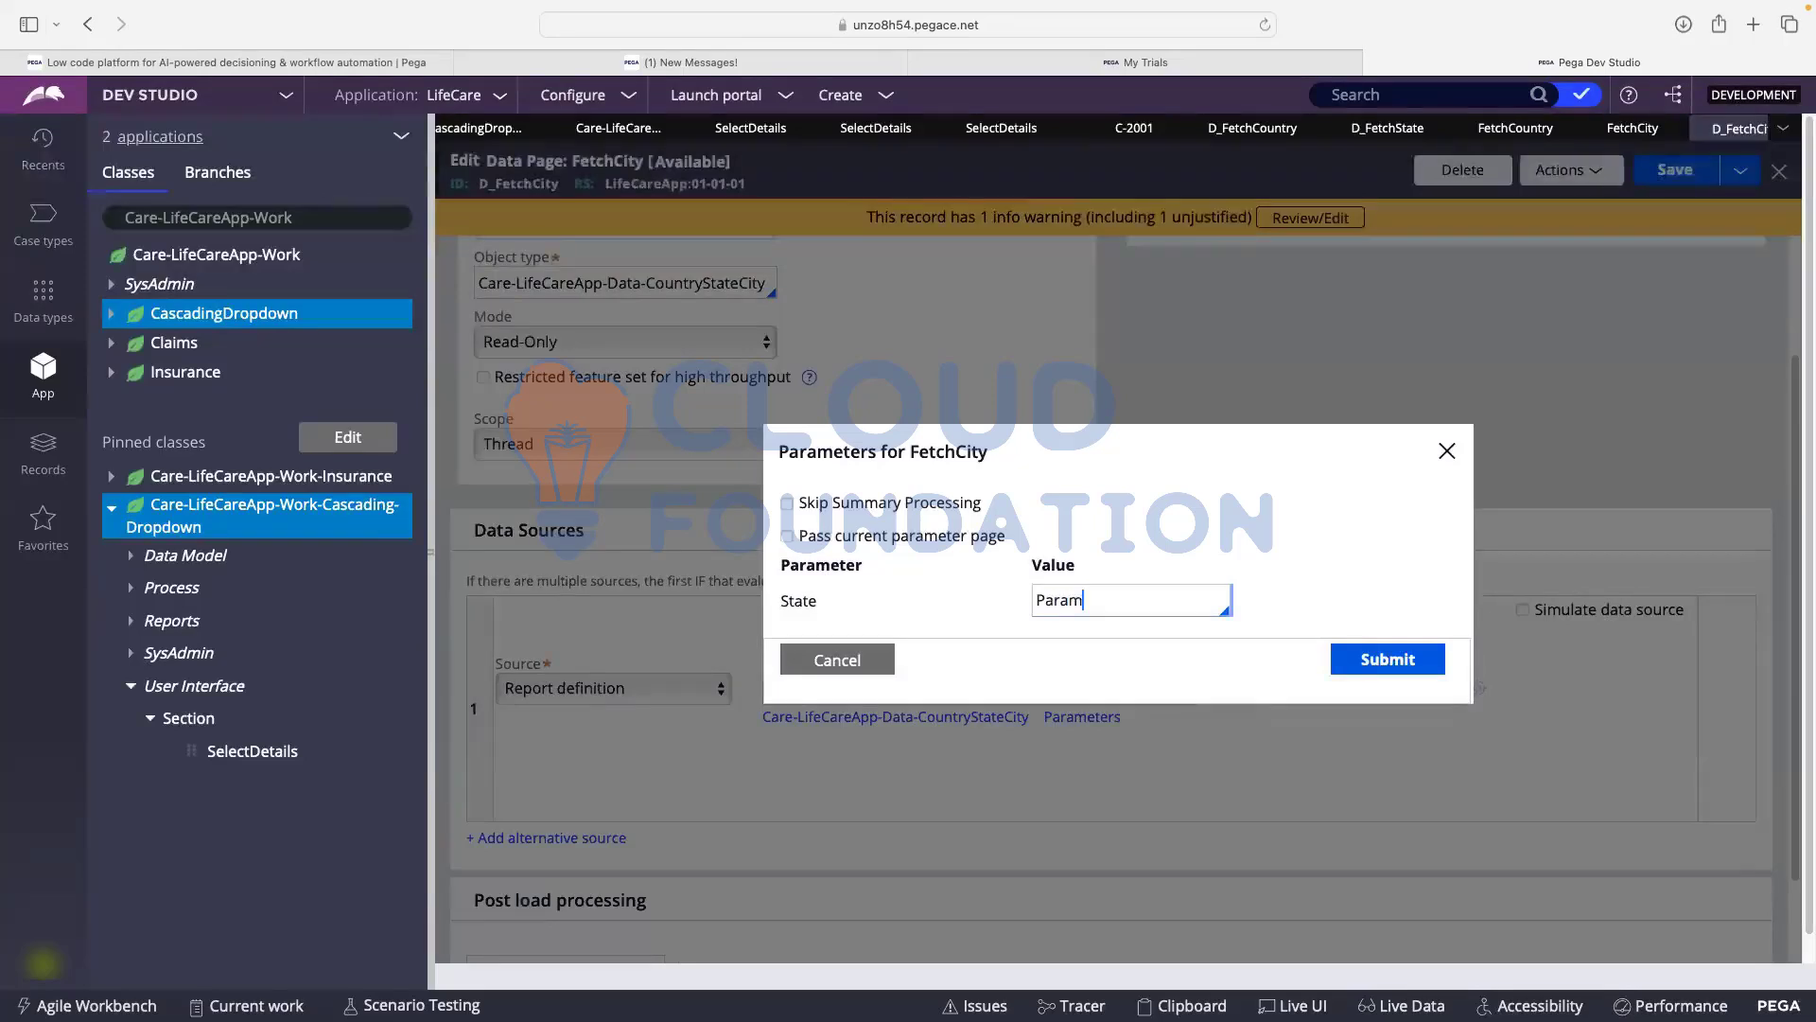
{"action": "type", "text": ".State"}
{"action": "left_click", "coordinate": [1440, 657]}
{"action": "left_click", "coordinate": [1689, 173]}
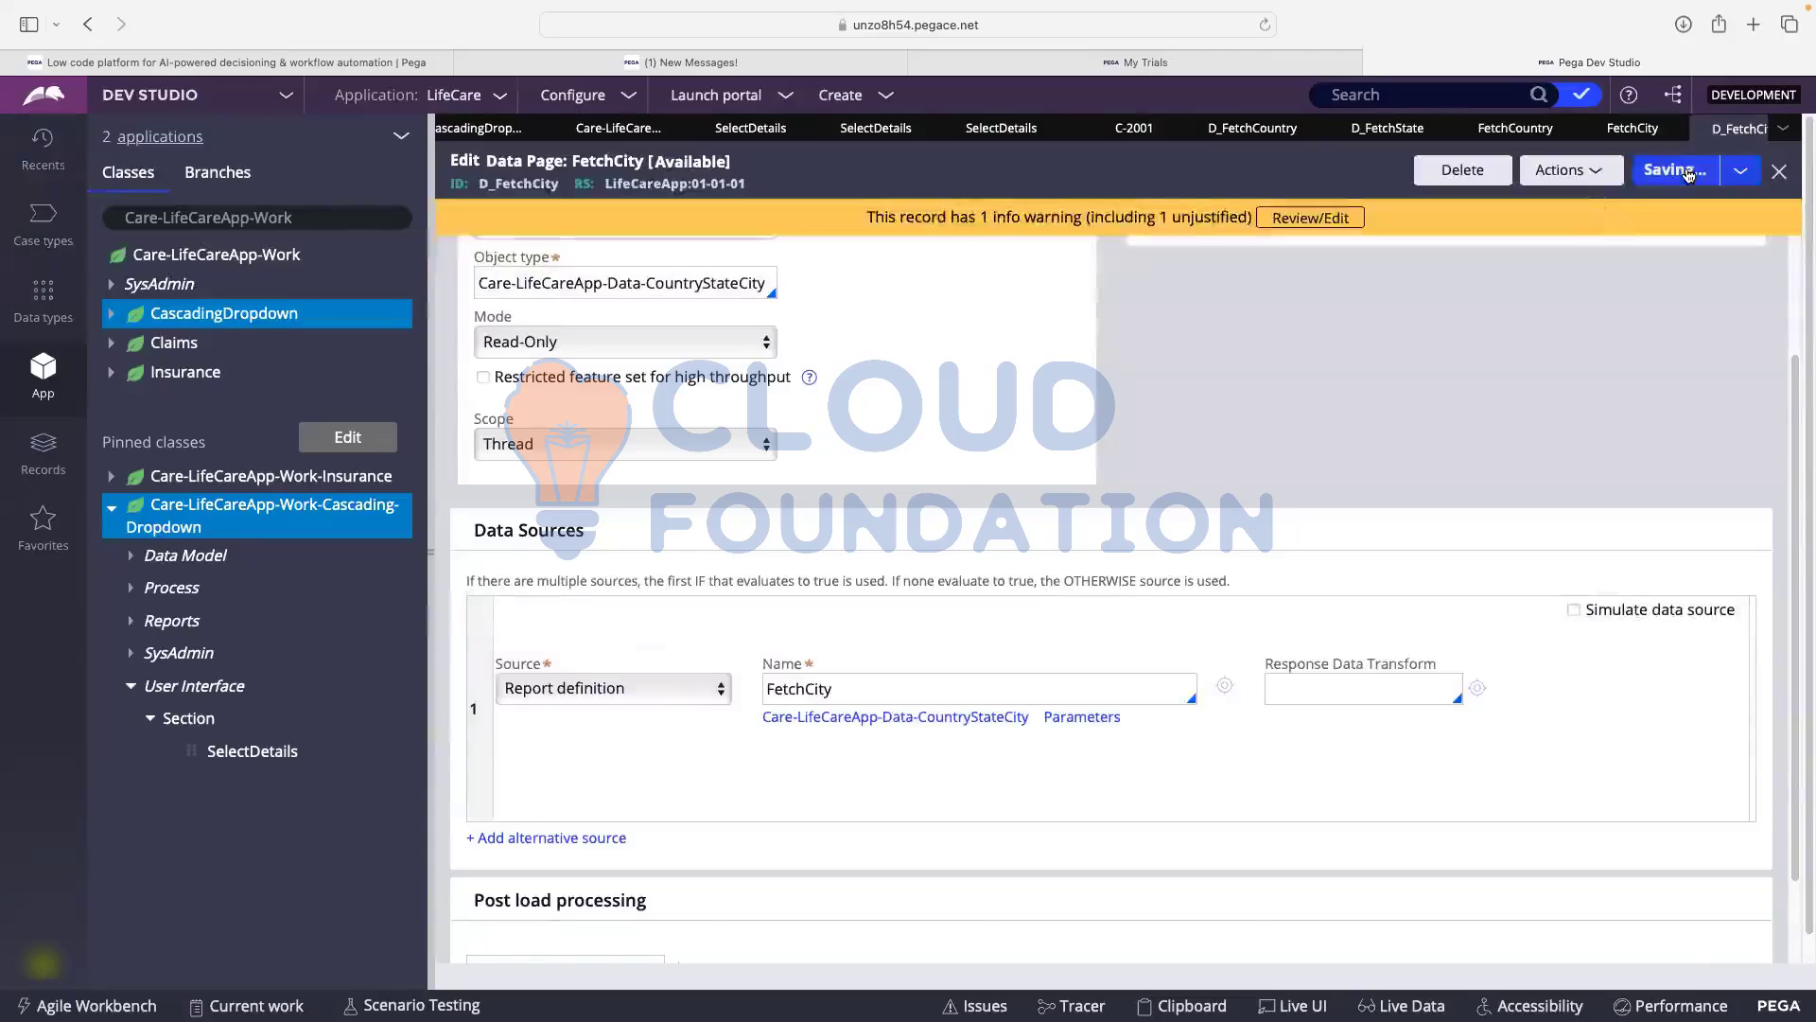
- Open the FetchCity report definition used by the data page, and save it
{"action": "left_click", "coordinate": [1232, 687]}
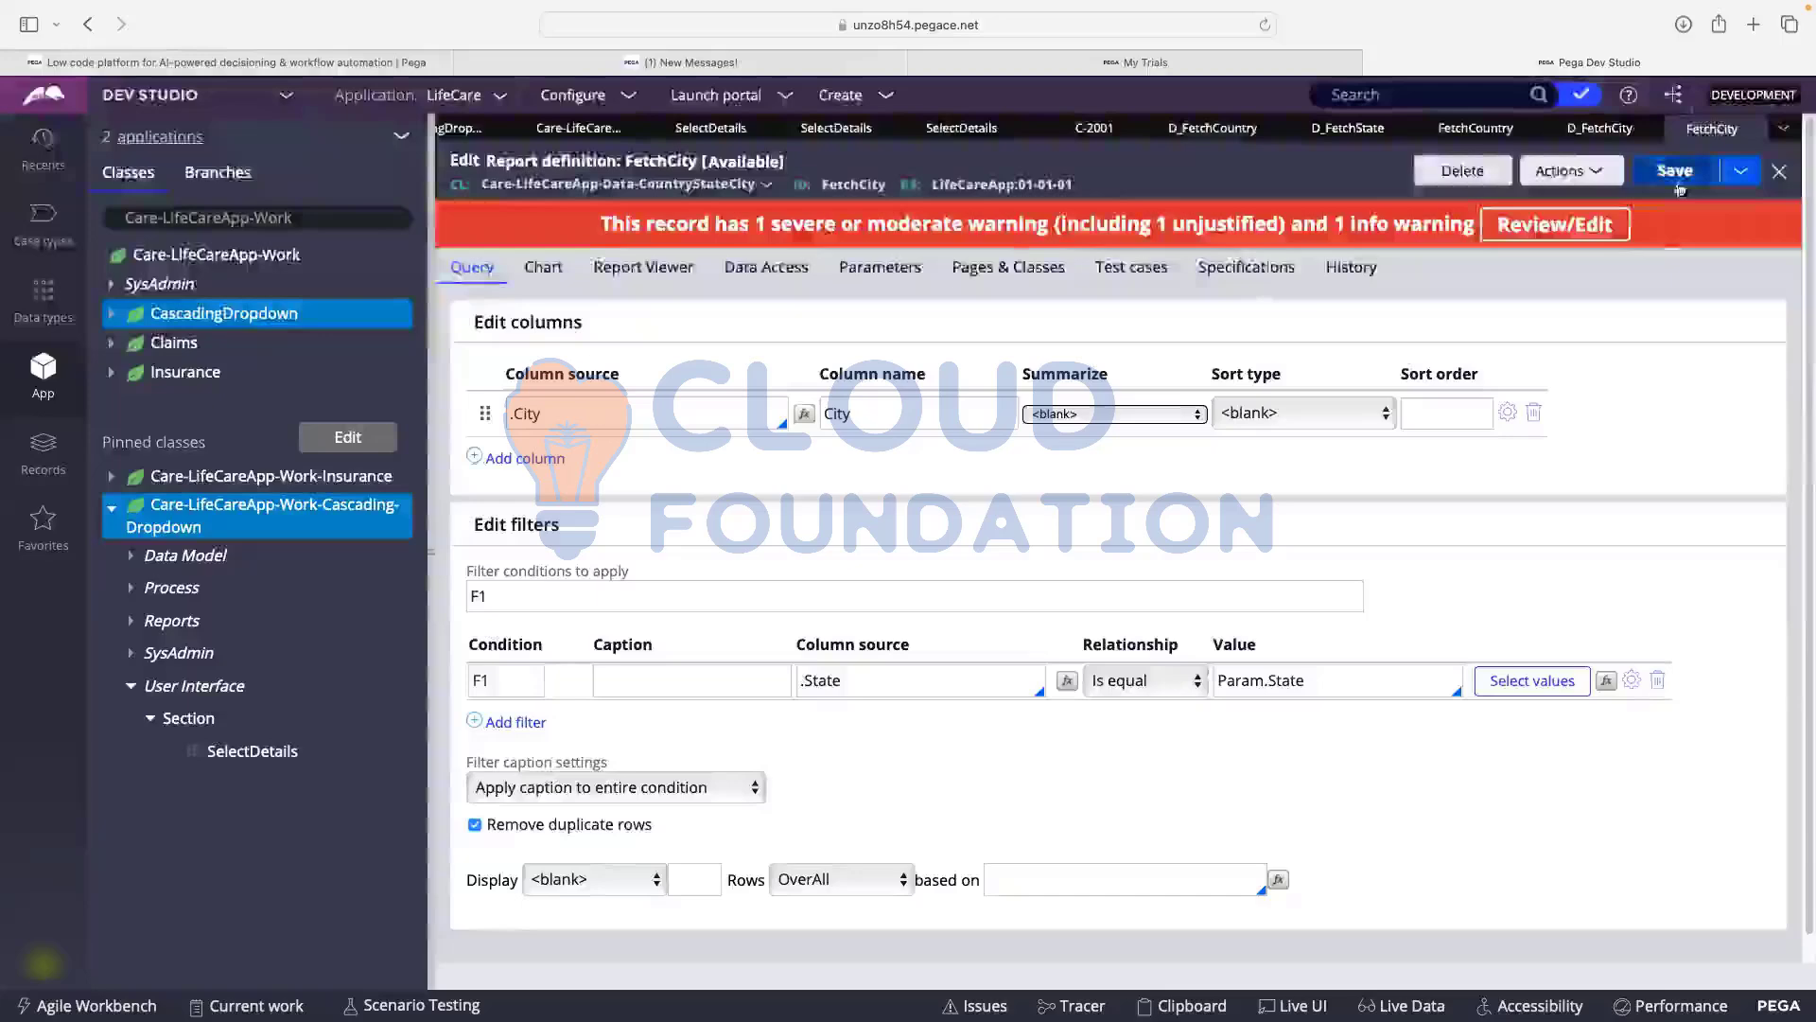
{"action": "left_click", "coordinate": [1678, 186]}
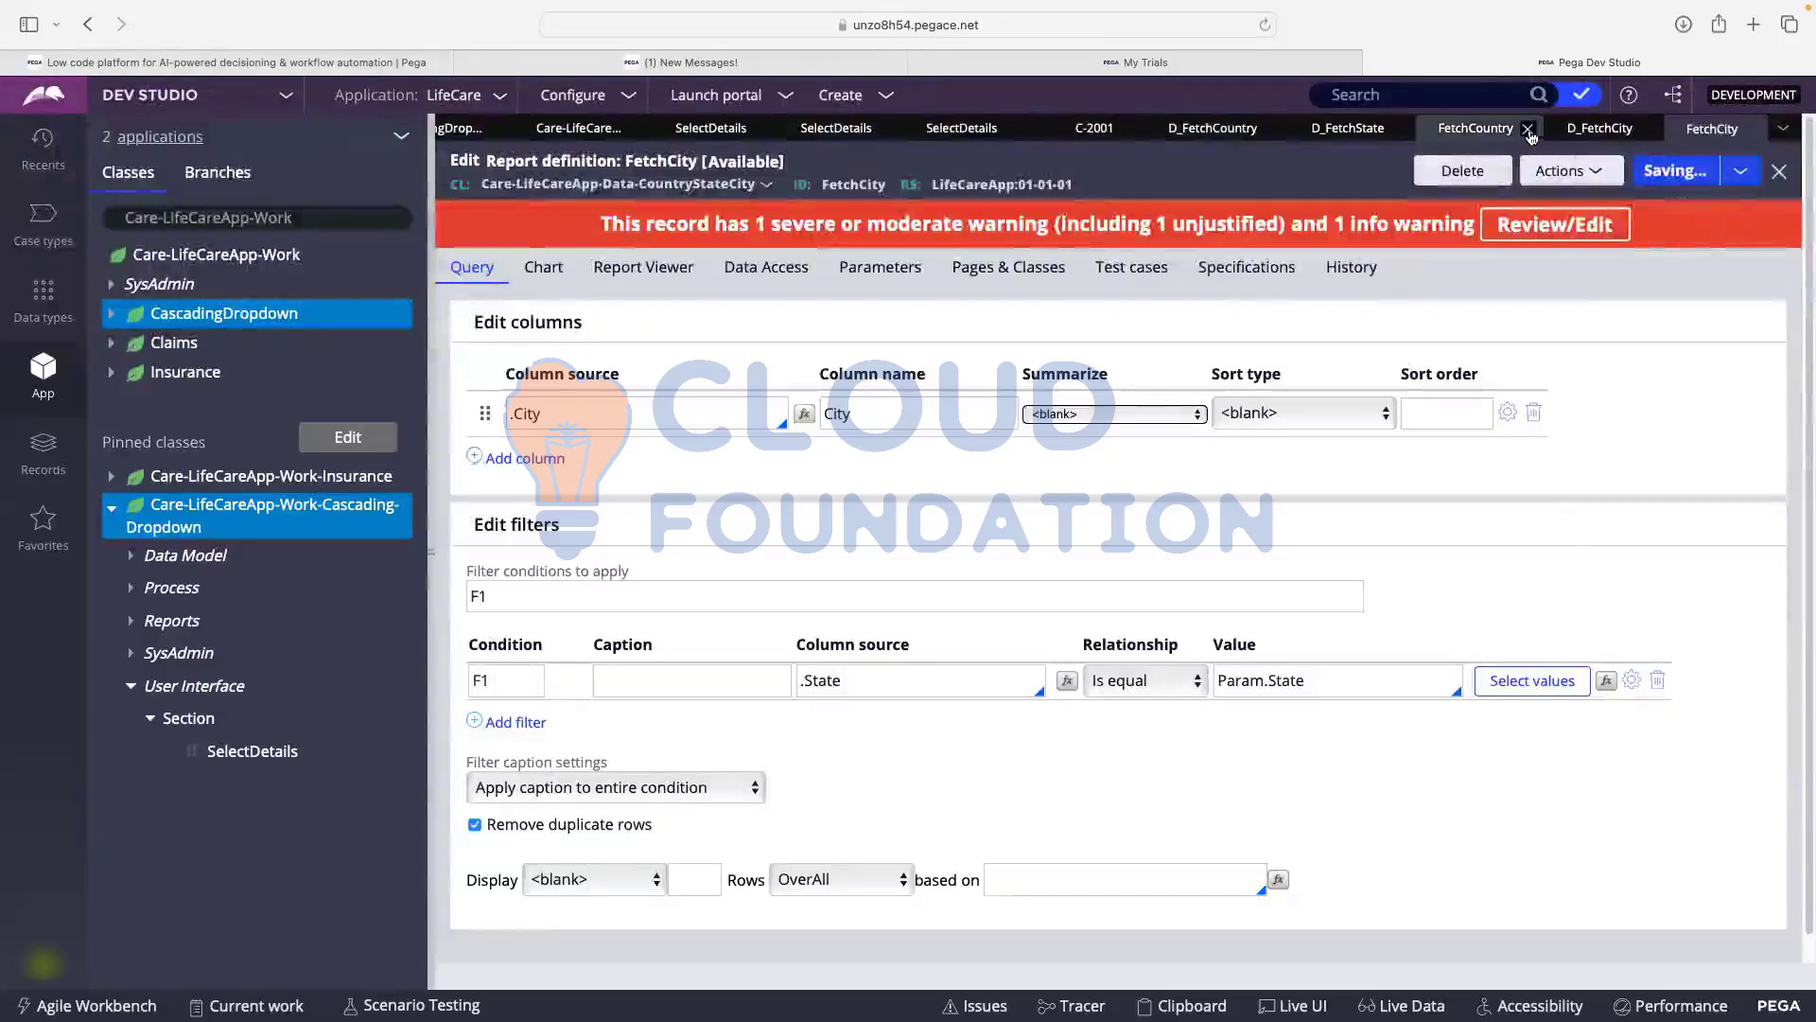
- Change the control of the City field in the SelectDetails section from text input to Dropdown
{"action": "left_click", "coordinate": [1102, 130]}
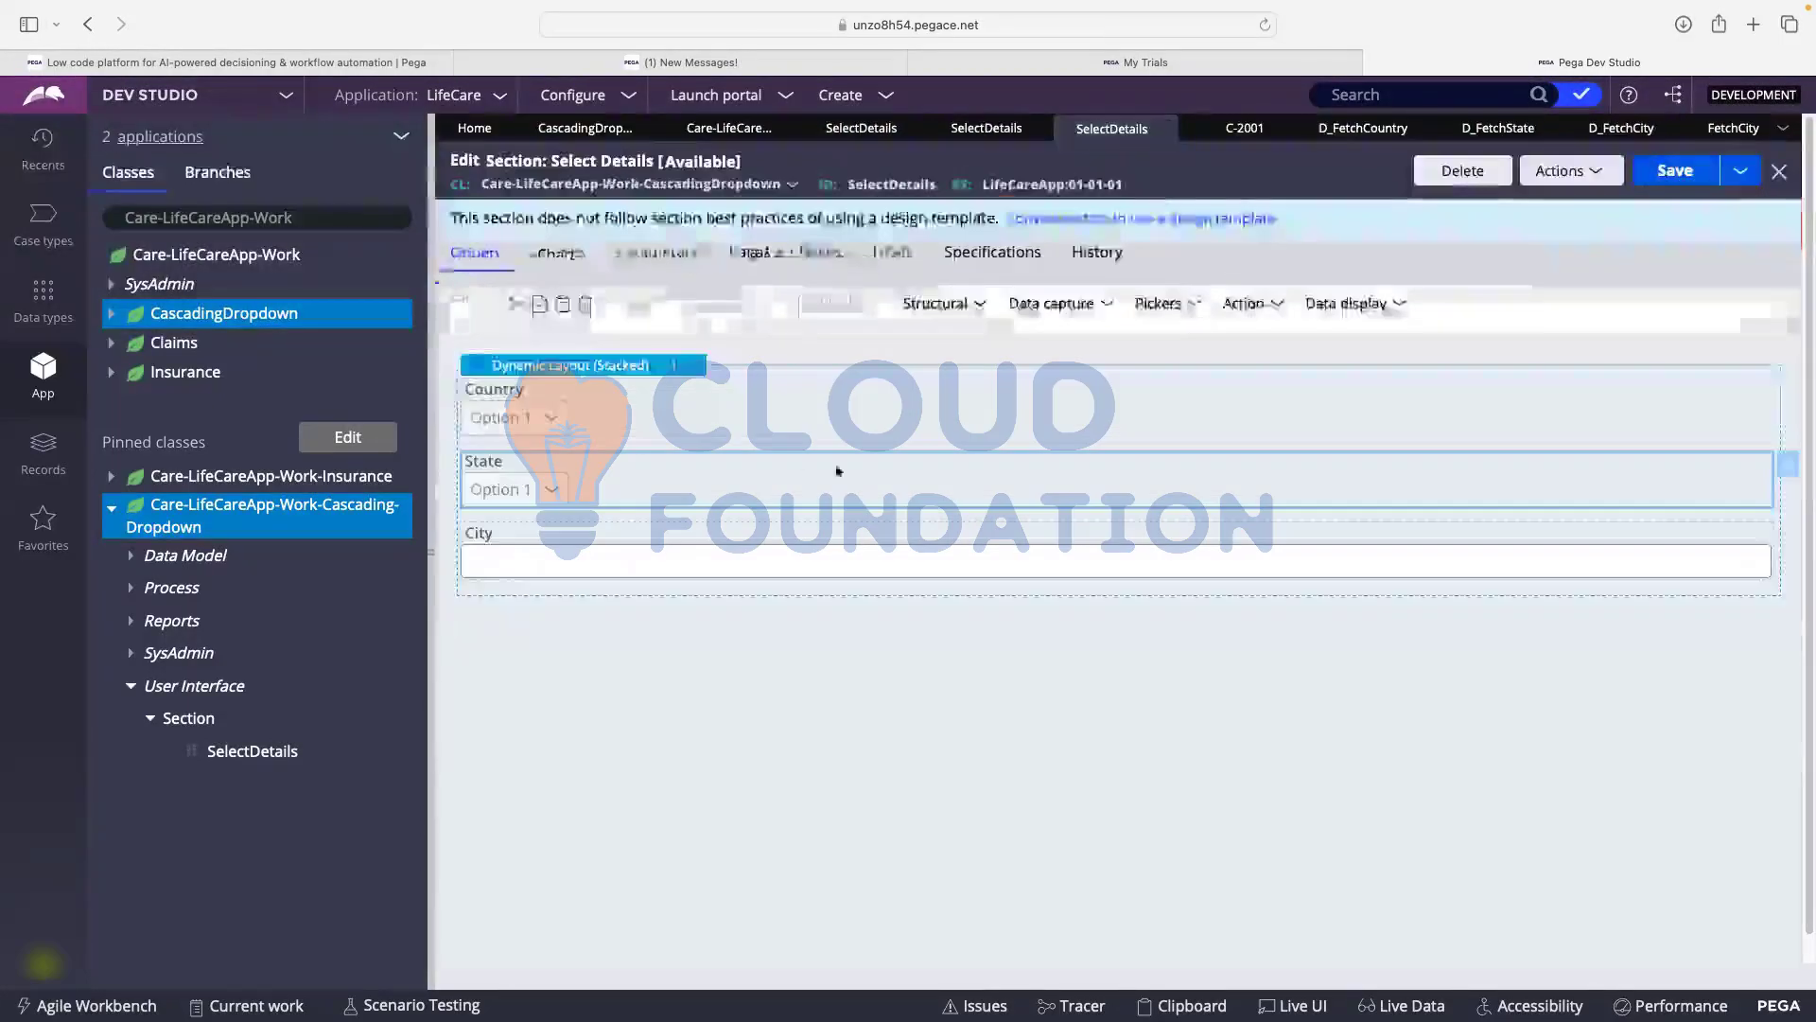
{"action": "left_click", "coordinate": [626, 559]}
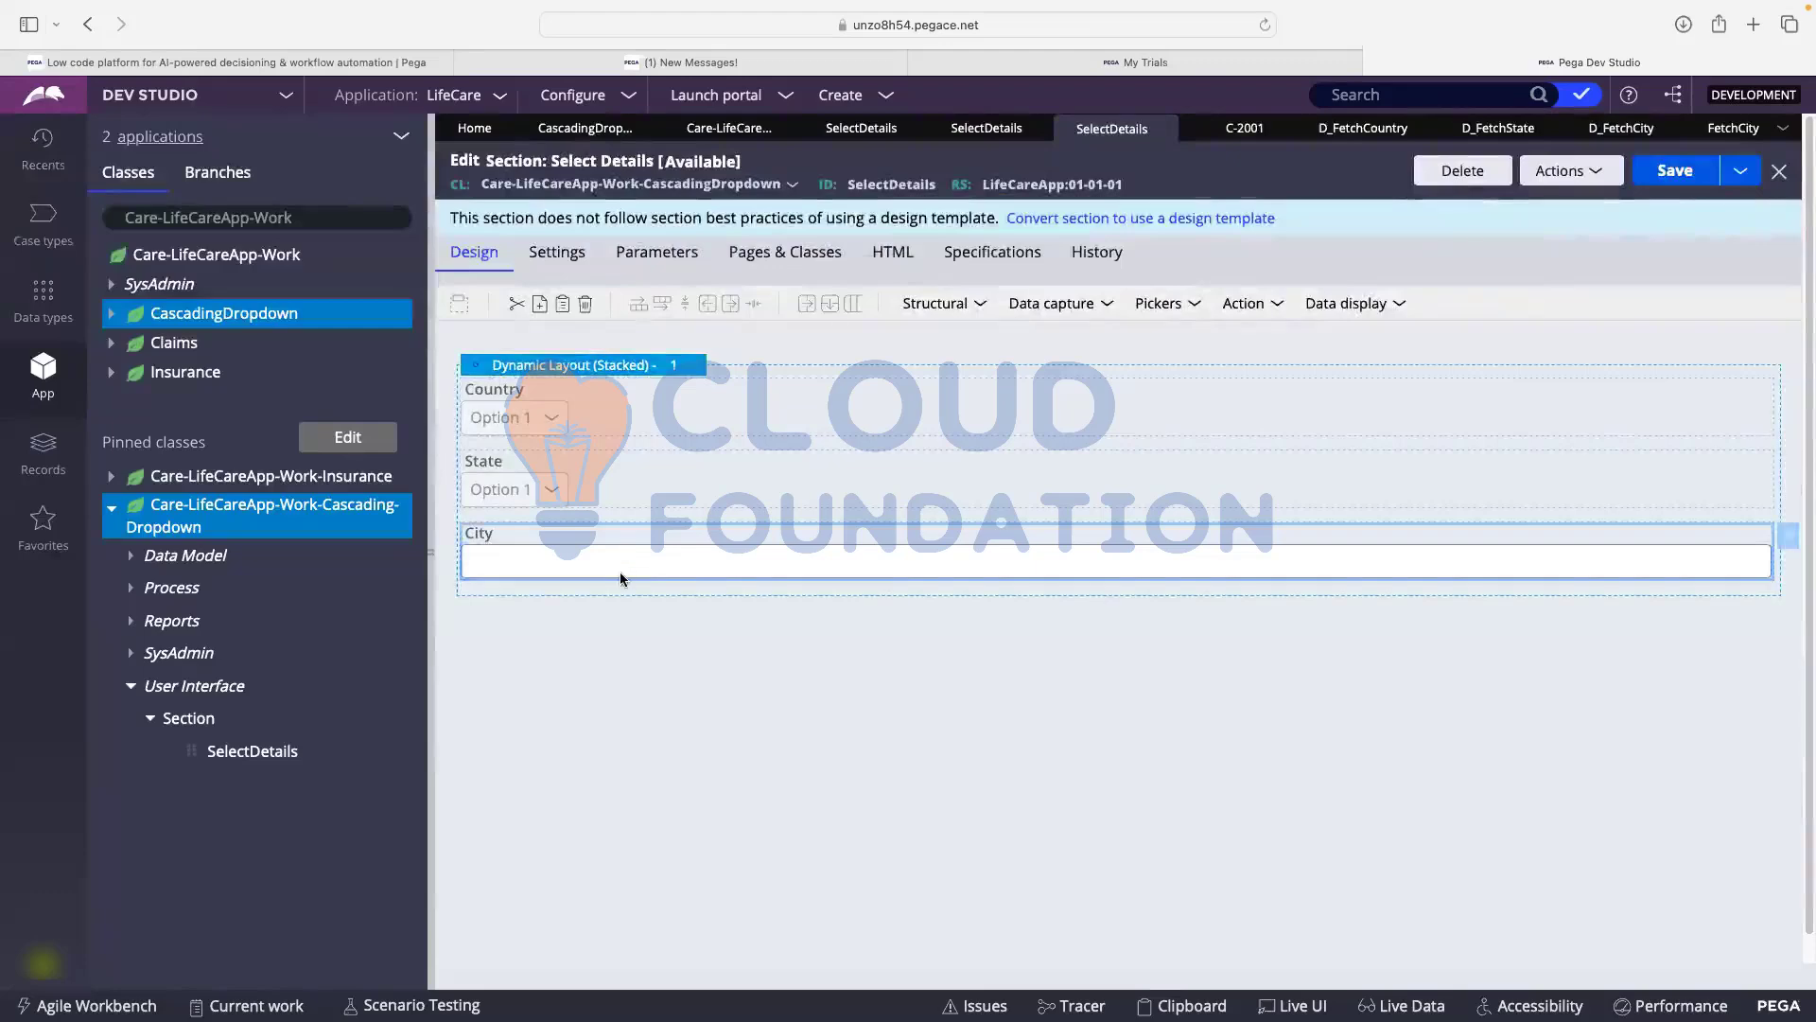
{"action": "double_click", "coordinate": [649, 583]}
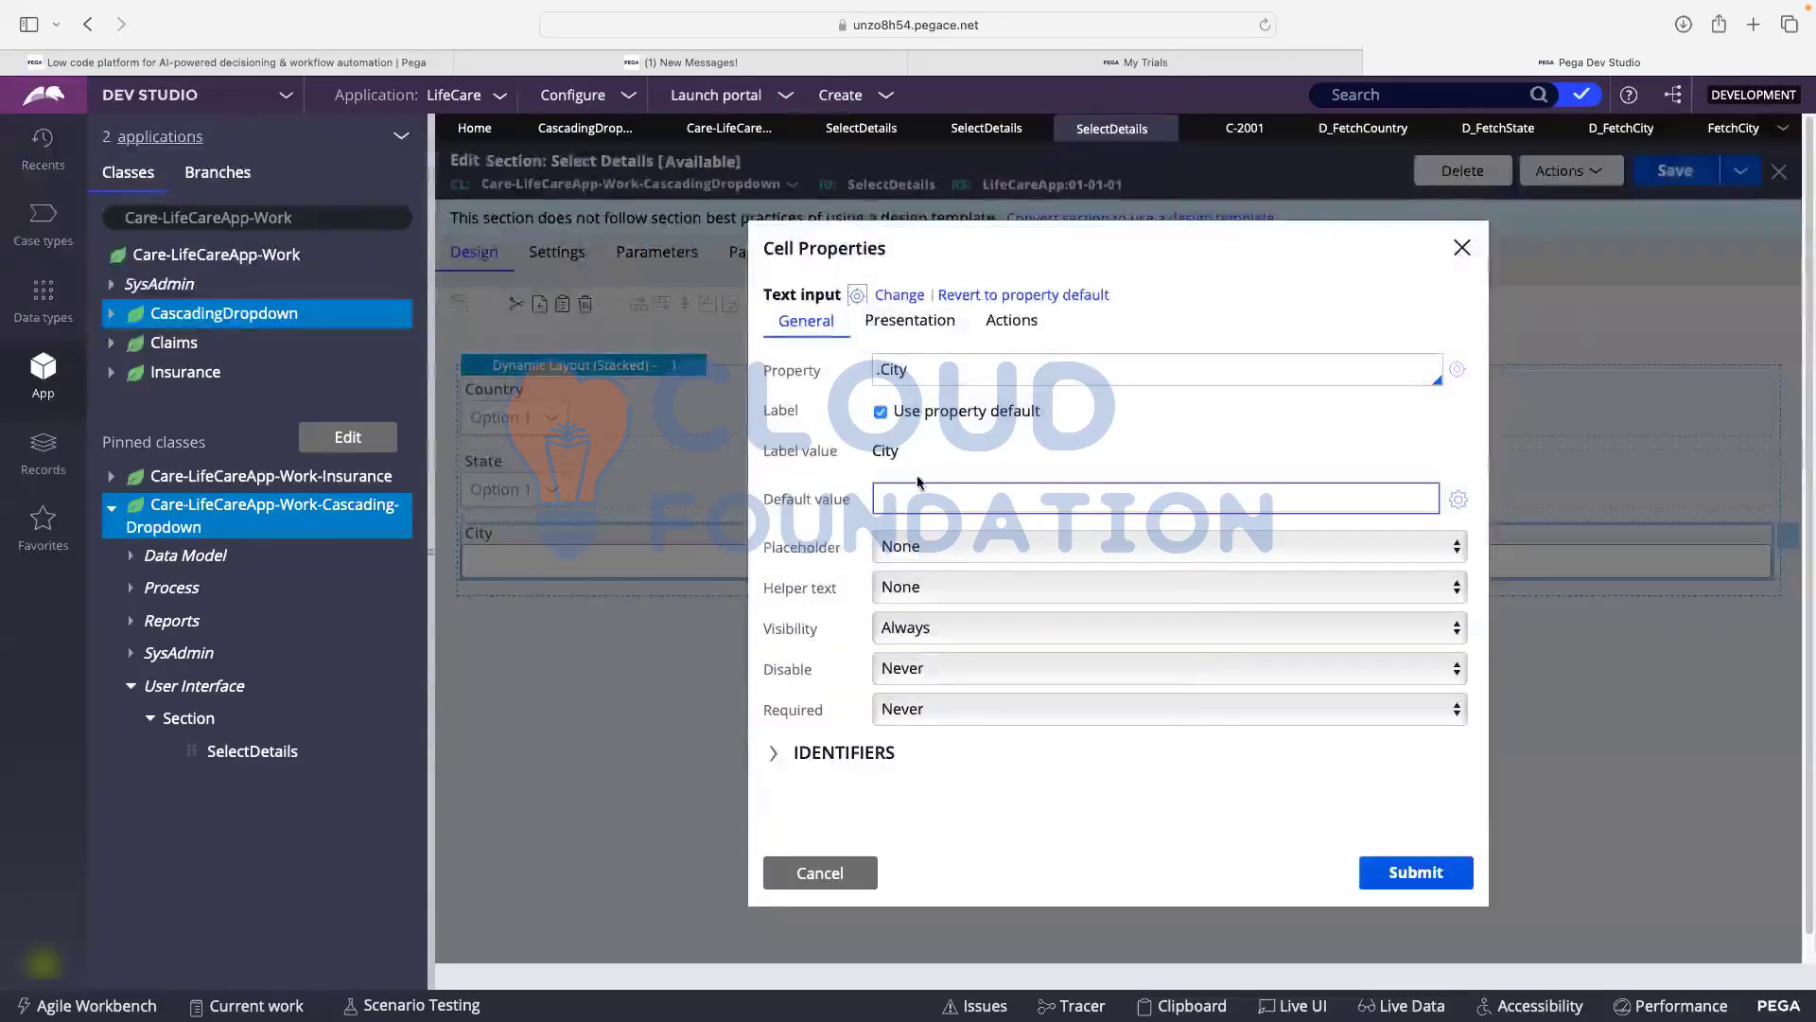
{"action": "left_click", "coordinate": [900, 295]}
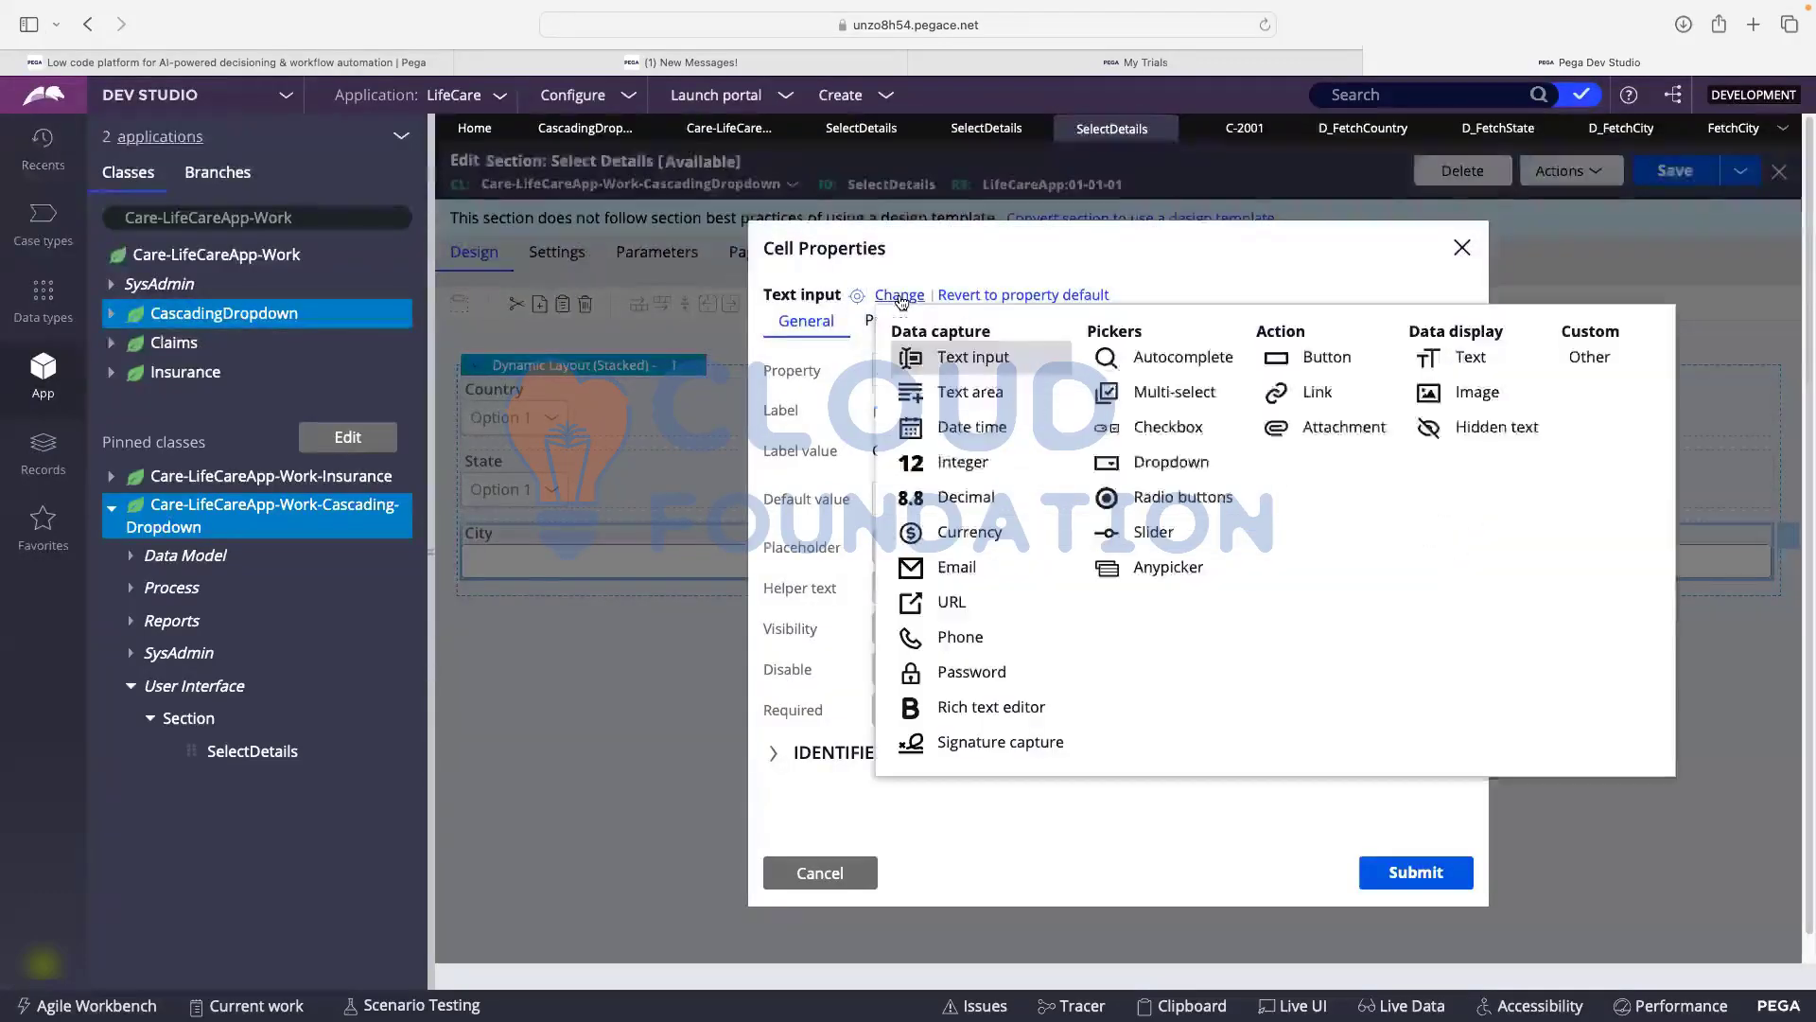
{"action": "left_click", "coordinate": [1145, 435]}
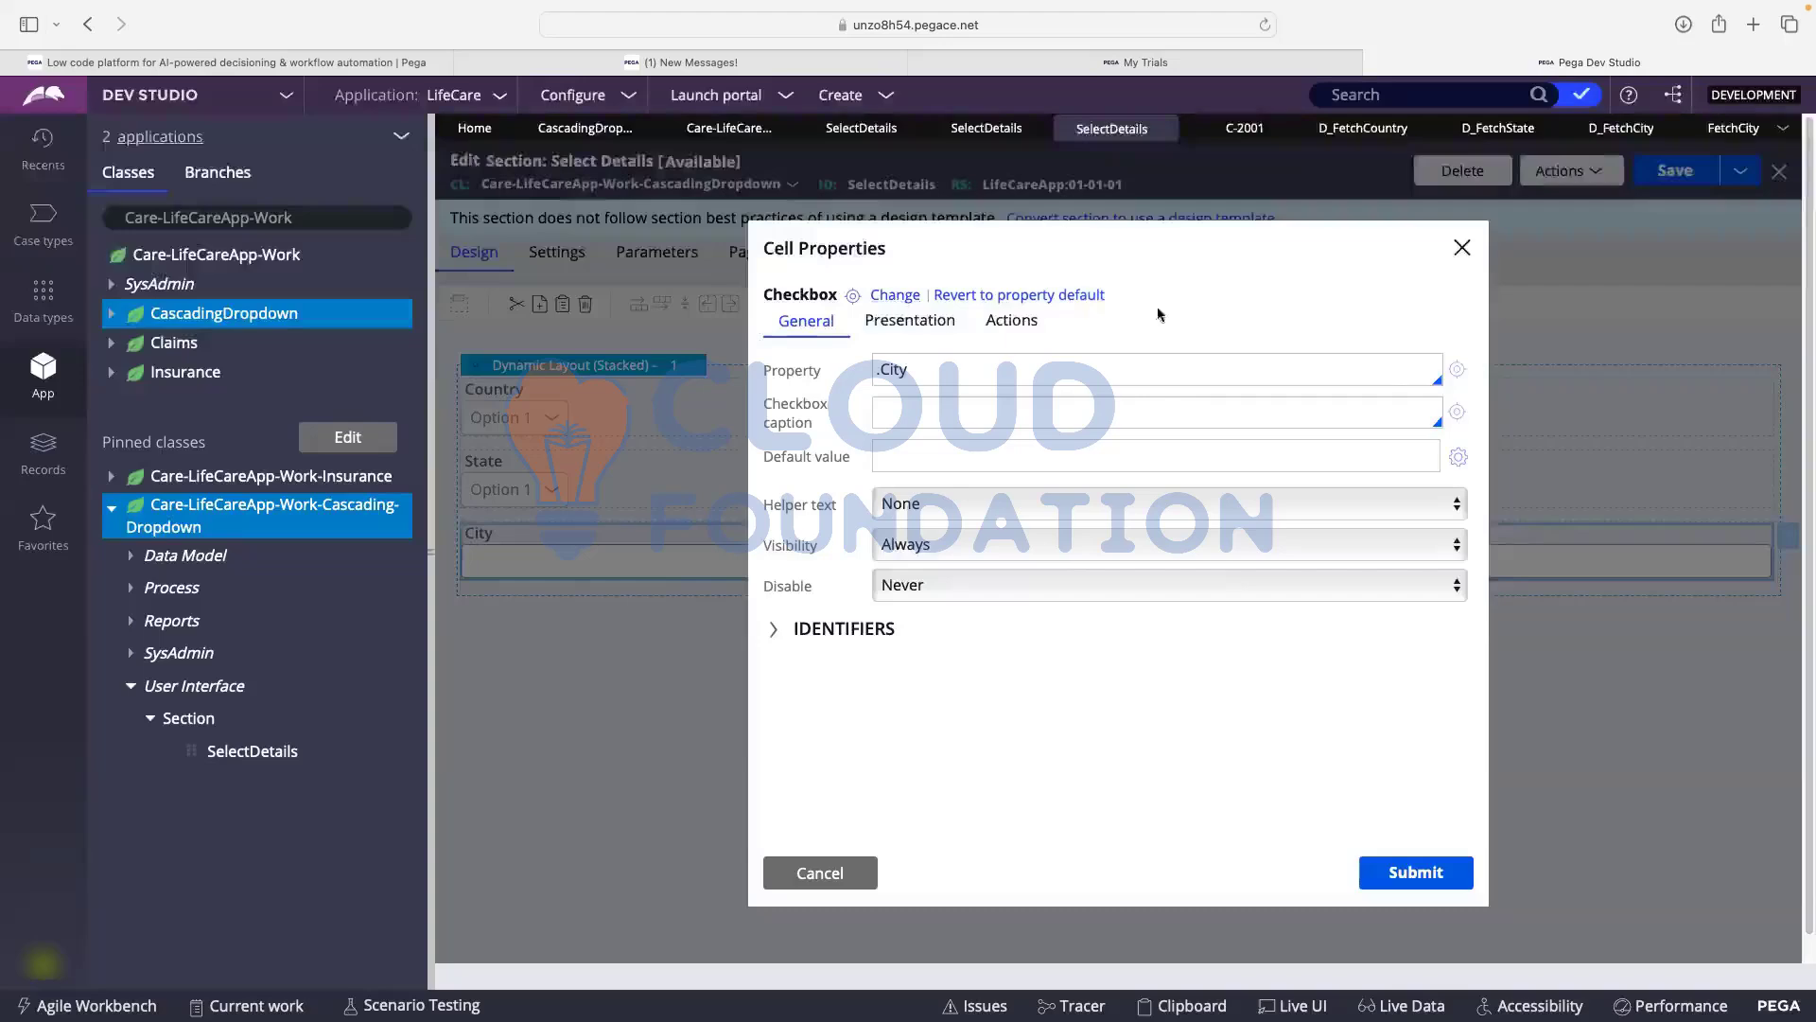
{"action": "left_click", "coordinate": [898, 298]}
{"action": "left_click", "coordinate": [1158, 468]}
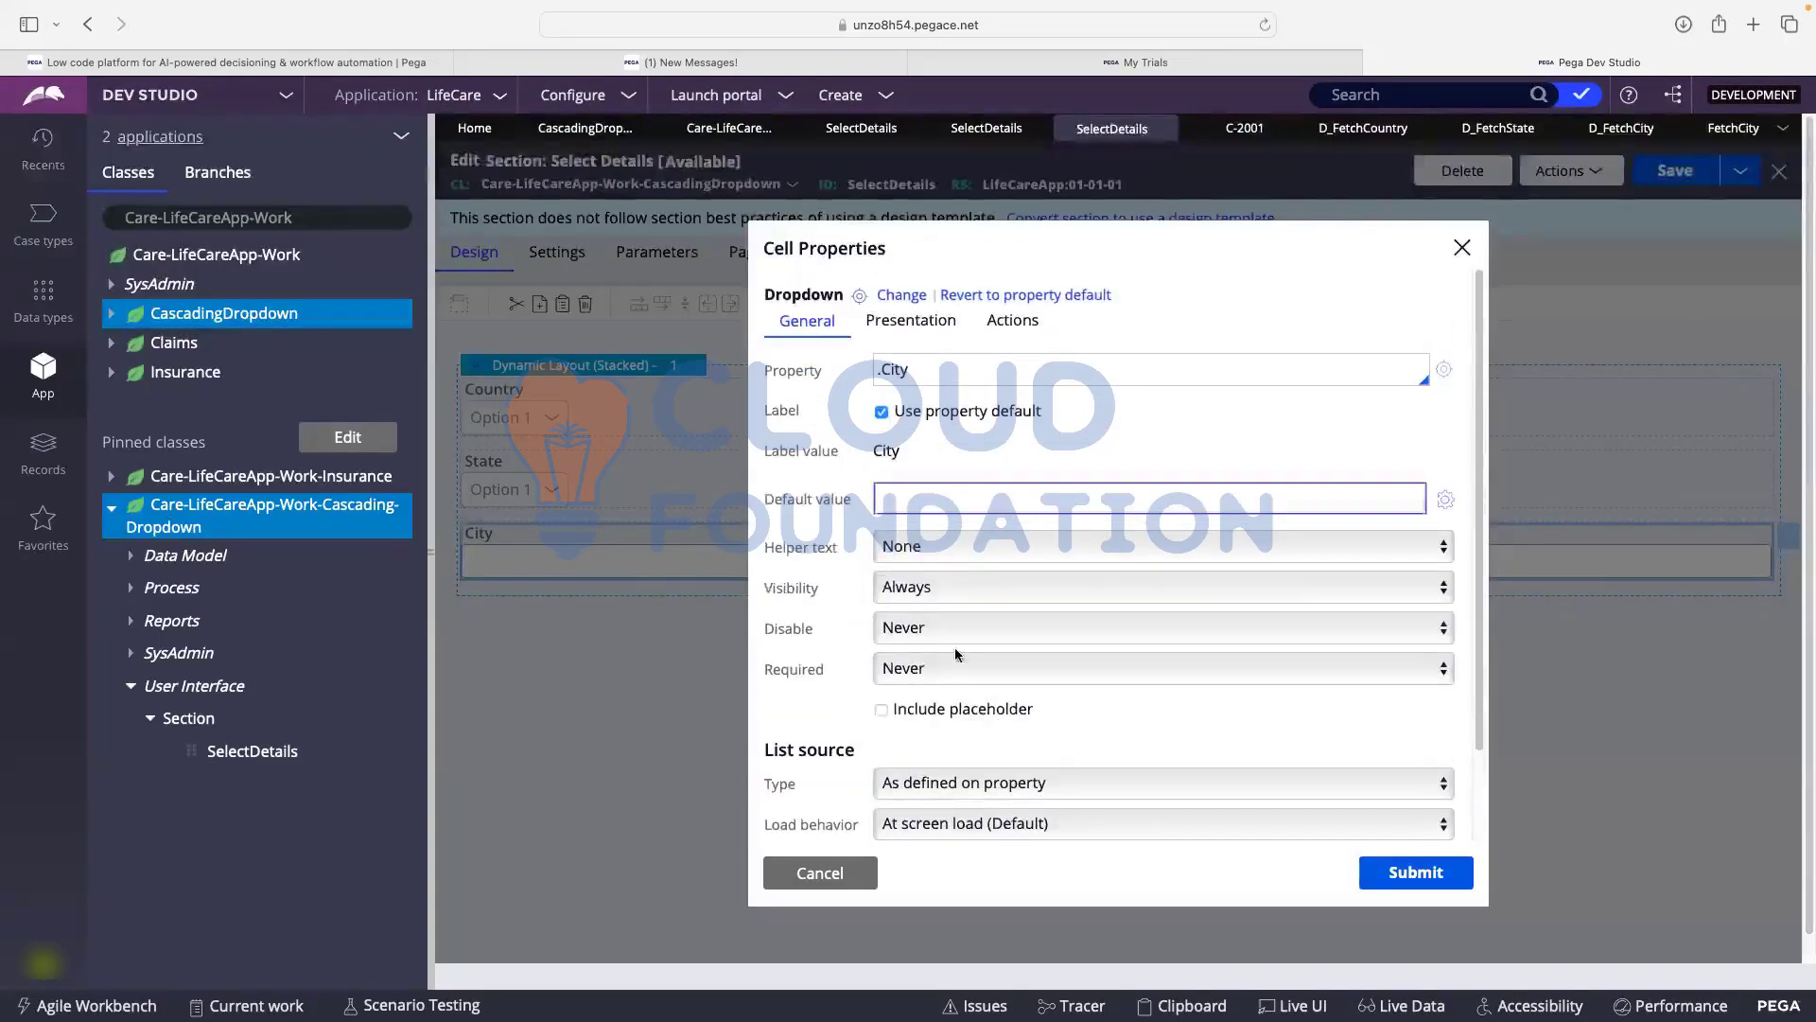
- Set the City dropdown's list source to the D_FetchCity data page
{"action": "scroll", "coordinate": [977, 615], "scroll_direction": "down", "scroll_amount": 3}
{"action": "left_click", "coordinate": [977, 662]}
{"action": "left_click", "coordinate": [955, 670]}
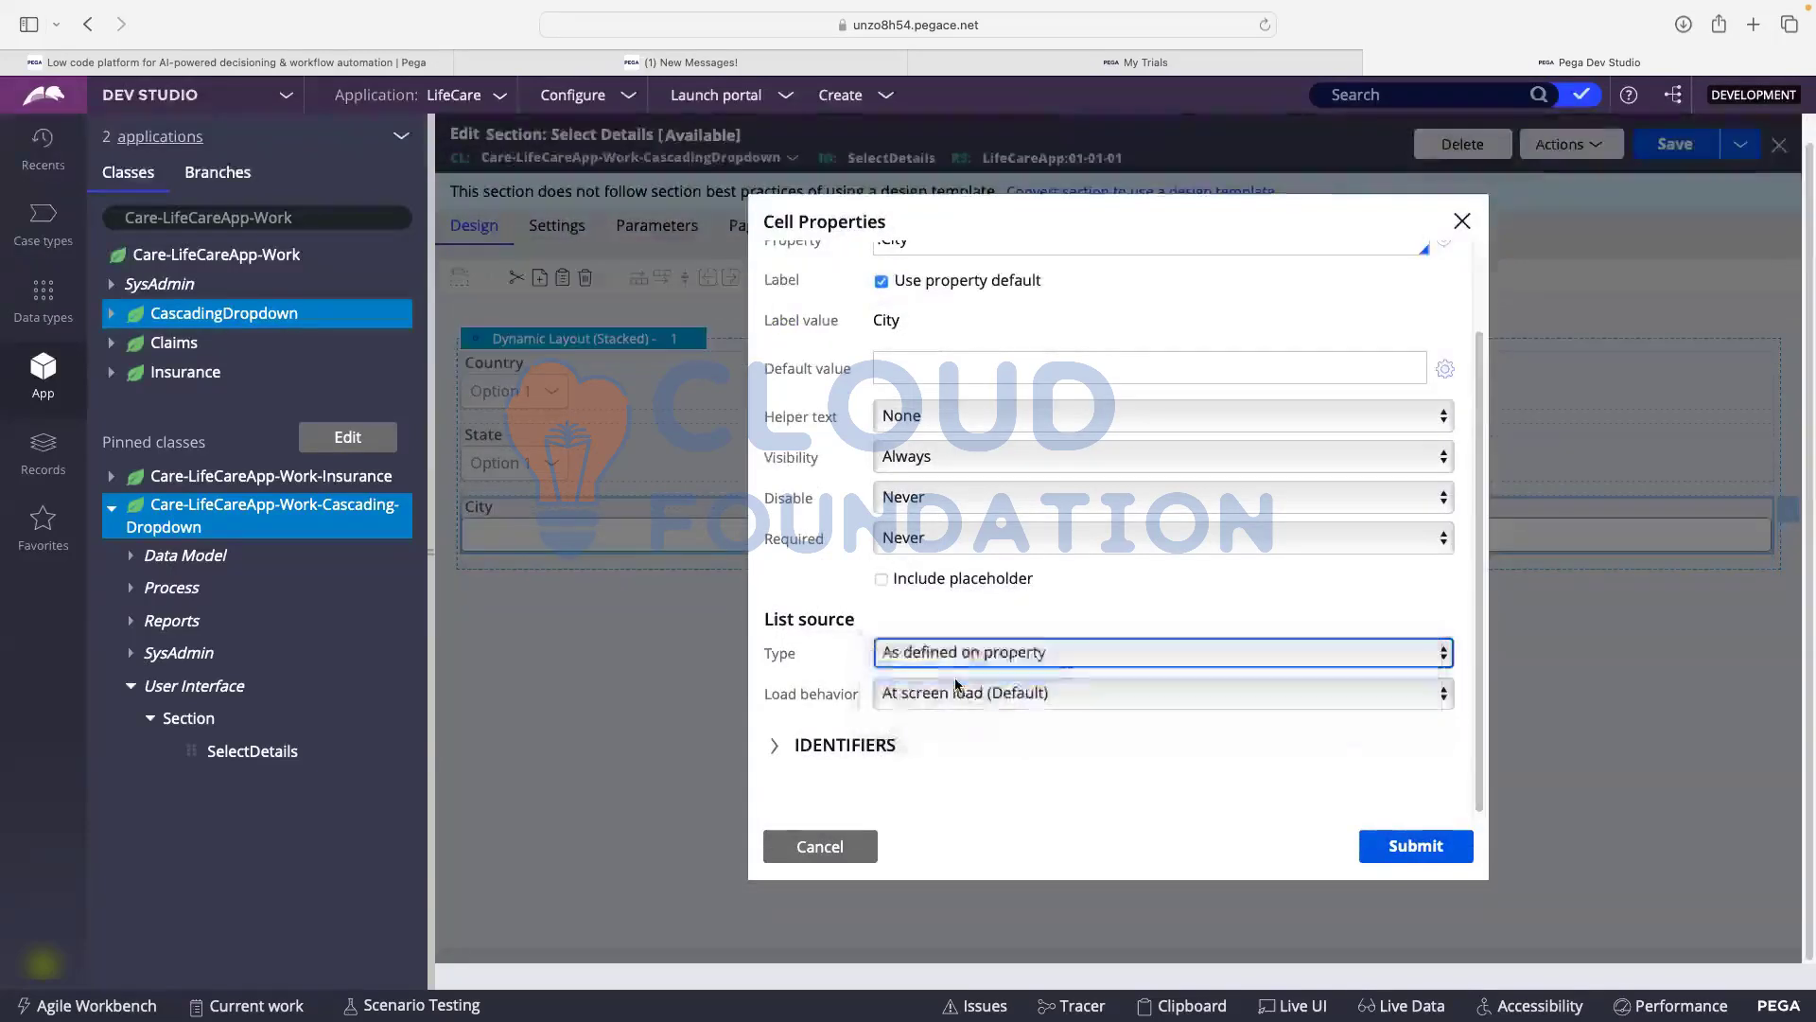
{"action": "left_click", "coordinate": [954, 684]}
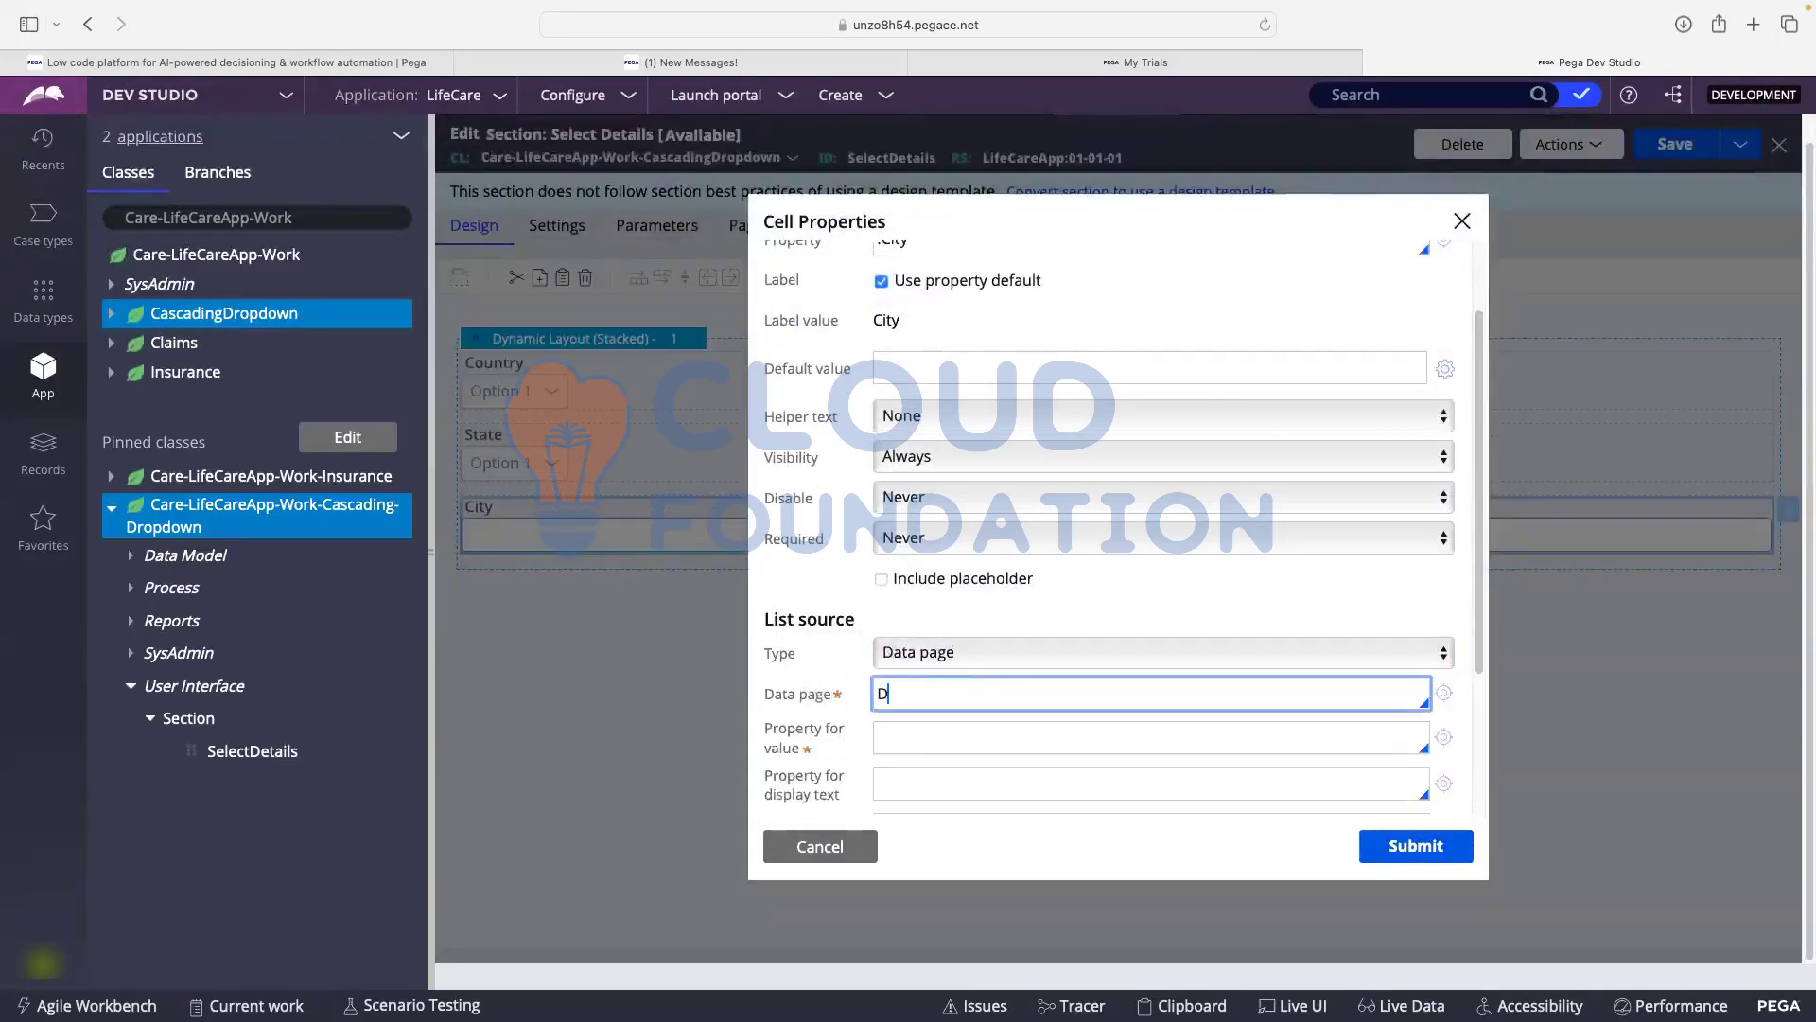
{"action": "type", "text": "D_FetchCi"}
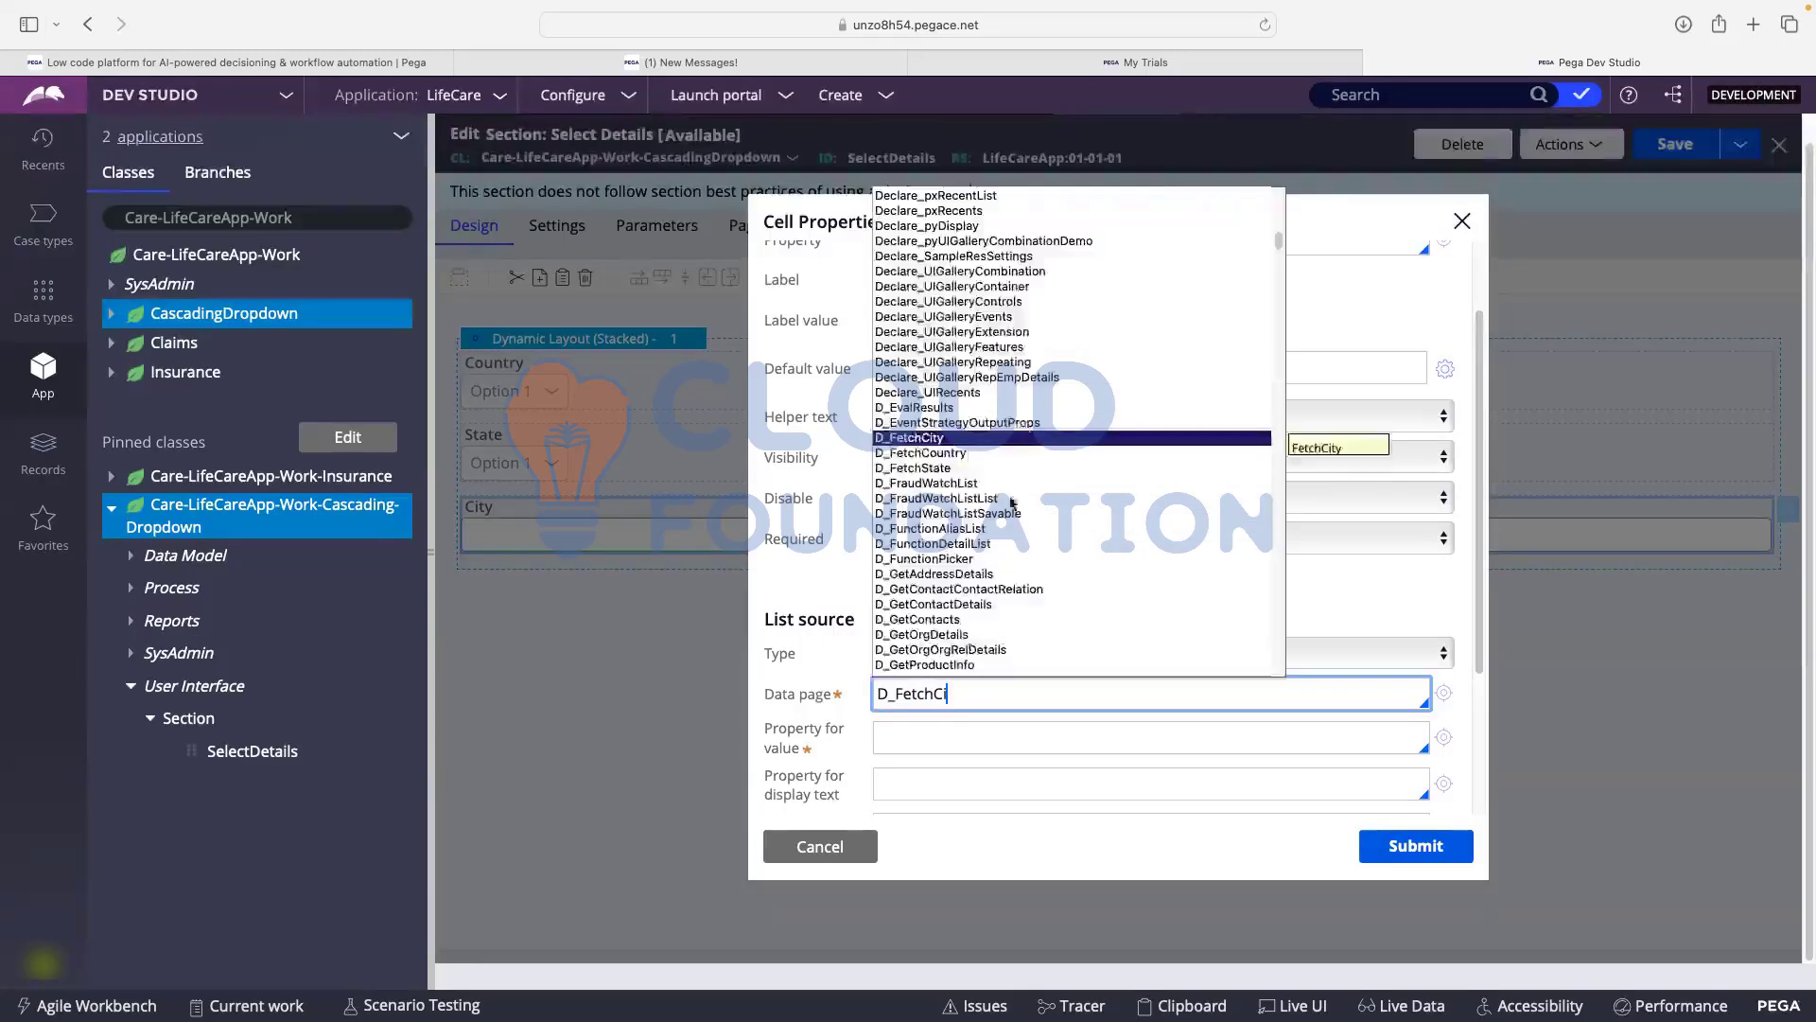
{"action": "left_click", "coordinate": [940, 441]}
- Pass .State as the State parameter of the City dropdown's data page
{"action": "scroll", "coordinate": [941, 439], "scroll_direction": "down", "scroll_amount": 2}
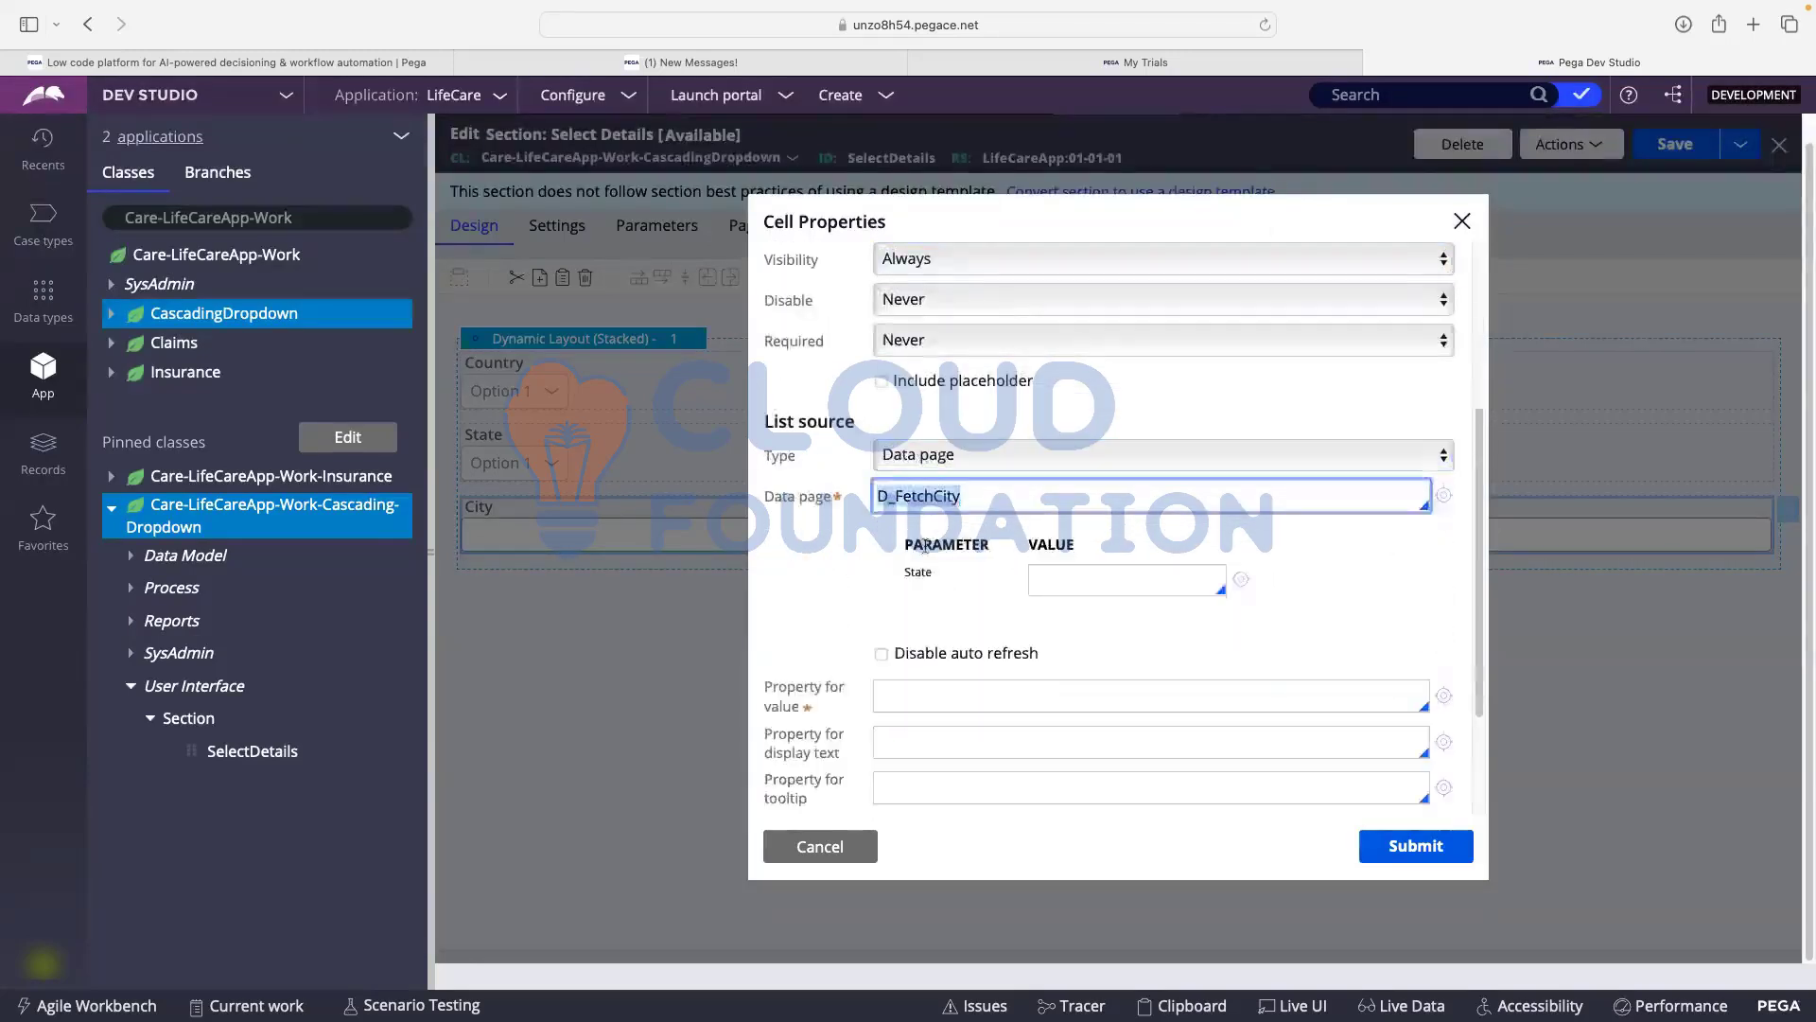
{"action": "left_click", "coordinate": [1061, 577]}
{"action": "type", "text": "."}
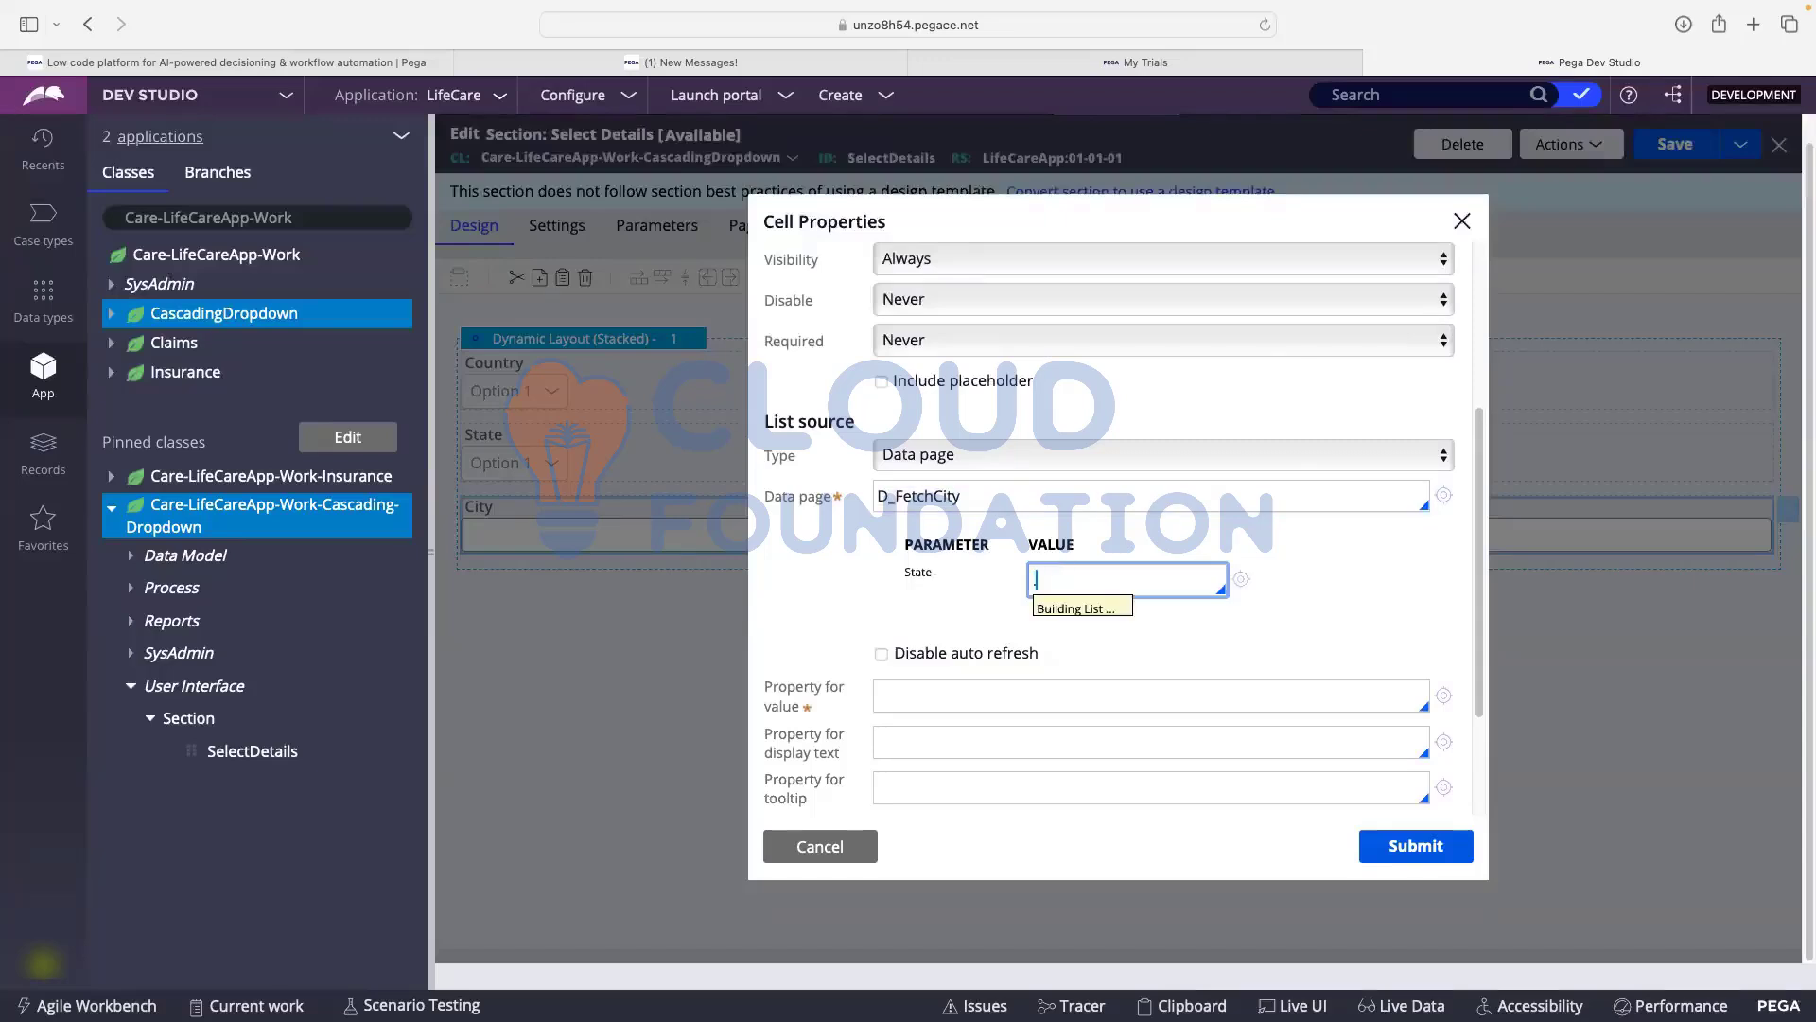
{"action": "type", "text": "State"}
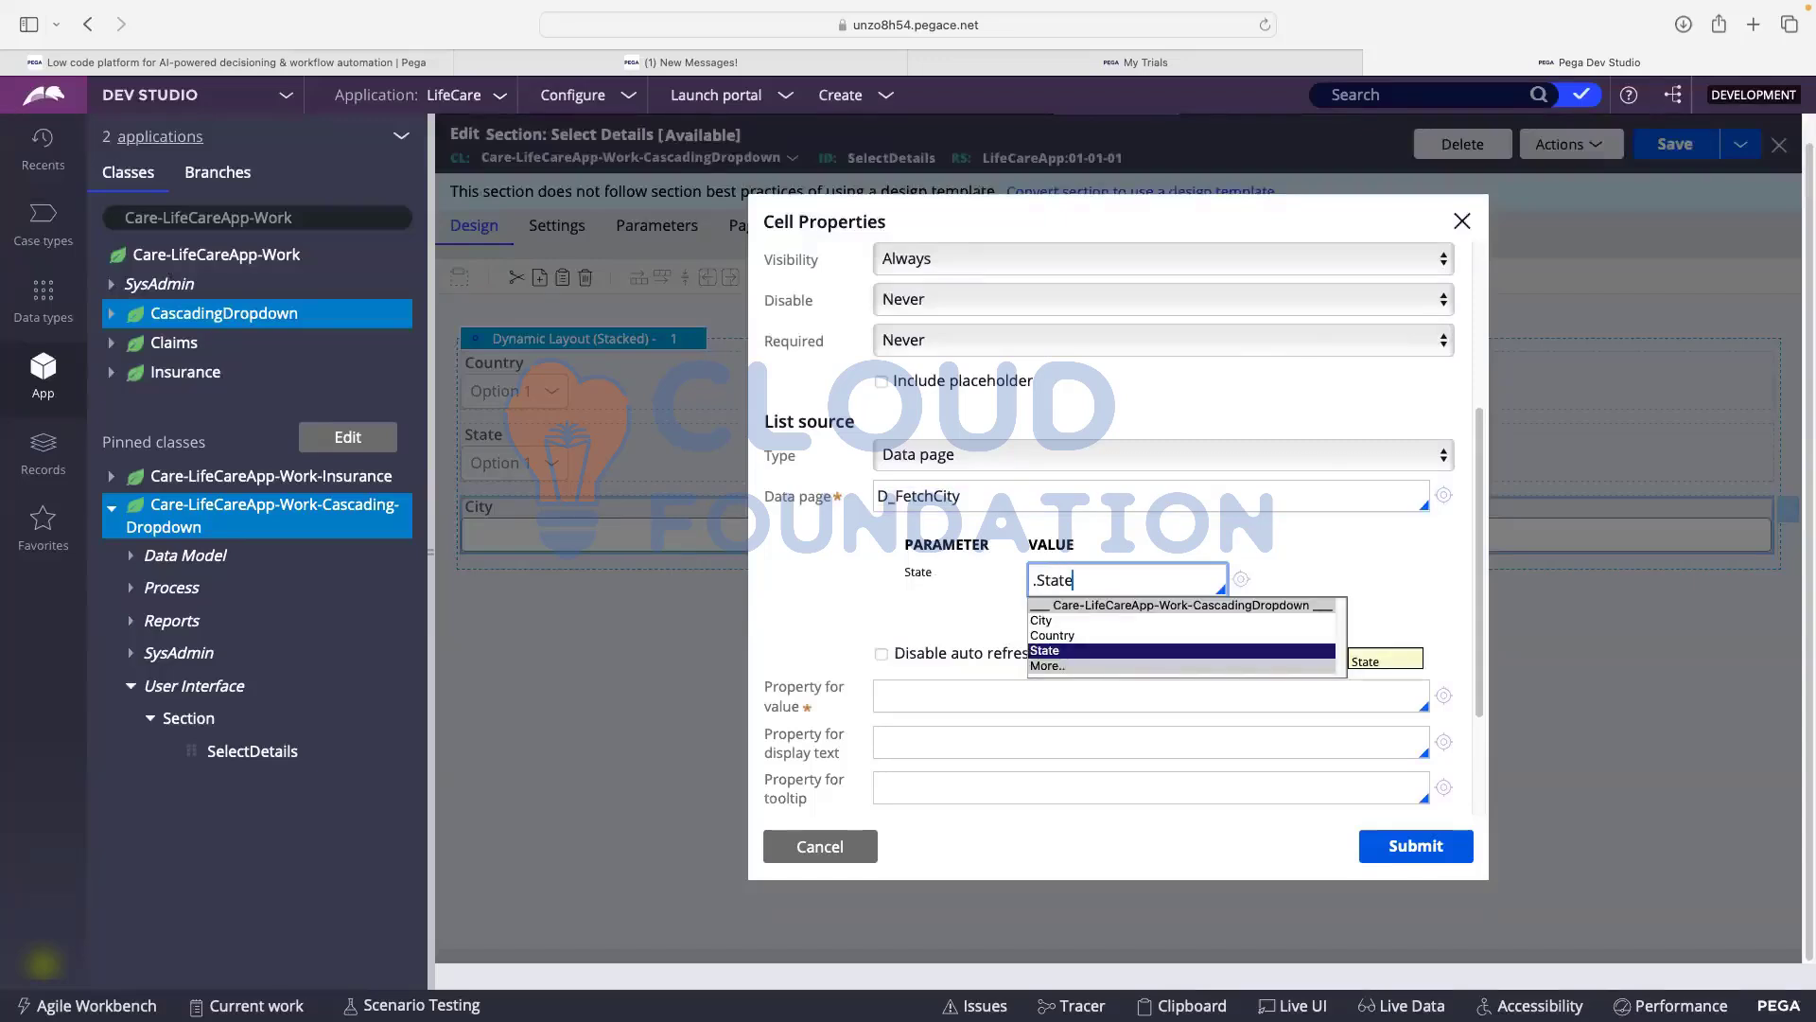
{"action": "left_click", "coordinate": [1052, 653]}
- Use the City property as the City dropdown's value, and save the SelectDetails section
{"action": "left_click", "coordinate": [880, 698]}
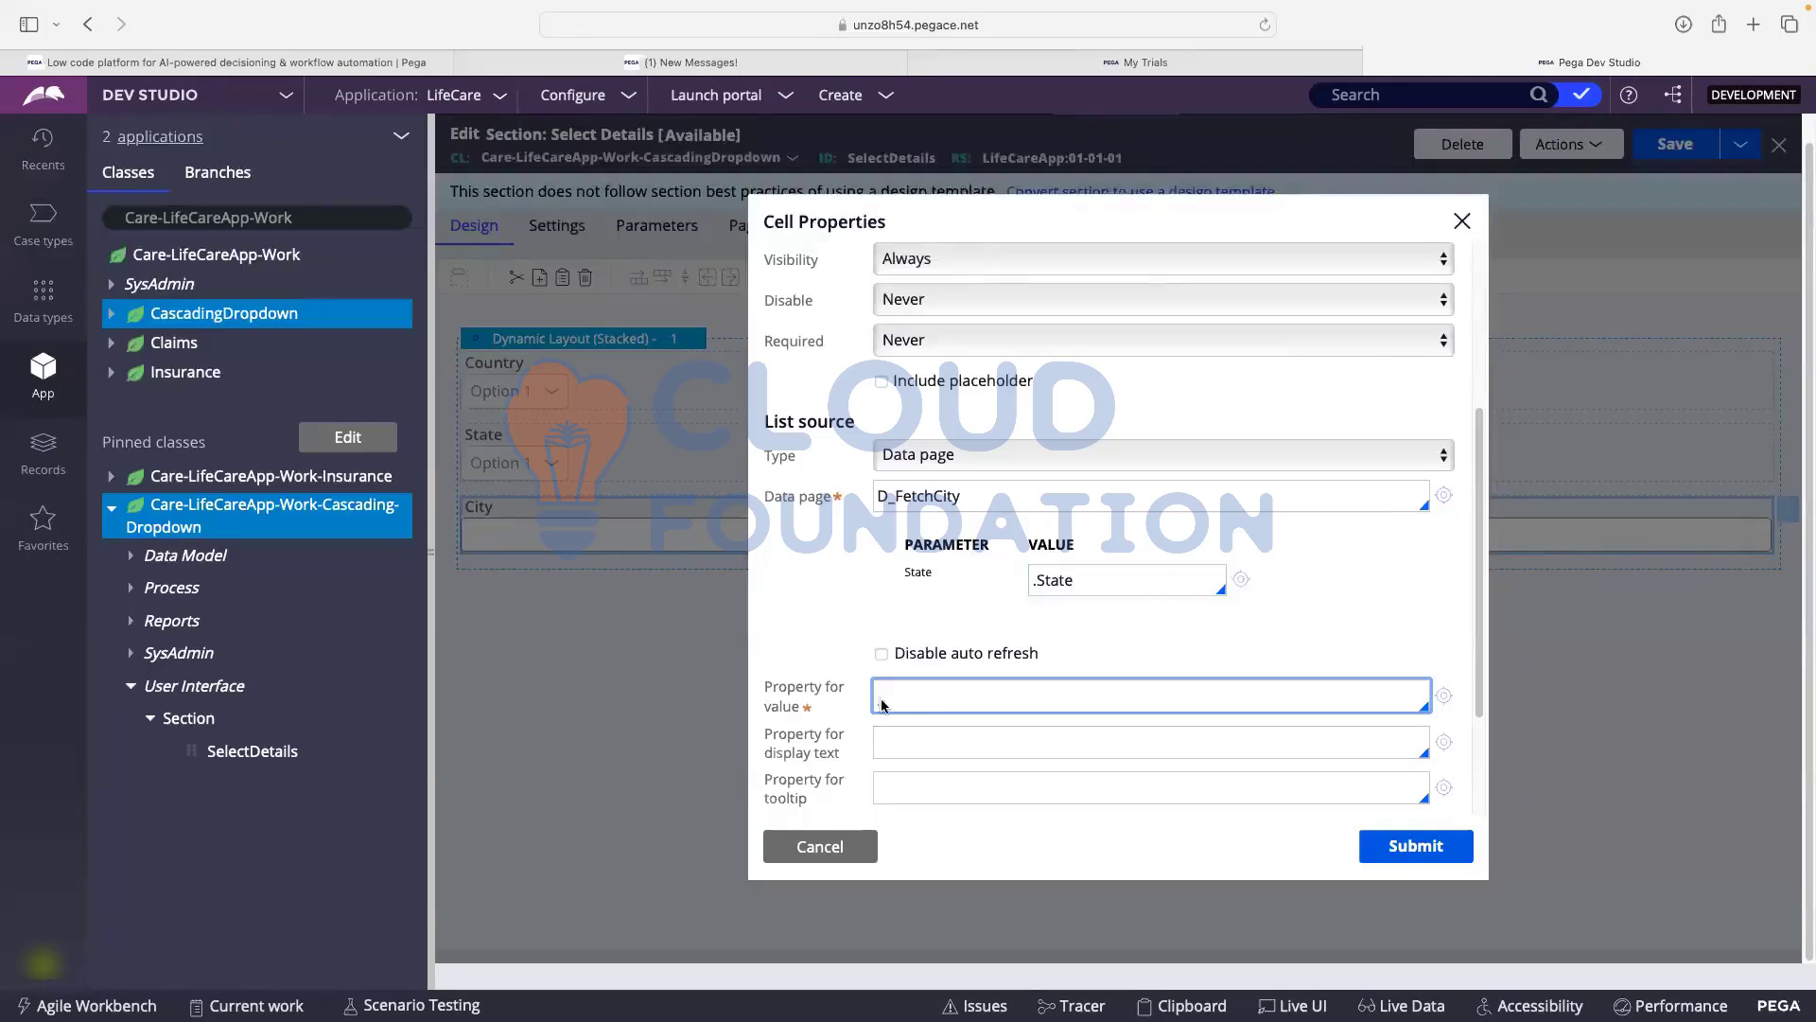
{"action": "type", "text": "."}
{"action": "left_click", "coordinate": [889, 734]}
{"action": "left_click", "coordinate": [1411, 846]}
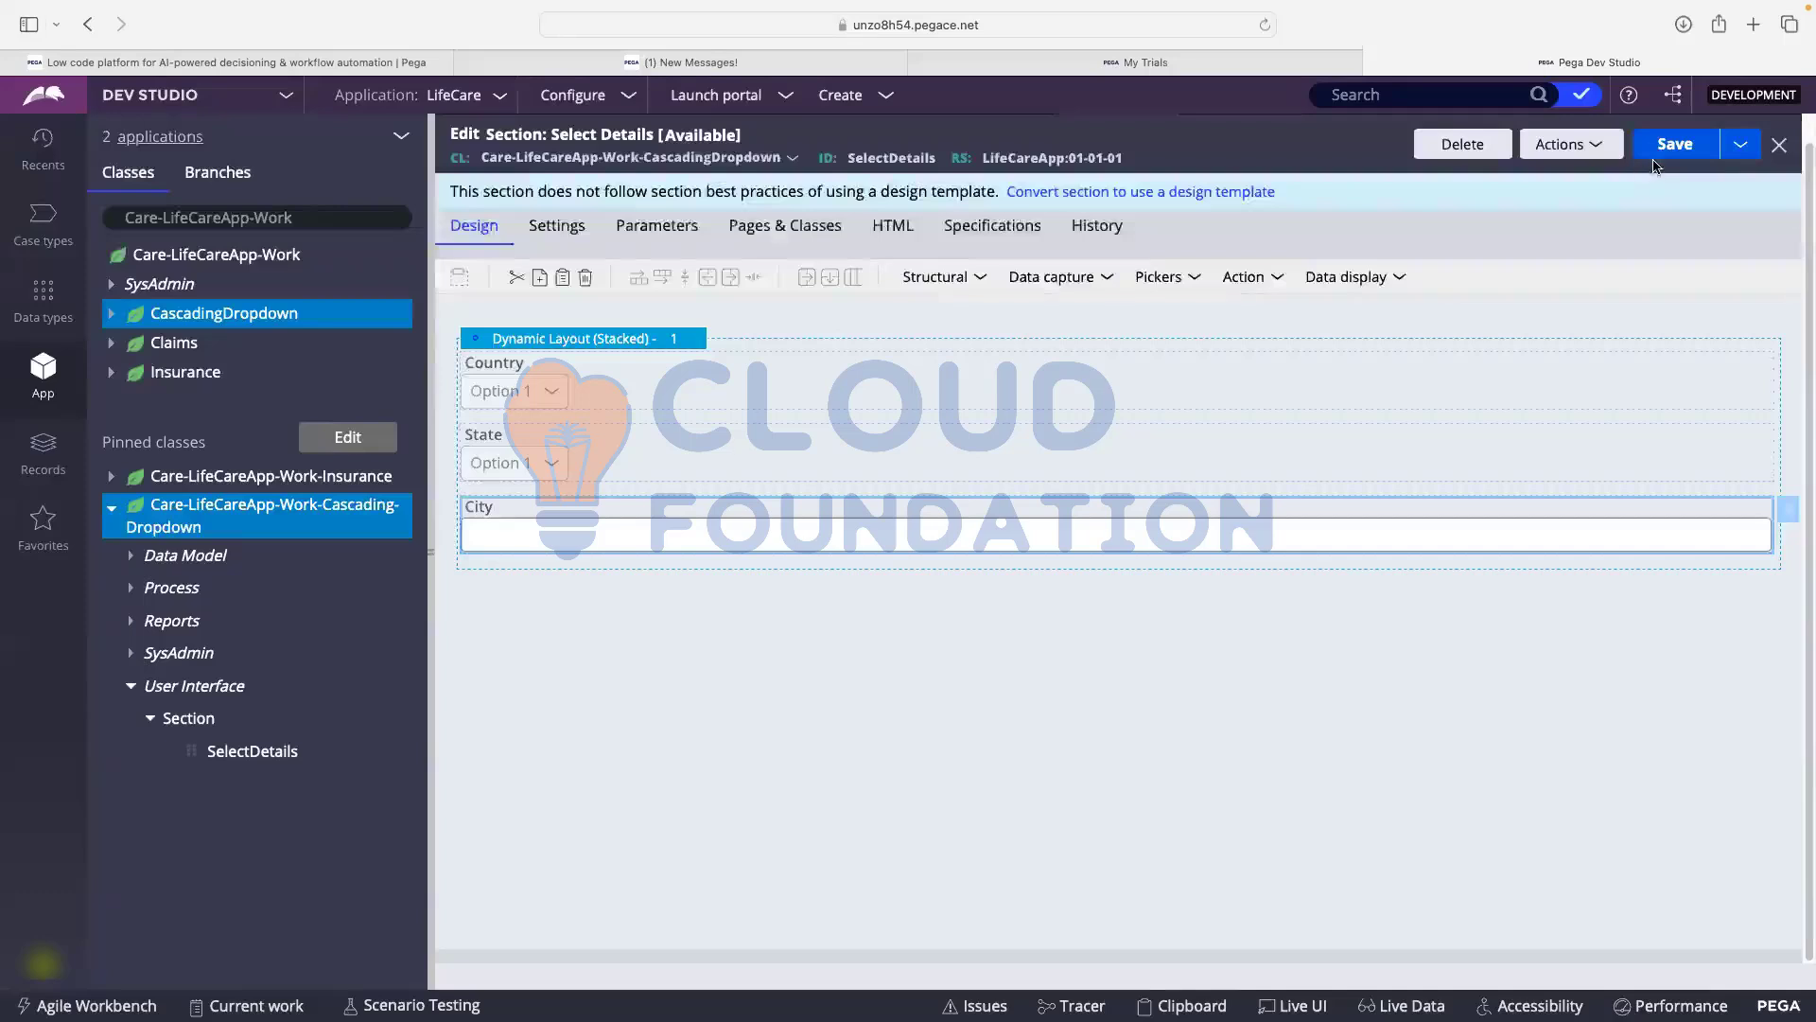
{"action": "left_click", "coordinate": [1660, 155]}
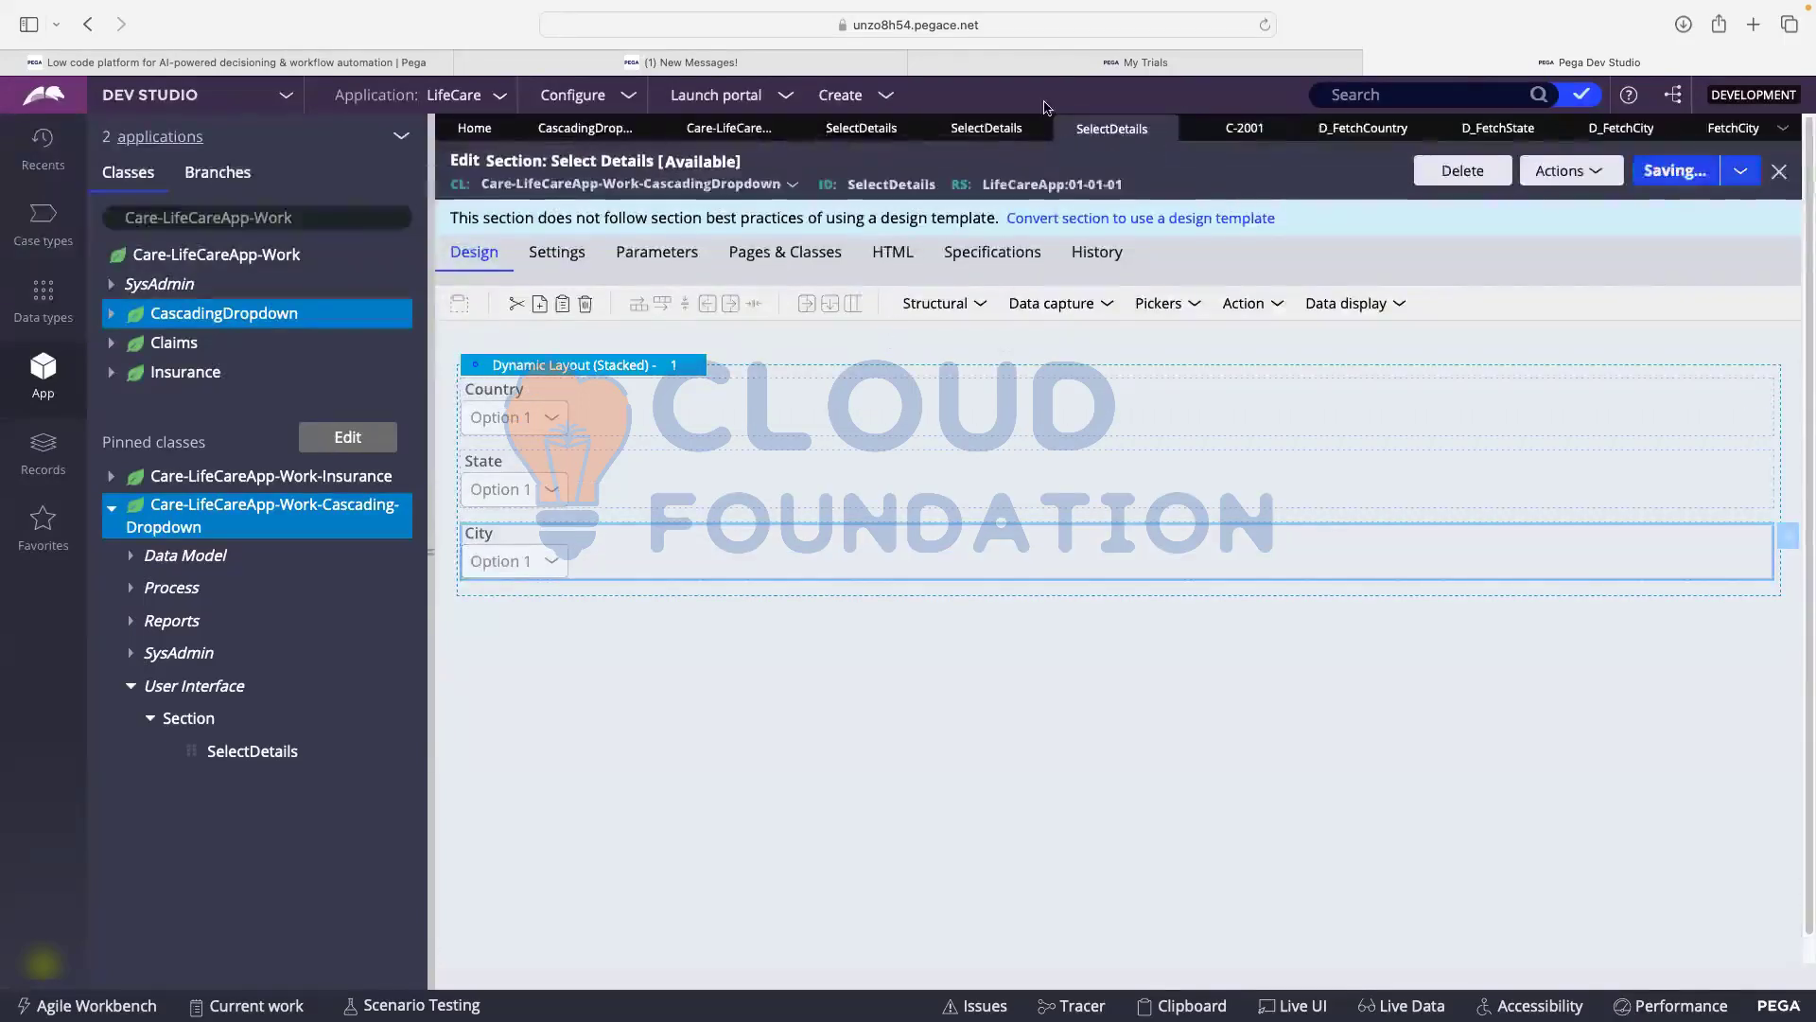
- Refresh the open CascadingDropdown case, and reopen its Select Details form
{"action": "left_click", "coordinate": [1245, 127]}
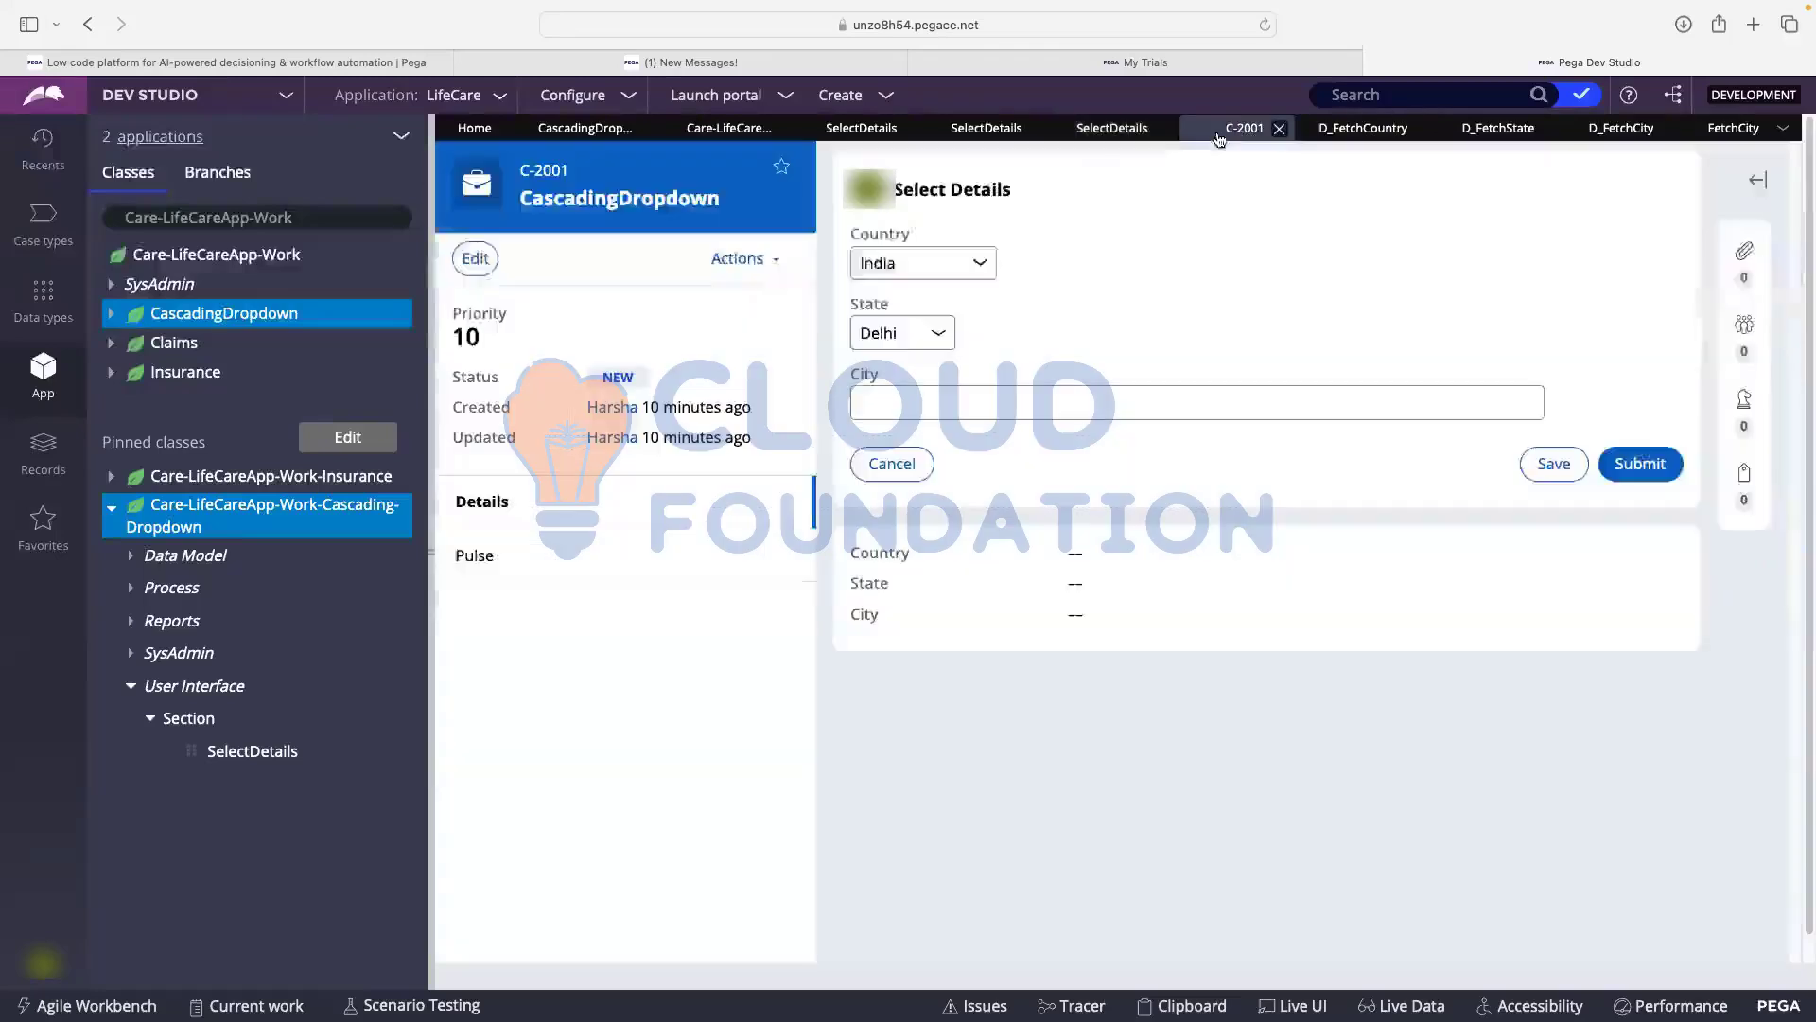
{"action": "left_click", "coordinate": [748, 268]}
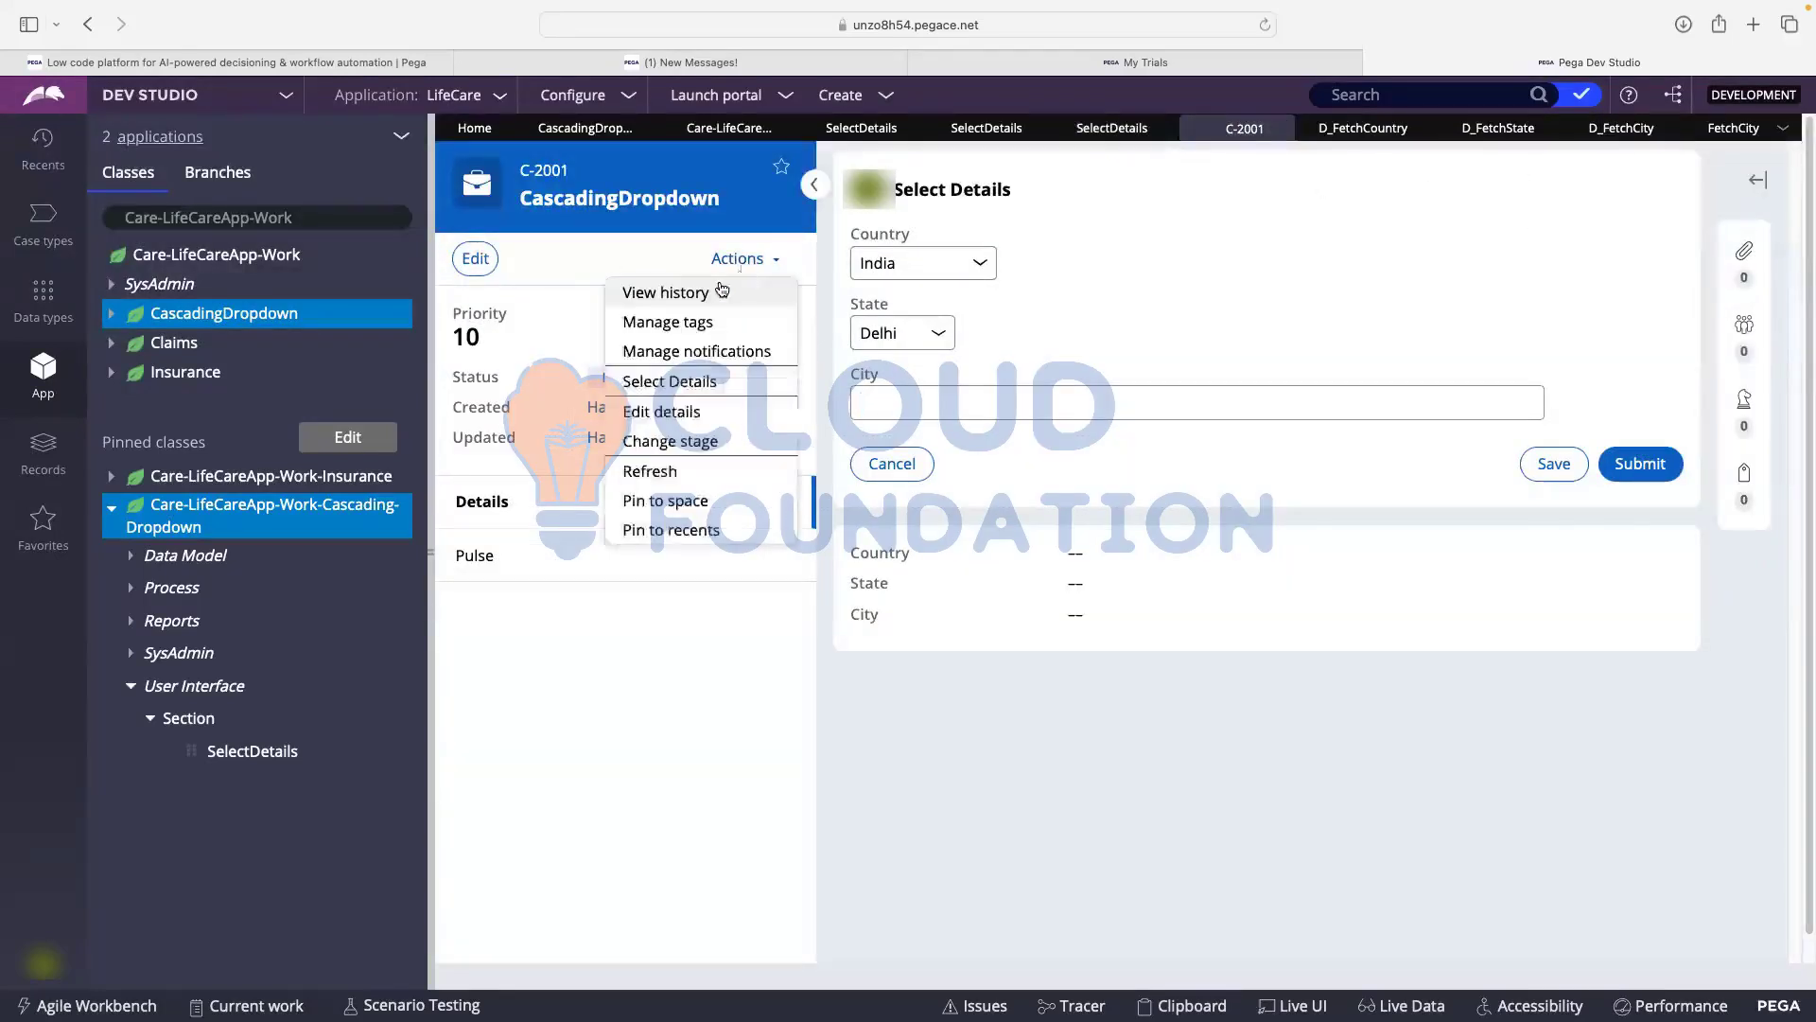
{"action": "left_click", "coordinate": [666, 468]}
{"action": "left_click", "coordinate": [1397, 617]}
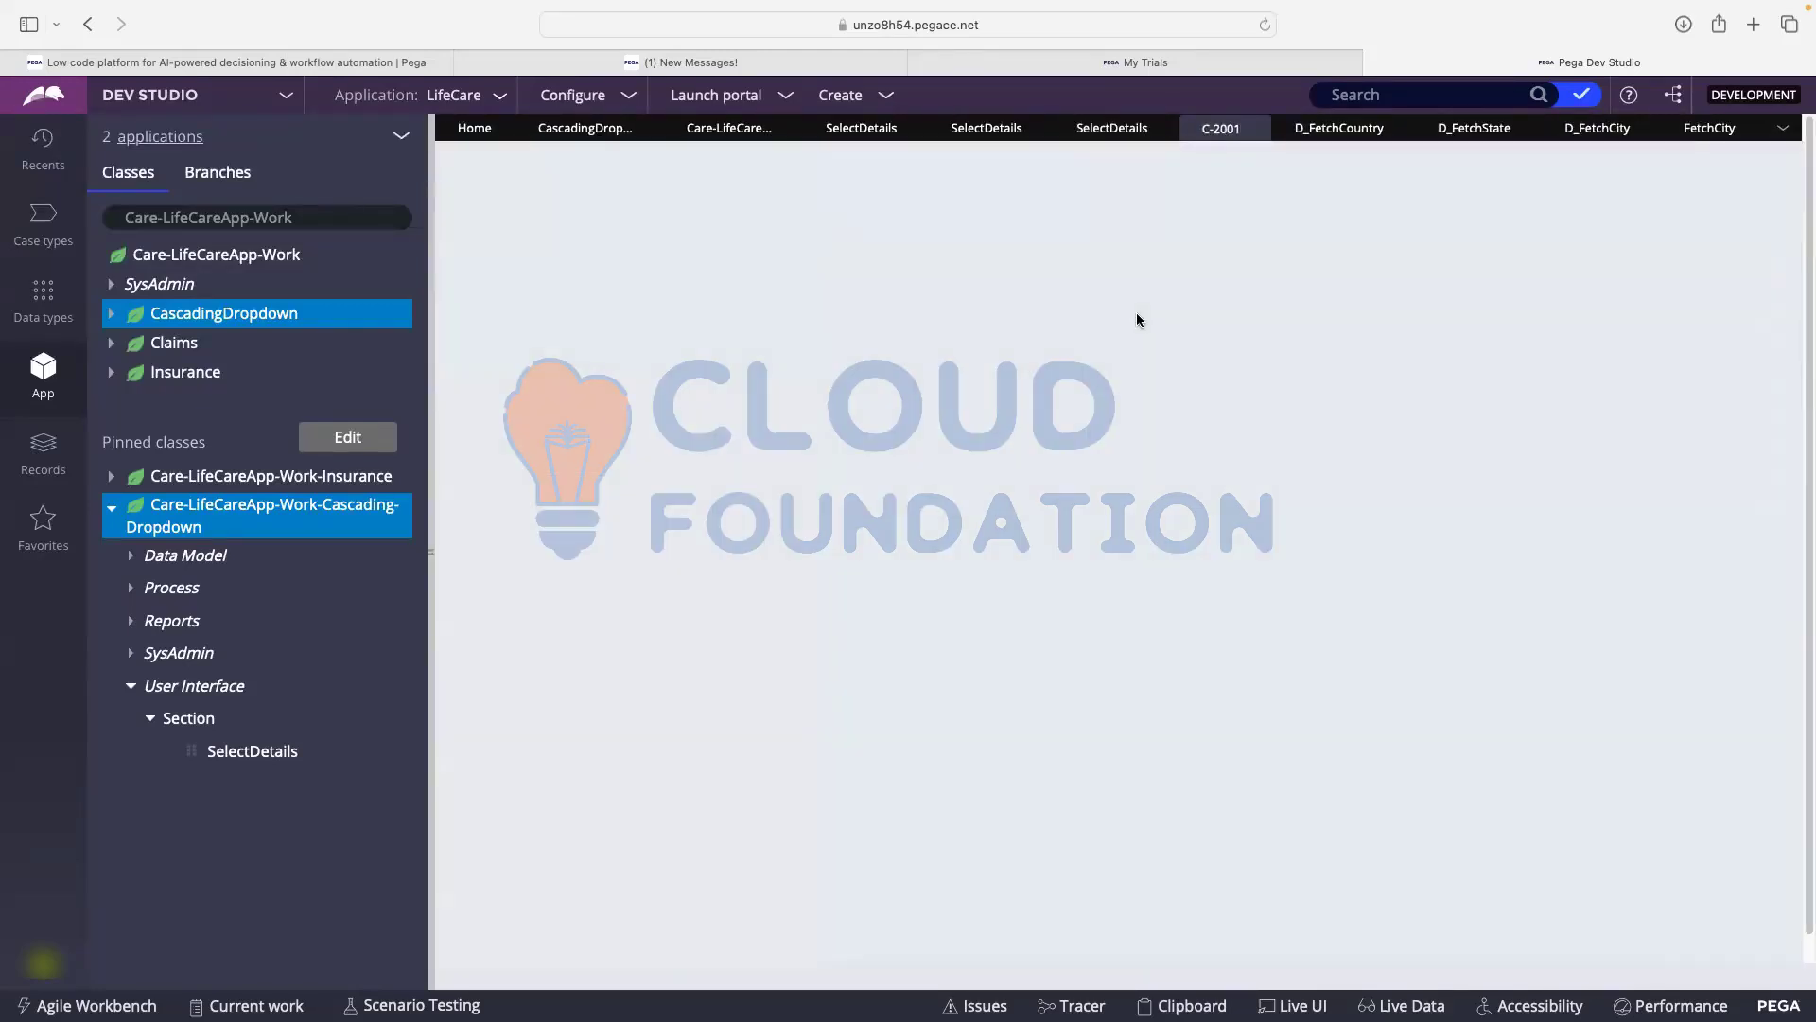
{"action": "left_click", "coordinate": [1646, 233]}
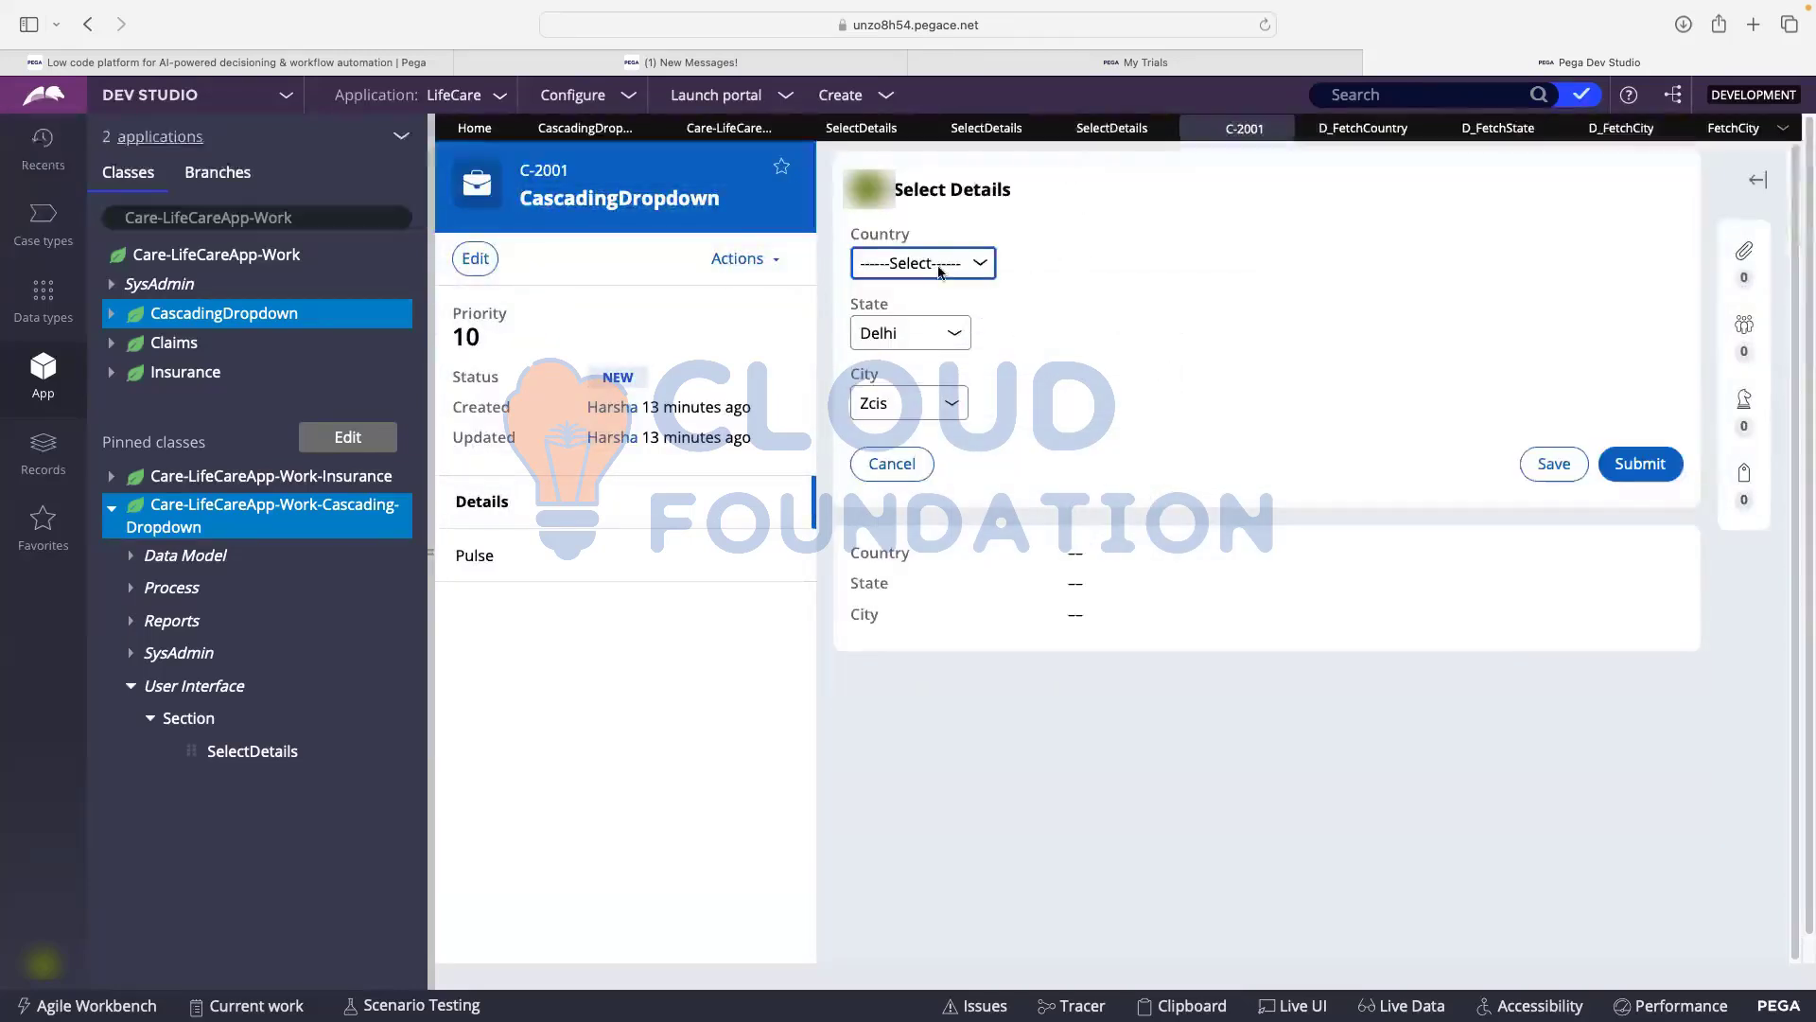
- Set Country to India and State to Mumbai, and check which cities the City dropdown offers
{"action": "left_click", "coordinate": [919, 265]}
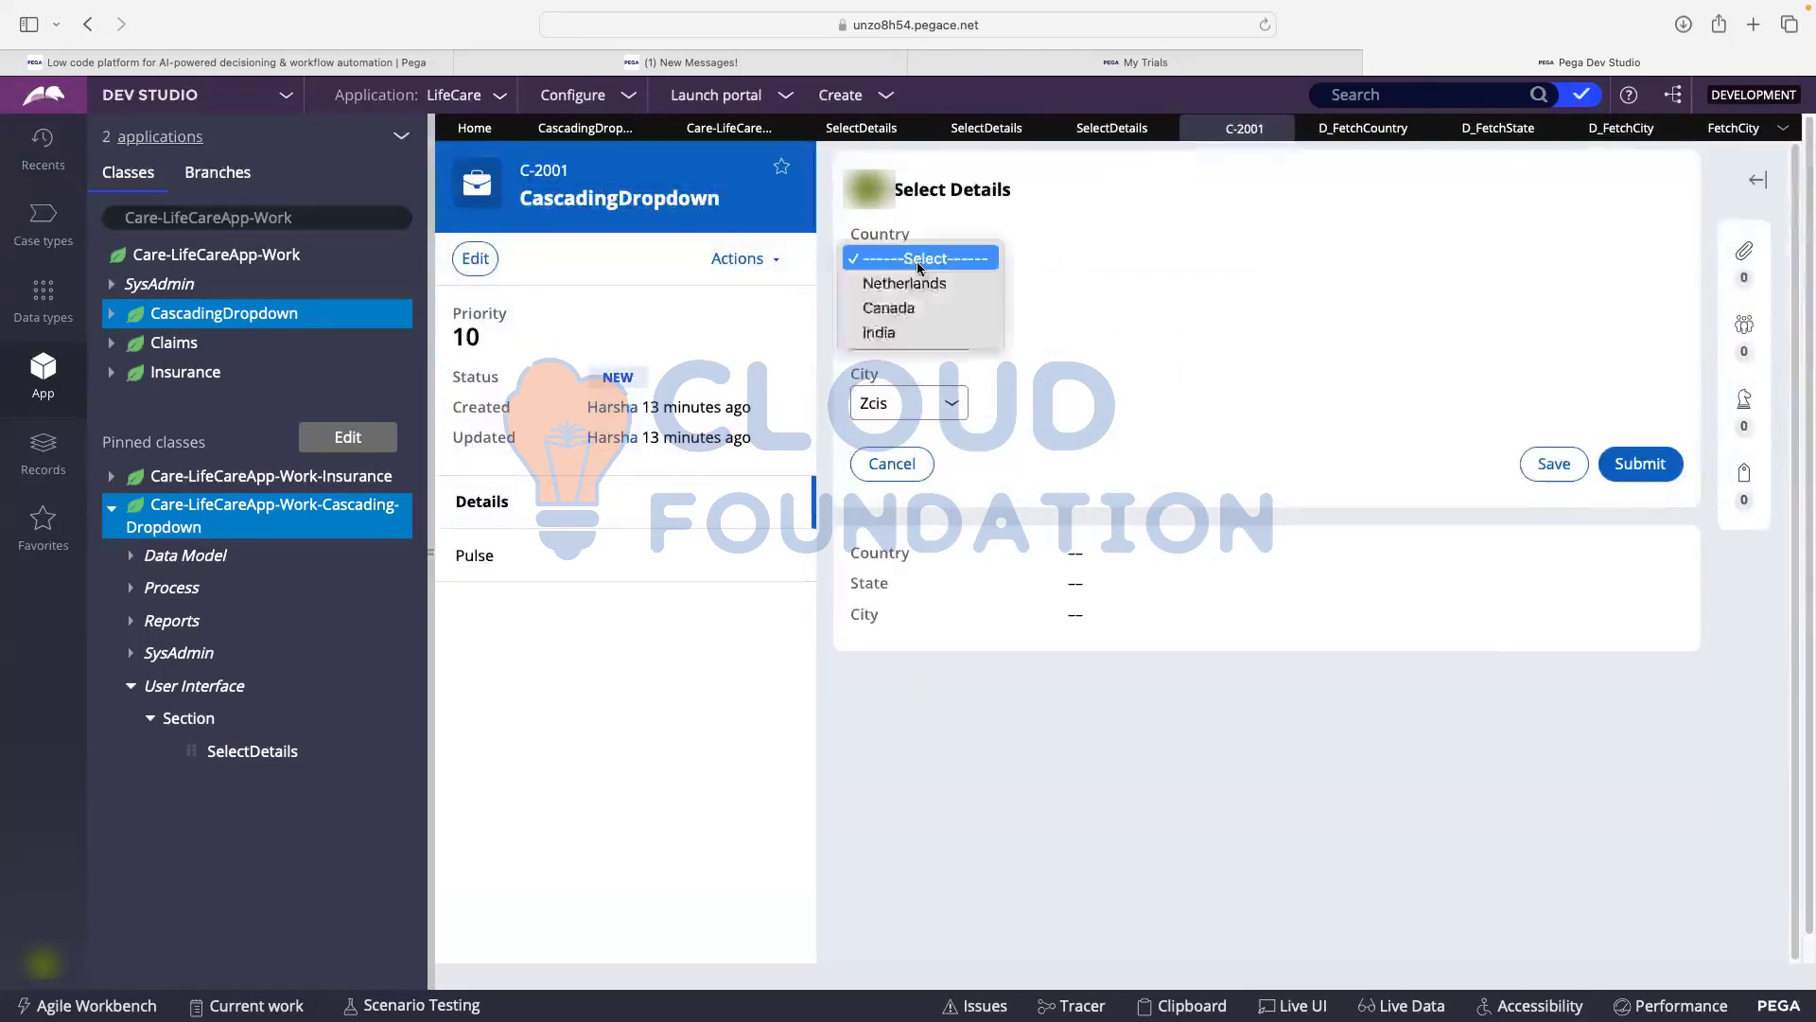
{"action": "left_click", "coordinate": [894, 332]}
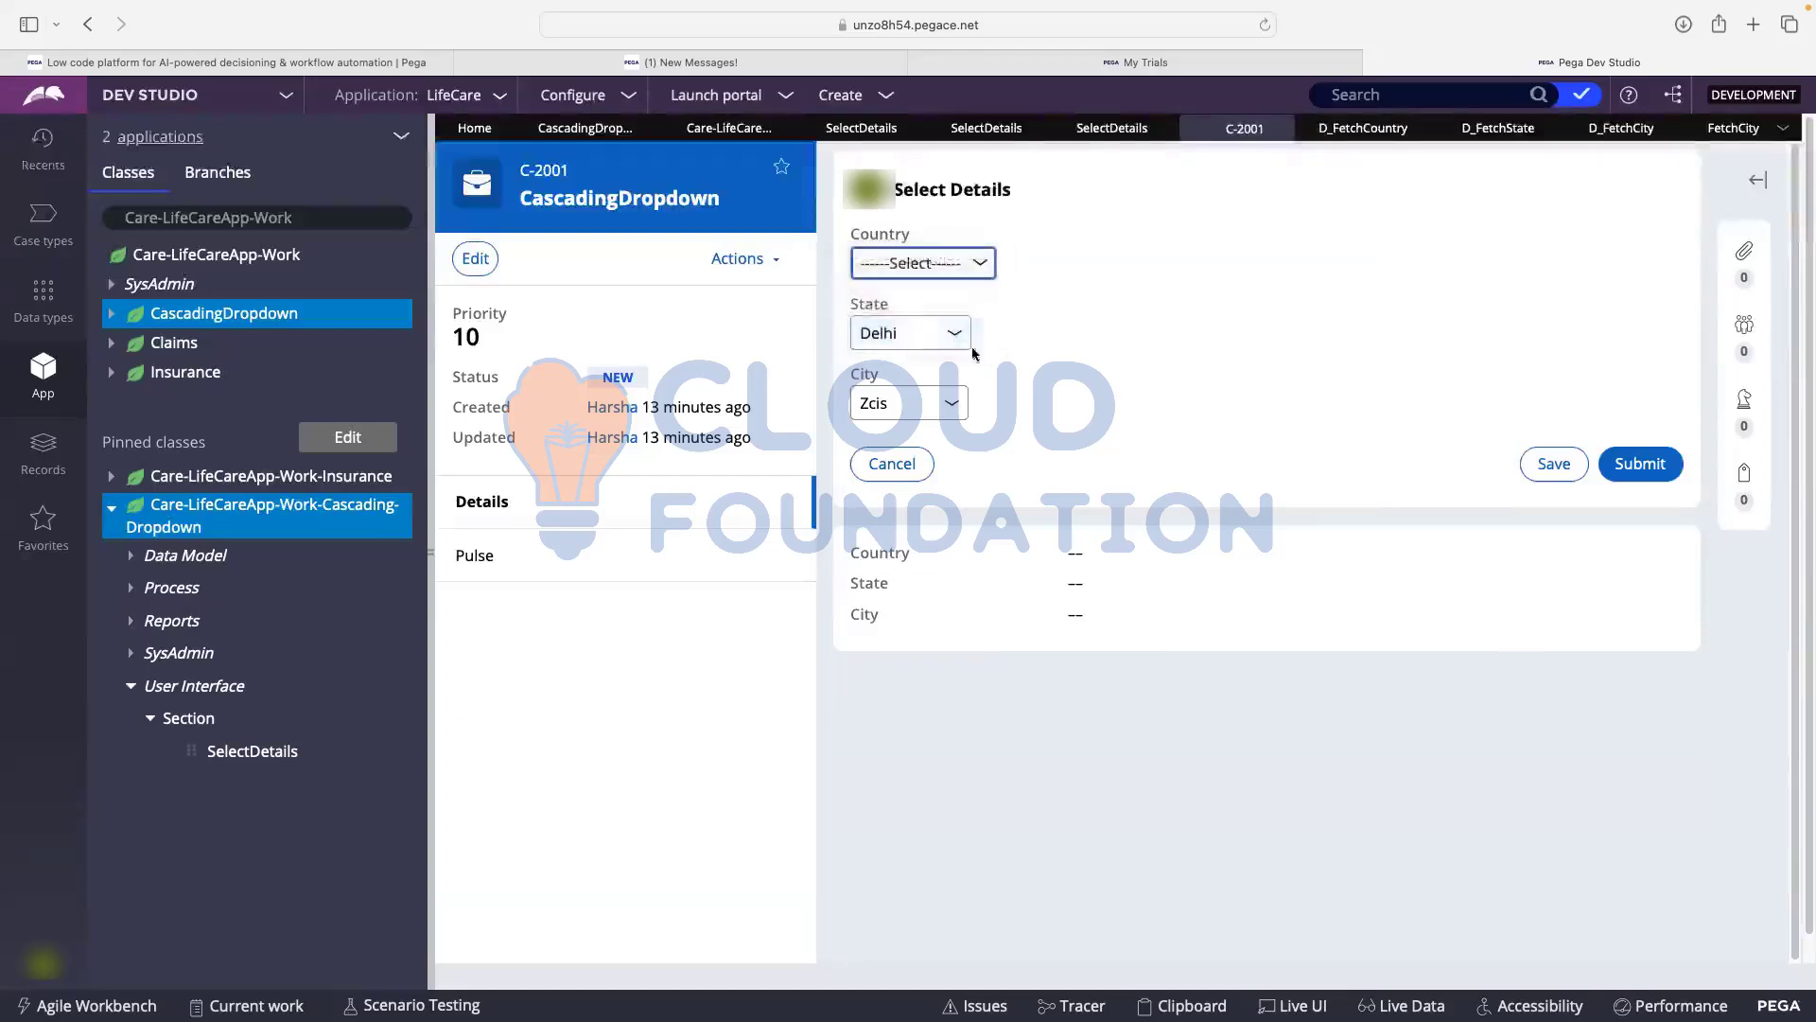
{"action": "left_click", "coordinate": [918, 334]}
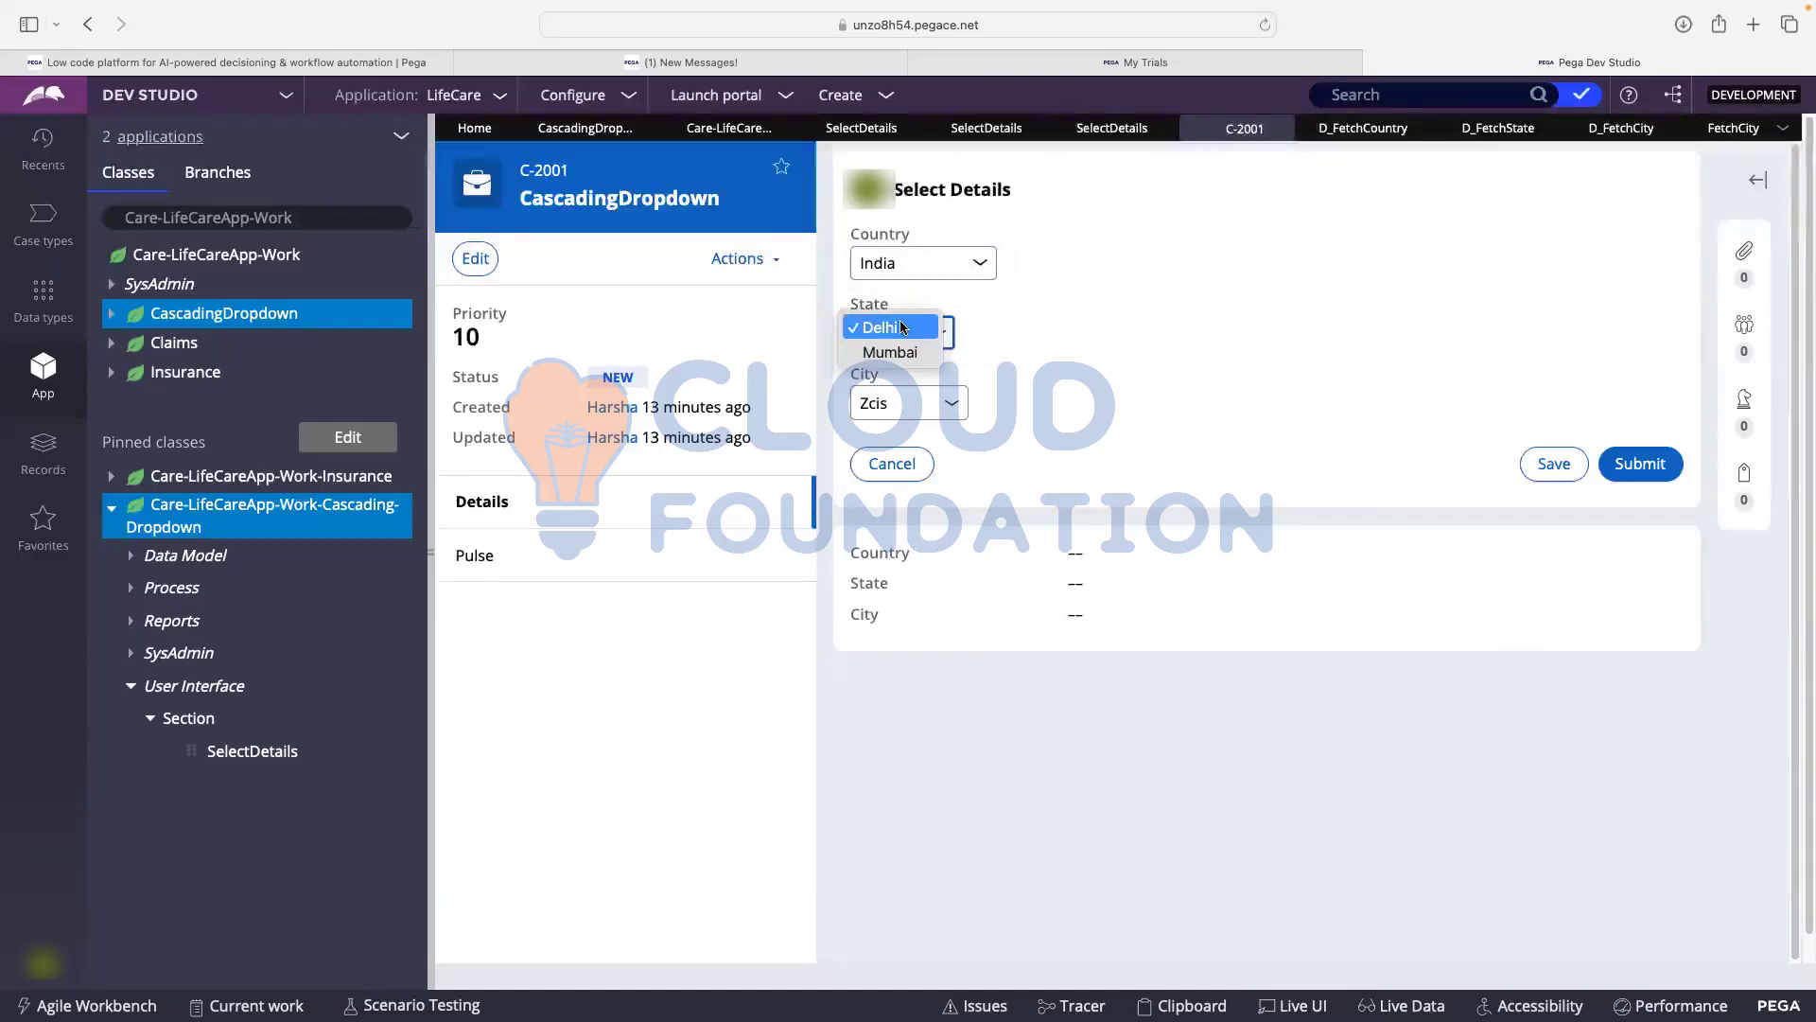
{"action": "left_click", "coordinate": [889, 352]}
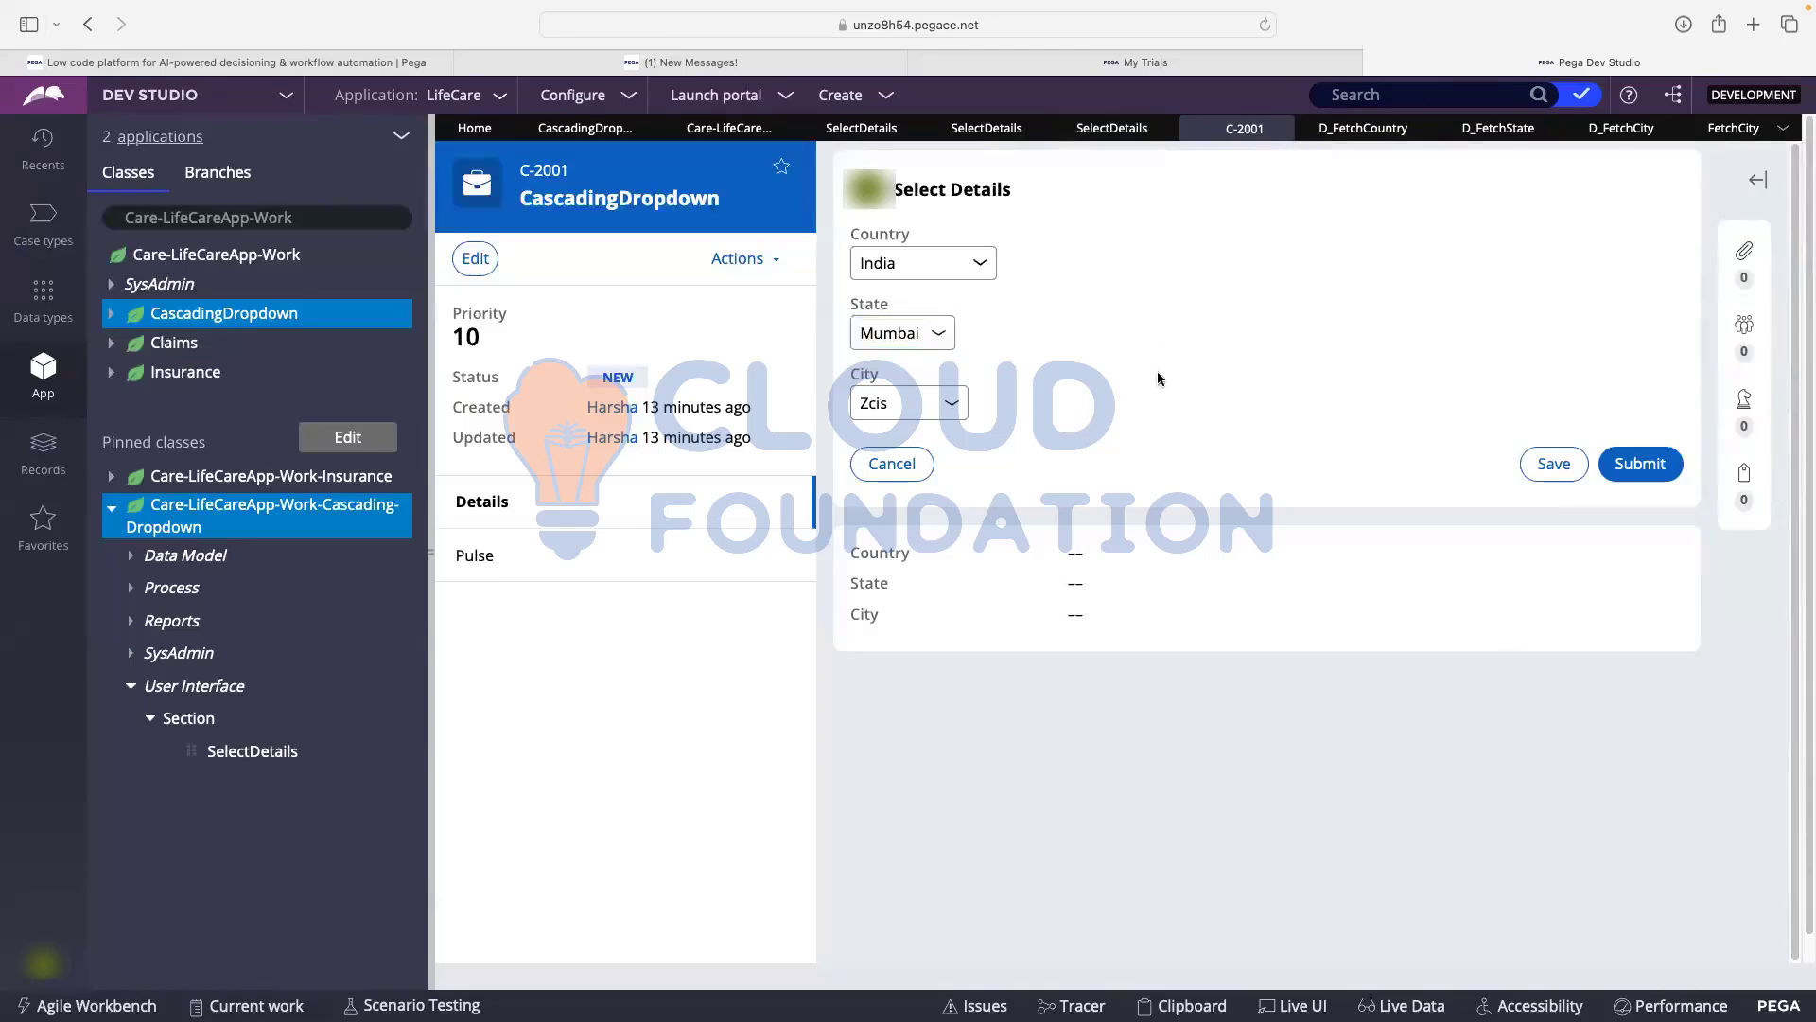
{"action": "left_click", "coordinate": [892, 401]}
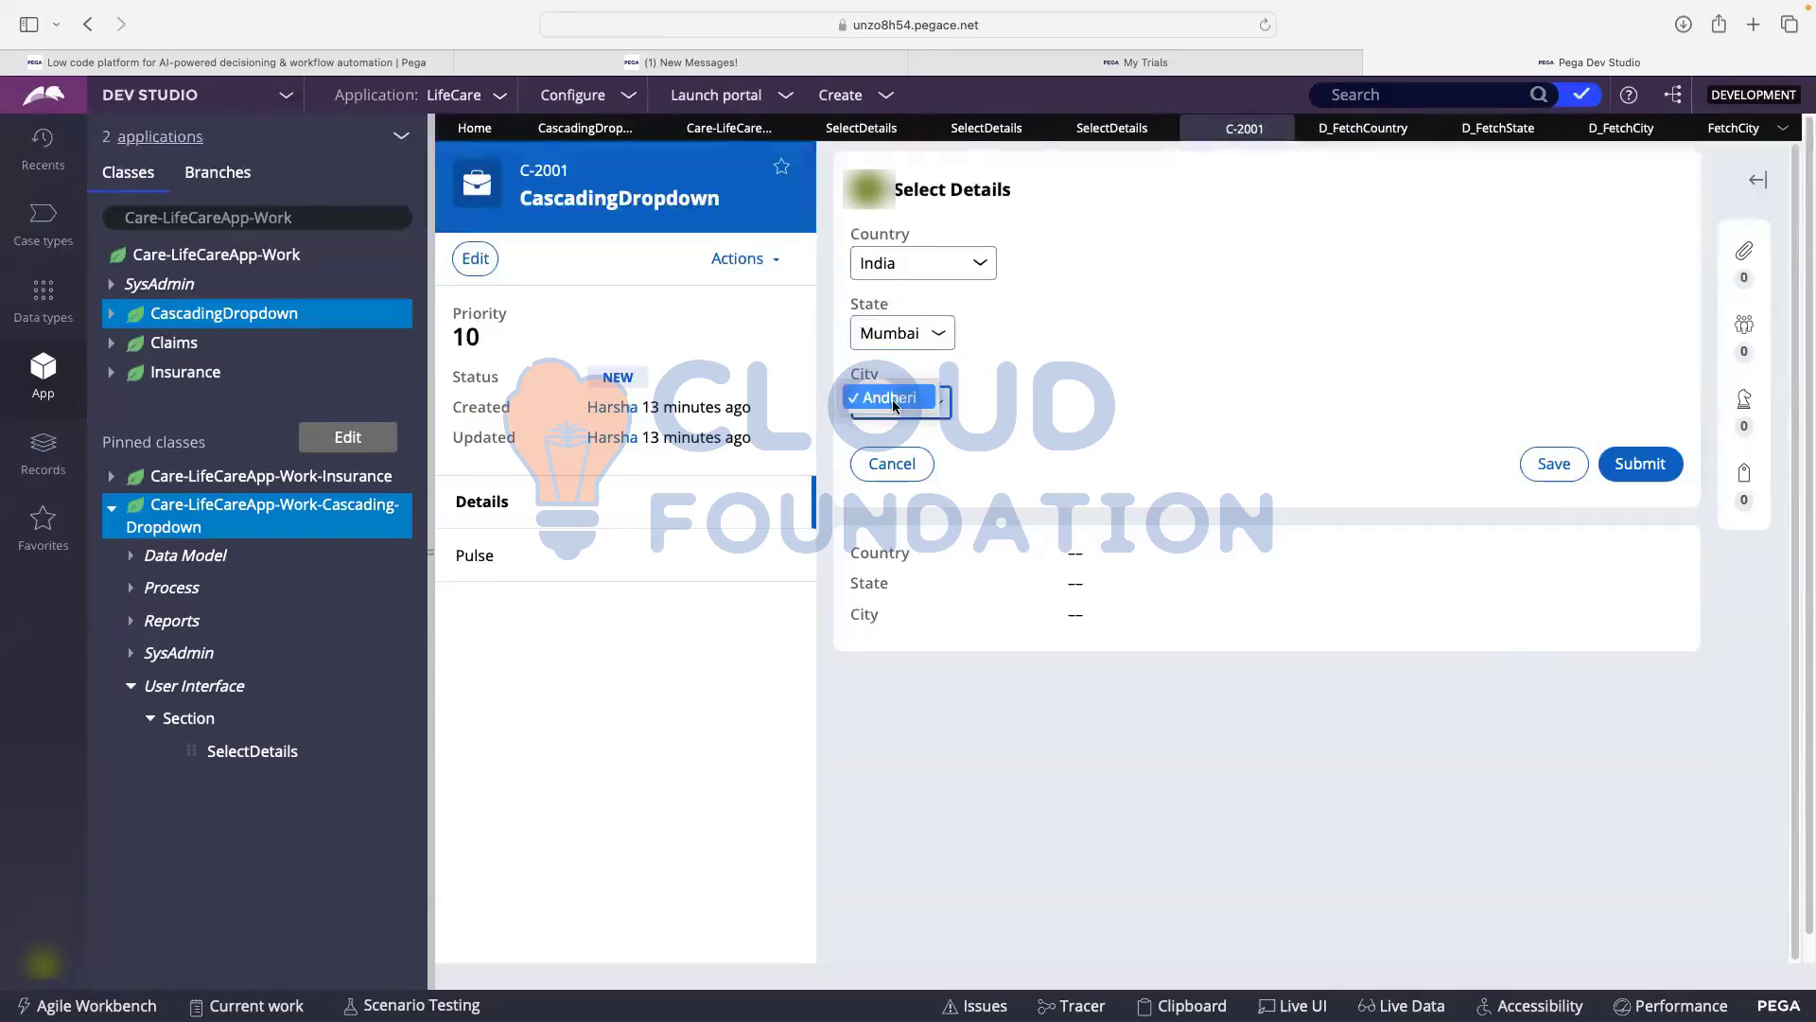
{"action": "left_click", "coordinate": [1096, 375]}
- Change State to Delhi, and check the options of the City dropdown
{"action": "left_click", "coordinate": [908, 323]}
{"action": "left_click", "coordinate": [882, 301]}
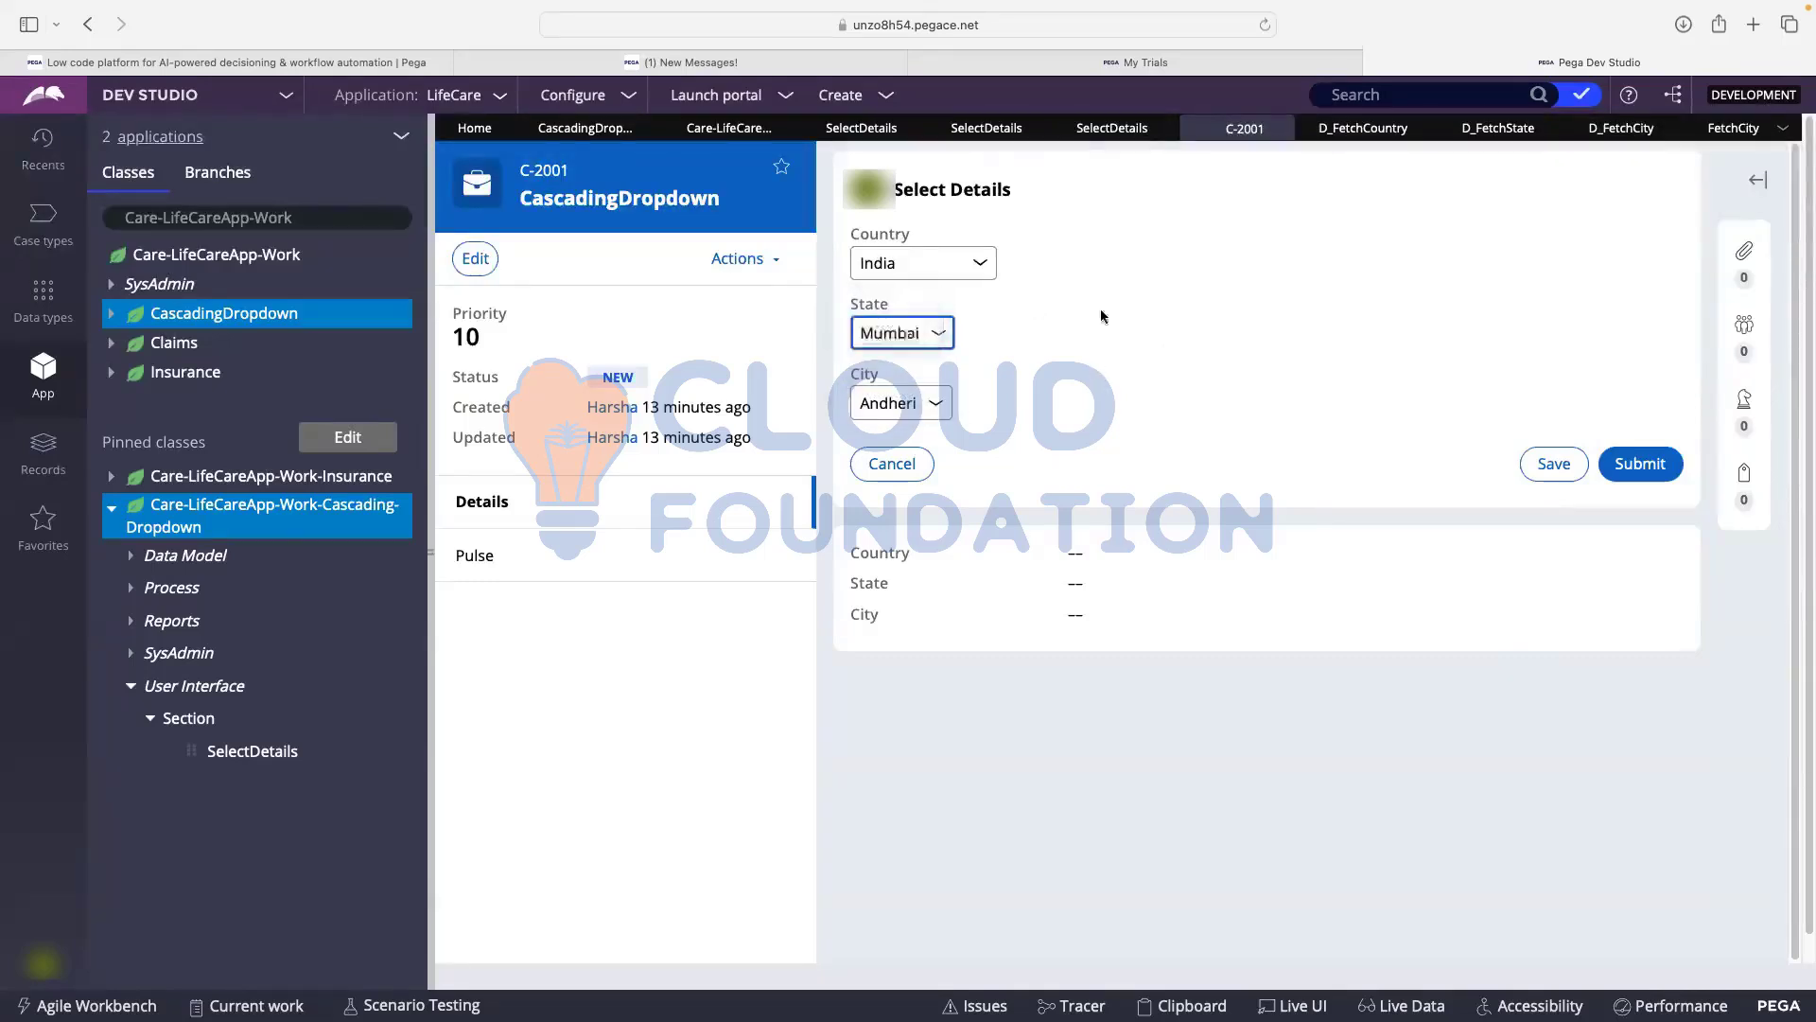
{"action": "left_click", "coordinate": [894, 403]}
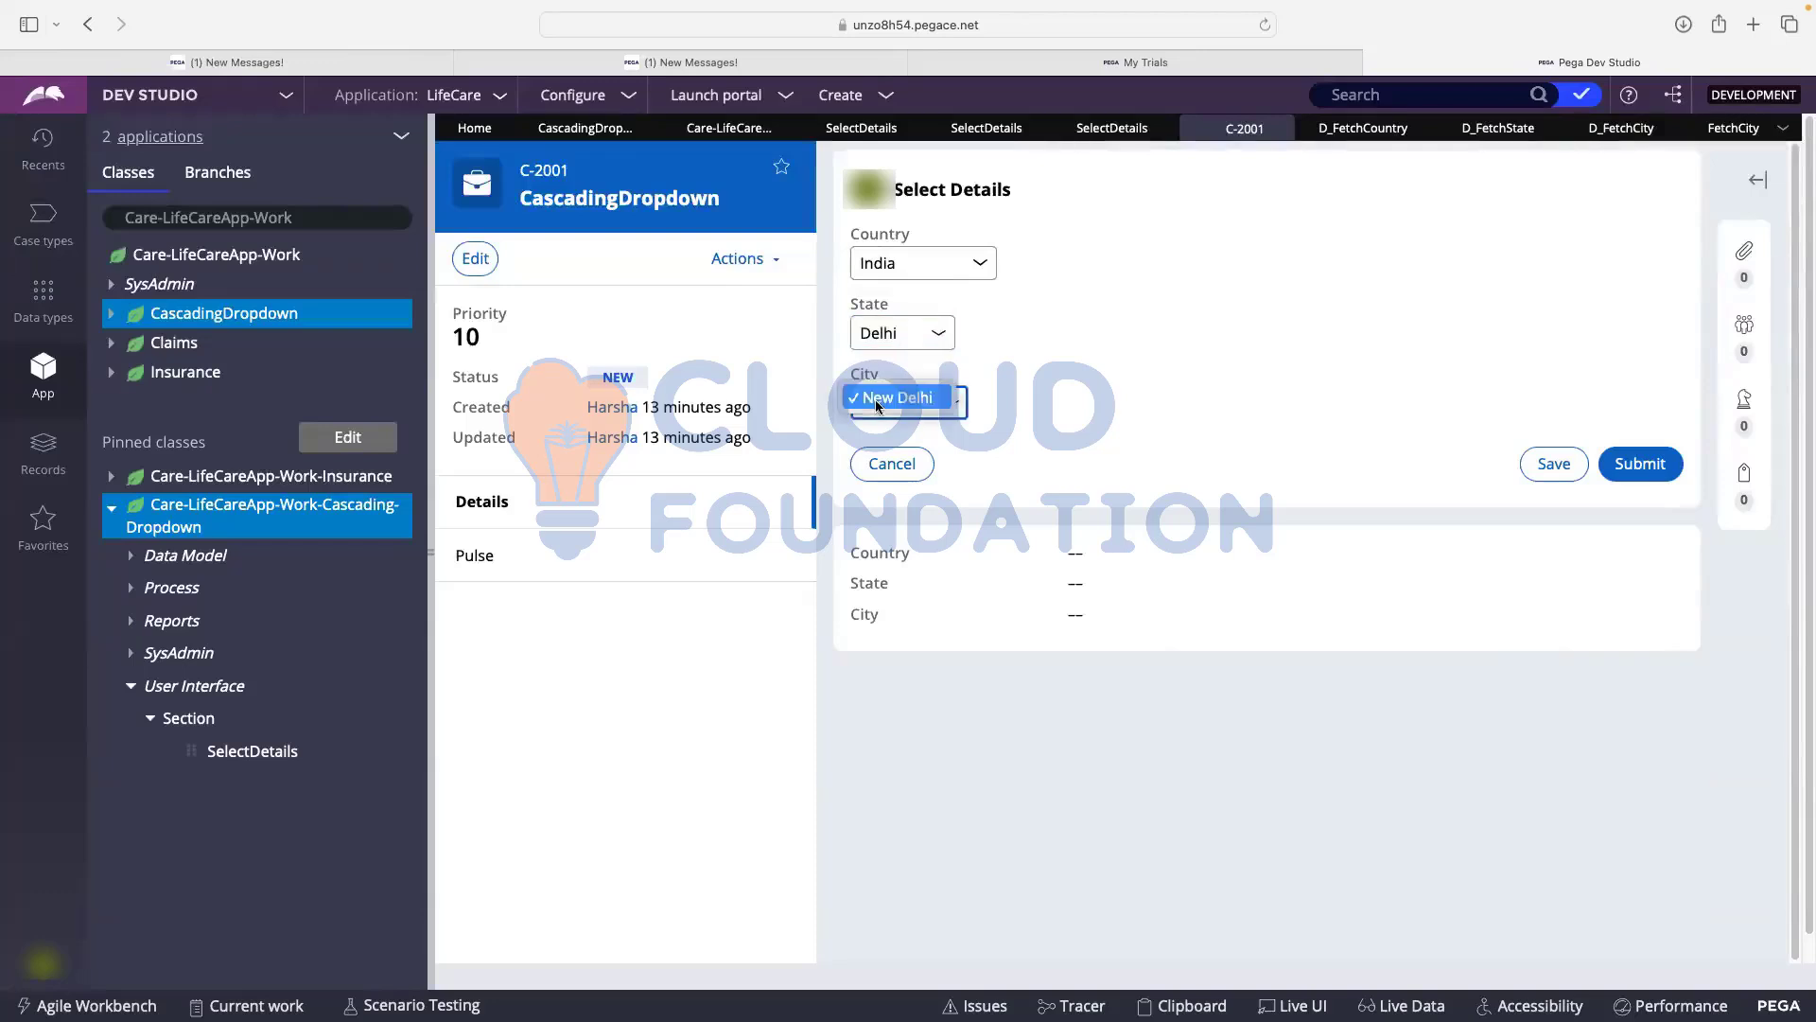
{"action": "left_click", "coordinate": [1107, 381]}
- Set Country to Canada, and test the City dropdown with State set to Vancouver and with State set to Toronto
{"action": "left_click", "coordinate": [909, 269]}
{"action": "left_click", "coordinate": [904, 238]}
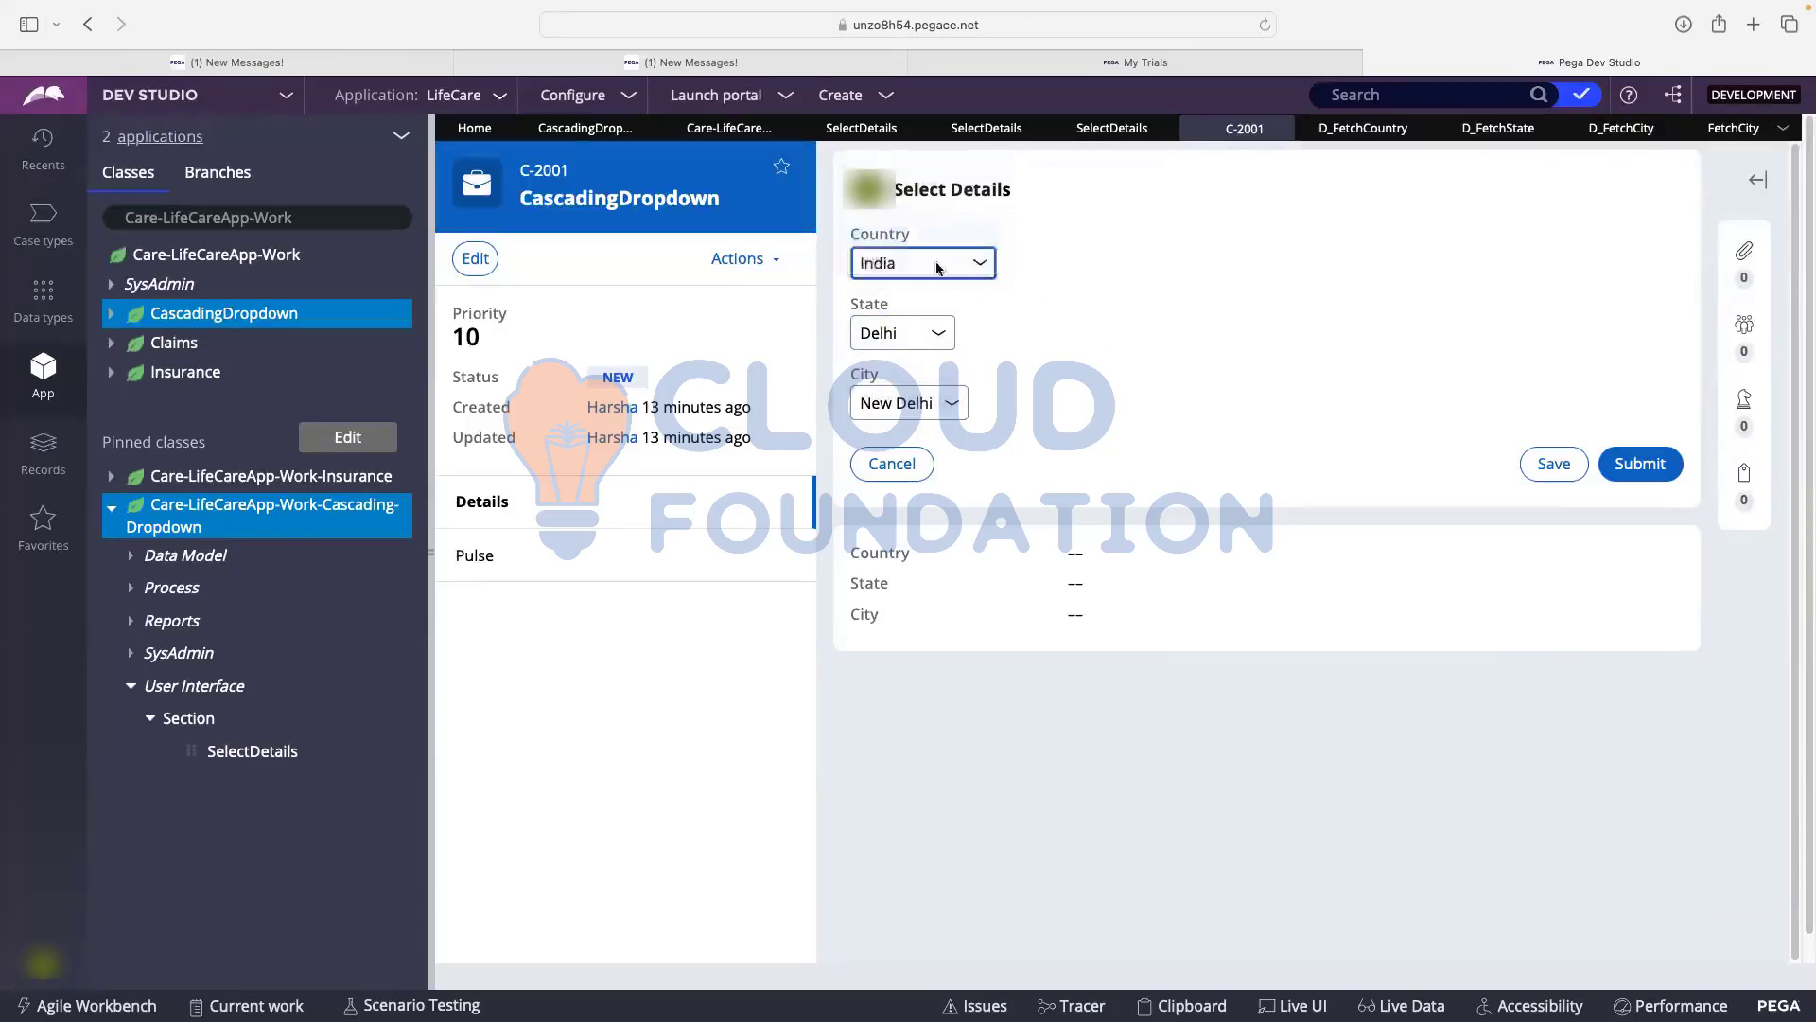
{"action": "left_click", "coordinate": [883, 341]}
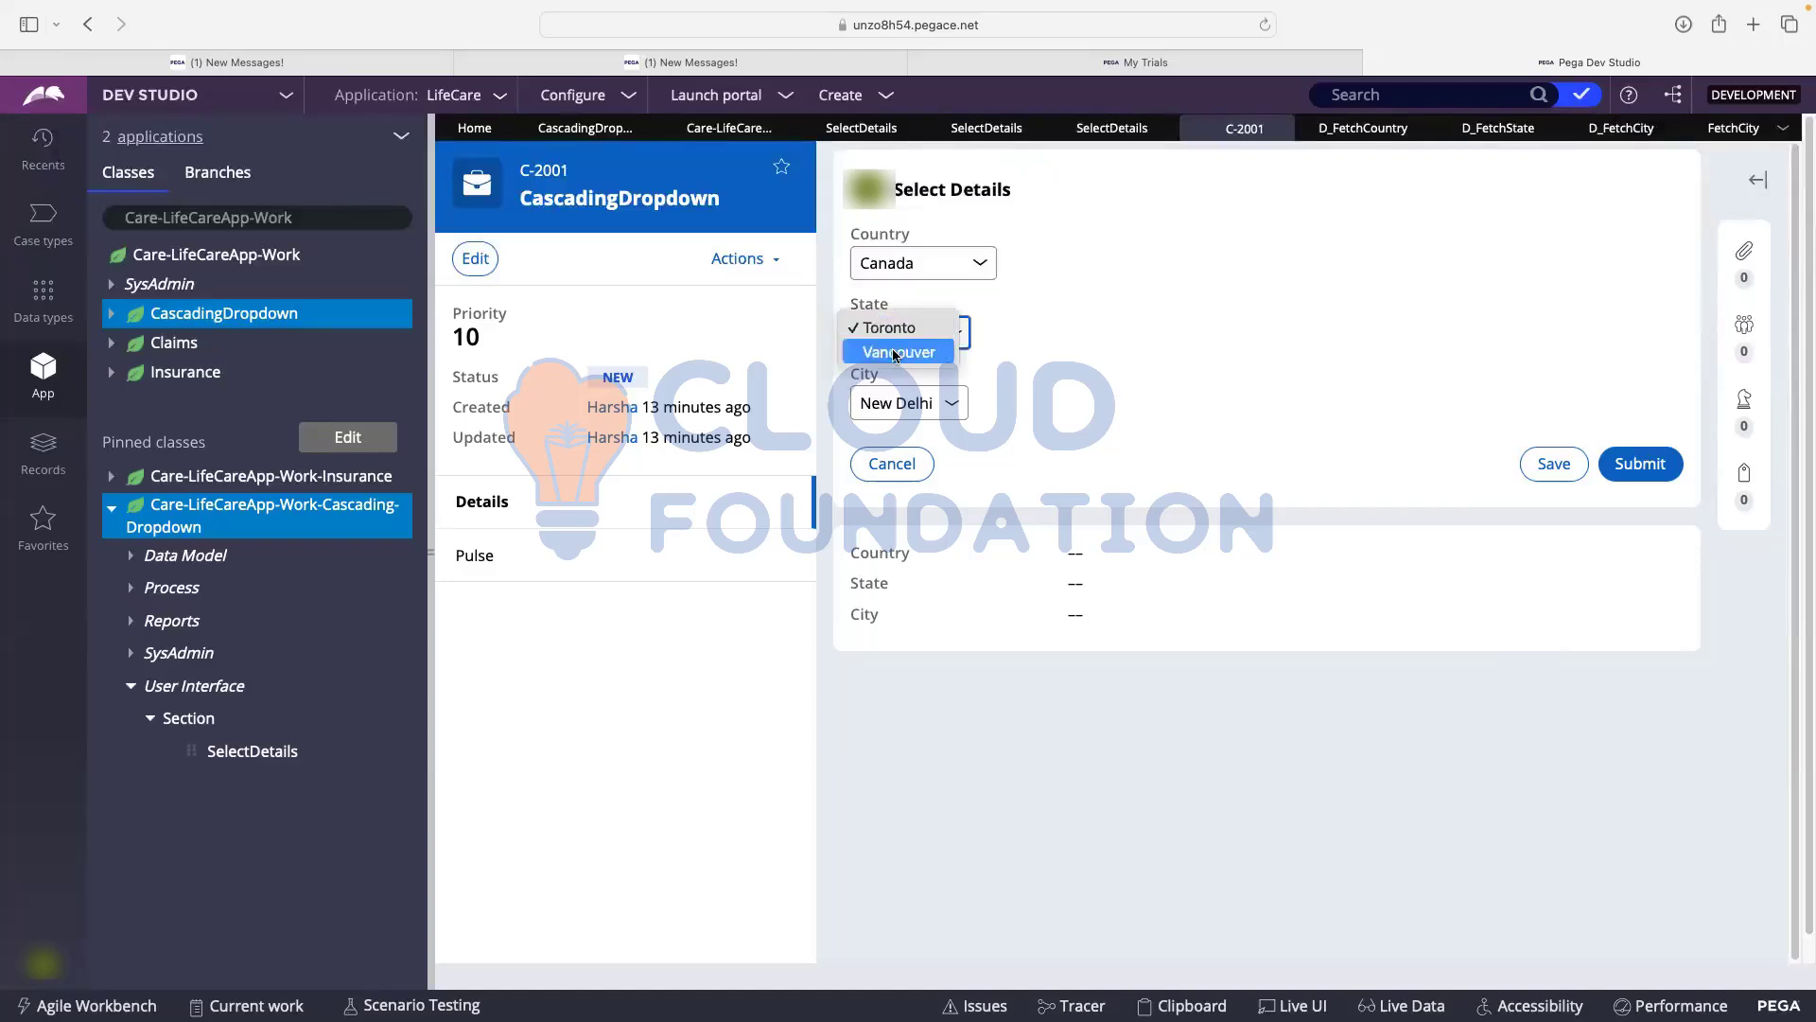
{"action": "left_click", "coordinate": [895, 353]}
{"action": "left_click", "coordinate": [891, 408]}
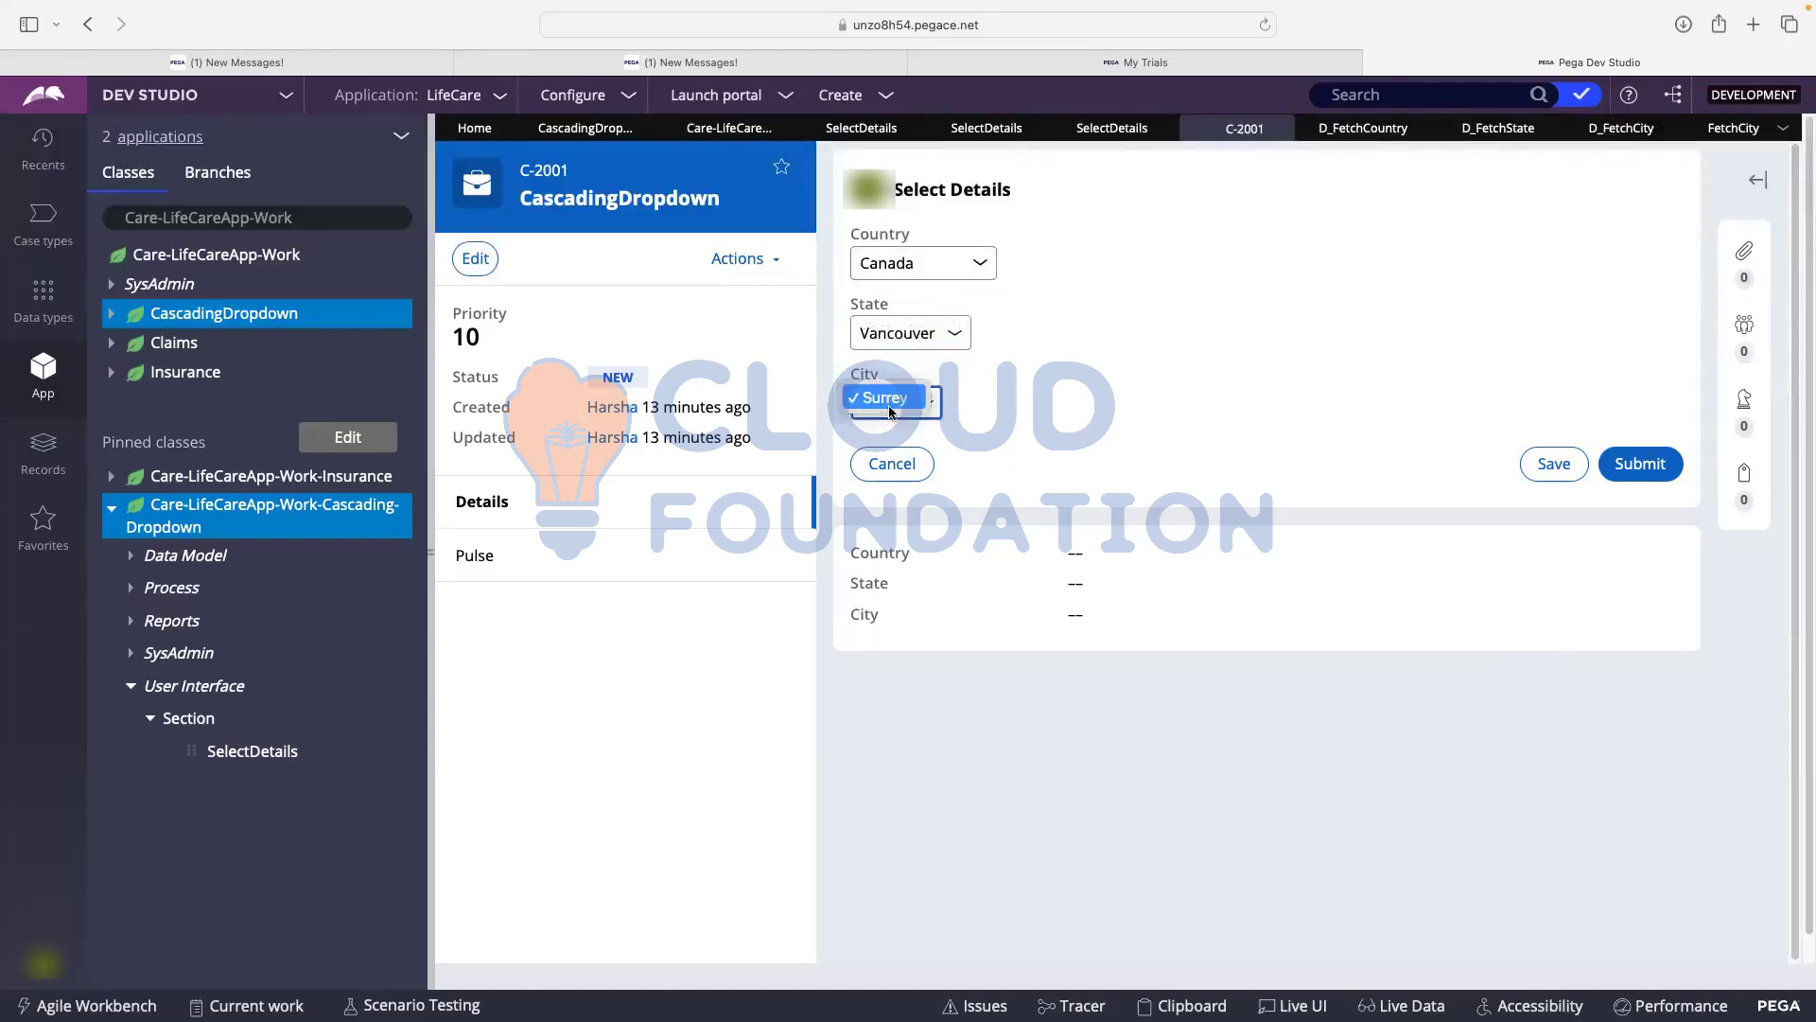
{"action": "left_click", "coordinate": [889, 401]}
{"action": "left_click", "coordinate": [904, 333]}
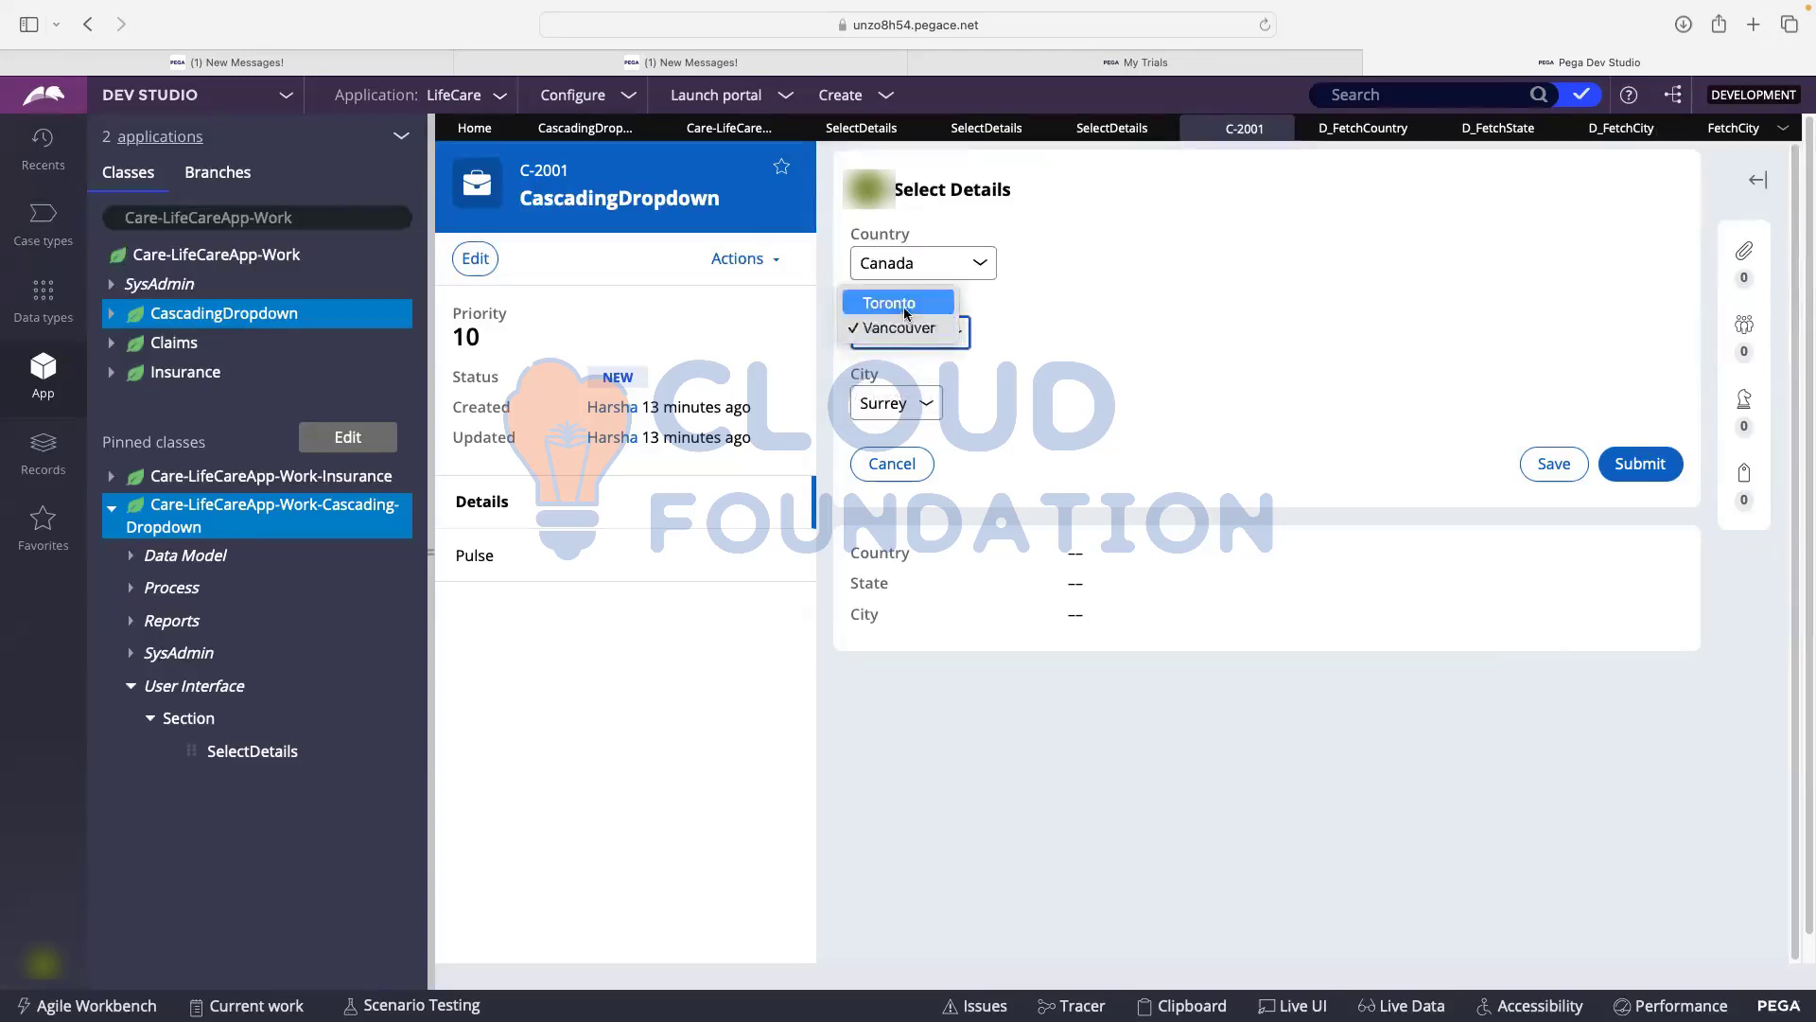
{"action": "left_click", "coordinate": [906, 305]}
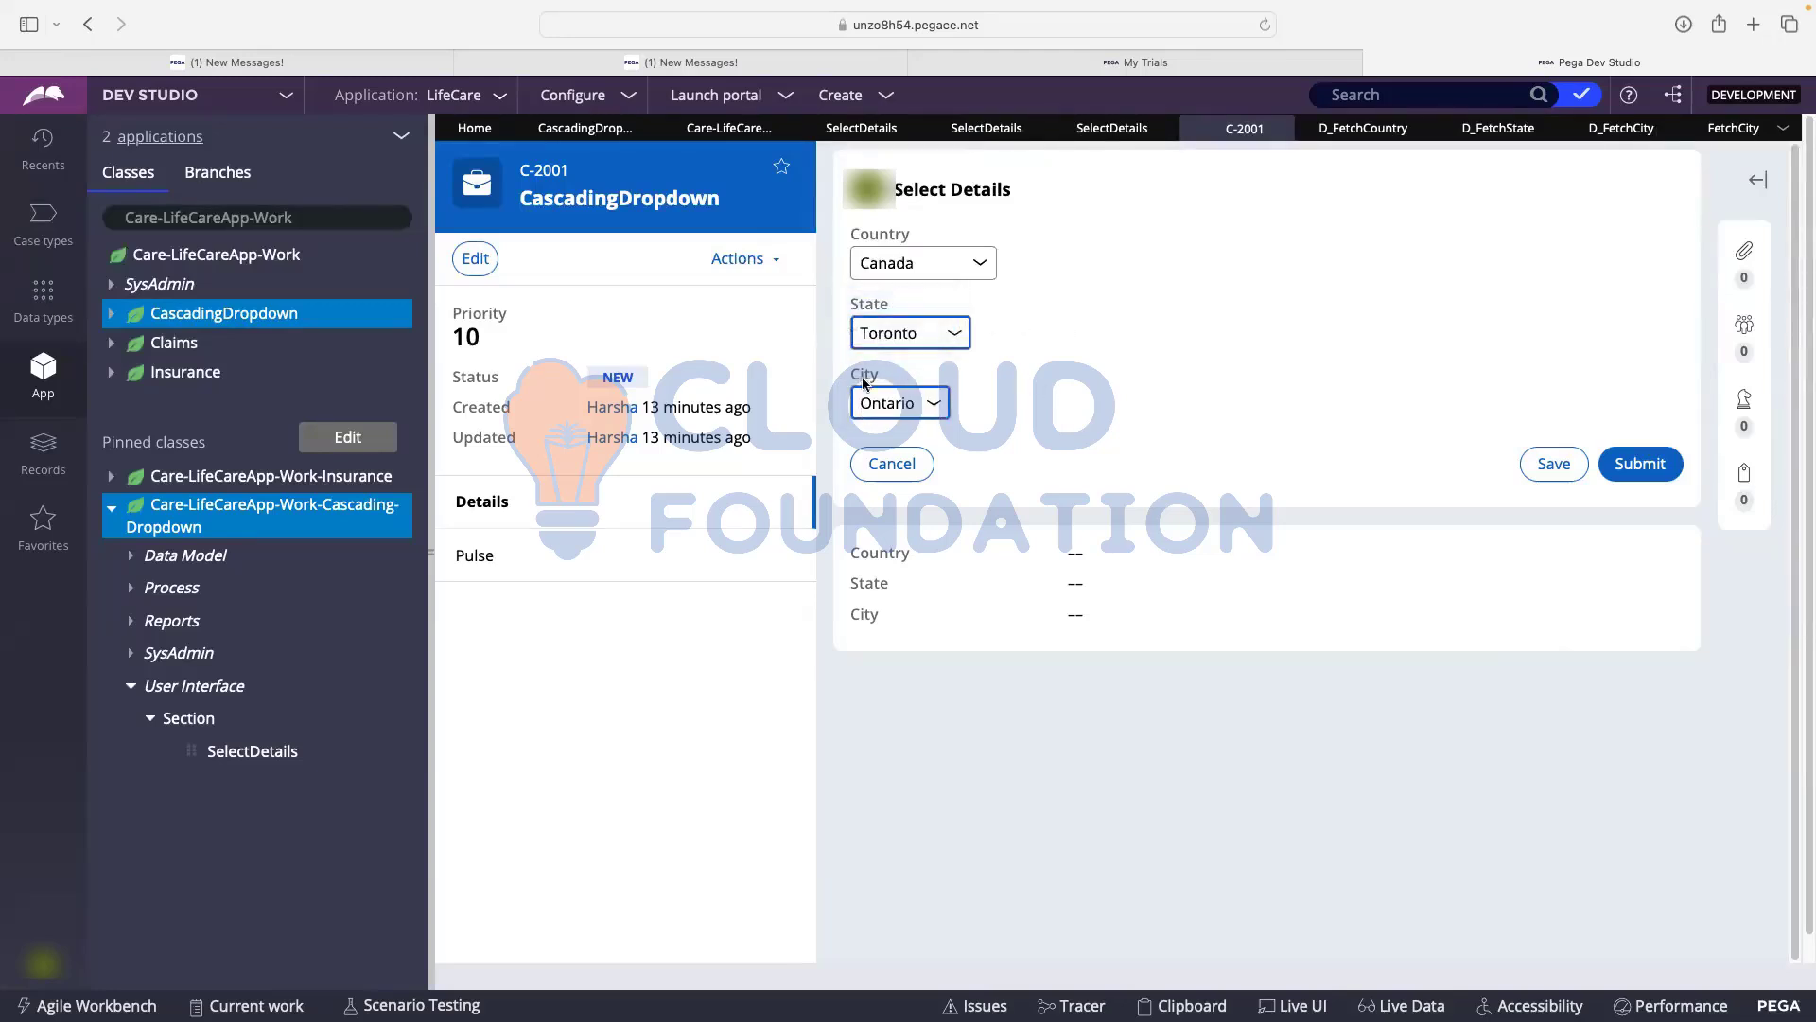